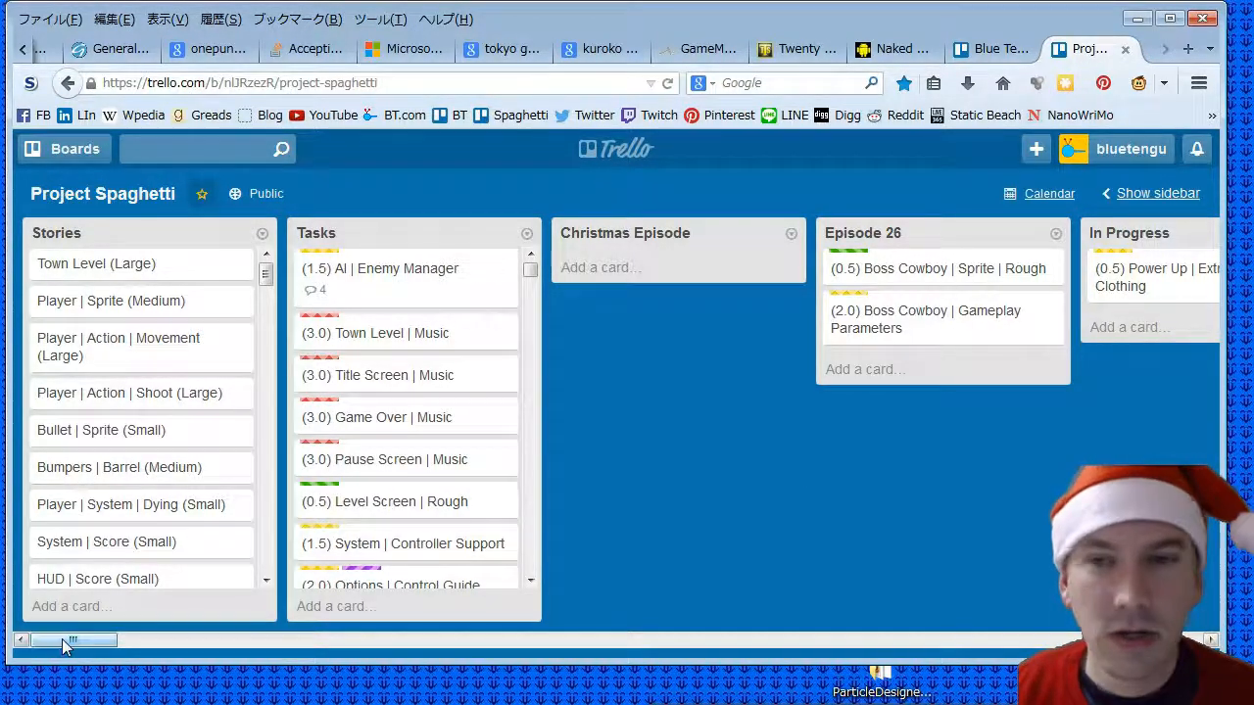
# - Open Paint with a blank canvas and shorten its window so that it fits on the screen
pyautogui.moveTo(64, 642); pyautogui.dragTo(16, 659)
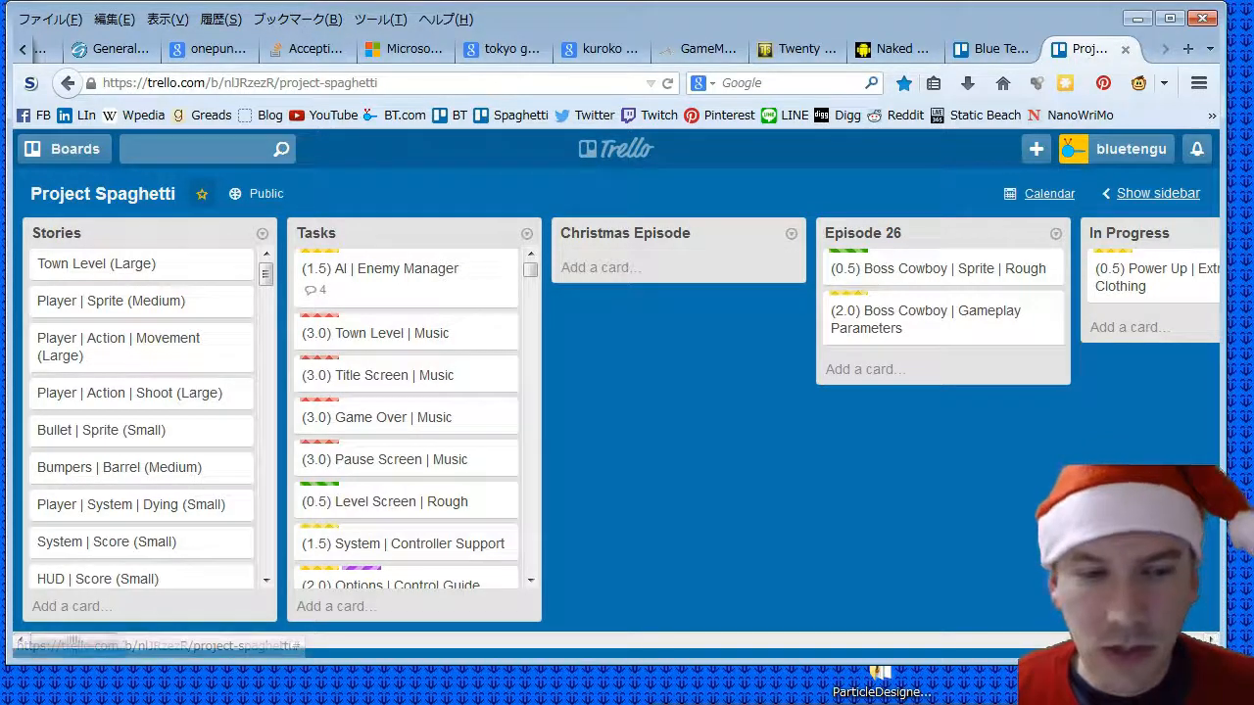
pyautogui.press('super')
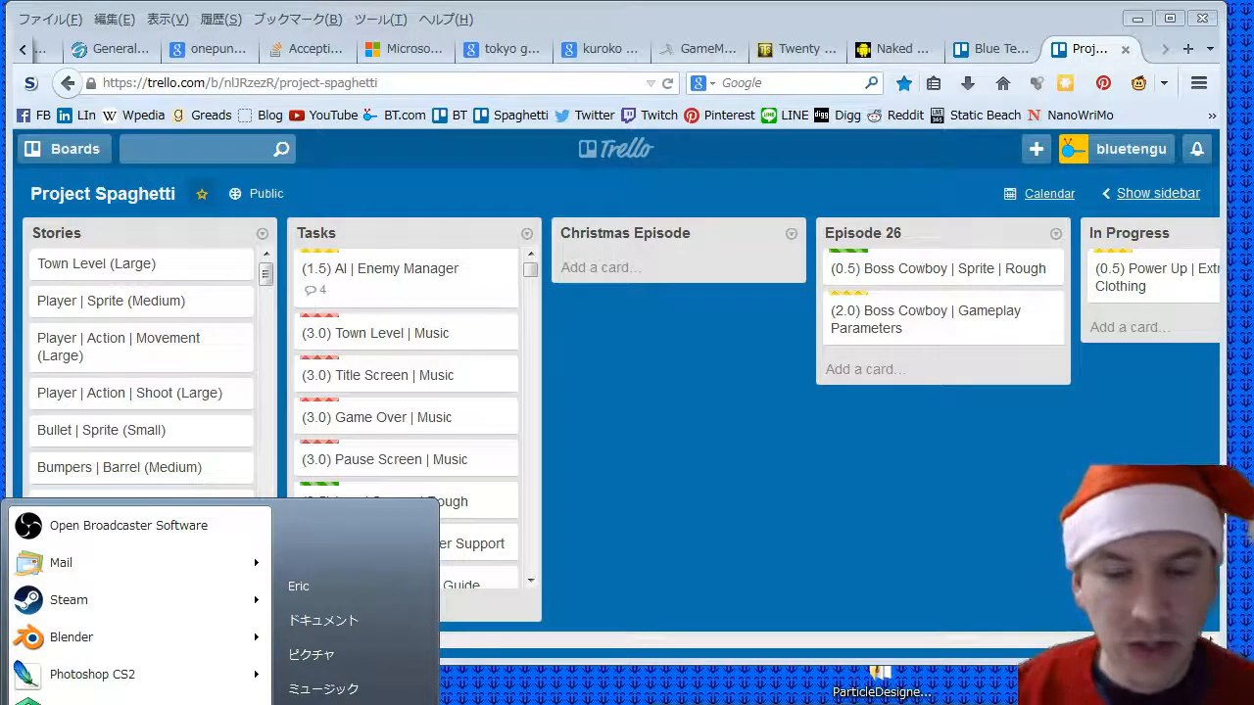
pyautogui.write('pbrush')
pyautogui.press('Return')
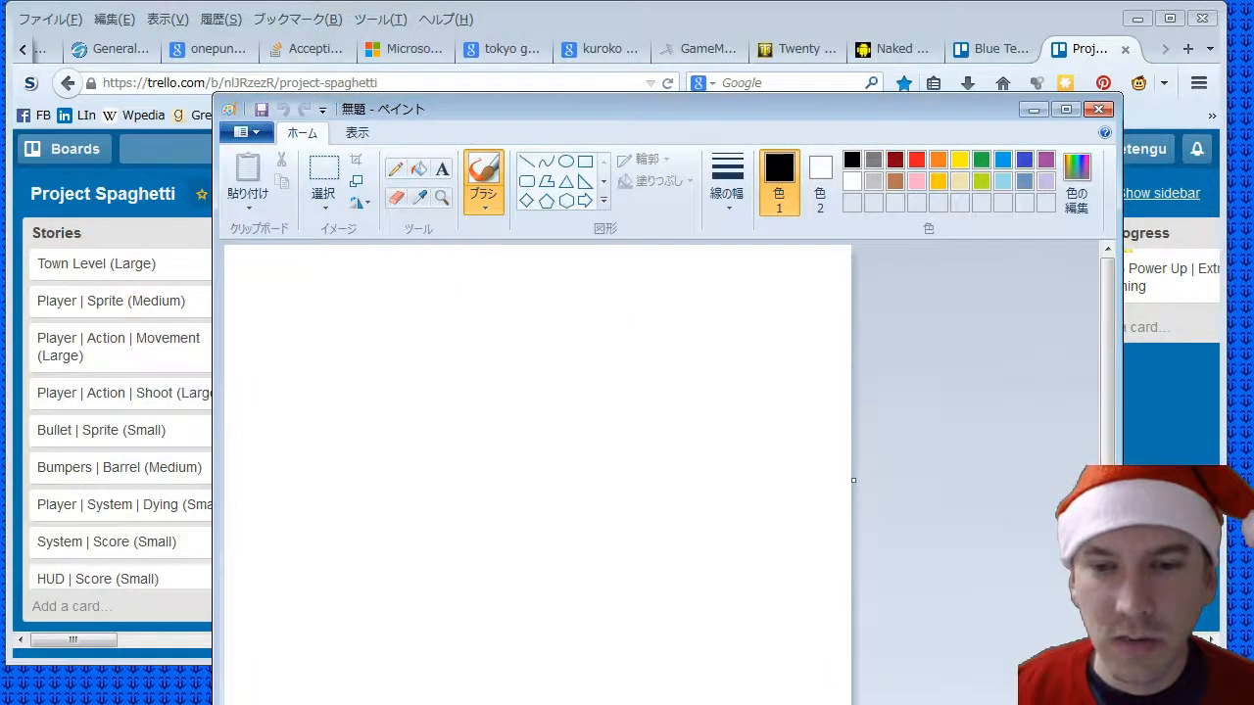
pyautogui.moveTo(616, 703)
pyautogui.mouseDown()
pyautogui.moveTo(616, 587)
pyautogui.moveTo(618, 621)
pyautogui.mouseUp()
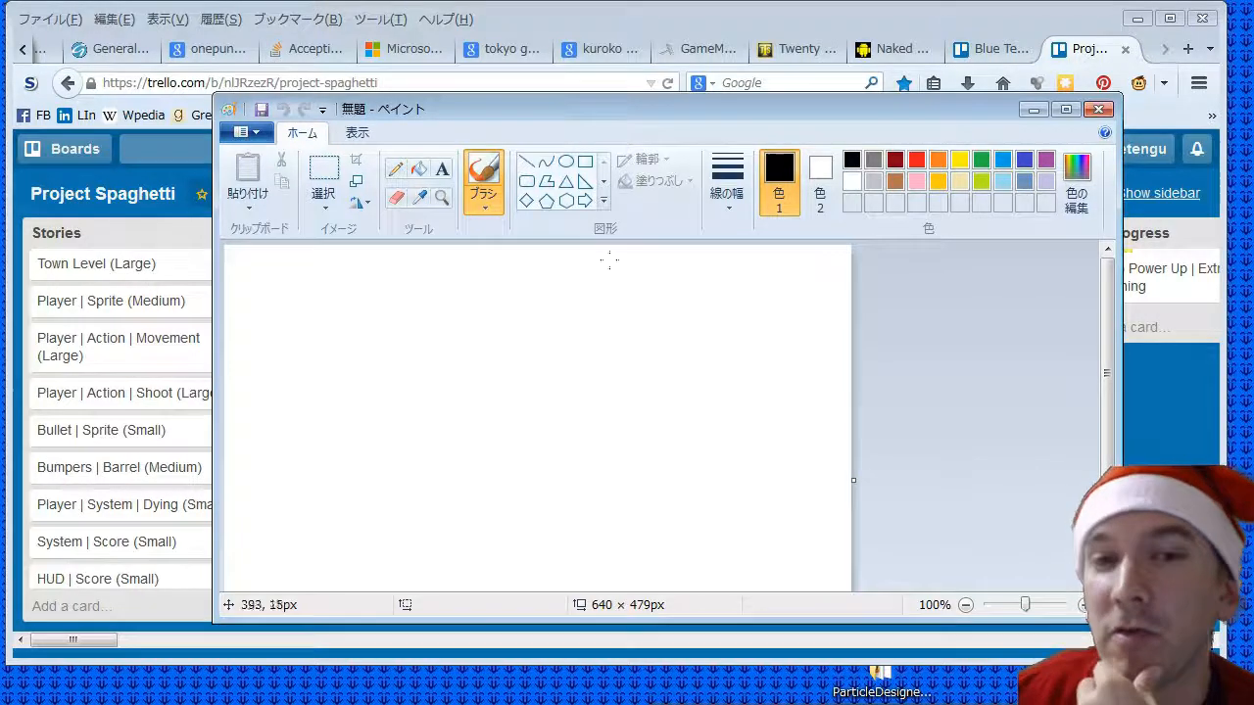
# - Draw a snowman of three stacked ellipse outlines that grow in size downward, replacing the too-narrow second one
pyautogui.click(565, 161)
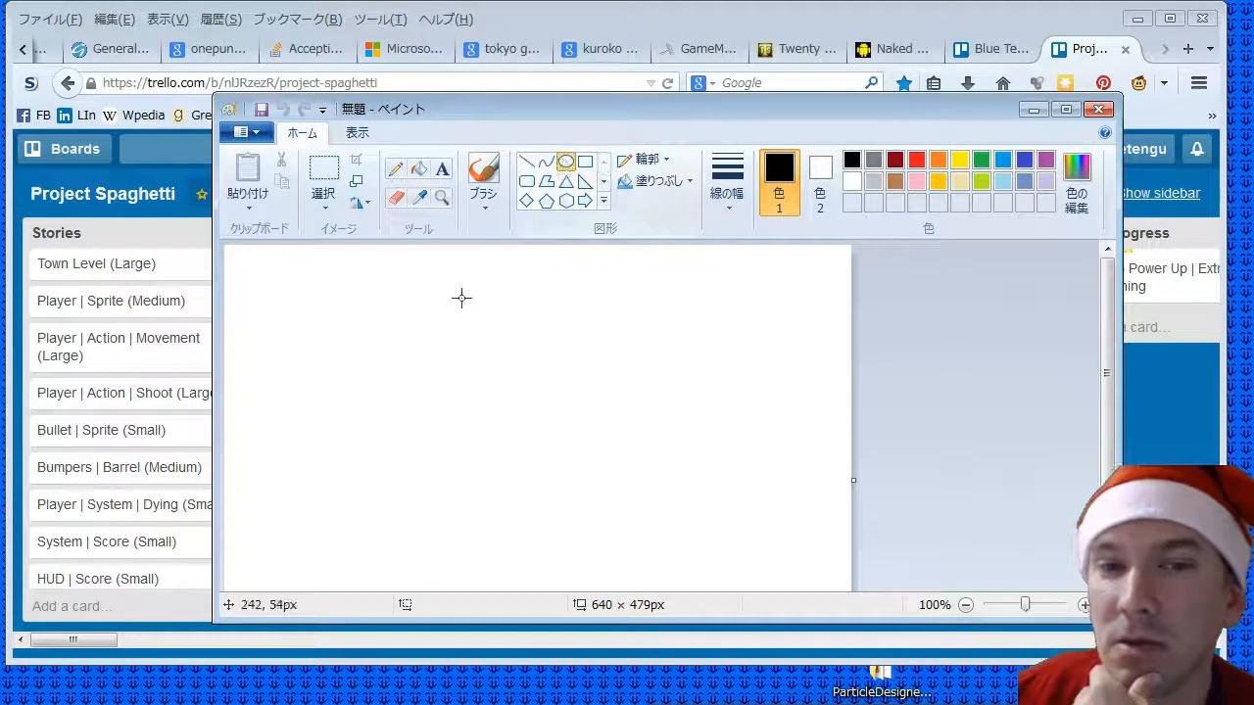
pyautogui.moveTo(383, 291)
pyautogui.mouseDown()
pyautogui.moveTo(471, 372)
pyautogui.moveTo(402, 378)
pyautogui.moveTo(469, 440)
pyautogui.moveTo(459, 453)
pyautogui.mouseUp()
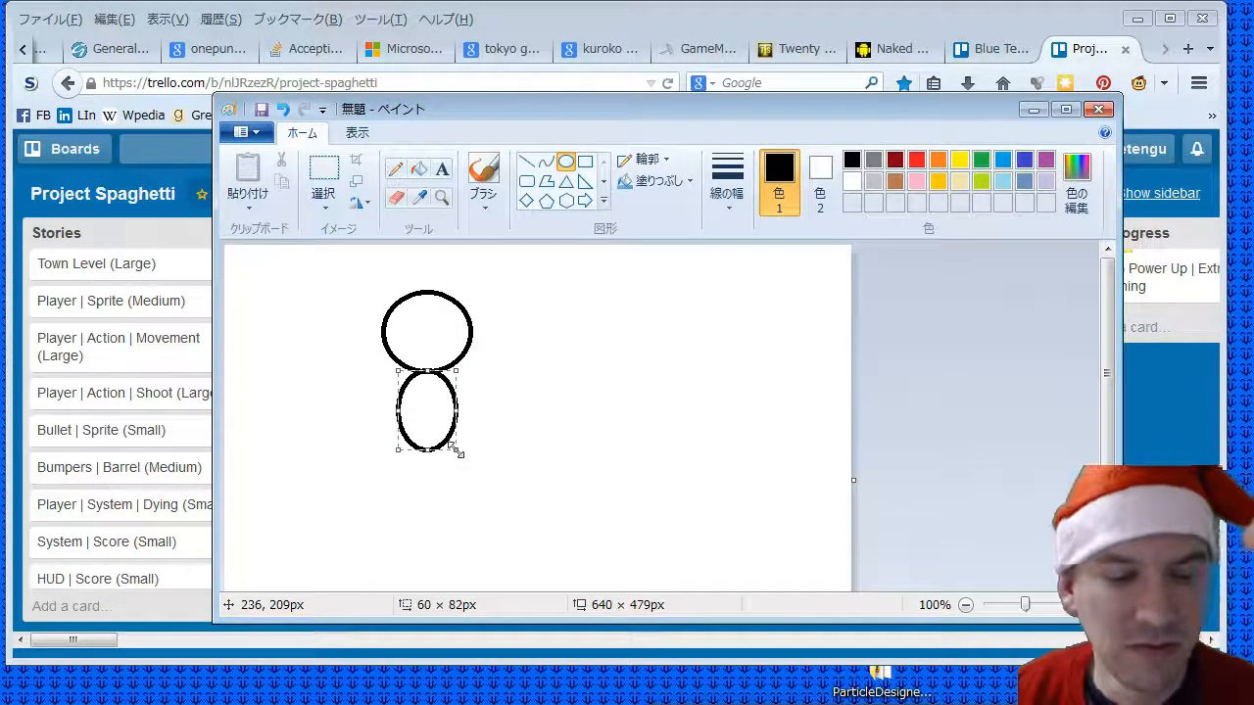
pyautogui.hotkey('ctrl', 'z')
pyautogui.moveTo(372, 368); pyautogui.dragTo(487, 474)
pyautogui.moveTo(367, 470); pyautogui.dragTo(498, 584)
pyautogui.click(619, 369)
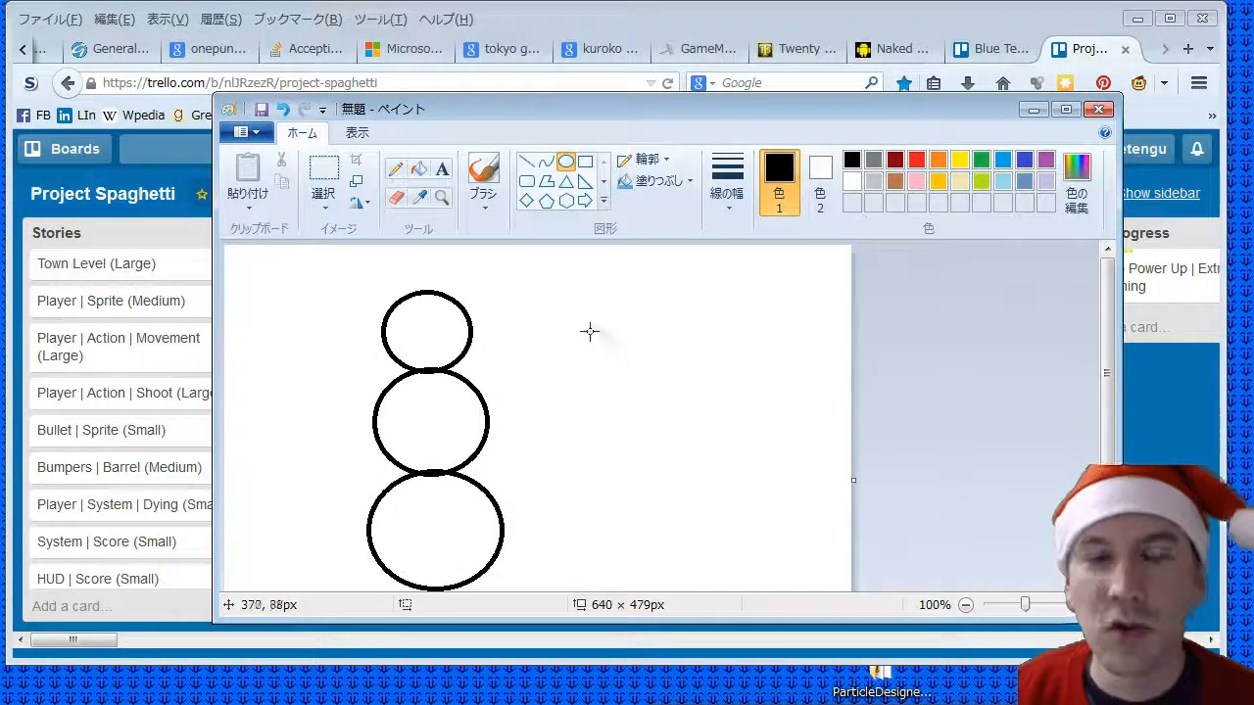
# - Draw a shorter snowman of two stacked circles beside the three-circle snowman
pyautogui.moveTo(600, 349); pyautogui.dragTo(704, 443)
pyautogui.click(581, 442)
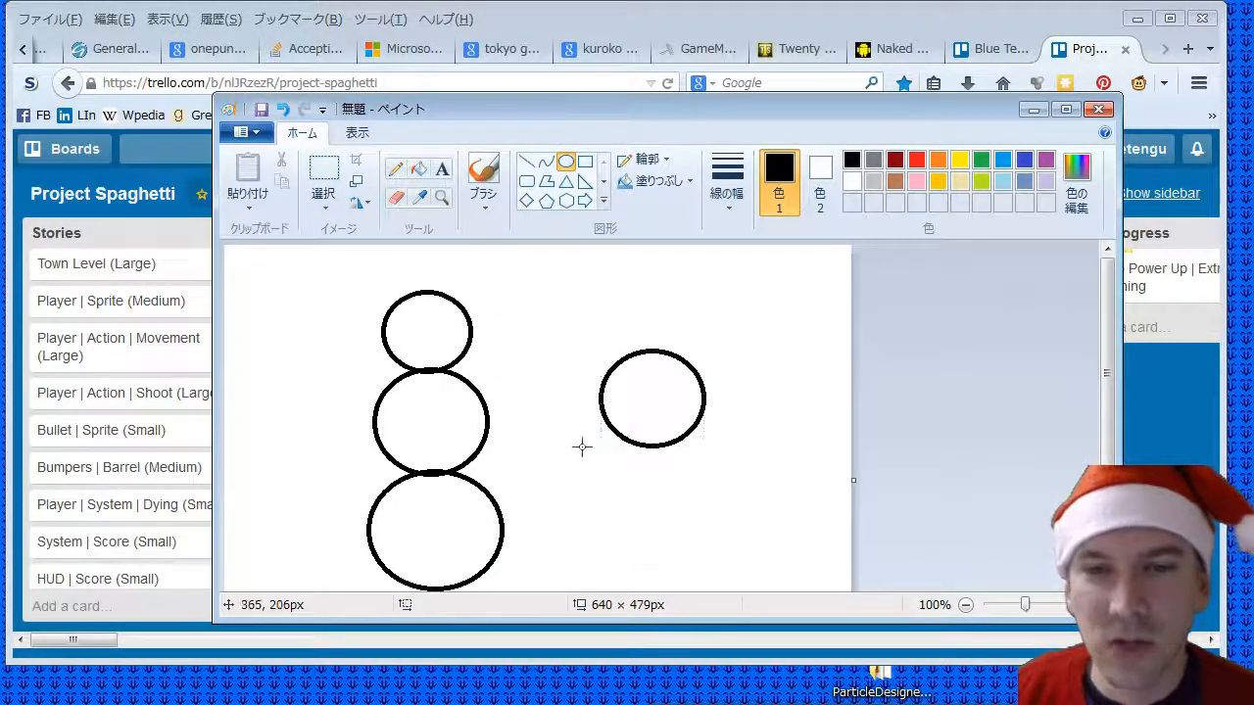
pyautogui.moveTo(602, 445); pyautogui.dragTo(707, 551)
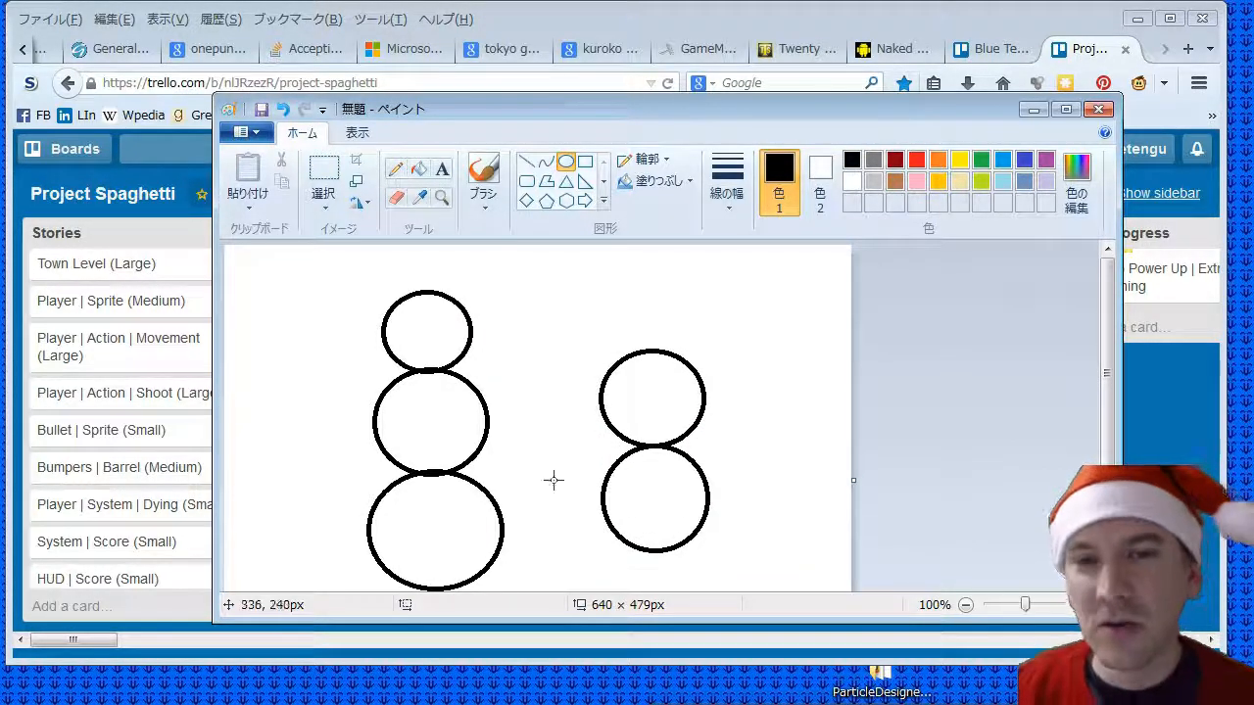
# - Cross out the two-circle snowman with two pencil strokes and draw an arrow pointing at the three-circle snowman's head
pyautogui.click(396, 171)
pyautogui.moveTo(611, 563); pyautogui.dragTo(702, 327)
pyautogui.moveTo(566, 313); pyautogui.dragTo(793, 590)
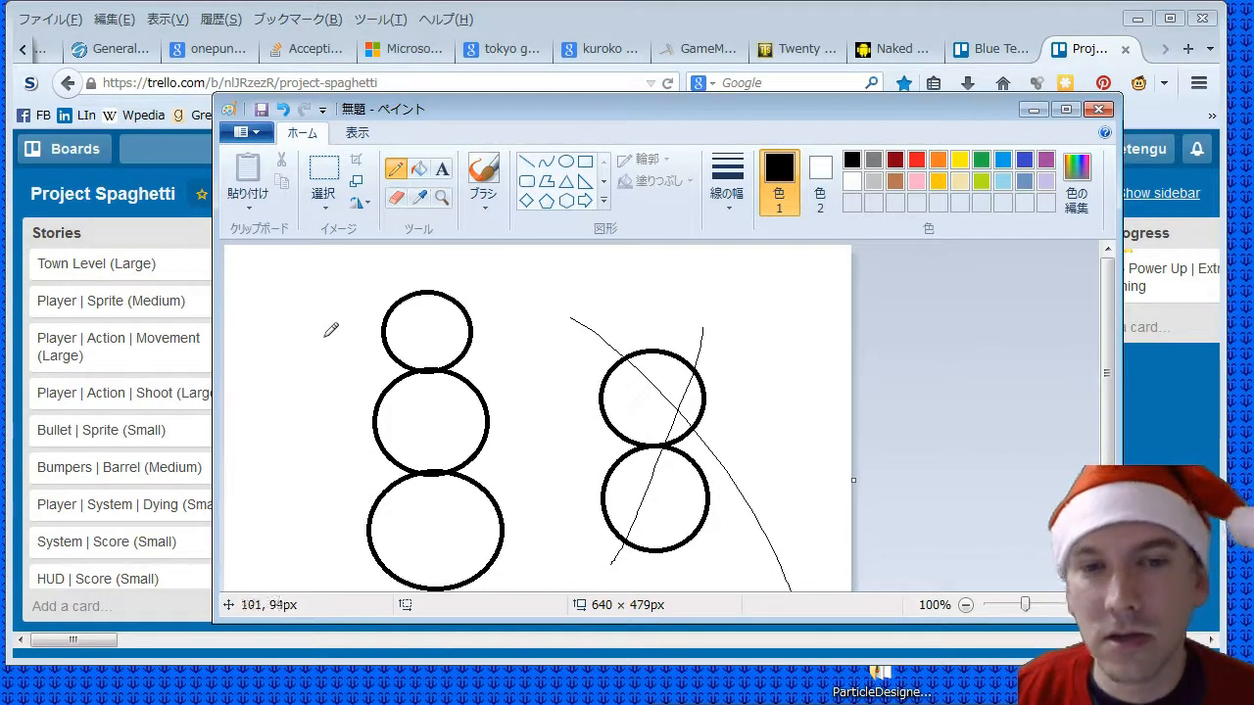
pyautogui.moveTo(315, 336); pyautogui.dragTo(386, 334)
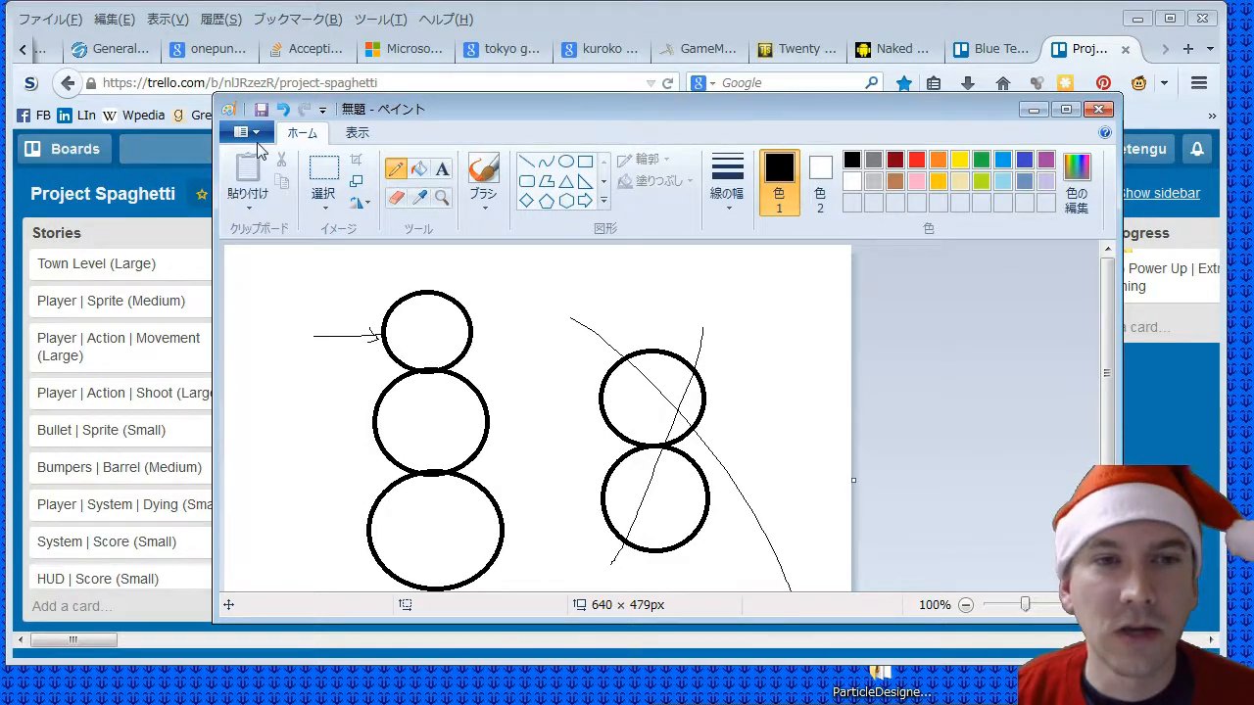
# - Save the picture to the desktop as a PNG named "initial drawing"
pyautogui.hotkey('ctrl', 's')
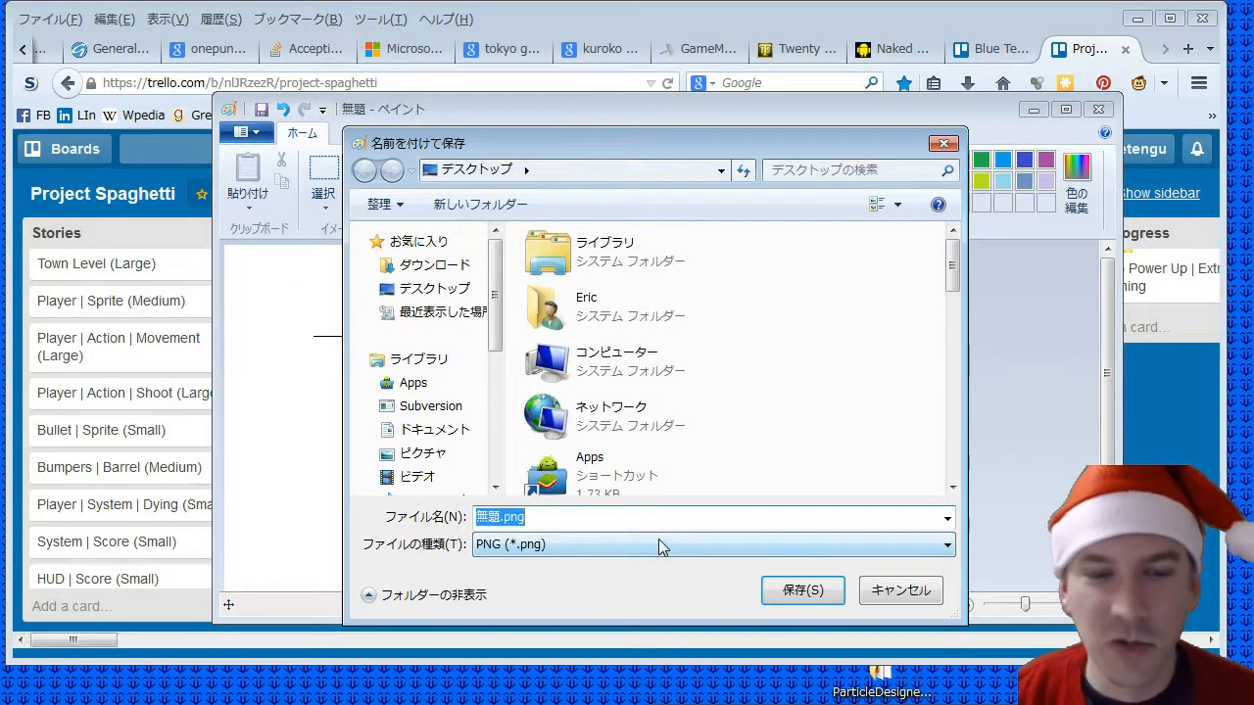
pyautogui.write('initia')
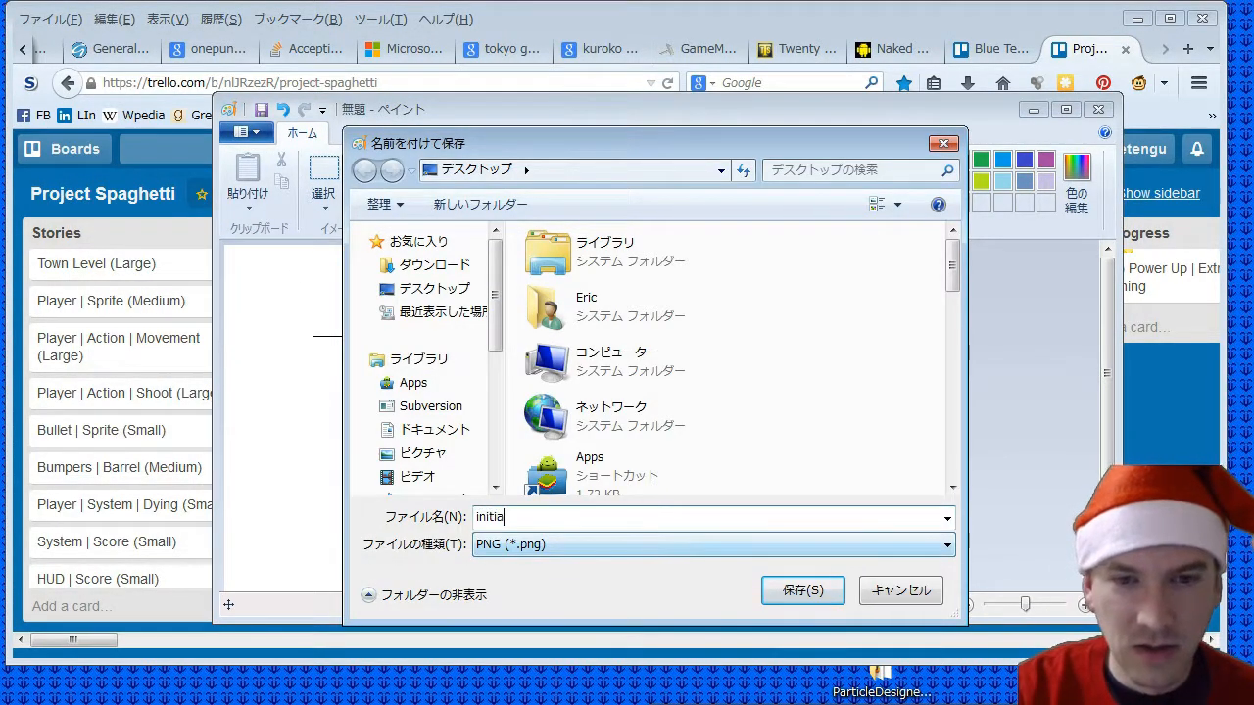
pyautogui.write('l drawing')
pyautogui.press('Return')
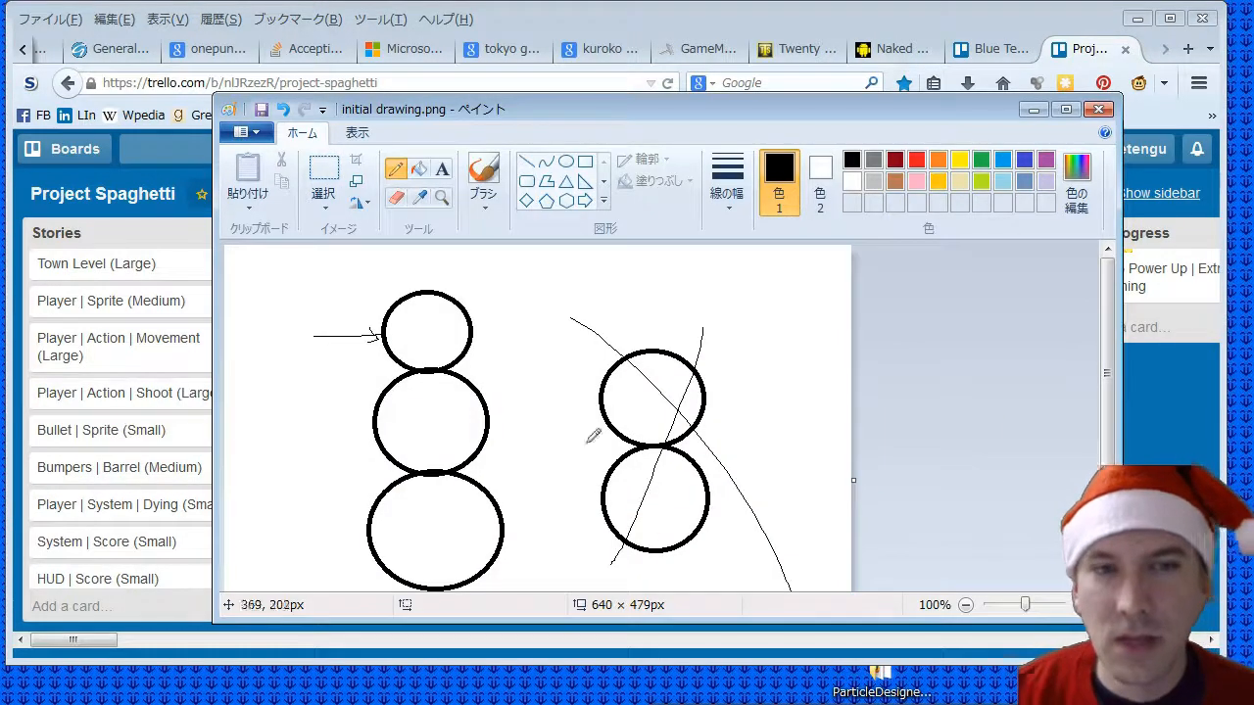
# - Start a new picture and draw a small three-circle snowman near the canvas's upper-left corner, with a bottom circle about 54 × 53 px
pyautogui.hotkey('ctrl', 'n')
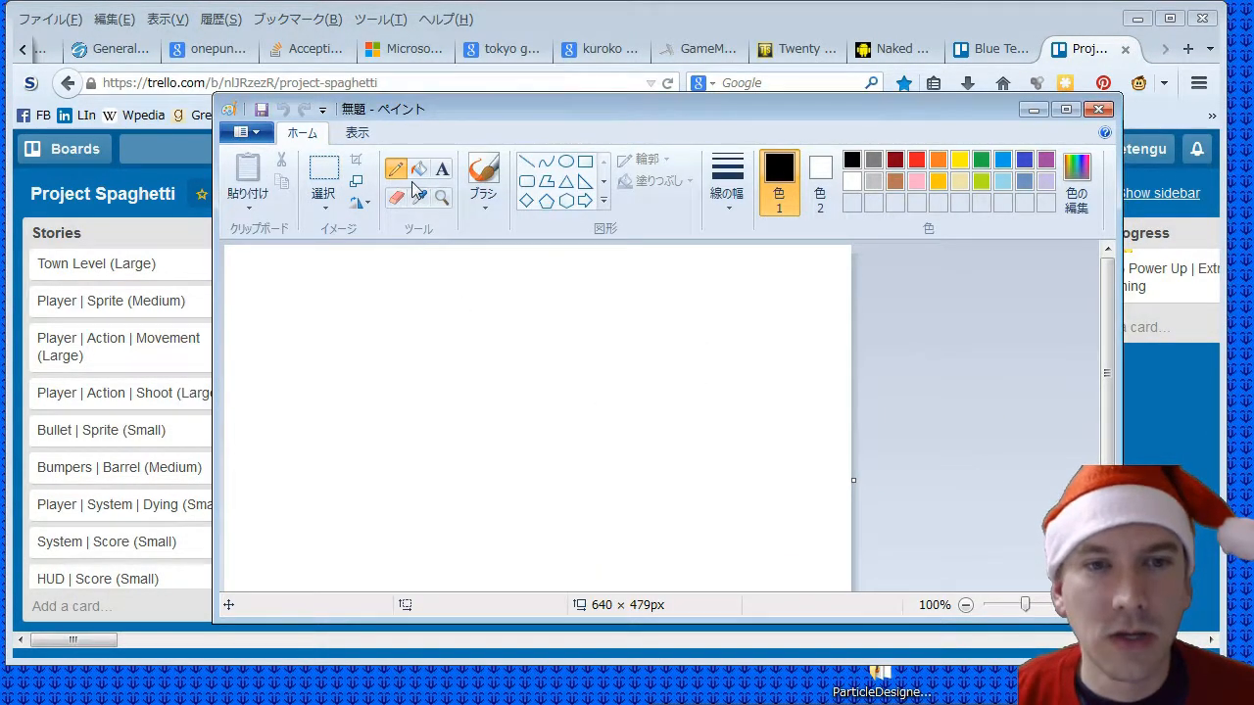
pyautogui.click(566, 162)
pyautogui.moveTo(235, 280); pyautogui.dragTo(269, 369)
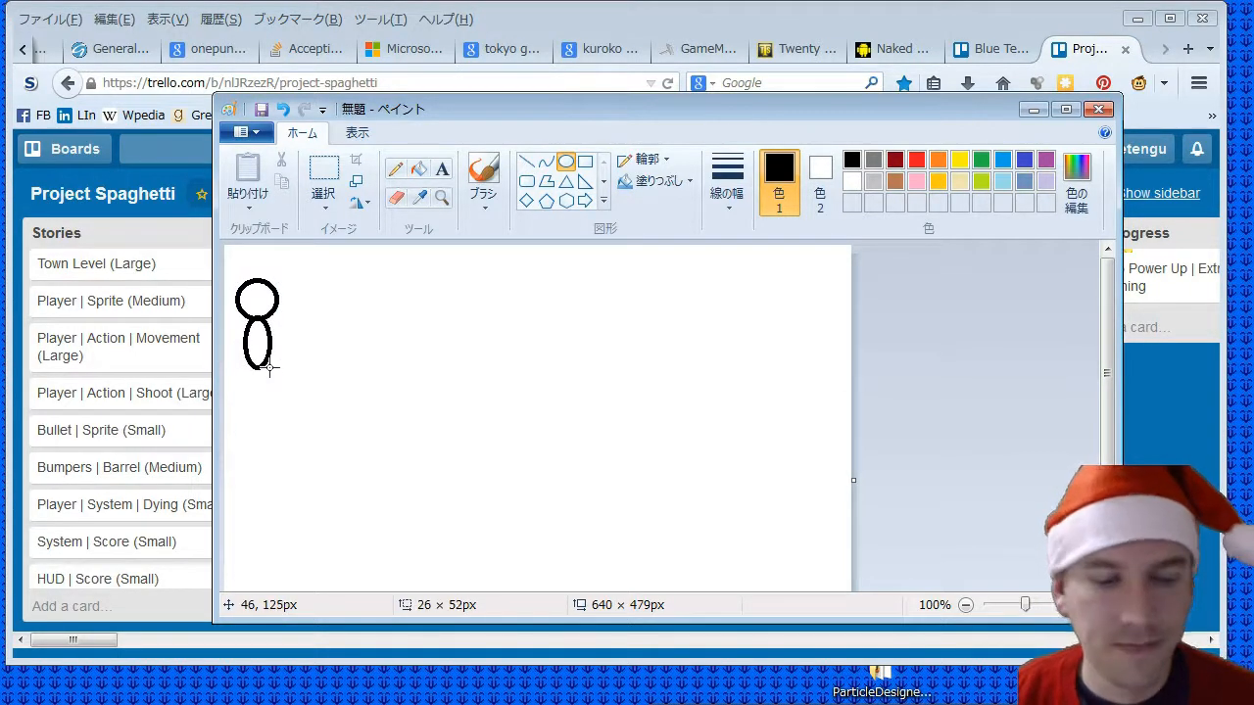
pyautogui.hotkey('ctrl', 'z')
pyautogui.moveTo(235, 322); pyautogui.dragTo(284, 419)
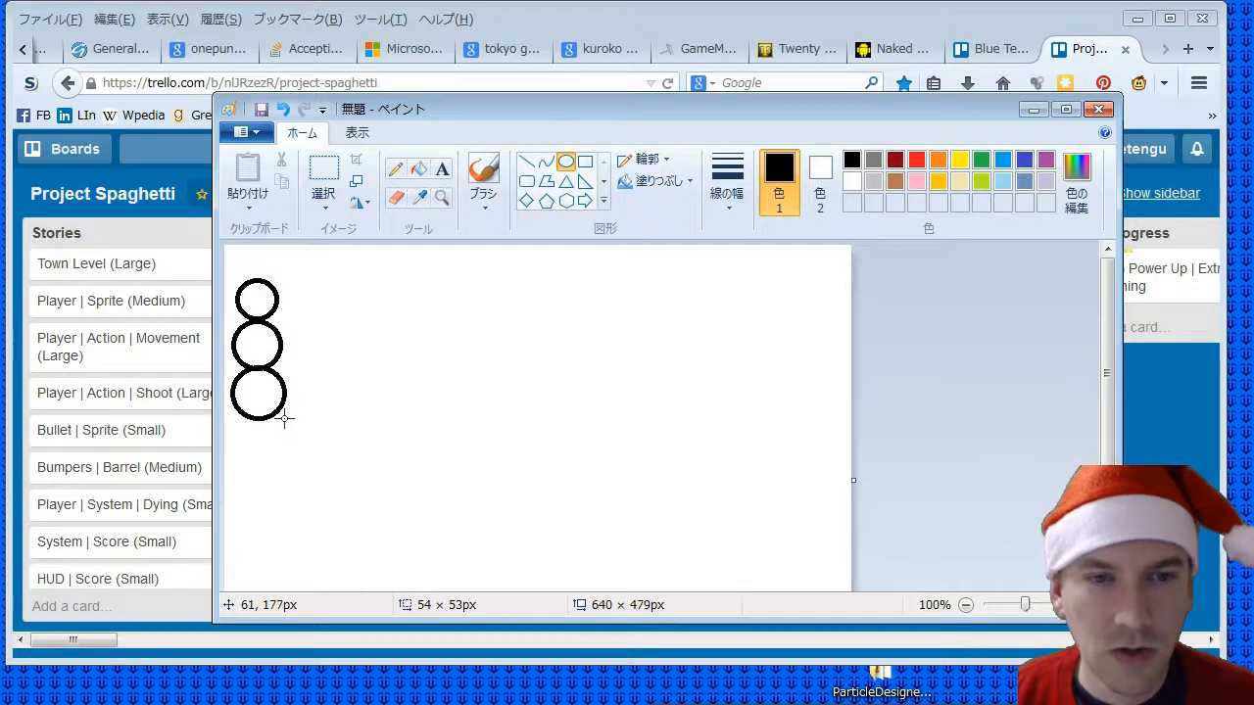
pyautogui.click(353, 362)
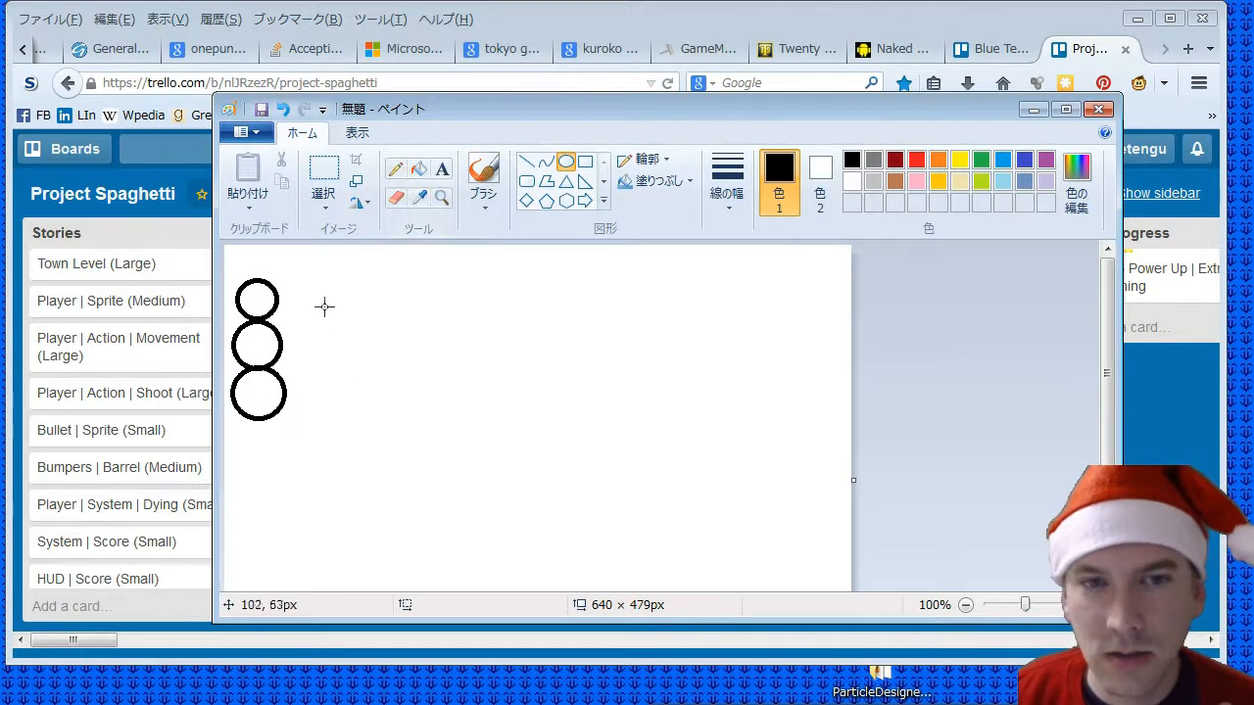
# - Draw a horizontal line, a two-circle snowman, a second horizontal line and a single circle as a row of shrinking snowman stages
pyautogui.click(525, 161)
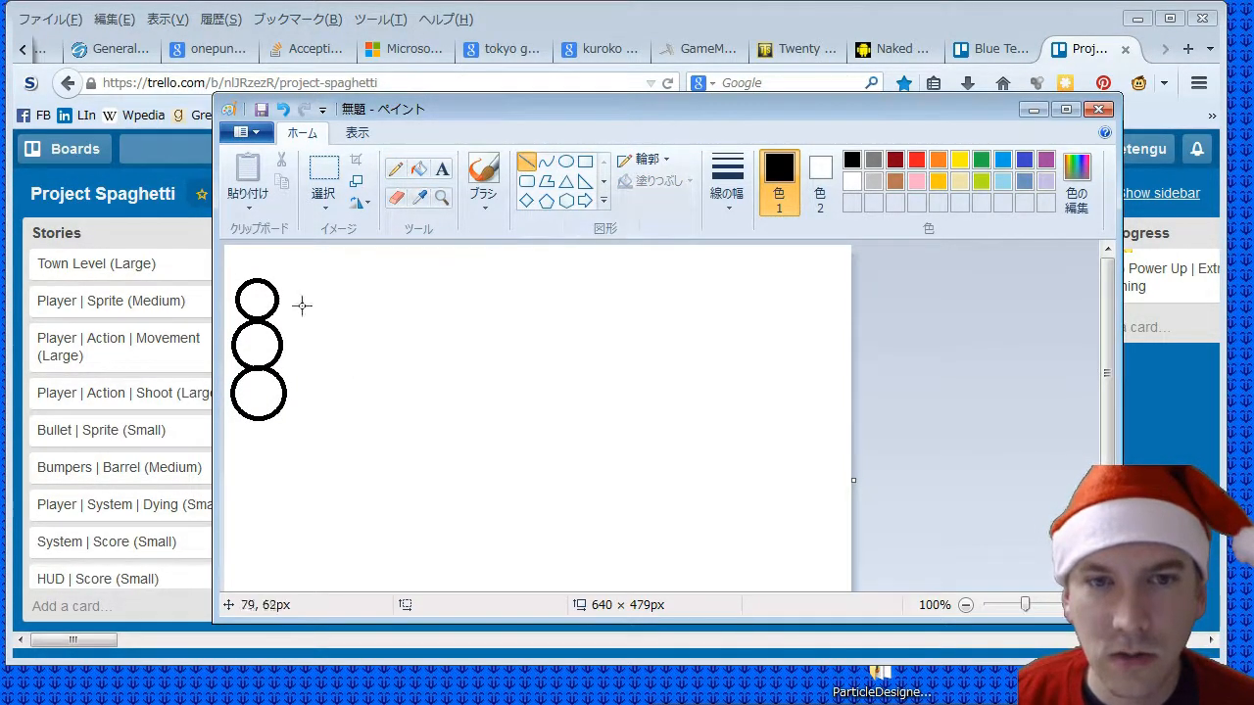
pyautogui.moveTo(292, 304)
pyautogui.mouseDown()
pyautogui.moveTo(411, 300)
pyautogui.moveTo(486, 359)
pyautogui.moveTo(459, 371)
pyautogui.moveTo(498, 410)
pyautogui.mouseUp()
pyautogui.click(565, 161)
pyautogui.click(526, 161)
pyautogui.moveTo(506, 338)
pyautogui.mouseDown()
pyautogui.moveTo(608, 338)
pyautogui.moveTo(681, 416)
pyautogui.moveTo(668, 407)
pyautogui.mouseUp()
pyautogui.click(565, 160)
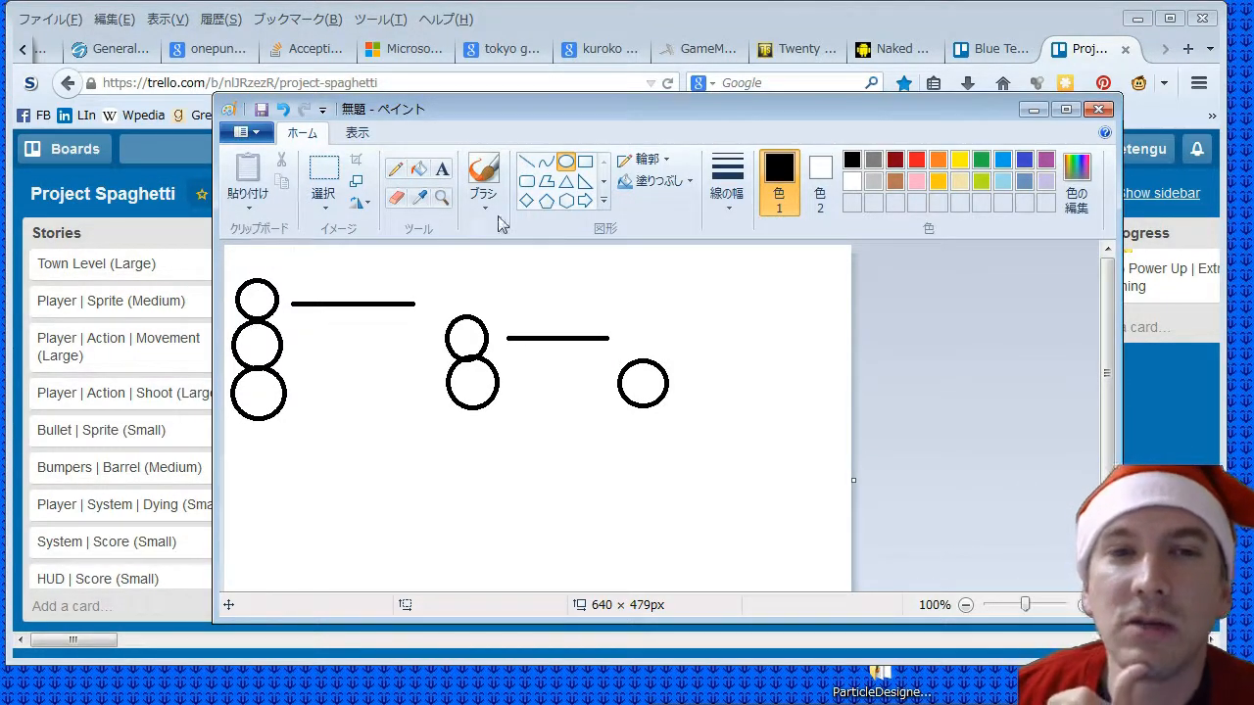
# - Handwrite the labels "Slow", "Med" and "Fast" in pencil under the three-, two- and one-circle snowmen
pyautogui.click(397, 169)
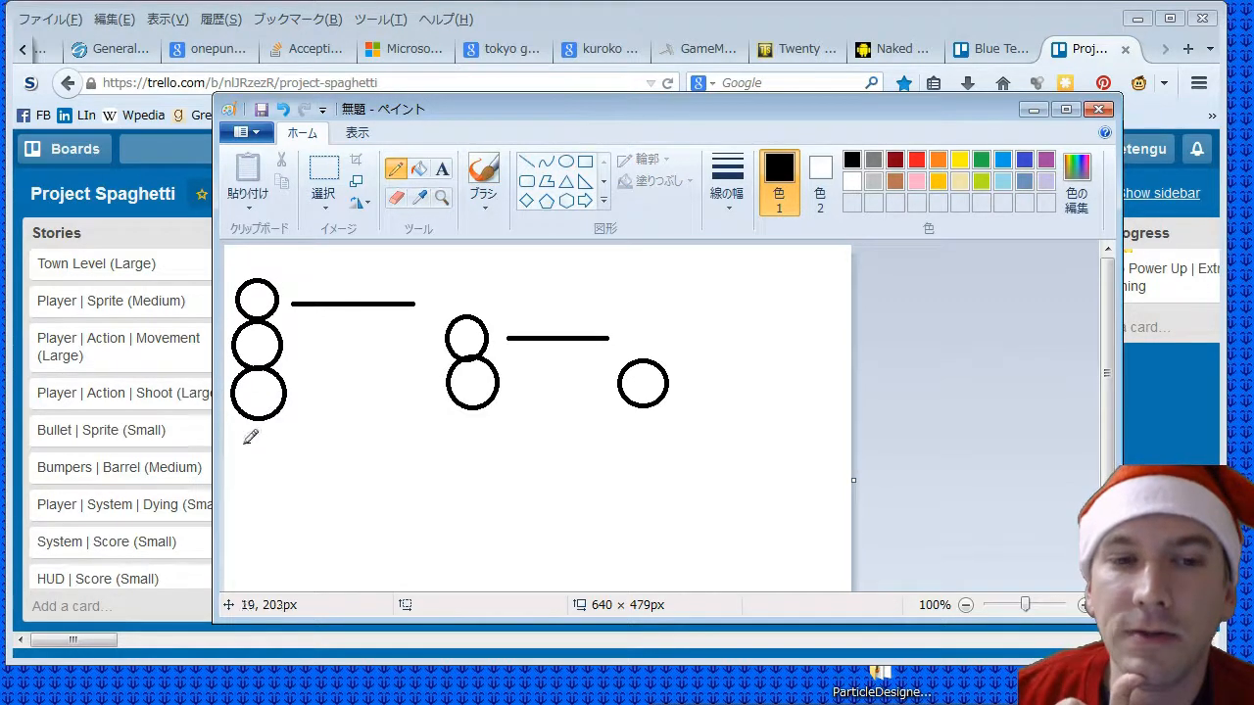
pyautogui.moveTo(254, 445)
pyautogui.mouseDown()
pyautogui.moveTo(254, 460)
pyautogui.moveTo(310, 449)
pyautogui.mouseUp()
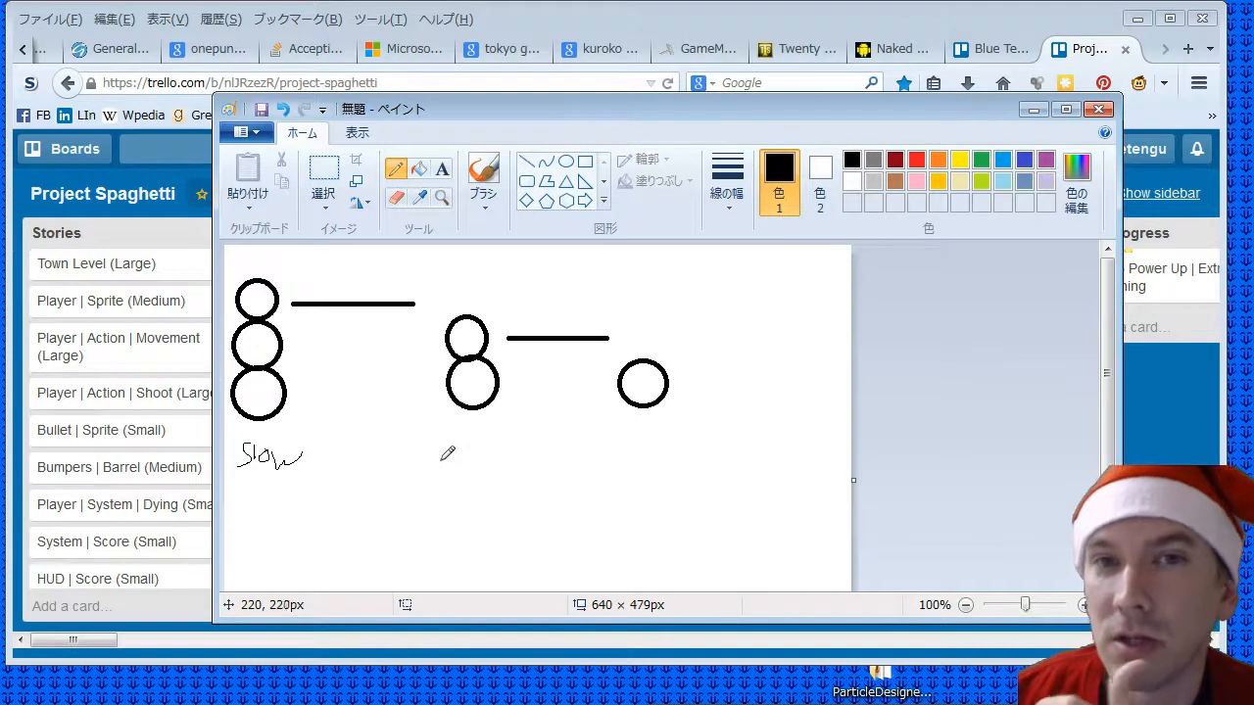
pyautogui.moveTo(453, 457); pyautogui.dragTo(495, 468)
pyautogui.moveTo(627, 464)
pyautogui.mouseDown()
pyautogui.moveTo(648, 428)
pyautogui.moveTo(681, 468)
pyautogui.moveTo(697, 438)
pyautogui.mouseUp()
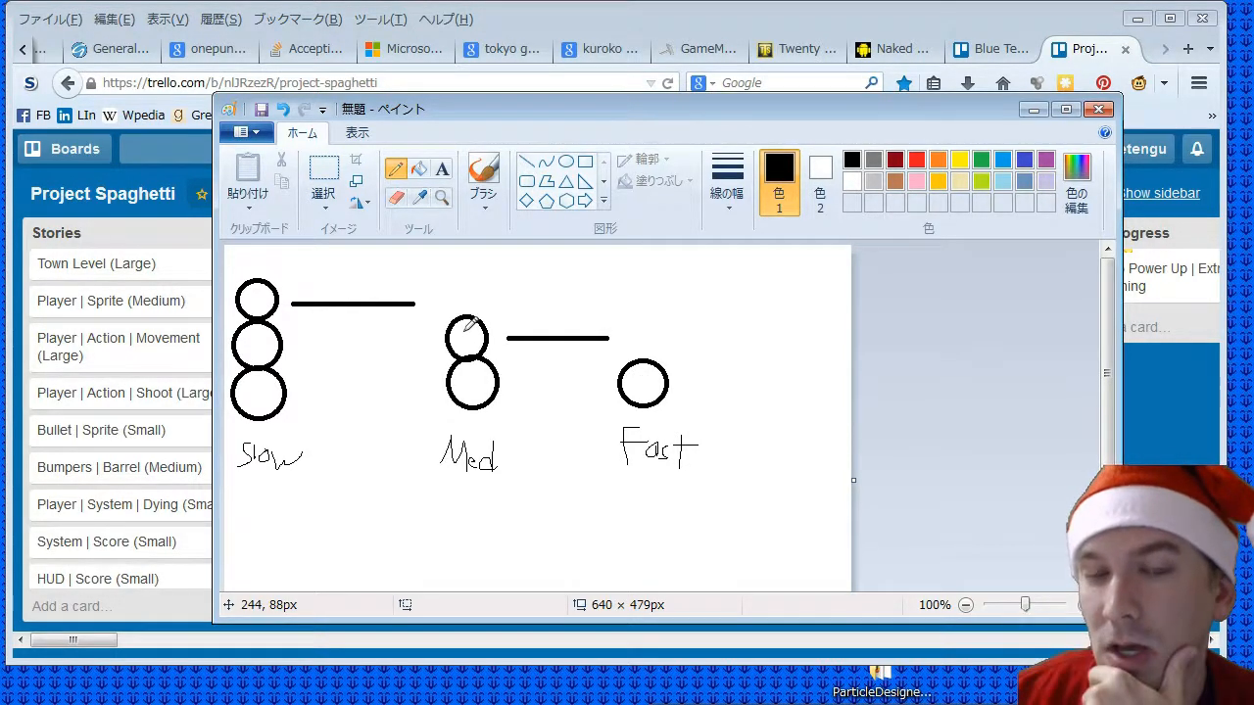
# - Pencil a carrot nose pointing up and outward on the top circle of each of the three snowmen
pyautogui.moveTo(465, 332)
pyautogui.mouseDown()
pyautogui.moveTo(501, 318)
pyautogui.moveTo(470, 329)
pyautogui.mouseUp()
pyautogui.moveTo(259, 296)
pyautogui.mouseDown()
pyautogui.moveTo(306, 275)
pyautogui.moveTo(267, 297)
pyautogui.mouseUp()
pyautogui.moveTo(642, 380); pyautogui.dragTo(673, 365)
pyautogui.moveTo(674, 365); pyautogui.dragTo(644, 378)
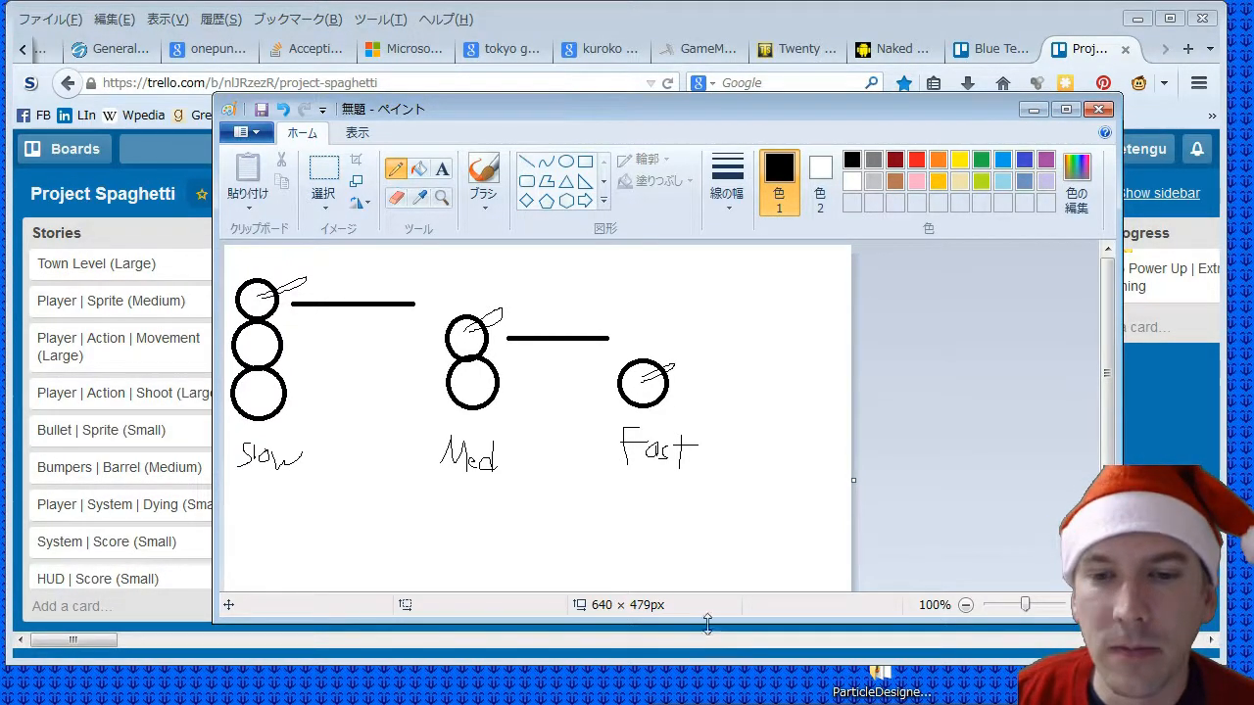
# - Enlarge the Paint window downward and pencil curved marks under the labels: one for Slow, three for Med and three for Fast
pyautogui.moveTo(709, 623); pyautogui.dragTo(711, 693)
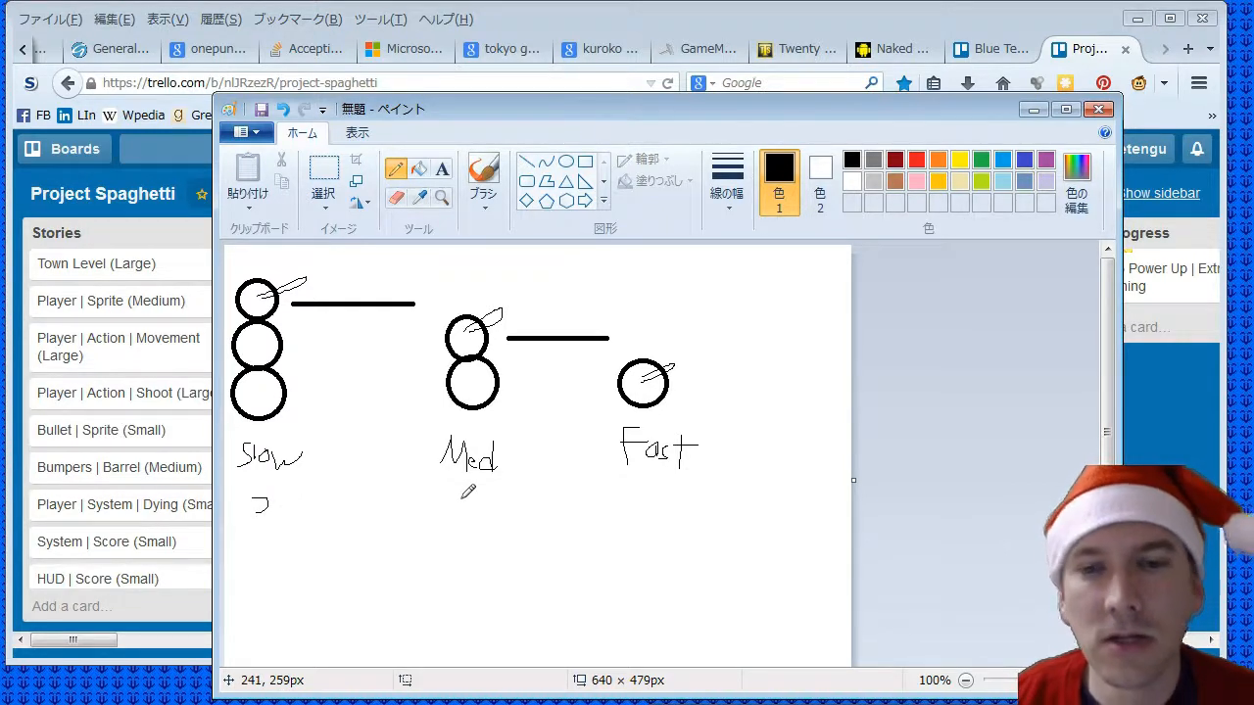
pyautogui.moveTo(461, 499); pyautogui.dragTo(481, 526)
pyautogui.moveTo(632, 497)
pyautogui.mouseDown()
pyautogui.moveTo(661, 493)
pyautogui.moveTo(633, 510)
pyautogui.mouseUp()
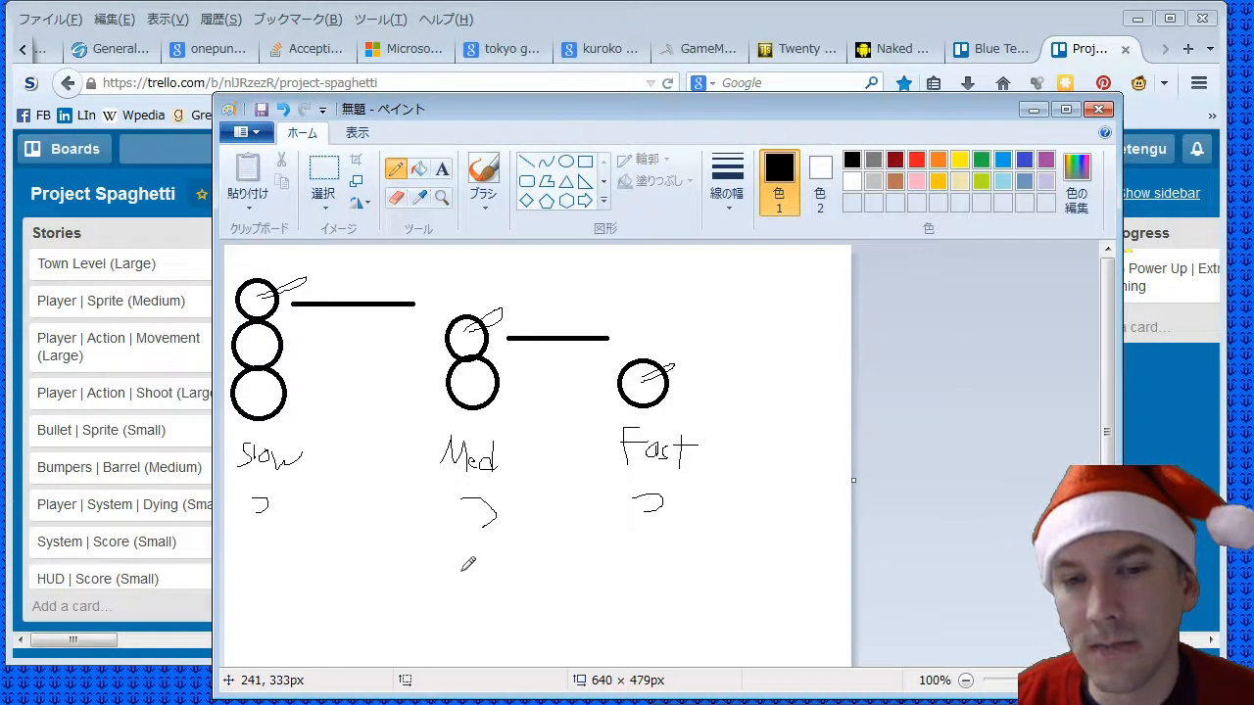
pyautogui.moveTo(463, 568); pyautogui.dragTo(480, 594)
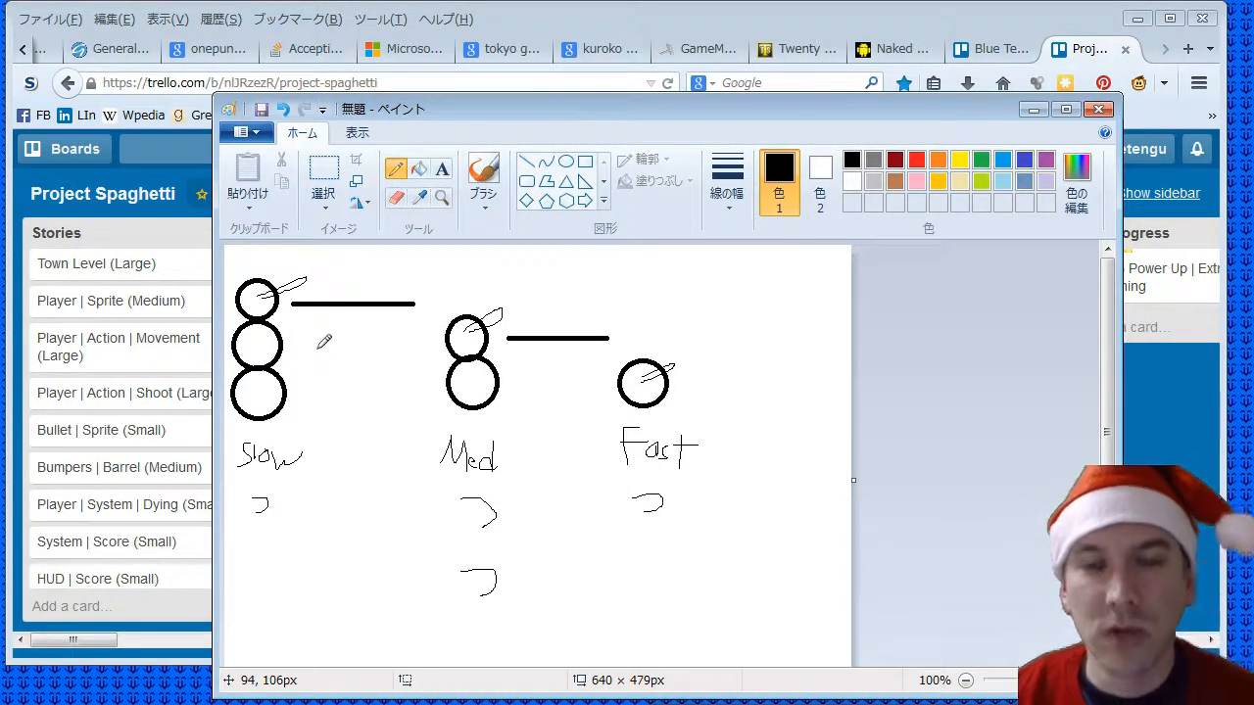
pyautogui.moveTo(466, 617); pyautogui.dragTo(480, 638)
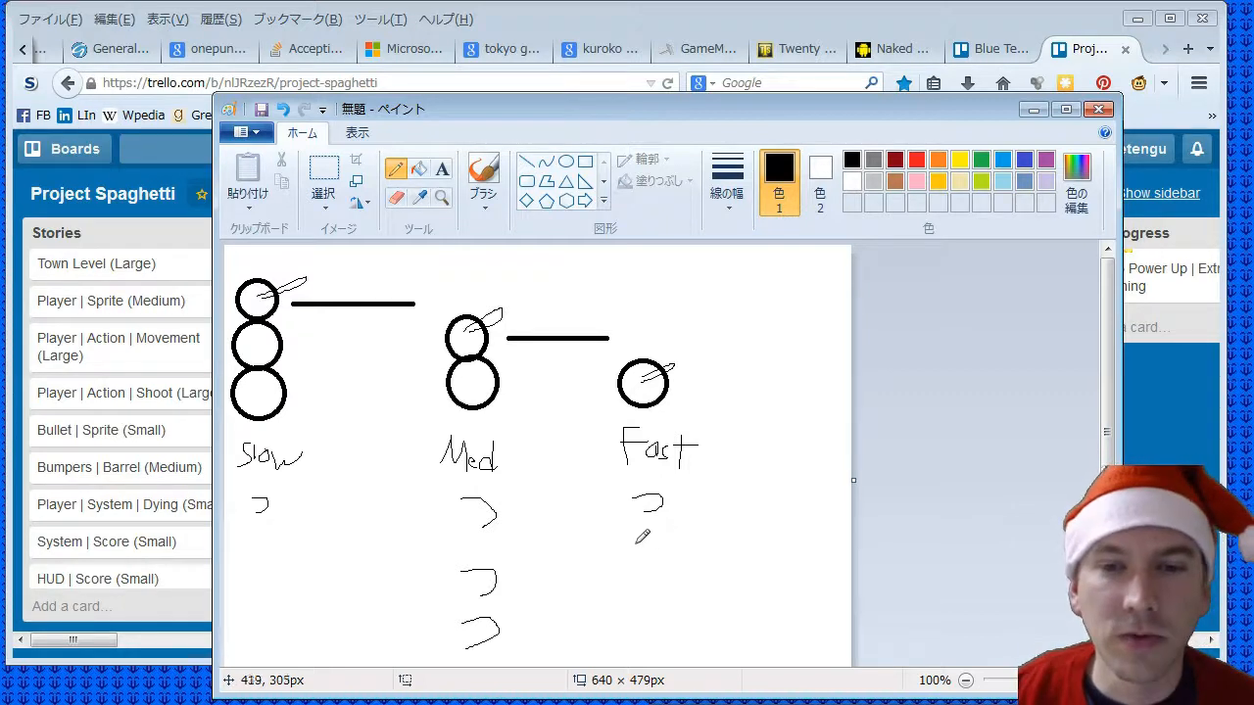
pyautogui.moveTo(634, 544)
pyautogui.mouseDown()
pyautogui.moveTo(659, 572)
pyautogui.moveTo(644, 633)
pyautogui.mouseUp()
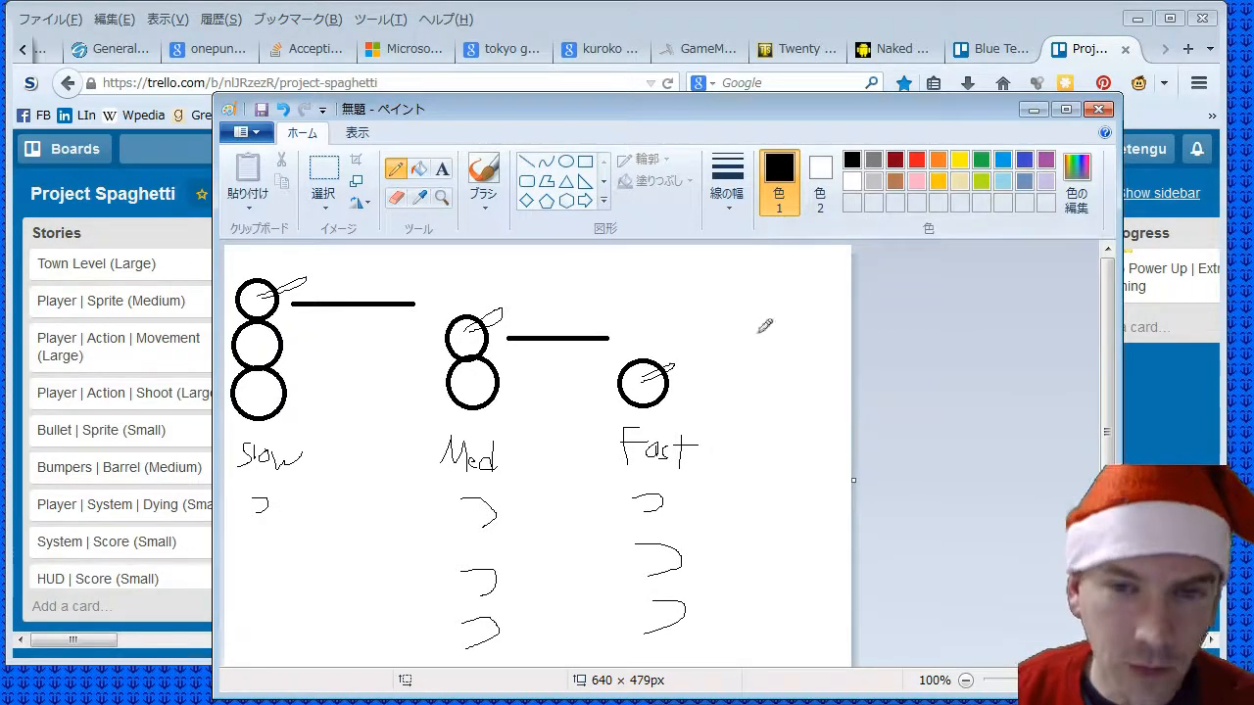
# - Switch from Paint to the Trello board and add the card "(0.5) Snowman Enemy | Rough Sprites" to the Christmas Episode list
pyautogui.click(1034, 110)
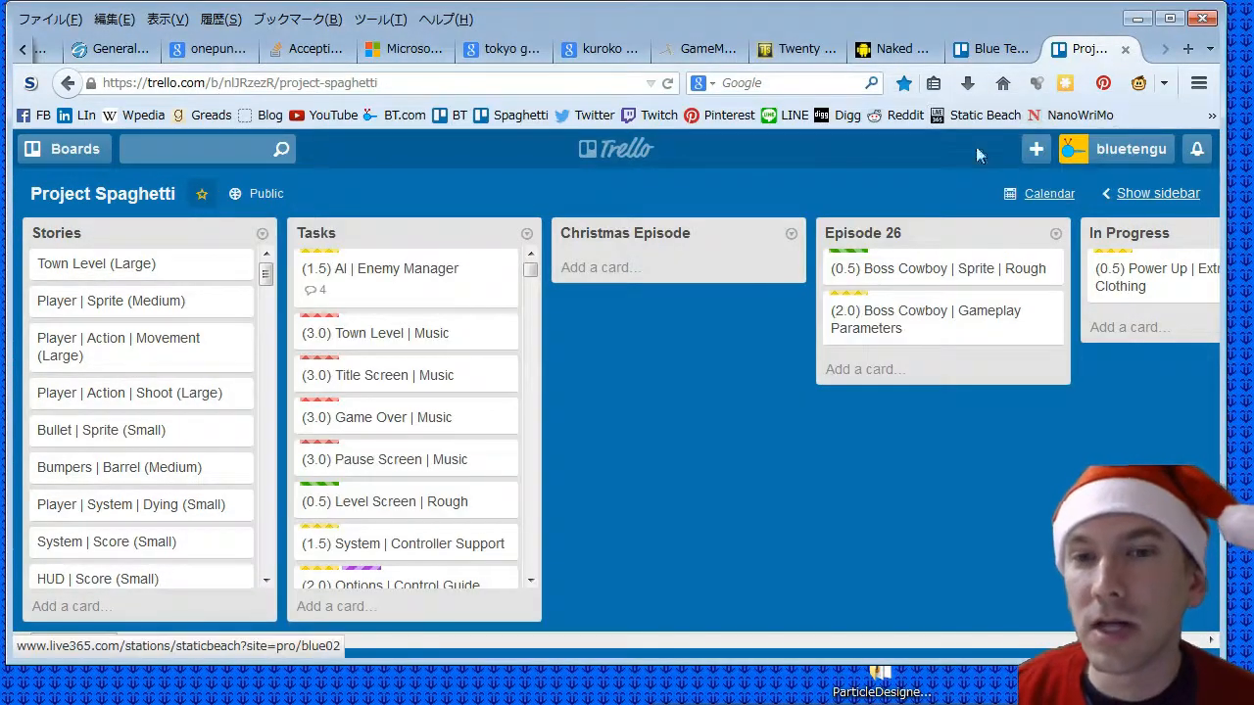
pyautogui.click(582, 270)
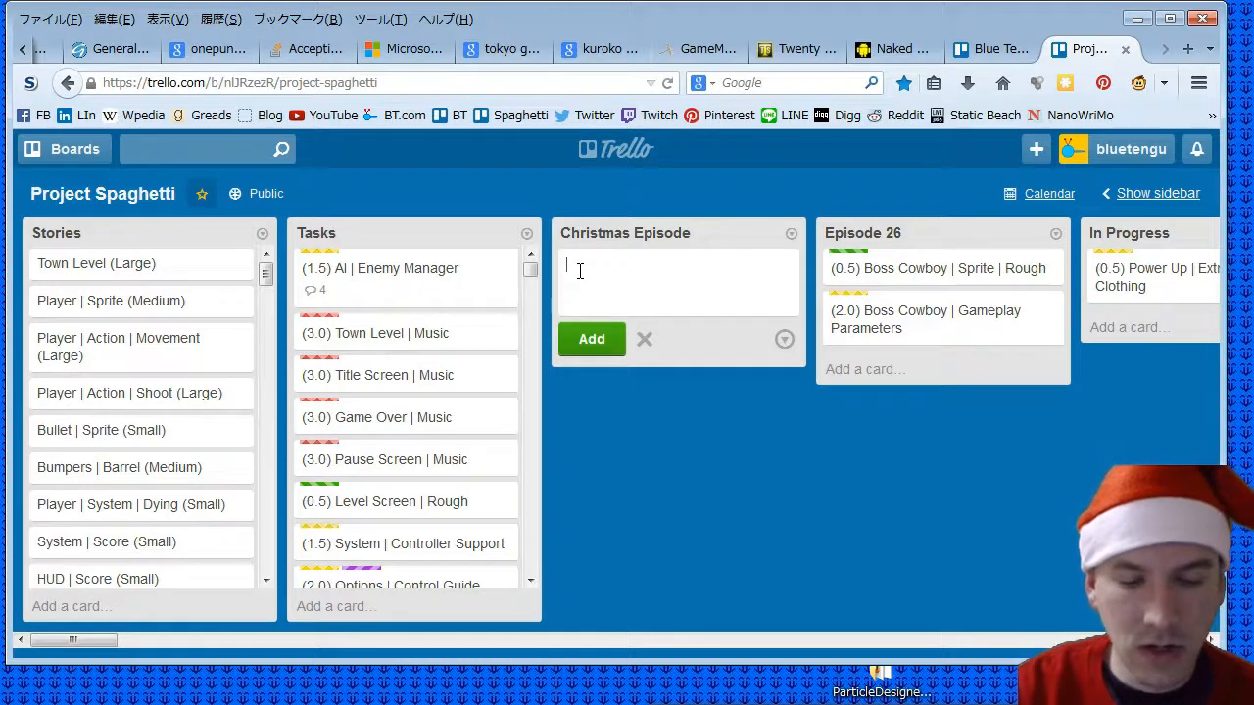
pyautogui.write('Snowman En')
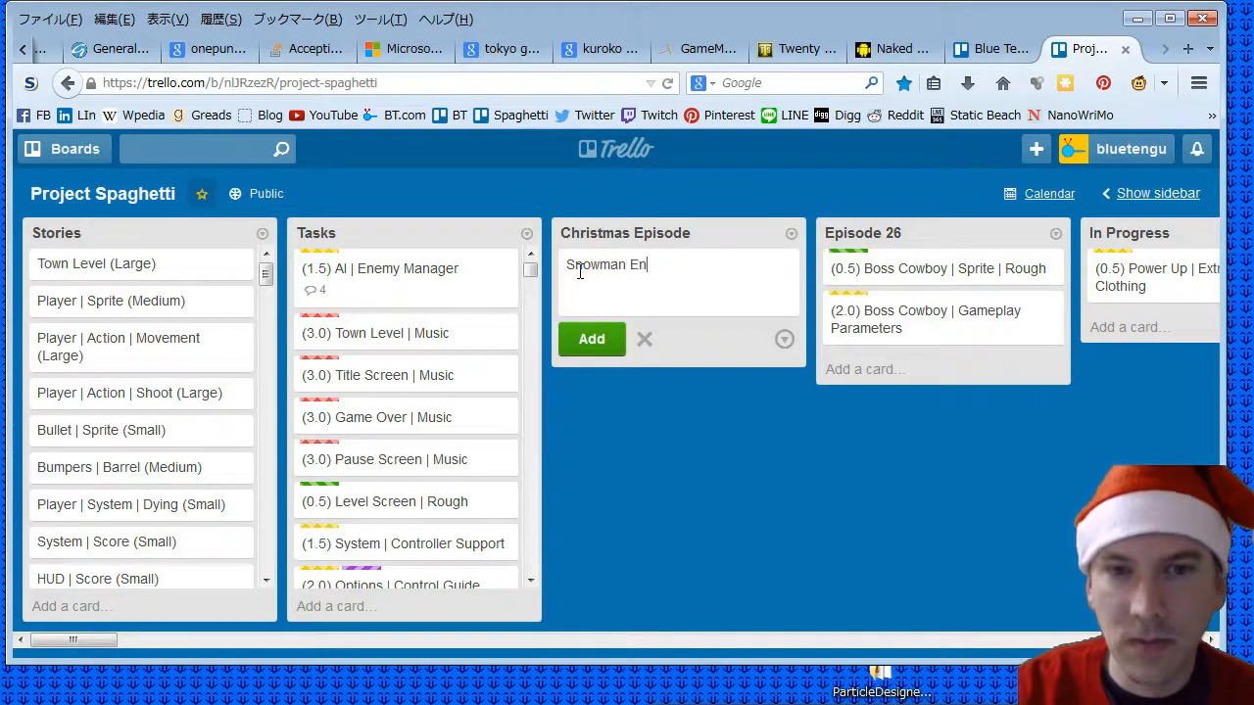
pyautogui.write('emy | Roug')
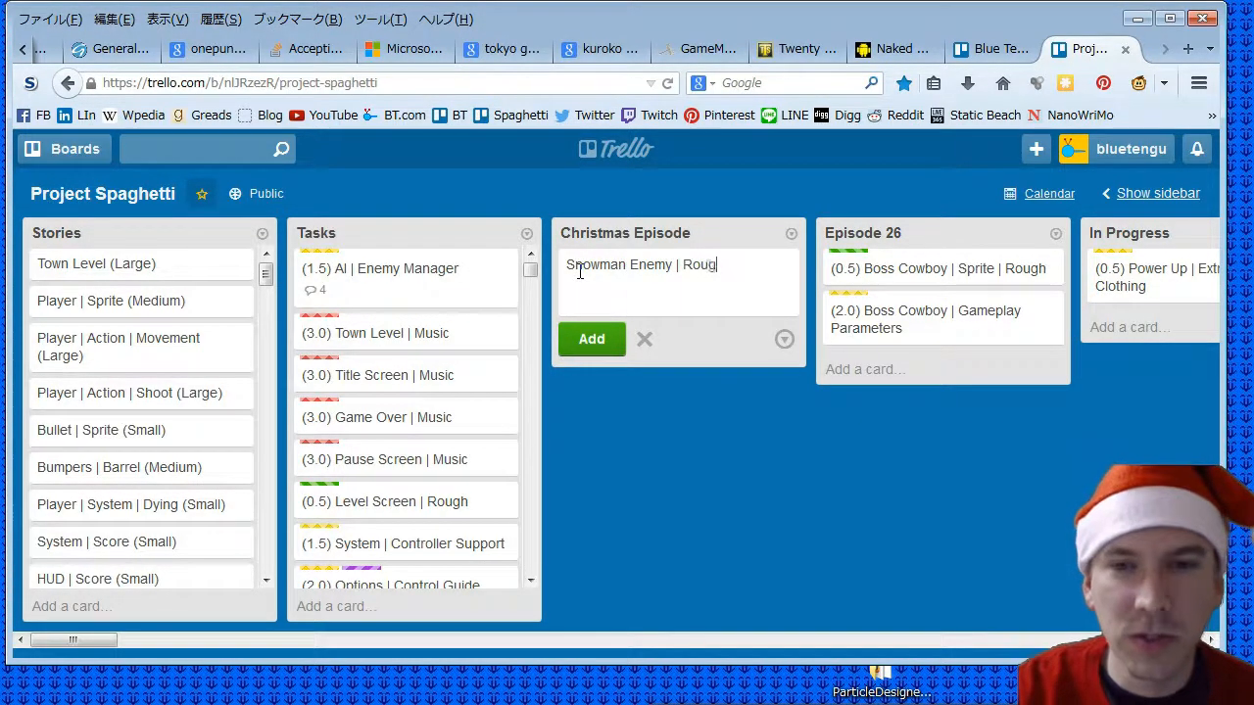
pyautogui.write('h Sprites')
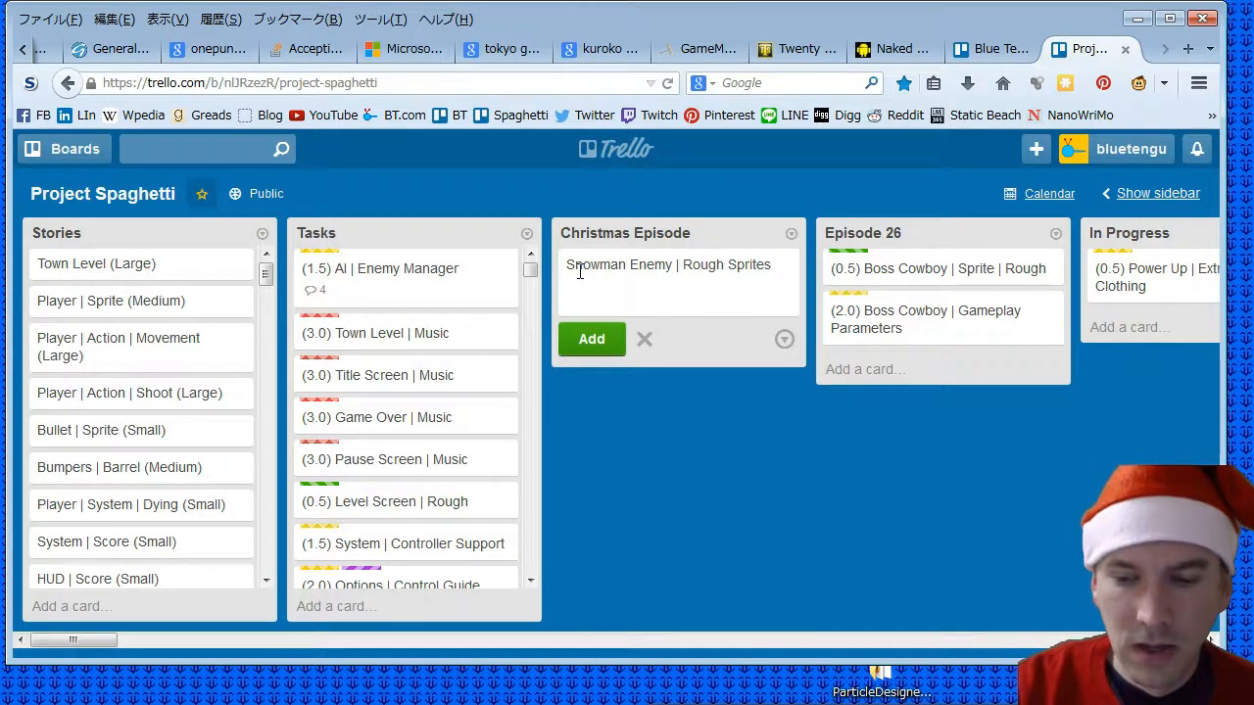
pyautogui.write('(')
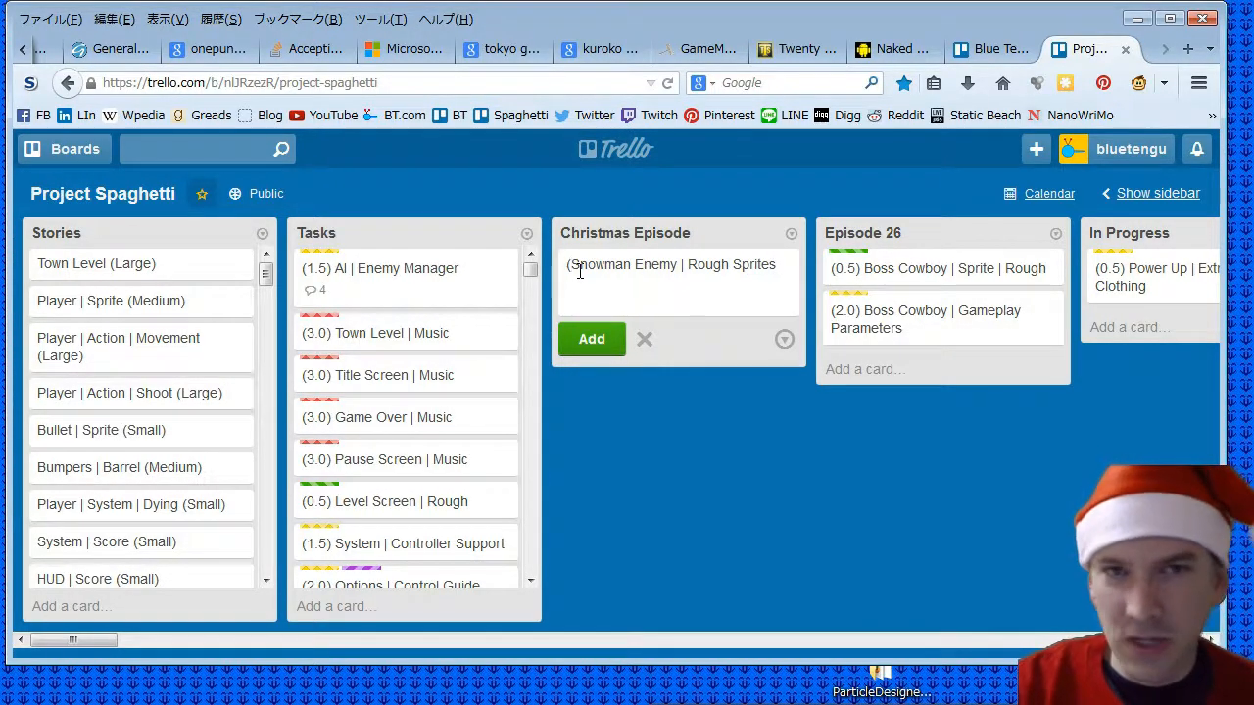
pyautogui.write('1.')
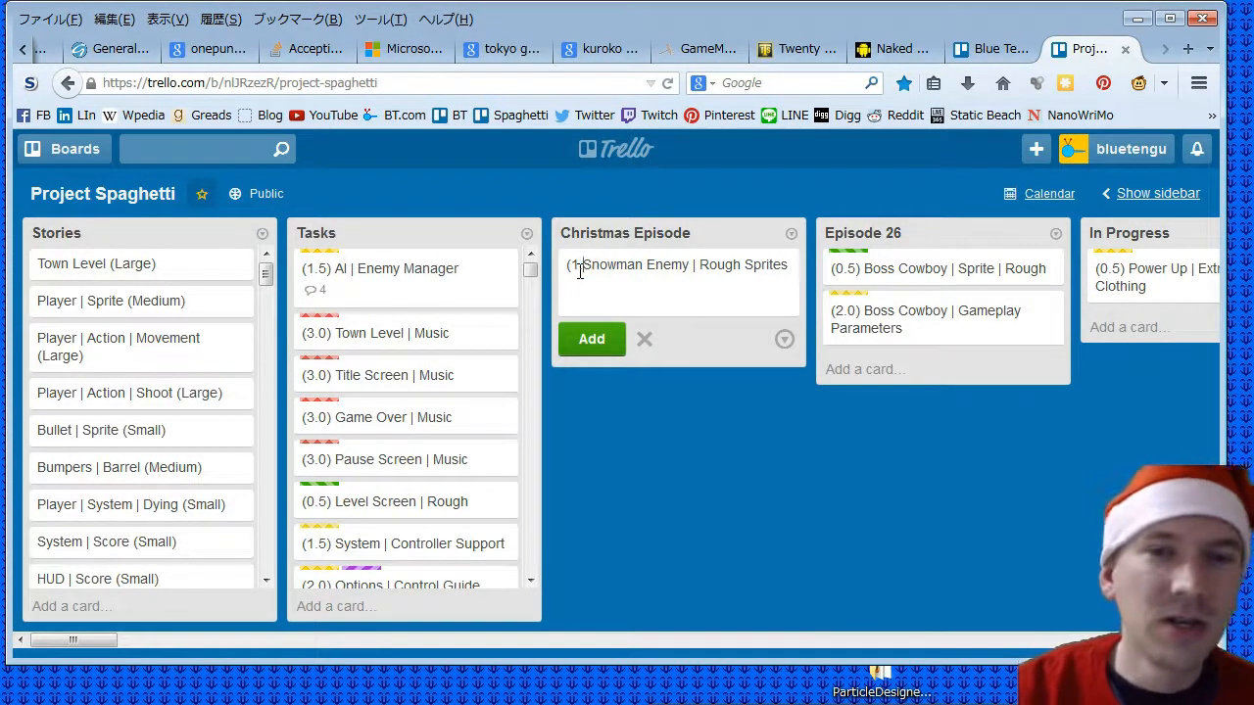
pyautogui.write('0)')
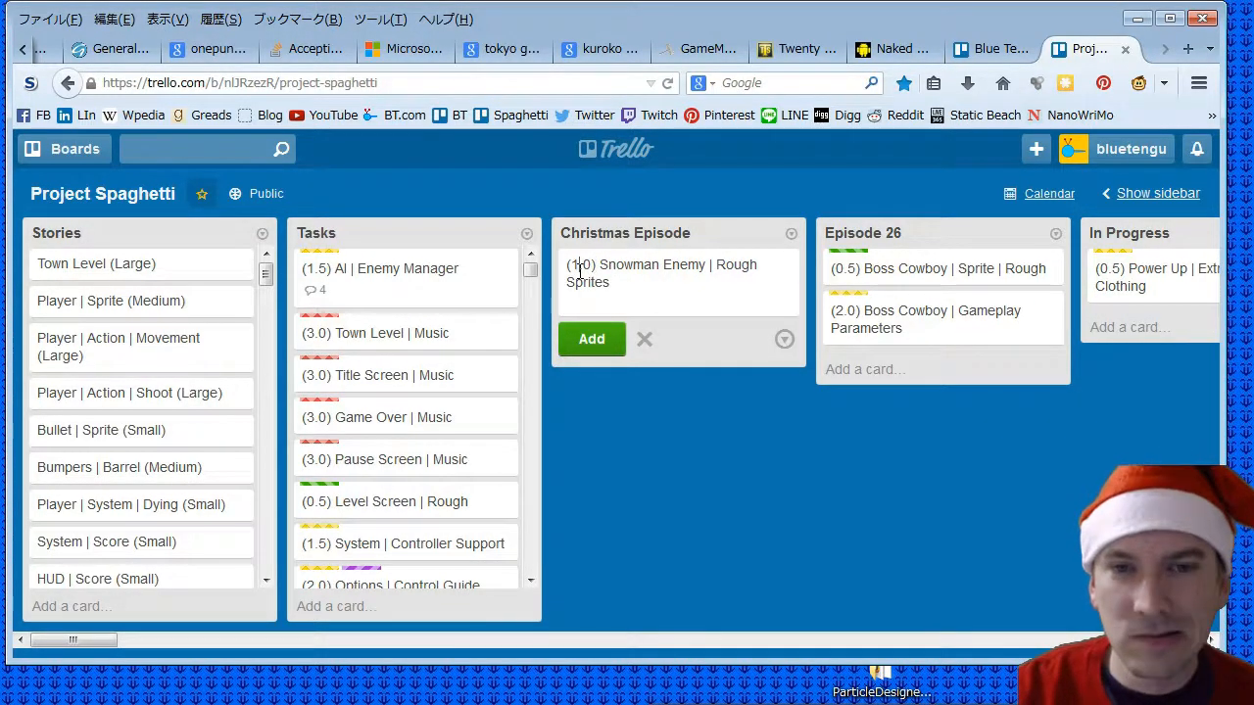
pyautogui.press('BackSpace')
pyautogui.write('0')
pyautogui.press('Right')
pyautogui.press('Right')
pyautogui.press('BackSpace')
pyautogui.write('5')
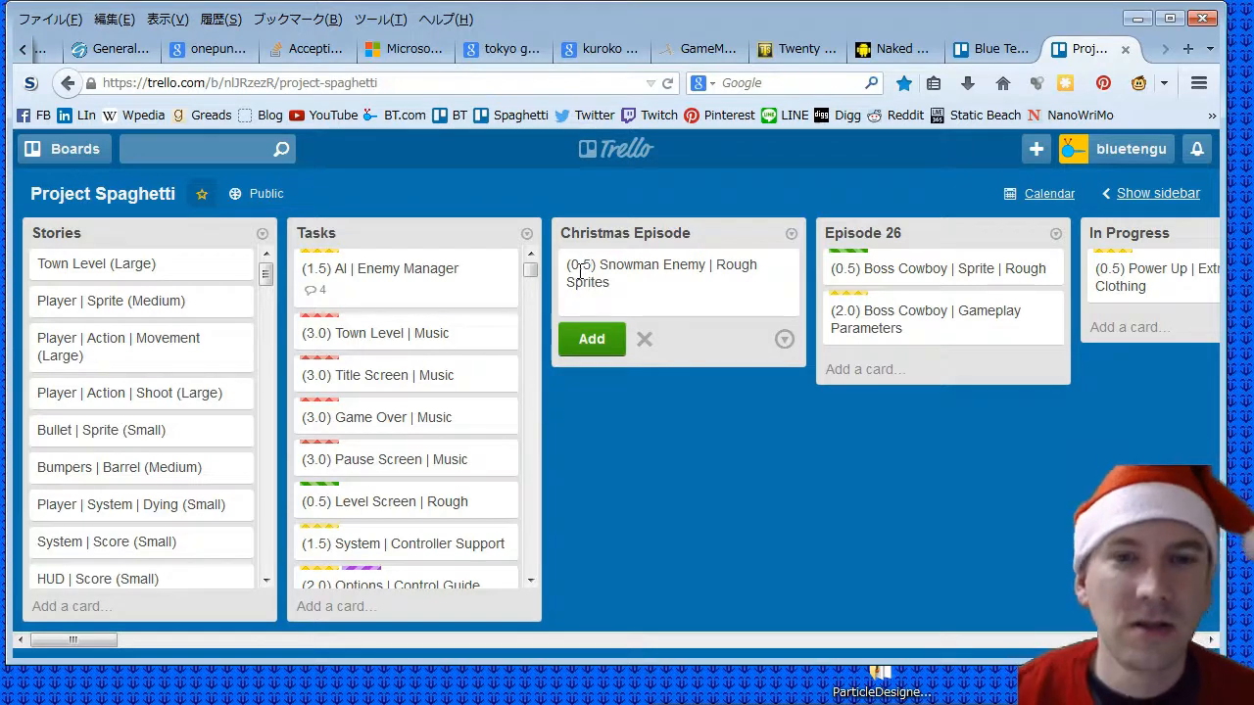
pyautogui.click(588, 343)
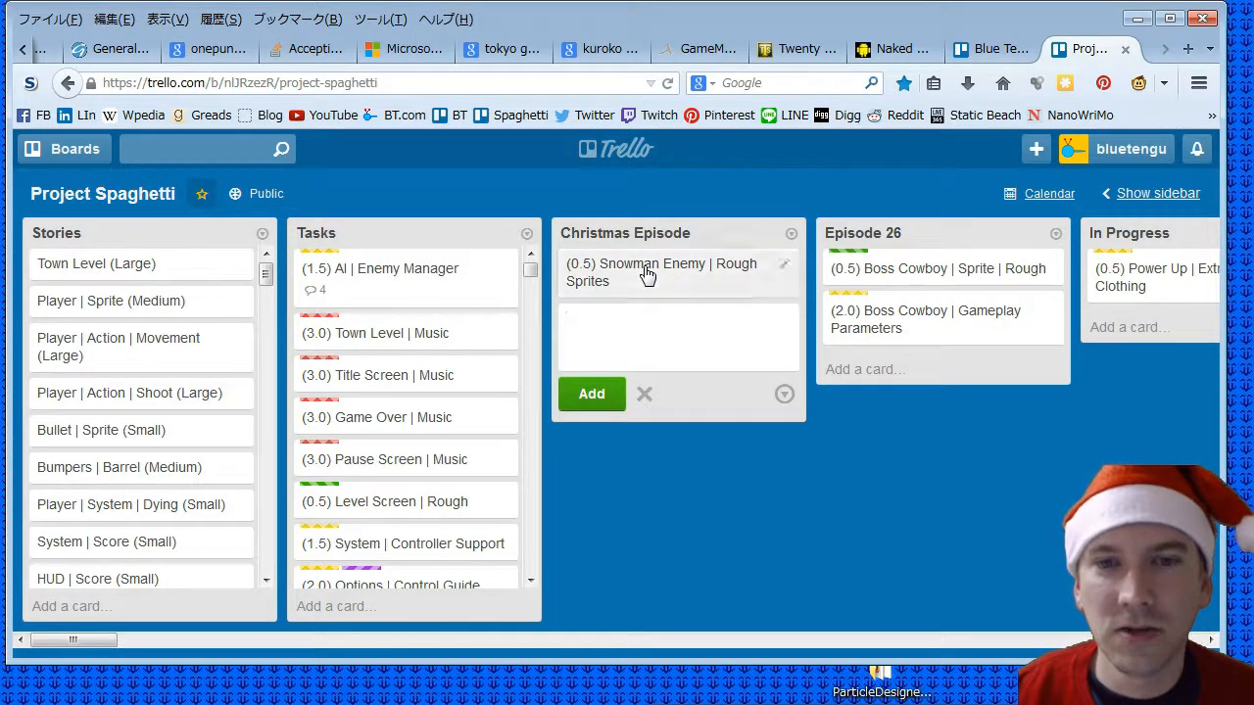
# - Apply the green Rough Graphics label to the Snowman Enemy rough sprites card and close the card
pyautogui.click(646, 275)
pyautogui.click(861, 303)
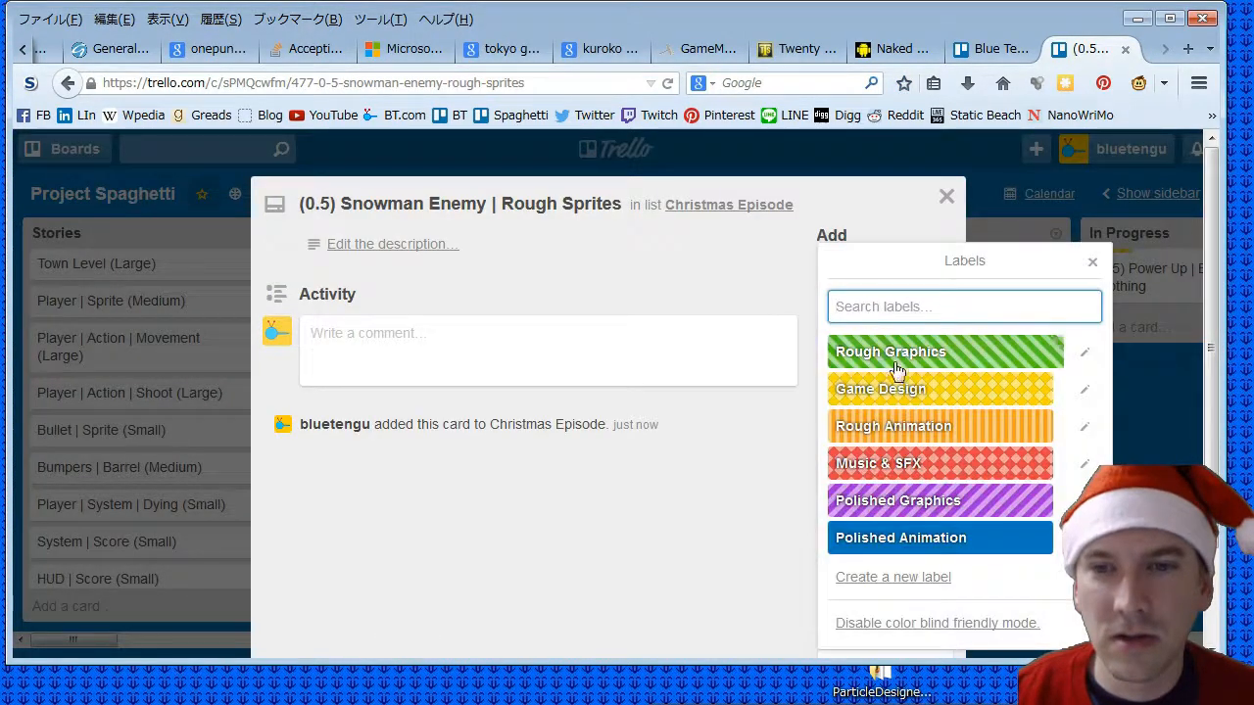
pyautogui.click(896, 353)
pyautogui.click(946, 196)
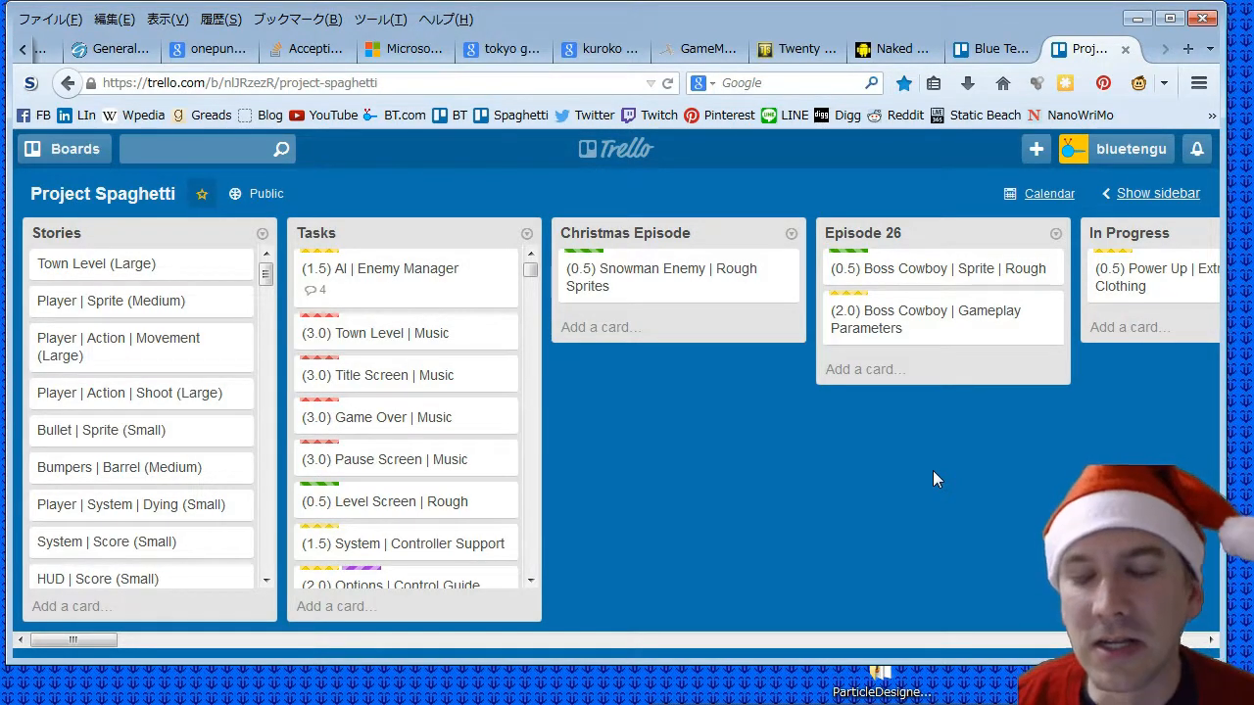
# - Add a second card, "(0.25) Christmas Stage BG | Rough", to the Christmas Episode list
pyautogui.click(593, 329)
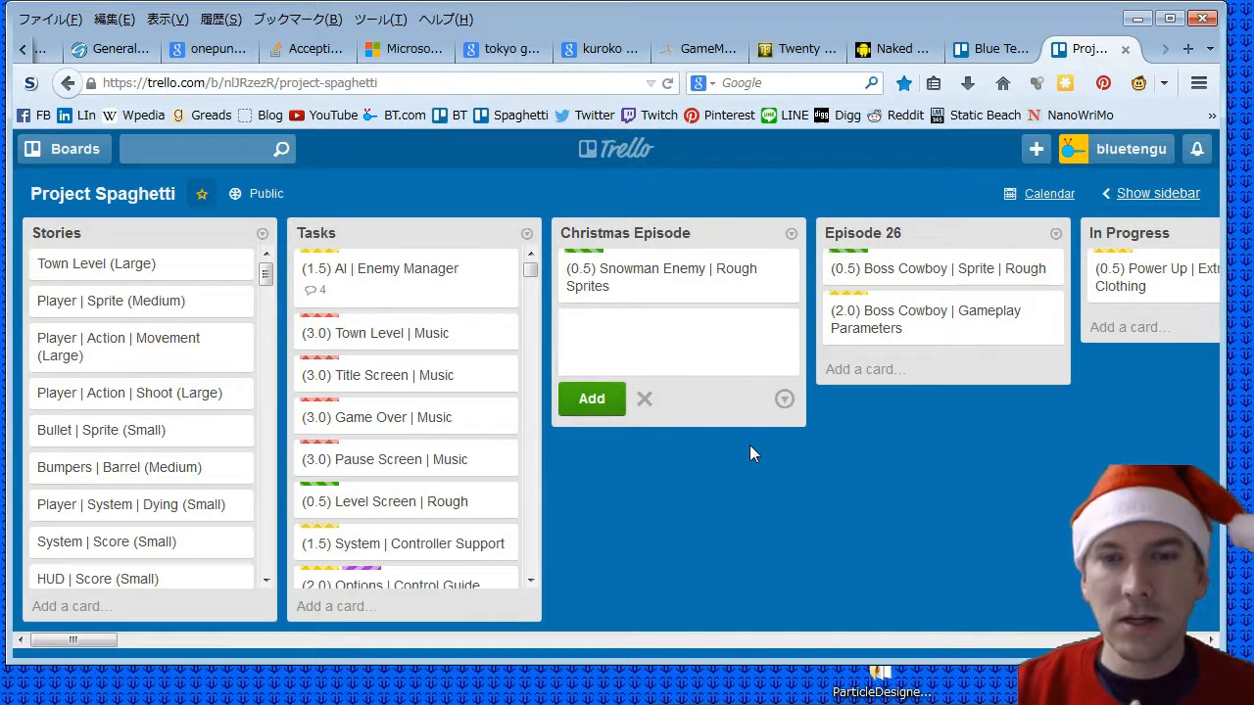
pyautogui.hotkey('alt', 'Tab')
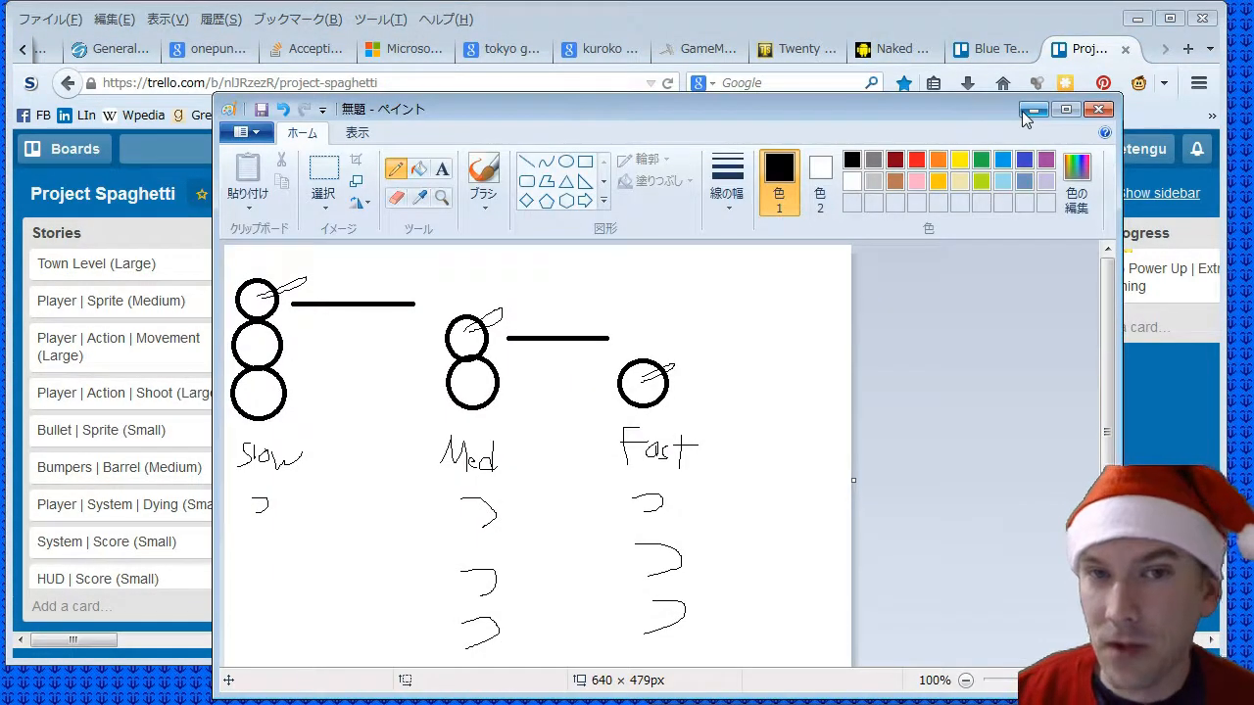
pyautogui.click(1021, 110)
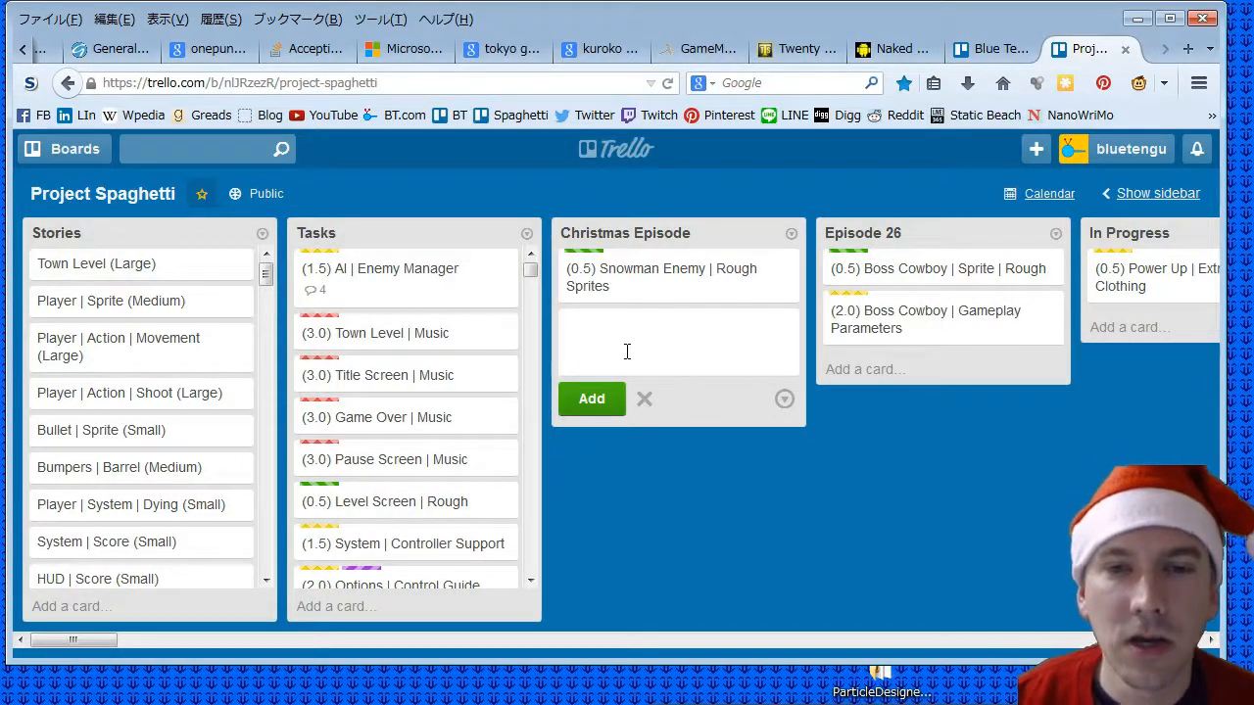
pyautogui.write('(0.5)')
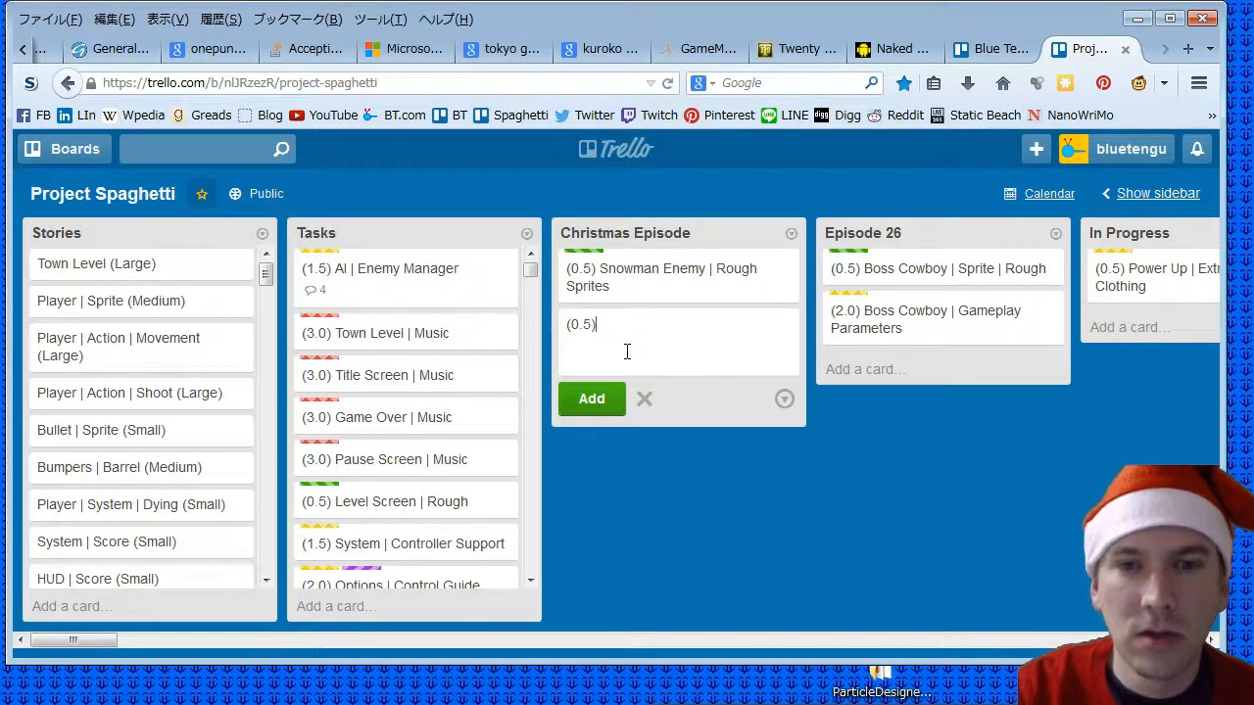
pyautogui.press('BackSpace')
pyautogui.press('BackSpace')
pyautogui.press('BackSpace')
pyautogui.write('25)')
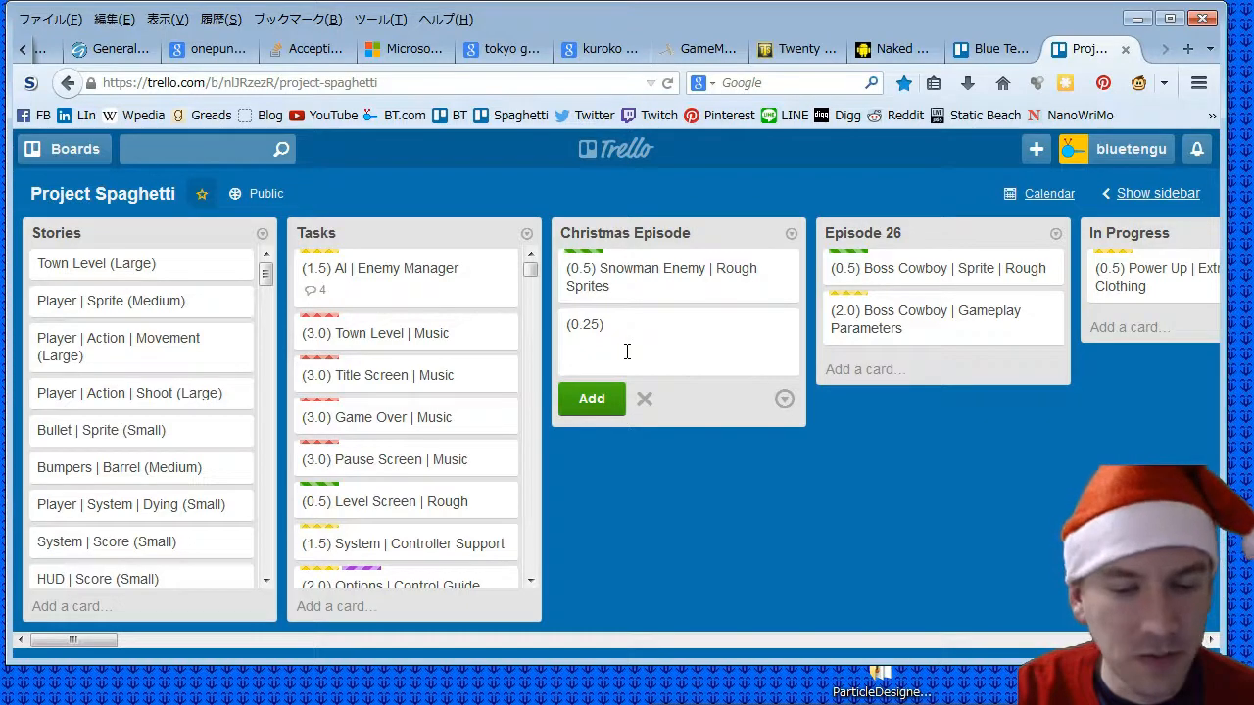
pyautogui.write('Chr')
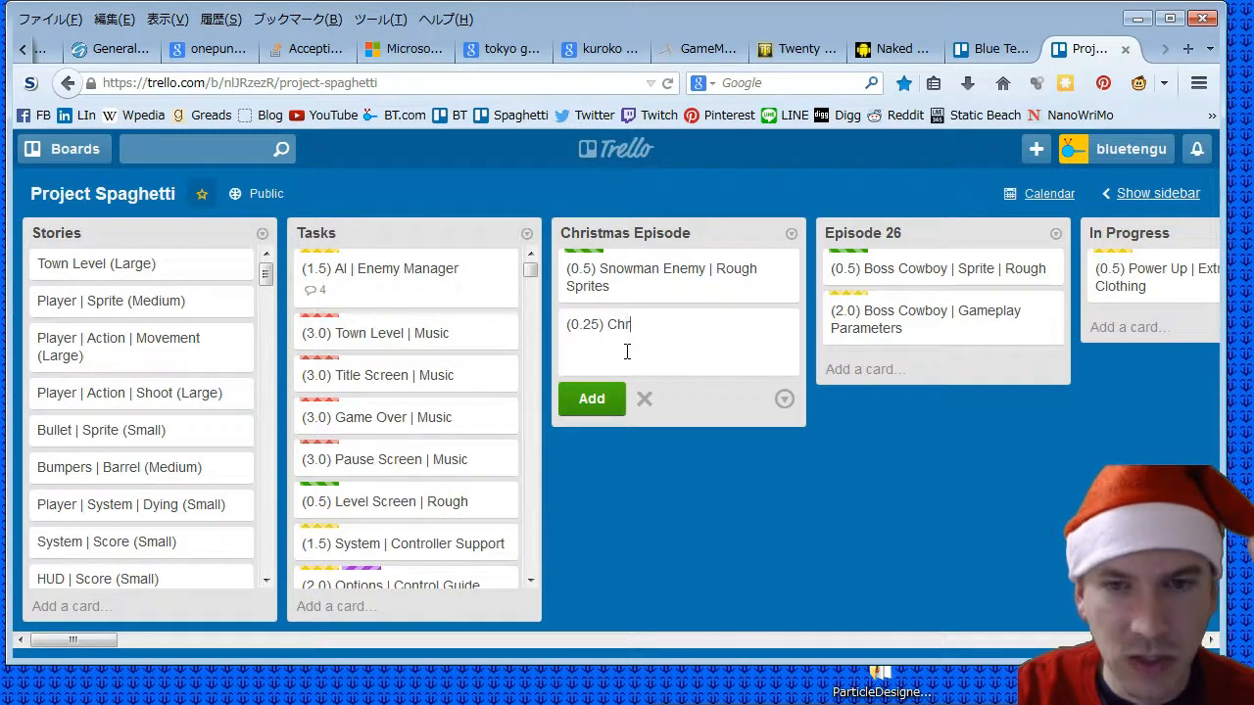
pyautogui.write('istmas Stage ')
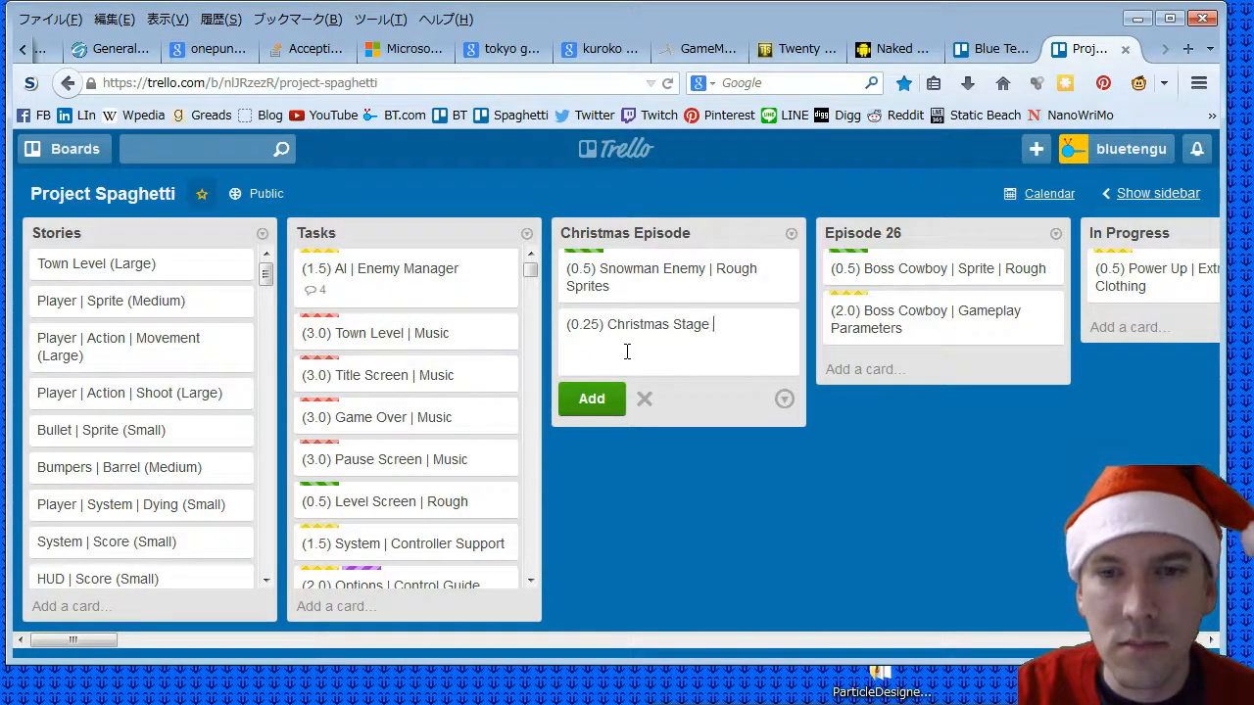
pyautogui.write('BG | Ro')
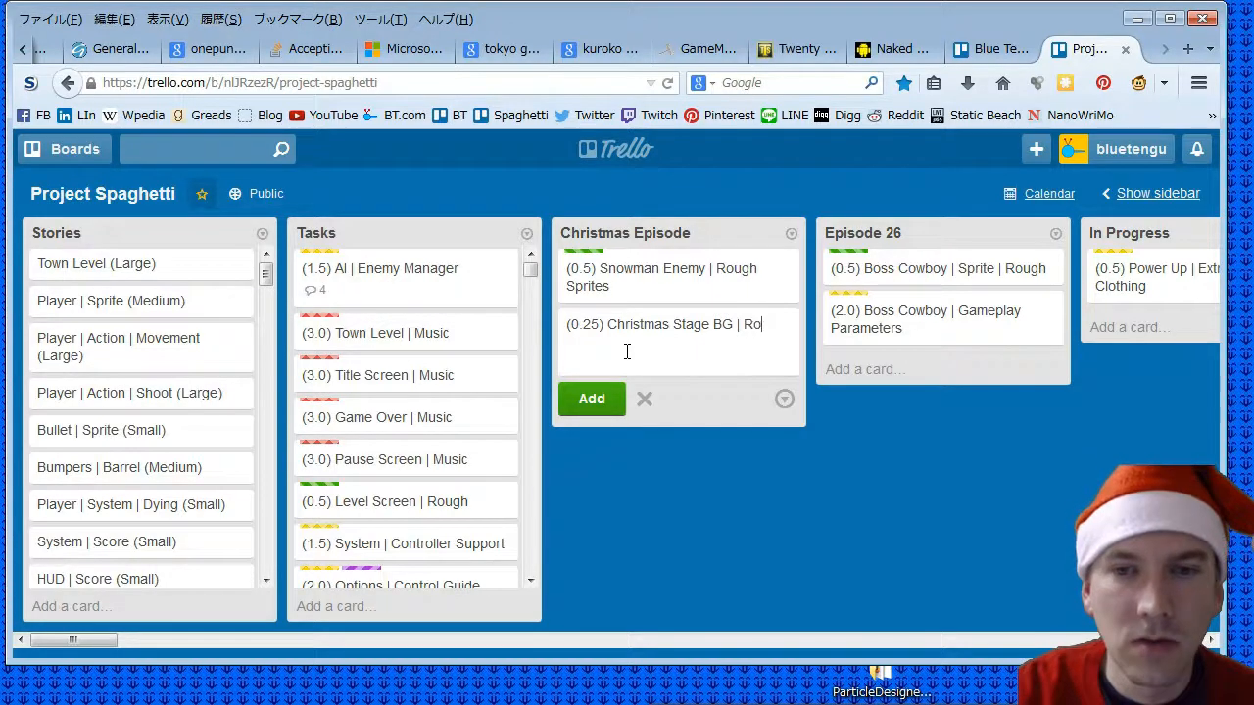
pyautogui.write('ugh')
pyautogui.click(593, 402)
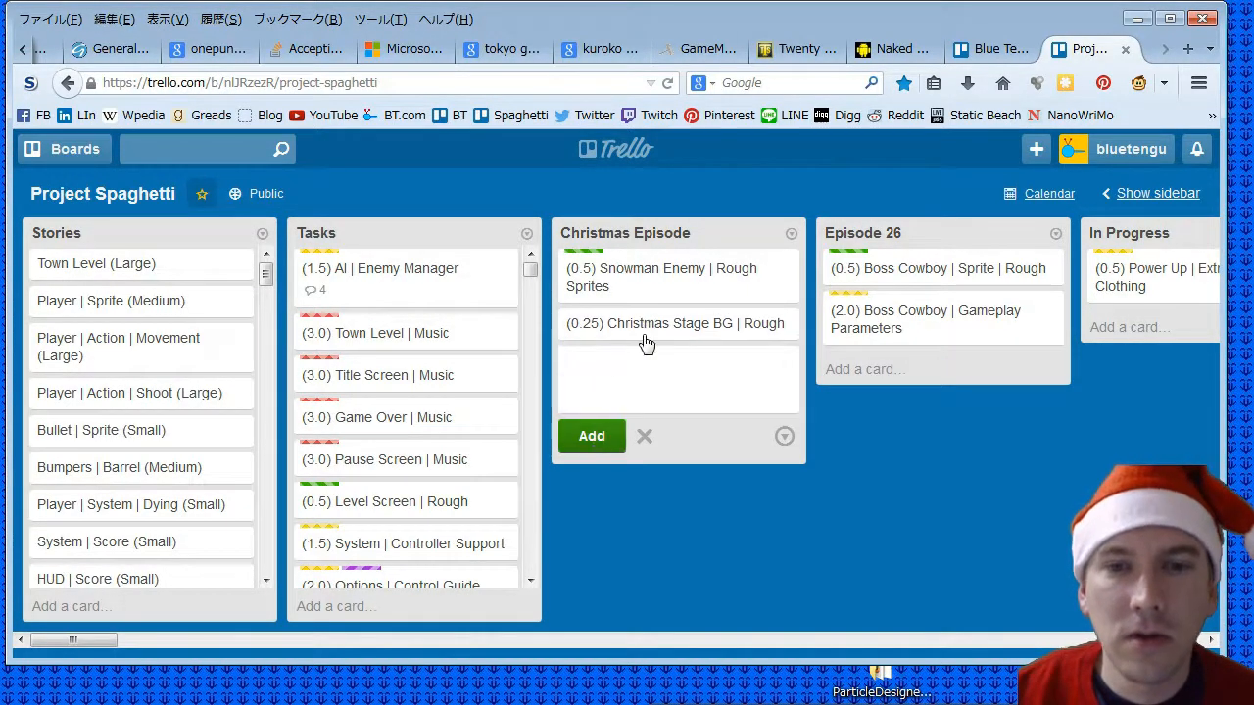
# - Apply the green Rough Graphics label to the Christmas Stage BG card and close the card
pyautogui.click(644, 338)
pyautogui.click(868, 307)
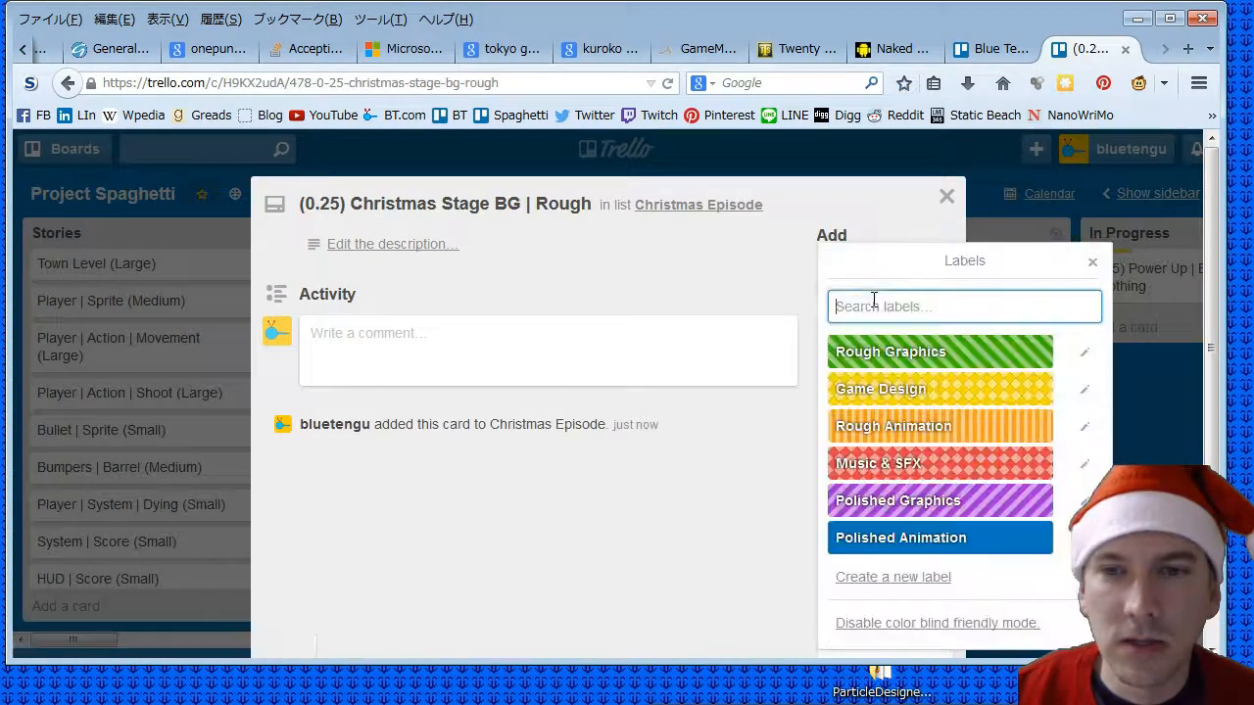
pyautogui.click(906, 350)
pyautogui.click(945, 199)
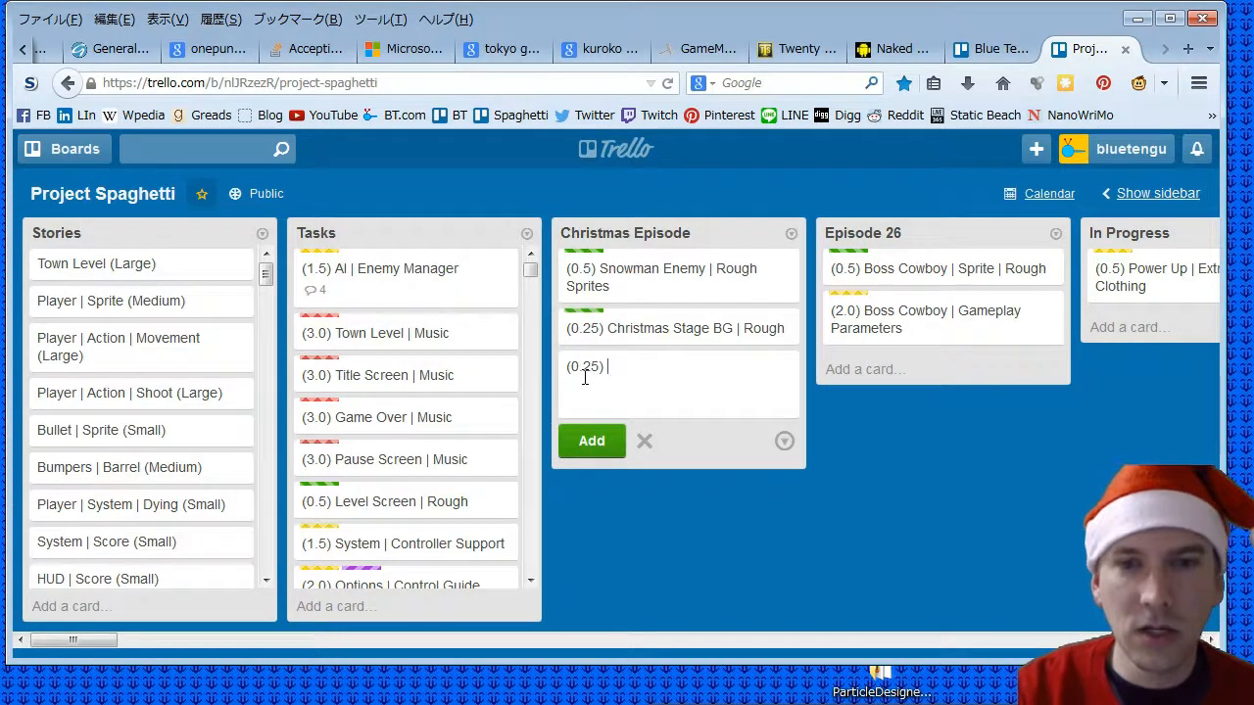
# - Add the card "(0.25) Snowman | Add Object" to the Christmas Episode list
pyautogui.write('Snowman')
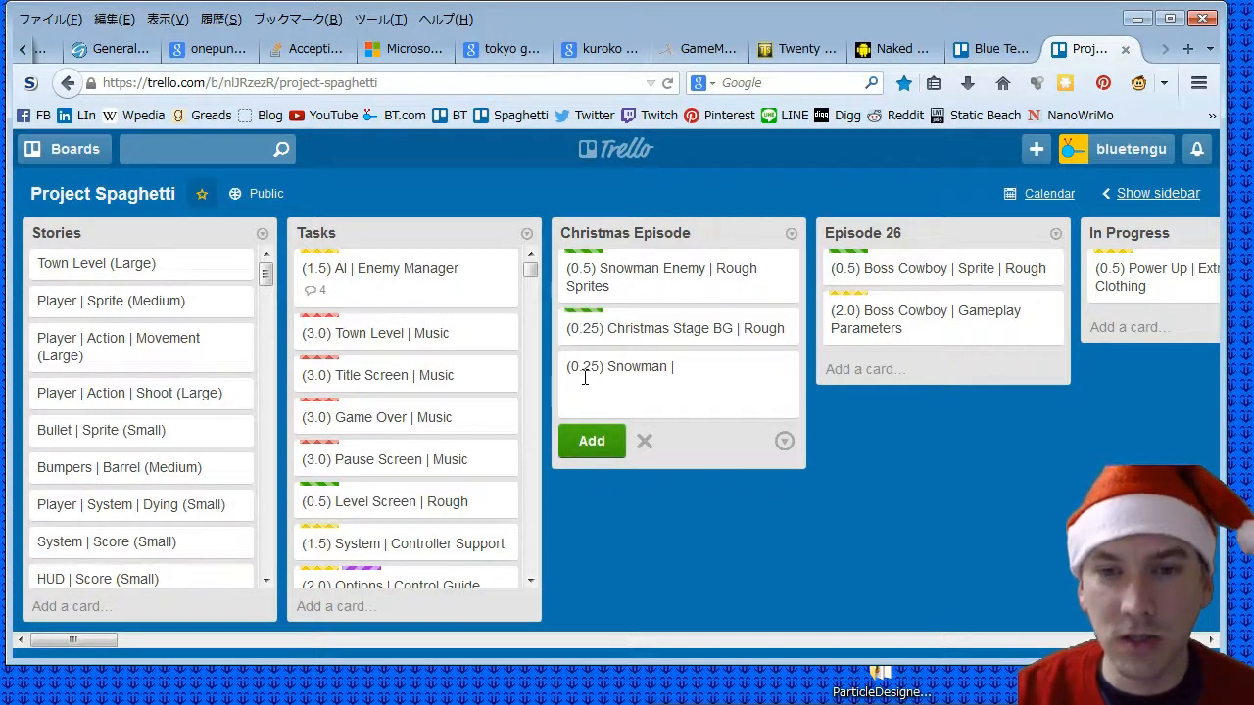
pyautogui.write('| A')
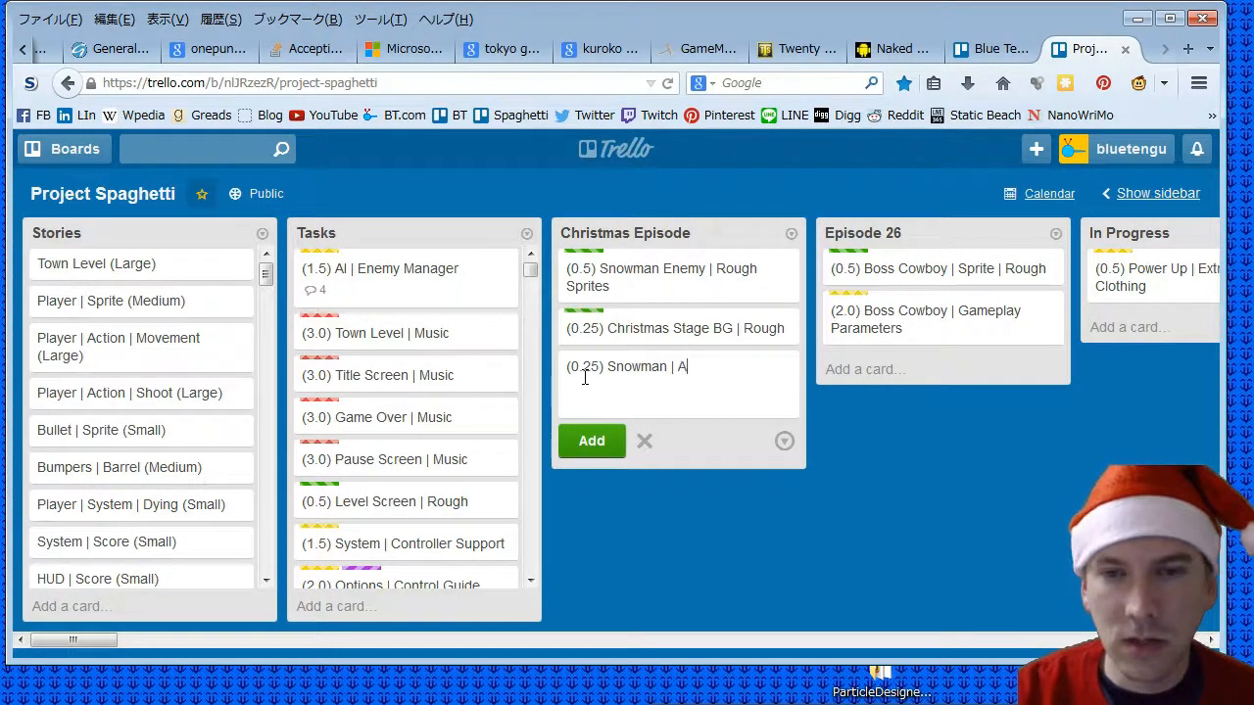
pyautogui.write('dd Objec')
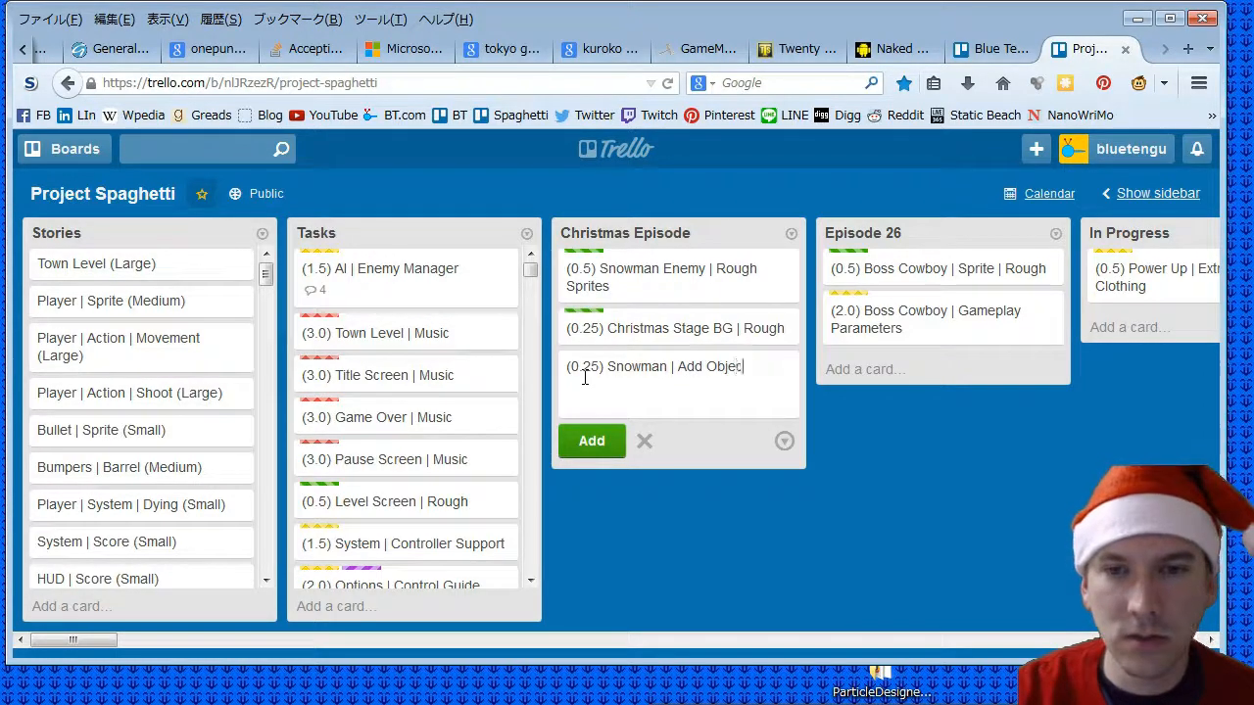
pyautogui.write('t')
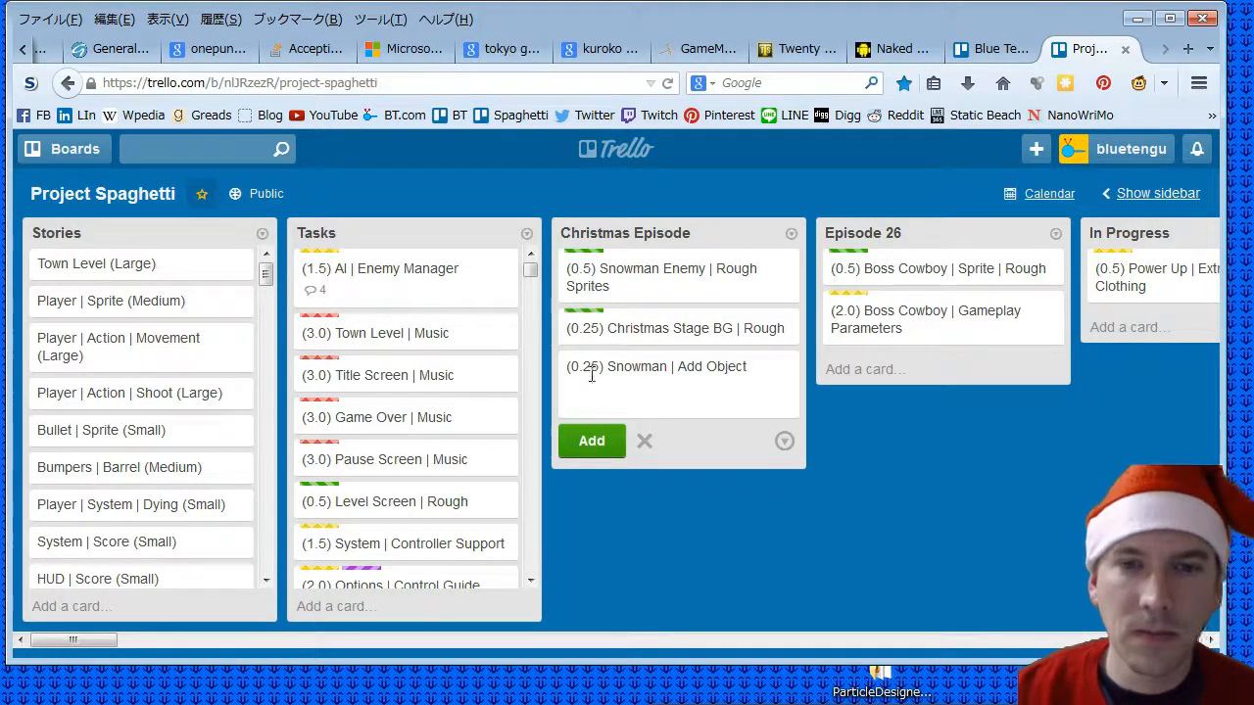
pyautogui.click(607, 442)
# - Add the card "(0.25) Snowman | Determine Where the Bullet Hit" to the Christmas Episode list
pyautogui.write('(0')
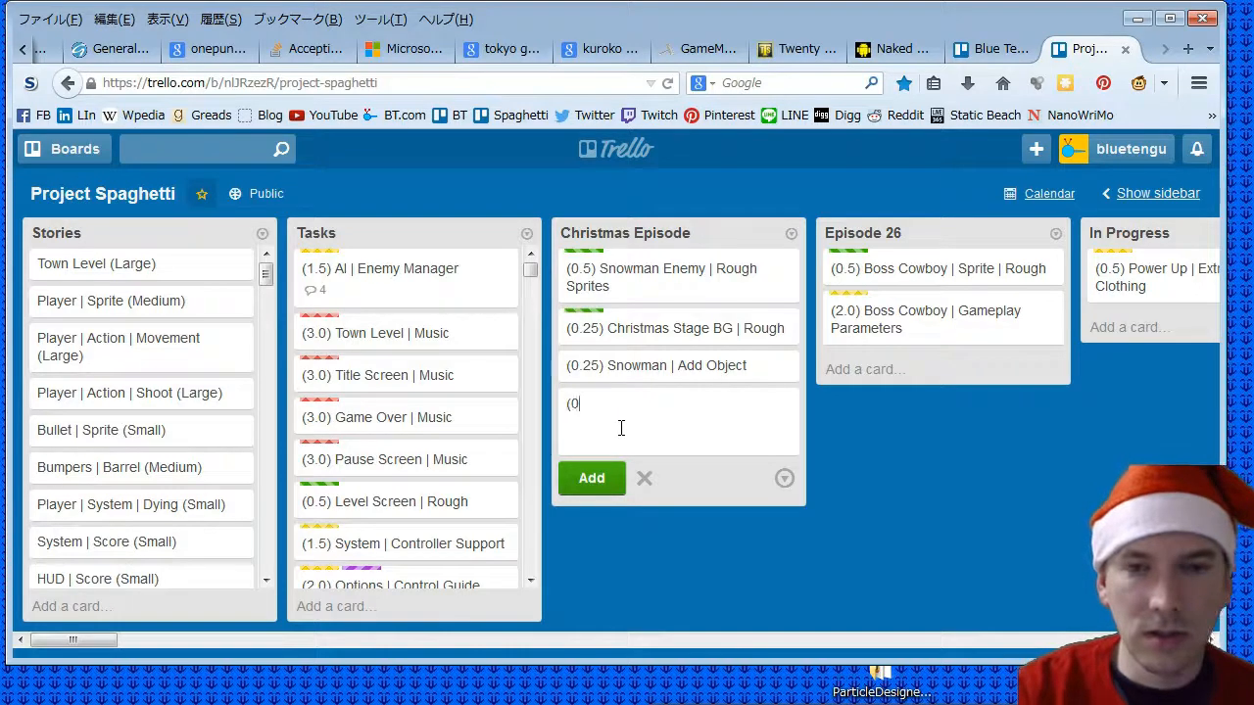
pyautogui.write('.5)')
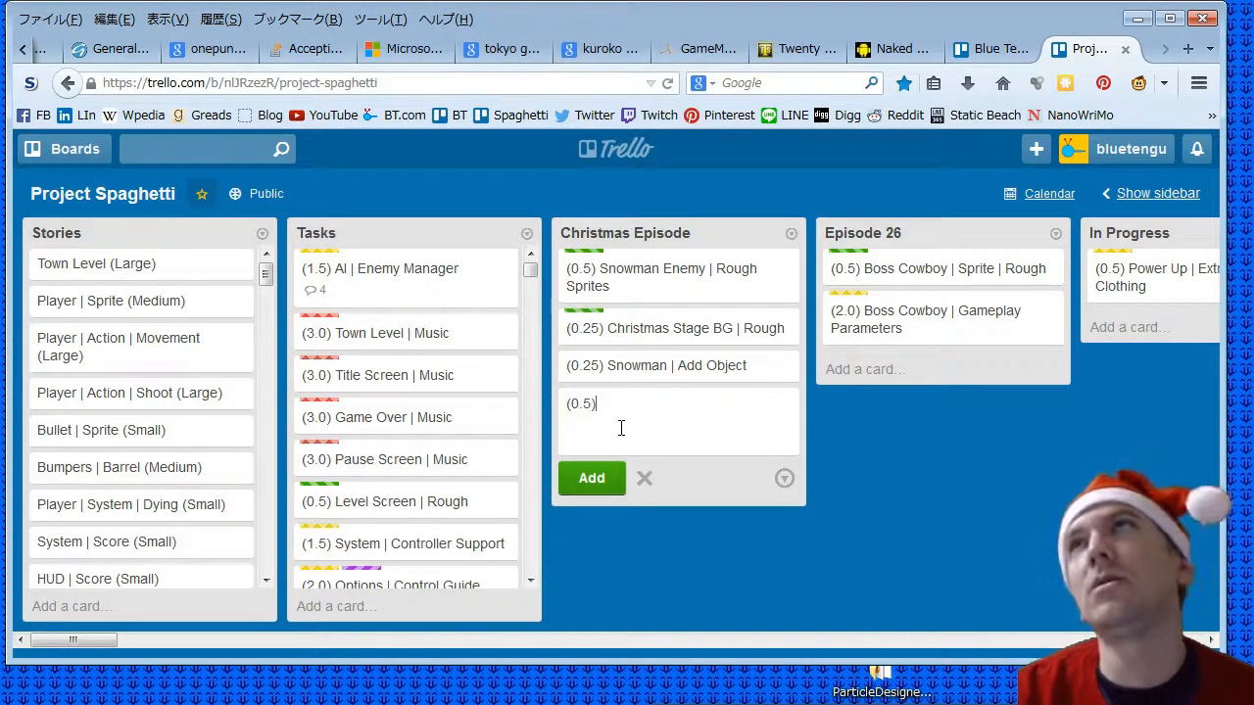
pyautogui.press('BackSpace')
pyautogui.press('BackSpace')
pyautogui.write('25) ')
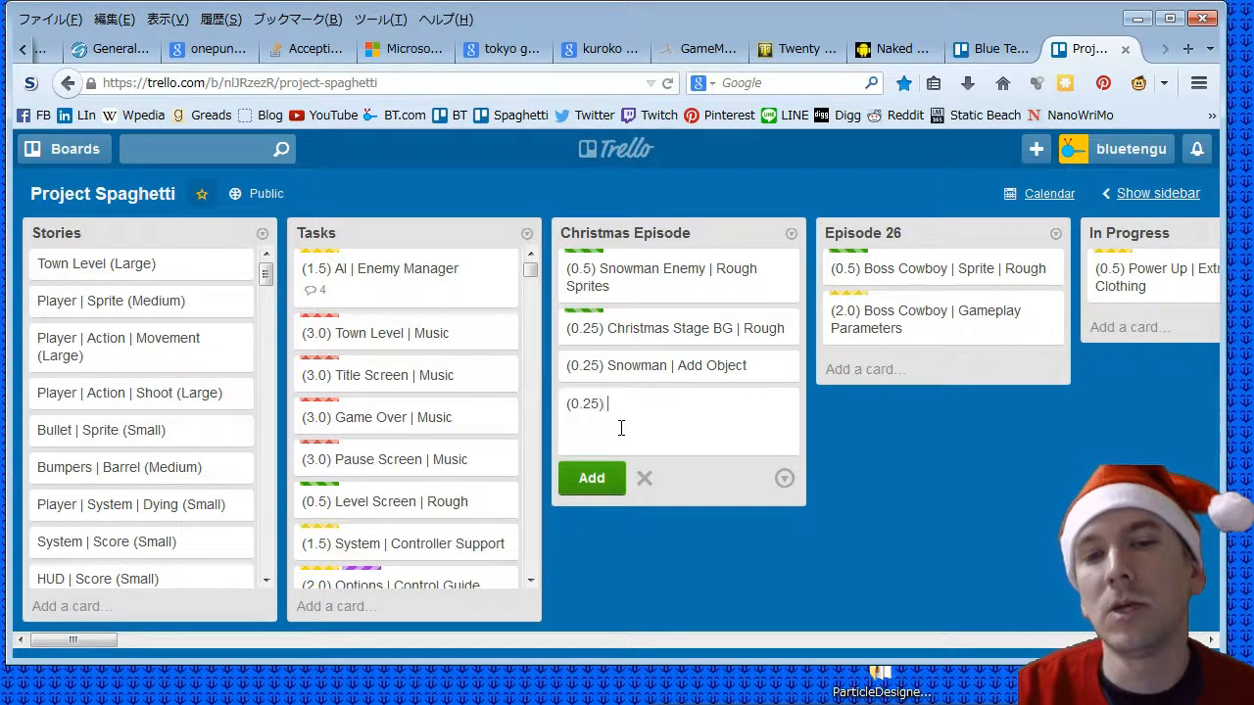
pyautogui.write('Snowman ')
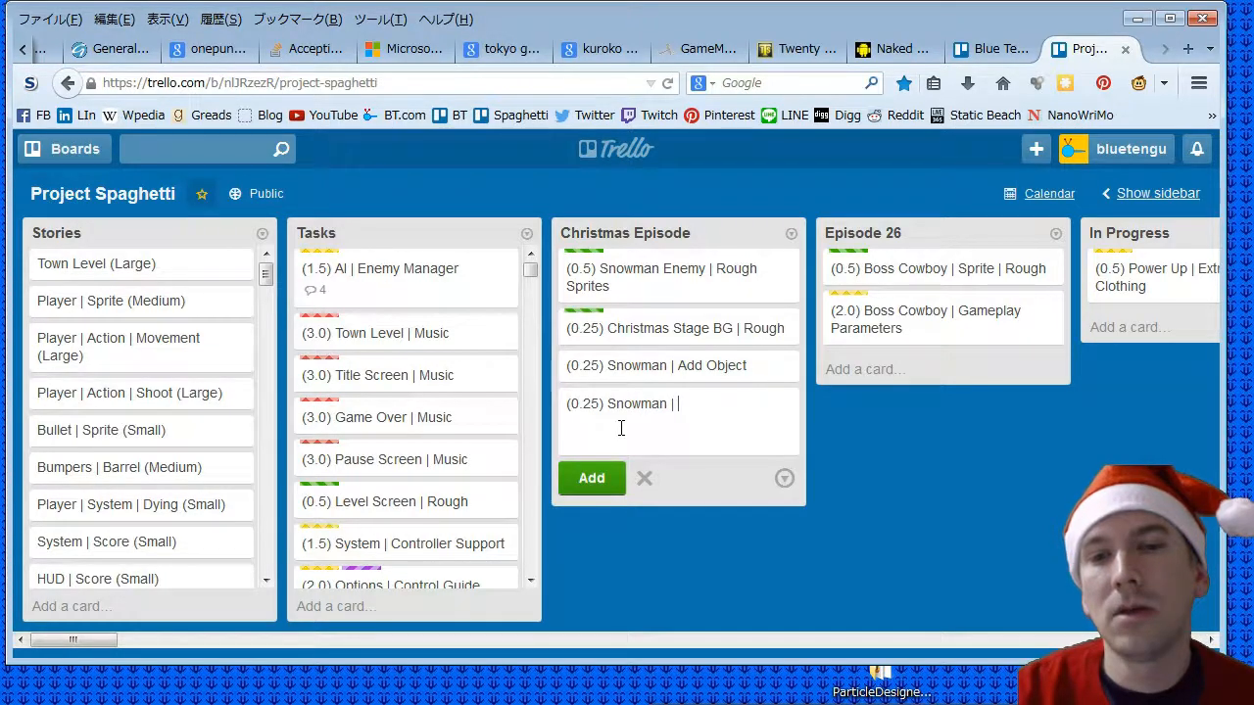
pyautogui.write('| Deter')
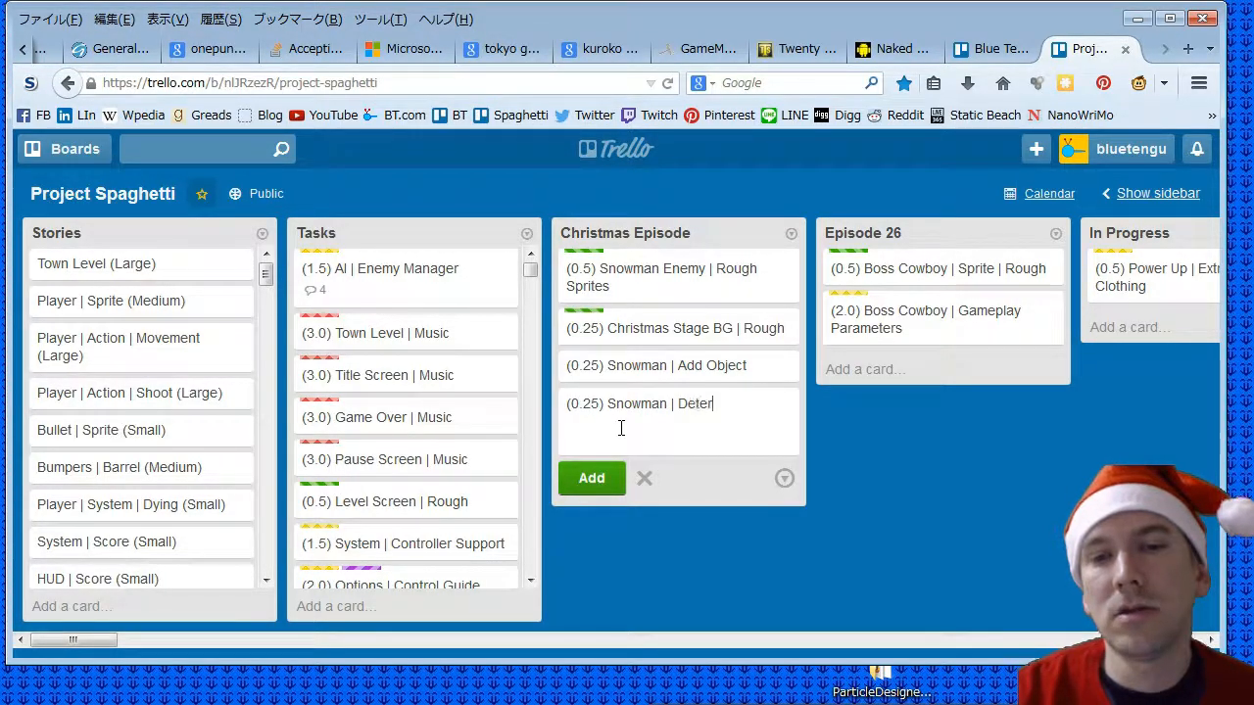
pyautogui.write('mine Wher')
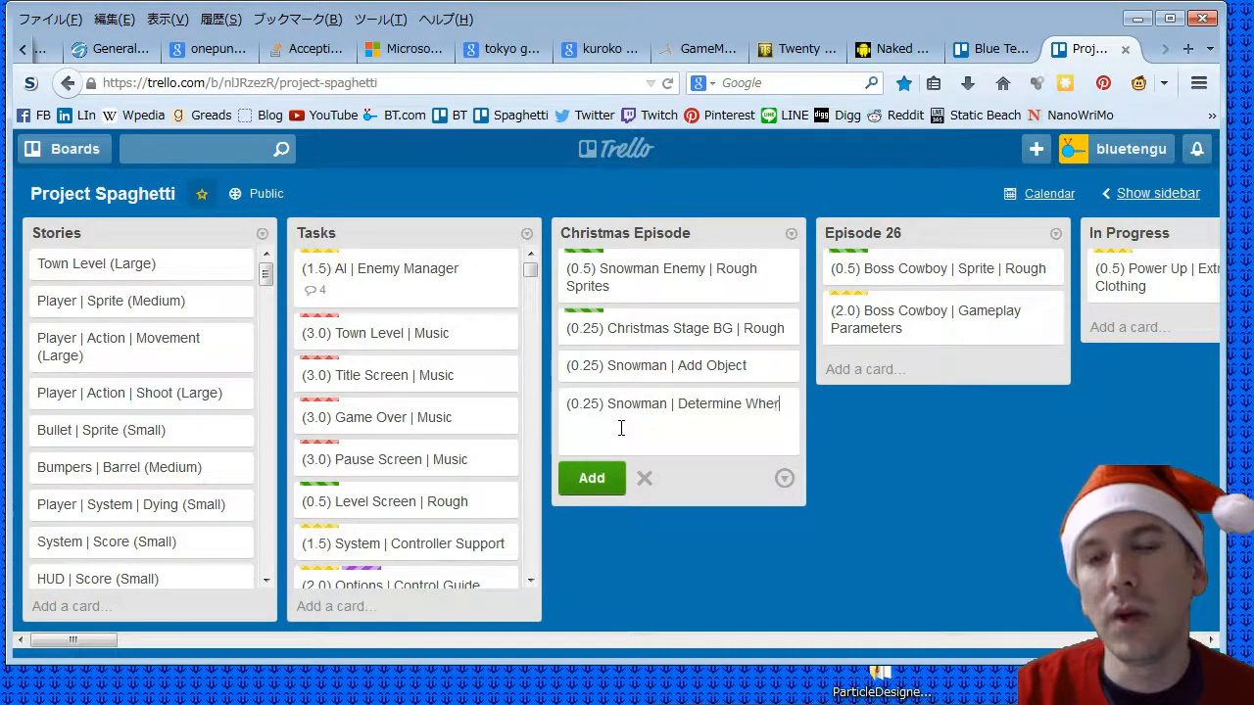
pyautogui.write('e')
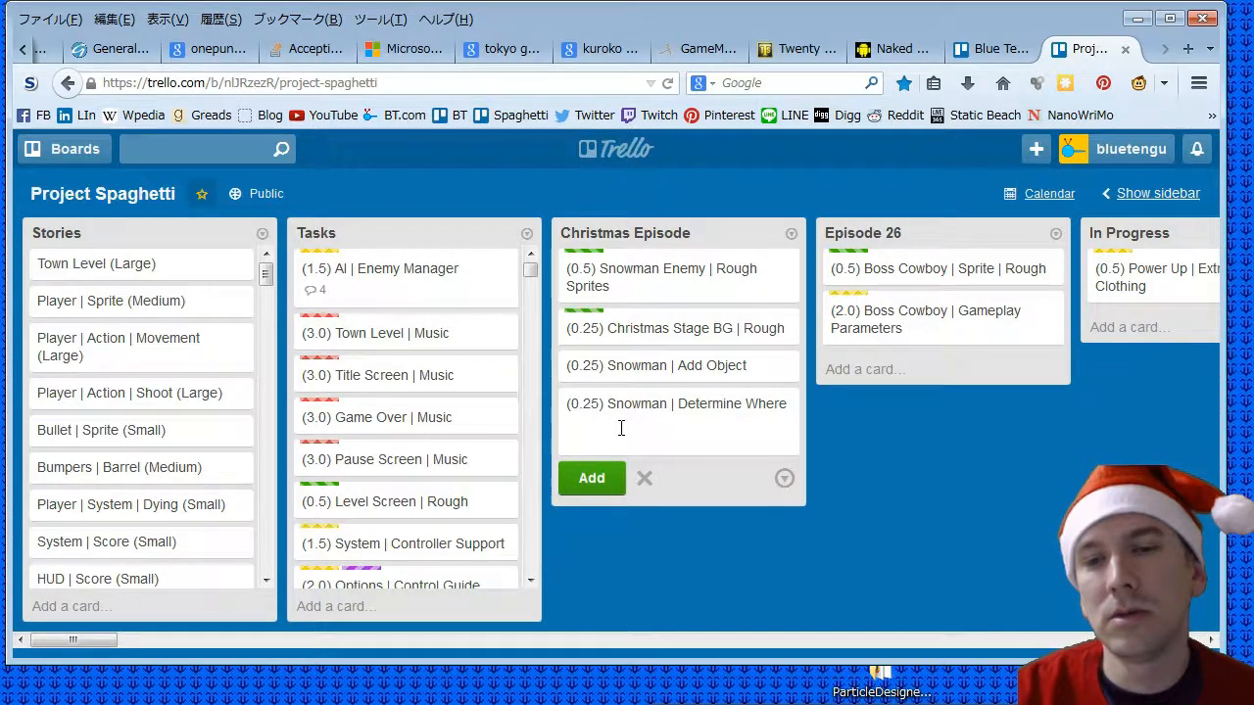
pyautogui.write(' the Bullet H')
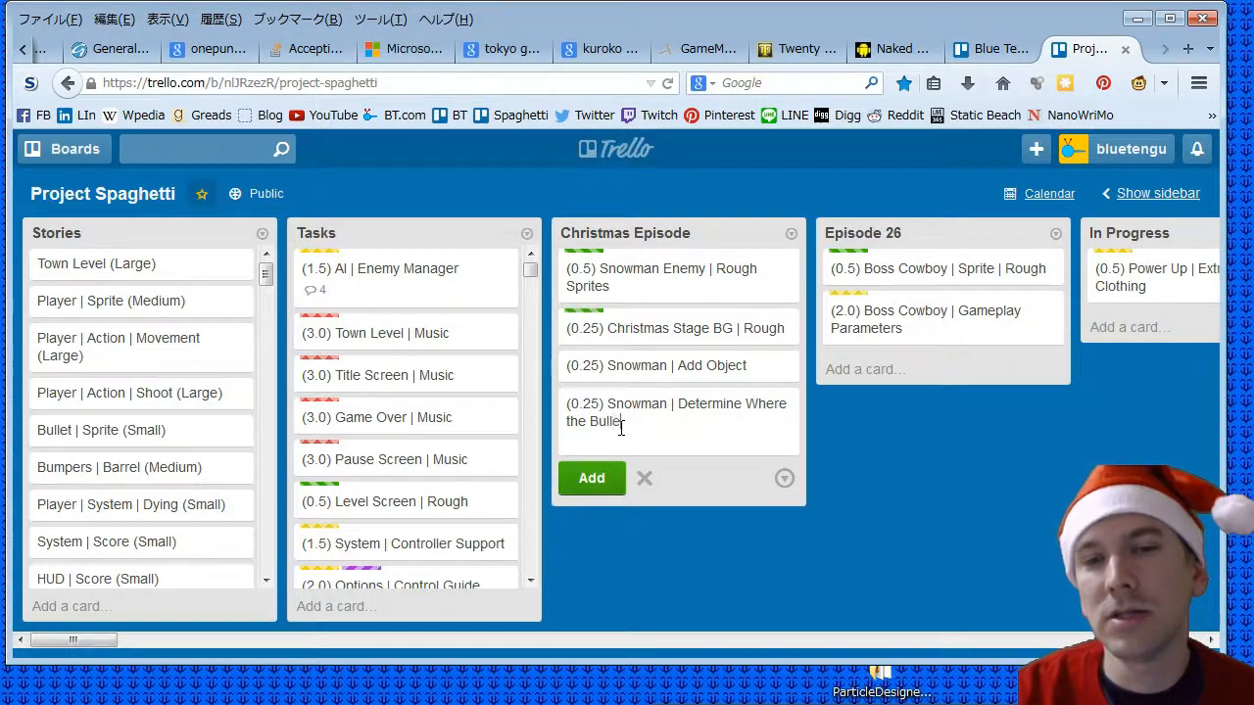
pyautogui.write('it')
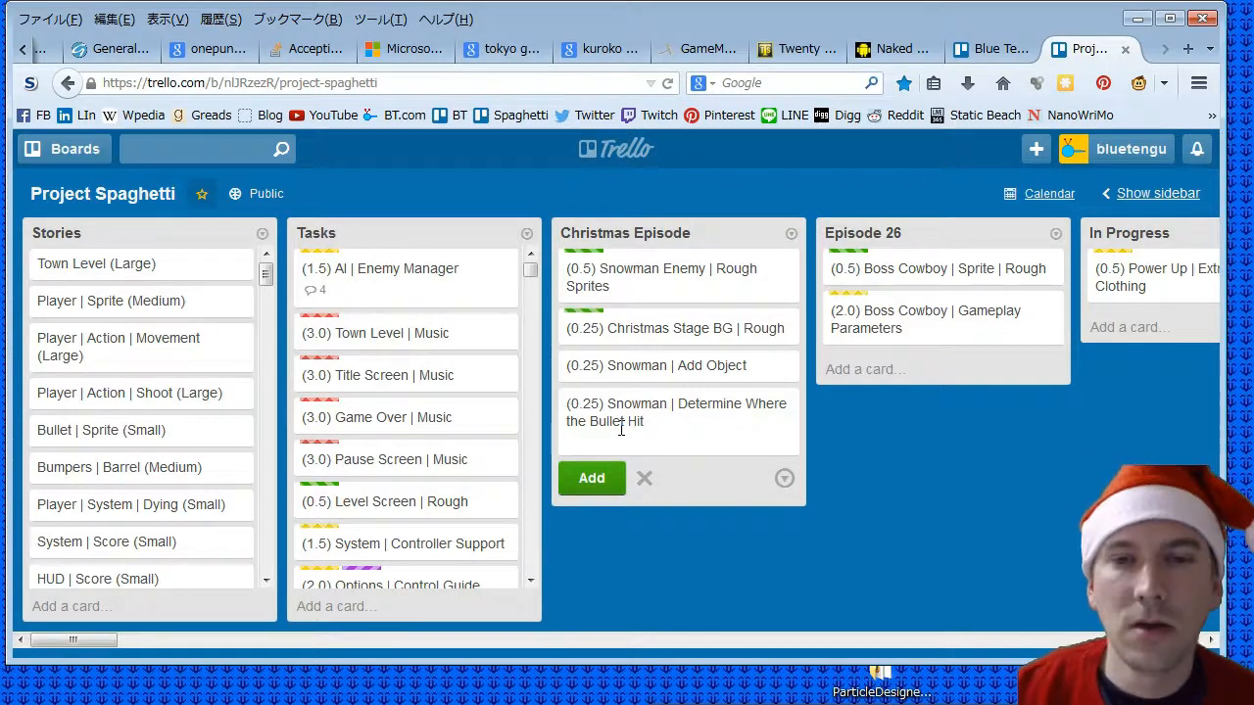
pyautogui.press('Return')
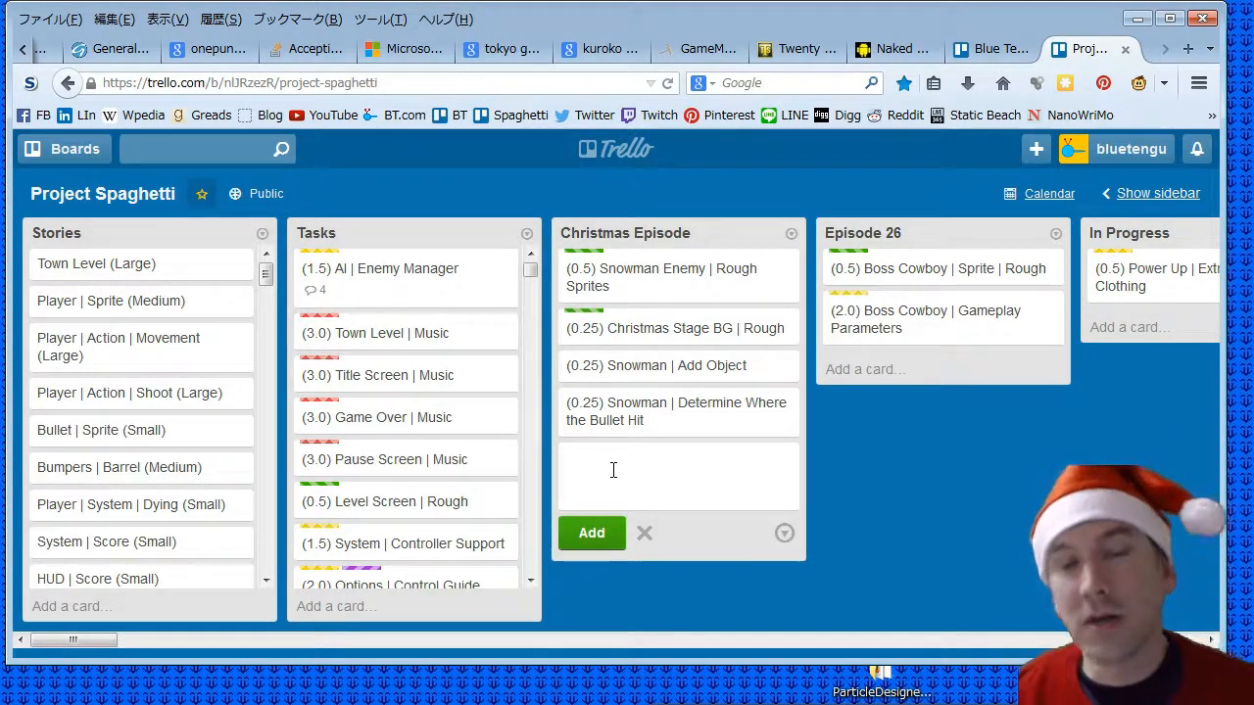
# - Add the card "(0.5) Snowman | AI Branching" to the Christmas Episode list
pyautogui.write('(')
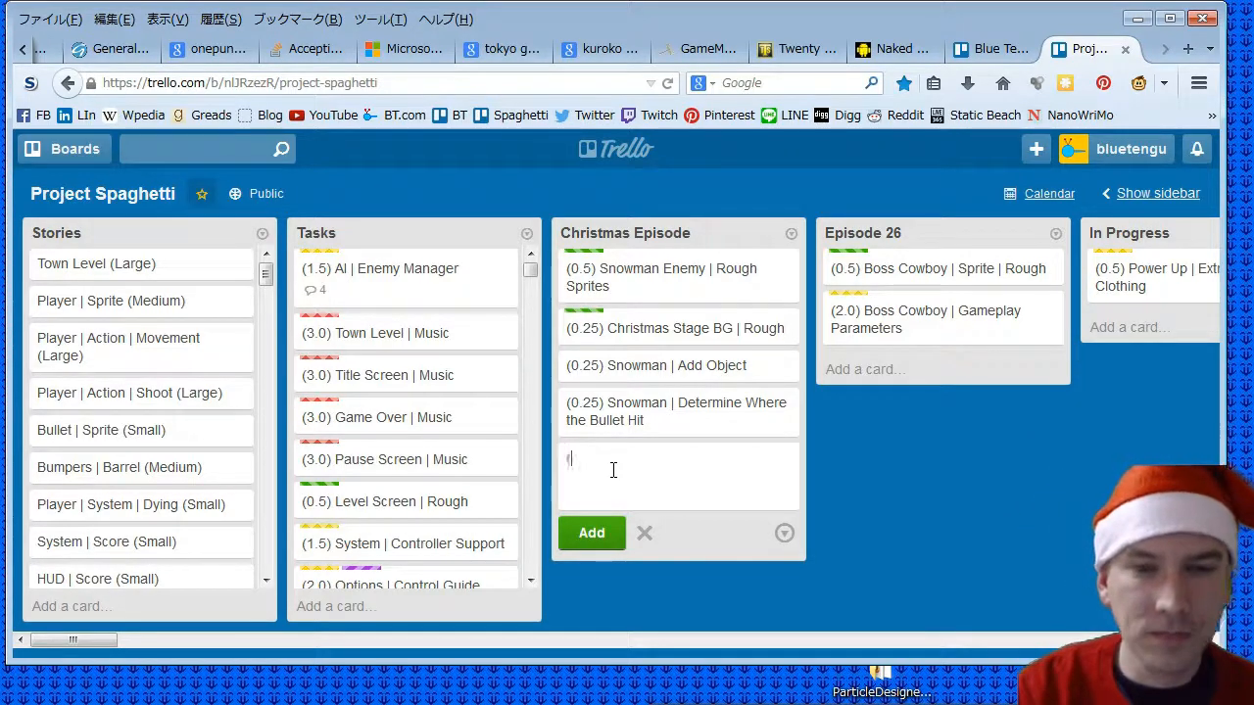
pyautogui.write('0.5) Snowman |')
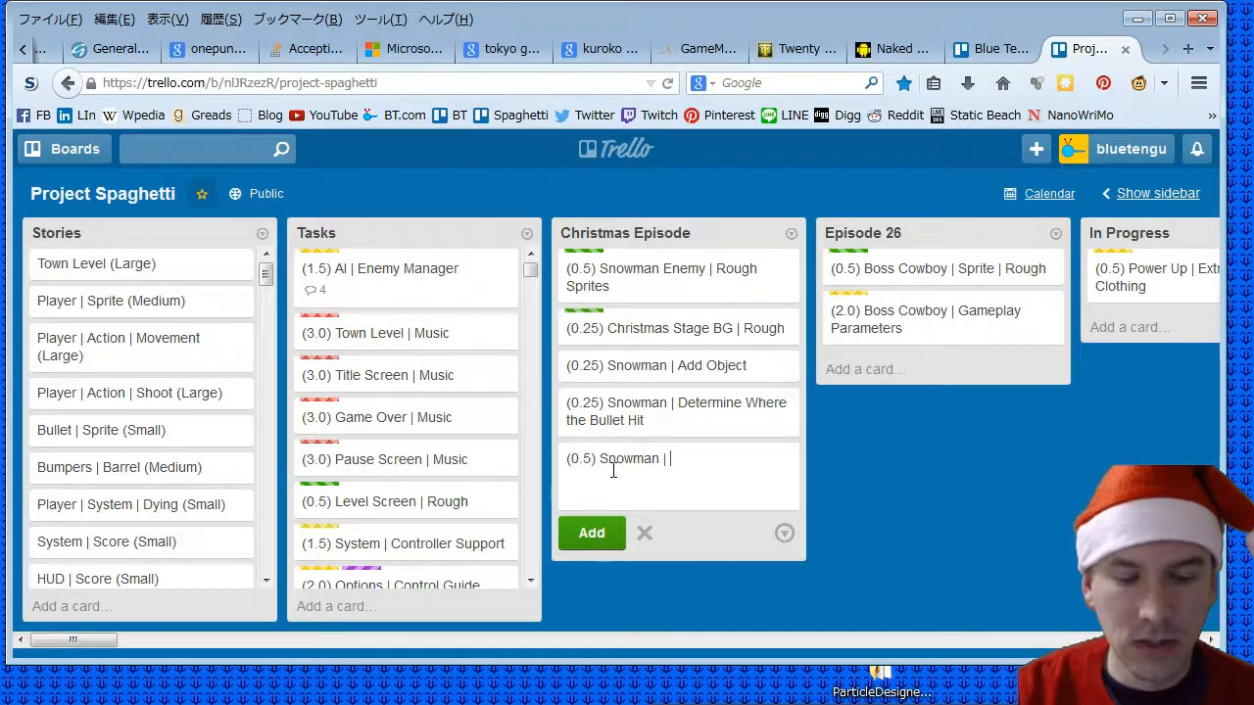
pyautogui.write(' AI Branc')
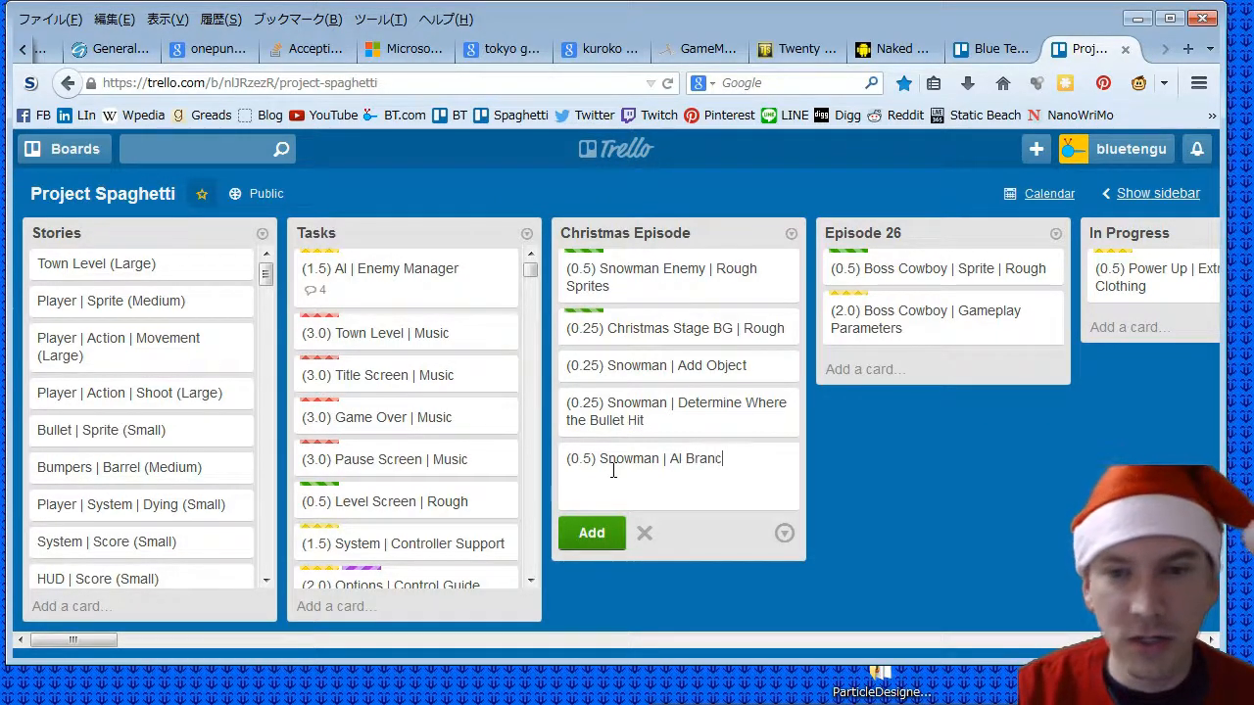
pyautogui.write('hing')
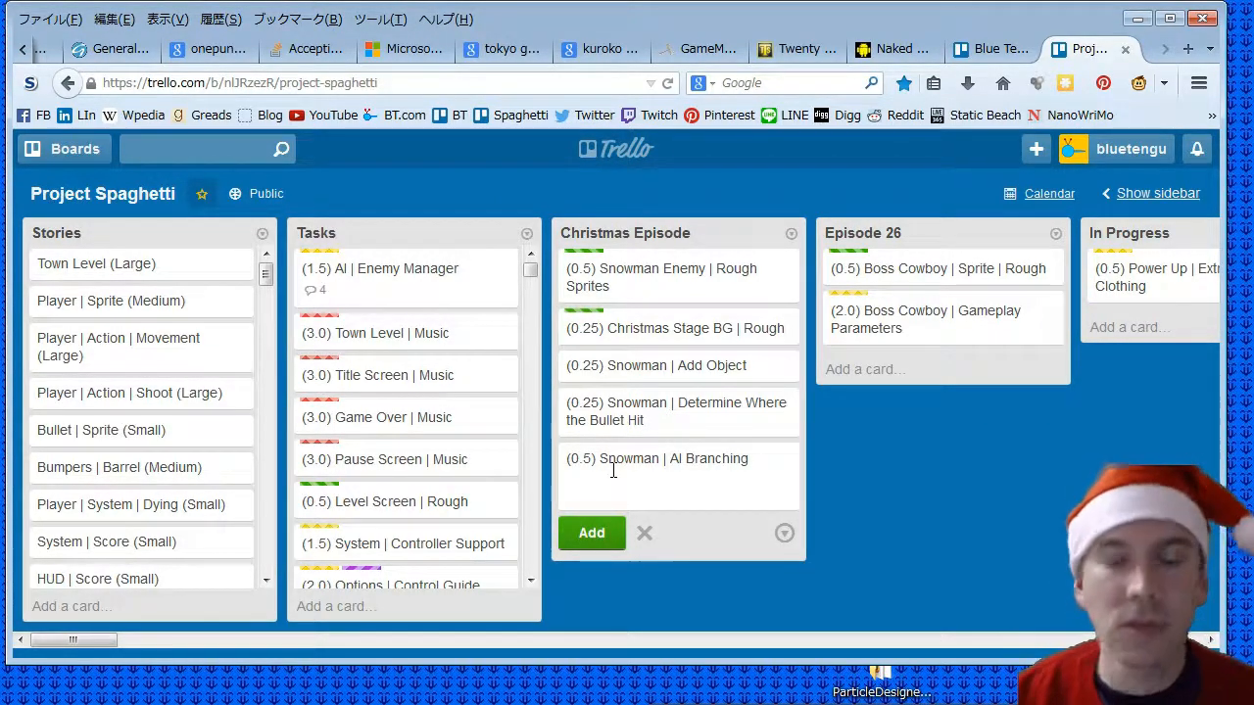
pyautogui.click(596, 536)
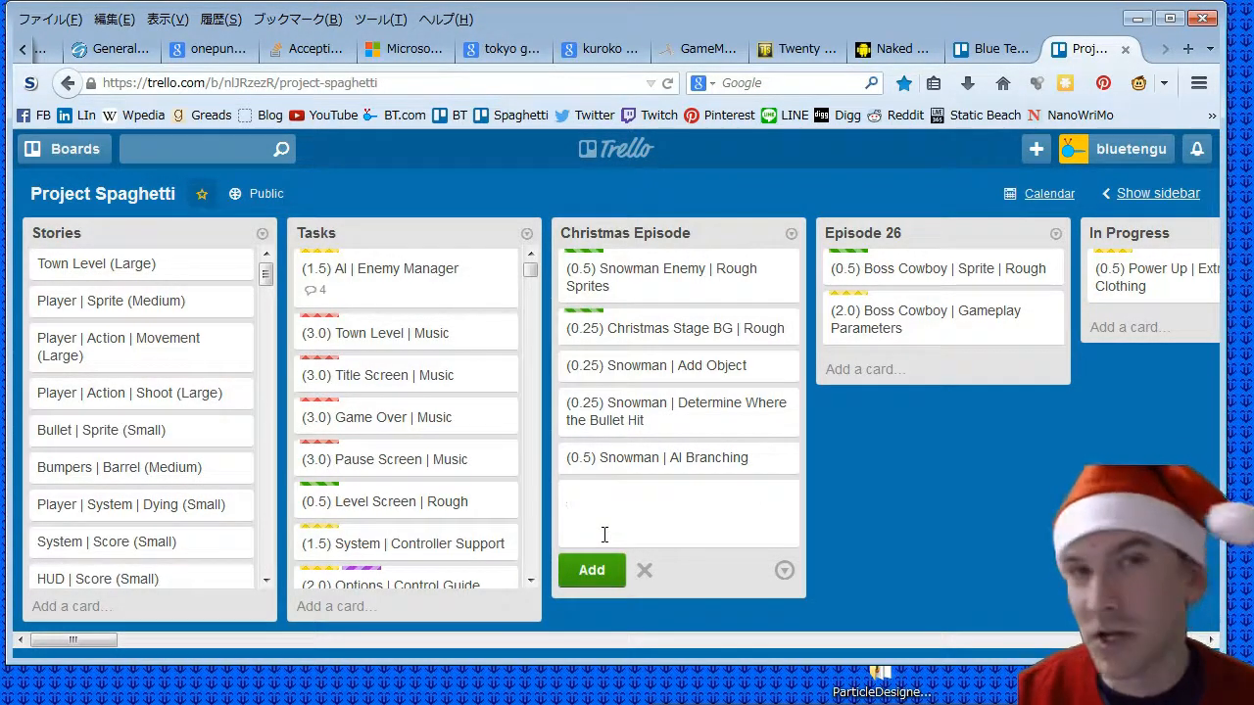
# - Add the card "(0.25) Snowman | State Update" to the Christmas Episode list
pyautogui.write('(0.25)')
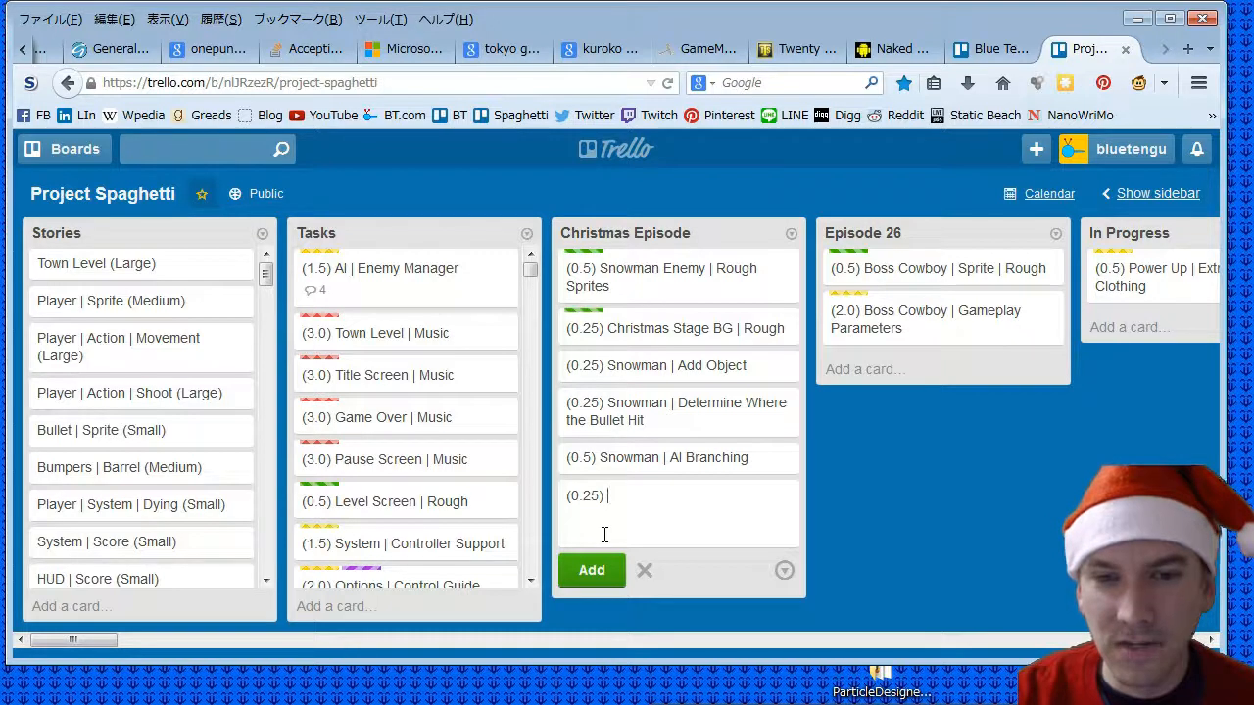
pyautogui.write(' Snowman')
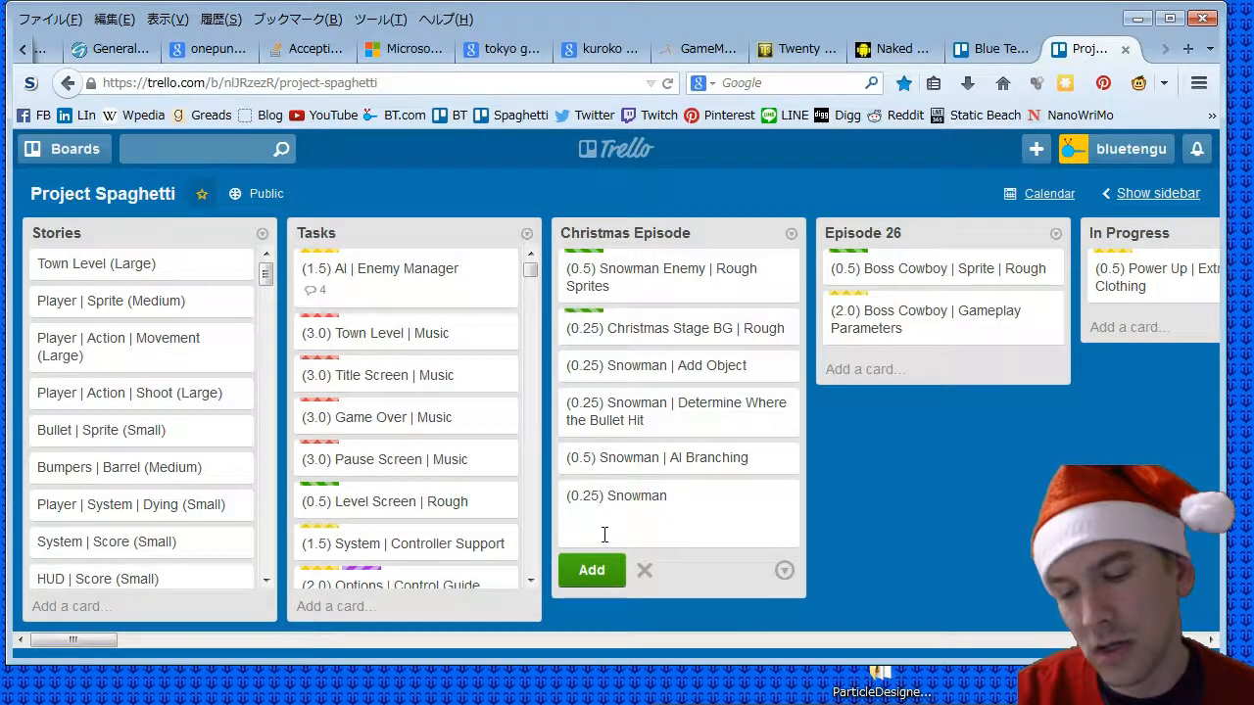
pyautogui.write('| St')
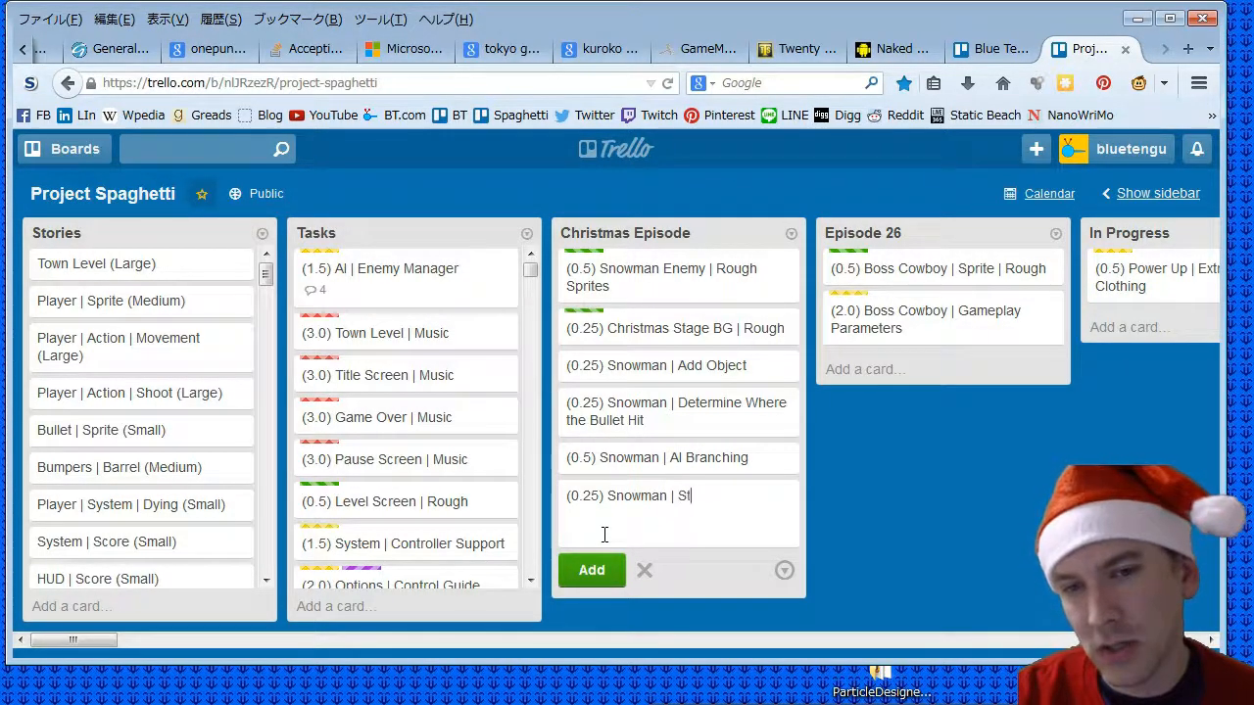
pyautogui.write('ate')
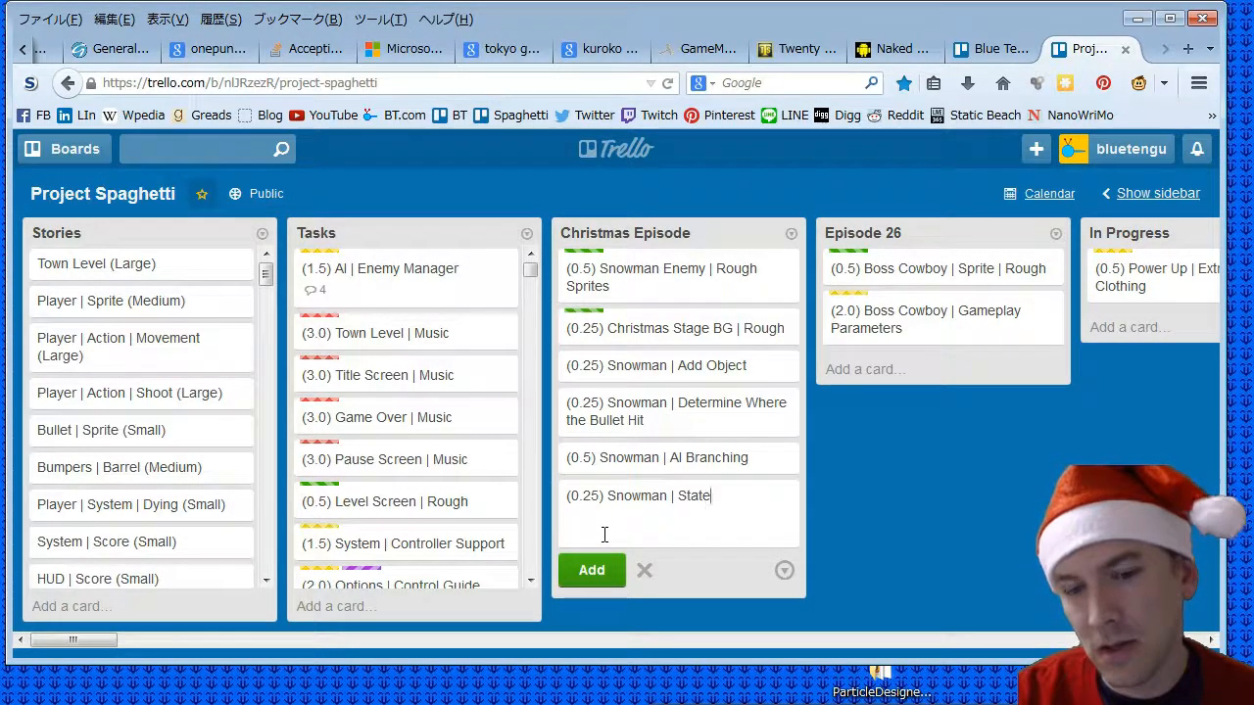
pyautogui.write(' Update')
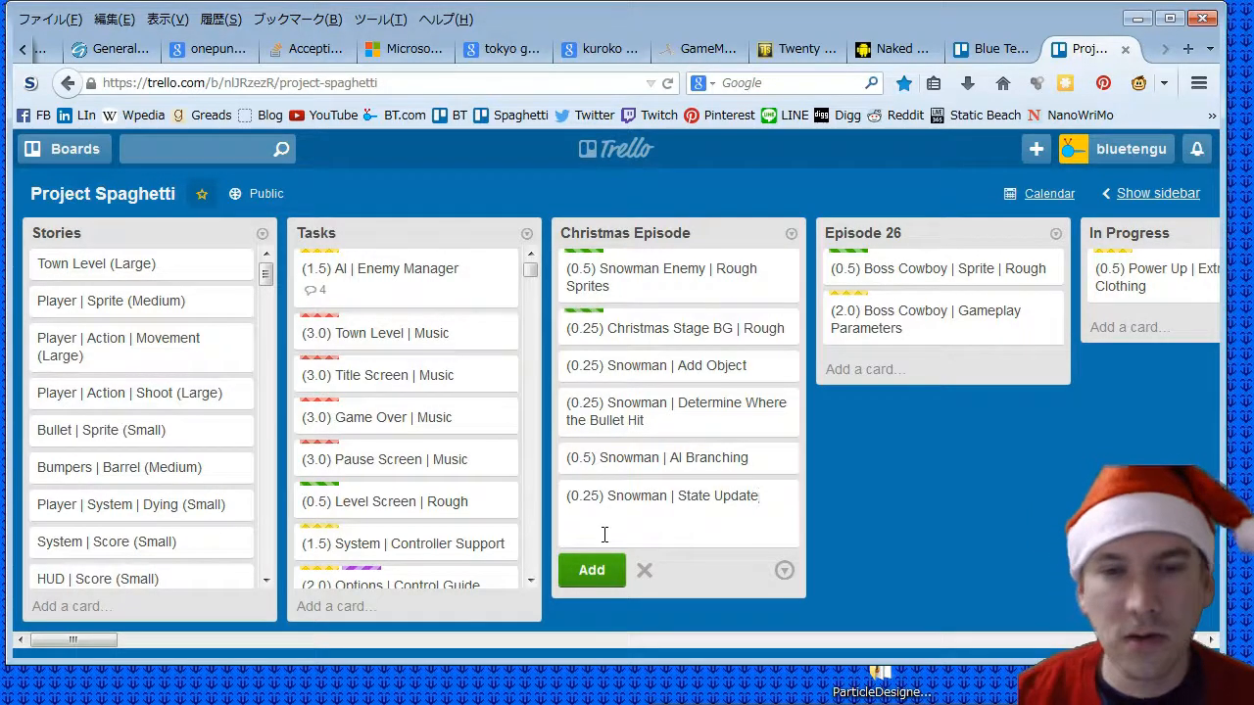
pyautogui.click(596, 576)
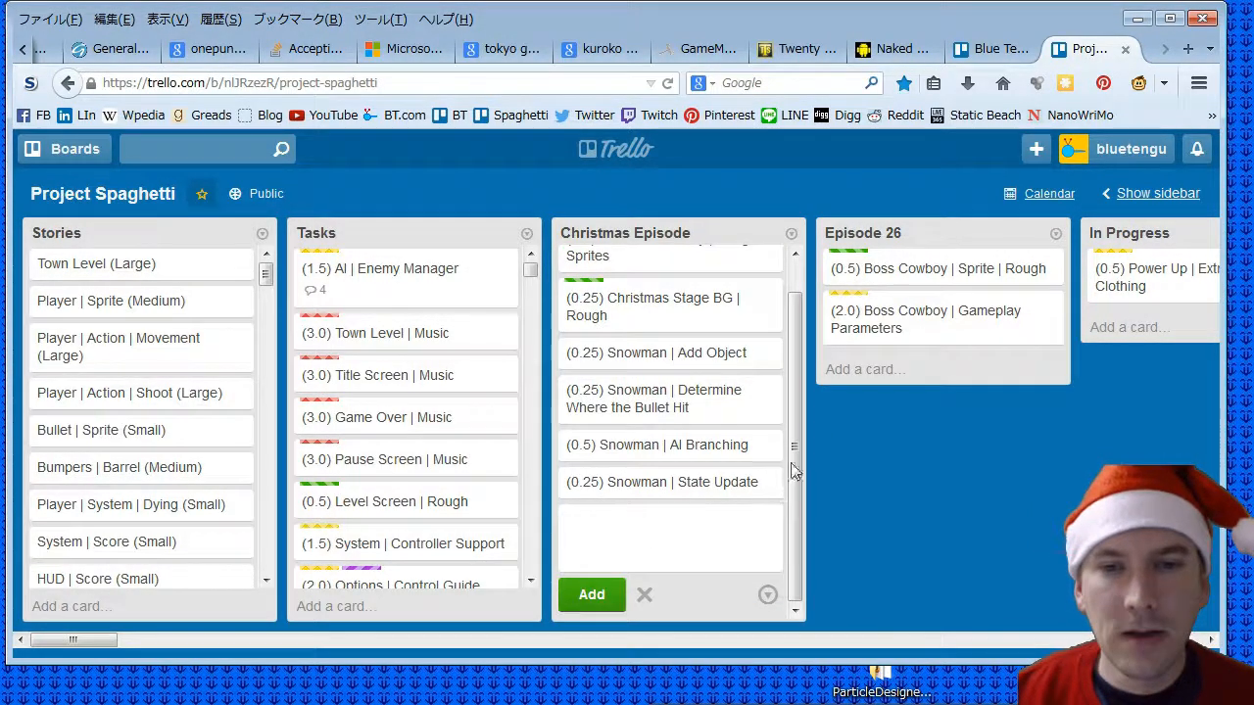
# - Apply the yellow Game Design label to the Snowman Add Object card and close the card
pyautogui.click(695, 364)
pyautogui.click(877, 309)
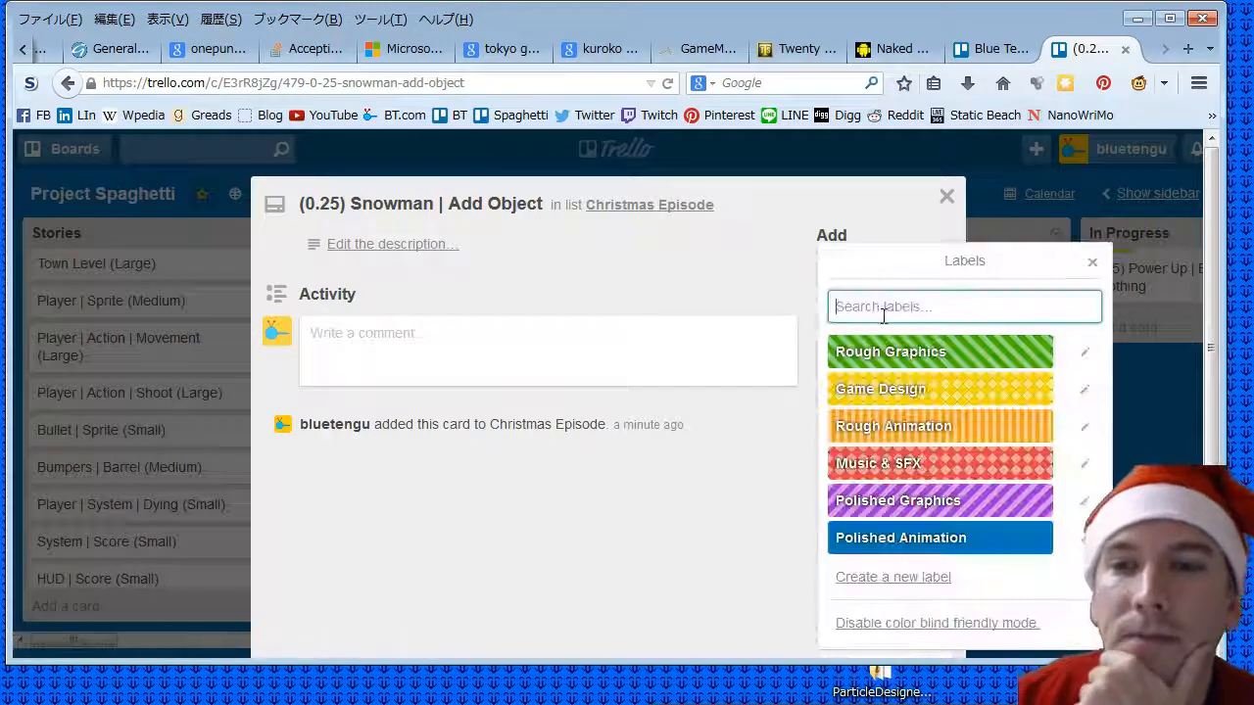
pyautogui.click(899, 391)
pyautogui.click(945, 197)
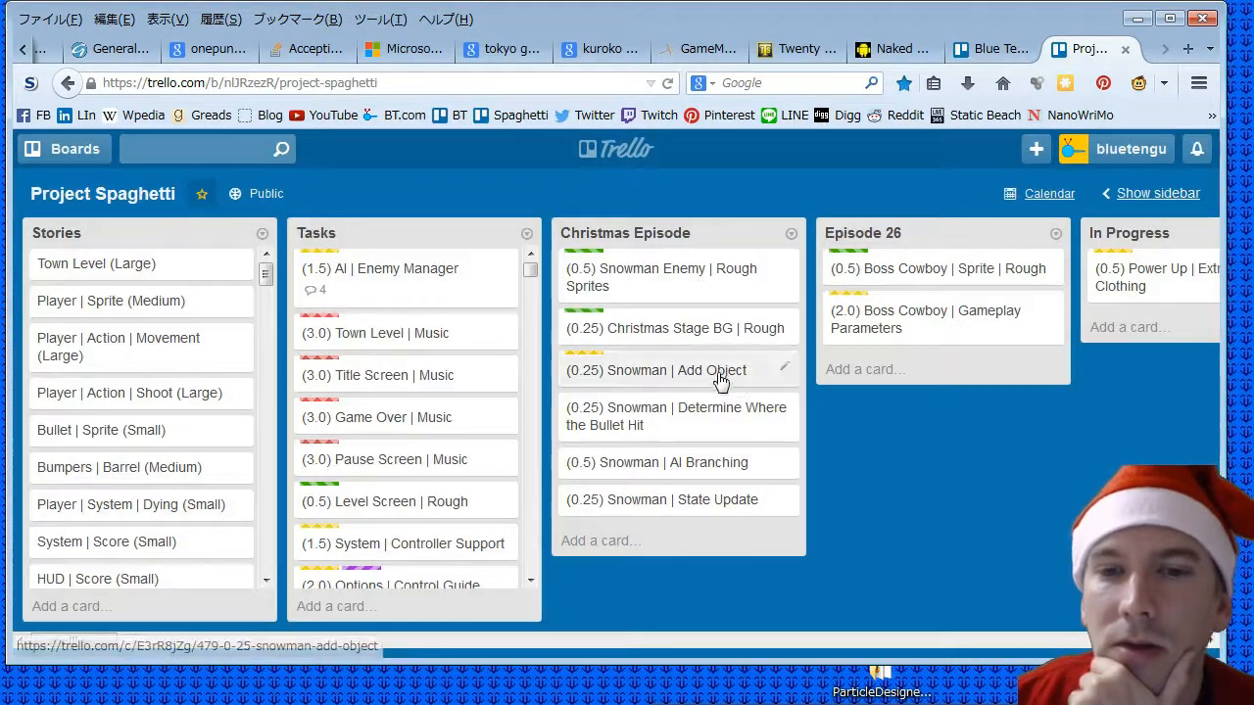
# - Apply the yellow Game Design label to the Snowman Determine Where the Bullet Hit card and close the card
pyautogui.click(711, 431)
pyautogui.click(882, 312)
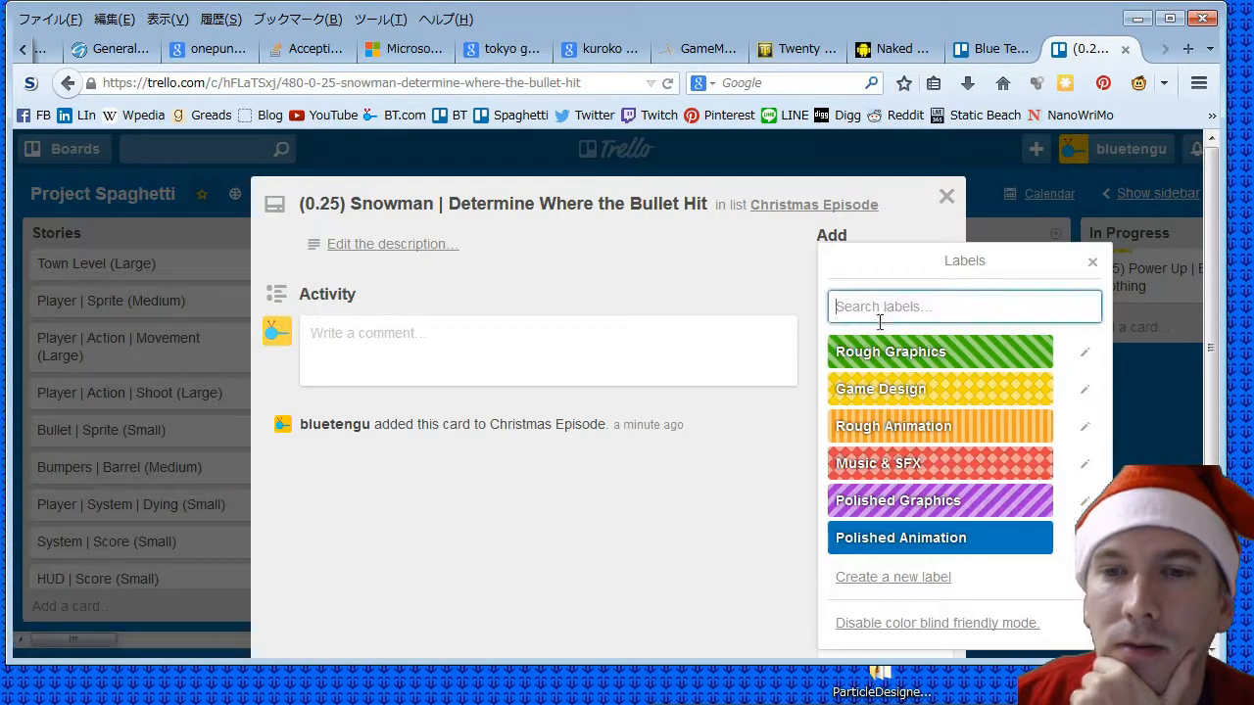
pyautogui.click(886, 392)
pyautogui.click(945, 196)
# - Apply the yellow Game Design label to the Snowman AI Branching card and close the card
pyautogui.click(651, 478)
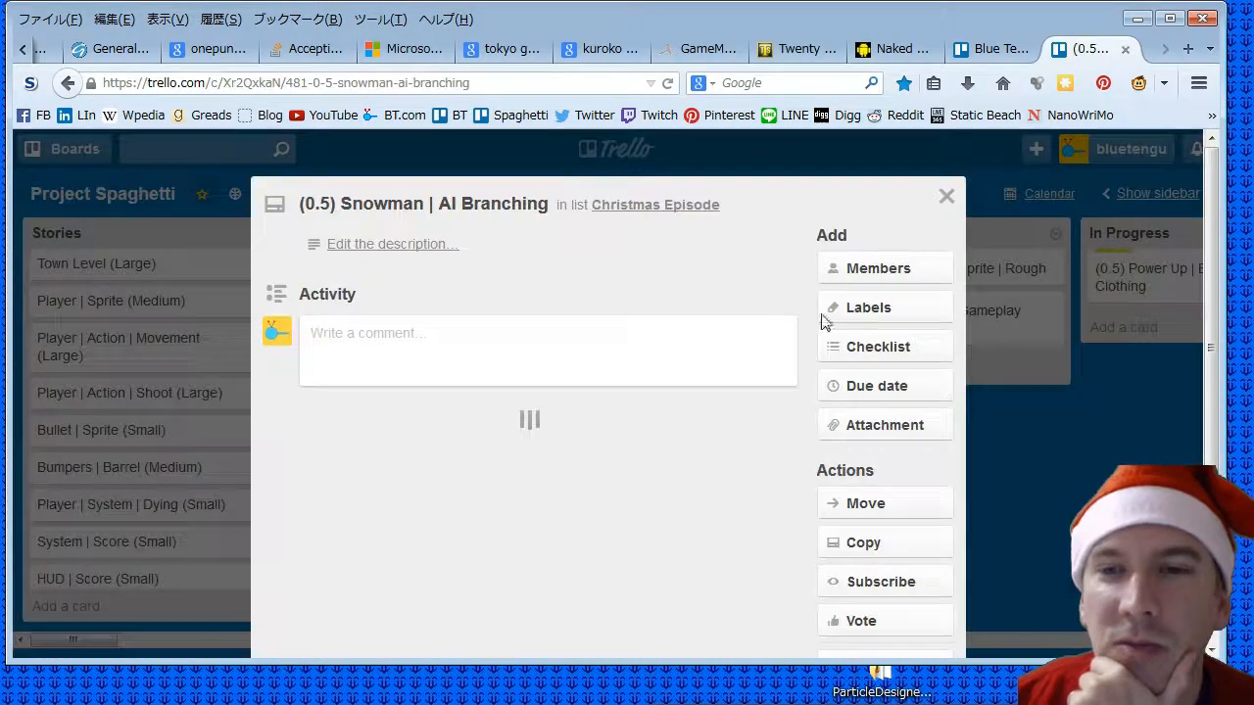
pyautogui.click(866, 316)
pyautogui.click(886, 392)
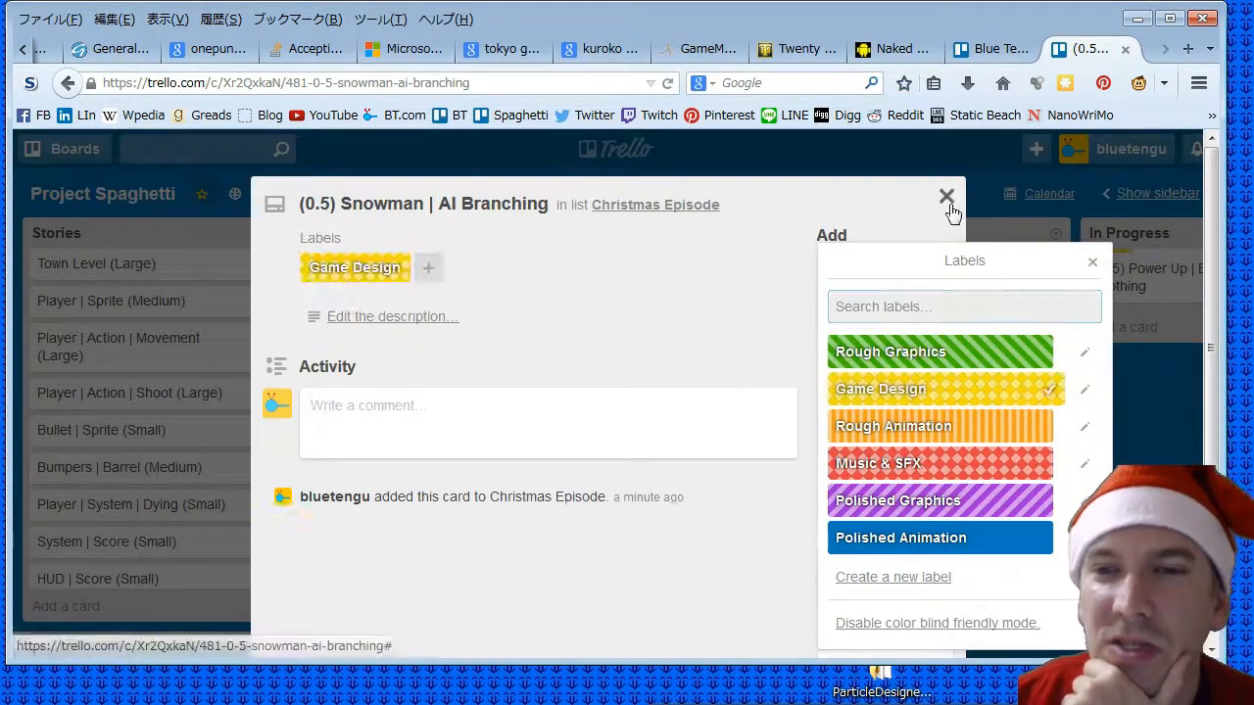
pyautogui.click(945, 197)
# - Apply the yellow Game Design label to the Snowman State Update card and close the card
pyautogui.click(623, 521)
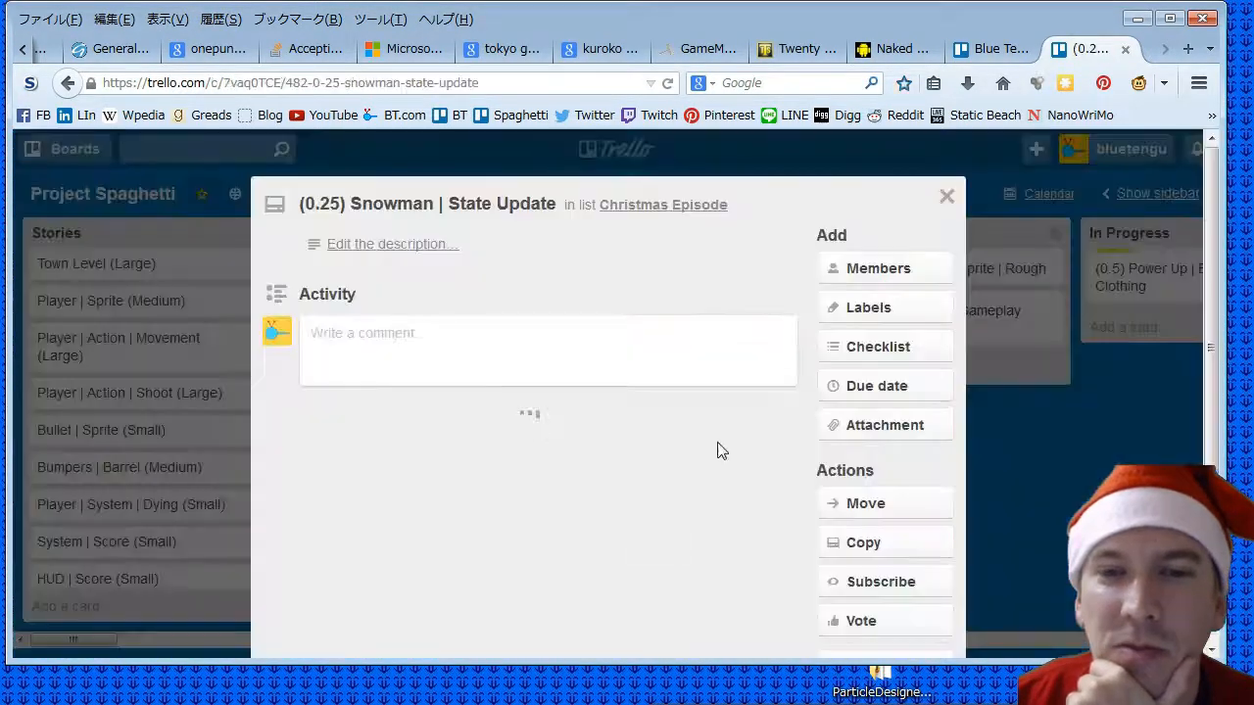
pyautogui.click(862, 308)
pyautogui.click(908, 397)
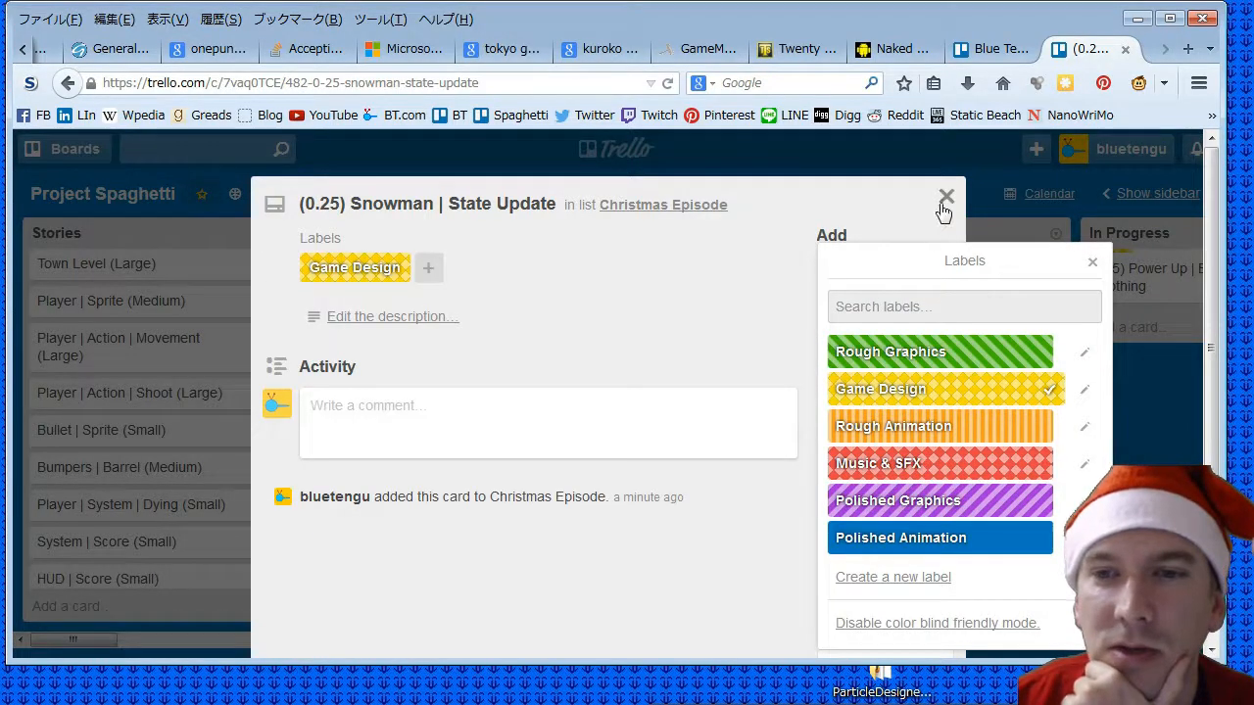
pyautogui.click(945, 197)
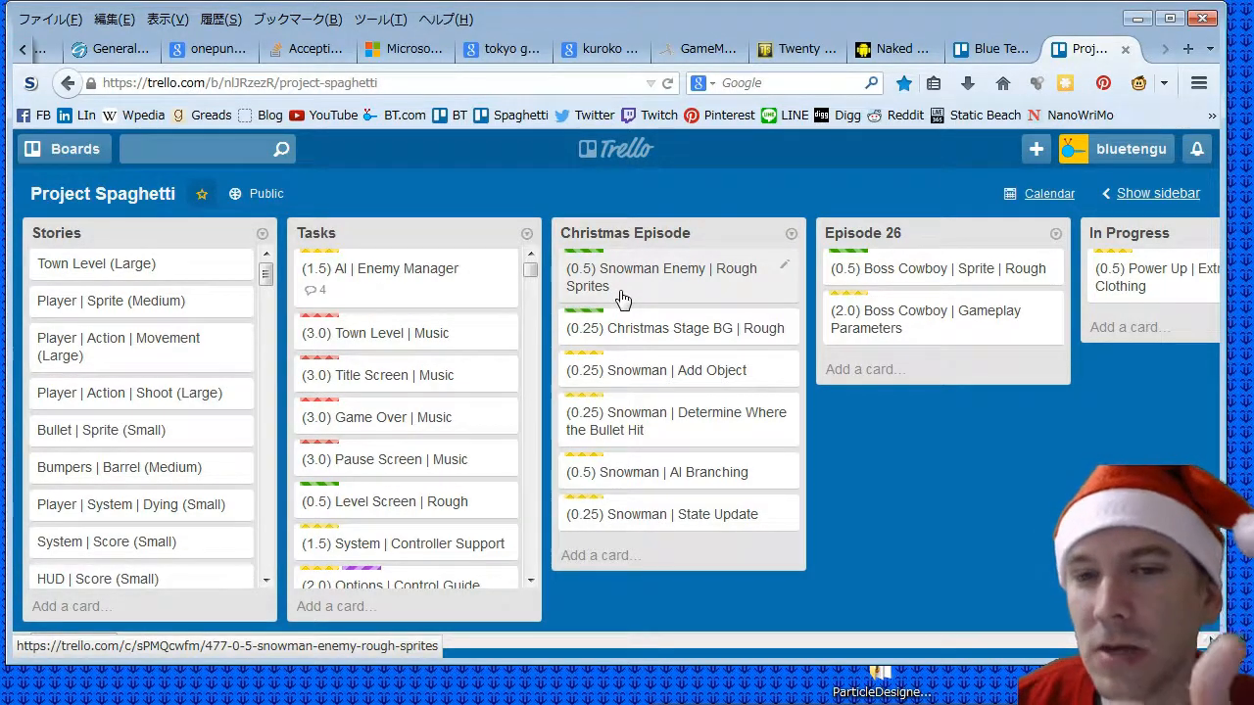
# - Minimize the browser and open Ghost.psd from the desktop's Project Spaghetti folder, under gfx and enemies, in Photoshop
pyautogui.click(1135, 20)
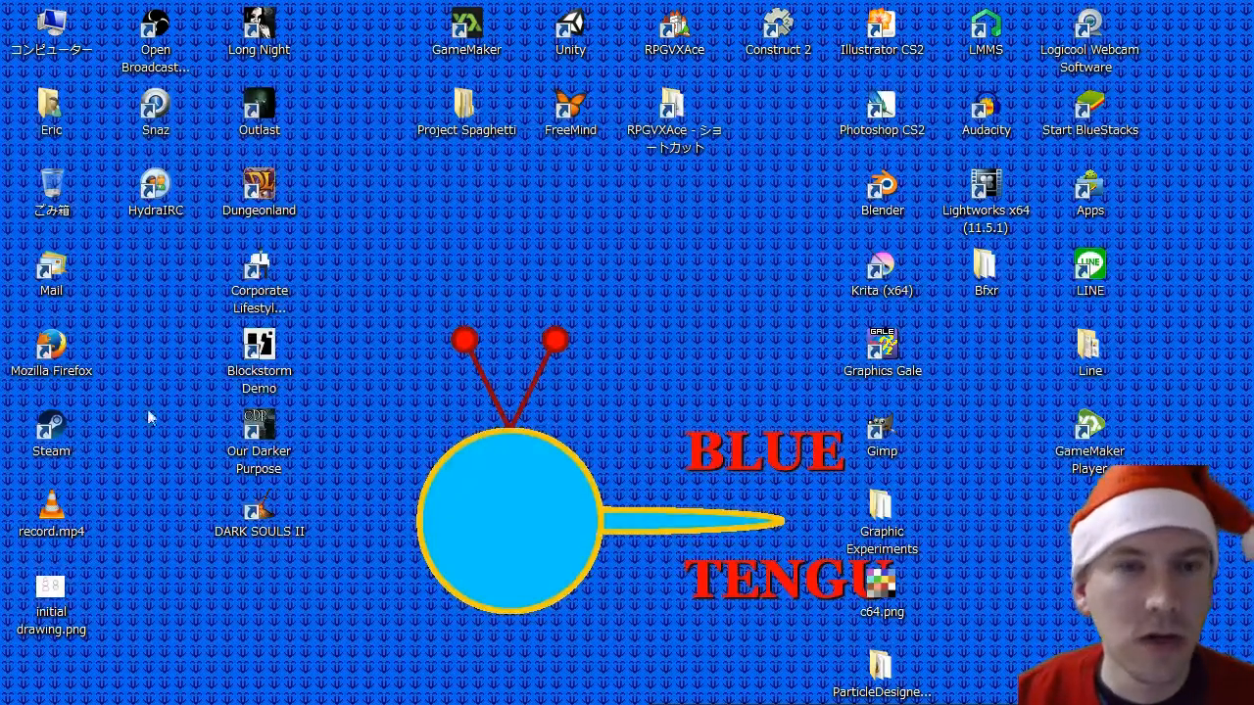
pyautogui.doubleClick(487, 106)
pyautogui.doubleClick(644, 331)
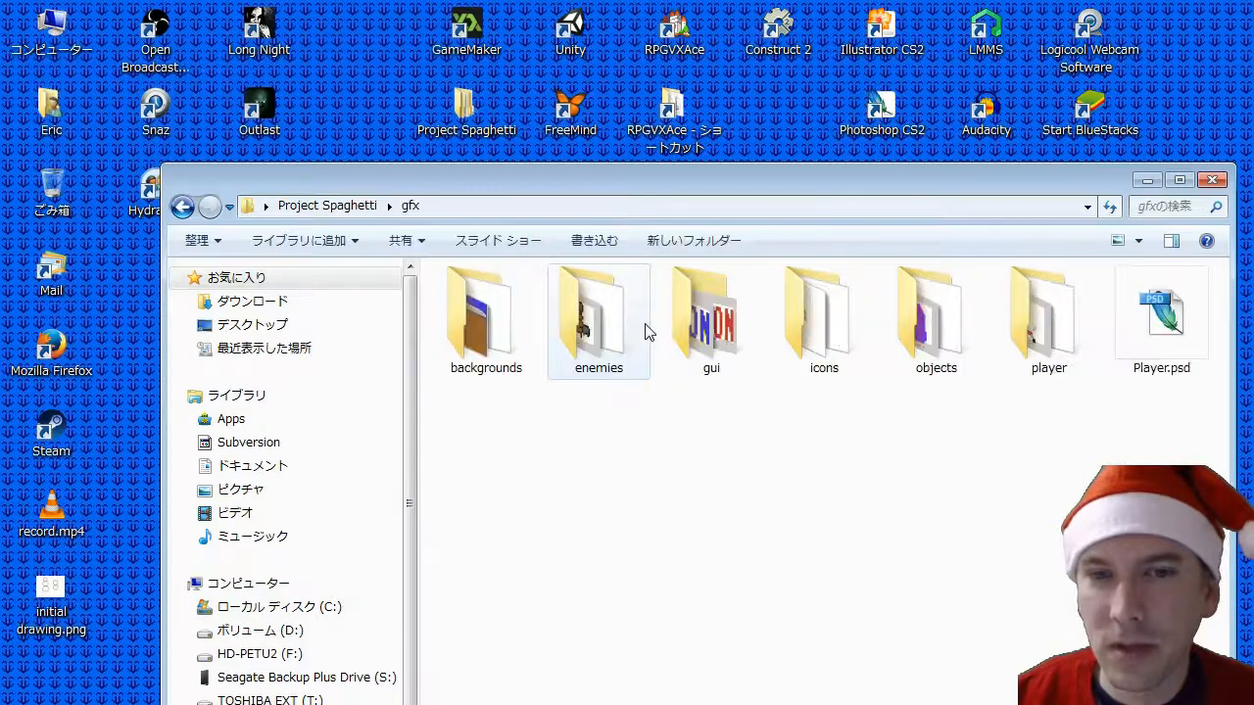
pyautogui.doubleClick(599, 327)
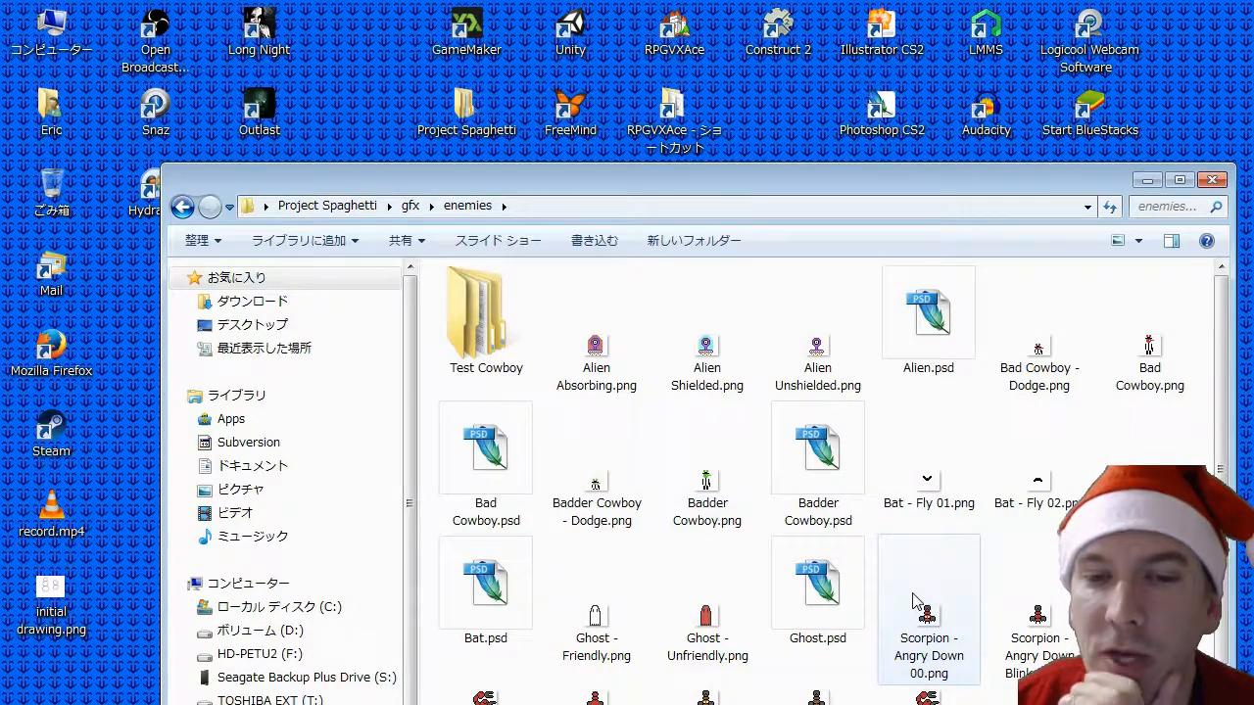
pyautogui.click(837, 595)
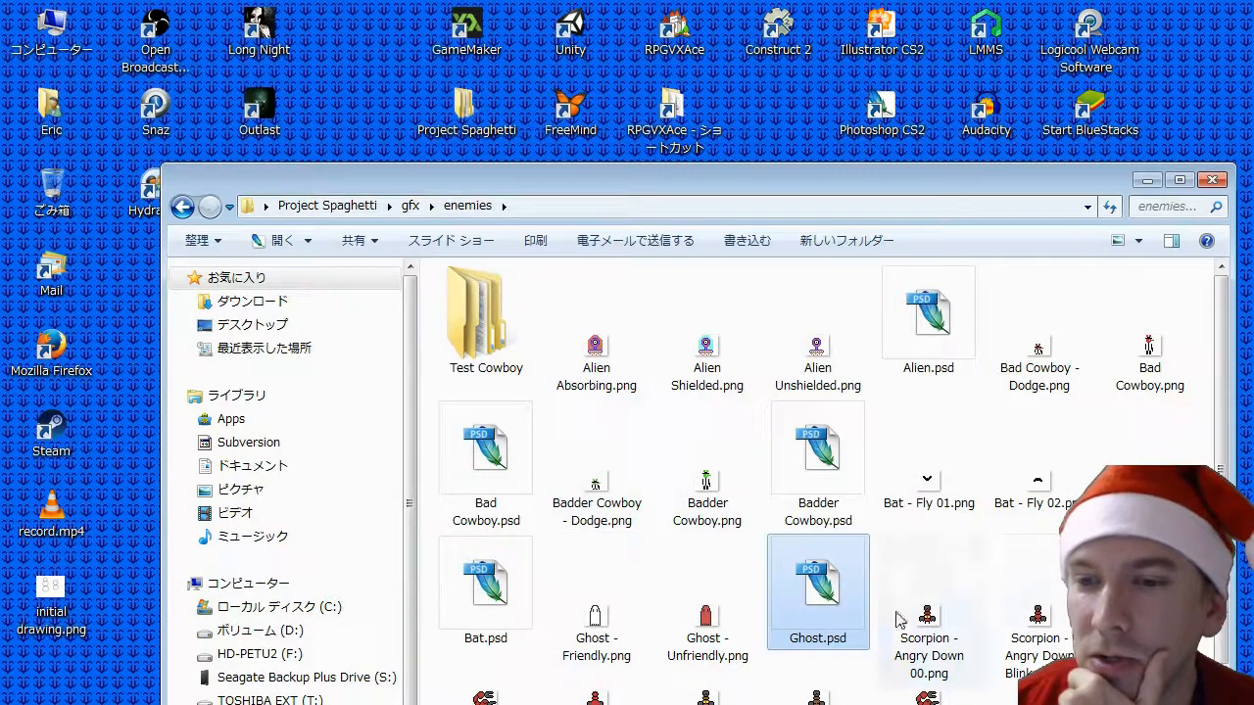
pyautogui.scroll(-1, 623, 490)
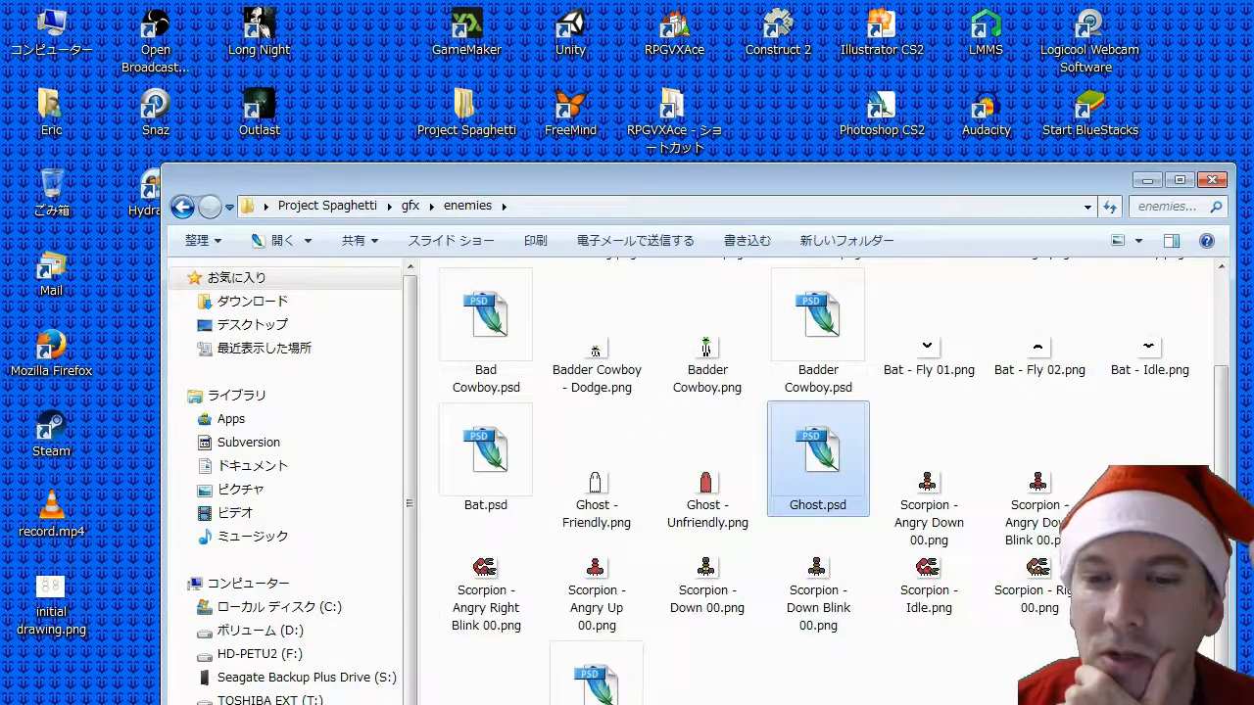
pyautogui.doubleClick(822, 465)
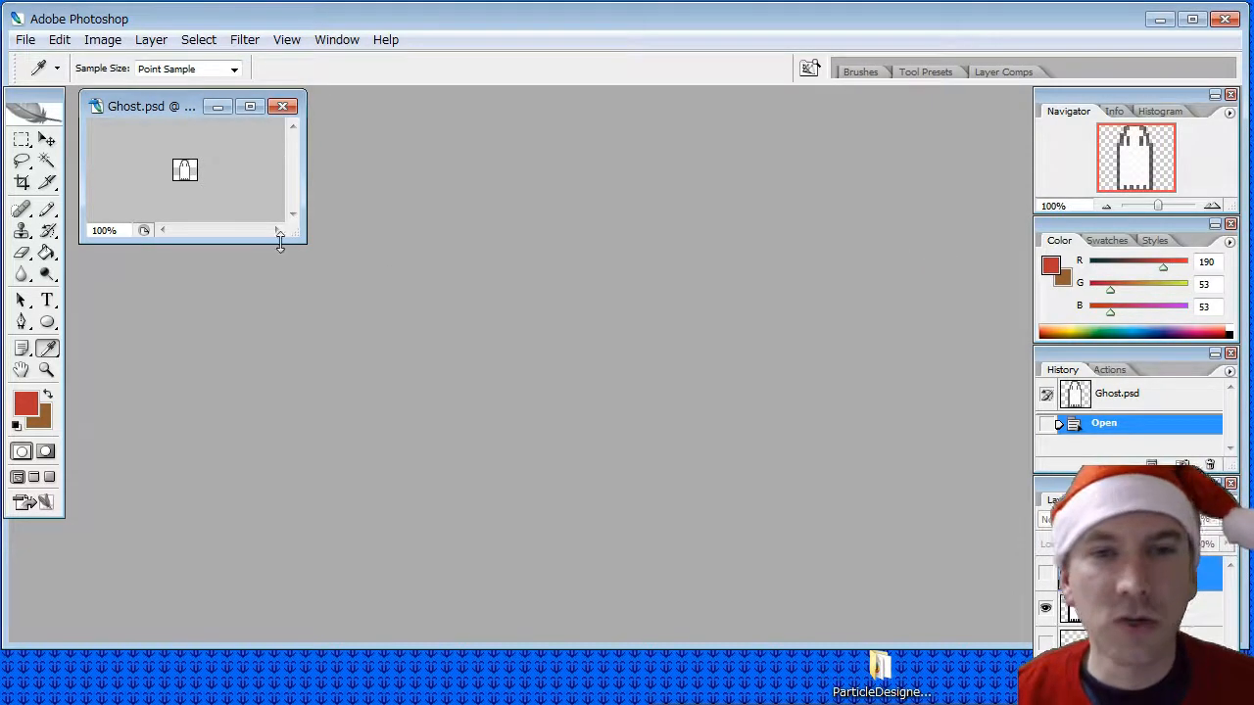
# - Enlarge the Ghost.psd document window and zoom in on the sprite to about 740%
pyautogui.moveTo(302, 238); pyautogui.dragTo(504, 397)
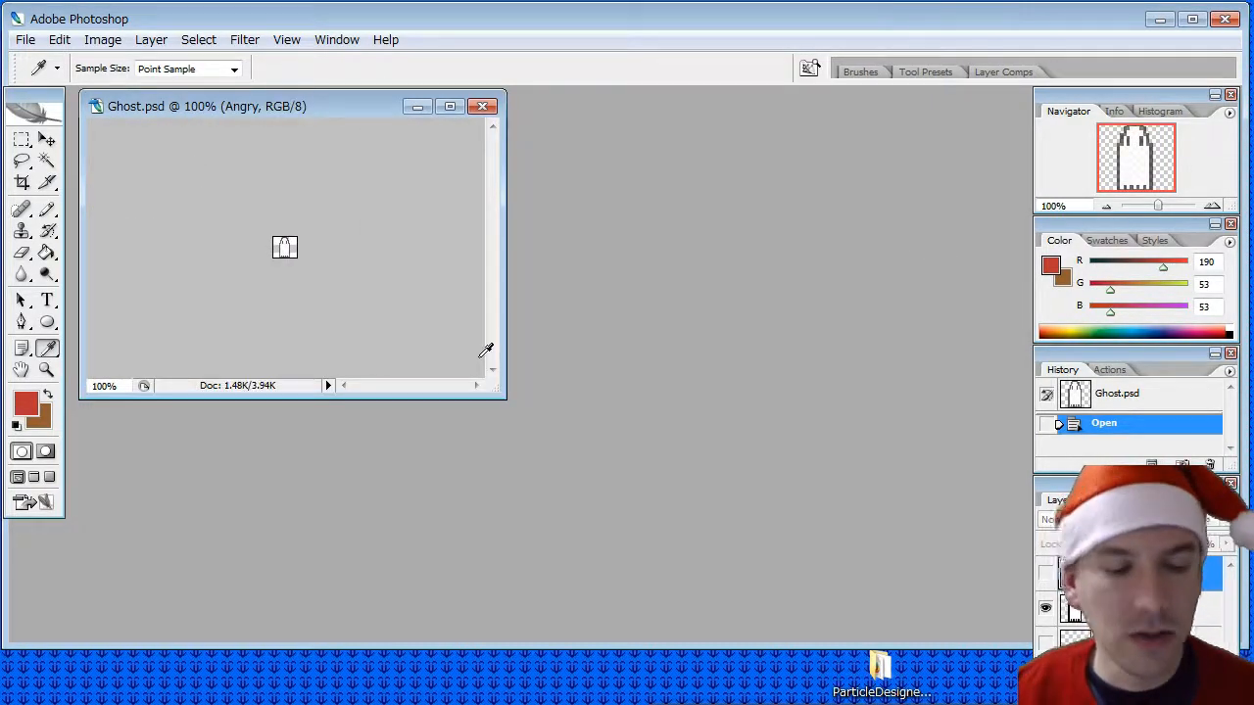
pyautogui.keyDown('alt'); pyautogui.scroll(10, 382, 289); pyautogui.keyUp('alt')
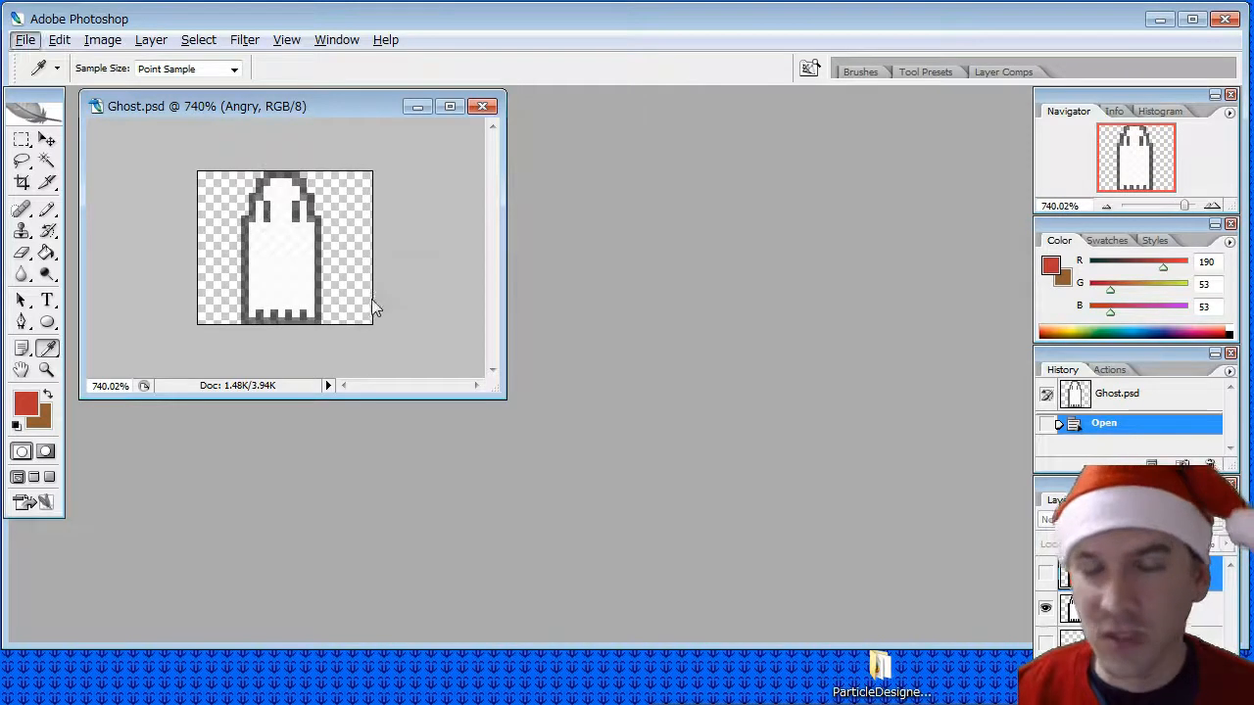
pyautogui.rightClick(1136, 576)
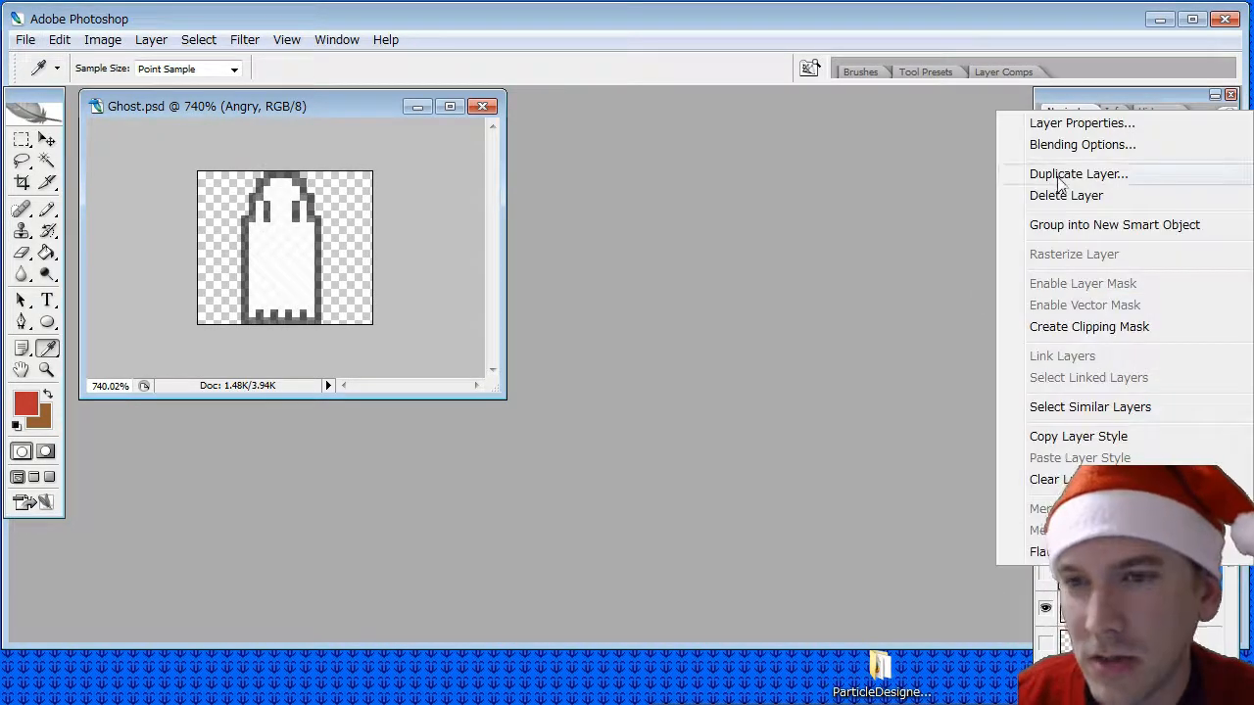
pyautogui.click(1059, 196)
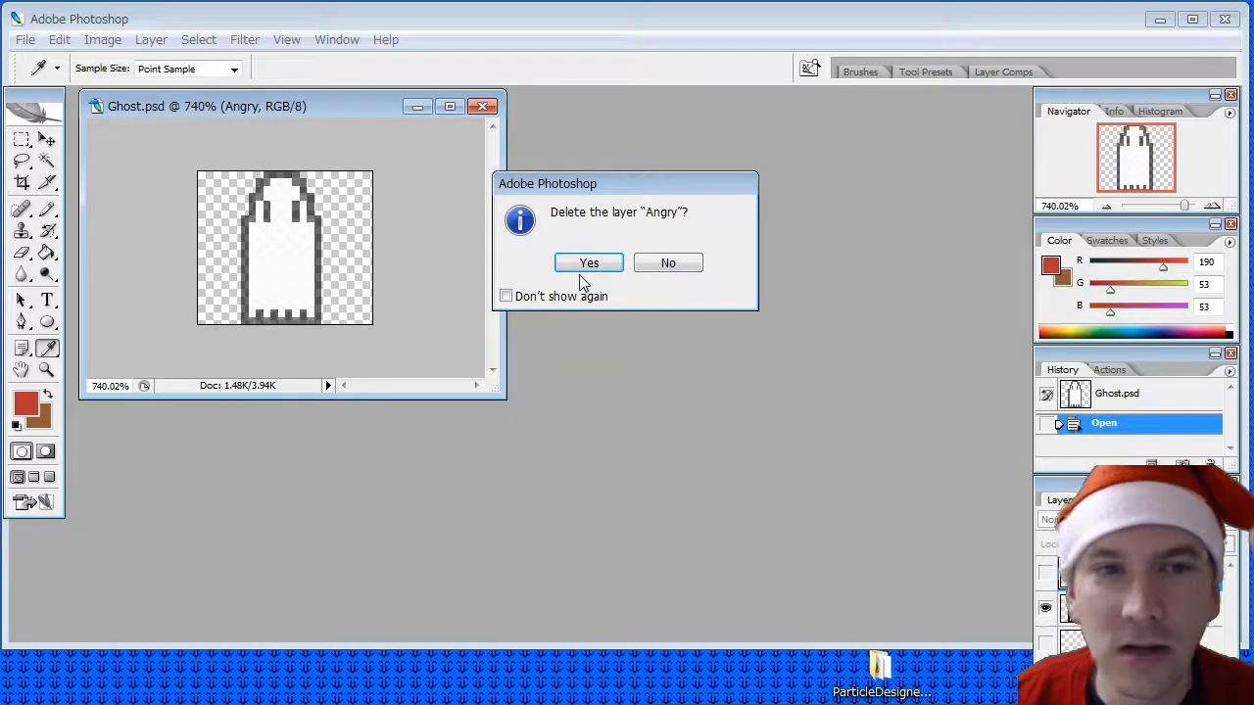
pyautogui.click(667, 264)
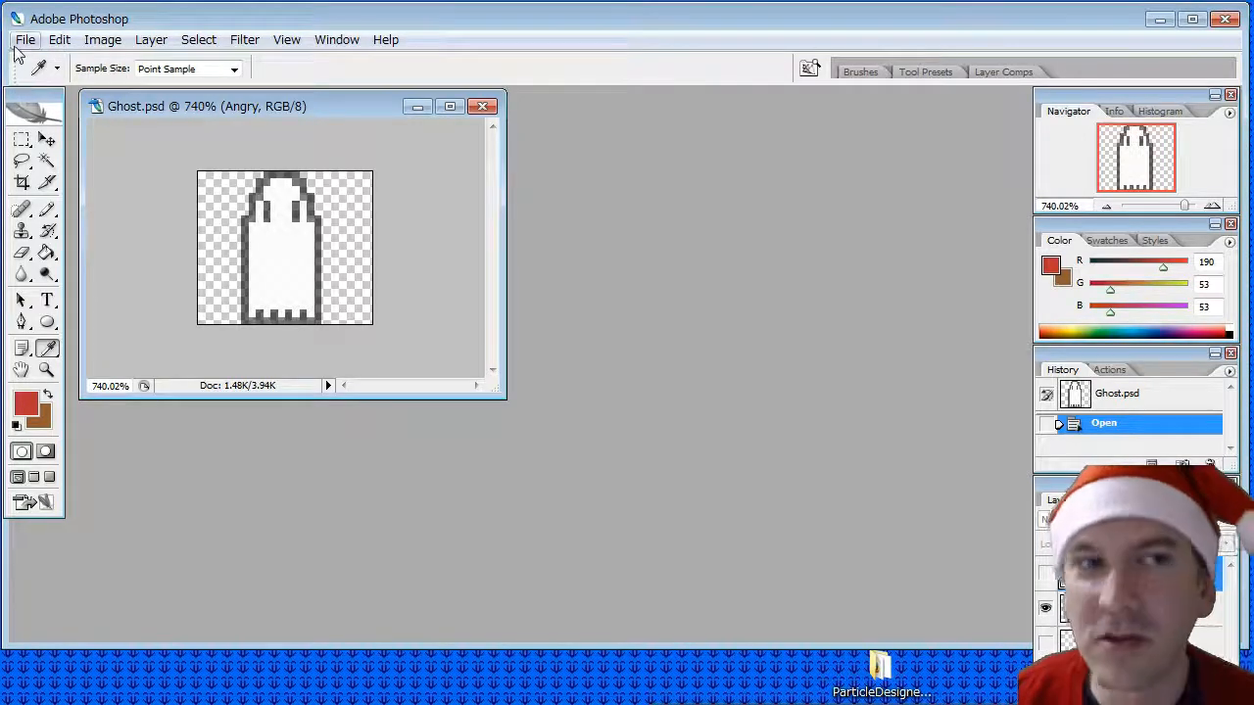
# - Save the document as Snowman.psd in the enemies folder, keeping maximum compatibility enabled
pyautogui.click(24, 39)
pyautogui.click(34, 173)
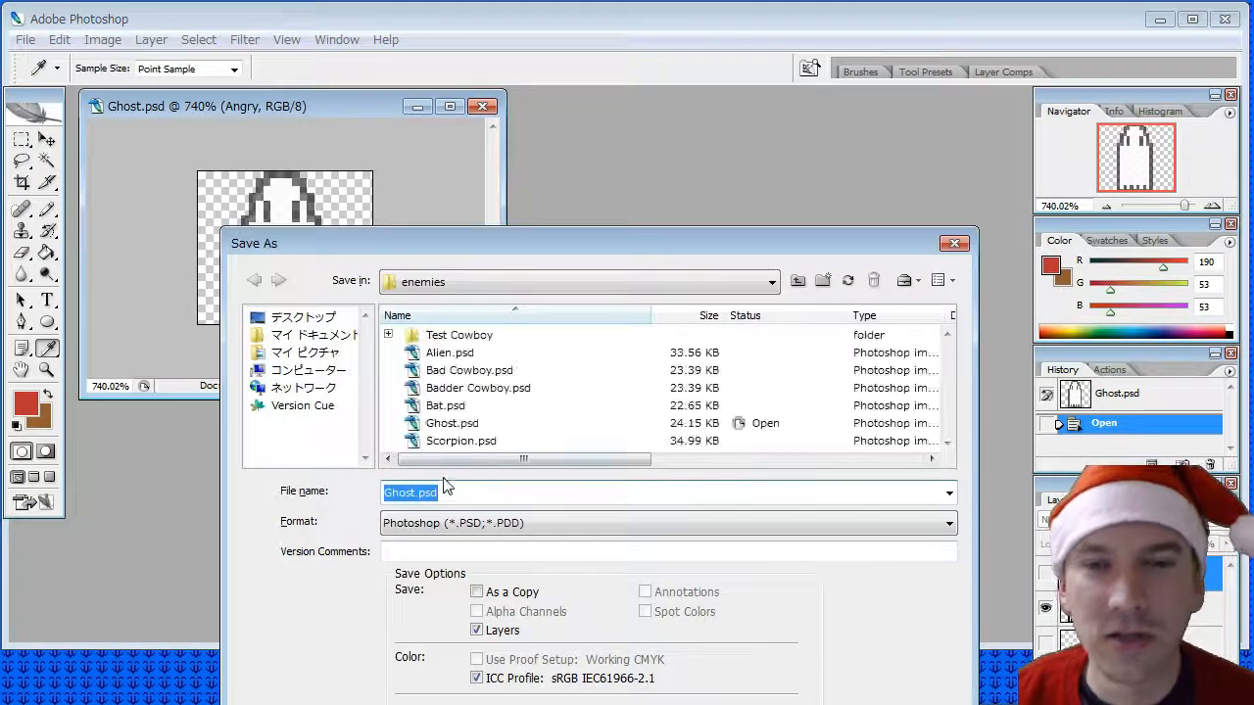
pyautogui.click(574, 493)
pyautogui.press('Left')
pyautogui.press('Left')
pyautogui.press('Left')
pyautogui.press('Left')
pyautogui.hotkey('shift', 'Home')
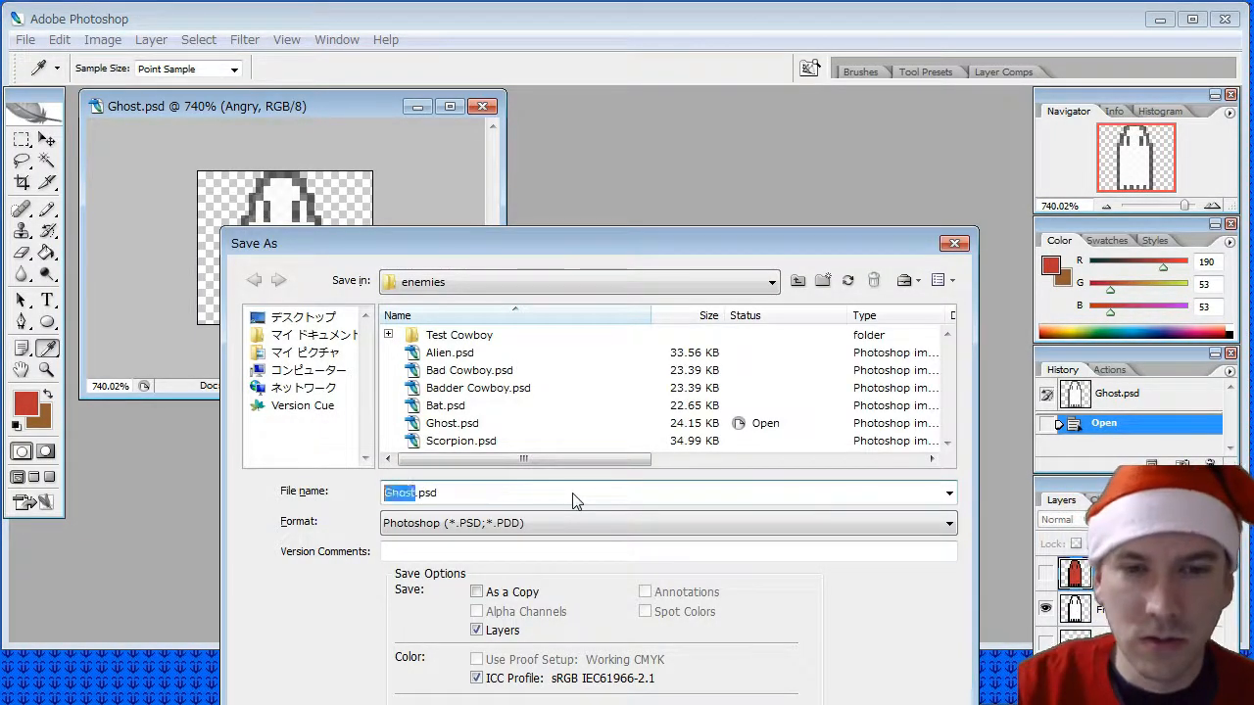
pyautogui.press('BackSpace')
pyautogui.write('Snowman')
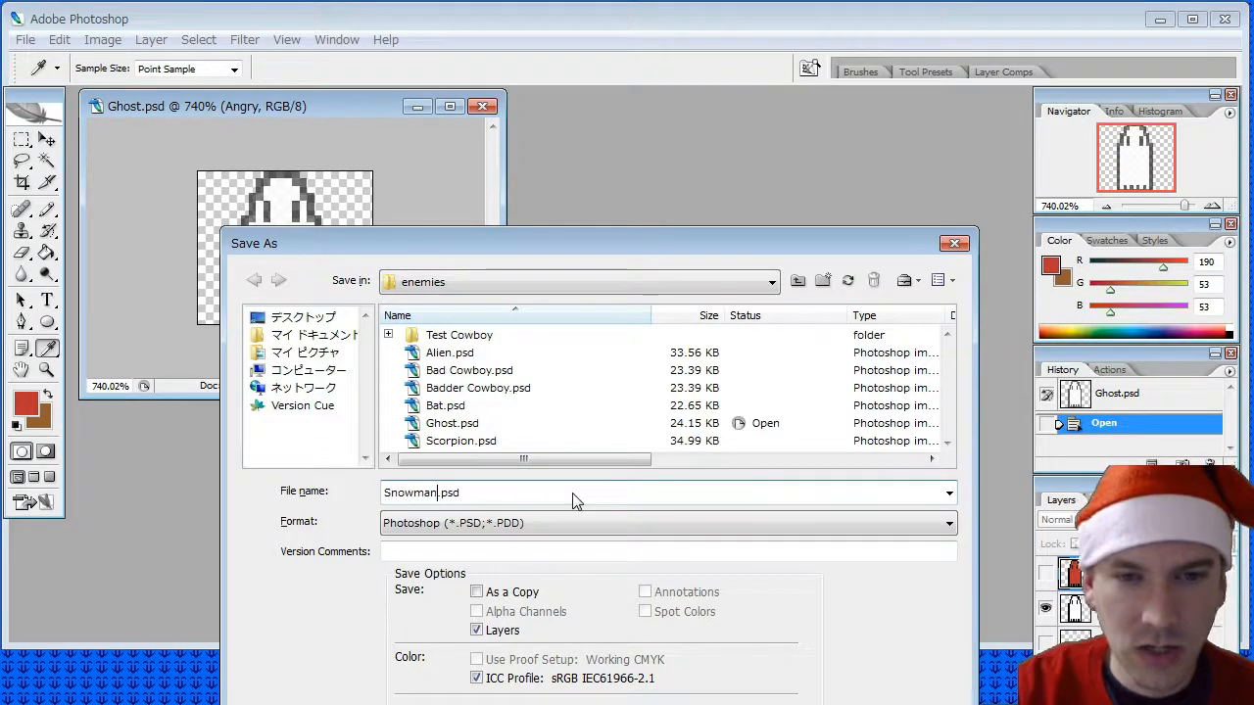
pyautogui.press('Return')
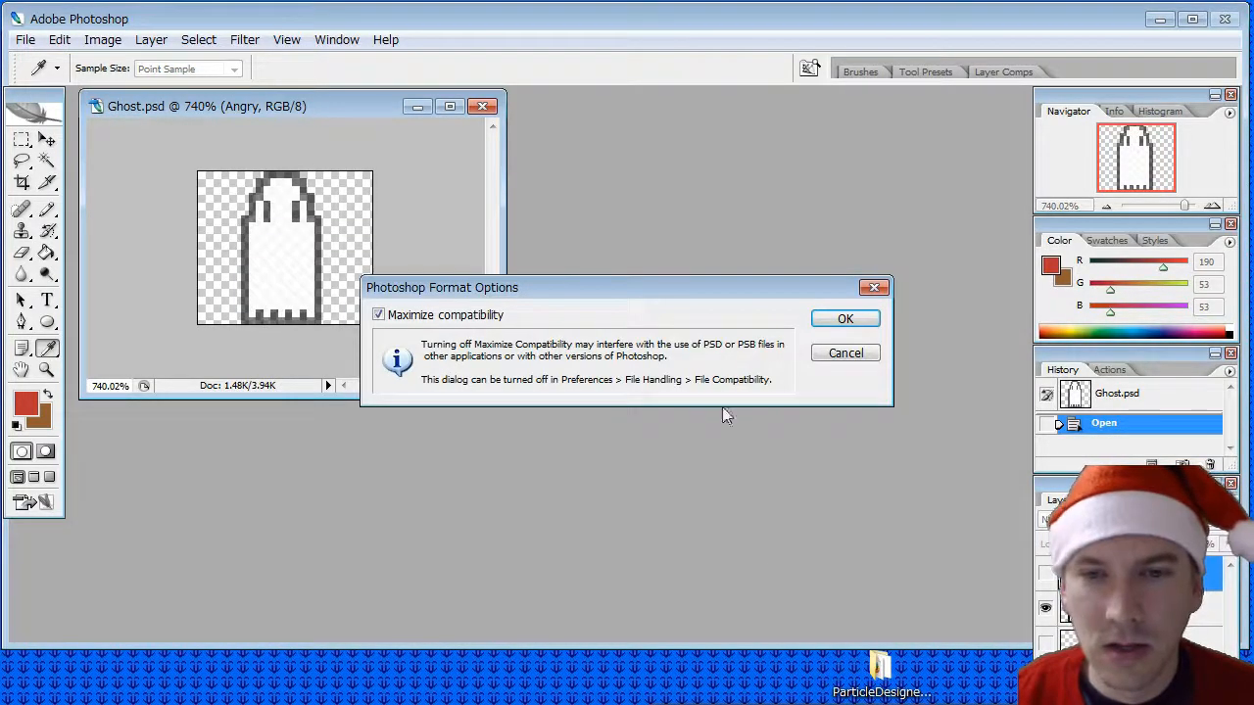
pyautogui.click(837, 323)
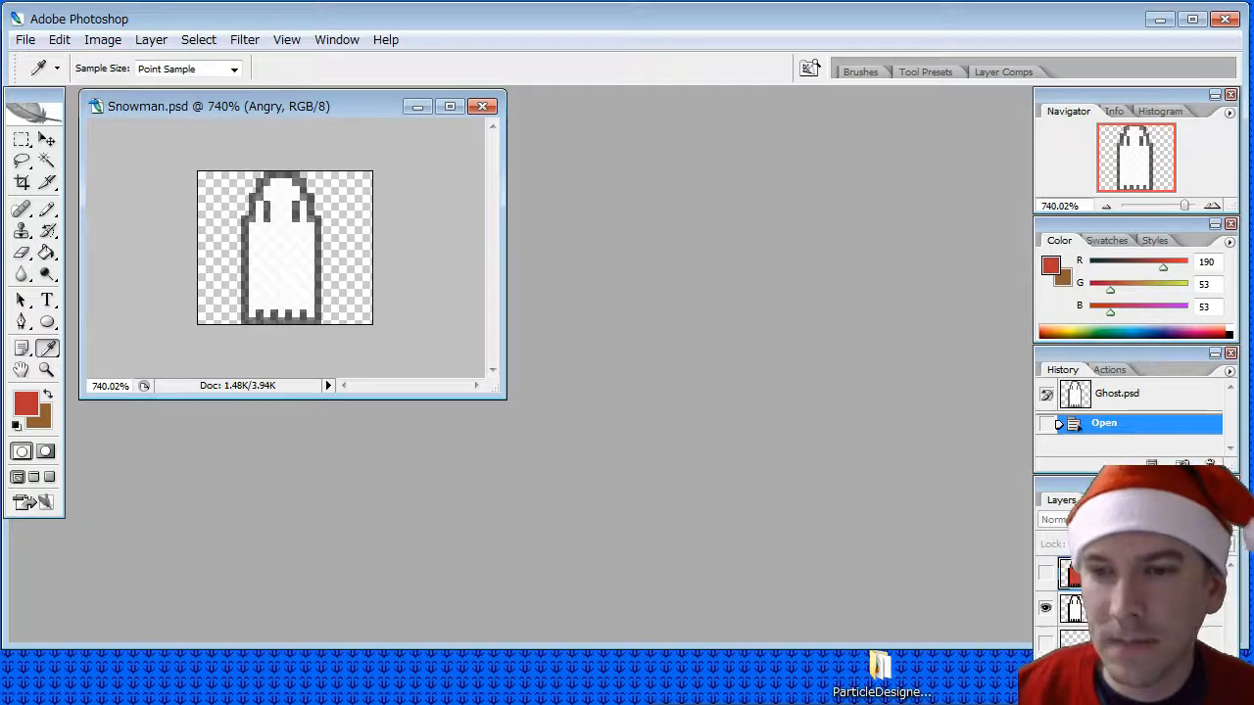
# - Delete the Angry layer and set the remaining Friendly layer to full opacity
pyautogui.rightClick(1107, 575)
pyautogui.click(1067, 204)
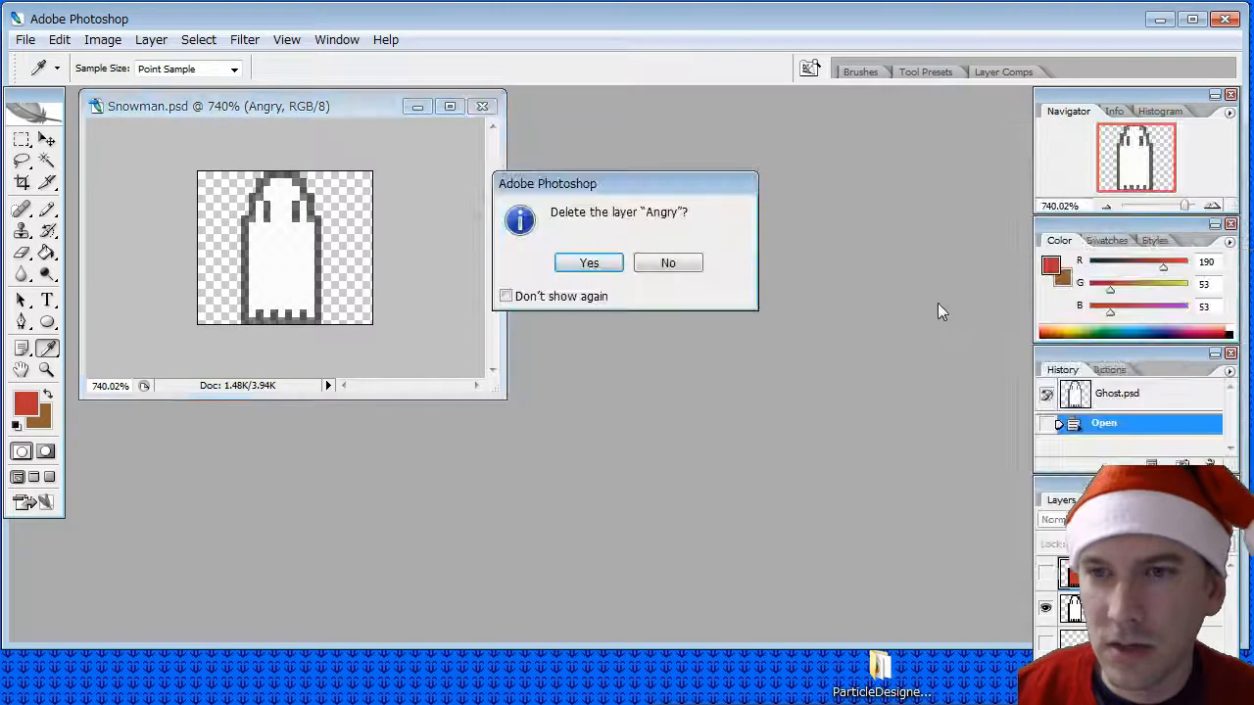
pyautogui.click(589, 262)
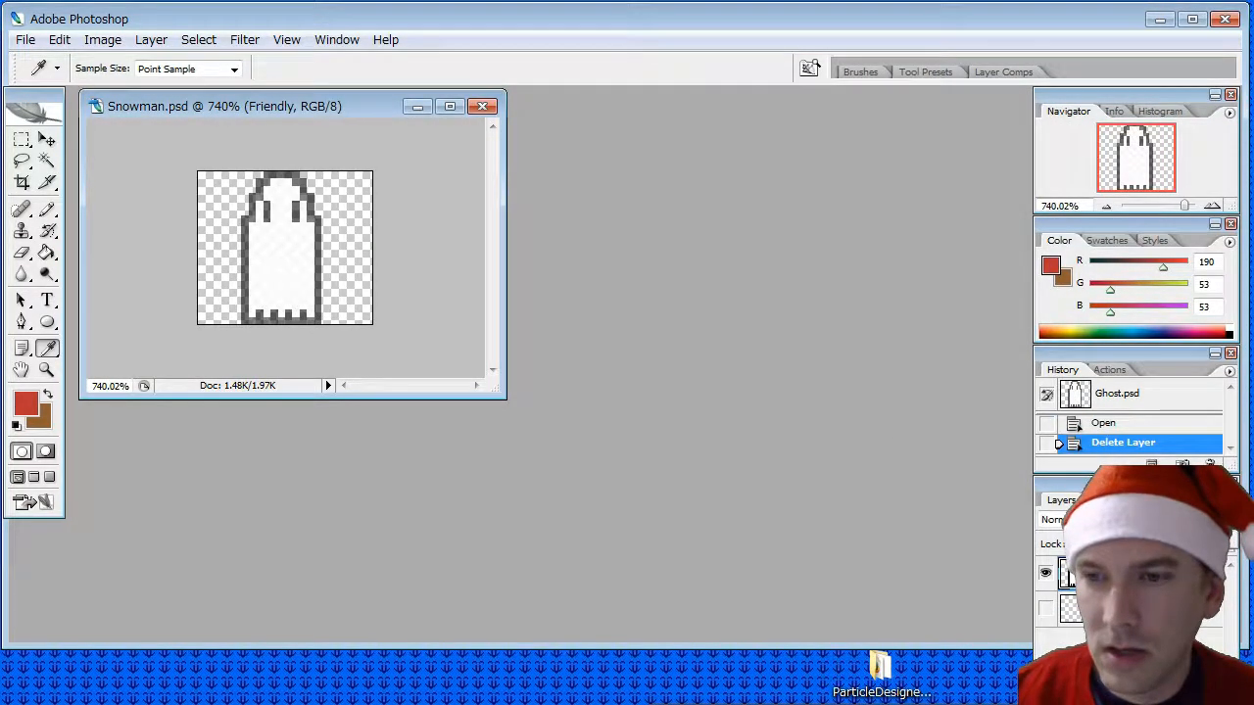
pyautogui.press('0')
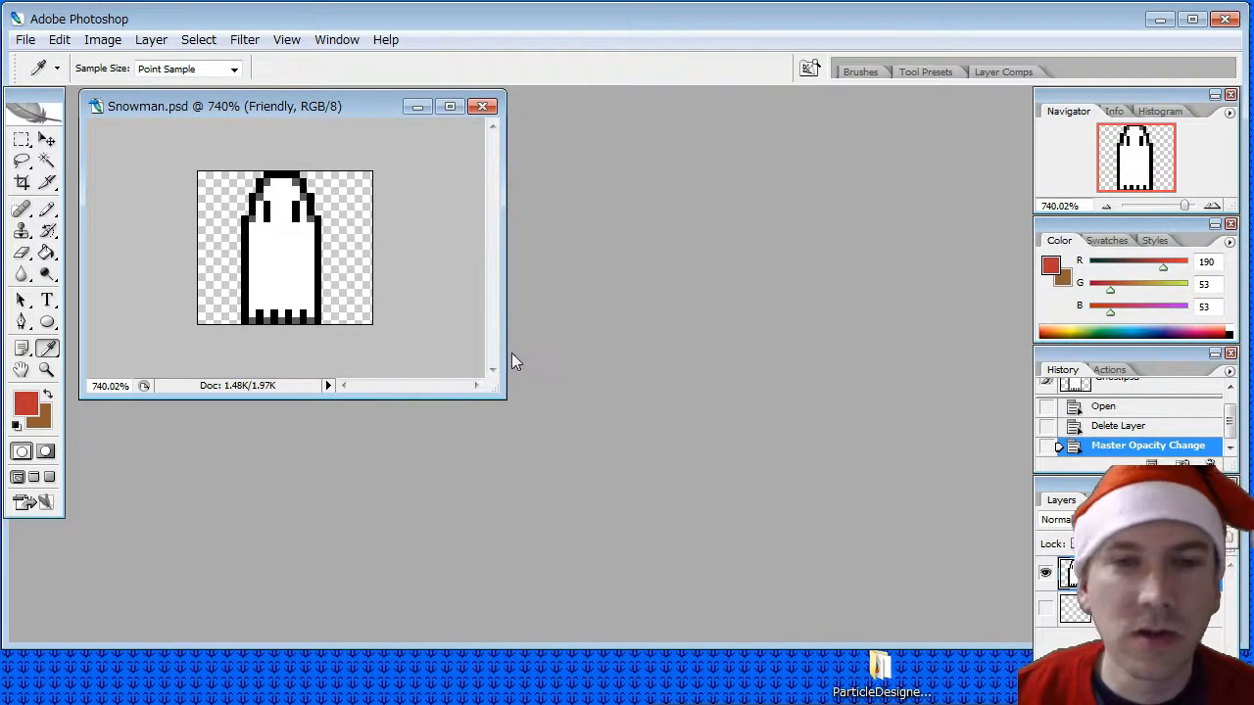
# - Sample black from the ghost's outline and sketch a rounded shape and dividing lines inside its body with the 1 px Pencil
pyautogui.moveTo(508, 354); pyautogui.dragTo(864, 392)
pyautogui.moveTo(671, 399); pyautogui.dragTo(707, 613)
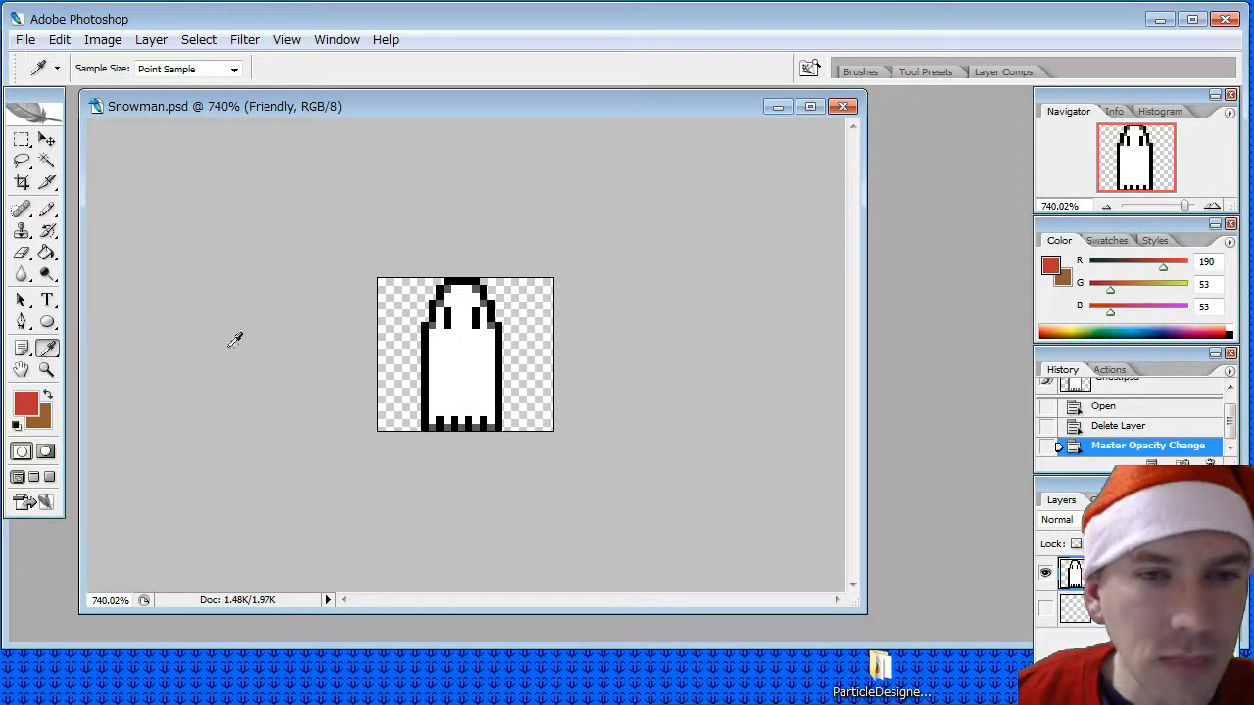
pyautogui.click(463, 284)
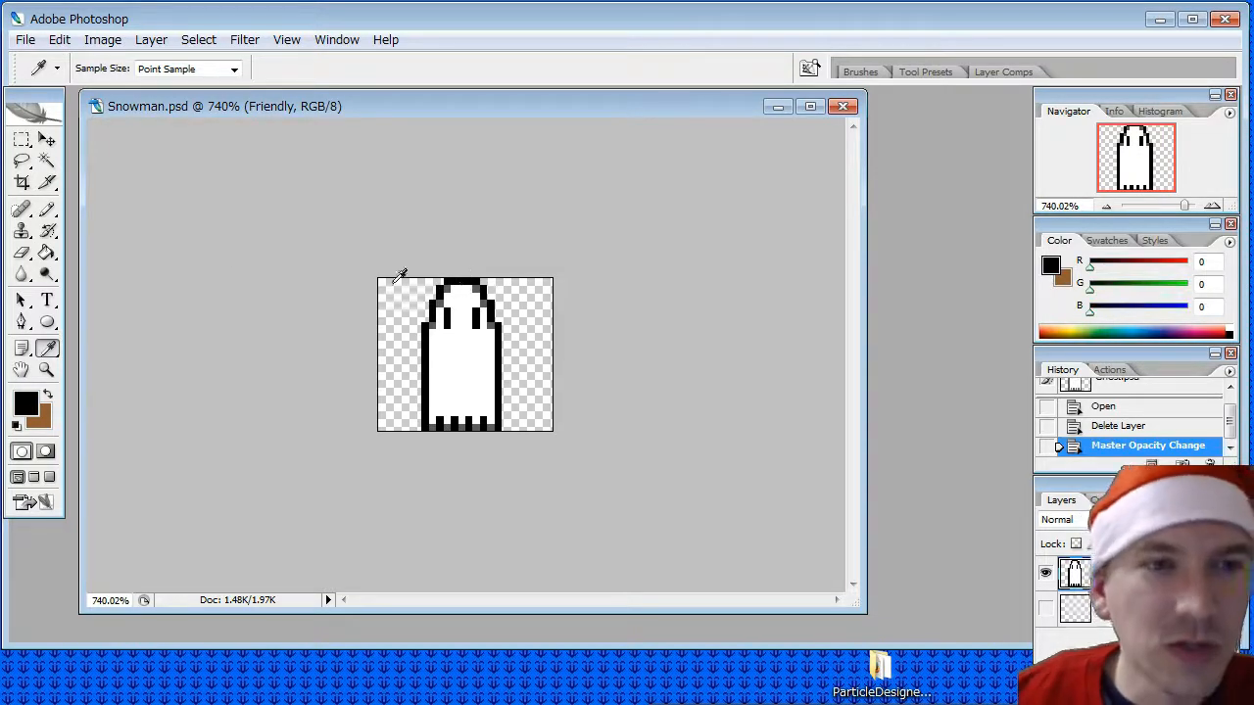
pyautogui.click(49, 210)
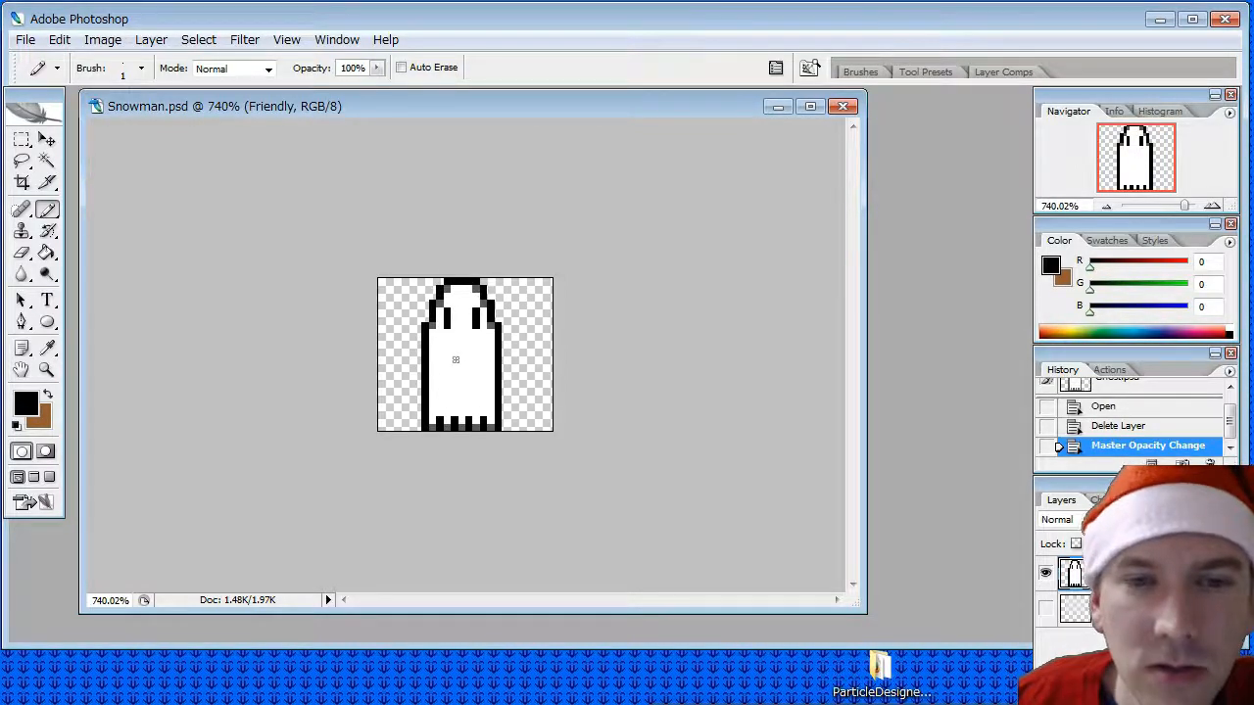
pyautogui.moveTo(447, 340)
pyautogui.mouseDown()
pyautogui.moveTo(468, 390)
pyautogui.moveTo(441, 345)
pyautogui.mouseUp()
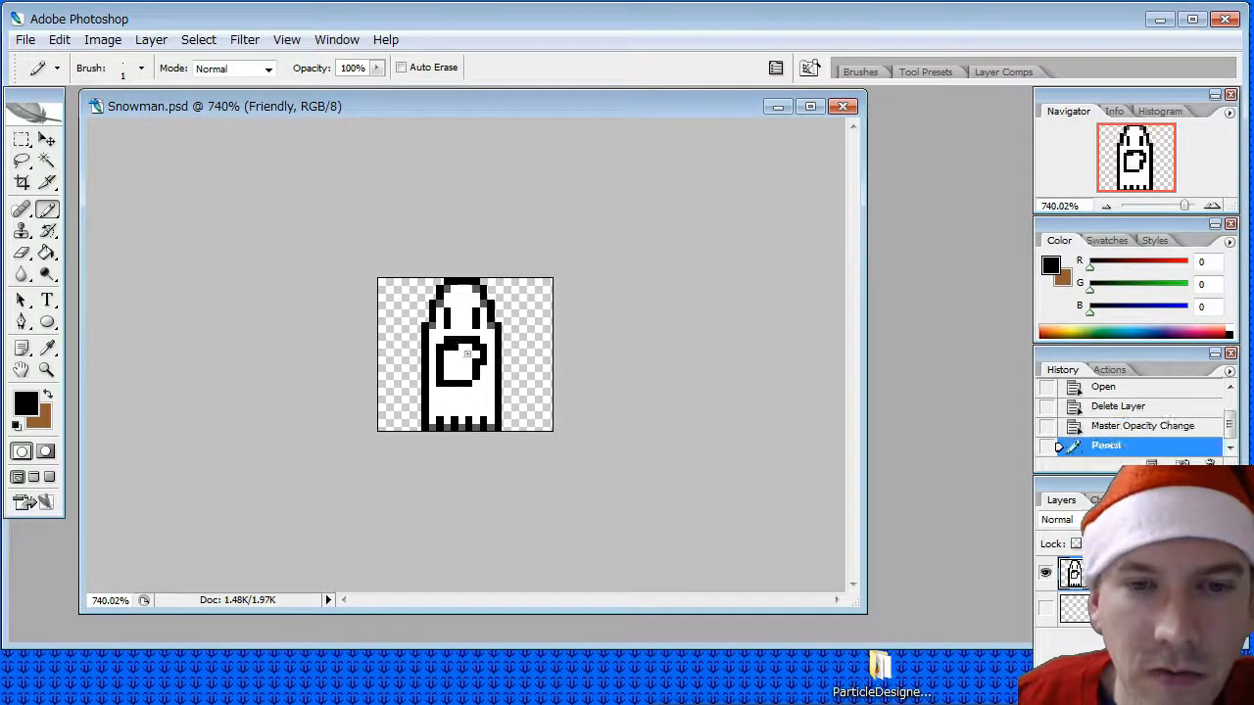
pyautogui.moveTo(482, 383); pyautogui.dragTo(455, 431)
pyautogui.moveTo(451, 382)
pyautogui.mouseDown()
pyautogui.moveTo(441, 327)
pyautogui.moveTo(446, 336)
pyautogui.mouseUp()
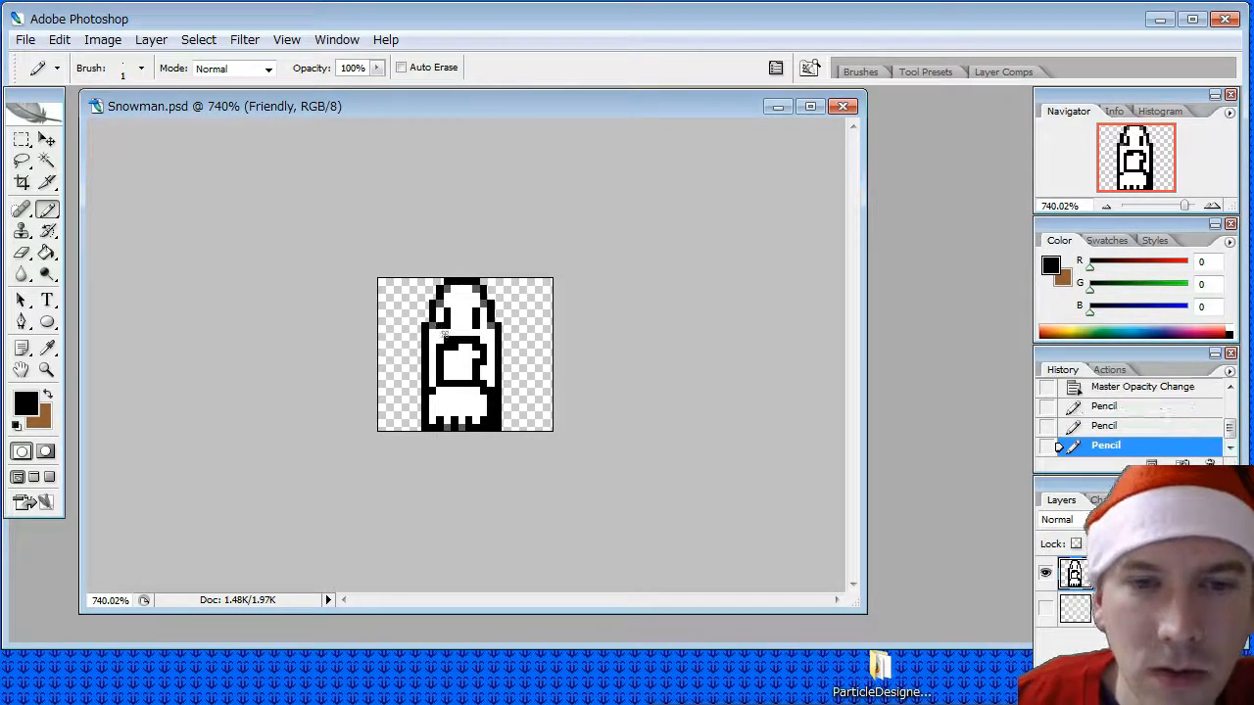
pyautogui.click(446, 334)
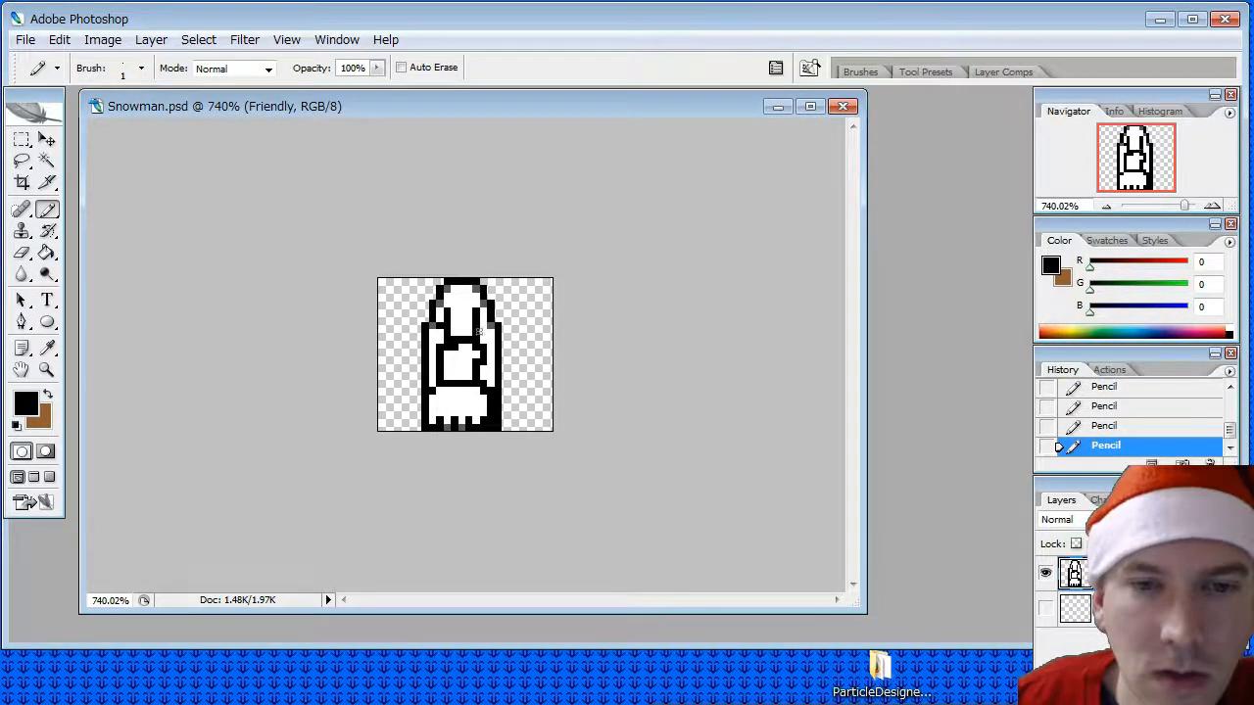
# - Paint over the ghost's eyes with sampled white, and close the head's lower outline with sampled black using the Pencil
pyautogui.press('i')
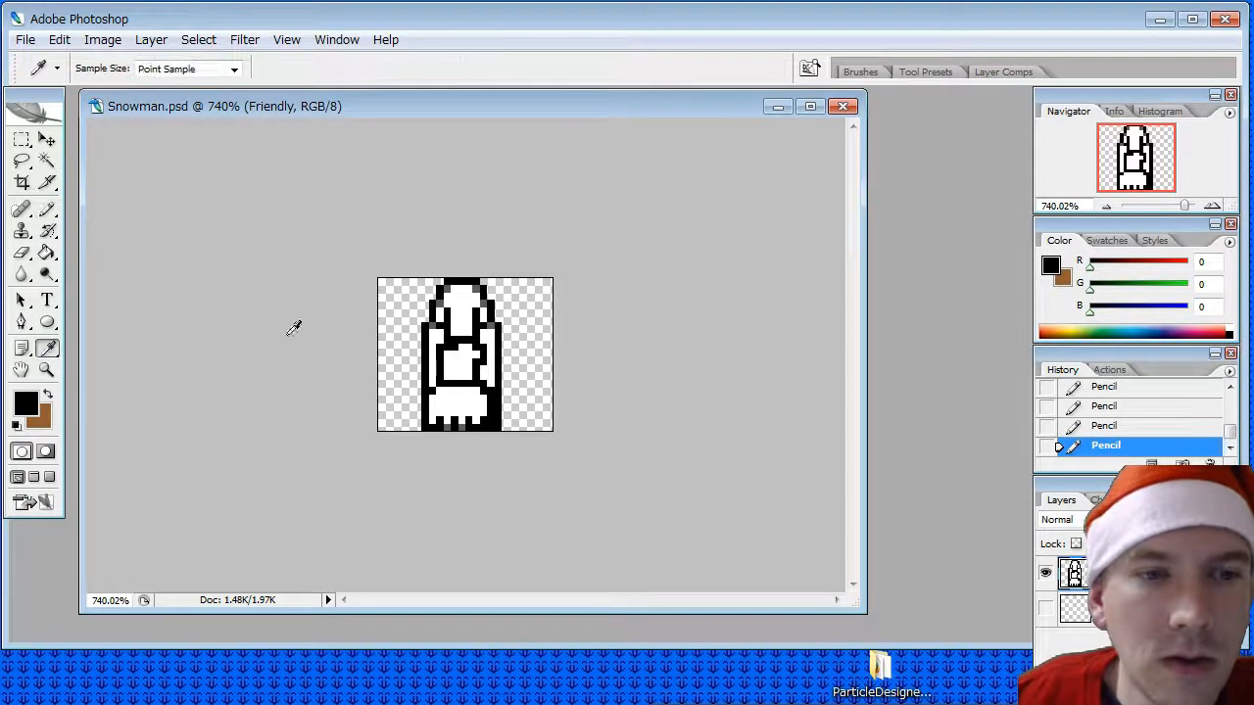
pyautogui.click(468, 299)
pyautogui.press('b')
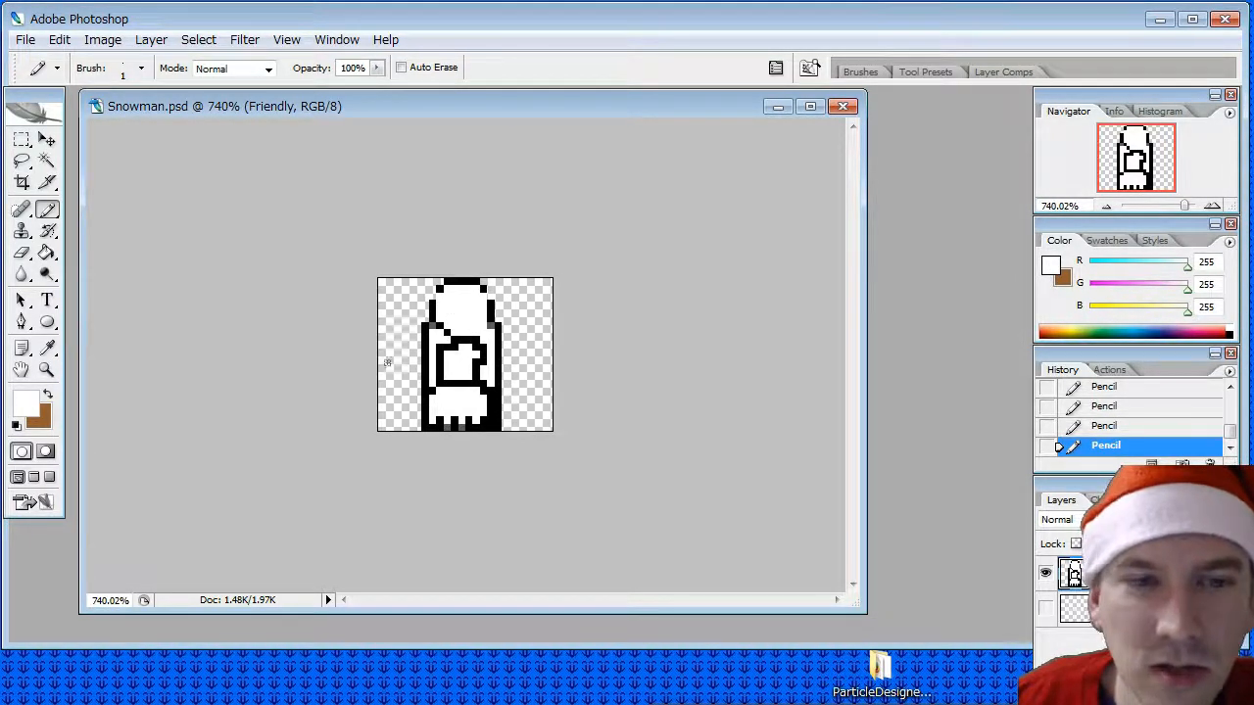
pyautogui.click(46, 348)
pyautogui.click(472, 282)
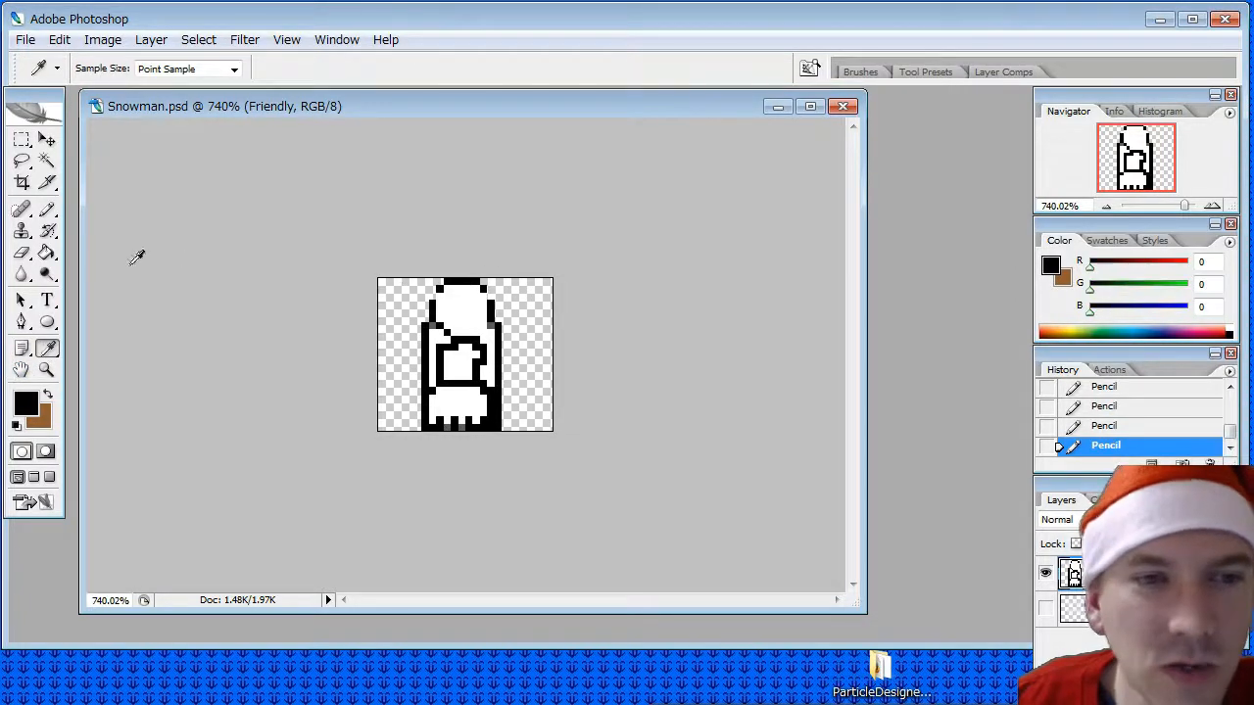
pyautogui.click(47, 210)
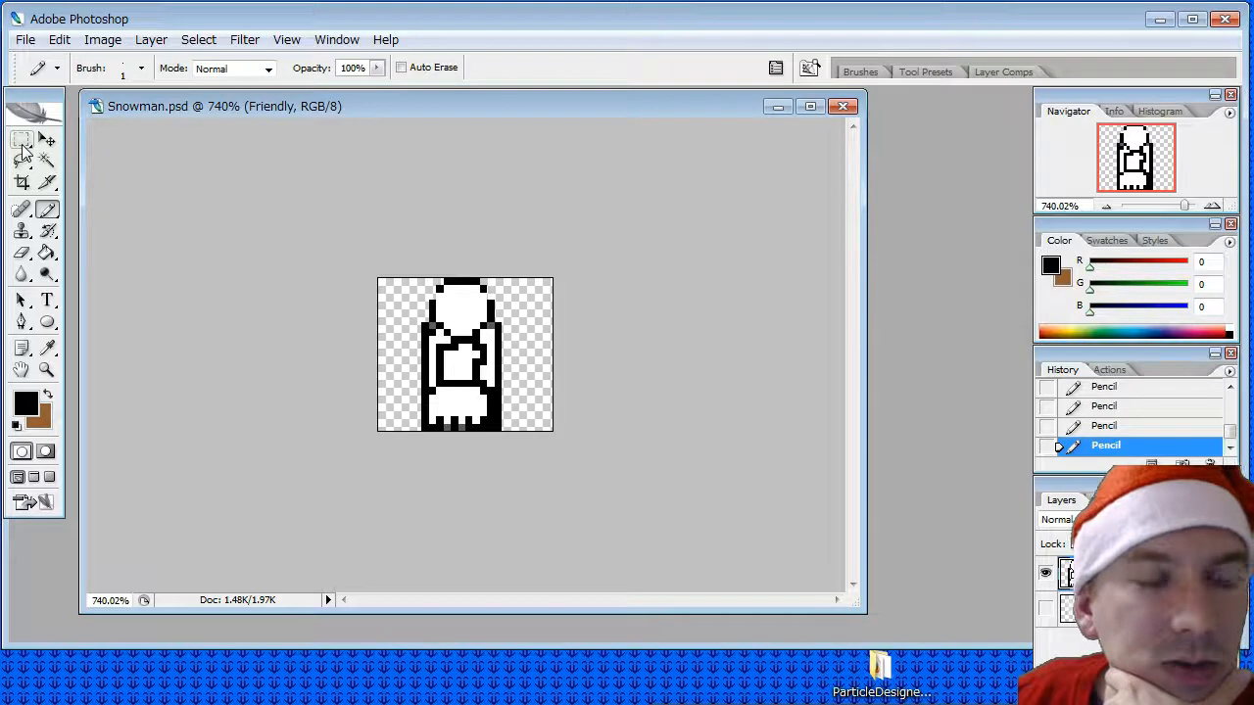
pyautogui.click(50, 214)
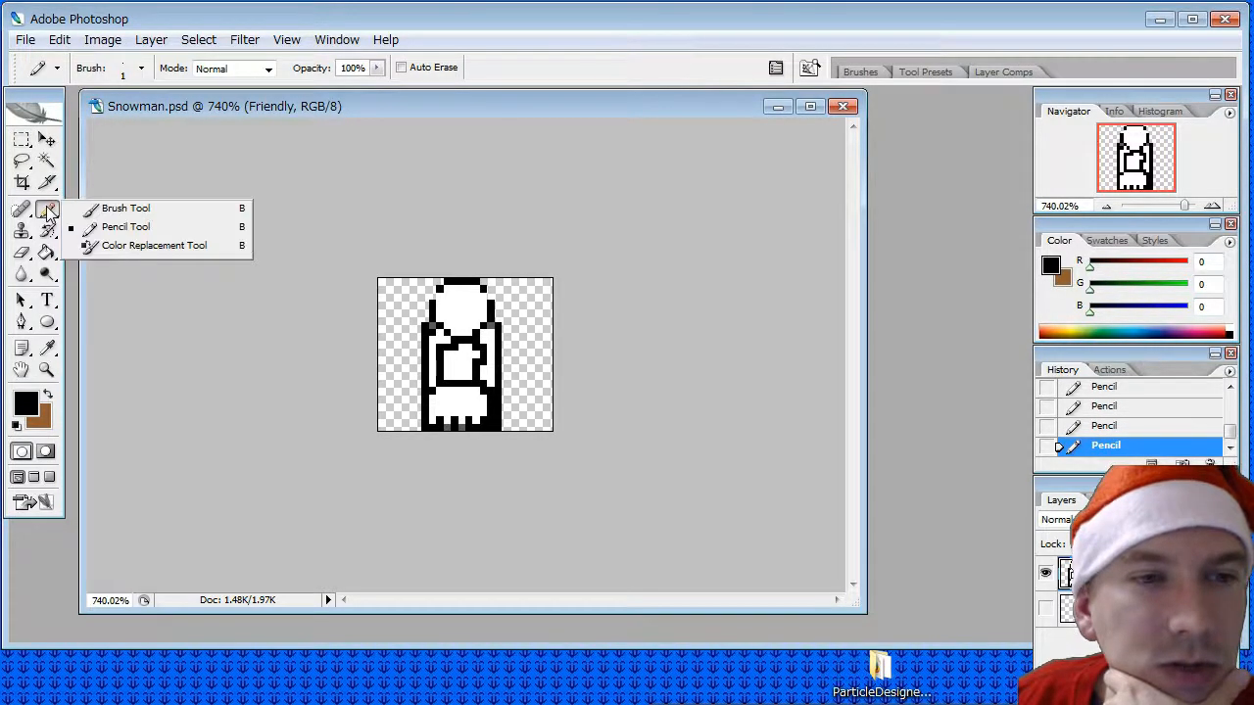
pyautogui.click(152, 210)
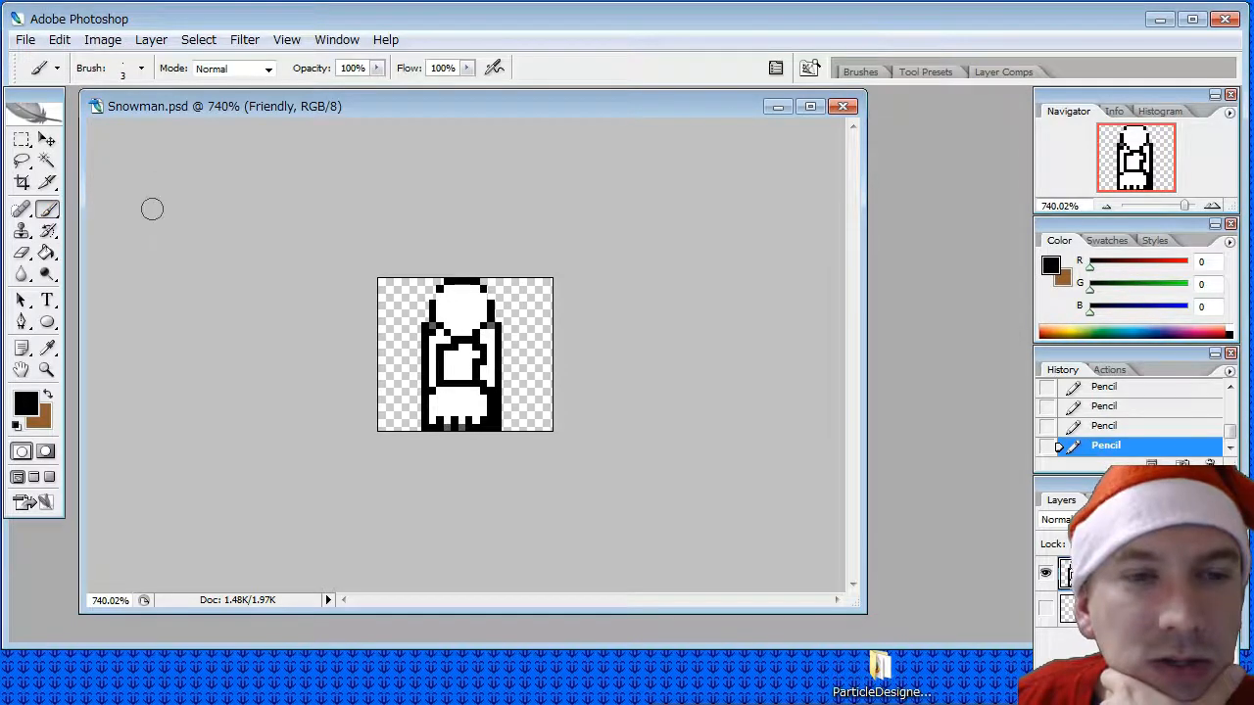
pyautogui.click(141, 67)
pyautogui.scroll(-2, 233, 272)
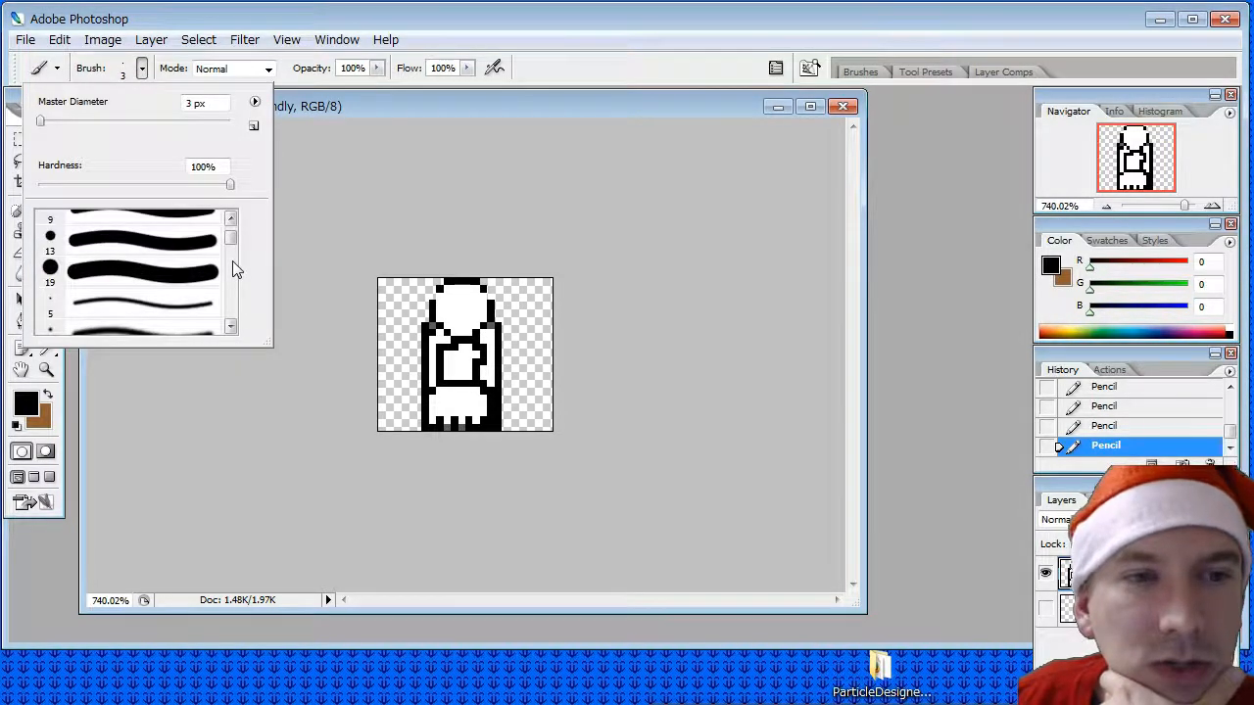
pyautogui.click(141, 68)
pyautogui.click(47, 208)
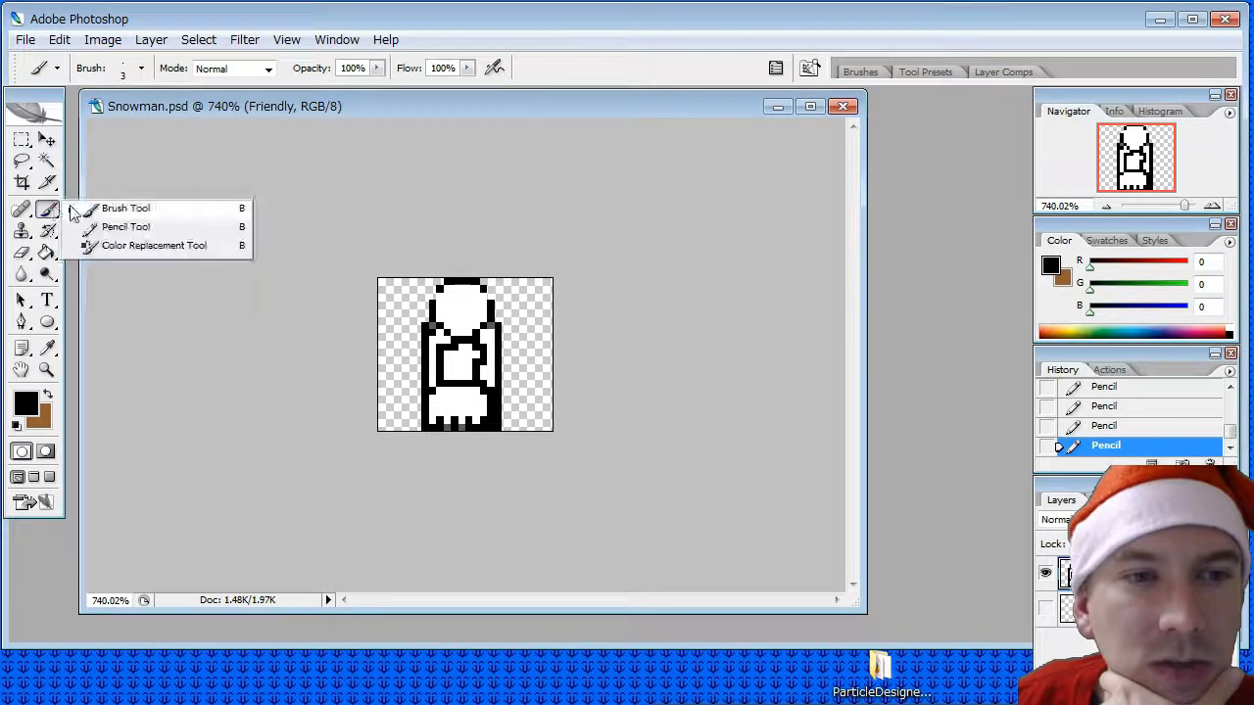
pyautogui.click(125, 227)
# - Set the Pencil's brush to a round tip with a master diameter of 8 px
pyautogui.click(141, 67)
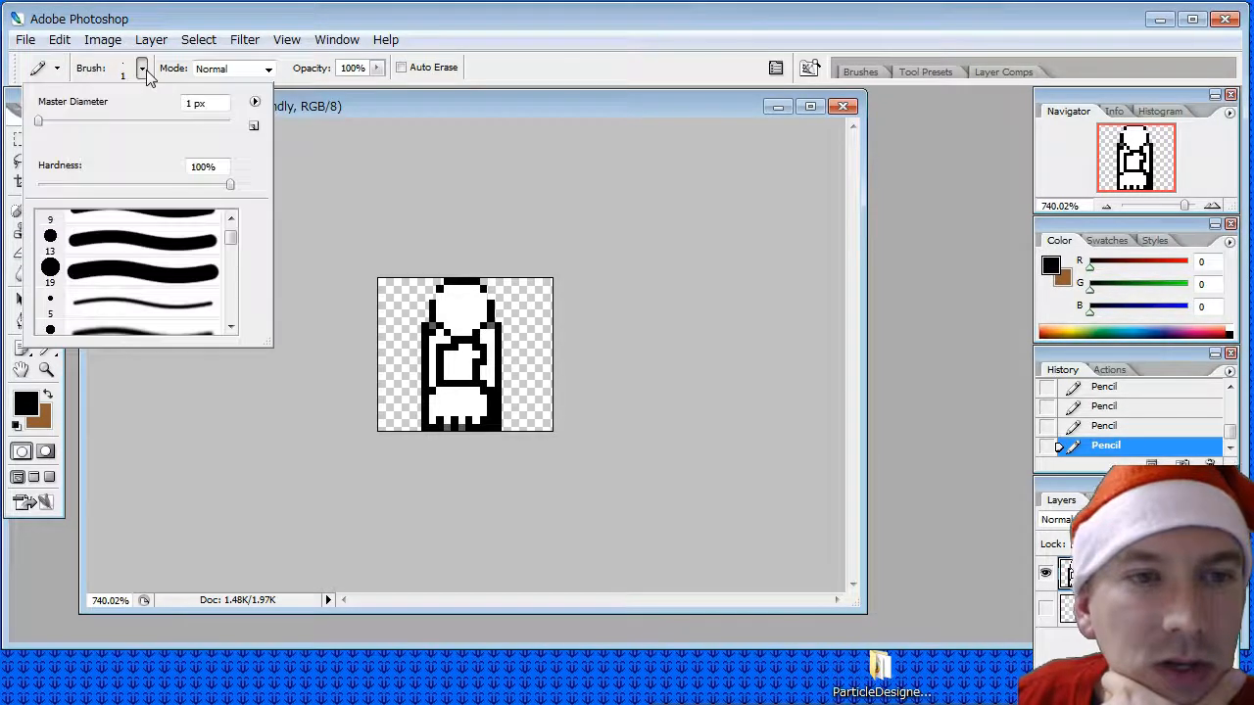
pyautogui.click(231, 218)
pyautogui.click(103, 256)
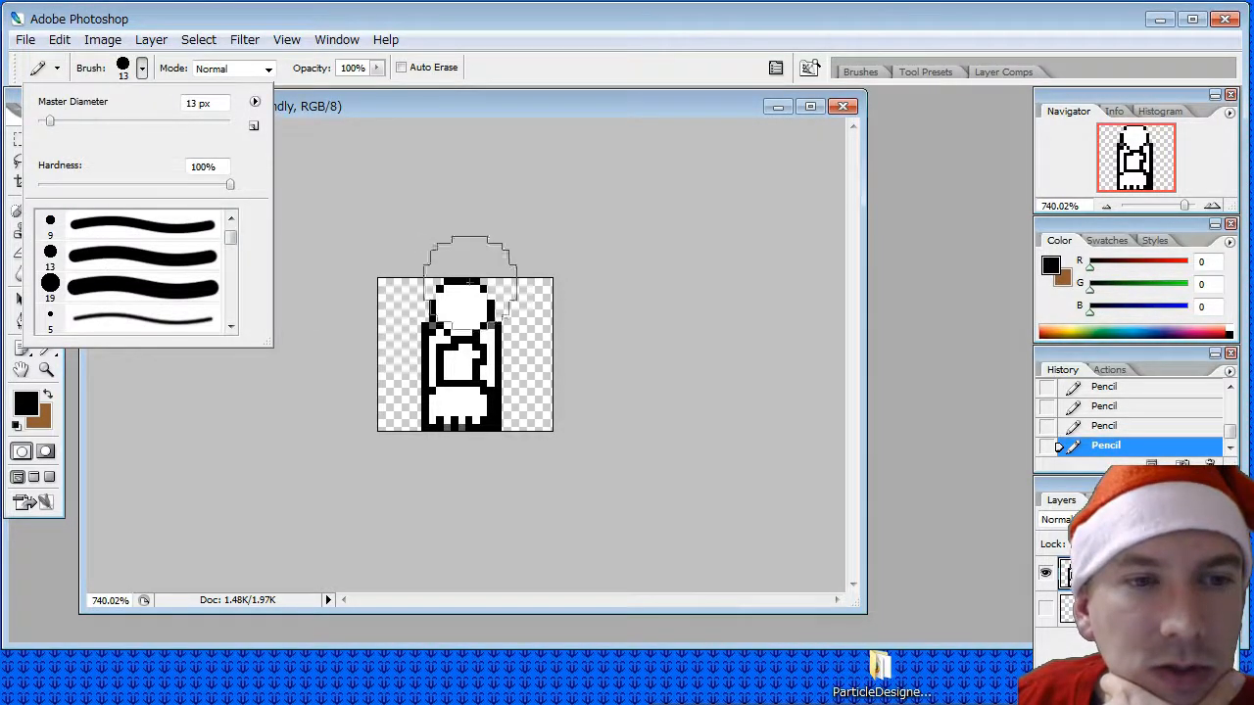
pyautogui.click(168, 228)
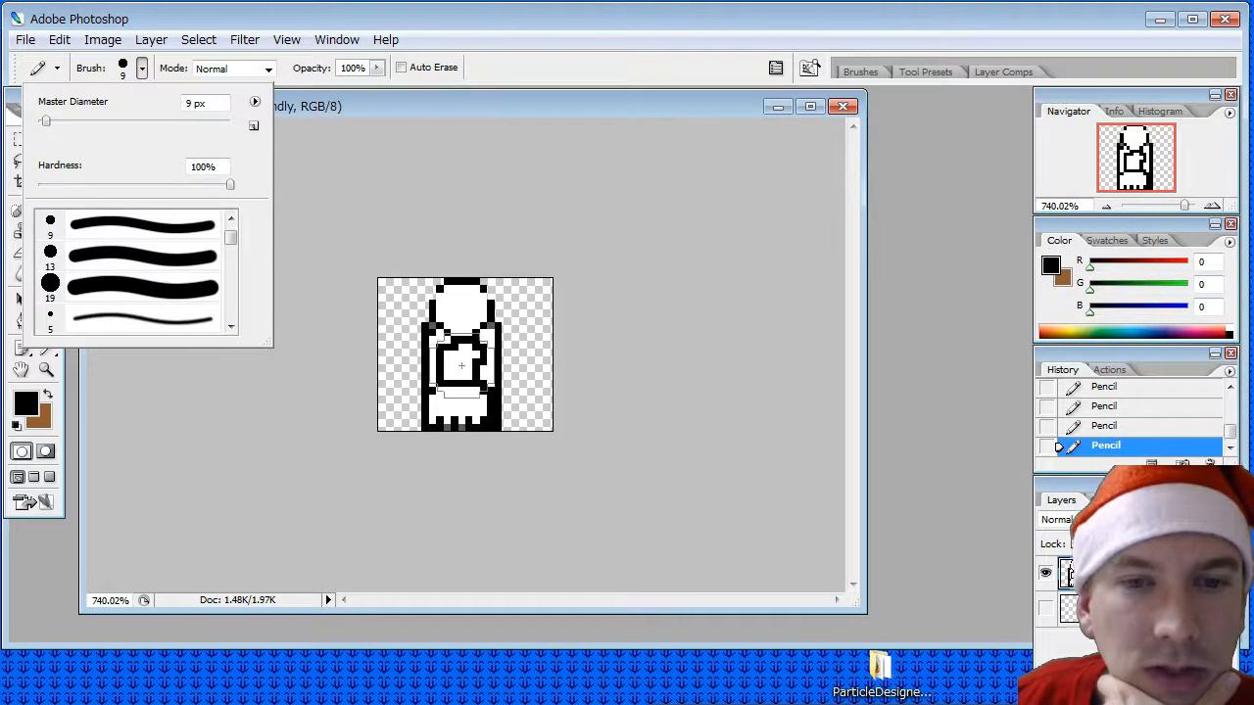
pyautogui.doubleClick(192, 104)
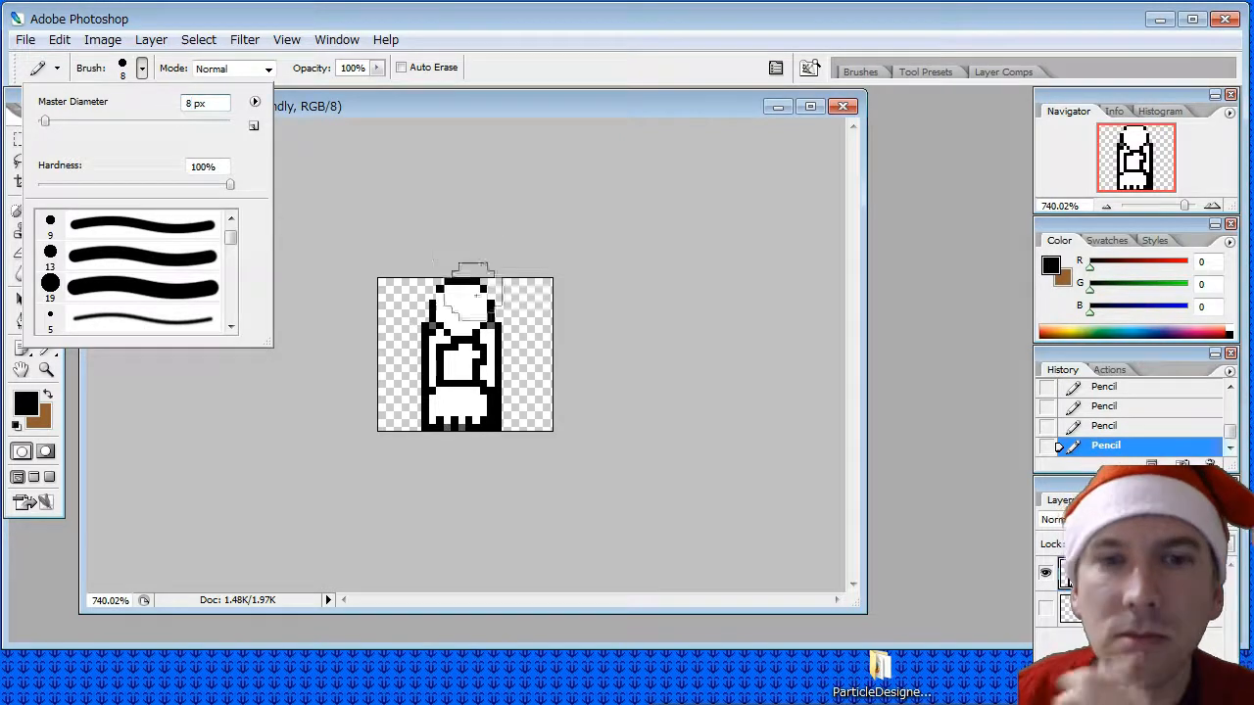
pyautogui.click(472, 111)
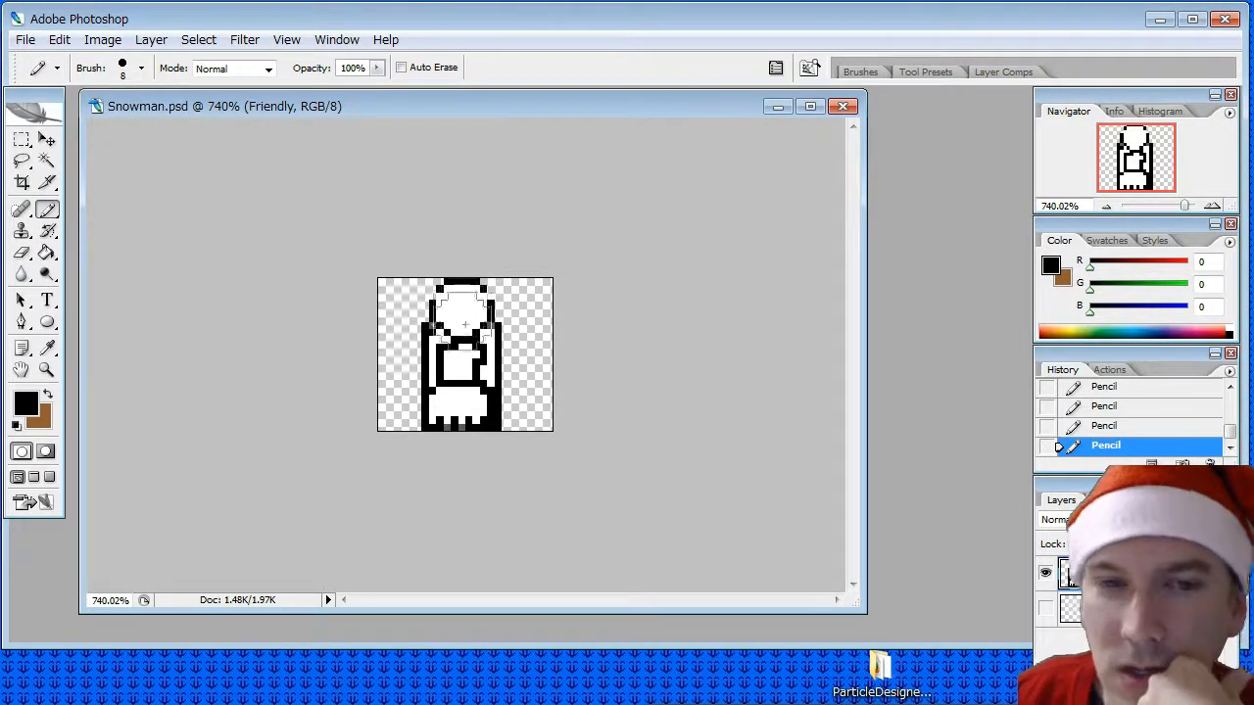
# - Stamp solid black circles over the figure's head, middle and base with the Pencil
pyautogui.click(466, 311)
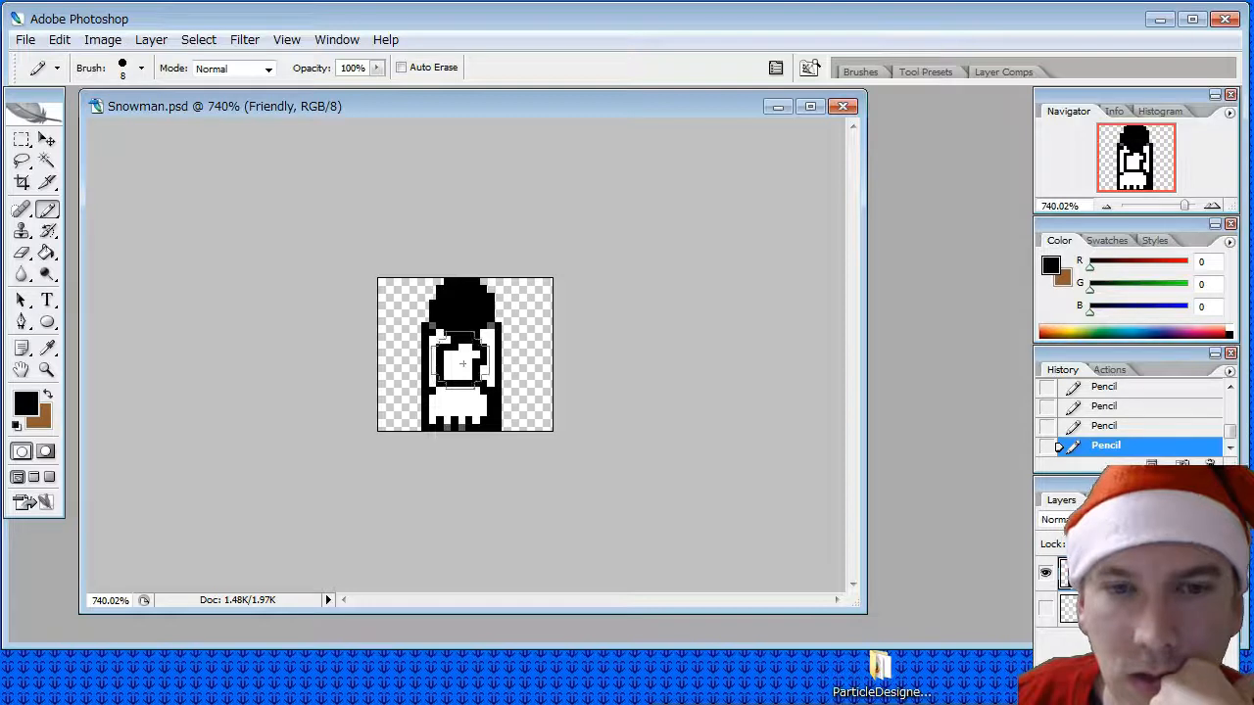
pyautogui.click(461, 361)
pyautogui.click(460, 403)
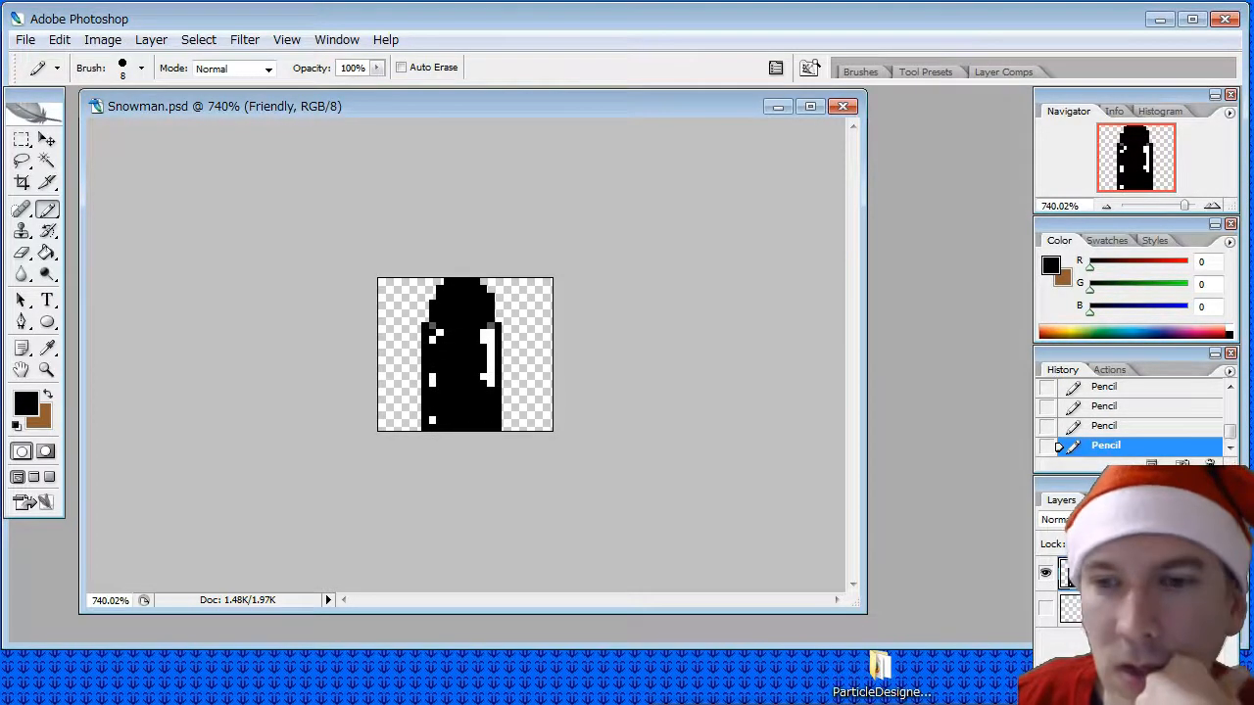
# - Duplicate the Friendly layer and clear the figure from the copy with a rectangular selection around it
pyautogui.rightClick(1078, 572)
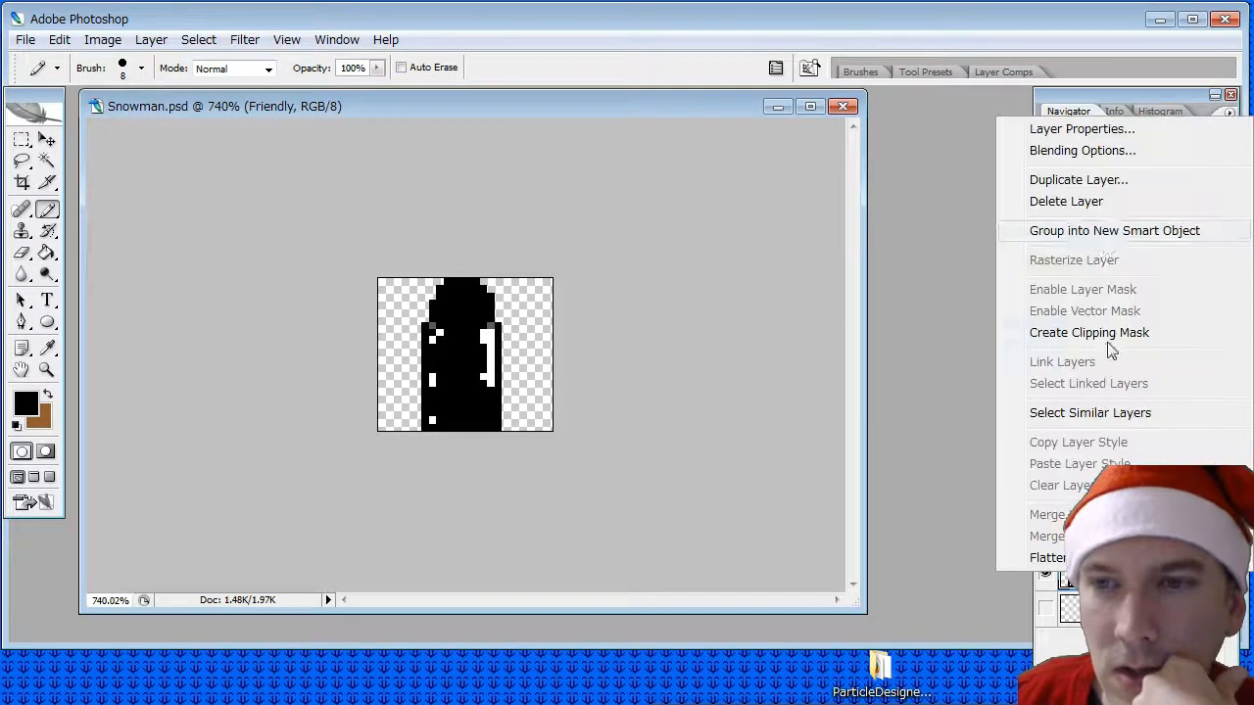
pyautogui.click(1068, 176)
pyautogui.click(792, 302)
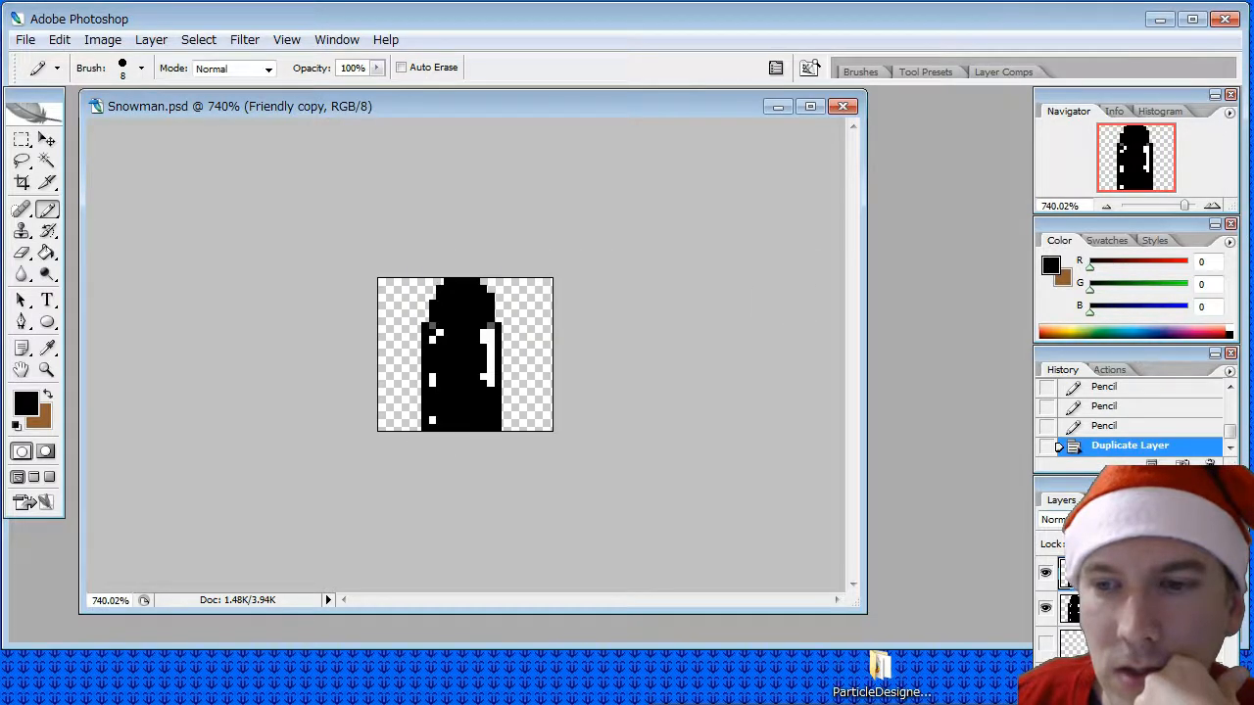
pyautogui.click(21, 140)
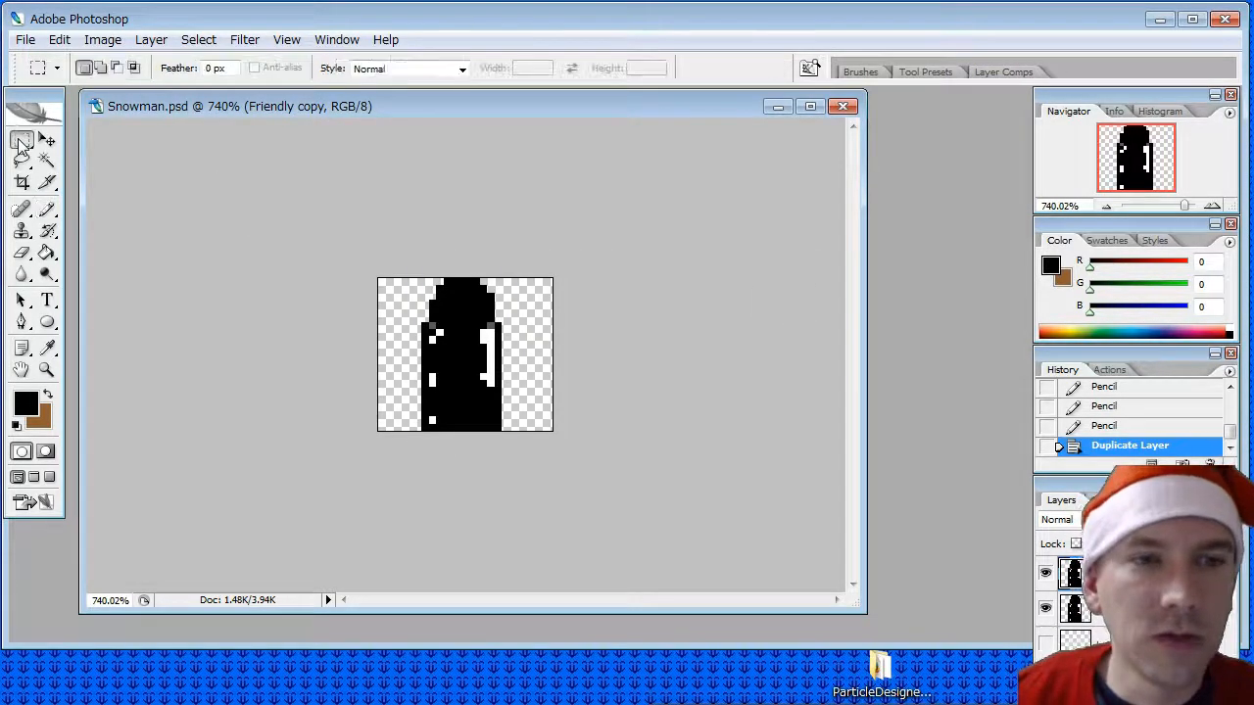
pyautogui.moveTo(572, 464); pyautogui.dragTo(571, 467)
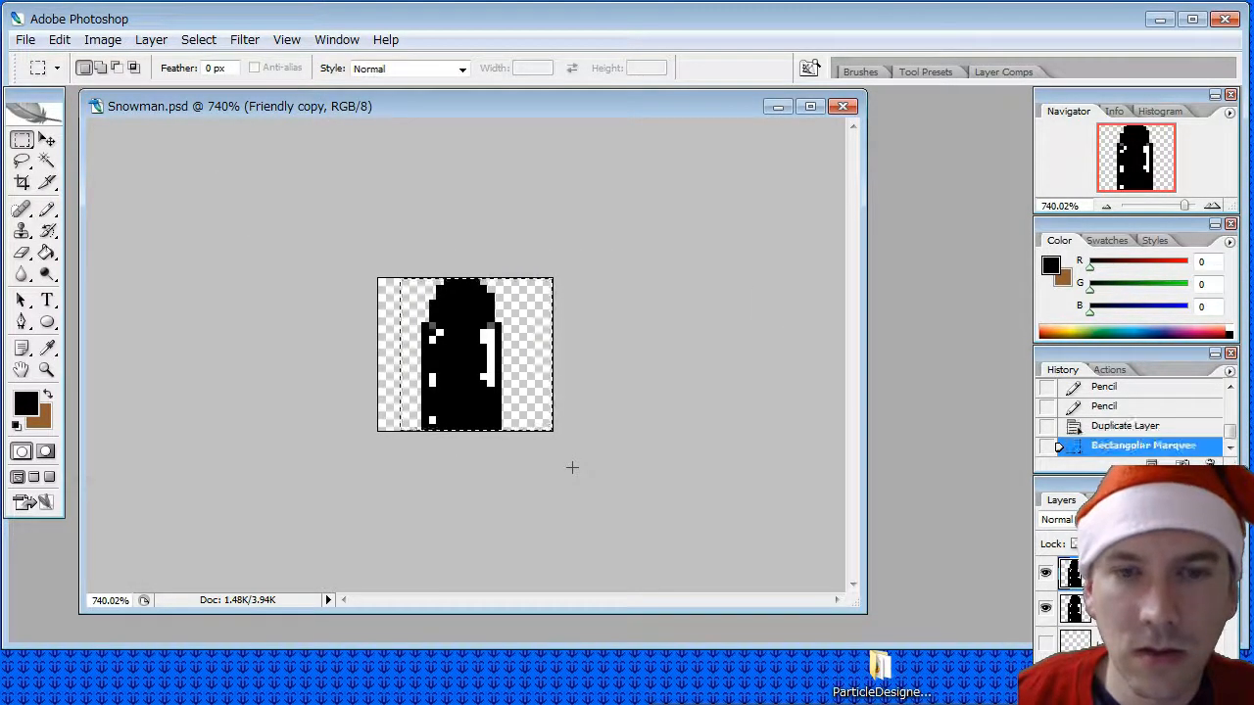
pyautogui.press('Delete')
pyautogui.click(1127, 608)
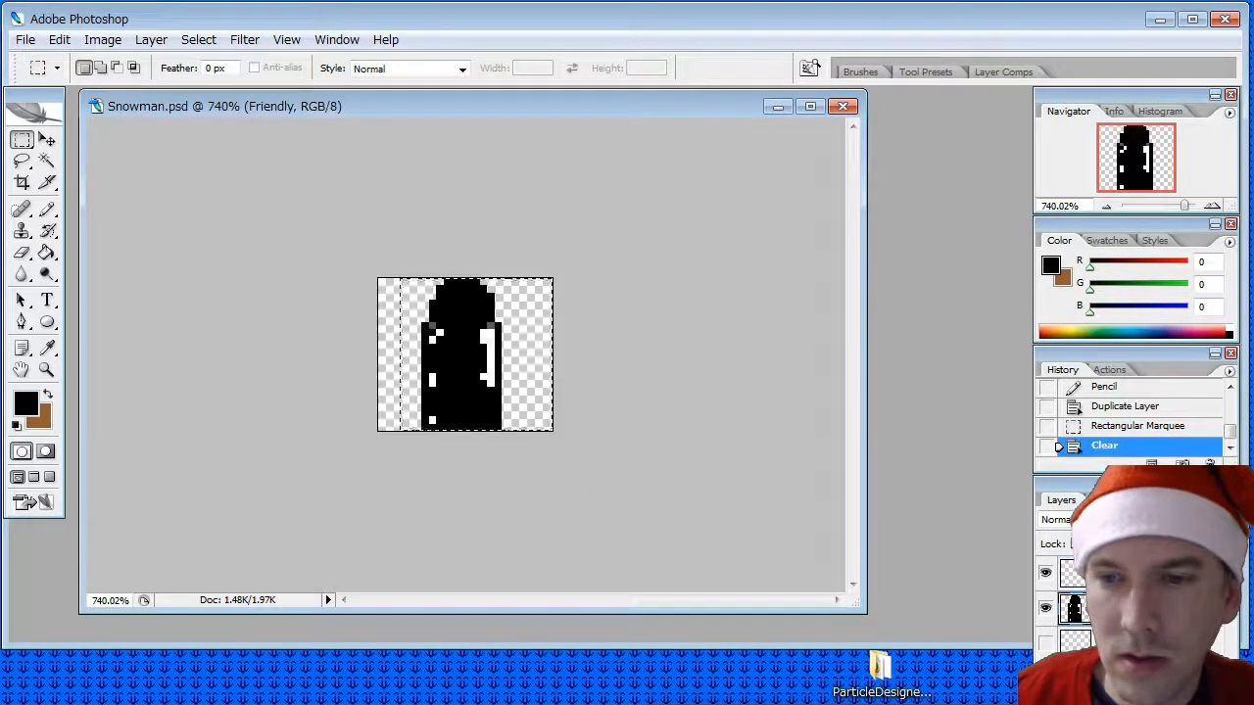
# - Undo the clearing, the rectangular selection and the duplication of the Friendly layer
pyautogui.hotkey('ctrl', 'z')
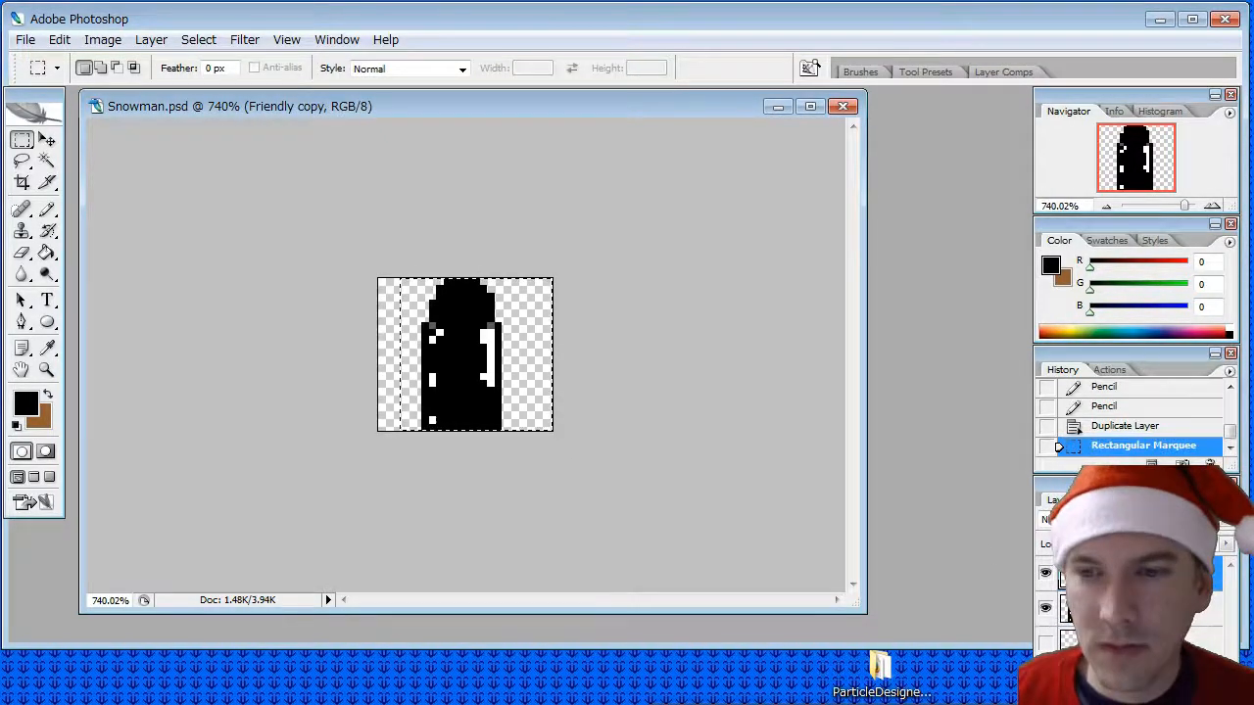
pyautogui.hotkey('ctrl', 'z')
pyautogui.hotkey('ctrl', 'z')
pyautogui.hotkey('ctrl', 'alt', 'z')
# - Undo the black circles, covered eyes and dividing lines, going back to the ghost with only the rounded shape inside its body
pyautogui.hotkey('ctrl', 'alt', 'z')
pyautogui.hotkey('ctrl', 'alt', 'z')
pyautogui.hotkey('ctrl', 'alt', 'z')
pyautogui.hotkey('ctrl', 'alt', 'z')
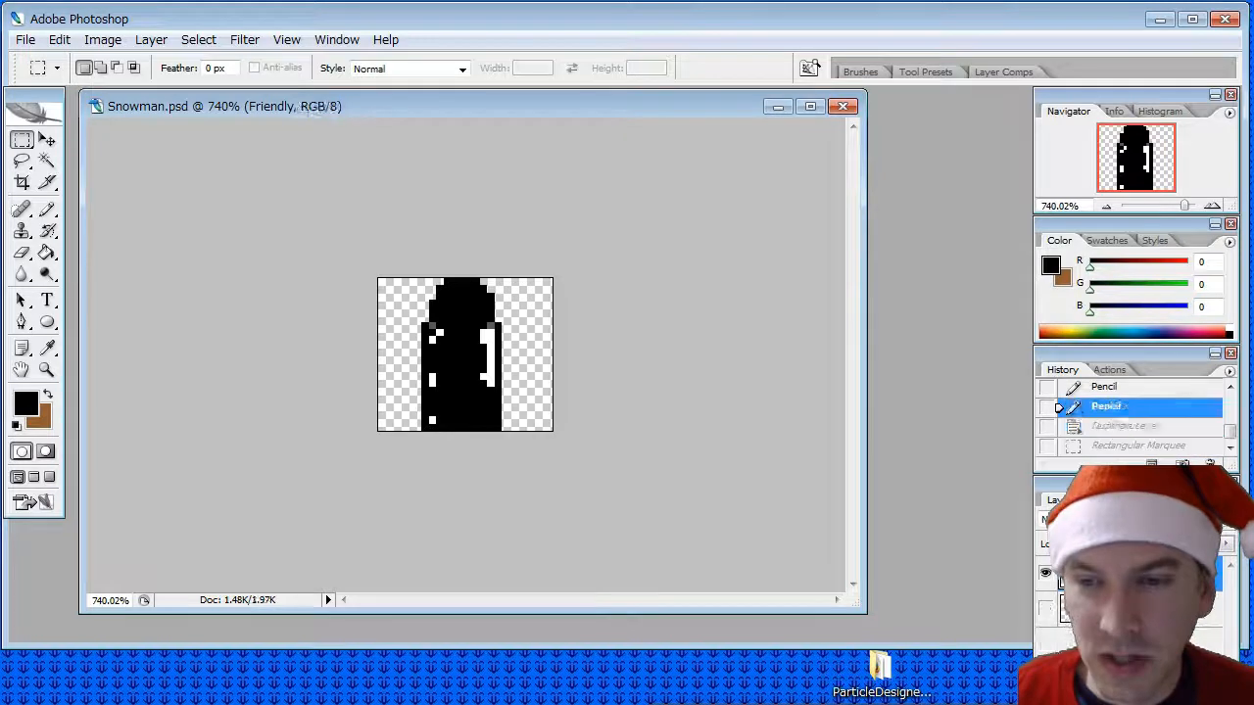
pyautogui.hotkey('ctrl', 'alt', 'z')
pyautogui.hotkey('ctrl', 'alt', 'z')
pyautogui.hotkey('ctrl', 'alt', 'z')
pyautogui.hotkey('ctrl', 'alt', 'z')
pyautogui.hotkey('ctrl', 'alt', 'z')
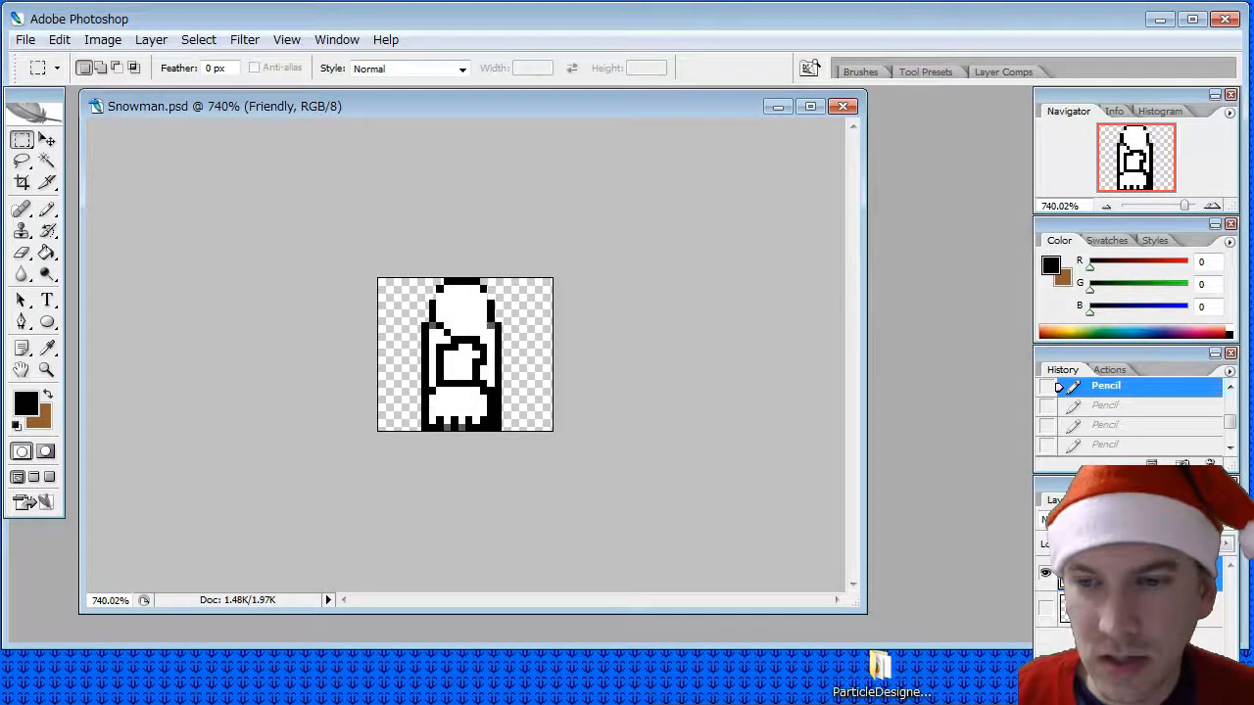
pyautogui.hotkey('ctrl', 'alt', 'z')
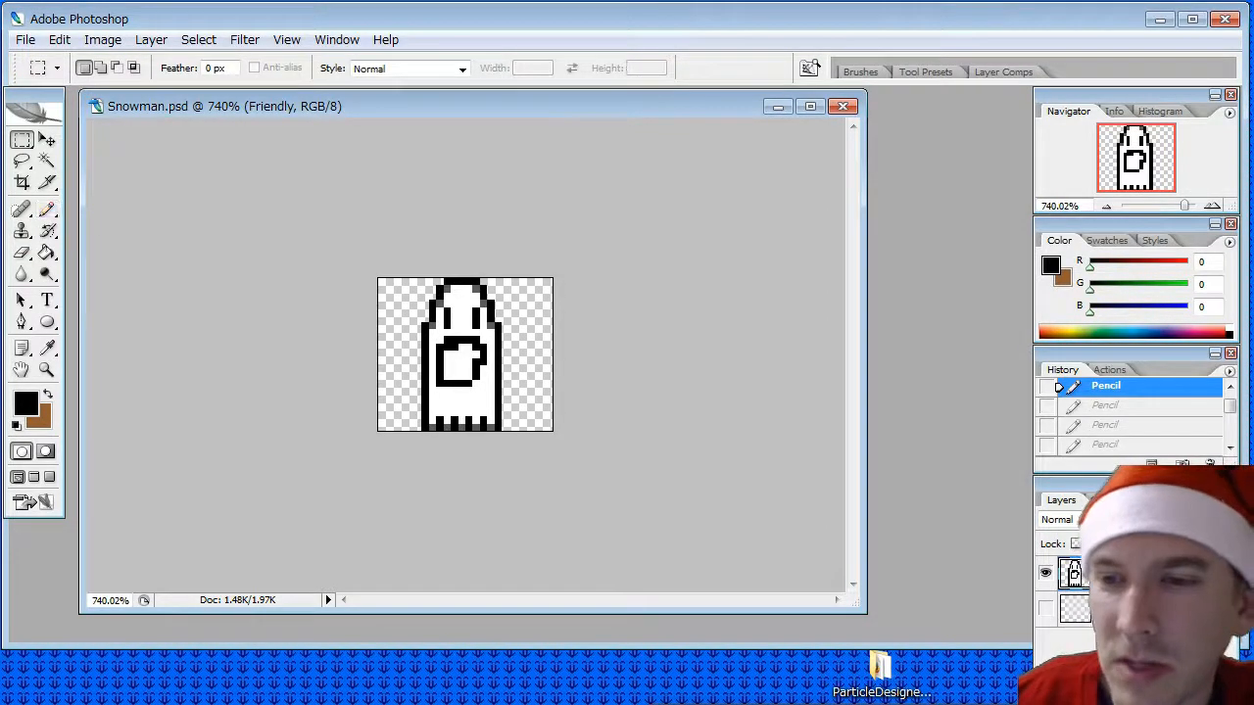
# - Add a new layer named Three Balls above the ghost, and set the Friendly layer's opacity to 50%
pyautogui.rightClick(1122, 568)
pyautogui.click(157, 39)
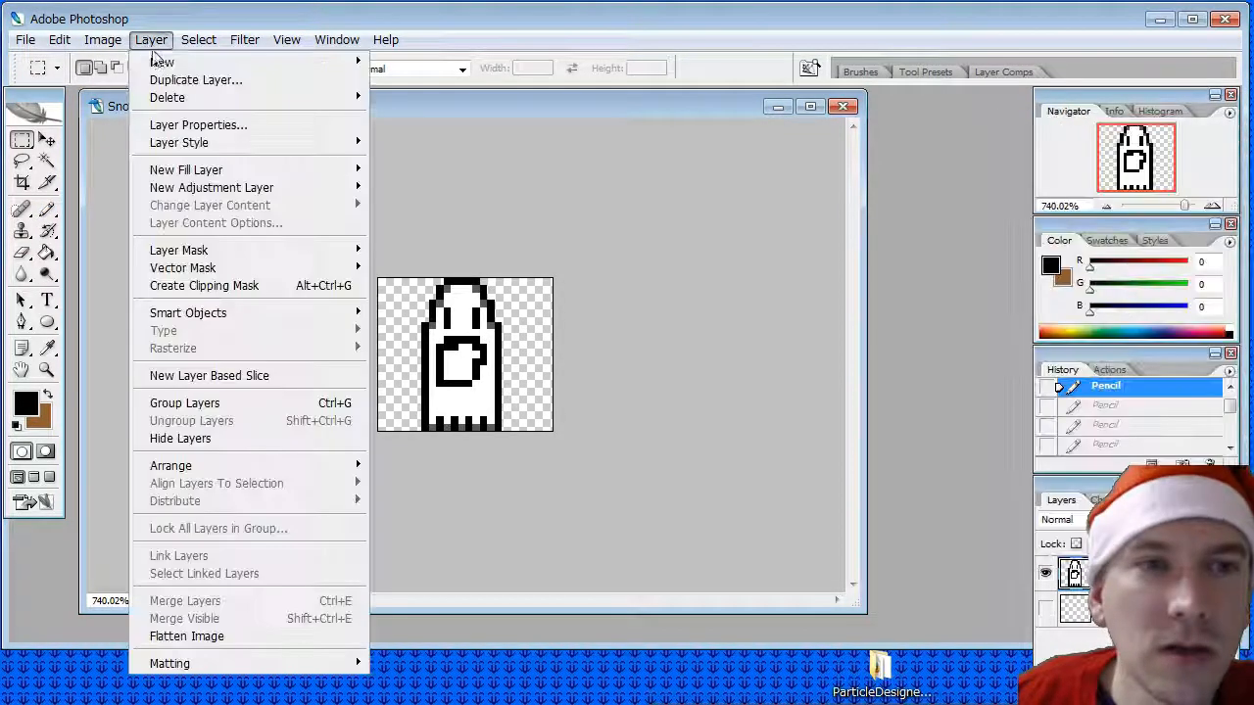
pyautogui.moveTo(157, 59)
pyautogui.click(422, 61)
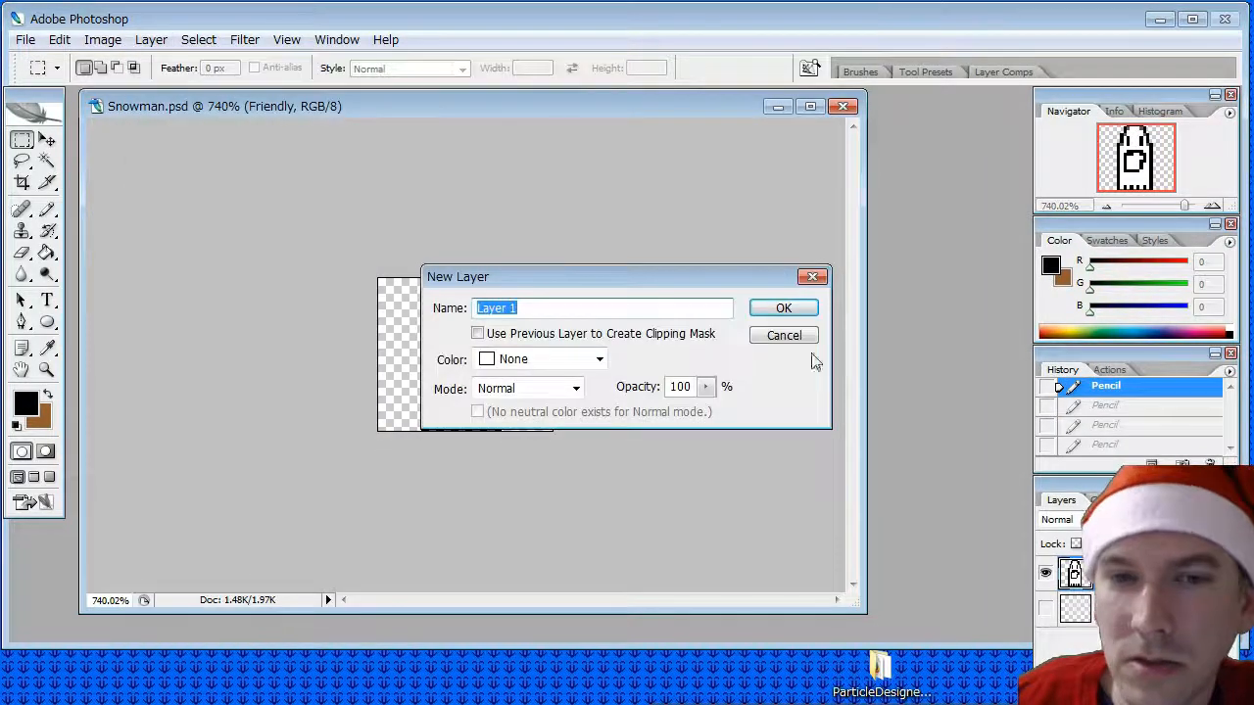
pyautogui.click(792, 310)
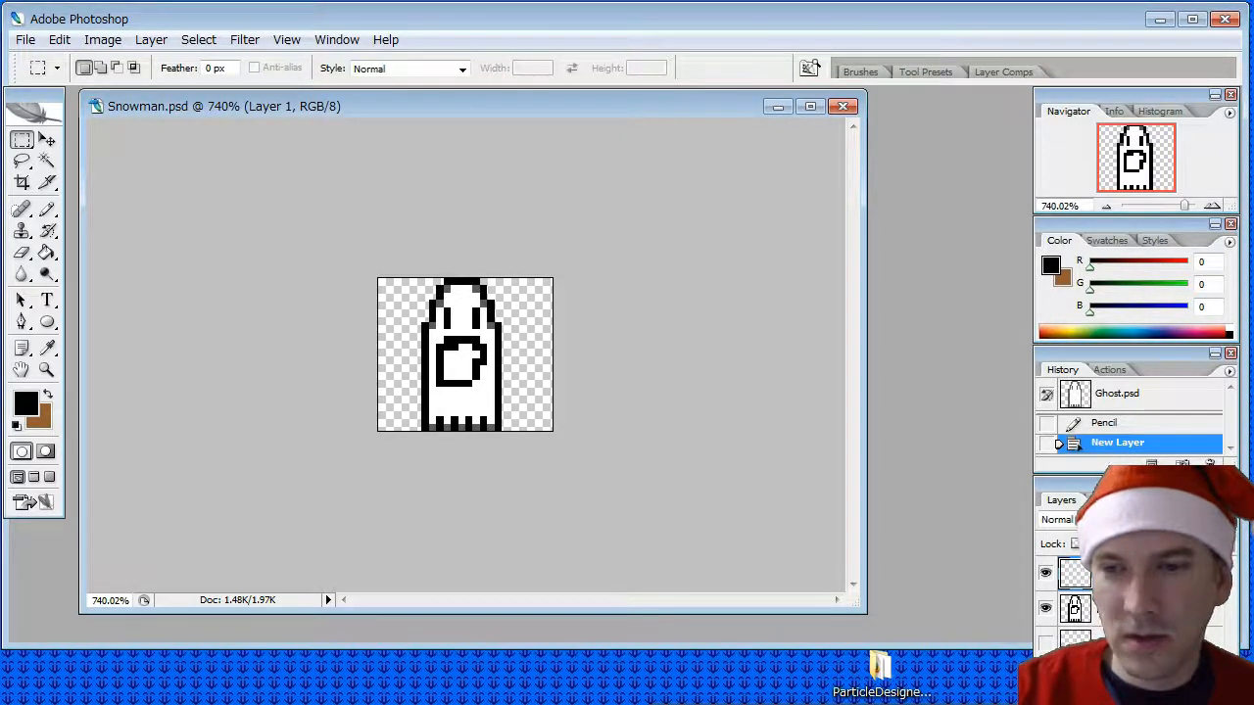
pyautogui.press('Return')
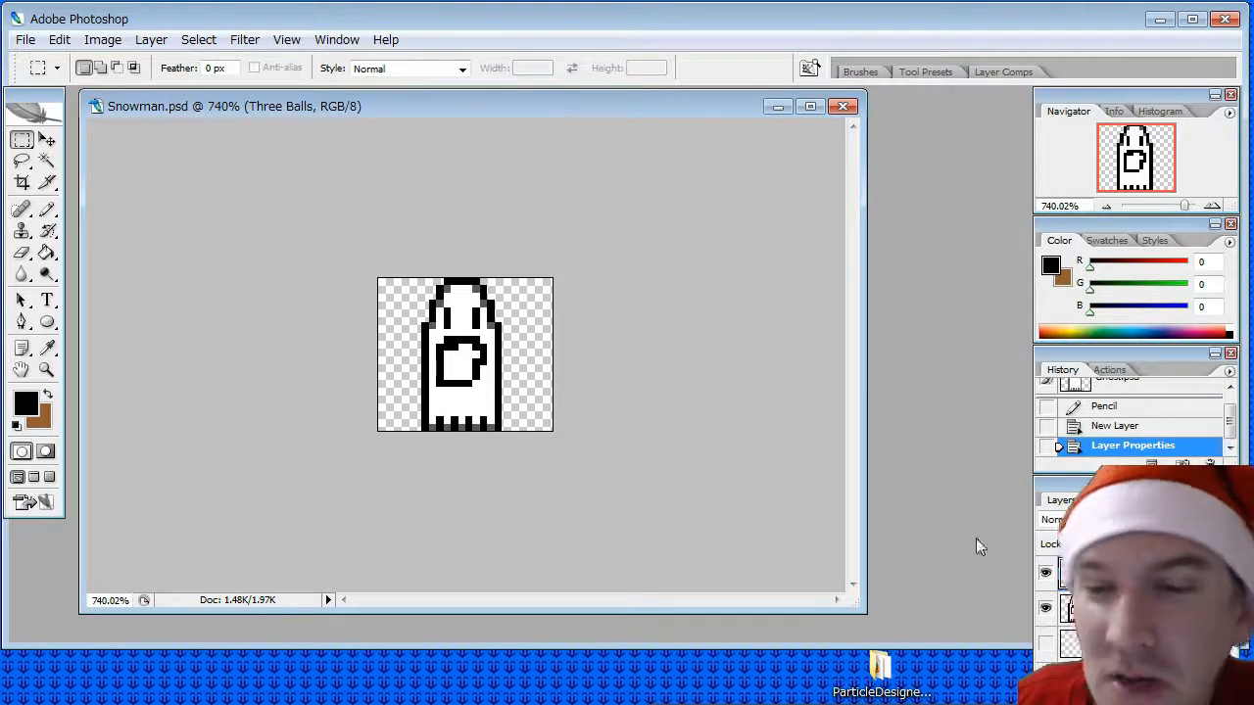
pyautogui.click(1126, 609)
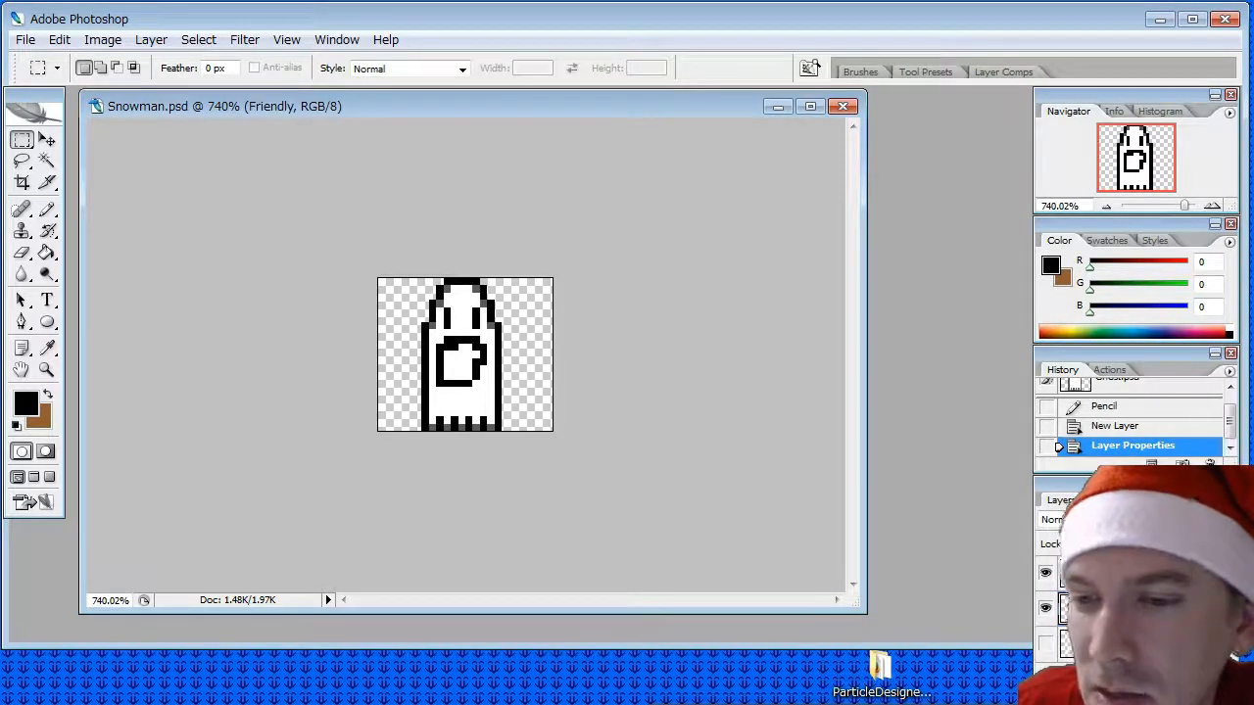
pyautogui.press('5')
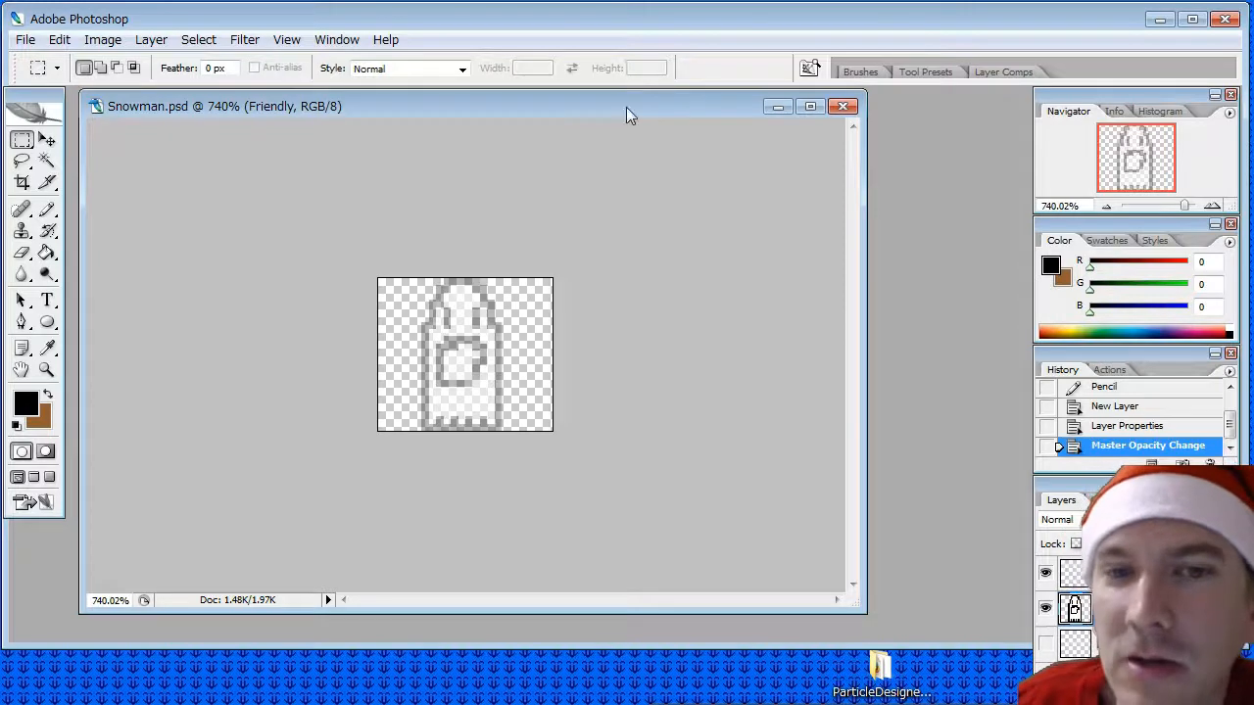
# - Try stamping an 8 px black circle over the ghost's head on the Friendly layer with the Pencil
pyautogui.click(46, 210)
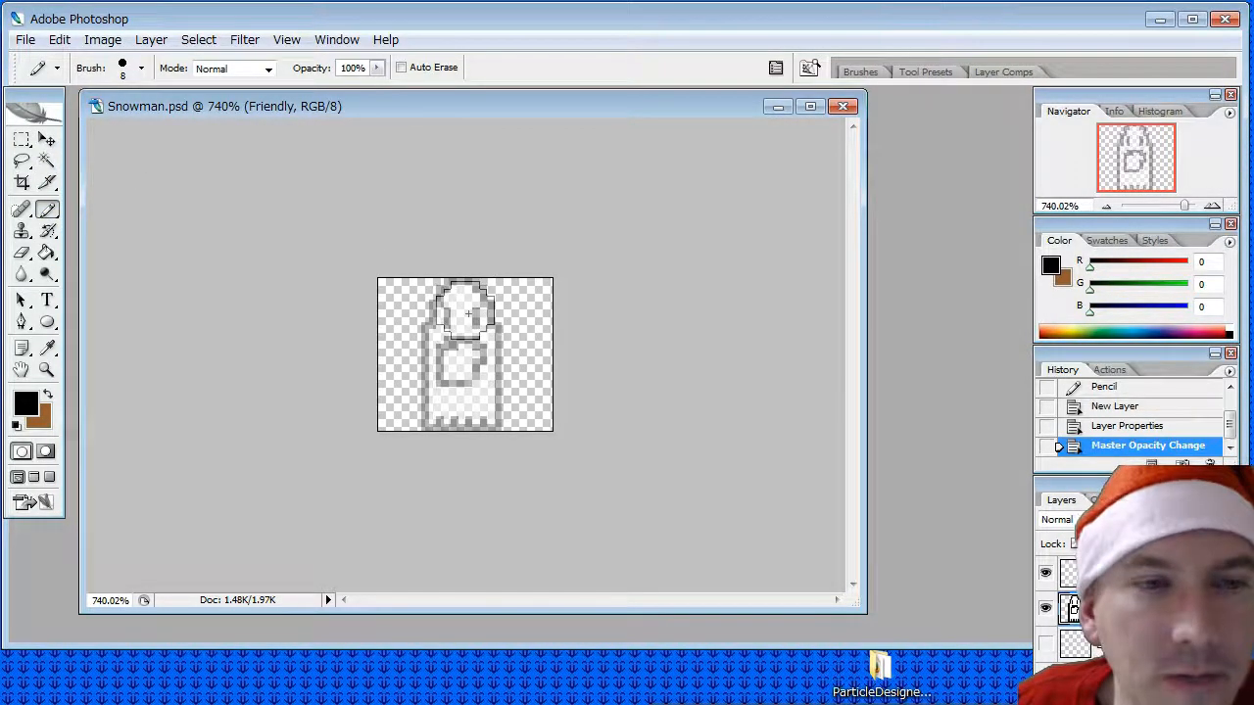
pyautogui.click(466, 312)
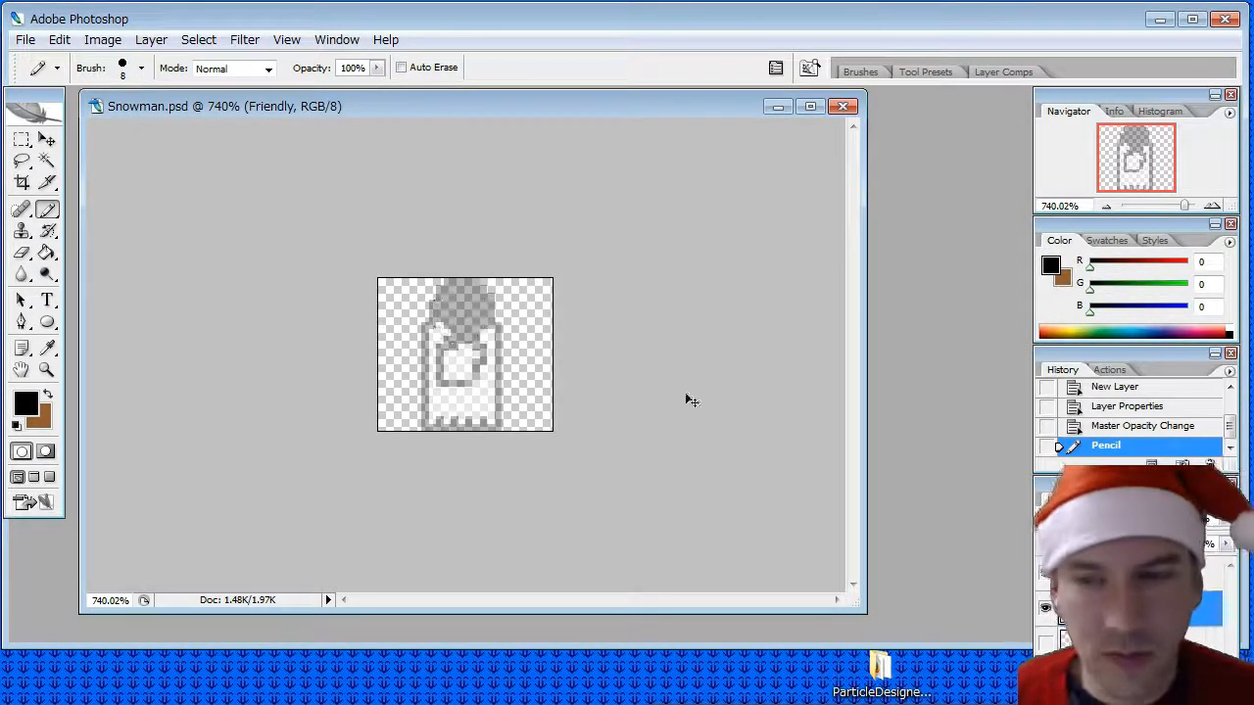
pyautogui.hotkey('ctrl', 'z')
# - Try stacking three 8 px black circles for head, middle and base on the Three Balls layer, and undo them
pyautogui.hotkey('alt', '[')
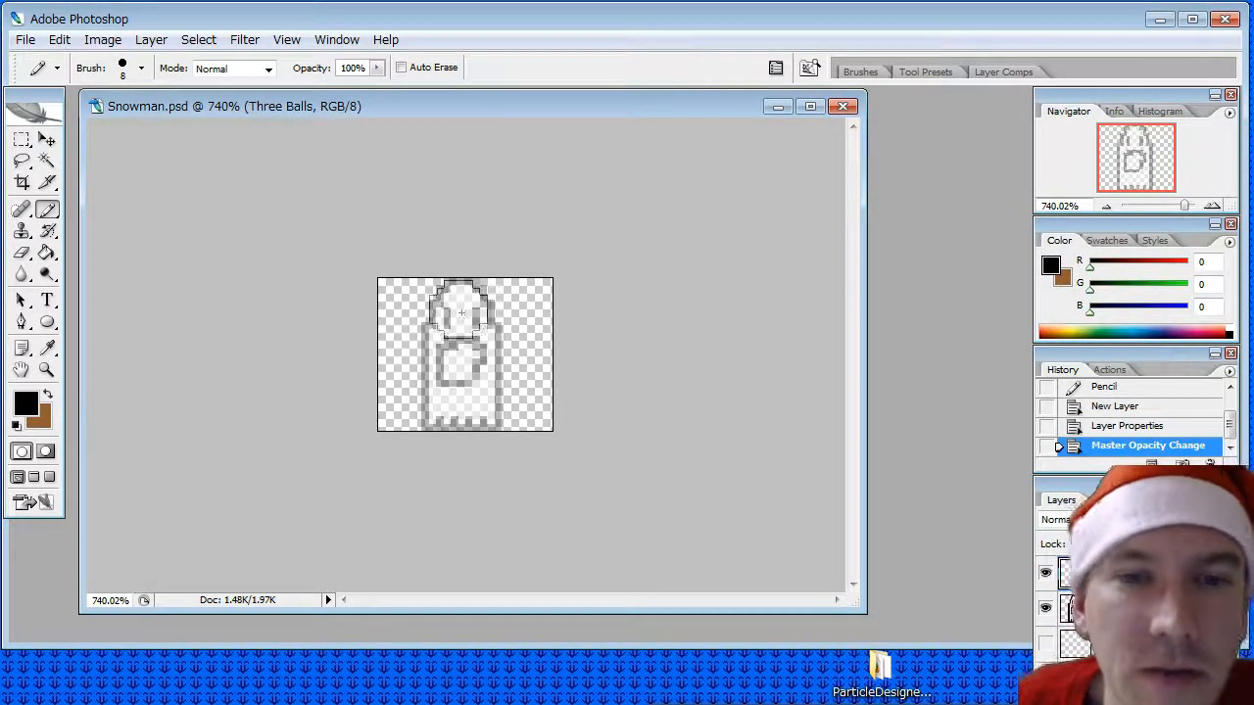
pyautogui.click(464, 306)
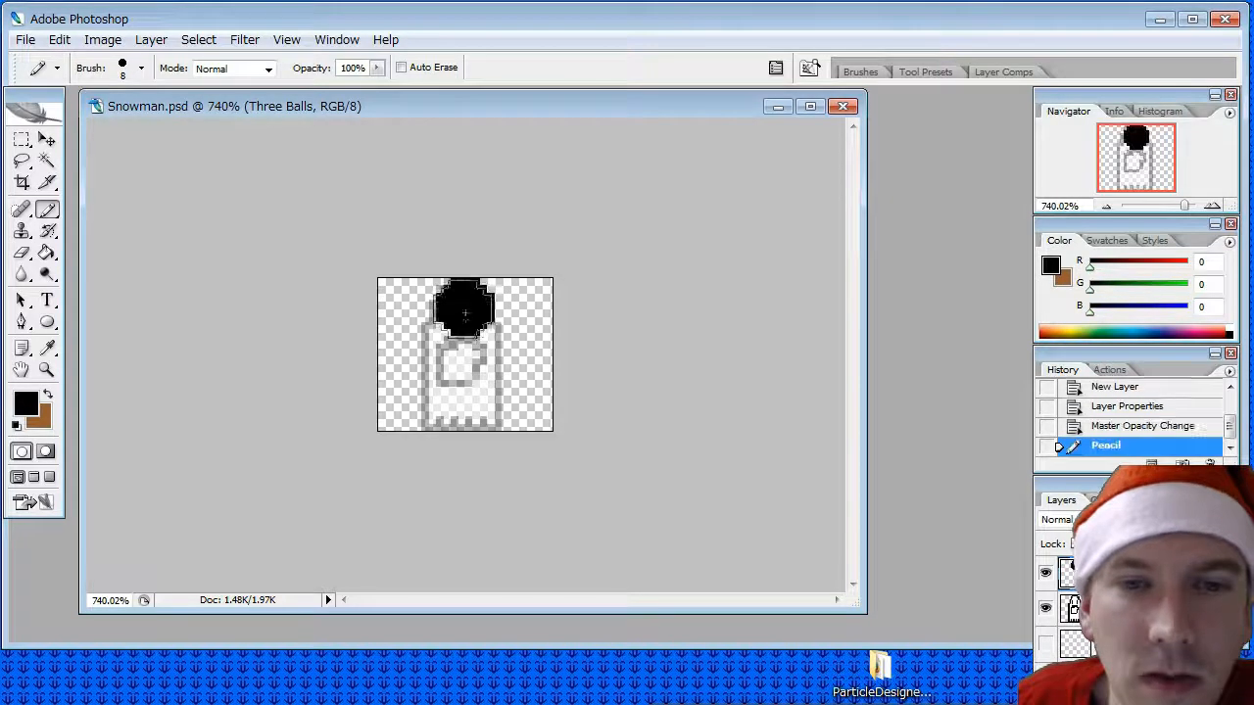
pyautogui.click(470, 374)
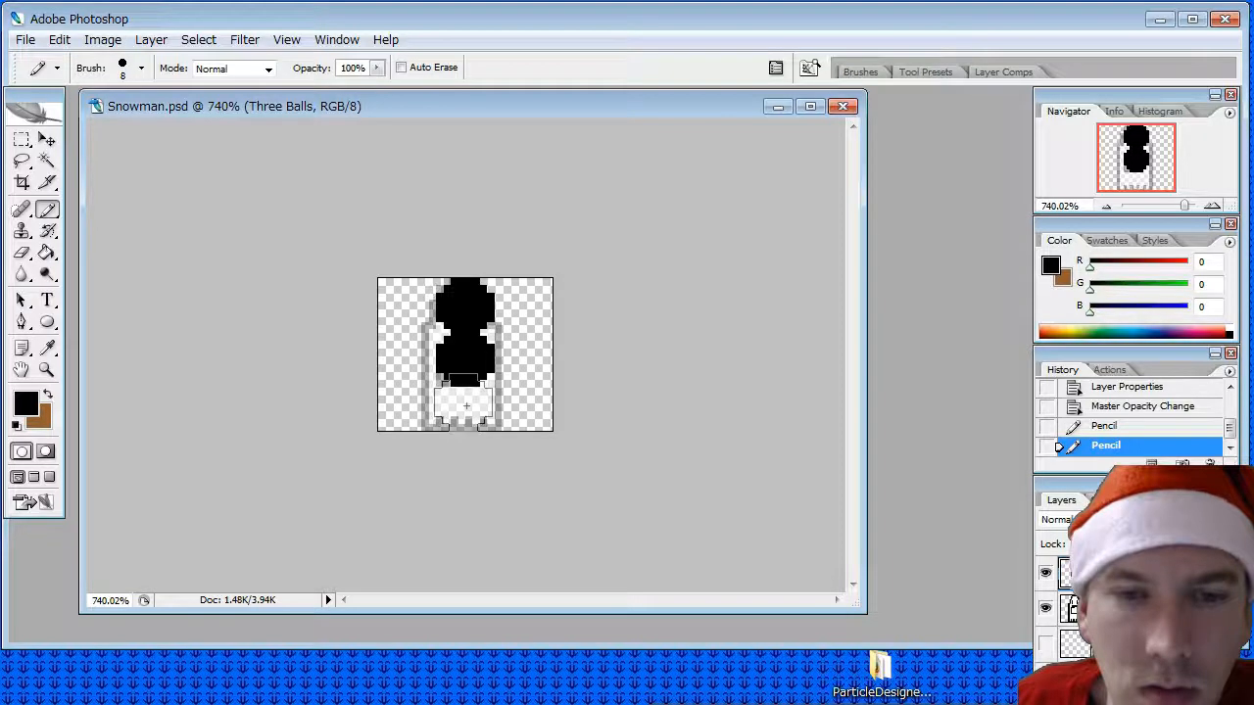
pyautogui.click(466, 405)
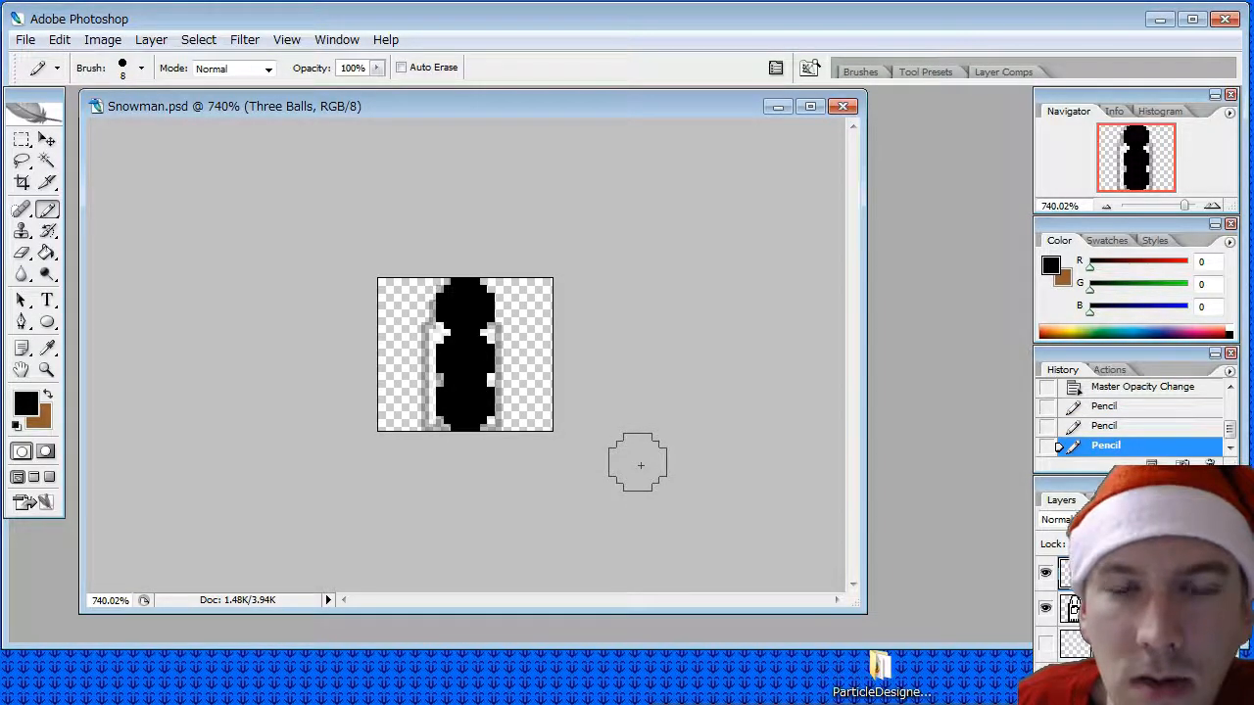
pyautogui.hotkey('ctrl', 'alt', 'z')
pyautogui.hotkey('ctrl', 'alt', 'z')
pyautogui.hotkey('ctrl', 'alt', 'z')
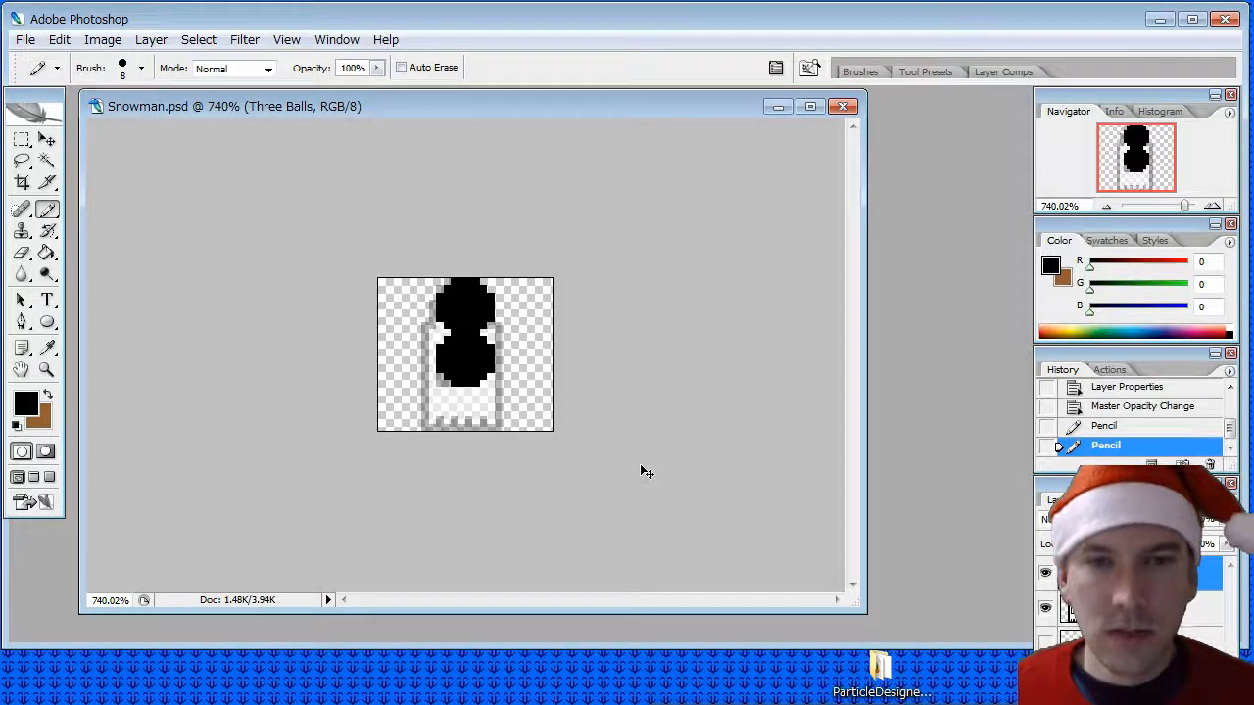
# - Set the Pencil's brush diameter to 7 px and stamp a black head circle on the Three Balls layer
pyautogui.click(141, 68)
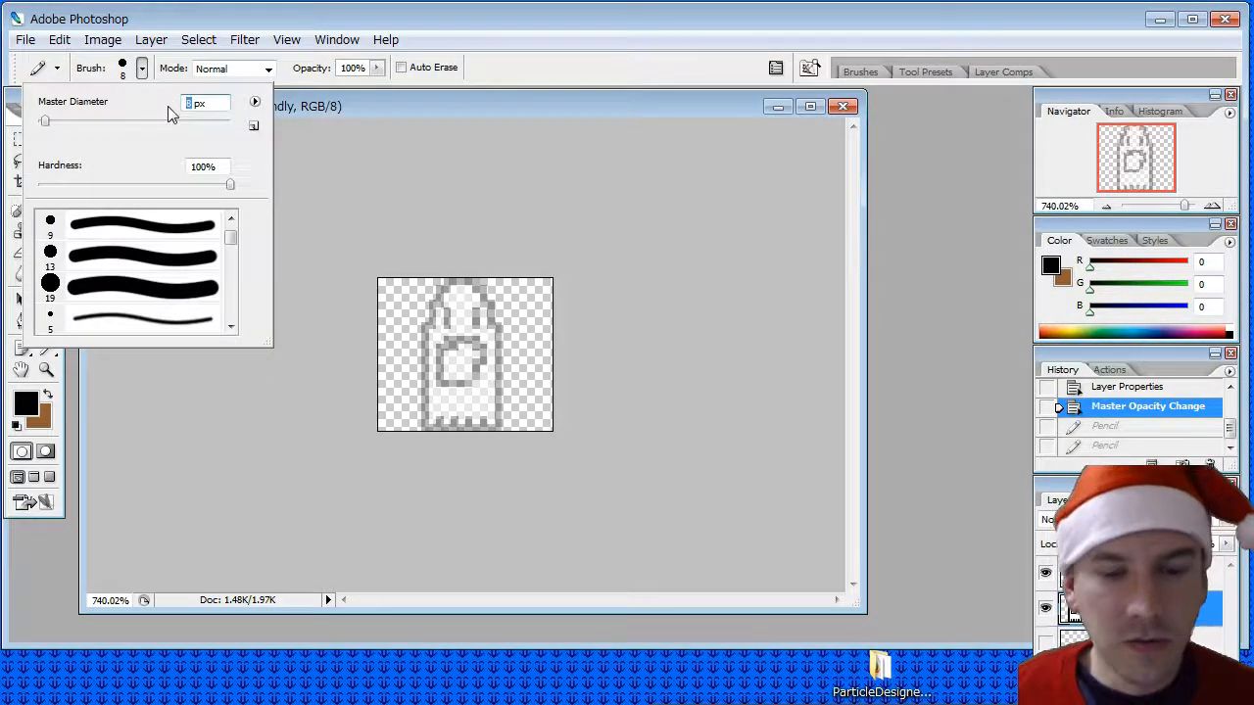
pyautogui.write('7')
pyautogui.press('Return')
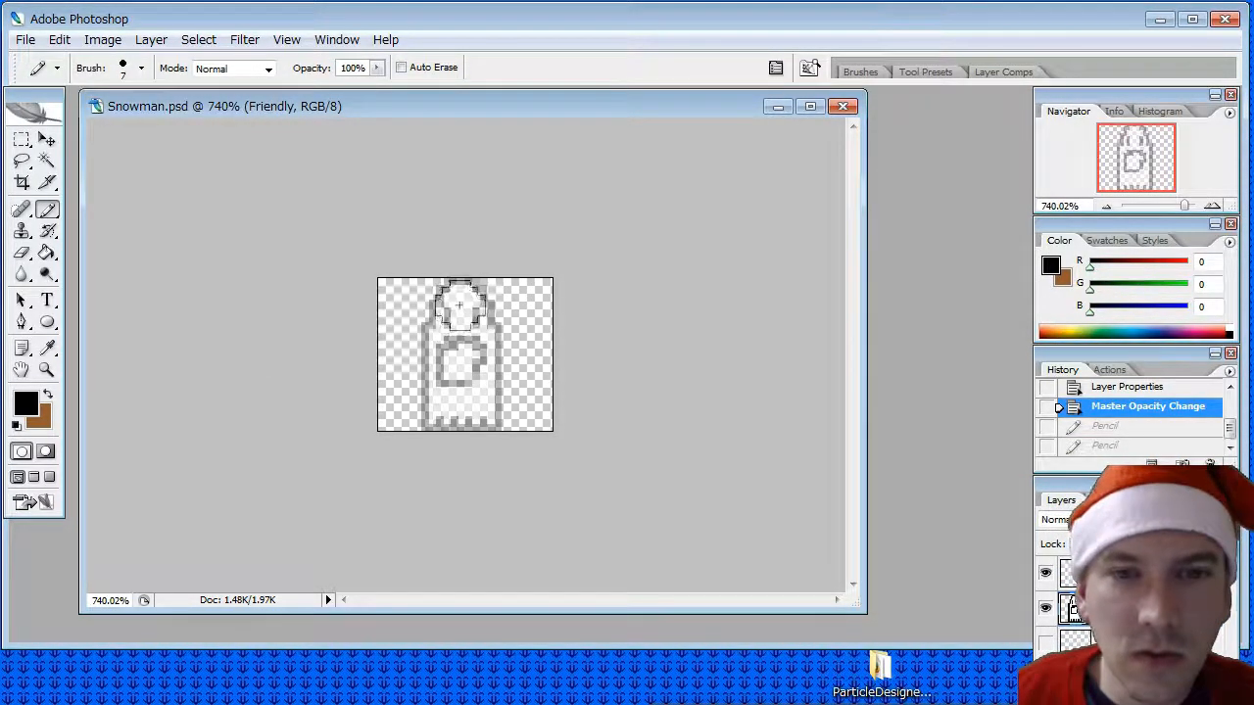
pyautogui.click(461, 304)
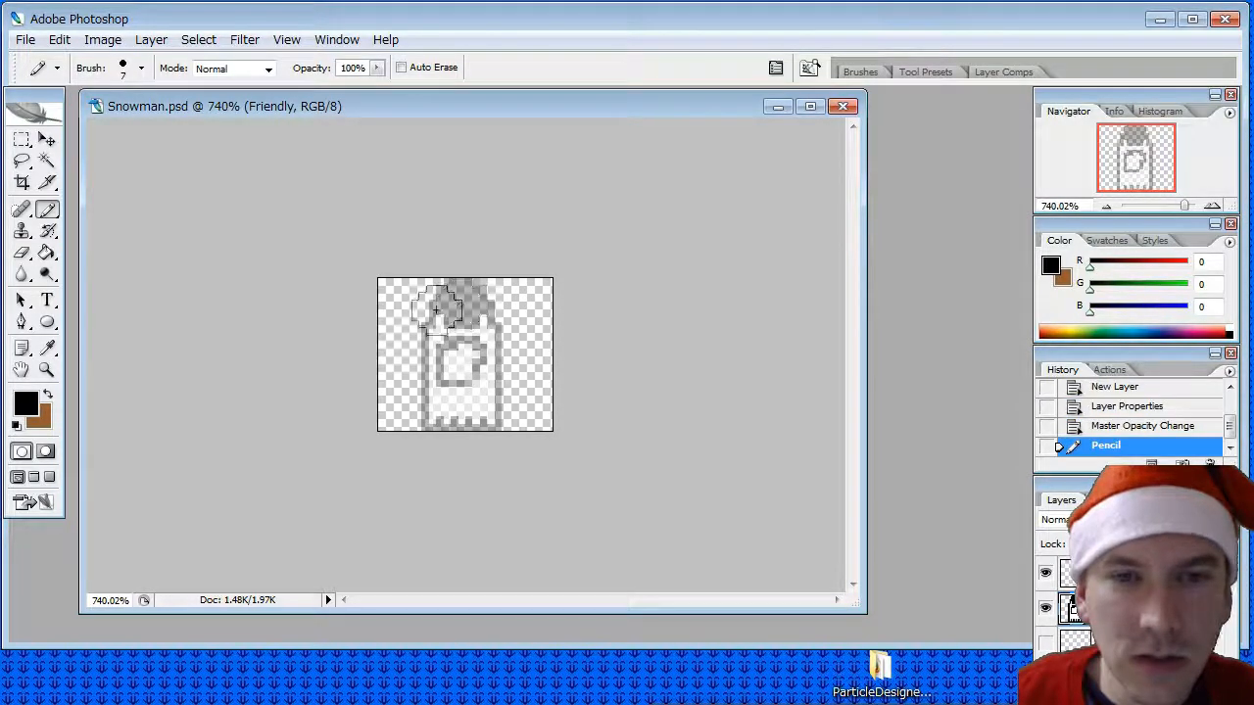
pyautogui.hotkey('ctrl', 'z')
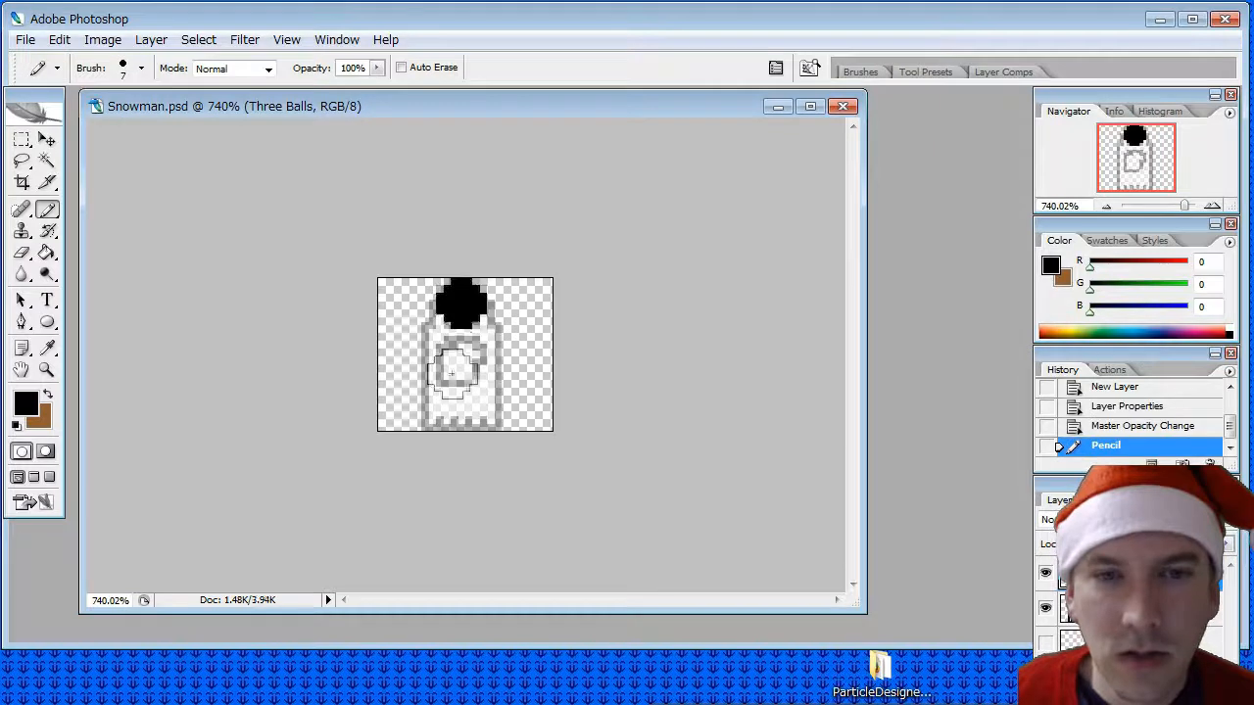
# - Try an 8 px black circle below the head as the snowman's middle ball, and undo it
pyautogui.click(141, 67)
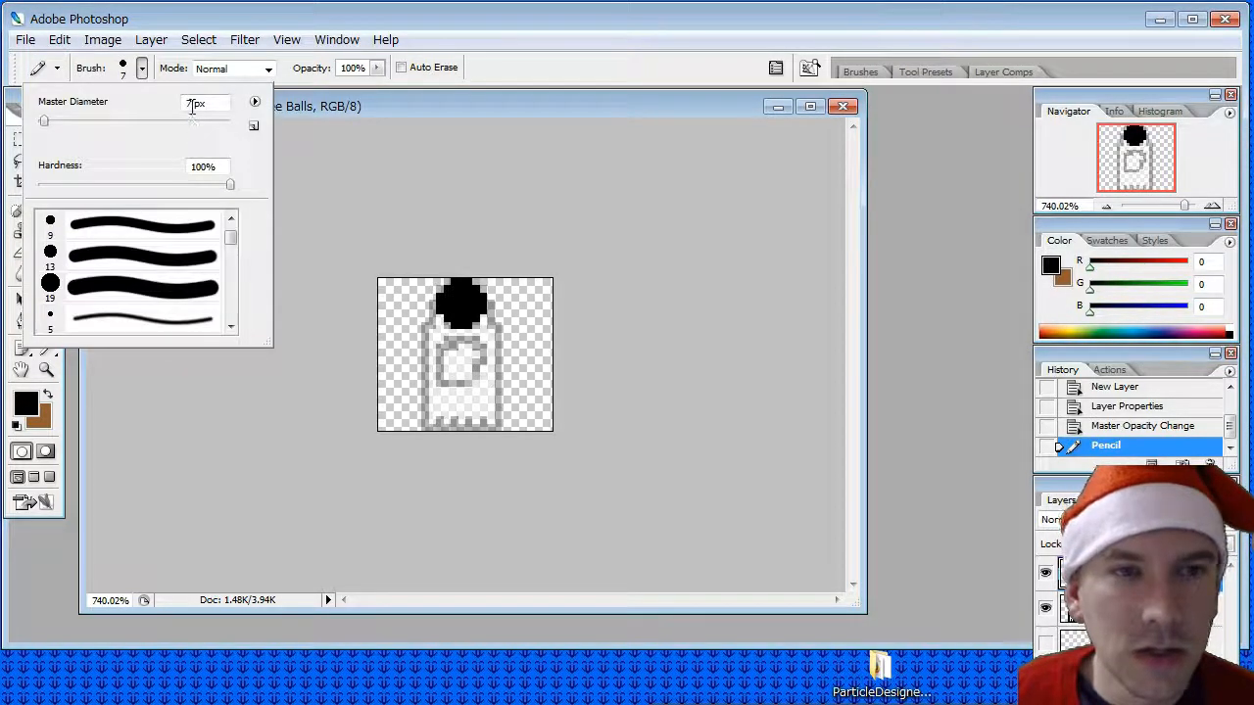
pyautogui.moveTo(192, 106); pyautogui.dragTo(182, 114)
pyautogui.write('8')
pyautogui.press('Return')
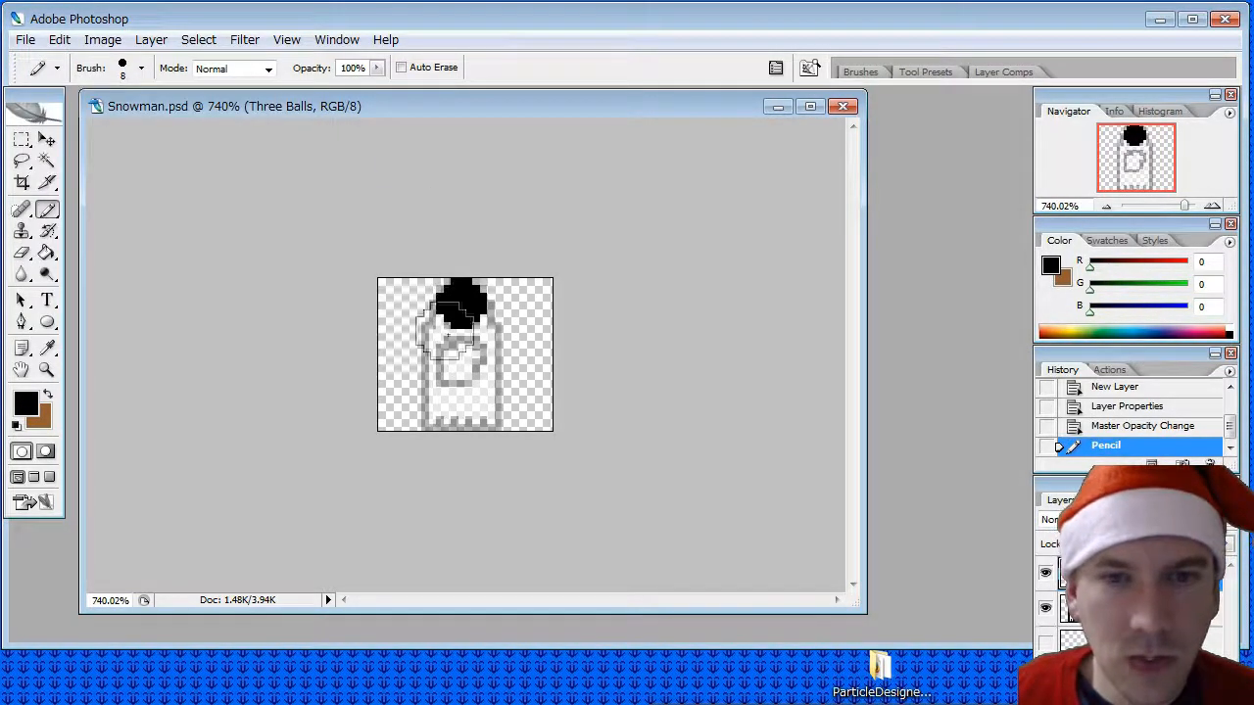
pyautogui.click(462, 360)
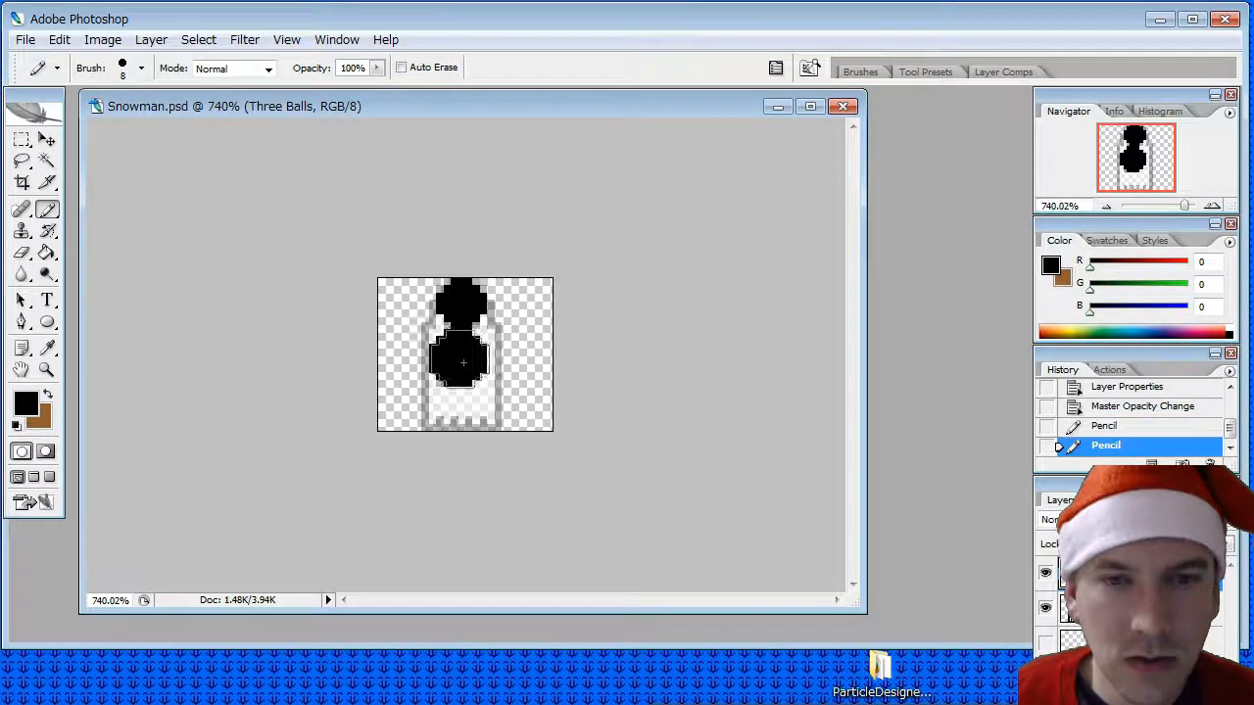
pyautogui.hotkey('ctrl', 'z')
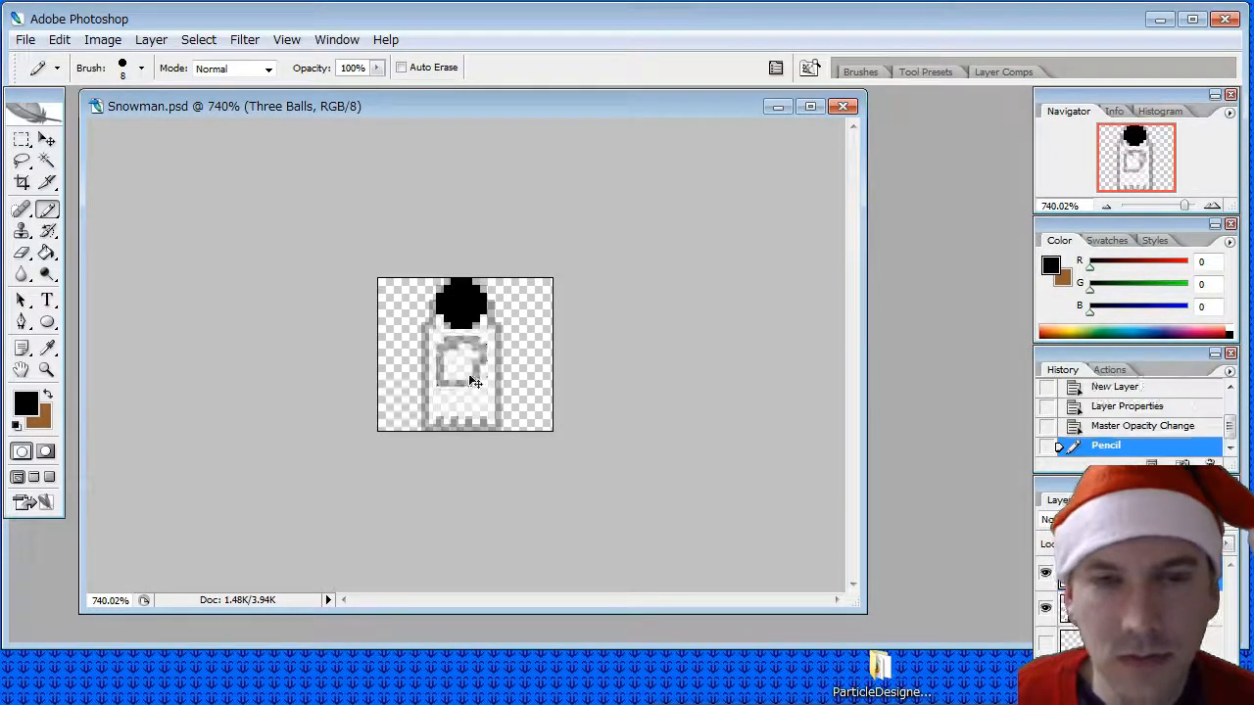
# - Set the Pencil's brush diameter to 9 px and stamp black circles for the snowman's middle and base balls
pyautogui.click(141, 68)
pyautogui.click(195, 225)
pyautogui.press('Return')
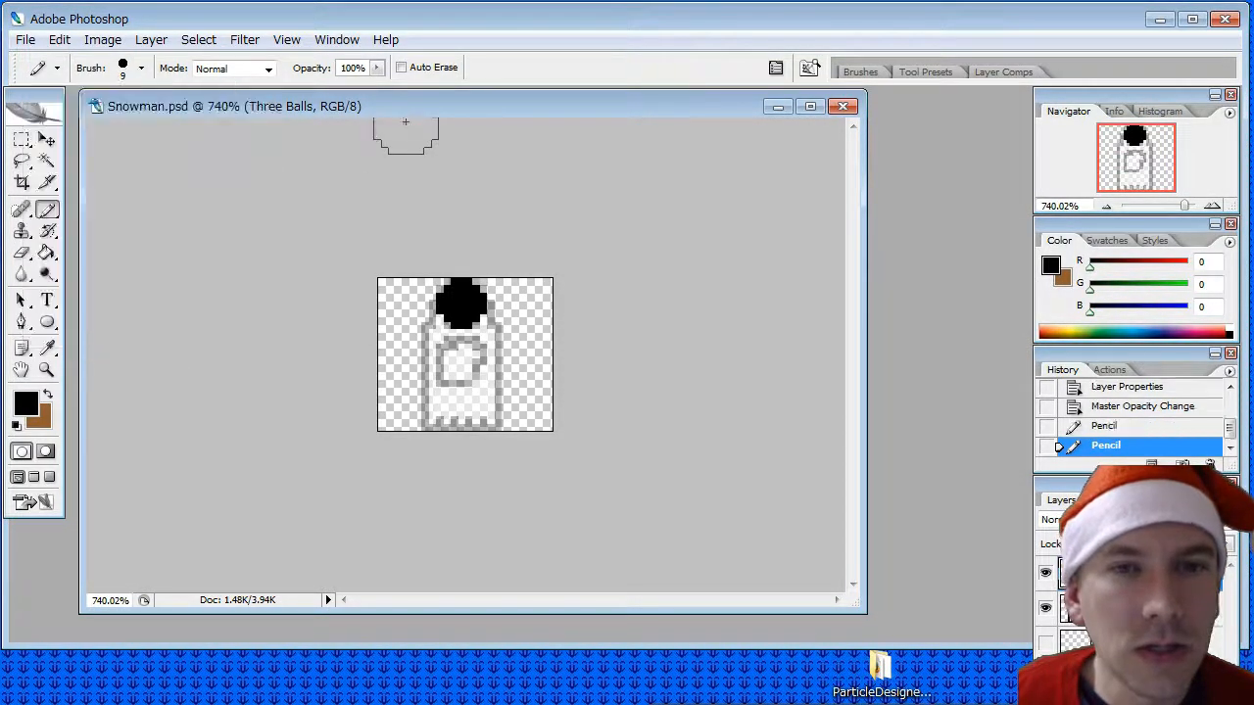
pyautogui.click(461, 361)
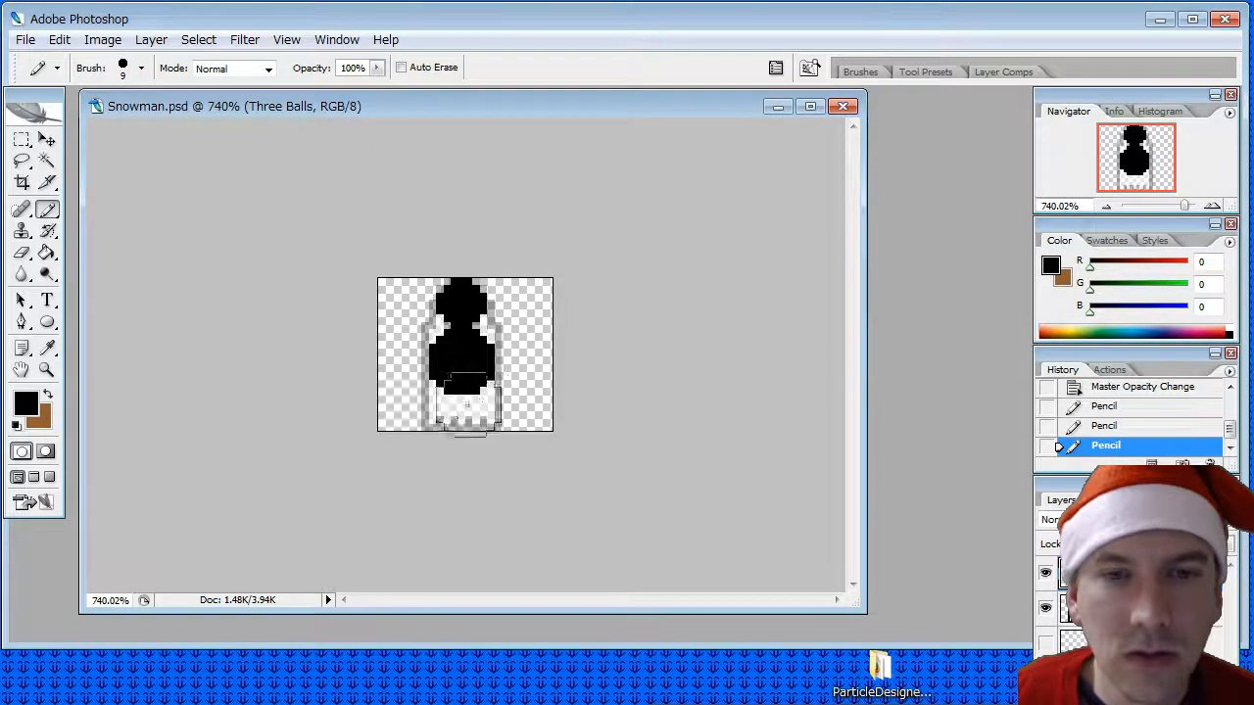
pyautogui.click(461, 398)
# - Compare the figure with and without the base ball, and undo both 9 px circles, keeping only the head
pyautogui.hotkey('ctrl', 'z')
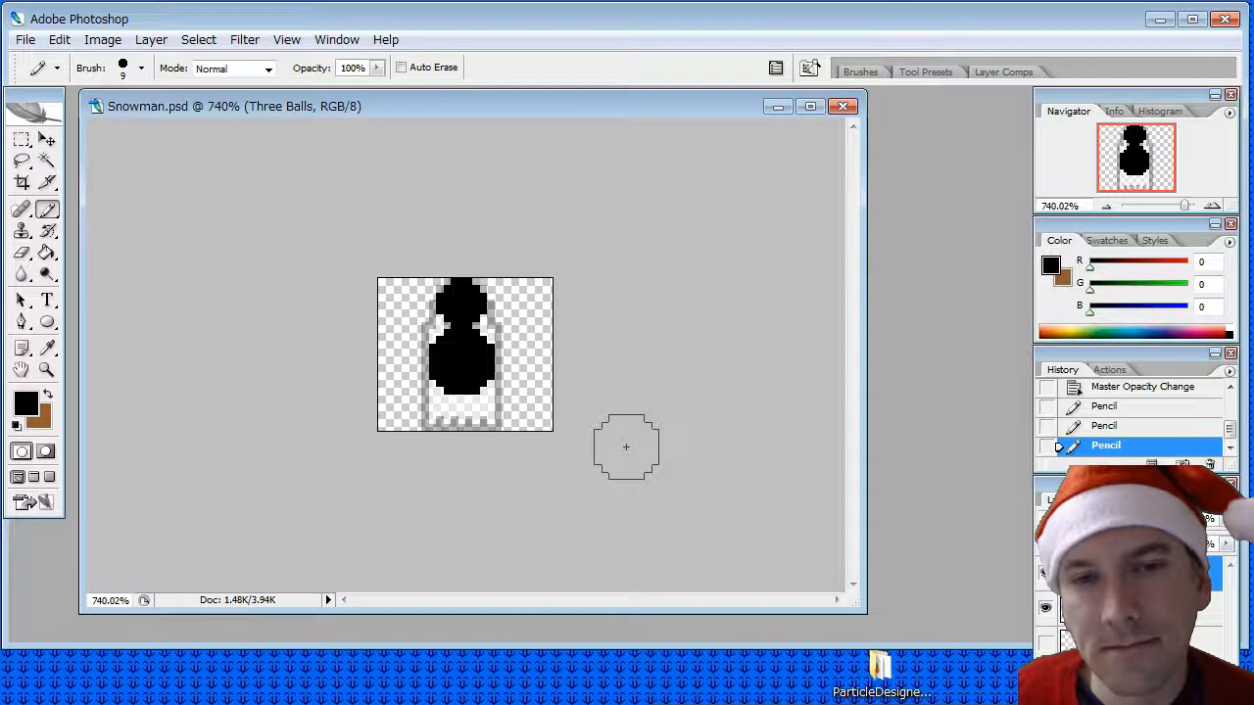
pyautogui.hotkey('ctrl', 'z')
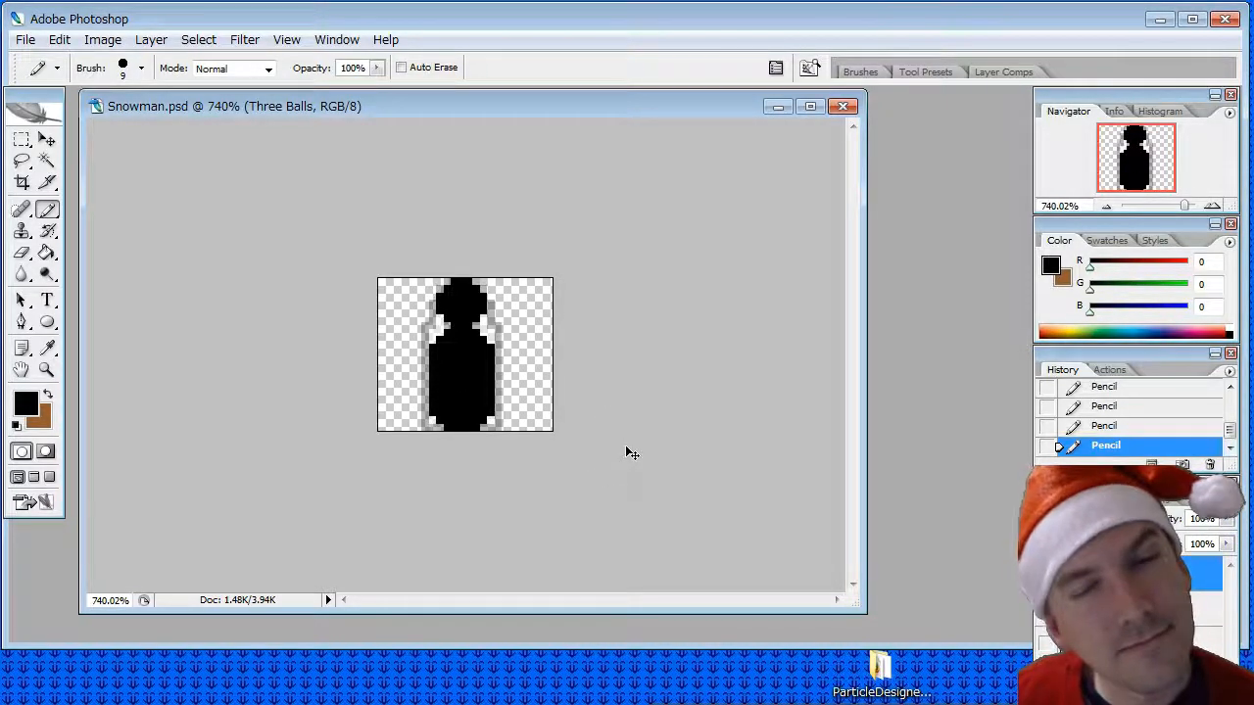
pyautogui.hotkey('ctrl', 'z')
pyautogui.hotkey('ctrl', 'alt', 'z')
pyautogui.hotkey('ctrl', 'alt', 'z')
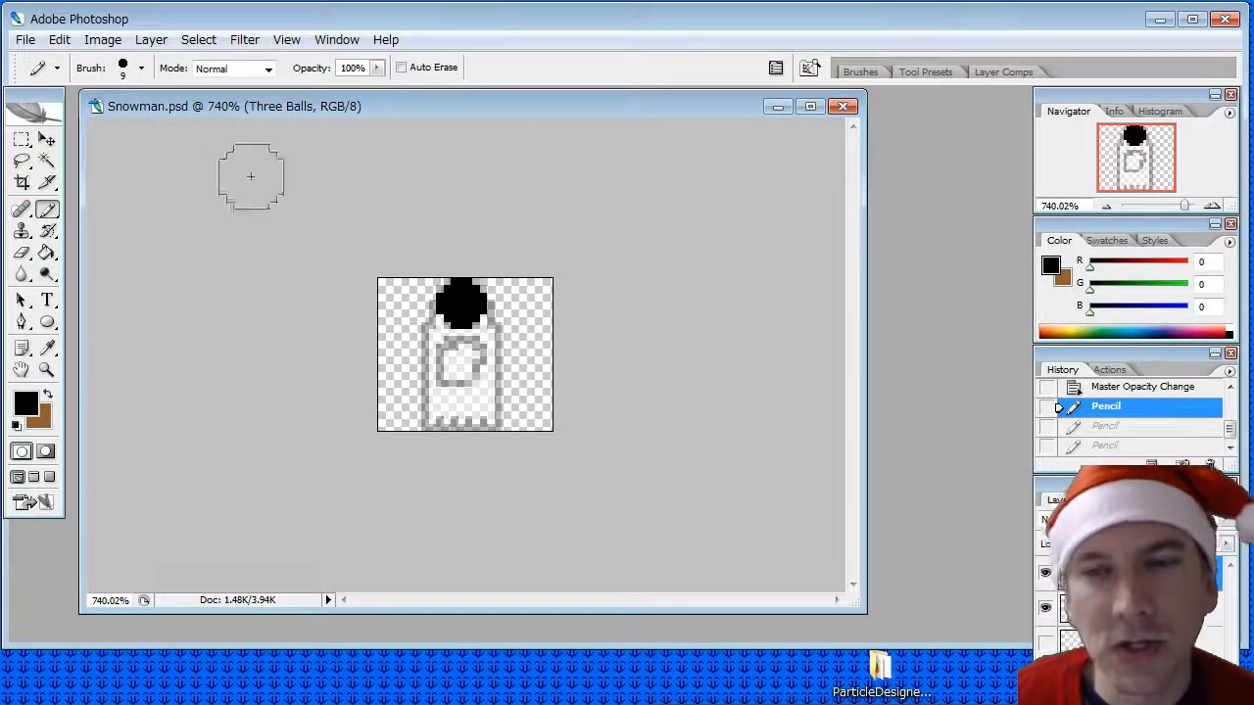
# - Set the Pencil's brush diameter to 7 px and stamp black circles for the snowman's middle and base balls below the head
pyautogui.click(138, 68)
pyautogui.click(230, 214)
pyautogui.click(231, 214)
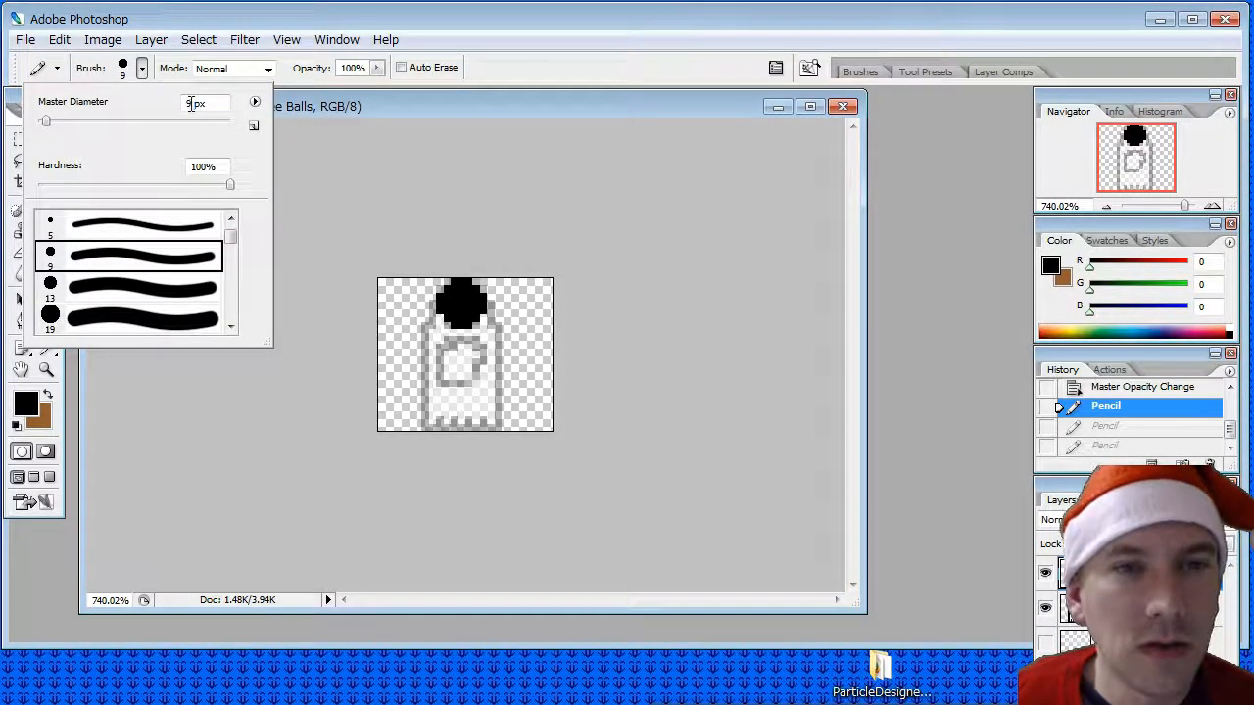
pyautogui.moveTo(192, 103); pyautogui.dragTo(159, 109)
pyautogui.write('7')
pyautogui.click(313, 118)
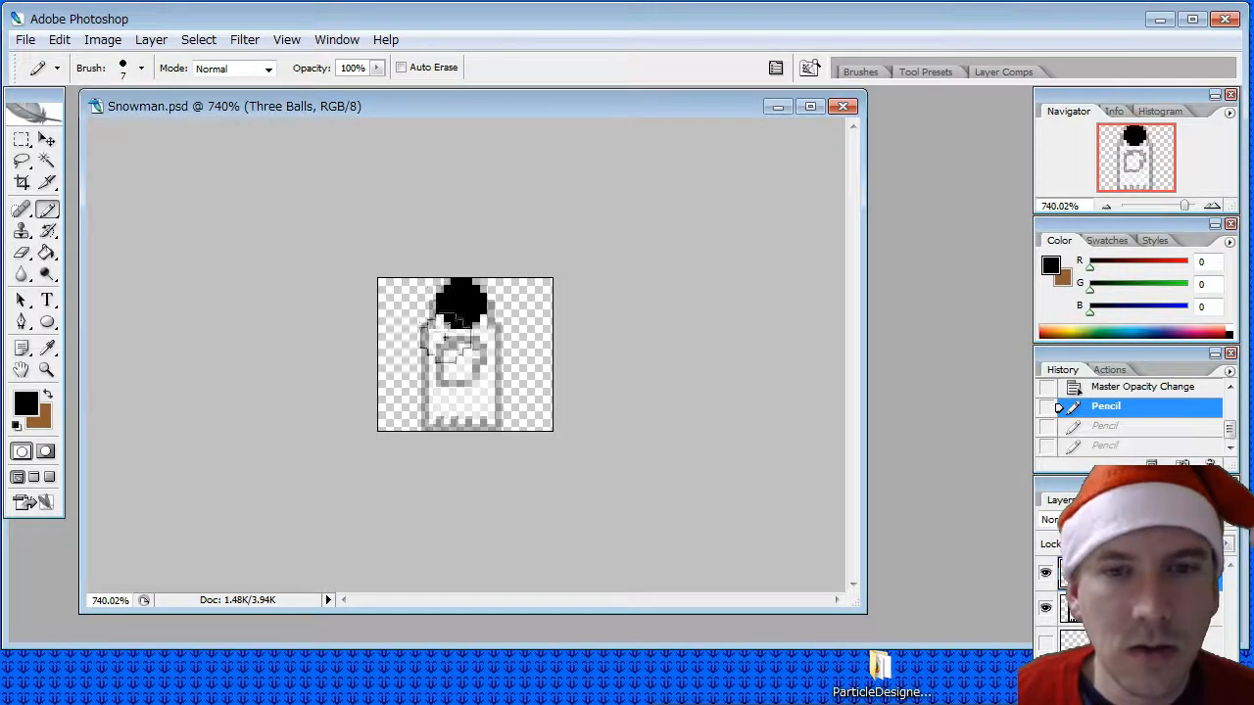
pyautogui.moveTo(446, 338); pyautogui.dragTo(461, 416)
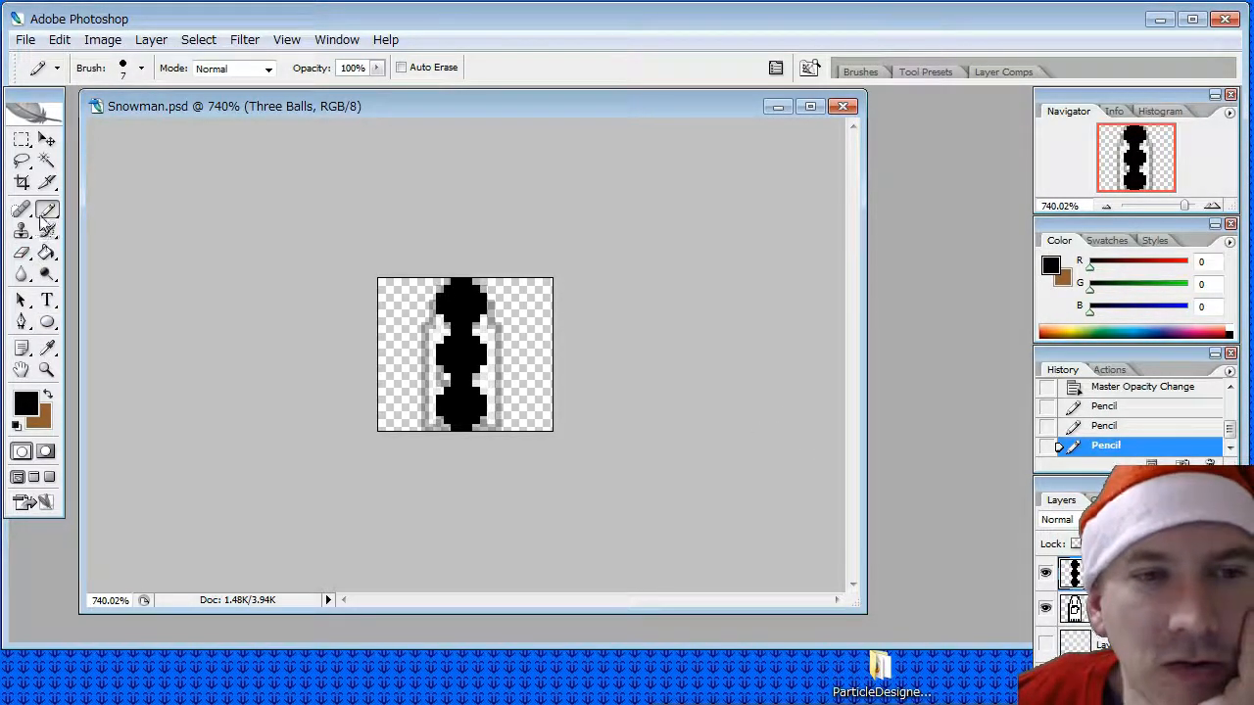
# - Switch the Pencil to the 1 px brush and widen the middle and base balls with black pixels along both sides
pyautogui.click(141, 68)
pyautogui.moveTo(231, 235); pyautogui.dragTo(231, 224)
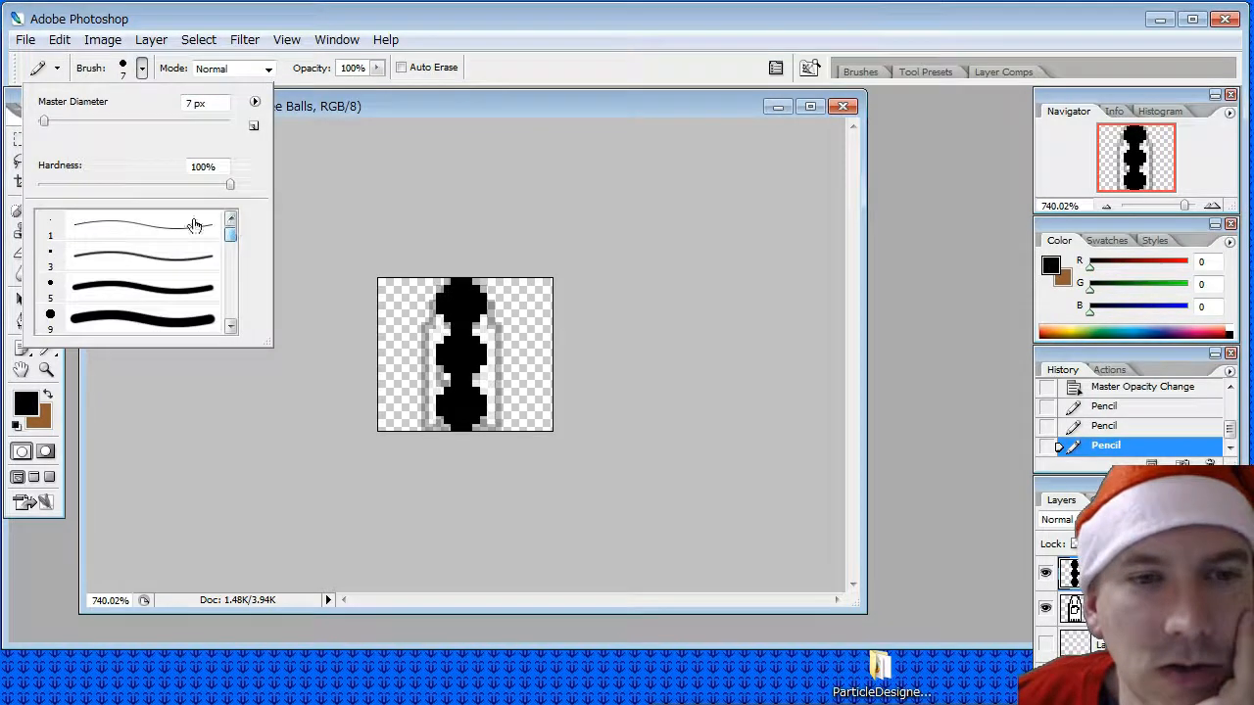
pyautogui.click(192, 222)
pyautogui.click(329, 115)
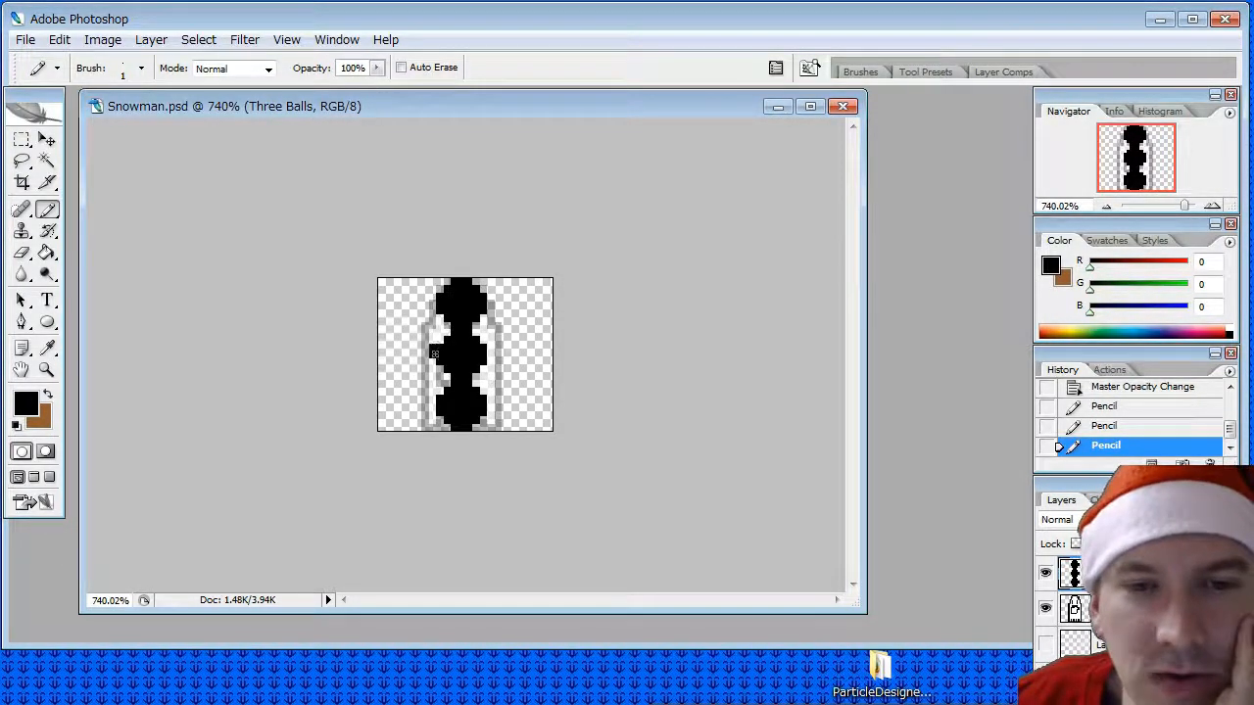
pyautogui.moveTo(435, 355)
pyautogui.mouseDown()
pyautogui.moveTo(490, 354)
pyautogui.moveTo(491, 412)
pyautogui.mouseUp()
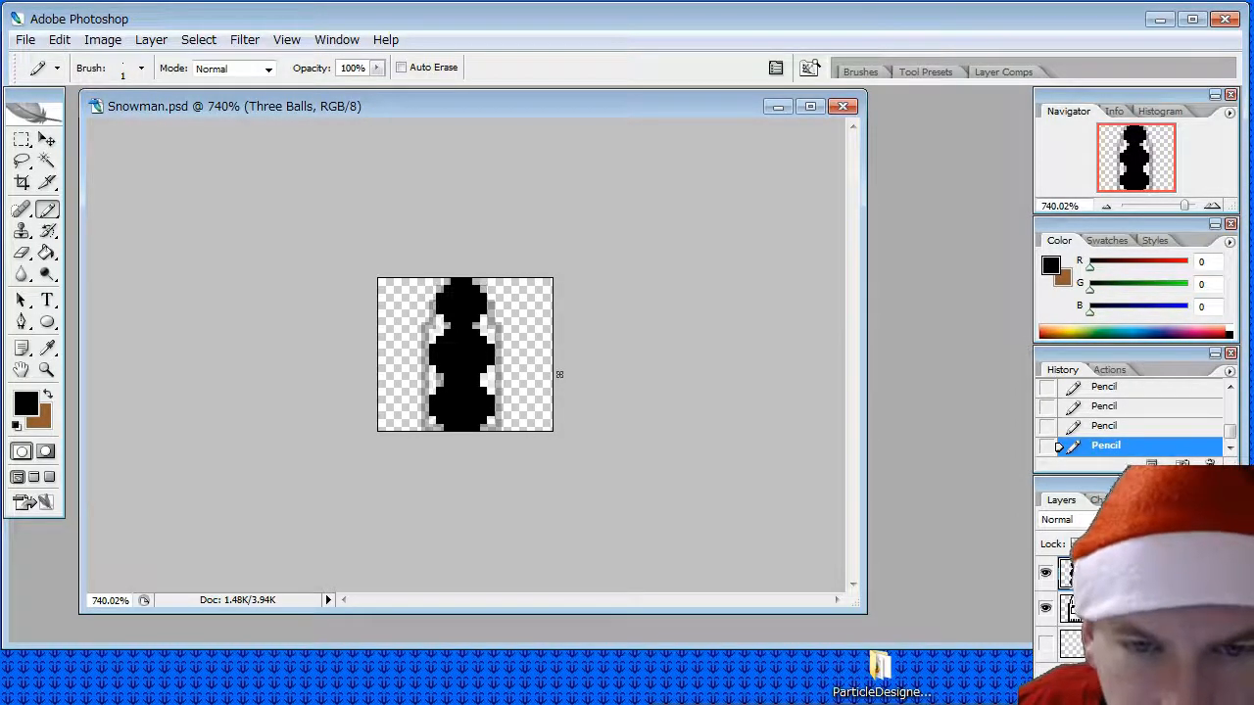
# - Open the c64.png palette from the desktop in Photoshop and sample its white swatch as the foreground colour
pyautogui.click(47, 347)
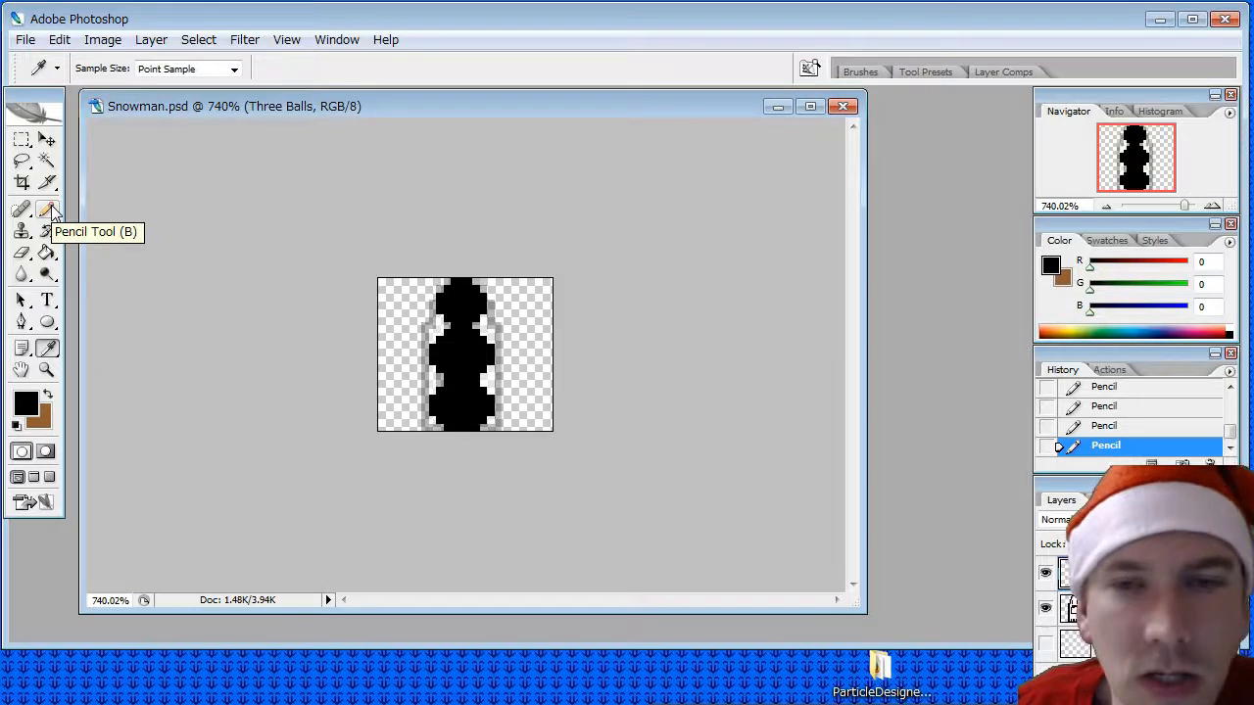
pyautogui.click(1158, 19)
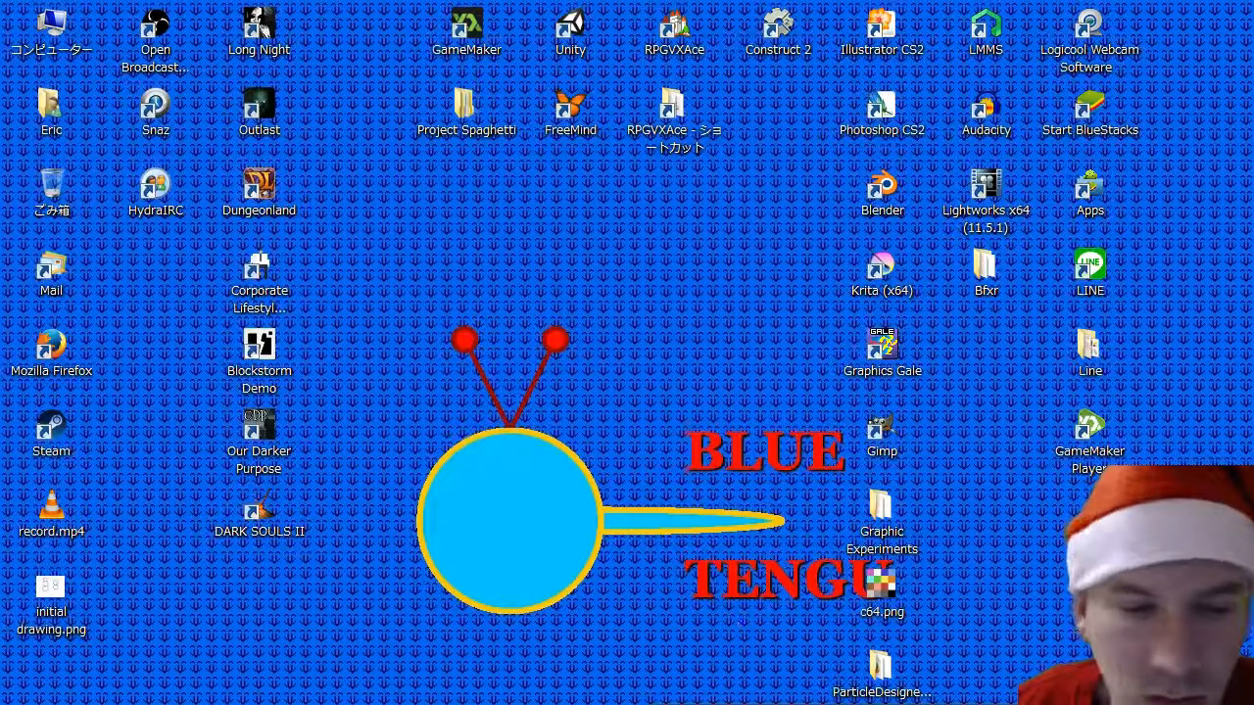
pyautogui.moveTo(882, 585); pyautogui.dragTo(256, 408)
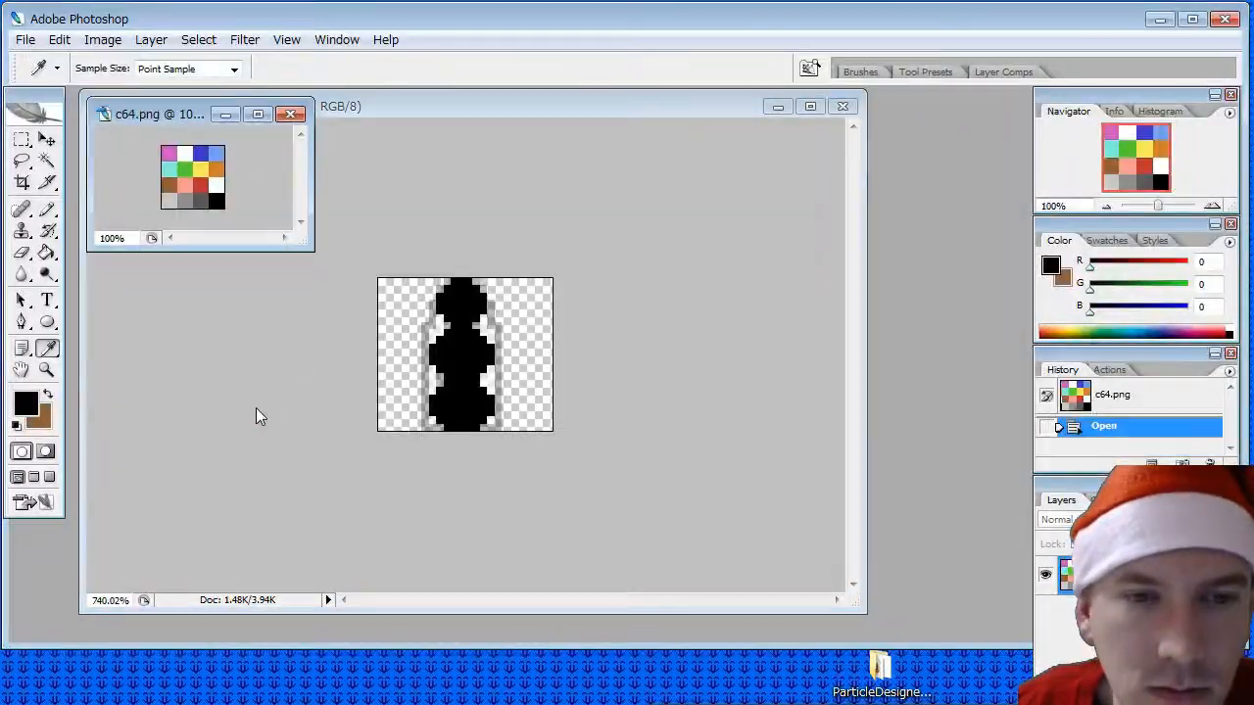
pyautogui.click(217, 179)
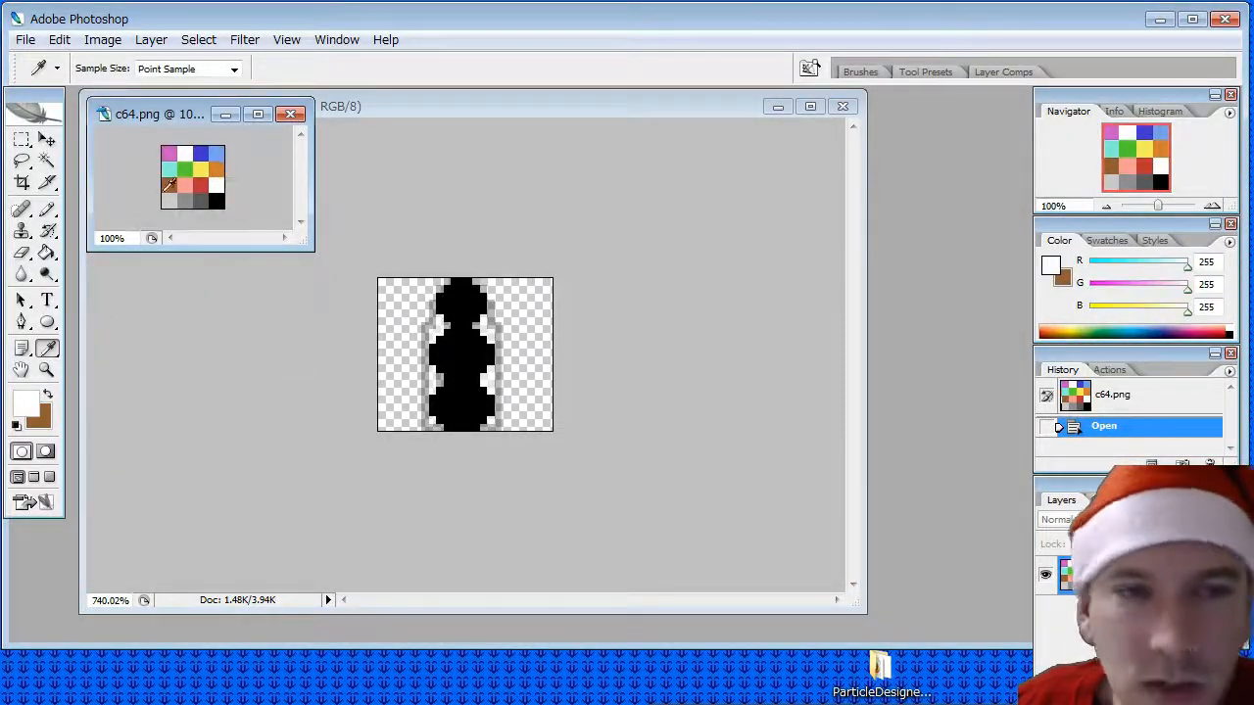
# - Return to Snowman.psd and pencil the head's interior white, leaving a one-pixel black outline
pyautogui.click(46, 209)
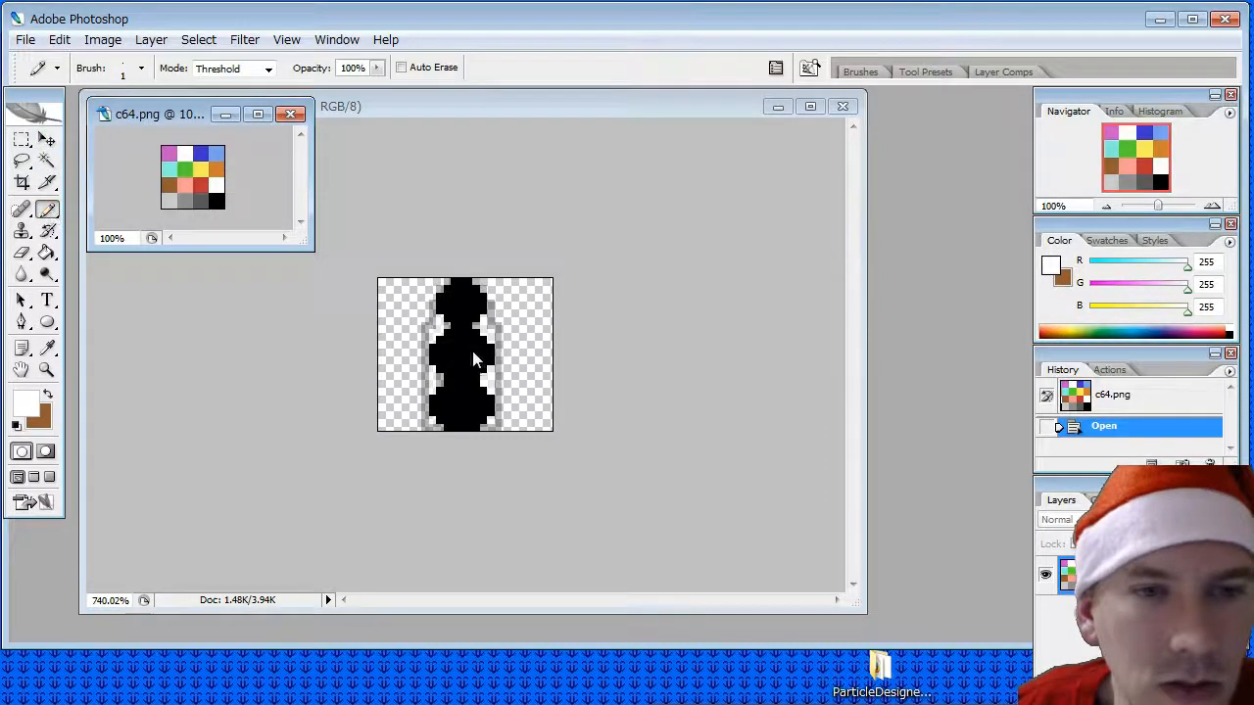
pyautogui.click(453, 307)
pyautogui.doubleClick(398, 114)
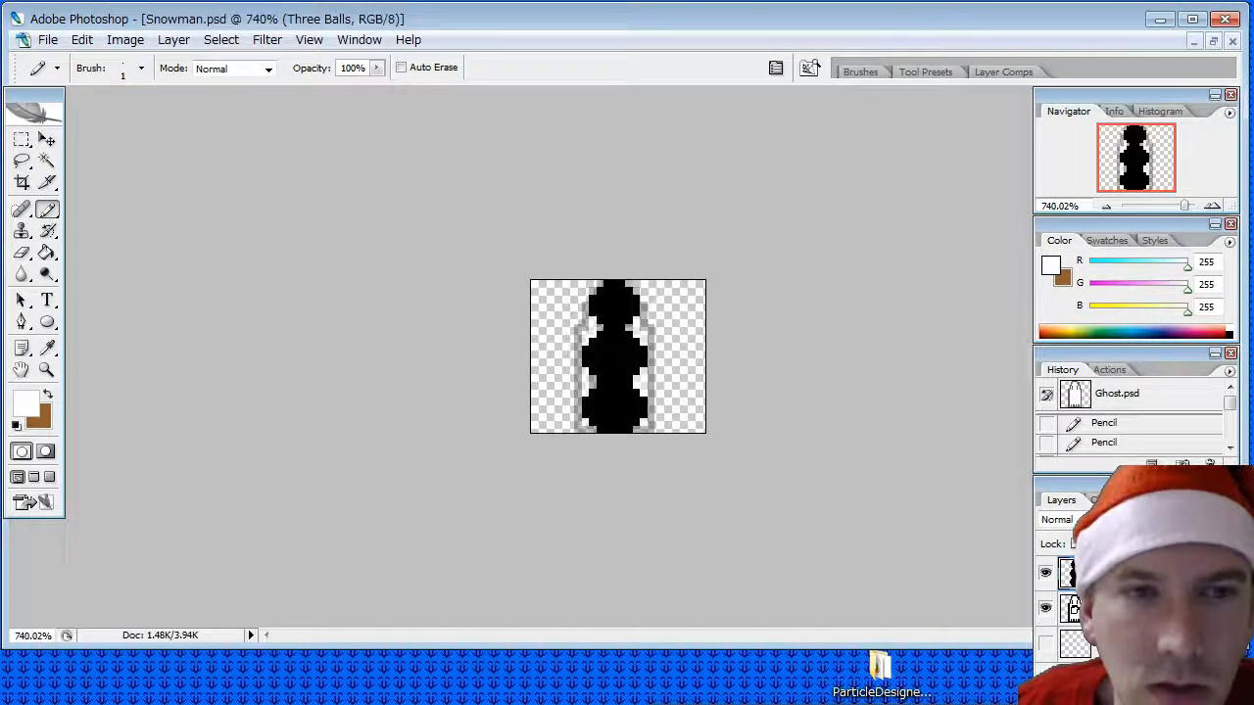
pyautogui.click(1215, 44)
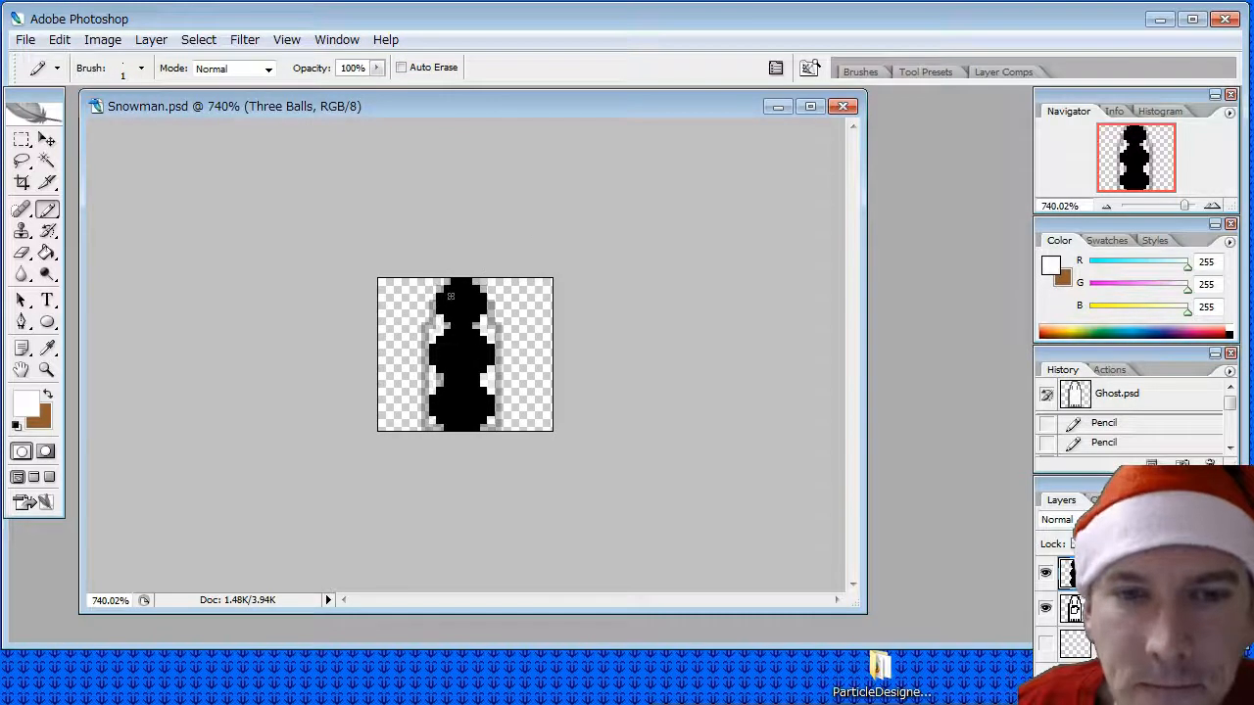
pyautogui.moveTo(446, 299); pyautogui.dragTo(448, 315)
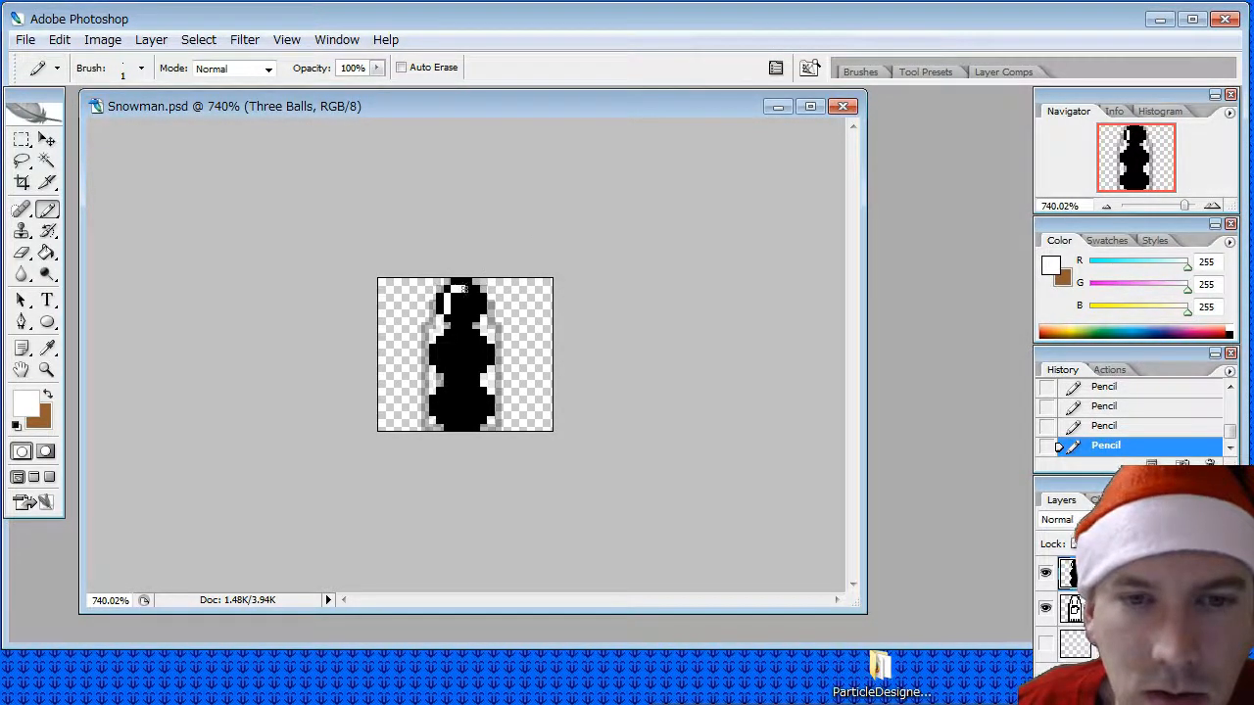
pyautogui.moveTo(464, 290); pyautogui.dragTo(468, 290)
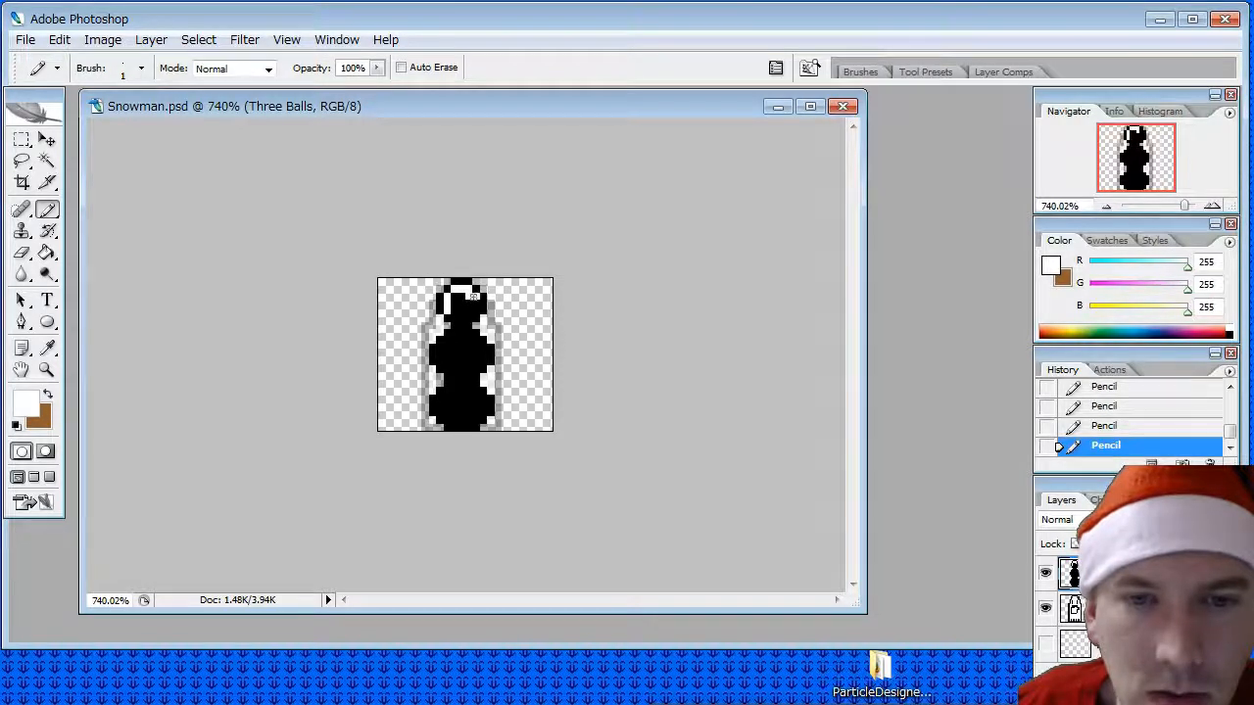
pyautogui.moveTo(470, 310)
pyautogui.mouseDown()
pyautogui.moveTo(452, 300)
pyautogui.moveTo(468, 304)
pyautogui.moveTo(457, 315)
pyautogui.mouseUp()
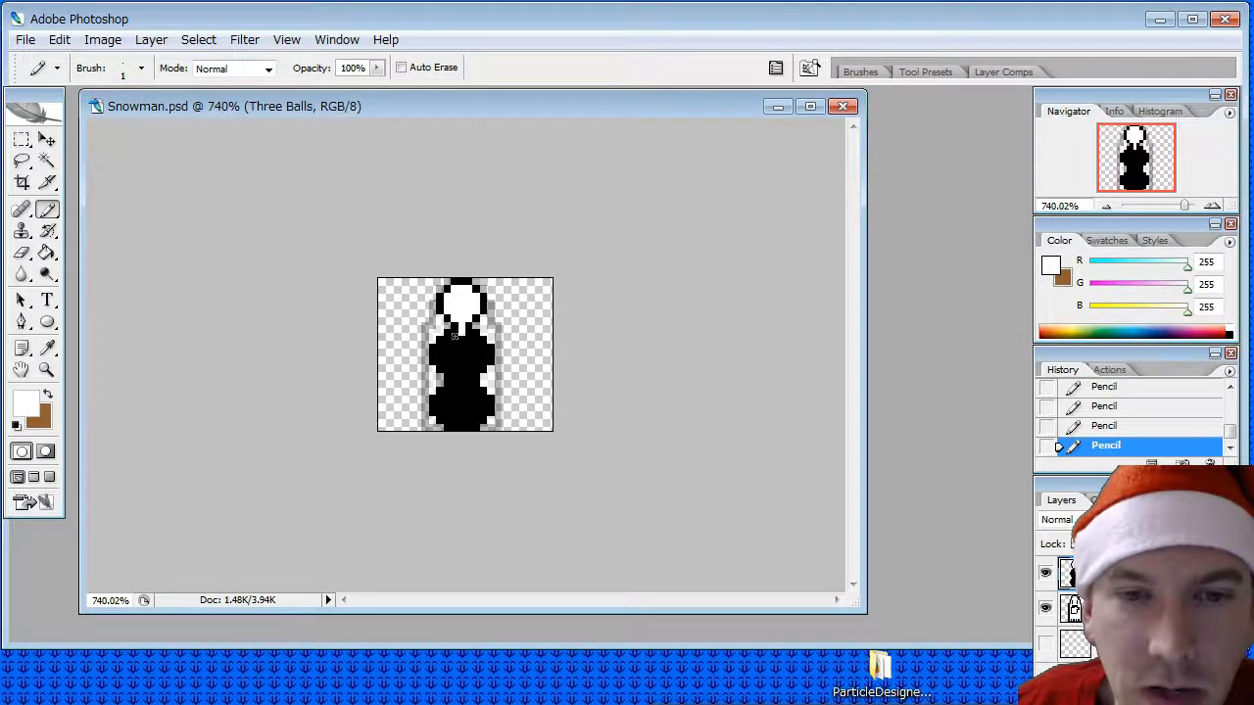
# - Pencil the interiors of the middle and base balls white inside their black outlines, opening the joins between the balls
pyautogui.moveTo(451, 343)
pyautogui.mouseDown()
pyautogui.moveTo(439, 360)
pyautogui.moveTo(460, 377)
pyautogui.moveTo(473, 368)
pyautogui.mouseUp()
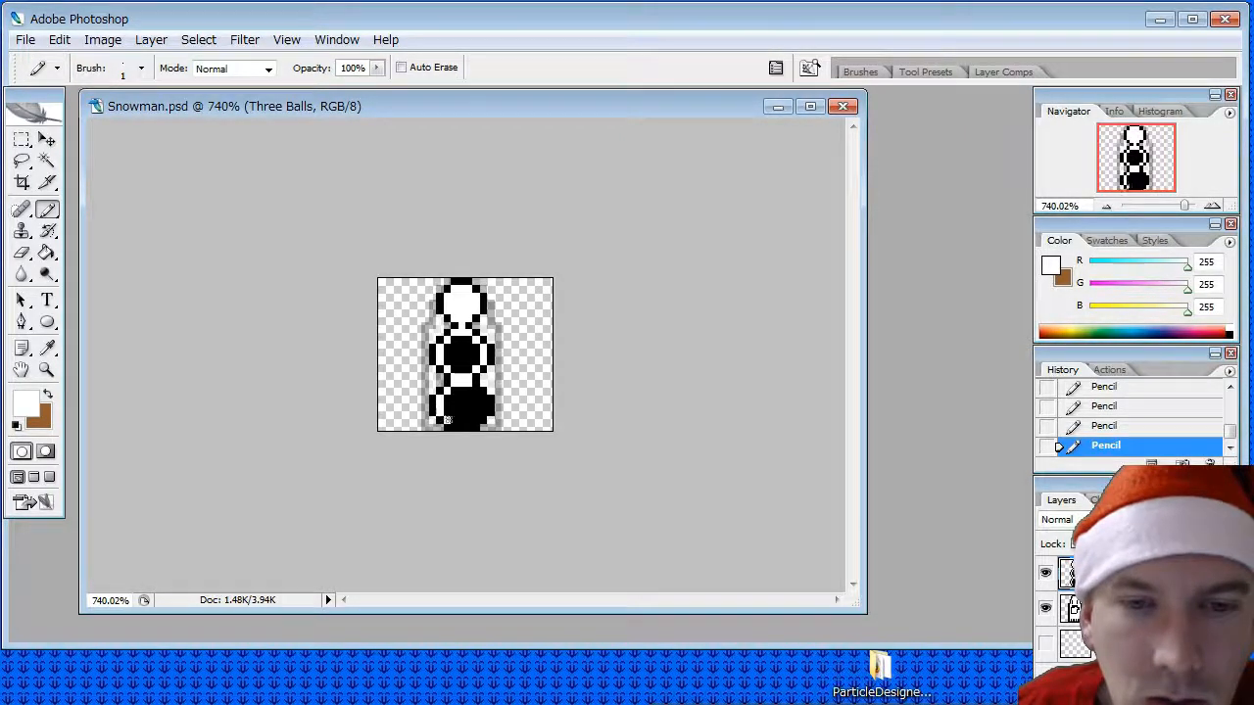
pyautogui.moveTo(456, 420); pyautogui.dragTo(474, 418)
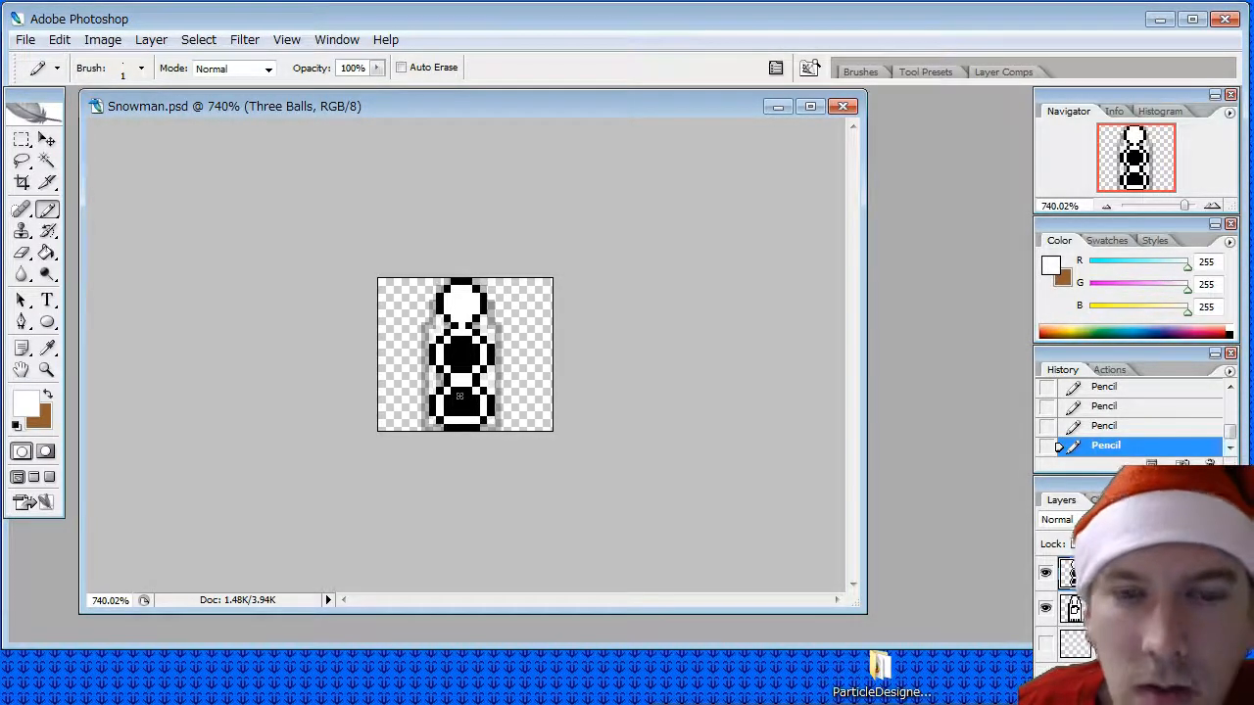
pyautogui.press('i')
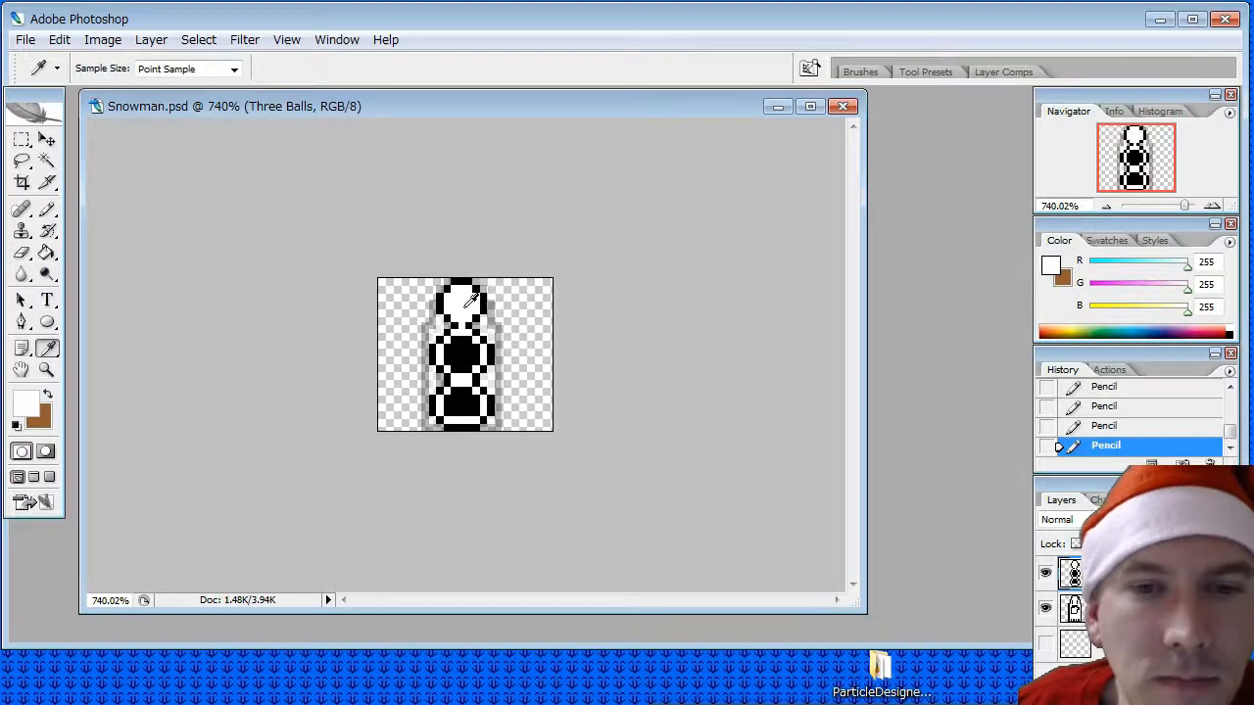
pyautogui.click(48, 210)
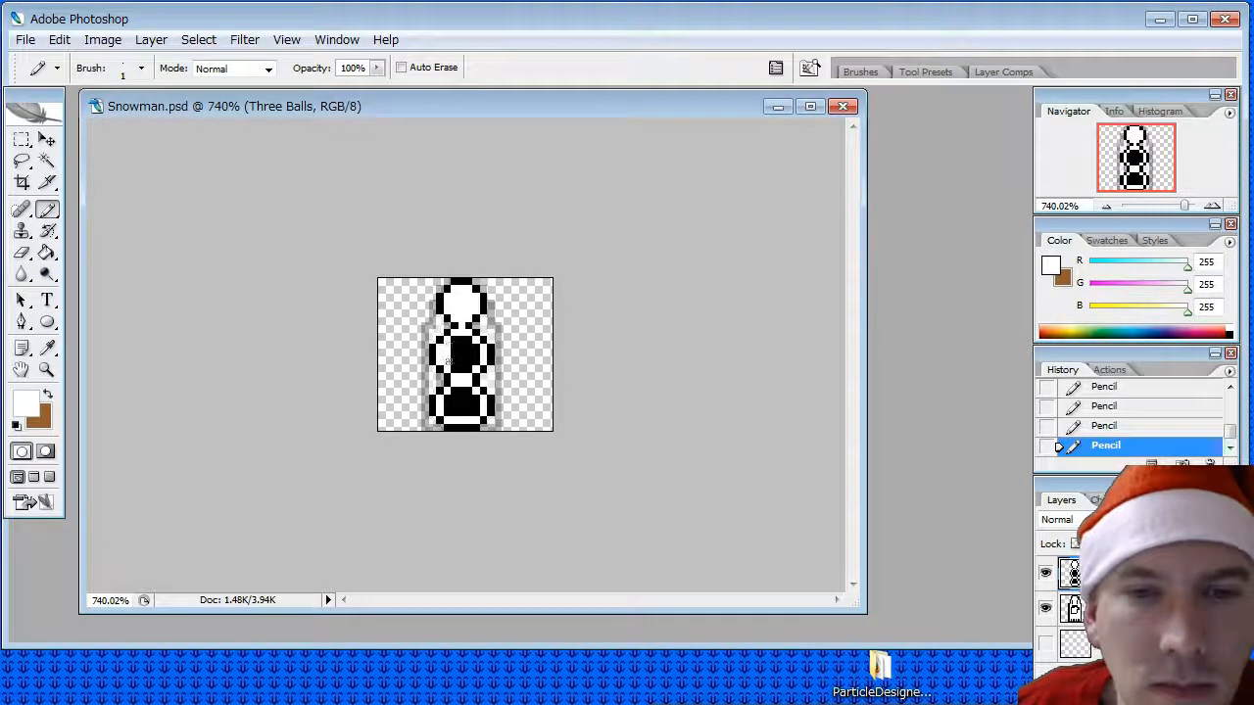
pyautogui.moveTo(445, 362)
pyautogui.mouseDown()
pyautogui.moveTo(465, 371)
pyautogui.moveTo(468, 341)
pyautogui.moveTo(447, 407)
pyautogui.moveTo(471, 395)
pyautogui.moveTo(468, 412)
pyautogui.mouseUp()
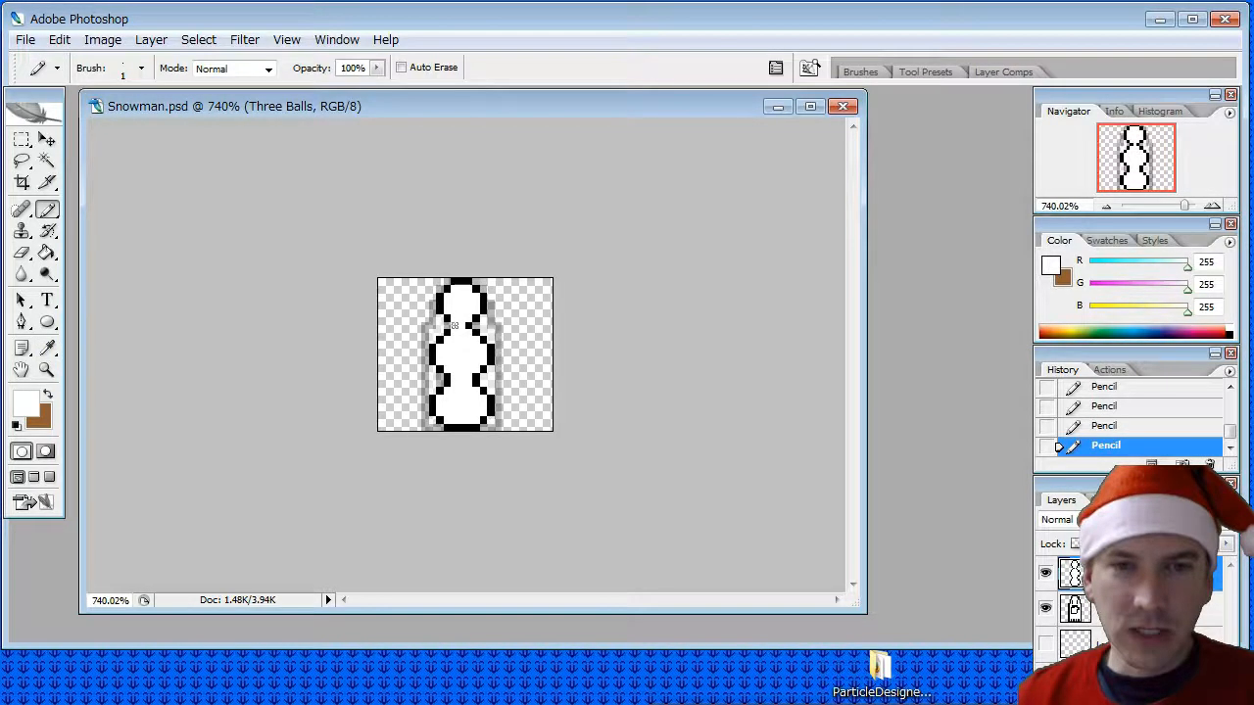
# - Sample the outline's black and pencil a black pixel on each side of the neck between head and middle ball
pyautogui.click(46, 348)
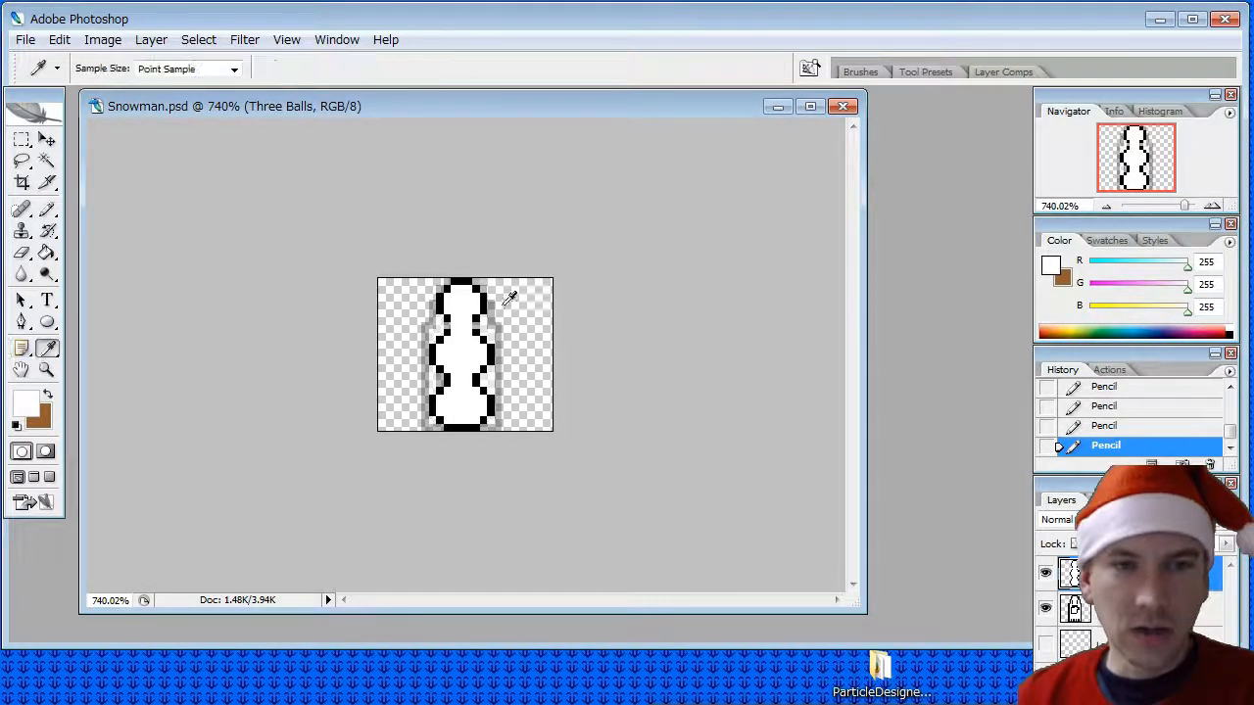
pyautogui.click(449, 315)
pyautogui.click(46, 208)
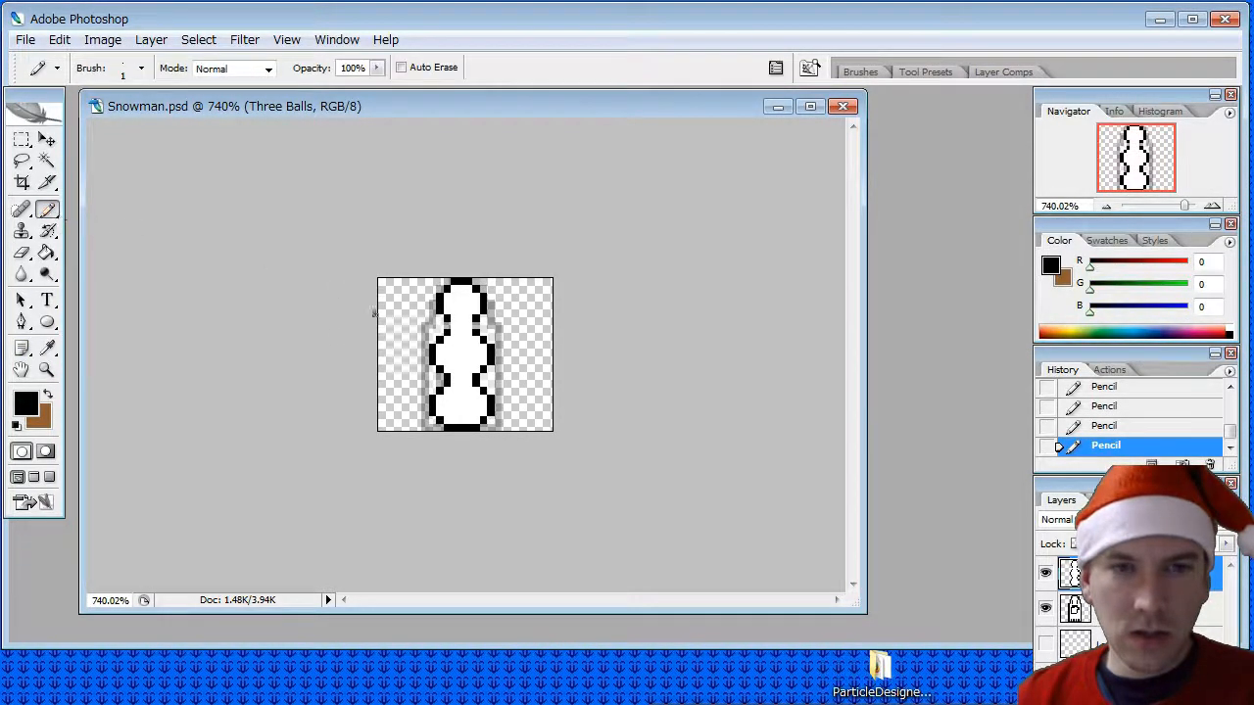
pyautogui.click(446, 325)
pyautogui.click(470, 325)
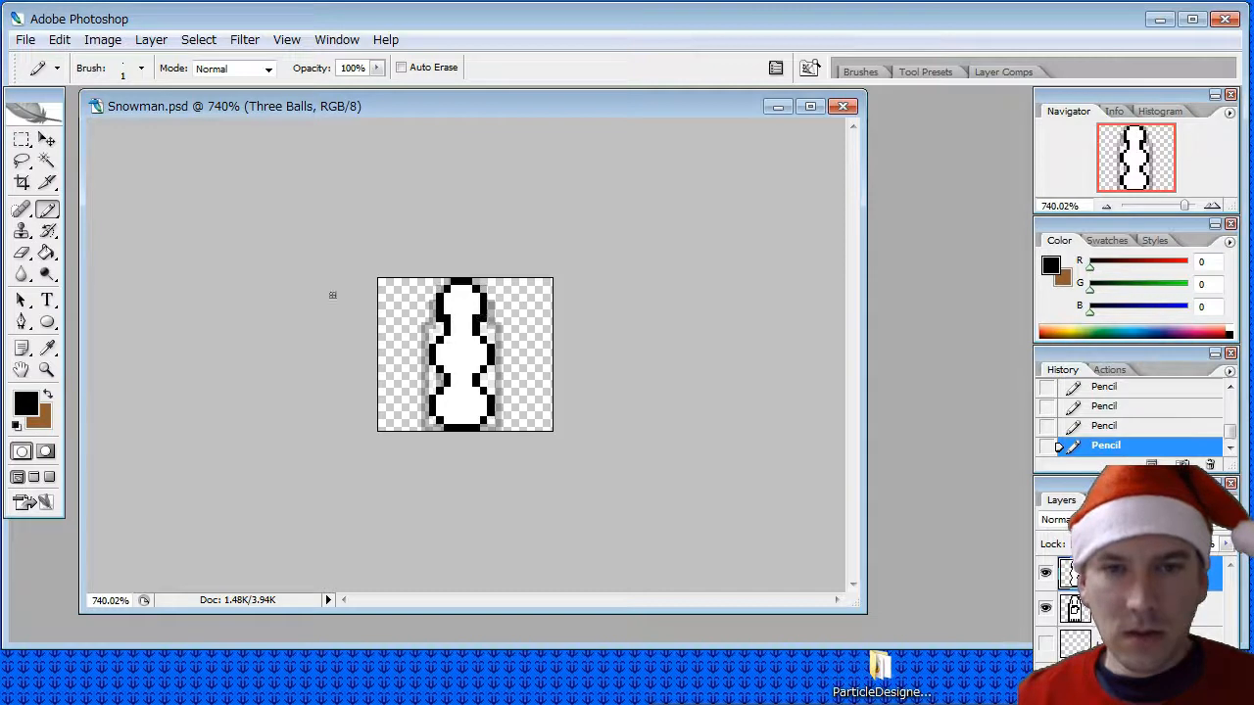
# - Sample the head's white and clean up the excess black pixels at the neck with the Pencil
pyautogui.click(46, 347)
pyautogui.click(468, 299)
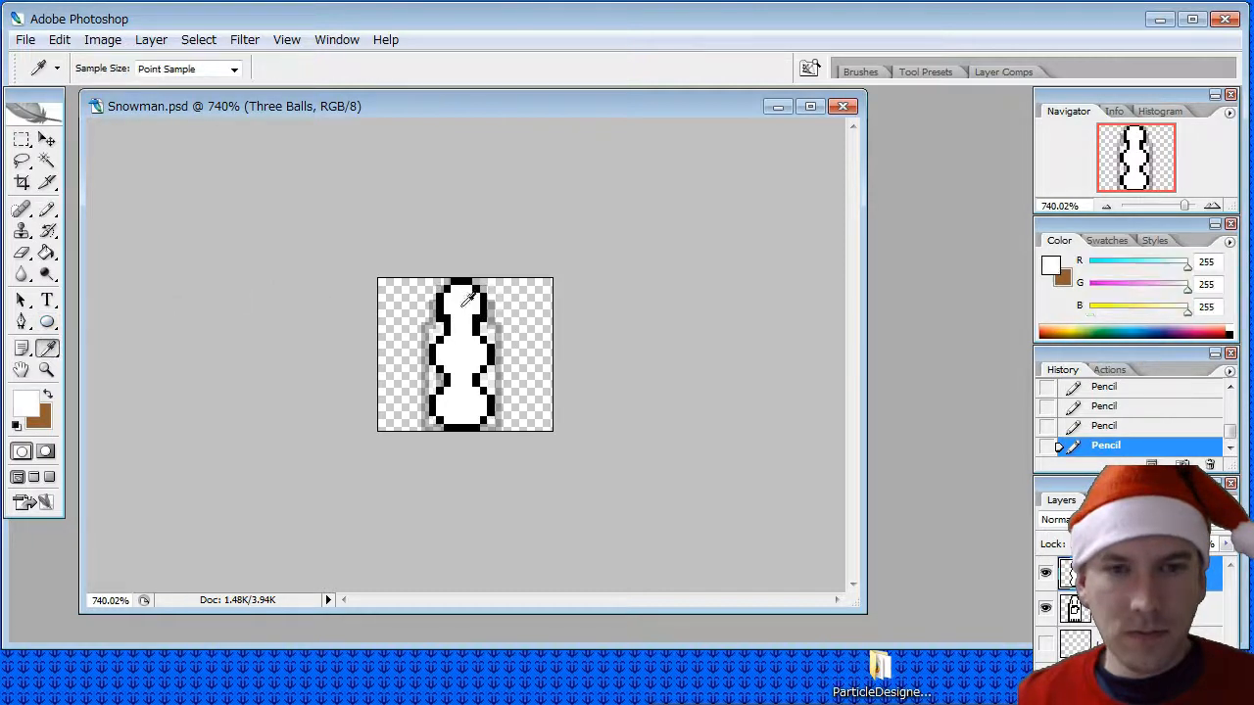
pyautogui.click(46, 211)
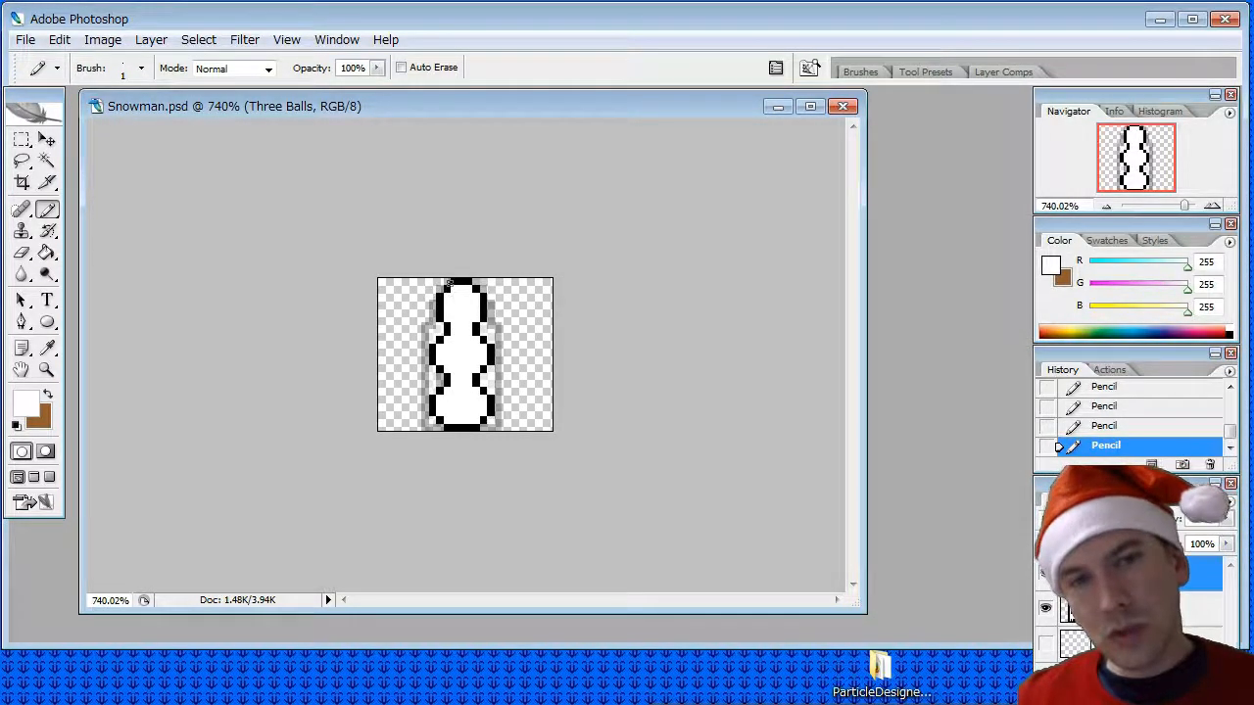
# - Lower the head's top outline by one pixel, pencilling a black row beneath it and erasing the original top row
pyautogui.click(46, 347)
pyautogui.click(460, 282)
pyautogui.press('b')
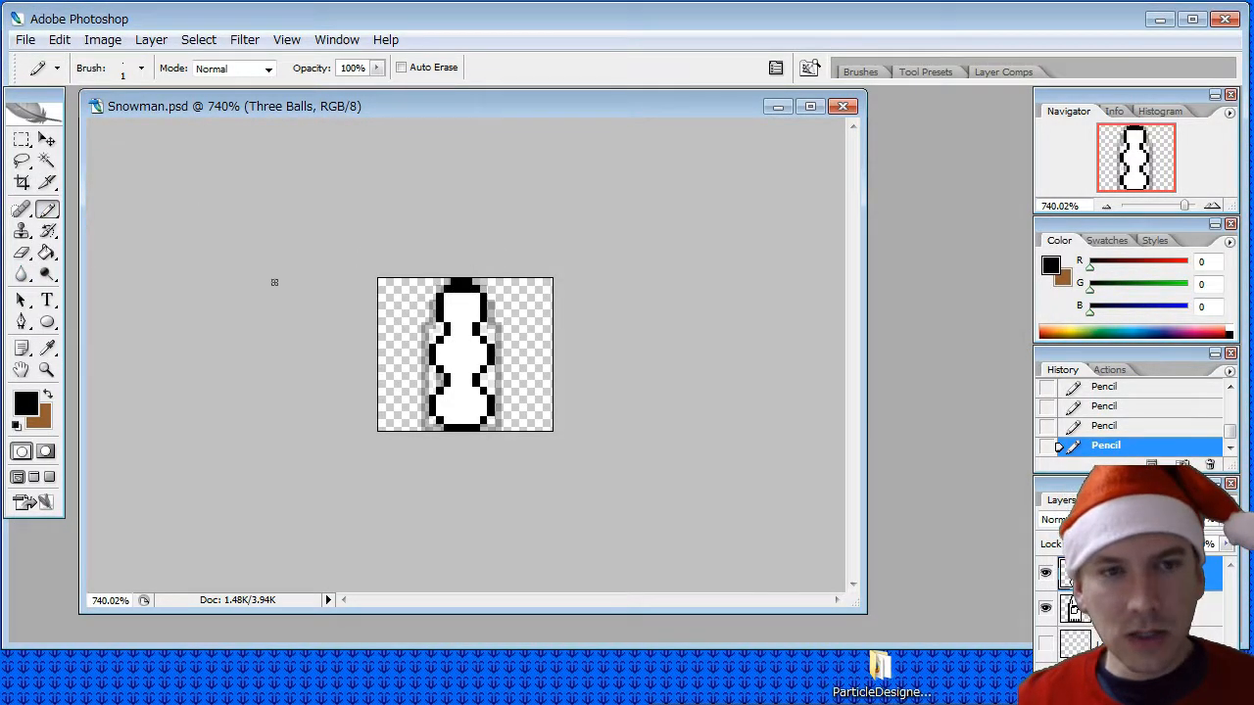
pyautogui.click(21, 253)
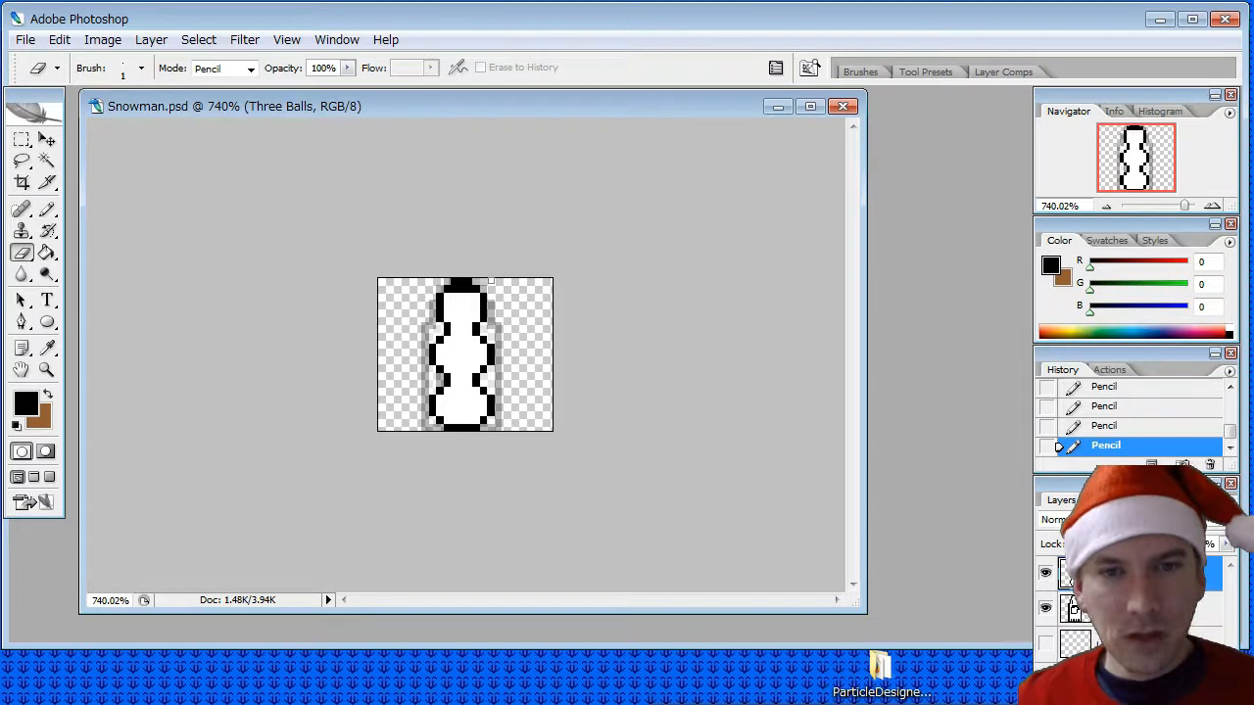
pyautogui.moveTo(491, 282); pyautogui.dragTo(453, 282)
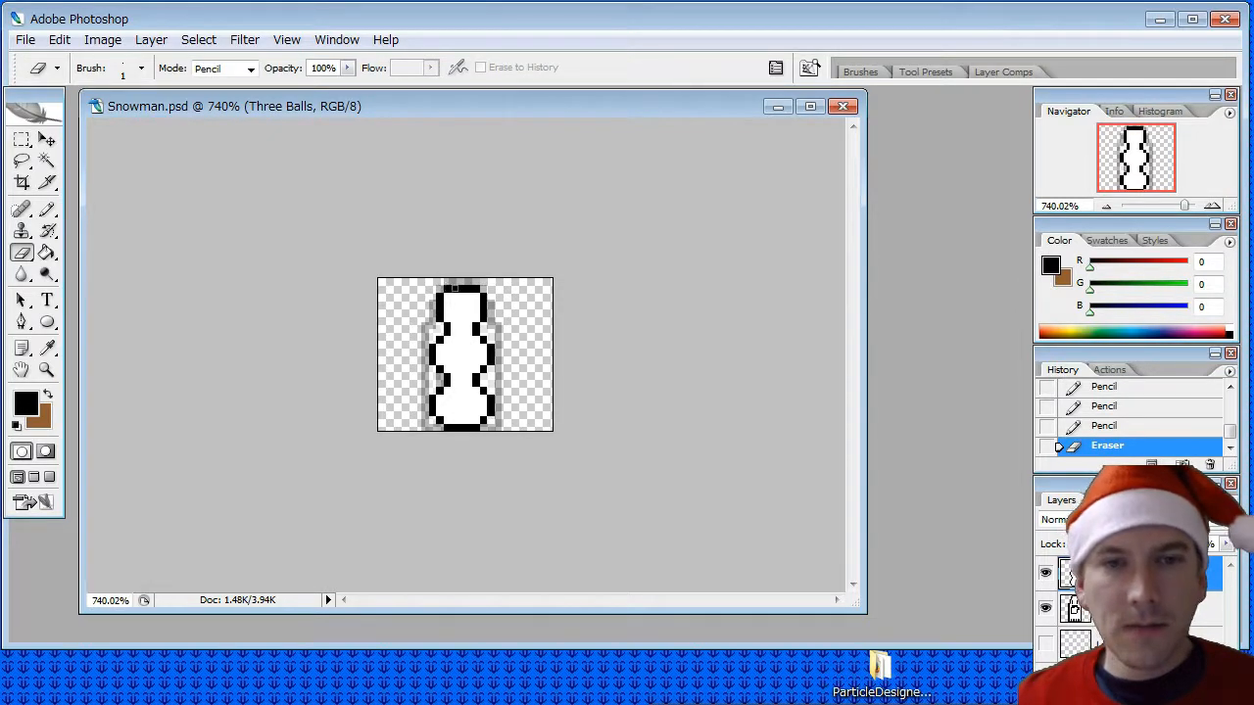
# - Round the top of the head by adding black pixels inside both upper corners and erasing the outer corner pixels
pyautogui.click(46, 210)
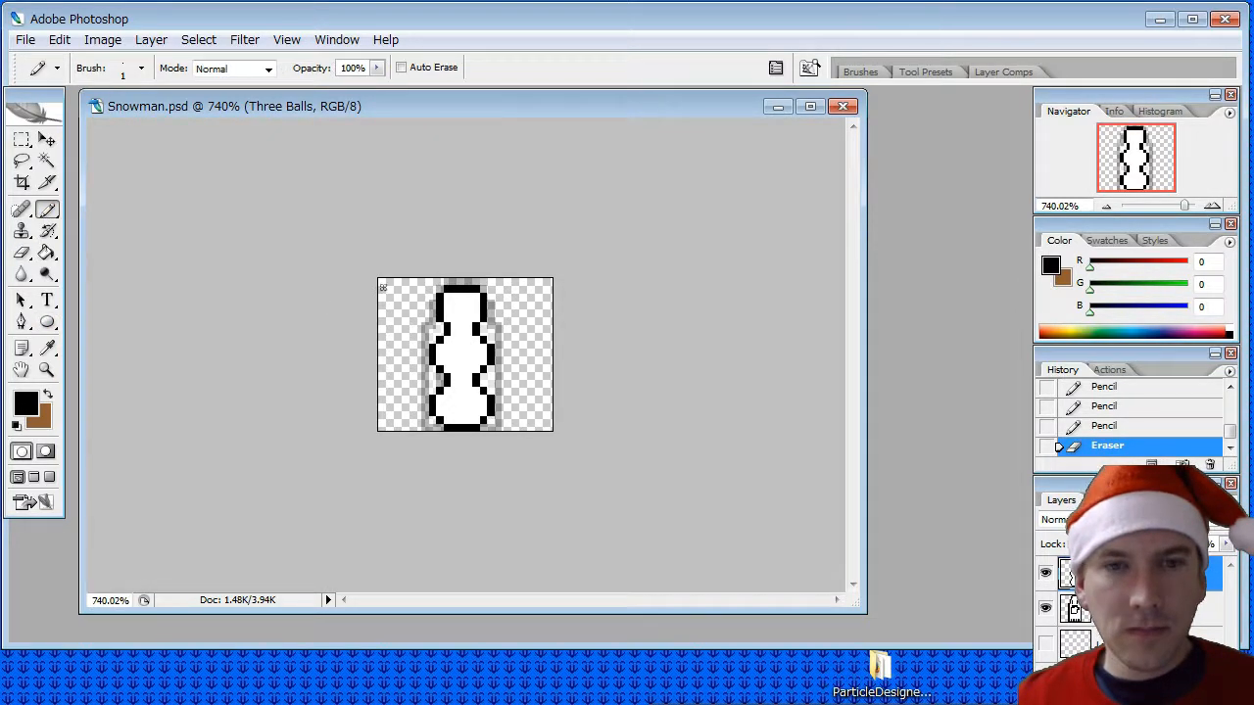
pyautogui.click(446, 296)
pyautogui.click(474, 300)
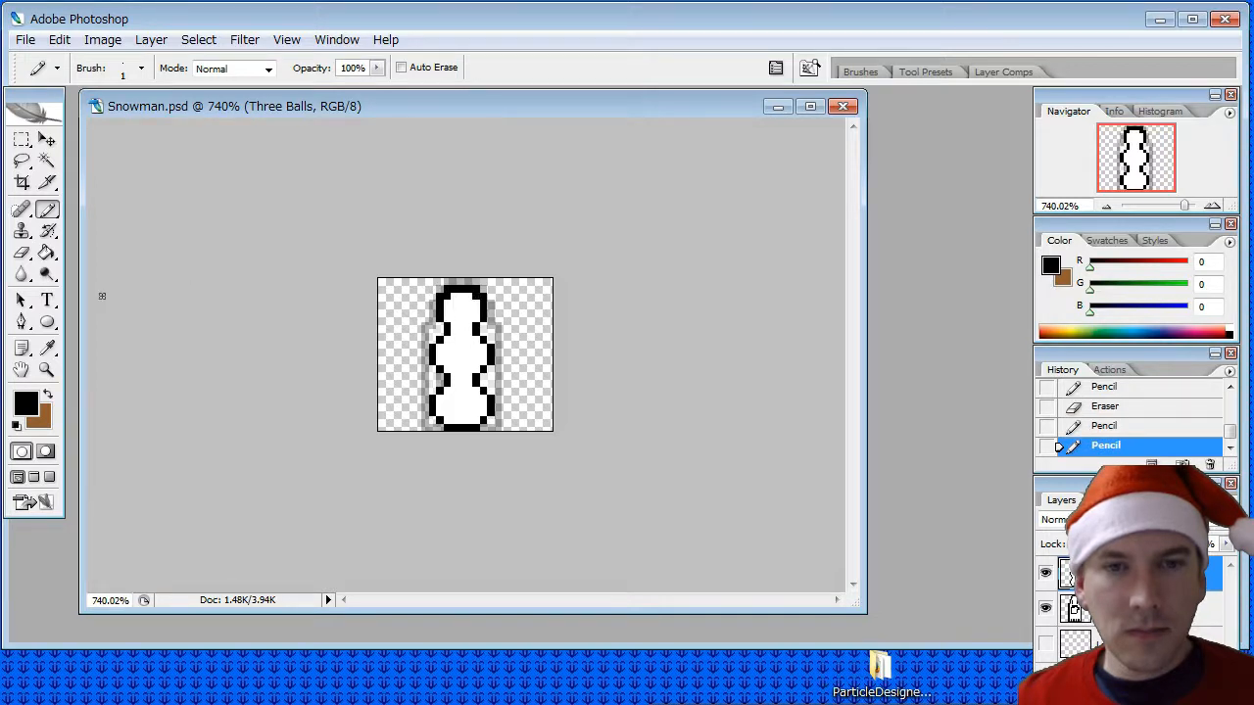
pyautogui.click(21, 253)
pyautogui.click(450, 291)
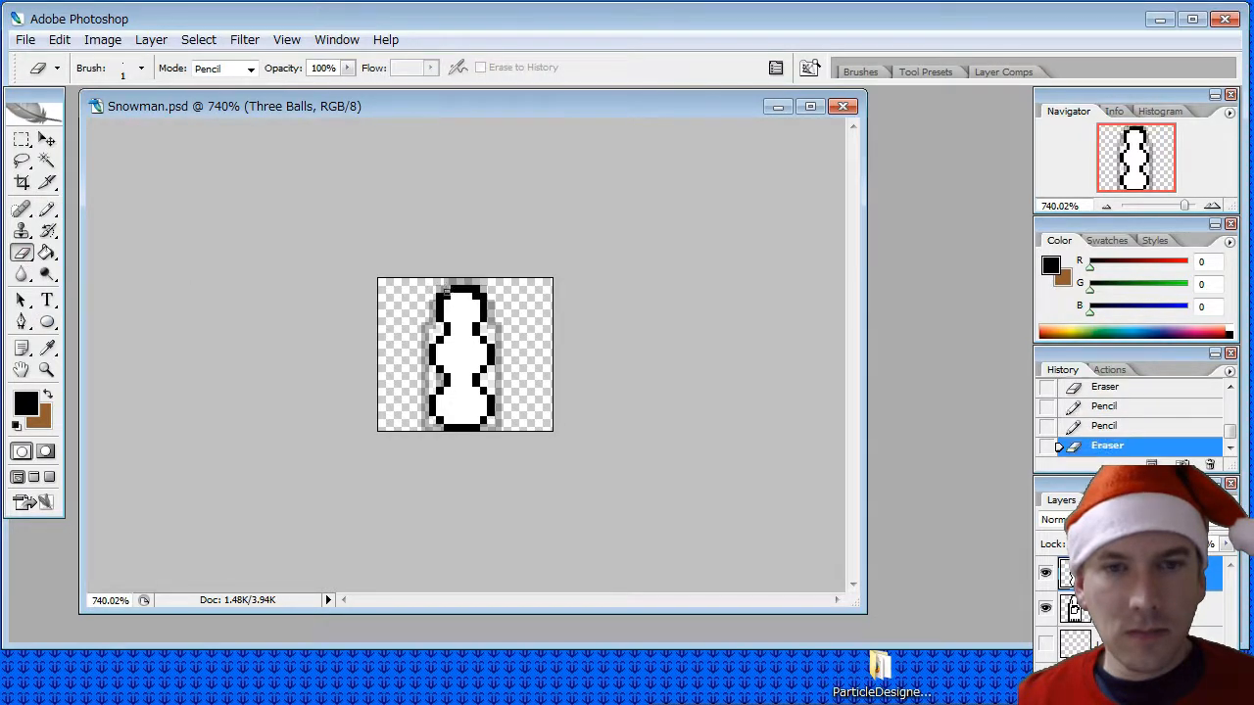
pyautogui.click(444, 292)
pyautogui.click(481, 291)
pyautogui.click(477, 288)
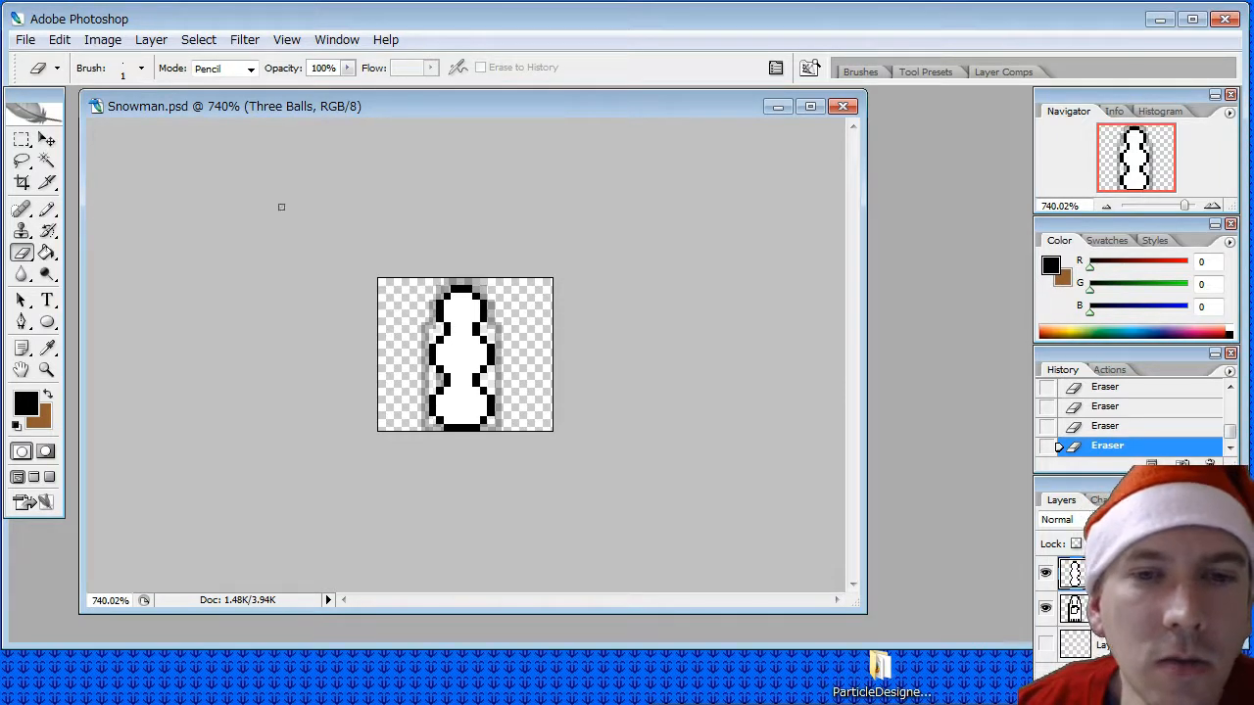
# - Marquee-select the snowman, widen it rightward to 115% width with Free Transform, apply the transformation and deselect
pyautogui.click(21, 140)
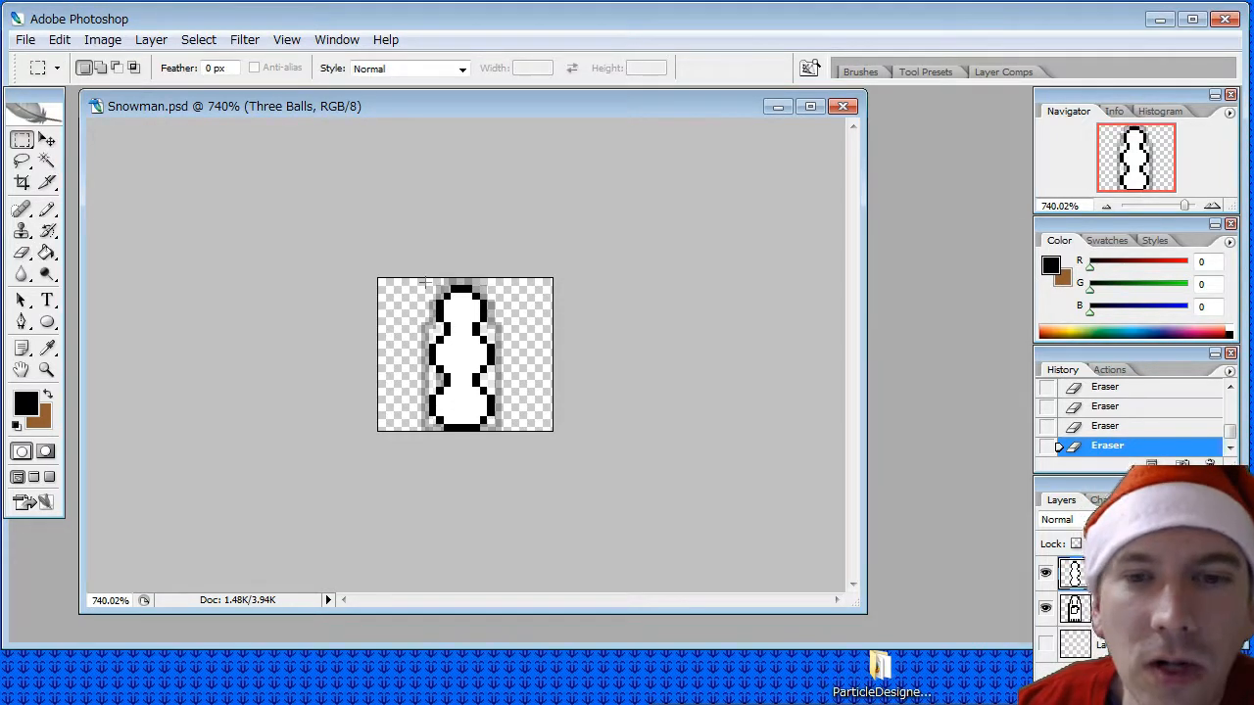
pyautogui.moveTo(428, 285); pyautogui.dragTo(495, 430)
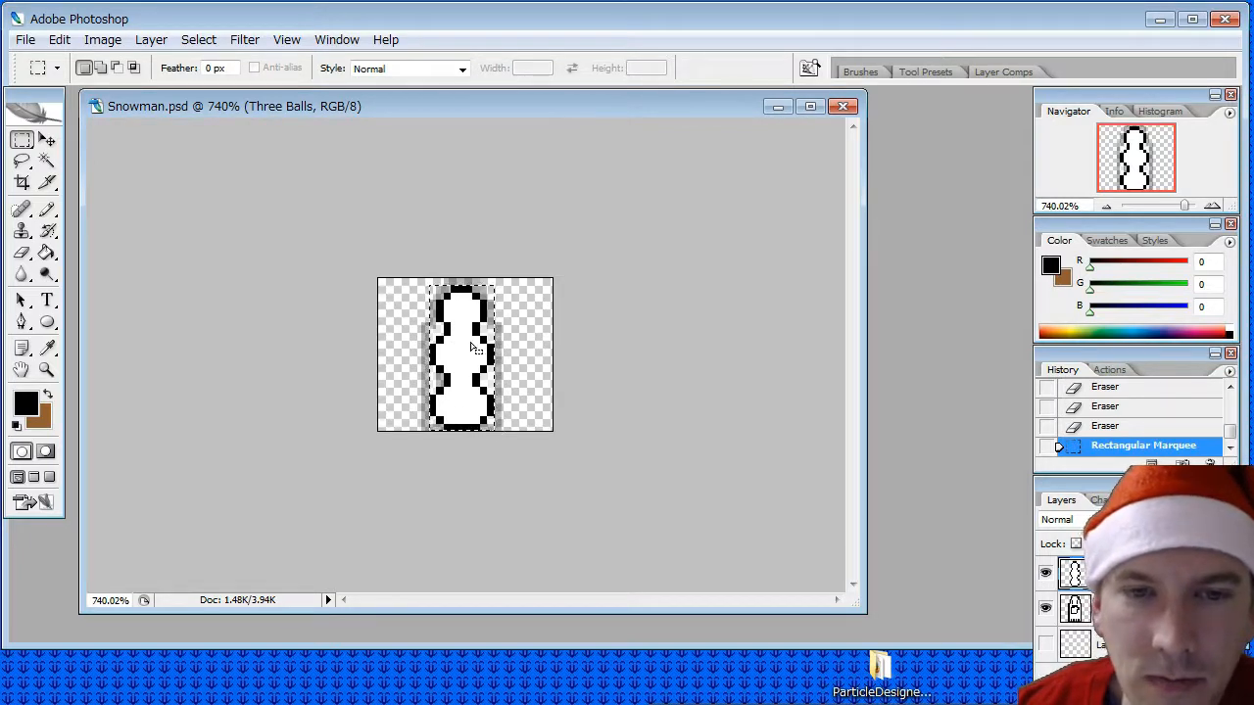
pyautogui.rightClick(471, 344)
pyautogui.click(548, 552)
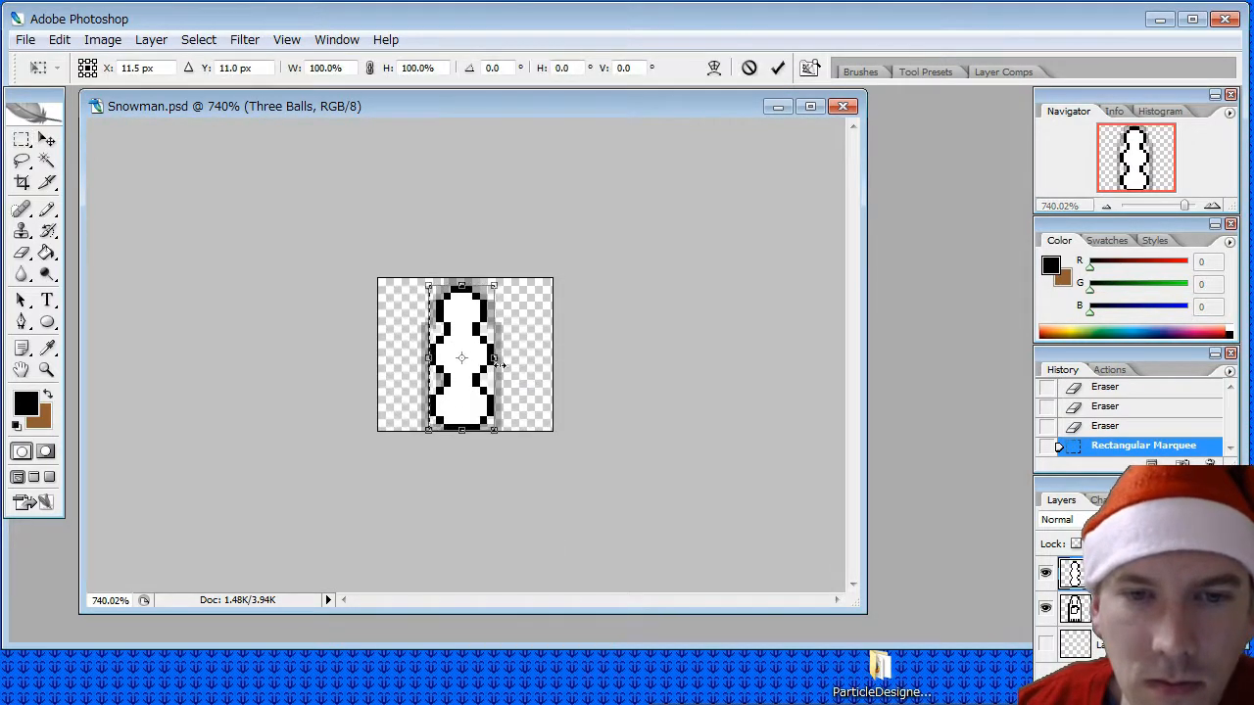
pyautogui.moveTo(494, 358); pyautogui.dragTo(506, 359)
pyautogui.moveTo(428, 359); pyautogui.dragTo(422, 359)
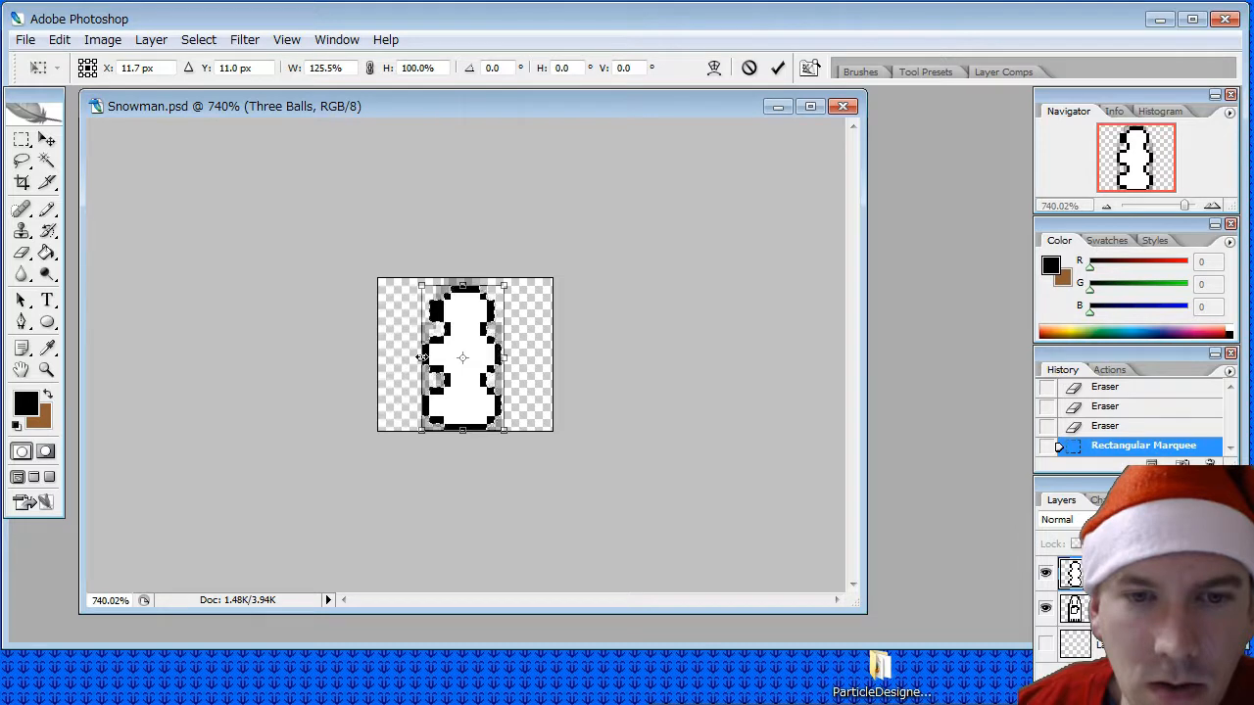
pyautogui.moveTo(421, 358); pyautogui.dragTo(427, 359)
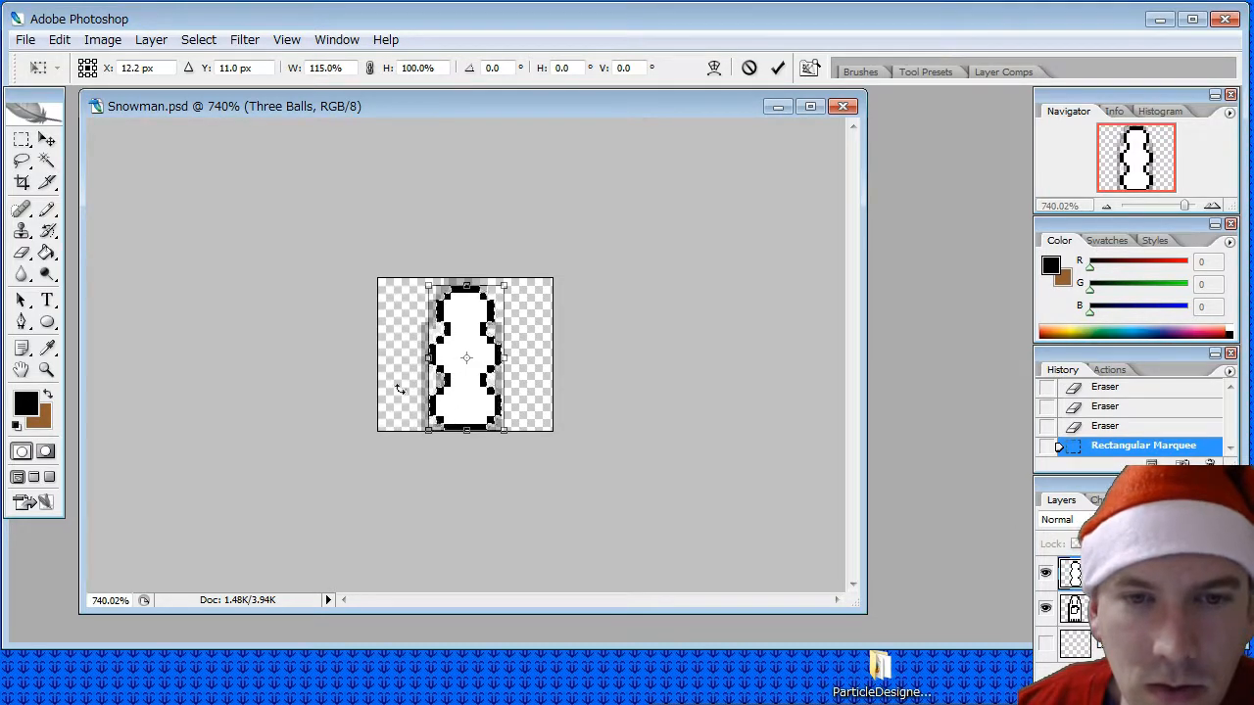
pyautogui.press('v')
pyautogui.click(617, 263)
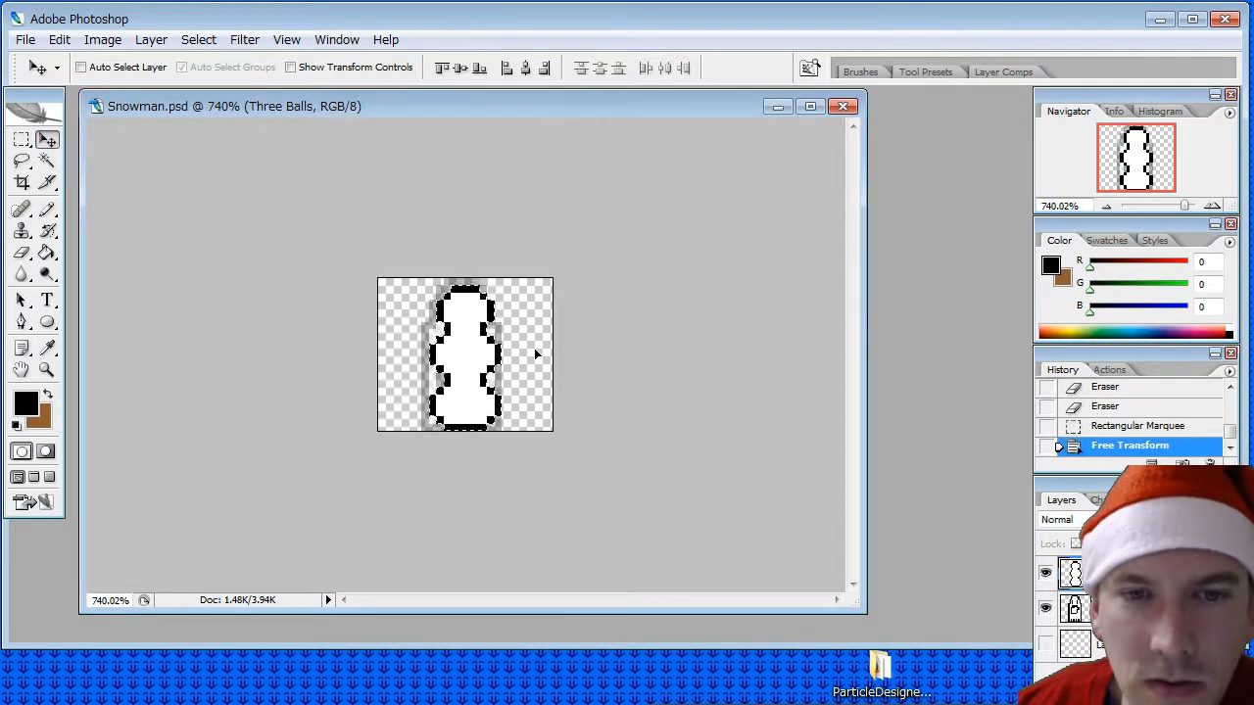
pyautogui.press('m')
pyautogui.hotkey('ctrl', 'd')
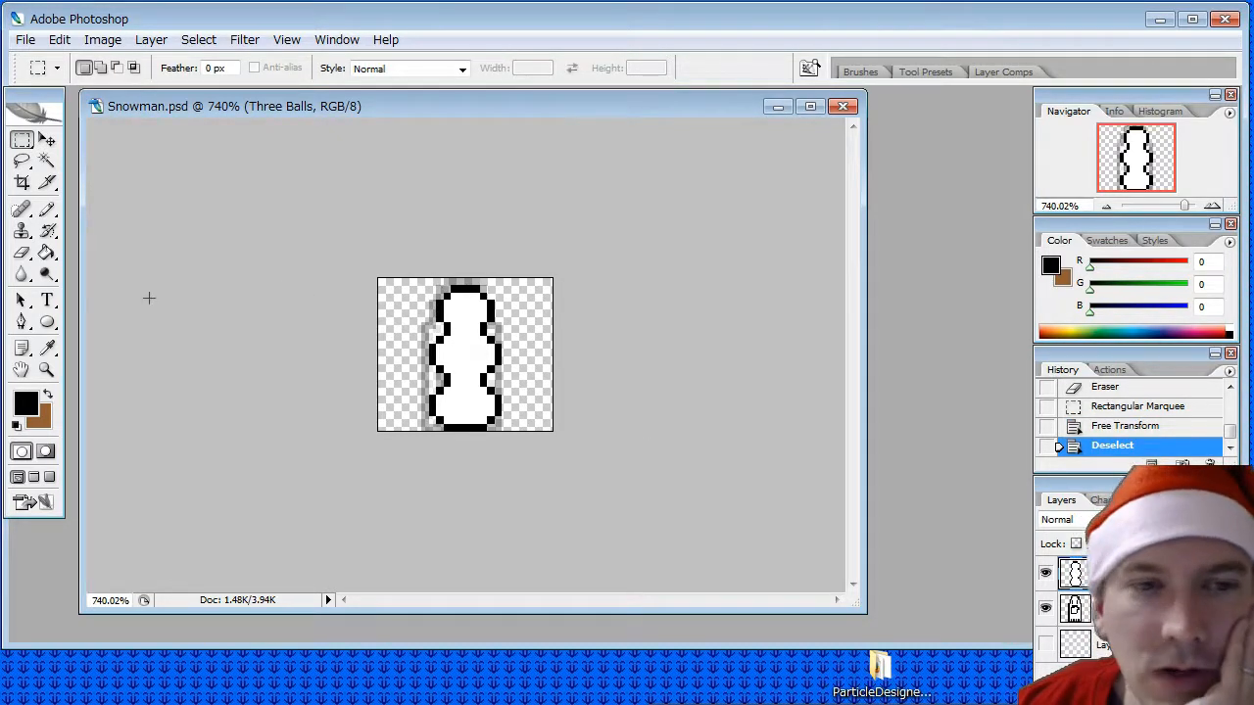
# - Pencil two single-pixel black eyes on the head, spaced two pixels apart
pyautogui.click(46, 209)
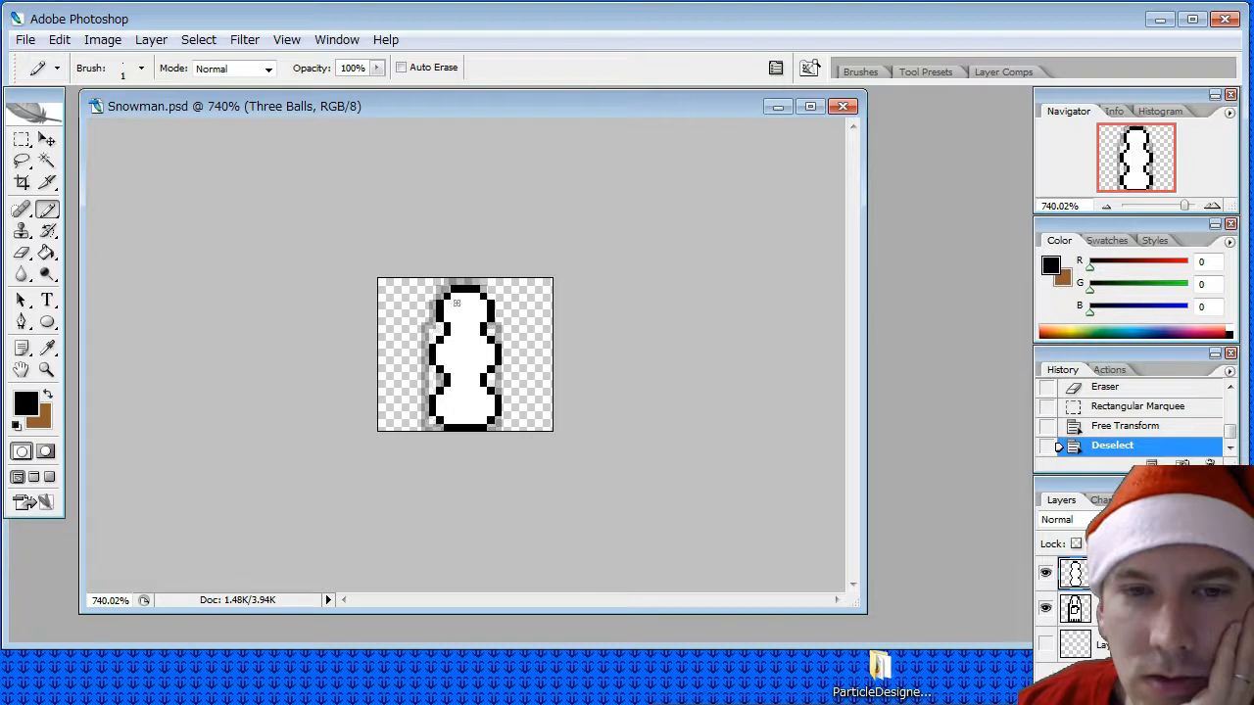
pyautogui.click(454, 304)
pyautogui.click(479, 303)
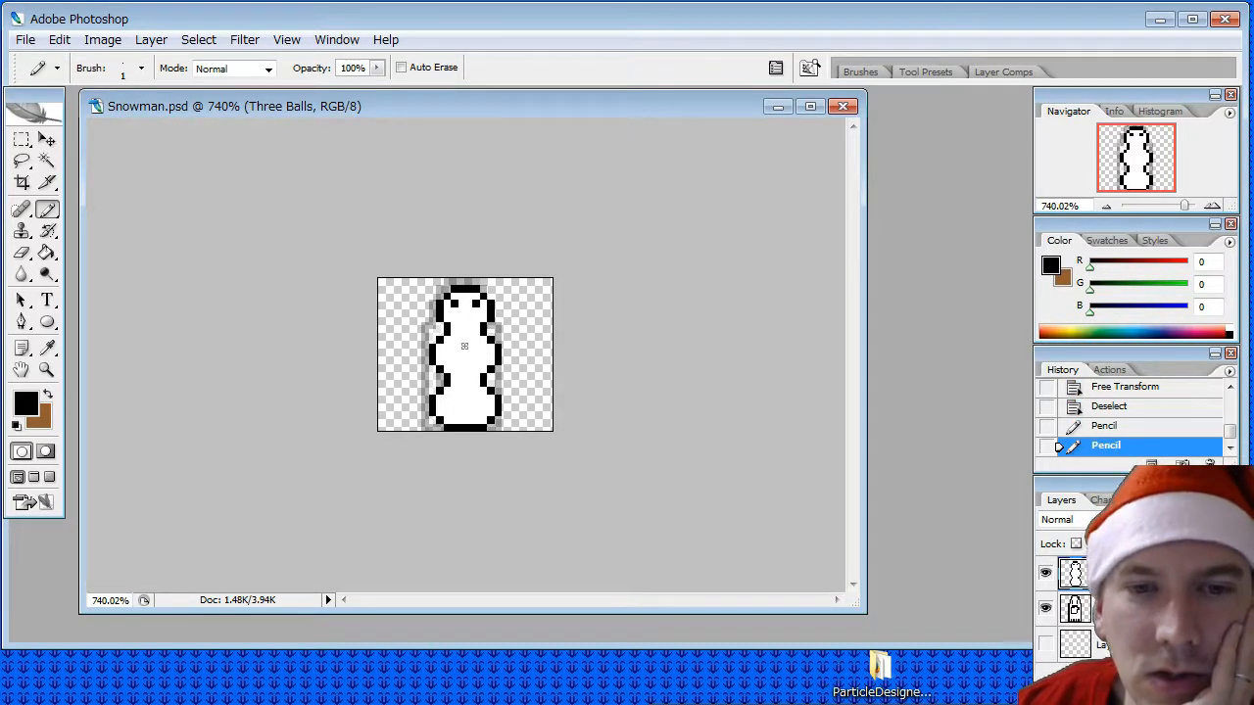
# - Try placing black button pixels at the centre of the middle ball and undo them
pyautogui.click(463, 346)
pyautogui.hotkey('ctrl', 'z')
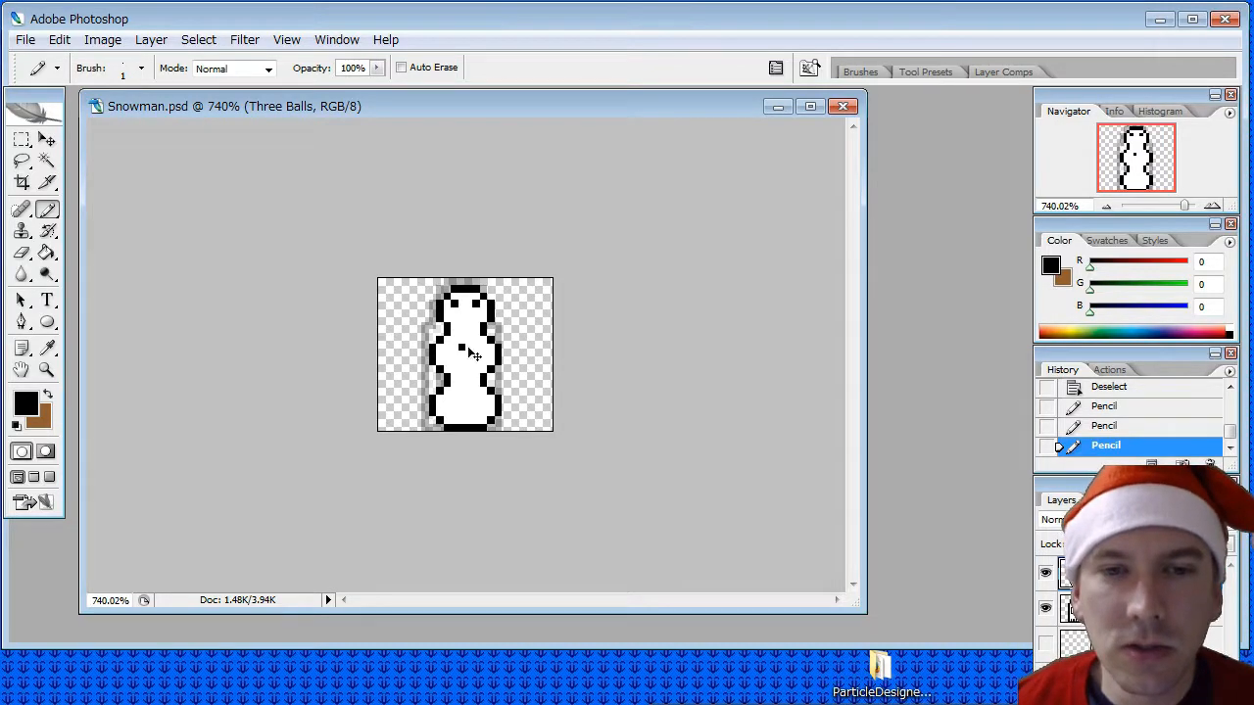
pyautogui.click(462, 346)
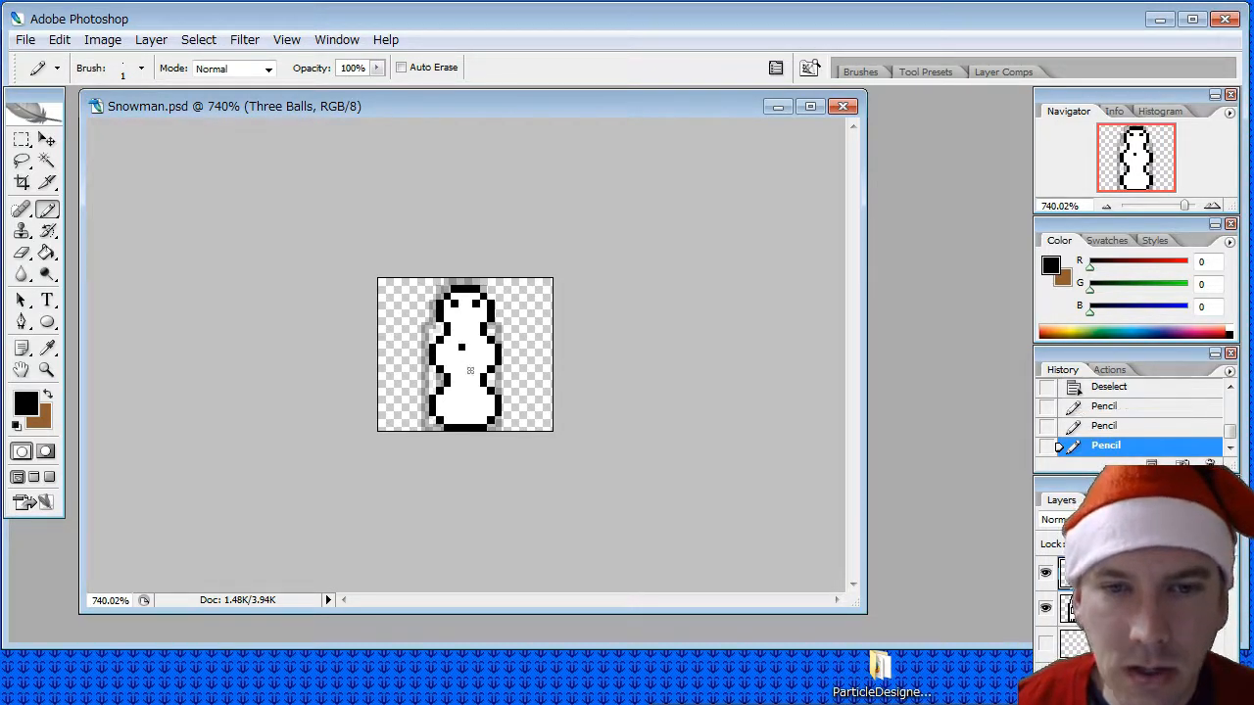
pyautogui.click(467, 347)
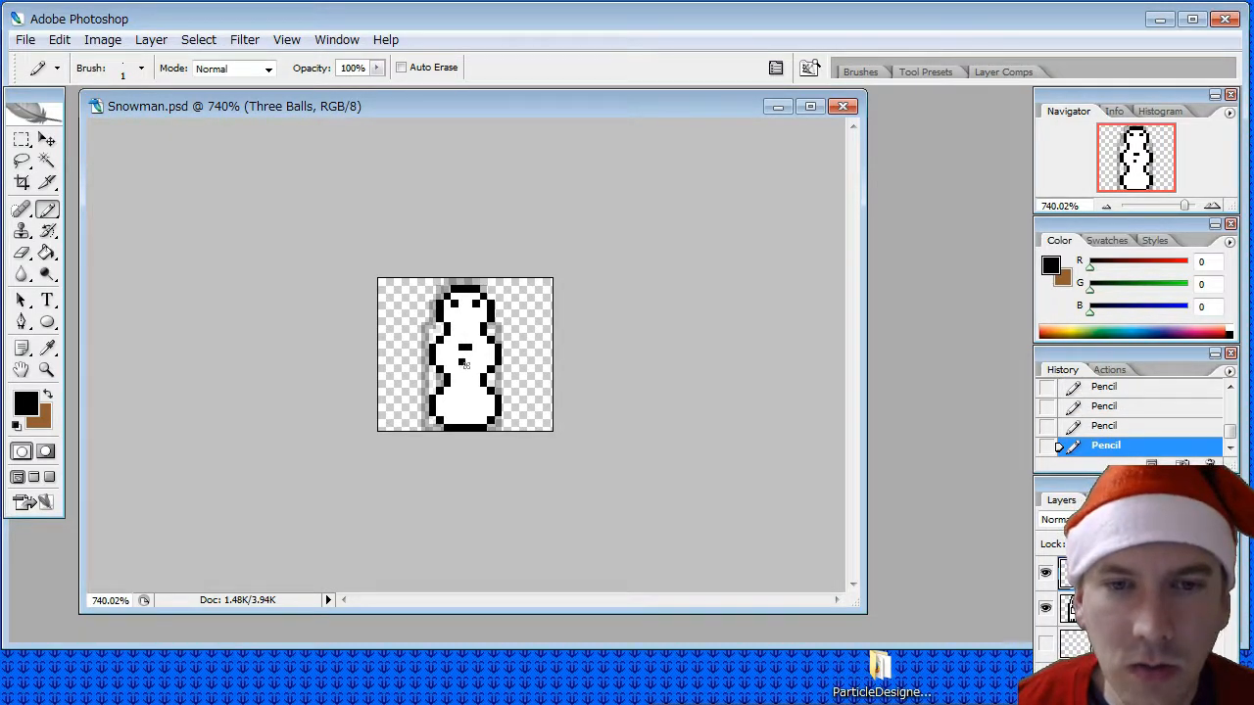
pyautogui.hotkey('ctrl', 'z')
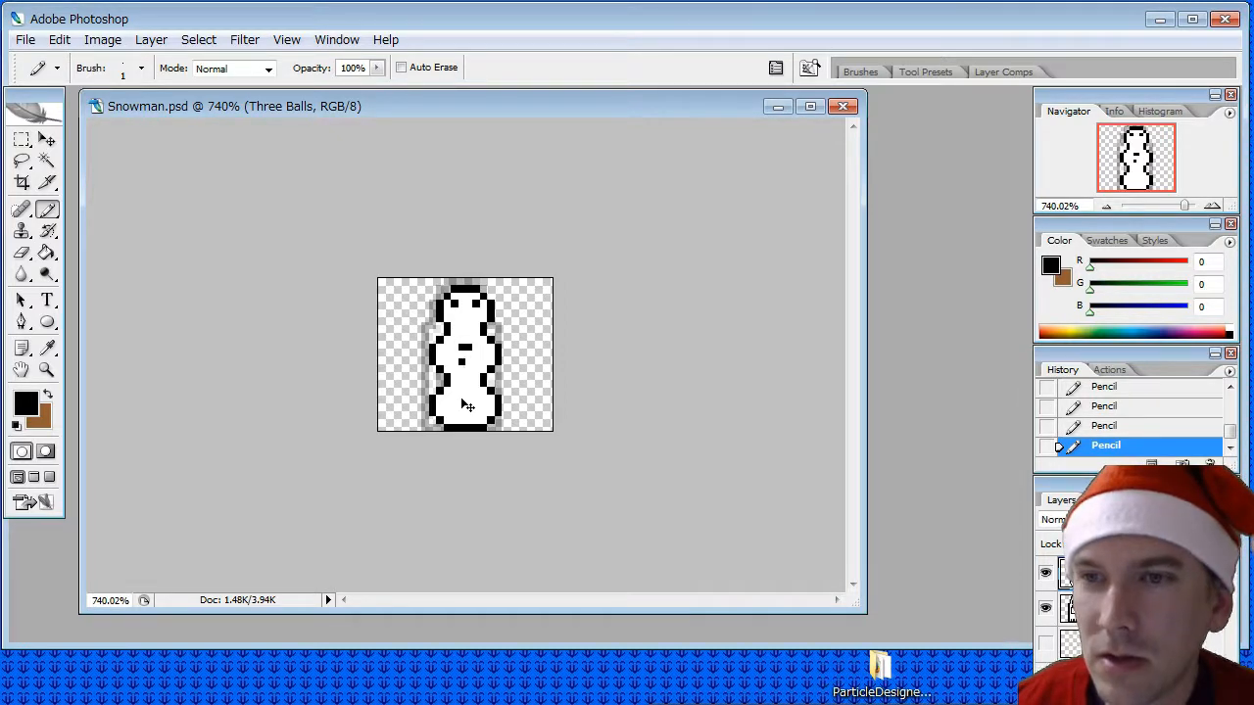
pyautogui.hotkey('ctrl', 'alt', 'z')
pyautogui.hotkey('ctrl', 'alt', 'z')
pyautogui.hotkey('ctrl', 'alt', 'z')
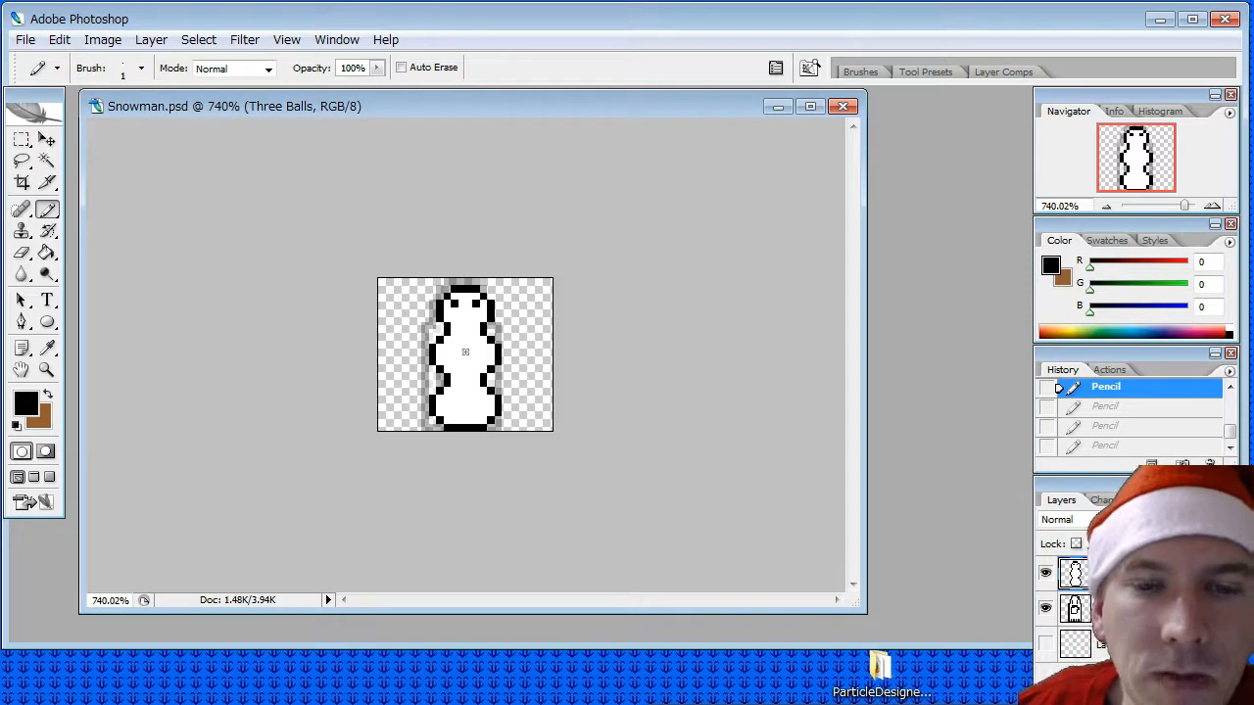
pyautogui.click(467, 353)
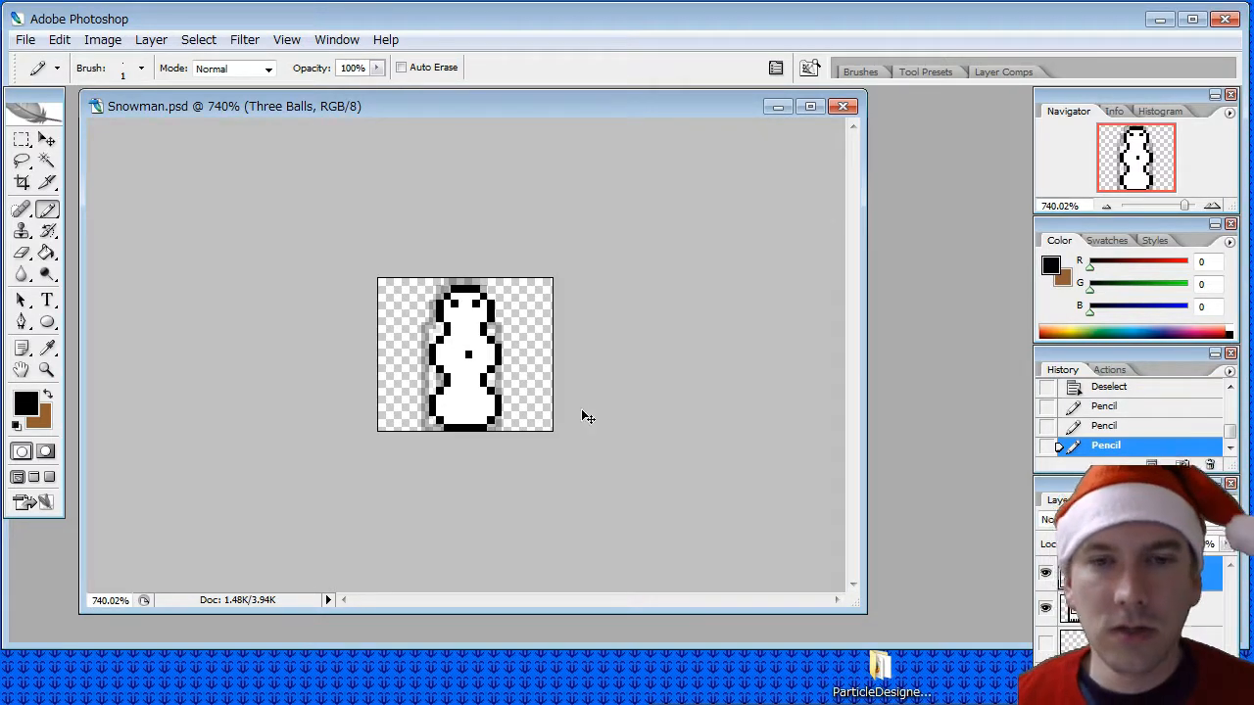
pyautogui.hotkey('ctrl', 'z')
# - Select the whole snowman and stretch its left side outward to 107.4% width with Free Transform, apply it and deselect
pyautogui.click(21, 140)
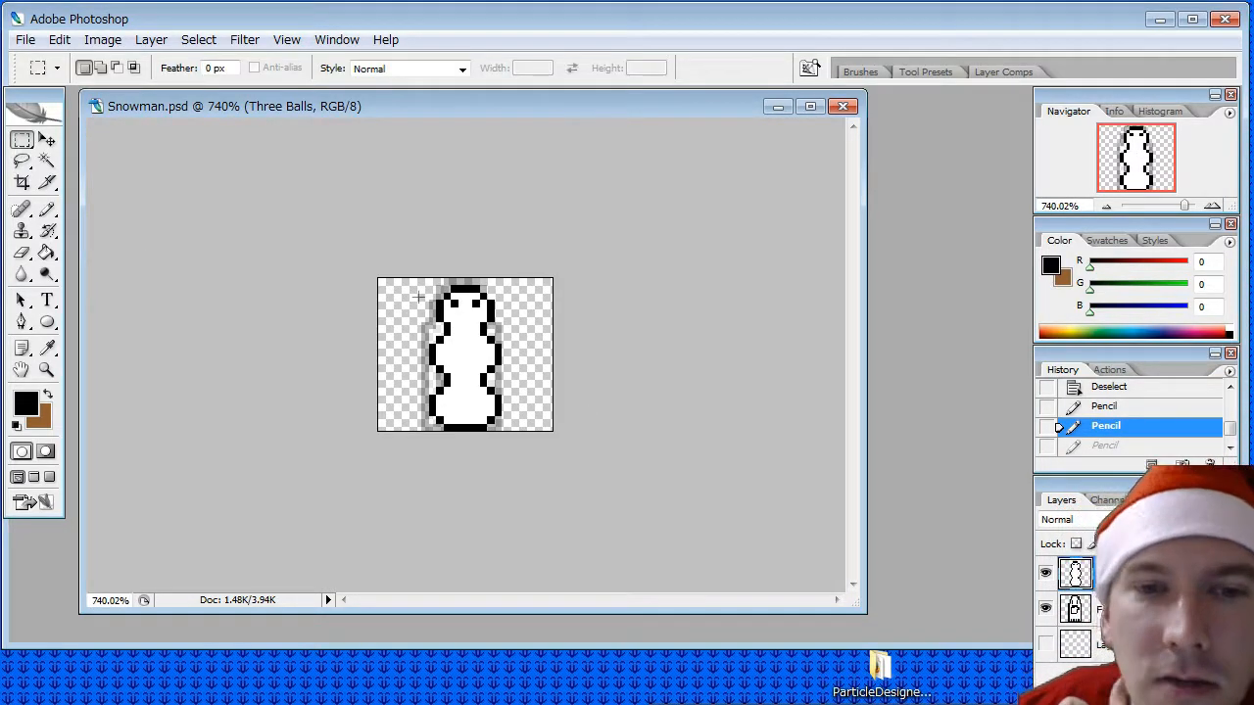
pyautogui.moveTo(421, 283); pyautogui.dragTo(495, 438)
pyautogui.rightClick(472, 354)
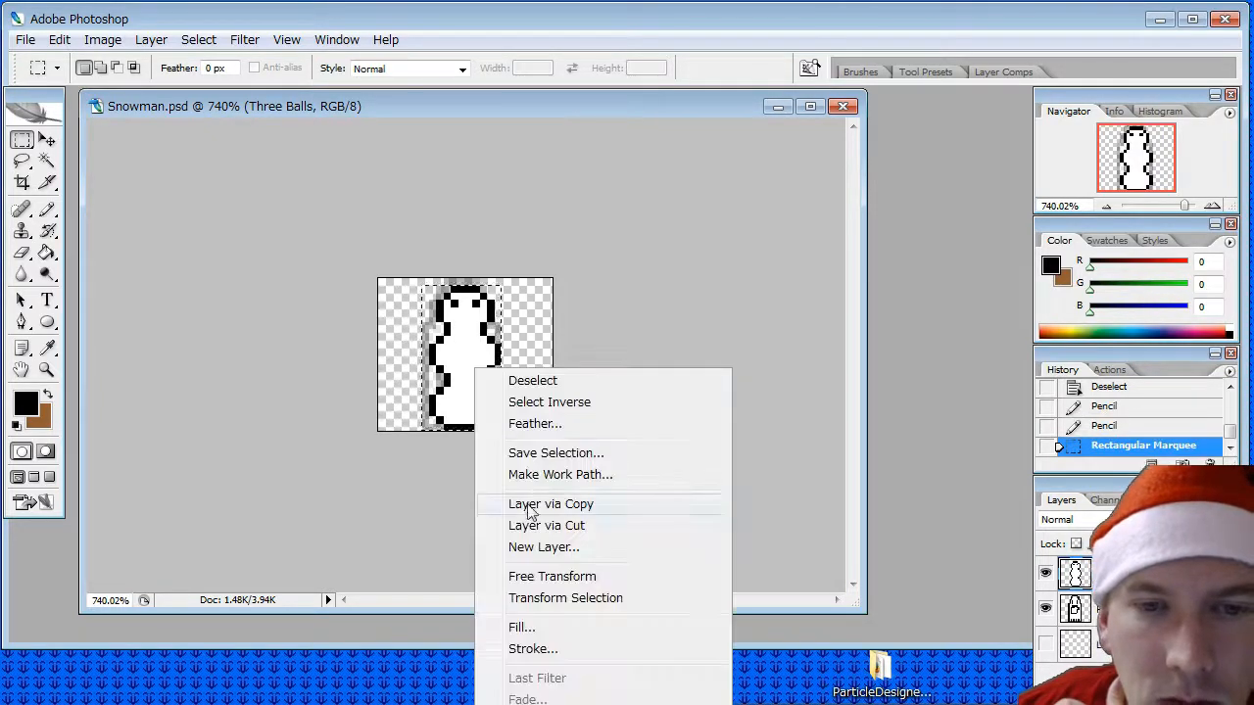
pyautogui.click(529, 573)
pyautogui.moveTo(421, 358); pyautogui.dragTo(415, 359)
pyautogui.click(46, 140)
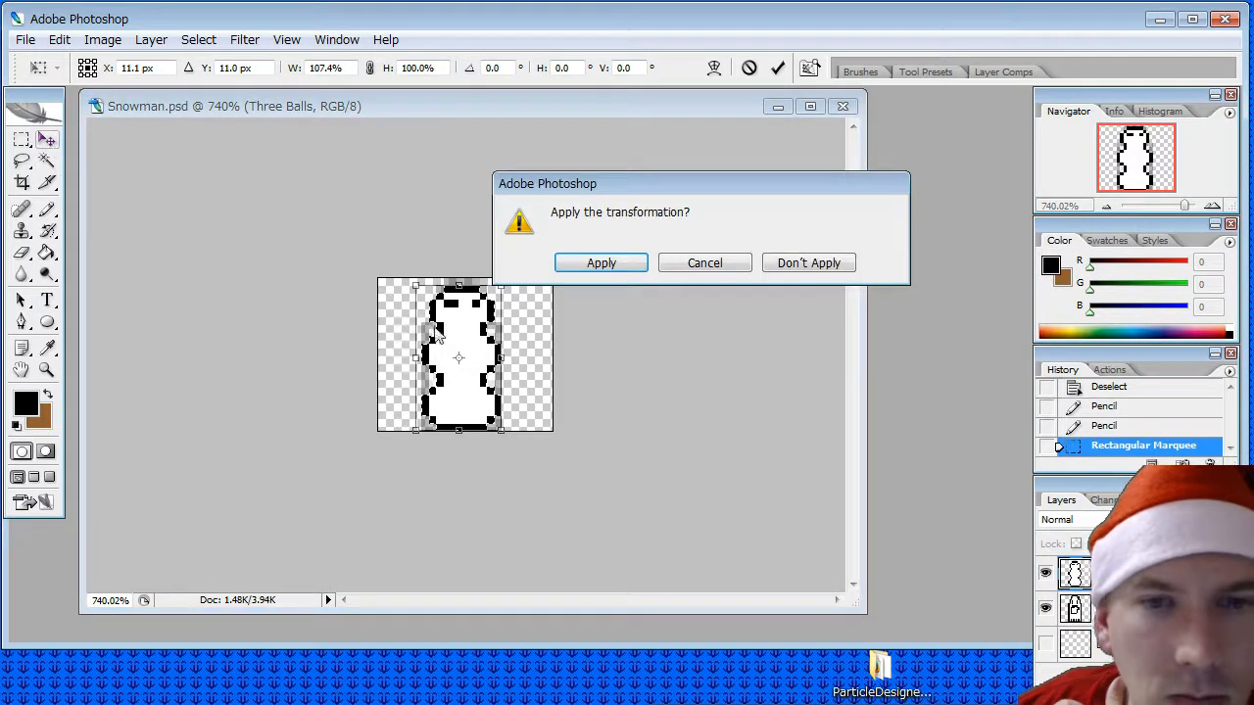
pyautogui.click(593, 263)
pyautogui.click(21, 140)
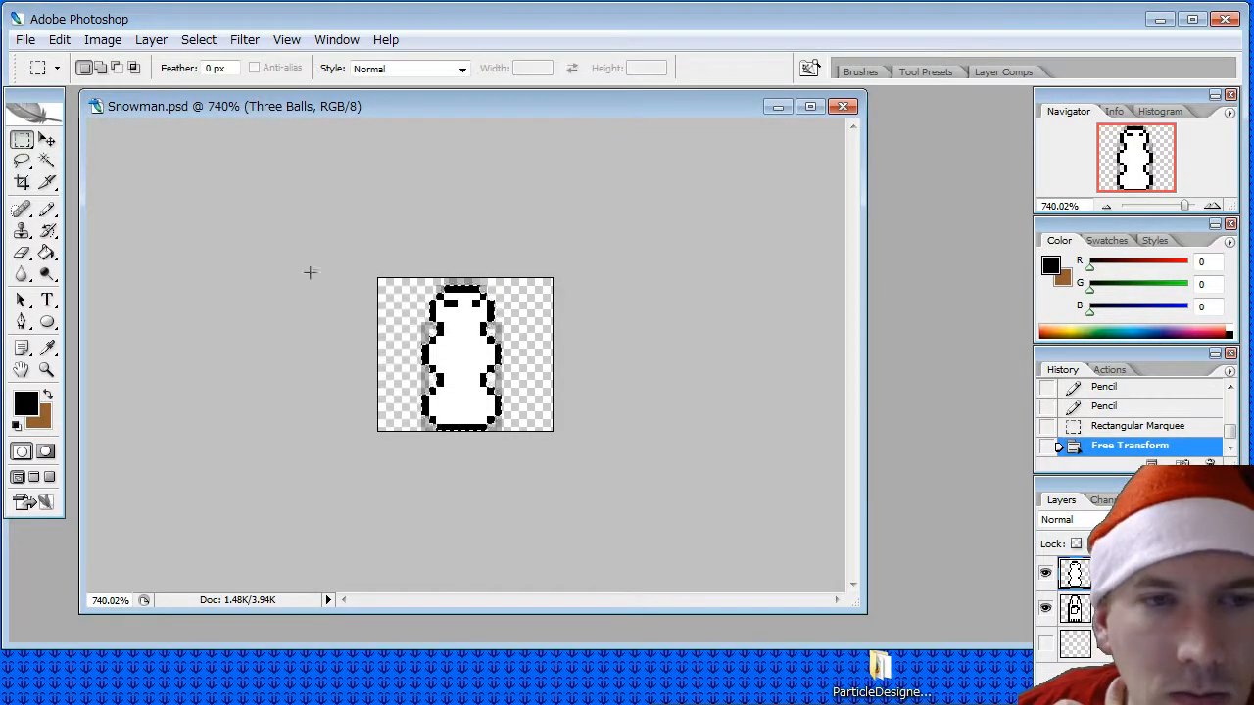
pyautogui.click(527, 327)
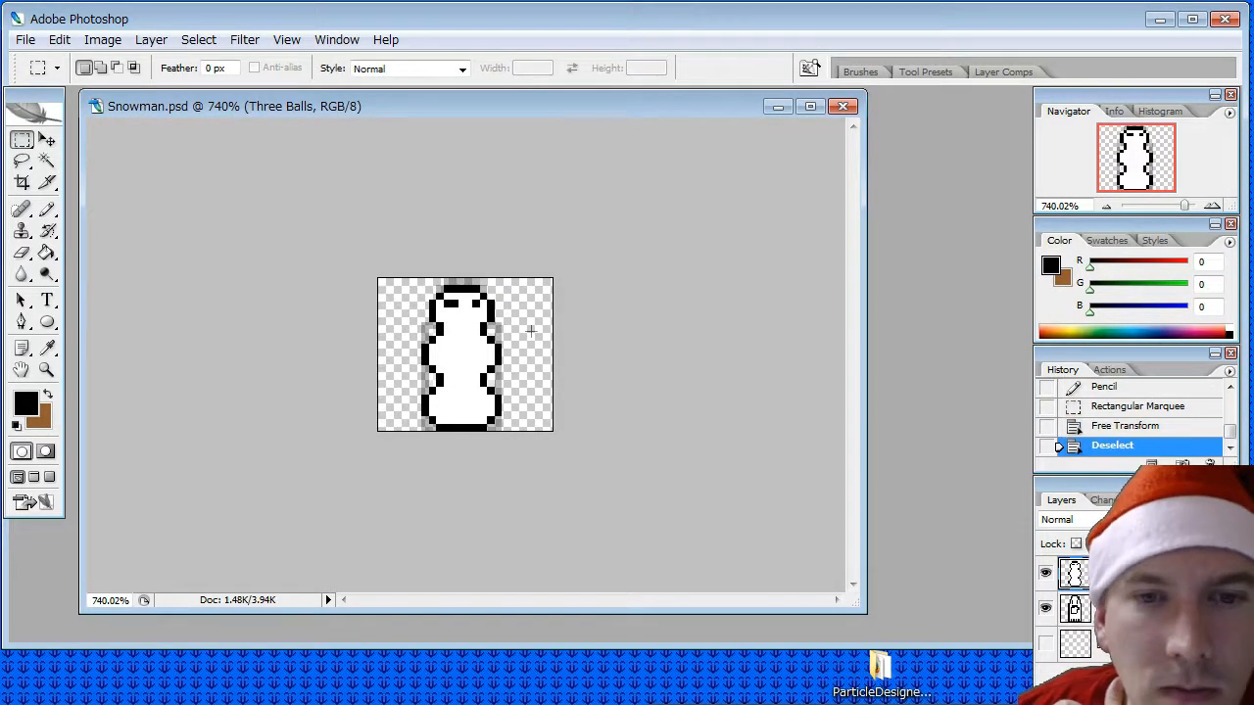
# - Sample the body's white and pencil over the left eye's extra outer pixel and the whole right eye
pyautogui.click(46, 209)
pyautogui.click(46, 348)
pyautogui.click(427, 327)
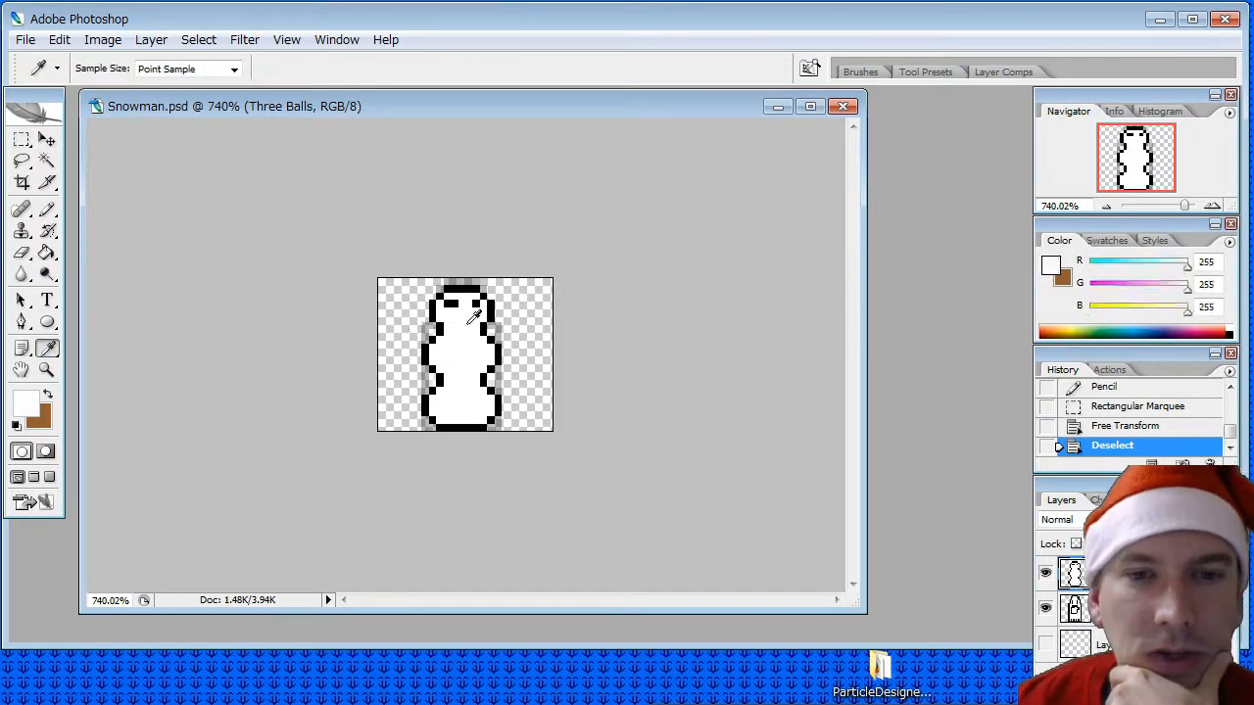
pyautogui.click(46, 209)
pyautogui.click(446, 303)
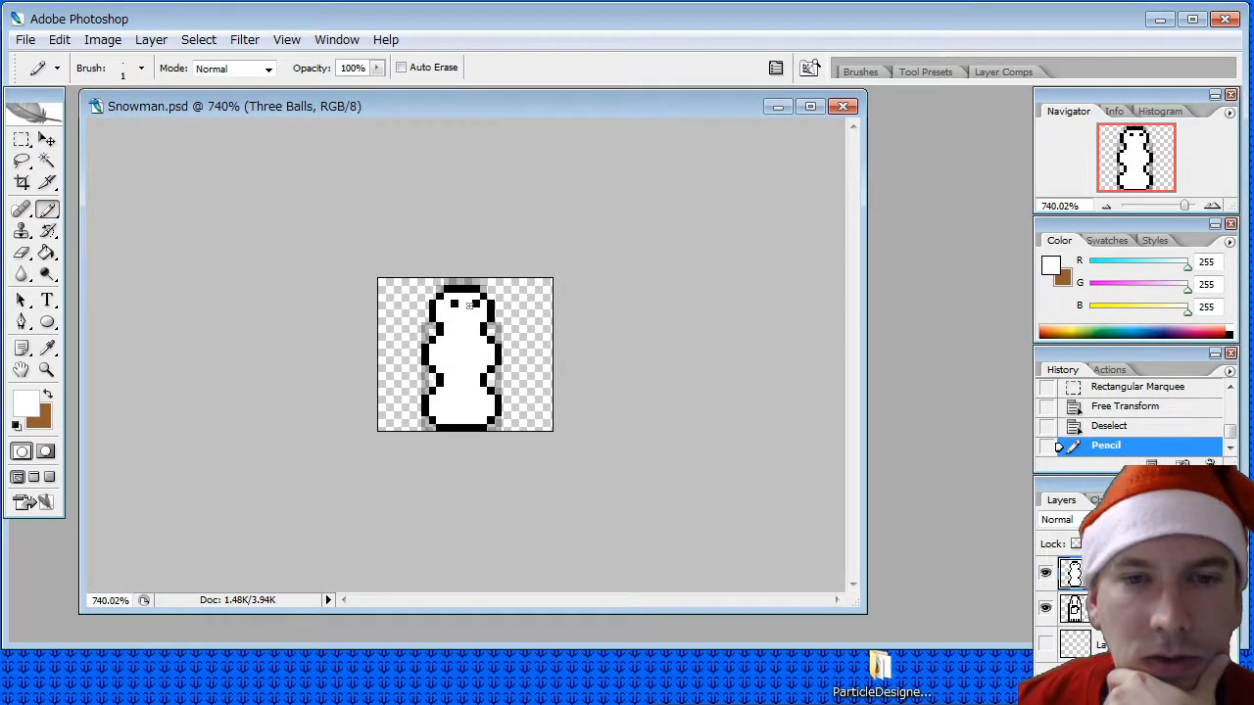
pyautogui.click(471, 305)
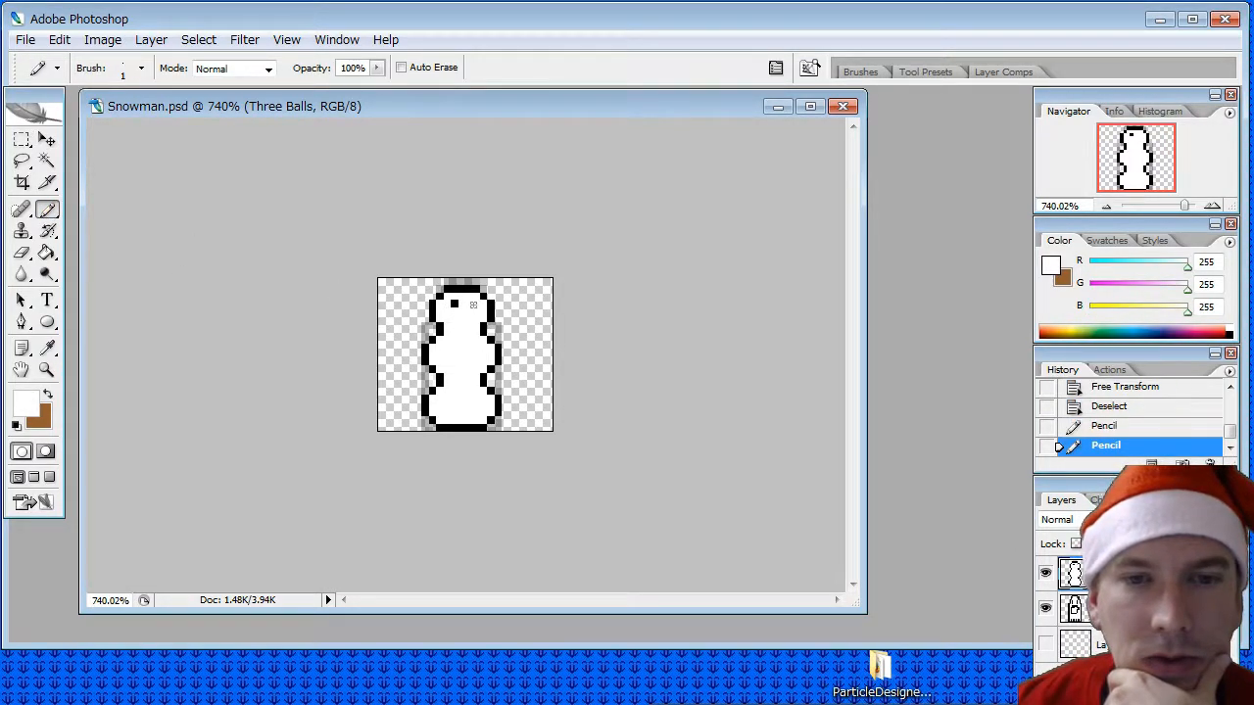
# - Sample the outline's black and pencil the right eye closer to the left one, plus two buttons each on the middle and bottom balls
pyautogui.click(46, 348)
pyautogui.click(468, 287)
pyautogui.click(47, 210)
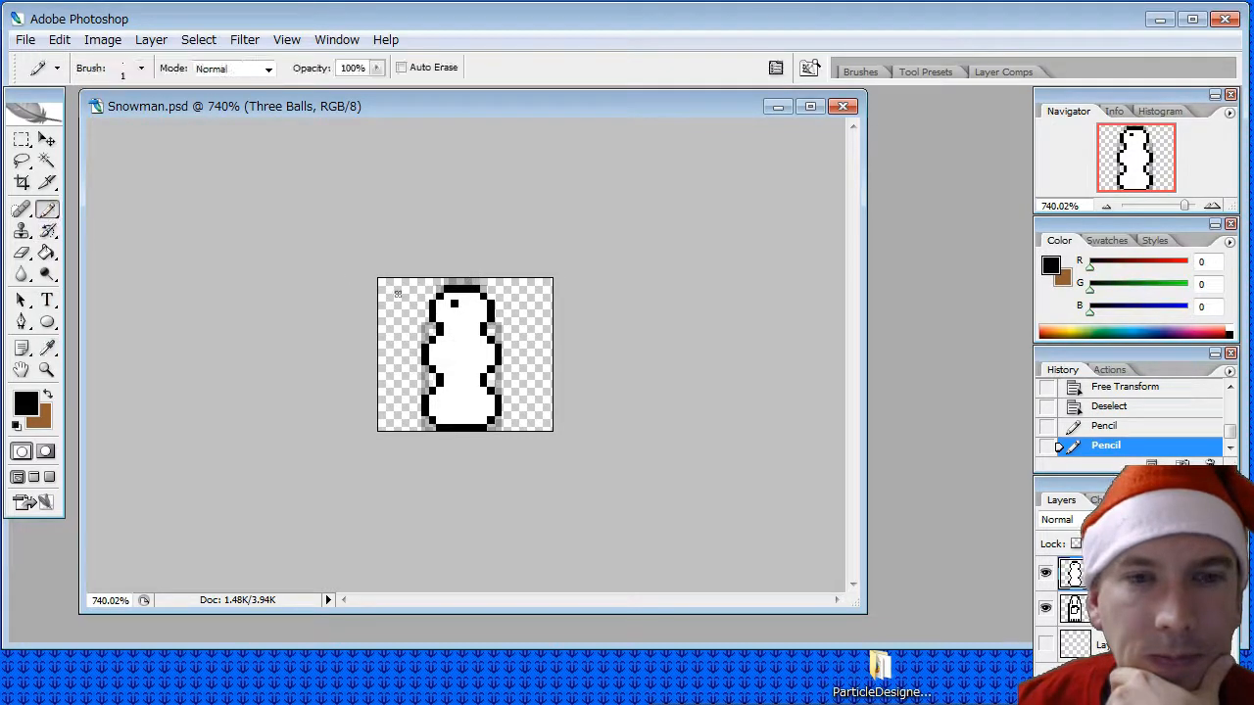
pyautogui.click(467, 303)
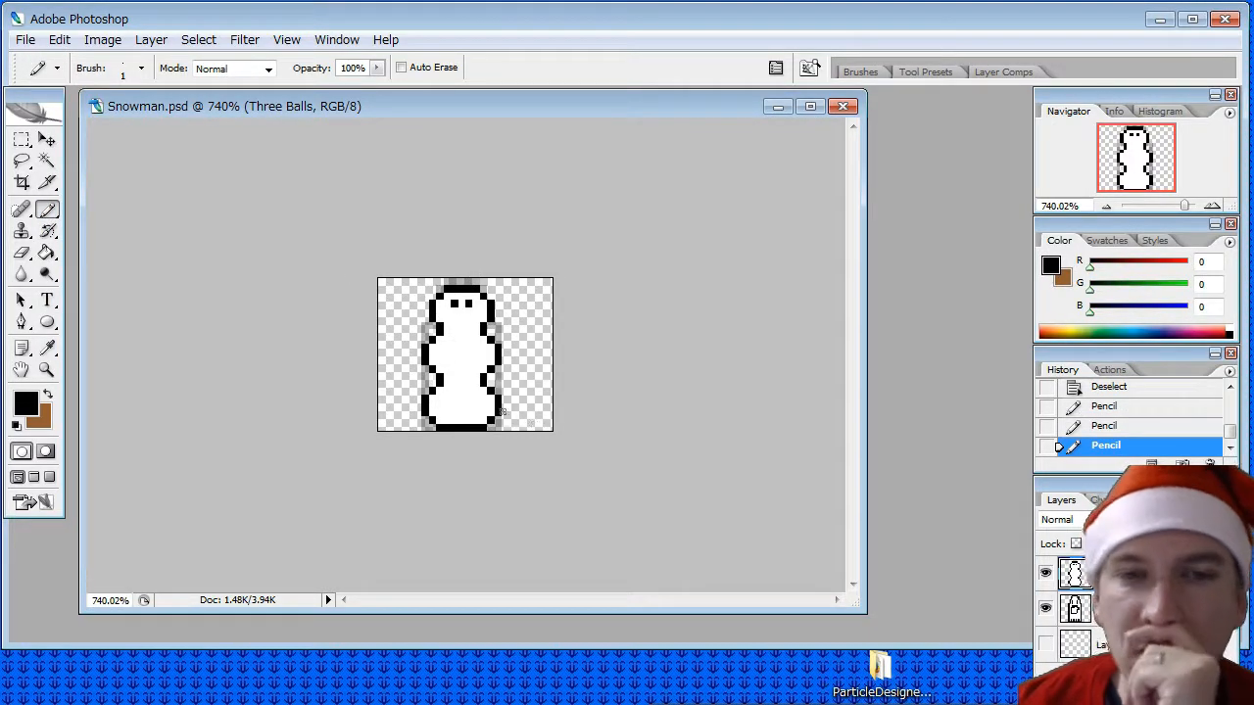
pyautogui.click(460, 342)
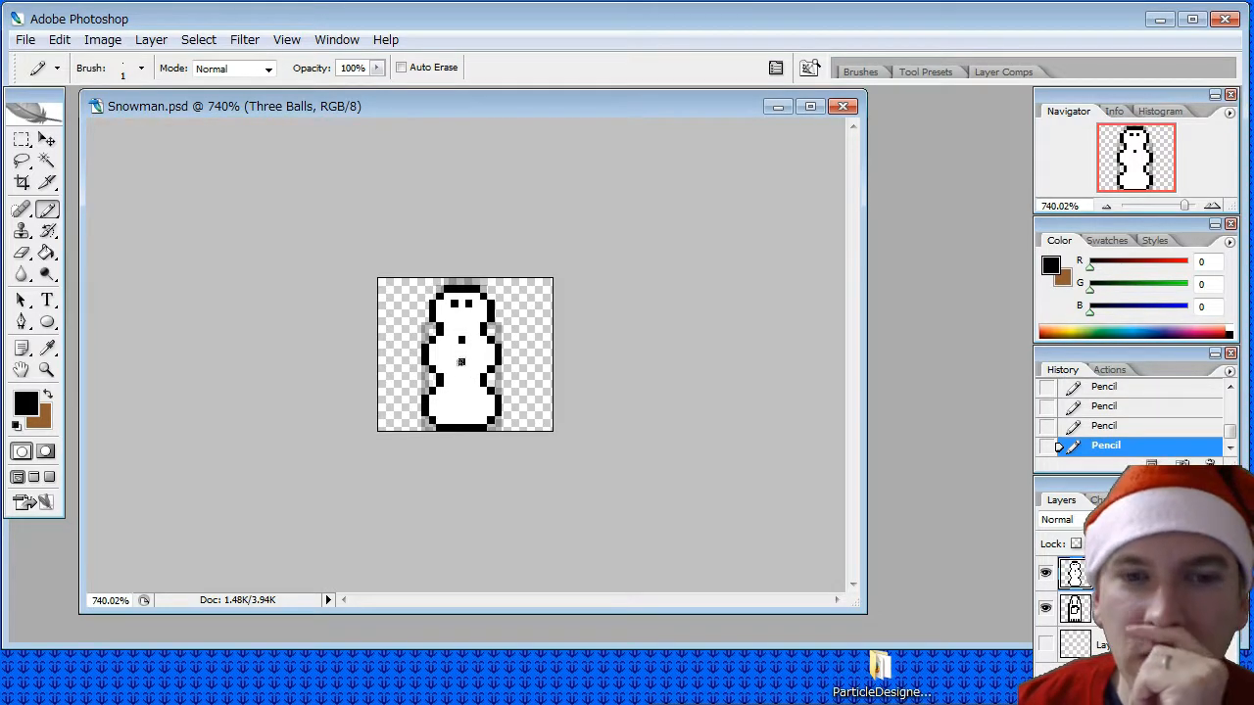
pyautogui.click(460, 361)
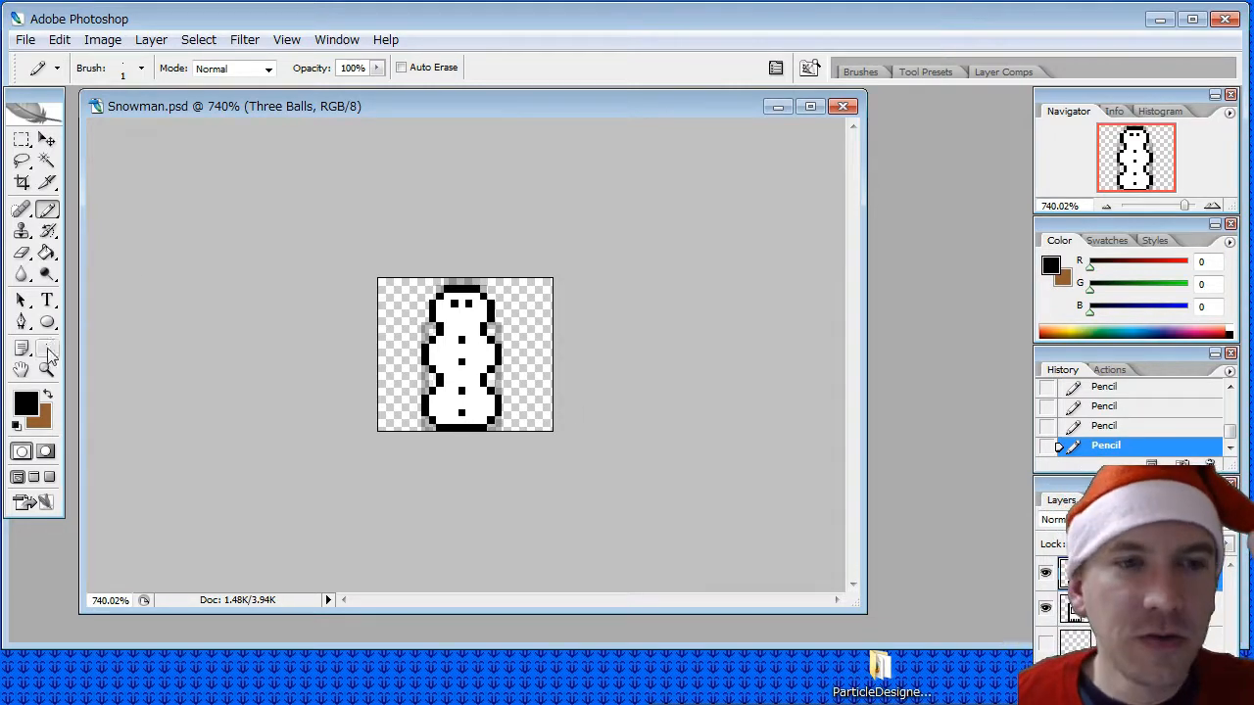
# - Move the snowman document aside and sample the orange from the c64.png palette
pyautogui.moveTo(295, 105); pyautogui.dragTo(437, 110)
pyautogui.click(173, 115)
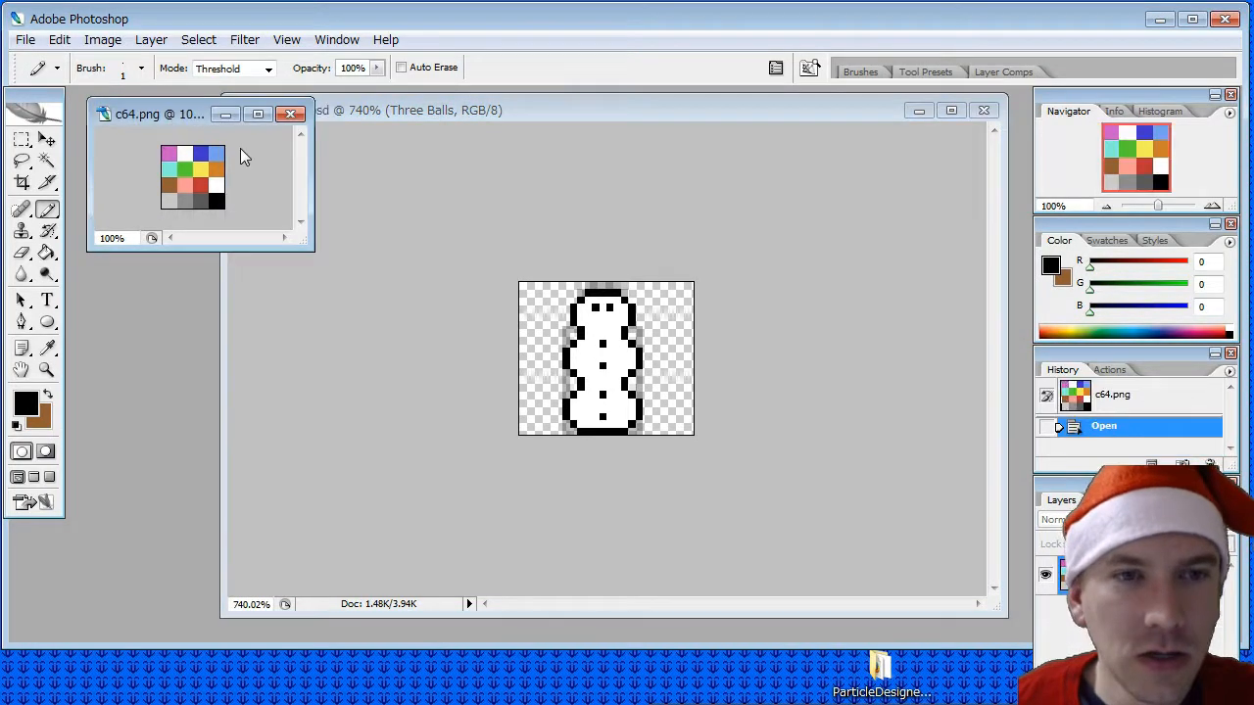
pyautogui.press('i')
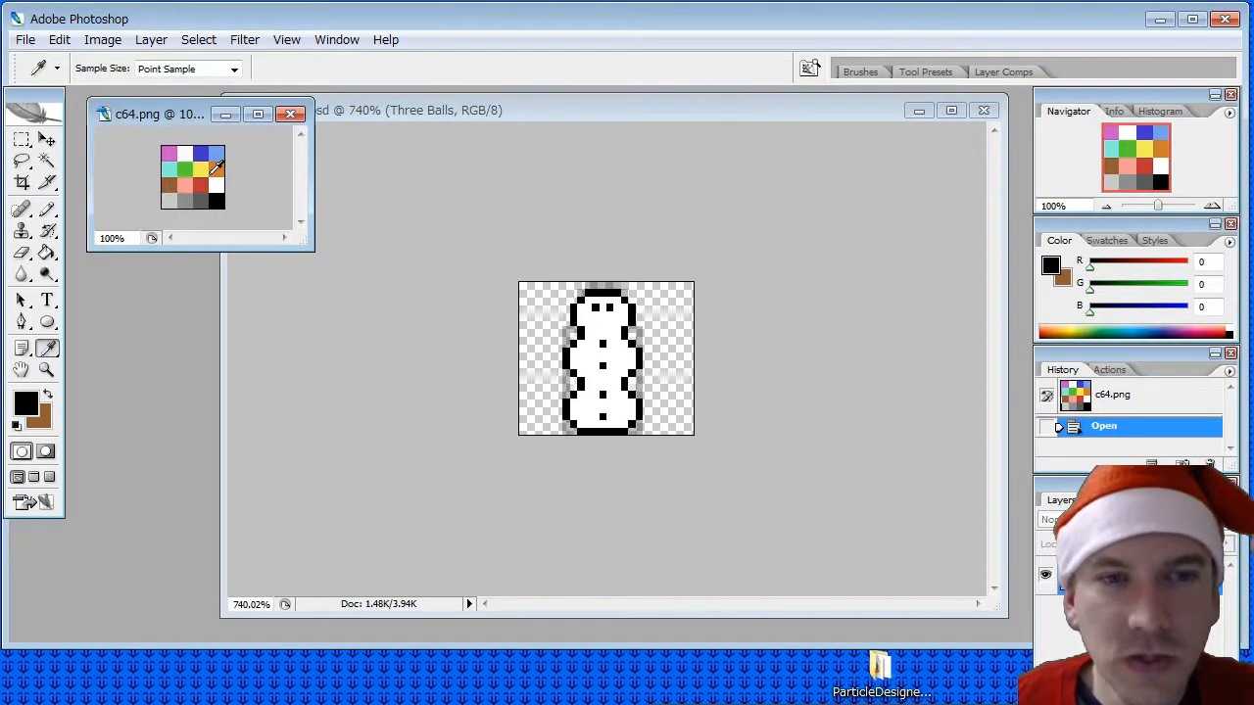
pyautogui.click(216, 168)
# - Pencil a one-pixel-high orange carrot nose under the eyes, running from the head's centre past its right outline
pyautogui.click(47, 210)
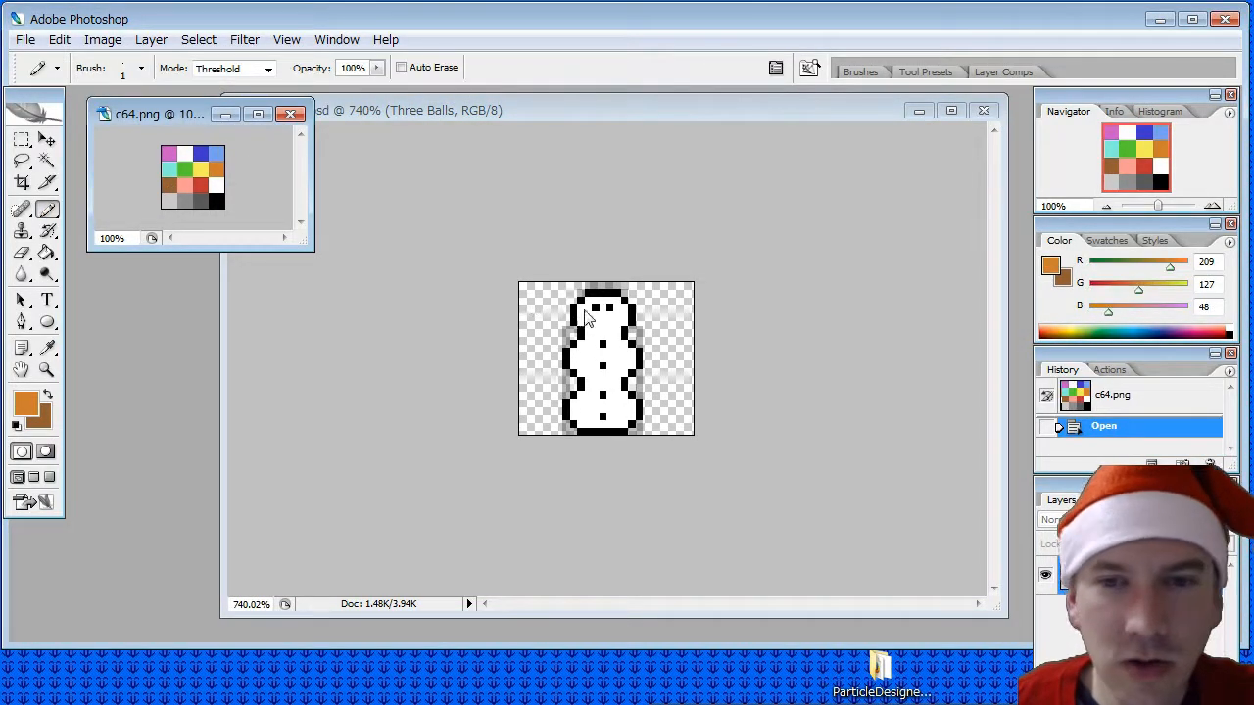
pyautogui.click(597, 319)
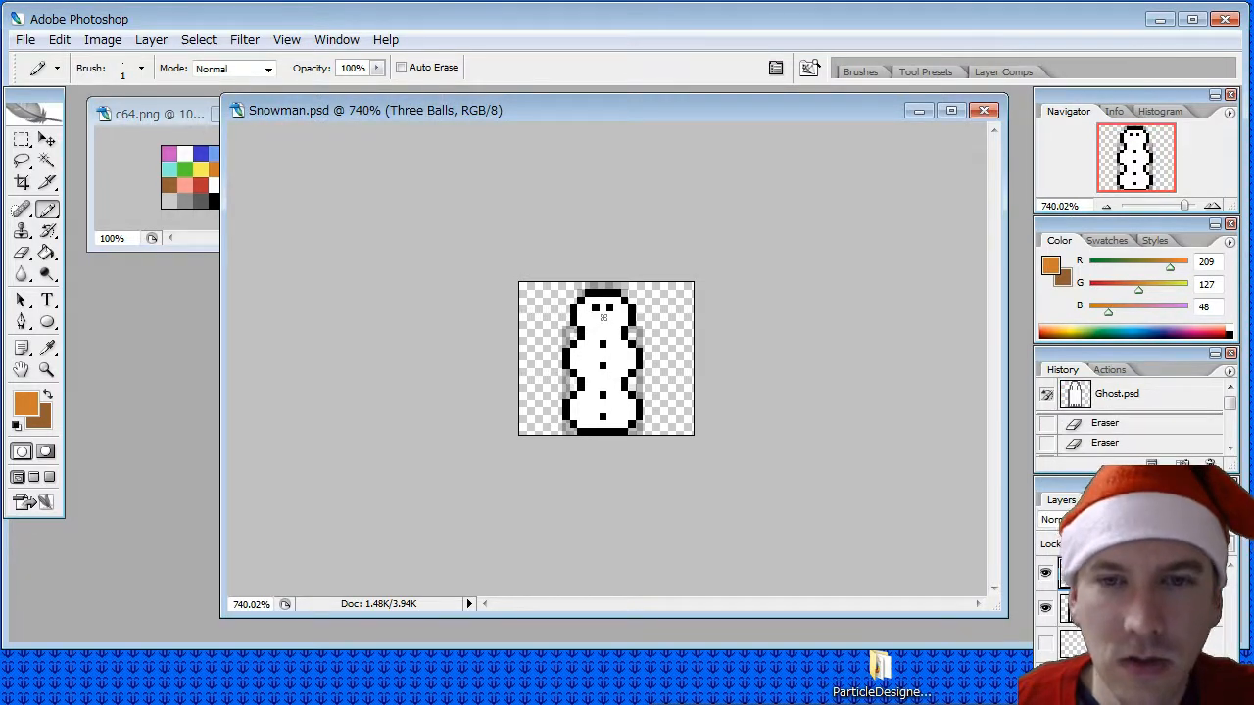
pyautogui.click(603, 316)
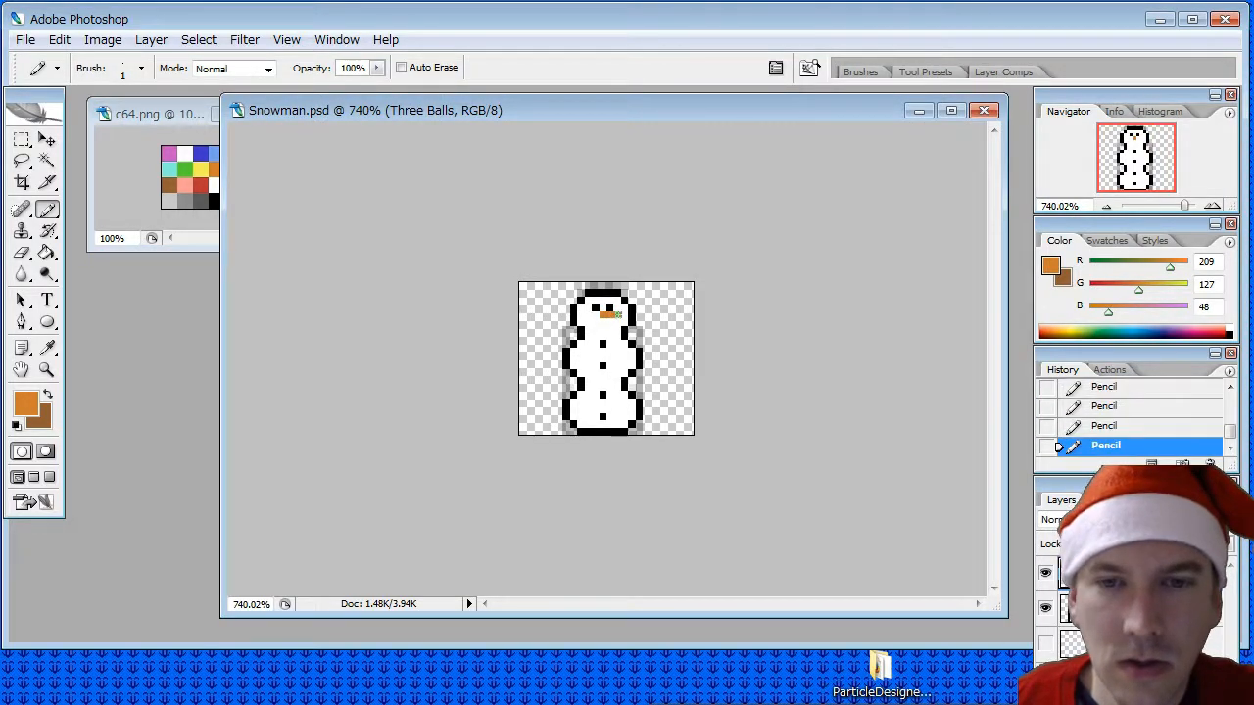
pyautogui.moveTo(623, 316); pyautogui.dragTo(625, 315)
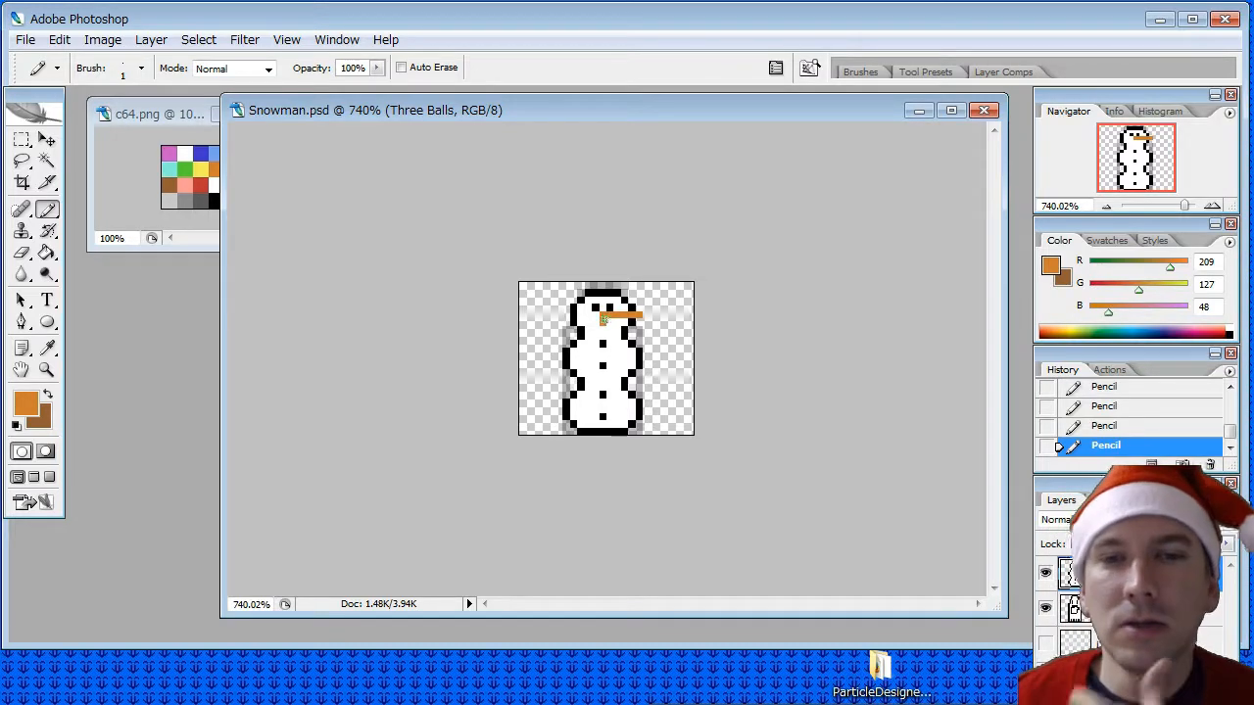
# - Try thickening the carrot nose with a second orange row beneath its base and undo it
pyautogui.moveTo(610, 322); pyautogui.dragTo(617, 322)
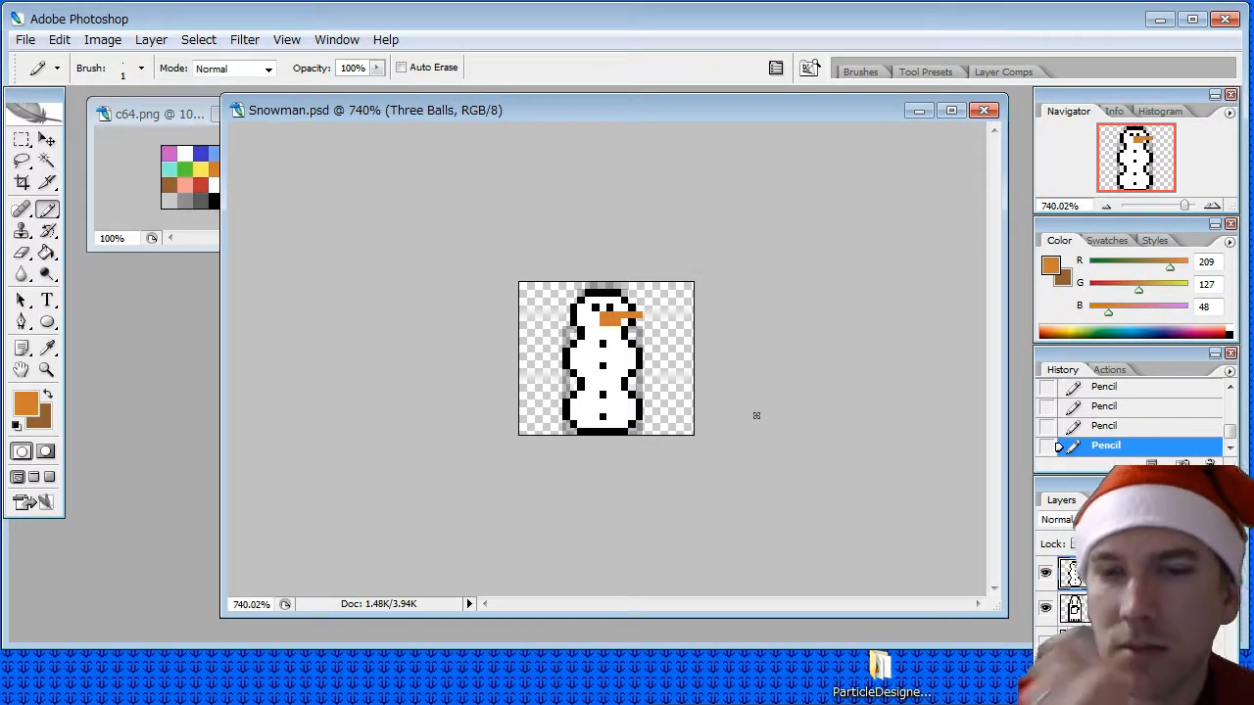
pyautogui.hotkey('ctrl', 'alt', 'z')
pyautogui.hotkey('ctrl', 'alt', 'z')
pyautogui.hotkey('ctrl', 'alt', 'z')
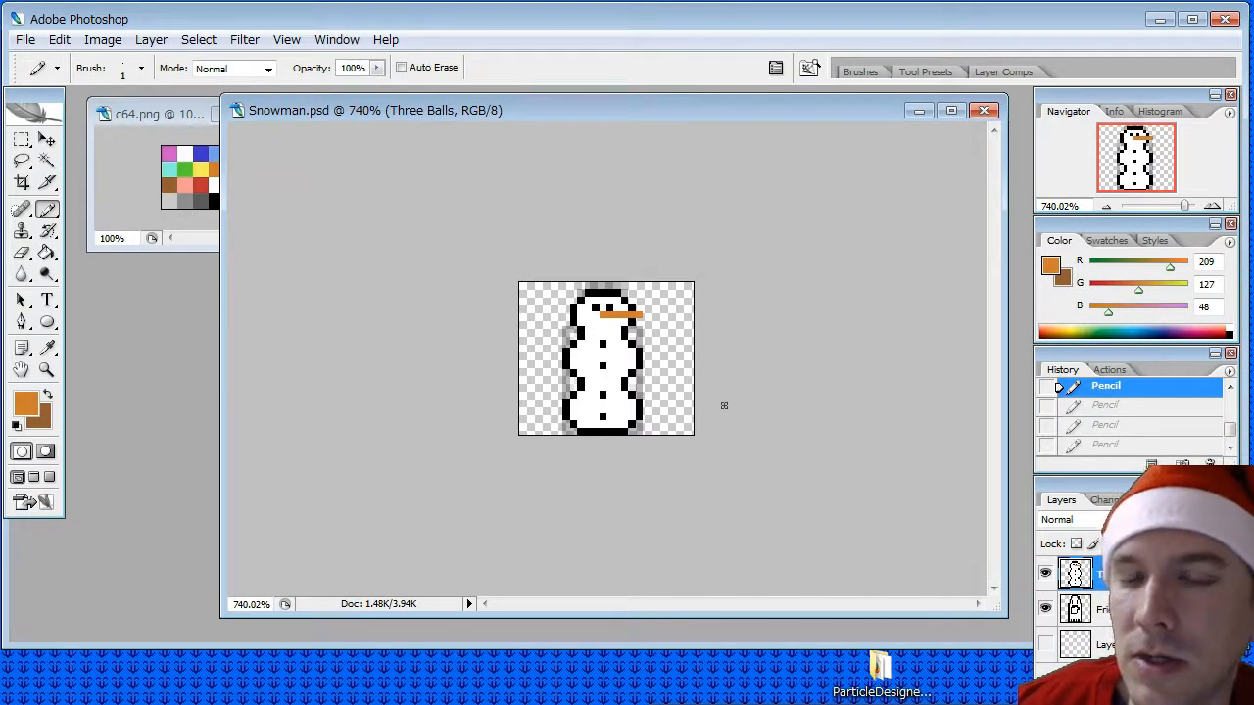
# - Sample the brown from the c64.png palette and pencil diagonal twig arms with forked hands on both sides of the middle ball
pyautogui.click(46, 349)
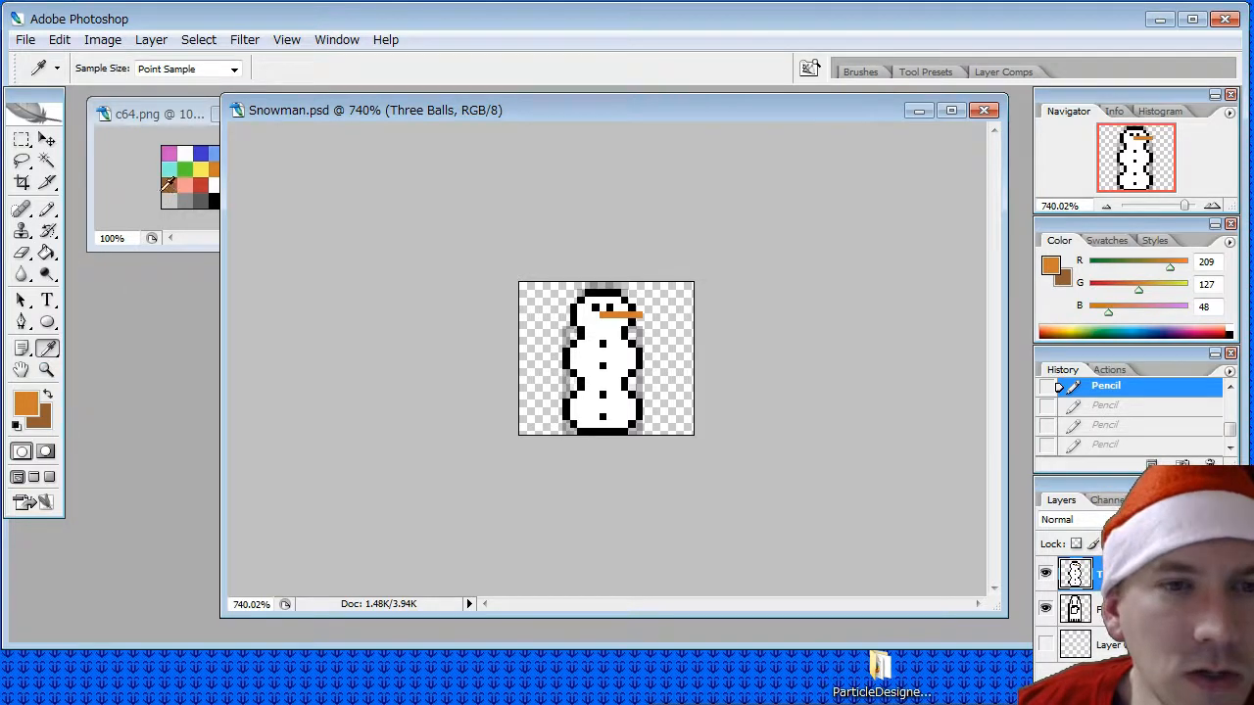
pyautogui.click(164, 187)
pyautogui.click(46, 209)
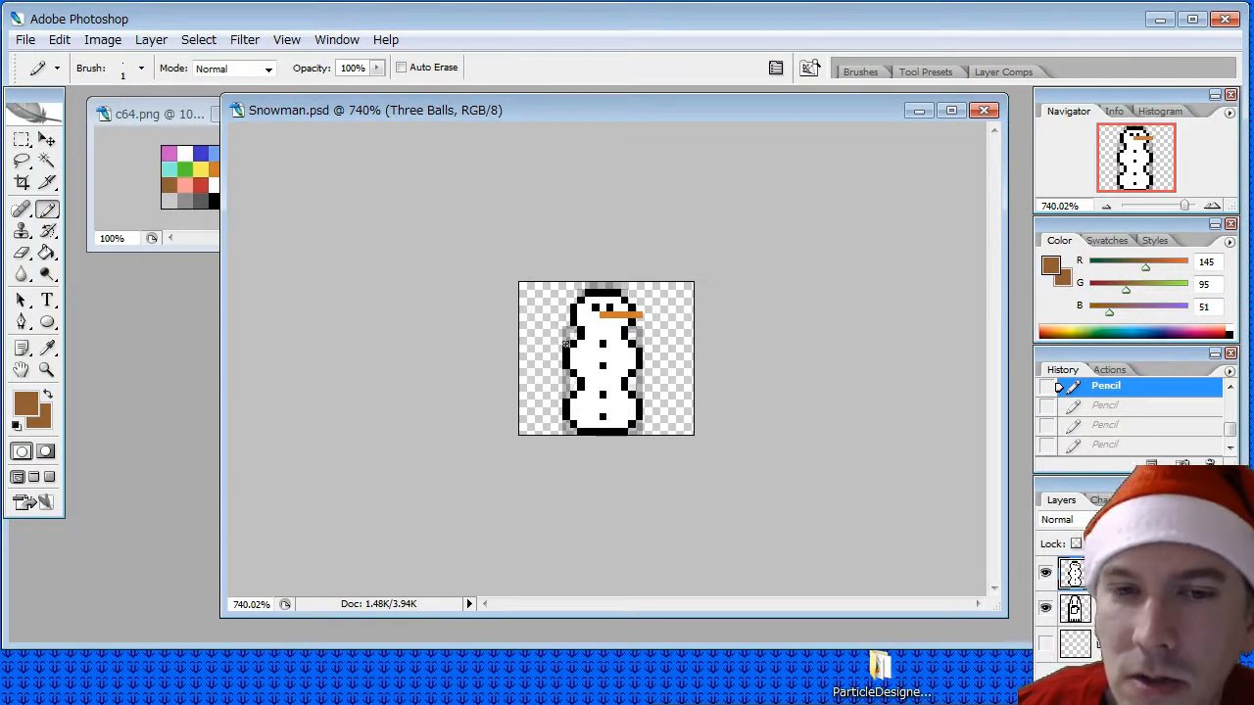
pyautogui.click(568, 344)
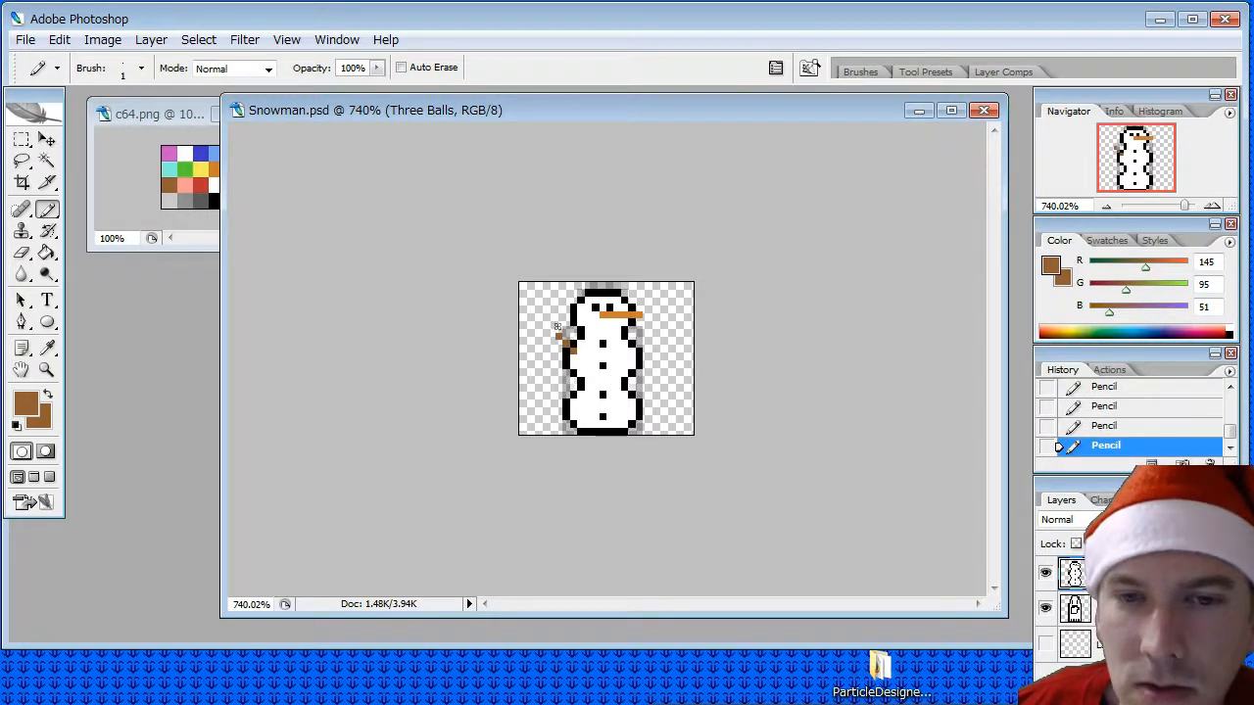
pyautogui.click(551, 330)
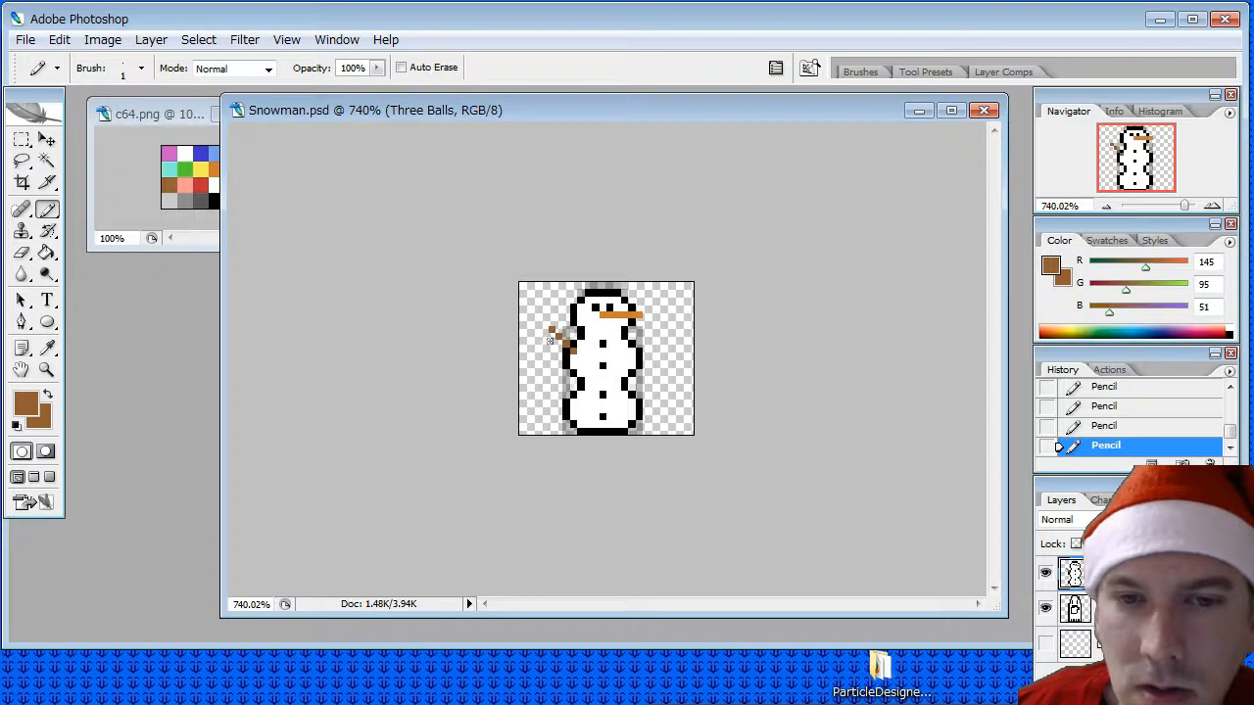
pyautogui.click(551, 343)
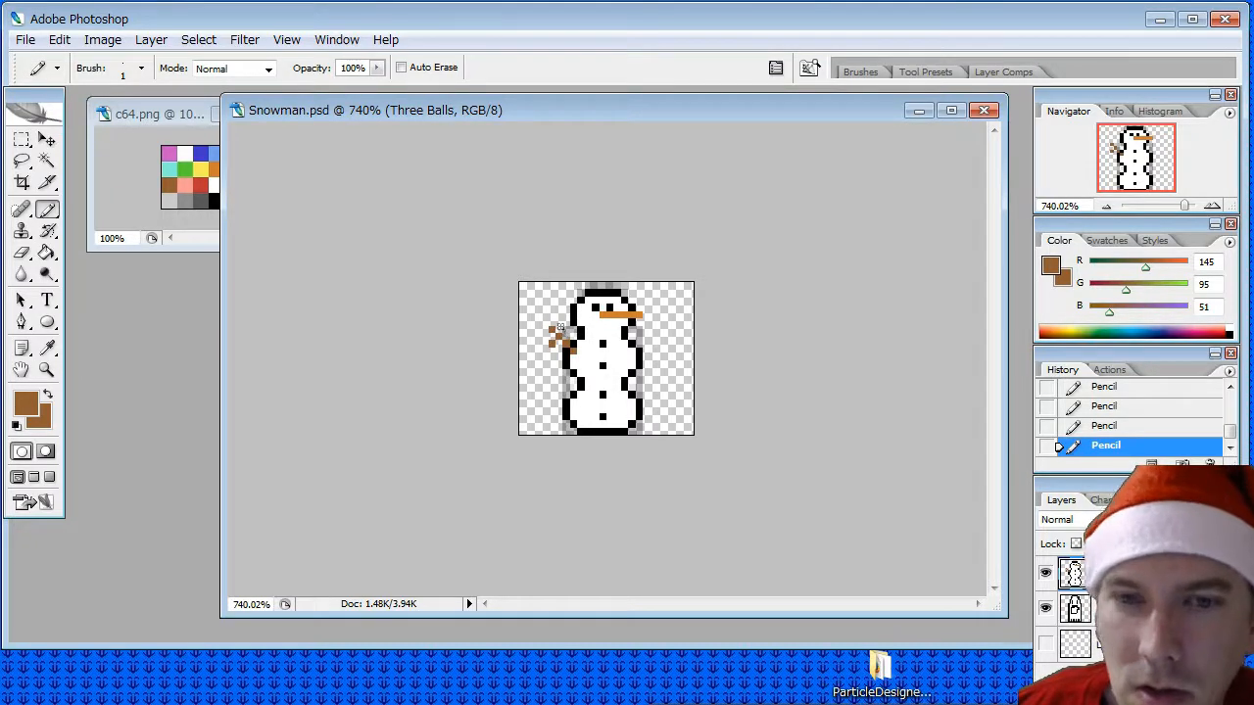
pyautogui.click(563, 329)
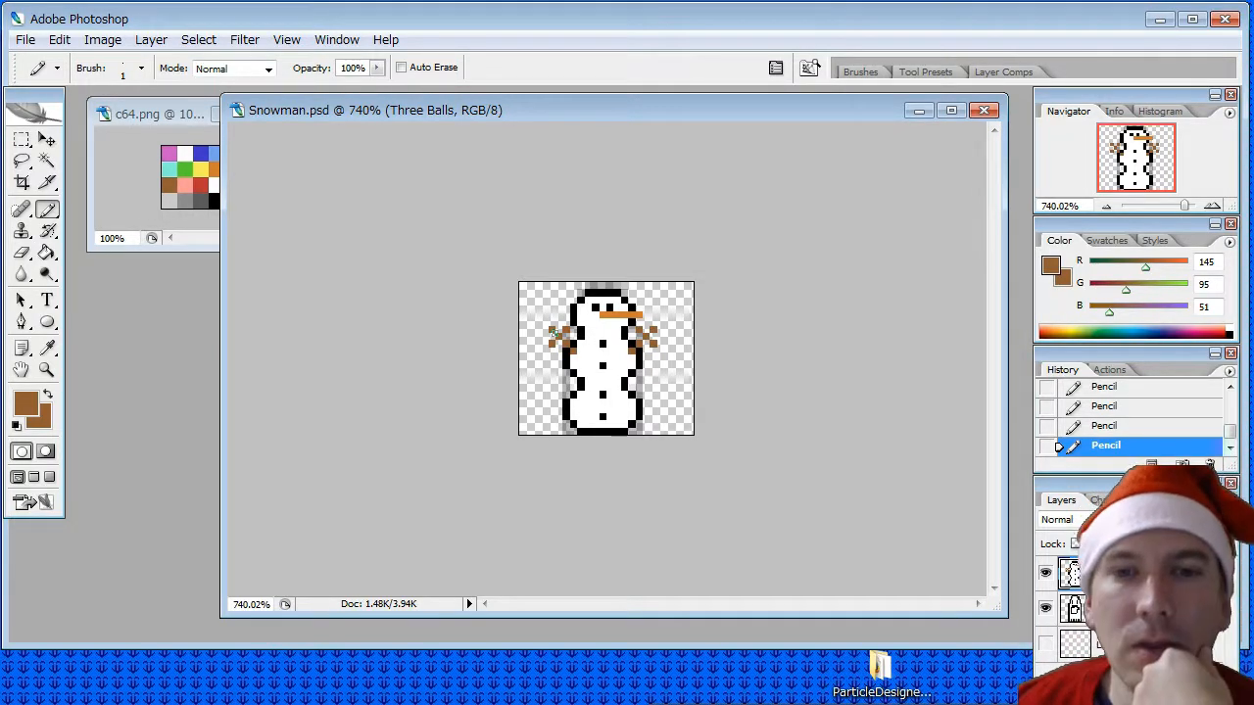
# - Sample the light grey from the c64.png palette as the Pencil colour
pyautogui.press('i')
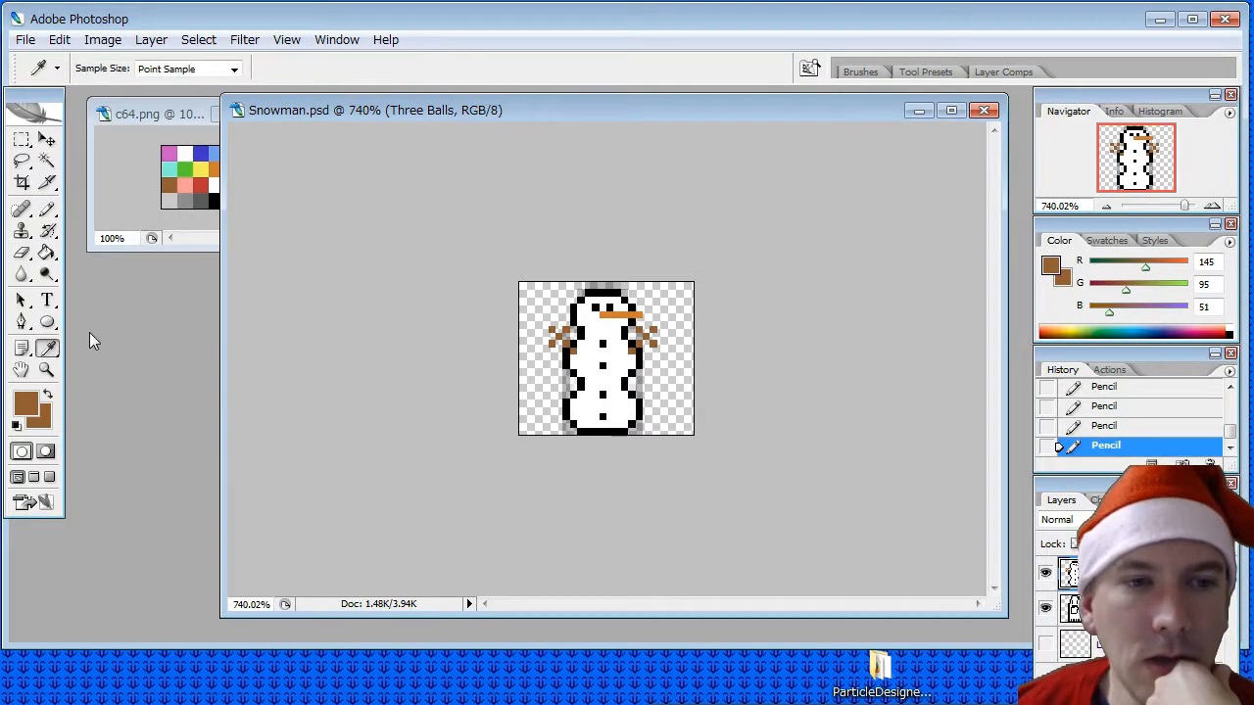
pyautogui.click(184, 201)
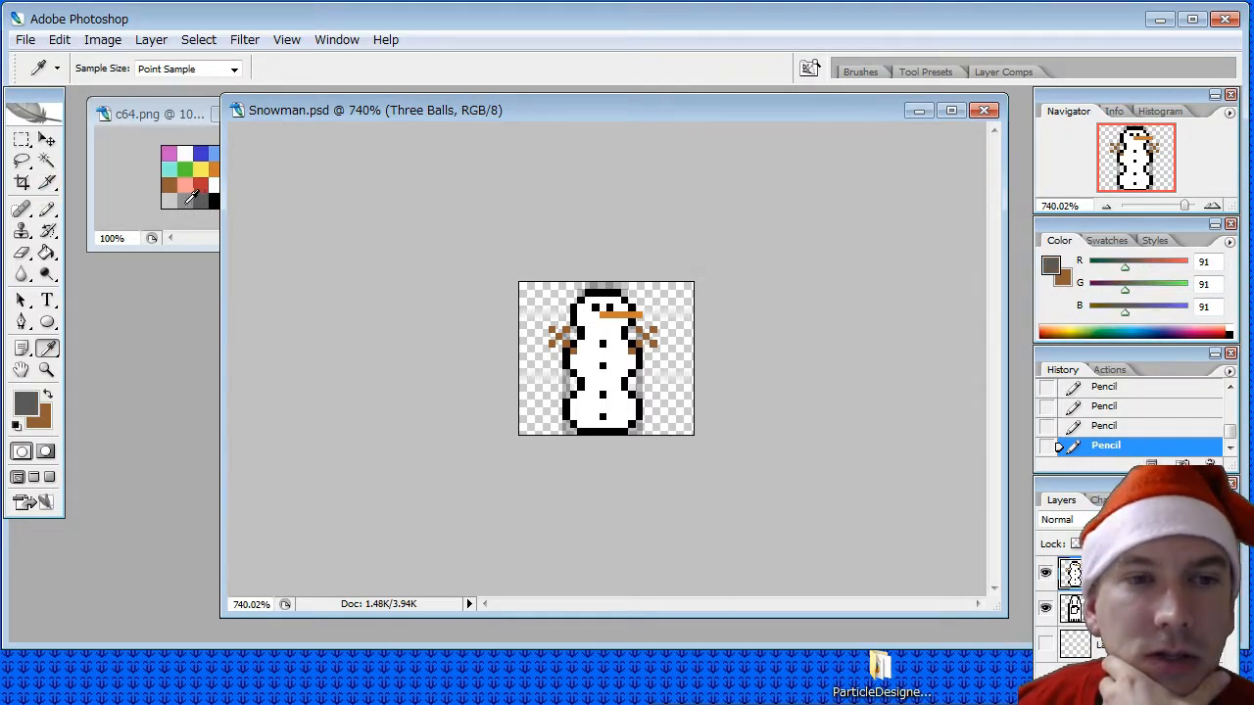
pyautogui.click(168, 201)
pyautogui.click(47, 208)
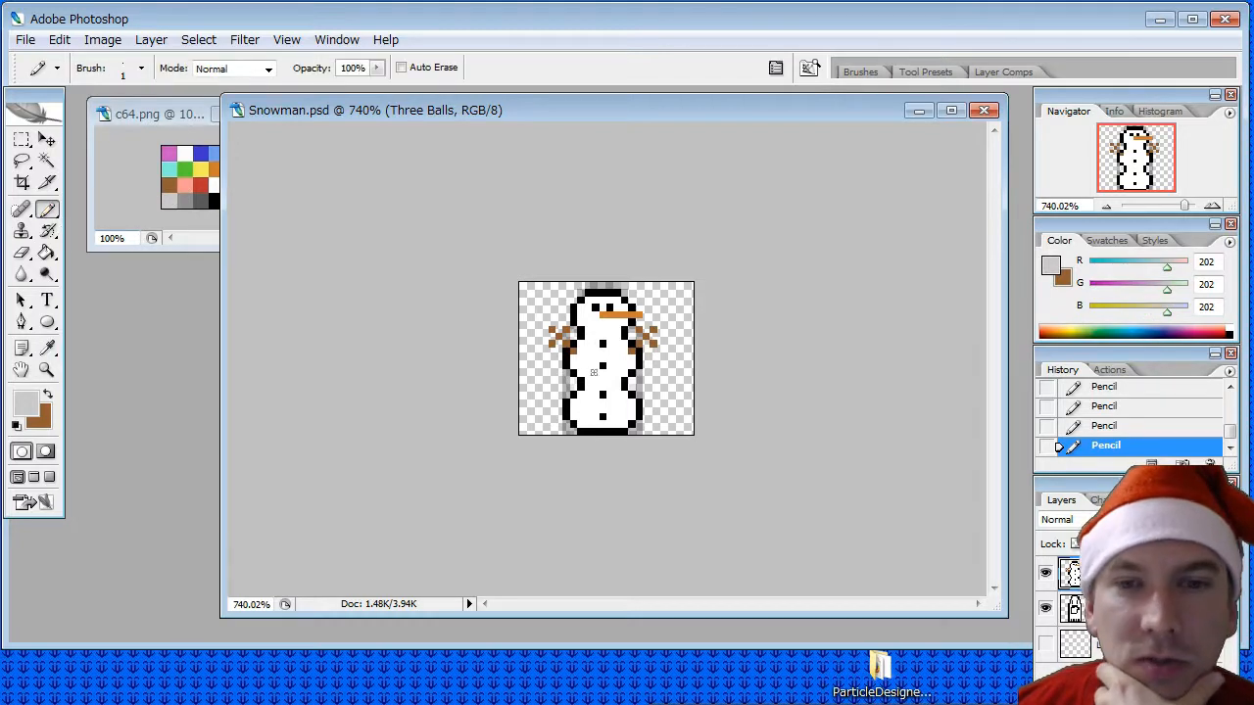
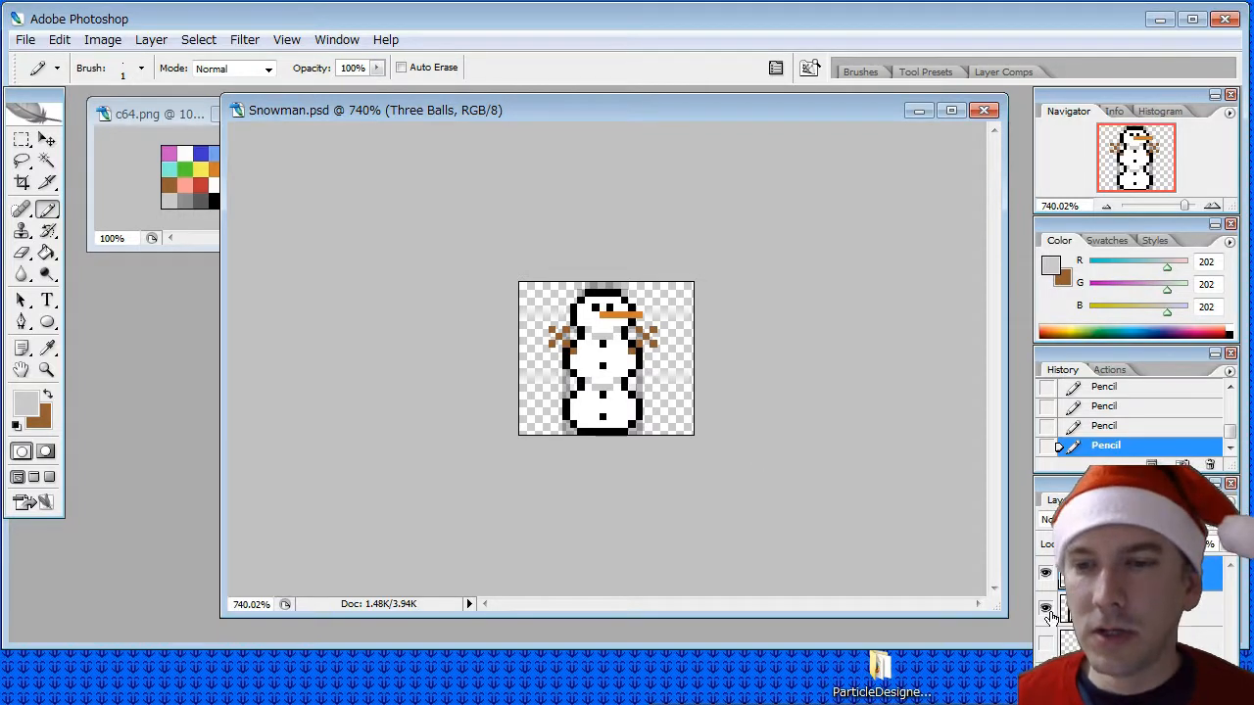
# - Hide the layer beneath Three Balls, sample the outline's black and pencil extra outline pixels where the middle and bottom balls meet
pyautogui.click(1045, 608)
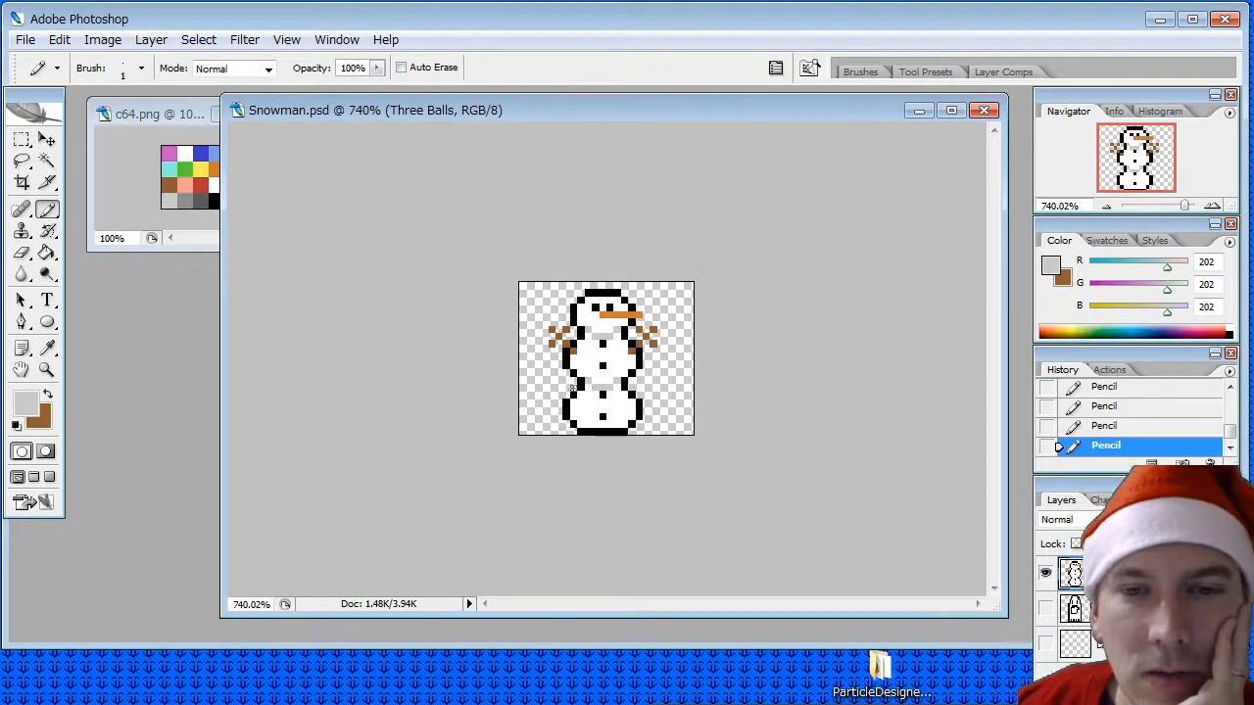
pyautogui.click(46, 348)
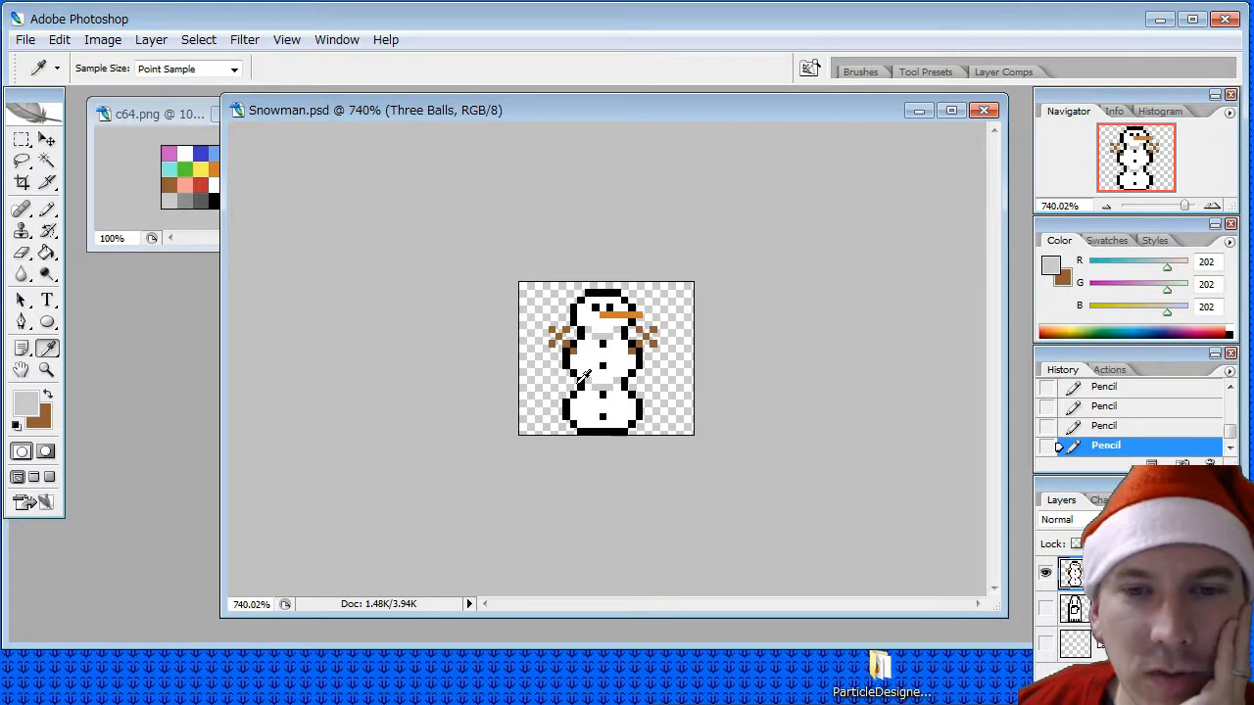
pyautogui.click(578, 386)
pyautogui.click(46, 210)
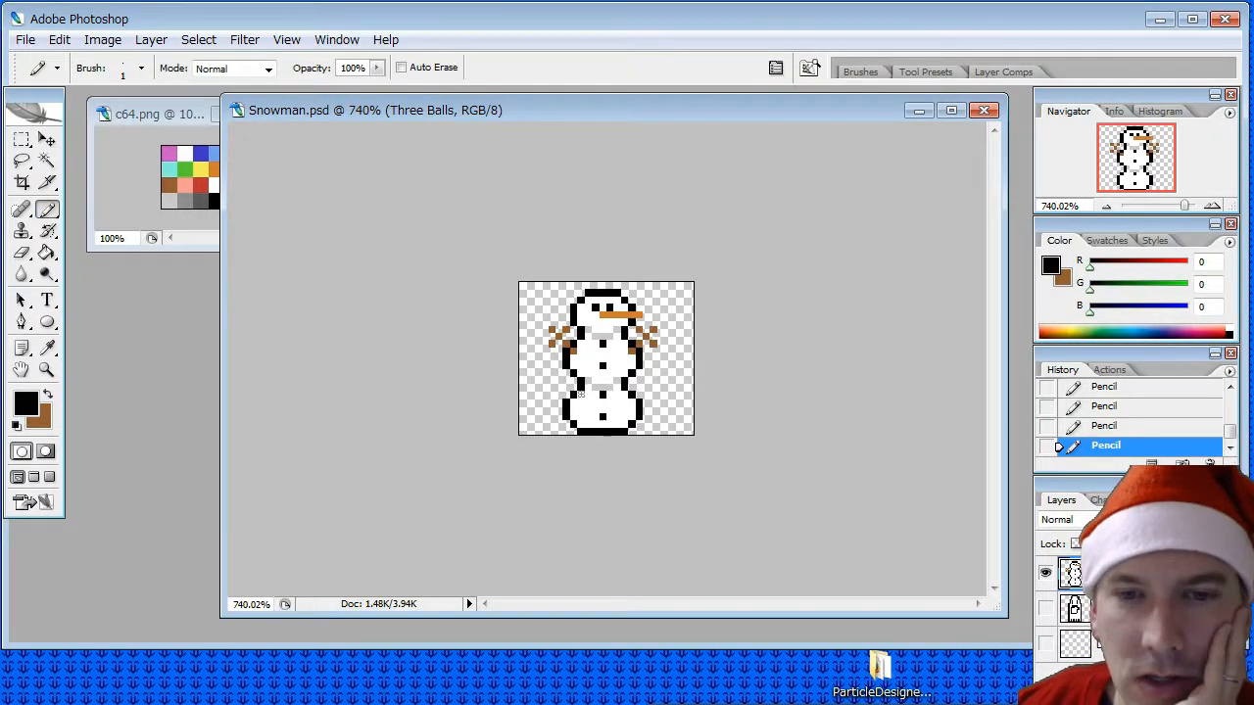
pyautogui.click(574, 388)
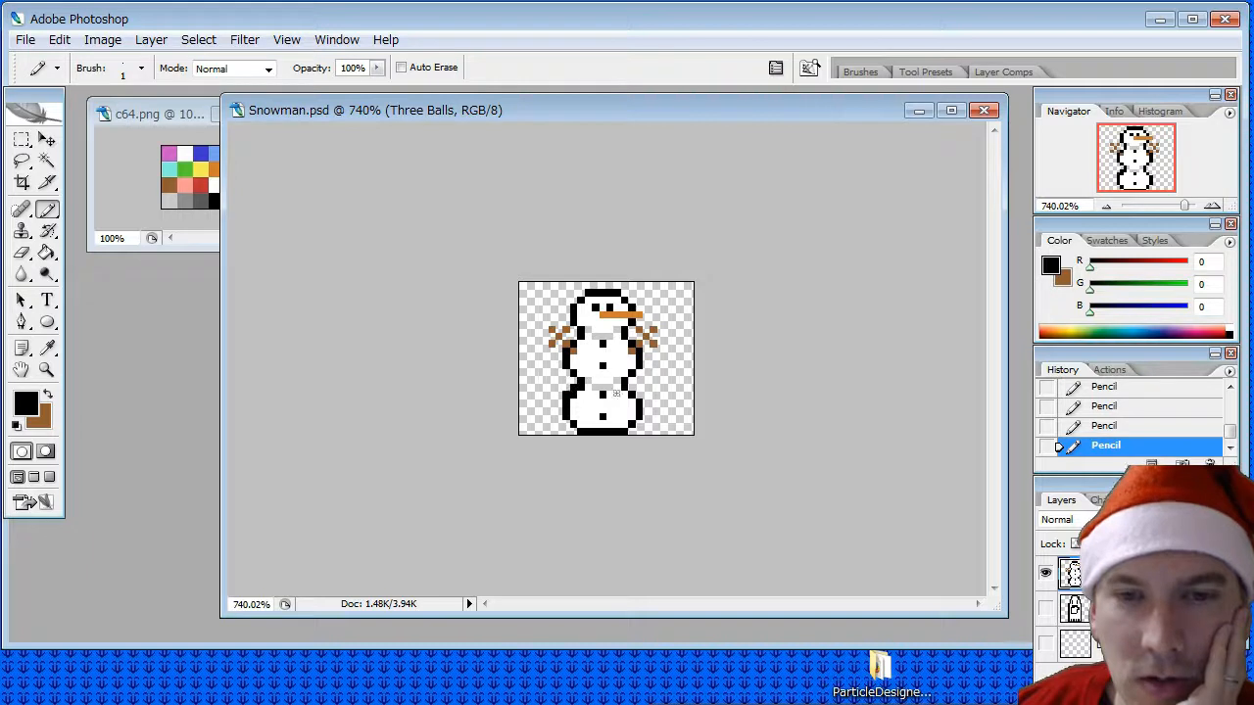
# - Sample the snowman's white and pencil over the inner corner pixels at both upper shoulders of the bottom ball
pyautogui.click(47, 348)
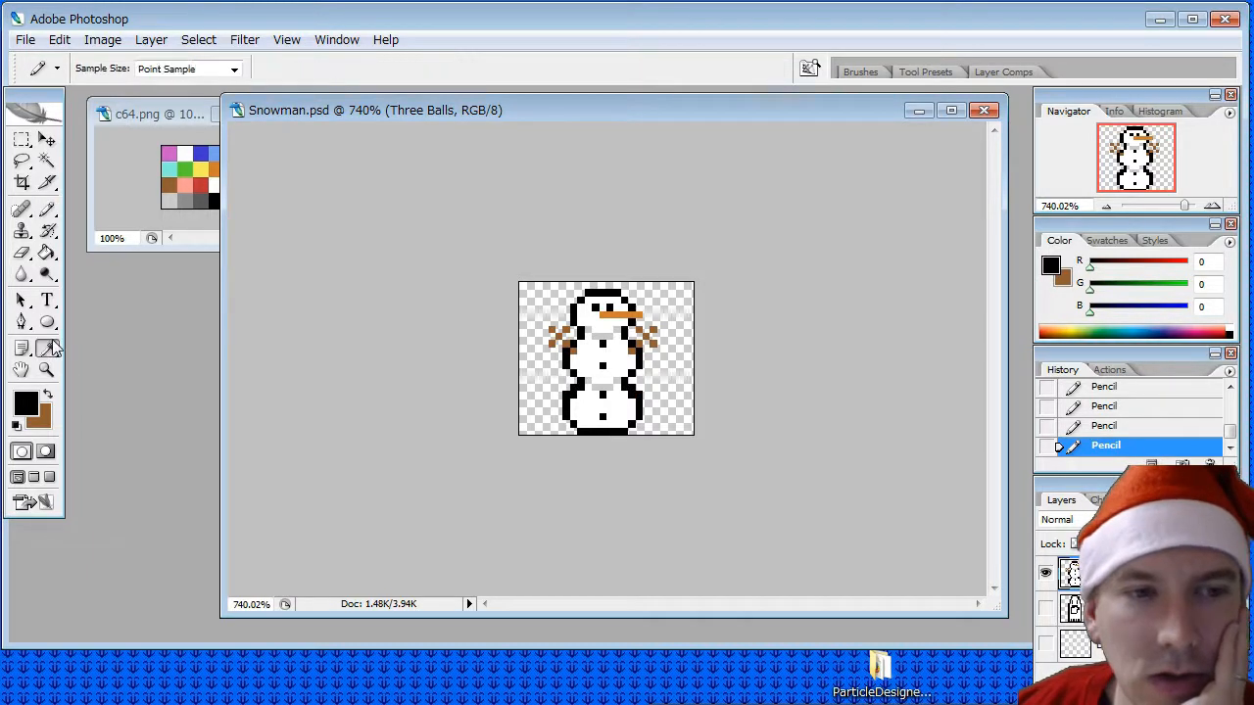
pyautogui.click(566, 406)
pyautogui.click(46, 210)
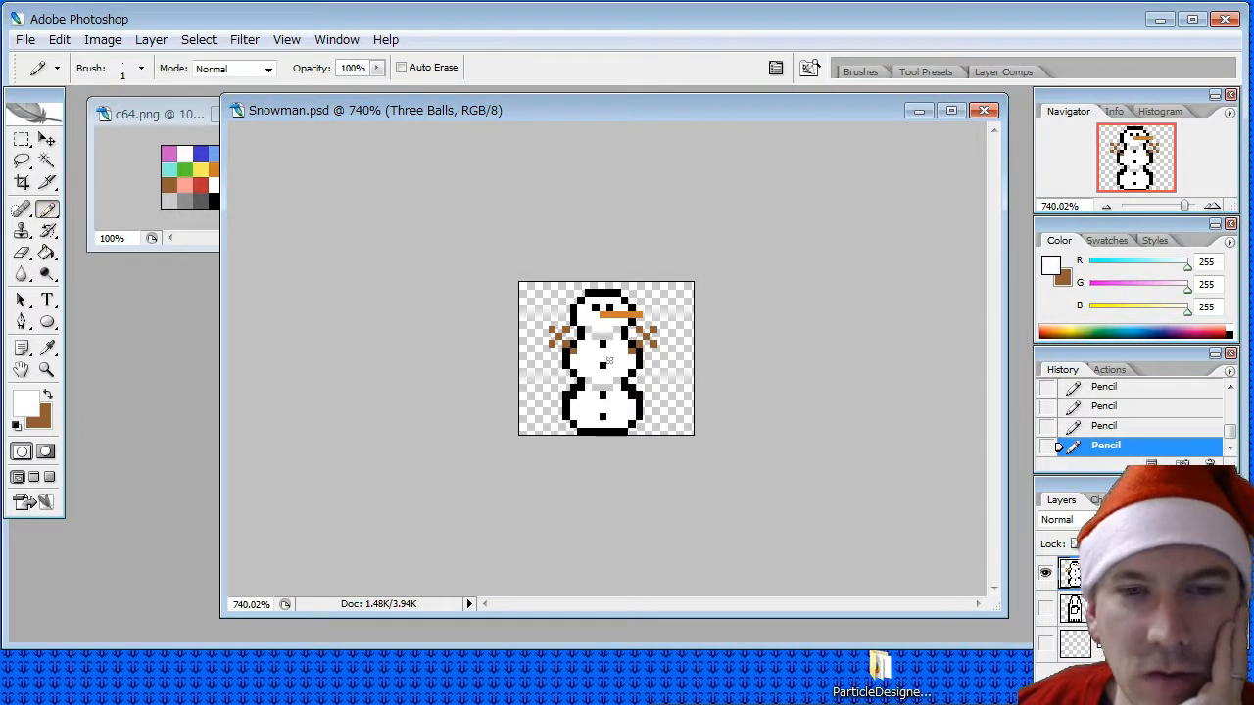
pyautogui.click(574, 394)
pyautogui.click(582, 389)
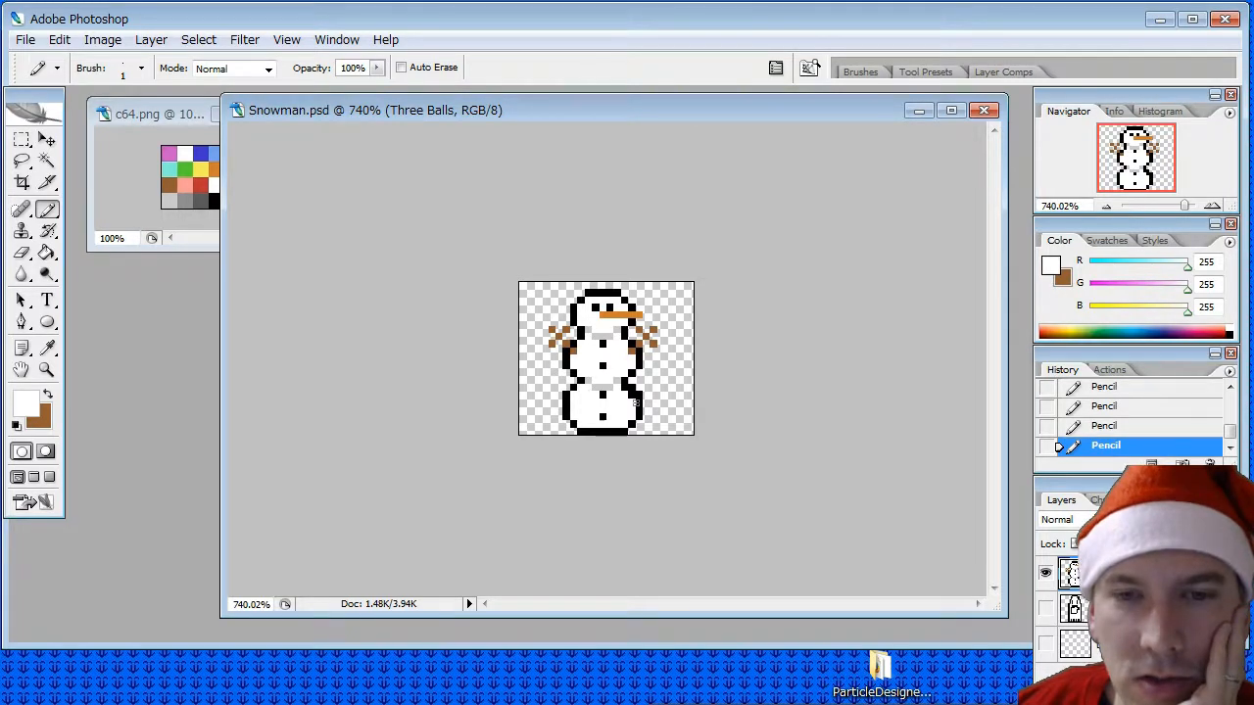
pyautogui.click(626, 389)
pyautogui.click(631, 394)
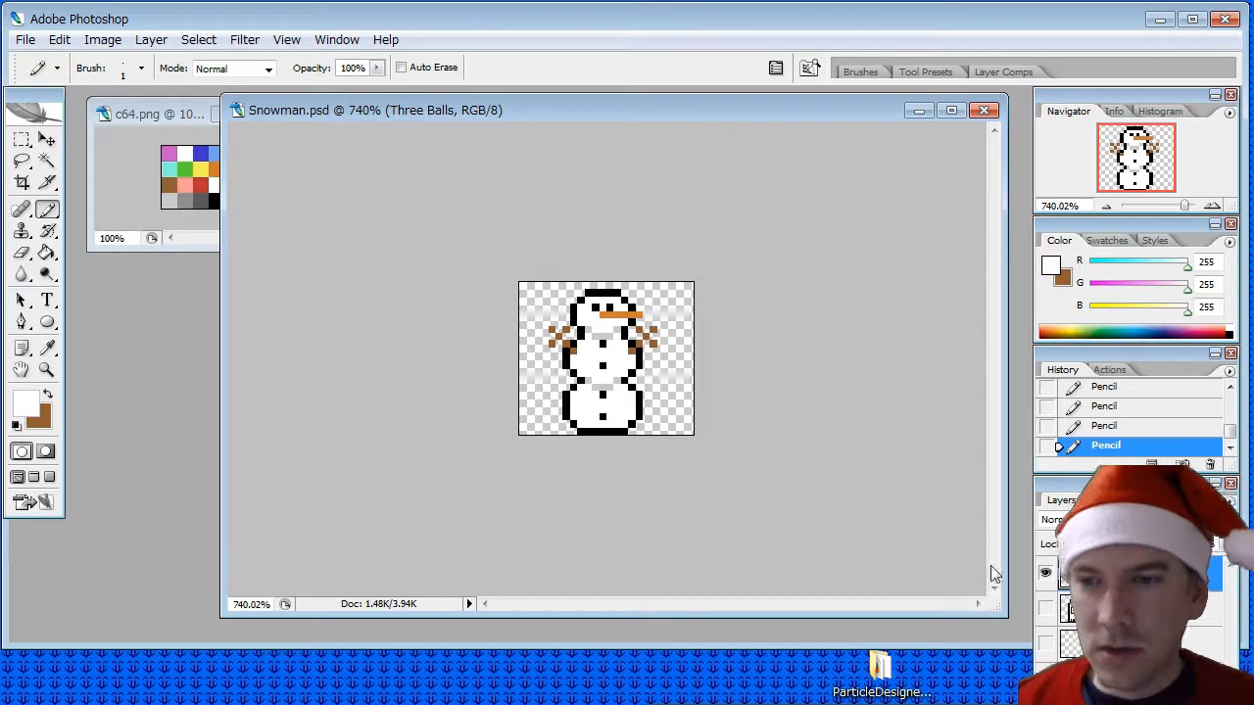
# - Duplicate the Three Balls layer within Snowman.psd as "Two Balls Head"
pyautogui.rightClick(1127, 573)
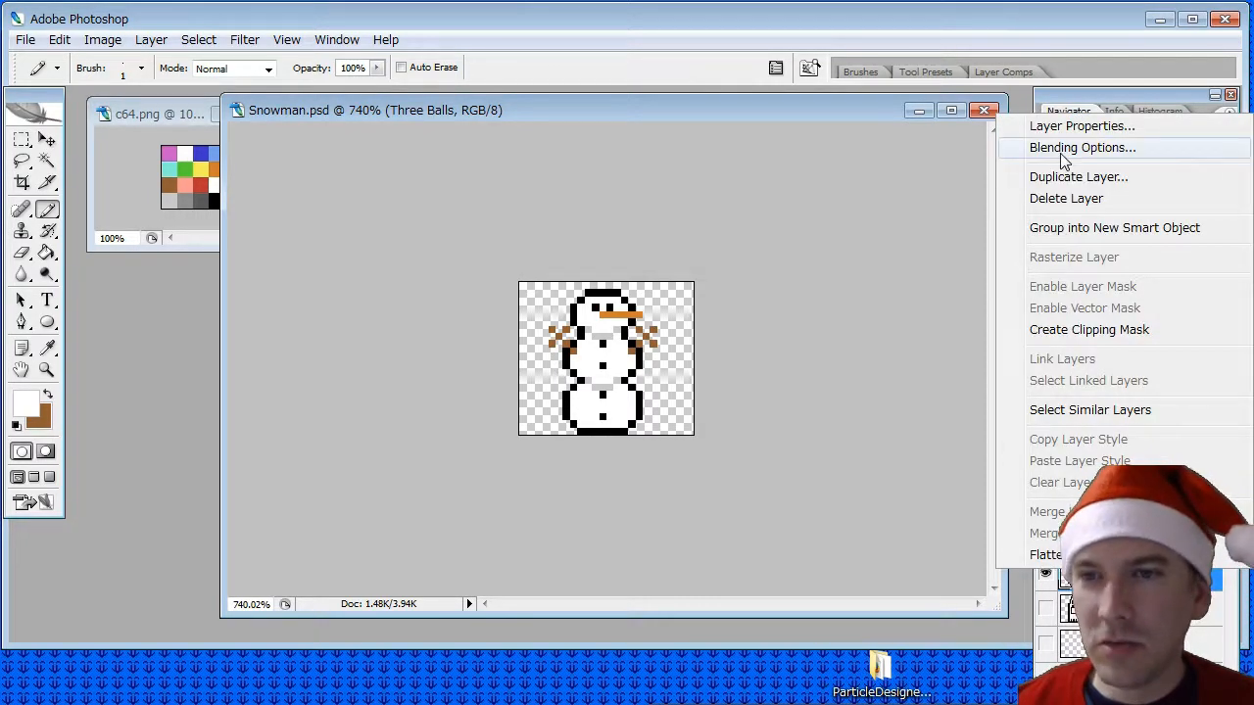
pyautogui.click(1038, 176)
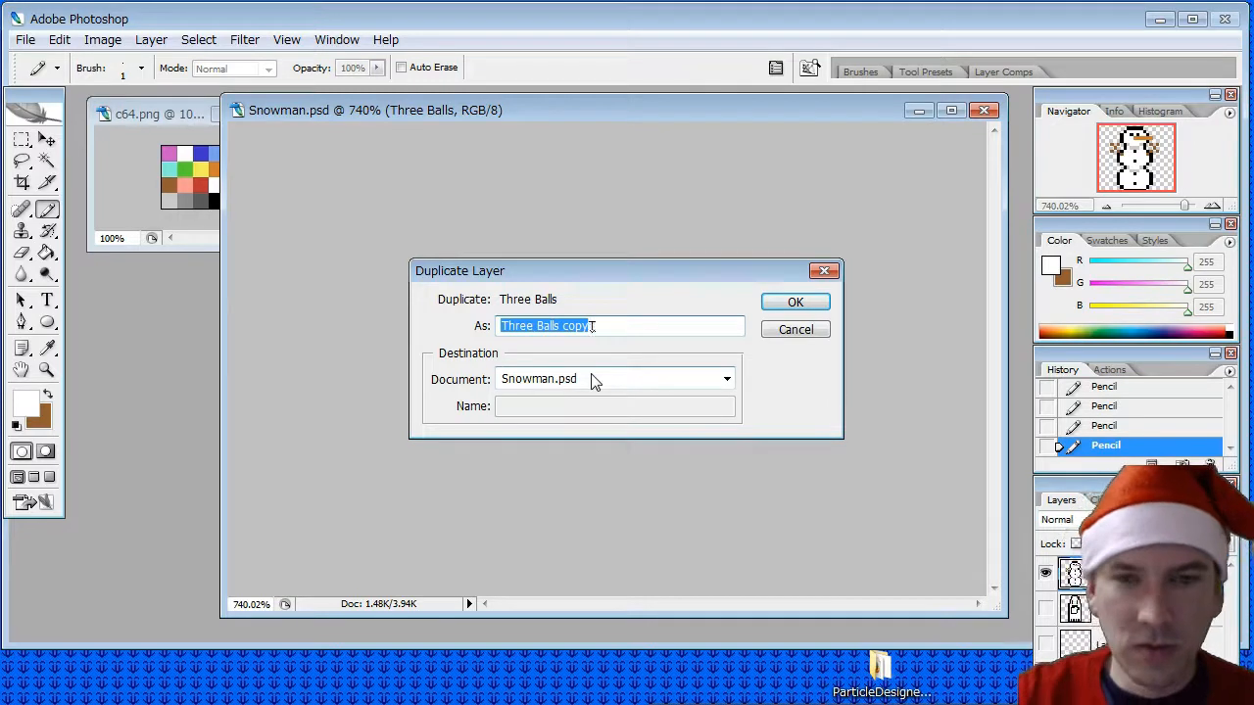
pyautogui.write('Two B')
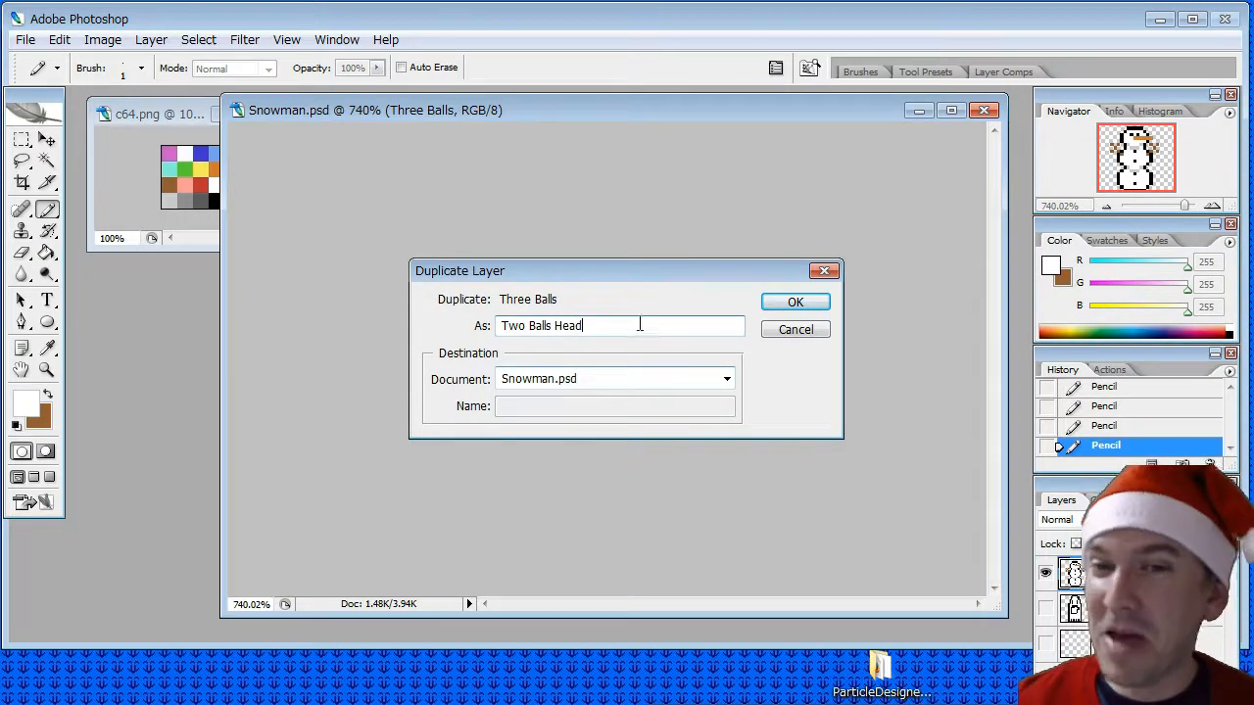
pyautogui.click(792, 302)
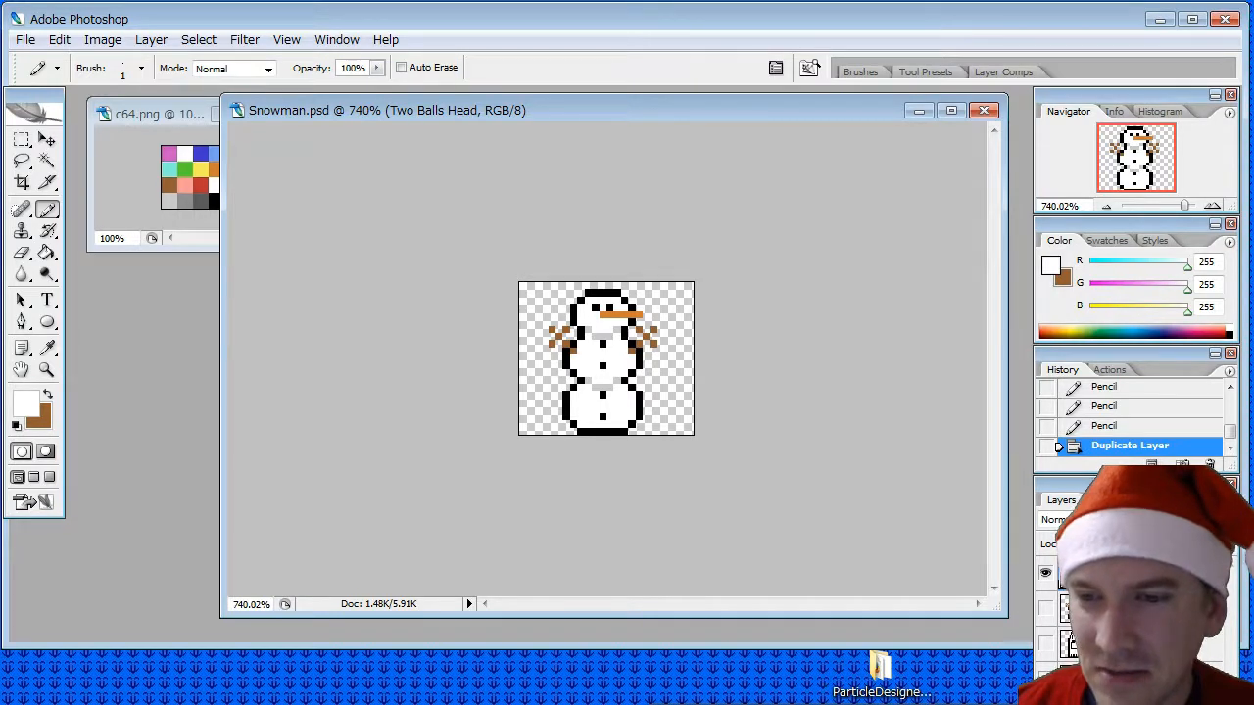
# - Rename the Two Balls Head layer as "Head Torso"
pyautogui.click(1126, 608)
pyautogui.click(1127, 573)
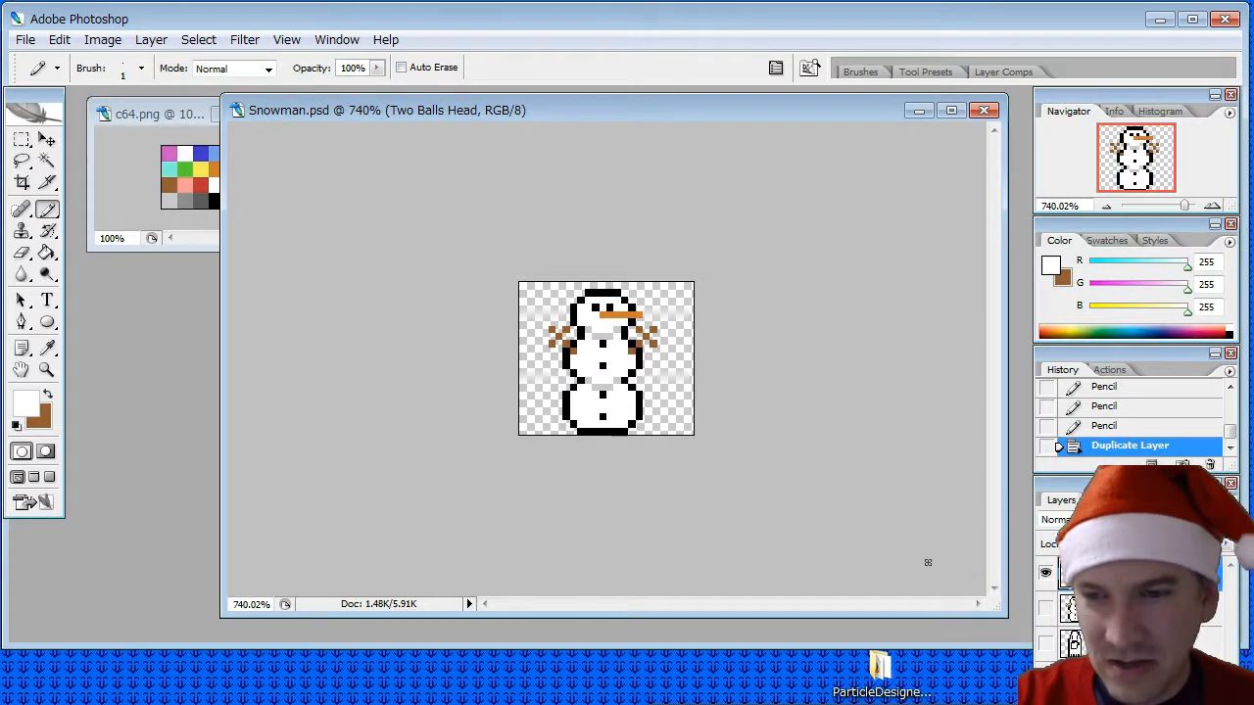
pyautogui.write('Head Torso')
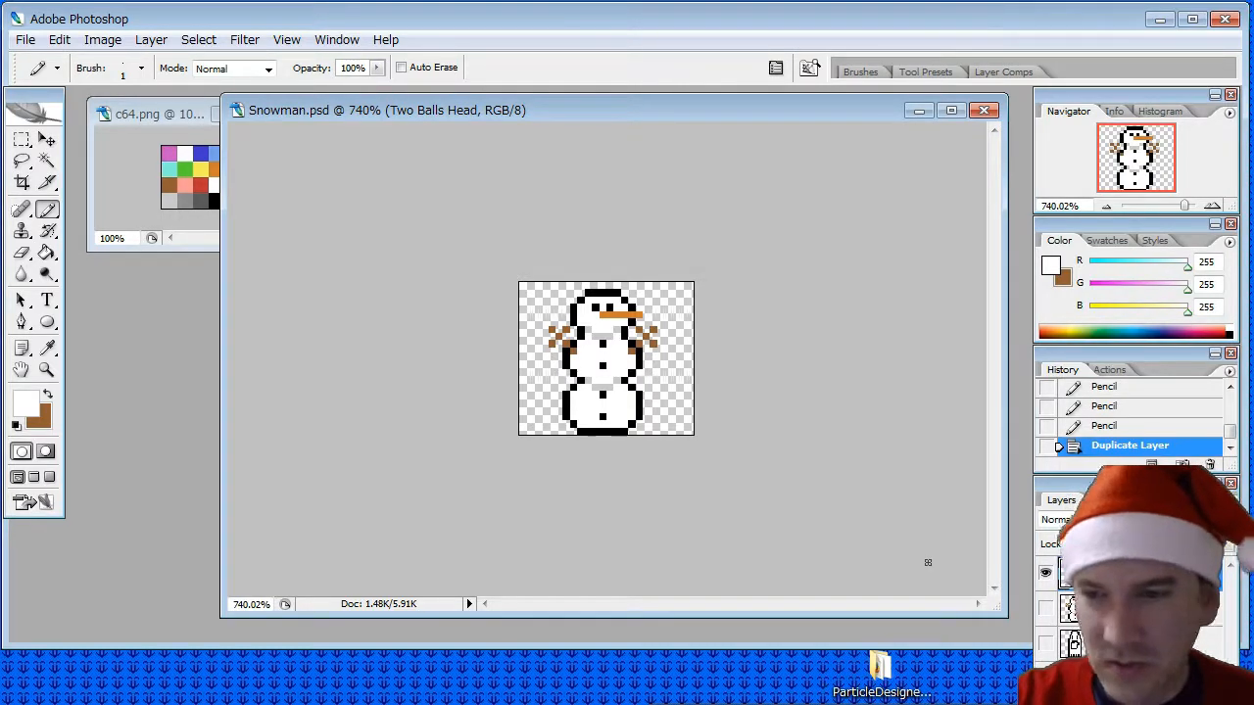
pyautogui.press('Return')
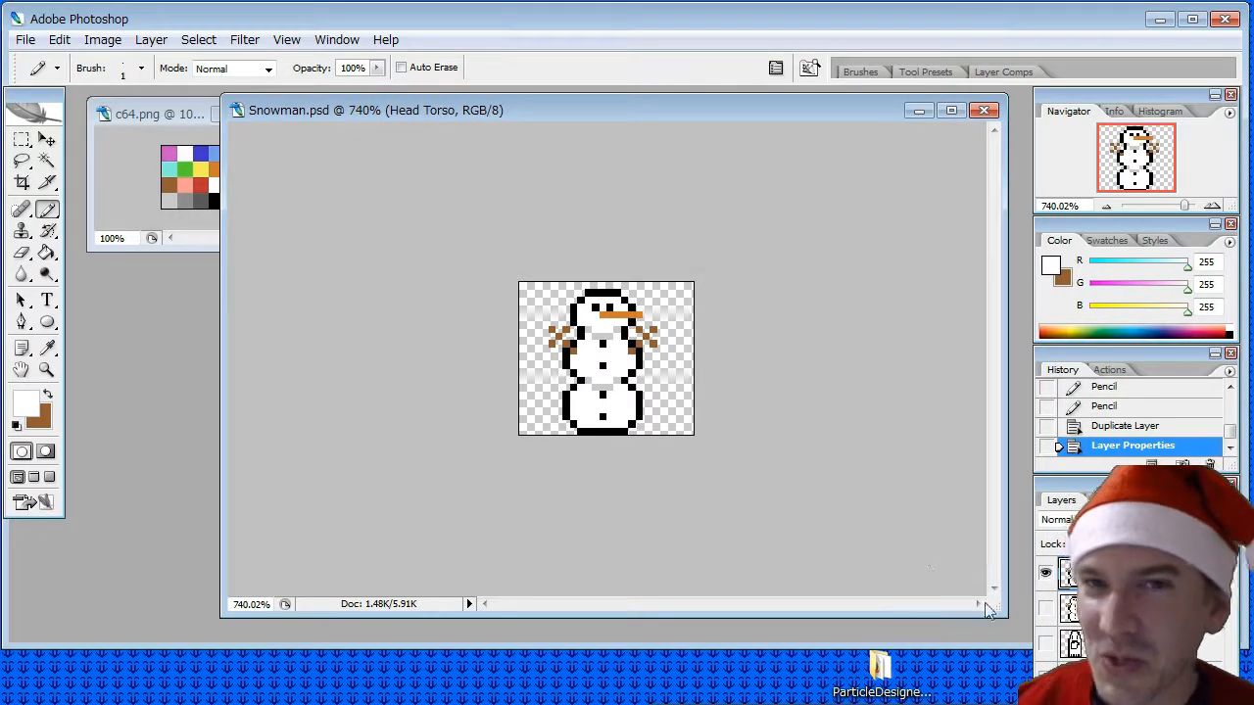
# - Rename the Three Balls layer as "Head Torso Base"
pyautogui.click(1136, 608)
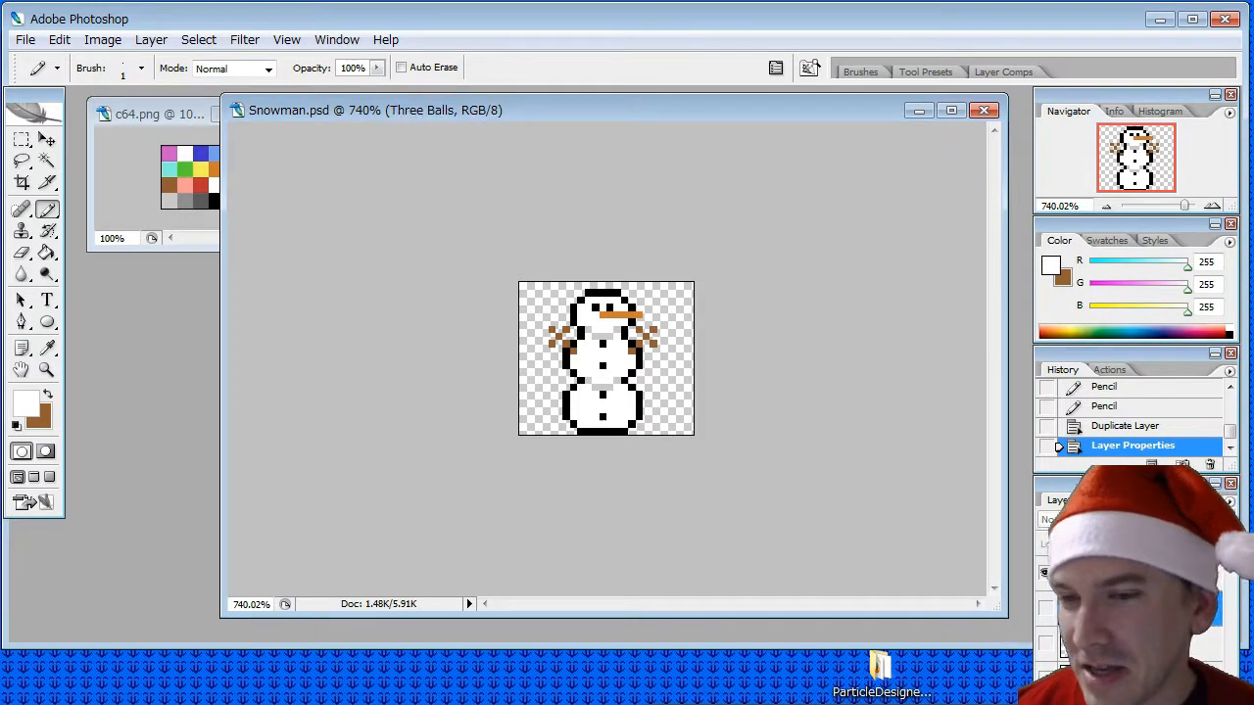
pyautogui.doubleClick(1137, 609)
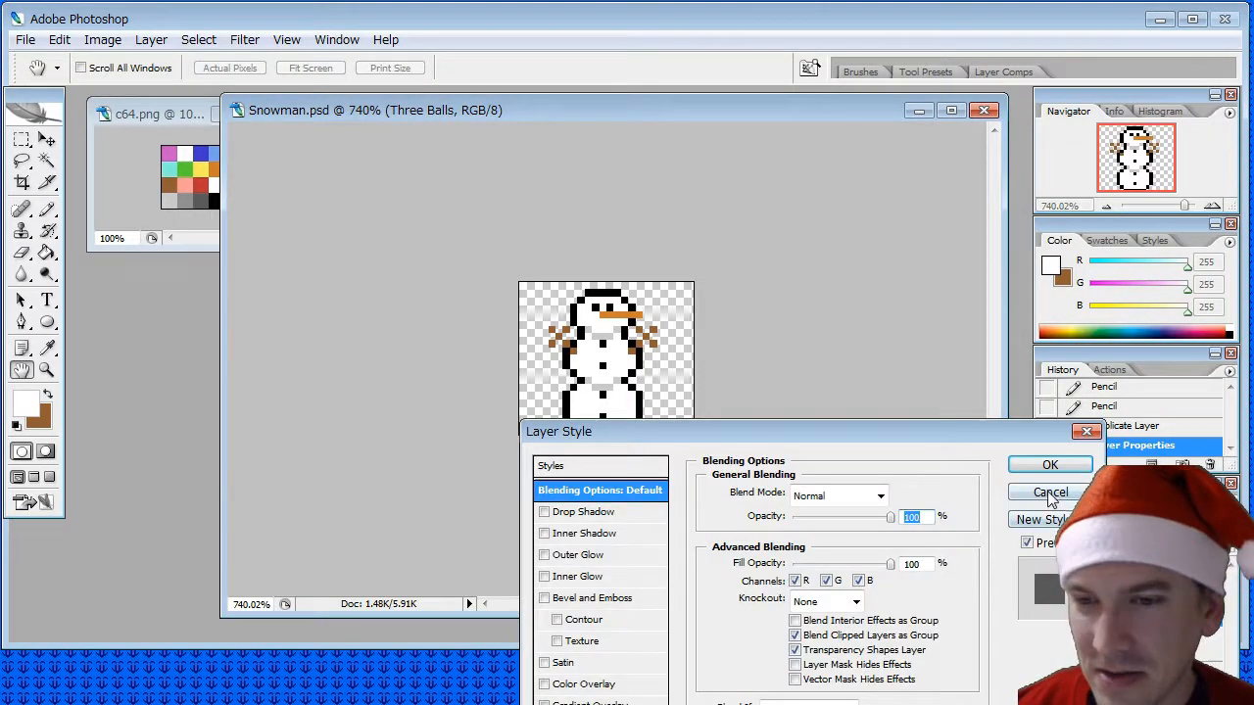
pyautogui.click(1049, 492)
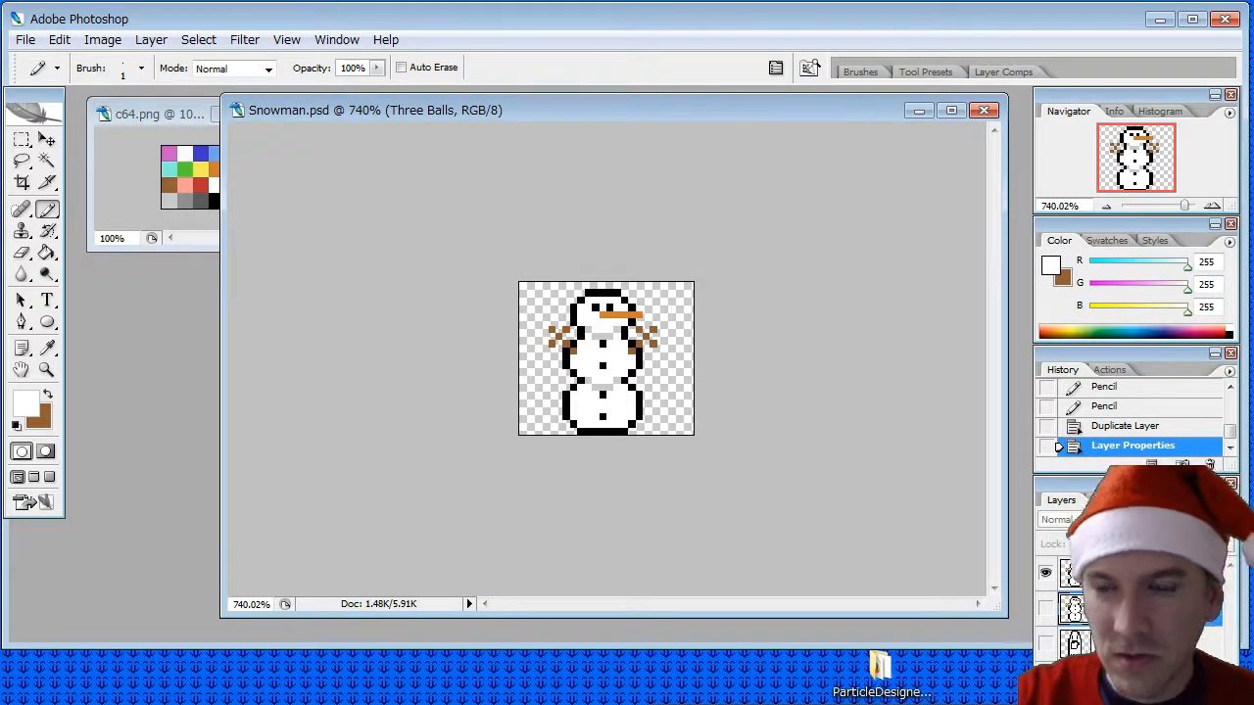
pyautogui.press('Return')
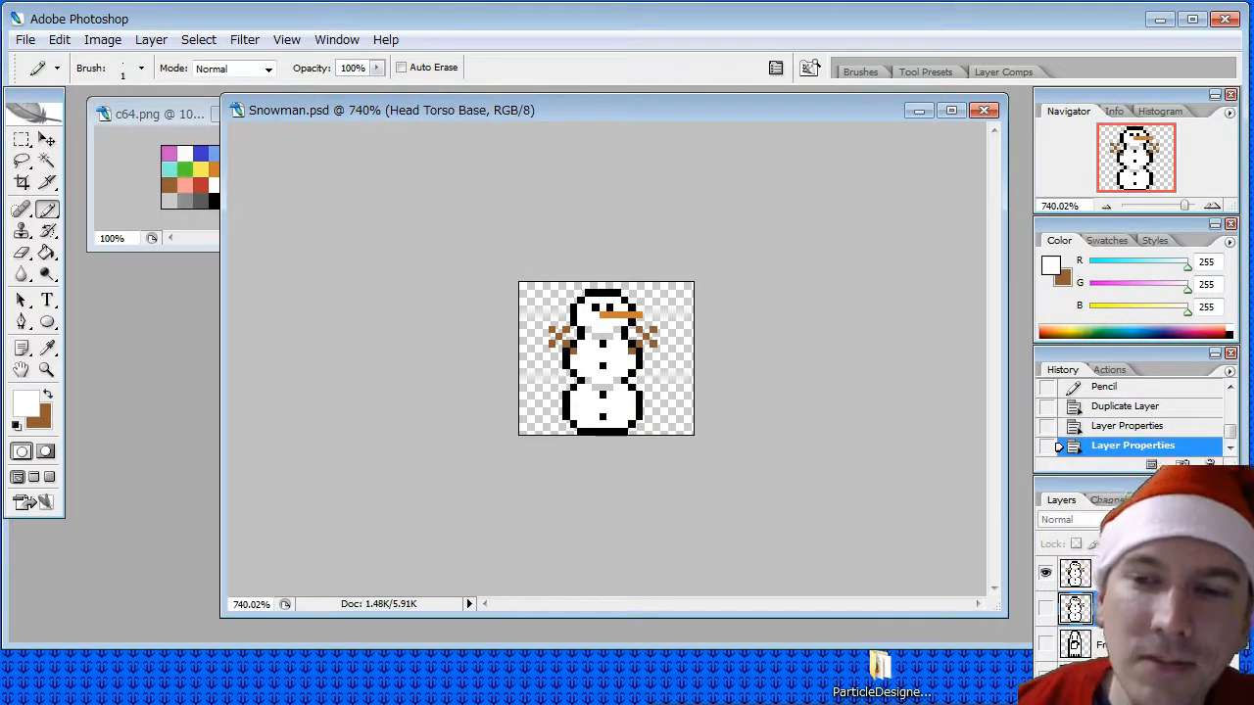
# - Erase the entire bottom ball from the Head Torso layer with the one-pixel Eraser
pyautogui.click(1127, 573)
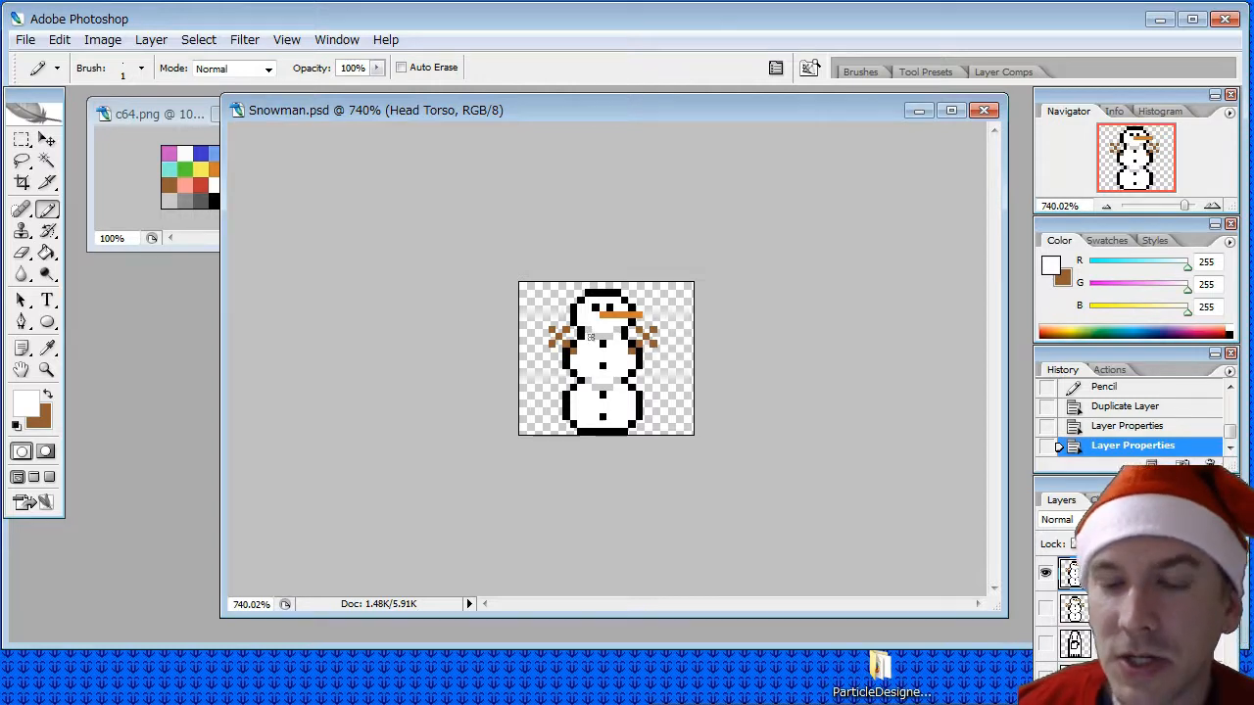
pyautogui.click(21, 275)
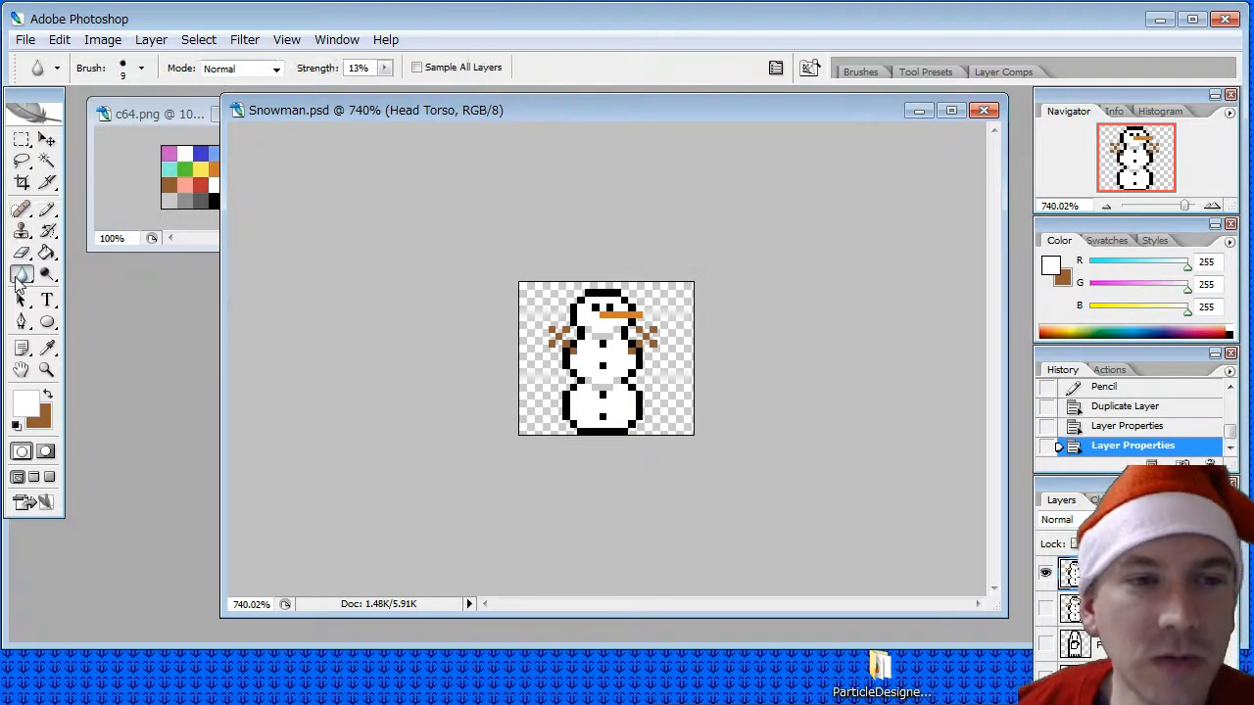
pyautogui.click(21, 252)
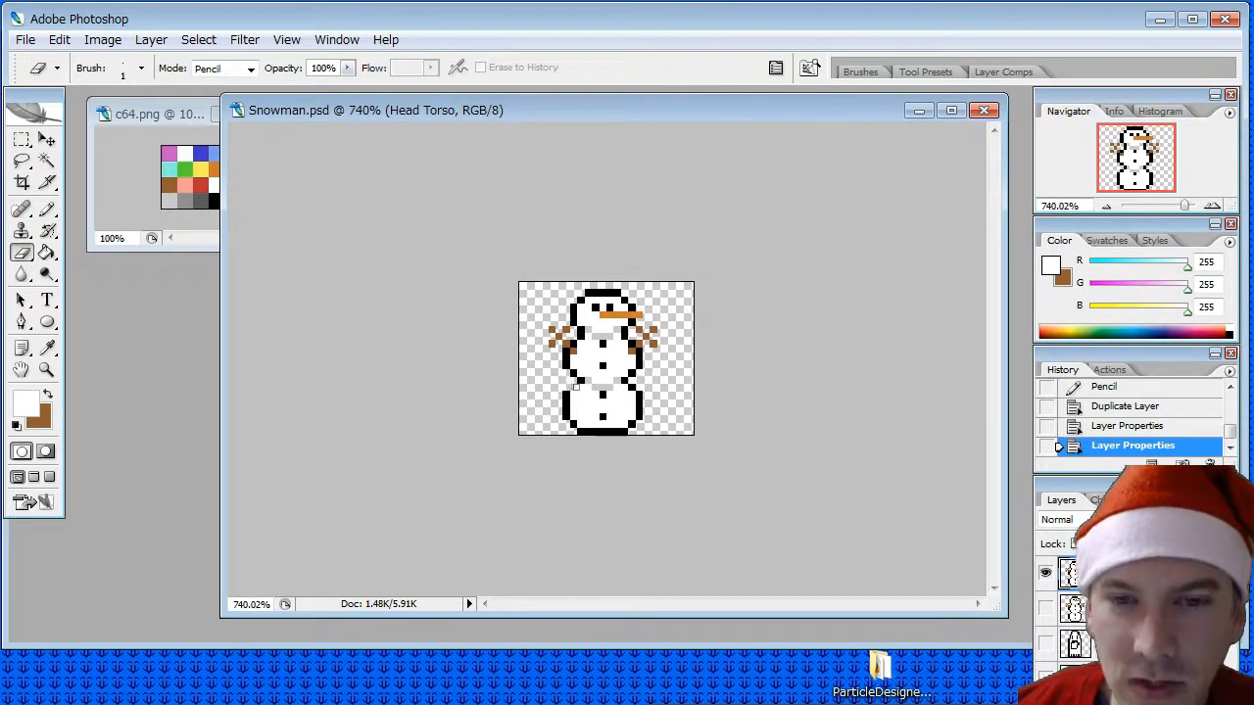
pyautogui.moveTo(592, 393)
pyautogui.mouseDown()
pyautogui.moveTo(636, 388)
pyautogui.moveTo(636, 419)
pyautogui.moveTo(580, 431)
pyautogui.moveTo(563, 396)
pyautogui.moveTo(633, 422)
pyautogui.moveTo(579, 417)
pyautogui.moveTo(610, 411)
pyautogui.moveTo(593, 404)
pyautogui.mouseUp()
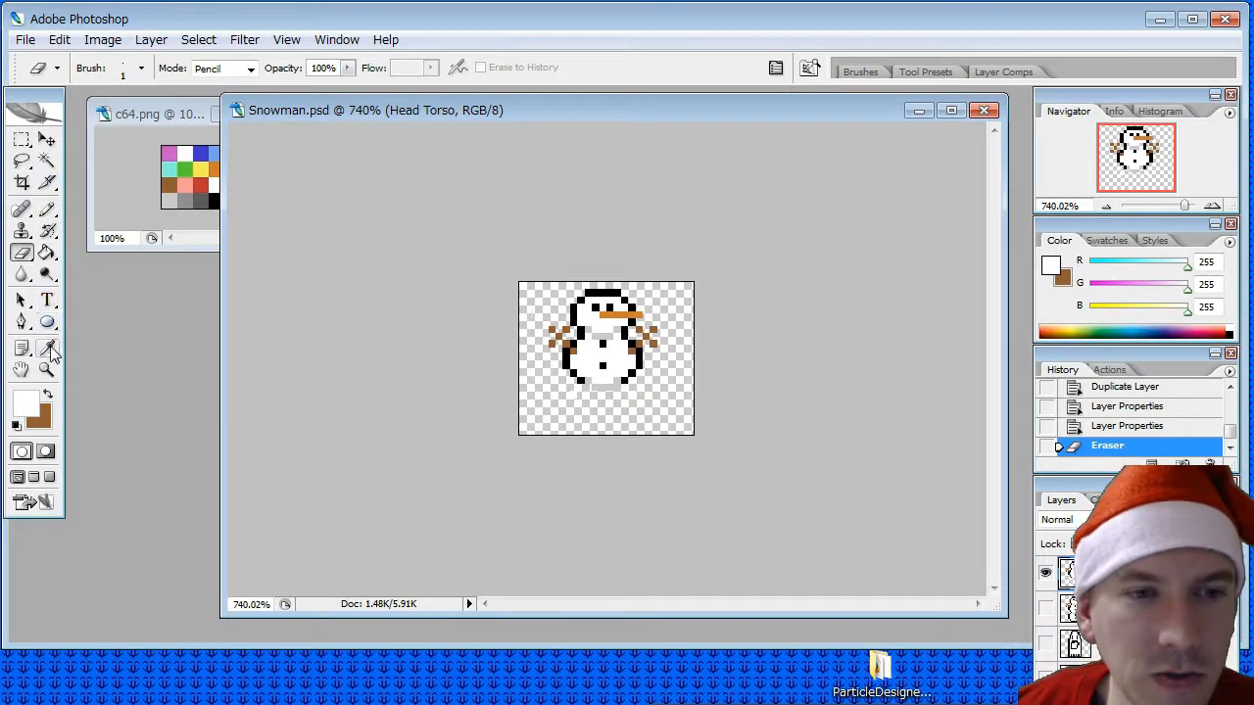
# - Sample the outline's black and pencil a closing bottom edge over the grey row beneath the middle ball
pyautogui.click(46, 349)
pyautogui.click(576, 312)
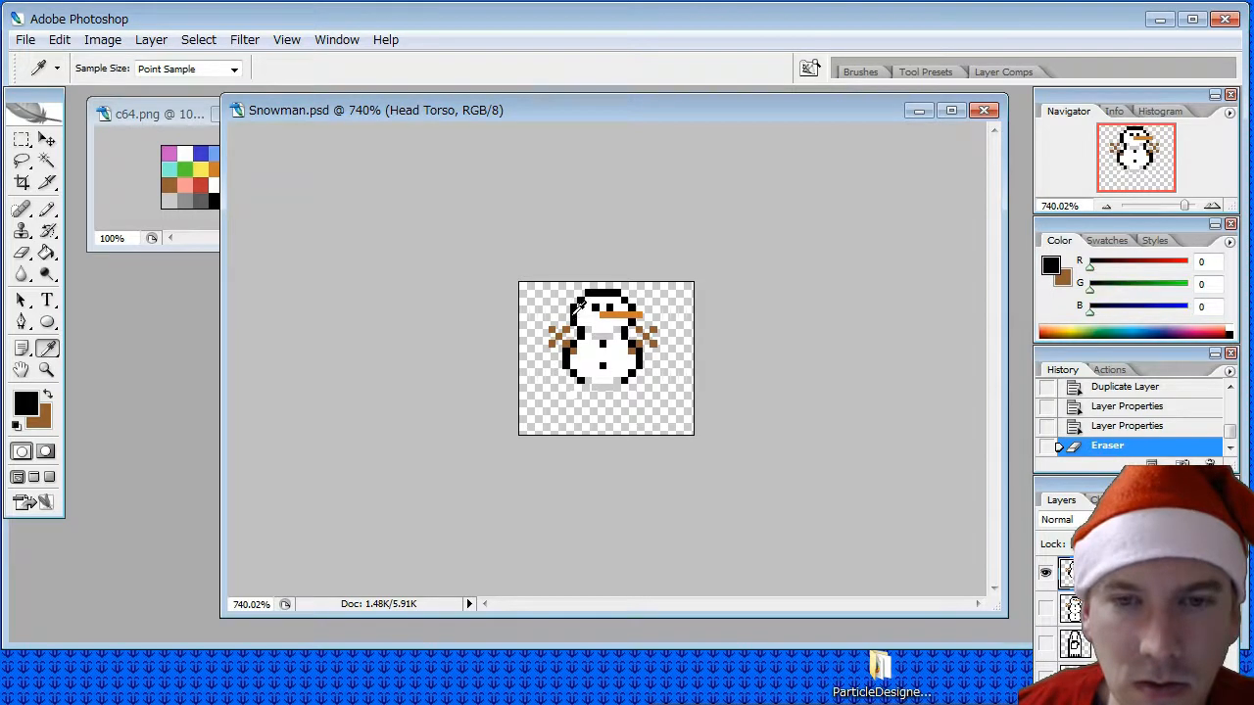
pyautogui.click(46, 209)
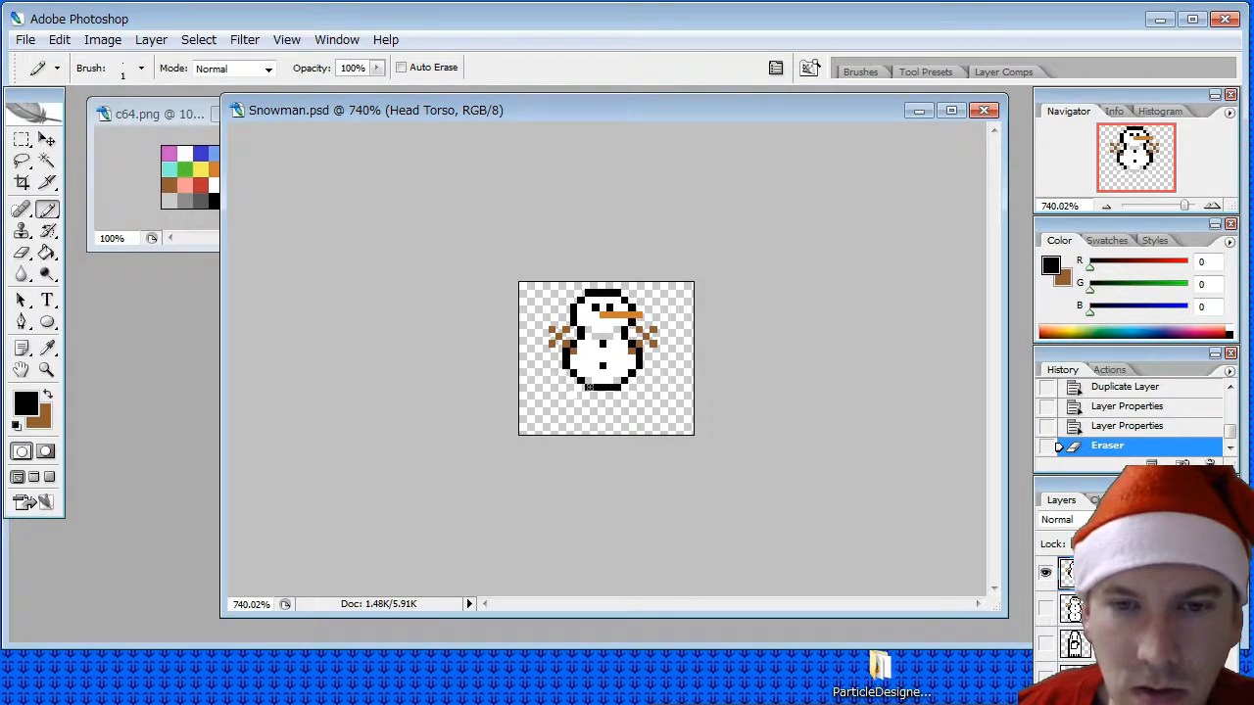
pyautogui.click(587, 387)
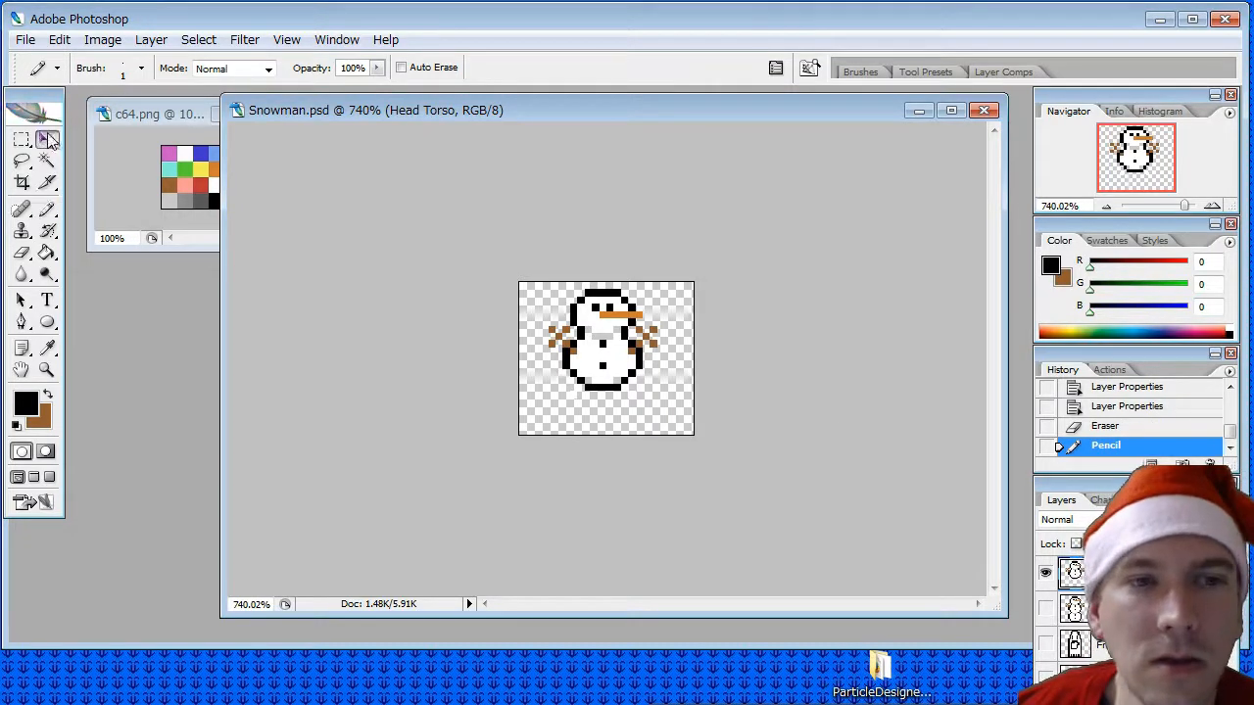
# - Move the two-ball snowman down to rest on the canvas's bottom edge, erasing stray pixels below it on the Head Torso layer
pyautogui.click(47, 140)
pyautogui.moveTo(615, 333); pyautogui.dragTo(609, 373)
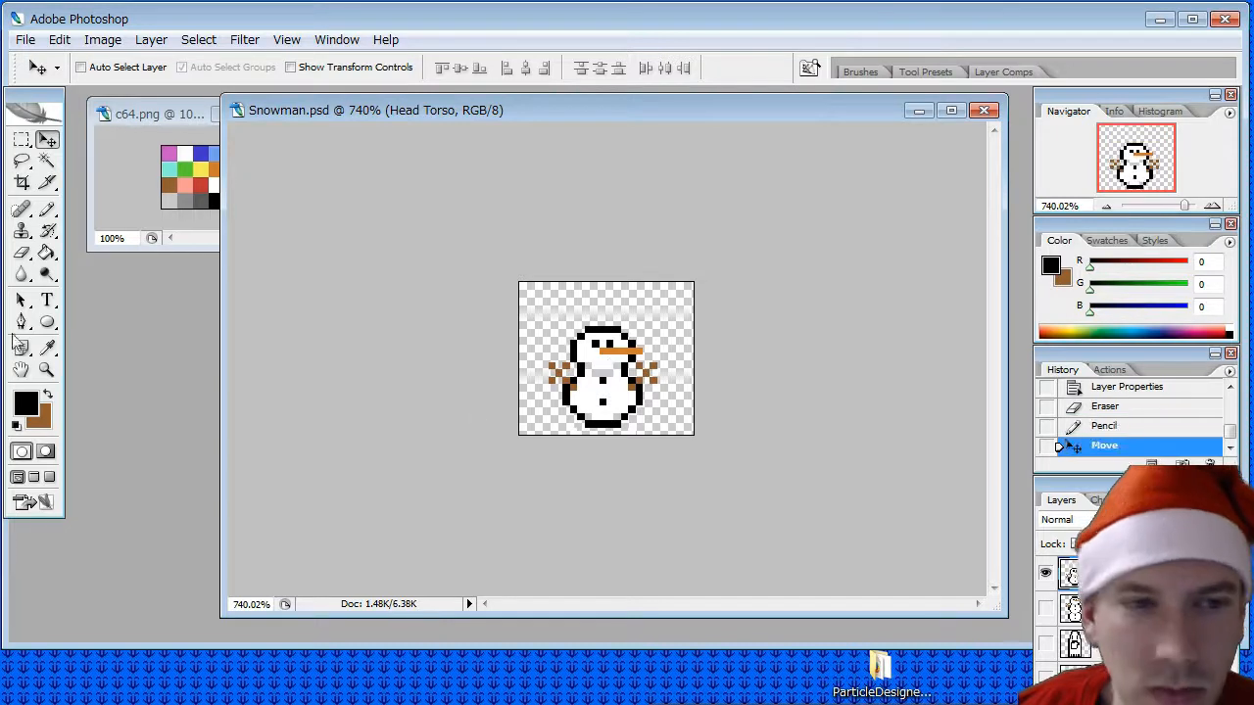
pyautogui.click(22, 252)
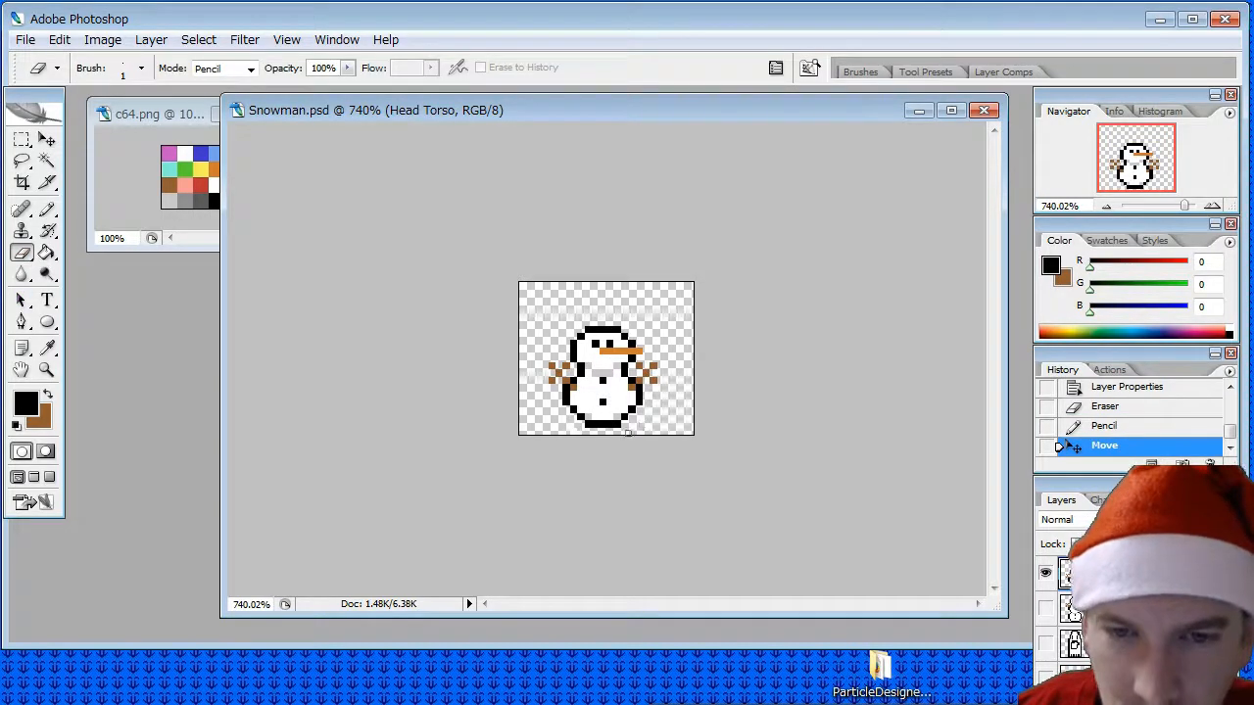
pyautogui.click(562, 429)
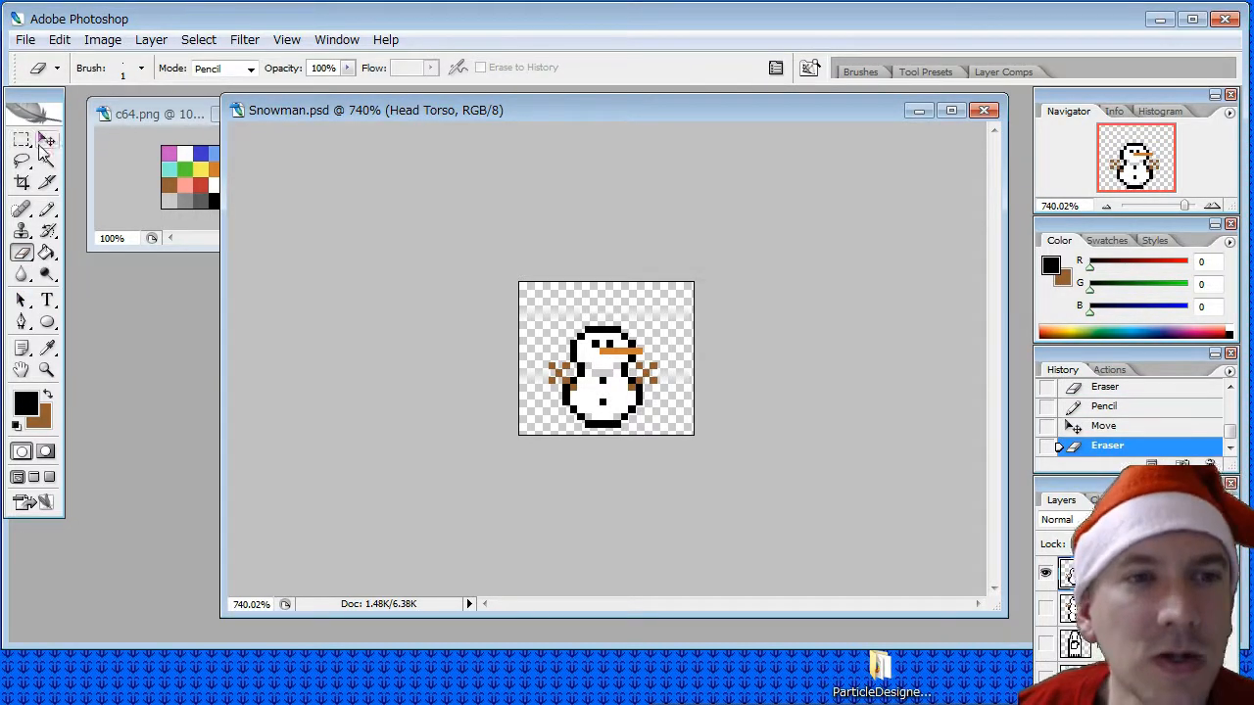
pyautogui.click(46, 139)
pyautogui.moveTo(609, 384); pyautogui.dragTo(609, 348)
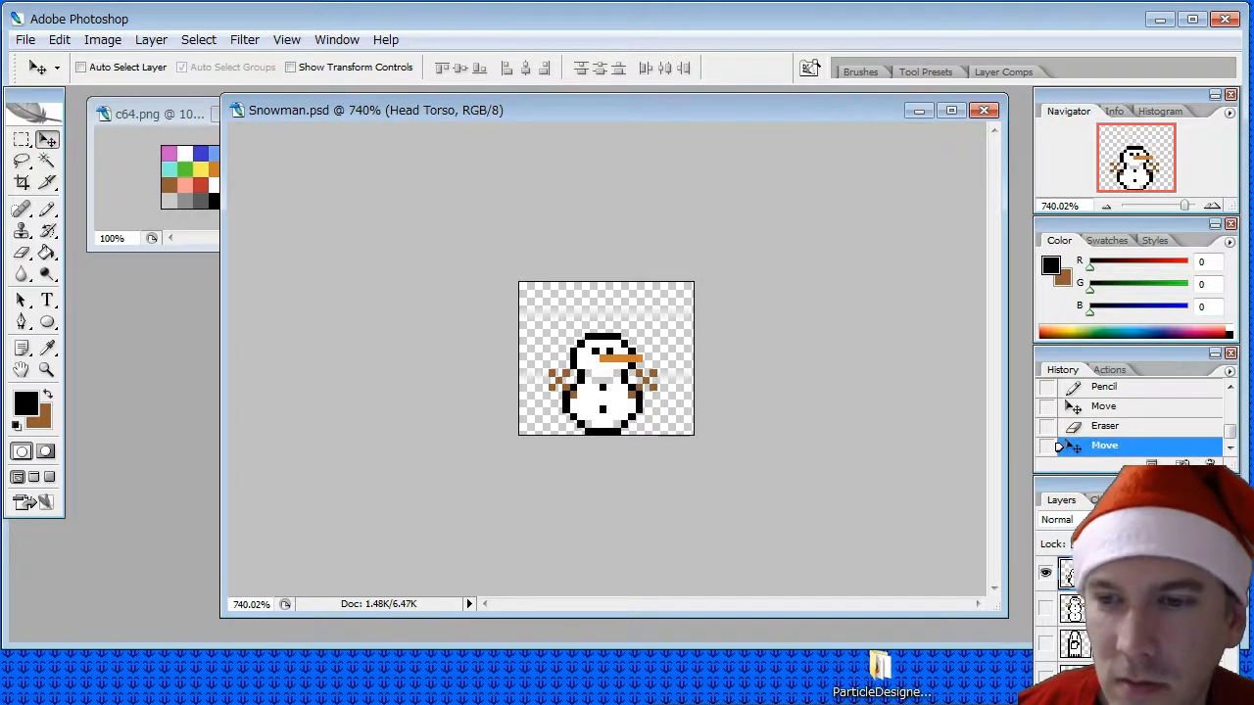
# - Compare the Head Torso layer with Head Torso Base by toggling visibility, leaving only Head Torso Base shown
pyautogui.click(1046, 609)
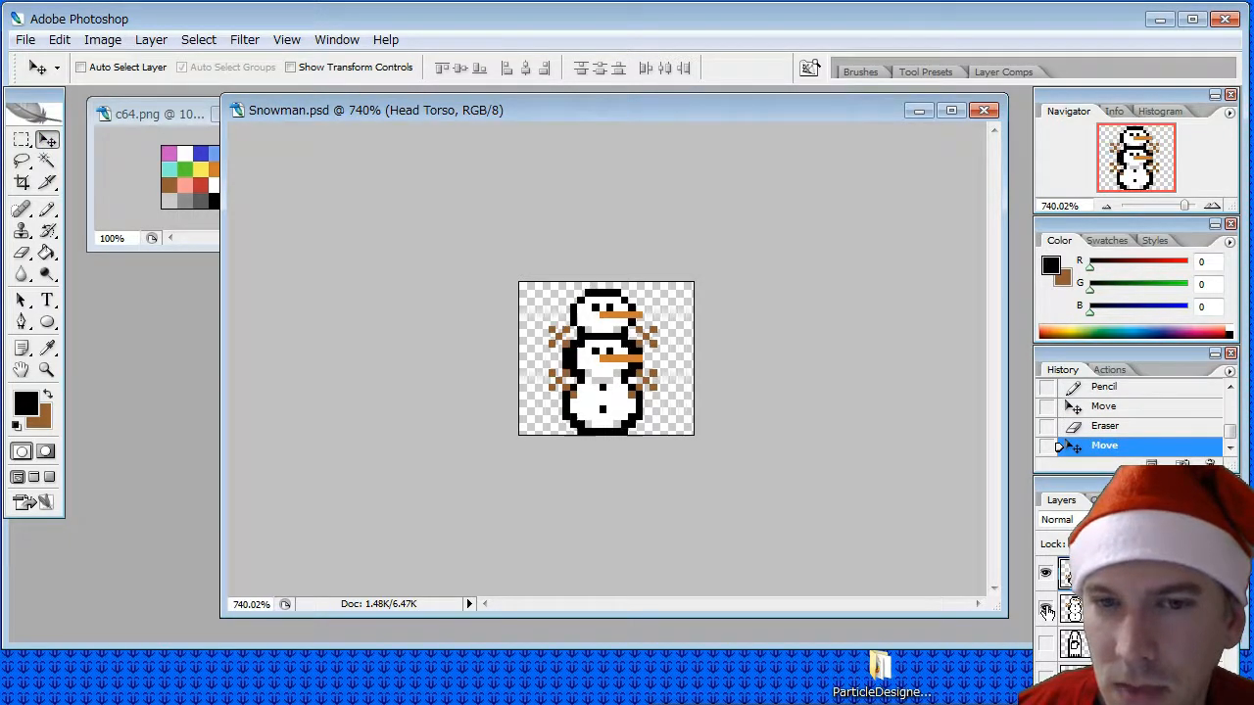
pyautogui.click(1046, 608)
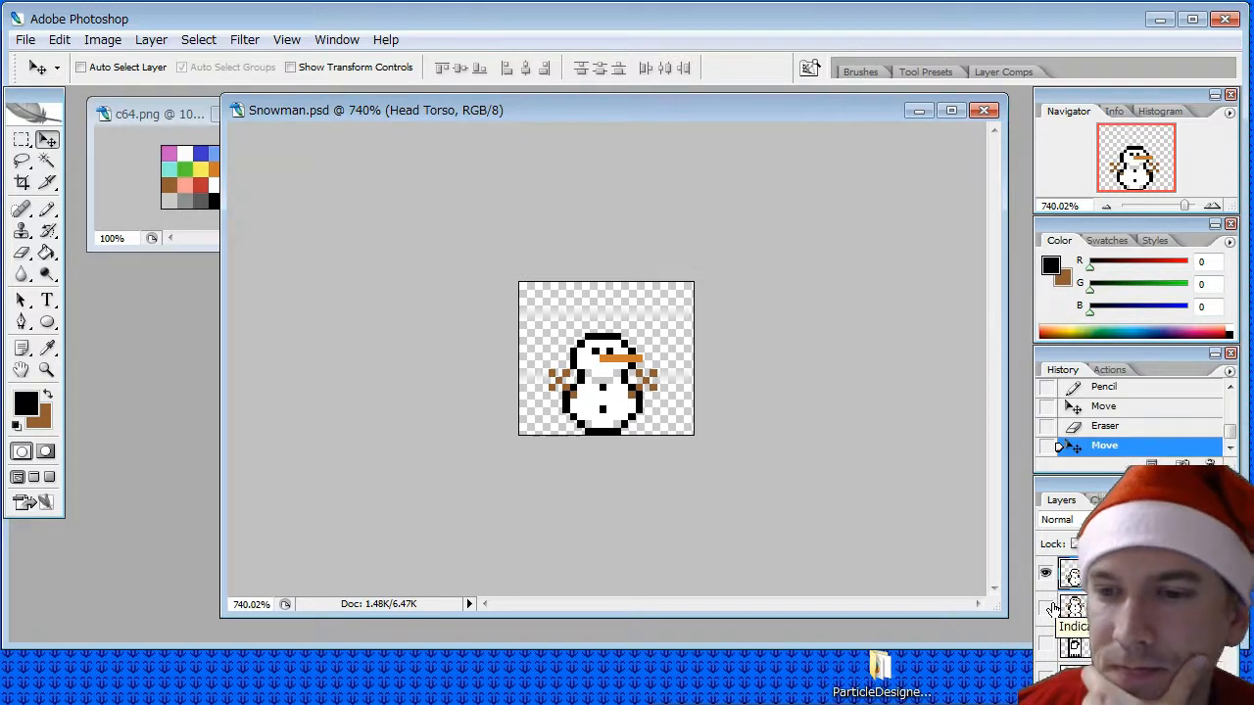
pyautogui.click(1046, 608)
pyautogui.click(1046, 579)
# - Duplicate the Head Torso Base layer as a new layer named Torso Base
pyautogui.rightClick(1077, 604)
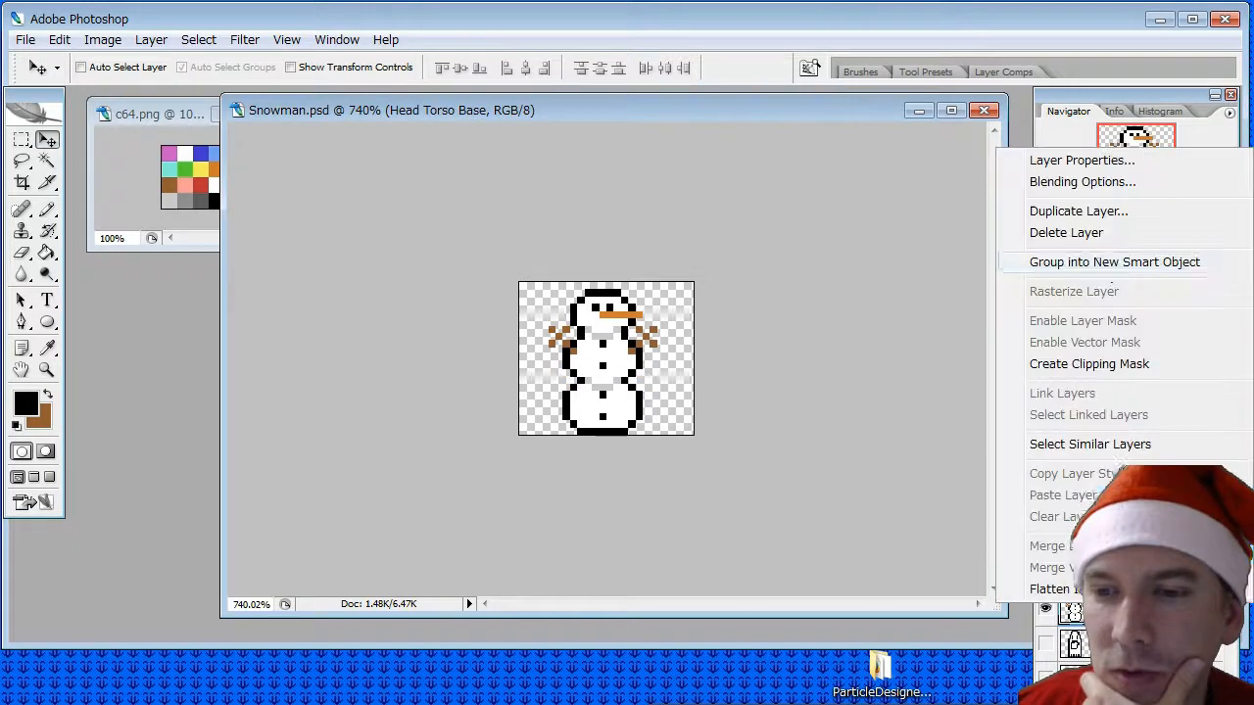
pyautogui.click(1087, 209)
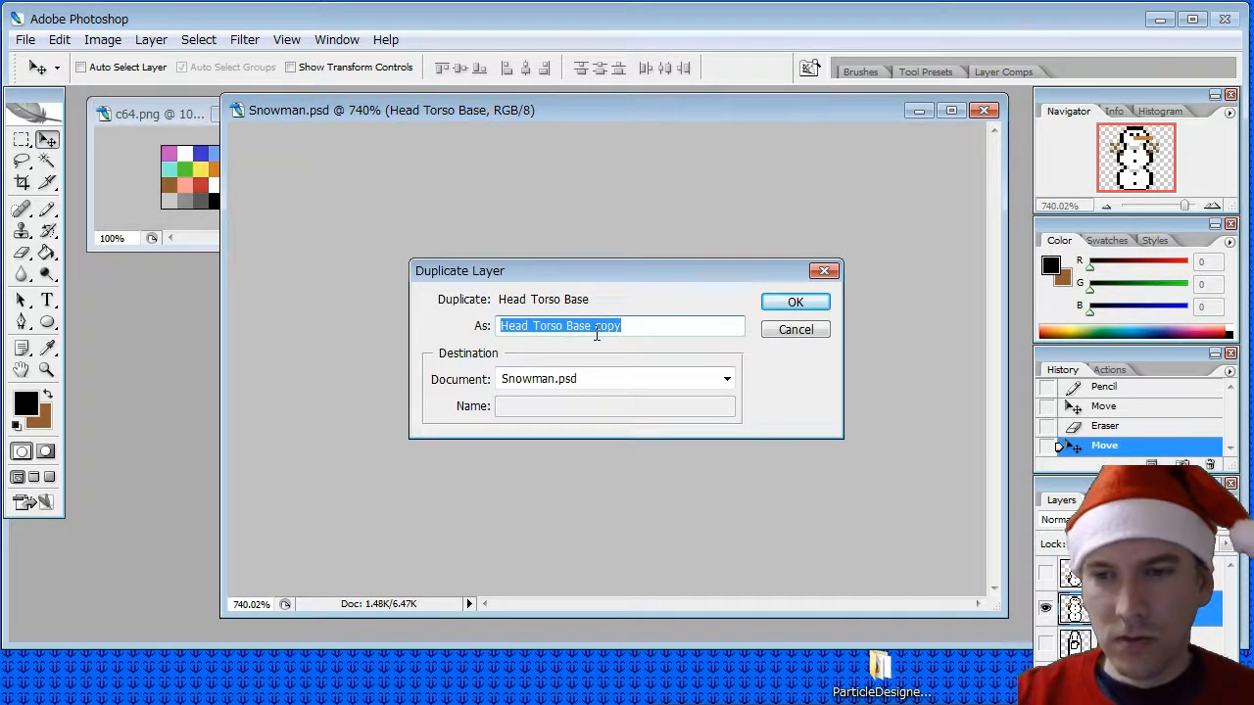
pyautogui.write('Torso')
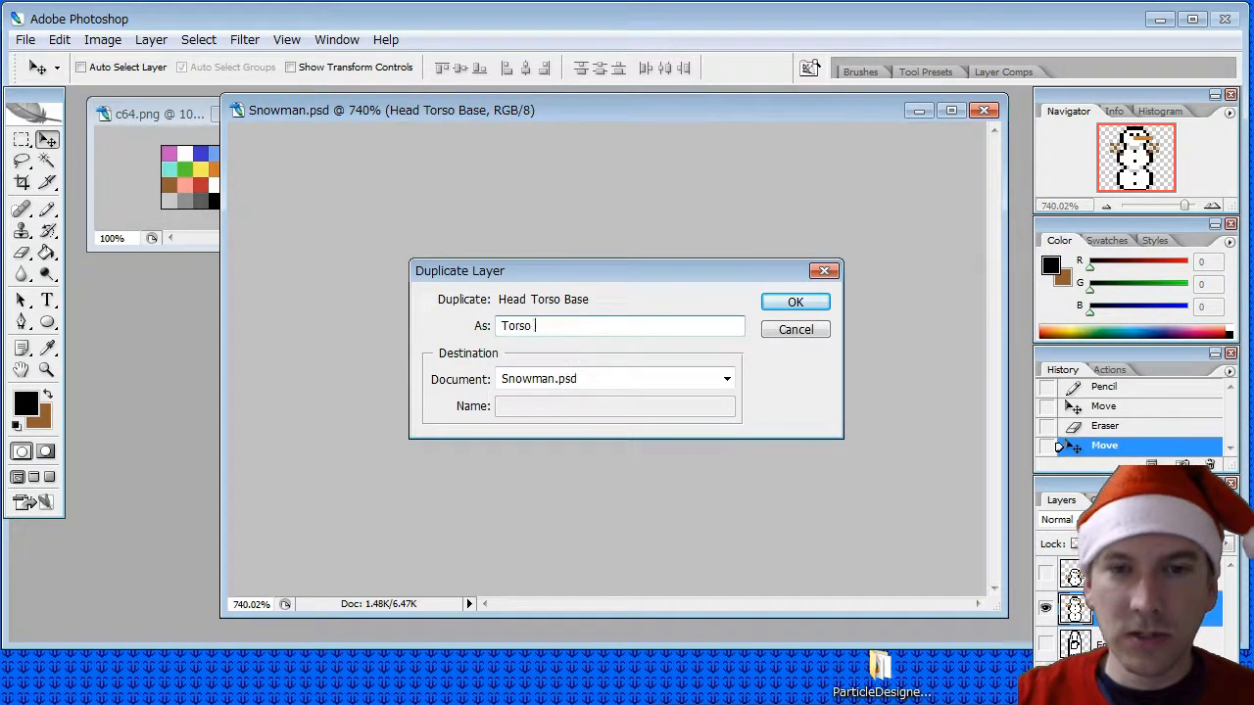
pyautogui.press('BackSpace')
pyautogui.press('BackSpace')
pyautogui.press('BackSpace')
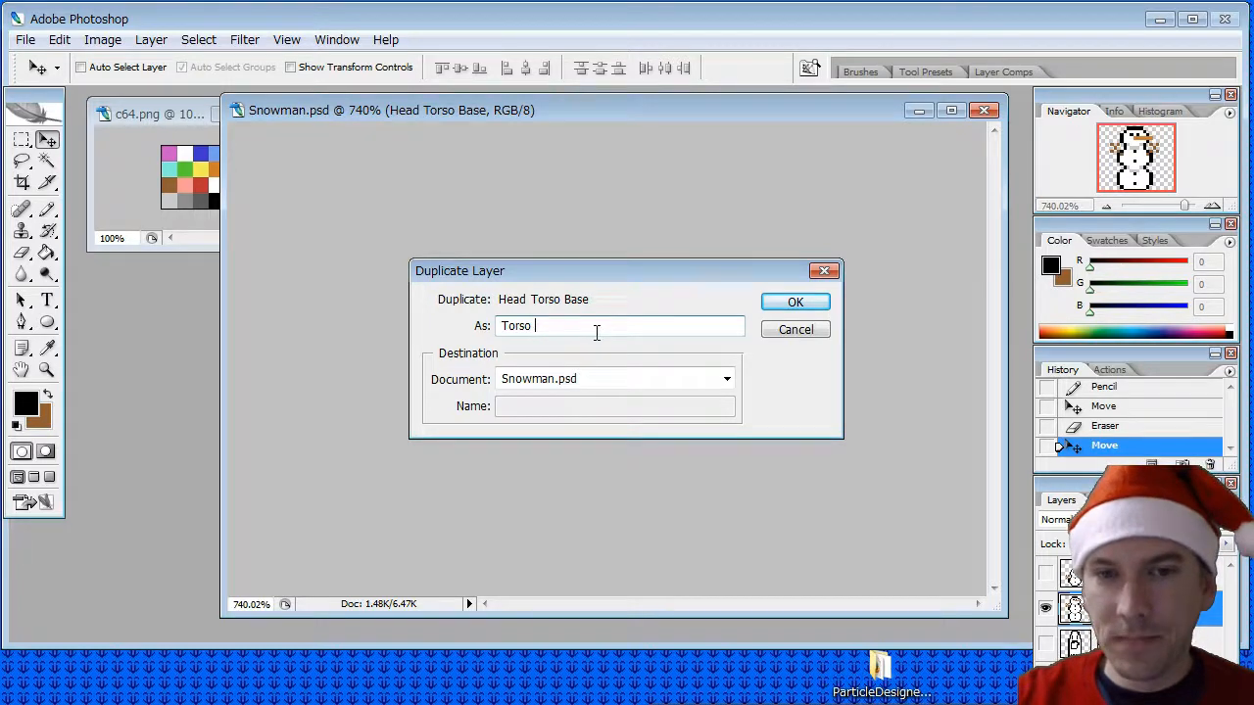
pyautogui.write('ase')
pyautogui.press('Return')
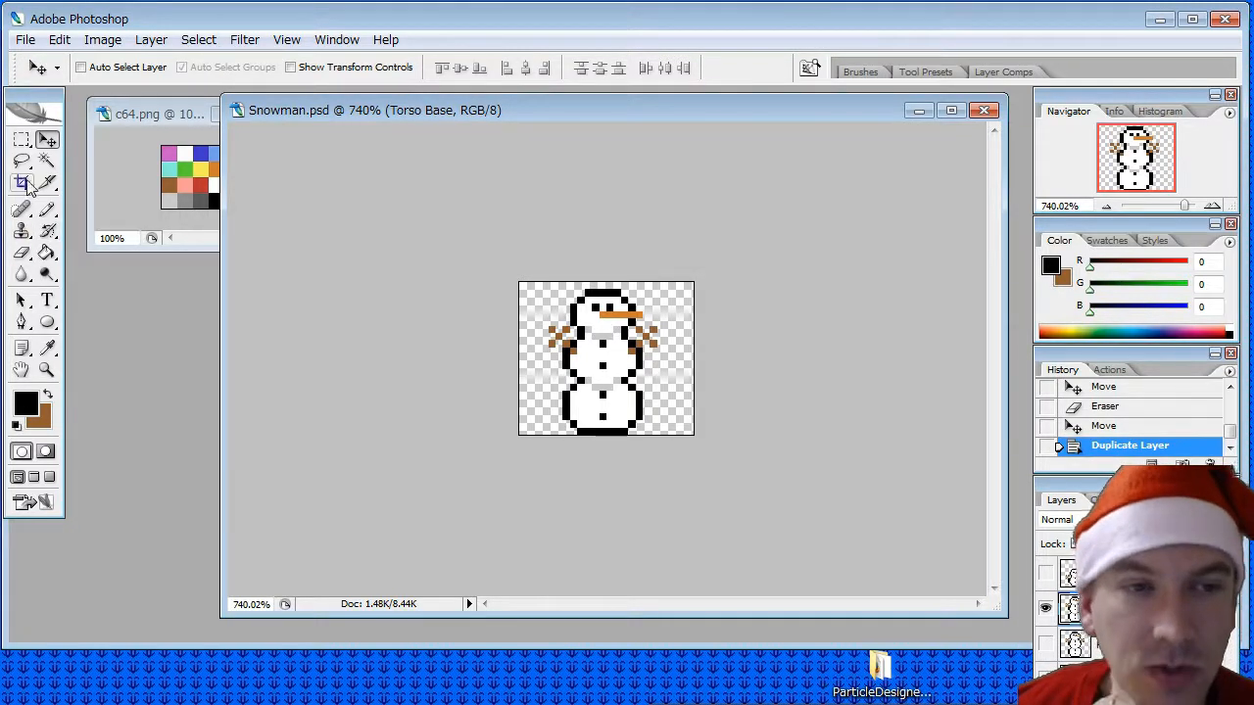
# - Pencil black outline pixels under the face on the Torso Base layer to close the middle ball's upper edge
pyautogui.click(47, 210)
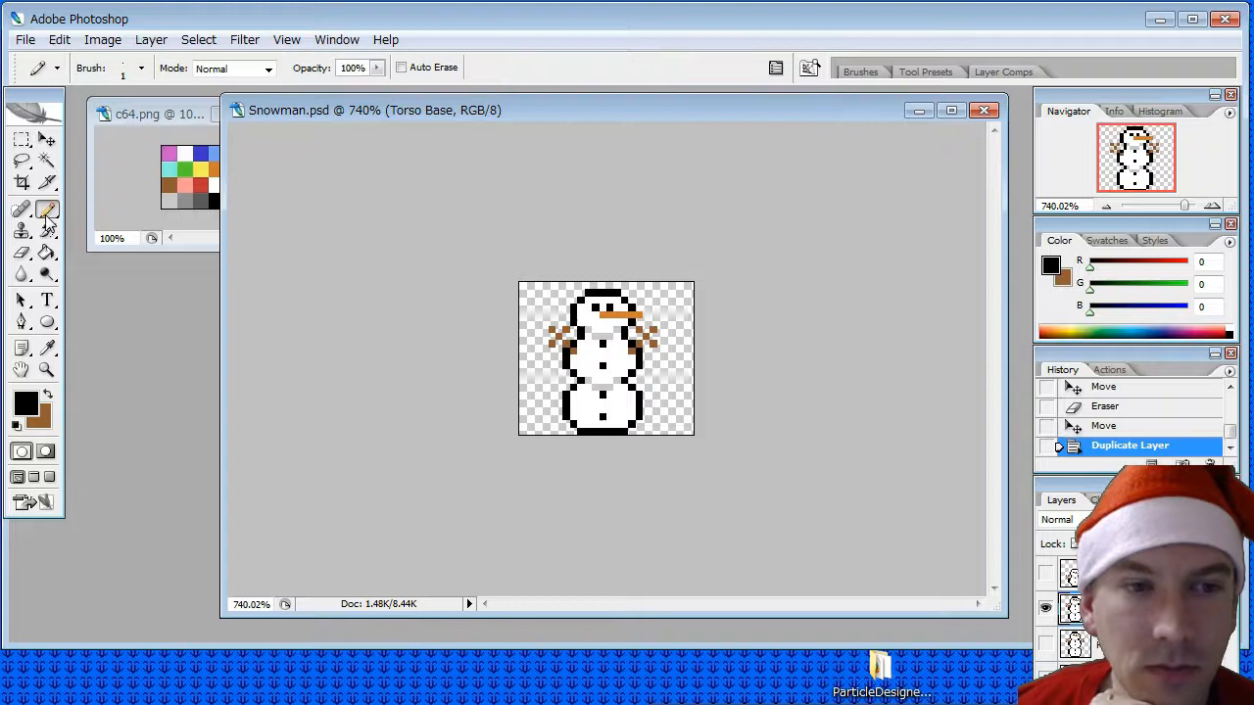
pyautogui.click(594, 326)
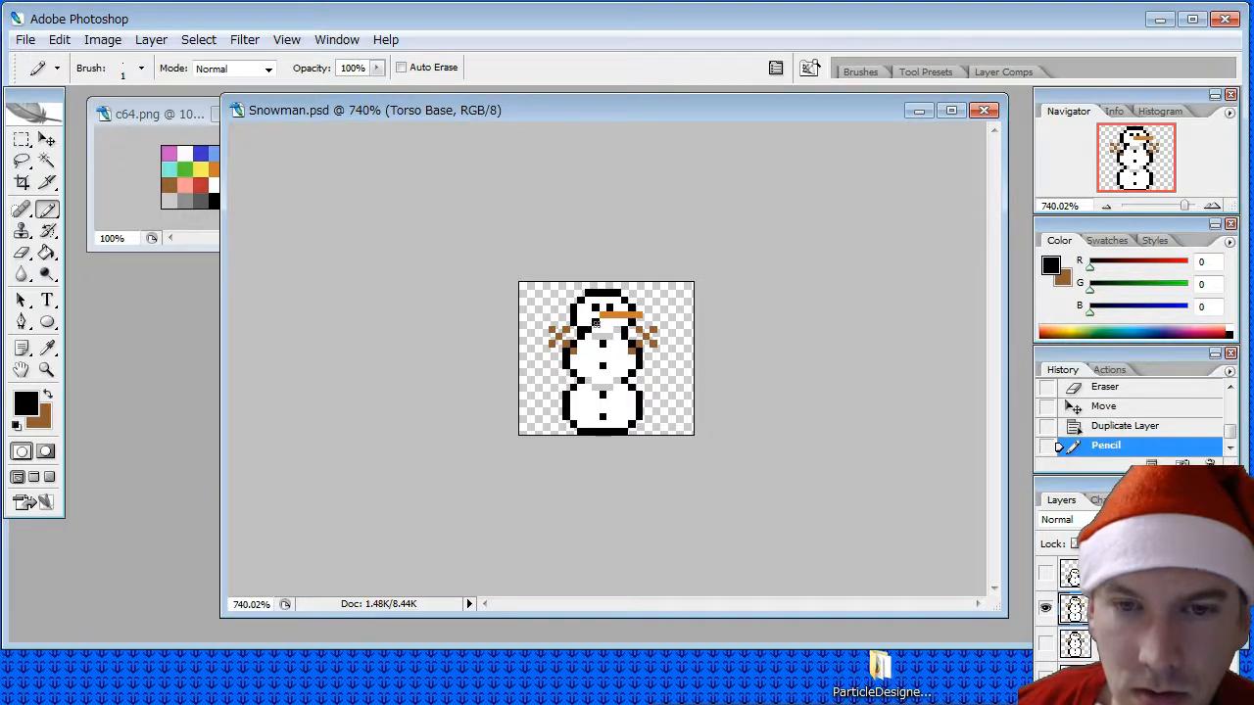
pyautogui.click(615, 328)
pyautogui.click(623, 328)
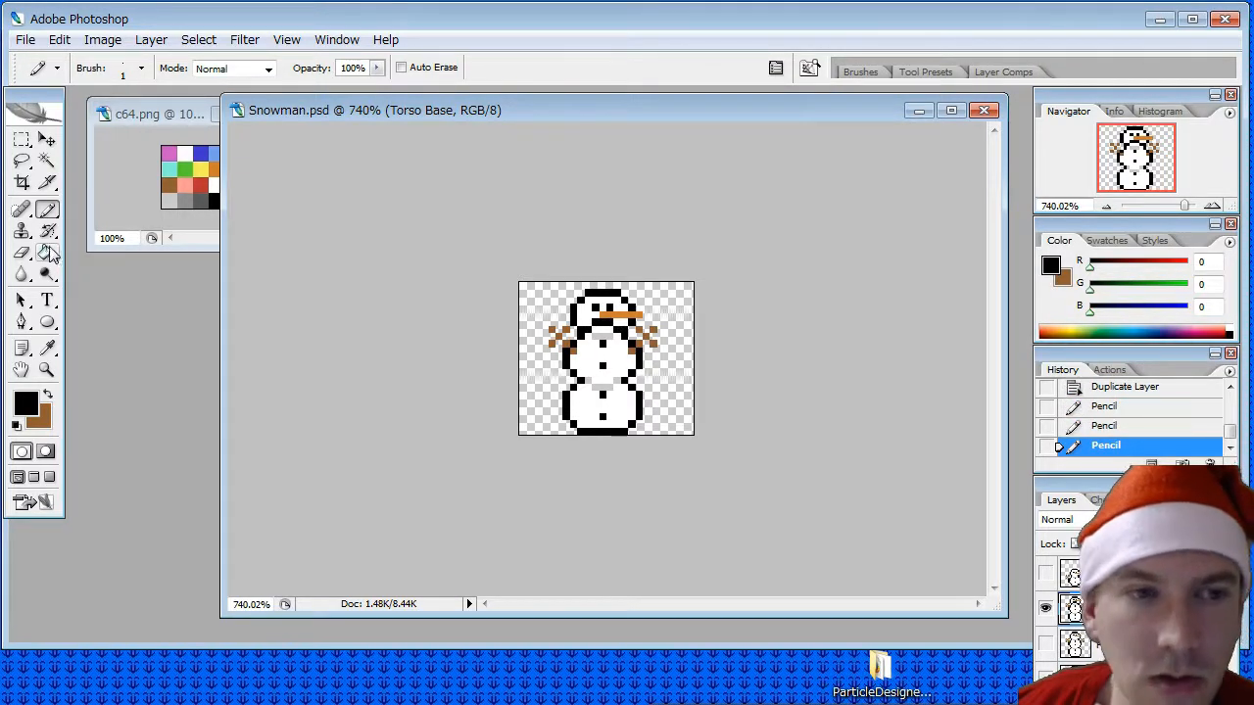
# - Erase the head from the Torso Base layer, including the stray outline pixels beside the middle ball's top
pyautogui.click(25, 253)
pyautogui.moveTo(647, 313)
pyautogui.mouseDown()
pyautogui.moveTo(587, 315)
pyautogui.moveTo(643, 306)
pyautogui.moveTo(641, 295)
pyautogui.moveTo(586, 293)
pyautogui.mouseUp()
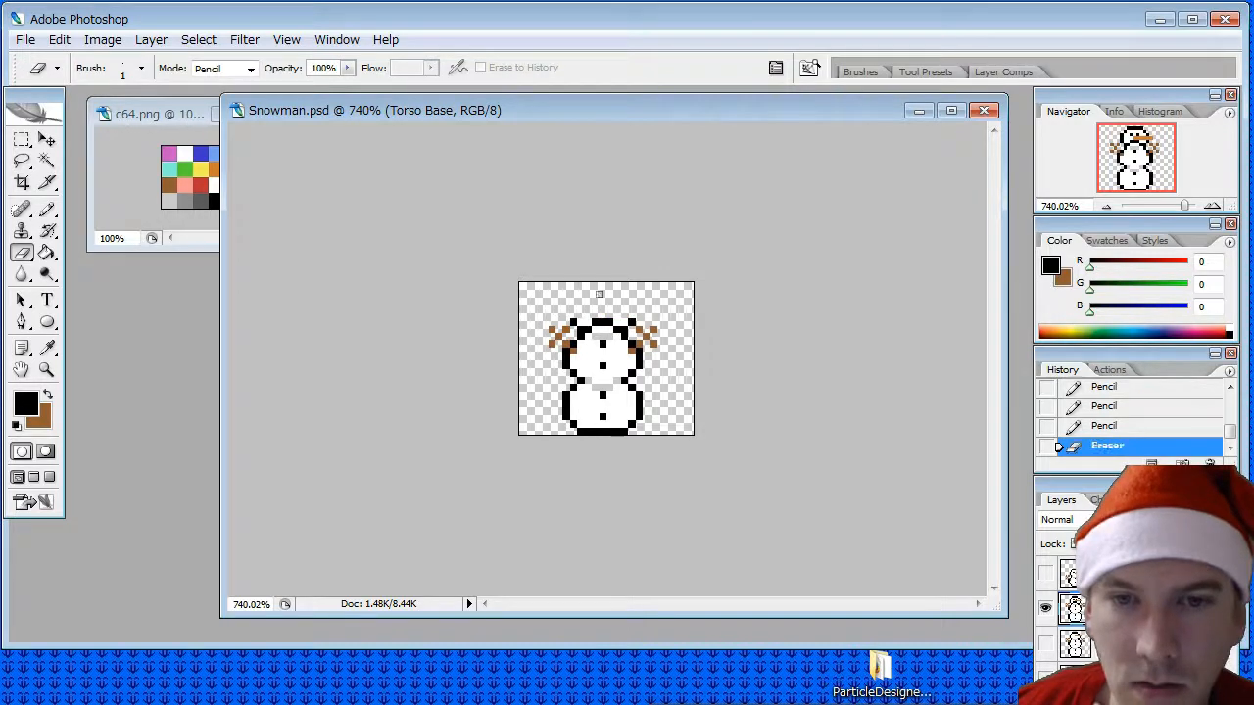
pyautogui.click(582, 326)
pyautogui.click(582, 327)
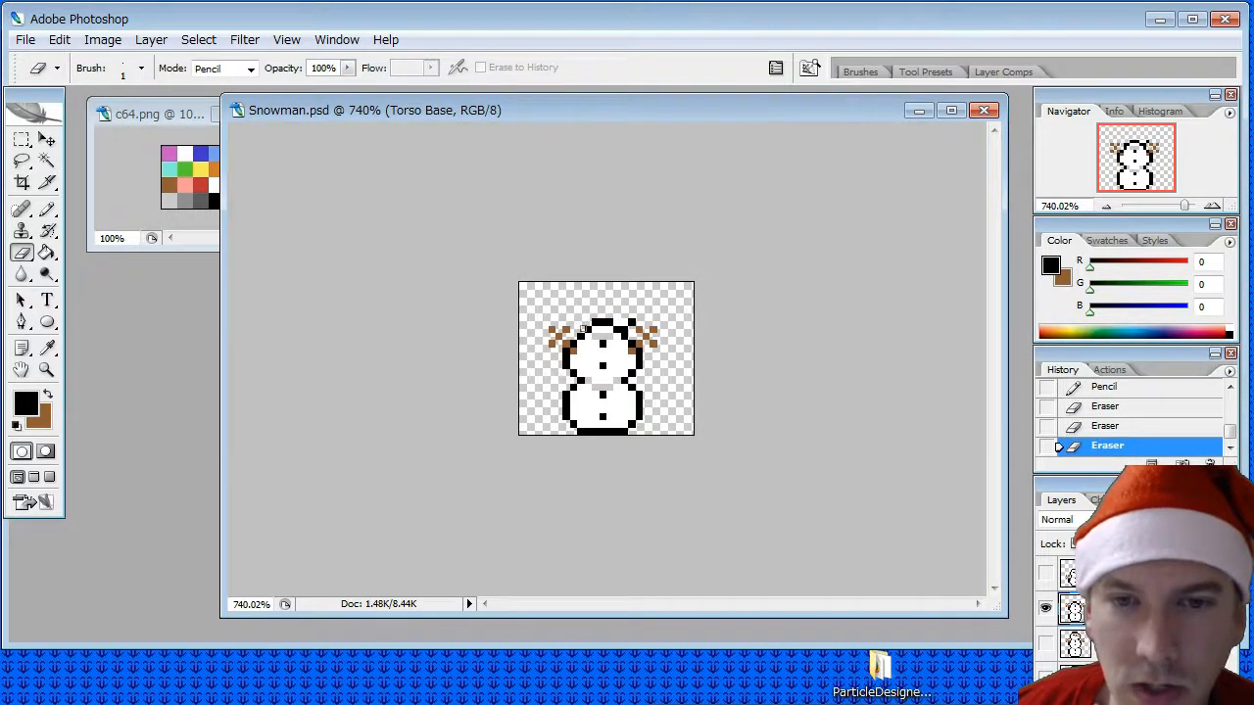
pyautogui.click(625, 322)
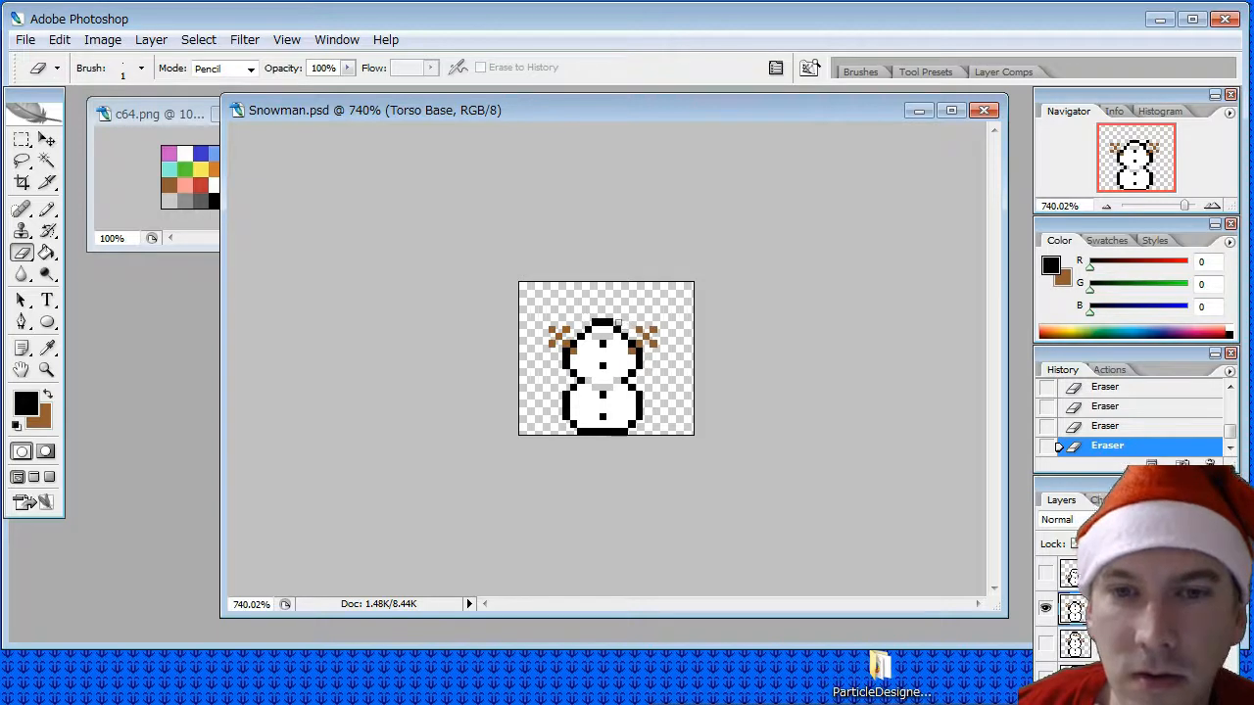
# - Pencil in black pixels to widen and round the upper outline of the middle ball
pyautogui.click(46, 211)
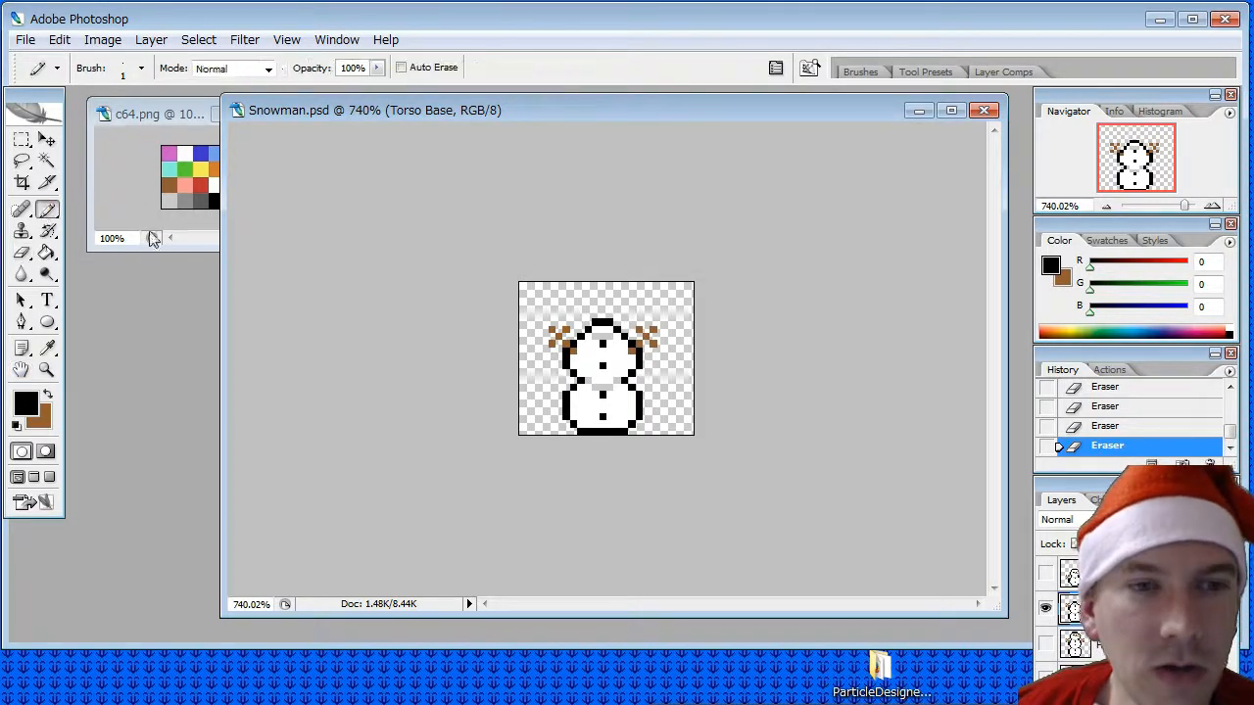
pyautogui.click(583, 327)
pyautogui.click(621, 332)
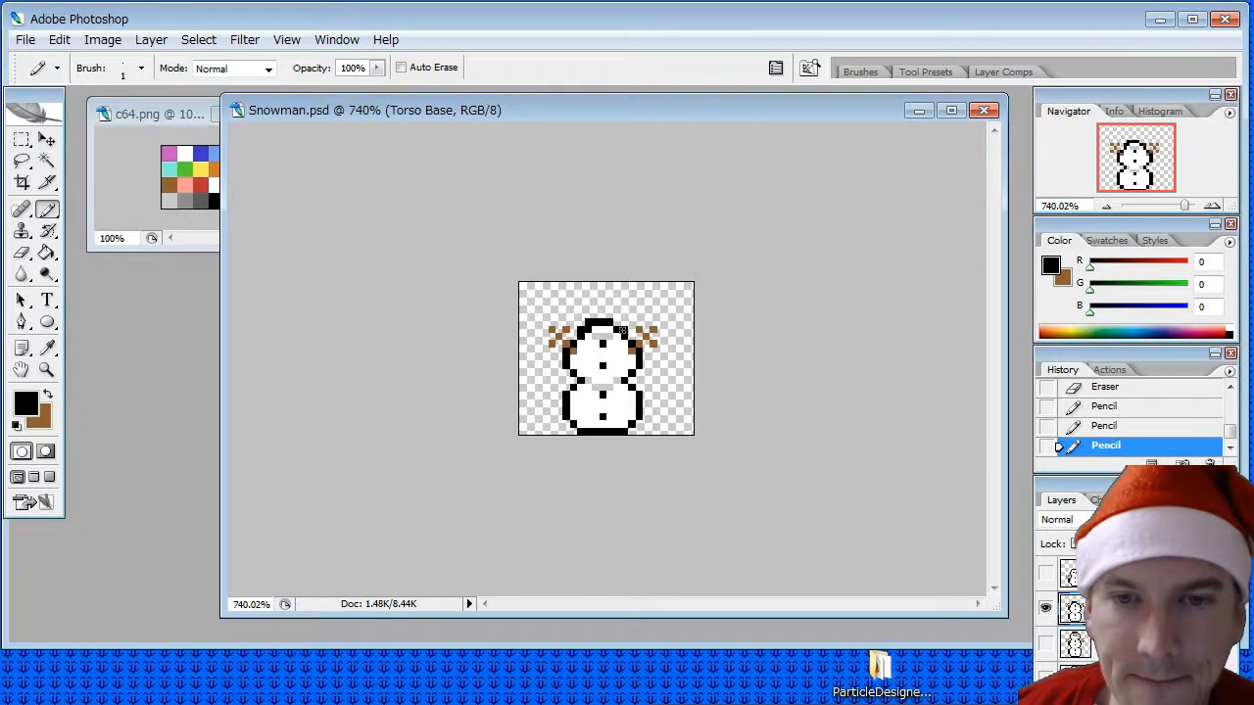
pyautogui.click(632, 343)
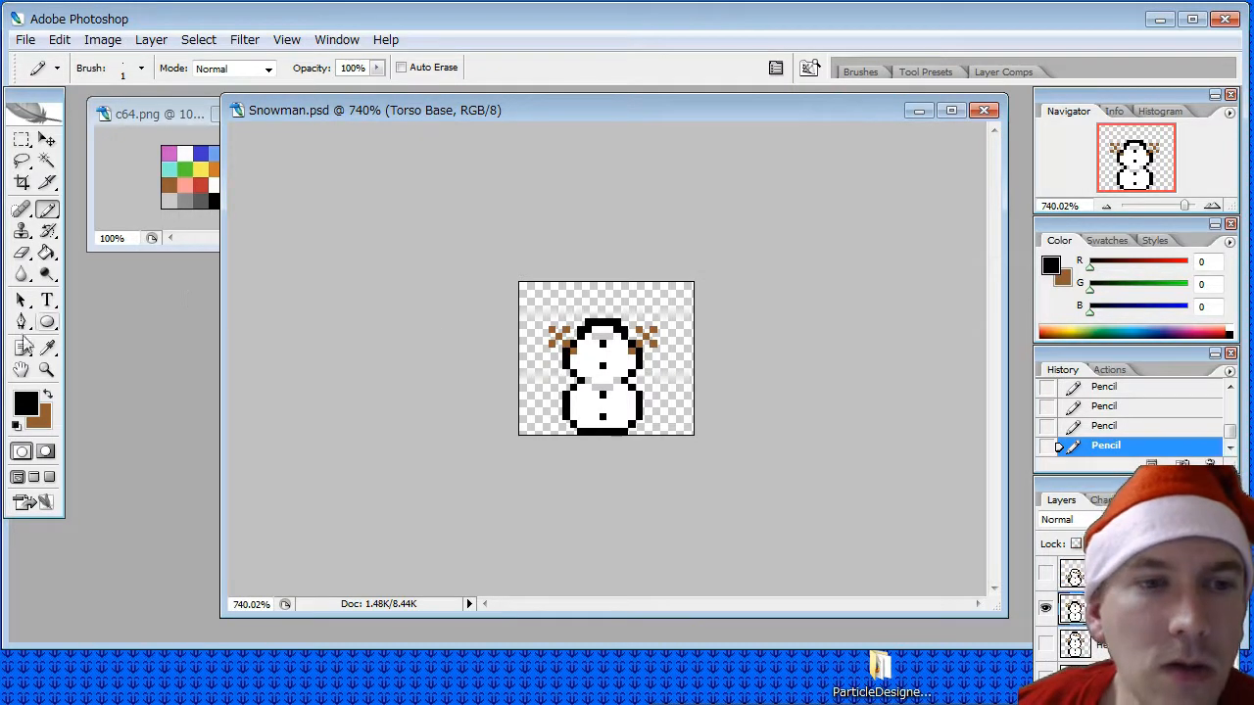
# - Sample the snowman's white and pencil over the grey shading and surplus black pixels inside the middle ball's top
pyautogui.press('i')
pyautogui.click(609, 337)
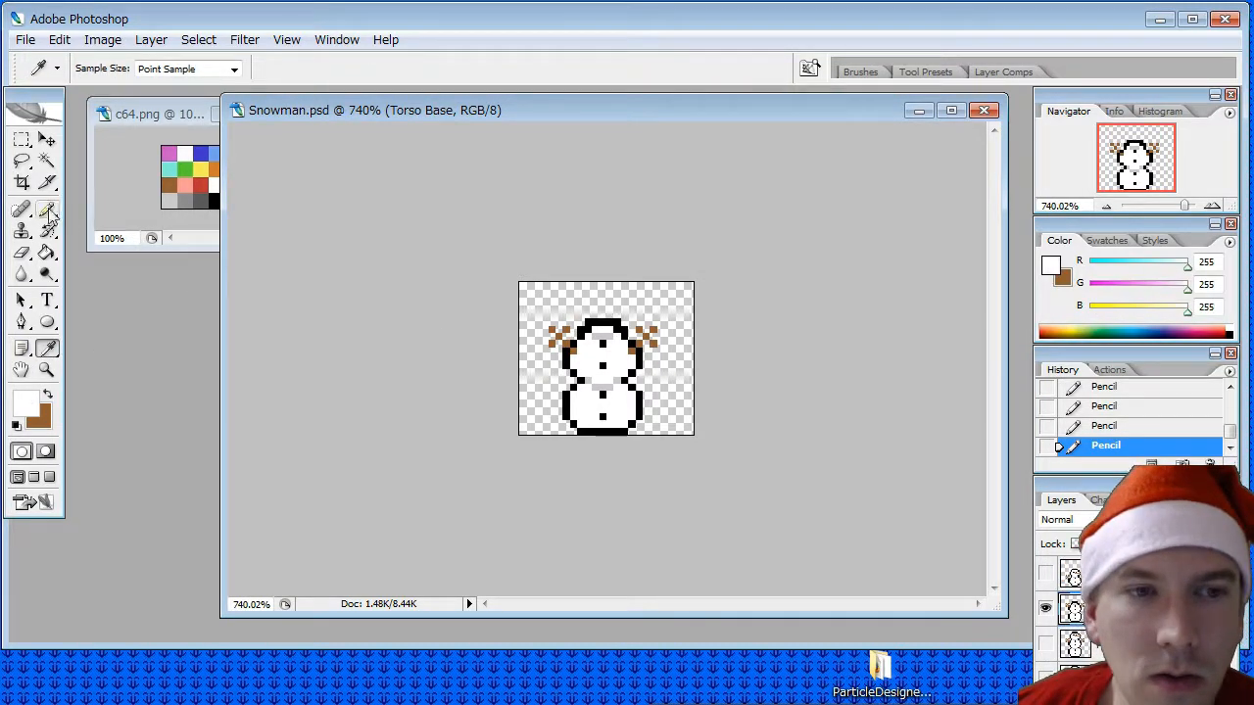
pyautogui.press('b')
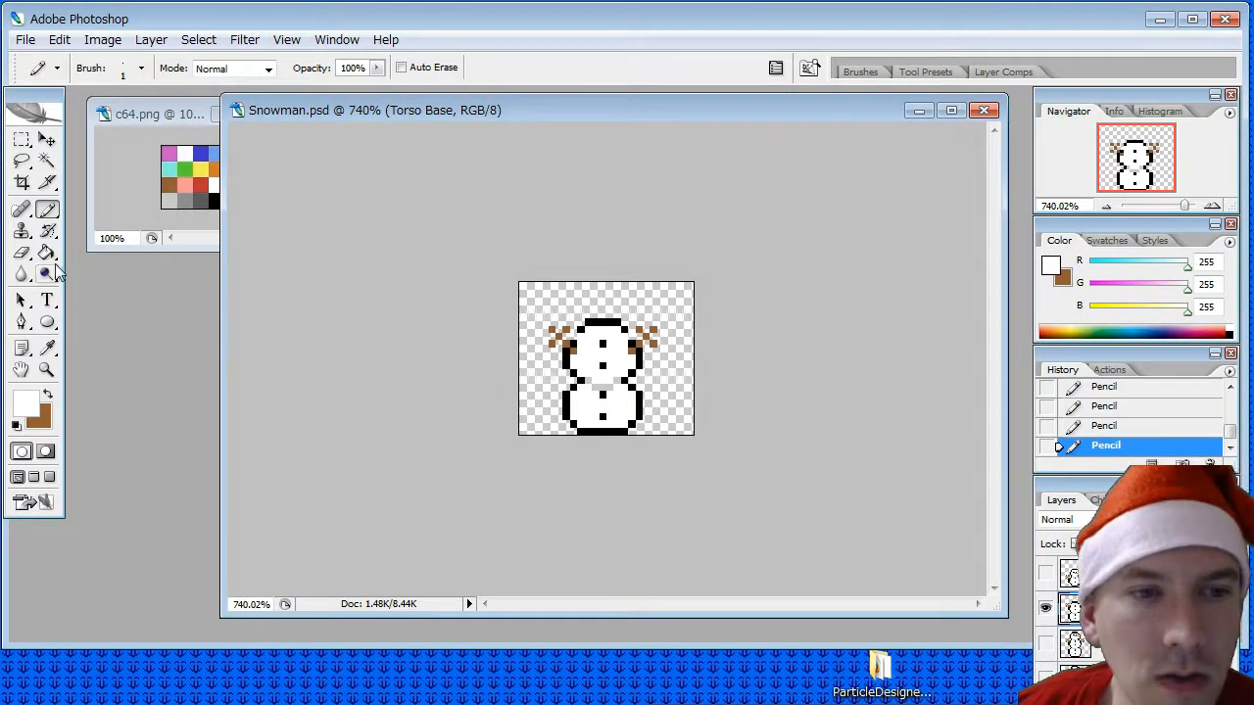
# - Lower the middle ball's top edge by one row with black pencil pixels, erasing the old row and the two corner pixels
pyautogui.click(47, 349)
pyautogui.click(593, 327)
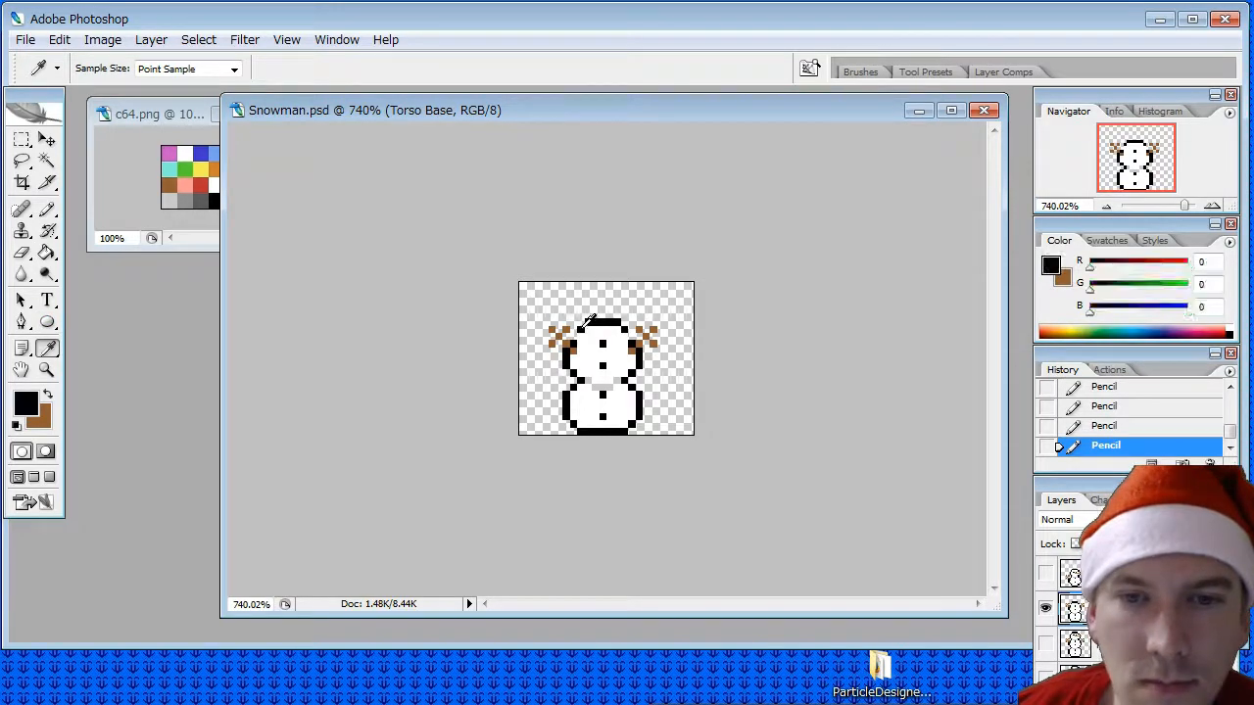
pyautogui.click(47, 211)
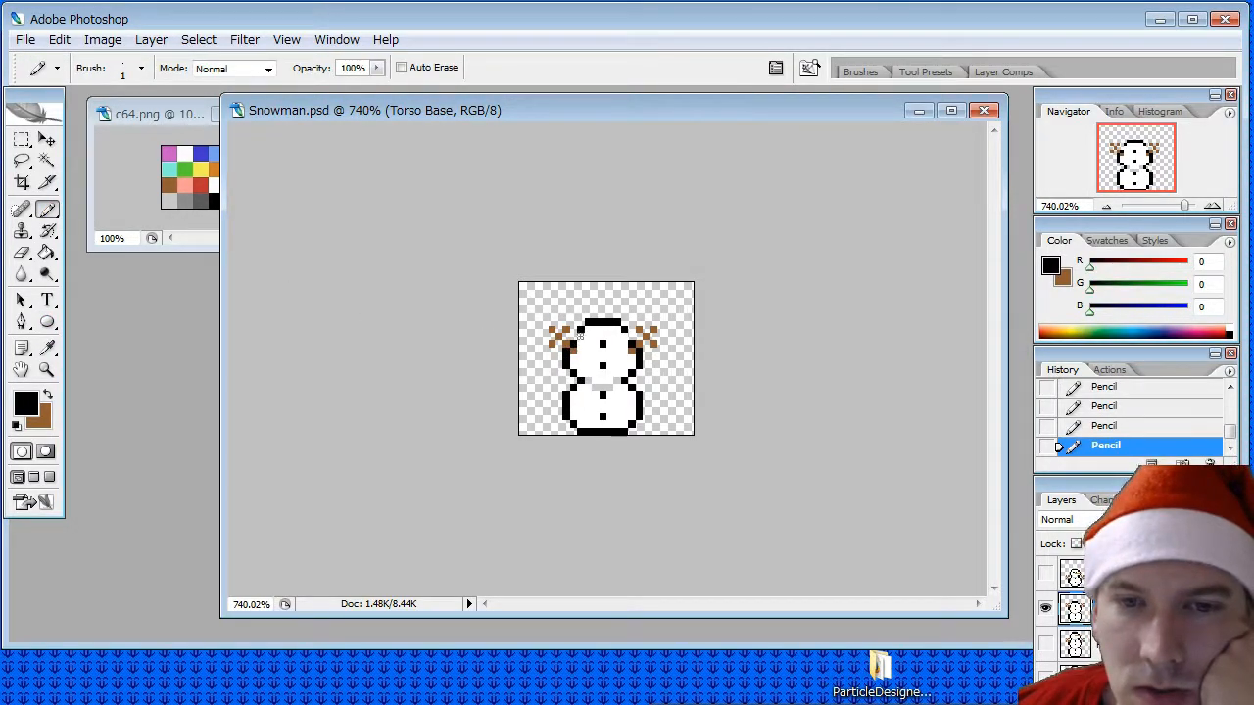
pyautogui.click(625, 337)
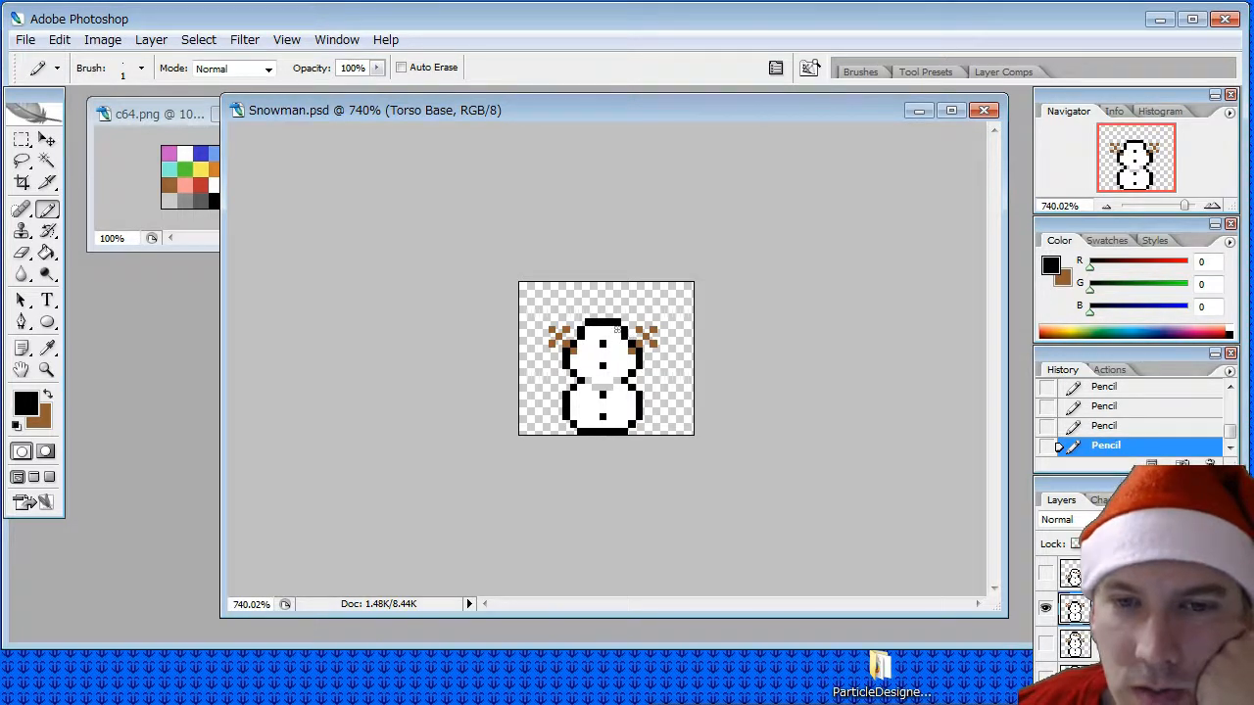
pyautogui.click(21, 253)
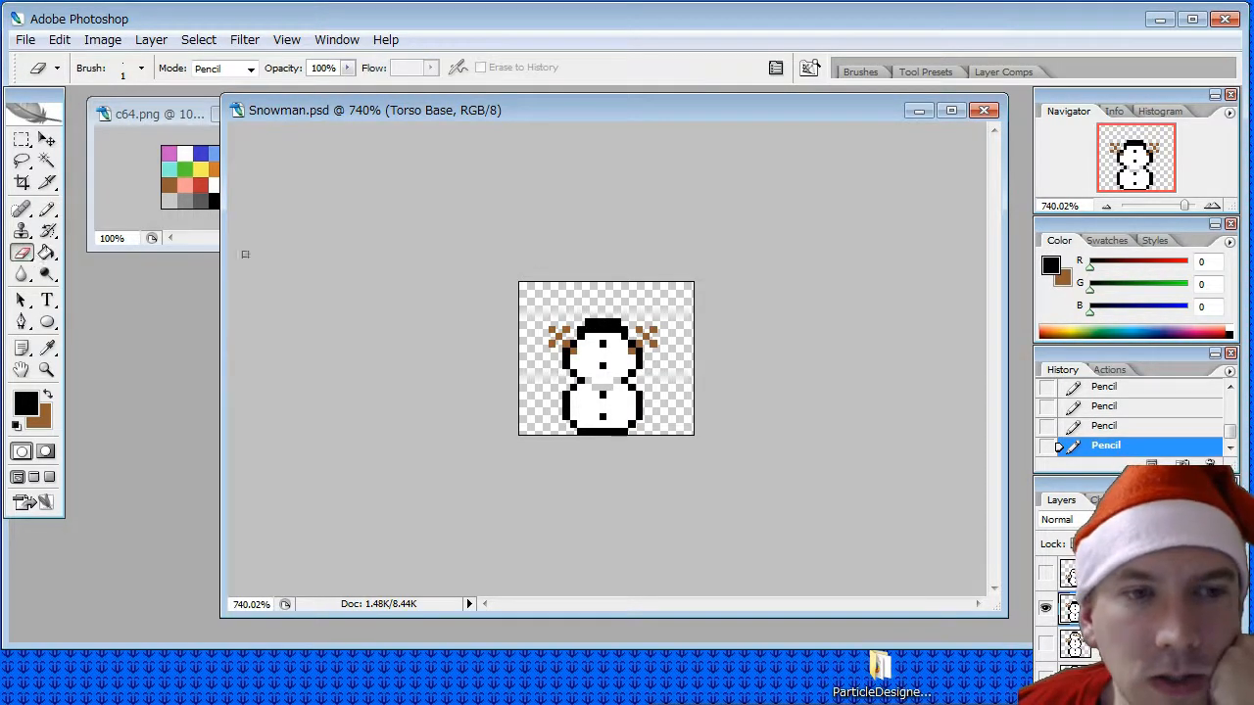
pyautogui.moveTo(624, 313); pyautogui.dragTo(586, 320)
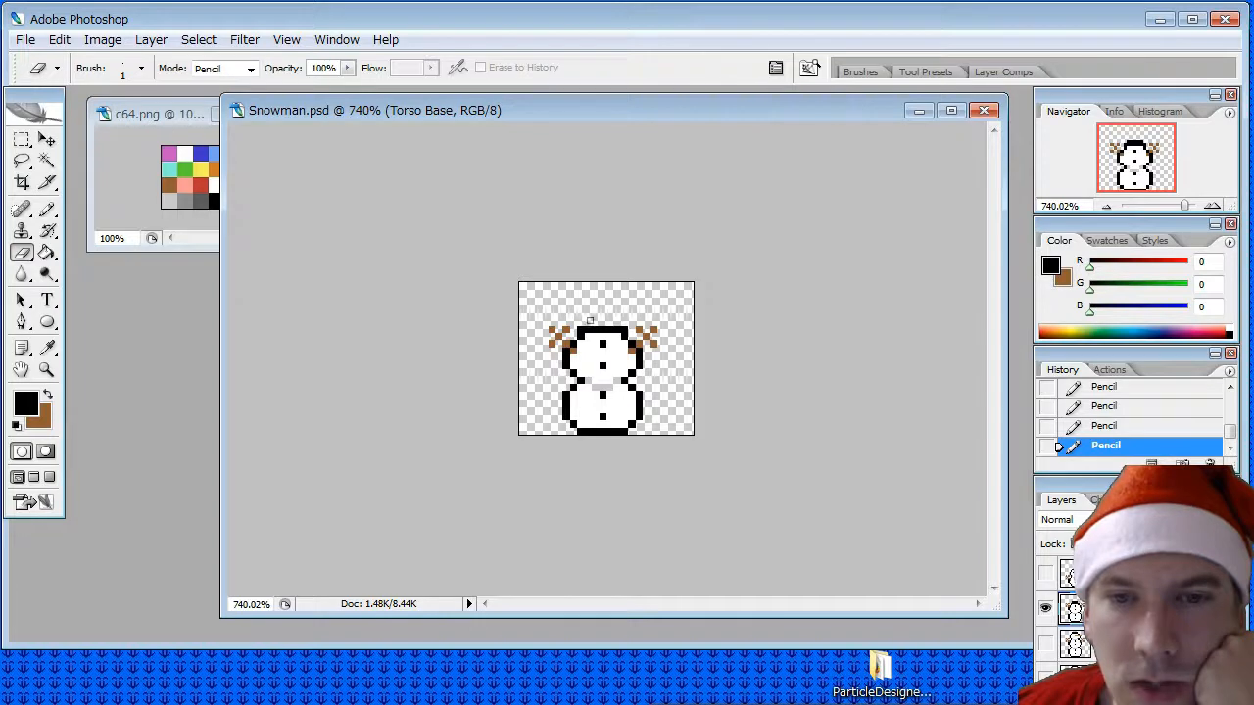
pyautogui.click(581, 328)
pyautogui.click(625, 329)
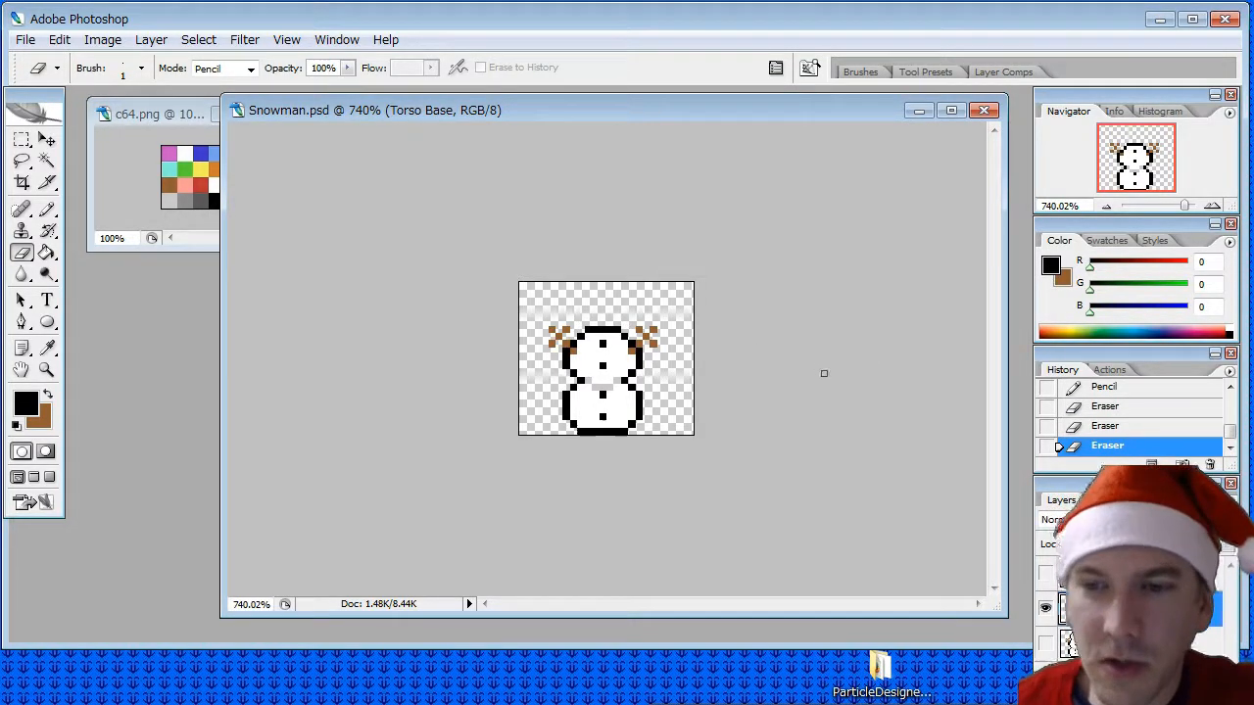
# - Hide Torso Base, show Head Torso Base, and duplicate it as a new layer named Head Base
pyautogui.click(1046, 608)
pyautogui.click(1136, 643)
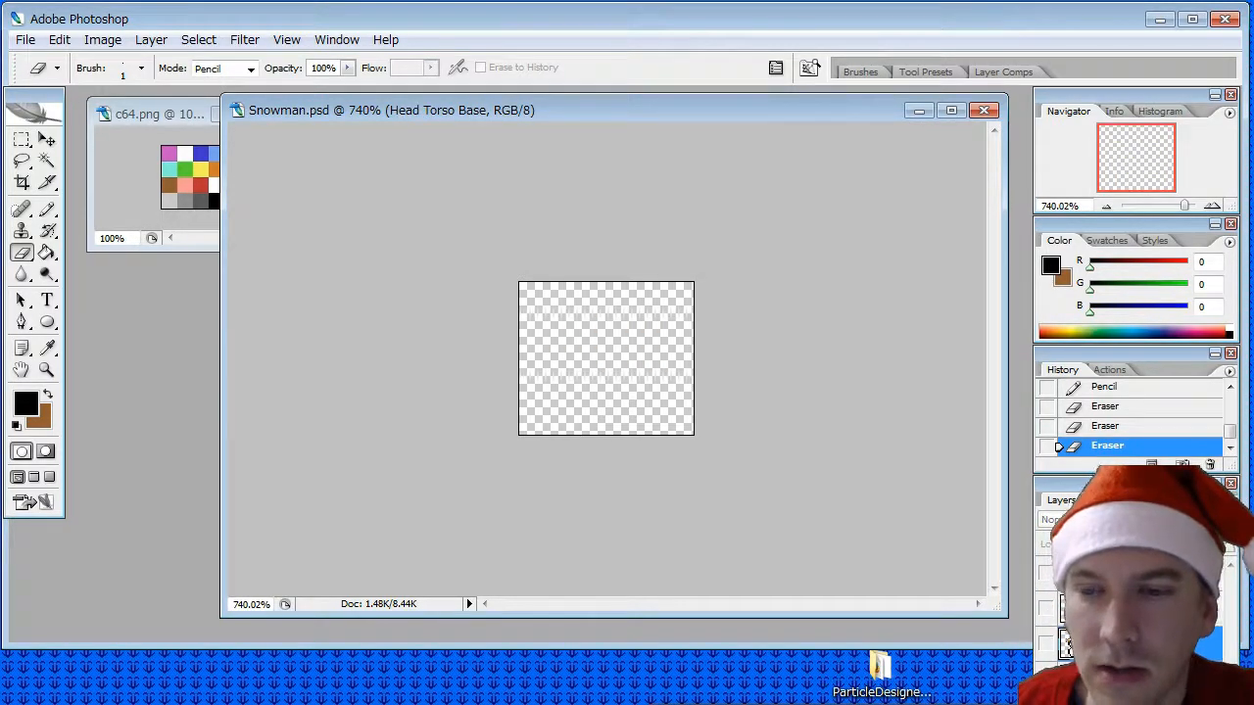
pyautogui.rightClick(1136, 639)
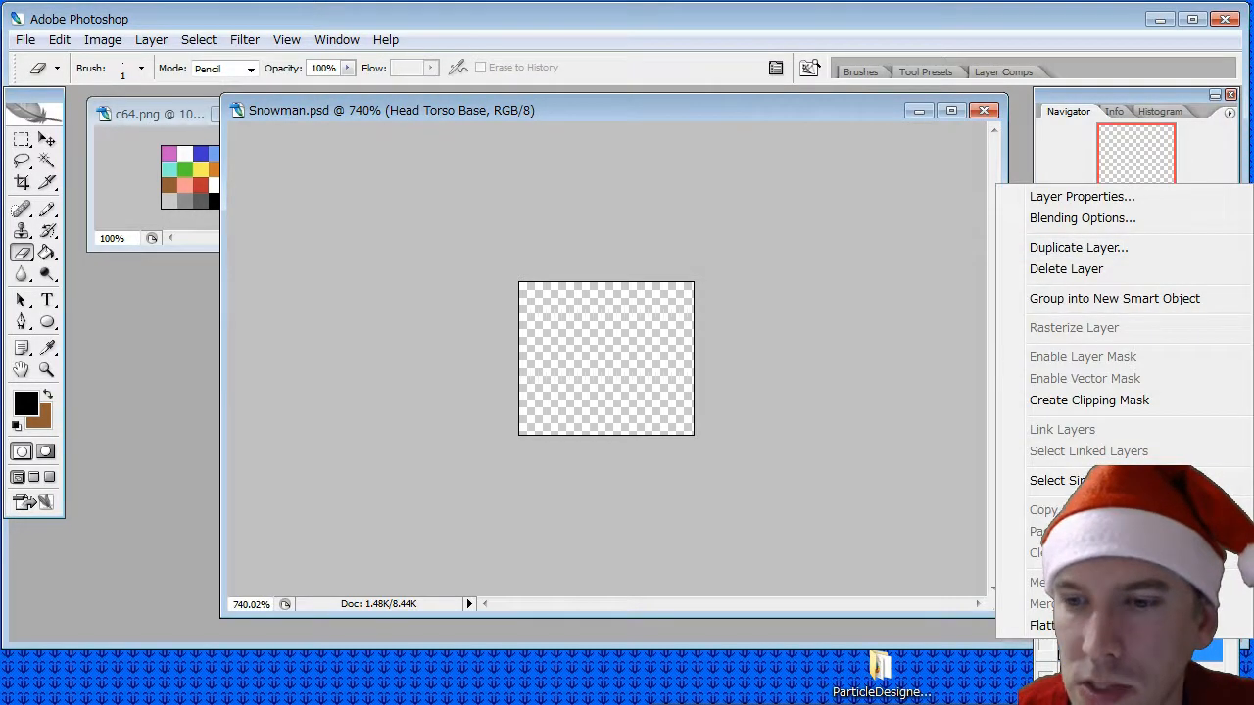
pyautogui.click(1136, 648)
pyautogui.click(1045, 643)
pyautogui.rightClick(1136, 638)
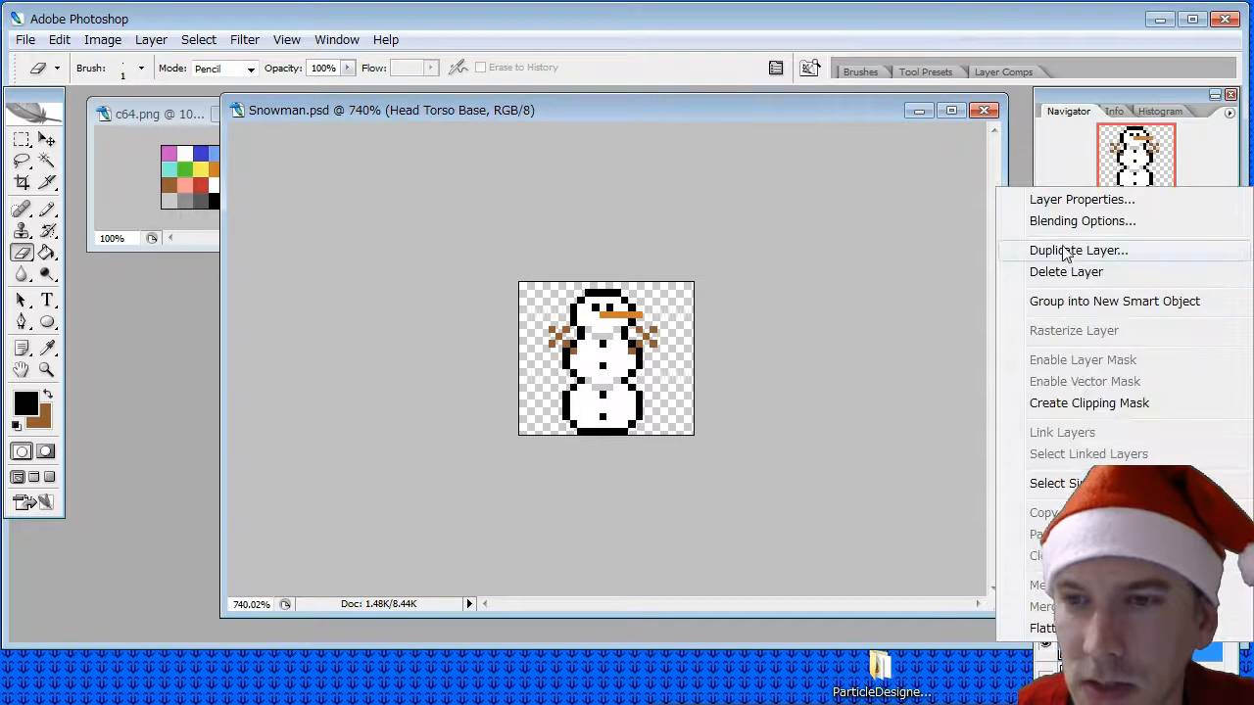
pyautogui.click(1066, 251)
pyautogui.write('H')
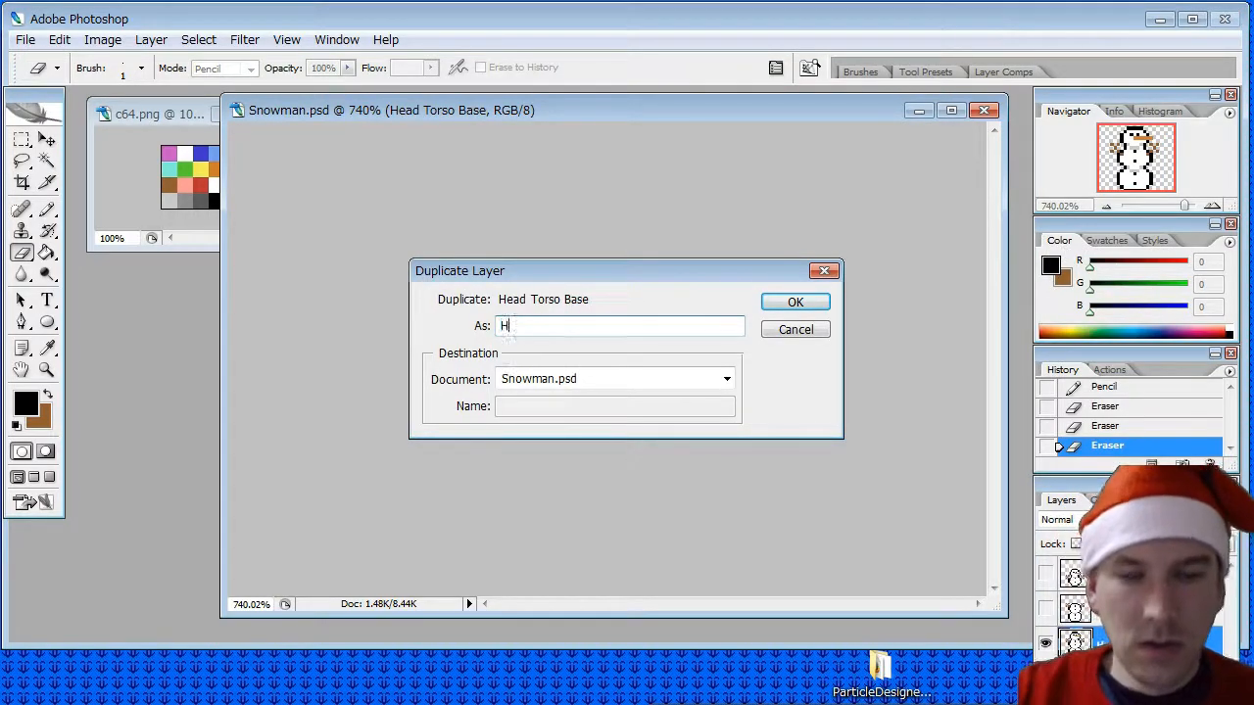
pyautogui.write('ead Base')
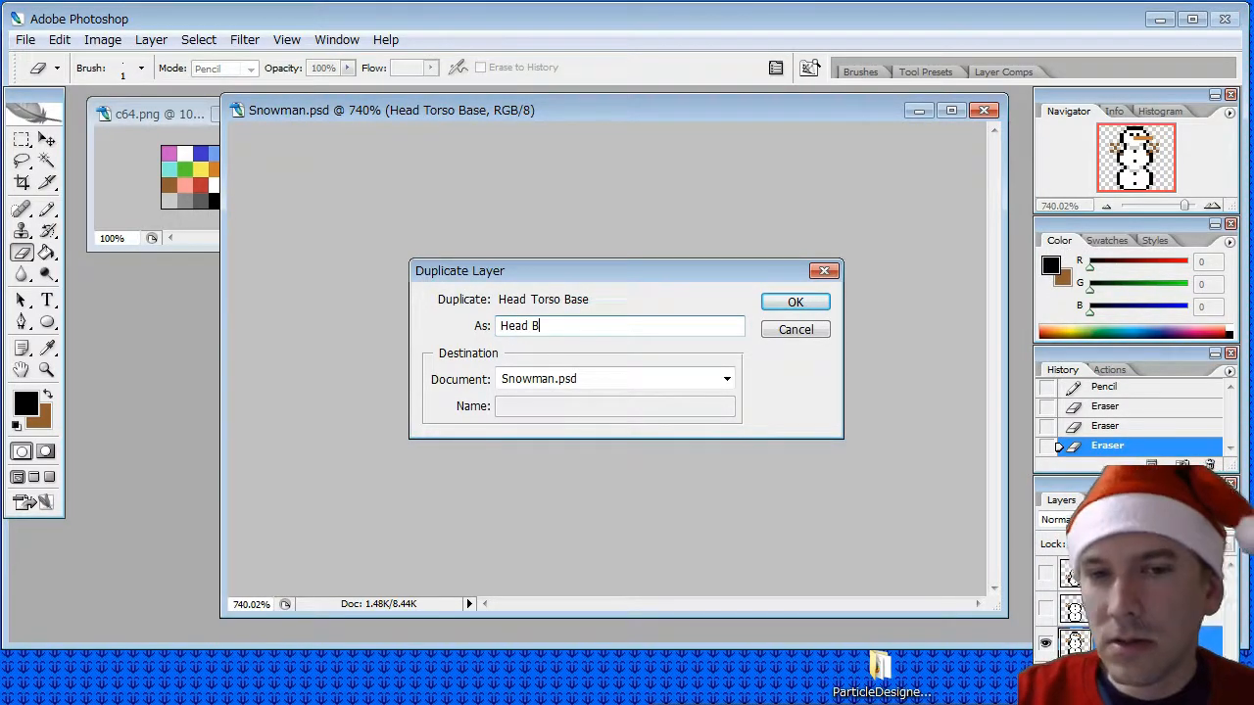
pyautogui.click(799, 303)
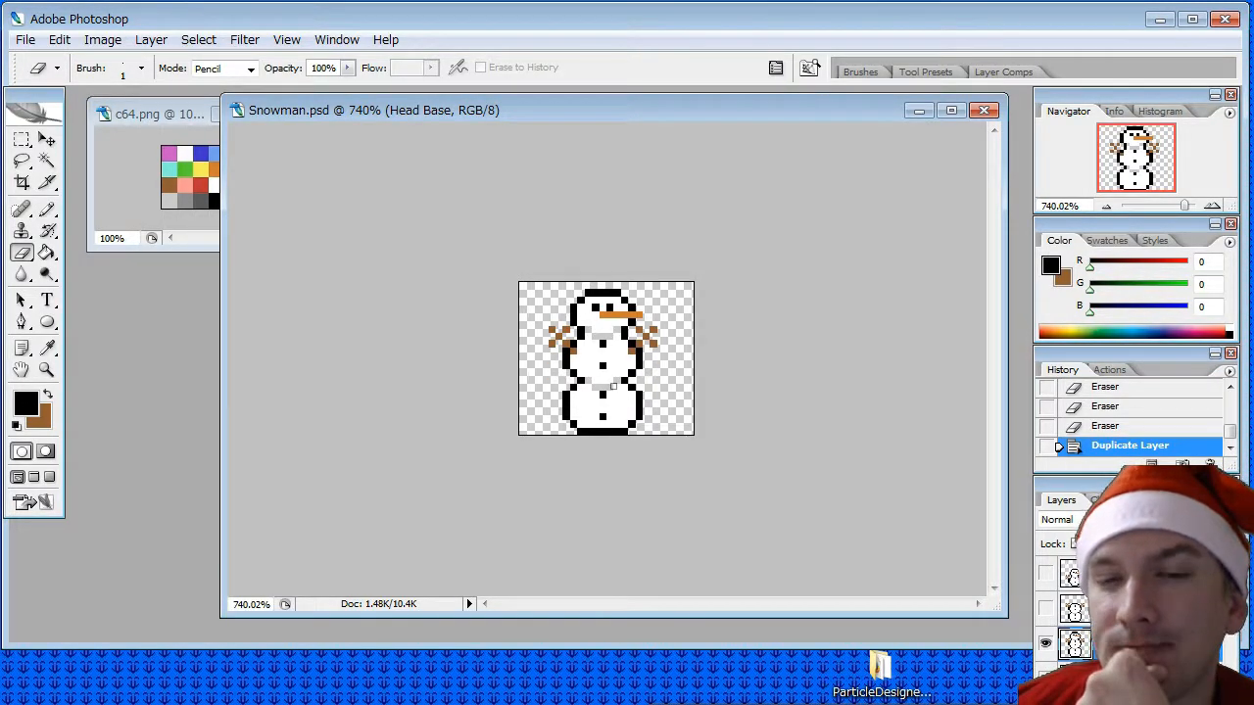
# - Erase both brown stick arms from the Head Base layer with the one-pixel Eraser
pyautogui.click(46, 347)
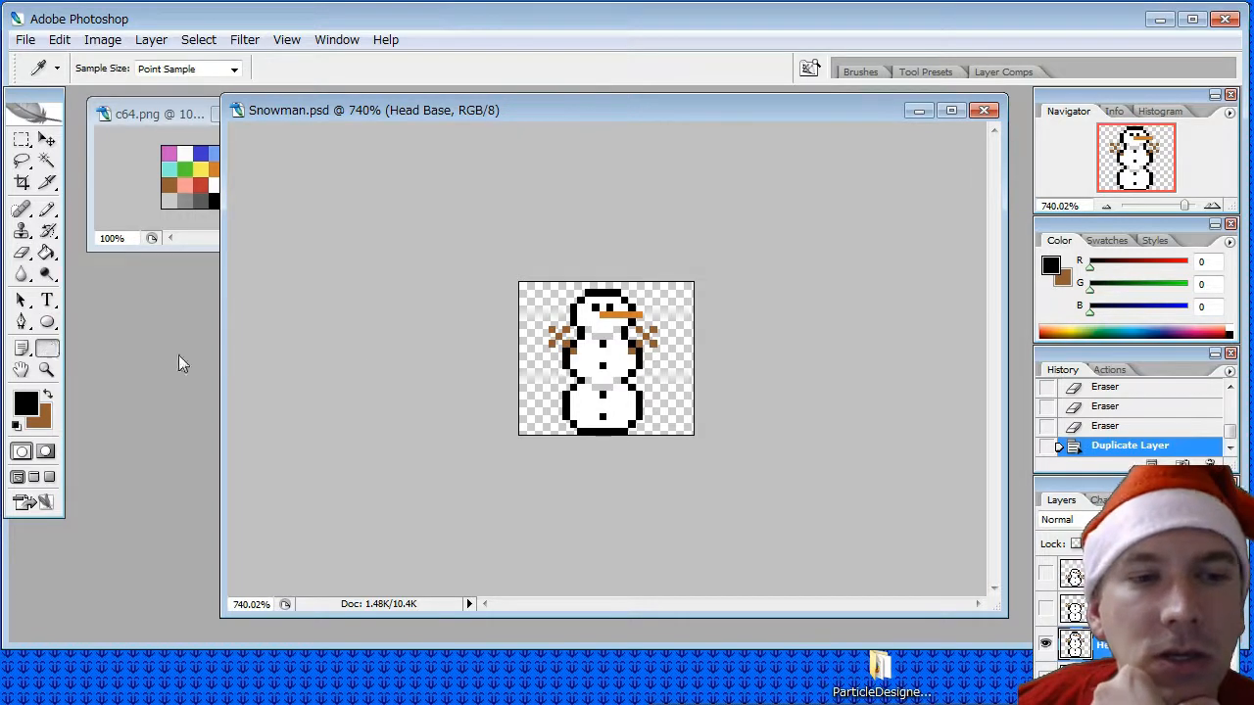
pyautogui.click(600, 360)
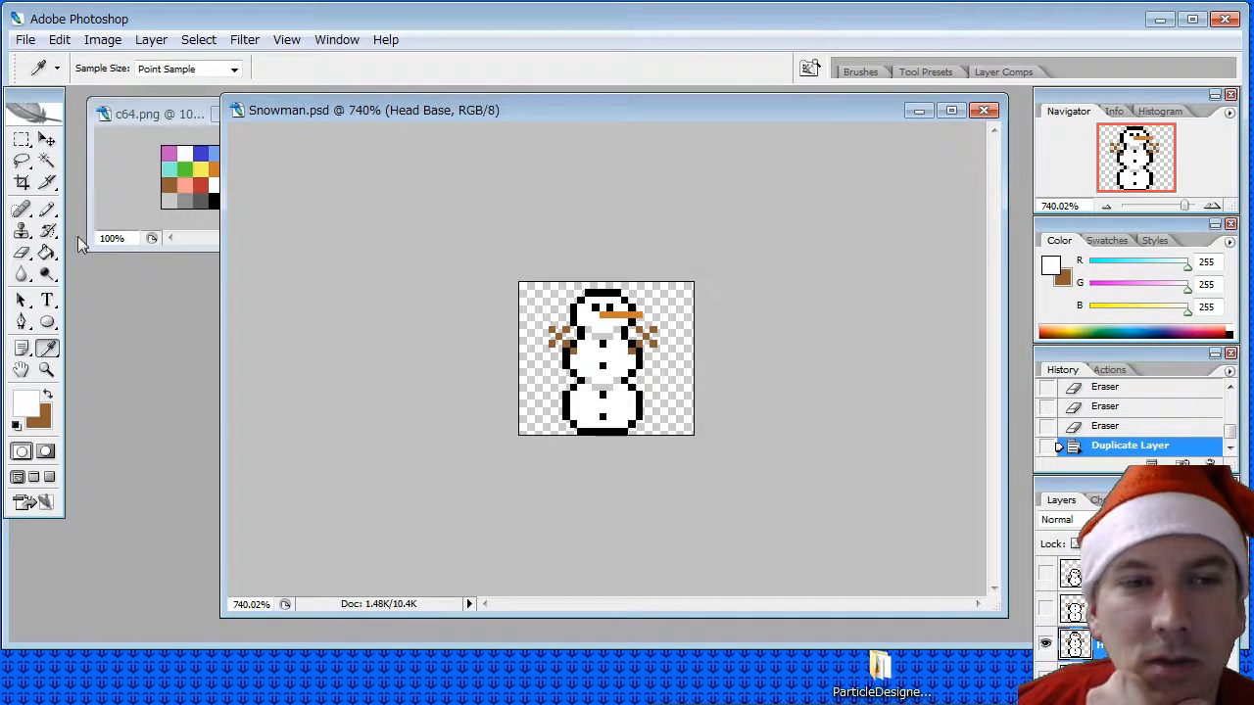
pyautogui.click(22, 252)
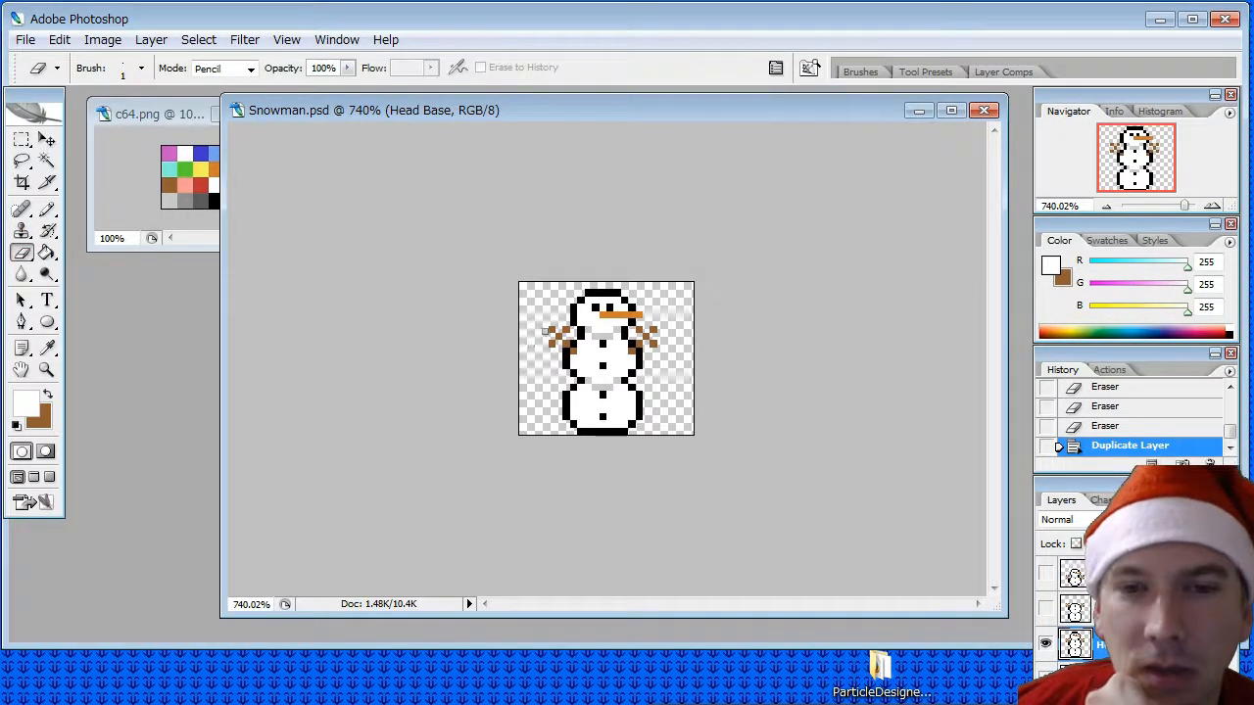
pyautogui.moveTo(576, 333); pyautogui.dragTo(548, 346)
pyautogui.click(560, 343)
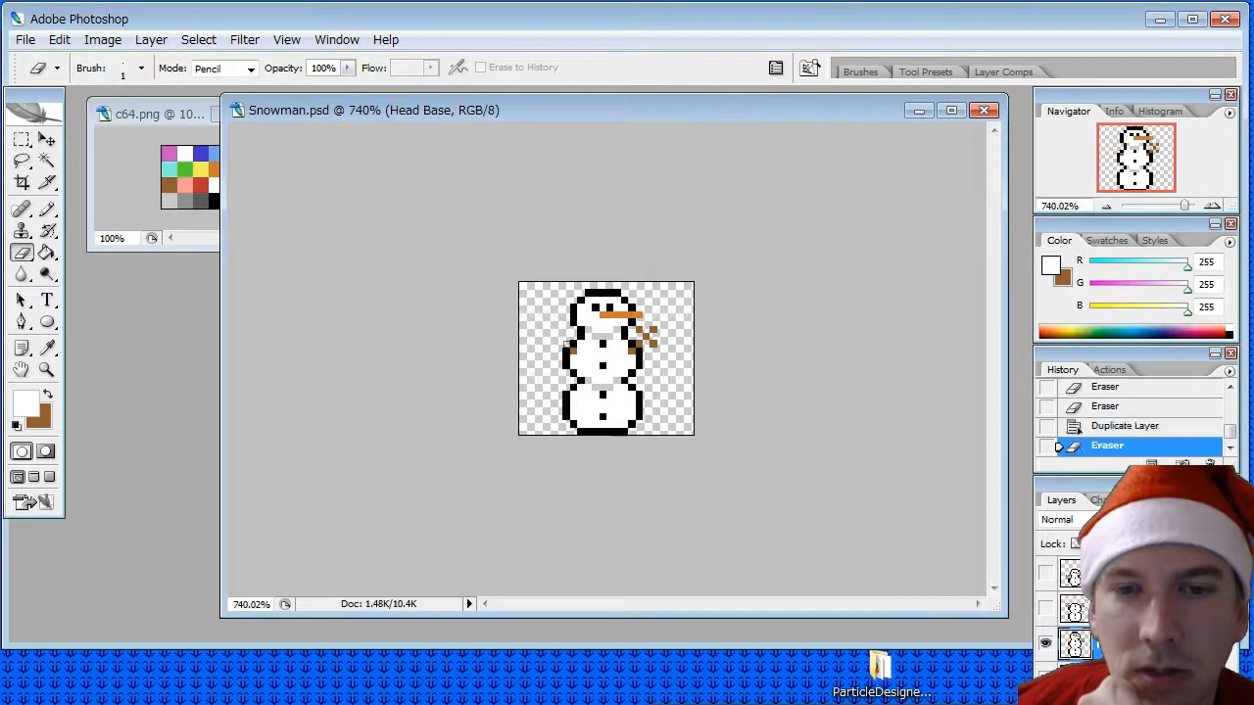
pyautogui.click(569, 348)
pyautogui.click(641, 350)
pyautogui.click(639, 345)
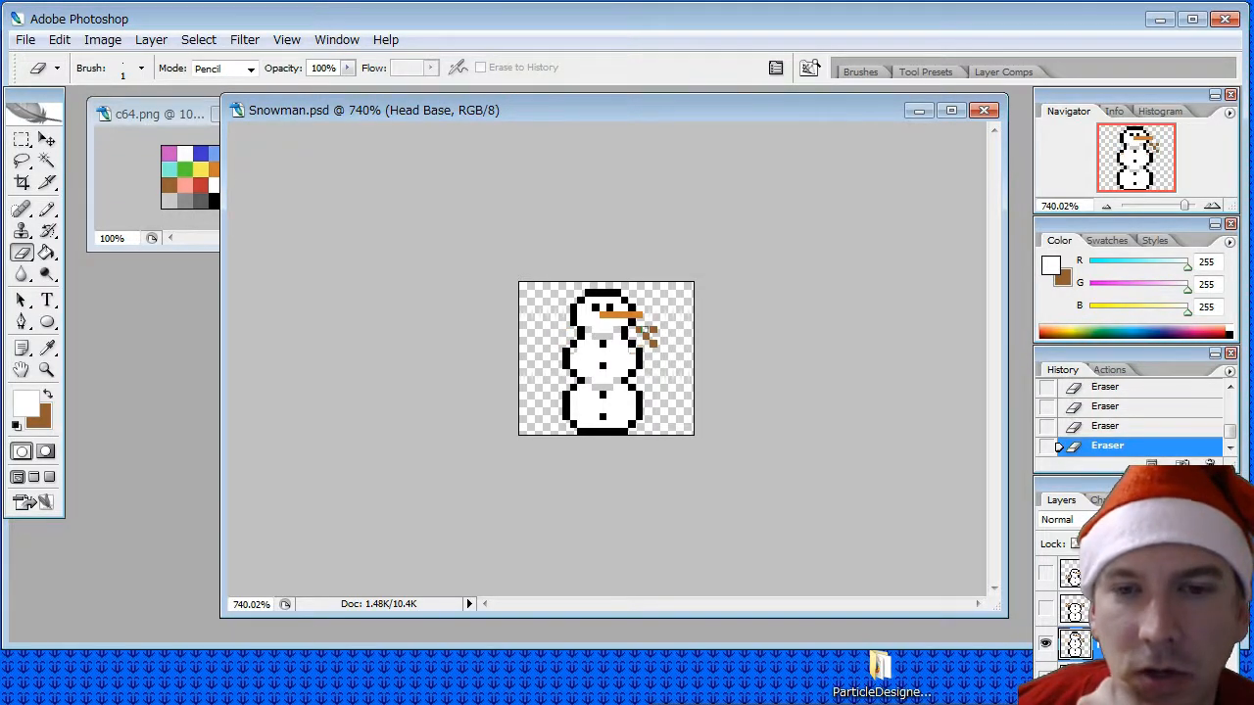
pyautogui.moveTo(640, 330); pyautogui.dragTo(653, 345)
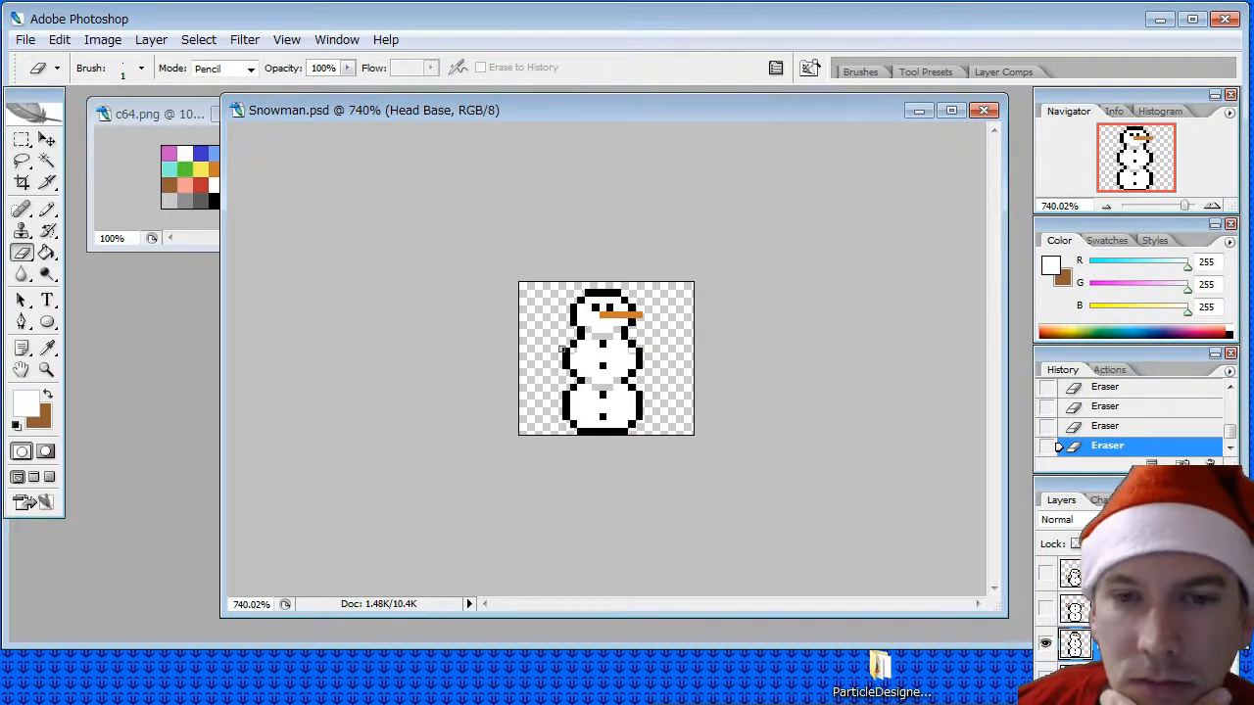
# - Erase the snowman's entire middle ball from the Head Base layer, leaving only the head and the bottom ball
pyautogui.moveTo(583, 375); pyautogui.dragTo(653, 362)
pyautogui.moveTo(549, 361); pyautogui.dragTo(576, 354)
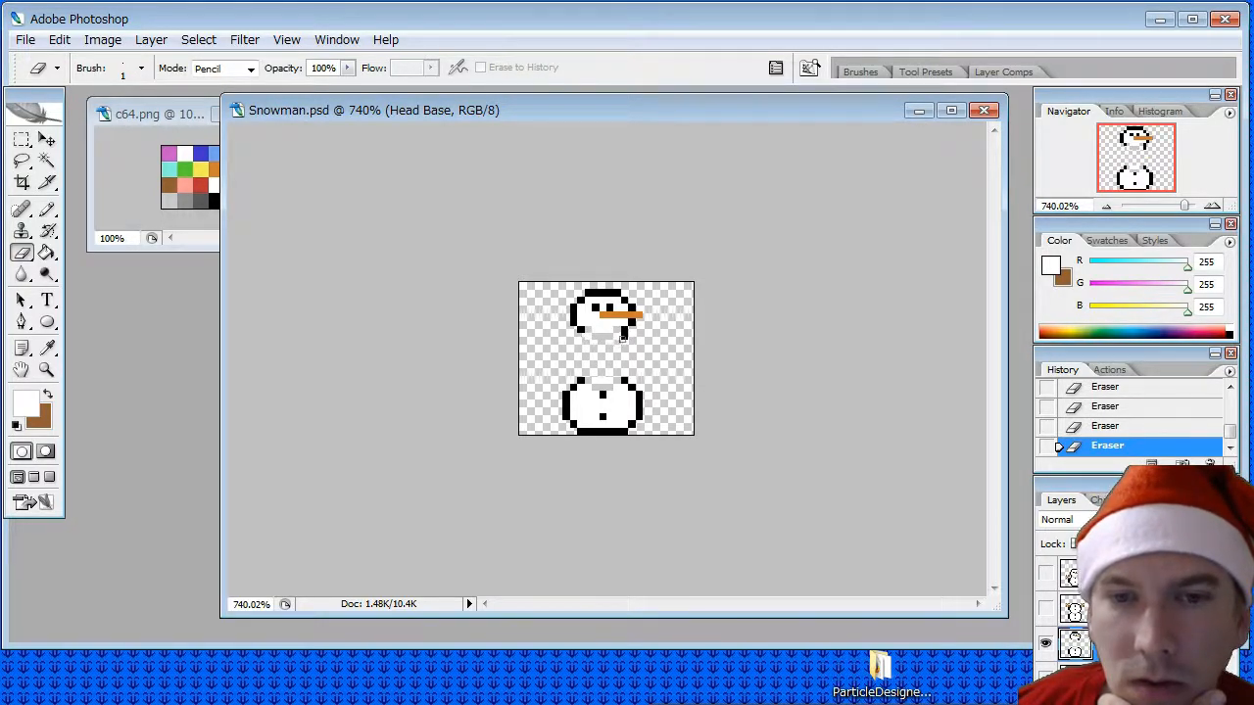
# - Cut the marquee-selected head from the Head Base layer, paste it back and move it down onto the bottom ball
pyautogui.click(46, 140)
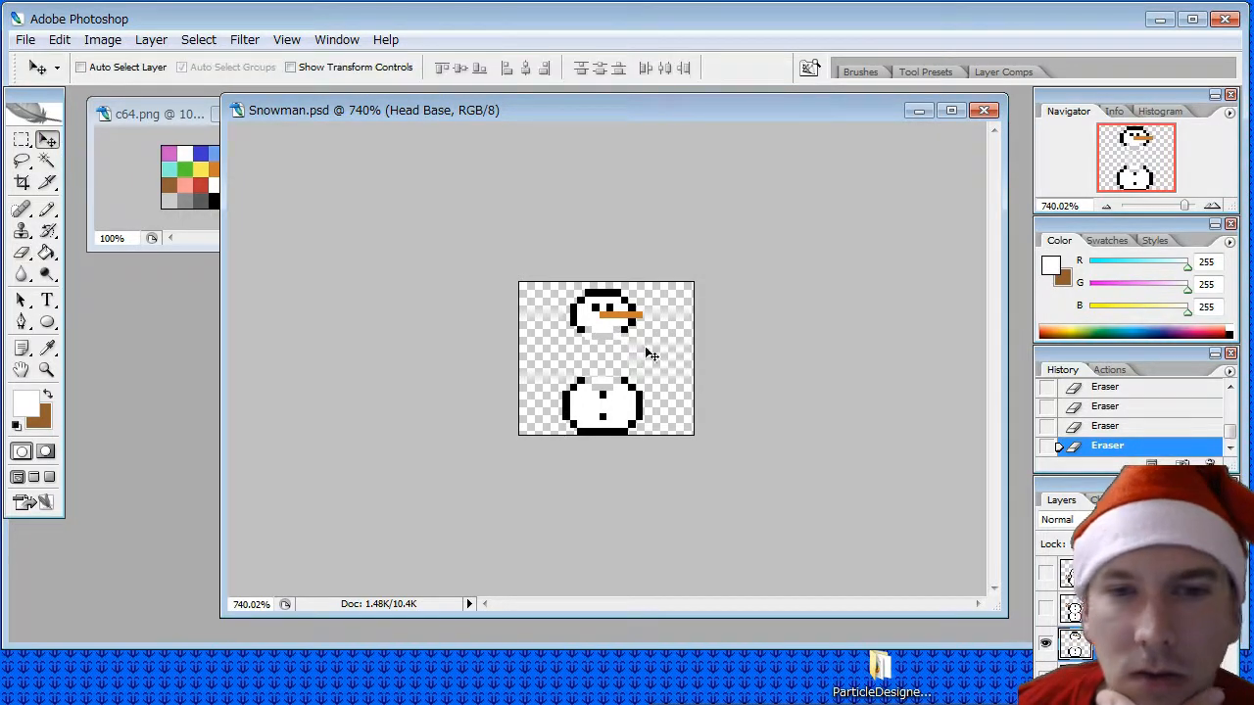
pyautogui.click(21, 140)
pyautogui.moveTo(555, 283); pyautogui.dragTo(605, 324)
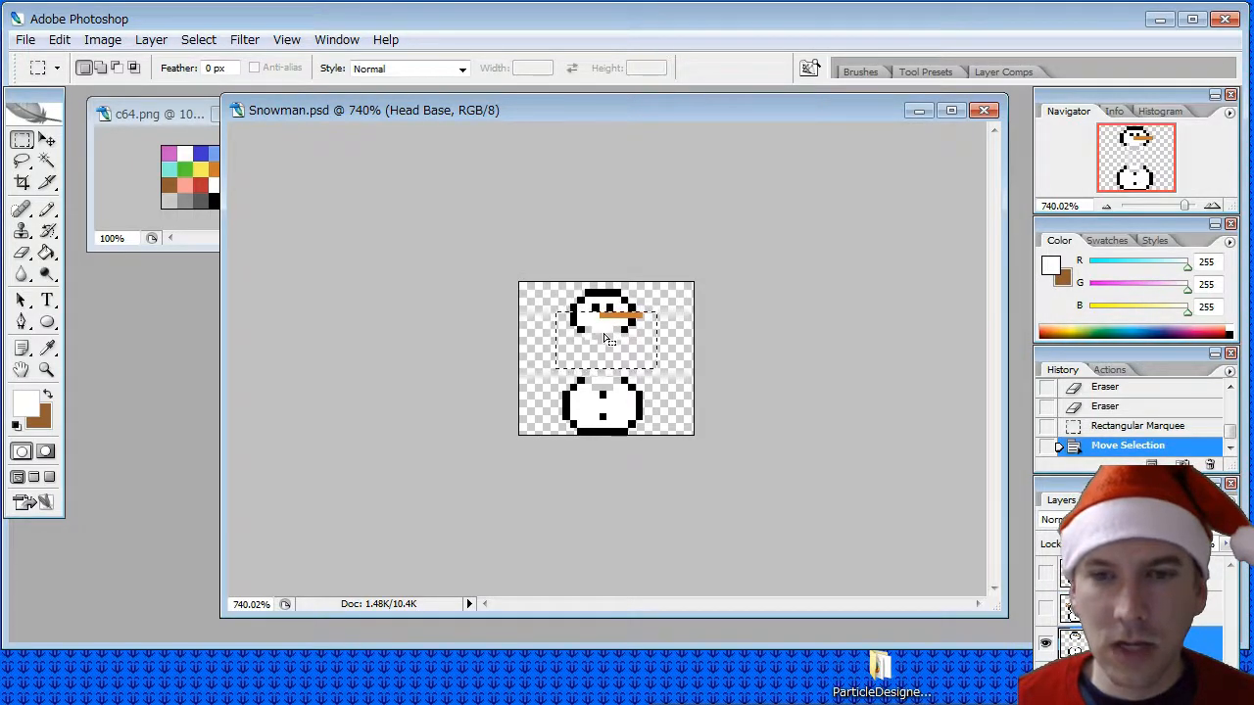
pyautogui.hotkey('ctrl', 'x')
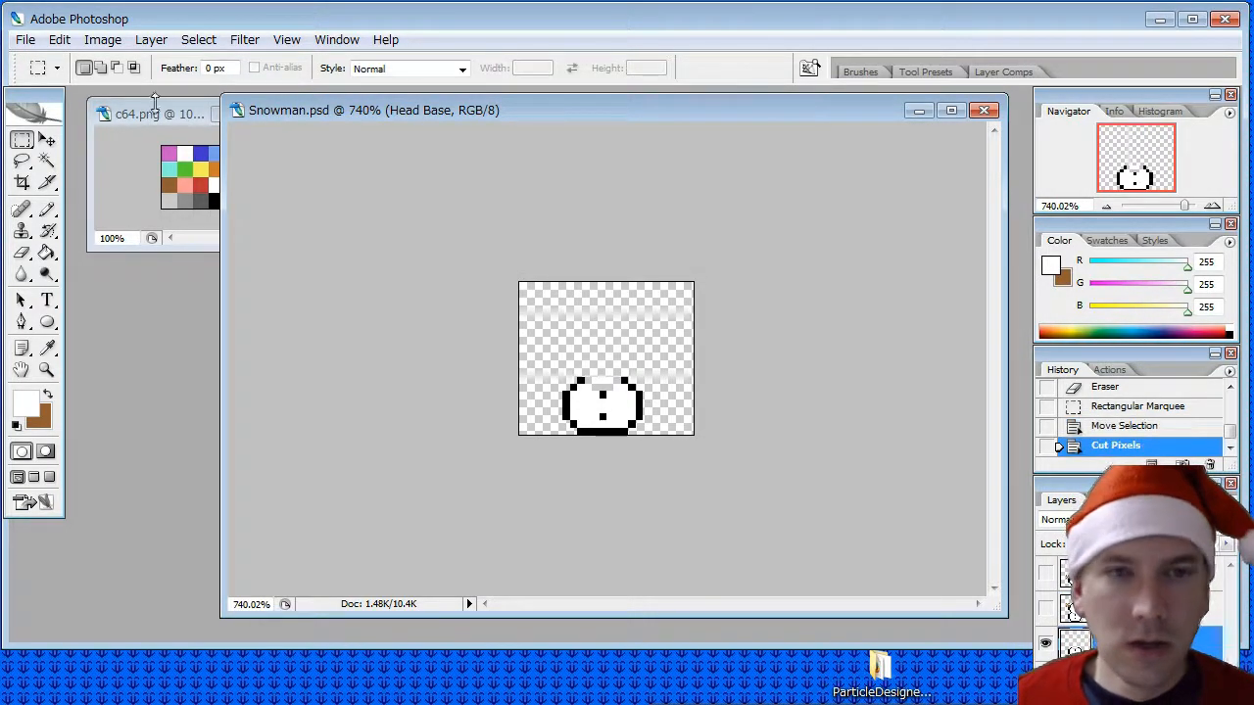
pyautogui.click(58, 39)
pyautogui.click(88, 205)
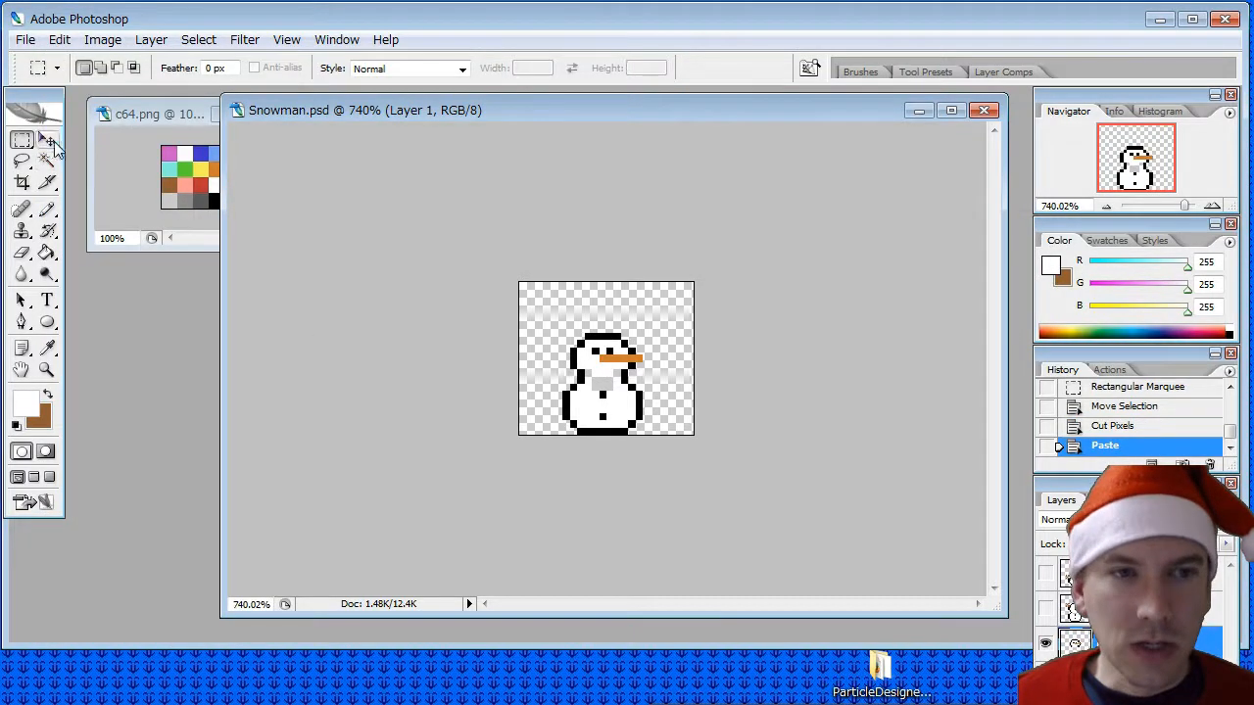
pyautogui.click(46, 140)
pyautogui.moveTo(586, 352); pyautogui.dragTo(586, 360)
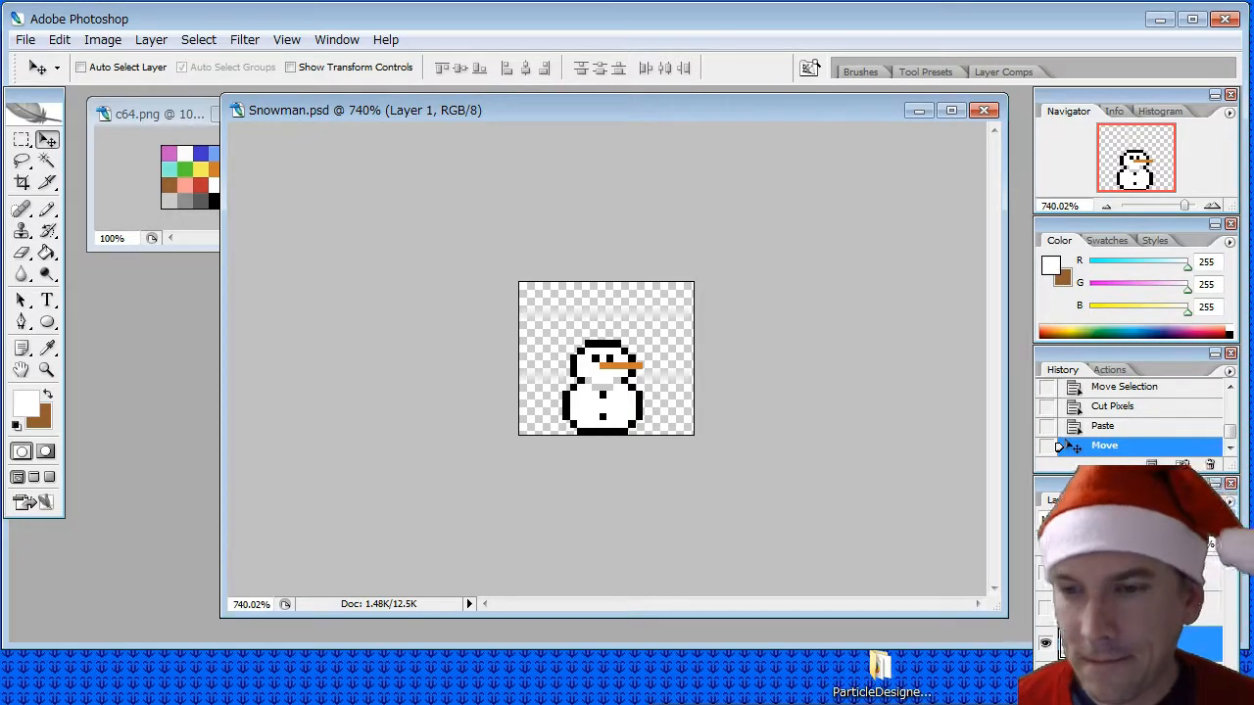
# - Merge the pasted head layer with the bottom ball's layer and rename the merged layer Head Base
pyautogui.keyDown('shift'); pyautogui.click(1126, 676); pyautogui.keyUp('shift')
pyautogui.rightClick(1126, 677)
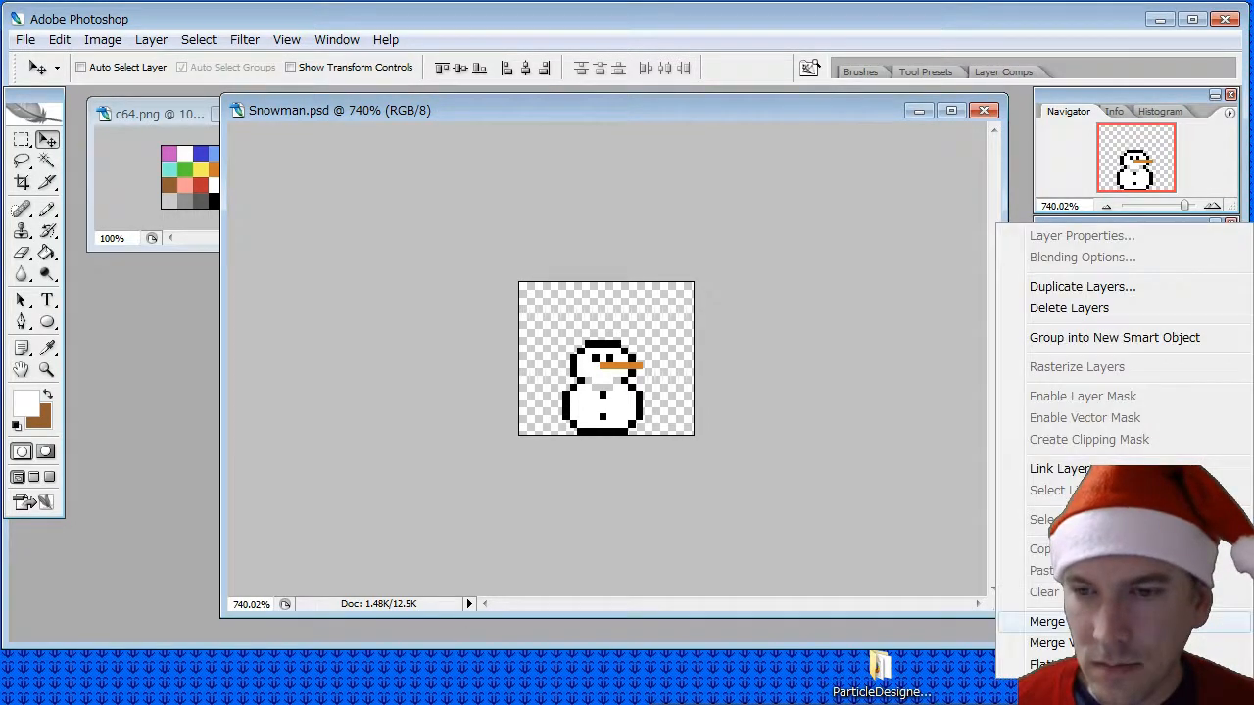
pyautogui.click(1045, 621)
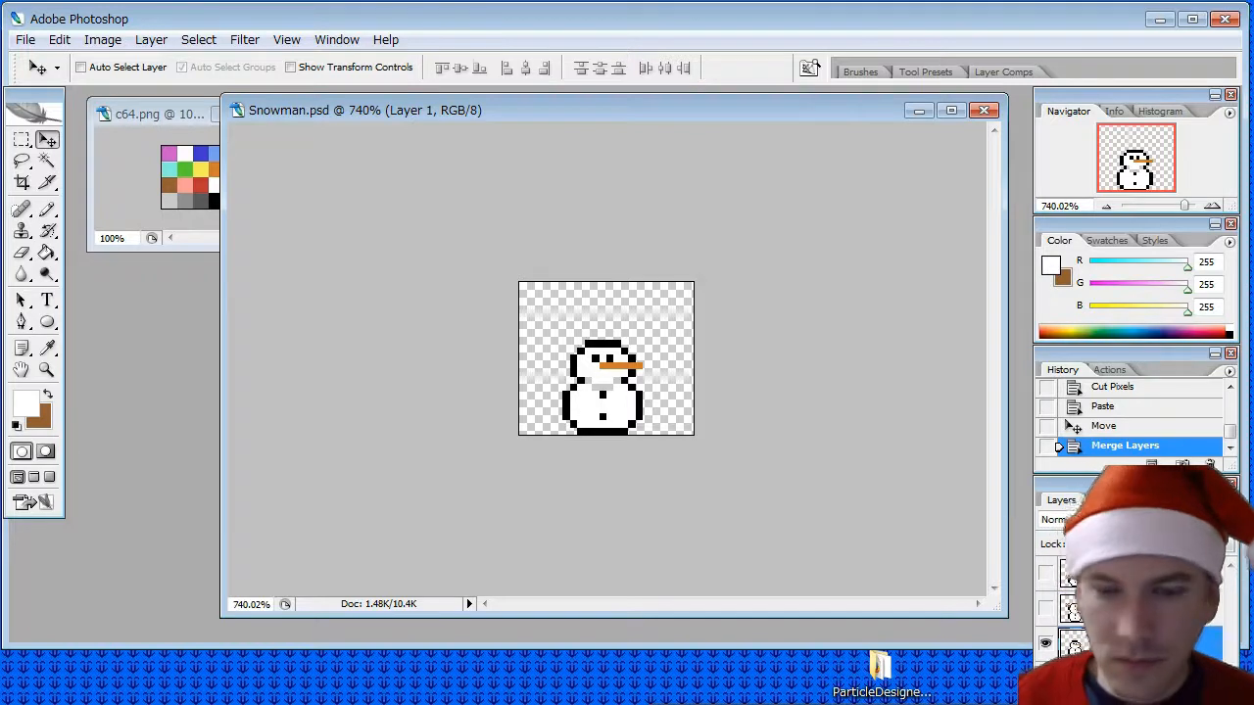
pyautogui.press('Return')
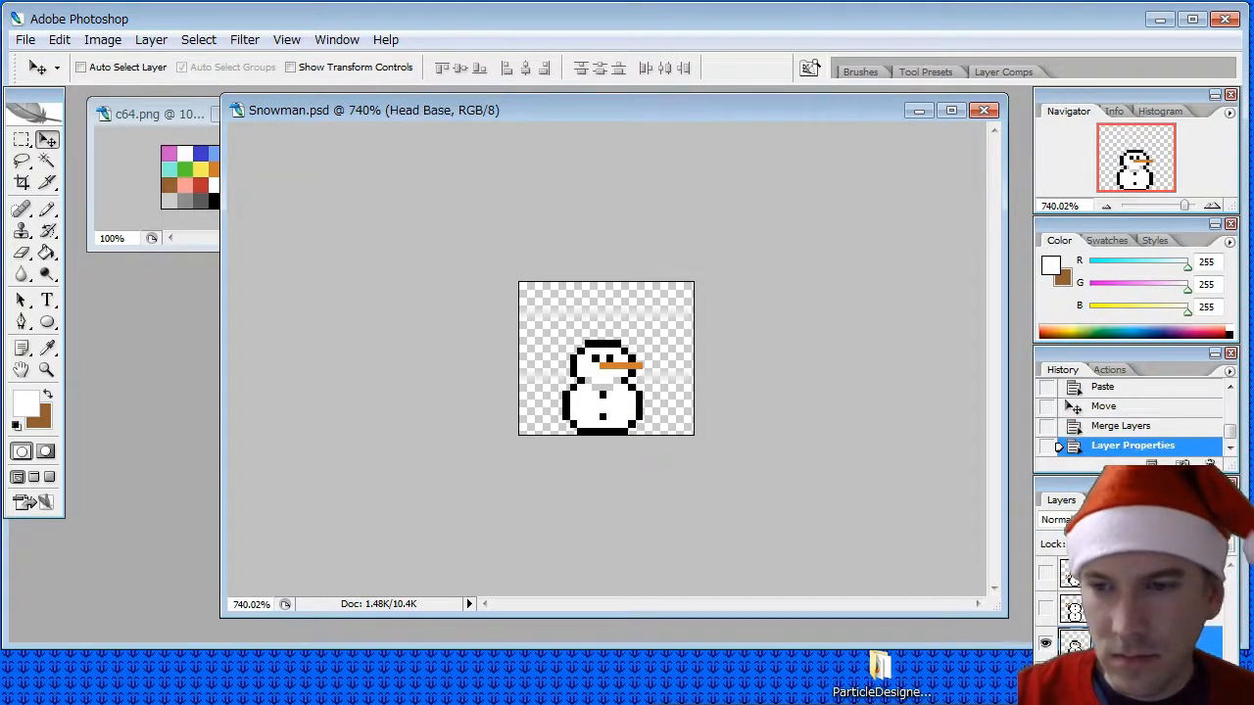
# - Toggle the visibility of Torso Base and Head Torso repeatedly to compare each sprite with Head Base
pyautogui.click(1046, 609)
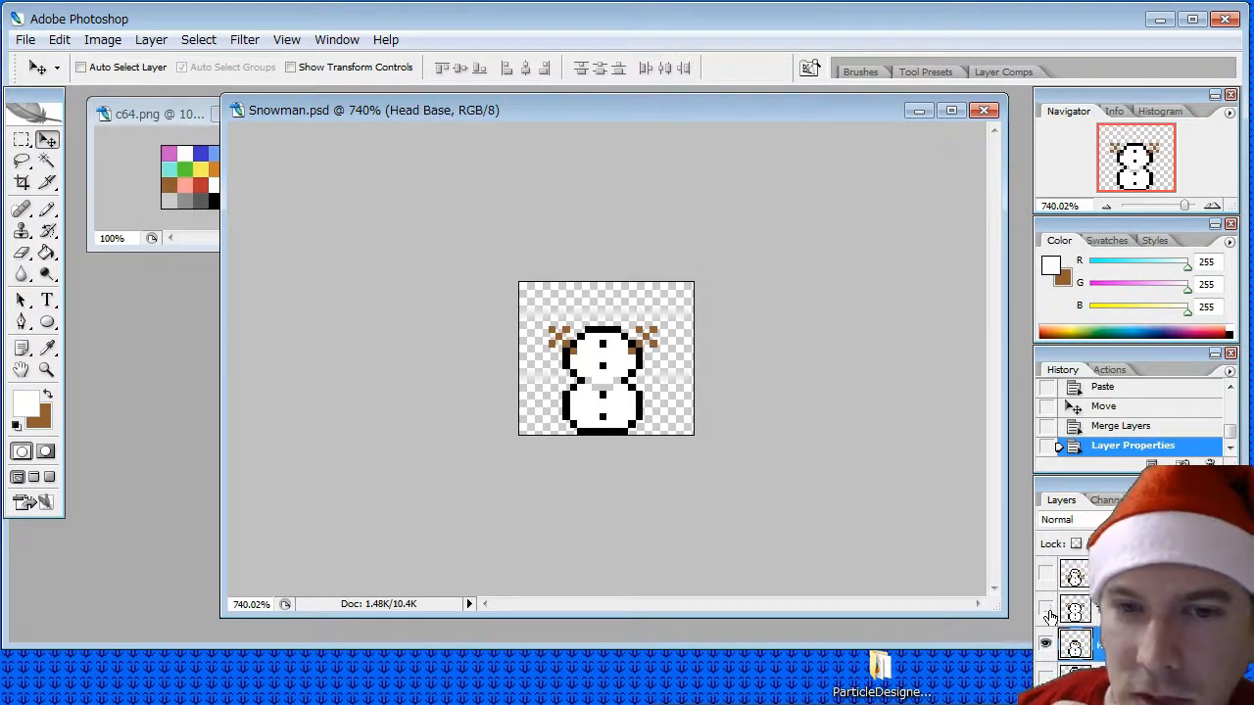
pyautogui.click(1047, 611)
pyautogui.click(1047, 610)
pyautogui.click(1047, 610)
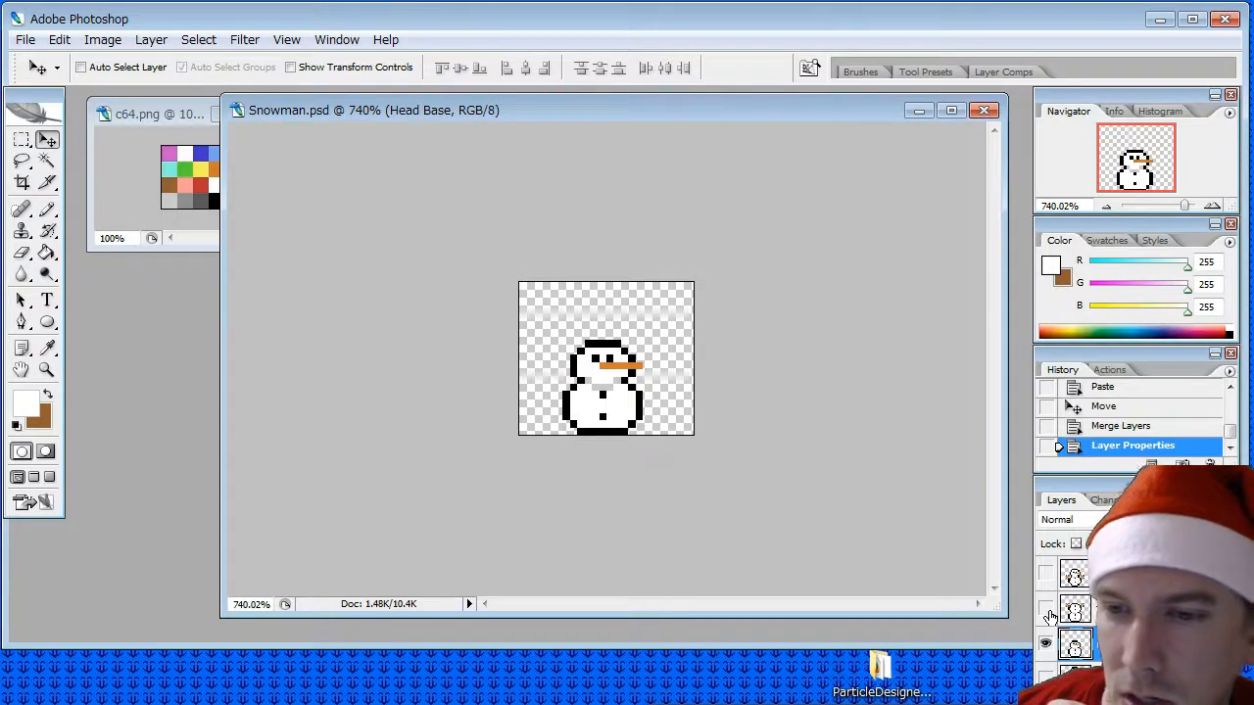
pyautogui.click(1048, 577)
pyautogui.click(1048, 577)
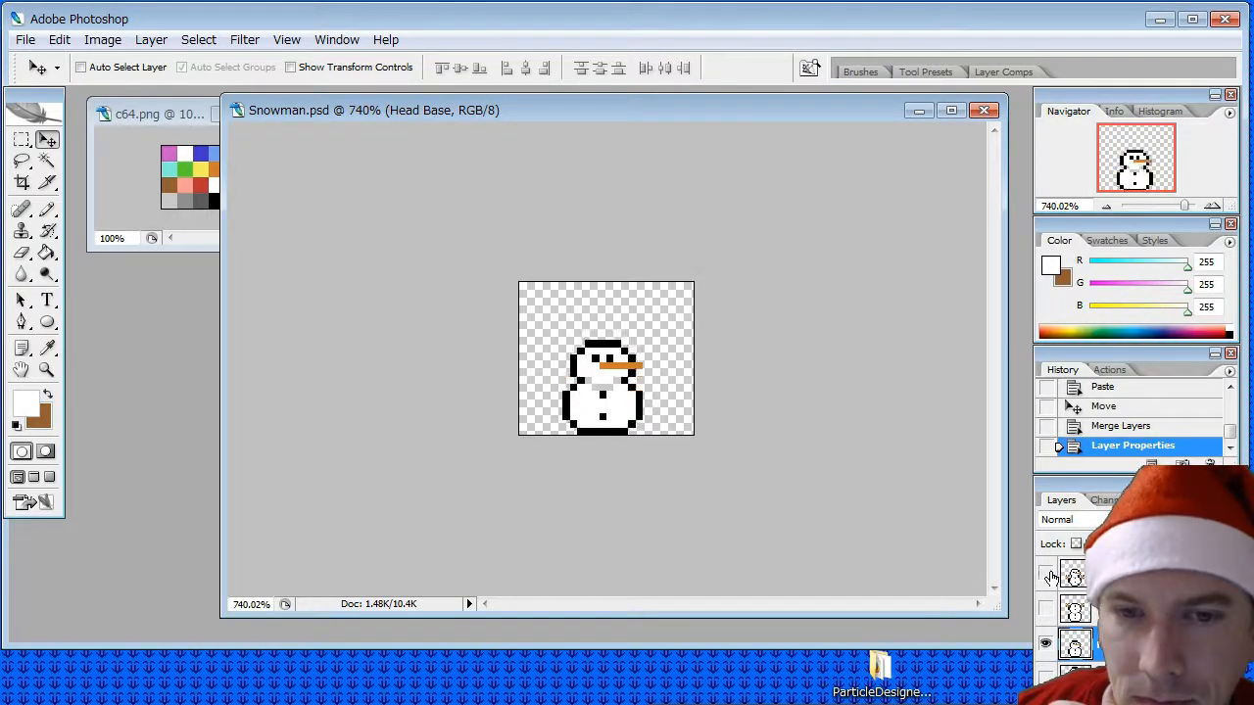
pyautogui.click(1048, 577)
pyautogui.click(1048, 577)
pyautogui.click(1048, 577)
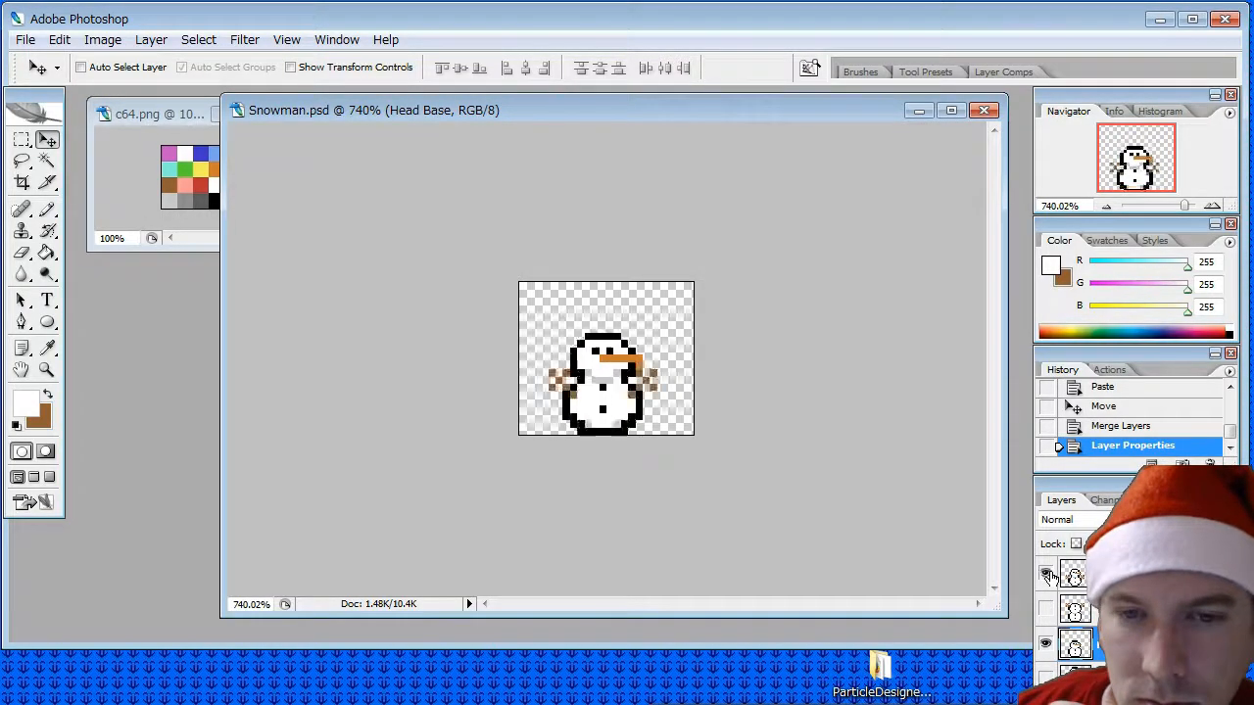
pyautogui.click(1049, 577)
pyautogui.click(1049, 577)
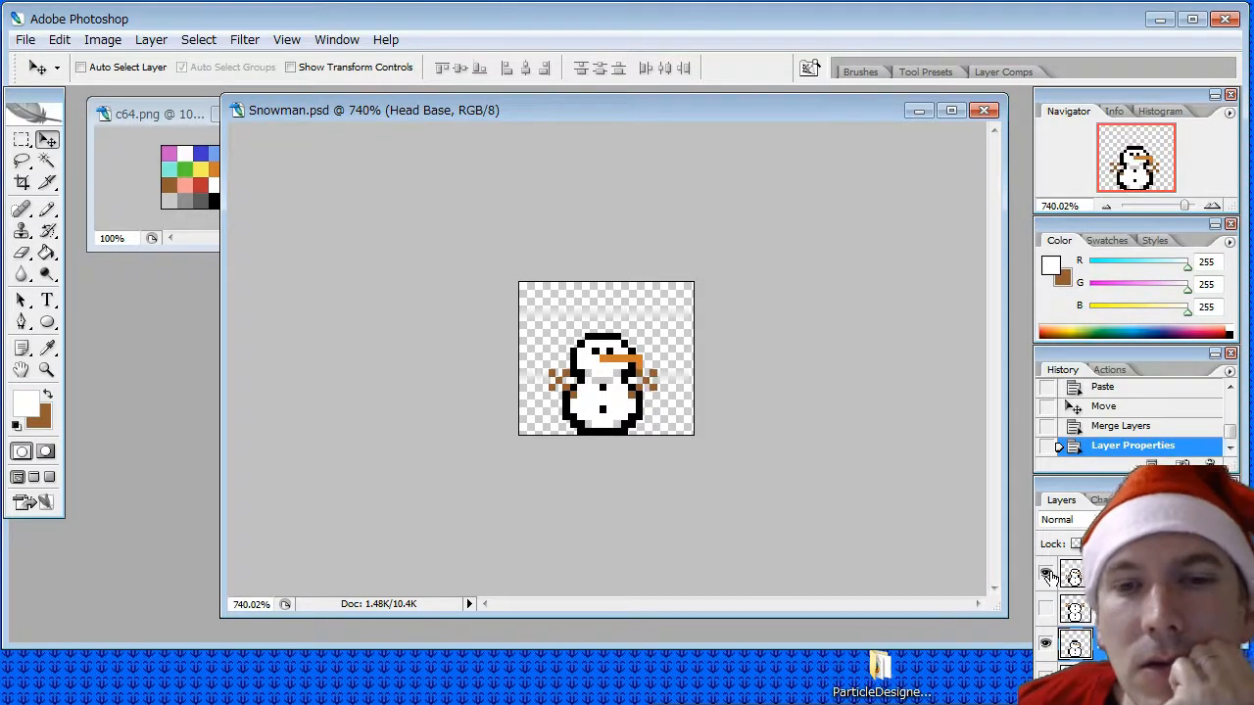
pyautogui.click(1048, 577)
pyautogui.click(1048, 577)
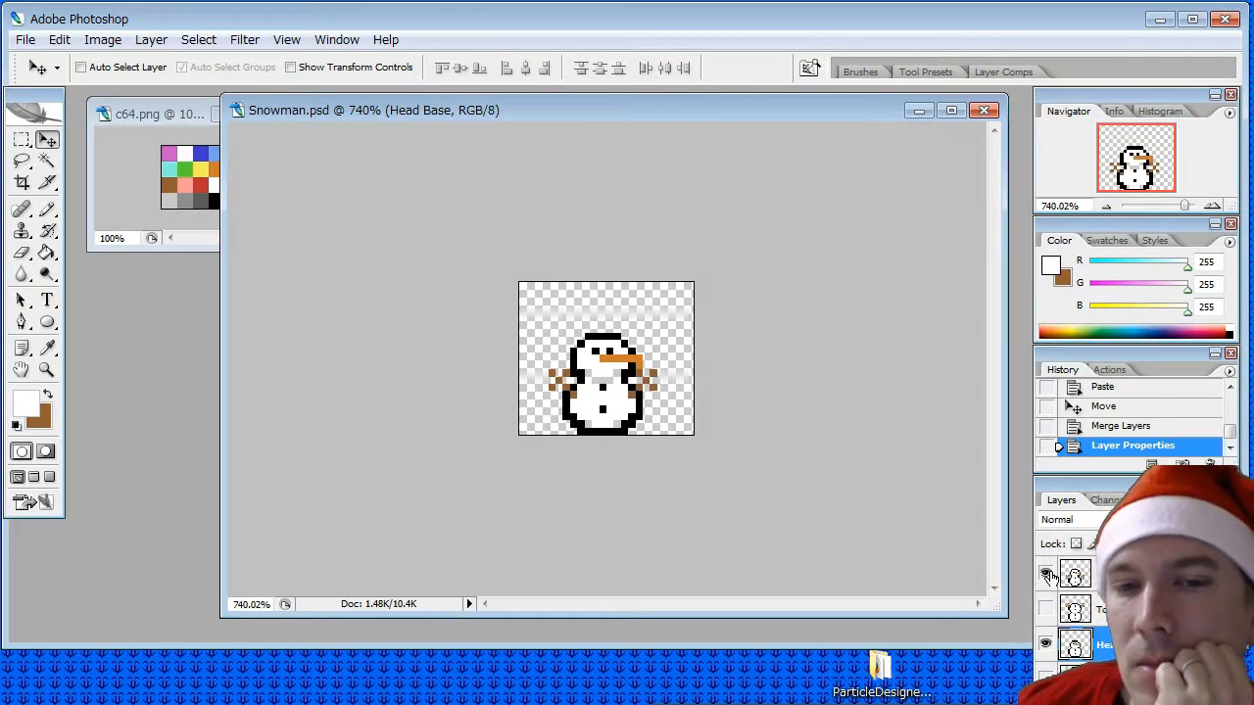
pyautogui.click(1048, 577)
pyautogui.click(1048, 577)
pyautogui.click(1048, 576)
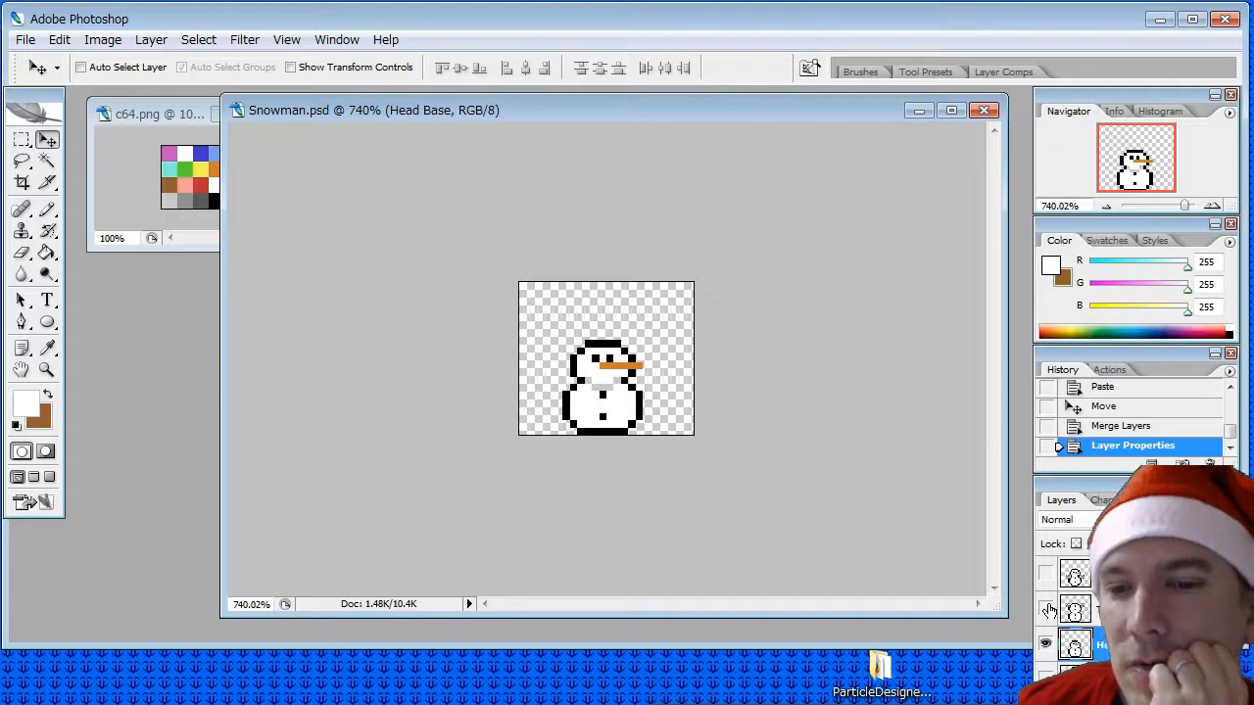
# - Show only the Head Torso layer, make it active, and pencil white over the grey shading along its lower ball's bottom
pyautogui.click(1047, 582)
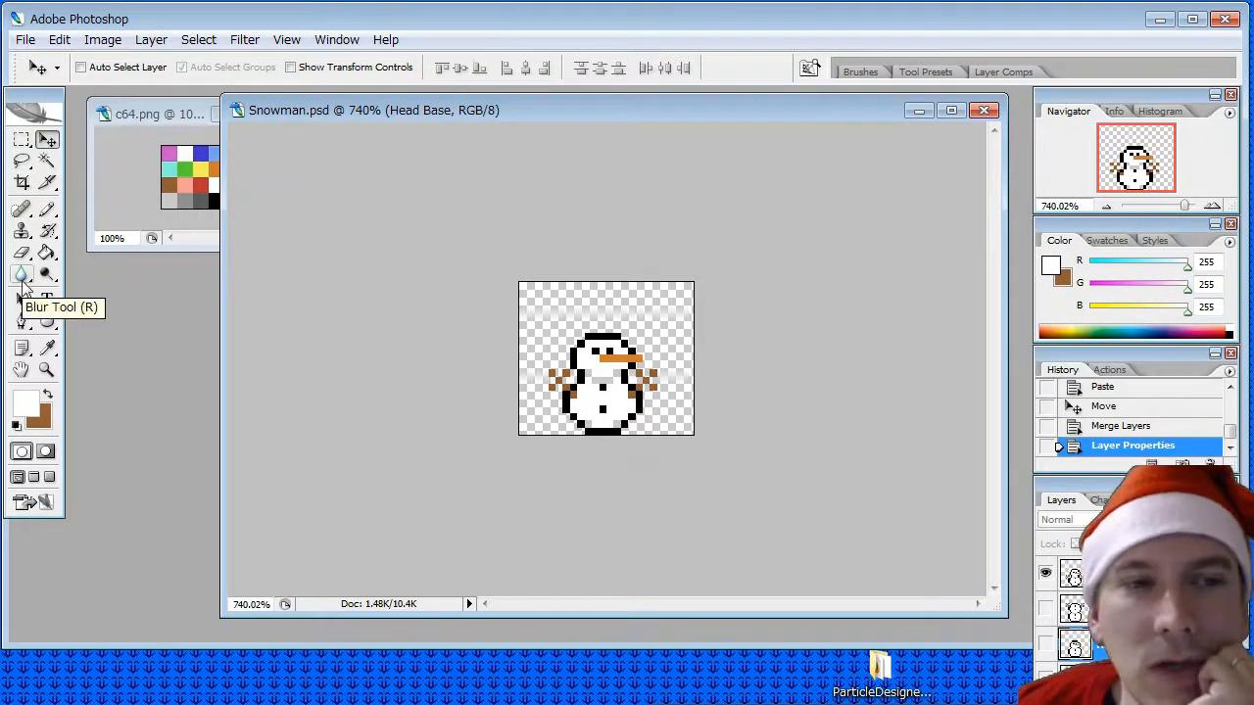
pyautogui.click(49, 368)
pyautogui.click(46, 347)
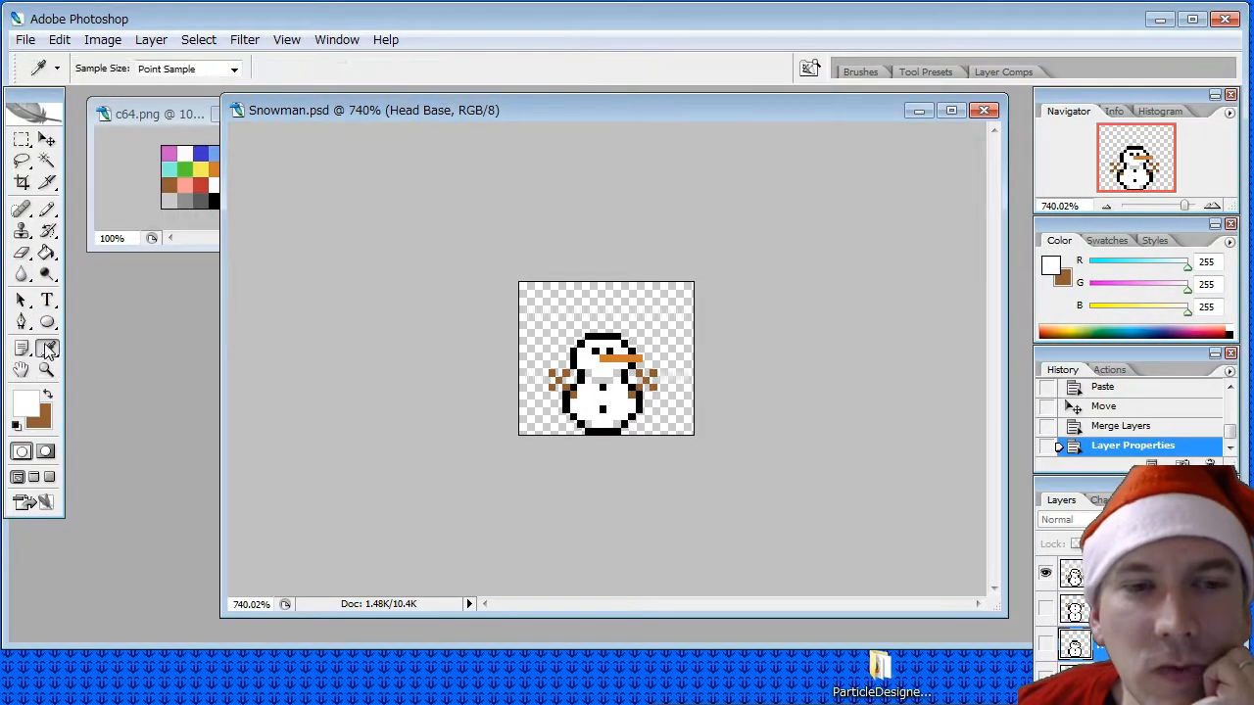
pyautogui.click(46, 208)
pyautogui.click(591, 422)
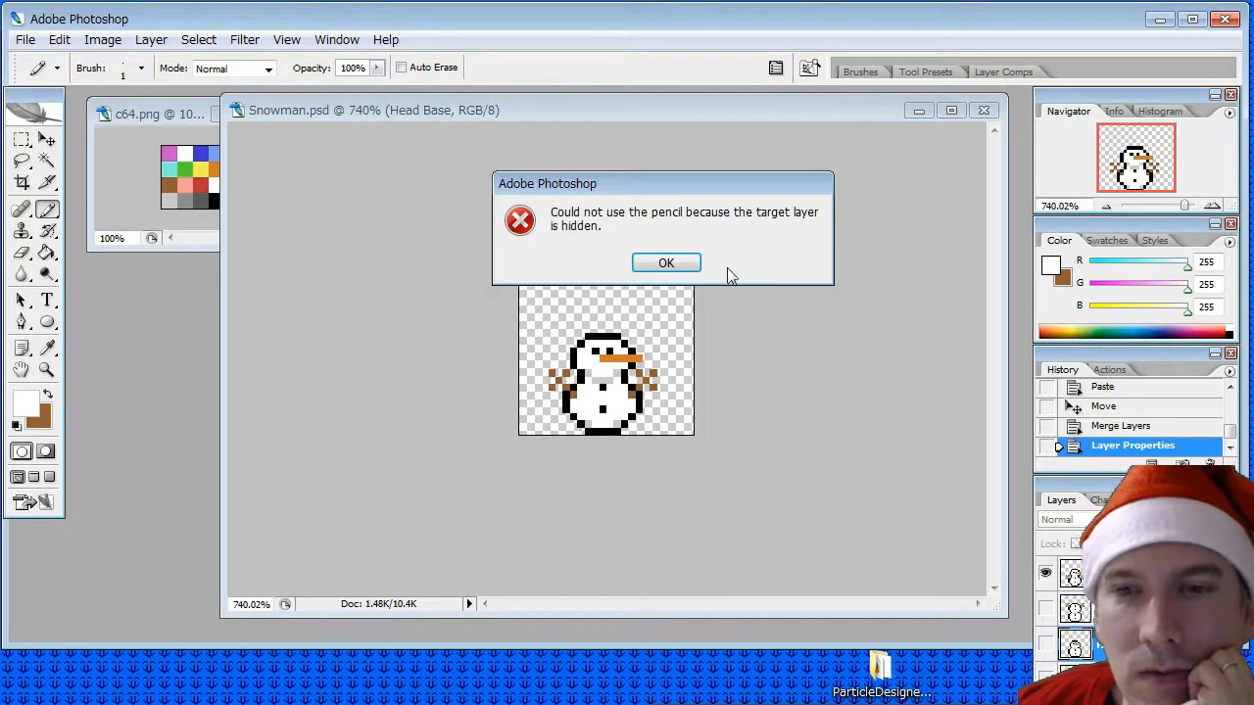
pyautogui.click(674, 263)
pyautogui.click(1116, 573)
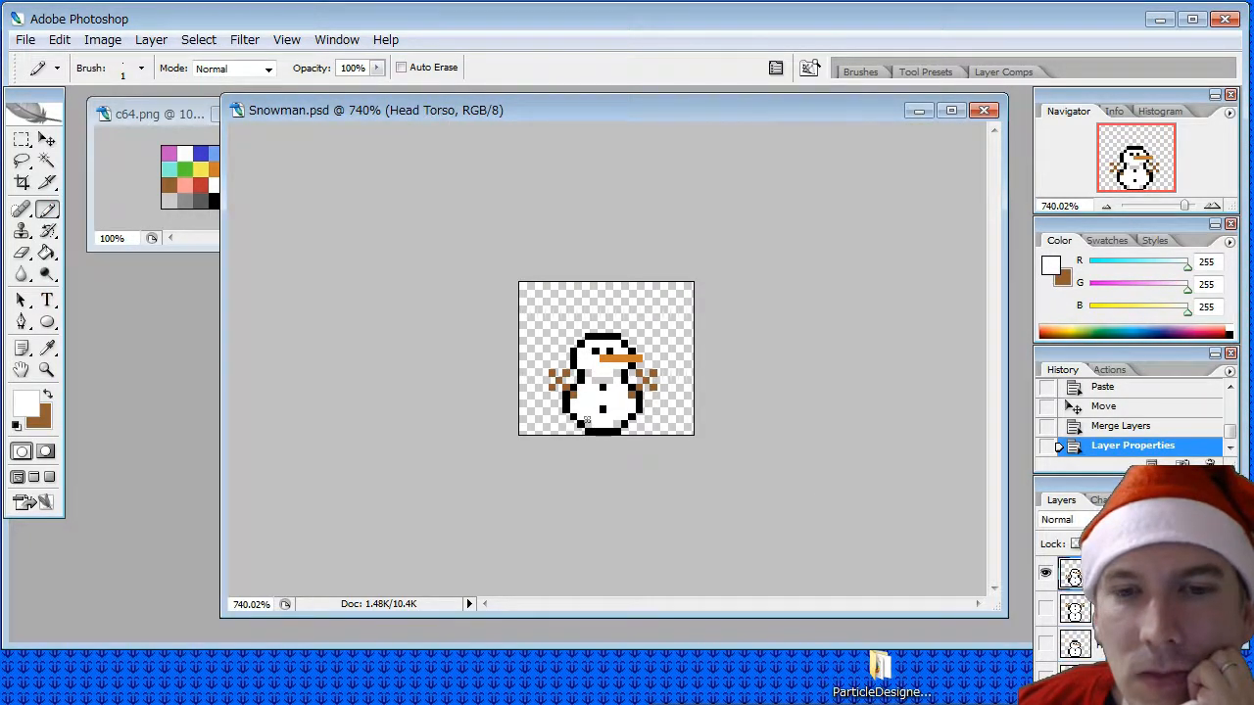
pyautogui.click(586, 421)
pyautogui.click(599, 423)
pyautogui.click(590, 425)
pyautogui.click(617, 424)
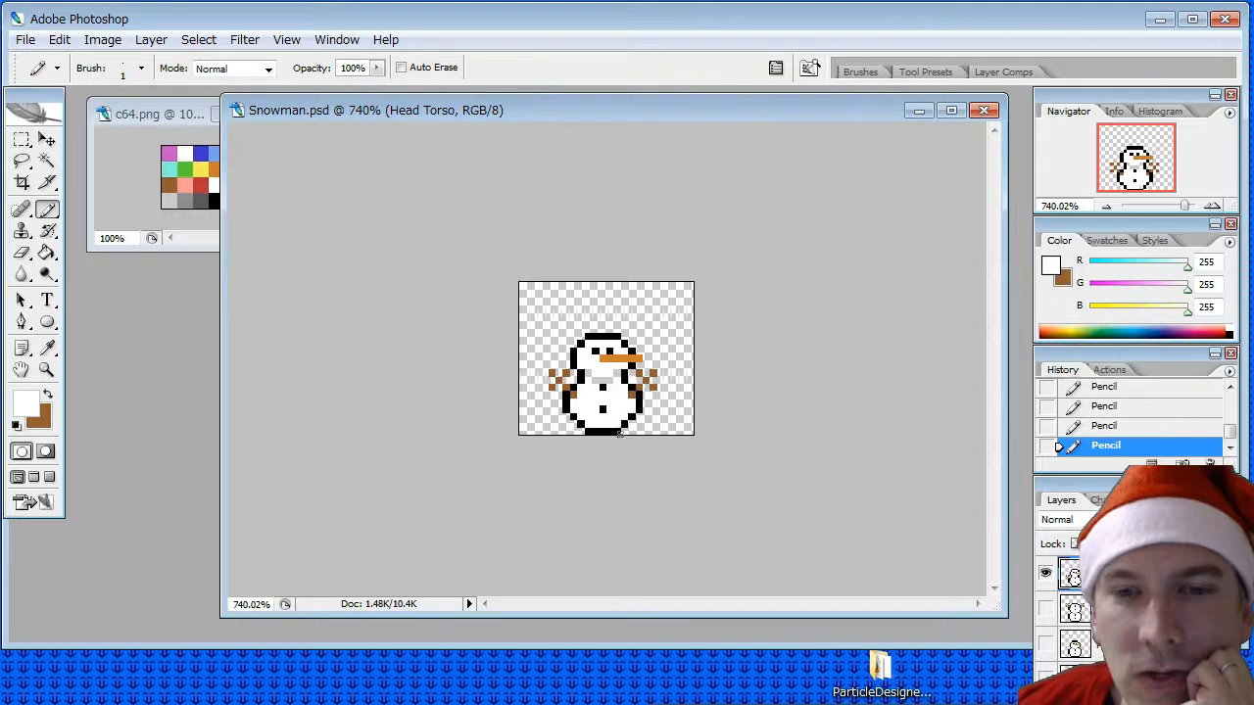
# - Delete the Head Base layer
pyautogui.rightClick(1117, 572)
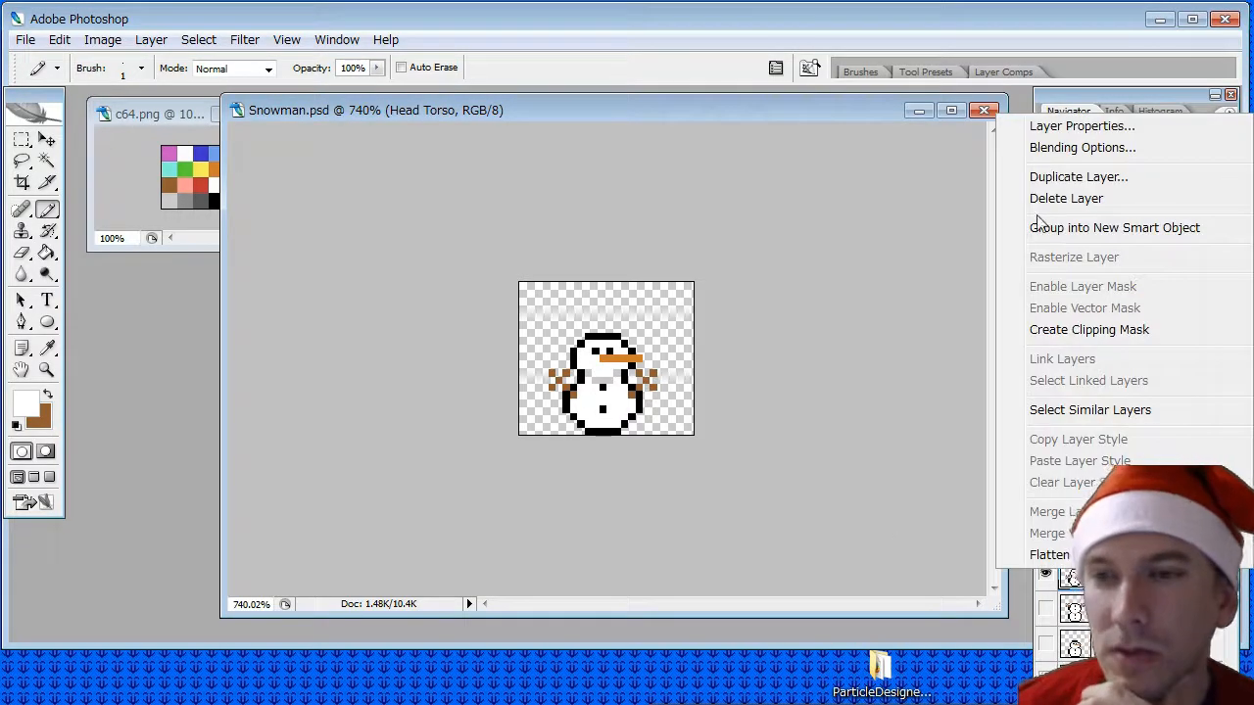
pyautogui.click(1117, 643)
pyautogui.click(1116, 643)
pyautogui.rightClick(1116, 644)
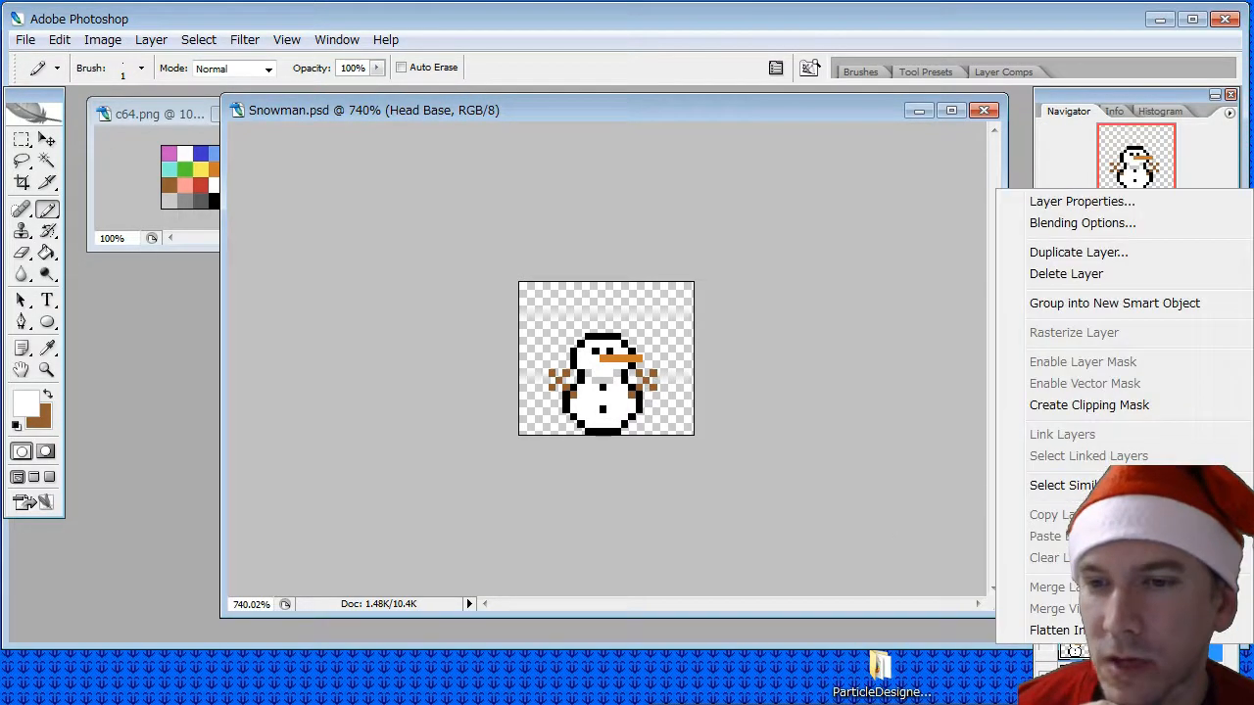
pyautogui.click(1078, 275)
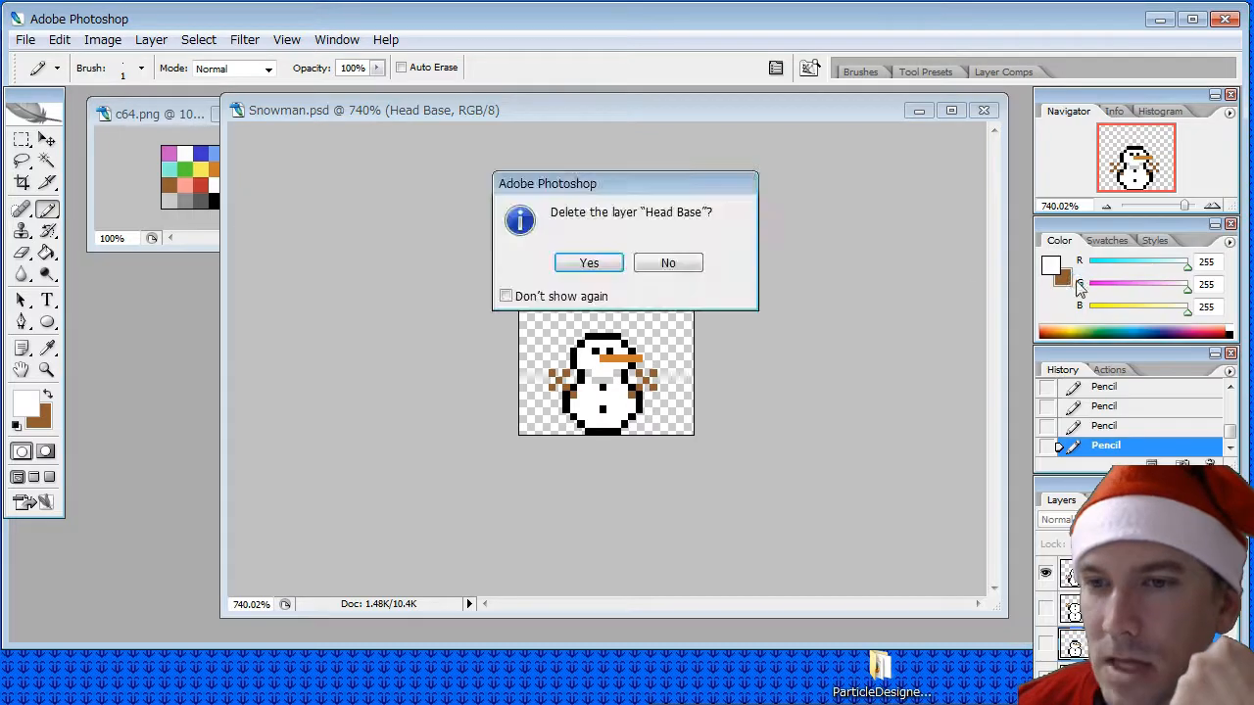
pyautogui.click(591, 260)
# - Duplicate the Head Torso layer as a new layer named Head Base
pyautogui.rightClick(1121, 578)
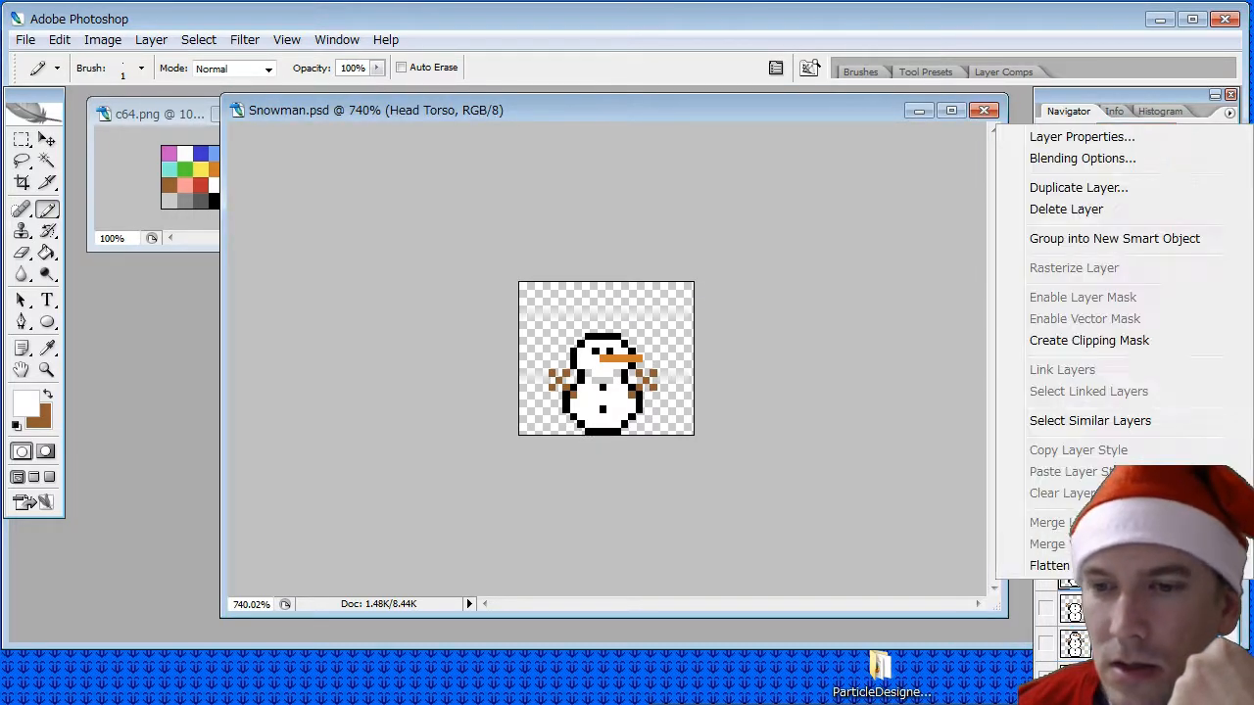
pyautogui.click(1068, 189)
pyautogui.write('H')
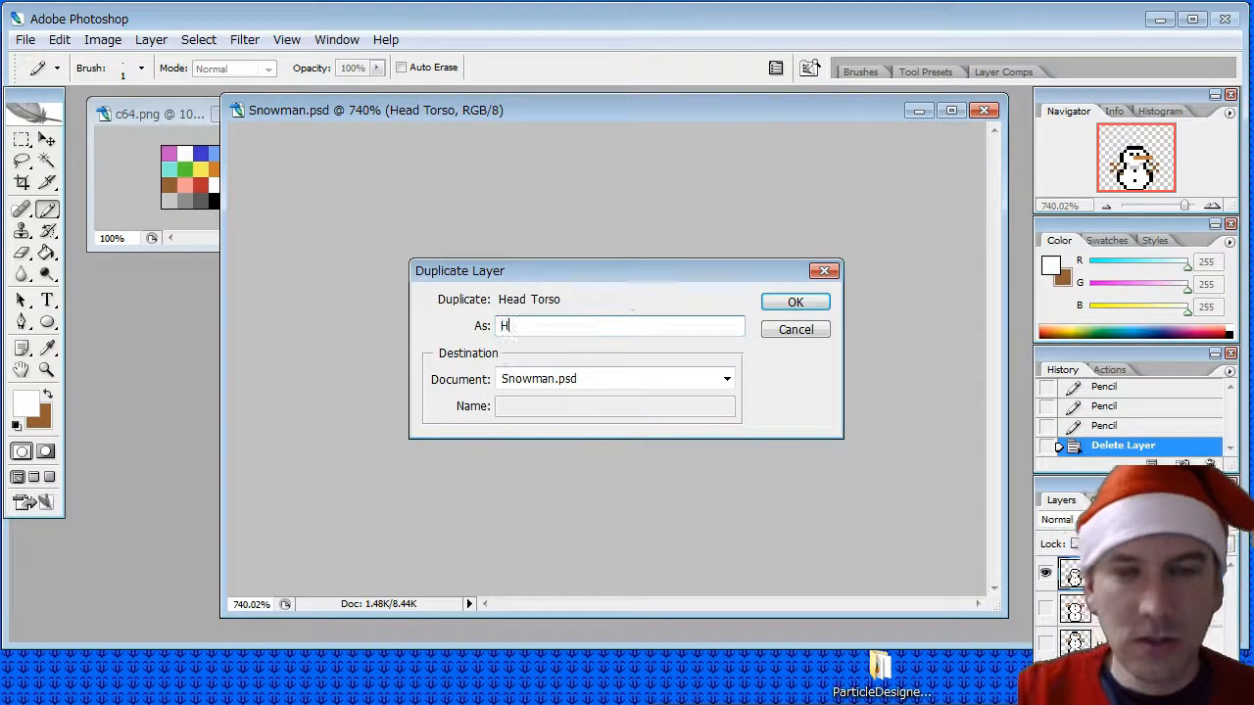
pyautogui.write('ead Base')
pyautogui.press('Return')
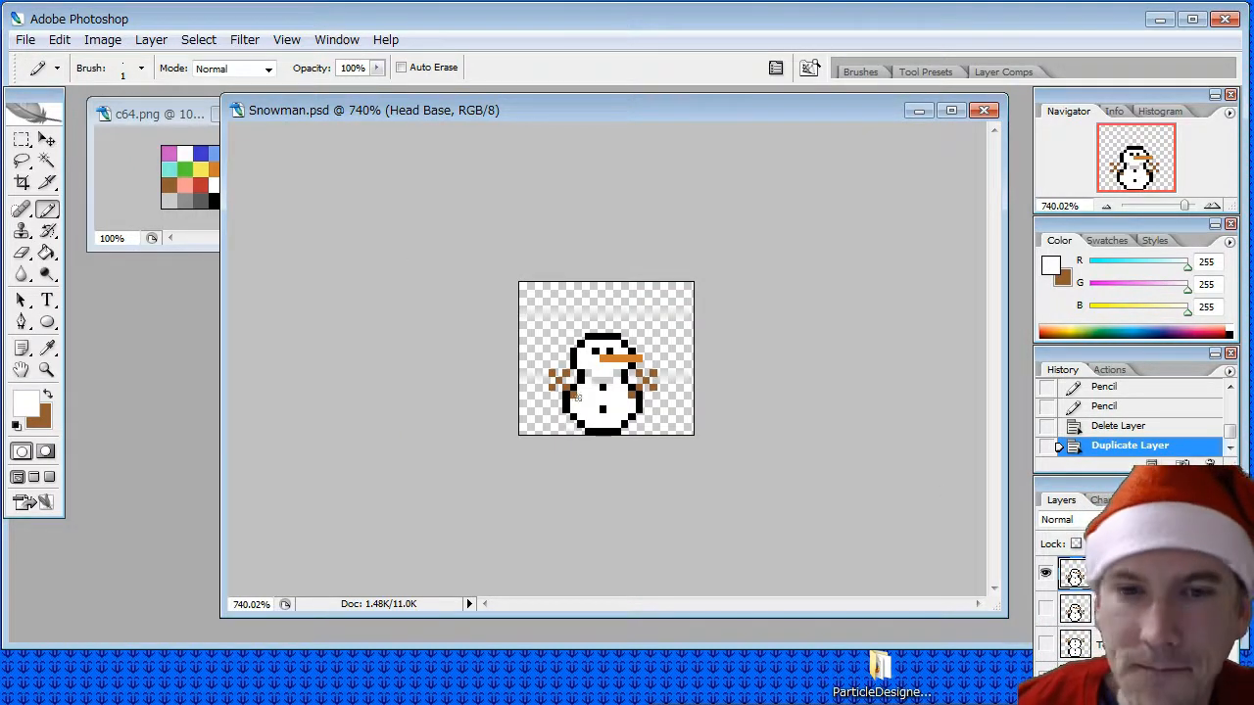
# - Erase the brown stick-arm pixels that stick out on both sides of the snowman on the new Head Base layer
pyautogui.click(21, 253)
pyautogui.moveTo(553, 372); pyautogui.dragTo(552, 386)
pyautogui.click(566, 387)
pyautogui.click(564, 372)
pyautogui.click(591, 377)
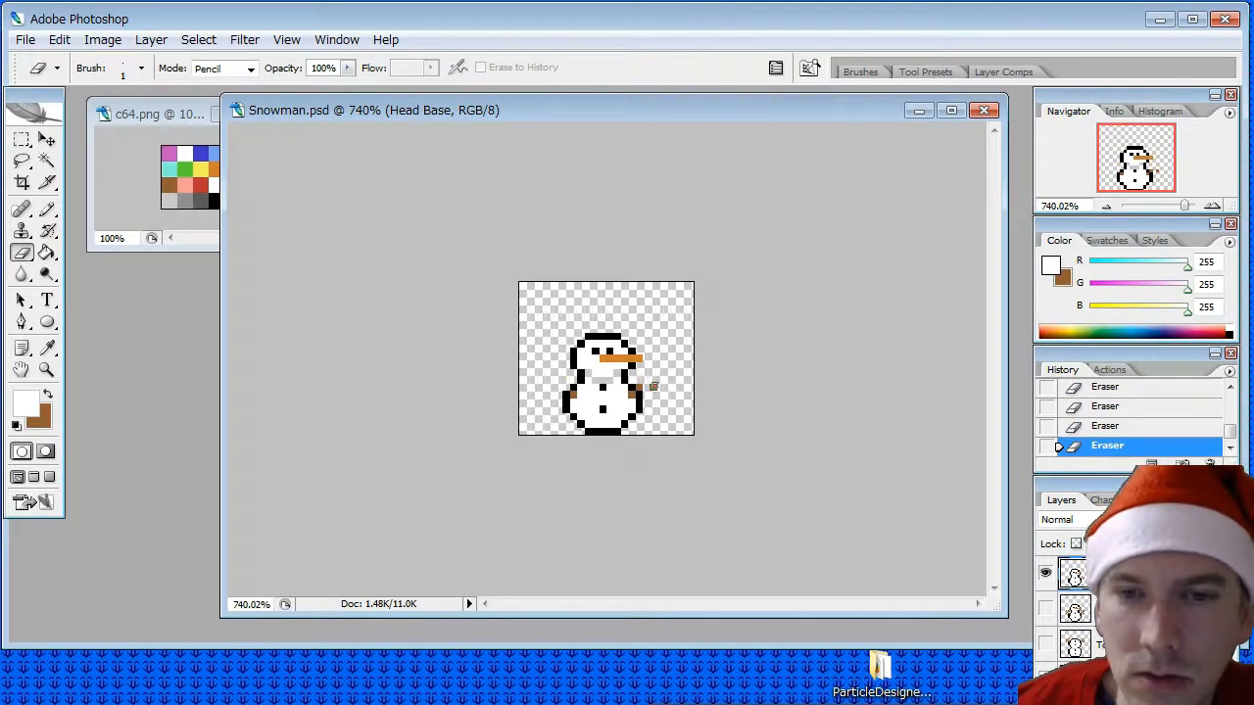
pyautogui.moveTo(653, 387); pyautogui.dragTo(640, 388)
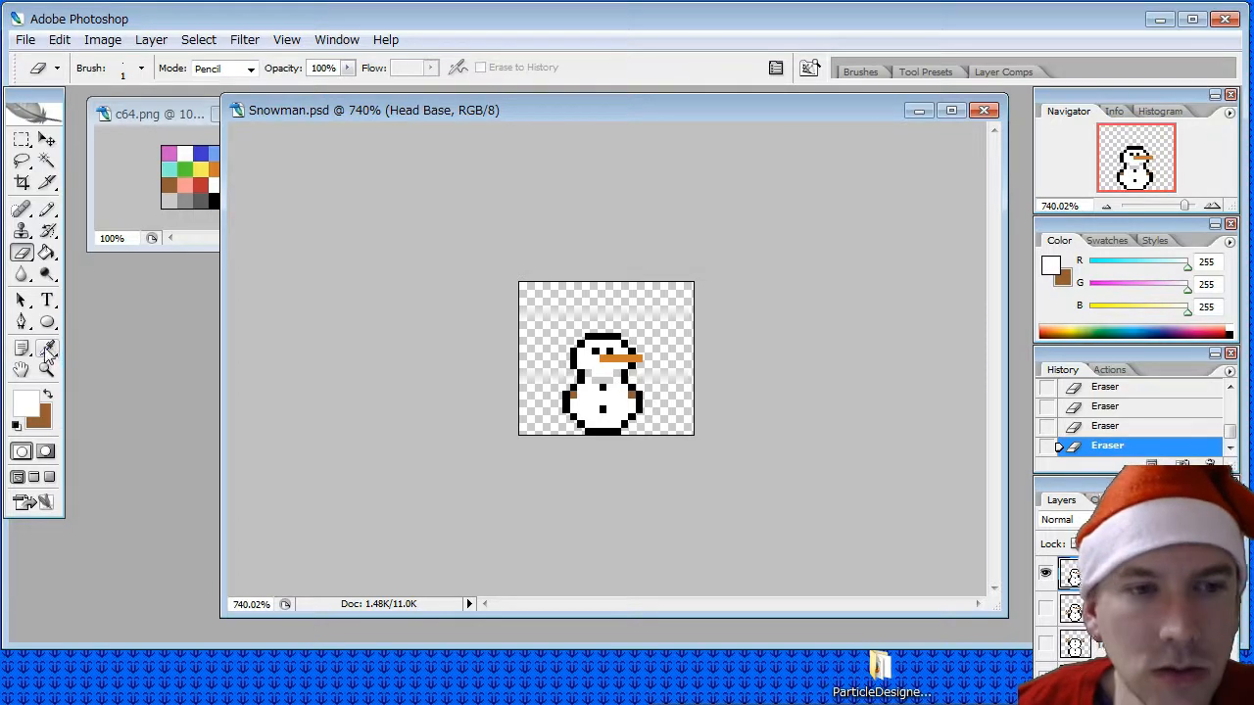
# - Pencil white over the two brown arm pixels remaining inside the lower ball
pyautogui.click(45, 214)
pyautogui.click(574, 394)
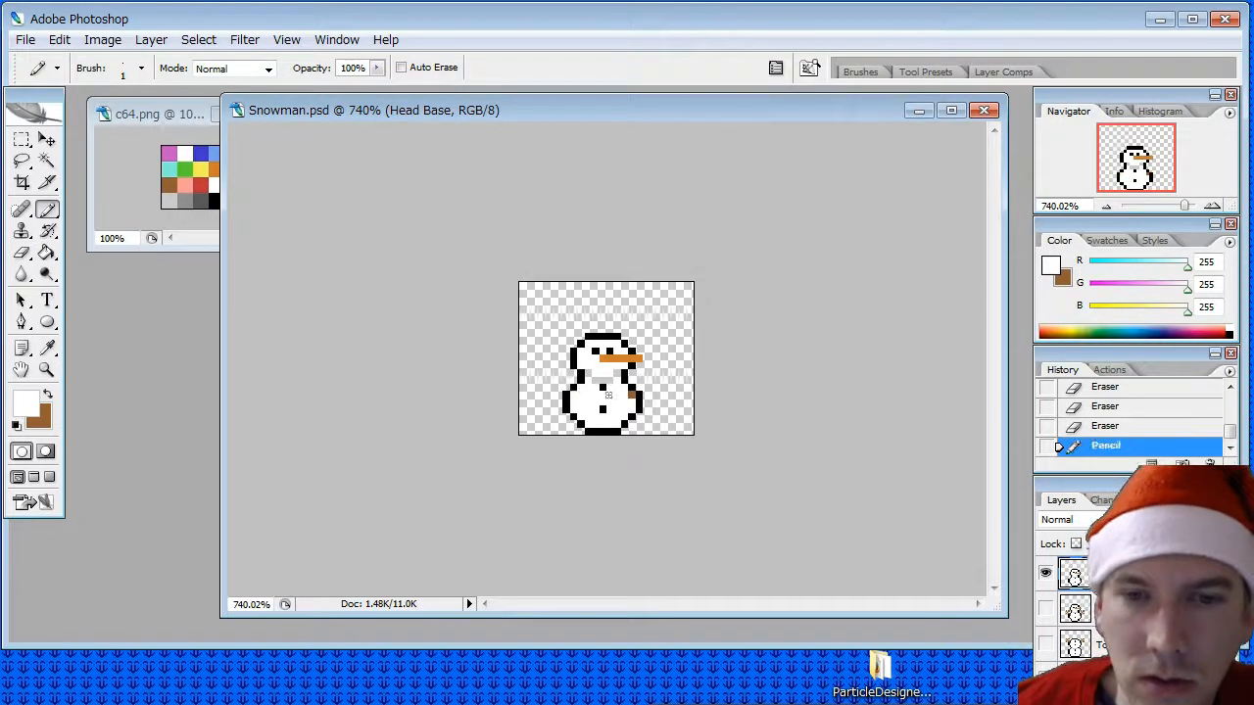
pyautogui.click(630, 395)
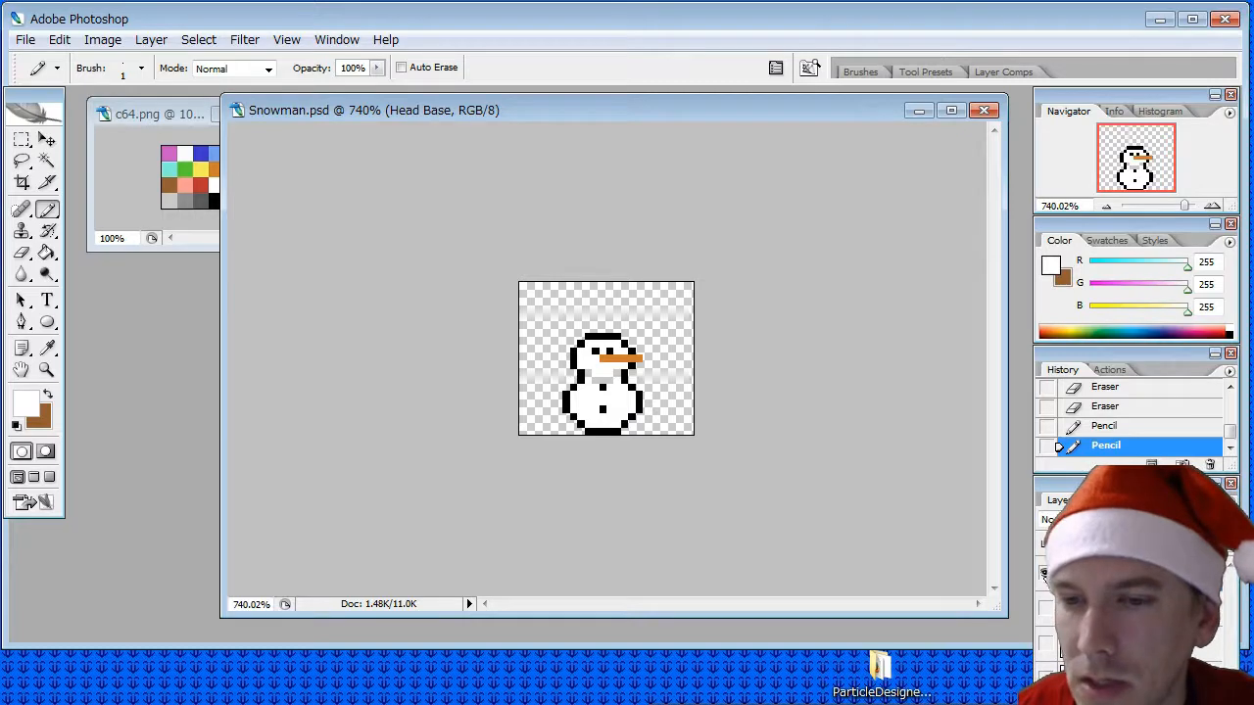
# - Hide Head Base and duplicate the Head Torso Base layer as a new layer named Base
pyautogui.click(1045, 575)
pyautogui.click(1126, 608)
pyautogui.click(1126, 643)
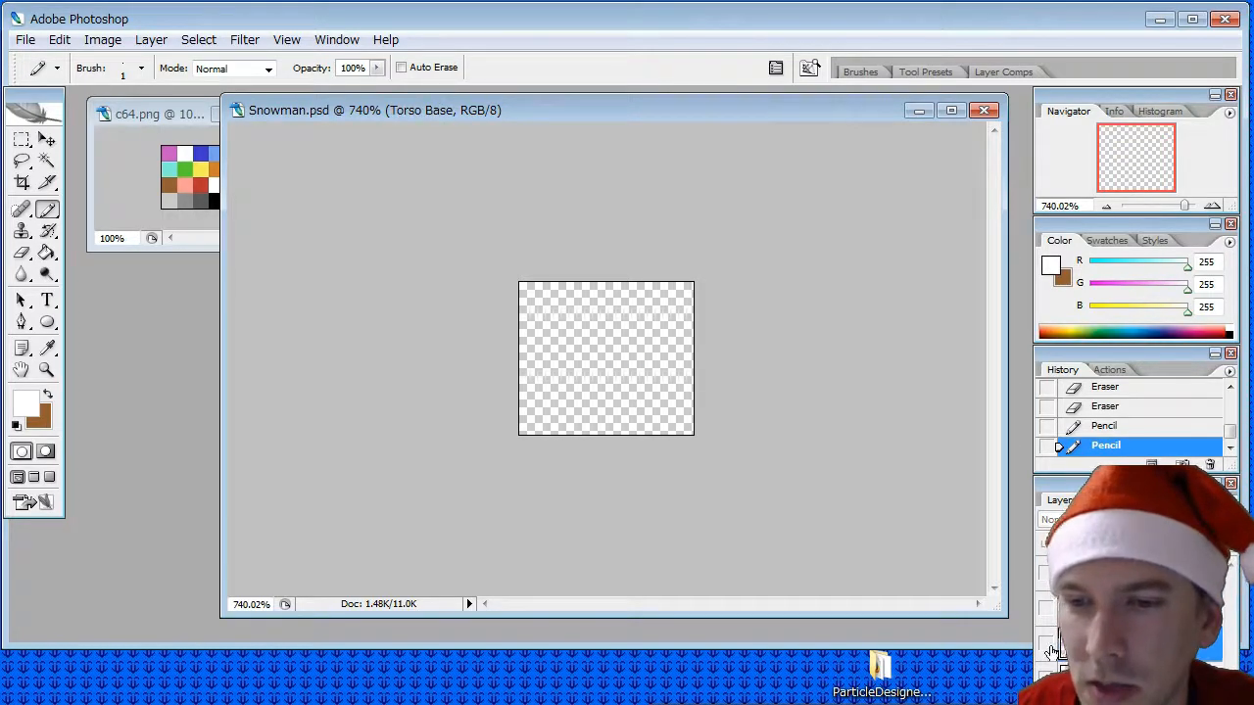
pyautogui.click(1126, 608)
pyautogui.rightClick(1126, 608)
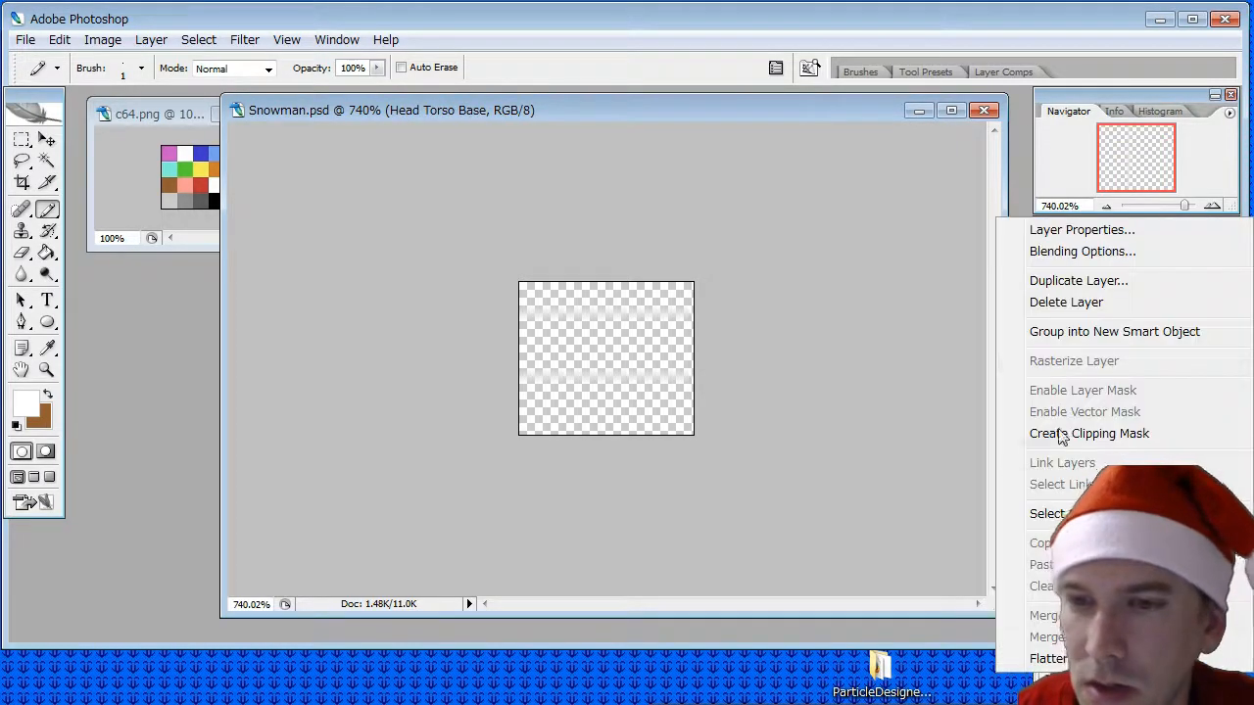
pyautogui.click(1097, 282)
pyautogui.write('Base')
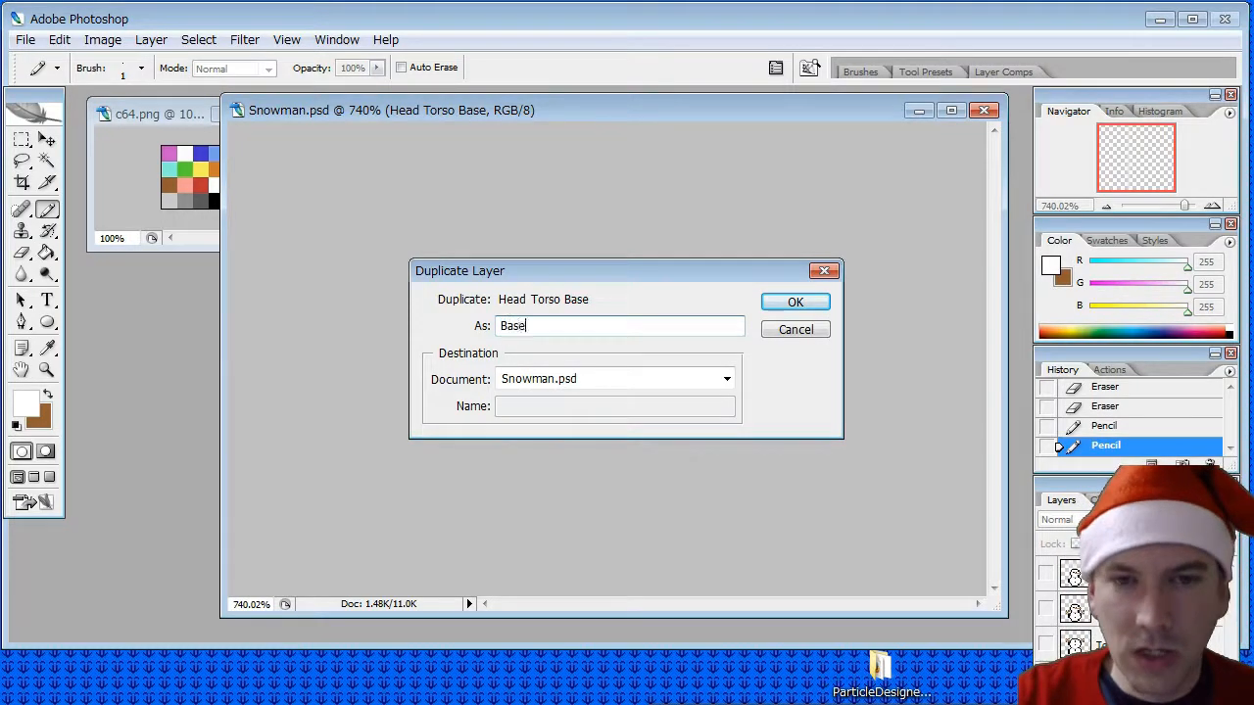
pyautogui.press('Return')
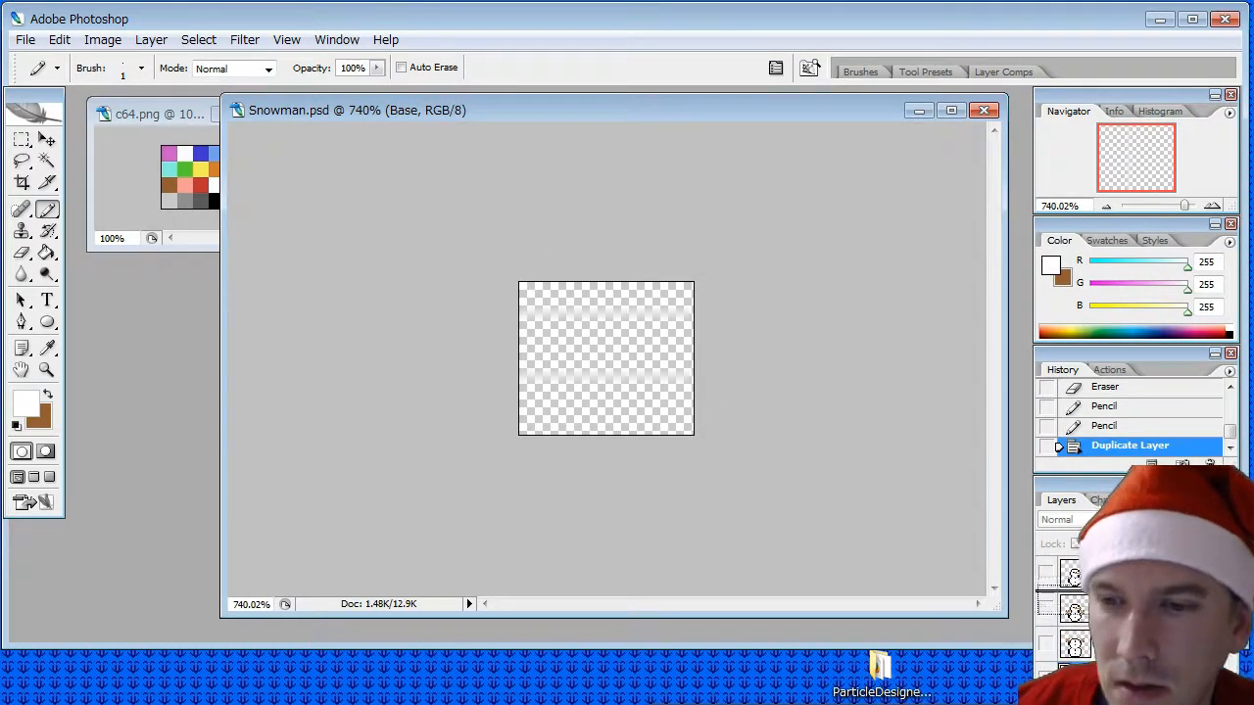
# - Move the Base layer to the head of the layer stack, make it visible and sample the snowman's black outline colour
pyautogui.moveTo(1127, 574); pyautogui.dragTo(1126, 562)
pyautogui.click(1046, 573)
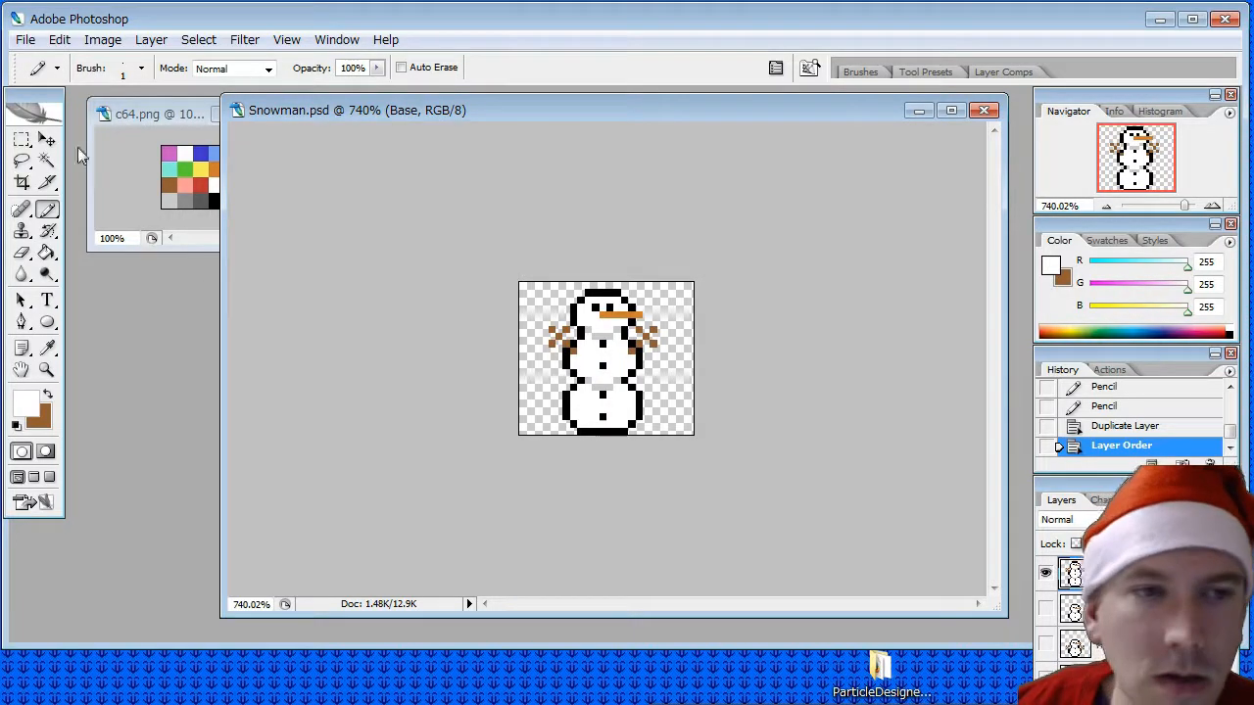
pyautogui.click(46, 348)
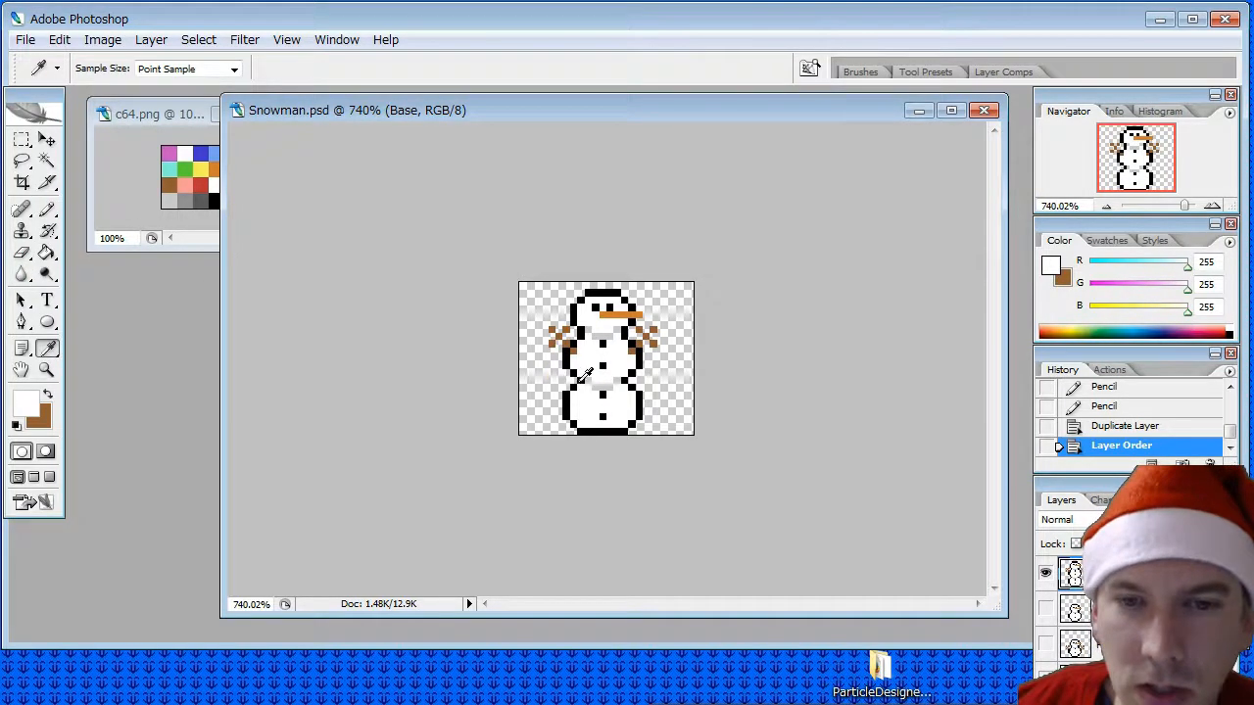
pyautogui.click(580, 380)
pyautogui.press('b')
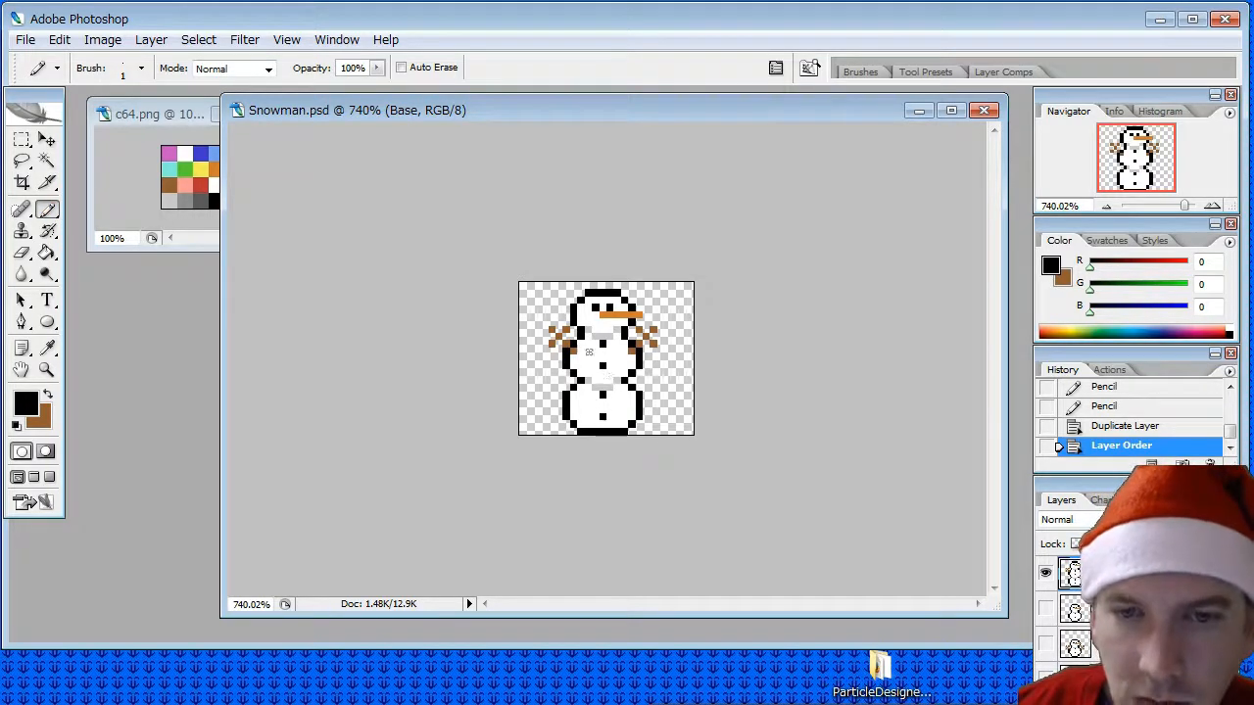
# - Erase the snowman's head, stick arms and middle ball on the Base layer, keeping only the lowest ball
pyautogui.click(21, 254)
pyautogui.moveTo(635, 307)
pyautogui.mouseDown()
pyautogui.moveTo(580, 295)
pyautogui.moveTo(646, 316)
pyautogui.moveTo(568, 329)
pyautogui.moveTo(622, 338)
pyautogui.moveTo(538, 333)
pyautogui.moveTo(549, 323)
pyautogui.mouseUp()
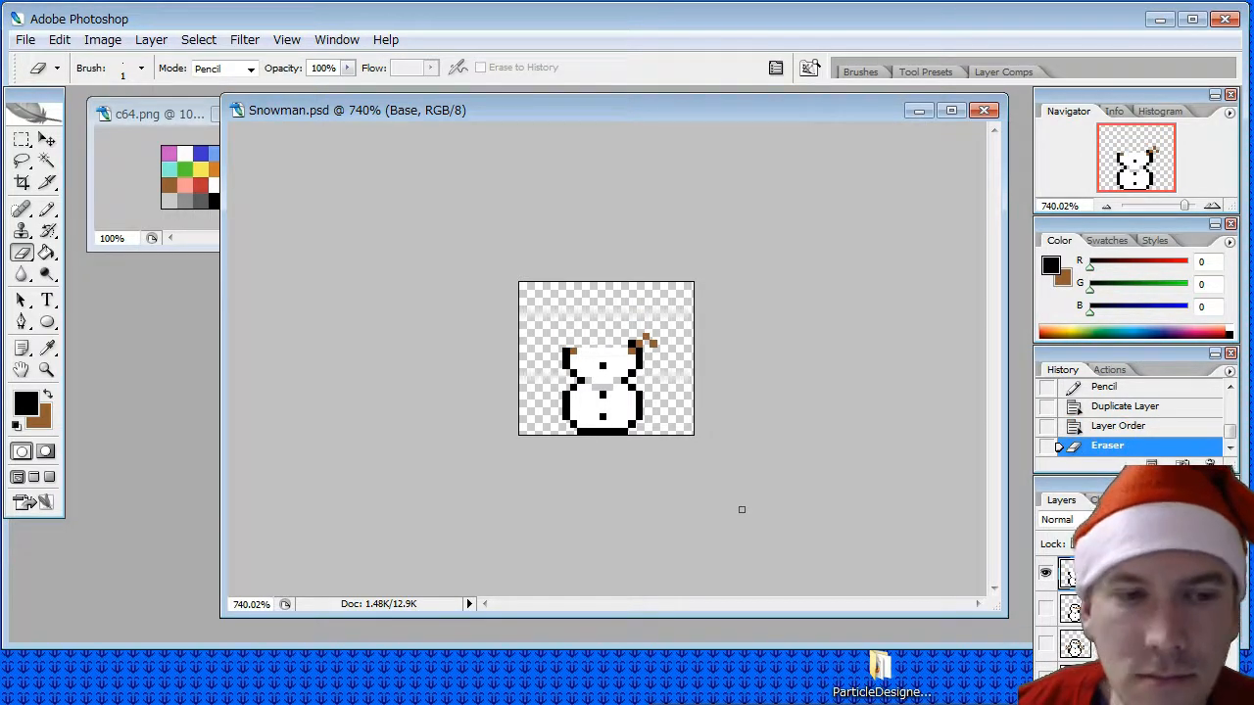
pyautogui.click(864, 703)
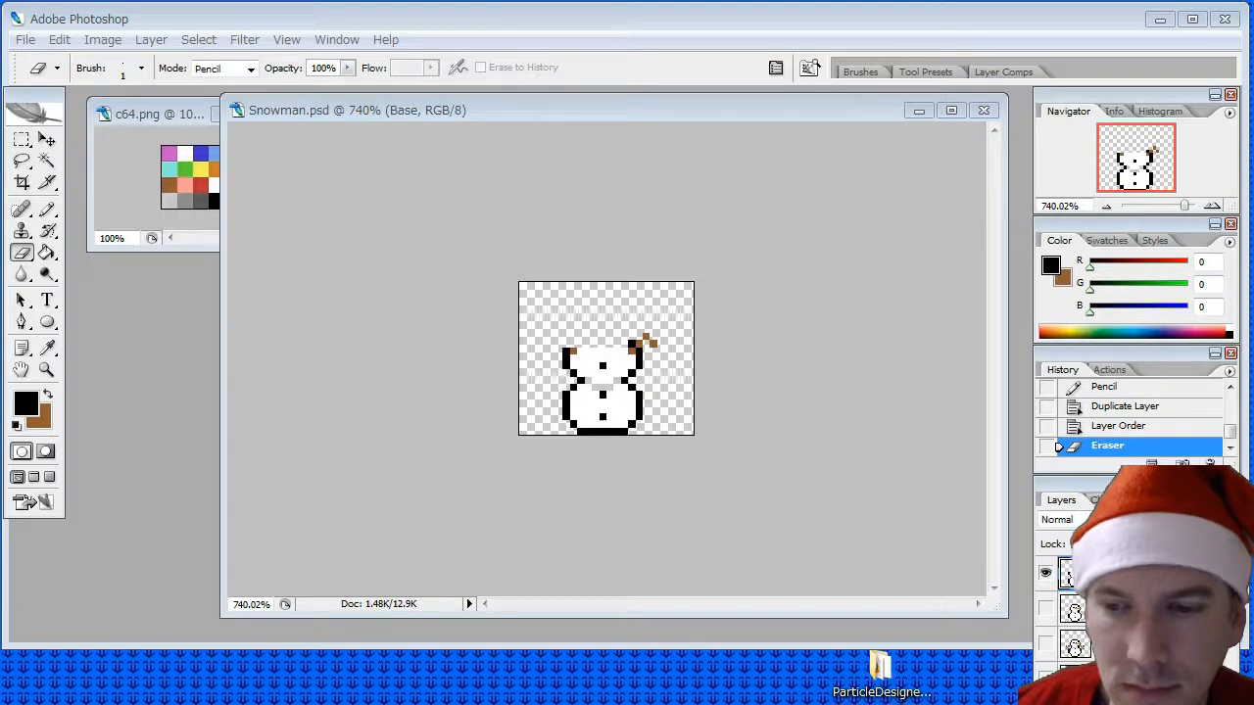
pyautogui.click(631, 113)
pyautogui.moveTo(649, 334)
pyautogui.mouseDown()
pyautogui.moveTo(633, 334)
pyautogui.moveTo(658, 345)
pyautogui.moveTo(540, 353)
pyautogui.moveTo(577, 360)
pyautogui.moveTo(539, 376)
pyautogui.moveTo(651, 365)
pyautogui.moveTo(574, 372)
pyautogui.mouseUp()
pyautogui.click(633, 373)
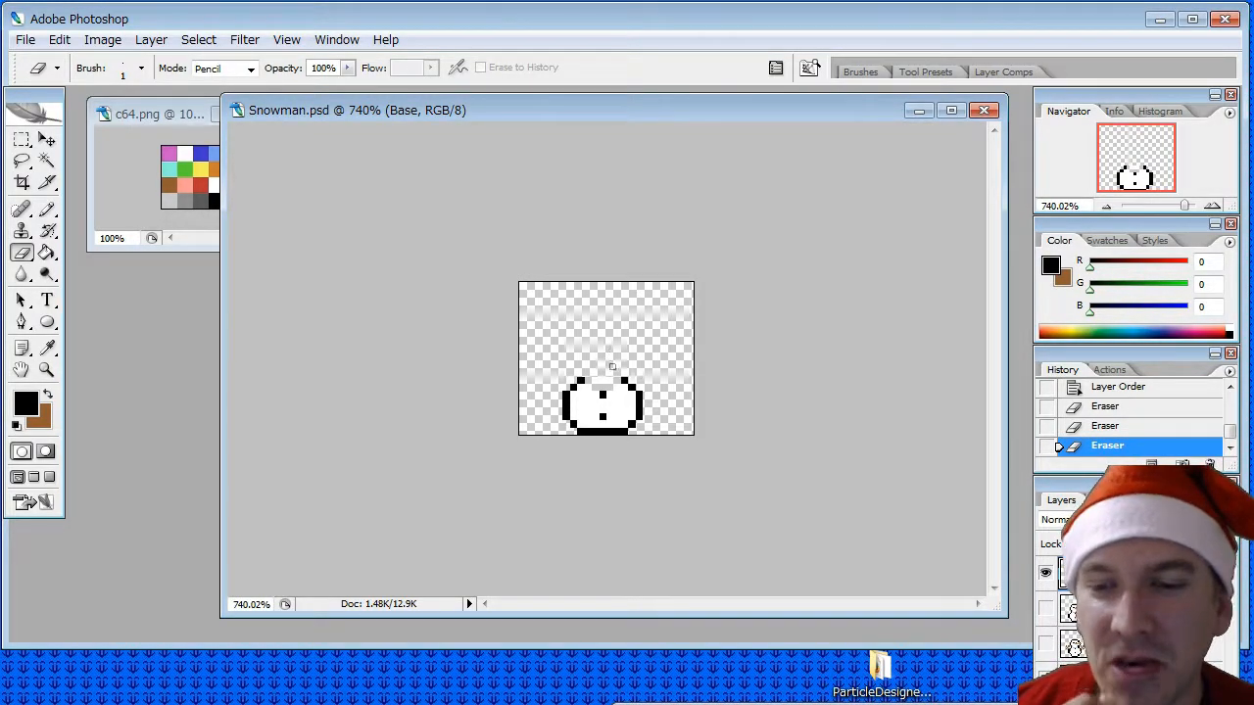
# - Sample white from the remaining ball and pencil it into the missing pixels along the ball's upper edge
pyautogui.click(48, 349)
pyautogui.click(591, 396)
pyautogui.click(47, 210)
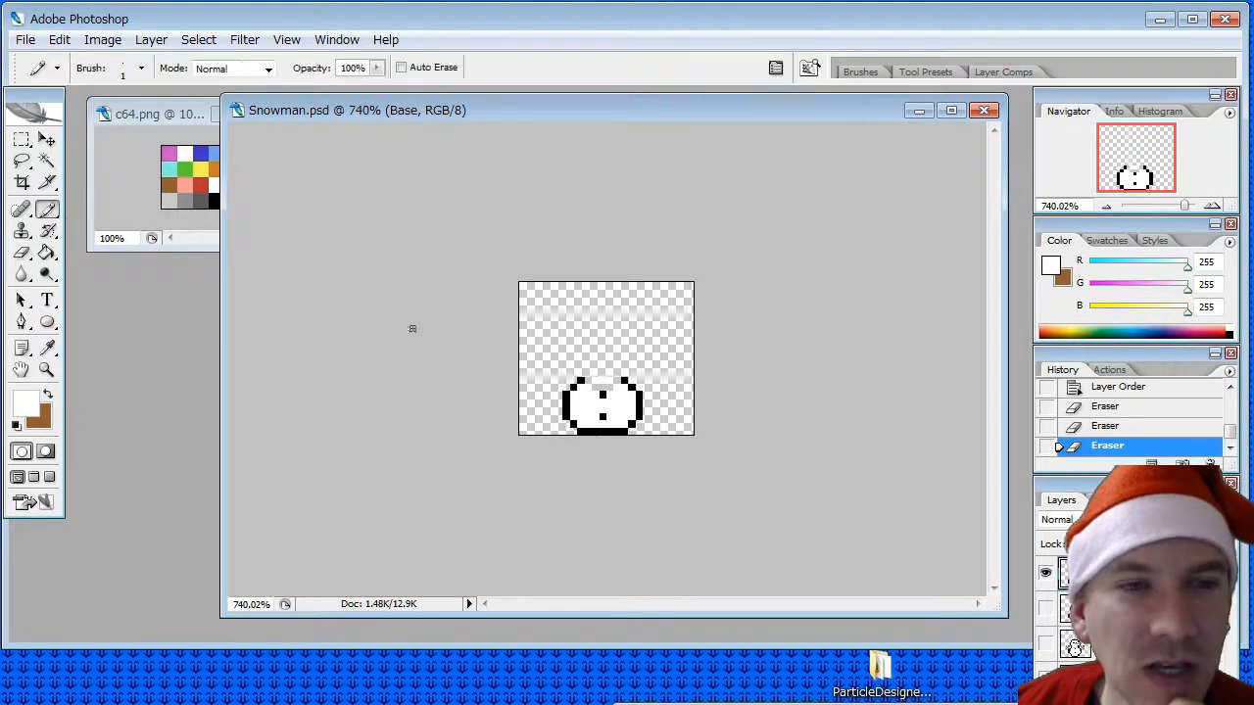
pyautogui.click(591, 385)
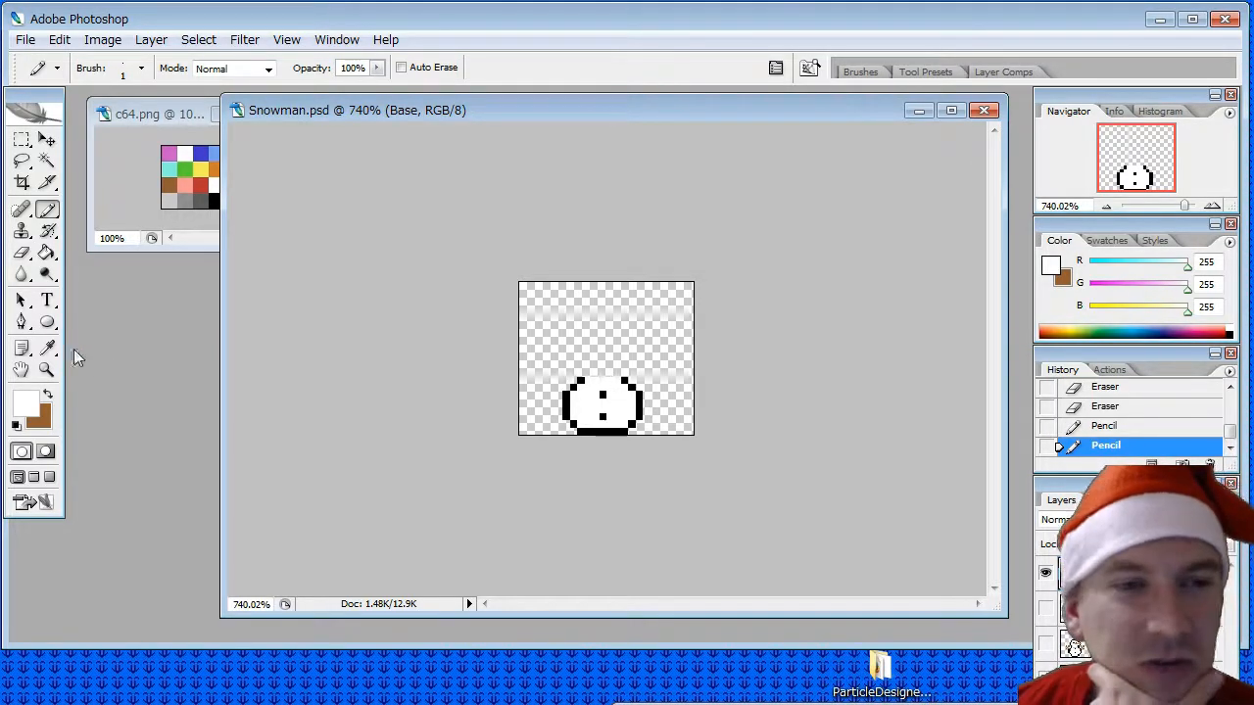
# - Sample black from the outline and pencil a line across the ball's open upper edge to close it
pyautogui.click(47, 348)
pyautogui.click(581, 381)
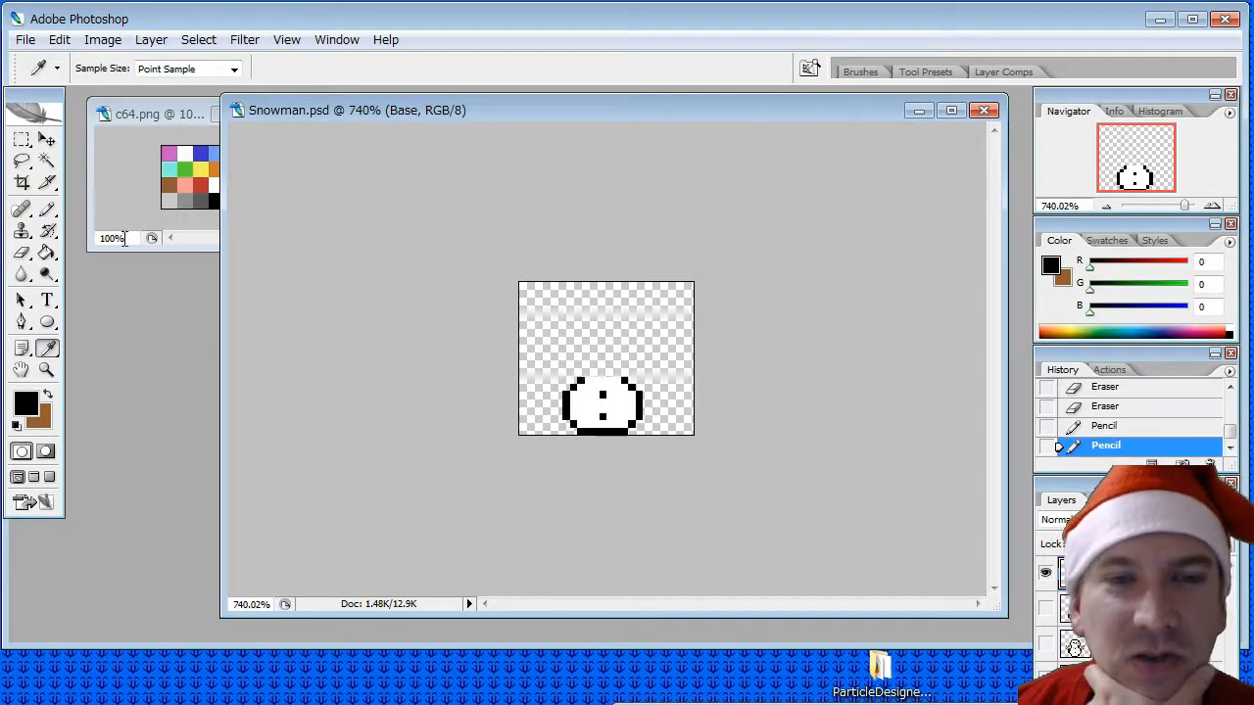
pyautogui.click(47, 208)
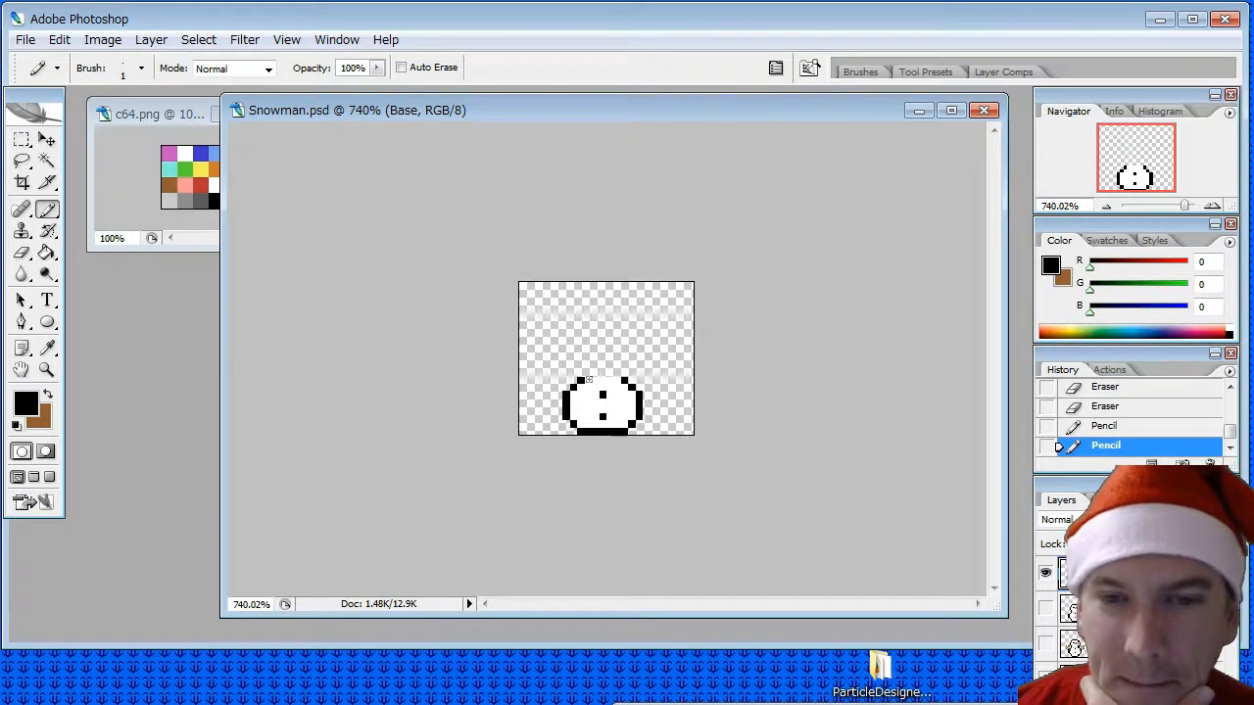
pyautogui.moveTo(586, 380); pyautogui.dragTo(629, 381)
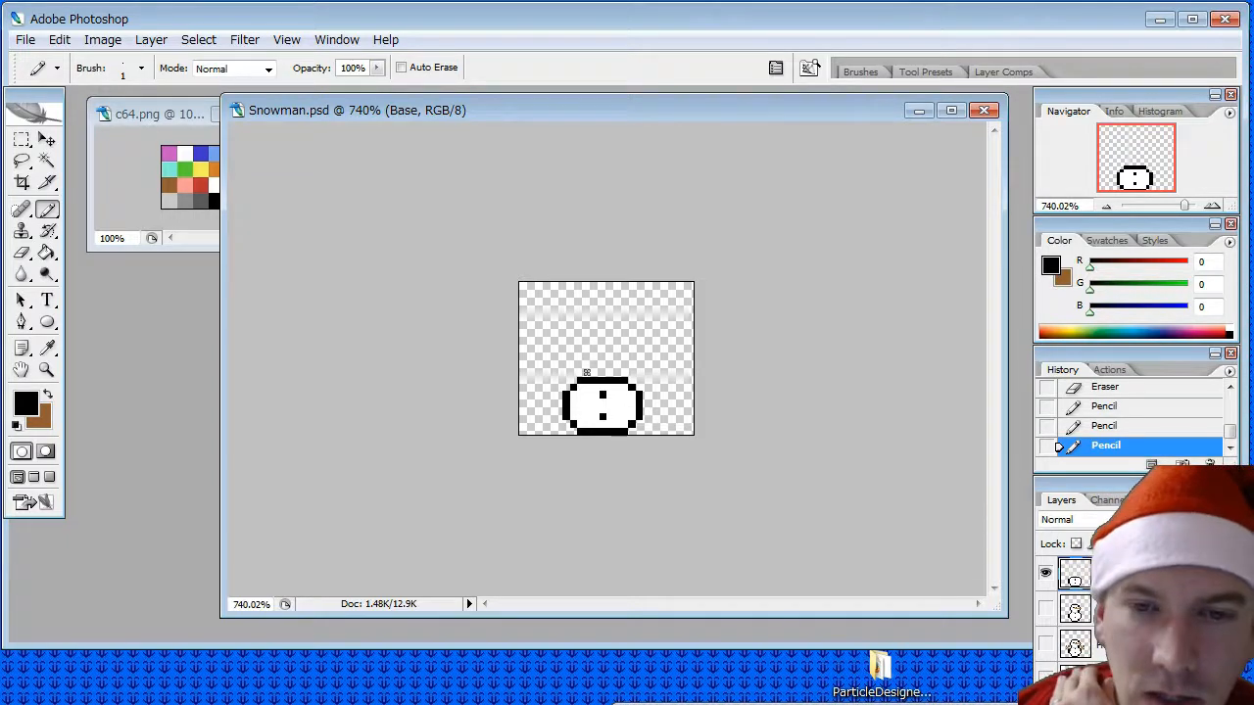
# - Pencil extra black rows above and below the ball, moving it up one pixel so the lower row fits
pyautogui.moveTo(591, 372)
pyautogui.mouseDown()
pyautogui.moveTo(619, 372)
pyautogui.moveTo(595, 431)
pyautogui.moveTo(612, 431)
pyautogui.mouseUp()
pyautogui.click(46, 140)
pyautogui.click(46, 208)
# - Pencil white over the inner black rows at the ball's upper and lower edges to leave a one-pixel round outline
pyautogui.click(46, 348)
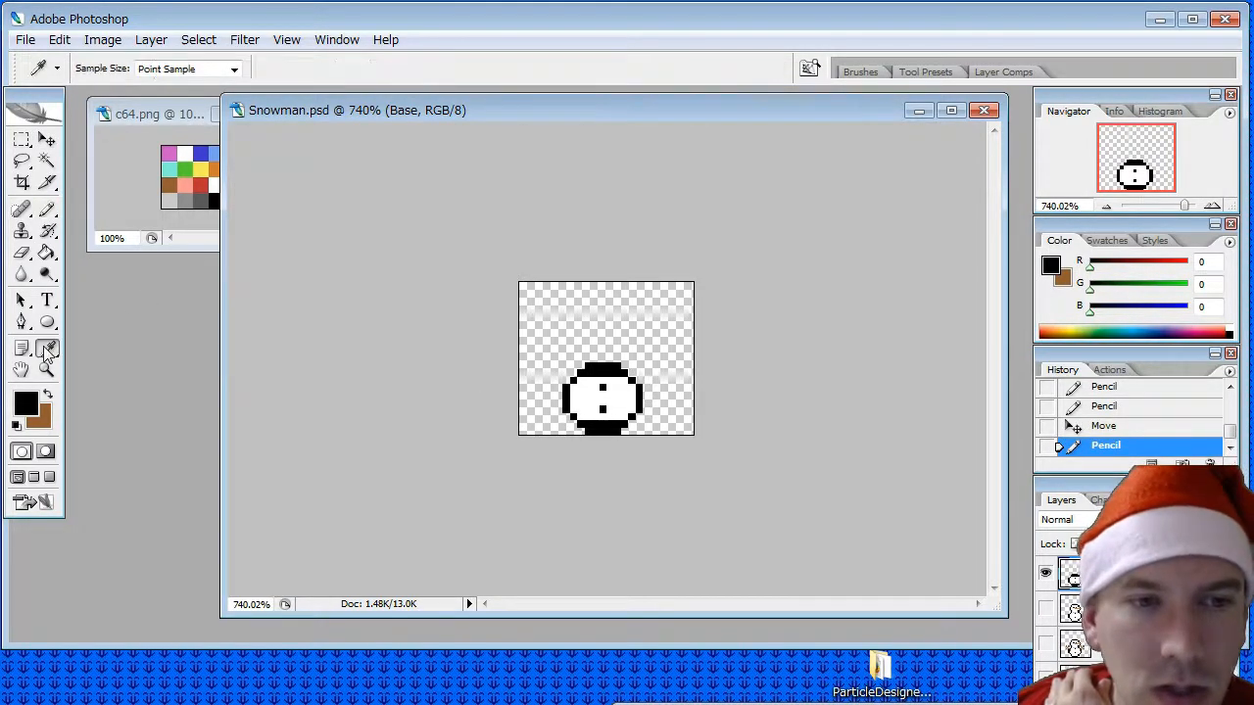
pyautogui.click(579, 404)
pyautogui.press('b')
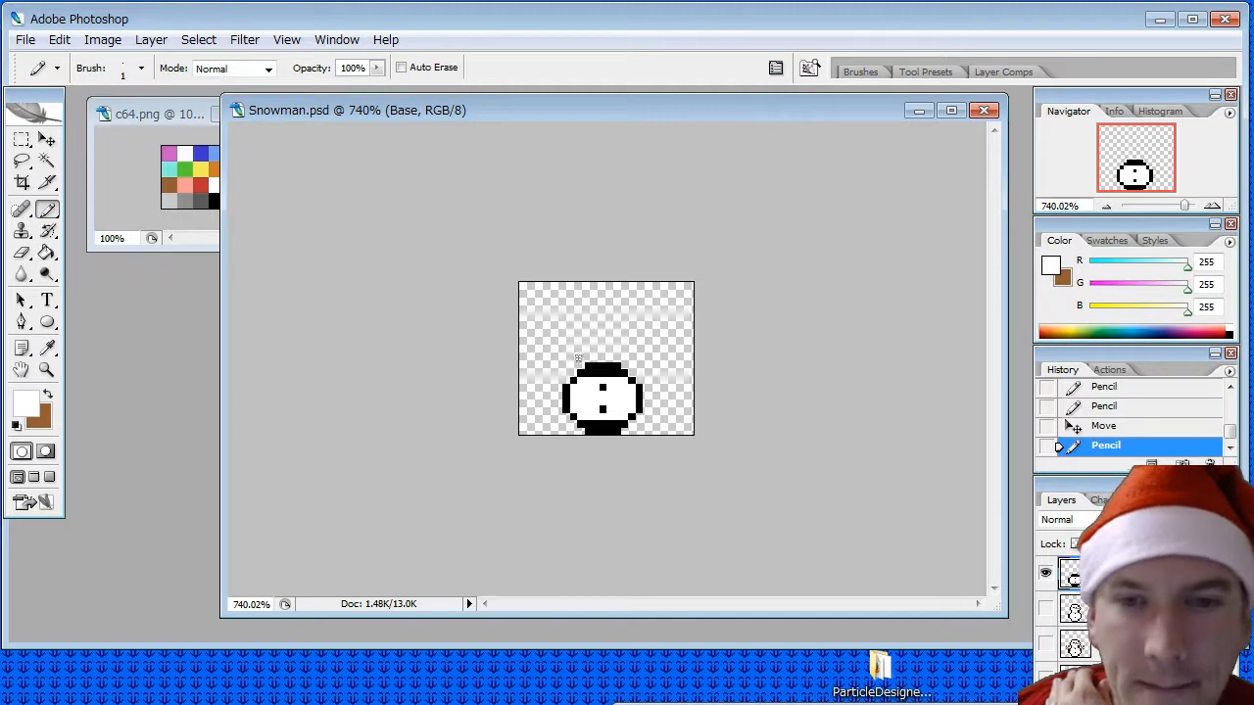
pyautogui.click(608, 372)
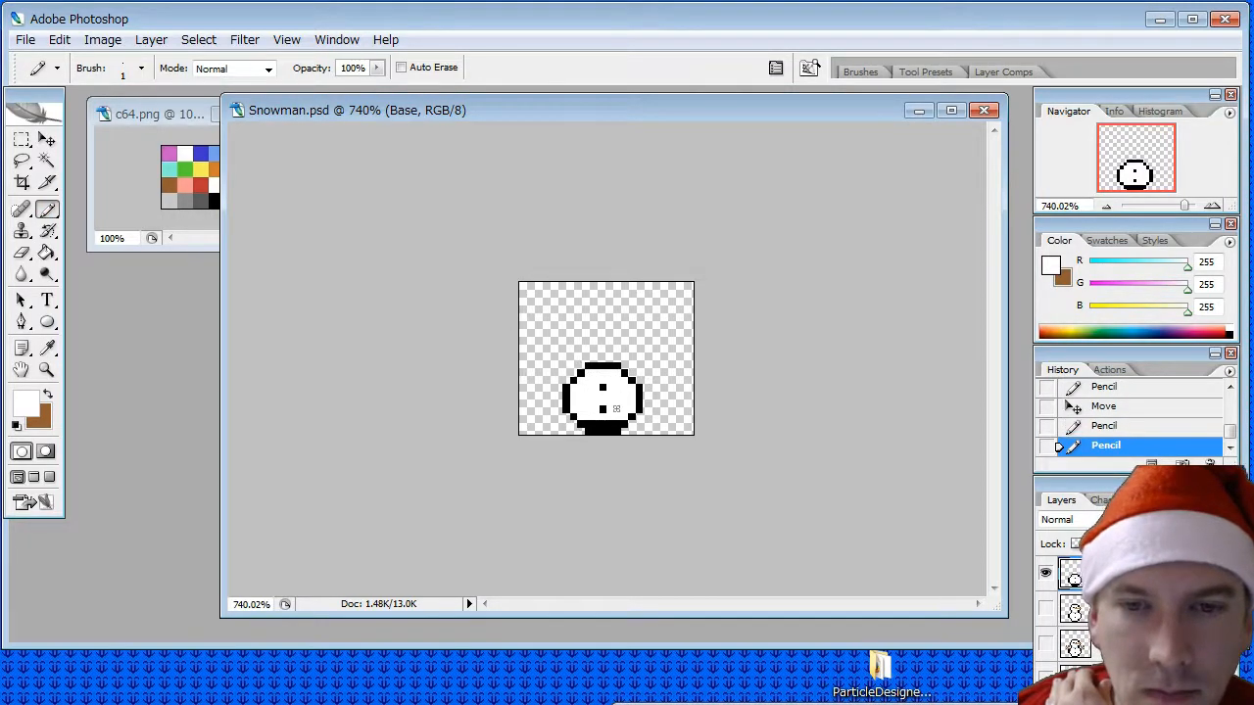
pyautogui.moveTo(620, 422); pyautogui.dragTo(601, 422)
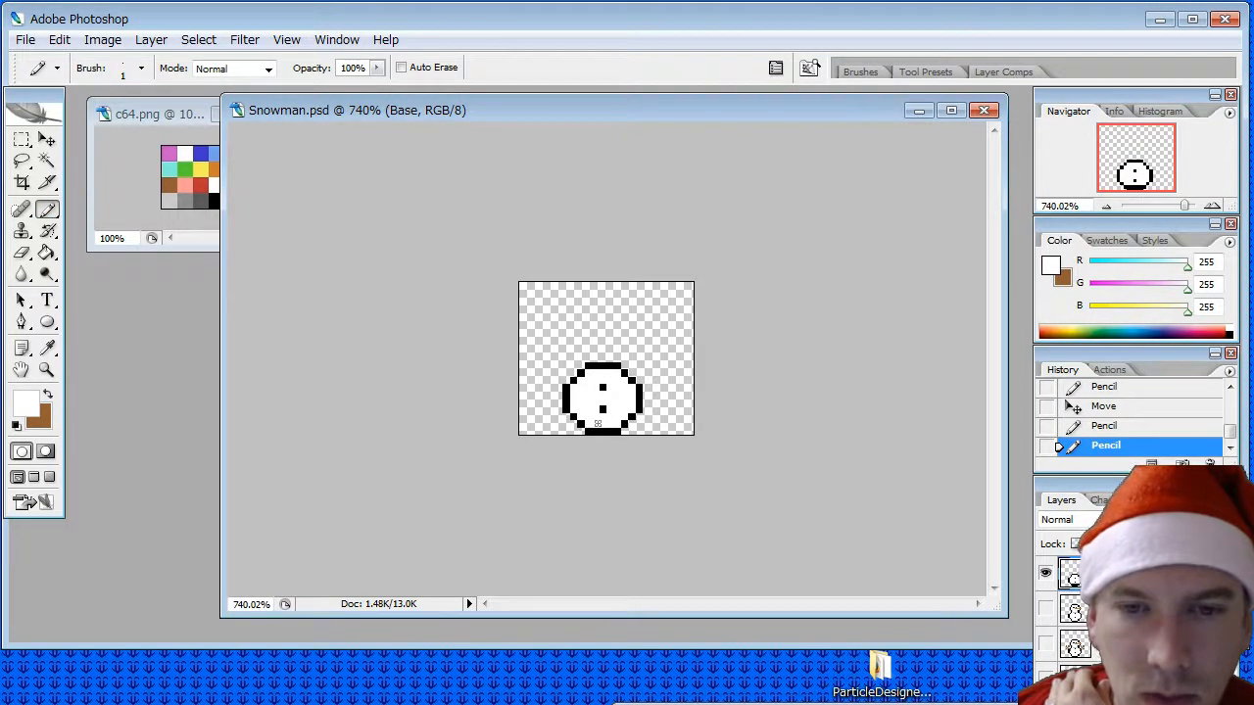
pyautogui.click(597, 423)
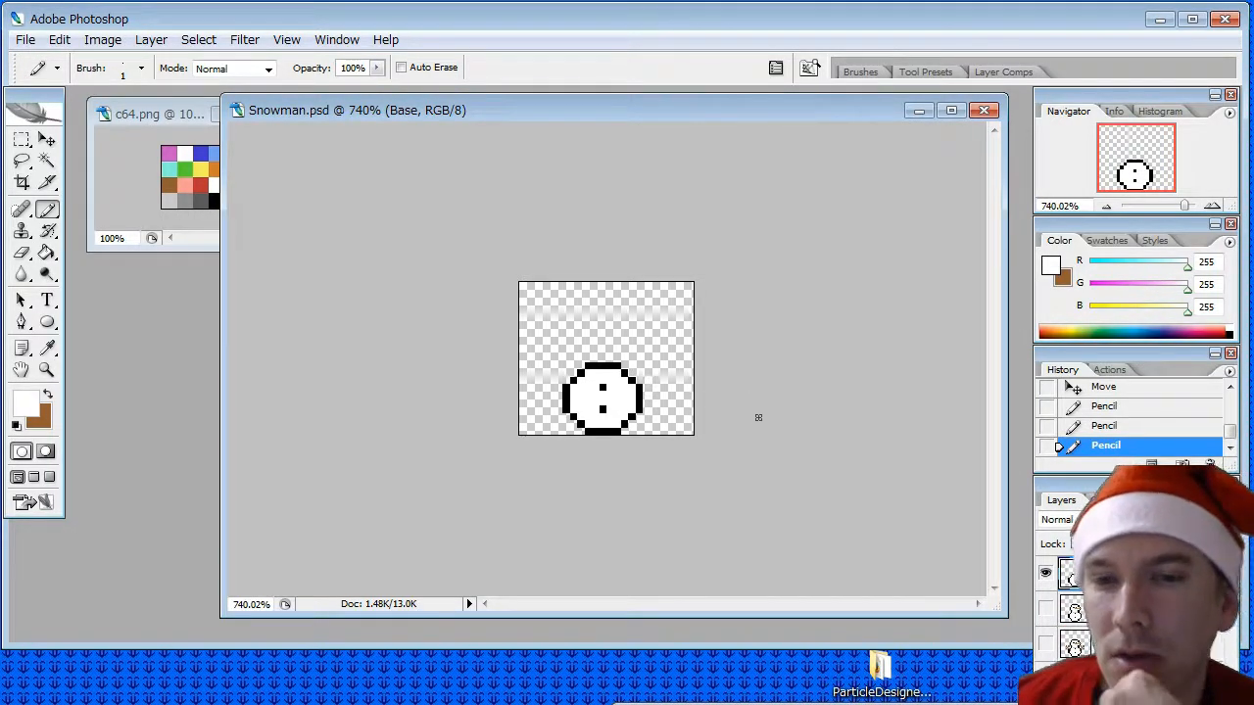
# - Duplicate the Base layer as a new layer named Torso
pyautogui.rightClick(1126, 578)
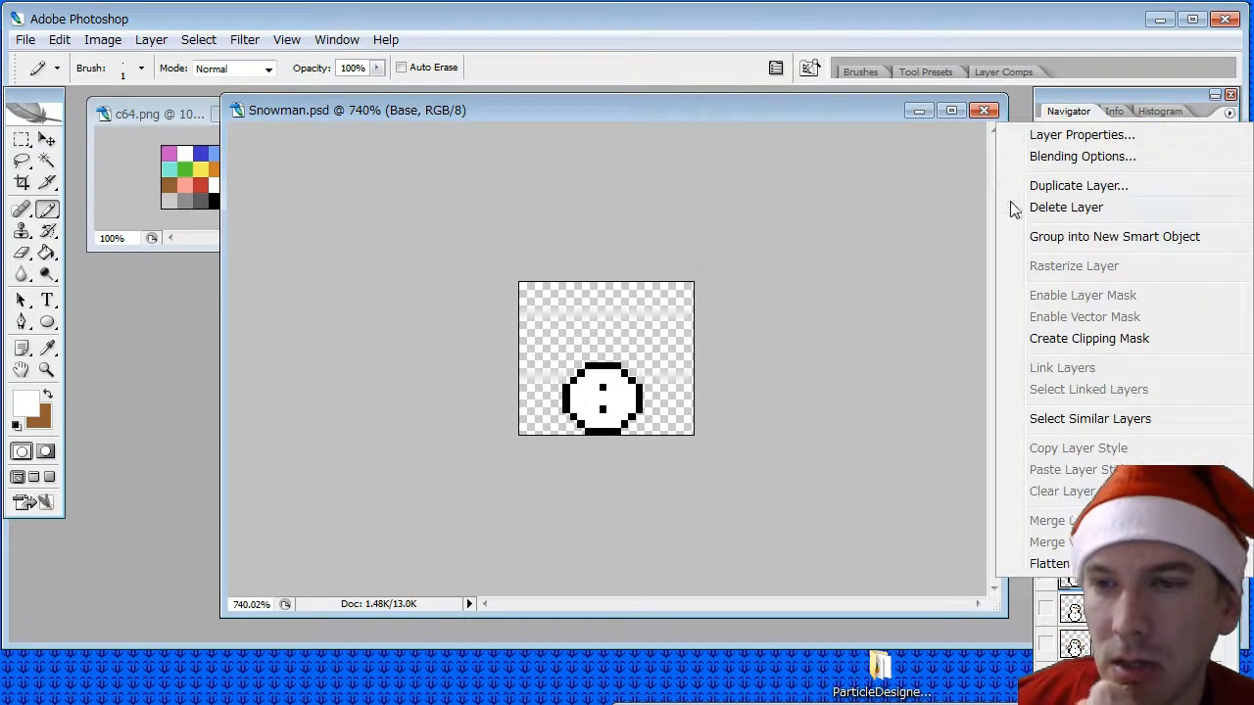
pyautogui.click(1015, 182)
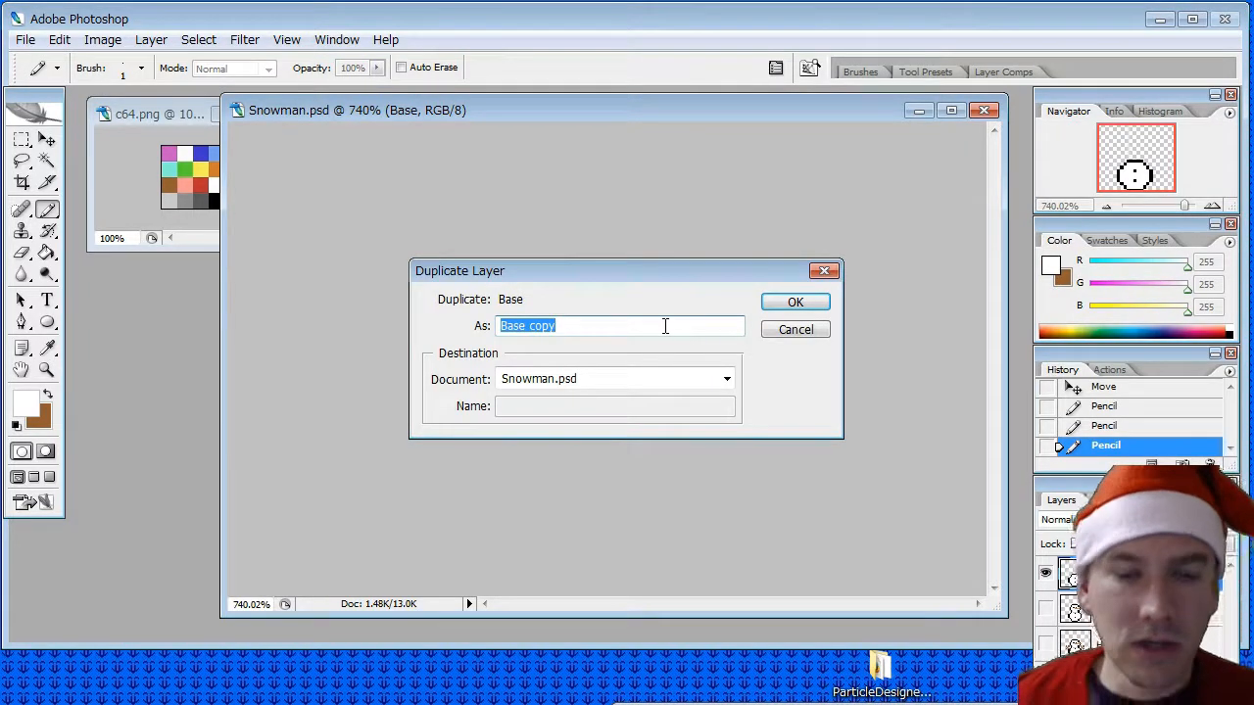
pyautogui.write('Torso')
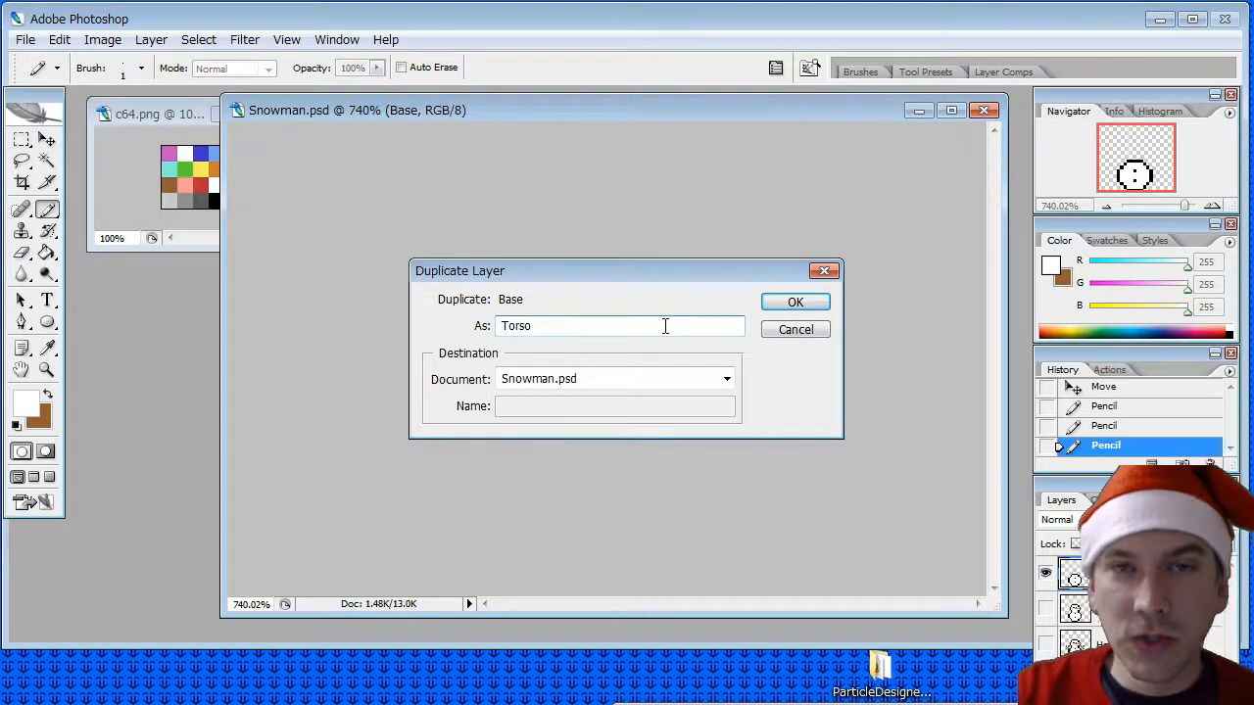
pyautogui.press('Return')
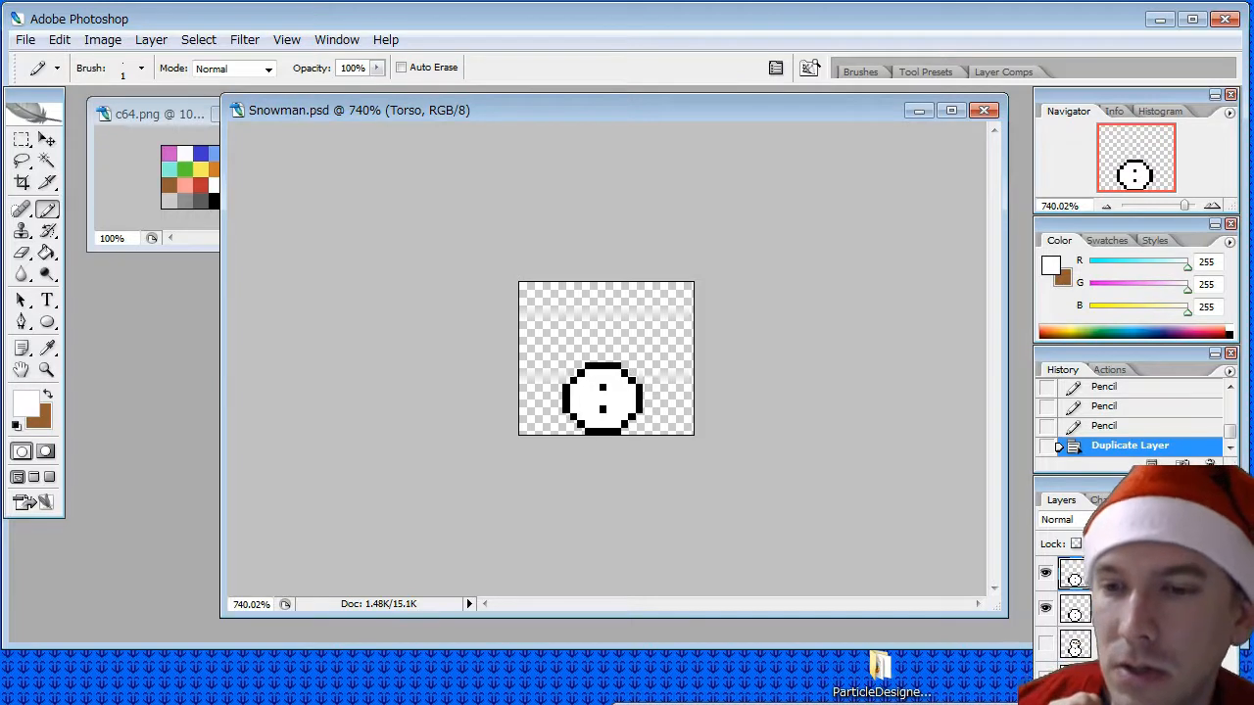
# - Hide the Base layer, show Head Torso on its own to check its arms, and return to only the Torso layer
pyautogui.click(1126, 678)
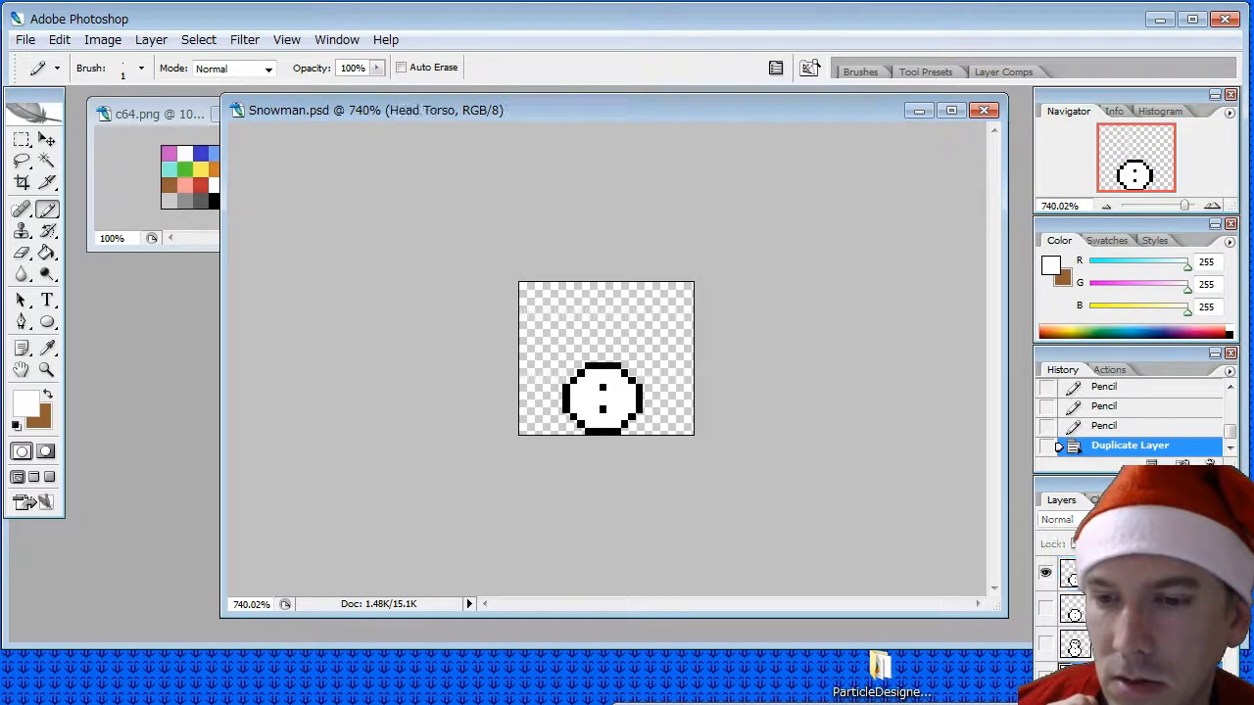
pyautogui.click(1046, 678)
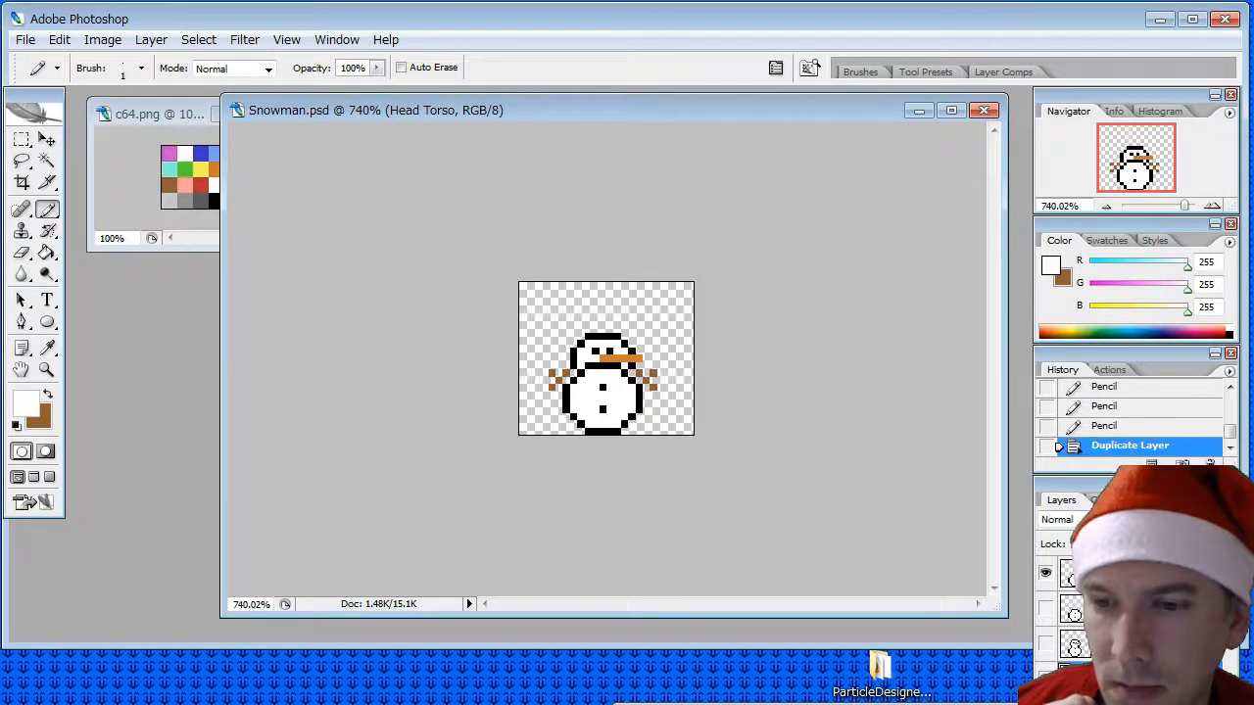
pyautogui.click(1045, 576)
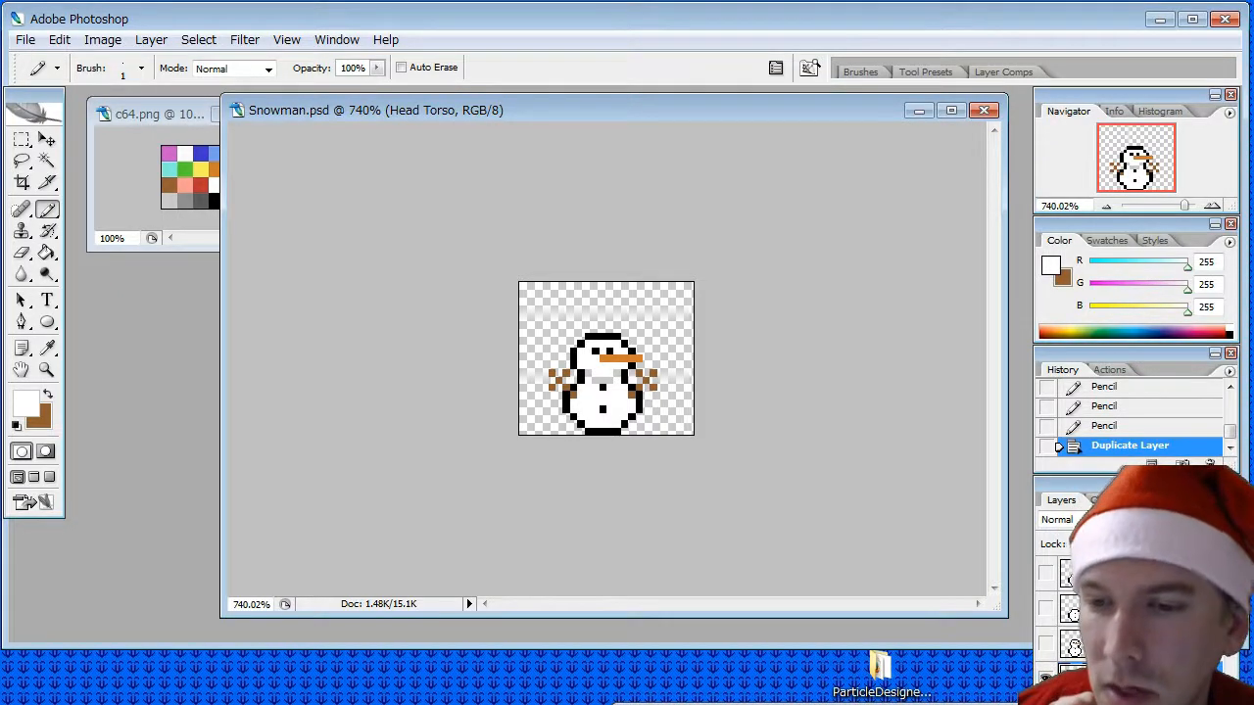
pyautogui.click(1046, 676)
pyautogui.click(1069, 574)
pyautogui.click(1046, 572)
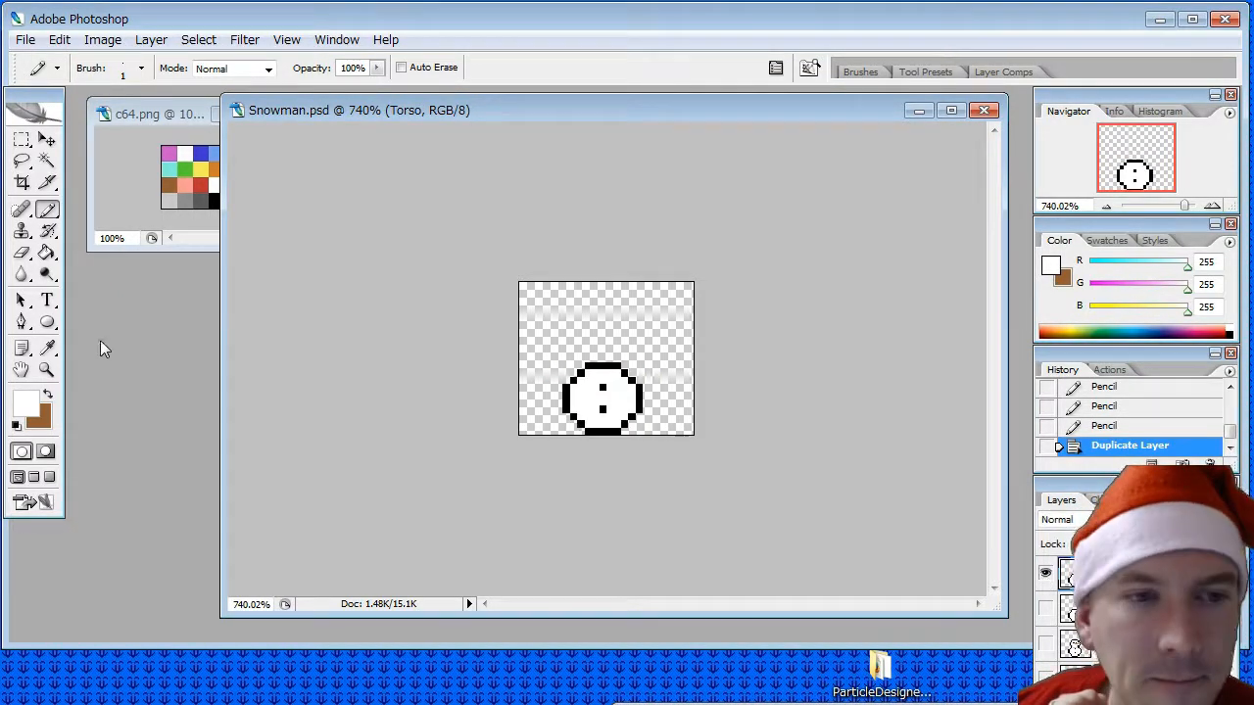
# - Pencil forked stick arms on both upper sides of the Torso ball in the brown from the c64.png palette
pyautogui.click(49, 350)
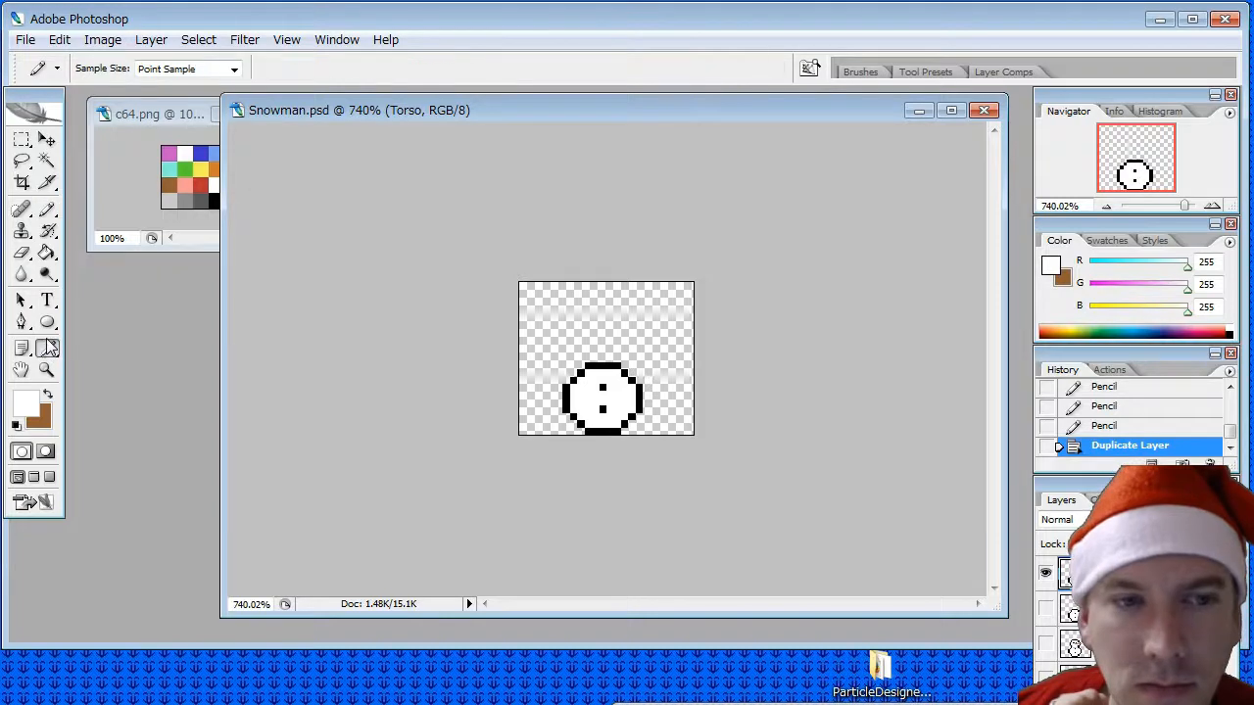
pyautogui.click(169, 184)
pyautogui.click(46, 211)
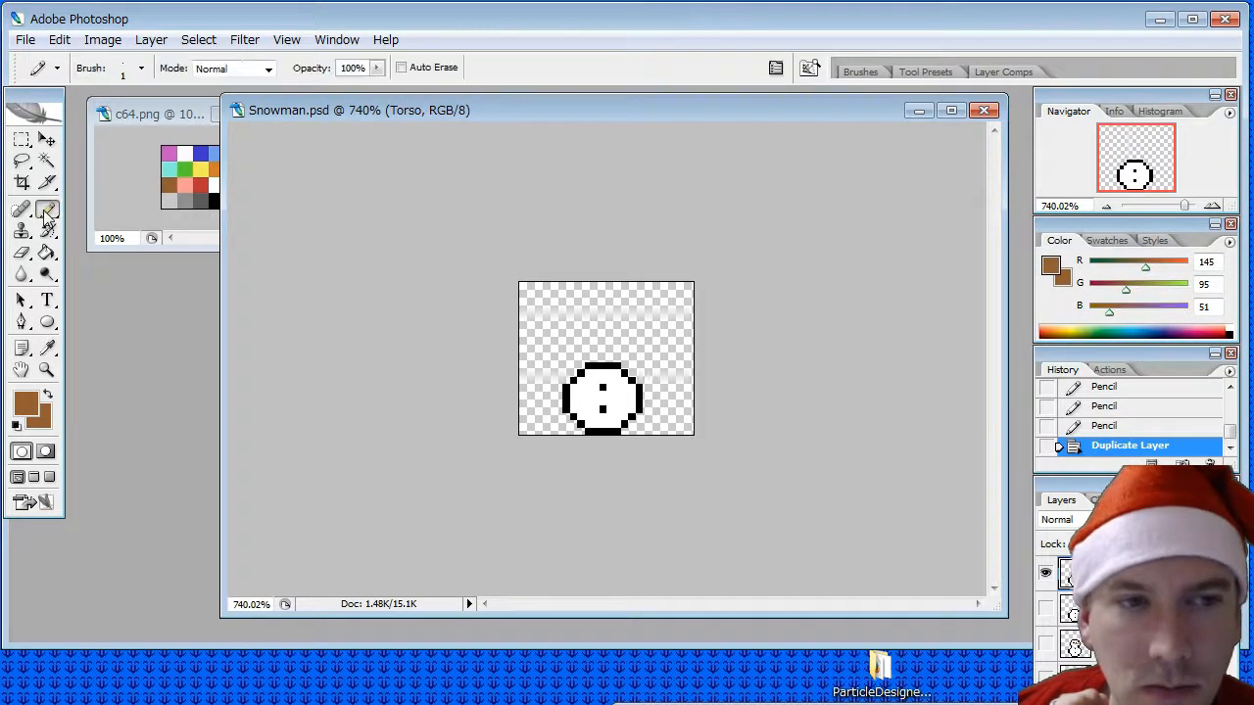
pyautogui.click(574, 377)
pyautogui.click(574, 373)
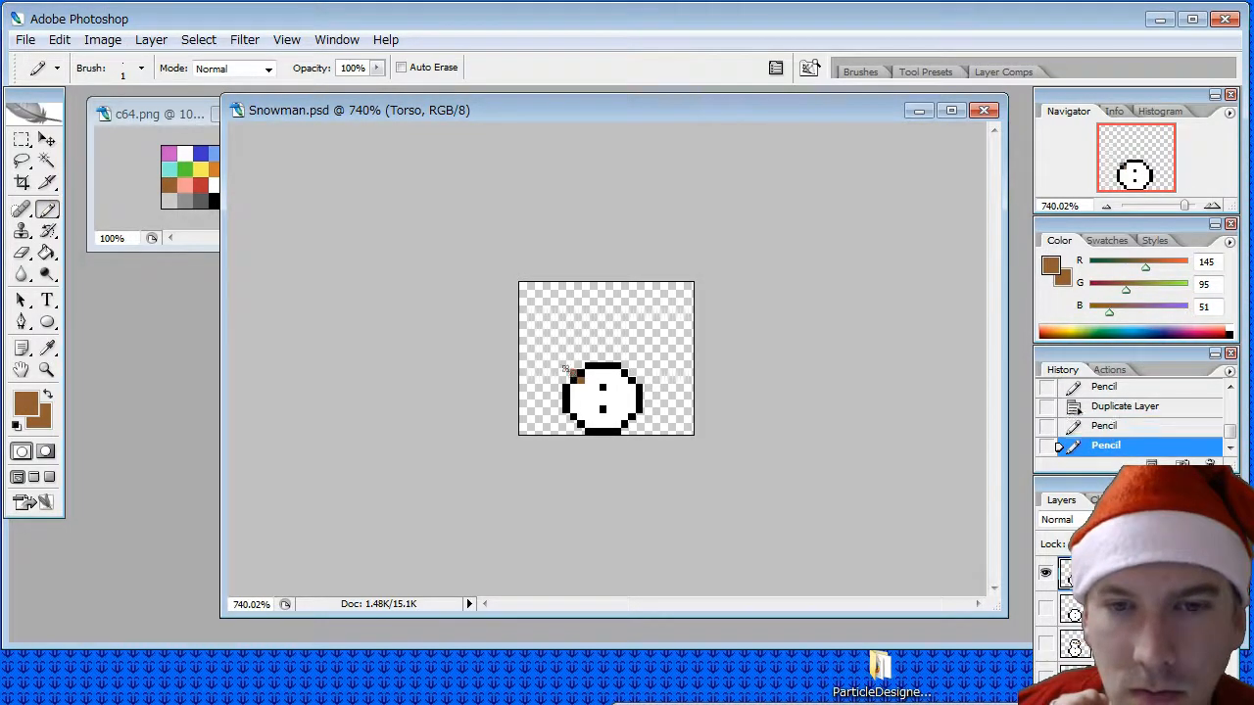
pyautogui.click(566, 366)
pyautogui.click(560, 359)
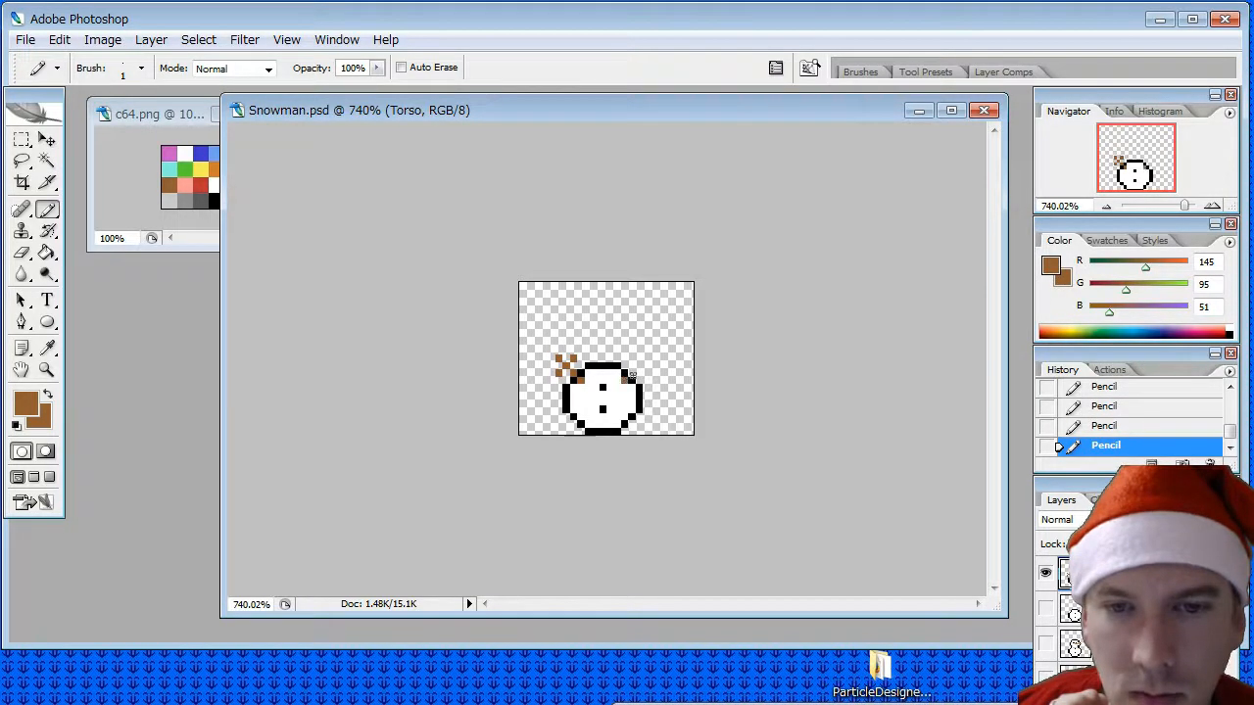
pyautogui.click(638, 367)
pyautogui.click(632, 359)
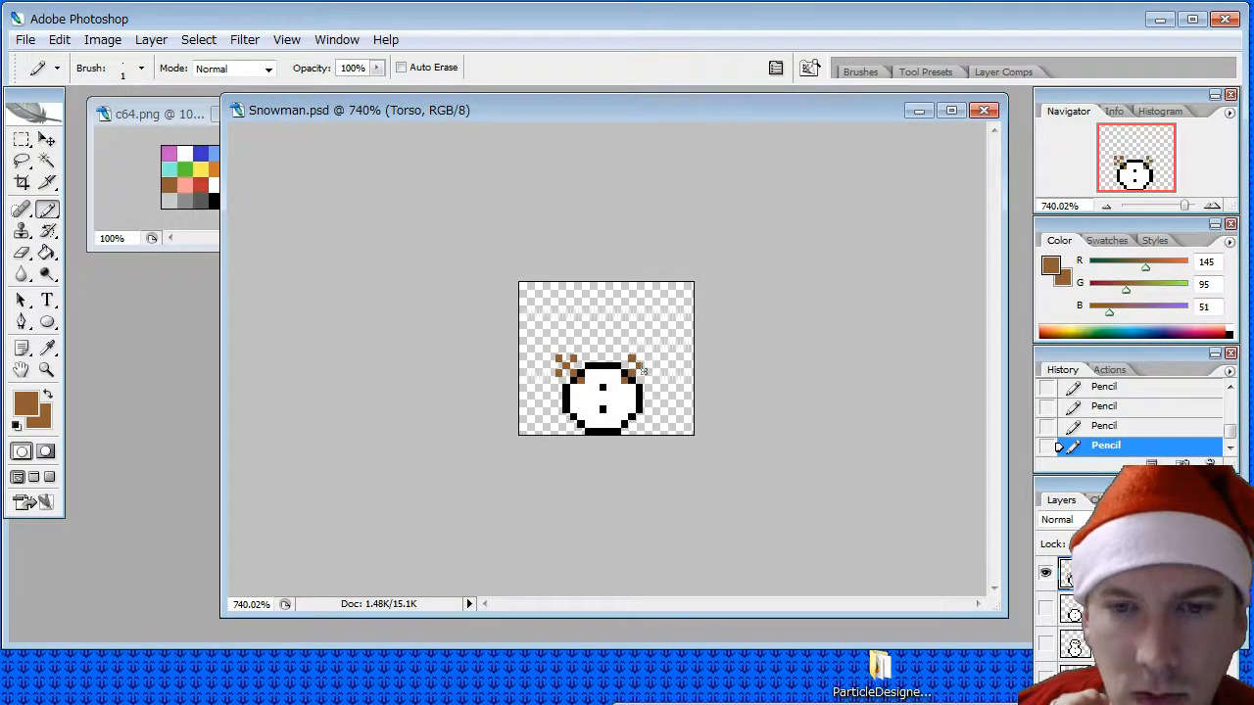
pyautogui.click(646, 359)
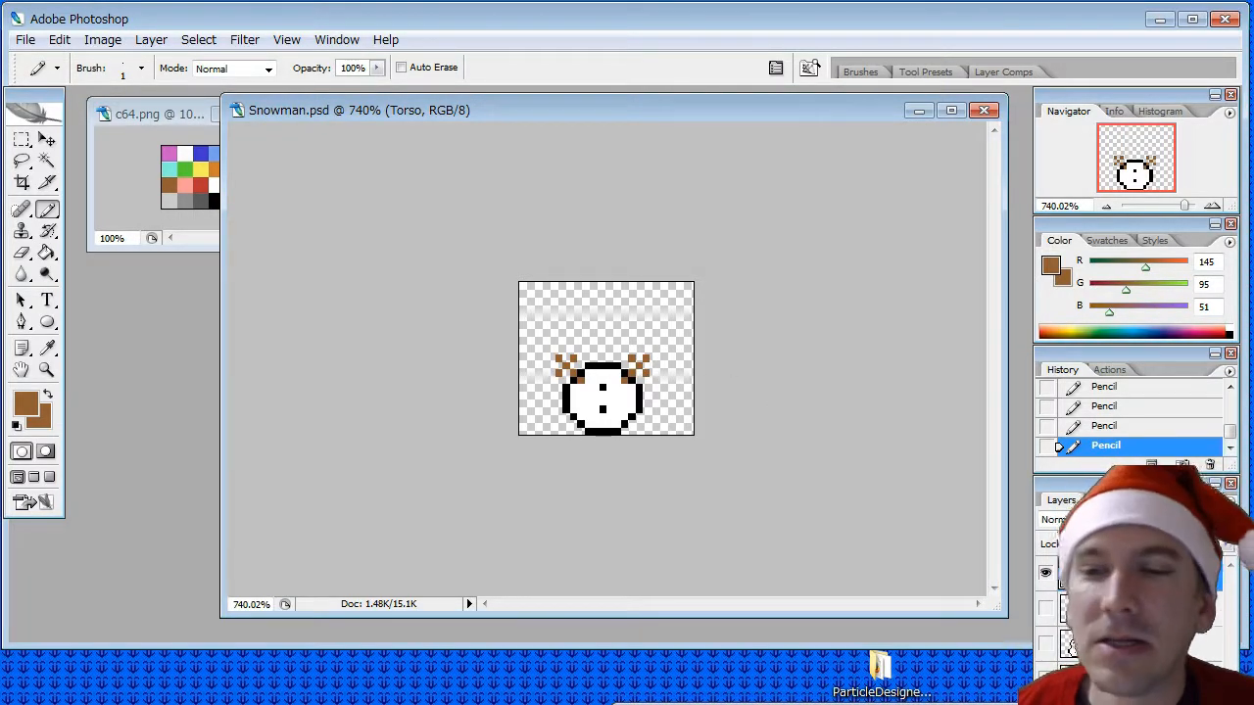
# - Hide the Torso layer, check Head Base on its own, and leave only Head Torso Base selected and visible
pyautogui.click(1045, 573)
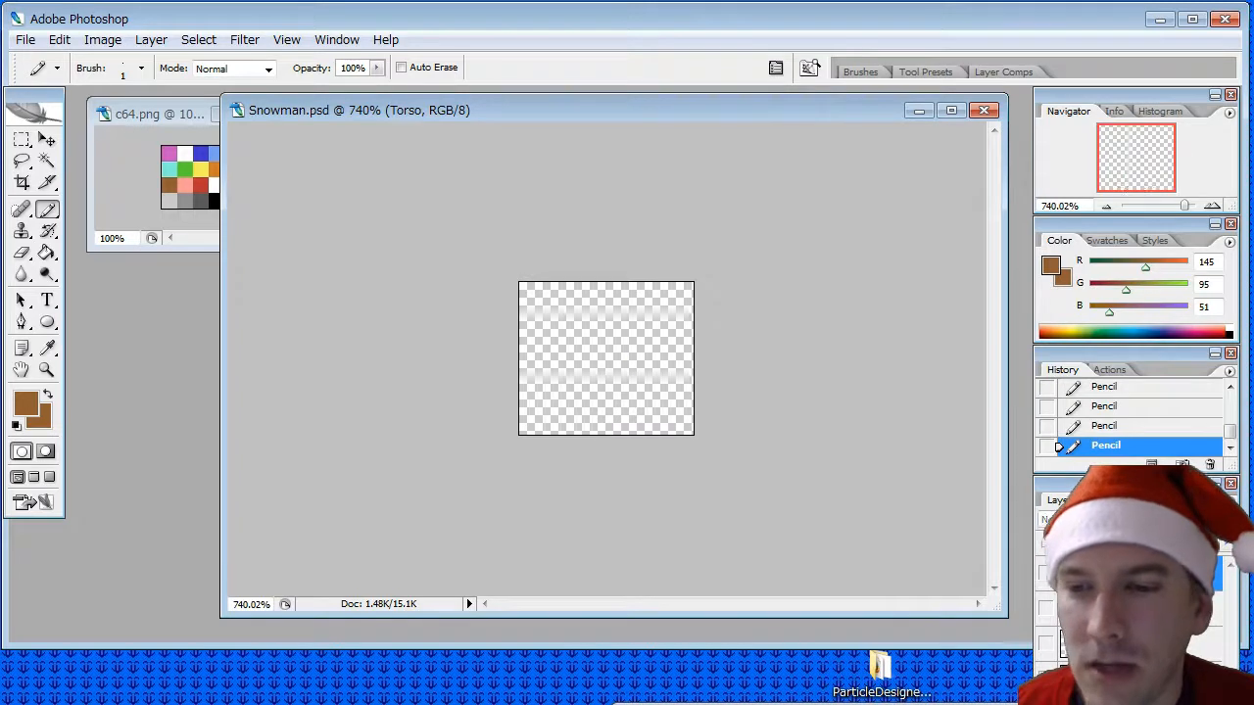
pyautogui.click(1126, 643)
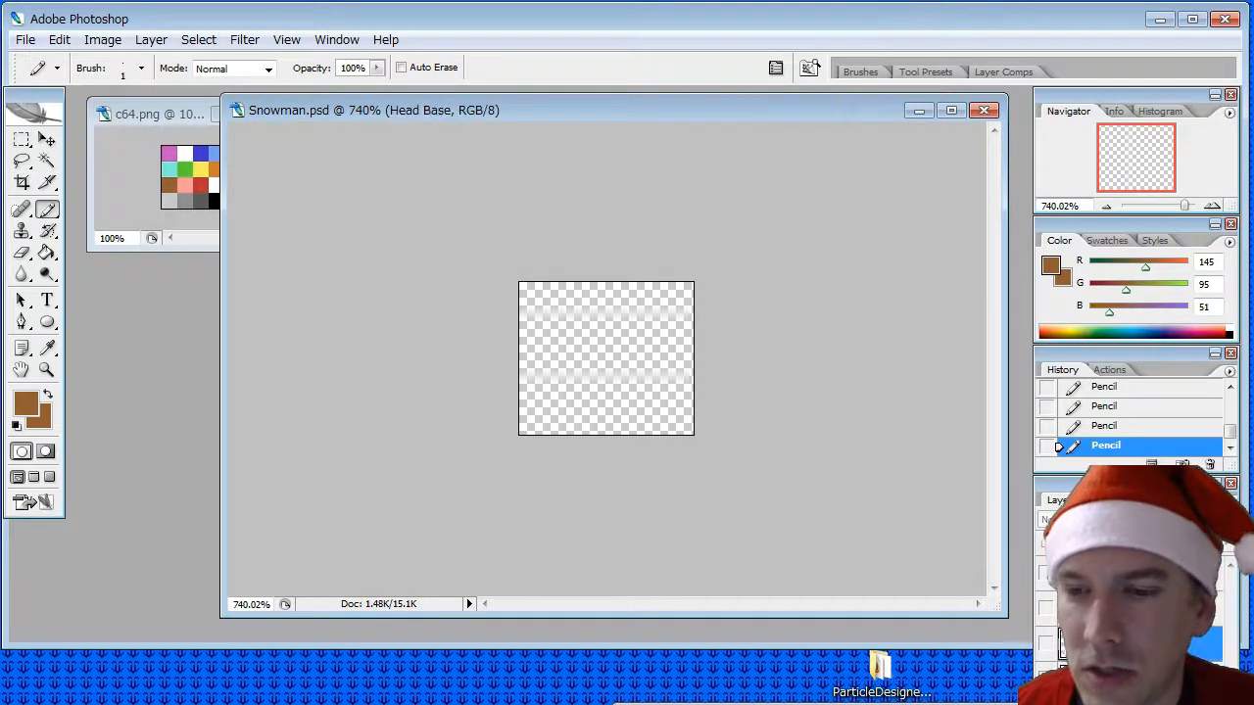
pyautogui.click(1044, 647)
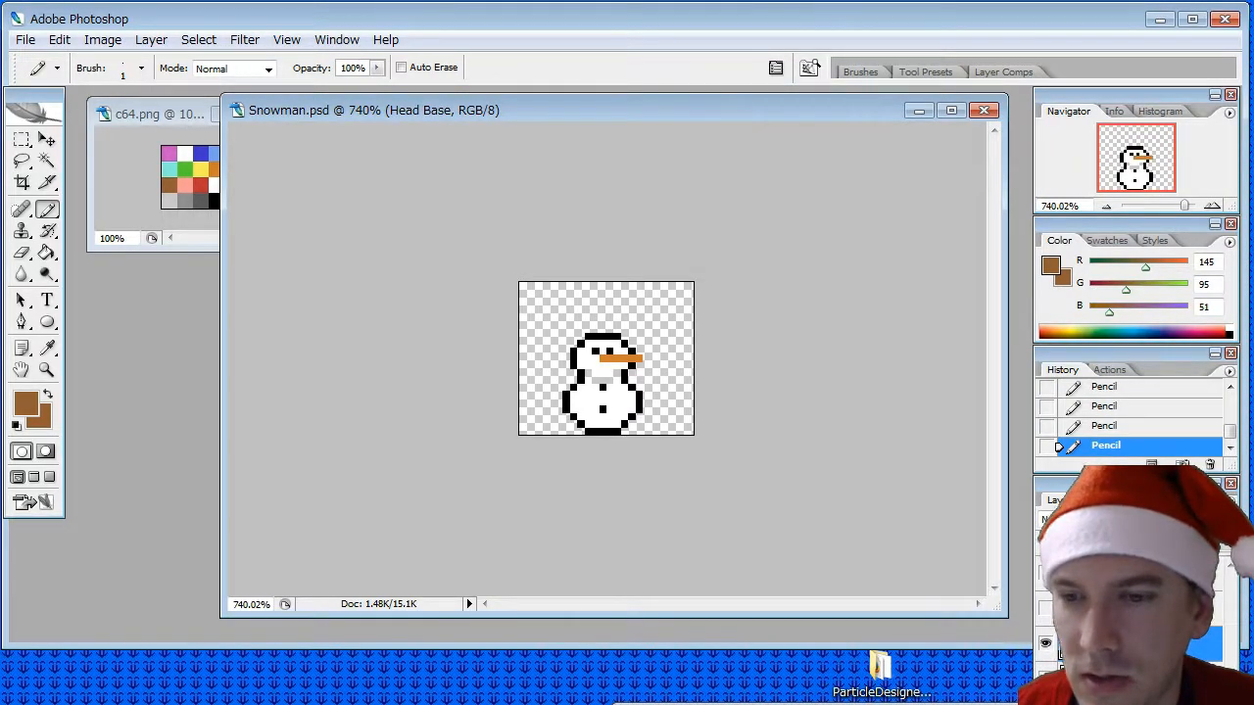
pyautogui.click(1047, 647)
pyautogui.click(1106, 678)
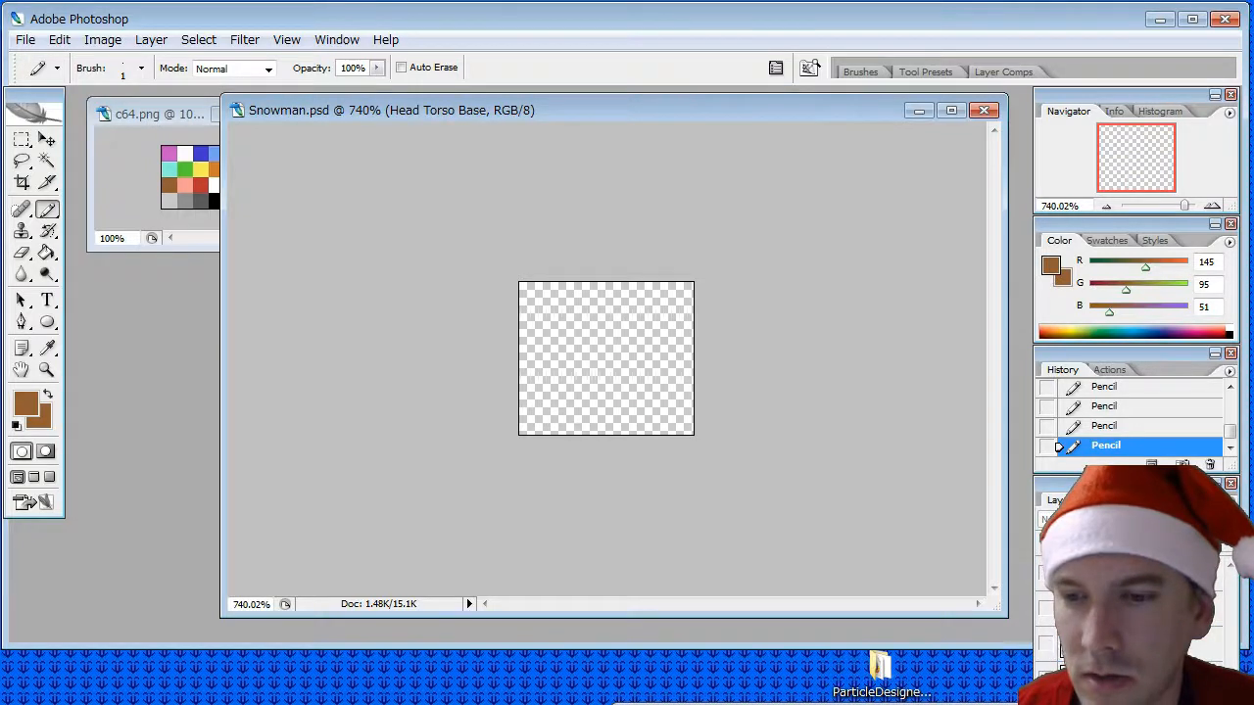
pyautogui.click(1046, 679)
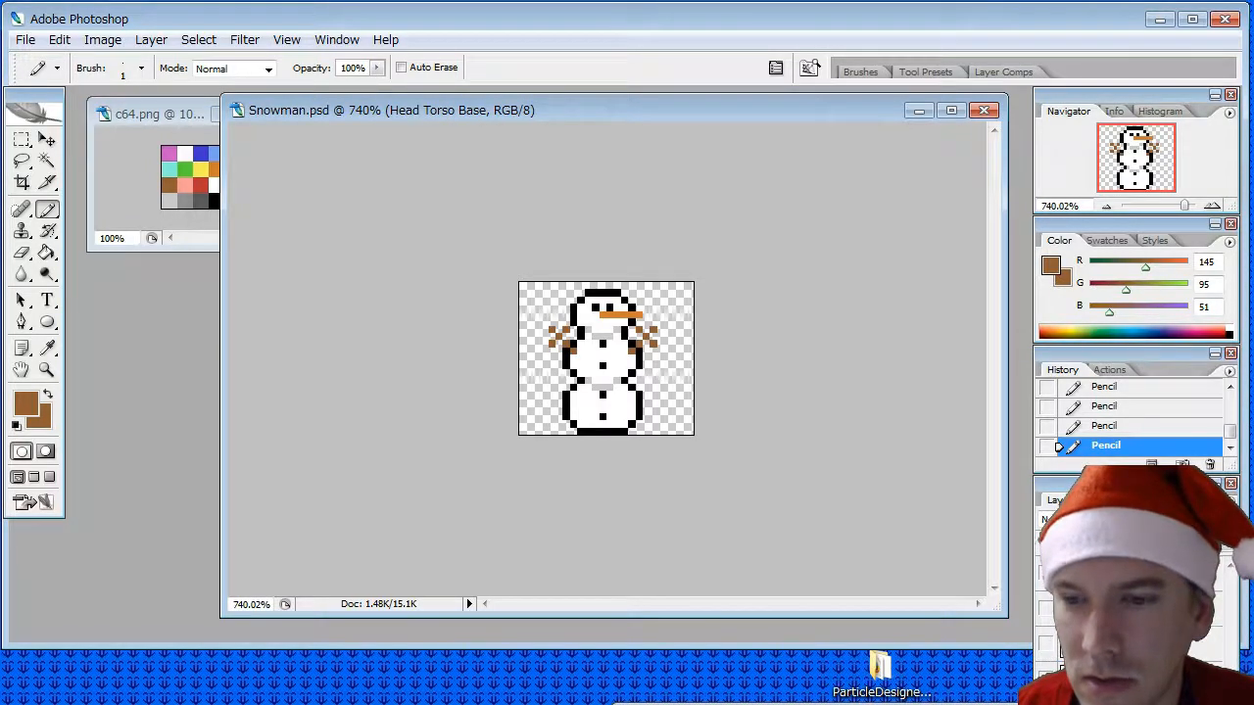
# - Show only the Head Base layer, duplicate it as a new layer named Head, and bring Head to the front of the layer stack
pyautogui.click(1046, 678)
pyautogui.click(1045, 643)
pyautogui.click(1126, 644)
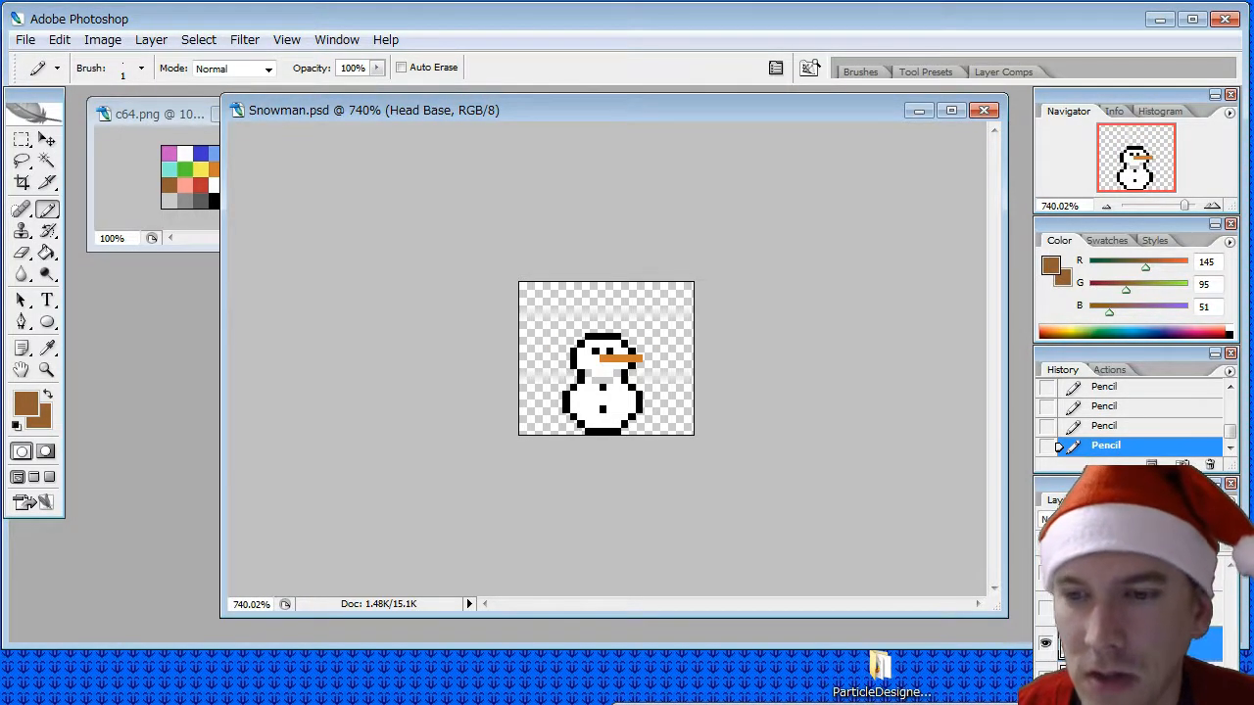
pyautogui.rightClick(1127, 643)
pyautogui.click(1058, 250)
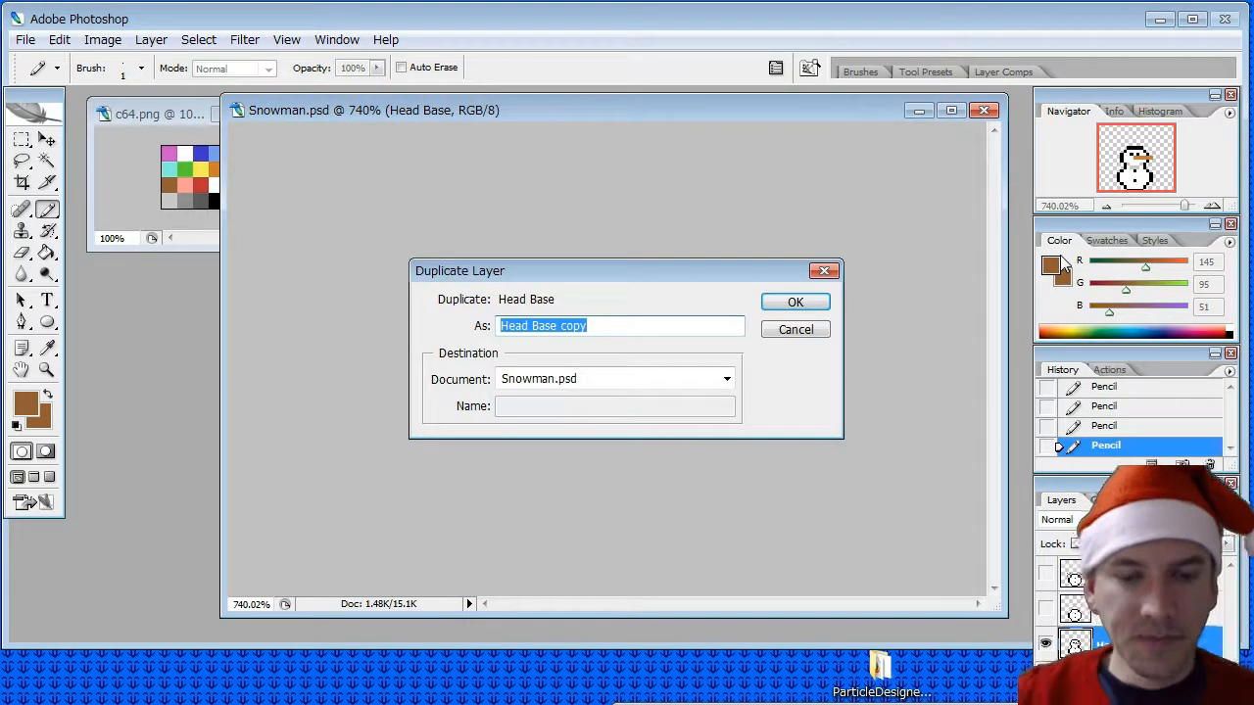
pyautogui.write('Head')
pyautogui.press('Return')
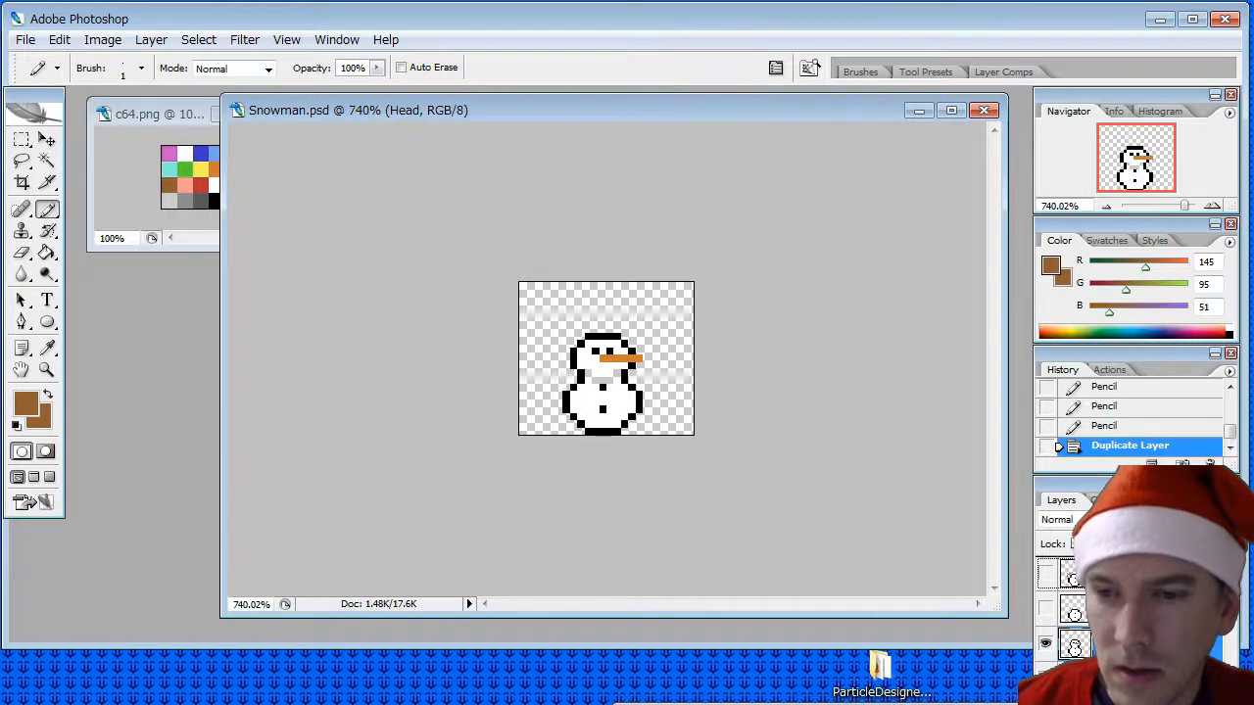
pyautogui.hotkey('ctrl', 'shift', ']')
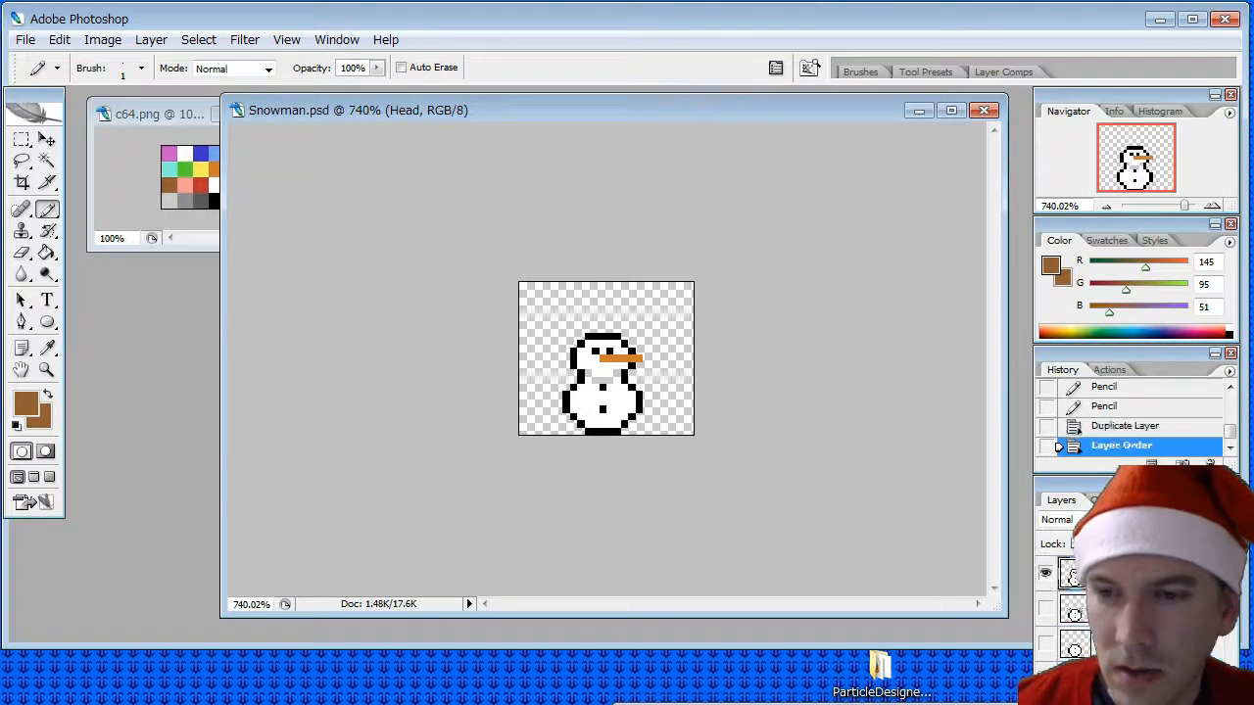
# - Erase the lower ball from the Head layer and close the head's underside with a curved black pencil outline
pyautogui.click(19, 253)
pyautogui.moveTo(579, 424)
pyautogui.mouseDown()
pyautogui.moveTo(645, 410)
pyautogui.moveTo(550, 404)
pyautogui.moveTo(647, 403)
pyautogui.moveTo(587, 388)
pyautogui.moveTo(632, 390)
pyautogui.mouseUp()
pyautogui.press('i')
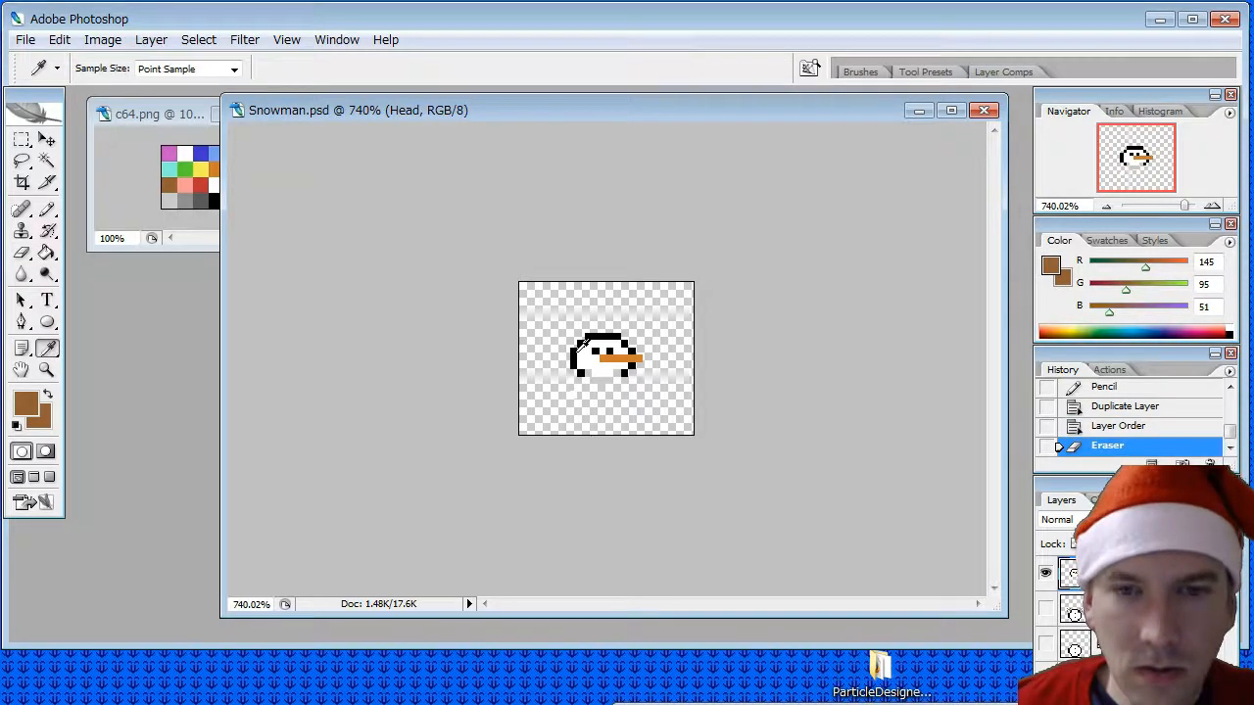
pyautogui.click(579, 343)
pyautogui.click(47, 208)
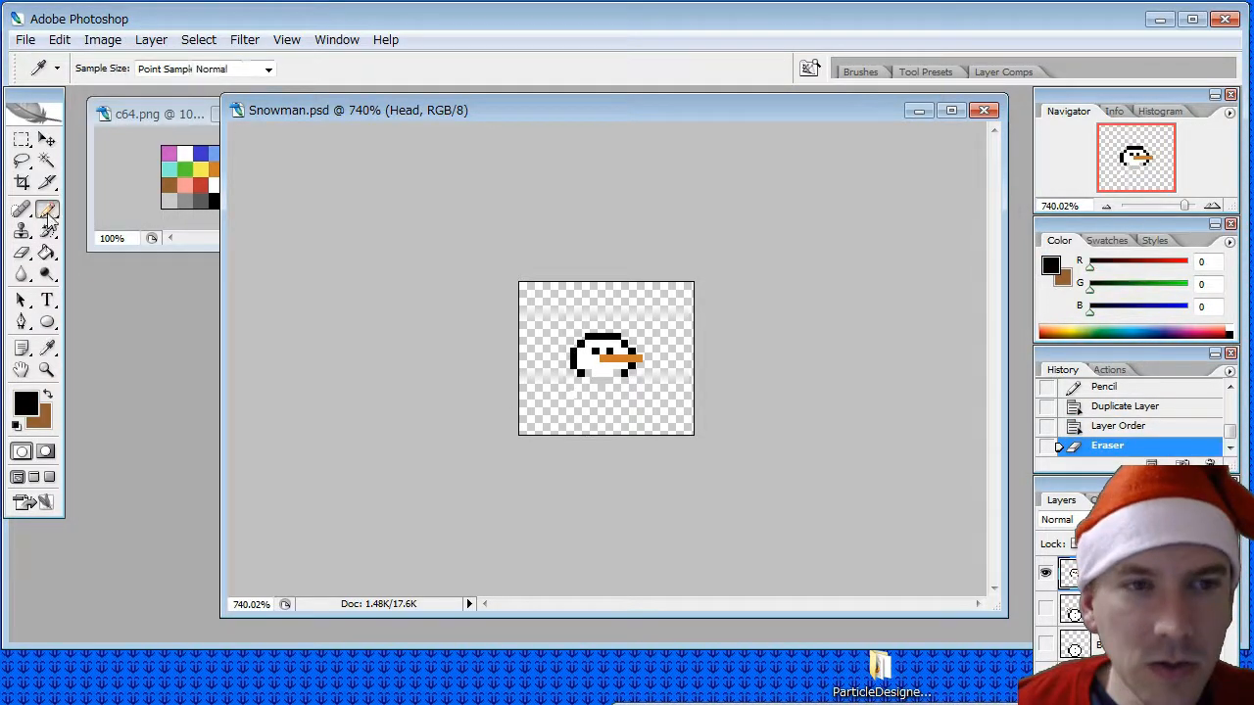
pyautogui.click(588, 380)
pyautogui.click(617, 380)
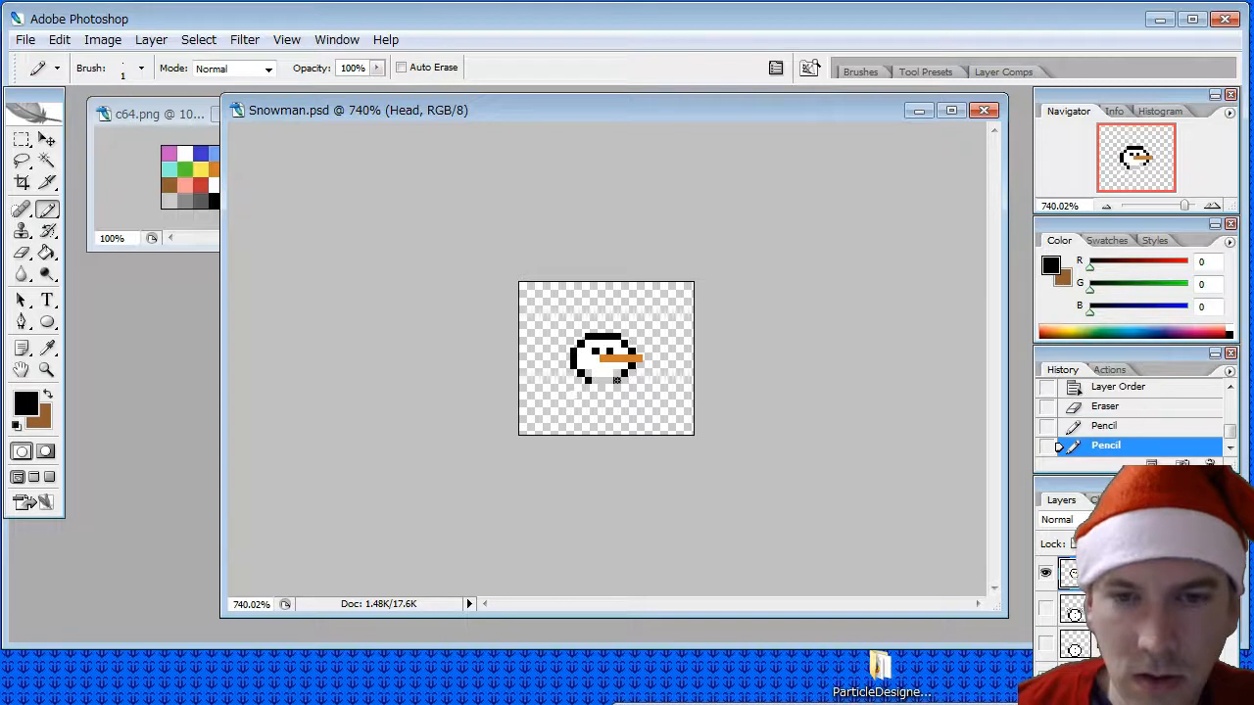
pyautogui.moveTo(612, 386); pyautogui.dragTo(596, 386)
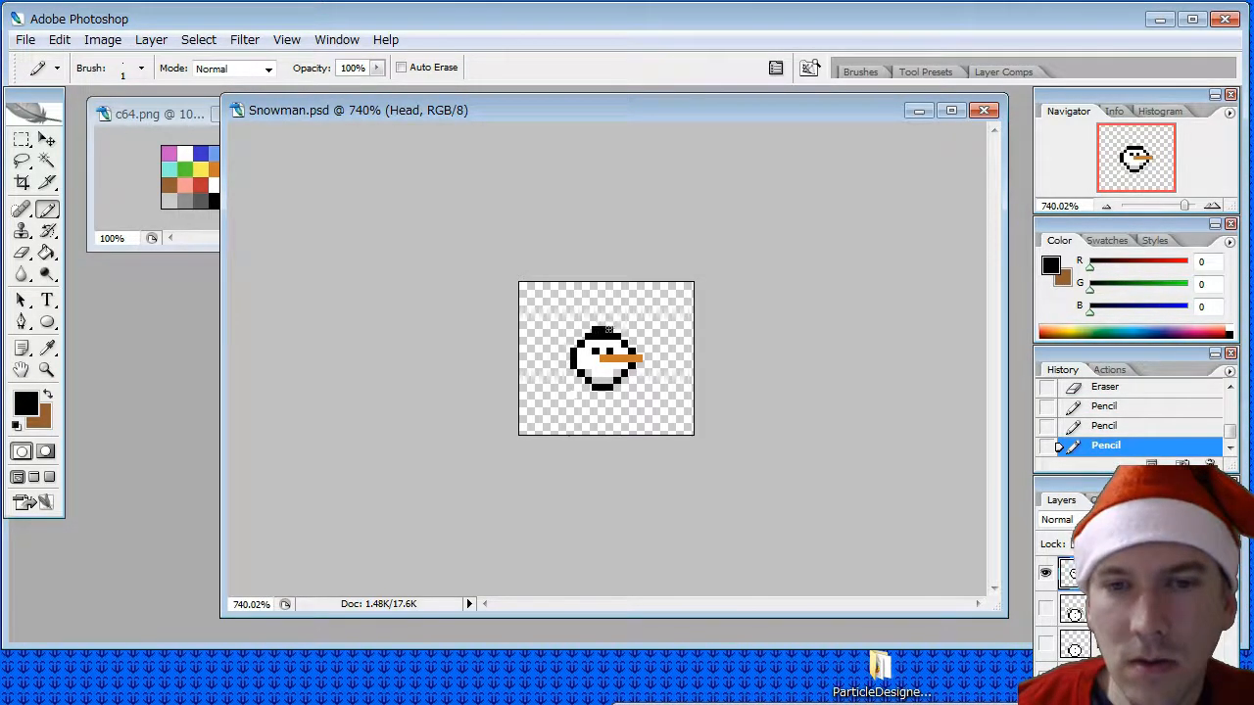
# - Extend the head's top outline upward with a short black row and recolor the old outline pixels beneath it white
pyautogui.moveTo(609, 330); pyautogui.dragTo(611, 330)
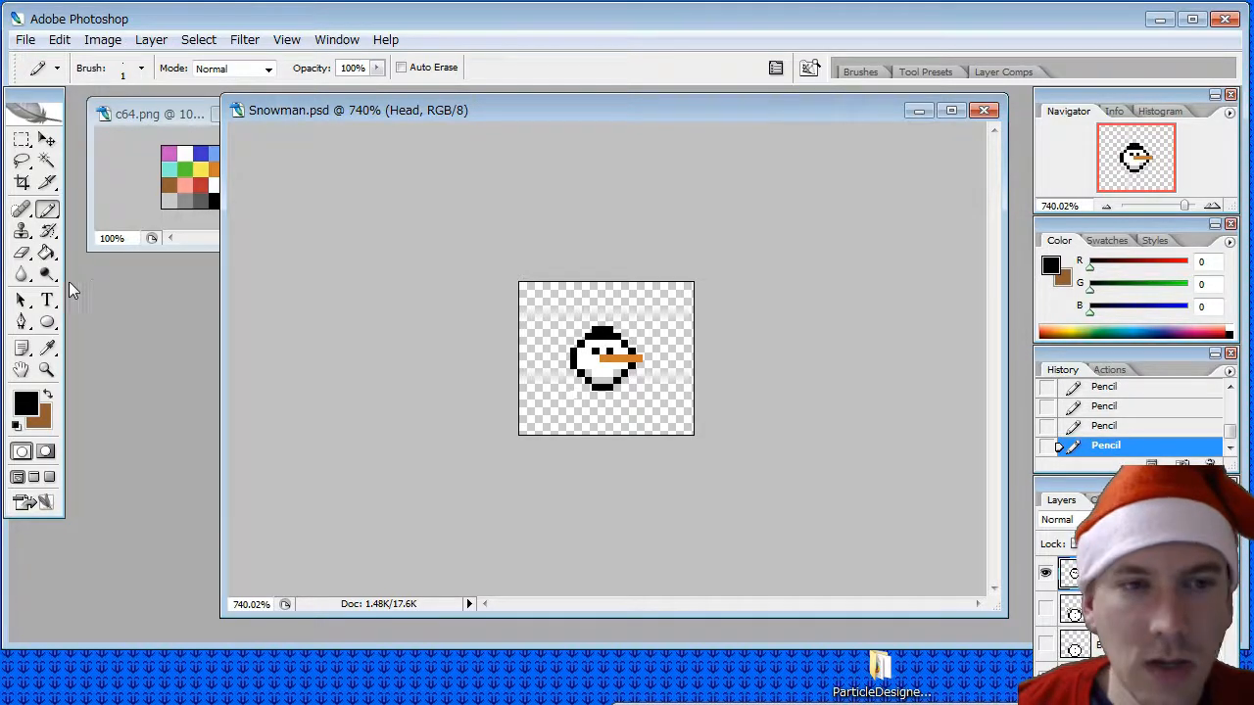
pyautogui.click(47, 348)
pyautogui.click(593, 357)
pyautogui.click(47, 209)
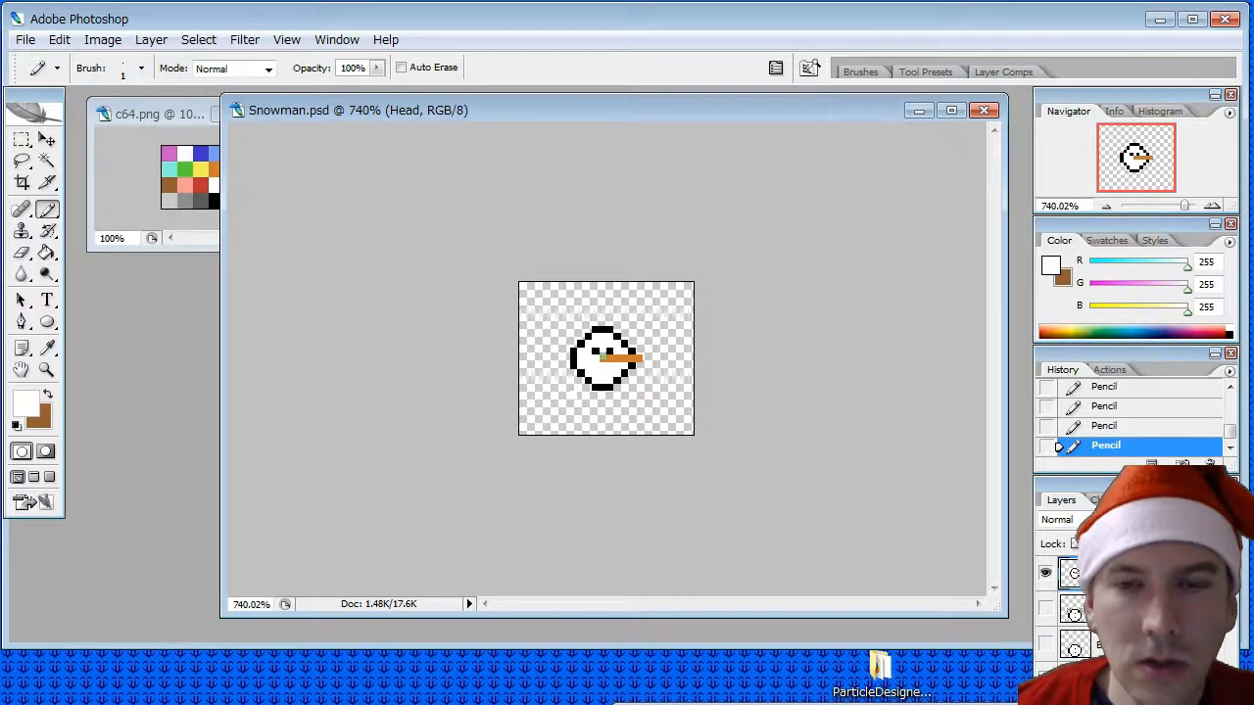
# - Move the Head ball down until it rests on the canvas's bottom edge, comparing its position with another layer
pyautogui.press('v')
pyautogui.moveTo(602, 355); pyautogui.dragTo(605, 390)
pyautogui.press('e')
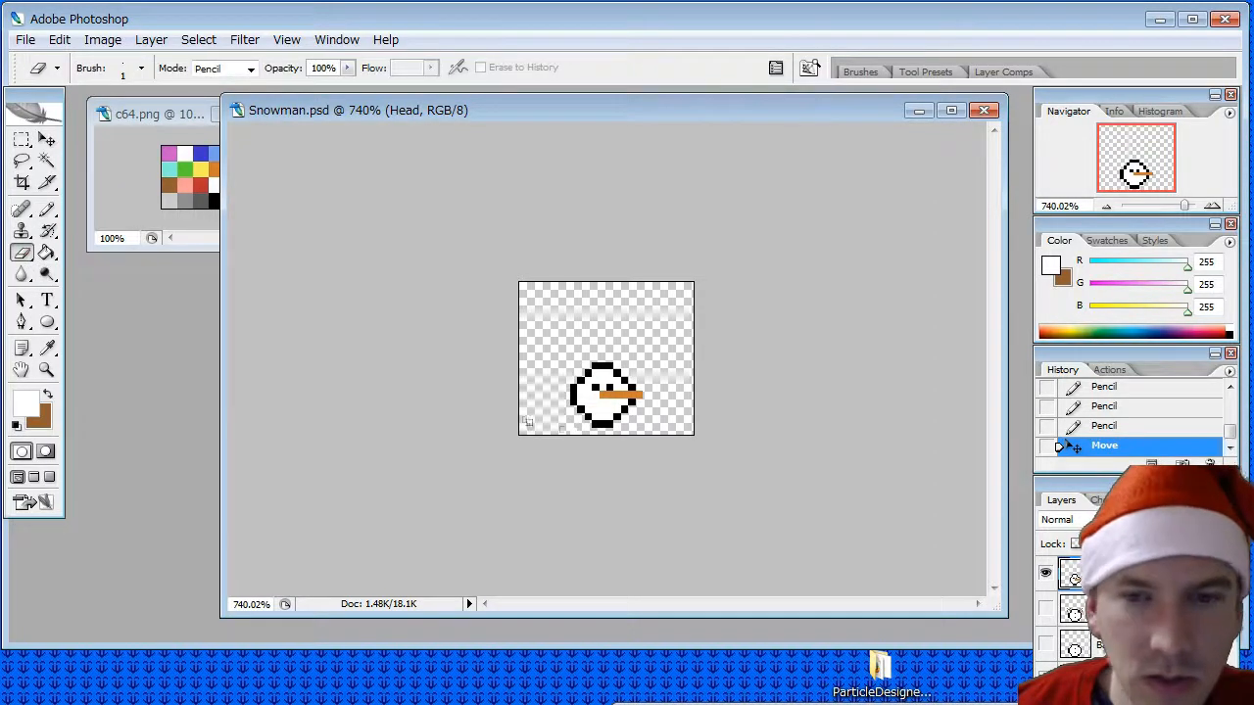
pyautogui.click(695, 428)
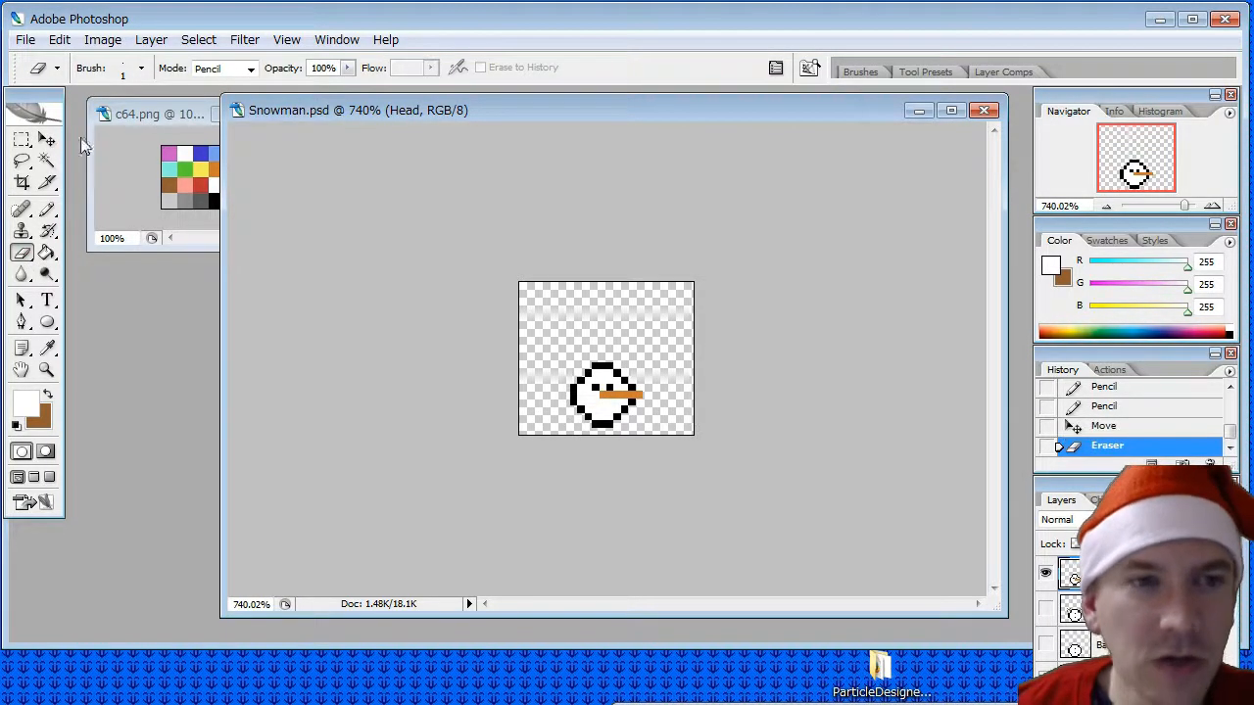
pyautogui.click(47, 140)
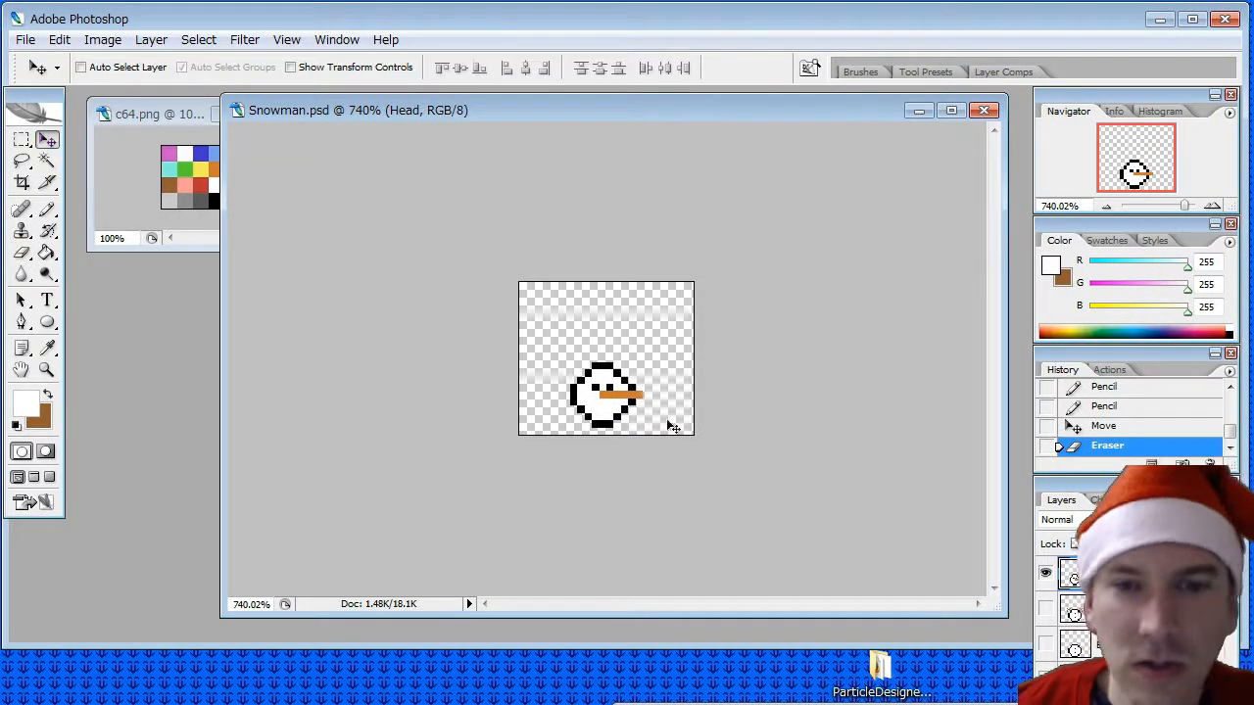
pyautogui.moveTo(621, 405); pyautogui.dragTo(621, 413)
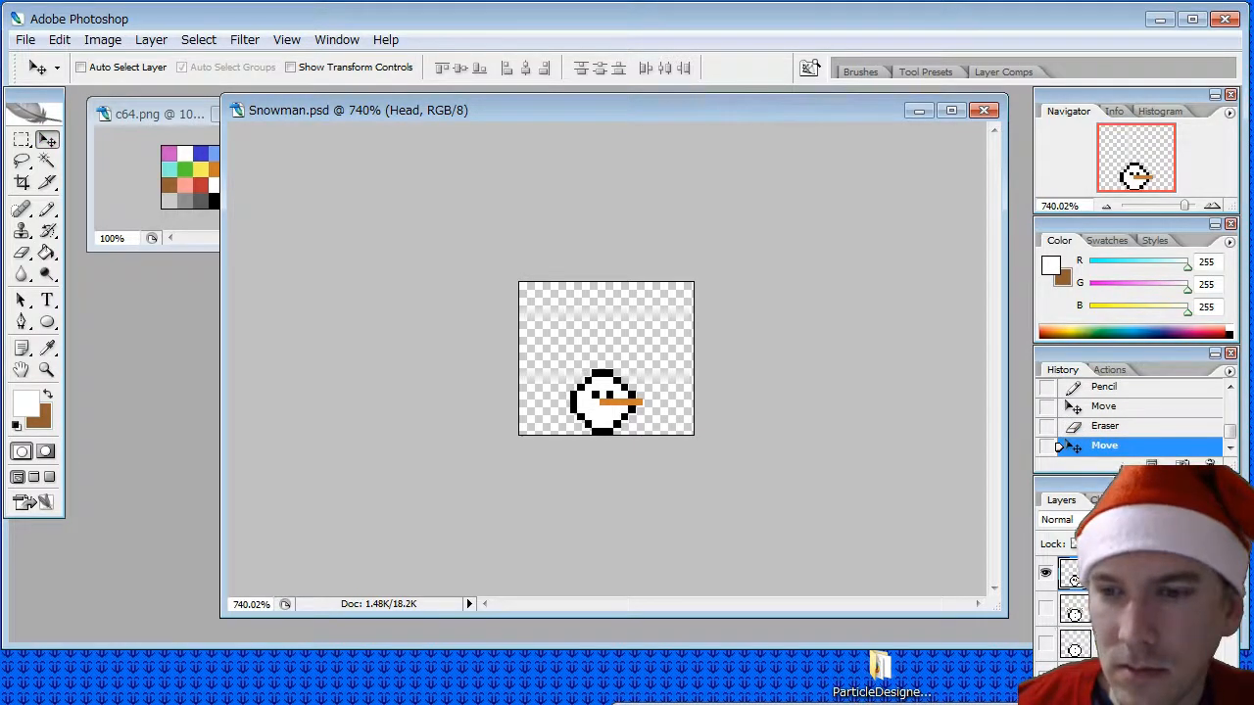
pyautogui.click(1046, 609)
pyautogui.click(1046, 609)
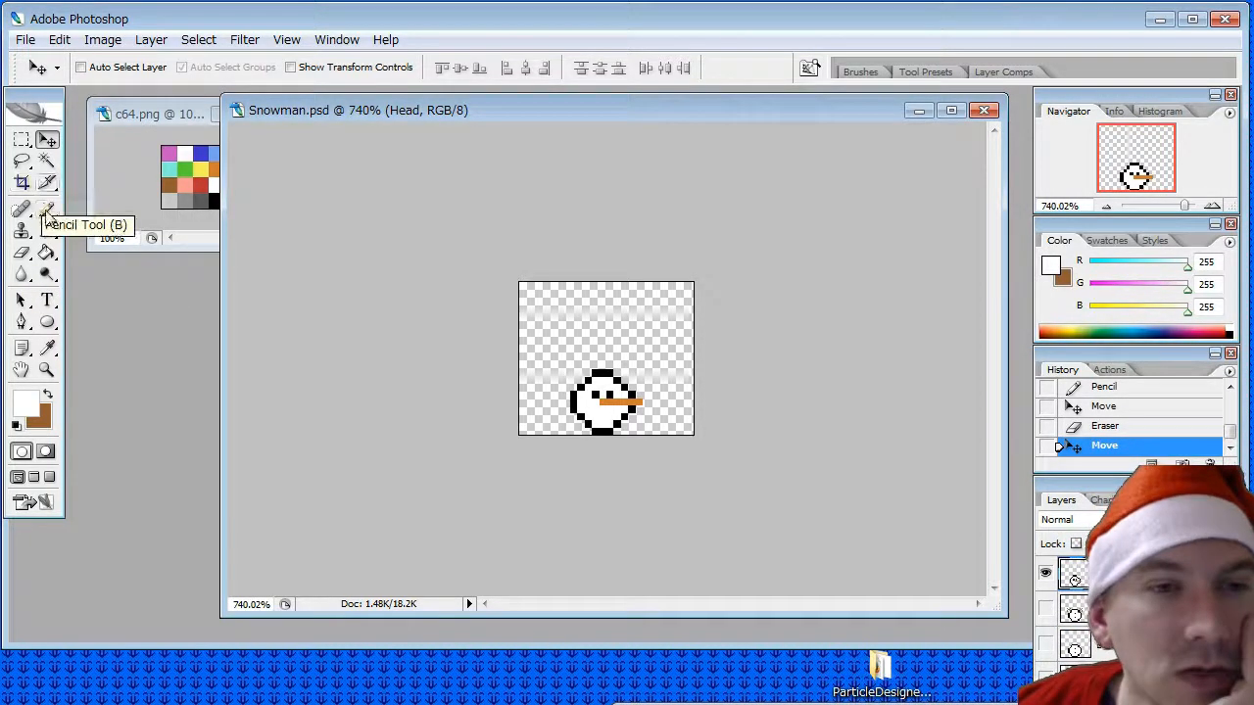
# - Pencil a small black frown-shaped mouth below the nose on the Head layer
pyautogui.click(190, 115)
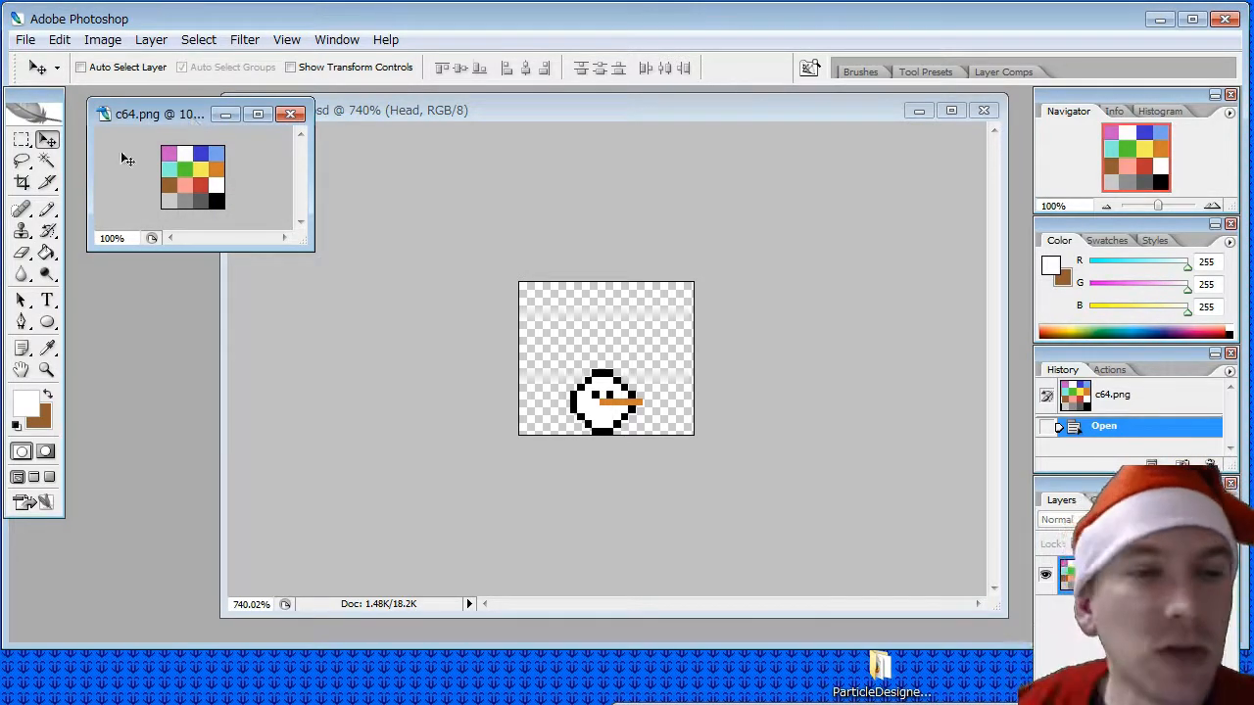
pyautogui.click(49, 210)
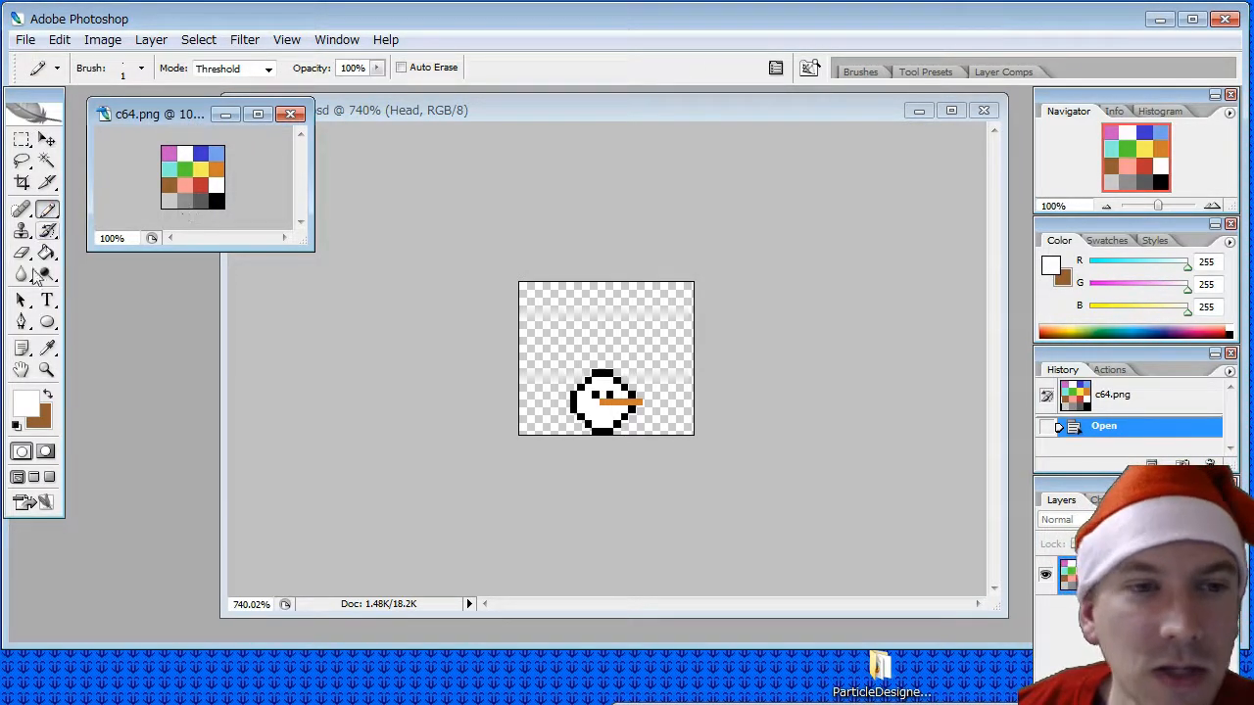
pyautogui.click(48, 349)
pyautogui.click(601, 374)
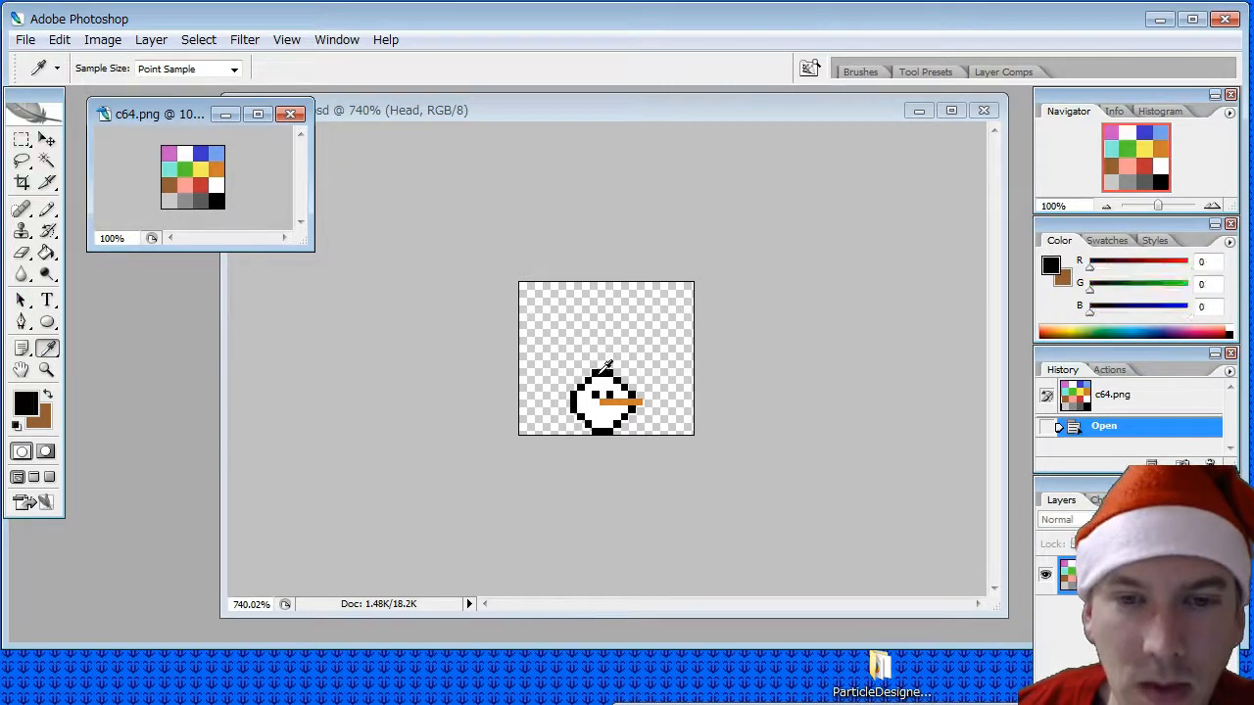
pyautogui.click(48, 210)
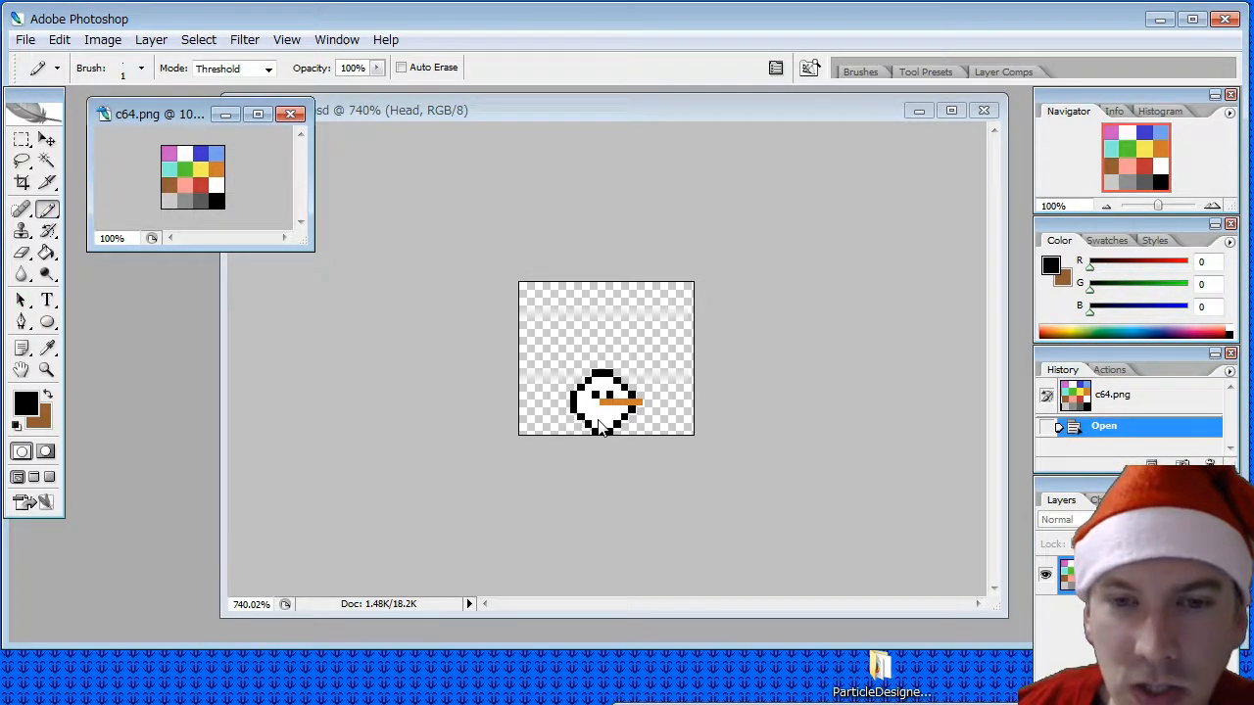
pyautogui.click(600, 427)
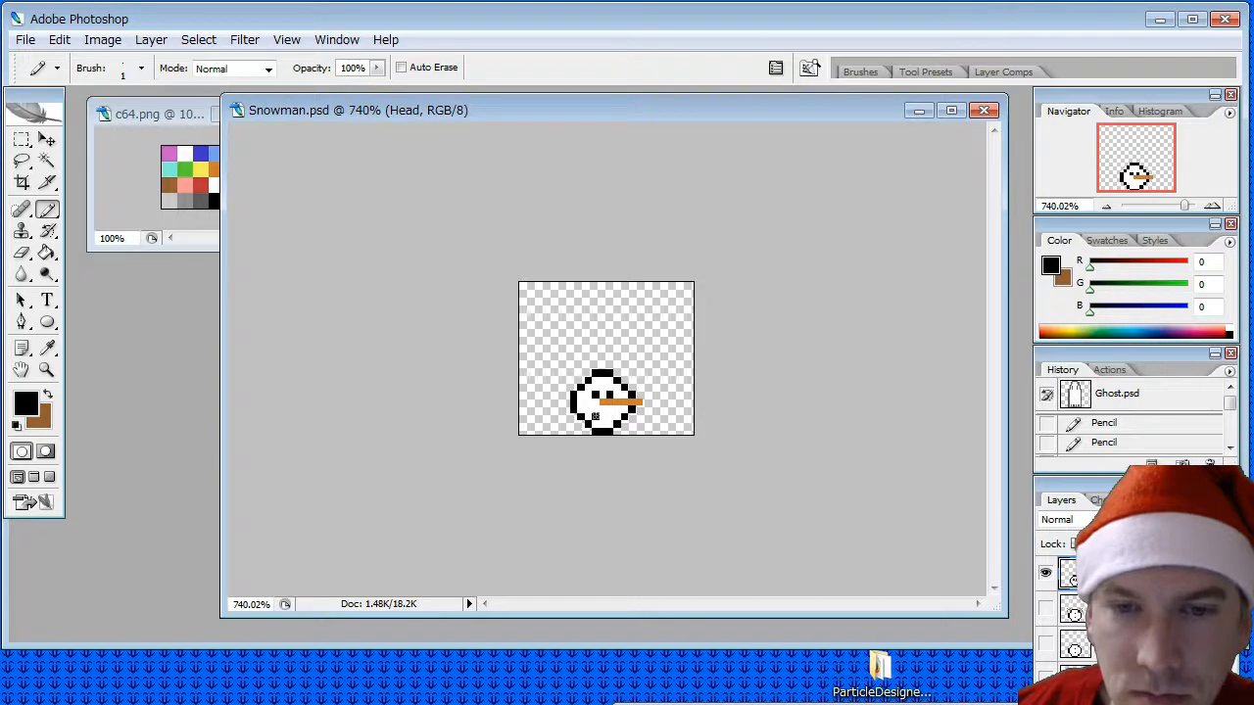
pyautogui.click(601, 414)
pyautogui.click(608, 413)
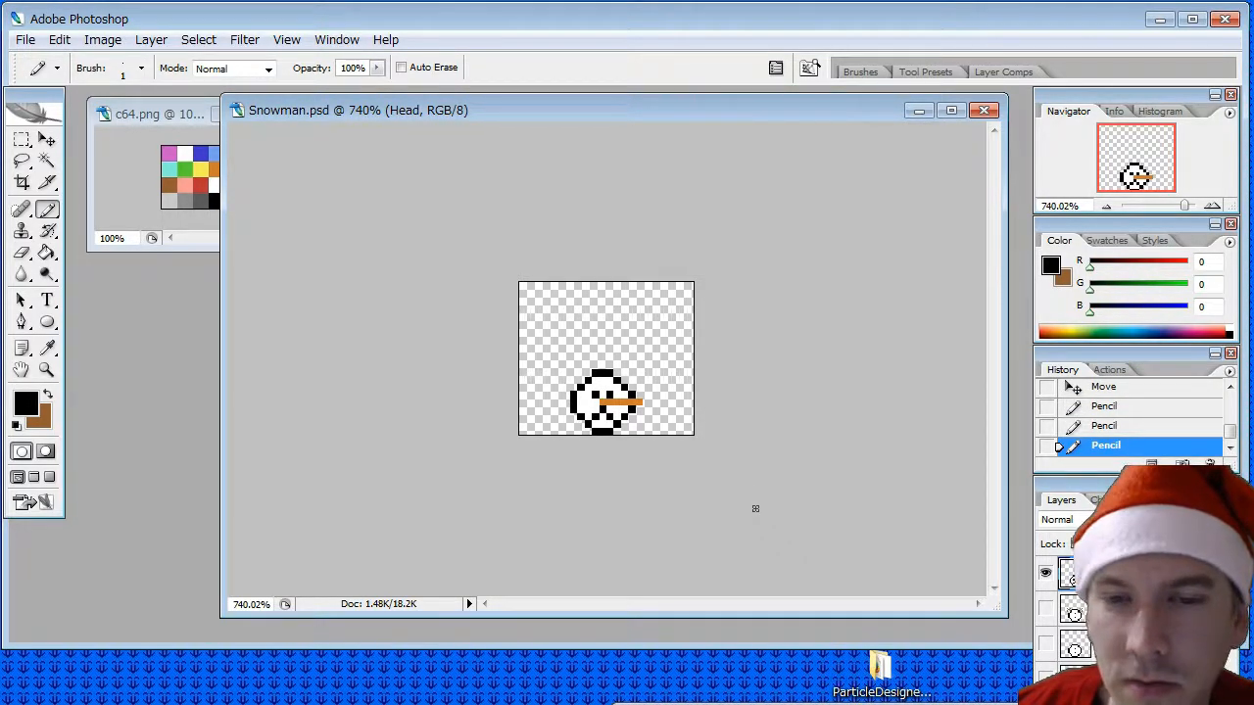
# - Switch from Head to only the Head Base layer and pencil a short straight black mouth below its nose
pyautogui.click(1043, 574)
pyautogui.click(1045, 677)
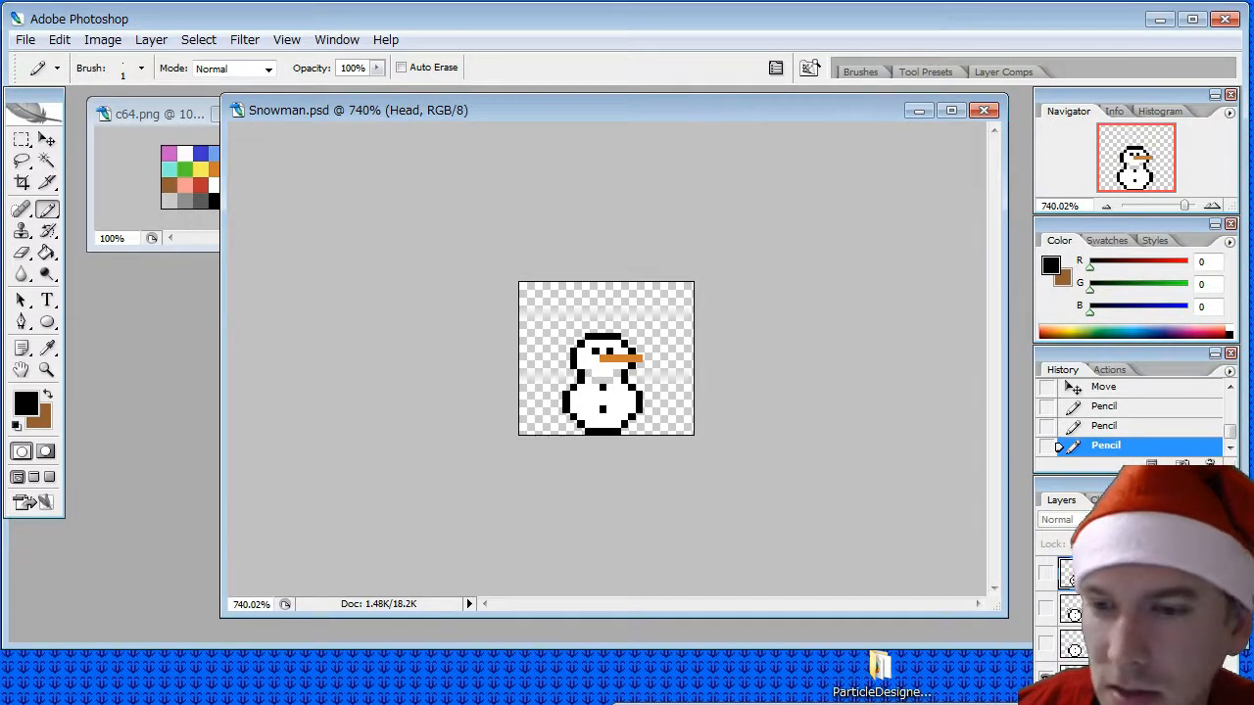
pyautogui.click(1116, 677)
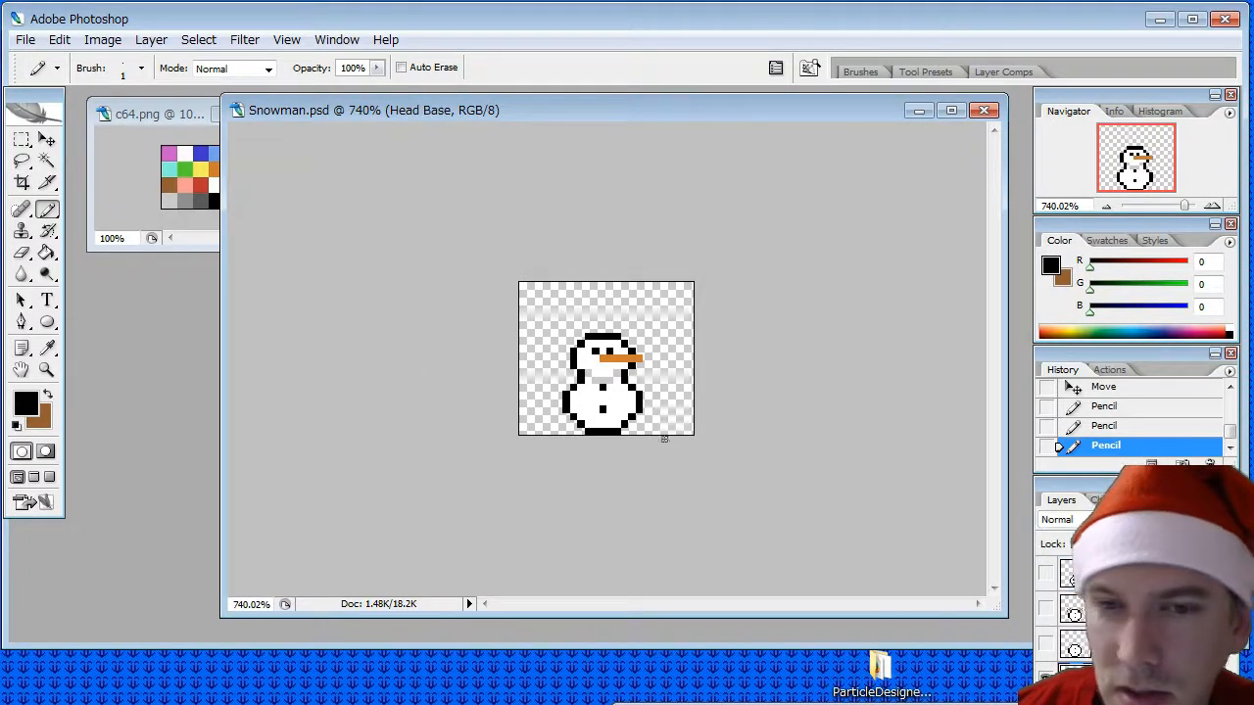
pyautogui.click(595, 365)
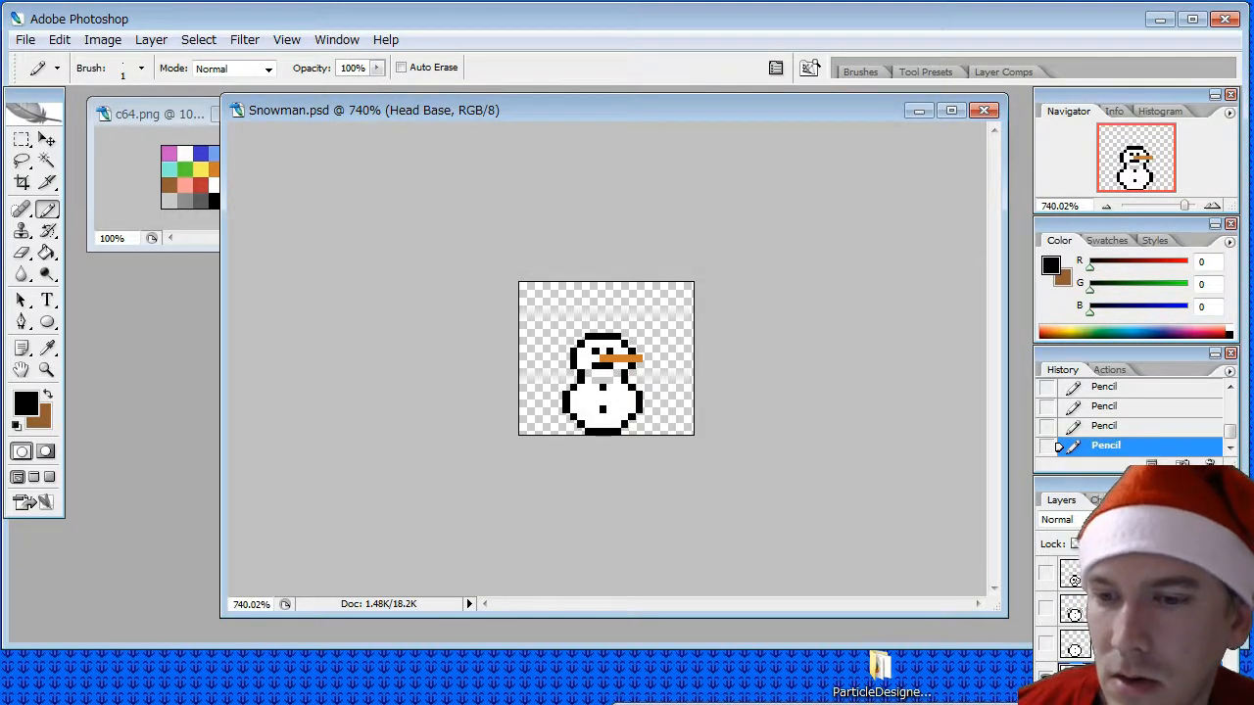
# - Hide Head Base, then select Head Torso Base and show it on its own
pyautogui.click(1046, 676)
pyautogui.click(1117, 703)
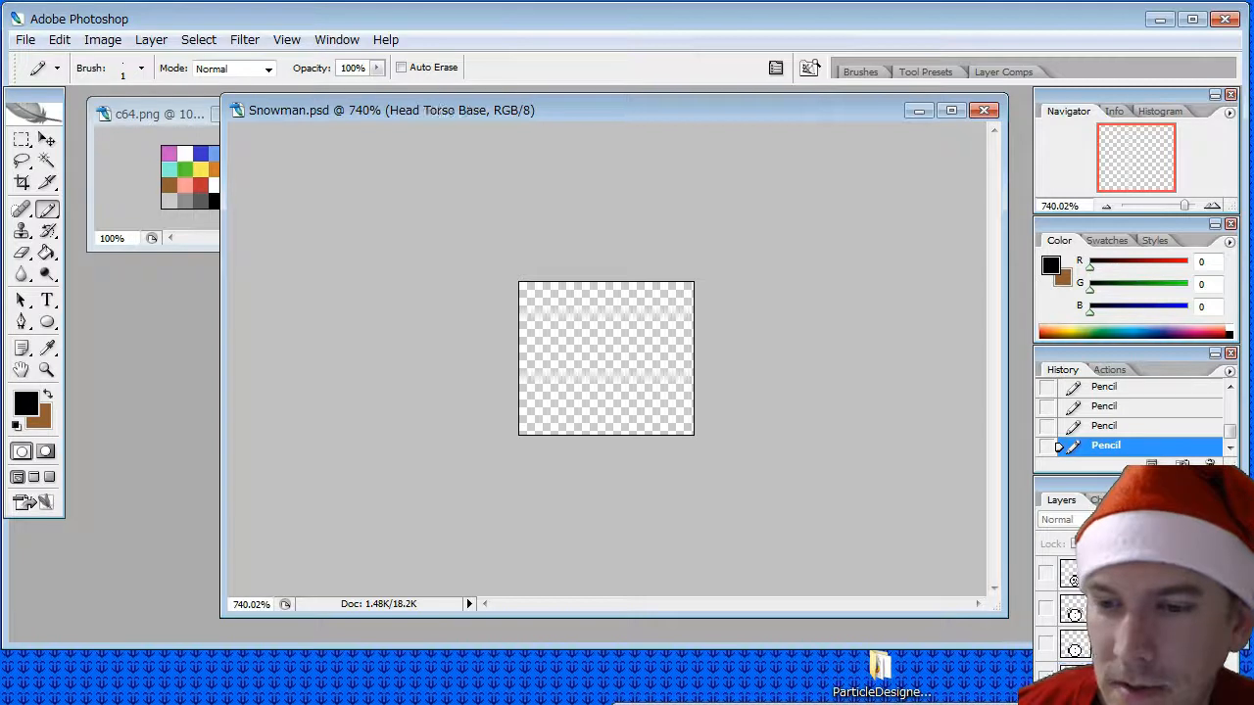
pyautogui.click(1046, 702)
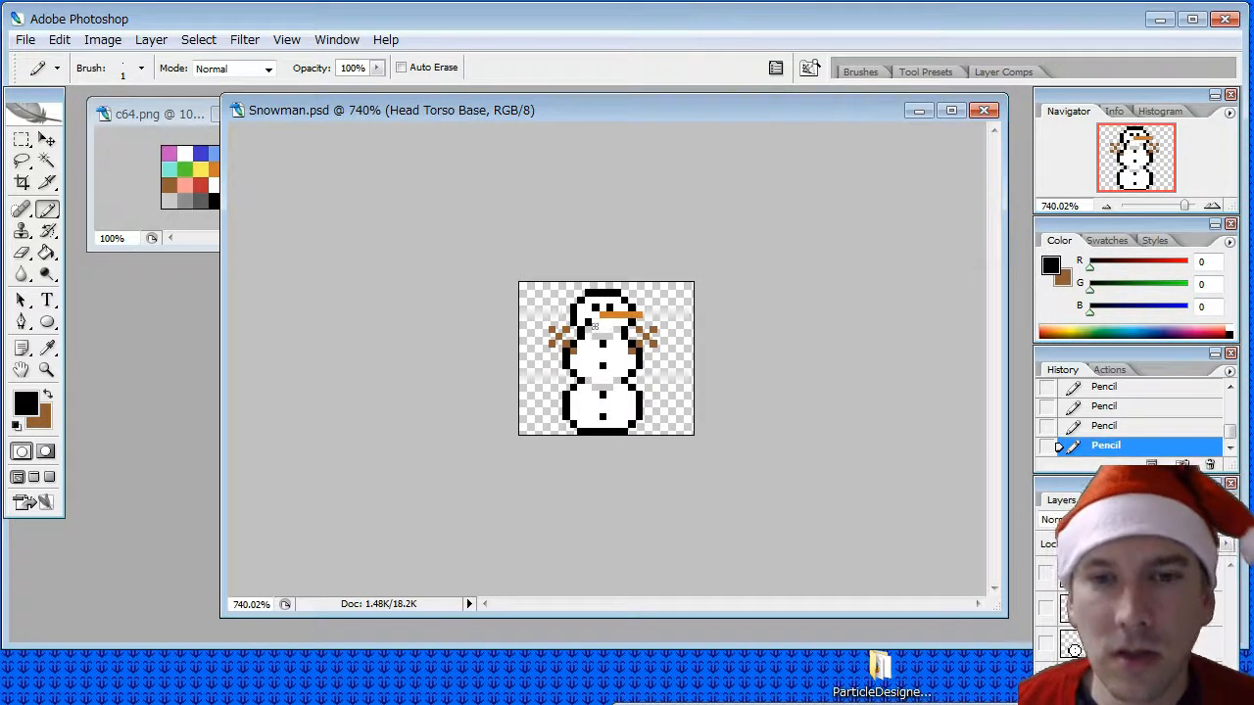
# - Try a wide black pencil smile below the nose on Head Torso Base and undo its strokes
pyautogui.click(609, 329)
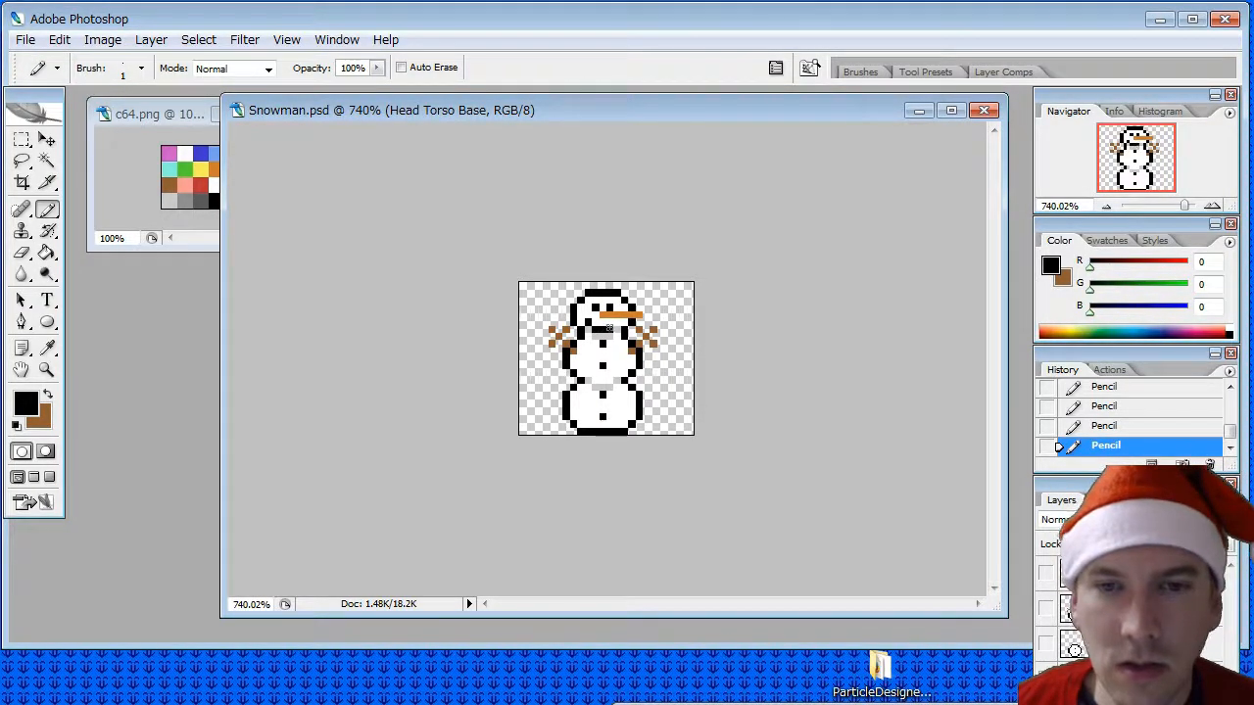
pyautogui.click(617, 322)
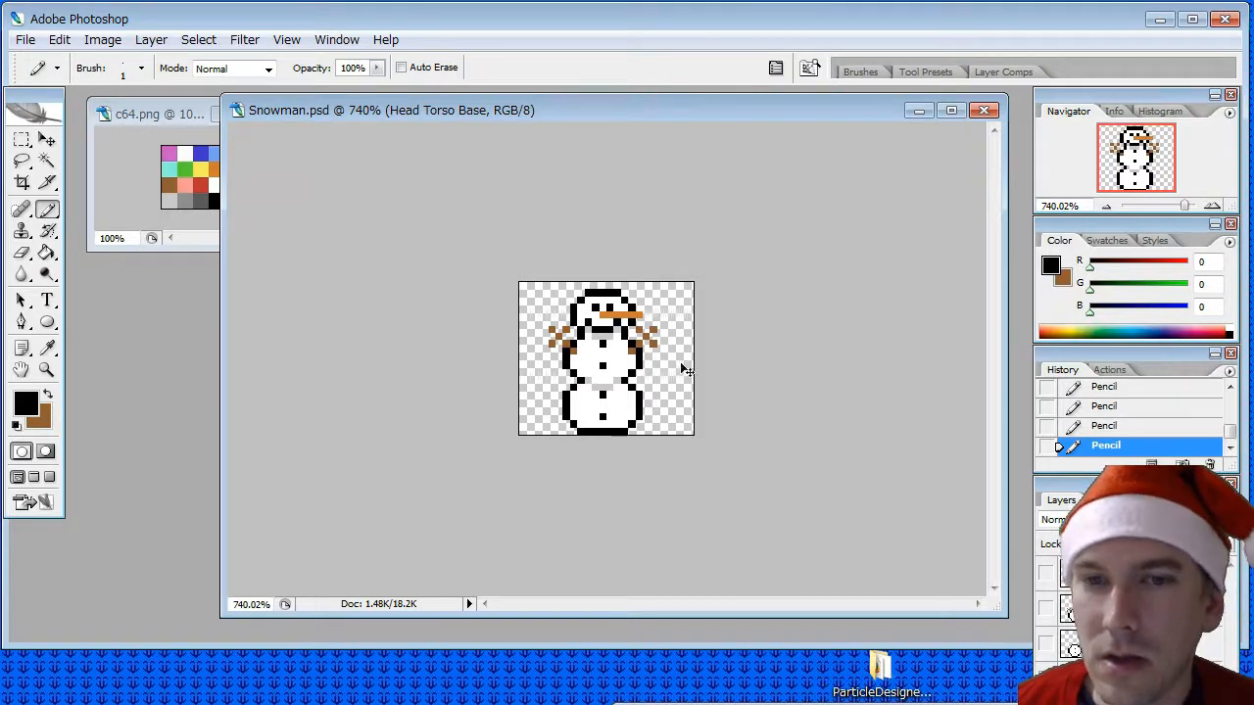
pyautogui.hotkey('ctrl', 'alt', 'z')
pyautogui.hotkey('ctrl', 'alt', 'z')
pyautogui.hotkey('ctrl', 'alt', 'z')
pyautogui.hotkey('ctrl', 'alt', 'z')
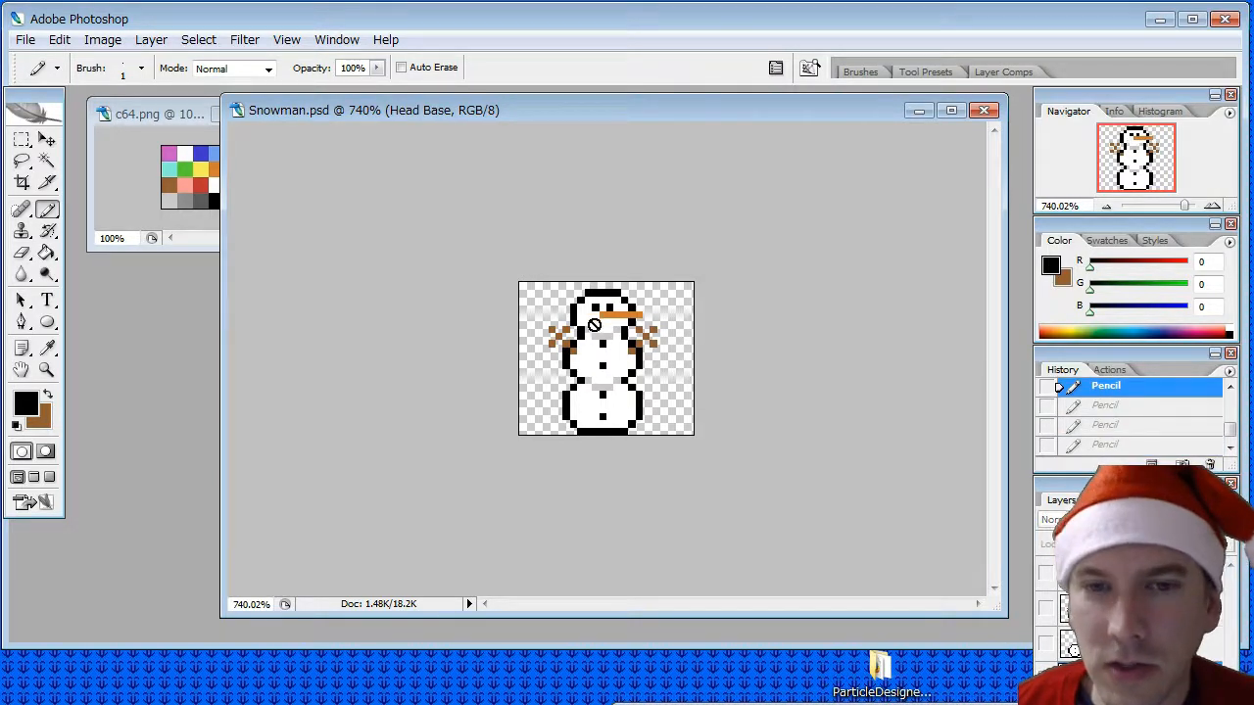
# - Select Head Torso Base again and pencil a small V-shaped black smile below its nose
pyautogui.click(1117, 697)
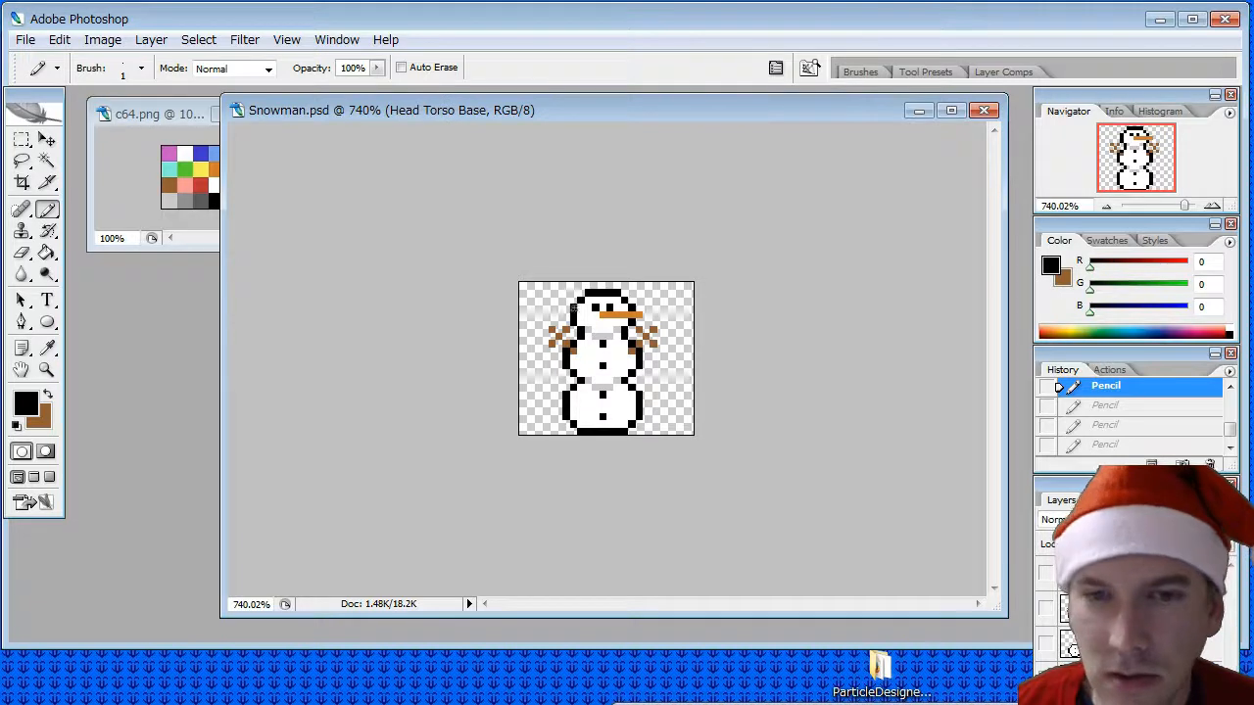
pyautogui.click(596, 324)
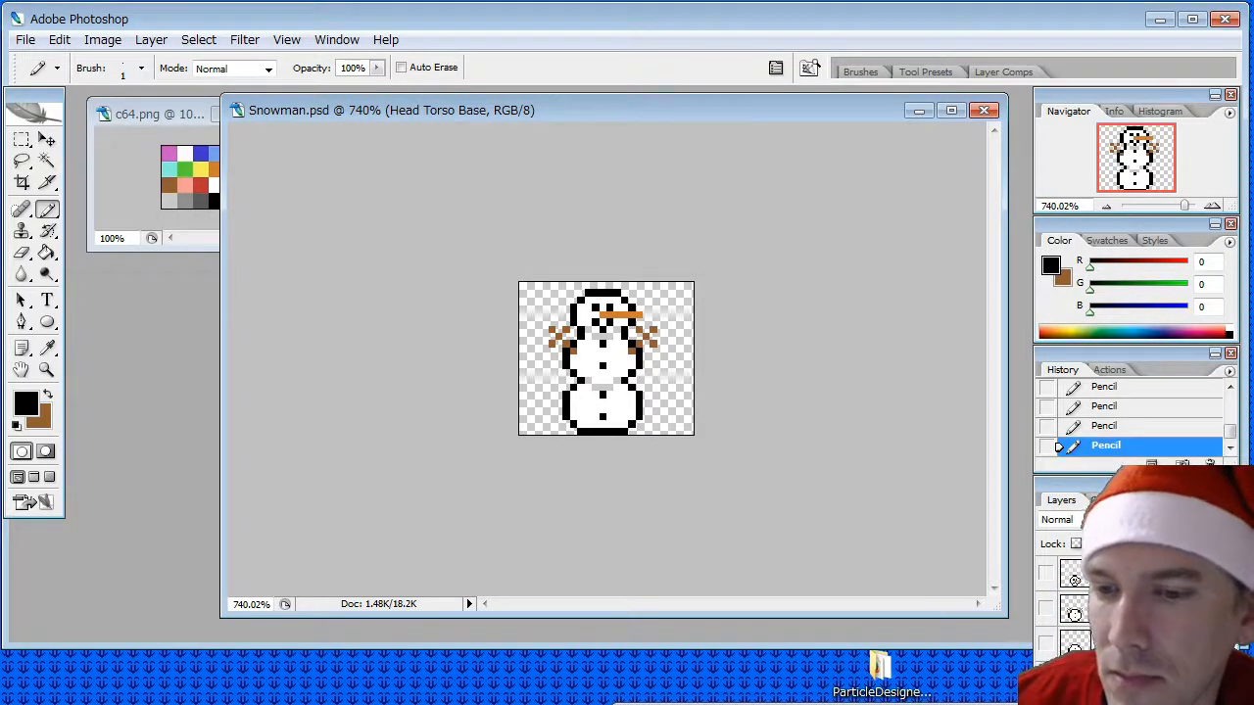
# - Toggle the layers to check the faces, hide every layer, and select the Torso Base layer
pyautogui.click(1046, 679)
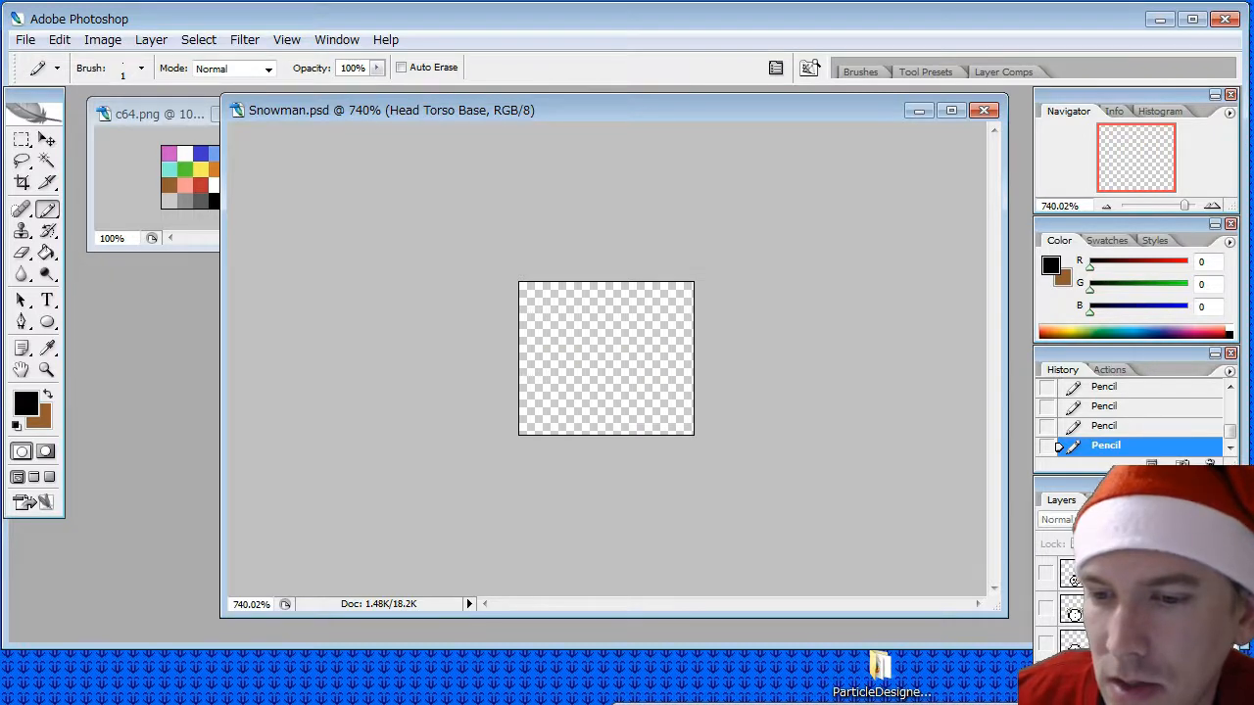
pyautogui.click(1046, 679)
pyautogui.click(1047, 645)
pyautogui.click(1101, 646)
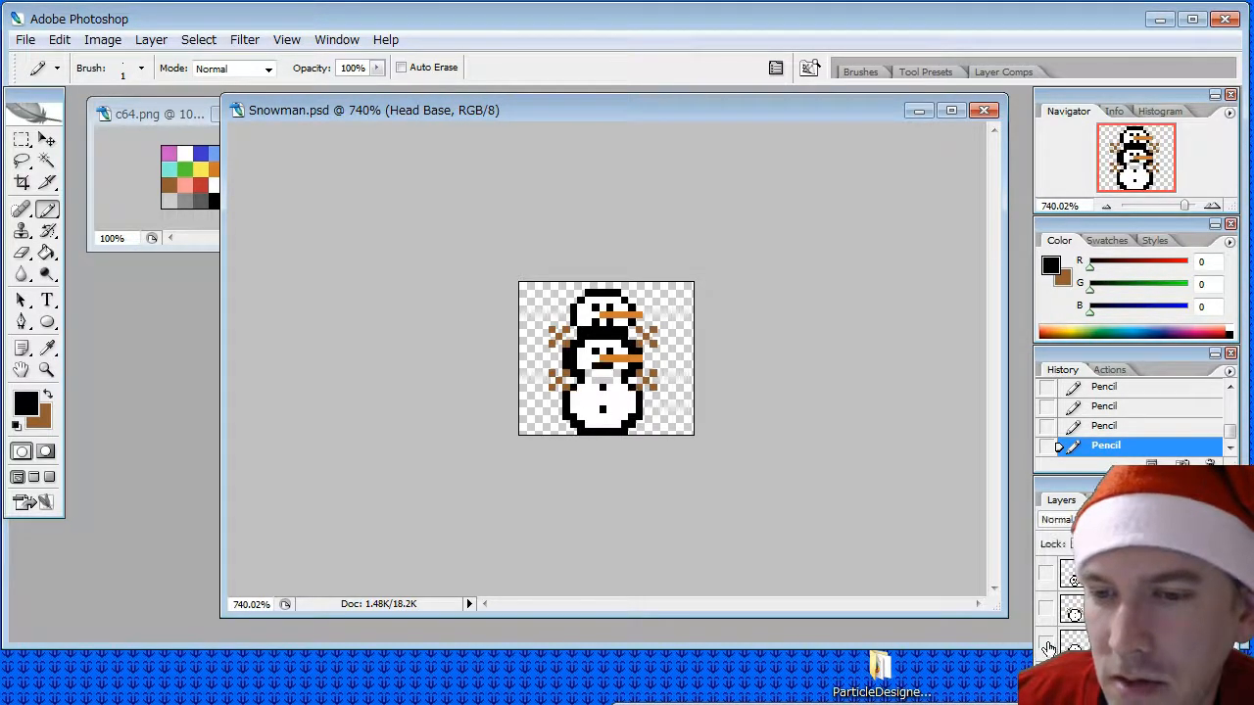
pyautogui.click(1046, 607)
pyautogui.click(1046, 573)
pyautogui.moveTo(1046, 704); pyautogui.dragTo(1046, 573)
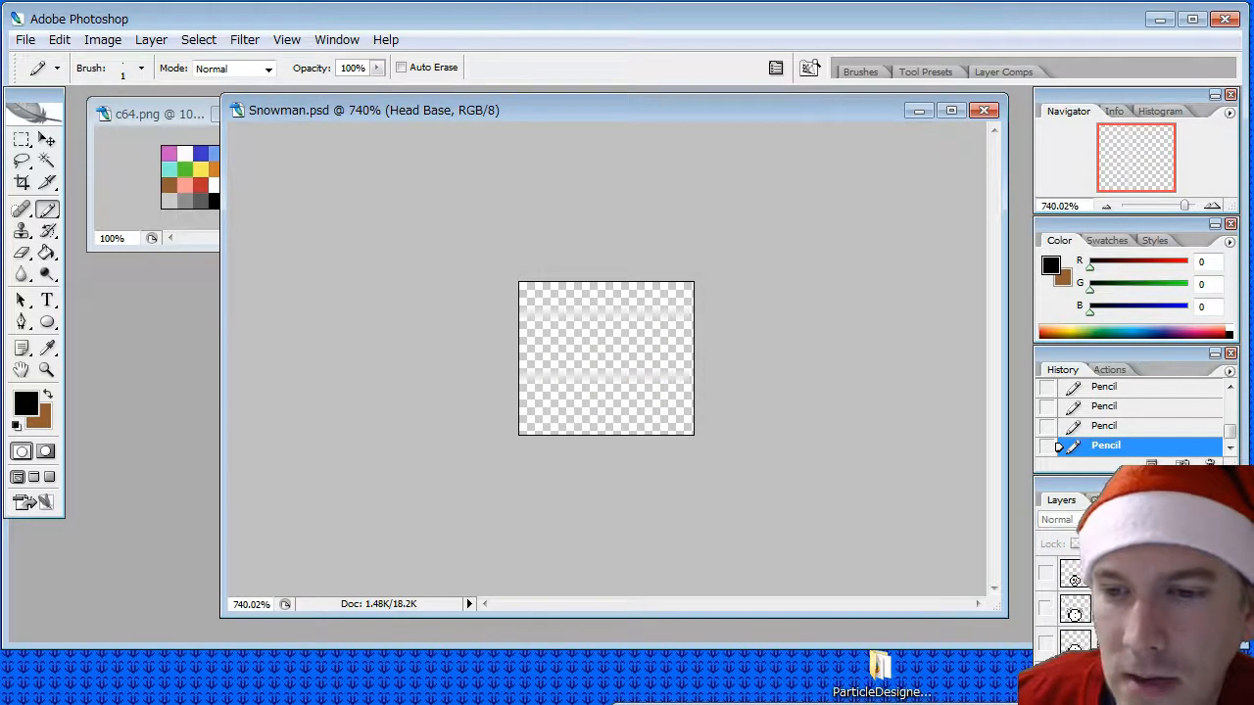
pyautogui.click(1126, 703)
pyautogui.click(1126, 704)
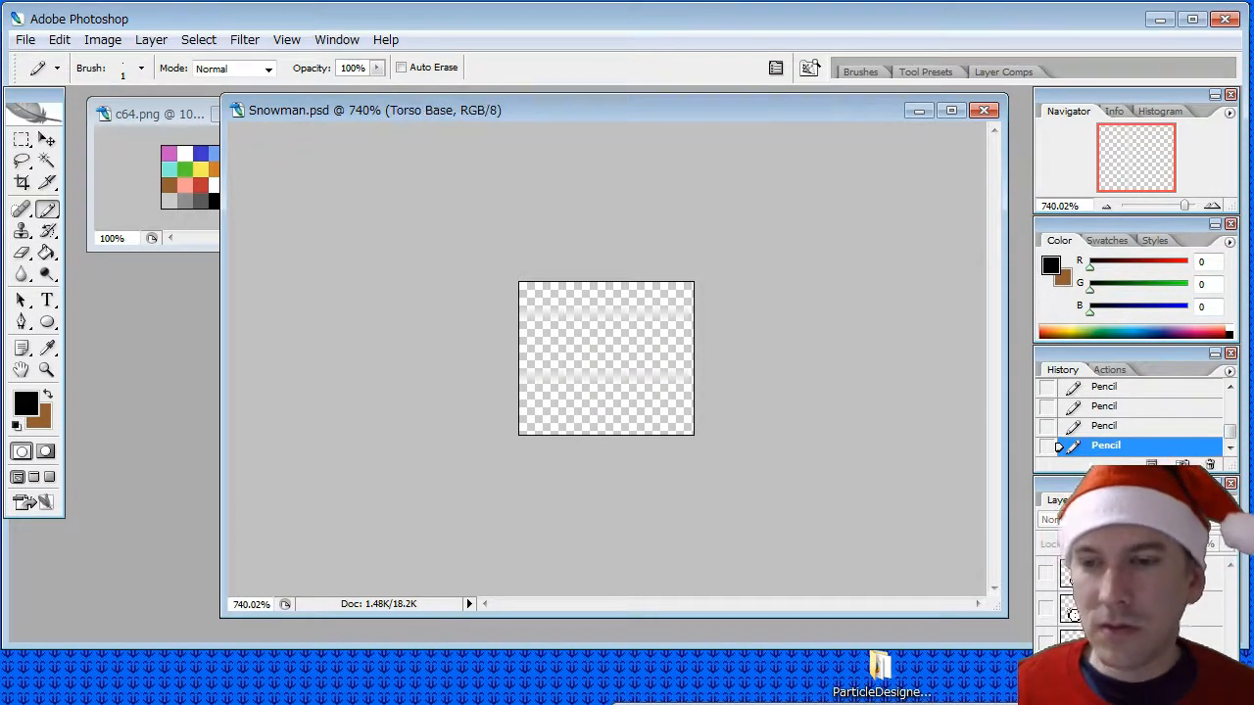
# - Show only the Head Torso Base layer and start saving a copy of the image in PNG format
pyautogui.click(1126, 677)
pyautogui.click(1126, 643)
pyautogui.click(1126, 573)
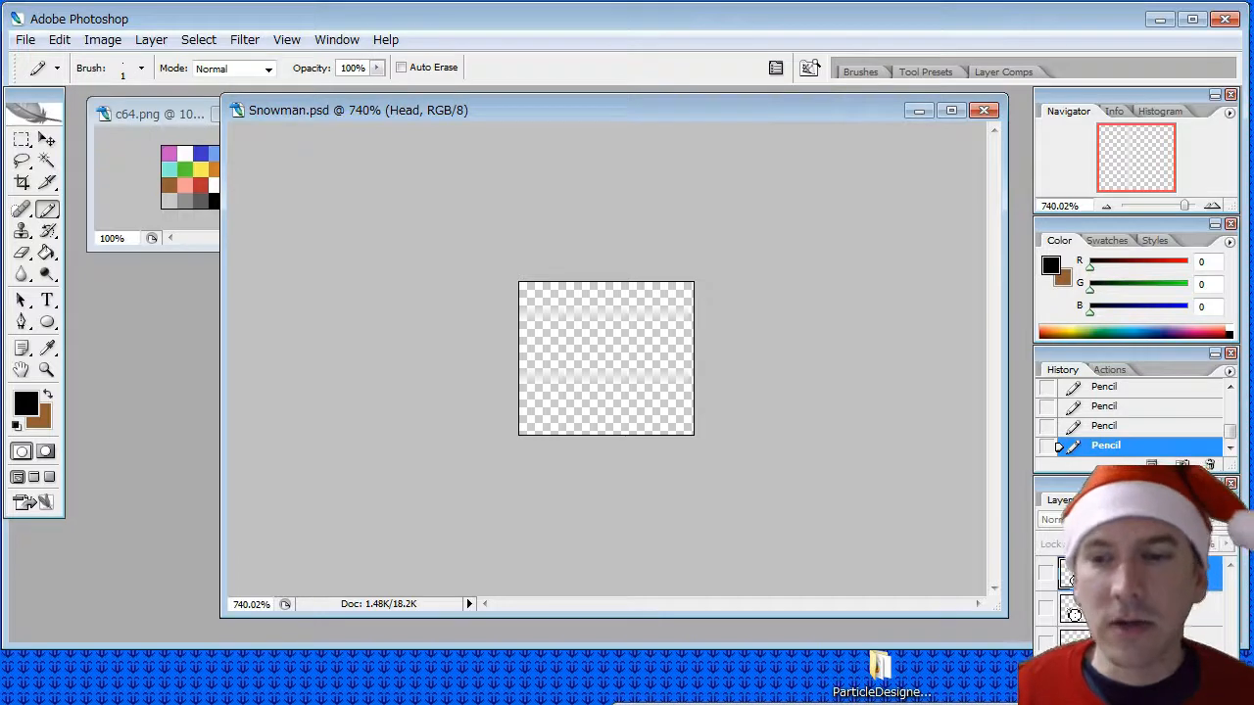
pyautogui.click(25, 39)
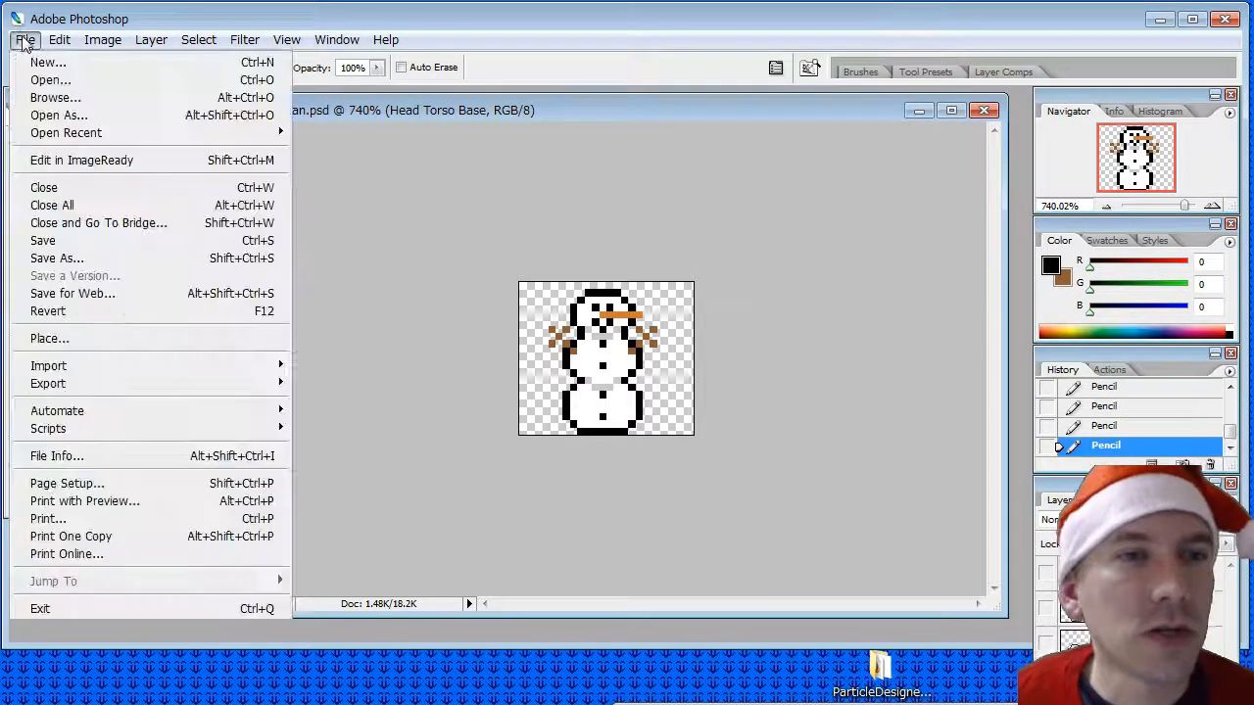
pyautogui.click(57, 257)
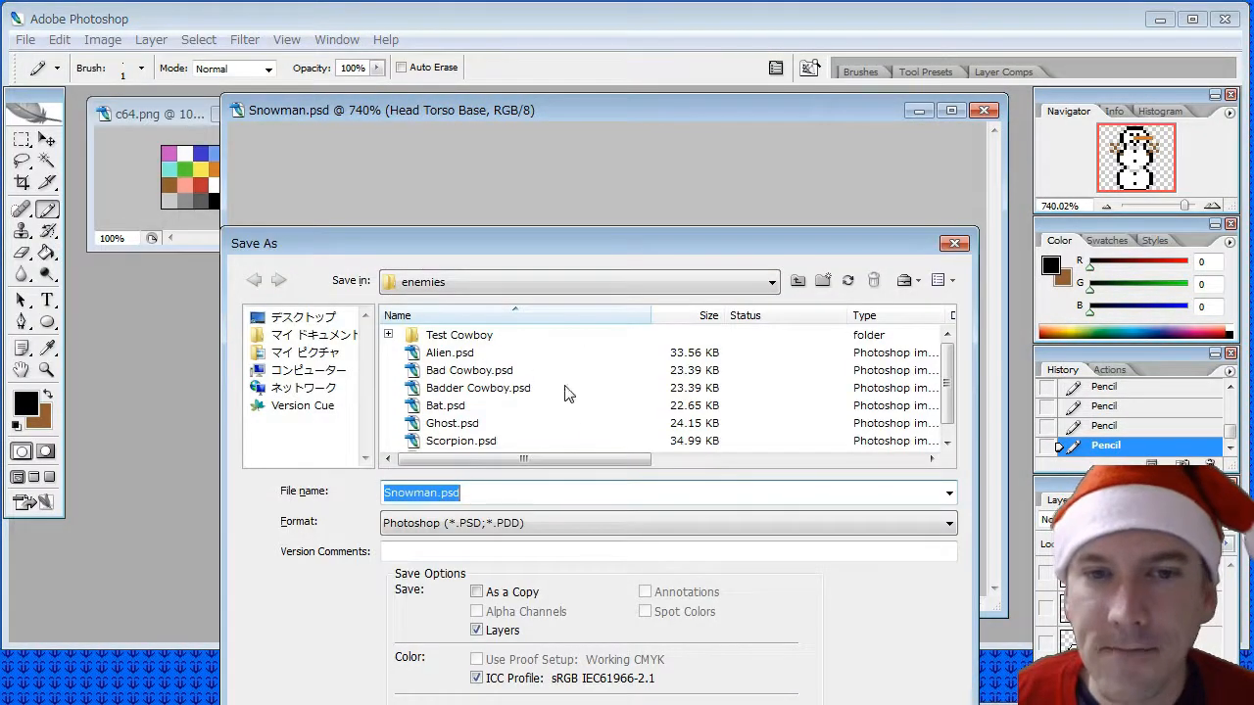
pyautogui.click(517, 522)
pyautogui.scroll(-3, 547, 638)
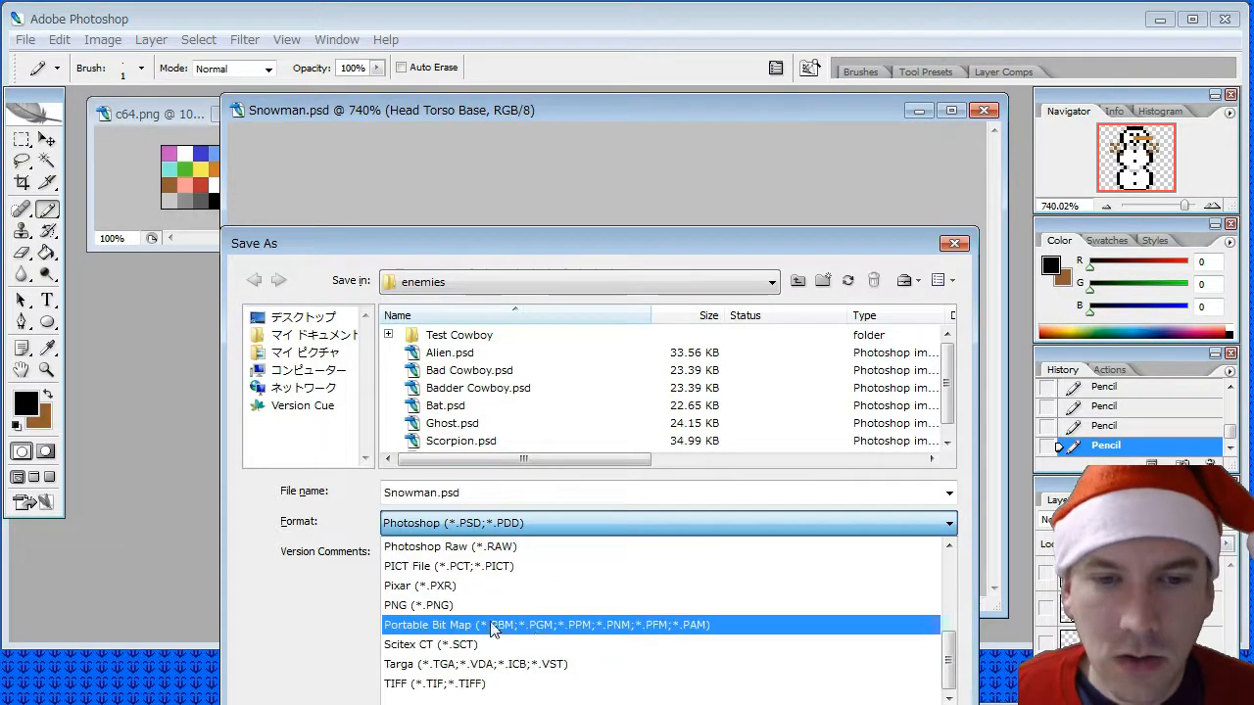
pyautogui.click(431, 605)
# - Name the file "Snowman - Head Torso Base Right 00.png", copy that name, and save the PNG without interlacing
pyautogui.click(501, 491)
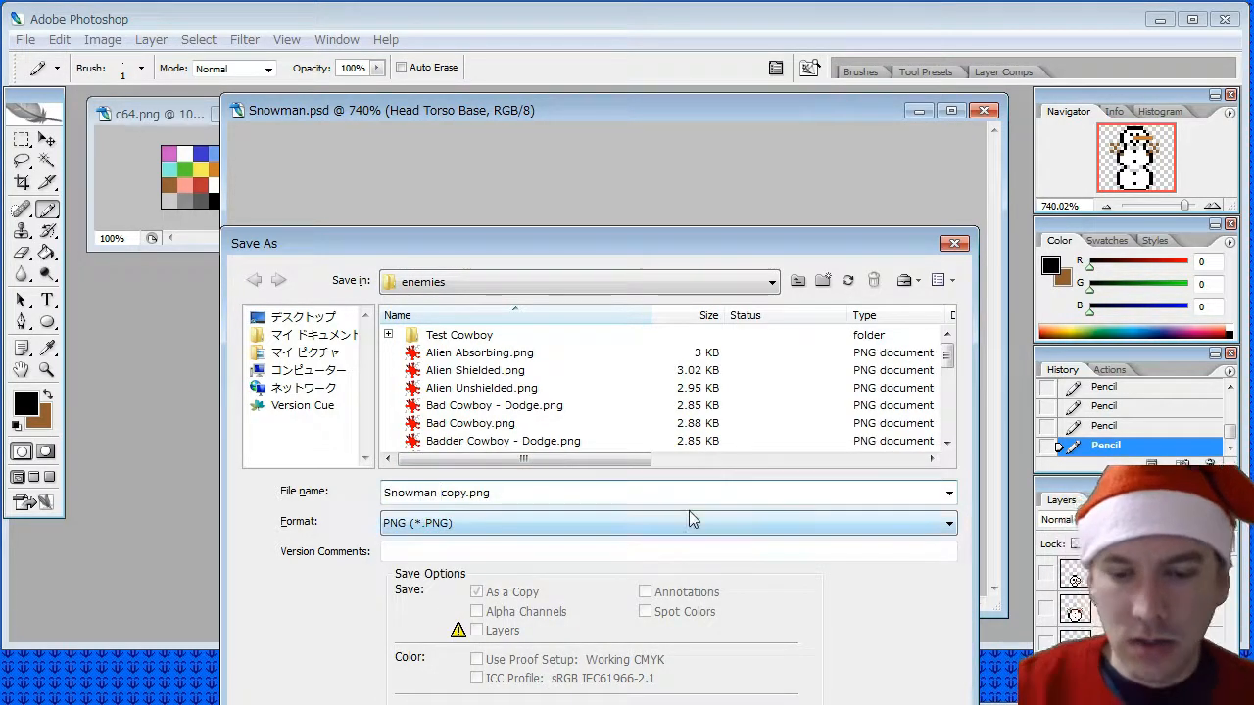
pyautogui.write('- H')
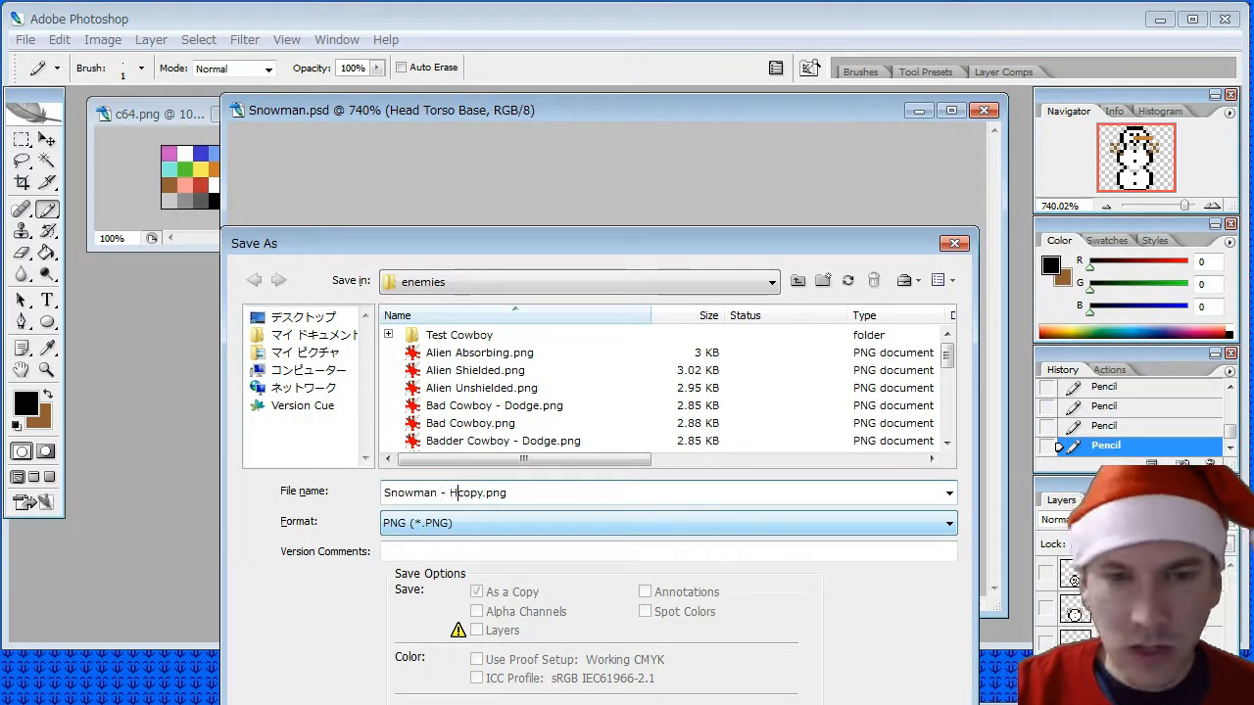
pyautogui.write('ead Torso Ba')
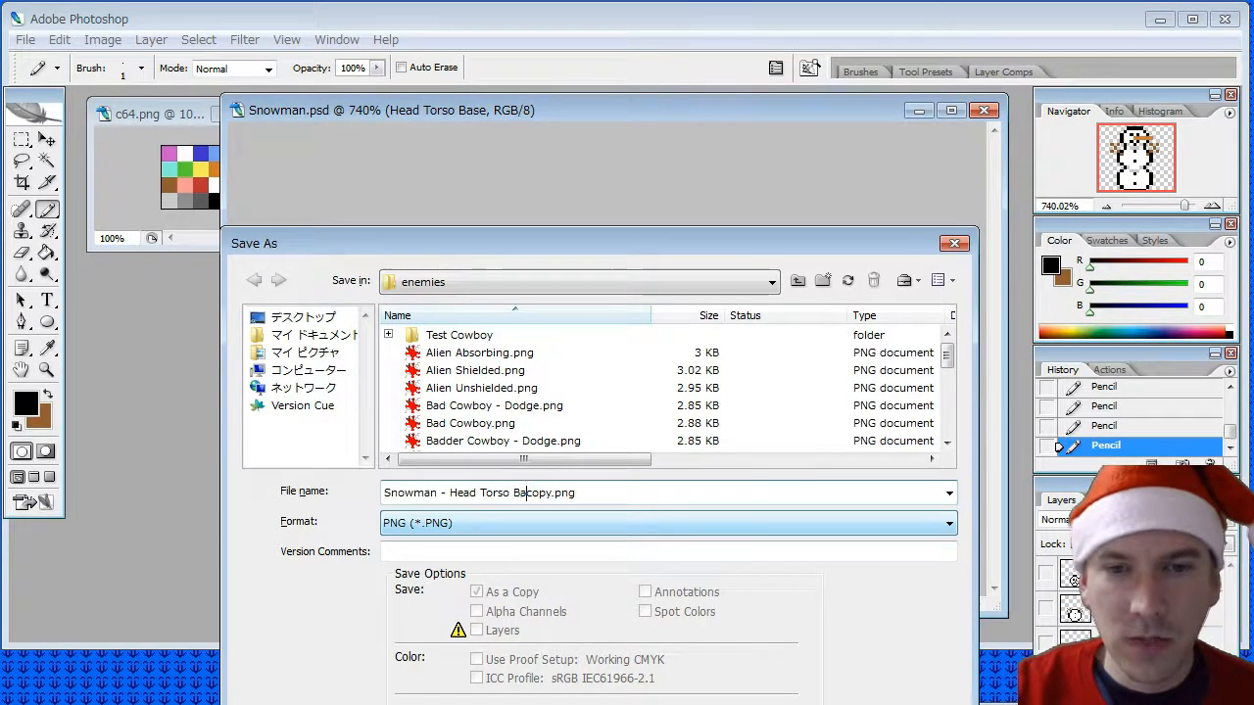
pyautogui.write('se Right 00')
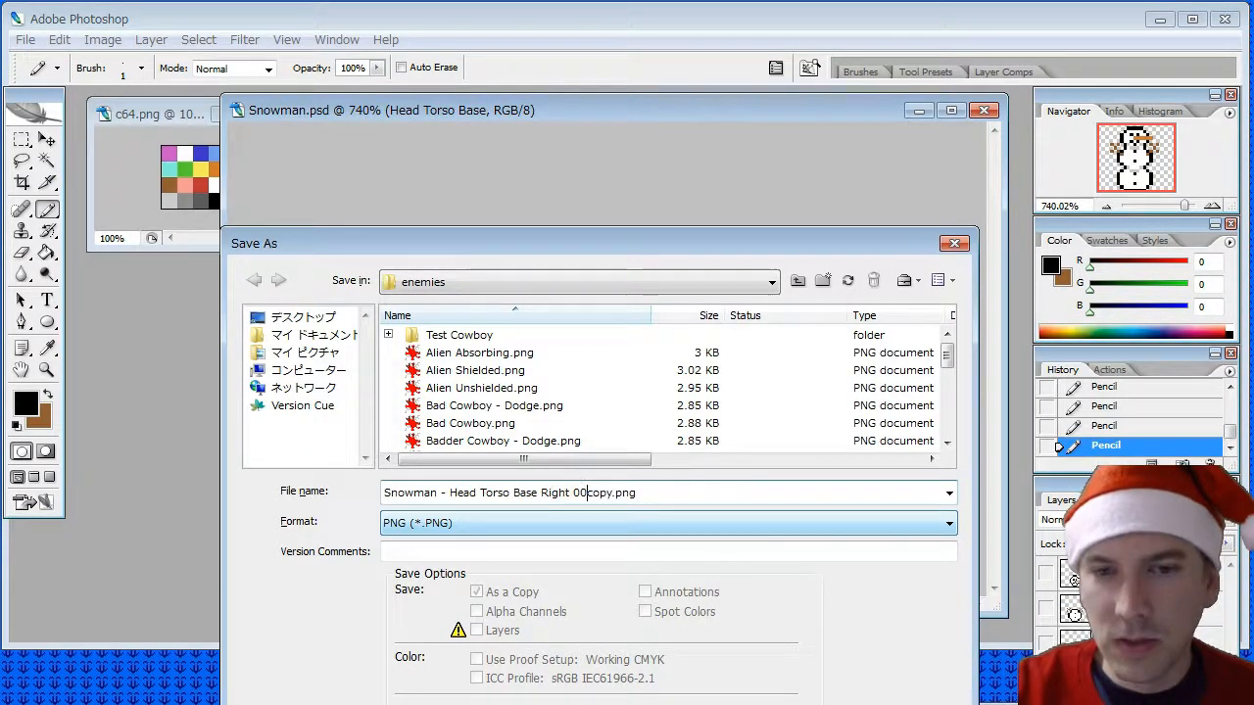
pyautogui.press('Delete')
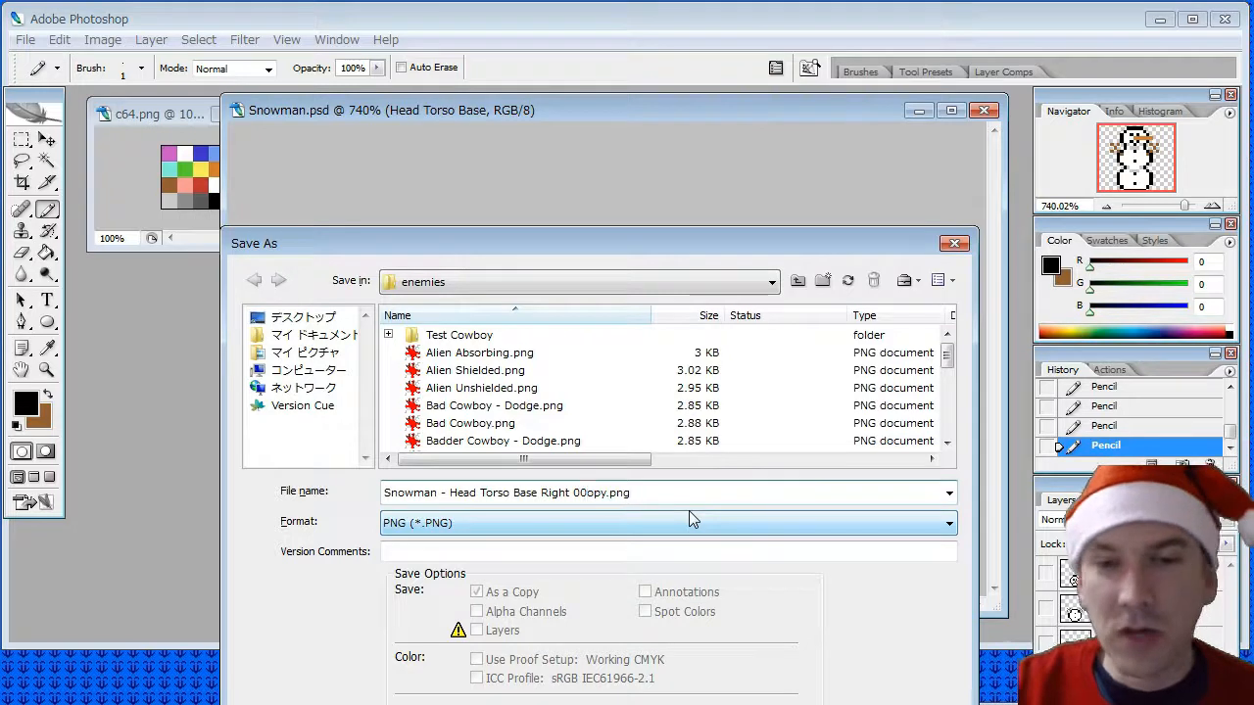
pyautogui.press('Delete')
pyautogui.press('Delete')
pyautogui.press('Delete')
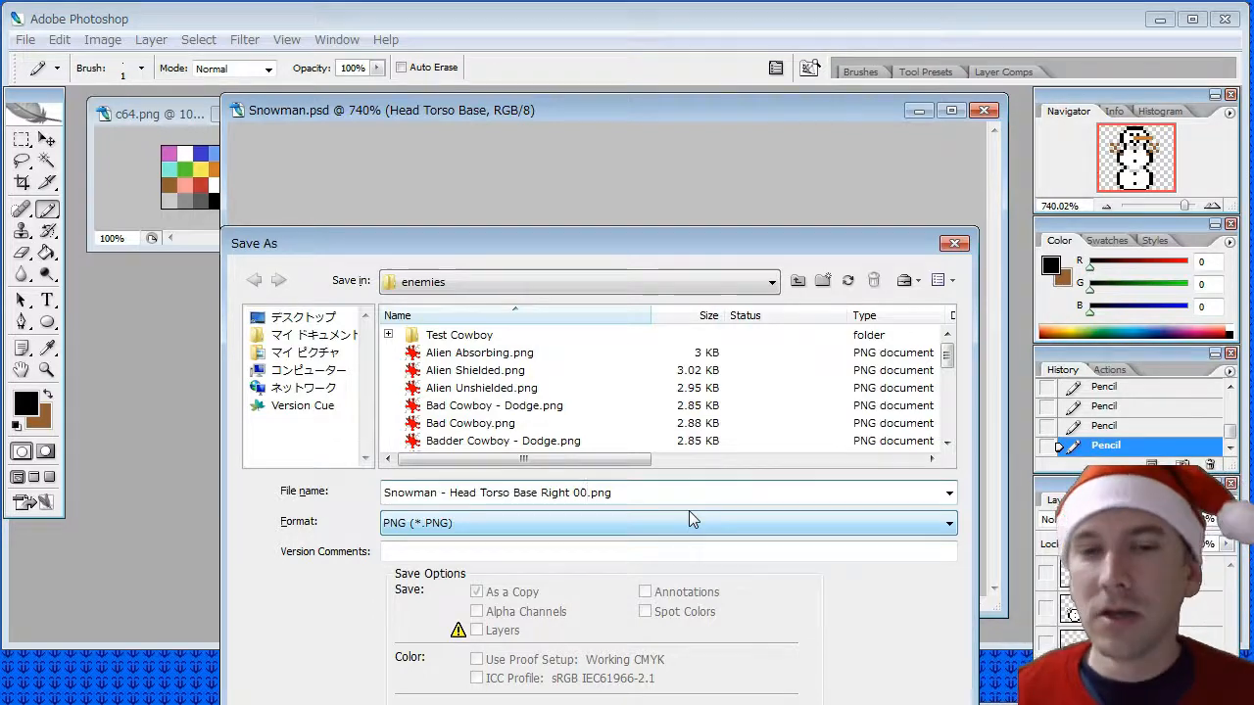
pyautogui.moveTo(653, 493); pyautogui.dragTo(373, 493)
pyautogui.hotkey('ctrl', 'c')
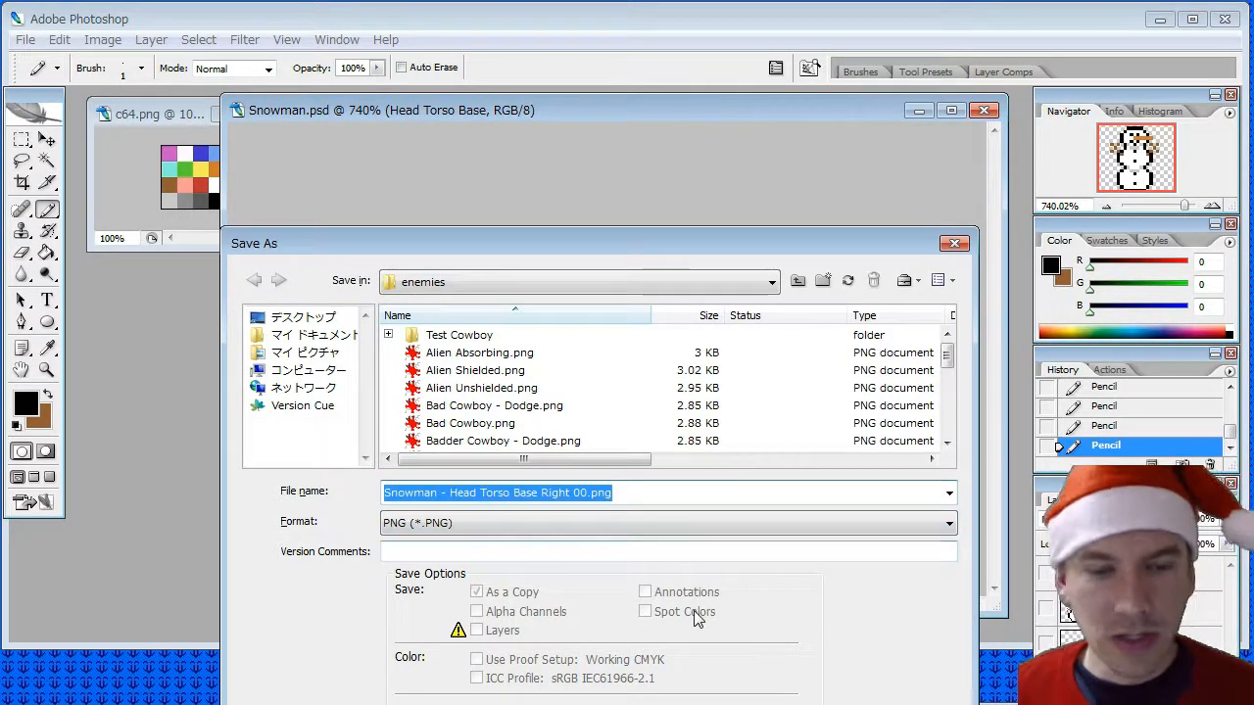
pyautogui.press('Return')
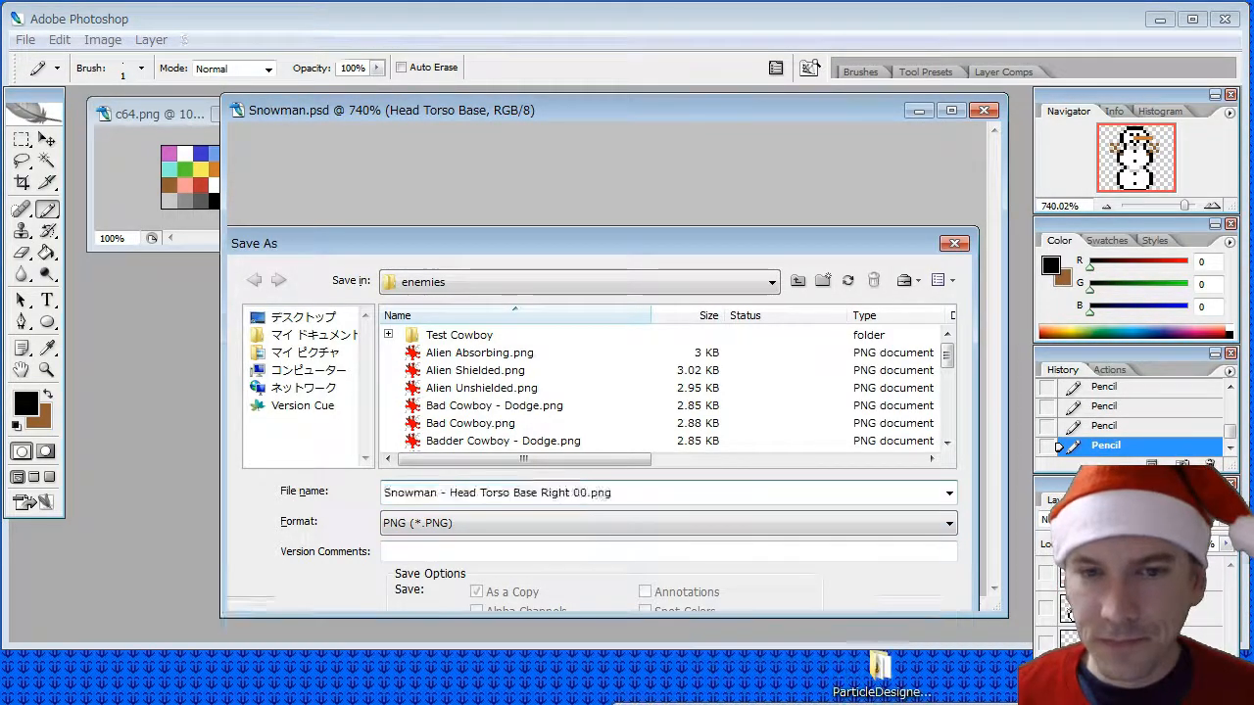
pyautogui.click(685, 322)
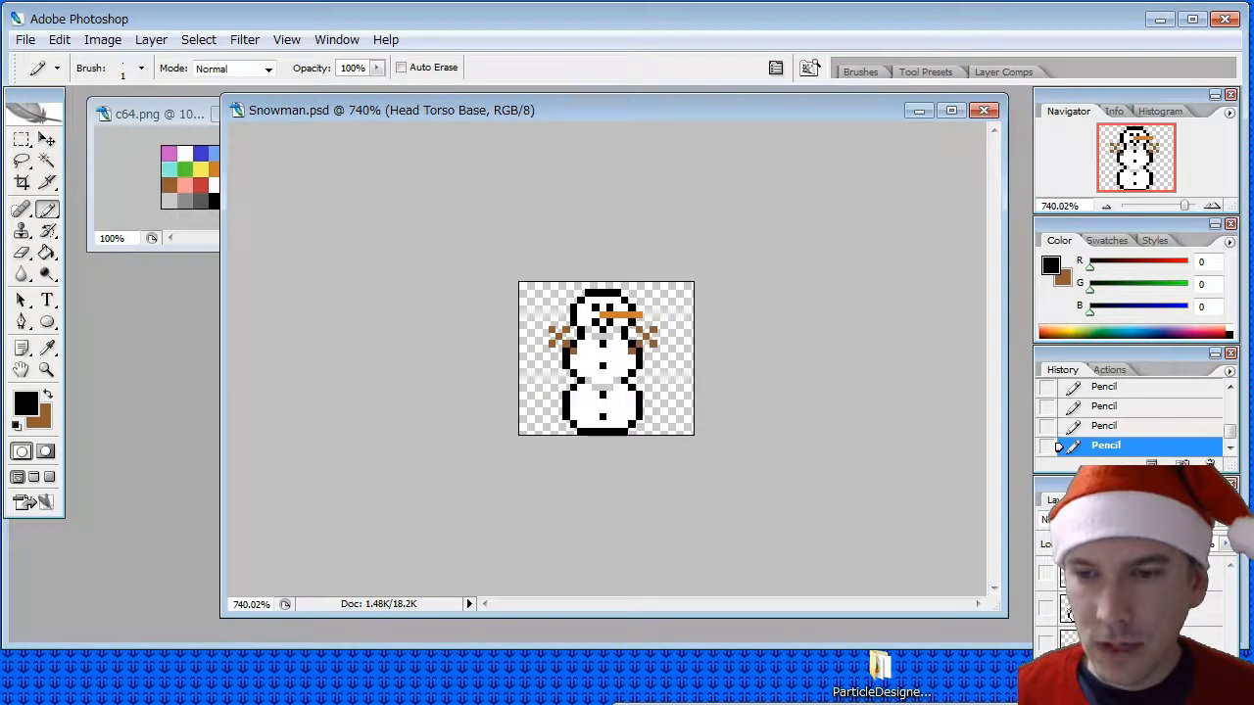
# - Show only the Torso Base layer and start saving a copy of it in PNG format
pyautogui.click(1046, 676)
pyautogui.click(1046, 697)
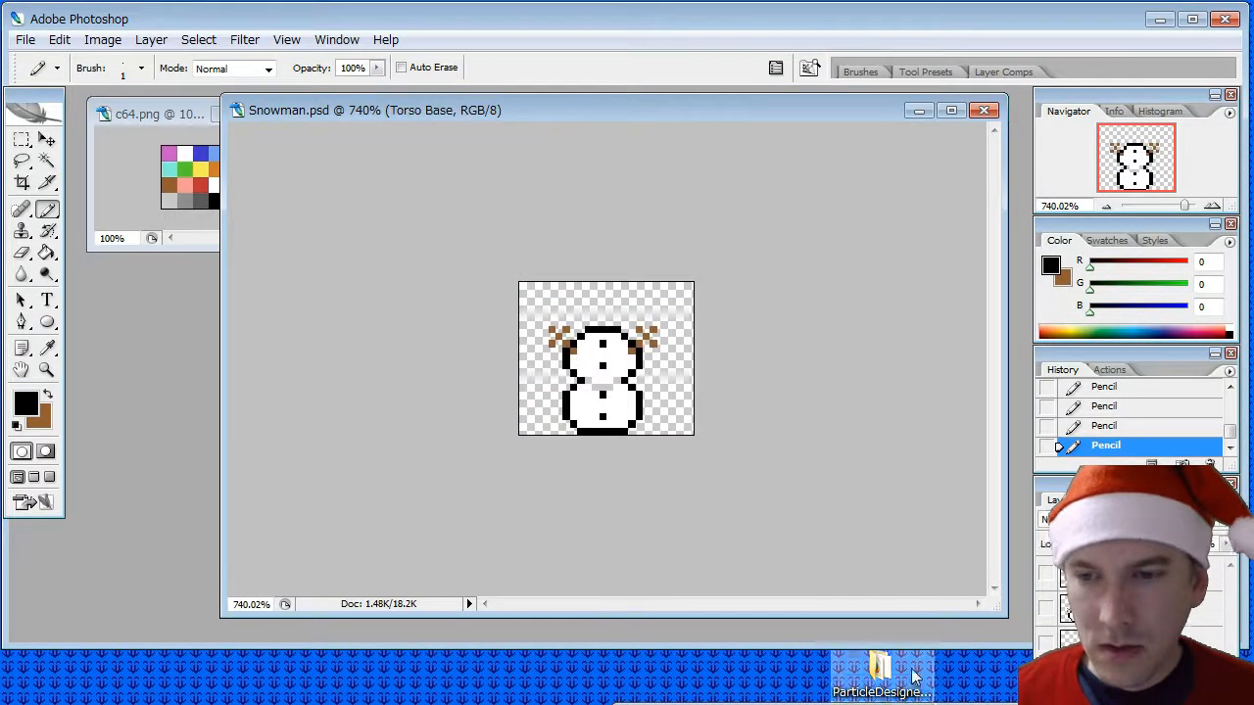
pyautogui.click(39, 44)
pyautogui.click(71, 257)
pyautogui.click(630, 530)
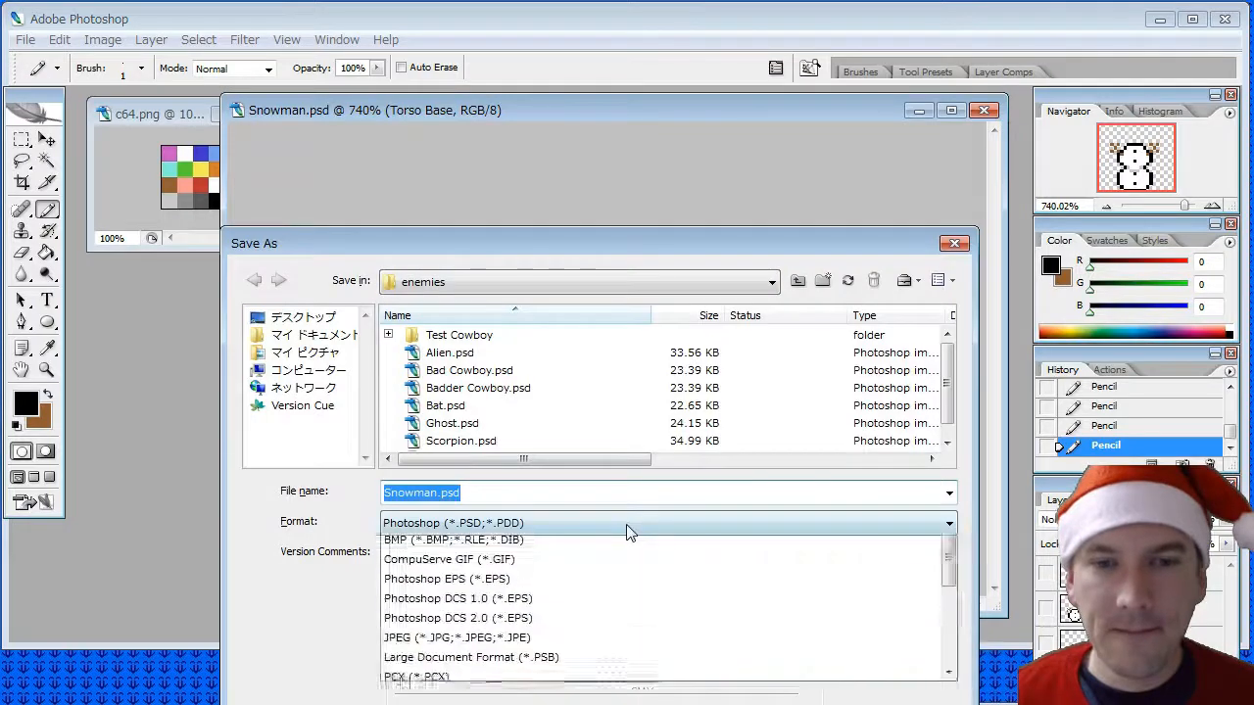
pyautogui.scroll(-5, 588, 587)
pyautogui.click(563, 599)
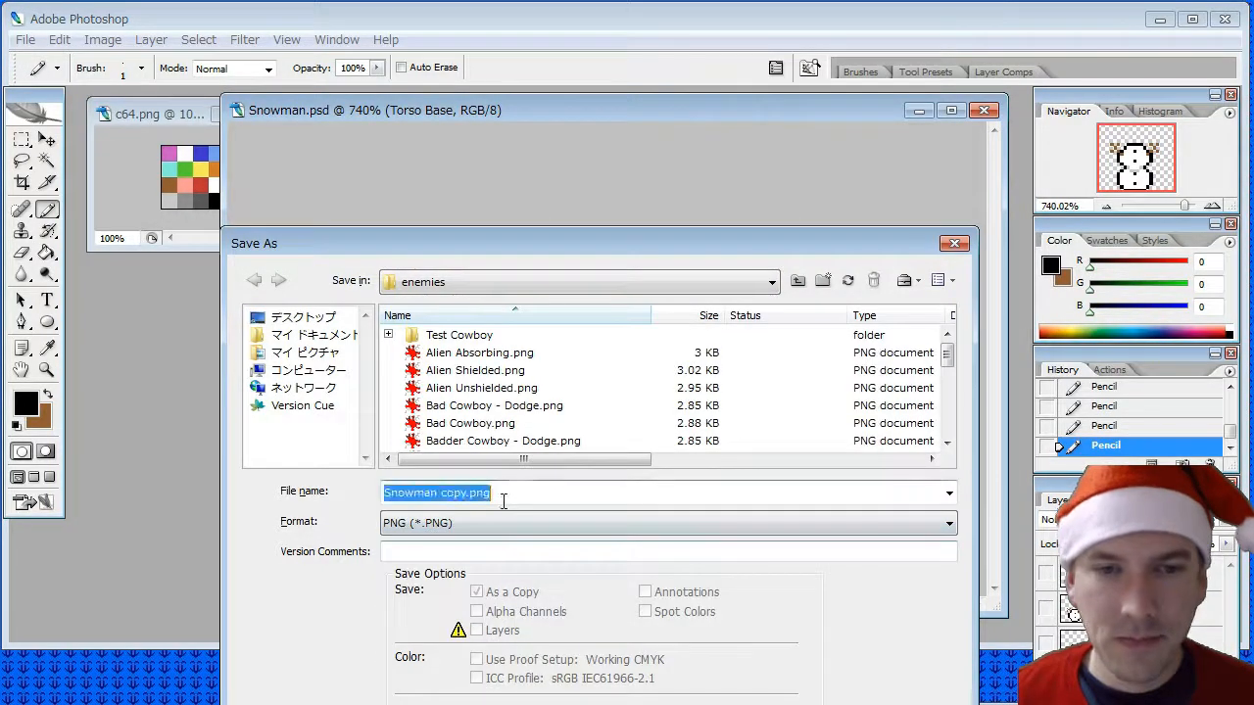
# - Reuse the copied file name without "Head", giving "Snowman - Torso Base Right 00.png", and save without interlacing
pyautogui.hotkey('ctrl', 'v')
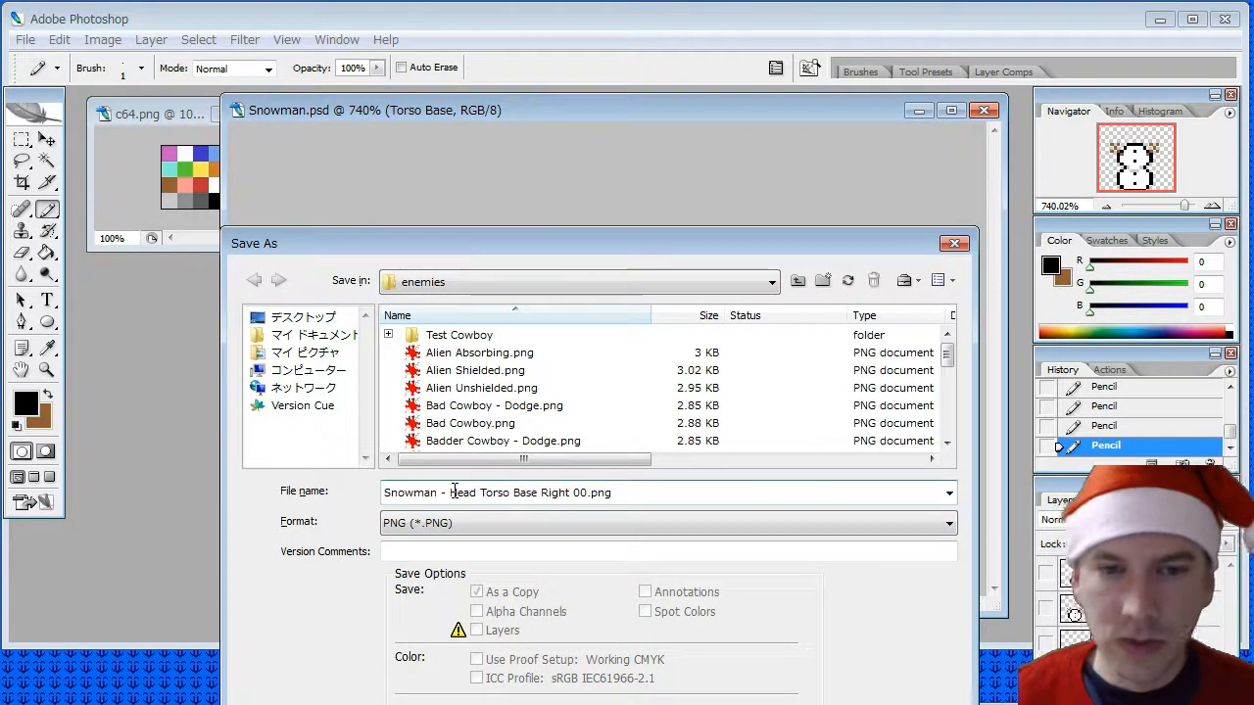
pyautogui.doubleClick(460, 492)
pyautogui.press('Delete')
pyautogui.press('Return')
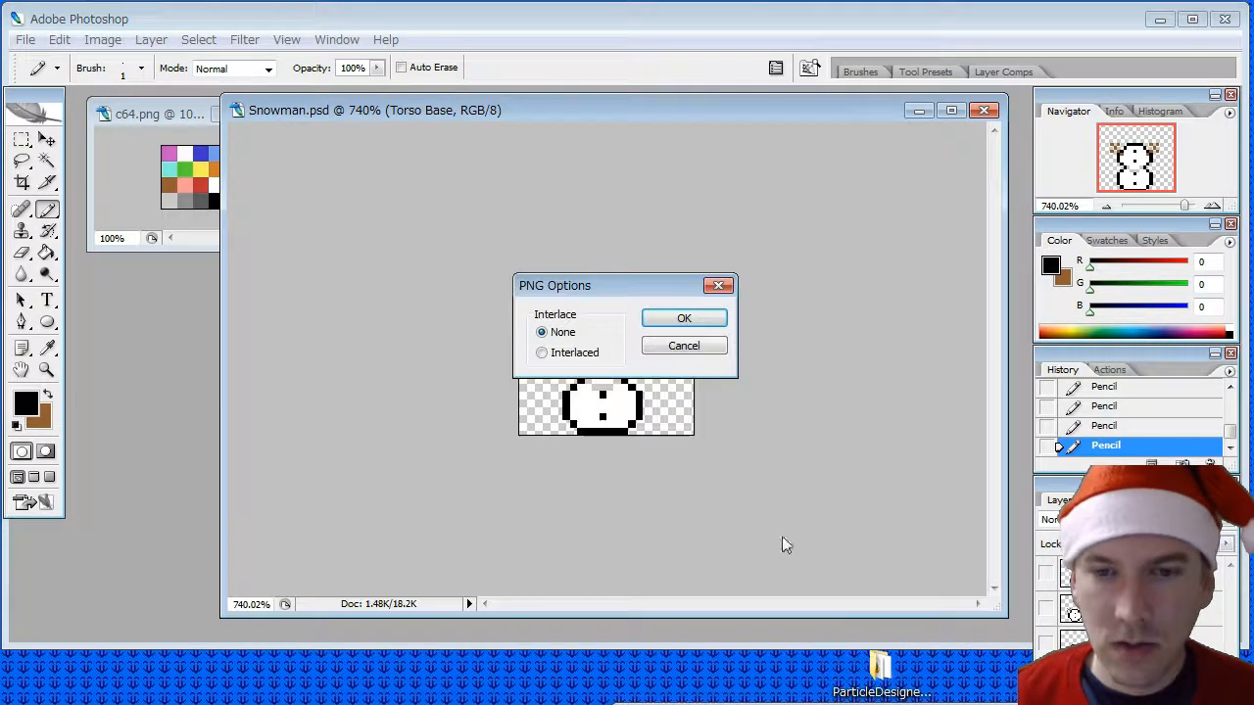
pyautogui.click(704, 324)
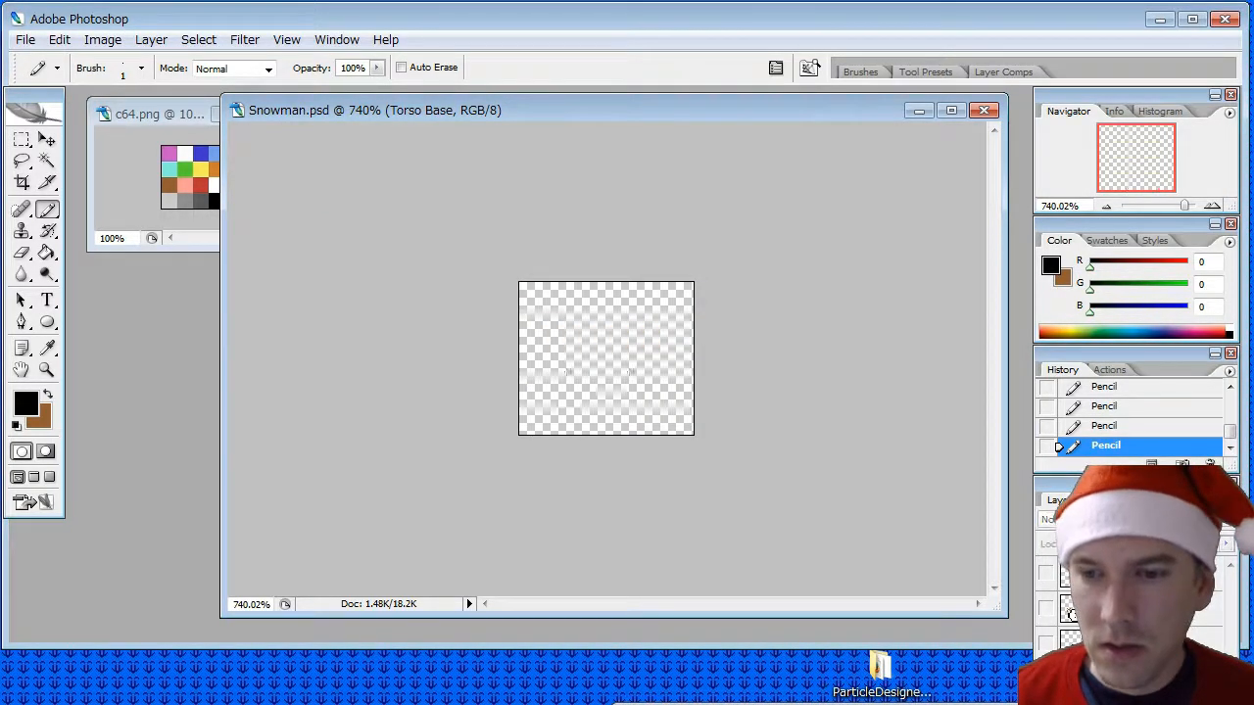
# - With only the Head Torso layer shown, start saving a copy in PNG format
pyautogui.click(26, 39)
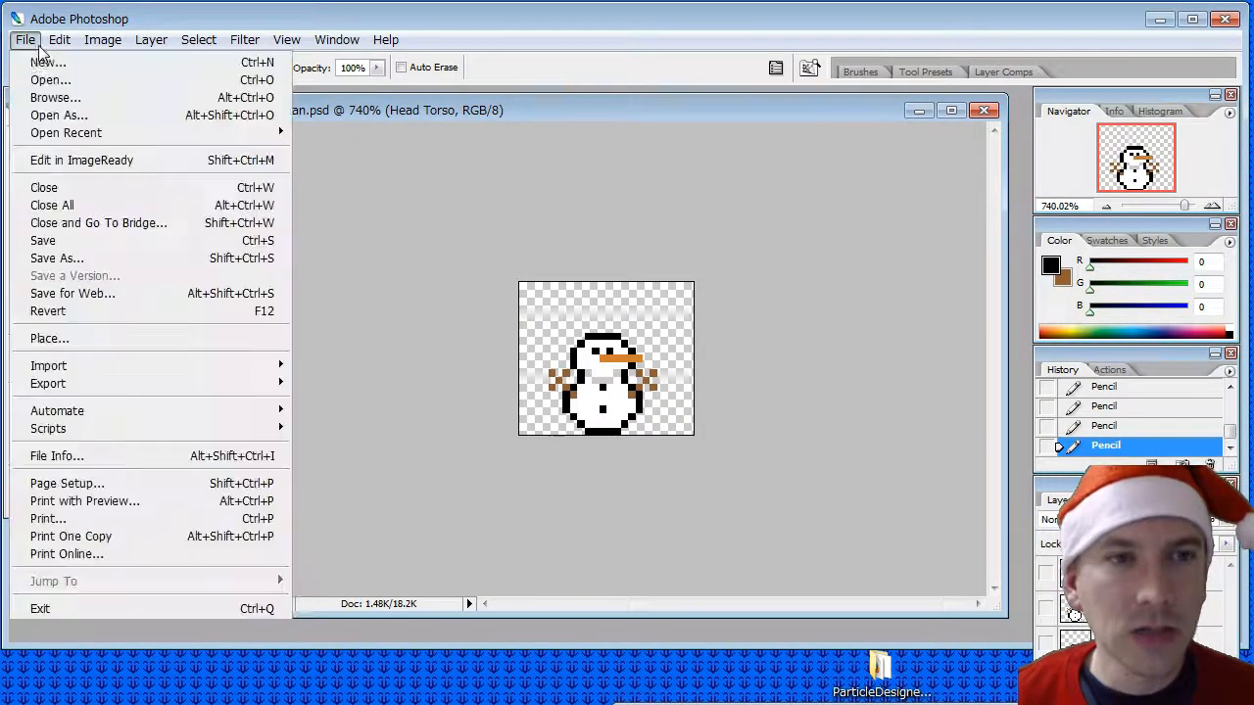
pyautogui.click(45, 255)
pyautogui.click(545, 523)
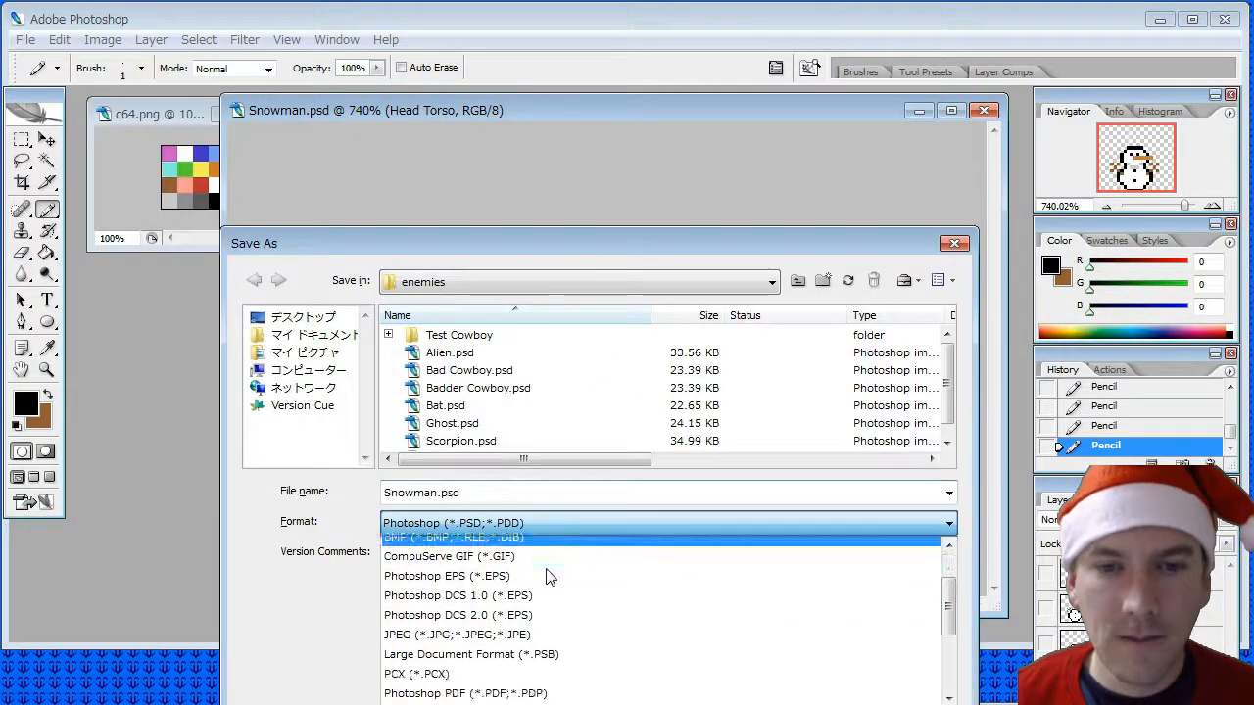
pyautogui.scroll(-3, 545, 576)
pyautogui.click(461, 585)
# - Reuse the copied file name without "Base", giving "Snowman - Head Torso Right 00.png", and save the PNG
pyautogui.moveTo(384, 493); pyautogui.dragTo(490, 492)
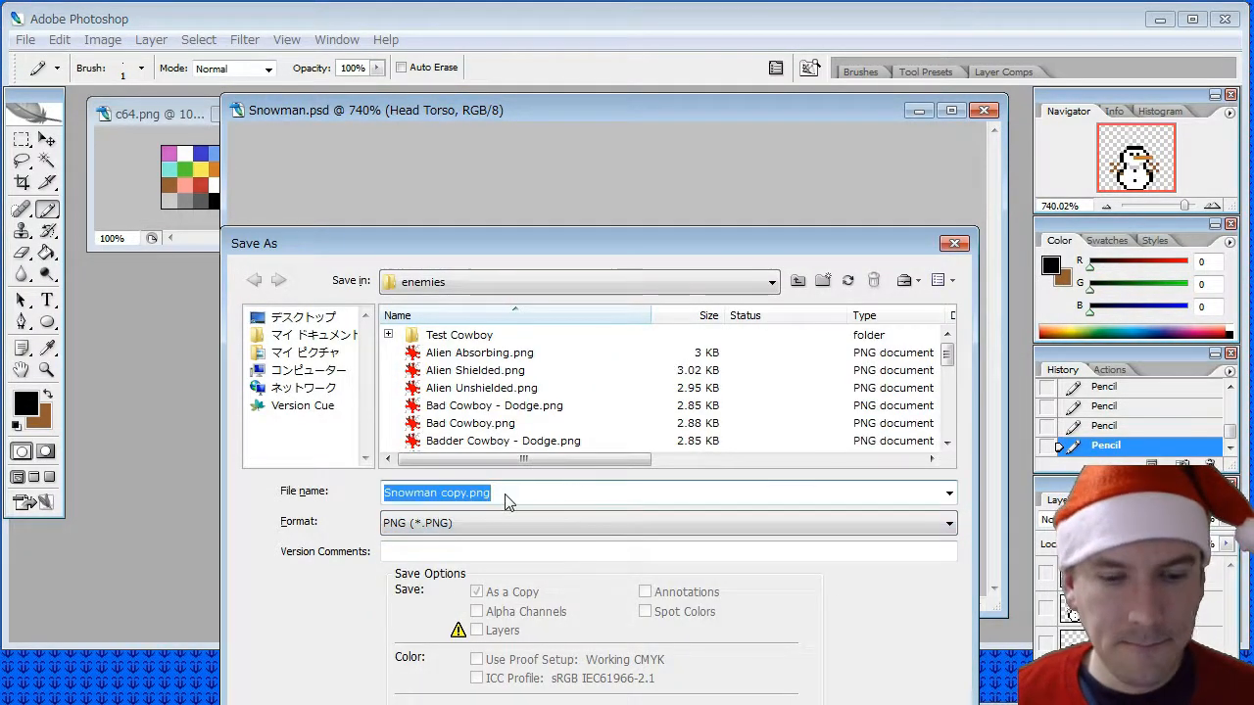
pyautogui.hotkey('ctrl', 'v')
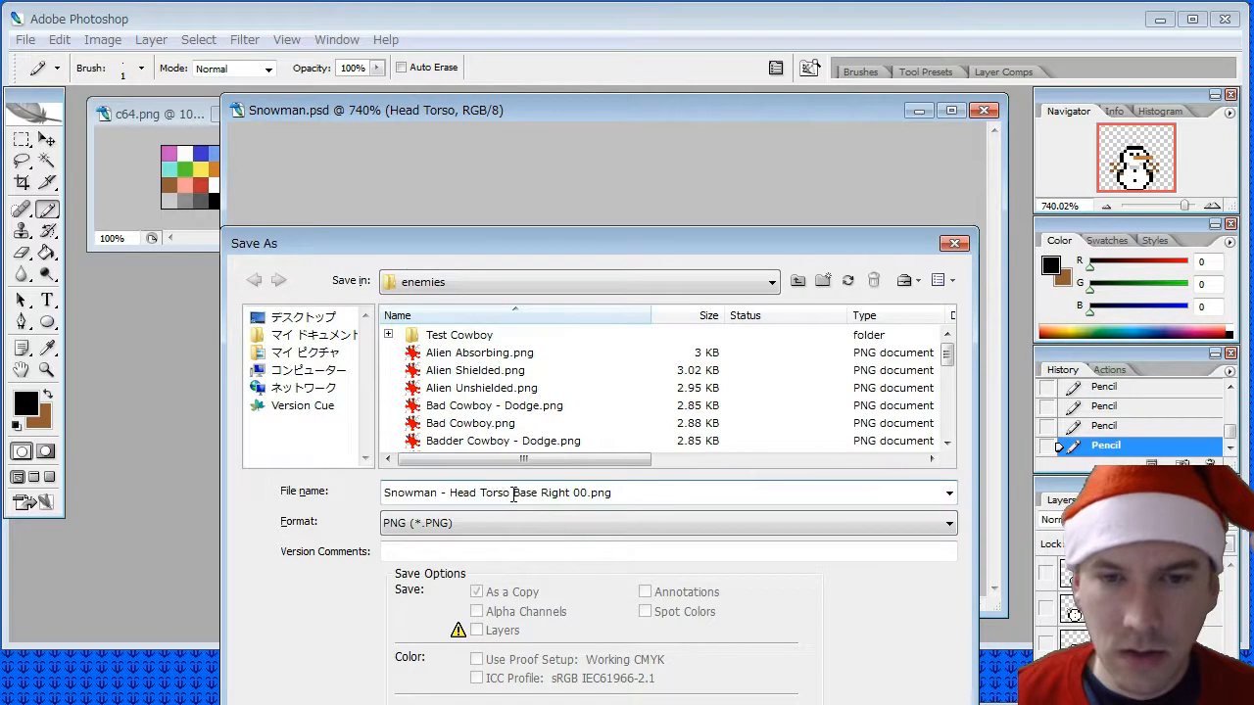
pyautogui.moveTo(513, 492); pyautogui.dragTo(534, 493)
pyautogui.press('Delete')
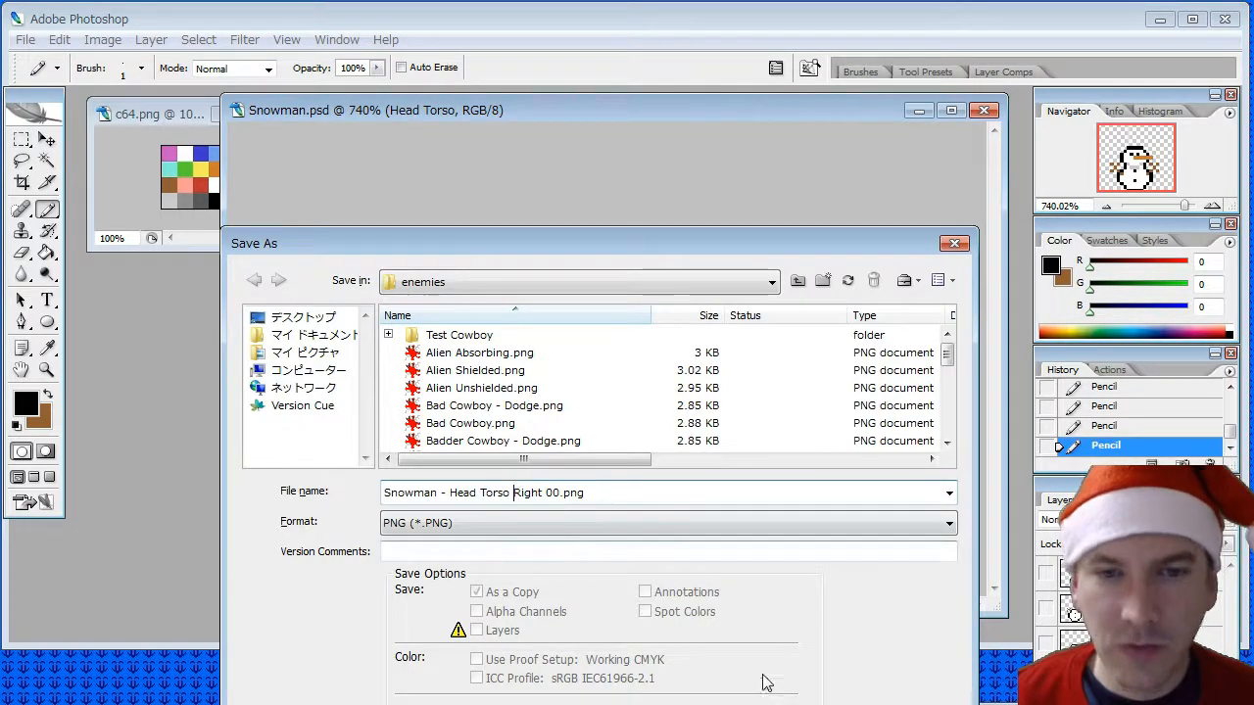
pyautogui.press('Return')
pyautogui.press('Return')
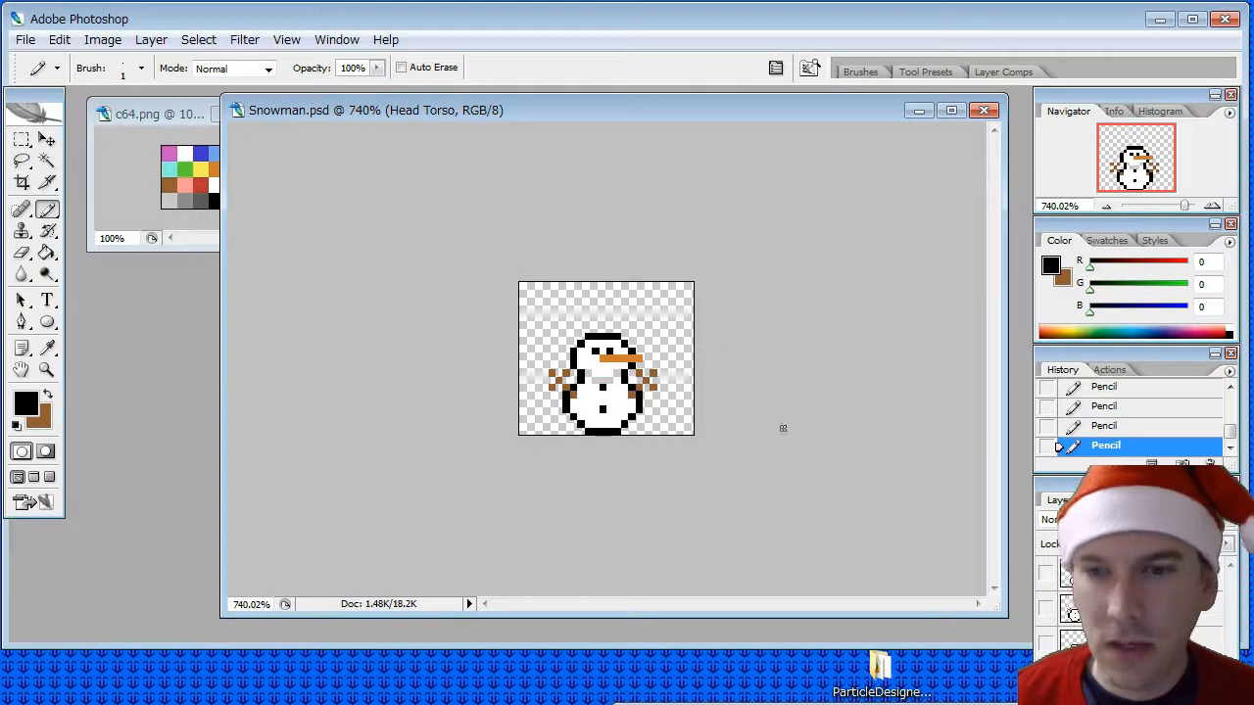
# - Hide Head Torso, show only the Head Base layer, and start saving a copy in PNG format
pyautogui.click(1046, 678)
pyautogui.click(1046, 698)
pyautogui.click(1117, 697)
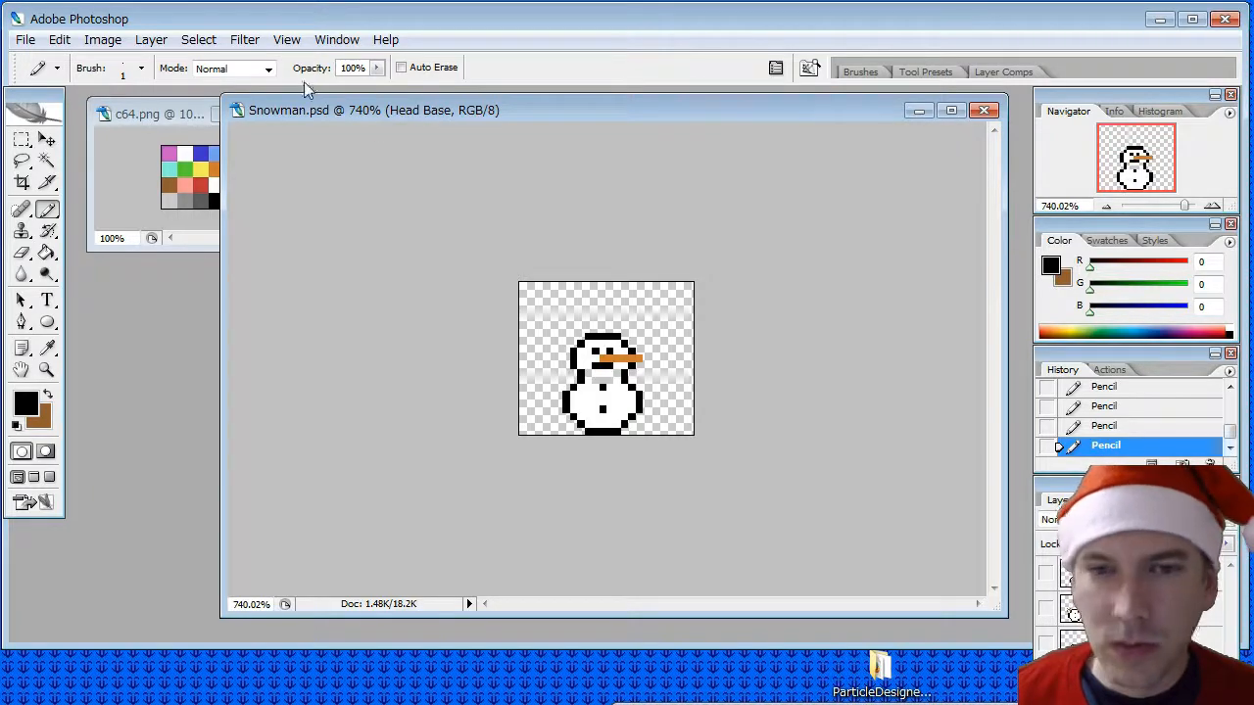
pyautogui.click(26, 39)
pyautogui.click(91, 254)
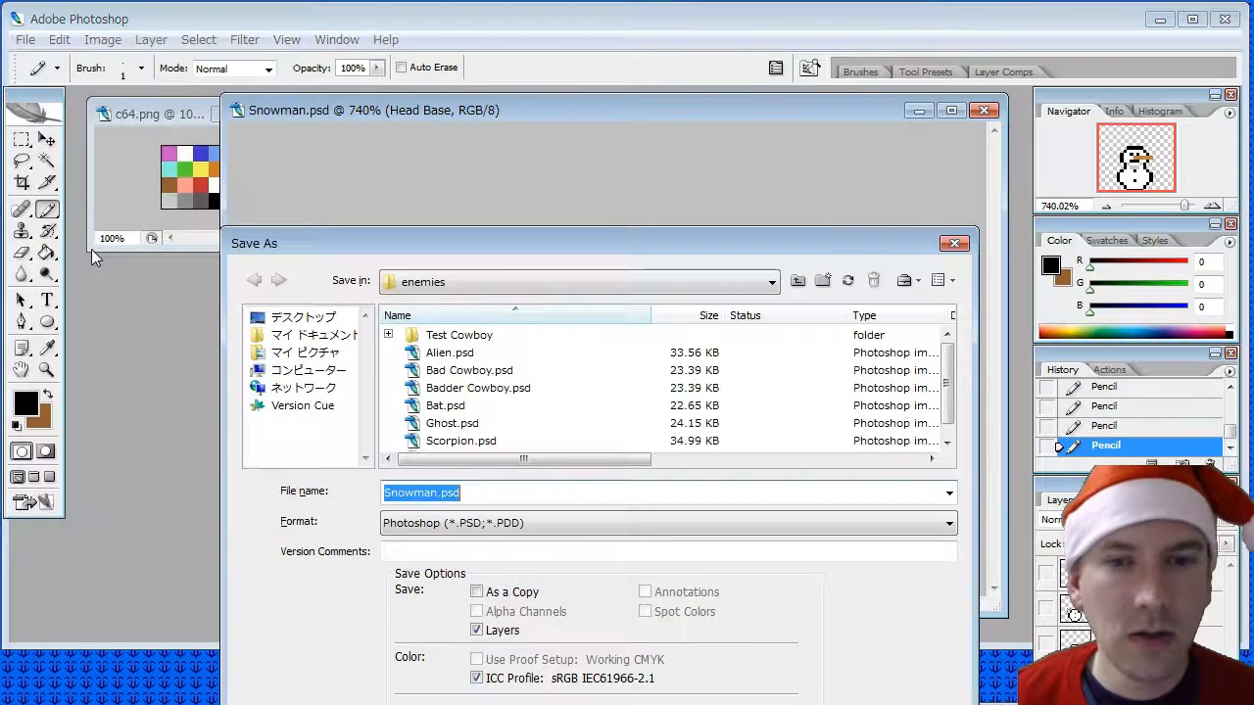
pyautogui.click(497, 523)
pyautogui.scroll(-3, 509, 646)
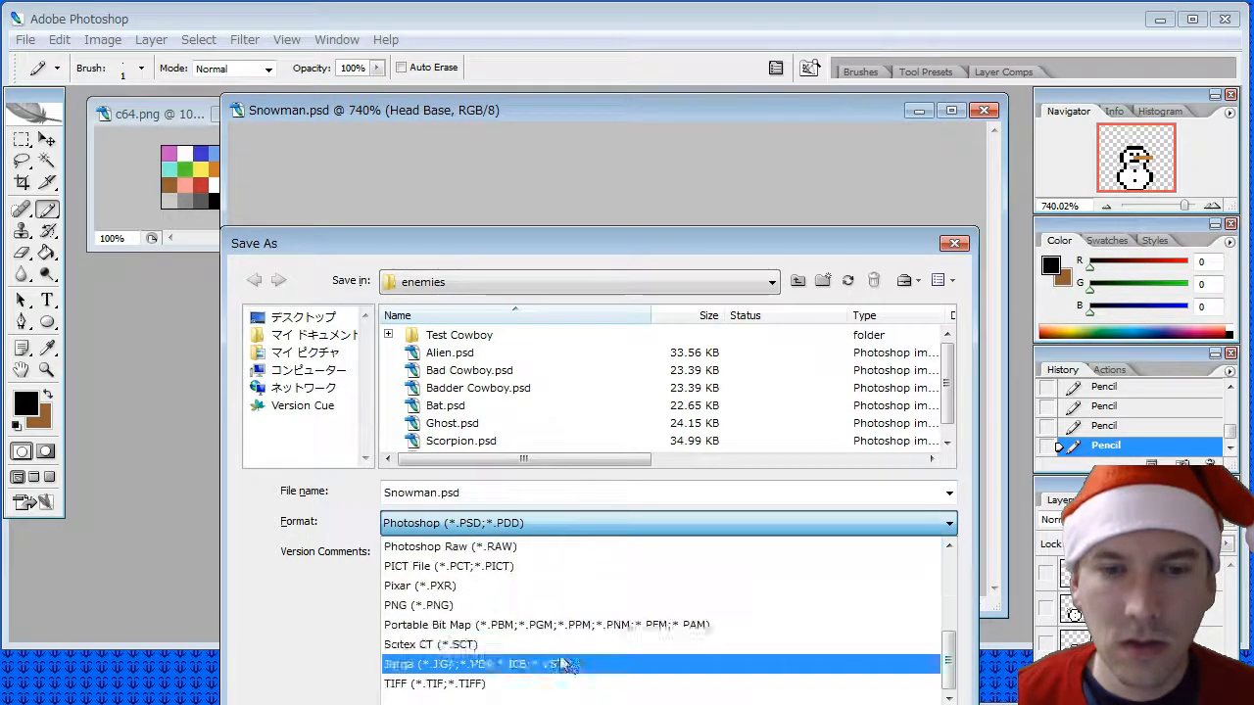
pyautogui.click(461, 607)
# - Reuse the copied file name without "Torso", giving "Snowman - Head Base Right 00.png", and save the PNG
pyautogui.doubleClick(480, 495)
pyautogui.hotkey('ctrl', 'v')
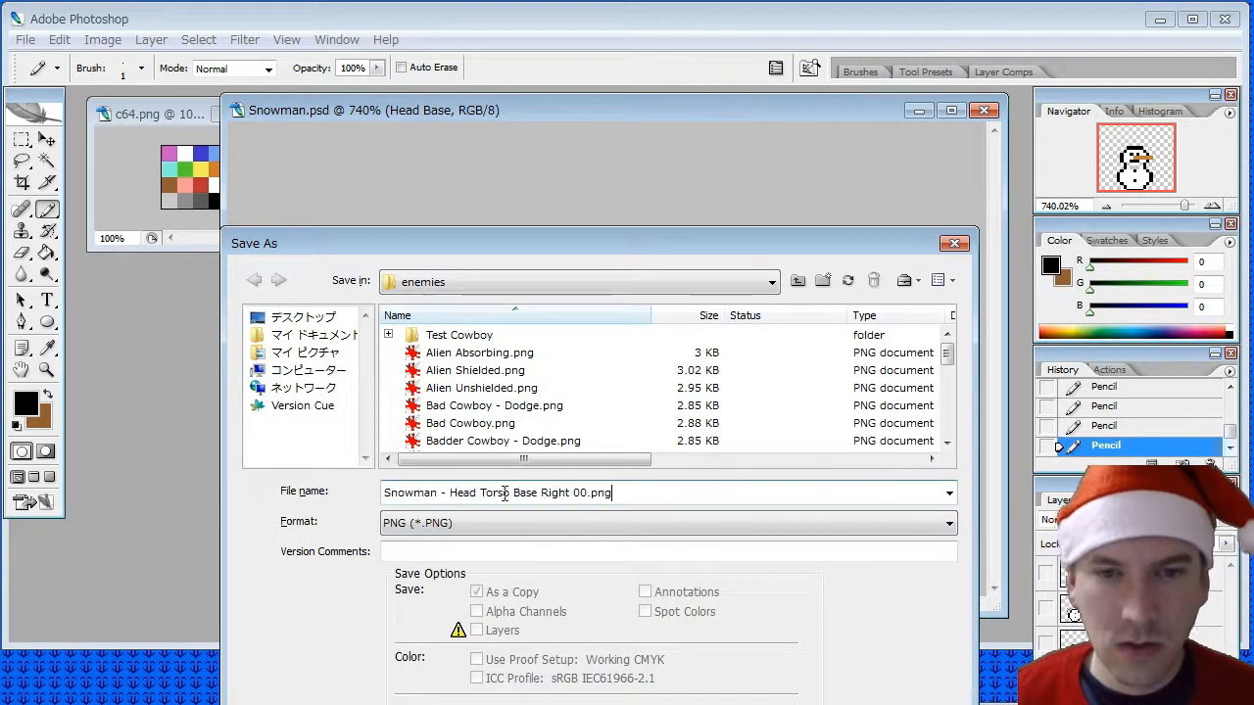
pyautogui.doubleClick(486, 492)
pyautogui.press('BackSpace')
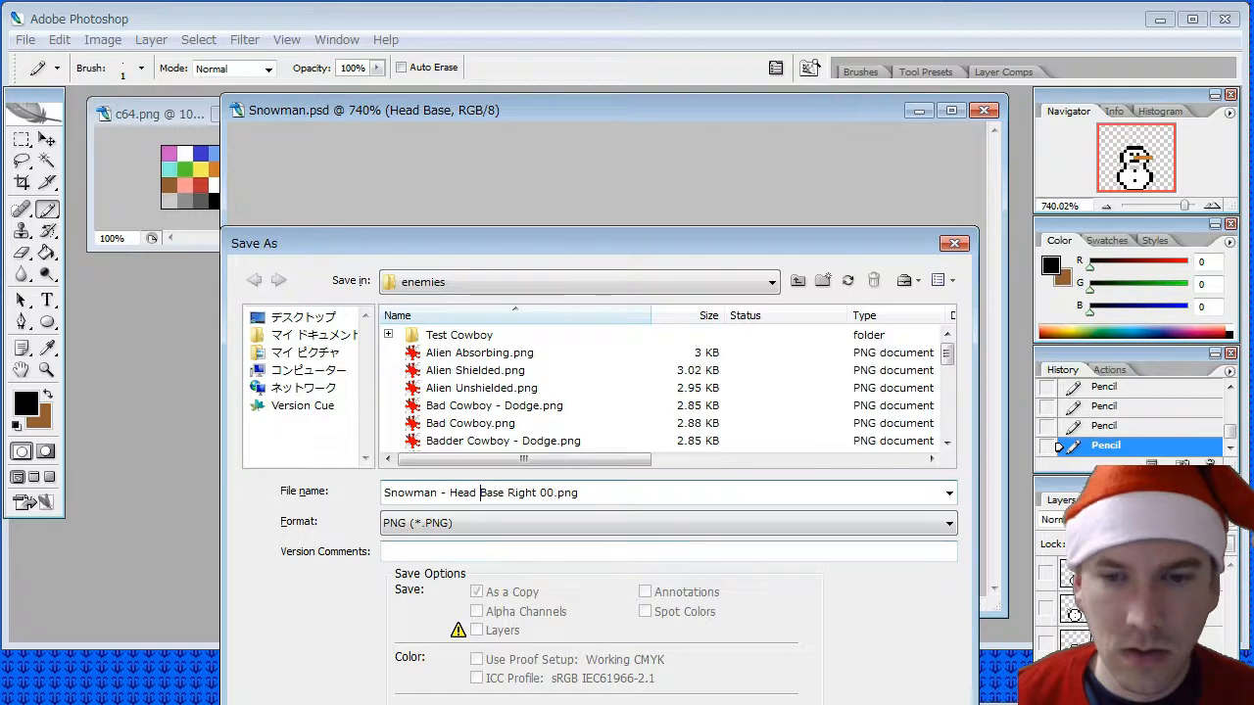
pyautogui.press('Return')
pyautogui.click(685, 321)
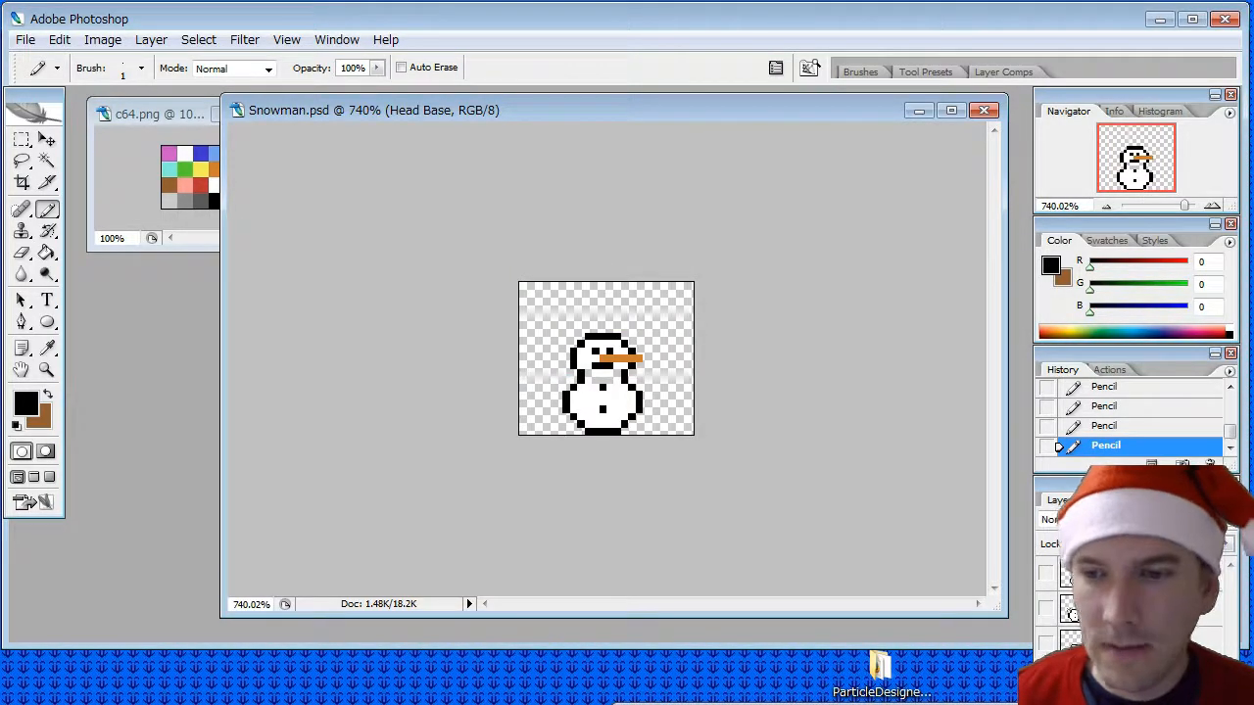
# - Hide Head Base, show only the Base layer, and start saving a copy in PNG format
pyautogui.click(1046, 643)
pyautogui.click(1085, 644)
pyautogui.click(32, 42)
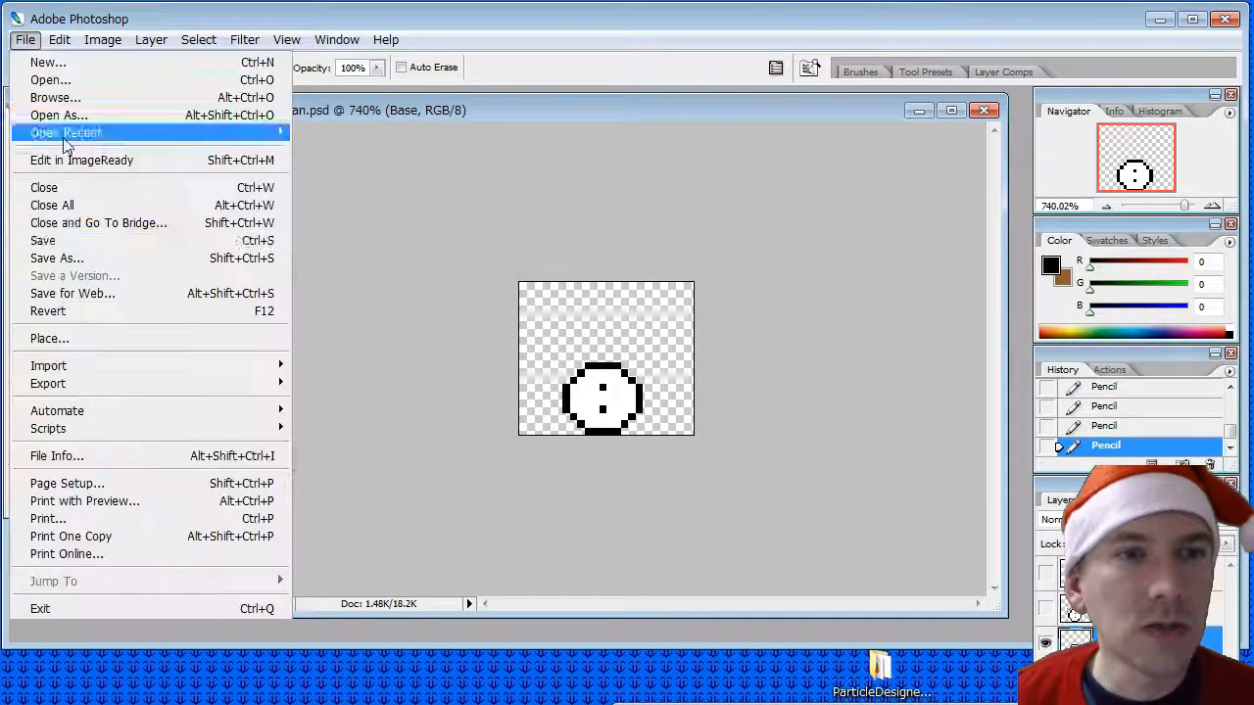
pyautogui.click(92, 258)
pyautogui.click(472, 524)
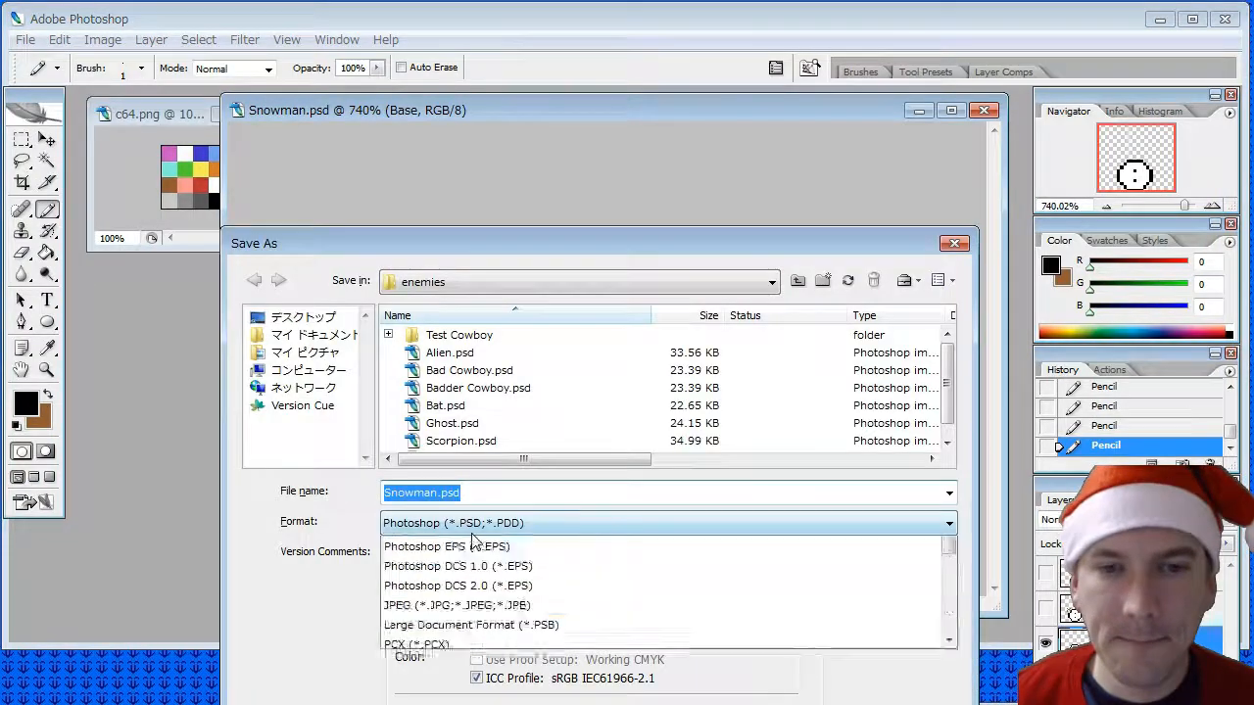
pyautogui.scroll(-4, 417, 627)
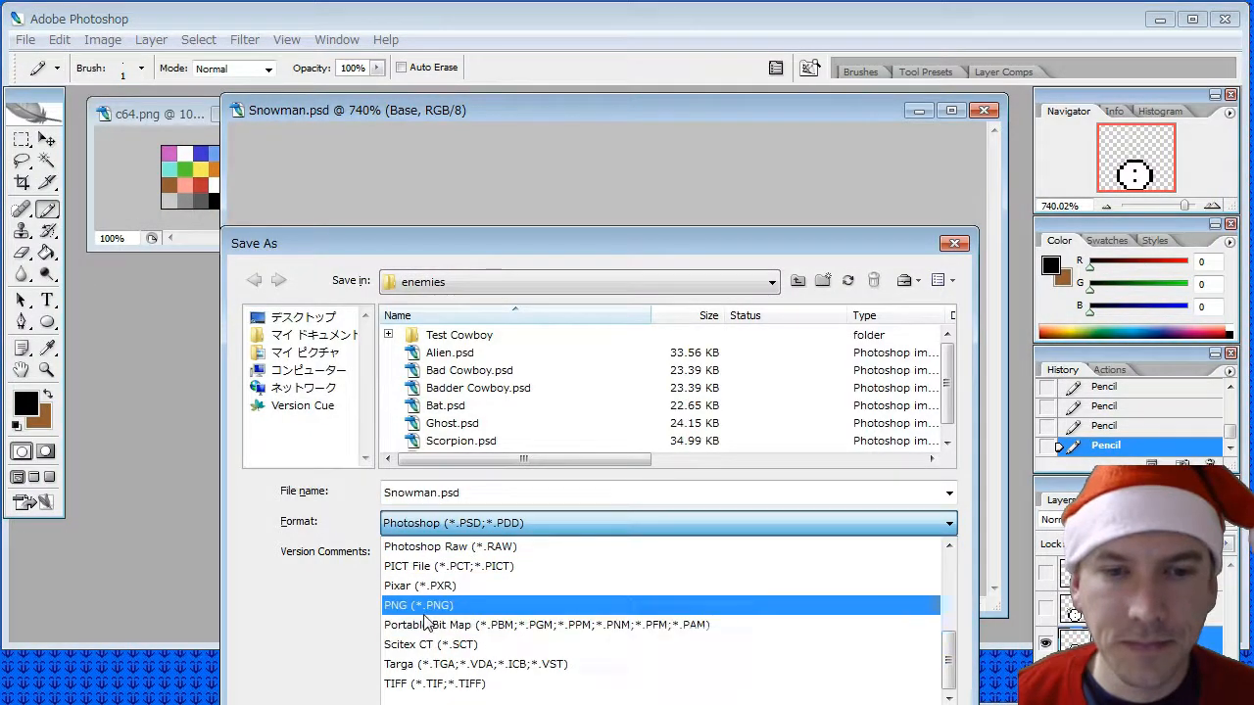
pyautogui.click(421, 606)
# - Reuse the copied file name without "Head Torso", giving "Snowman - Base Right 00.png", and save the PNG
pyautogui.moveTo(384, 492); pyautogui.dragTo(518, 499)
pyautogui.hotkey('ctrl', 'v')
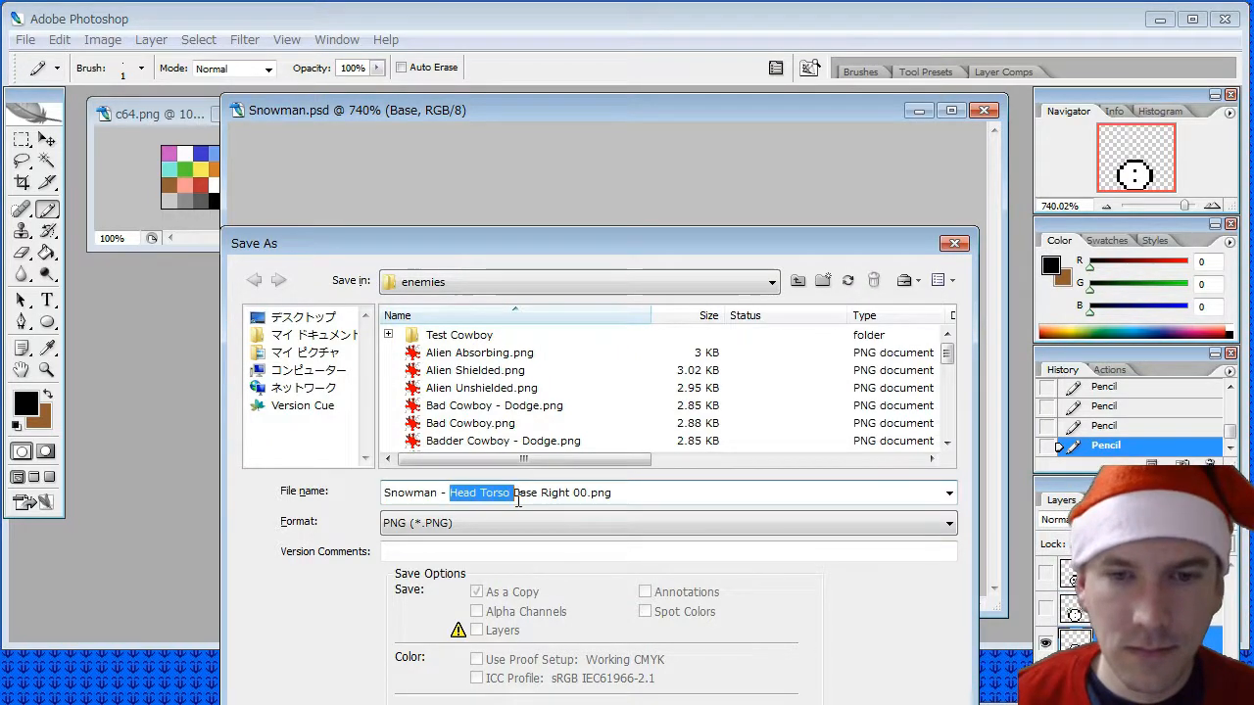
pyautogui.press('Delete')
pyautogui.press('Return')
pyautogui.click(696, 325)
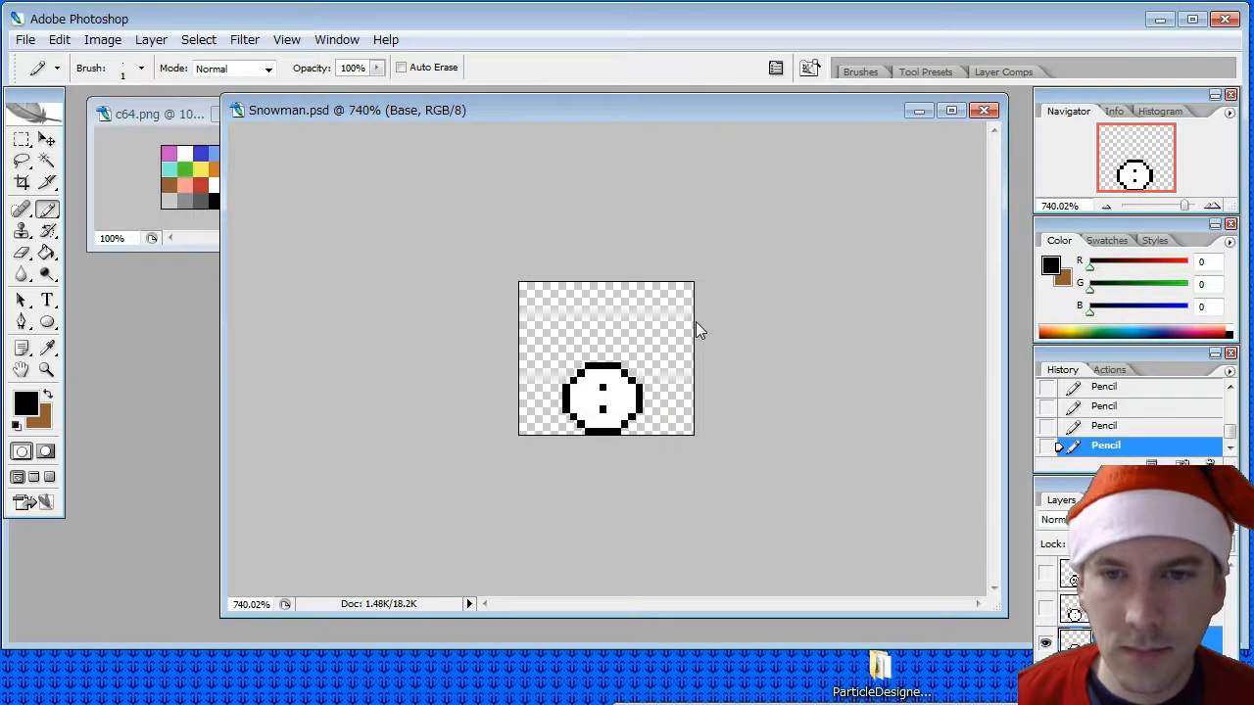
# - Hide Base, show only the Torso layer, and start saving a copy in PNG format
pyautogui.click(1045, 643)
pyautogui.click(1045, 609)
pyautogui.click(1077, 609)
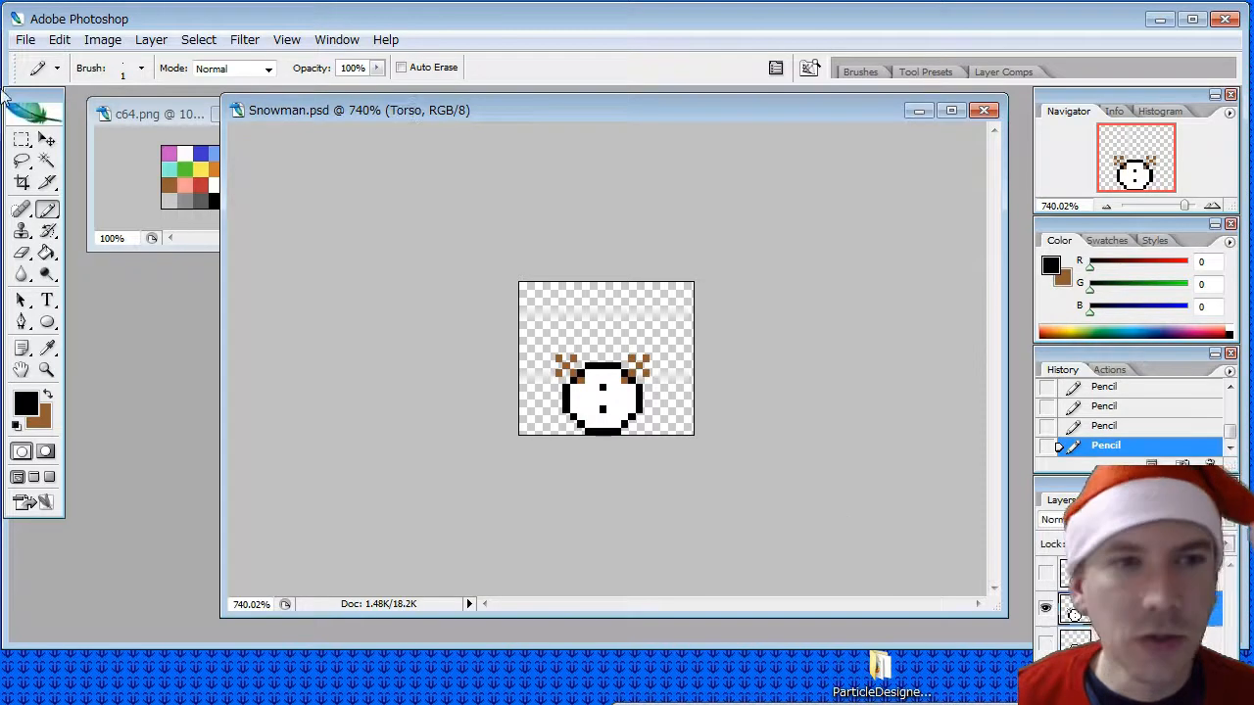
pyautogui.click(27, 41)
pyautogui.click(73, 268)
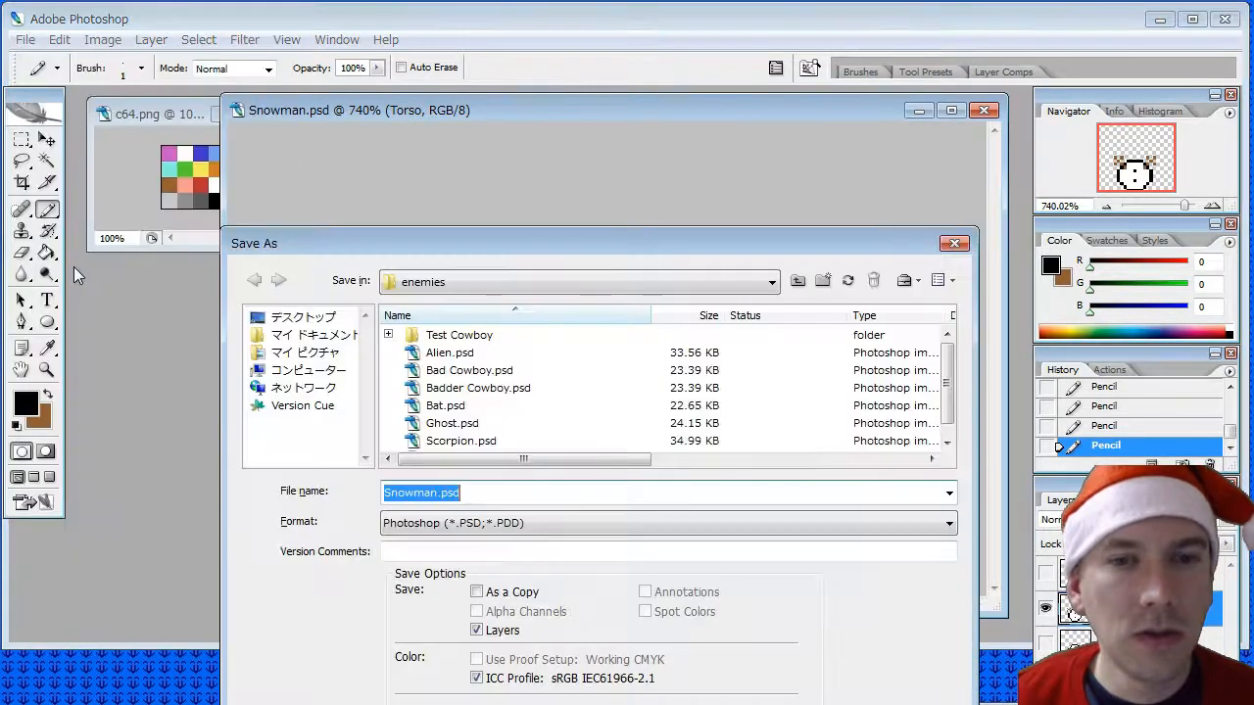
pyautogui.click(531, 523)
pyautogui.scroll(-3, 549, 637)
pyautogui.click(519, 604)
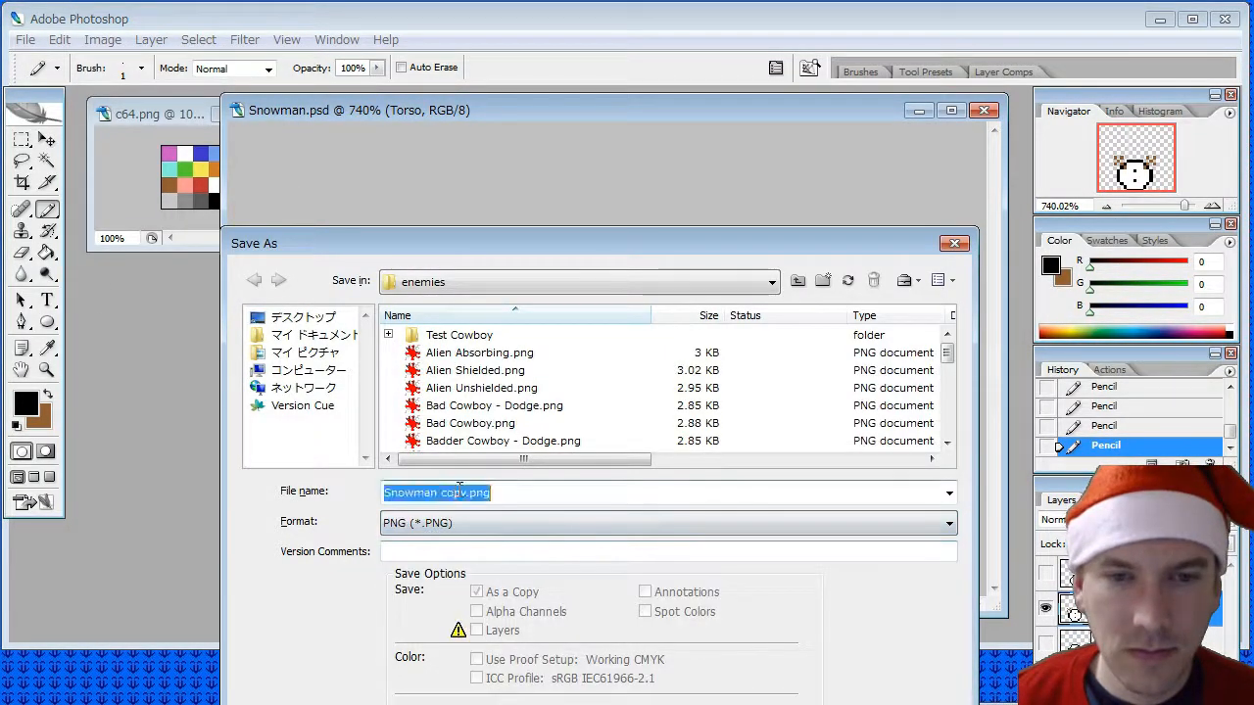
# - Reuse the copied file name without "Head" and "Base", giving "Snowman - Torso Right 00.png", and save the PNG
pyautogui.write('Snowman - Head Torso Base Right 00.png')
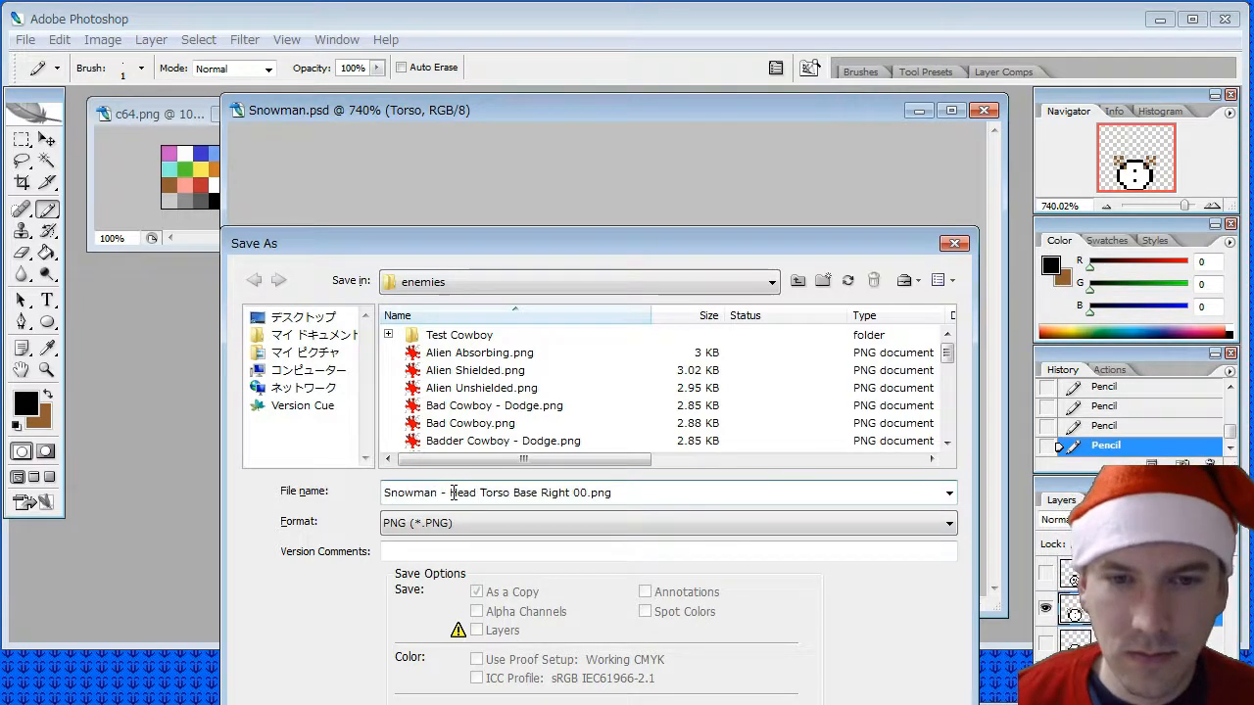
pyautogui.moveTo(450, 493); pyautogui.dragTo(508, 493)
pyautogui.press('Delete')
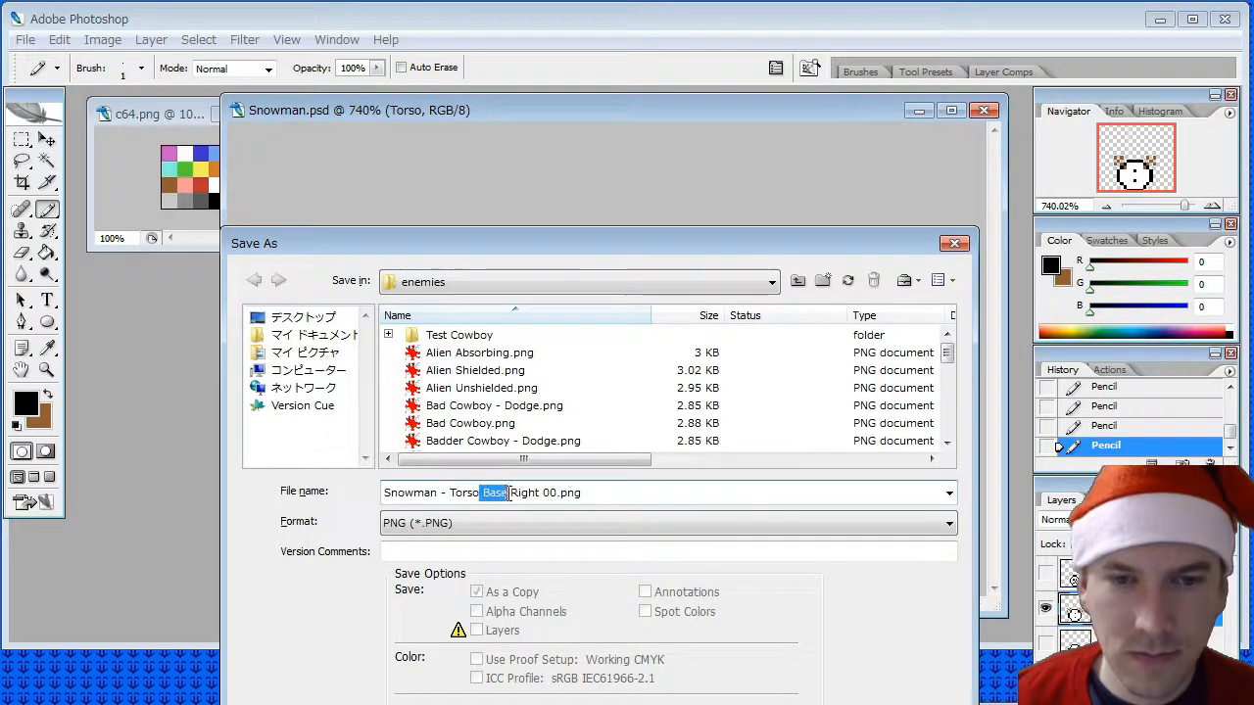
pyautogui.press('Delete')
pyautogui.click(736, 704)
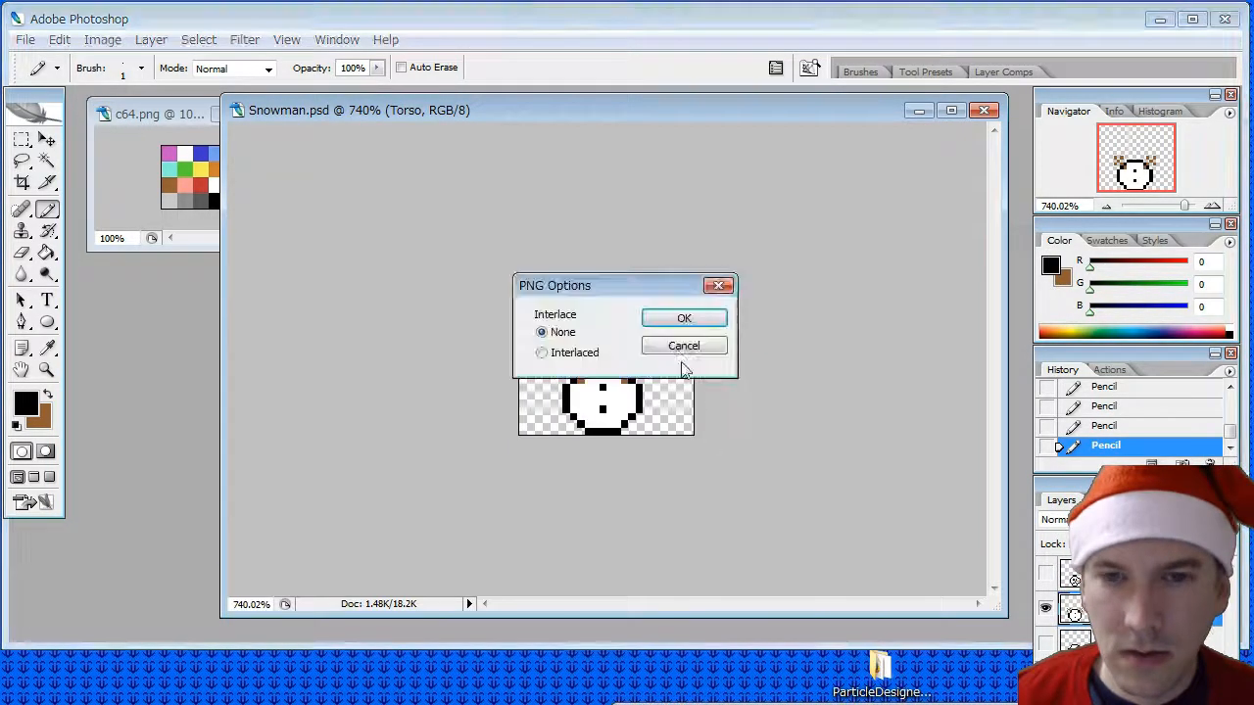
pyautogui.click(672, 322)
# - Hide Torso, show only the Head layer, and start saving a copy in PNG format
pyautogui.click(1046, 609)
pyautogui.click(1049, 574)
pyautogui.click(1072, 578)
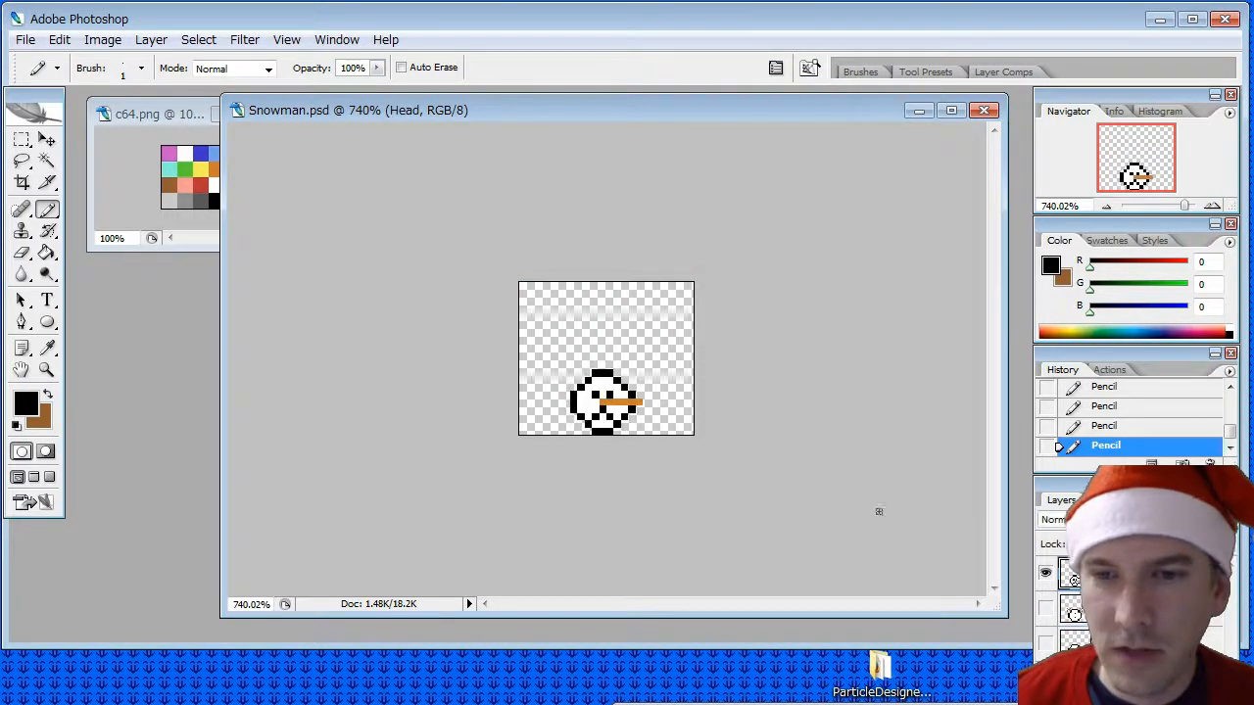
pyautogui.click(25, 39)
pyautogui.click(44, 257)
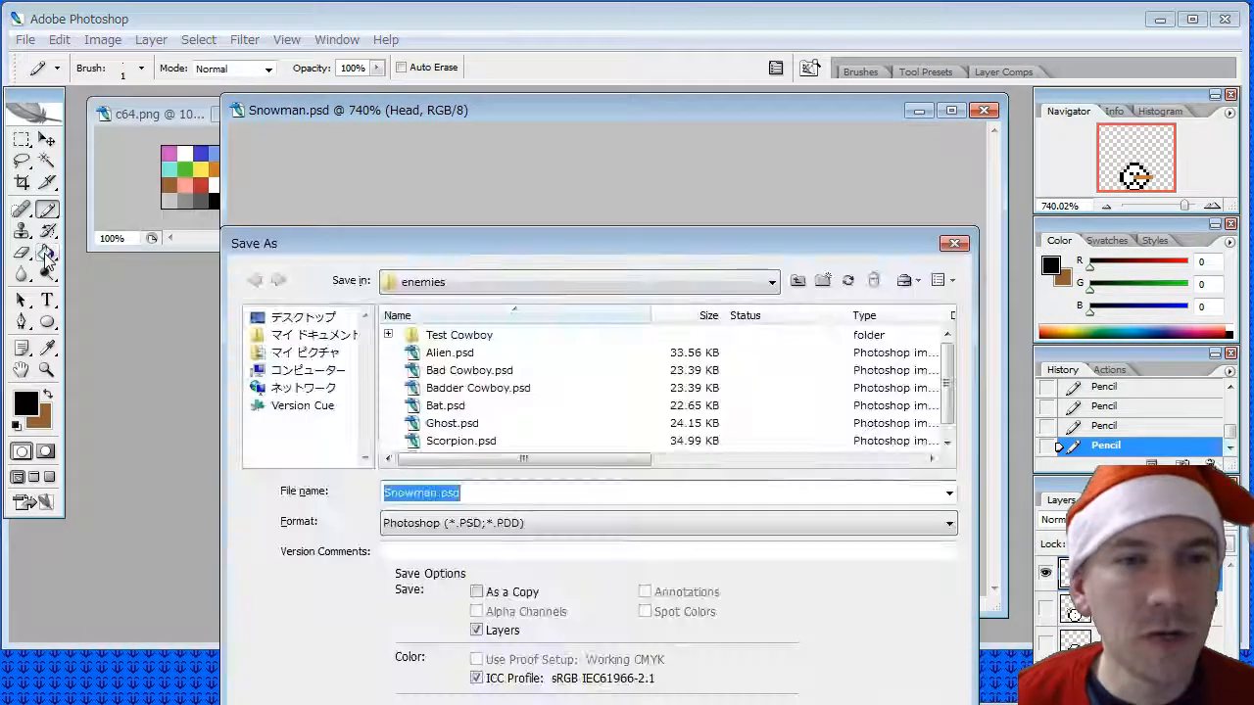
pyautogui.click(666, 522)
pyautogui.scroll(-3, 494, 585)
pyautogui.scroll(-2, 495, 585)
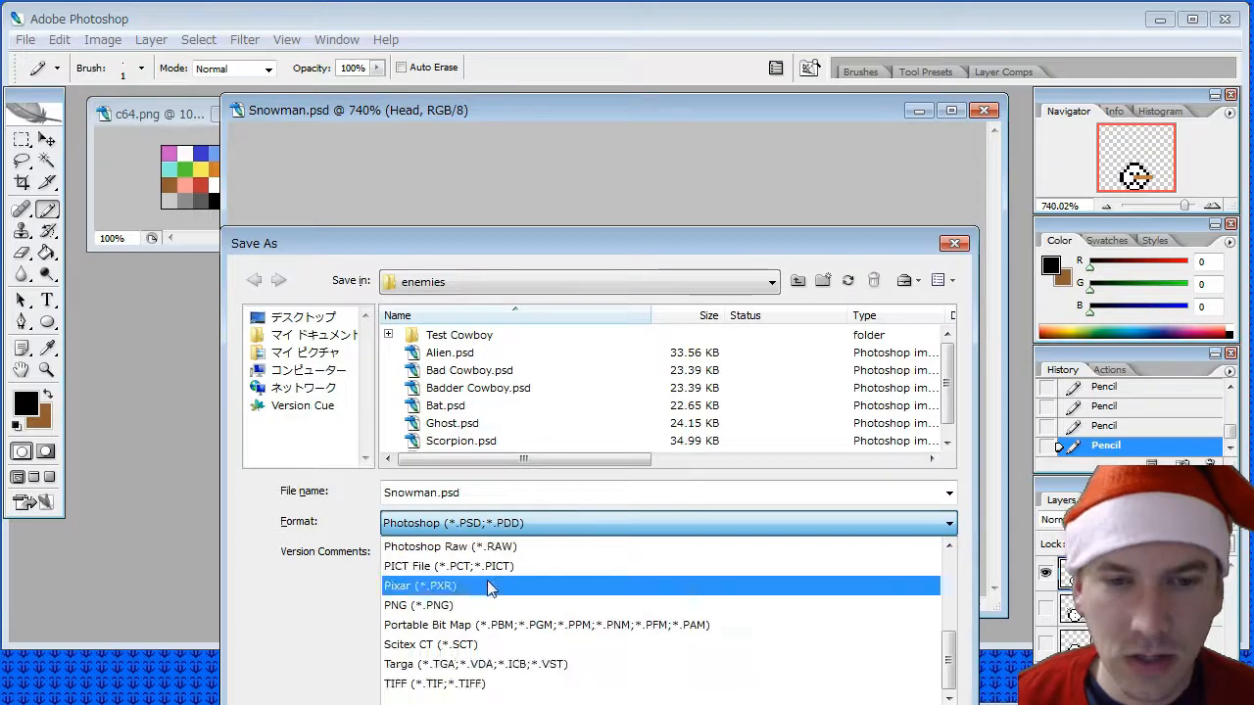
pyautogui.click(495, 585)
# - Reuse the copied file name without "Torso Base", giving "Snowman - Head Right 00.png", and save the PNG
pyautogui.write('Snowman - Head Torso Base Right 00.png')
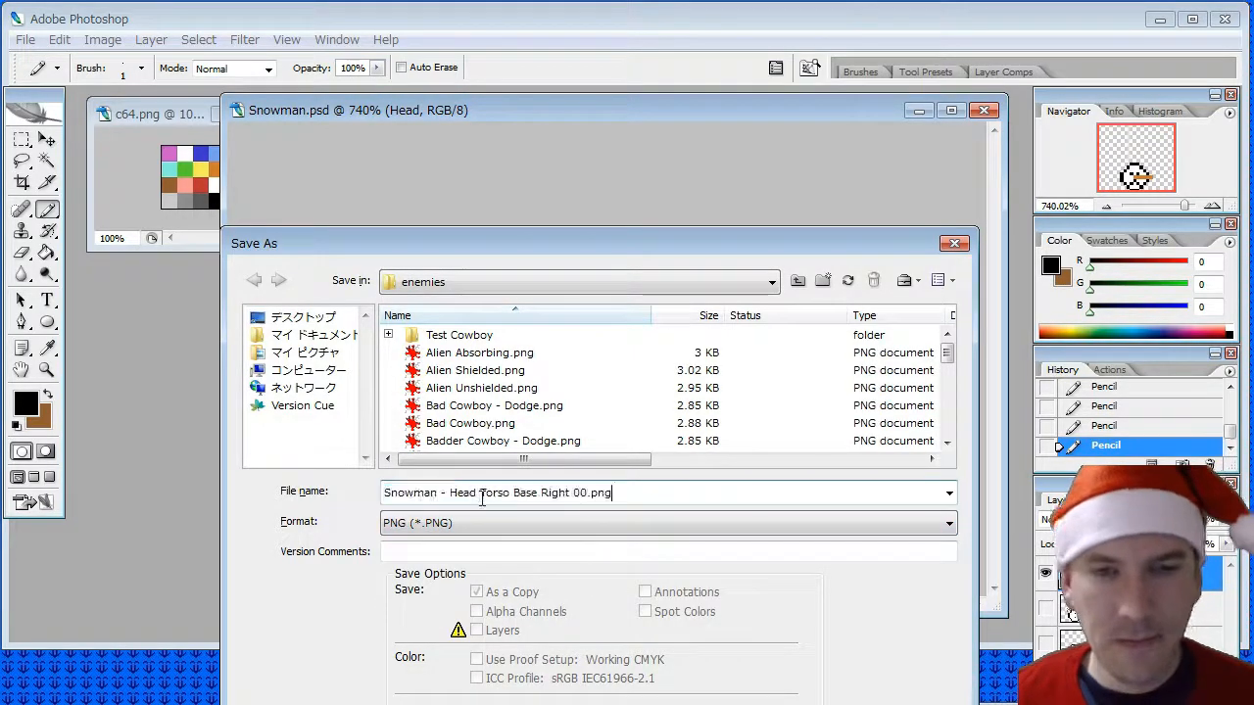
pyautogui.moveTo(479, 494); pyautogui.dragTo(537, 497)
pyautogui.press('Delete')
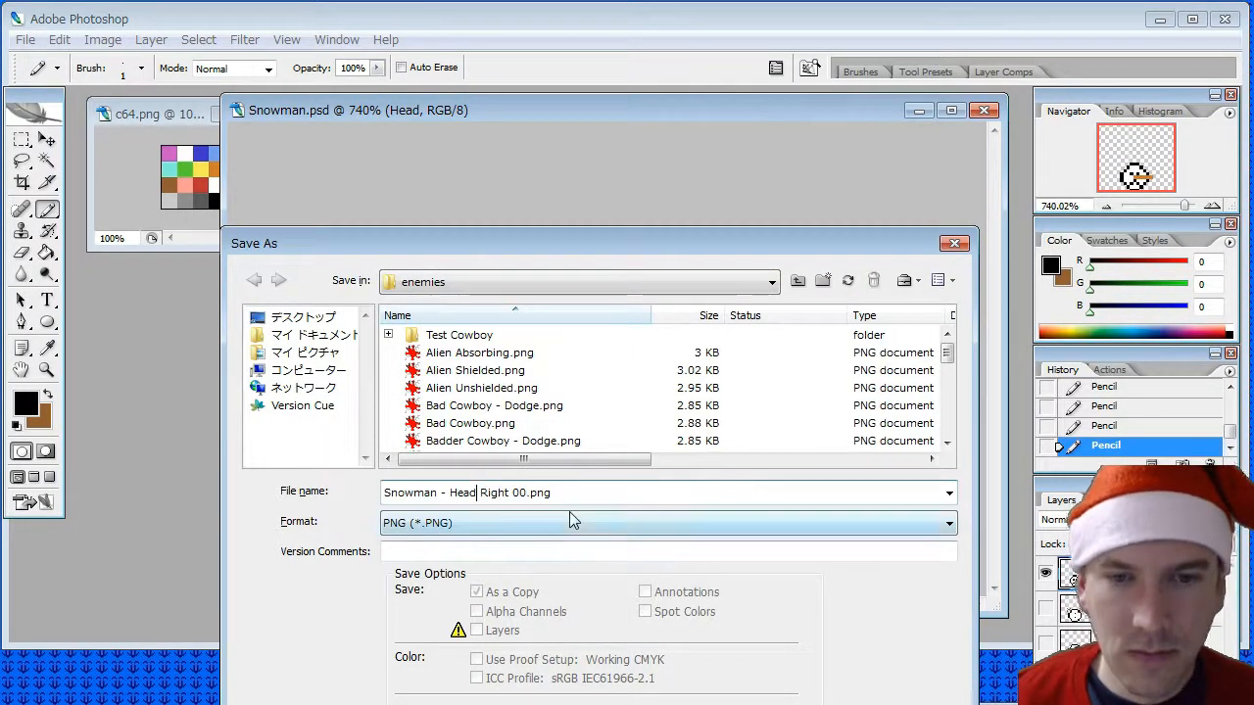
pyautogui.press('Return')
pyautogui.click(701, 318)
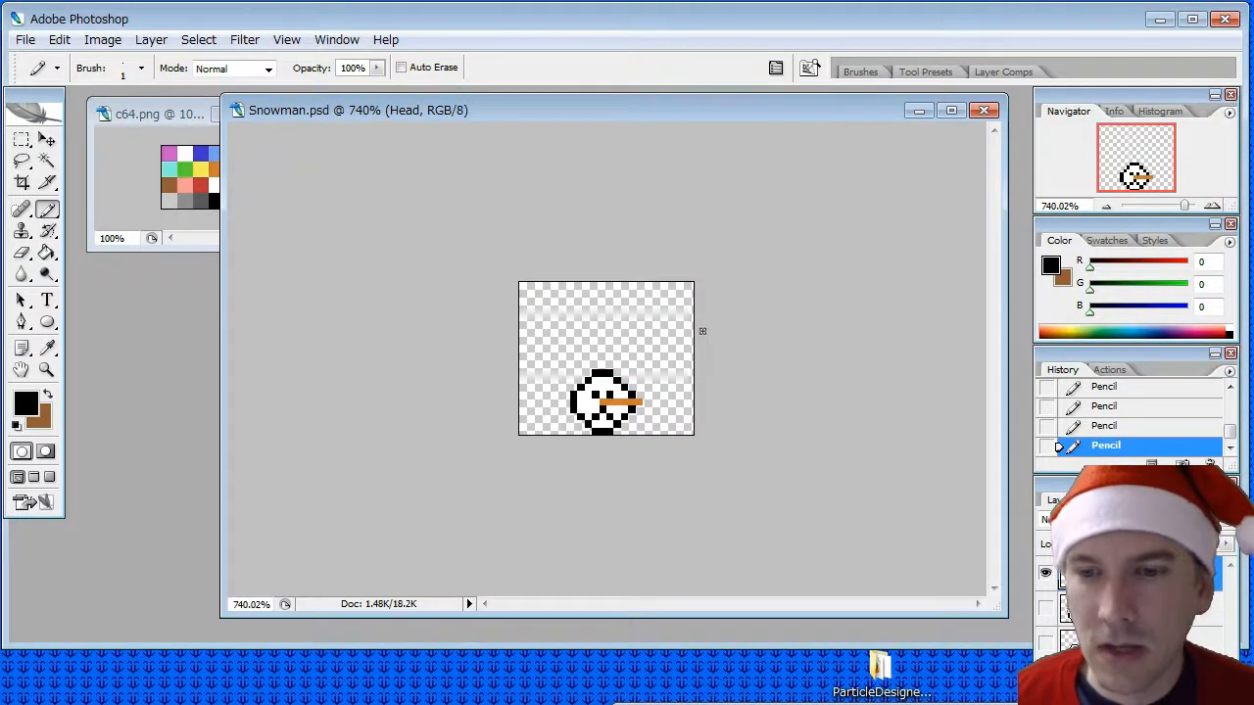
# - Save Snowman.psd while keeping it open, and replace the visible Head layer with the full three-ball snowman layer
pyautogui.click(984, 111)
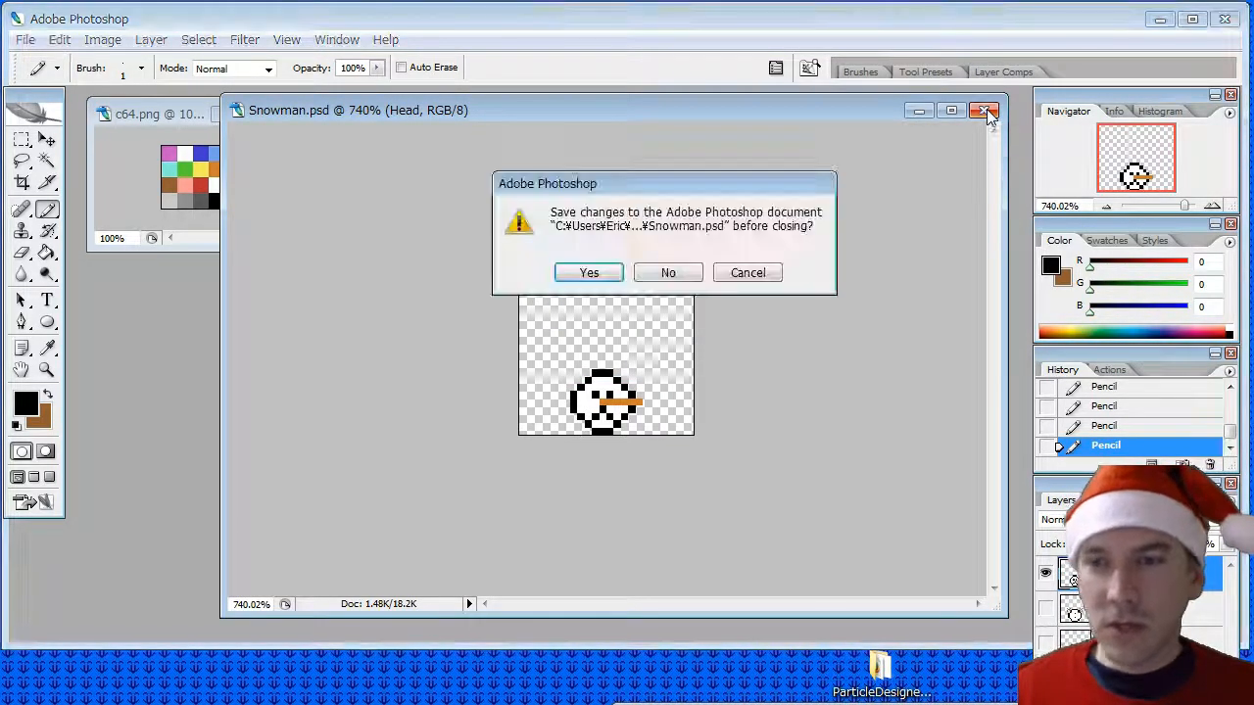
pyautogui.click(753, 275)
pyautogui.click(17, 38)
pyautogui.click(45, 241)
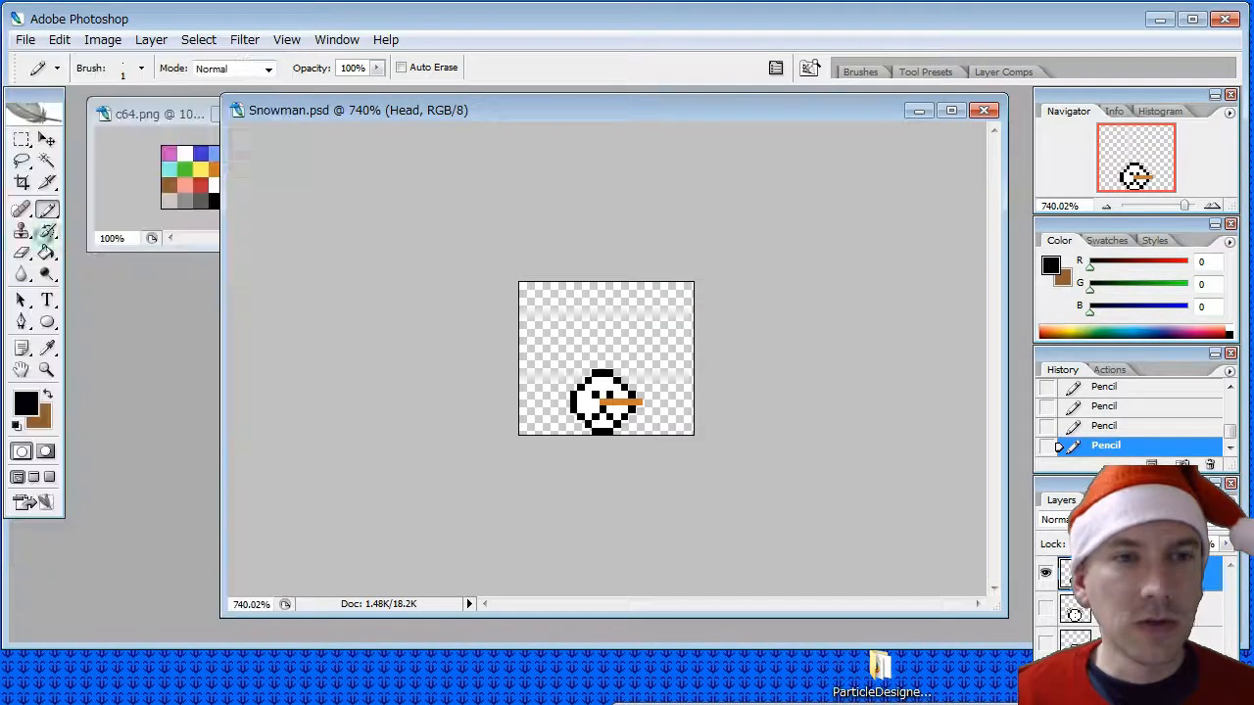
pyautogui.click(1047, 572)
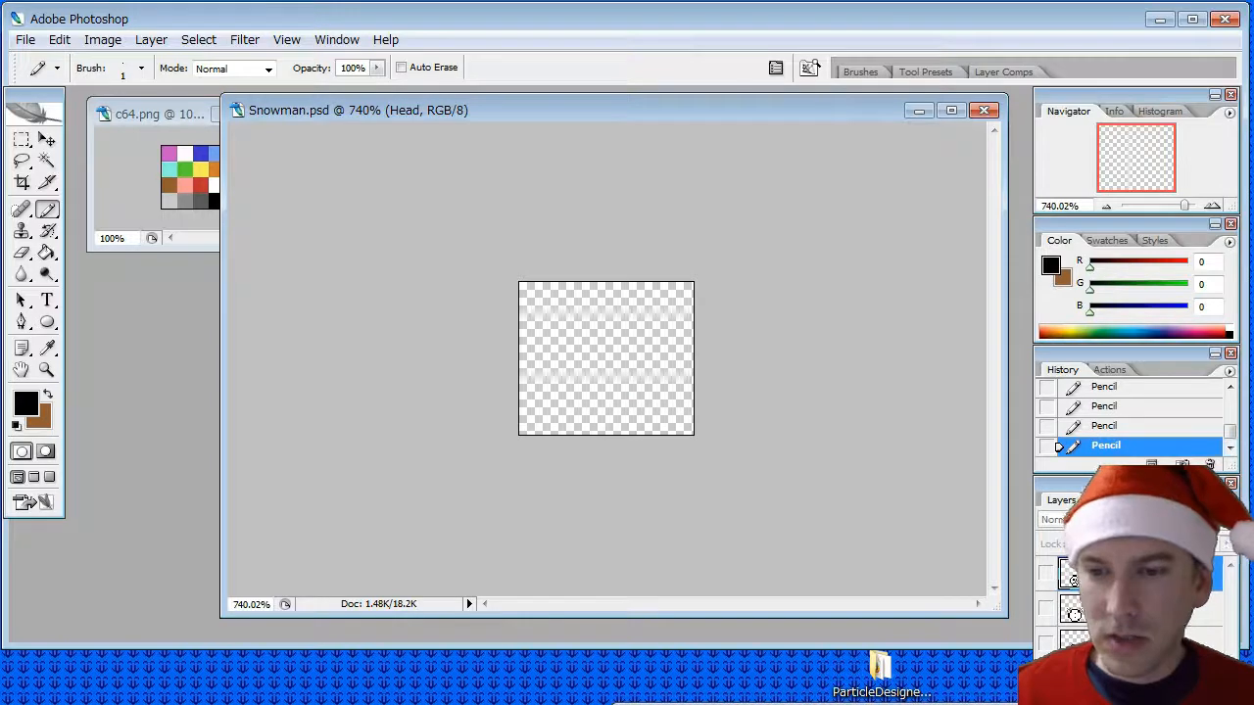
pyautogui.click(1047, 679)
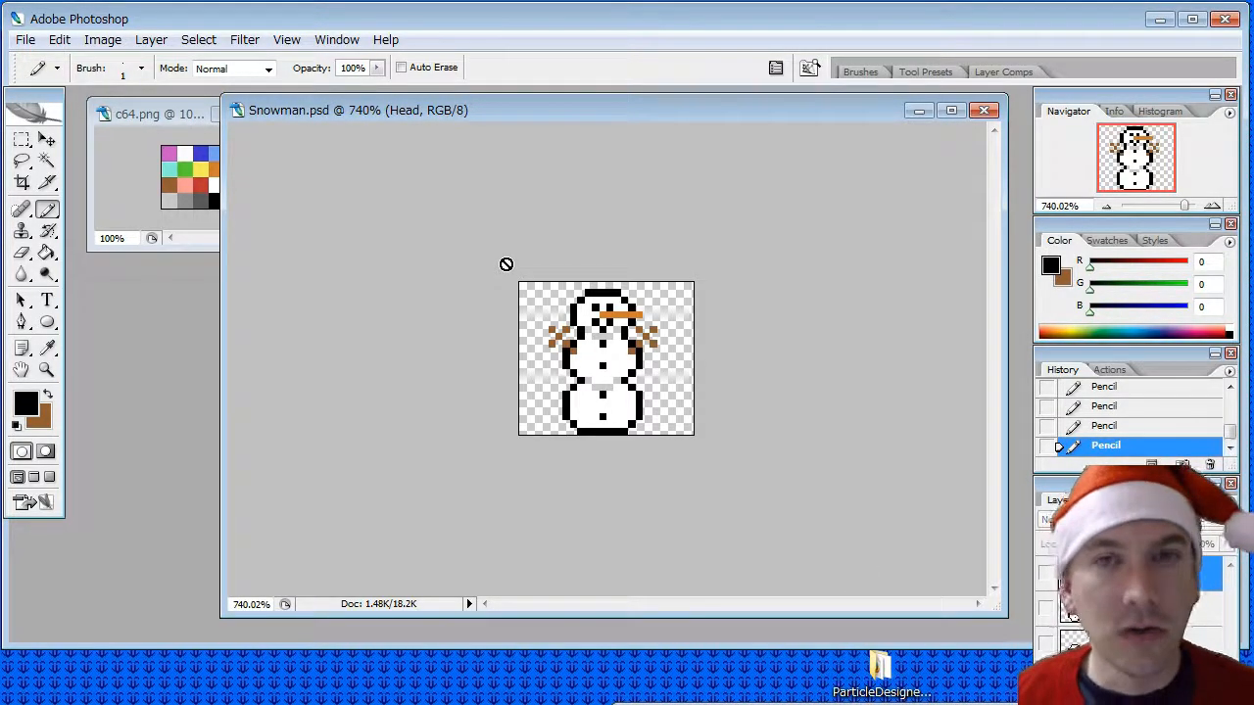
# - Open Desert Background.psd from the backgrounds folder inside the Project Spaghetti gfx folder
pyautogui.click(26, 39)
pyautogui.click(54, 93)
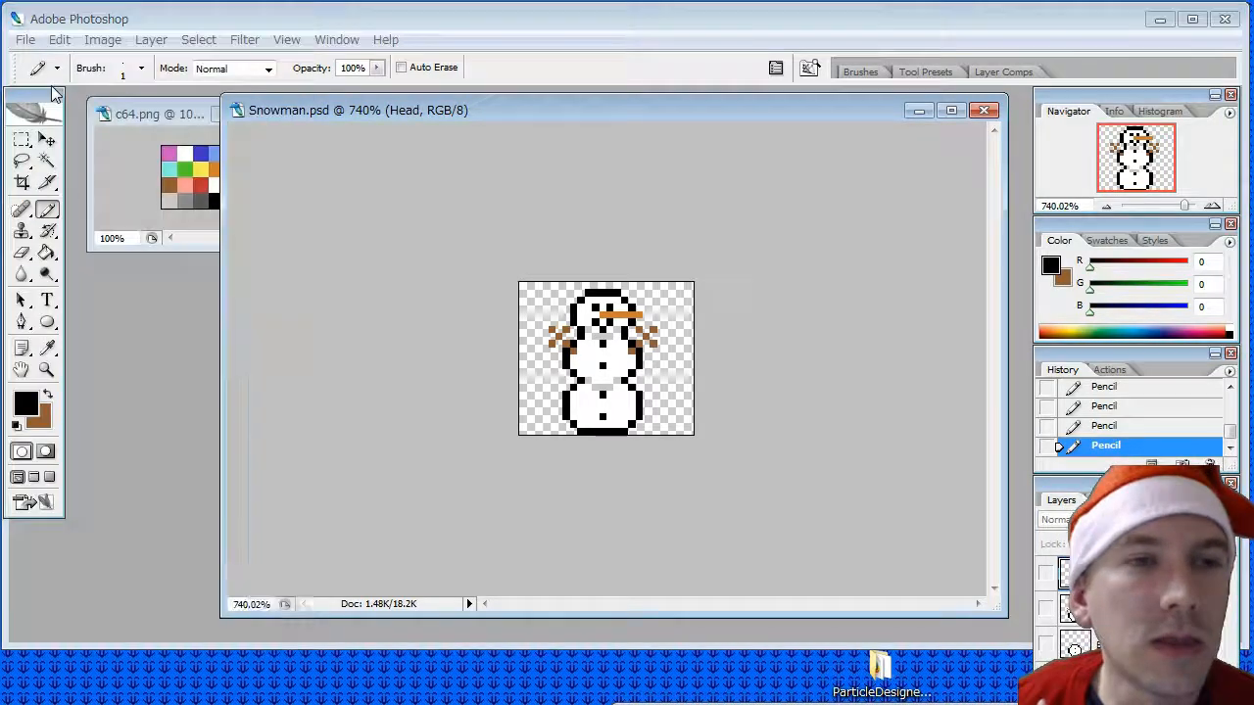
pyautogui.click(825, 212)
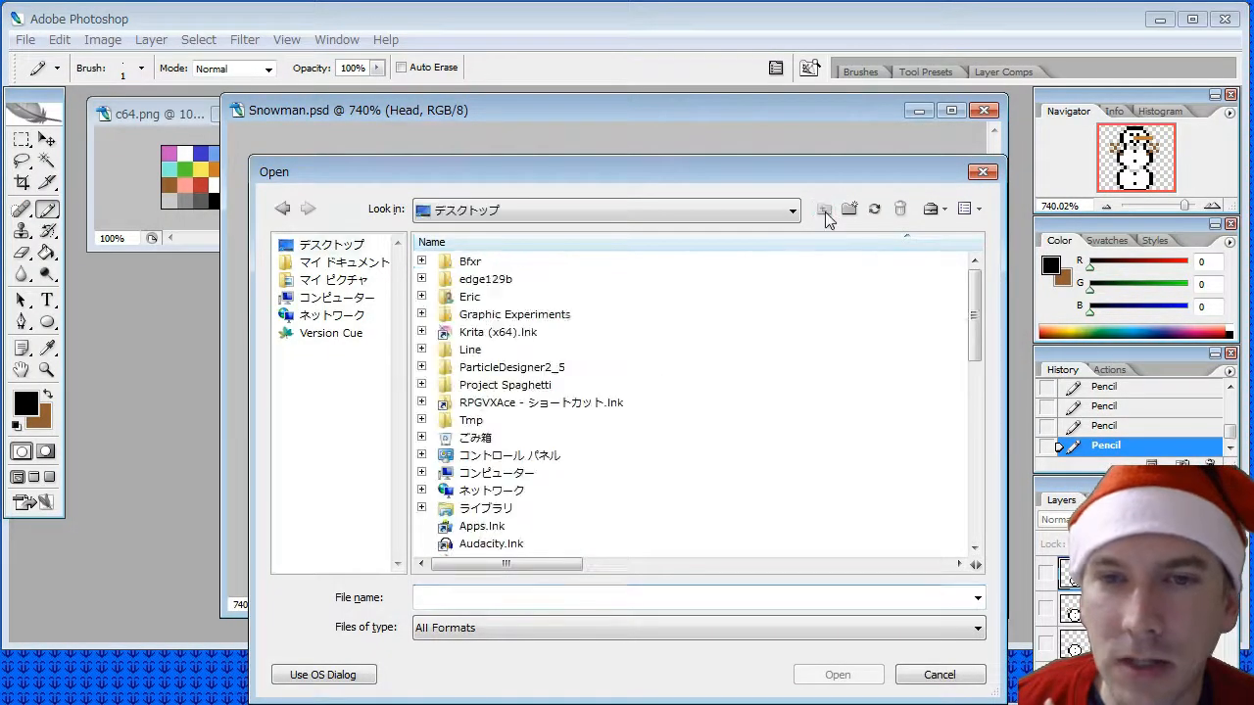
pyautogui.doubleClick(509, 384)
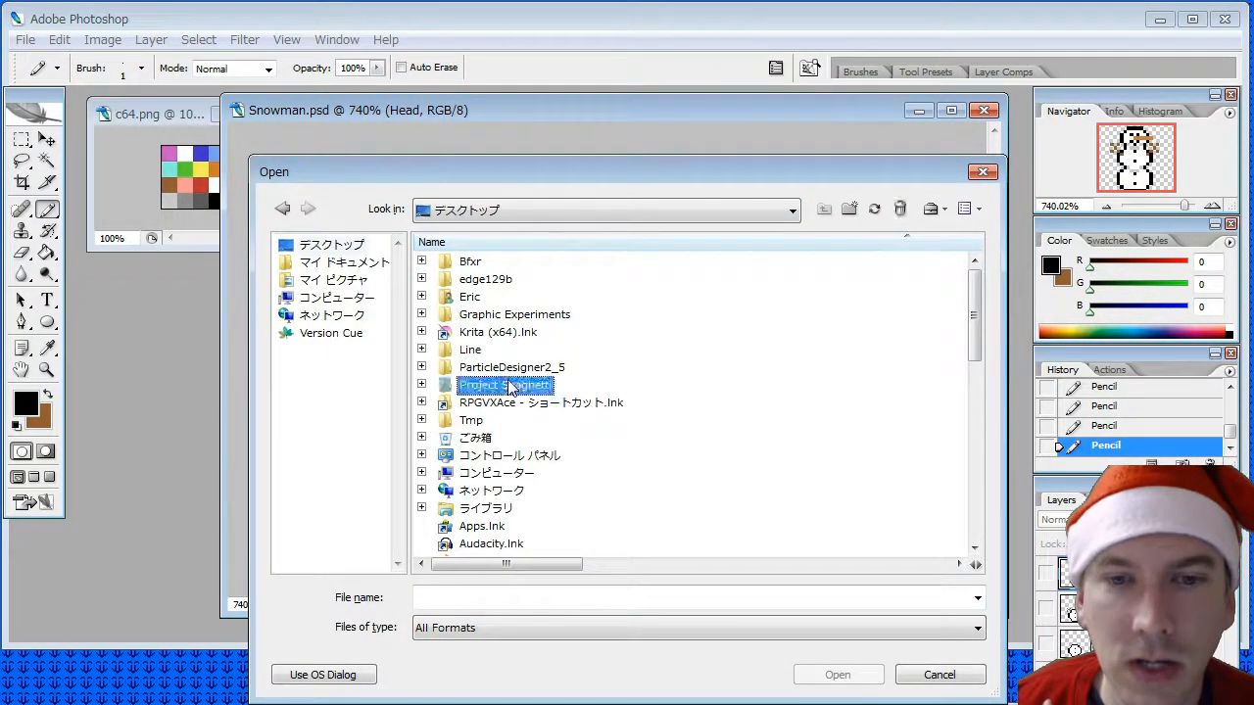
pyautogui.click(467, 282)
pyautogui.doubleClick(467, 282)
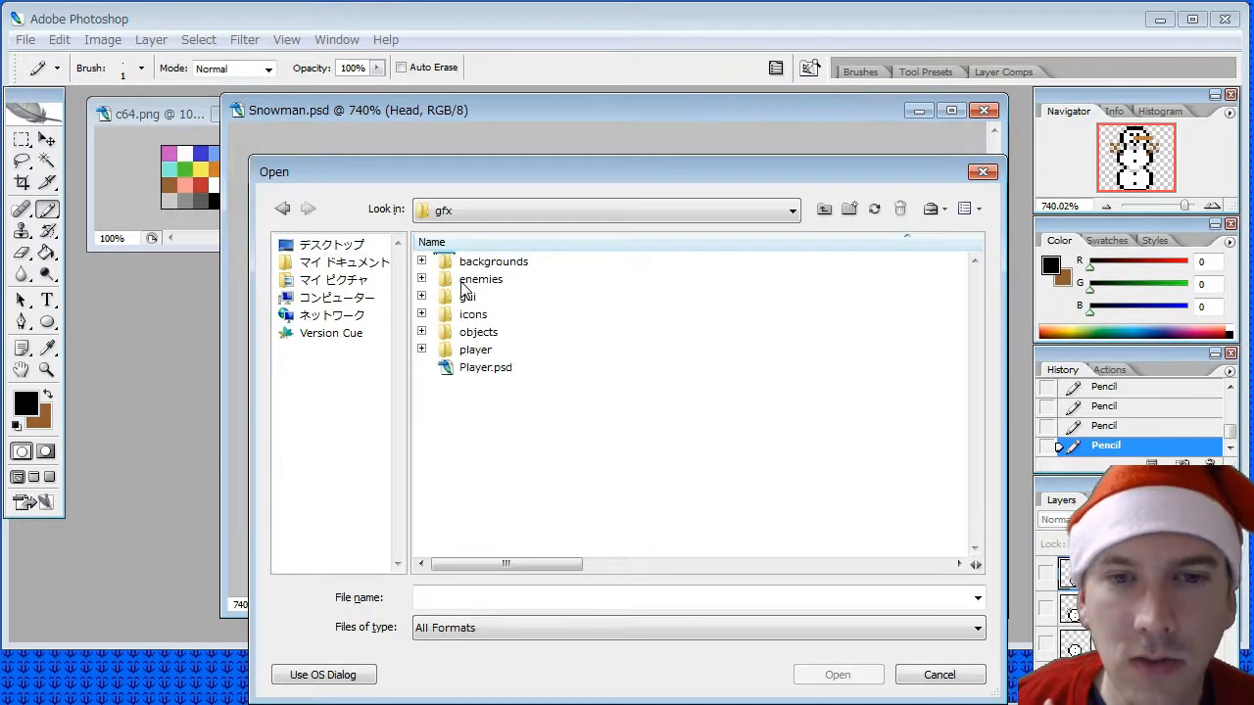
pyautogui.doubleClick(472, 262)
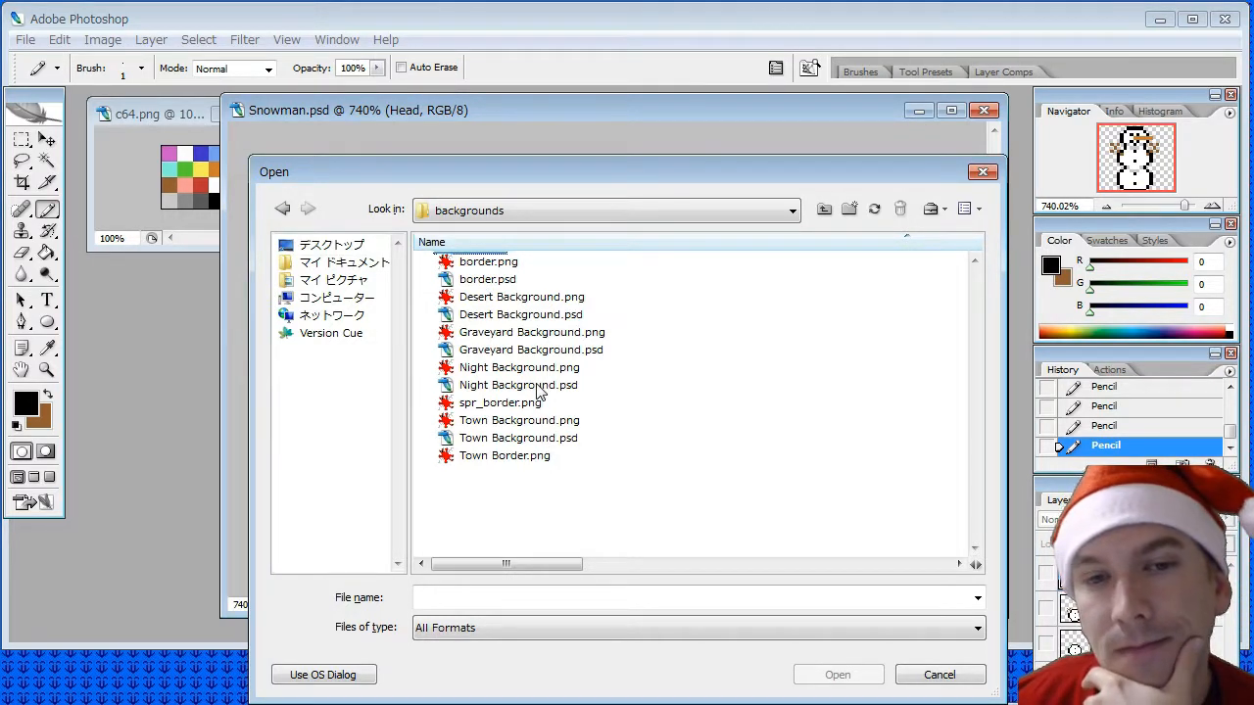
pyautogui.doubleClick(523, 317)
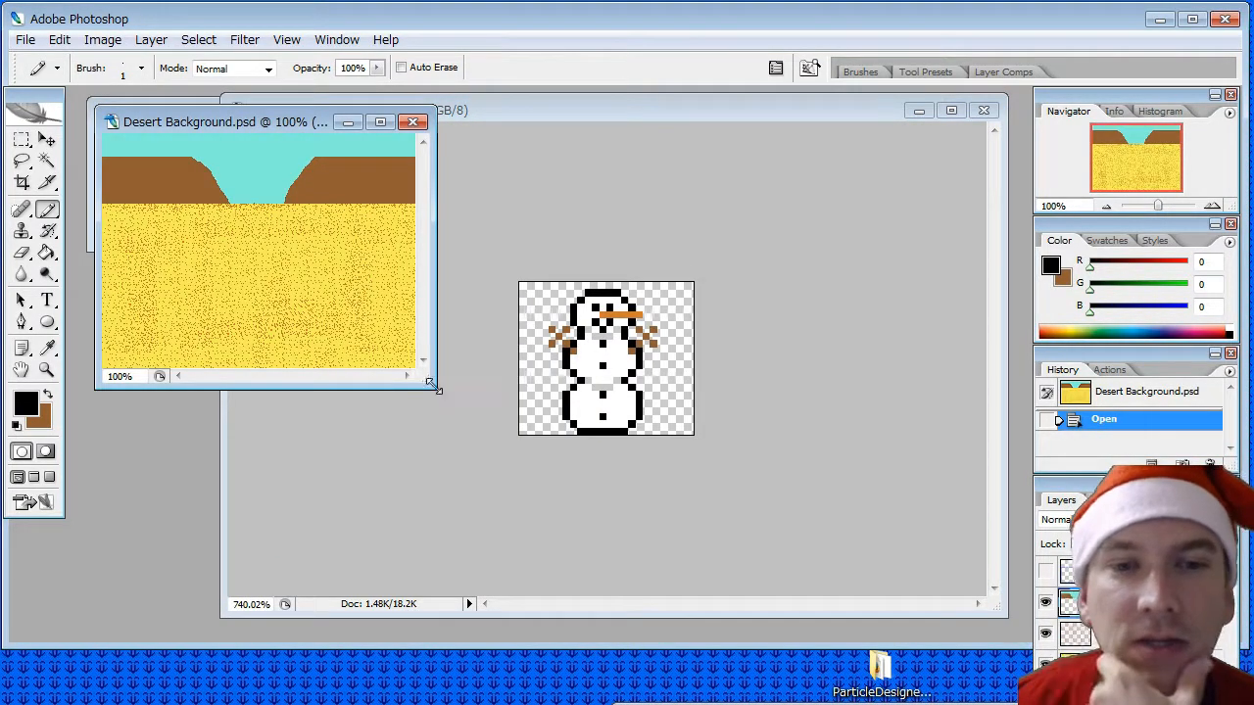
# - Enlarge and reposition the Desert Background.psd window clear of the c64.png palette, and select its Background layer
pyautogui.moveTo(435, 388); pyautogui.dragTo(887, 578)
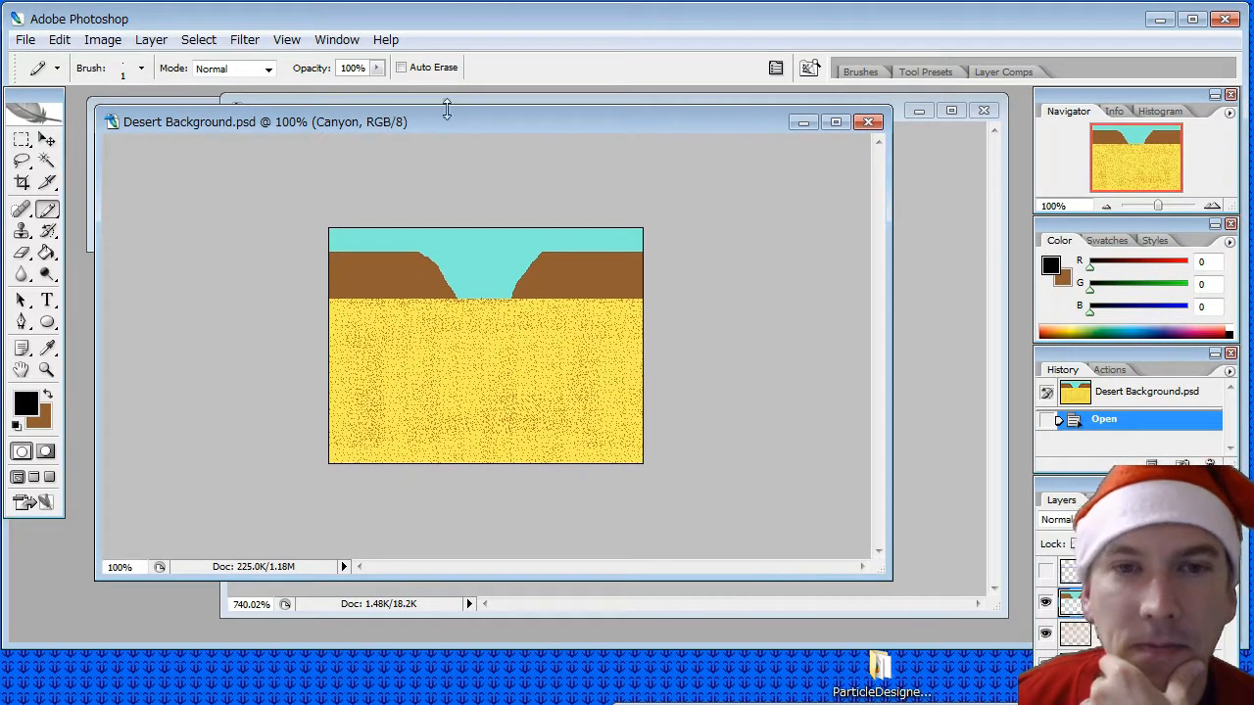
pyautogui.moveTo(443, 129); pyautogui.dragTo(524, 163)
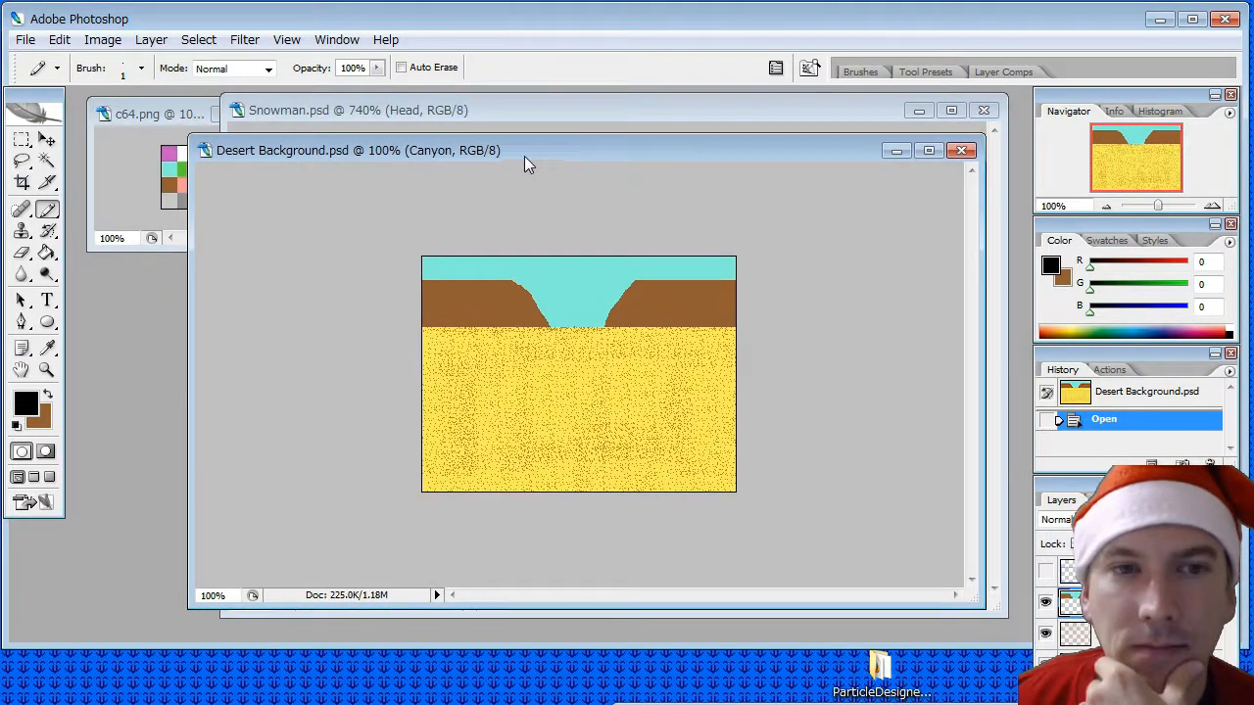
pyautogui.click(146, 111)
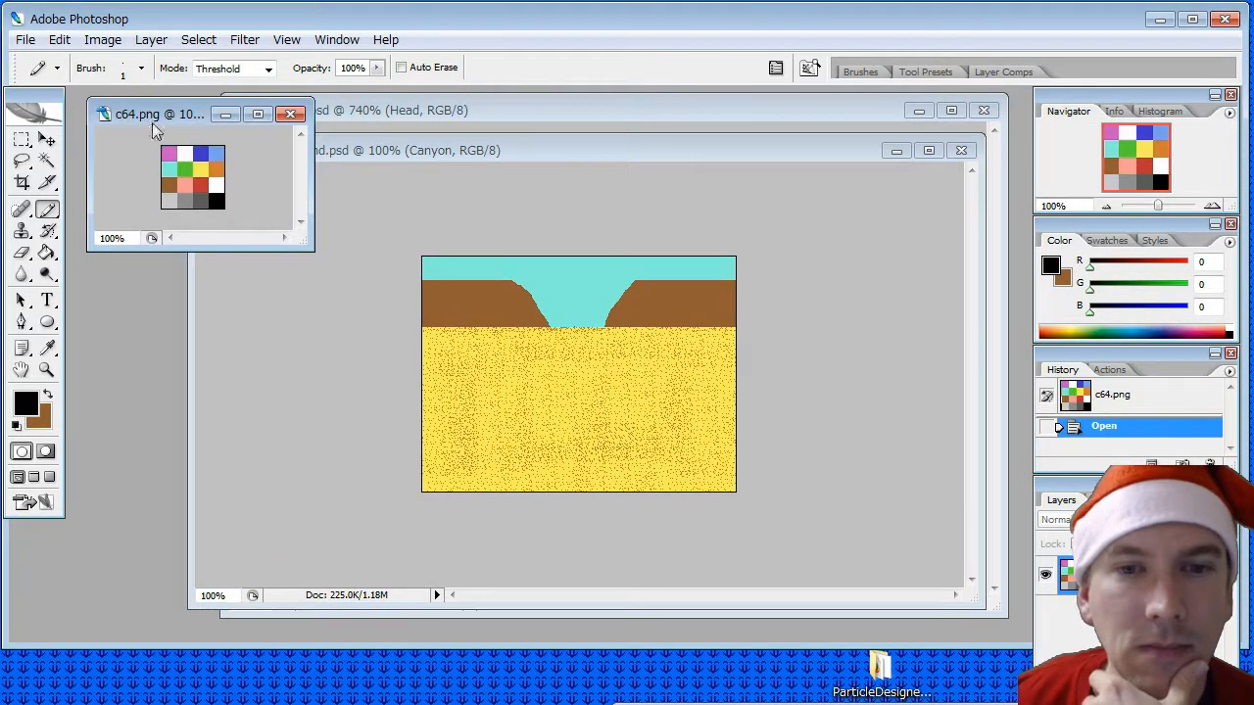
pyautogui.click(503, 155)
pyautogui.click(1126, 664)
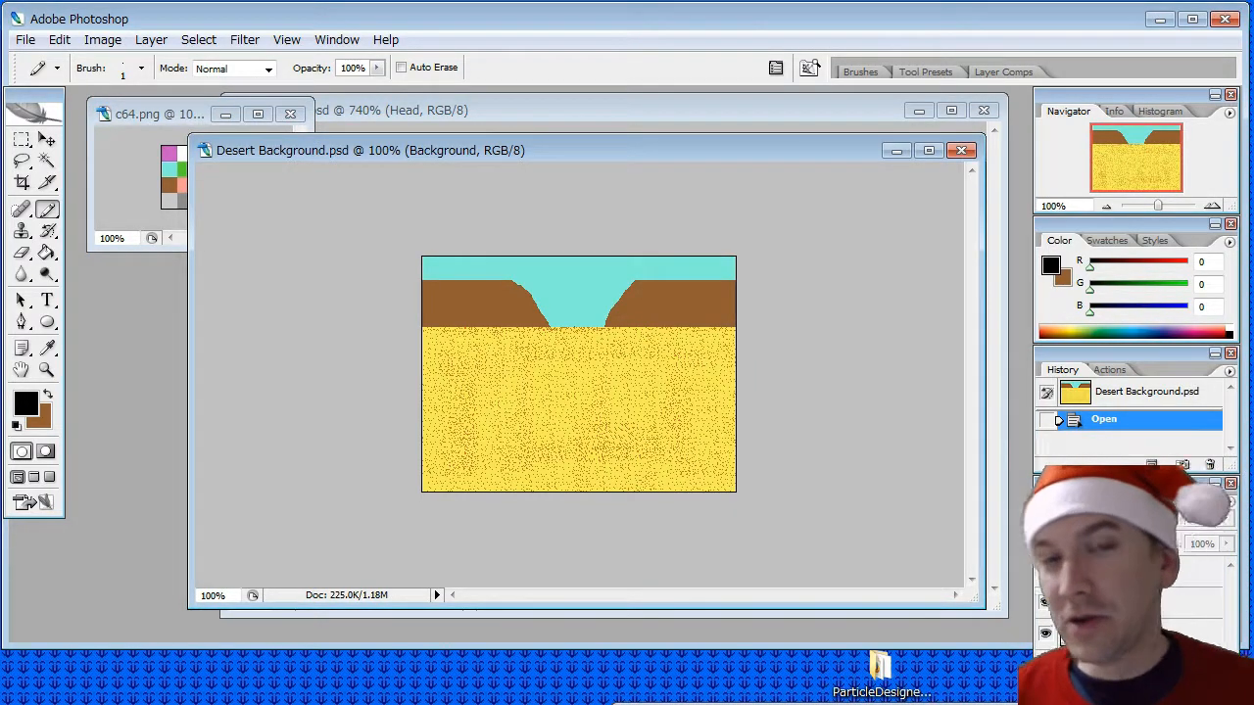
# - Save the desert file under the new name "Snow Background.psd" in the backgrounds folder, keeping Photoshop format and layers
pyautogui.click(25, 39)
pyautogui.click(98, 256)
pyautogui.click(421, 493)
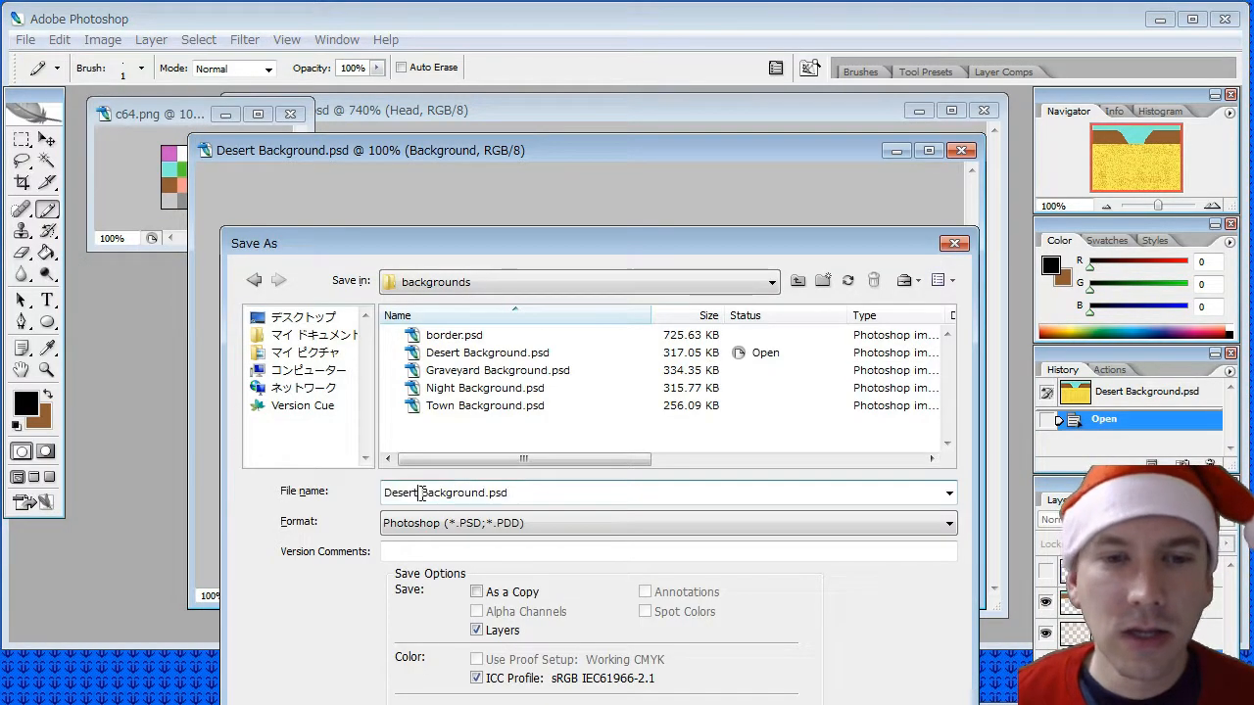
pyautogui.doubleClick(401, 492)
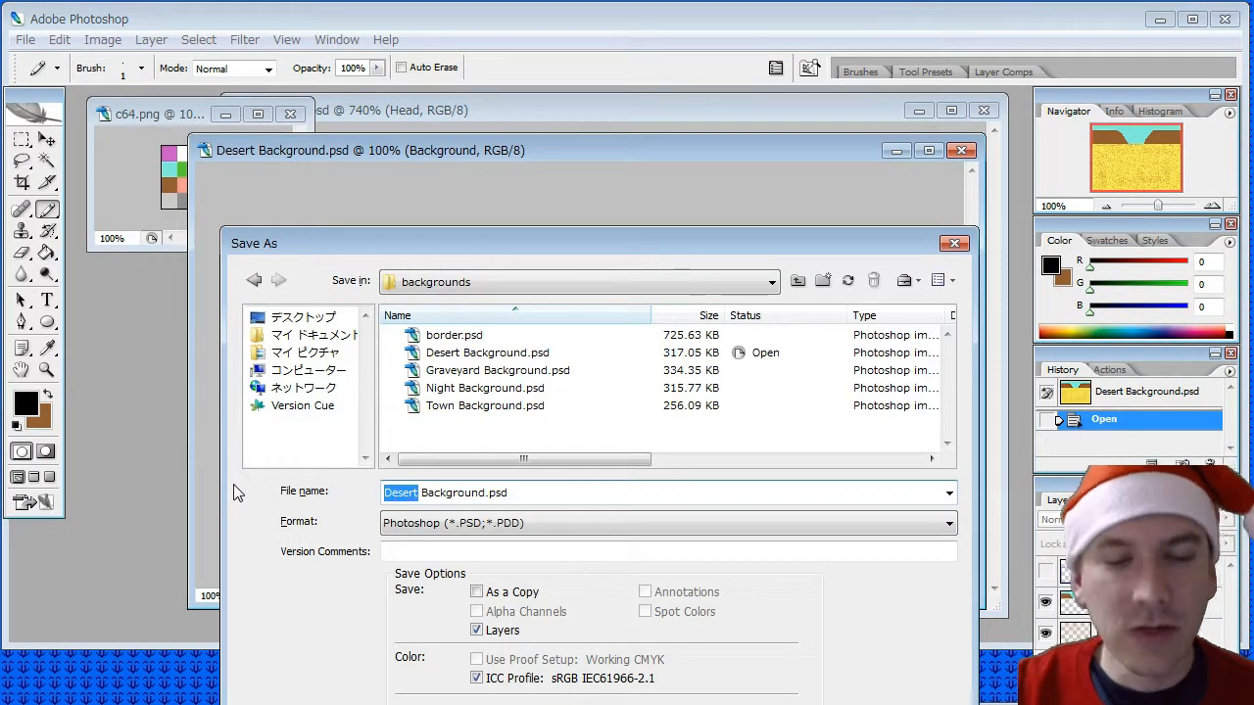
pyautogui.write('Snow')
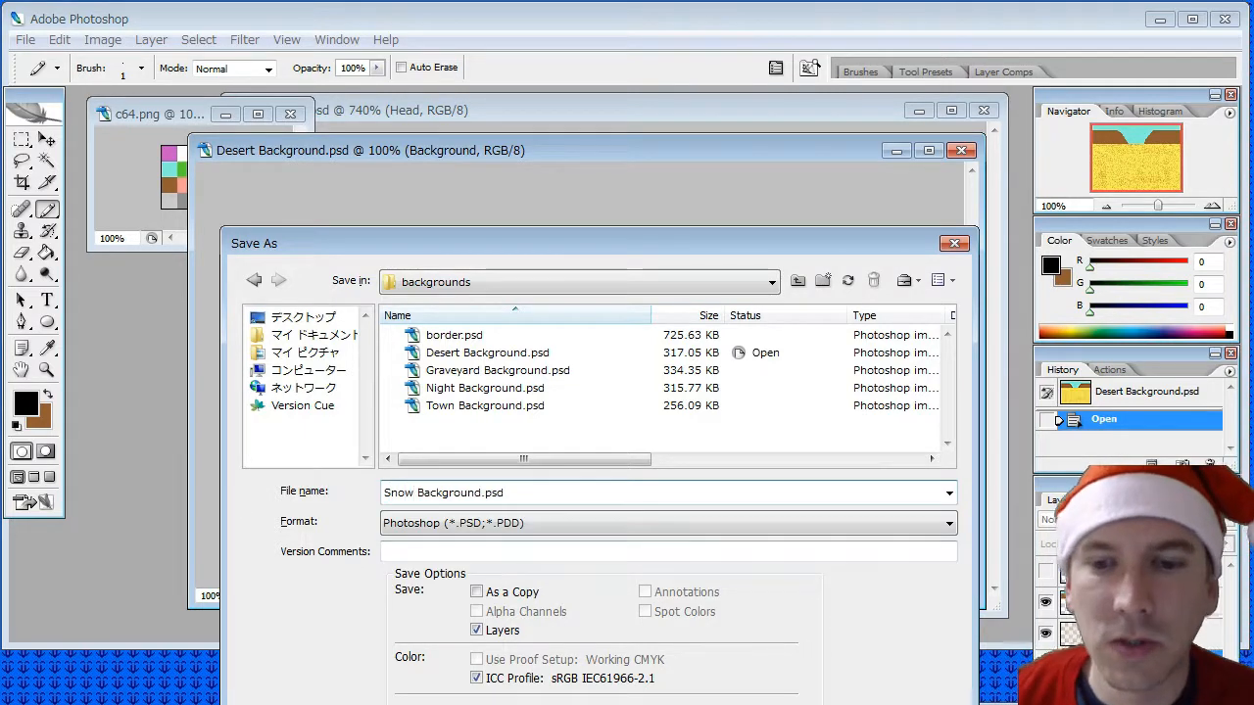
pyautogui.press('Return')
pyautogui.click(824, 326)
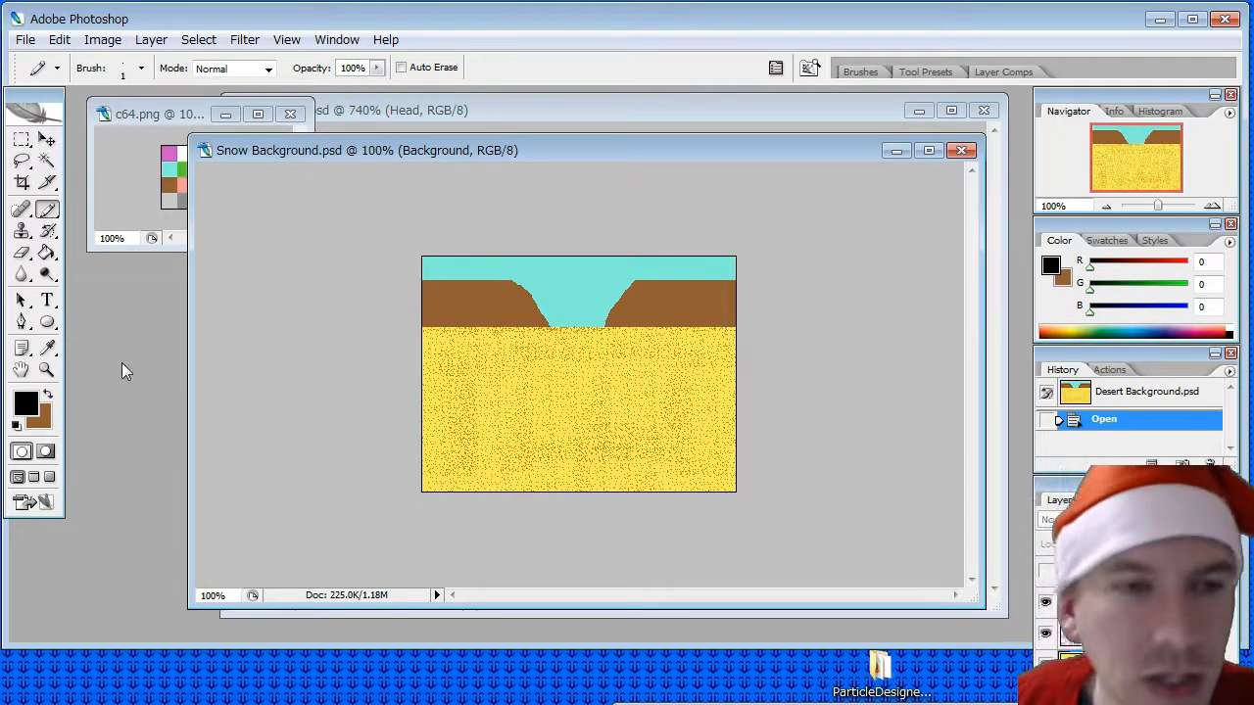
# - Choose the Eyedropper tool and bring the c64.png palette forward for sampling a colour
pyautogui.click(46, 348)
pyautogui.click(149, 117)
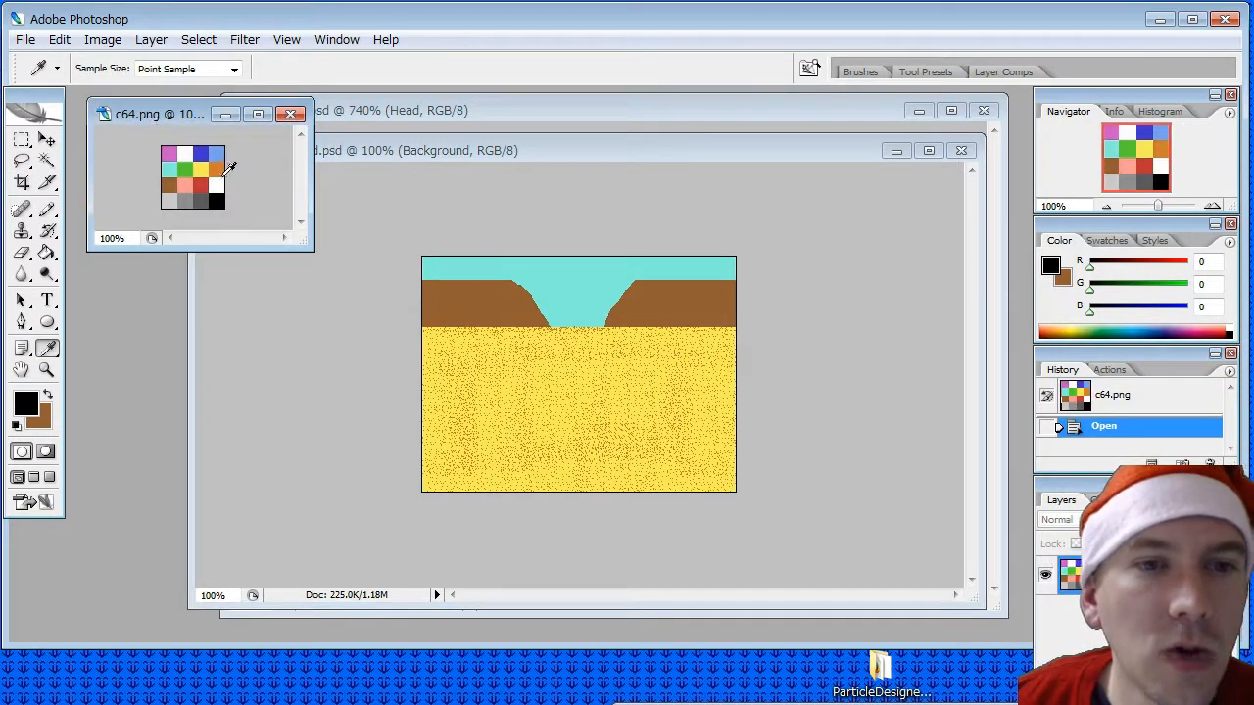
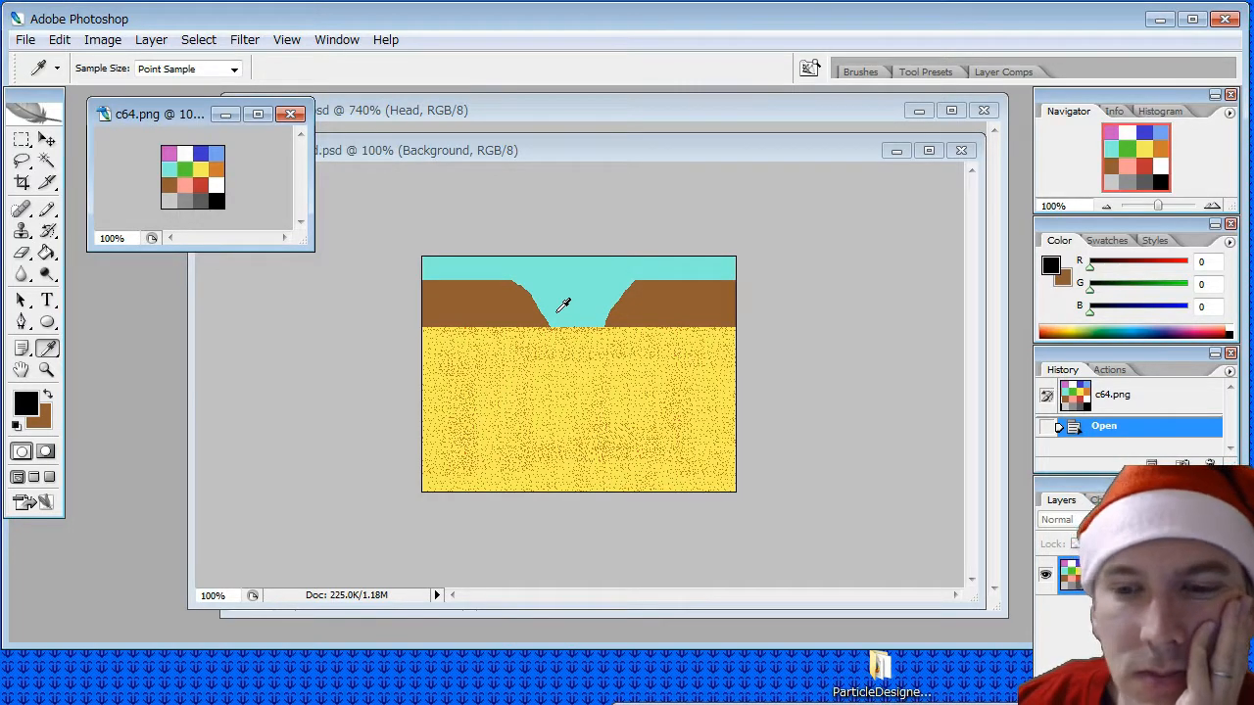
# - Select the entire Snowman.psd canvas and copy its visible layers merged
pyautogui.click(460, 110)
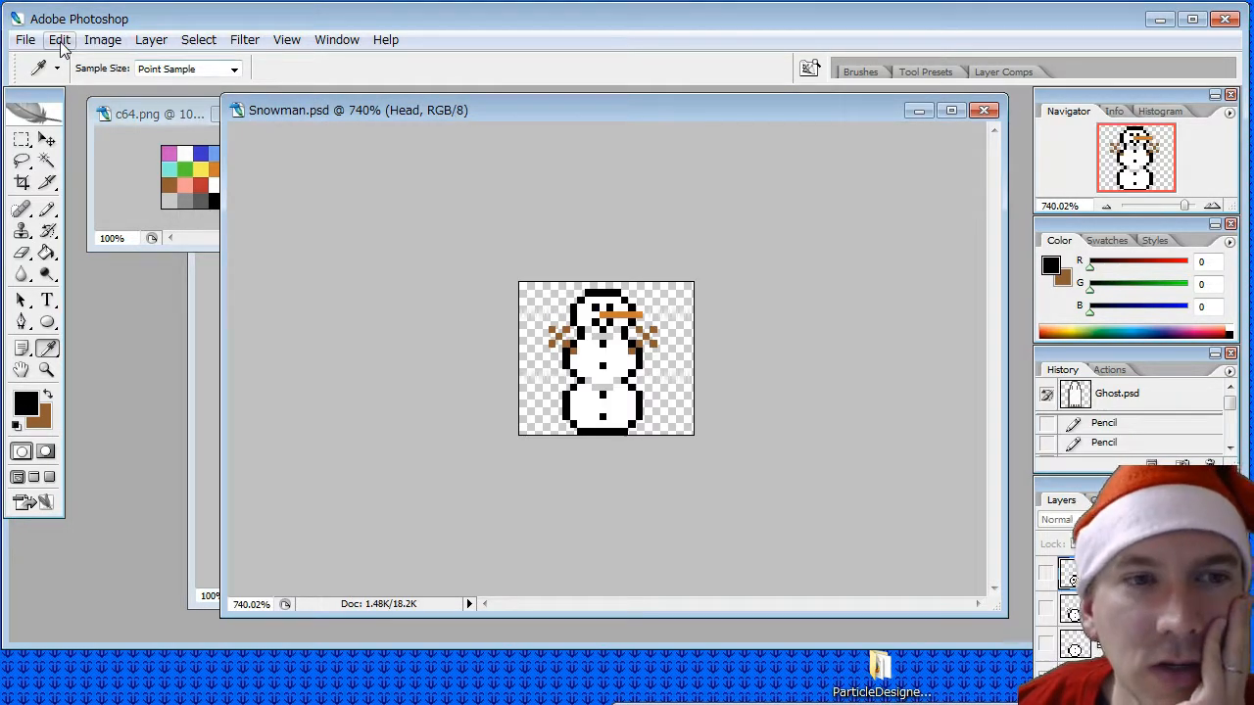
pyautogui.hotkey('ctrl', 'a')
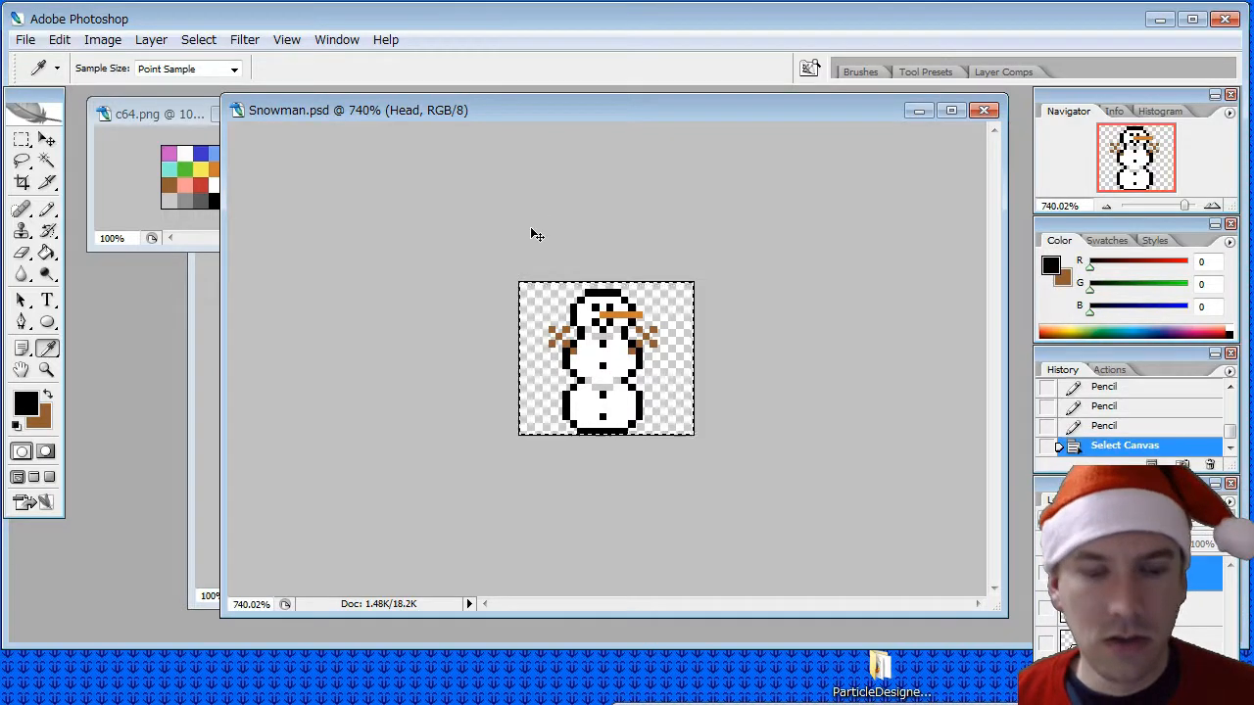
pyautogui.click(206, 330)
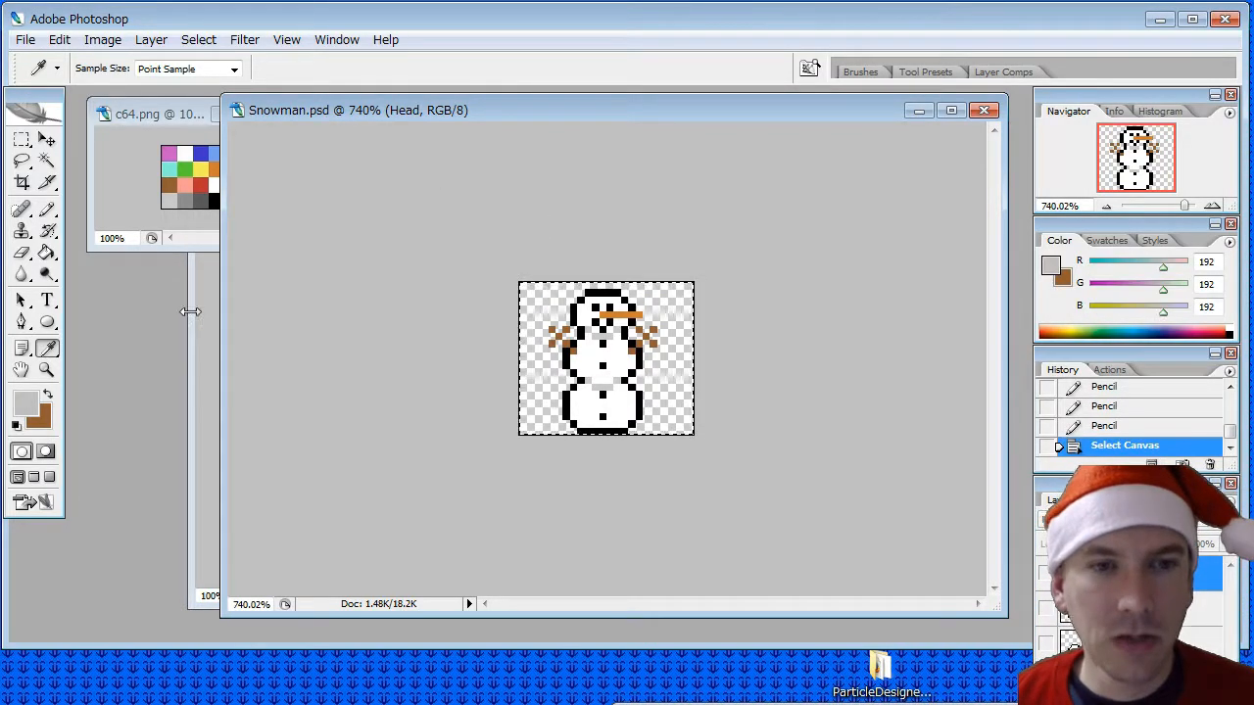
pyautogui.click(190, 311)
pyautogui.click(59, 39)
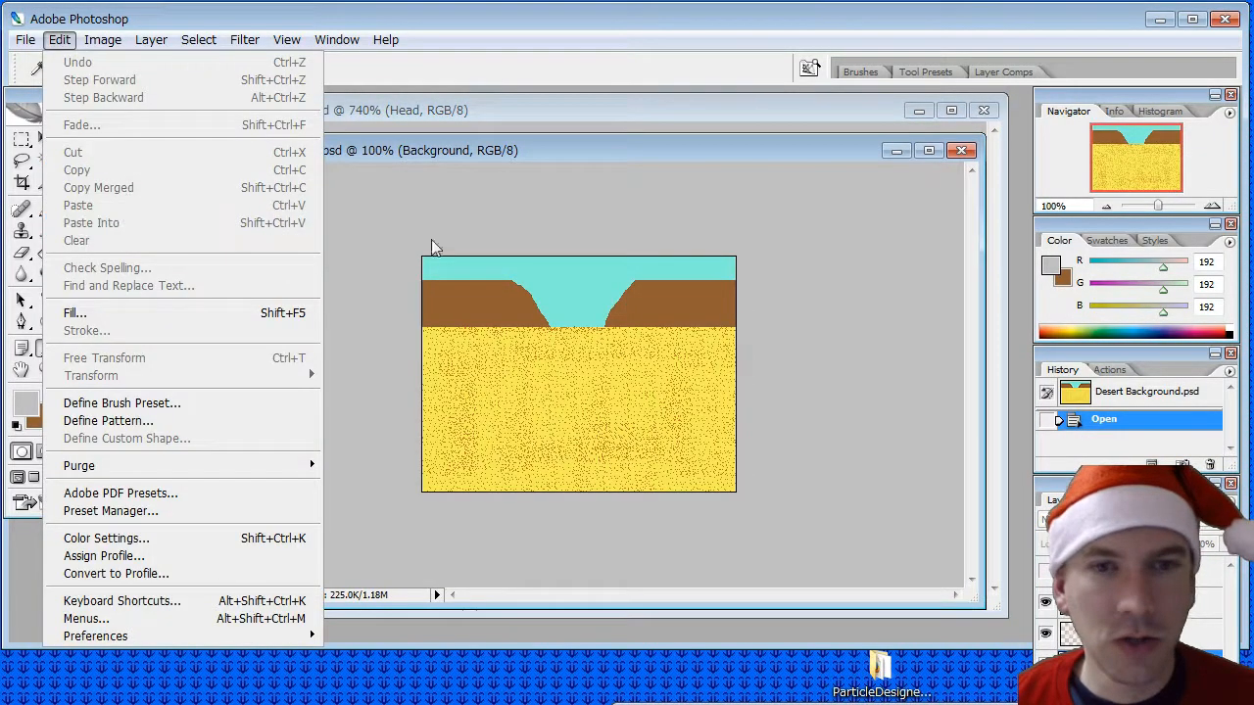
pyautogui.click(524, 146)
pyautogui.click(59, 39)
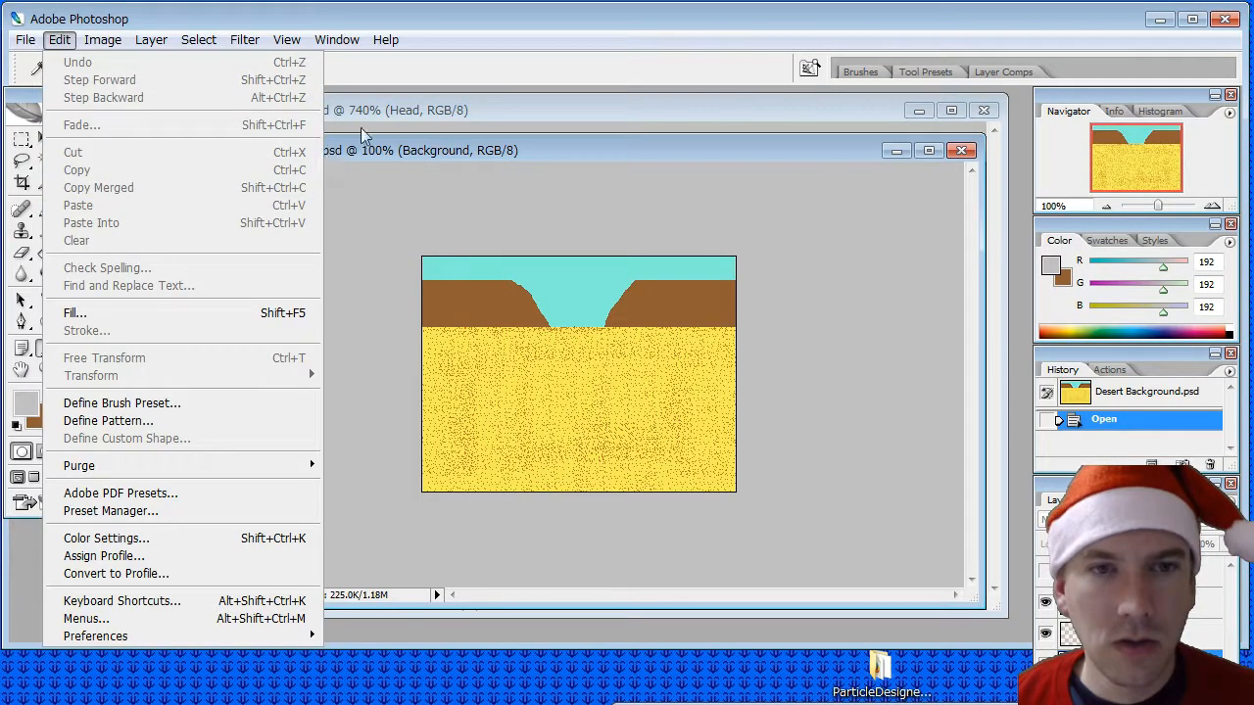
pyautogui.click(383, 114)
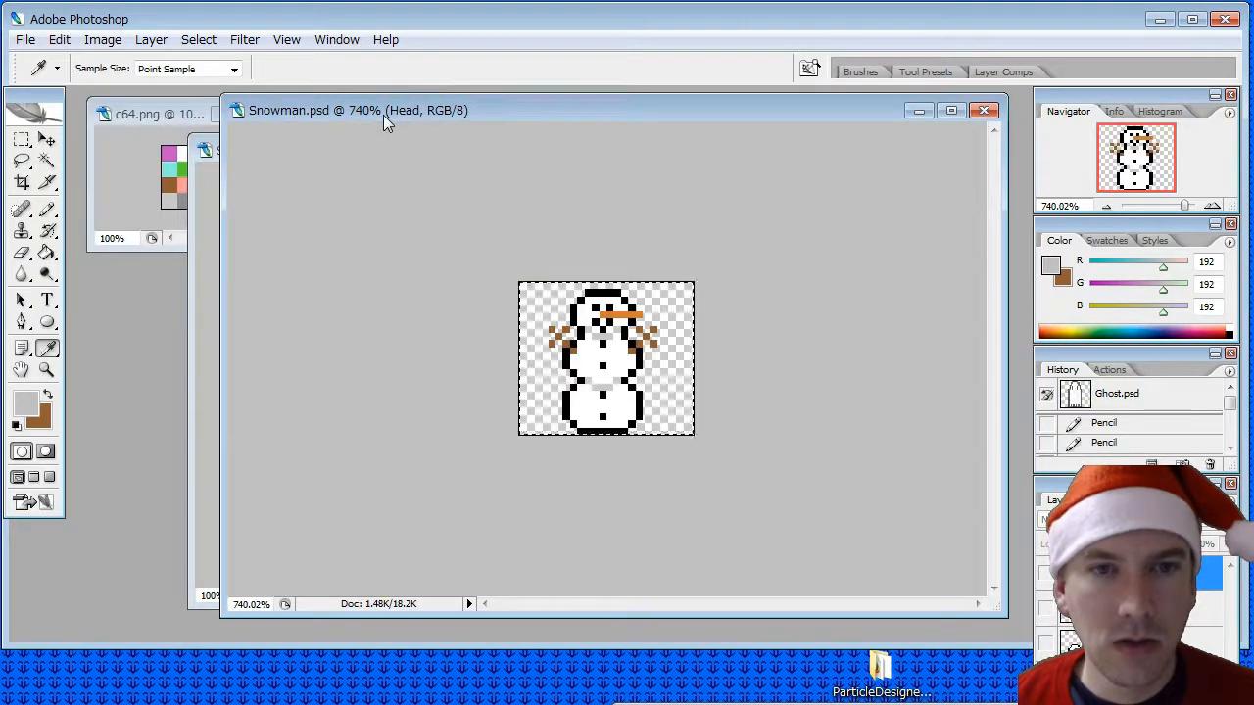
pyautogui.click(59, 39)
pyautogui.click(95, 188)
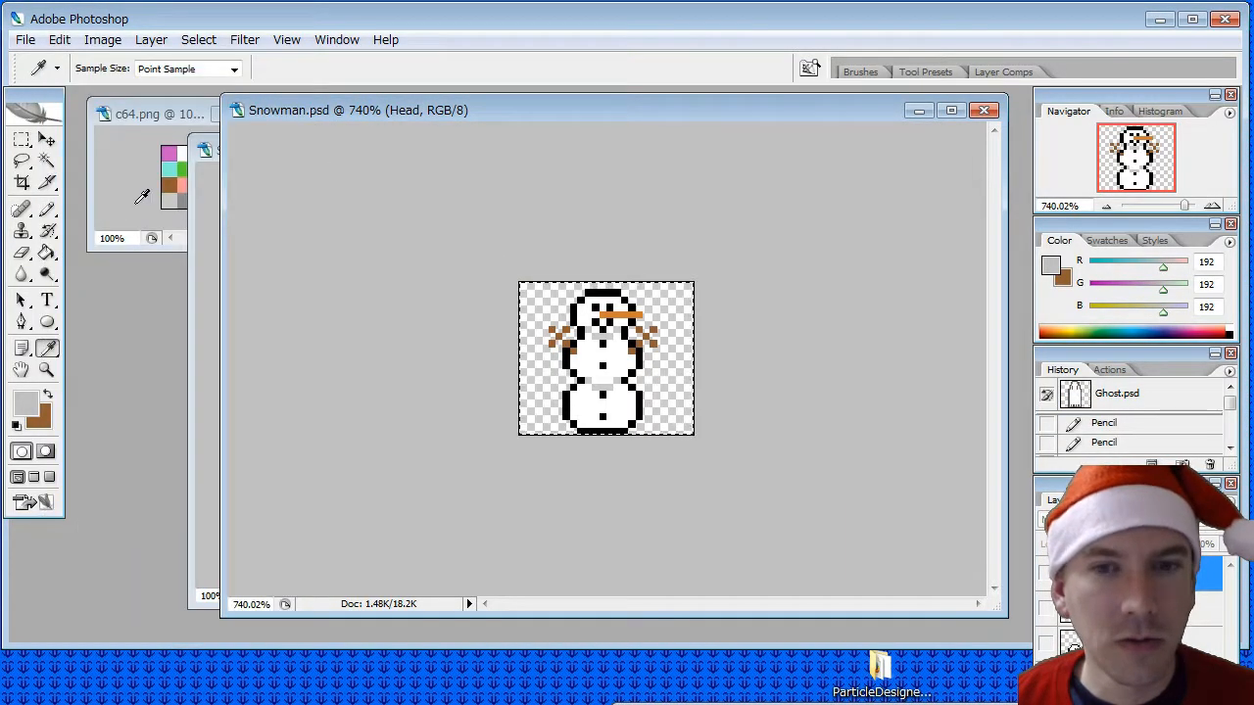
# - Paste the merged snowman into Snow Background.psd as a new layer
pyautogui.click(208, 150)
pyautogui.click(59, 39)
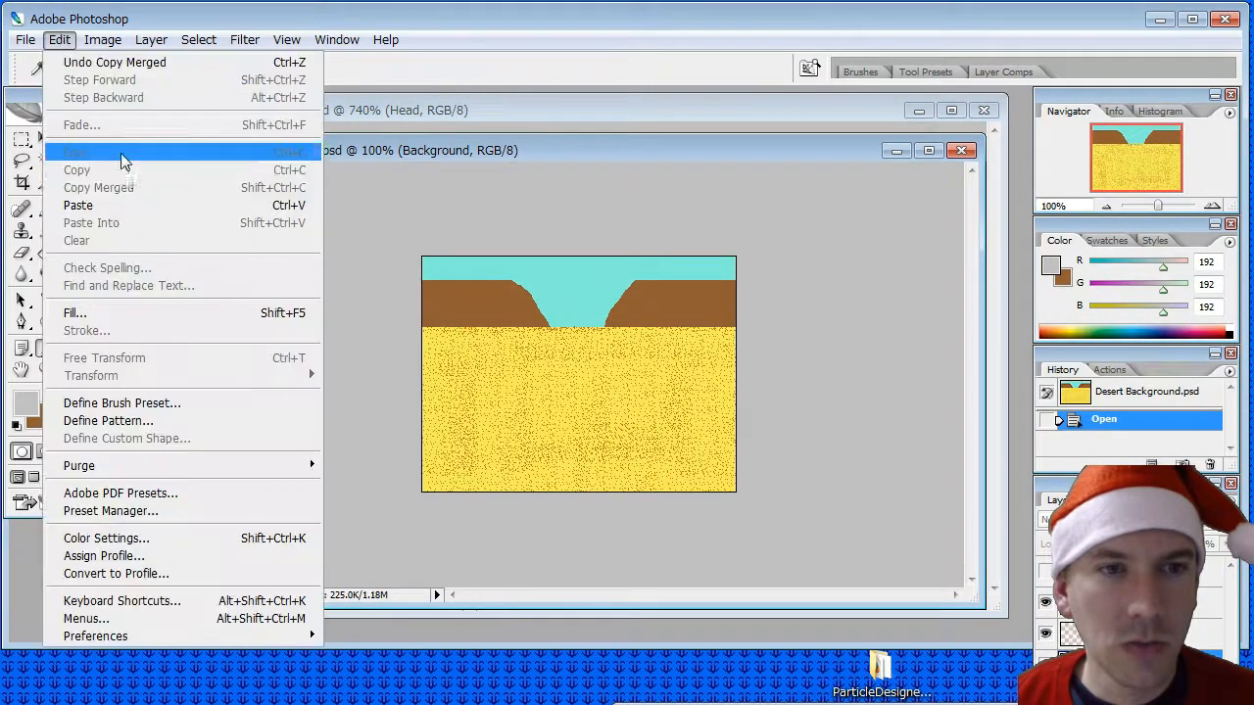
pyautogui.click(98, 205)
# - Move the pasted snowman slightly down and to the right on the sand, and raise its layer to the top of the stack
pyautogui.click(46, 141)
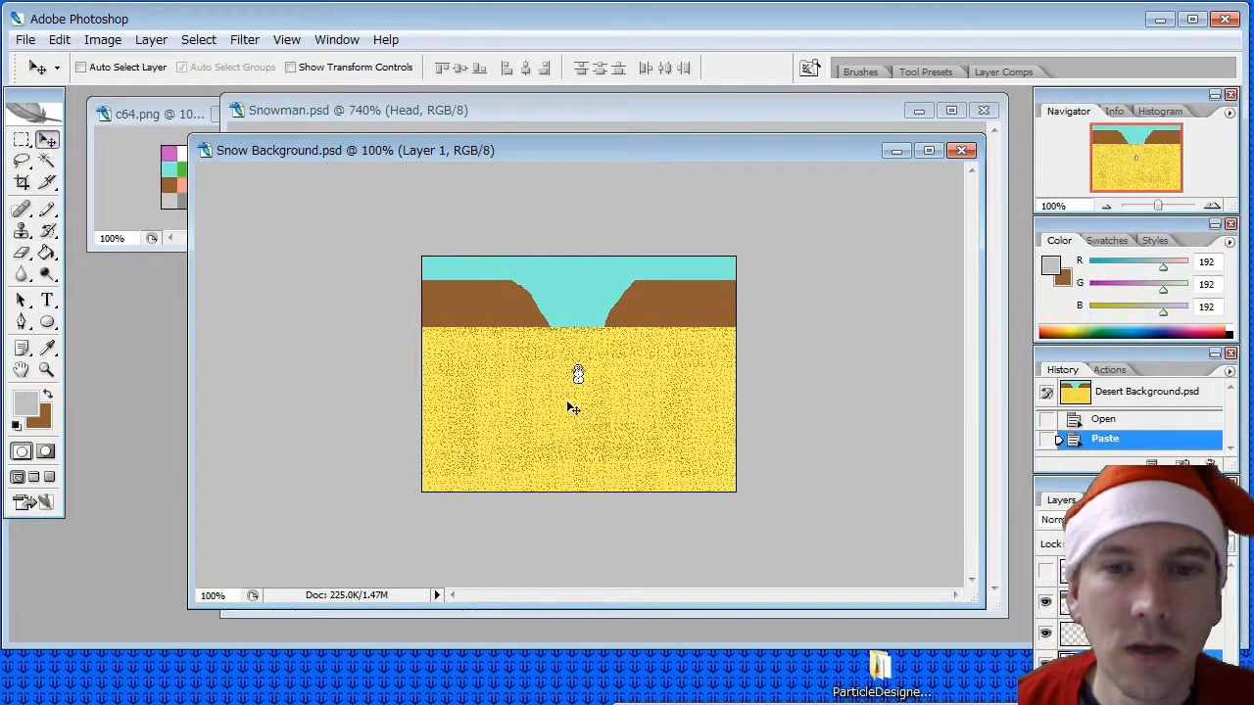
pyautogui.keyDown('alt'); pyautogui.scroll(5, 634, 419); pyautogui.keyUp('alt')
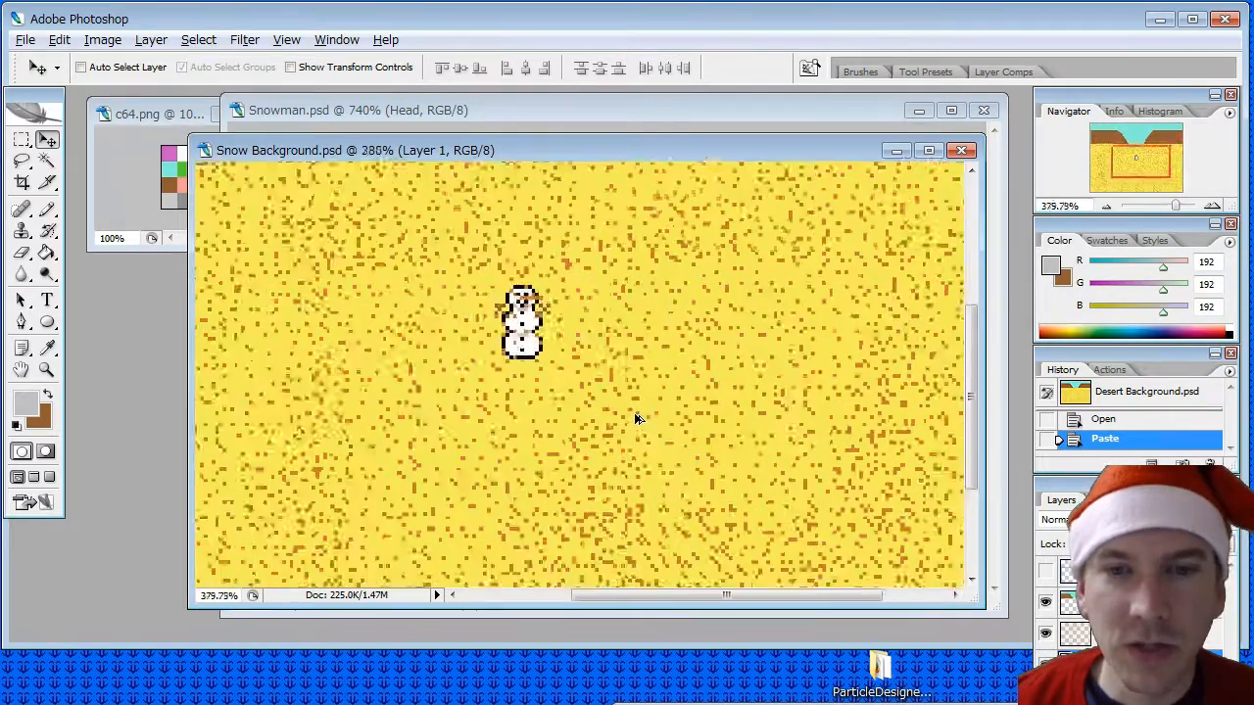
pyautogui.moveTo(517, 313); pyautogui.dragTo(555, 339)
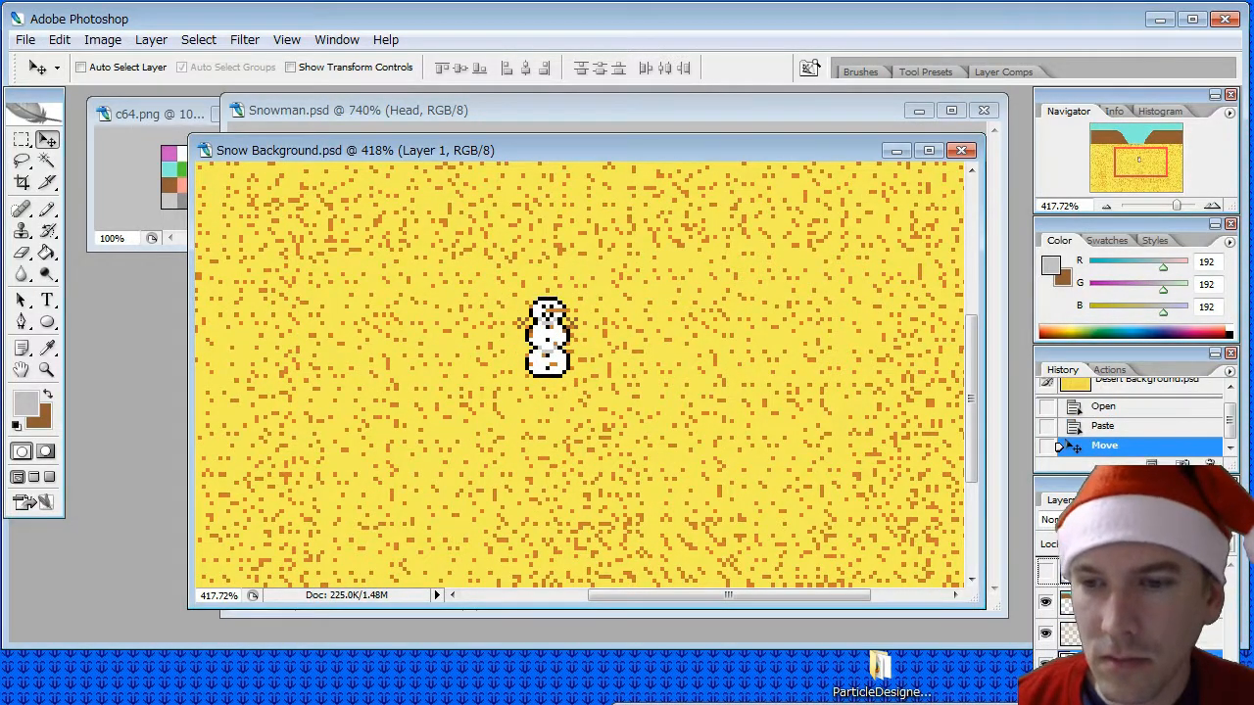
pyautogui.moveTo(1117, 568); pyautogui.dragTo(1117, 560)
# - Shift the snowman slightly further right on the sand and compare its size with the background scene
pyautogui.keyDown('alt'); pyautogui.scroll(-3, 619, 349); pyautogui.keyUp('alt')
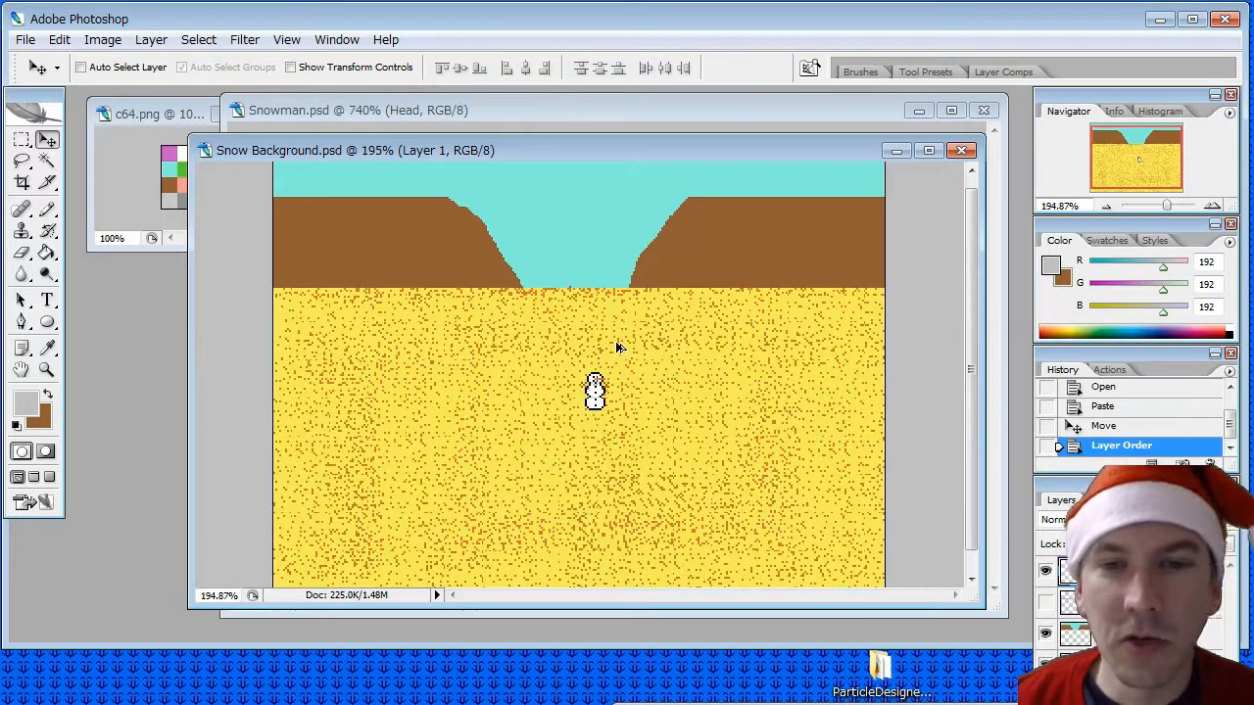
pyautogui.keyDown('alt'); pyautogui.scroll(-1, 617, 346); pyautogui.keyUp('alt')
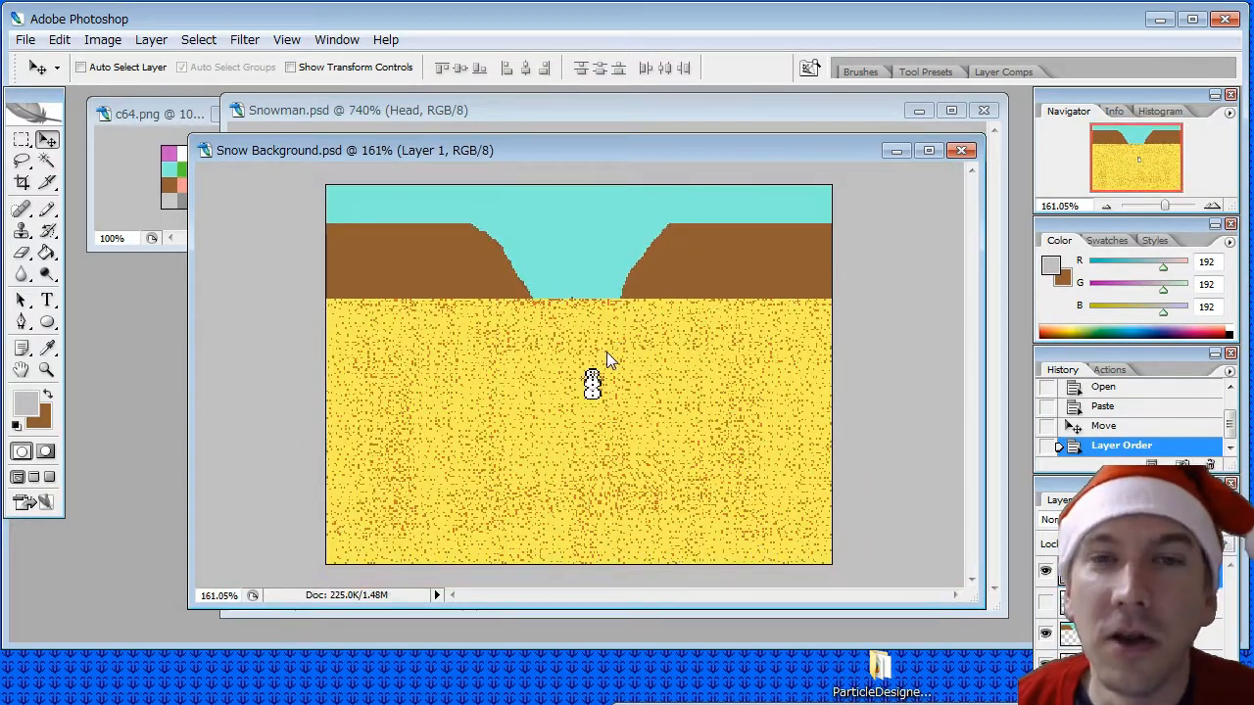
pyautogui.moveTo(597, 386); pyautogui.dragTo(623, 390)
pyautogui.keyDown('alt'); pyautogui.scroll(2, 754, 533); pyautogui.keyUp('alt')
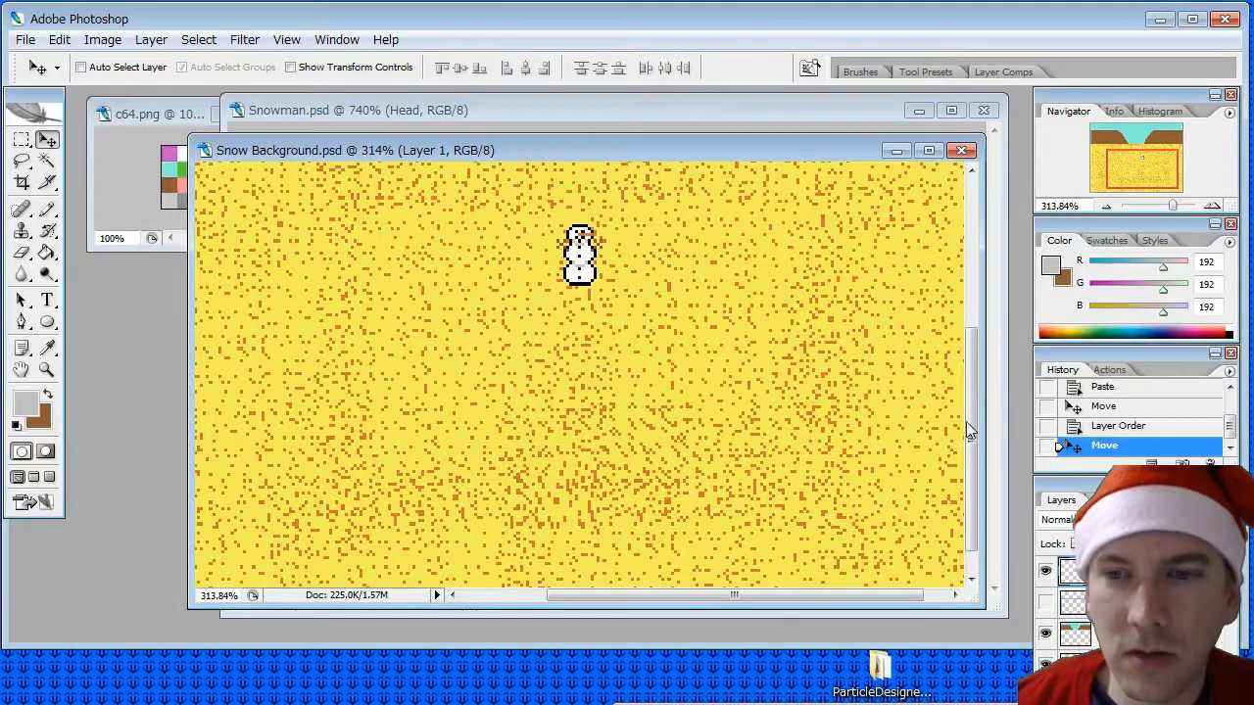
pyautogui.moveTo(966, 423); pyautogui.dragTo(976, 349)
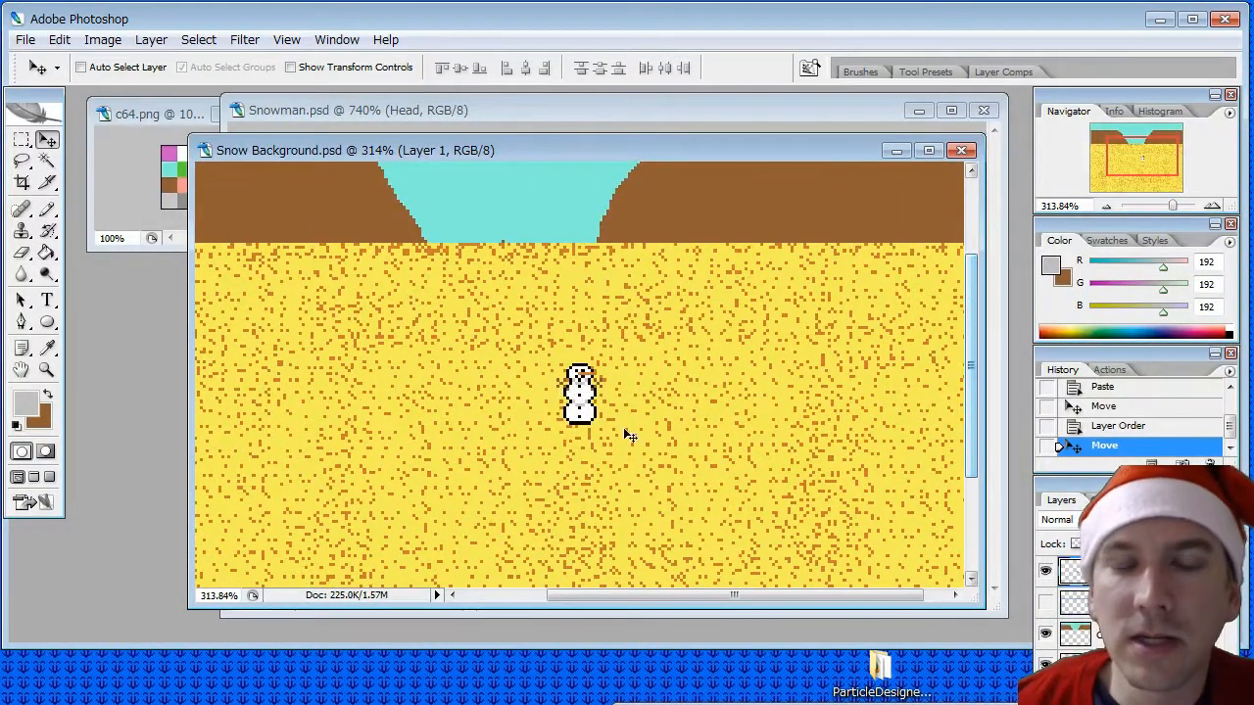
pyautogui.keyDown('alt'); pyautogui.scroll(-3, 601, 402); pyautogui.keyUp('alt')
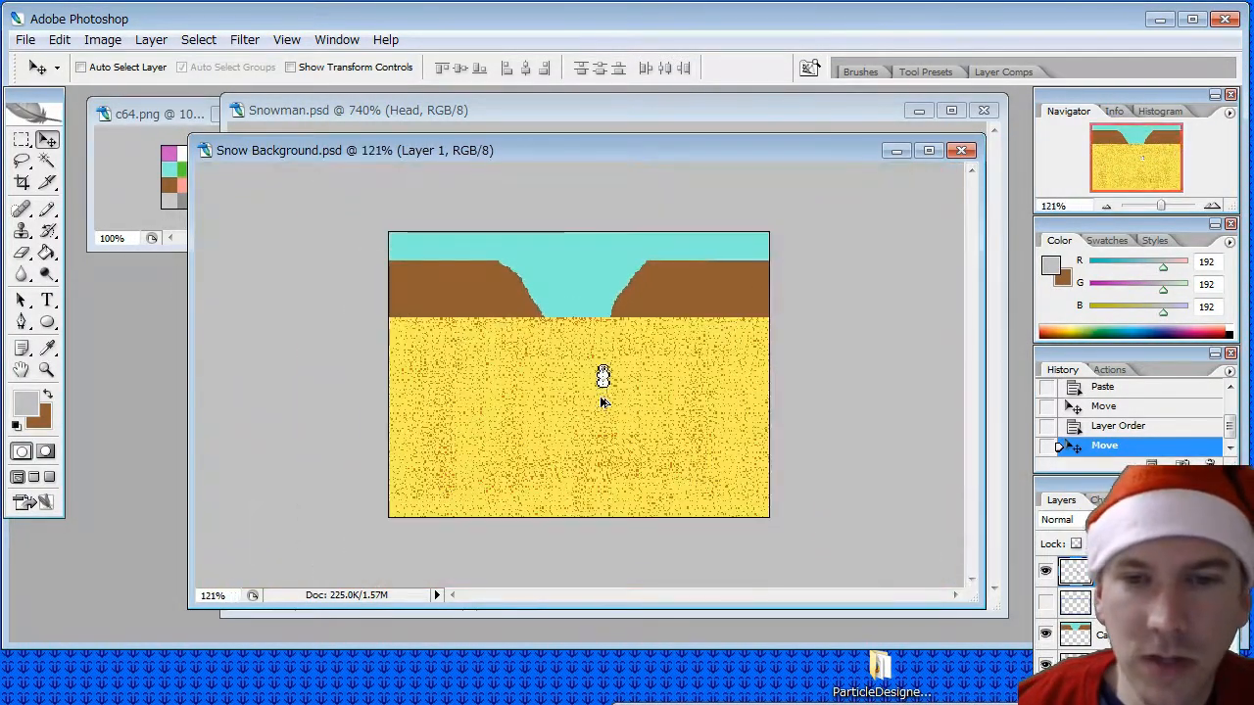
# - Fill the yellow ground on the Background layer with white sampled from the c64.png palette, using the Paint Bucket
pyautogui.click(1121, 665)
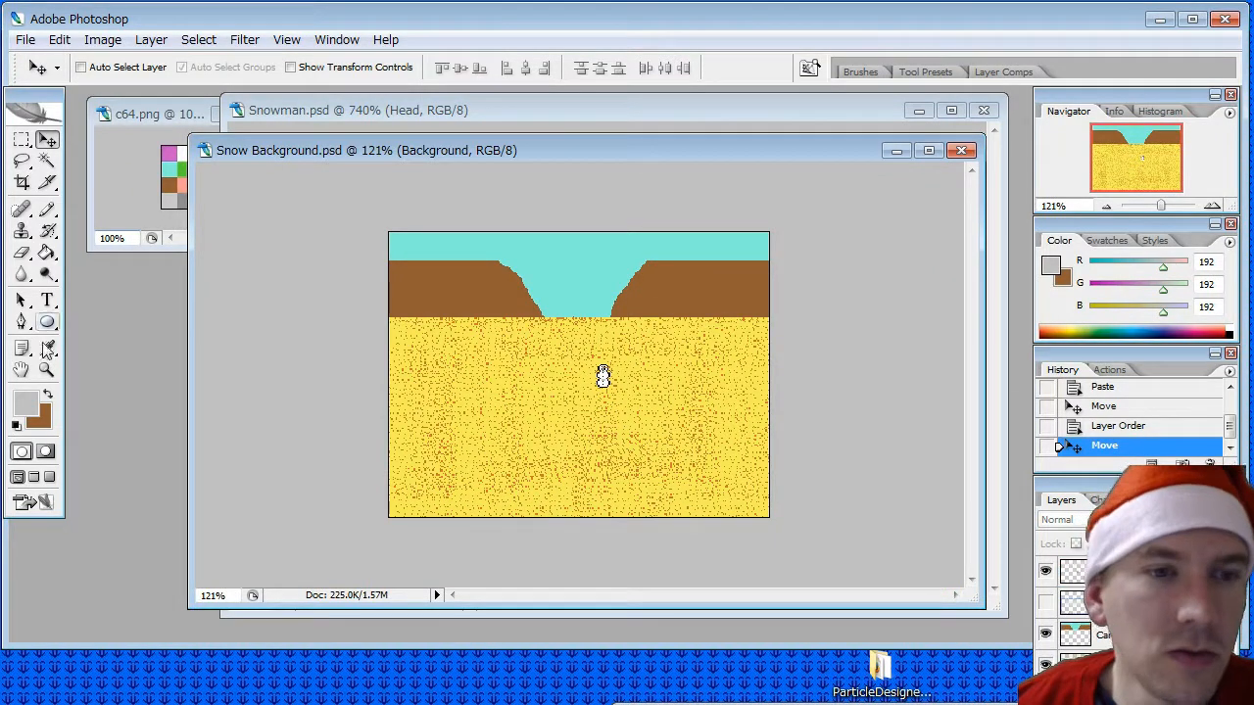
pyautogui.click(47, 349)
pyautogui.moveTo(178, 121); pyautogui.dragTo(169, 139)
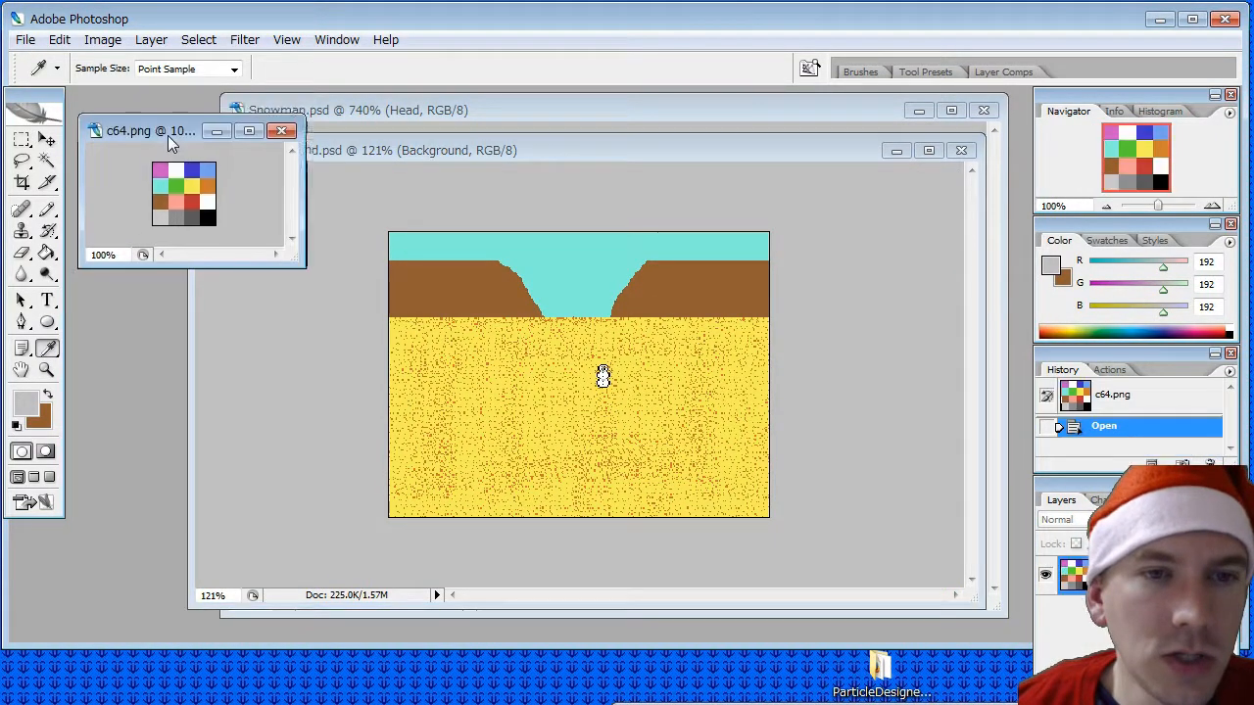
pyautogui.click(209, 201)
pyautogui.click(47, 252)
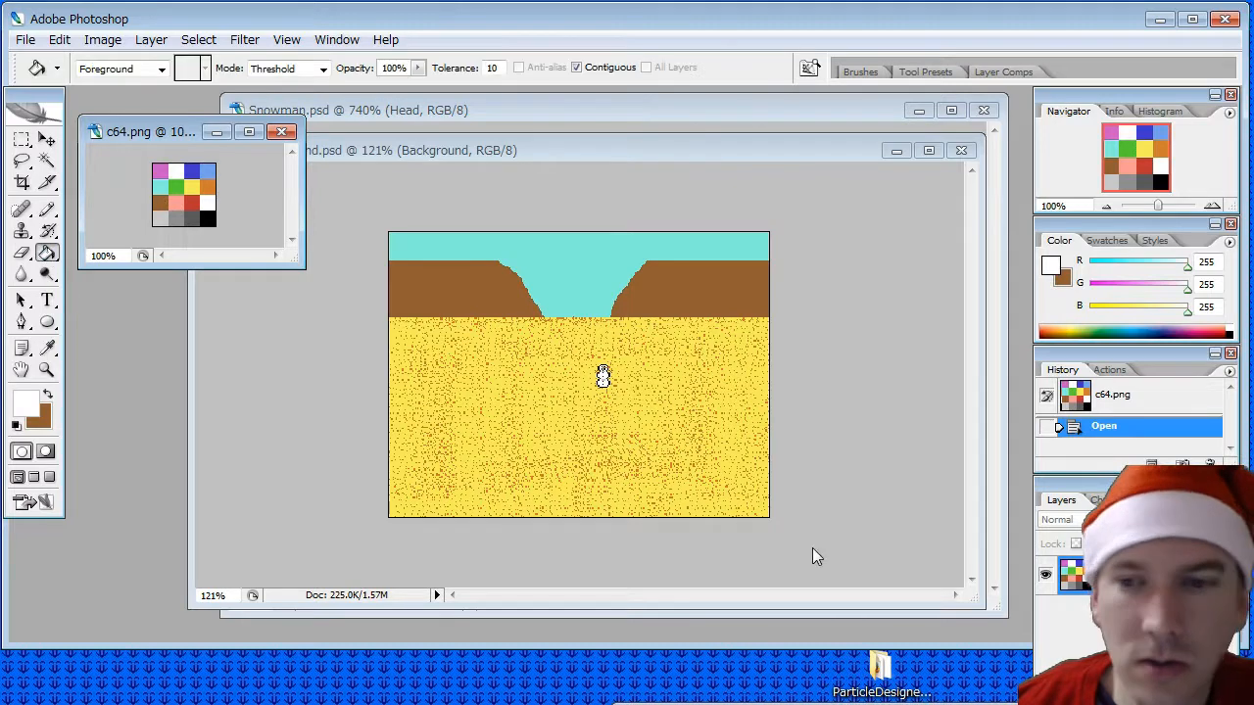
pyautogui.click(676, 150)
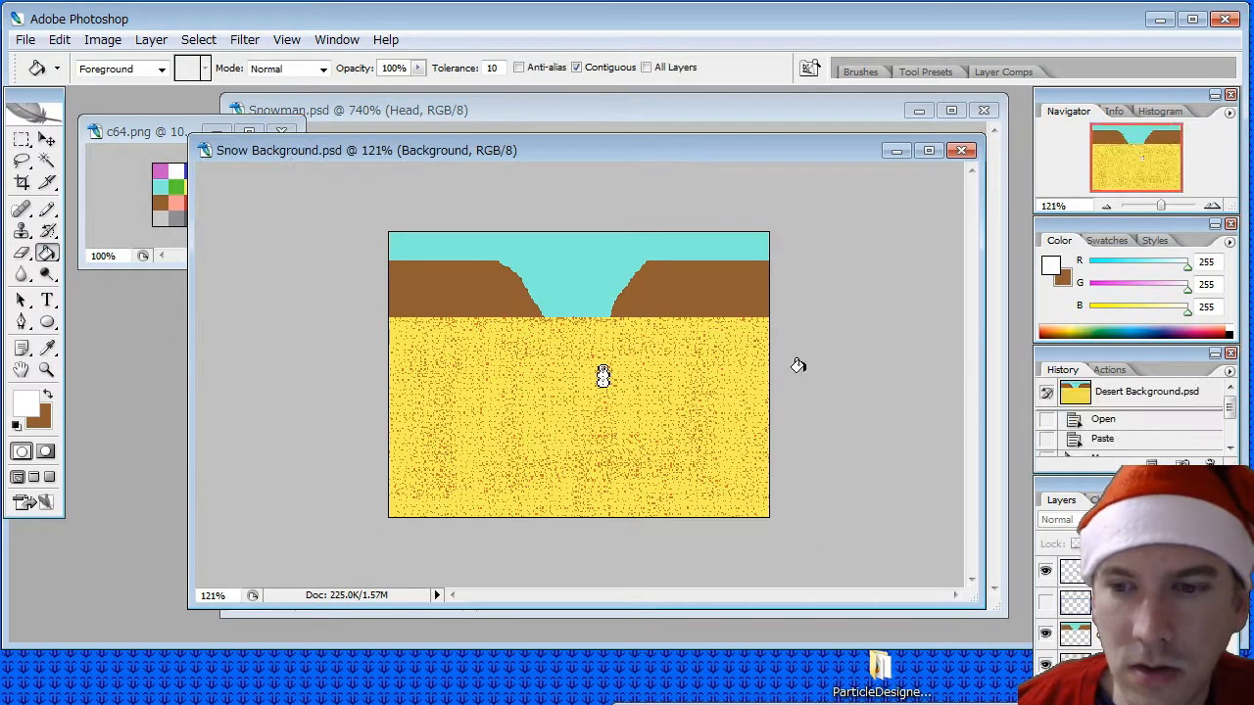
pyautogui.click(701, 377)
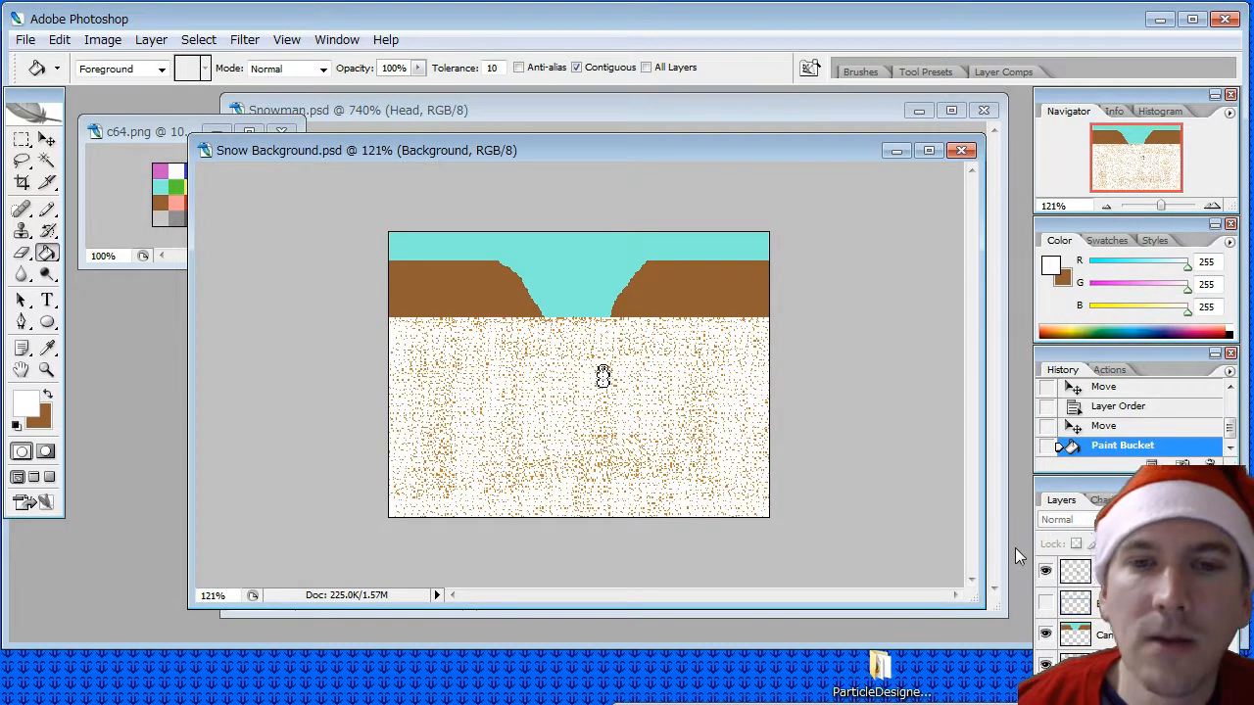
pyautogui.click(47, 139)
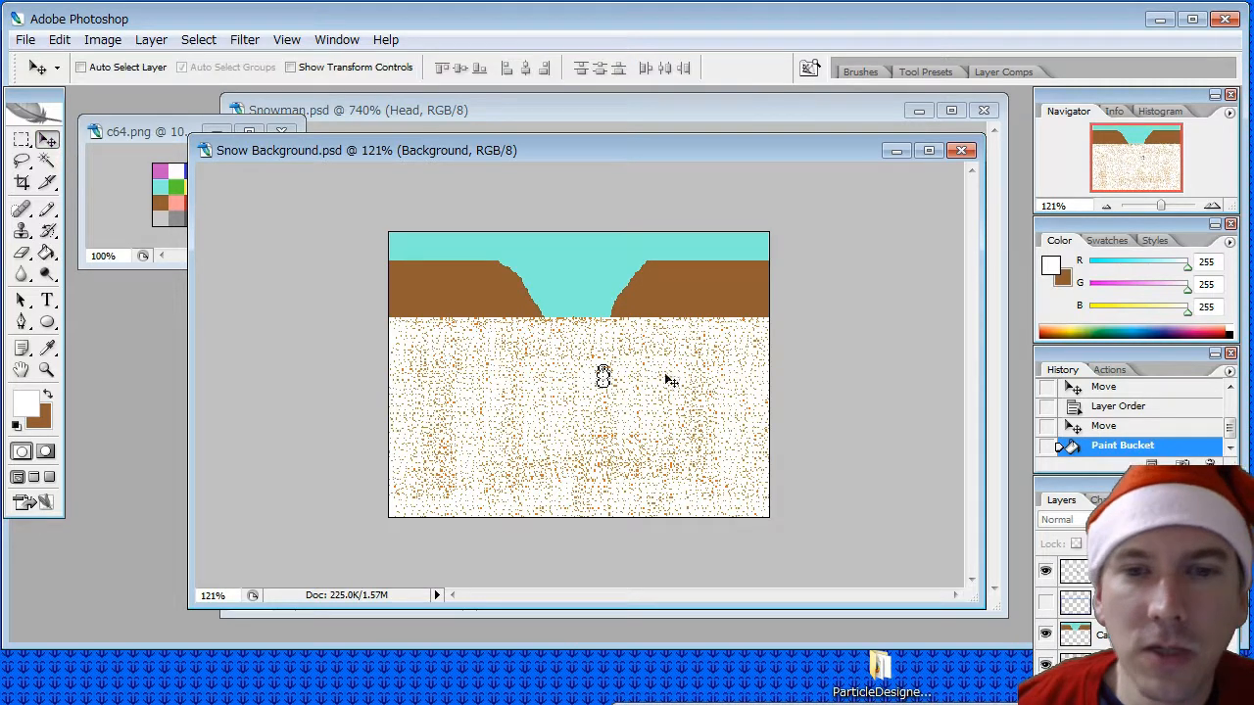
pyautogui.click(589, 397)
pyautogui.click(657, 260)
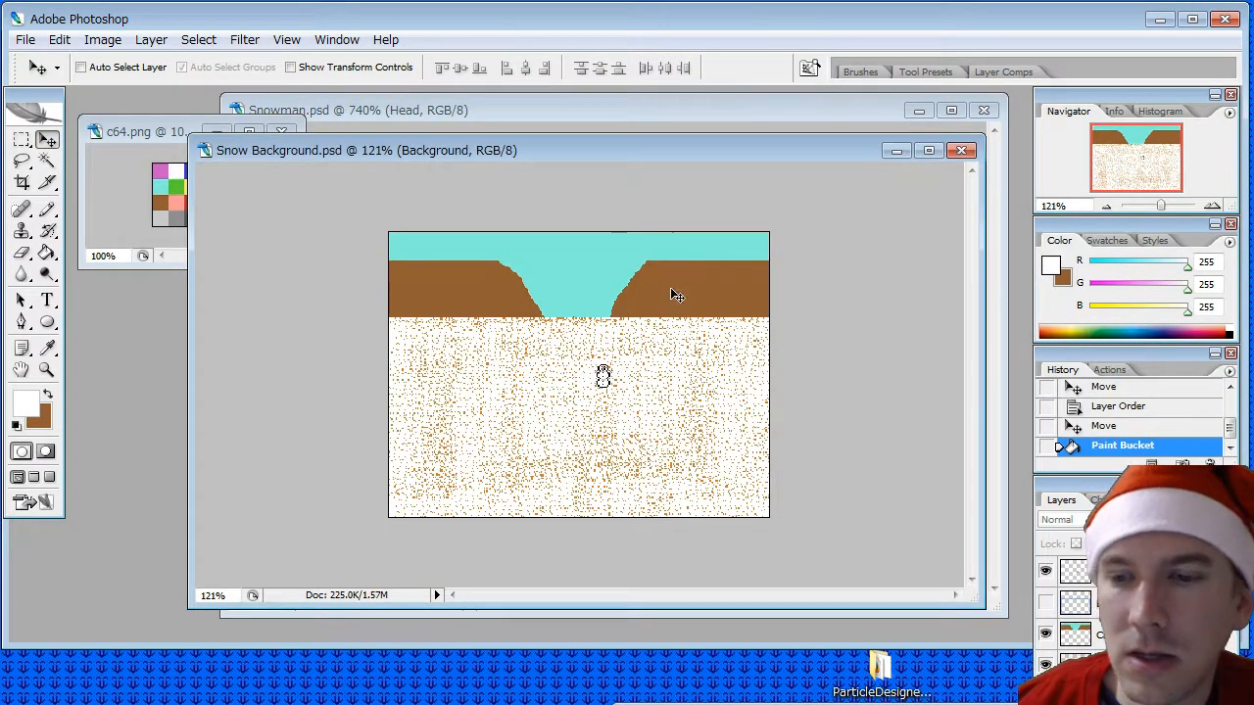
# - Fill the ground on the Background layer with aqua sampled from the c64.png palette, and select the Dirt layer
pyautogui.click(47, 350)
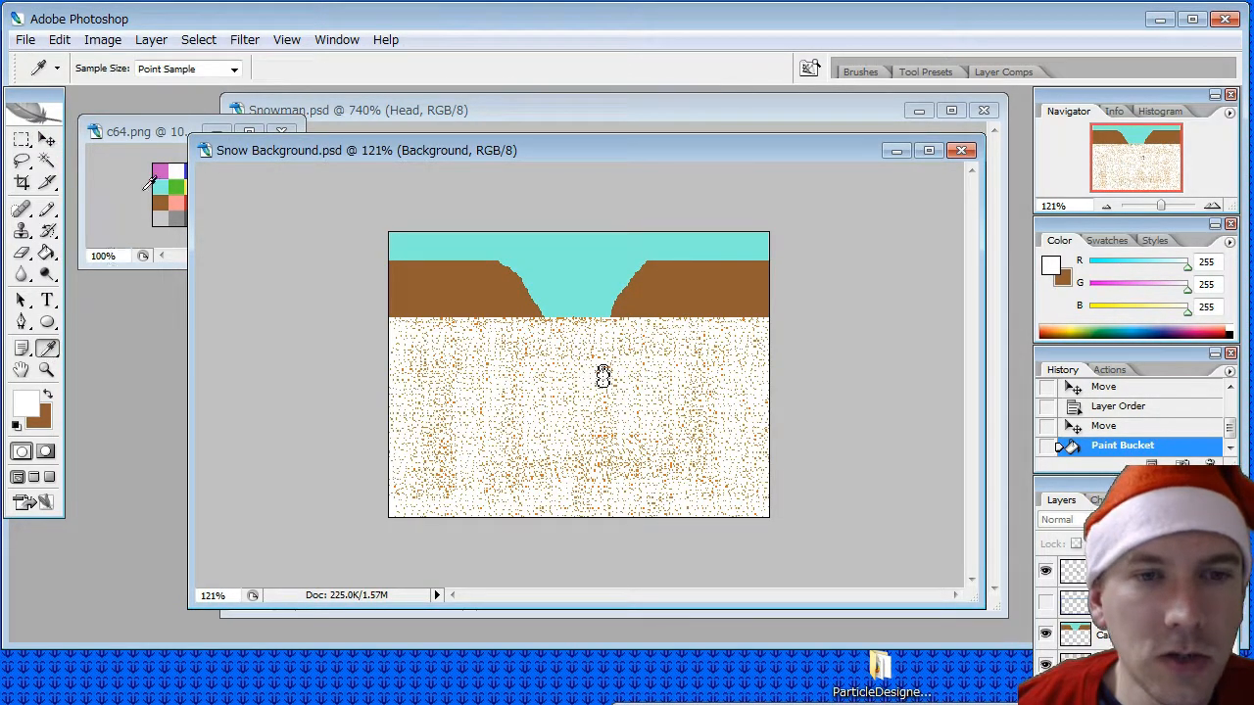
pyautogui.click(166, 189)
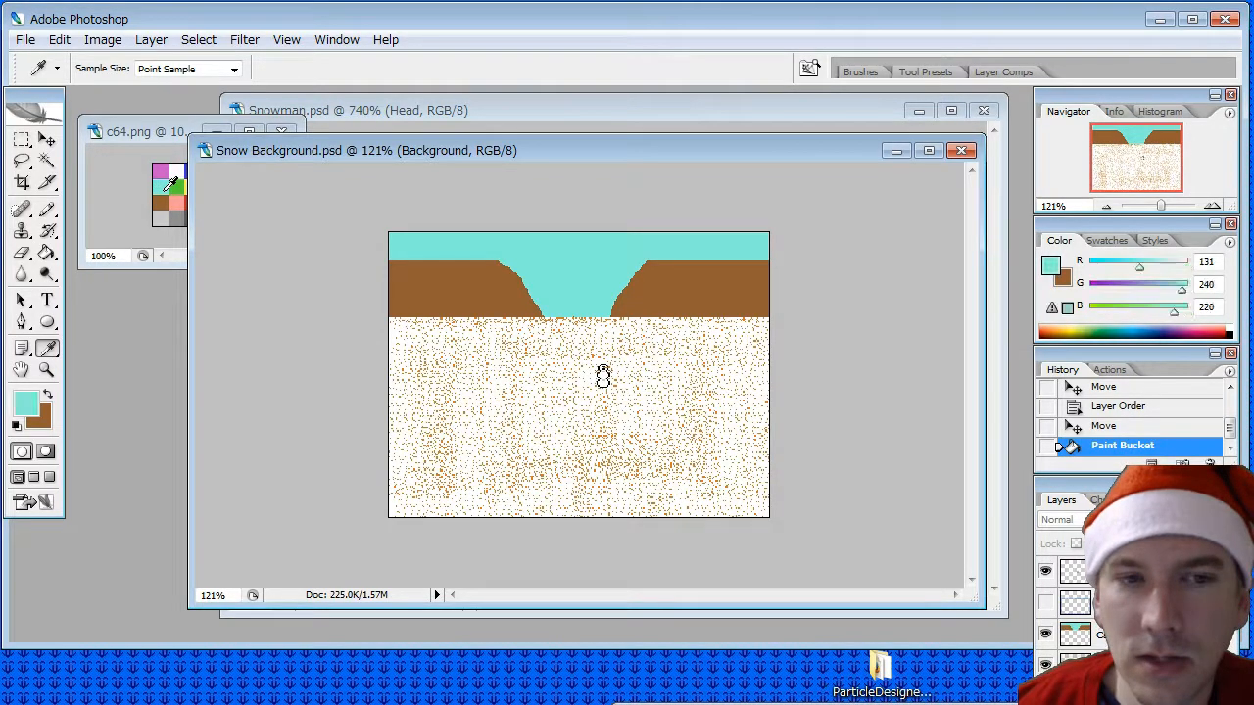
pyautogui.click(47, 252)
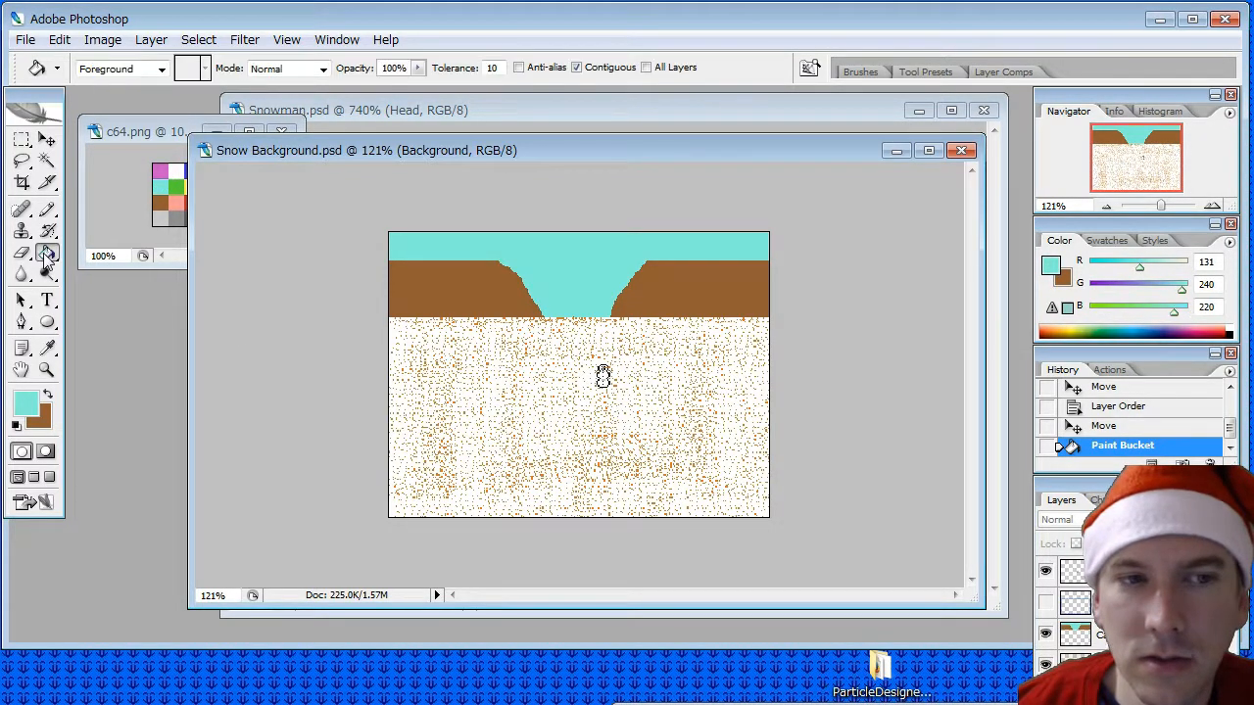
pyautogui.click(478, 424)
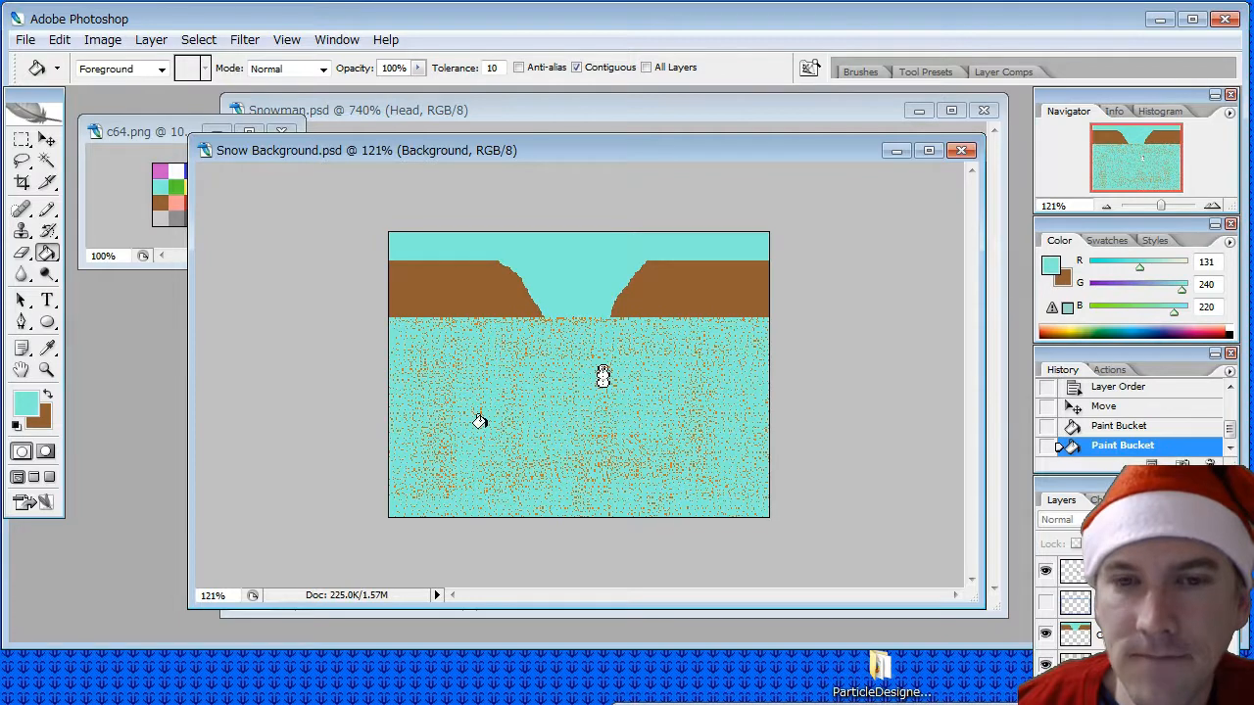
pyautogui.click(1126, 664)
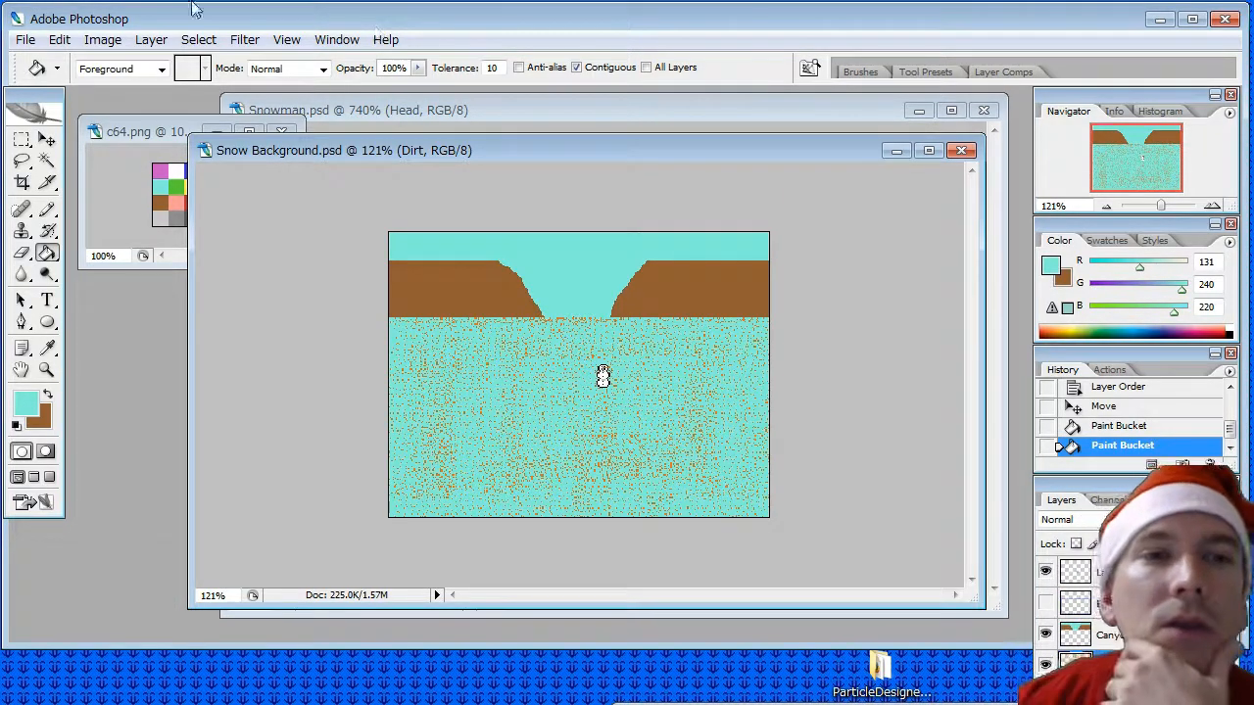
pyautogui.click(101, 39)
pyautogui.moveTo(182, 102)
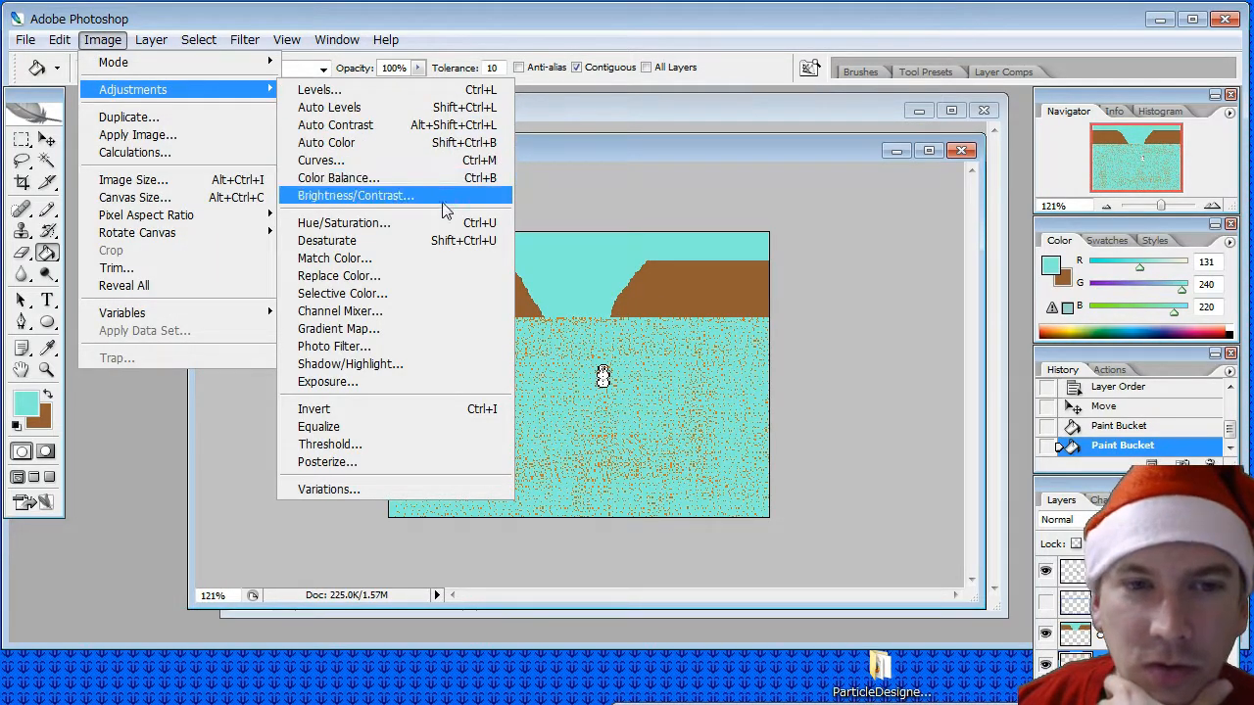
pyautogui.click(422, 275)
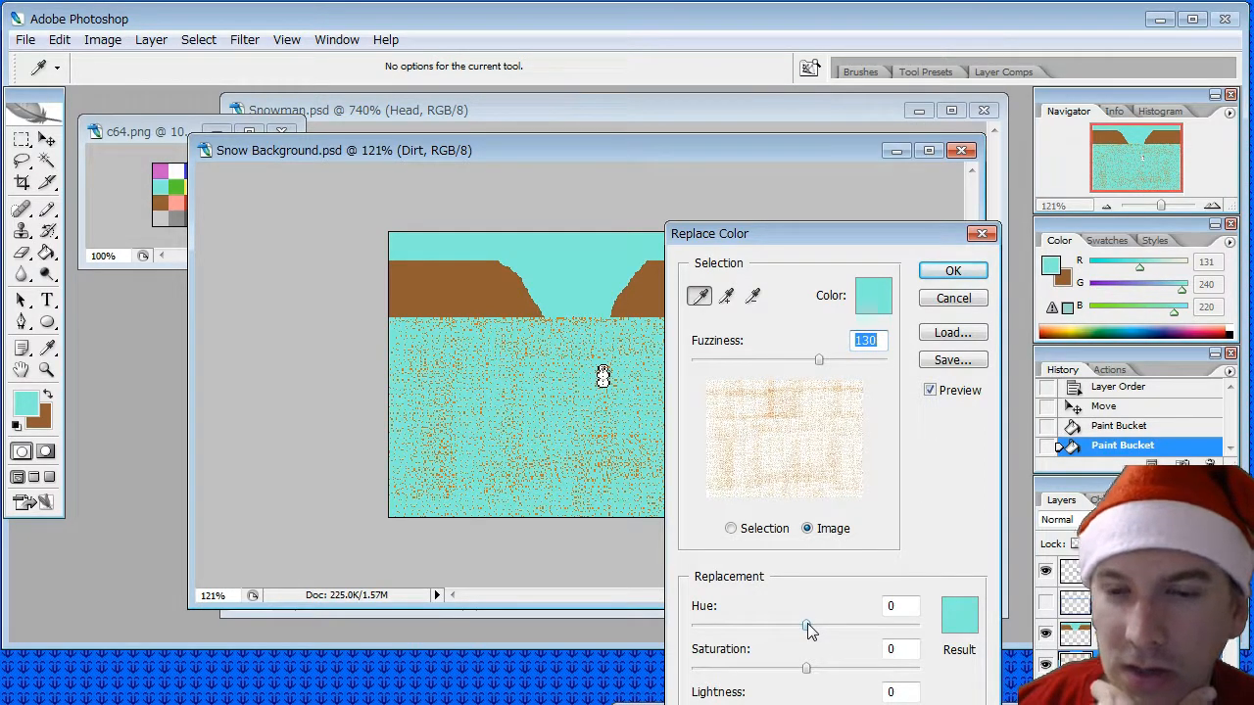
pyautogui.moveTo(807, 625); pyautogui.dragTo(920, 632)
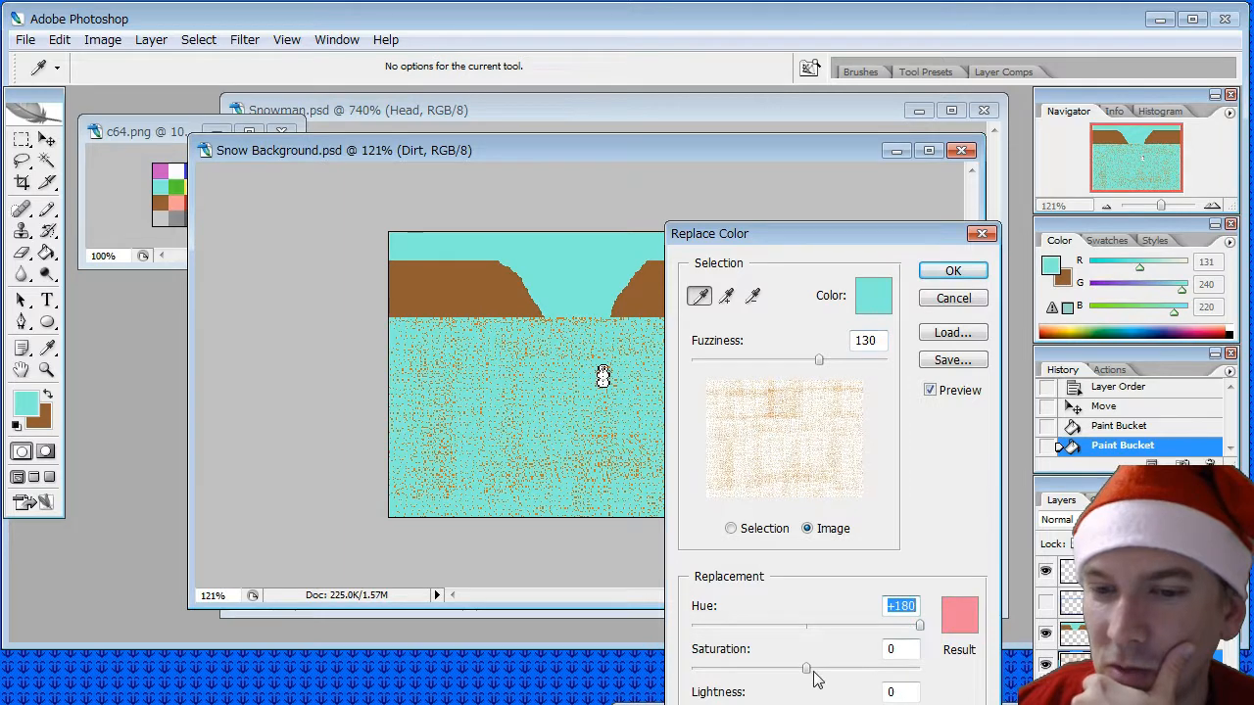
pyautogui.moveTo(809, 669); pyautogui.dragTo(919, 672)
pyautogui.moveTo(807, 704); pyautogui.dragTo(920, 704)
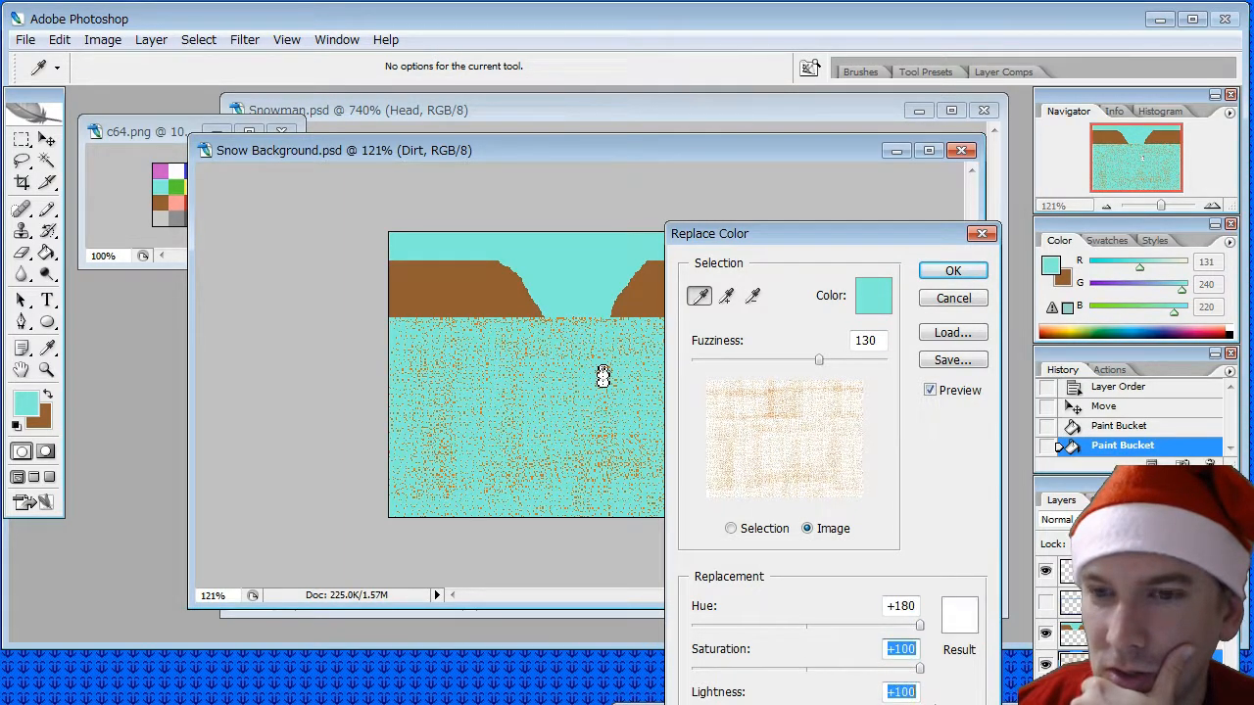
pyautogui.click(942, 303)
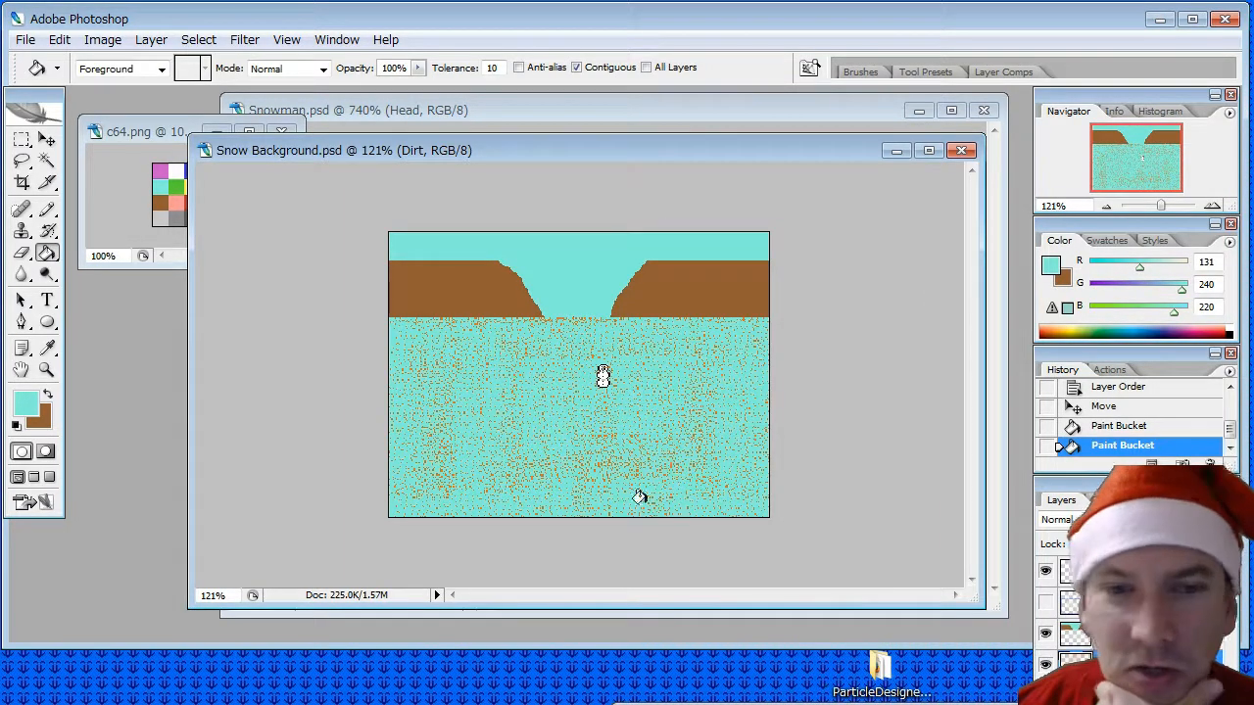
# - Sample the orange speck colour from the Dirt layer as the foreground colour
pyautogui.click(46, 349)
pyautogui.keyDown('alt'); pyautogui.scroll(5, 493, 453); pyautogui.keyUp('alt')
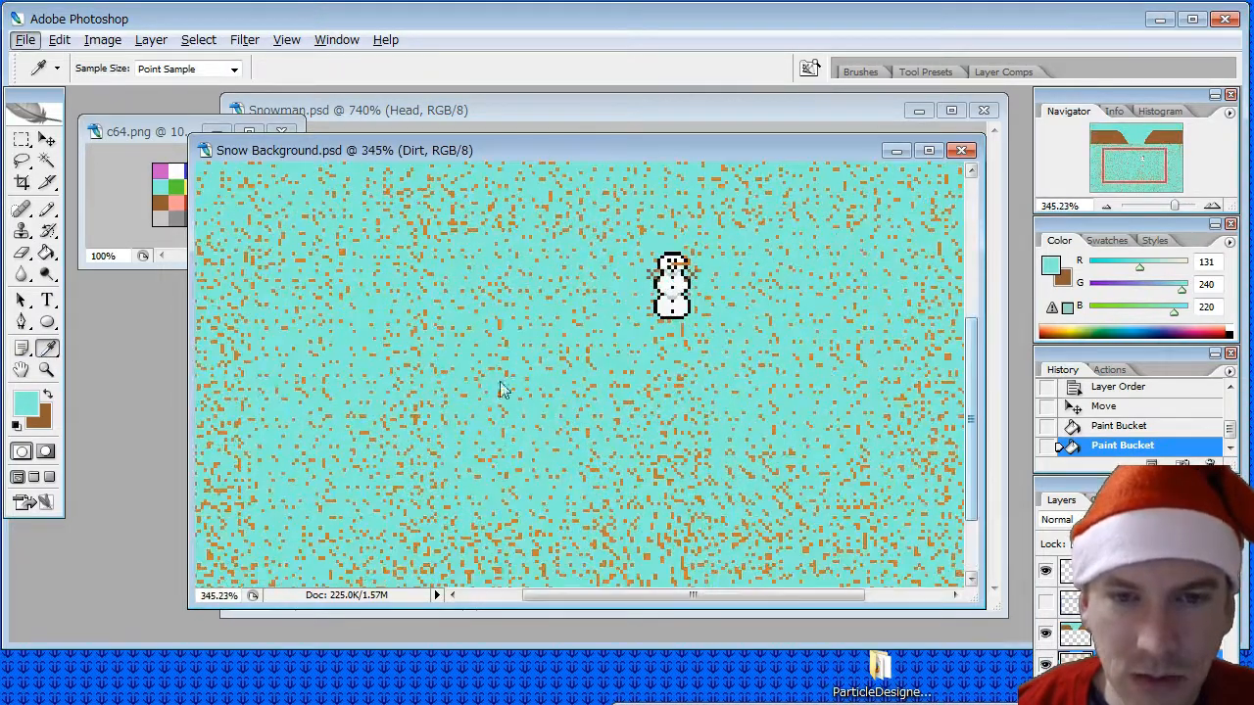
pyautogui.click(506, 383)
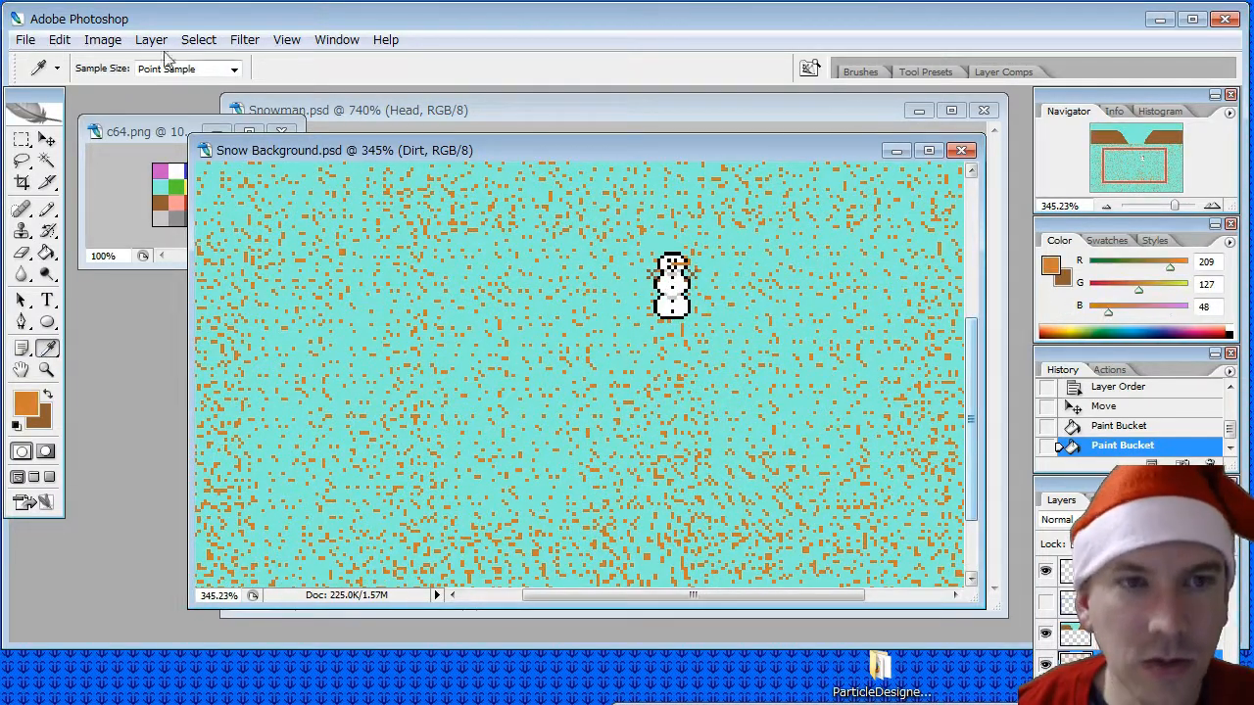
pyautogui.click(103, 39)
pyautogui.moveTo(137, 87)
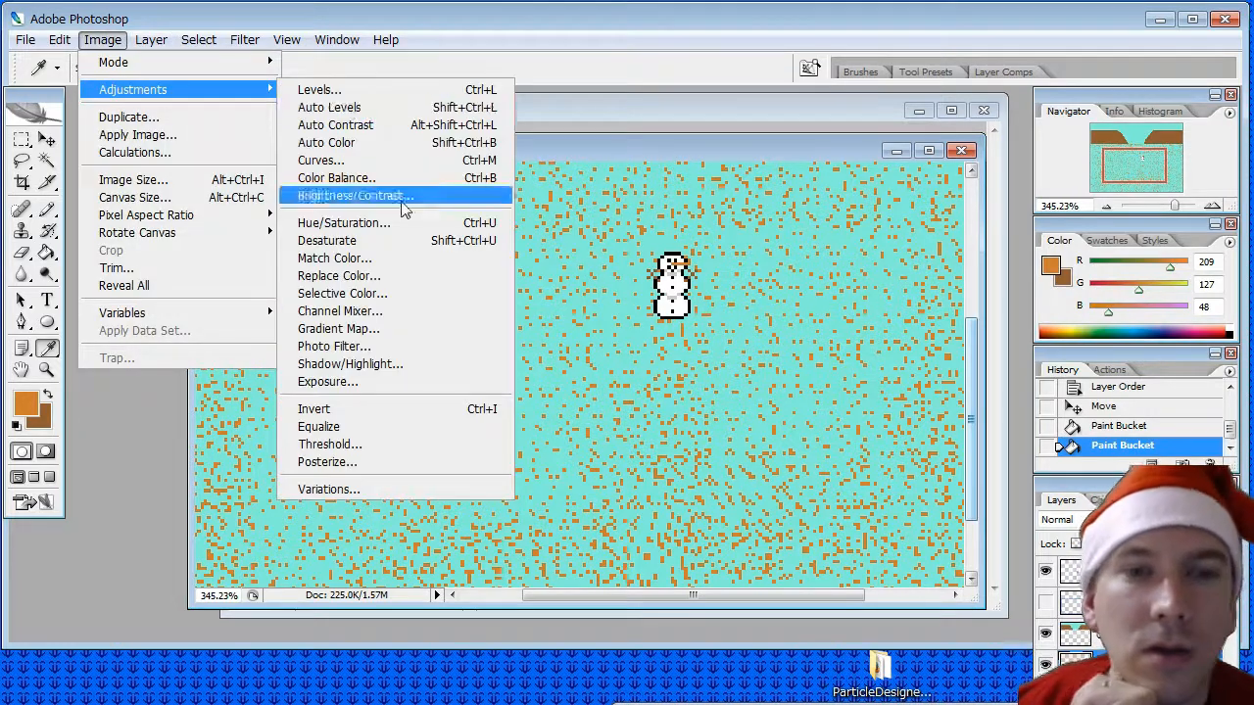
pyautogui.click(394, 281)
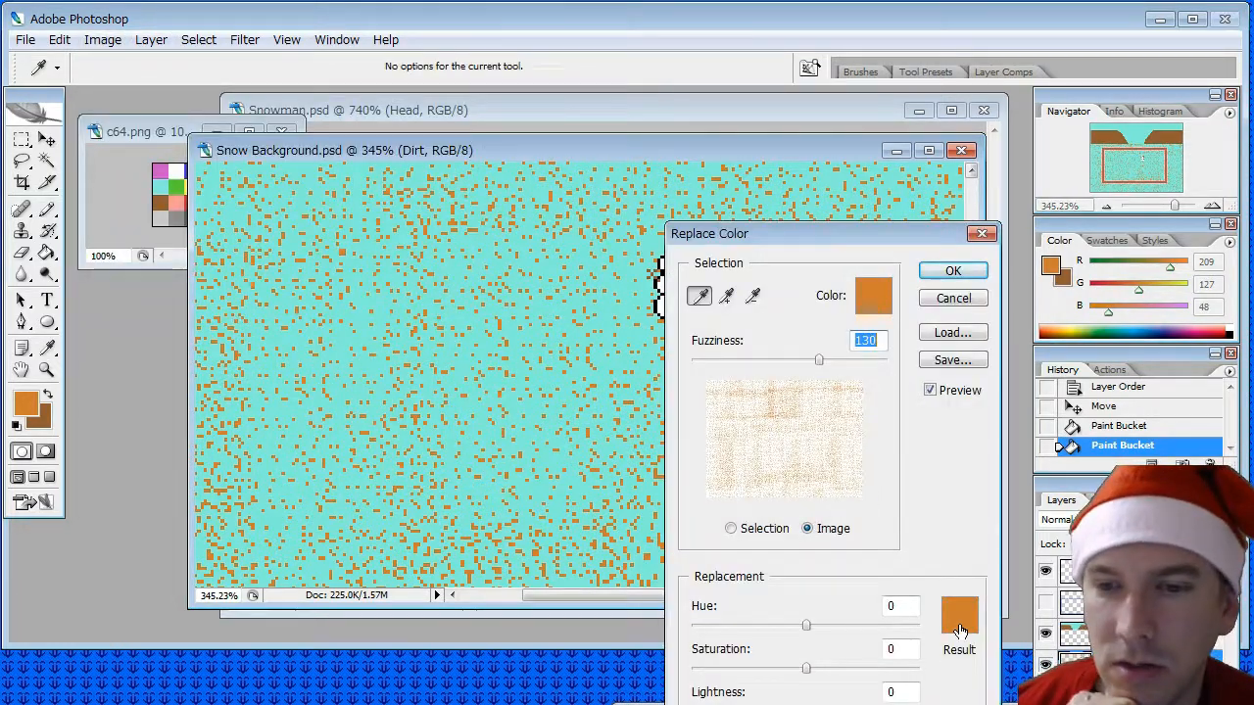
pyautogui.click(960, 626)
pyautogui.moveTo(608, 266); pyautogui.dragTo(406, 154)
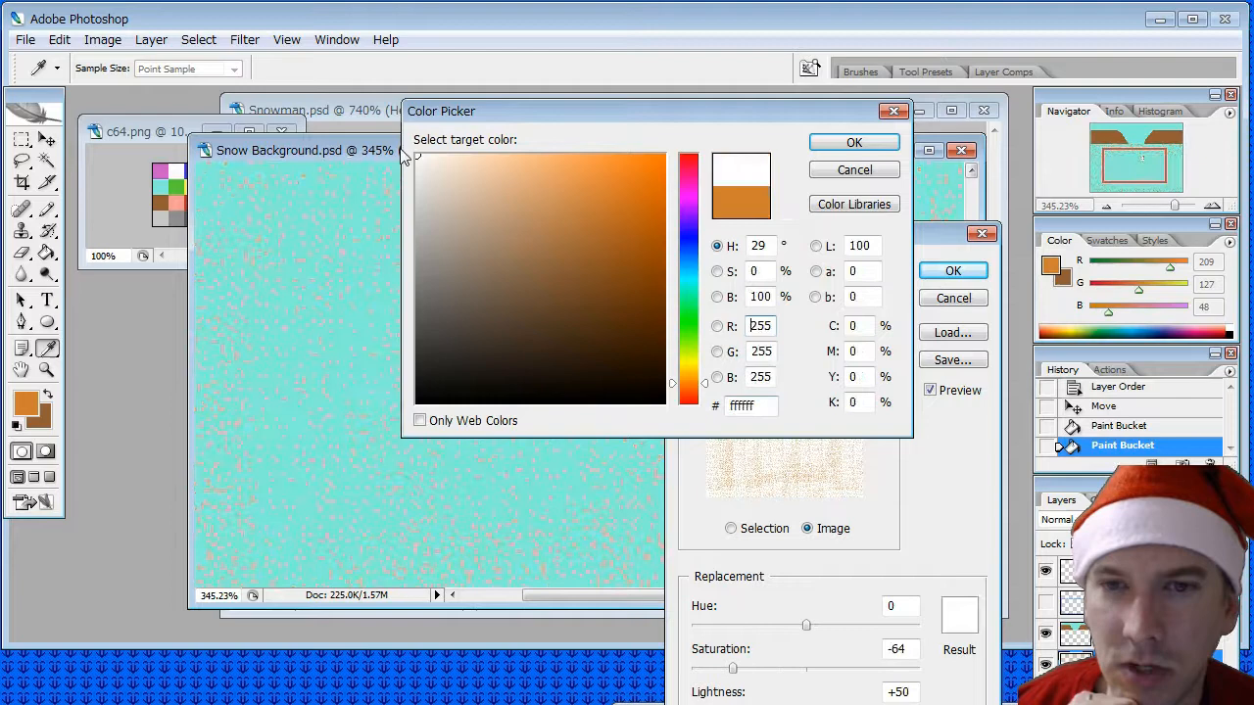
pyautogui.click(853, 142)
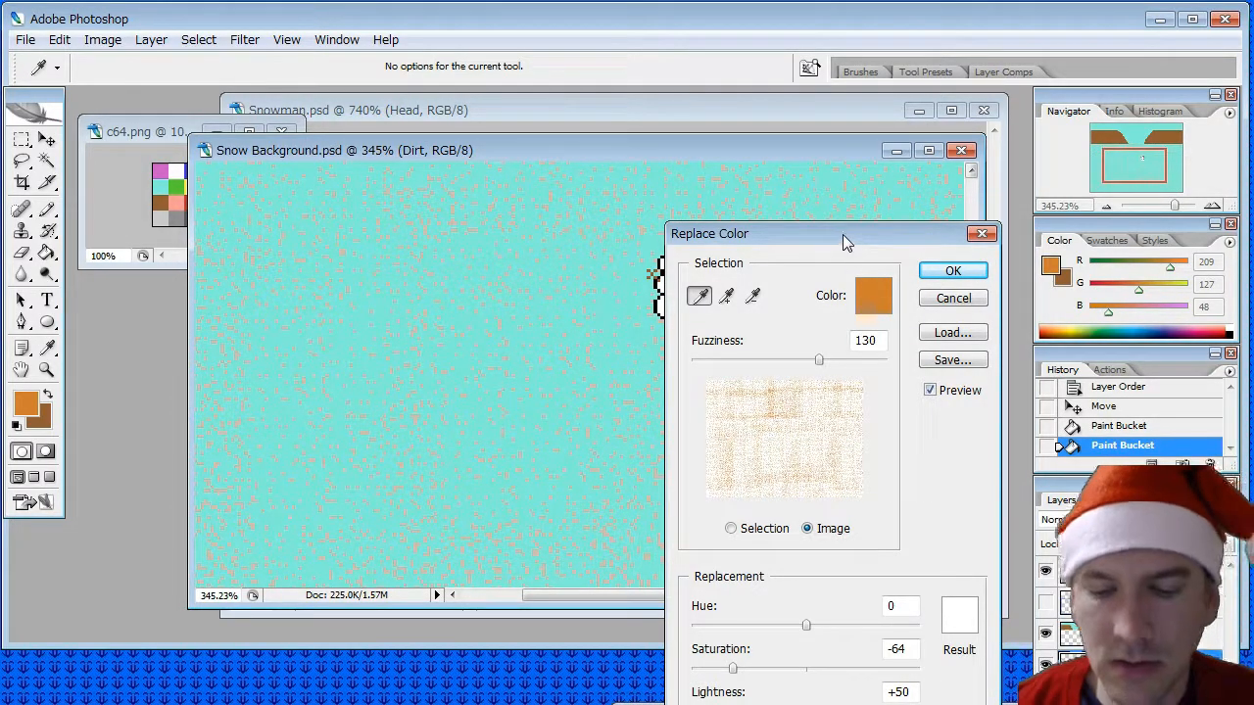
pyautogui.keyDown('alt'); pyautogui.scroll(-5, 441, 351); pyautogui.keyUp('alt')
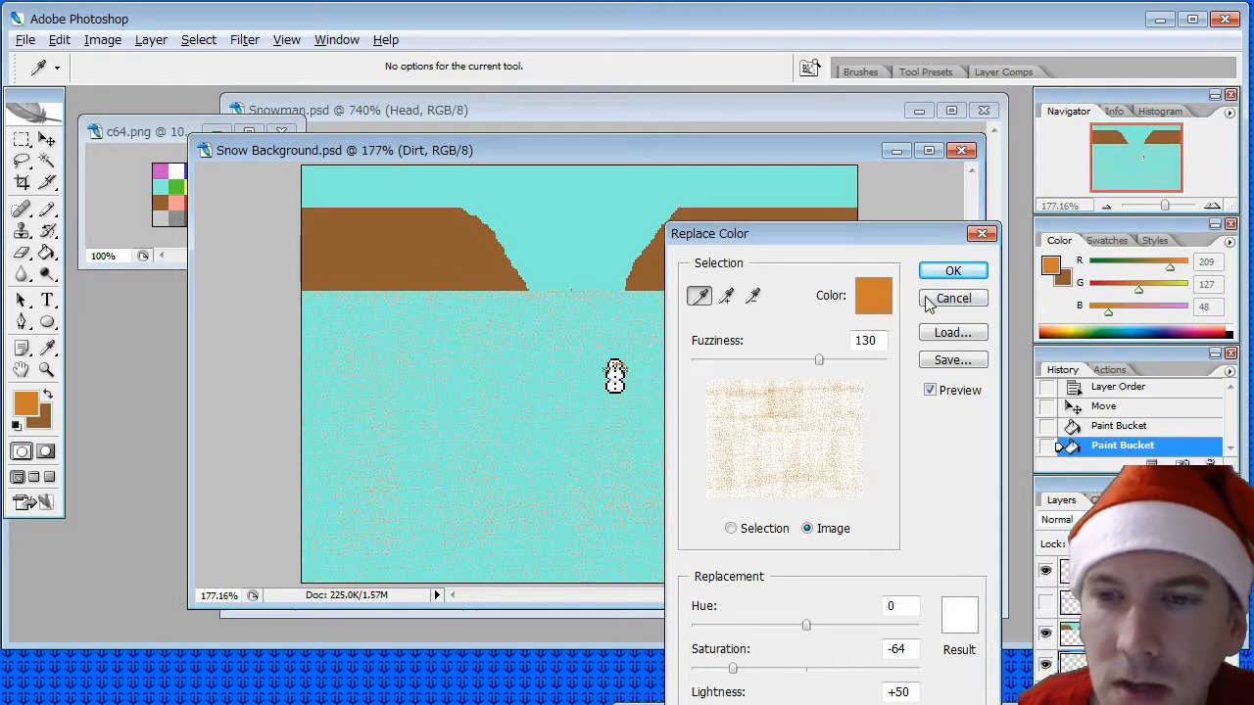
pyautogui.click(933, 301)
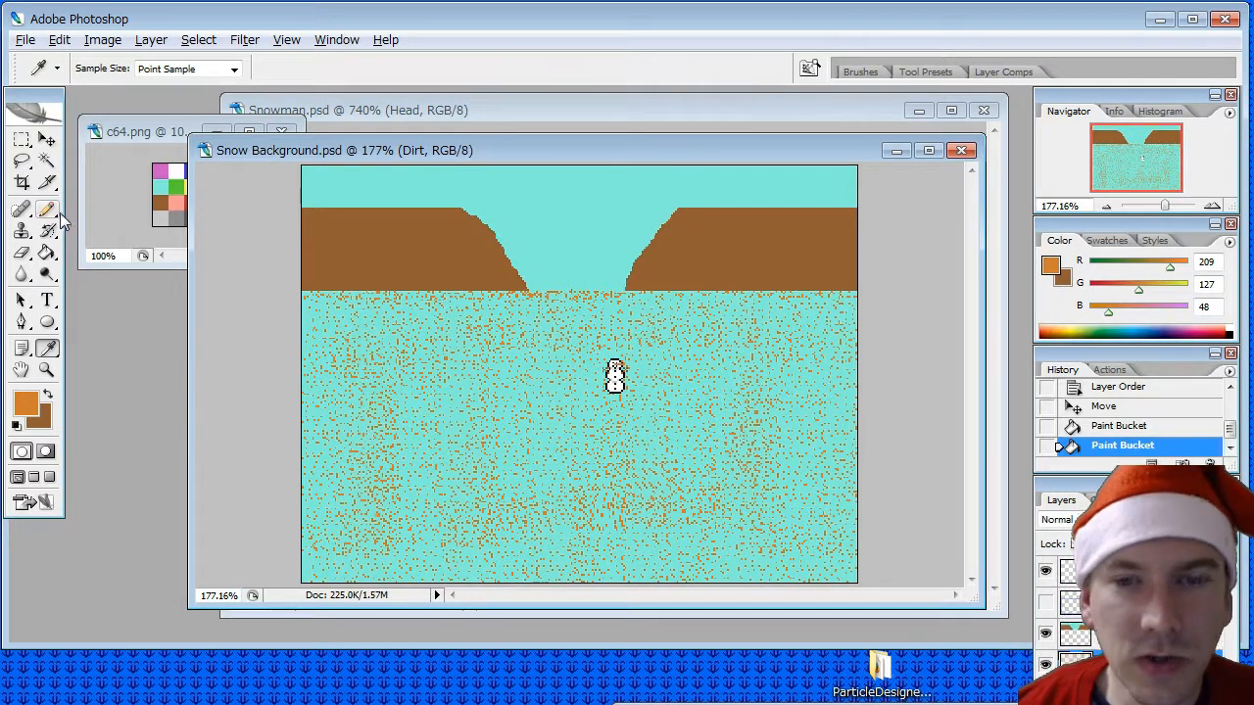
# - Hide the Dirt layer and sample white from the c64.png palette as the Pencil colour for Snow Background.psd
pyautogui.click(1044, 665)
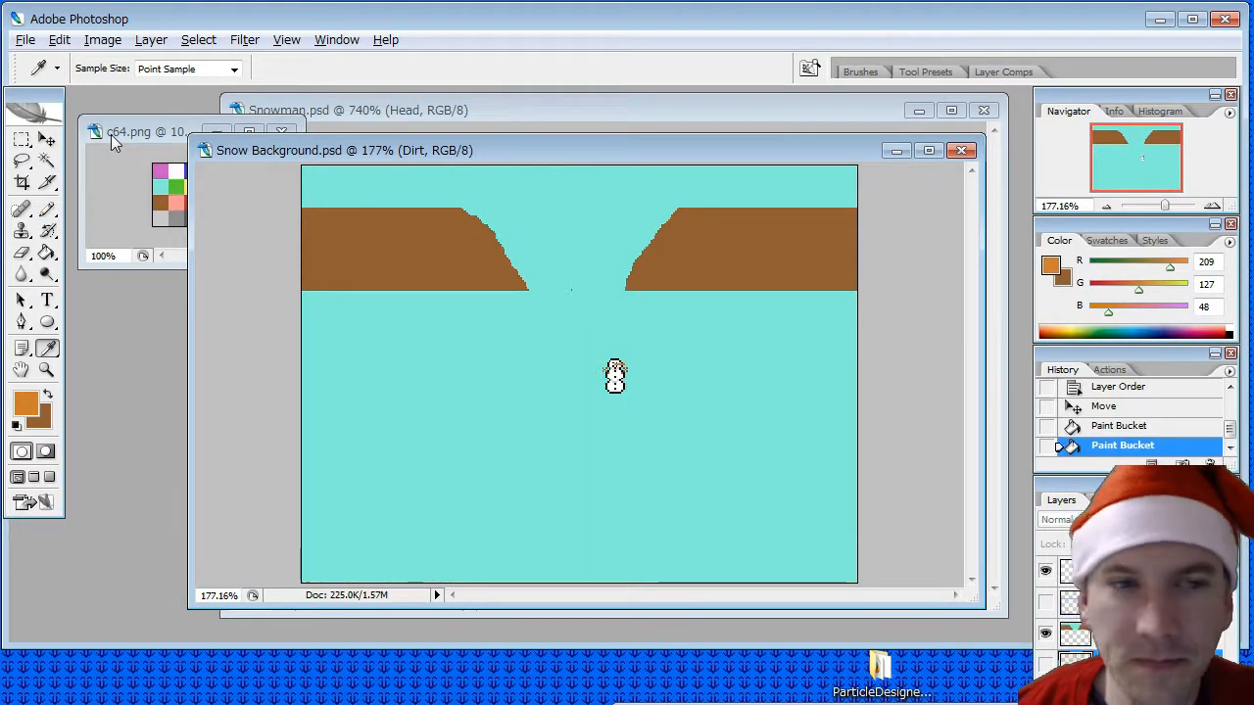
pyautogui.click(181, 147)
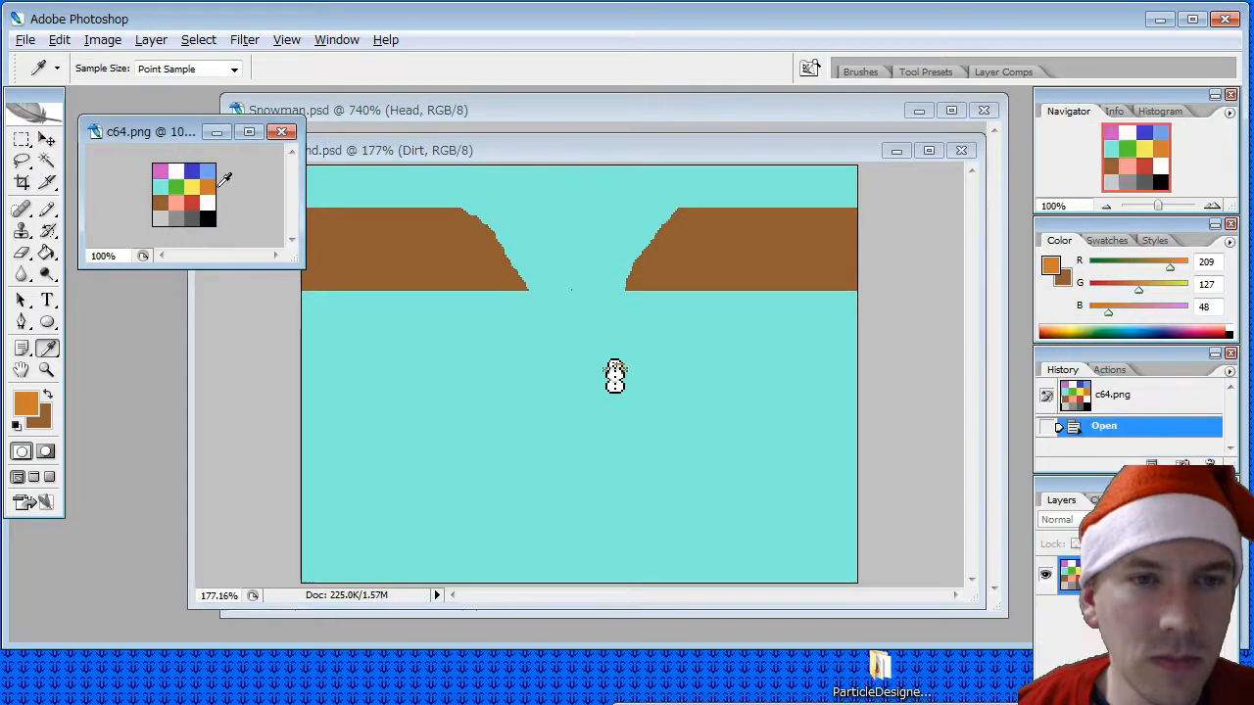
pyautogui.click(209, 201)
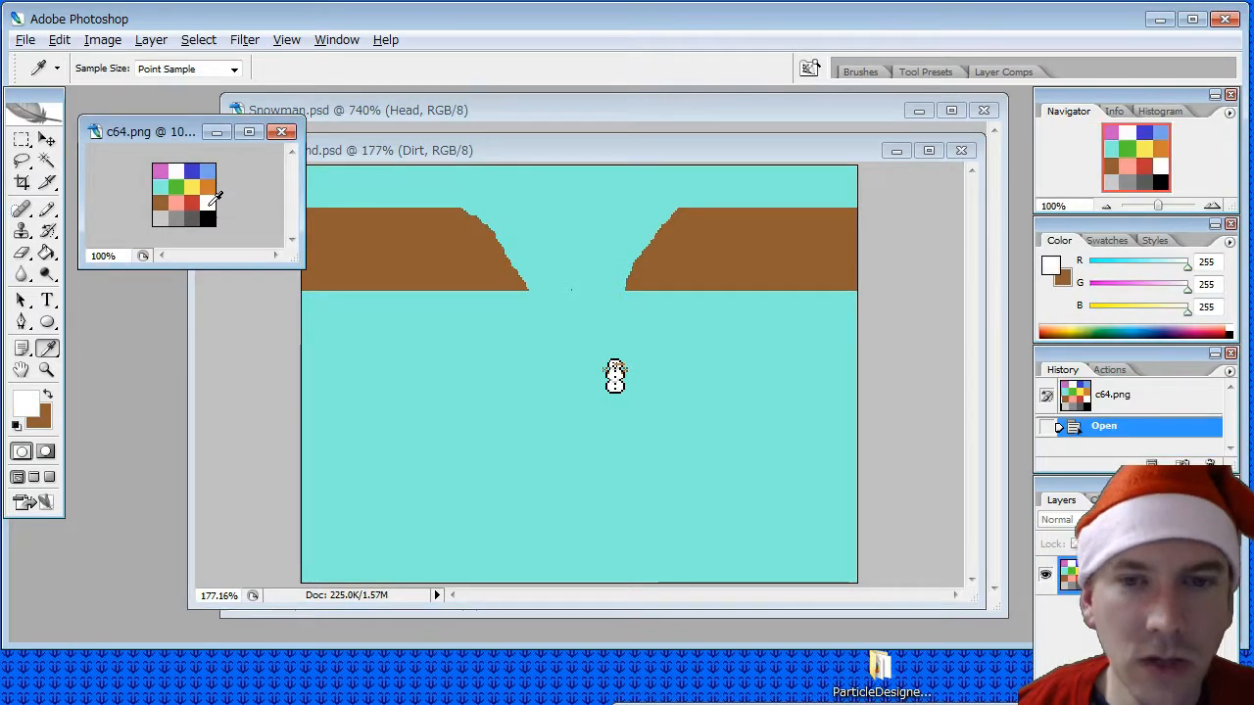
pyautogui.click(46, 208)
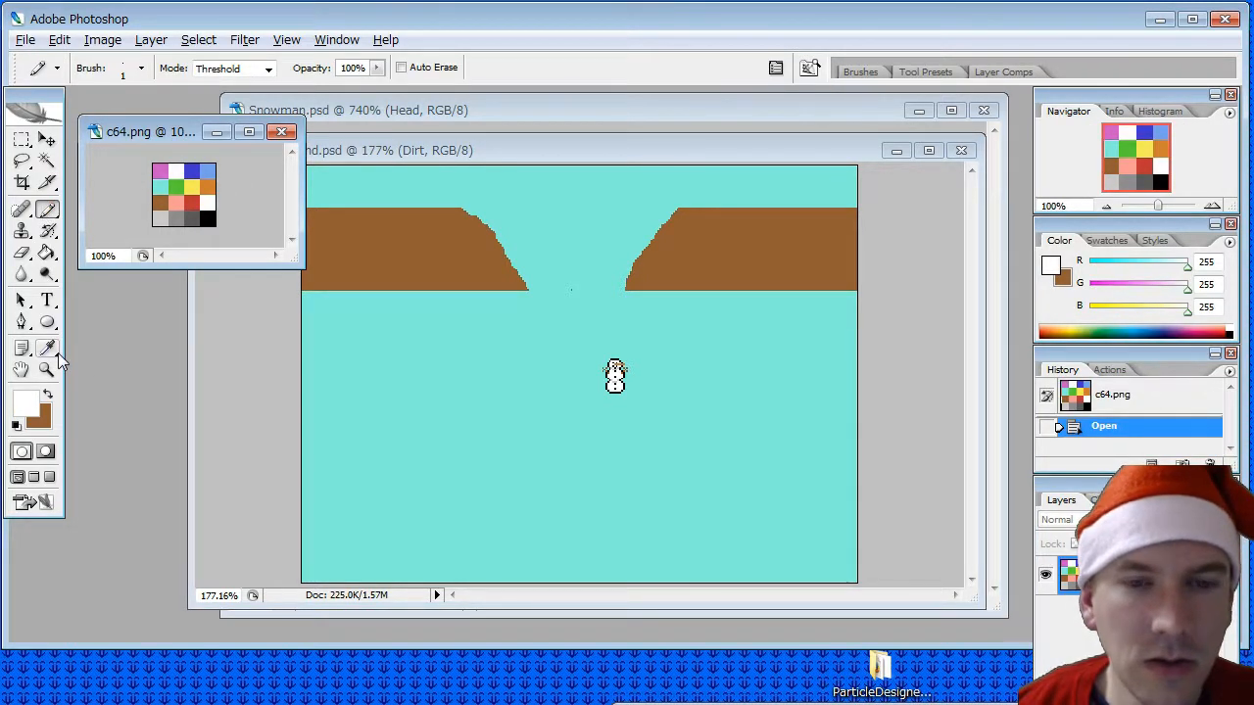
pyautogui.click(396, 155)
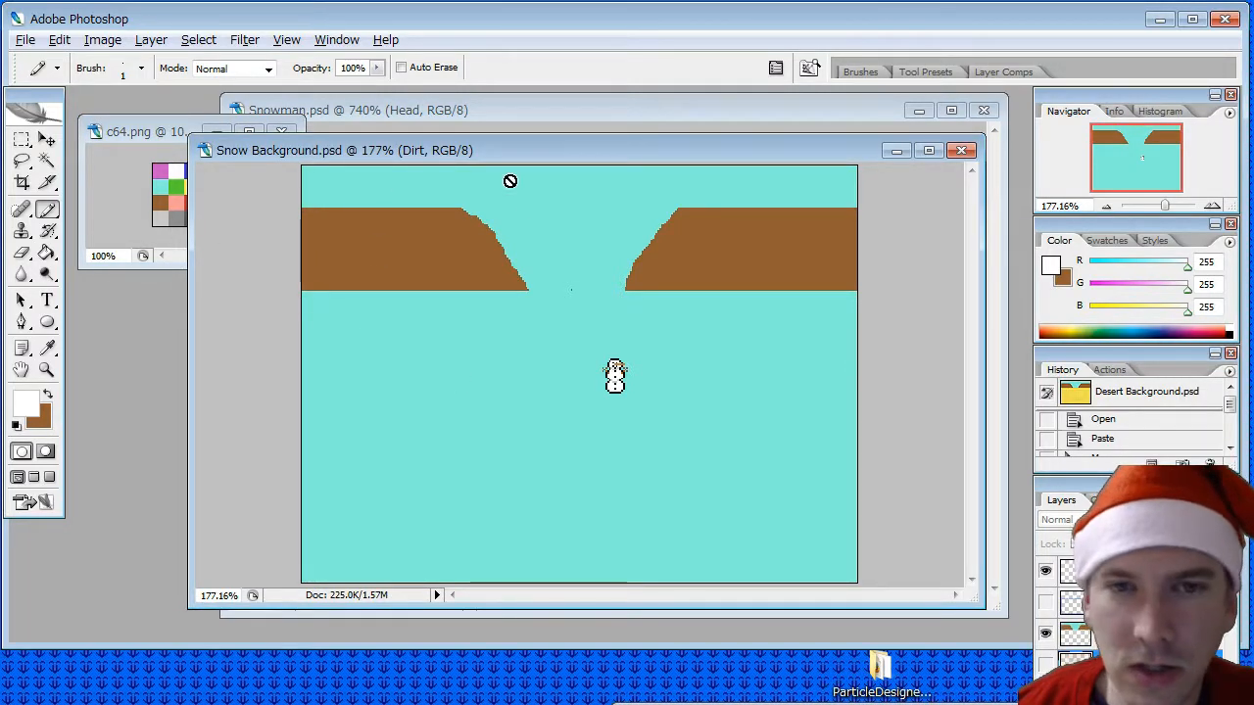
pyautogui.click(452, 358)
pyautogui.click(666, 263)
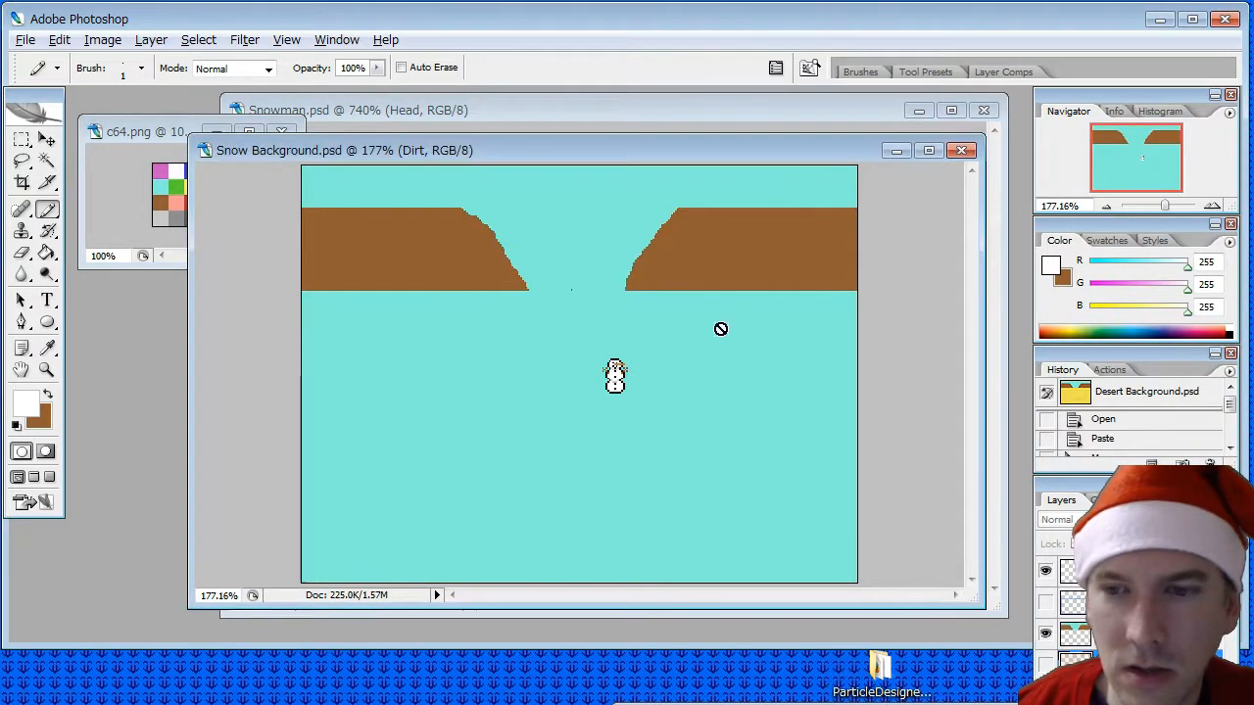
# - Create a new layer named Snow in Snow Background.psd
pyautogui.rightClick(1053, 658)
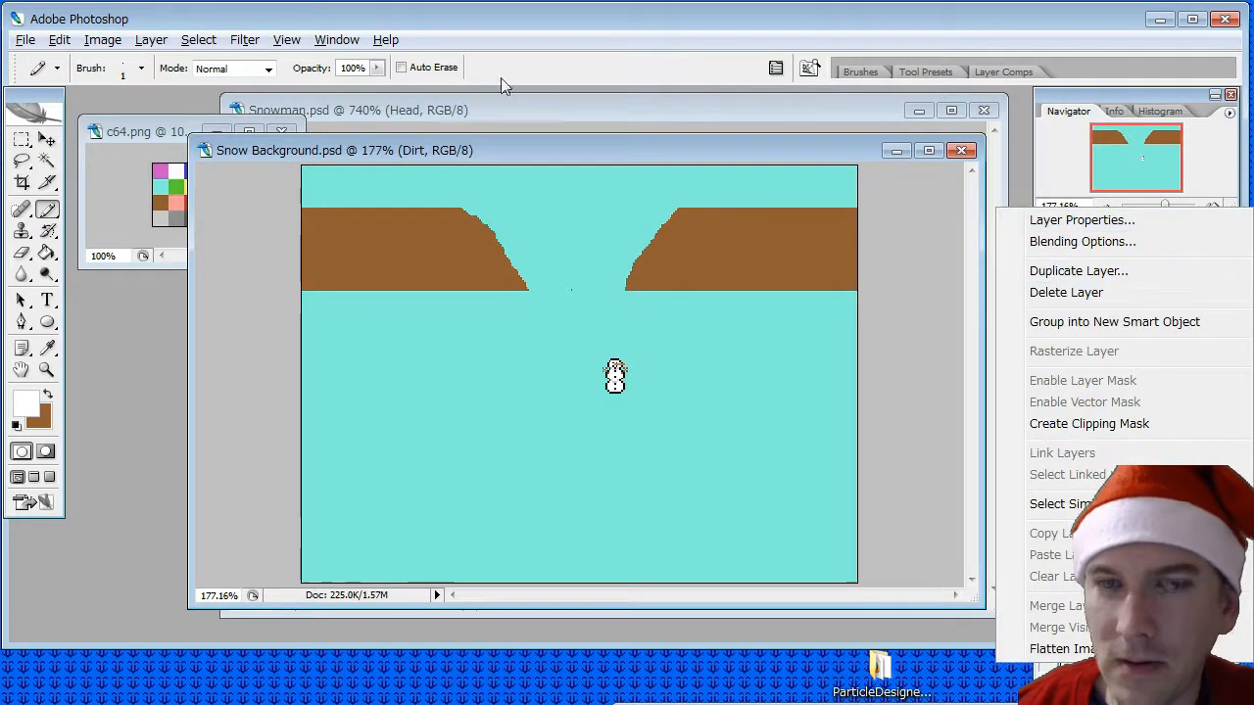
pyautogui.click(151, 39)
pyautogui.moveTo(323, 61)
pyautogui.click(401, 63)
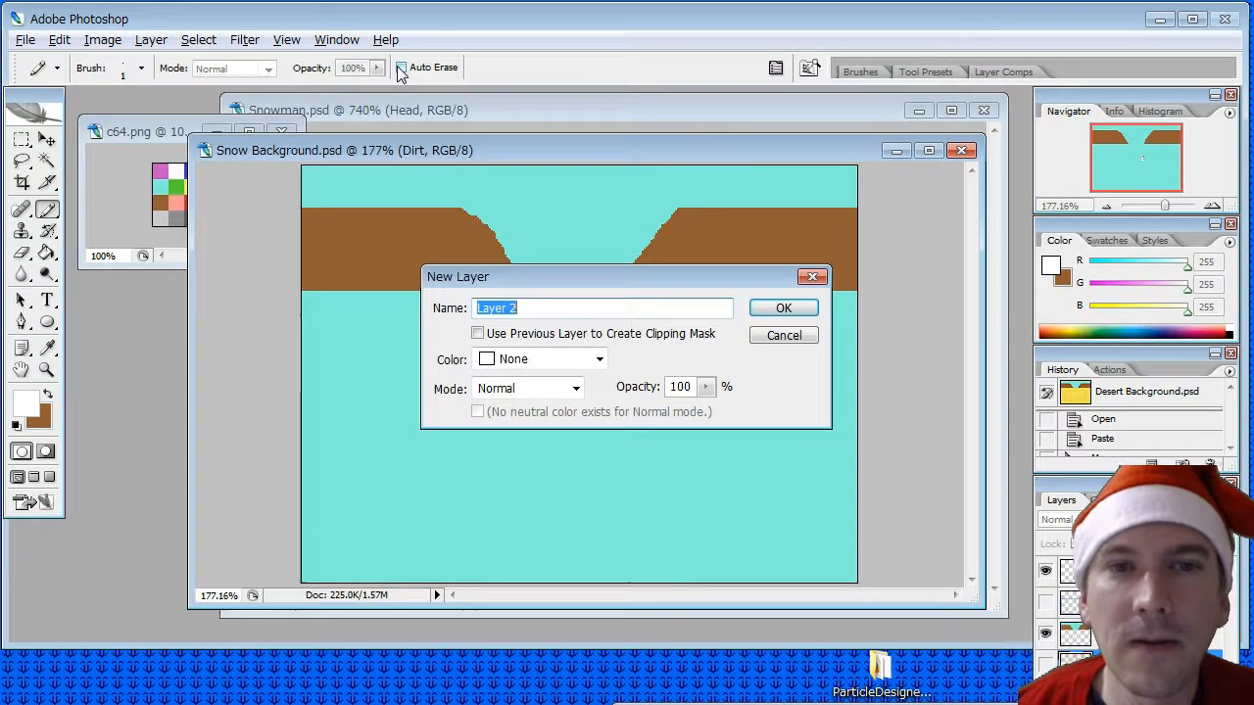
pyautogui.write('Snow')
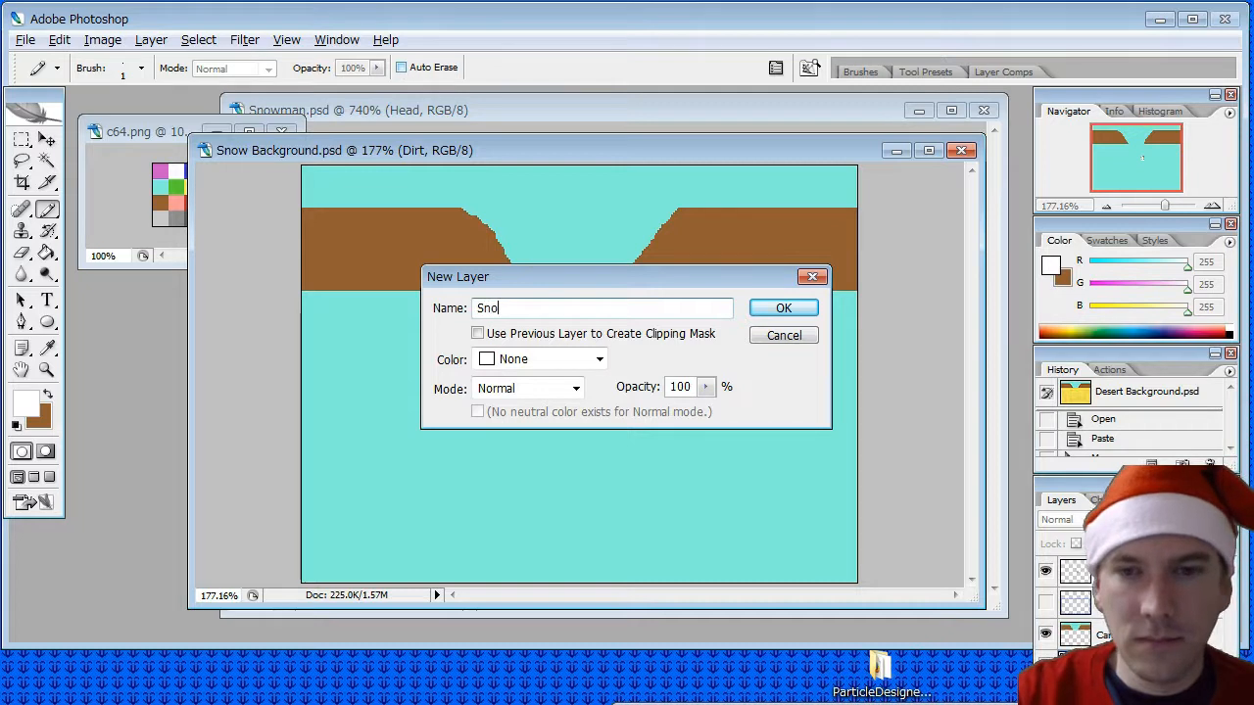
pyautogui.press('Return')
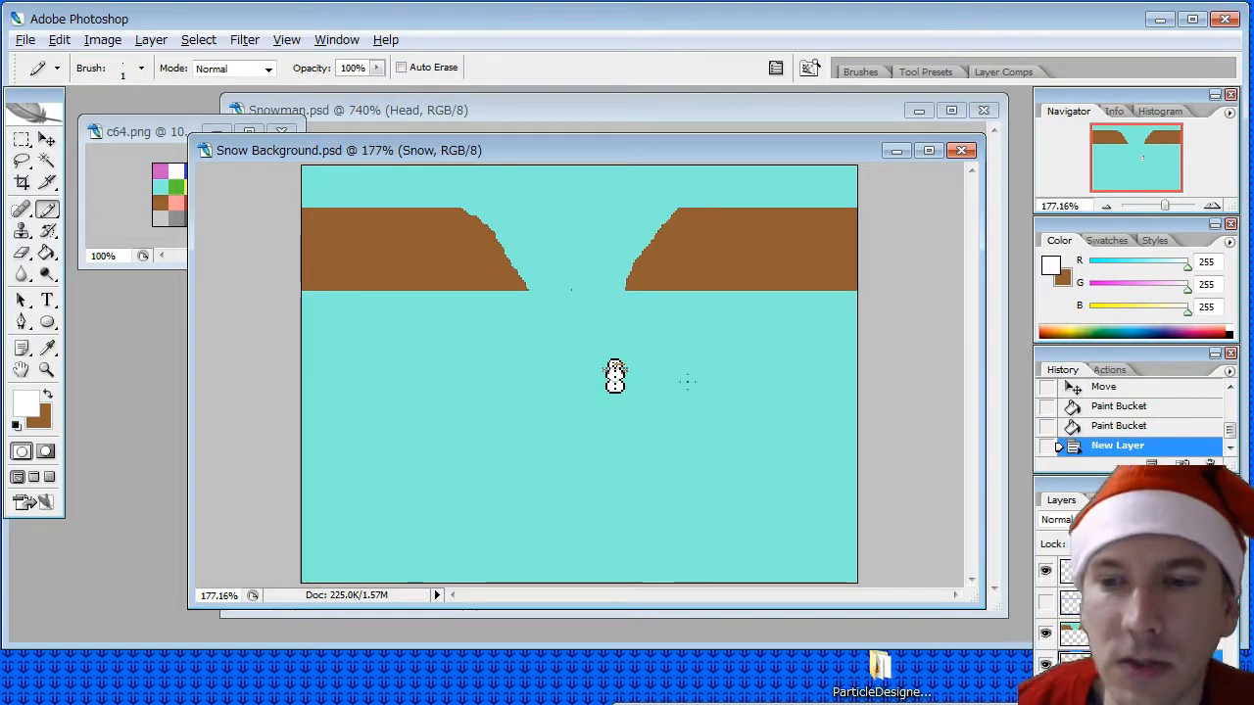
# - Scatter single white Pencil pixels on the Snow layer across the aqua ground below the left cliff
pyautogui.click(378, 372)
pyautogui.click(386, 383)
pyautogui.click(345, 431)
pyautogui.click(369, 452)
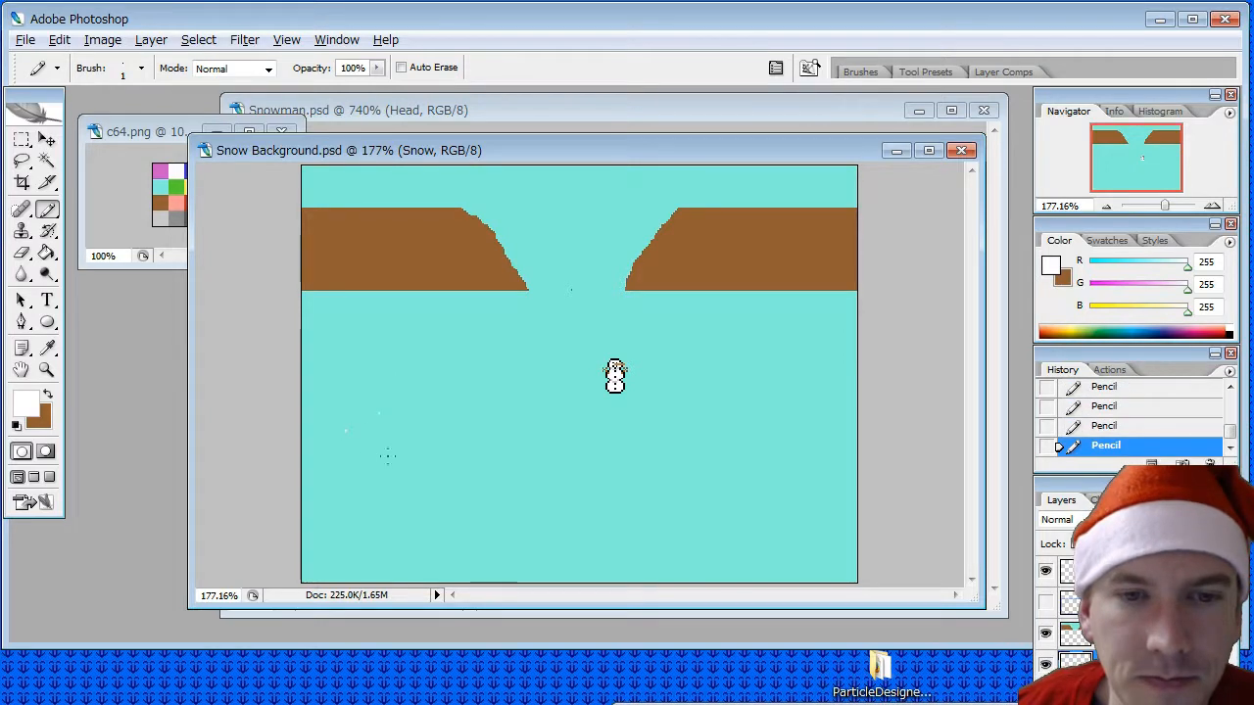
pyautogui.click(421, 389)
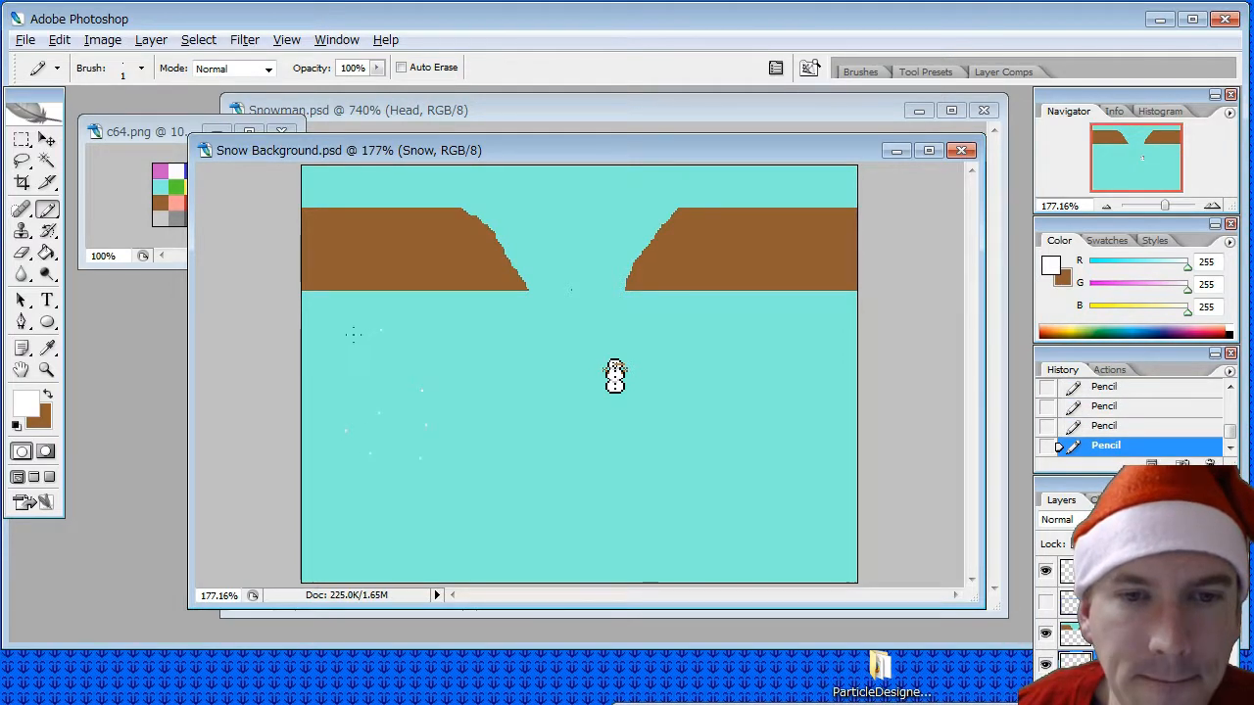
pyautogui.click(340, 383)
pyautogui.click(353, 390)
pyautogui.click(322, 415)
pyautogui.click(323, 358)
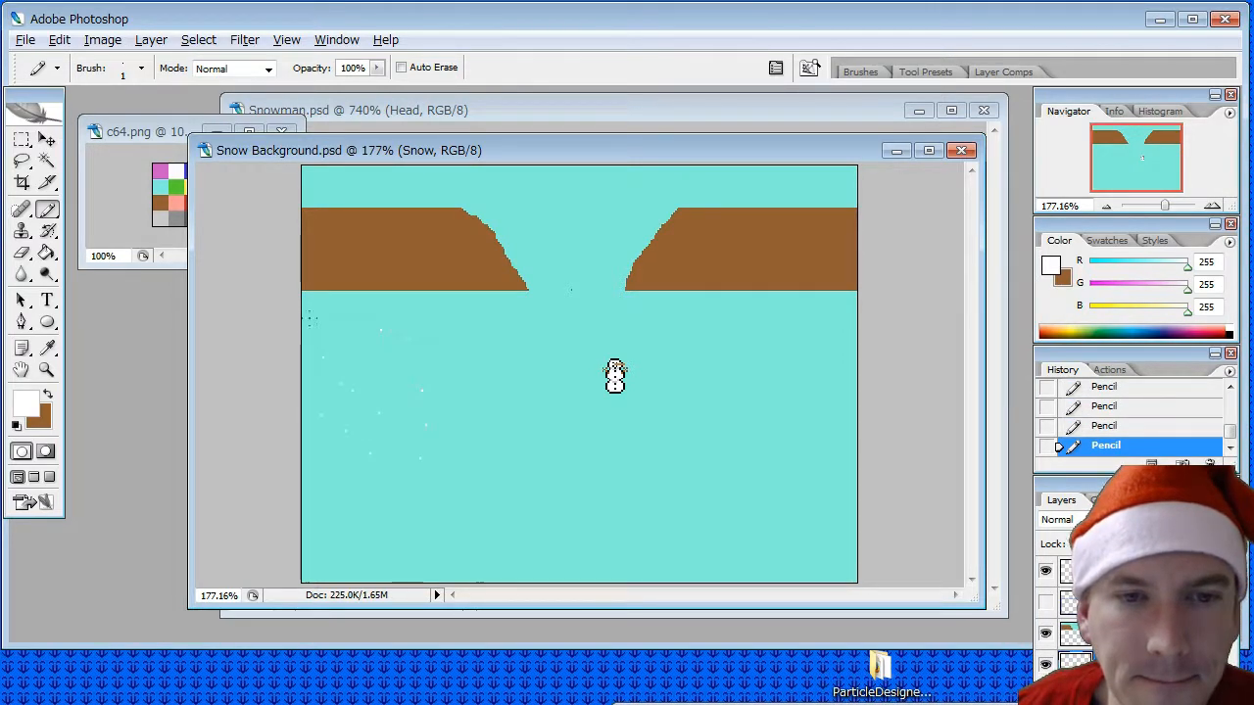
pyautogui.click(309, 317)
pyautogui.click(348, 316)
pyautogui.click(353, 334)
pyautogui.click(341, 357)
pyautogui.click(312, 343)
pyautogui.click(327, 343)
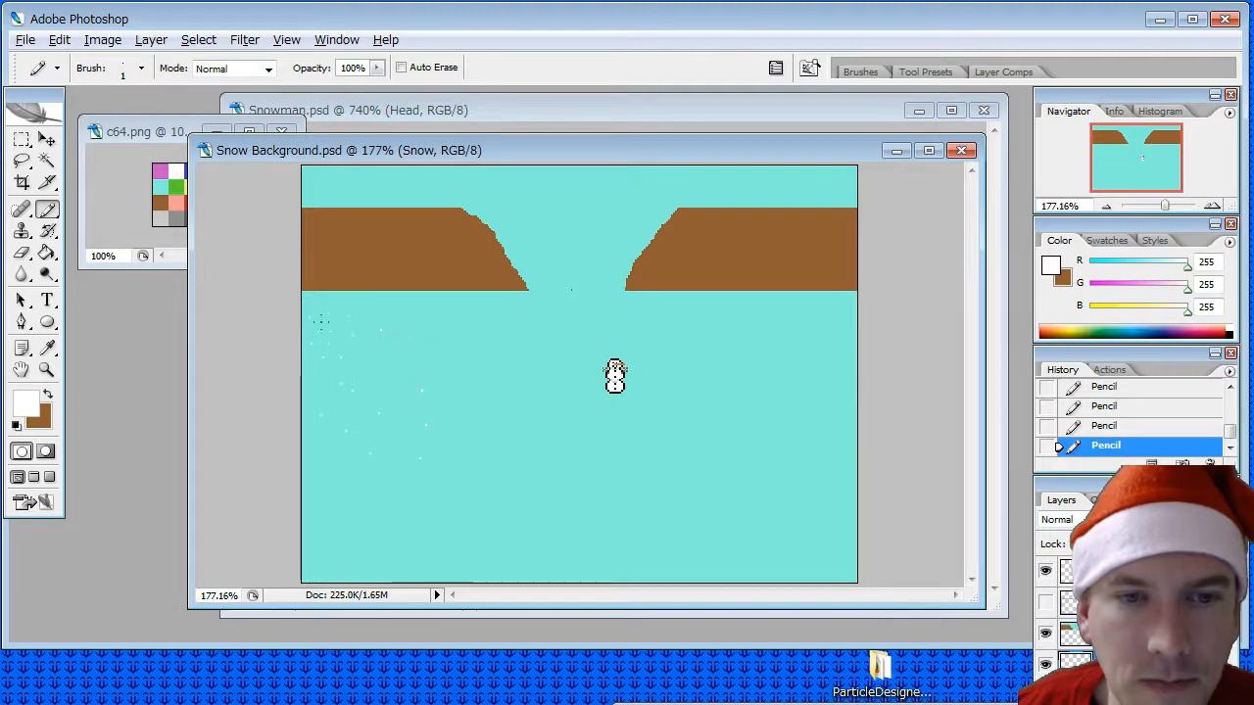
pyautogui.click(317, 305)
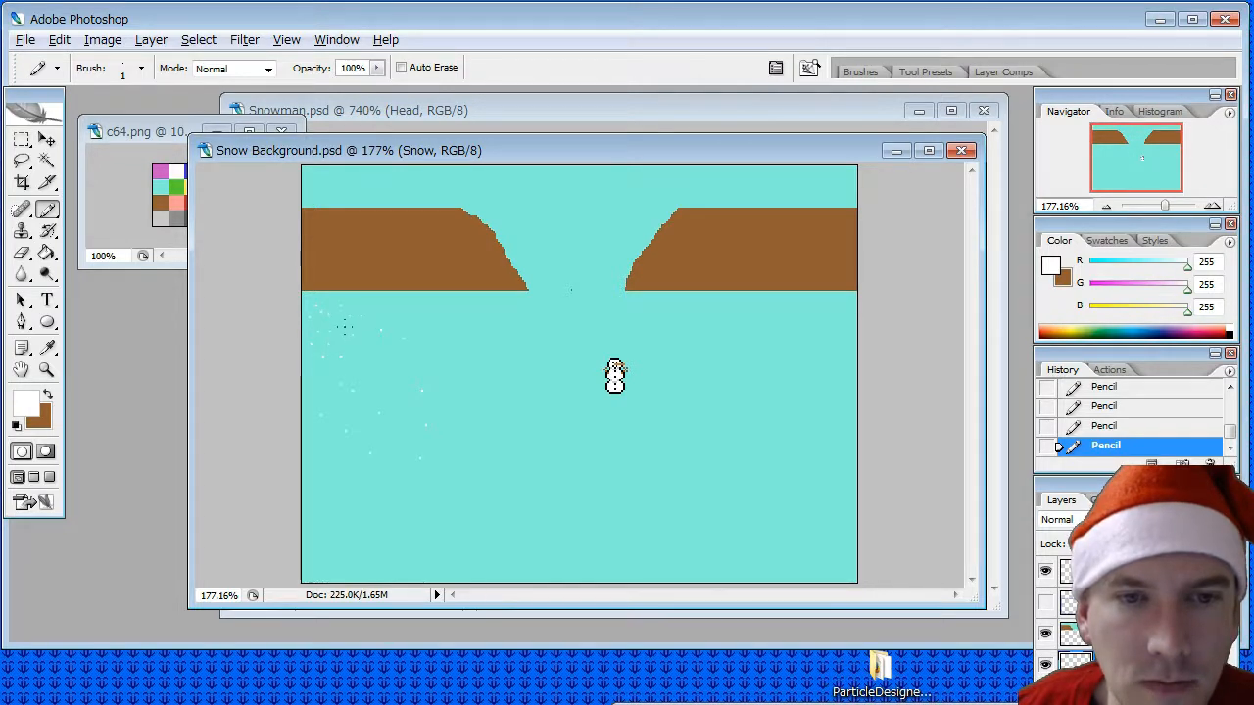
pyautogui.click(362, 305)
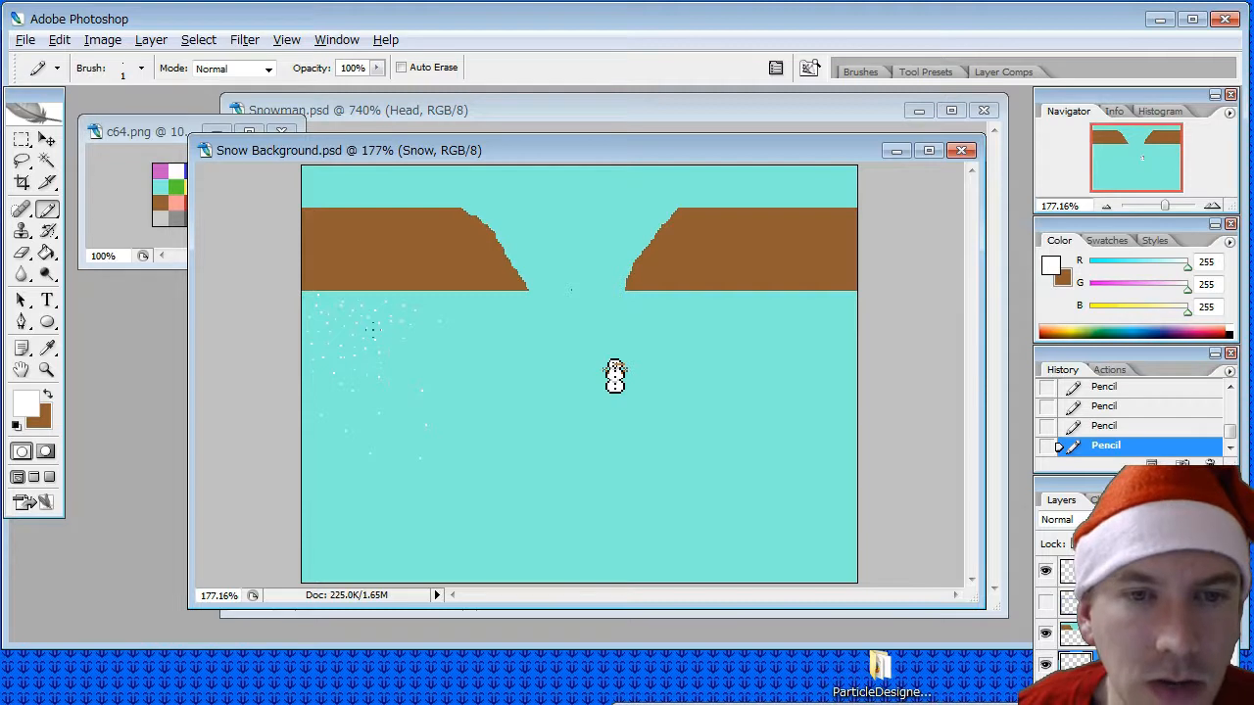
# - Move the snowman on Layer 1 left and slightly down, below the gap between the cliffs
pyautogui.click(47, 142)
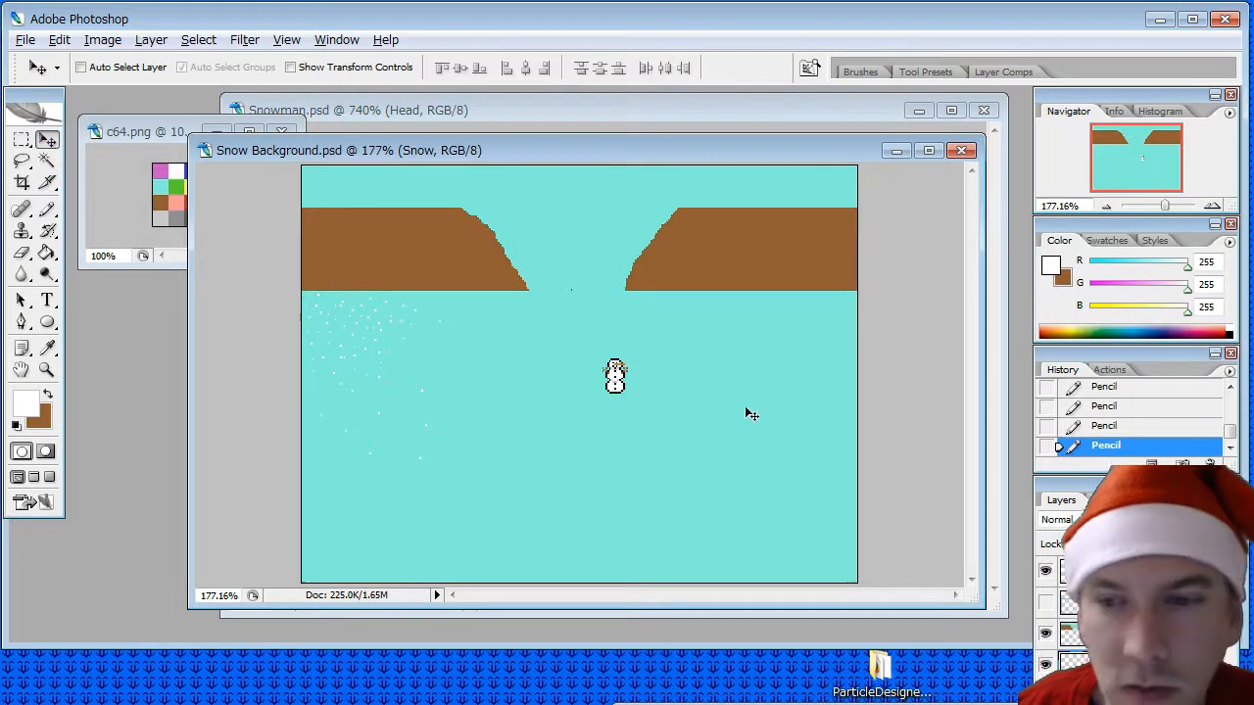
pyautogui.click(1116, 571)
pyautogui.moveTo(623, 394); pyautogui.dragTo(570, 414)
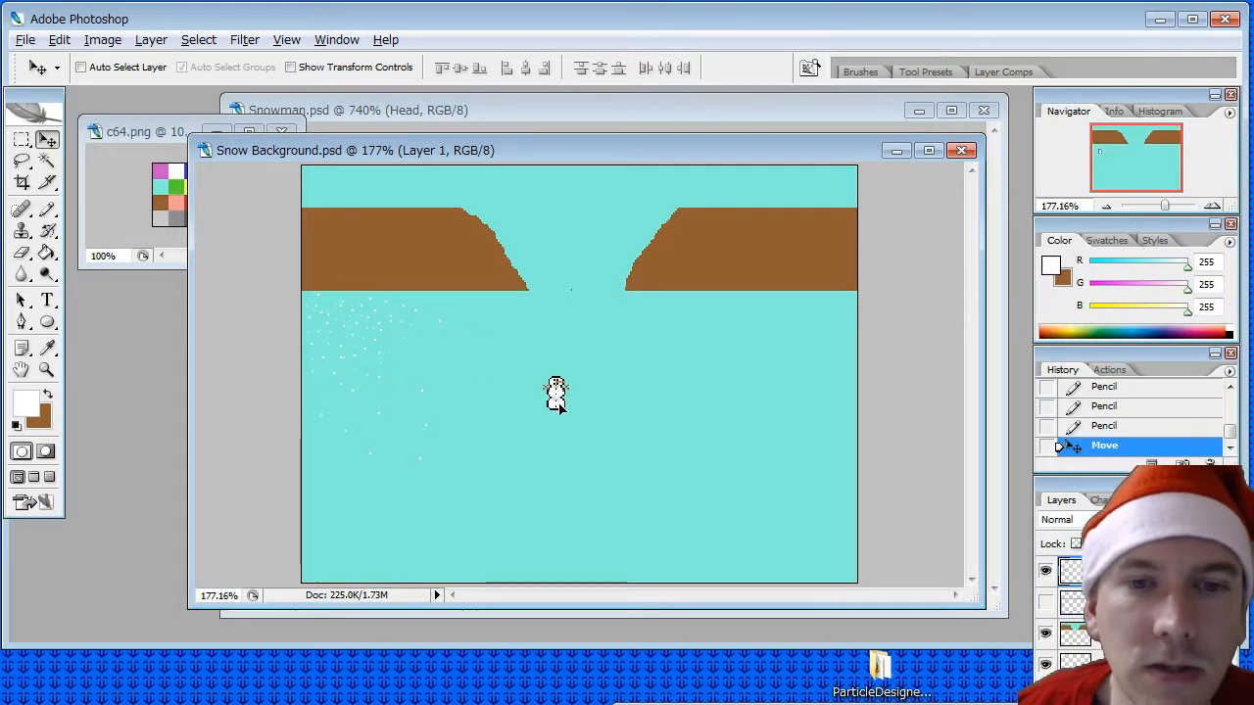
# - Fill the gaps among the snow specks below the left cliff with more white Pencil pixels on the Snow layer
pyautogui.click(48, 211)
pyautogui.click(1116, 664)
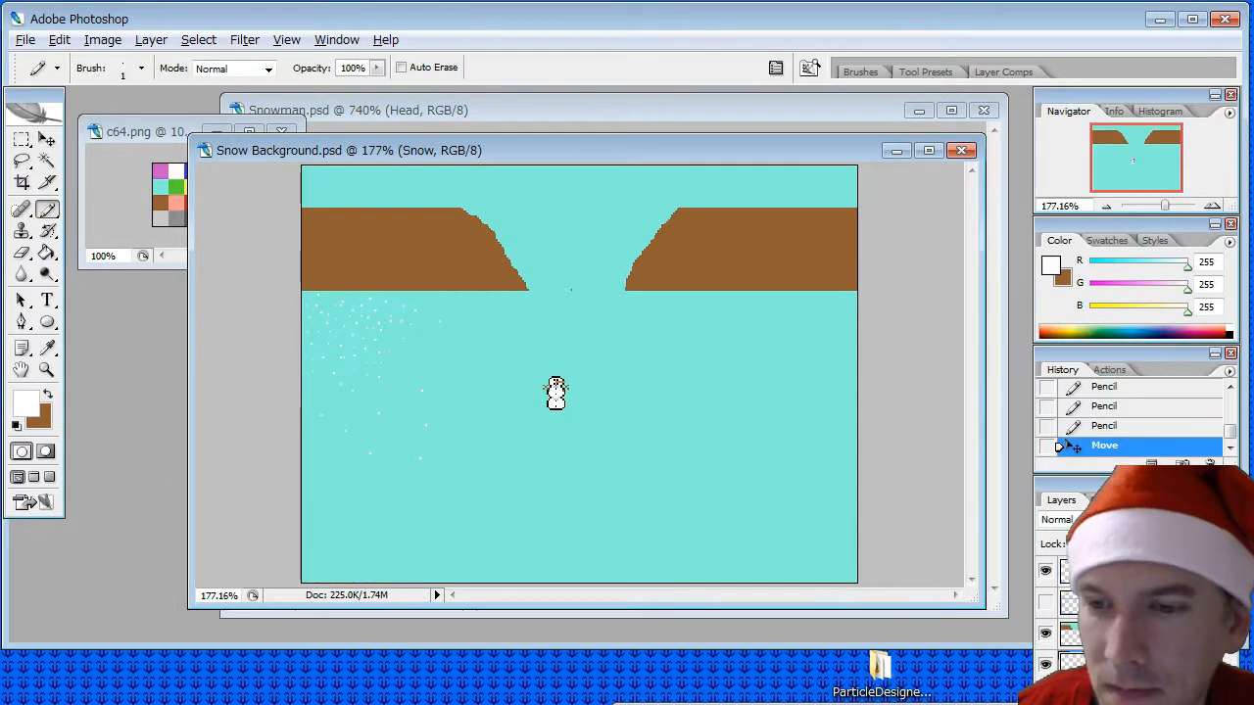
pyautogui.click(383, 329)
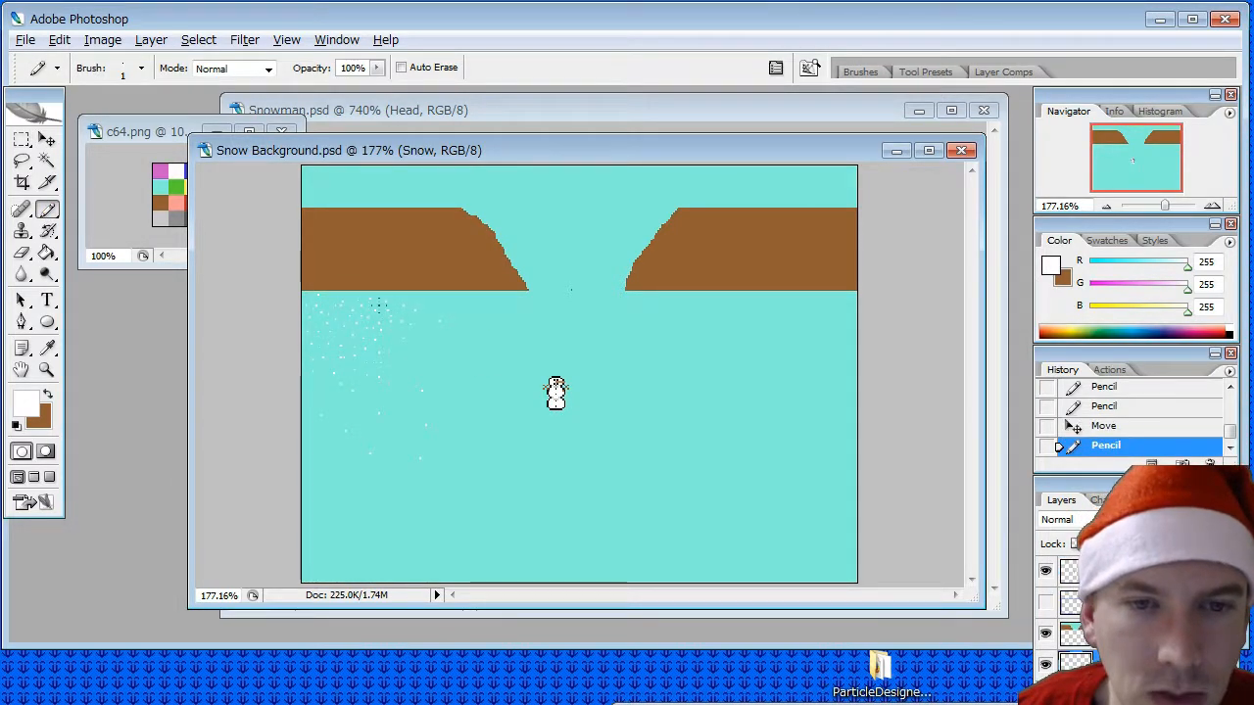
pyautogui.click(352, 307)
pyautogui.click(341, 305)
pyautogui.click(328, 301)
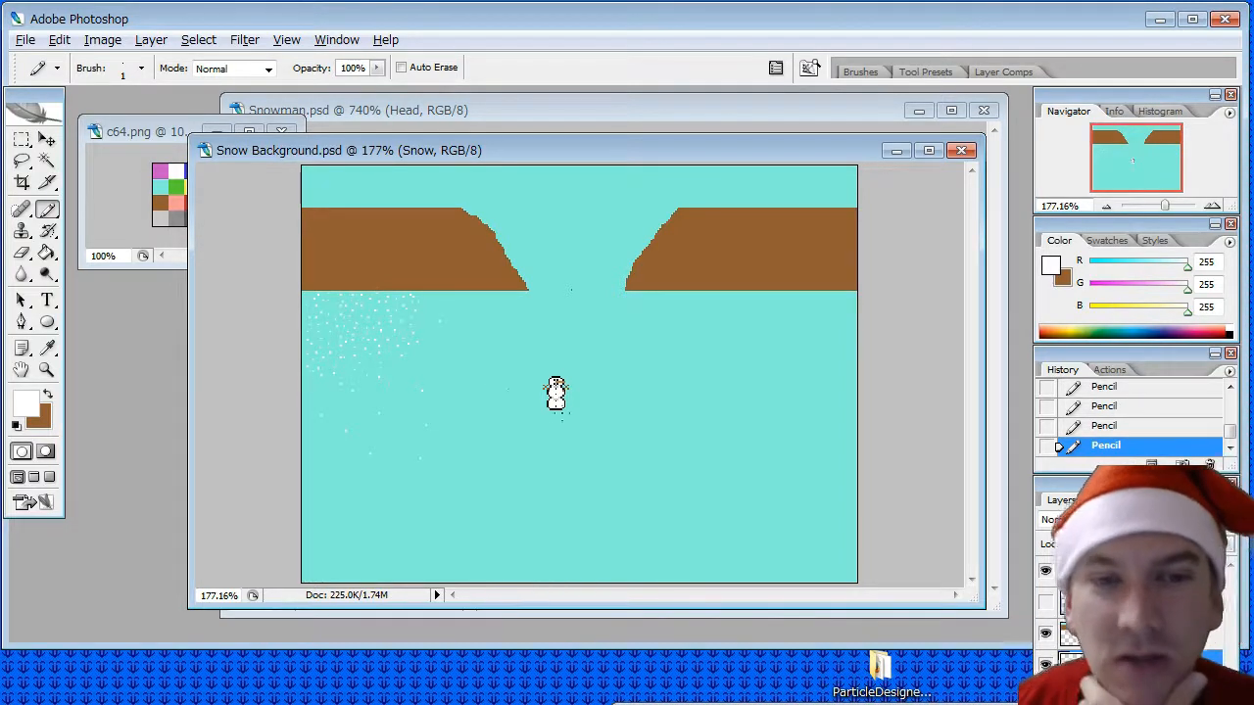
# - Move the snowman on Layer 1 up and left, beside the patch of snow specks
pyautogui.click(46, 140)
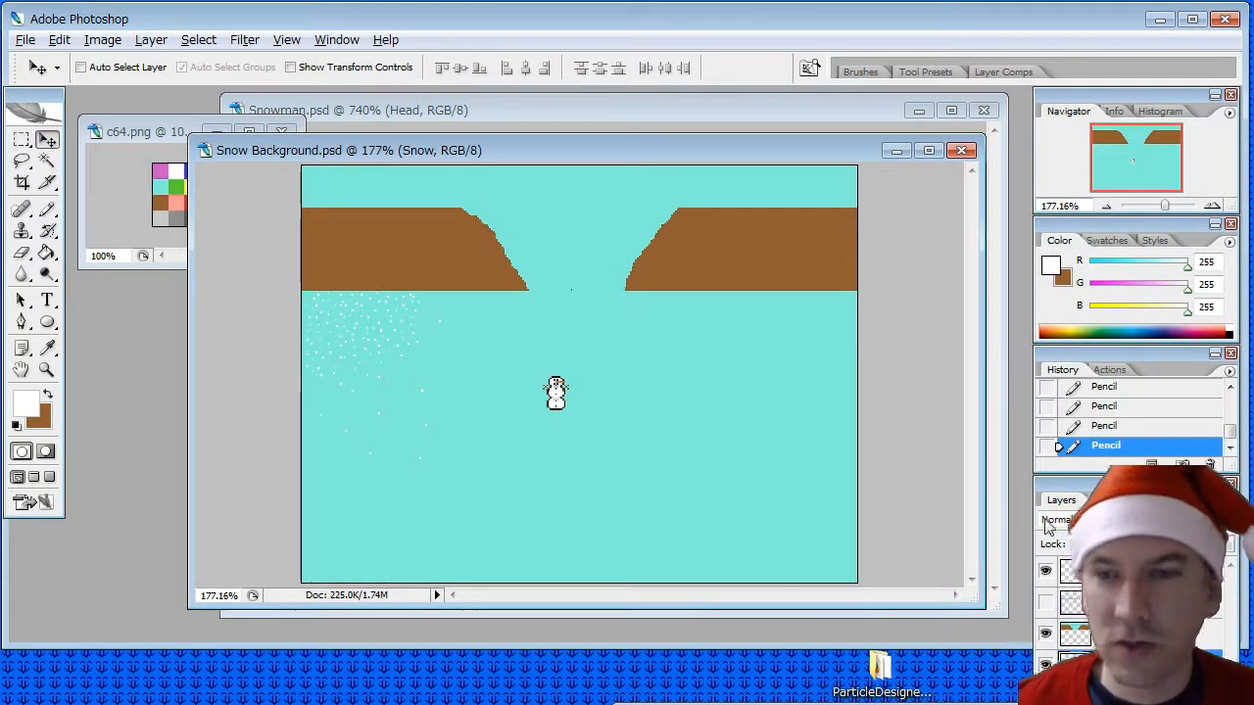
pyautogui.click(1126, 572)
pyautogui.moveTo(566, 414); pyautogui.dragTo(504, 378)
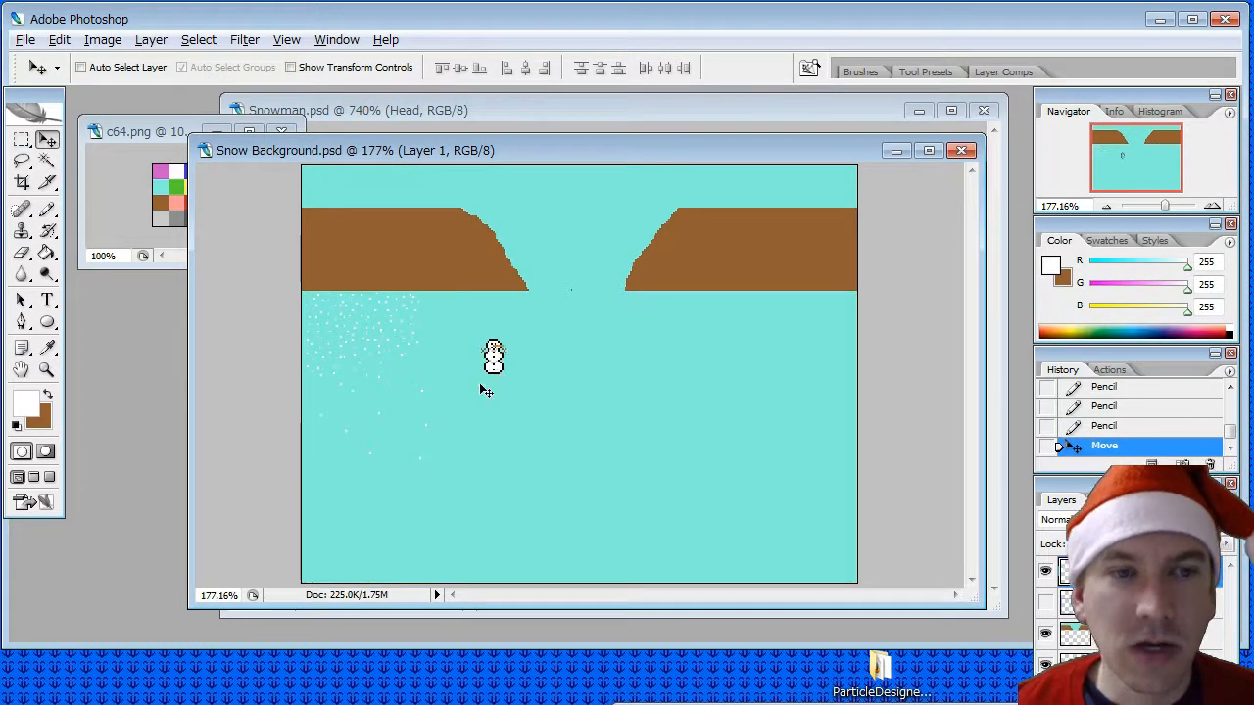
# - Select the dense patch of snow specks on the Snow layer with the Rectangular Marquee and copy and paste it as a new layer
pyautogui.click(21, 140)
pyautogui.click(1126, 657)
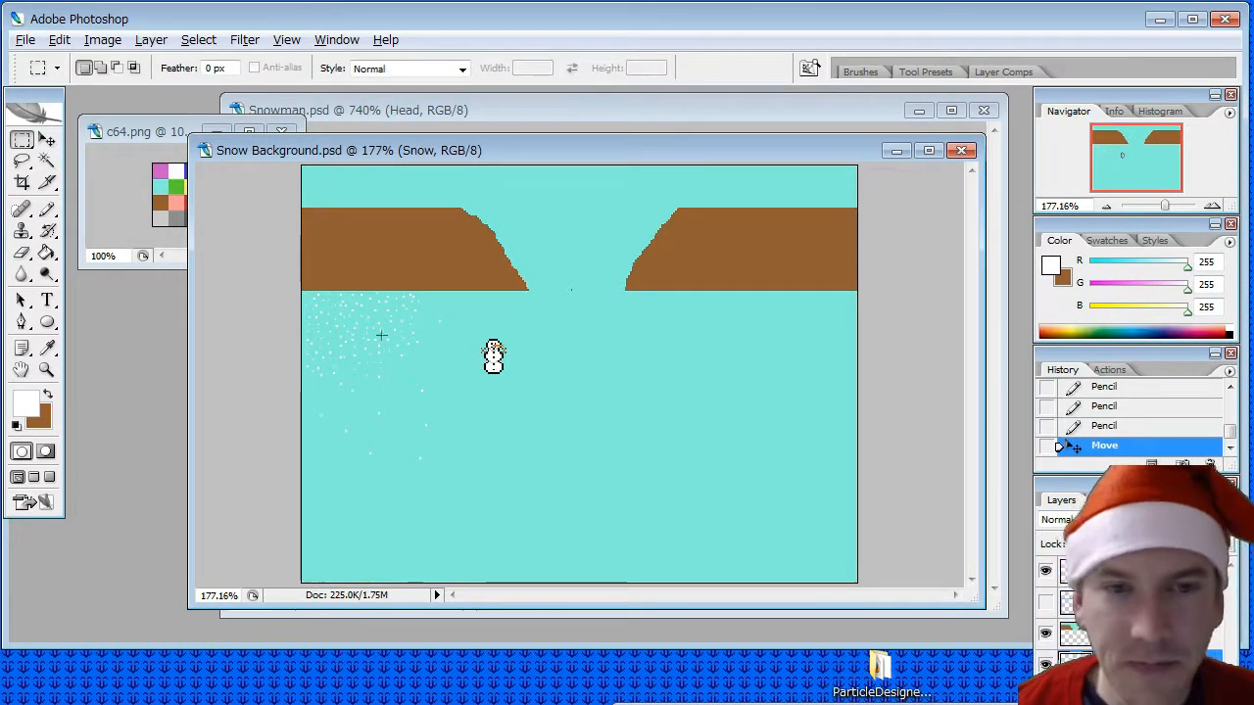
pyautogui.moveTo(301, 291); pyautogui.dragTo(415, 363)
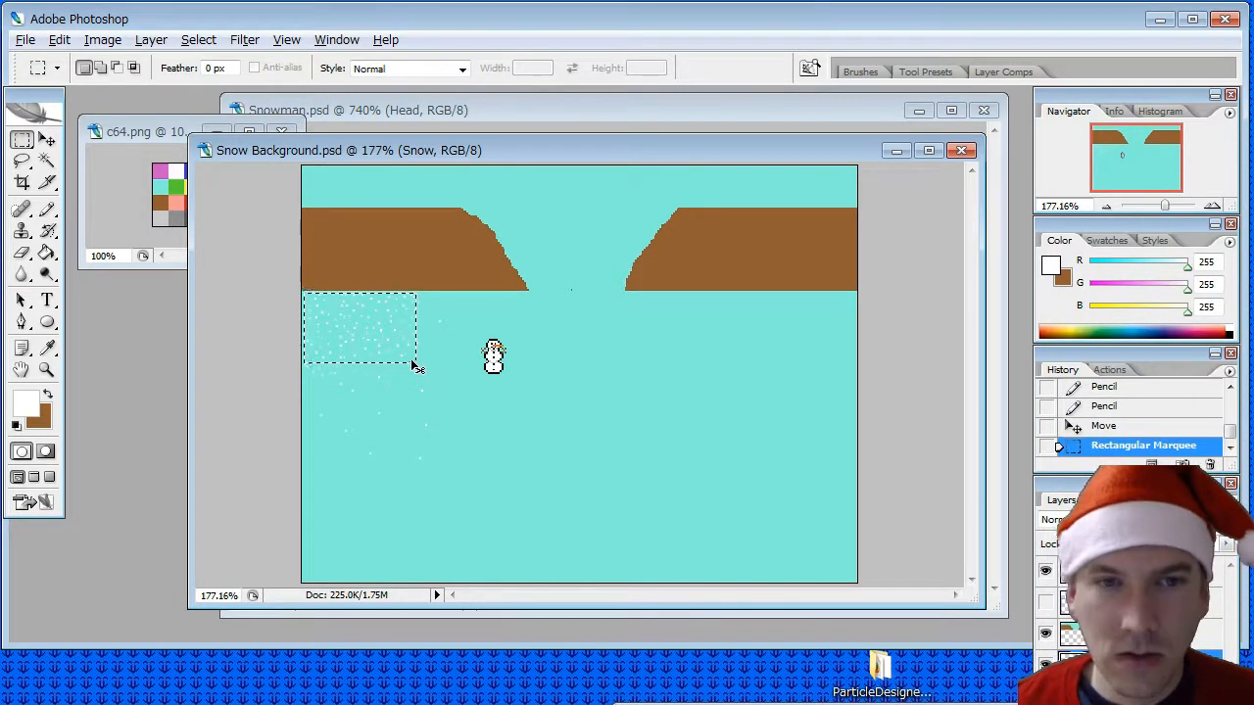
pyautogui.click(59, 39)
pyautogui.click(147, 205)
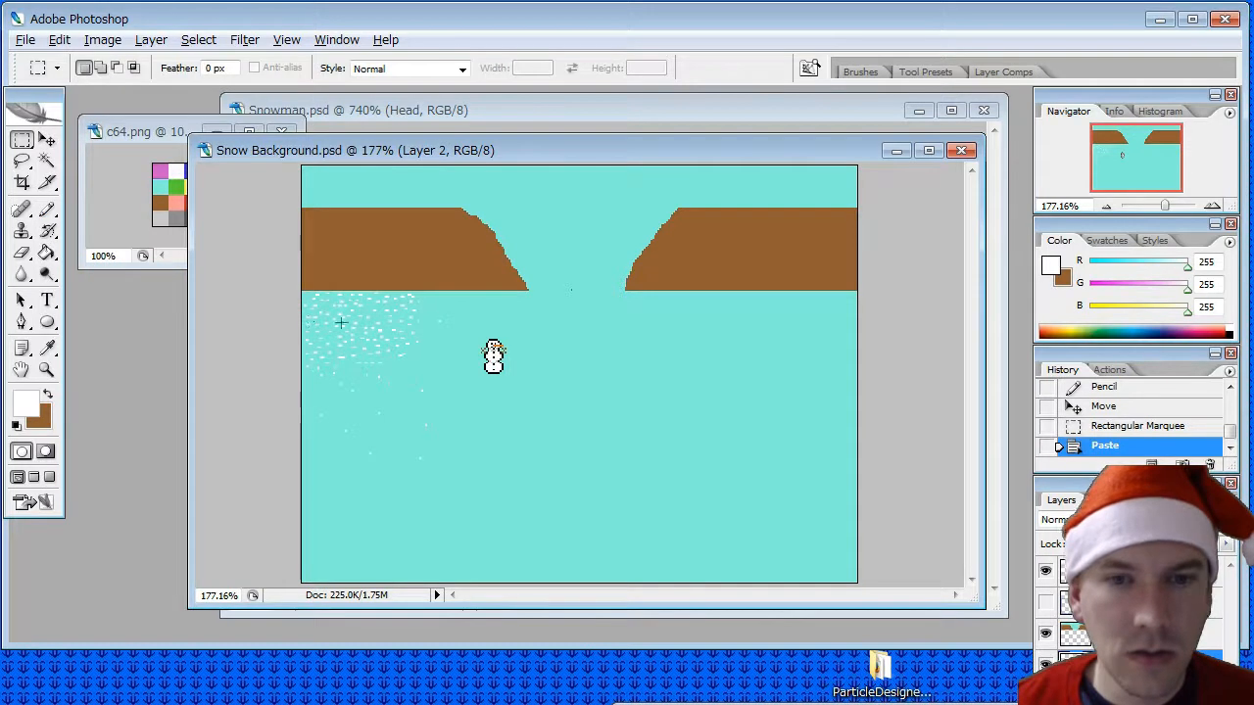
# - Place pasted copies of the snow-speck patch side by side around the snowman, extending the snow below the left cliff toward the gap
pyautogui.press('v')
pyautogui.moveTo(382, 414)
pyautogui.mouseDown()
pyautogui.moveTo(369, 435)
pyautogui.moveTo(386, 419)
pyautogui.mouseUp()
pyautogui.hotkey('ctrl', 'v')
pyautogui.moveTo(554, 373); pyautogui.dragTo(436, 337)
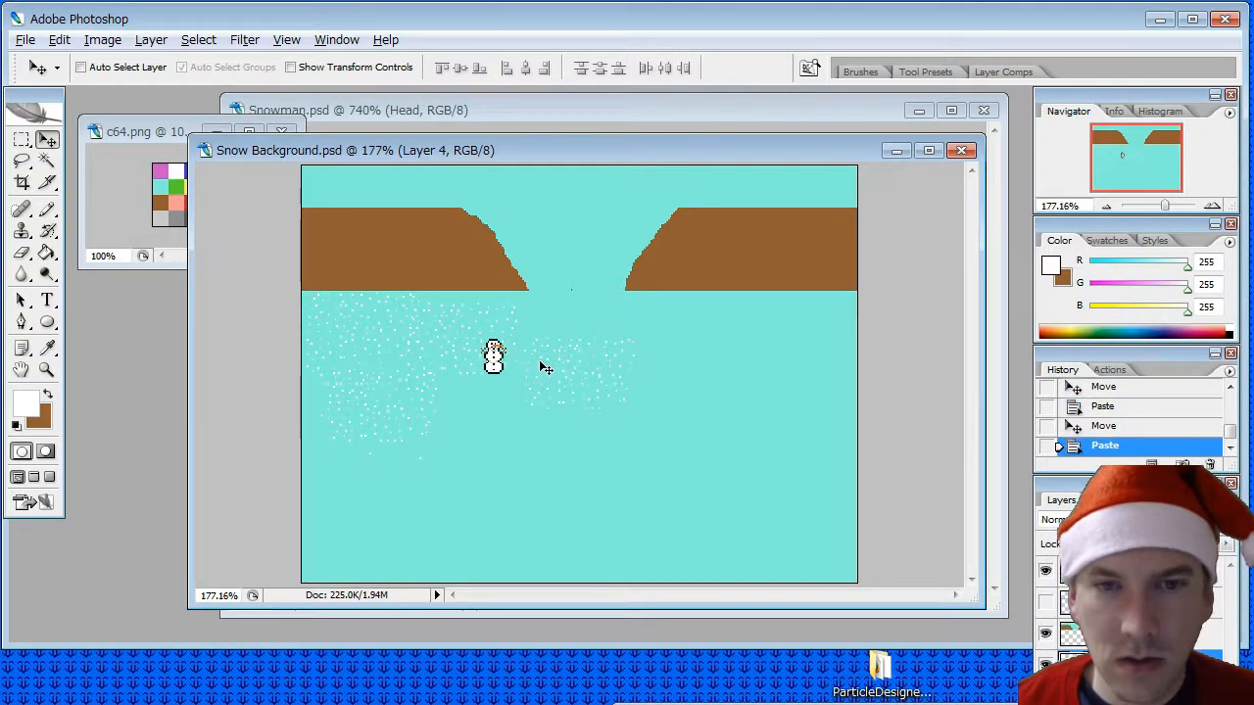
pyautogui.moveTo(446, 319); pyautogui.dragTo(470, 412)
pyautogui.hotkey('ctrl', 'v')
pyautogui.moveTo(570, 381)
pyautogui.mouseDown()
pyautogui.moveTo(562, 342)
pyautogui.moveTo(557, 358)
pyautogui.moveTo(573, 361)
pyautogui.mouseUp()
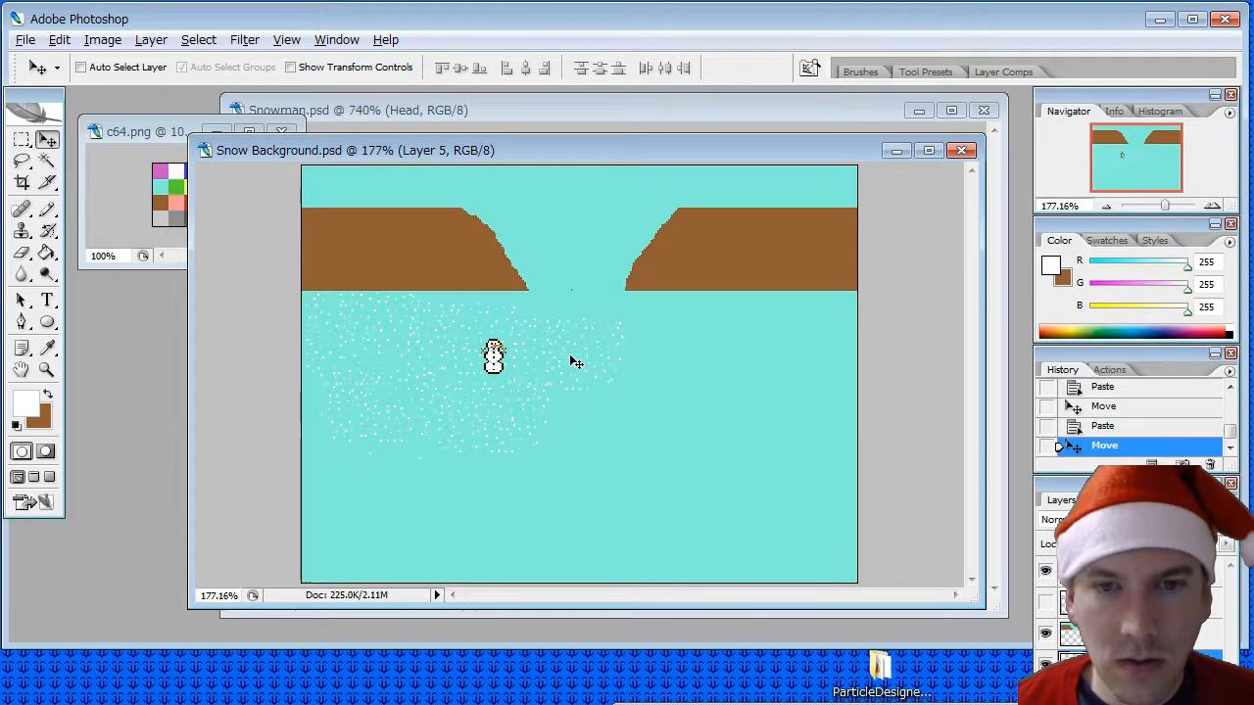
# - Paste more copies of the snow-speck patch and place them below the right cliff and across the ground's lower right area
pyautogui.hotkey('ctrl', 'v')
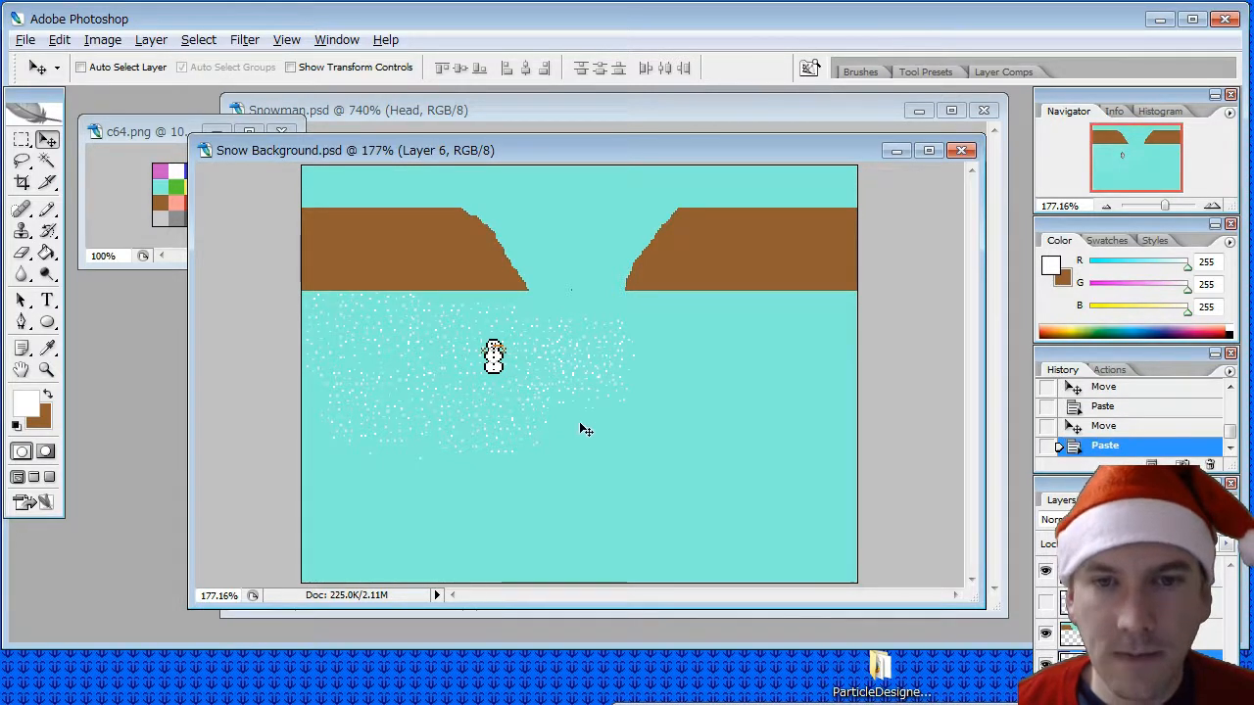
pyautogui.moveTo(579, 421); pyautogui.dragTo(682, 414)
pyautogui.hotkey('ctrl', 'v')
pyautogui.hotkey('ctrl', 'v')
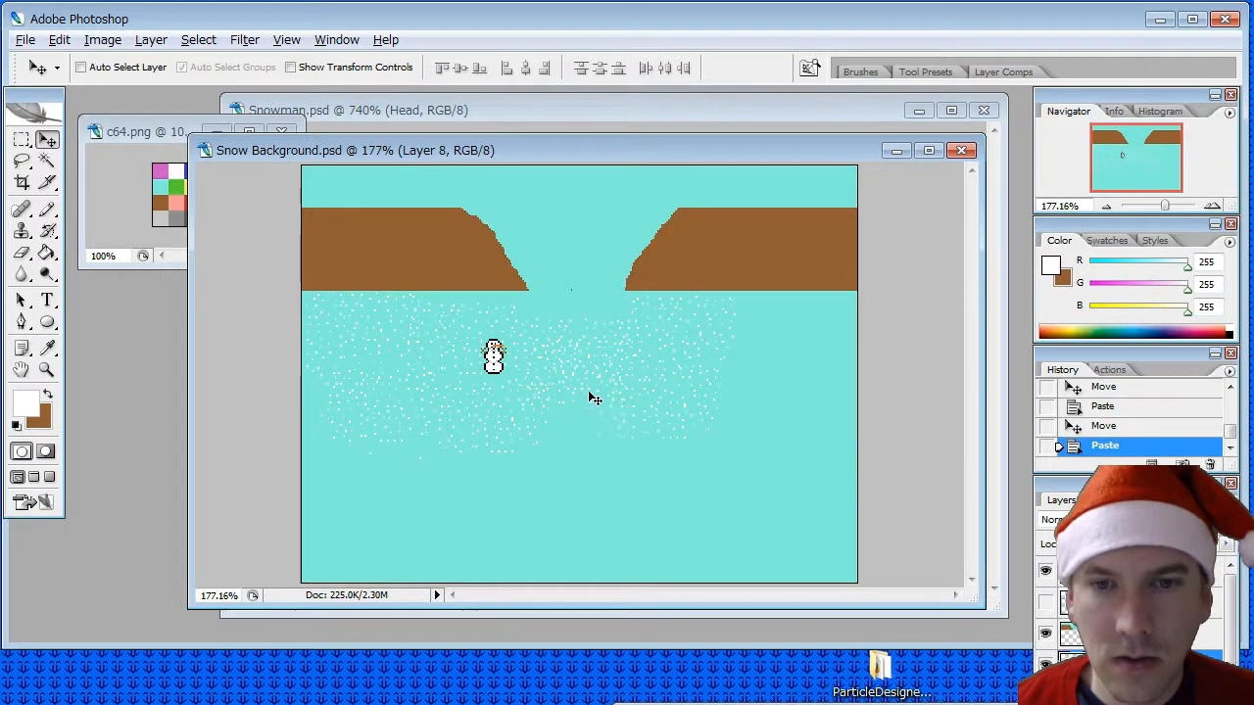
pyautogui.moveTo(594, 394); pyautogui.dragTo(707, 505)
pyautogui.hotkey('ctrl', 'v')
pyautogui.hotkey('ctrl', 'v')
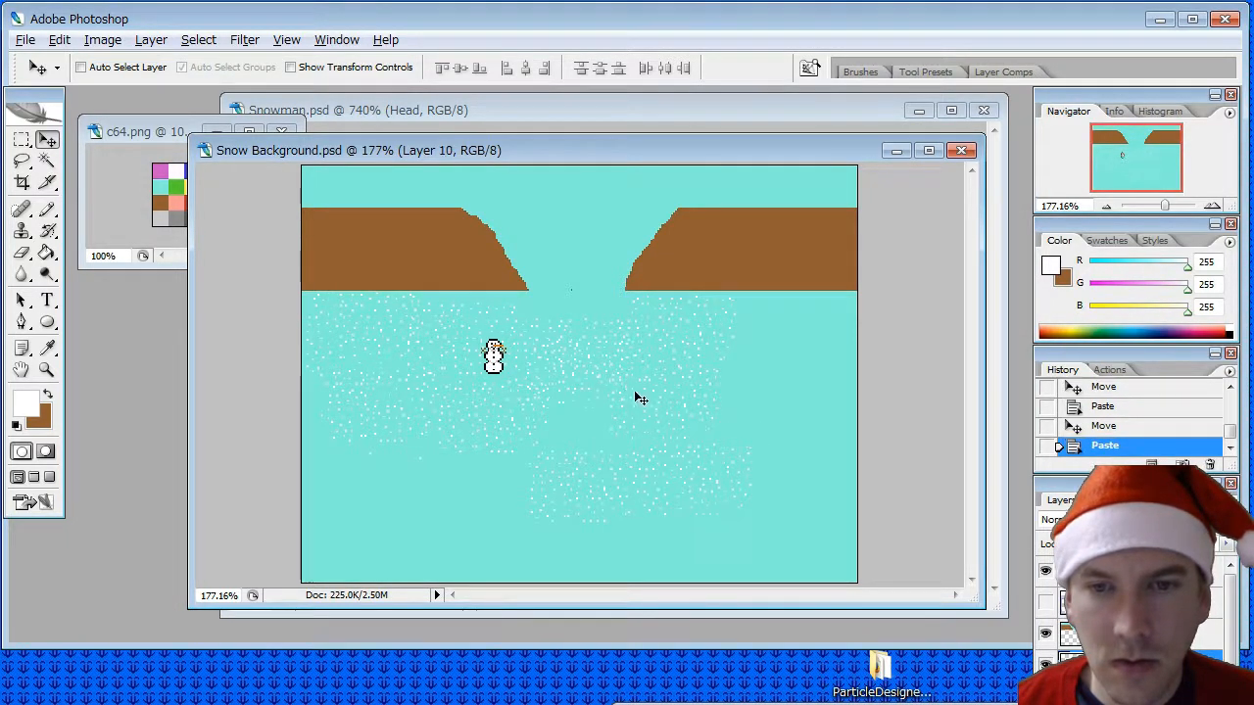
pyautogui.moveTo(633, 390); pyautogui.dragTo(799, 411)
pyautogui.hotkey('ctrl', 'v')
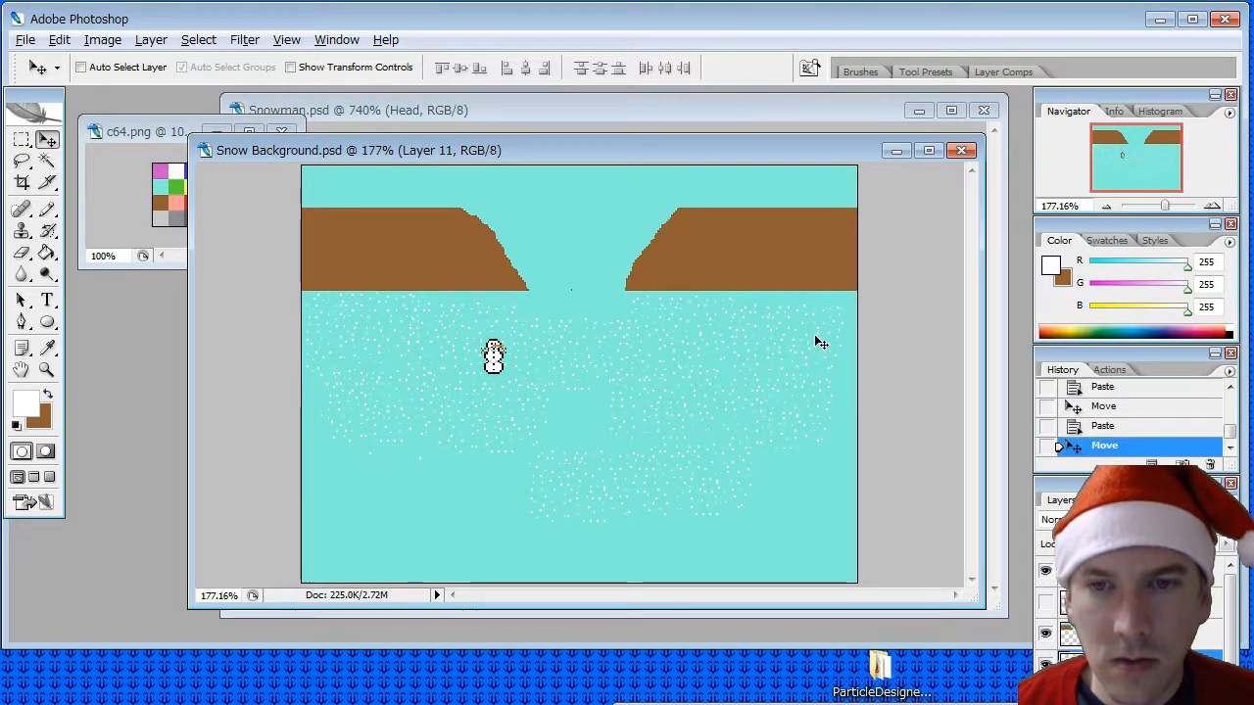
pyautogui.hotkey('ctrl', 'v')
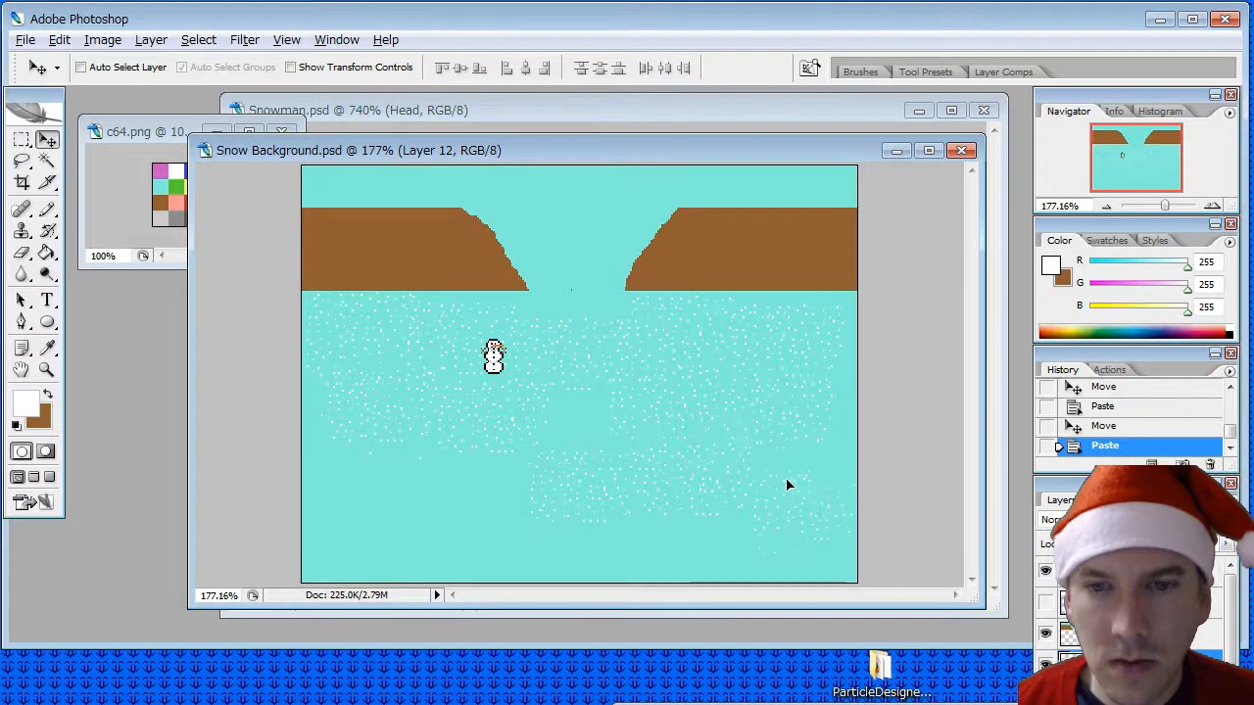
# - Cover the ground's lower left area and the strip along its bottom edge with further pasted copies of the snow-speck patch
pyautogui.hotkey('ctrl', 'v')
pyautogui.moveTo(527, 367); pyautogui.dragTo(311, 470)
pyautogui.hotkey('ctrl', 'v')
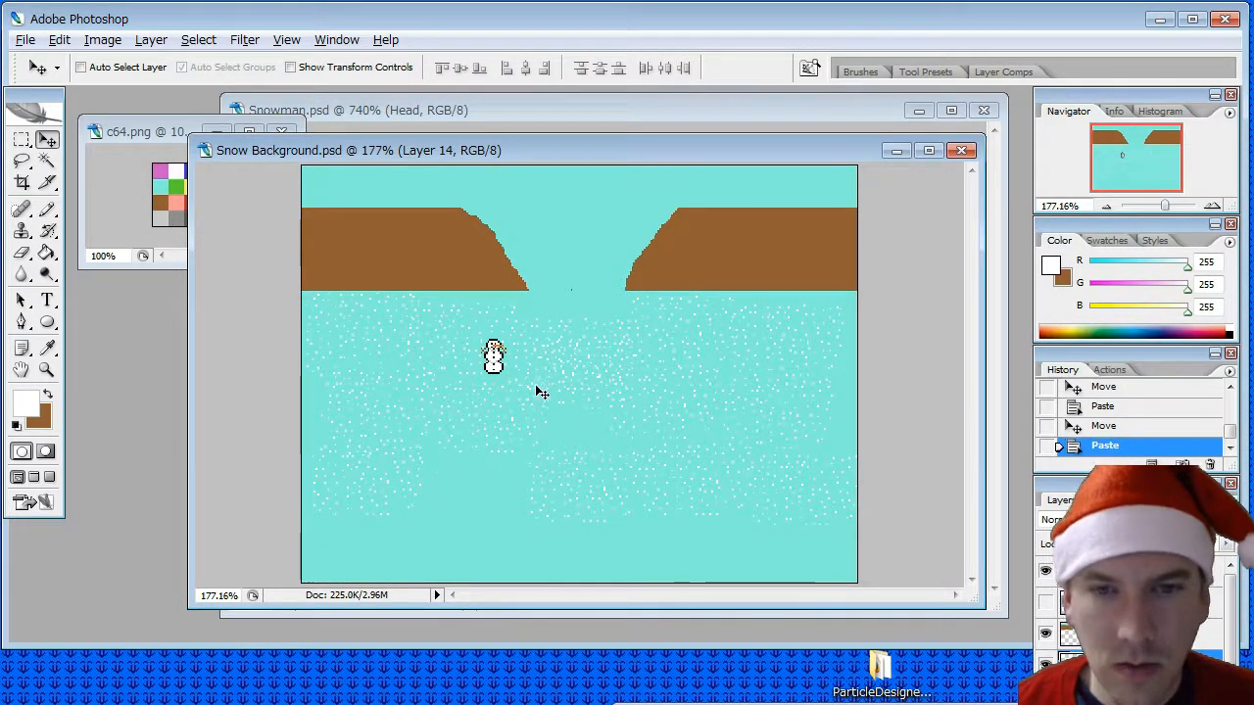
pyautogui.hotkey('ctrl', 'v')
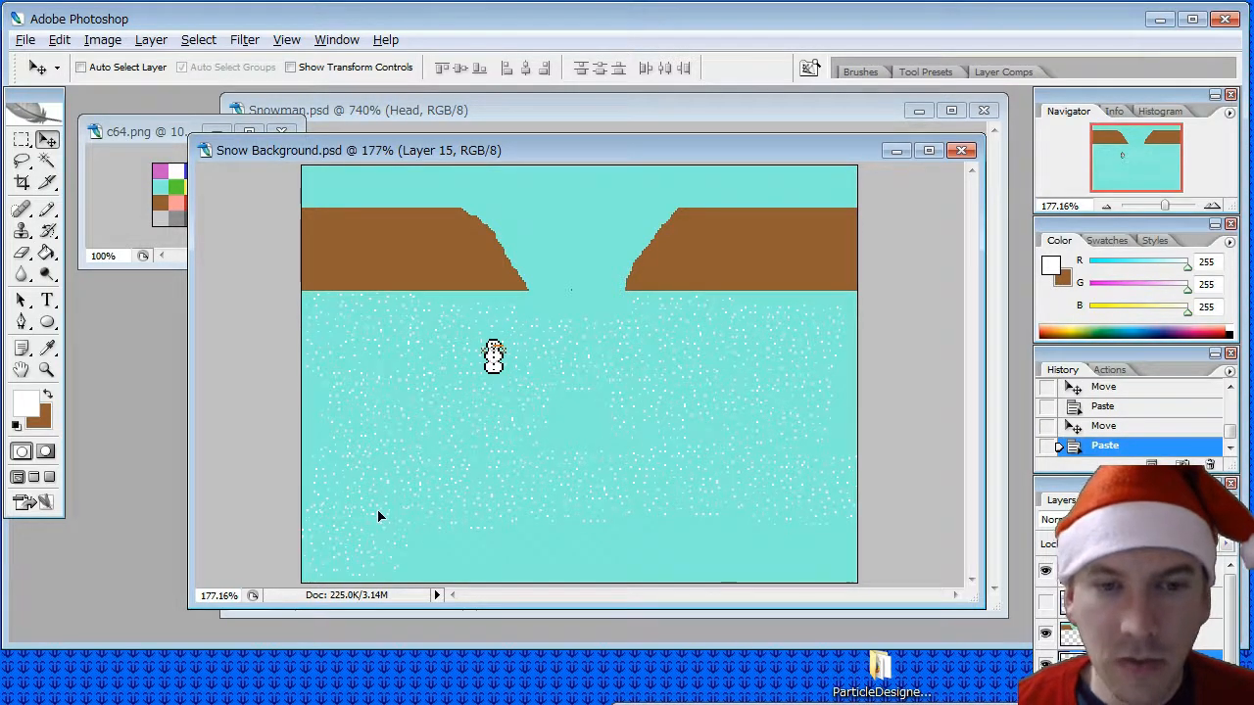
pyautogui.hotkey('ctrl', 'v')
pyautogui.moveTo(580, 357); pyautogui.dragTo(464, 532)
pyautogui.hotkey('ctrl', 'v')
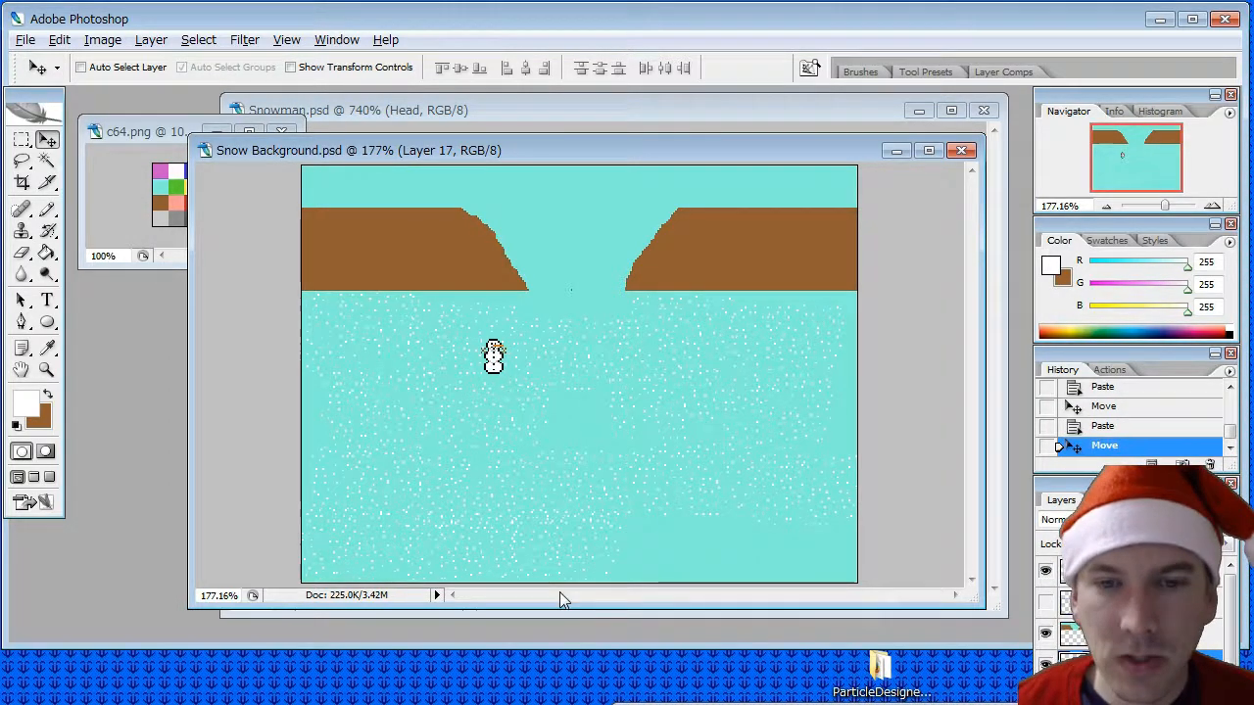
pyautogui.hotkey('ctrl', 'v')
pyautogui.hotkey('ctrl', 'v')
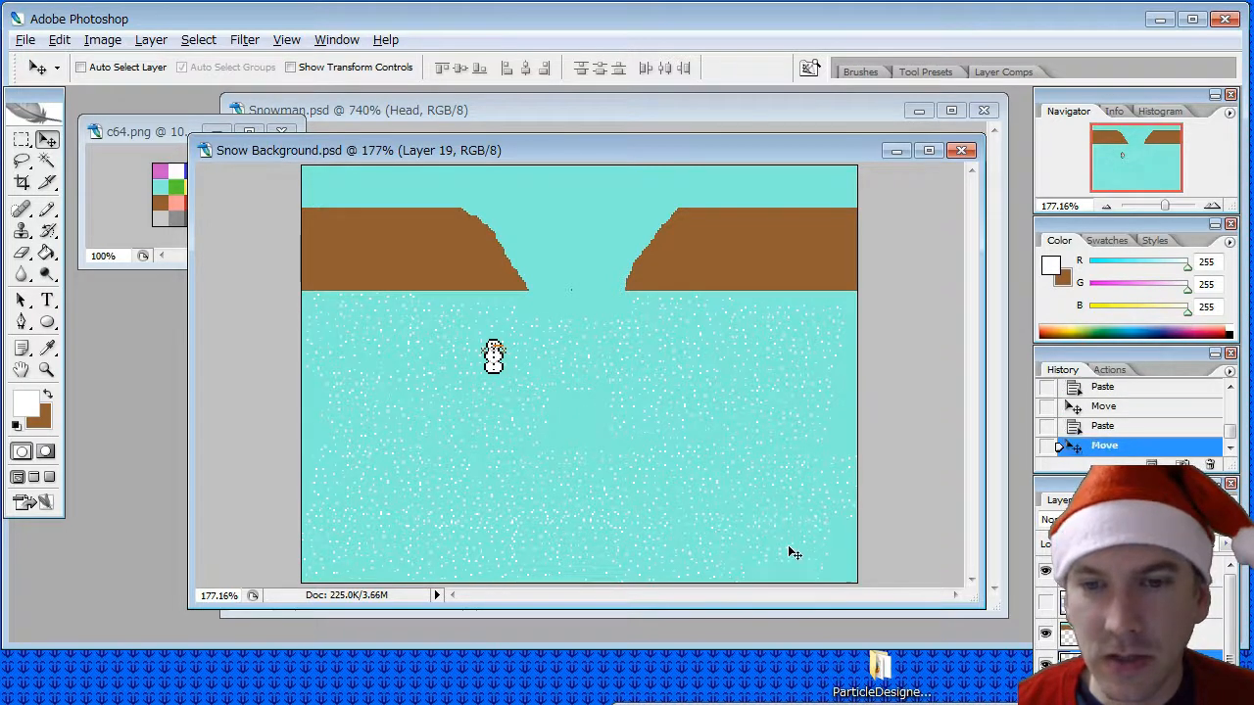
pyautogui.hotkey('ctrl', 'v')
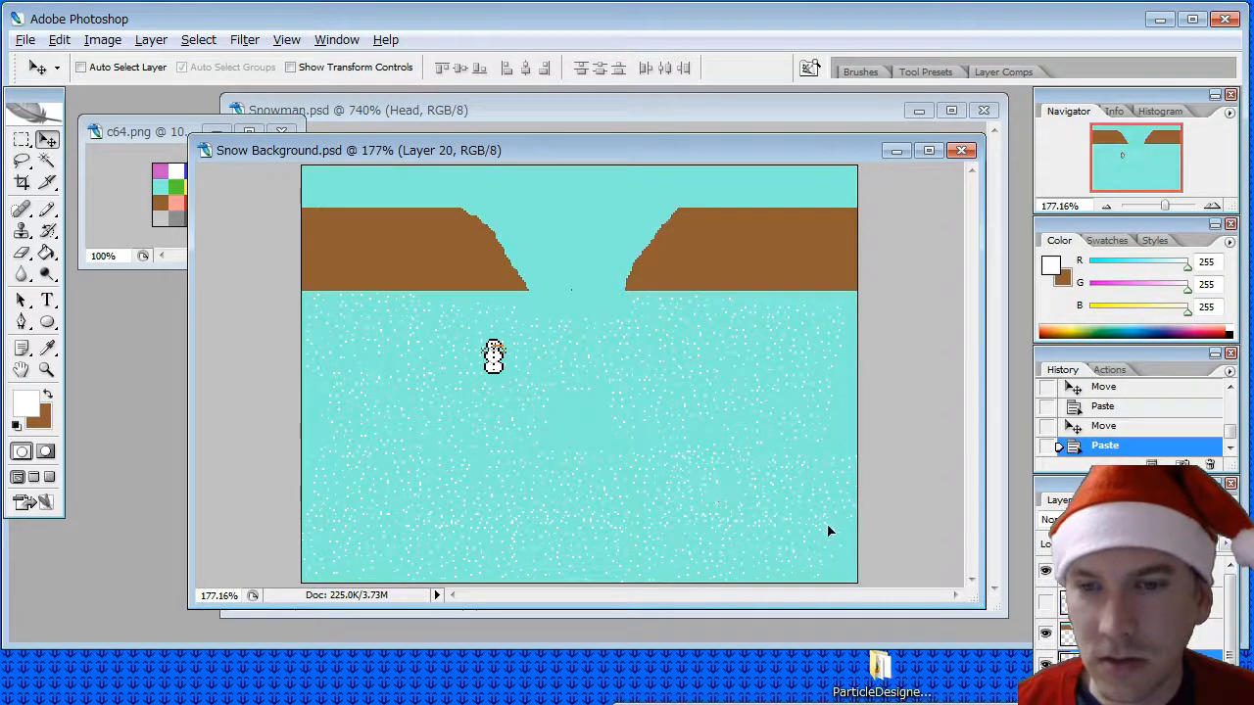
# - Fill the remaining bare strip along the ground's right edge with two more pasted snow-speck patches
pyautogui.hotkey('ctrl', 'v')
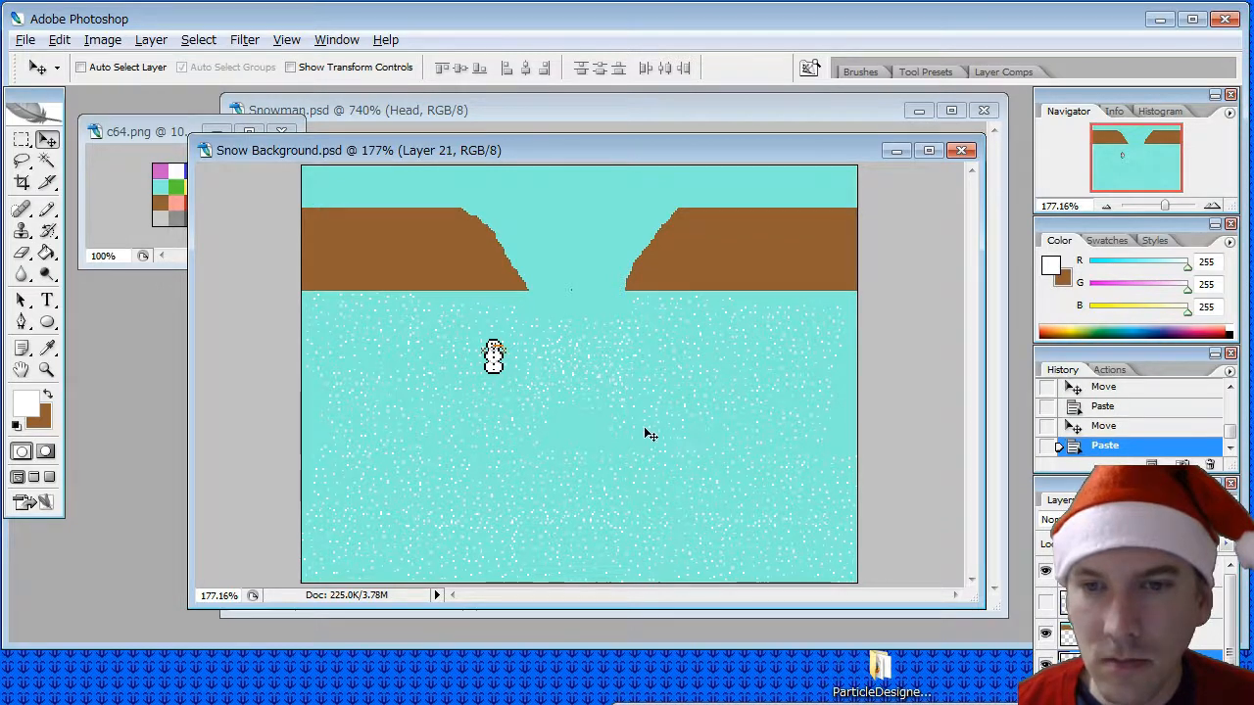
pyautogui.moveTo(868, 420); pyautogui.dragTo(873, 425)
pyautogui.hotkey('ctrl', 'v')
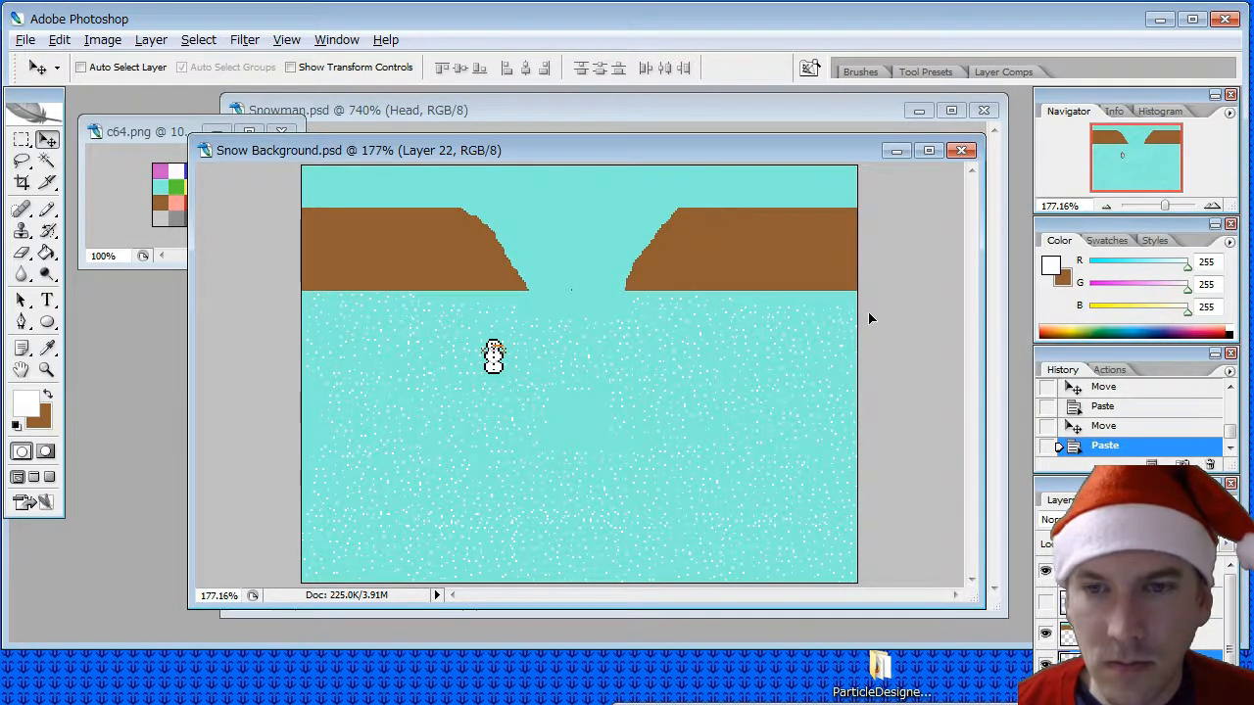
pyautogui.moveTo(866, 318); pyautogui.dragTo(812, 336)
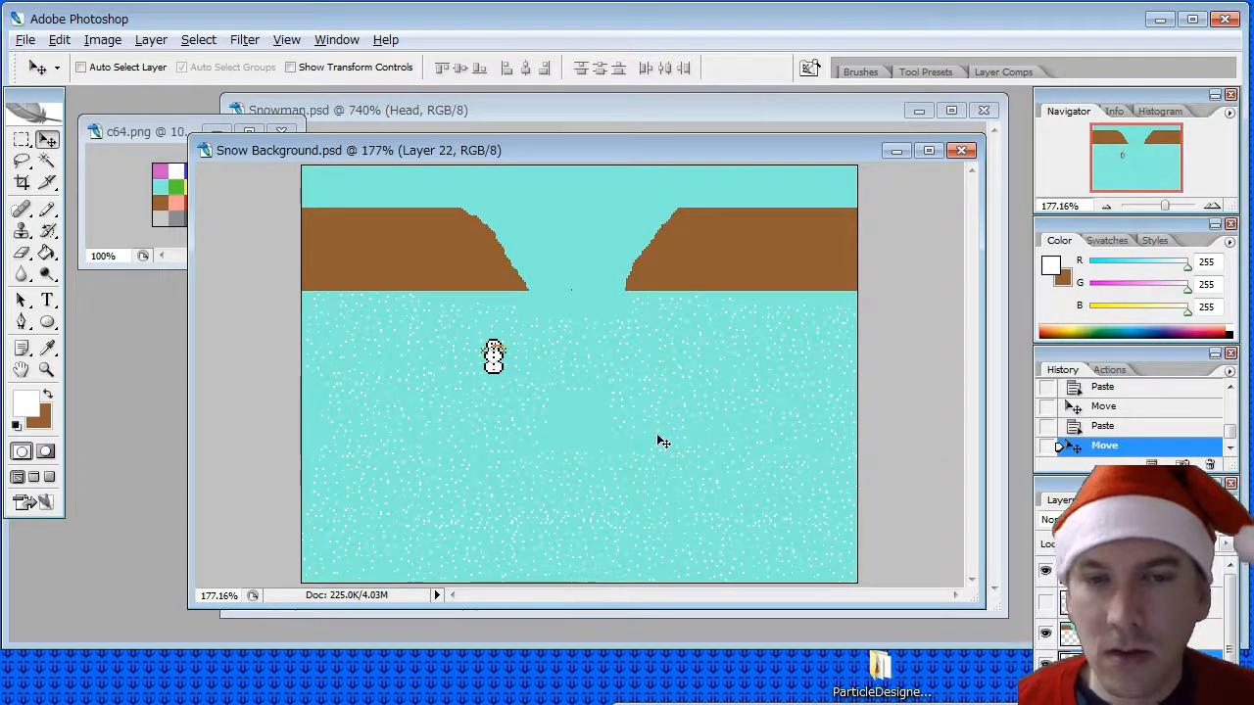
# - Fill the bare spots between the pasted patches and along the cliffs' base with single white Pencil pixels
pyautogui.click(46, 210)
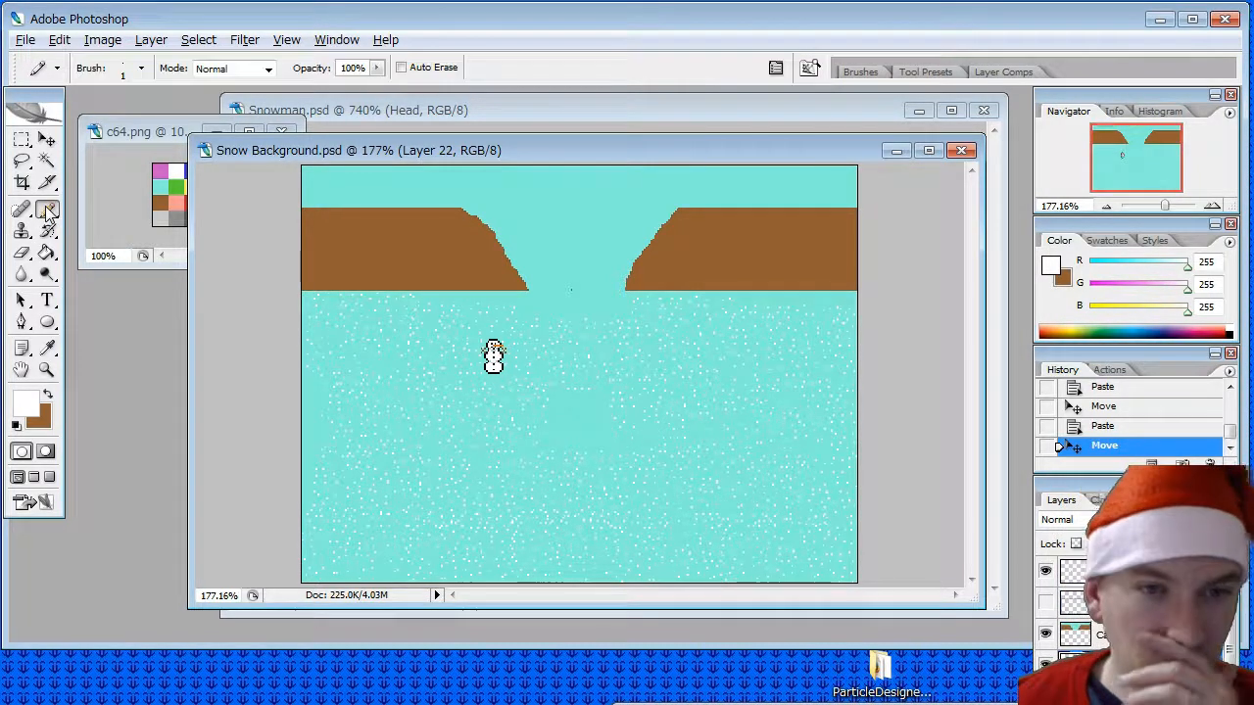
pyautogui.click(437, 296)
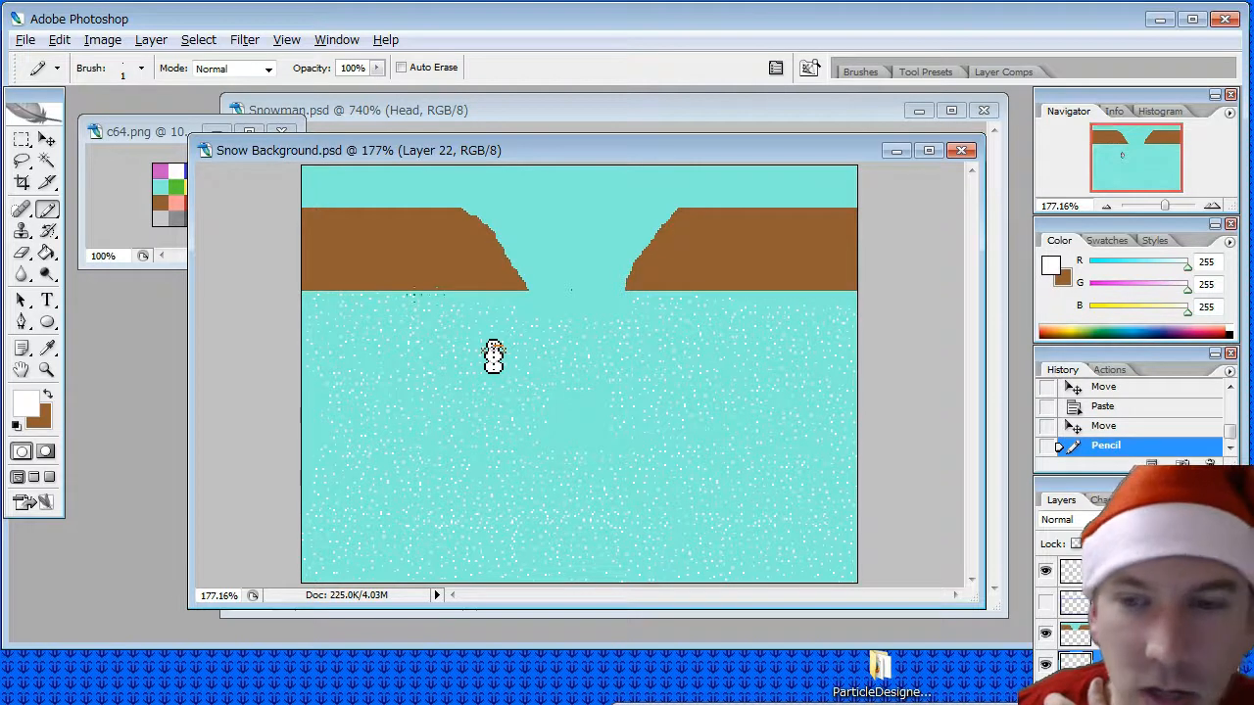
pyautogui.click(431, 296)
pyautogui.click(447, 297)
pyautogui.click(460, 298)
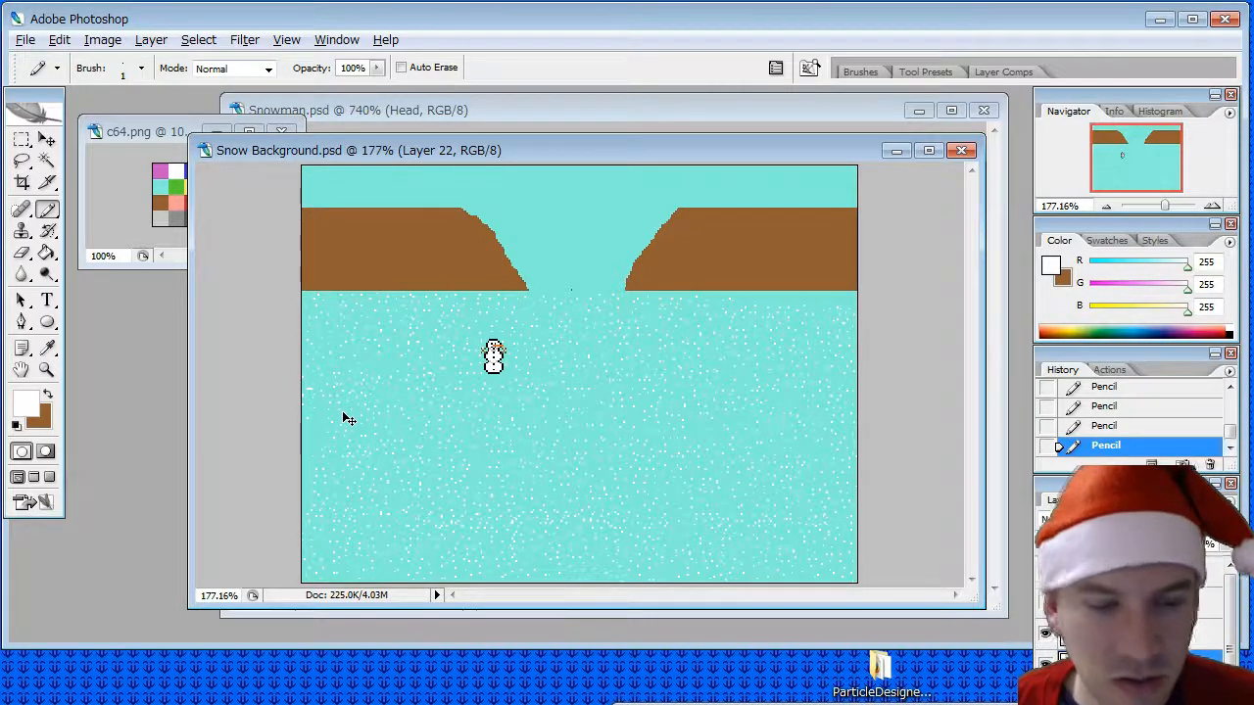
pyautogui.hotkey('ctrl', 'z')
pyautogui.hotkey('ctrl', 'z')
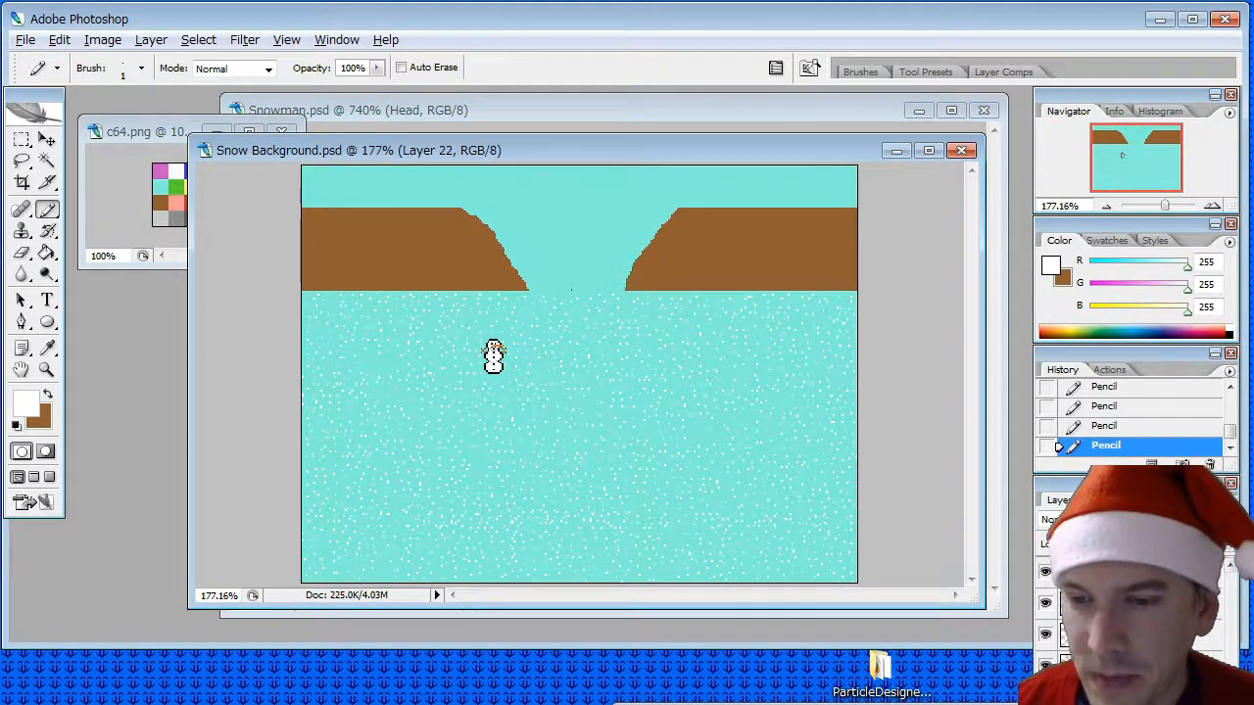
# - Merge all the pasted snow-speck layers into one layer and rename it Snow
pyautogui.keyDown('shift'); pyautogui.click(1126, 681); pyautogui.keyUp('shift')
pyautogui.rightClick(1126, 680)
pyautogui.click(1087, 697)
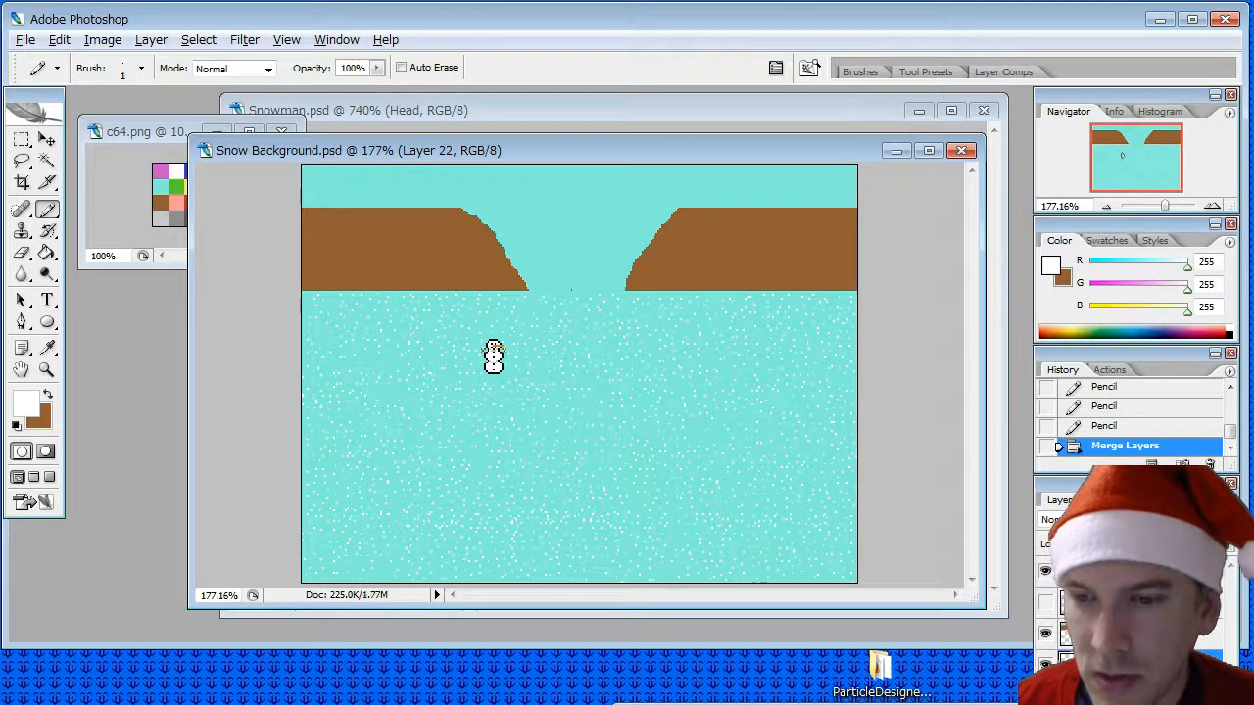
pyautogui.doubleClick(1126, 665)
pyautogui.write('Snow')
pyautogui.press('Return')
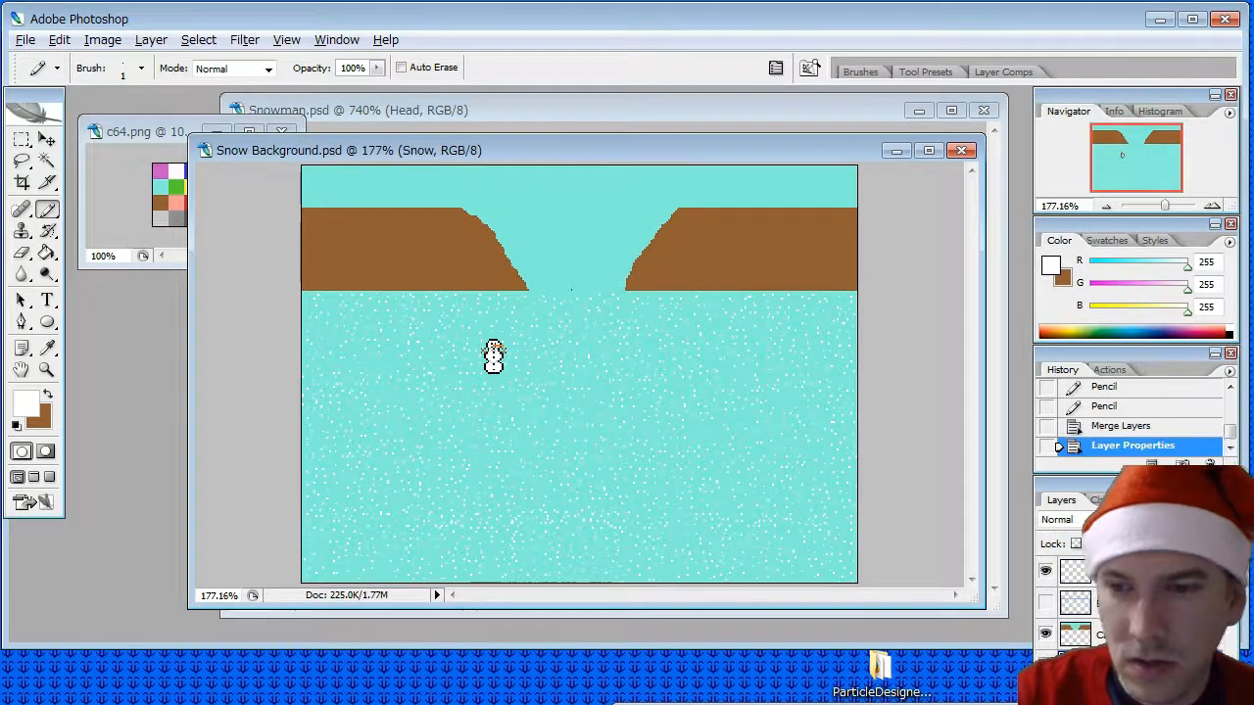
# - Sample the light blue (117, 161, 236) from the c64.png palette and fill the ground on the Background layer with it
pyautogui.click(127, 135)
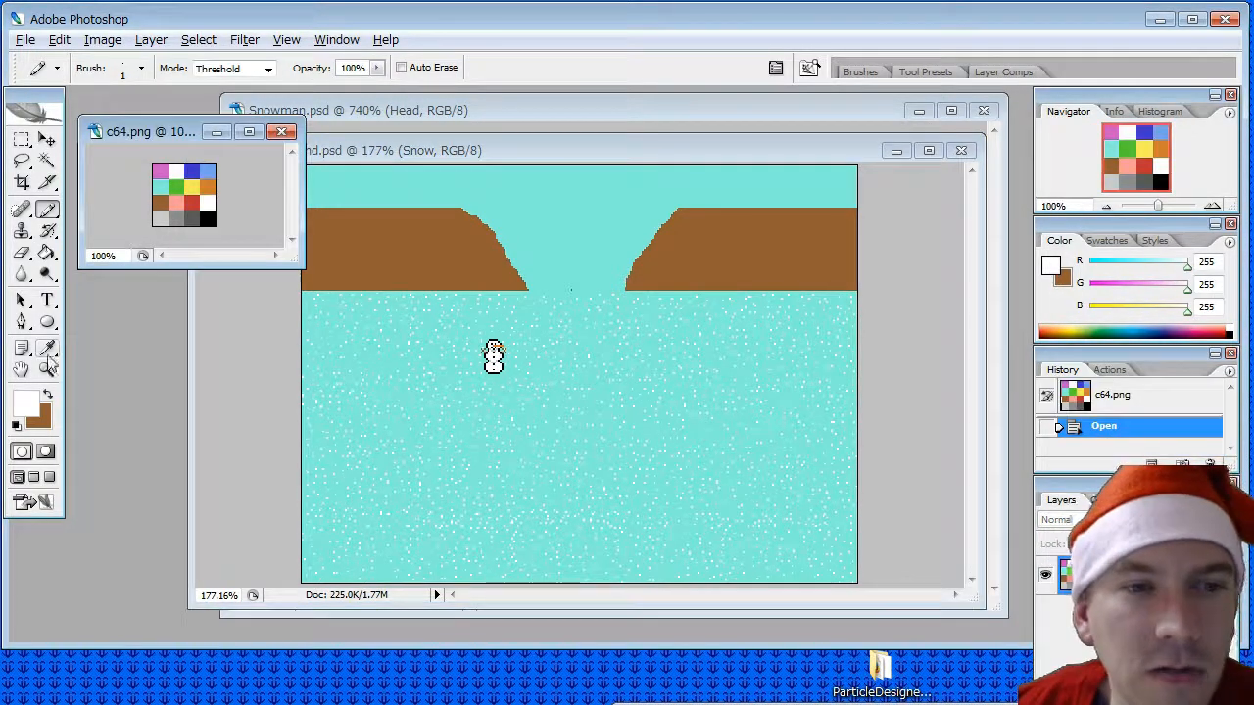
pyautogui.click(46, 347)
pyautogui.click(199, 171)
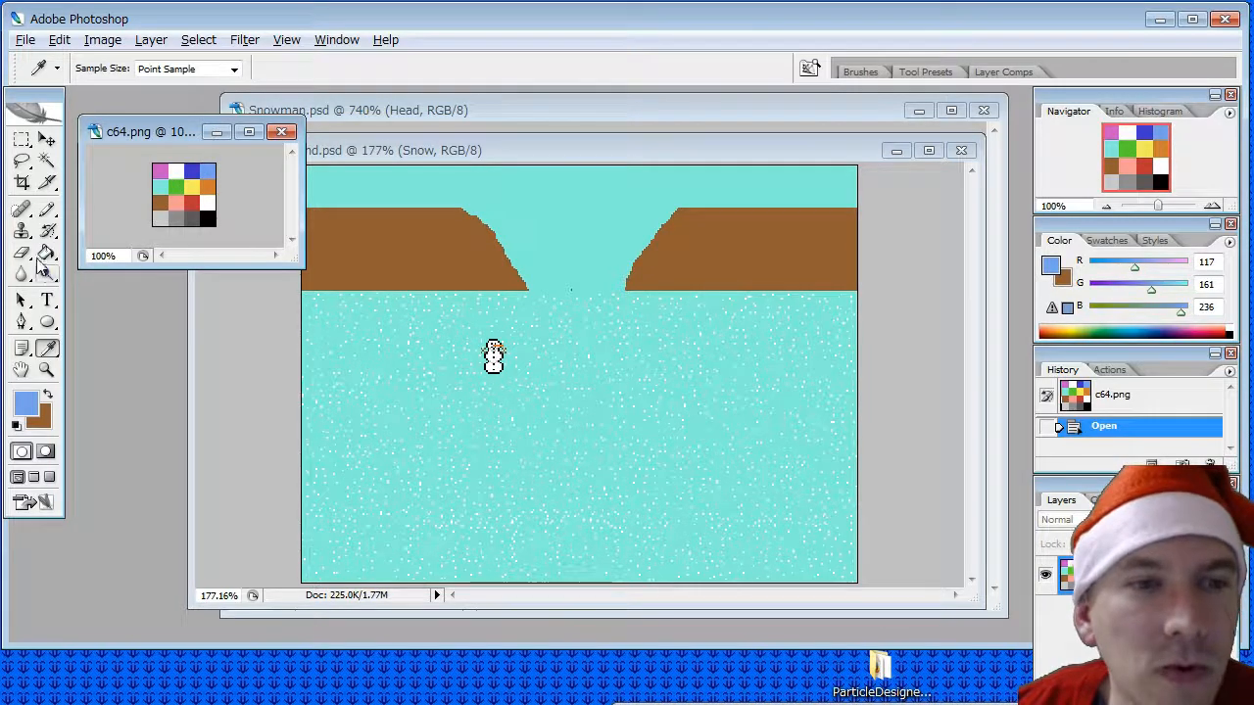
pyautogui.click(46, 252)
pyautogui.click(585, 148)
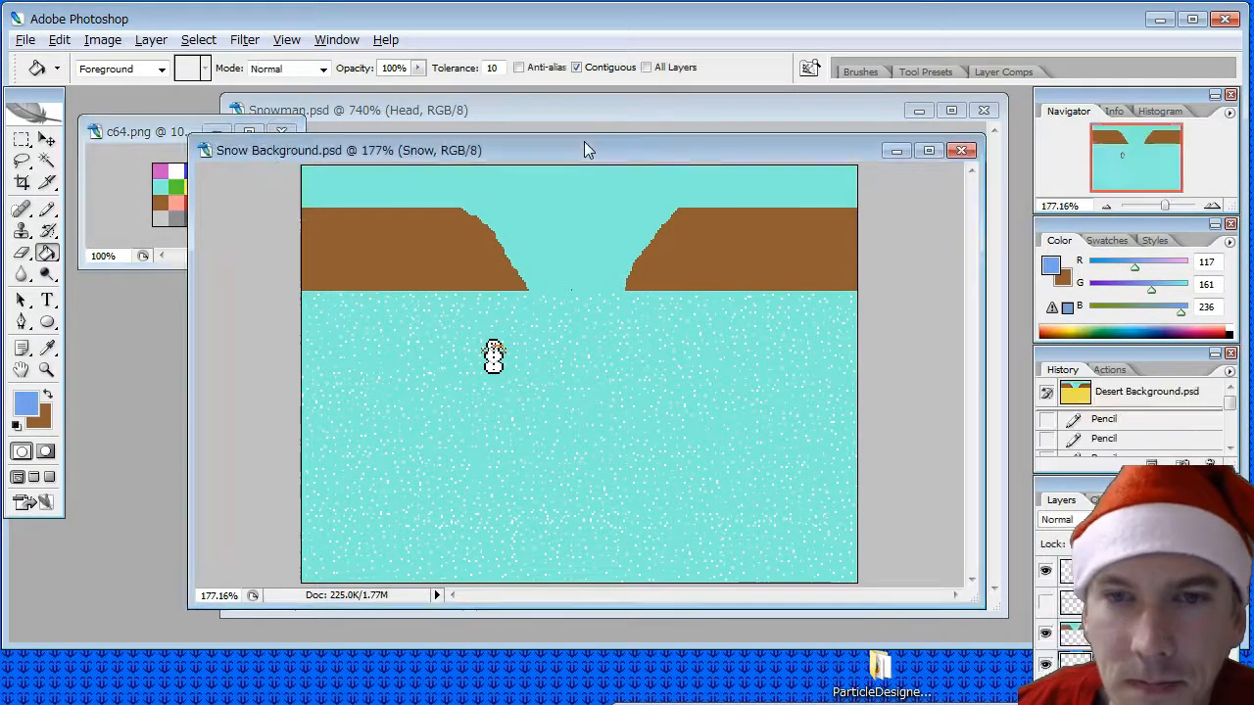
pyautogui.click(1127, 633)
pyautogui.click(578, 452)
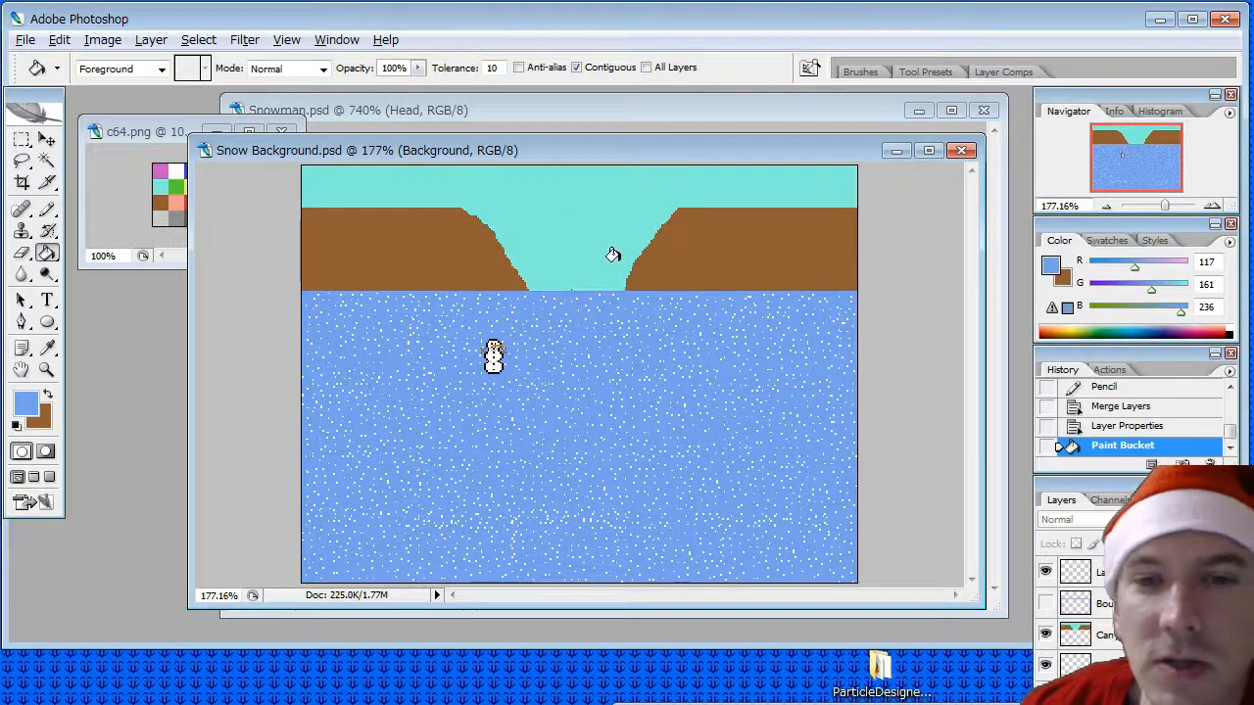
# - Sample white from the c64.png palette and fill both brown cliffs on the Canyon layer with it
pyautogui.click(1105, 638)
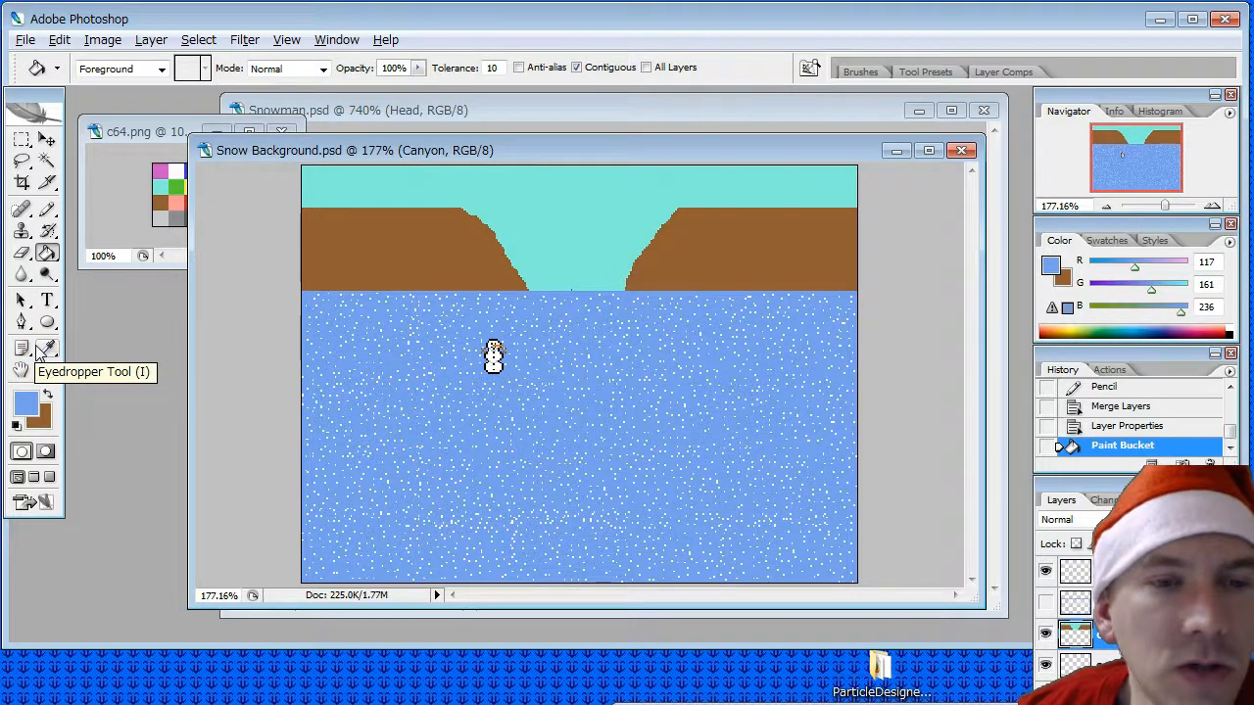
pyautogui.click(139, 138)
pyautogui.click(46, 348)
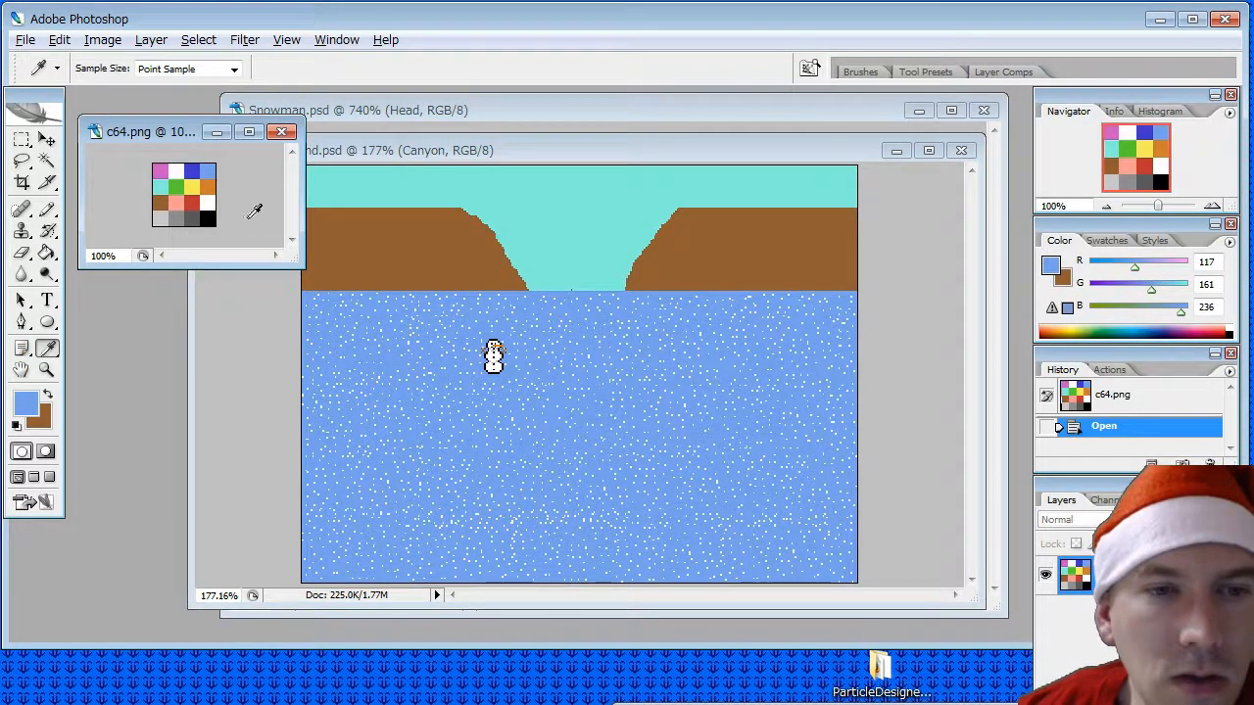
pyautogui.click(206, 204)
pyautogui.click(46, 253)
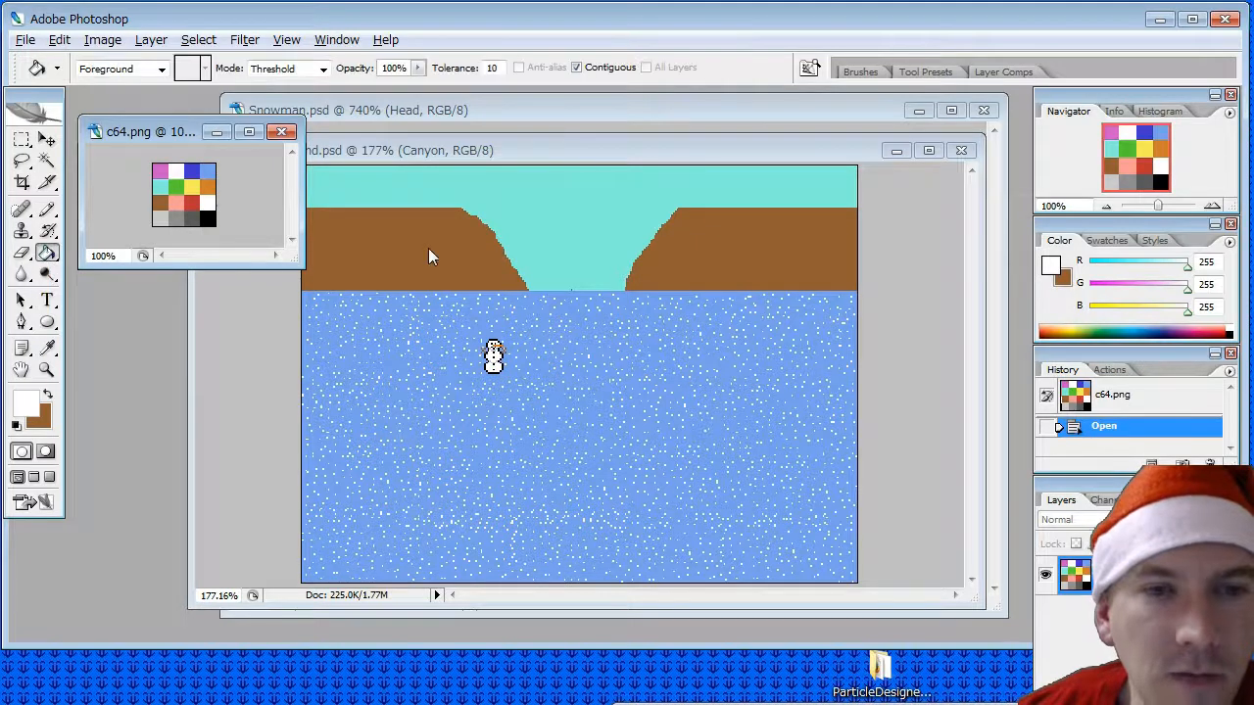
pyautogui.click(423, 146)
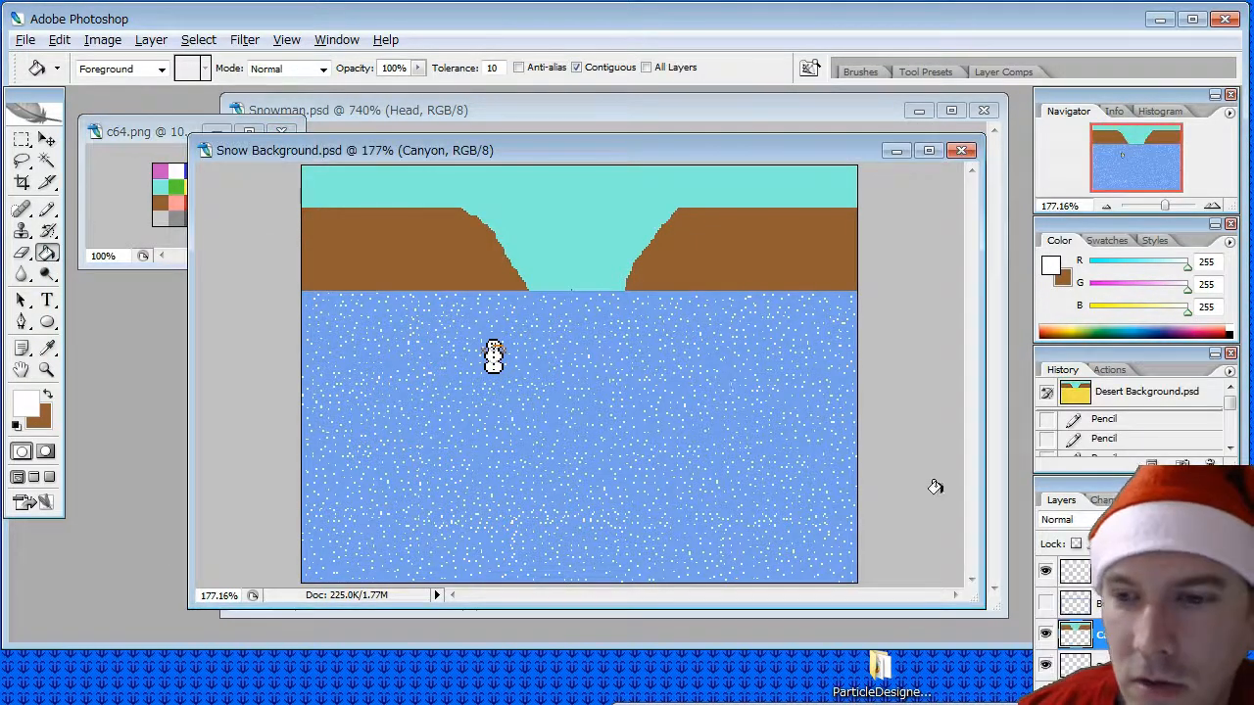
pyautogui.click(410, 257)
pyautogui.click(647, 260)
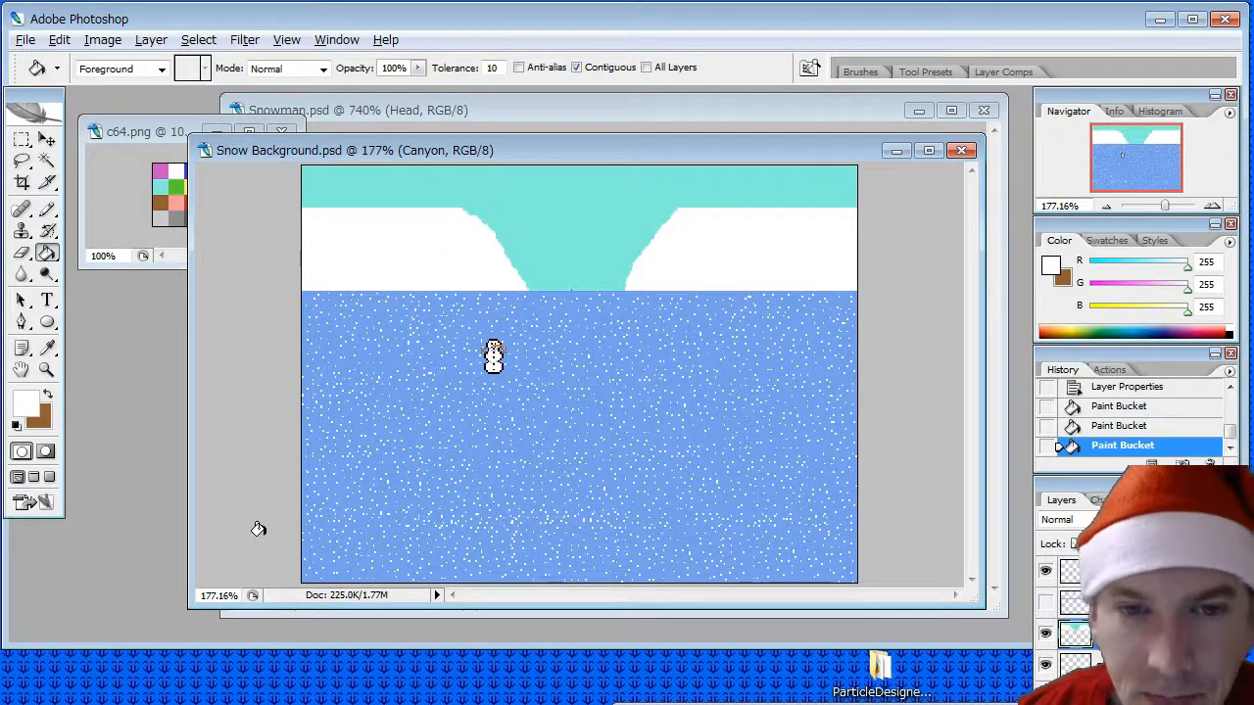
# - Sample the dark blue (65, 55, 205) from the c64.png palette and pencil a one-pixel outline along the left cliff's flat upper edge
pyautogui.click(46, 349)
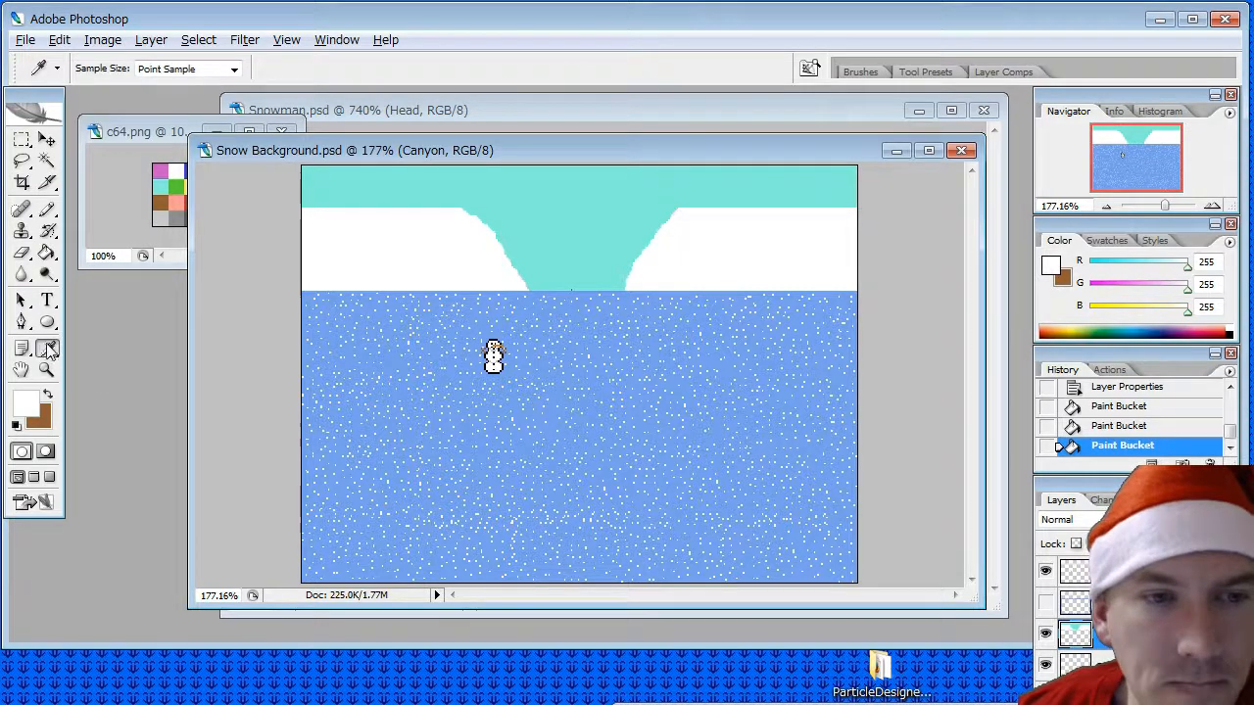
pyautogui.click(150, 152)
pyautogui.click(192, 170)
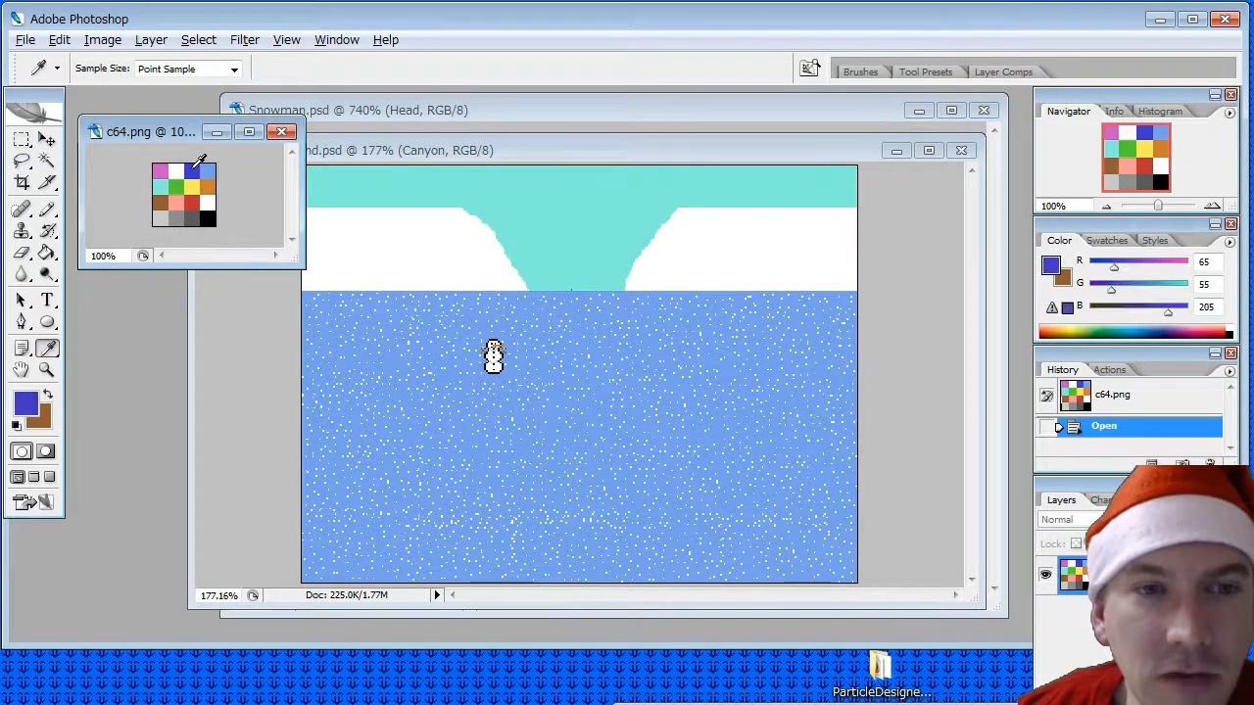
pyautogui.click(46, 208)
pyautogui.click(462, 150)
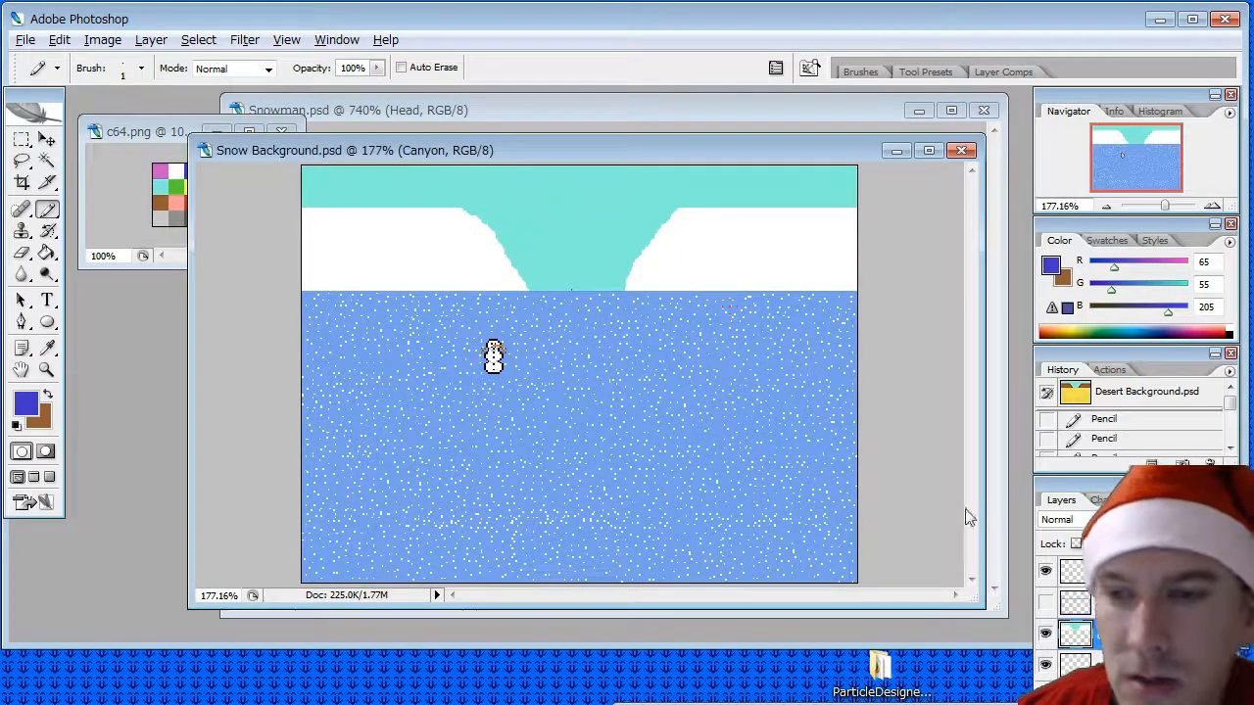
pyautogui.hotkey('ctrl', '0')
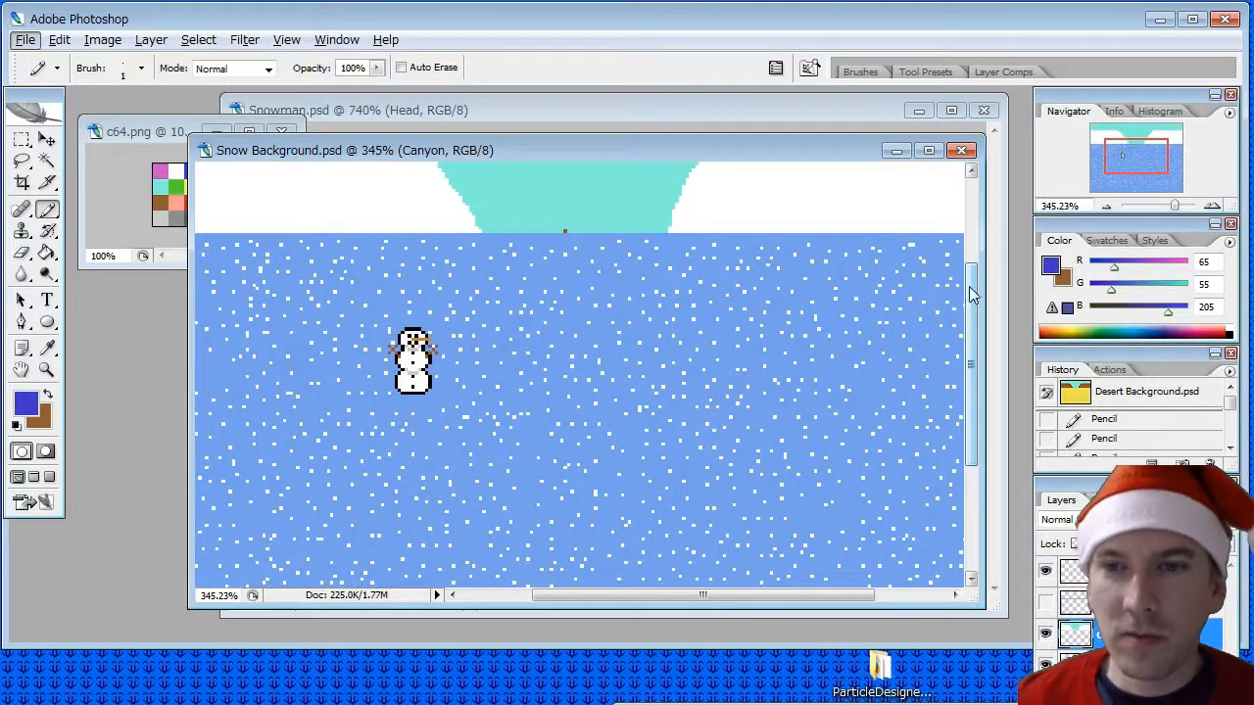
pyautogui.moveTo(974, 294); pyautogui.dragTo(970, 206)
pyautogui.moveTo(703, 594); pyautogui.dragTo(632, 594)
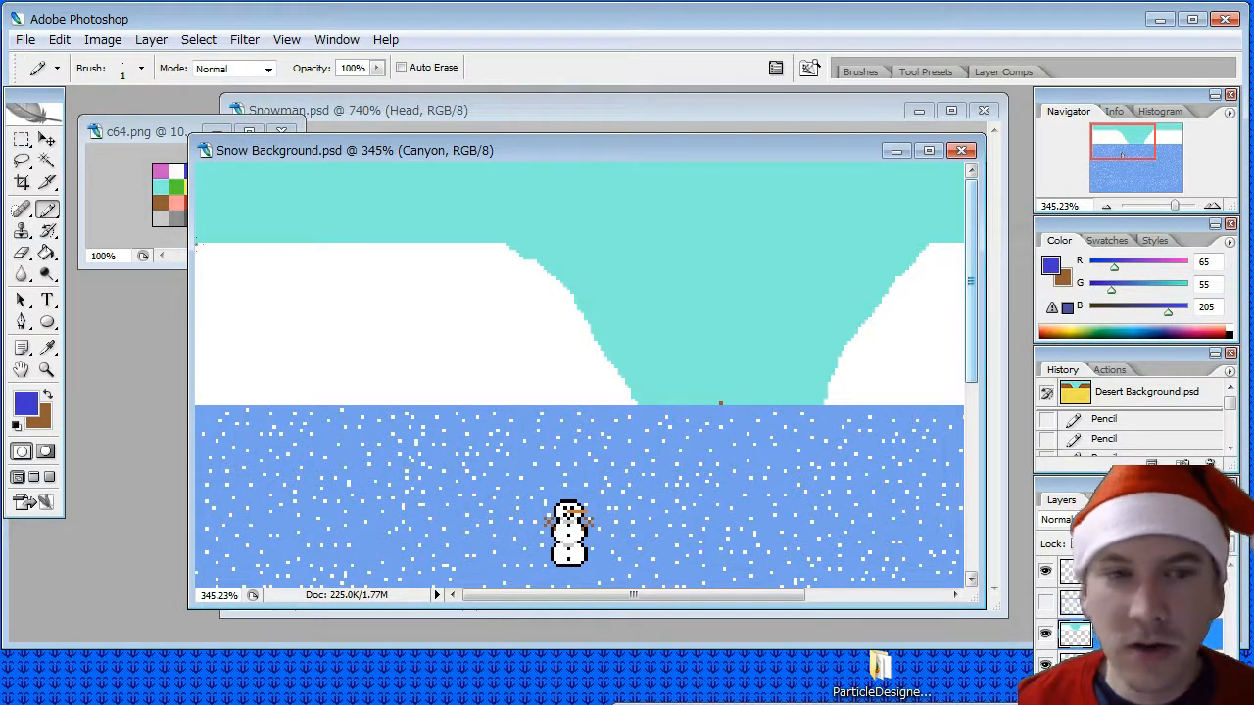
pyautogui.moveTo(196, 244); pyautogui.dragTo(506, 245)
# - Continue the dark blue Pencil outline pixel by pixel down the left cliff's slope to the ground, redoing any misplaced pixels
pyautogui.keyDown('alt'); pyautogui.scroll(10, 579, 263); pyautogui.keyUp('alt')
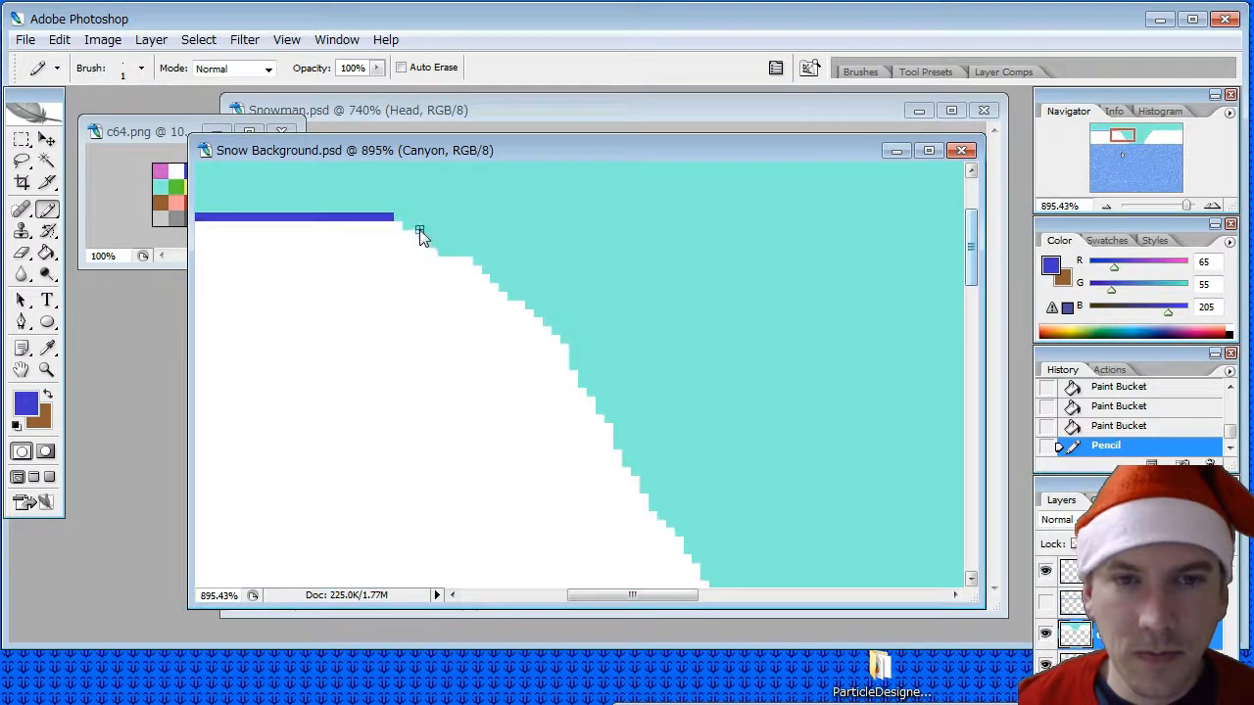
pyautogui.click(397, 226)
pyautogui.click(423, 242)
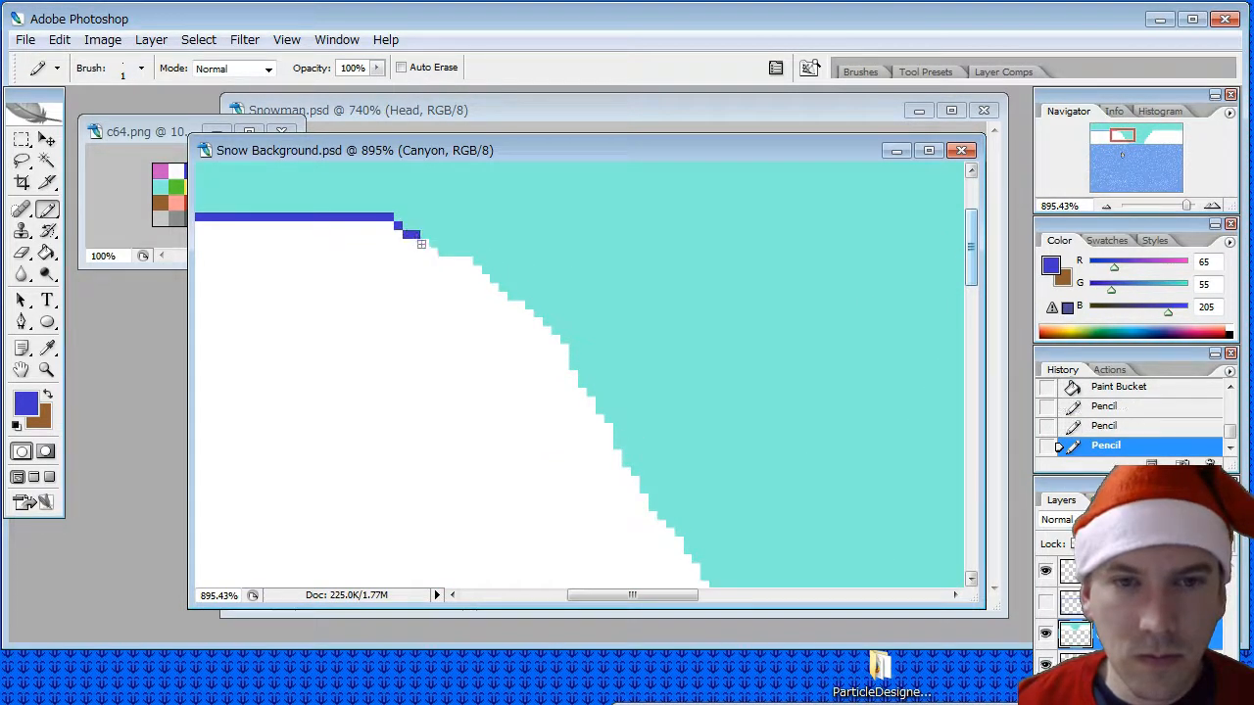
pyautogui.click(431, 250)
pyautogui.moveTo(442, 259); pyautogui.dragTo(466, 261)
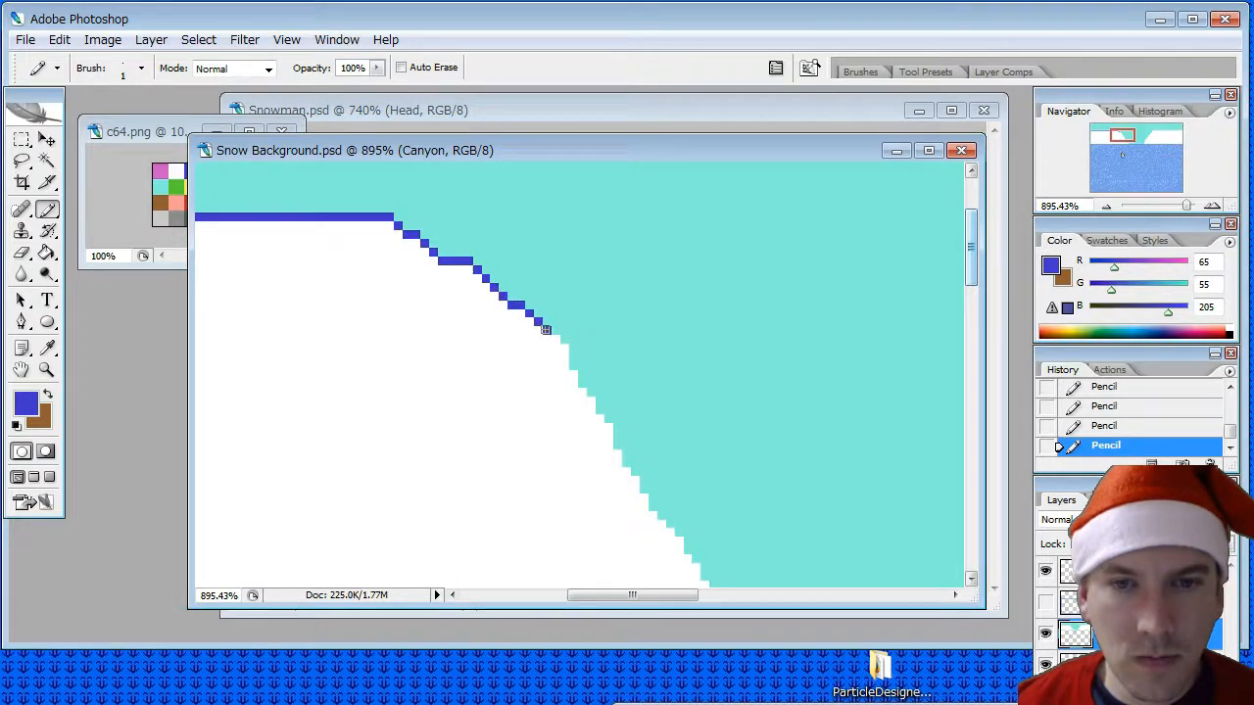
pyautogui.moveTo(560, 344); pyautogui.dragTo(562, 358)
pyautogui.moveTo(571, 375); pyautogui.dragTo(678, 552)
pyautogui.scroll(-3, 686, 504)
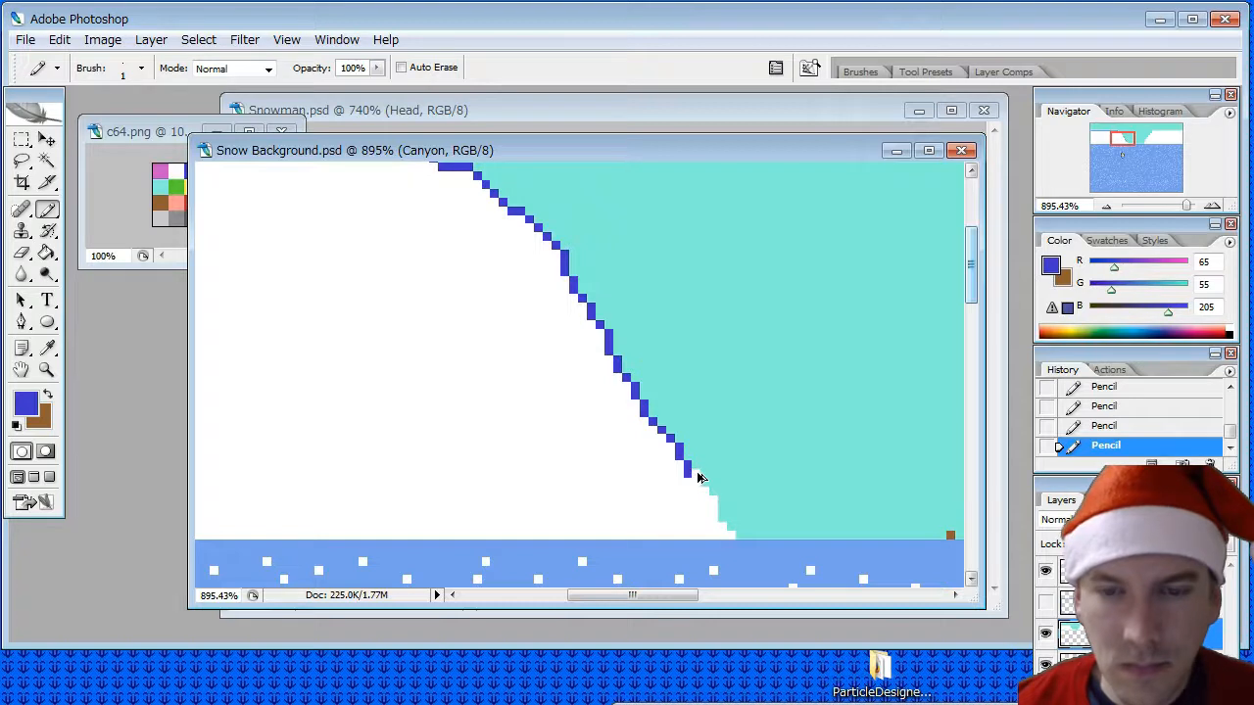
pyautogui.hotkey('ctrl', 'alt', 'z')
pyautogui.hotkey('ctrl', 'alt', 'z')
pyautogui.moveTo(696, 473); pyautogui.dragTo(713, 520)
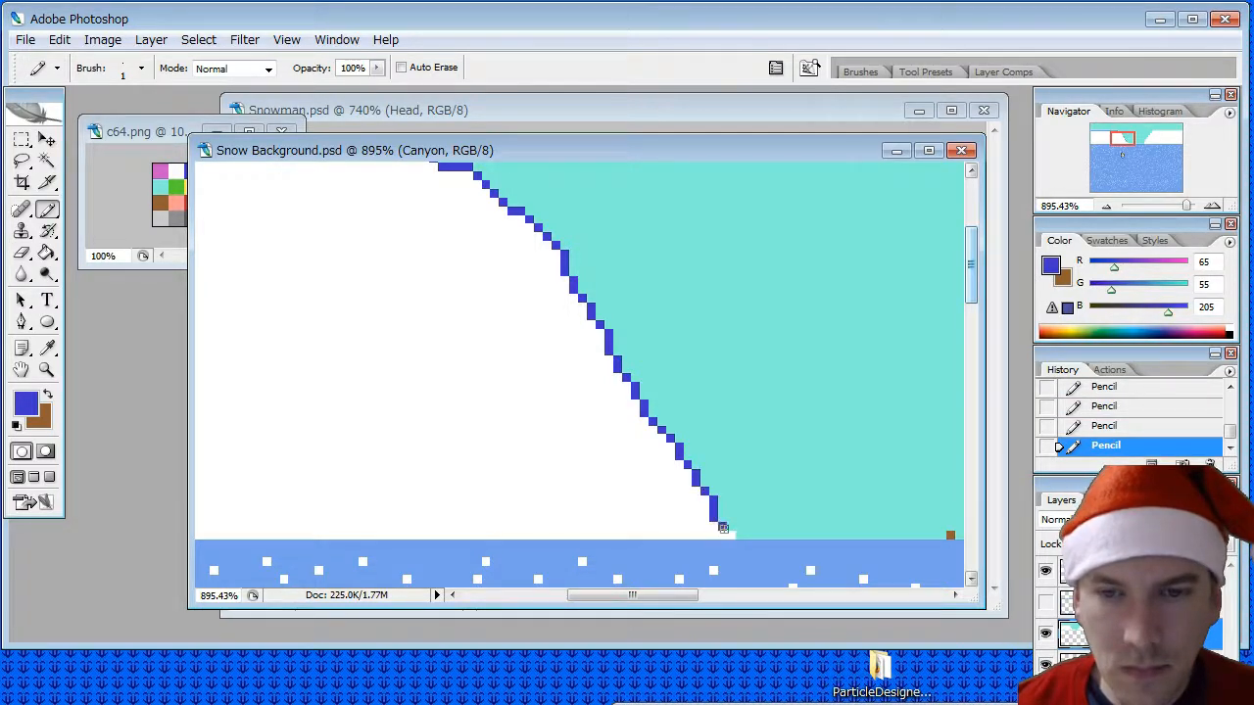
# - Pencil the lowest edge pixels of the right cliff dark blue, and recolour the stray brown pixel on the canyon floor with the sampled sky turquoise (131, 240, 220)
pyautogui.moveTo(672, 596); pyautogui.dragTo(782, 604)
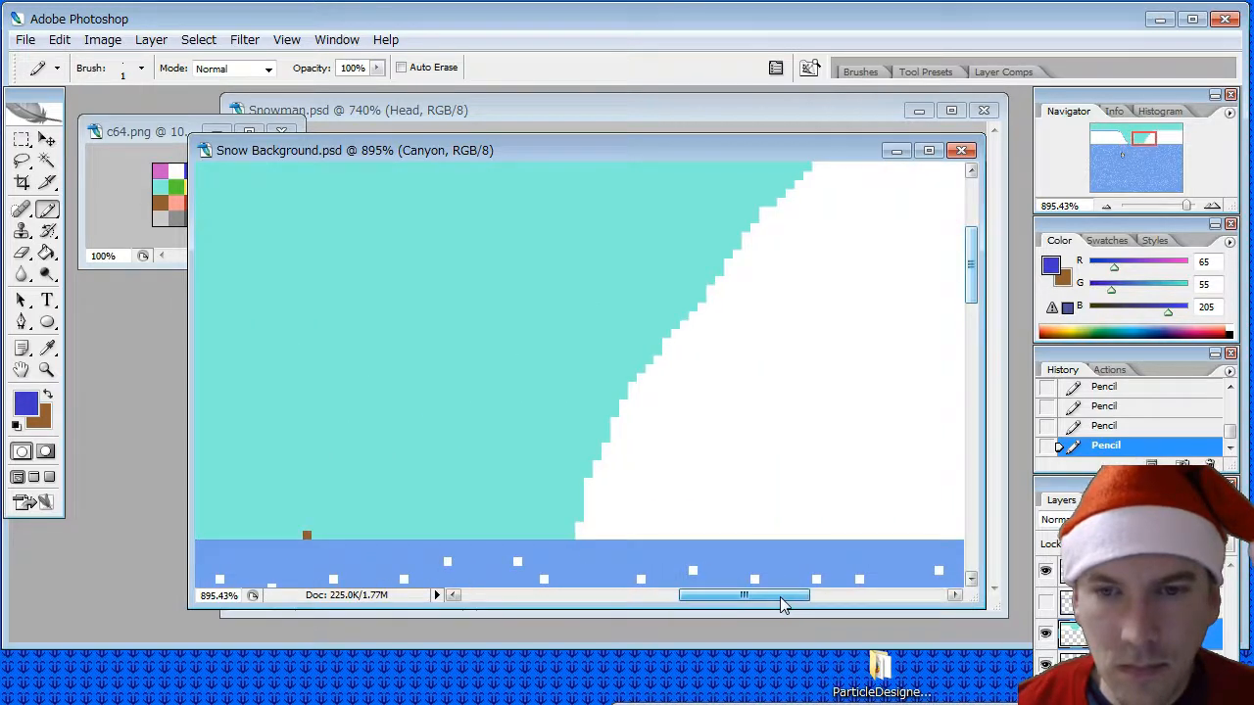
pyautogui.moveTo(579, 530); pyautogui.dragTo(596, 461)
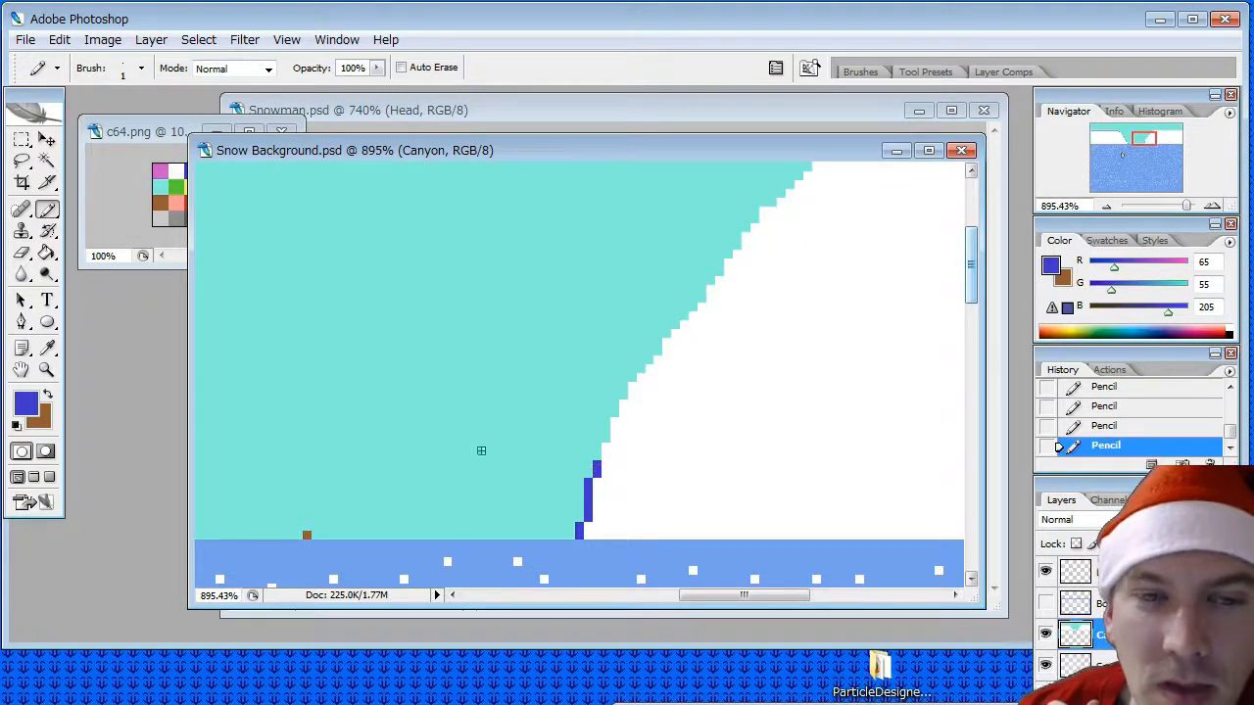
pyautogui.click(19, 254)
pyautogui.click(307, 533)
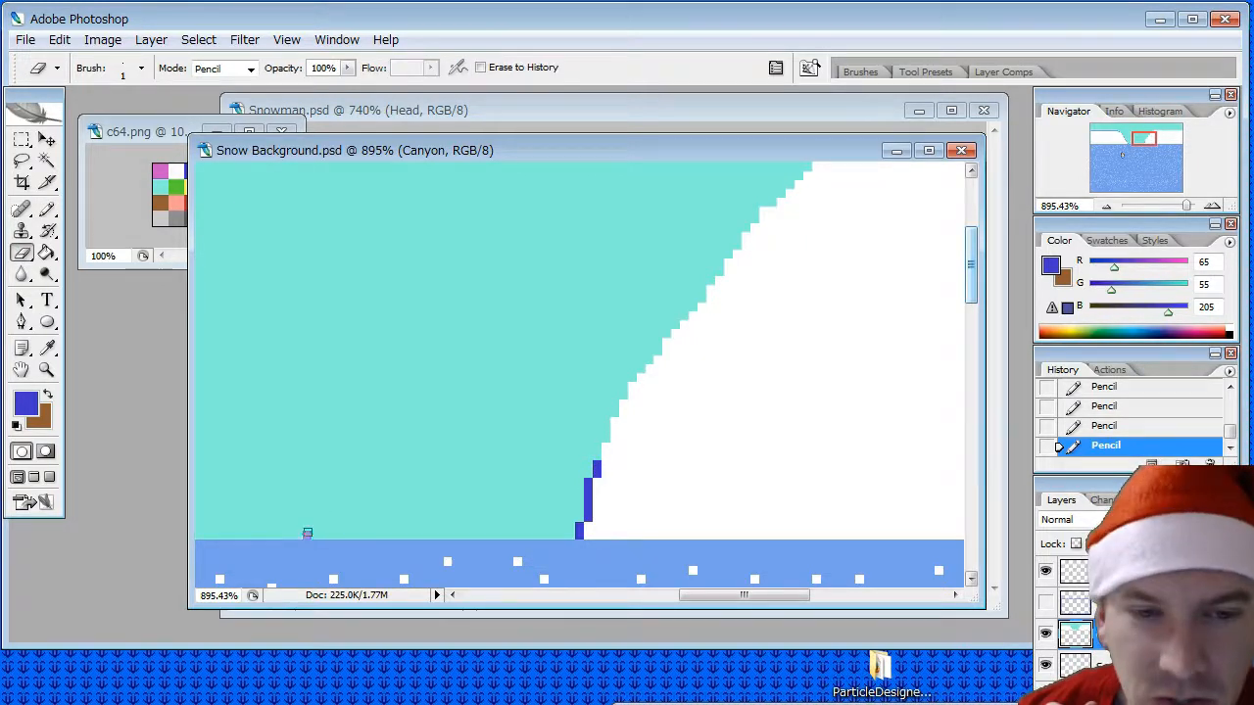
pyautogui.click(46, 347)
pyautogui.click(405, 450)
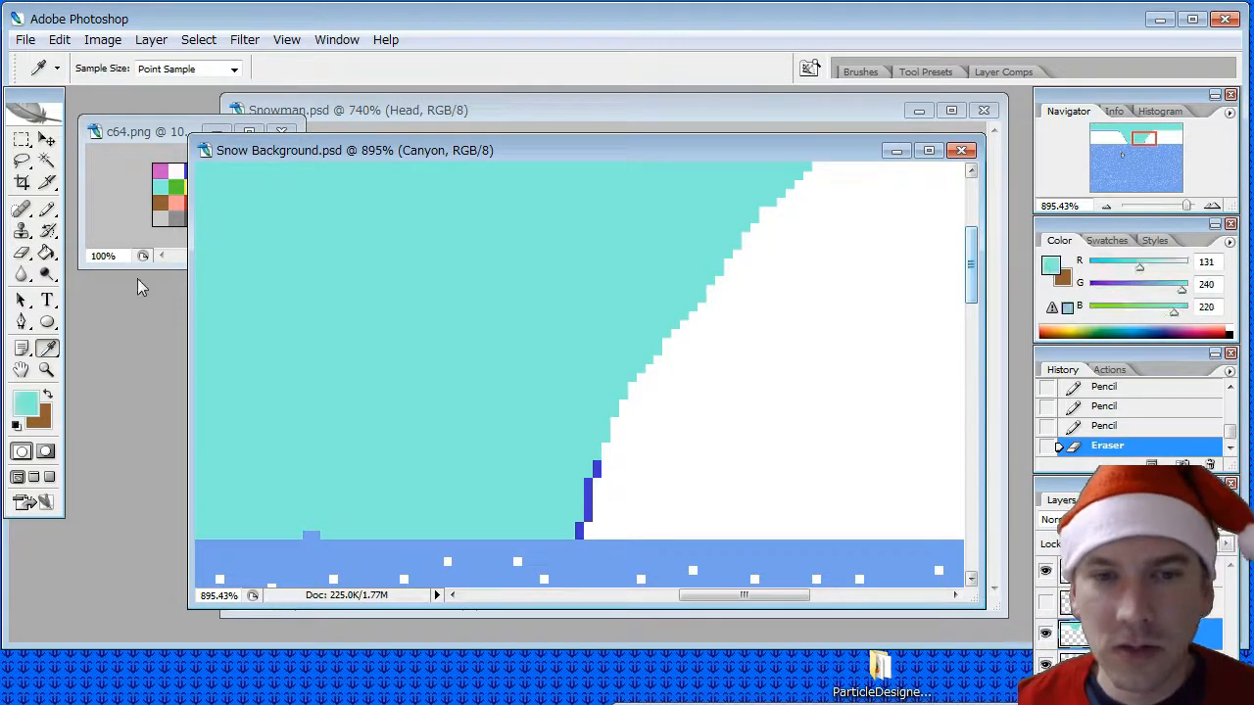
pyautogui.click(46, 208)
pyautogui.click(312, 533)
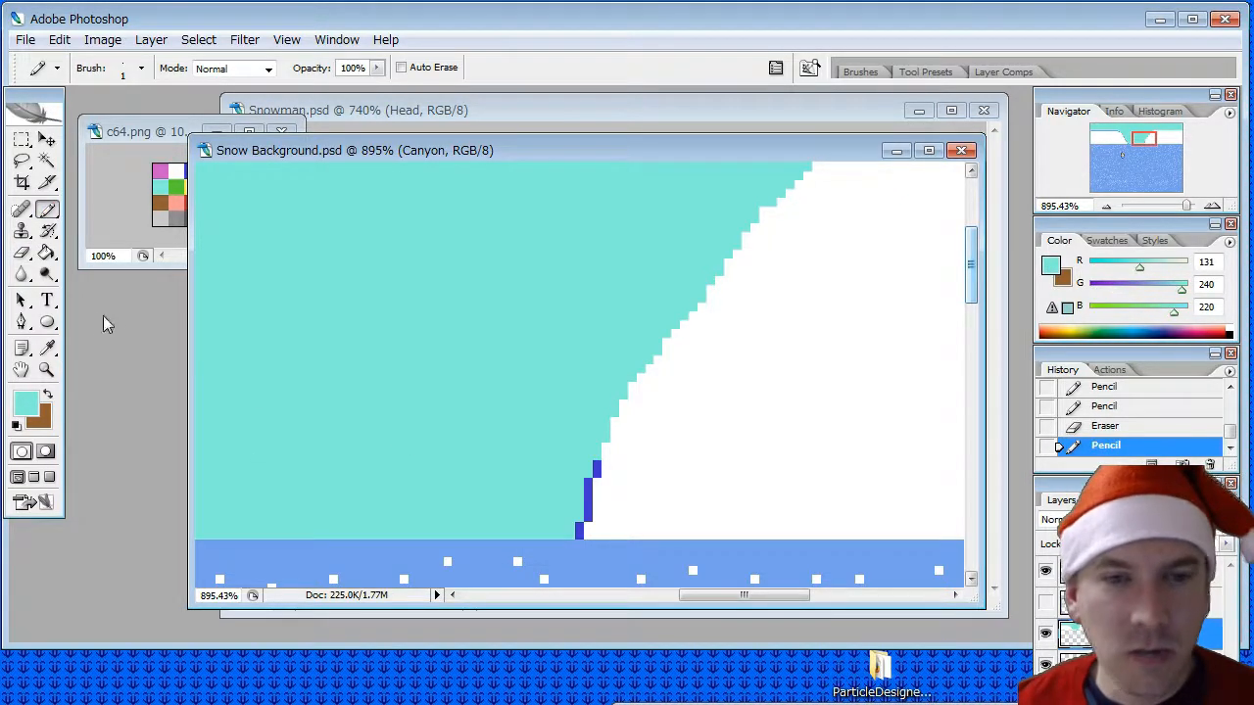
# - Resample the dark blue outline colour and pencil the rest of the right cliff's slope and its flat upper edge to the image border
pyautogui.click(46, 348)
pyautogui.click(597, 468)
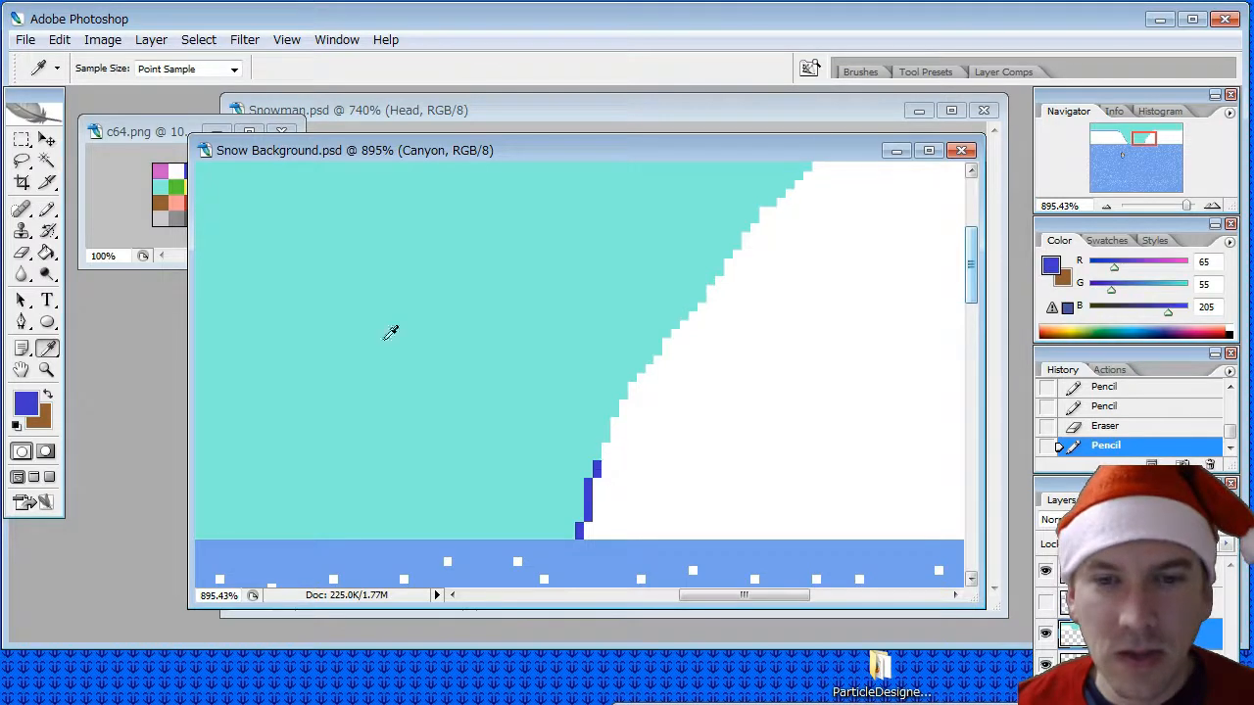
pyautogui.click(46, 208)
pyautogui.moveTo(605, 455)
pyautogui.mouseDown()
pyautogui.moveTo(646, 373)
pyautogui.moveTo(763, 212)
pyautogui.moveTo(787, 201)
pyautogui.mouseUp()
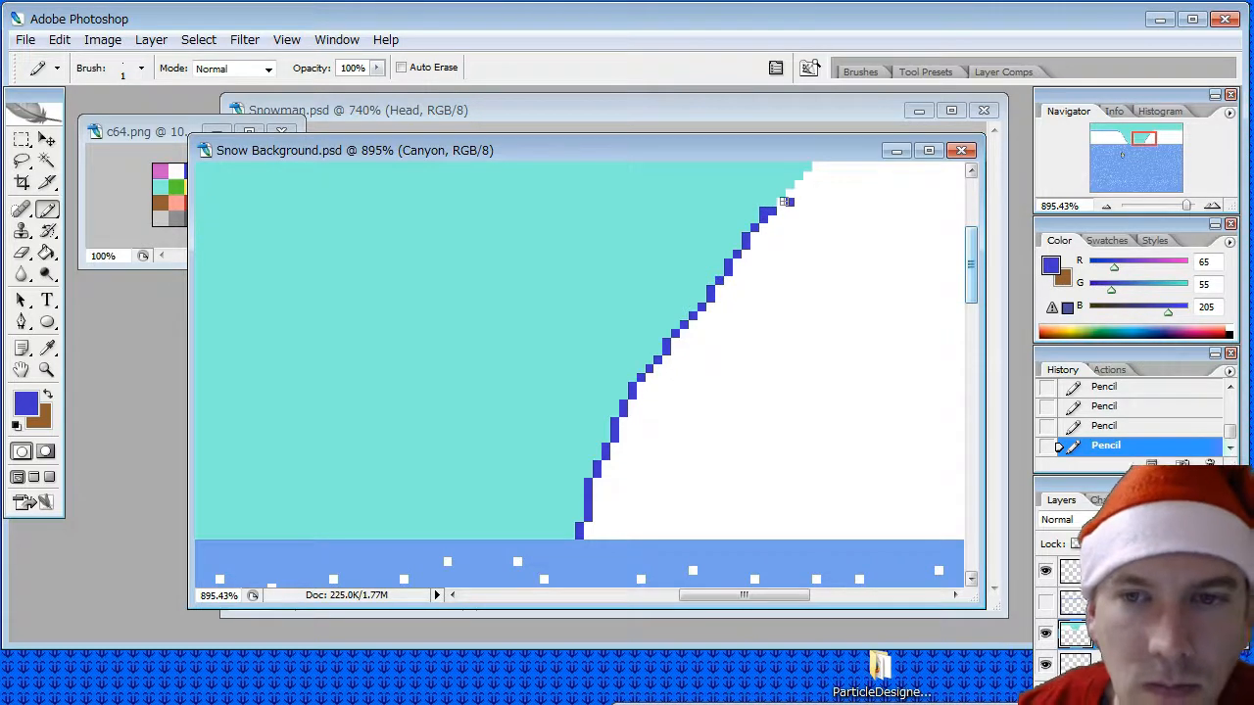
pyautogui.click(780, 201)
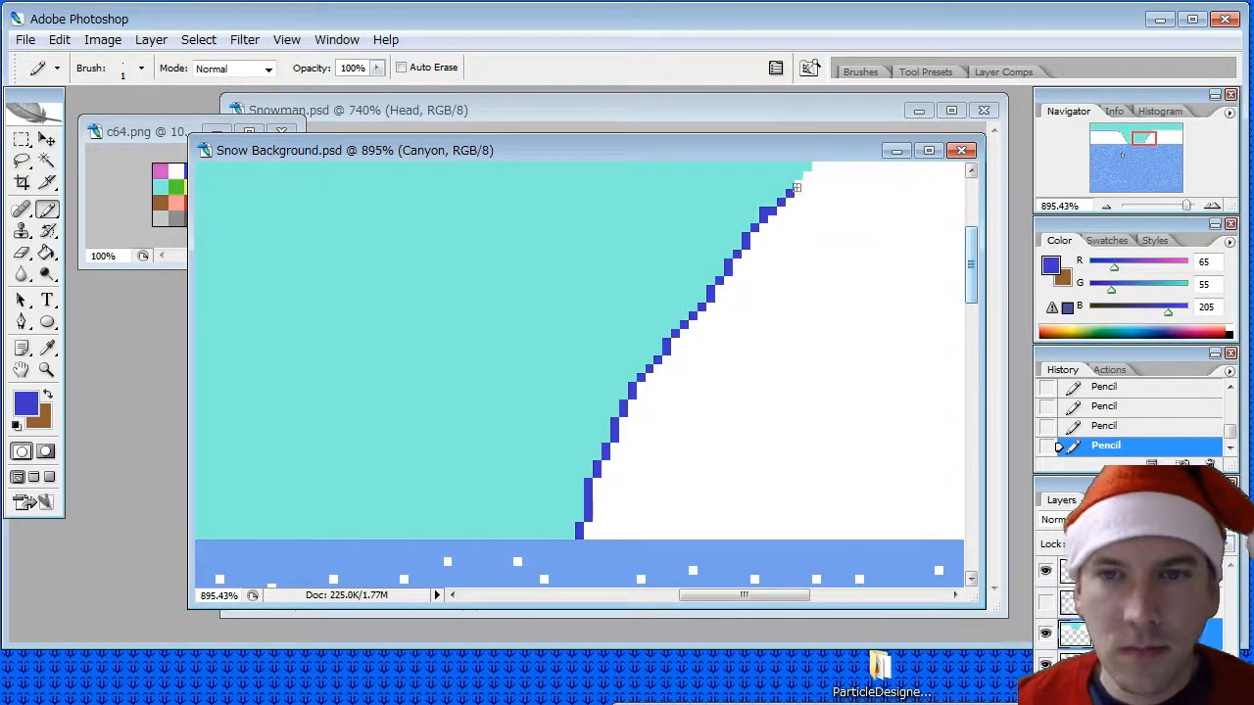
pyautogui.click(798, 182)
pyautogui.click(807, 174)
pyautogui.scroll(3, 833, 272)
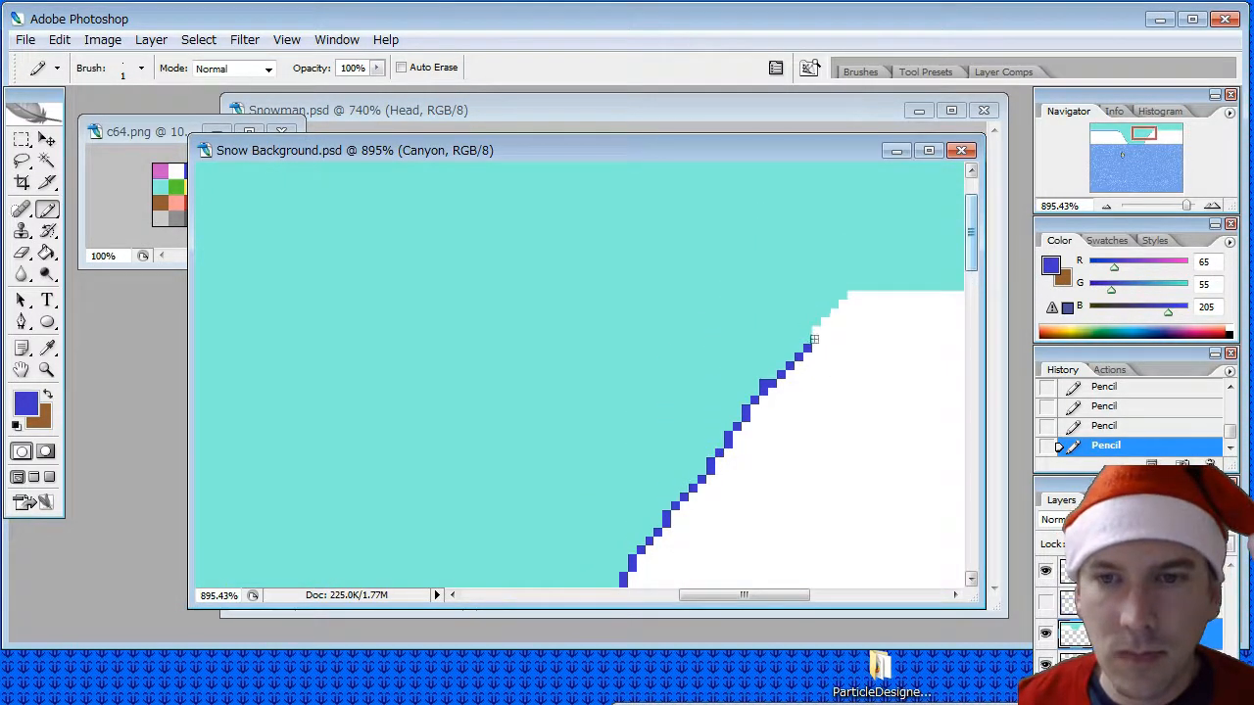
pyautogui.moveTo(813, 339)
pyautogui.mouseDown()
pyautogui.moveTo(850, 298)
pyautogui.moveTo(908, 296)
pyautogui.mouseUp()
pyautogui.moveTo(770, 595); pyautogui.dragTo(938, 598)
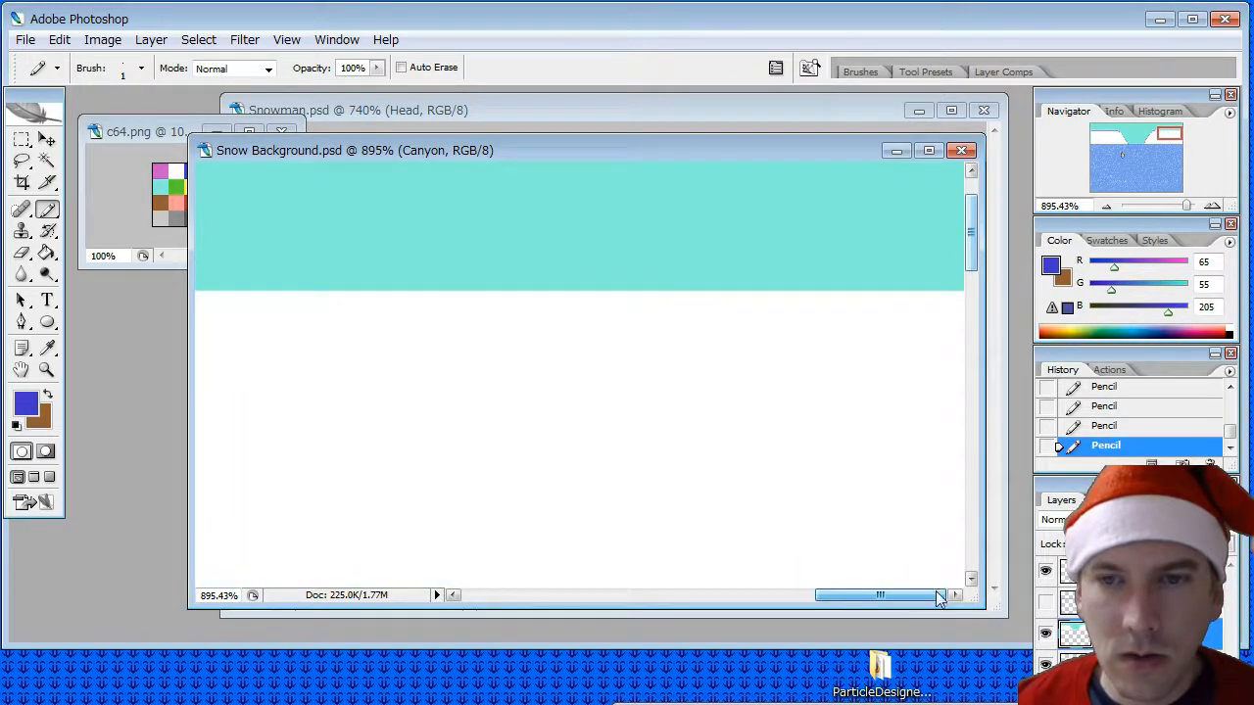
pyautogui.keyDown('shift'); pyautogui.click(945, 301); pyautogui.keyUp('shift')
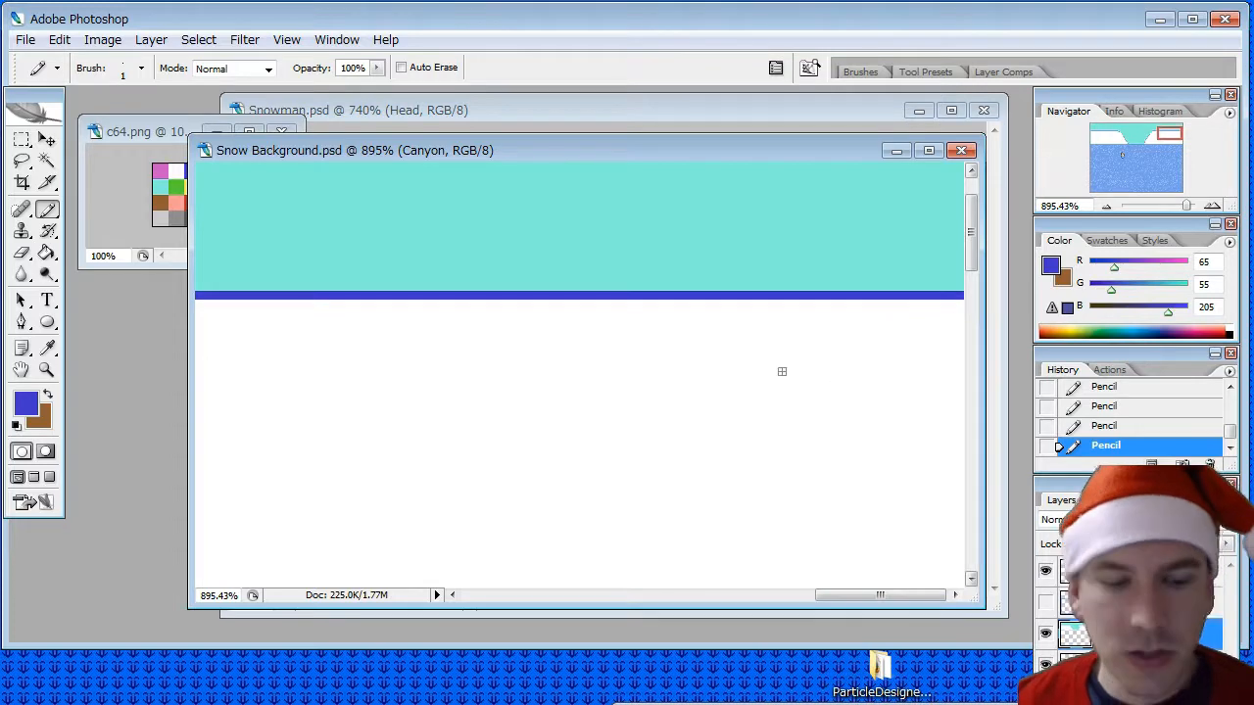
# - Try a dark blue Pencil line along the left cliff's base where it meets the ground, and undo it
pyautogui.keyDown('alt'); pyautogui.scroll(-7, 781, 371); pyautogui.keyUp('alt')
pyautogui.keyDown('alt'); pyautogui.scroll(3, 772, 368); pyautogui.keyUp('alt')
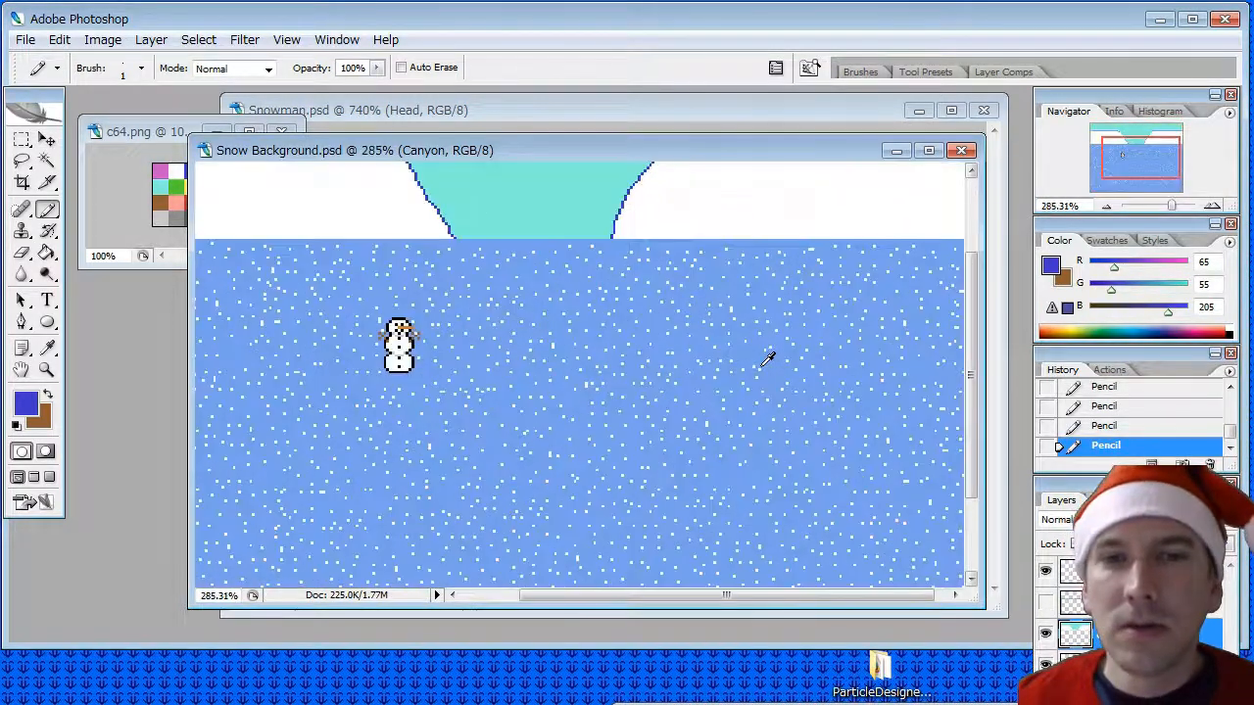
pyautogui.scroll(3, 1003, 373)
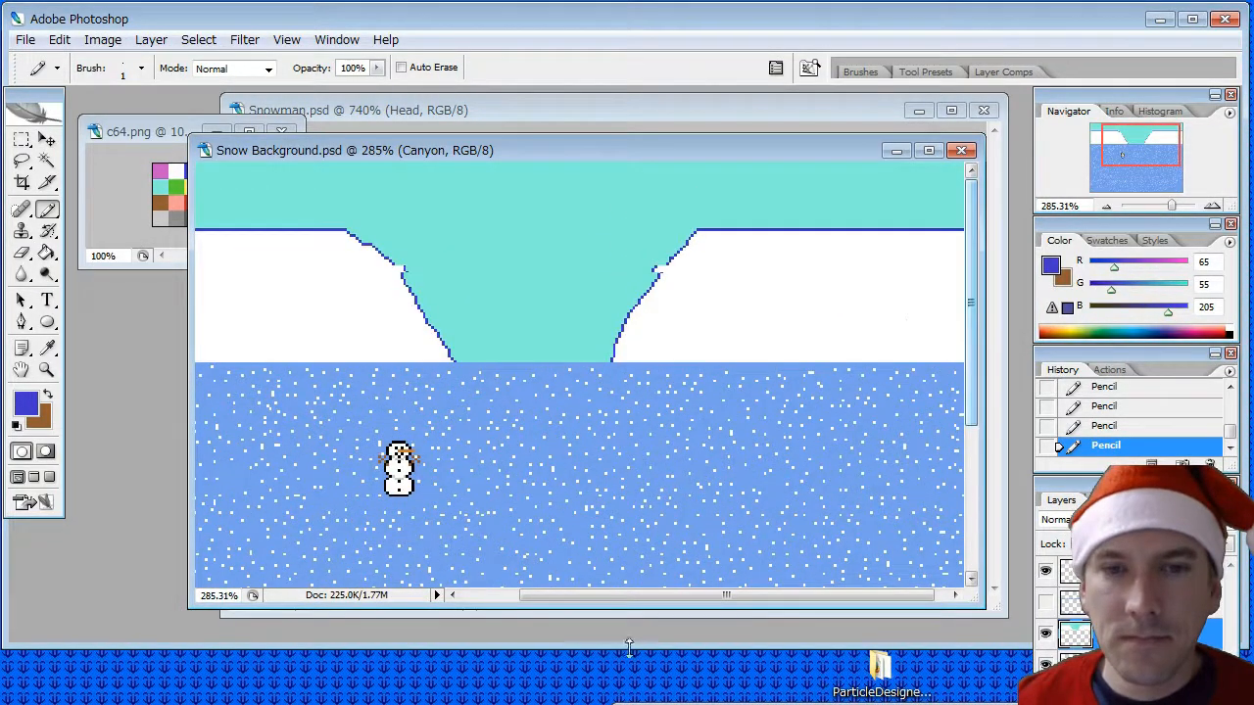
pyautogui.keyDown('alt'); pyautogui.scroll(2, 459, 185); pyautogui.keyUp('alt')
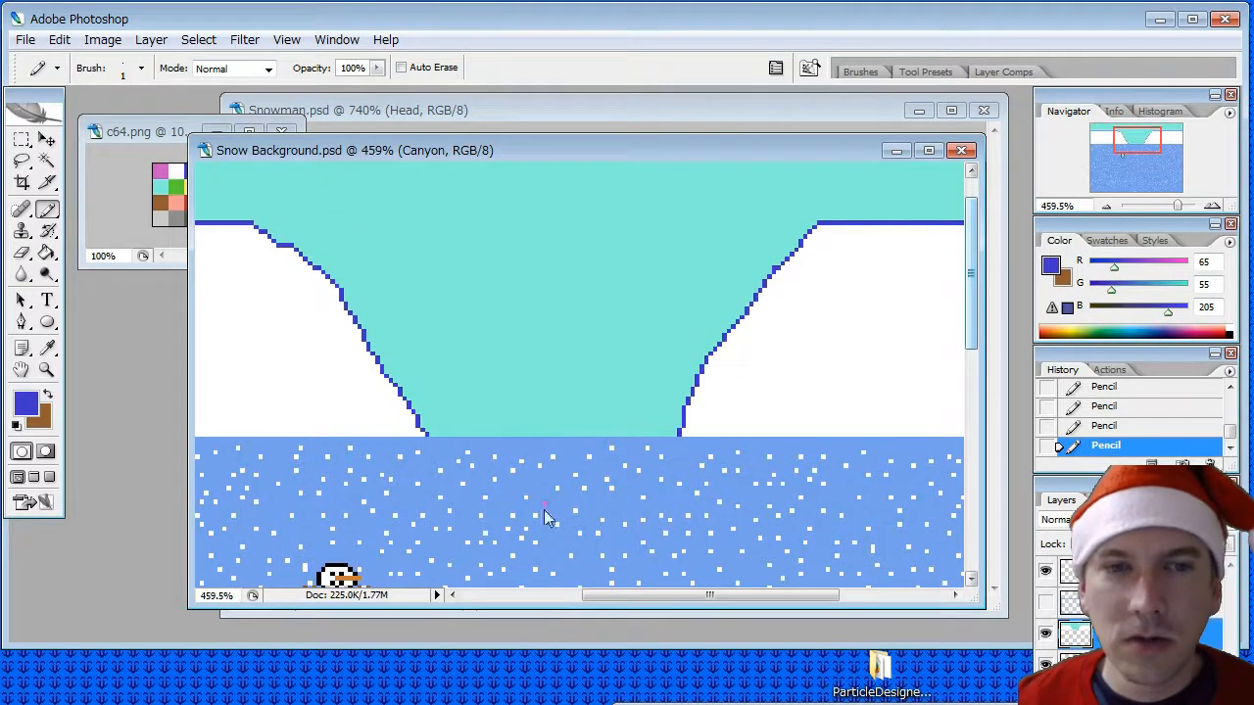
pyautogui.moveTo(597, 598); pyautogui.dragTo(434, 598)
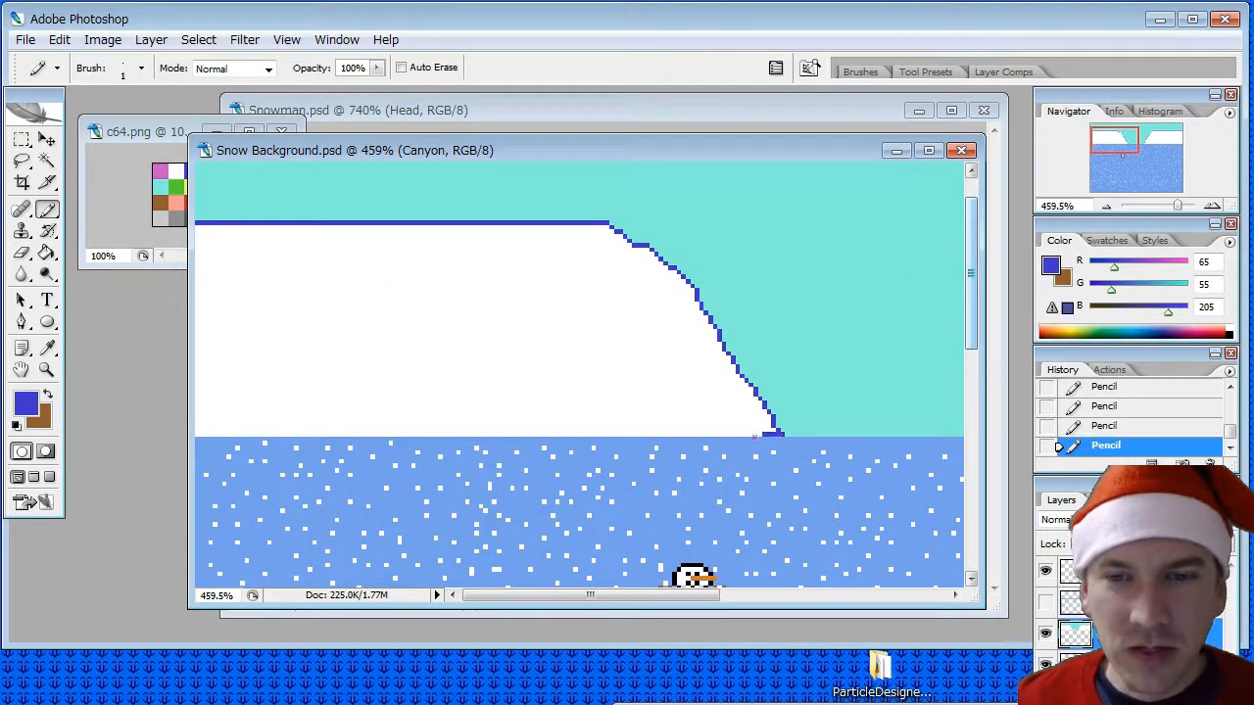
pyautogui.moveTo(756, 435); pyautogui.dragTo(179, 435)
pyautogui.keyDown('alt'); pyautogui.scroll(-5, 734, 422); pyautogui.keyUp('alt')
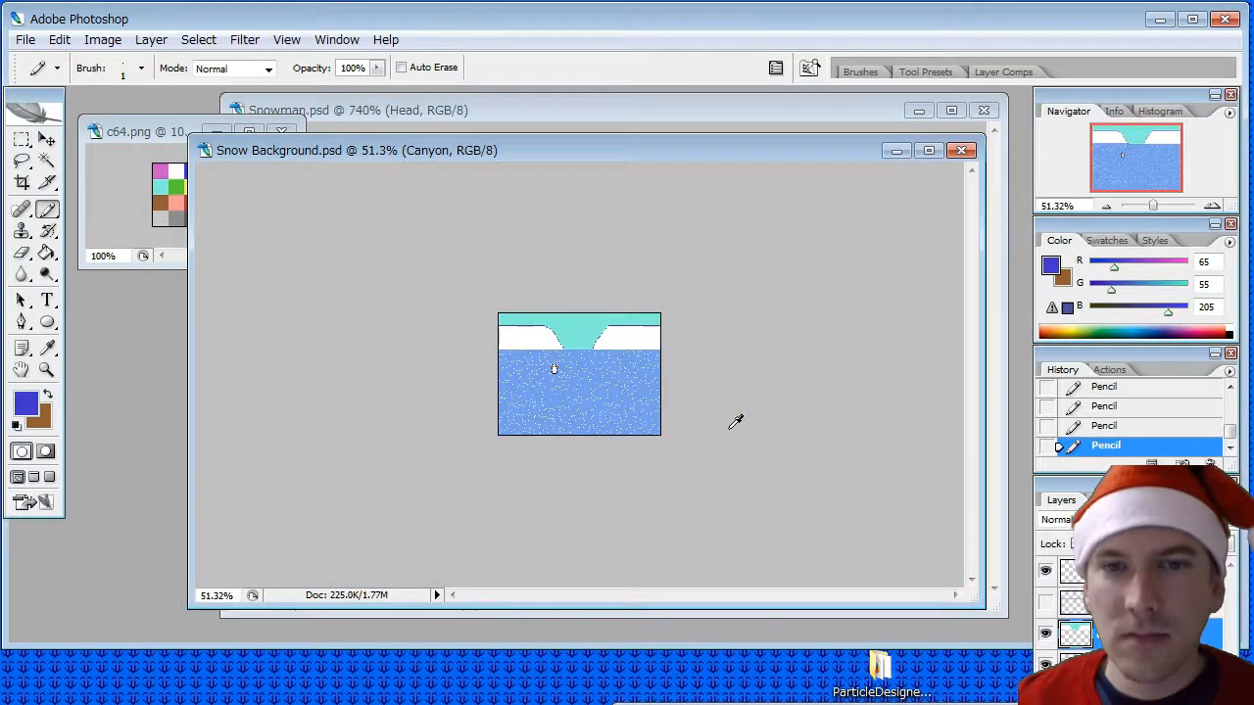
pyautogui.keyDown('alt'); pyautogui.scroll(4, 735, 421); pyautogui.keyUp('alt')
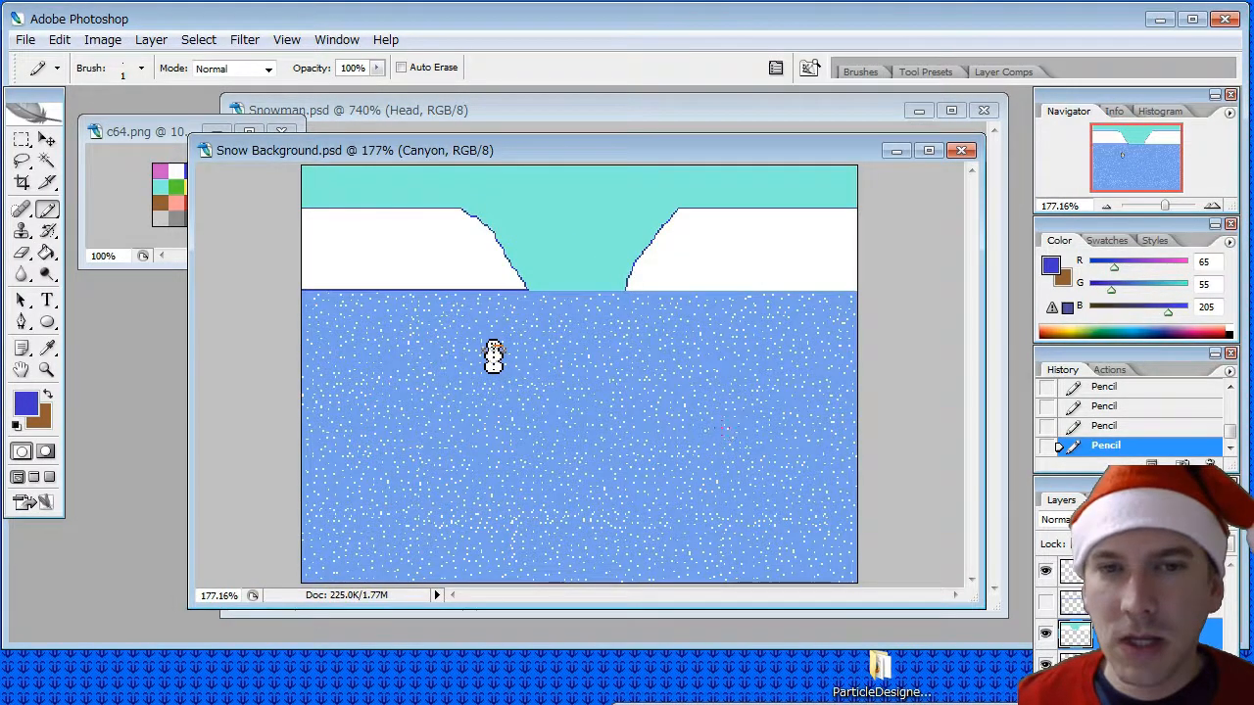
pyautogui.hotkey('ctrl', 'z')
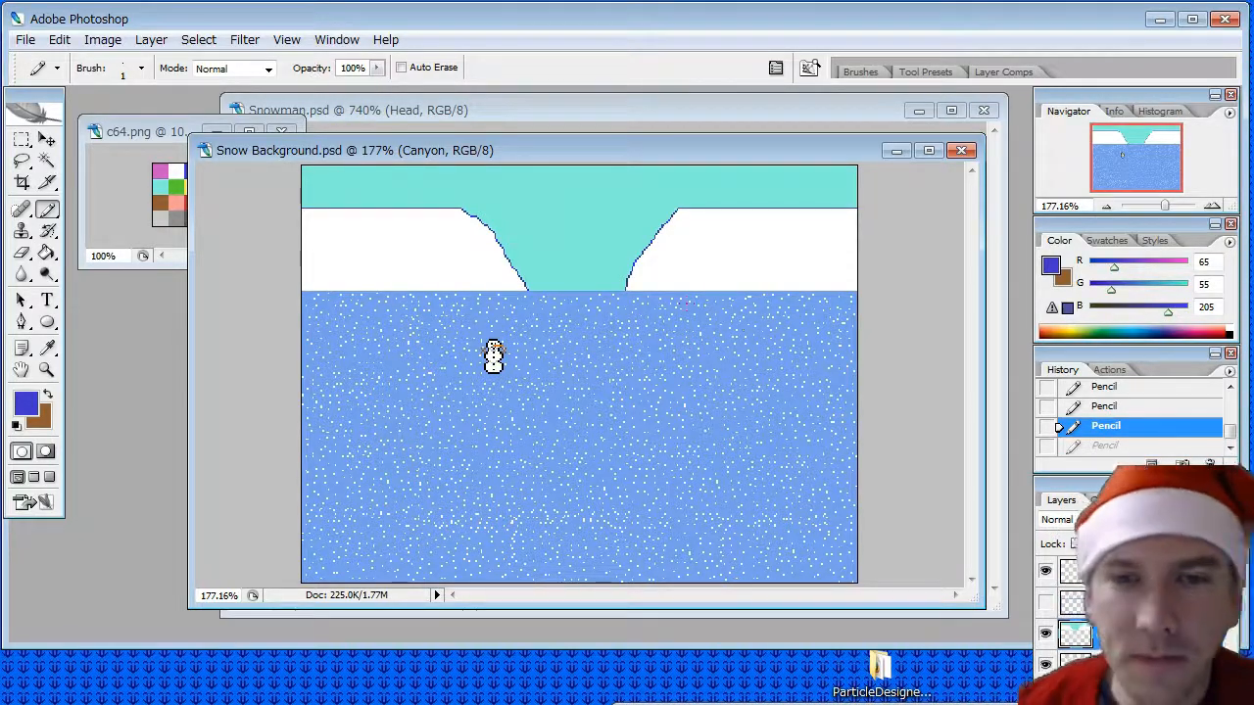
# - Sample the light grey (202, 202, 202) from the c64.png palette and fill the turquoise sky on the Canyon layer with it
pyautogui.keyDown('alt'); pyautogui.scroll(4, 728, 300); pyautogui.keyUp('alt')
pyautogui.keyDown('alt'); pyautogui.scroll(-7, 727, 299); pyautogui.keyUp('alt')
pyautogui.keyDown('alt'); pyautogui.scroll(4, 725, 305); pyautogui.keyUp('alt')
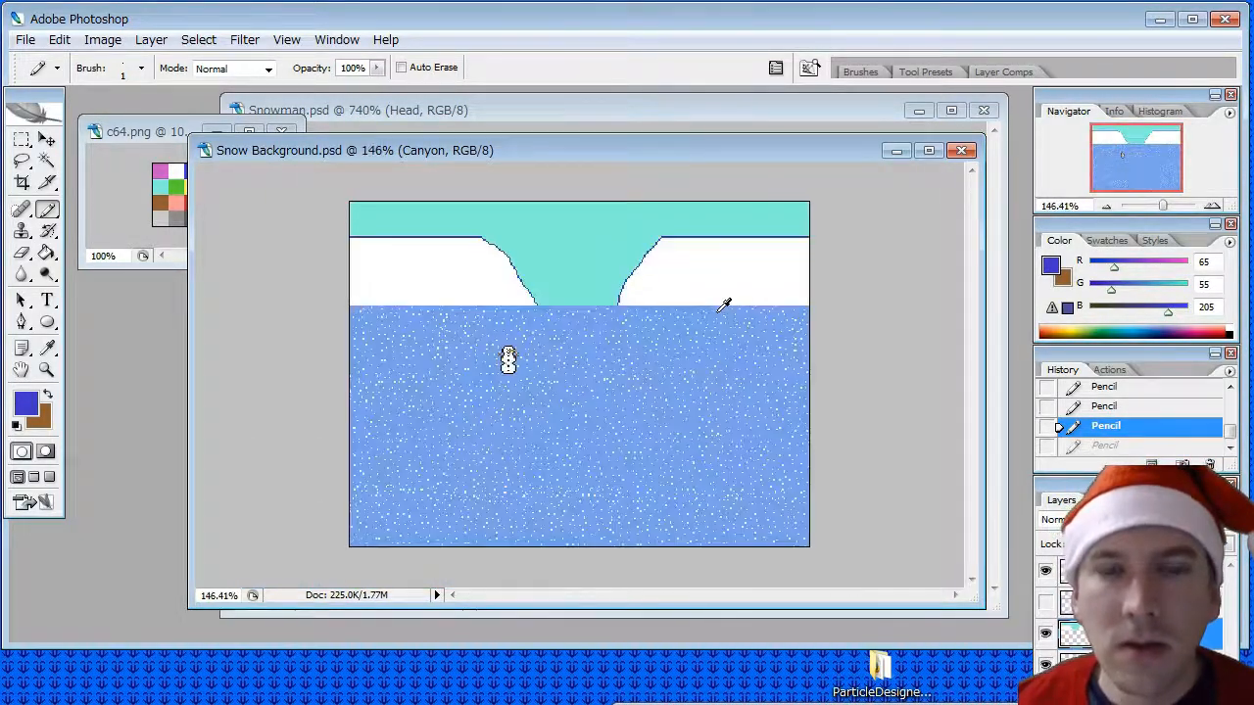
pyautogui.keyDown('alt'); pyautogui.scroll(-2, 725, 304); pyautogui.keyUp('alt')
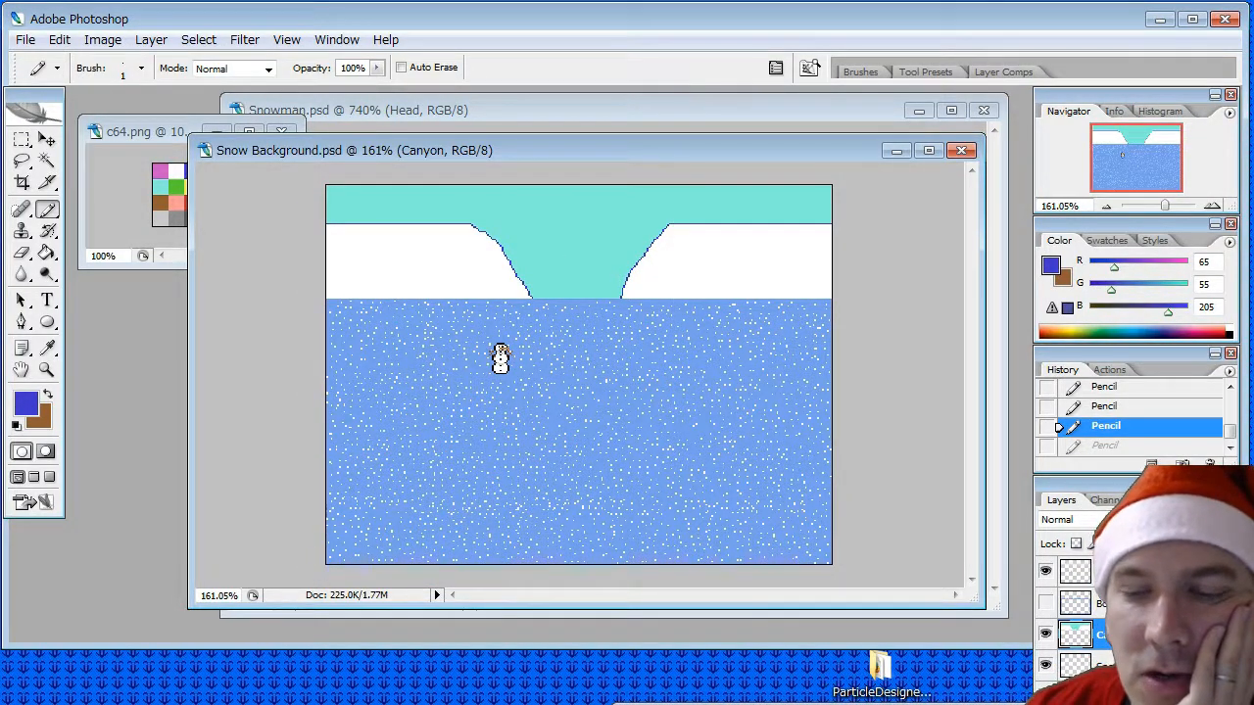
pyautogui.click(142, 135)
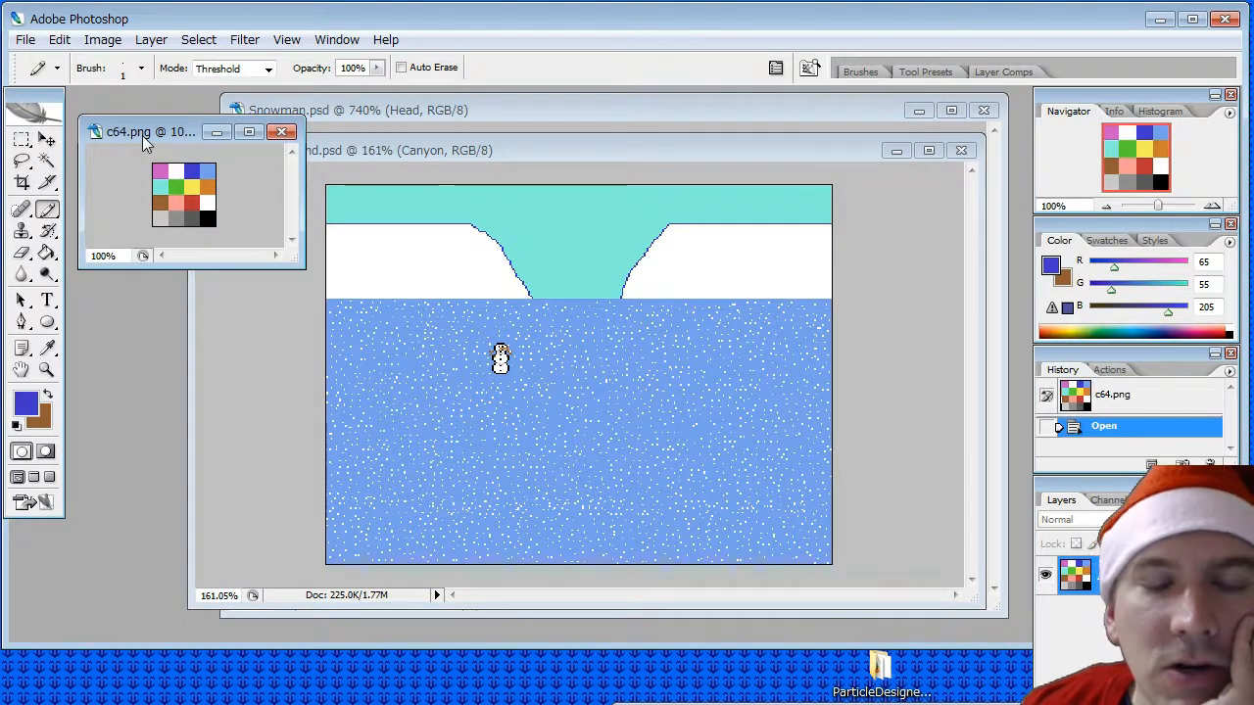
pyautogui.click(47, 350)
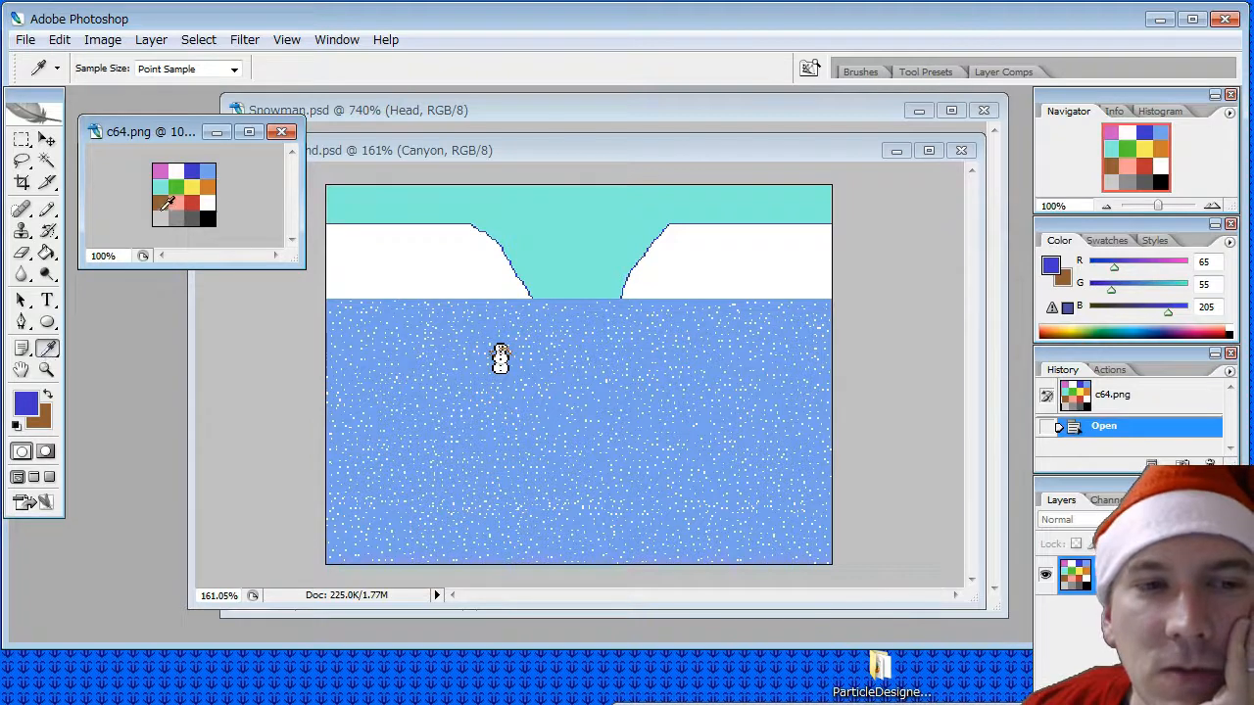
pyautogui.click(192, 219)
pyautogui.click(47, 252)
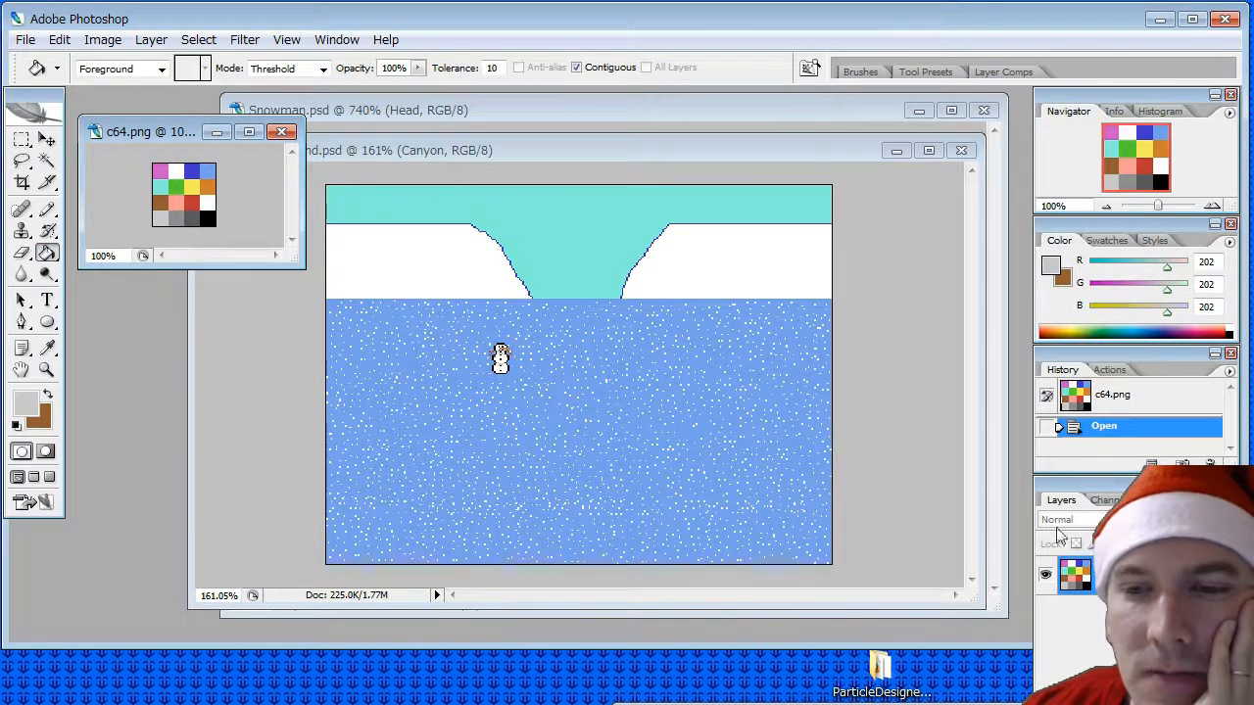
pyautogui.click(644, 154)
pyautogui.click(563, 225)
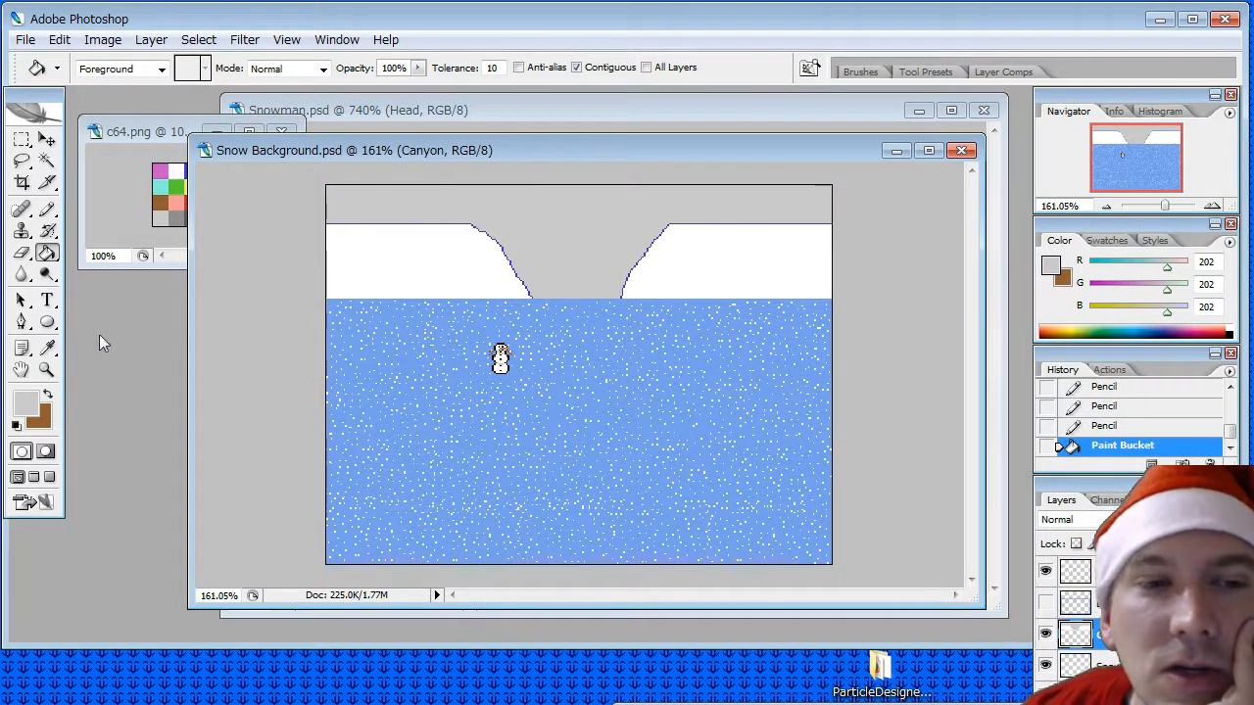
# - Add a new layer named Snowfall above the Canyon layer in Snow Background.psd
pyautogui.click(48, 349)
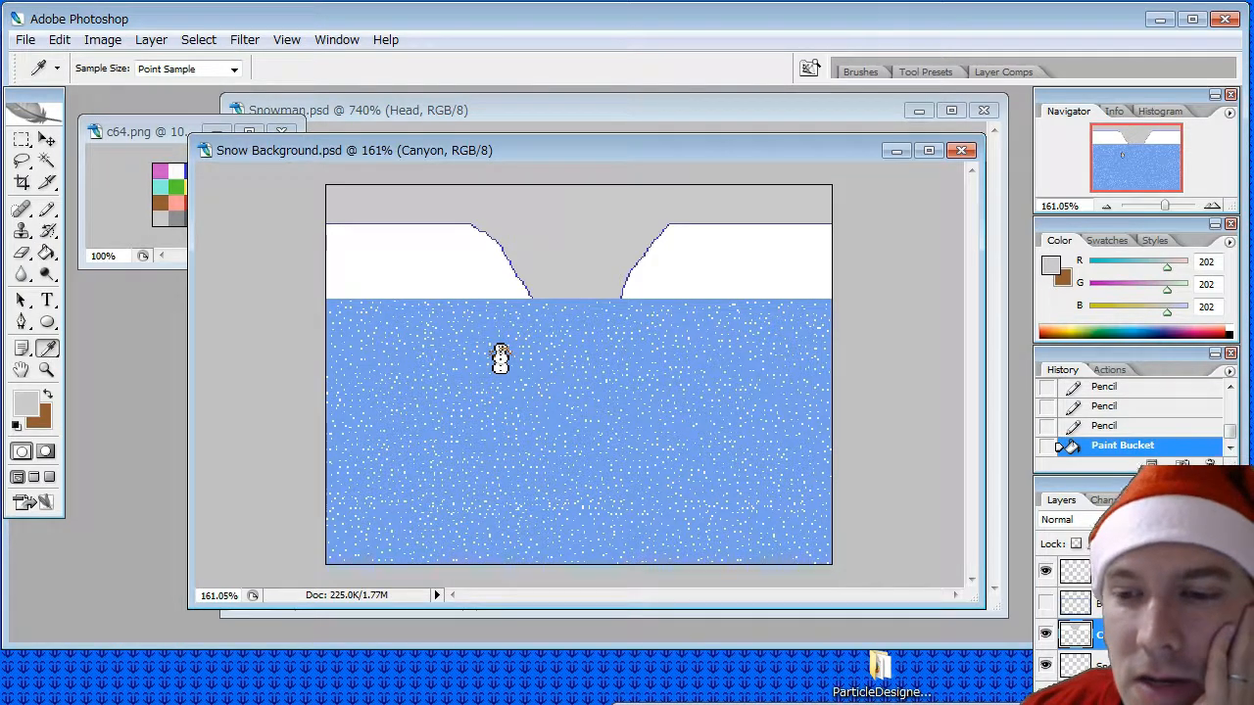
pyautogui.rightClick(1136, 628)
pyautogui.click(152, 39)
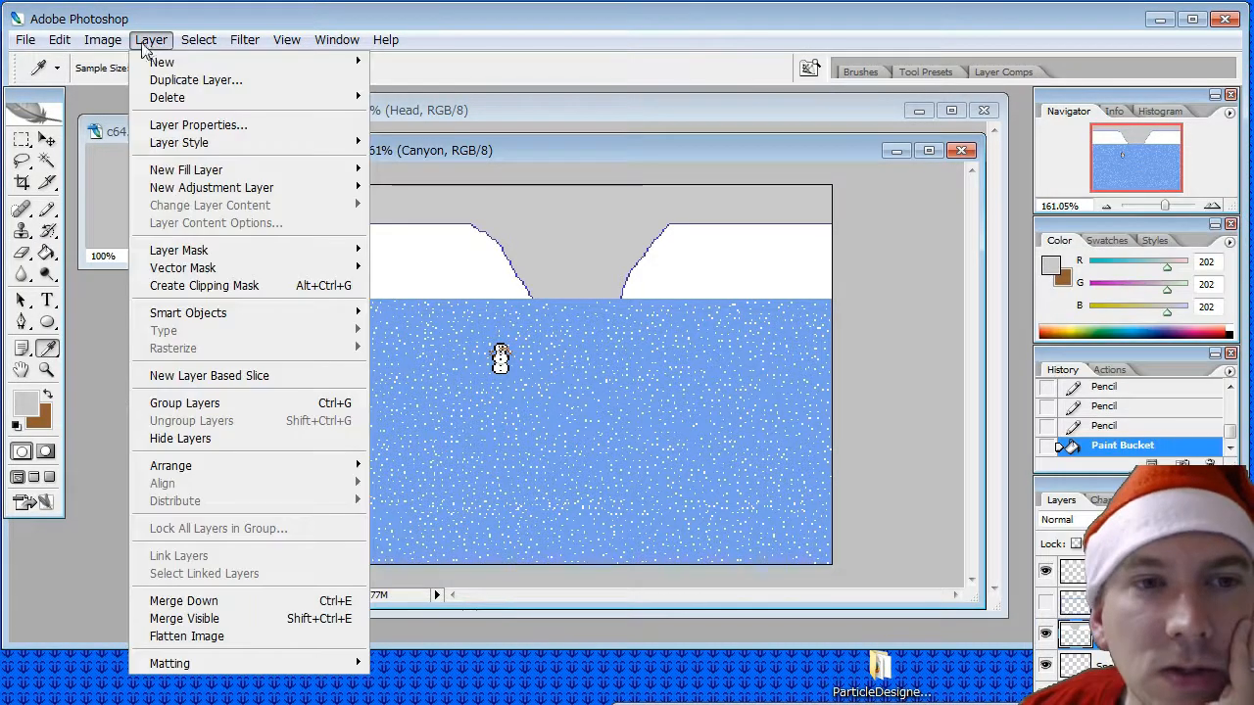
pyautogui.click(412, 65)
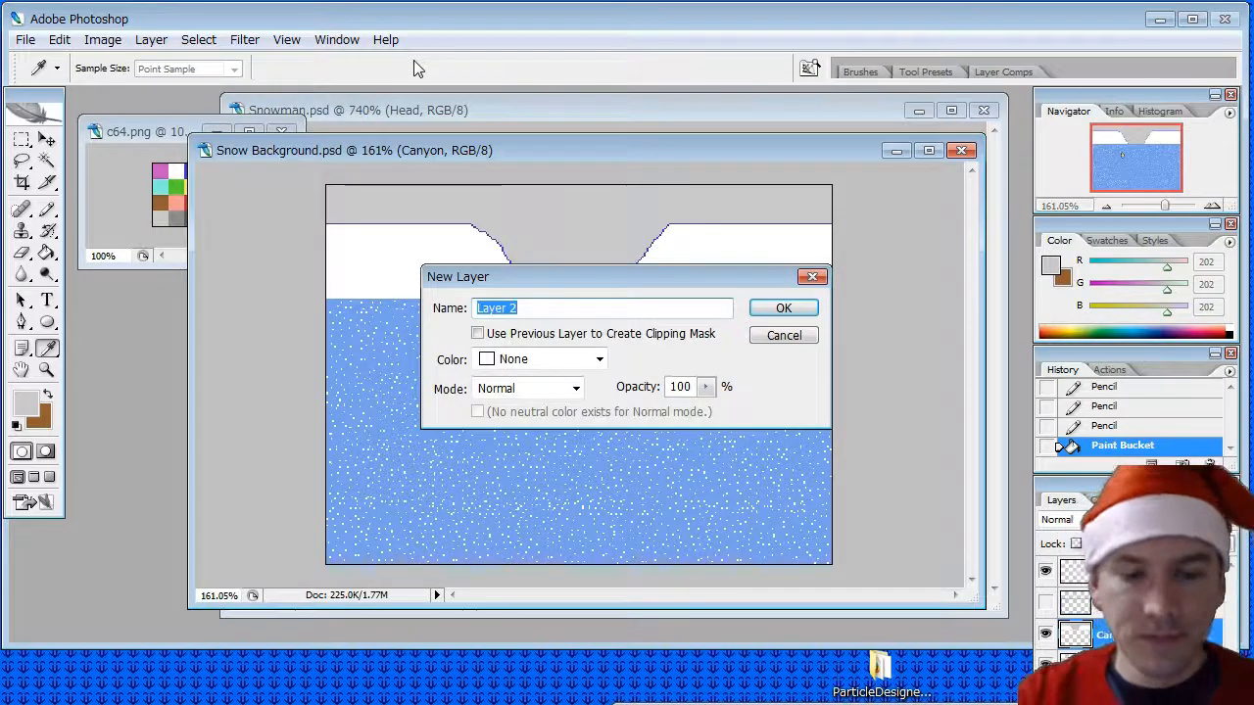
pyautogui.write('Snowf')
pyautogui.press('BackSpace')
pyautogui.press('BackSpace')
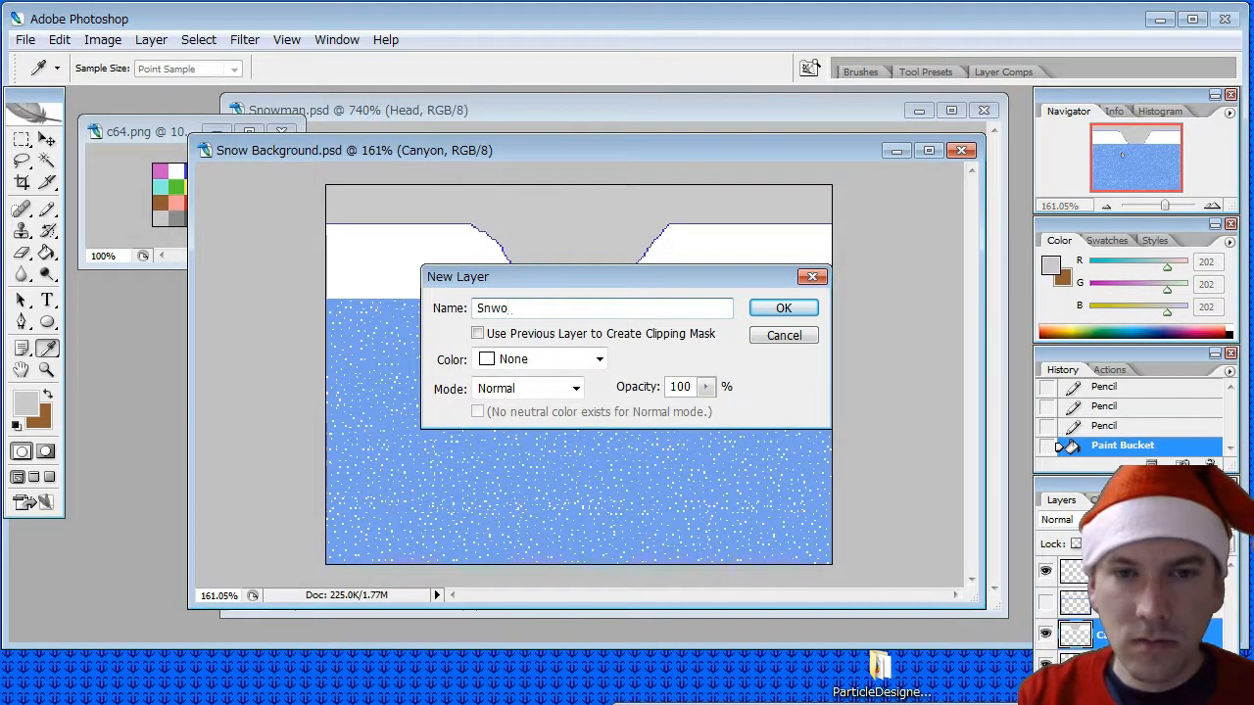
pyautogui.write('wfall')
pyautogui.press('Return')
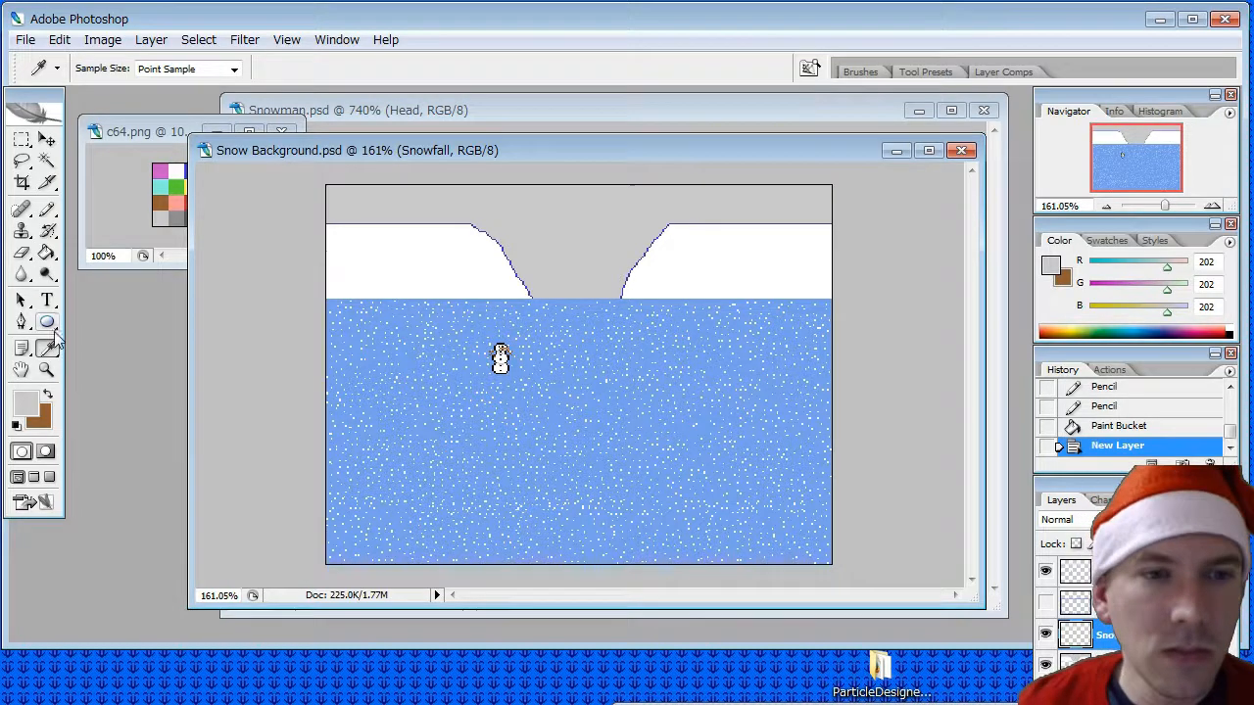
# - Sample white (255, 255, 255) from the c64.png palette and place a 1 px Pencil test flake in the grey gap between the cliffs
pyautogui.click(126, 131)
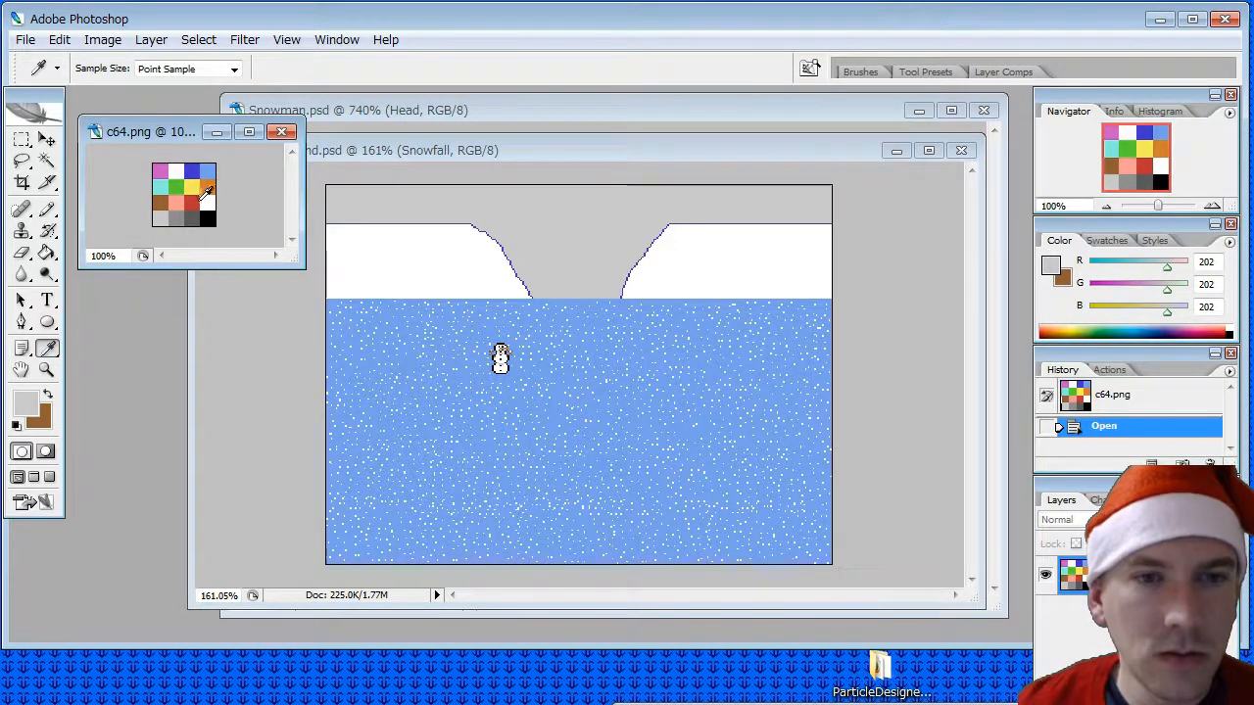
pyautogui.click(208, 201)
pyautogui.click(48, 209)
pyautogui.click(362, 150)
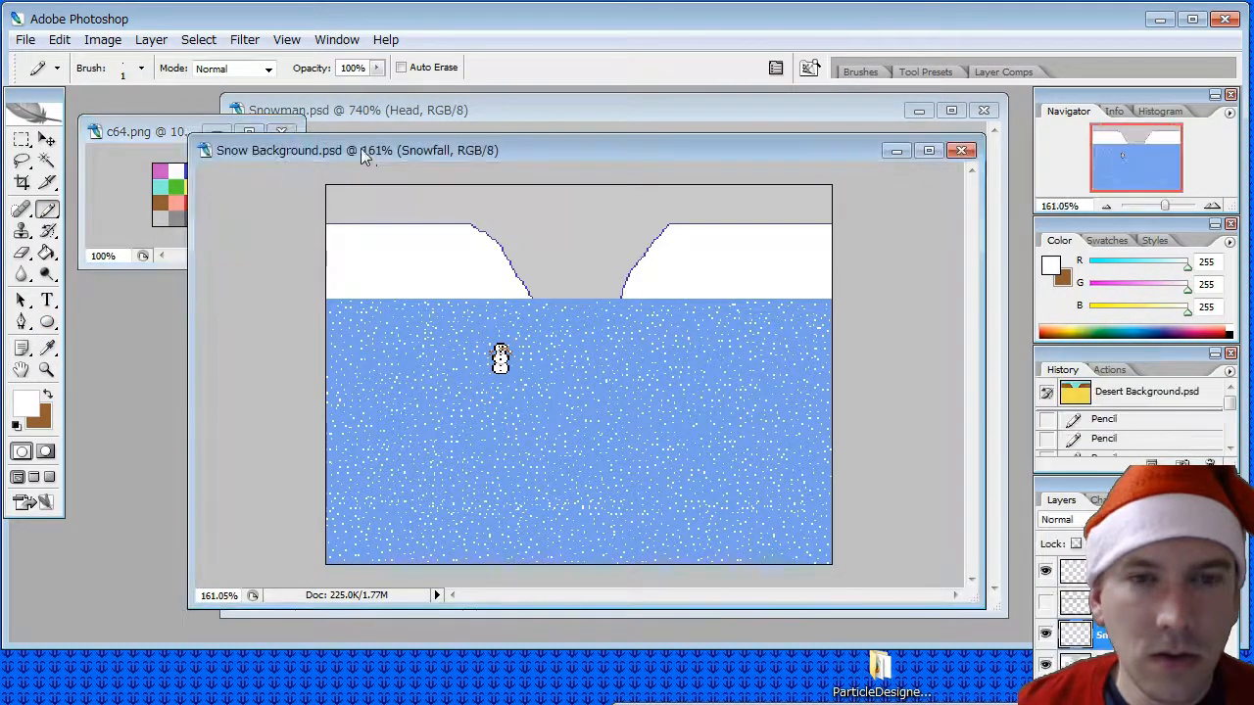
pyautogui.keyDown('alt'); pyautogui.scroll(2, 375, 207); pyautogui.keyUp('alt')
pyautogui.keyDown('alt'); pyautogui.scroll(1, 481, 261); pyautogui.keyUp('alt')
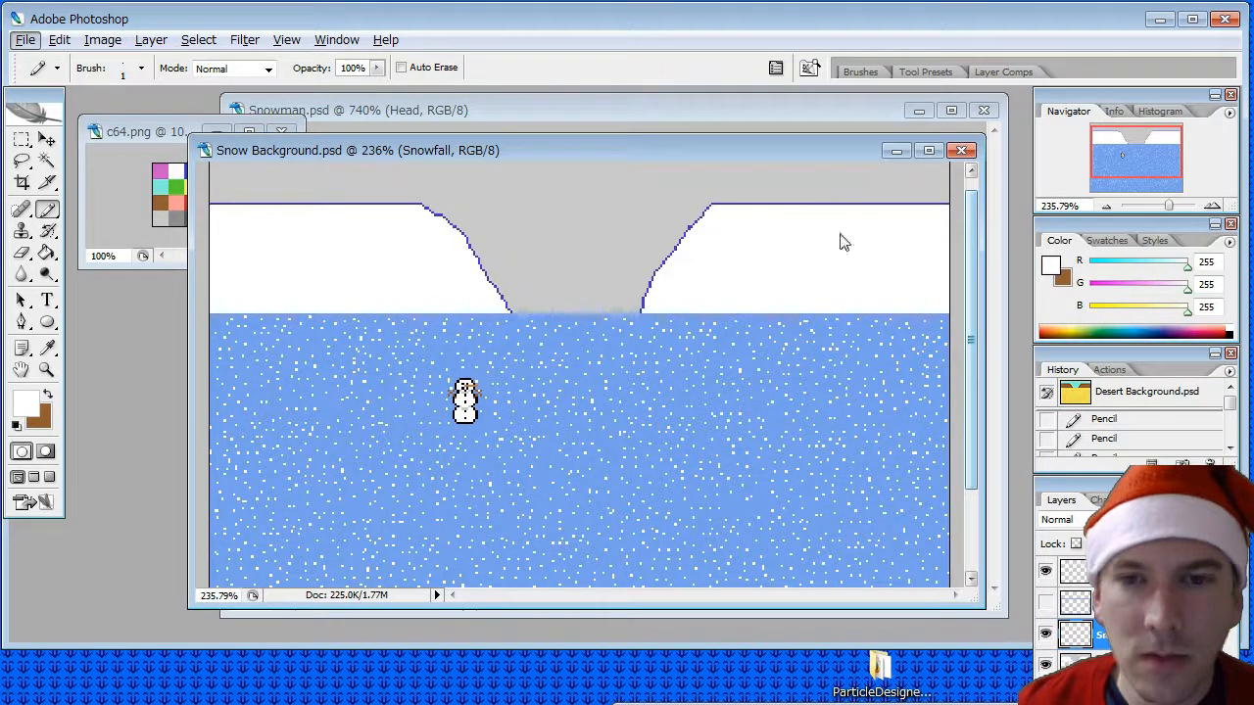
pyautogui.scroll(1, 488, 228)
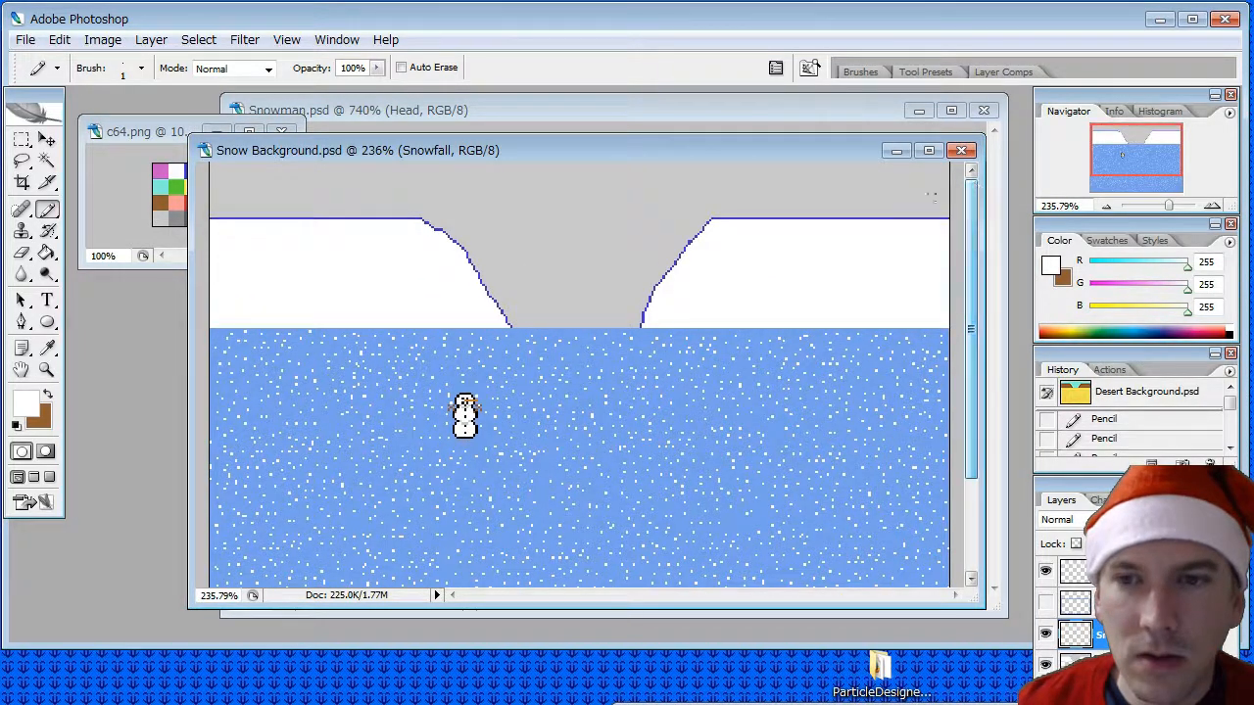
pyautogui.click(488, 228)
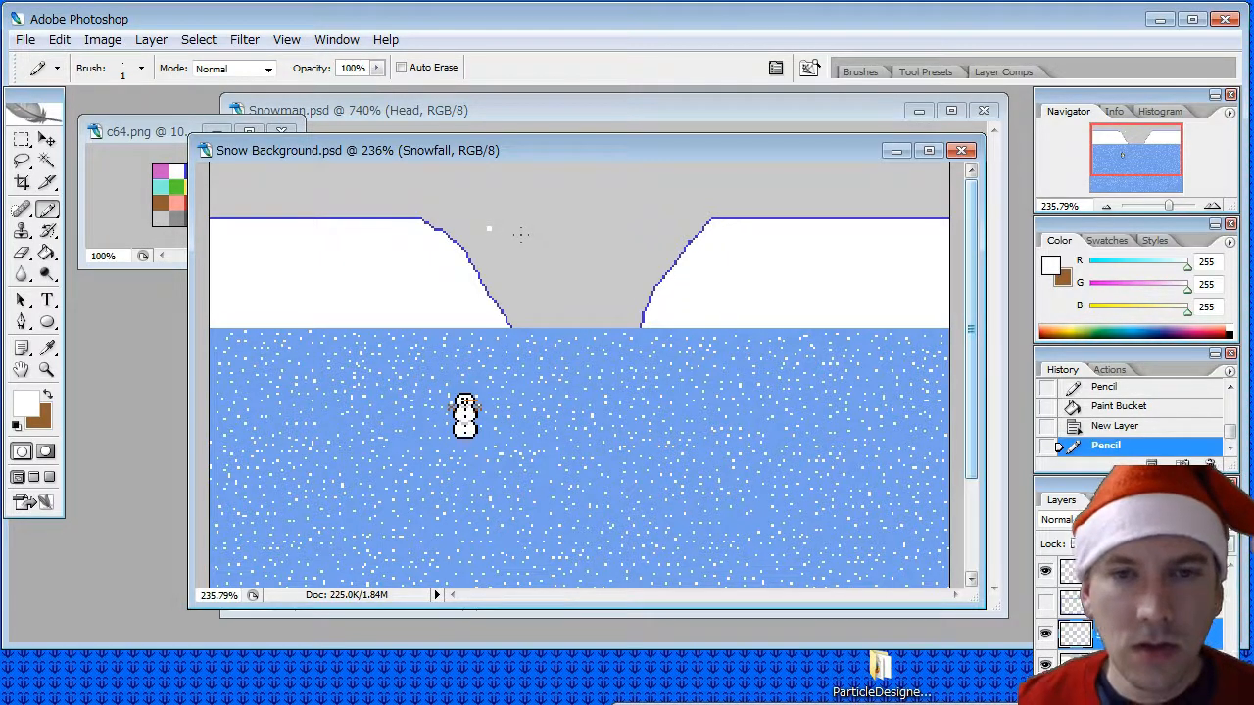
# - Set the Pencil diameter to 4 px, try two test flakes in the grey gap, and undo them
pyautogui.click(140, 68)
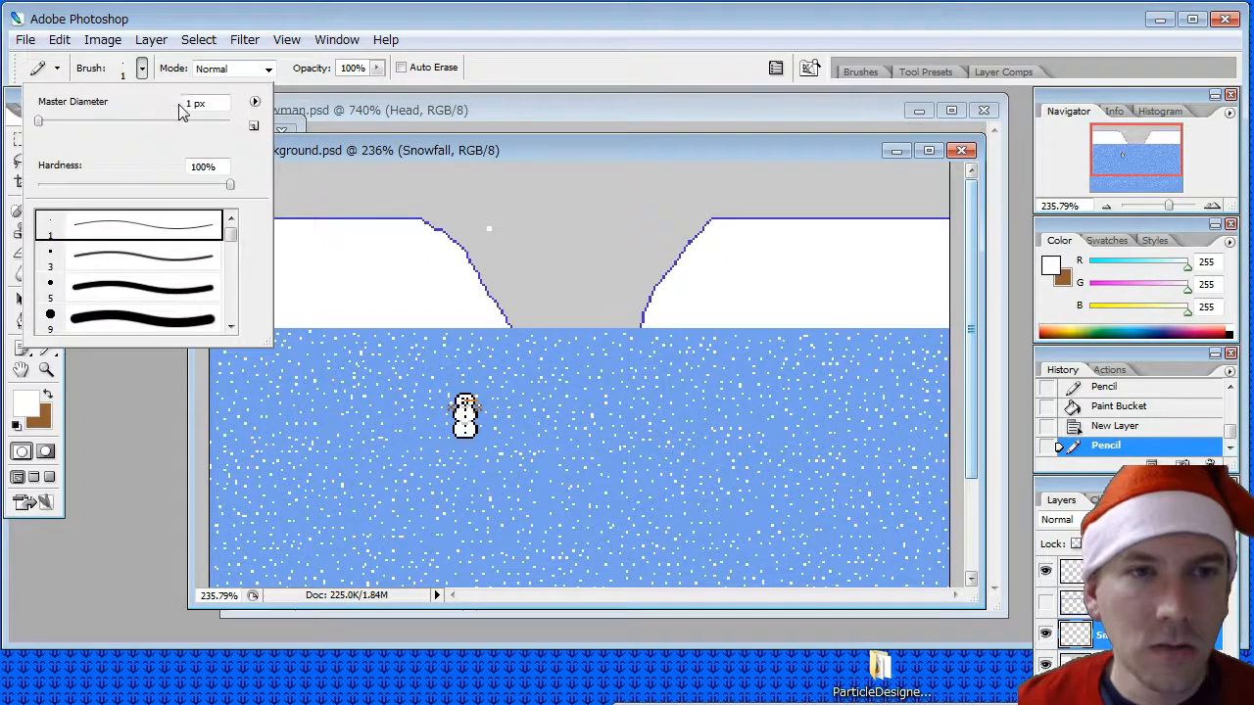
pyautogui.write('4')
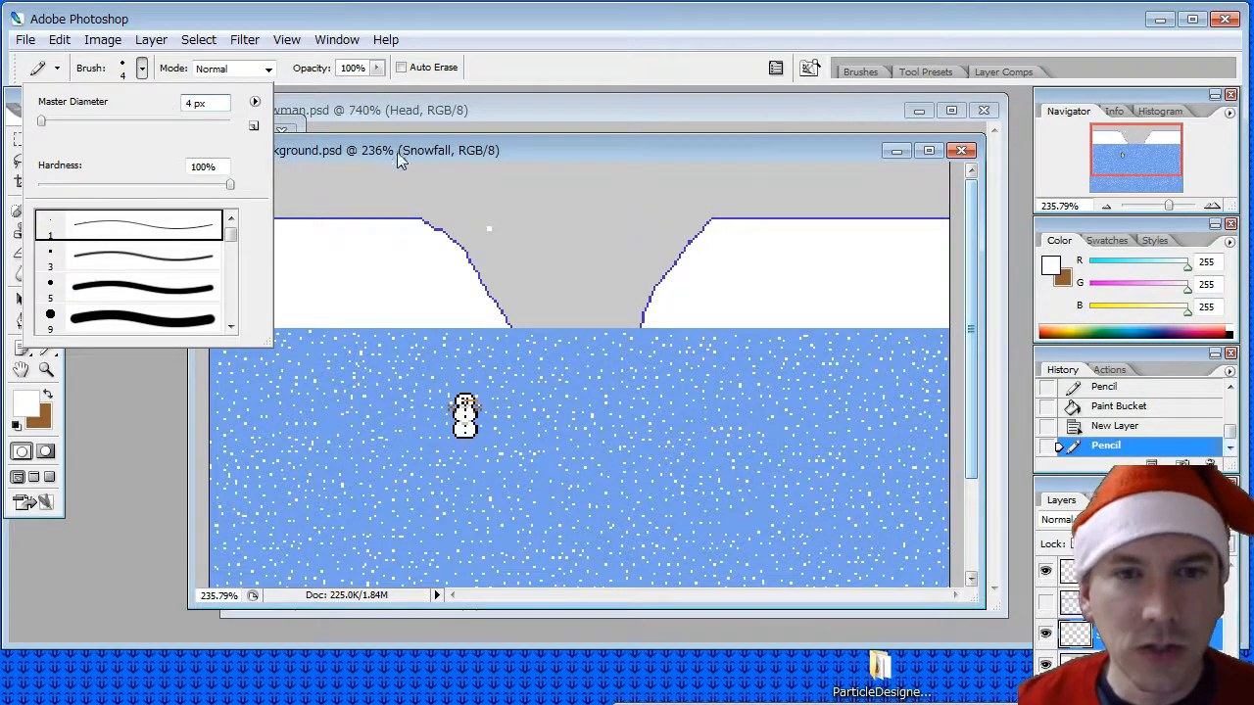
pyautogui.press('Return')
pyautogui.click(517, 230)
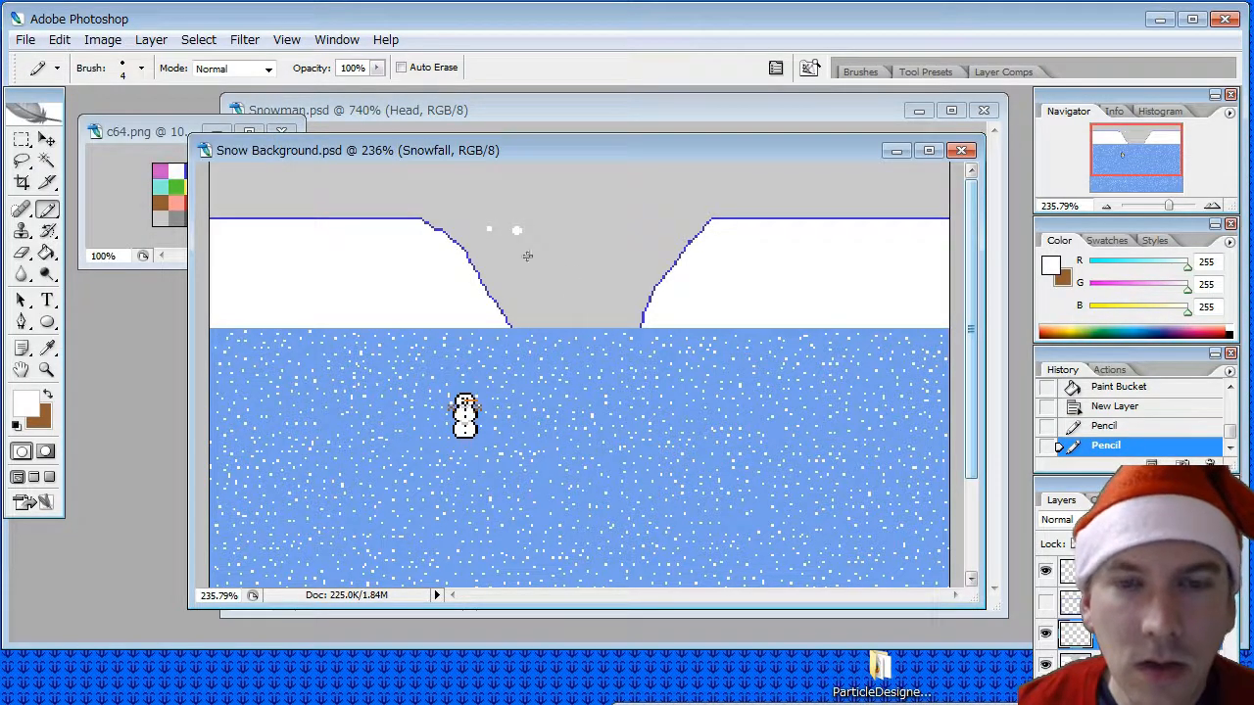
pyautogui.click(488, 228)
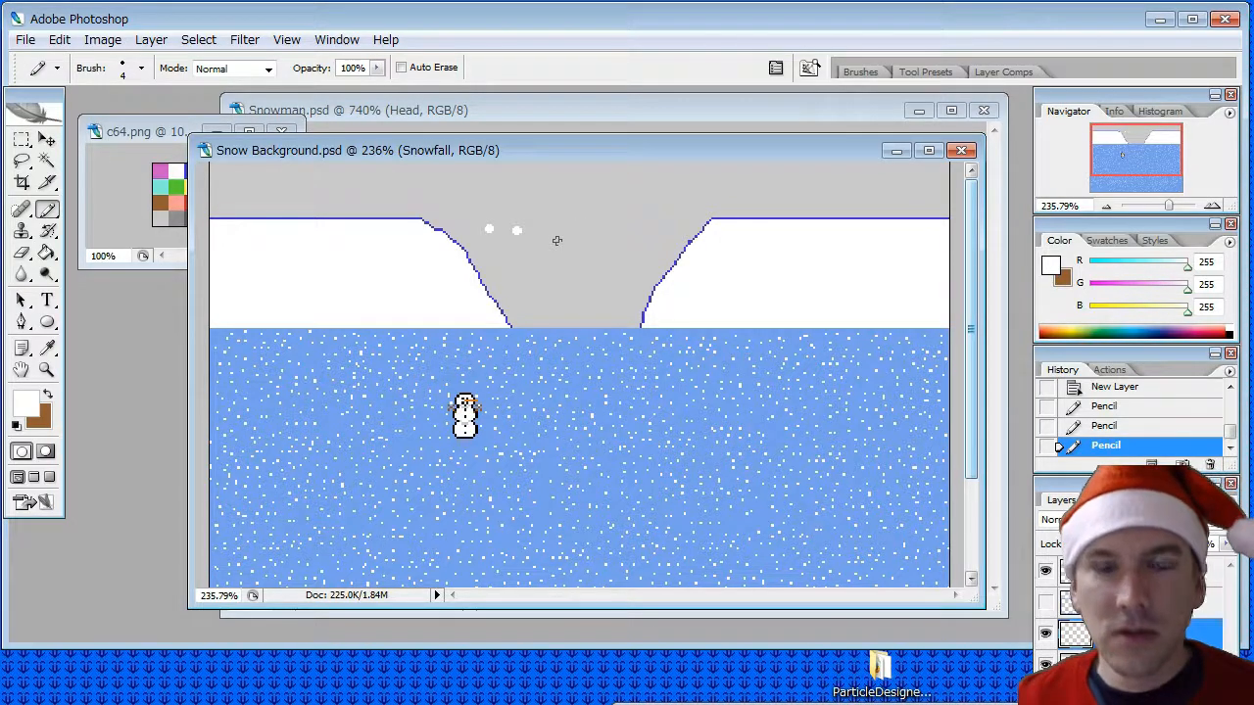
pyautogui.hotkey('ctrl', 'alt', 'z')
pyautogui.hotkey('ctrl', 'alt', 'z')
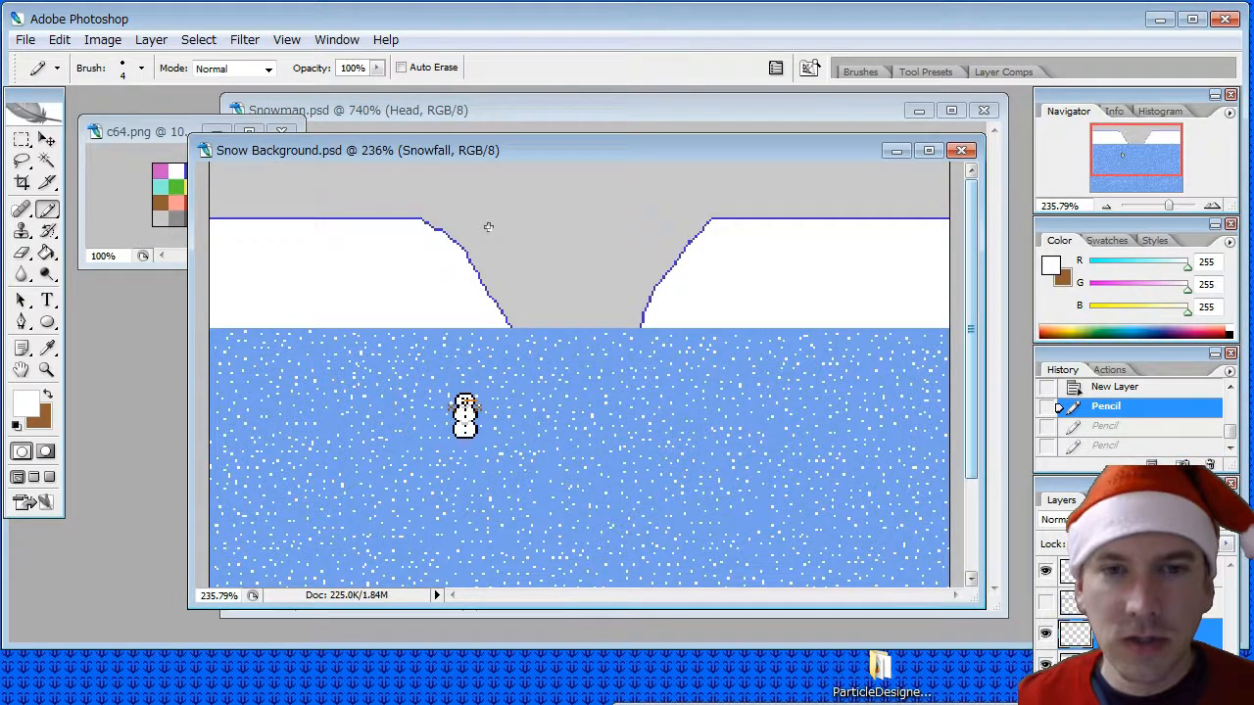
# - Scatter white 4 px Pencil flakes through the grey gap between the cliffs and the sky just above it
pyautogui.click(489, 230)
pyautogui.click(519, 247)
pyautogui.click(511, 274)
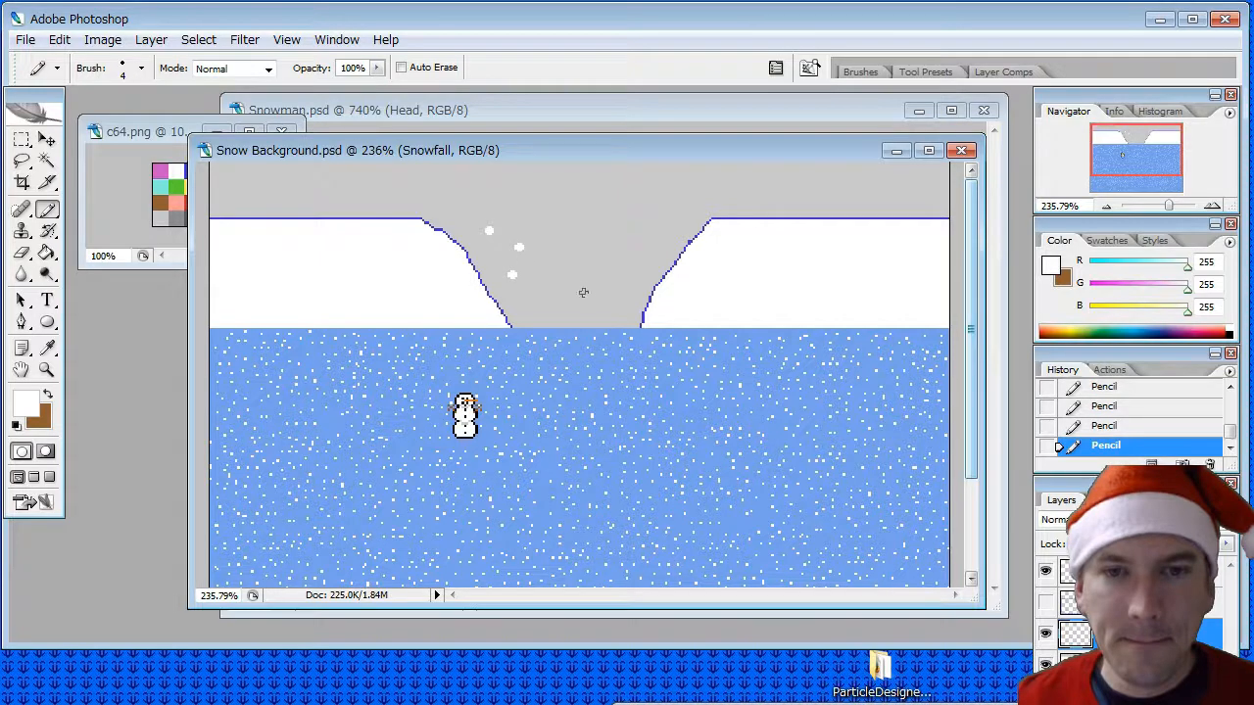
pyautogui.click(602, 233)
pyautogui.click(533, 186)
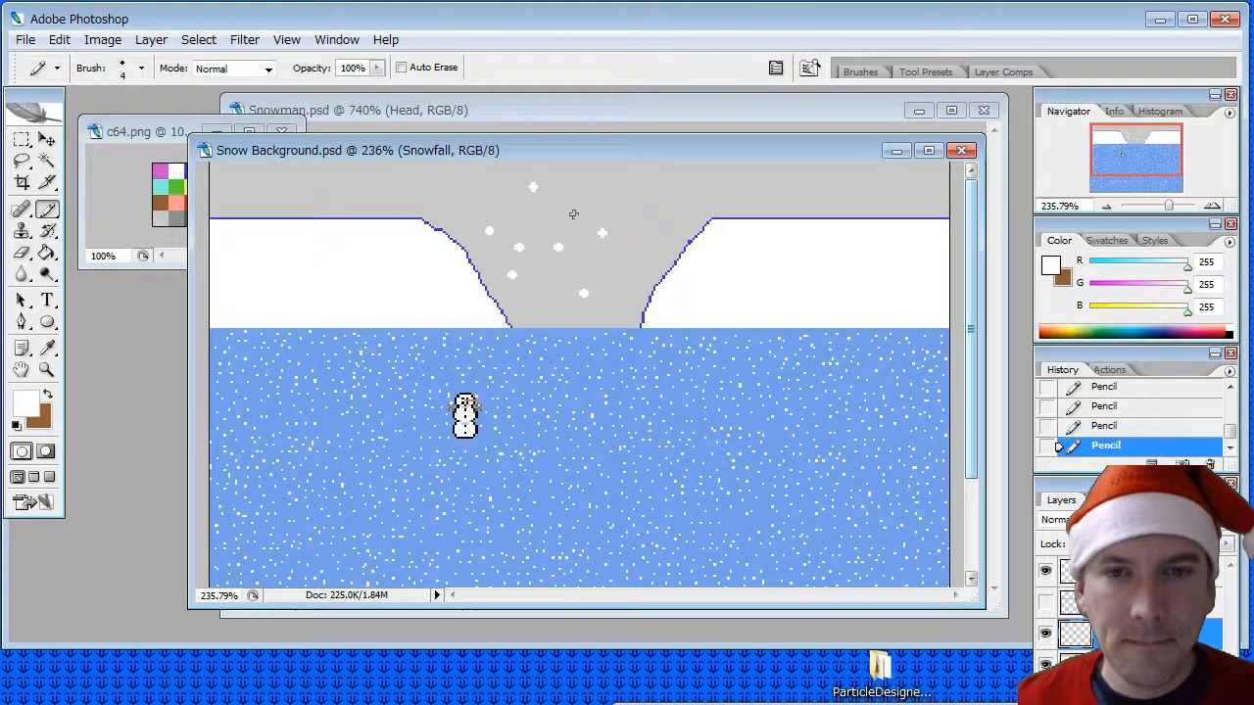
pyautogui.click(634, 256)
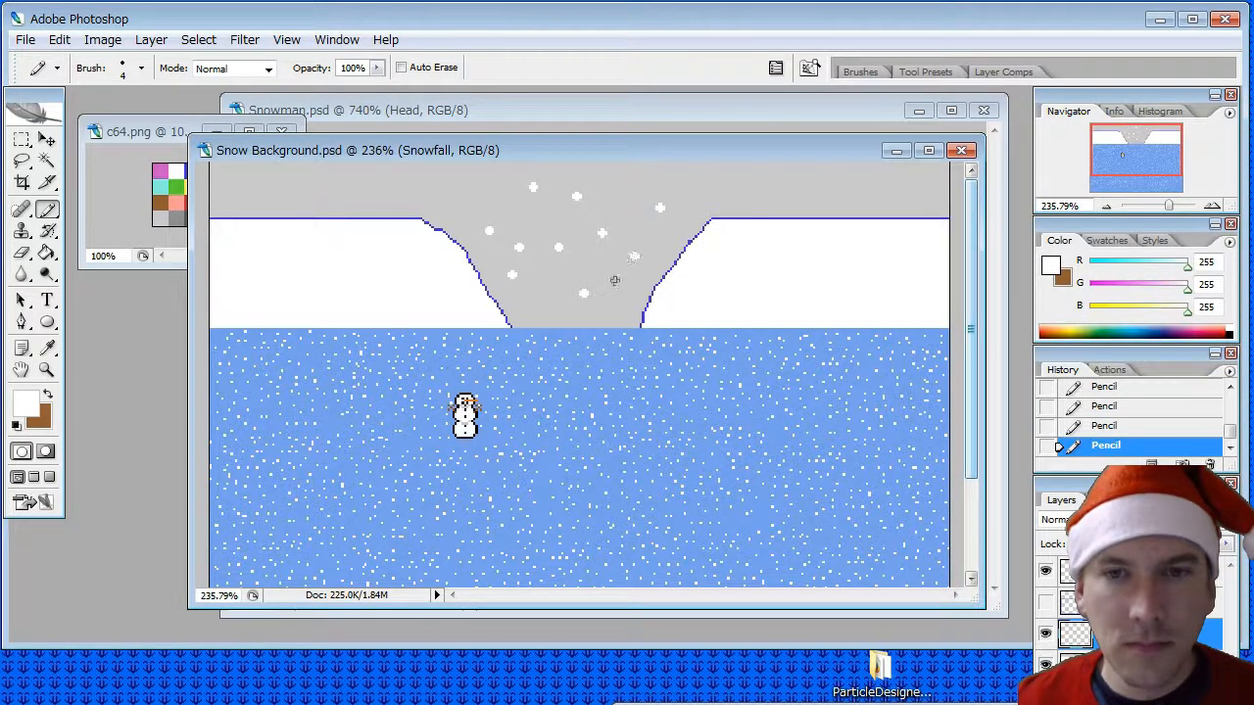
pyautogui.click(550, 304)
pyautogui.click(524, 219)
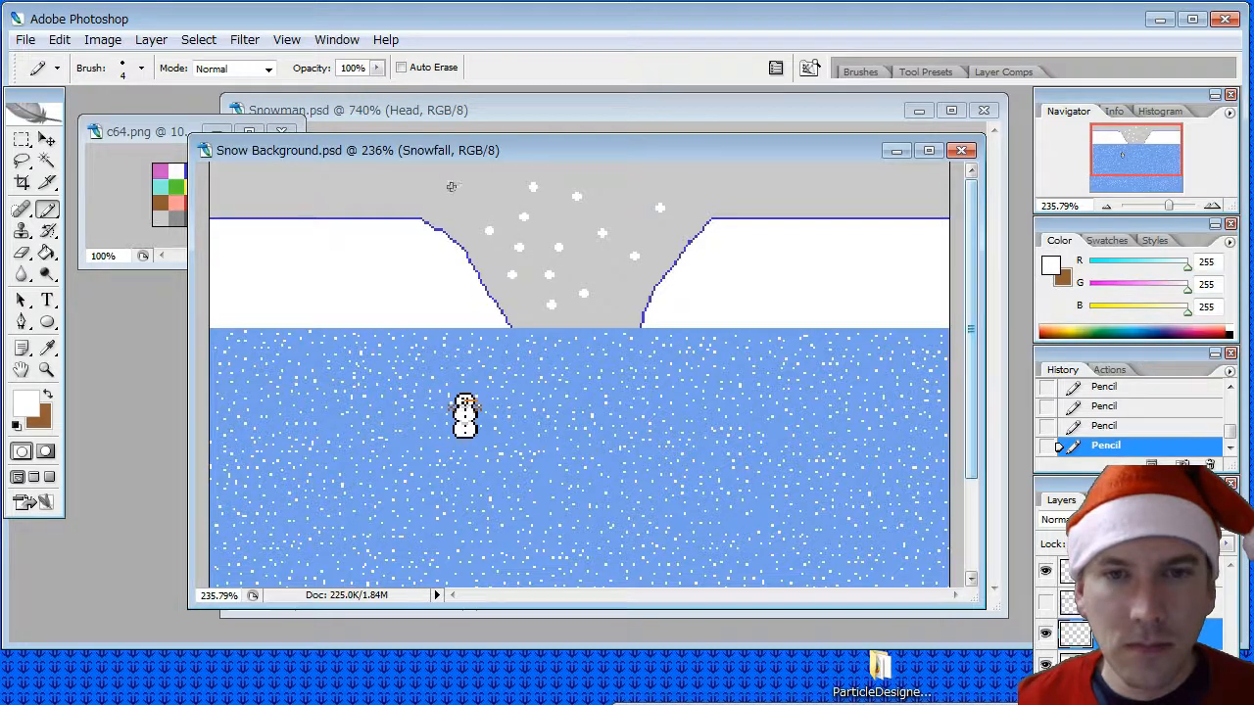
# - Scatter white 4 px flakes across the grey sky strip above the left cliff
pyautogui.click(494, 181)
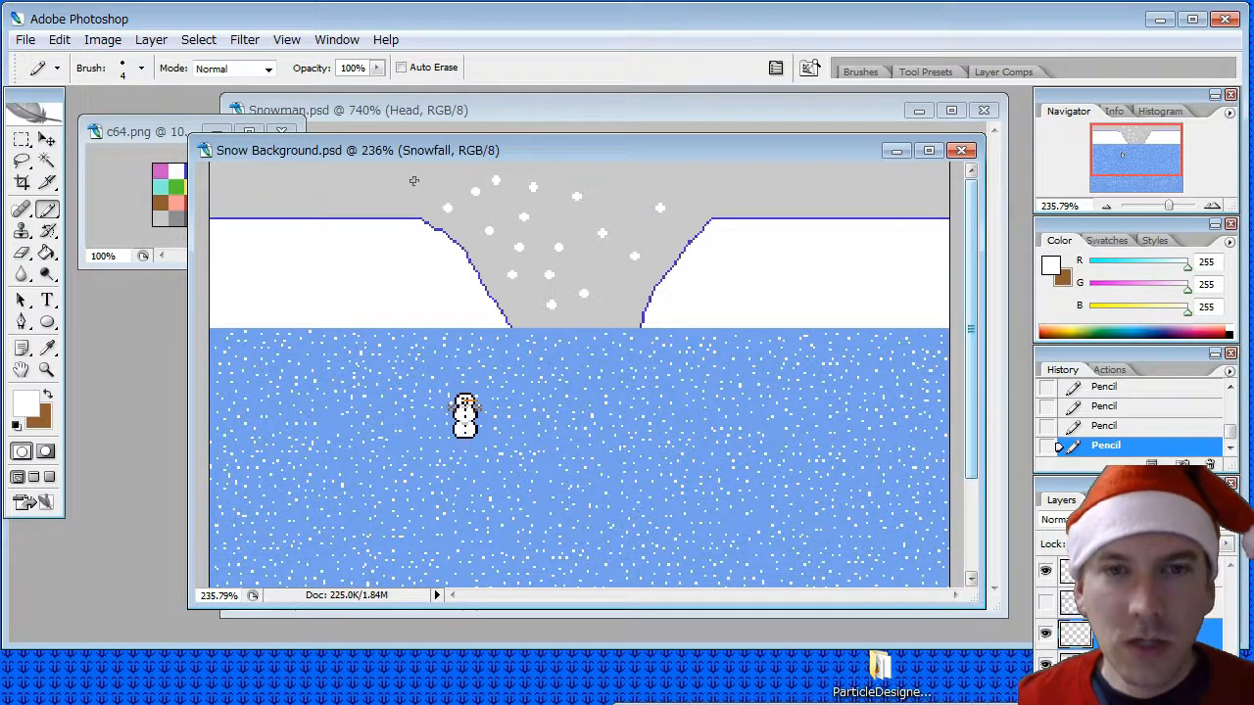
pyautogui.click(444, 176)
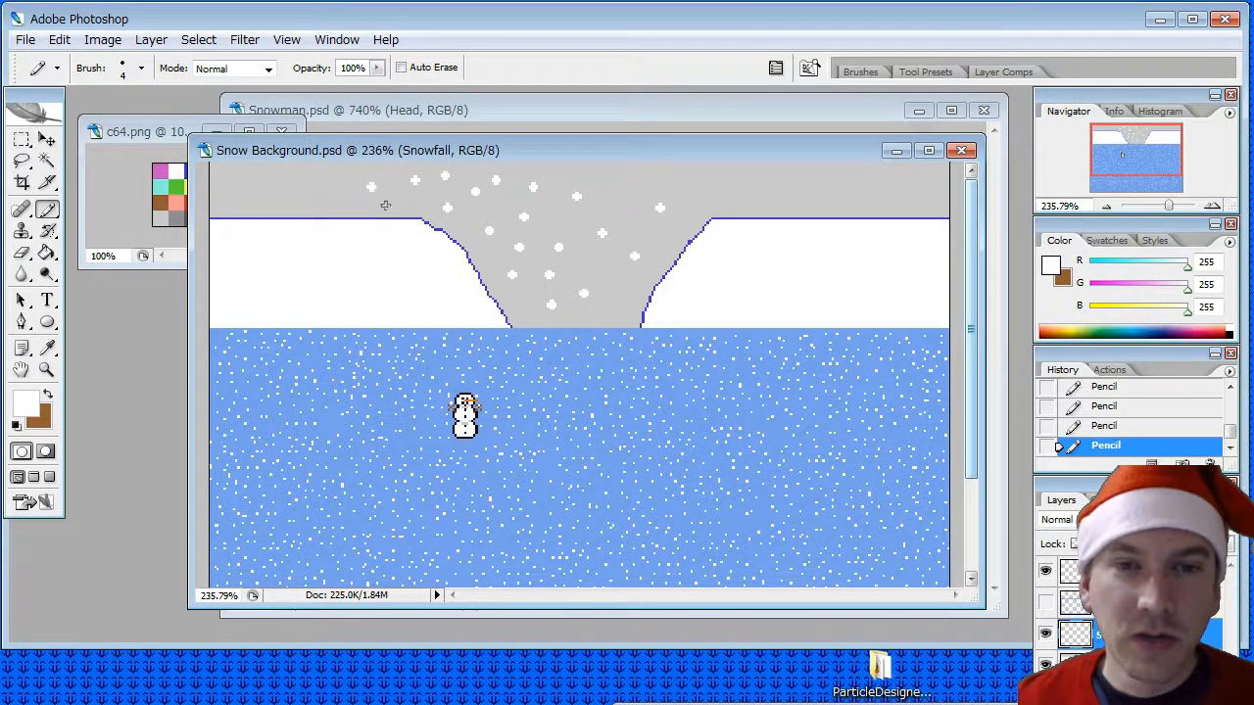
pyautogui.click(301, 191)
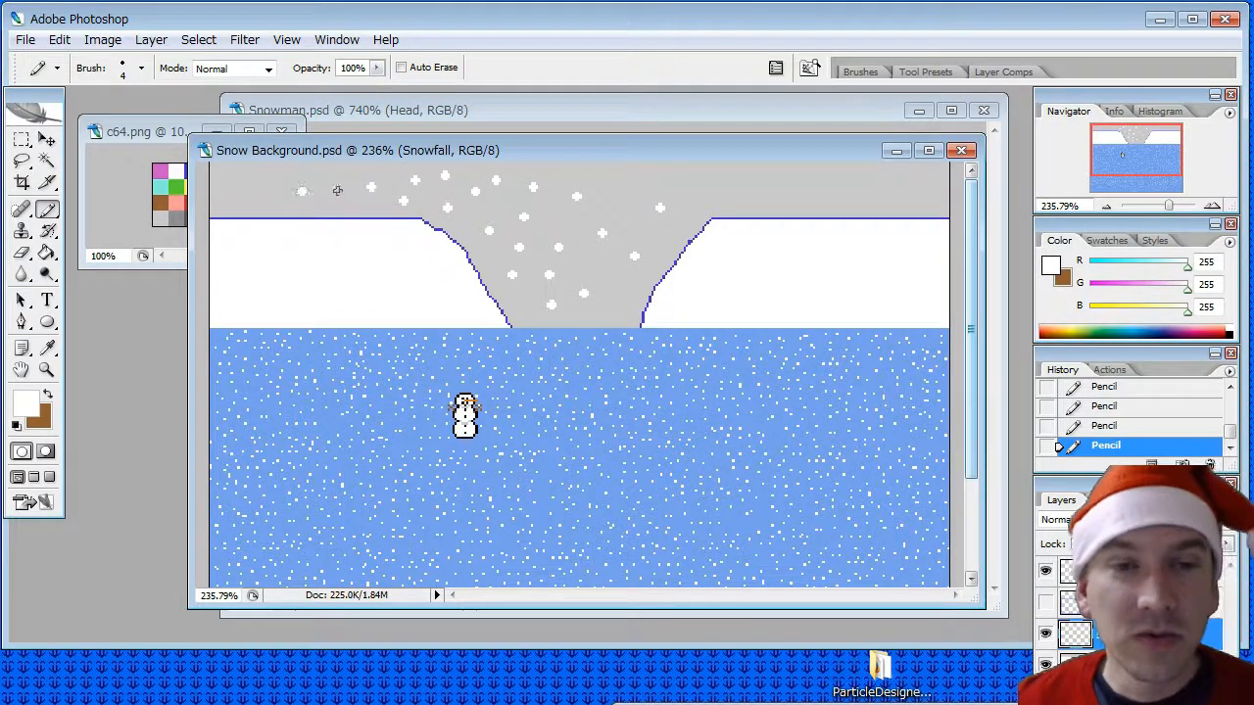
pyautogui.click(338, 197)
pyautogui.click(326, 173)
pyautogui.click(266, 173)
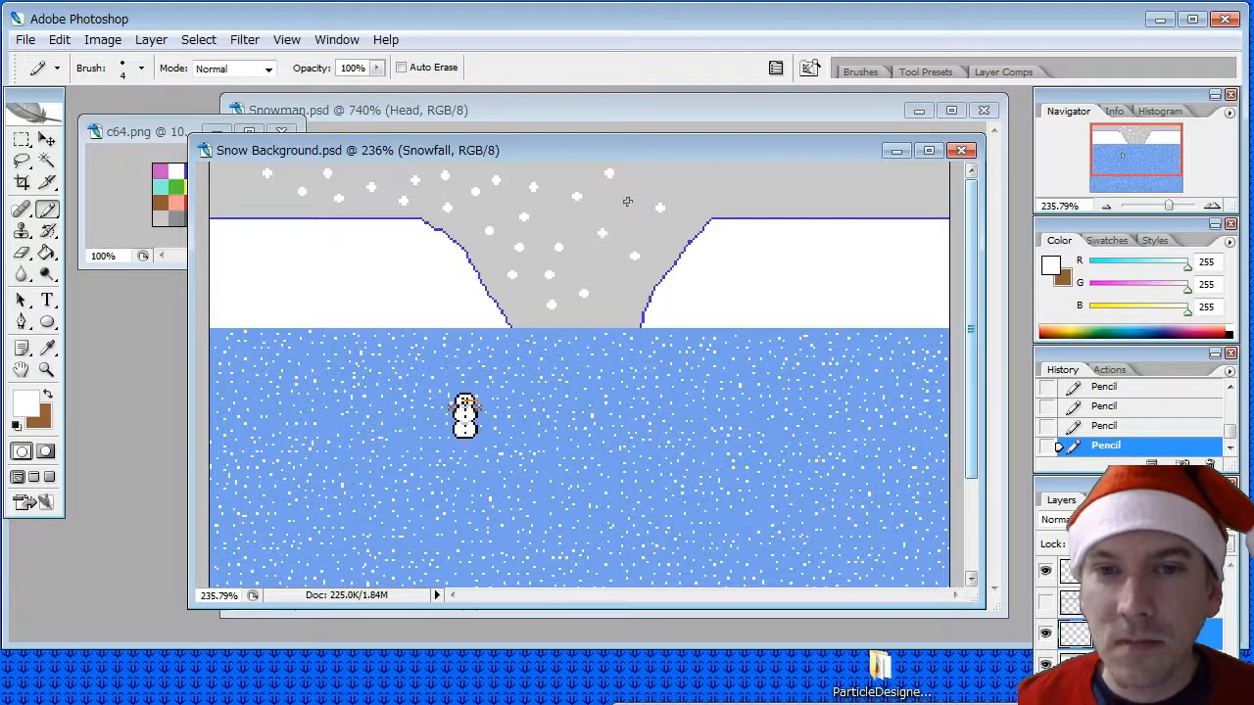
# - Add more white flakes along the right side of the canyon gap, near its floor and in the sky above it
pyautogui.click(671, 180)
pyautogui.click(650, 232)
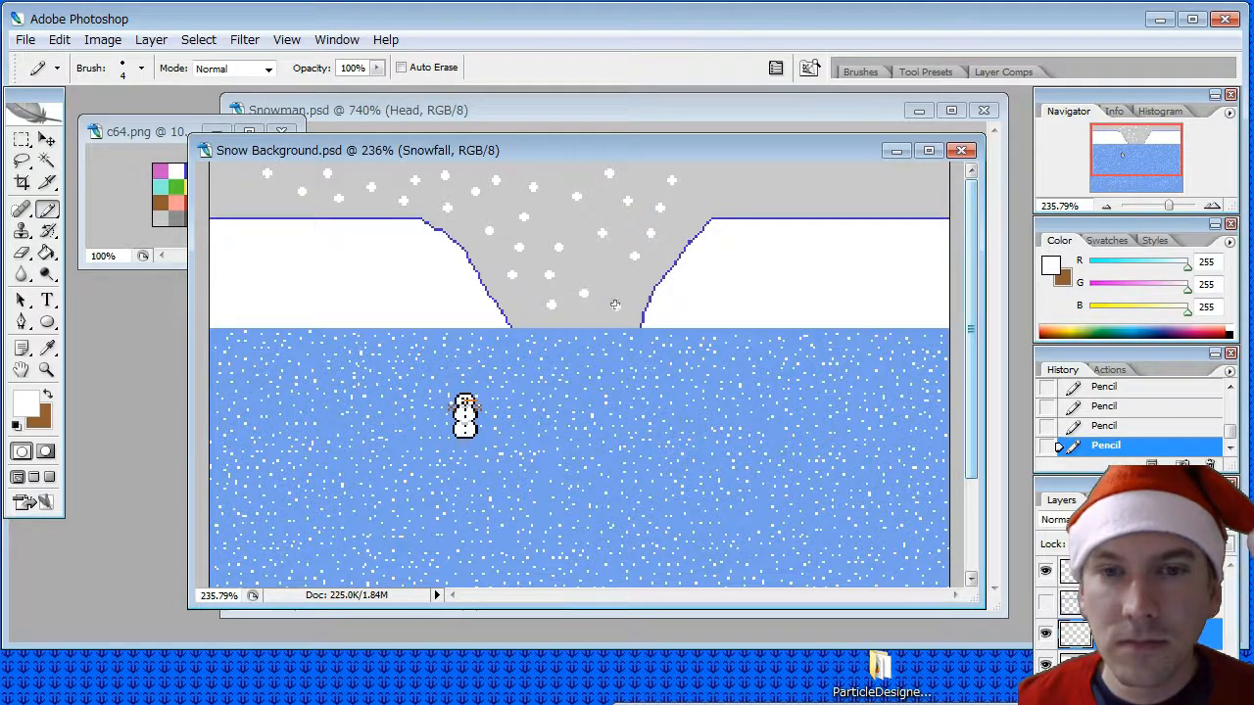
pyautogui.click(615, 305)
pyautogui.click(567, 173)
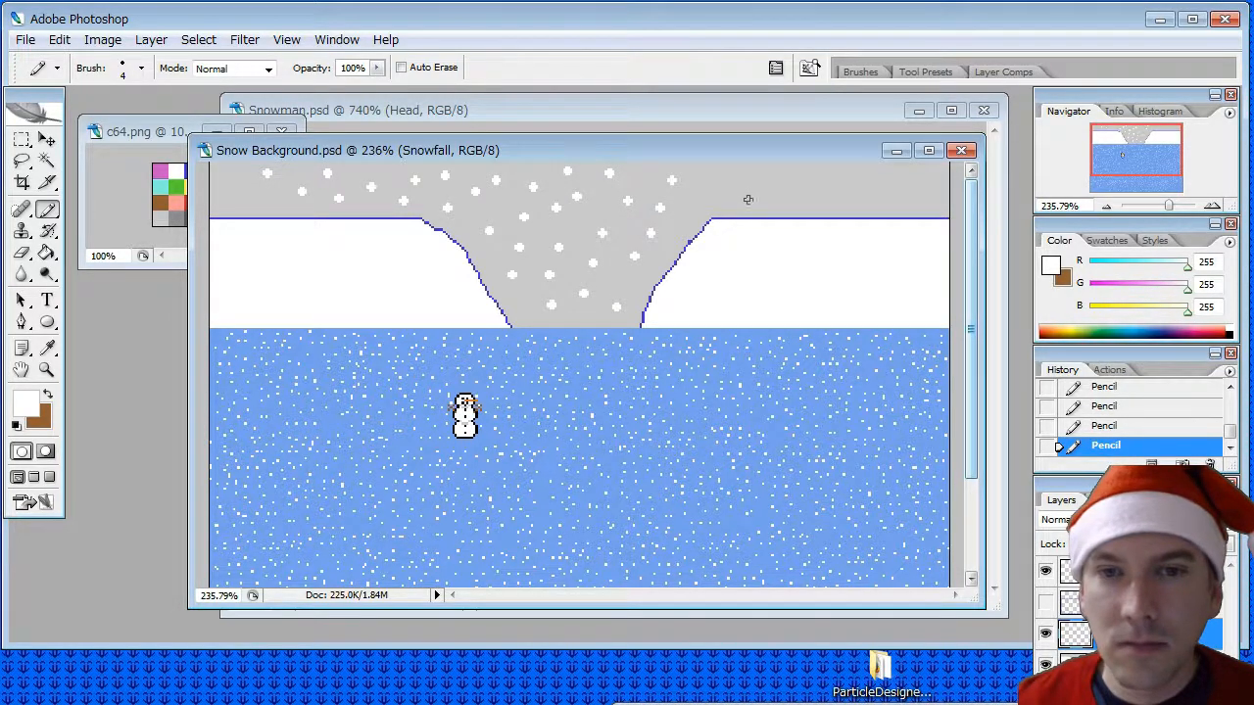
# - Scatter white 4 px flakes from the right cliff's upper corner across the grey sky to the image's right border
pyautogui.click(692, 223)
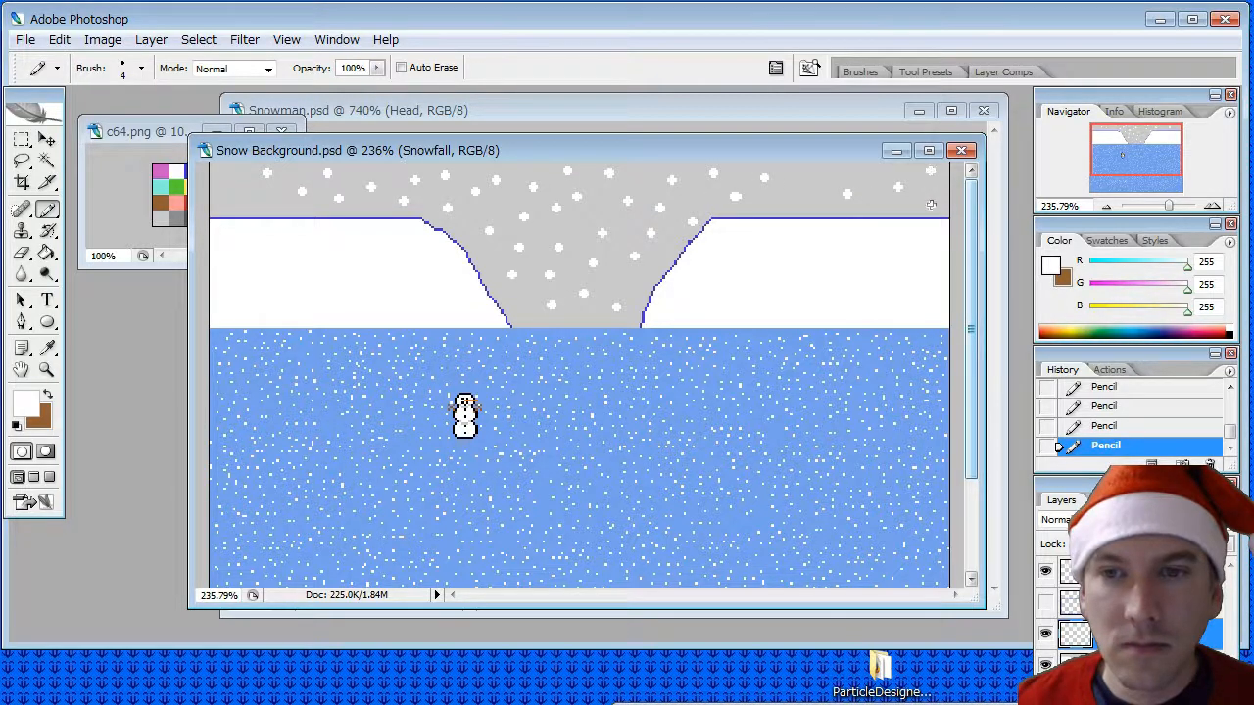
pyautogui.click(876, 172)
pyautogui.click(875, 202)
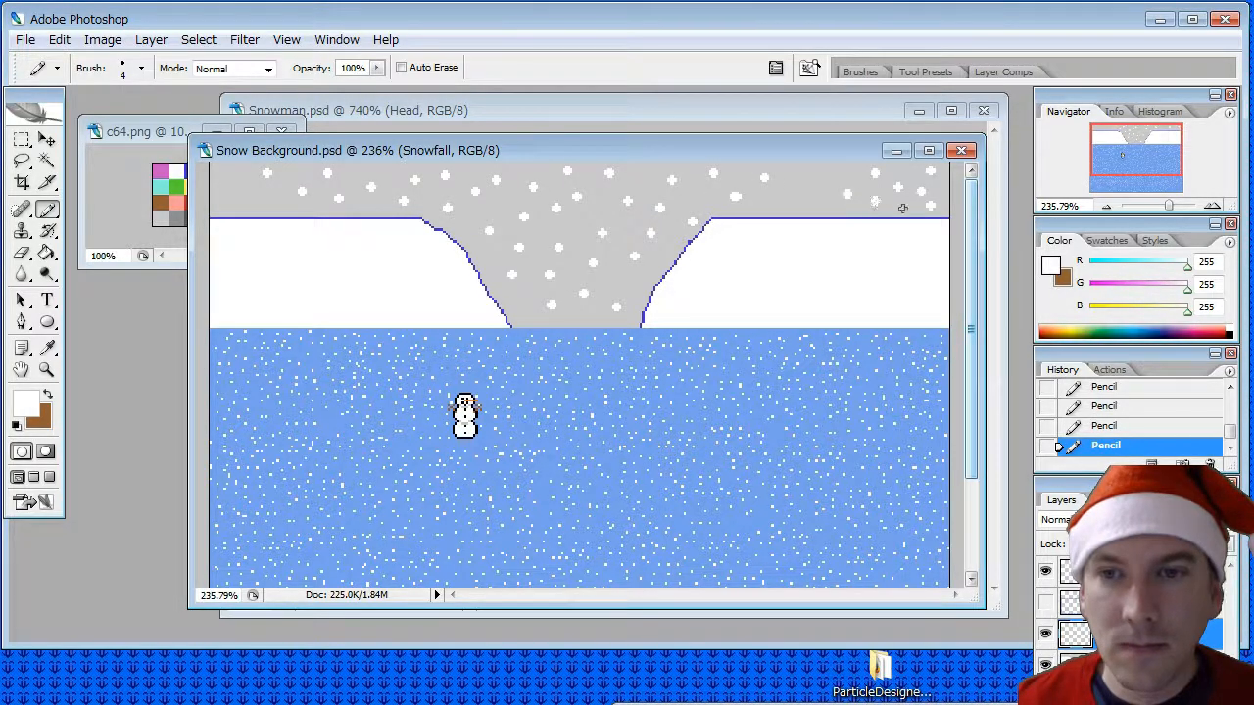
pyautogui.click(818, 200)
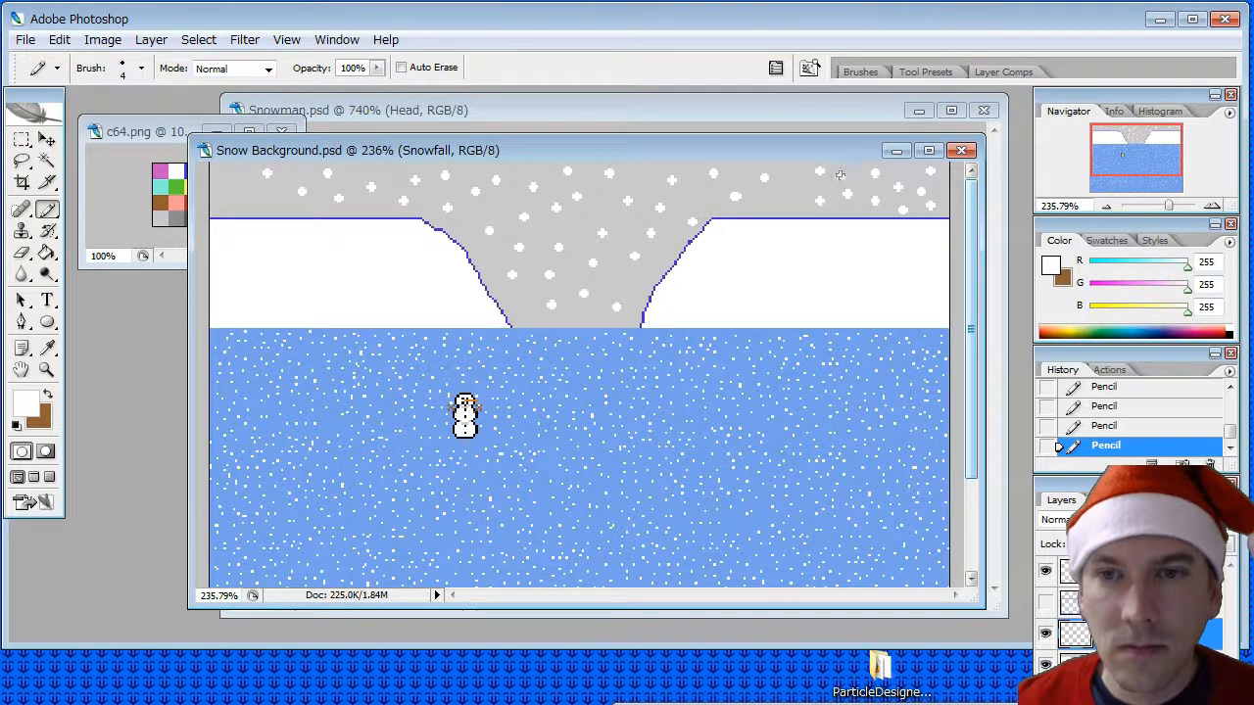
pyautogui.click(789, 199)
pyautogui.click(762, 196)
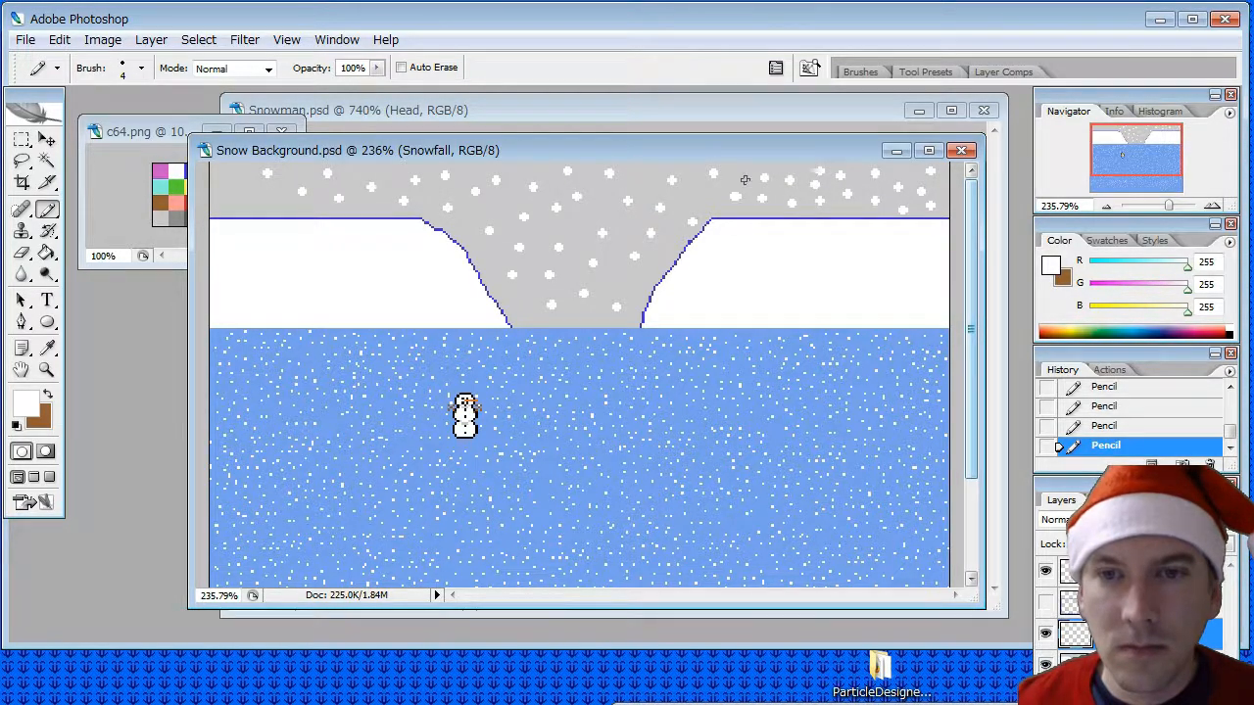
# - Fill the remaining bare spots above the gap, near the canyon floor and in the sky's far left corner with white flakes
pyautogui.click(644, 175)
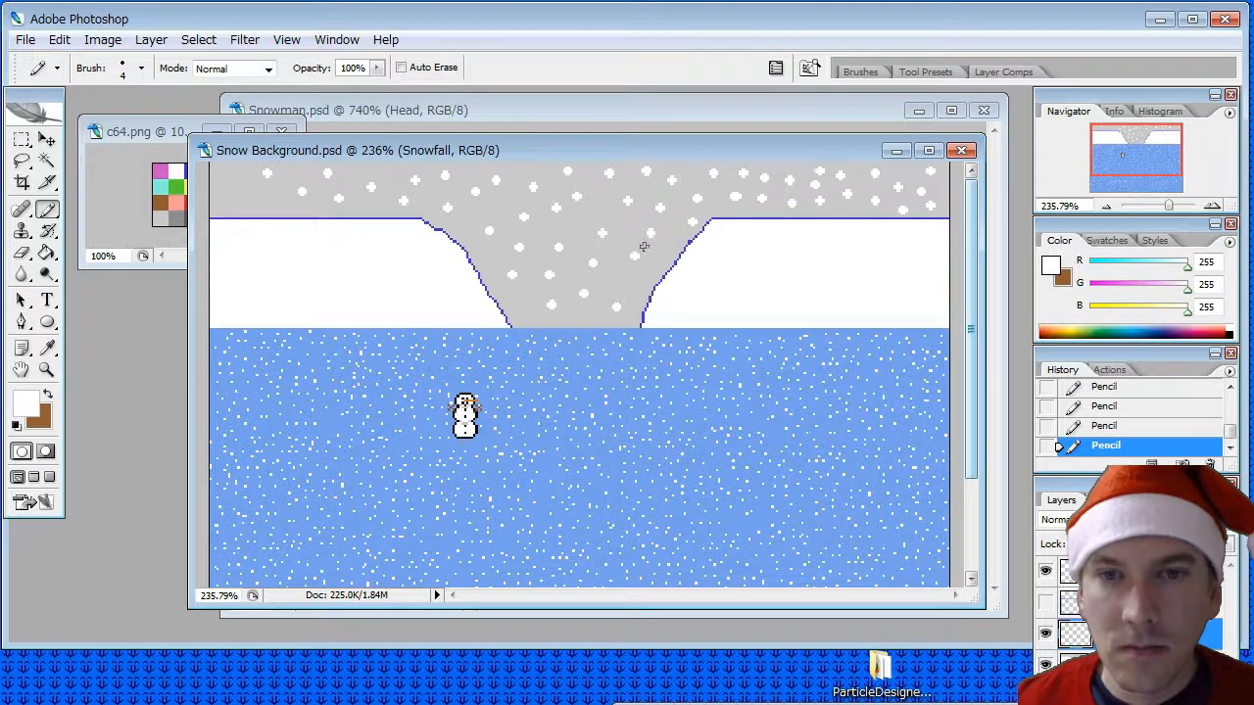
pyautogui.click(517, 295)
pyautogui.click(260, 204)
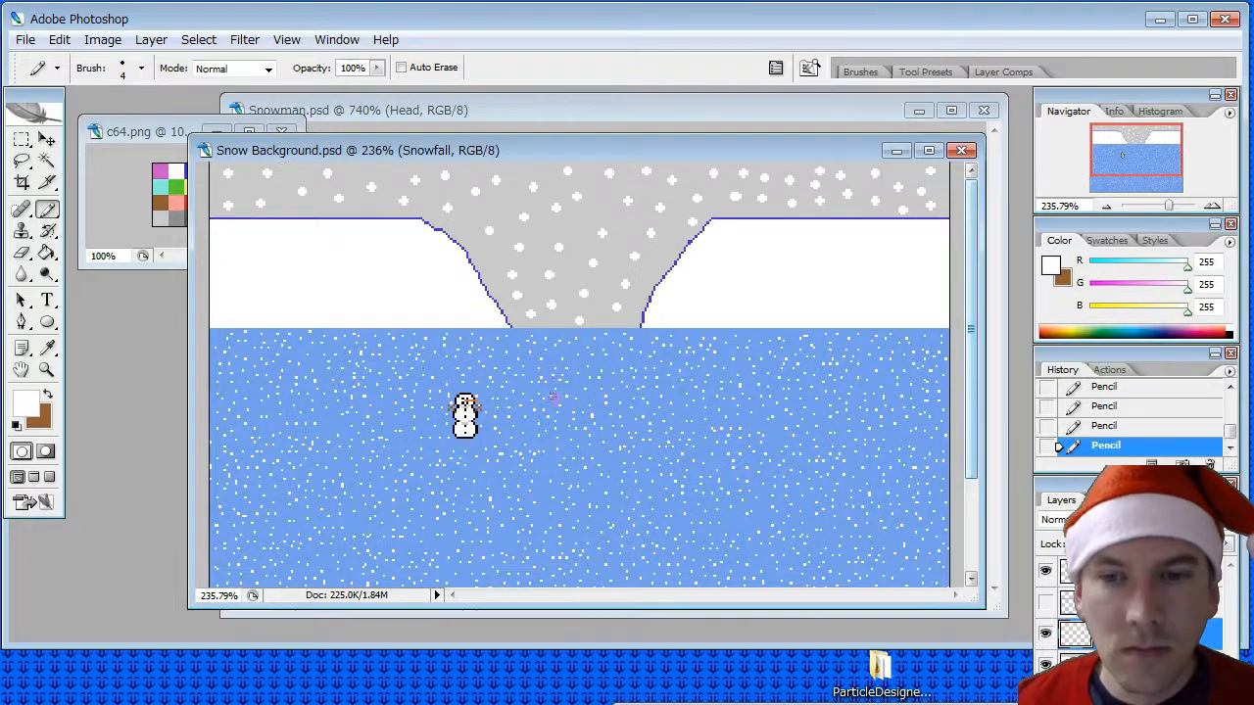
pyautogui.keyDown('alt'); pyautogui.scroll(-2, 552, 369); pyautogui.keyUp('alt')
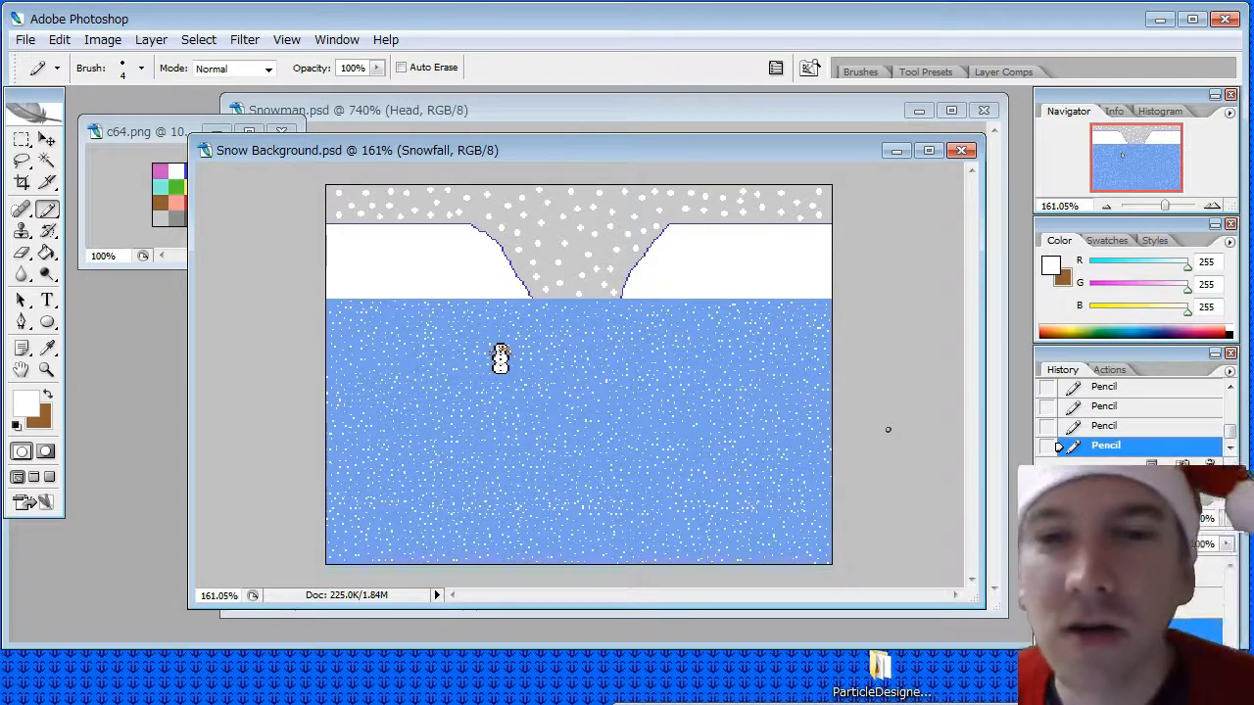
# - Try to paint a 10 px dot in the grey sky above the canyon gap with yellow sampled from c64.png
pyautogui.click(152, 136)
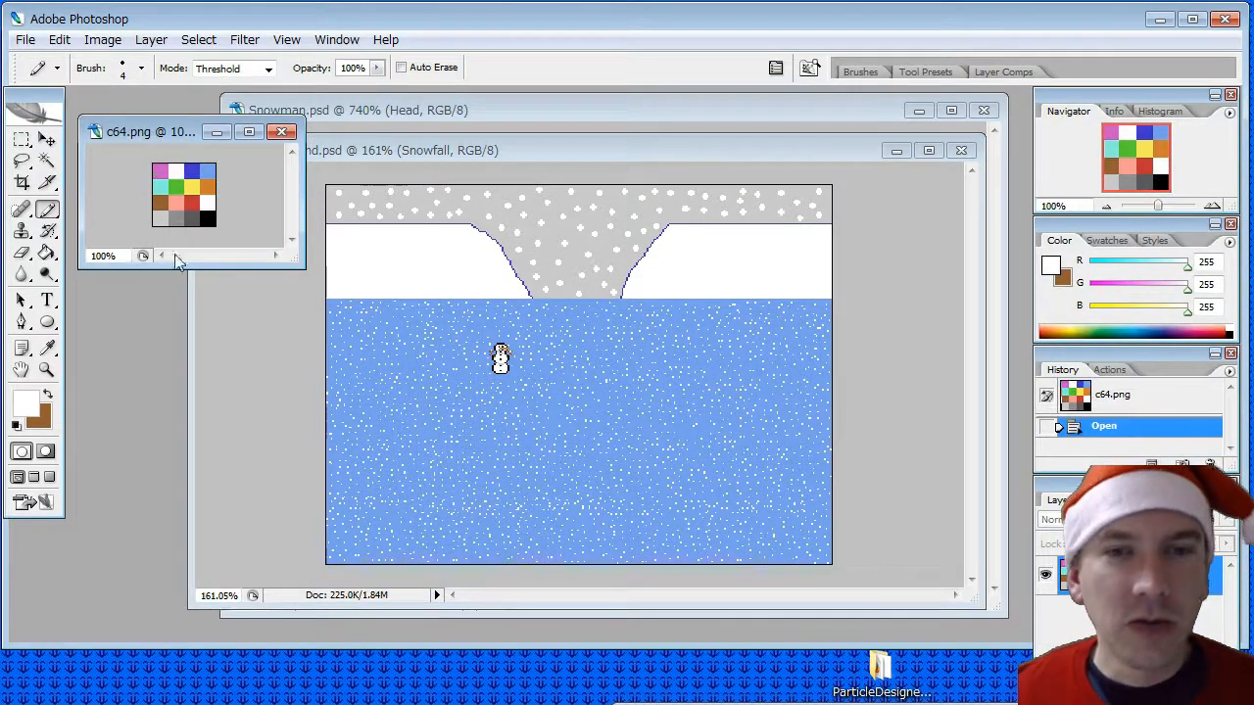
pyautogui.click(46, 348)
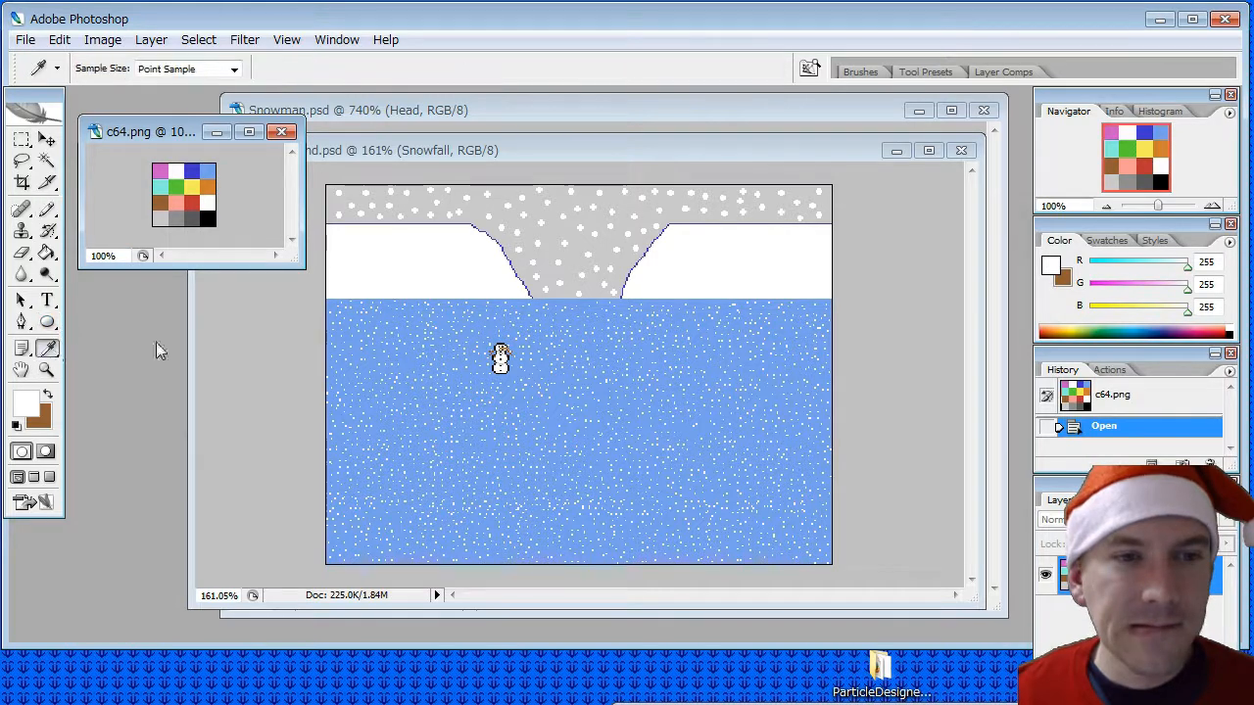
pyautogui.click(201, 182)
pyautogui.click(46, 208)
pyautogui.click(573, 157)
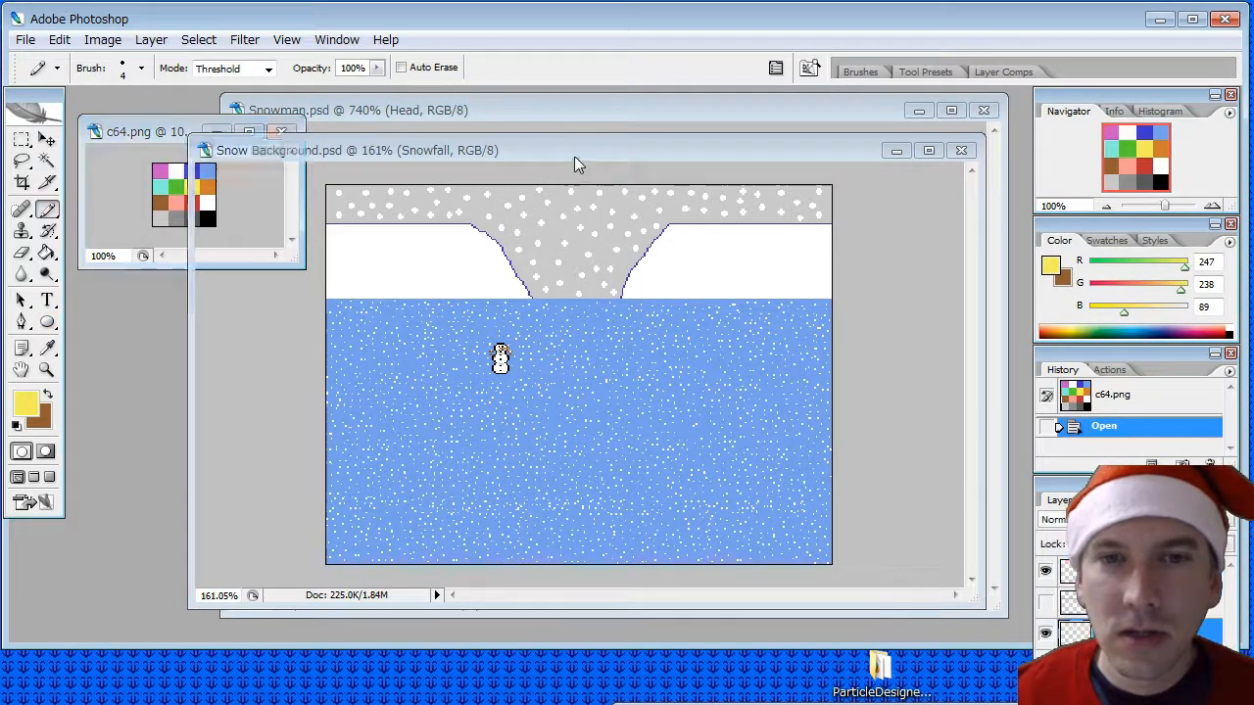
pyautogui.click(141, 68)
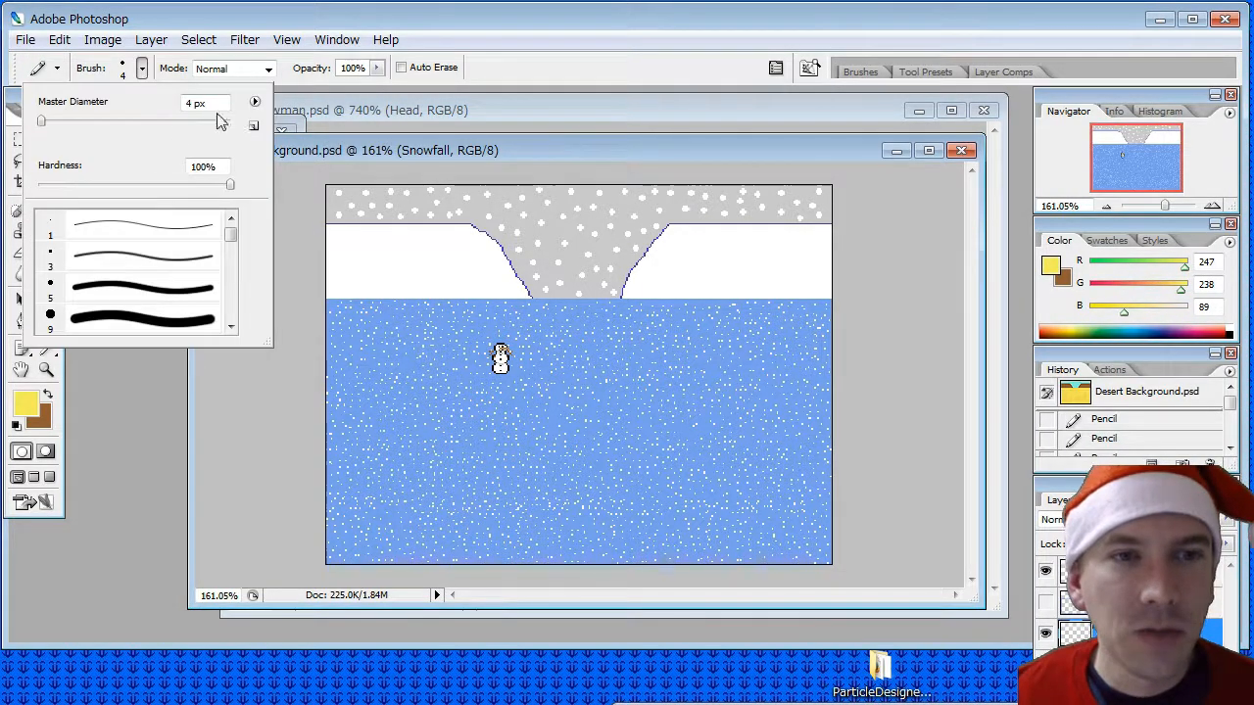
pyautogui.write('10')
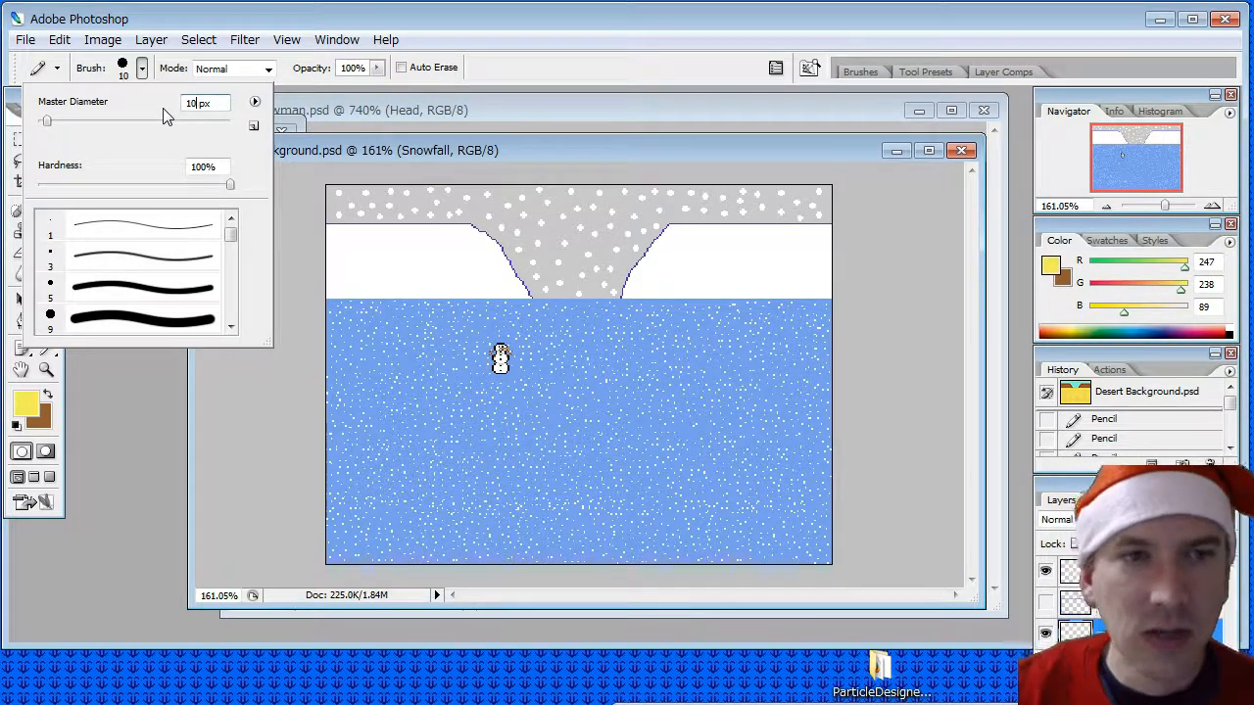
pyautogui.press('Return')
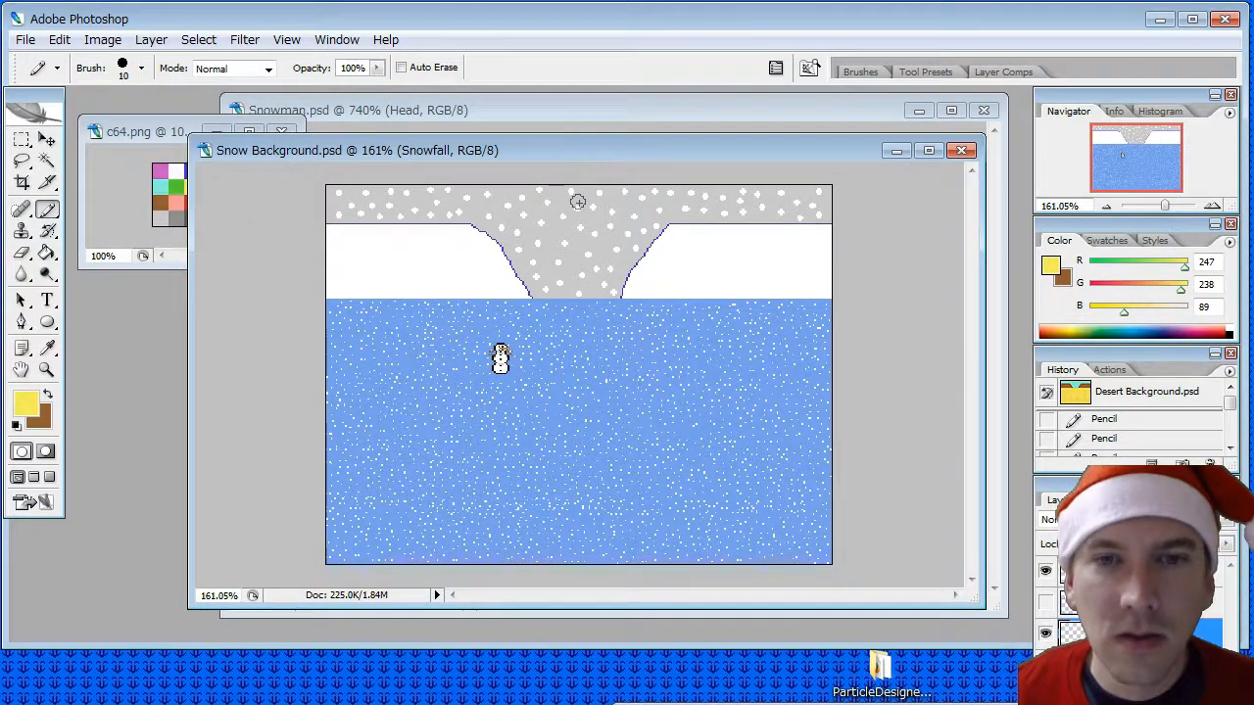
pyautogui.click(578, 205)
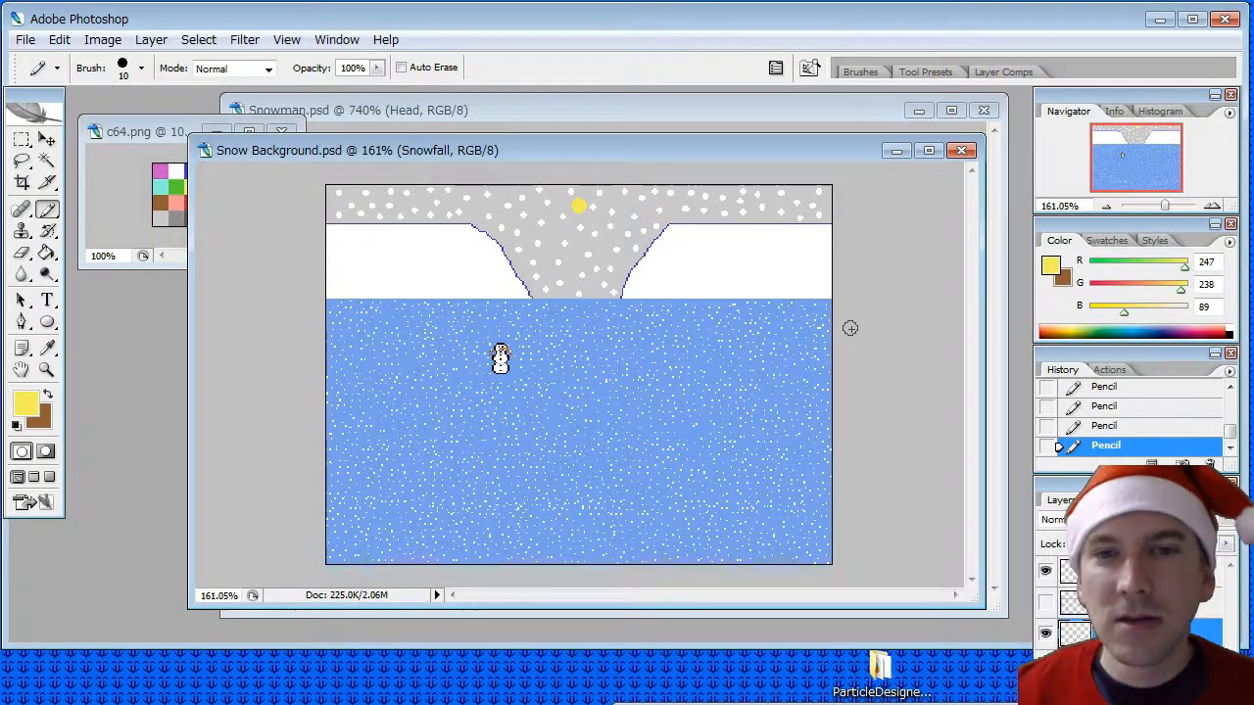
pyautogui.click(142, 69)
pyautogui.click(383, 146)
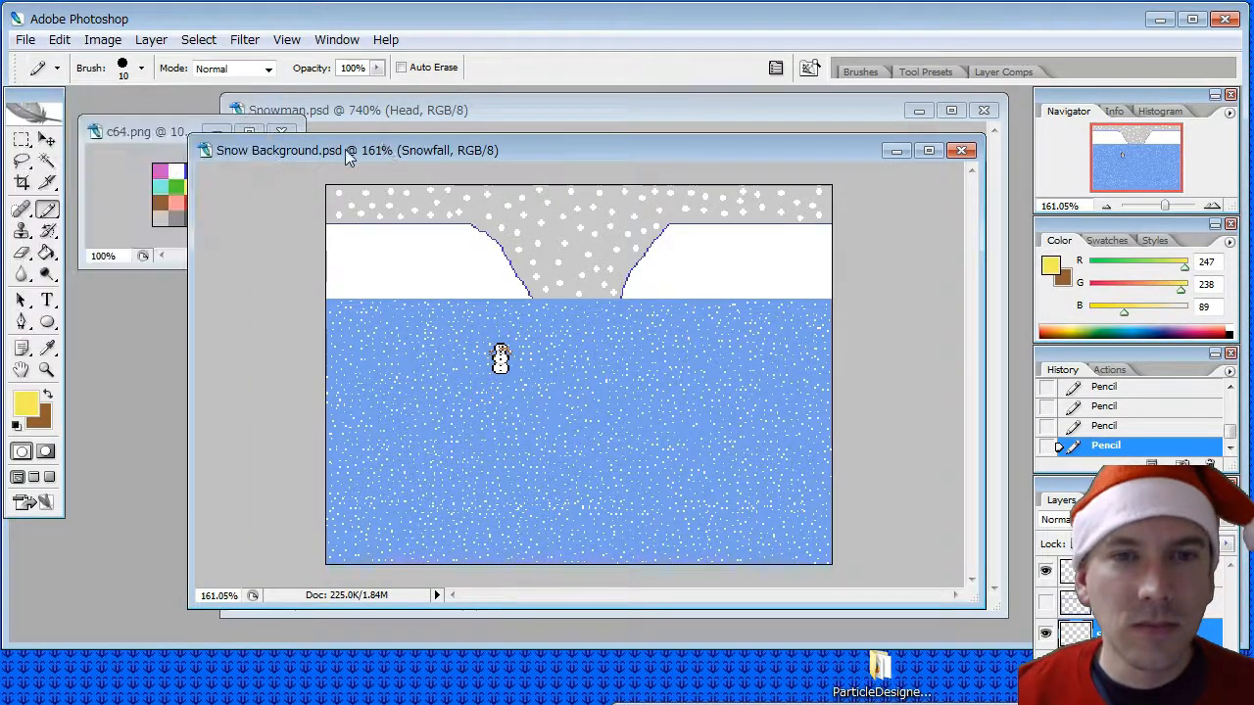
pyautogui.click(168, 157)
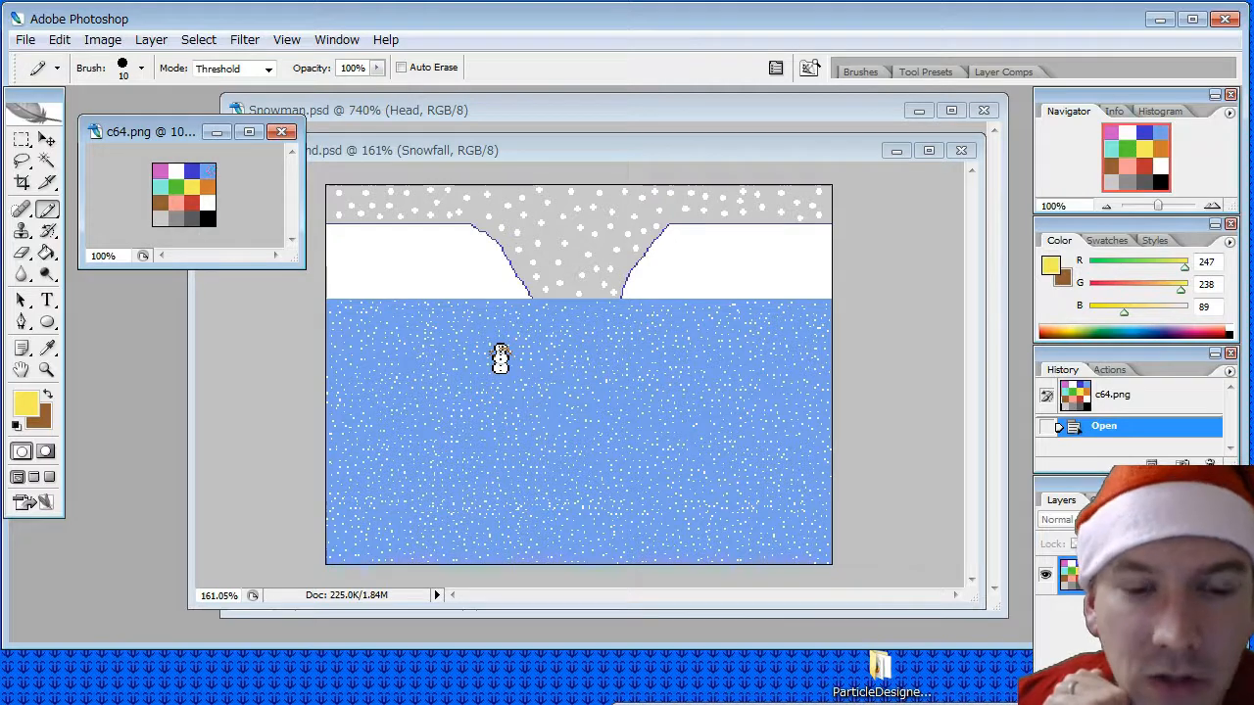
# - Switch to the Trello board and add the card "(0.25) Christmas Tree Bumper | Rough" to the Christmas Episode list
pyautogui.hotkey('alt', 'Tab')
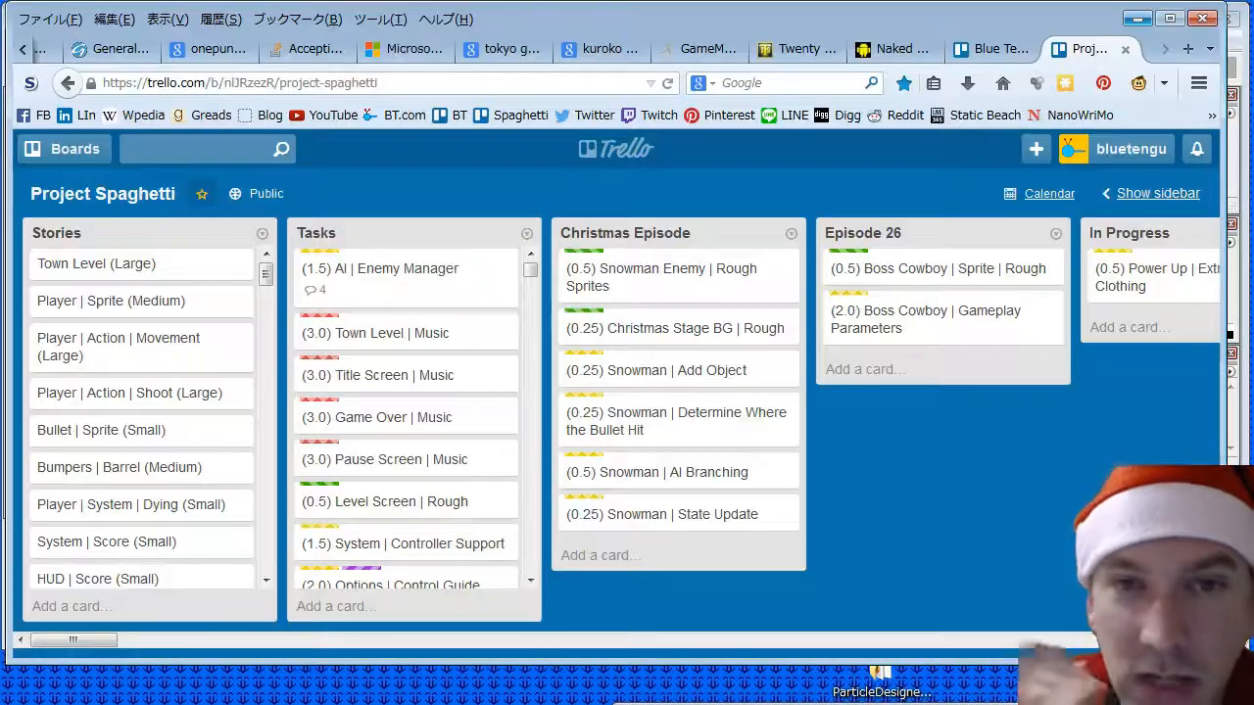
pyautogui.click(598, 555)
pyautogui.write('(0.25')
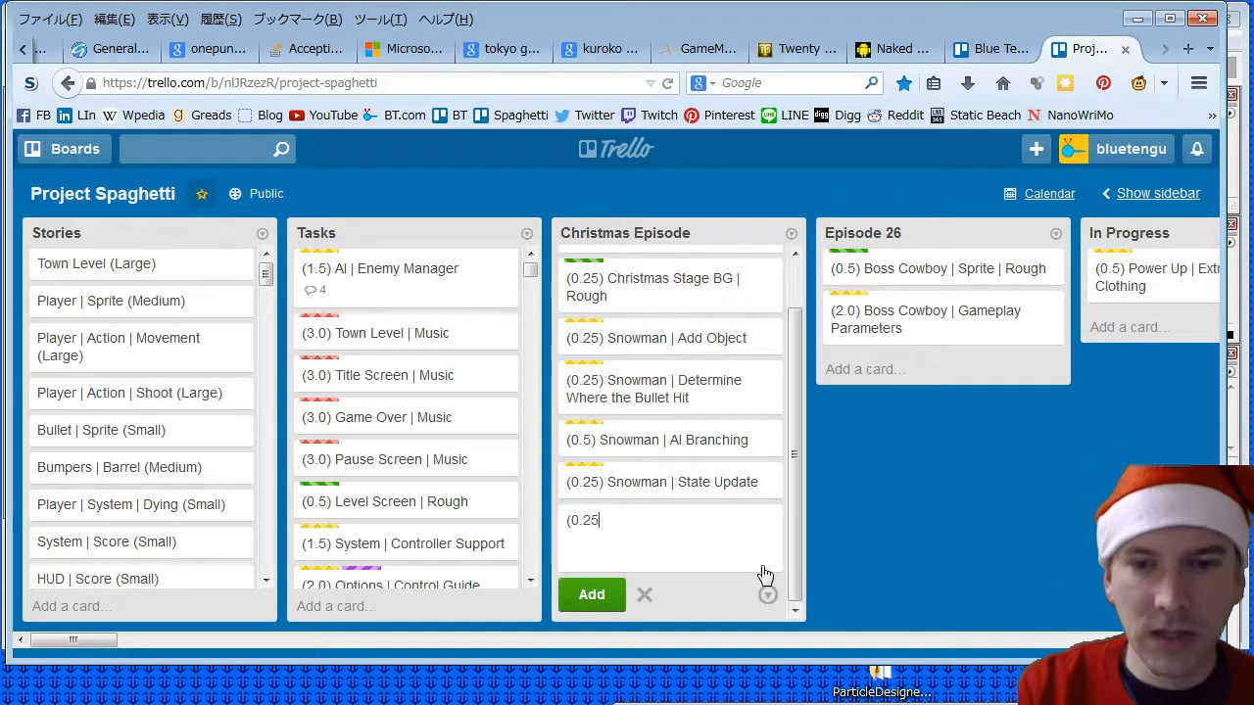
pyautogui.write(') Ch')
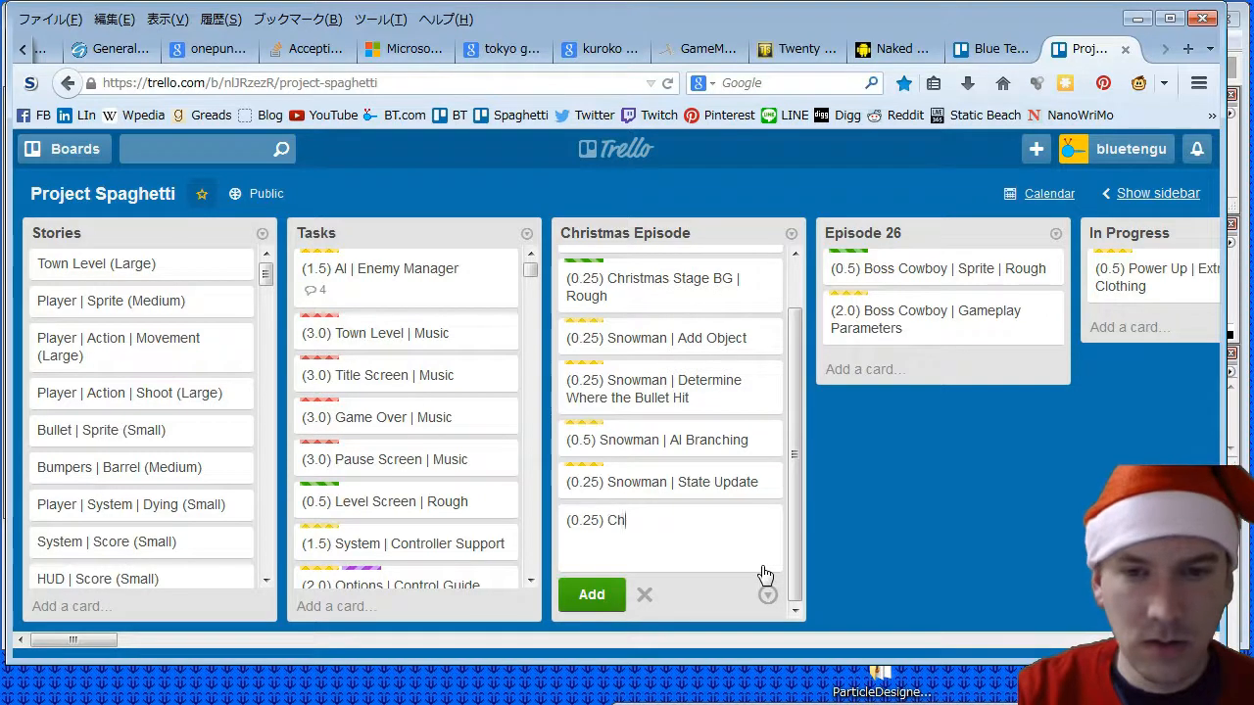
pyautogui.write('ristmas Tree B')
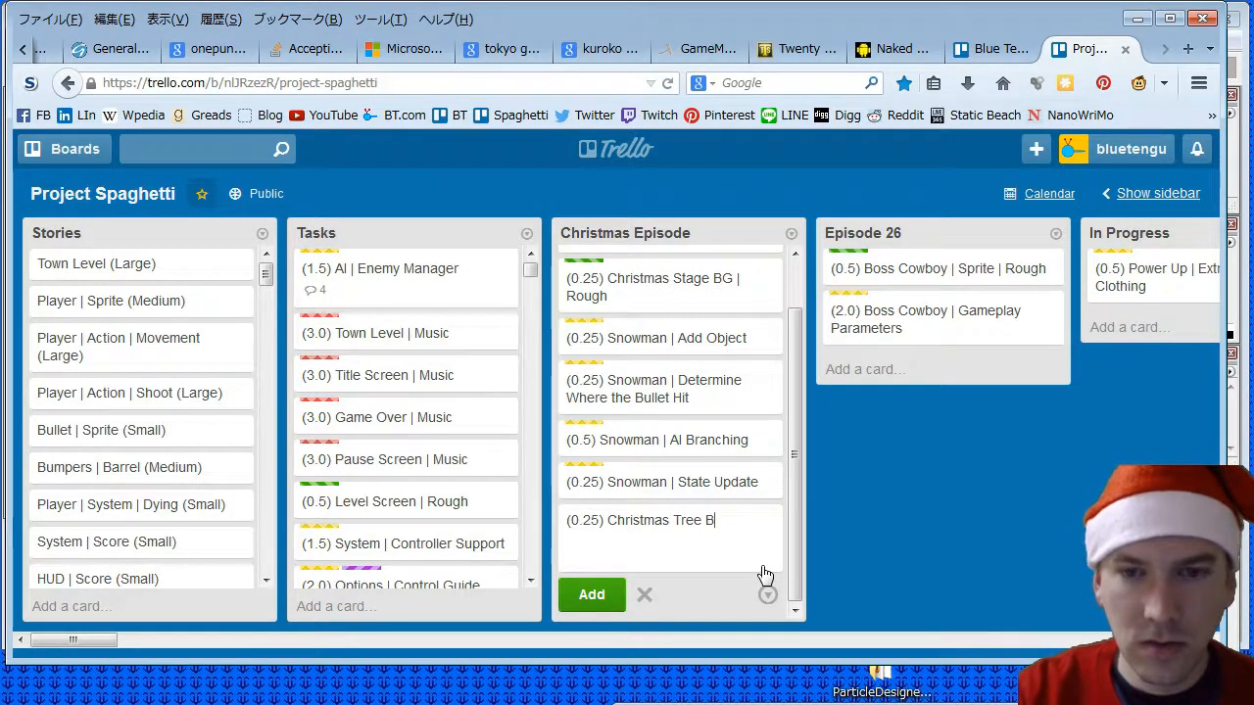
pyautogui.write('umper | Rough')
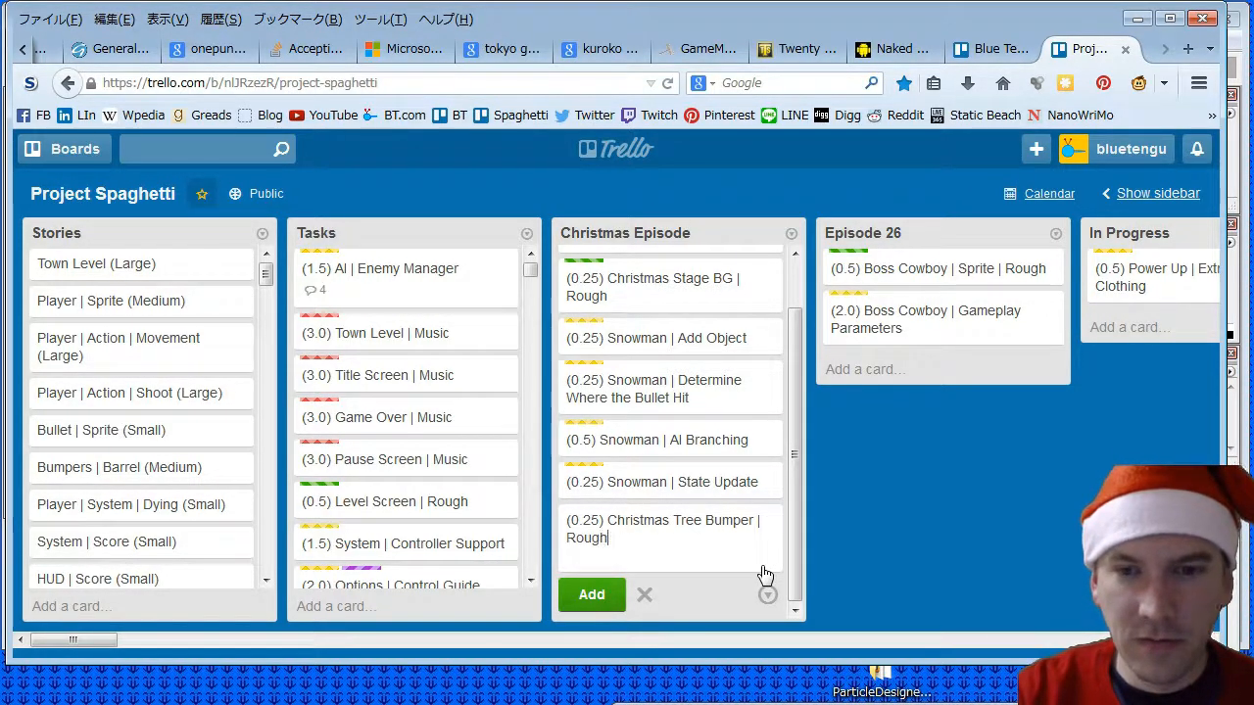
pyautogui.click(591, 594)
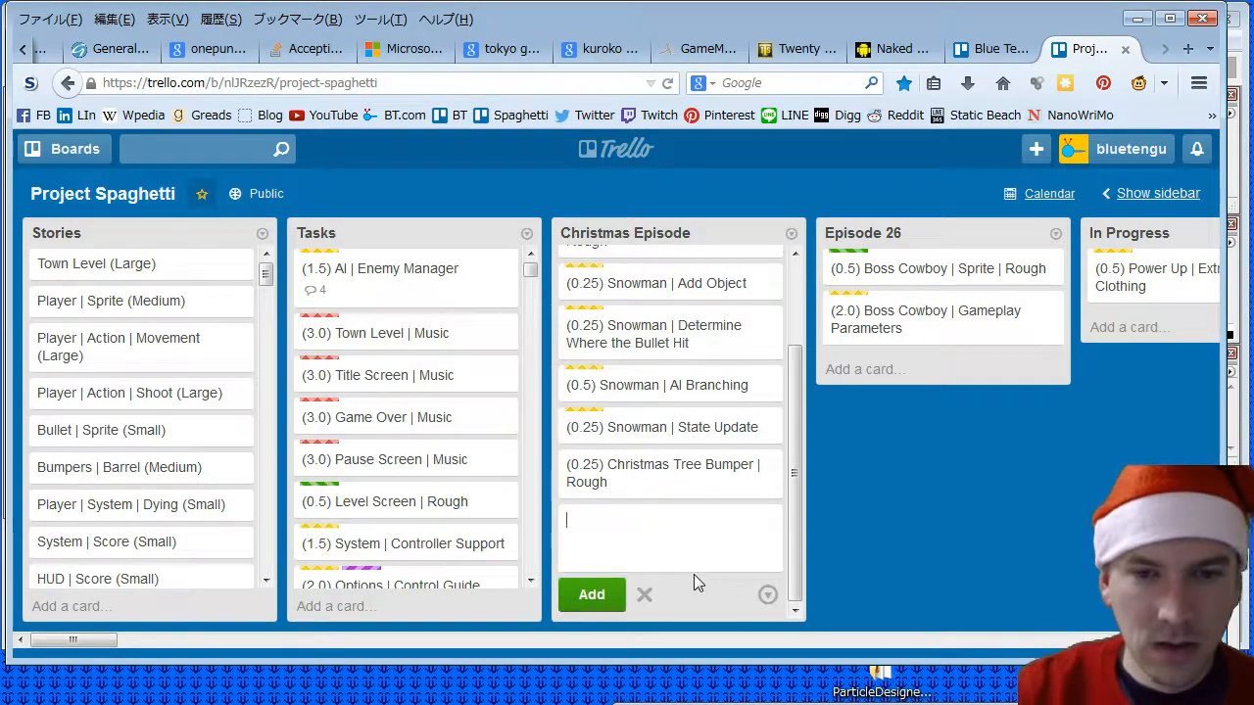
# - Add the card "(0.25) Christmas Present Bumper | Rough" to the Christmas Episode list
pyautogui.write('(0.25) ')
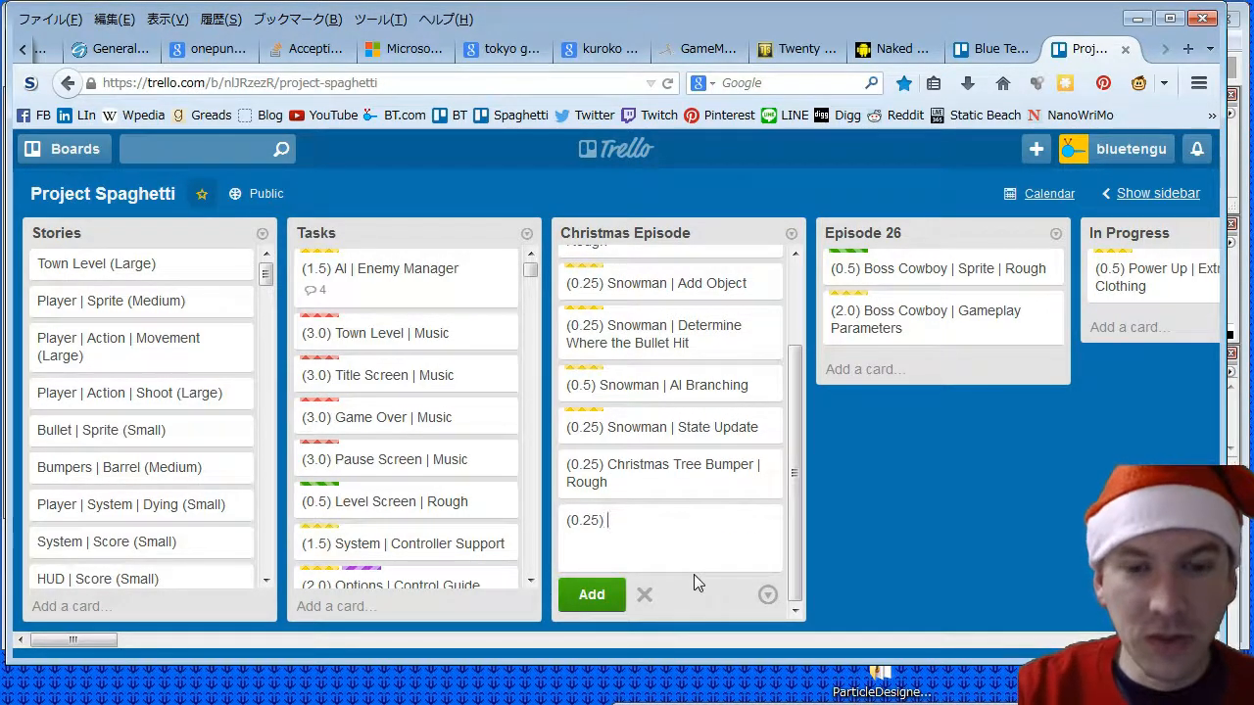
pyautogui.write('Christma')
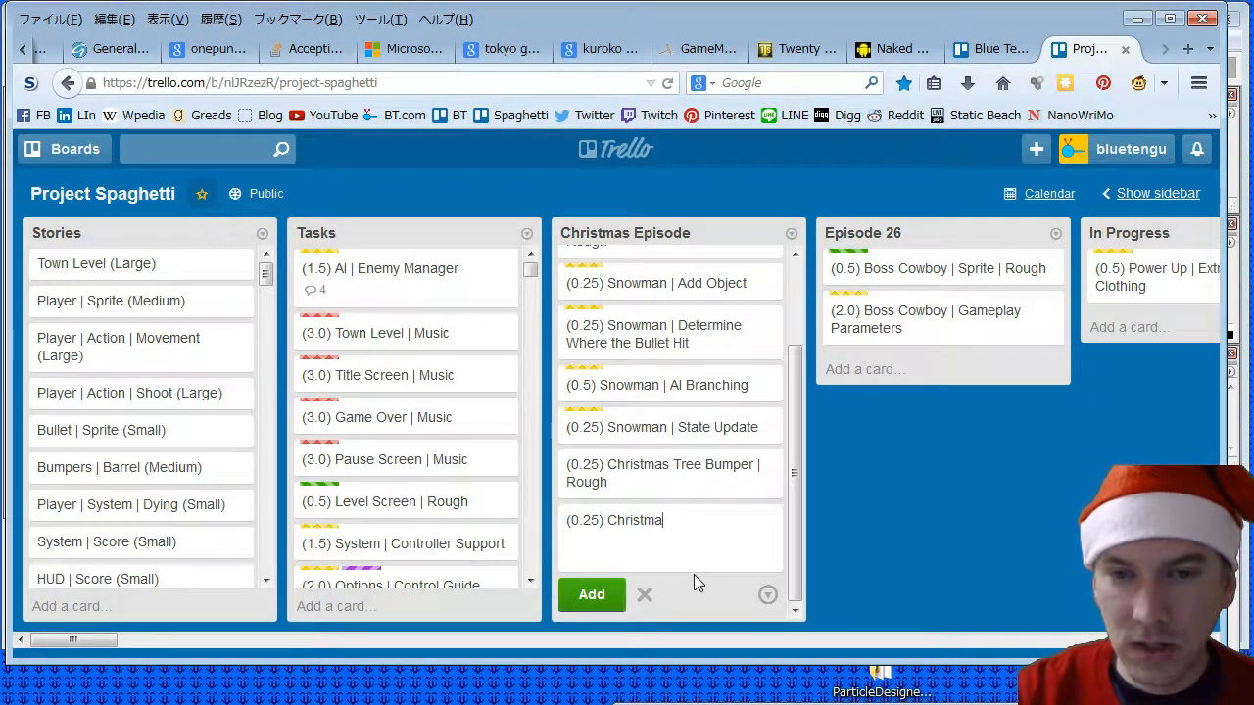
pyautogui.write('s Pres')
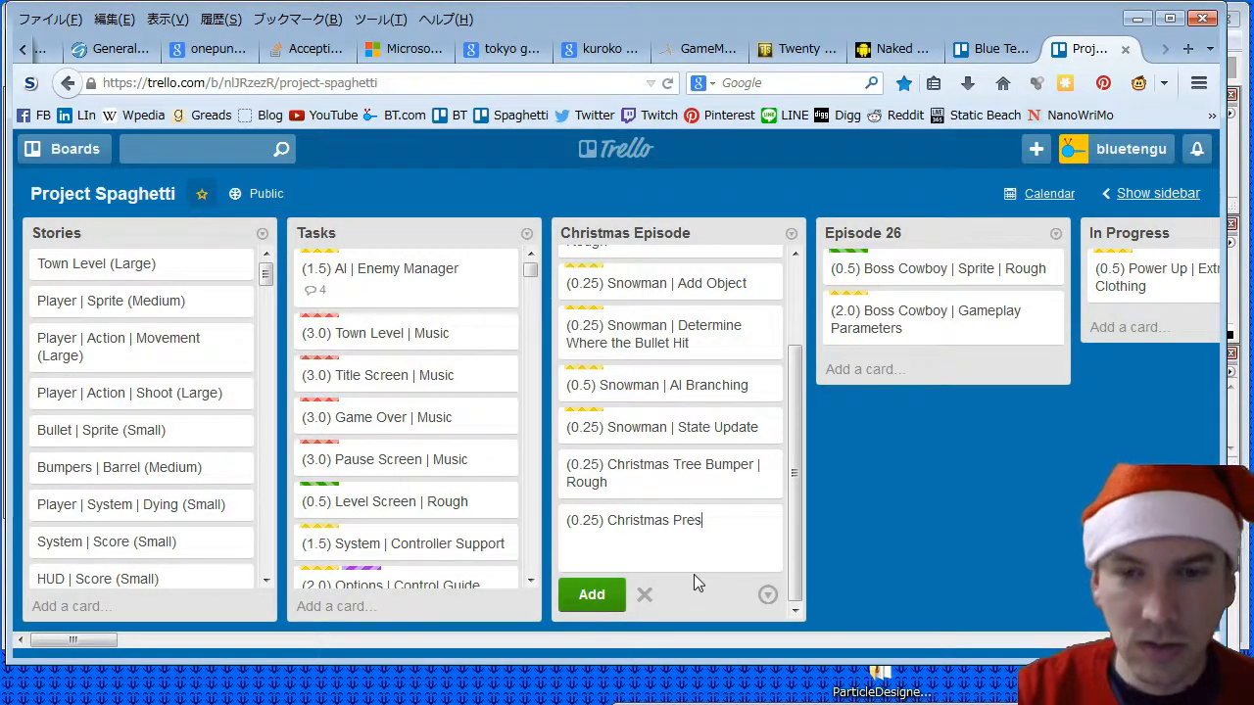
pyautogui.write('ent Bumper | ')
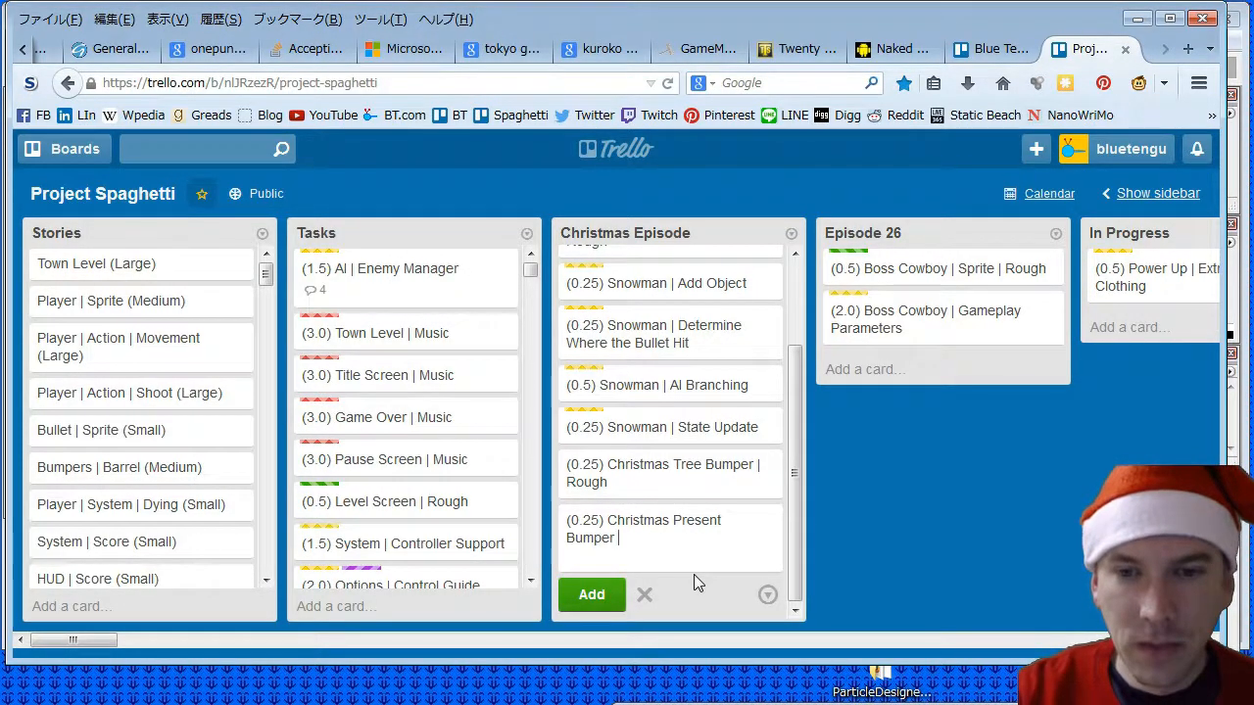
pyautogui.write('Rough')
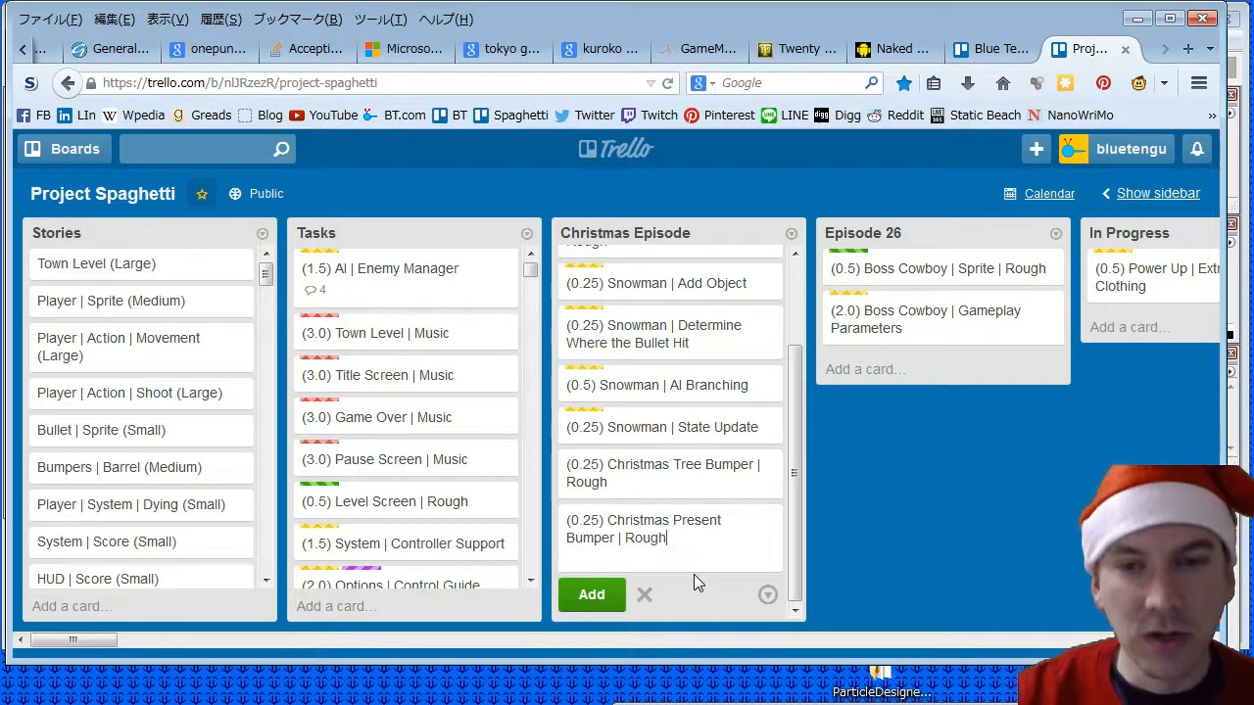
pyautogui.click(592, 599)
# - Assign the Rough Graphics label to the Christmas Tree Bumper rough card and close it
pyautogui.click(648, 455)
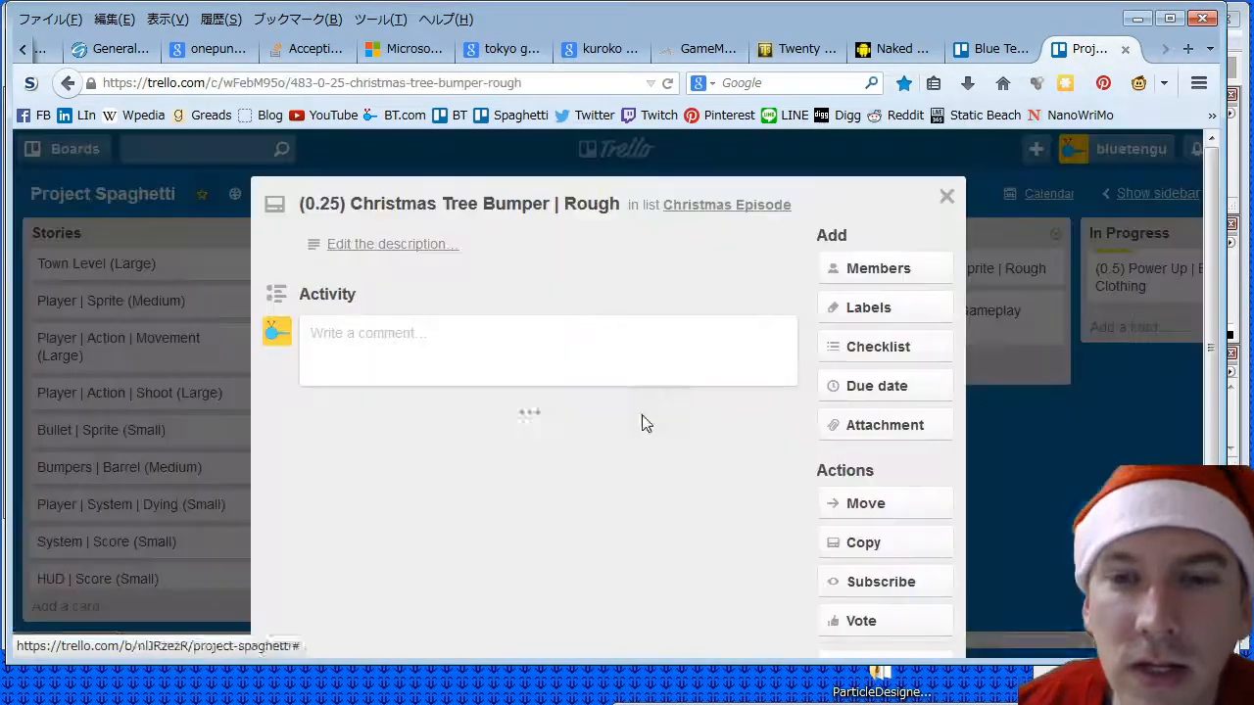
pyautogui.click(852, 313)
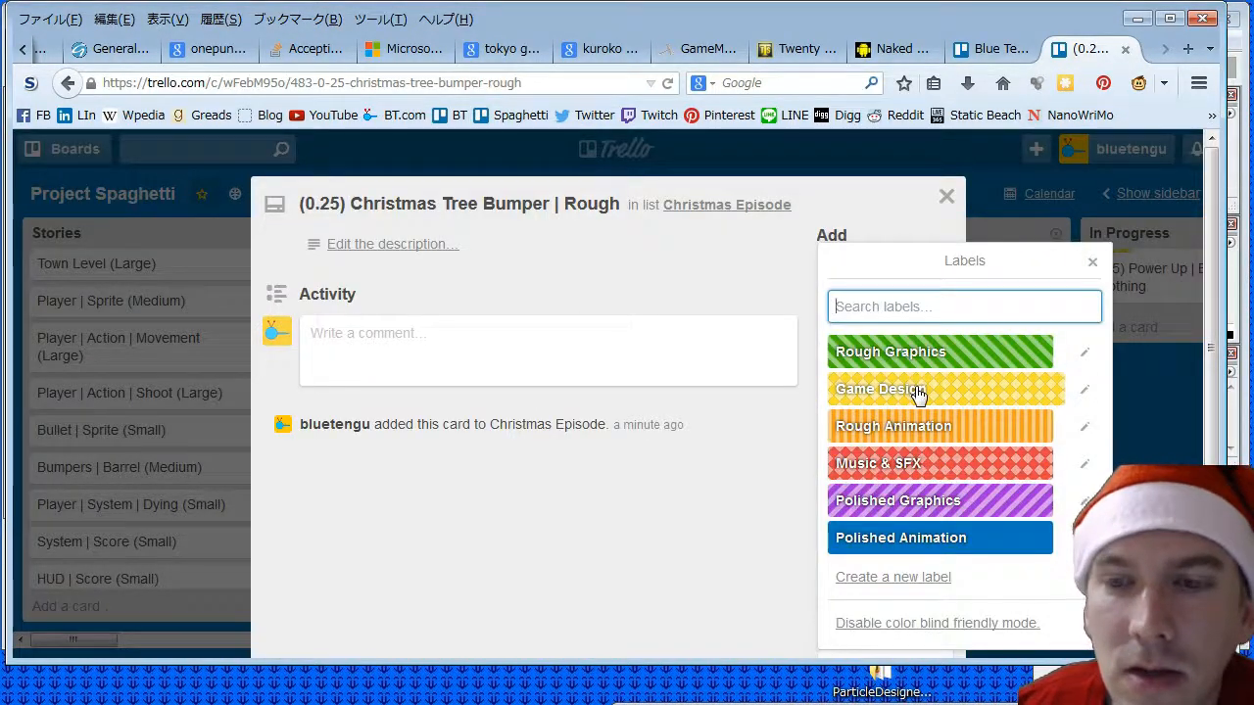
pyautogui.click(940, 352)
pyautogui.click(946, 196)
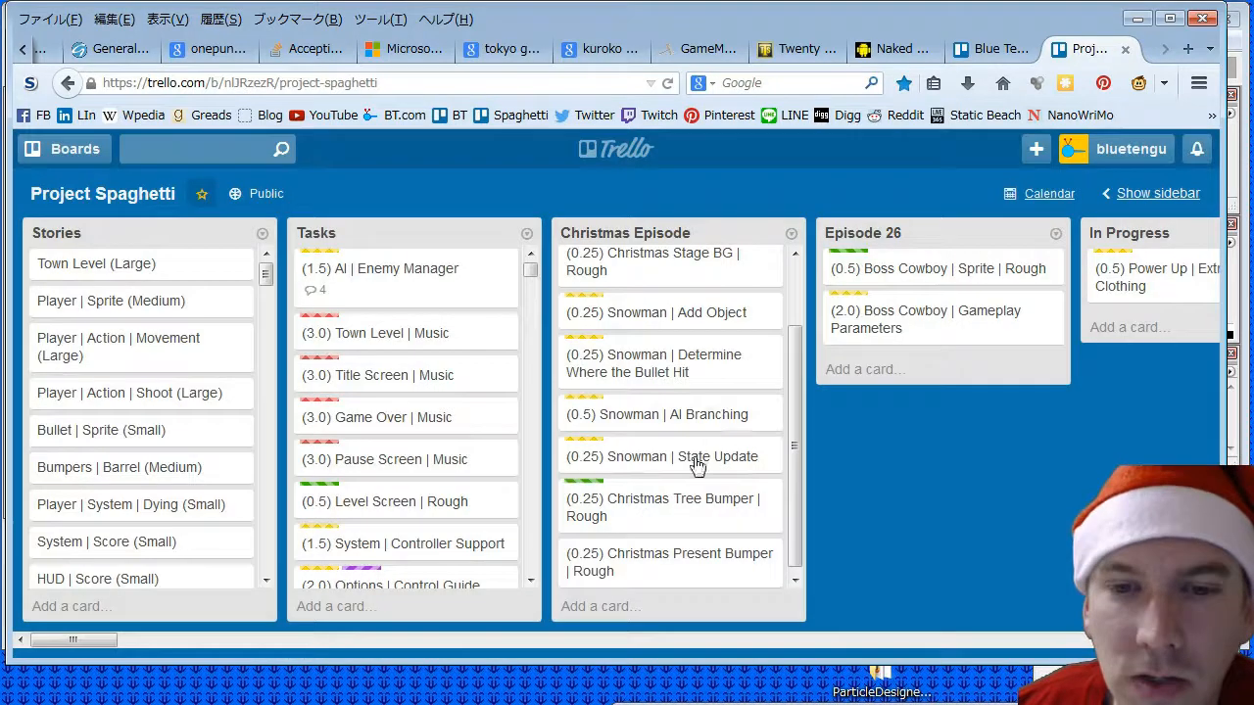
# - Give the Christmas Present Bumper rough card the Rough Graphics label and return to the board
pyautogui.click(741, 560)
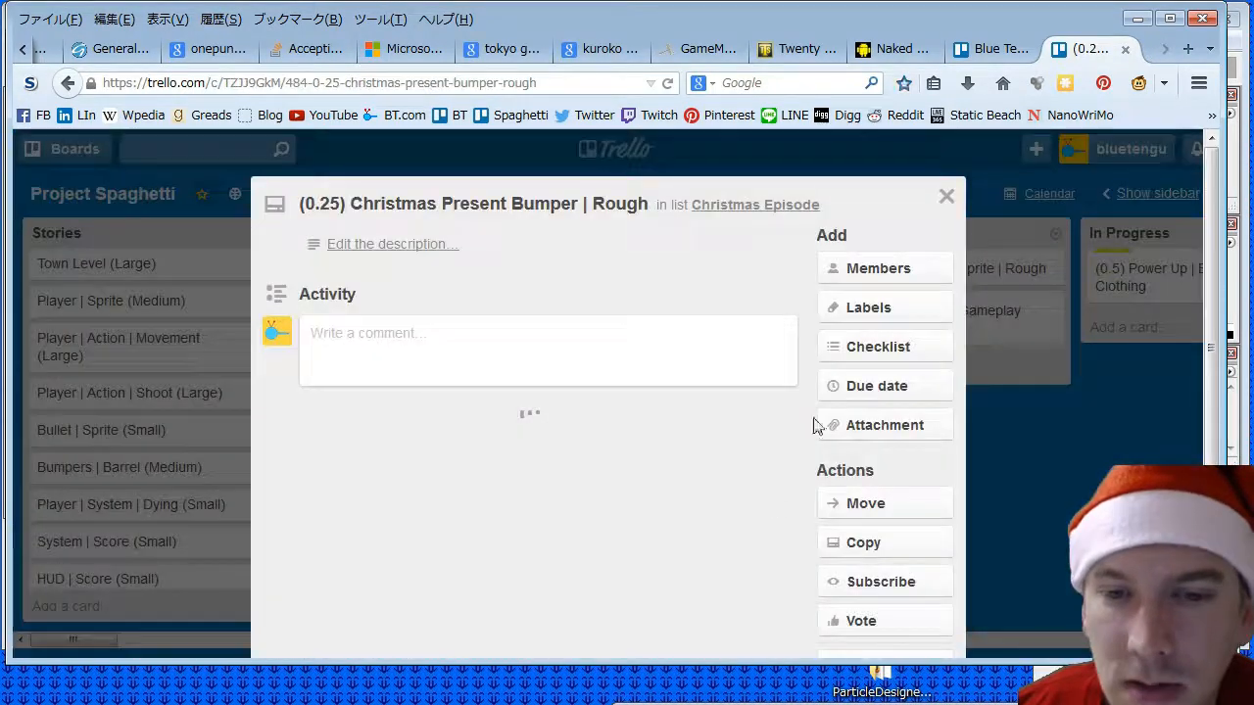
pyautogui.click(881, 309)
pyautogui.click(935, 351)
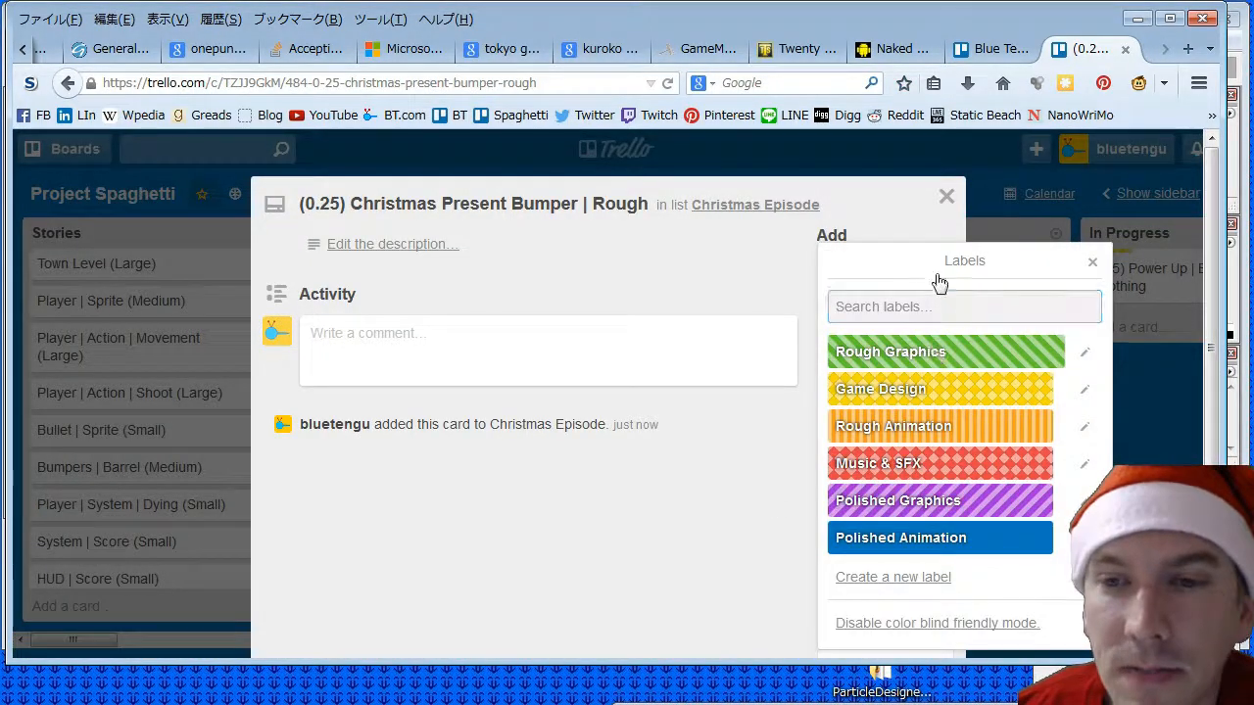
pyautogui.click(945, 203)
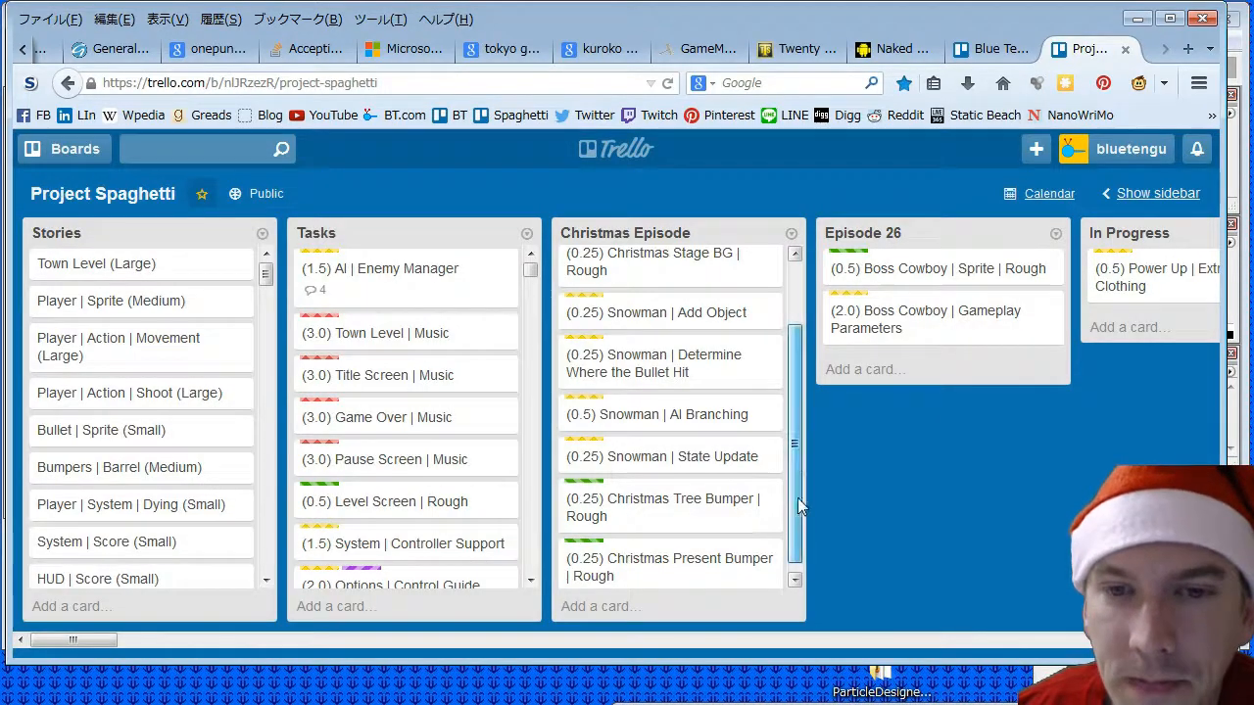
# - Move the Christmas Tree Bumper and Christmas Present Bumper rough cards directly below the Christmas Stage BG card, in that order
pyautogui.scroll(1, 773, 497)
pyautogui.moveTo(688, 542); pyautogui.dragTo(685, 337)
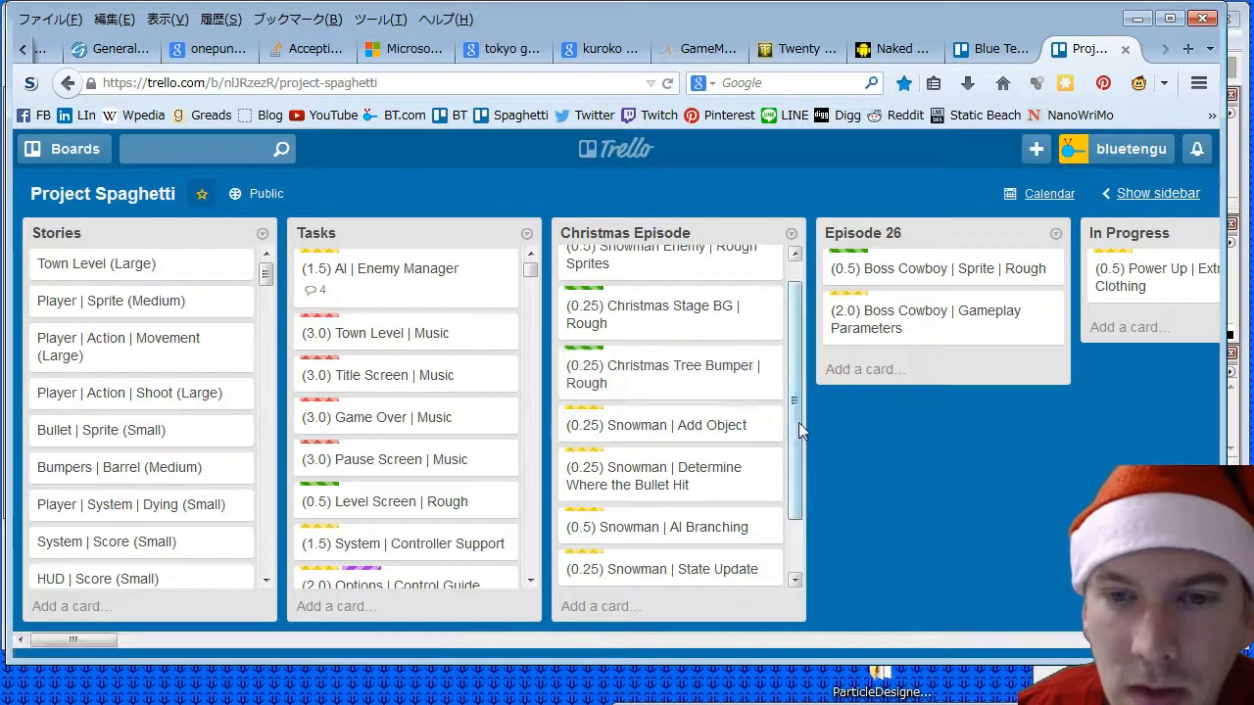
pyautogui.scroll(-1, 756, 545)
pyautogui.moveTo(756, 545); pyautogui.dragTo(773, 442)
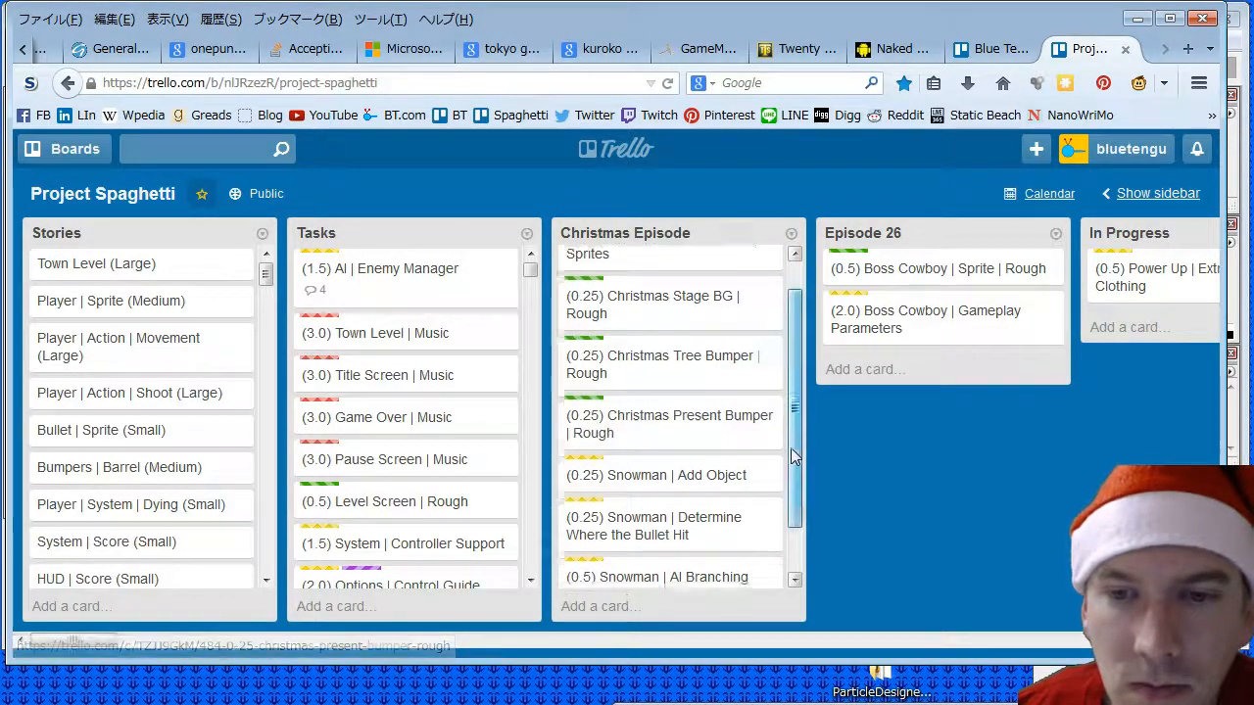
# - Add the card "(0.25) Christmas Tree Bumper | Add Object" at the end of the Christmas Episode list
pyautogui.scroll(-1, 628, 598)
pyautogui.click(626, 601)
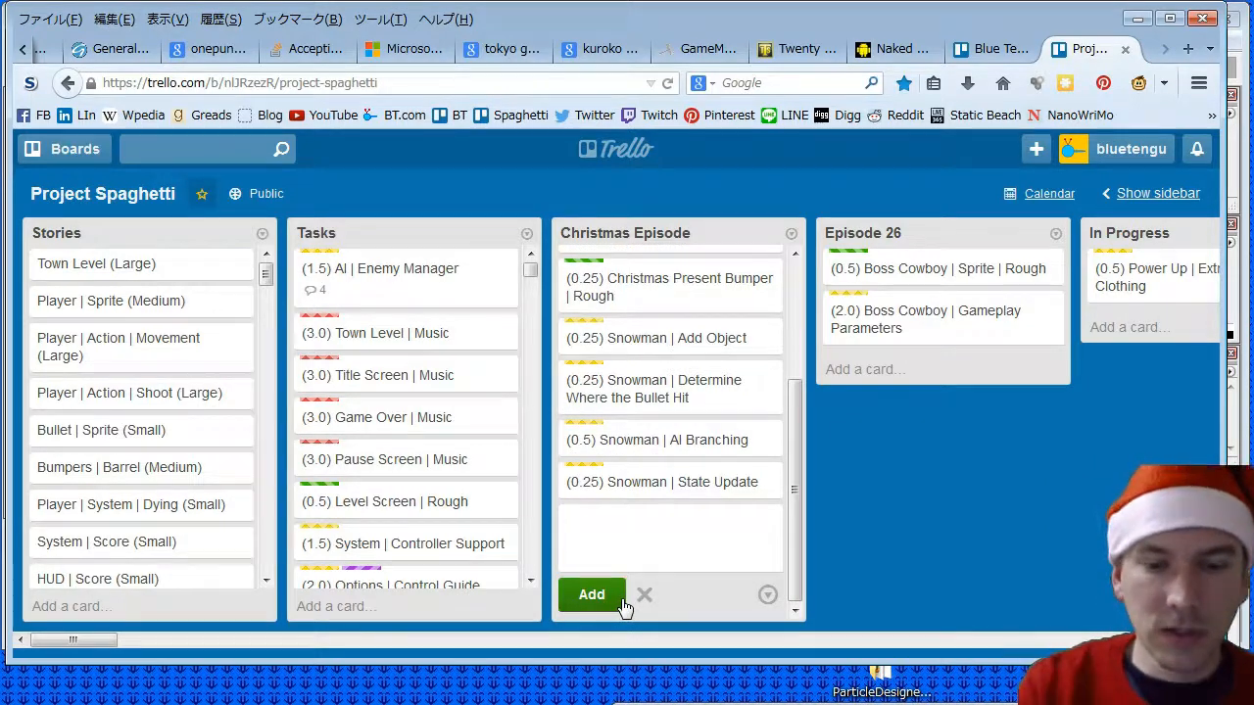
pyautogui.write('(0.5)')
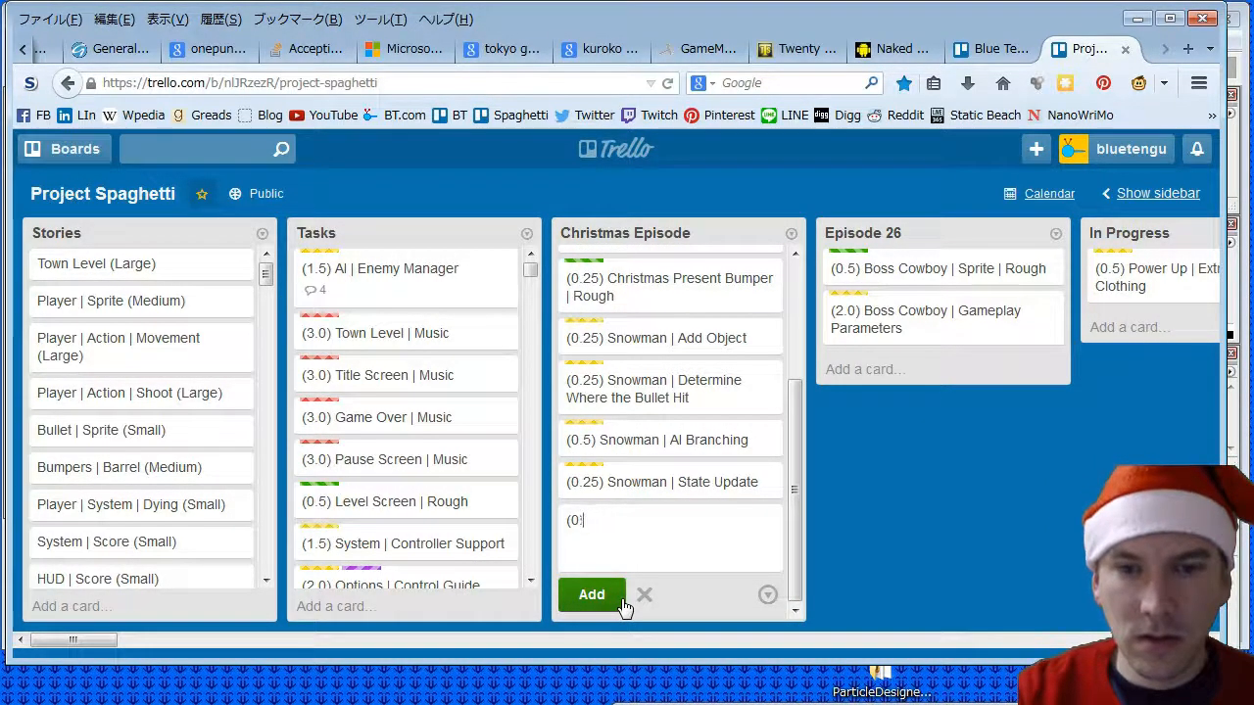
pyautogui.write(' 25) Ch')
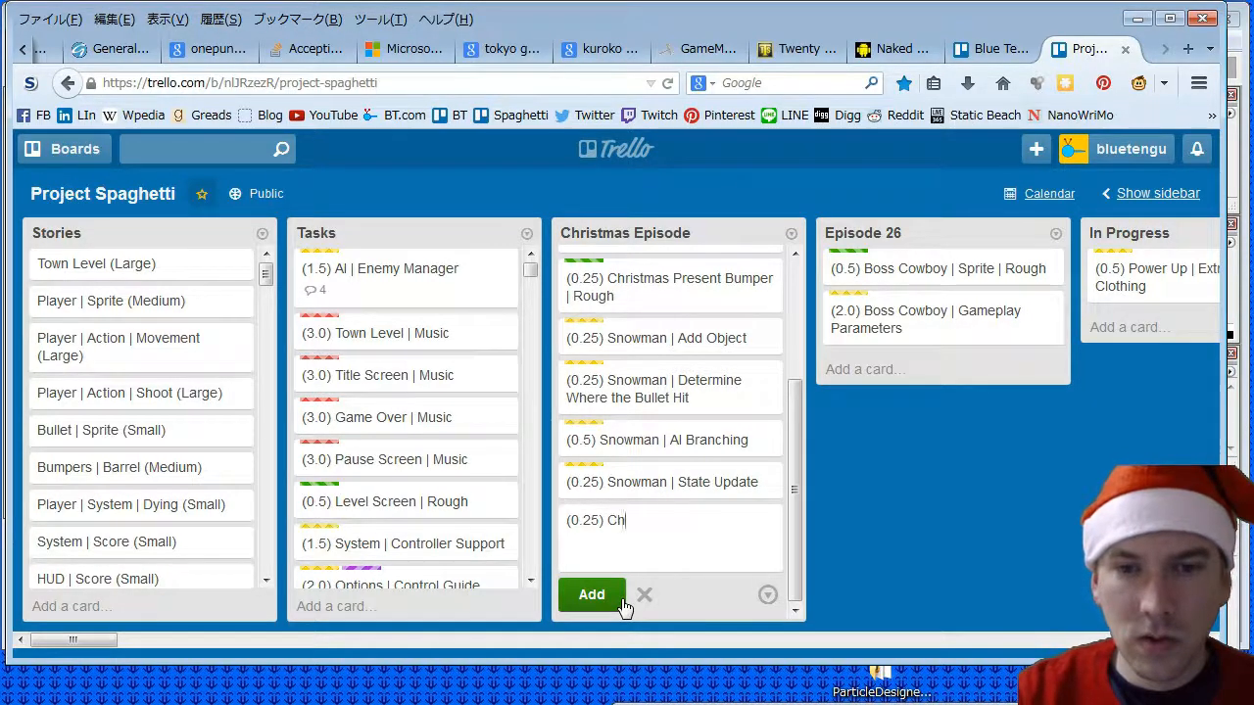
pyautogui.write('ristmas Tree Bum')
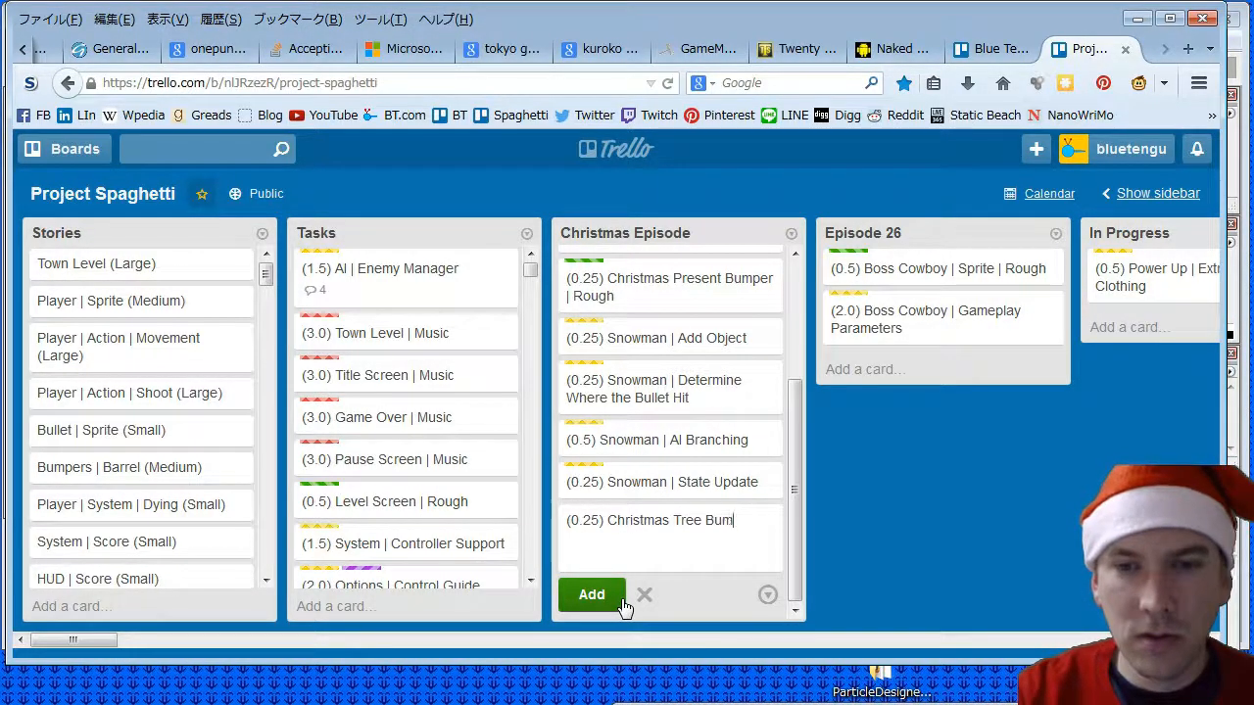
pyautogui.write('per | Ad')
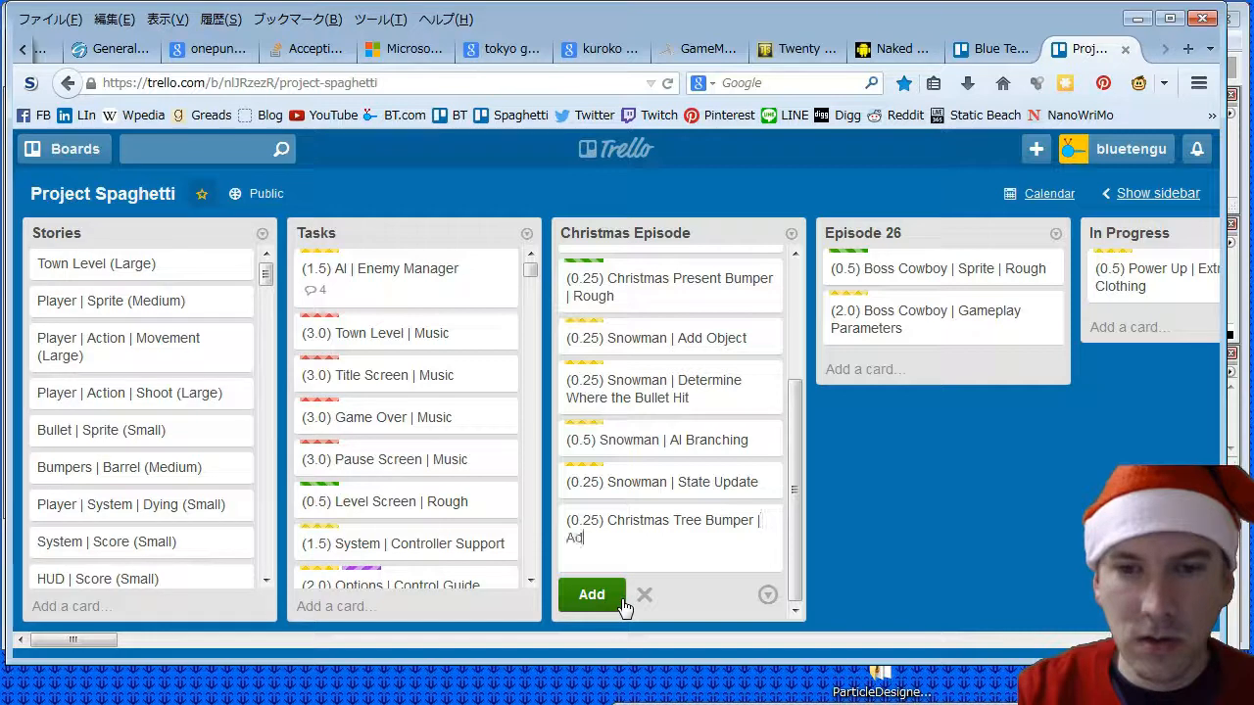
pyautogui.write('d Object')
pyautogui.press('Return')
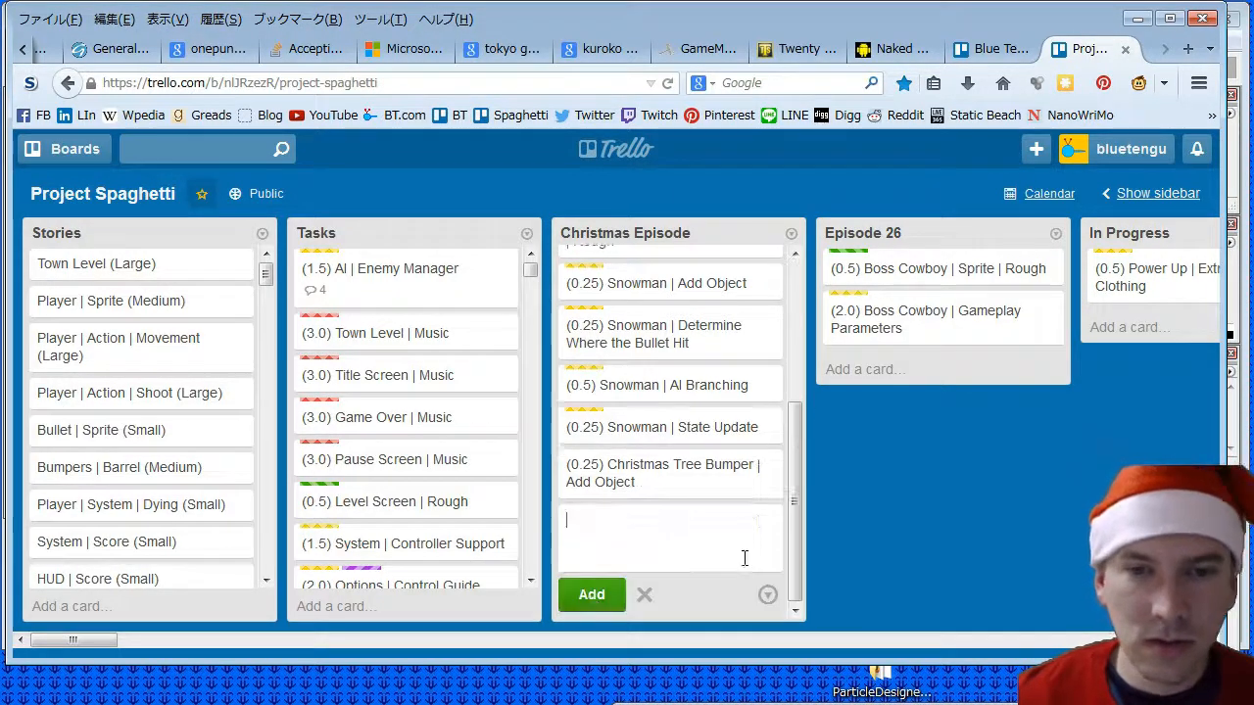
# - Add the card "(0.25) Christmas Present Bumper | Add Object" at the end of the Christmas Episode list
pyautogui.write('(0.25) ')
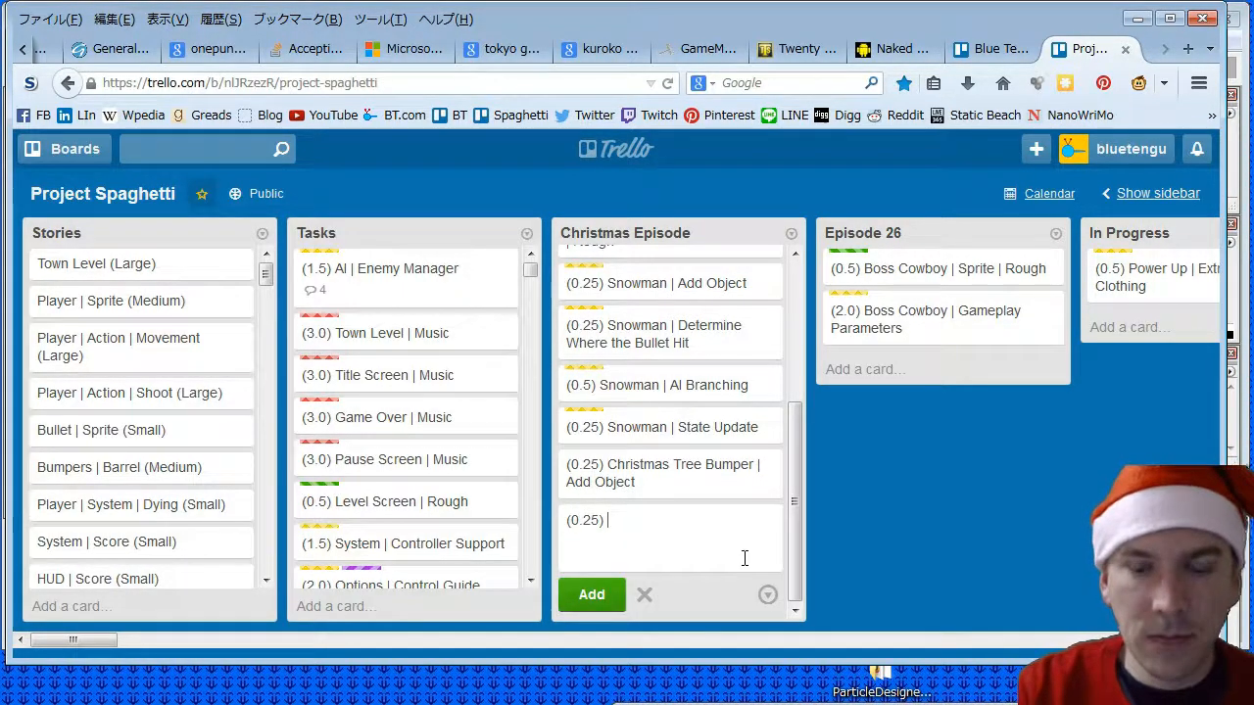
pyautogui.write('Christmas P')
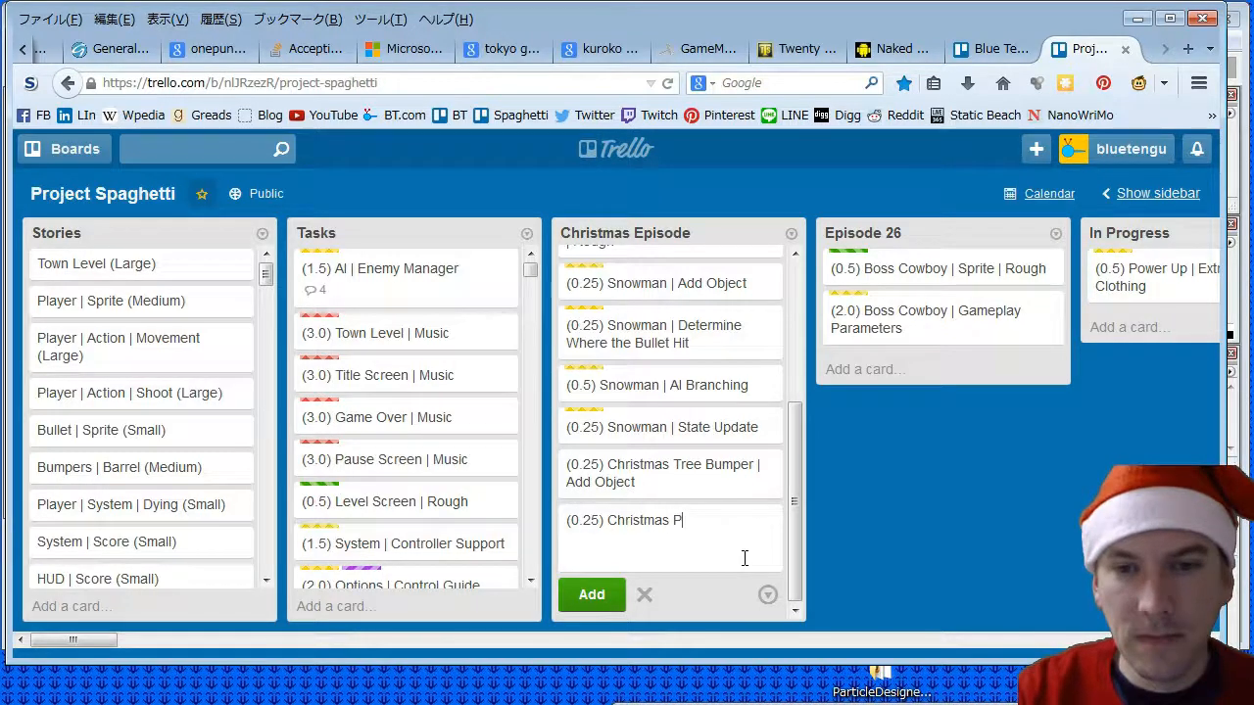
pyautogui.write('resent Bump')
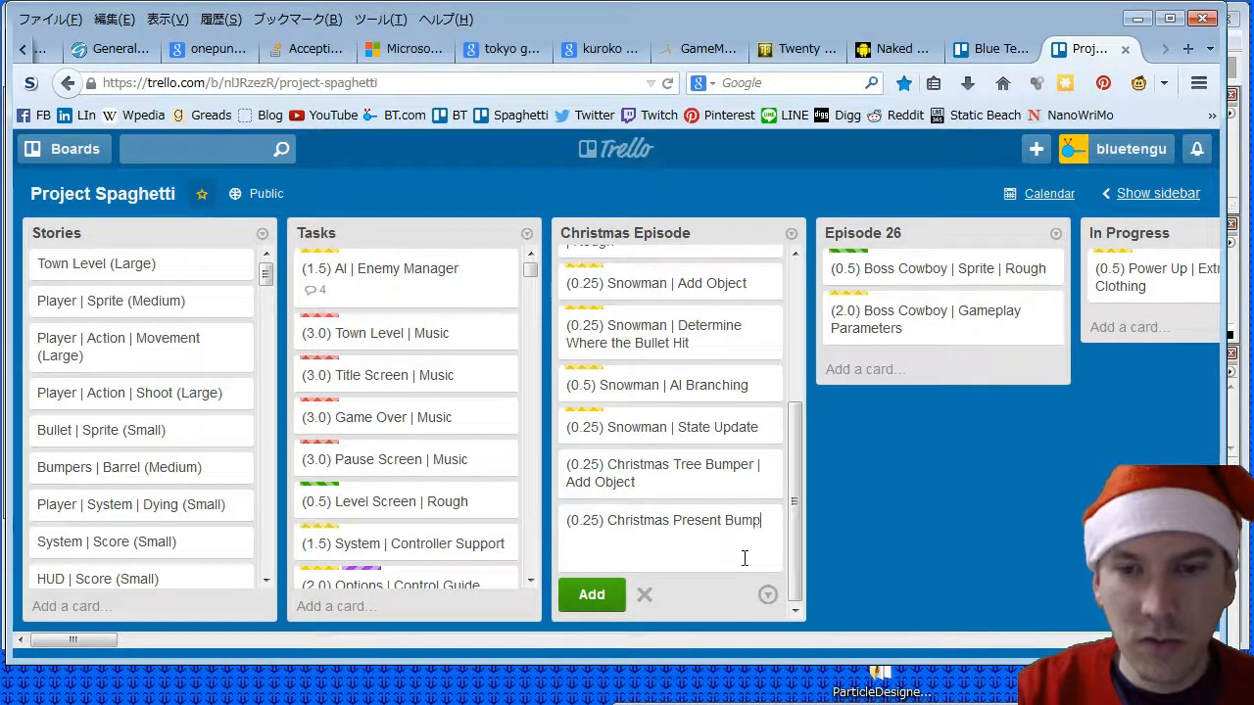
pyautogui.write('er | Add Objec')
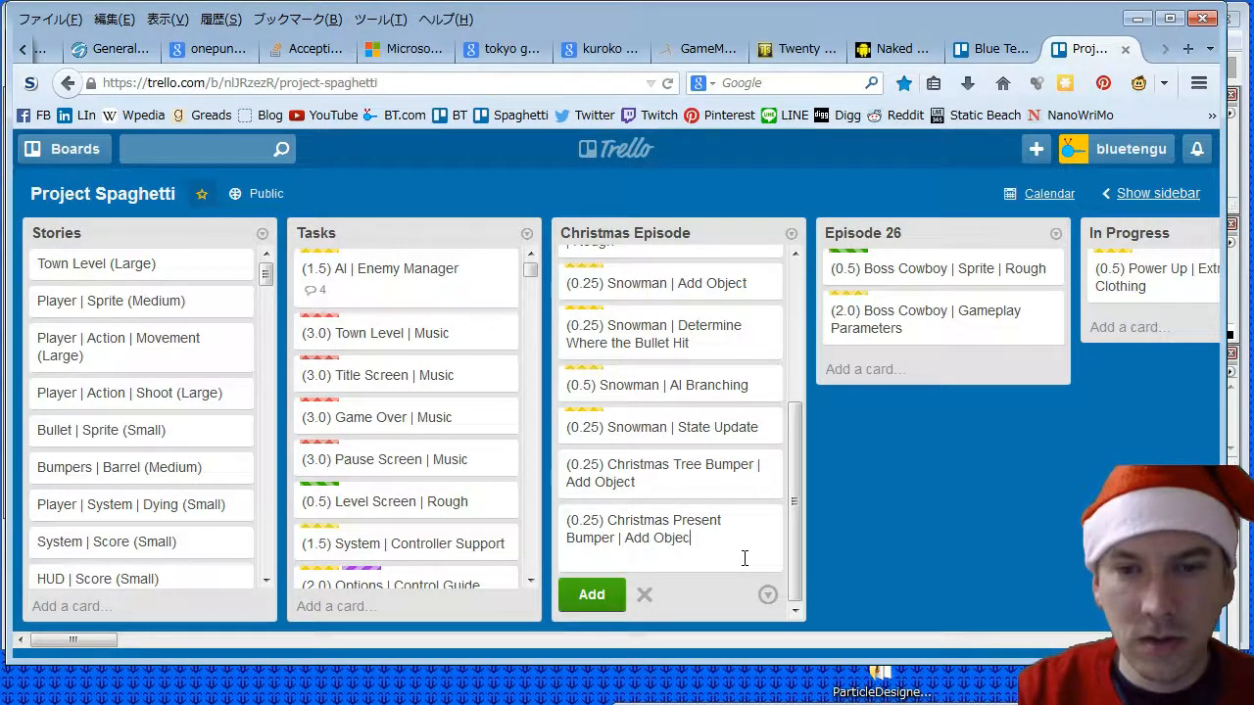
pyautogui.write('t')
pyautogui.press('Return')
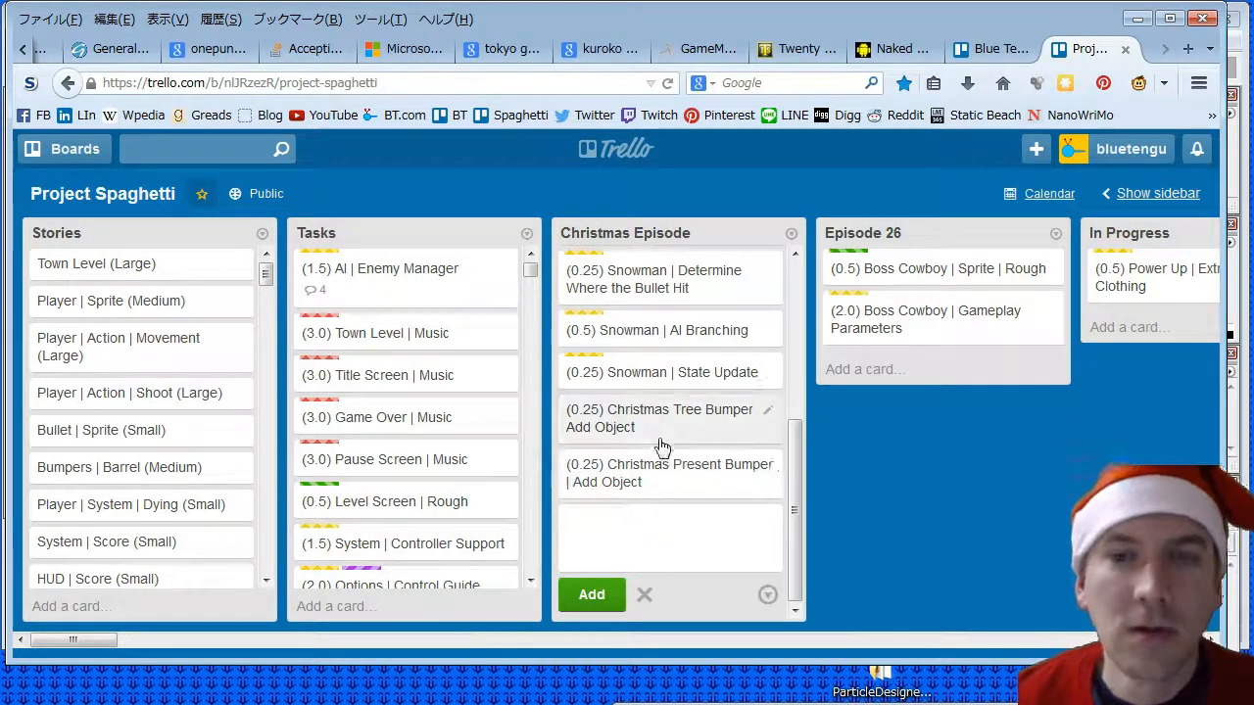
# - Assign the Game Design label to the Christmas Tree Bumper Add Object card and close it
pyautogui.click(658, 442)
pyautogui.click(923, 315)
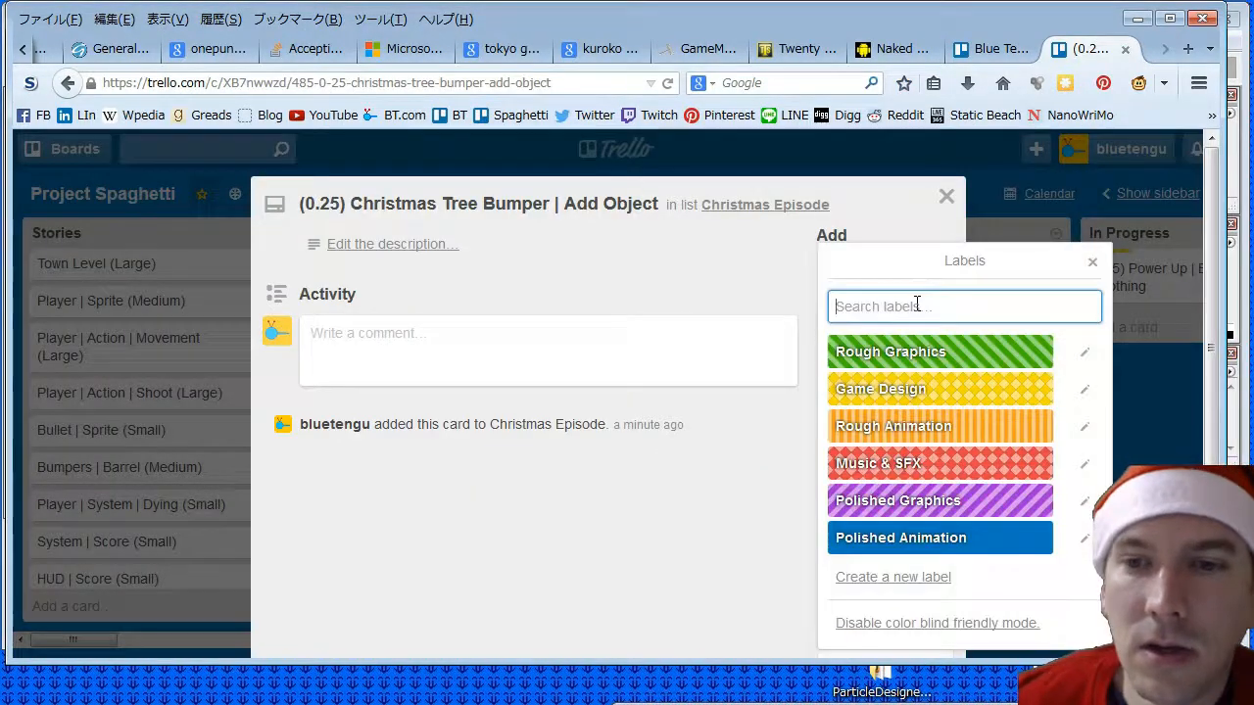
pyautogui.click(914, 389)
pyautogui.click(946, 197)
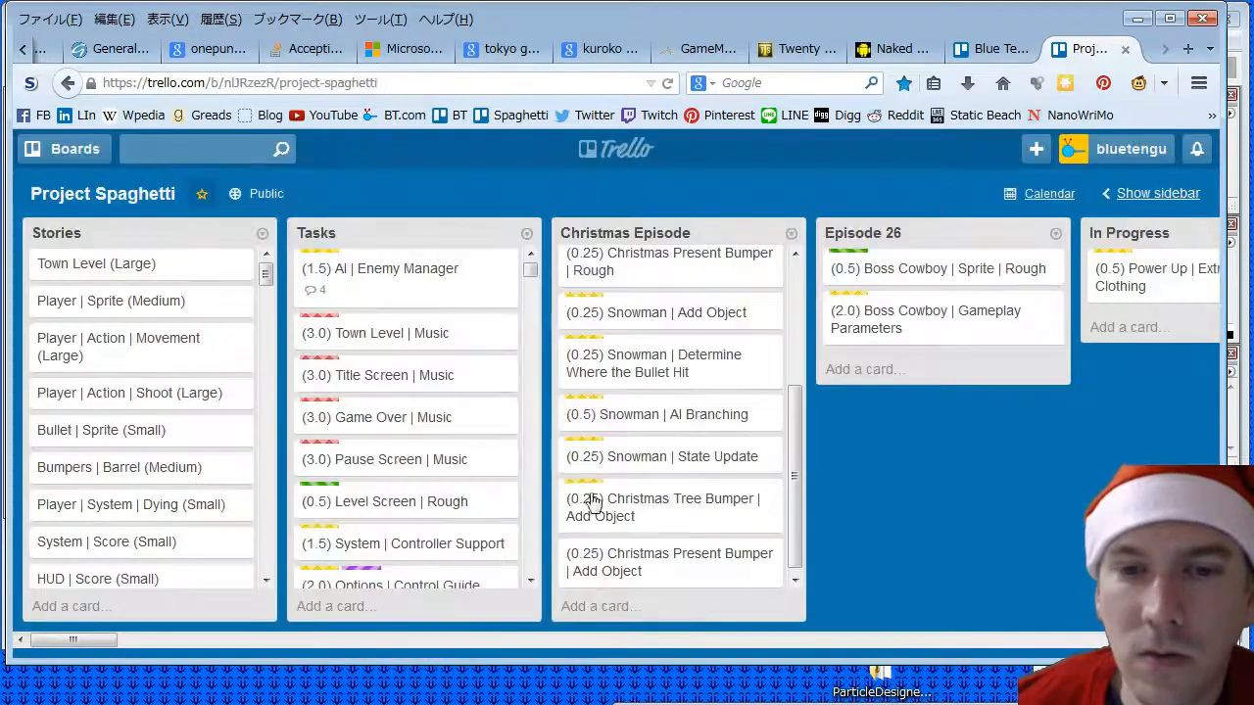
# - Give the Christmas Present Bumper Add Object card the Game Design label and return to the board
pyautogui.click(670, 558)
pyautogui.click(881, 305)
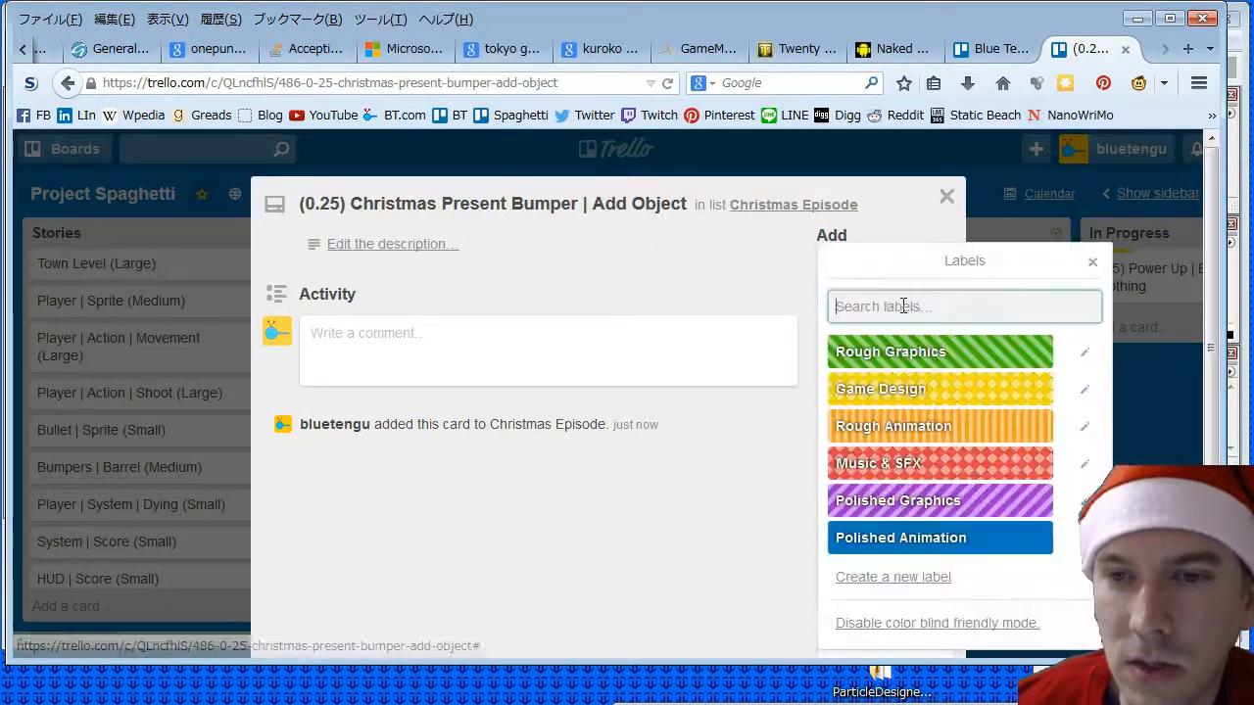
pyautogui.click(905, 389)
pyautogui.click(946, 197)
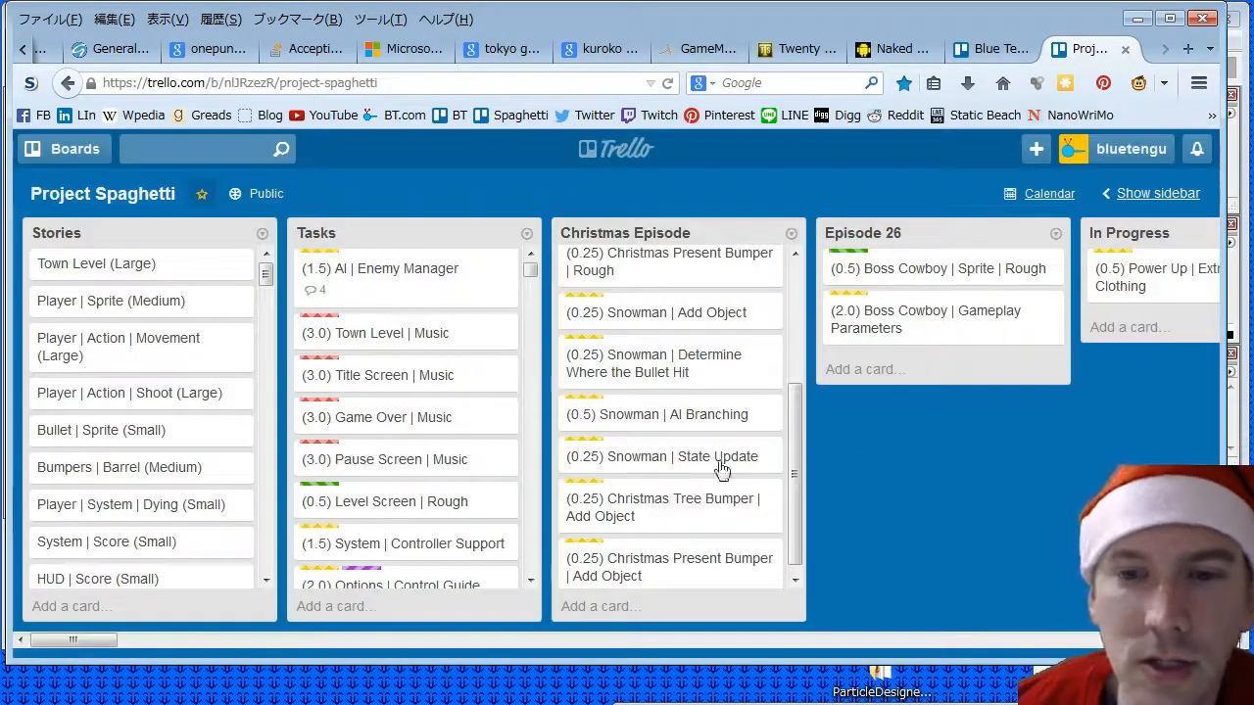
pyautogui.moveTo(801, 474); pyautogui.dragTo(811, 363)
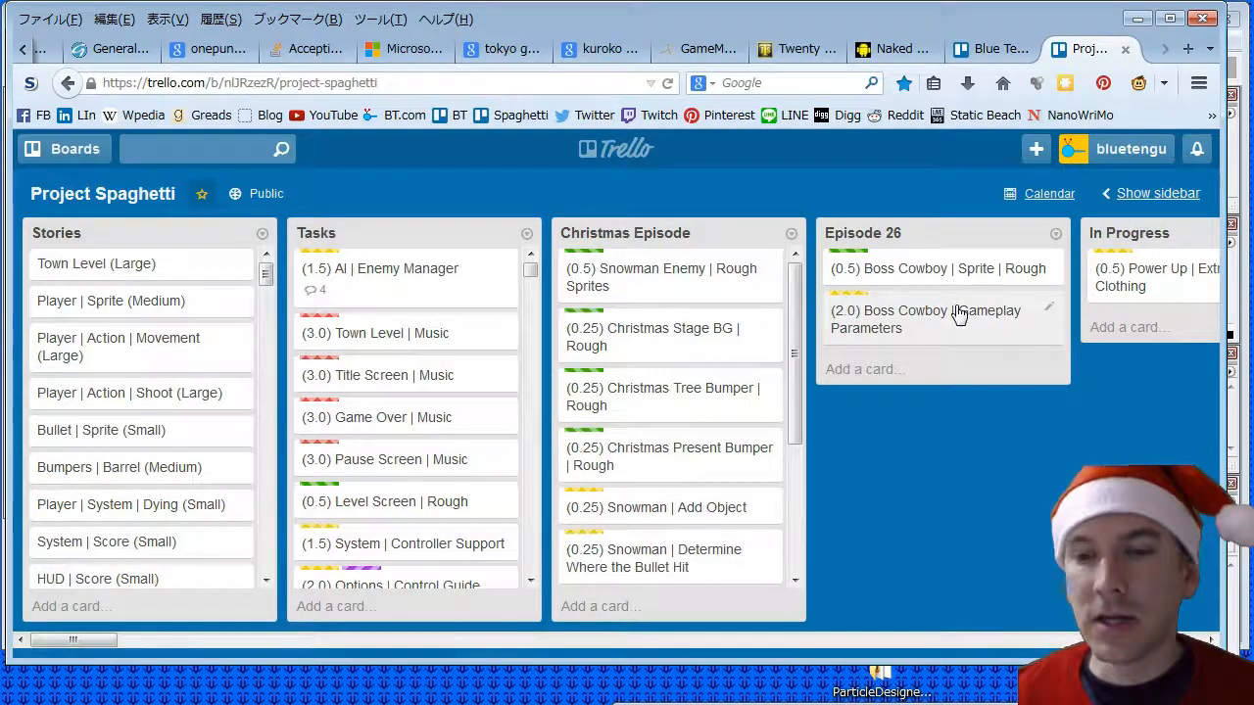
# - Switch to Photoshop and delete Layer 1, which holds the small snowman, from Snow Background.psd
pyautogui.click(1137, 18)
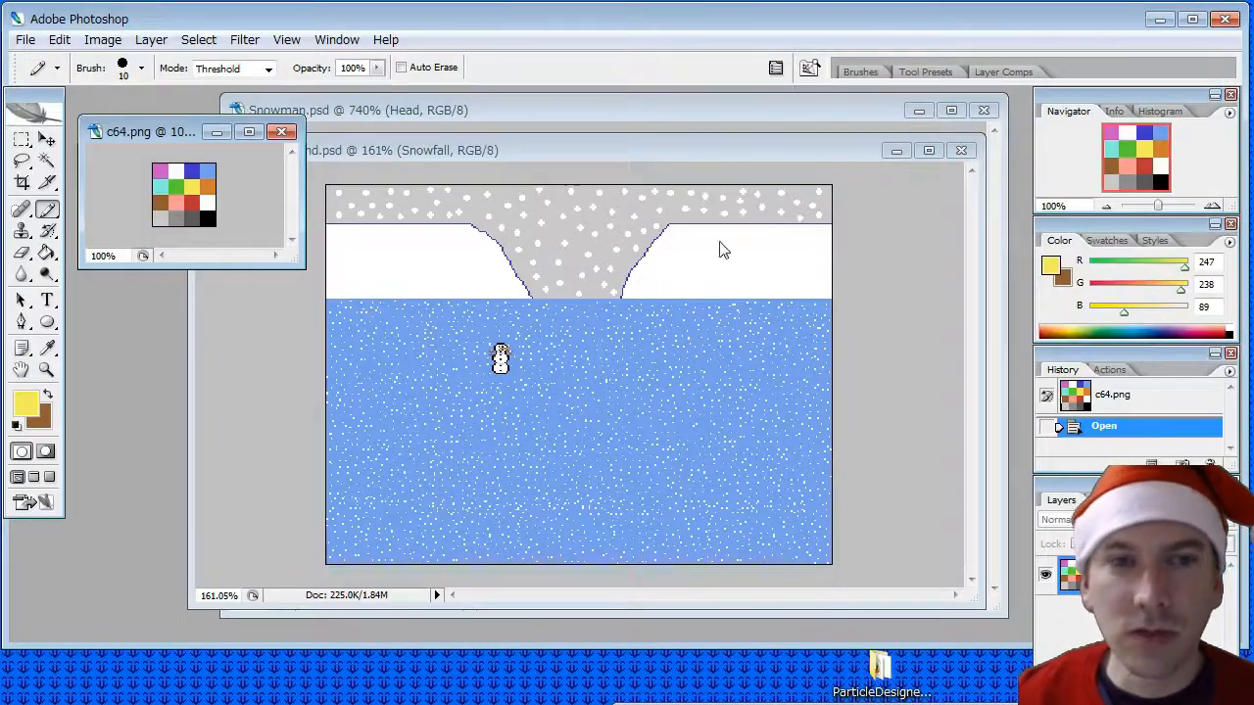
pyautogui.click(499, 153)
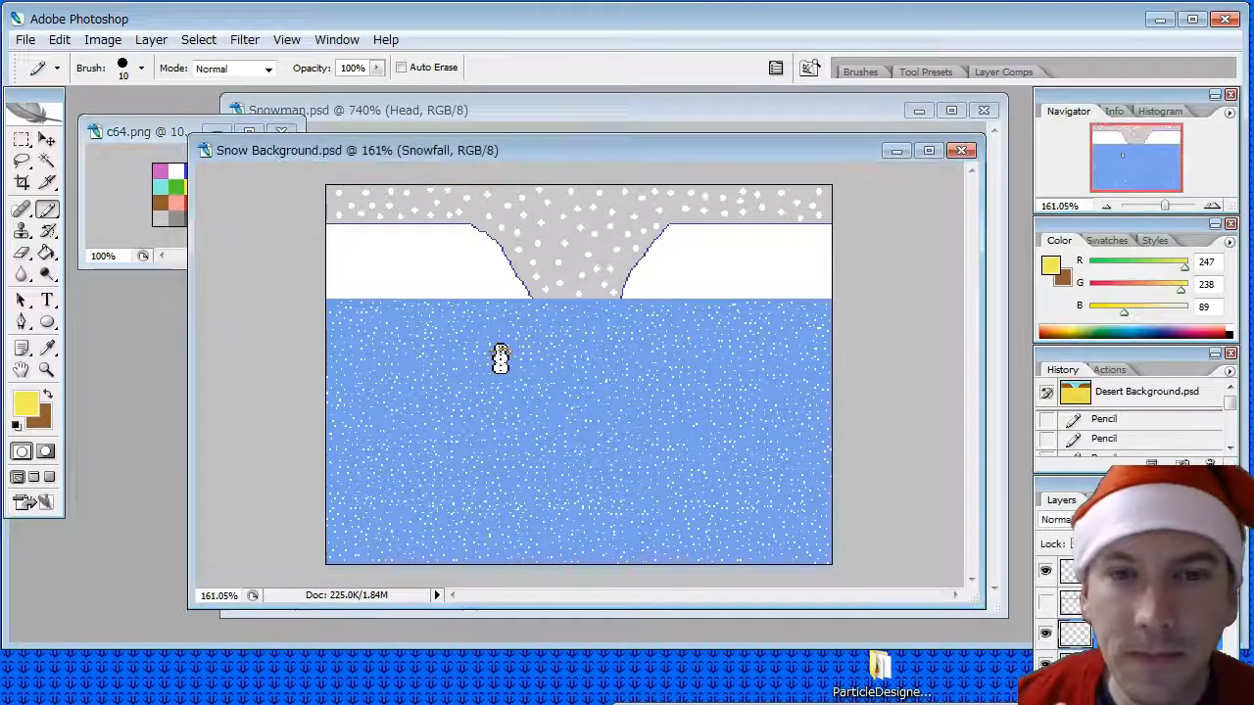
pyautogui.click(1127, 571)
pyautogui.rightClick(1126, 571)
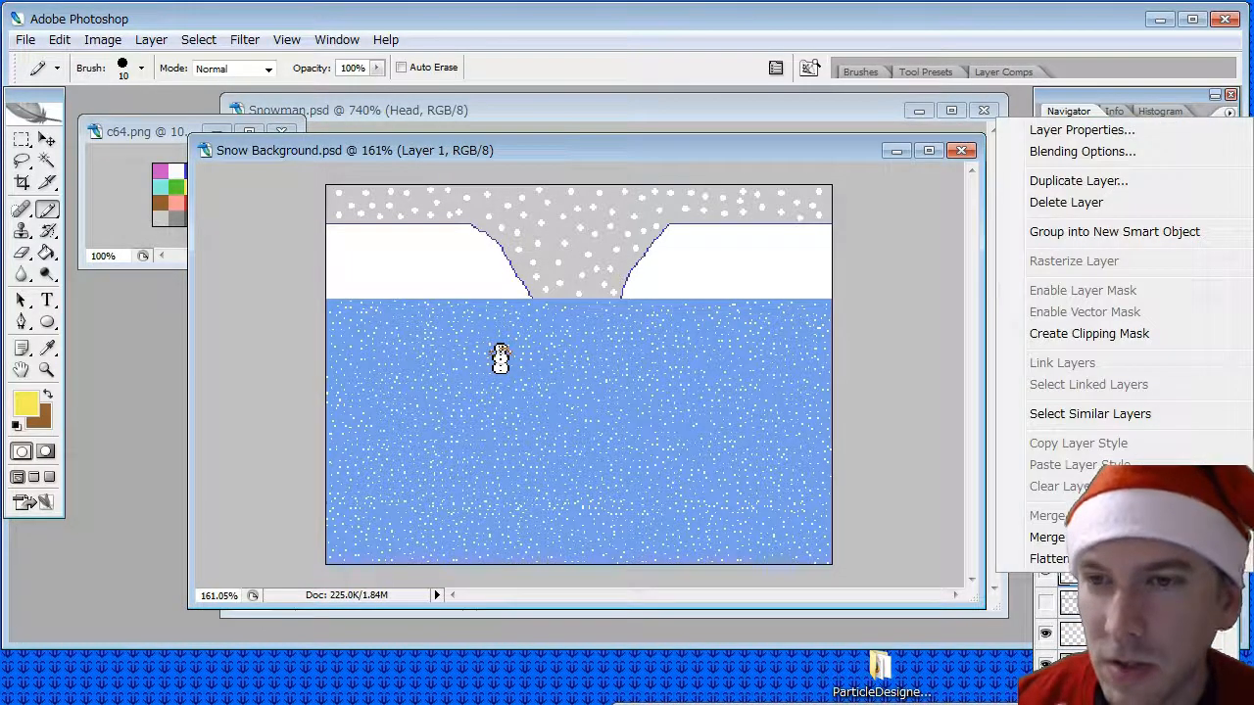
pyautogui.click(1068, 202)
pyautogui.click(595, 262)
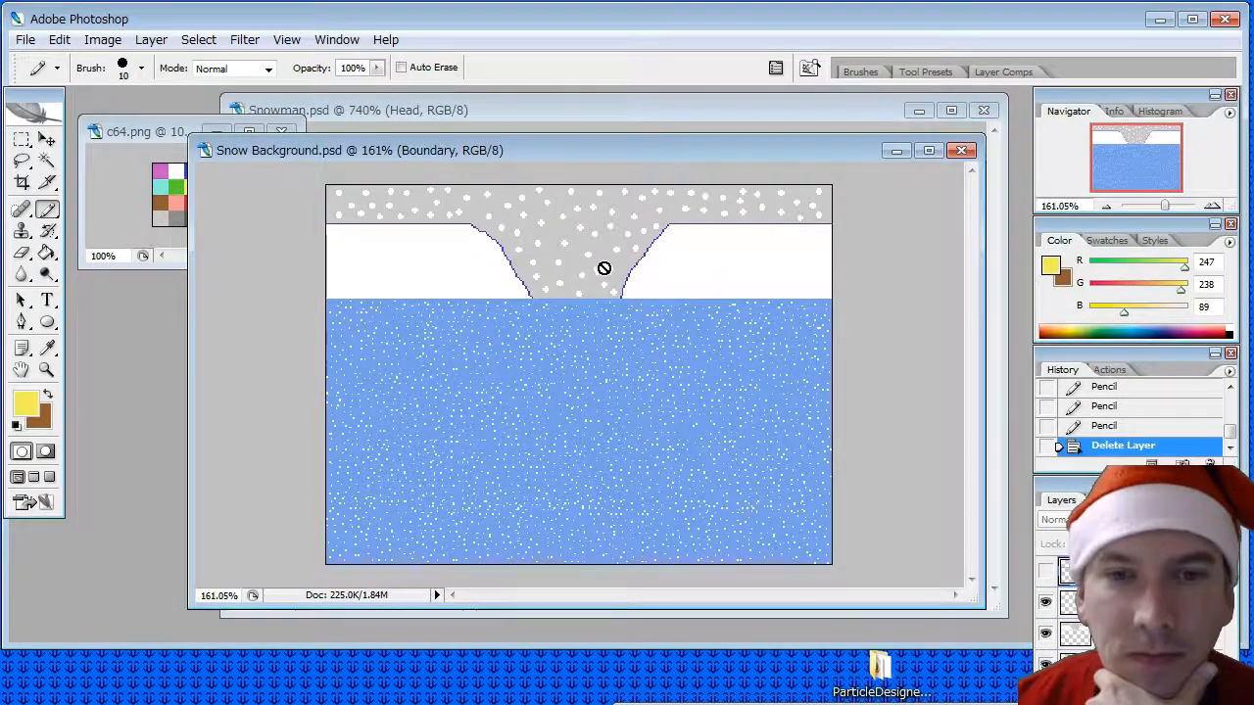
# - Save the background over Snow Background.psd in the backgrounds folder with maximized compatibility
pyautogui.click(26, 40)
pyautogui.click(49, 255)
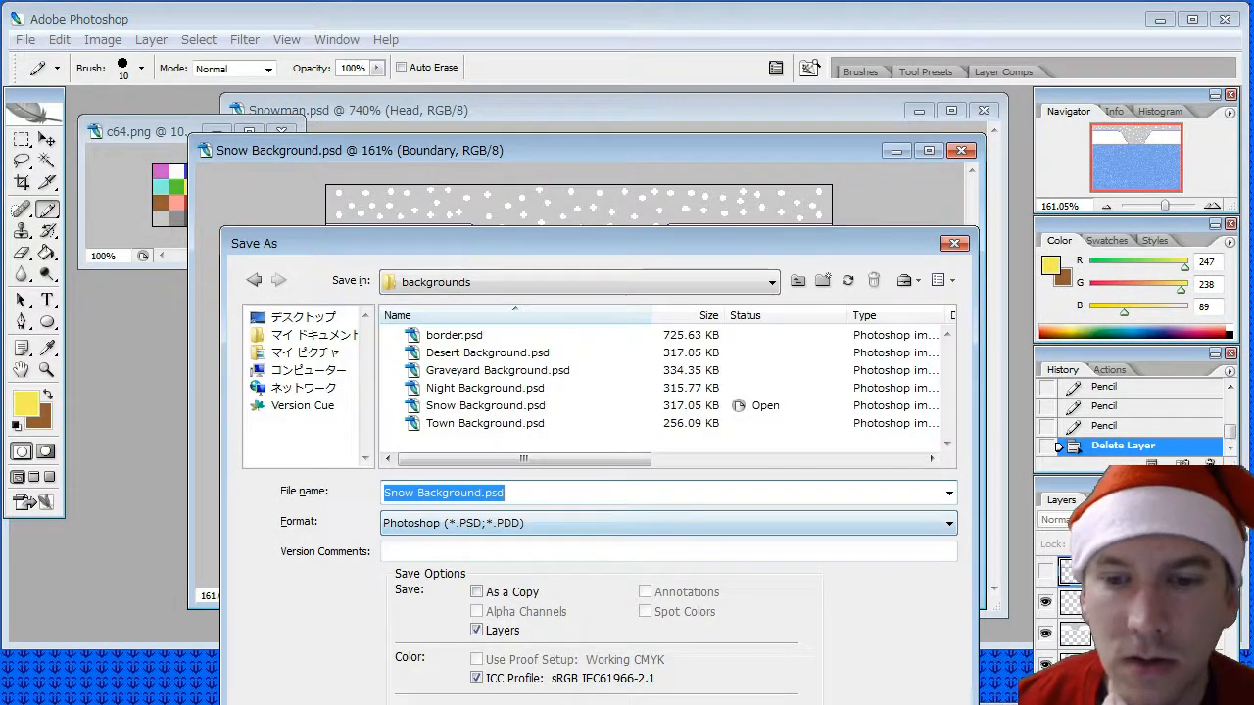
pyautogui.press('Return')
pyautogui.click(722, 566)
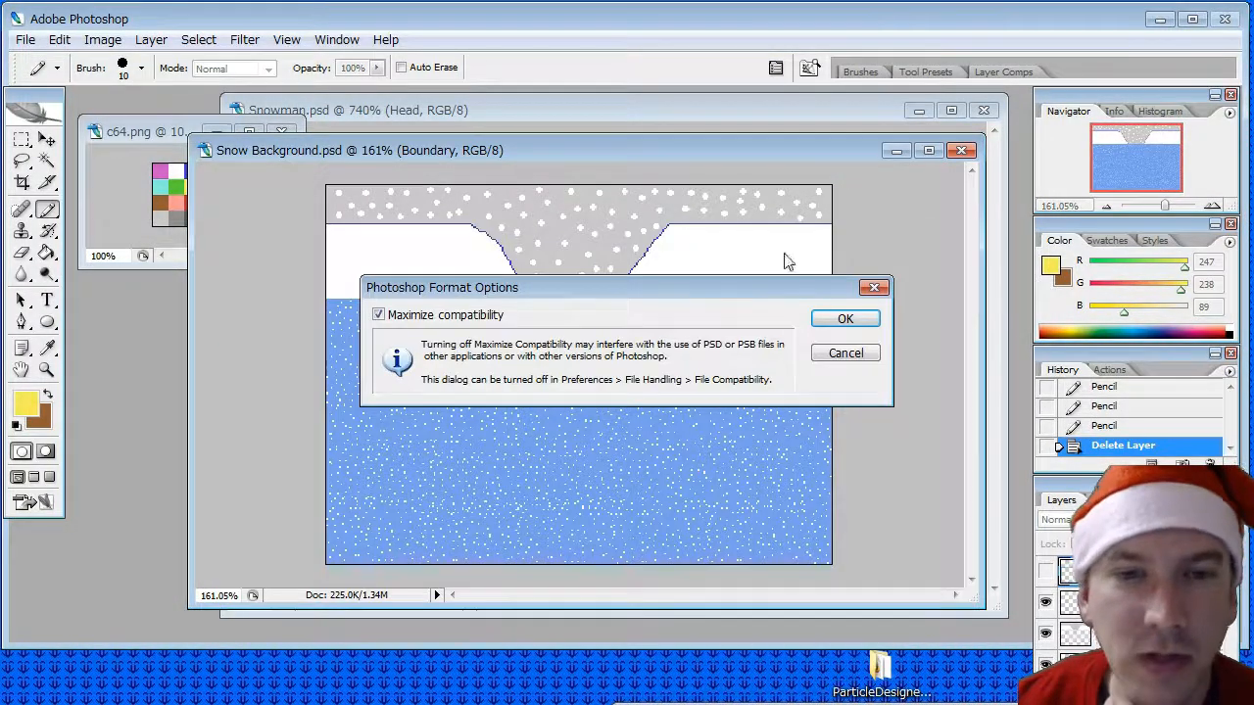
pyautogui.click(843, 318)
# - Save a PNG copy of the background as Snow Background.png in the backgrounds folder, without interlacing
pyautogui.click(24, 40)
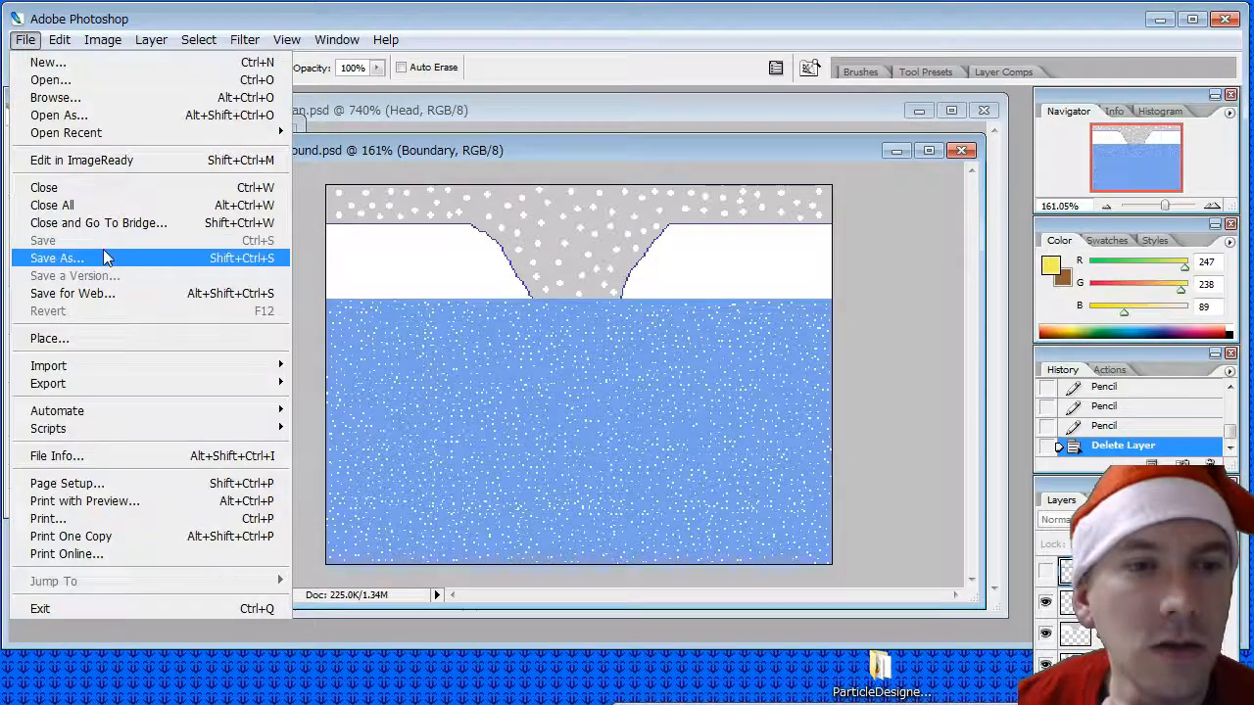
pyautogui.click(59, 249)
pyautogui.click(601, 523)
pyautogui.scroll(-3, 588, 617)
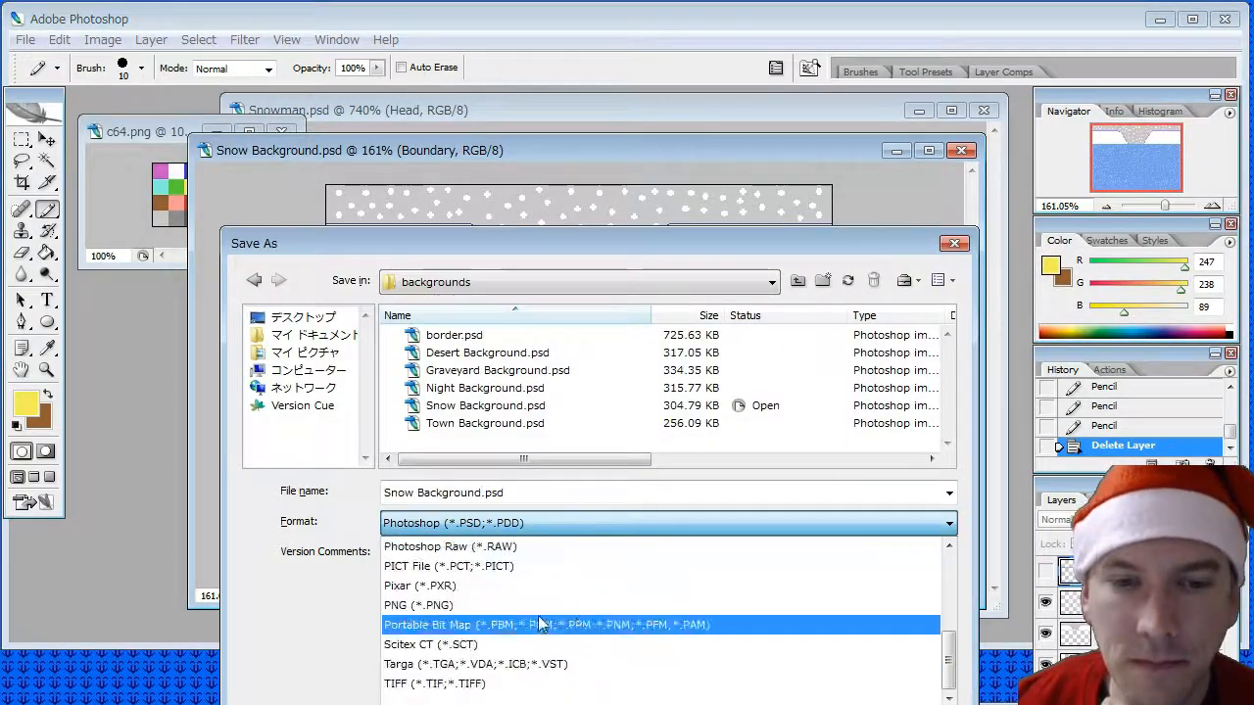
pyautogui.click(548, 560)
pyautogui.click(483, 493)
pyautogui.press('Delete')
pyautogui.press('Delete')
pyautogui.press('Delete')
pyautogui.press('Delete')
pyautogui.press('Delete')
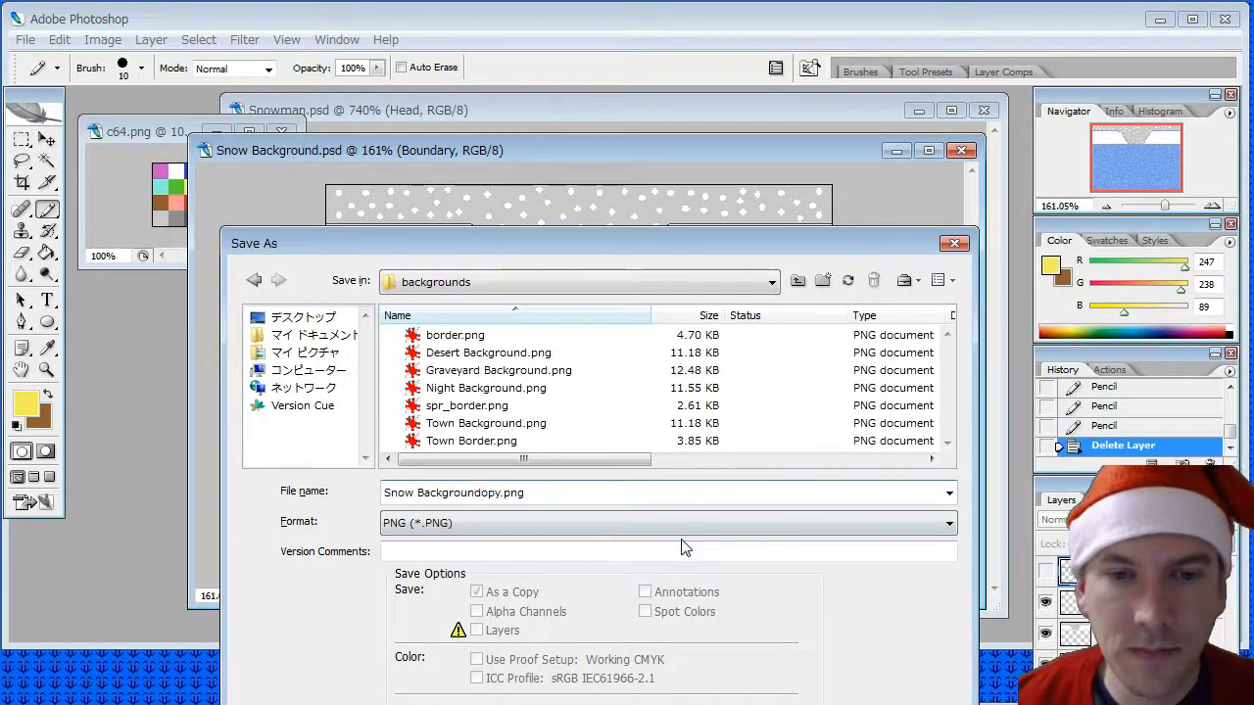
pyautogui.press('Return')
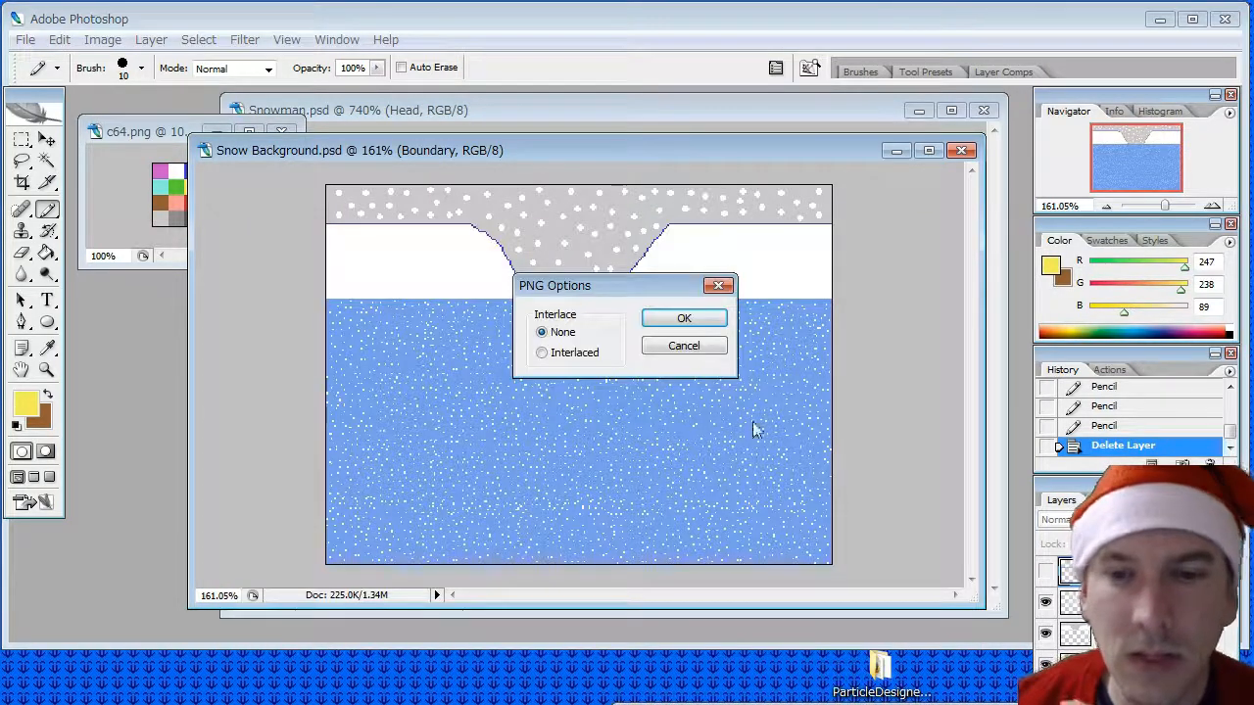
pyautogui.click(683, 318)
# - Open Tombstone.psd from the gfx objects folder and enlarge its document window
pyautogui.click(356, 117)
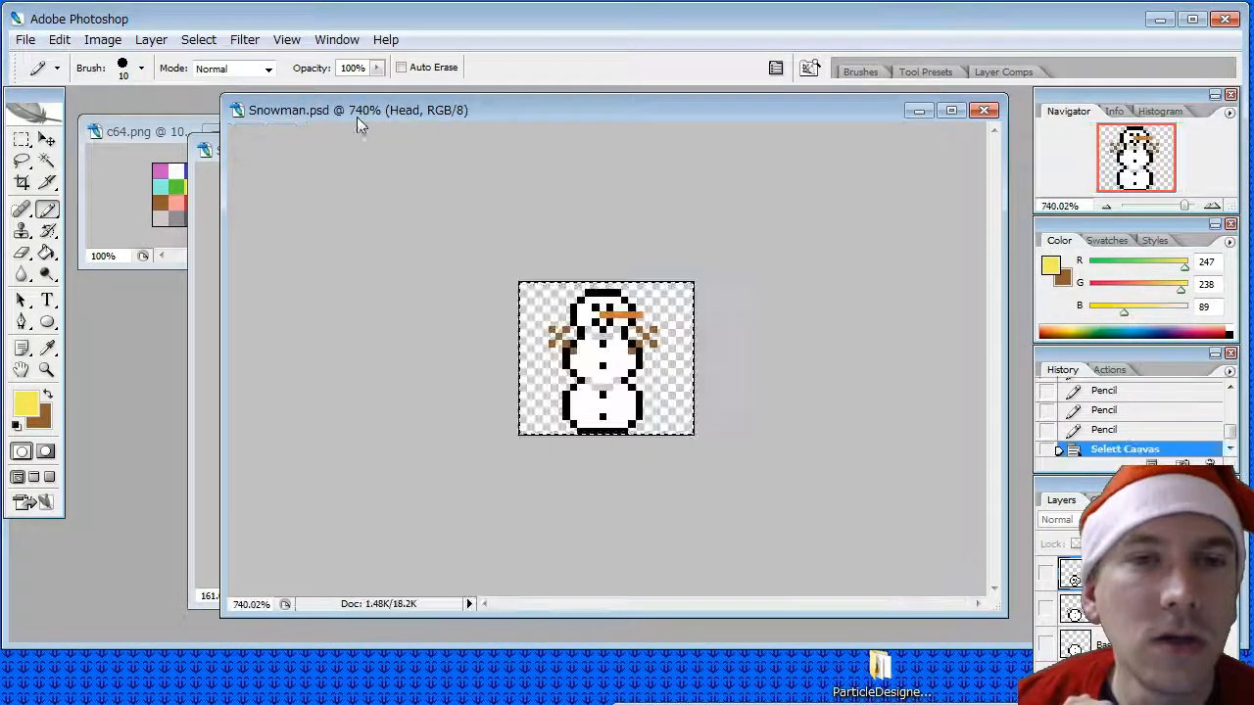
pyautogui.click(24, 40)
pyautogui.click(50, 80)
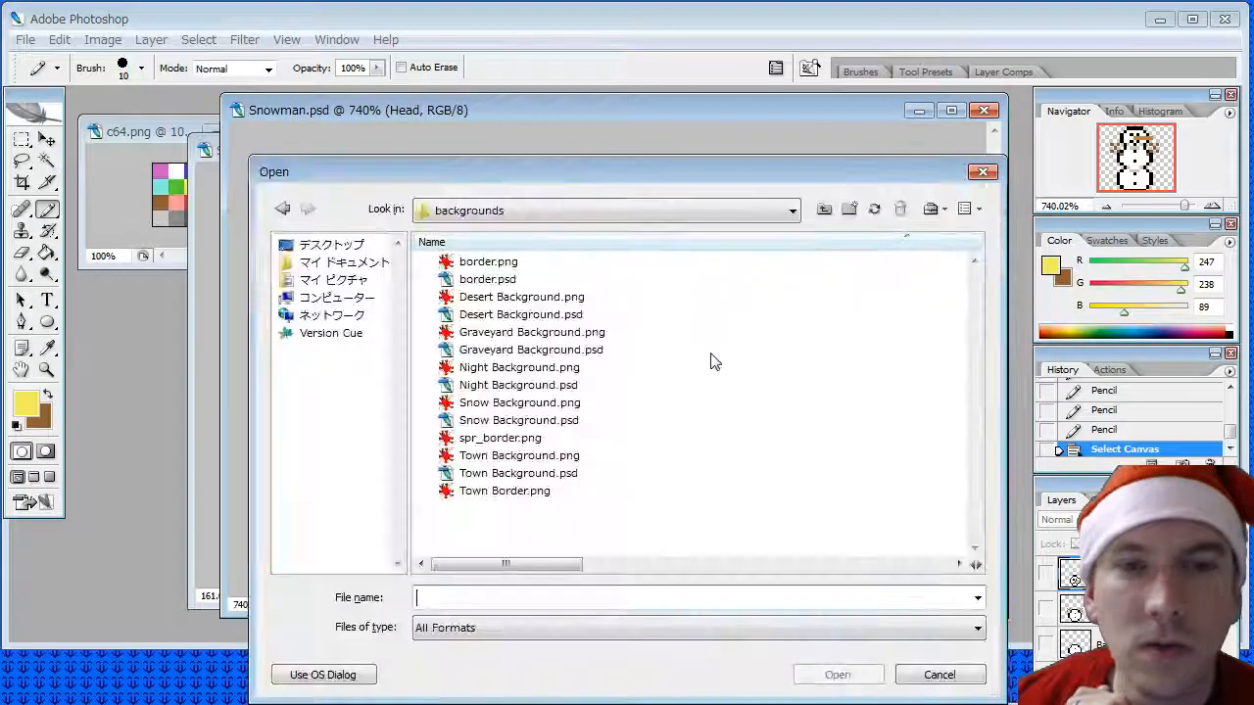
pyautogui.click(828, 211)
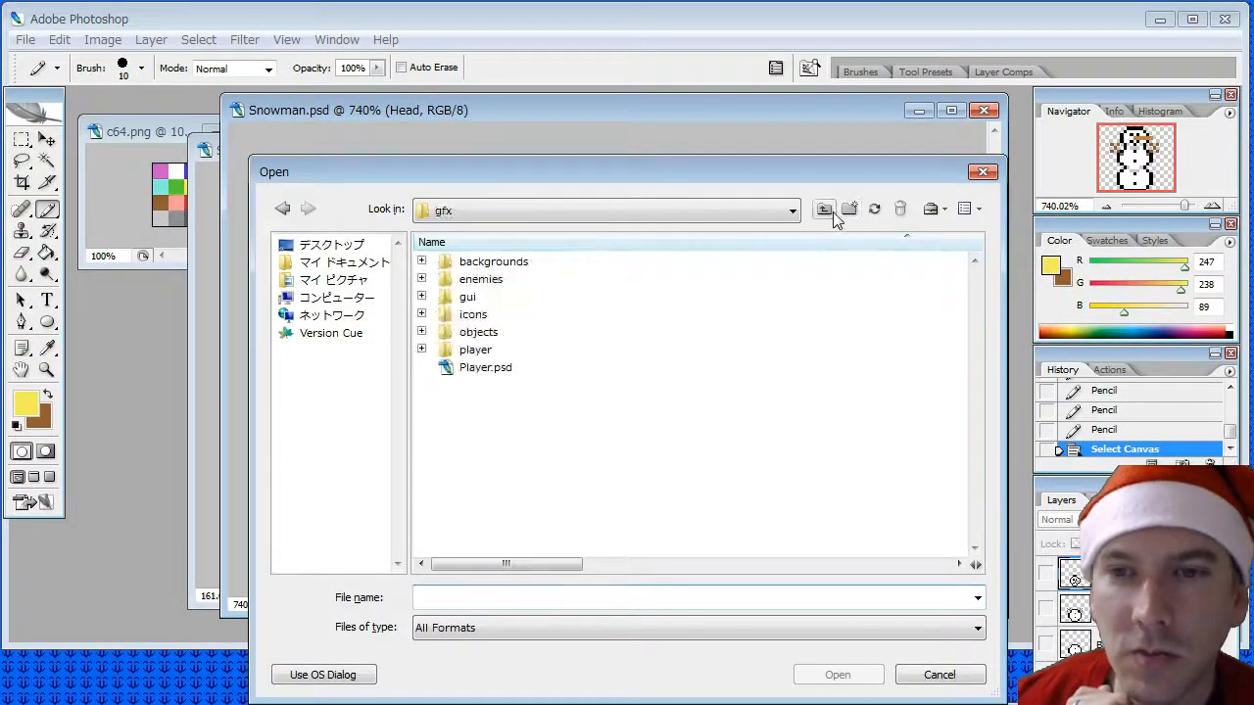
pyautogui.doubleClick(478, 333)
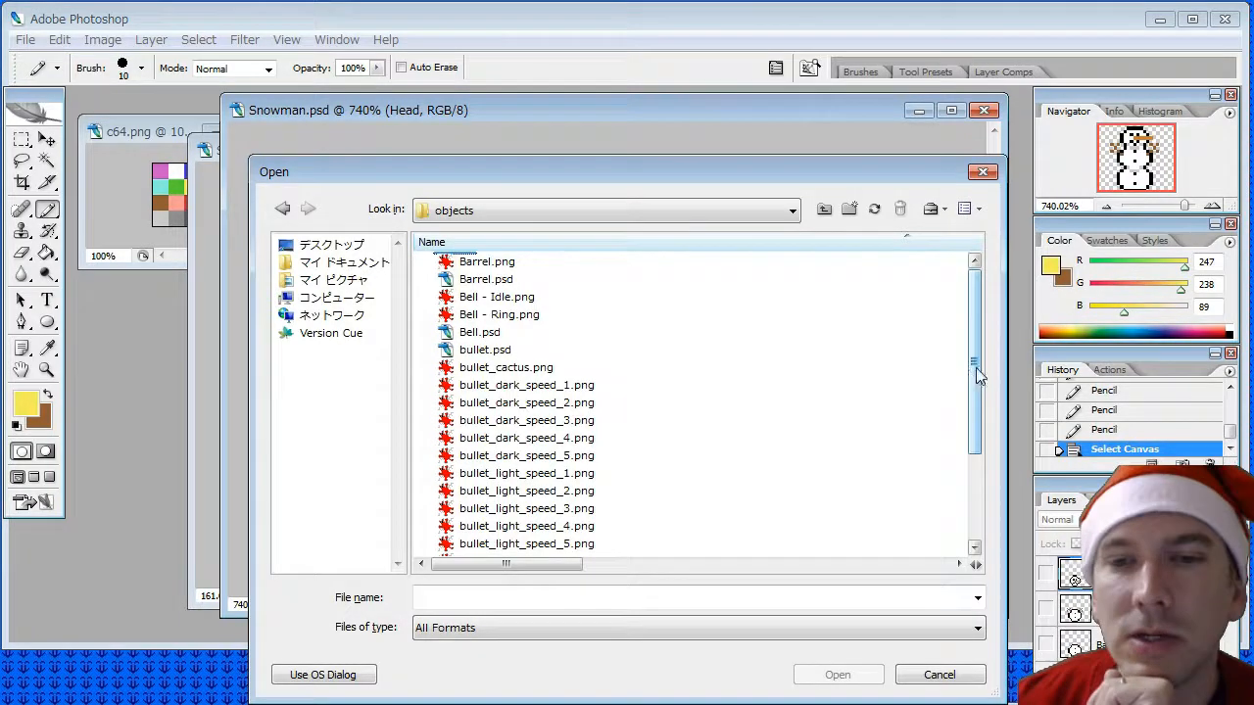
pyautogui.moveTo(975, 367); pyautogui.dragTo(996, 508)
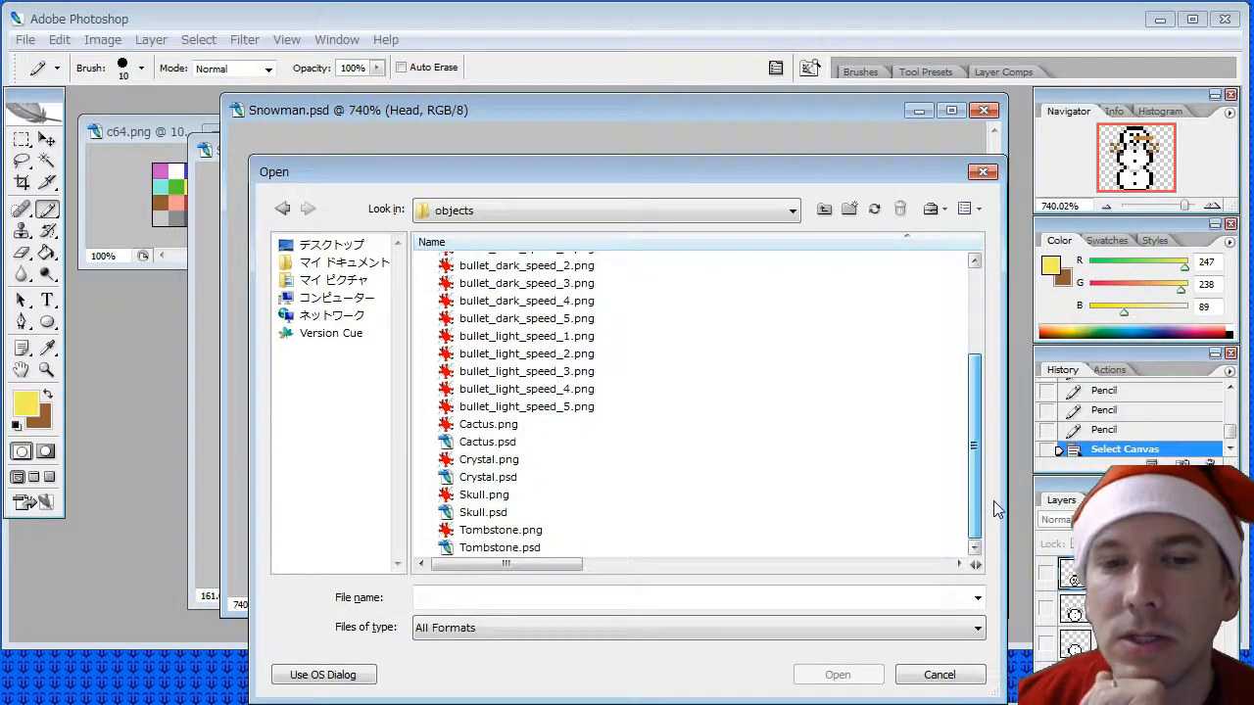
pyautogui.doubleClick(494, 552)
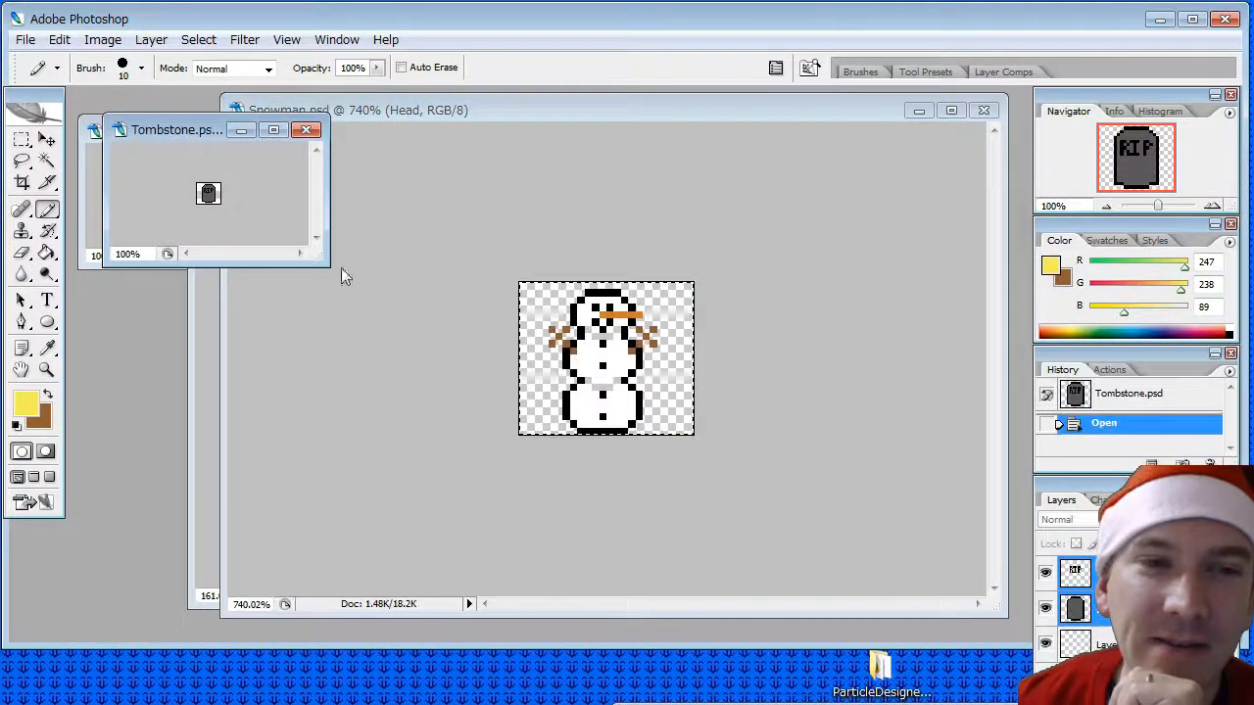
pyautogui.moveTo(328, 262); pyautogui.dragTo(755, 557)
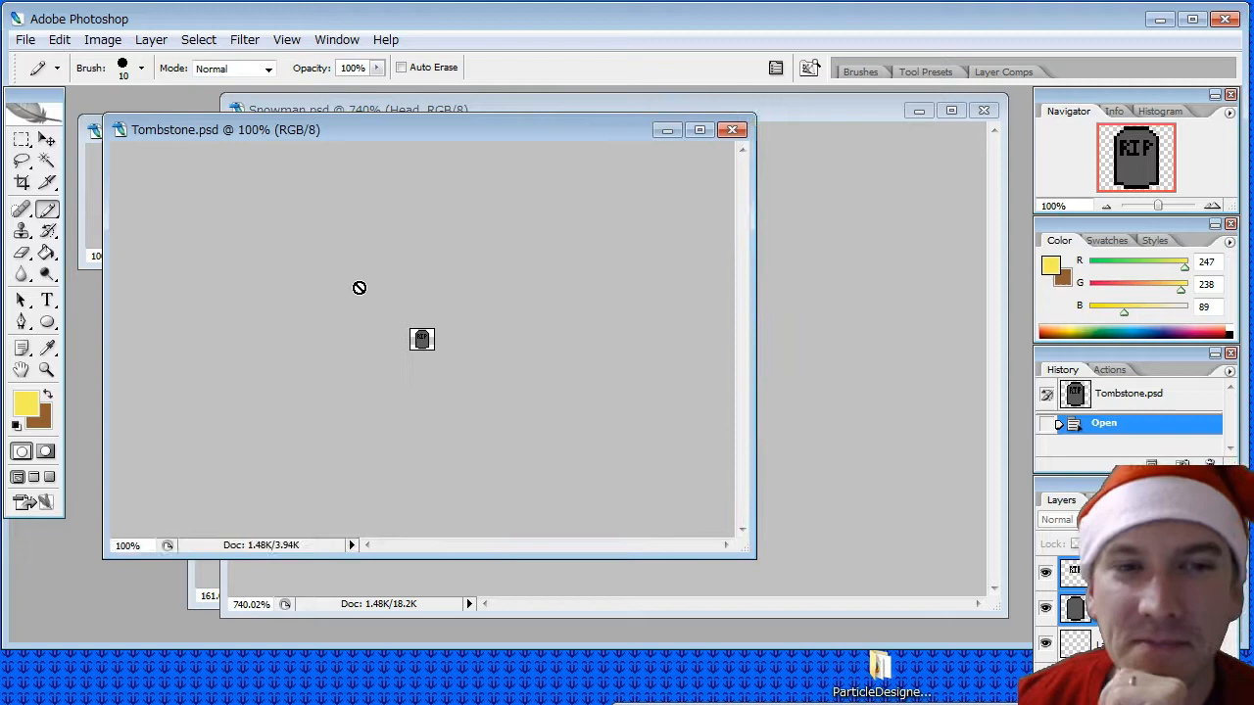
# - Save the tombstone document as Present.psd in the objects folder with maximized compatibility
pyautogui.click(25, 40)
pyautogui.click(104, 257)
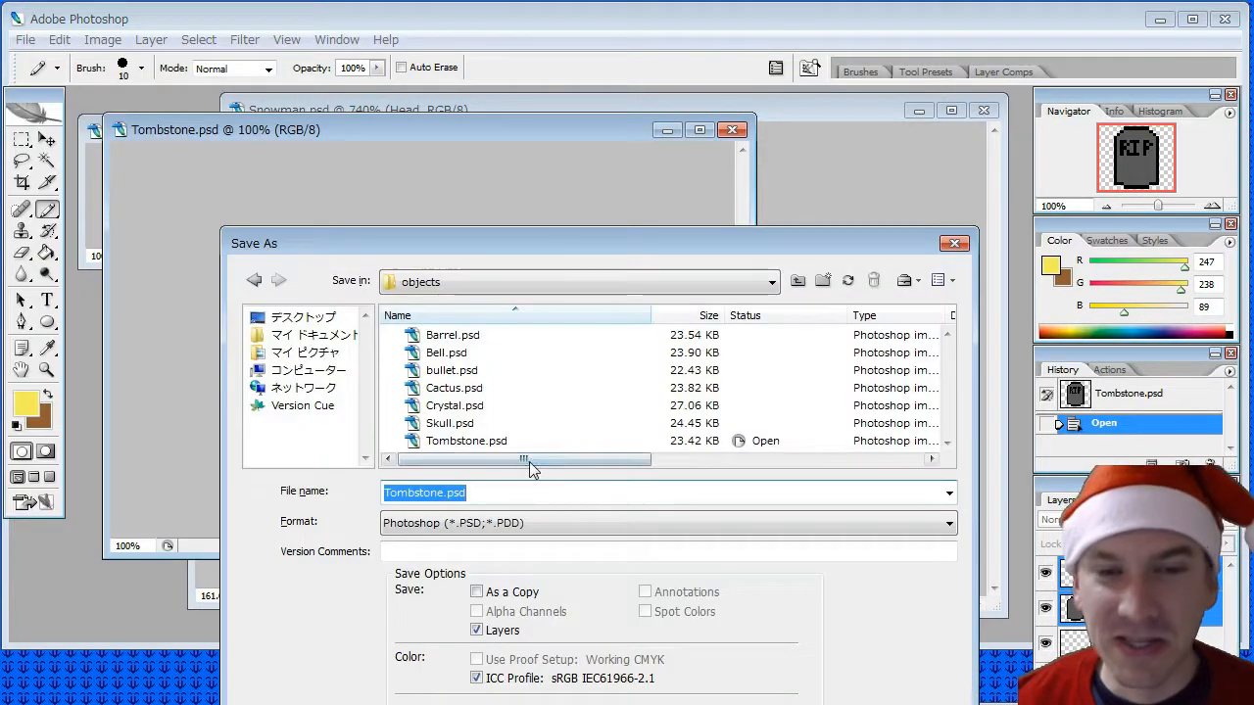
pyautogui.press('Left')
pyautogui.write('Pr')
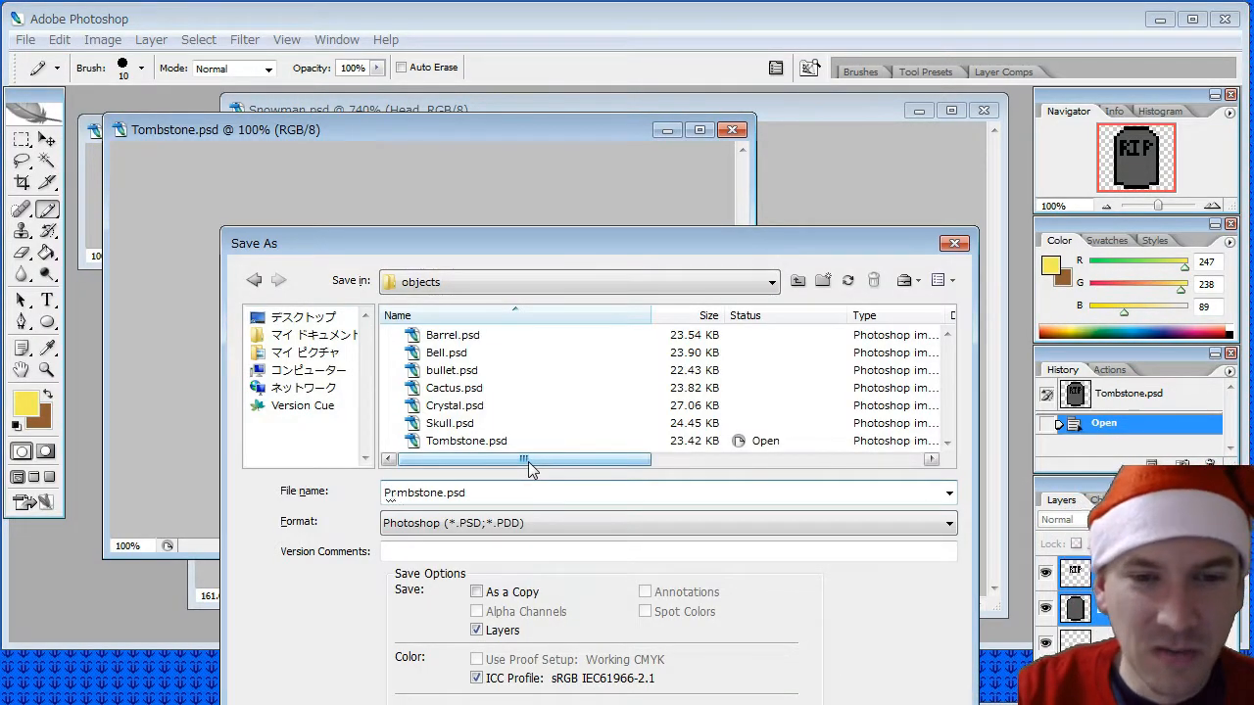
pyautogui.write('esent Box')
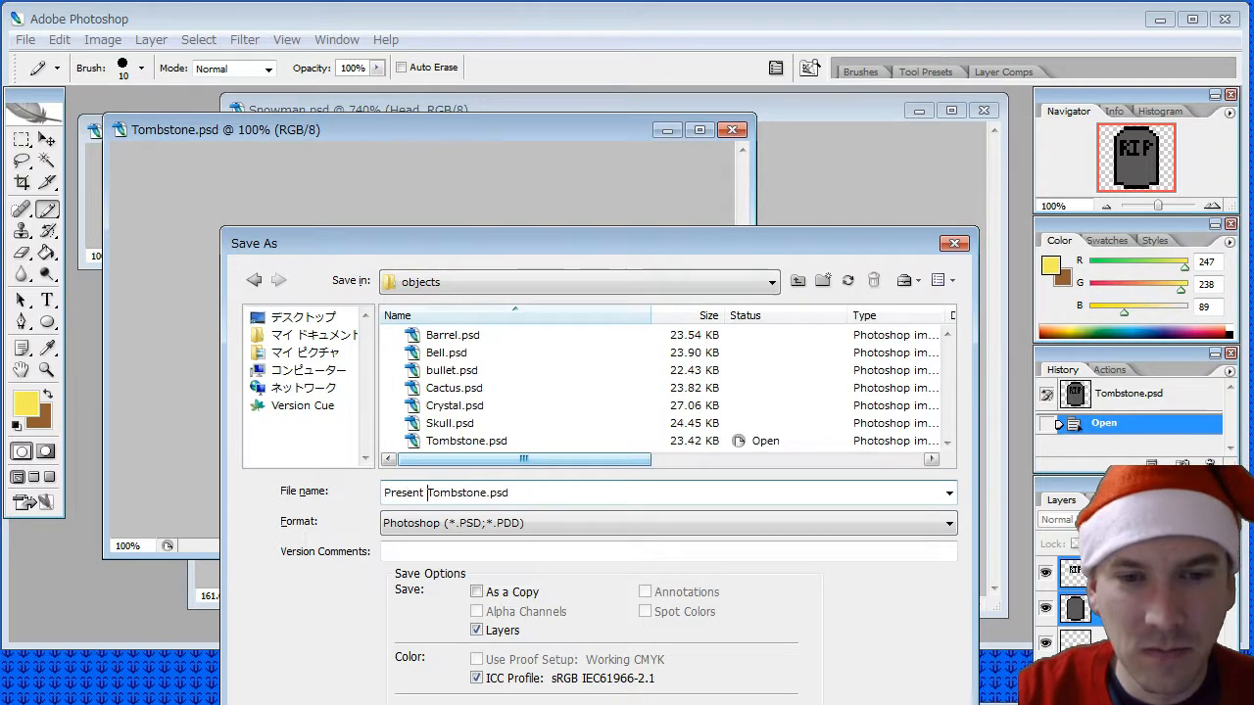
pyautogui.press('Delete')
pyautogui.press('Delete')
pyautogui.press('Delete')
pyautogui.press('Delete')
pyautogui.press('Delete')
pyautogui.press('Delete')
pyautogui.press('Delete')
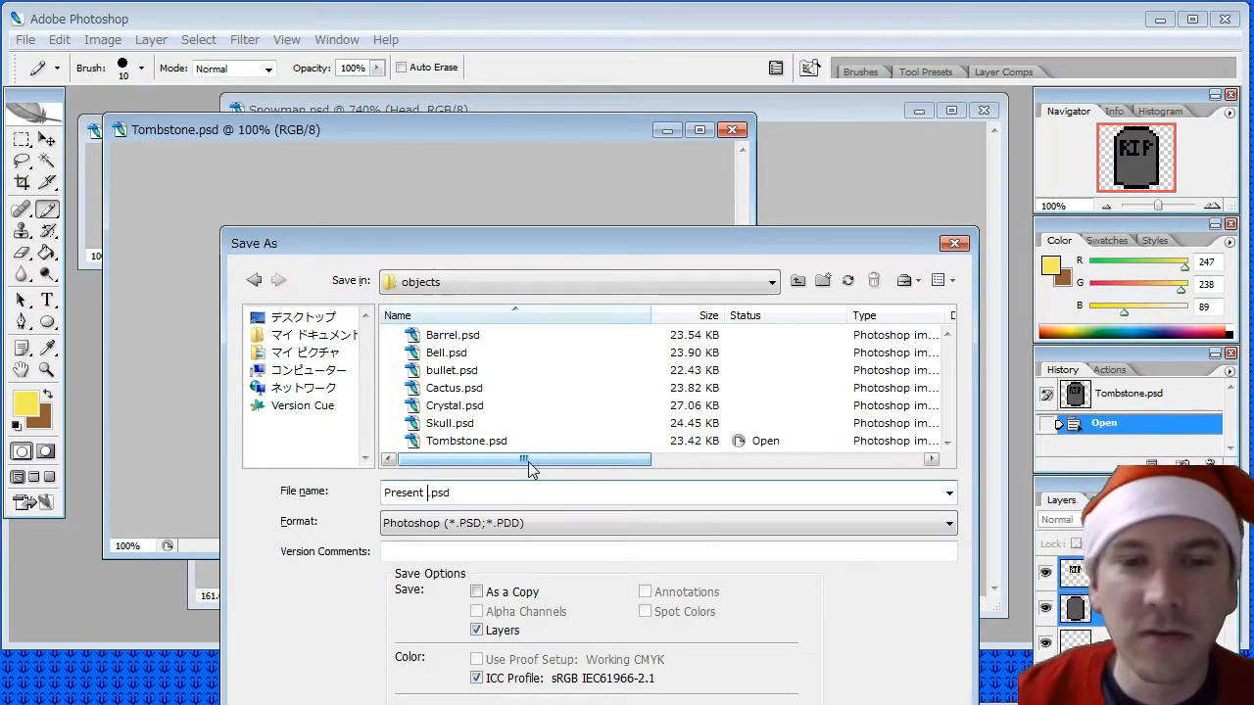
pyautogui.press('BackSpace')
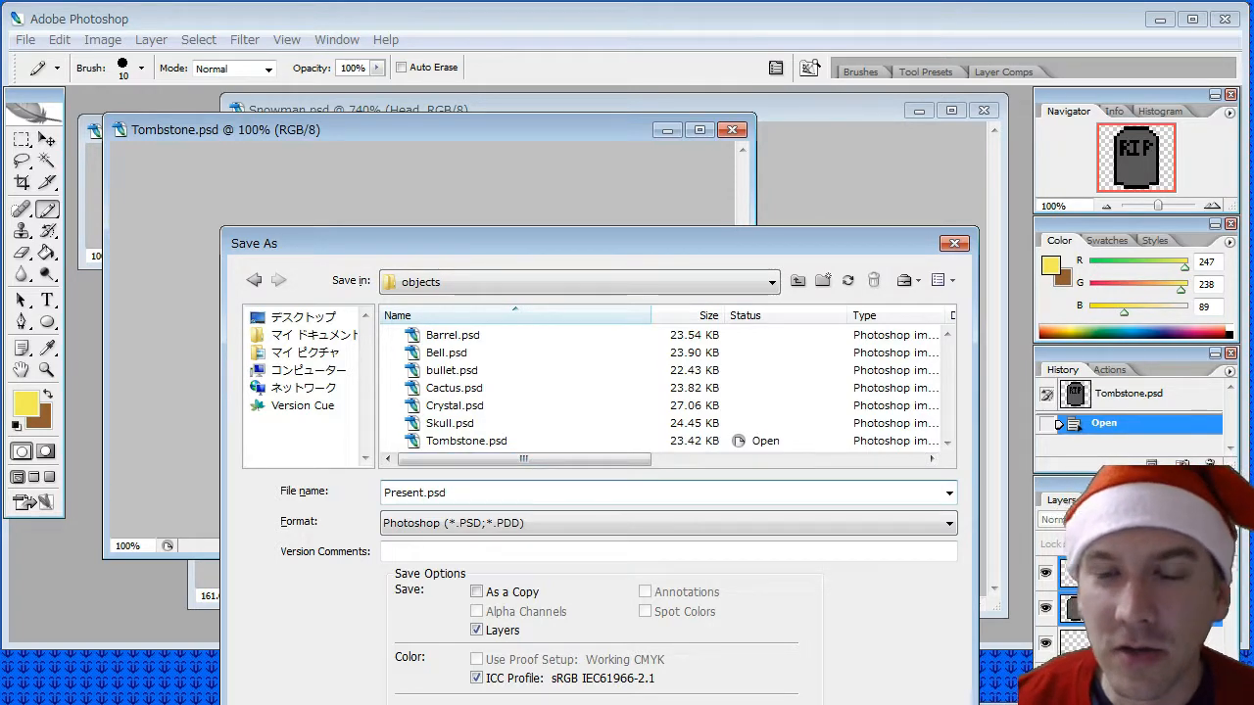
pyautogui.press('Return')
pyautogui.click(823, 318)
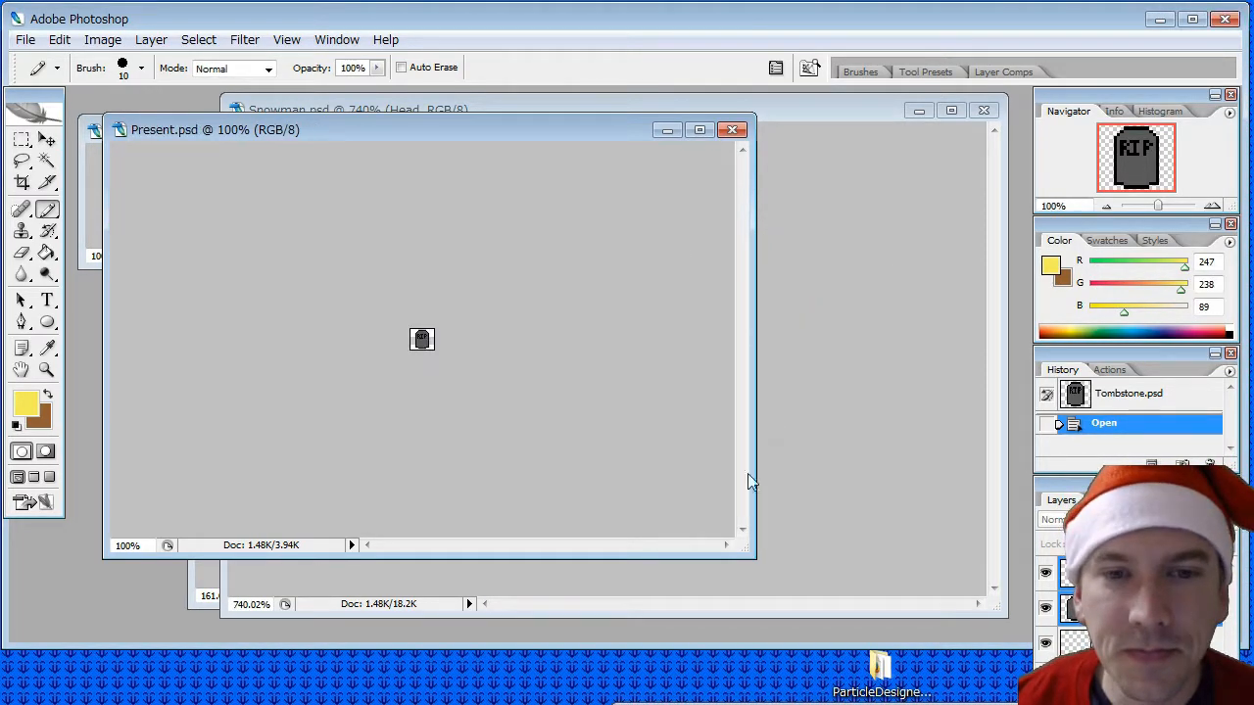
# - Enlarge the Present.psd window and delete the Text layer holding the RIP lettering
pyautogui.moveTo(749, 549); pyautogui.dragTo(887, 575)
pyautogui.click(1126, 574)
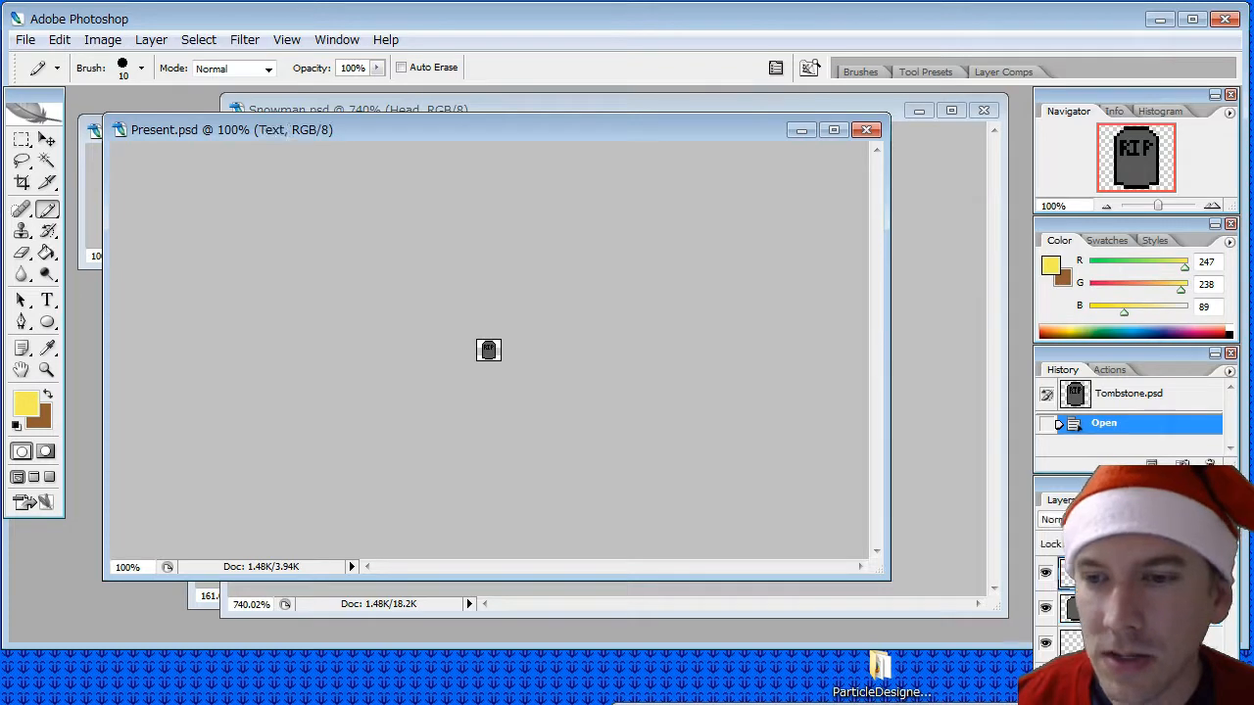
pyautogui.rightClick(1126, 574)
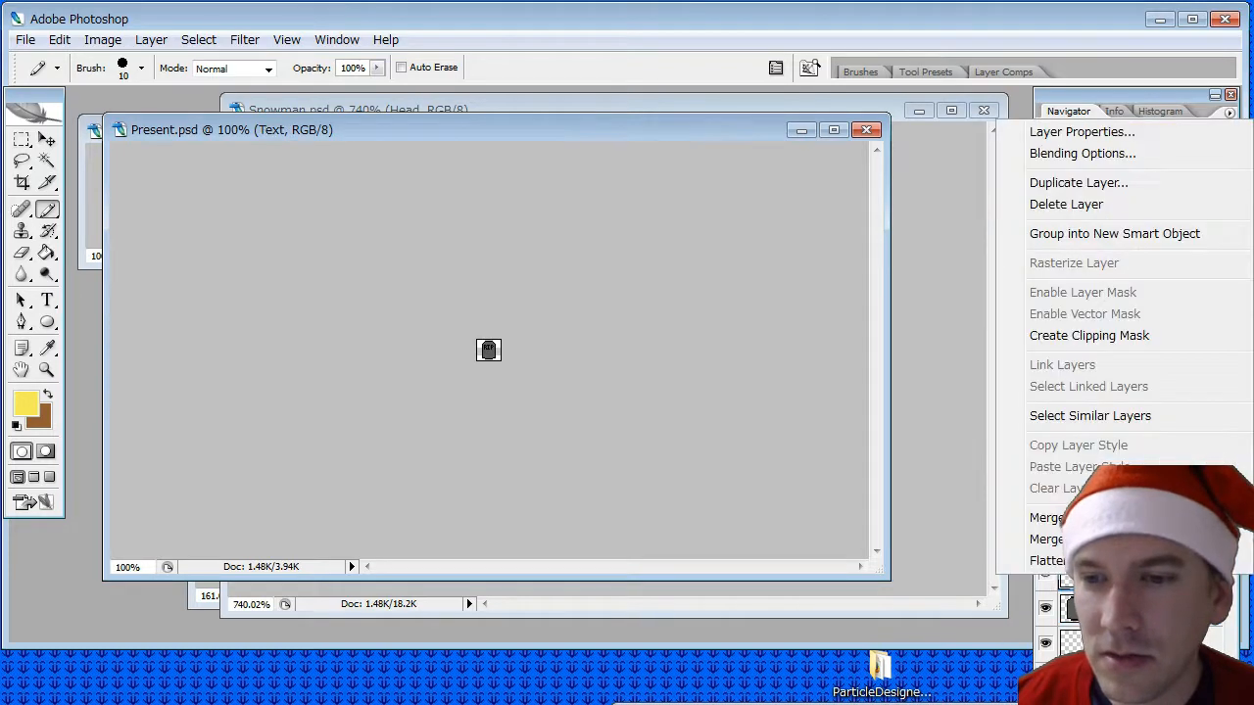
pyautogui.click(1066, 204)
pyautogui.click(614, 262)
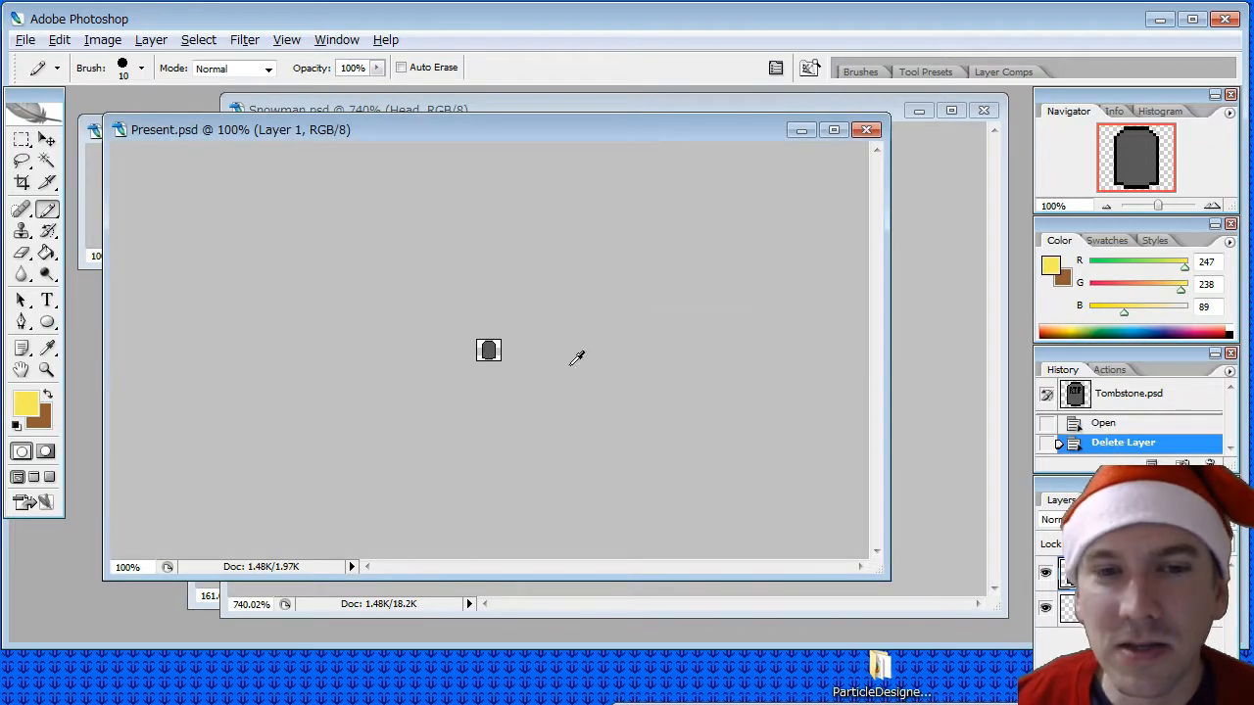
# - Sample the green swatch from the c64.png palette as the foreground colour
pyautogui.keyDown('alt'); pyautogui.scroll(6, 578, 357); pyautogui.keyUp('alt')
pyautogui.keyDown('alt'); pyautogui.scroll(-2, 578, 357); pyautogui.keyUp('alt')
pyautogui.keyDown('alt'); pyautogui.scroll(3, 578, 356); pyautogui.keyUp('alt')
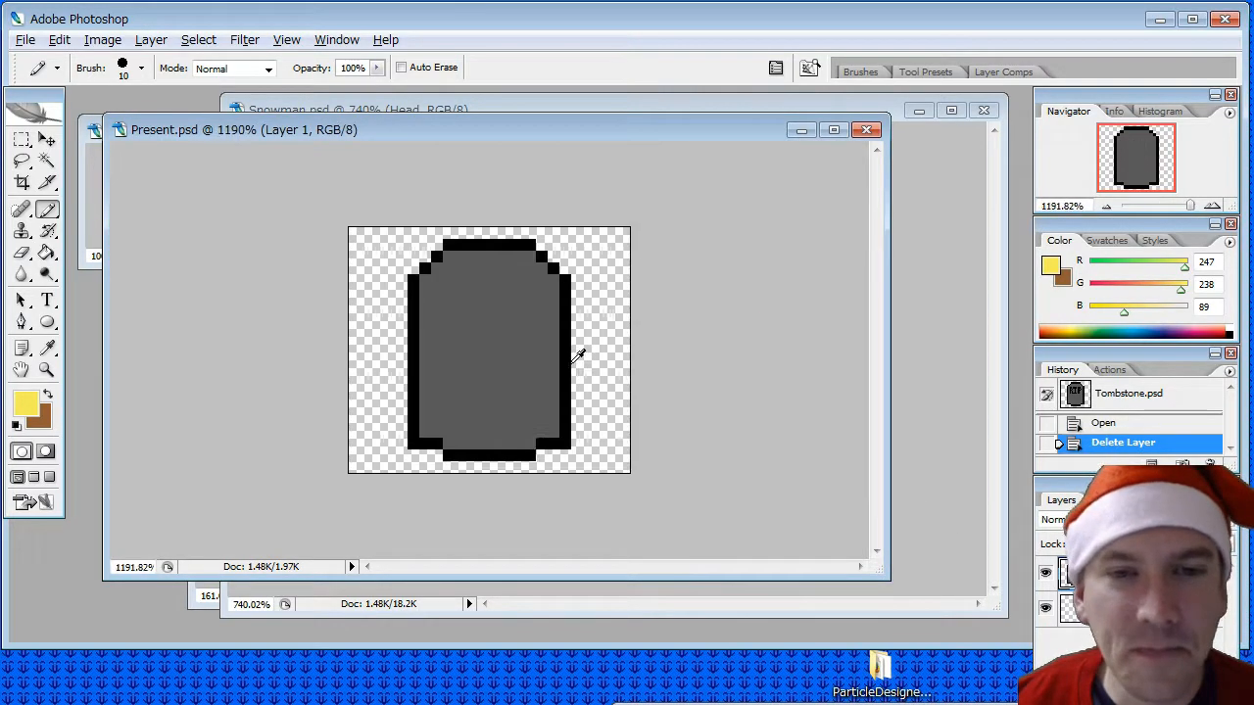
pyautogui.keyDown('alt'); pyautogui.scroll(-1, 578, 357); pyautogui.keyUp('alt')
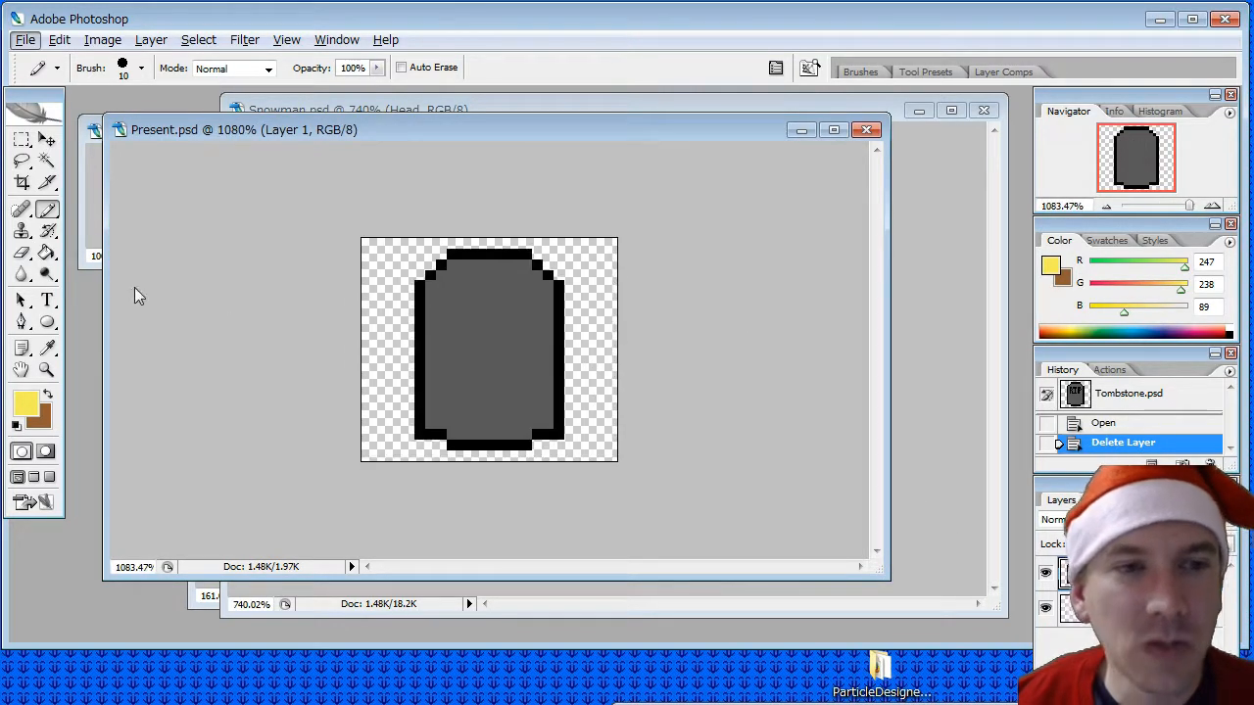
pyautogui.click(86, 166)
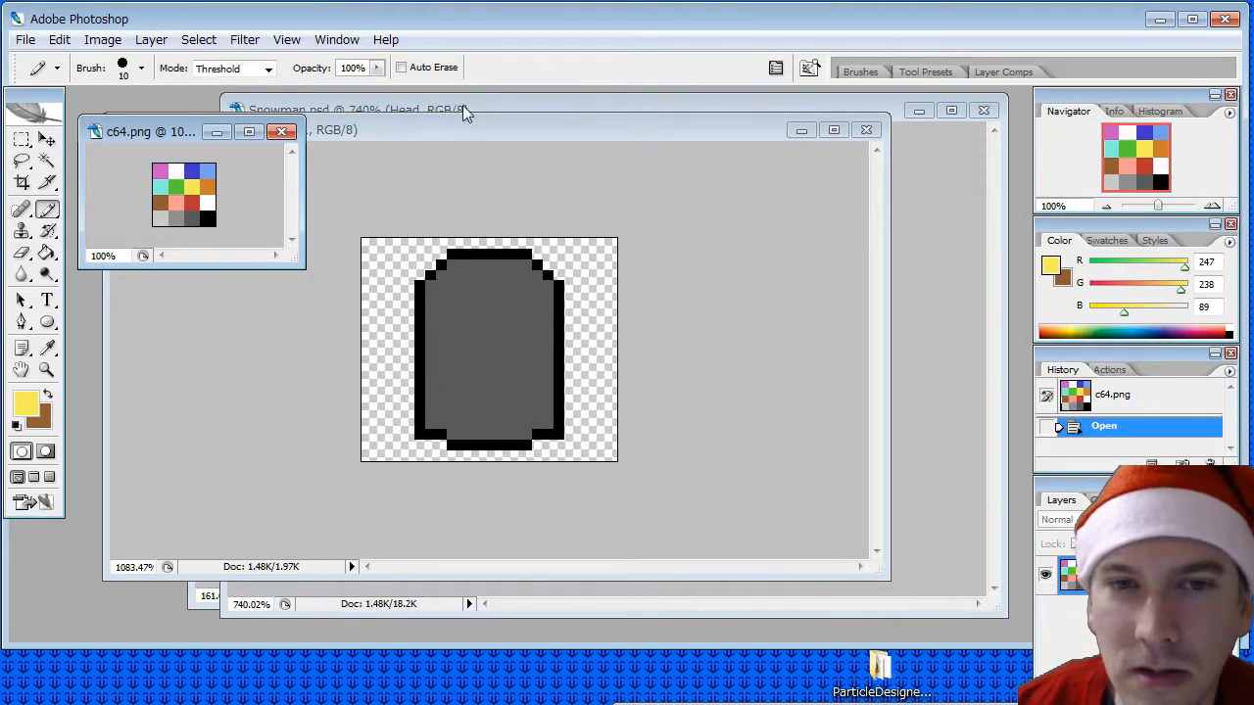
pyautogui.click(468, 134)
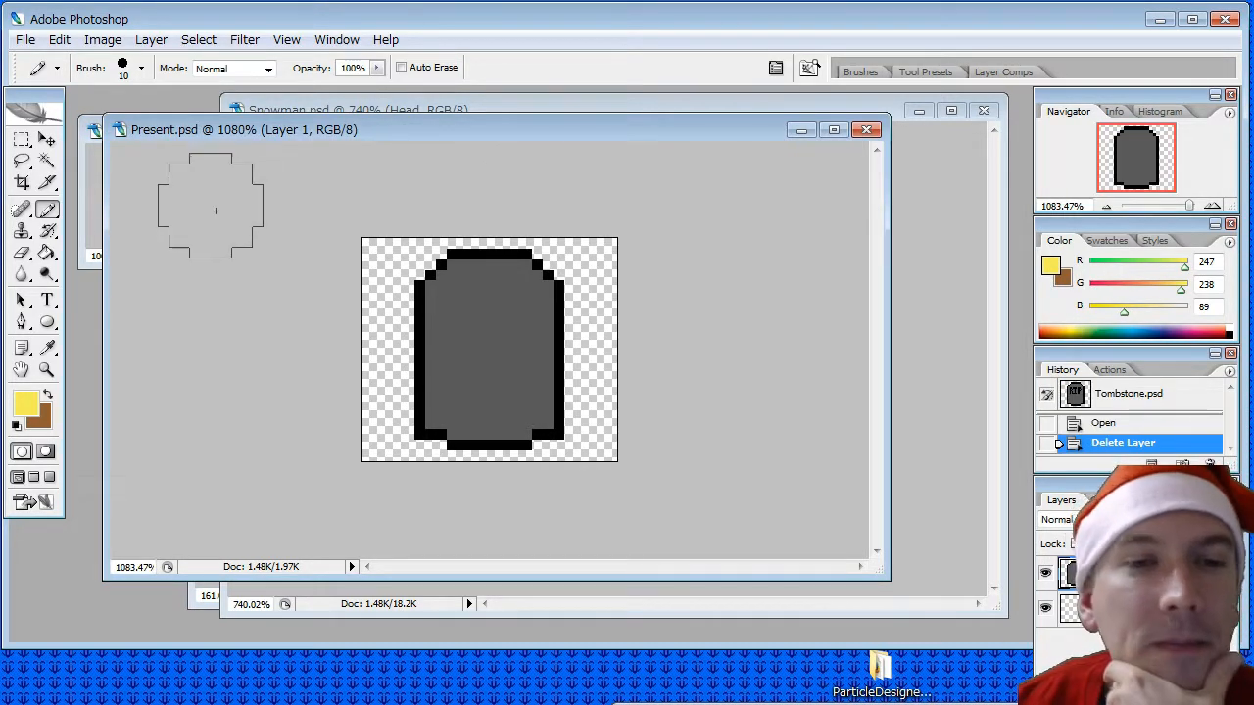
pyautogui.click(82, 223)
pyautogui.click(53, 347)
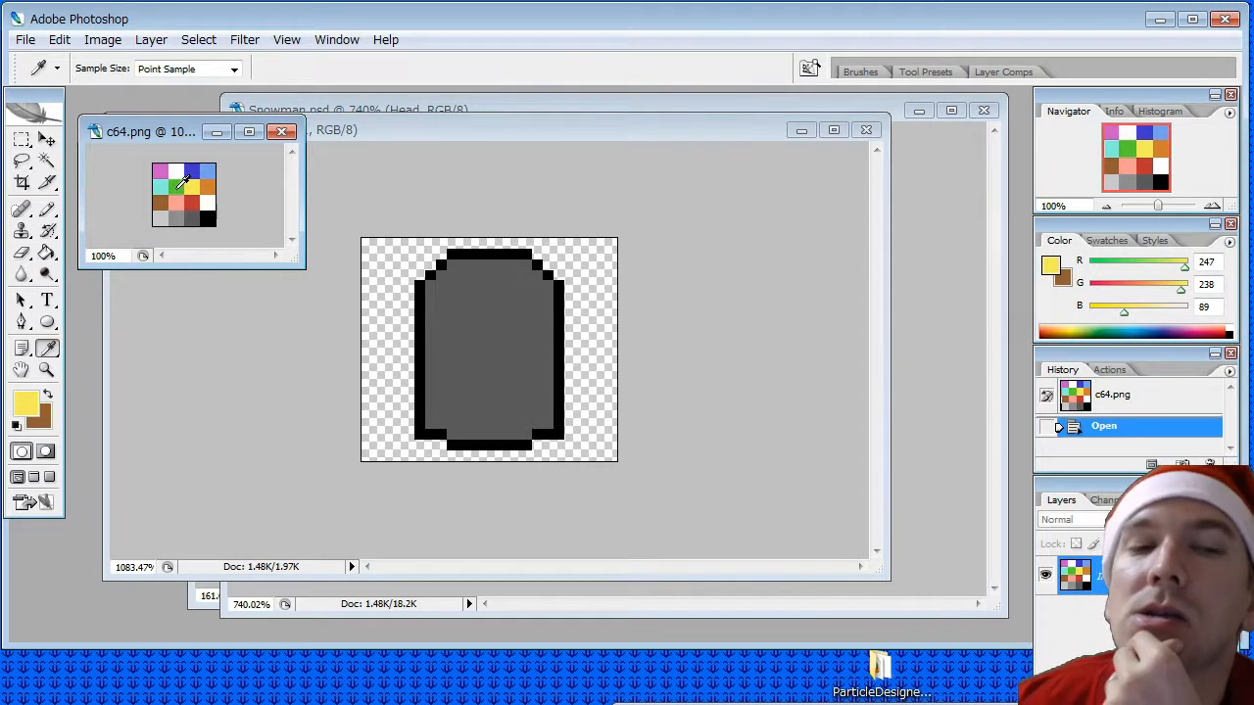
pyautogui.click(177, 188)
# - Paint the lower part of the grey tombstone in Present.psd green with the 10 px Pencil tool
pyautogui.click(46, 209)
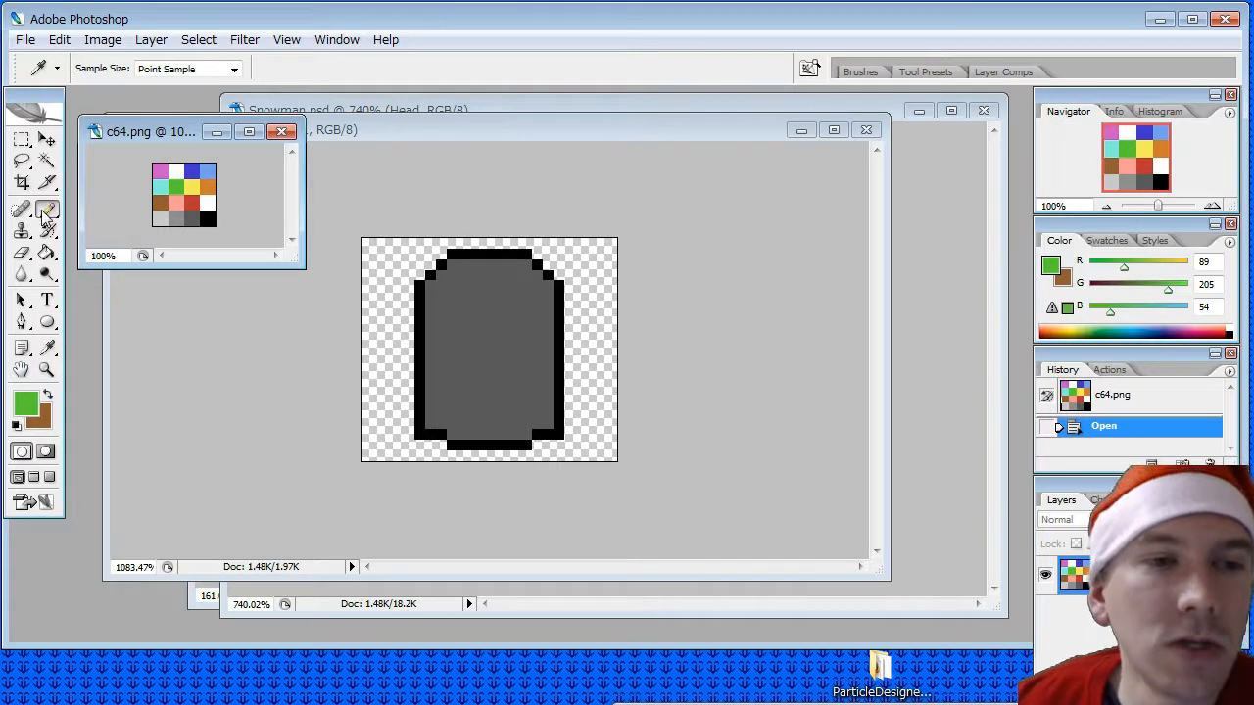
pyautogui.click(434, 294)
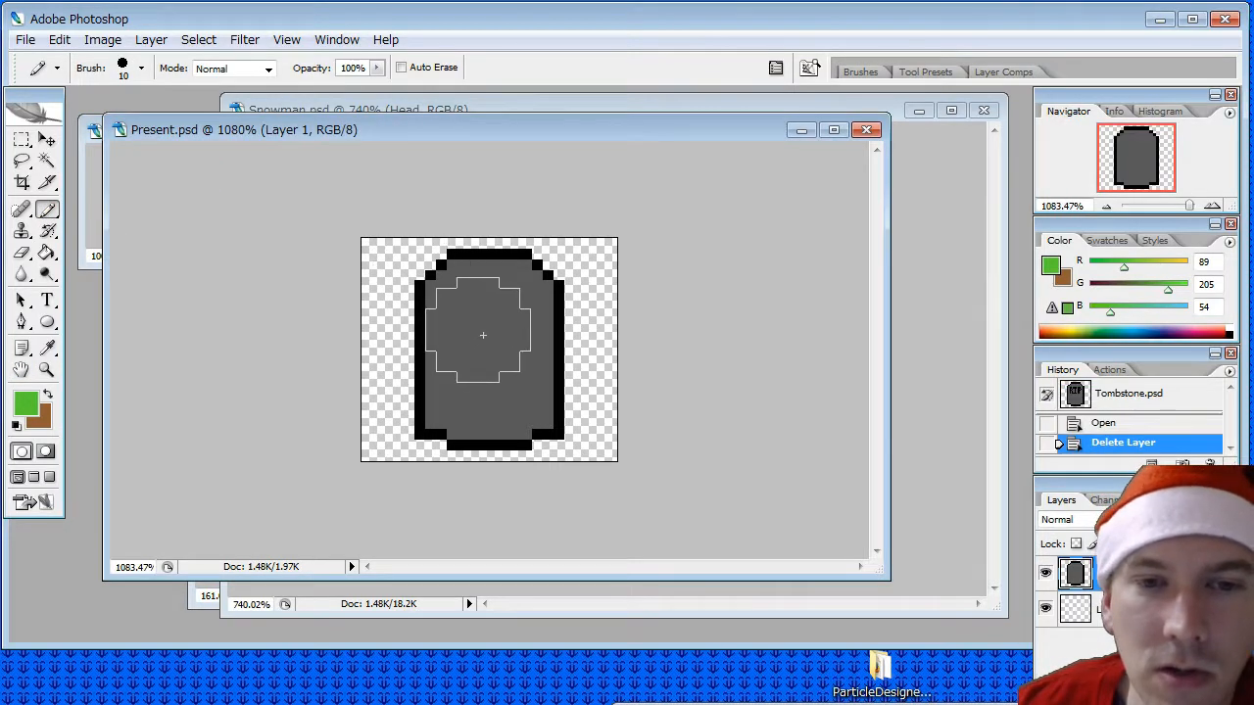
pyautogui.click(488, 386)
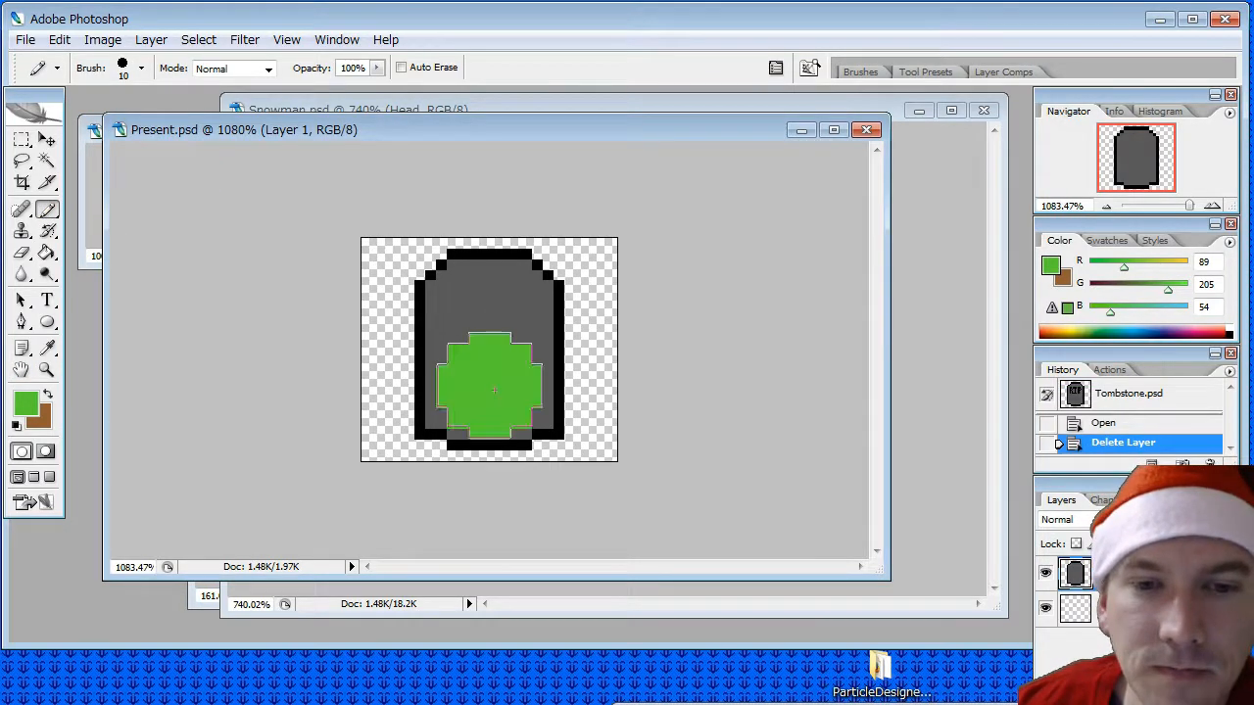
pyautogui.click(479, 390)
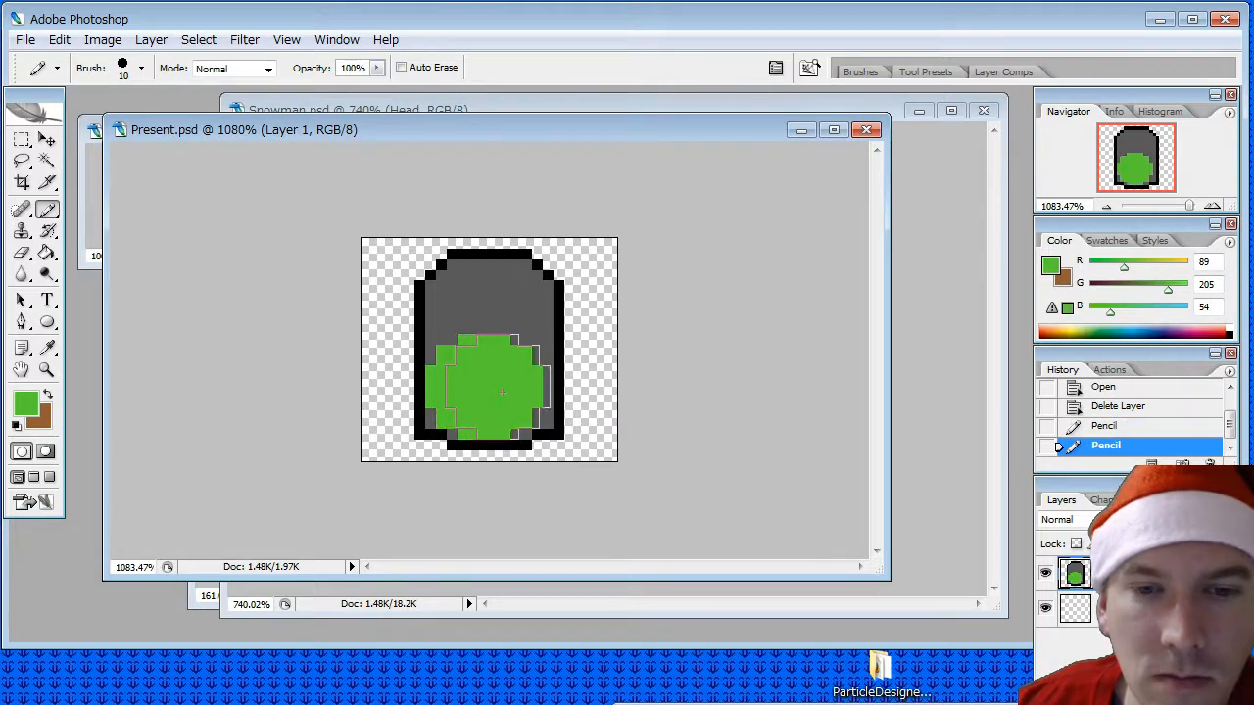
pyautogui.click(500, 391)
pyautogui.click(501, 380)
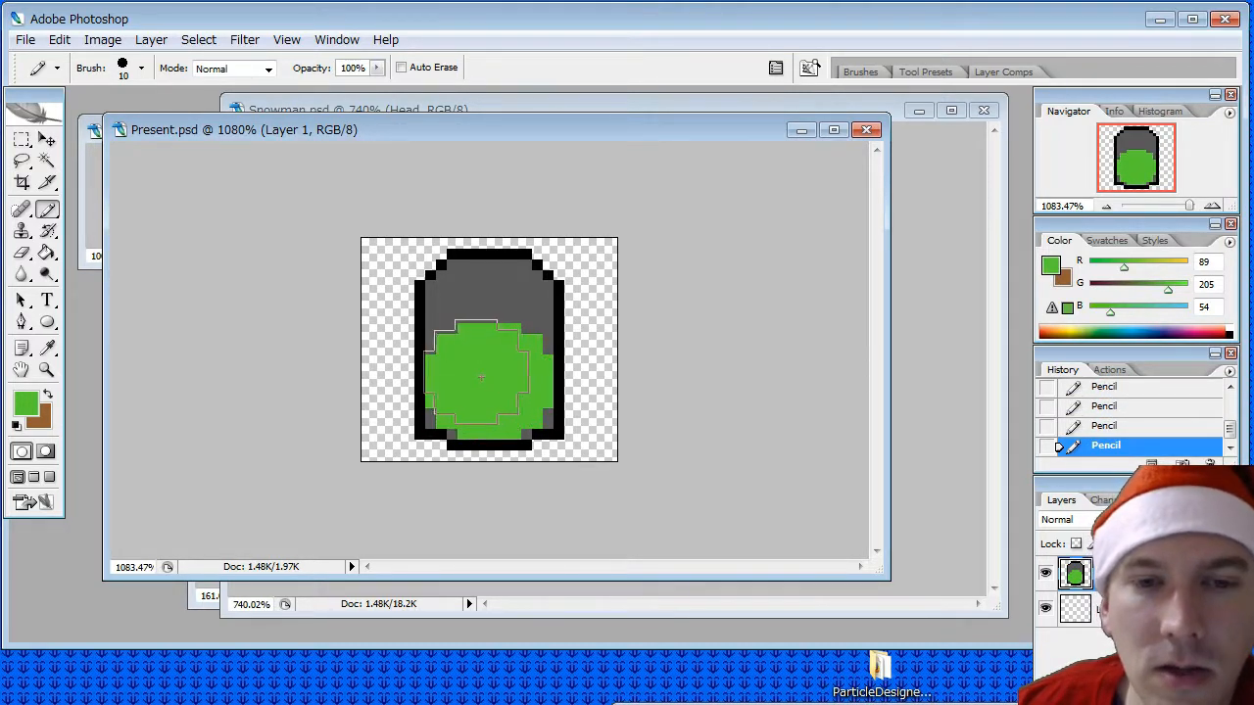
pyautogui.click(487, 364)
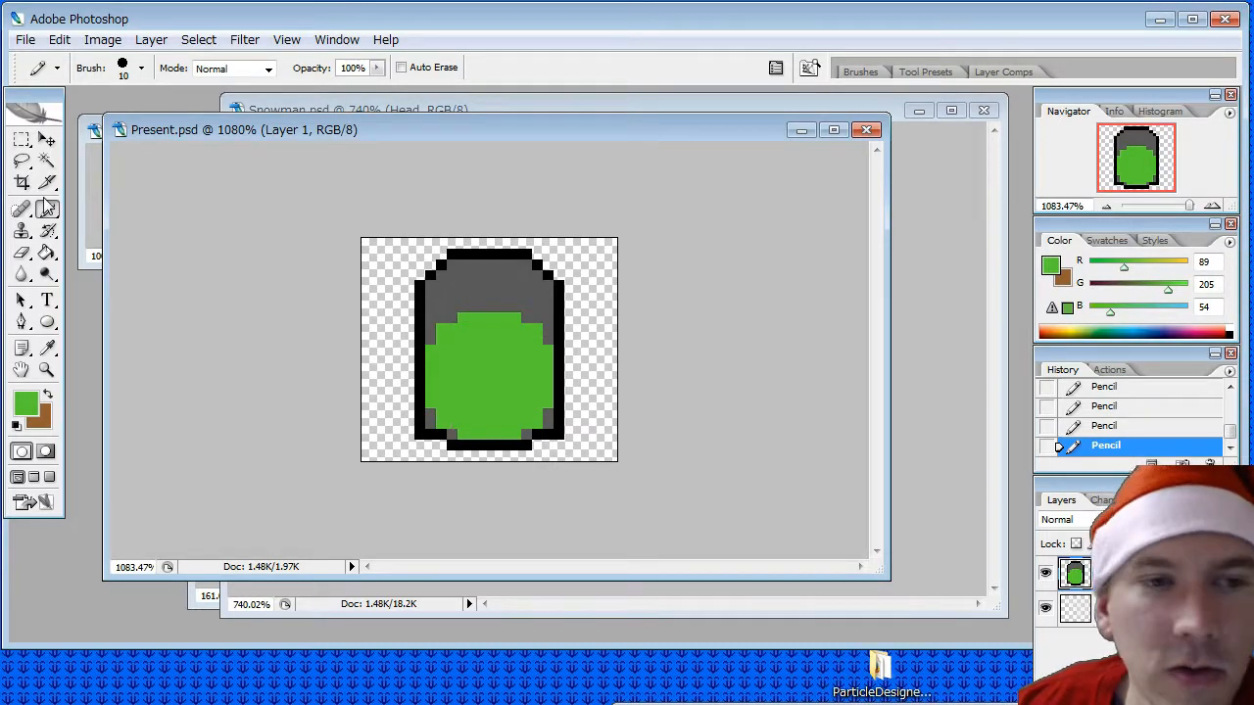
# - Set the pencil diameter to 1 px and fill the leftover grey pixels at the green area's corners with green
pyautogui.click(142, 67)
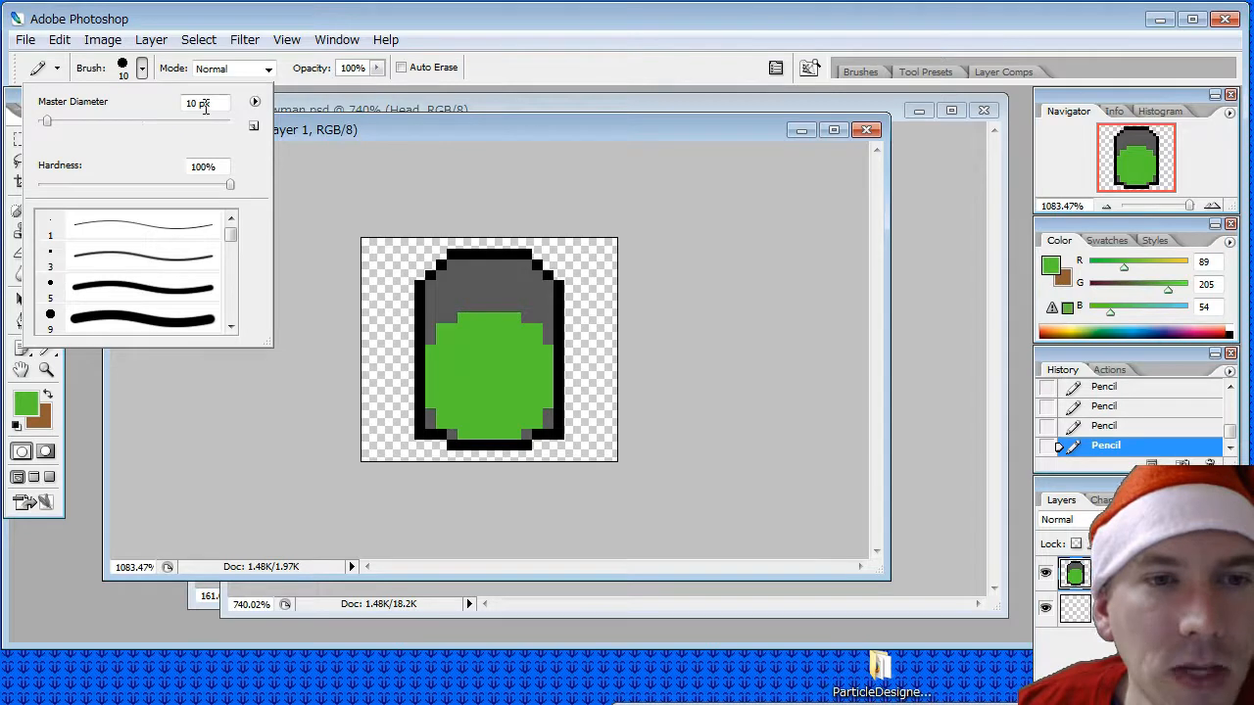
pyautogui.press('BackSpace')
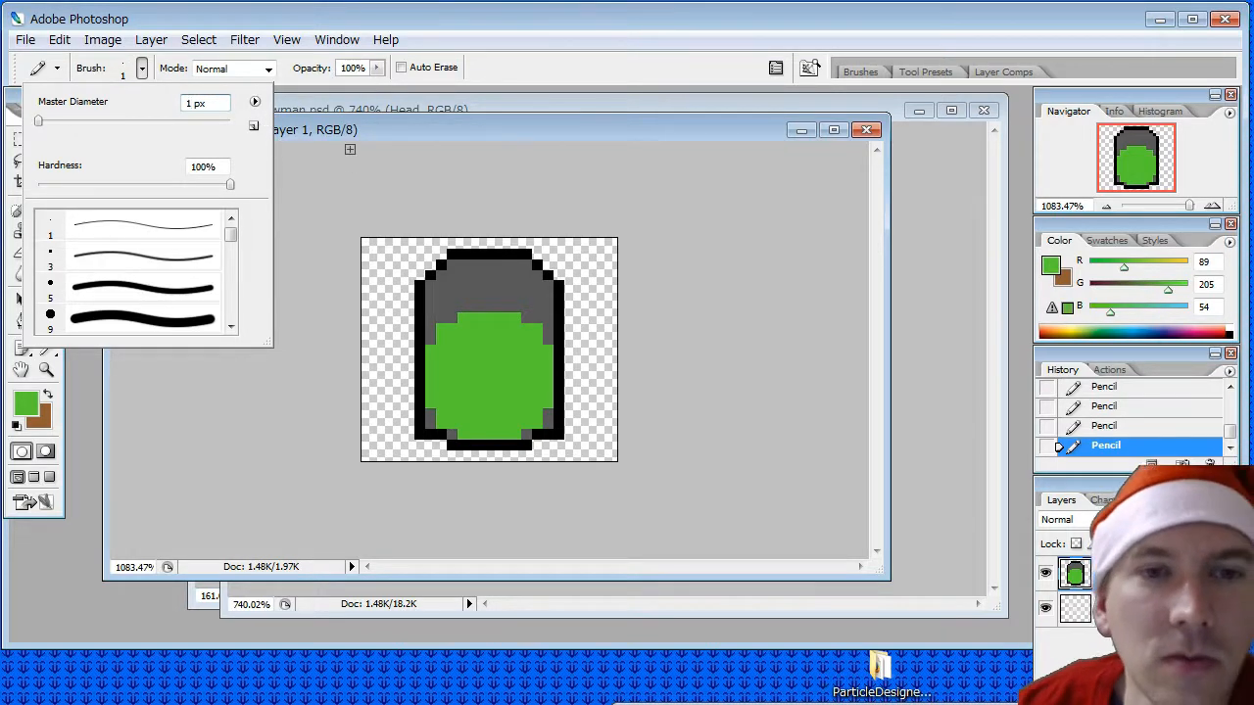
pyautogui.click(357, 136)
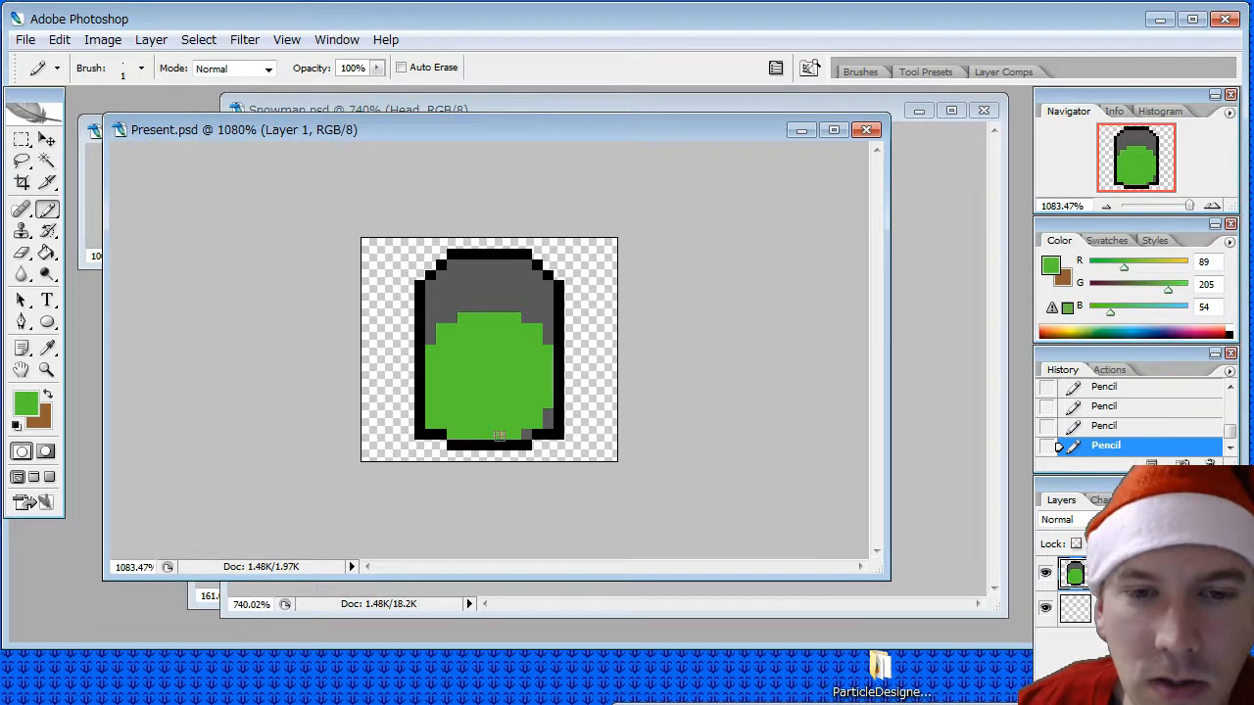
pyautogui.moveTo(523, 435); pyautogui.dragTo(559, 389)
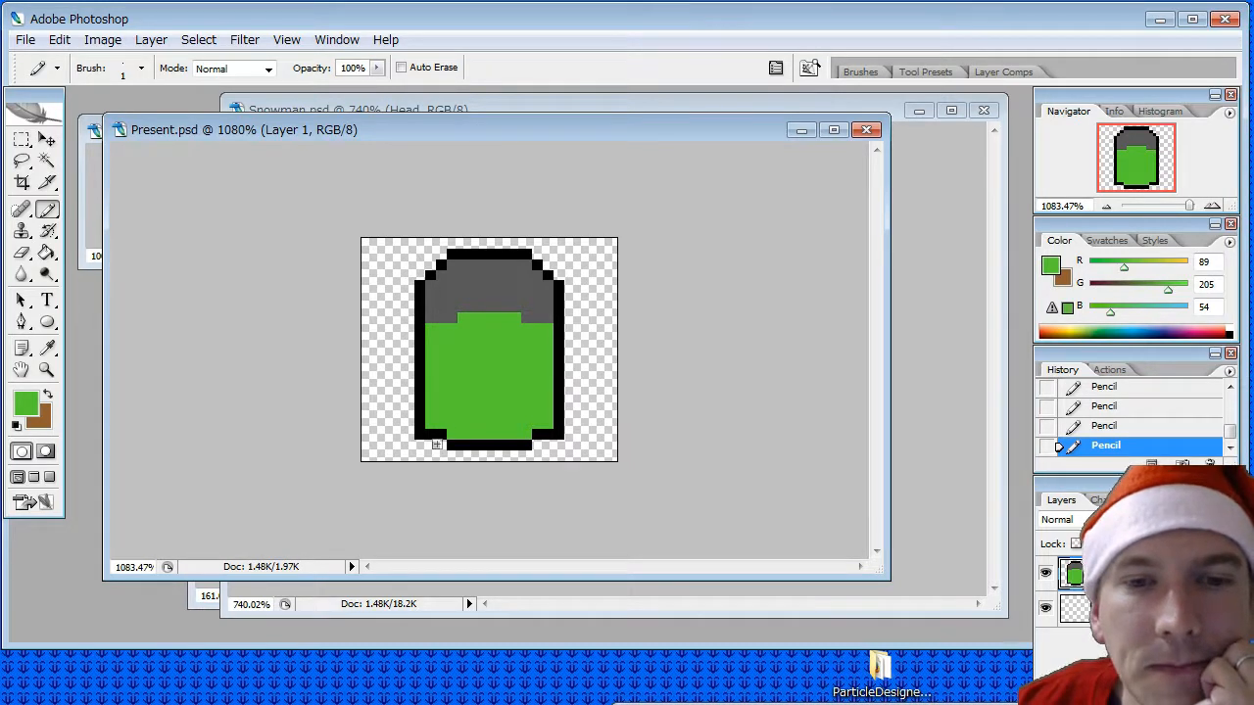
# - Sample red from the c64.png palette and draw a two-pixel-wide ribbon cross over the green area with the Pencil tool
pyautogui.click(47, 349)
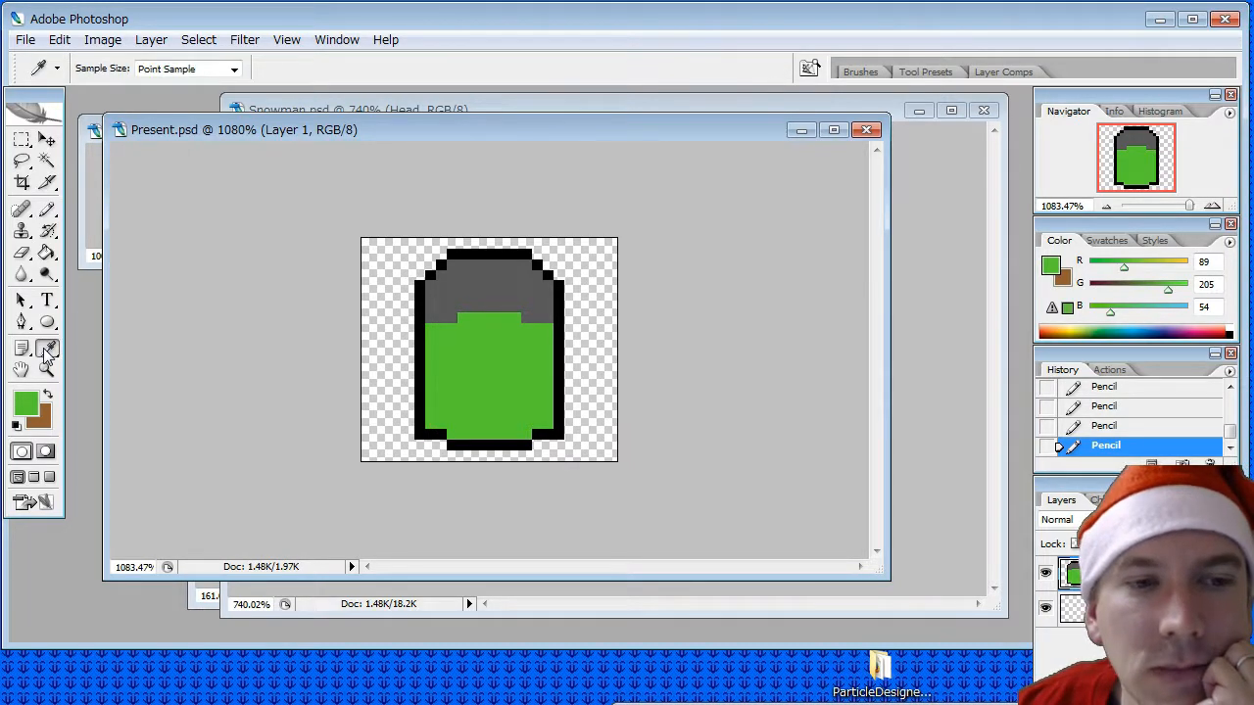
pyautogui.click(88, 159)
pyautogui.click(192, 200)
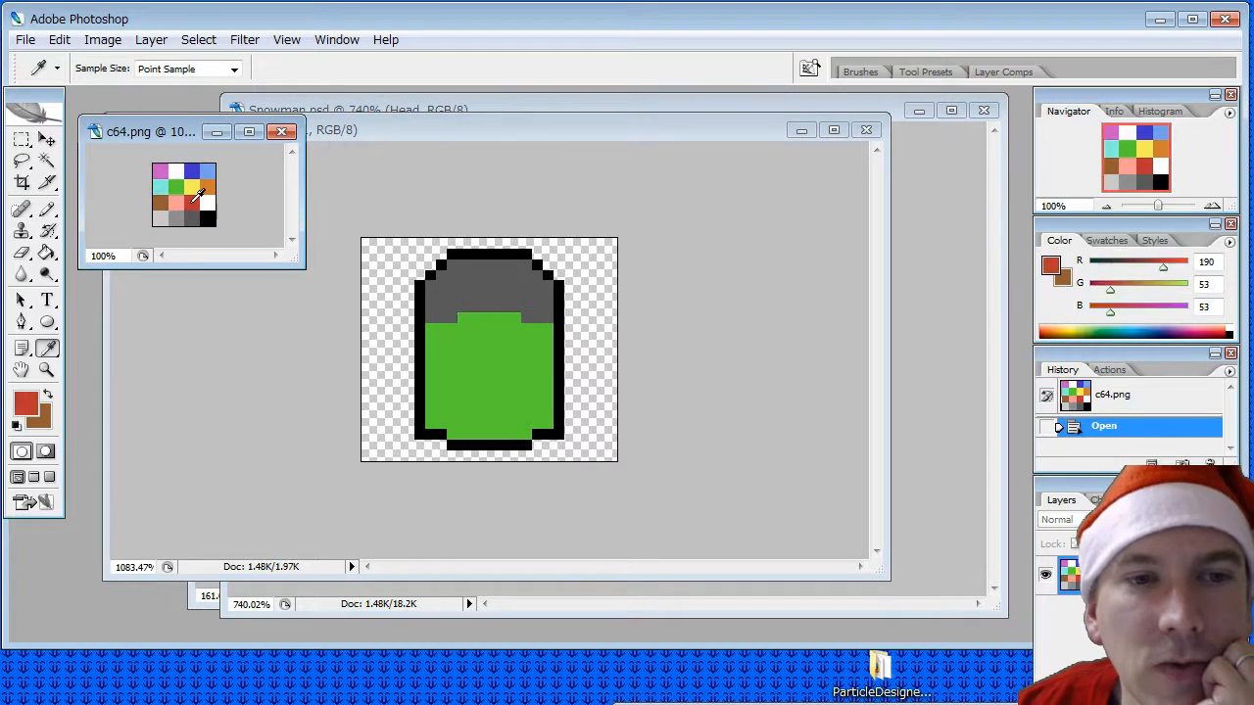
pyautogui.click(45, 208)
pyautogui.click(441, 139)
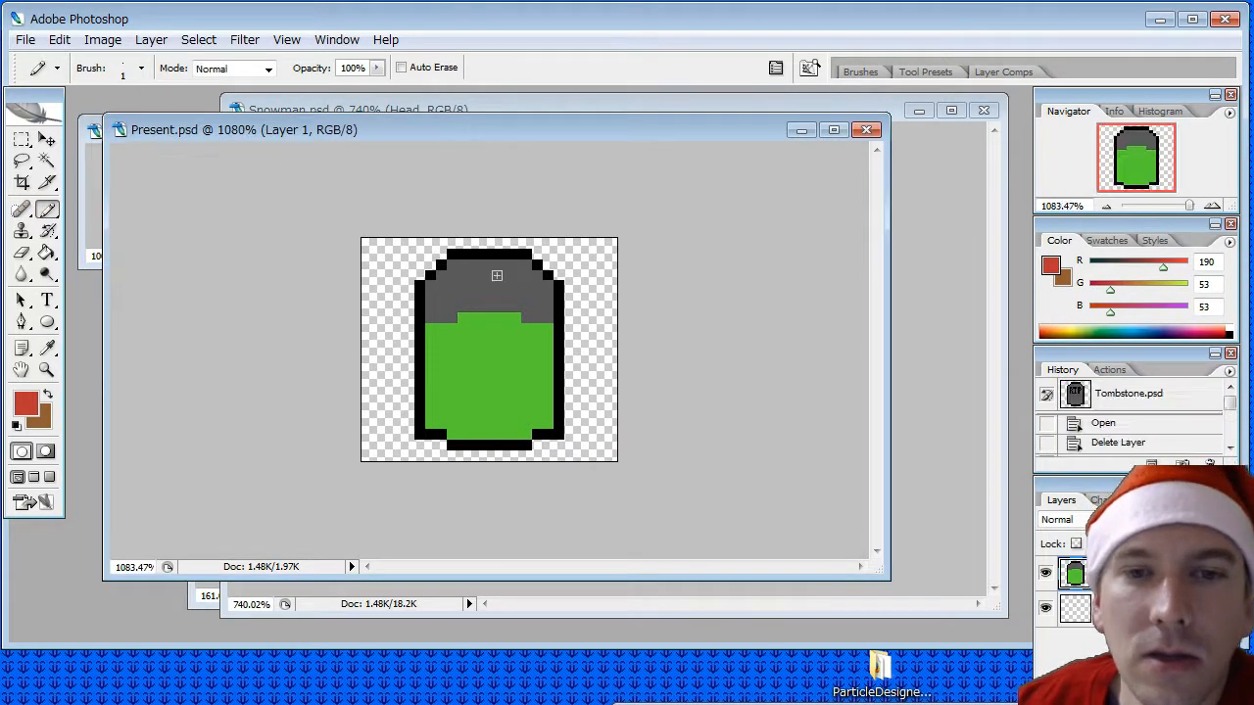
pyautogui.moveTo(432, 370); pyautogui.dragTo(488, 370)
pyautogui.moveTo(488, 322)
pyautogui.mouseDown()
pyautogui.moveTo(493, 440)
pyautogui.moveTo(481, 376)
pyautogui.moveTo(440, 381)
pyautogui.moveTo(544, 382)
pyautogui.moveTo(544, 370)
pyautogui.moveTo(497, 371)
pyautogui.mouseUp()
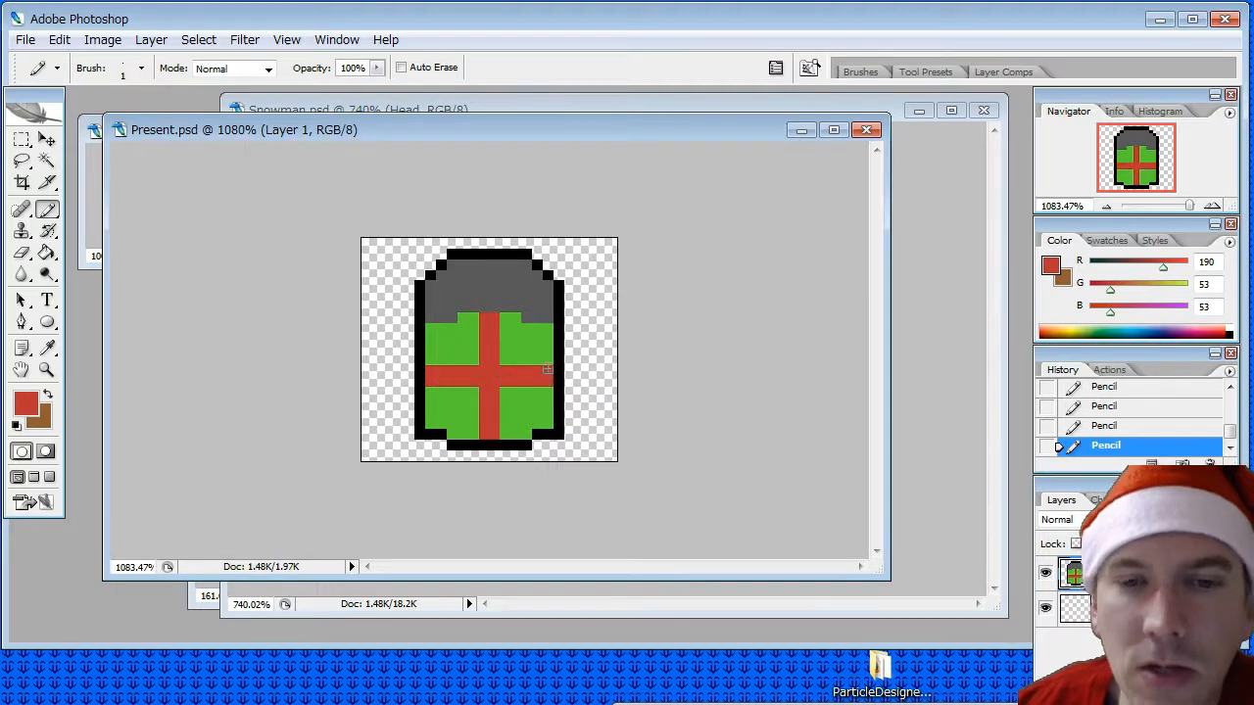
# - Outline the whole present box in red and fill the two grey pixels inside its upper edge with the sampled green
pyautogui.moveTo(418, 331)
pyautogui.mouseDown()
pyautogui.moveTo(420, 438)
pyautogui.moveTo(516, 443)
pyautogui.moveTo(551, 434)
pyautogui.moveTo(557, 328)
pyautogui.mouseUp()
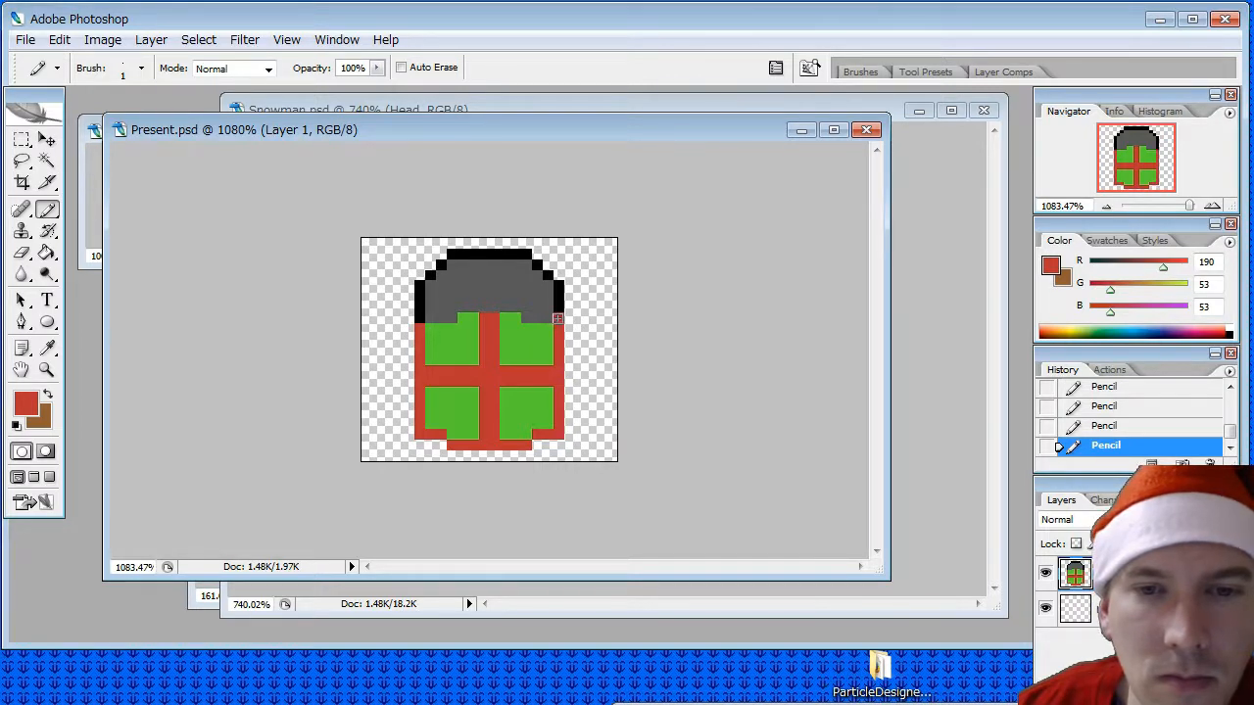
pyautogui.moveTo(558, 318); pyautogui.dragTo(419, 315)
pyautogui.press('i')
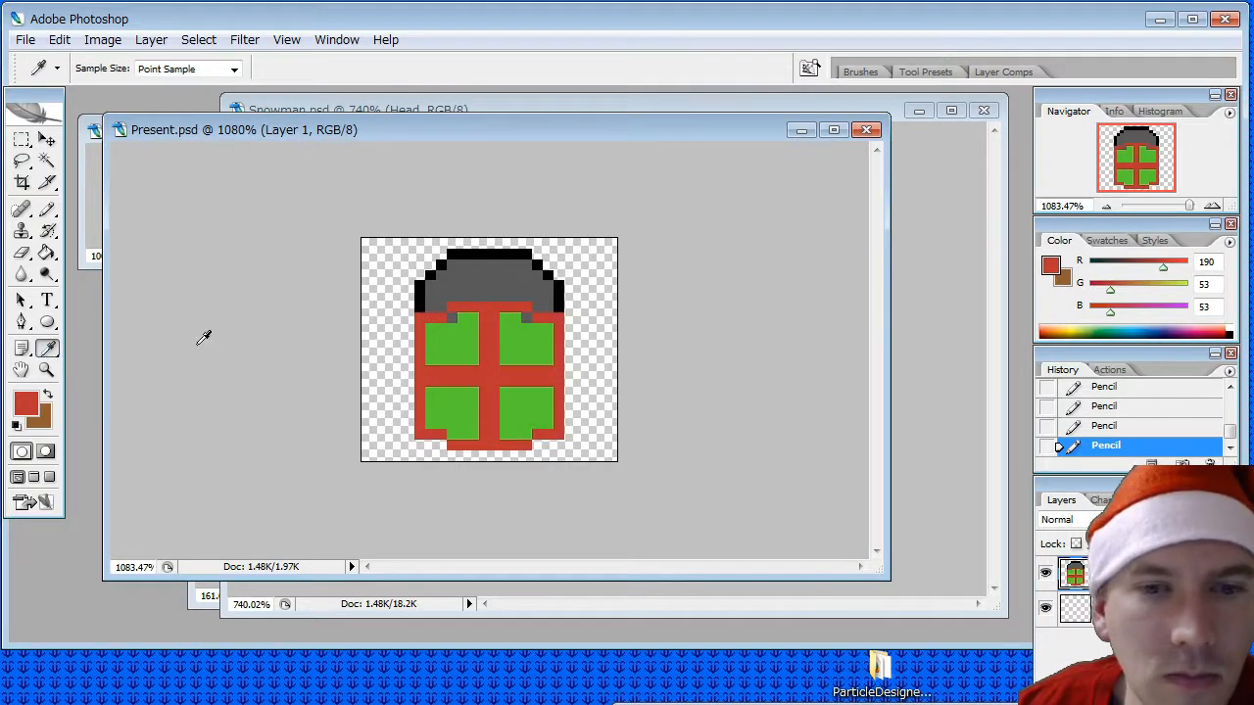
pyautogui.click(447, 327)
pyautogui.click(47, 210)
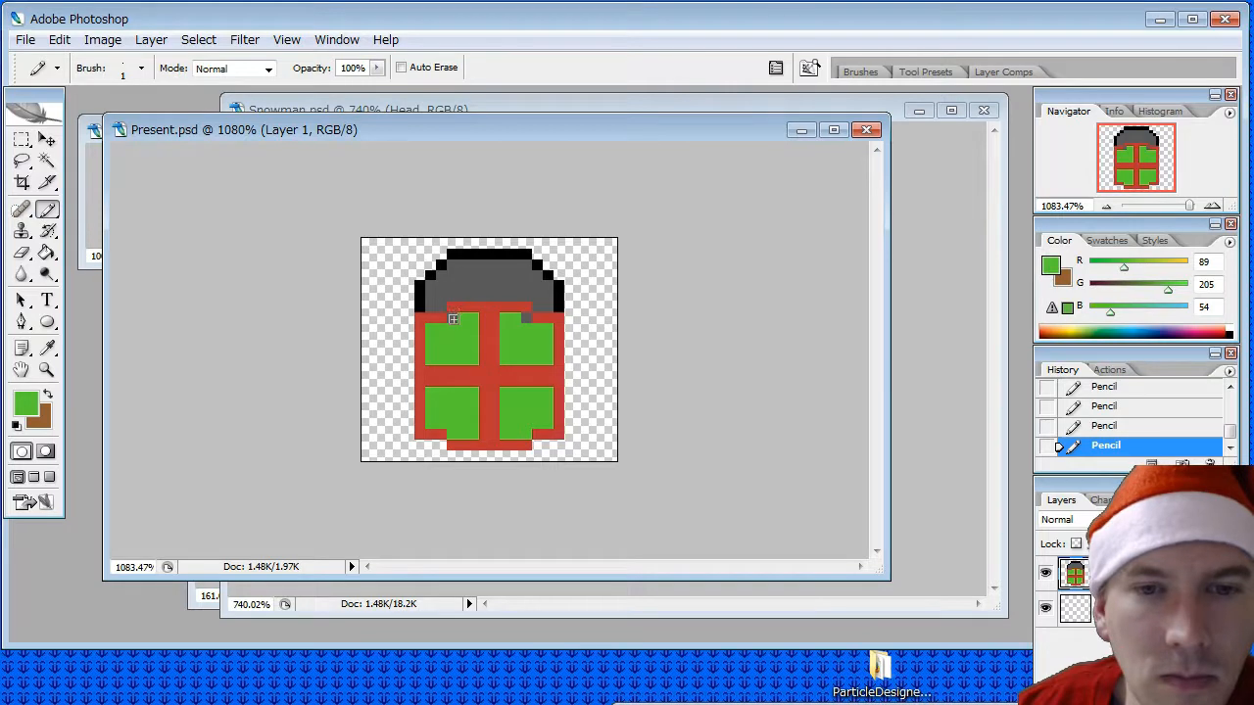
pyautogui.click(527, 319)
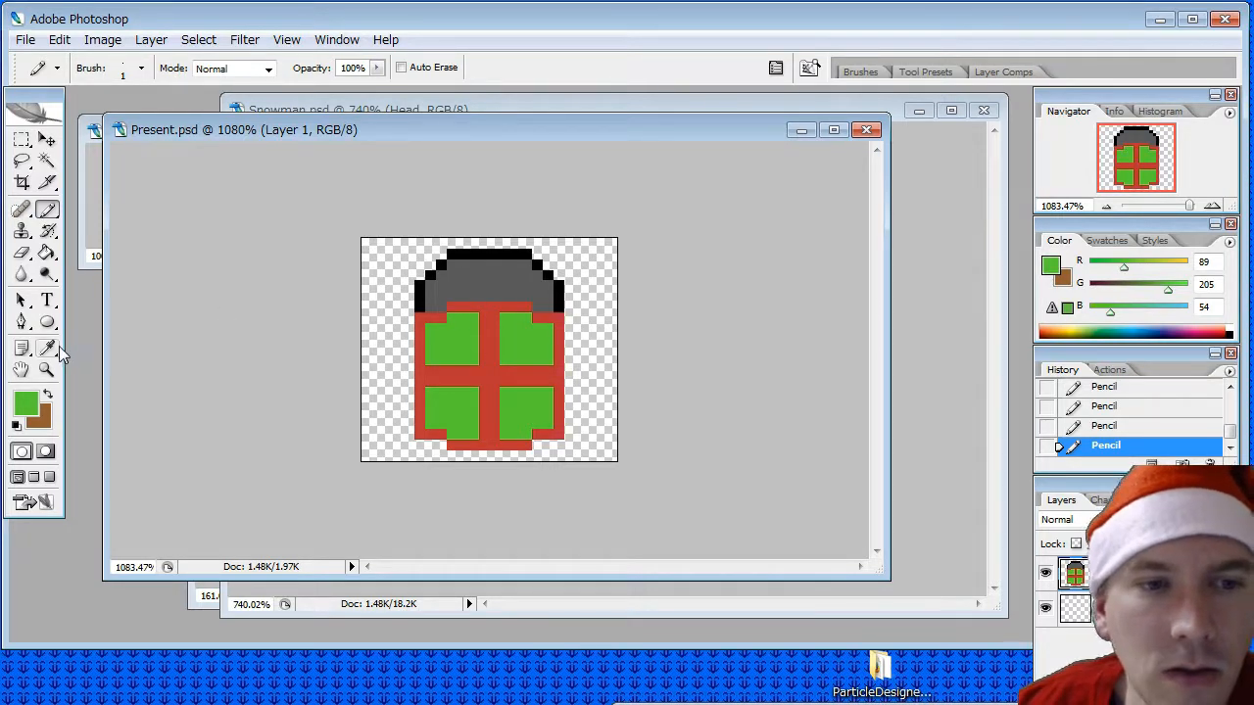
# - Sample the ribbon's red and draw the outline of the bow's left loop above the box with the Pencil tool
pyautogui.click(47, 347)
pyautogui.click(490, 312)
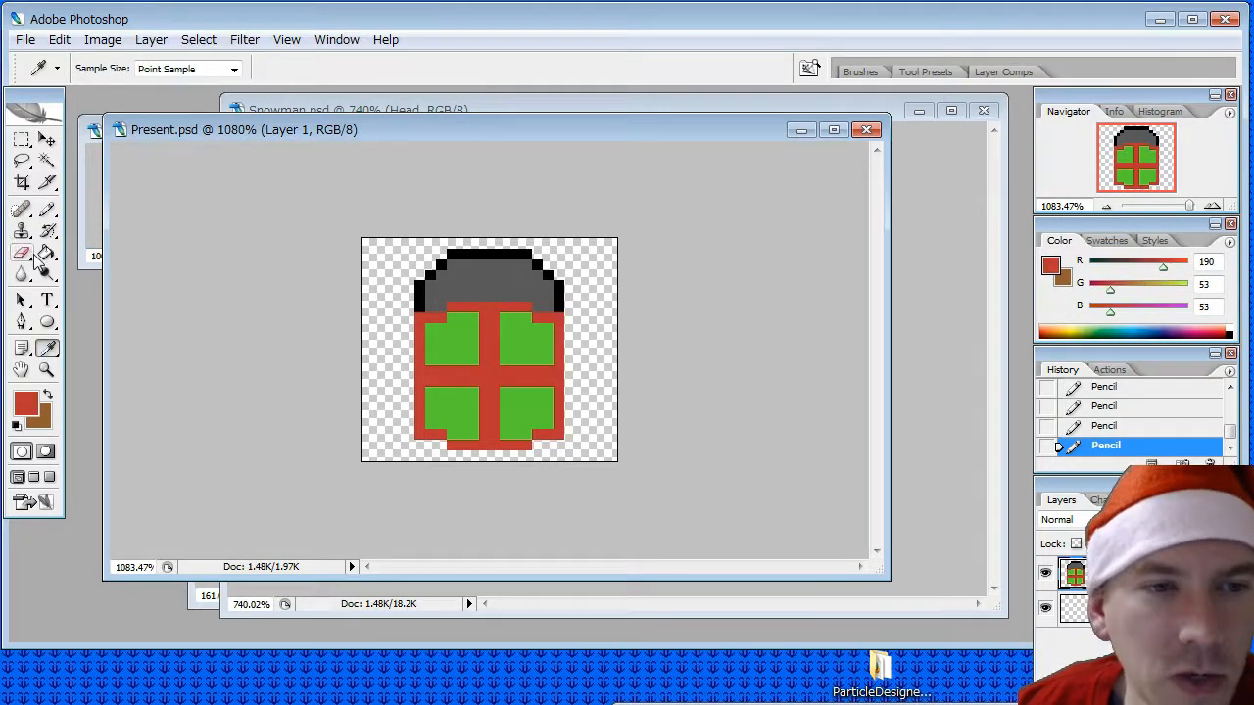
pyautogui.click(47, 210)
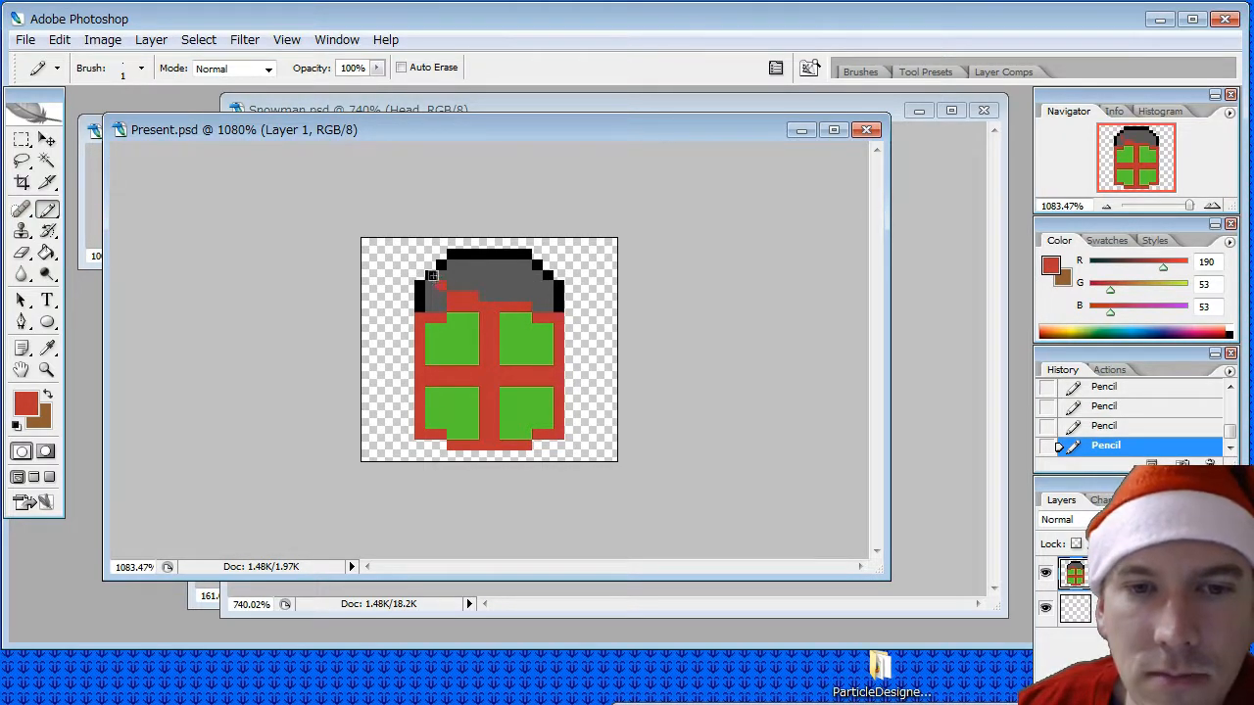
pyautogui.moveTo(431, 276); pyautogui.dragTo(473, 255)
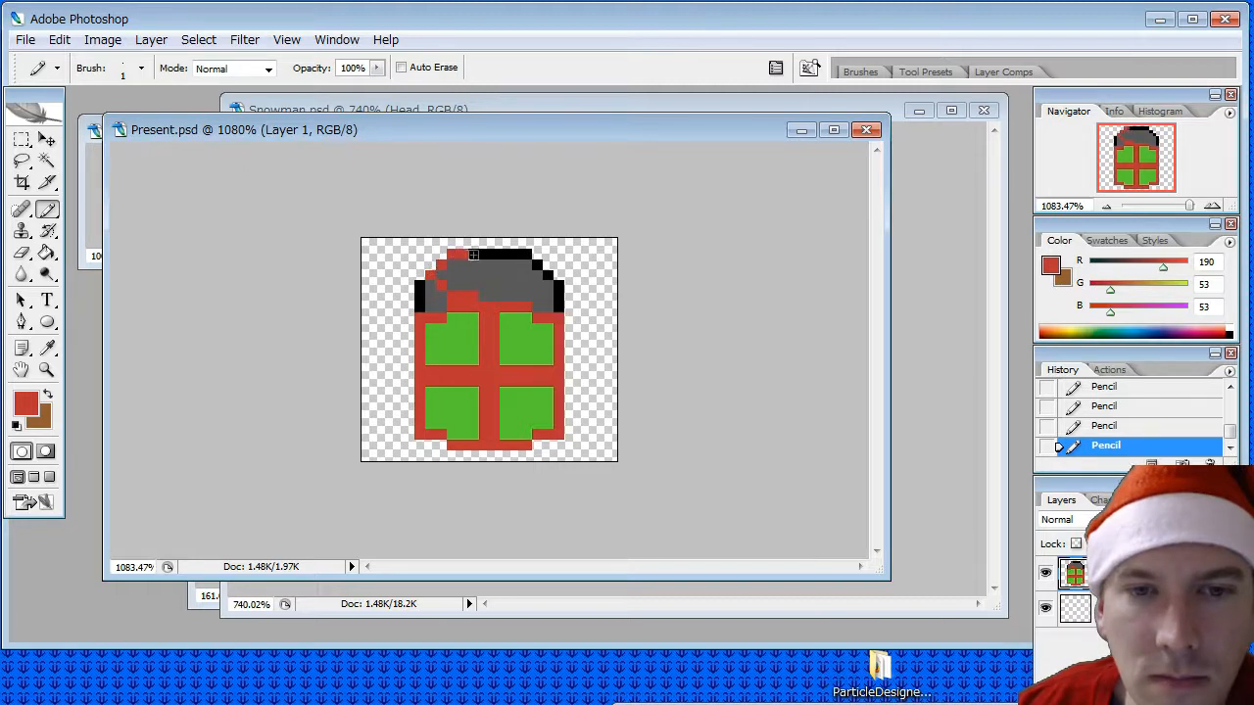
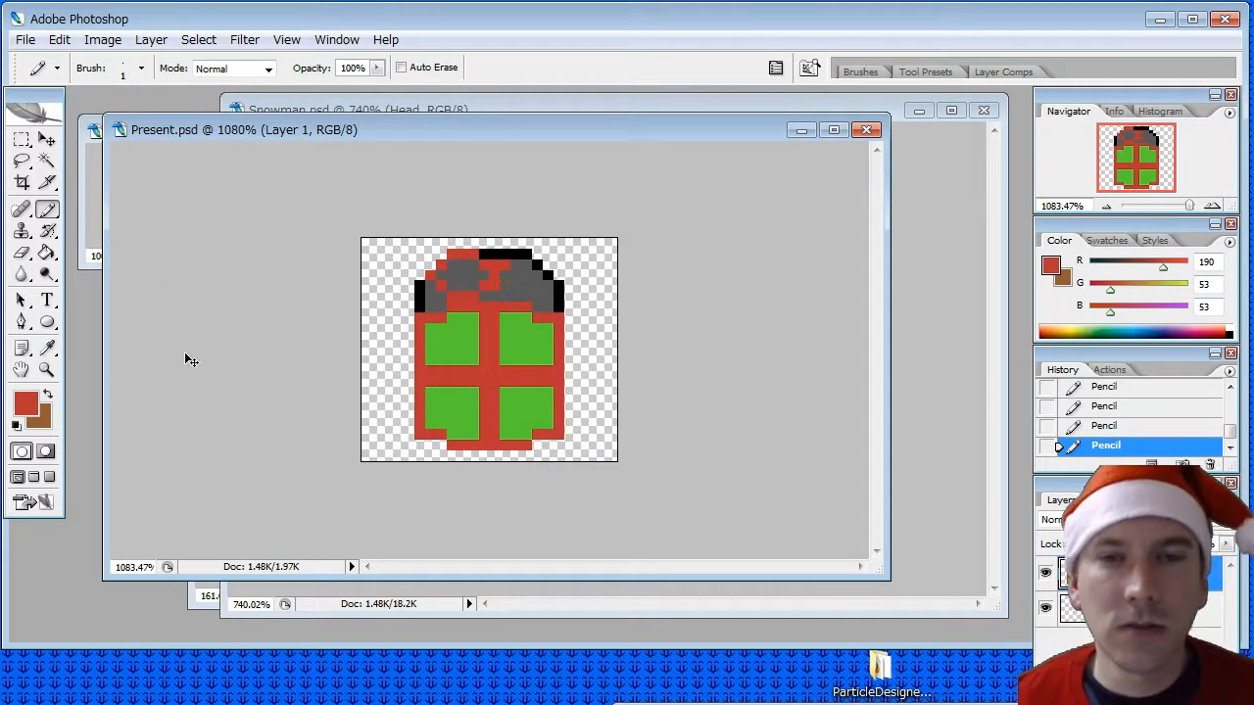
# - Undo the last pencil strokes drawn beside the bow's left loop
pyautogui.hotkey('ctrl', 'z')
pyautogui.hotkey('ctrl', 'alt', 'z')
pyautogui.hotkey('ctrl', 'alt', 'z')
pyautogui.hotkey('ctrl', 'alt', 'z')
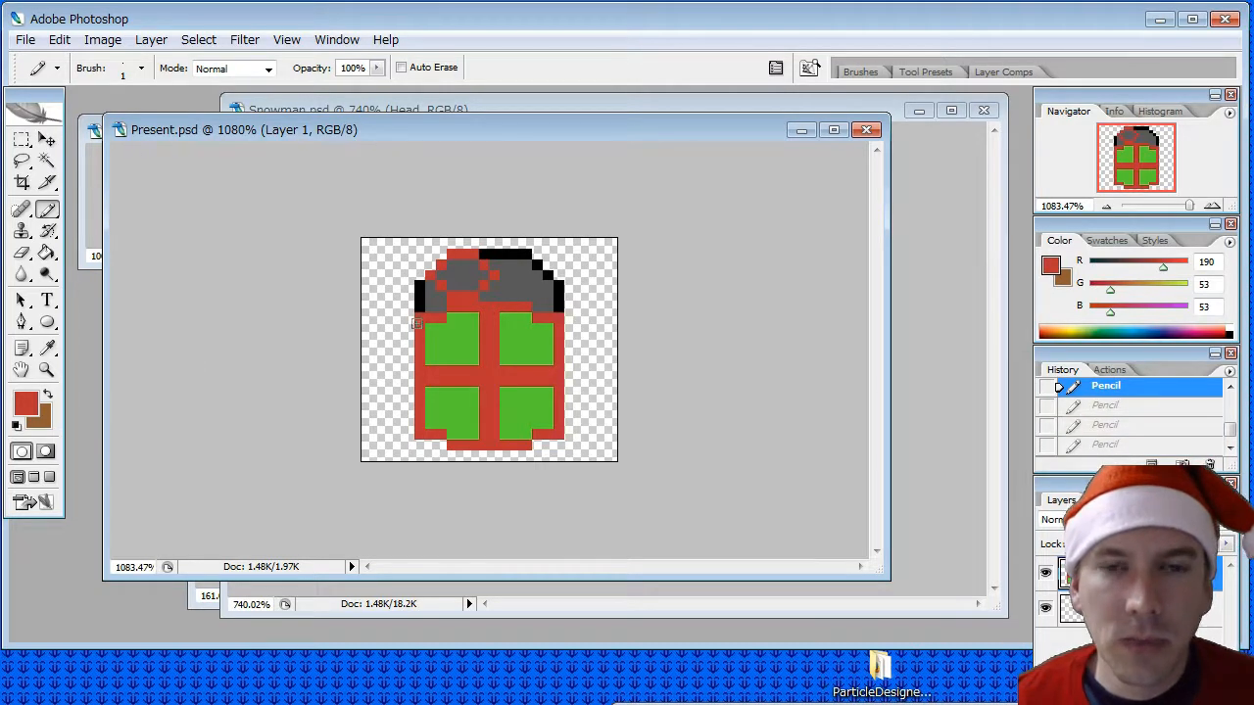
# - Draw the bow's two-pixel-wide red centre band and outline its right loop as a mirror of the left one with the Pencil tool
pyautogui.click(493, 294)
pyautogui.hotkey('ctrl', 'z')
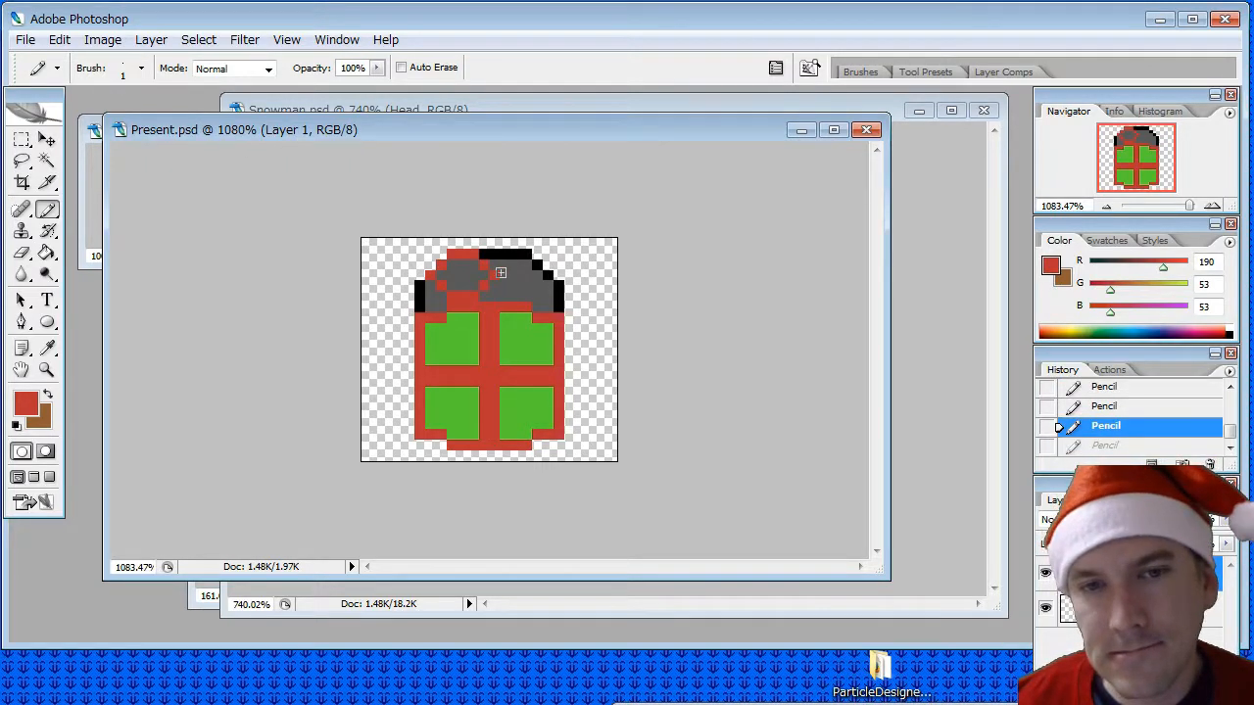
pyautogui.click(496, 295)
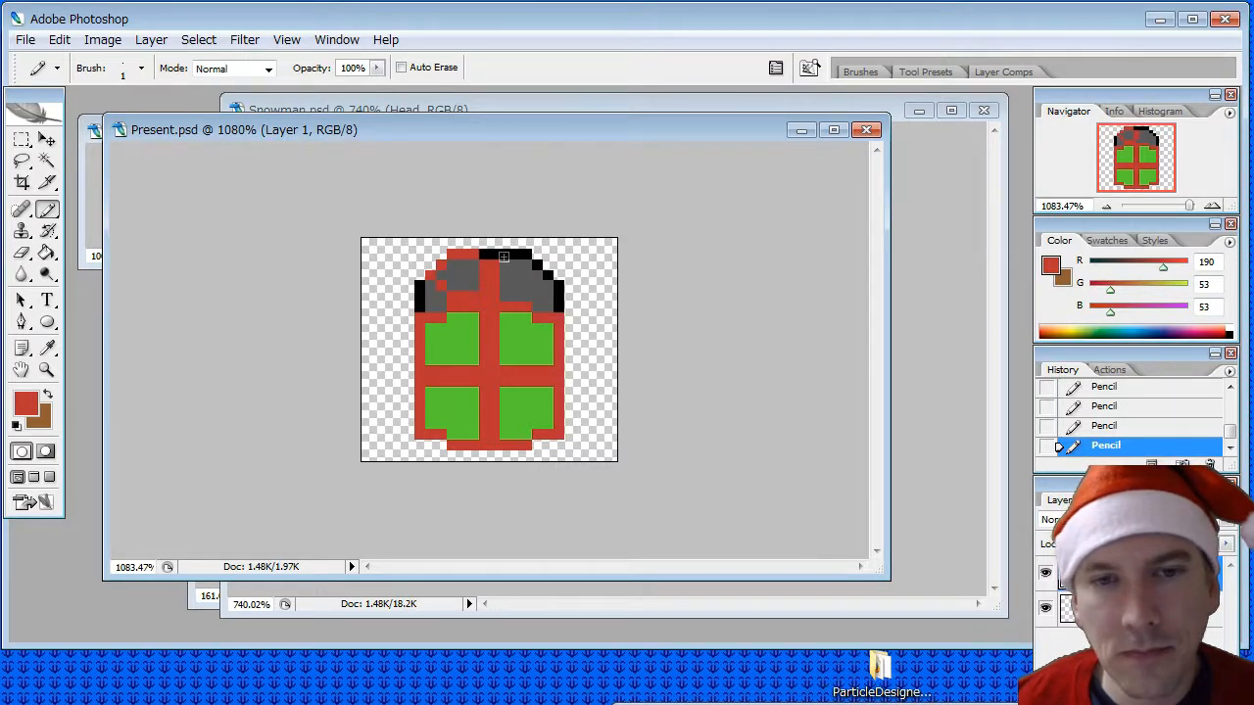
pyautogui.moveTo(506, 253); pyautogui.dragTo(545, 276)
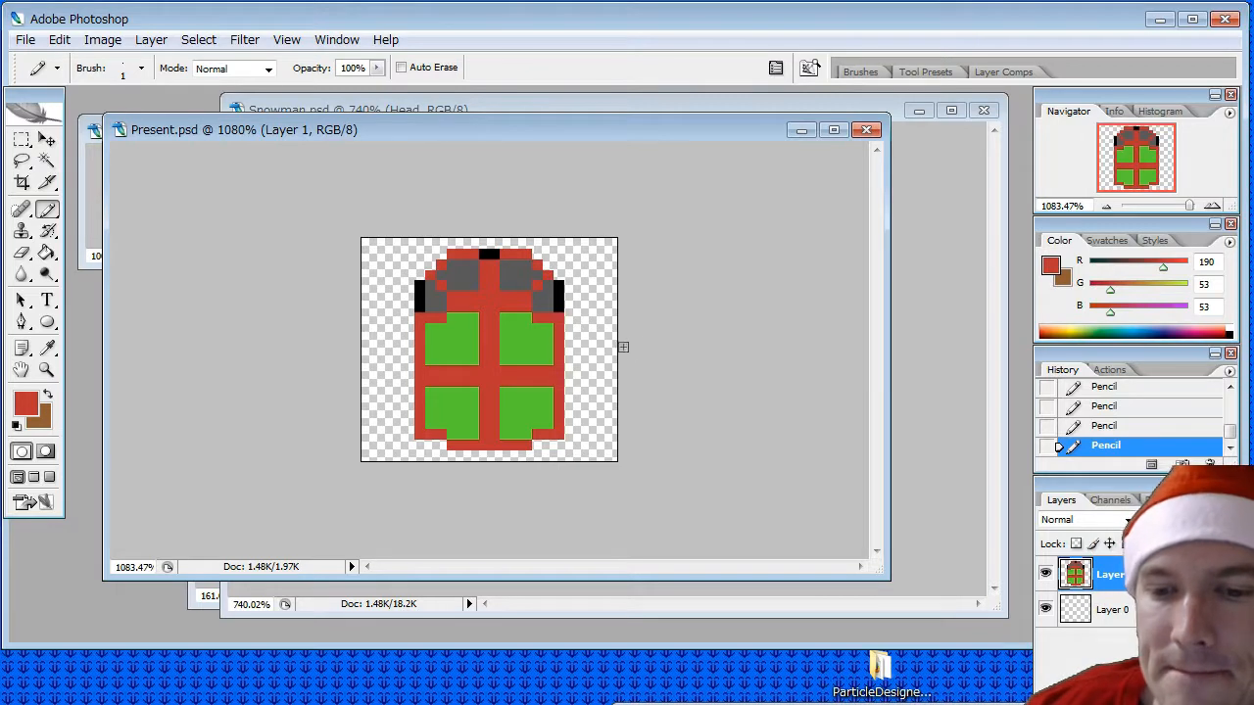
# - Erase the leftover grey and black tombstone pixels inside and around the bow
pyautogui.click(22, 253)
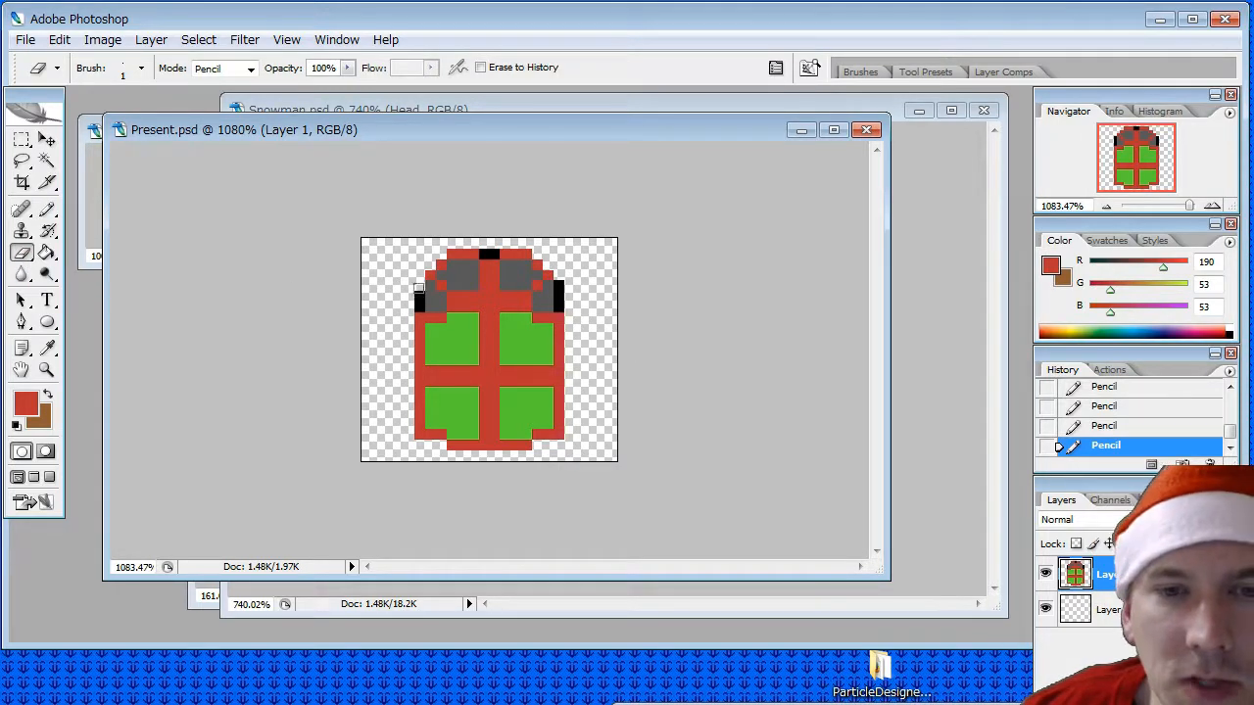
pyautogui.moveTo(434, 298)
pyautogui.mouseDown()
pyautogui.moveTo(484, 254)
pyautogui.moveTo(525, 272)
pyautogui.moveTo(505, 288)
pyautogui.moveTo(554, 286)
pyautogui.moveTo(545, 289)
pyautogui.mouseUp()
pyautogui.press('i')
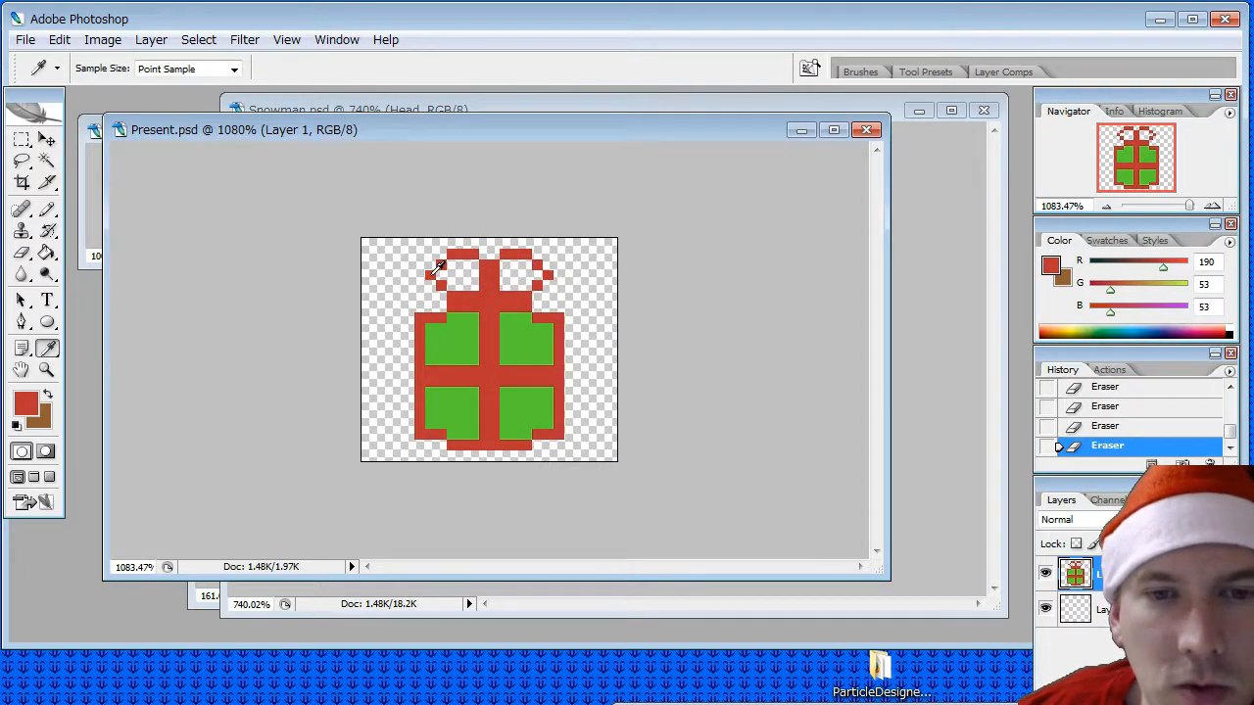
# - Thicken the outer edges of both bow loops with red pixels and fill their inner upper corners beside the centre band
pyautogui.click(46, 208)
pyautogui.click(436, 289)
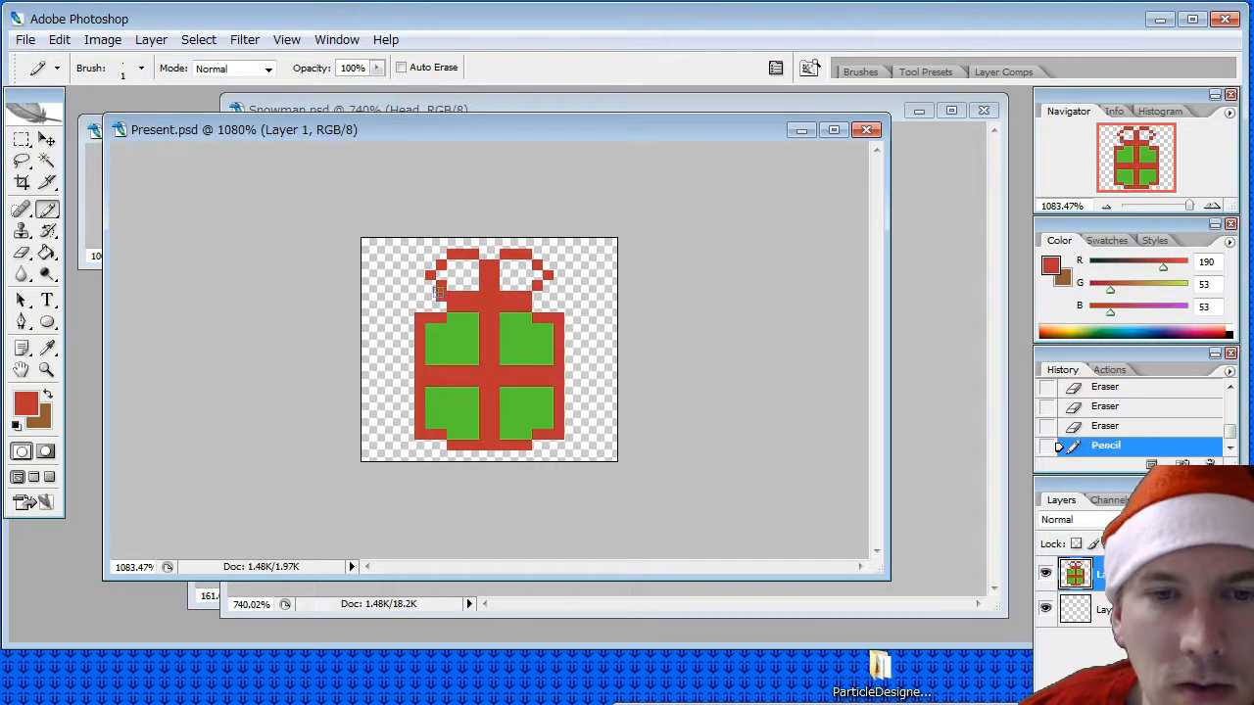
pyautogui.click(428, 284)
pyautogui.click(419, 277)
pyautogui.click(432, 263)
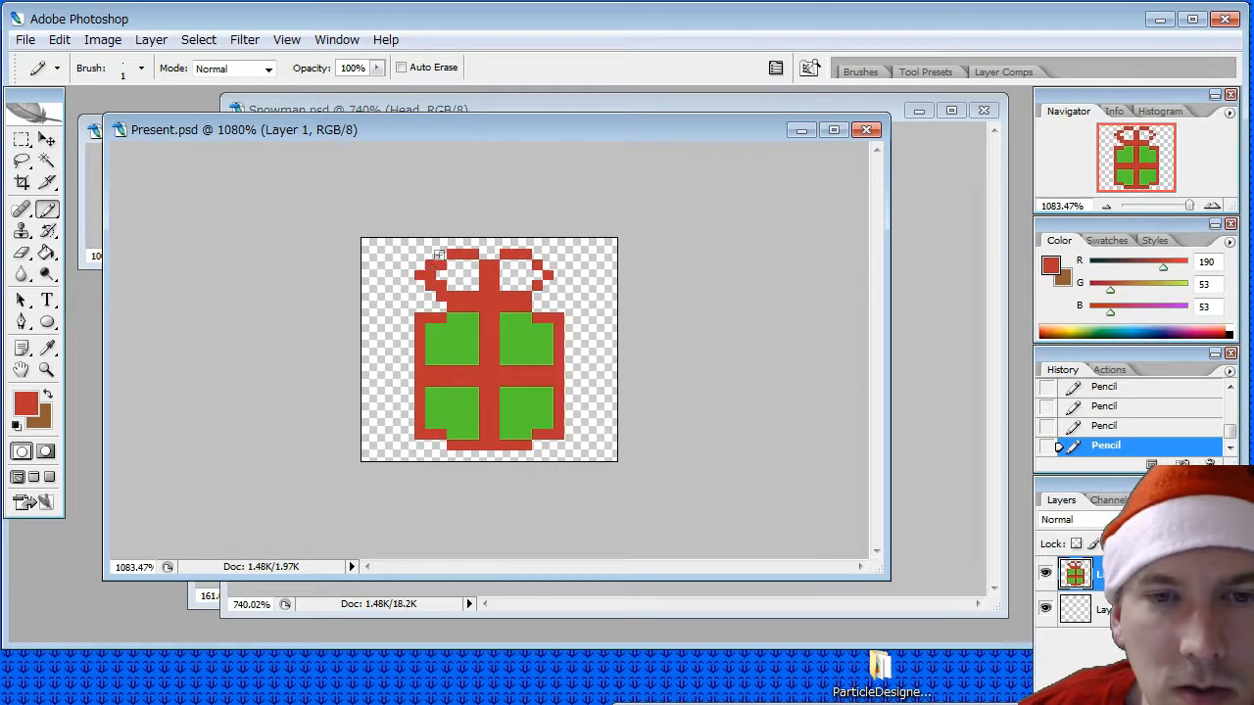
pyautogui.click(441, 255)
pyautogui.click(540, 255)
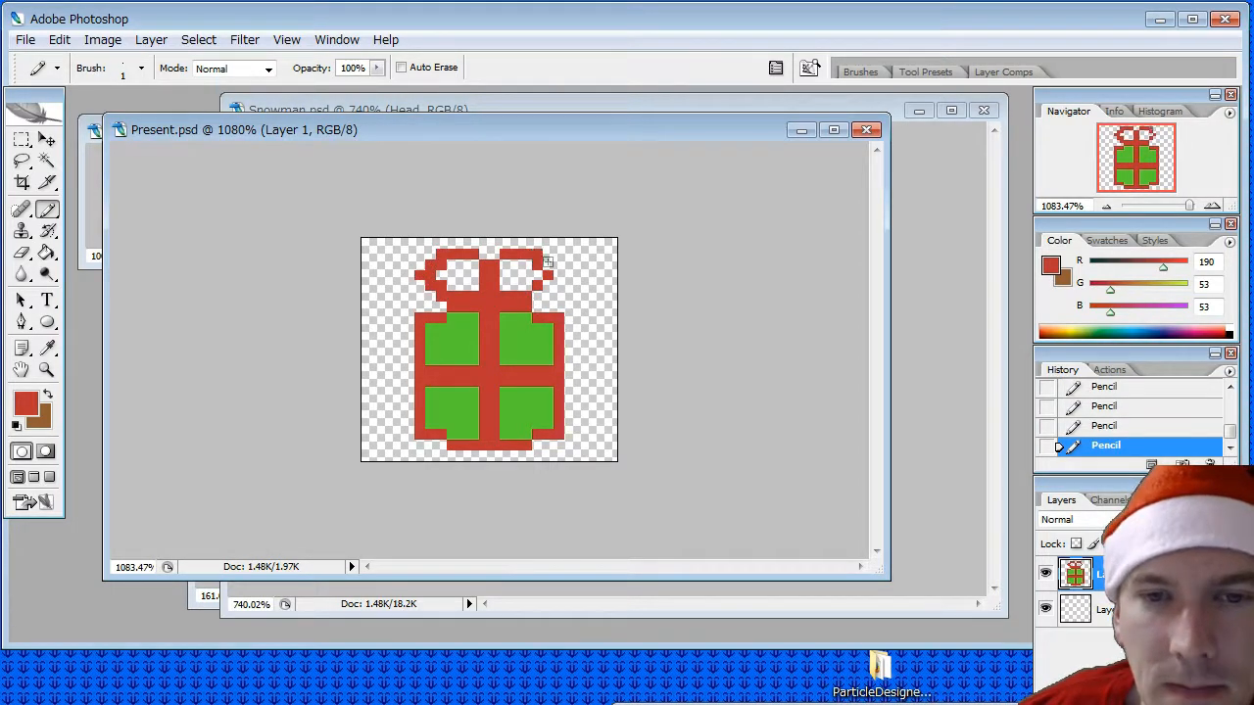
pyautogui.click(548, 264)
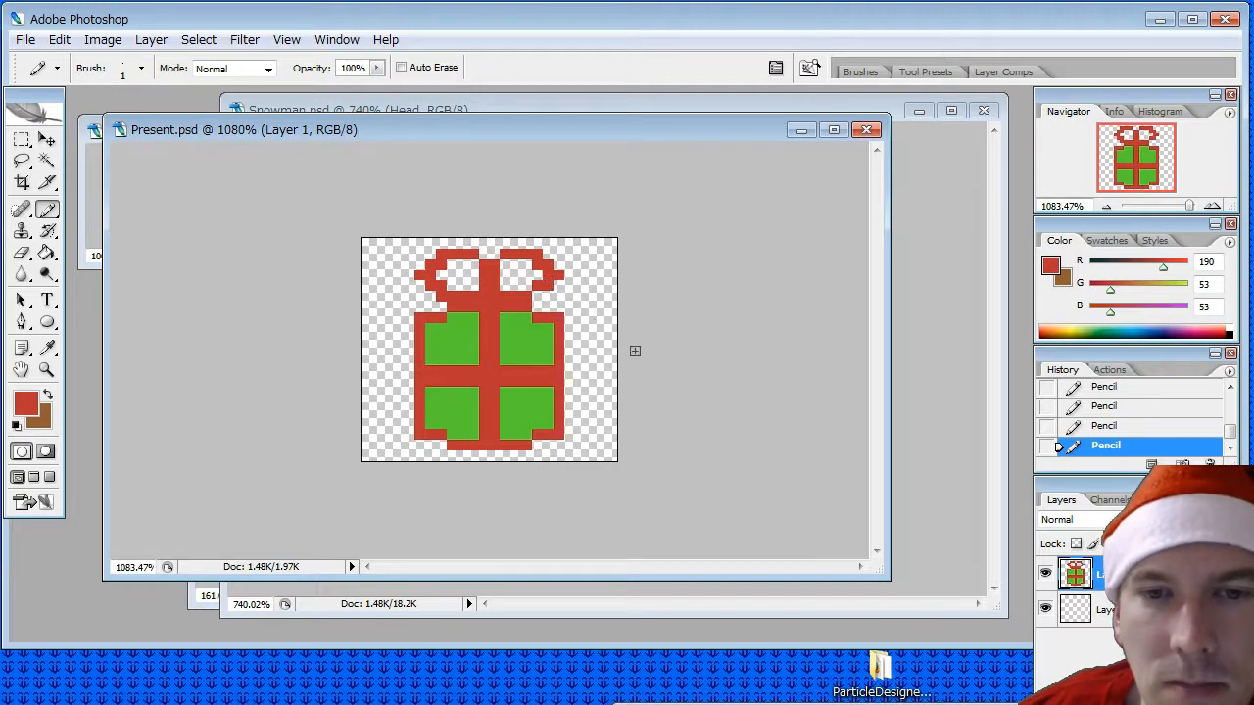
pyautogui.click(46, 348)
pyautogui.click(46, 209)
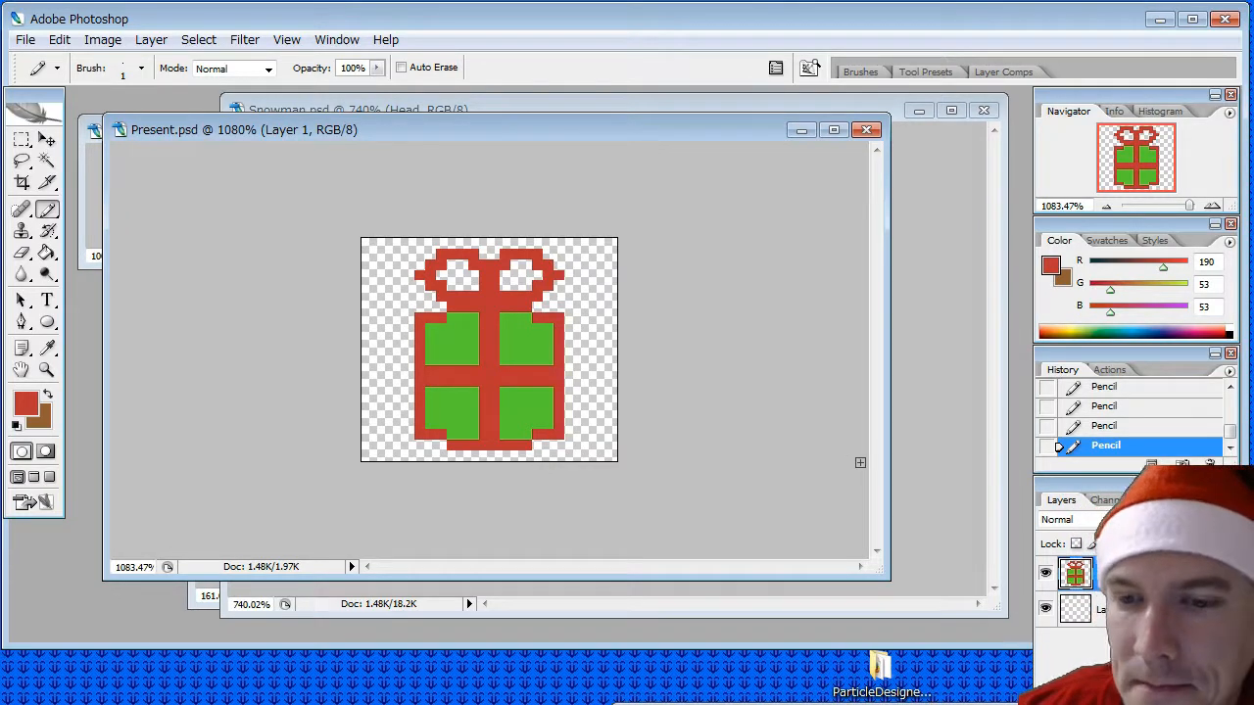
# - Try filling the present's four green panels with the purple sampled from the c64.png palette
pyautogui.click(84, 150)
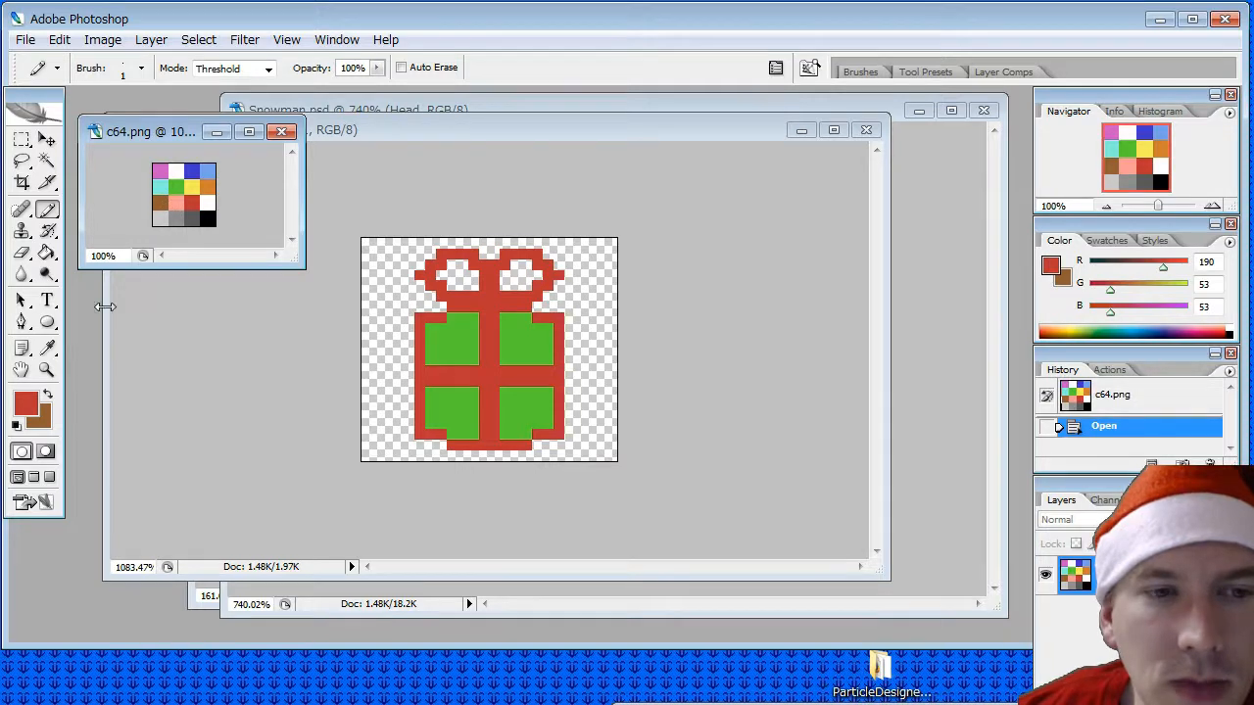
pyautogui.press('i')
pyautogui.click(155, 171)
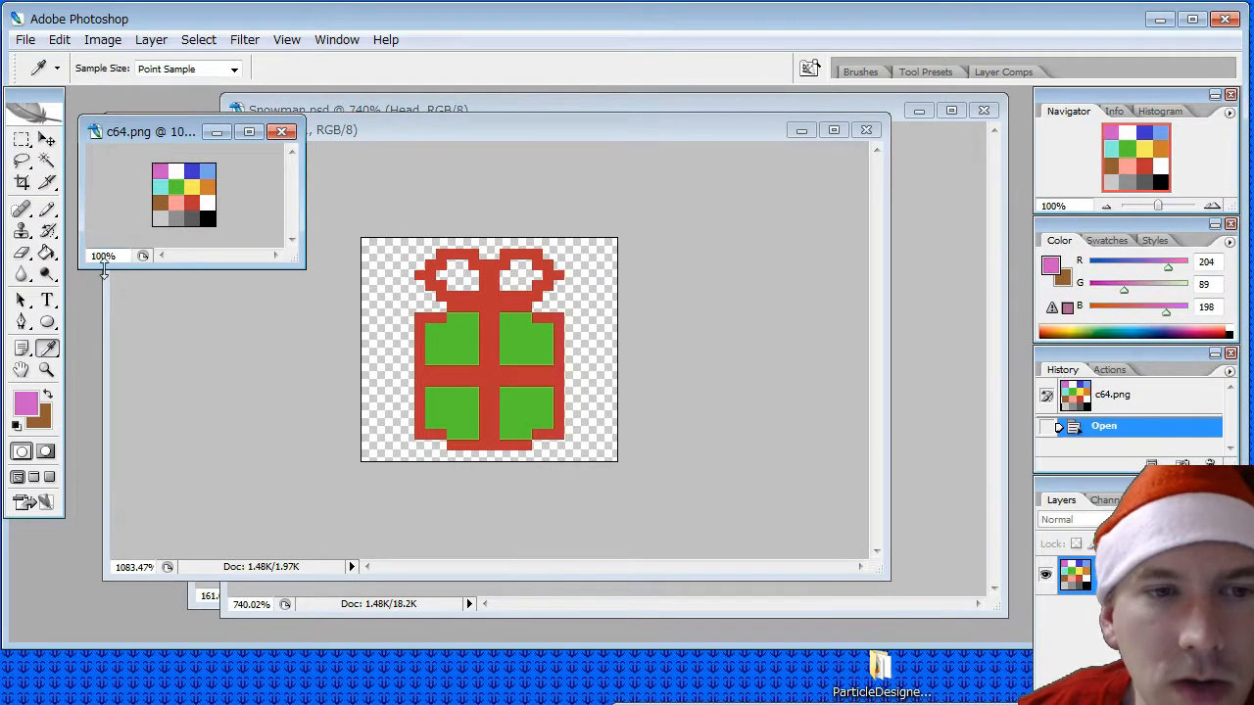
pyautogui.press('g')
pyautogui.click(451, 349)
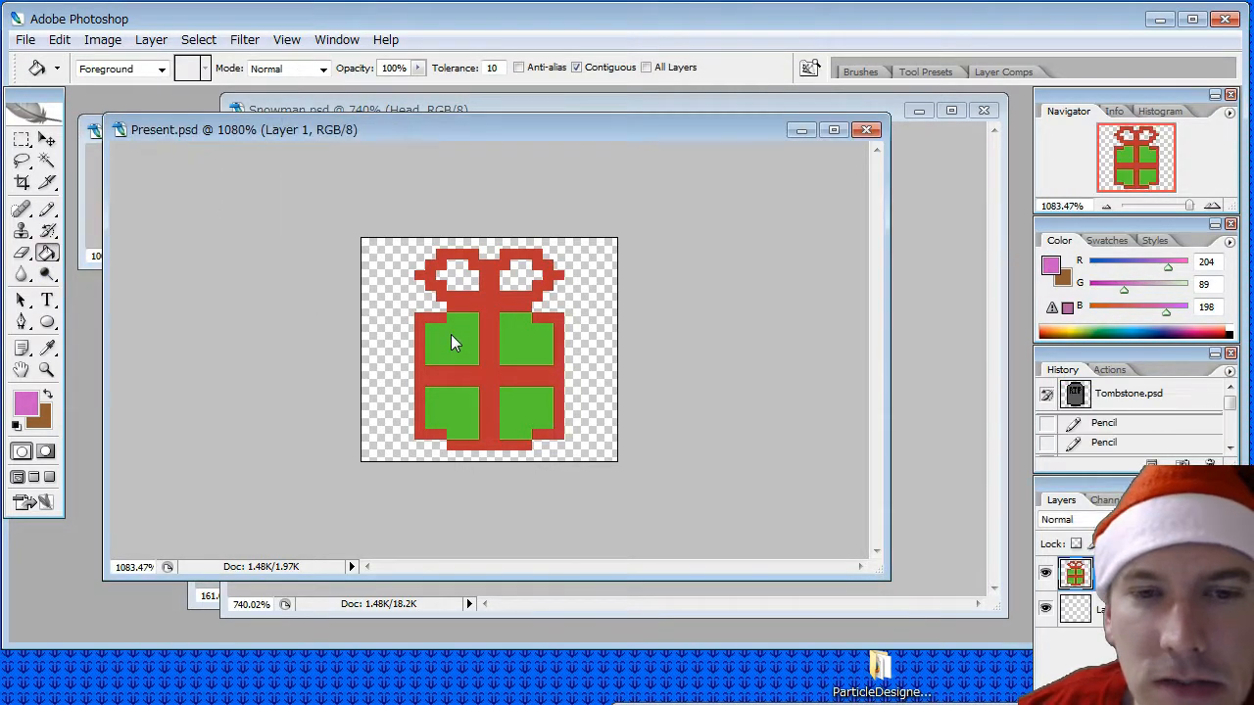
pyautogui.click(446, 333)
pyautogui.click(517, 330)
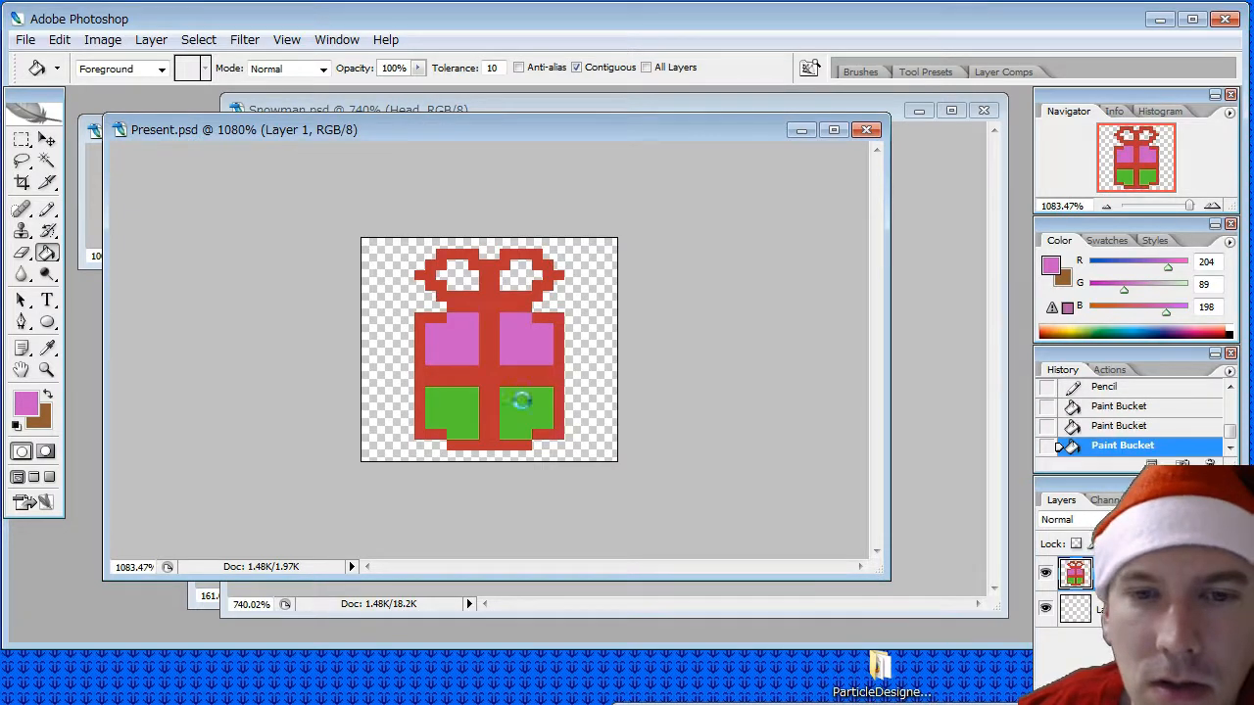
pyautogui.click(517, 405)
pyautogui.click(462, 397)
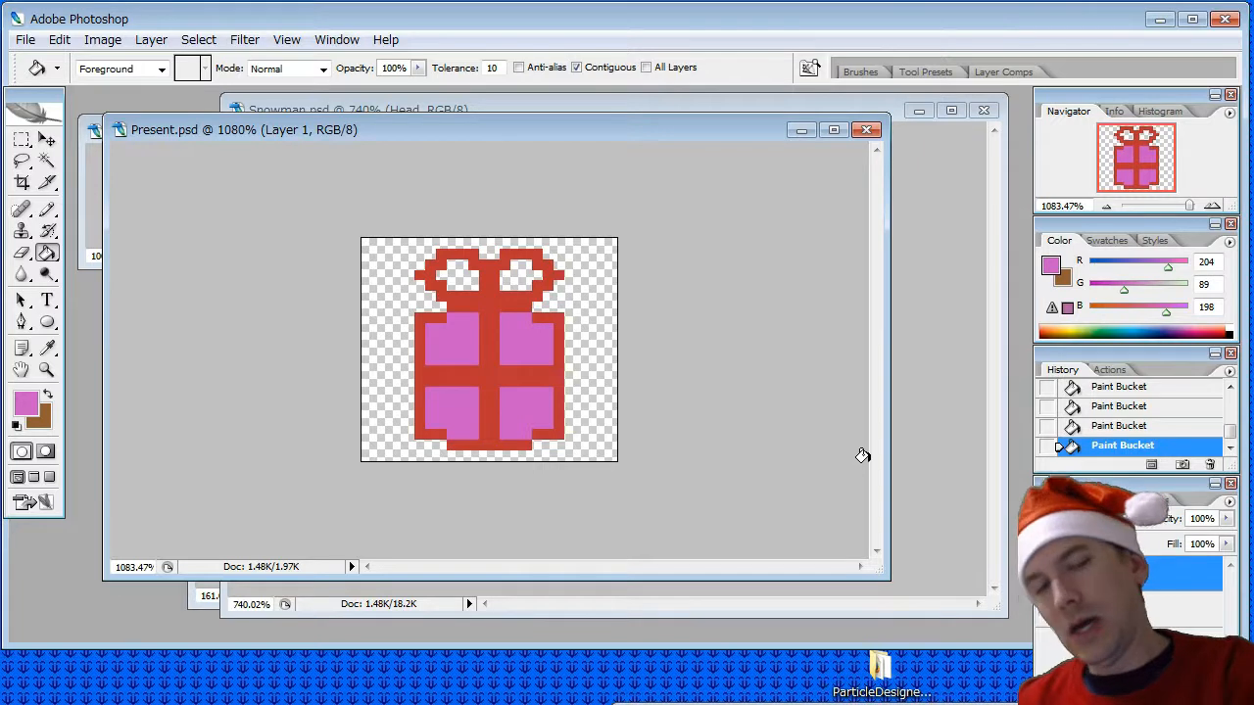
# - Try filling the present's four panels with the salmon pink sampled from the c64.png palette
pyautogui.click(83, 224)
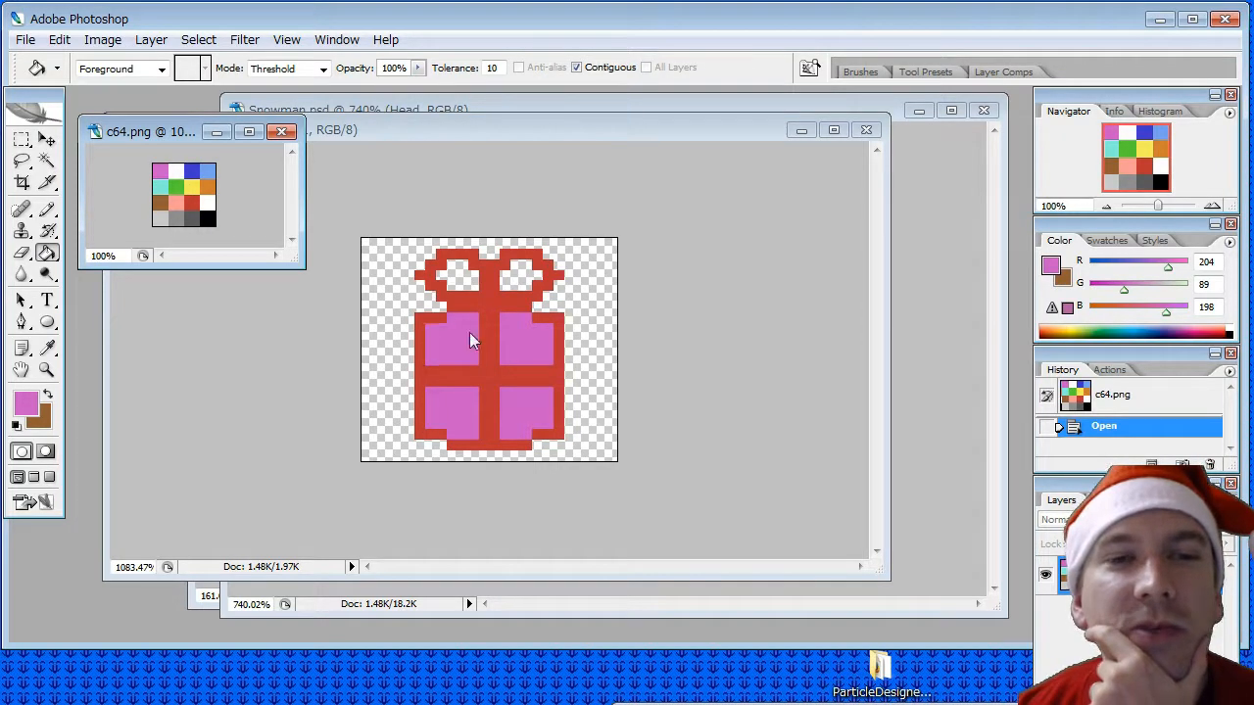
pyautogui.click(46, 348)
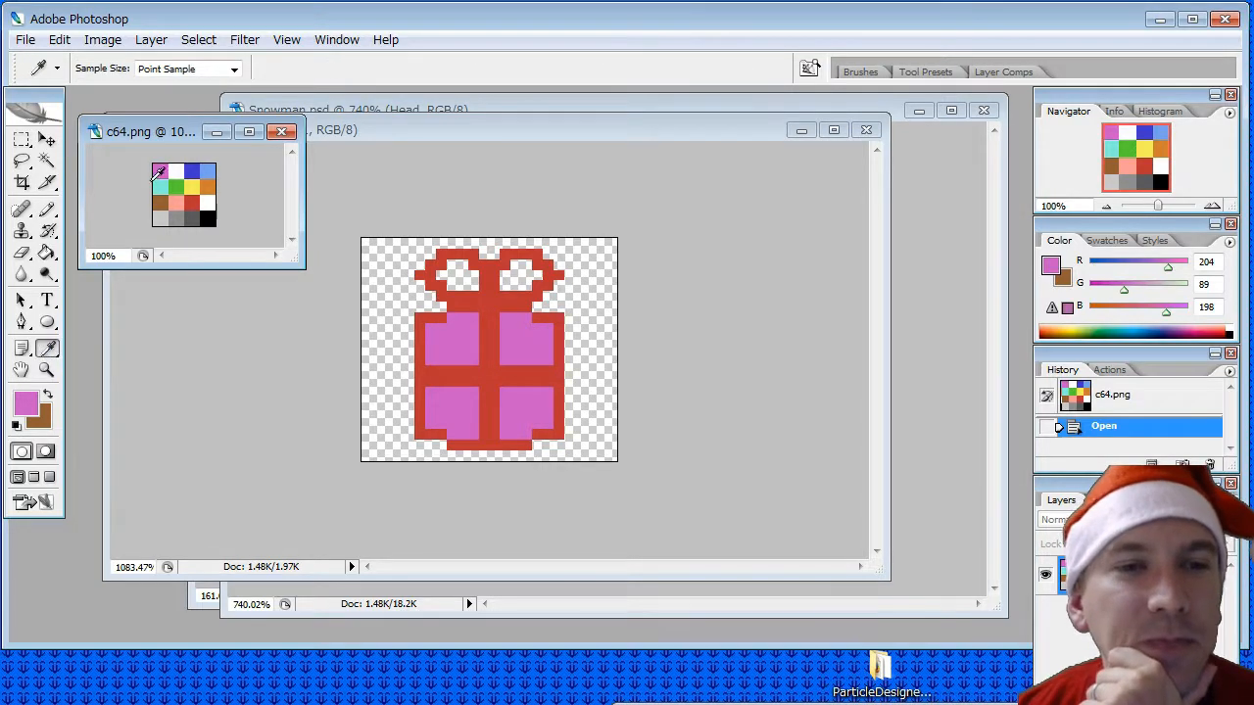
pyautogui.click(173, 200)
pyautogui.click(46, 253)
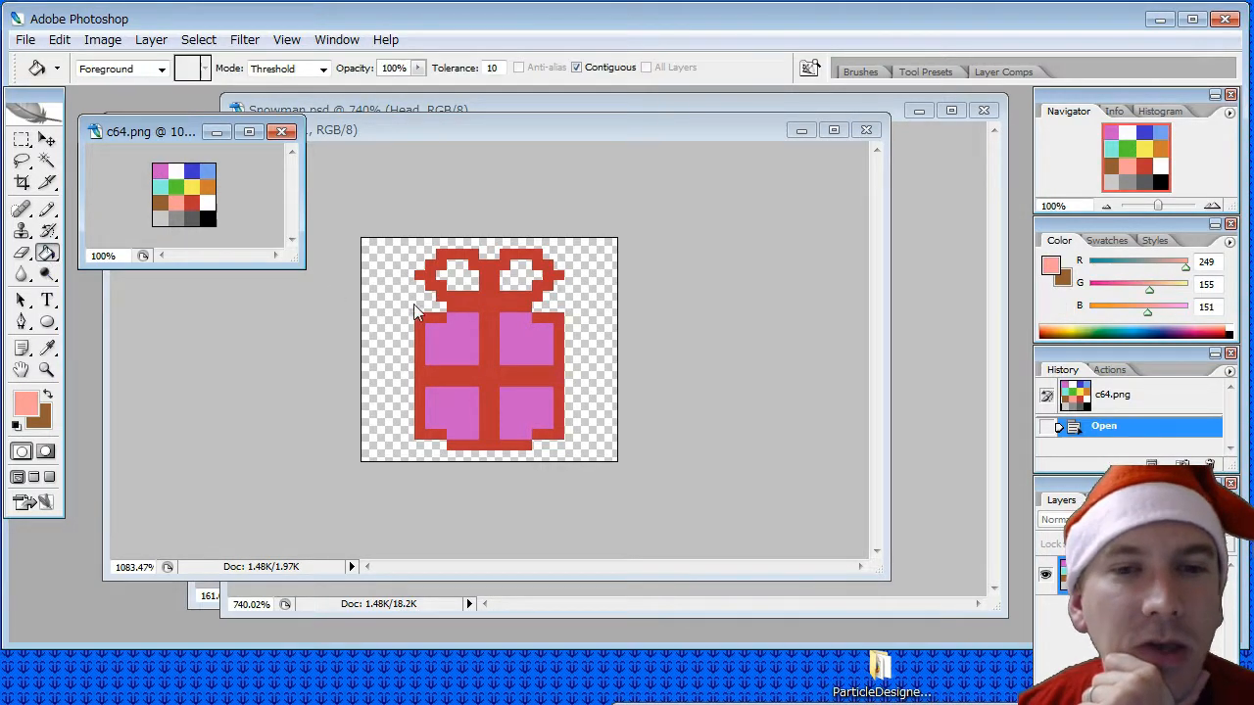
pyautogui.click(452, 341)
pyautogui.click(511, 343)
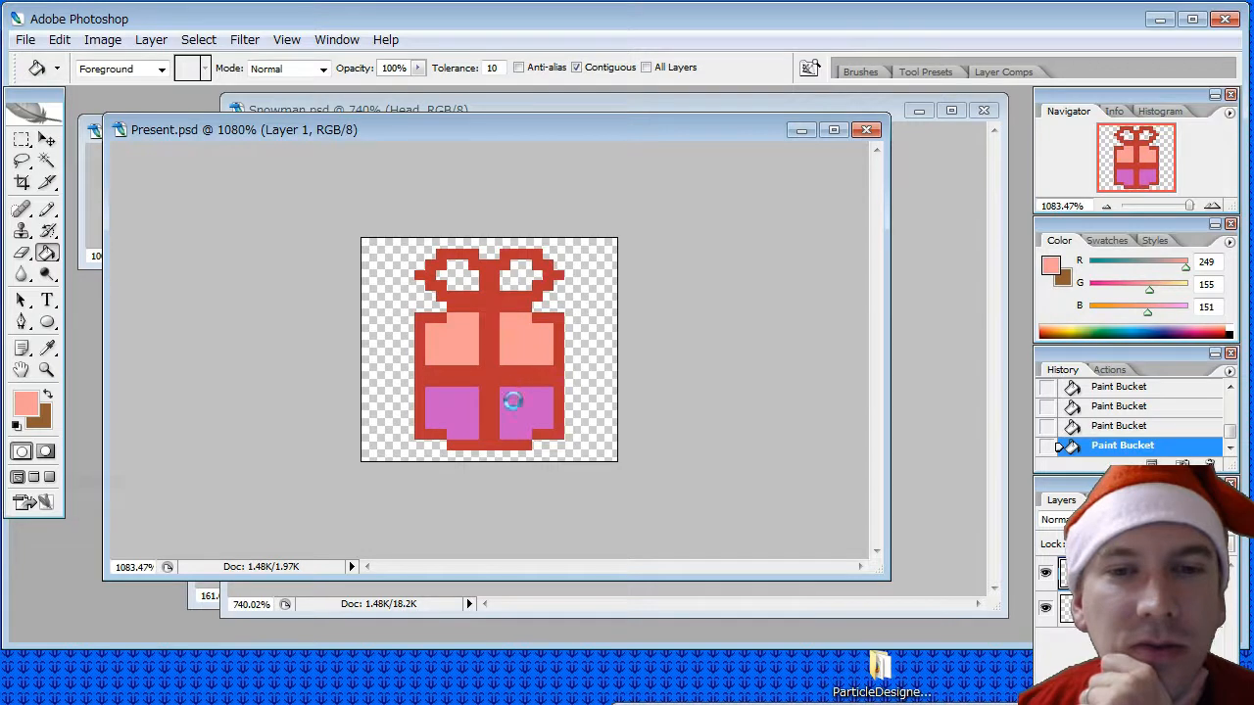
pyautogui.click(507, 403)
pyautogui.click(452, 412)
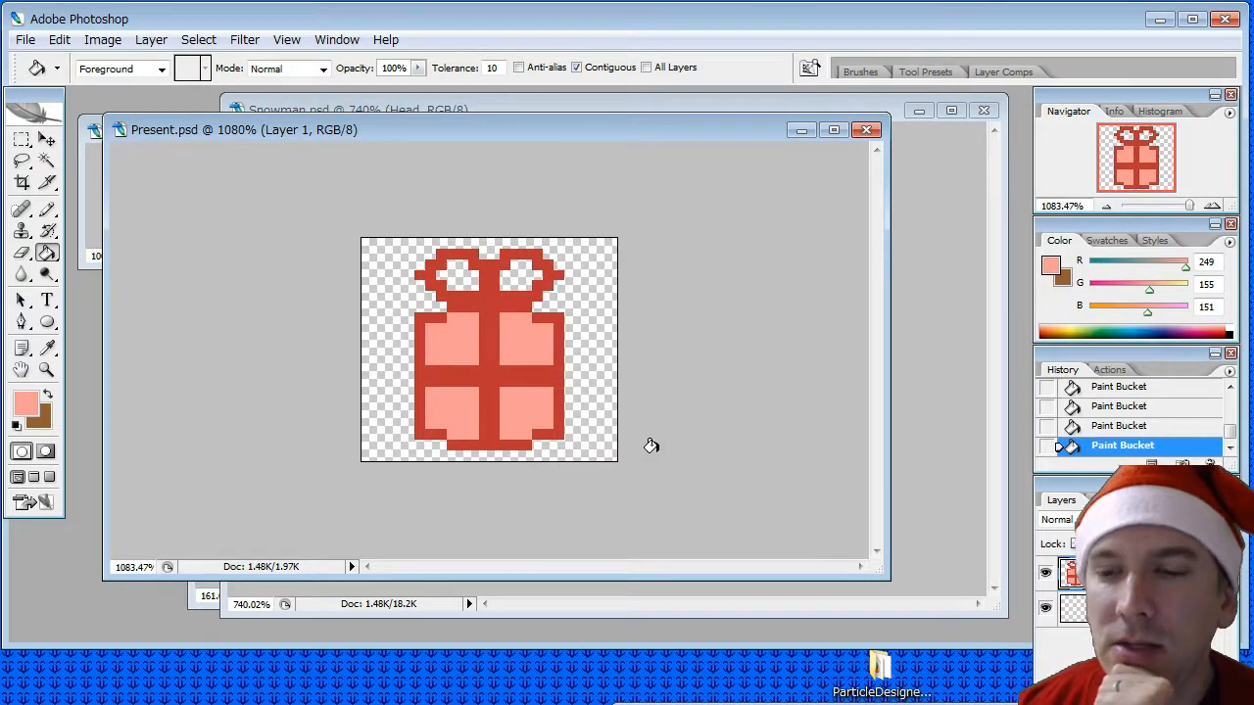
pyautogui.click(85, 222)
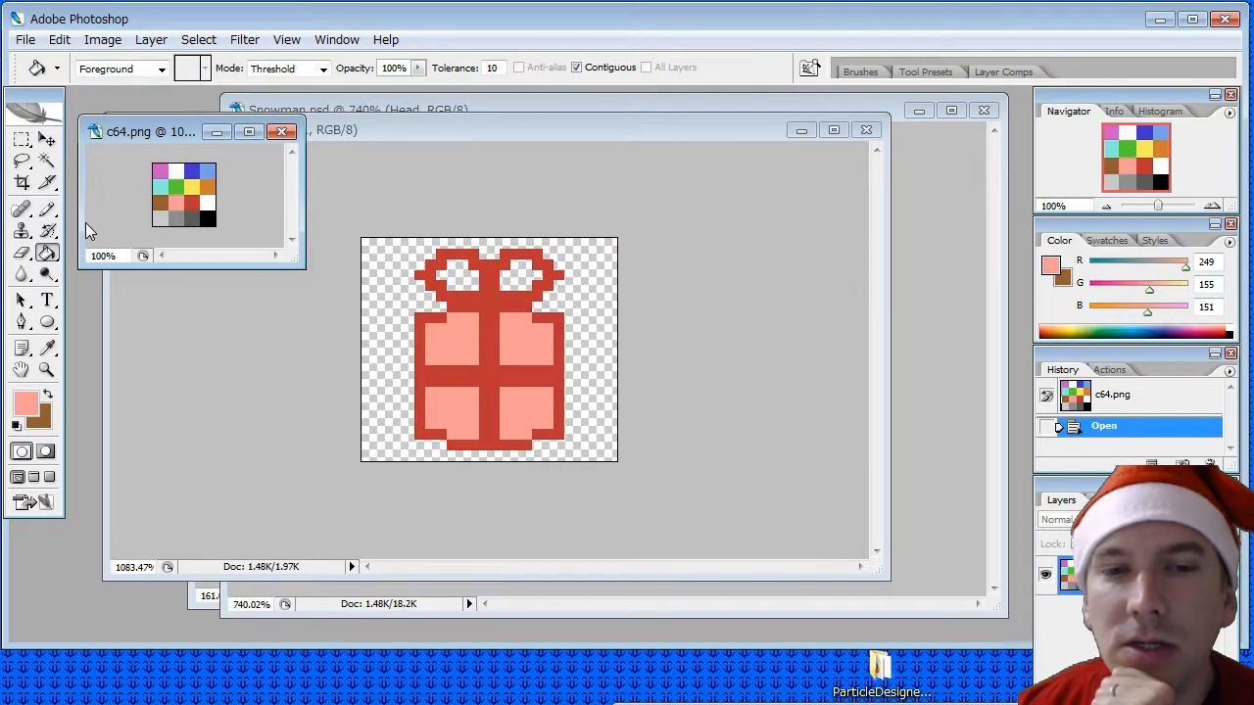
pyautogui.click(340, 132)
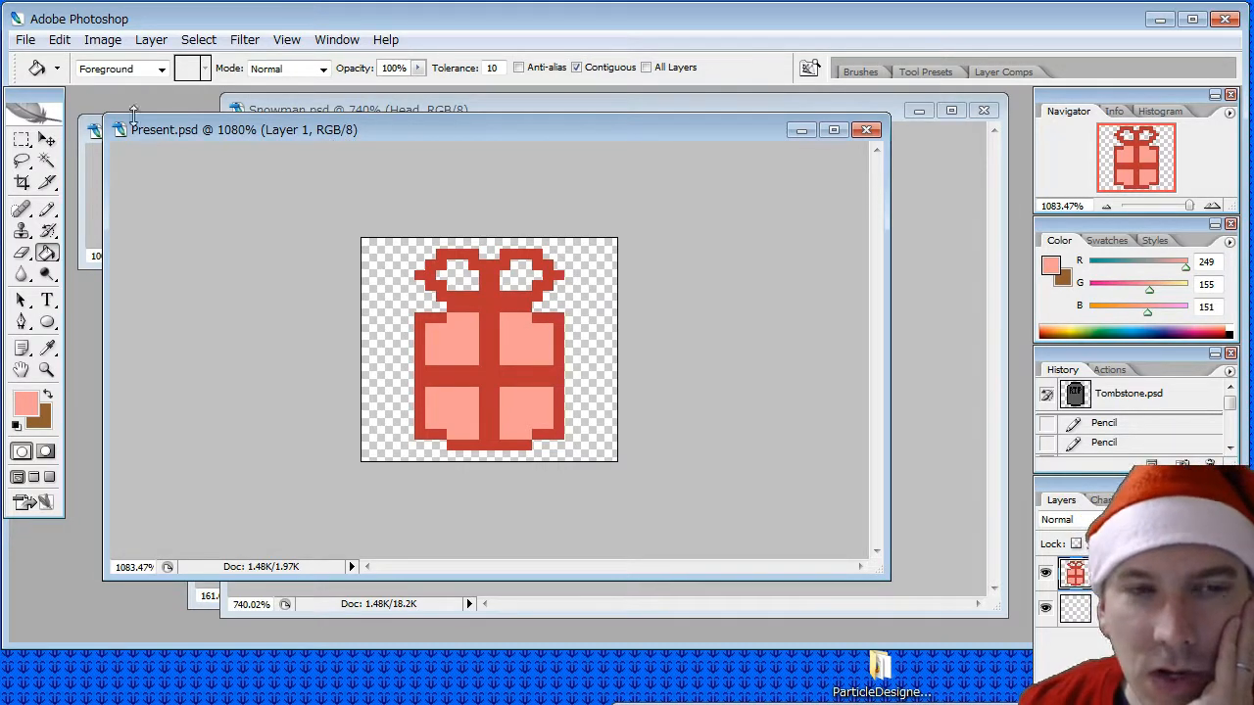
pyautogui.click(25, 39)
pyautogui.click(121, 257)
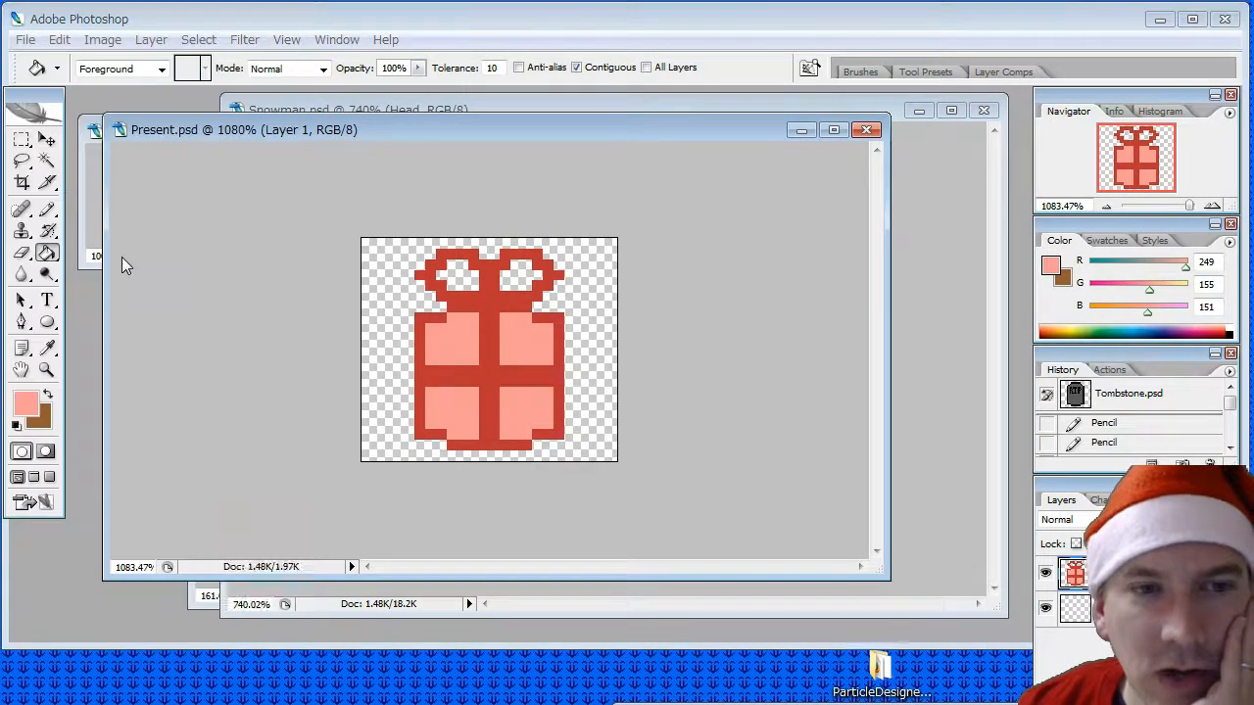
pyautogui.click(852, 703)
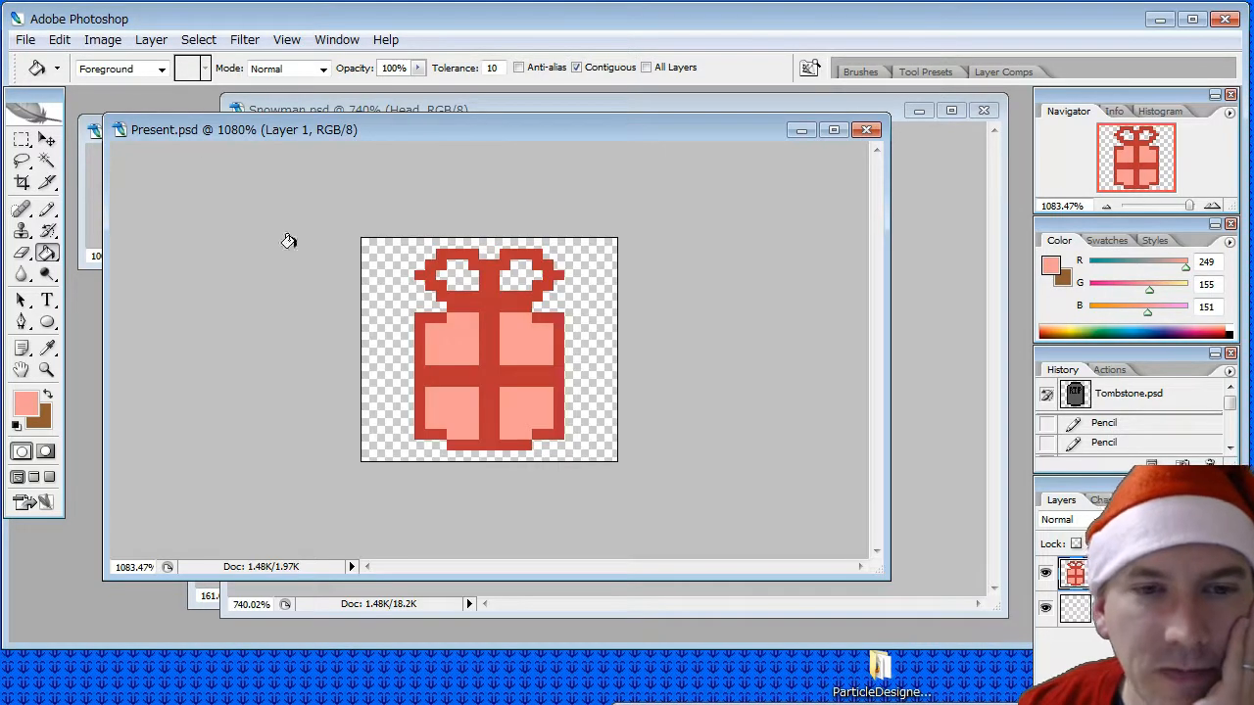
# - Sample green from the c64.png palette and fill the present's four panels with it
pyautogui.click(46, 349)
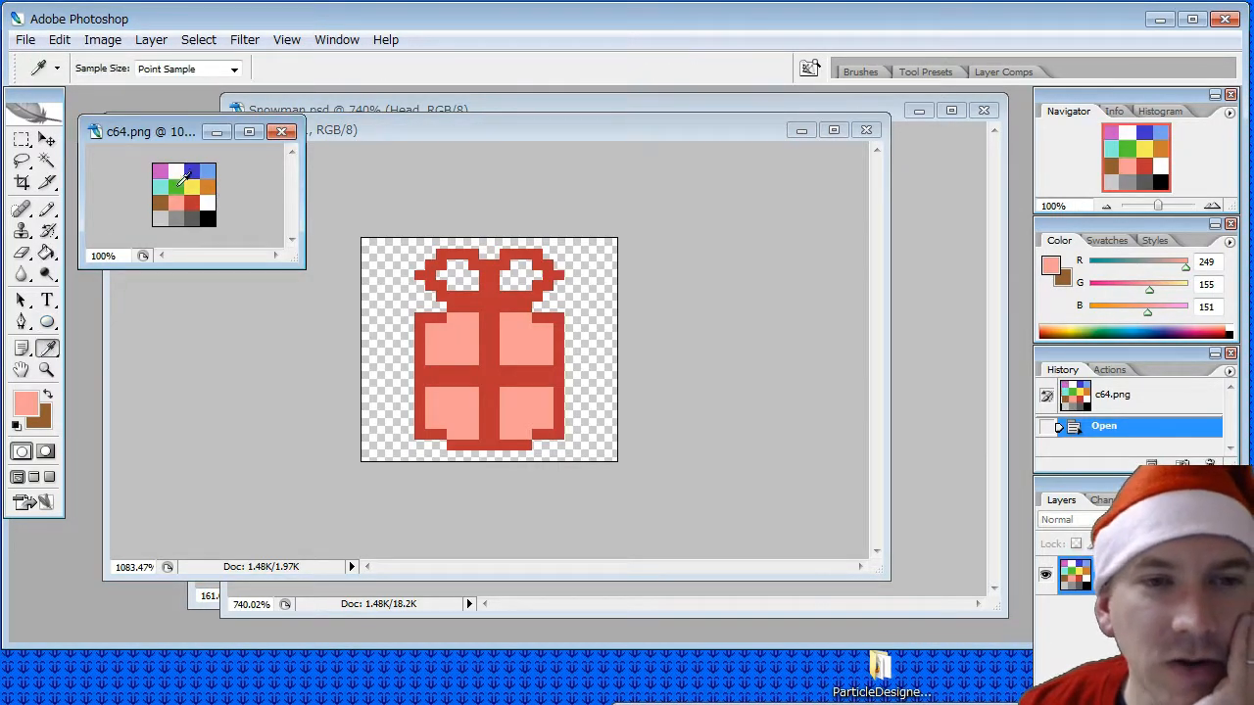
pyautogui.click(179, 185)
pyautogui.click(46, 252)
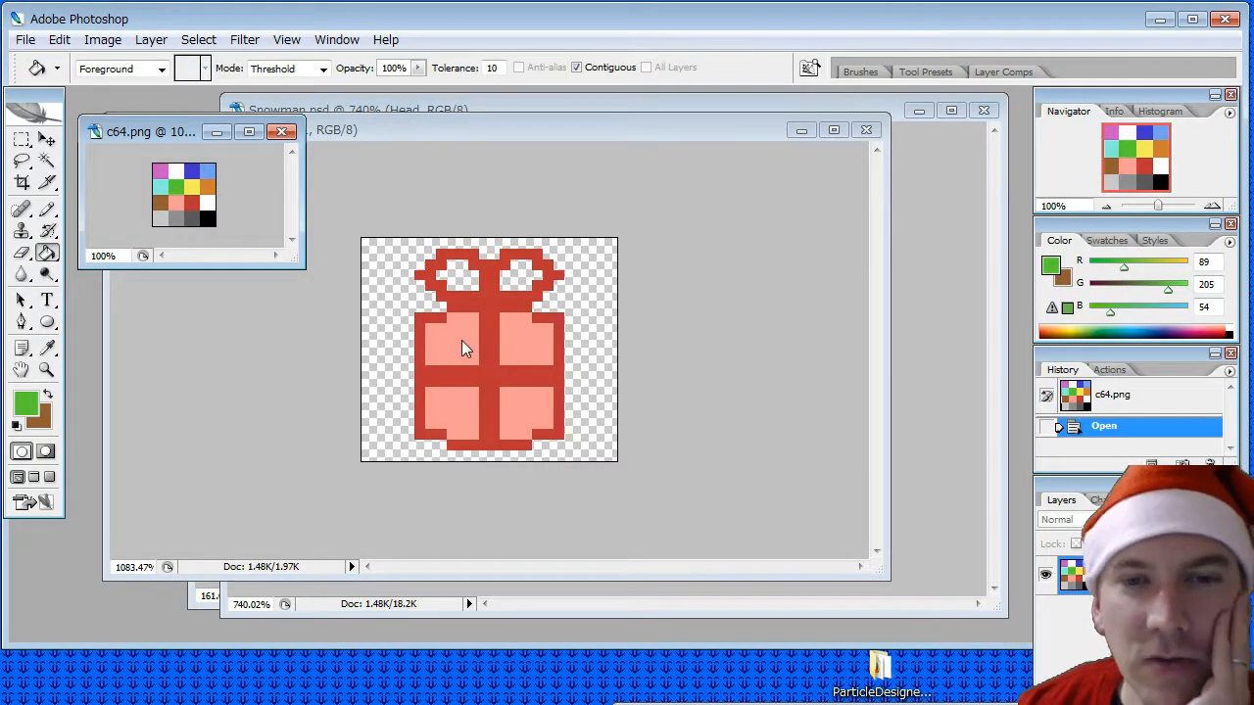
pyautogui.click(472, 226)
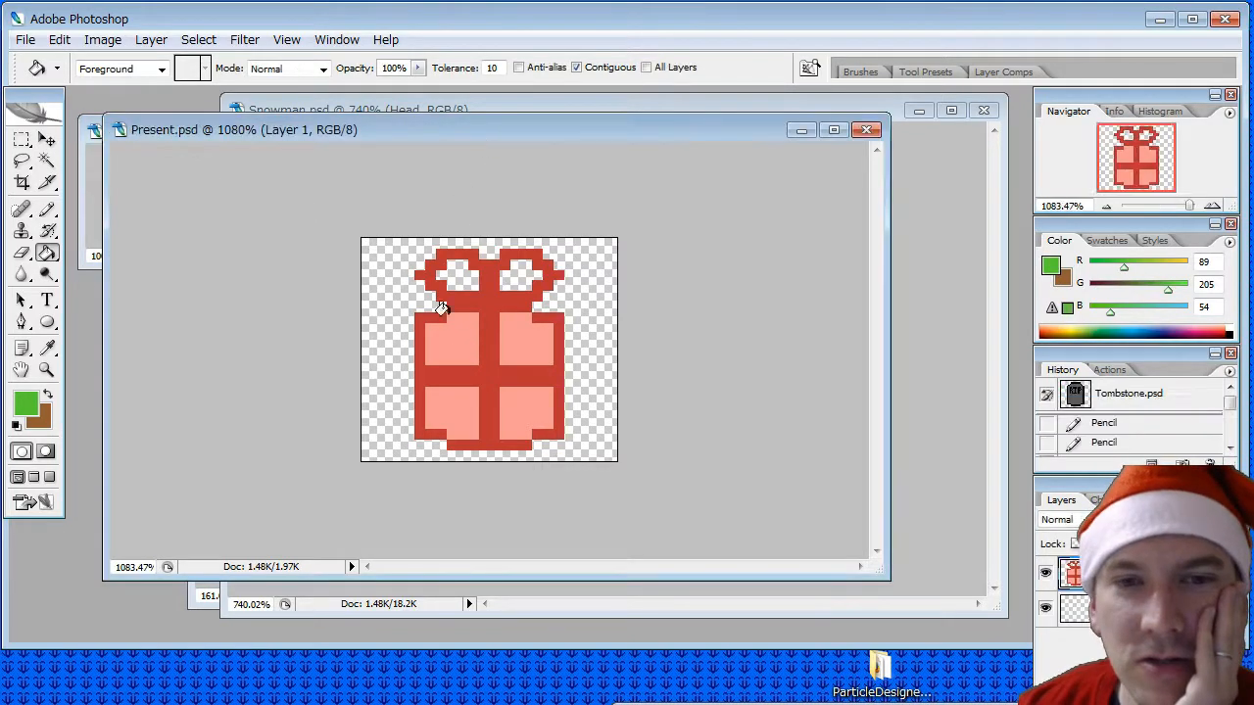
pyautogui.click(459, 338)
pyautogui.click(519, 337)
pyautogui.click(514, 396)
pyautogui.click(460, 394)
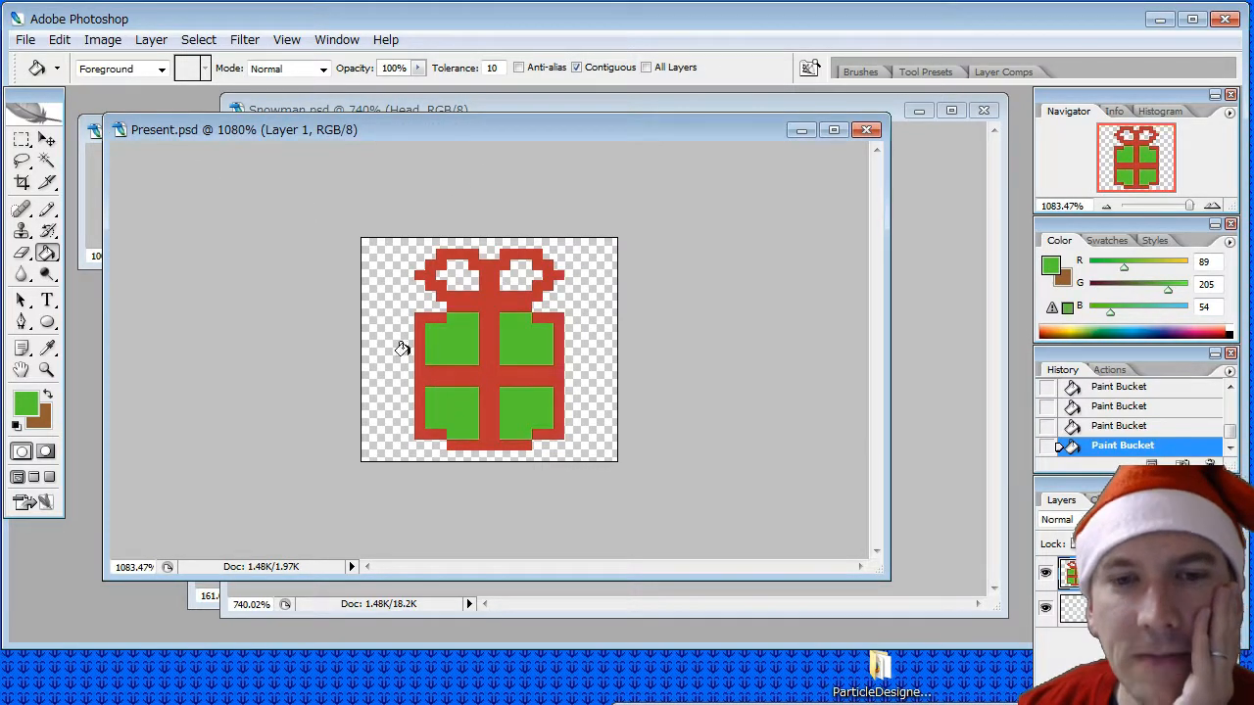
# - Save the finished present drawing in Present.psd
pyautogui.click(25, 39)
pyautogui.click(62, 250)
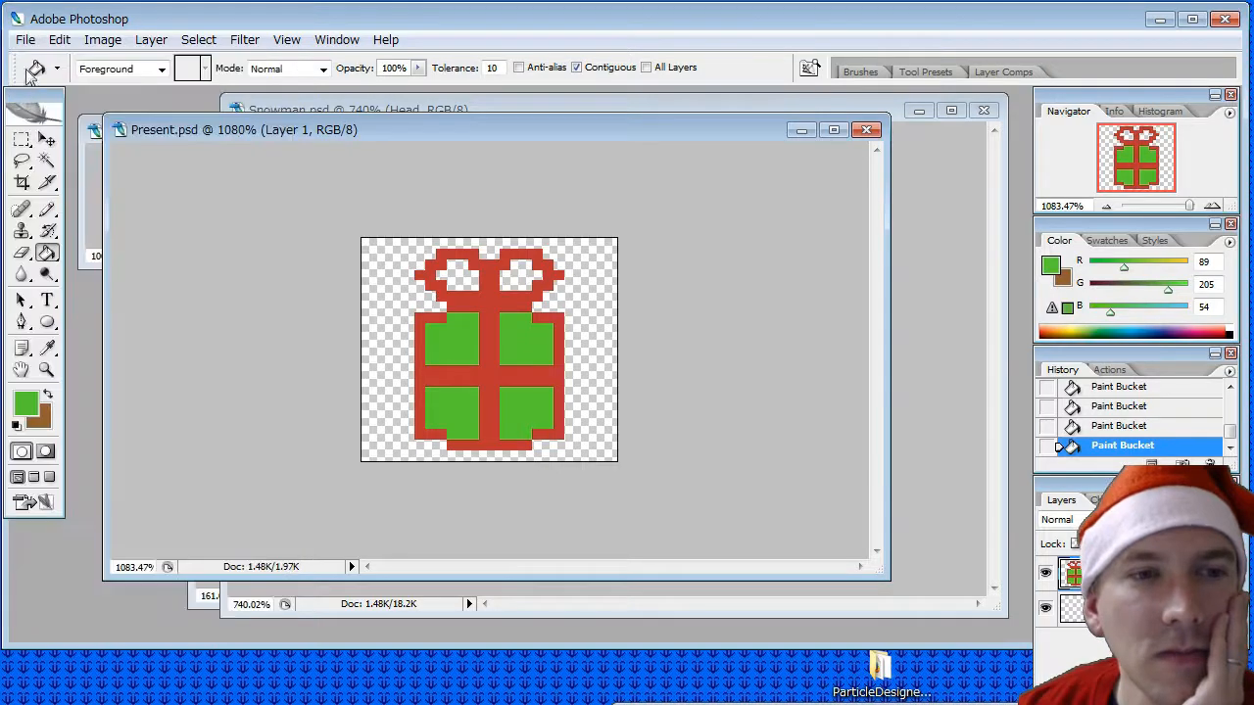
# - Save a PNG copy of the present as Present.png in the objects folder and close Present.psd
pyautogui.click(26, 39)
pyautogui.click(88, 257)
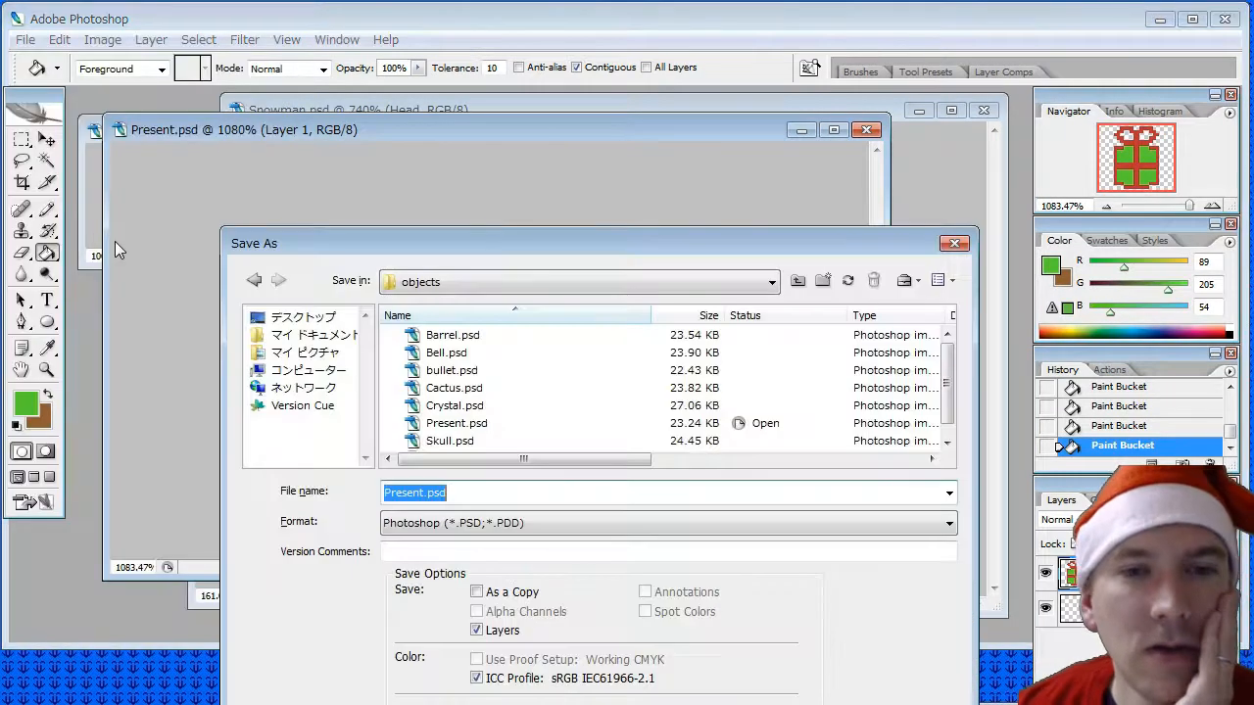
pyautogui.click(542, 522)
pyautogui.scroll(-4, 514, 627)
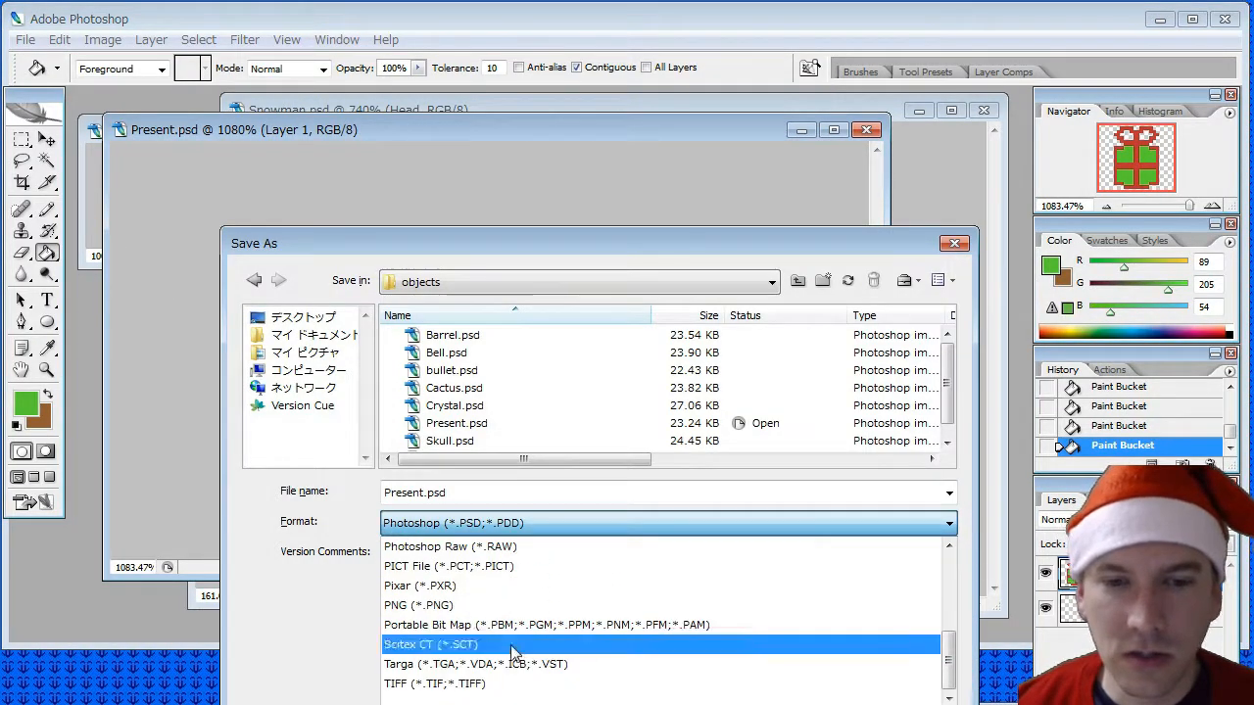
pyautogui.click(431, 605)
pyautogui.press('Delete')
pyautogui.press('Delete')
pyautogui.press('Delete')
pyautogui.press('Delete')
pyautogui.press('Delete')
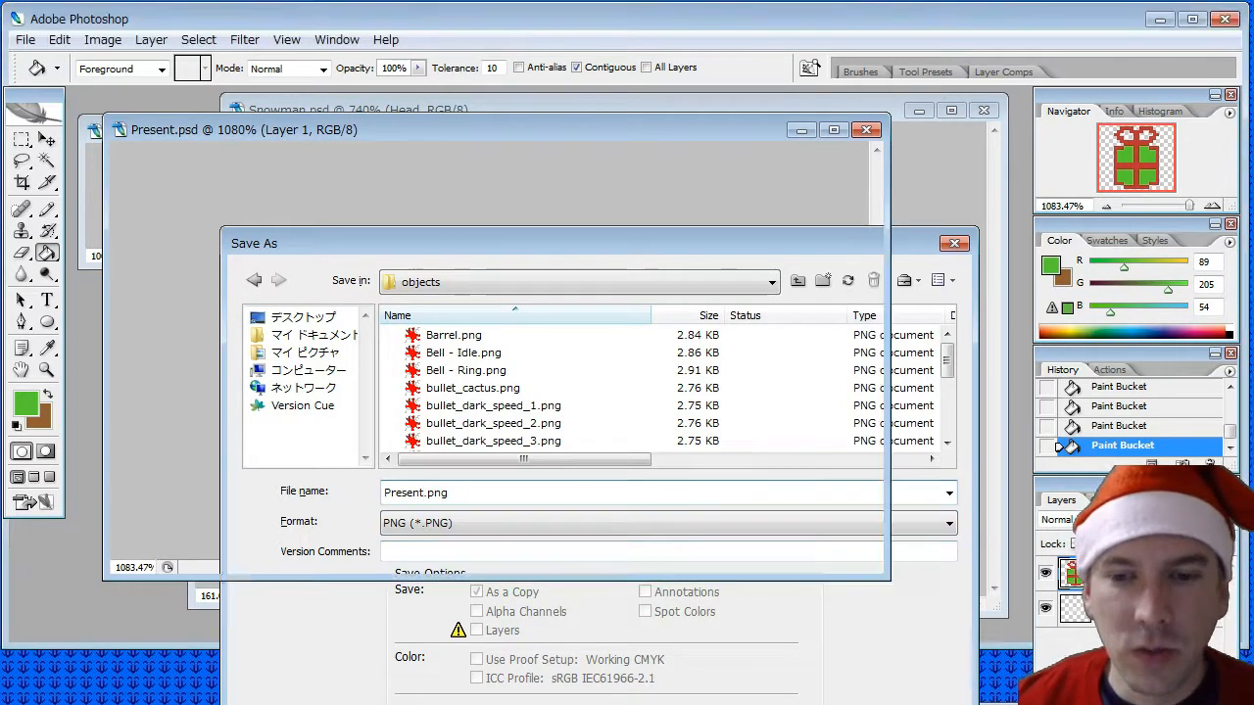
pyautogui.press('Return')
pyautogui.click(685, 315)
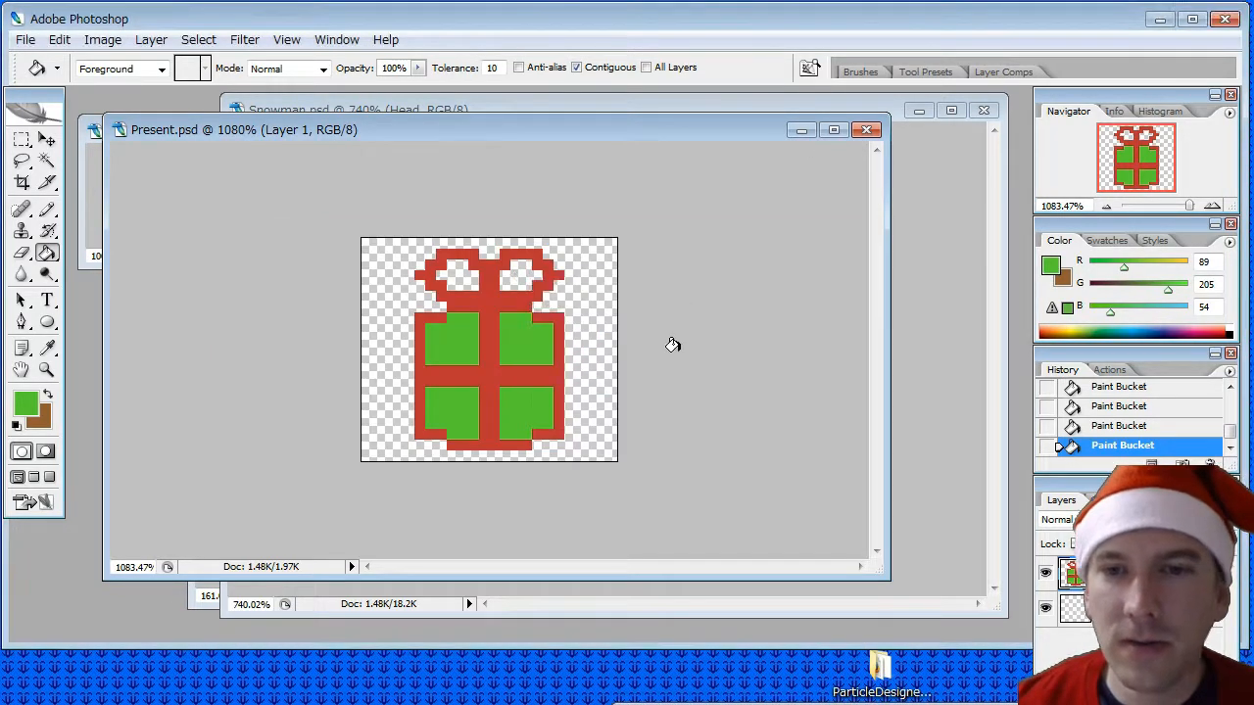
pyautogui.doubleClick(119, 130)
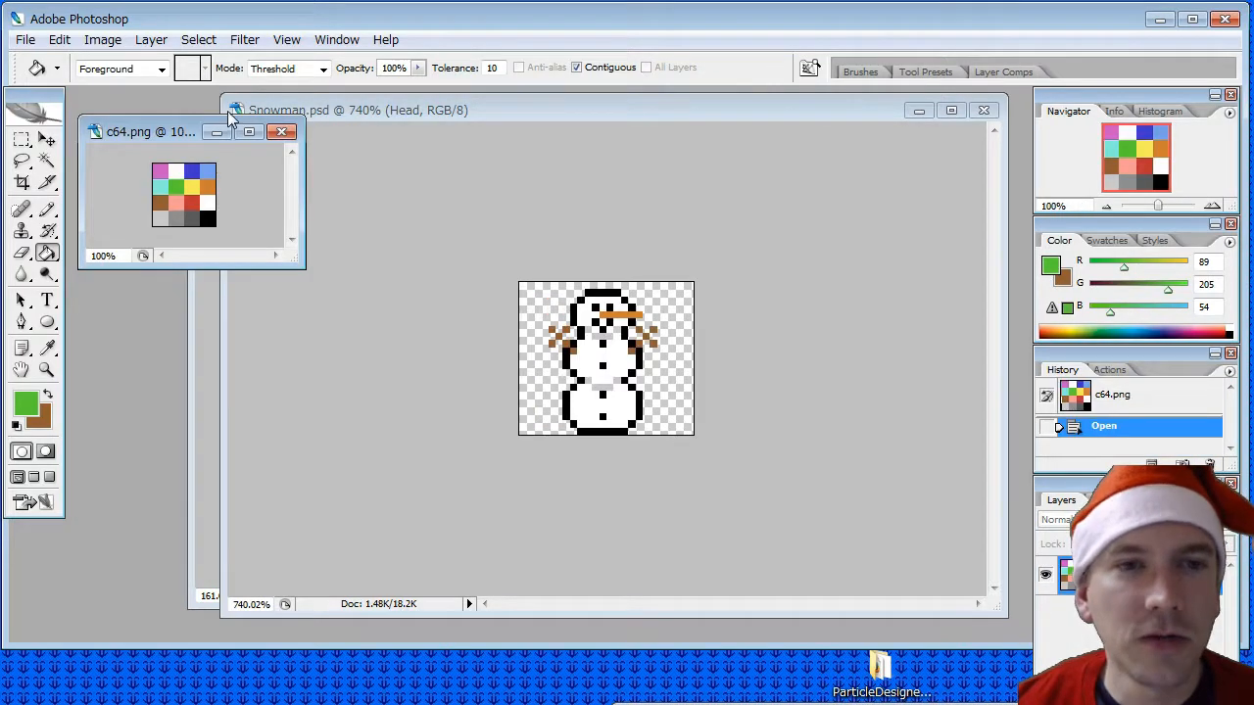
# - Open Cactus.psd from the objects folder, examine the cactus sprite enlarged, and close the file
pyautogui.click(25, 39)
pyautogui.click(54, 78)
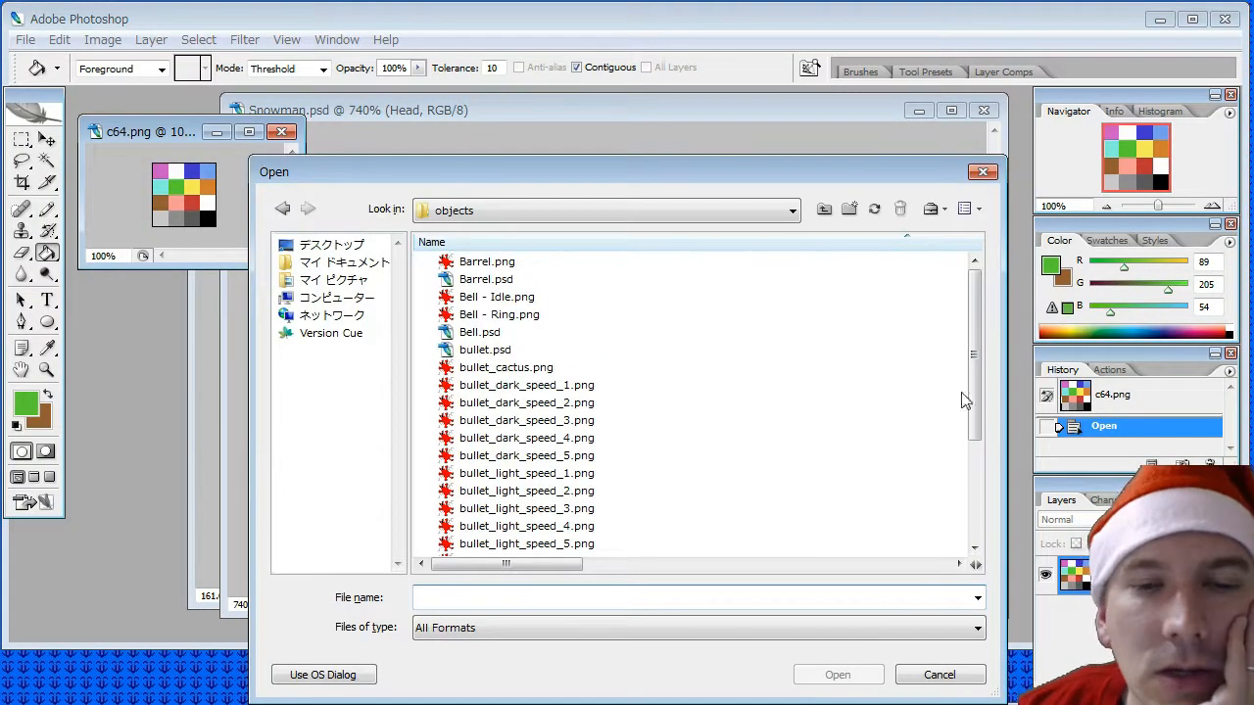
pyautogui.moveTo(977, 346); pyautogui.dragTo(991, 498)
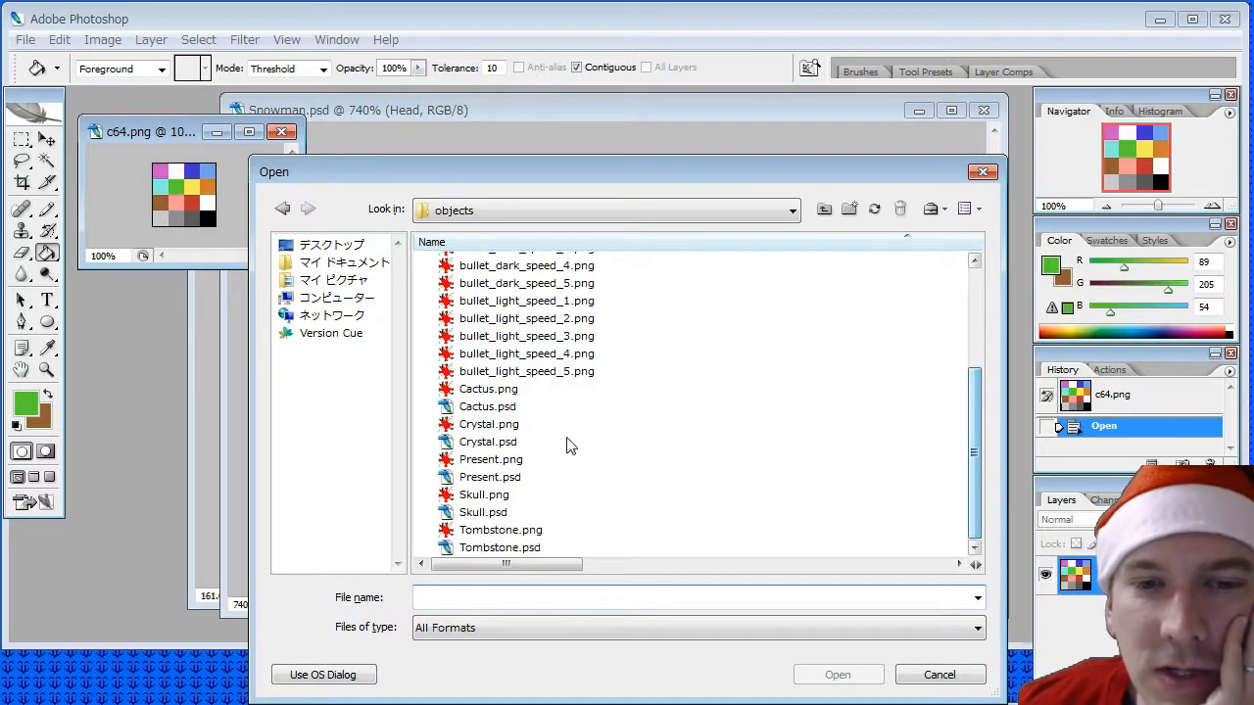
pyautogui.doubleClick(511, 405)
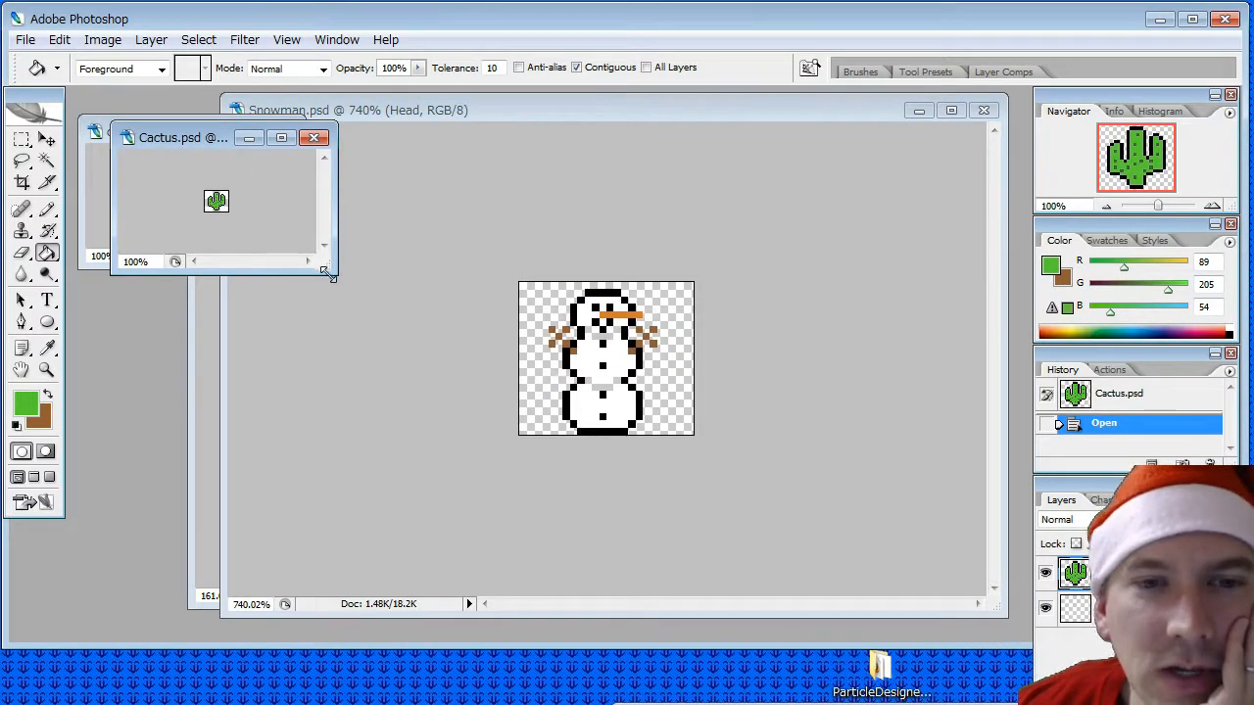
pyautogui.moveTo(326, 271); pyautogui.dragTo(851, 542)
pyautogui.keyDown('alt'); pyautogui.scroll(20, 580, 425); pyautogui.keyUp('alt')
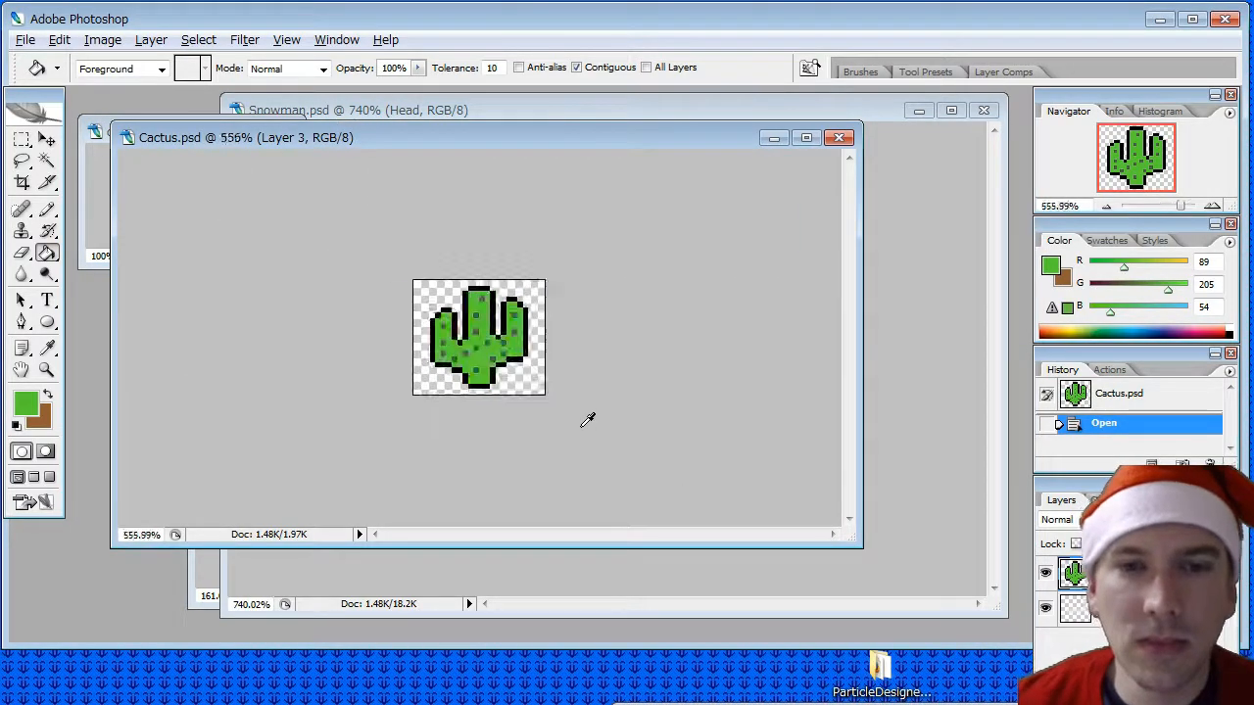
pyautogui.doubleClick(126, 137)
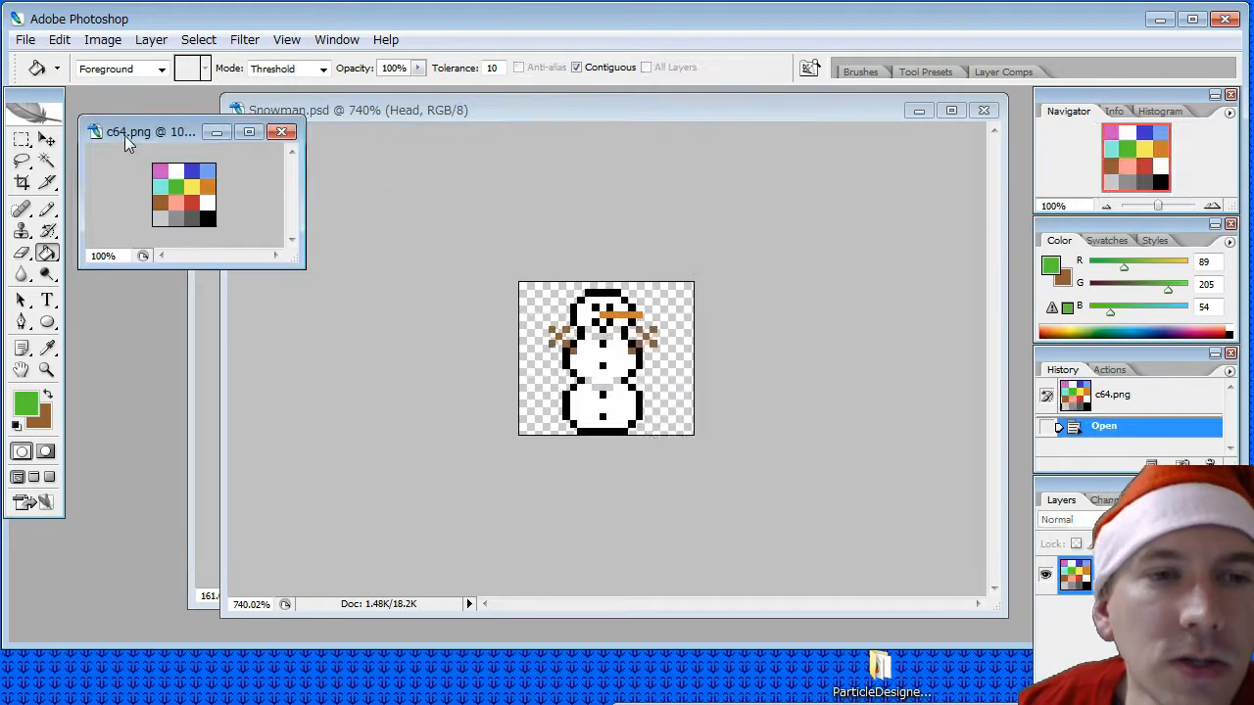
# - Open Tombstone.psd from the objects folder and enlarge its document window
pyautogui.click(25, 39)
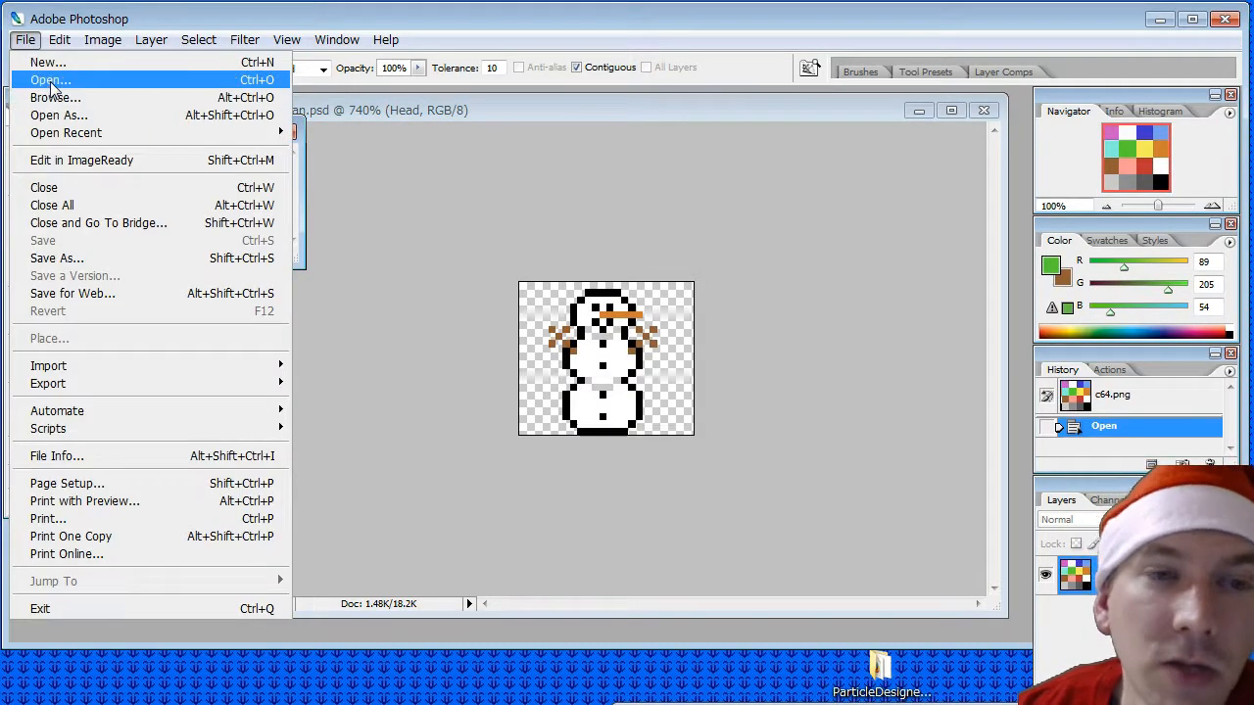
pyautogui.click(51, 80)
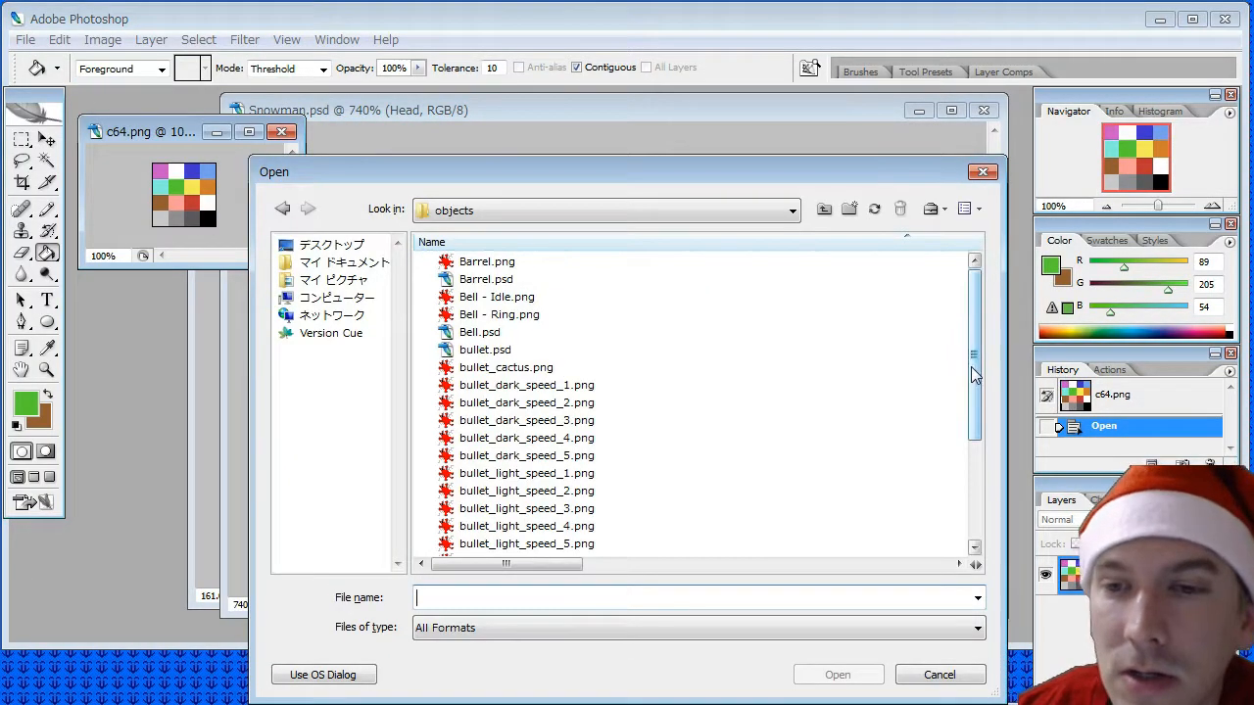
pyautogui.moveTo(971, 366); pyautogui.dragTo(950, 536)
pyautogui.doubleClick(485, 547)
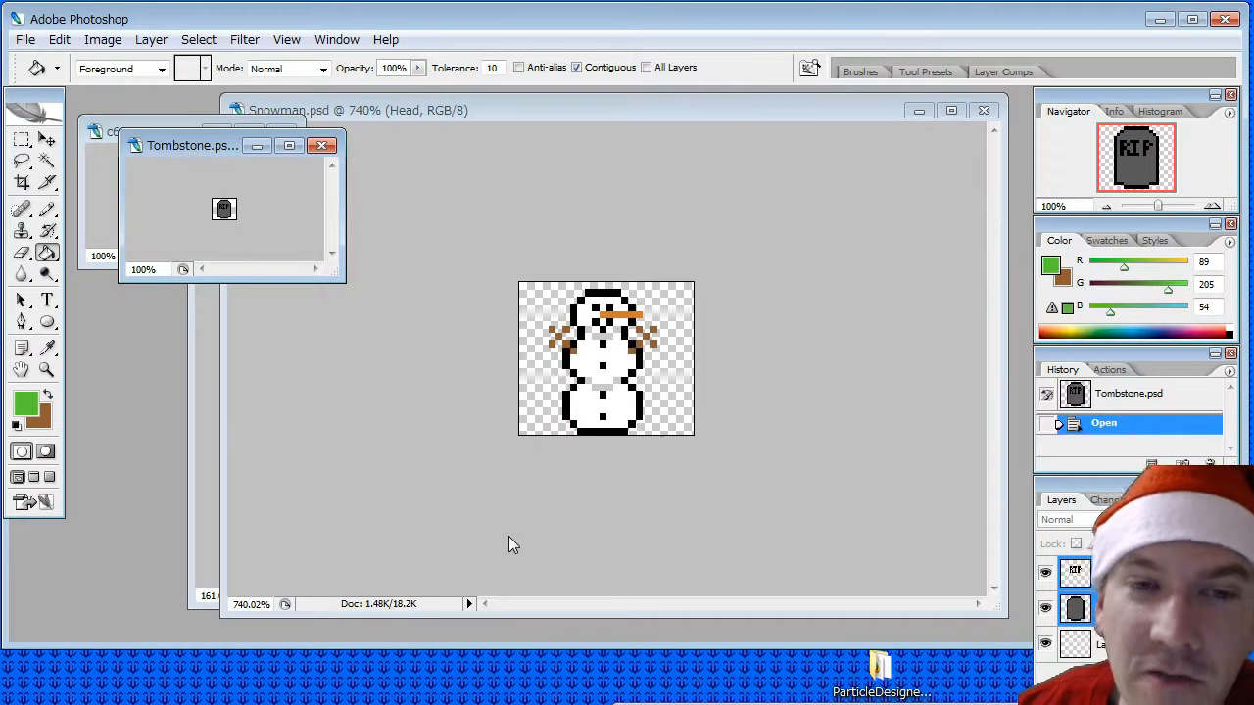
pyautogui.moveTo(336, 279); pyautogui.dragTo(819, 561)
# - Save a copy of the tombstone document as Xmas Tree.psd in the objects folder, keeping Maximize compatibility on
pyautogui.click(26, 39)
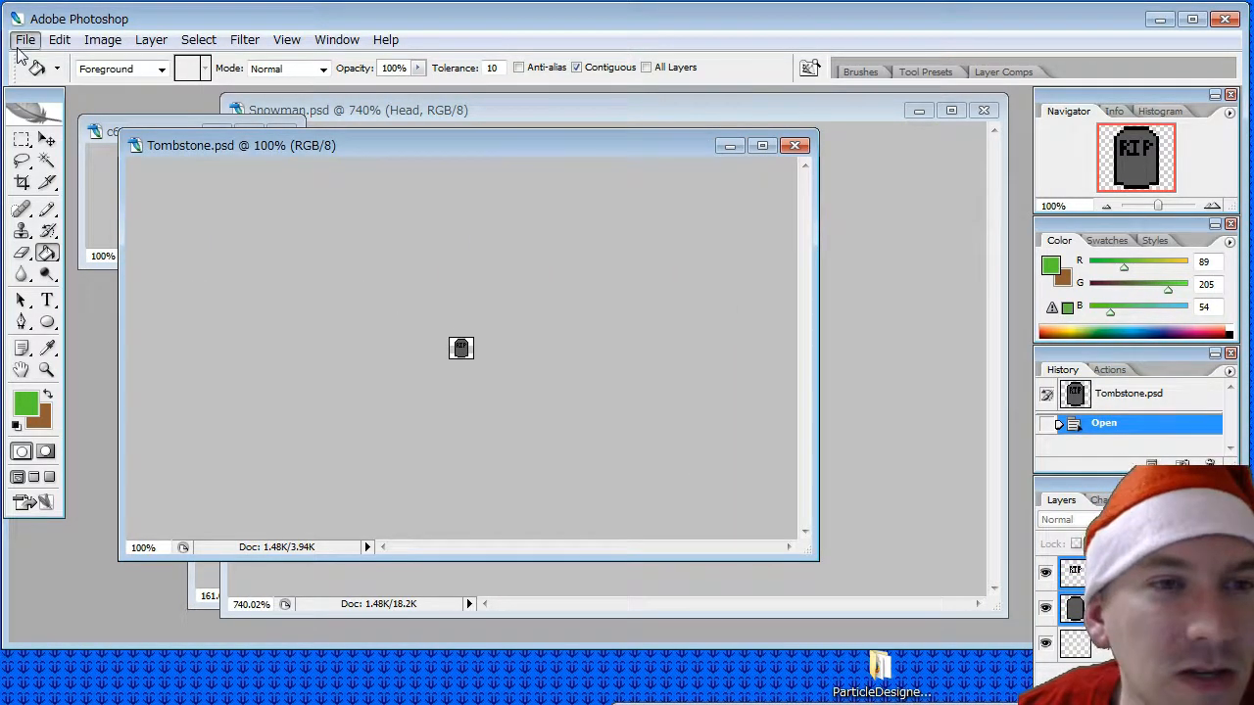
pyautogui.click(56, 258)
pyautogui.click(391, 493)
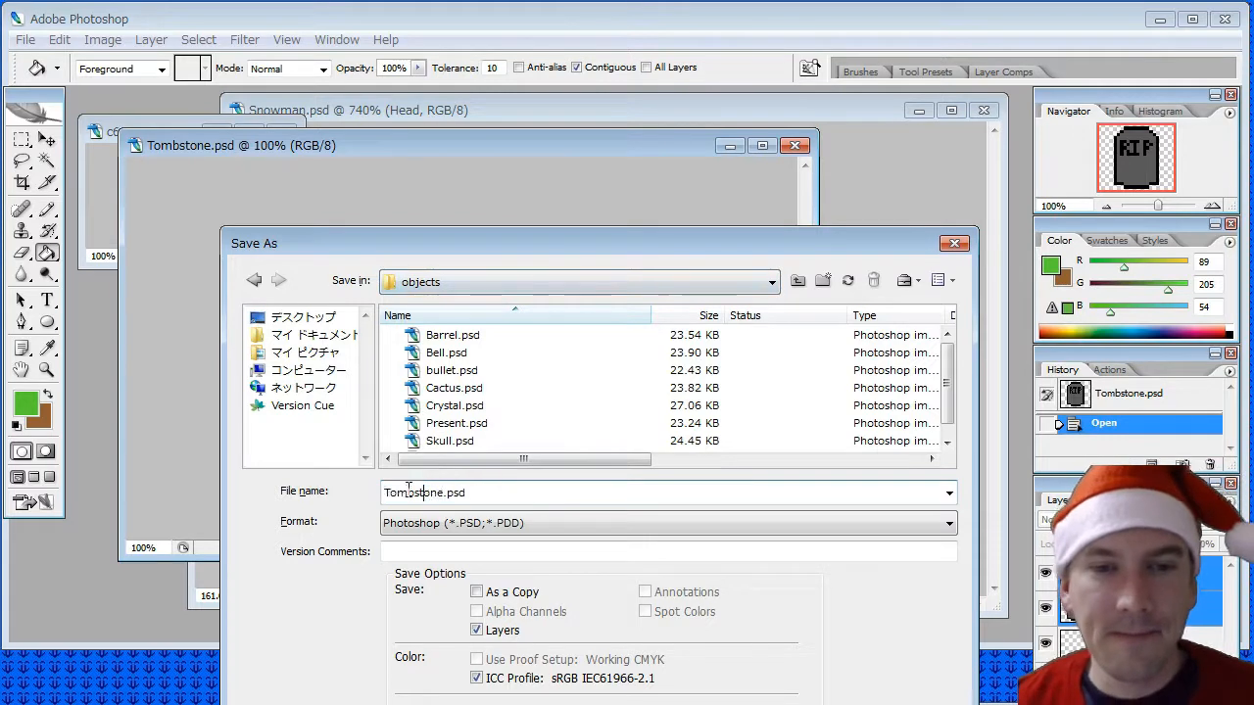
pyautogui.hotkey('shift', 'Right')
pyautogui.hotkey('shift', 'Right')
pyautogui.hotkey('shift', 'Left')
pyautogui.hotkey('shift', 'Left')
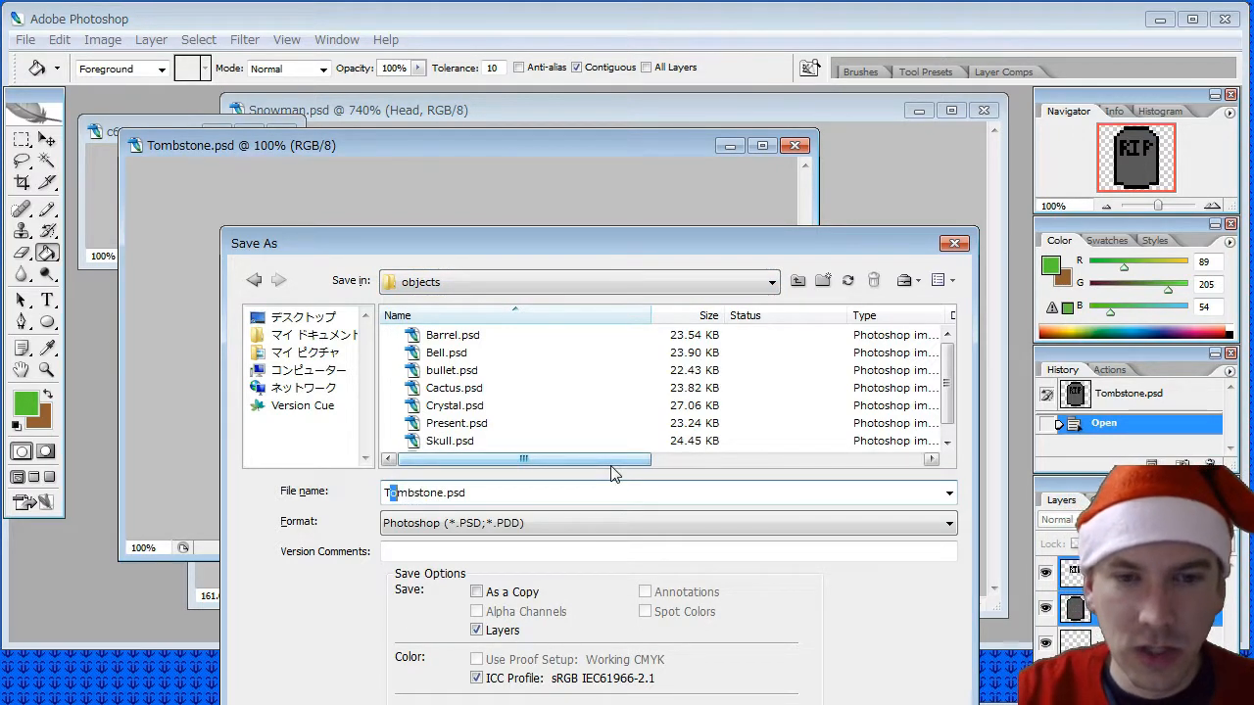
pyautogui.write('re')
pyautogui.press('Delete')
pyautogui.press('Delete')
pyautogui.press('Delete')
pyautogui.press('Delete')
pyautogui.press('Delete')
pyautogui.press('Delete')
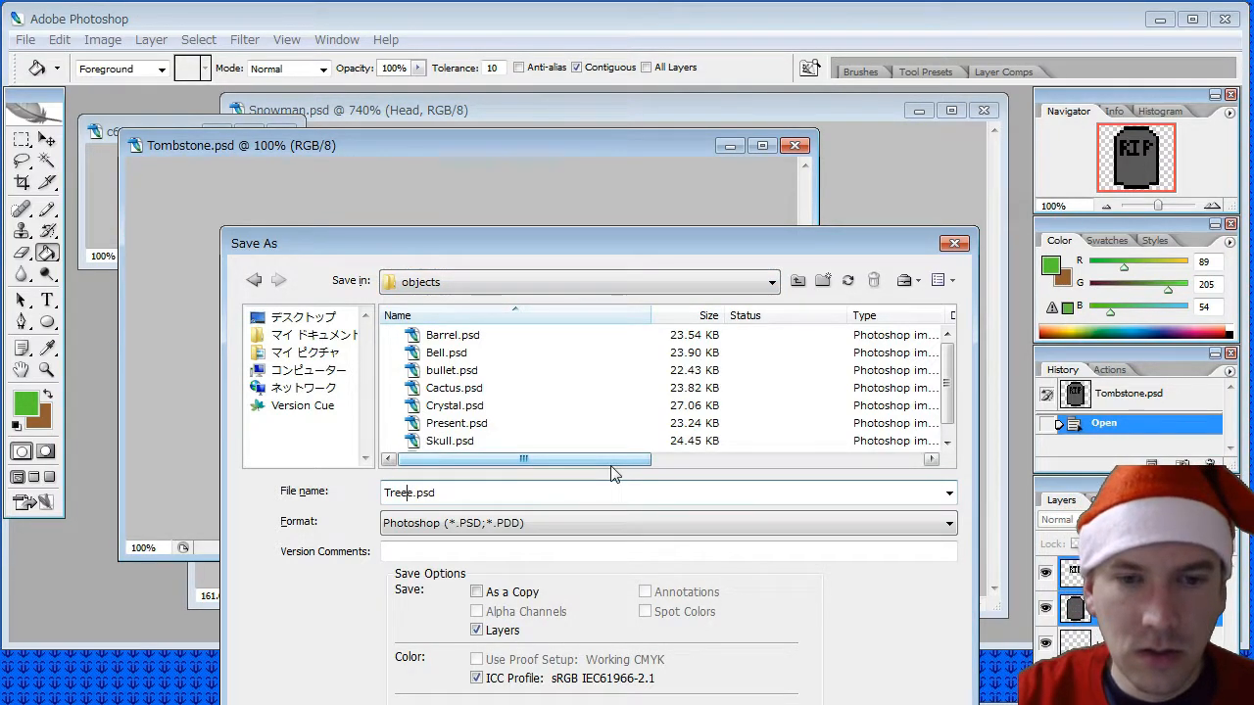
pyautogui.press('Delete')
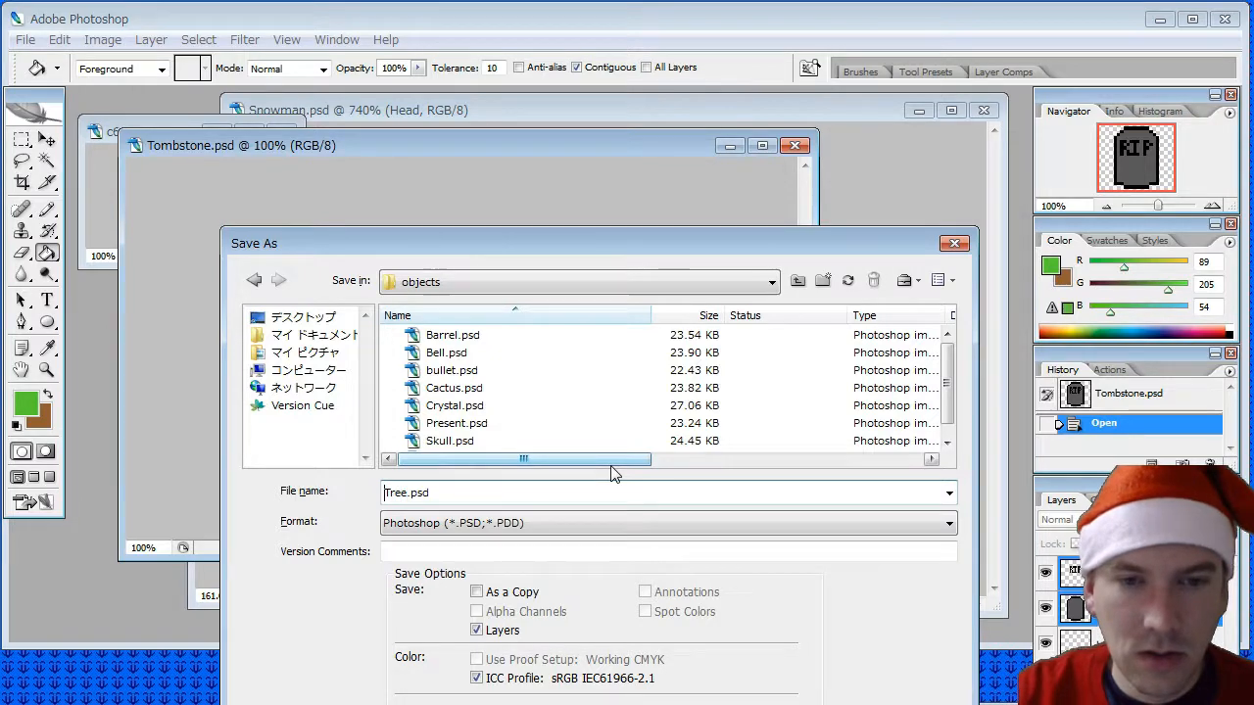
pyautogui.write('Xmas')
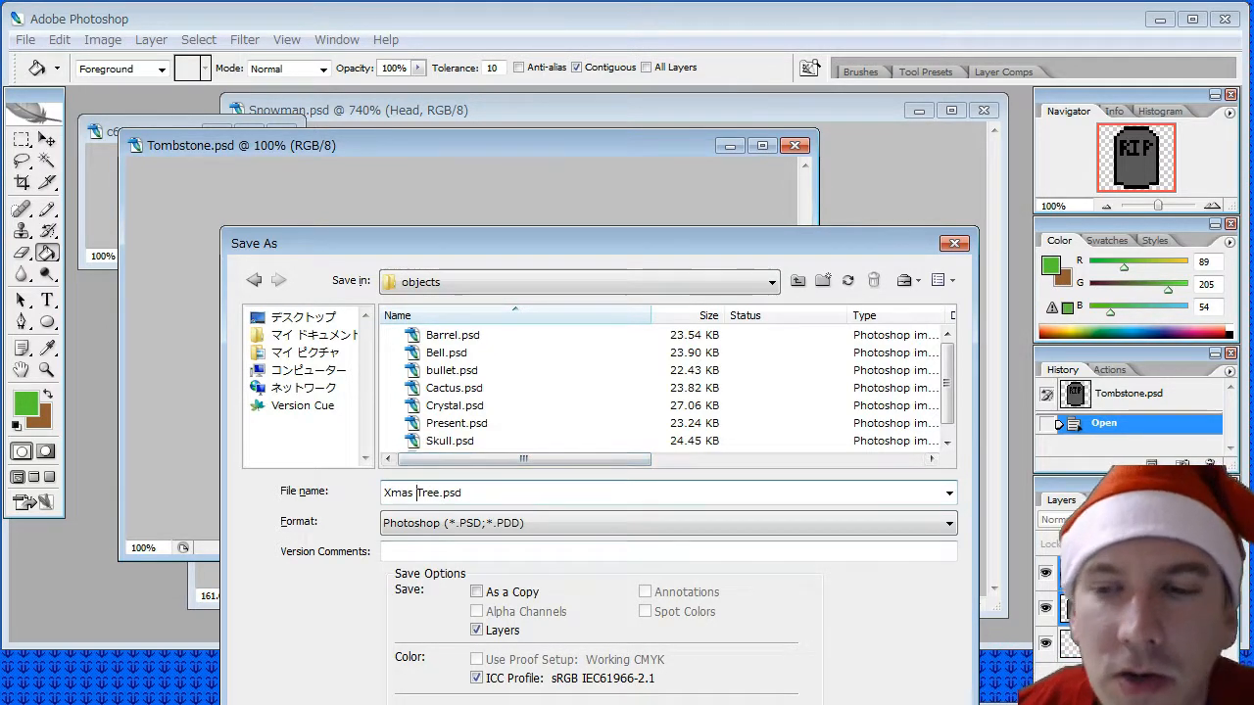
pyautogui.press('Return')
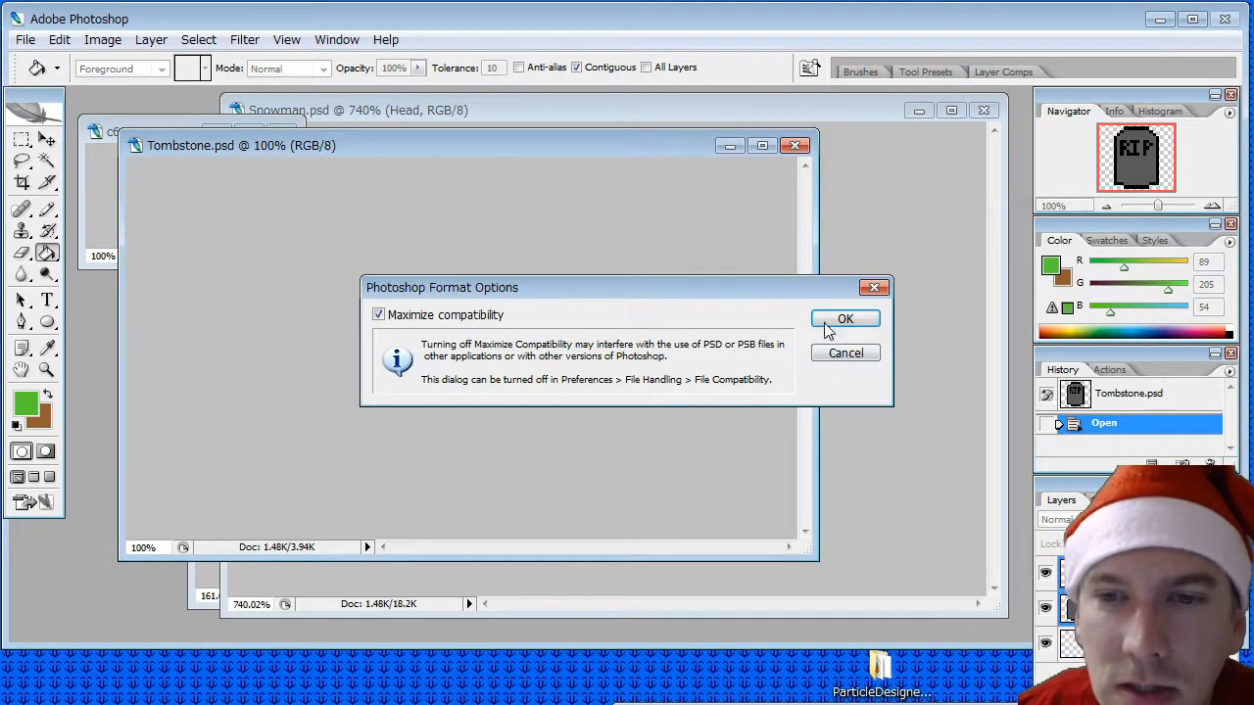
pyautogui.click(834, 319)
# - Delete the tombstone's Text layer from Xmas Tree.psd
pyautogui.click(1126, 572)
pyautogui.rightClick(1126, 572)
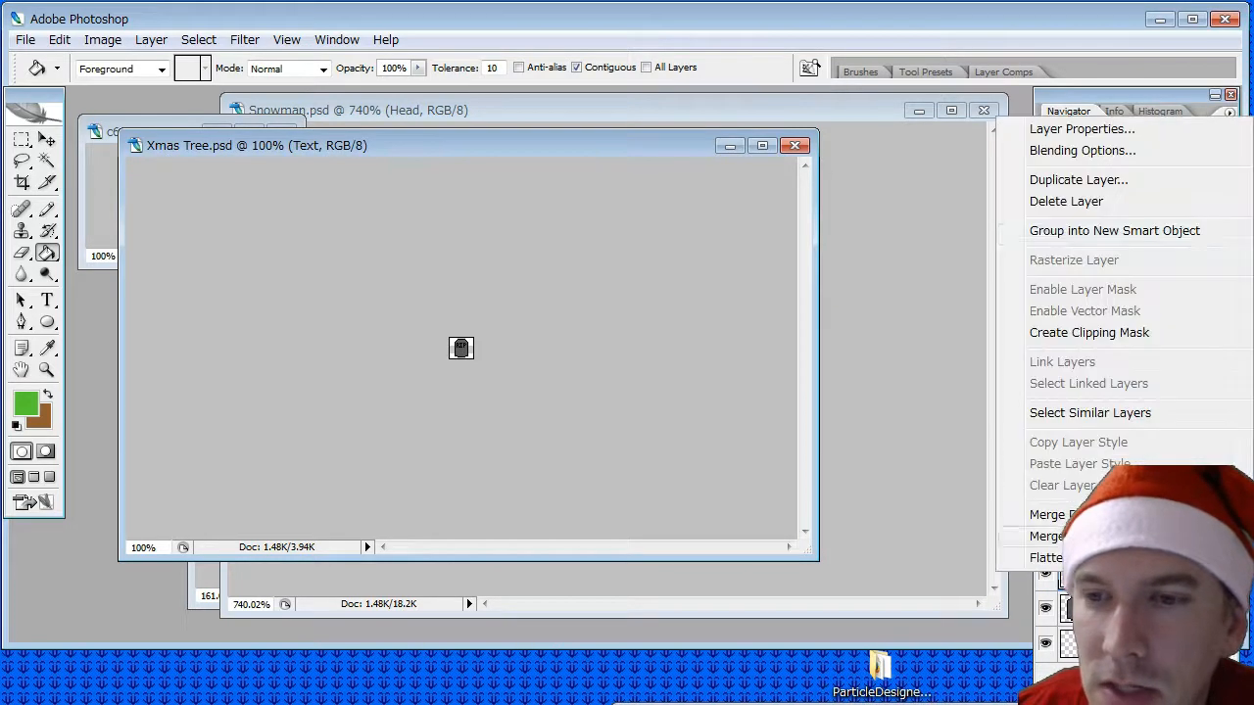
pyautogui.click(1053, 200)
pyautogui.click(601, 261)
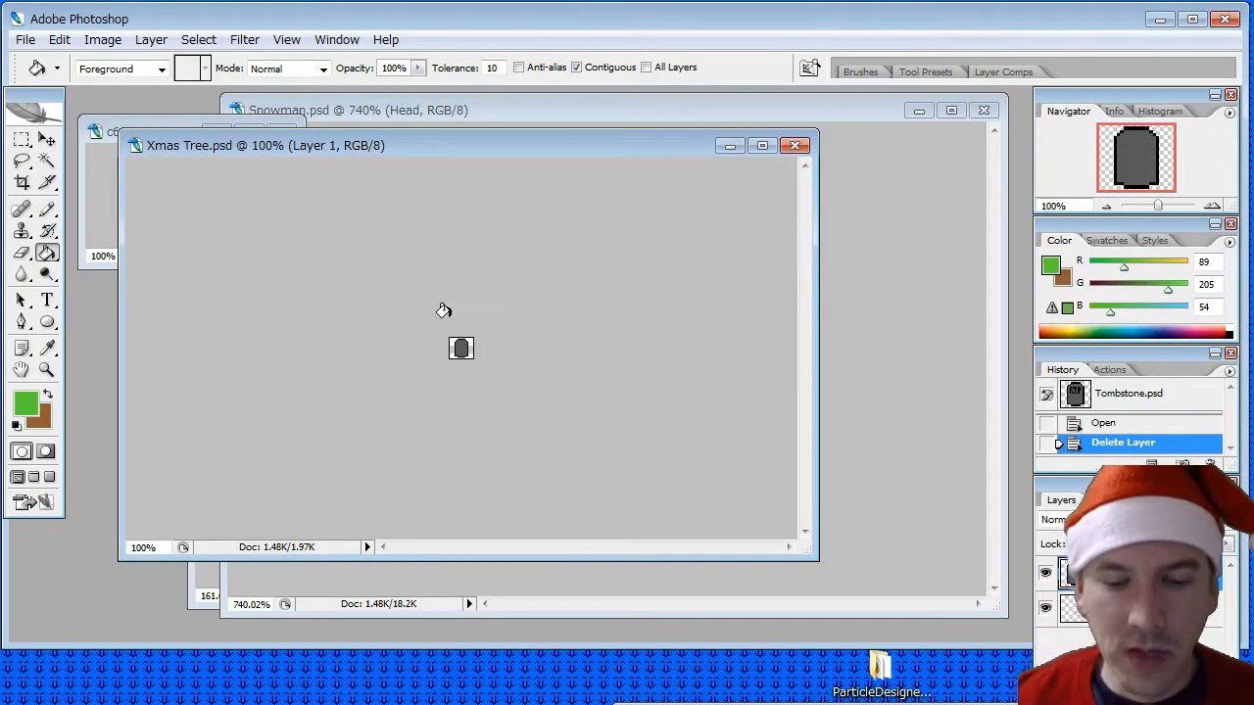
# - Sample green from the c64.png palette and pencil the tree's peak, with a two-pixel tip and diagonal edges reaching both sides of the tombstone
pyautogui.keyDown('alt'); pyautogui.scroll(7, 474, 347); pyautogui.keyUp('alt')
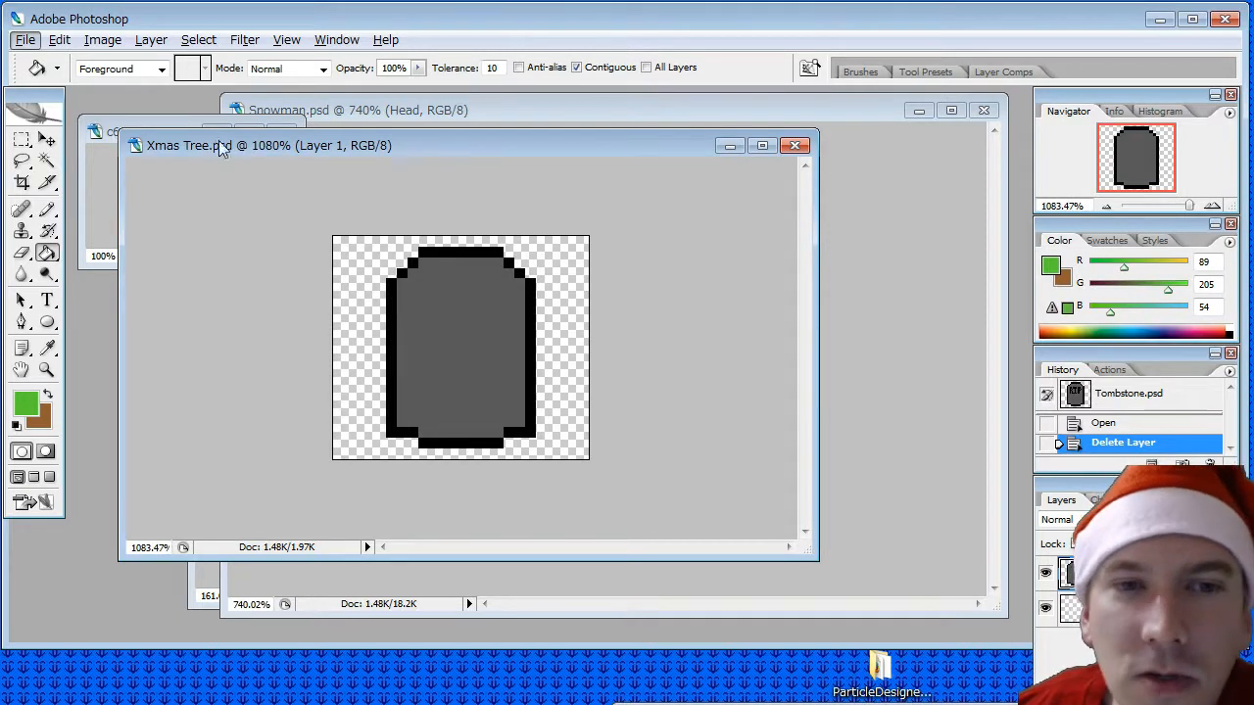
pyautogui.moveTo(269, 150); pyautogui.dragTo(403, 183)
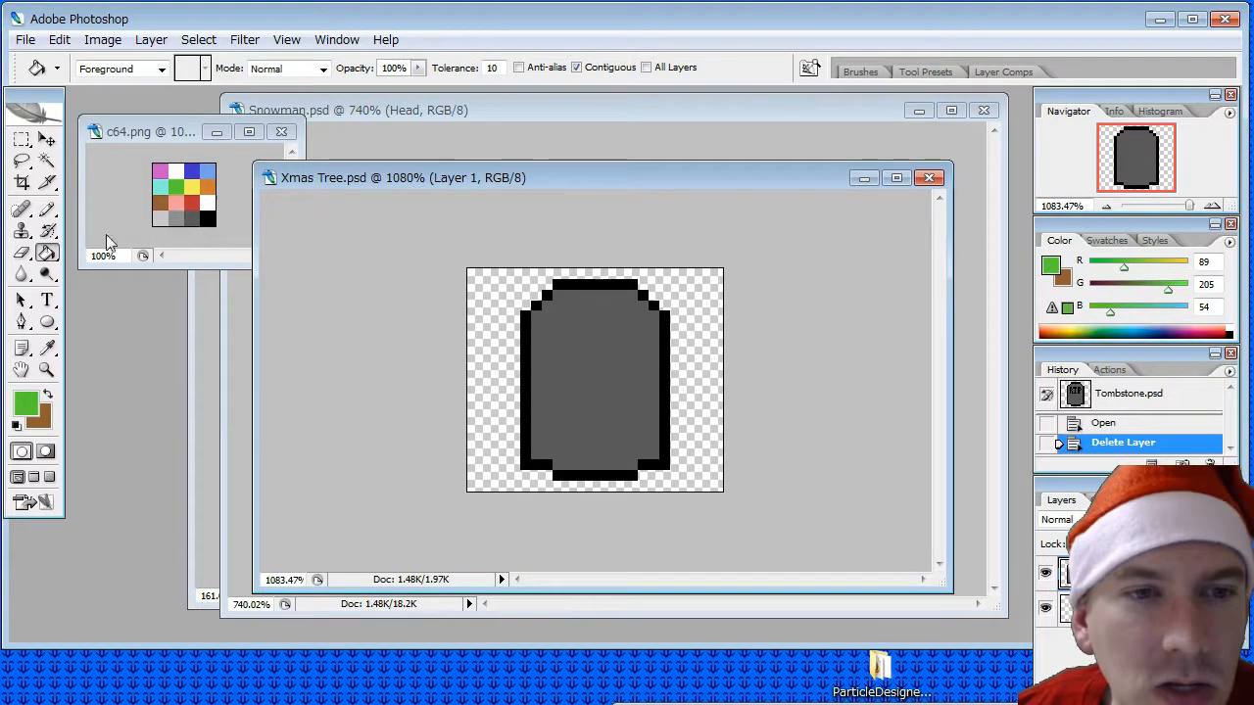
pyautogui.click(46, 348)
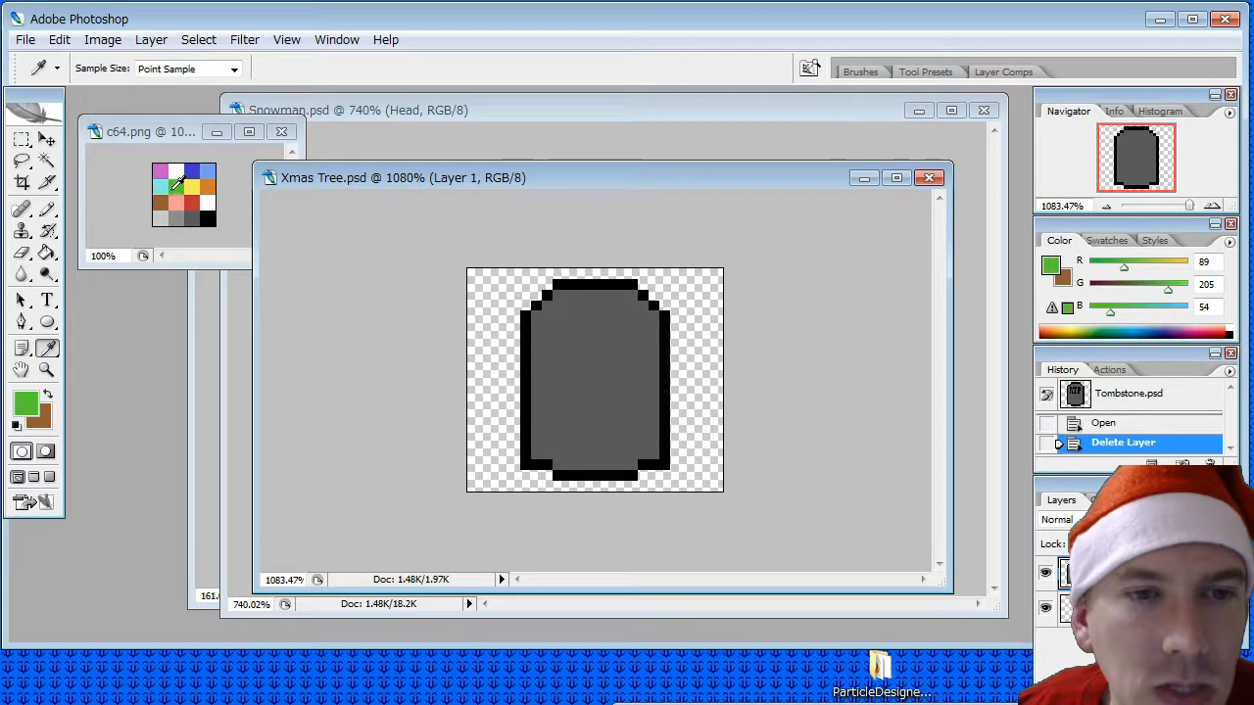
pyautogui.click(46, 209)
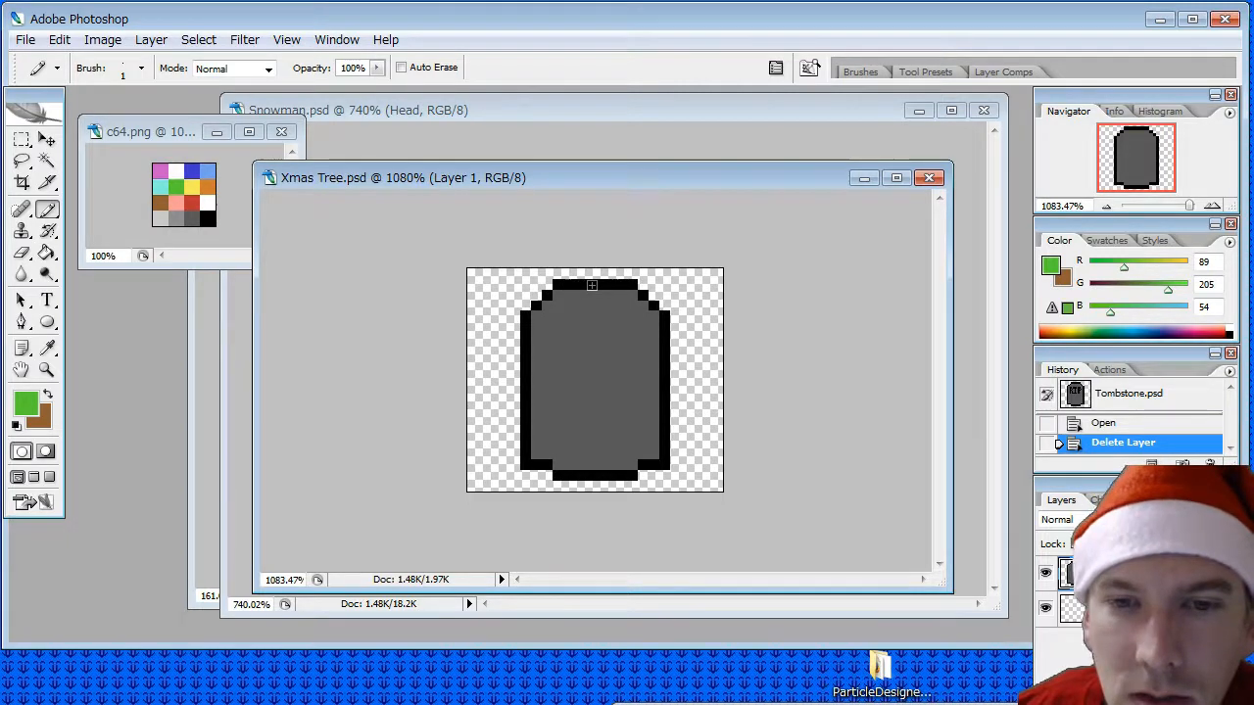
pyautogui.click(598, 285)
pyautogui.click(589, 285)
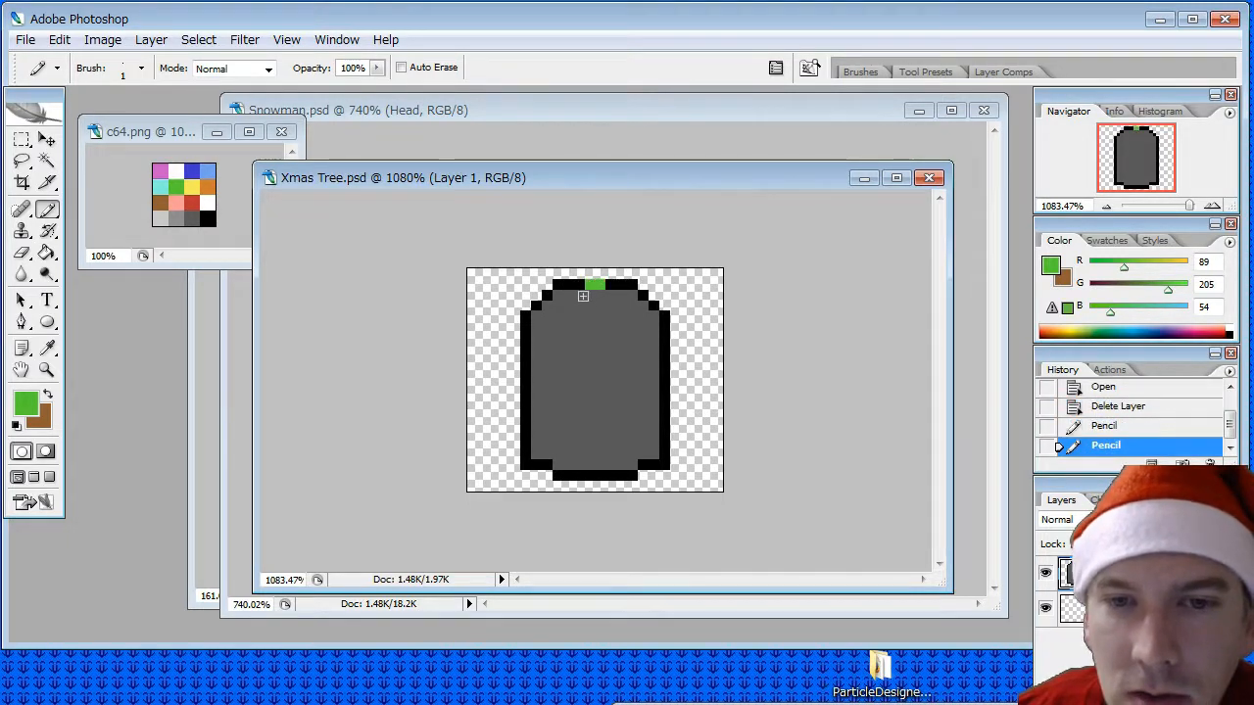
pyautogui.click(579, 293)
pyautogui.click(568, 304)
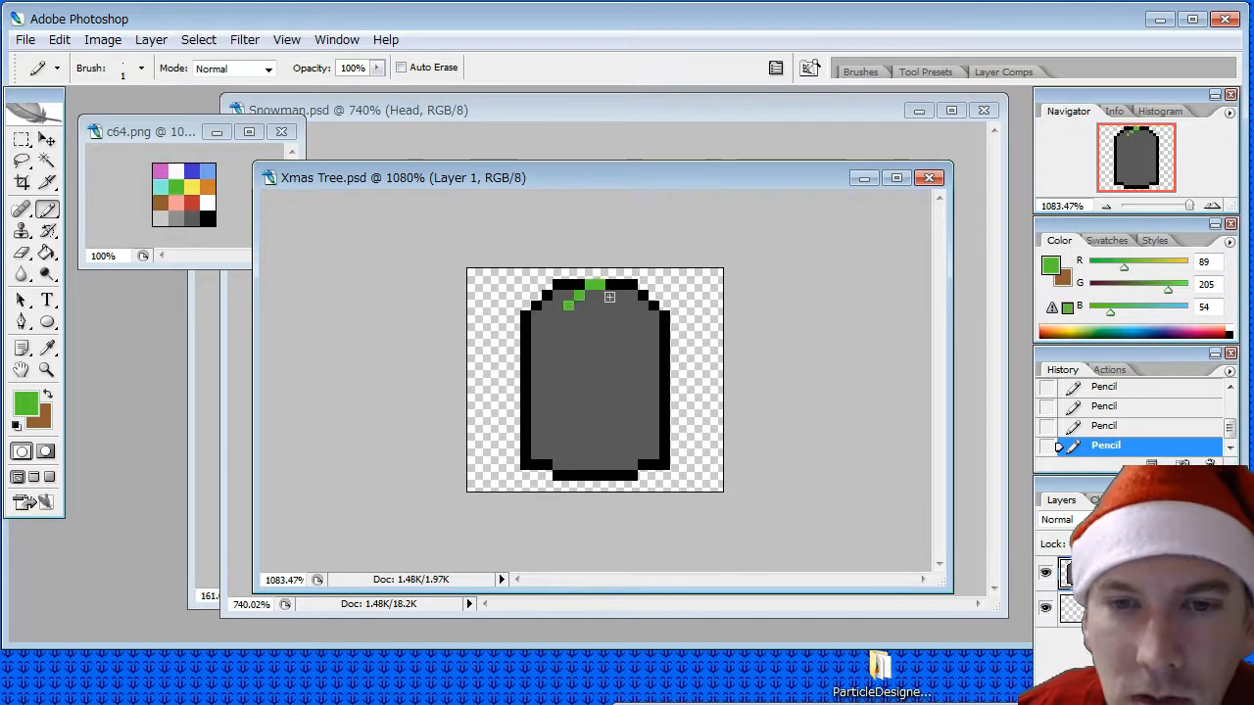
pyautogui.click(610, 295)
pyautogui.click(621, 305)
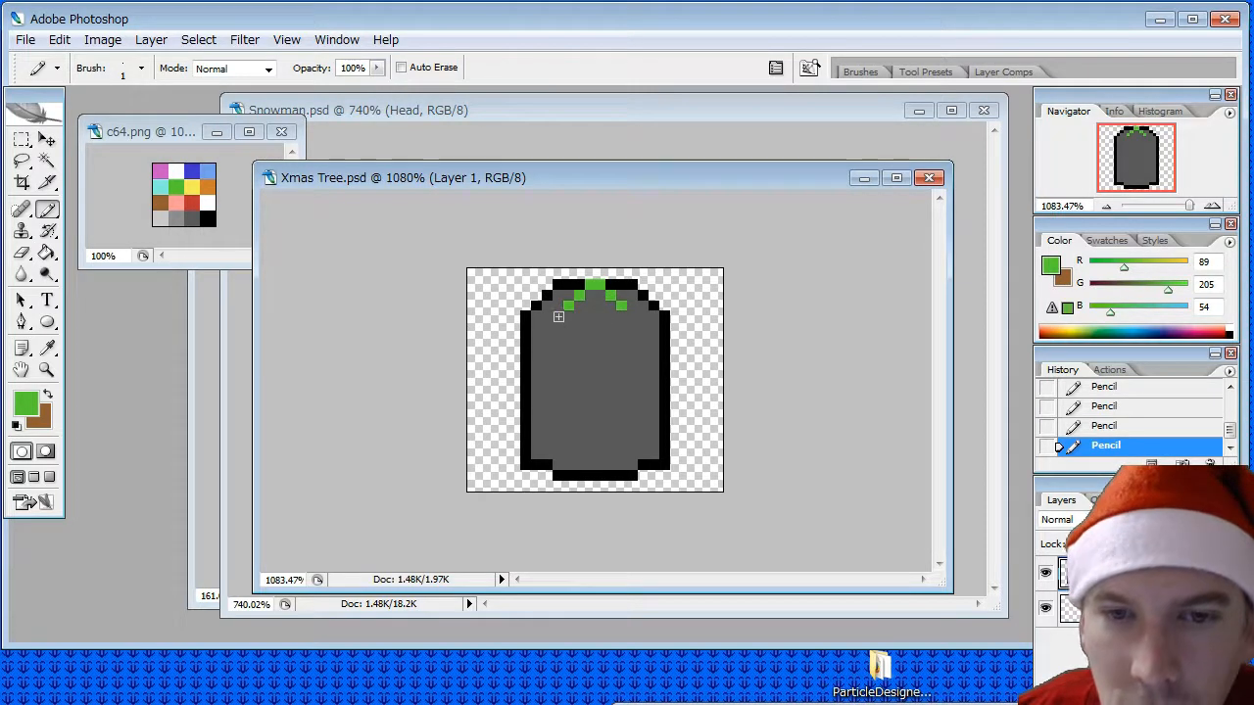
pyautogui.click(557, 316)
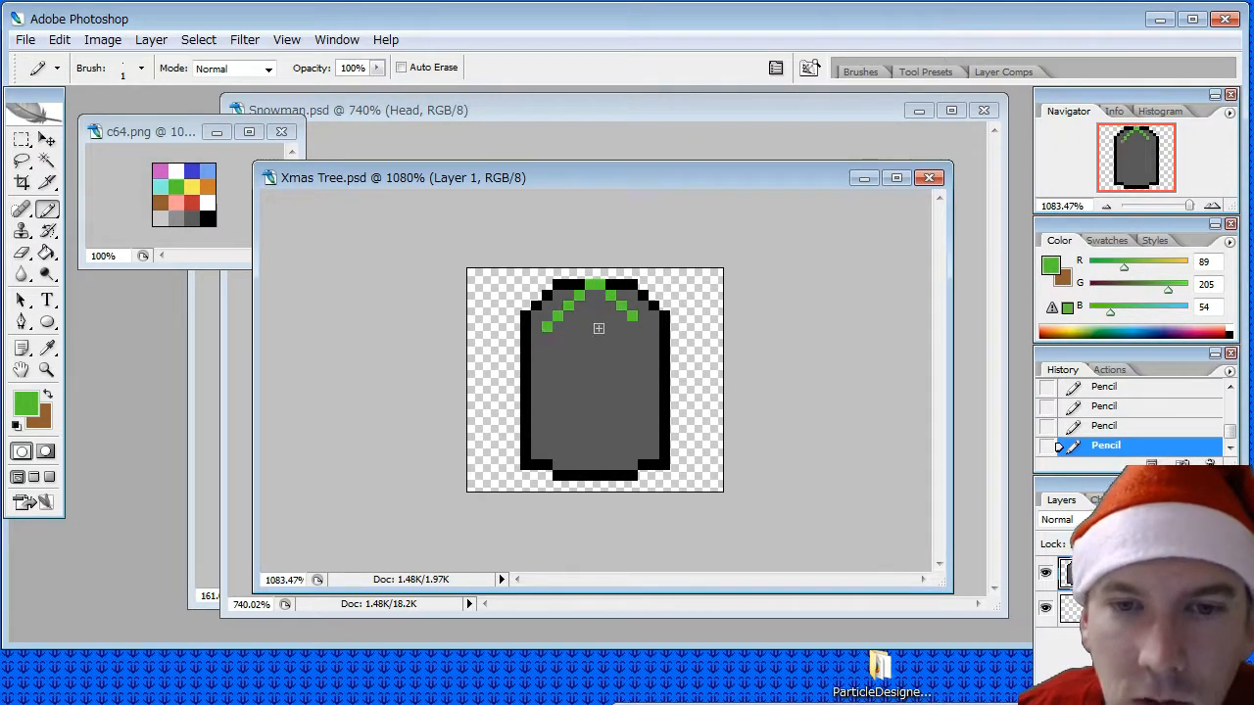
pyautogui.click(644, 328)
pyautogui.click(537, 337)
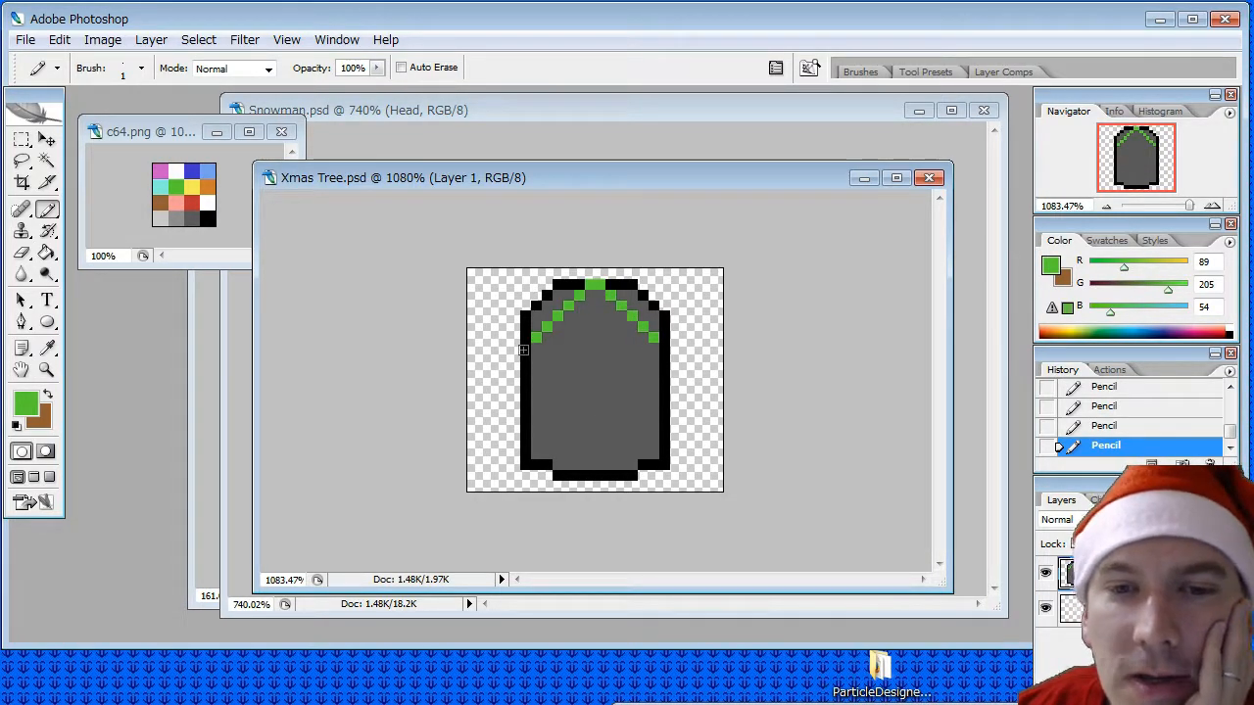
pyautogui.click(524, 349)
pyautogui.click(665, 348)
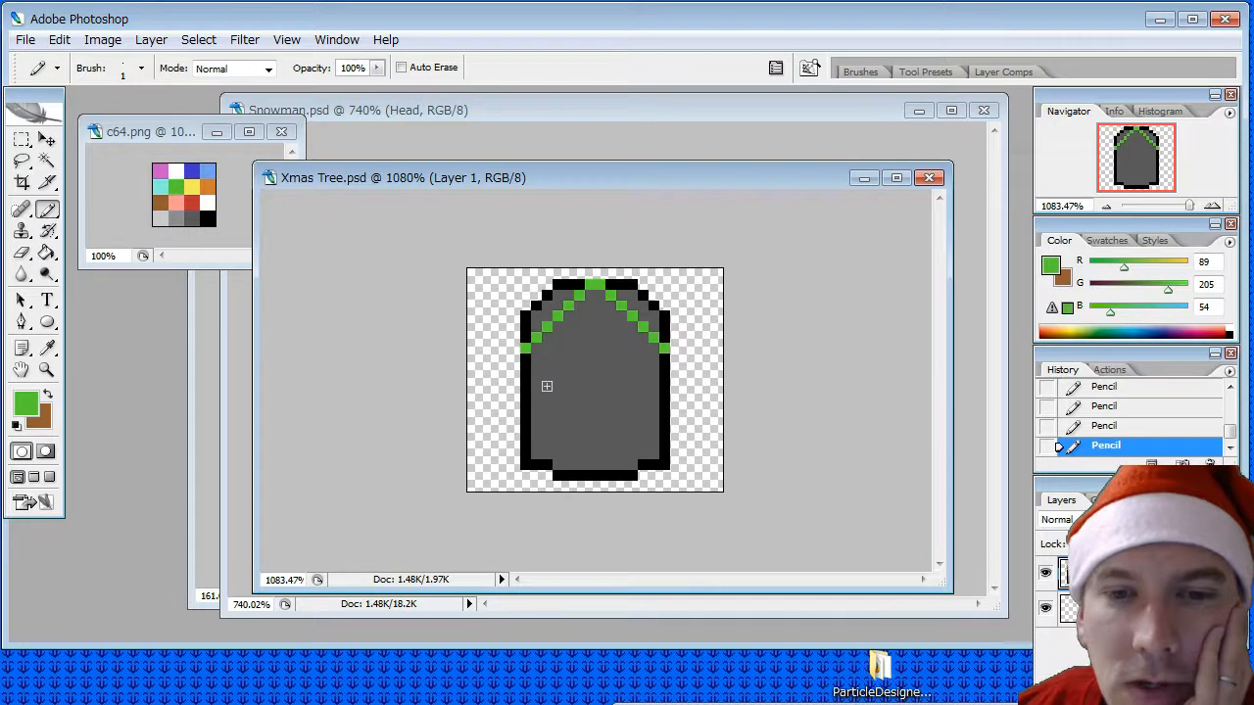
# - Pencil three-pixel green diagonal branch edges on both sides of the tombstone for the tree's middle and bottom tiers
pyautogui.click(547, 388)
pyautogui.click(536, 400)
pyautogui.click(526, 411)
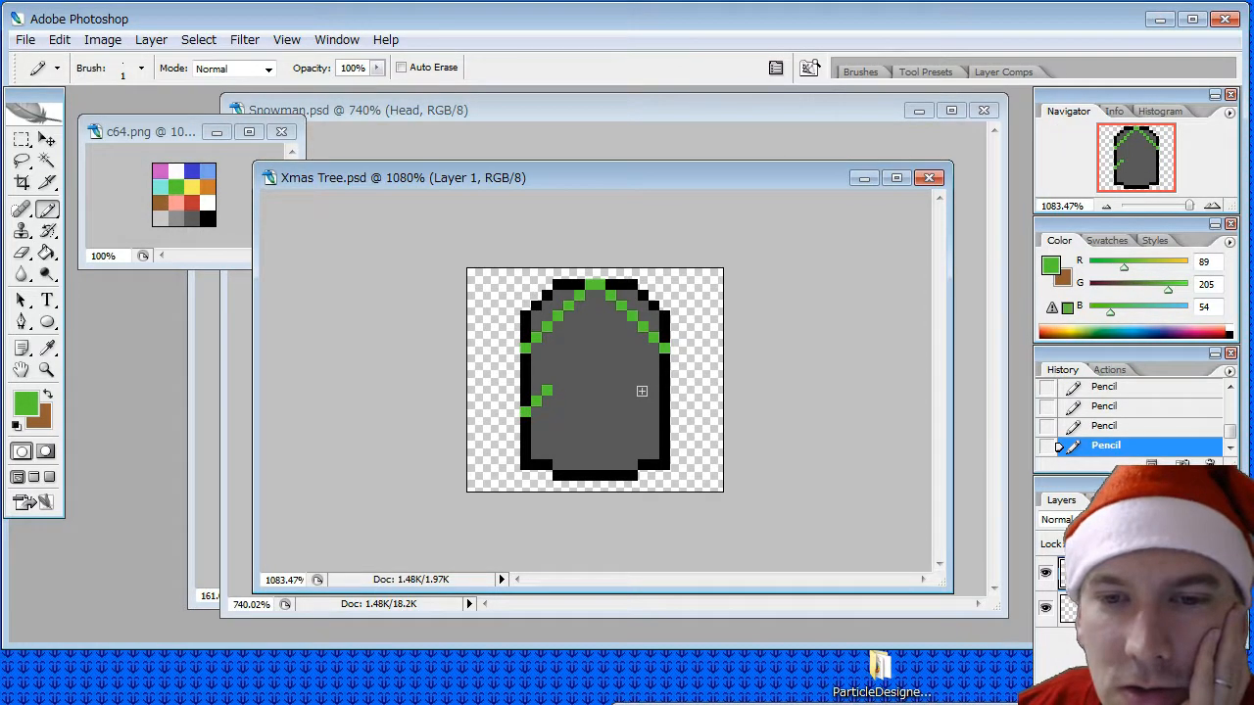
pyautogui.click(664, 411)
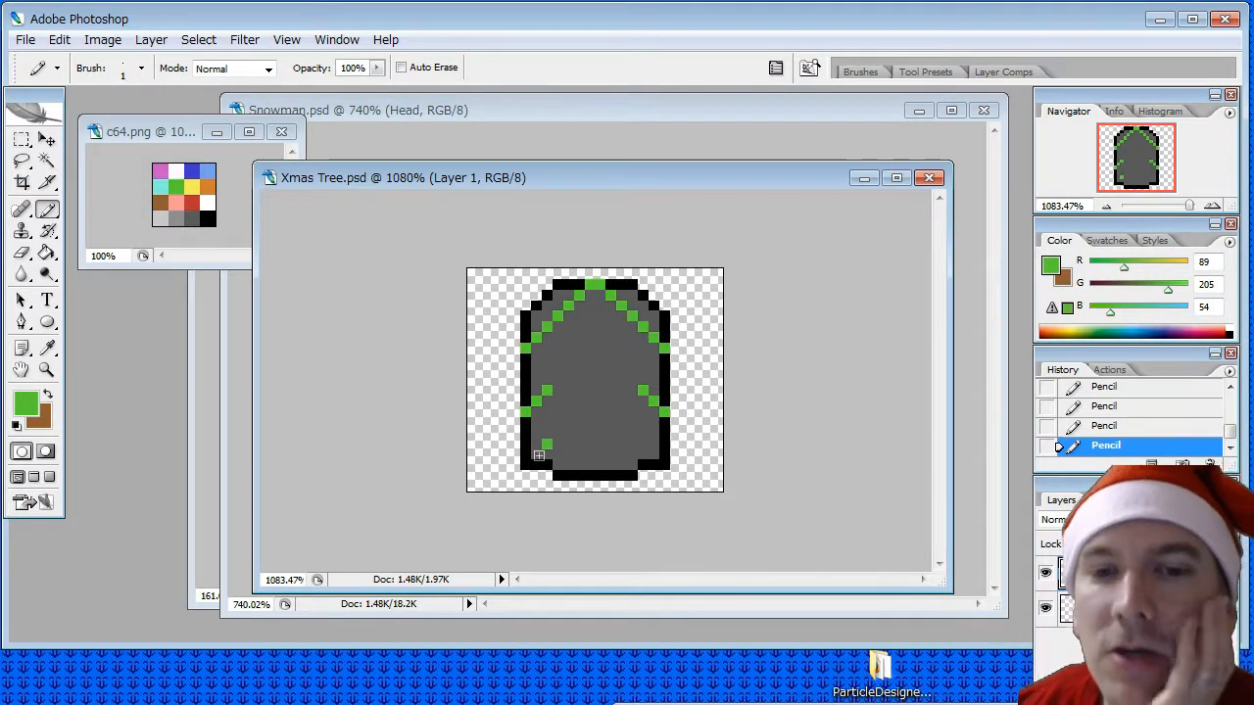
pyautogui.click(537, 453)
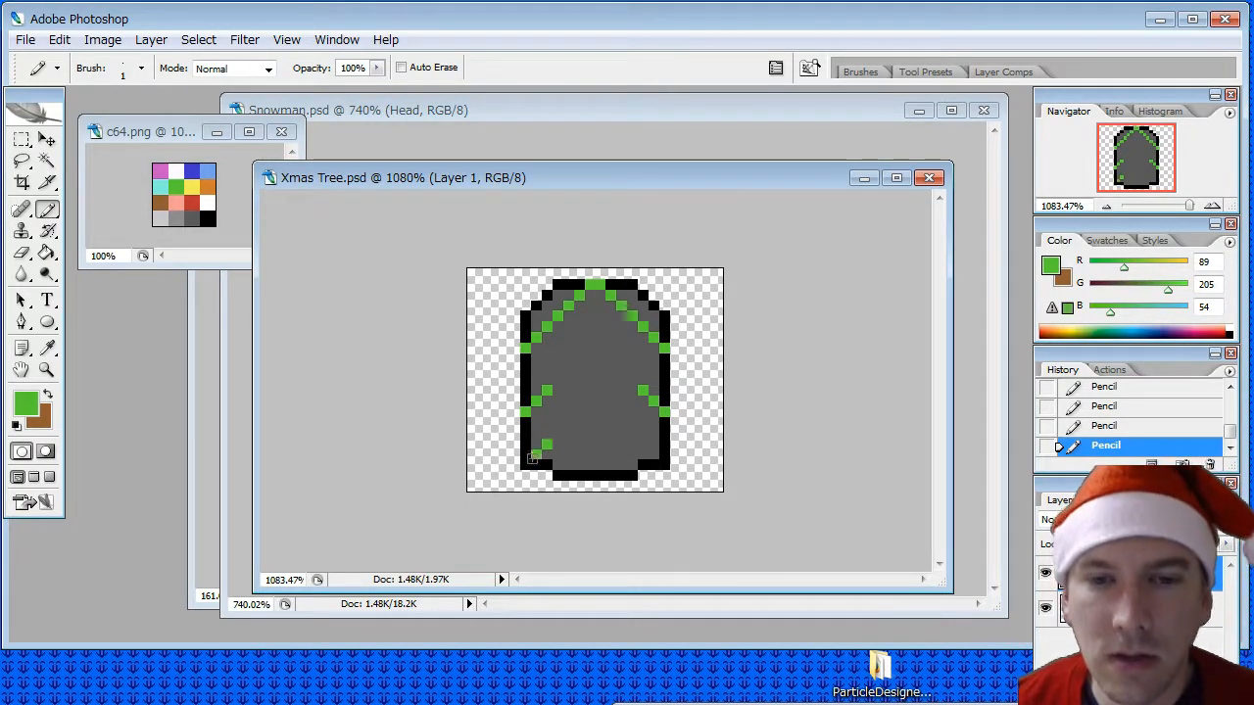
pyautogui.click(526, 465)
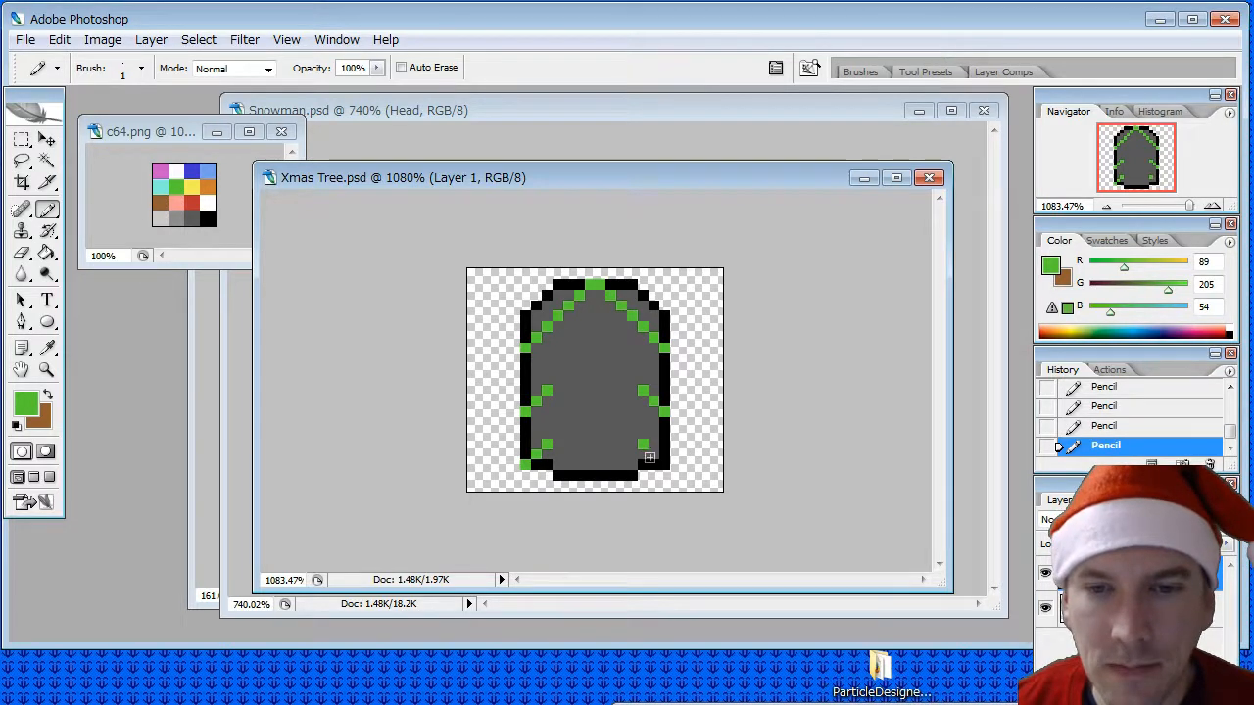
pyautogui.click(664, 464)
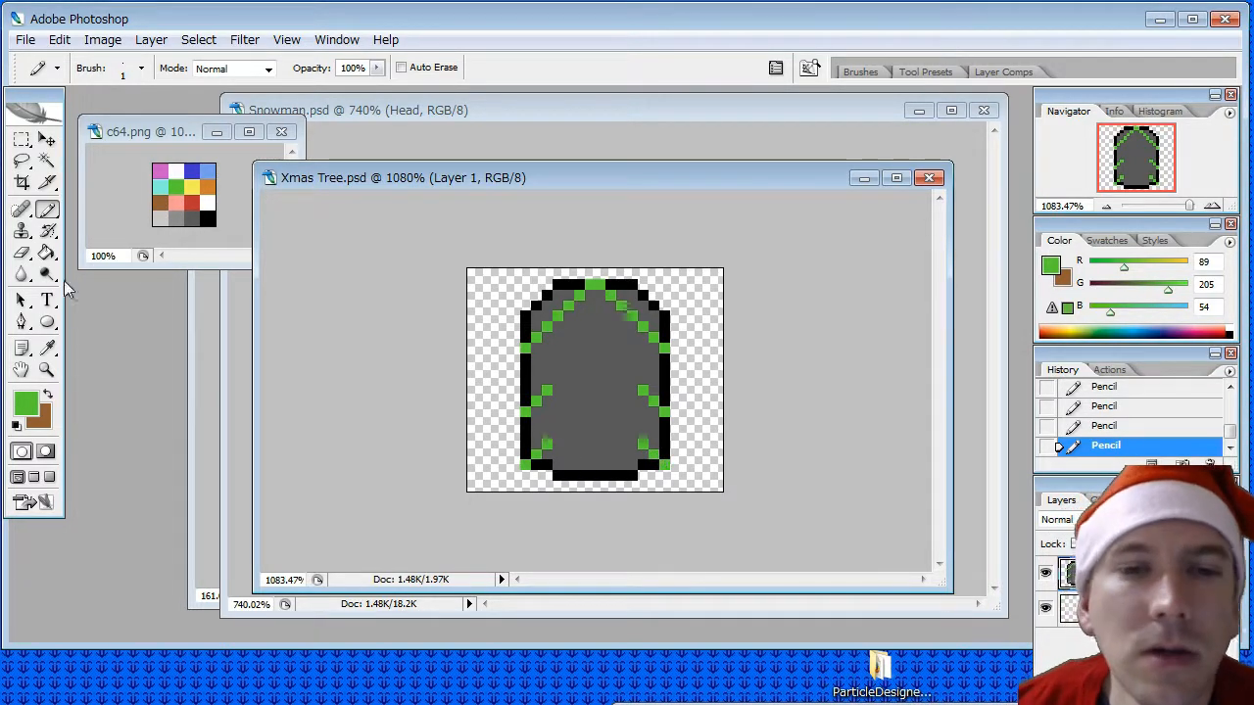
# - Erase the tombstone's black and grey pixels outside both green diagonals of the tree's peak
pyautogui.click(21, 252)
pyautogui.moveTo(558, 284)
pyautogui.mouseDown()
pyautogui.moveTo(578, 284)
pyautogui.moveTo(552, 283)
pyautogui.moveTo(564, 290)
pyautogui.moveTo(527, 315)
pyautogui.moveTo(537, 331)
pyautogui.mouseUp()
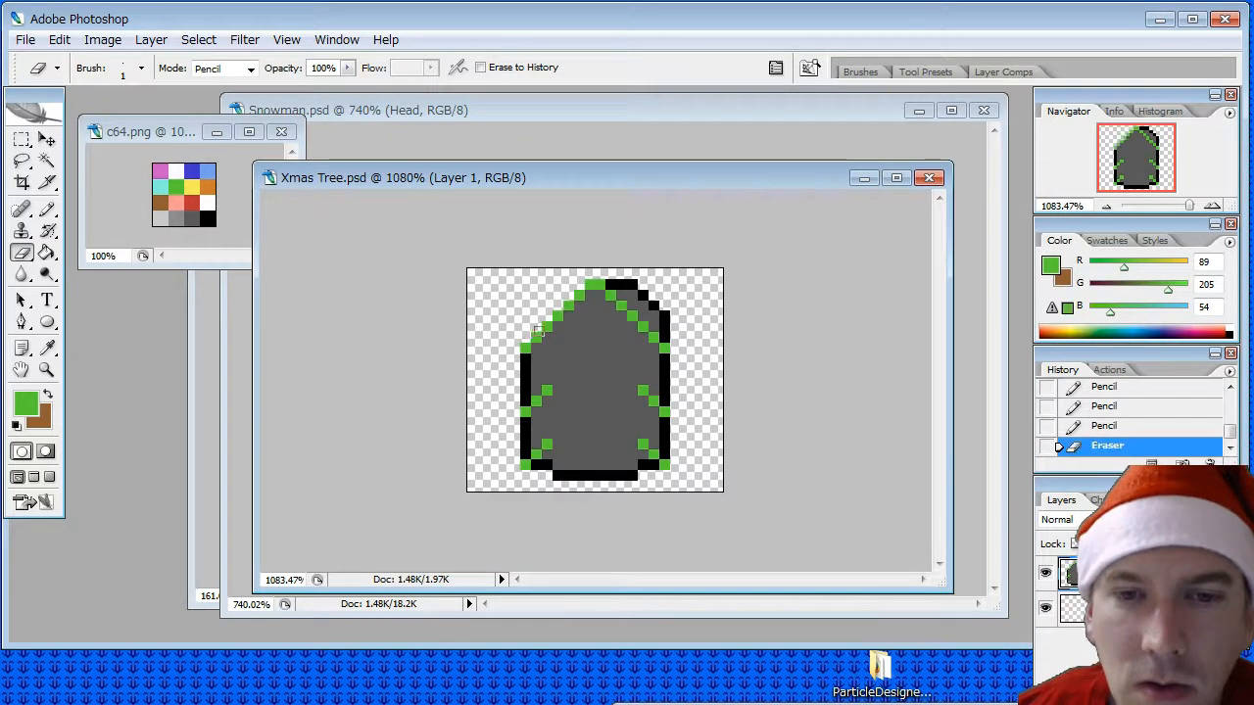
pyautogui.moveTo(611, 283)
pyautogui.mouseDown()
pyautogui.moveTo(660, 316)
pyautogui.moveTo(666, 339)
pyautogui.mouseUp()
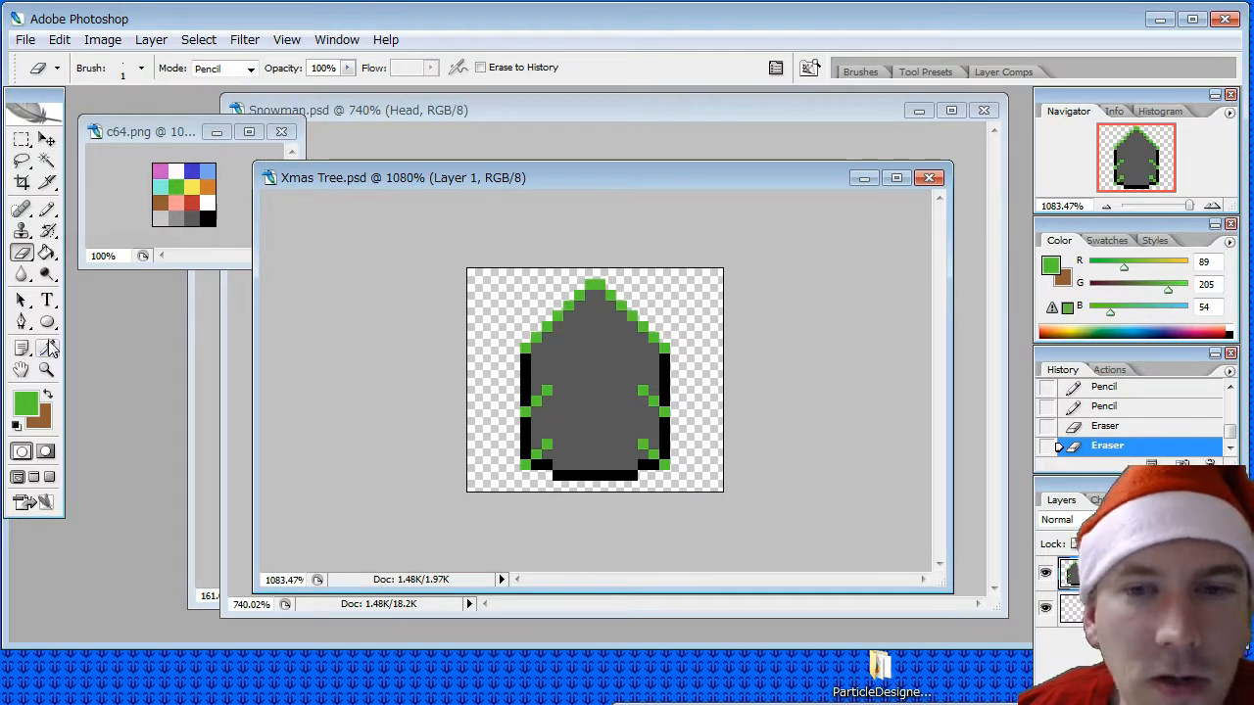
# - Thicken the tree peak's outline with the Pencil by adding green pixels along the tip and outside both diagonal edges
pyautogui.click(47, 349)
pyautogui.click(46, 208)
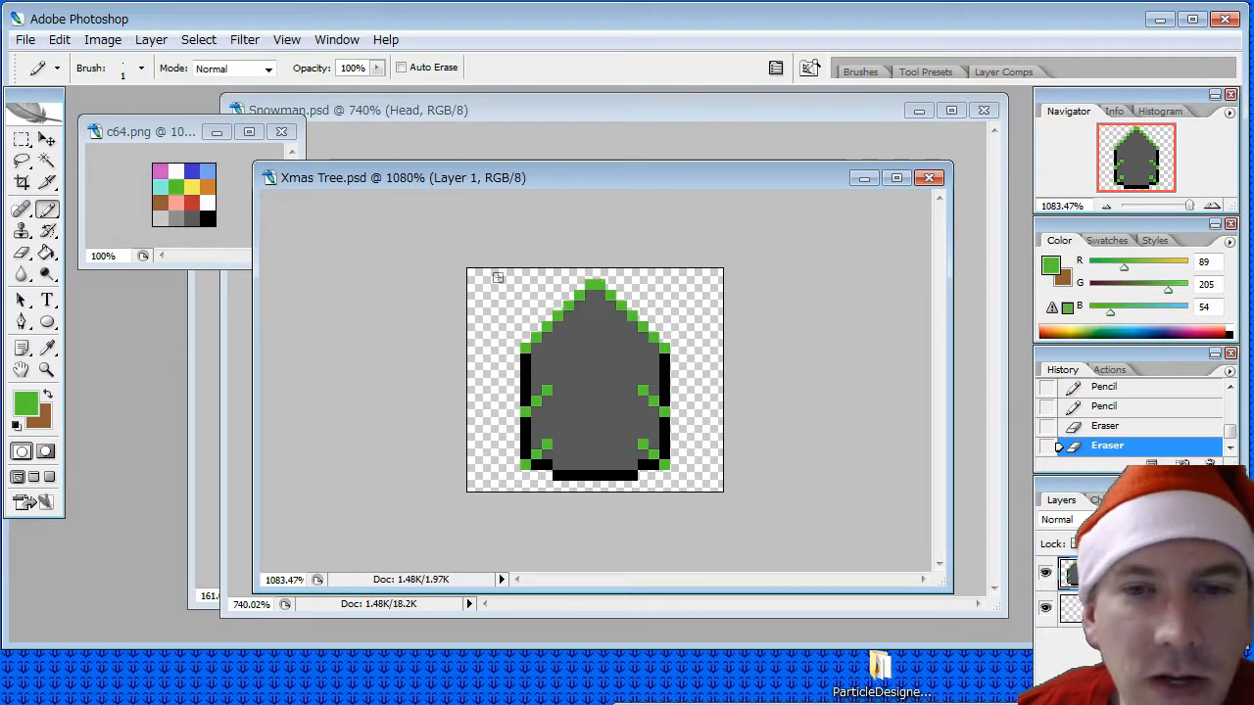
pyautogui.click(579, 284)
pyautogui.click(611, 284)
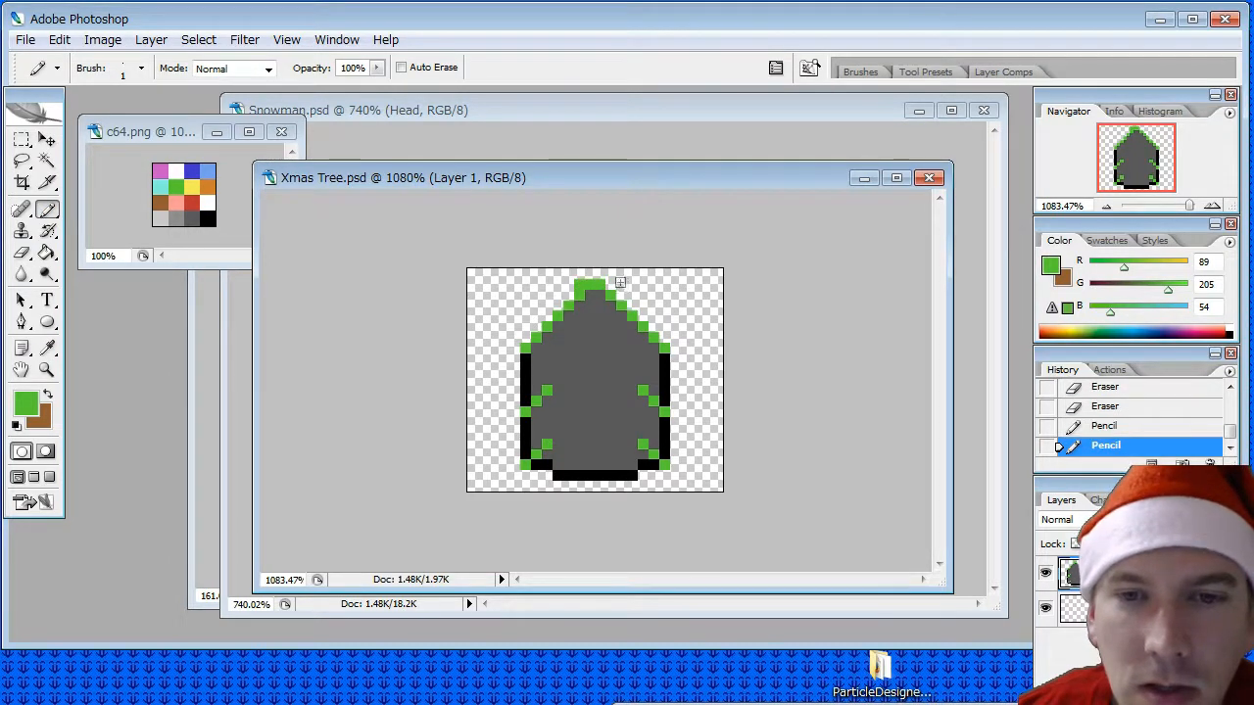
pyautogui.click(613, 284)
pyautogui.click(567, 300)
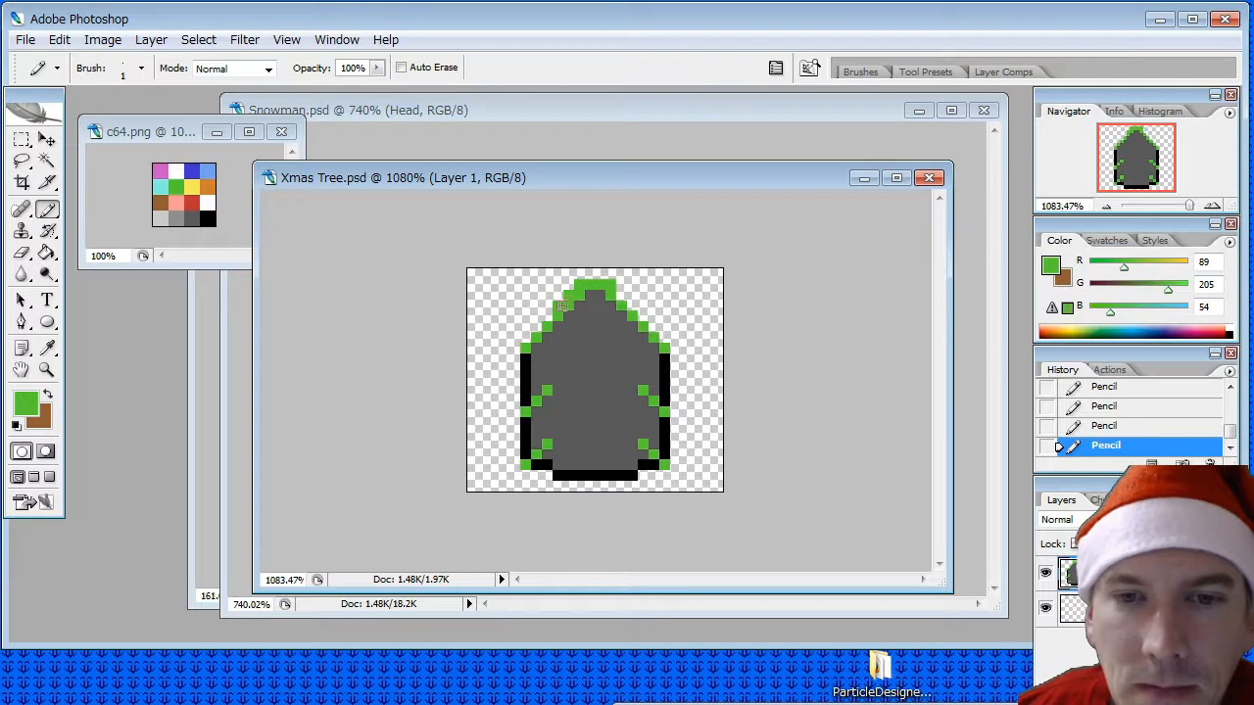
pyautogui.click(528, 337)
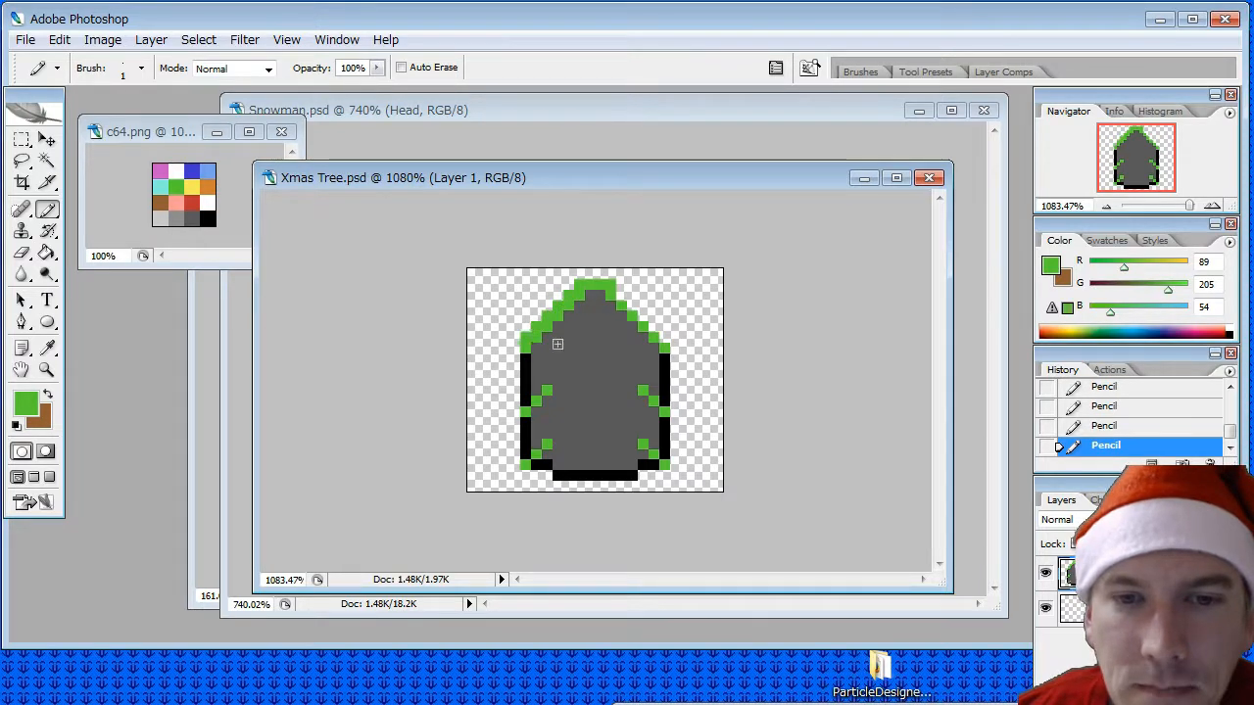
pyautogui.click(622, 297)
pyautogui.click(634, 307)
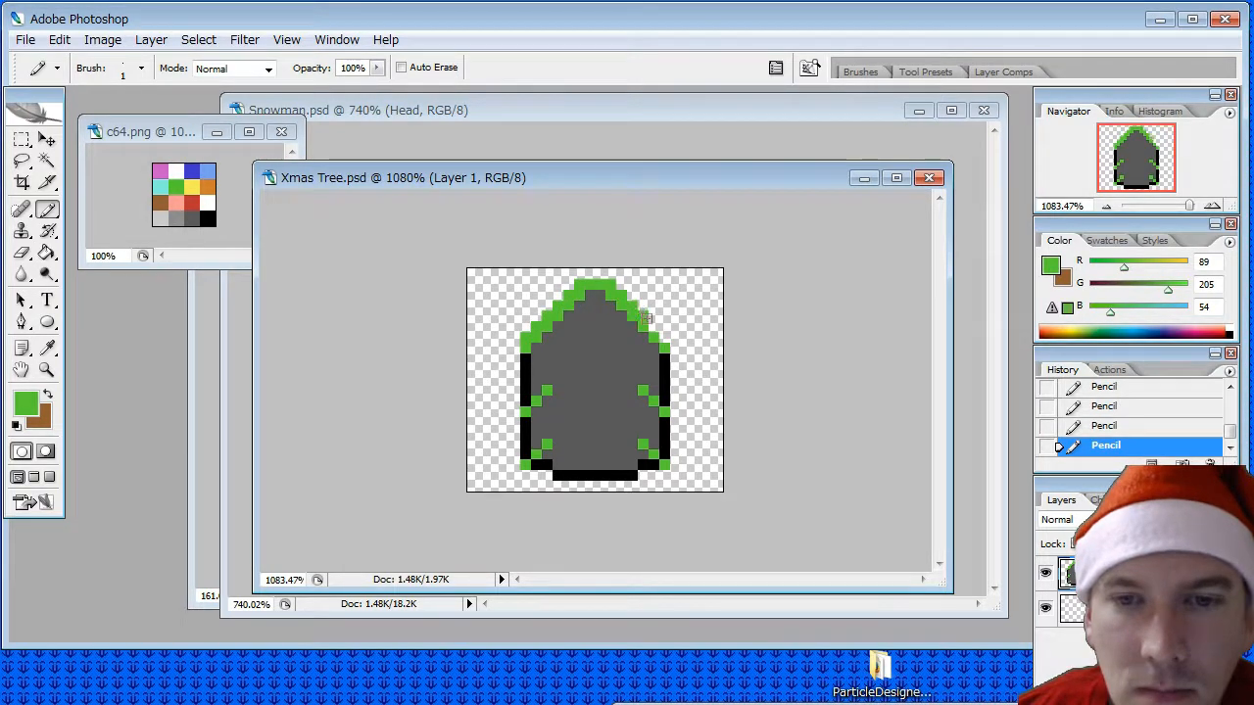
pyautogui.click(659, 332)
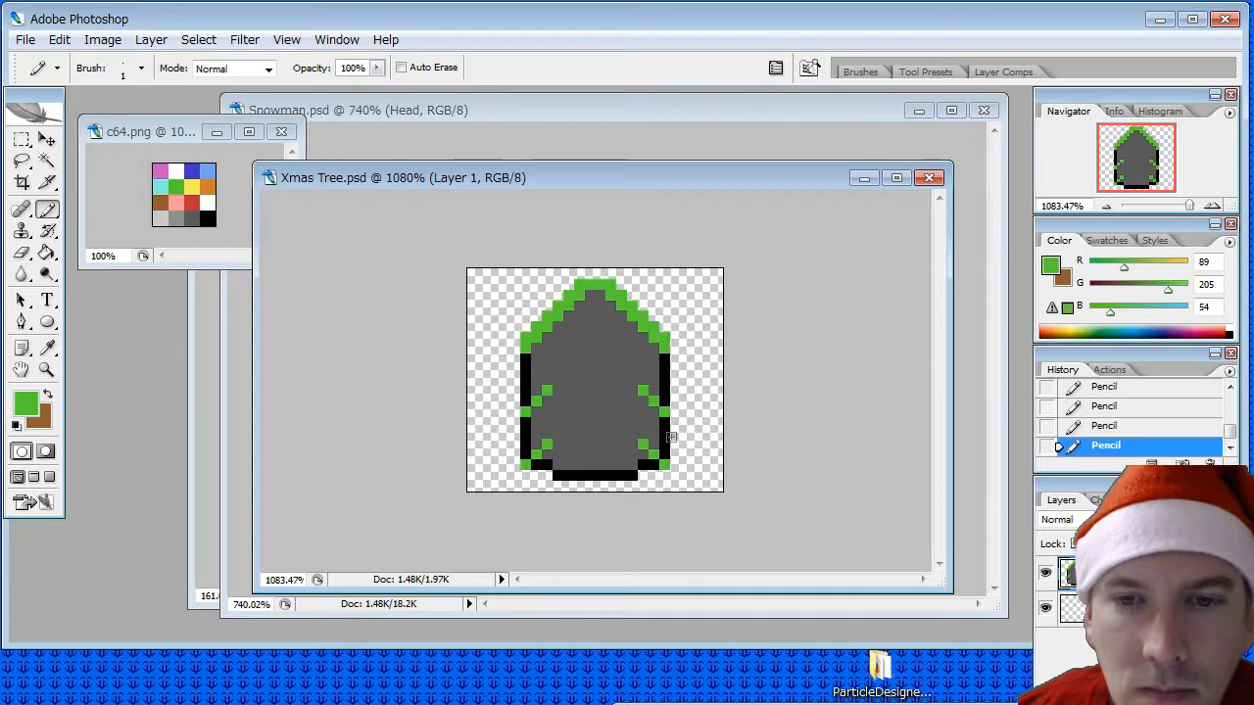
# - Thicken the middle and bottom tiers' diagonals on both sides and pencil a green row across the tree's base
pyautogui.click(546, 381)
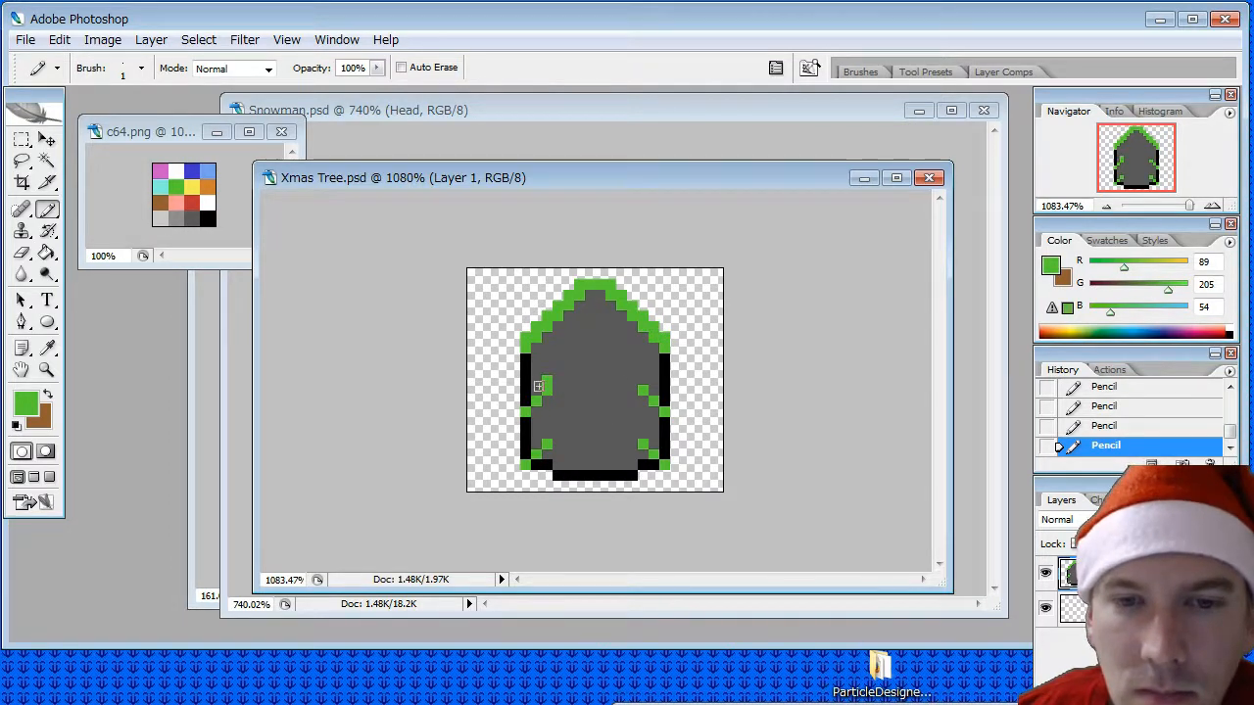
pyautogui.click(653, 391)
pyautogui.click(664, 402)
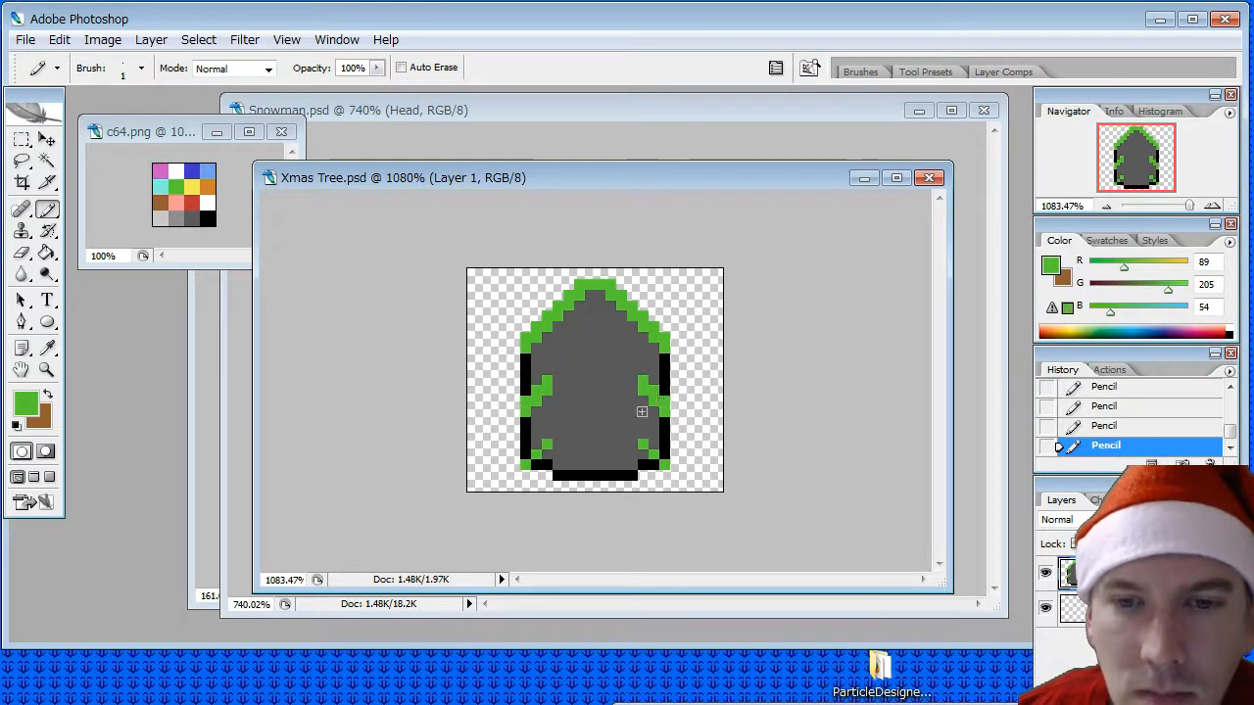
pyautogui.click(548, 434)
pyautogui.click(538, 445)
pyautogui.click(527, 455)
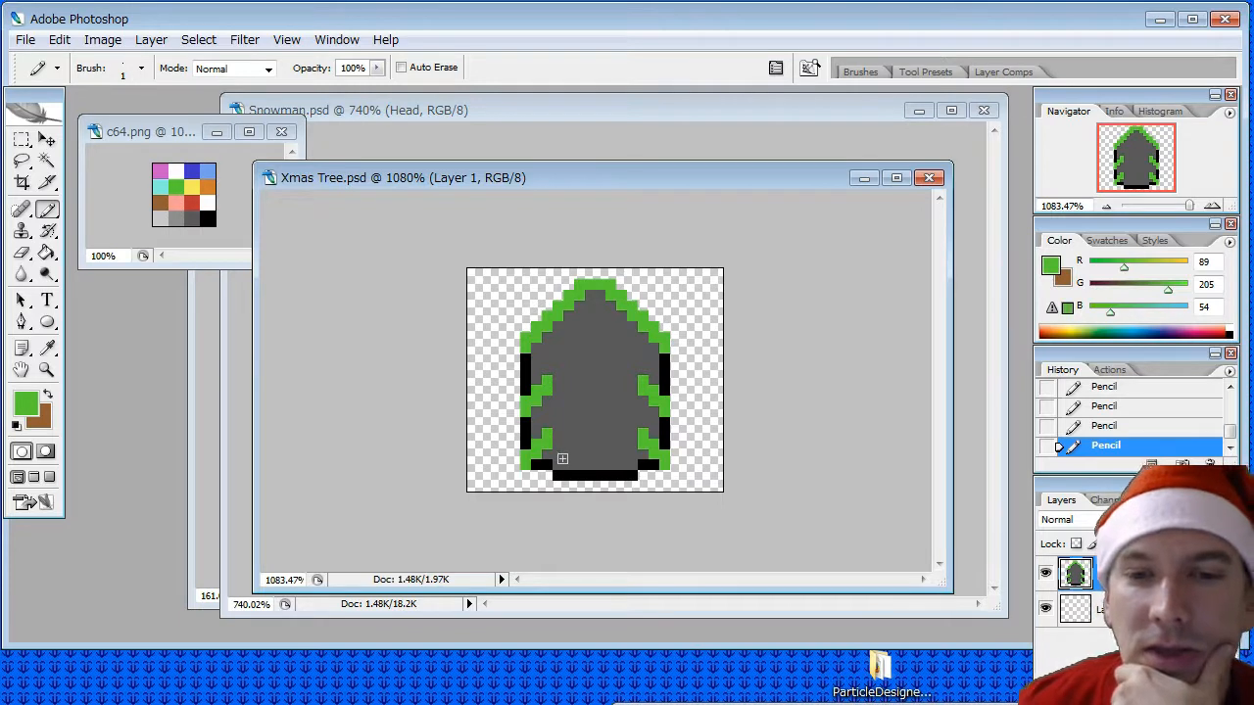
pyautogui.moveTo(532, 463); pyautogui.dragTo(662, 462)
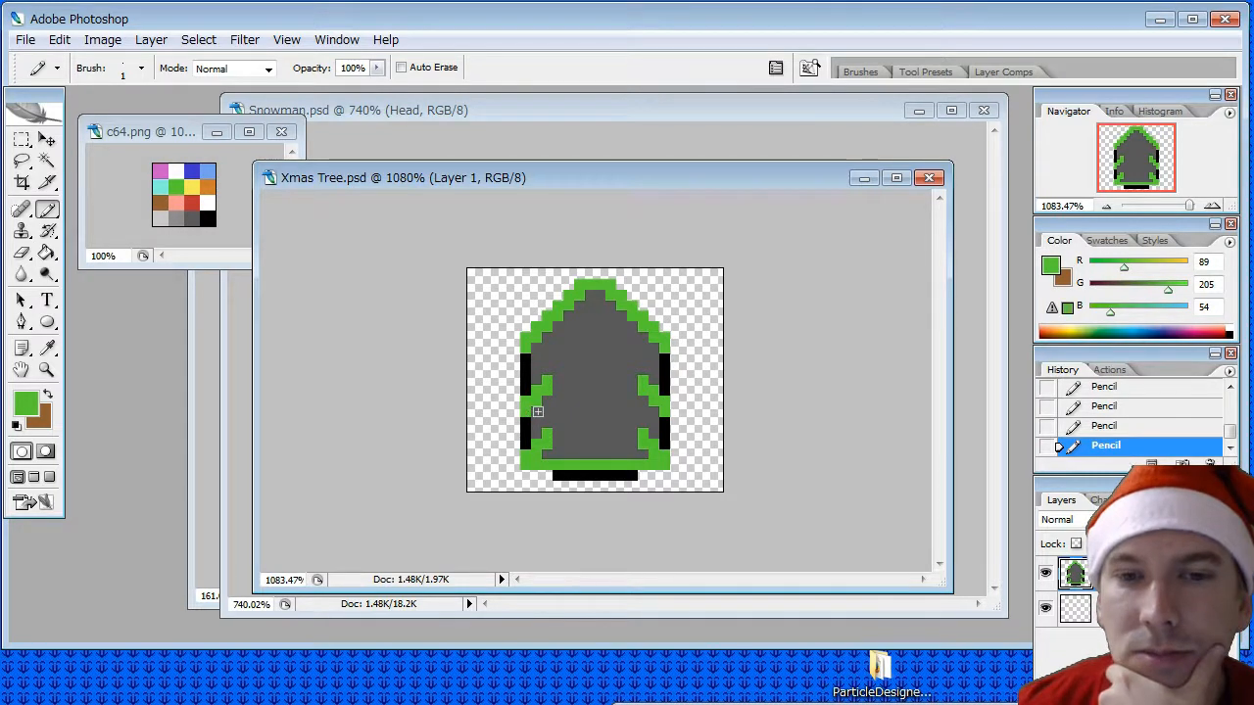
# - Sample brown from the c64.png palette and pencil a solid trunk block, eight pixels wide and three pixels tall, at the tree's base
pyautogui.click(47, 347)
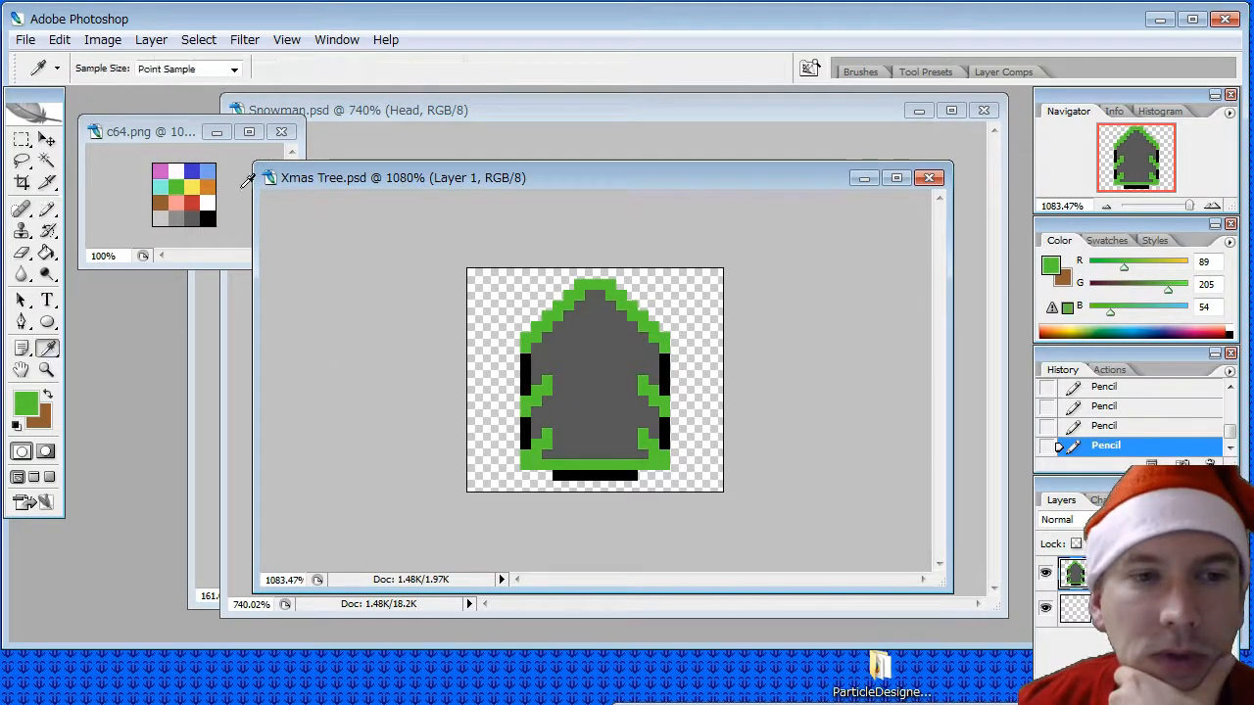
pyautogui.click(163, 201)
pyautogui.click(47, 209)
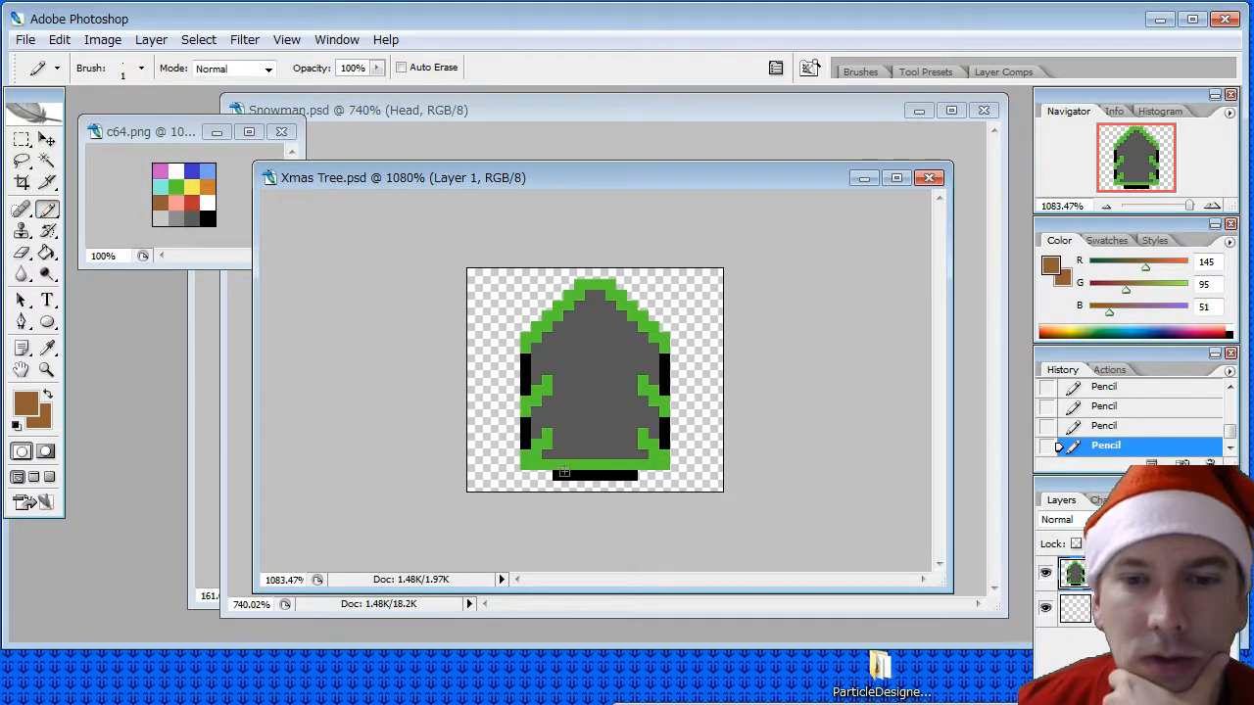
pyautogui.moveTo(556, 475); pyautogui.dragTo(629, 474)
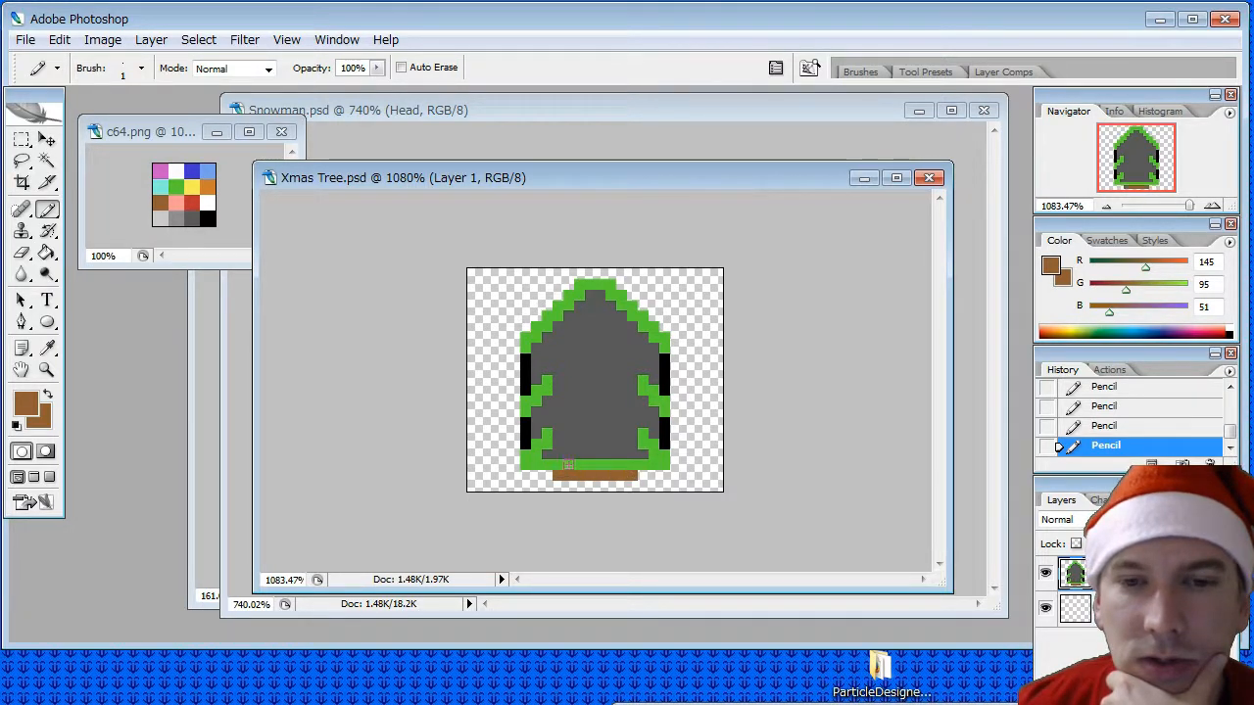
pyautogui.moveTo(562, 464)
pyautogui.mouseDown()
pyautogui.moveTo(635, 465)
pyautogui.moveTo(576, 456)
pyautogui.mouseUp()
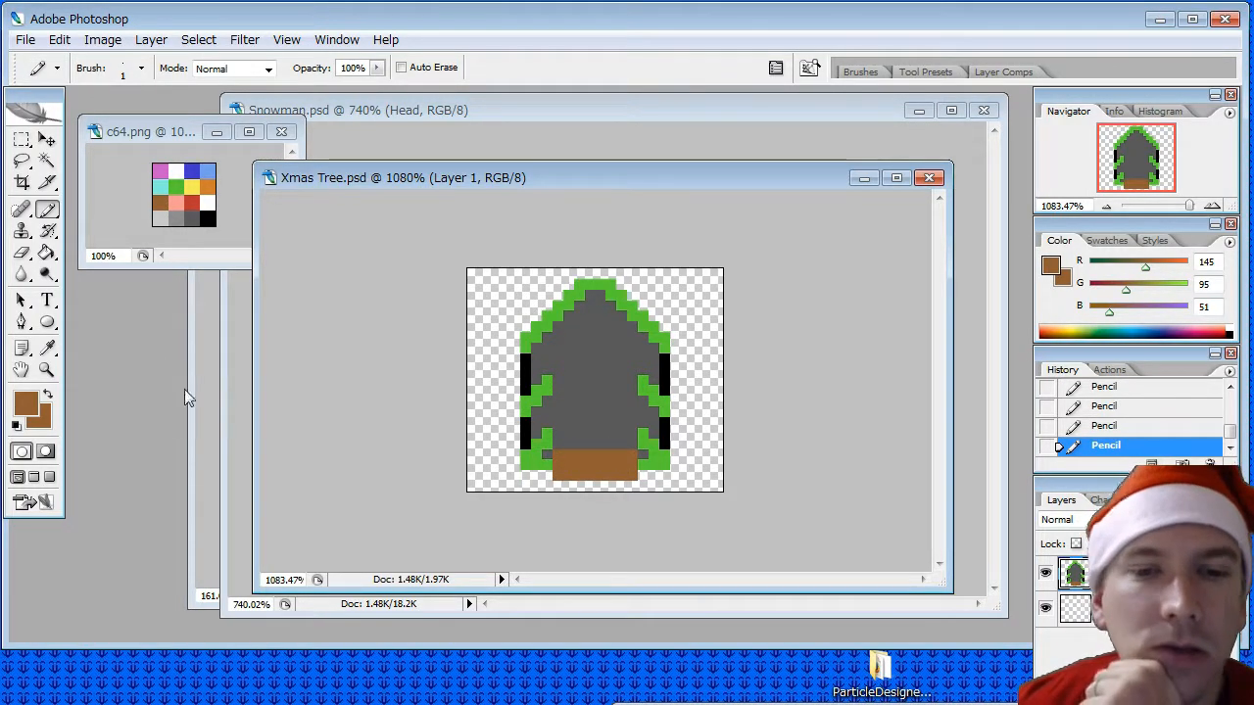
# - Sample the tree's green and pencil over the grey gaps on both sides of the brown trunk
pyautogui.click(47, 348)
pyautogui.click(524, 427)
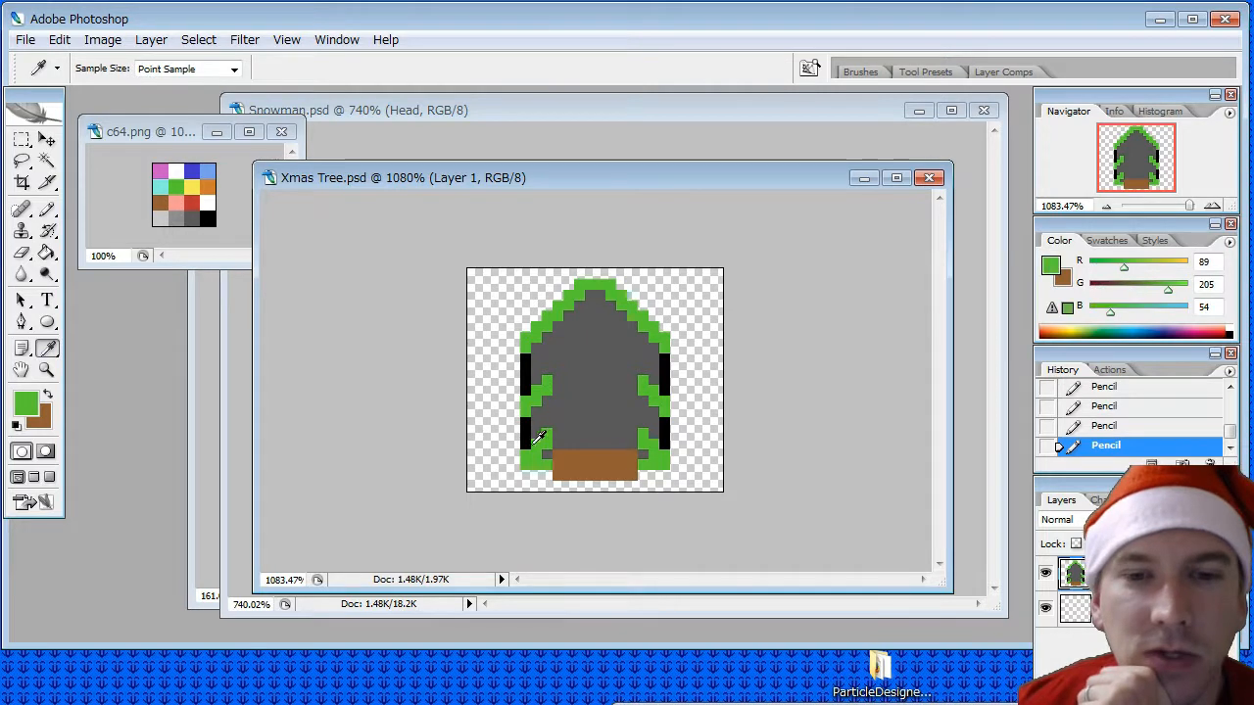
pyautogui.click(47, 210)
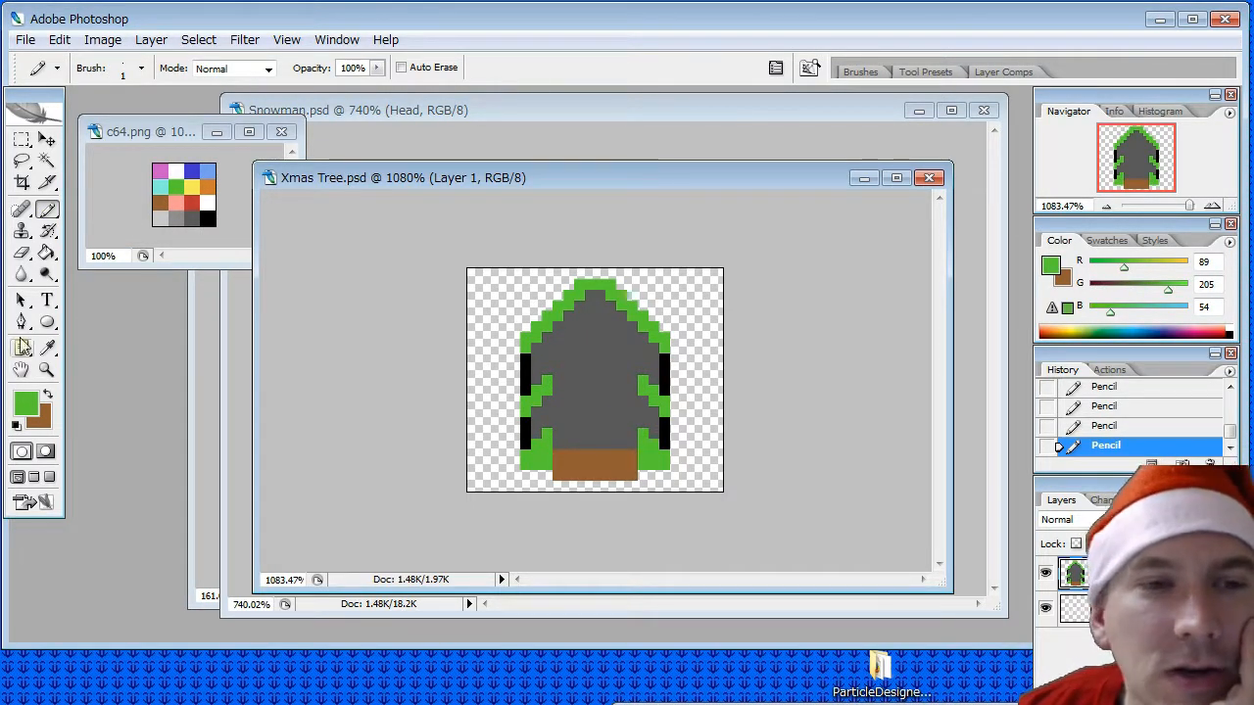
# - Sample dark grey from the c64.png palette and pencil over the black pixel just below the middle tier's left edge
pyautogui.click(47, 347)
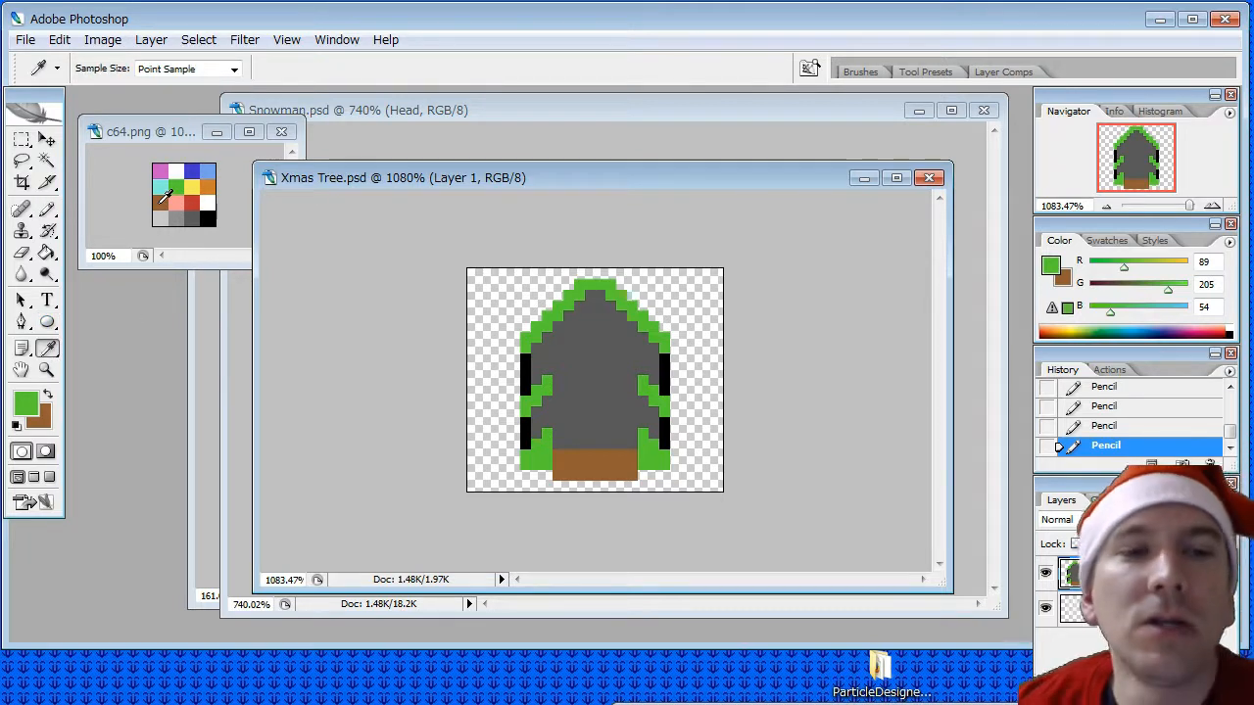
pyautogui.click(191, 218)
pyautogui.click(47, 210)
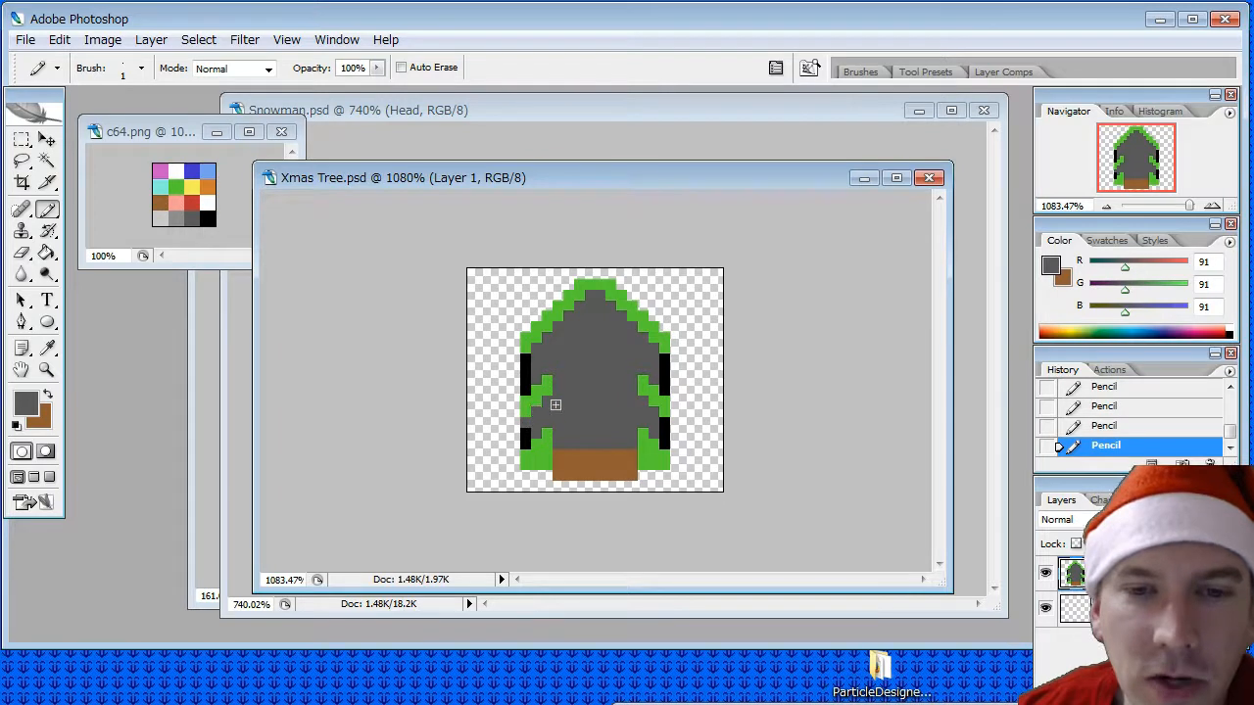
# - Sample yellow from the c64.png palette and pencil diagonal lines along the inner edges of the peak and the middle tier
pyautogui.click(49, 350)
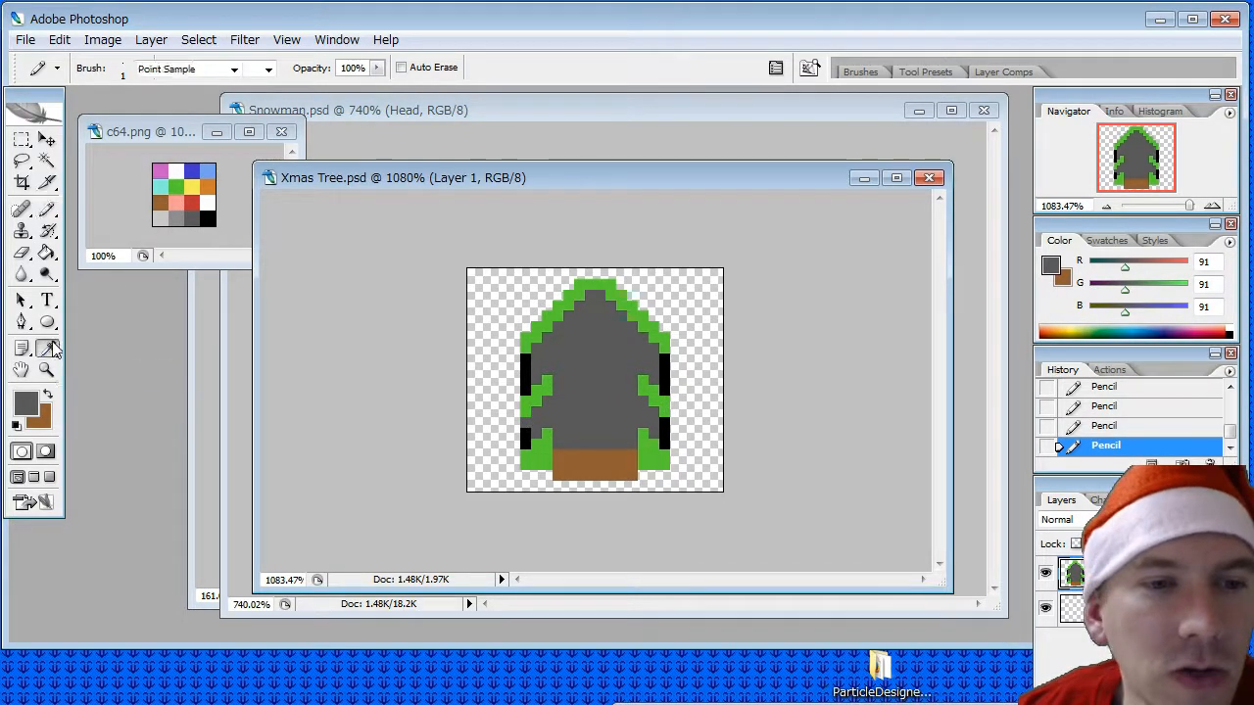
pyautogui.click(193, 187)
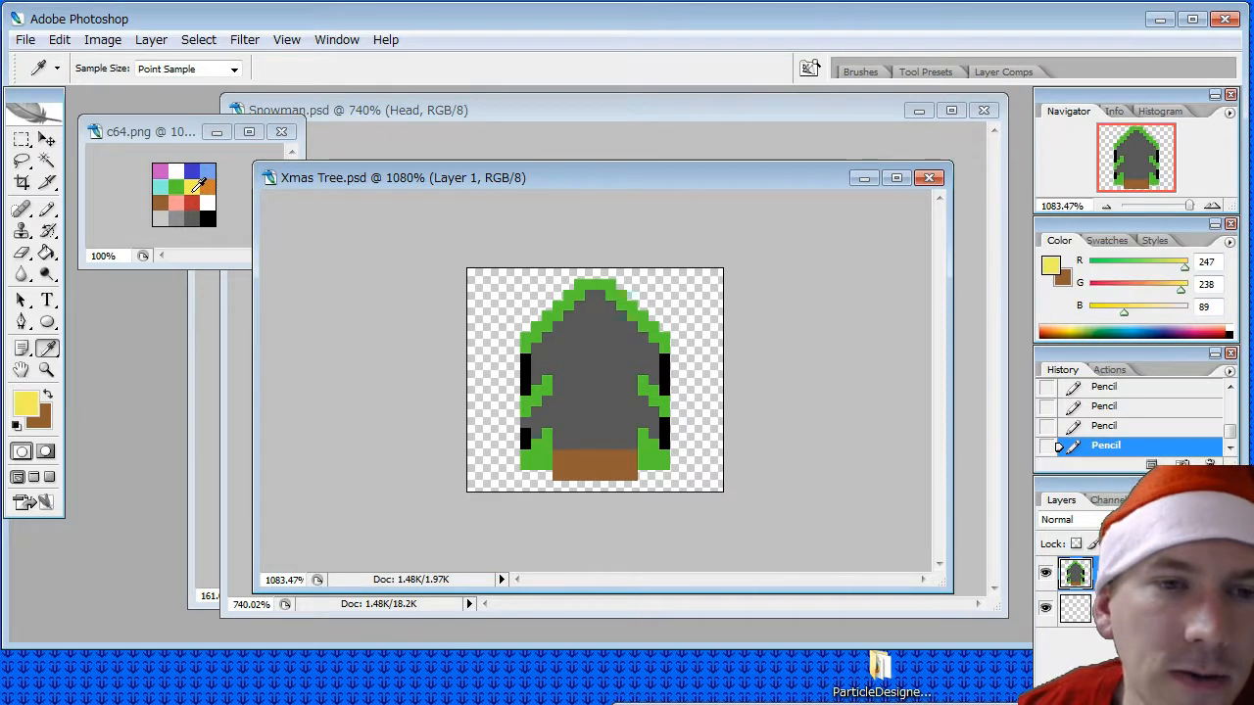
pyautogui.click(45, 210)
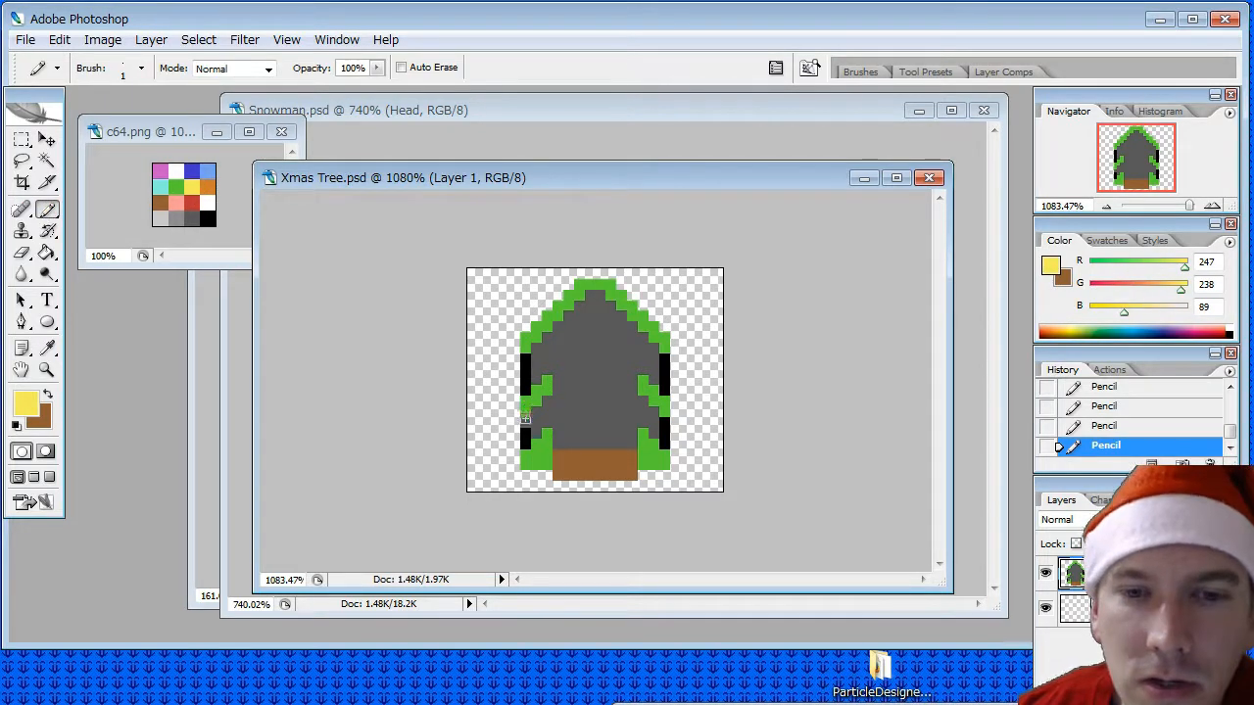
pyautogui.moveTo(525, 419); pyautogui.dragTo(545, 399)
pyautogui.moveTo(637, 402); pyautogui.dragTo(664, 423)
pyautogui.moveTo(662, 358)
pyautogui.mouseDown()
pyautogui.moveTo(591, 296)
pyautogui.moveTo(524, 360)
pyautogui.mouseUp()
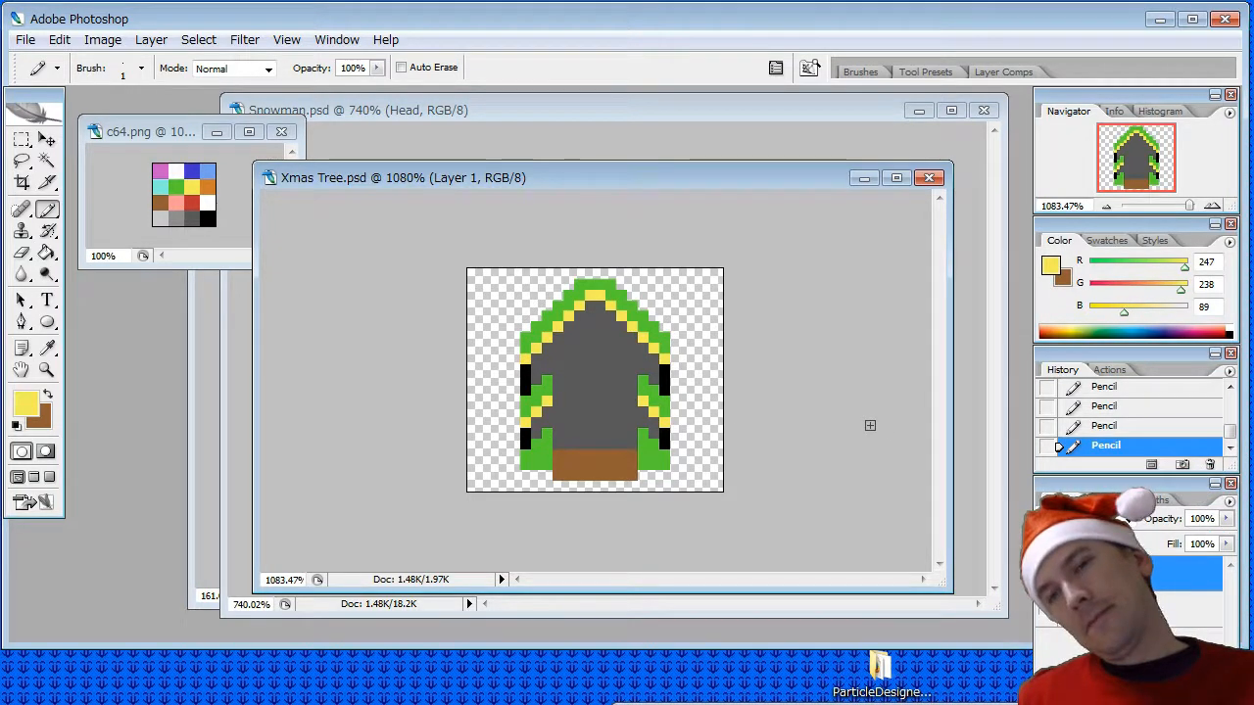
# - Sample the tree's green and fill the tree's grey interior with the Paint Bucket
pyautogui.click(47, 349)
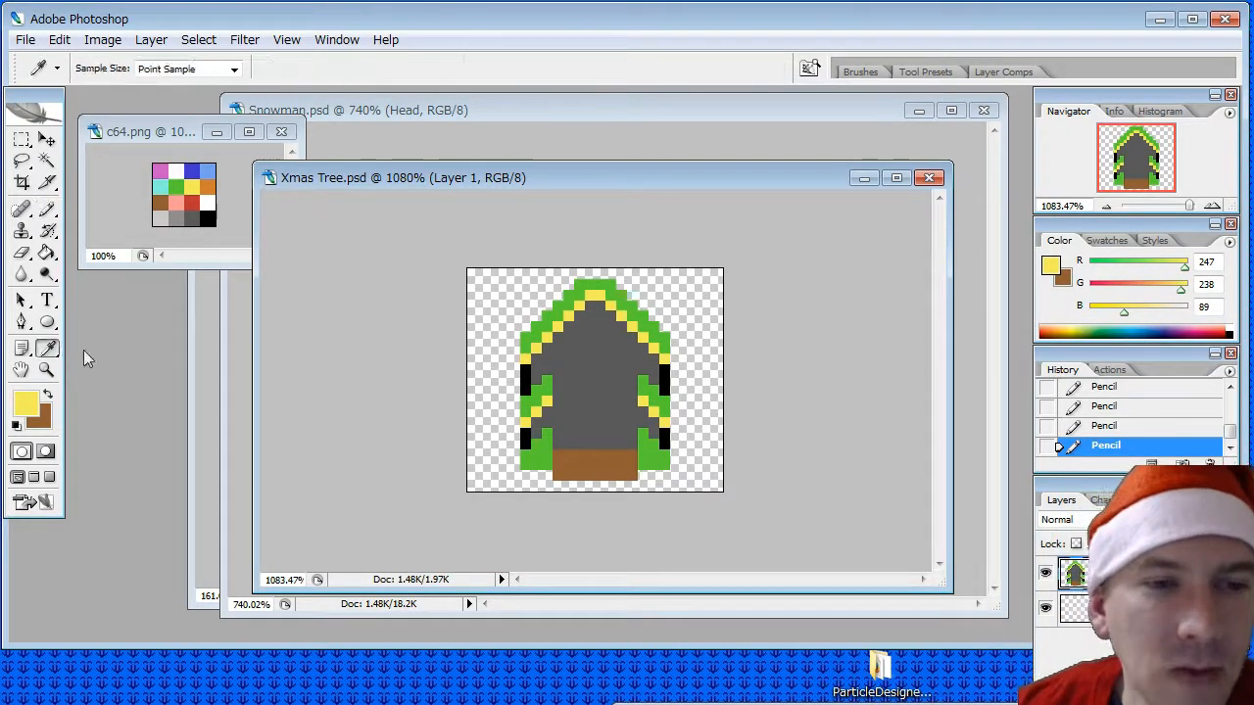
pyautogui.click(573, 297)
pyautogui.click(46, 210)
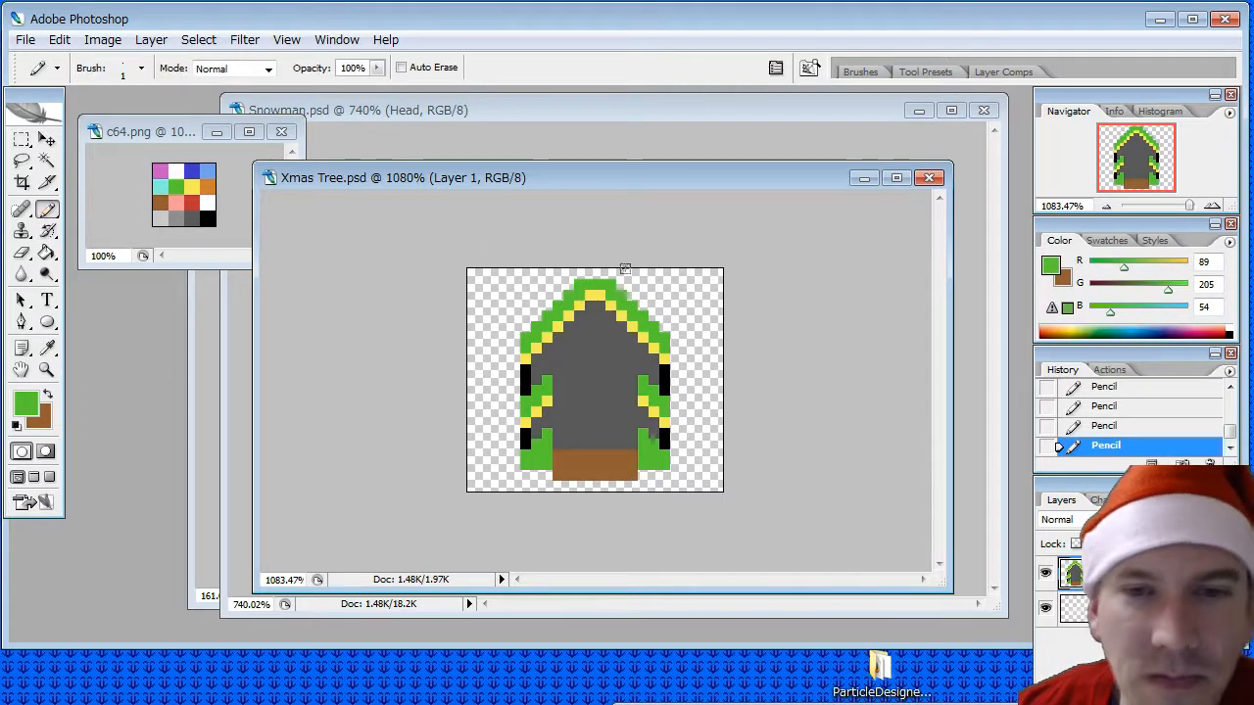
pyautogui.click(47, 252)
pyautogui.click(582, 356)
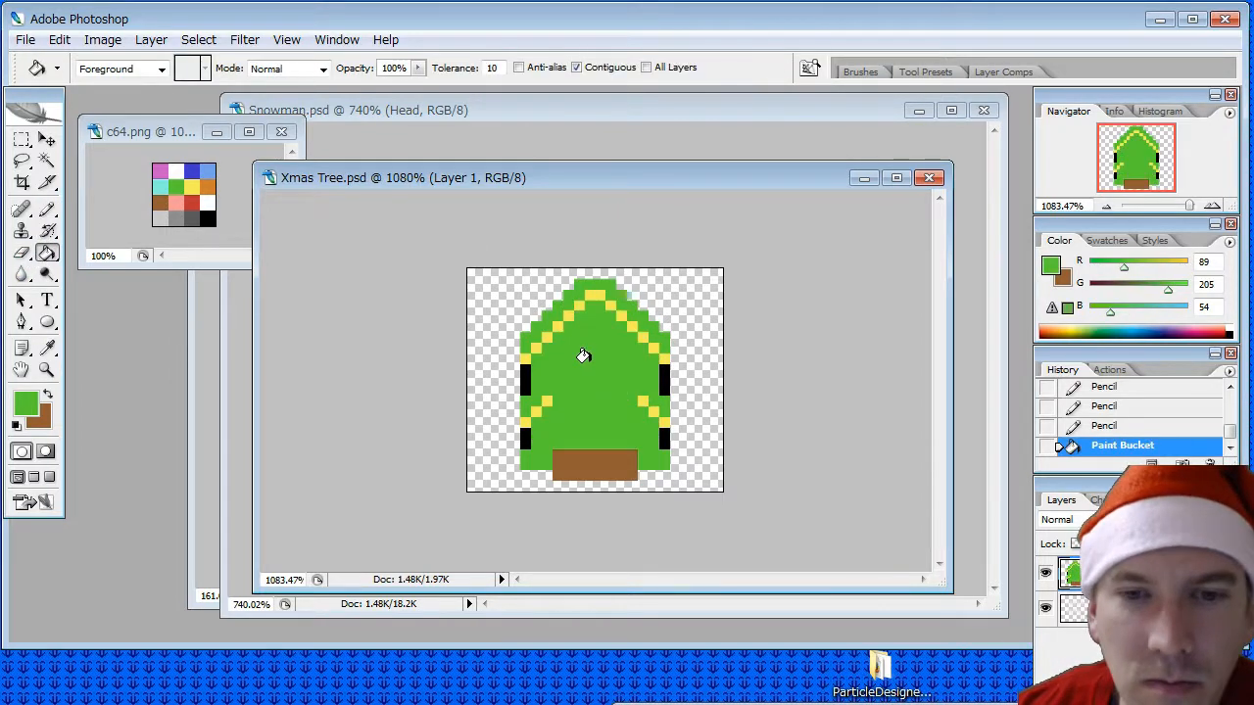
# - Erase the black side pixels and cut notches beneath the top and middle tiers on both sides, undoing the last two erasures
pyautogui.click(21, 253)
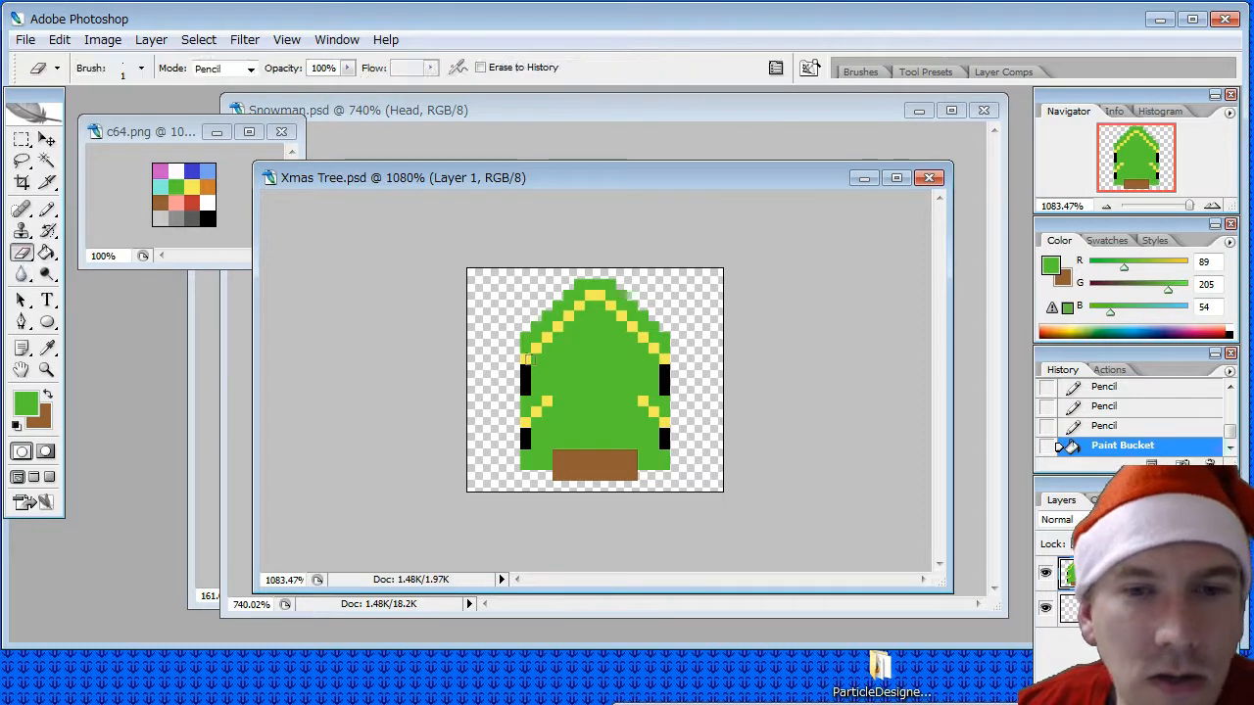
pyautogui.moveTo(527, 356); pyautogui.dragTo(526, 394)
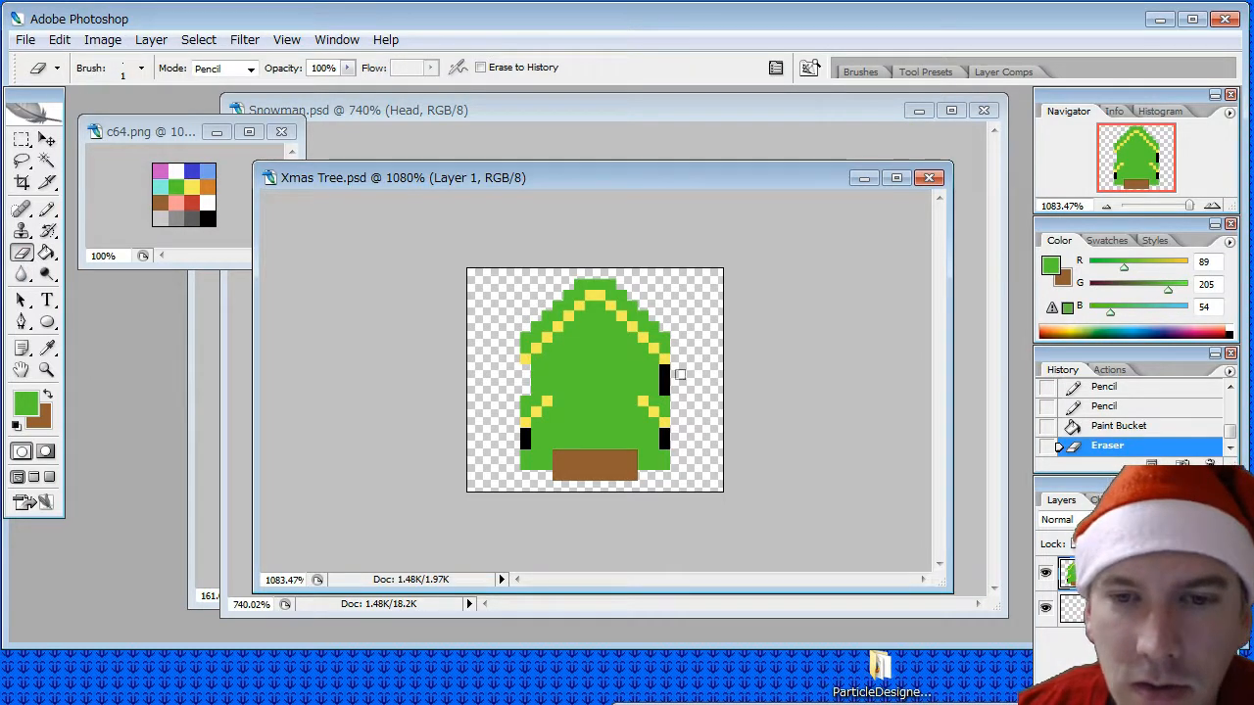
pyautogui.moveTo(666, 369); pyautogui.dragTo(665, 394)
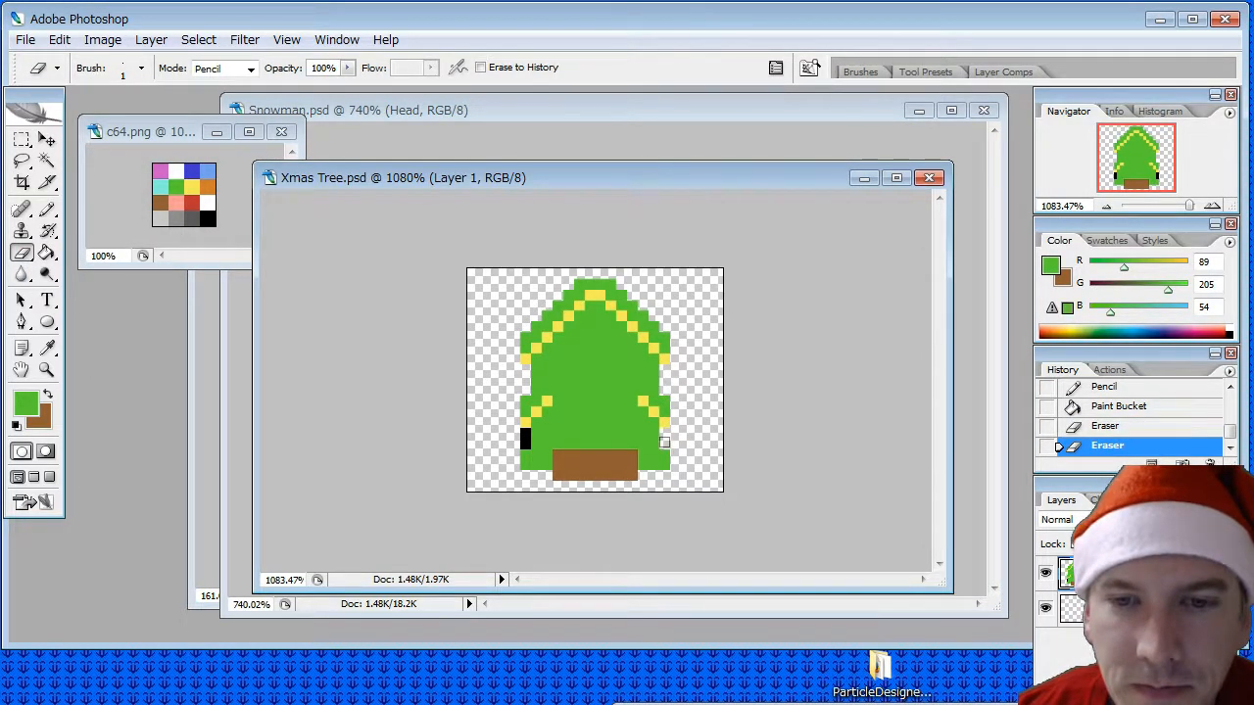
pyautogui.click(664, 443)
pyautogui.moveTo(523, 431); pyautogui.dragTo(524, 449)
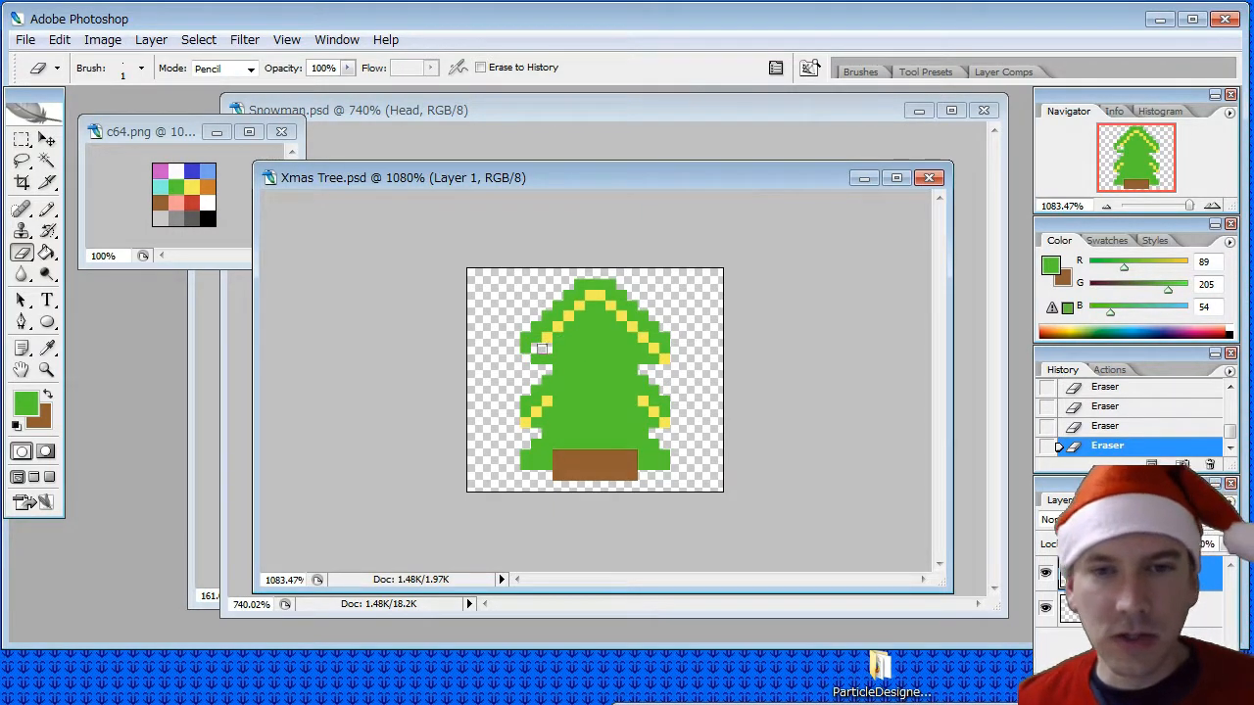
pyautogui.hotkey('ctrl', 'alt', 'z')
pyautogui.hotkey('ctrl', 'alt', 'z')
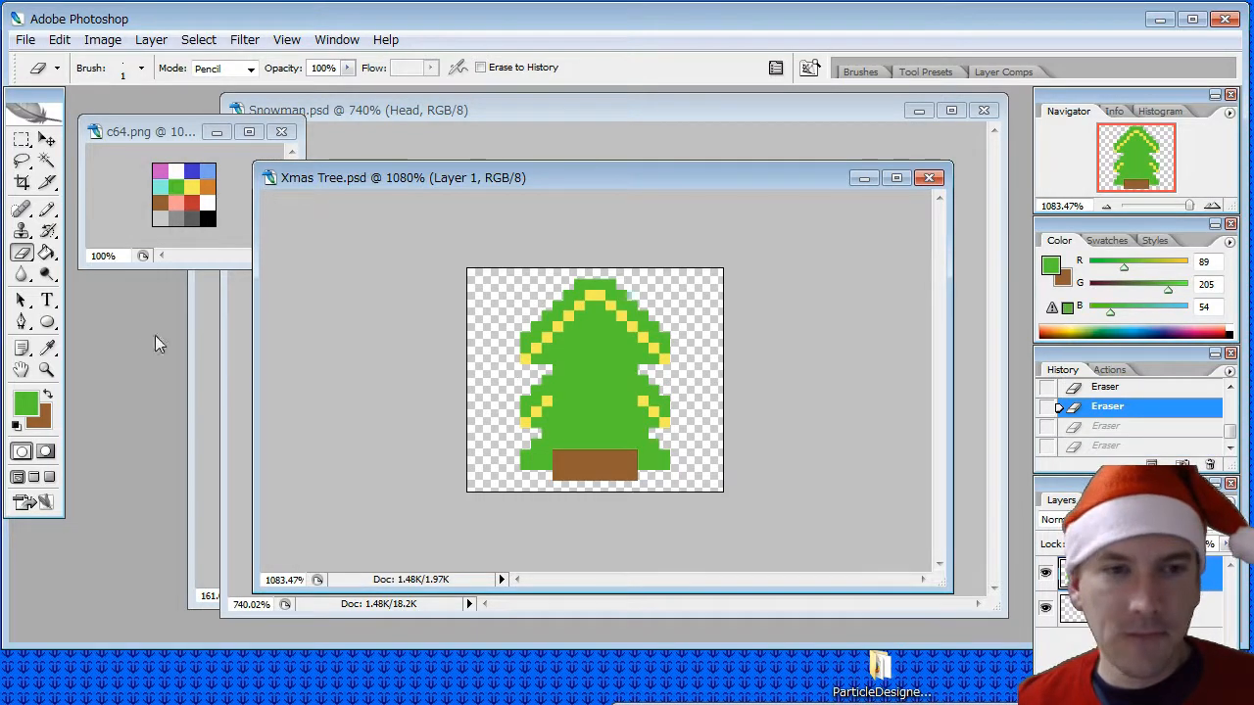
# - Pencil green over the yellow diagonal lines on the peak and on both sides of the middle tier
pyautogui.click(45, 187)
pyautogui.click(43, 209)
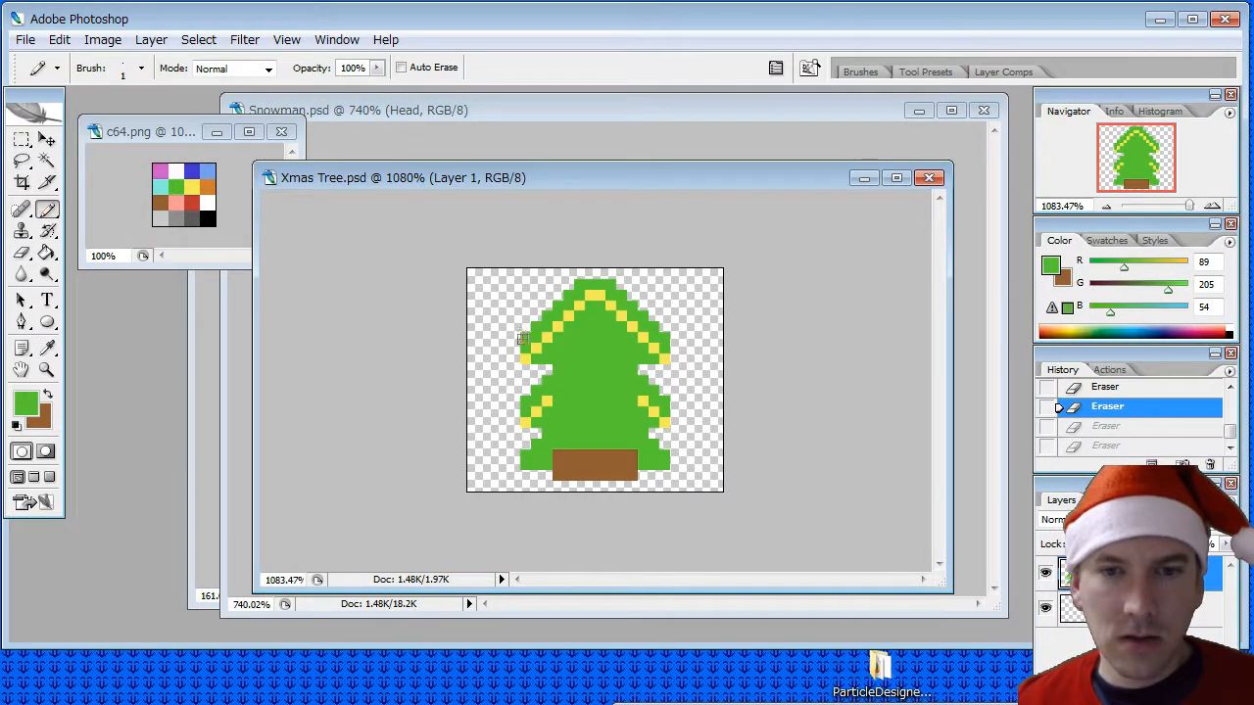
pyautogui.moveTo(522, 339)
pyautogui.mouseDown()
pyautogui.moveTo(529, 356)
pyautogui.moveTo(599, 295)
pyautogui.moveTo(666, 361)
pyautogui.mouseUp()
pyautogui.moveTo(648, 410)
pyautogui.mouseDown()
pyautogui.moveTo(664, 421)
pyautogui.moveTo(644, 401)
pyautogui.mouseUp()
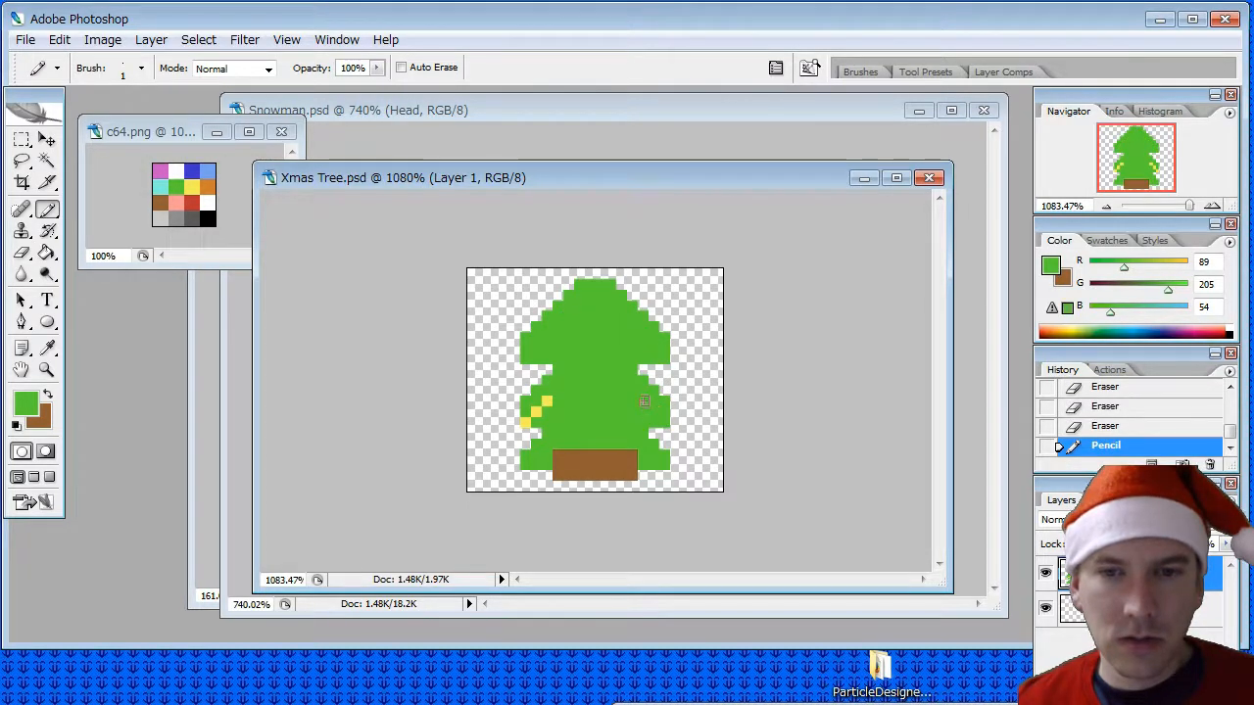
pyautogui.click(549, 399)
pyautogui.click(523, 418)
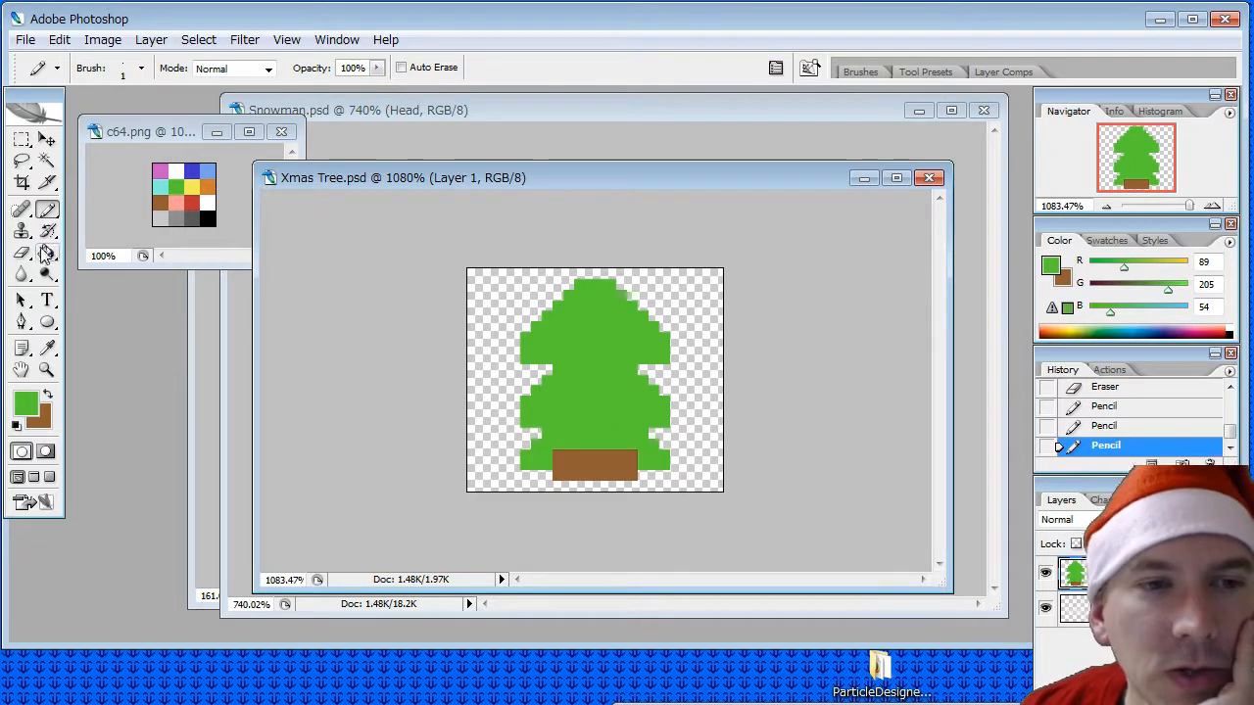
# - Erase stray pixels along both upper edges of the tree's middle tier and the two corner pixels of the peak
pyautogui.press('e')
pyautogui.click(529, 401)
pyautogui.click(536, 387)
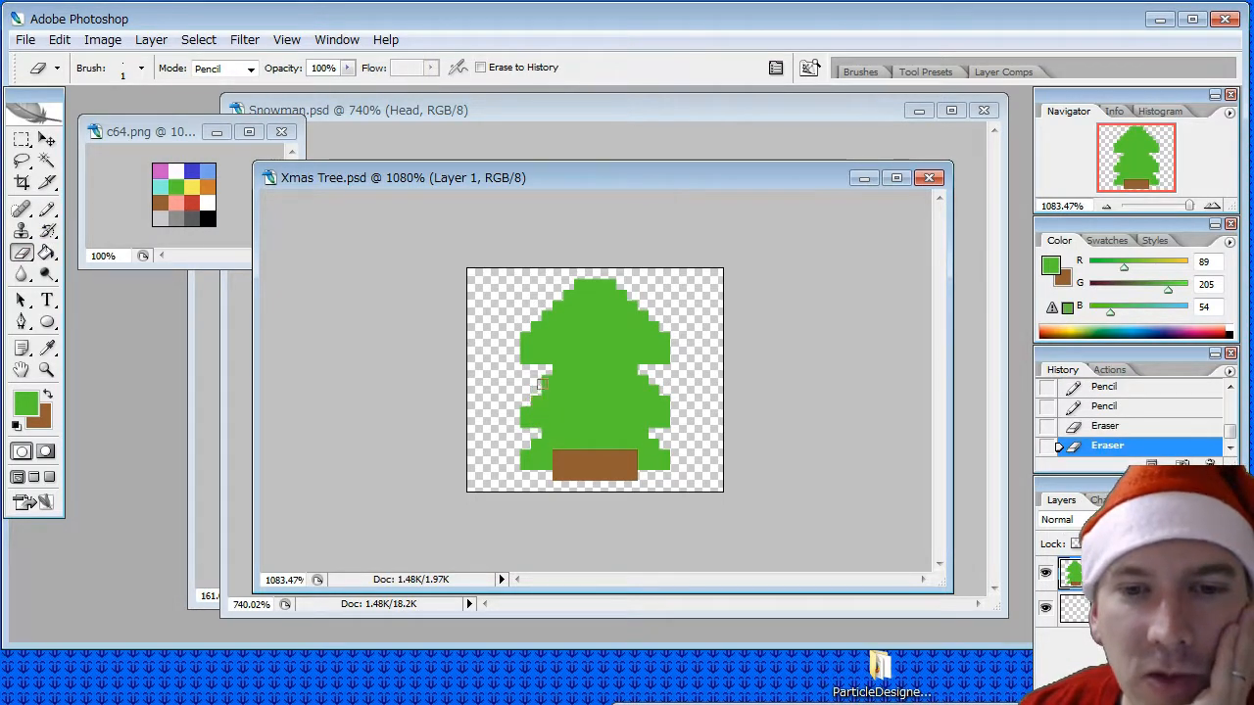
pyautogui.click(543, 382)
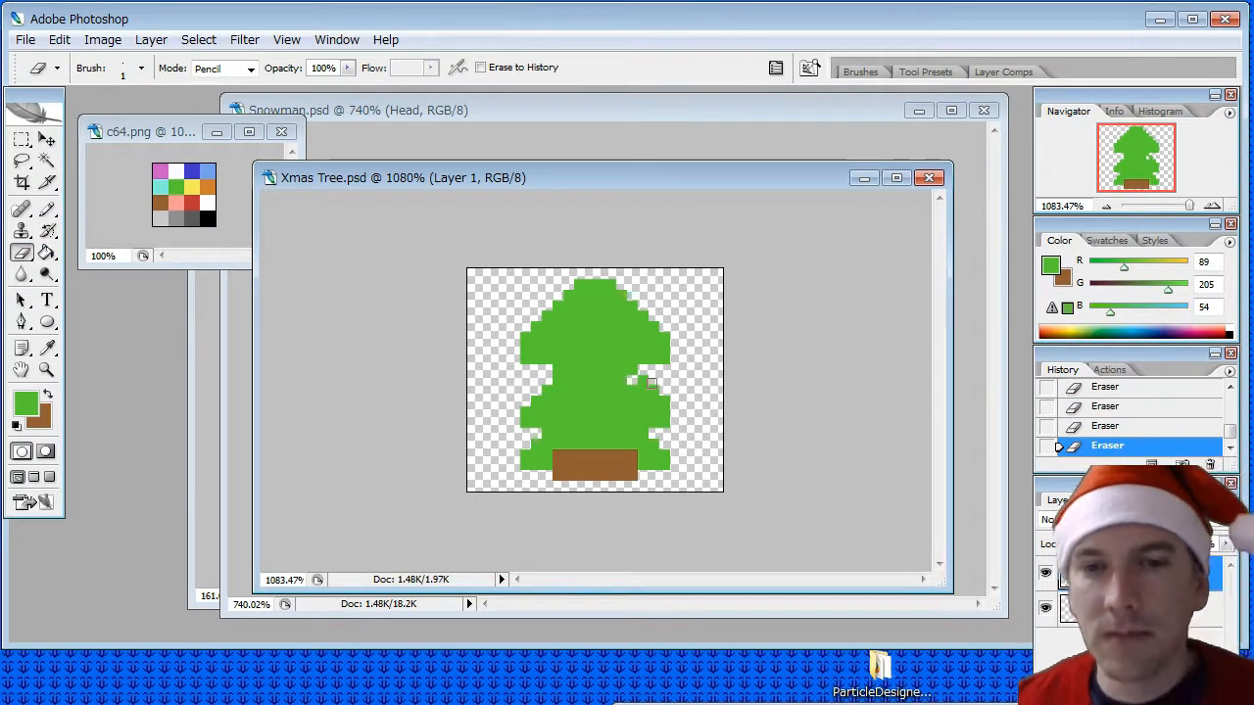
pyautogui.click(643, 381)
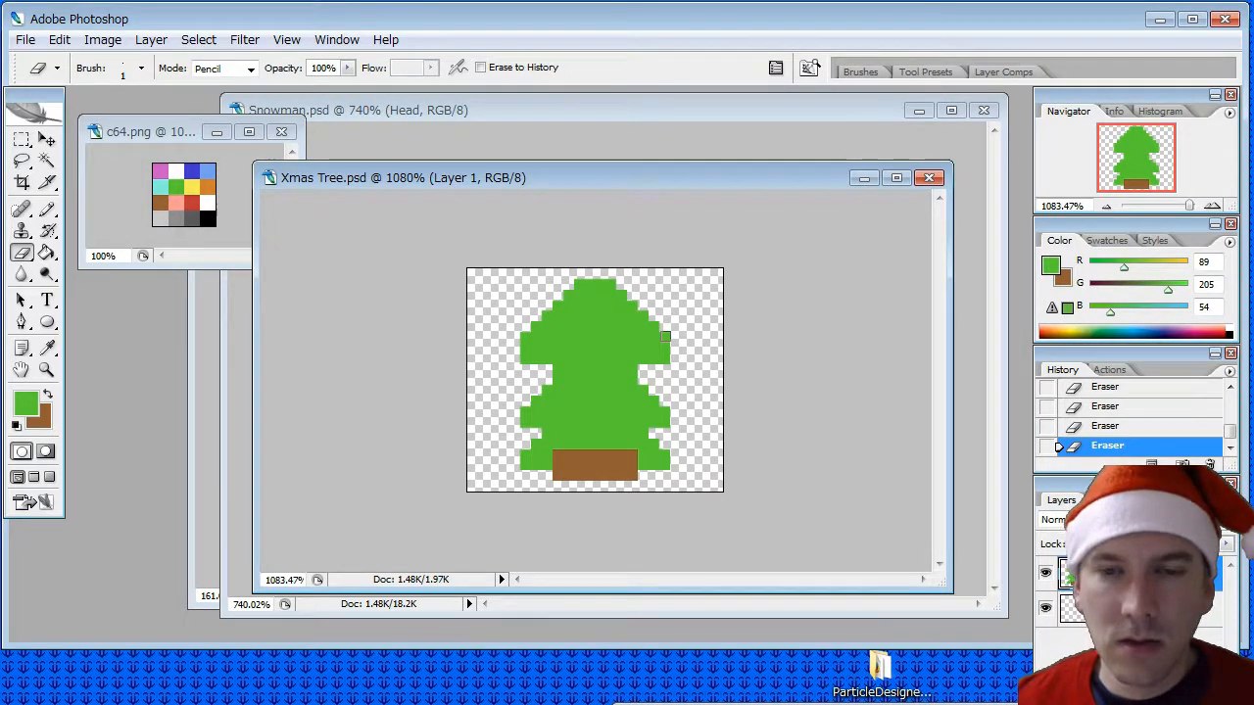
pyautogui.click(610, 285)
pyautogui.click(578, 284)
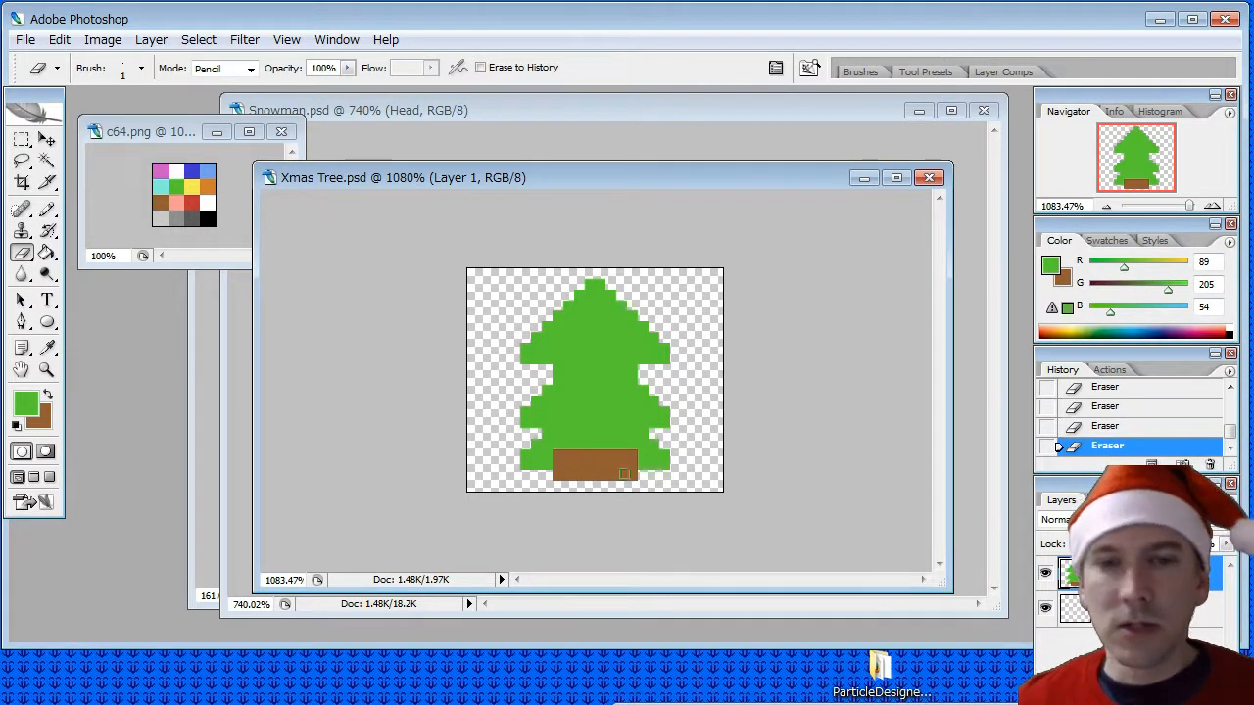
# - Erase the bottom corner pixels on both sides of the brown trunk to narrow its base
pyautogui.click(557, 477)
pyautogui.click(632, 477)
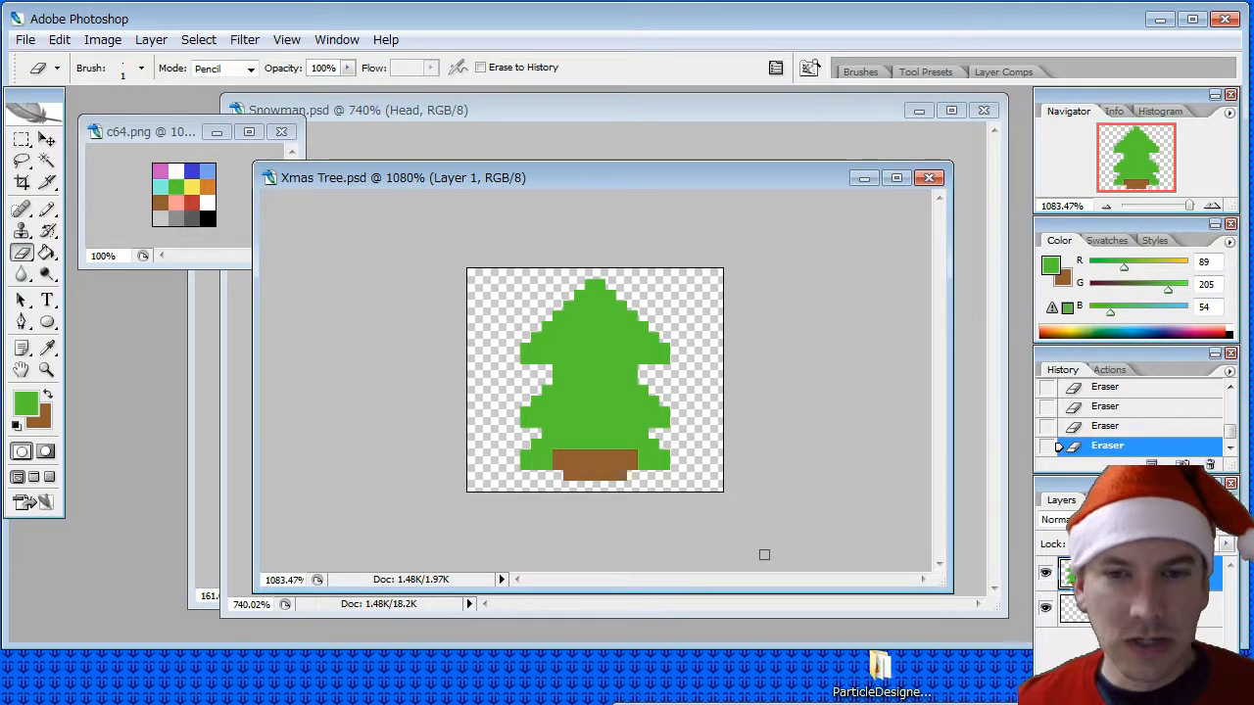
pyautogui.click(568, 478)
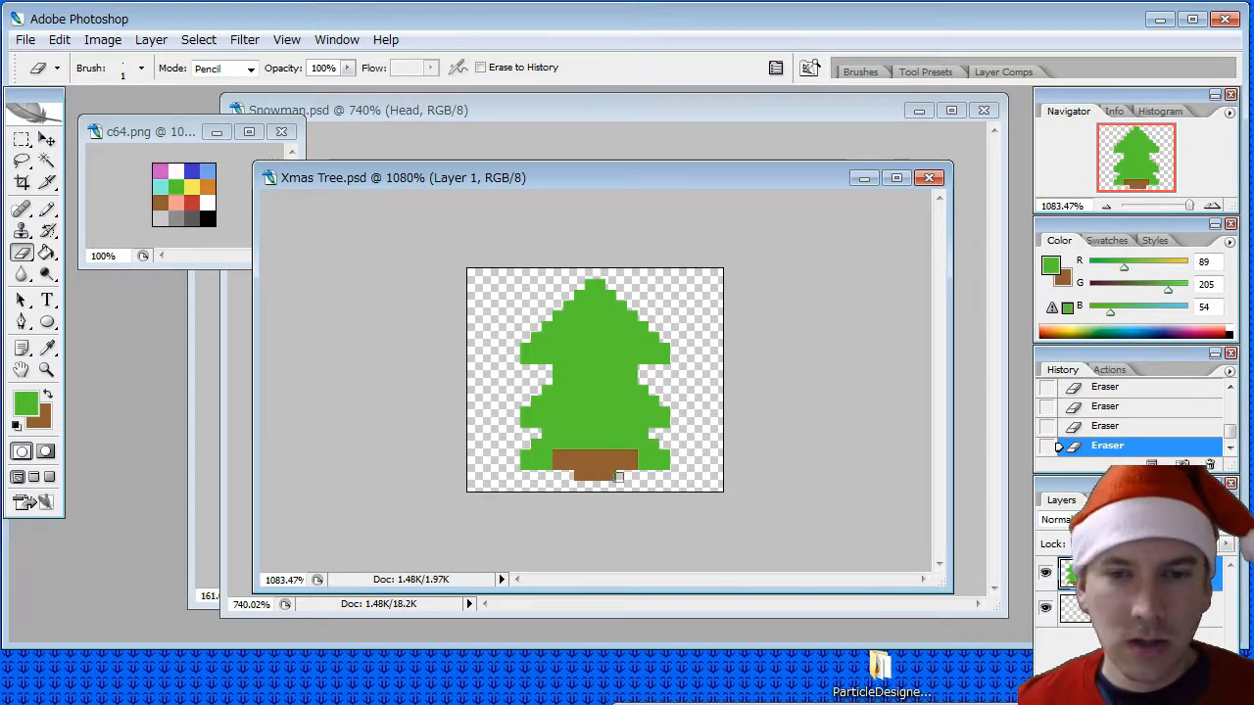
# - Pencil green over both sides of the trunk's wide upper part and over its two top corner pixels
pyautogui.click(51, 350)
pyautogui.click(46, 209)
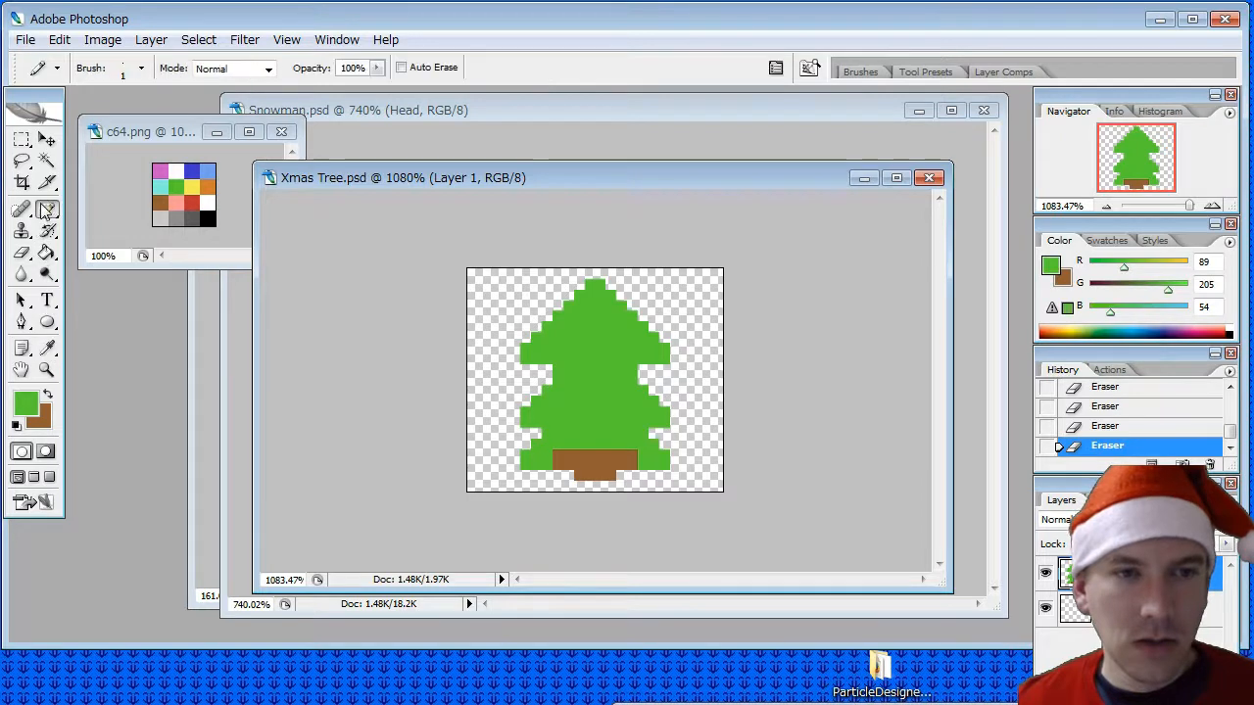
pyautogui.moveTo(562, 453)
pyautogui.mouseDown()
pyautogui.moveTo(566, 464)
pyautogui.moveTo(624, 460)
pyautogui.mouseUp()
pyautogui.hotkey('ctrl', 'z')
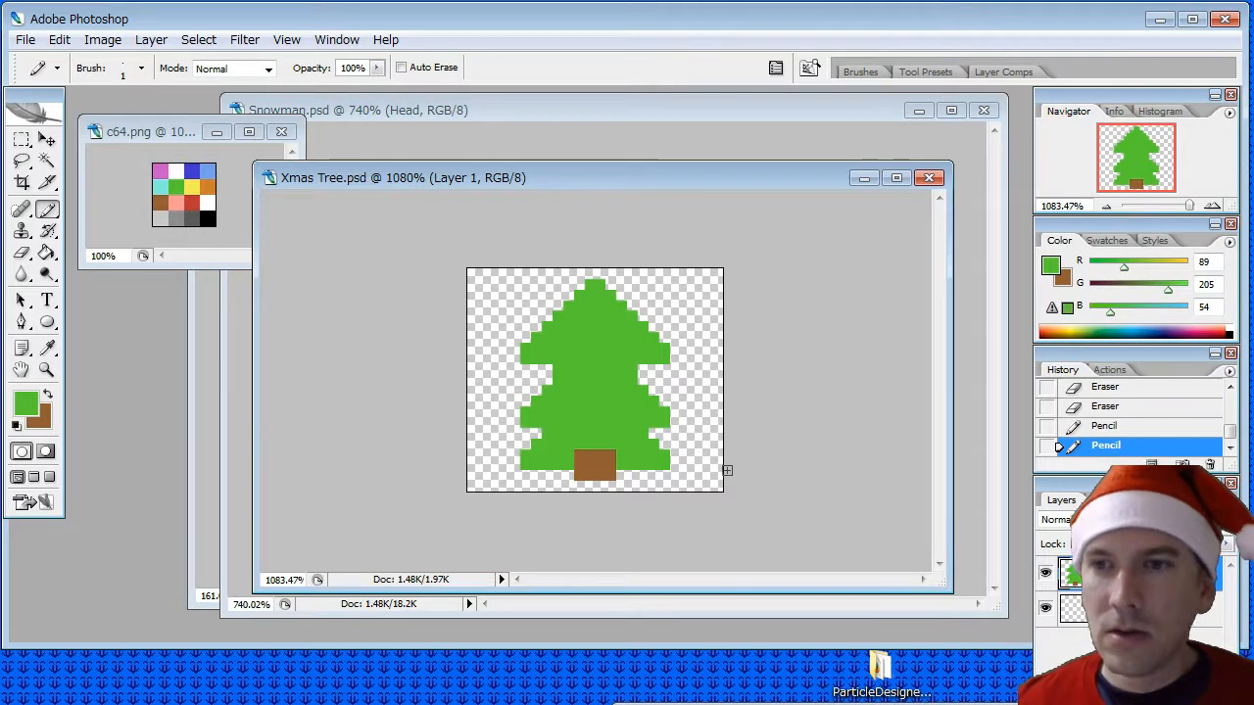
pyautogui.click(580, 454)
pyautogui.click(610, 454)
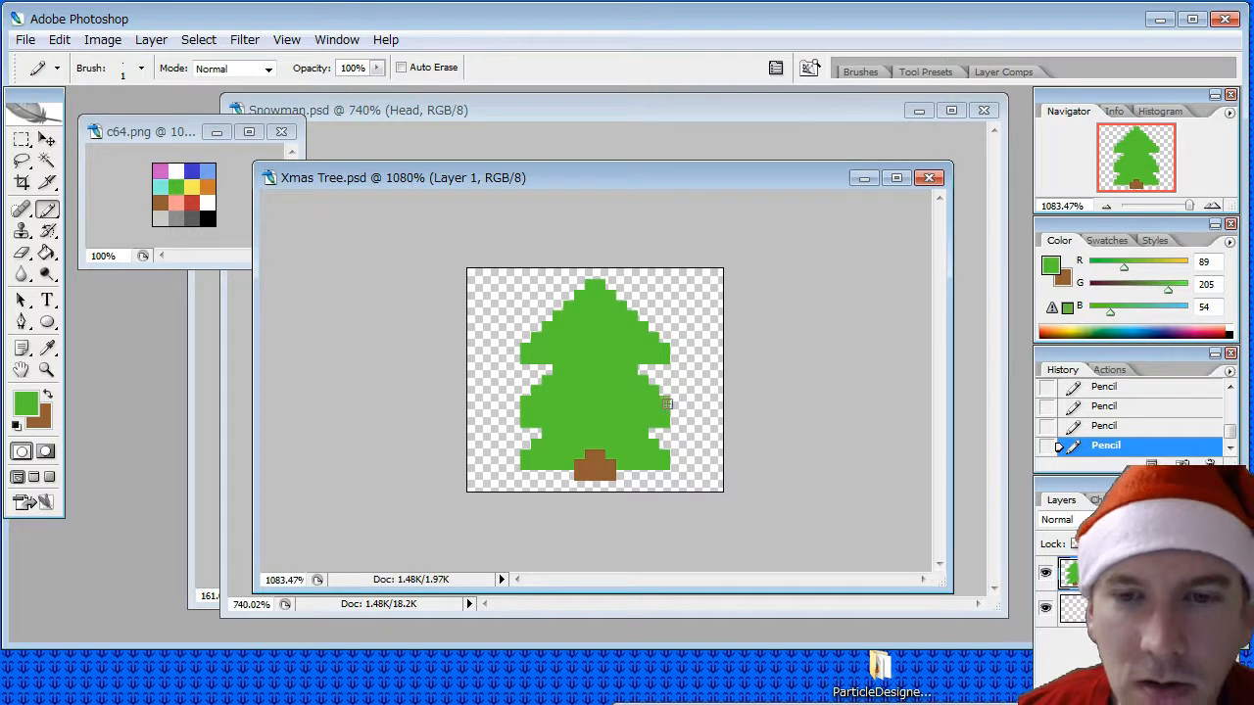
# - Erase the bottom row of pixels at both tips of the middle tier and deepen the notches beneath it
pyautogui.click(23, 254)
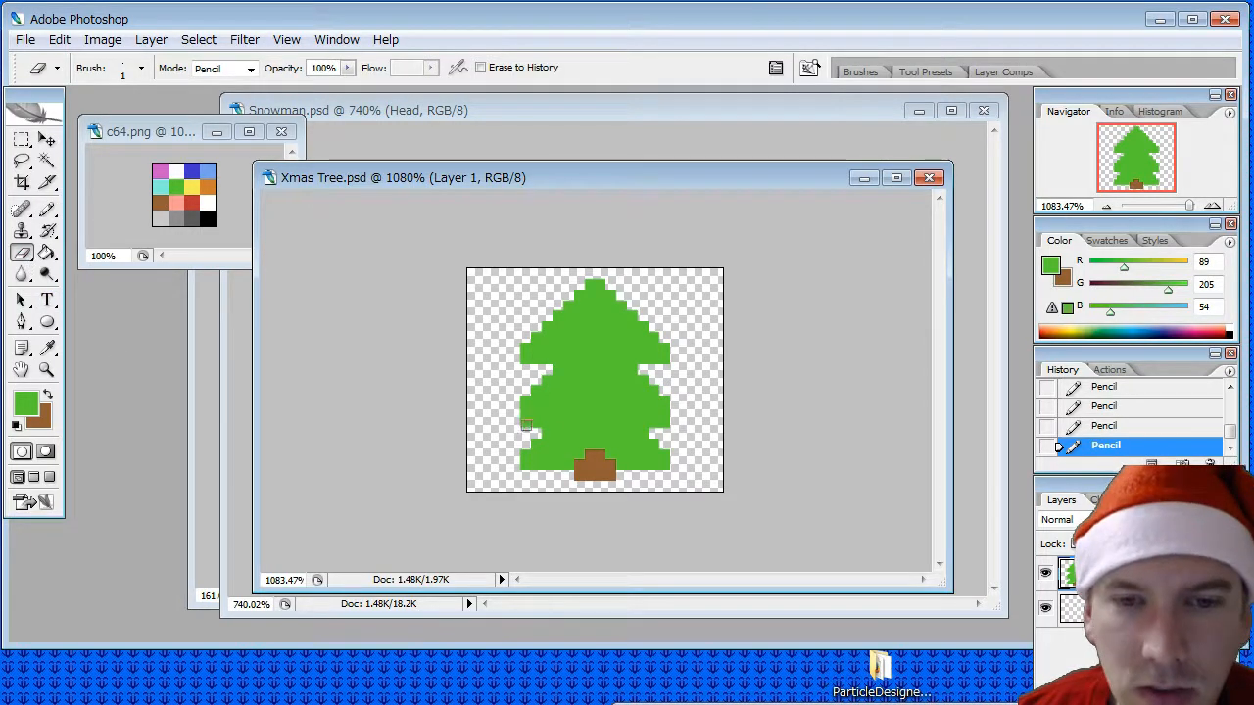
pyautogui.moveTo(526, 425); pyautogui.dragTo(536, 425)
pyautogui.moveTo(665, 422); pyautogui.dragTo(655, 423)
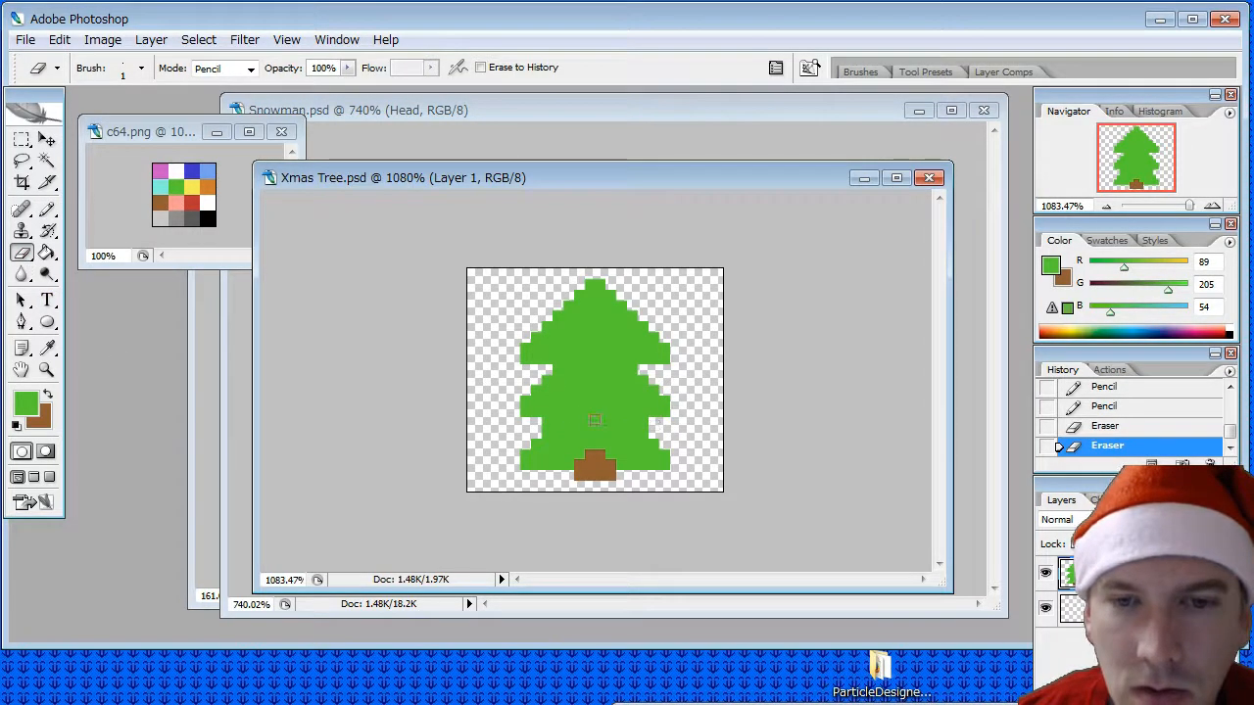
pyautogui.click(547, 421)
pyautogui.click(642, 423)
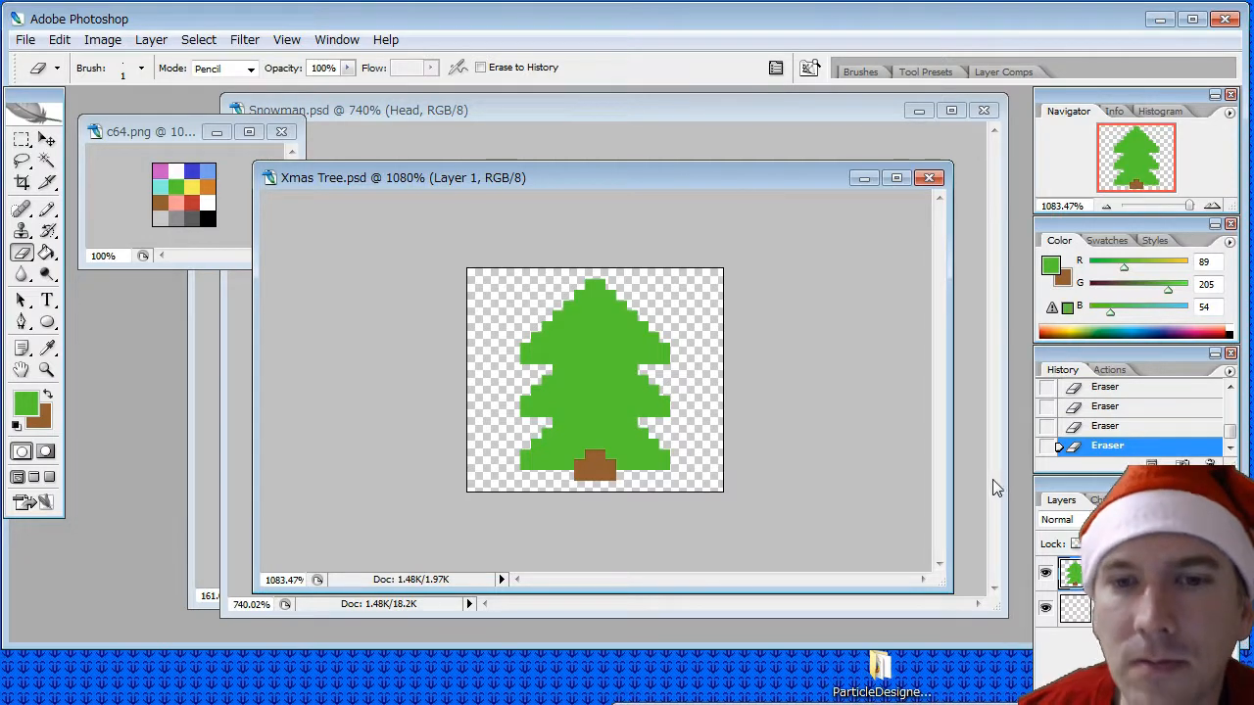
# - Create a new layer named Ornaments above the tree layer
pyautogui.click(46, 347)
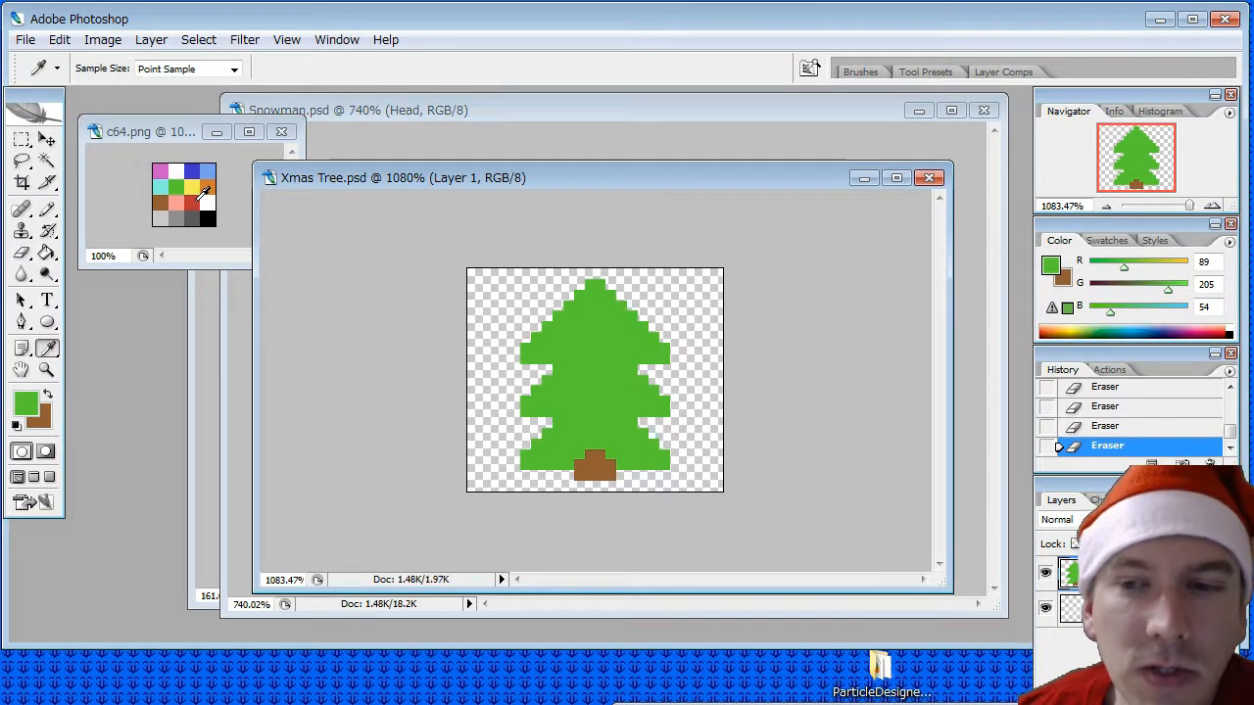
pyautogui.rightClick(1134, 569)
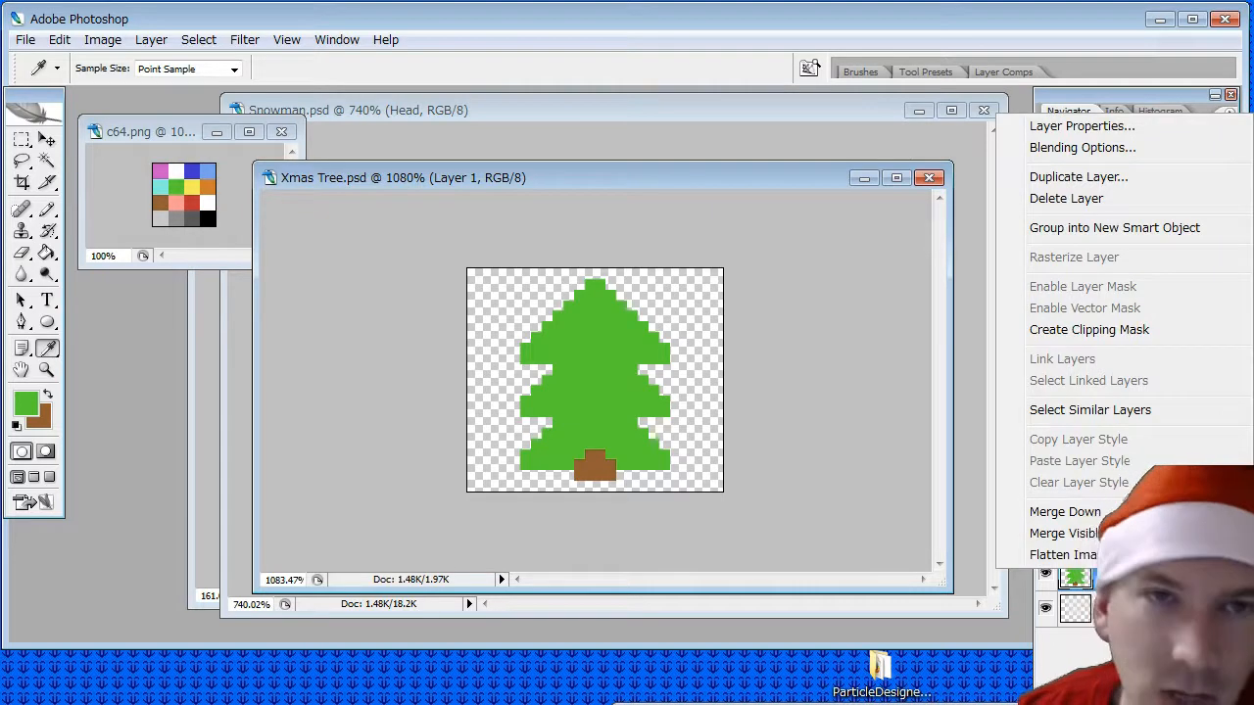
pyautogui.click(151, 39)
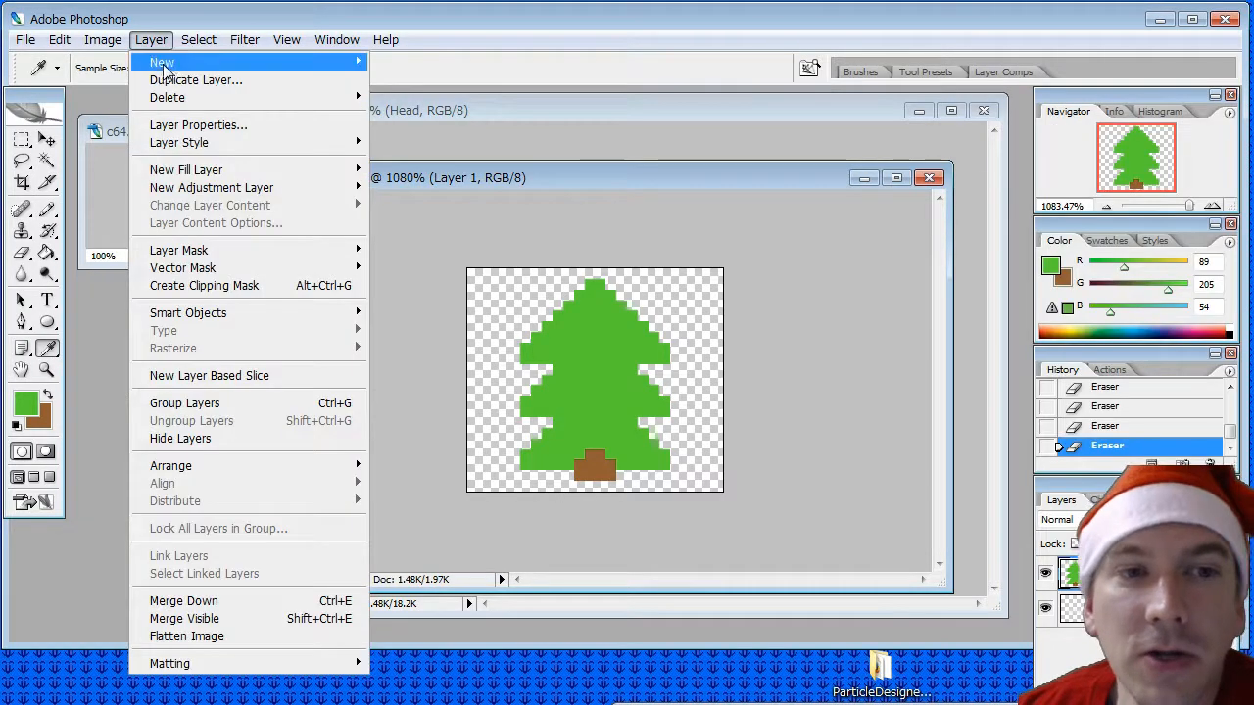
pyautogui.moveTo(162, 63)
pyautogui.click(406, 60)
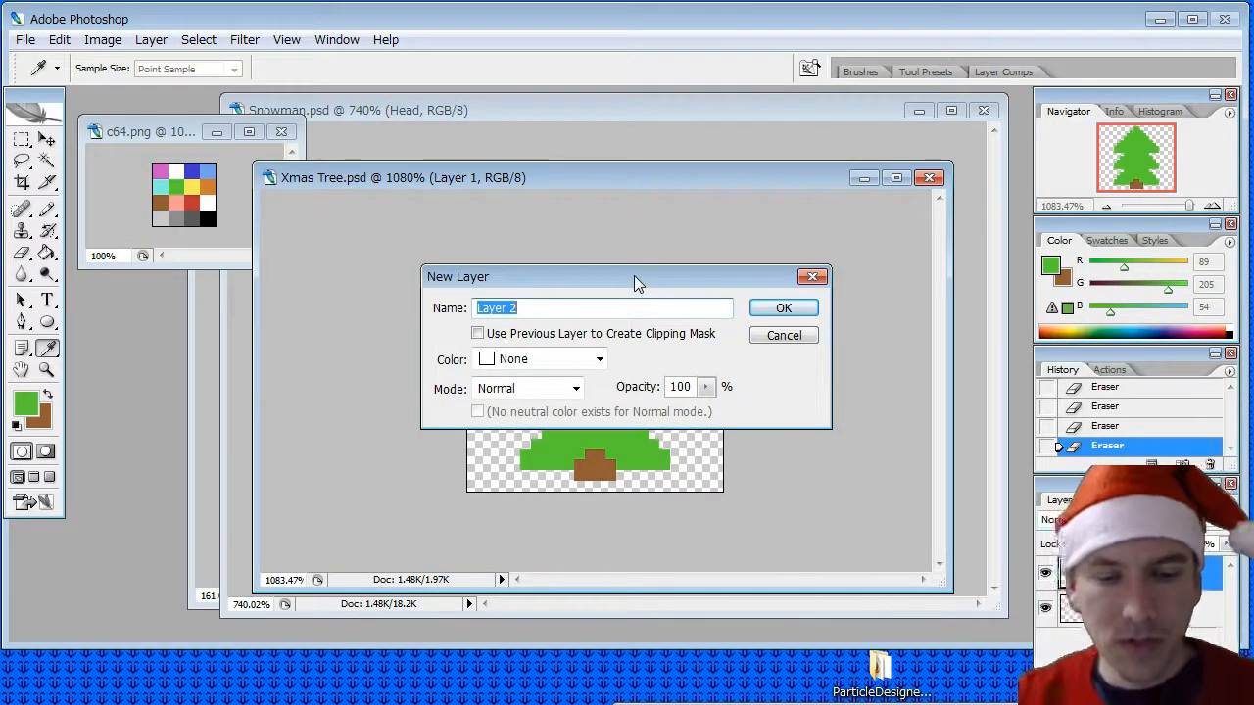
pyautogui.write('Ornaments')
pyautogui.press('Return')
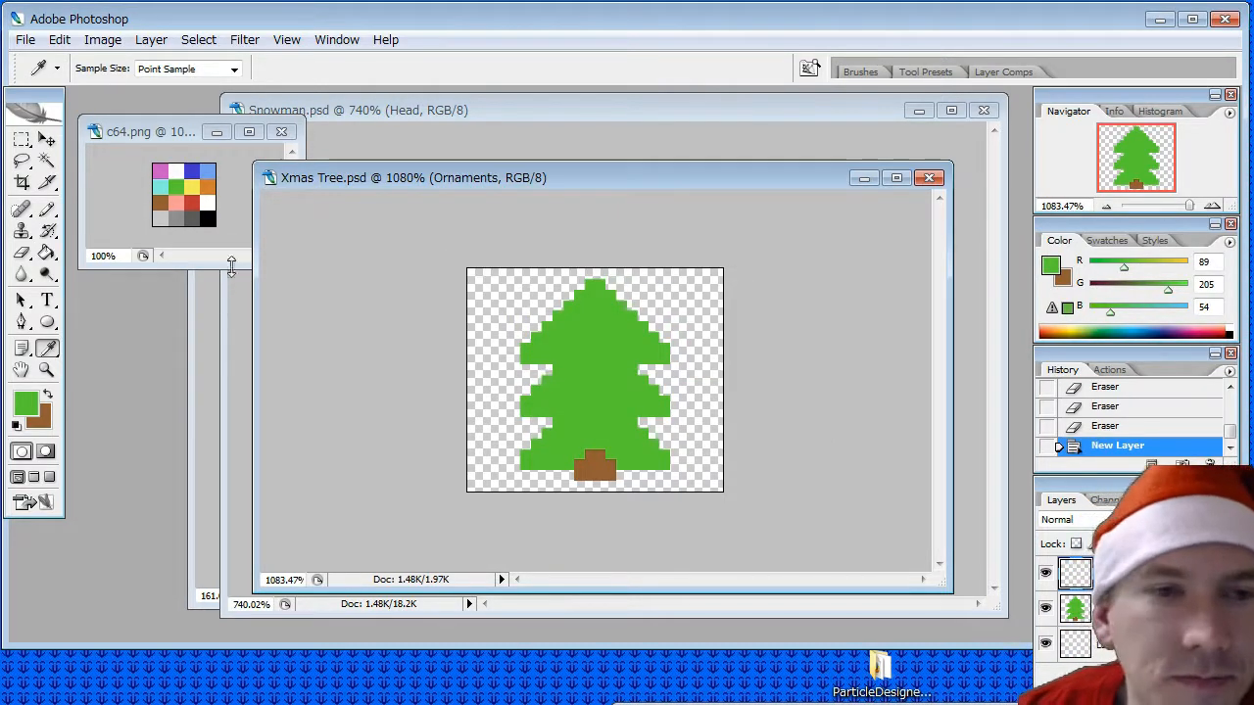
# - Sample red from the c64.png palette and pencil a square two-by-two-pixel ornament on the left tip of each tree tier
pyautogui.click(188, 198)
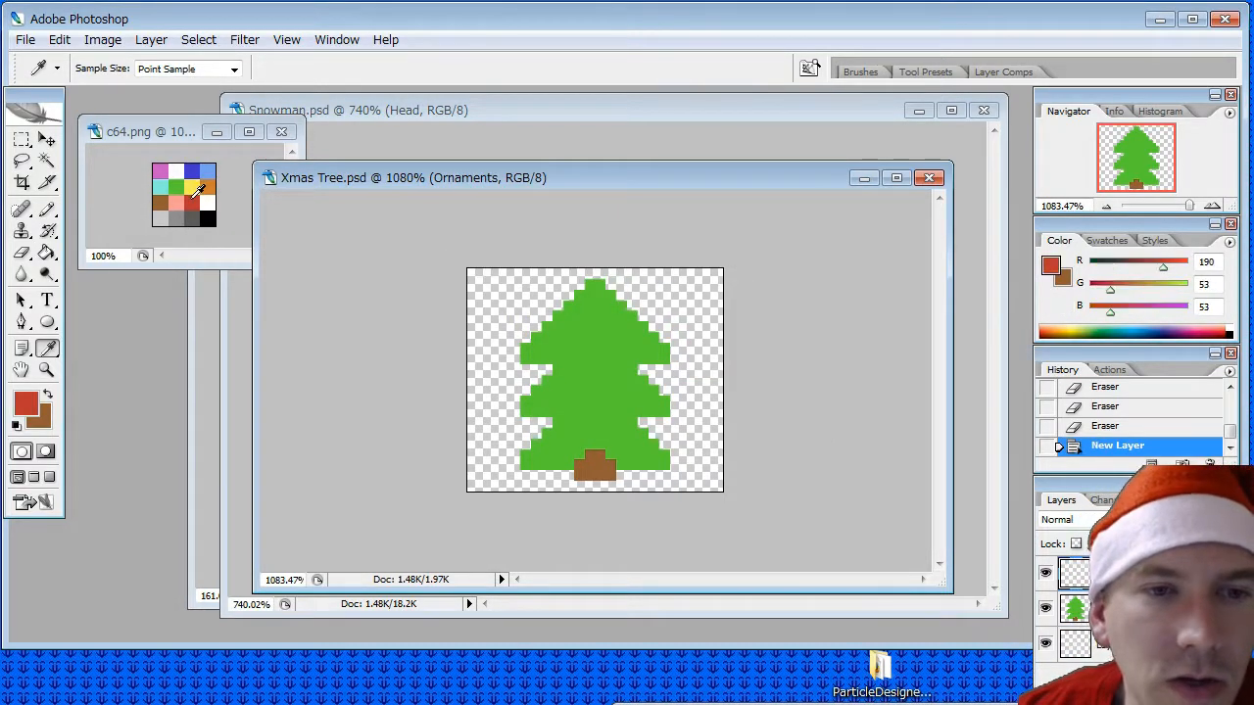
pyautogui.click(47, 208)
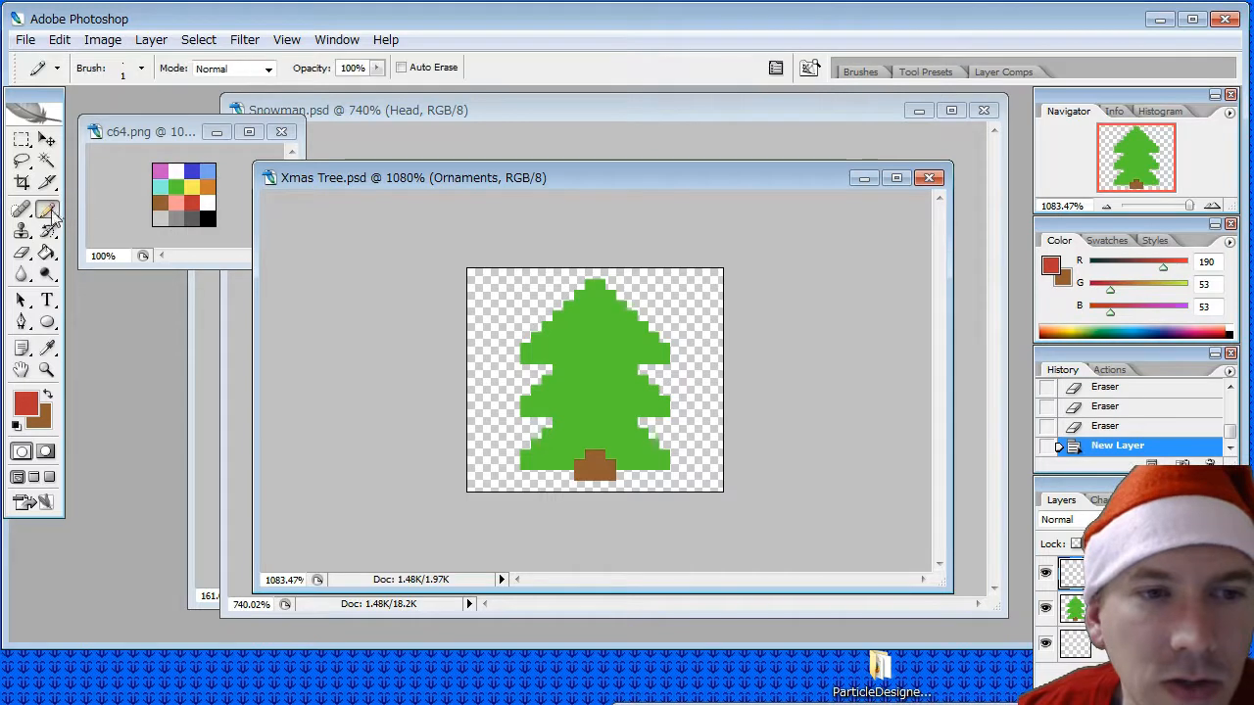
pyautogui.click(525, 358)
pyautogui.click(525, 358)
pyautogui.click(525, 349)
pyautogui.moveTo(535, 349); pyautogui.dragTo(535, 360)
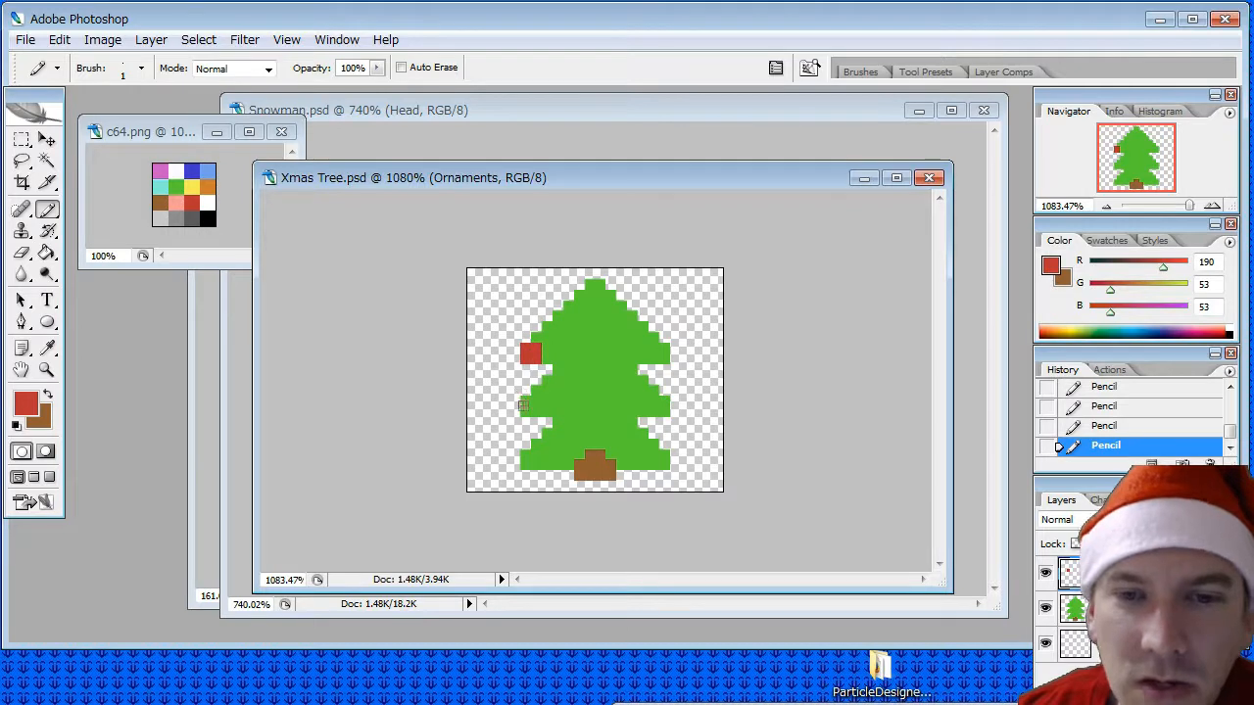
pyautogui.click(525, 410)
pyautogui.click(534, 402)
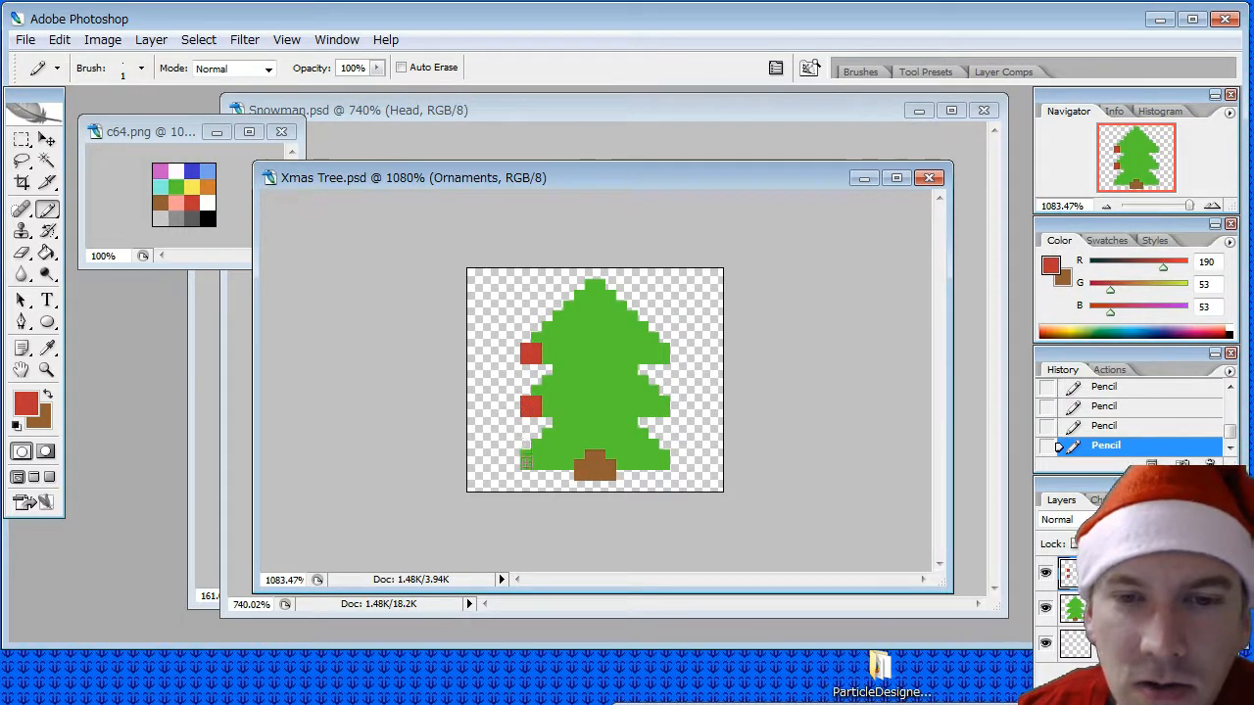
pyautogui.moveTo(525, 453); pyautogui.dragTo(535, 460)
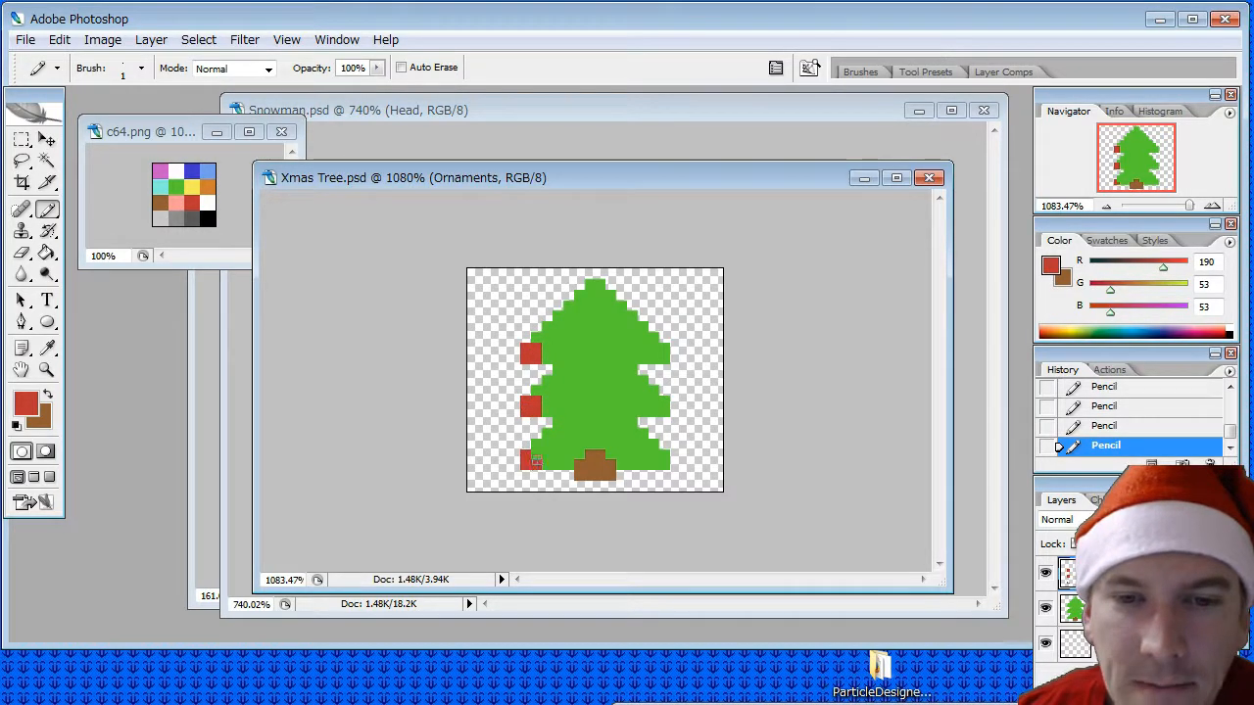
# - Pencil matching red two-by-two-pixel ornaments on the right tips of all three tree tiers
pyautogui.click(663, 454)
pyautogui.click(654, 464)
pyautogui.click(663, 465)
pyautogui.click(654, 454)
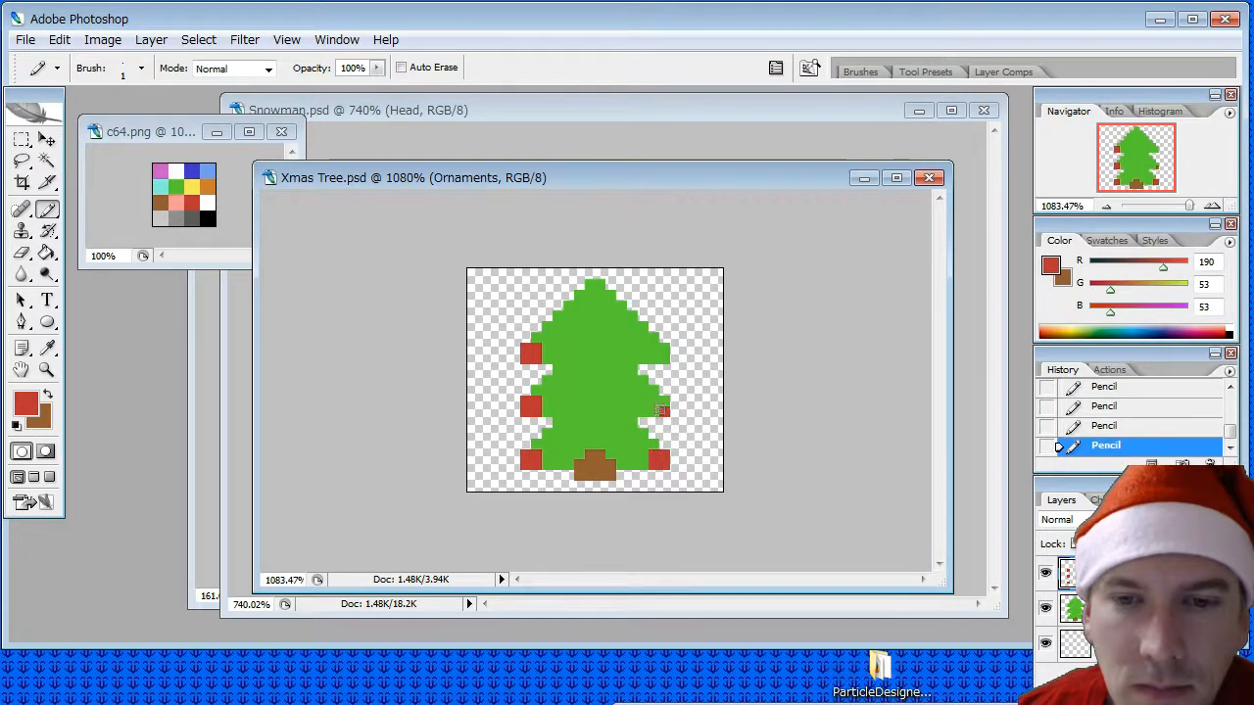
pyautogui.click(653, 402)
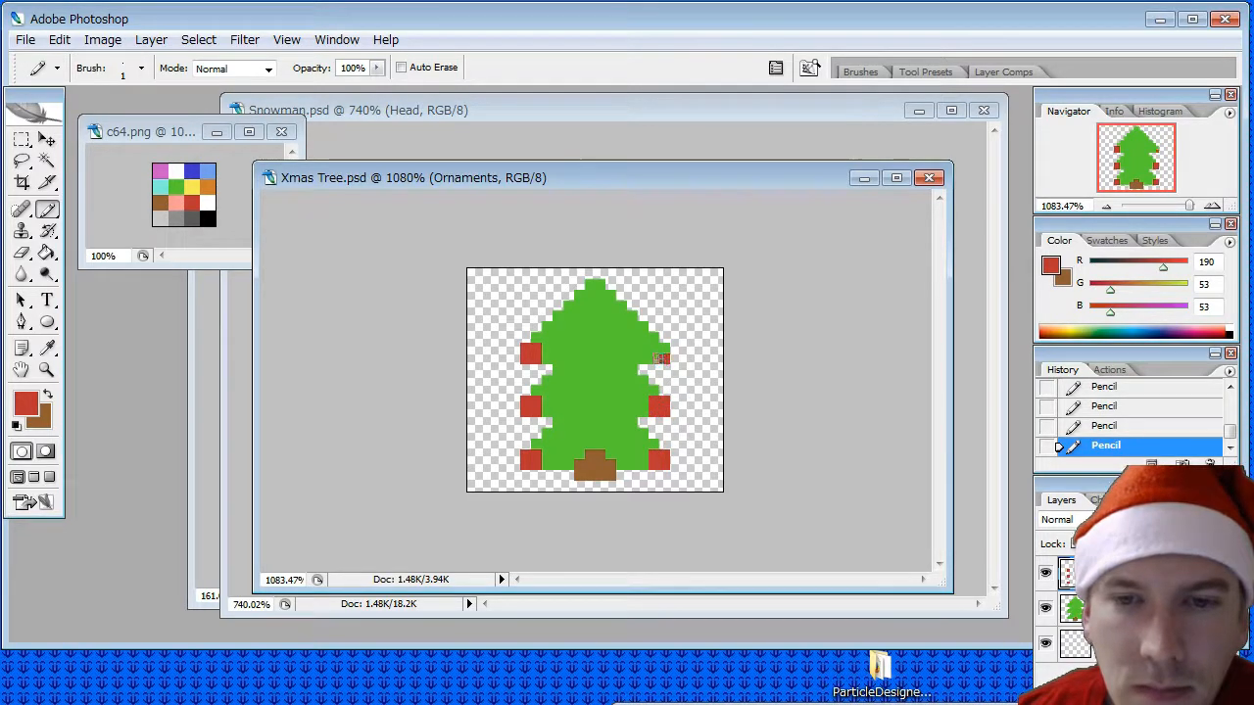
pyautogui.moveTo(655, 350); pyautogui.dragTo(665, 349)
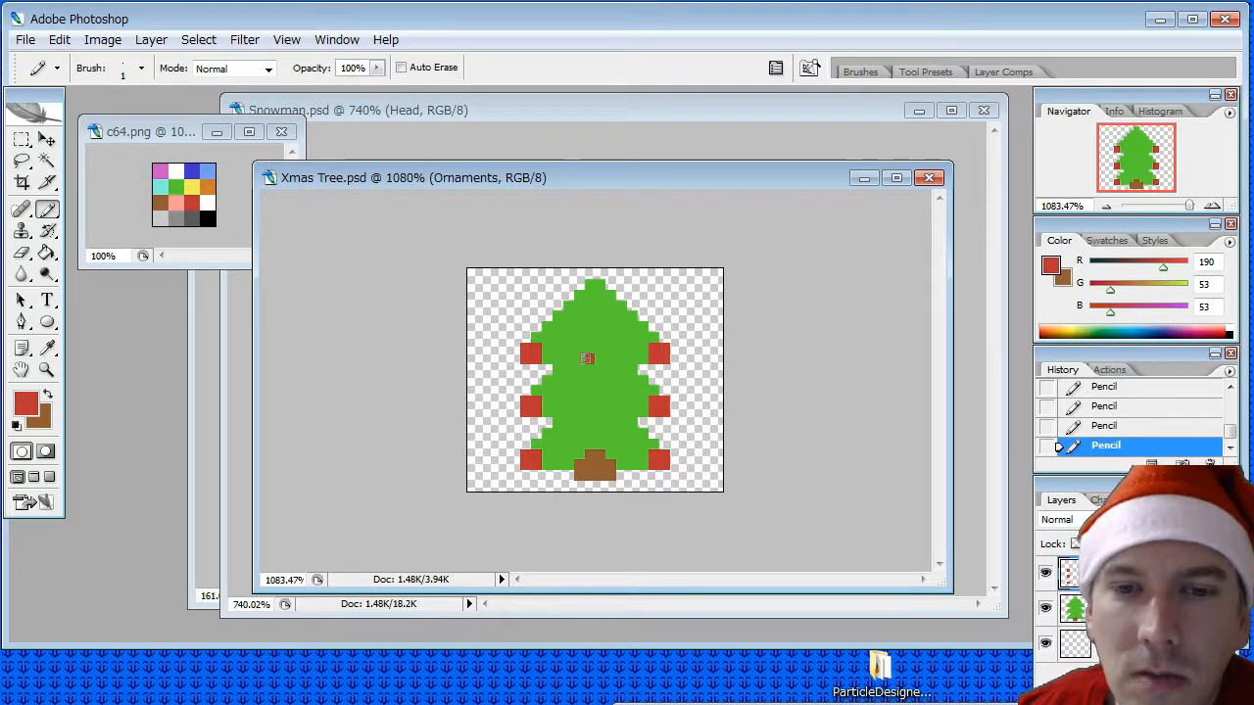
# - Pencil two red square ornaments down the centre of the tree, one below the other
pyautogui.click(599, 360)
pyautogui.click(596, 367)
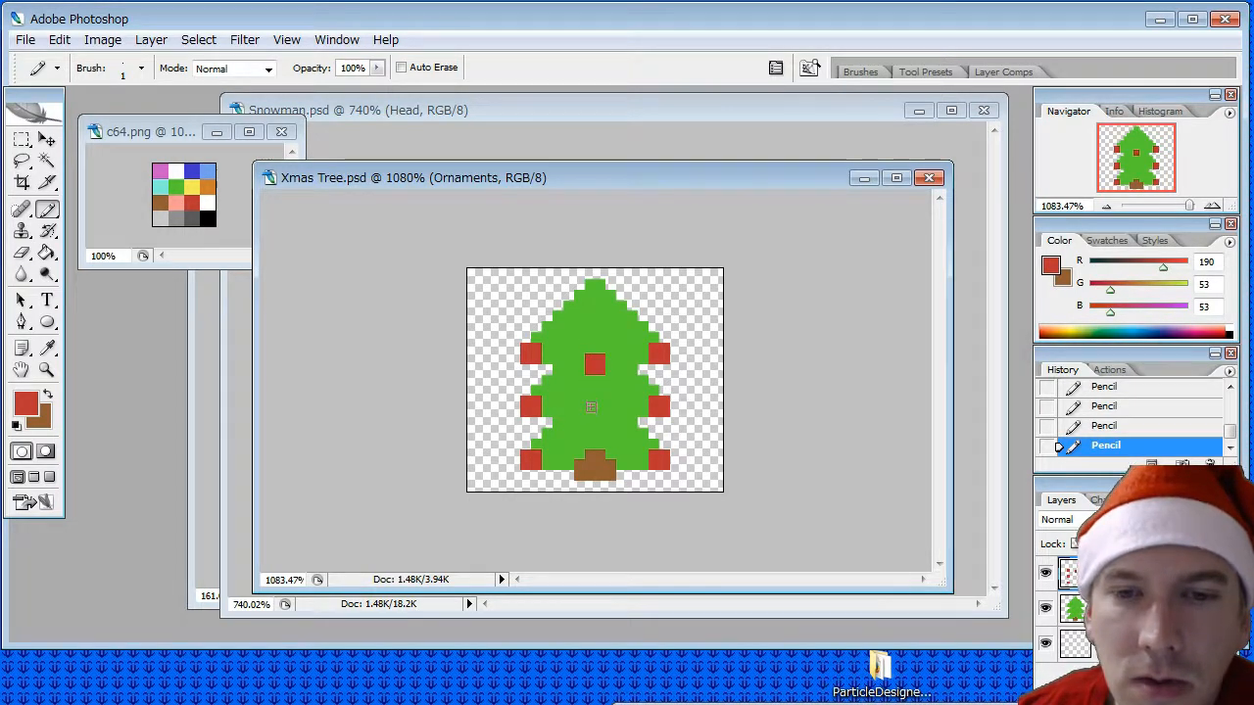
pyautogui.moveTo(600, 421); pyautogui.dragTo(589, 421)
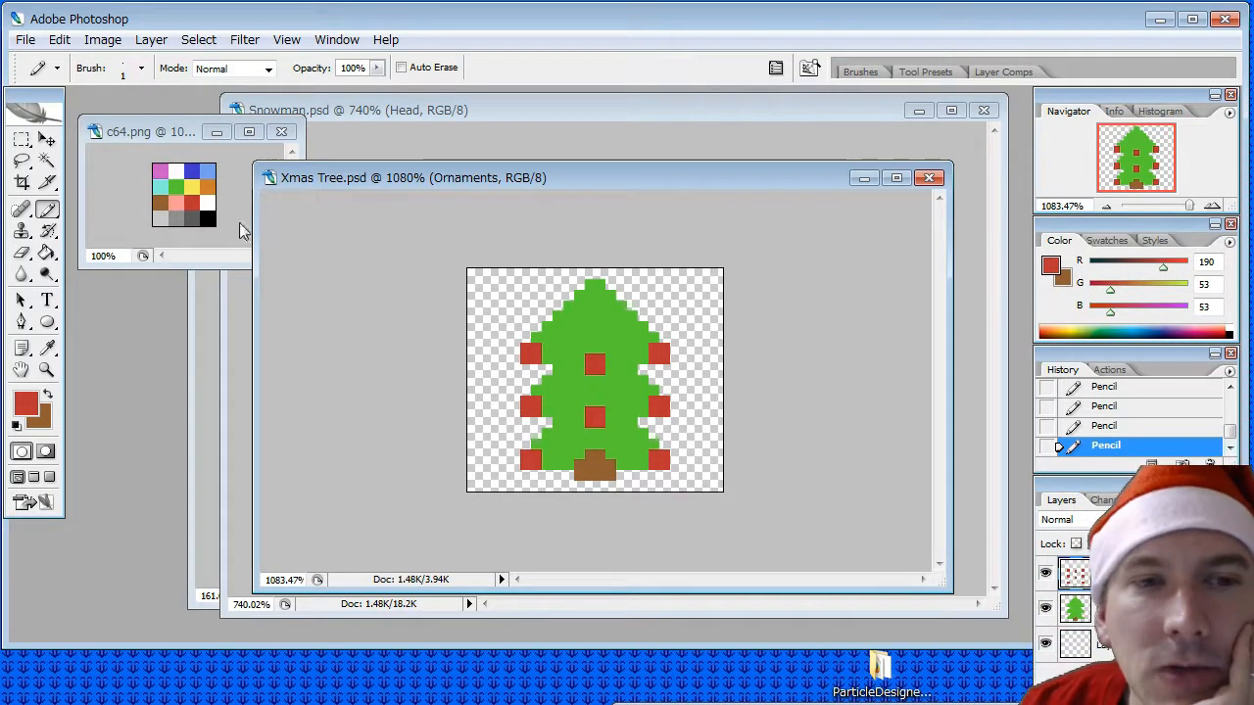
# - Sample yellow from the c64.png palette and pencil a small star on the tree's peak
pyautogui.press('i')
pyautogui.click(191, 186)
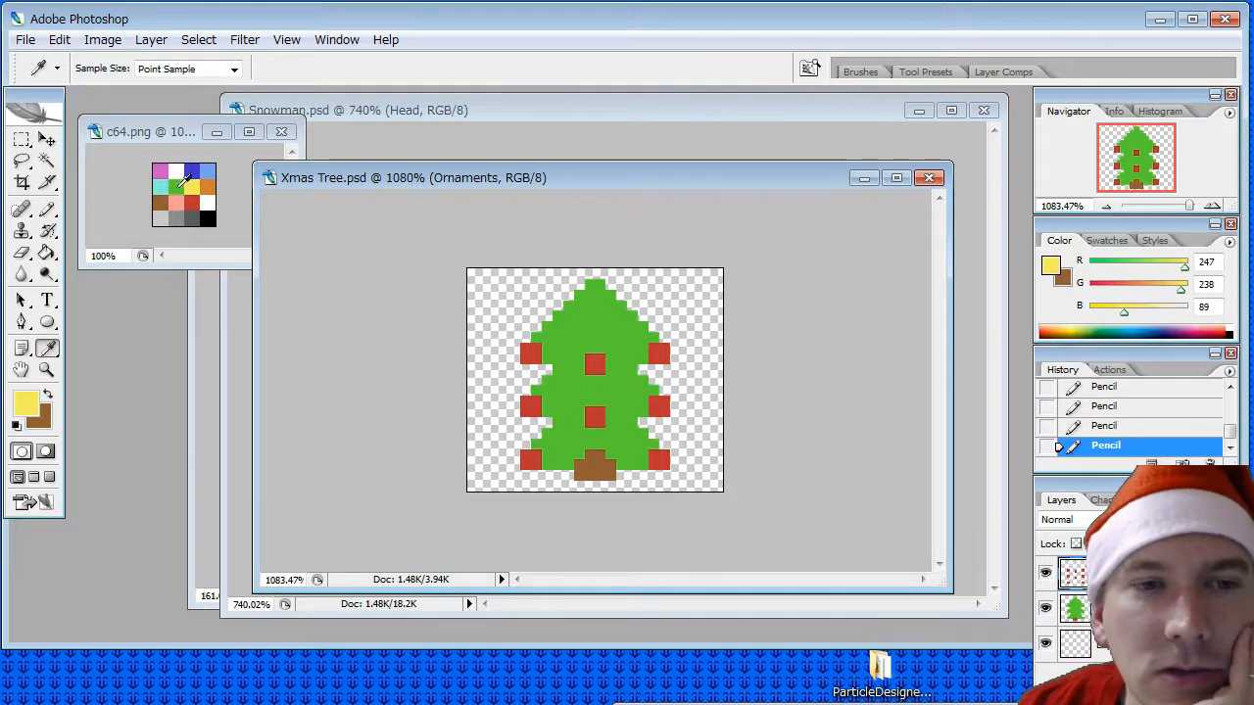
pyautogui.click(46, 210)
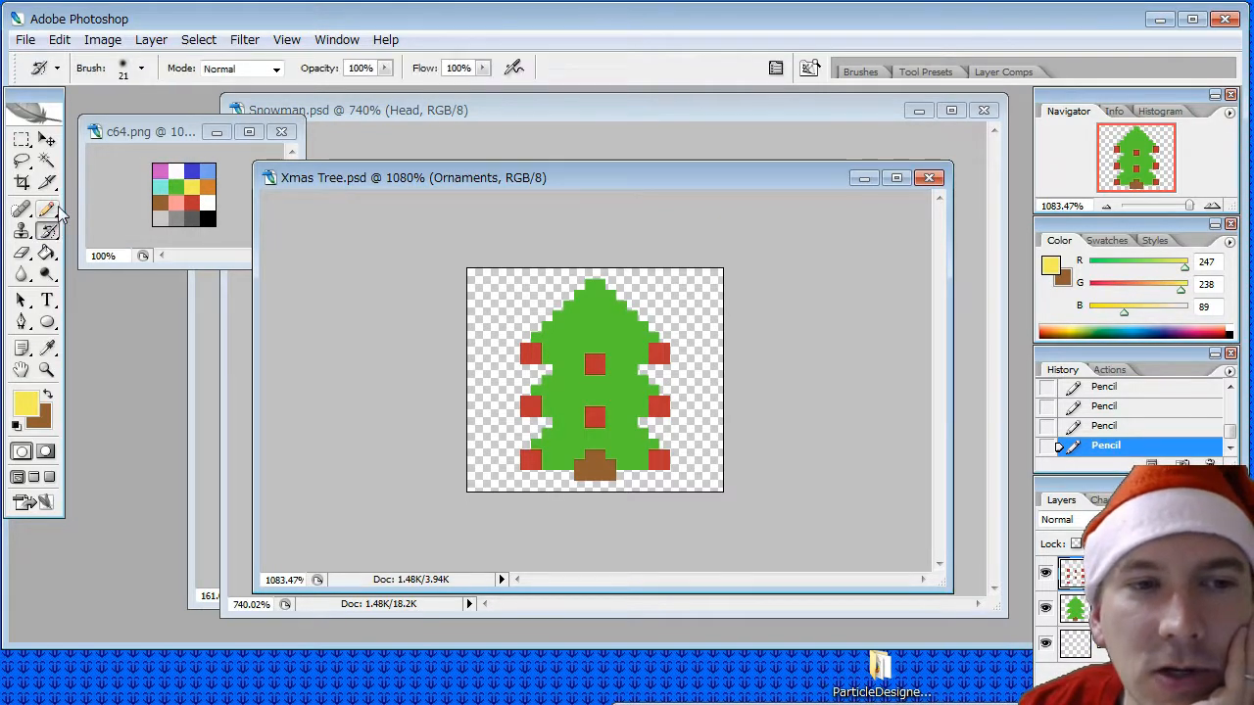
pyautogui.click(591, 285)
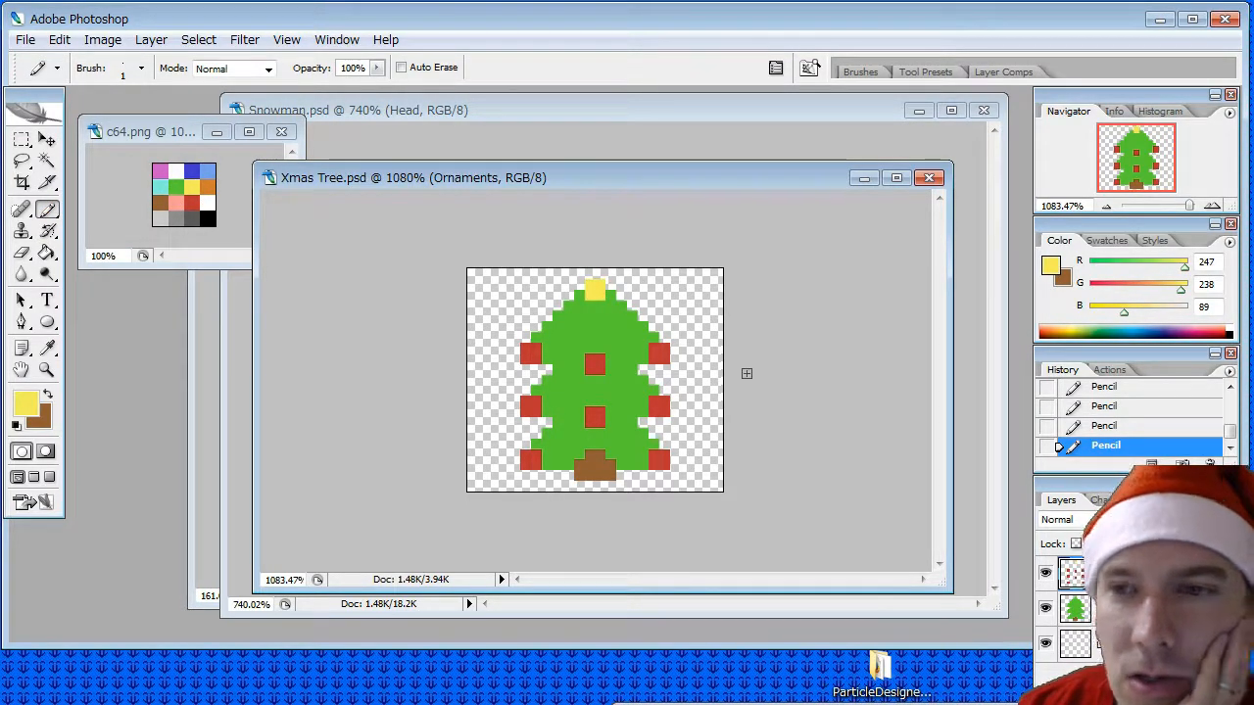
pyautogui.click(581, 296)
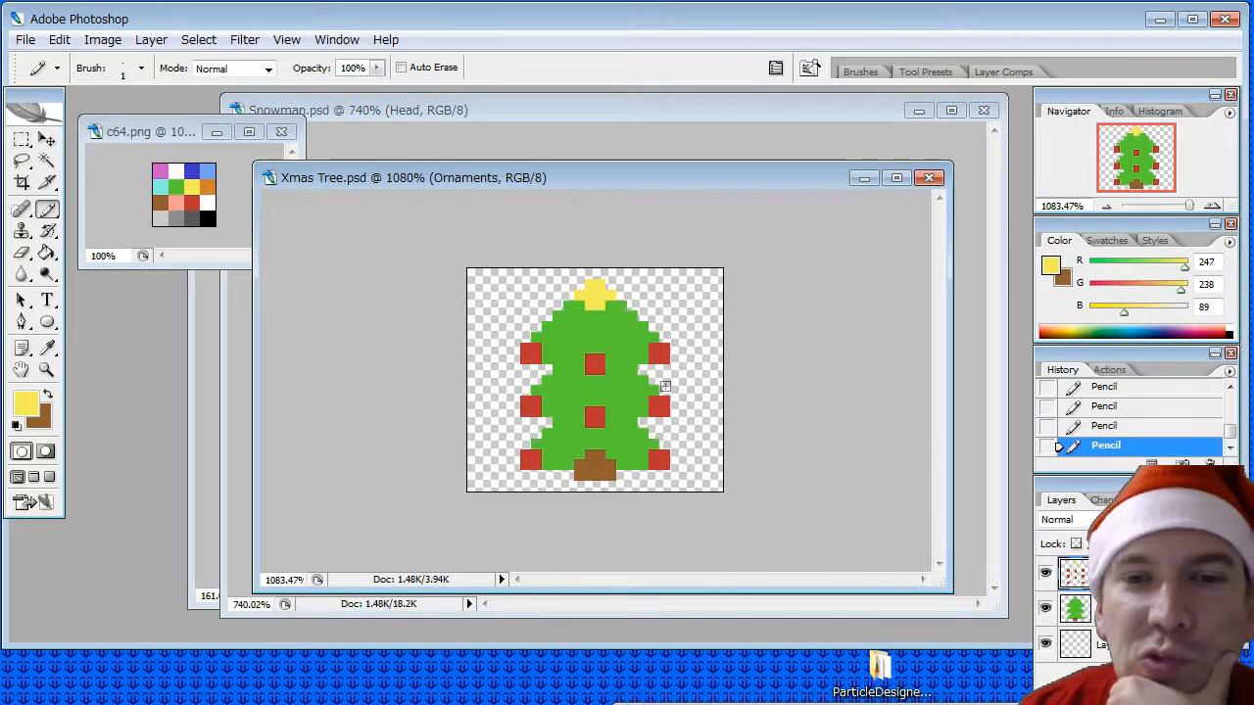
# - Sample the tree's green and pencil over the upper pixel row of every red ornament, leaving each two pixels wide and one high
pyautogui.click(47, 347)
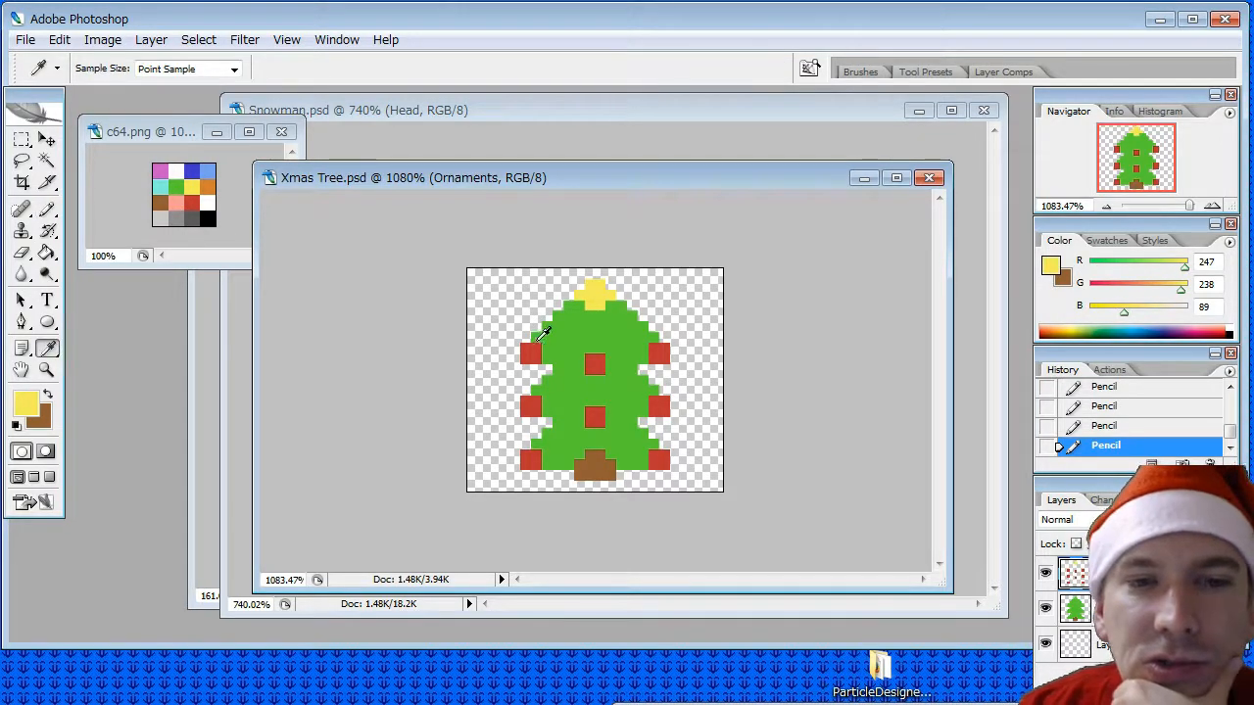
pyautogui.click(543, 335)
pyautogui.click(47, 209)
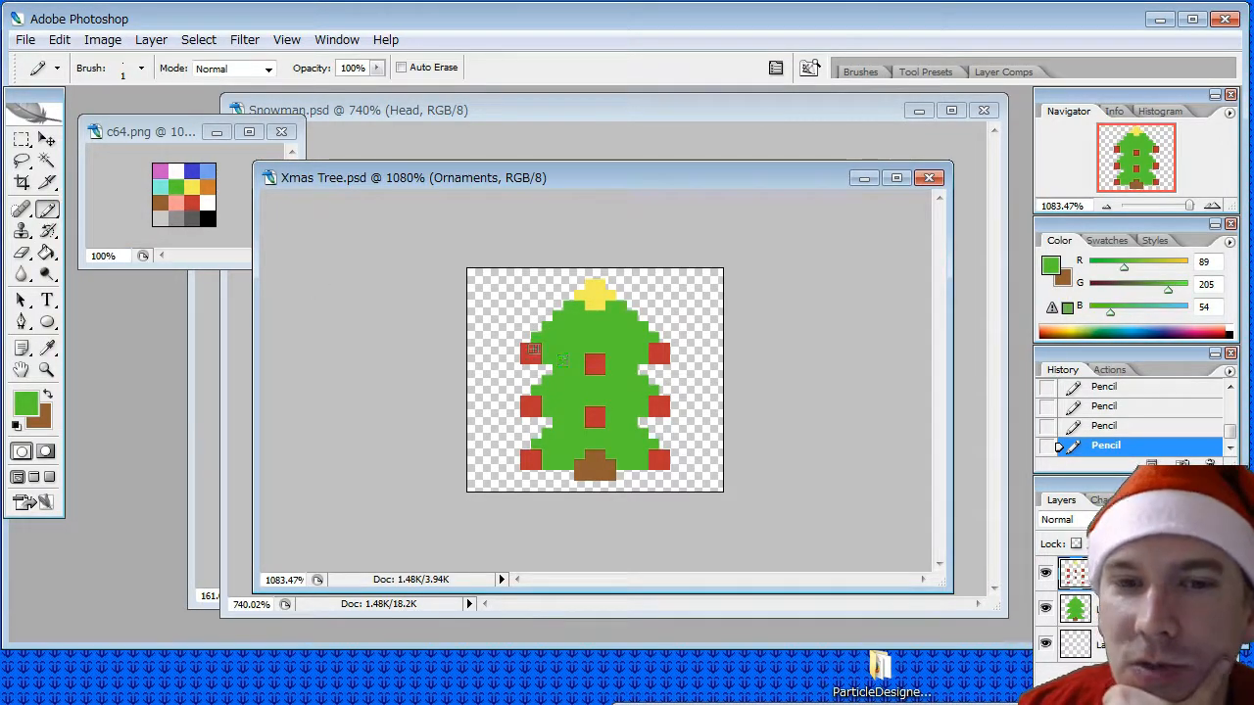
pyautogui.click(532, 348)
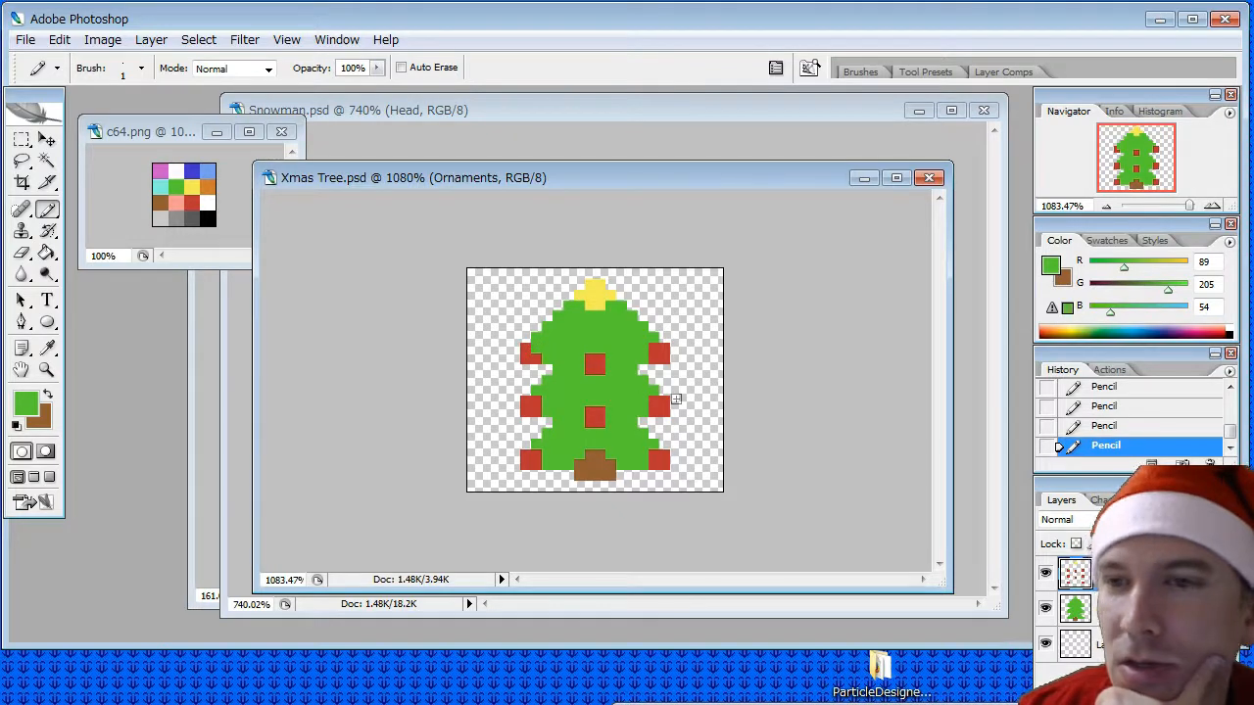
pyautogui.click(527, 349)
pyautogui.moveTo(663, 349); pyautogui.dragTo(652, 349)
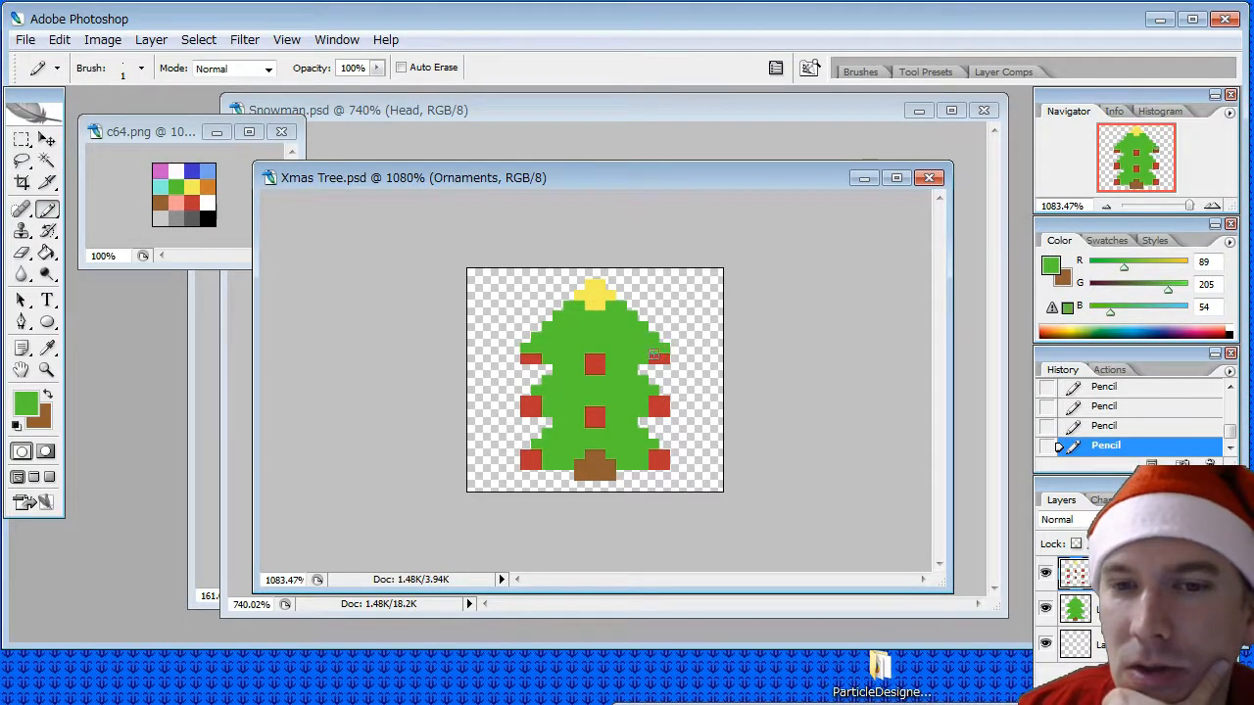
pyautogui.moveTo(662, 400); pyautogui.dragTo(650, 400)
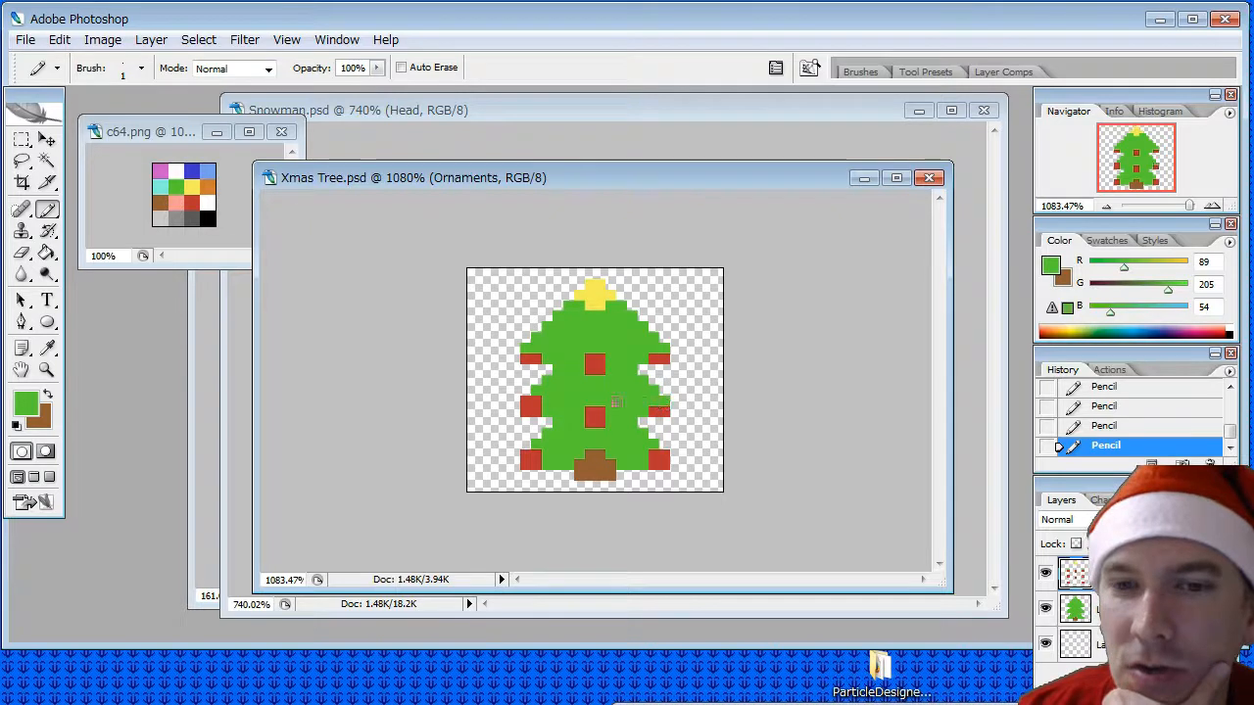
pyautogui.moveTo(537, 452); pyautogui.dragTo(523, 453)
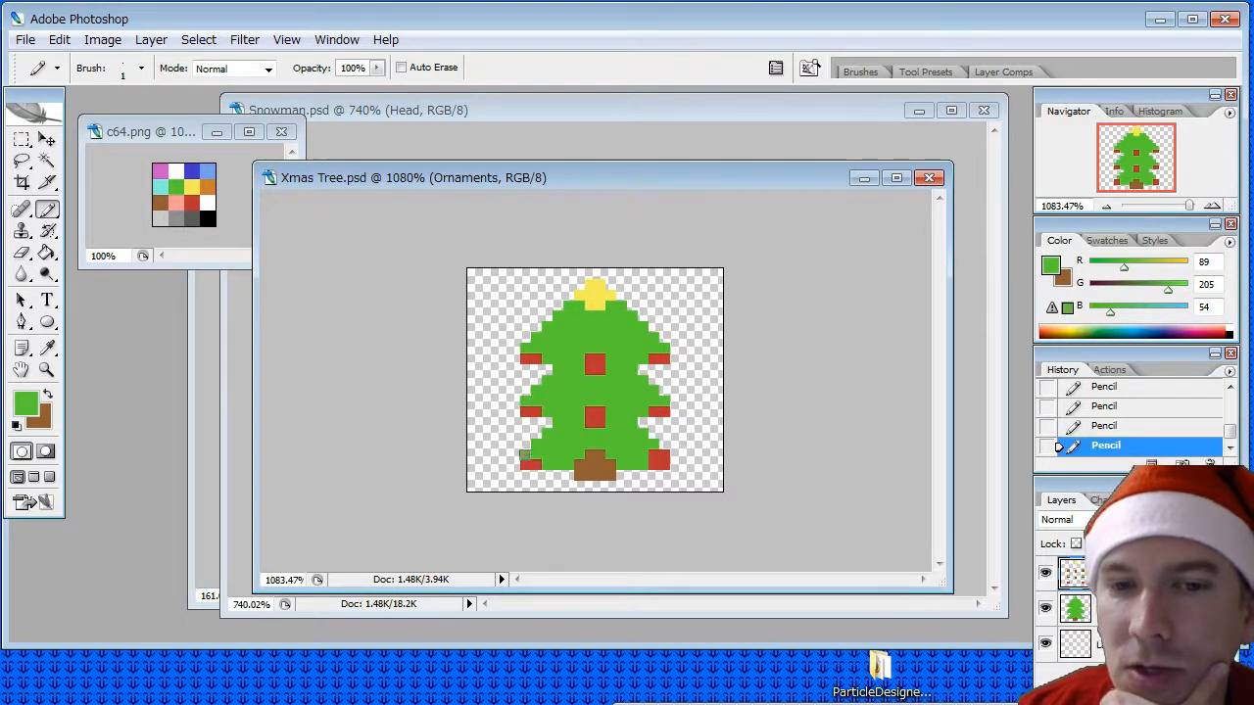
pyautogui.moveTo(666, 452); pyautogui.dragTo(652, 452)
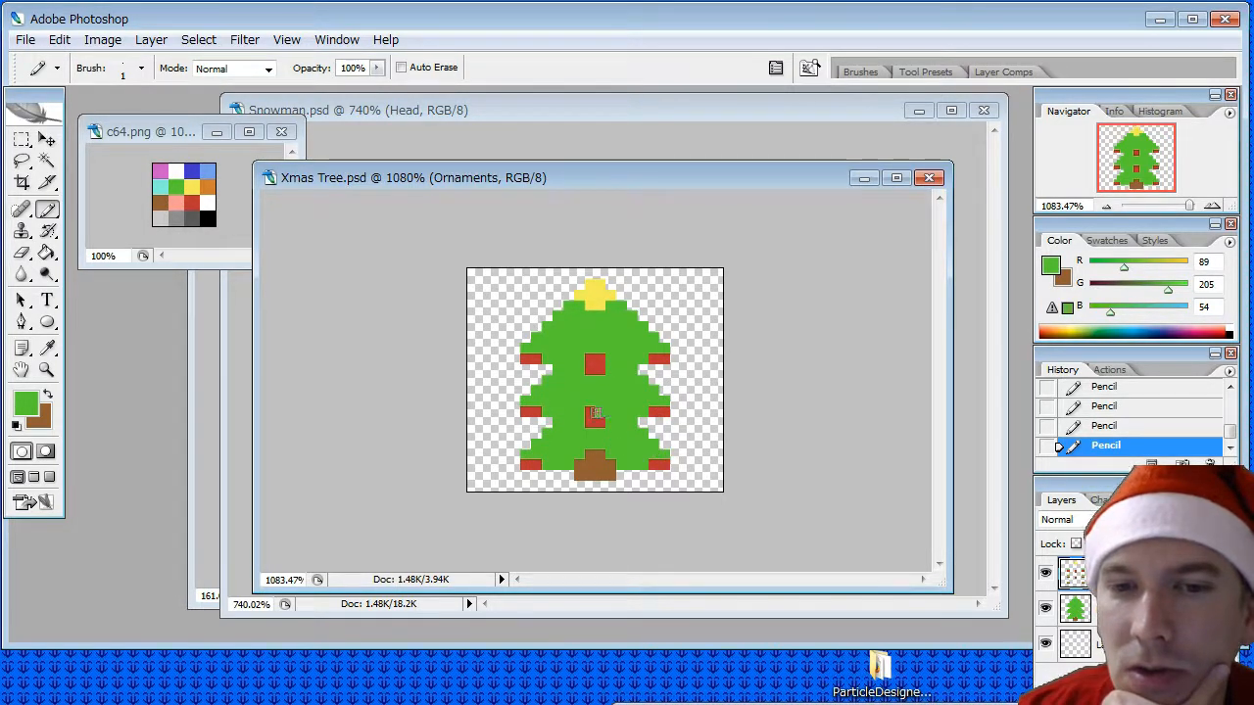
pyautogui.moveTo(590, 359); pyautogui.dragTo(601, 359)
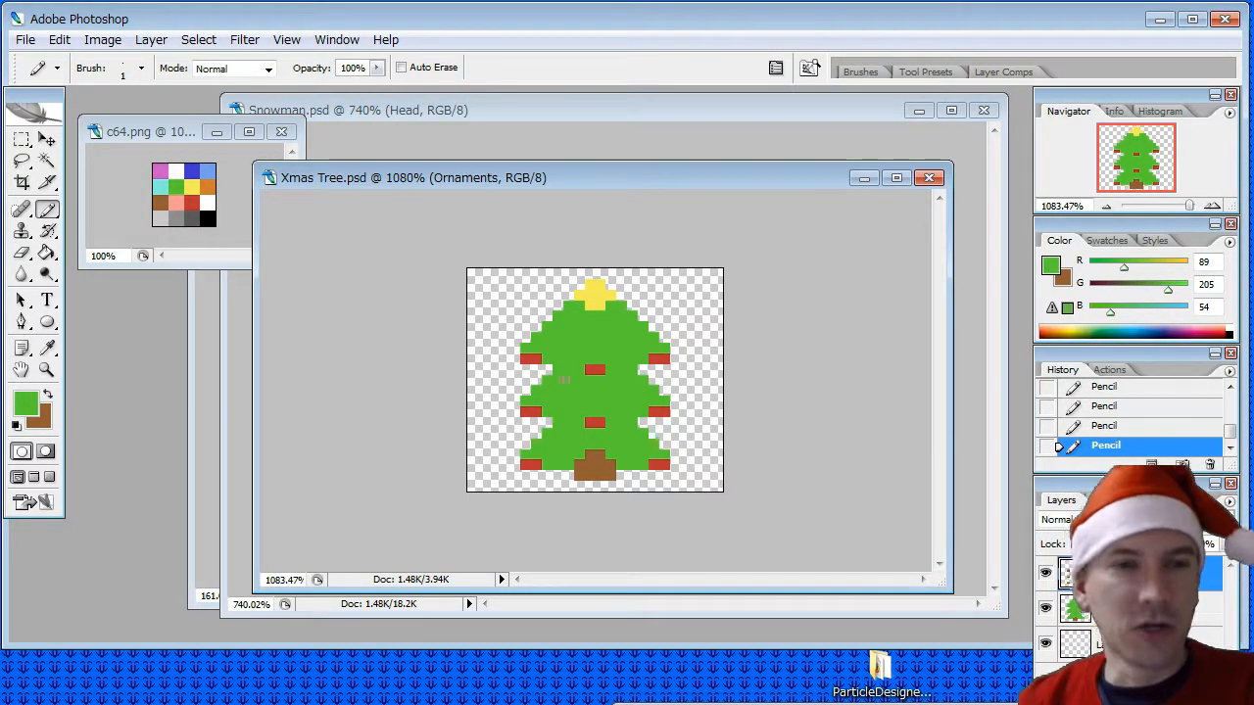
# - Sample purple from the c64.png palette and pencil six single-pixel ornaments, two on each tier of the tree
pyautogui.click(46, 348)
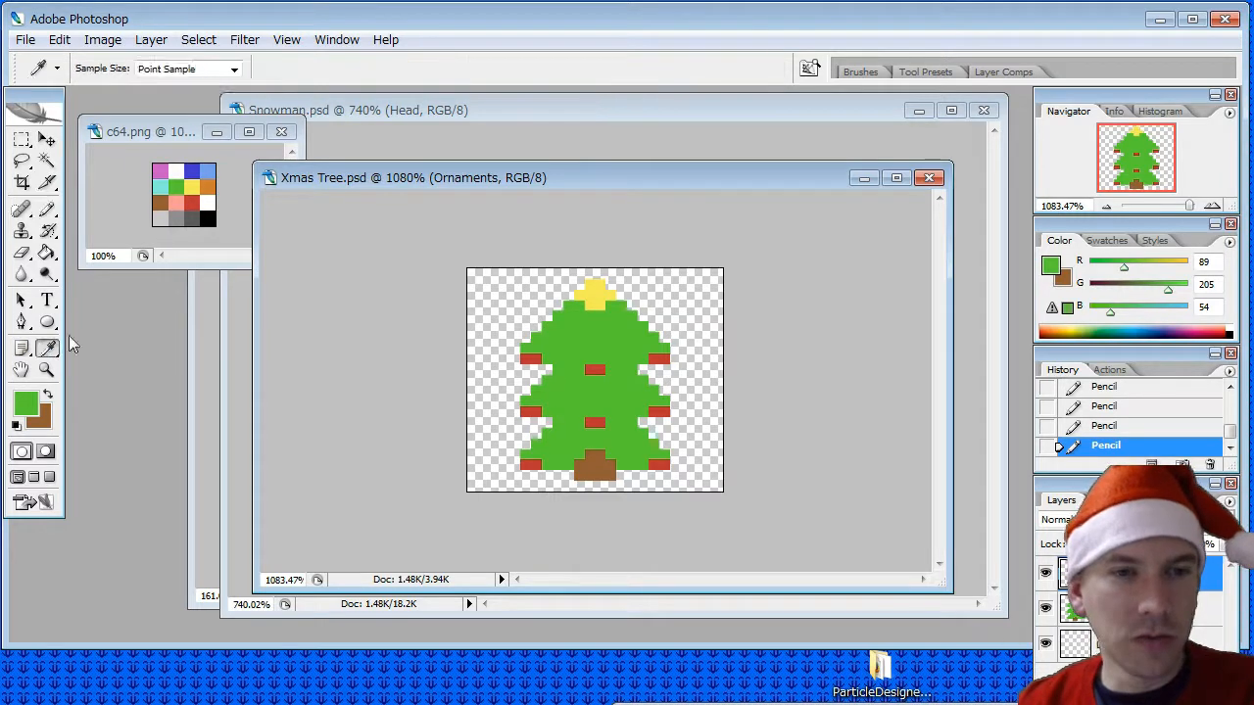
pyautogui.click(176, 173)
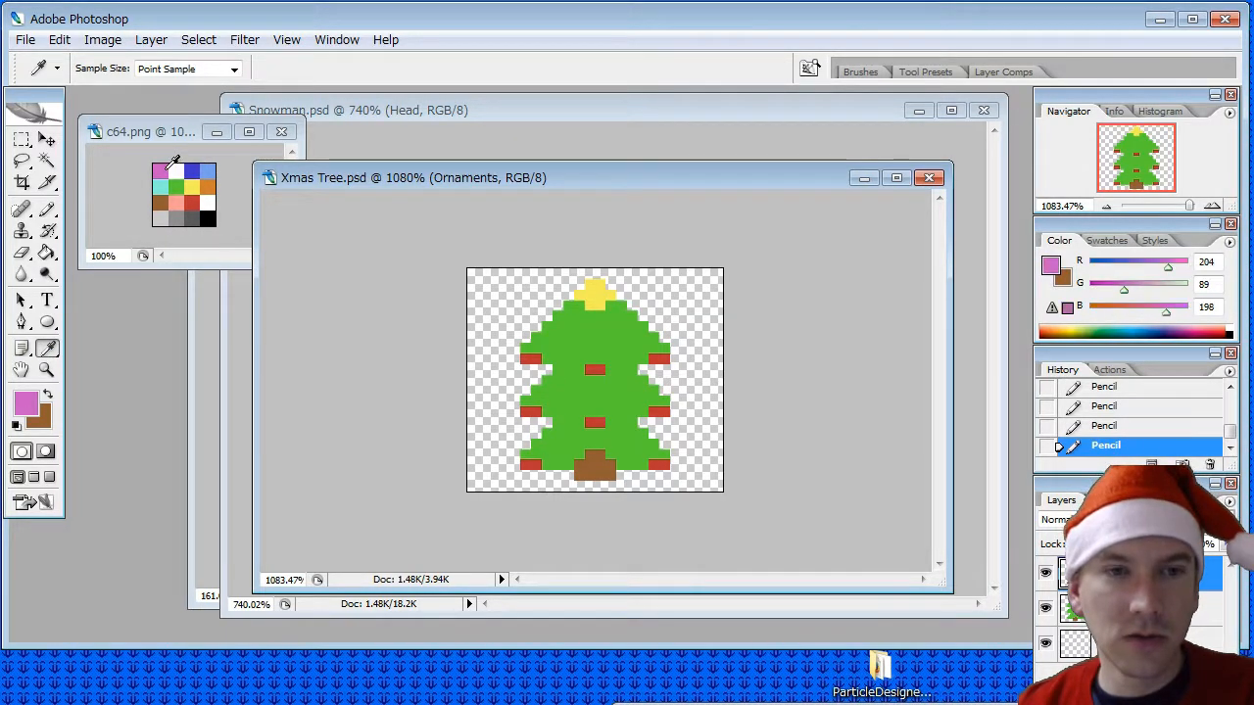
pyautogui.click(46, 208)
pyautogui.click(568, 329)
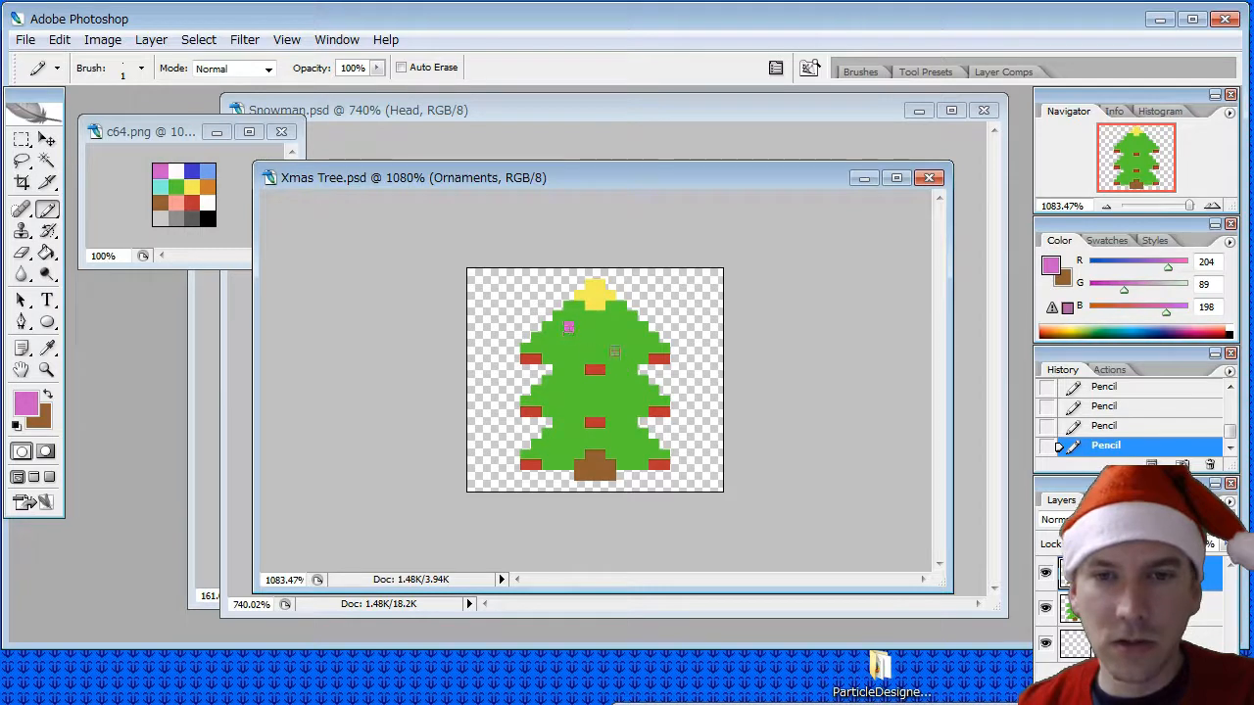
pyautogui.click(557, 444)
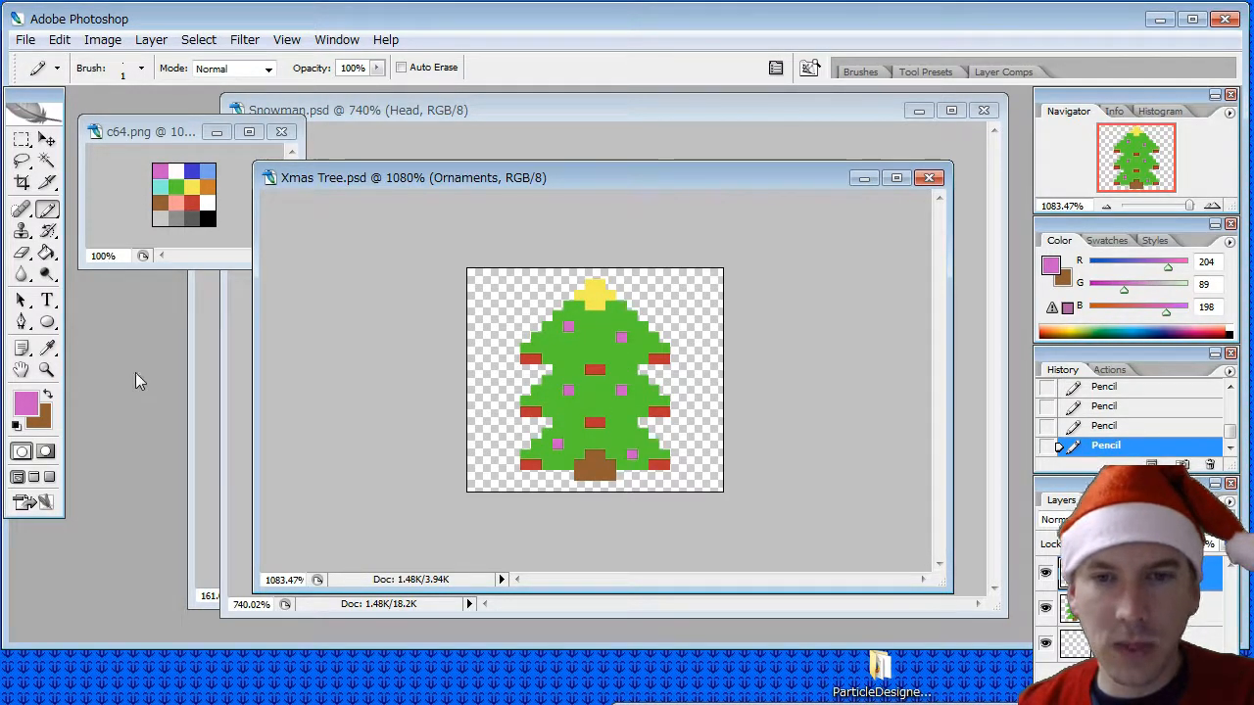
# - Sample salmon pink from the c64.png palette and pencil four single-pixel ornaments across the tree's upper and middle tiers
pyautogui.click(46, 348)
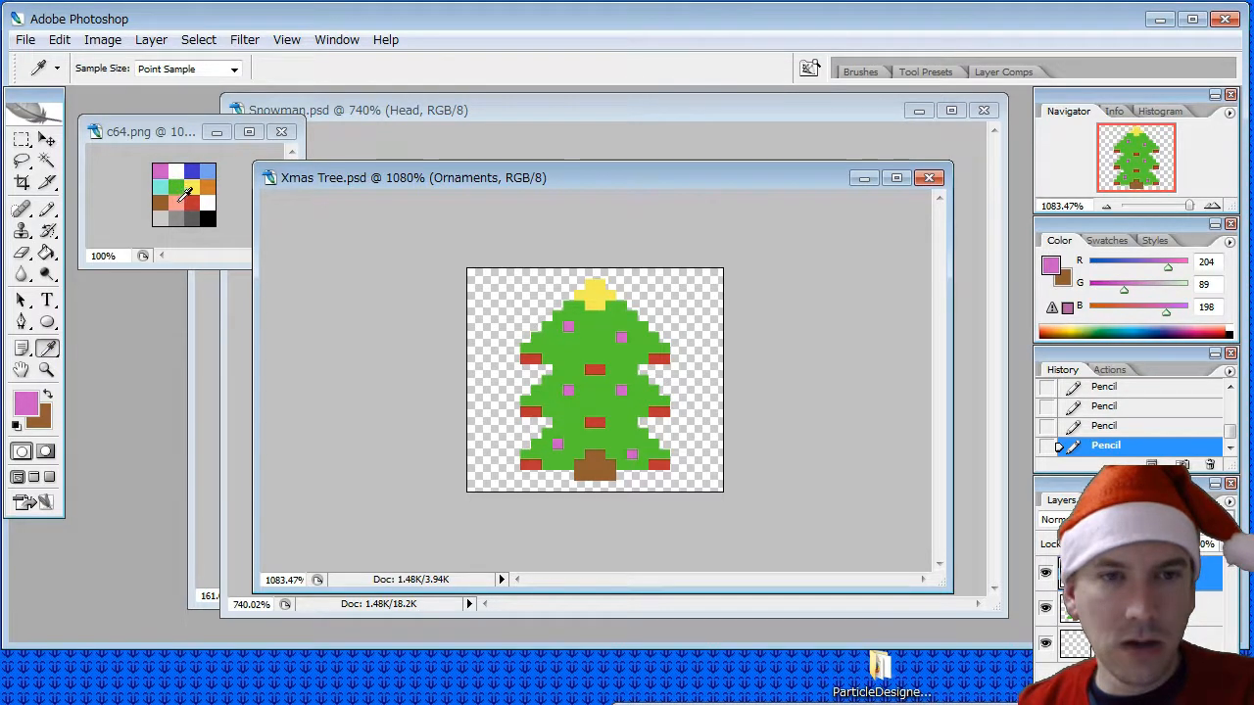
pyautogui.click(176, 201)
pyautogui.click(47, 210)
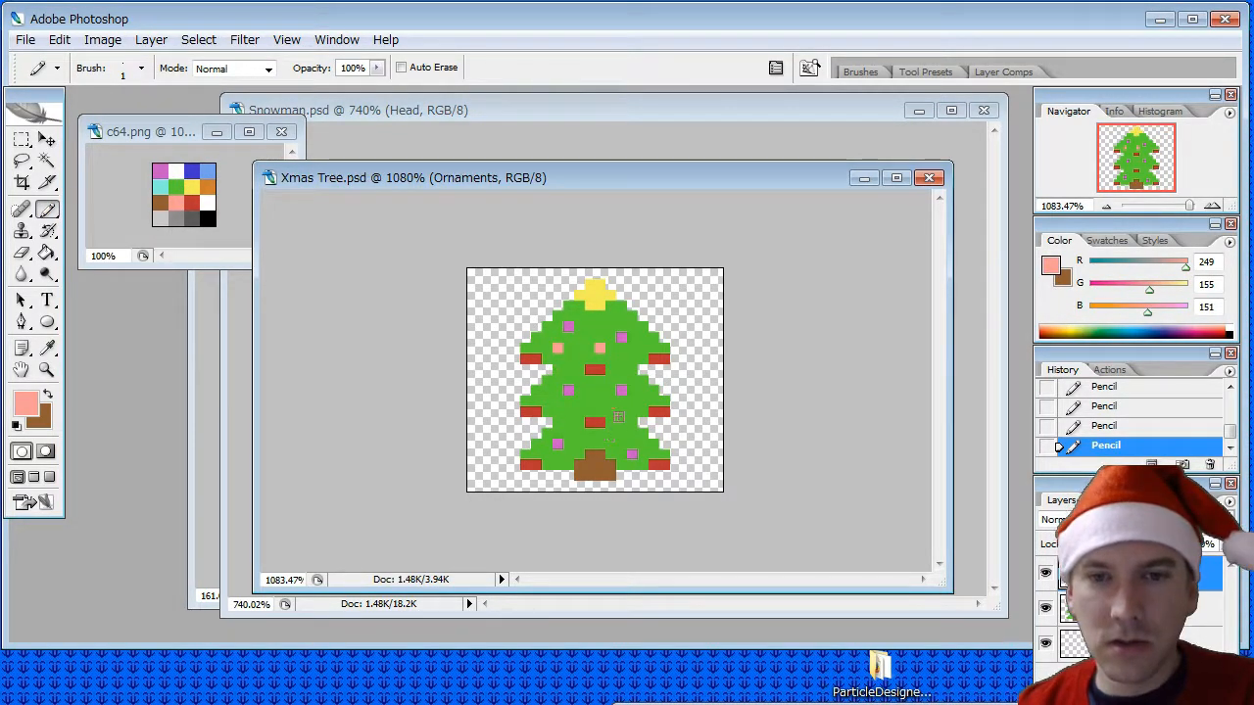
pyautogui.click(619, 412)
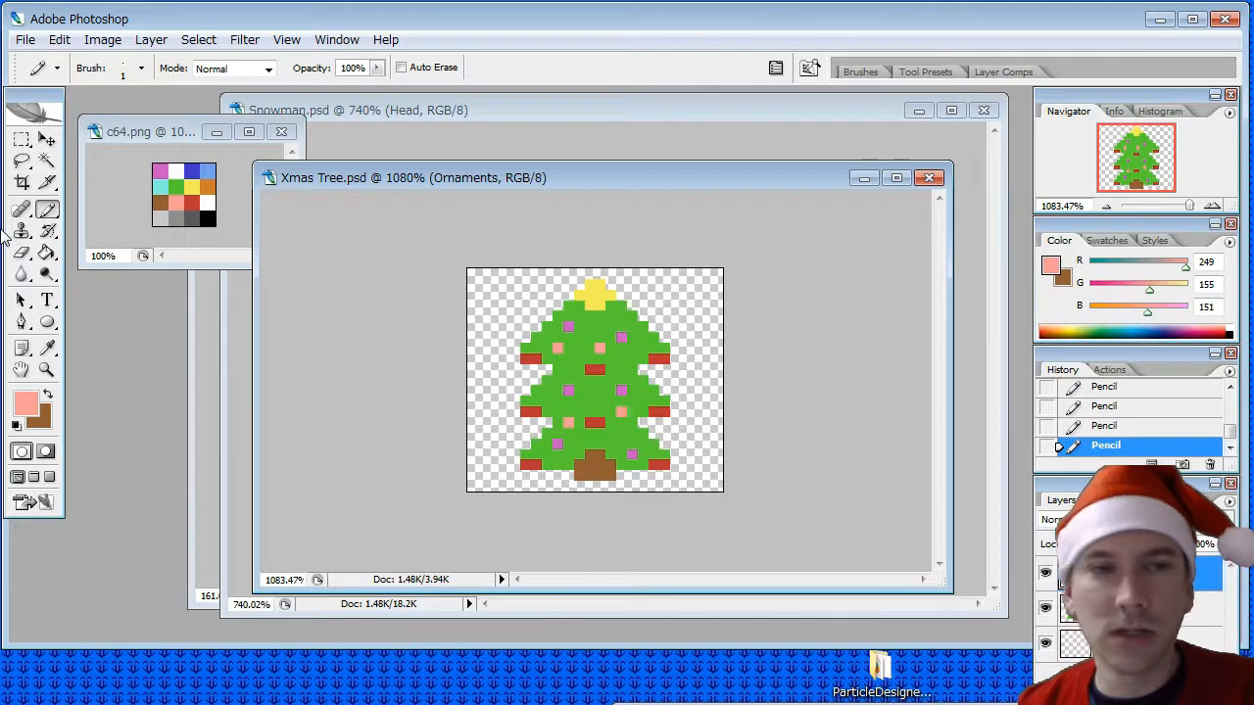
# - Sample cyan from the c64.png palette and pencil five single-pixel ornaments in gaps across the three tiers
pyautogui.click(47, 347)
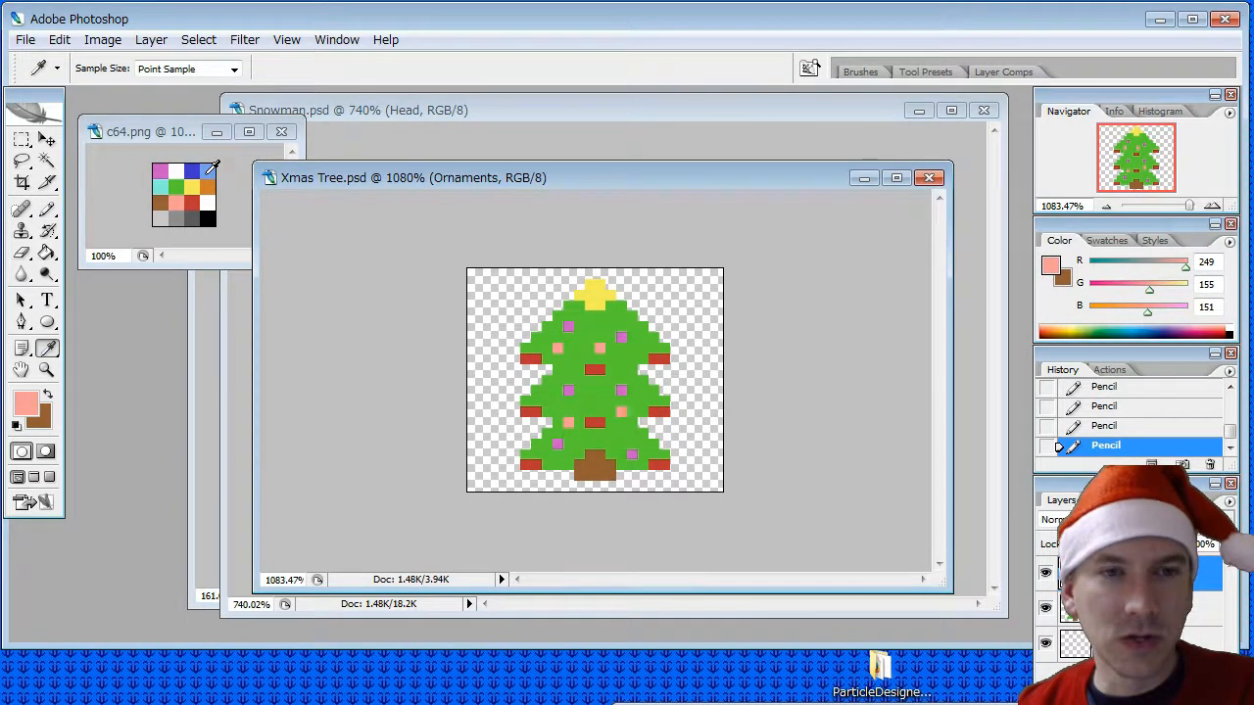
pyautogui.click(160, 186)
pyautogui.press('b')
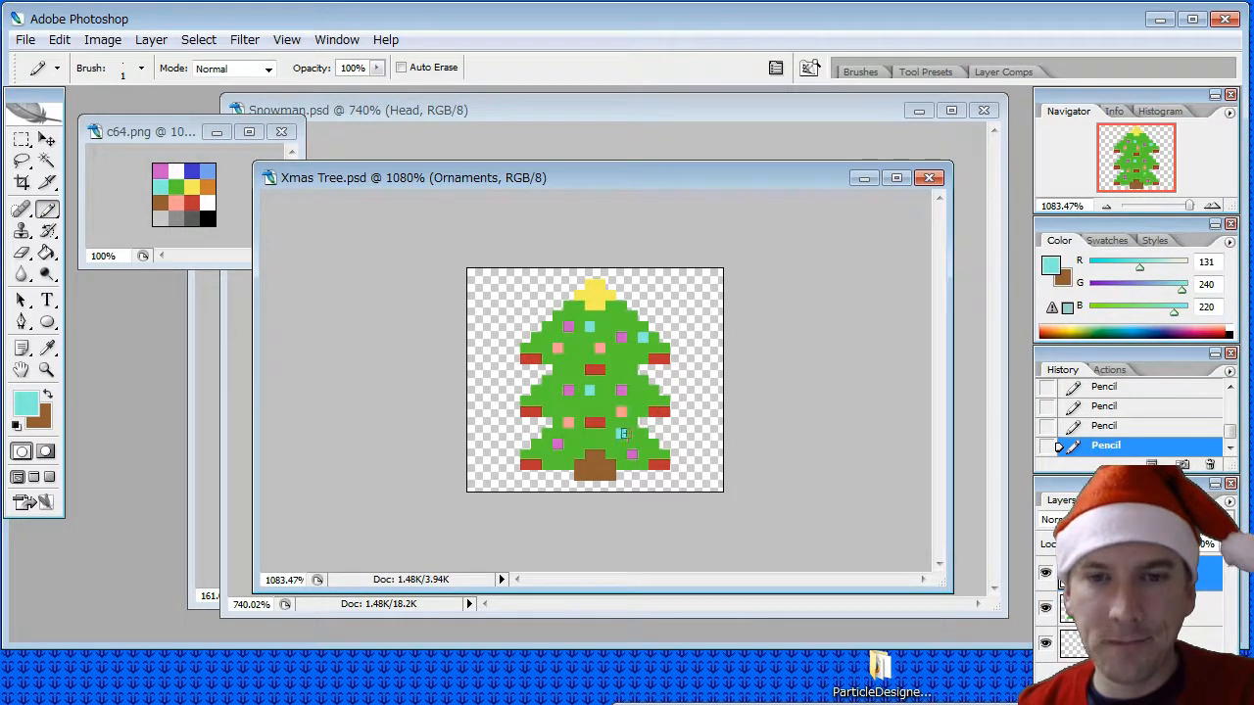
pyautogui.click(579, 444)
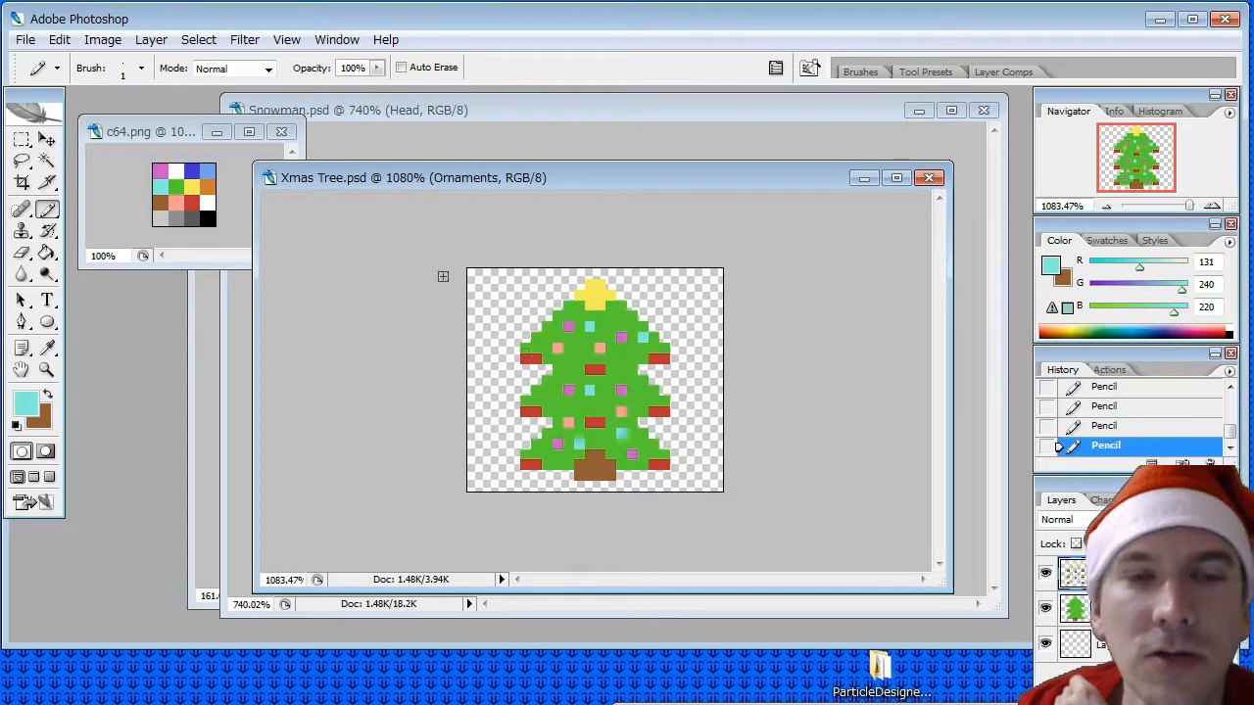
# - Save Xmas Tree.psd, then set up a copy of it in PNG format in the objects folder
pyautogui.click(20, 37)
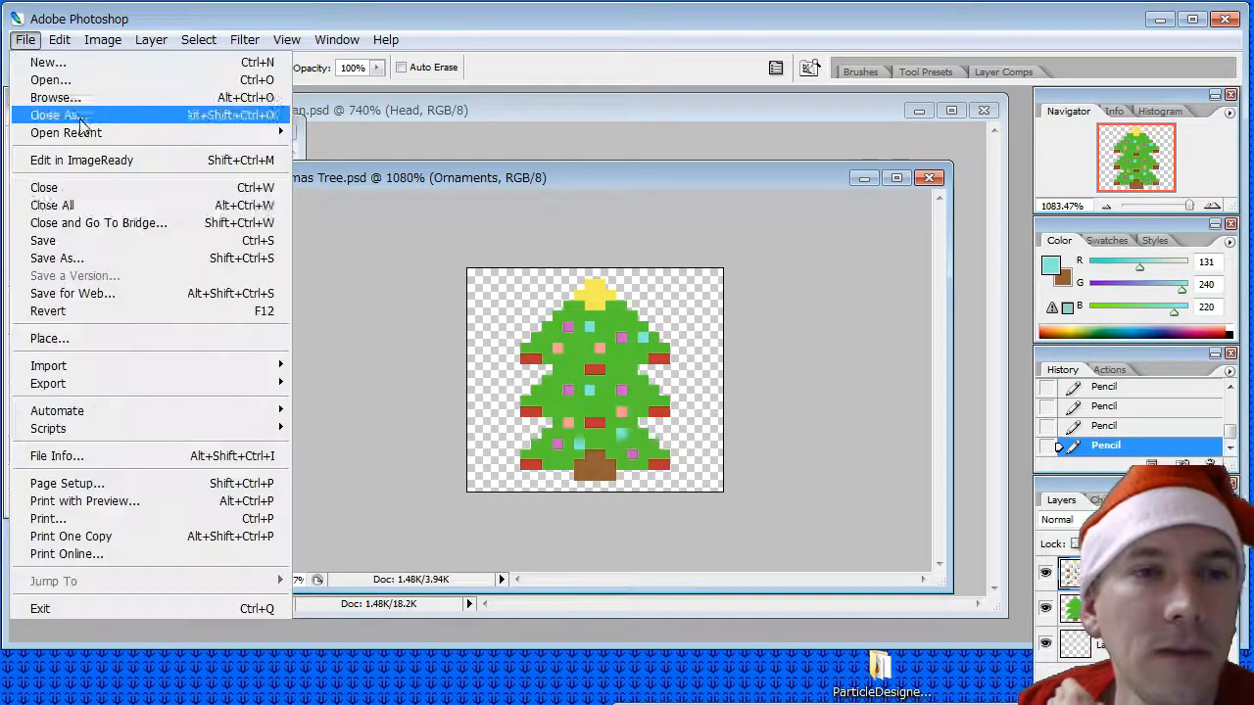
pyautogui.click(56, 241)
pyautogui.click(25, 39)
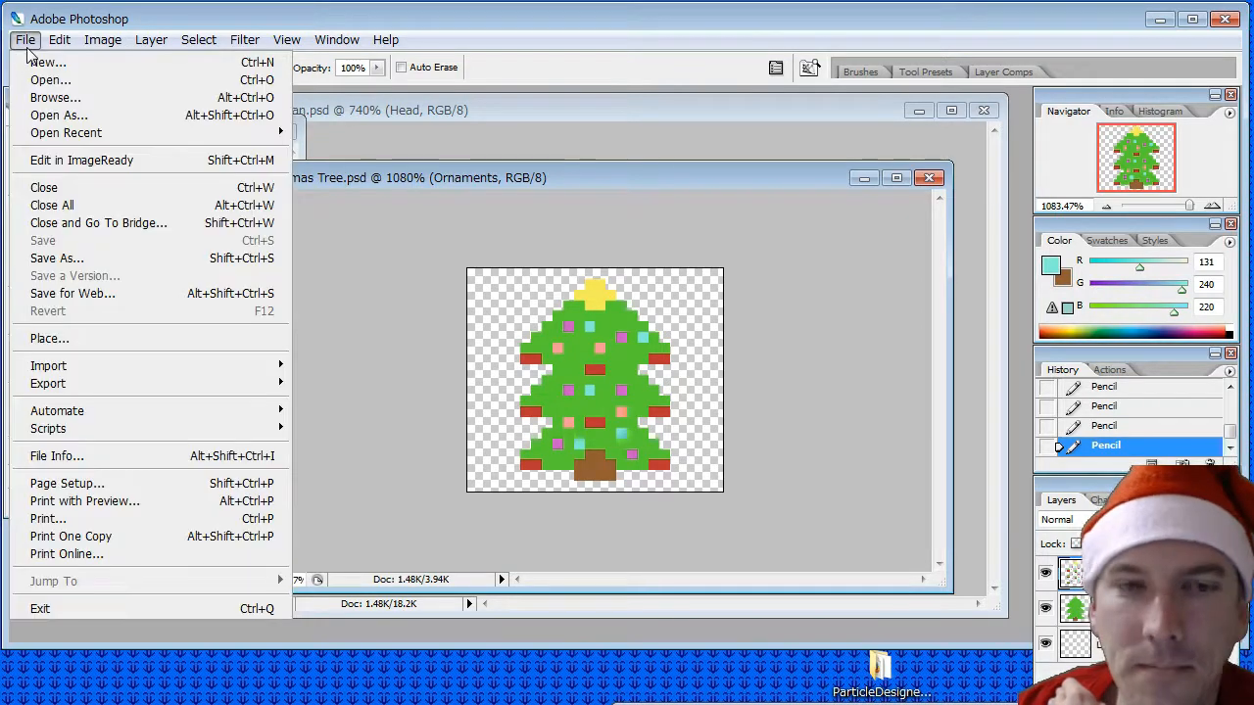
pyautogui.click(117, 258)
pyautogui.click(601, 526)
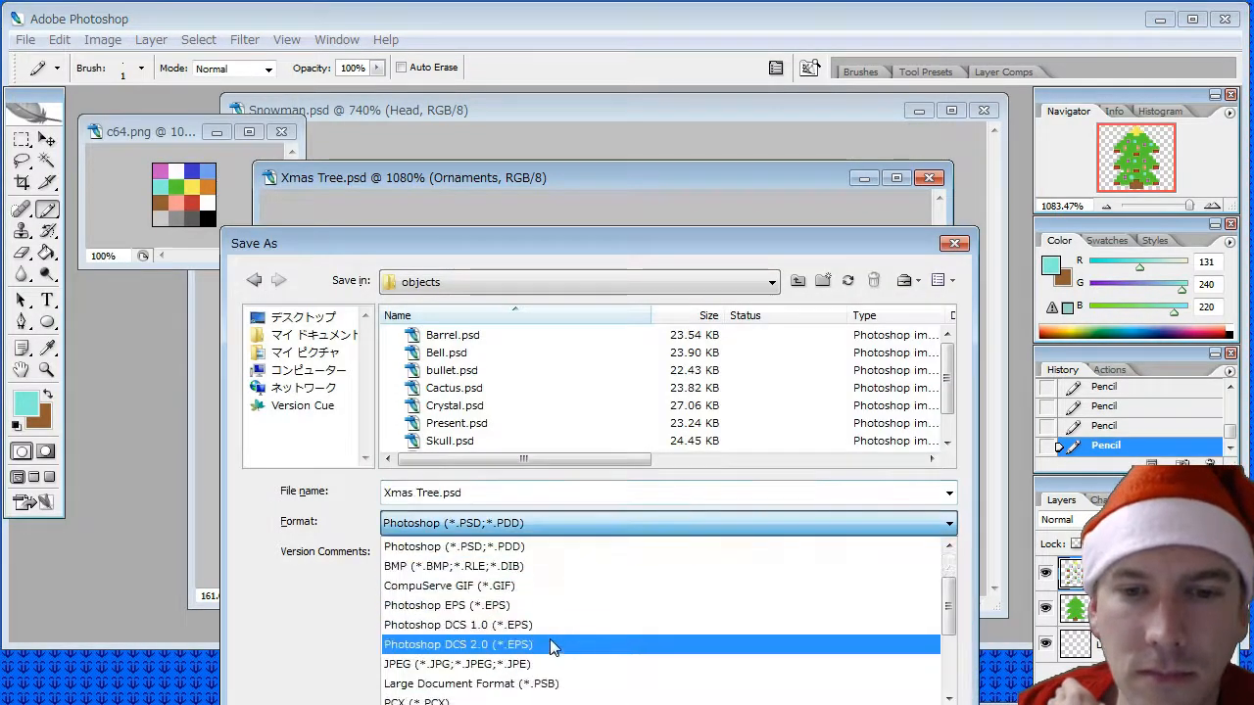
pyautogui.scroll(-3, 550, 638)
pyautogui.click(519, 601)
# - Name the PNG copy Xmas Tree.png and save it, accepting the PNG options
pyautogui.click(444, 493)
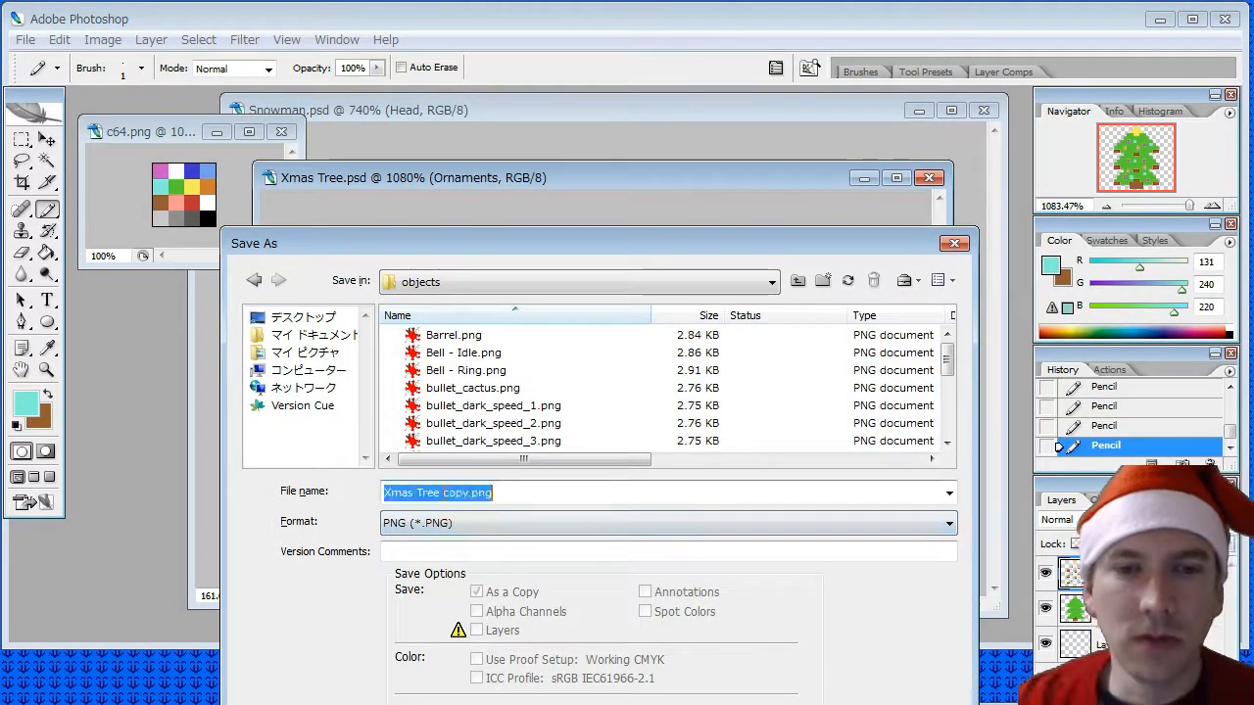
pyautogui.click(440, 494)
pyautogui.press('Delete')
pyautogui.press('Delete')
pyautogui.press('Delete')
pyautogui.press('Delete')
pyautogui.press('Delete')
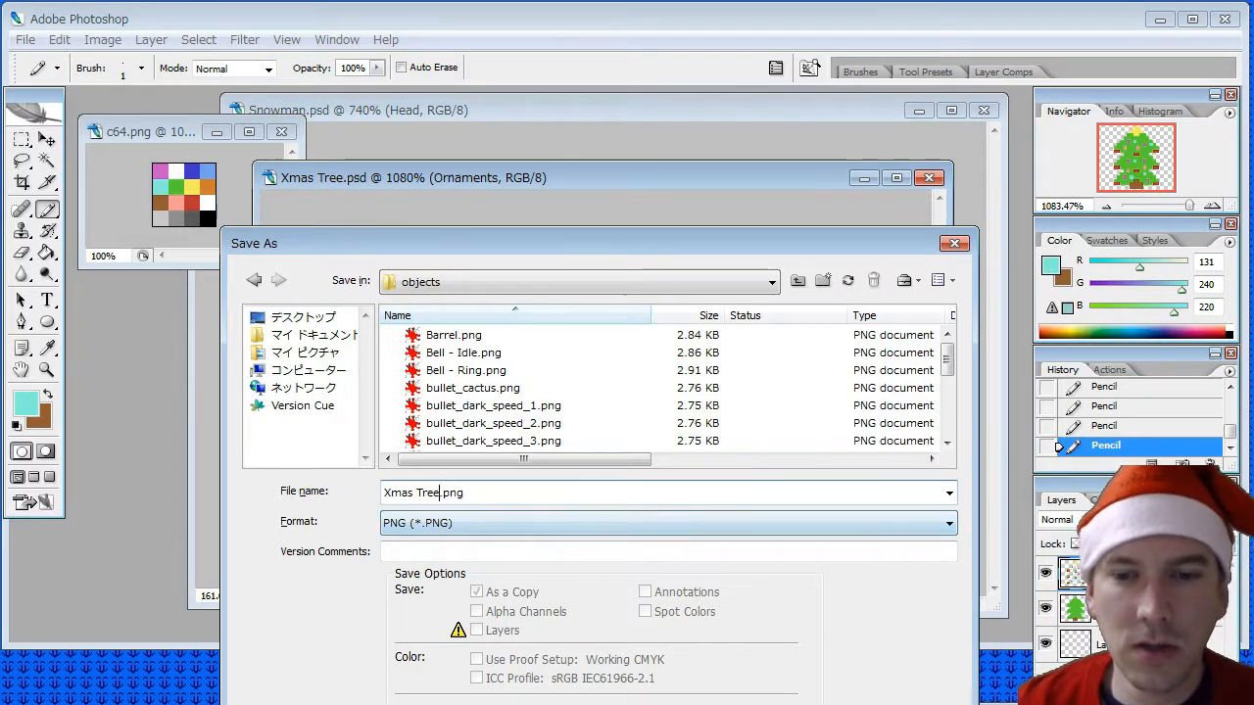
pyautogui.press('Return')
pyautogui.click(676, 319)
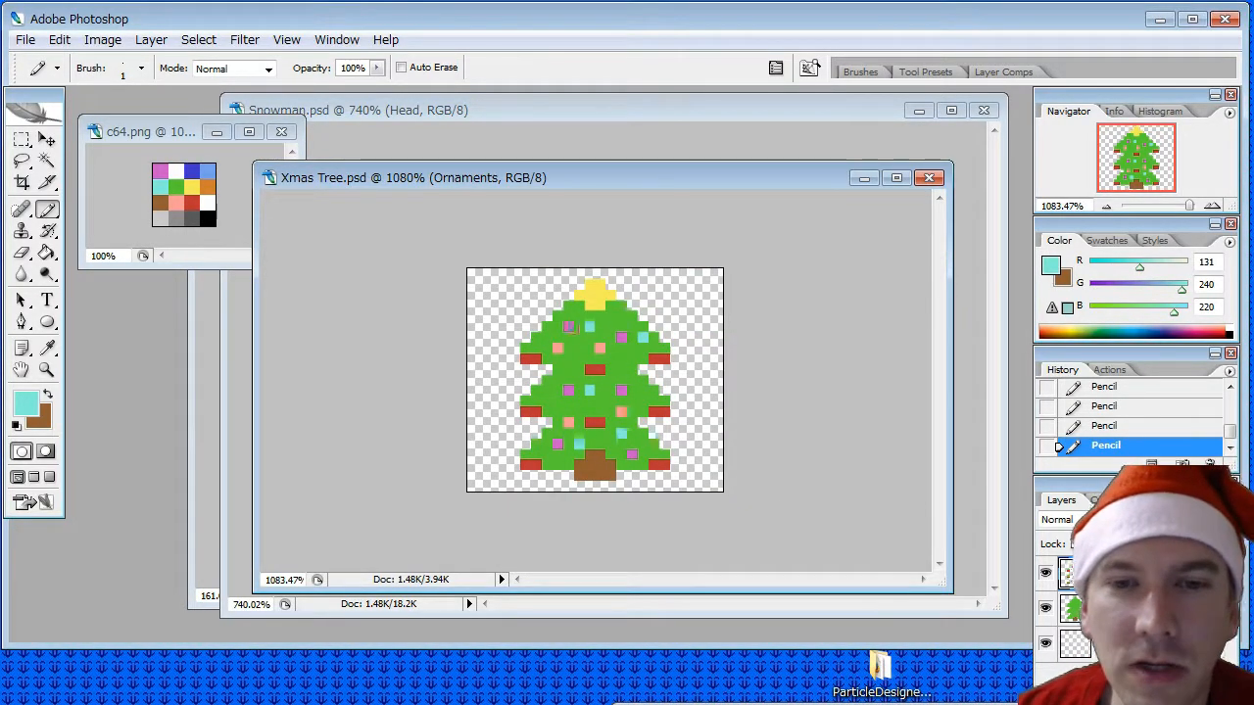
# - Switch to the Trello board and move the rough Snowman Enemy, Christmas Stage BG, Tree Bumper and Present Bumper cards to Done
pyautogui.click(1159, 19)
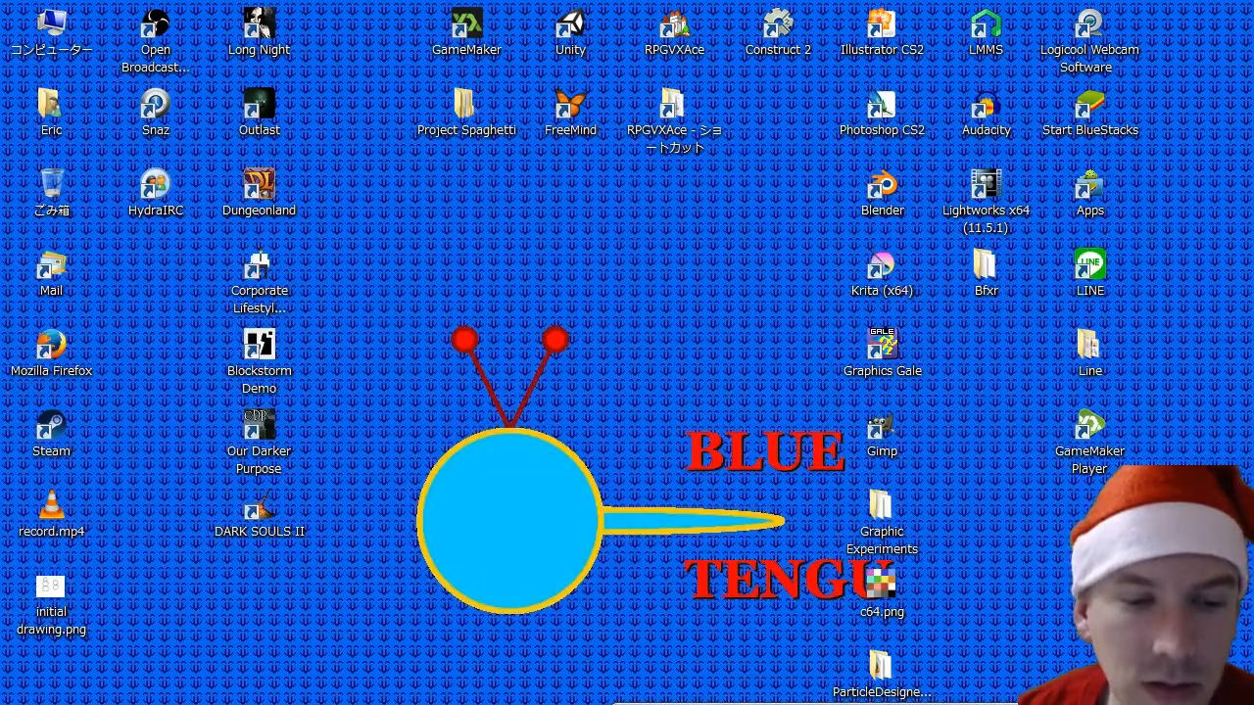
pyautogui.hotkey('alt', 'Tab')
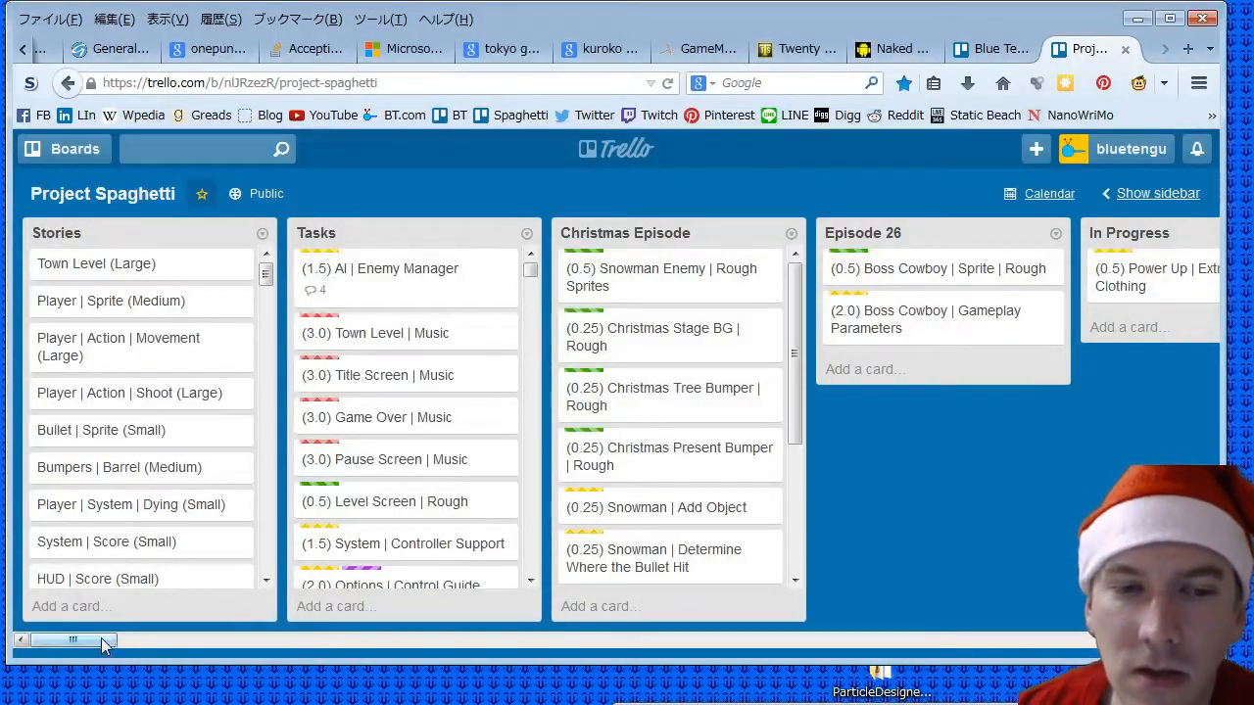
pyautogui.moveTo(103, 639); pyautogui.dragTo(135, 639)
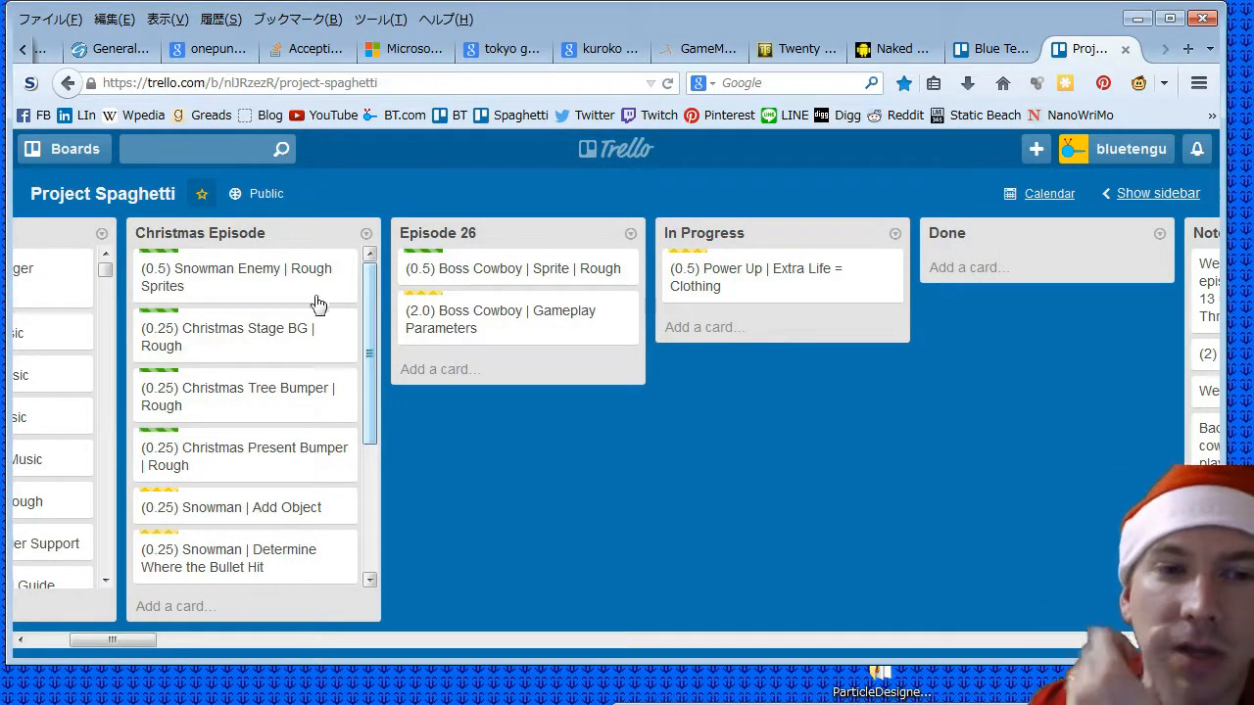
pyautogui.moveTo(766, 276); pyautogui.dragTo(991, 265)
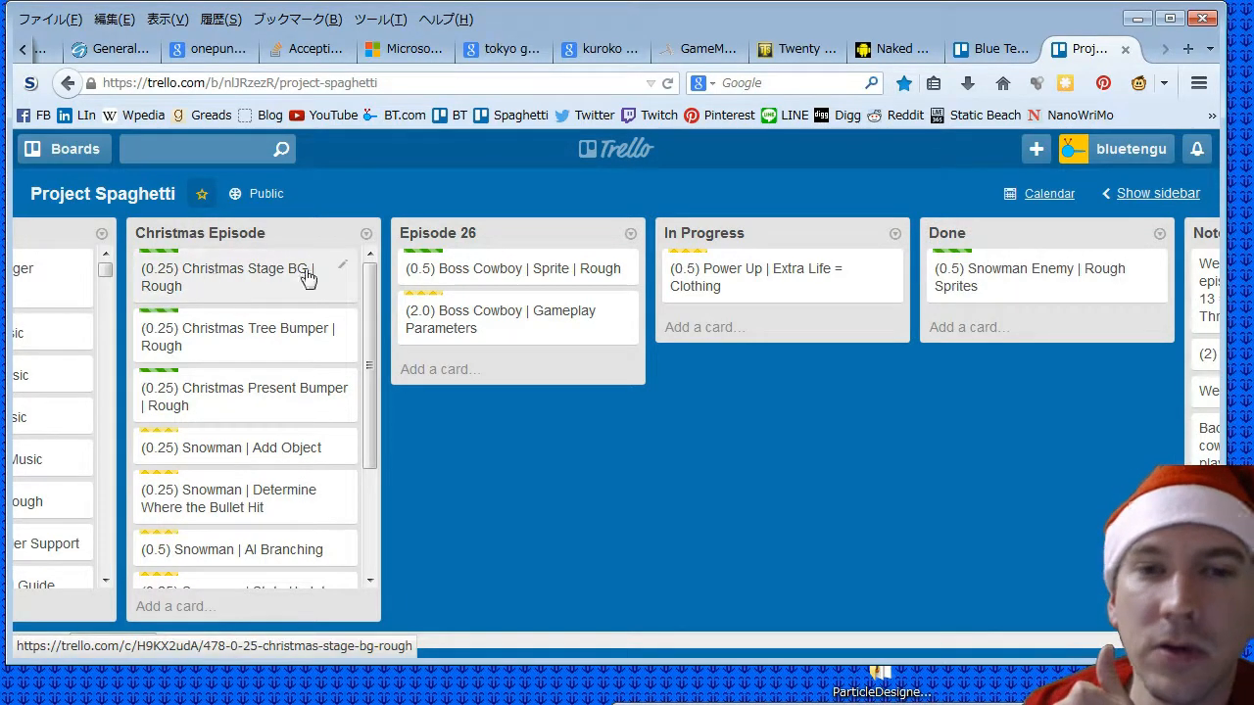
pyautogui.moveTo(227, 277); pyautogui.dragTo(989, 338)
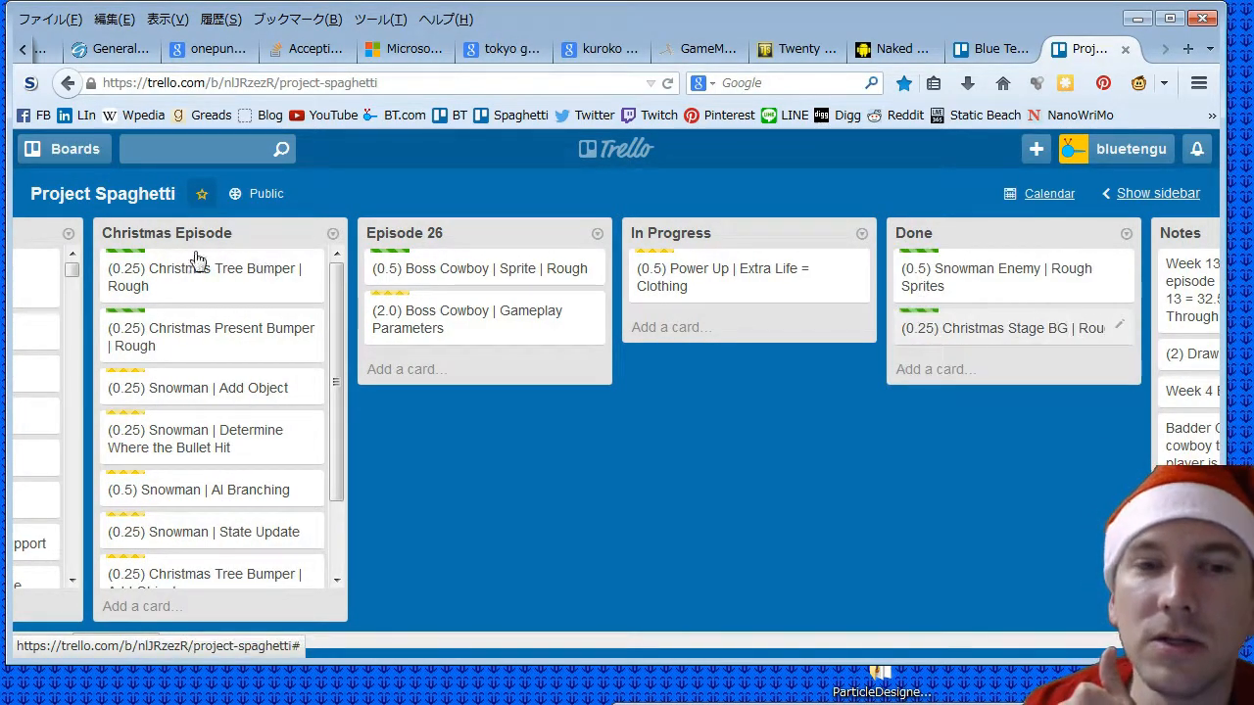
pyautogui.moveTo(879, 274); pyautogui.dragTo(985, 377)
pyautogui.moveTo(168, 274); pyautogui.dragTo(901, 377)
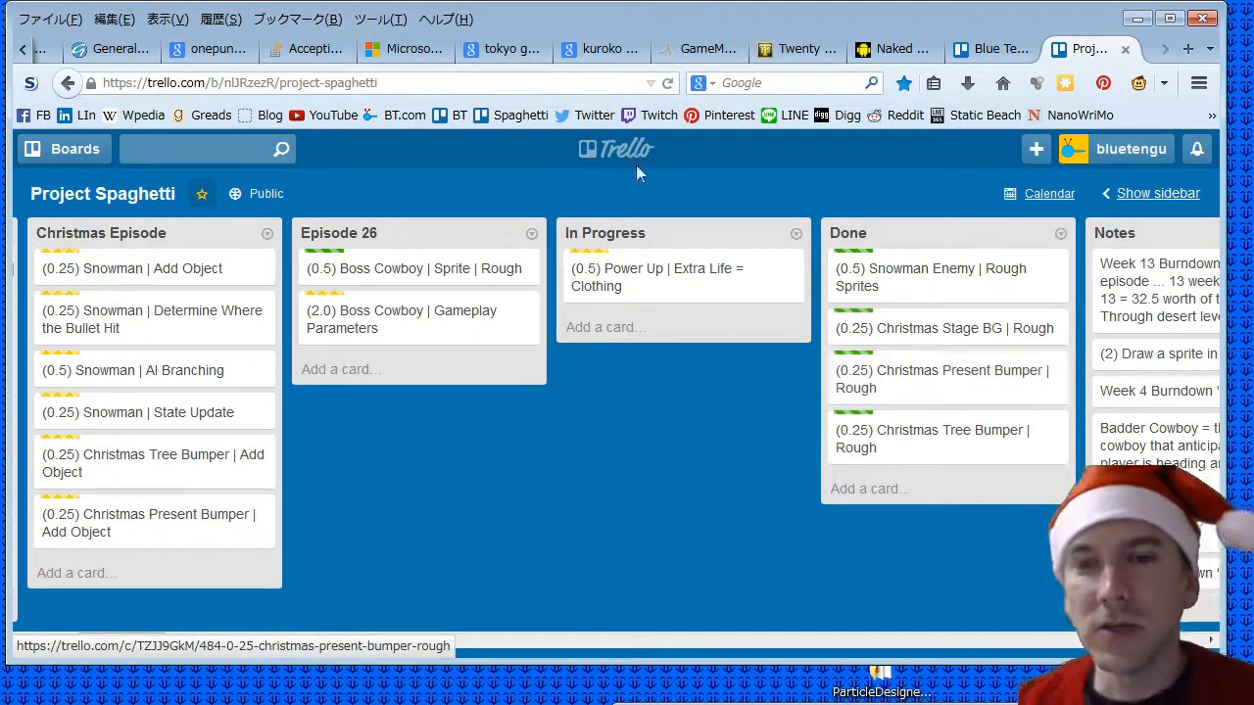
# - Switch from Trello to GameMaker: Studio, open Project Spaghetti and run the game
pyautogui.moveTo(106, 643); pyautogui.dragTo(68, 643)
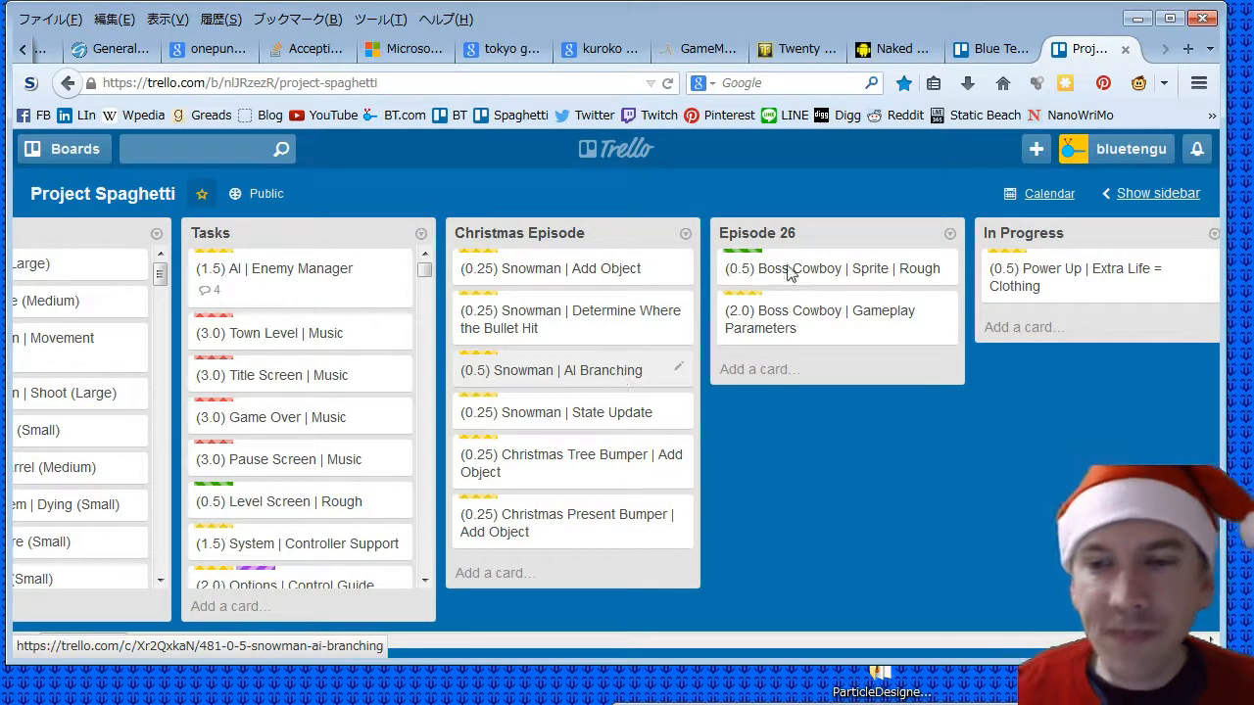
pyautogui.click(1137, 19)
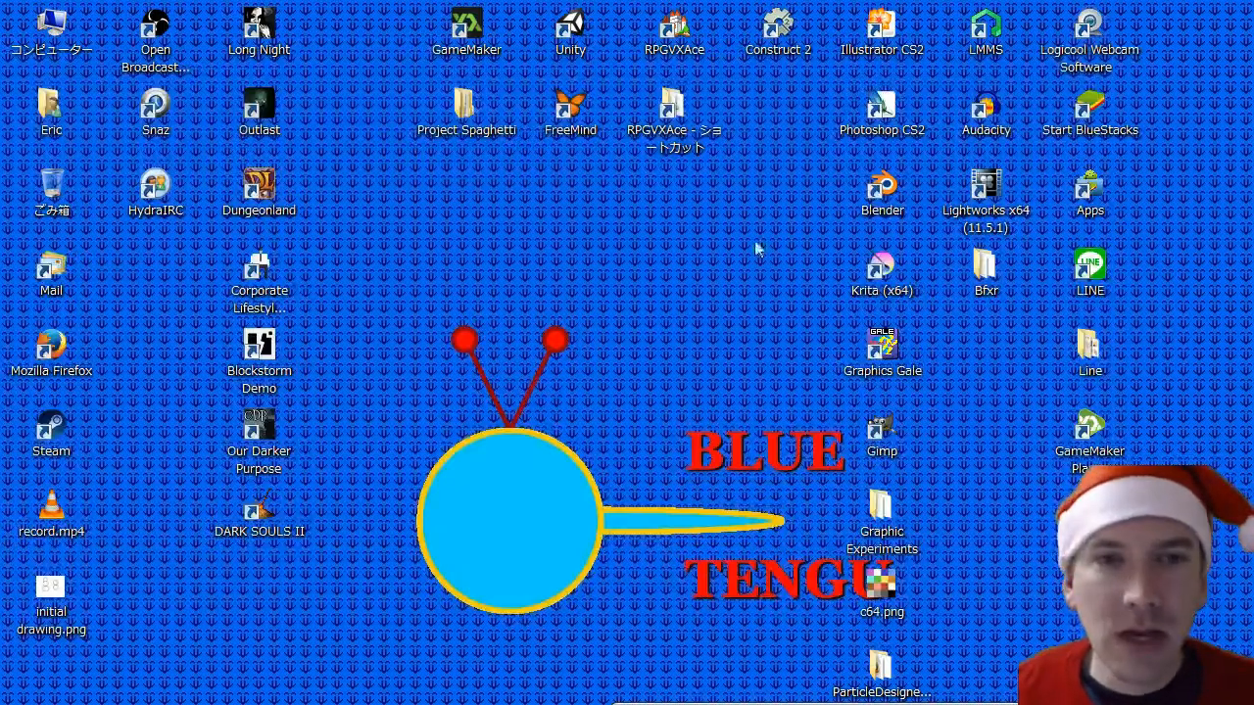
pyautogui.doubleClick(467, 50)
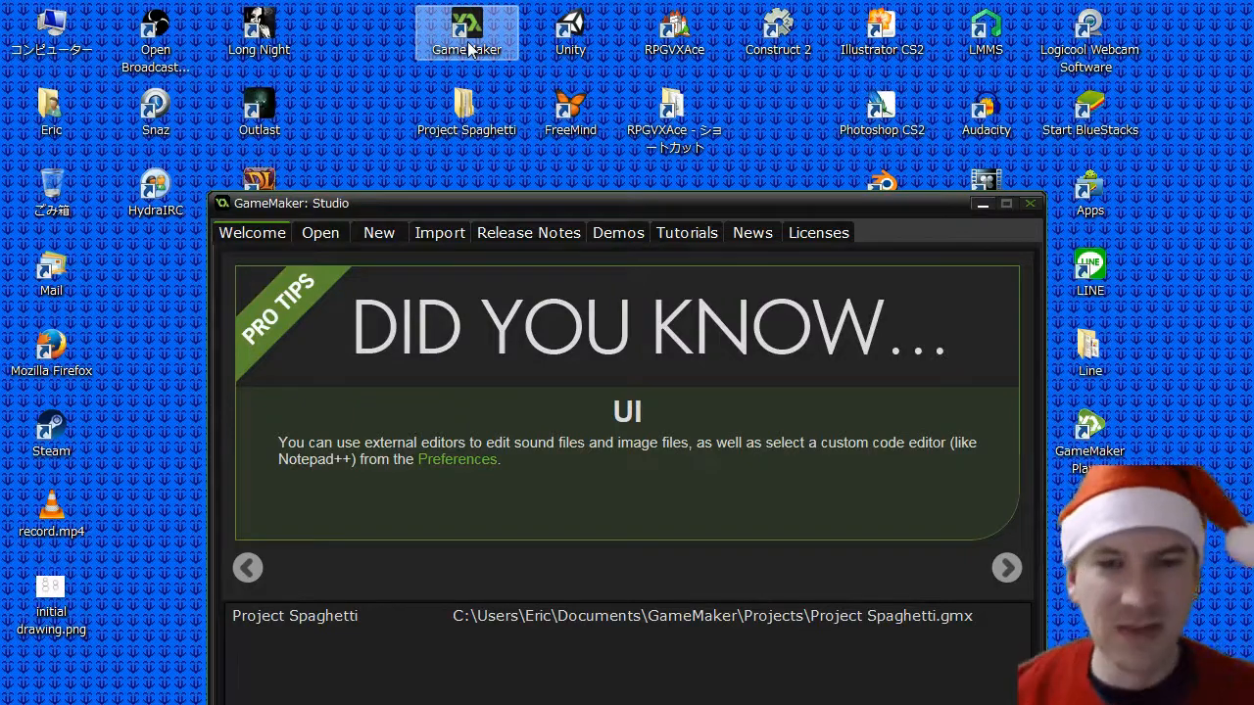
pyautogui.doubleClick(316, 612)
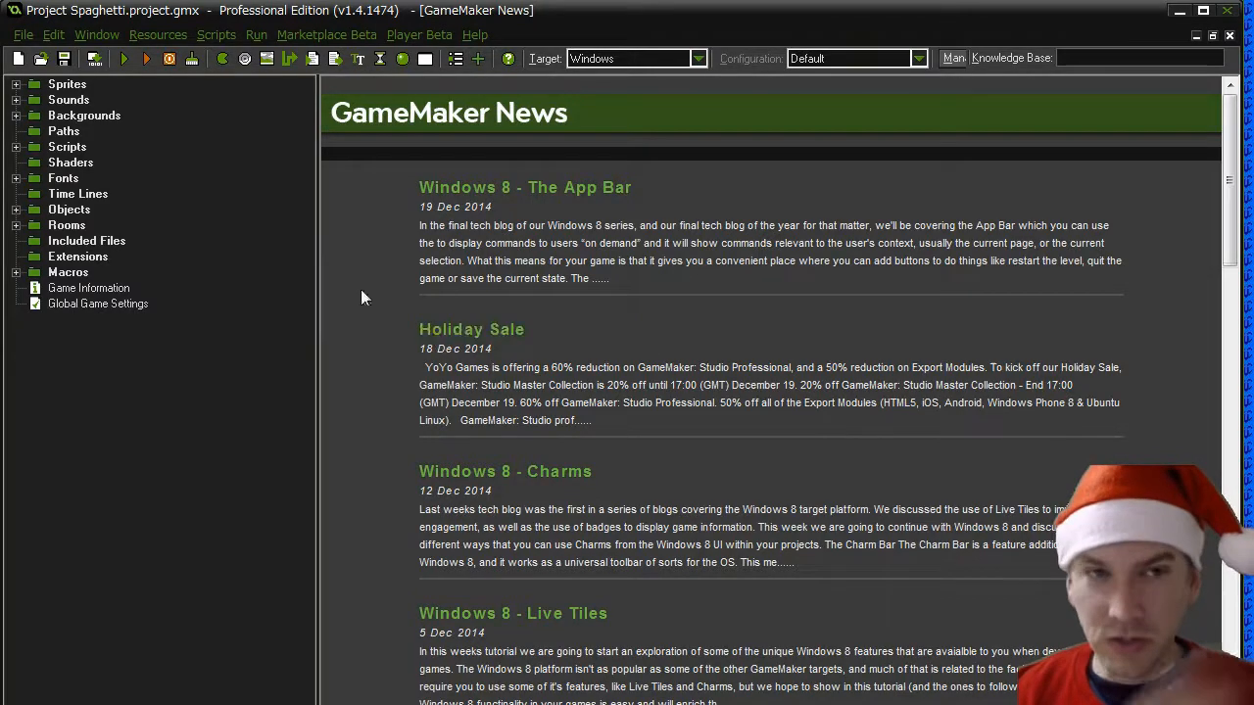
pyautogui.click(120, 59)
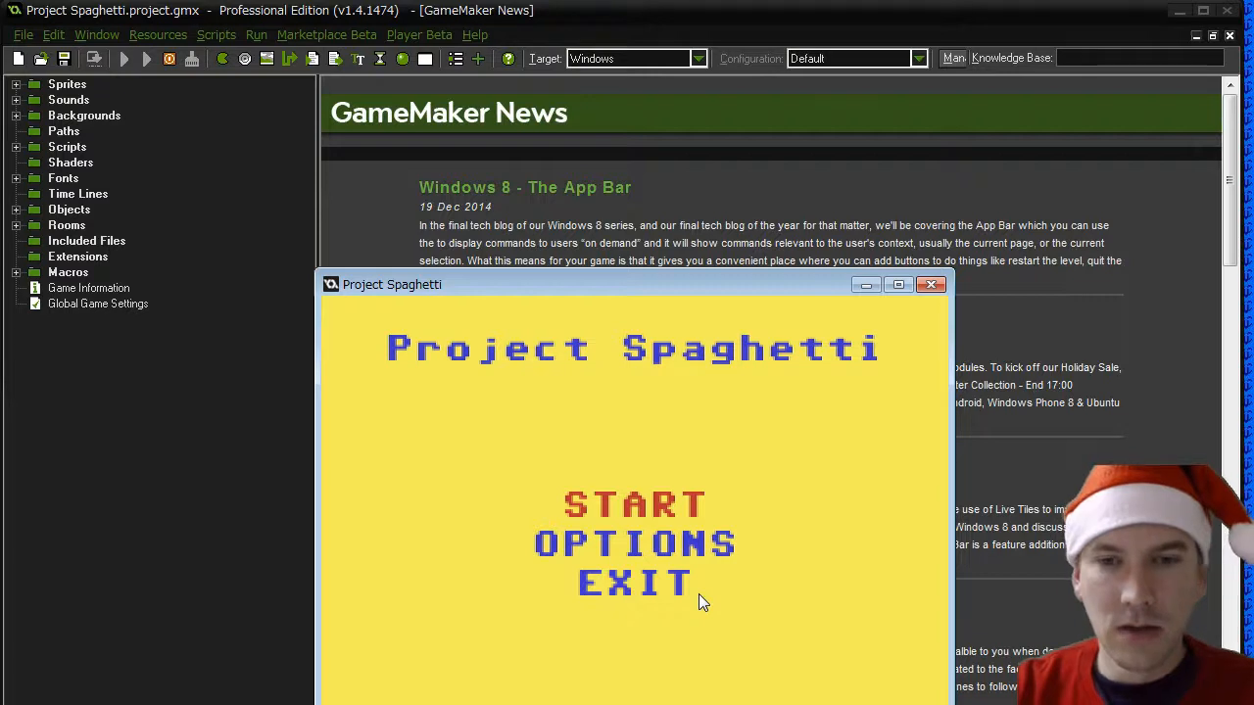
# - Move the running game's window fully into view, start a new game and shoot at the first enemy on stage 1
pyautogui.moveTo(700, 290); pyautogui.dragTo(680, 99)
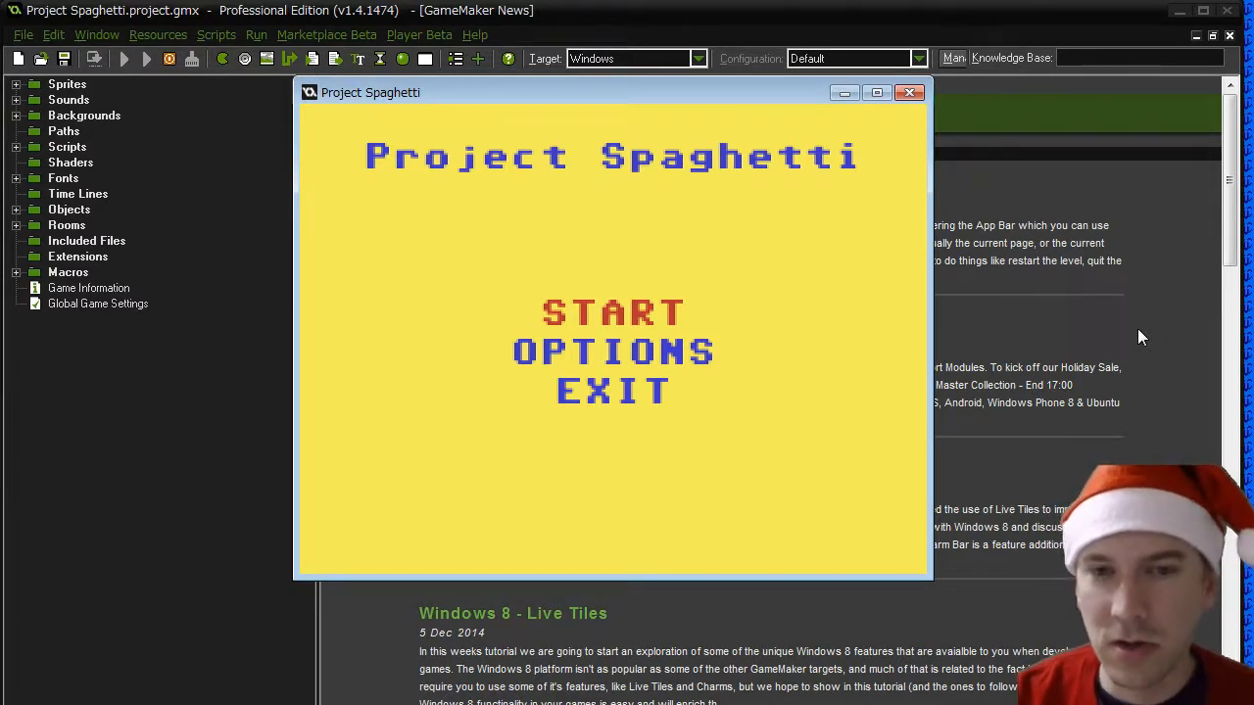
pyautogui.press('Return')
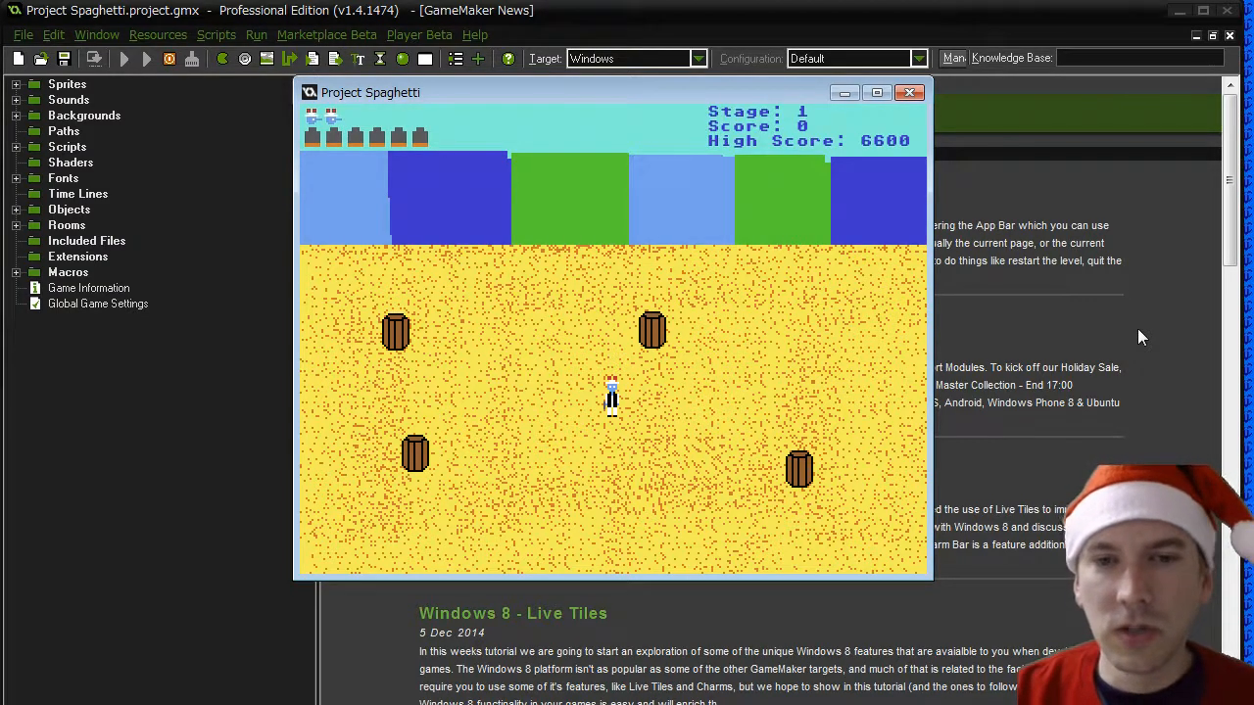
pyautogui.press('Left')
pyautogui.press('Up')
pyautogui.press('Right')
pyautogui.press('Down')
pyautogui.press('Left')
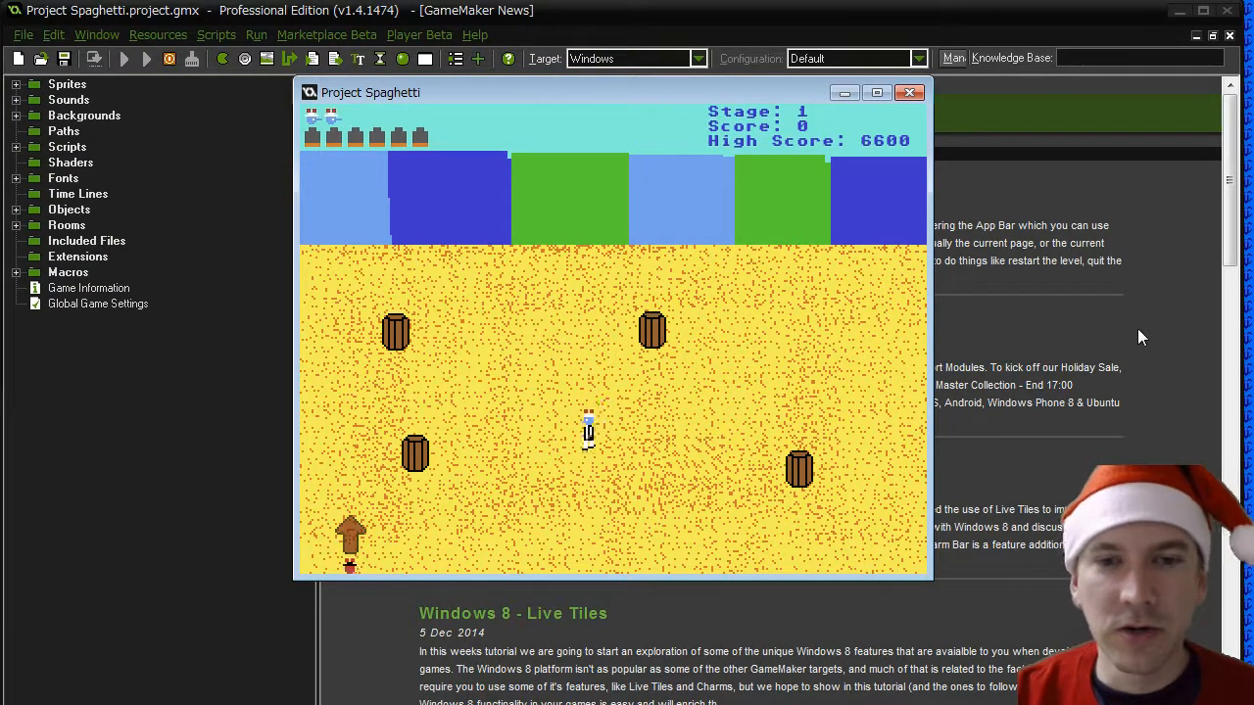
pyautogui.press('Right')
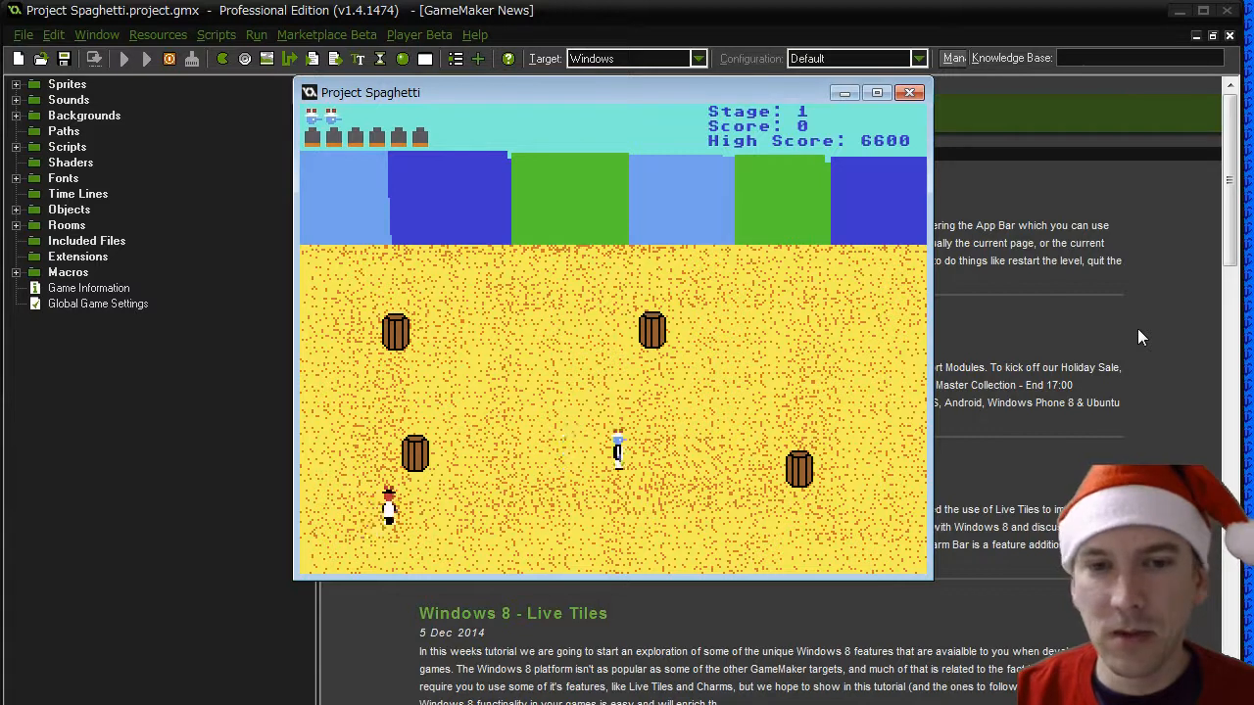
pyautogui.press('Down')
pyautogui.press('Left')
pyautogui.press('Down')
pyautogui.press('space')
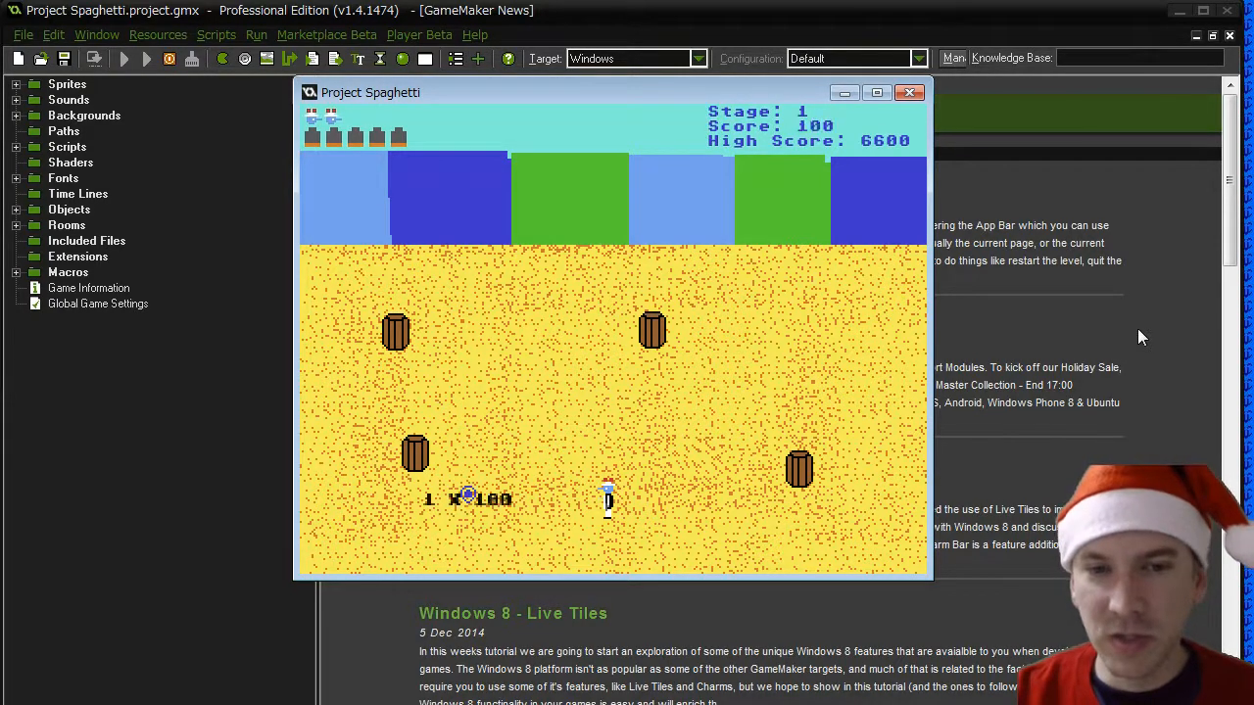
# - Keep play-testing stage 1, firing among the barrels and steering the hero around the bandits until the lives run out
pyautogui.press('Left')
pyautogui.press('Up')
pyautogui.press('Right')
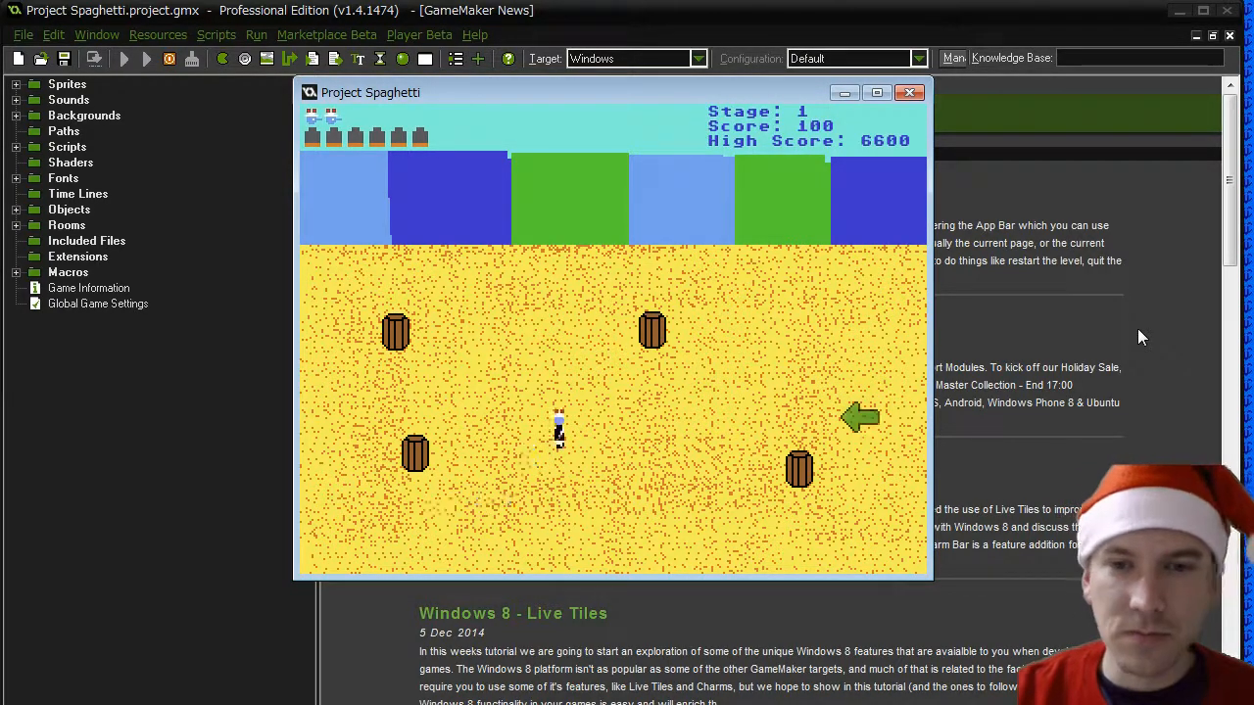
pyautogui.press('Right')
pyautogui.press('space')
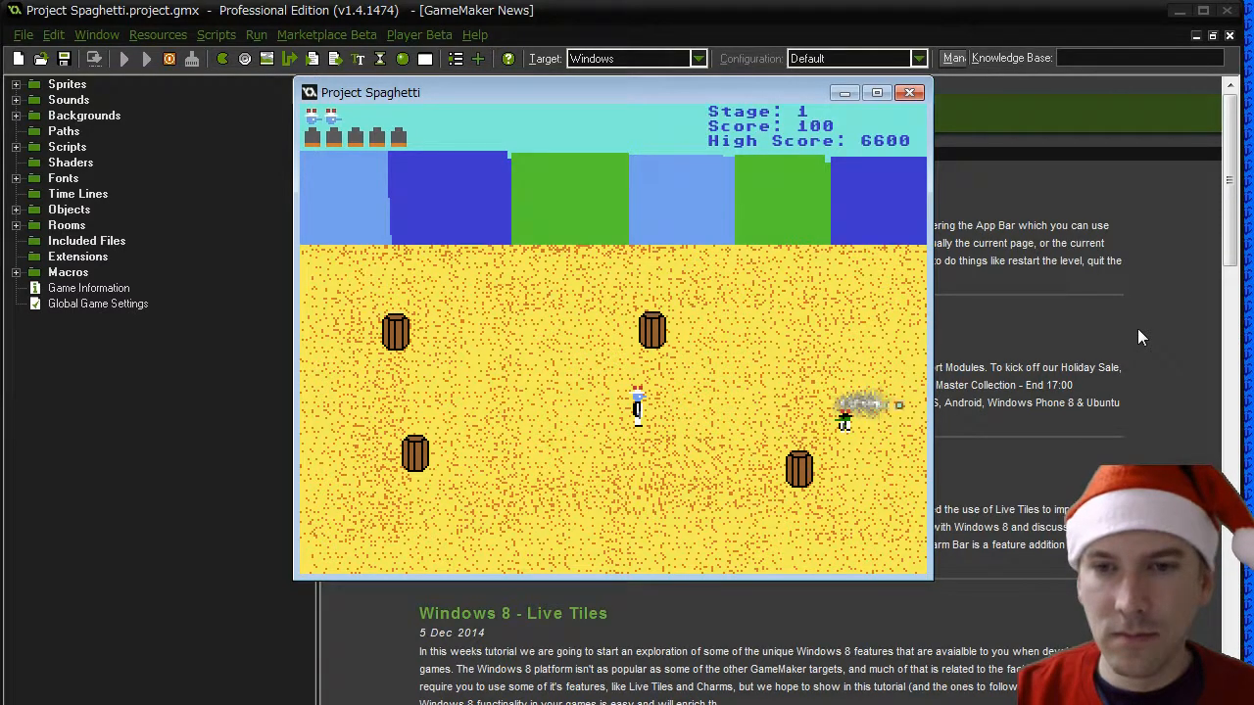
pyautogui.press('Left')
pyautogui.press('Up')
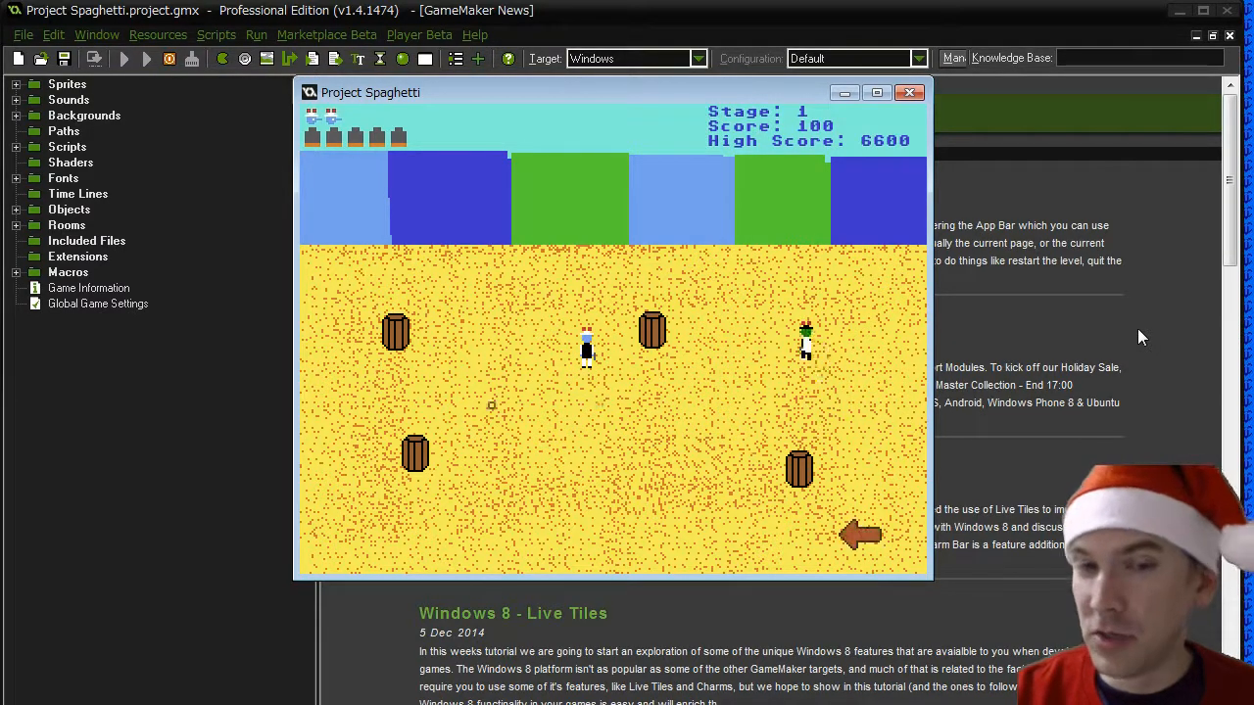
pyautogui.press('Left')
pyautogui.press('Down')
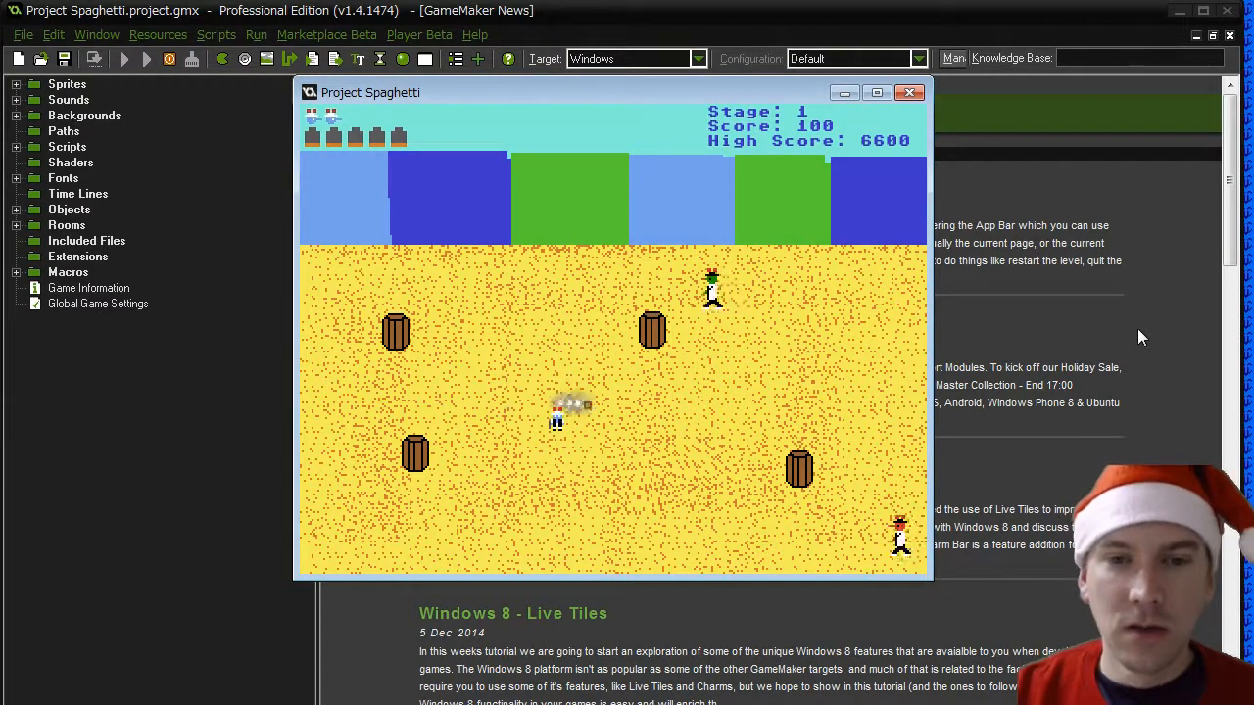
pyautogui.press('Right')
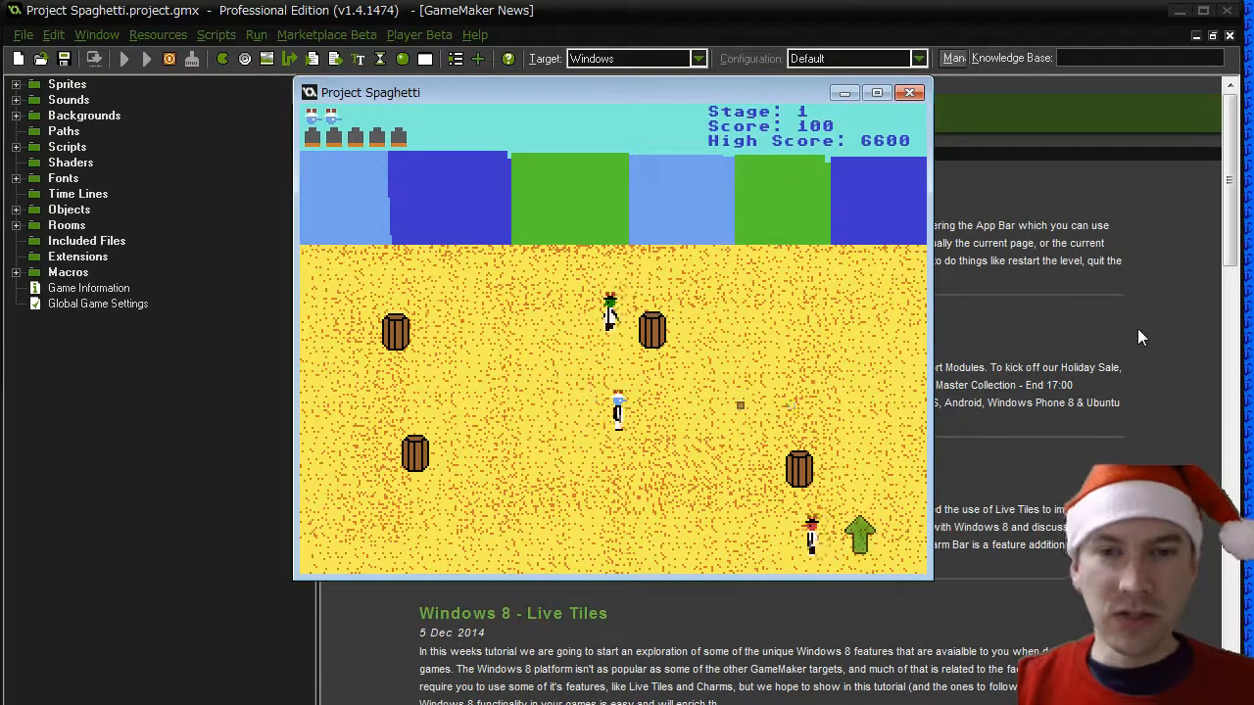
pyautogui.press('Right')
pyautogui.press('Down')
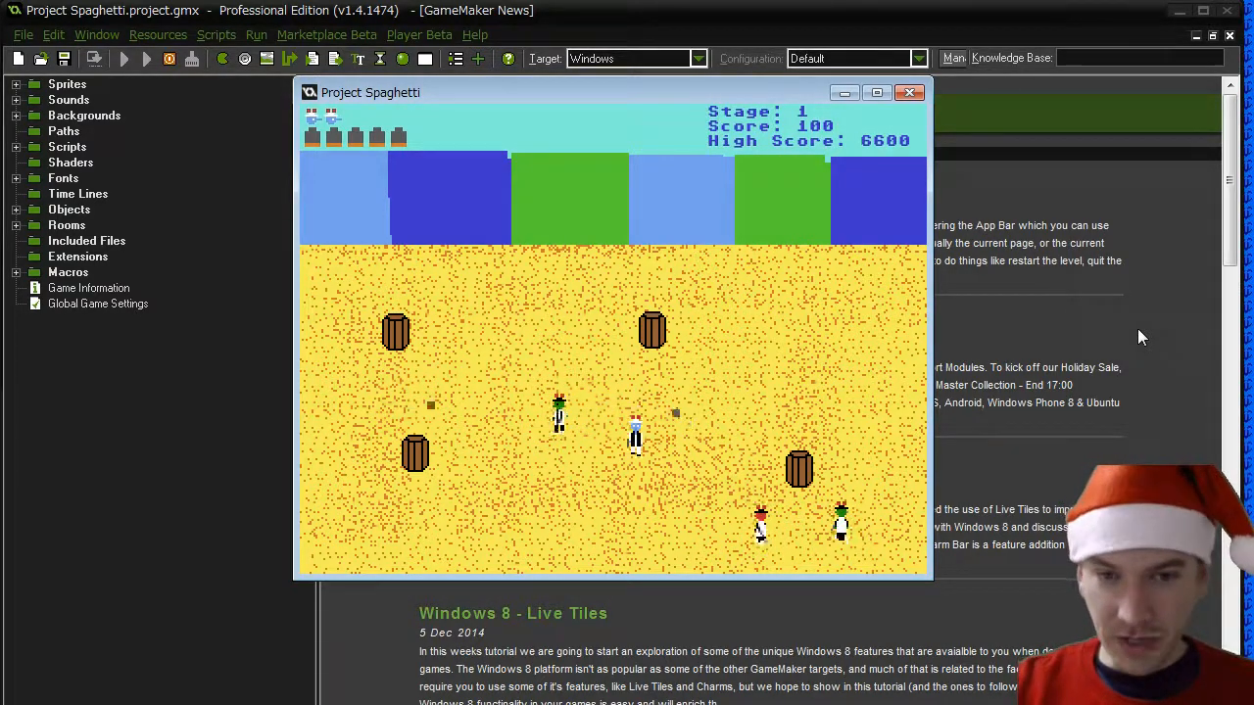
pyautogui.press('Down')
pyautogui.press('Left')
pyautogui.press('Up')
pyautogui.press('Left')
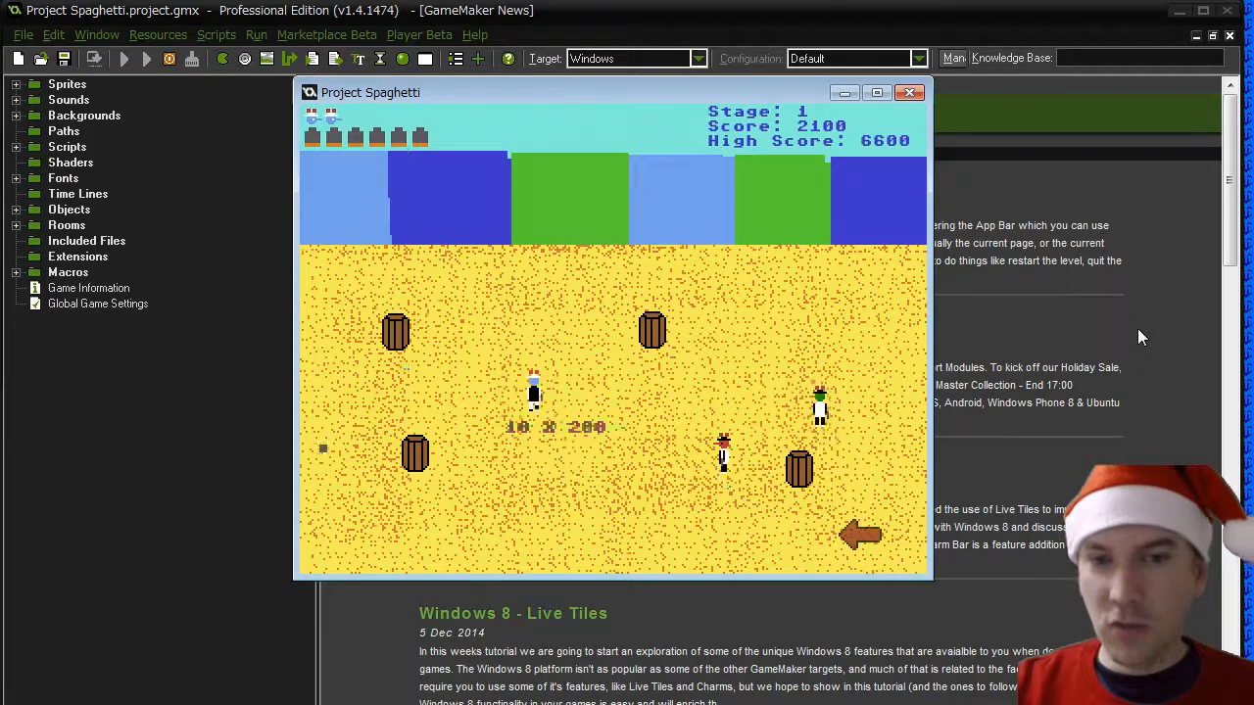
pyautogui.press('Up')
pyautogui.press('Left')
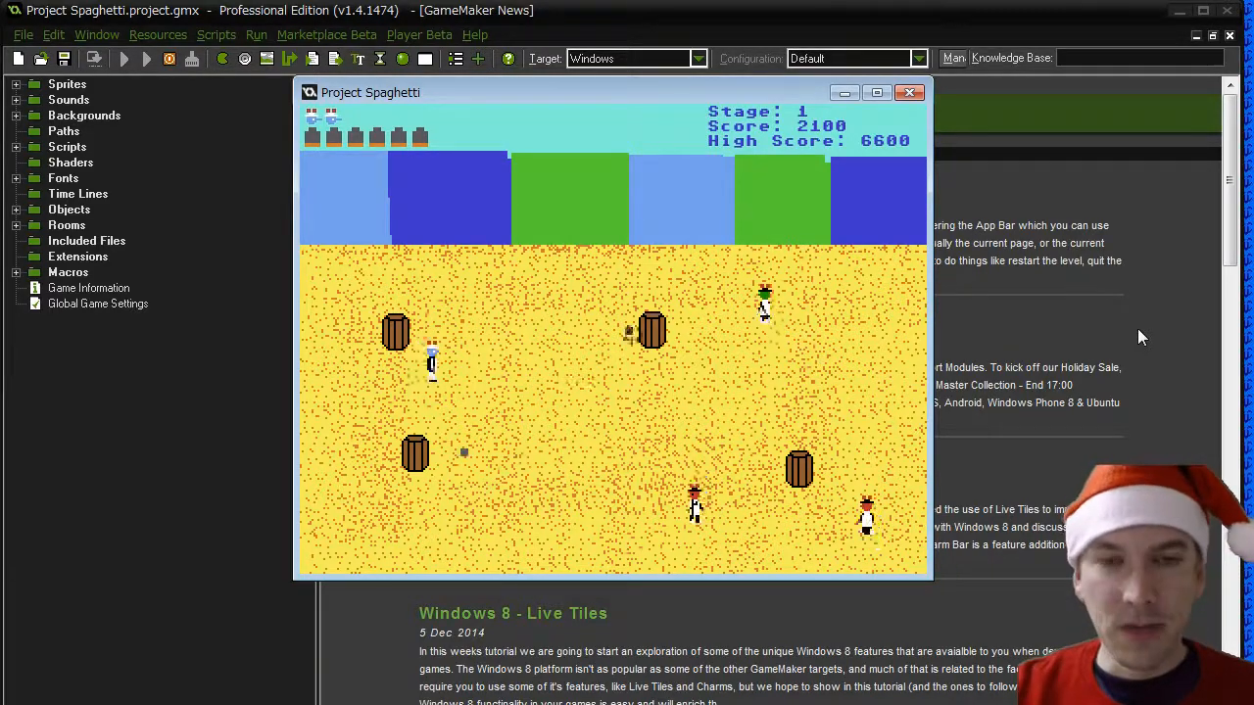
pyautogui.press('Right')
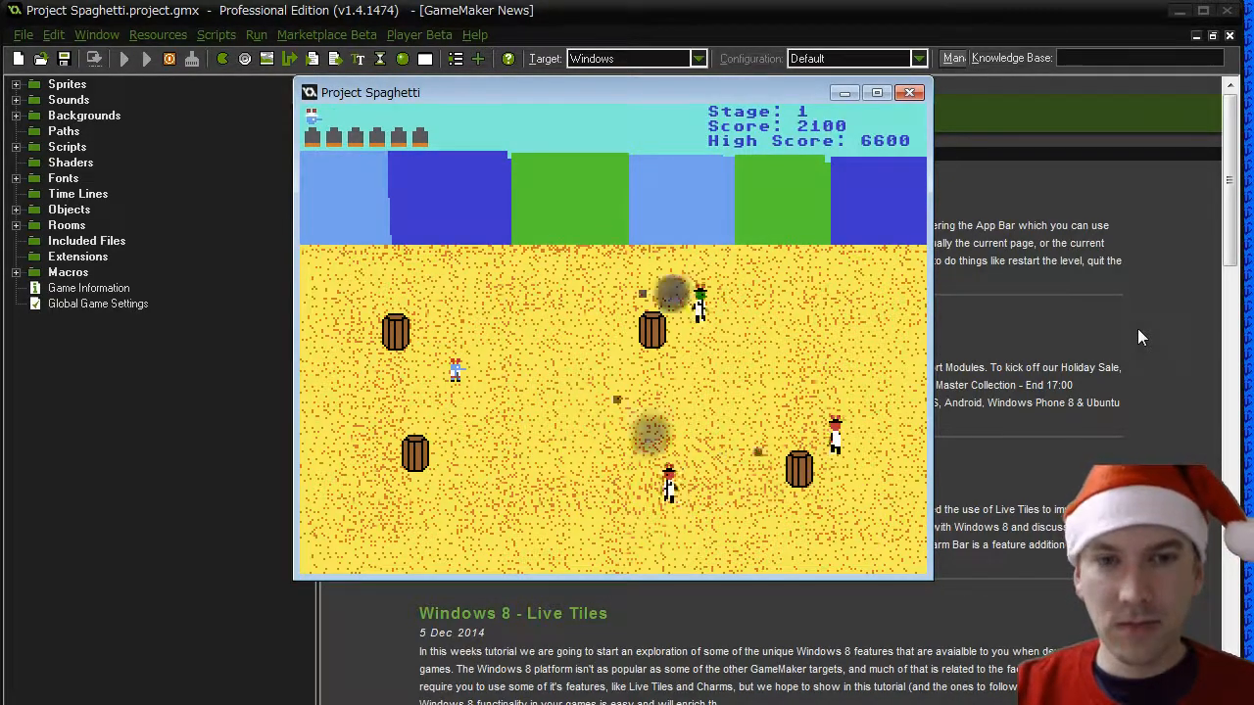
pyautogui.press('Down')
pyautogui.press('Right')
pyautogui.press('Up')
pyautogui.press('Right')
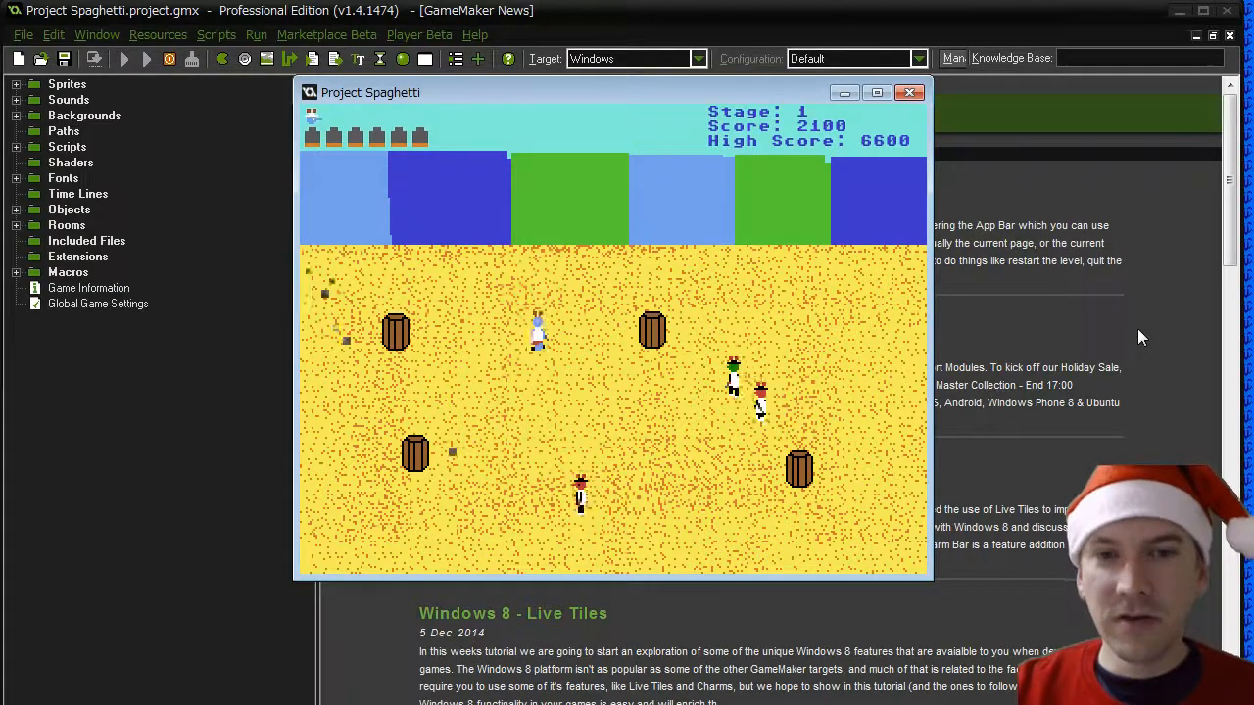
pyautogui.press('Down')
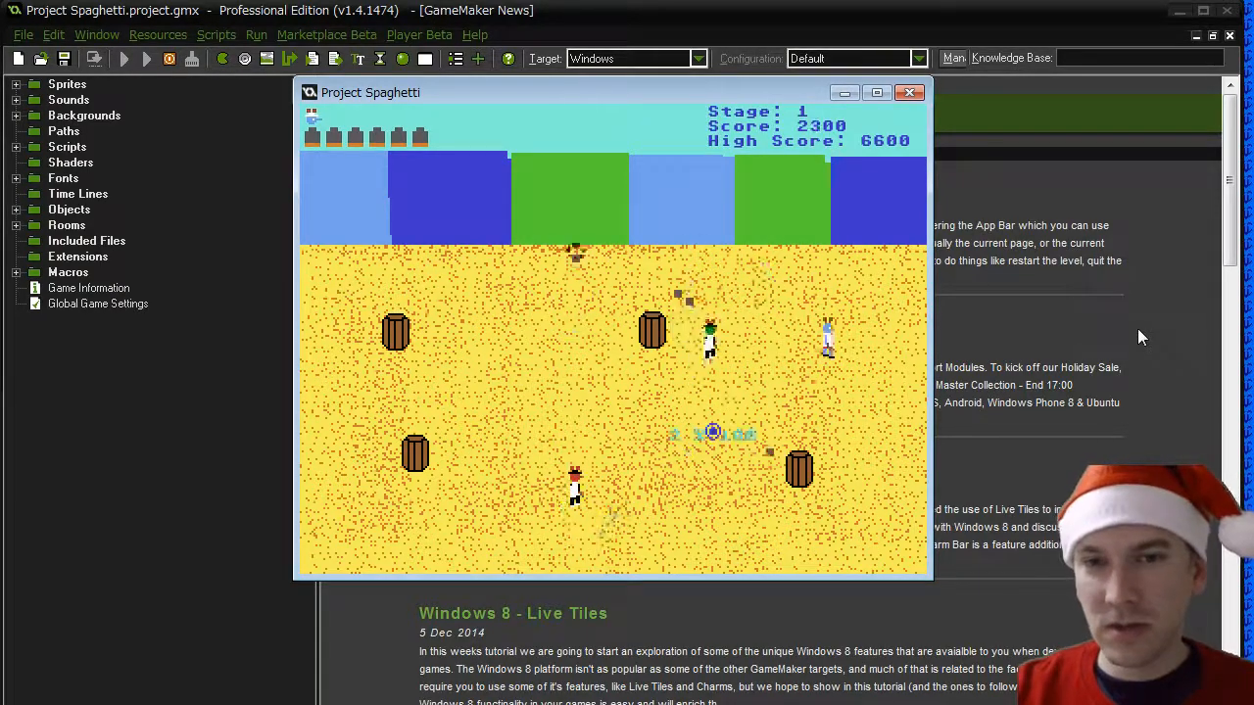
pyautogui.press('Up')
pyautogui.press('Left')
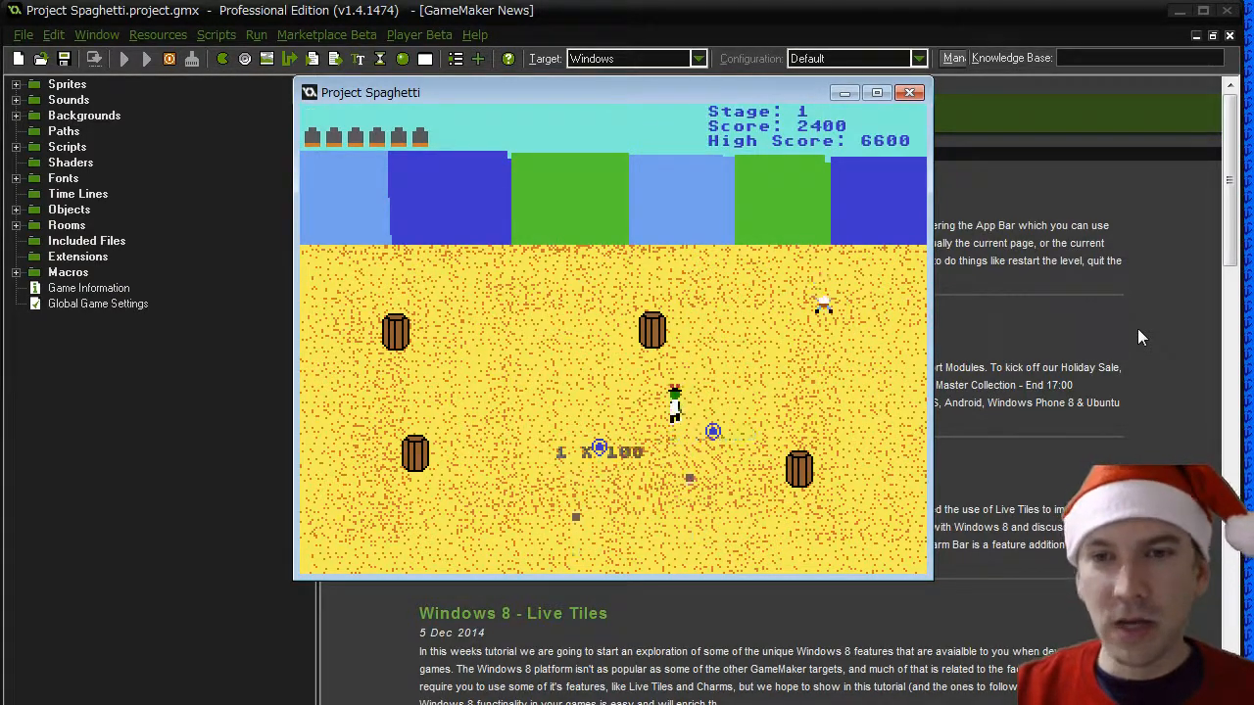
# - Restart the game, skip to the graveyard on stage 2 and test moving and shooting among the tombstones
pyautogui.press('Return')
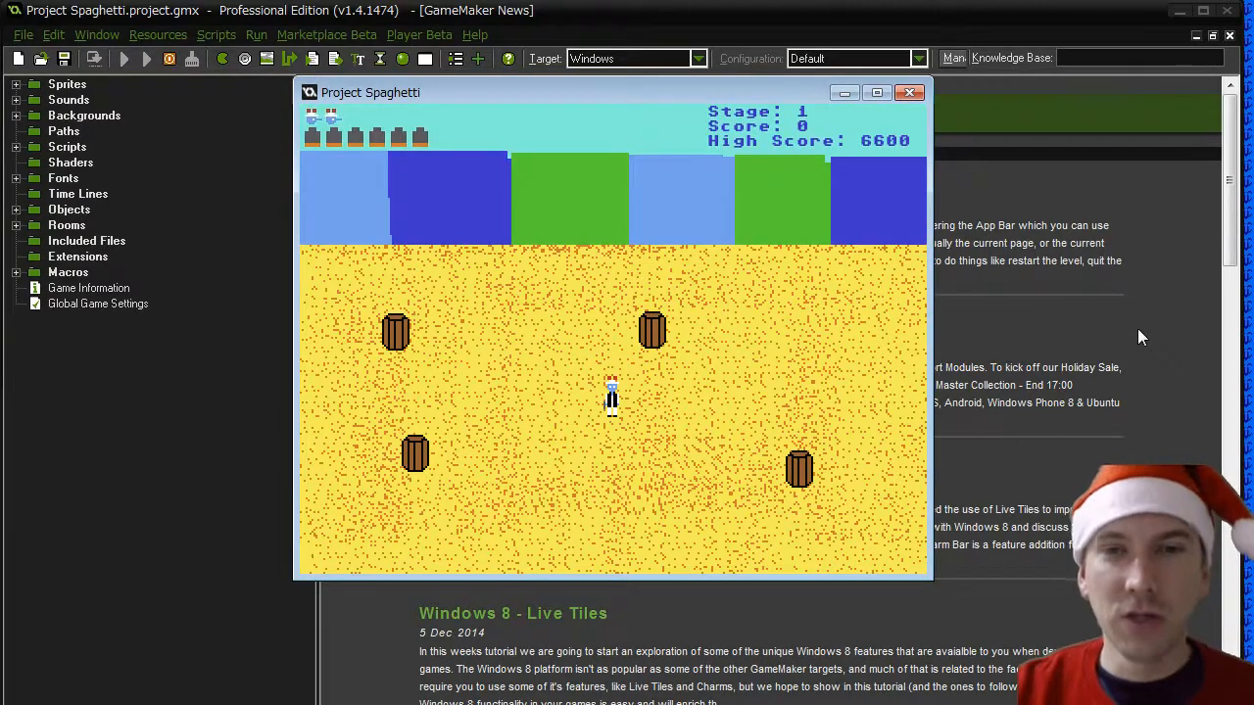
pyautogui.press('n')
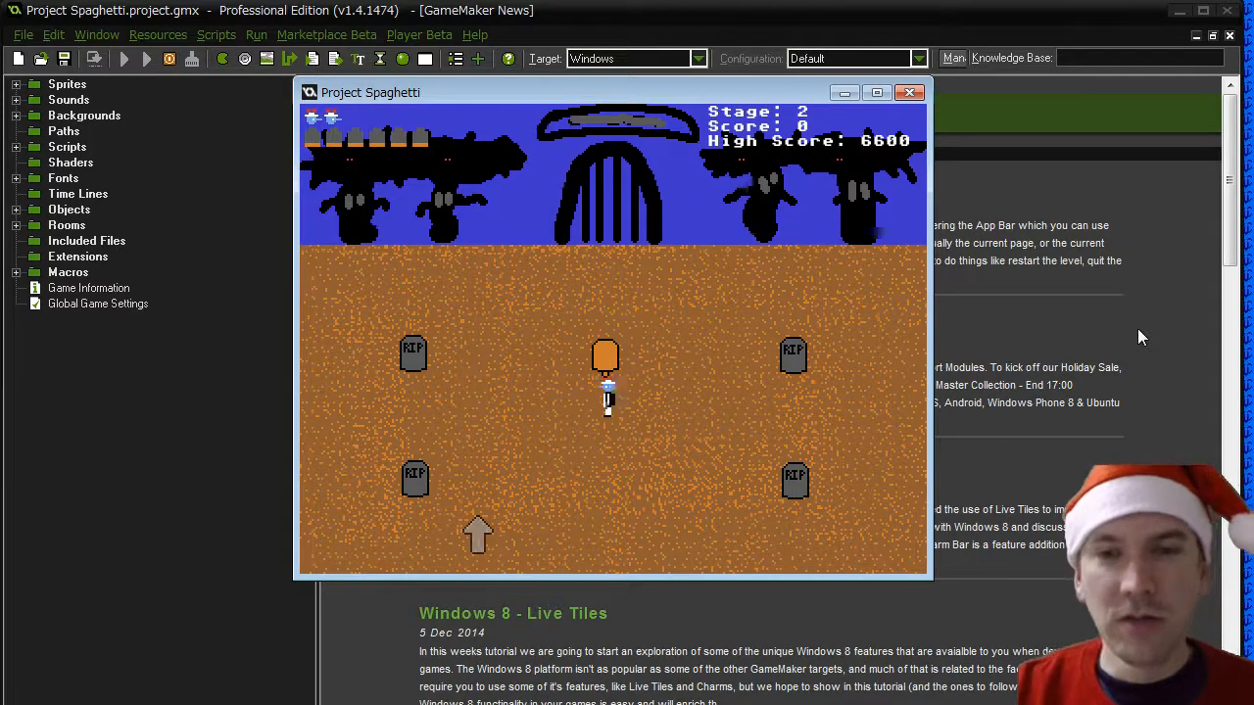
pyautogui.press('Up')
pyautogui.press('Left')
pyautogui.press('Right')
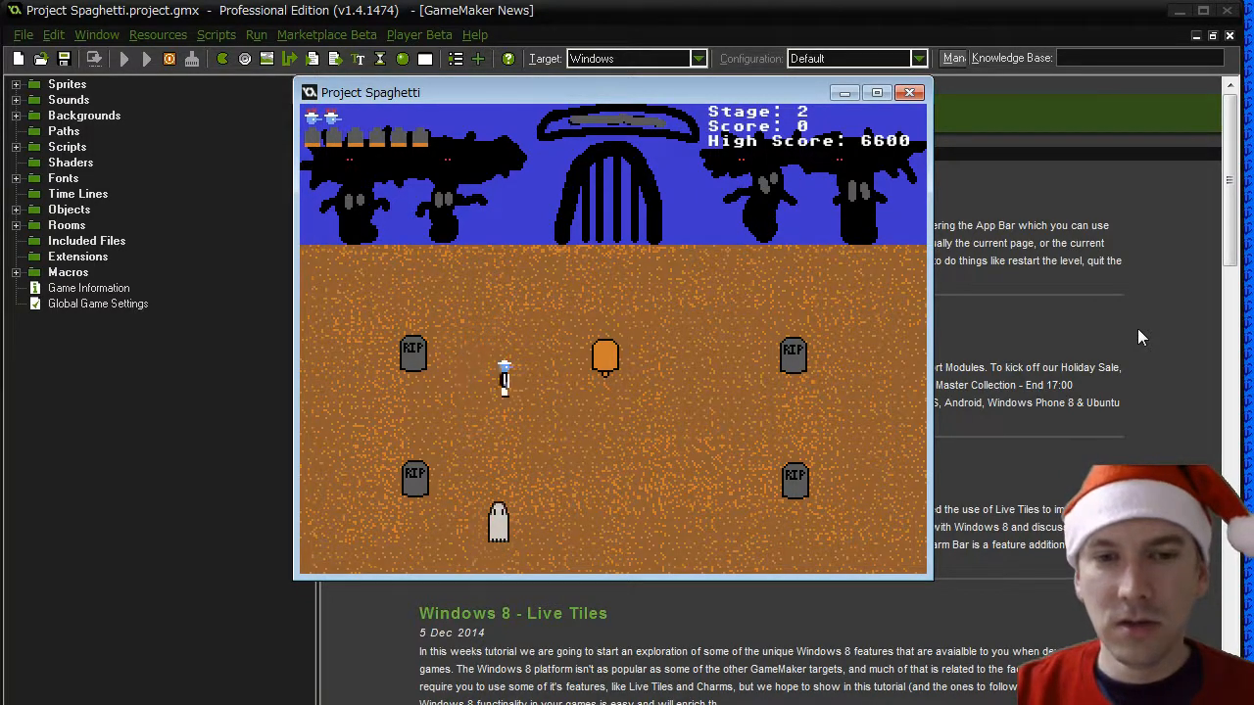
pyautogui.press('Down')
pyautogui.press('Up')
pyautogui.press('Left')
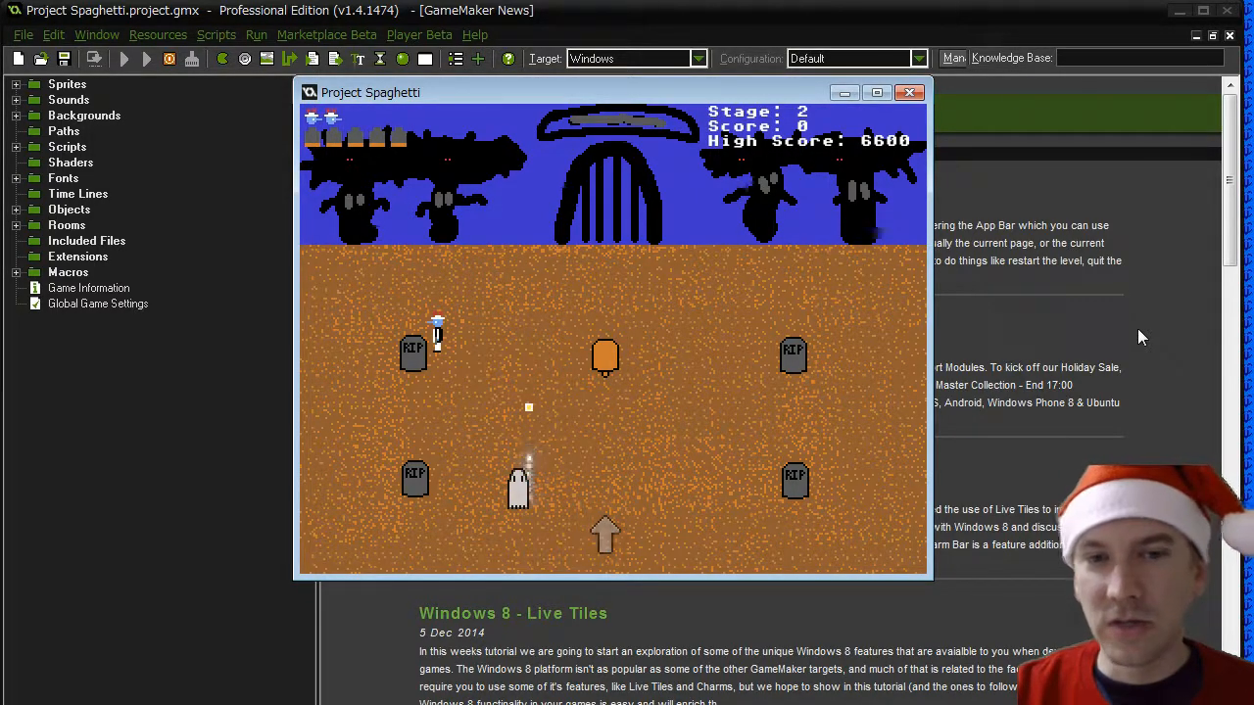
pyautogui.press('Right')
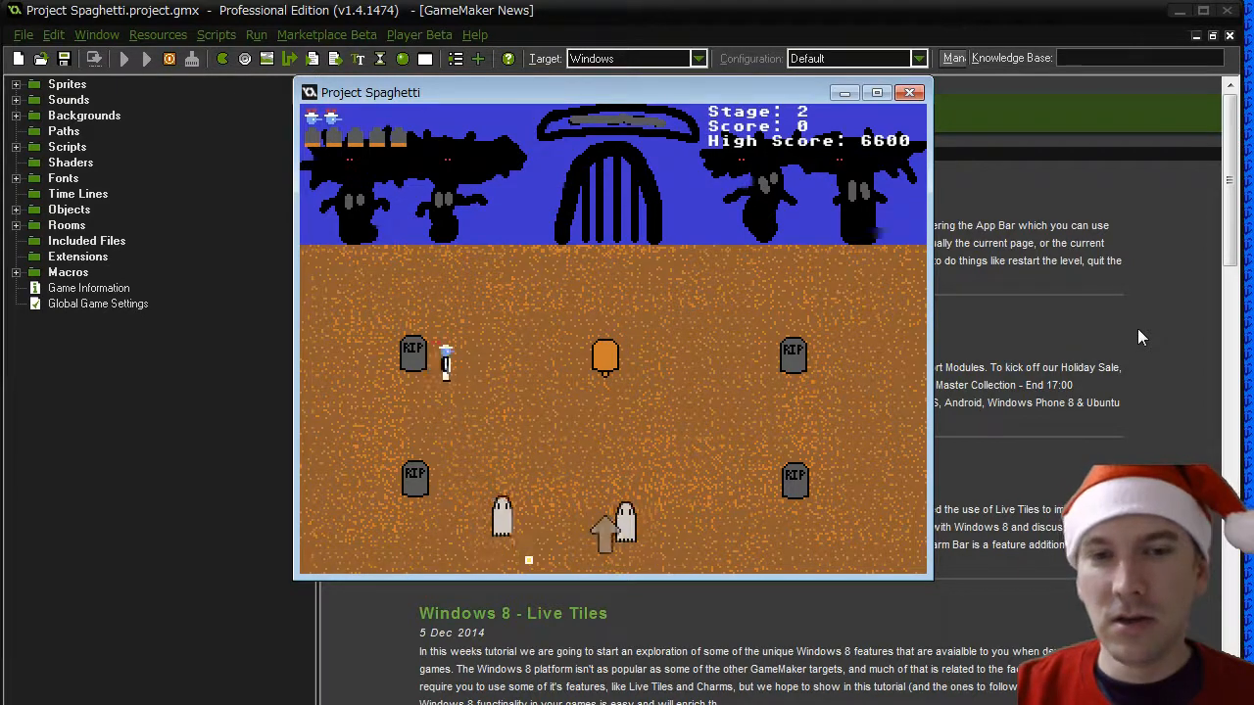
pyautogui.press('Left')
pyautogui.press('Down')
pyautogui.press('space')
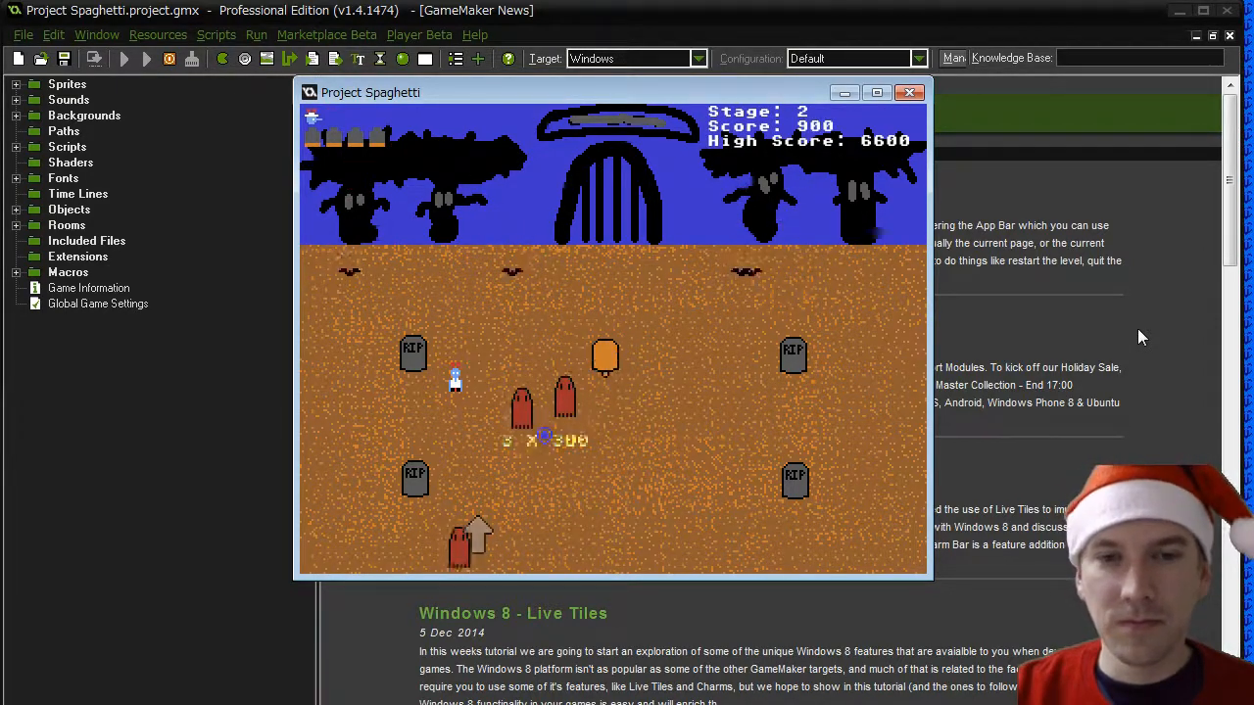
# - Continue play-testing stage 2, firing at the ghosts and dodging the ghosts and bats around the tombstones
pyautogui.press('Right')
pyautogui.press('space')
pyautogui.press('Left')
pyautogui.press('Down')
pyautogui.press('Left')
pyautogui.press('Down')
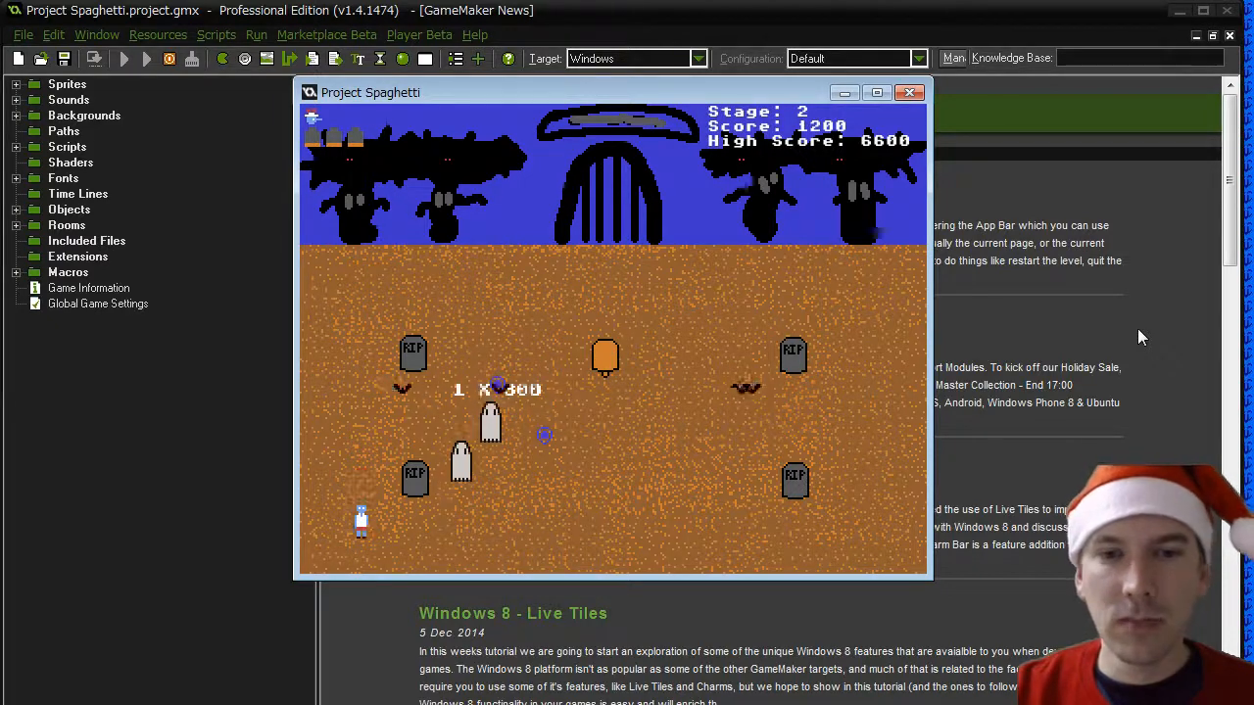
pyautogui.press('Right')
pyautogui.press('Left')
pyautogui.press('Up')
pyautogui.press('Up')
pyautogui.press('Right')
pyautogui.press('Up')
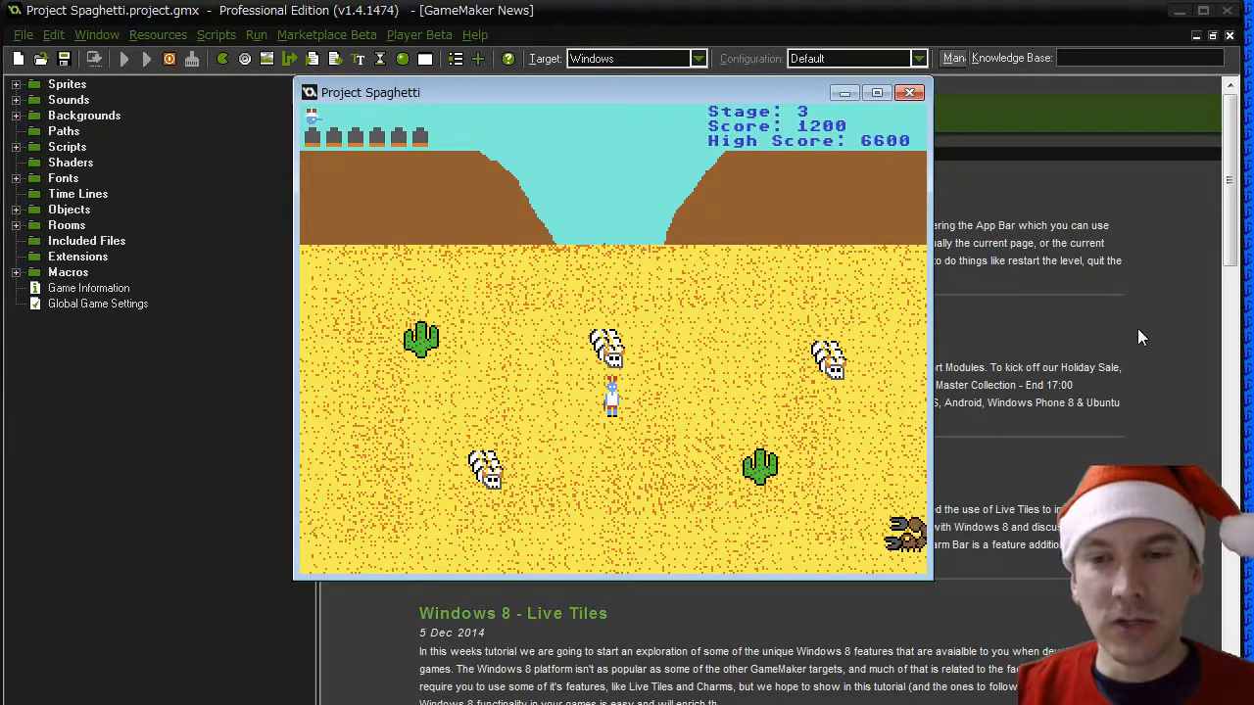
# - Play-test the desert canyon on stage 3, moving between the cacti and skeletons and shooting at the scorpions
pyautogui.press('Down')
pyautogui.press('Up')
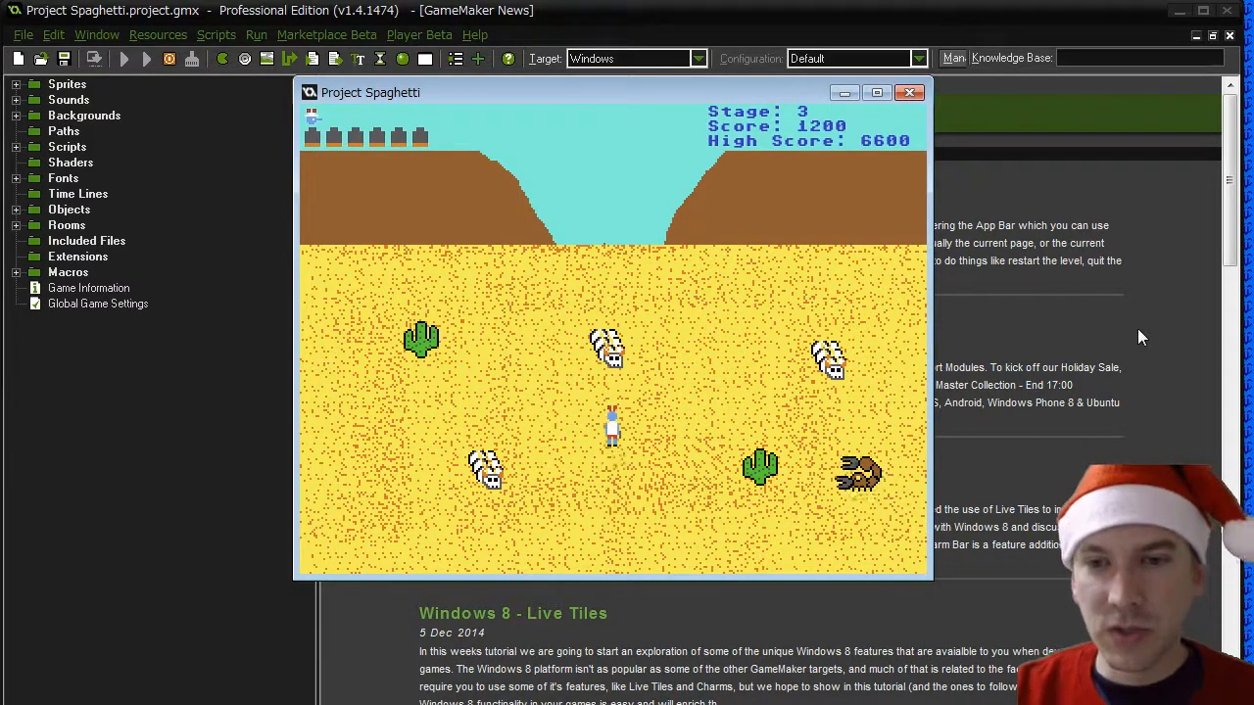
pyautogui.press('Right')
pyautogui.press('space')
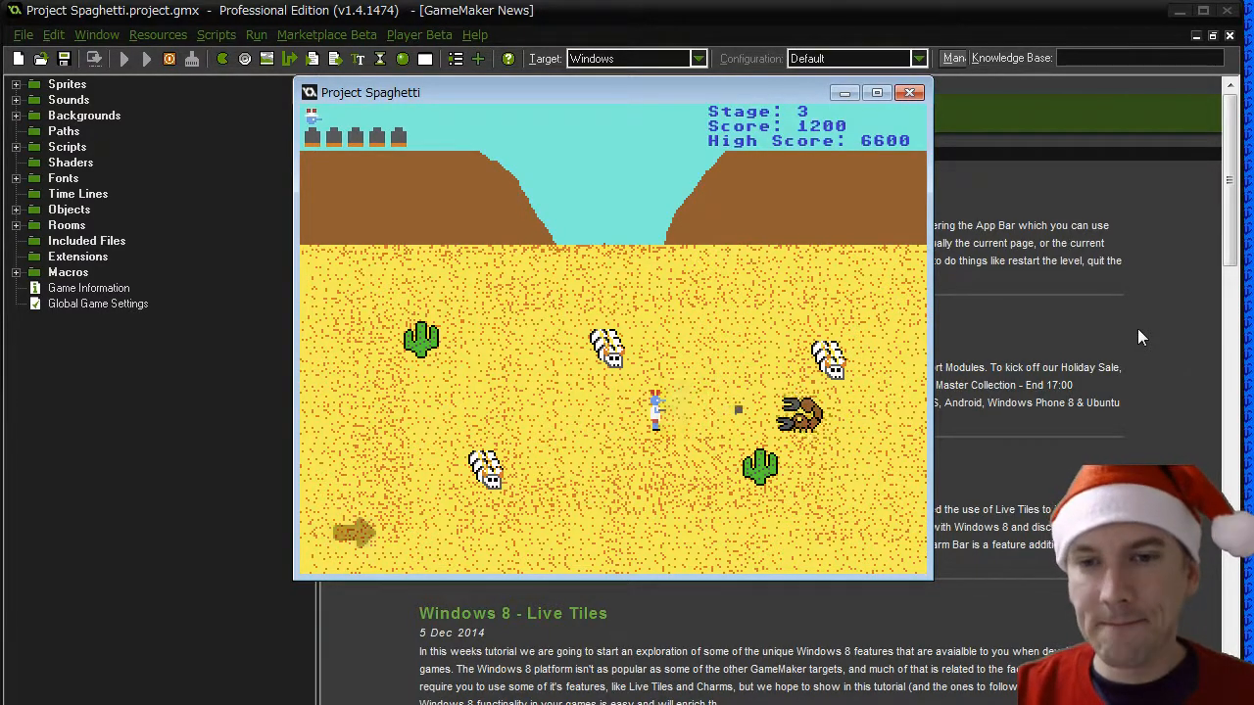
pyautogui.press('Left')
pyautogui.press('Down')
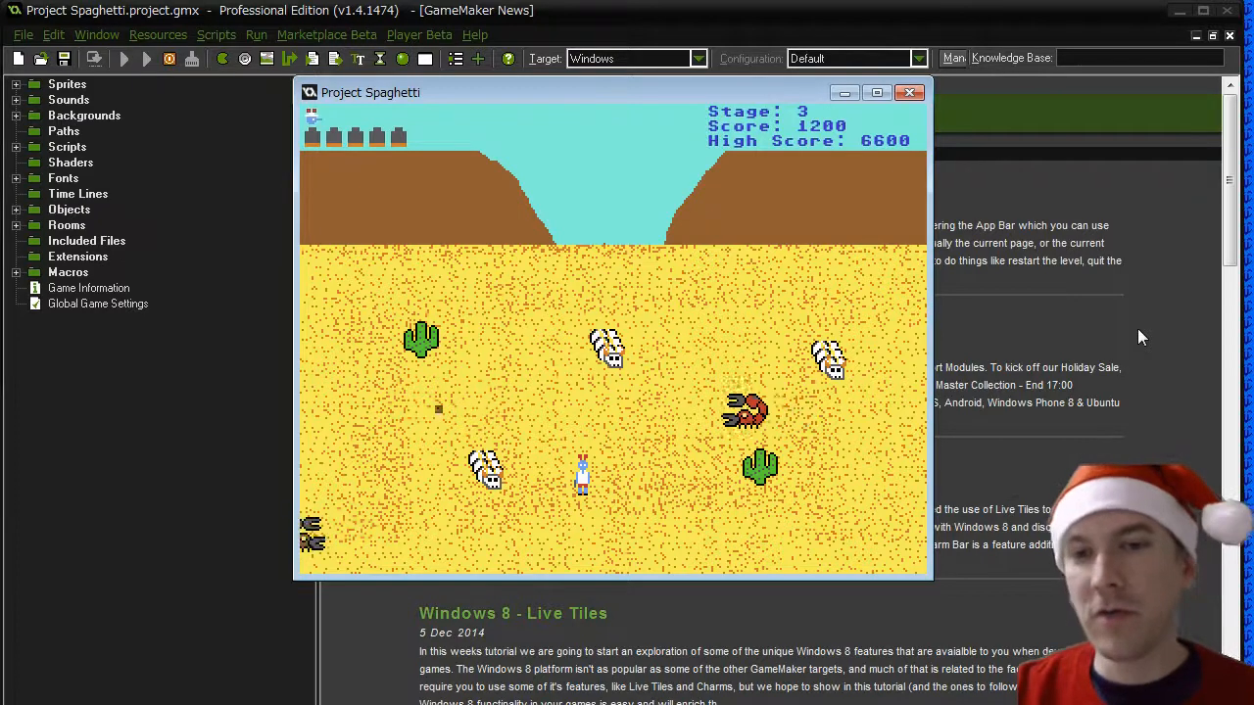
pyautogui.press('Up')
pyautogui.press('Left')
pyautogui.press('Right')
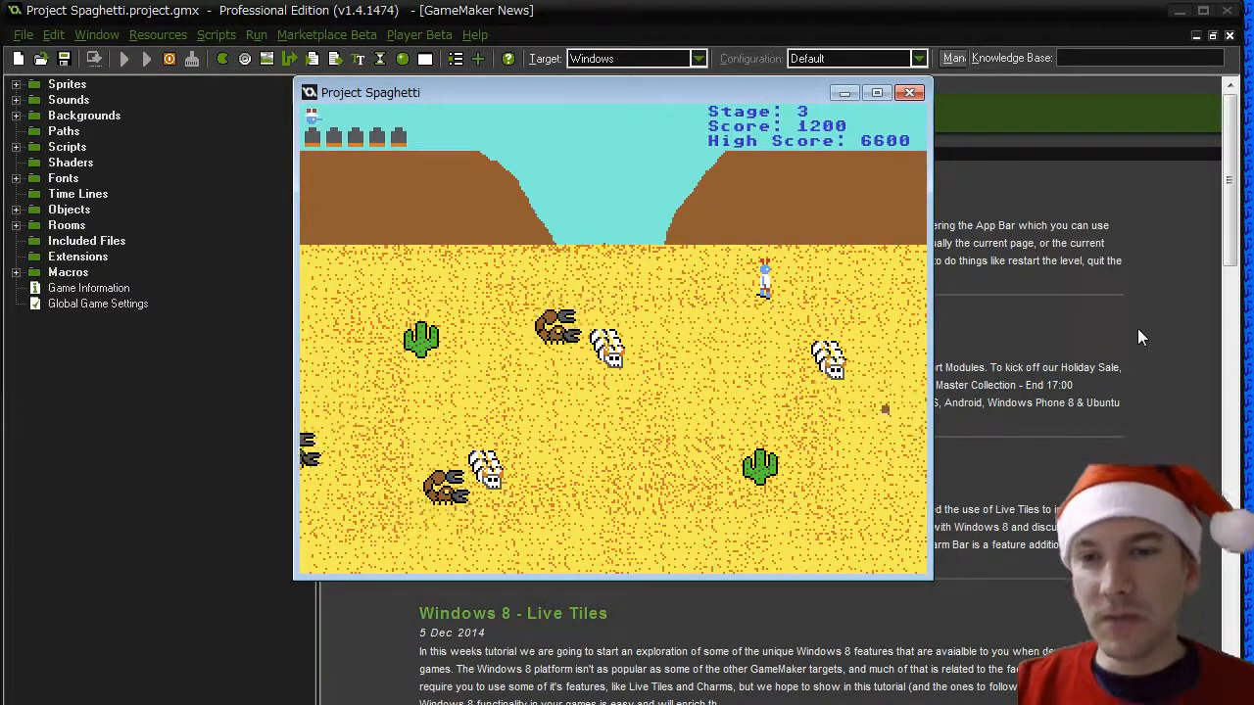
pyautogui.press('Down')
pyautogui.press('Left')
pyautogui.press('space')
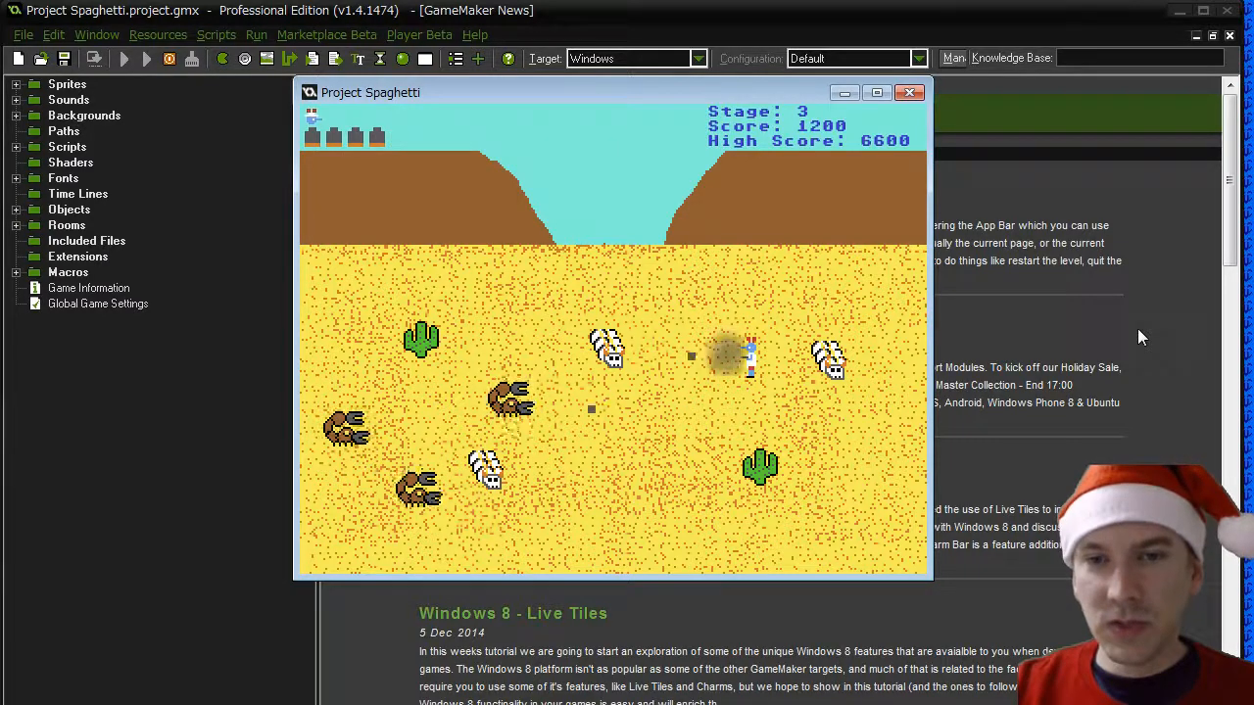
# - Fire another shot at the stage 3 scorpions while evading them, and skip ahead to stage 4
pyautogui.press('Down')
pyautogui.press('Right')
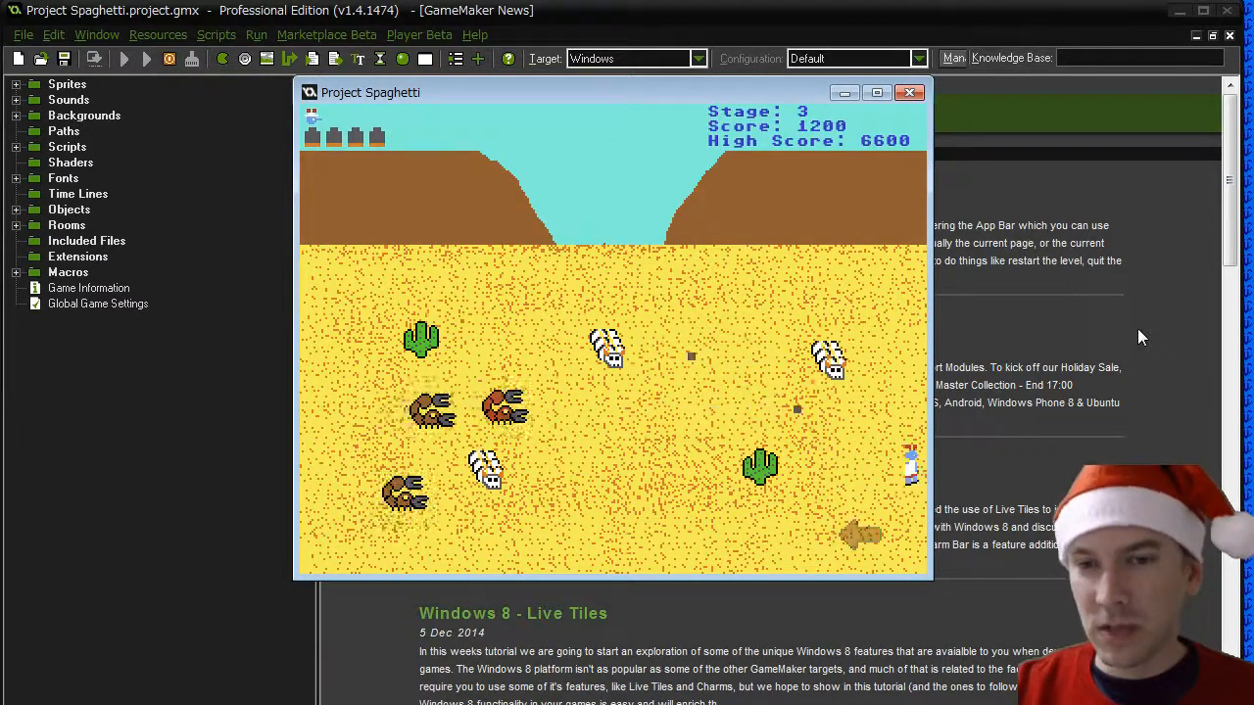
pyautogui.press('Left')
pyautogui.press('space')
pyautogui.press('Up')
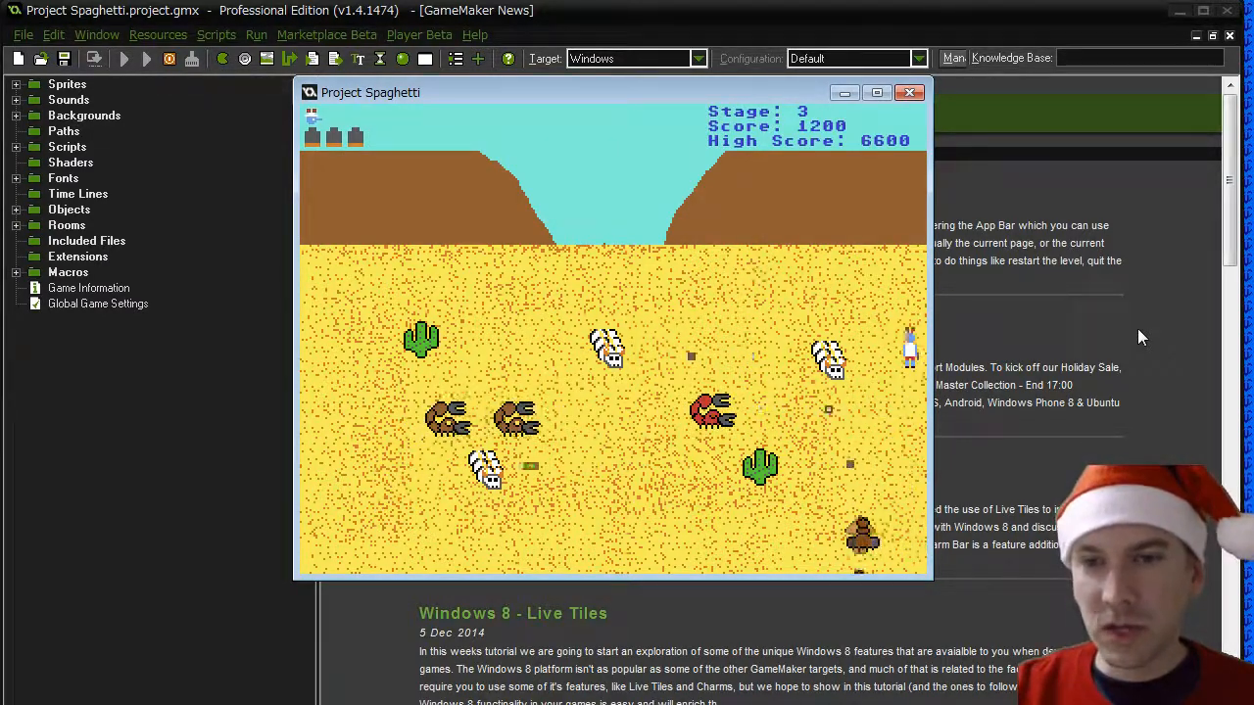
pyautogui.press('Left')
pyautogui.press('Left')
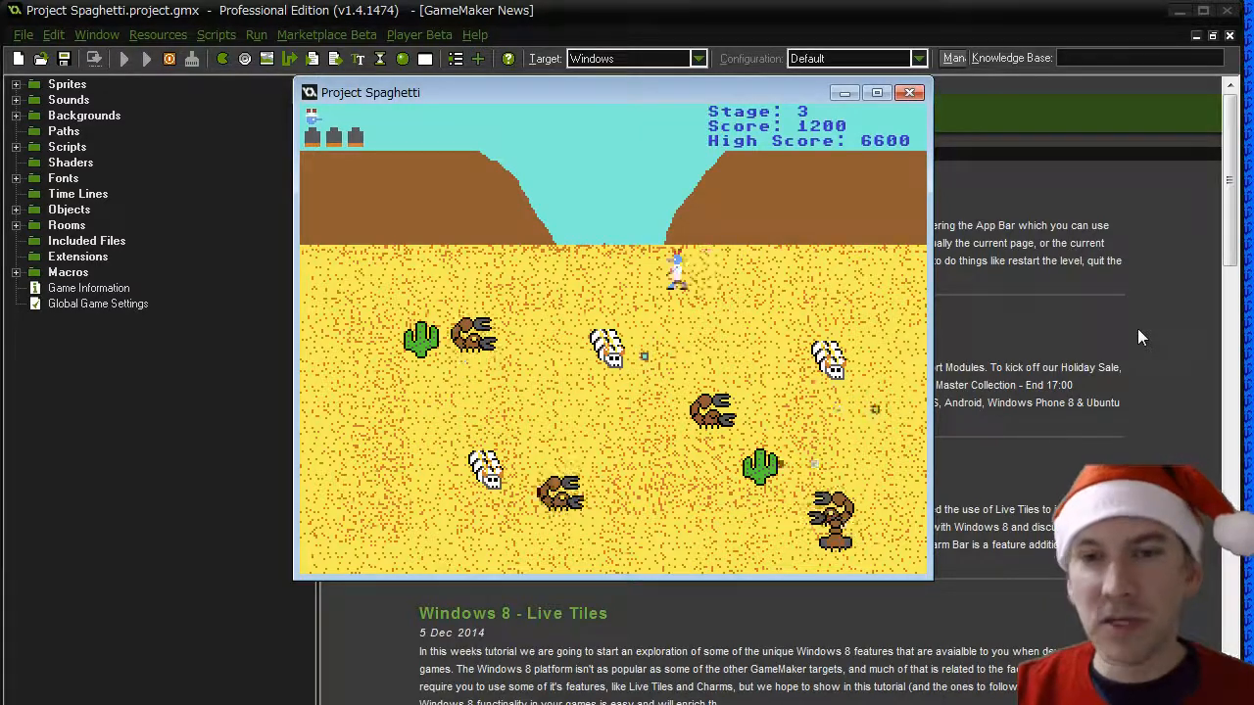
pyautogui.press('Left')
pyautogui.press('Down')
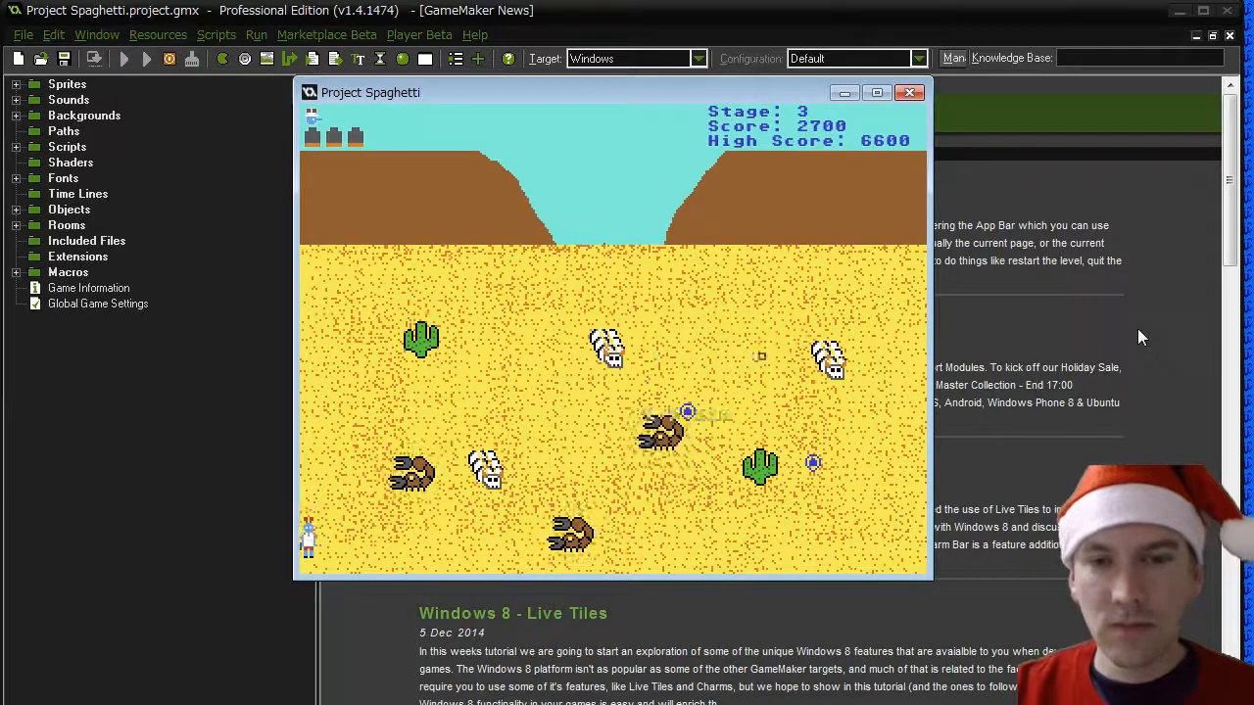
pyautogui.press('n')
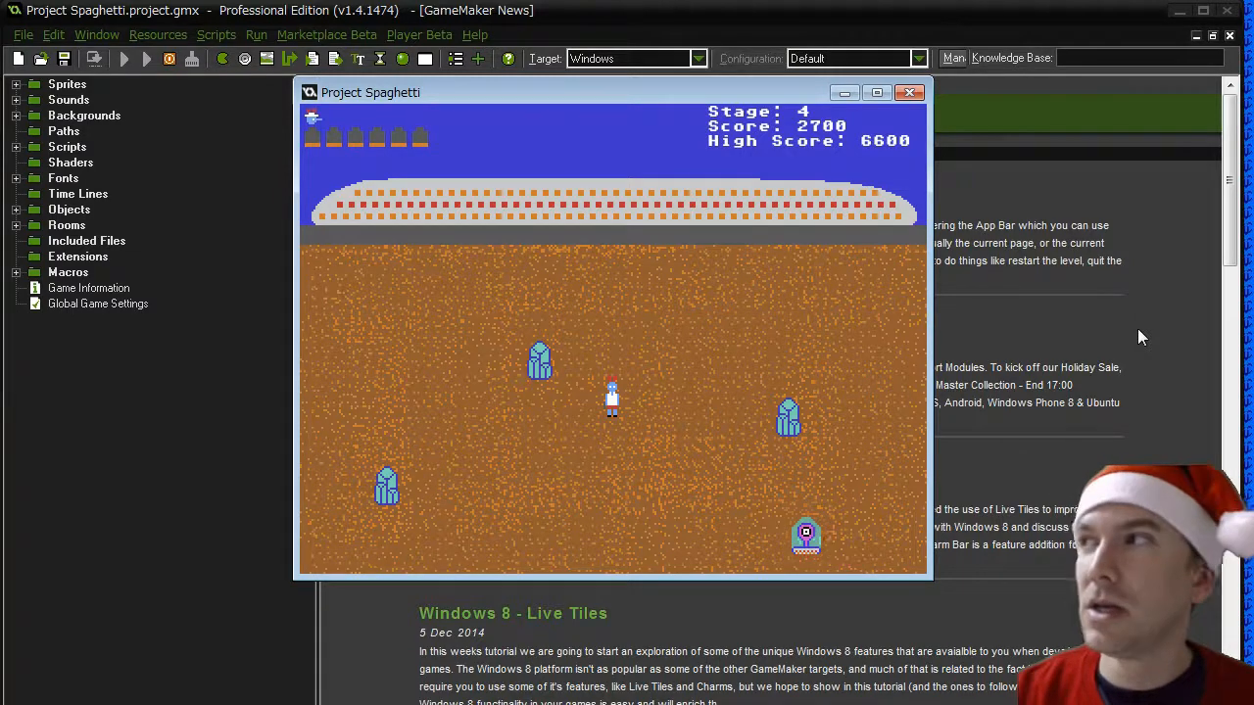
# - Play-test stage 4, moving around the crystals, firing at the alien and evading its laser
pyautogui.press('Down')
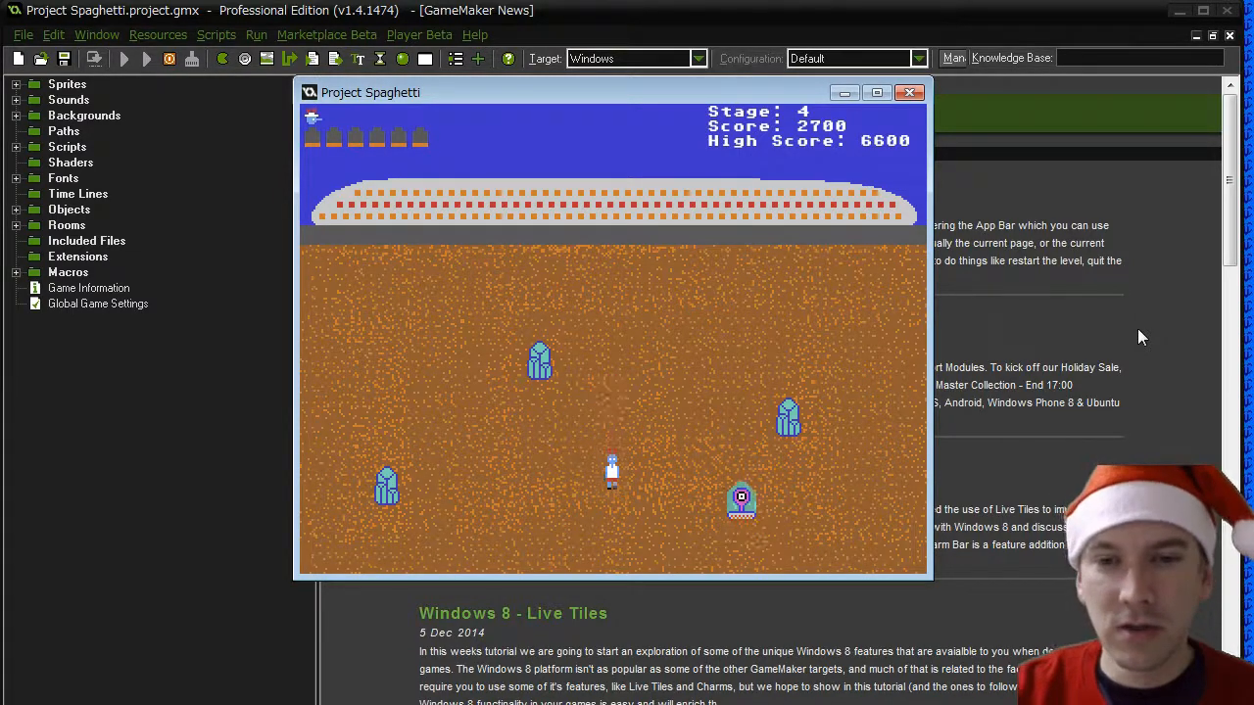
pyautogui.press('Left')
pyautogui.press('Down')
pyautogui.press('Right')
pyautogui.press('space')
pyautogui.press('Up')
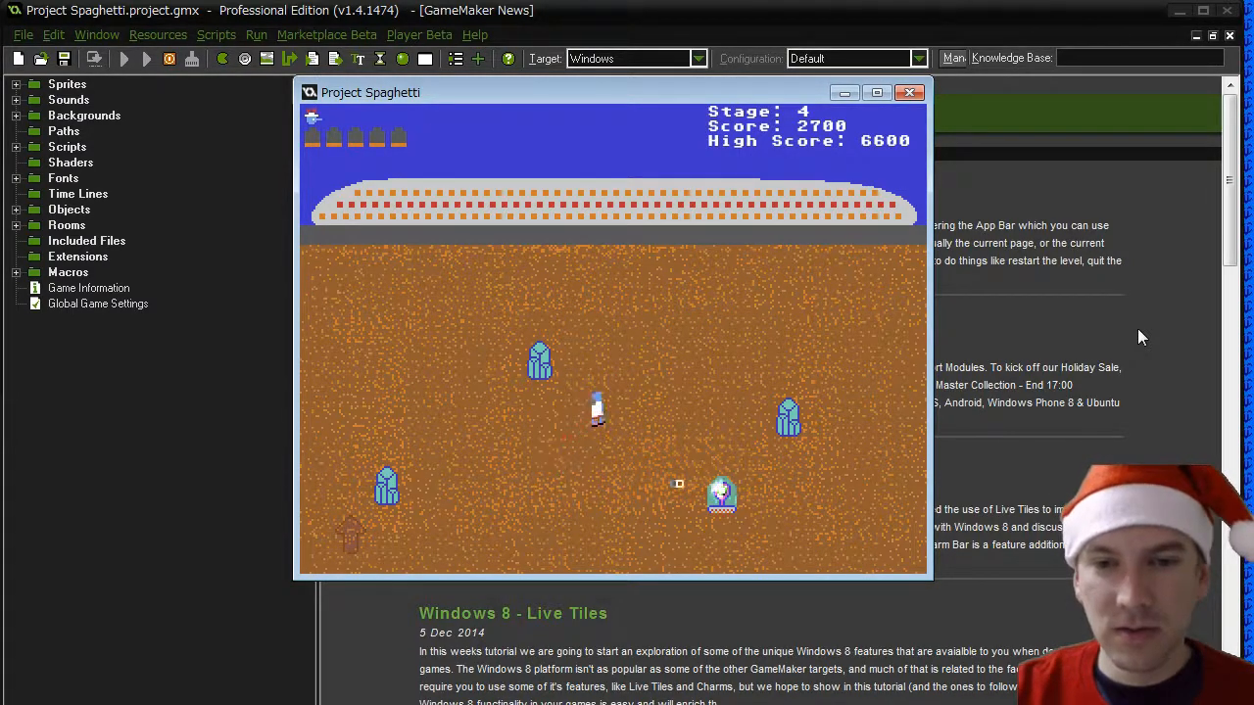
pyautogui.press('Up')
pyautogui.press('Right')
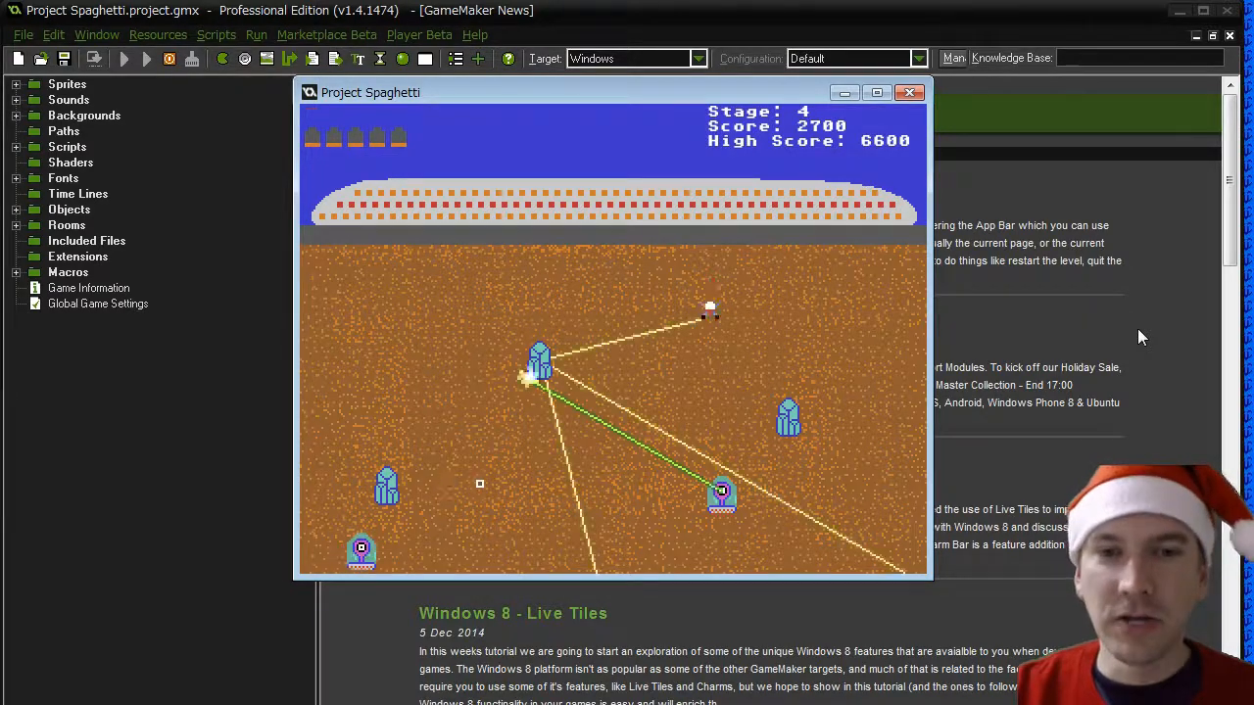
# - Restart on stage 4 and walk the player around the crystals as the aliens enter
pyautogui.press('Return')
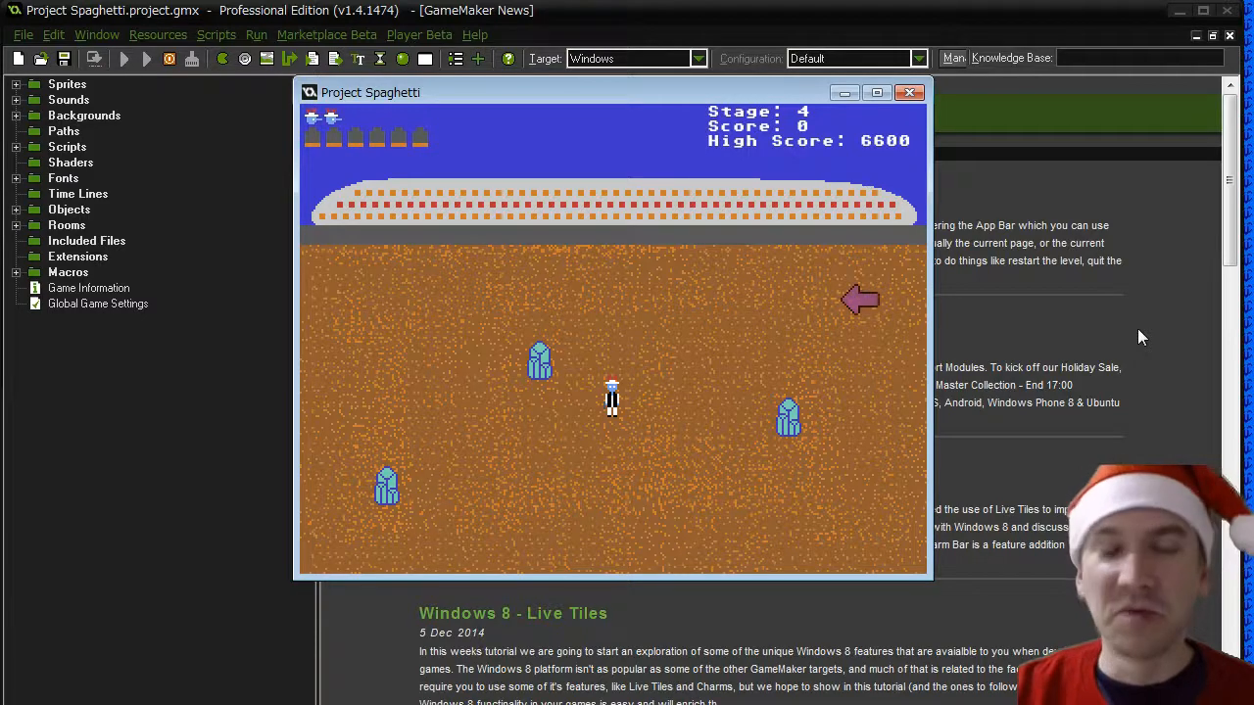
pyautogui.press('Down')
pyautogui.press('Up')
pyautogui.press('Up')
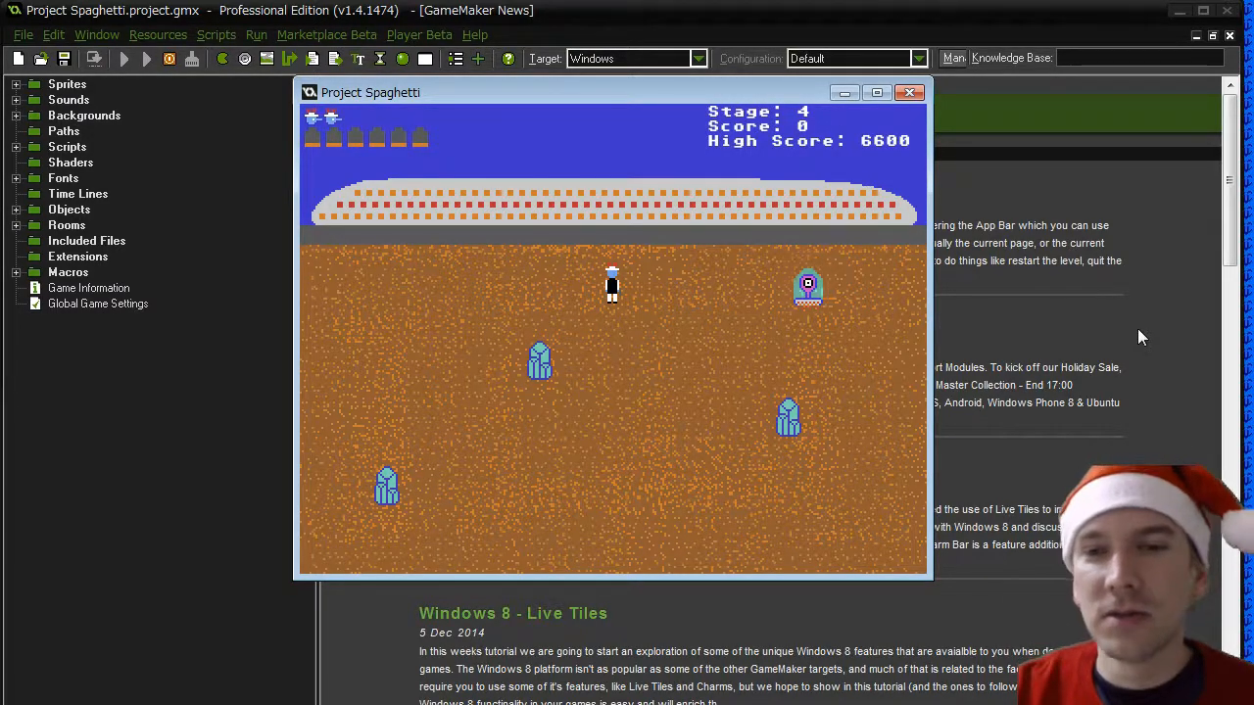
pyautogui.press('Down')
pyautogui.press('Down')
pyautogui.press('Left')
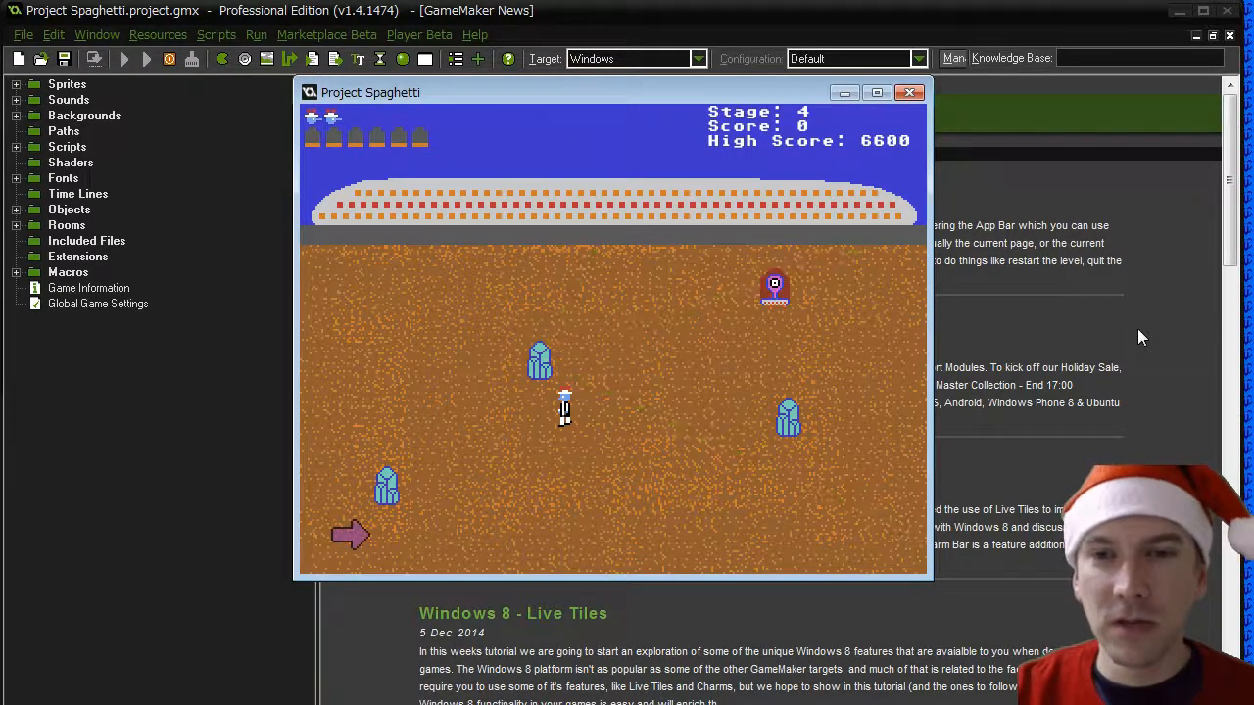
# - Line the player up with the alien, shoot it and keep moving past the crystals on stage 4
pyautogui.press('Right')
pyautogui.press('Up')
pyautogui.press('Right')
pyautogui.press('space')
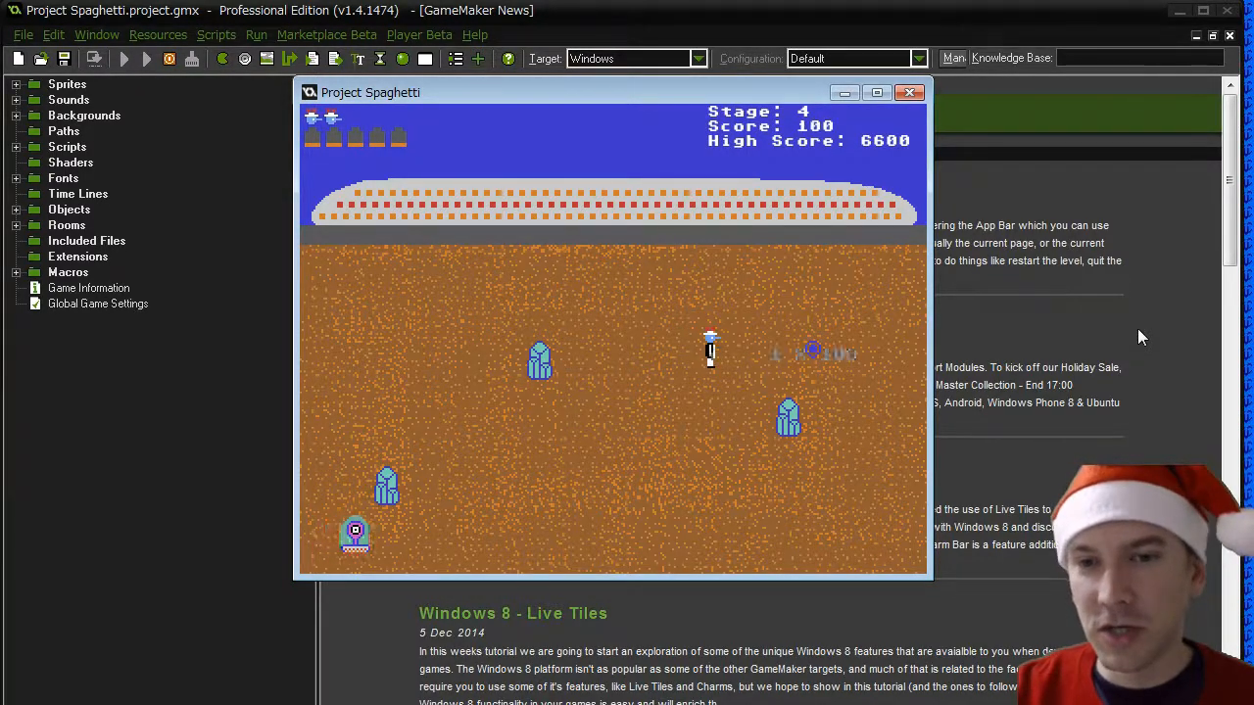
pyautogui.press('Right')
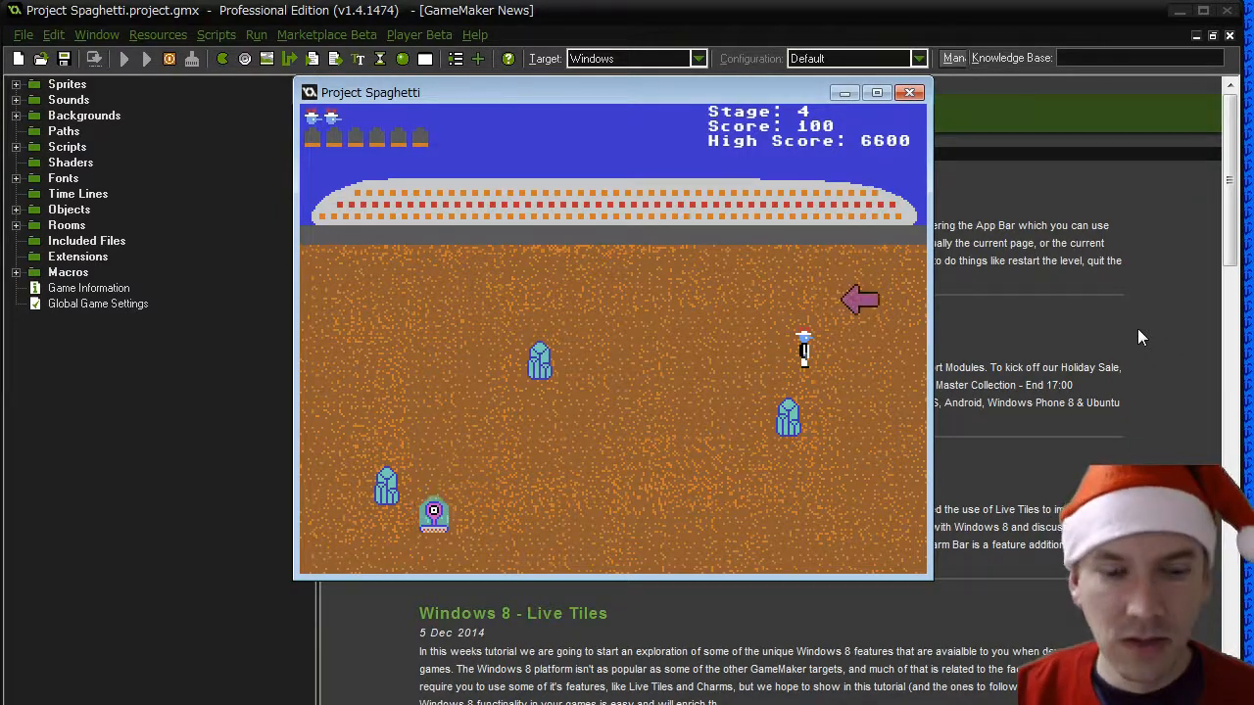
# - Return to the title screen from the stage 5 pause menu and exit the game
pyautogui.press('Escape')
pyautogui.press('Down')
pyautogui.press('Down')
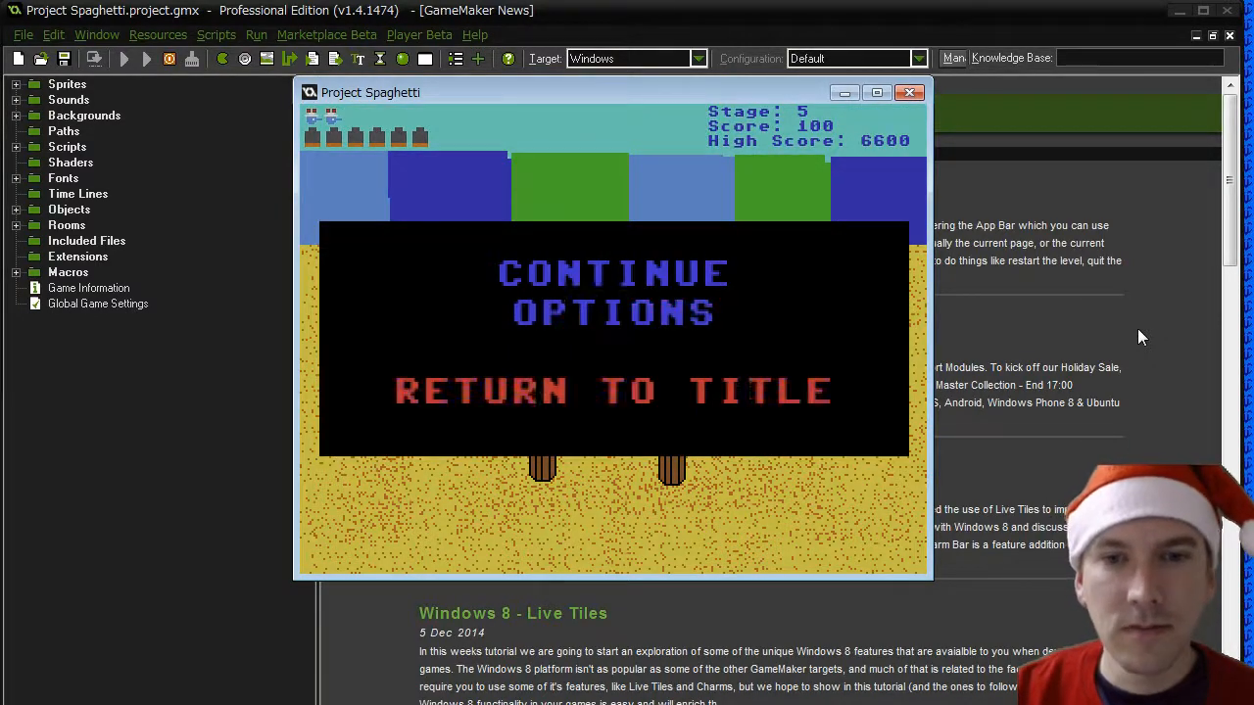
pyautogui.press('Return')
pyautogui.press('Down')
pyautogui.press('Down')
pyautogui.press('Return')
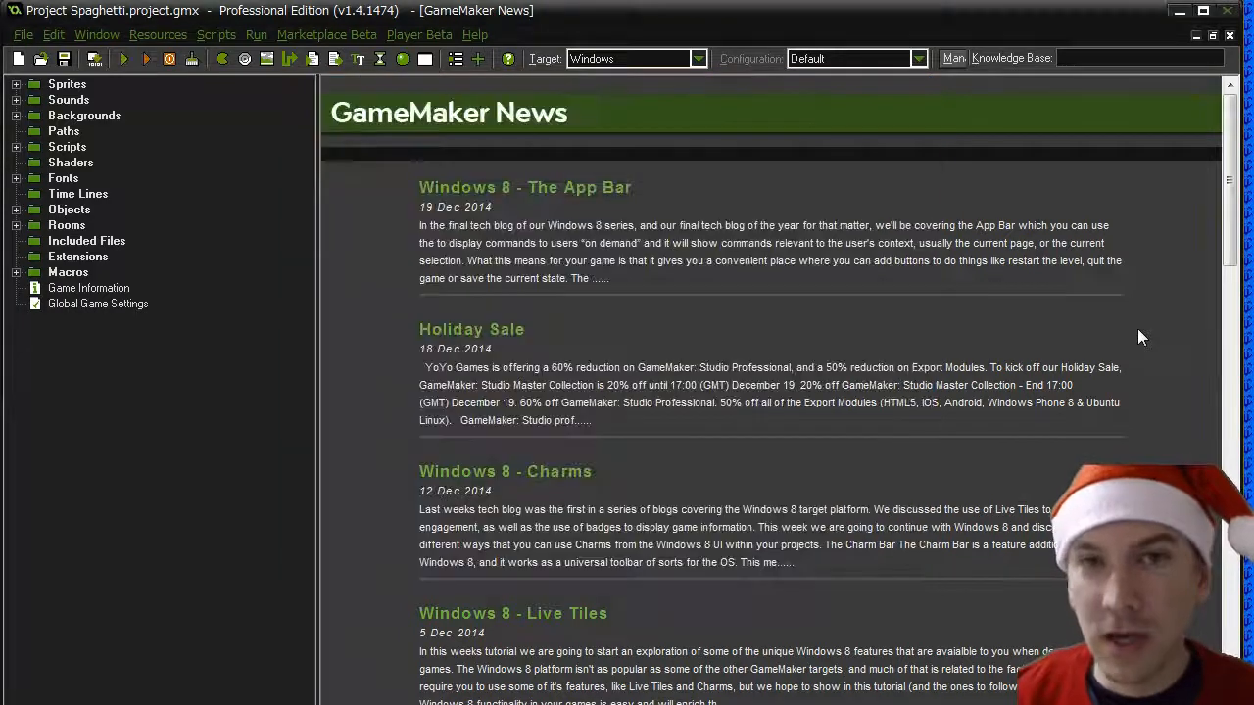
# - Expand the sprite groups, the scripts in scr_group_settings and the objects in obj_group_actors in the resource tree
pyautogui.click(16, 84)
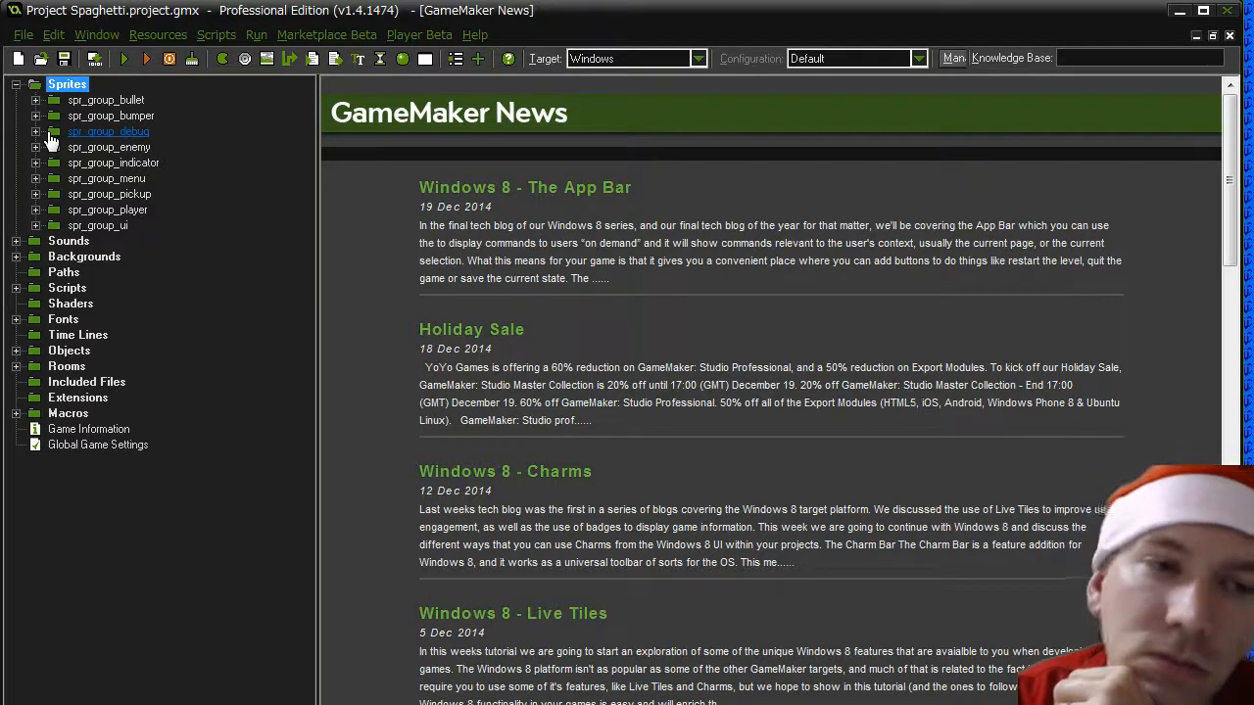
pyautogui.click(16, 288)
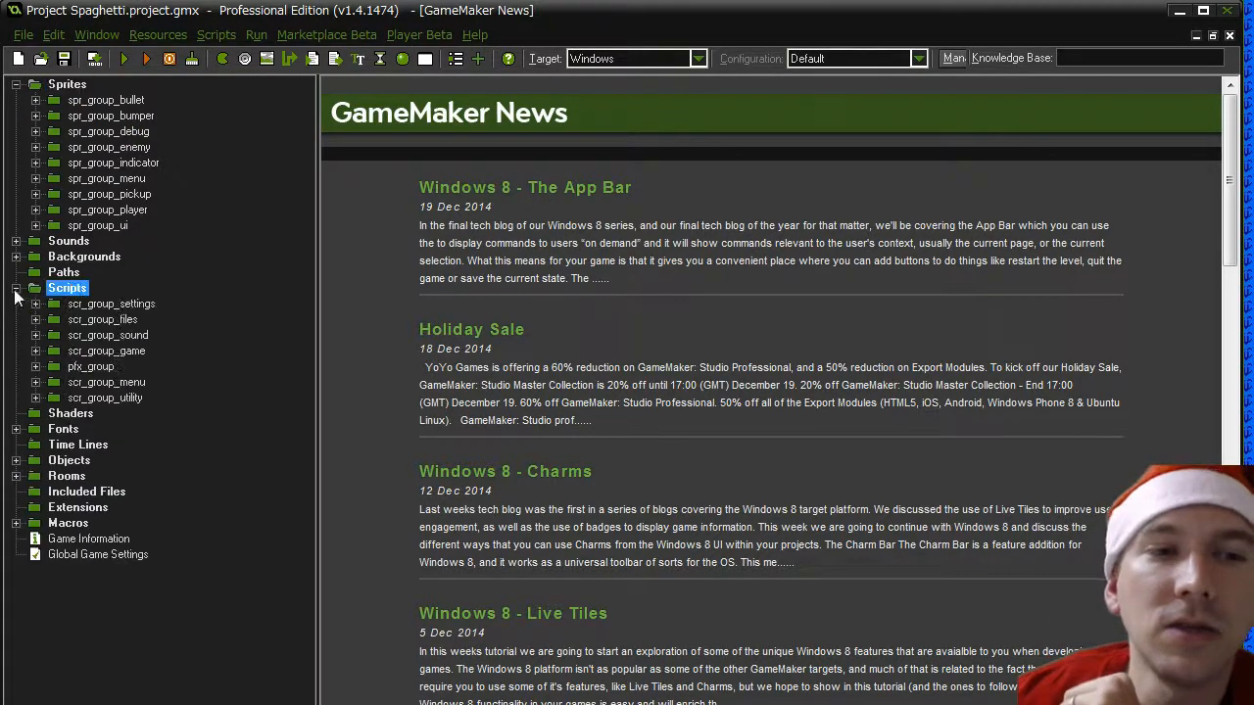
pyautogui.click(33, 305)
pyautogui.click(108, 319)
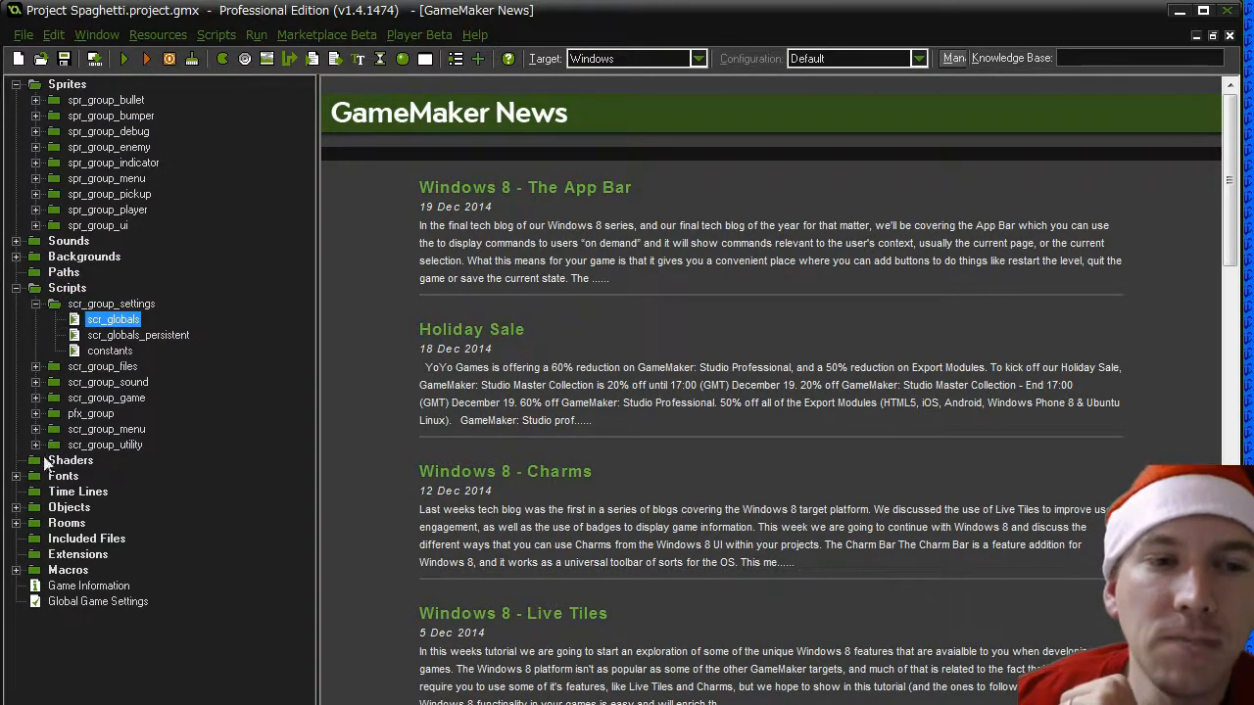
pyautogui.click(16, 508)
pyautogui.click(105, 523)
pyautogui.click(35, 523)
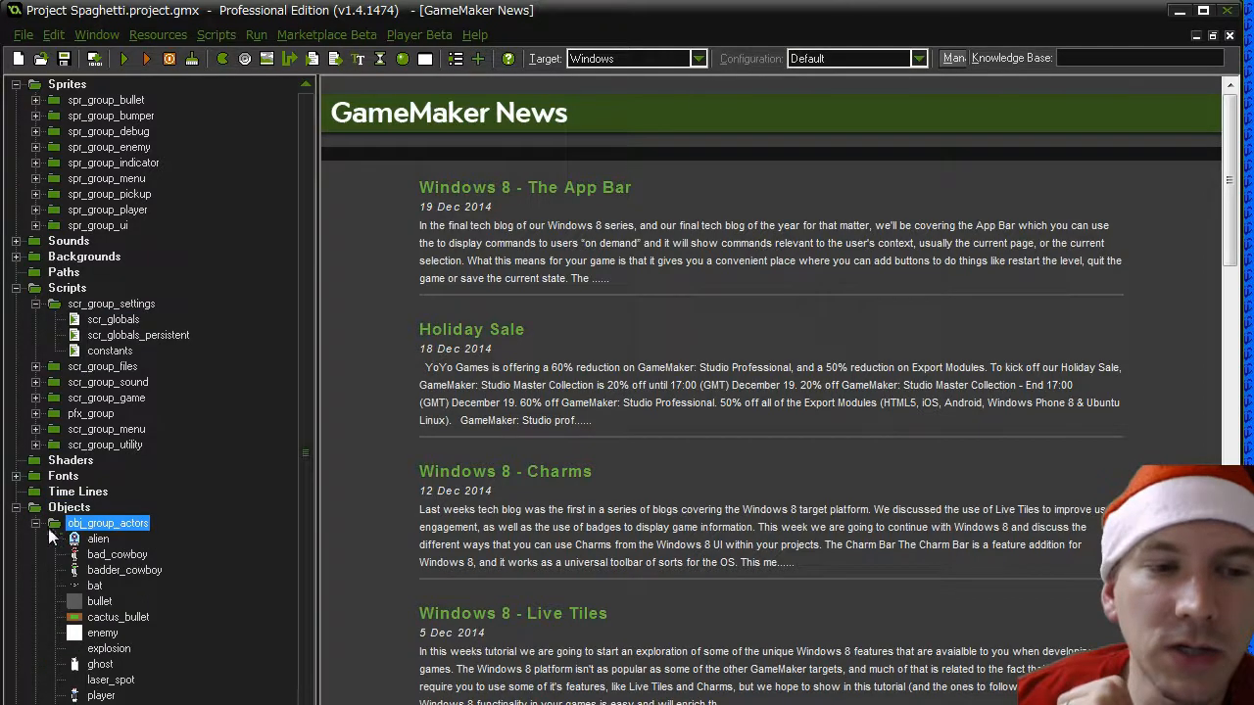
# - Inspect the actions in the player object's Alarm 6 event and close its properties
pyautogui.doubleClick(101, 695)
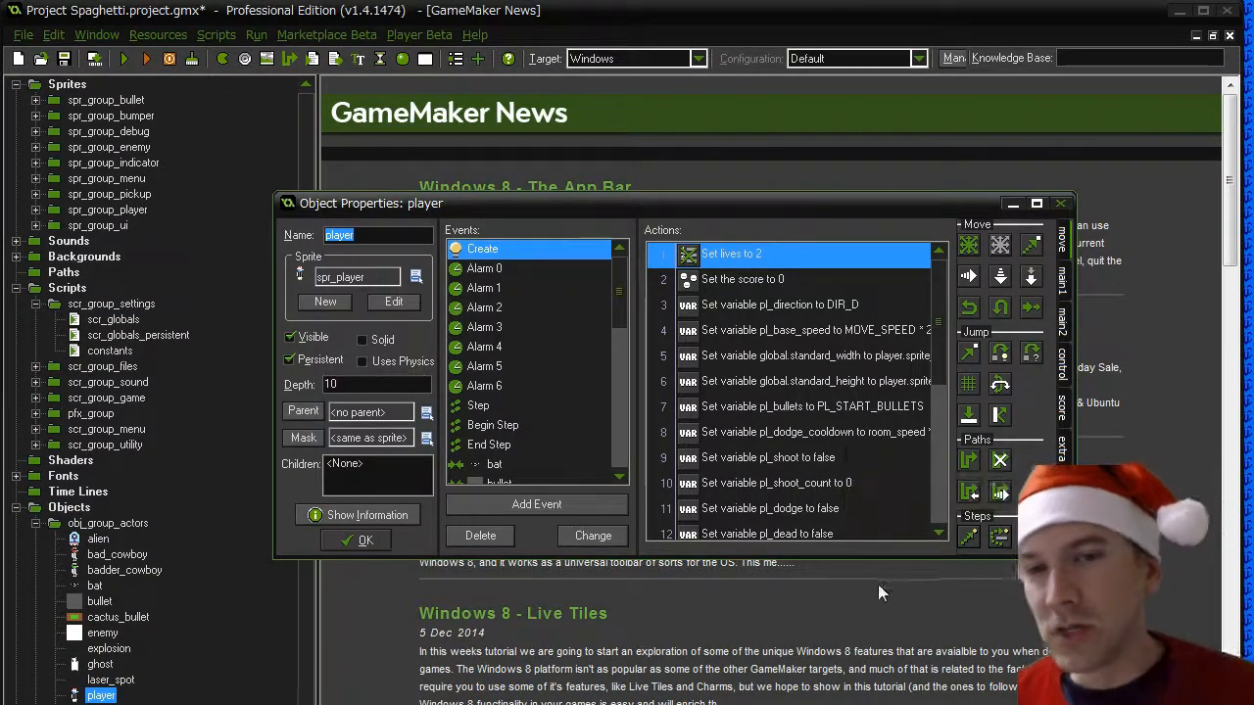
pyautogui.click(484, 386)
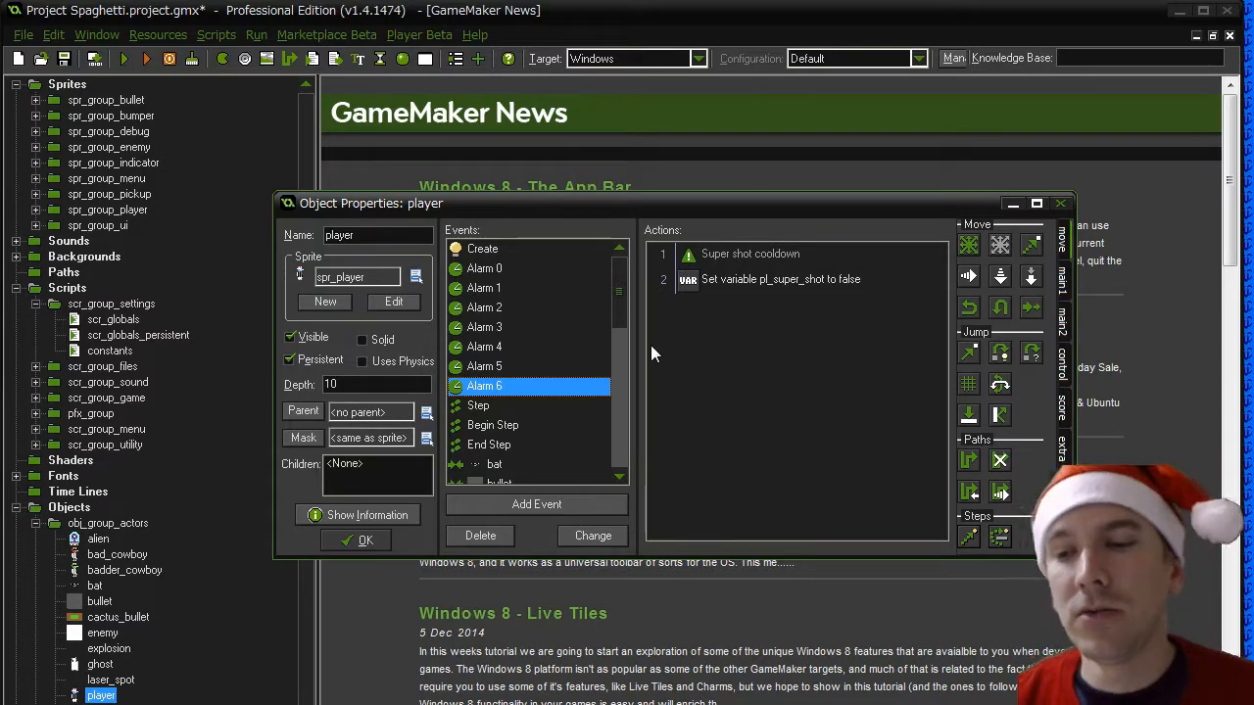
pyautogui.click(363, 542)
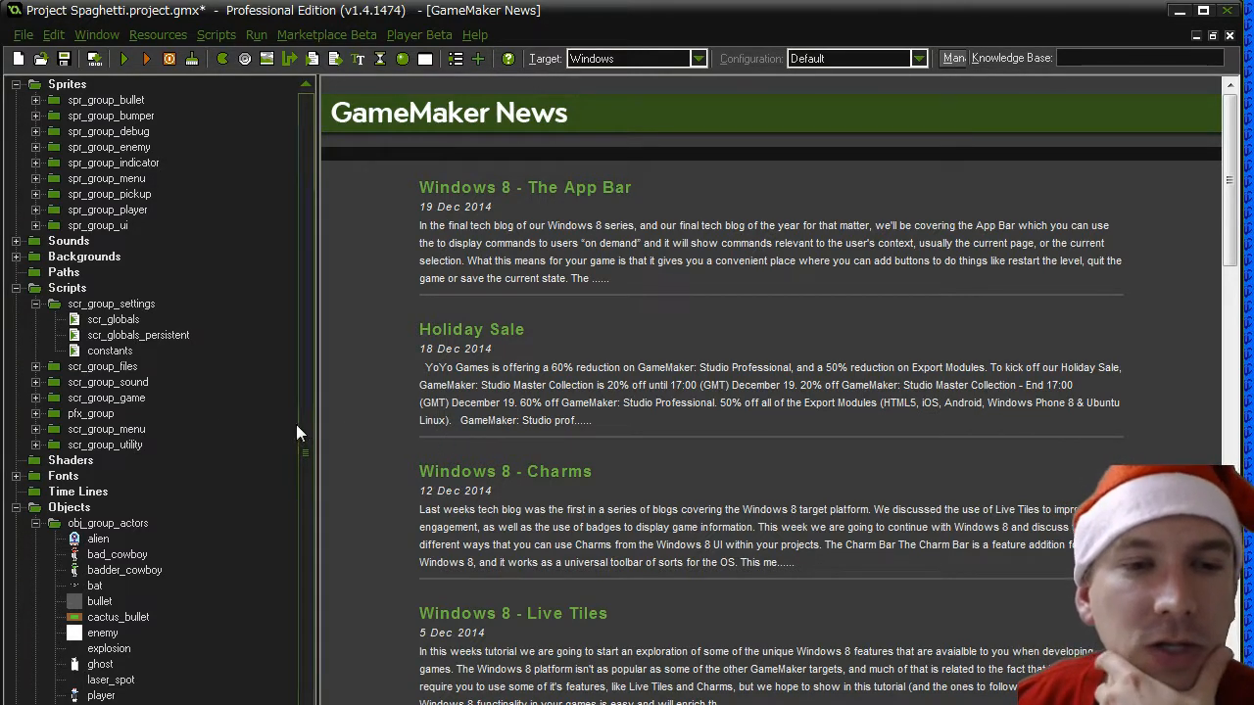
# - Create a sprite group named spr_group_snowman inside spr_group_enemy
pyautogui.click(63, 87)
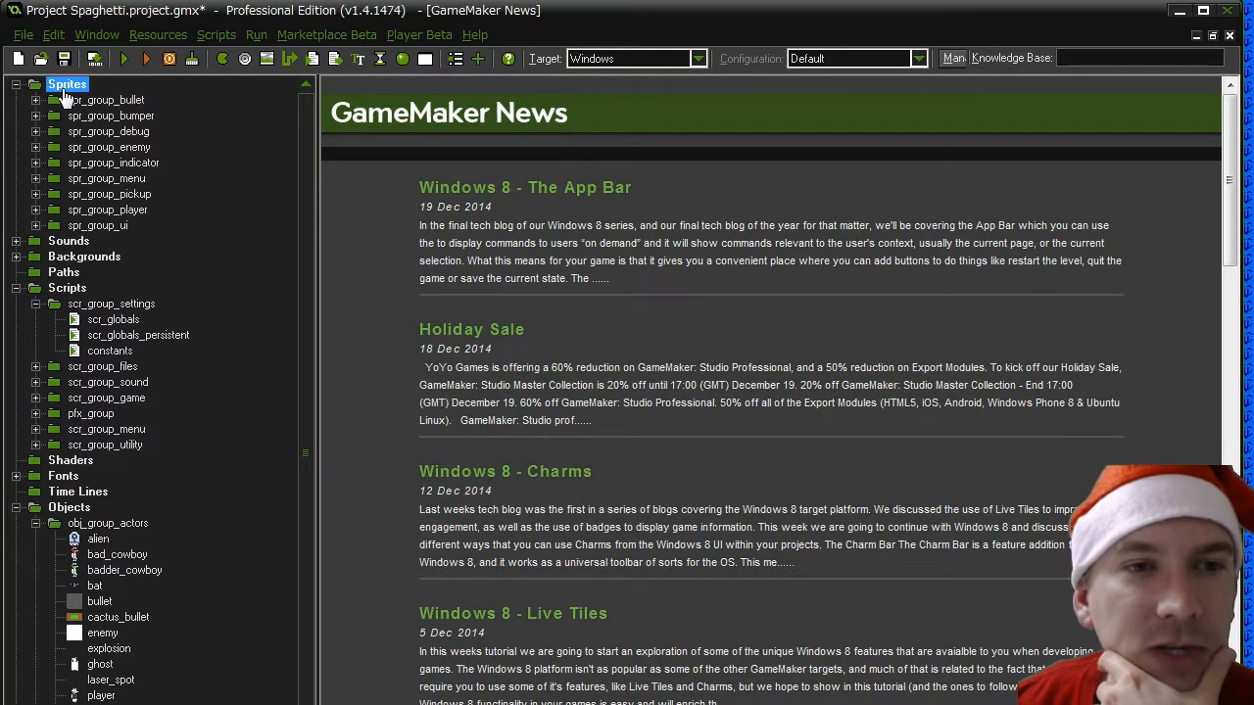
pyautogui.click(37, 147)
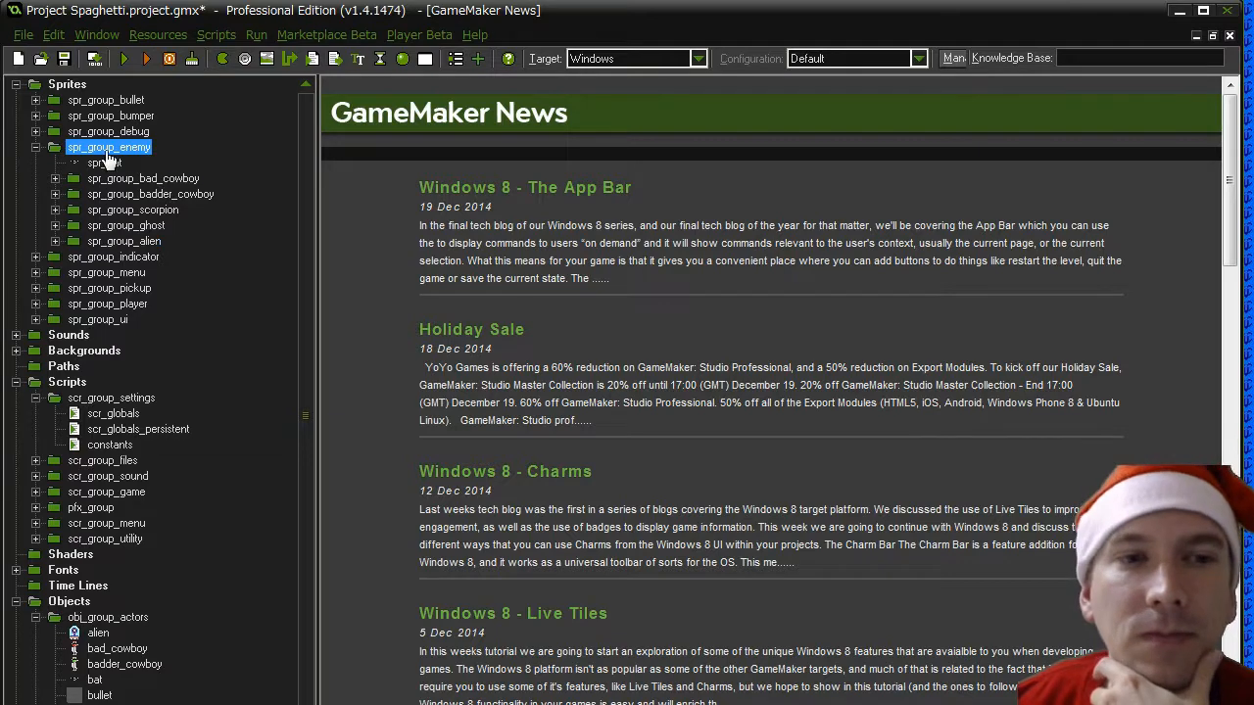
pyautogui.rightClick(107, 149)
pyautogui.click(105, 230)
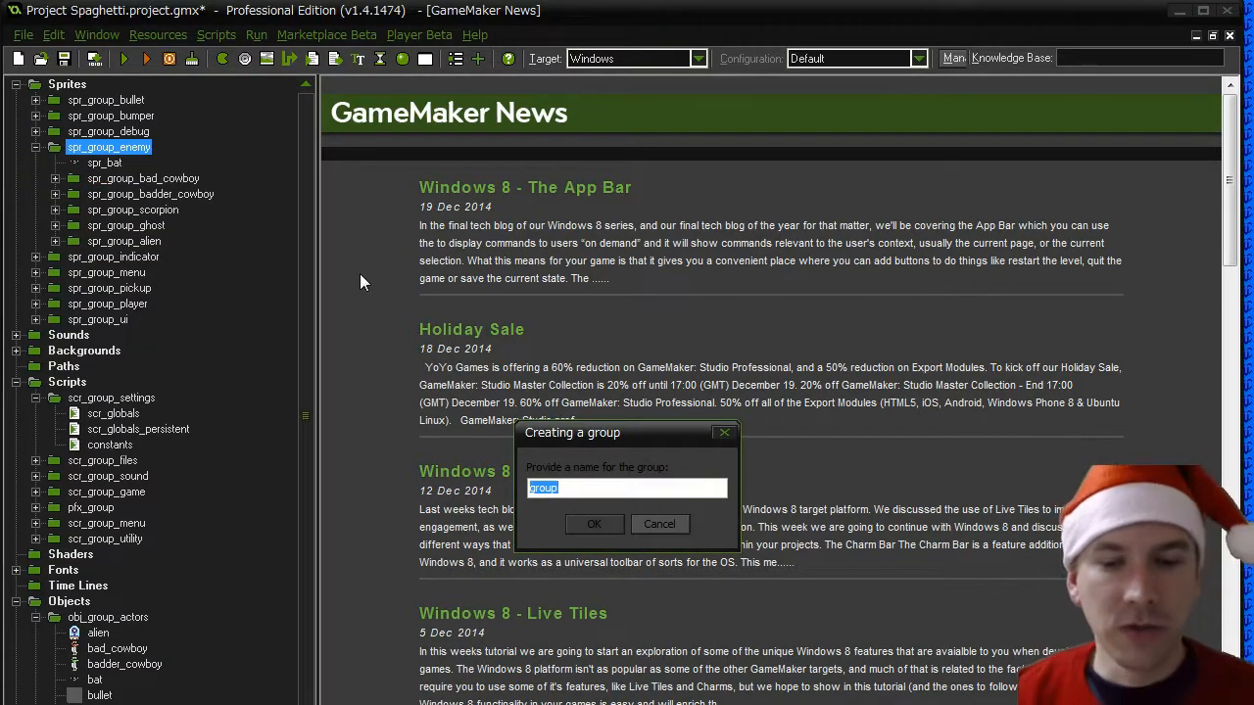
pyautogui.write('spr_group_sn')
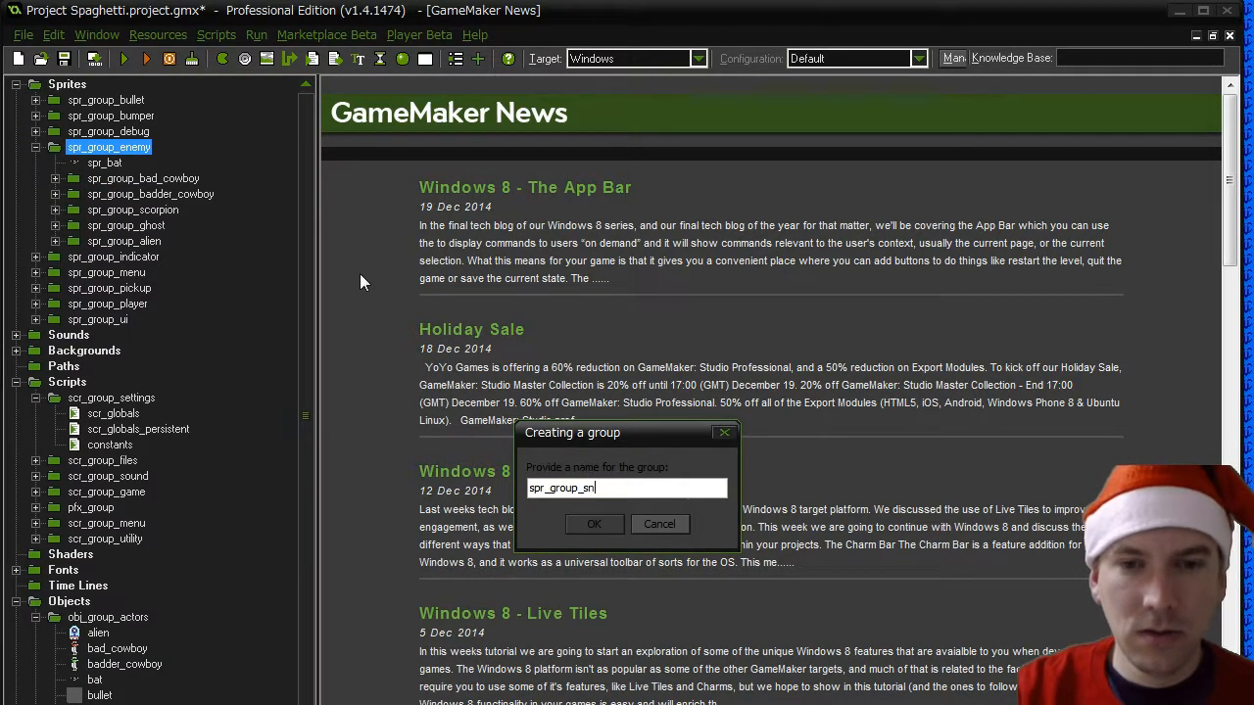
pyautogui.write('owman')
pyautogui.press('Return')
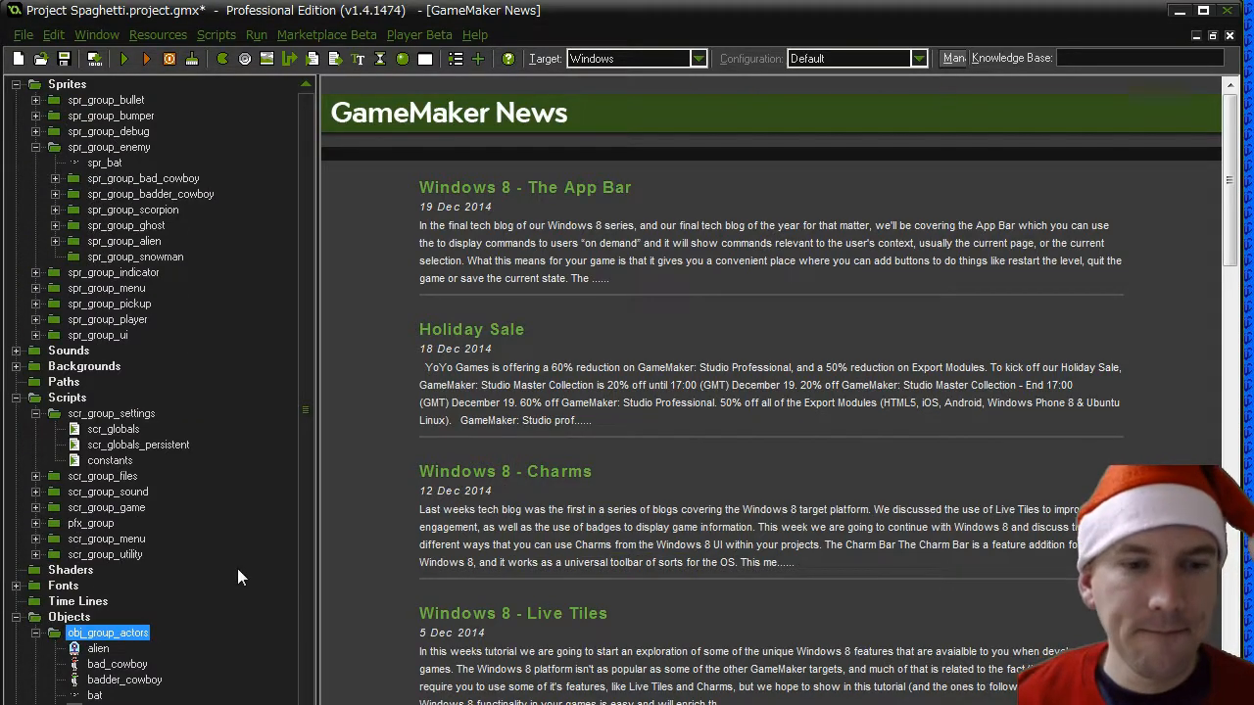
# - Duplicate the spr_ghost_friendly sprite and name the copy spr_snowman_htb
pyautogui.click(93, 260)
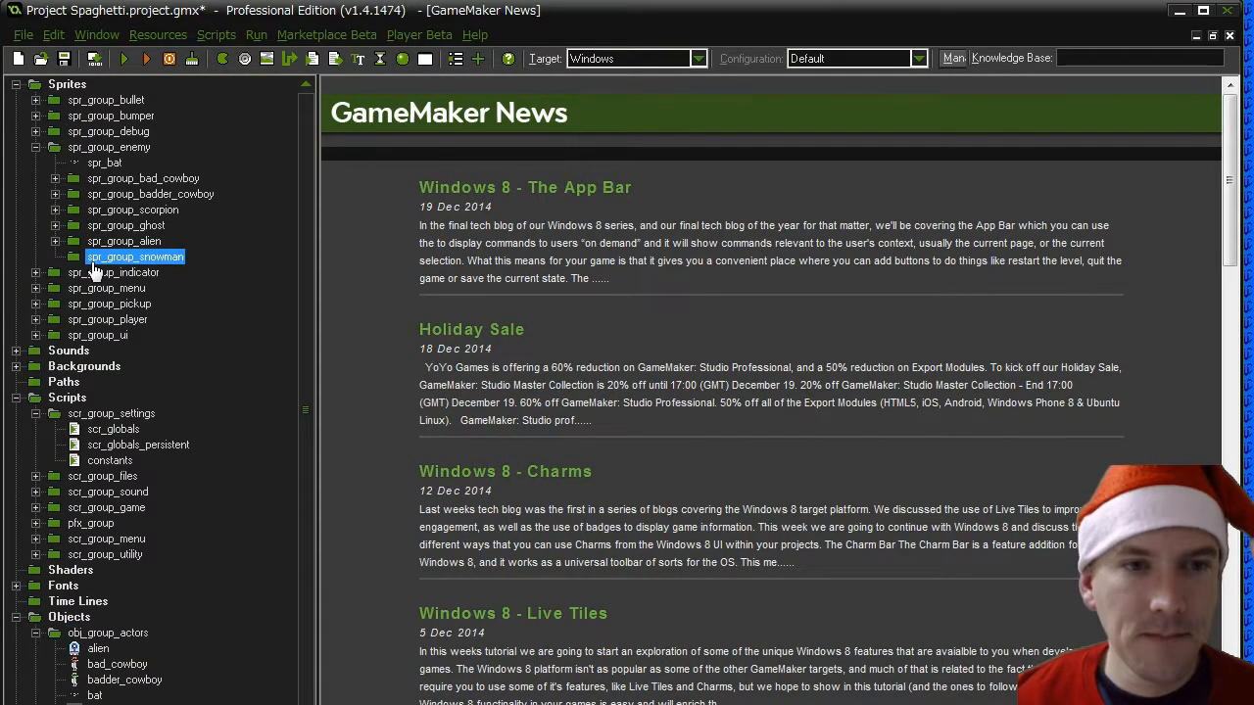
pyautogui.click(55, 225)
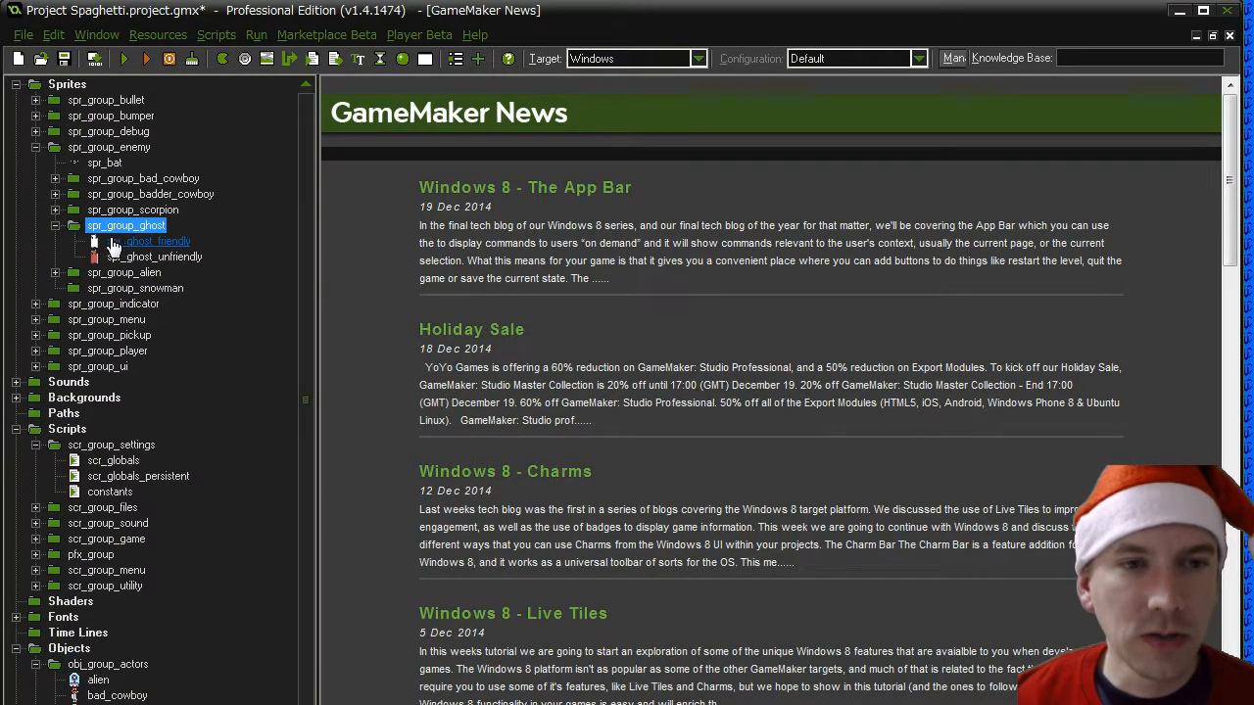
pyautogui.click(117, 242)
pyautogui.rightClick(118, 244)
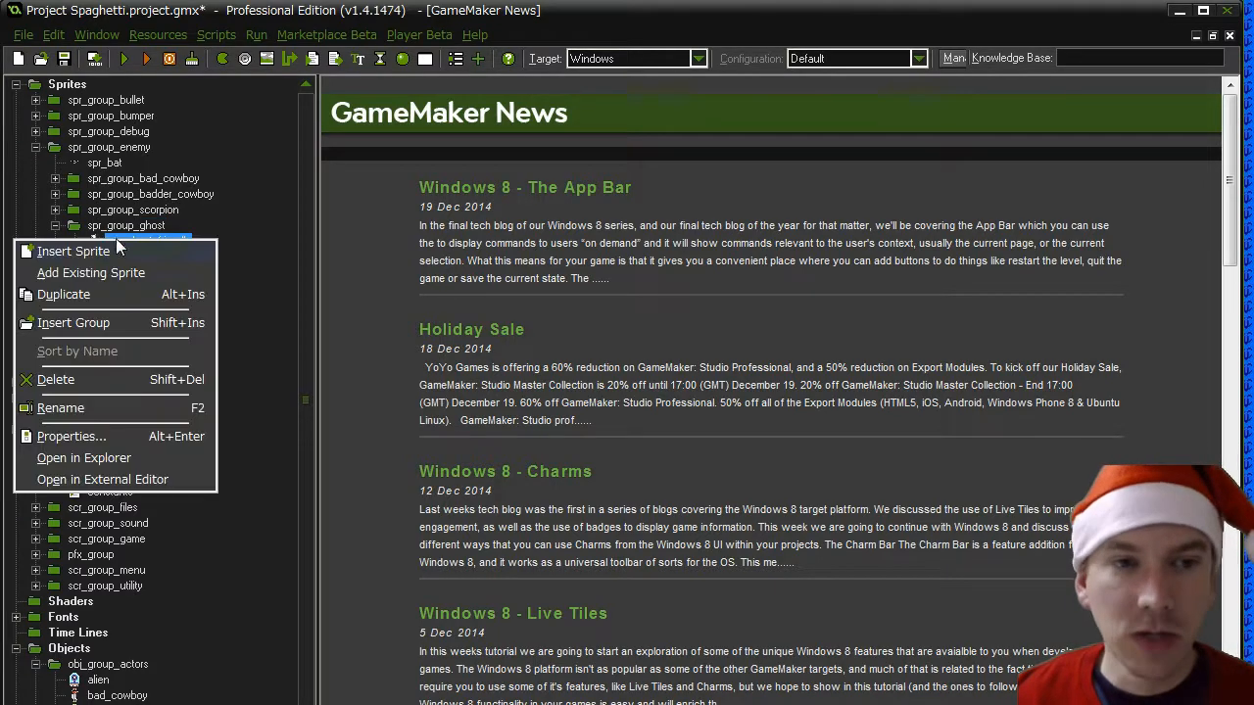
pyautogui.click(111, 294)
pyautogui.write('spr')
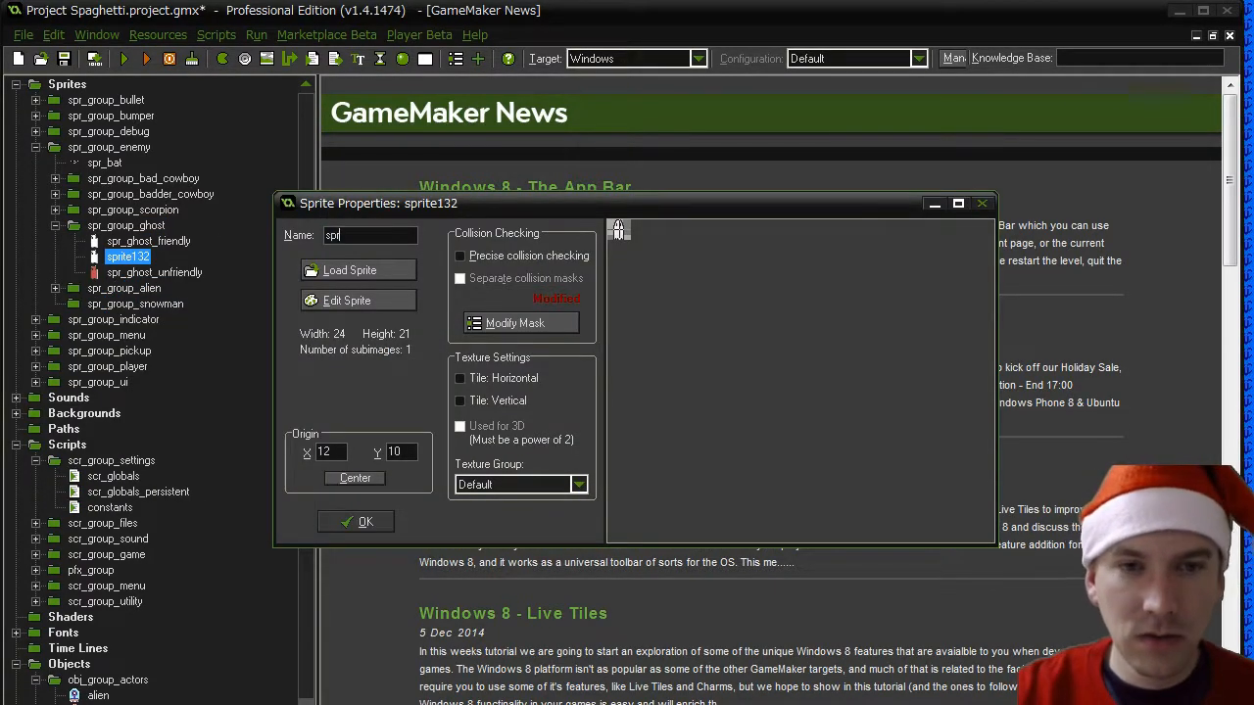
pyautogui.write('_snowman')
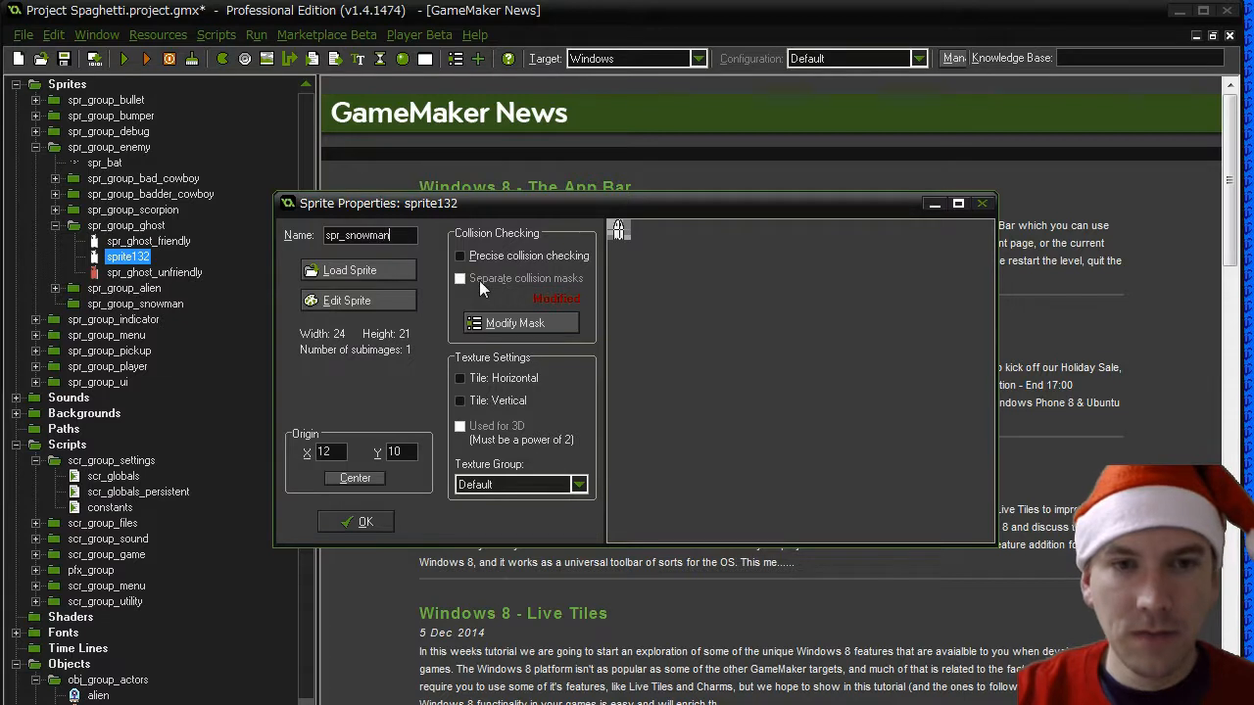
pyautogui.write('_')
pyautogui.write('head_torso')
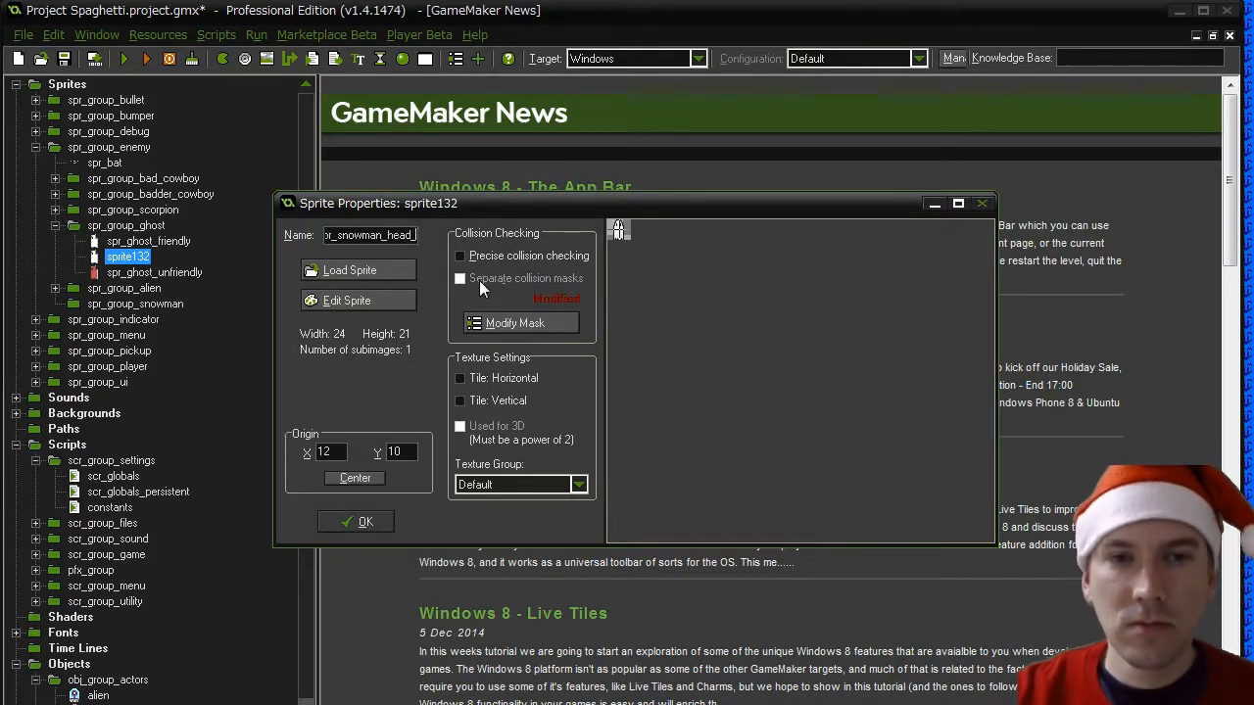
pyautogui.press('BackSpace')
pyautogui.press('BackSpace')
pyautogui.press('BackSpace')
pyautogui.press('BackSpace')
pyautogui.press('BackSpace')
pyautogui.press('BackSpace')
pyautogui.press('BackSpace')
pyautogui.press('BackSpace')
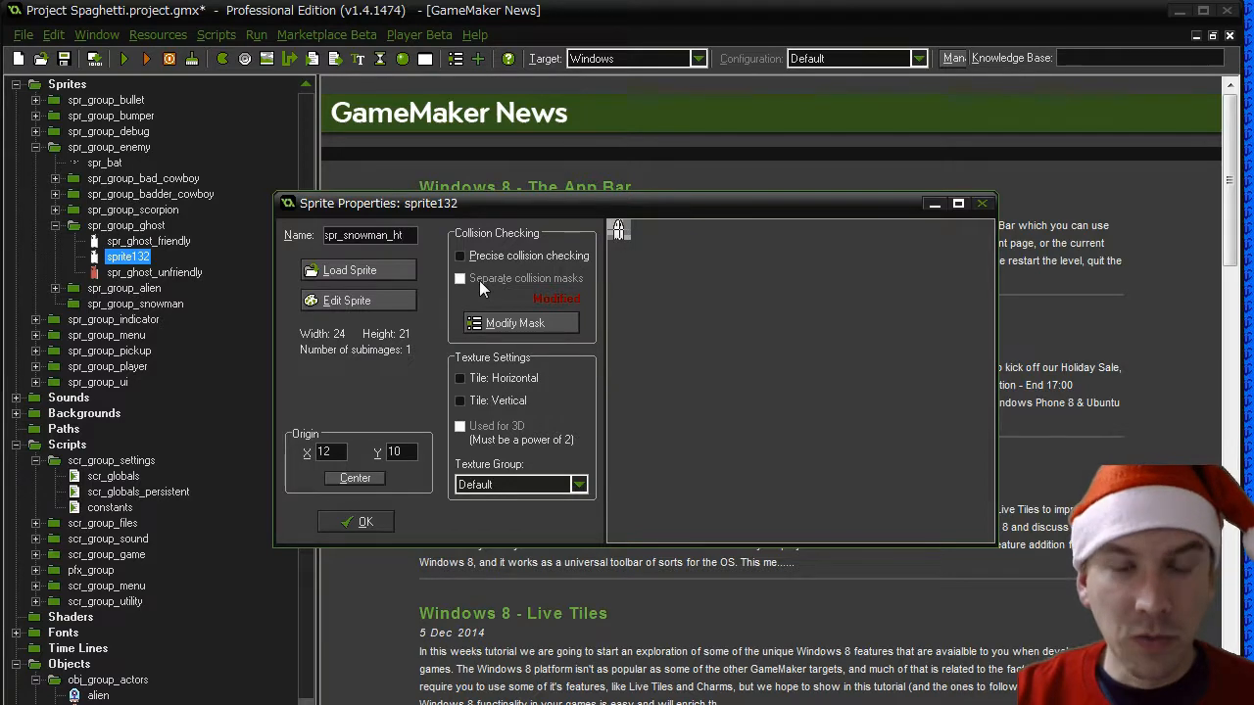
pyautogui.write('b')
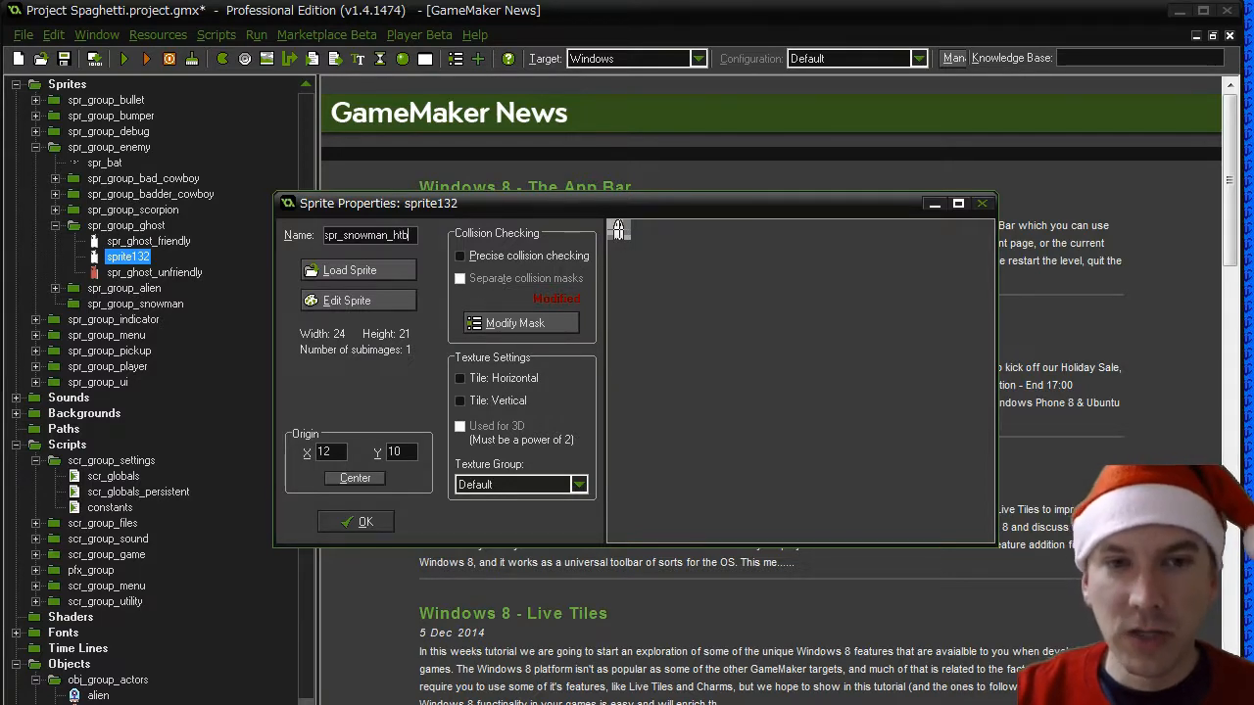
# - Load the Snowman - Head Torso Base Right image from the enemies folder into spr_snowman_htb
pyautogui.click(372, 272)
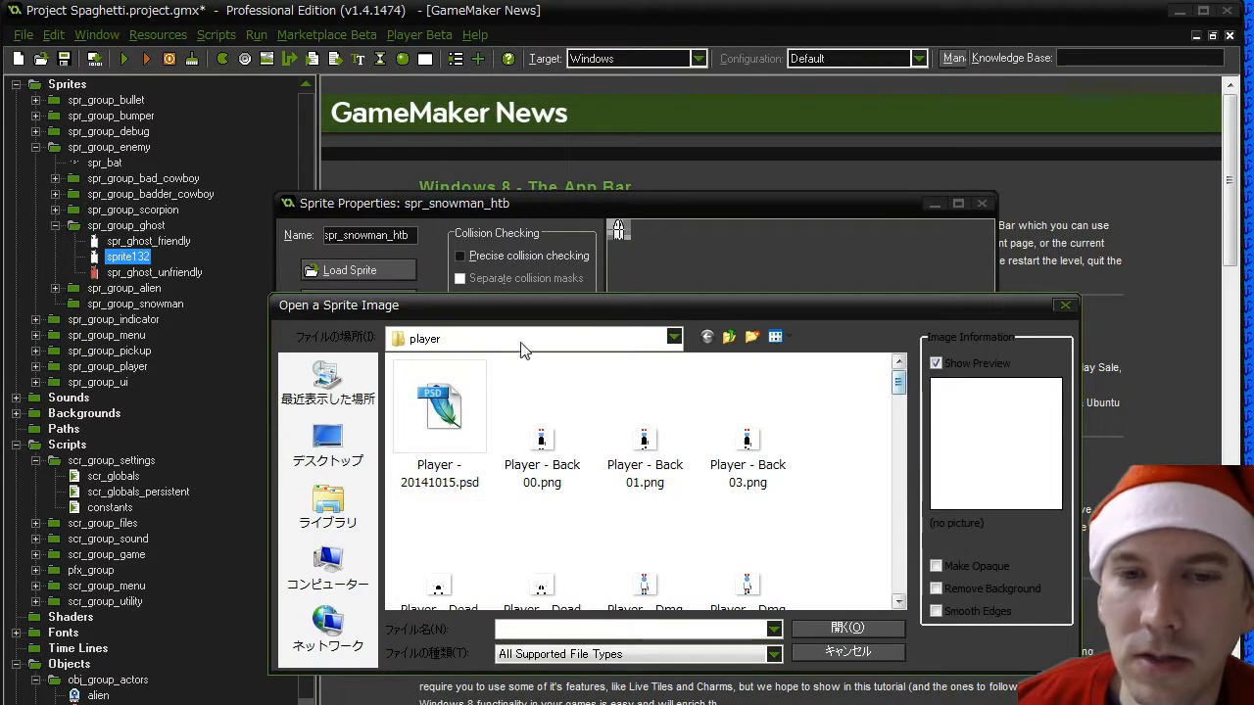
pyautogui.click(729, 336)
pyautogui.doubleClick(558, 415)
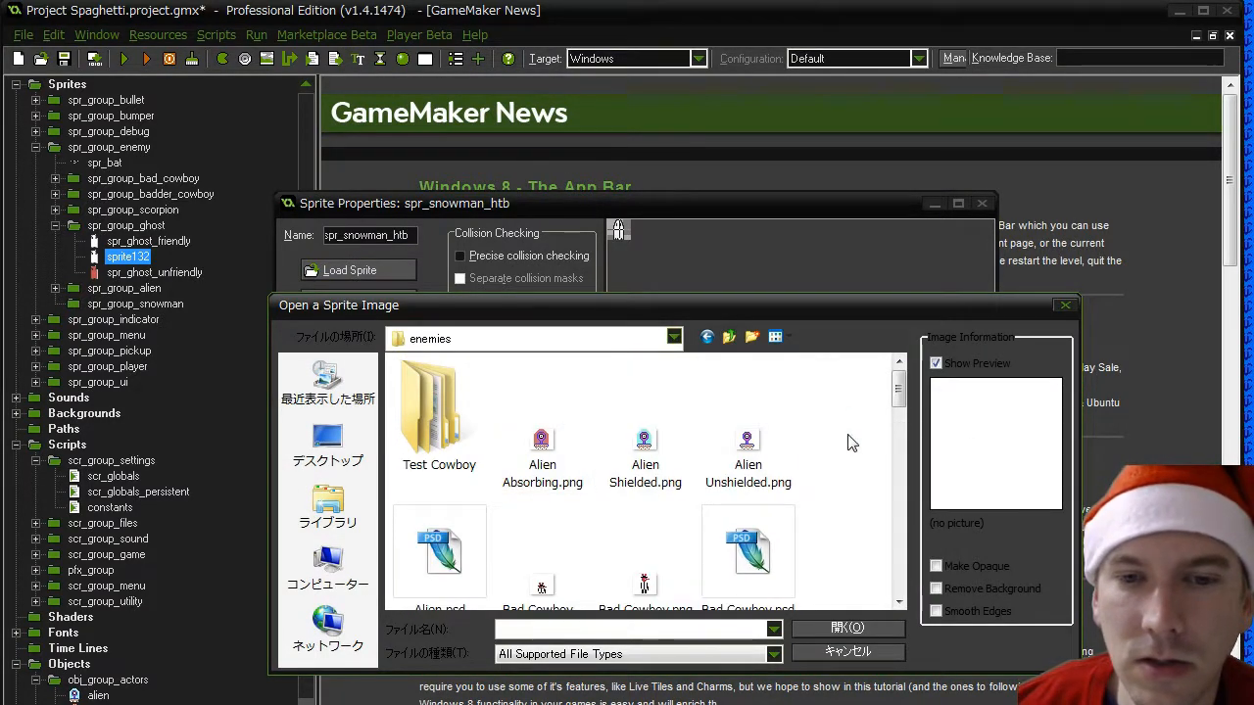
pyautogui.moveTo(901, 401); pyautogui.dragTo(903, 583)
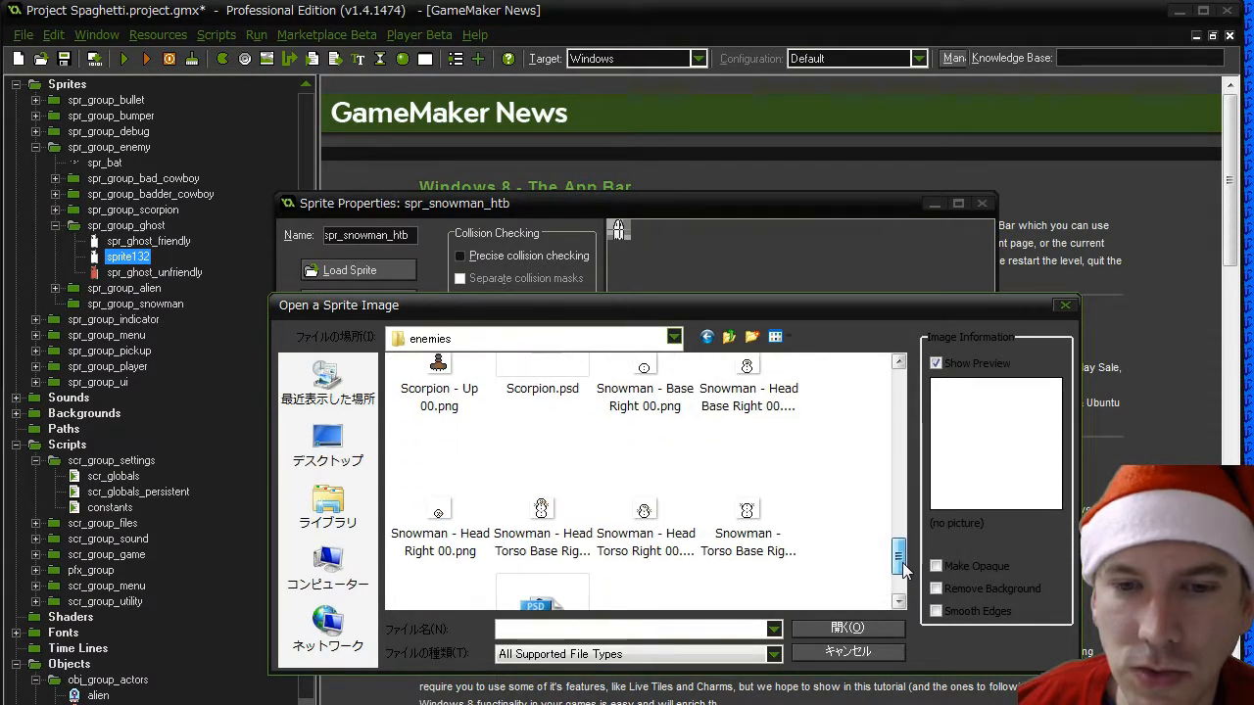
pyautogui.doubleClick(549, 510)
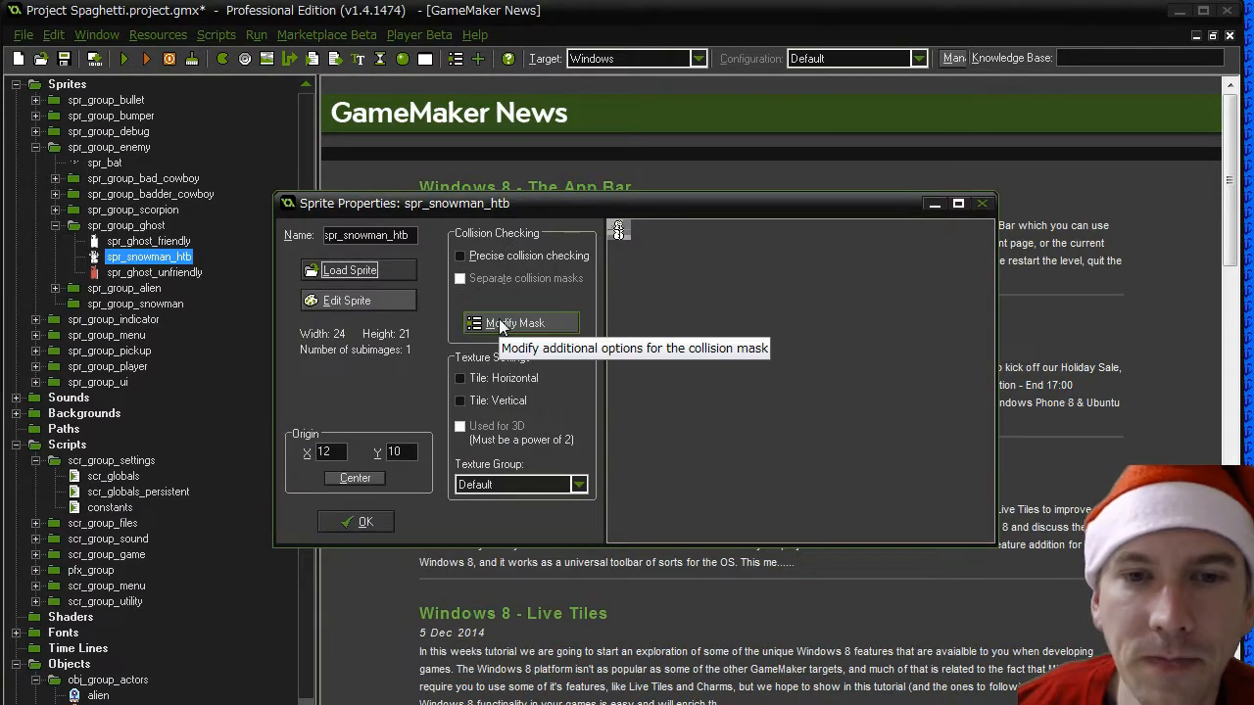
# - Check the collision mask of spr_snowman_htb, close its properties, and move the sprite into spr_group_snowman
pyautogui.click(501, 324)
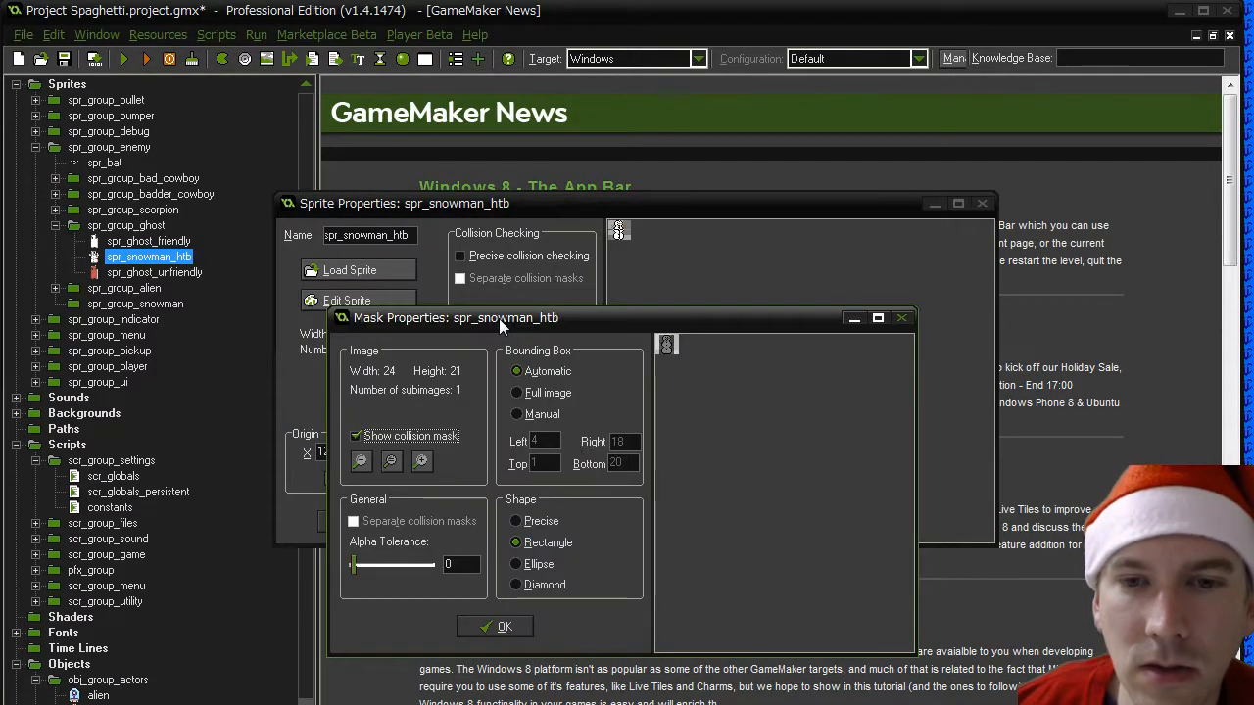
pyautogui.click(502, 627)
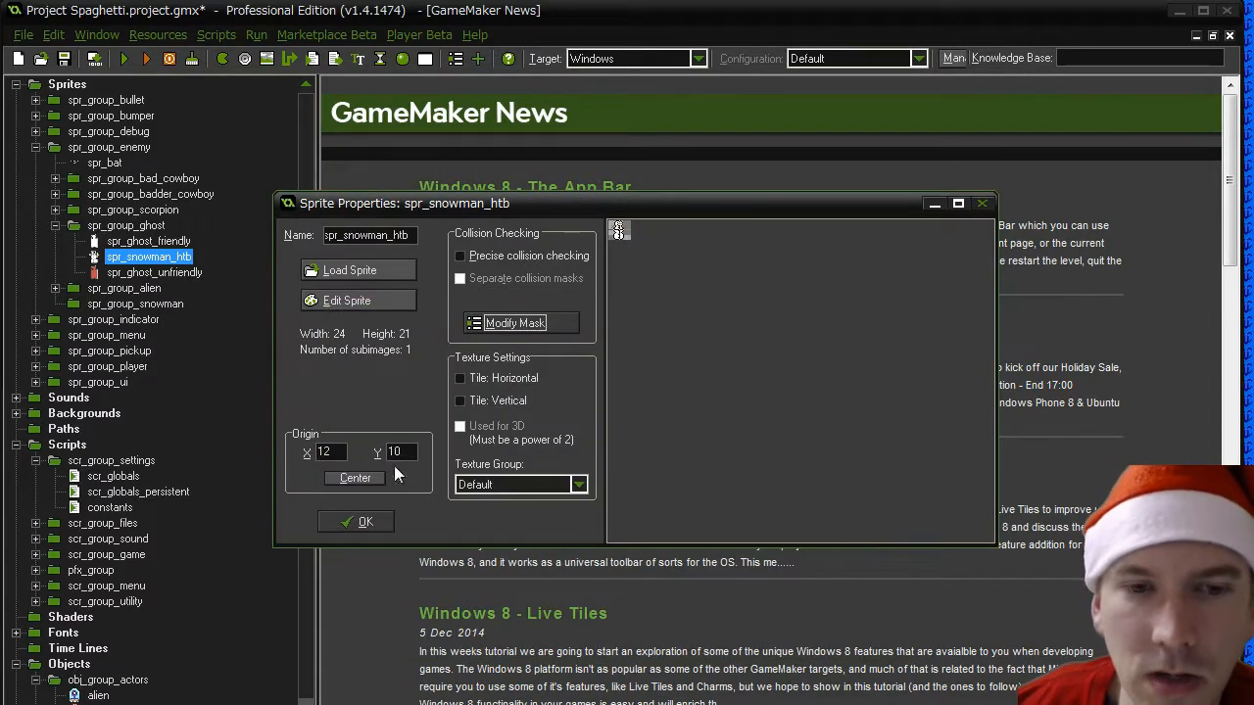
pyautogui.click(364, 522)
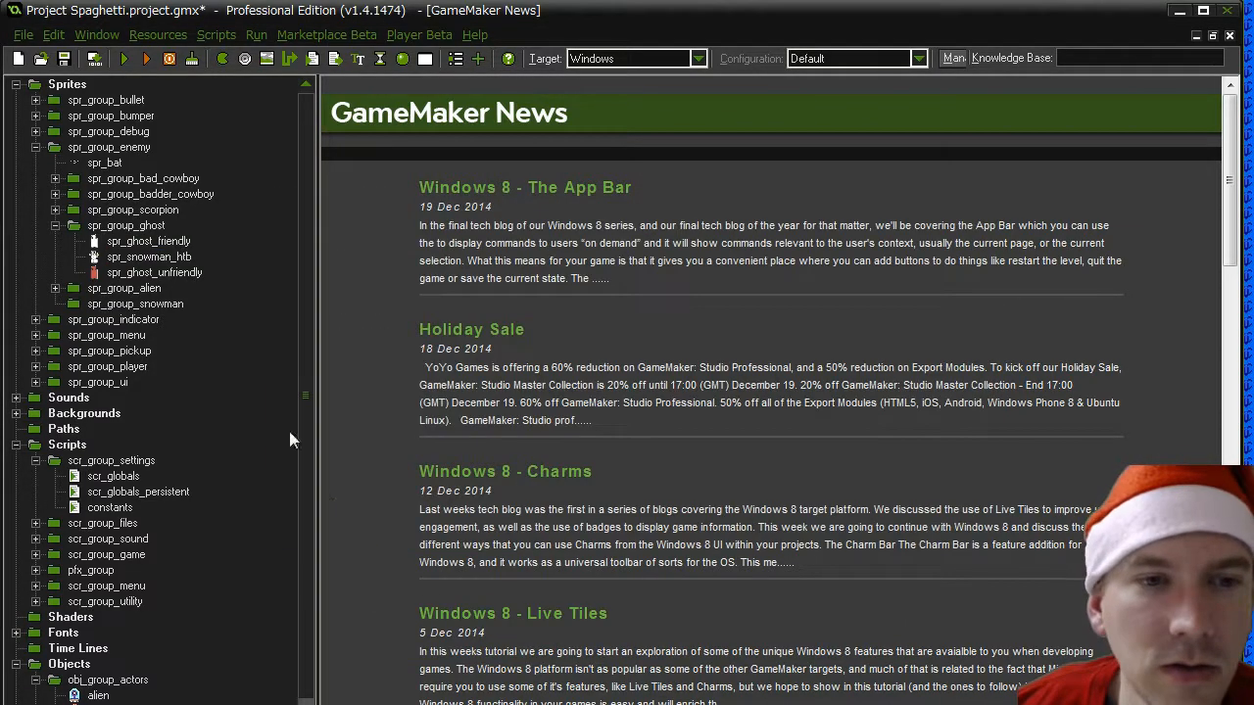
pyautogui.click(133, 259)
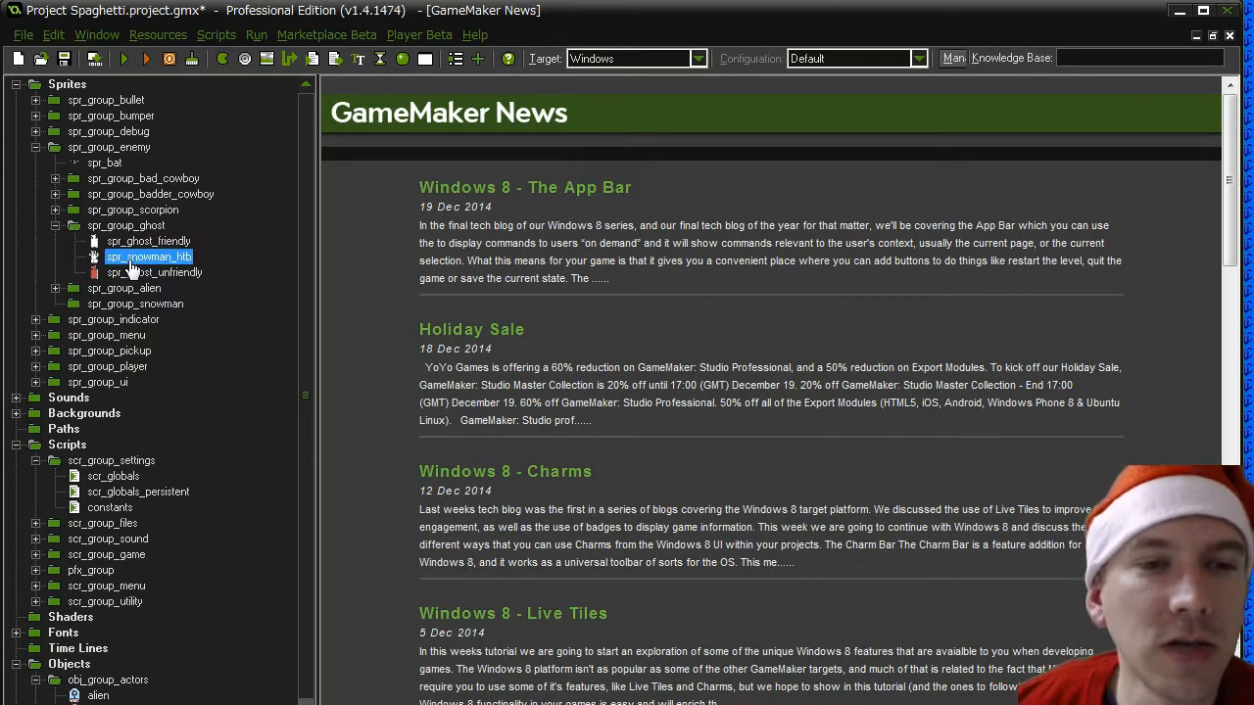
pyautogui.moveTo(156, 264); pyautogui.dragTo(139, 308)
# - Duplicate the spr_snowman_htb sprite and name the copy spr_snowman_ht
pyautogui.rightClick(150, 305)
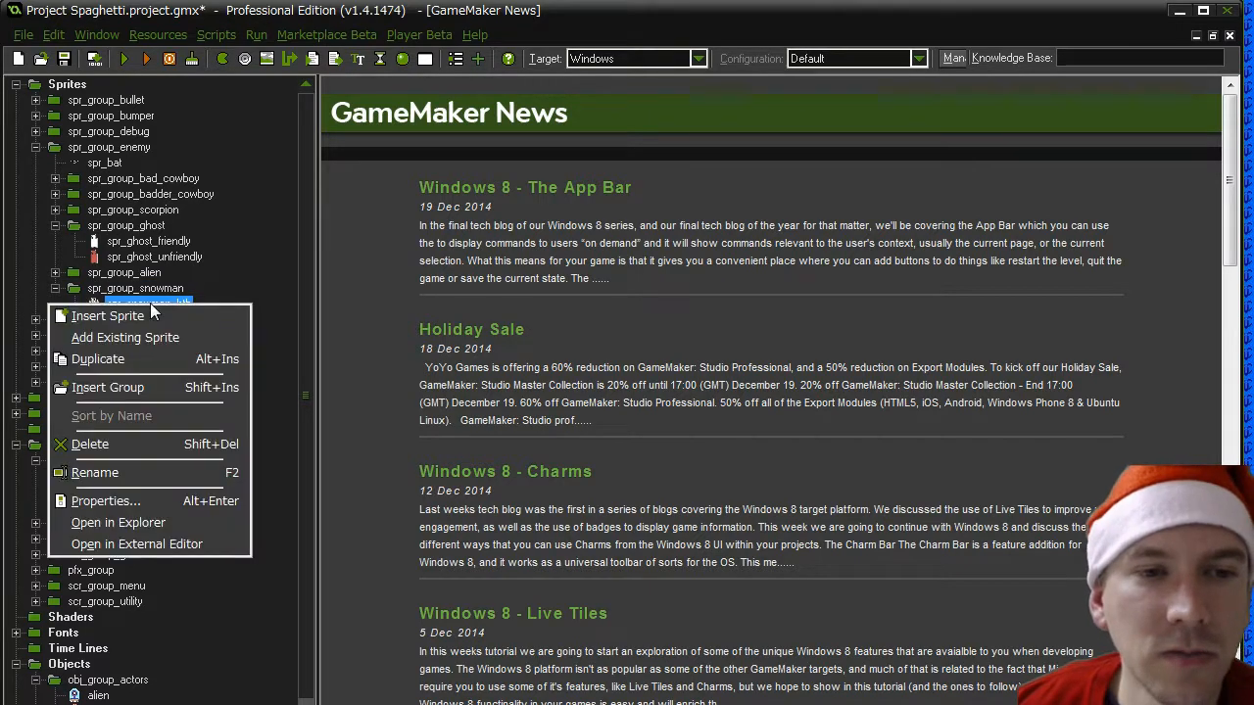
pyautogui.click(139, 359)
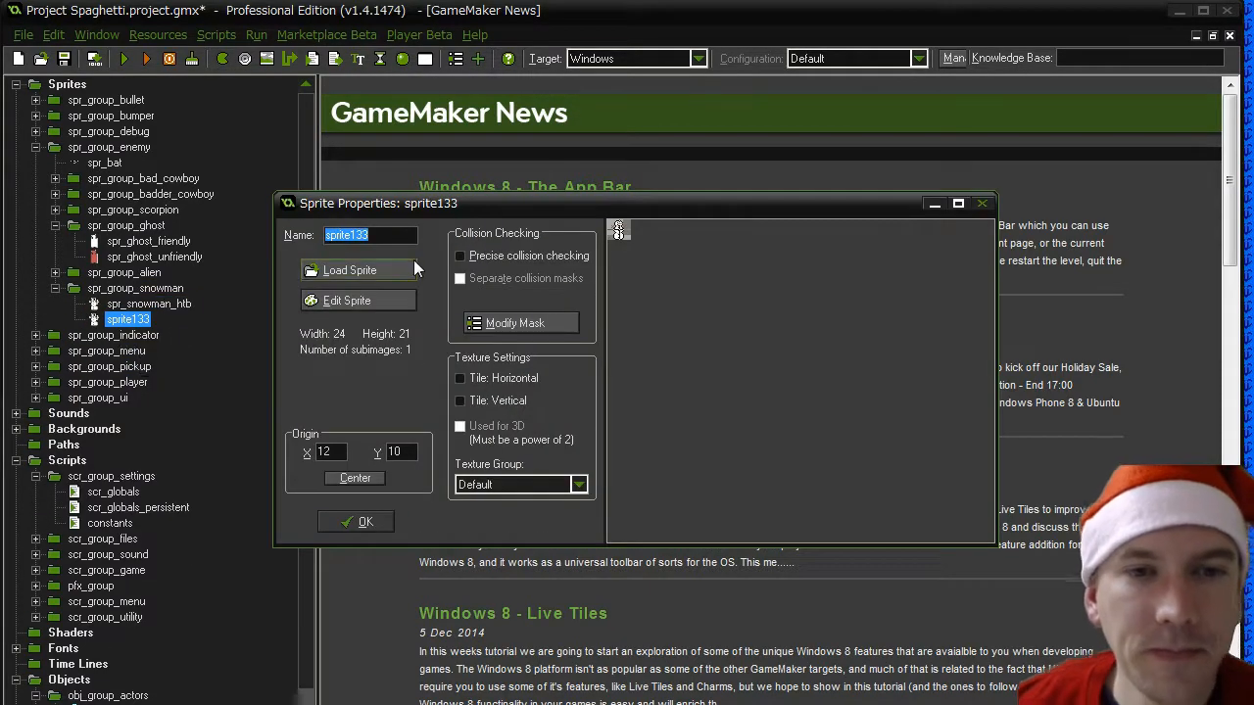
pyautogui.write('spr_snowm')
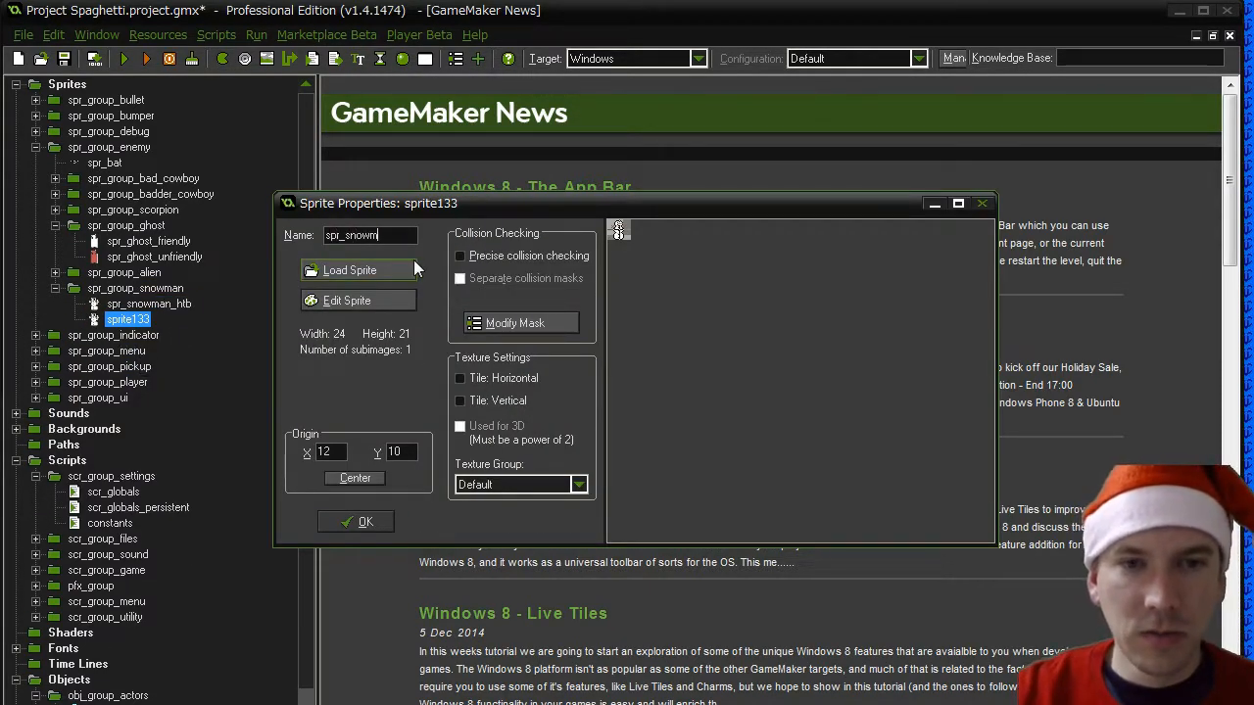
pyautogui.write('an_')
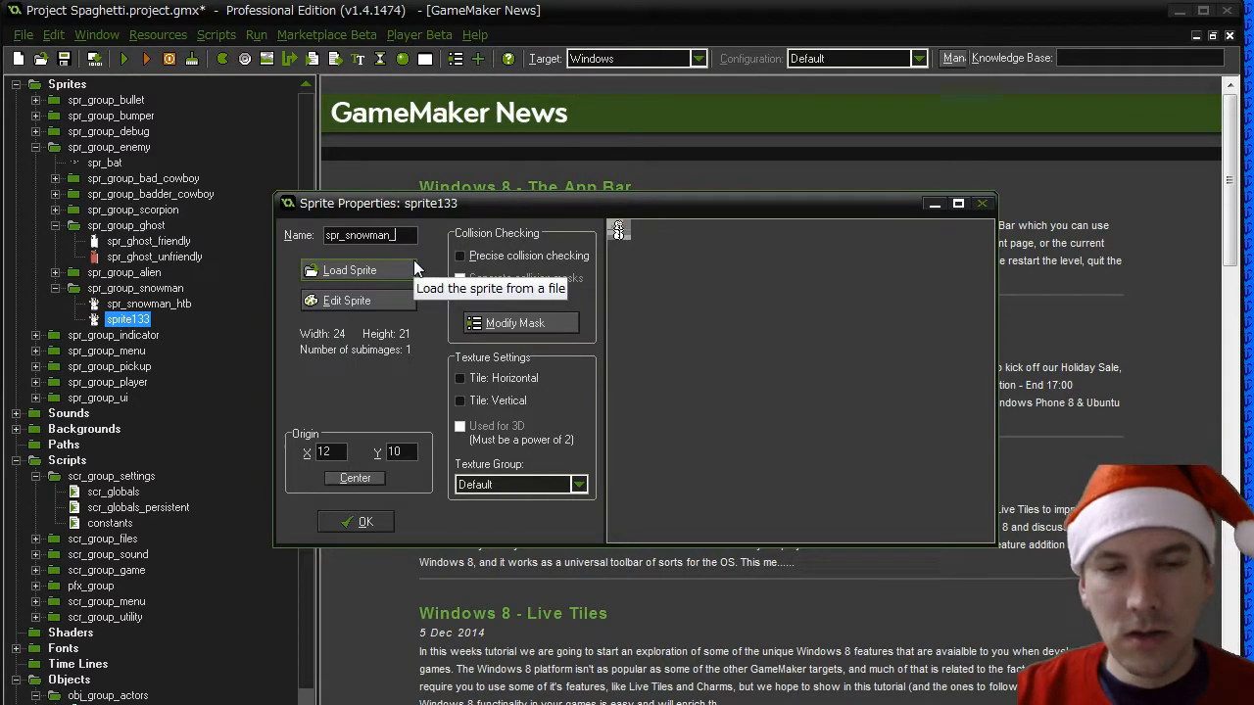
pyautogui.write('ht')
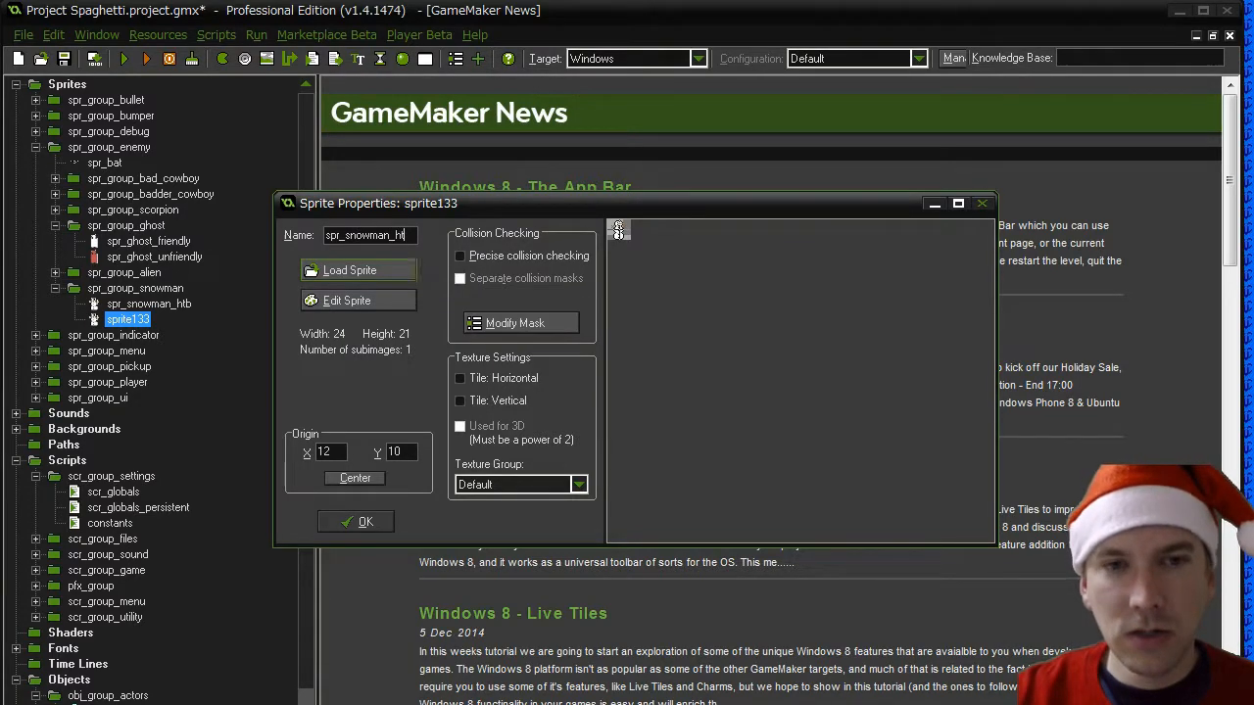
# - Load the Snowman - Head Torso Right 00.png image from the enemies folder into spr_snowman_ht
pyautogui.click(364, 263)
pyautogui.scroll(-15, 909, 516)
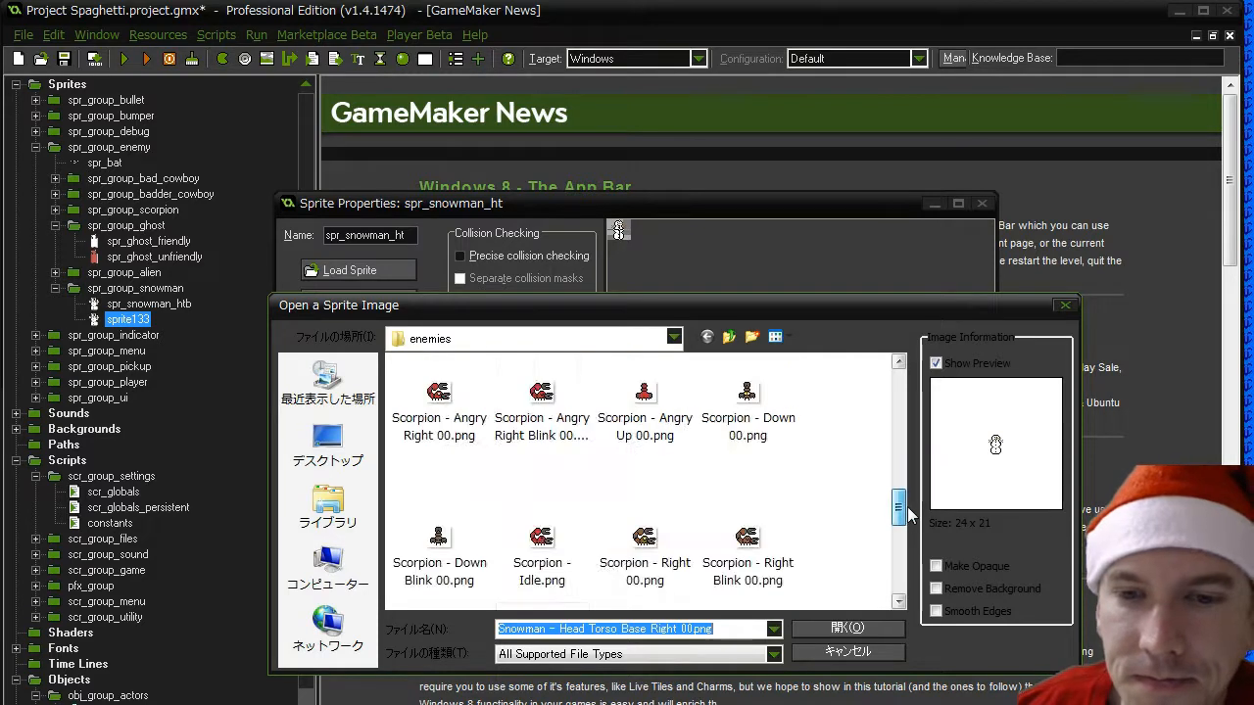
pyautogui.scroll(-6, 909, 516)
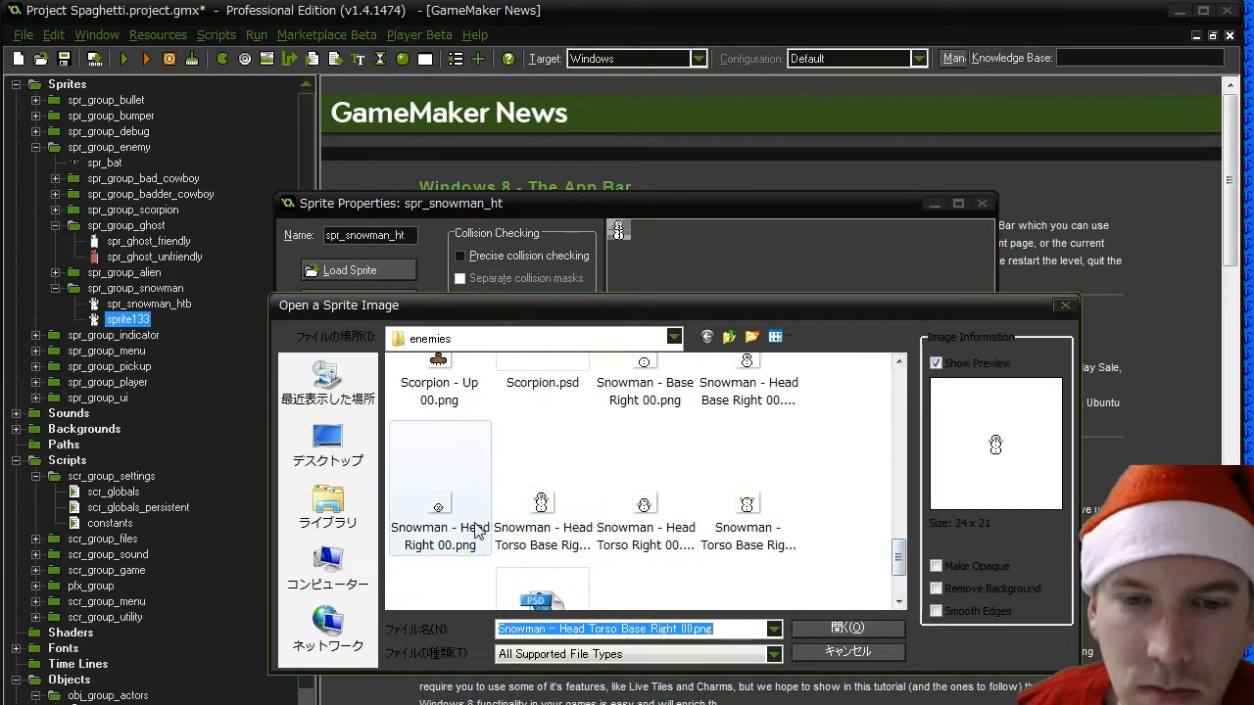
pyautogui.doubleClick(644, 517)
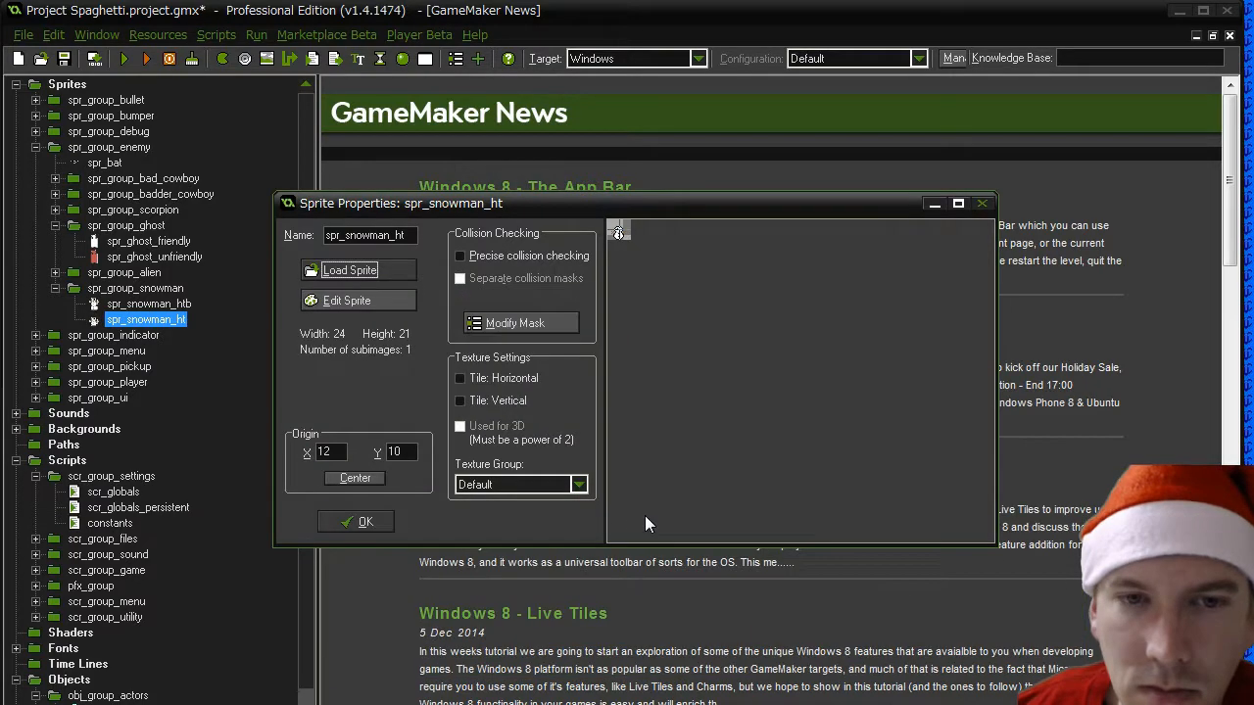
# - Check the collision mask and image preview of spr_snowman_ht and close its properties
pyautogui.click(493, 318)
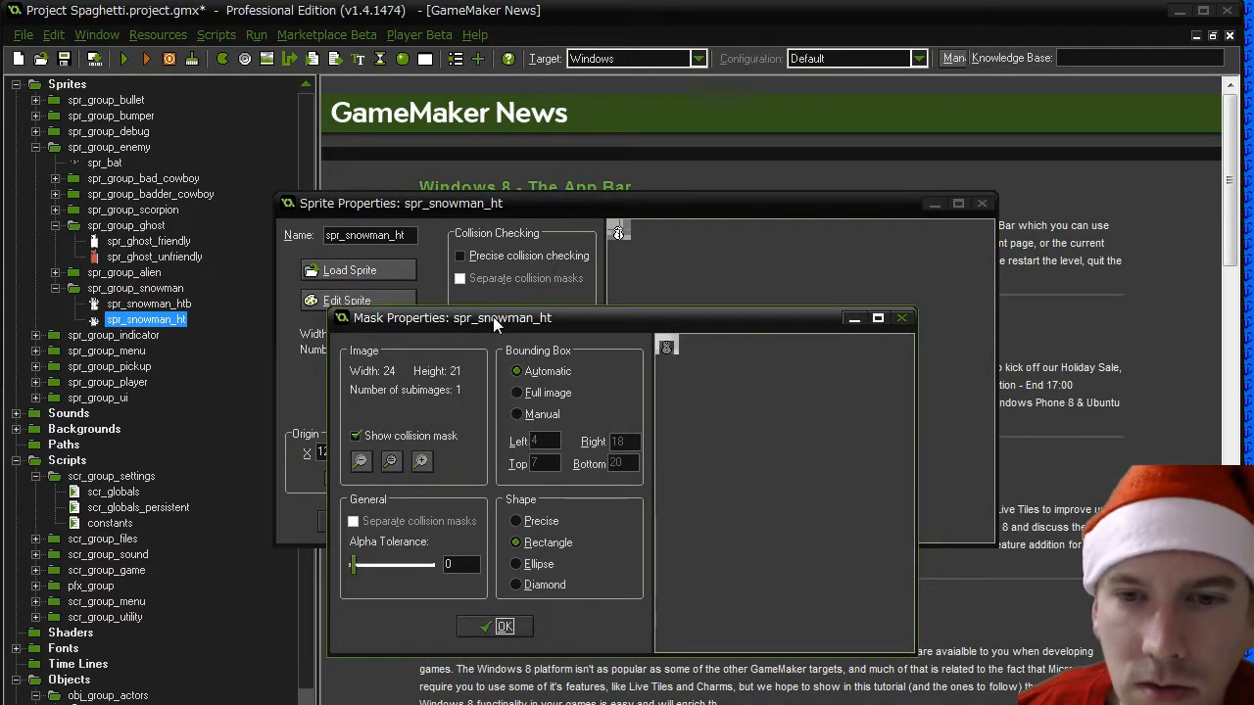
pyautogui.click(506, 624)
pyautogui.click(355, 521)
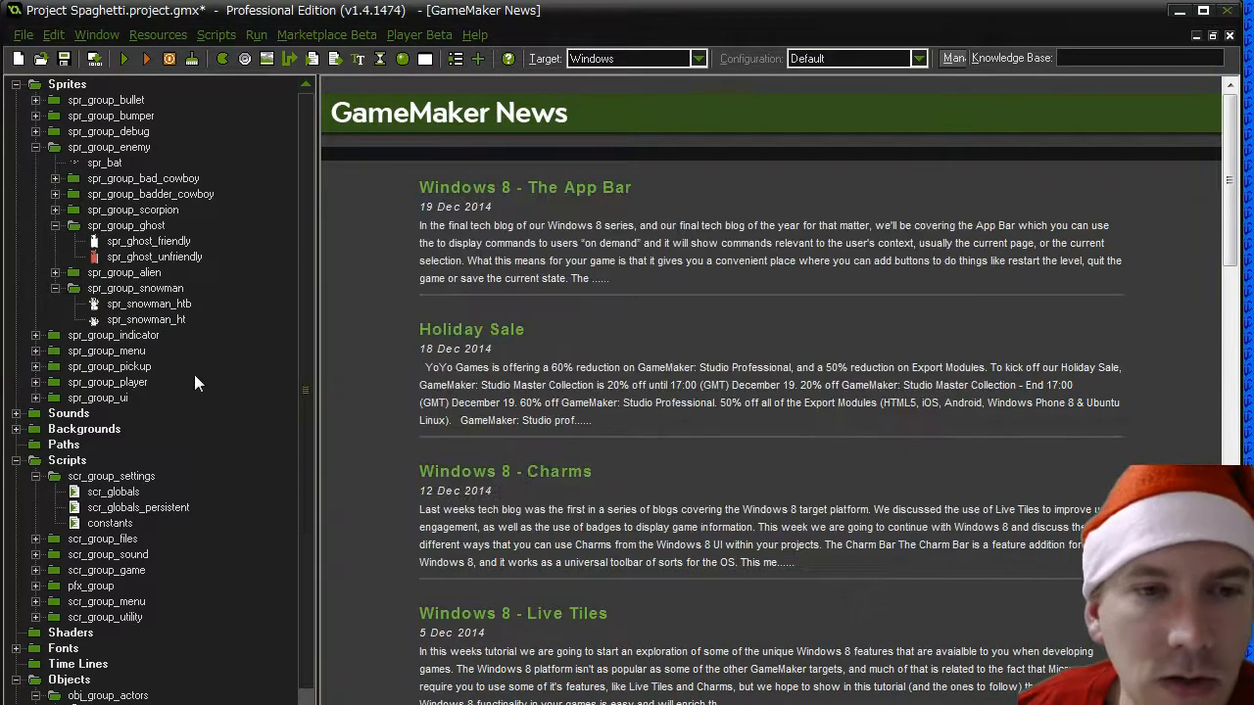
pyautogui.doubleClick(153, 320)
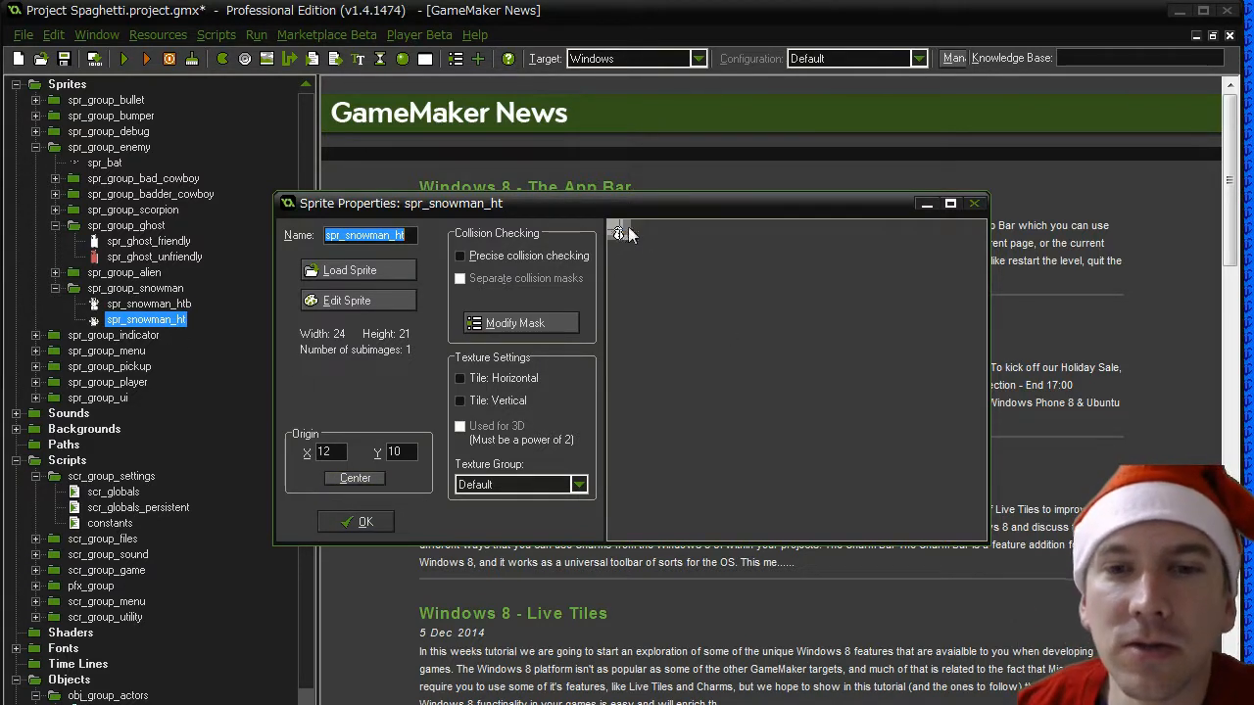
pyautogui.click(357, 521)
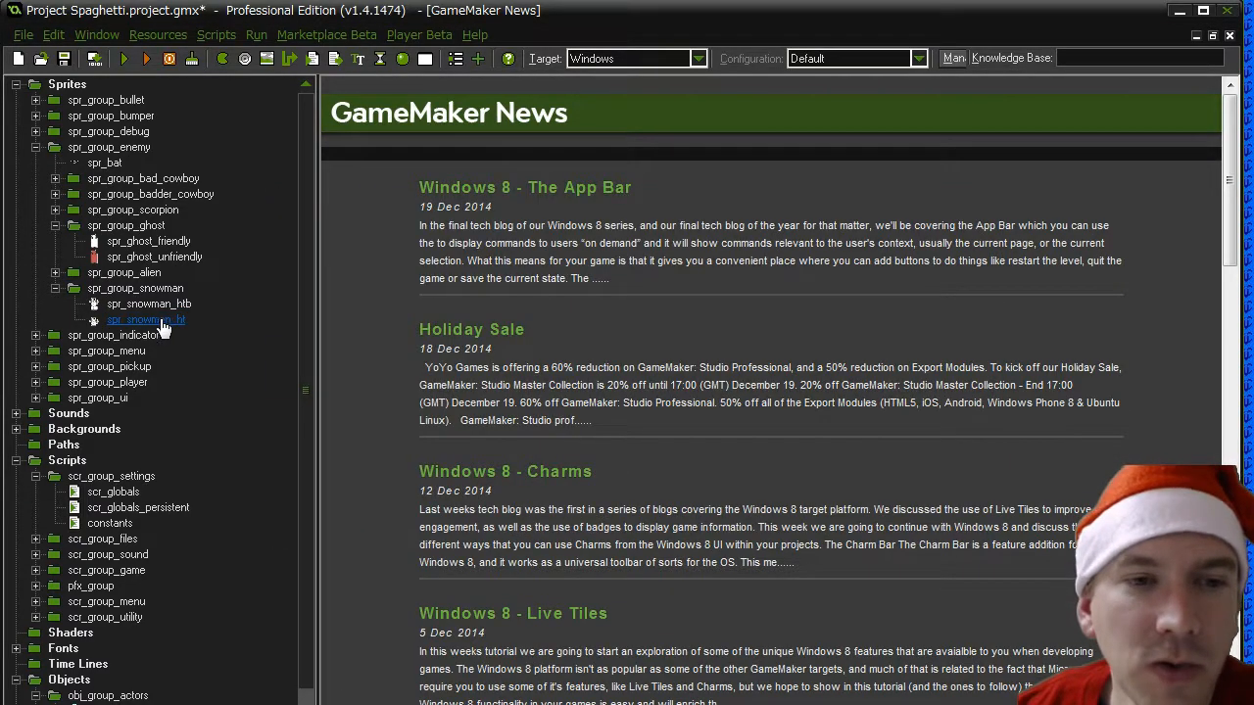
# - Duplicate the spr_snowman_ht sprite and name the copy spr_snowman_hb
pyautogui.rightClick(157, 319)
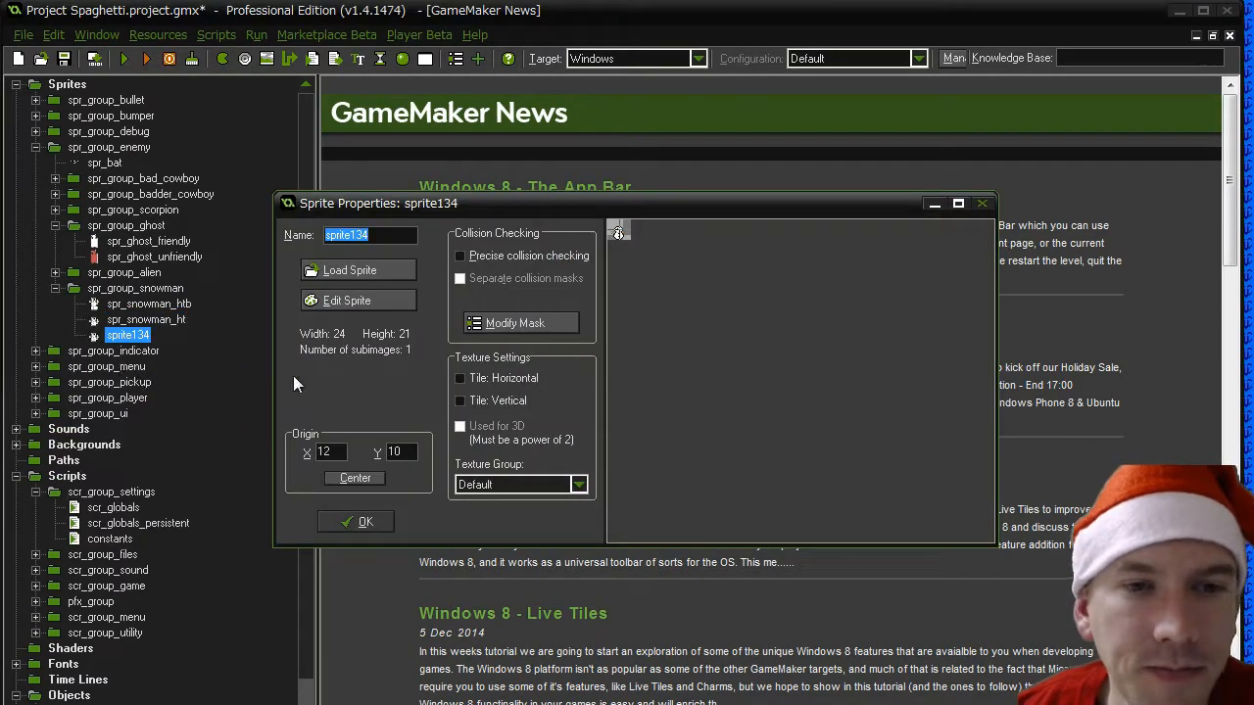
pyautogui.write('spr_sn')
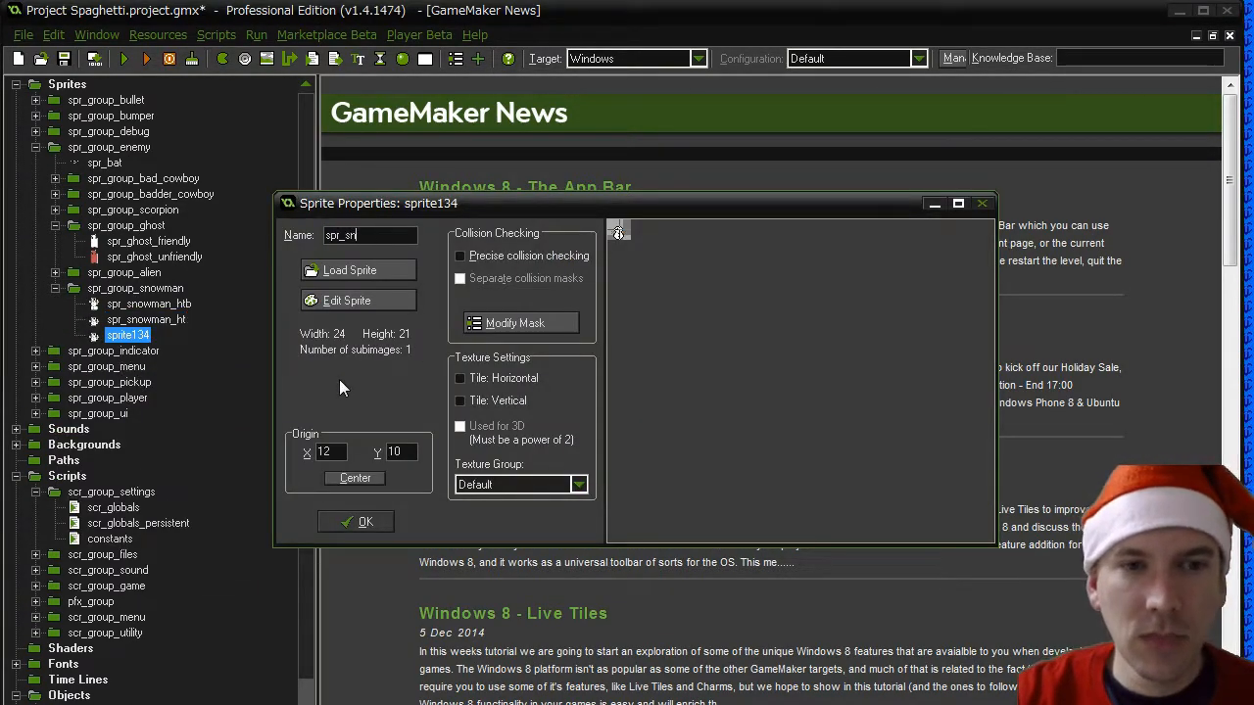
pyautogui.write('owman_')
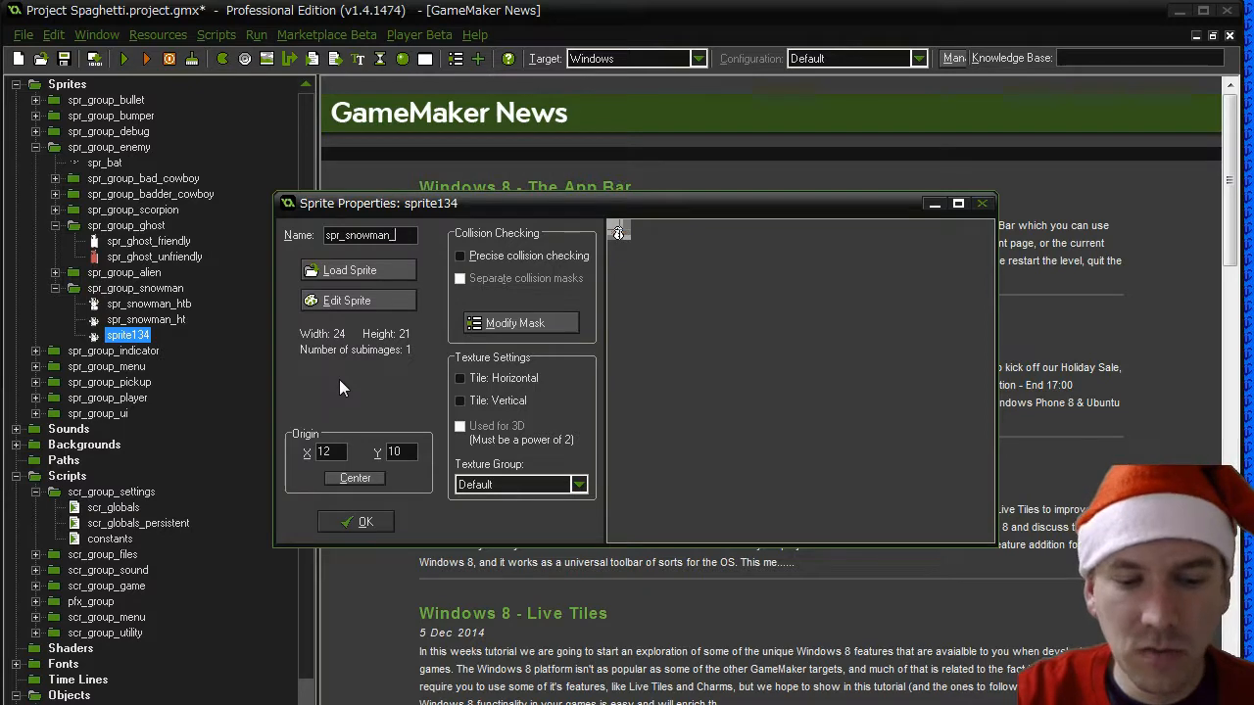
pyautogui.write('hb')
# - Load the Snowman - Head Base Right 00.png image into spr_snowman_hb and confirm the sprite properties
pyautogui.click(368, 274)
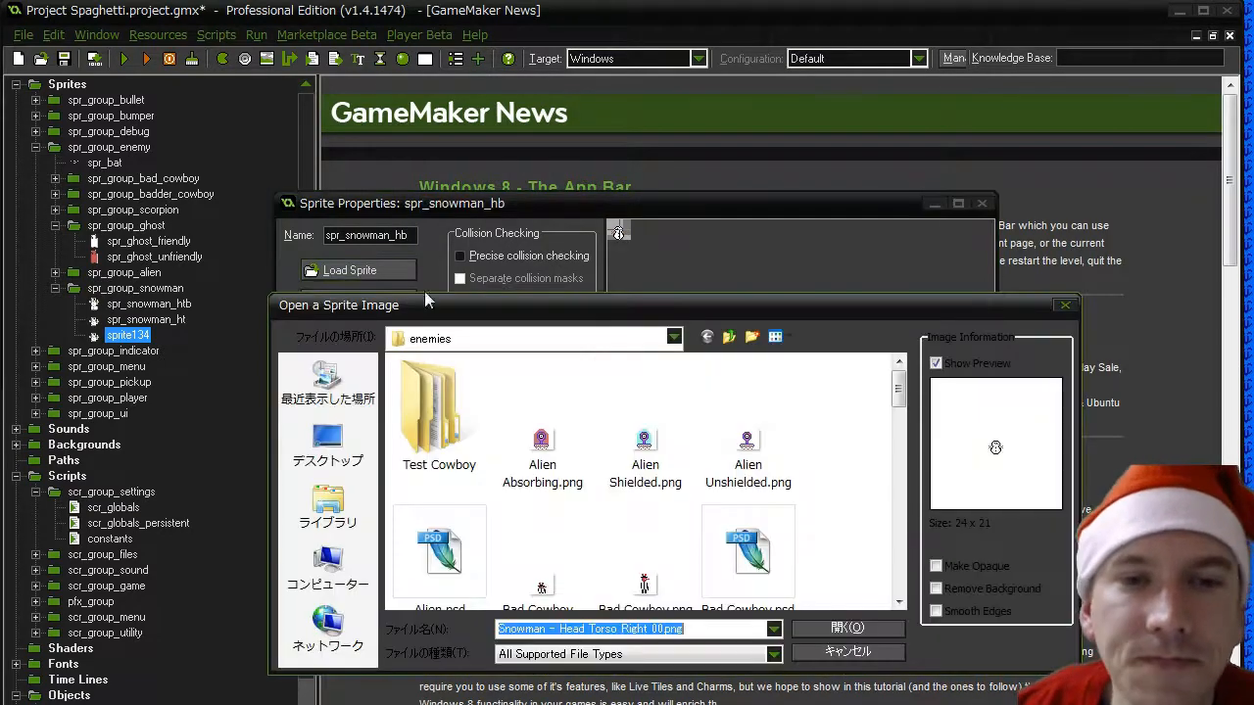
pyautogui.moveTo(898, 389); pyautogui.dragTo(896, 554)
pyautogui.doubleClick(750, 447)
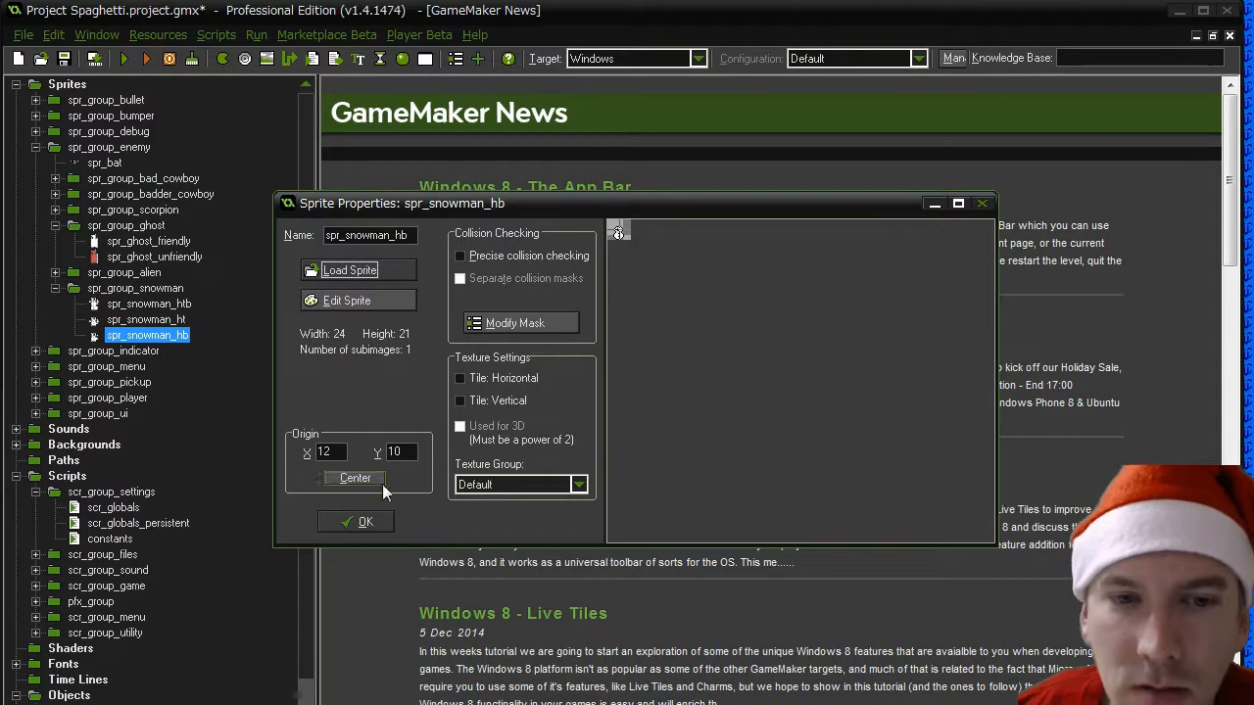
pyautogui.click(353, 522)
# - Duplicate the spr_snowman_hb sprite and name the copy spr_snowman_tb
pyautogui.rightClick(147, 335)
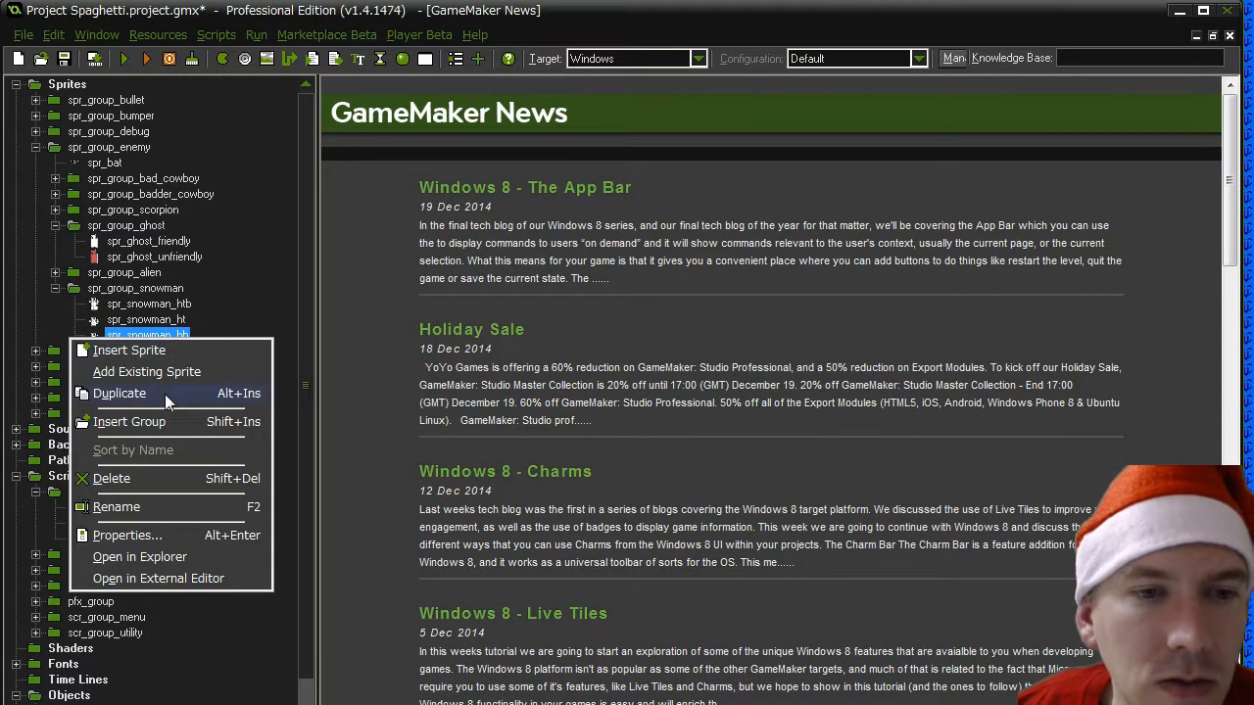
pyautogui.click(164, 393)
pyautogui.write('s')
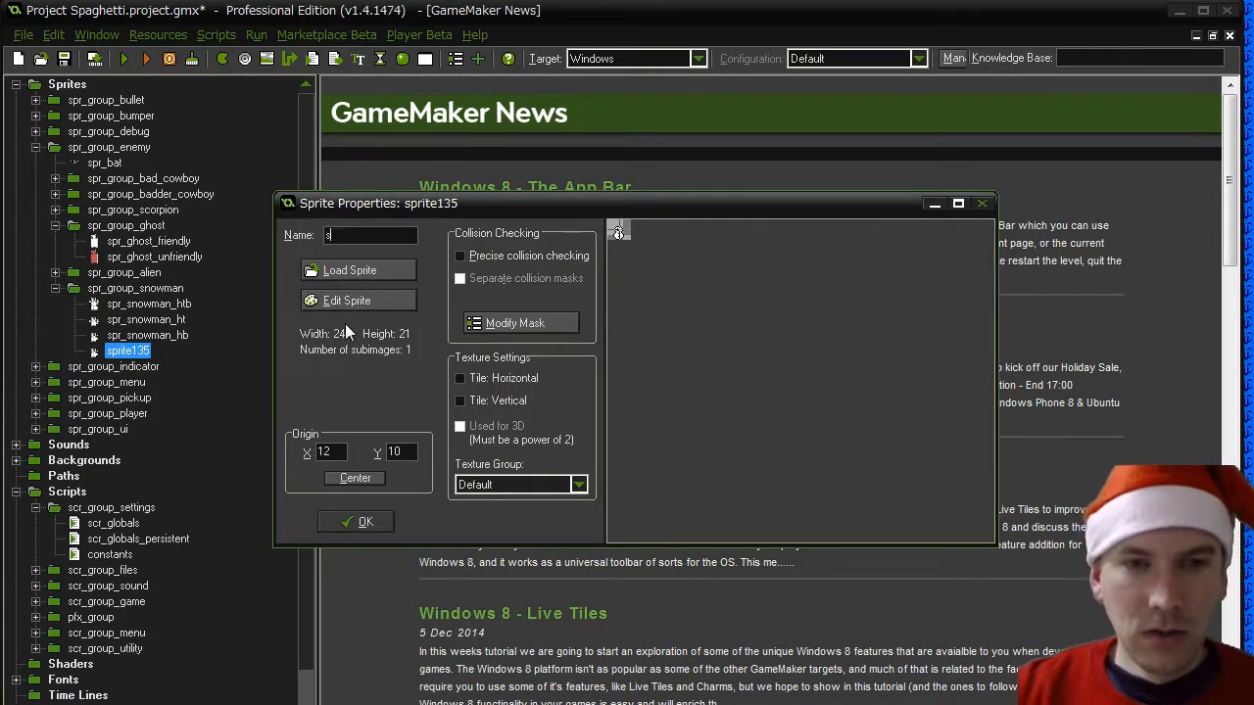
pyautogui.write('pr_snowman_')
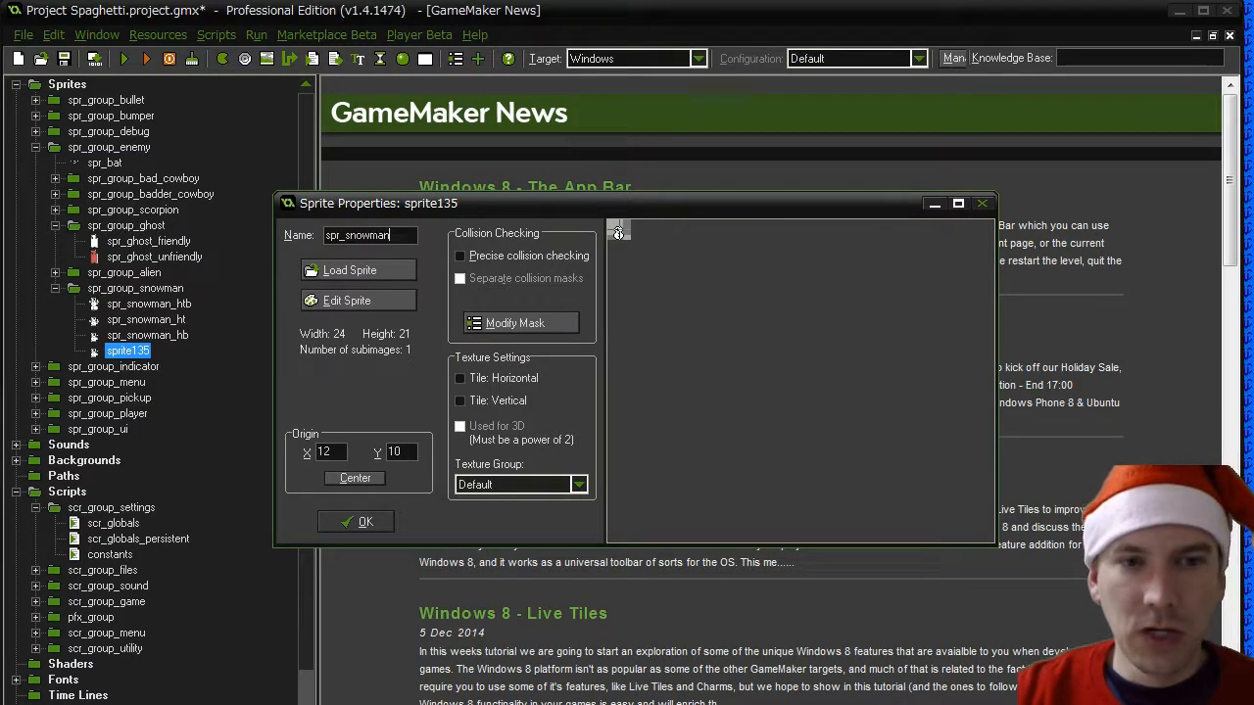
pyautogui.write('tb')
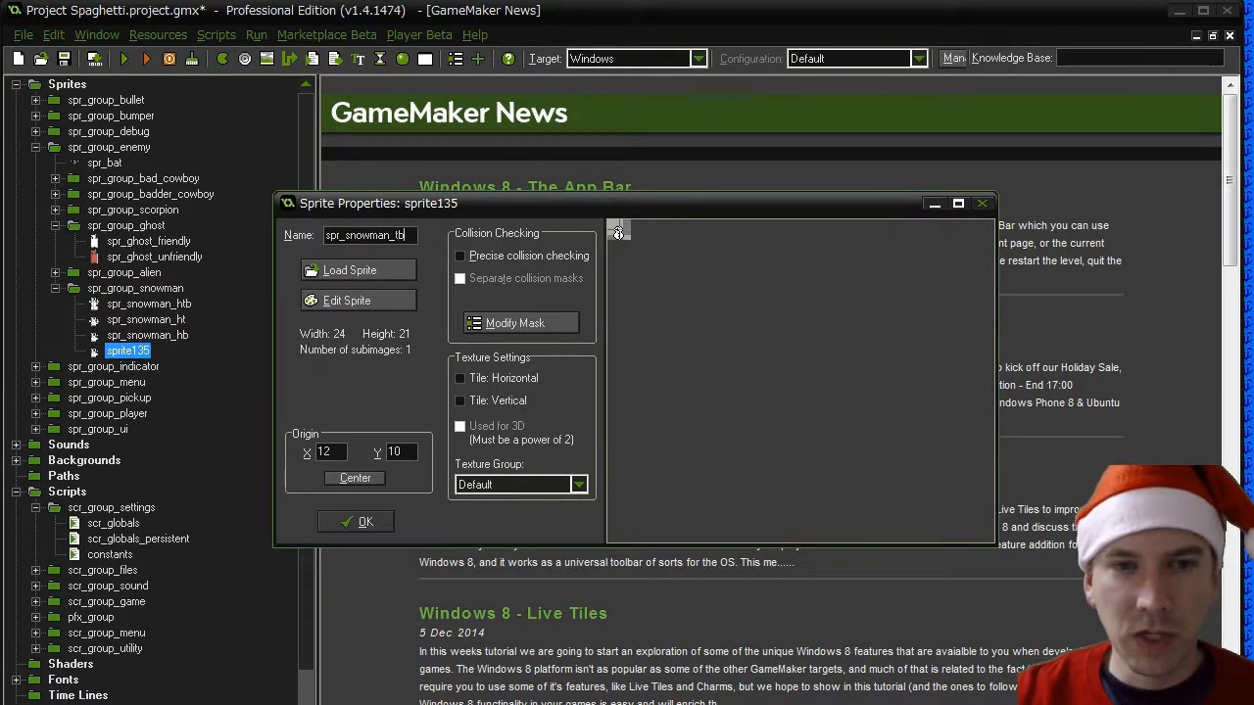
# - Load the Snowman - Torso Base Right 00.png image into spr_snowman_tb and confirm the sprite properties
pyautogui.click(371, 268)
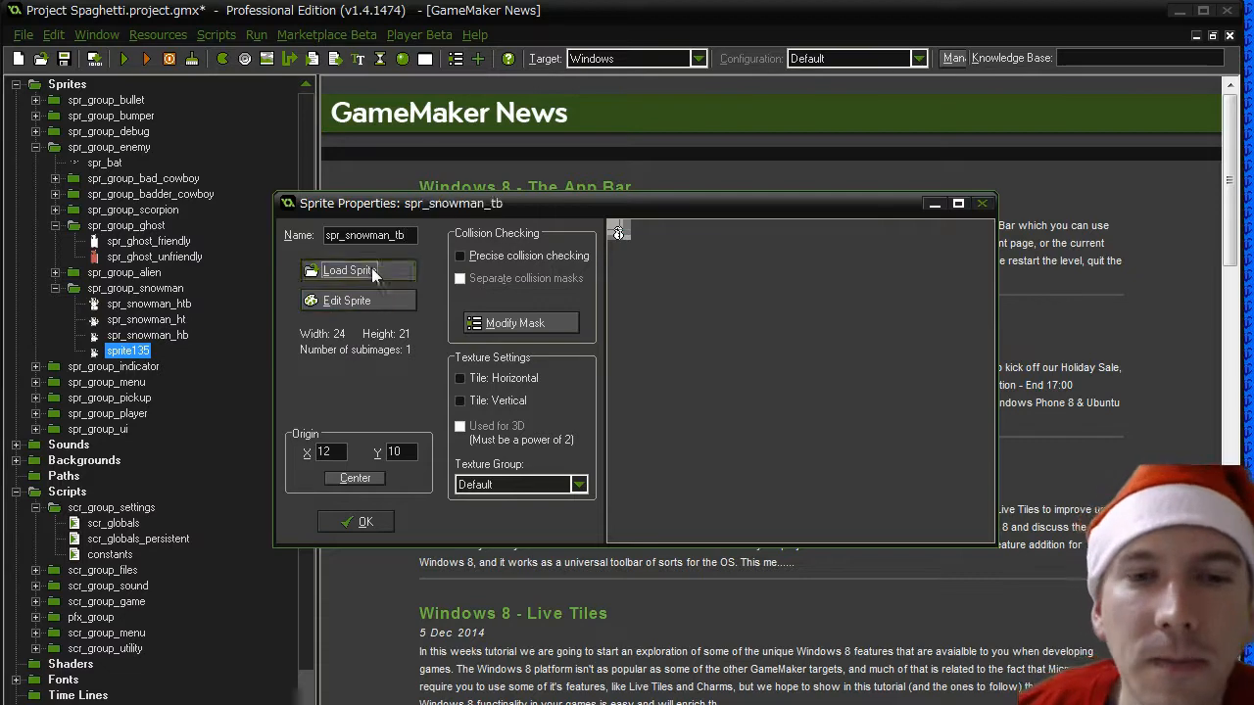
pyautogui.moveTo(897, 395); pyautogui.dragTo(906, 568)
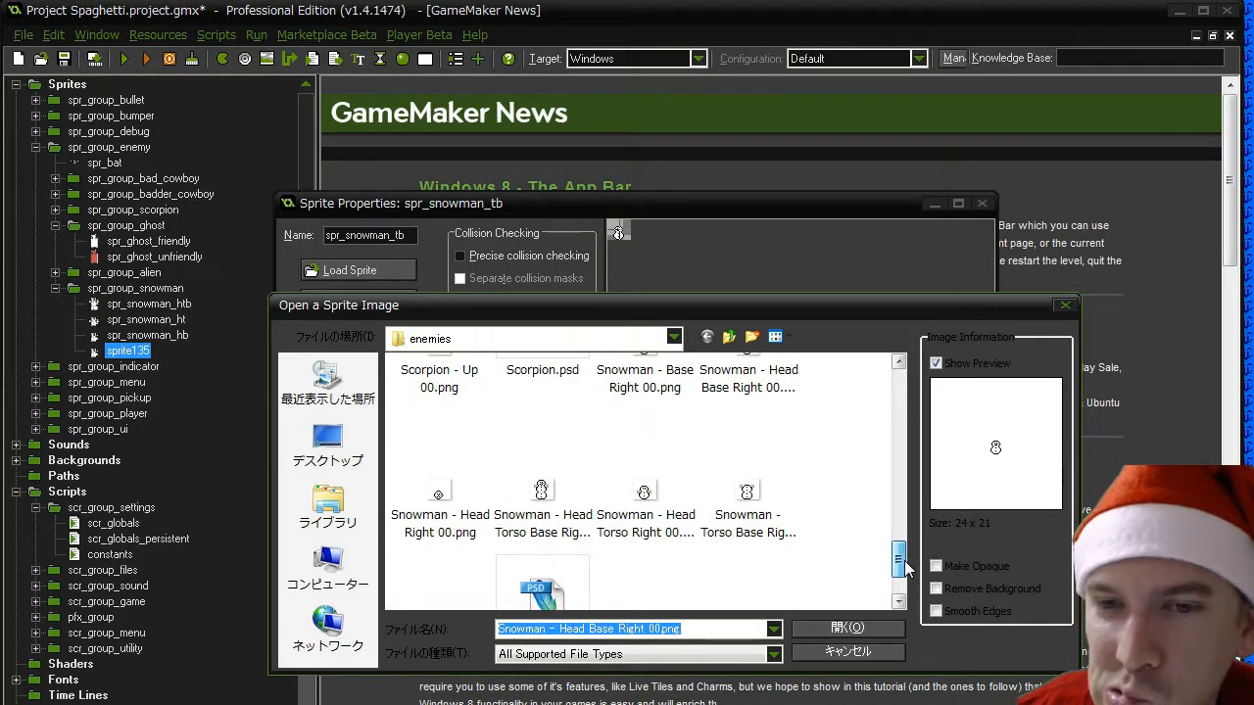
pyautogui.scroll(-2, 901, 563)
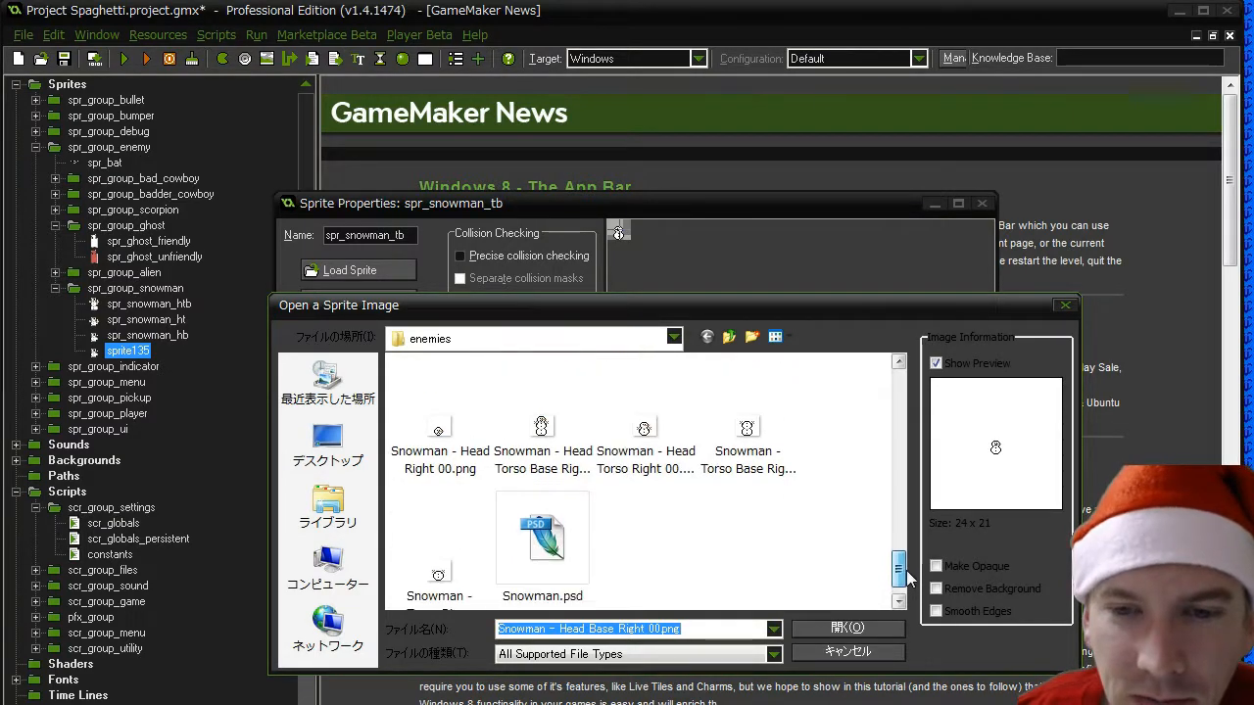
pyautogui.doubleClick(778, 460)
pyautogui.click(357, 521)
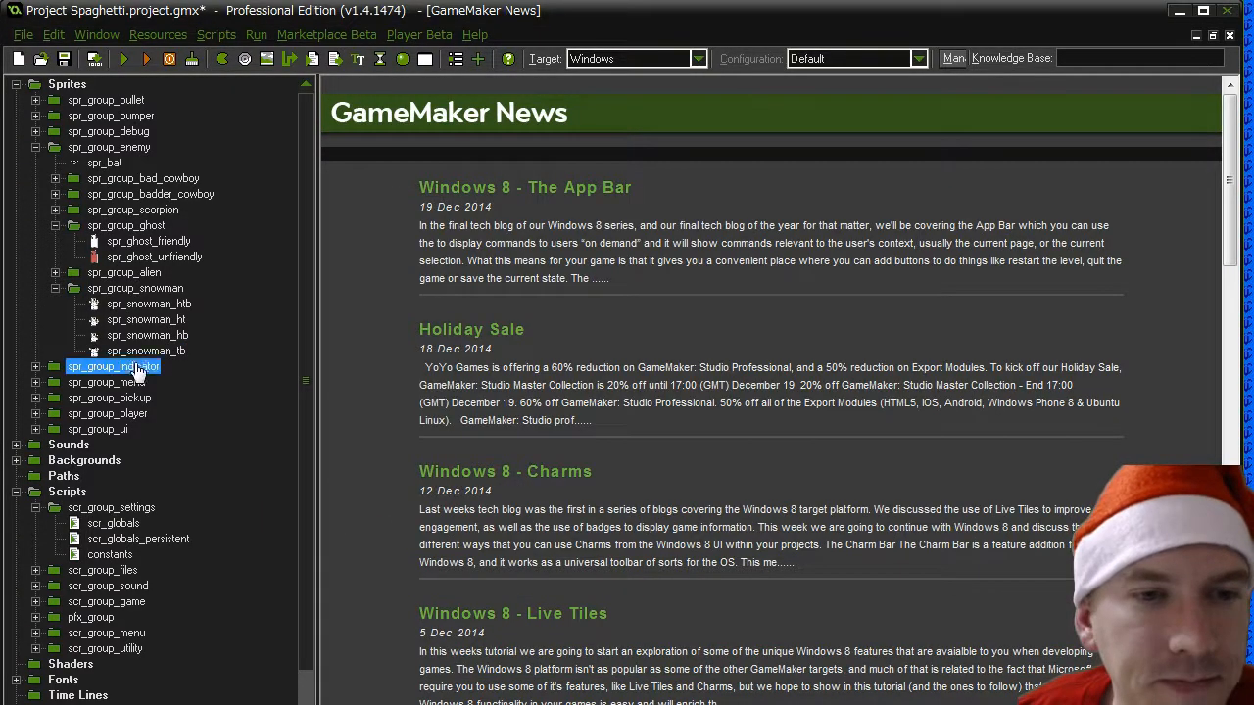
# - Duplicate the spr_snowman_tb sprite and name the copy spr_snowman_h
pyautogui.rightClick(137, 359)
pyautogui.click(113, 406)
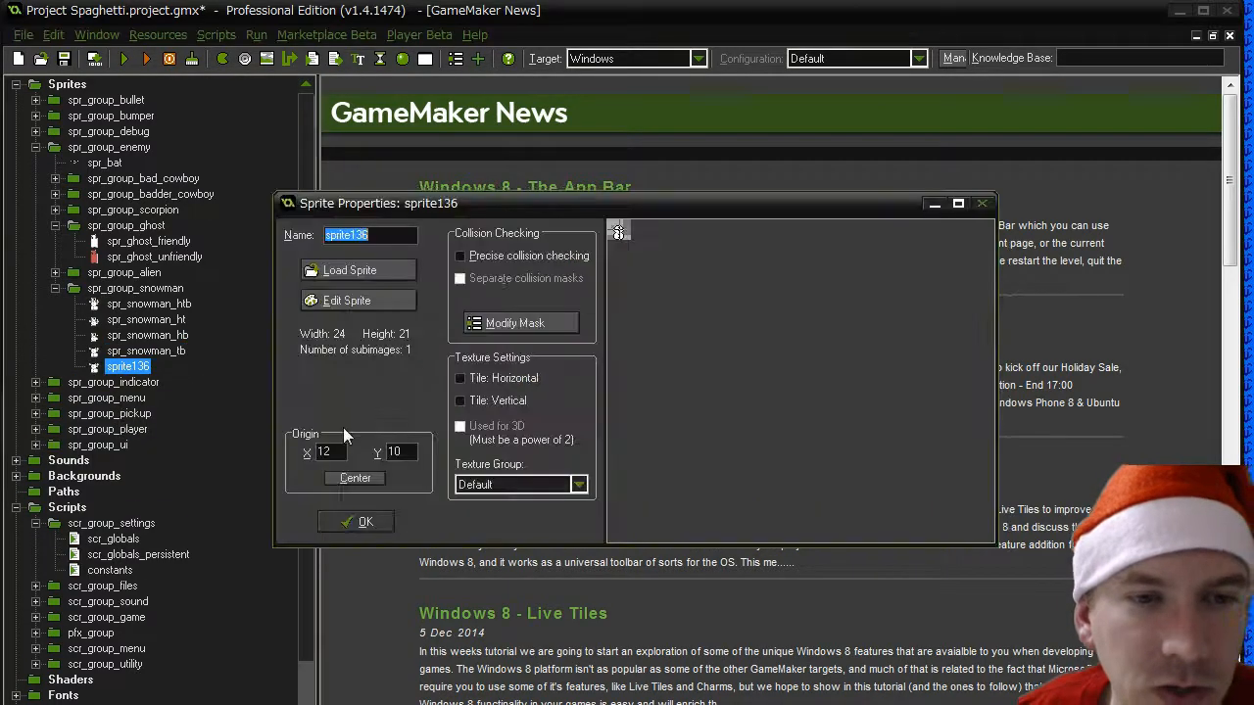
pyautogui.write('spr_sn')
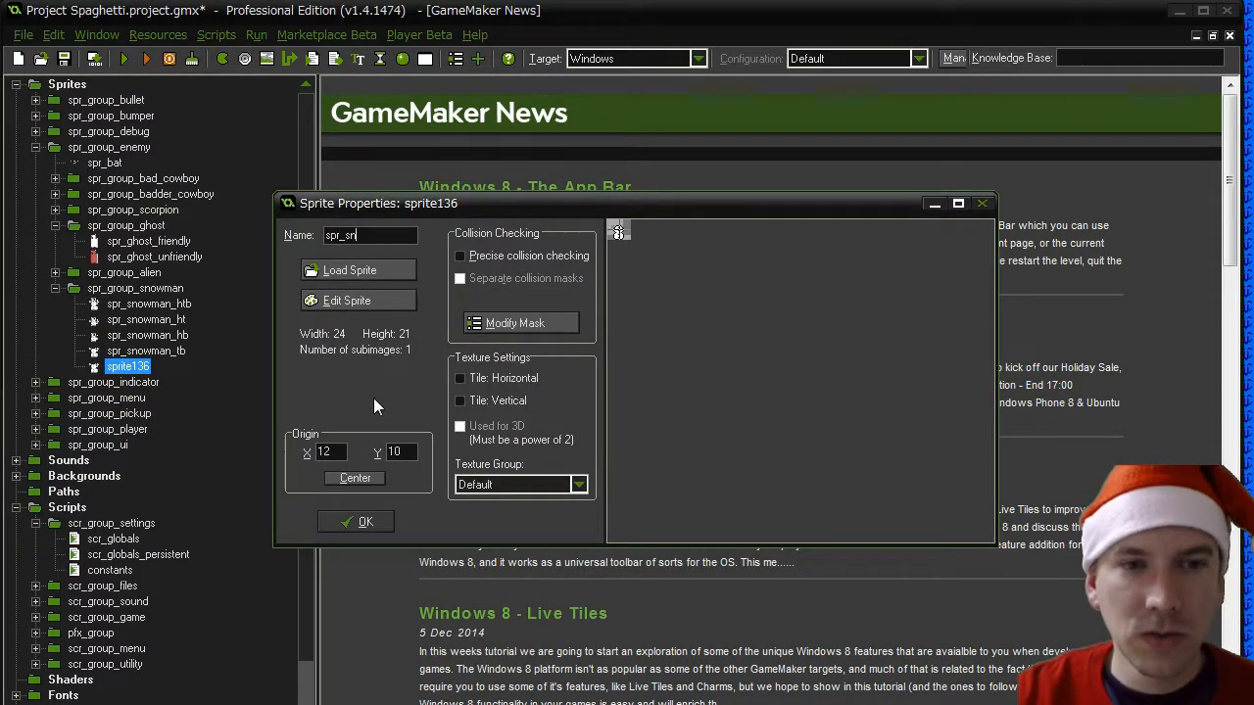
pyautogui.write('owman_h')
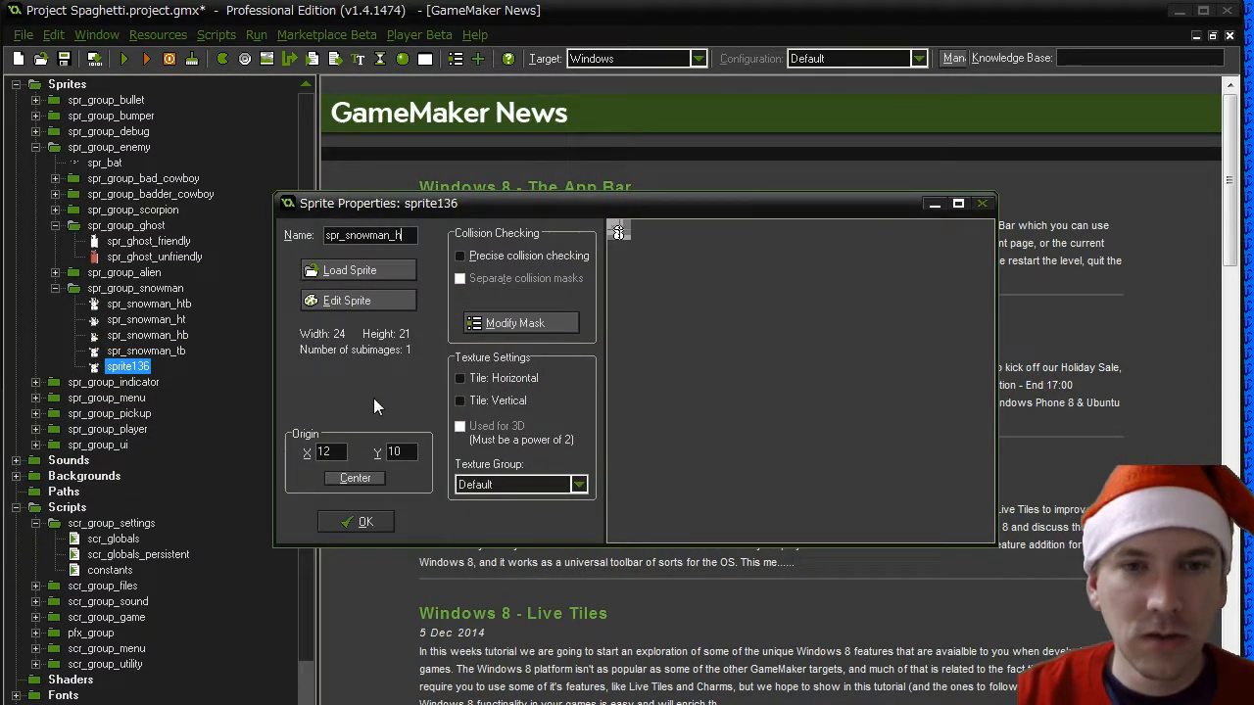
# - Load the Snowman - Head Right 00.png image into spr_snowman_h and confirm the sprite properties
pyautogui.click(353, 271)
pyautogui.moveTo(897, 390); pyautogui.dragTo(894, 558)
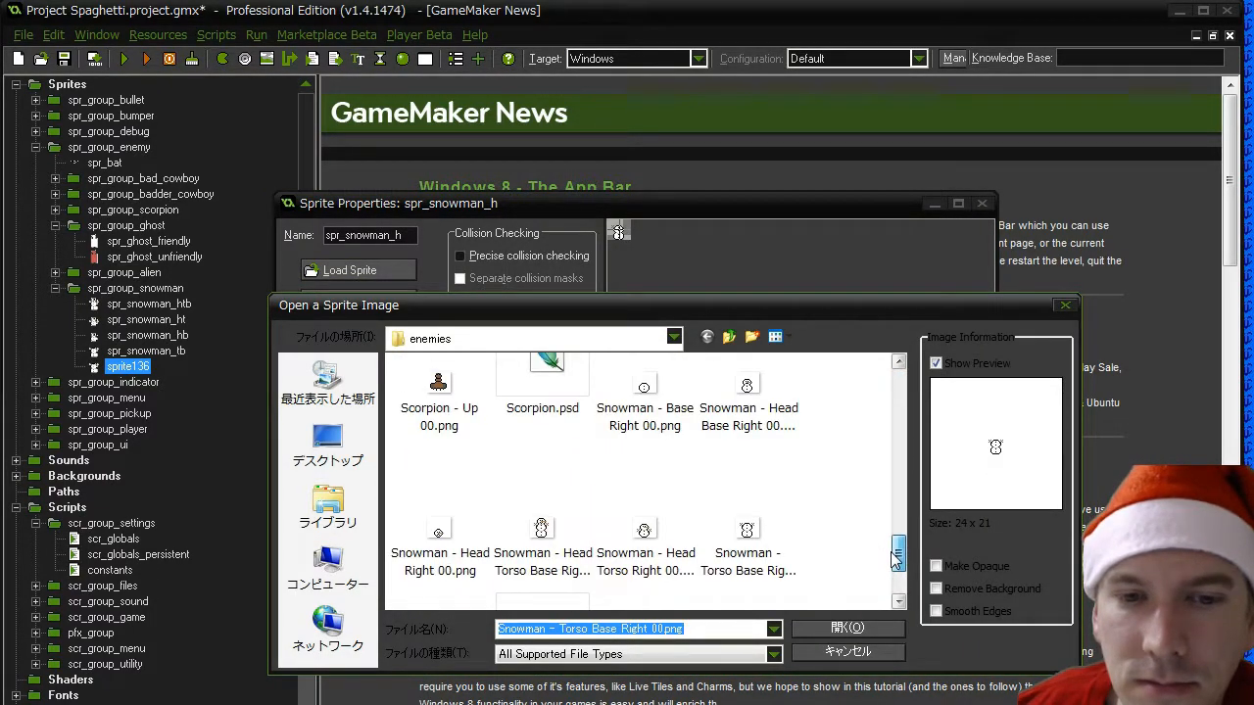
pyautogui.doubleClick(439, 536)
pyautogui.click(354, 519)
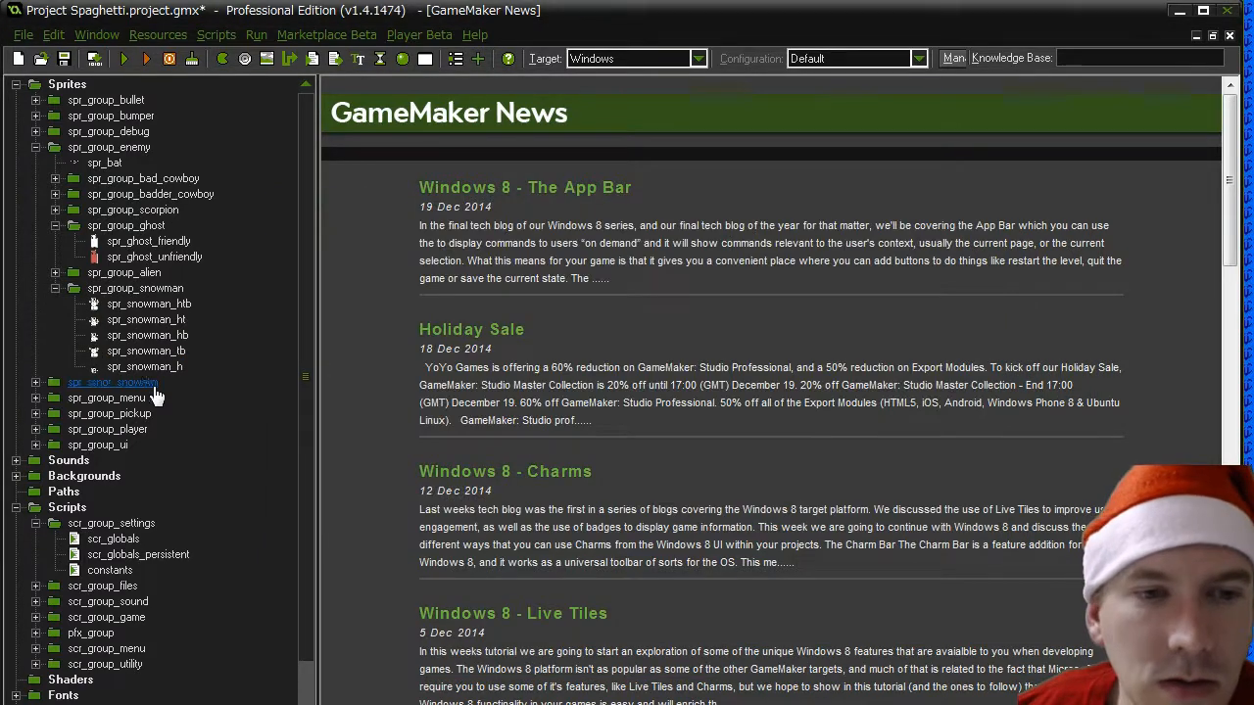
# - Duplicate the spr_snowman_h sprite and name the copy spr_snowman_t
pyautogui.rightClick(145, 367)
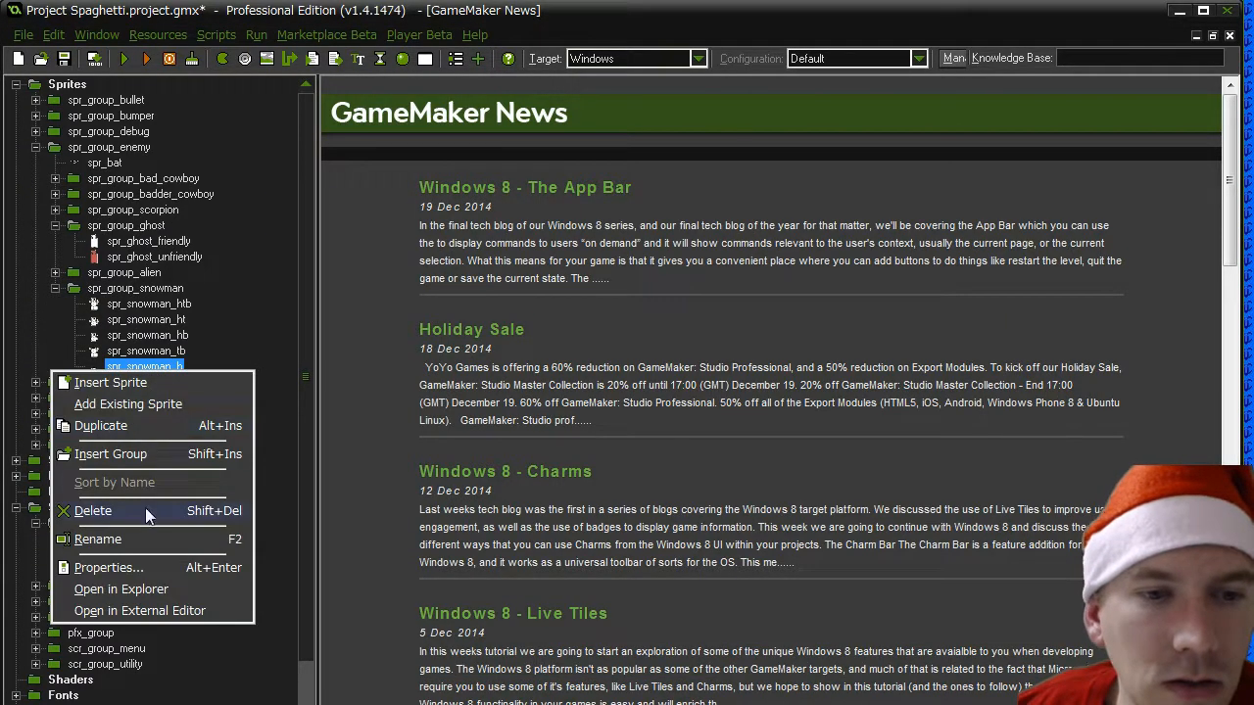
pyautogui.click(132, 427)
pyautogui.write('spr_snowman_')
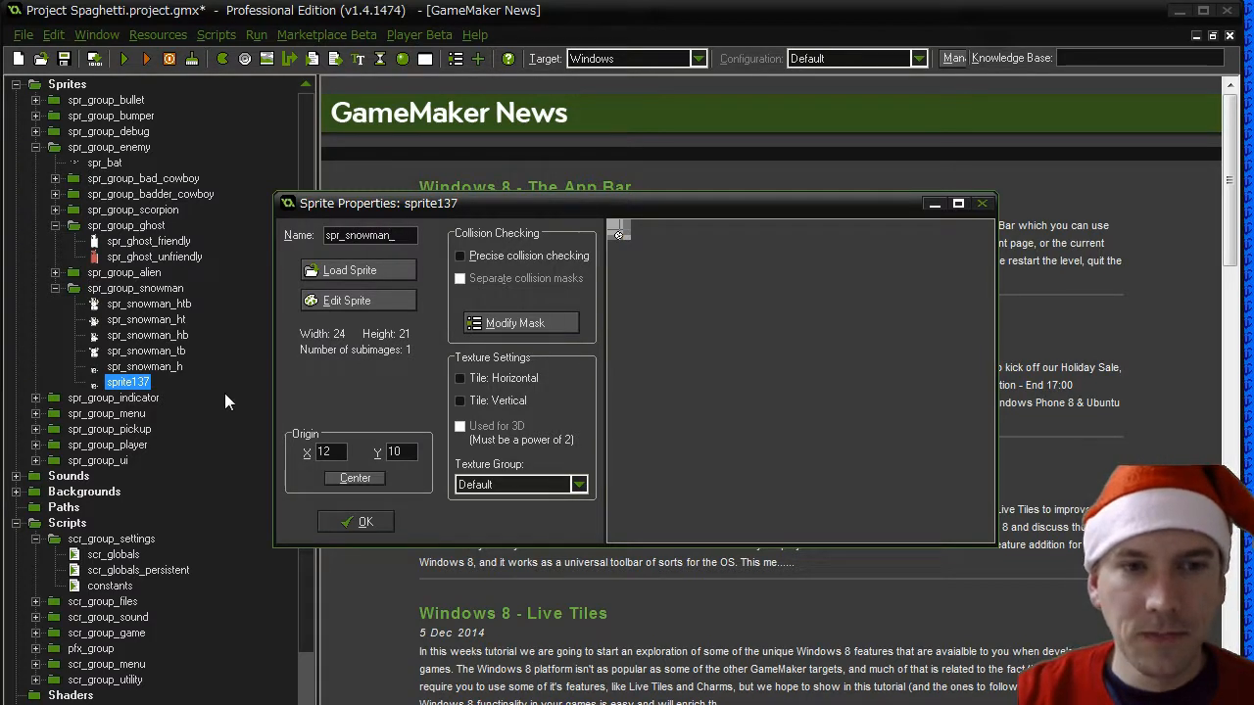
pyautogui.write('t')
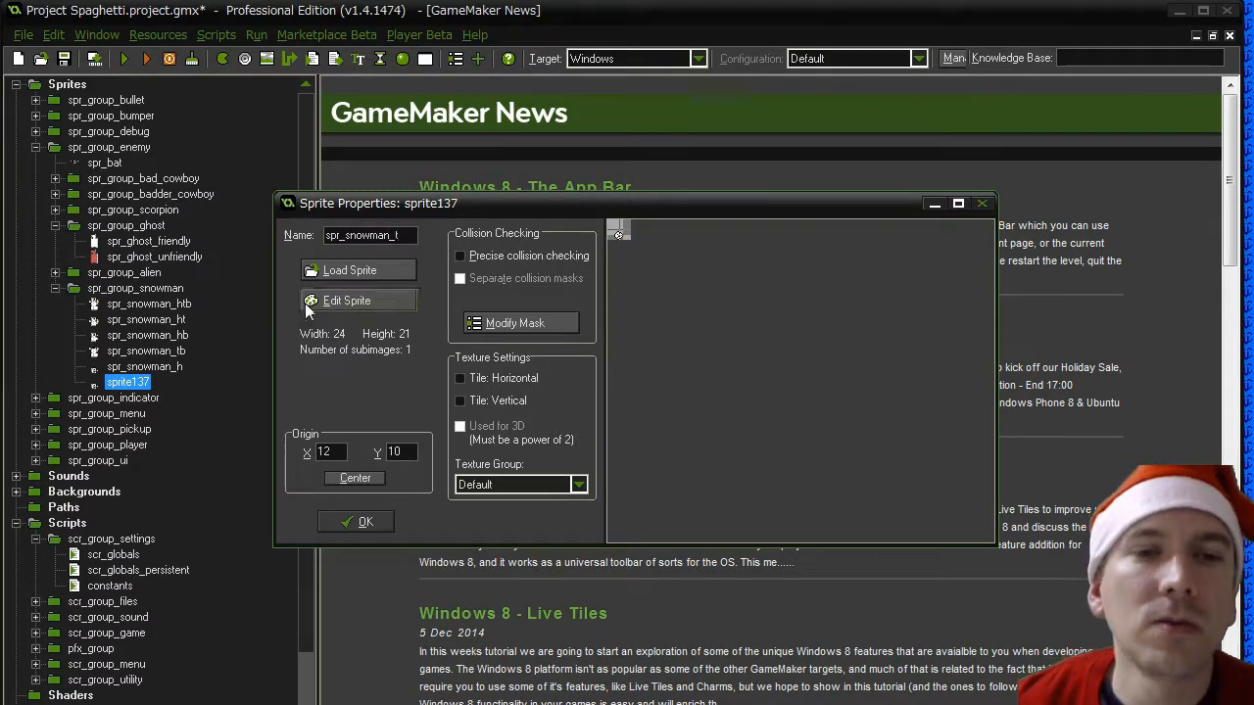
# - Load the Snowman - Torso Right 00.png image into spr_snowman_t and confirm the sprite properties
pyautogui.click(350, 272)
pyautogui.moveTo(898, 390); pyautogui.dragTo(901, 570)
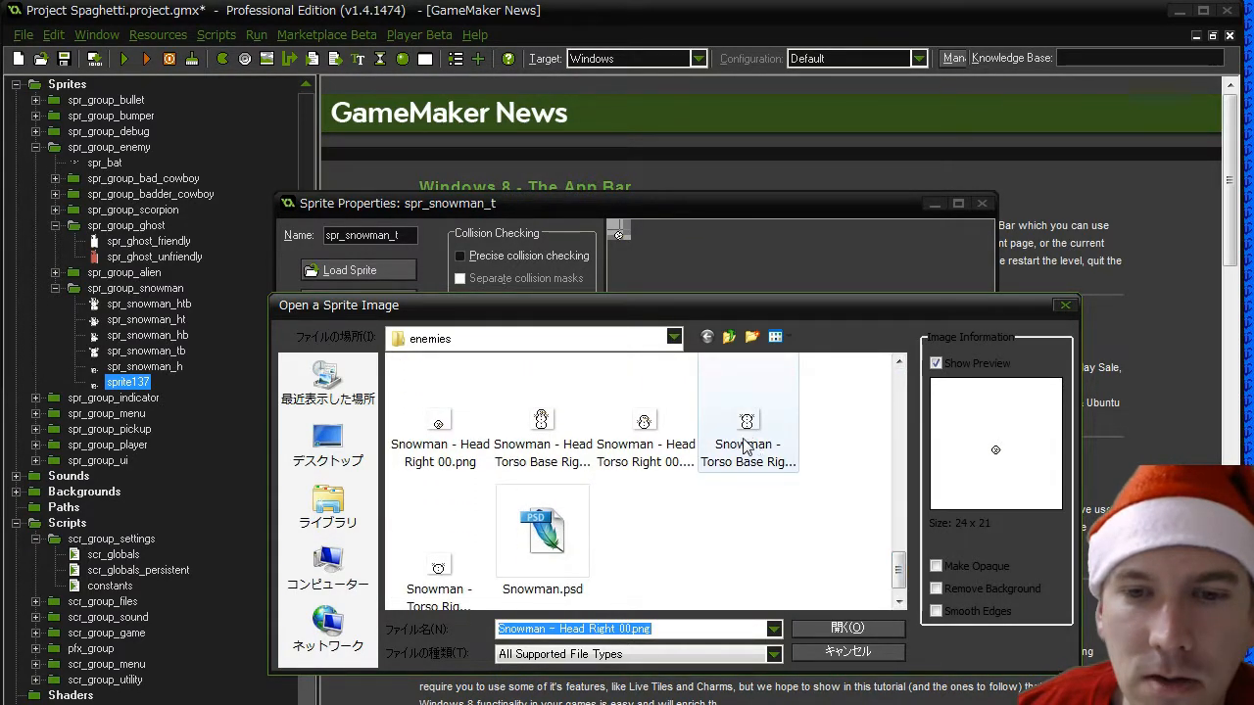
pyautogui.click(443, 570)
pyautogui.doubleClick(442, 567)
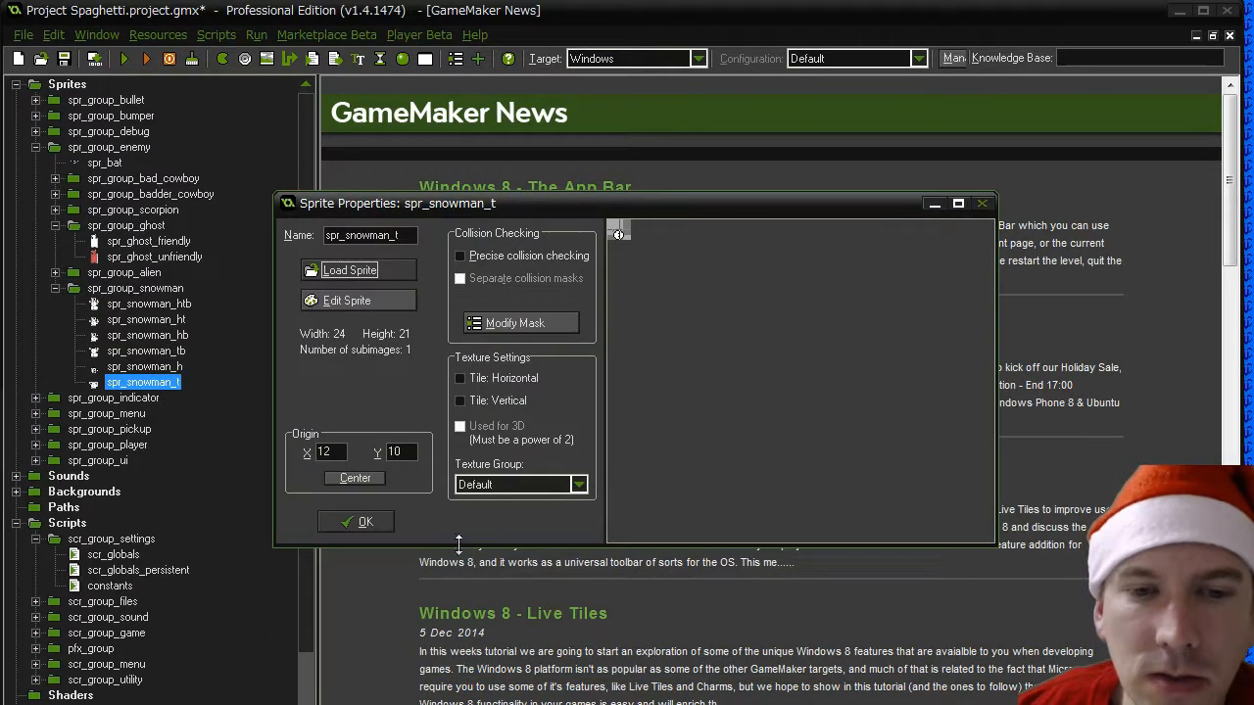
pyautogui.click(358, 522)
# - Duplicate the spr_snowman_t sprite and name the copy spr_snowman_b
pyautogui.rightClick(137, 383)
pyautogui.click(154, 416)
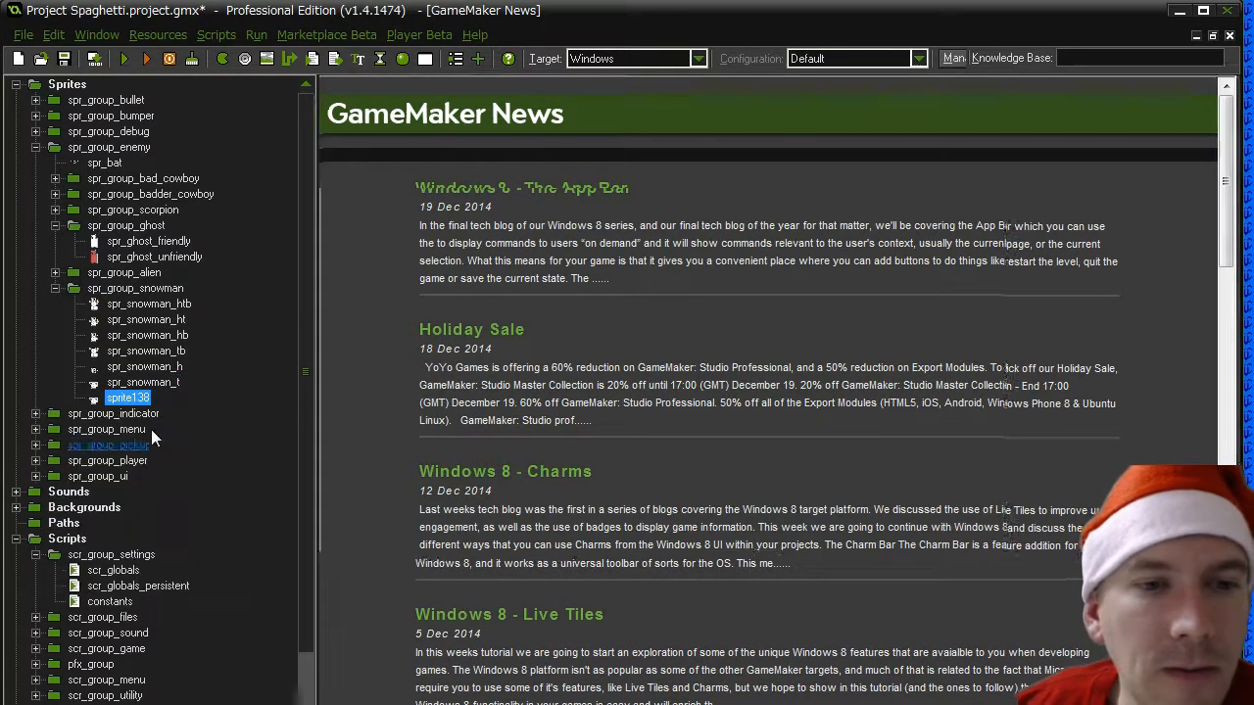
pyautogui.write('spr_sn')
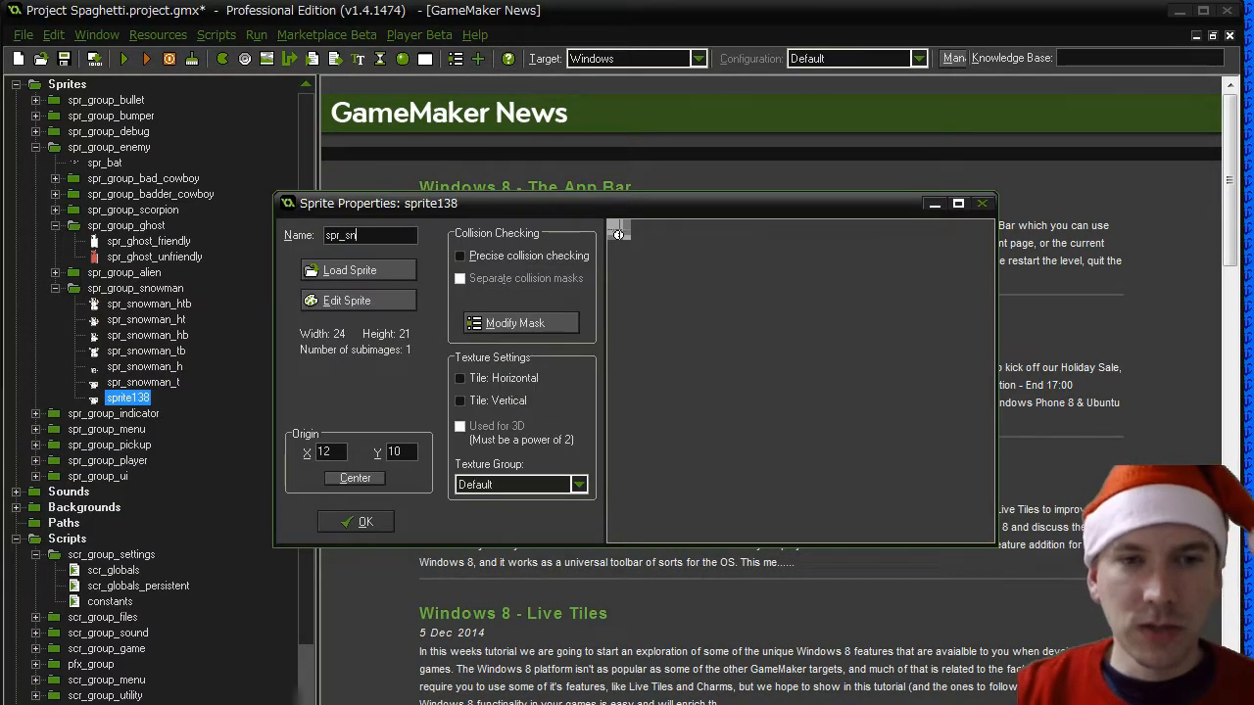
pyautogui.write('owman_')
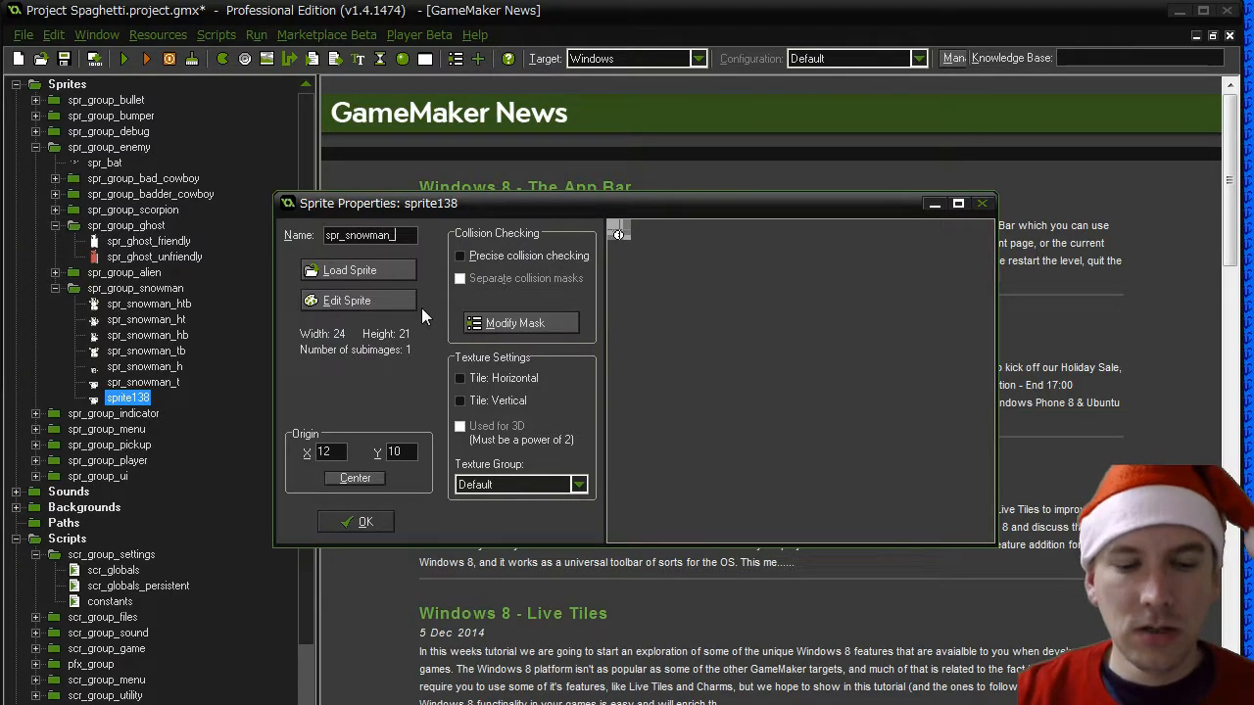
pyautogui.write('b')
# - Load the Snowman - Base Right 00.png image into spr_snowman_b, centre its origin and confirm the sprite properties
pyautogui.click(377, 272)
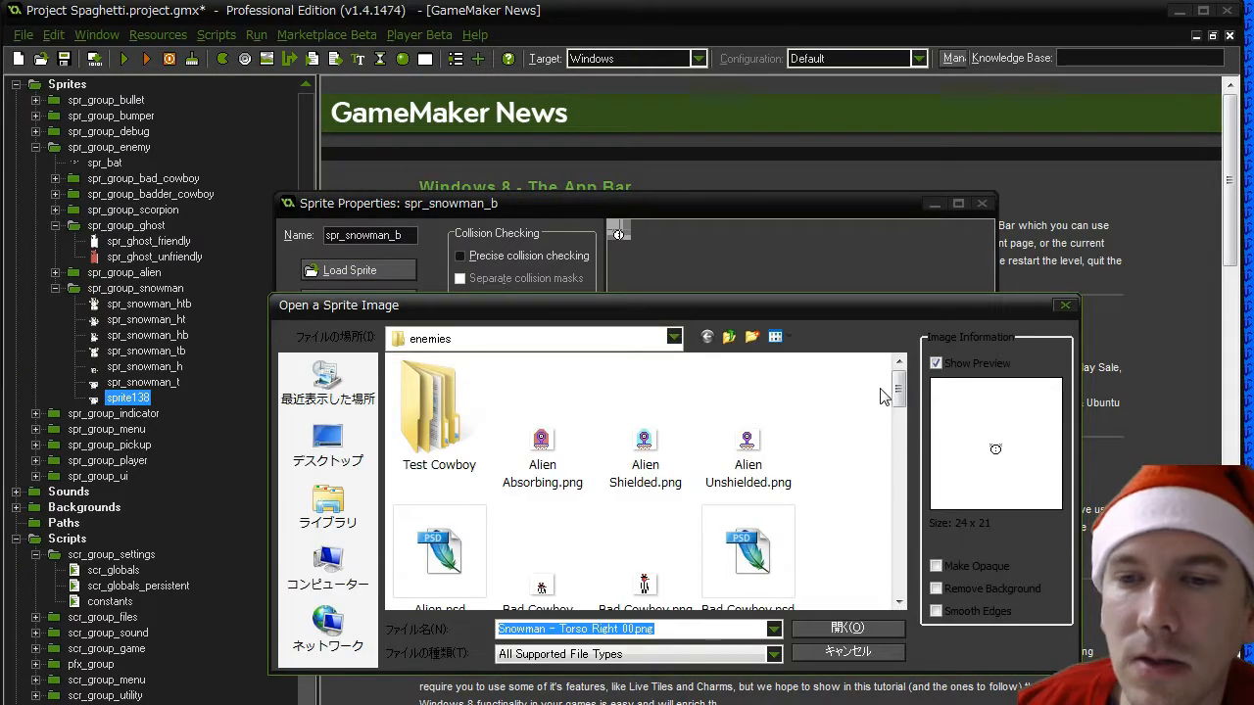
pyautogui.moveTo(898, 390); pyautogui.dragTo(899, 556)
pyautogui.click(663, 486)
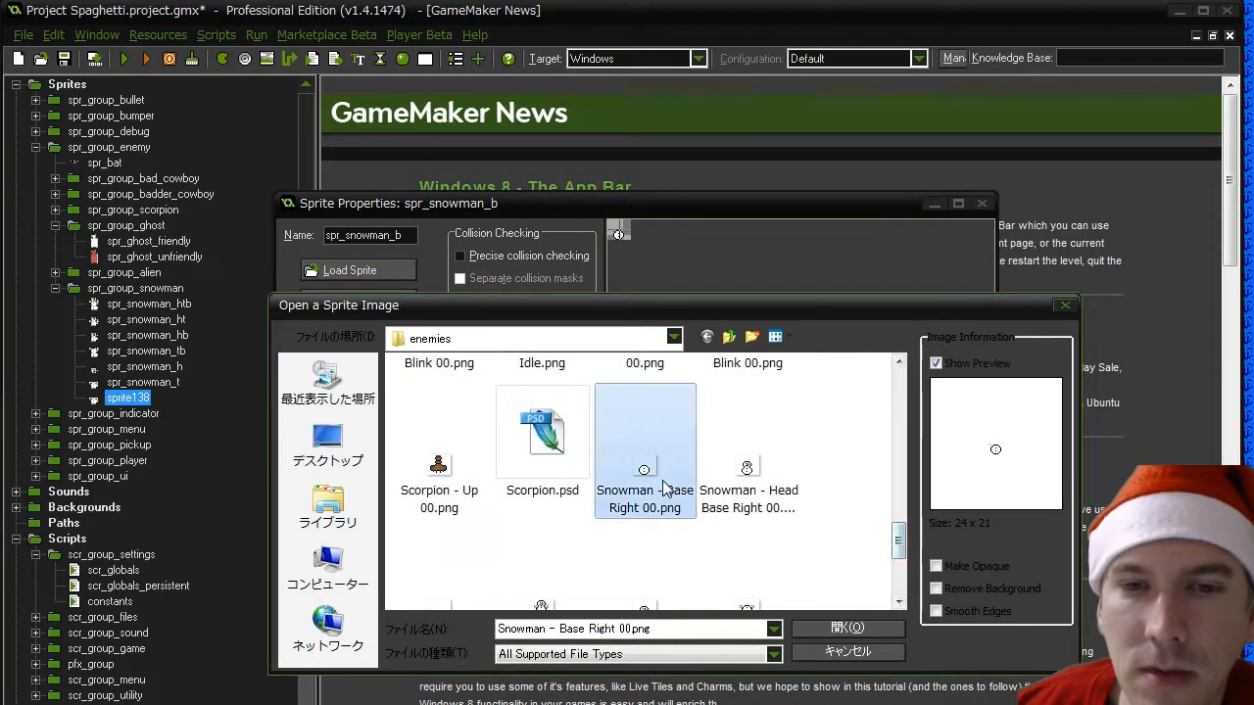
pyautogui.doubleClick(663, 486)
pyautogui.click(360, 478)
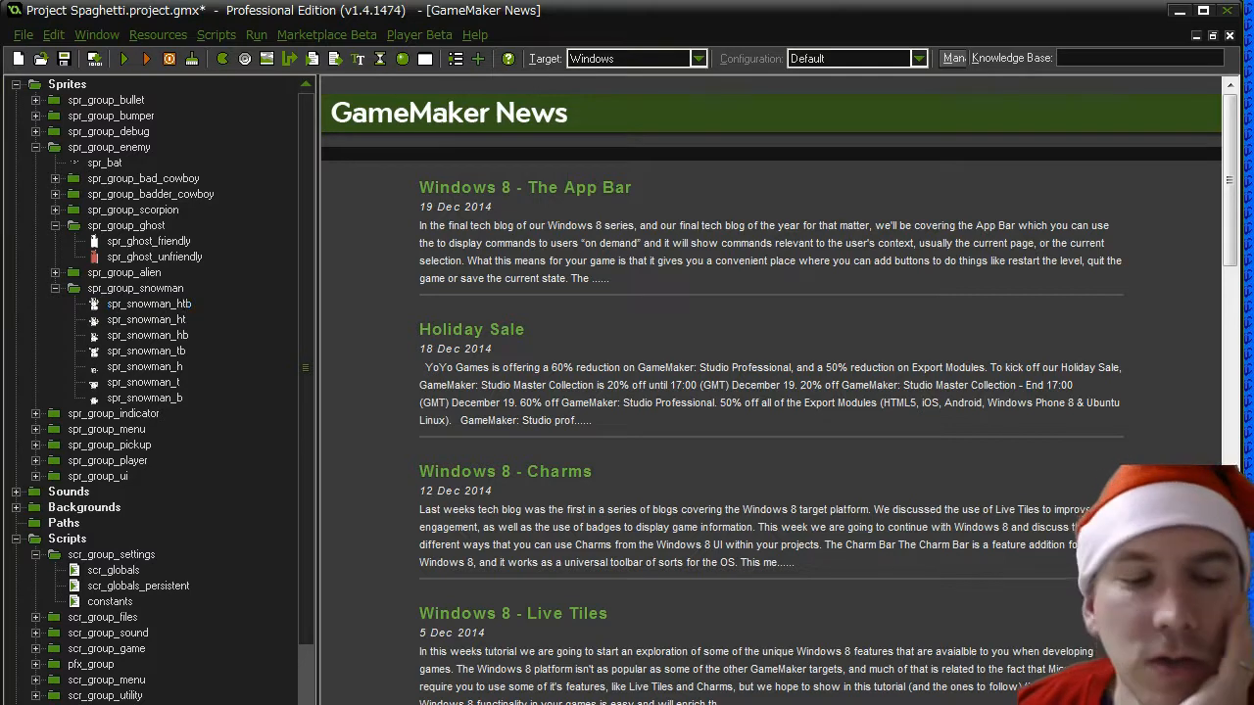
# - Open Paint and draw a tall black oval outline in the upper middle of the blank canvas
pyautogui.press('super')
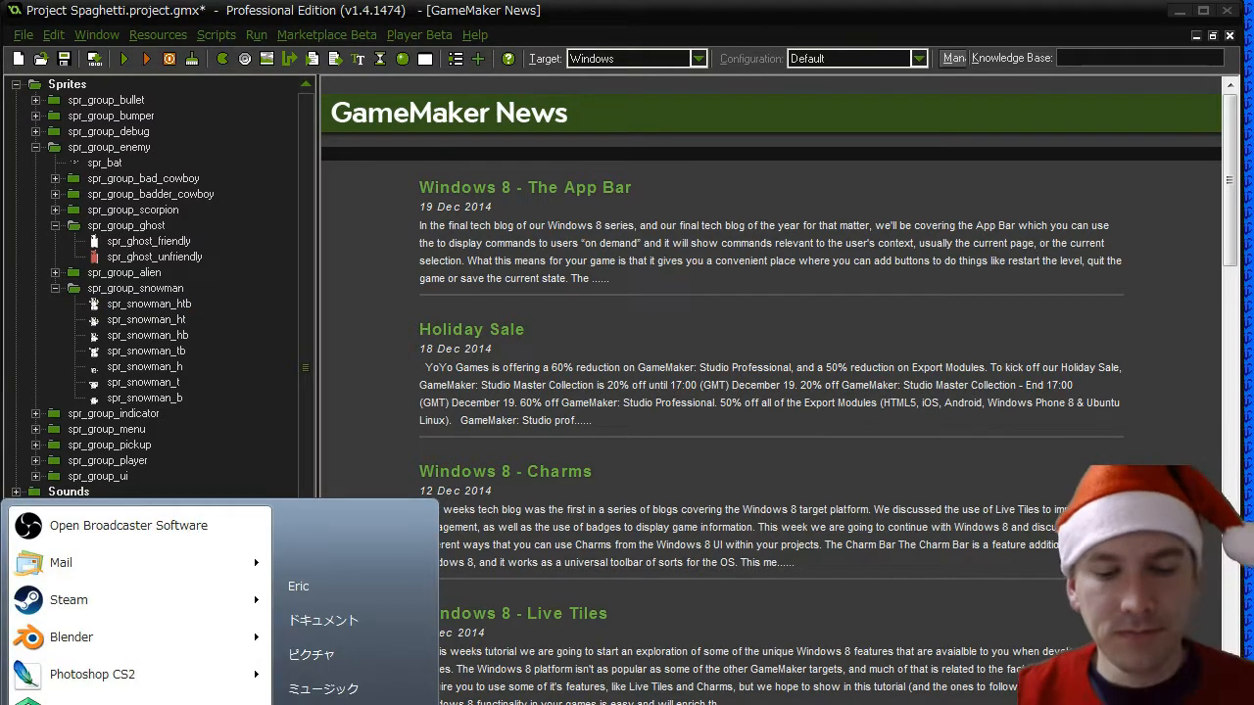
pyautogui.write('pbrush')
pyautogui.press('Return')
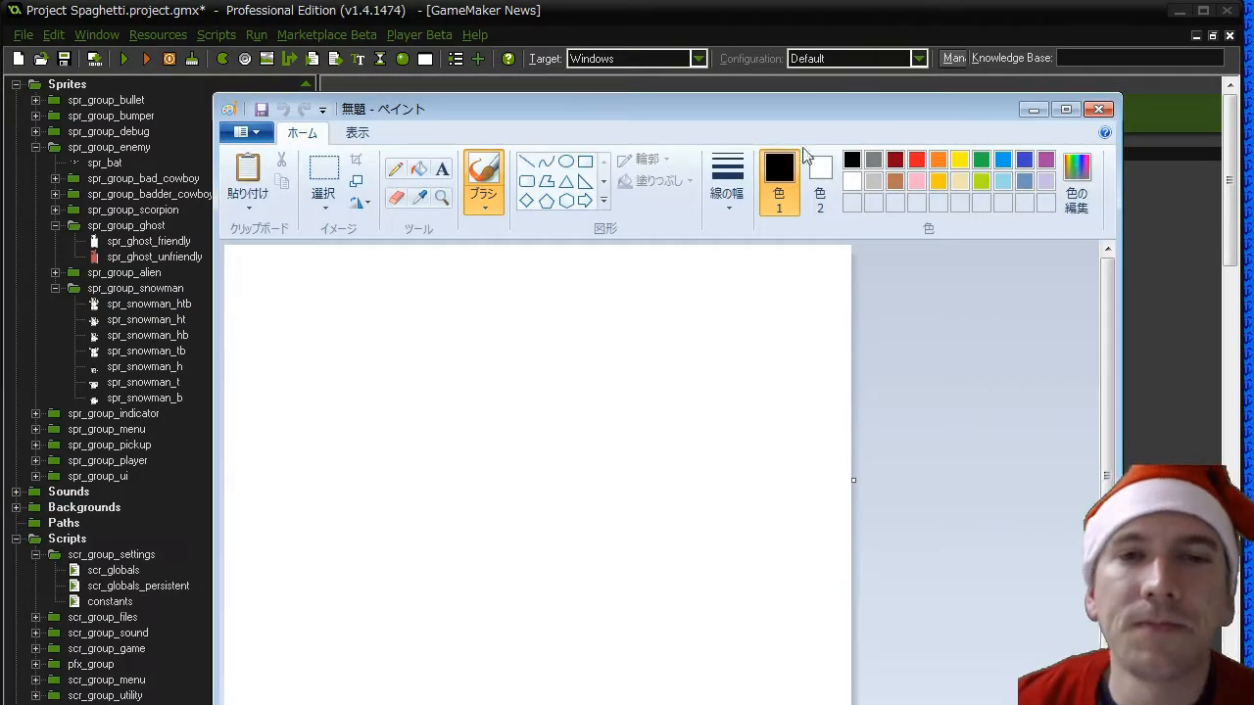
pyautogui.click(565, 161)
pyautogui.moveTo(501, 330)
pyautogui.mouseDown()
pyautogui.moveTo(583, 403)
pyautogui.moveTo(588, 452)
pyautogui.mouseUp()
pyautogui.click(718, 371)
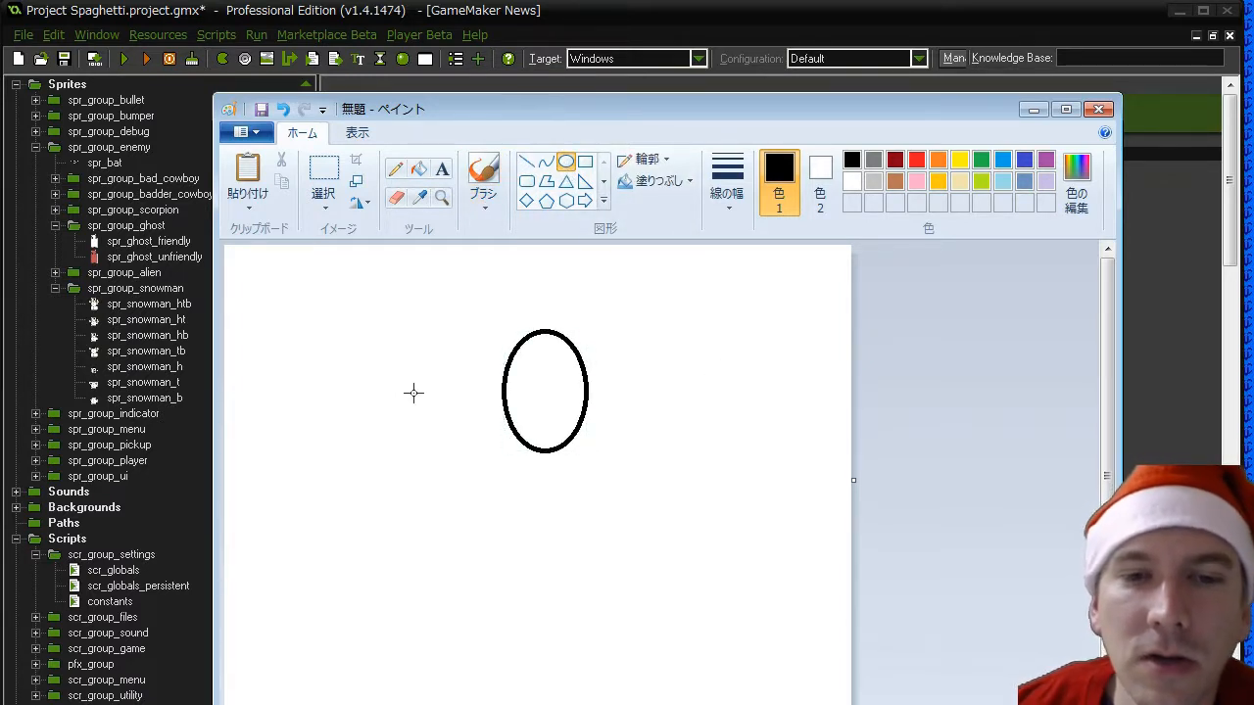
# - Draw two small stacked circles in black outline, the upper one overlapping the lower end of the tall oval
pyautogui.moveTo(398, 387); pyautogui.dragTo(582, 531)
pyautogui.hotkey('ctrl', 'z')
pyautogui.click(651, 479)
pyautogui.moveTo(519, 410); pyautogui.dragTo(585, 470)
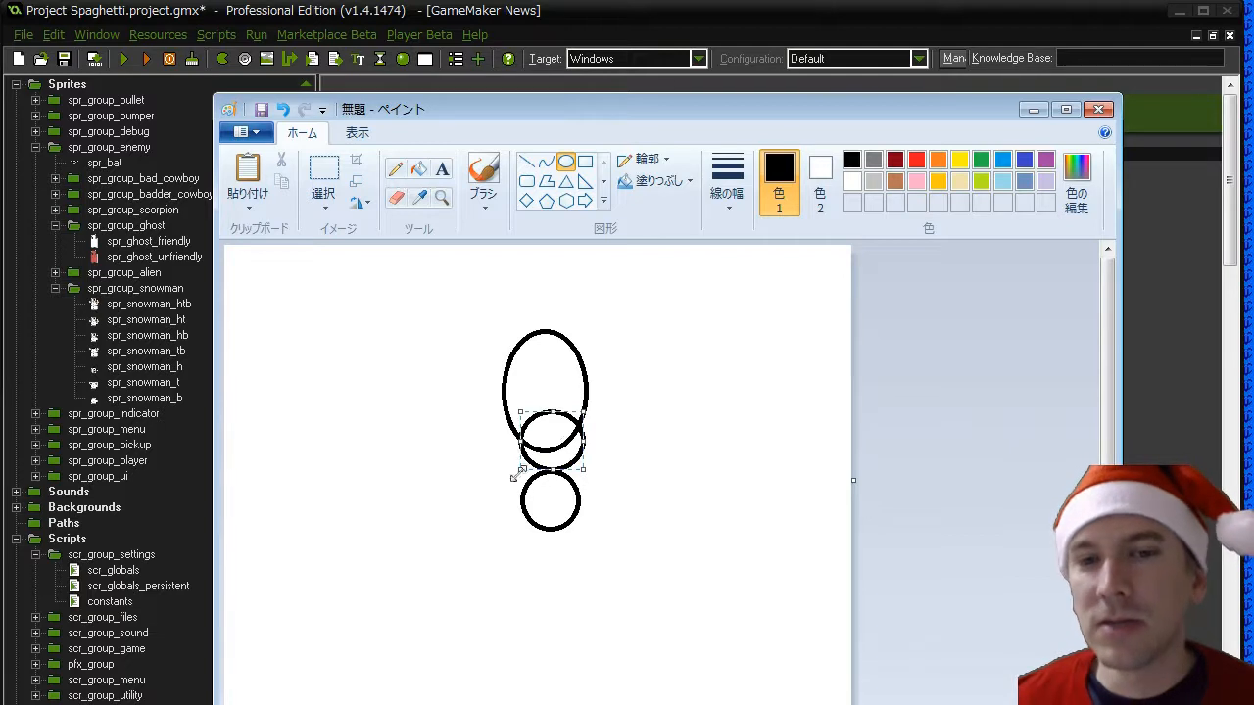
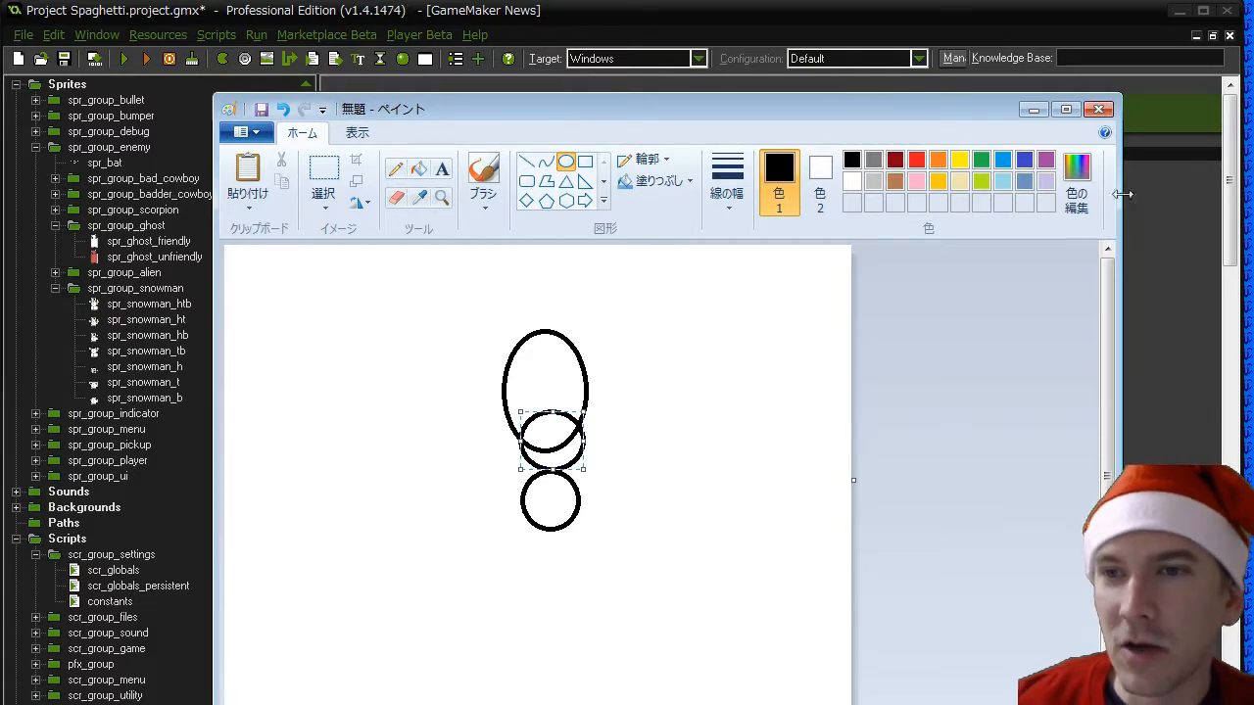
# - Discard the snowman sketch in Paint without saving and open the collision mask properties of the spr_snowman_ht sprite
pyautogui.click(1098, 110)
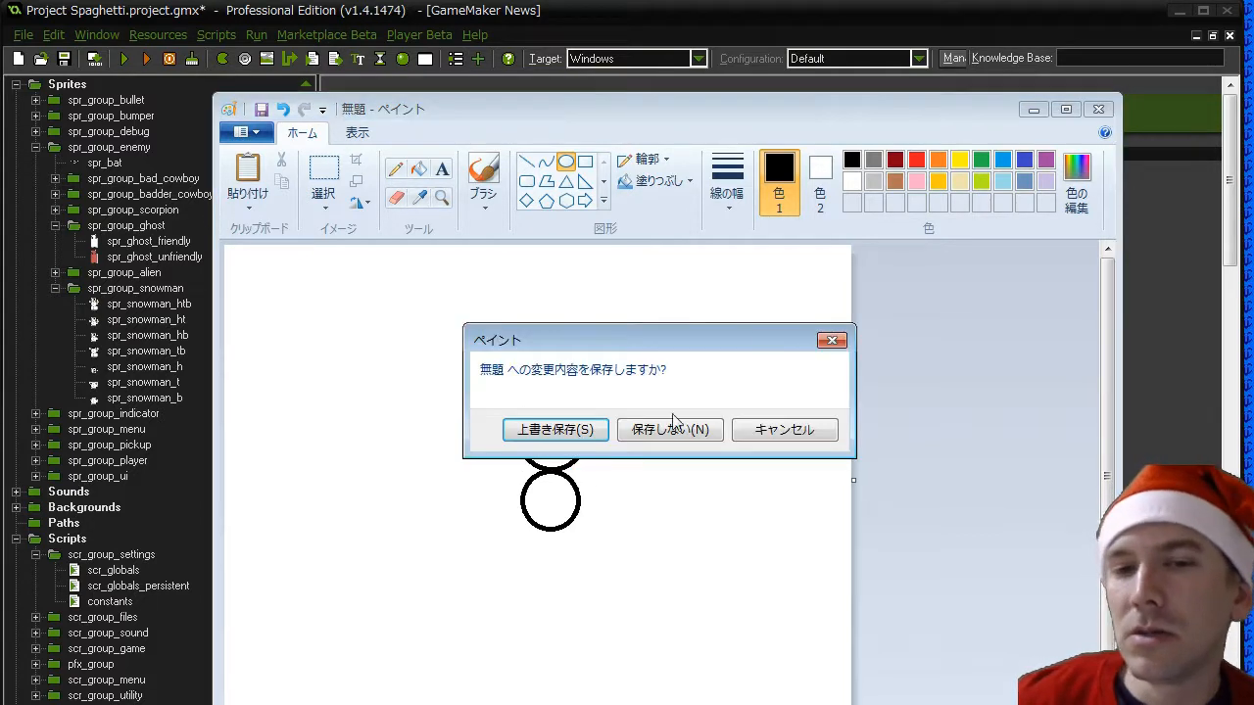
pyautogui.click(665, 433)
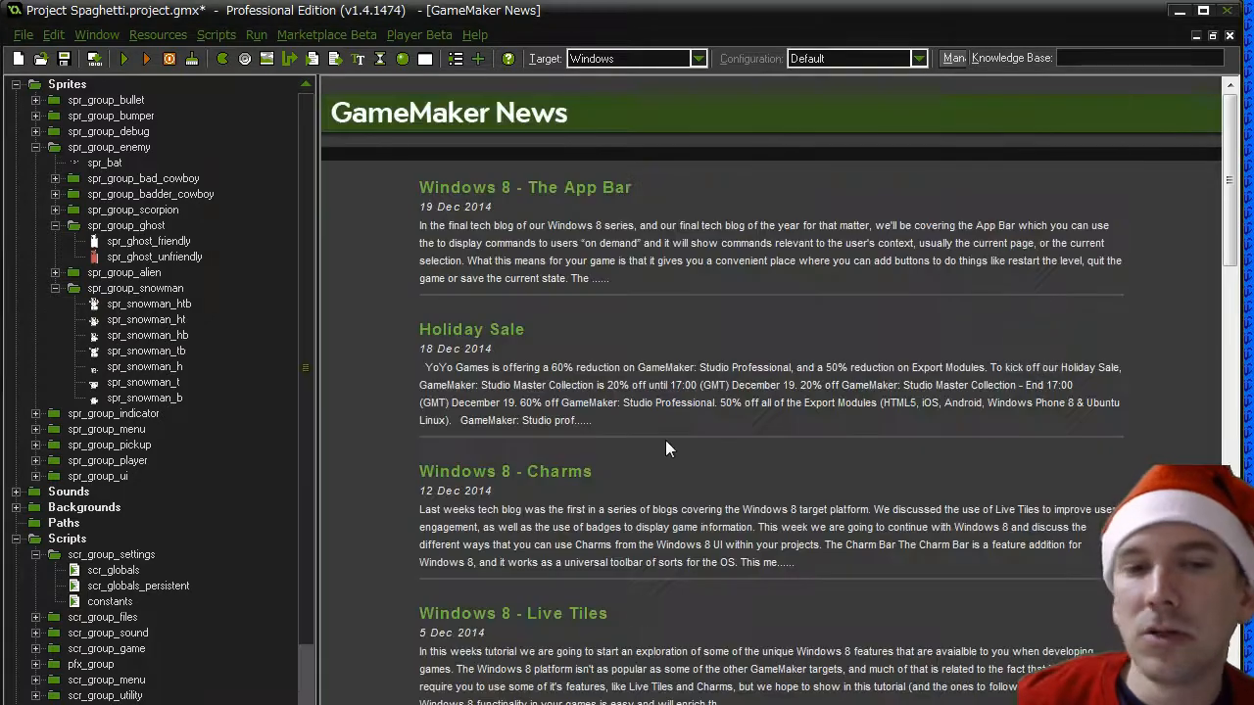
pyautogui.doubleClick(140, 325)
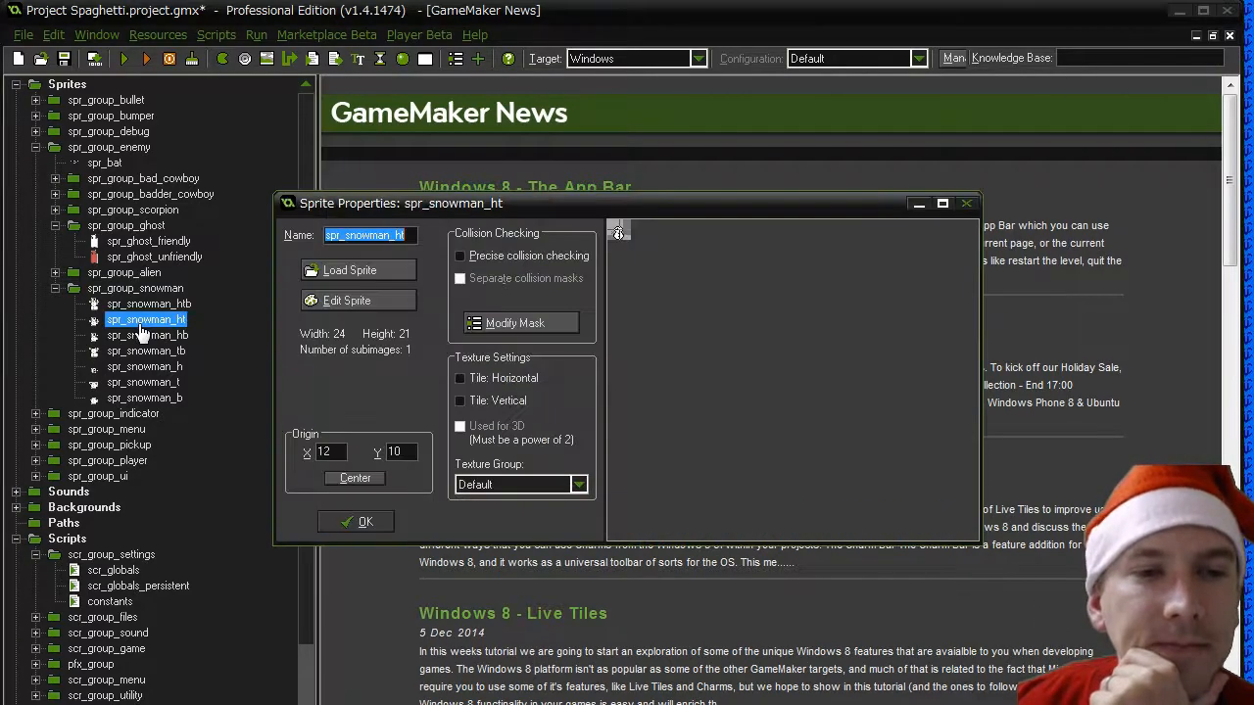
pyautogui.click(500, 325)
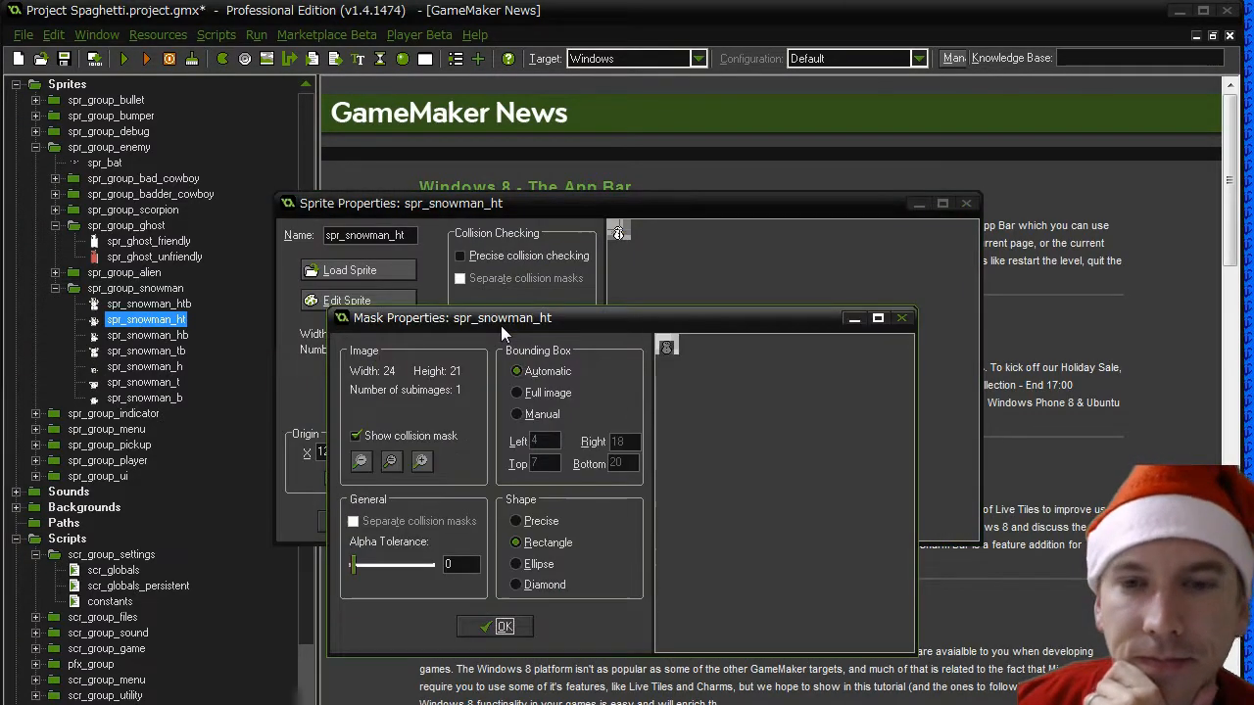
# - Switch the spr_snowman_ht bounding box to manual and set its left limit to 4 and right limit to 17
pyautogui.click(539, 416)
pyautogui.click(528, 370)
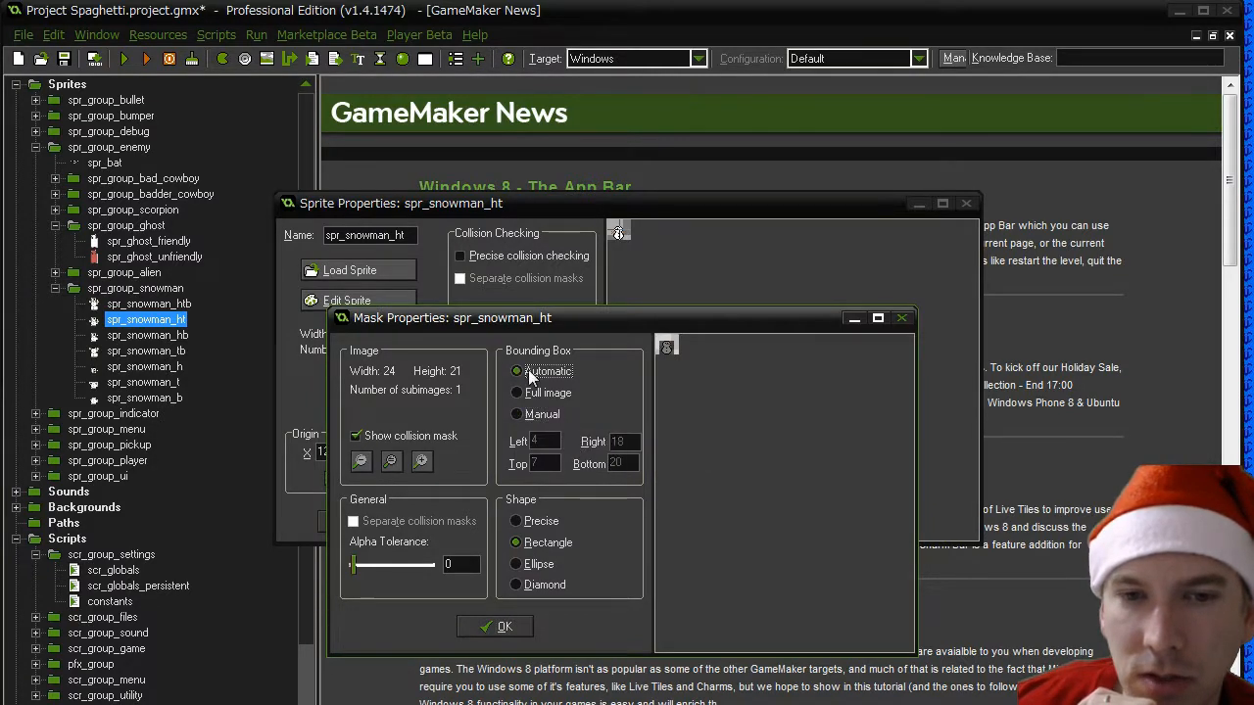
pyautogui.click(534, 415)
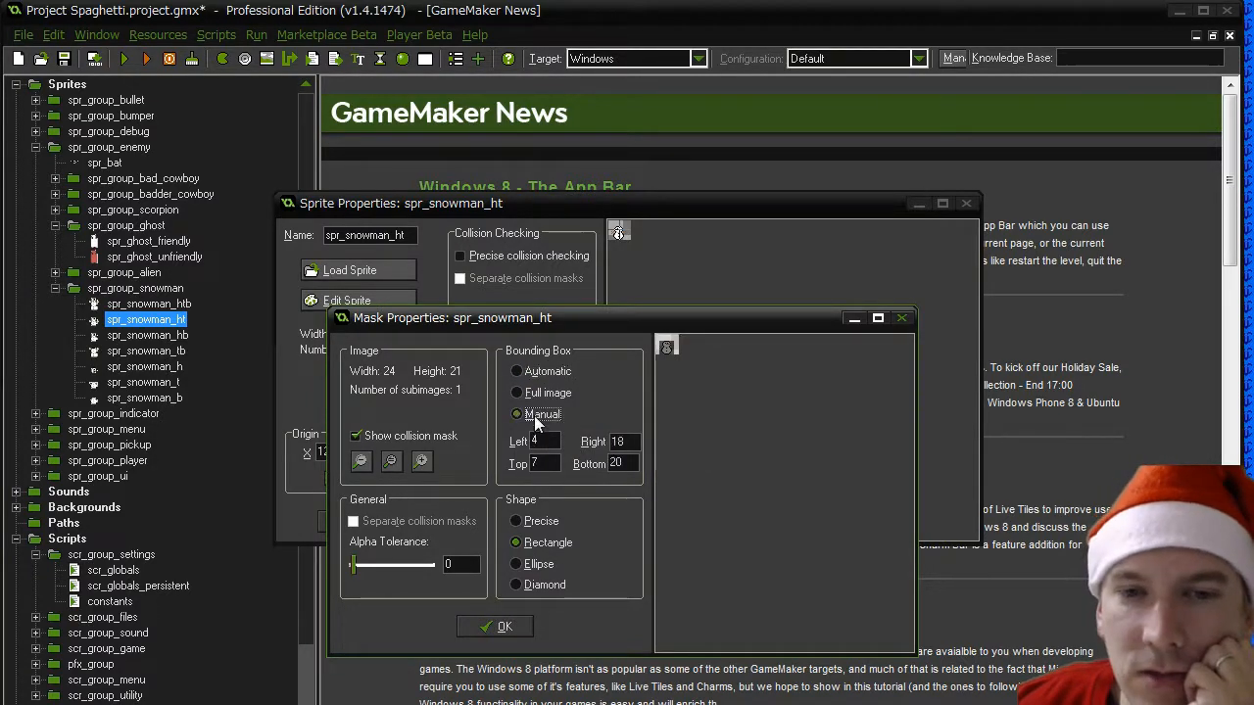
pyautogui.write('5')
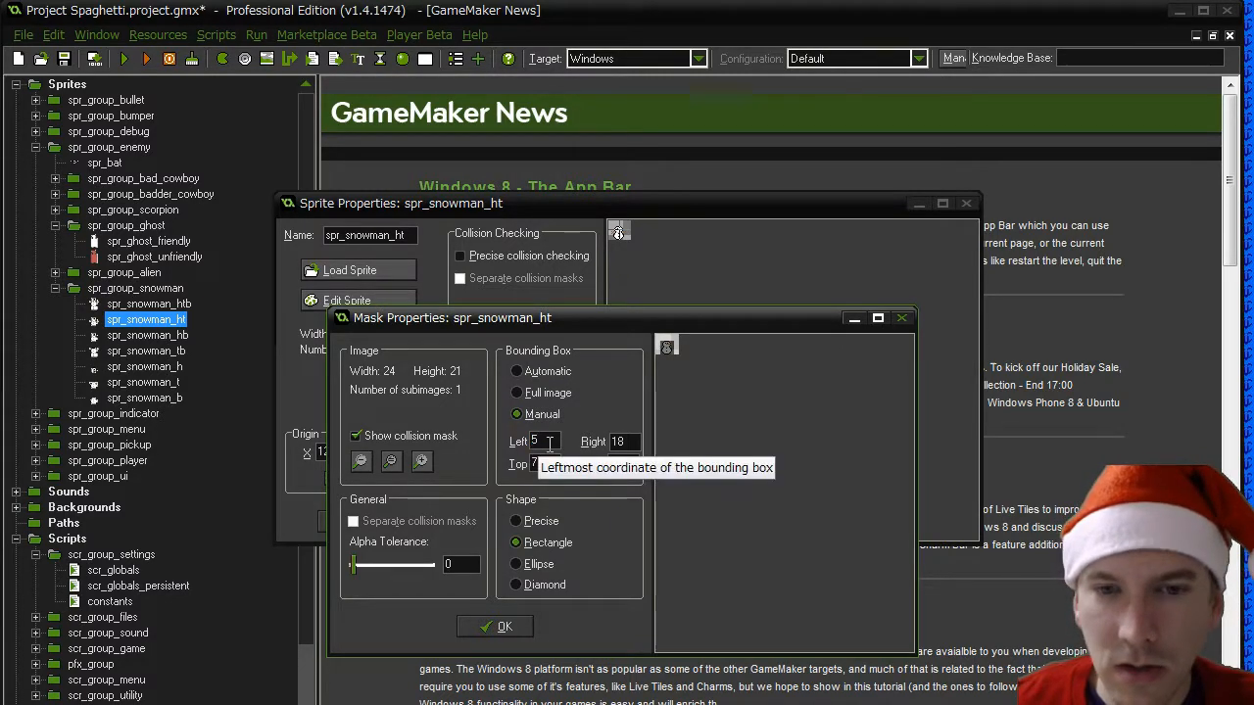
pyautogui.doubleClick(625, 441)
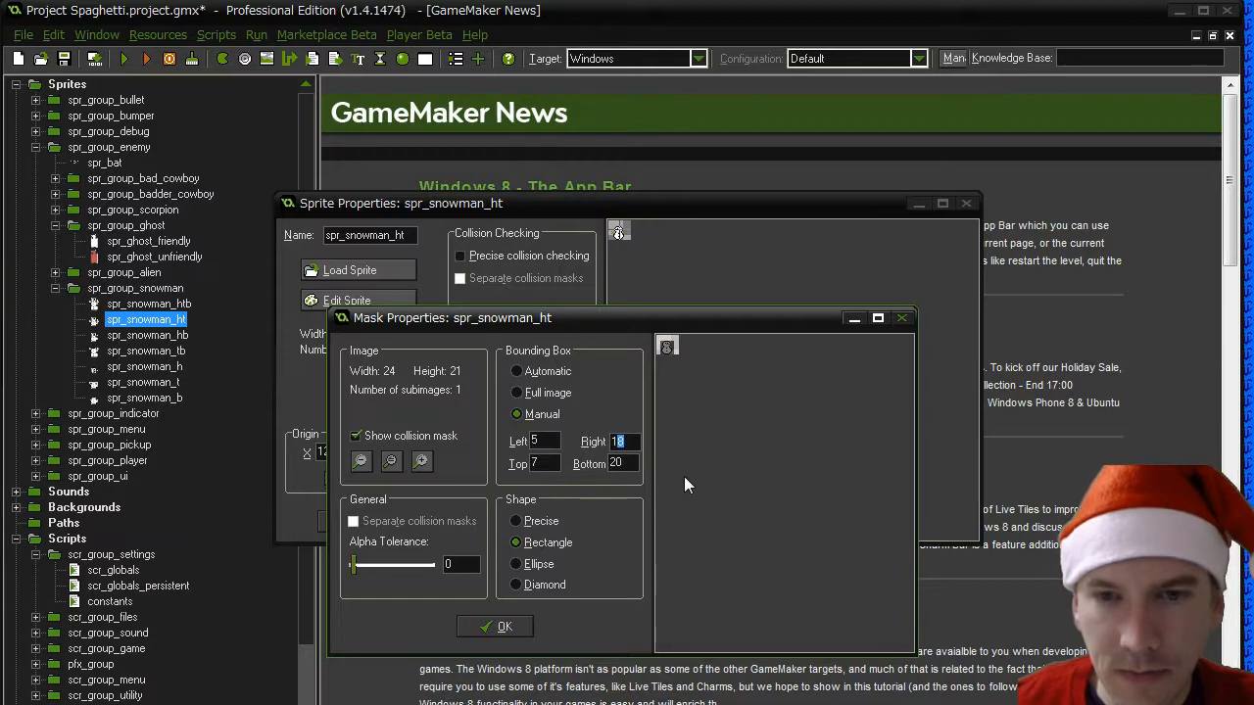
pyautogui.write('17')
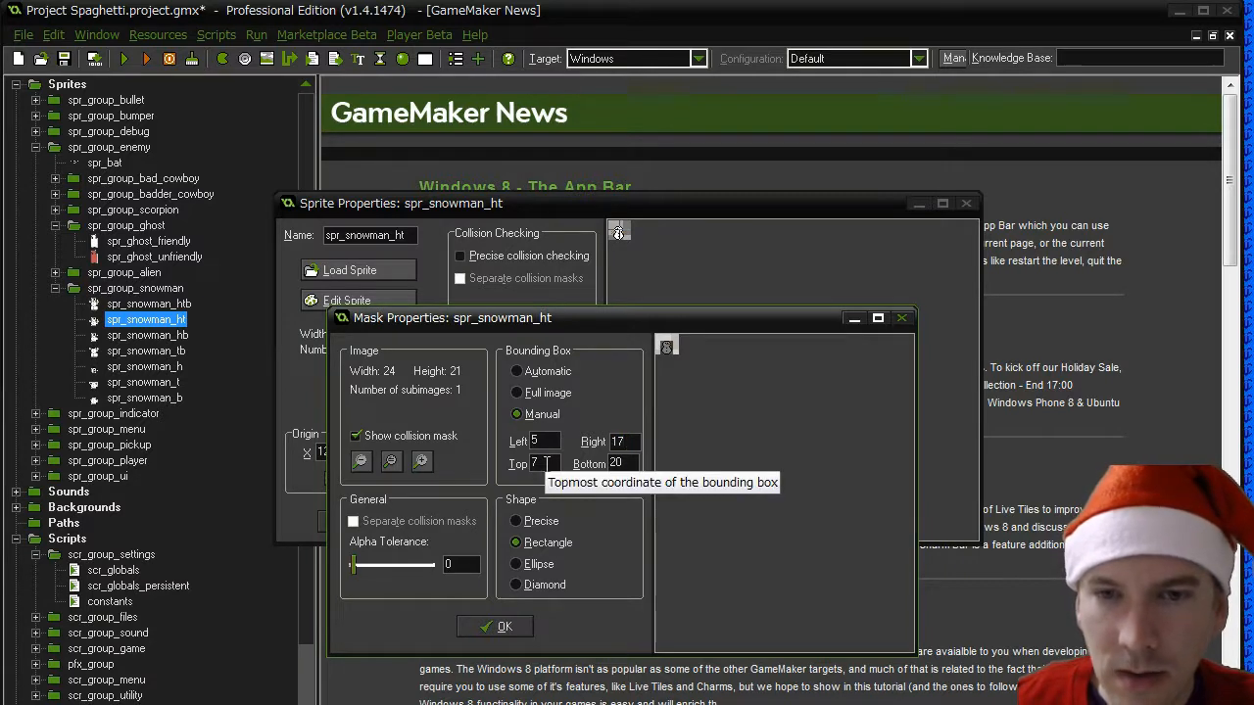
pyautogui.moveTo(548, 442); pyautogui.dragTo(493, 436)
pyautogui.write('4')
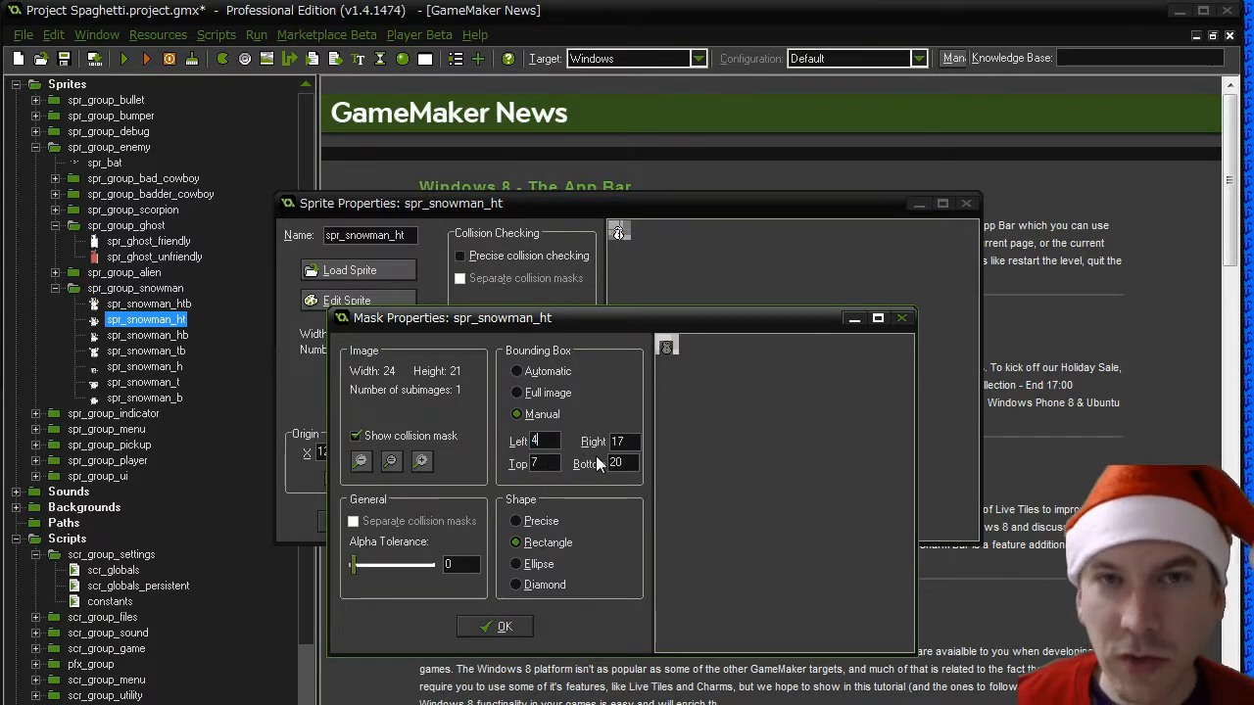
# - Open a new Paint canvas and draw an upright ellipse tightly enclosed by a rectangle
pyautogui.press('super')
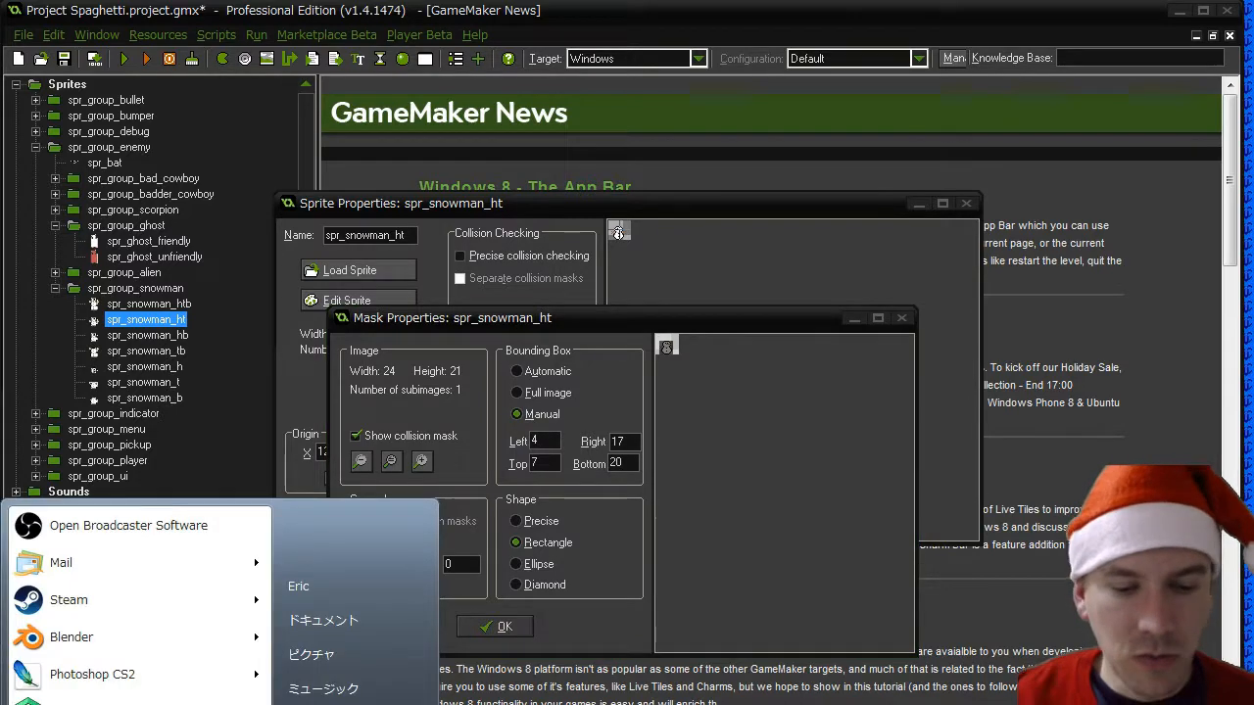
pyautogui.write('pbrush')
pyautogui.press('Return')
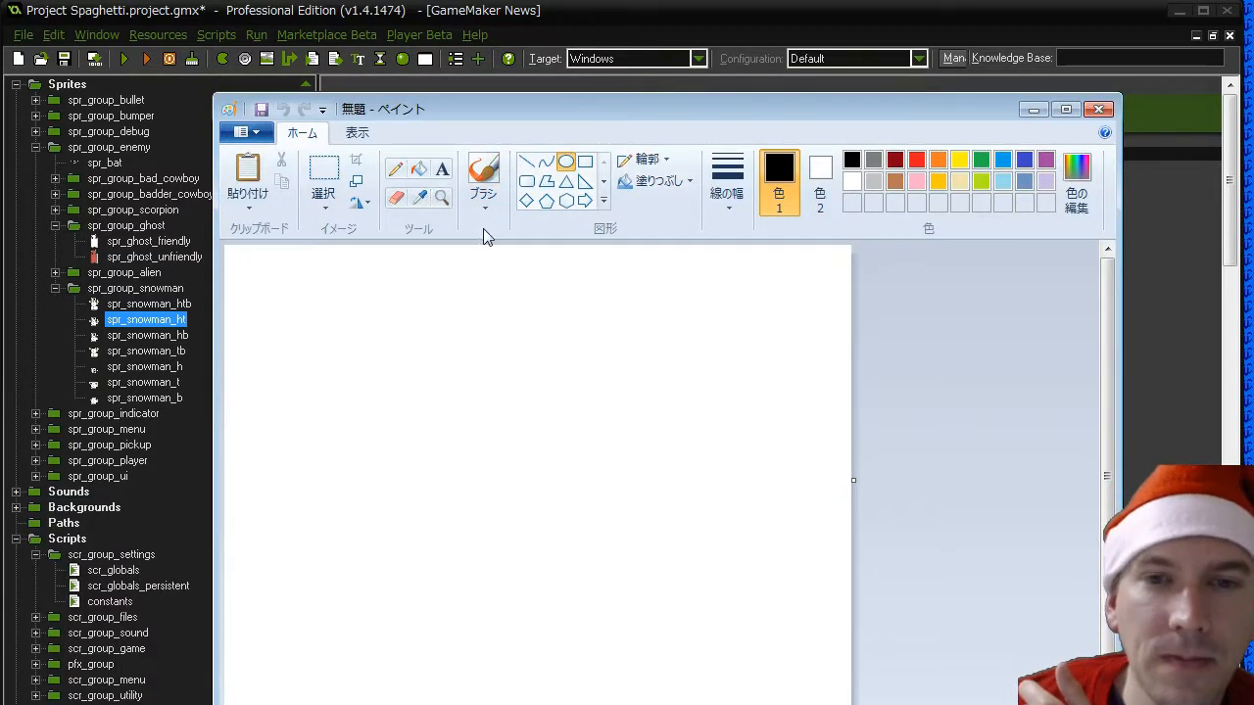
pyautogui.moveTo(335, 311); pyautogui.dragTo(399, 402)
pyautogui.click(533, 396)
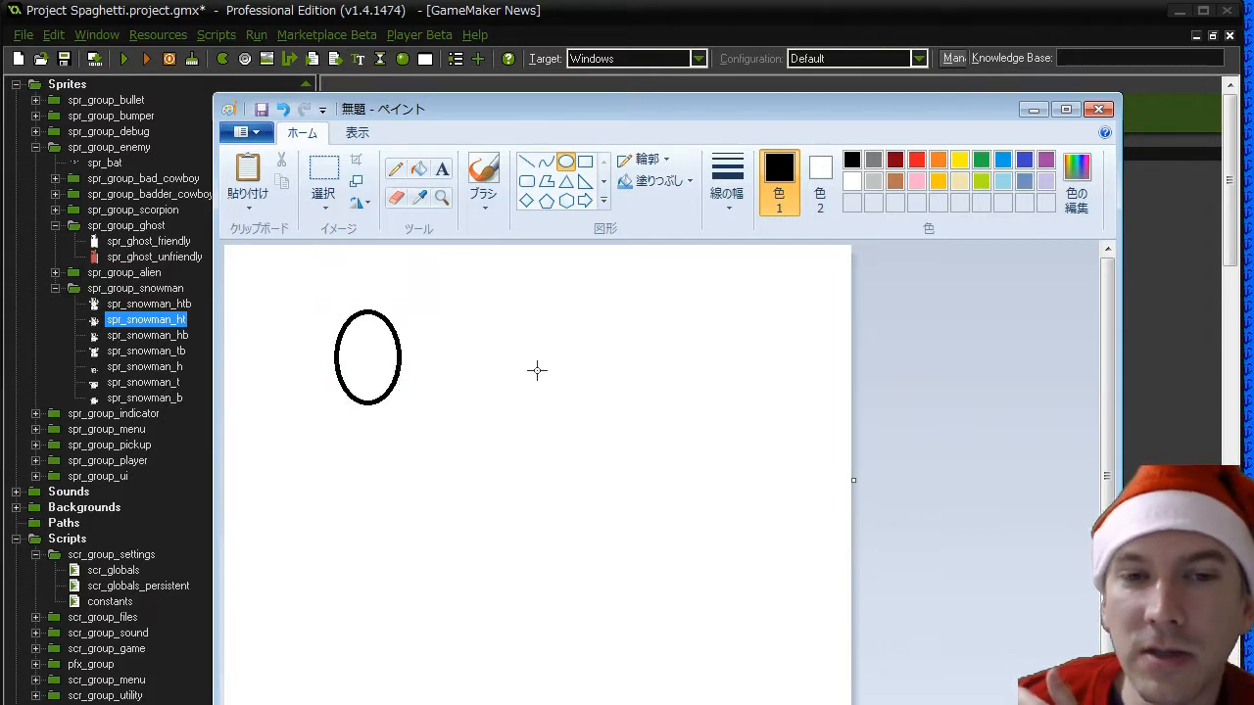
pyautogui.click(584, 161)
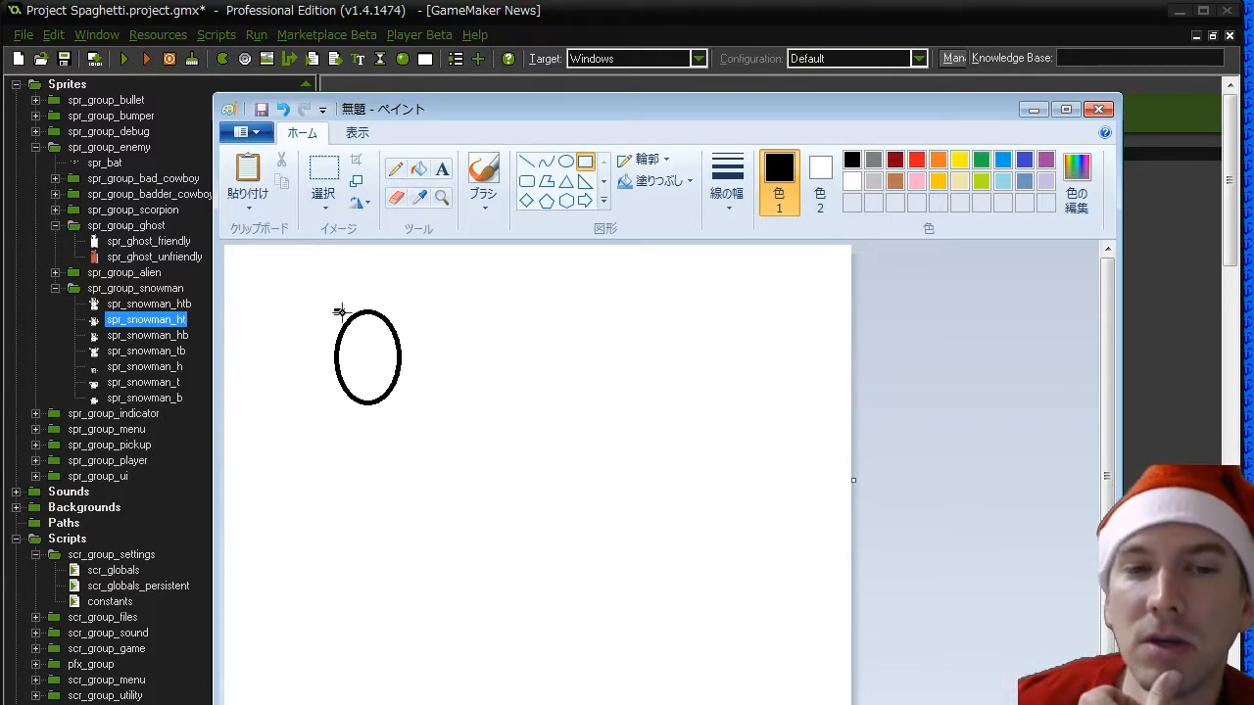
pyautogui.moveTo(336, 311); pyautogui.dragTo(401, 404)
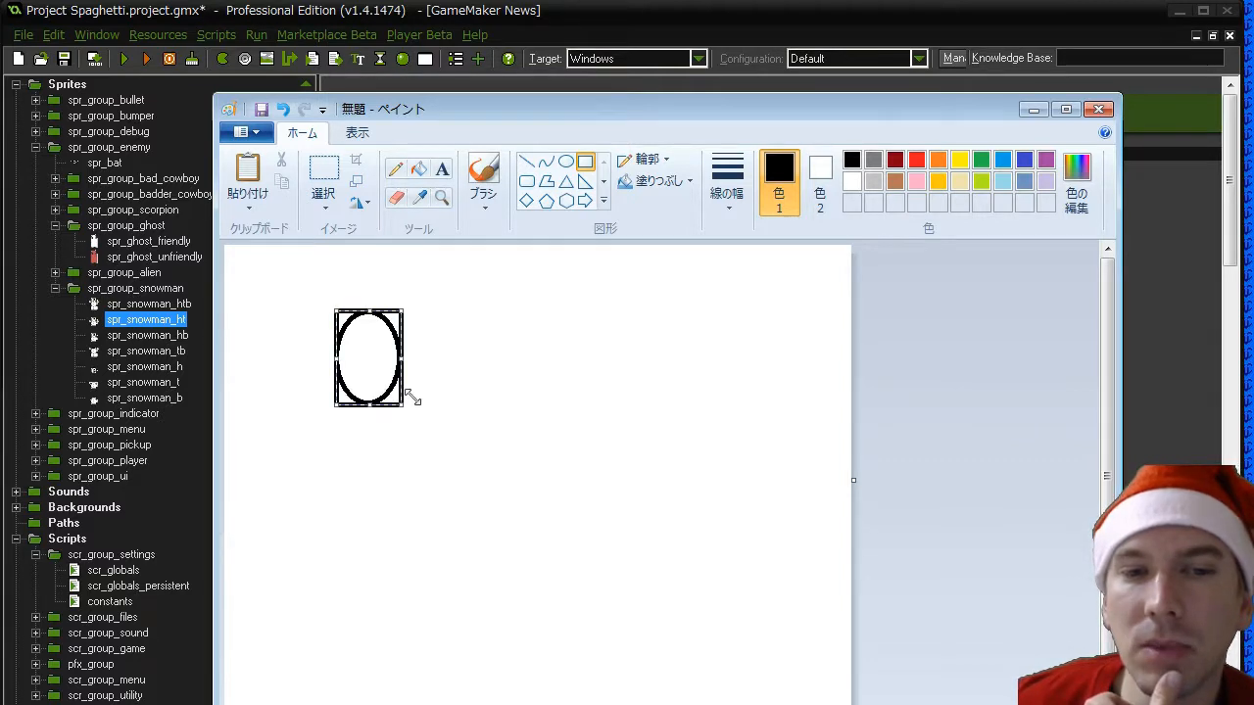
pyautogui.click(450, 363)
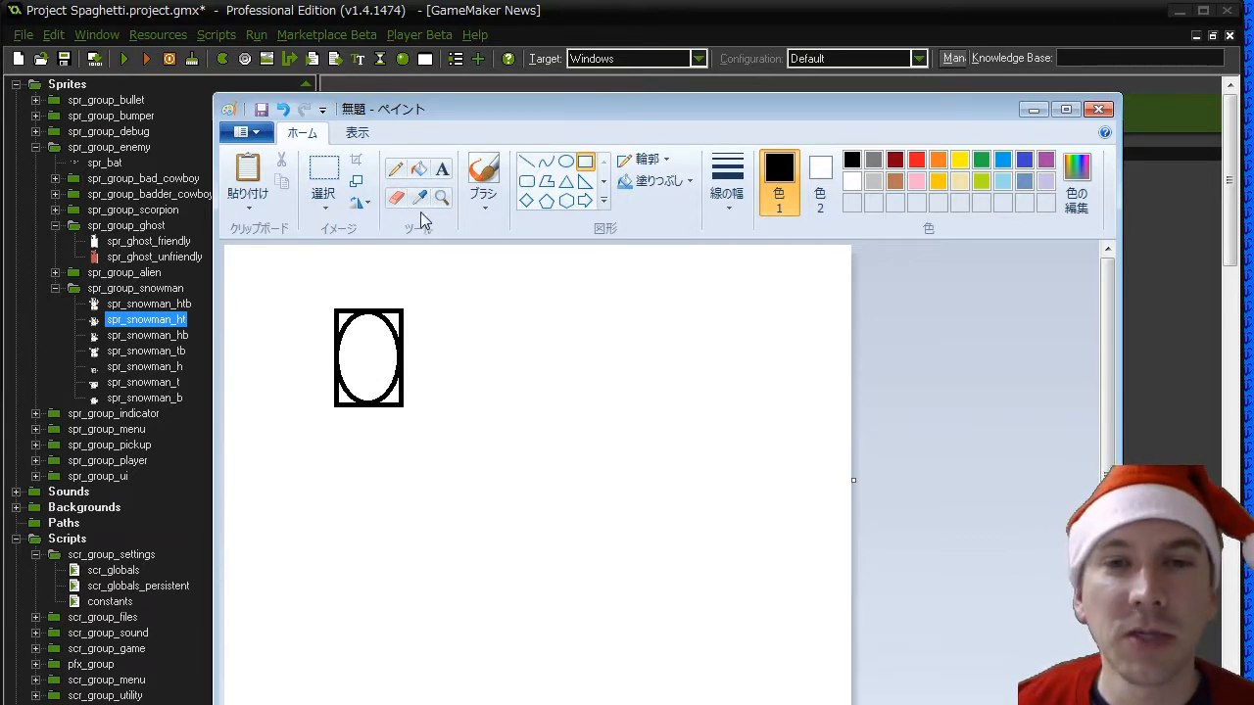
# - Draw a second upright ellipse beside the first with a smaller rectangle inside it, and close Paint without saving
pyautogui.click(566, 160)
pyautogui.moveTo(530, 311); pyautogui.dragTo(594, 403)
pyautogui.click(653, 334)
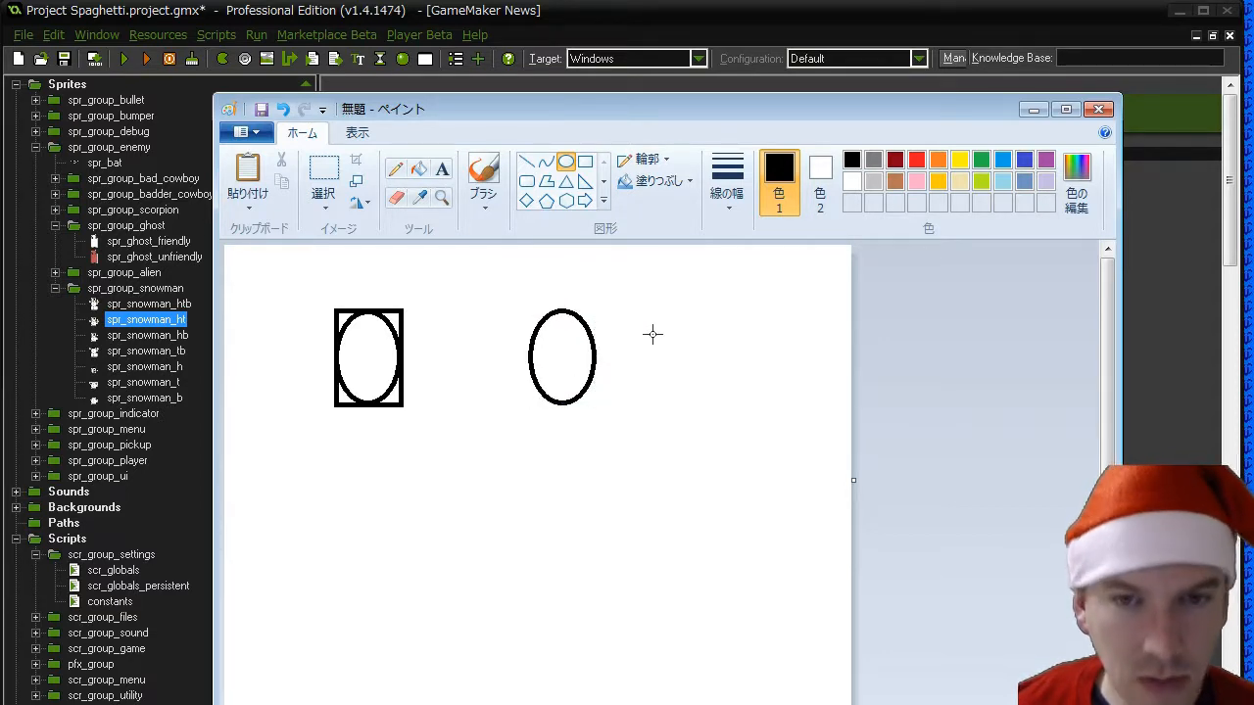
pyautogui.click(585, 162)
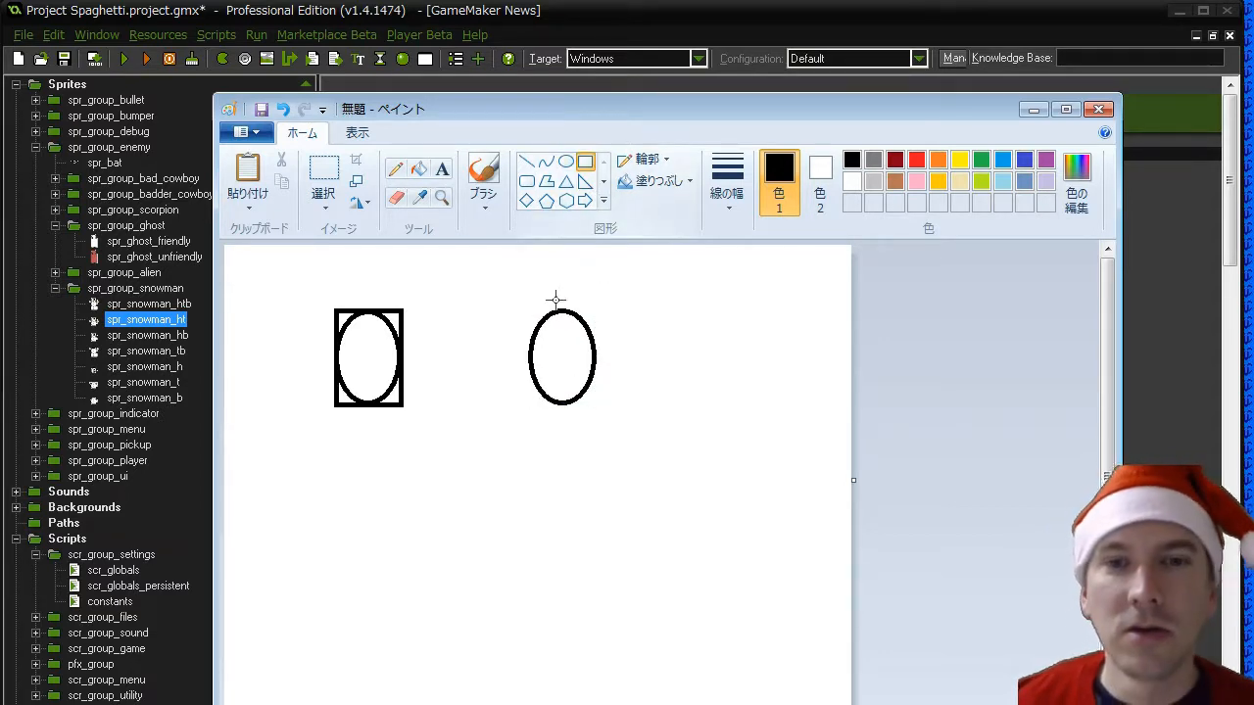
pyautogui.moveTo(540, 320); pyautogui.dragTo(586, 392)
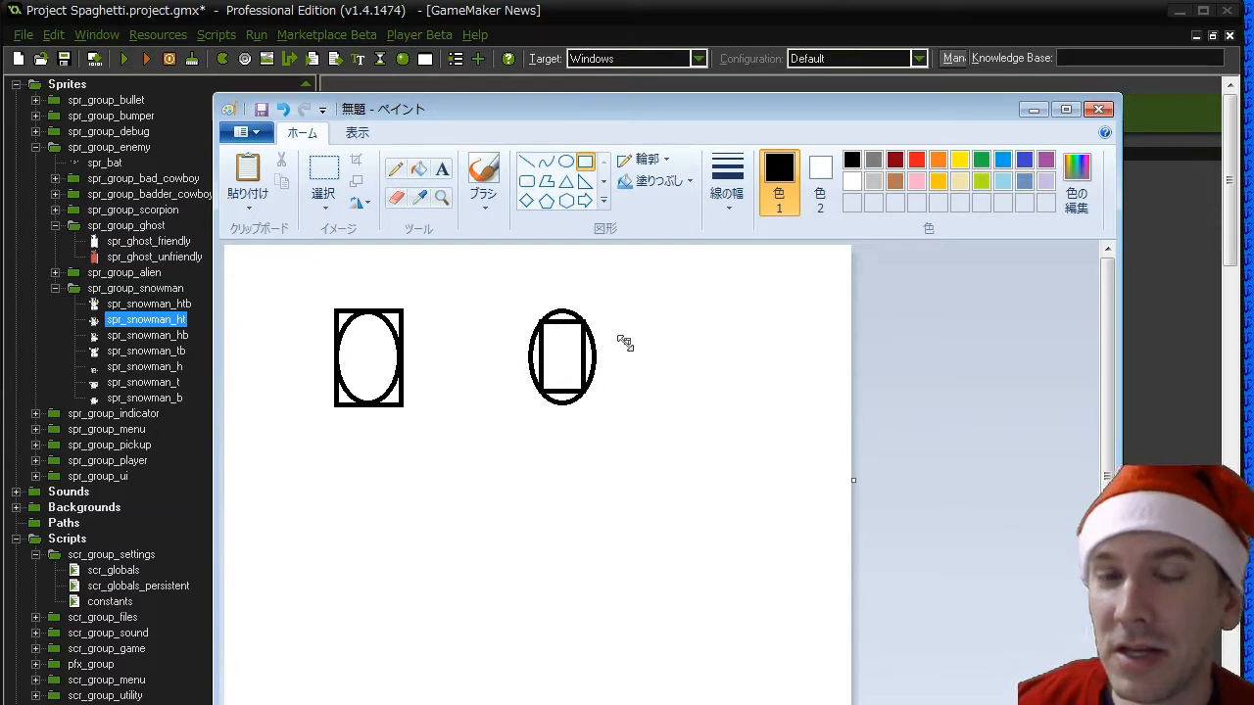
pyautogui.click(1103, 114)
pyautogui.click(703, 425)
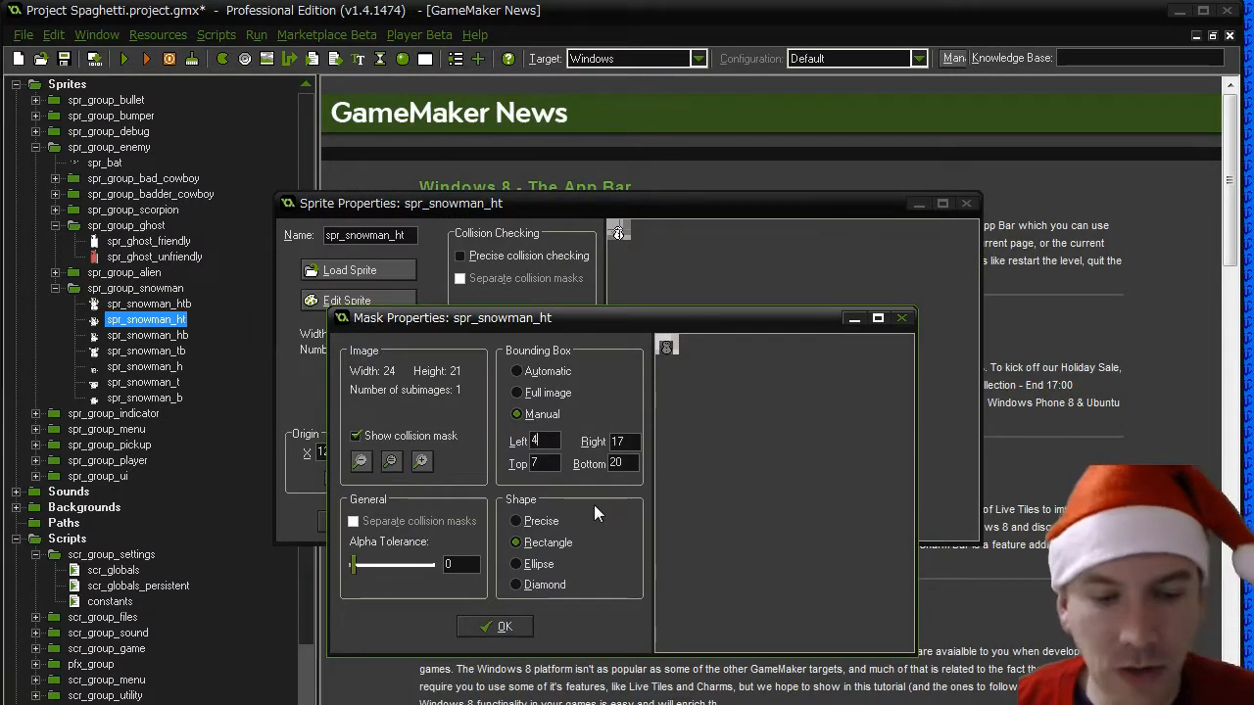
# - Narrow the manual bounding box of spr_snowman_ht to left 6 and right 16
pyautogui.doubleClick(536, 441)
pyautogui.write('6')
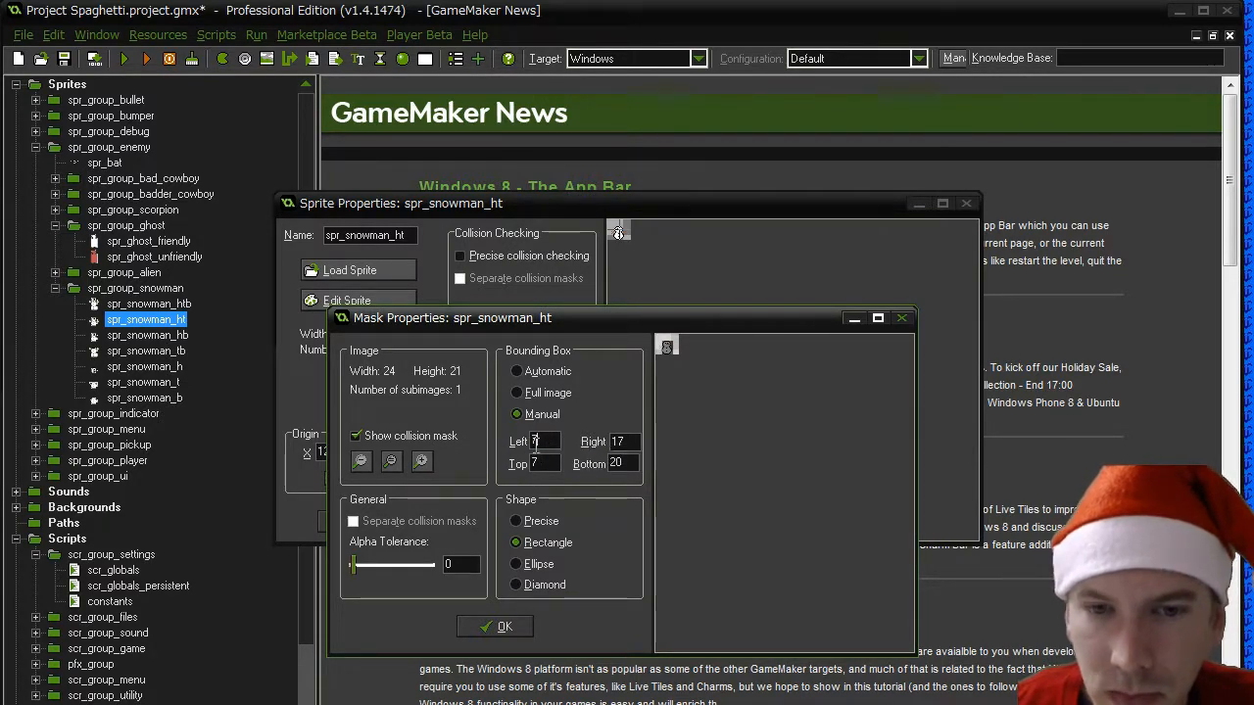
pyautogui.moveTo(542, 441); pyautogui.dragTo(505, 444)
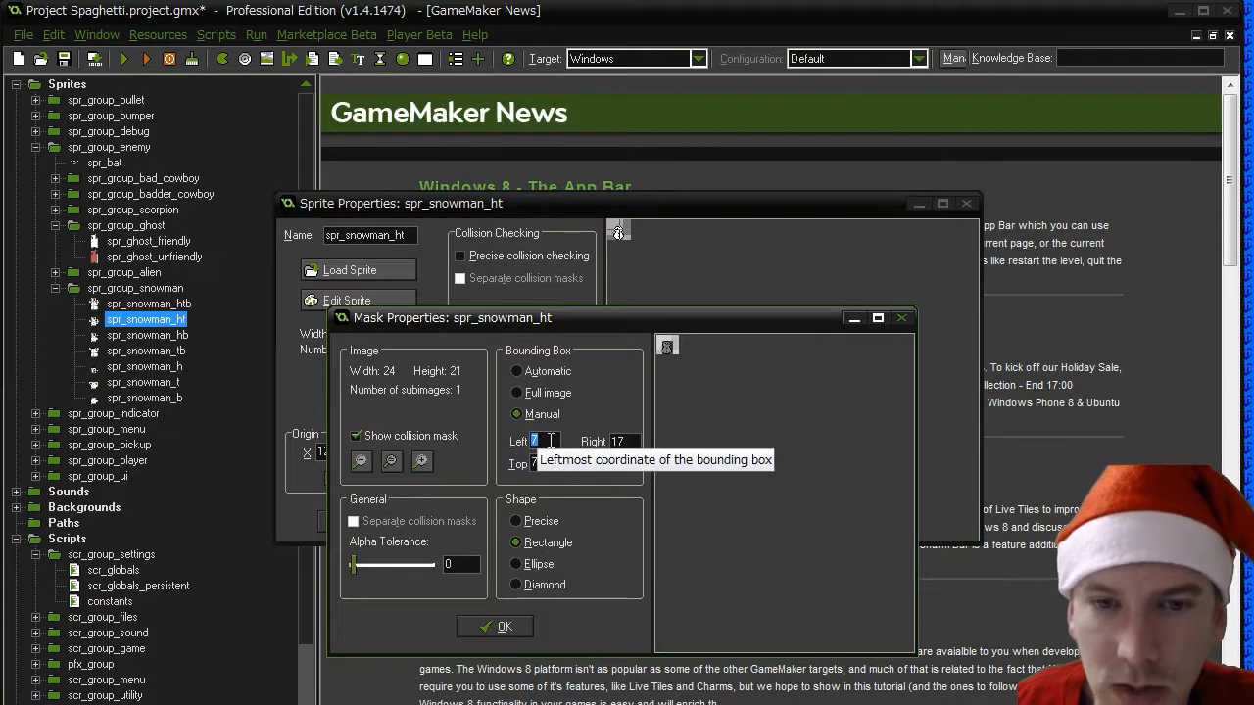
pyautogui.write('6')
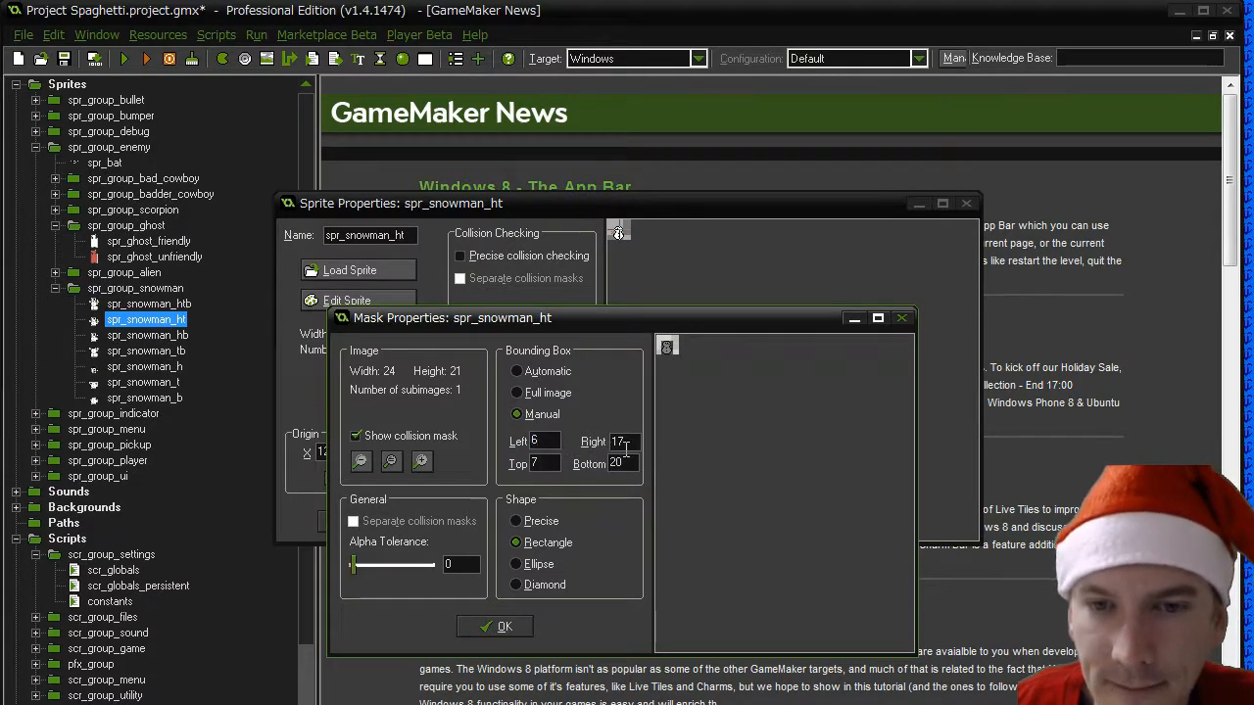
pyautogui.moveTo(626, 443); pyautogui.dragTo(619, 443)
pyautogui.write('6')
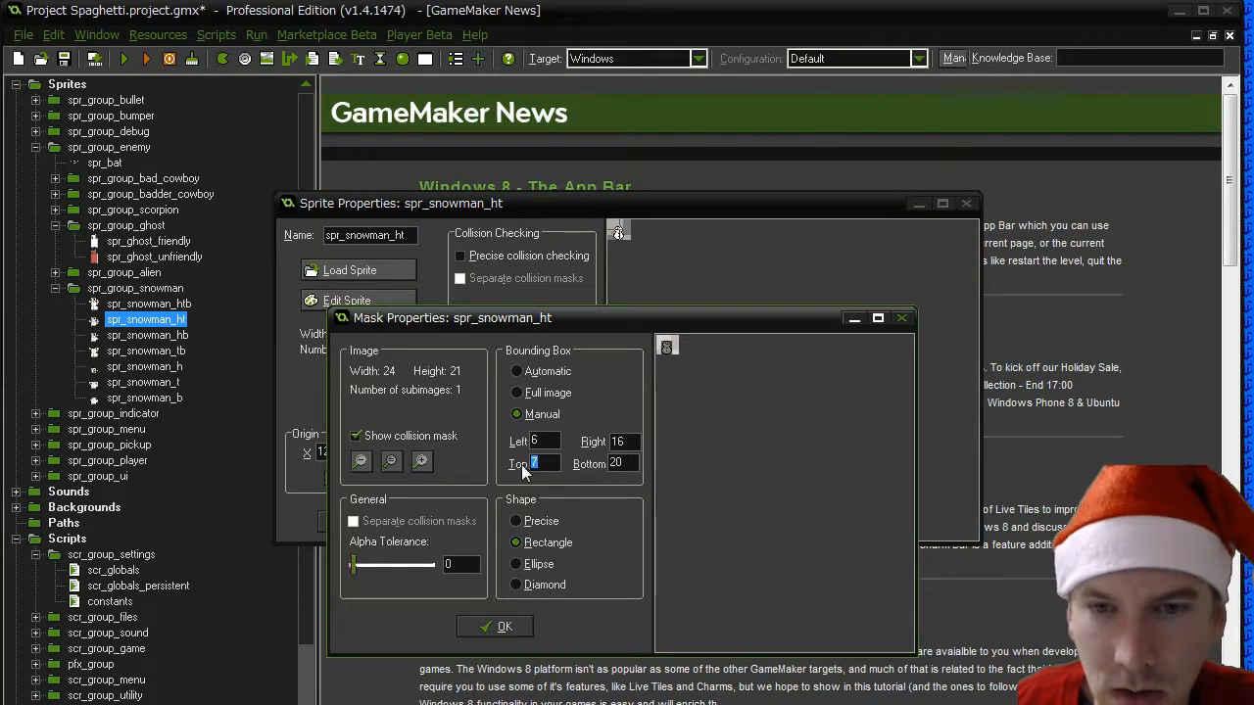
pyautogui.write('8')
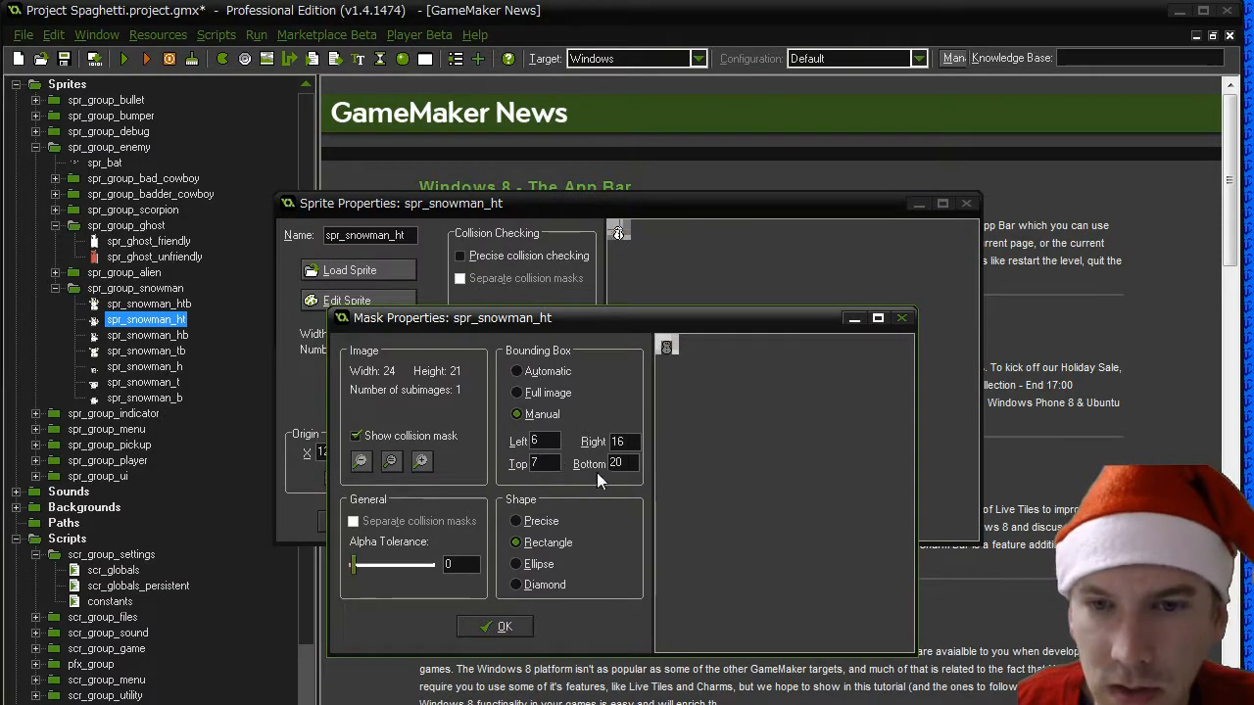
# - Try a top limit of 8 and a bottom limit of 19 for the spr_snowman_ht bounding box
pyautogui.moveTo(632, 465); pyautogui.dragTo(590, 462)
pyautogui.write('19')
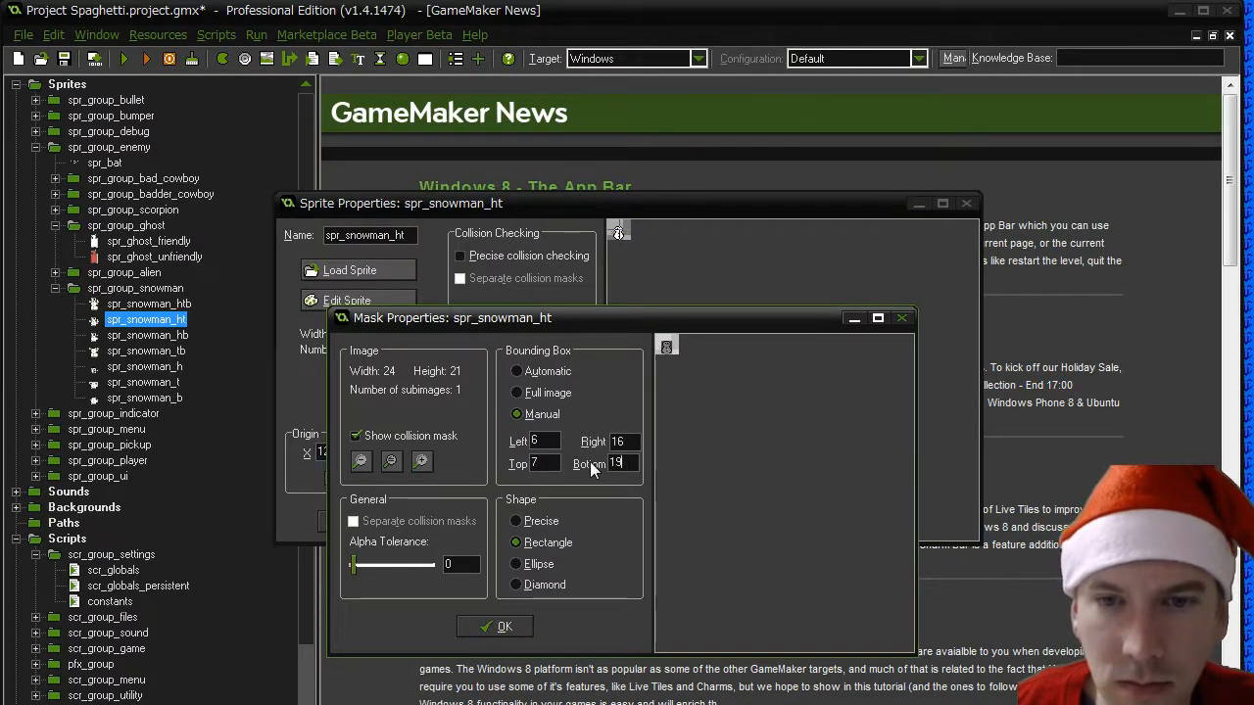
pyautogui.doubleClick(534, 463)
pyautogui.write('8')
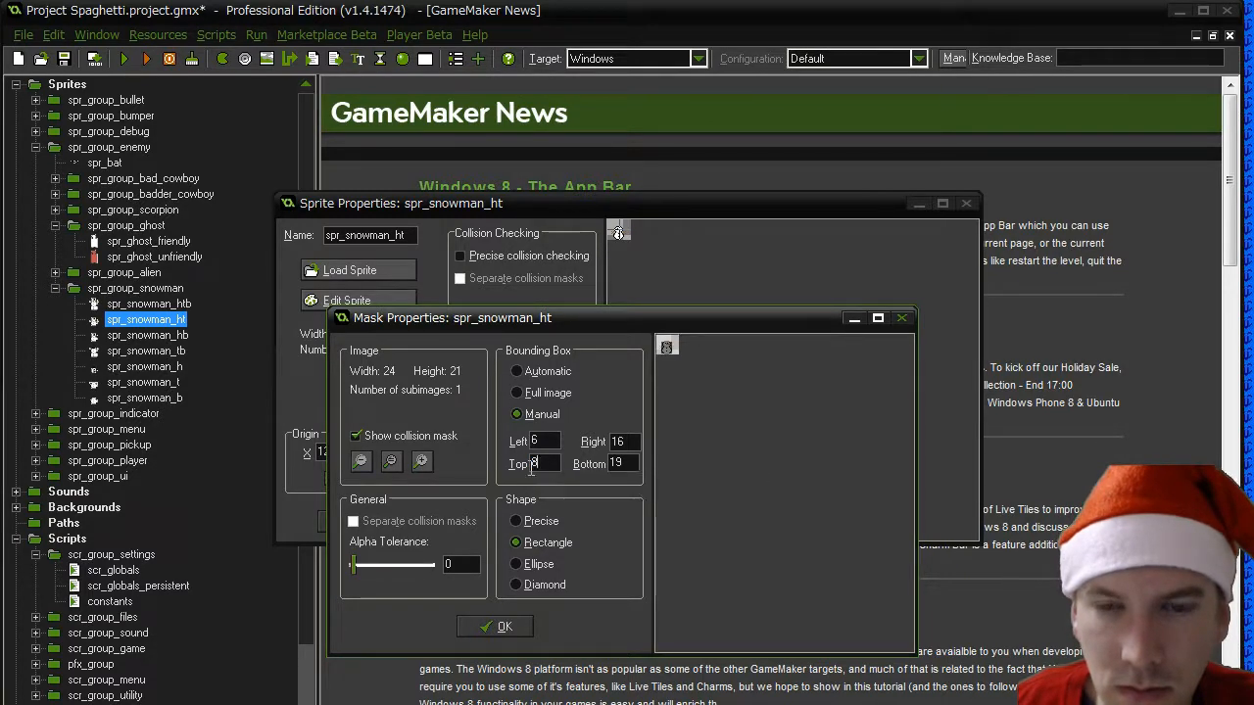
# - Set the bounding box's top to 7 and bottom to 20, and confirm the spr_snowman_ht mask and sprite properties
pyautogui.press('BackSpace')
pyautogui.write('7')
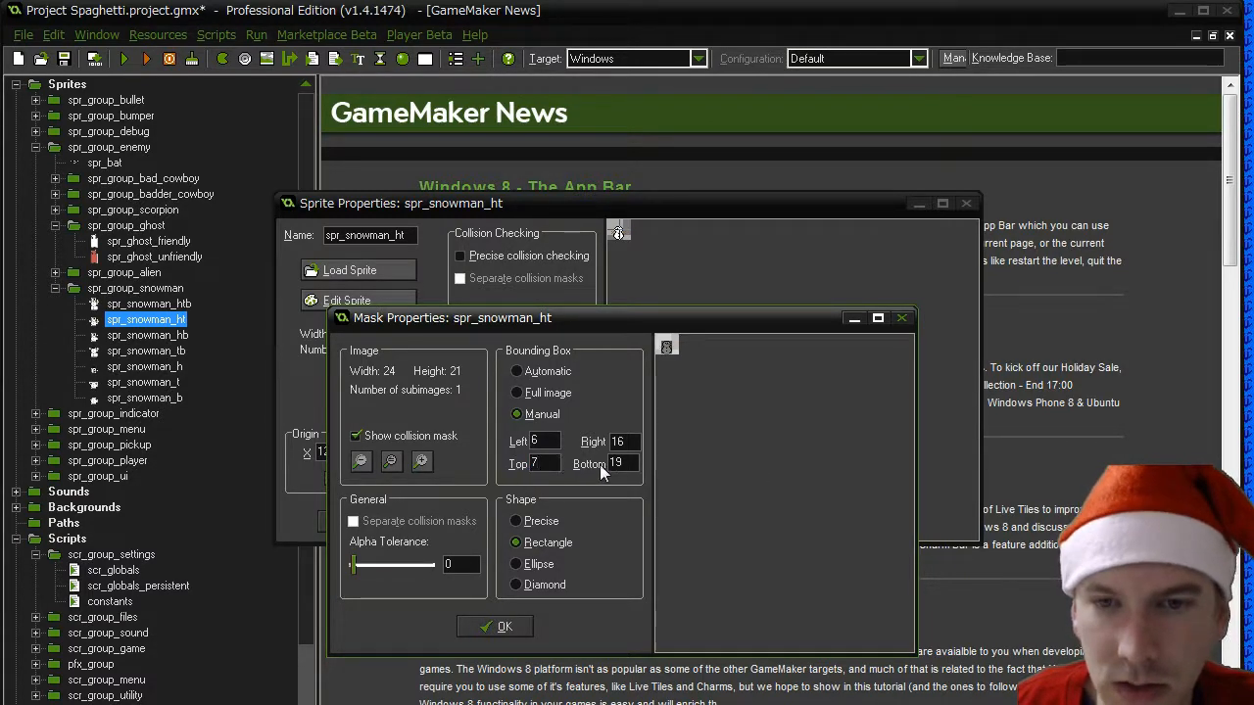
pyautogui.moveTo(625, 463); pyautogui.dragTo(566, 463)
pyautogui.write('20')
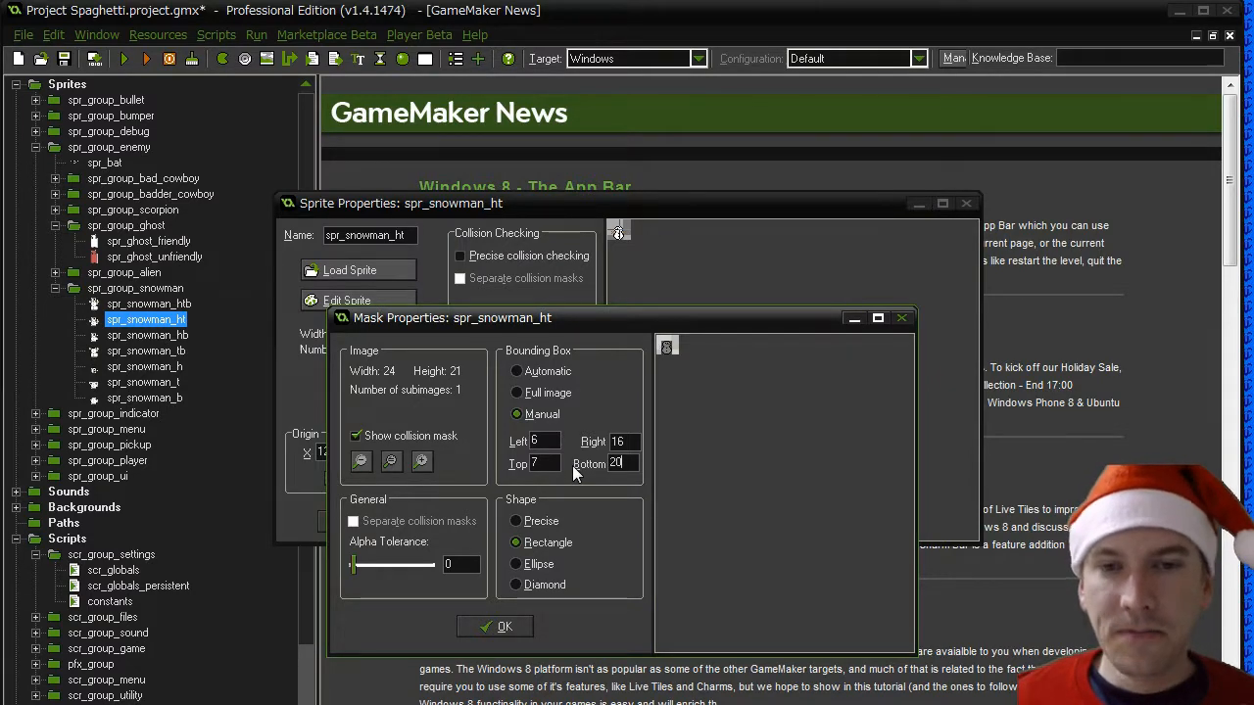
pyautogui.click(505, 627)
pyautogui.click(364, 521)
# - Switch the collision mask of spr_snowman_hb to a manual bounding box and confirm its mask and sprite properties
pyautogui.doubleClick(147, 335)
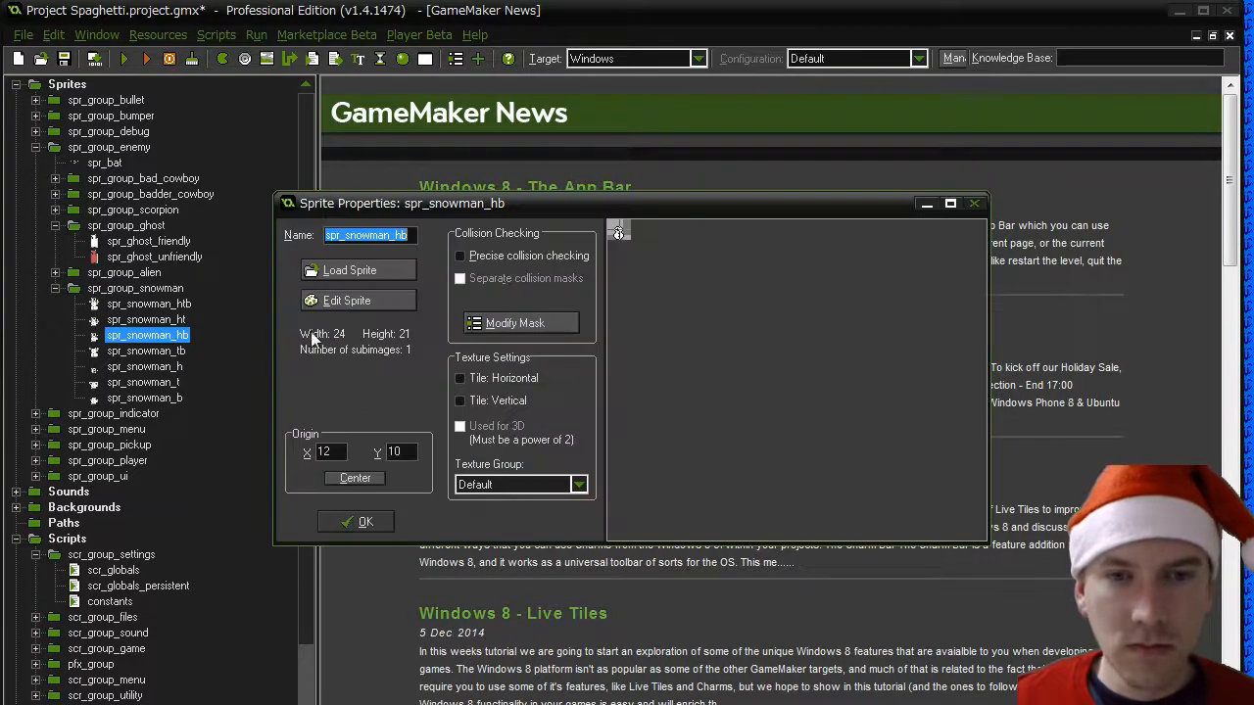
pyautogui.click(500, 325)
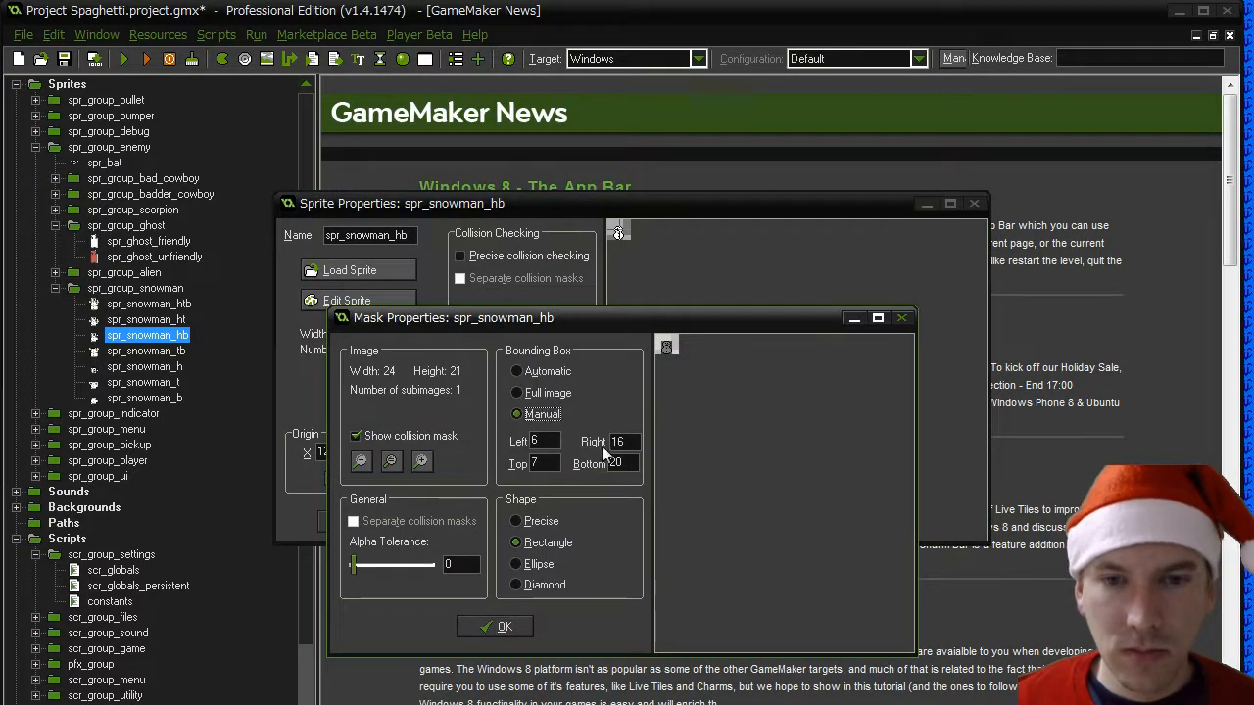
pyautogui.click(503, 625)
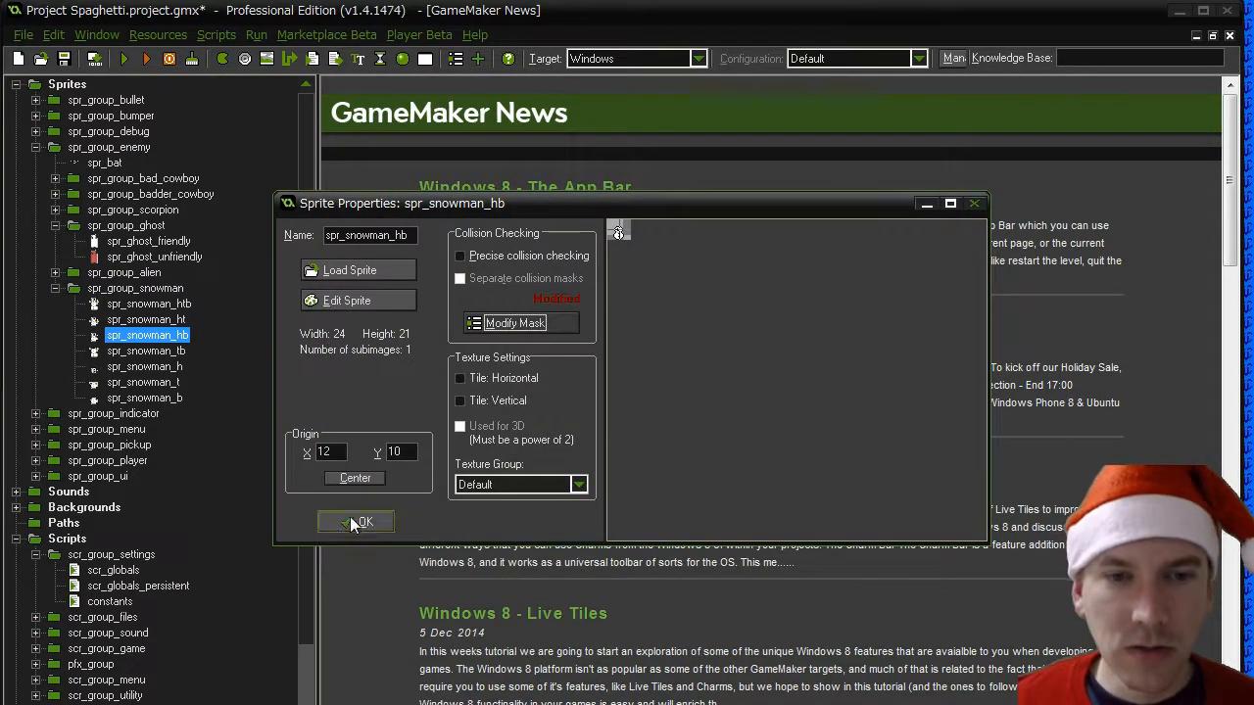
pyautogui.click(350, 517)
# - Give spr_snowman_tb a manual mask bounding box with left 6, right 16 and top 7, and confirm the mask and sprite properties
pyautogui.doubleClick(147, 351)
pyautogui.click(501, 325)
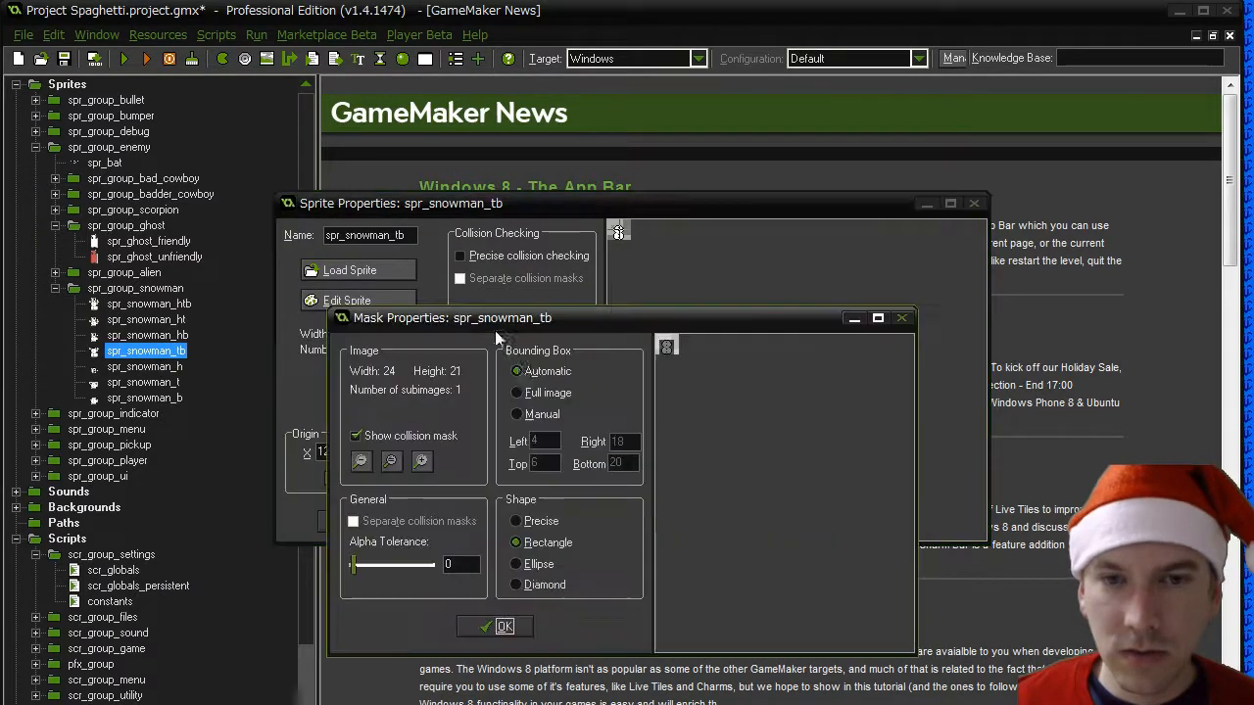
pyautogui.click(534, 414)
pyautogui.moveTo(545, 440); pyautogui.dragTo(462, 441)
pyautogui.write('6')
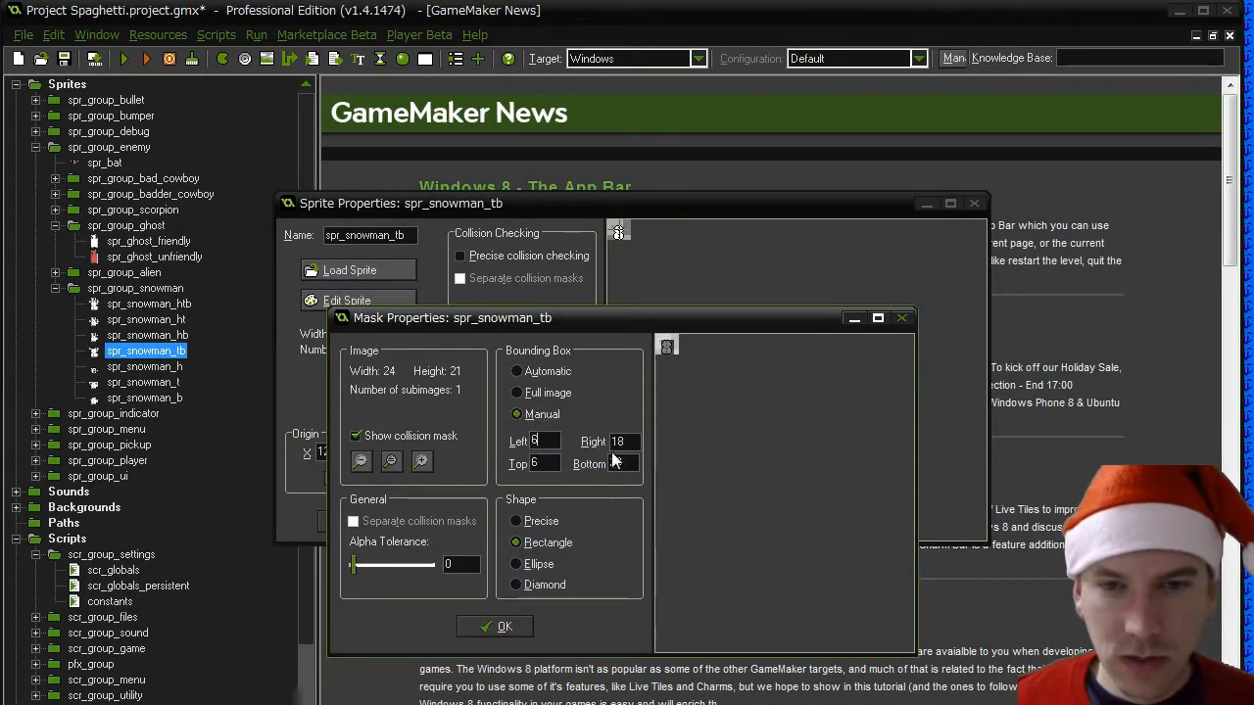
pyautogui.moveTo(628, 442); pyautogui.dragTo(502, 463)
pyautogui.write('16')
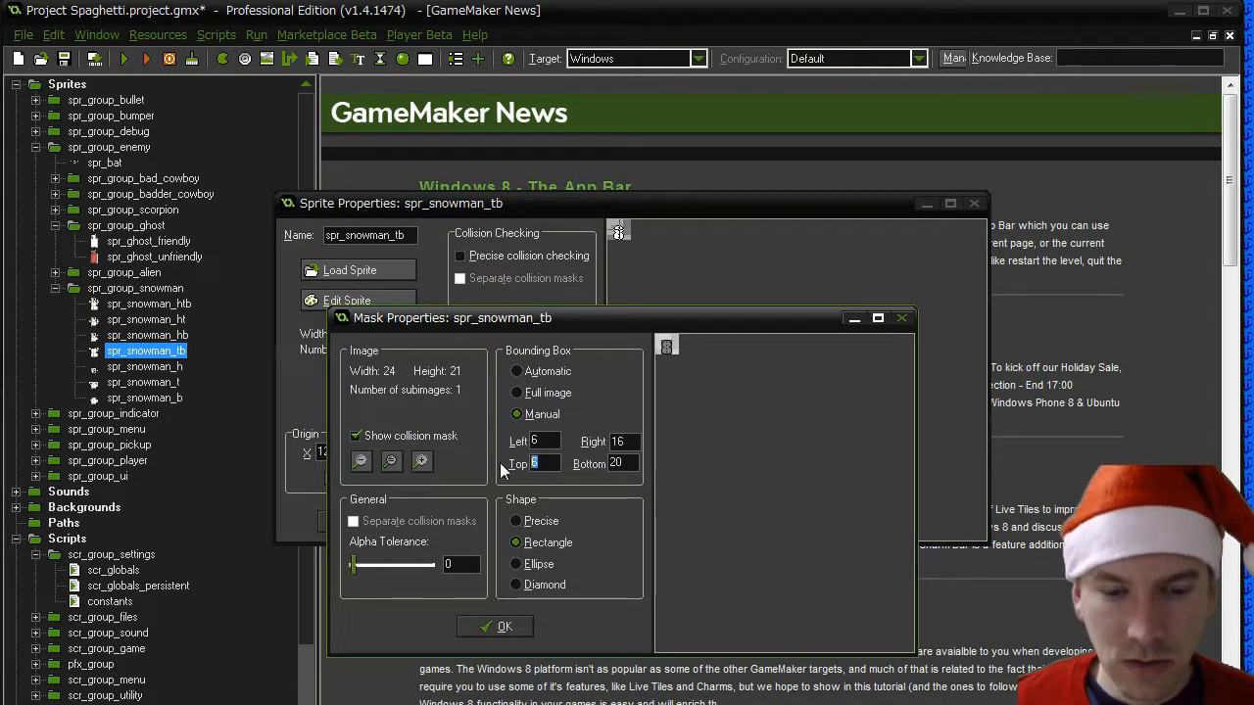
pyautogui.write('7')
pyautogui.click(480, 628)
pyautogui.click(358, 521)
# - Review the collision mask bounding boxes of spr_snowman_ht and spr_snowman_hb
pyautogui.doubleClick(145, 320)
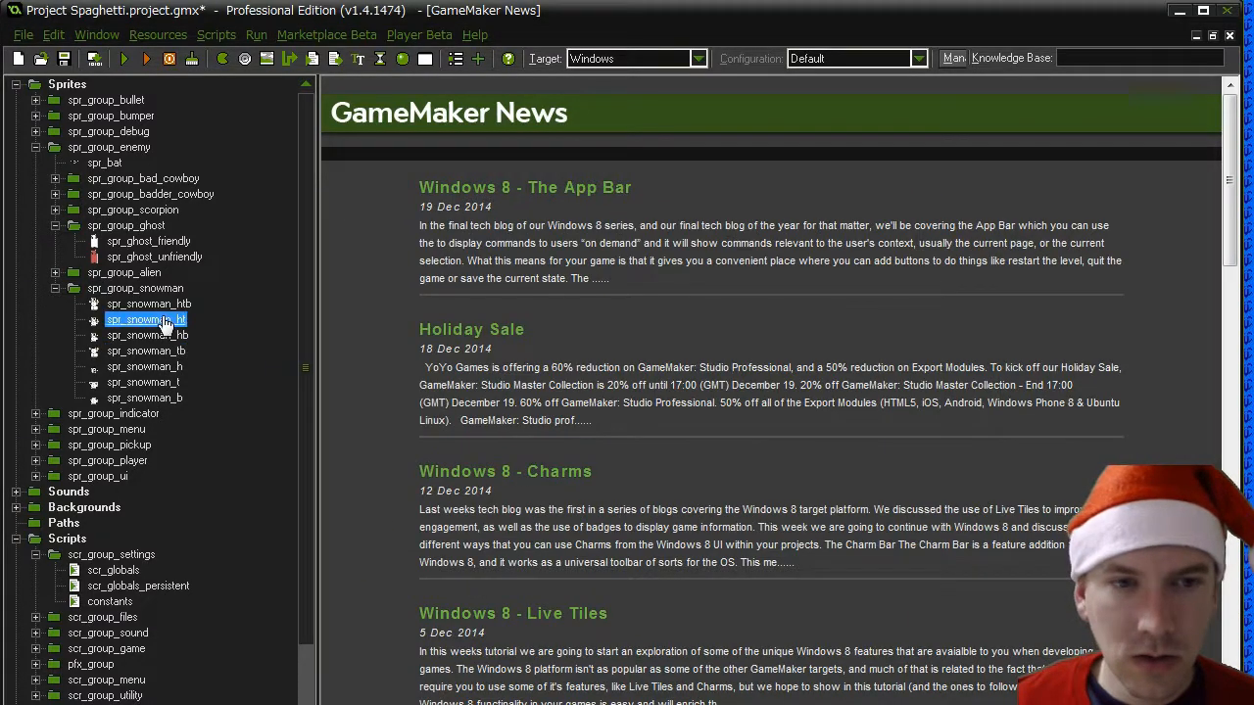
pyautogui.click(515, 329)
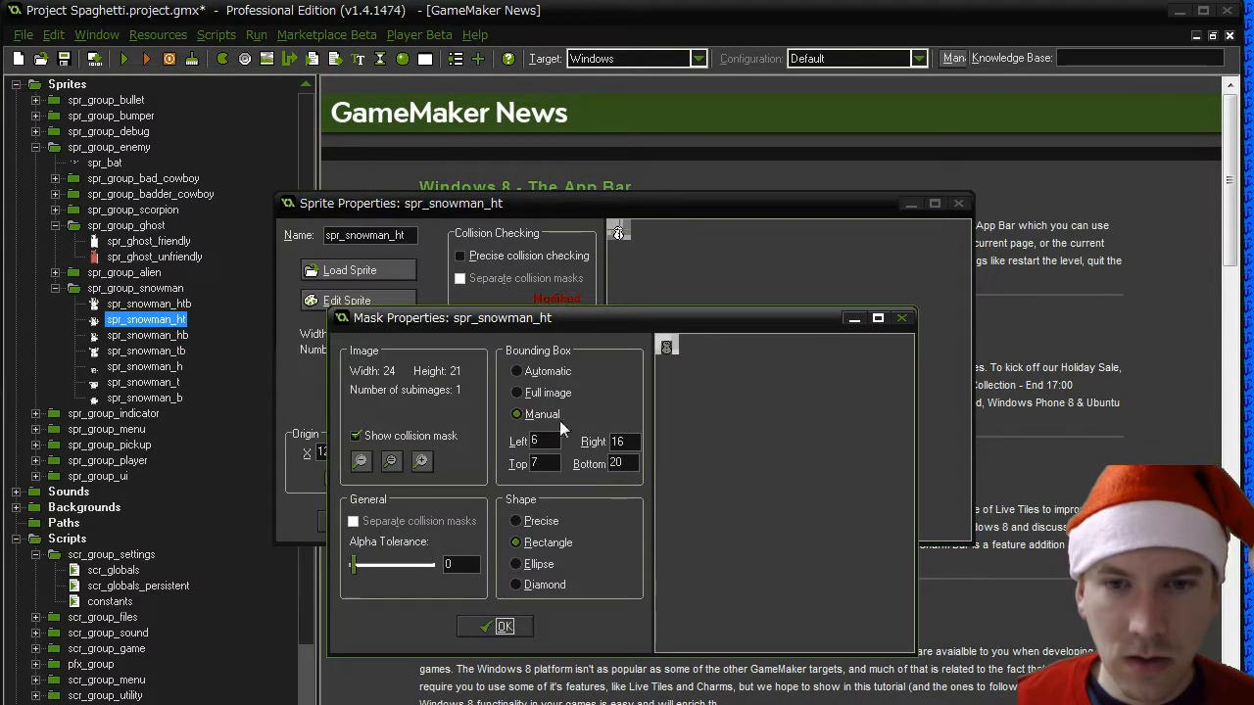
pyautogui.click(489, 628)
pyautogui.click(340, 519)
pyautogui.doubleClick(147, 335)
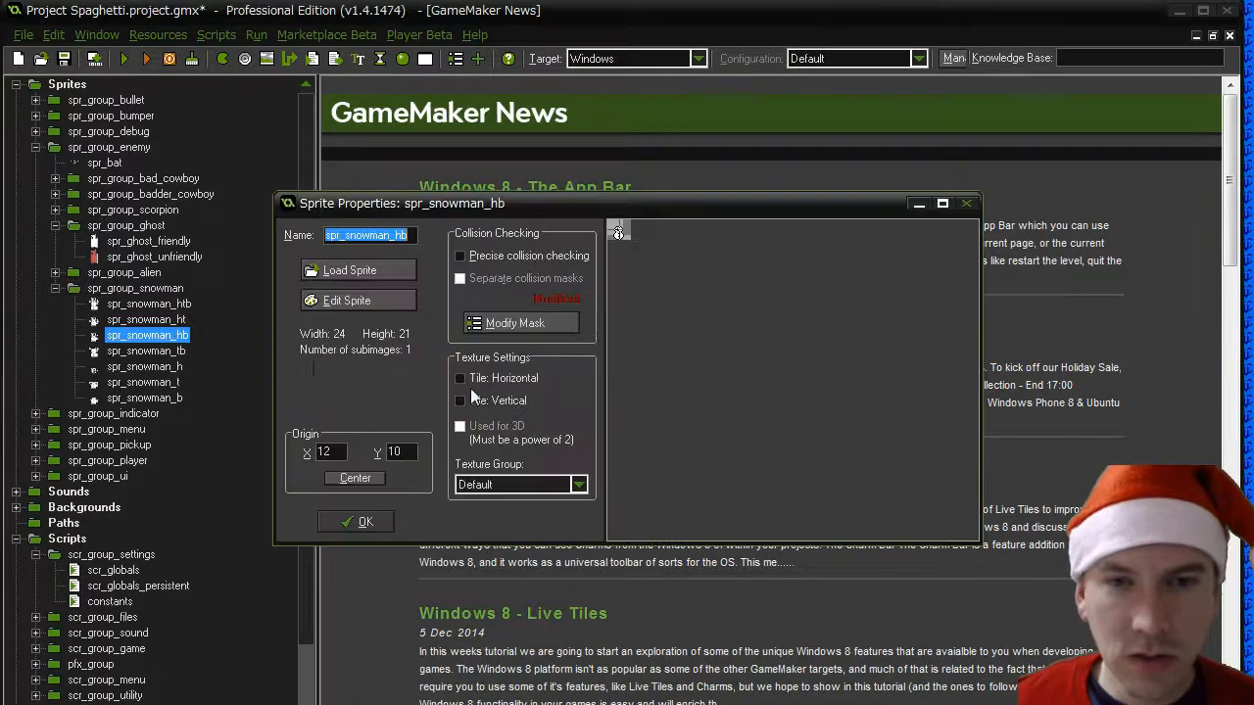
pyautogui.click(533, 328)
pyautogui.click(495, 627)
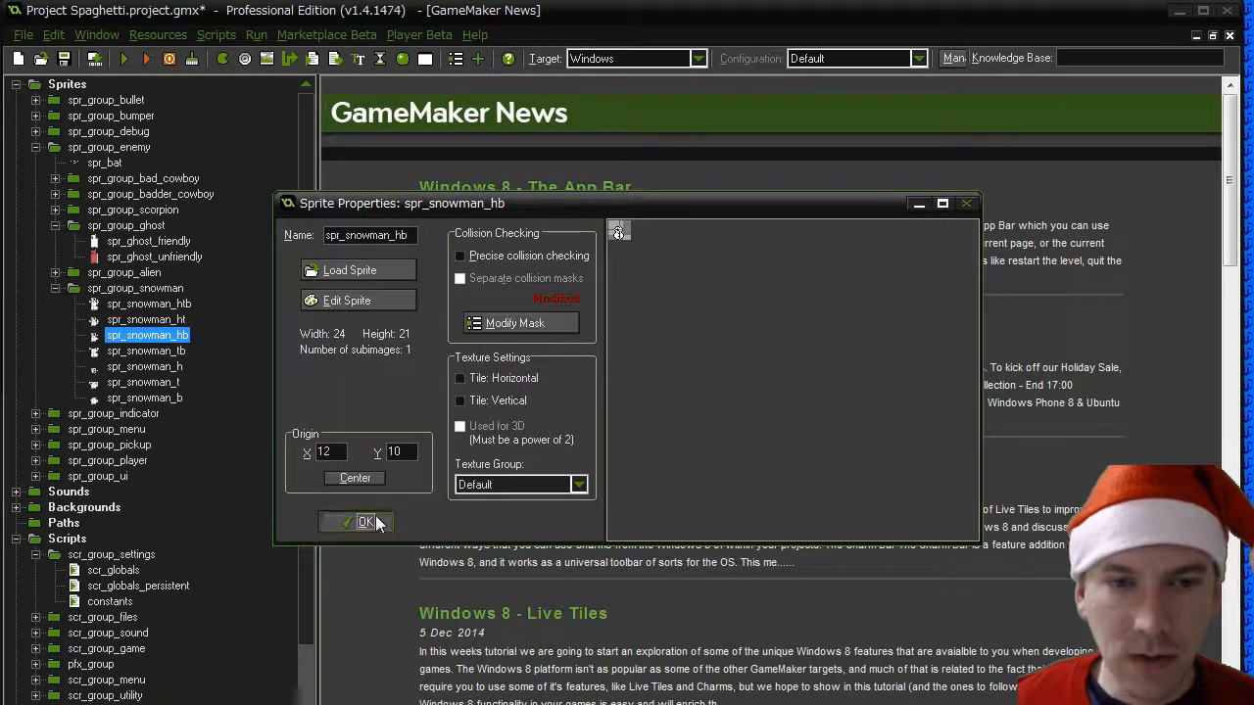
pyautogui.click(358, 521)
# - Give spr_snowman_htb a manual mask bounding box with left 6, right 16 and top 2, and confirm the mask and sprite properties
pyautogui.doubleClick(149, 303)
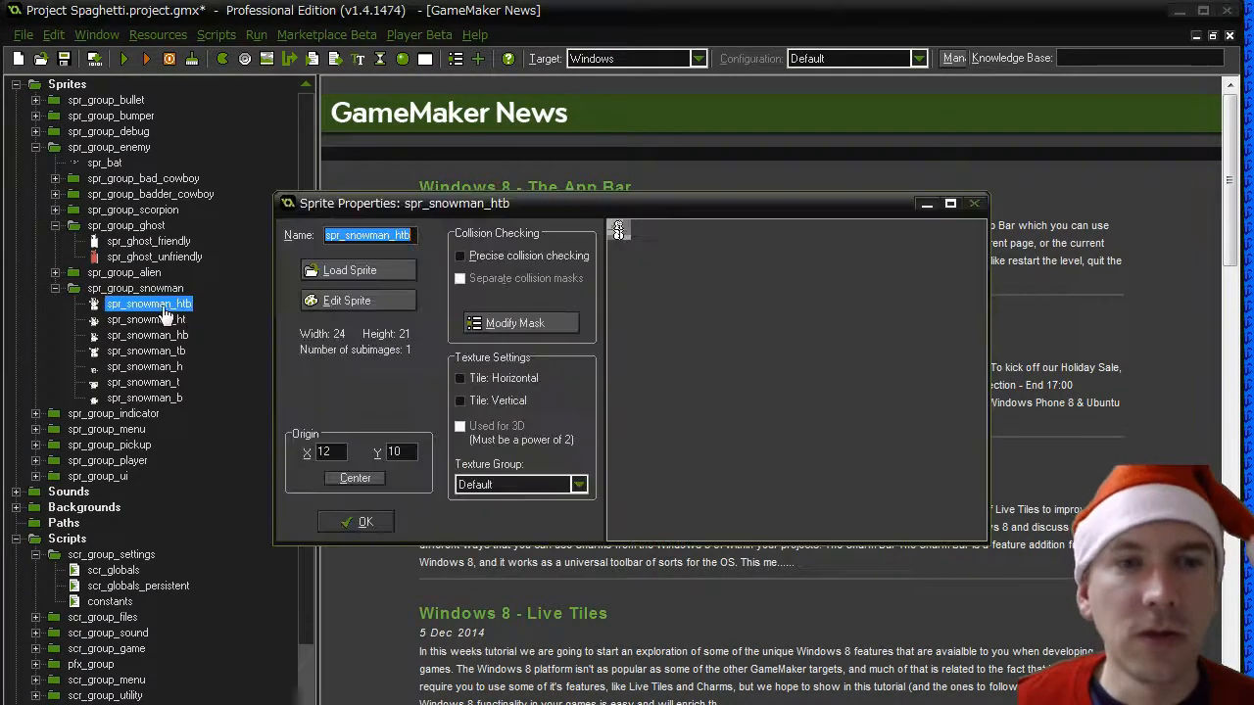
pyautogui.click(530, 324)
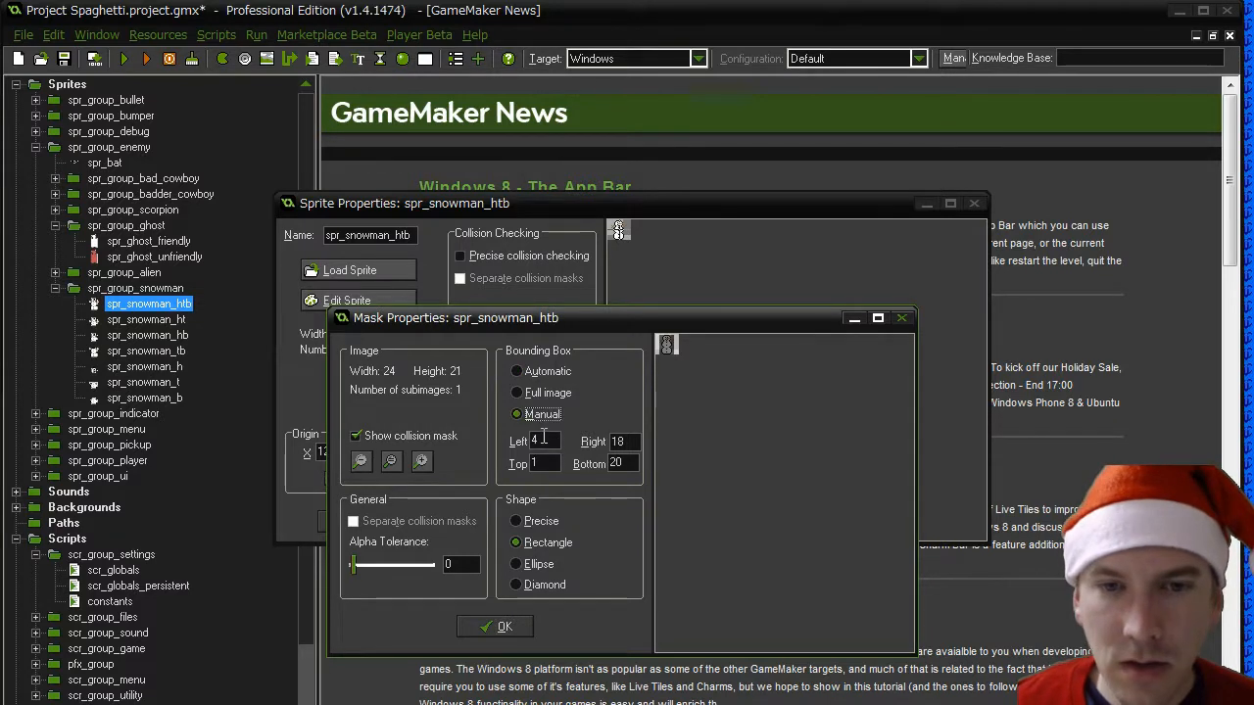
pyautogui.doubleClick(544, 440)
pyautogui.write('6')
pyautogui.doubleClick(617, 442)
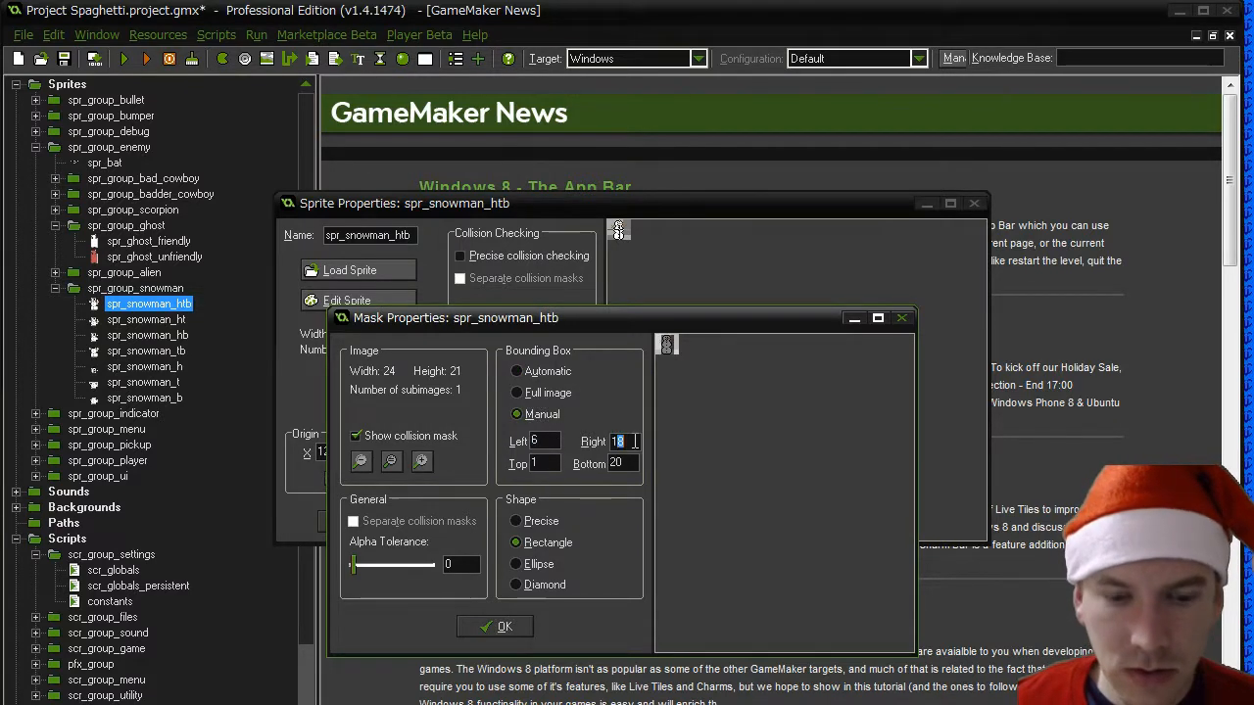
pyautogui.write('16')
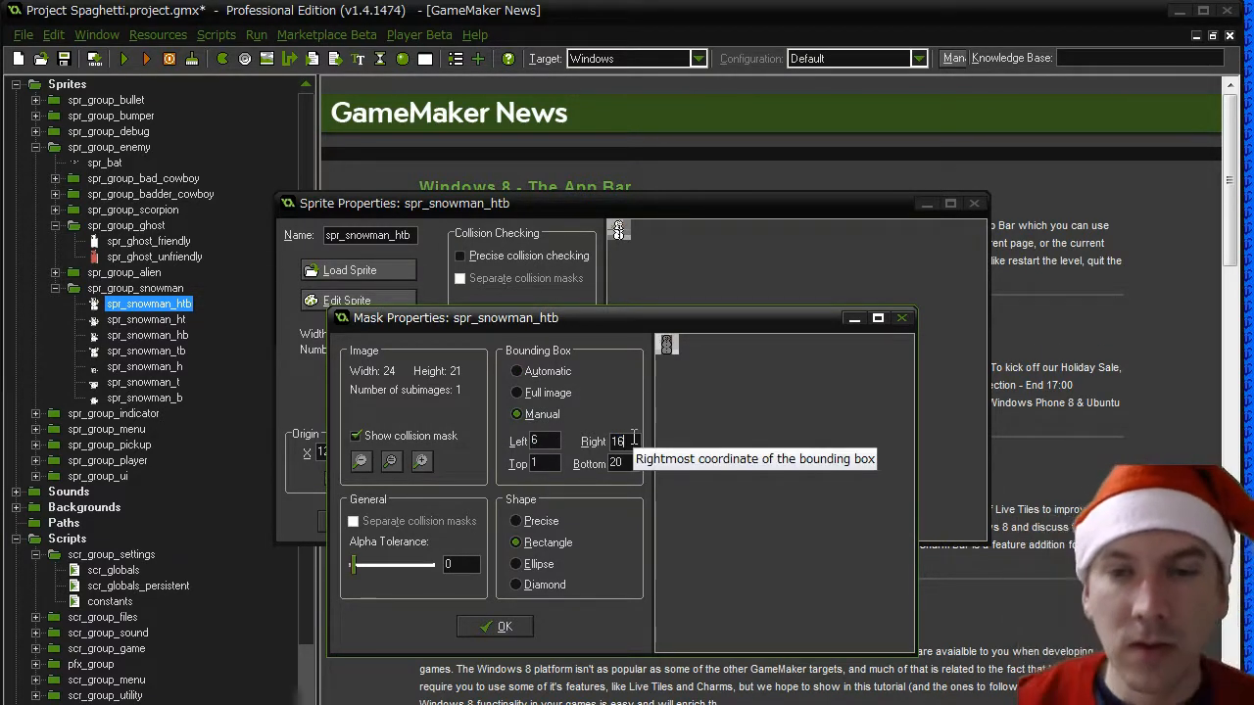
pyautogui.moveTo(544, 462); pyautogui.dragTo(510, 464)
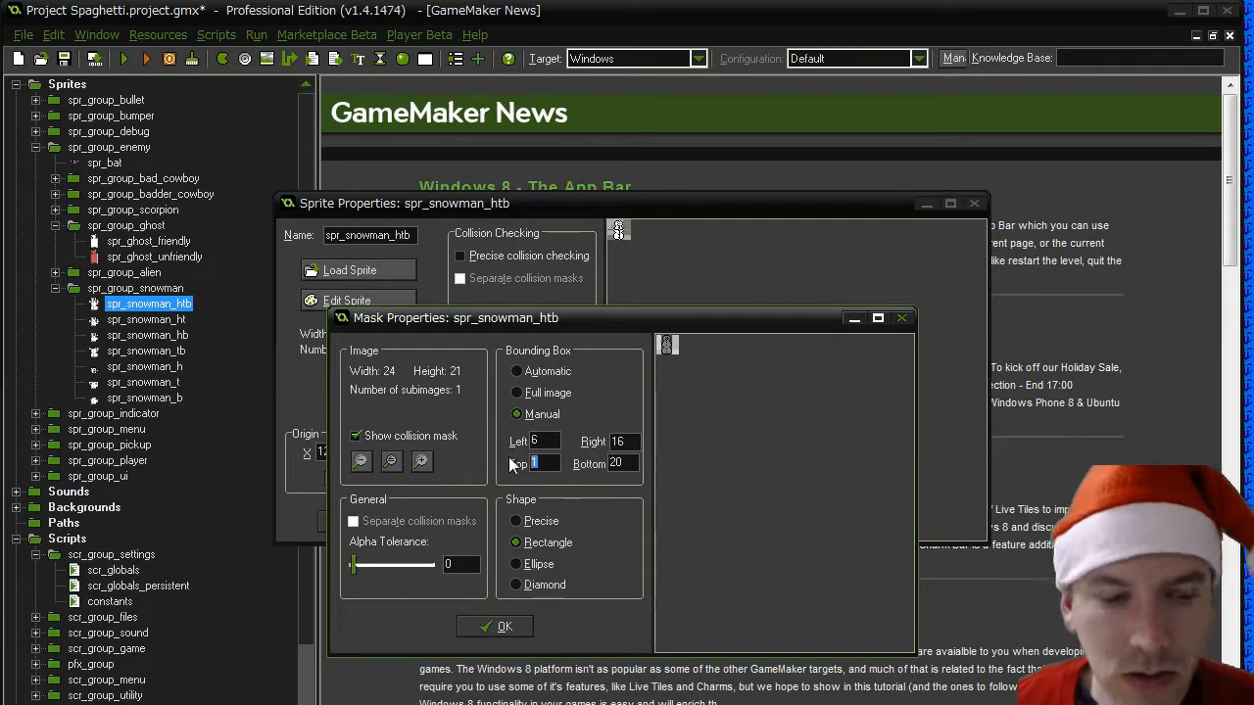
pyautogui.write('2')
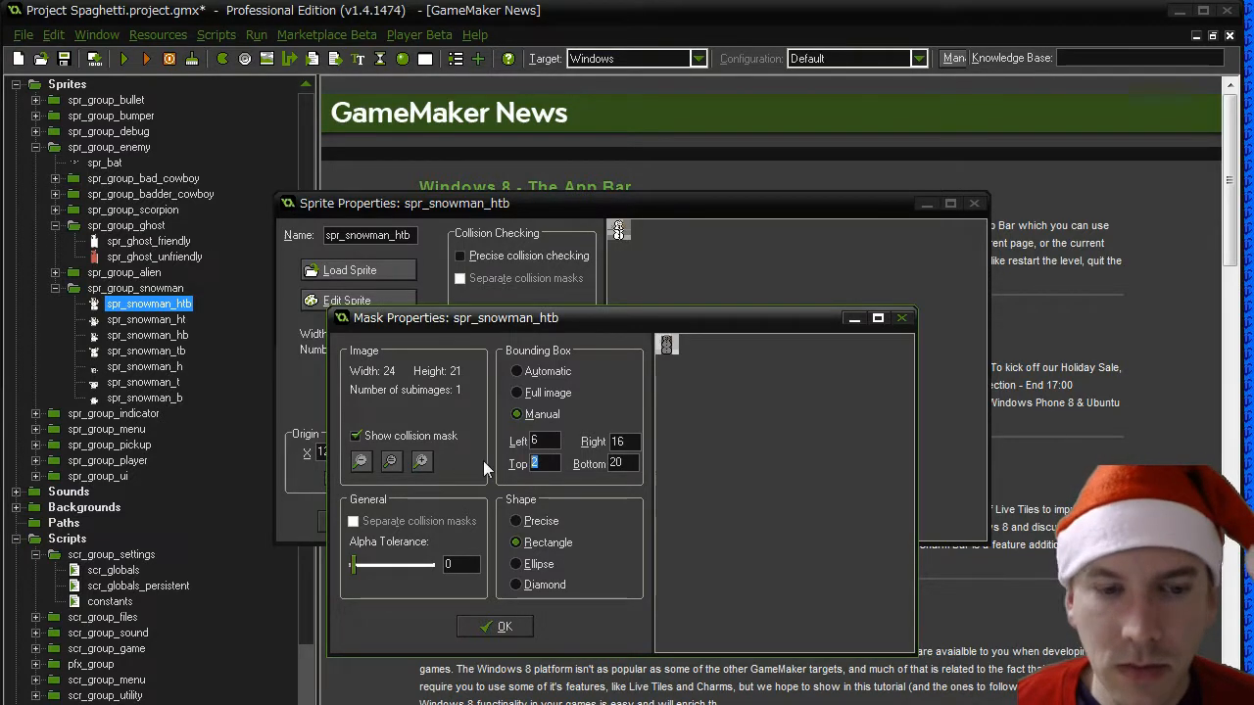
pyautogui.click(504, 628)
pyautogui.click(323, 519)
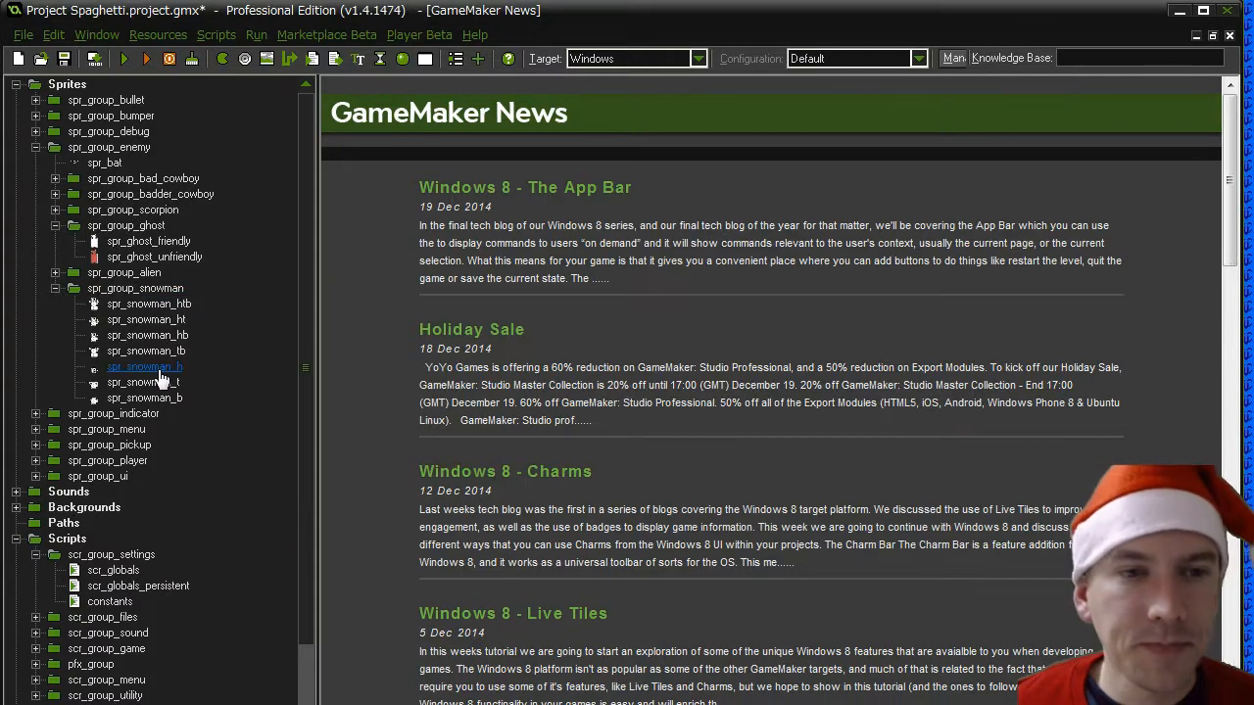
# - Switch the spr_snowman_h mask to a manual bounding box with left 6, and confirm the mask and sprite properties
pyautogui.doubleClick(160, 370)
pyautogui.click(496, 331)
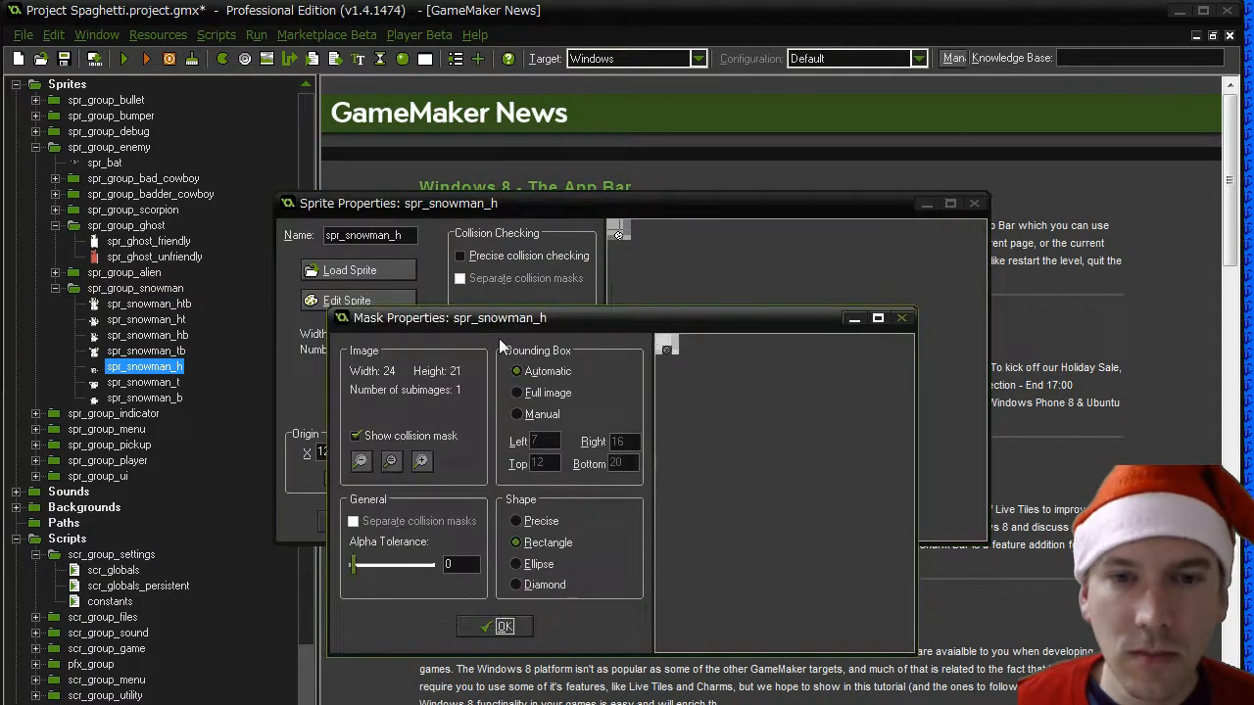
pyautogui.click(519, 414)
pyautogui.doubleClick(544, 440)
pyautogui.write('6')
pyautogui.click(537, 463)
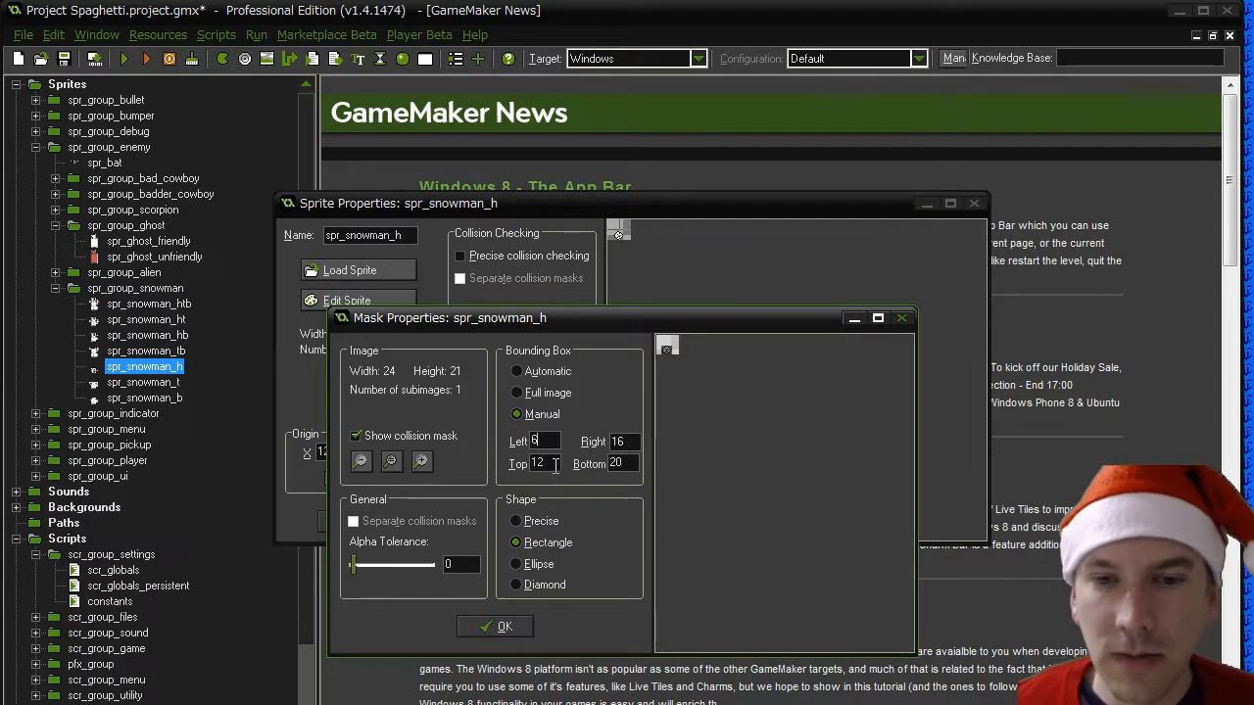
pyautogui.click(500, 627)
pyautogui.click(354, 526)
# - Give spr_snowman_t a manual mask bounding box with left 6, right 16 and top 11, and confirm the mask and sprite properties
pyautogui.doubleClick(144, 382)
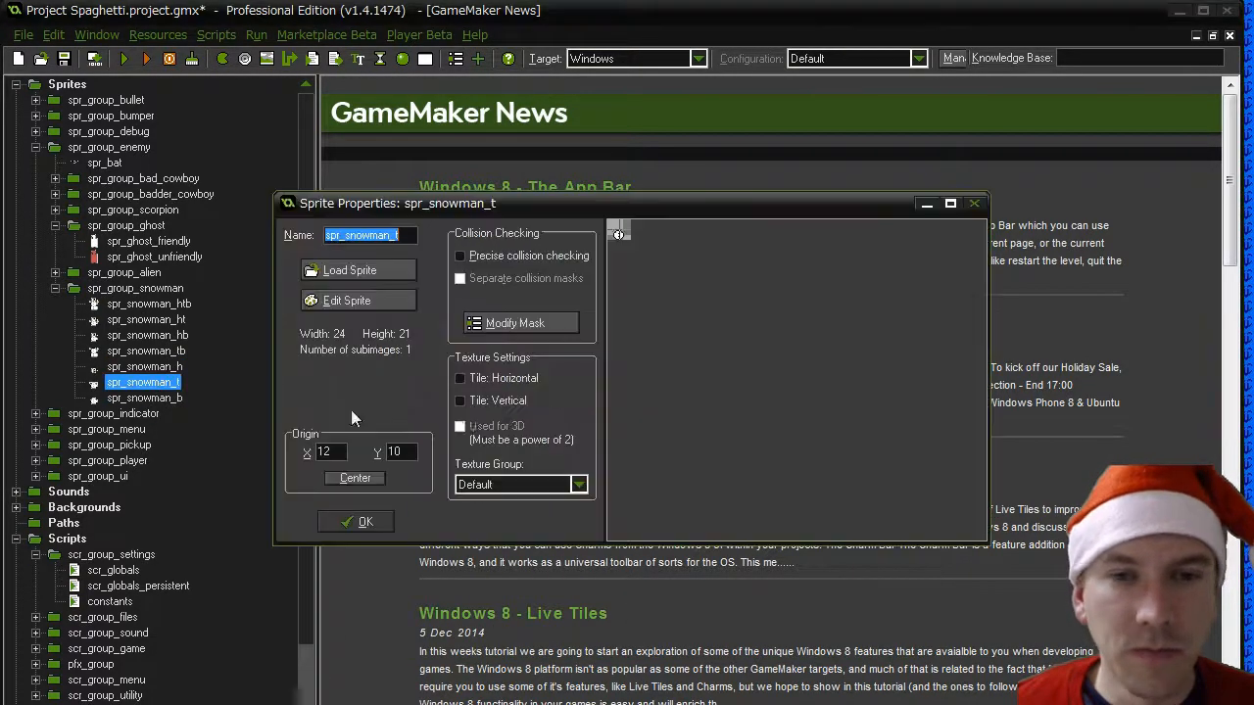
pyautogui.click(519, 320)
pyautogui.moveTo(549, 442); pyautogui.dragTo(510, 441)
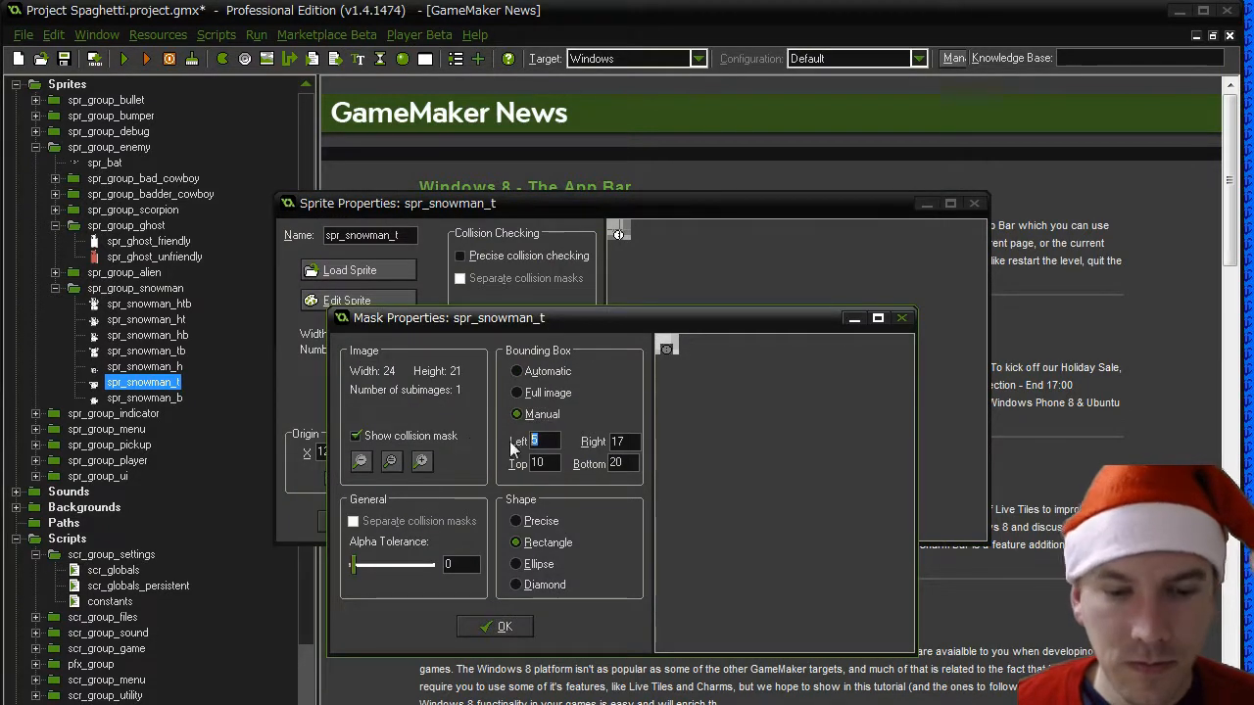
pyautogui.doubleClick(612, 441)
pyautogui.write('16')
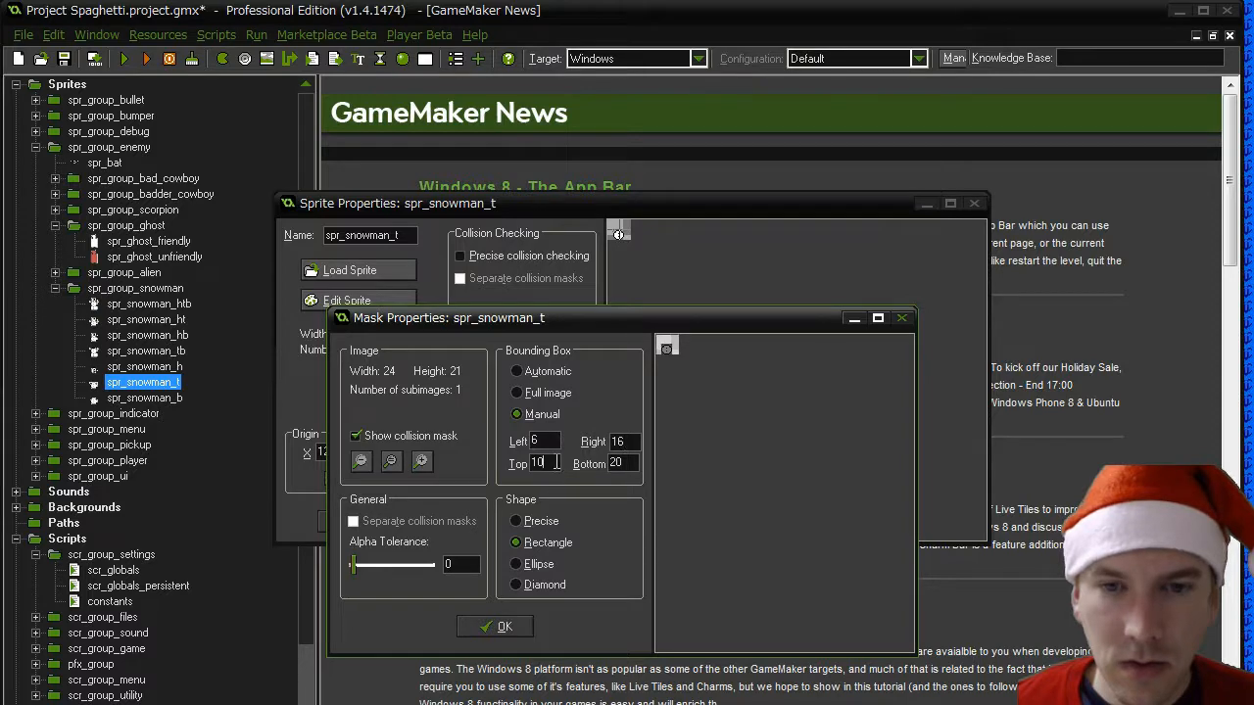
pyautogui.moveTo(555, 463); pyautogui.dragTo(488, 462)
pyautogui.write('11')
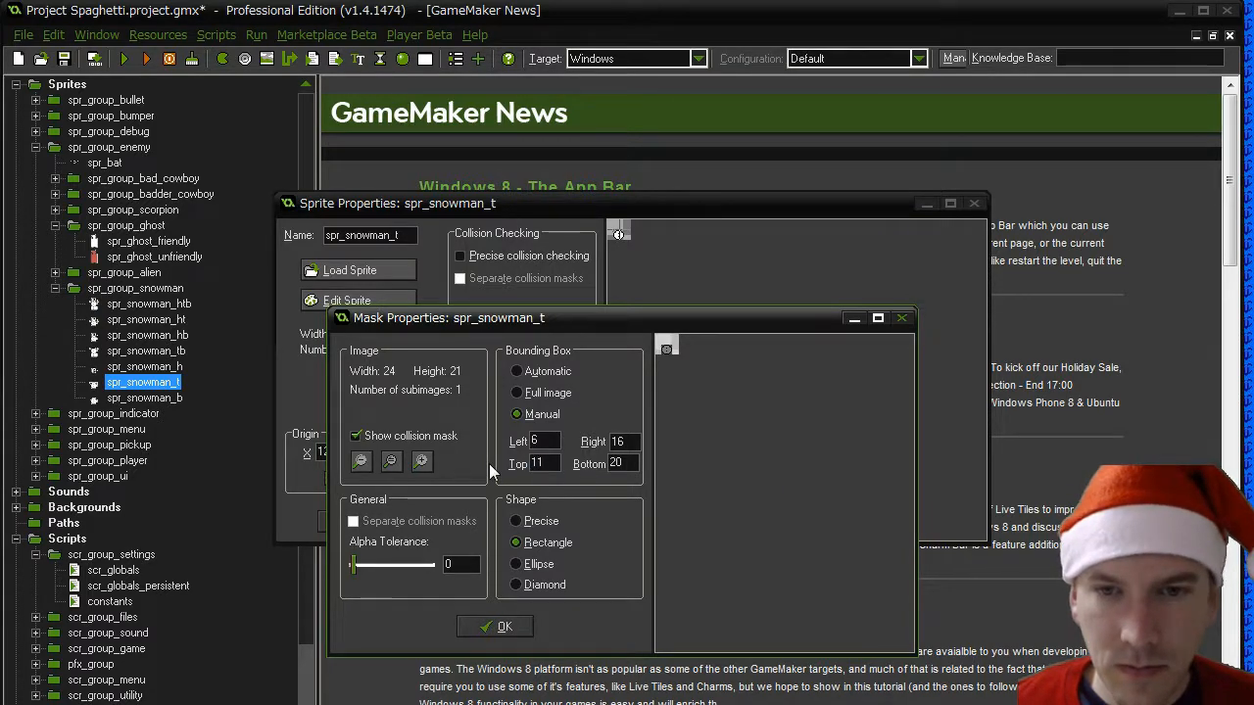
pyautogui.click(498, 627)
pyautogui.click(368, 522)
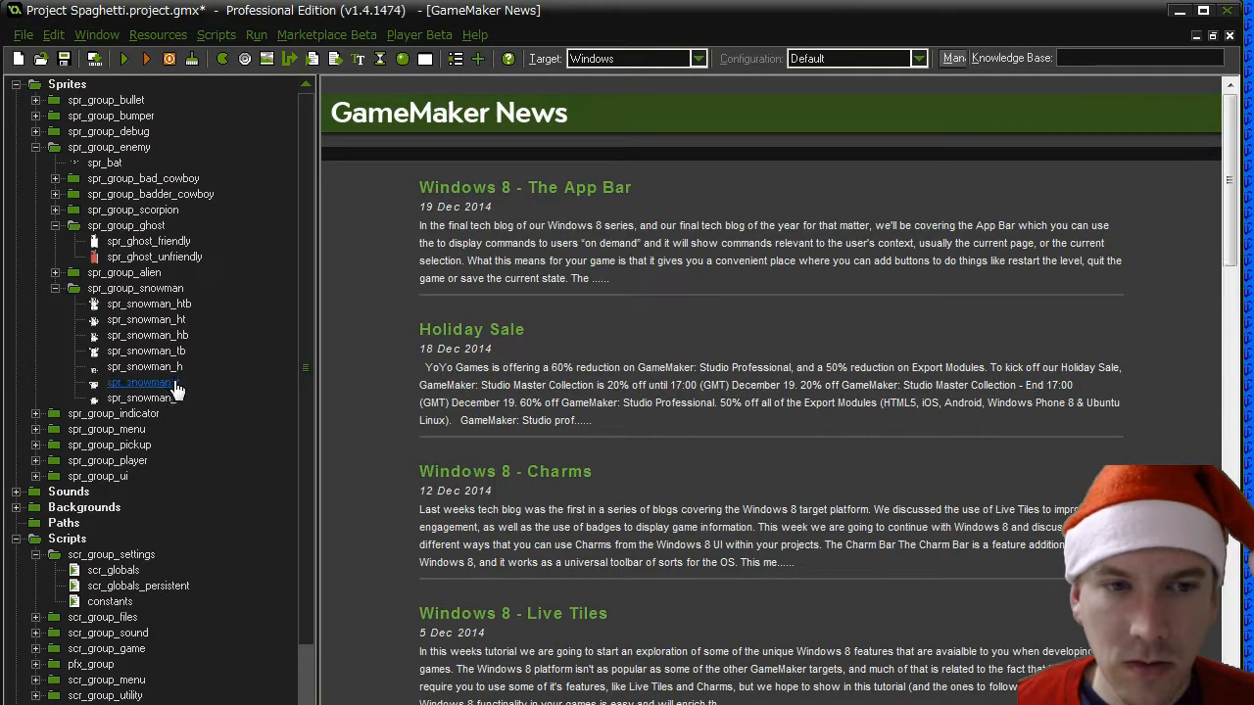
# - Check the bounding box limits in the collision mask of spr_snowman_h
pyautogui.doubleClick(147, 366)
pyautogui.click(537, 321)
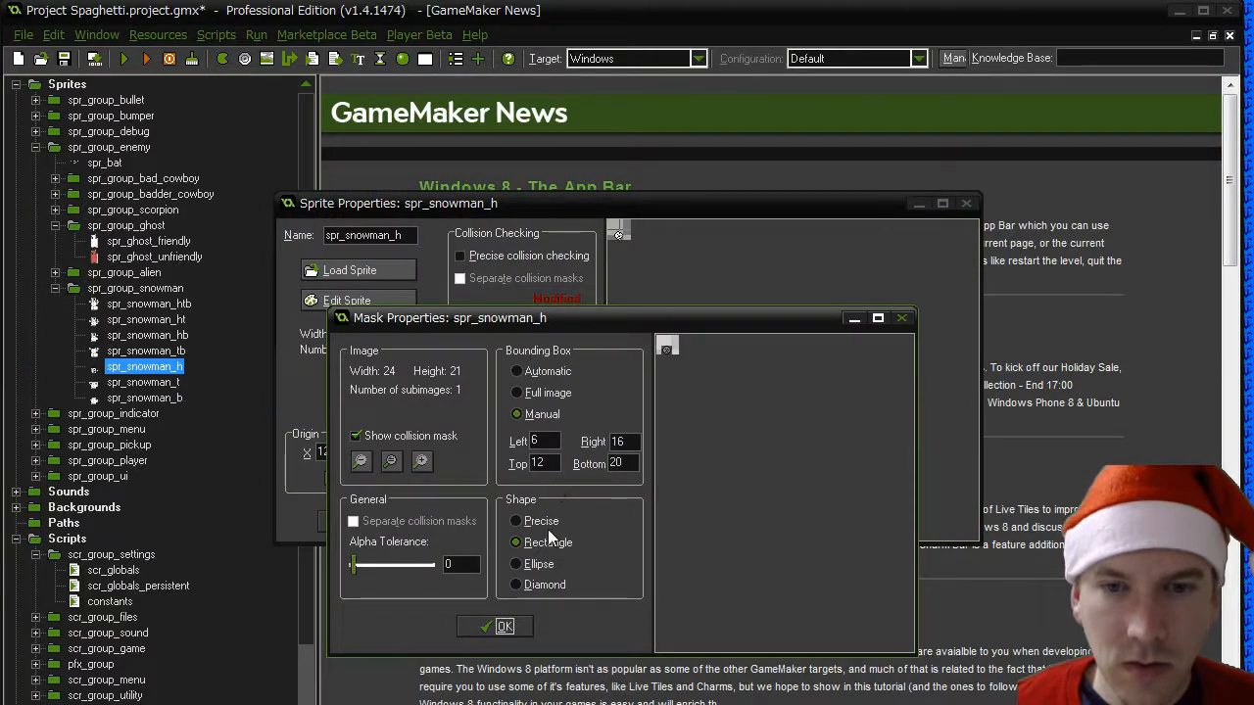
pyautogui.click(501, 627)
pyautogui.click(368, 522)
# - Set the top of the spr_snowman_t bounding box to 12, and confirm the mask and sprite properties
pyautogui.click(137, 383)
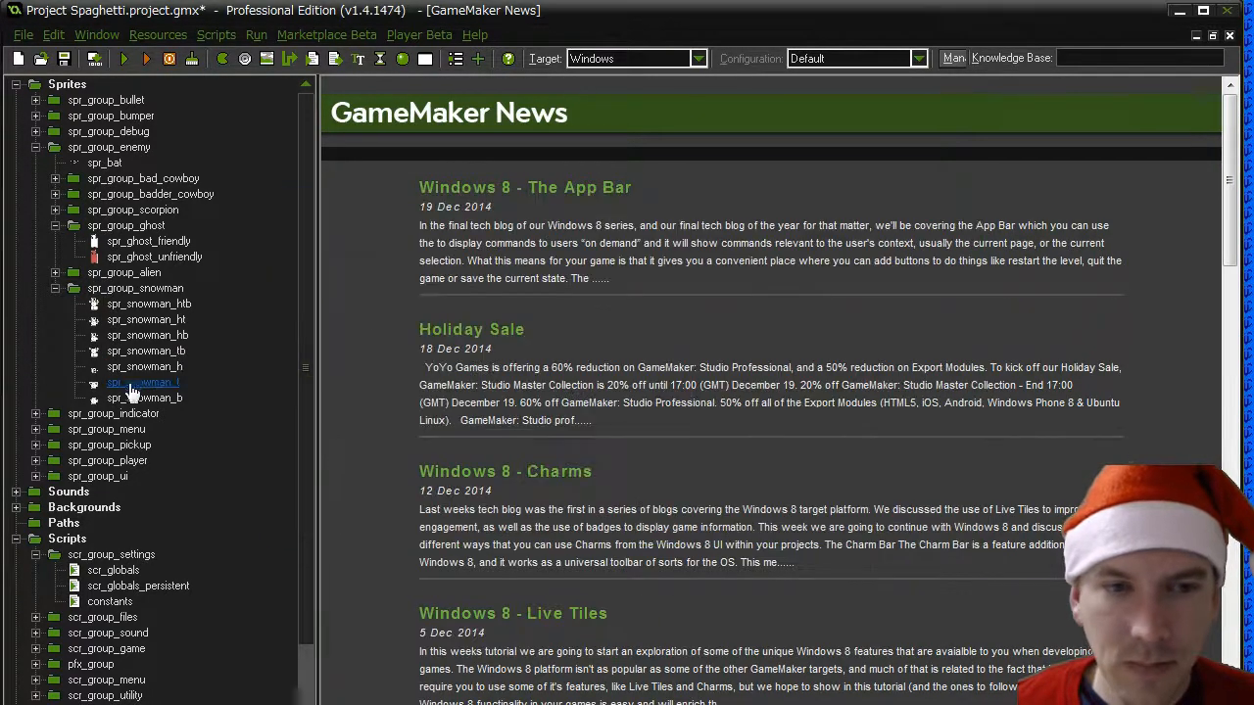
pyautogui.doubleClick(137, 383)
pyautogui.click(538, 321)
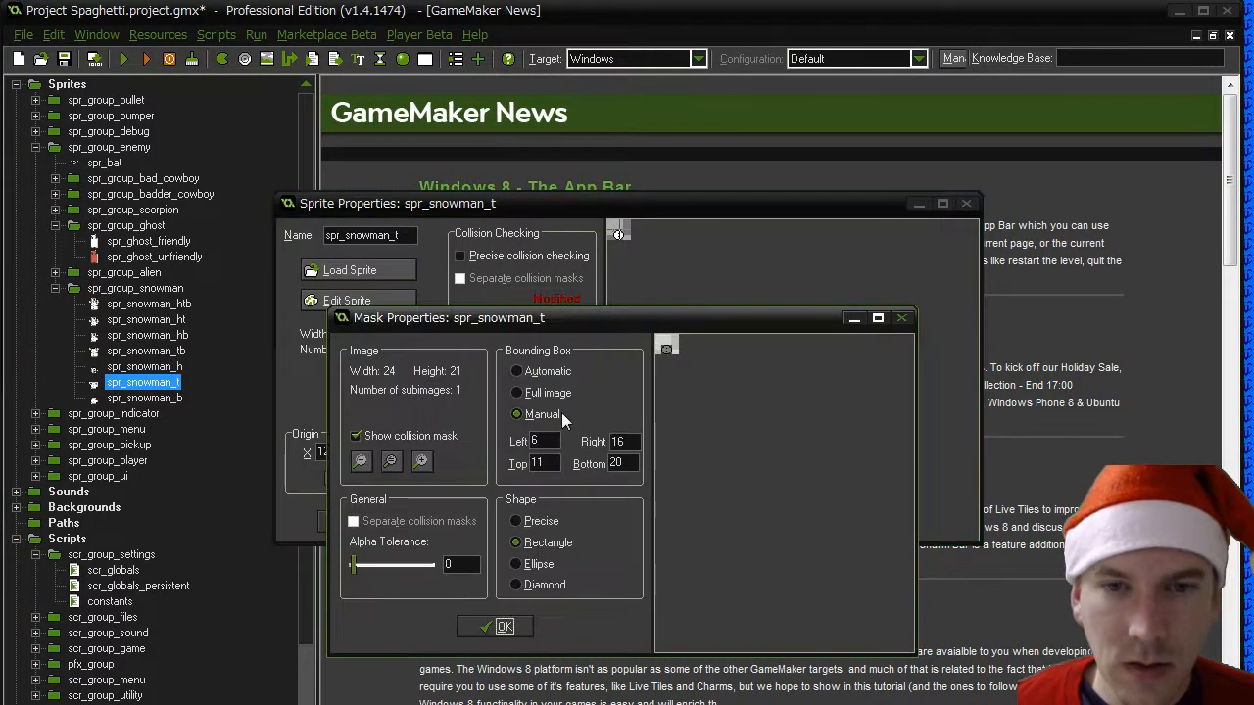
pyautogui.doubleClick(542, 463)
pyautogui.write('12')
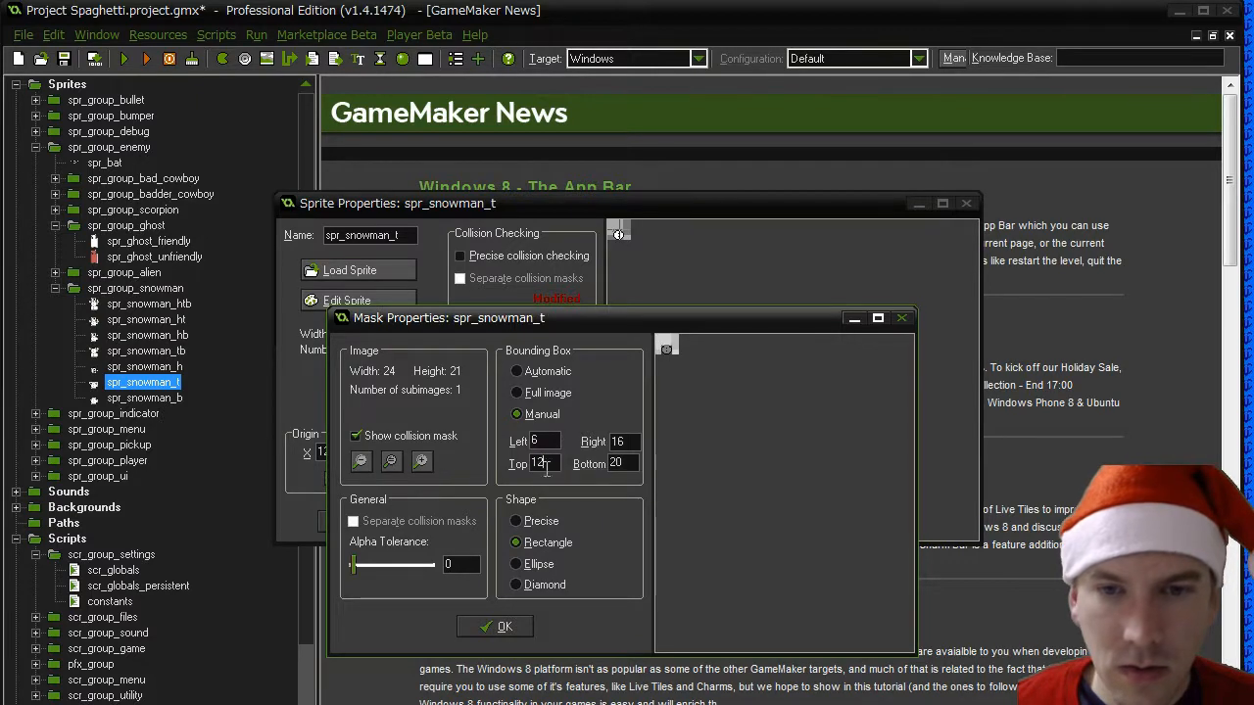
pyautogui.click(495, 626)
pyautogui.click(363, 522)
# - Switch the spr_snowman_b mask to a manual bounding box with top 12, and confirm the mask and sprite properties
pyautogui.doubleClick(157, 399)
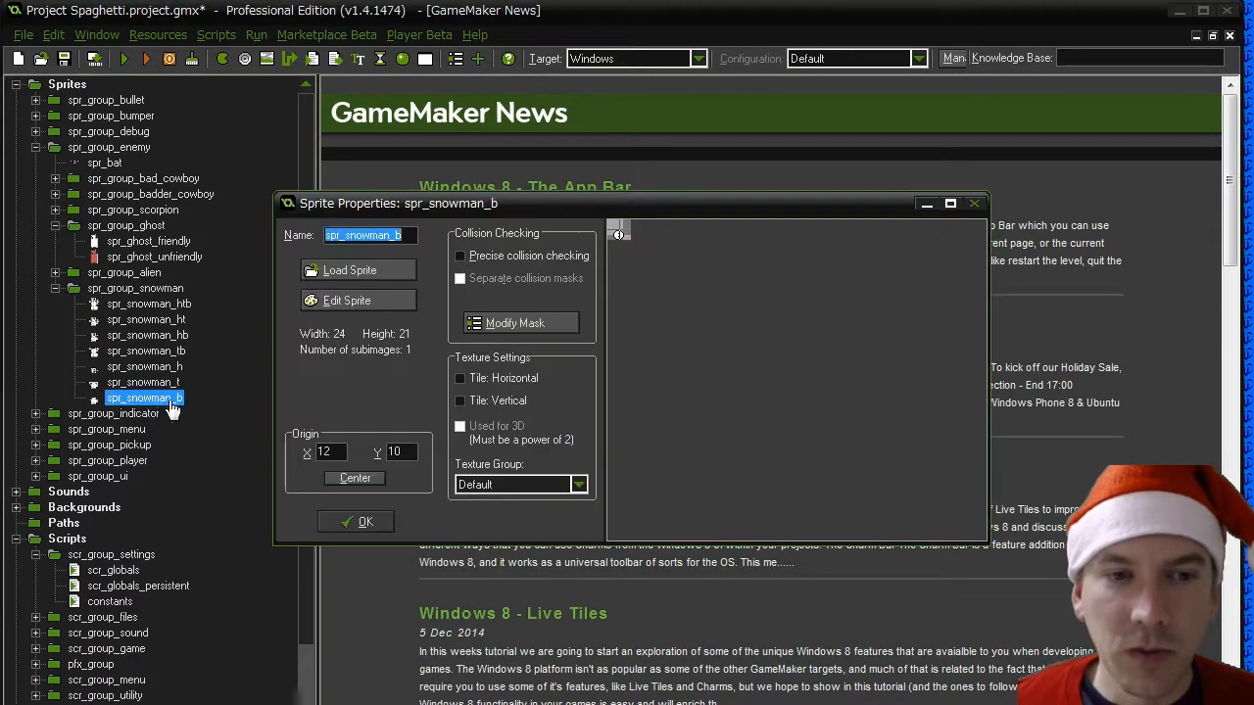
pyautogui.click(511, 324)
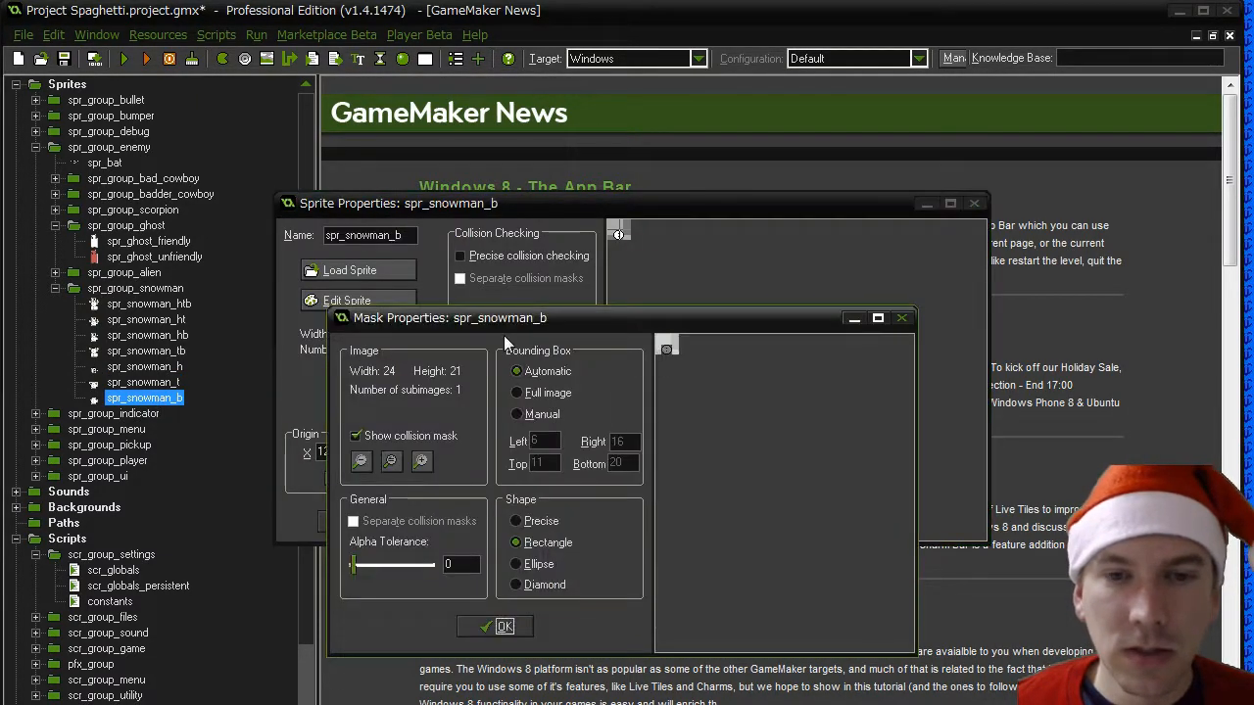
pyautogui.click(540, 416)
pyautogui.doubleClick(542, 462)
pyautogui.write('2')
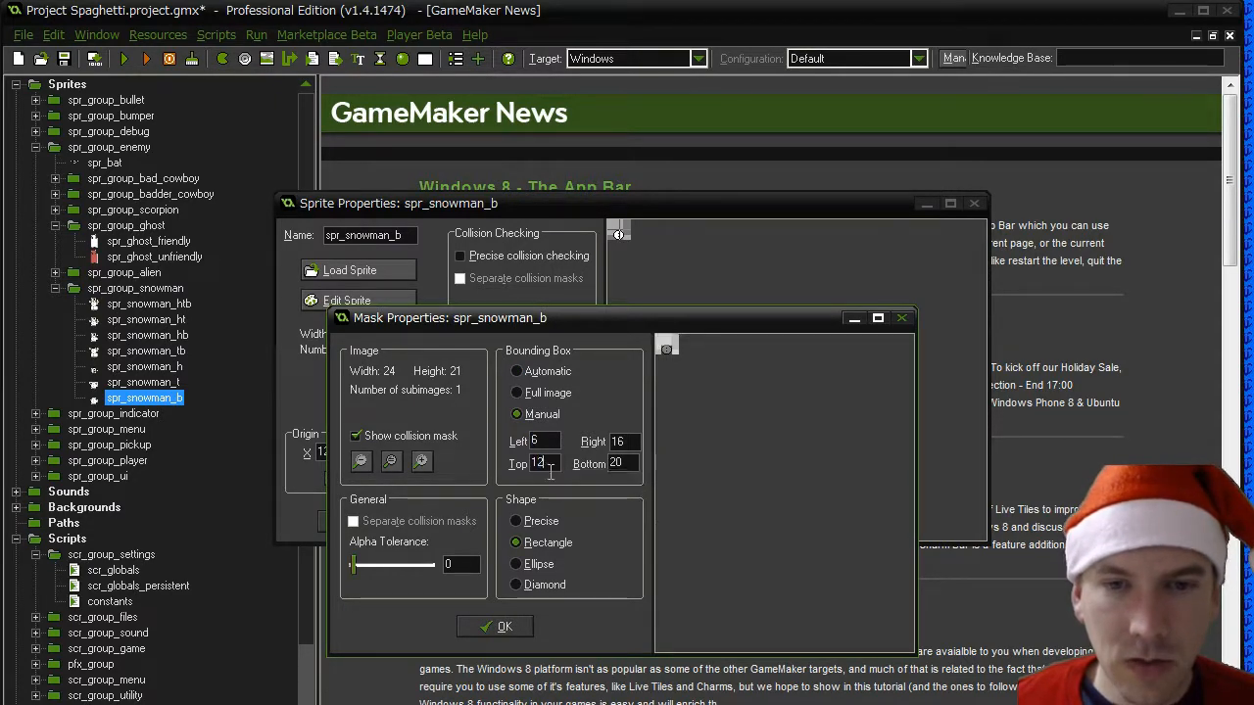
pyautogui.click(487, 625)
pyautogui.click(371, 519)
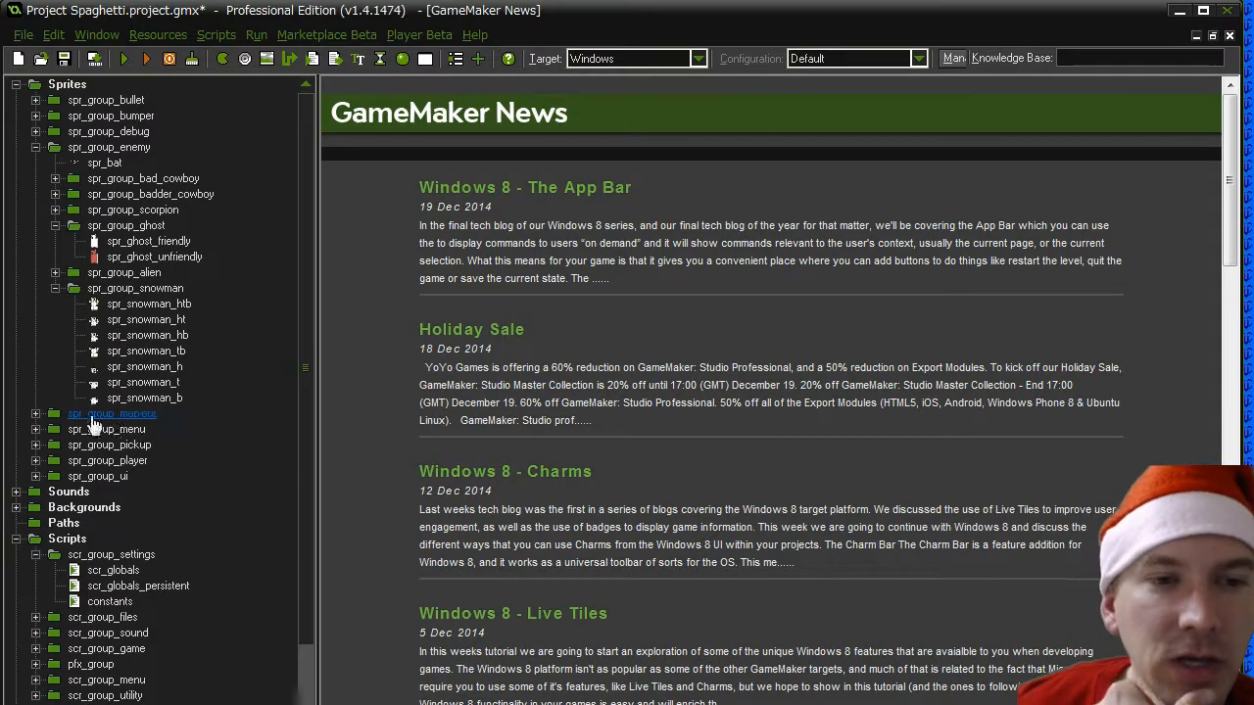
# - Duplicate spr_crystal in the spr_group_bumper group and name the copy spr_xmas_tree
pyautogui.click(35, 116)
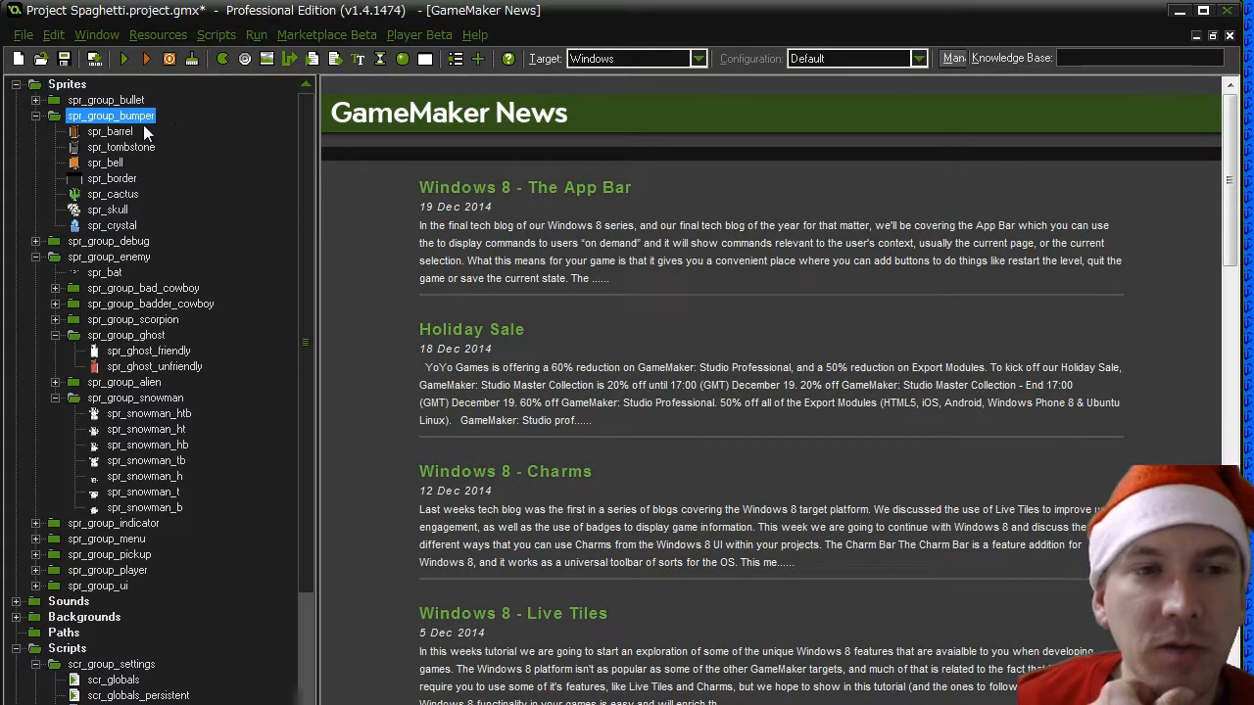
pyautogui.rightClick(119, 116)
pyautogui.click(247, 118)
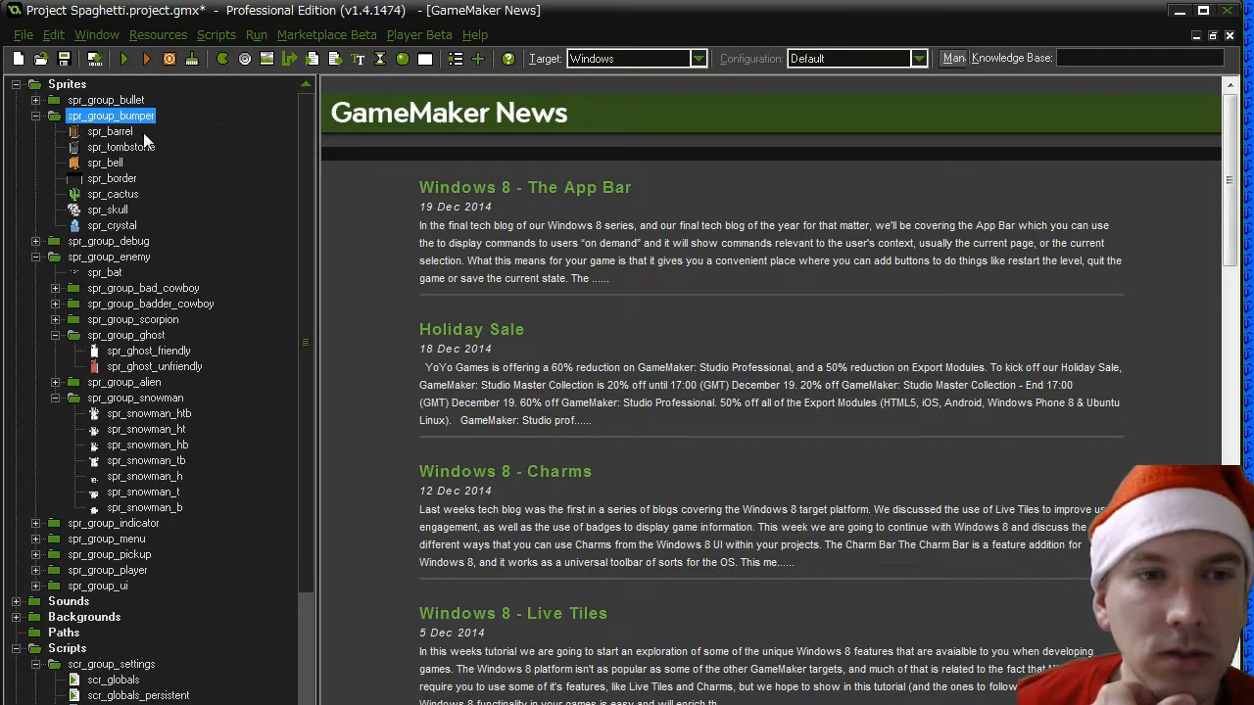
pyautogui.click(106, 196)
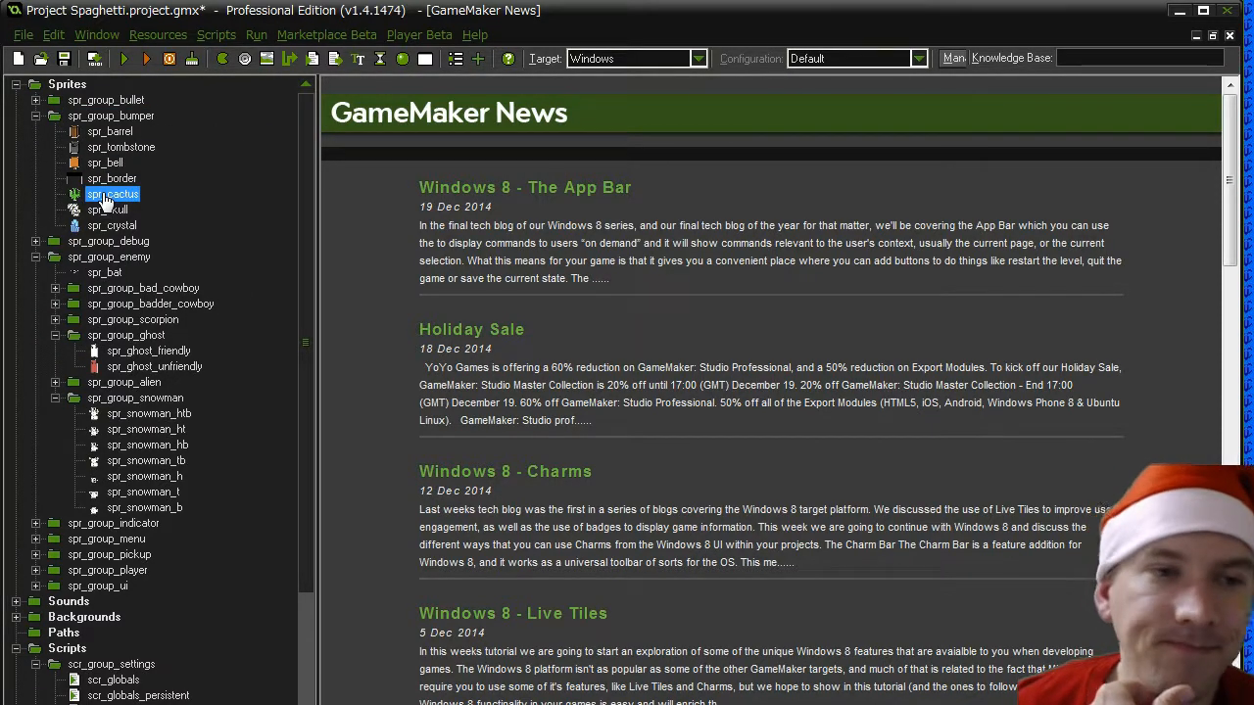
pyautogui.rightClick(105, 228)
pyautogui.click(91, 285)
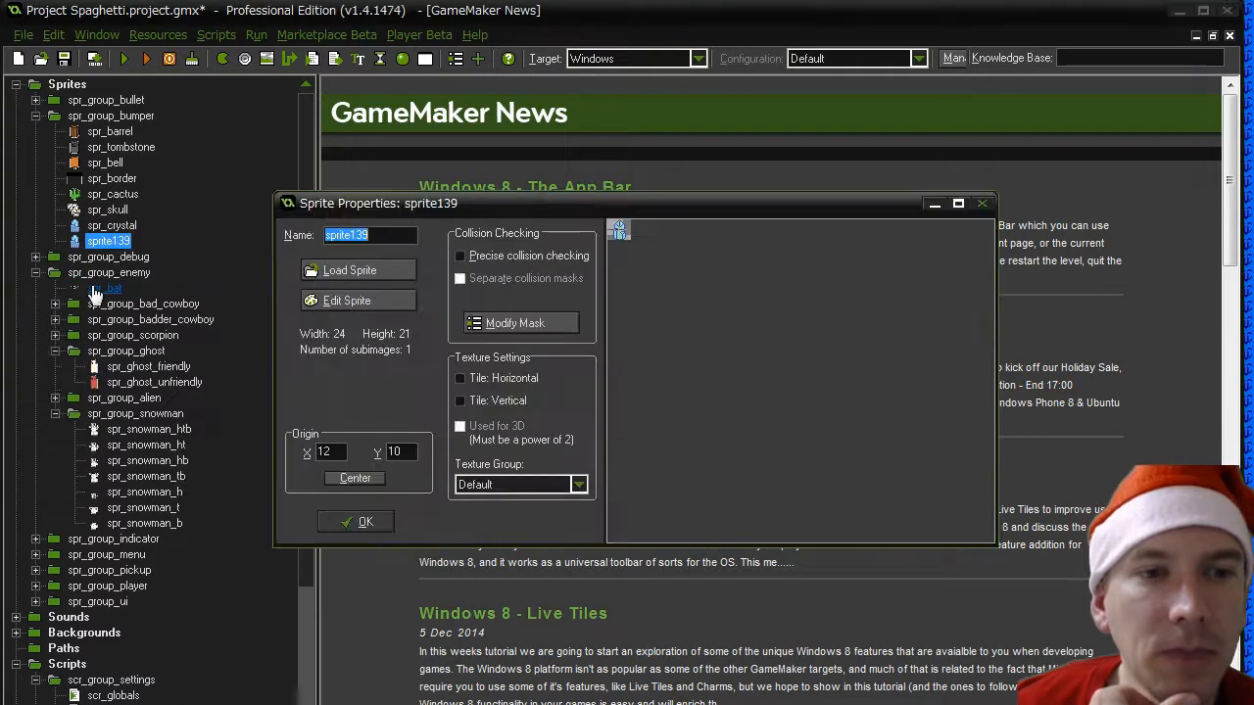
pyautogui.write('spr_')
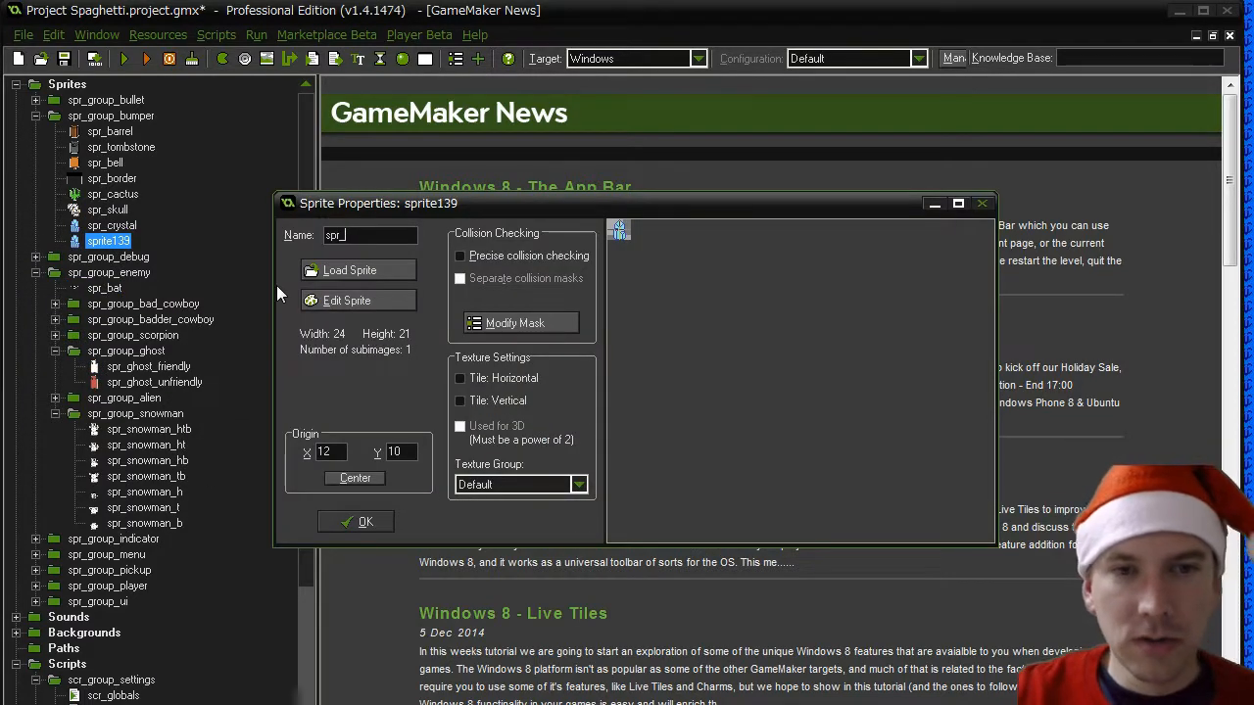
pyautogui.write('xmas_tree')
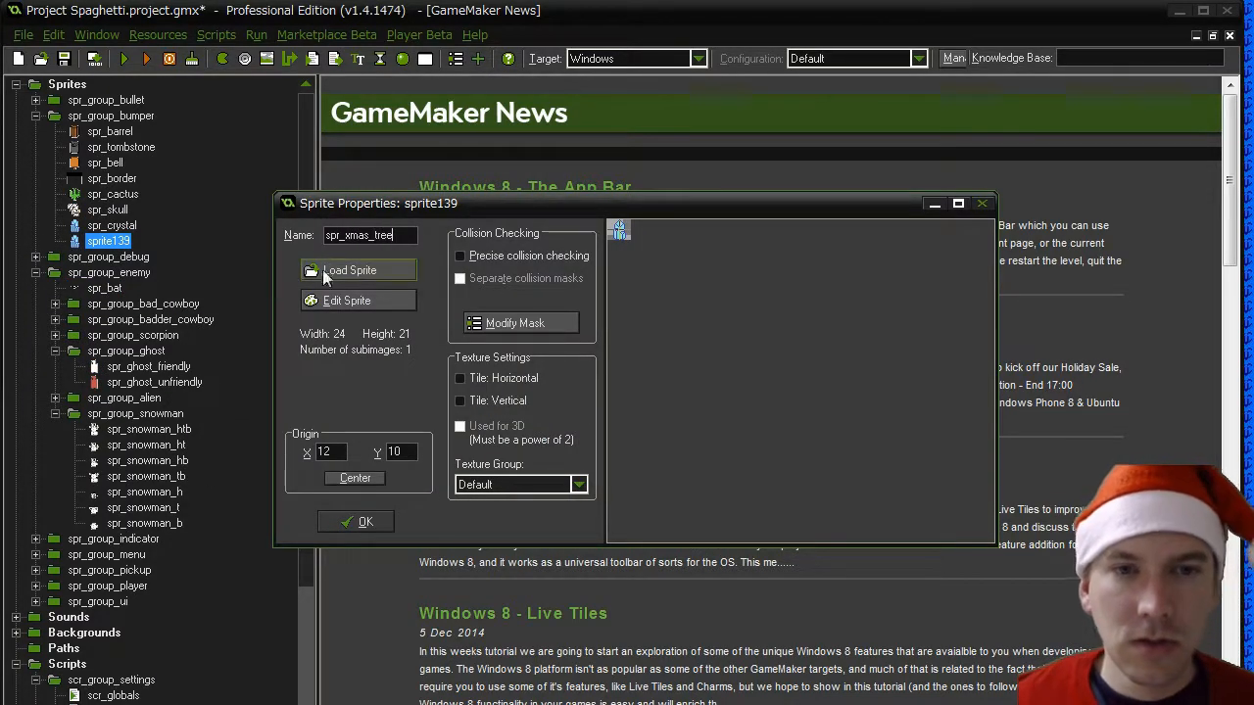
# - Load Xmas Tree.png from the gfx objects folder as the image of spr_xmas_tree
pyautogui.click(326, 273)
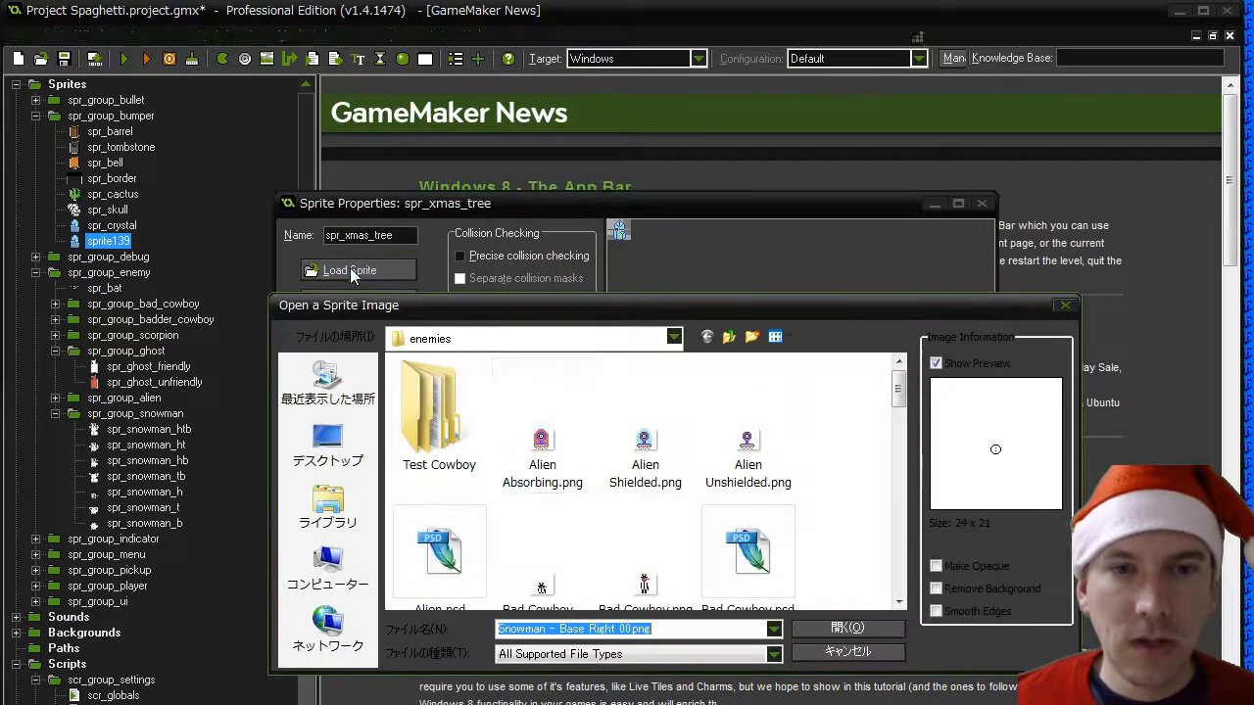
pyautogui.click(728, 337)
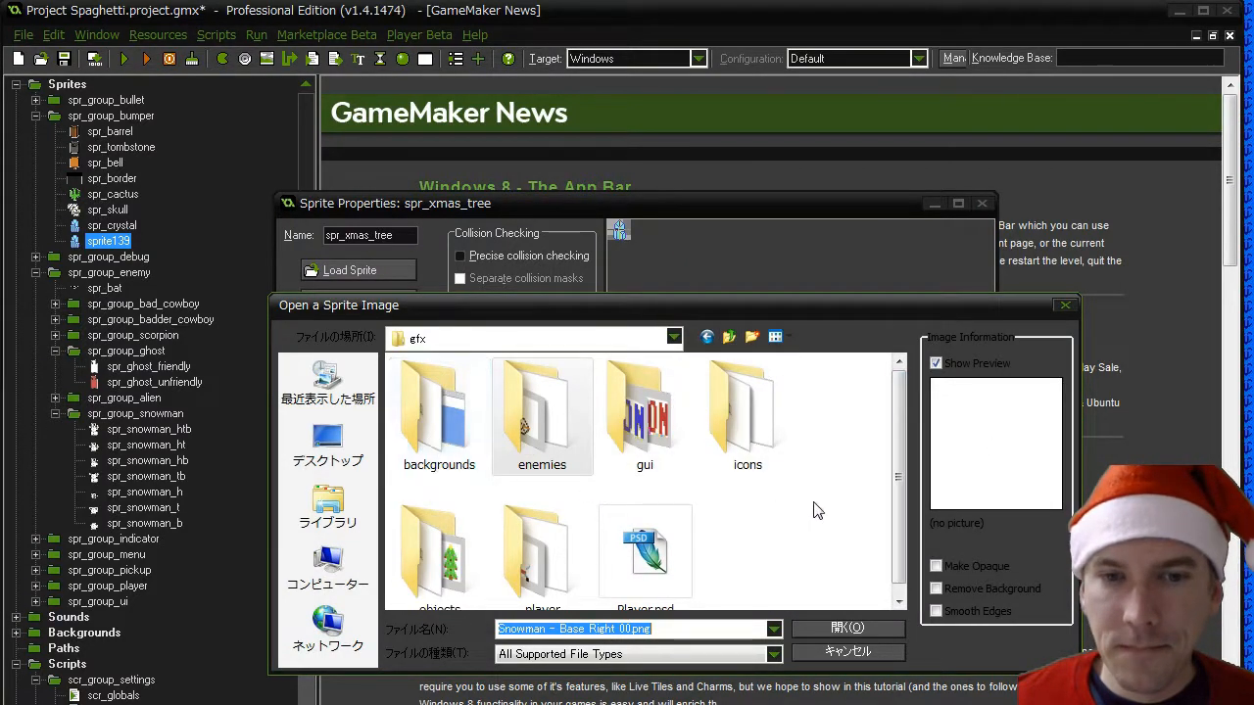
pyautogui.doubleClick(439, 553)
pyautogui.moveTo(899, 394); pyautogui.dragTo(899, 570)
pyautogui.click(742, 441)
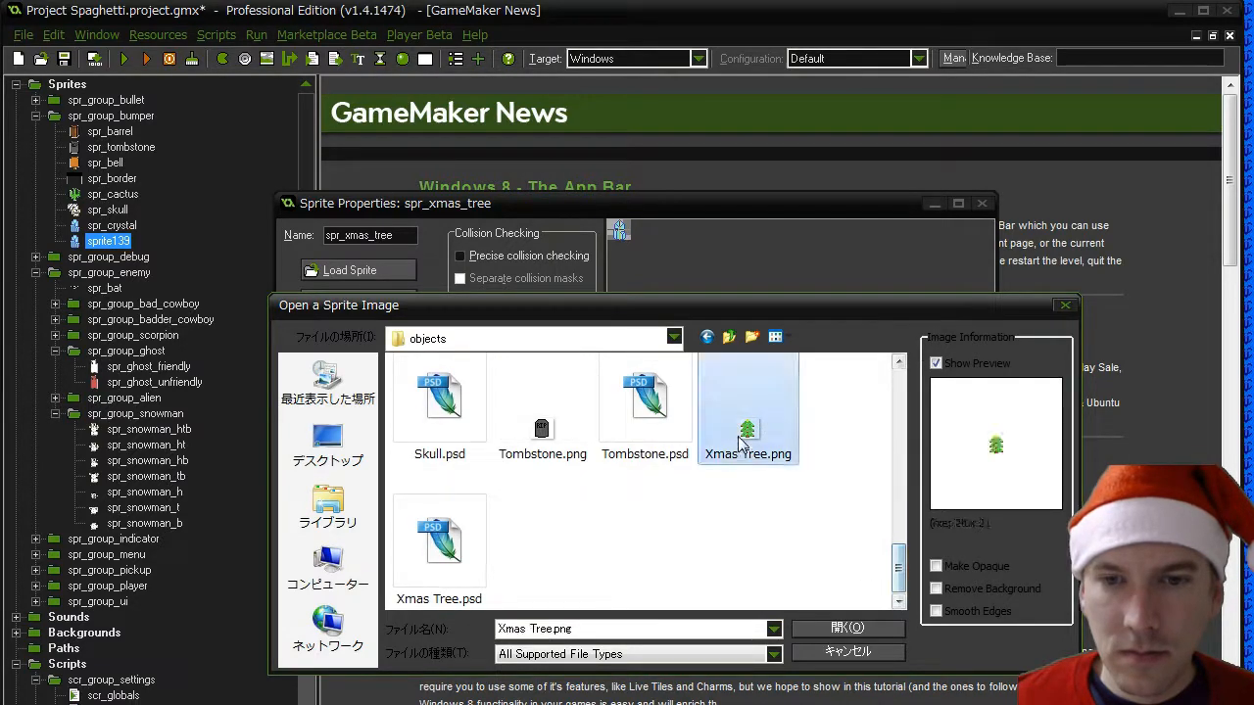
pyautogui.doubleClick(741, 441)
# - Switch the spr_xmas_tree mask to a manual bounding box with left 6, right 17 and top 1, and confirm the mask and sprite properties
pyautogui.click(502, 323)
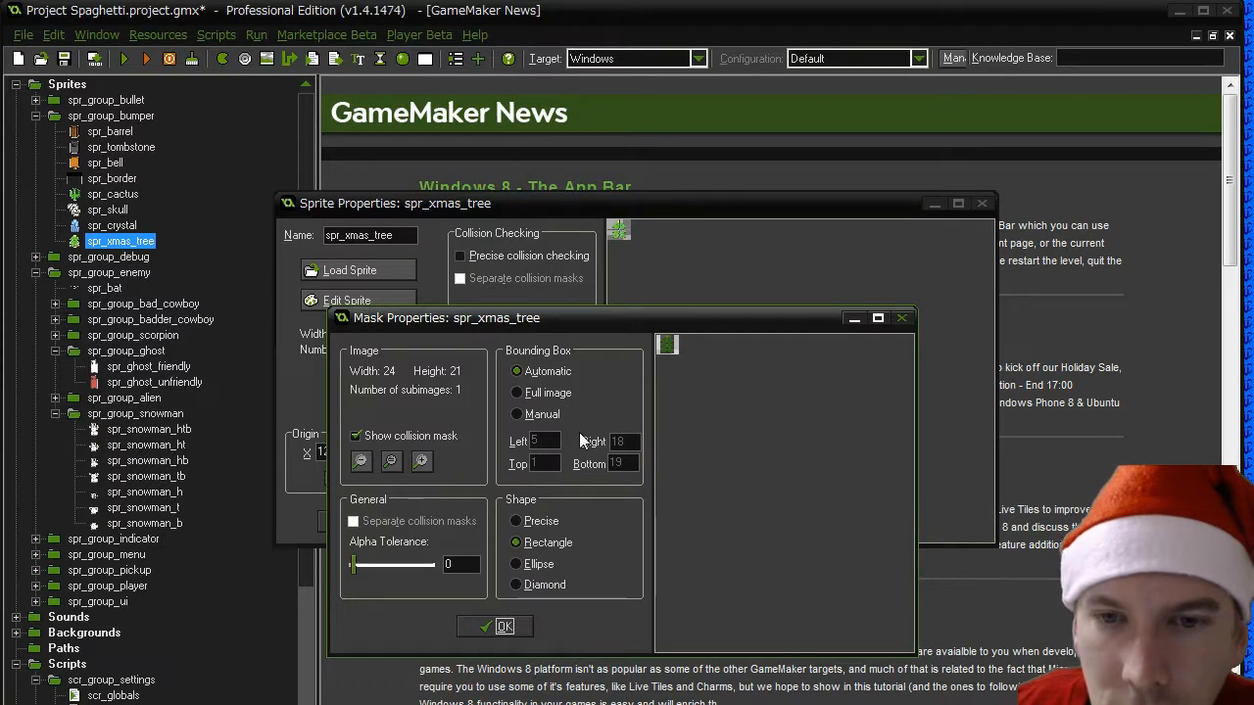
pyautogui.click(532, 414)
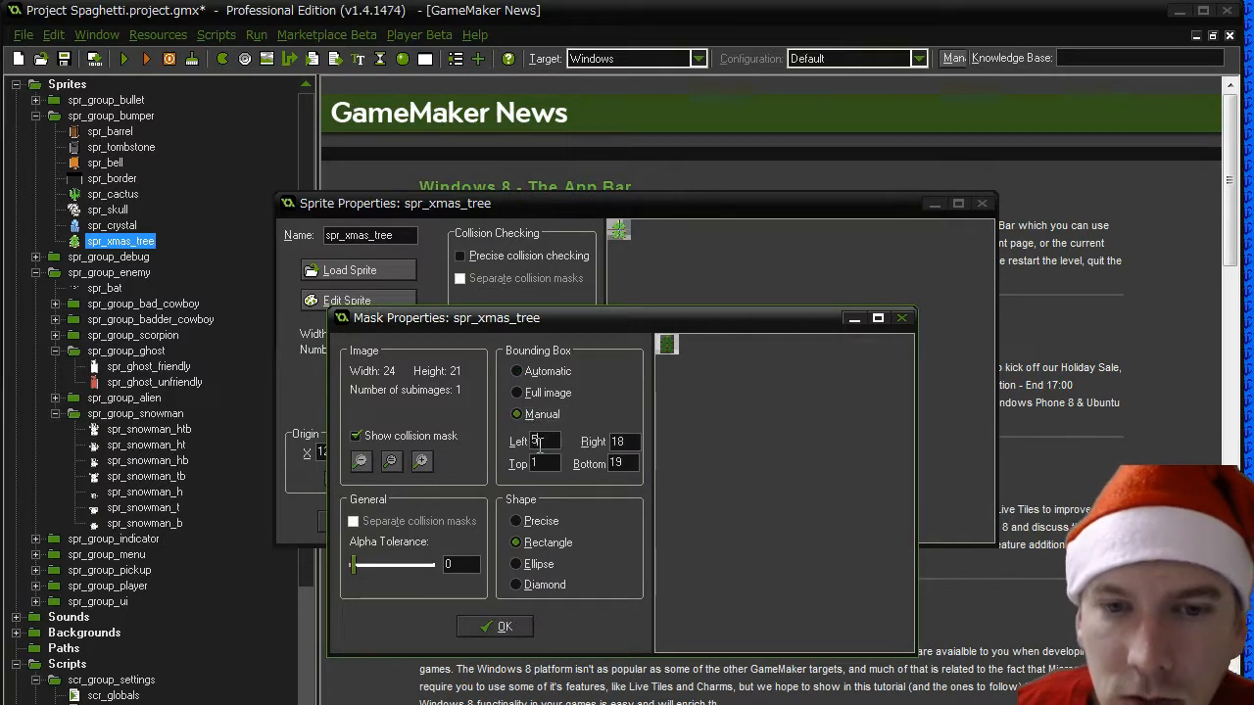
pyautogui.doubleClick(537, 442)
pyautogui.write('6')
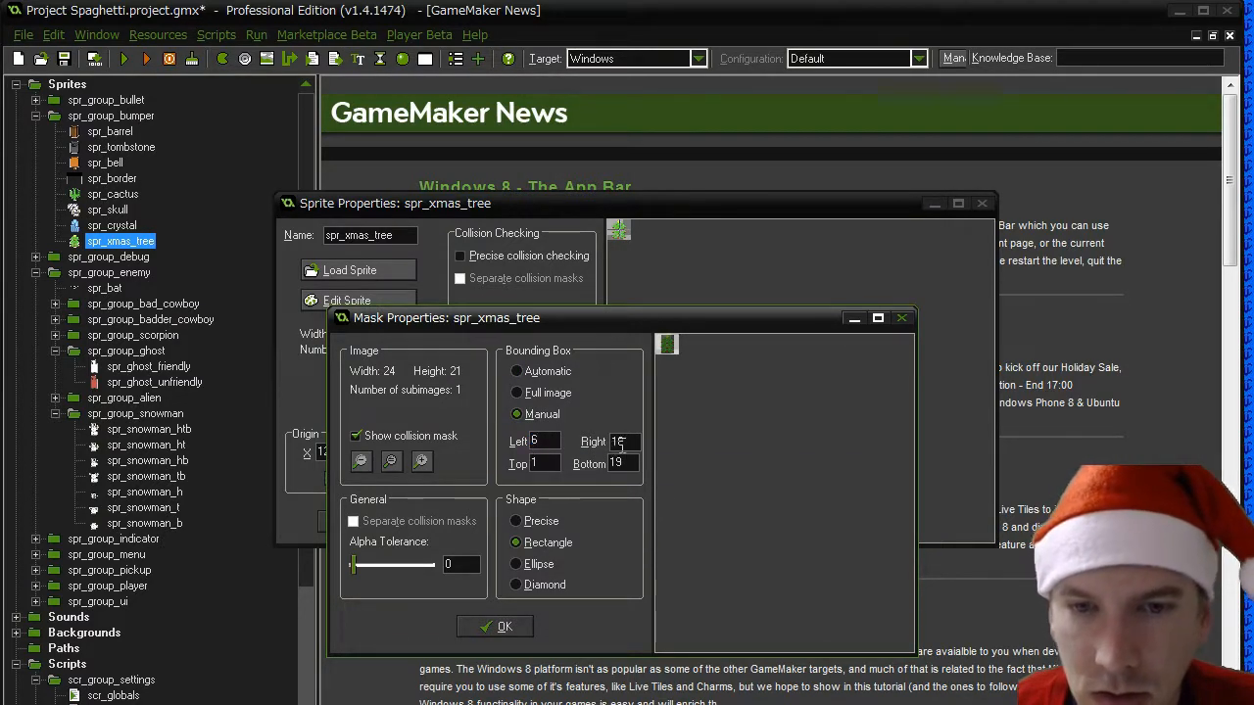
pyautogui.doubleClick(620, 441)
pyautogui.write('17')
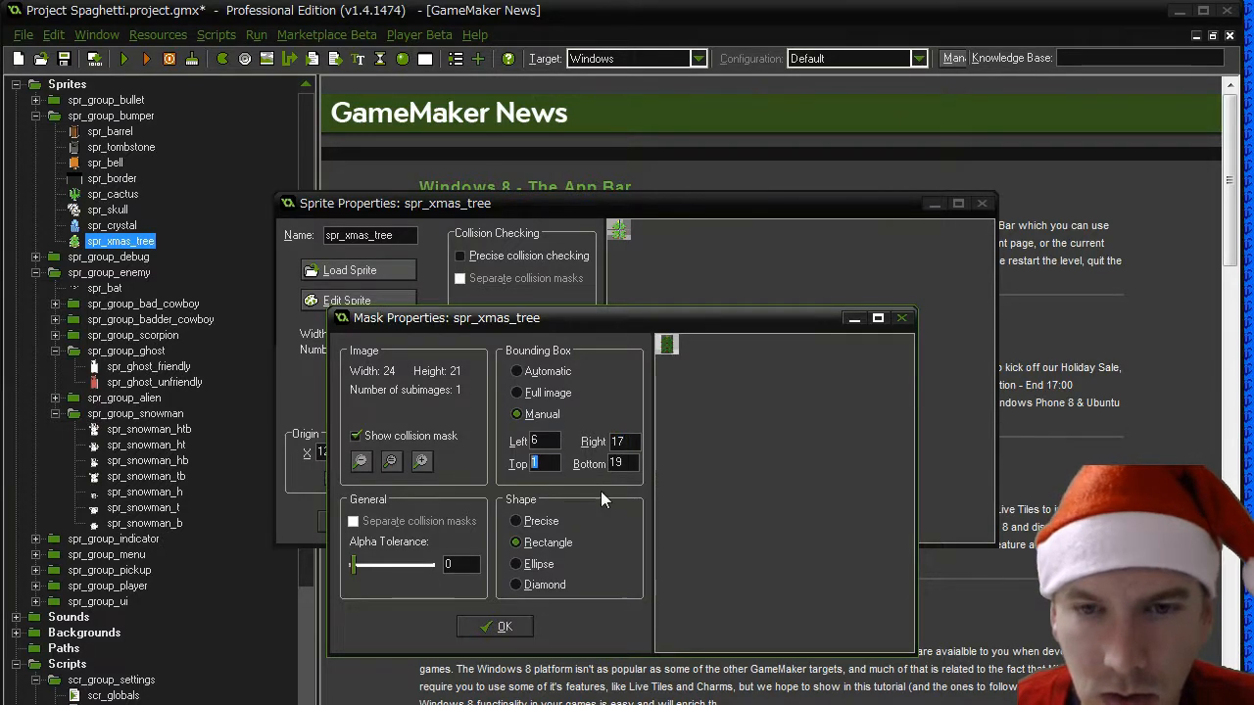
pyautogui.write('1')
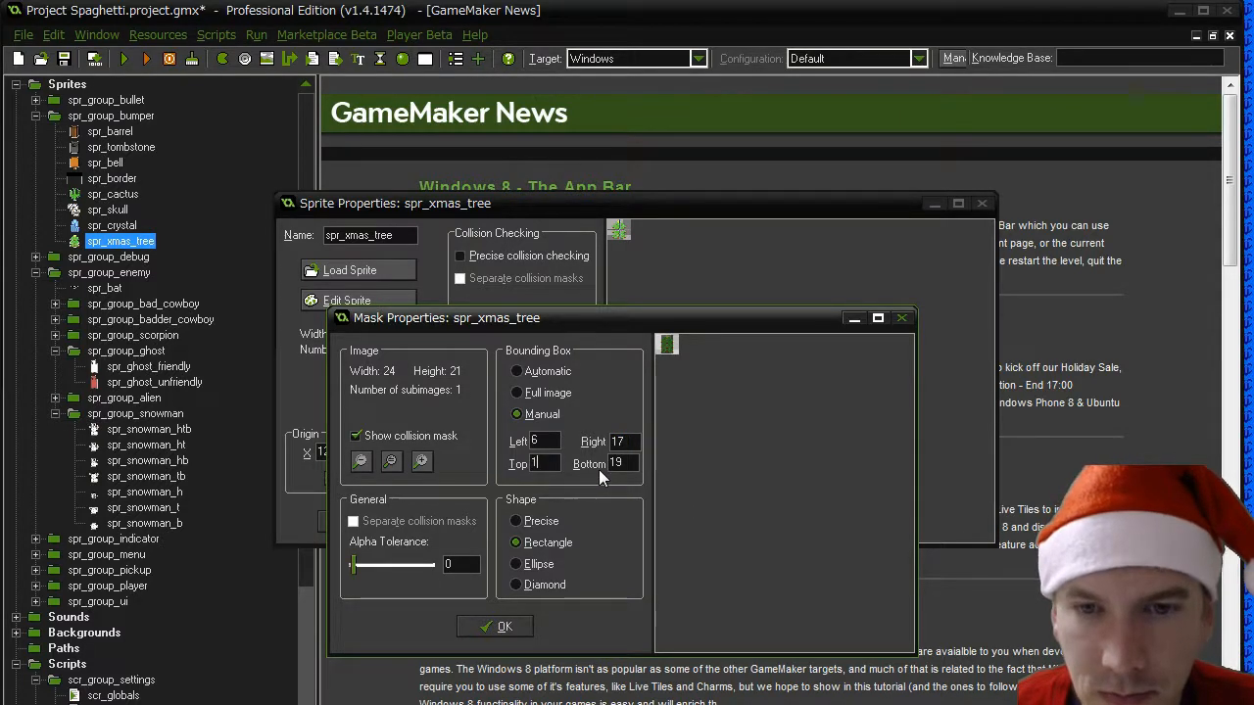
pyautogui.click(495, 625)
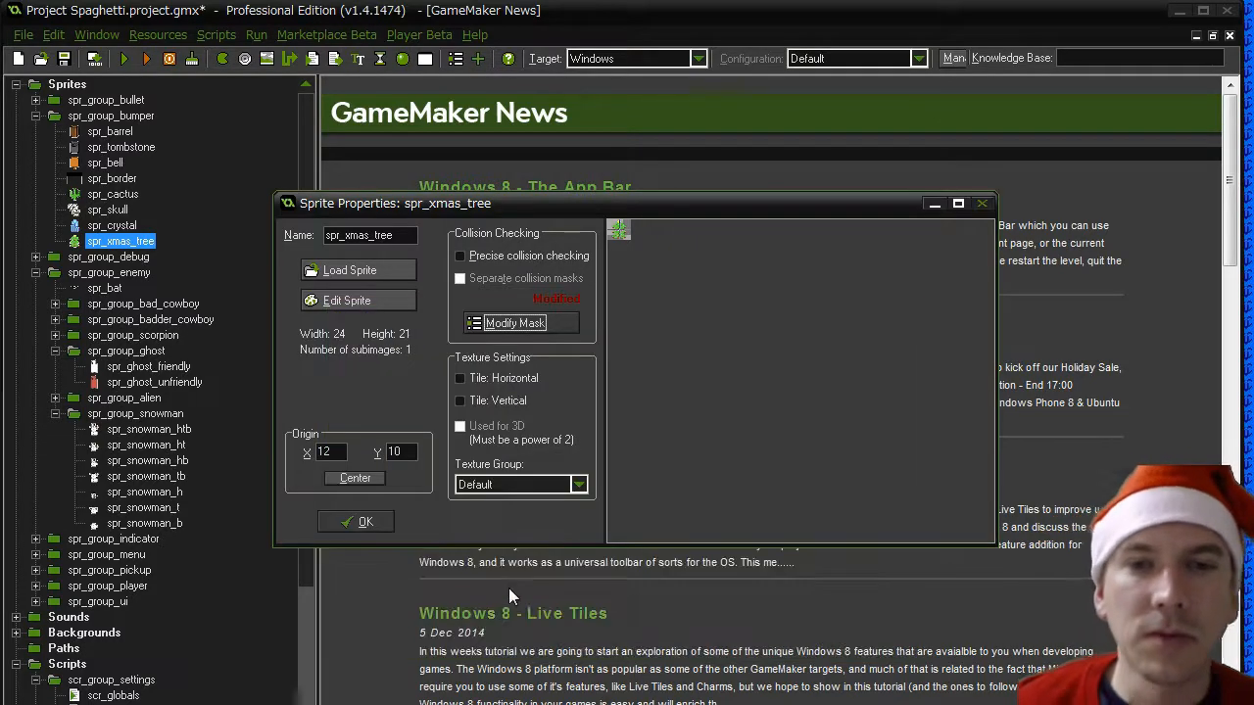
pyautogui.click(357, 517)
# - Duplicate spr_xmas_tree in the bumper group and name the copy spr_present
pyautogui.rightClick(118, 241)
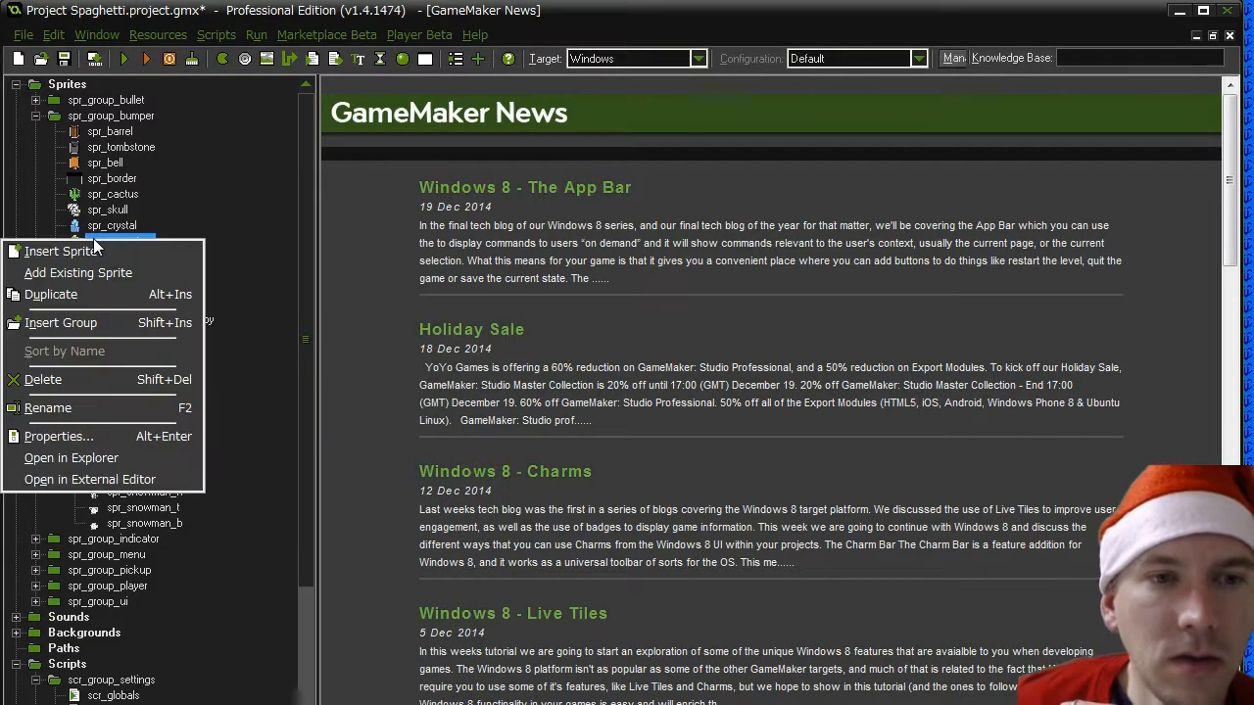
pyautogui.click(95, 294)
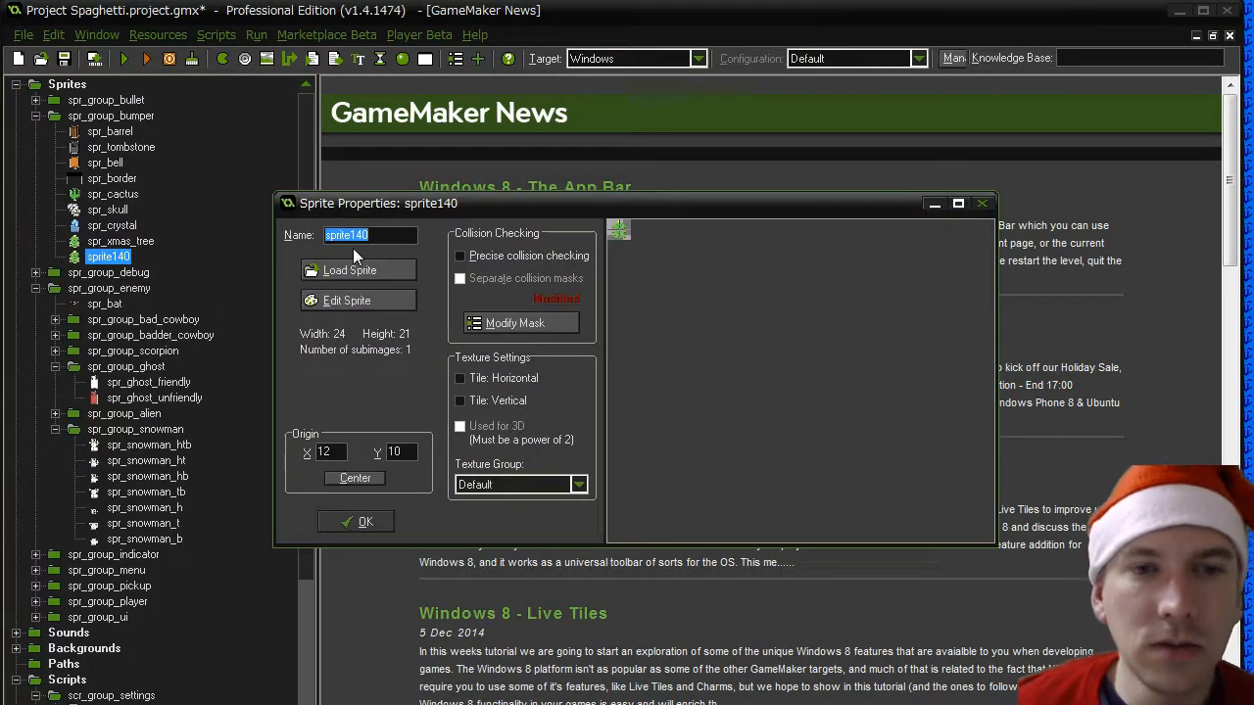
pyautogui.write('spr_presen')
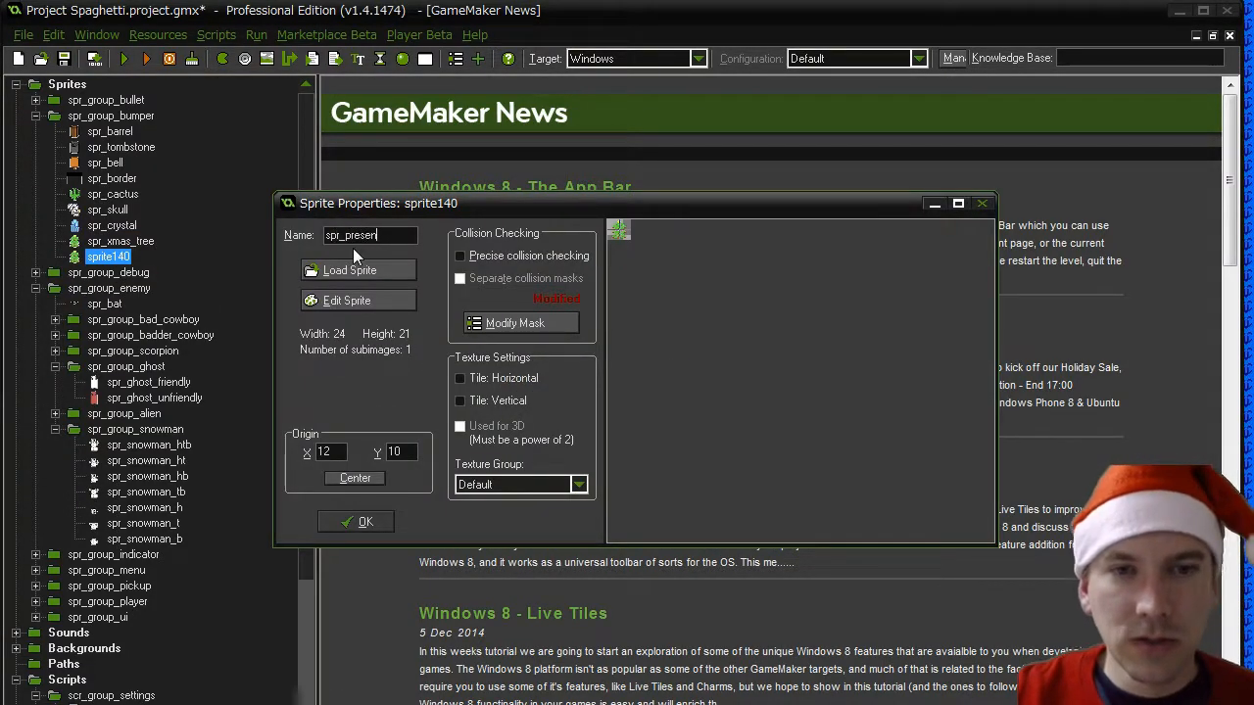
pyautogui.write('t')
# - Load Present.png from the objects folder as the image of spr_present
pyautogui.click(353, 270)
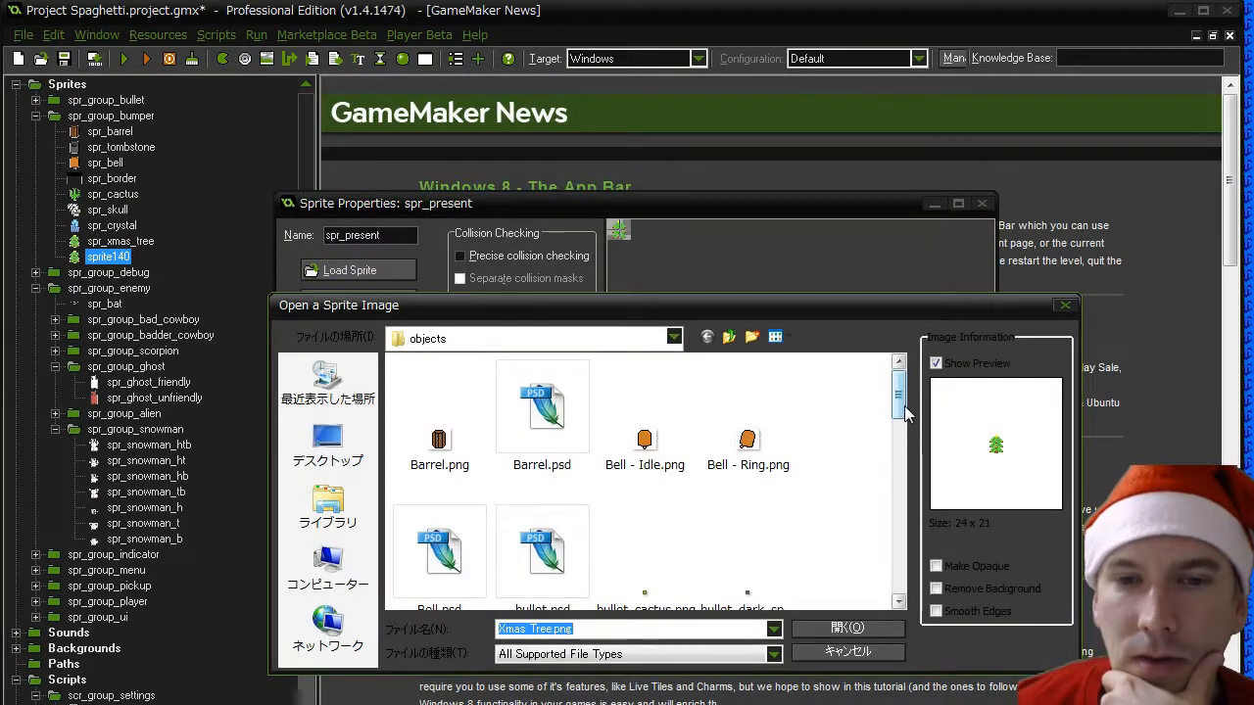
pyautogui.moveTo(905, 412); pyautogui.dragTo(911, 565)
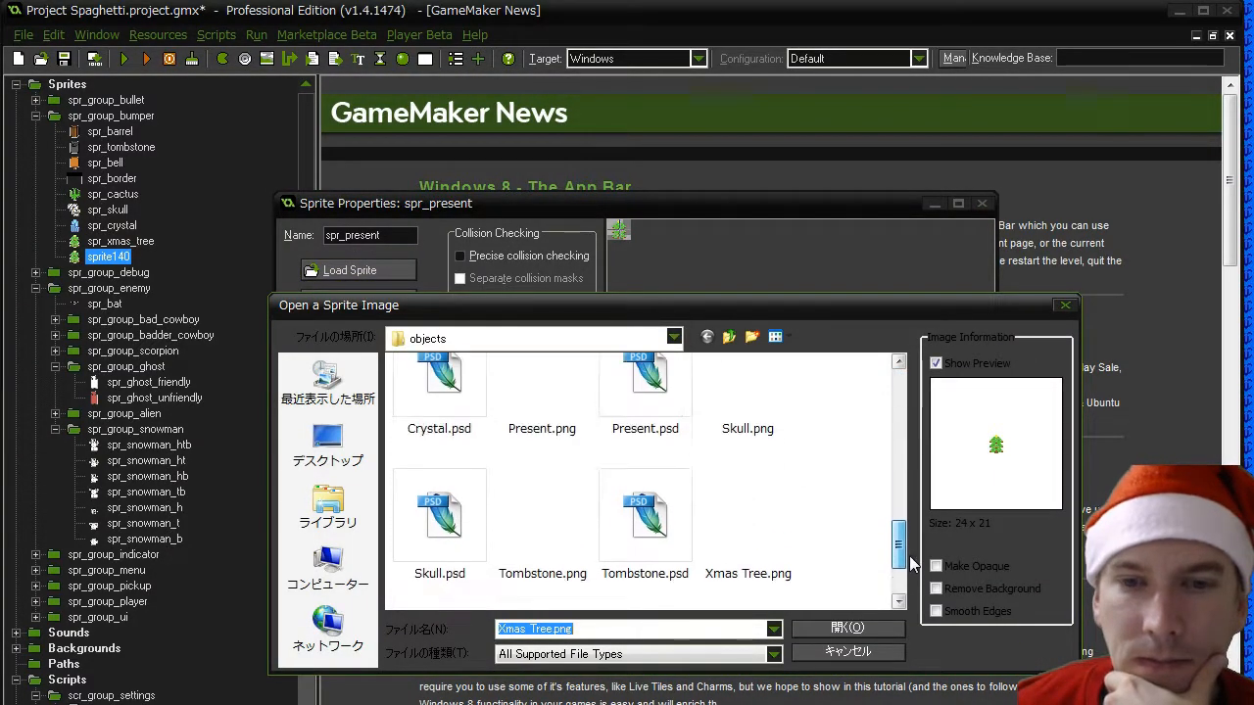
pyautogui.doubleClick(540, 395)
# - Switch the spr_present mask to a manual bounding box with top 6, and confirm the mask and sprite properties
pyautogui.click(518, 325)
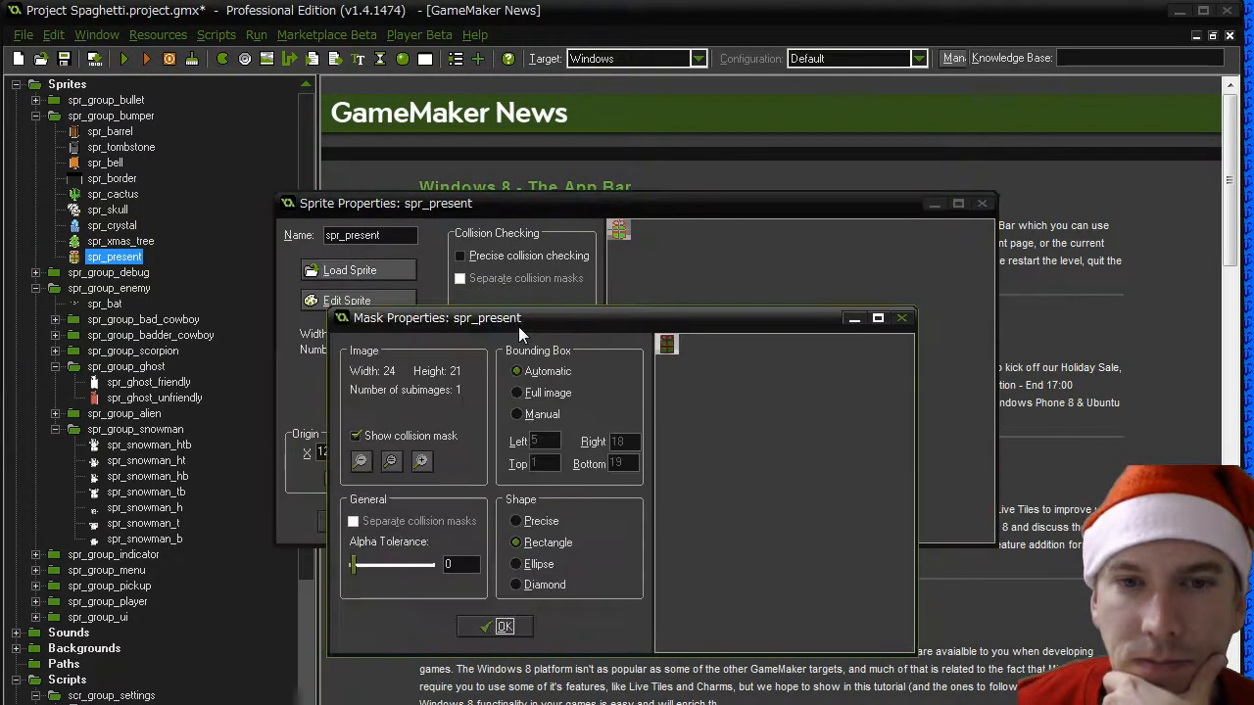
pyautogui.click(541, 415)
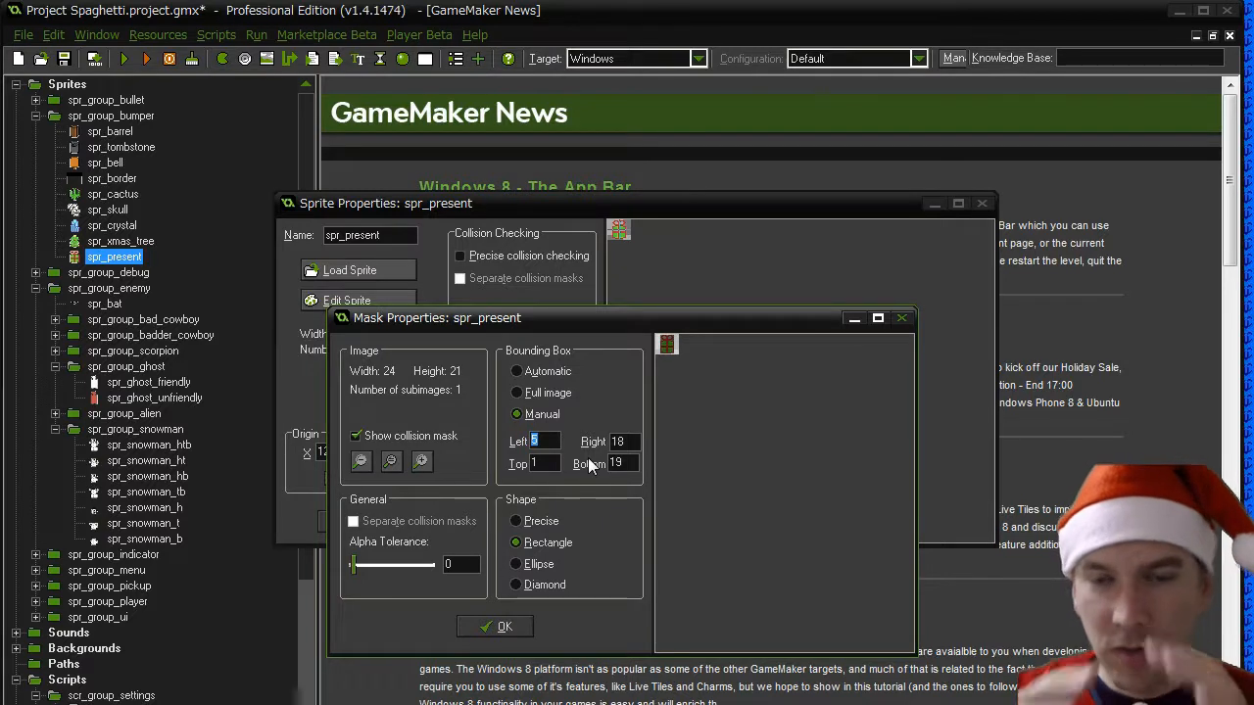
pyautogui.click(543, 463)
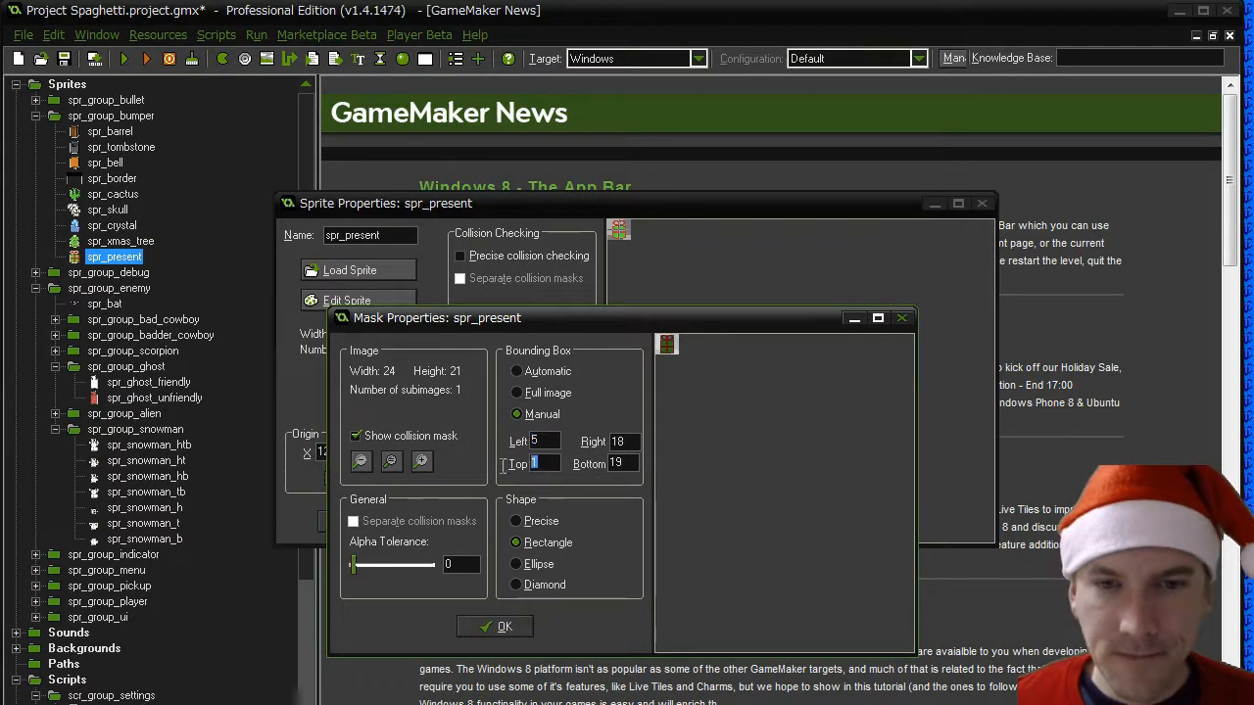
pyautogui.write('5')
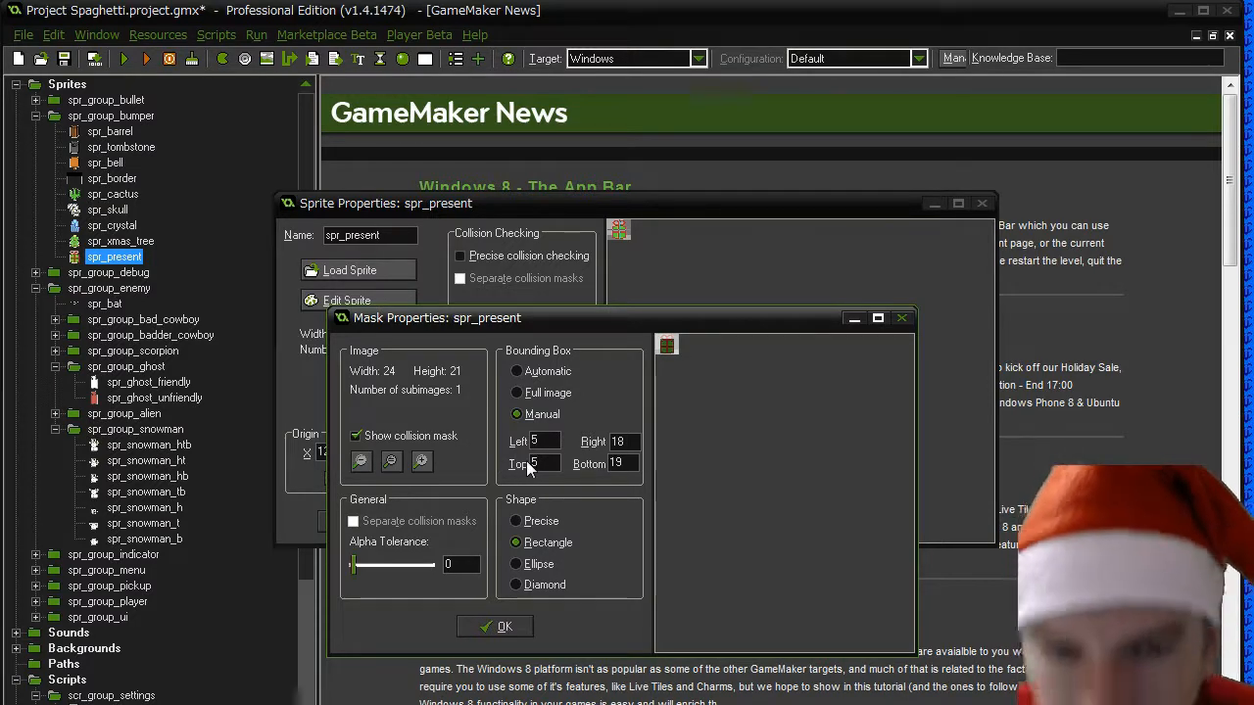
pyautogui.moveTo(545, 464); pyautogui.dragTo(508, 467)
pyautogui.write('6')
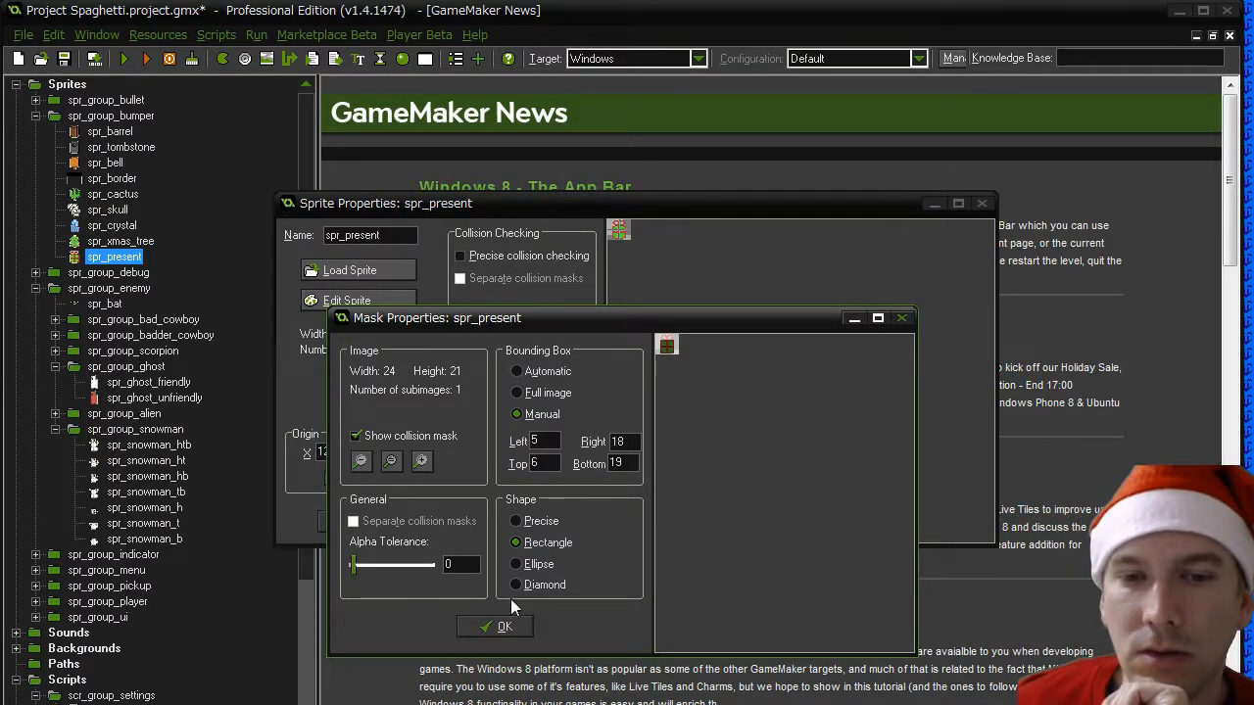
pyautogui.click(500, 627)
pyautogui.click(342, 521)
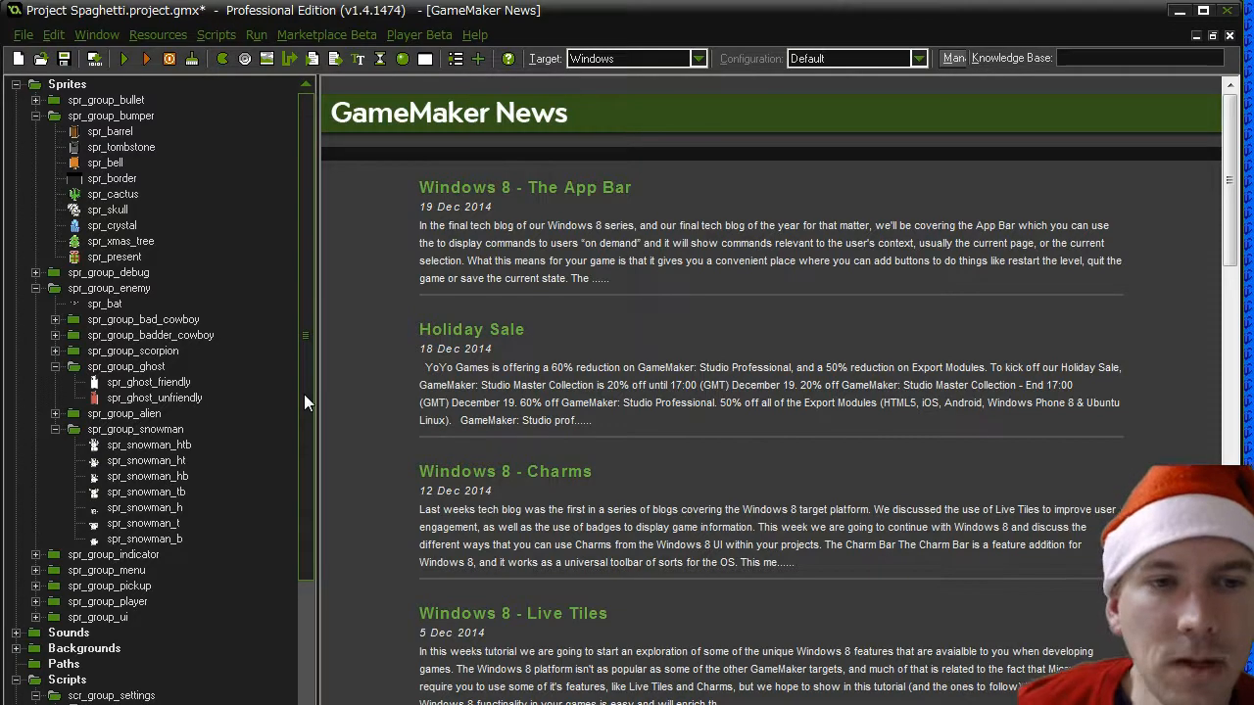
# - Duplicate the bg_night background and name the copy bg_snow
pyautogui.scroll(-2, 304, 394)
pyautogui.doubleClick(77, 555)
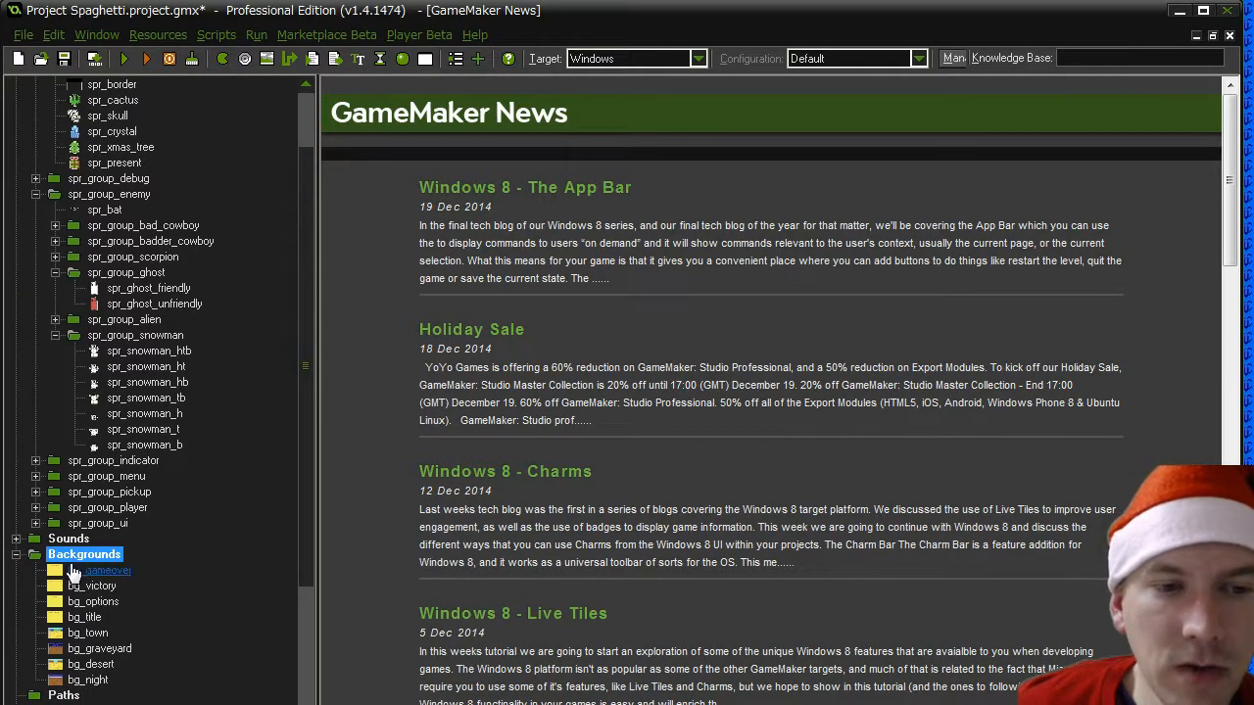
pyautogui.rightClick(79, 555)
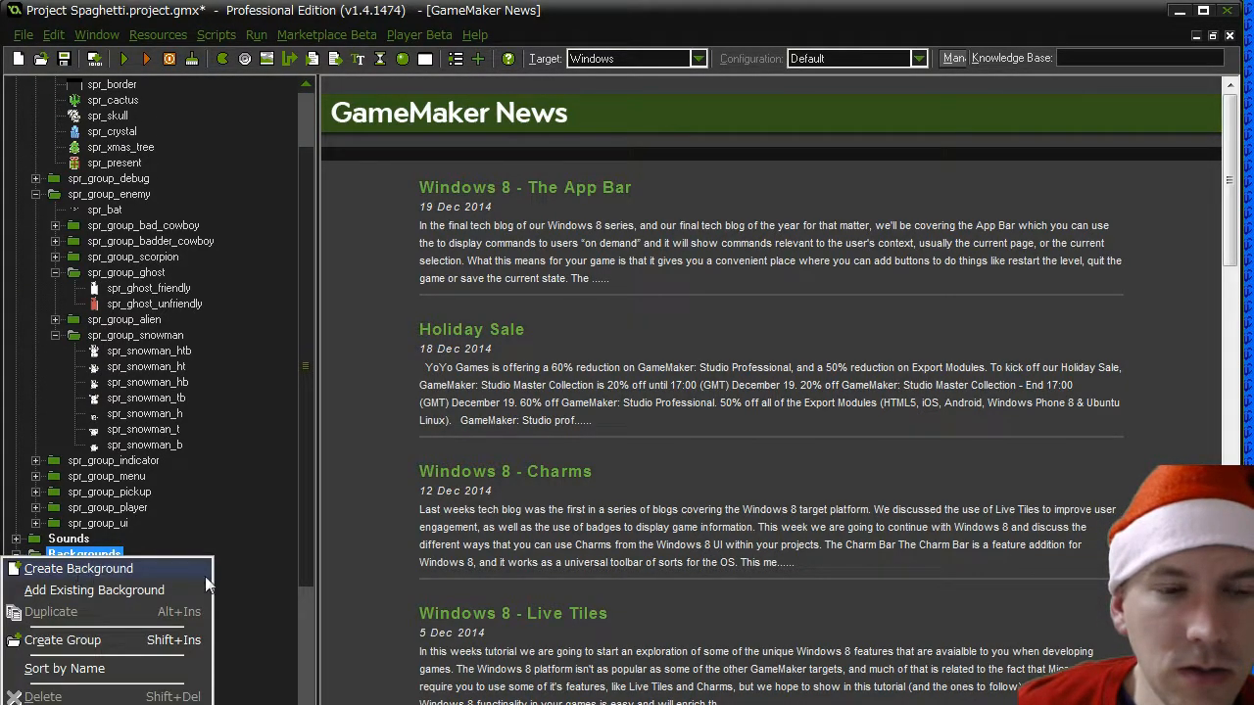
pyautogui.press('Escape')
pyautogui.click(90, 680)
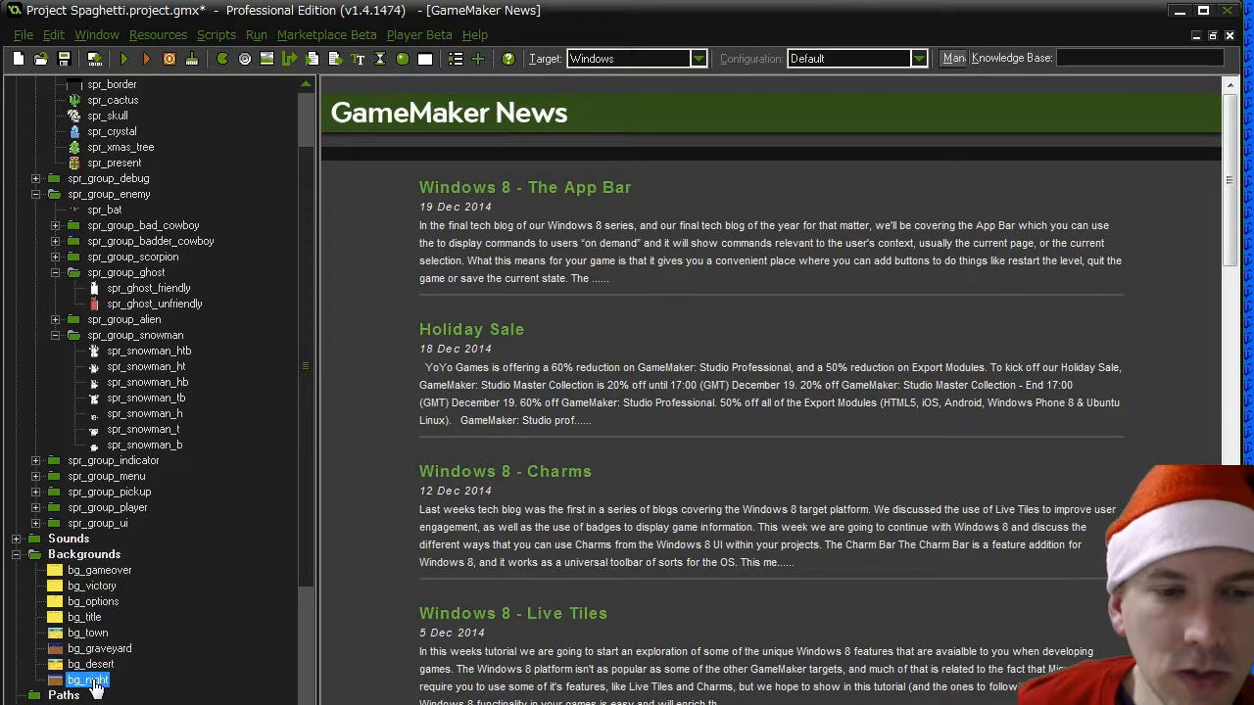
pyautogui.rightClick(95, 685)
pyautogui.click(76, 691)
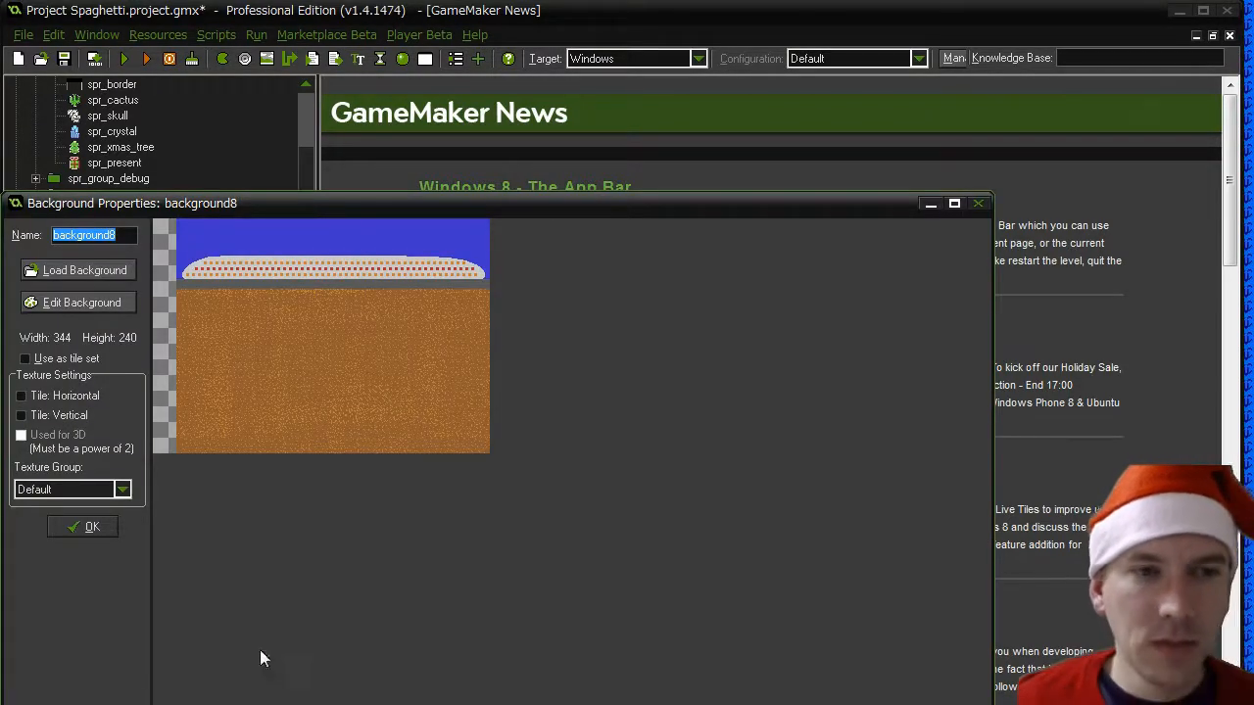
pyautogui.write('bg_snow')
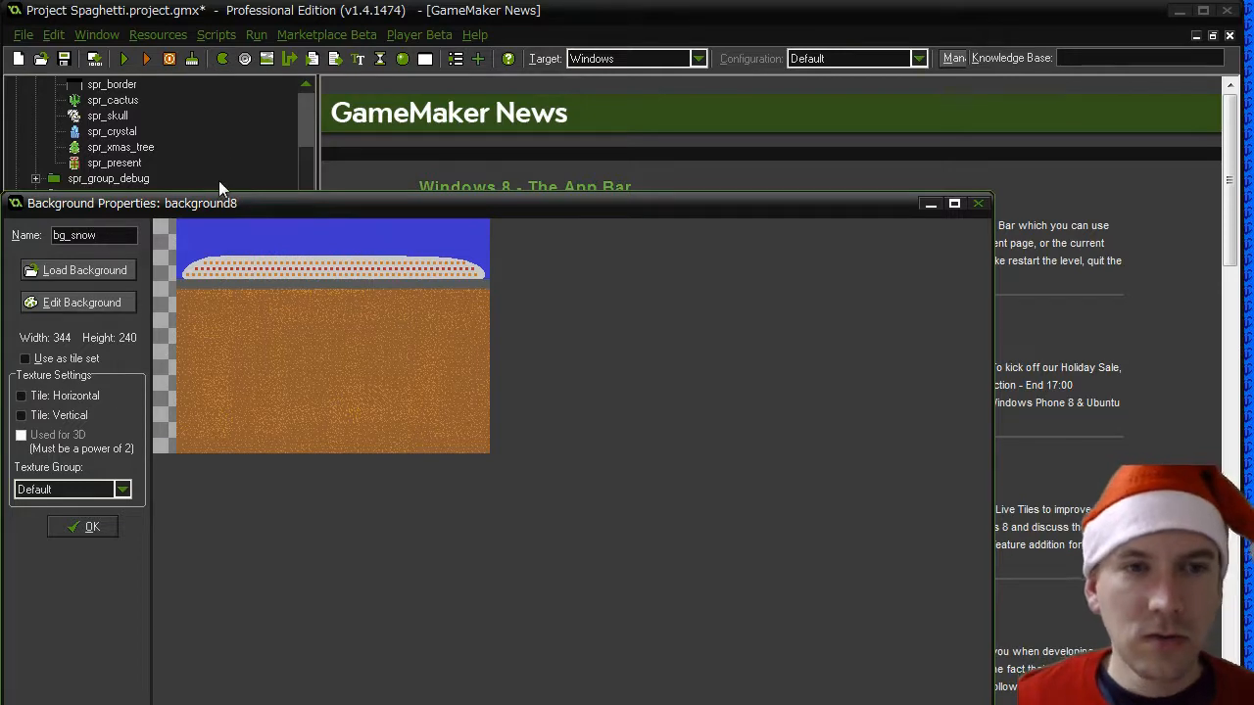
pyautogui.moveTo(210, 203); pyautogui.dragTo(343, 192)
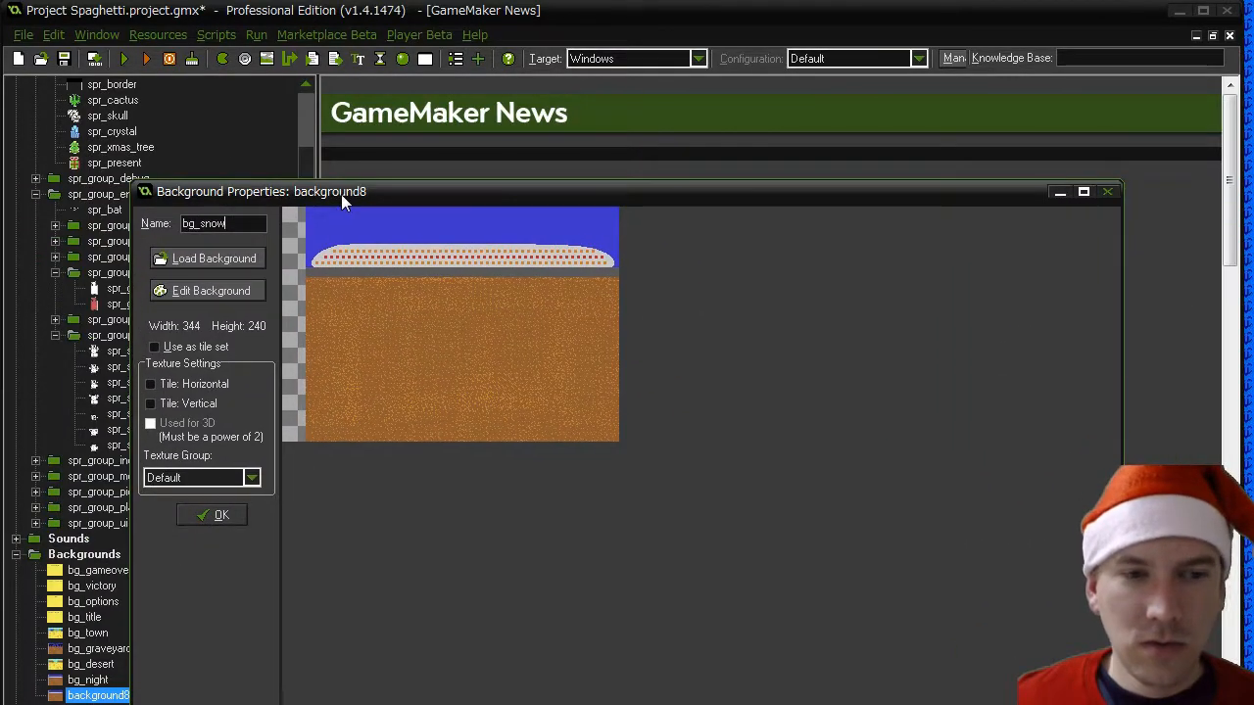
# - Load the snow landscape image from the gfx backgrounds folder into bg_snow
pyautogui.click(199, 261)
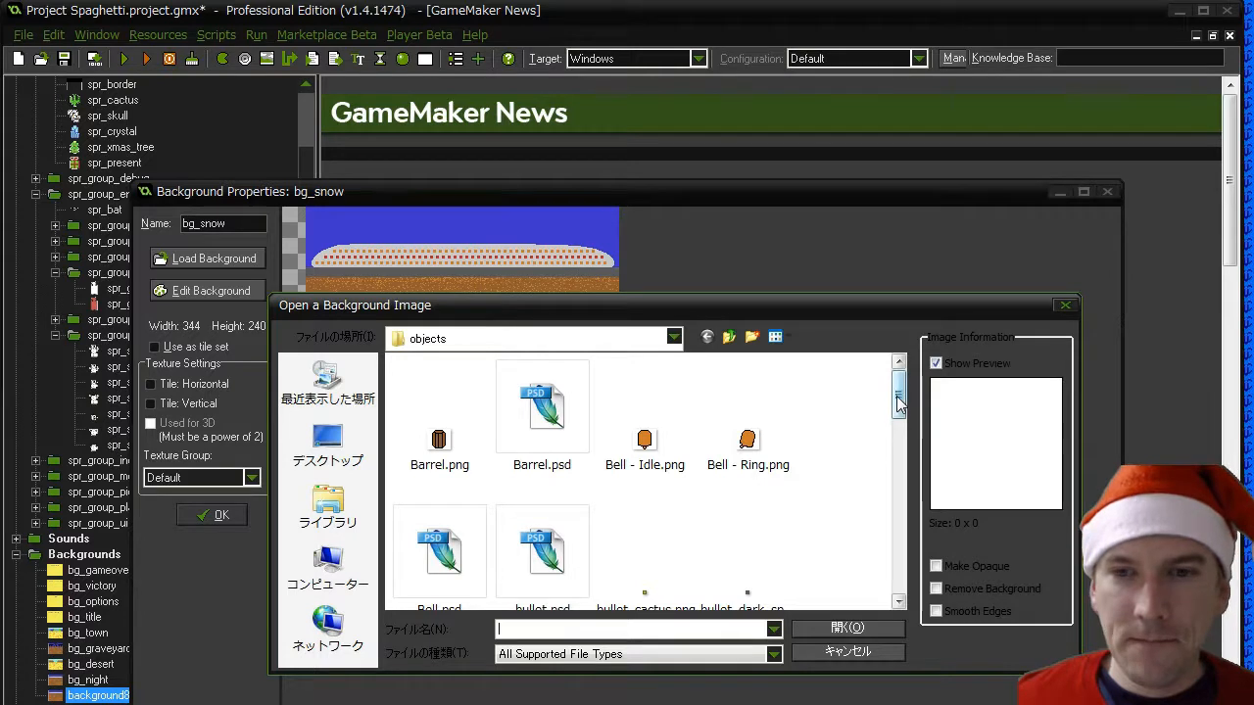
pyautogui.moveTo(897, 402); pyautogui.dragTo(899, 573)
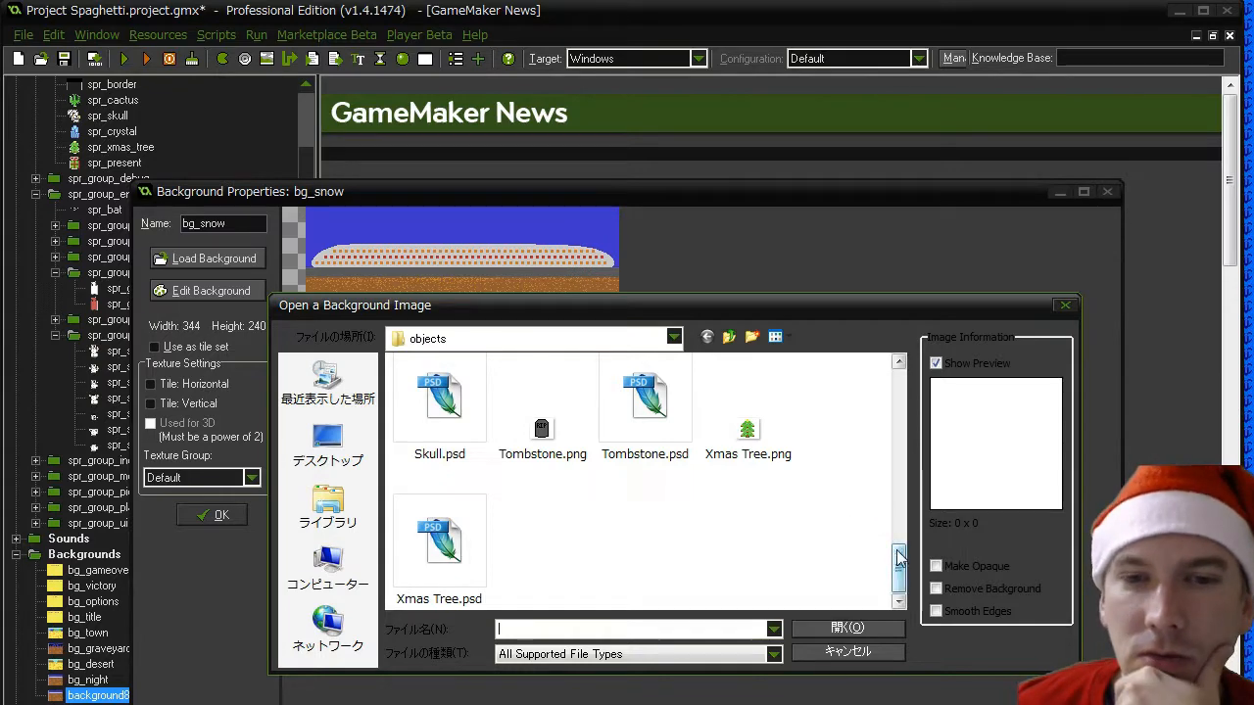
pyautogui.click(729, 336)
pyautogui.doubleClick(440, 412)
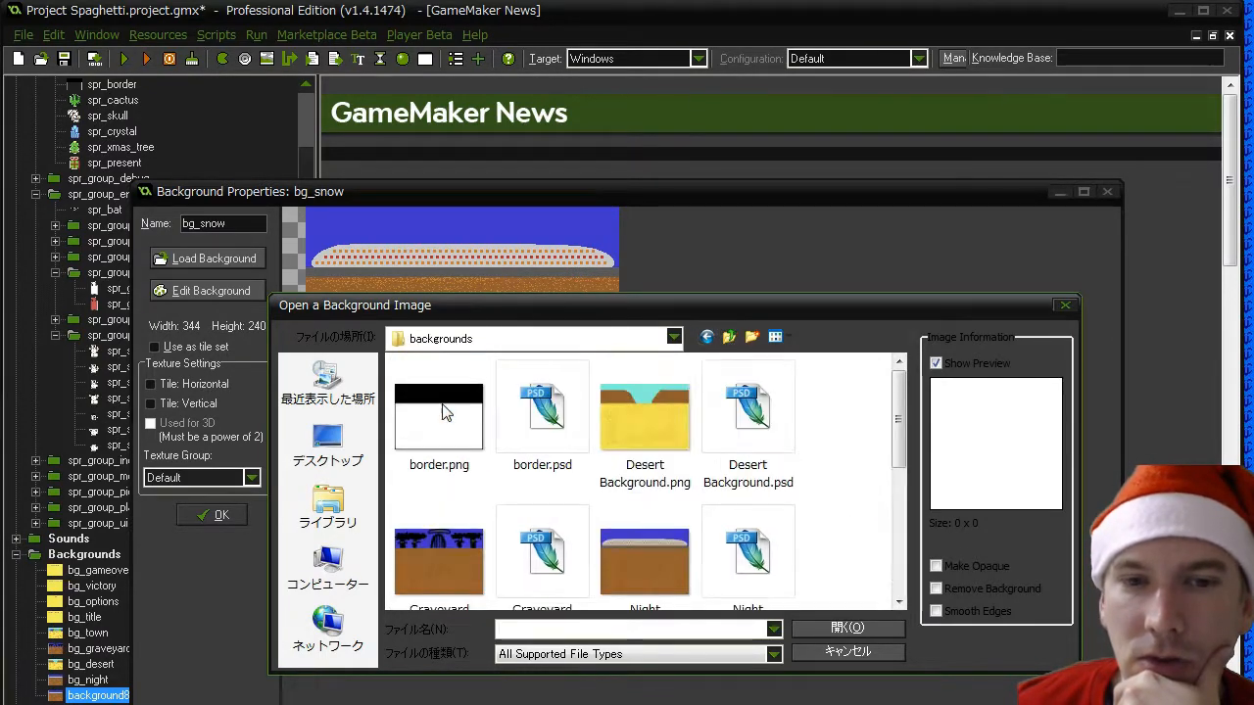
pyautogui.moveTo(899, 436); pyautogui.dragTo(898, 545)
pyautogui.doubleClick(437, 440)
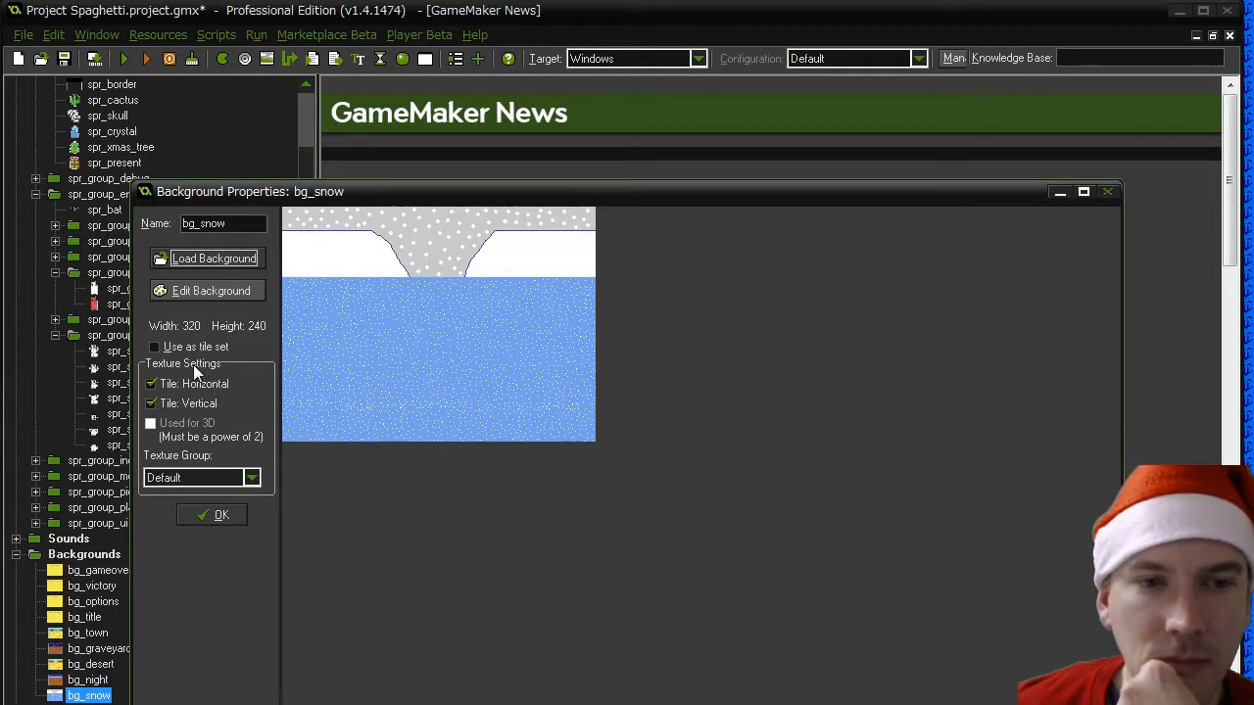
# - Inspect the bg_snow picture in the image editor, and confirm the background properties
pyautogui.click(191, 291)
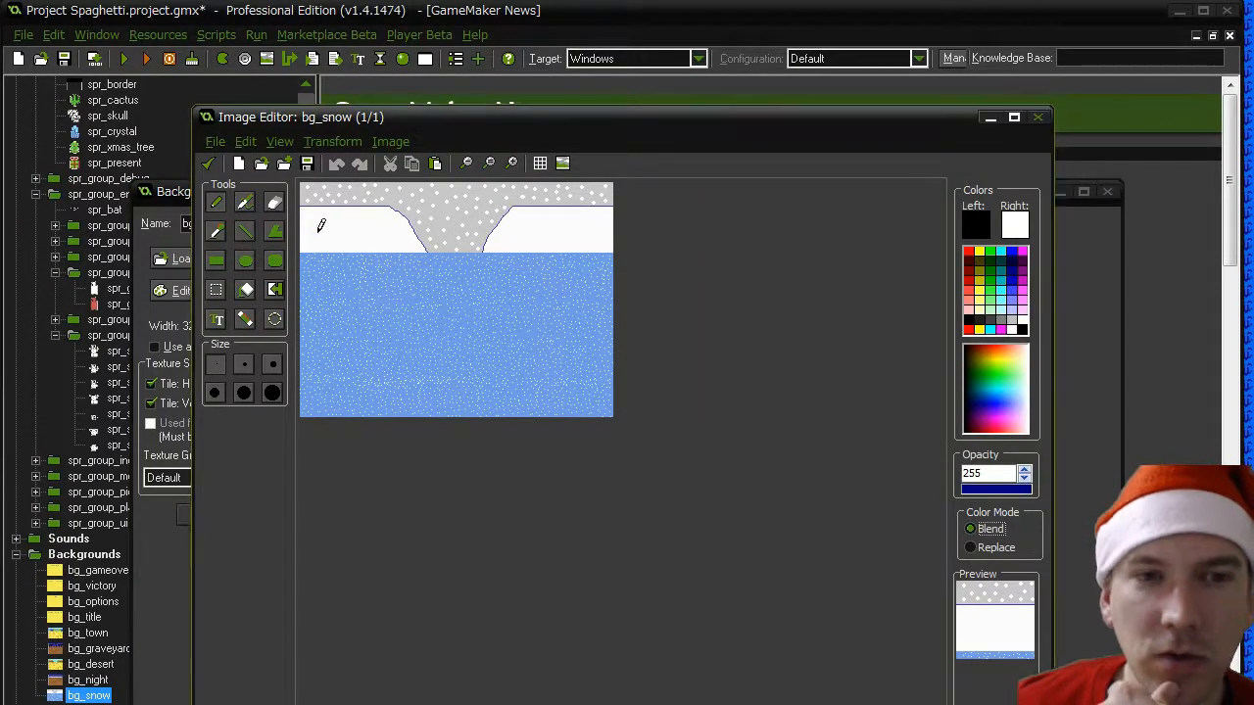
pyautogui.click(209, 163)
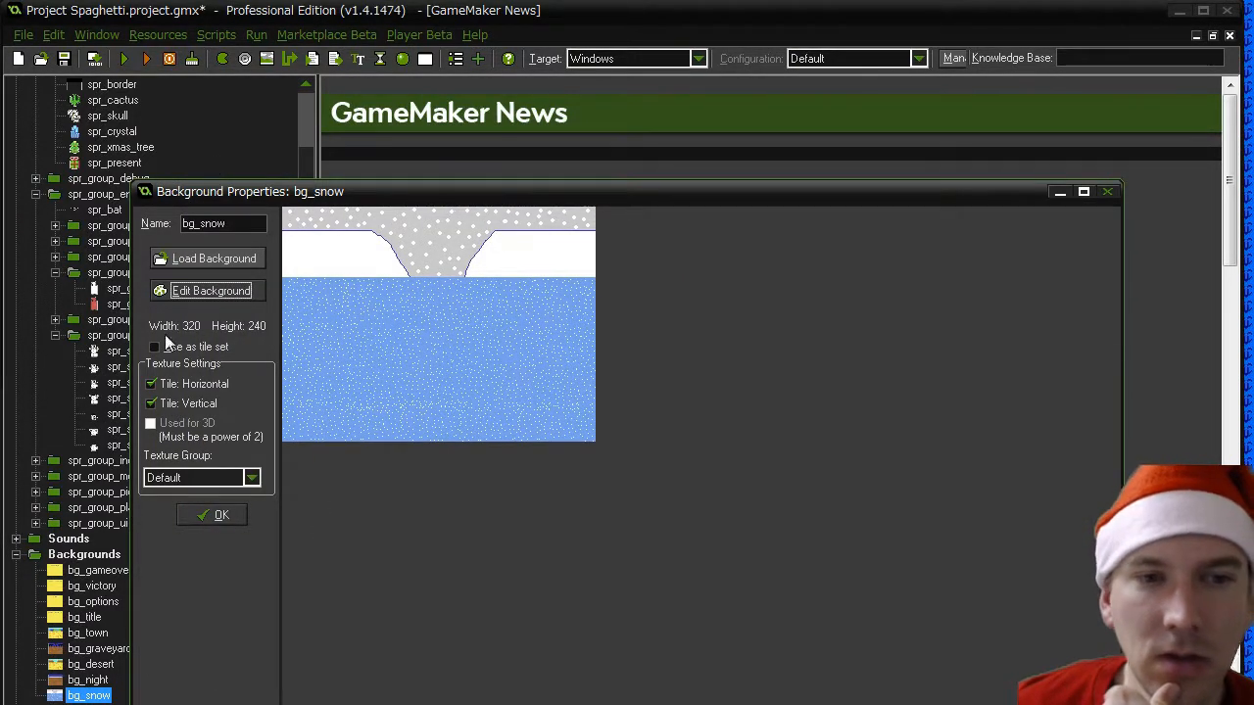
pyautogui.click(212, 514)
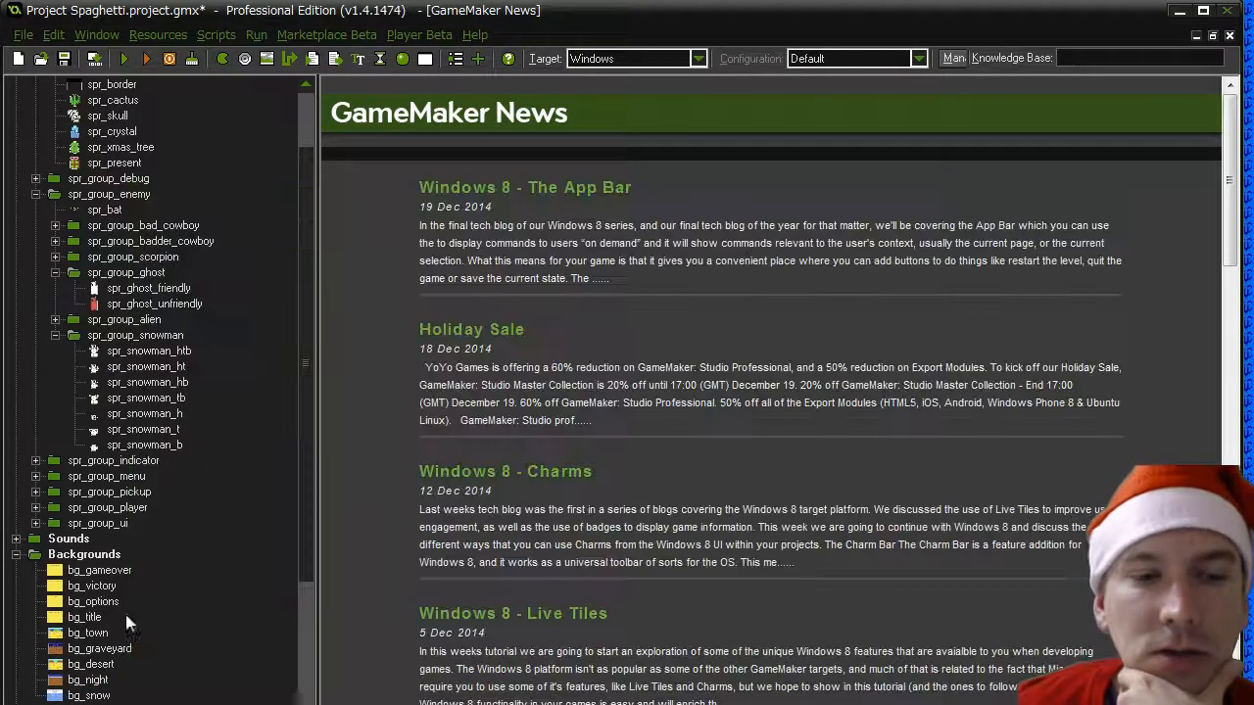
# - Check the image width of the bg_night background for comparison with bg_snow
pyautogui.click(88, 680)
pyautogui.doubleClick(88, 680)
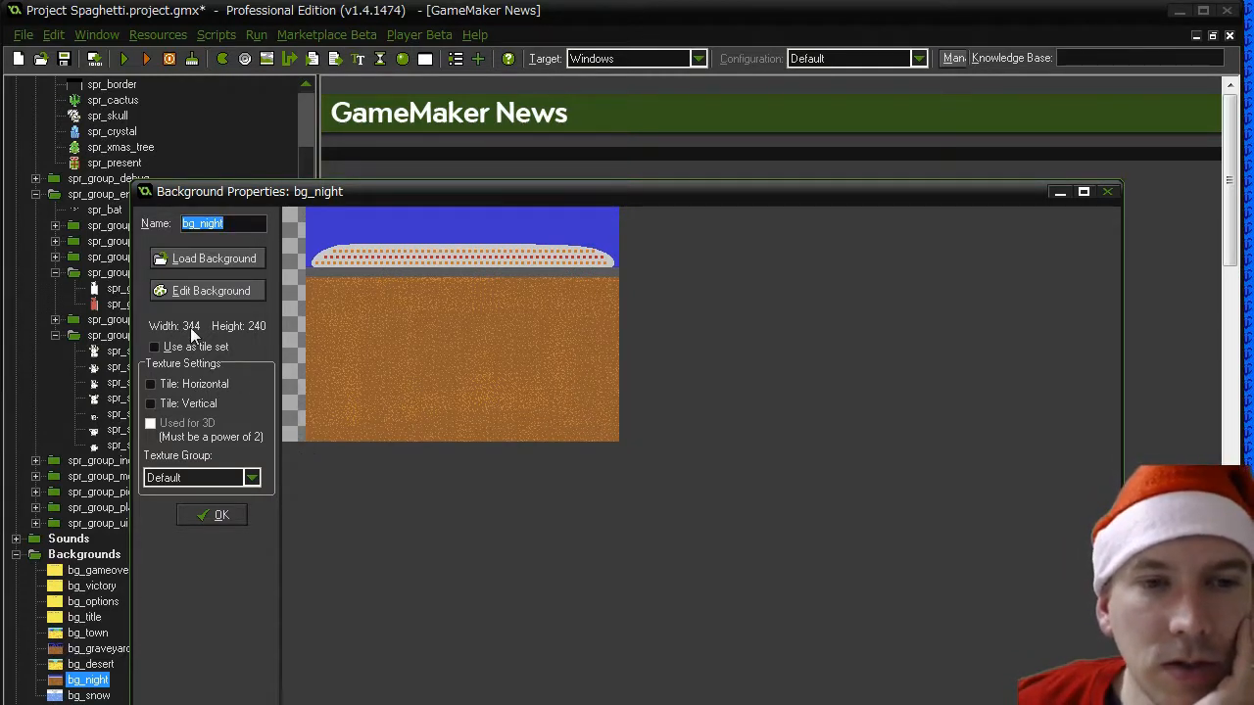
pyautogui.click(218, 515)
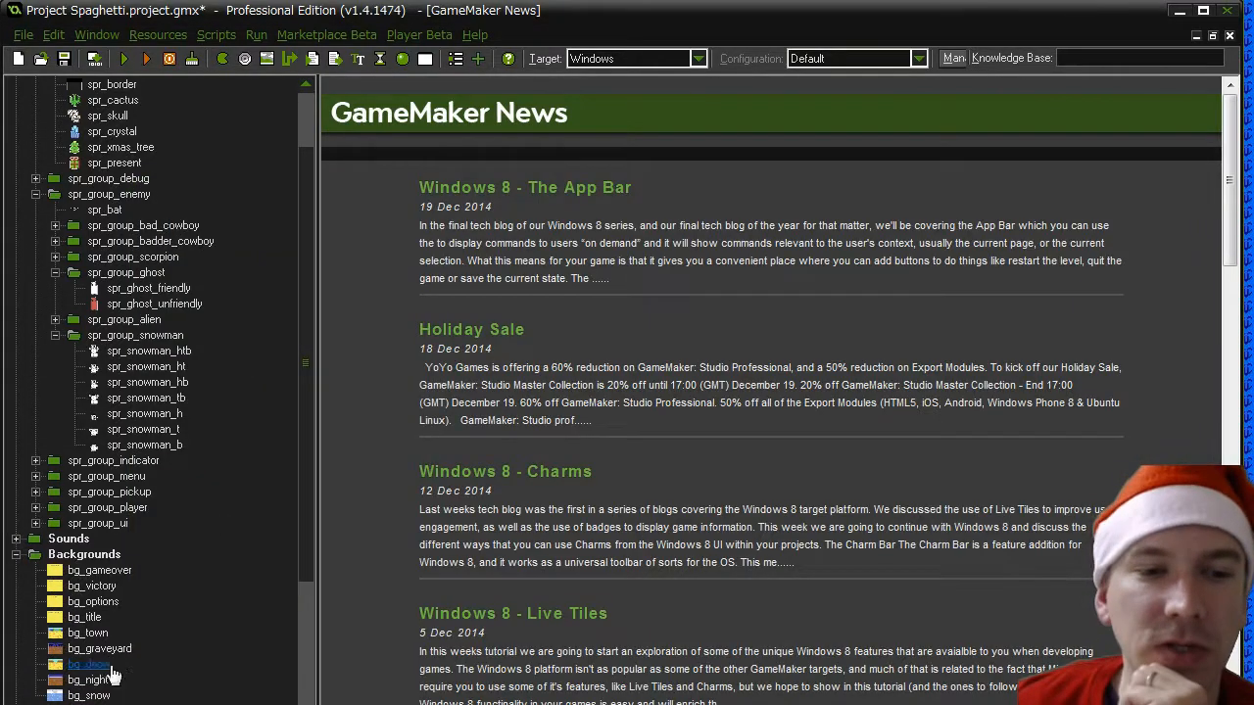
# - Open the bg_snow background picture in the image editor and look for a command that changes its size
pyautogui.click(86, 696)
pyautogui.doubleClick(86, 696)
pyautogui.click(225, 287)
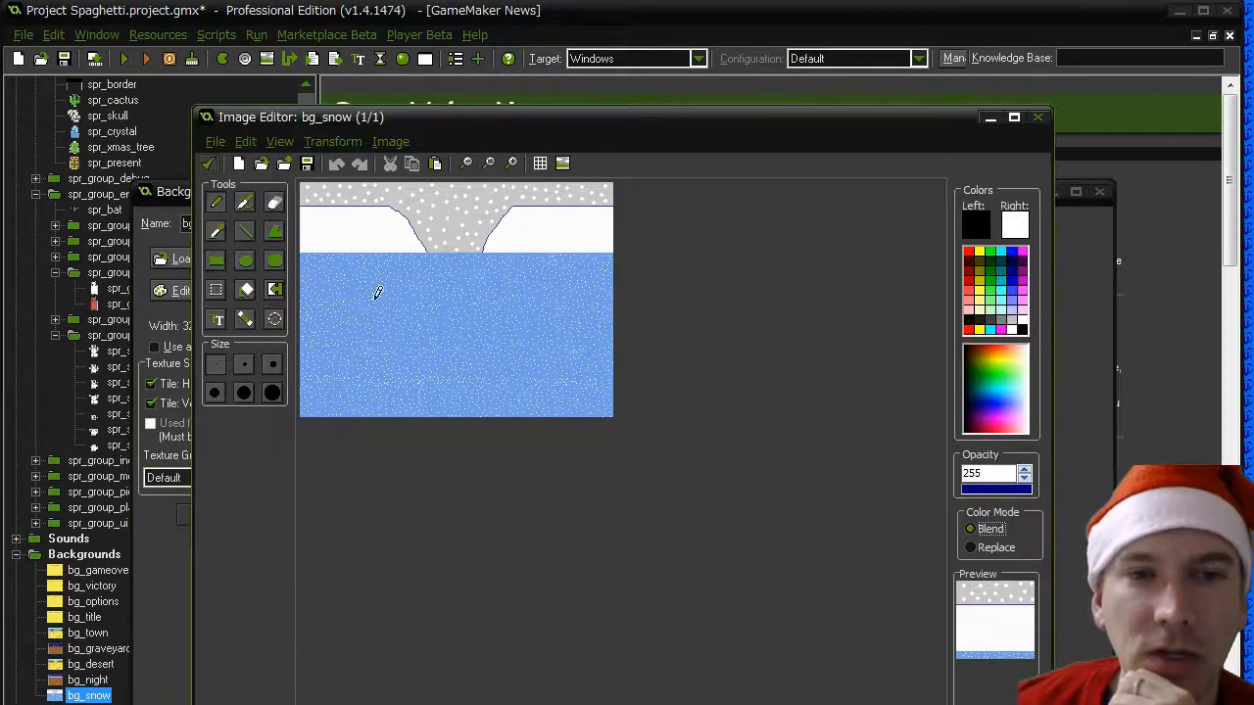
pyautogui.click(287, 139)
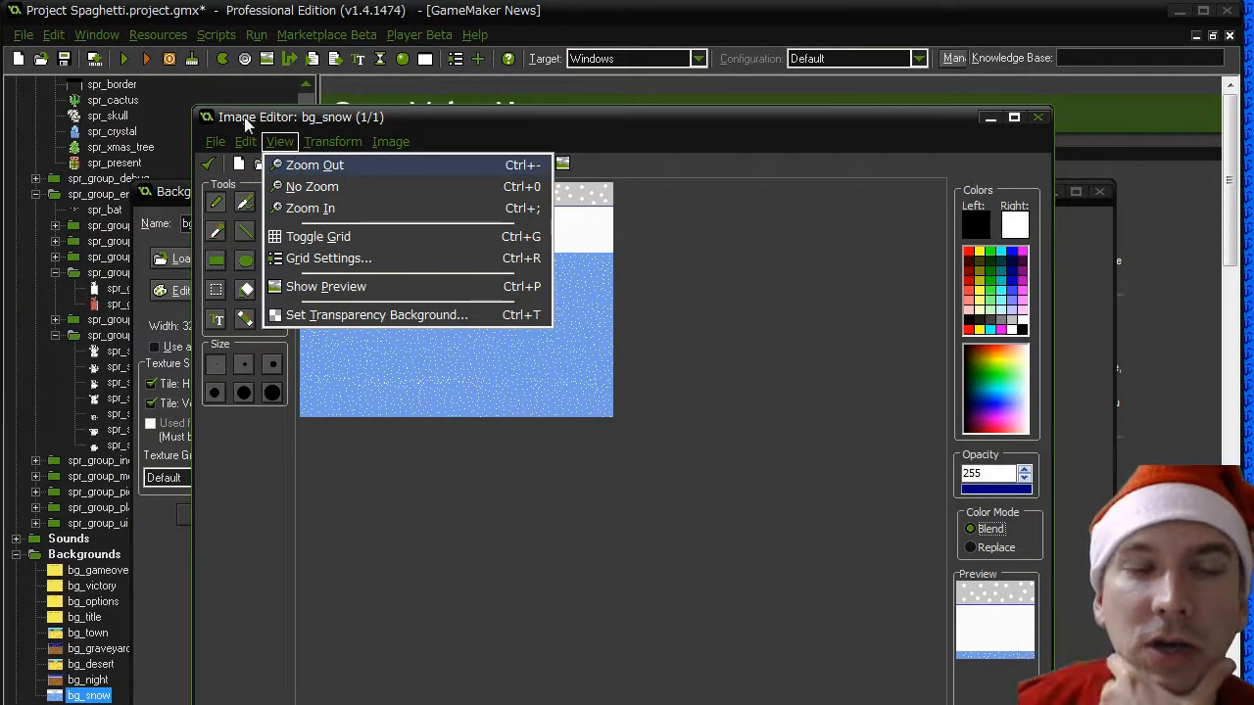
pyautogui.moveTo(245, 142)
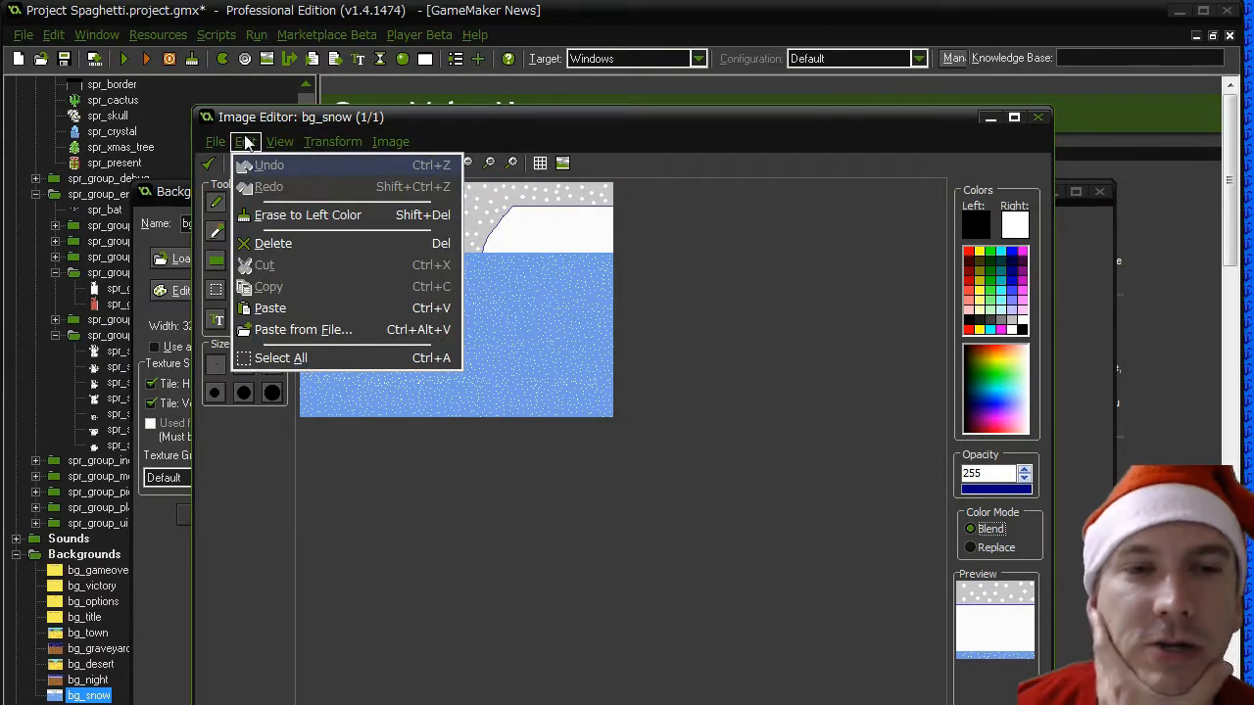
pyautogui.moveTo(323, 141)
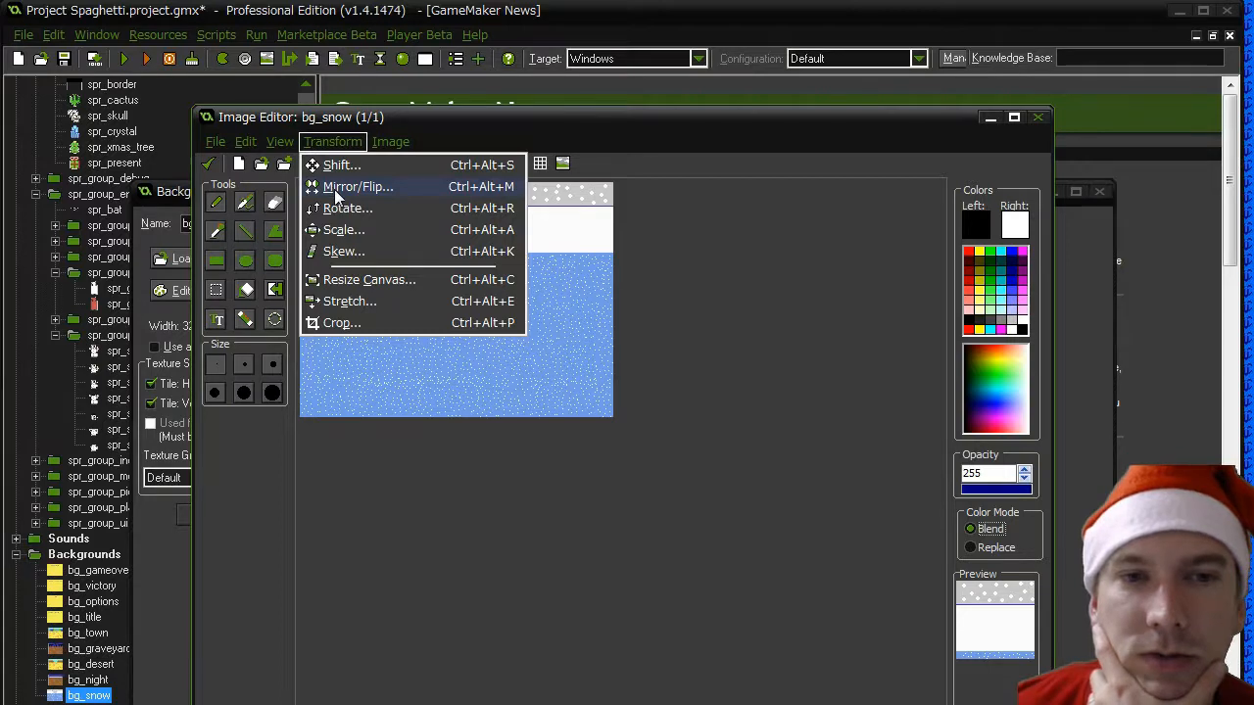
# - Try to widen the bg_snow canvas to 344 pixels with the aspect ratio unlocked, and undo the resize
pyautogui.click(356, 279)
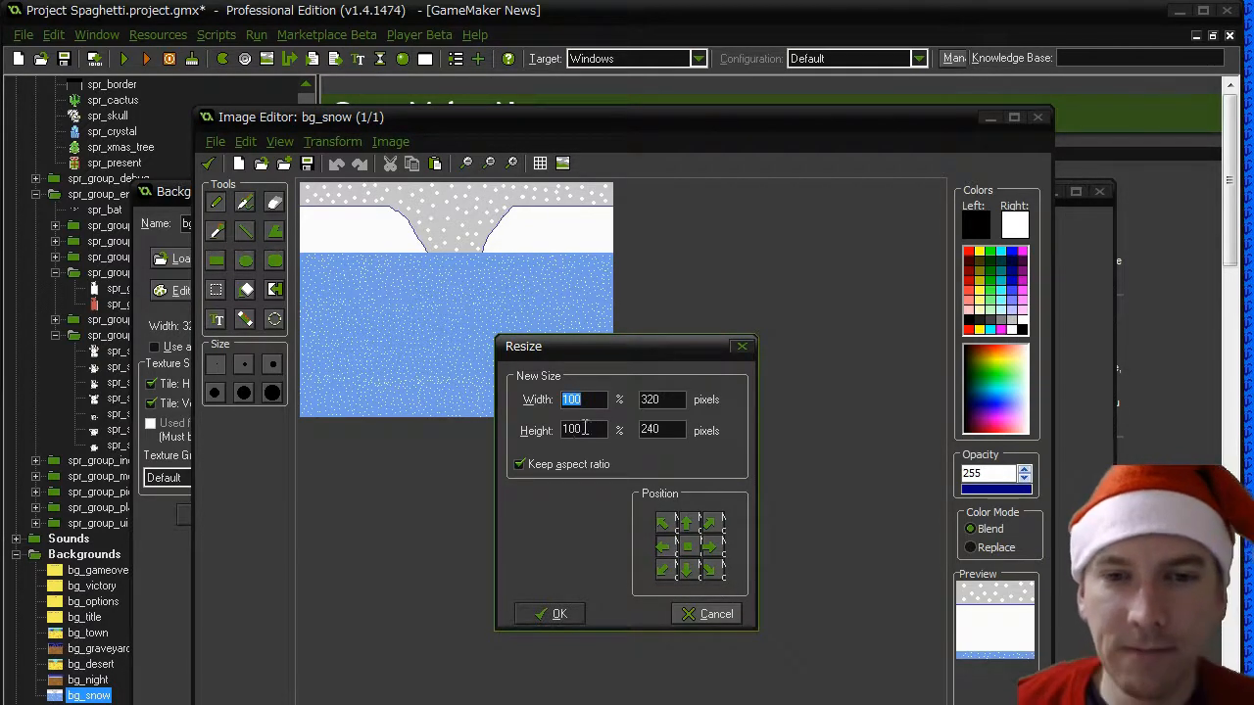
pyautogui.click(564, 466)
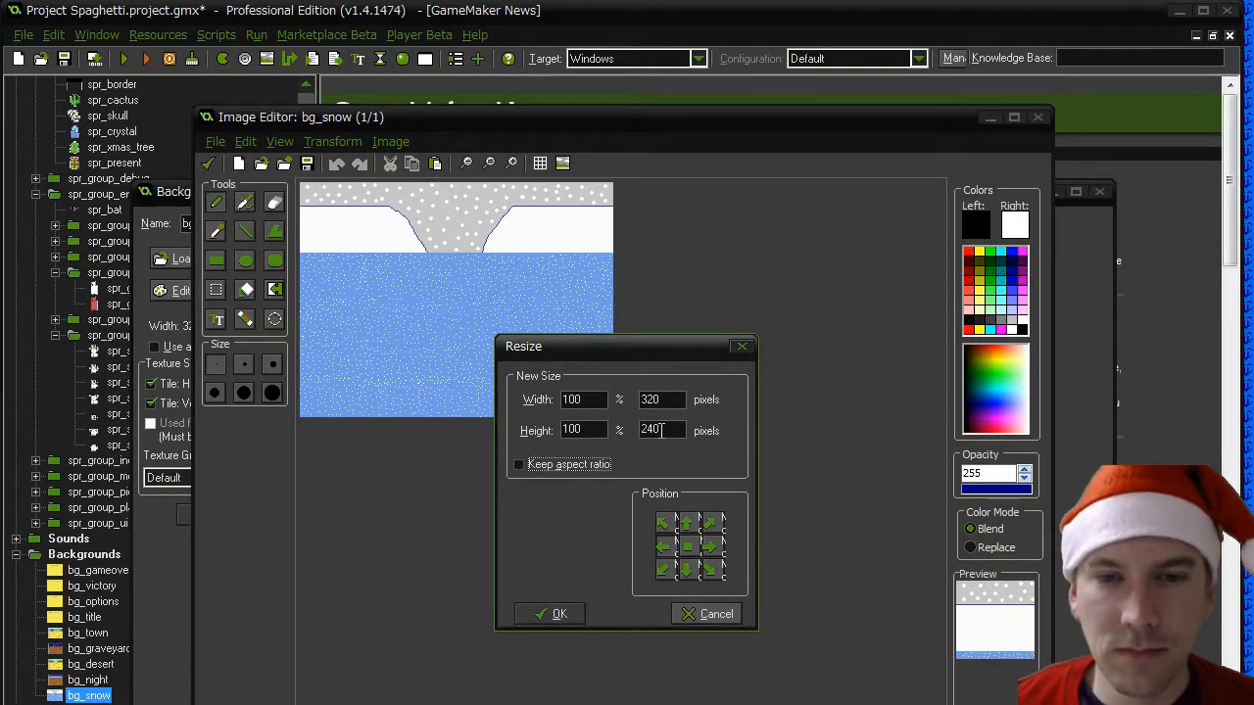
pyautogui.doubleClick(663, 401)
pyautogui.write('344')
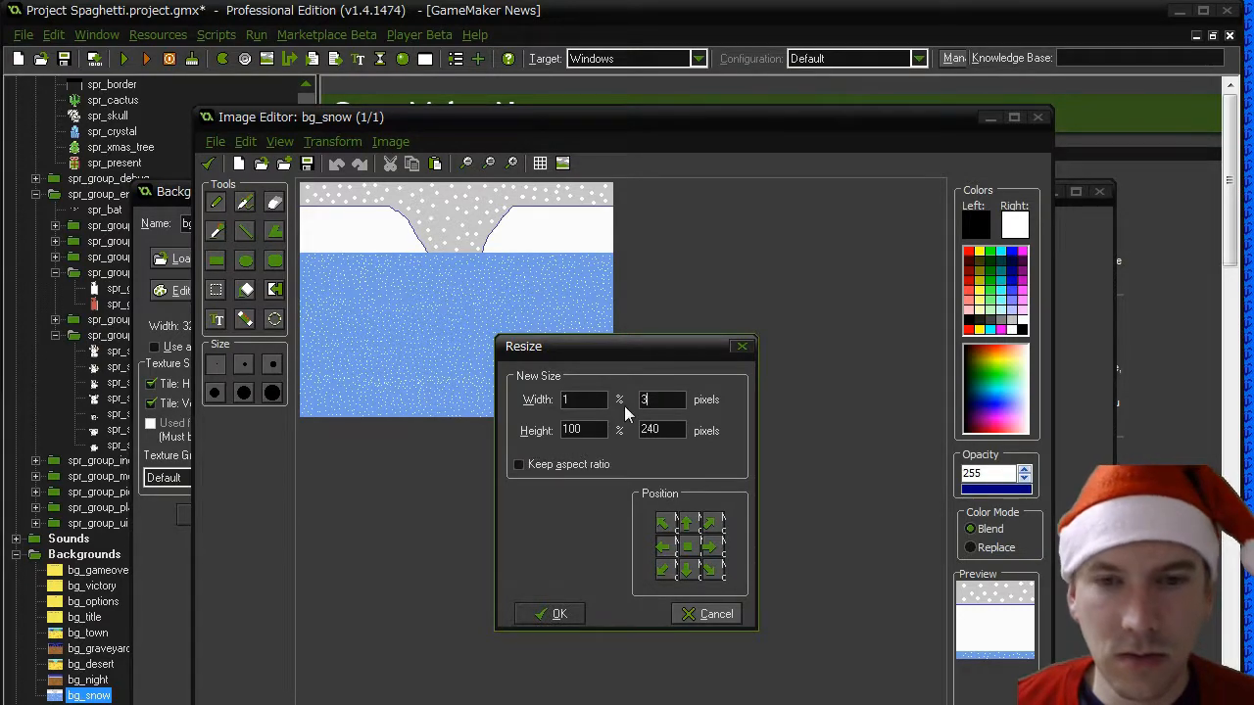
pyautogui.click(555, 614)
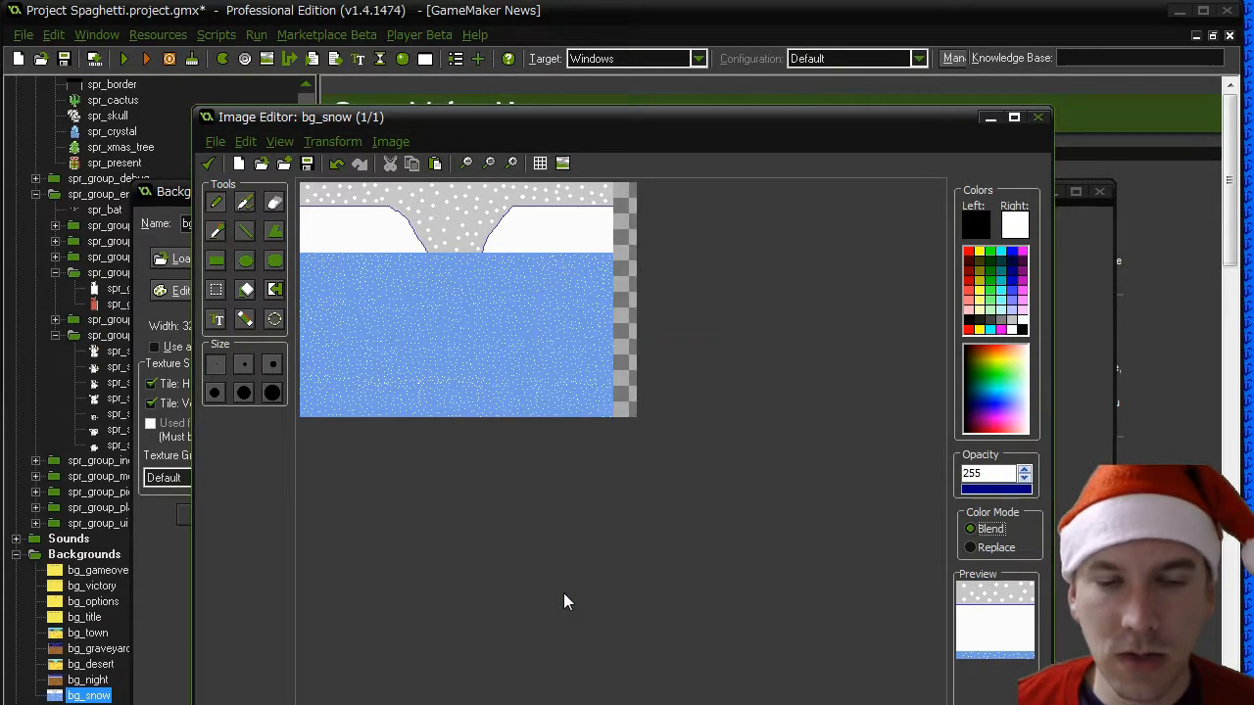
pyautogui.hotkey('ctrl', 'z')
pyautogui.click(332, 142)
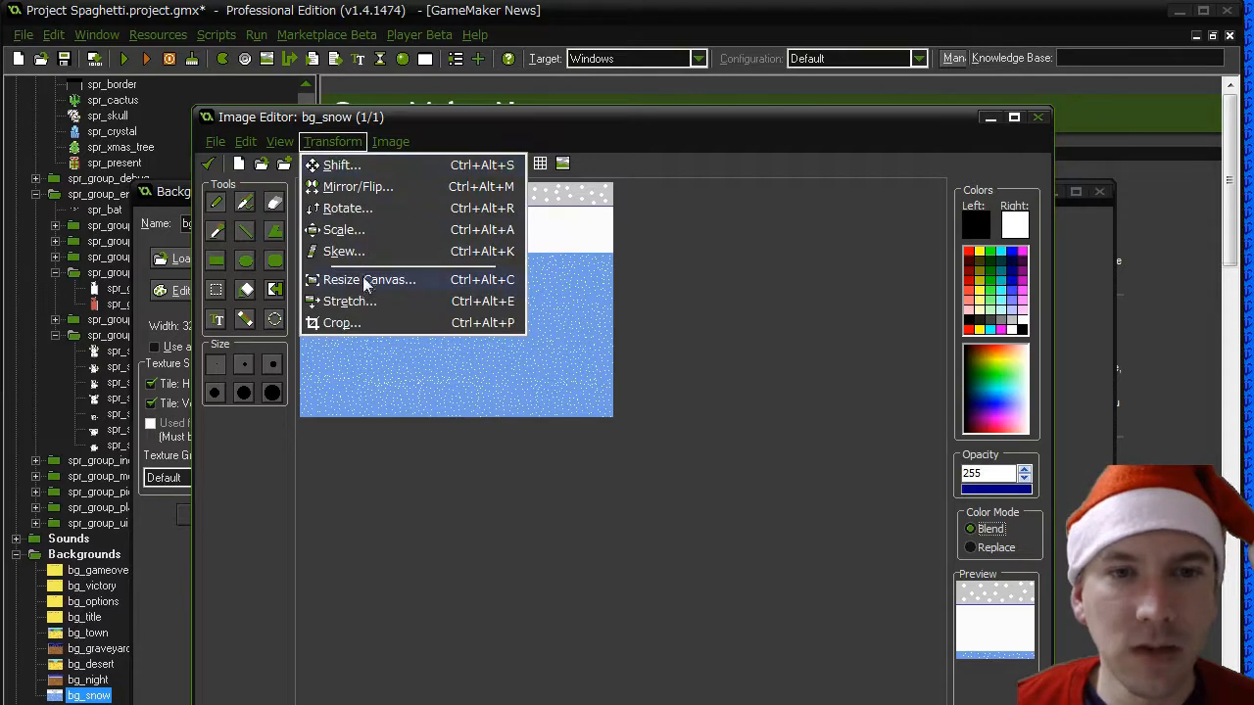
pyautogui.click(345, 301)
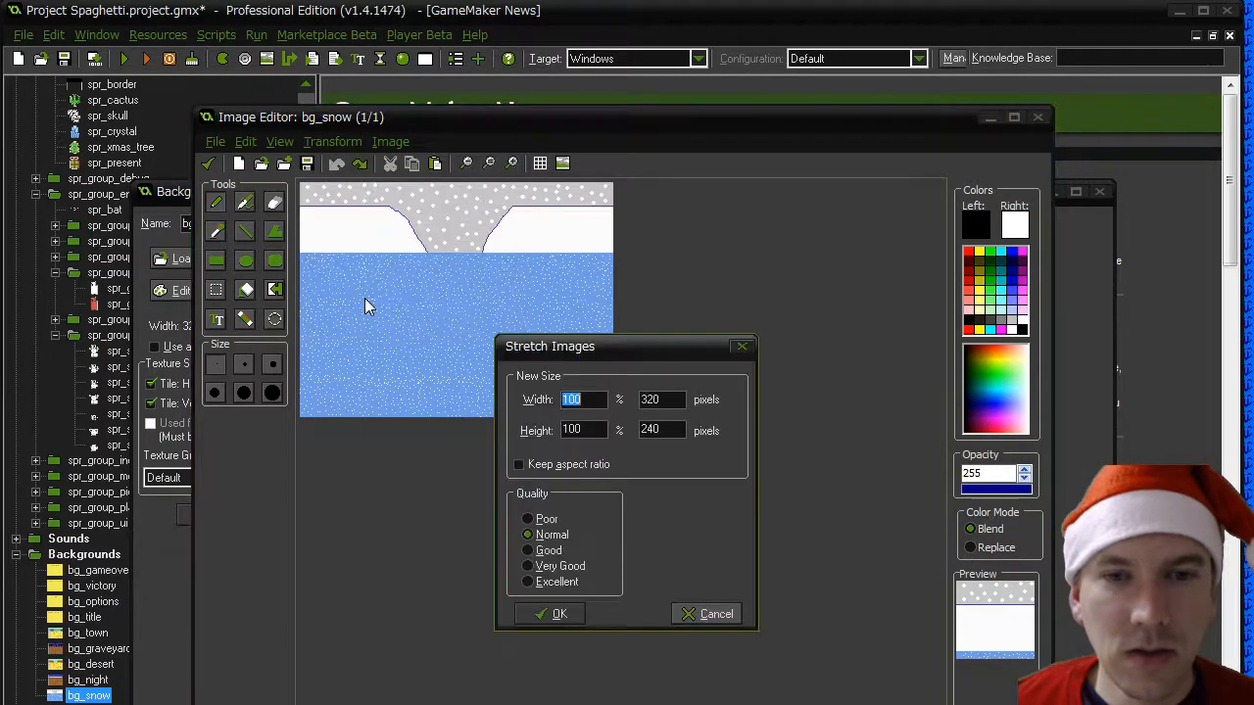
pyautogui.click(716, 613)
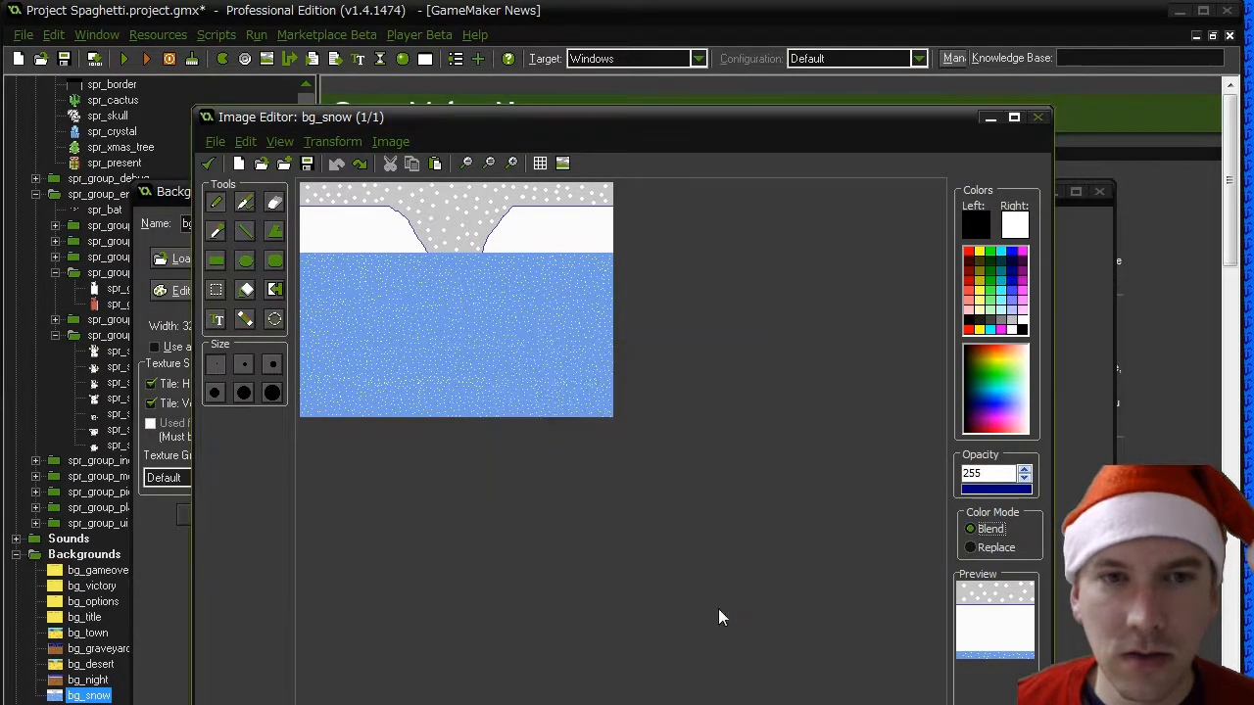
# - Resize the bg_snow canvas to 344 pixels wide with the picture anchored to the right edge, and confirm the background
pyautogui.click(332, 142)
pyautogui.click(338, 281)
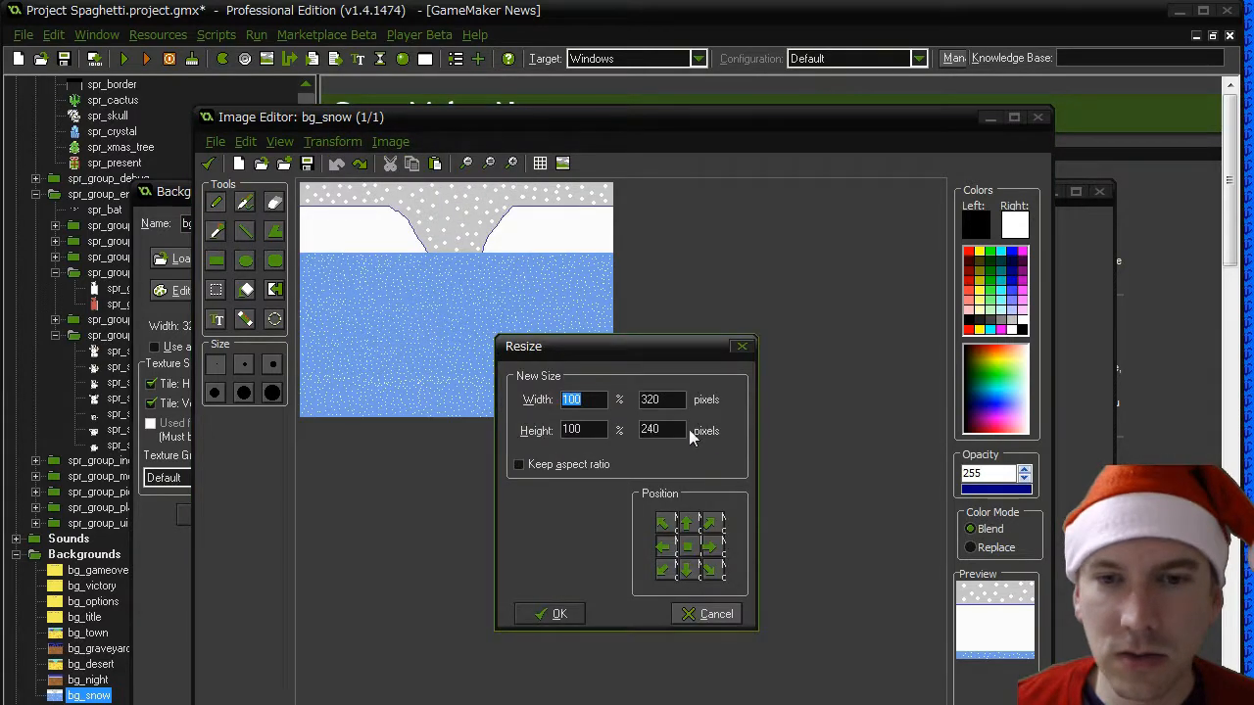
pyautogui.doubleClick(649, 400)
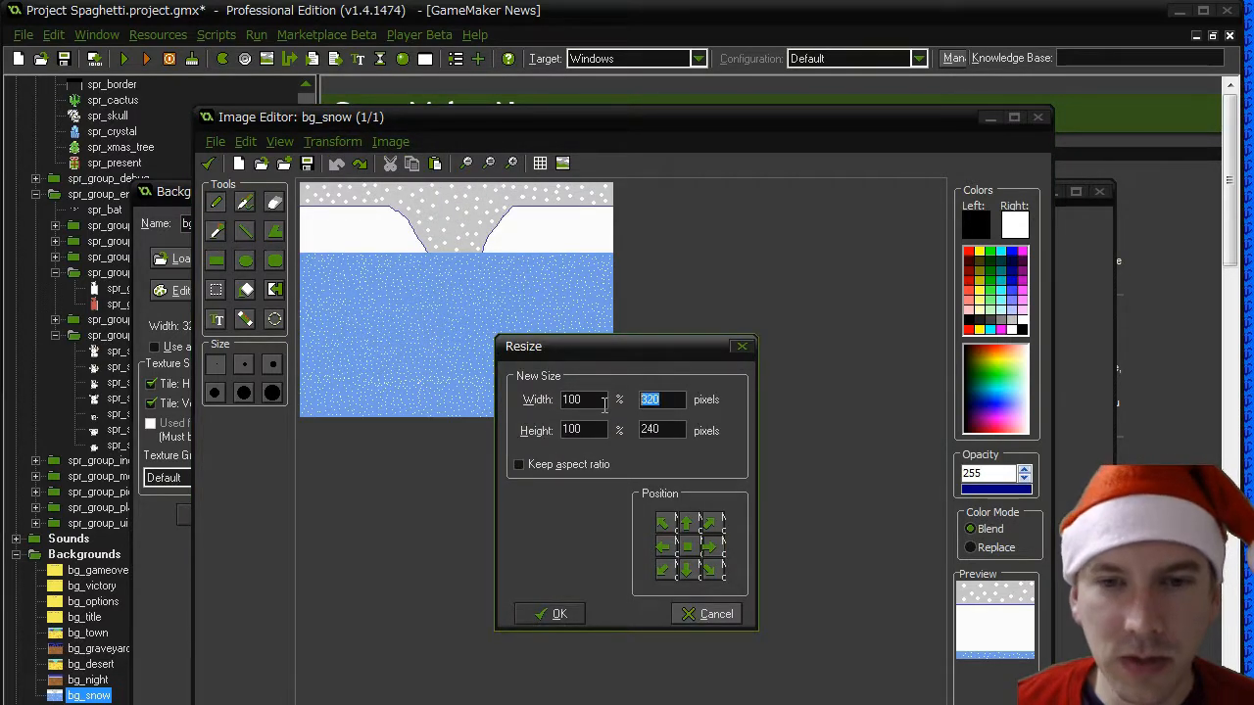
pyautogui.write('344')
pyautogui.click(575, 609)
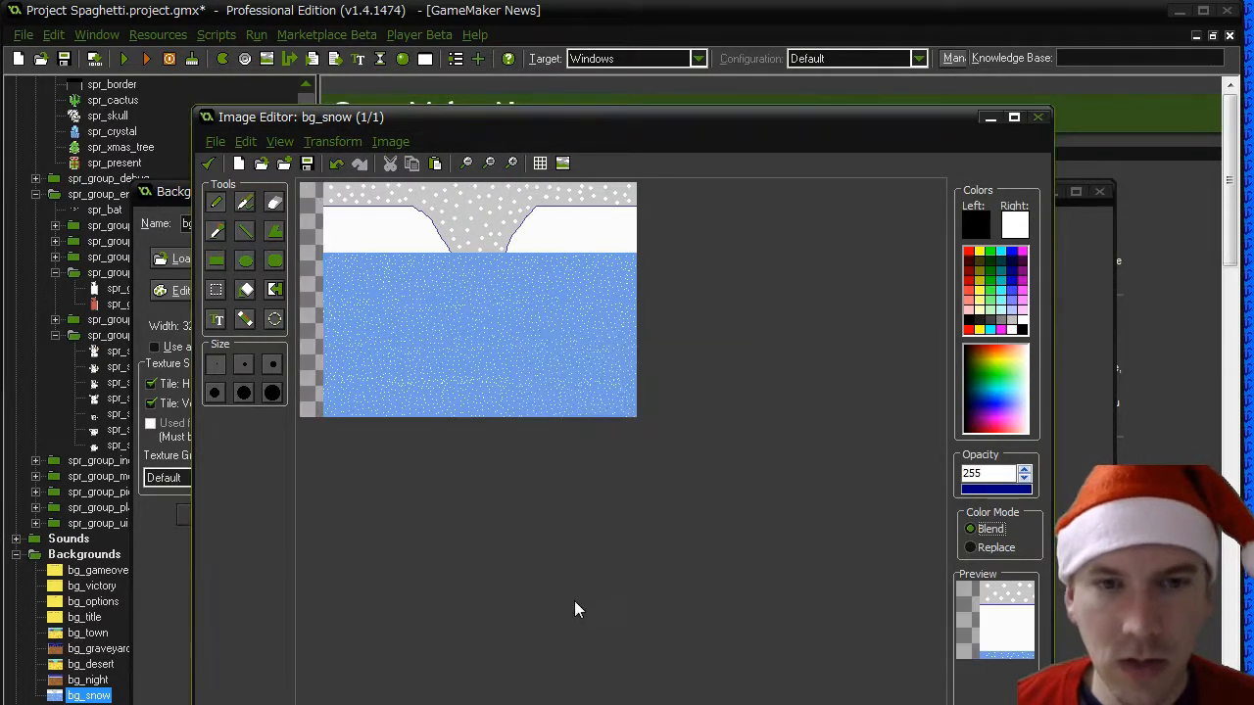
pyautogui.click(208, 163)
pyautogui.click(212, 514)
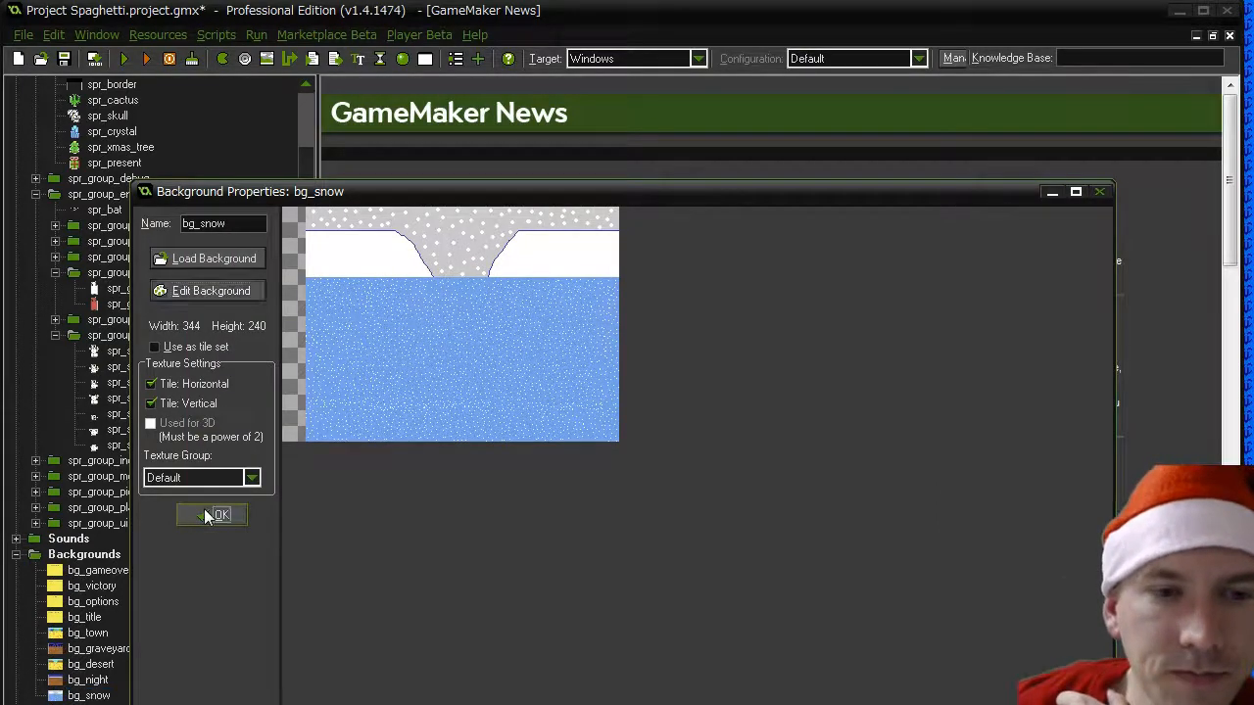
# - Compare the dimensions and tiling settings of the bg_night background with those of bg_snow
pyautogui.doubleClick(88, 680)
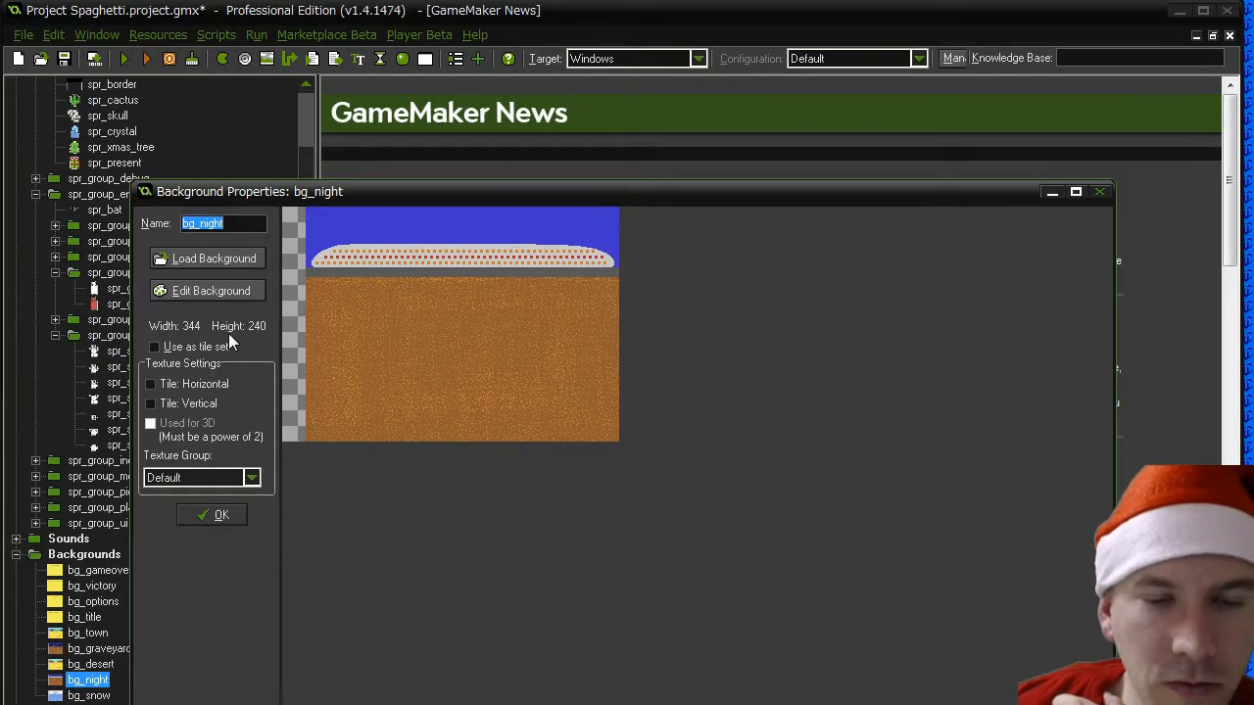
pyautogui.click(217, 513)
pyautogui.doubleClick(88, 694)
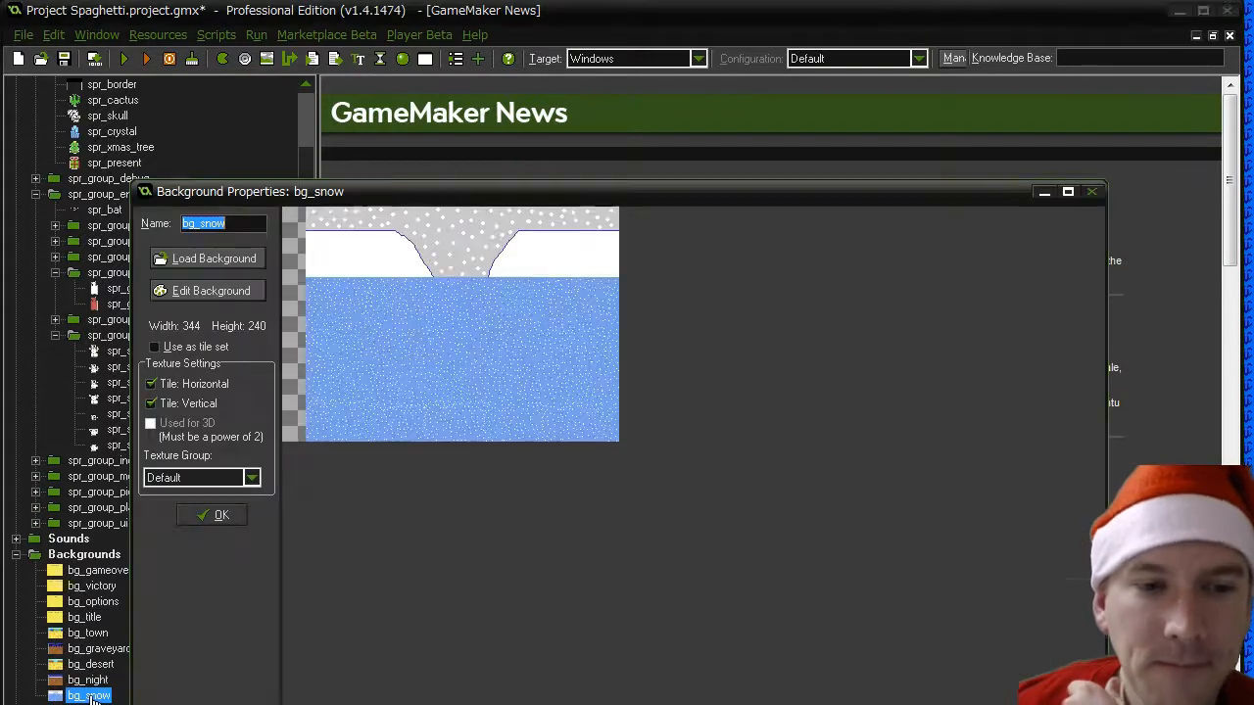
pyautogui.click(225, 515)
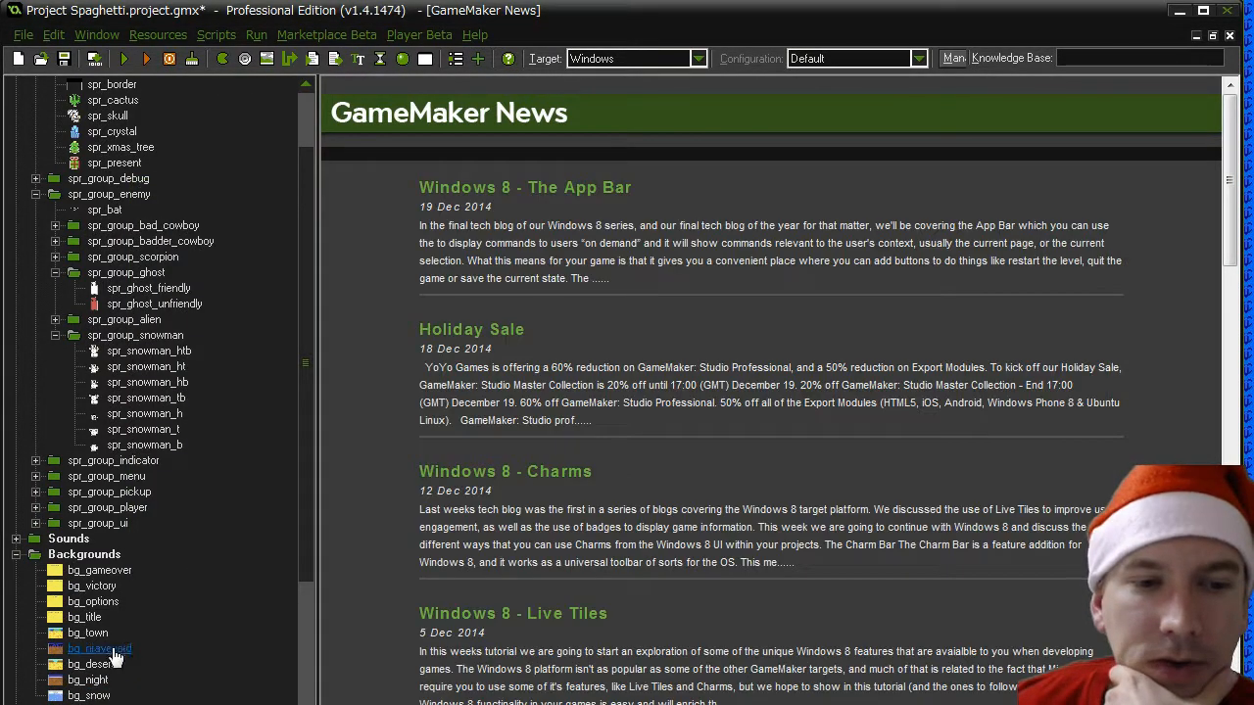
pyautogui.click(90, 680)
pyautogui.doubleClick(95, 685)
pyautogui.click(215, 513)
# - Turn off horizontal and vertical tiling for the bg_snow background and confirm its properties
pyautogui.doubleClick(88, 695)
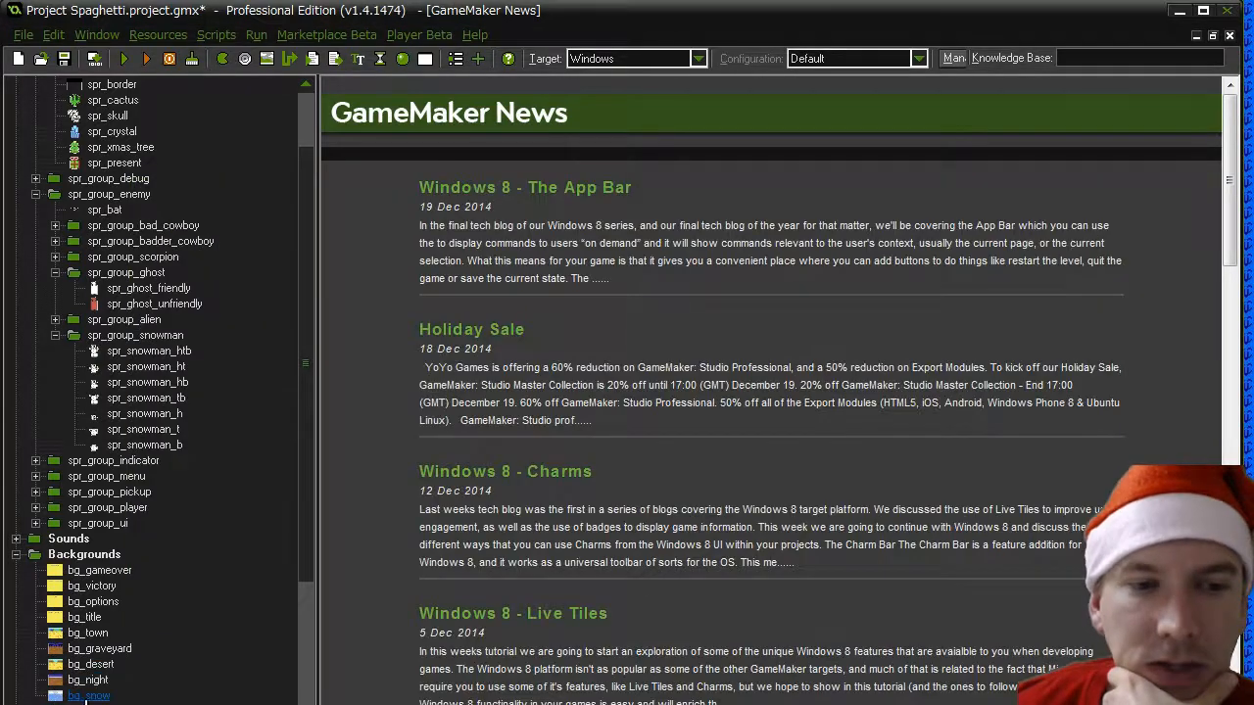
pyautogui.click(152, 384)
pyautogui.click(152, 404)
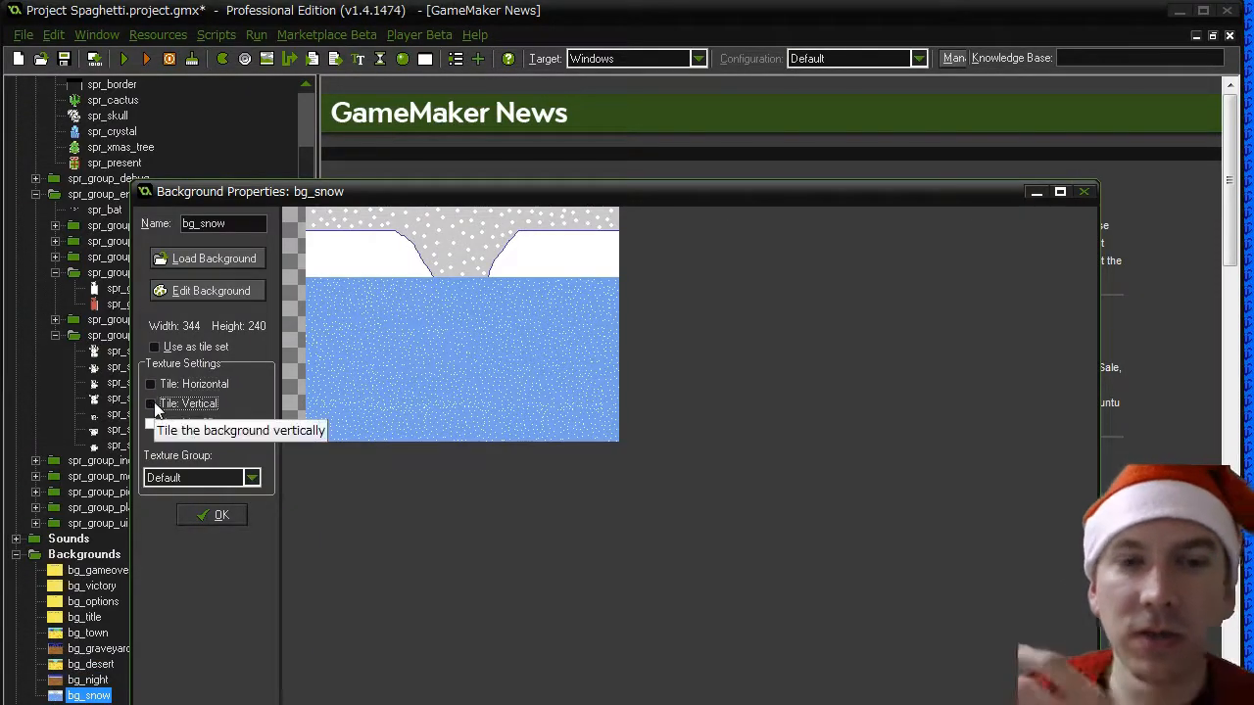
pyautogui.click(222, 515)
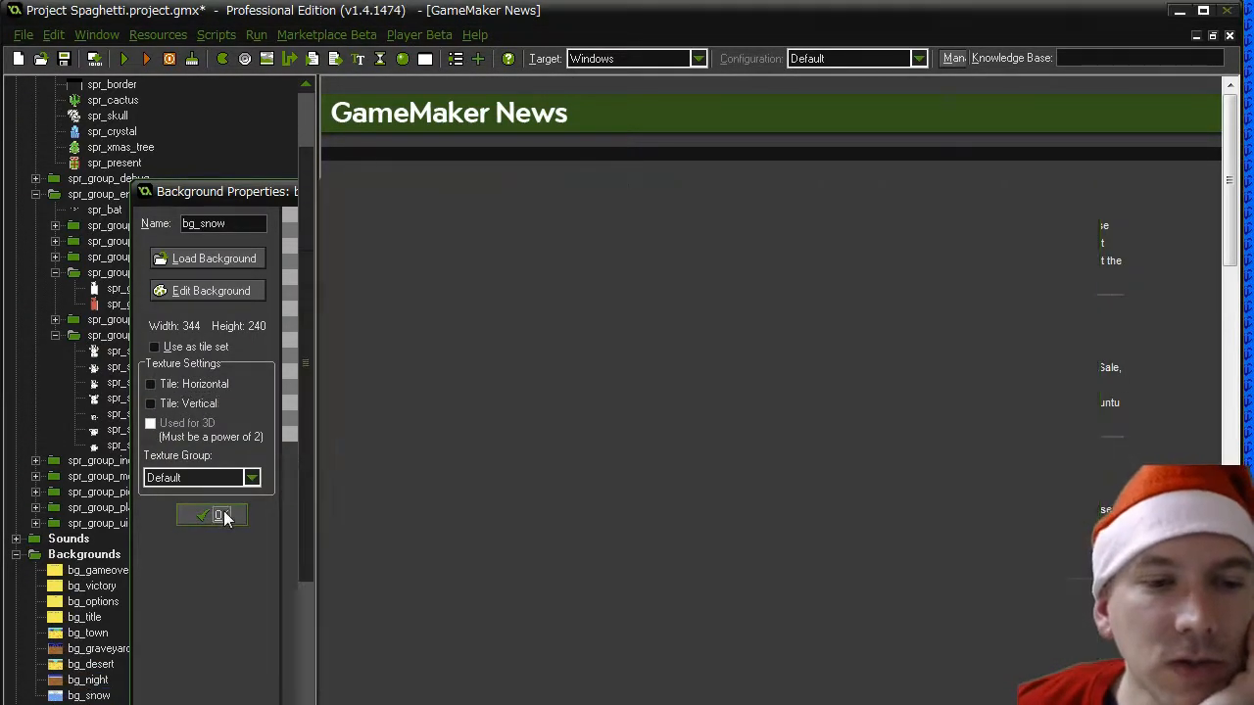
# - Find the level rooms in the resource tree and check the properties of rm_town2
pyautogui.scroll(-9, 306, 572)
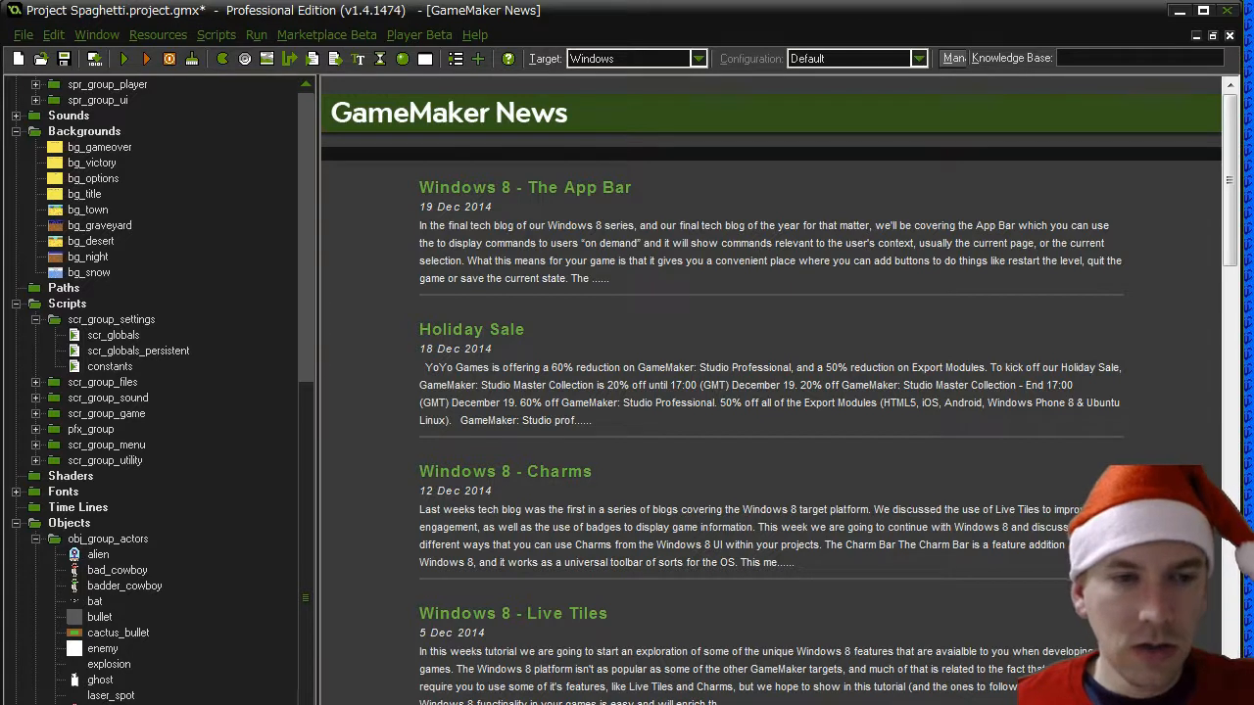
pyautogui.scroll(-1, 304, 613)
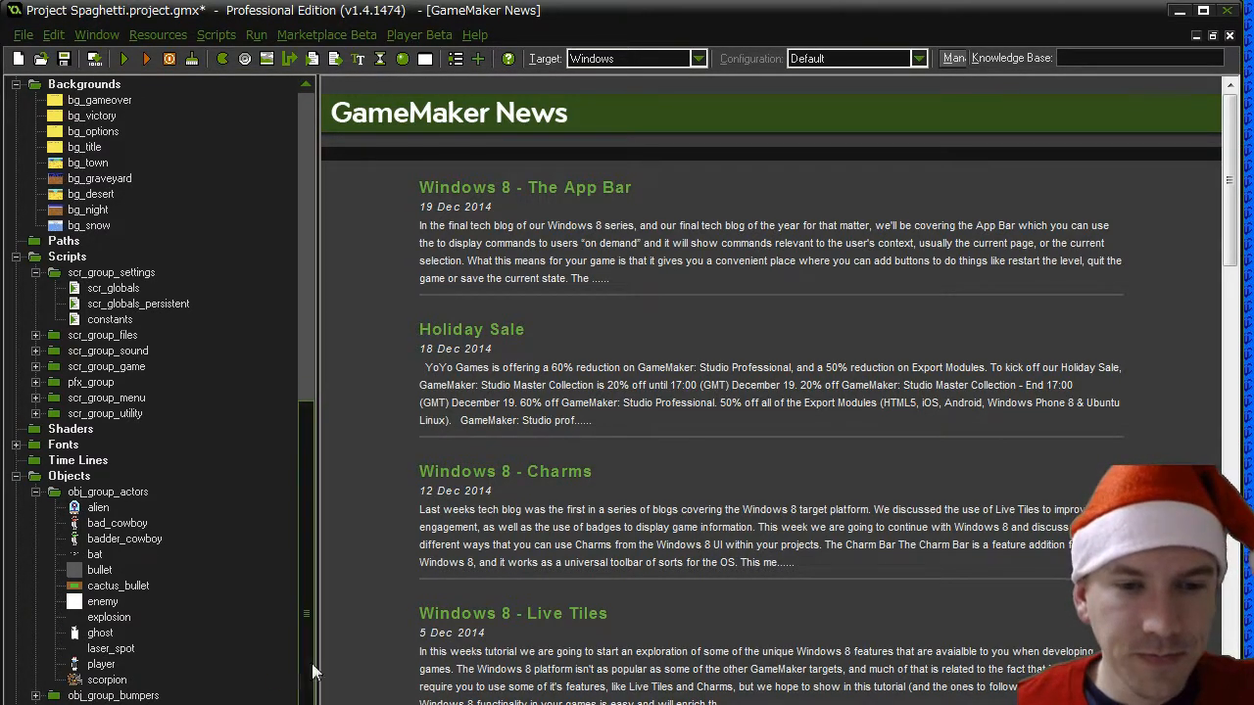
pyautogui.scroll(-1, 156, 391)
pyautogui.scroll(-3, 225, 679)
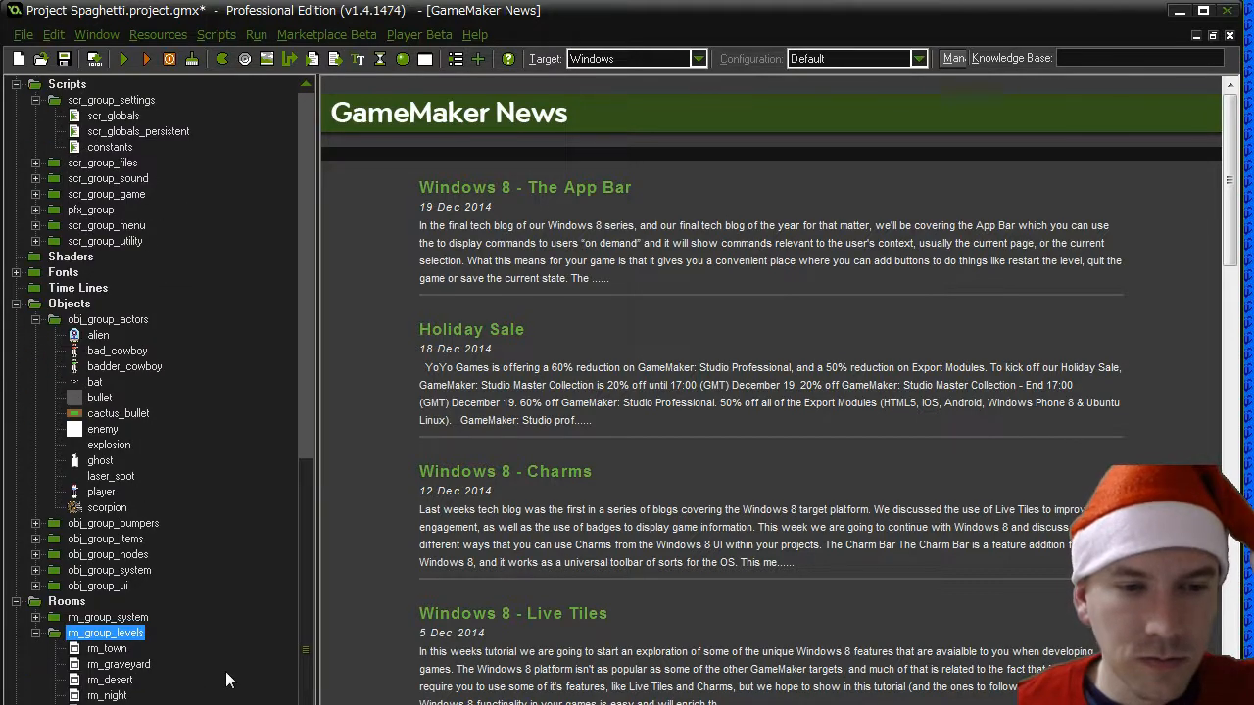
pyautogui.click(109, 704)
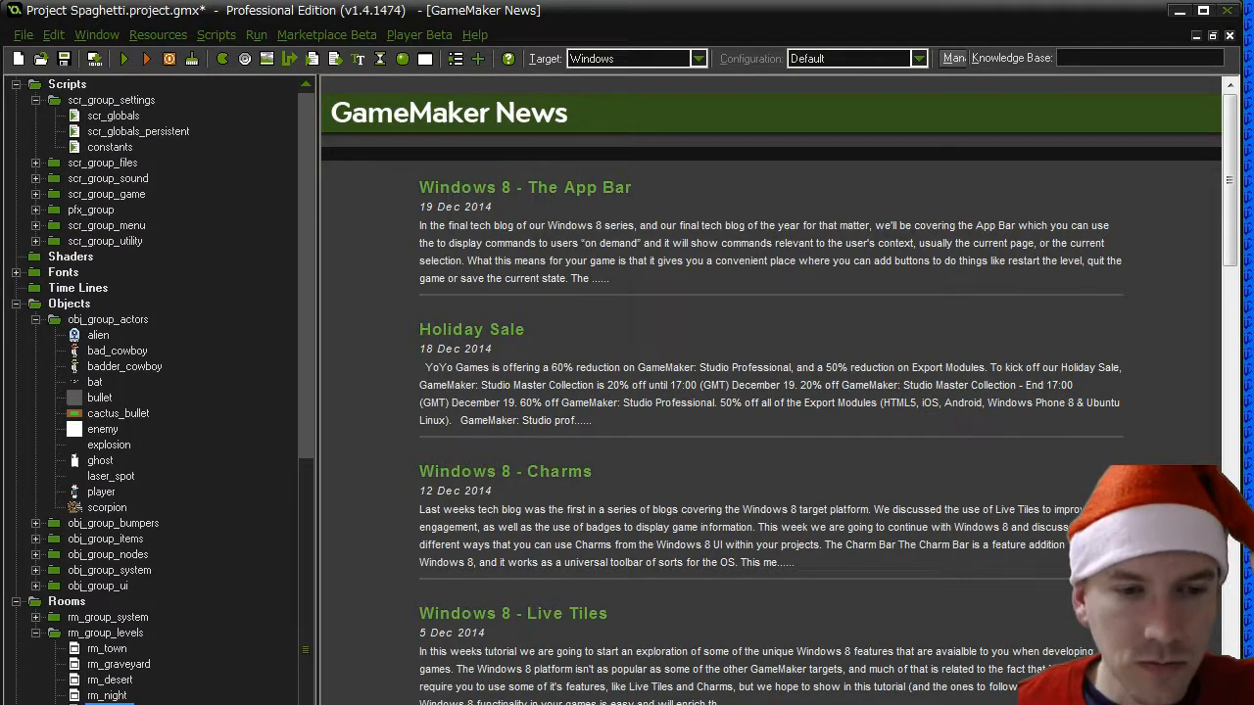
pyautogui.doubleClick(110, 703)
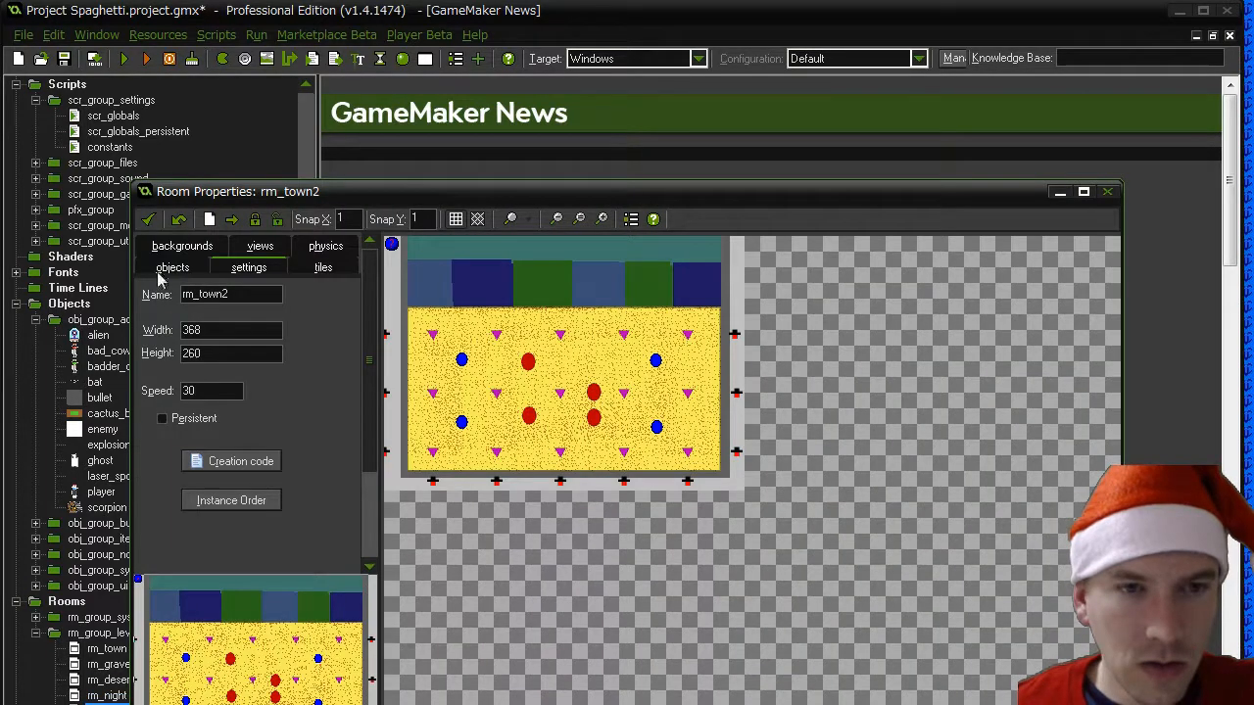
pyautogui.click(149, 226)
# - Duplicate the rm_night room and name the copy rm_snow
pyautogui.rightClick(114, 696)
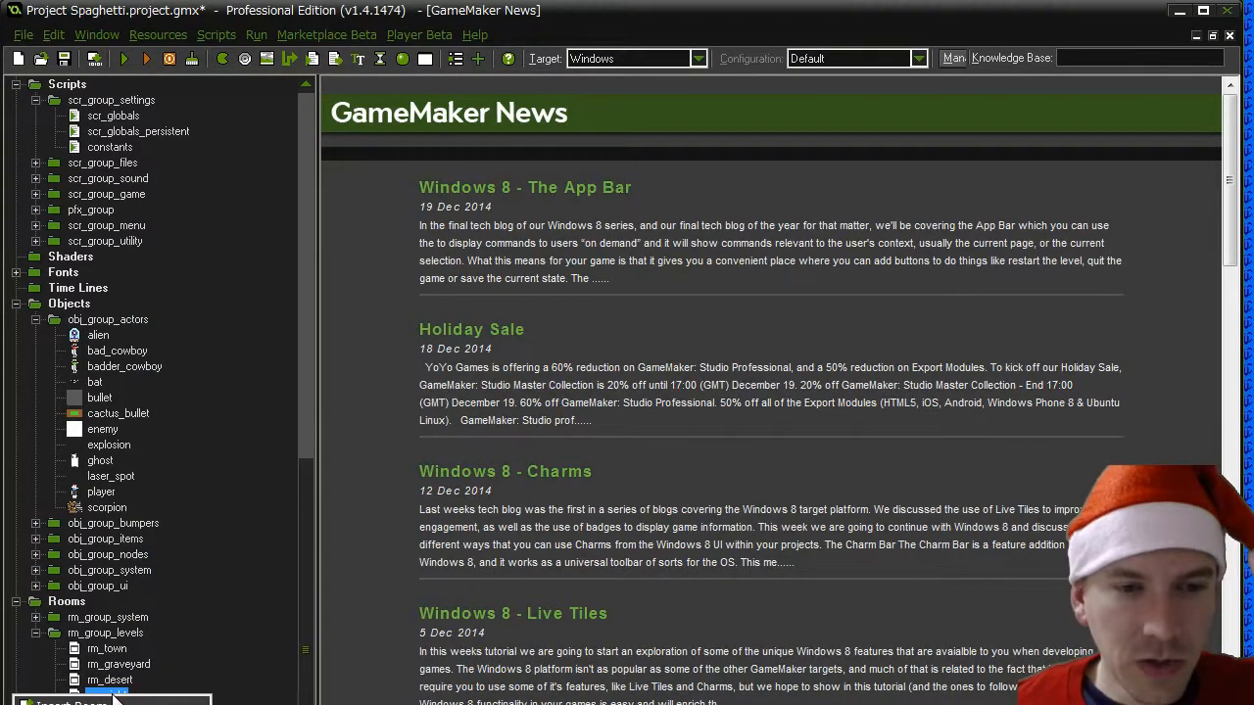
pyautogui.click(71, 702)
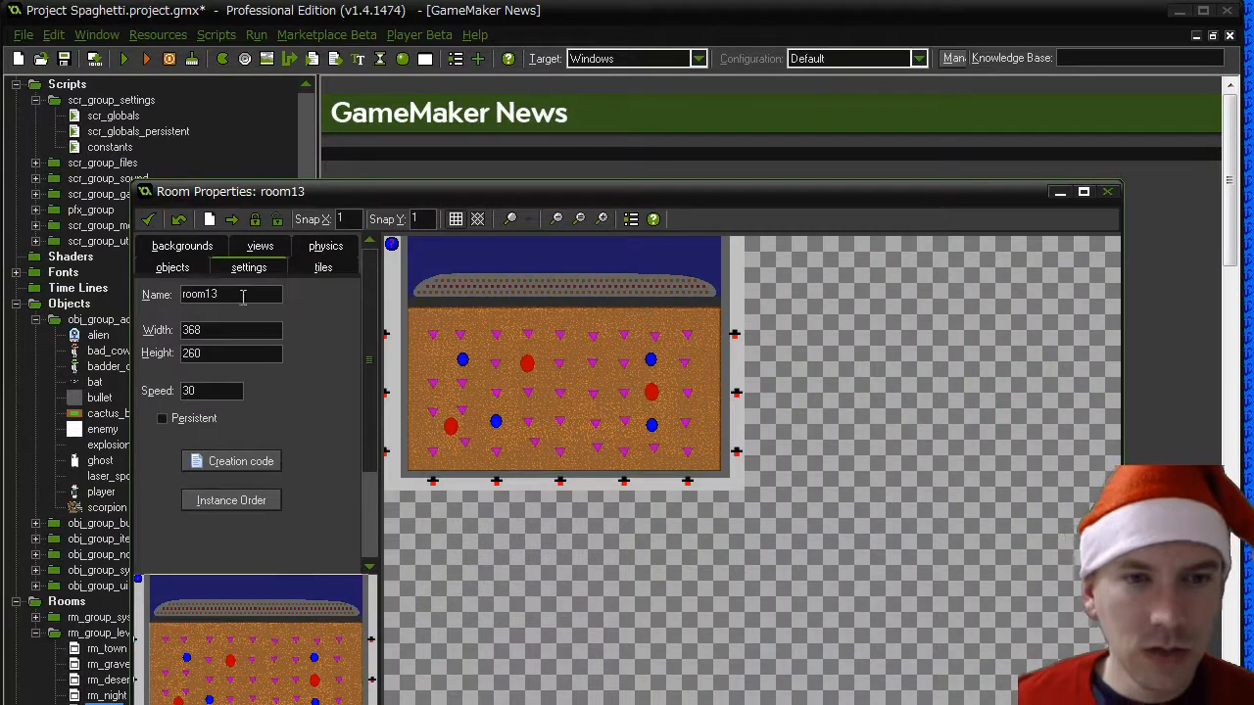
pyautogui.write('rm_snow')
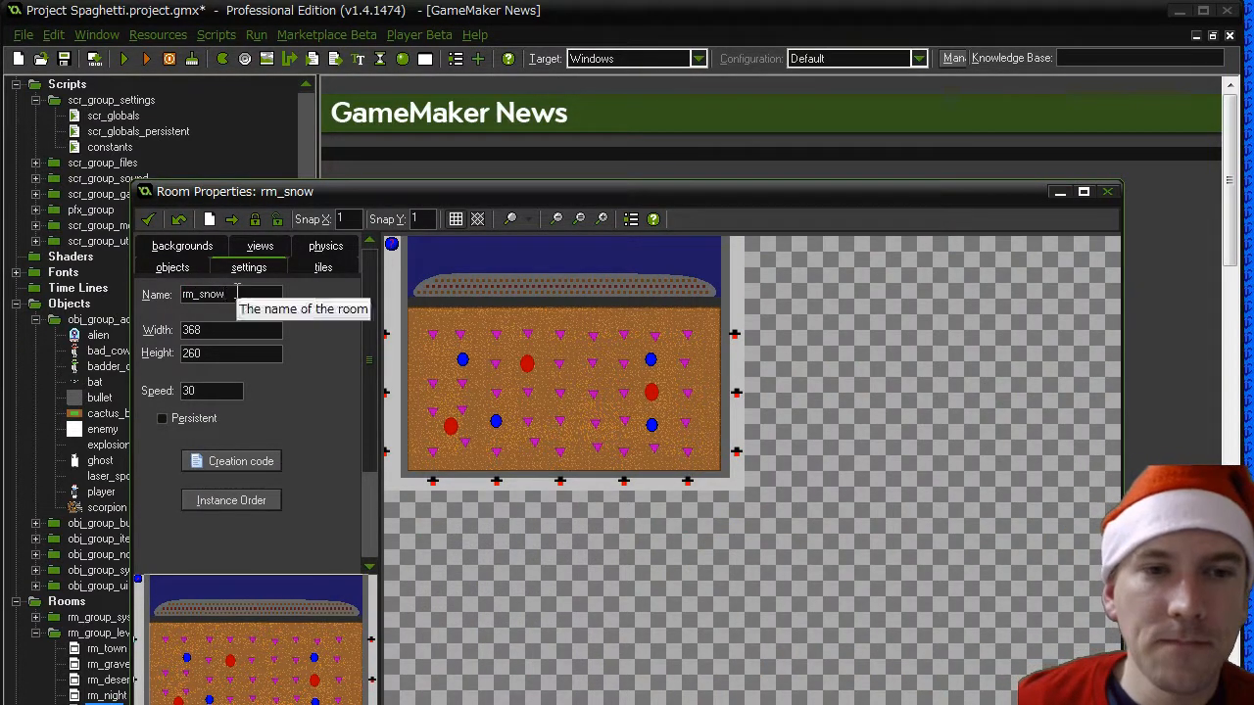
pyautogui.moveTo(232, 294); pyautogui.dragTo(203, 294)
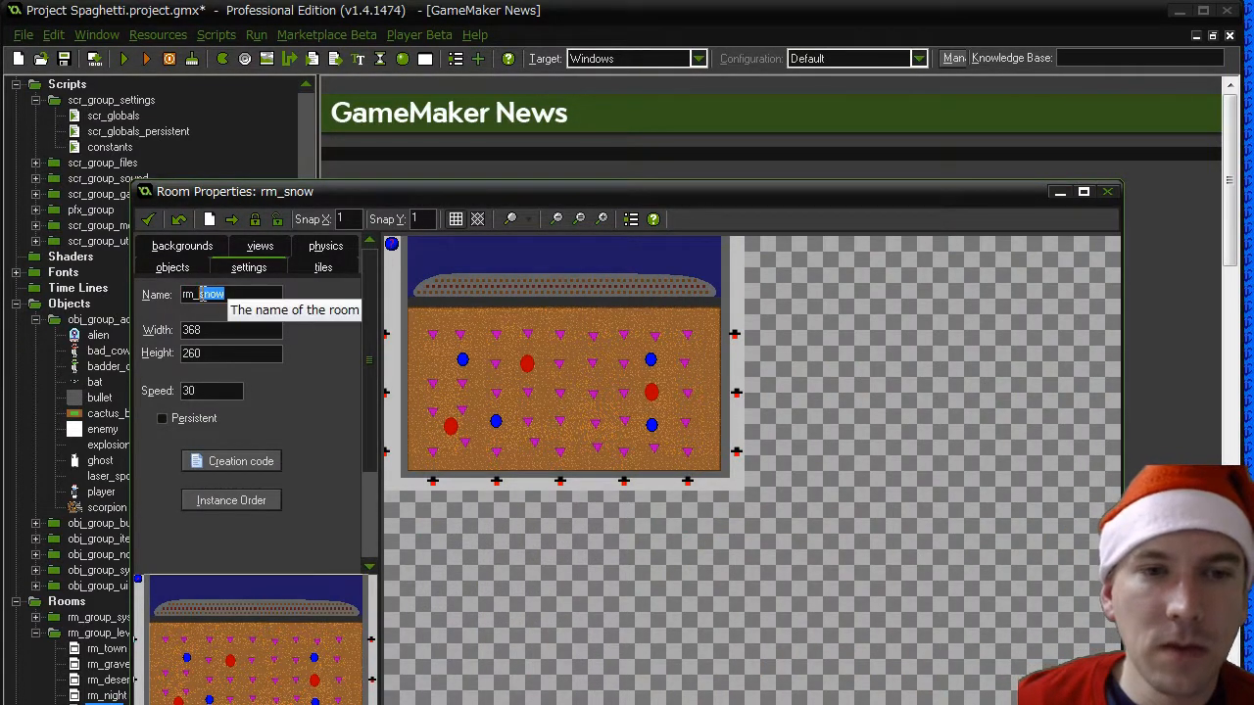
pyautogui.click(265, 296)
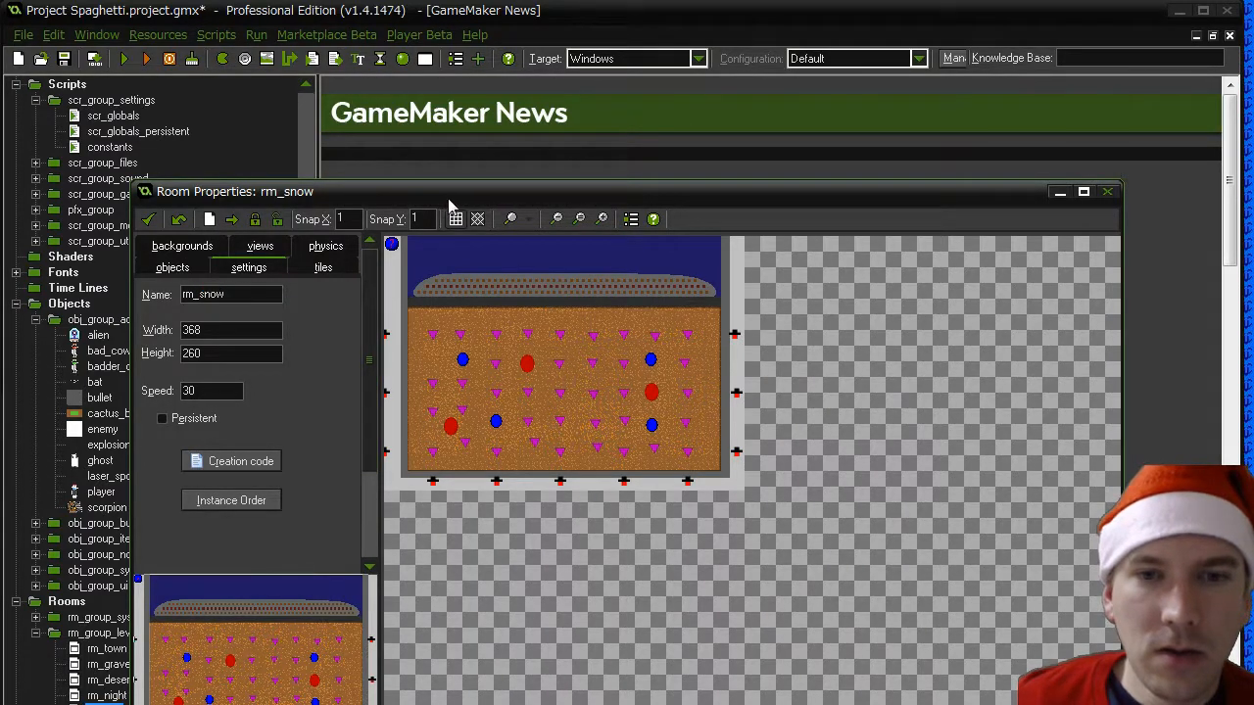
# - Set Background 0 of the rm_snow room to bg_snow
pyautogui.moveTo(448, 203); pyautogui.dragTo(517, 223)
pyautogui.click(264, 267)
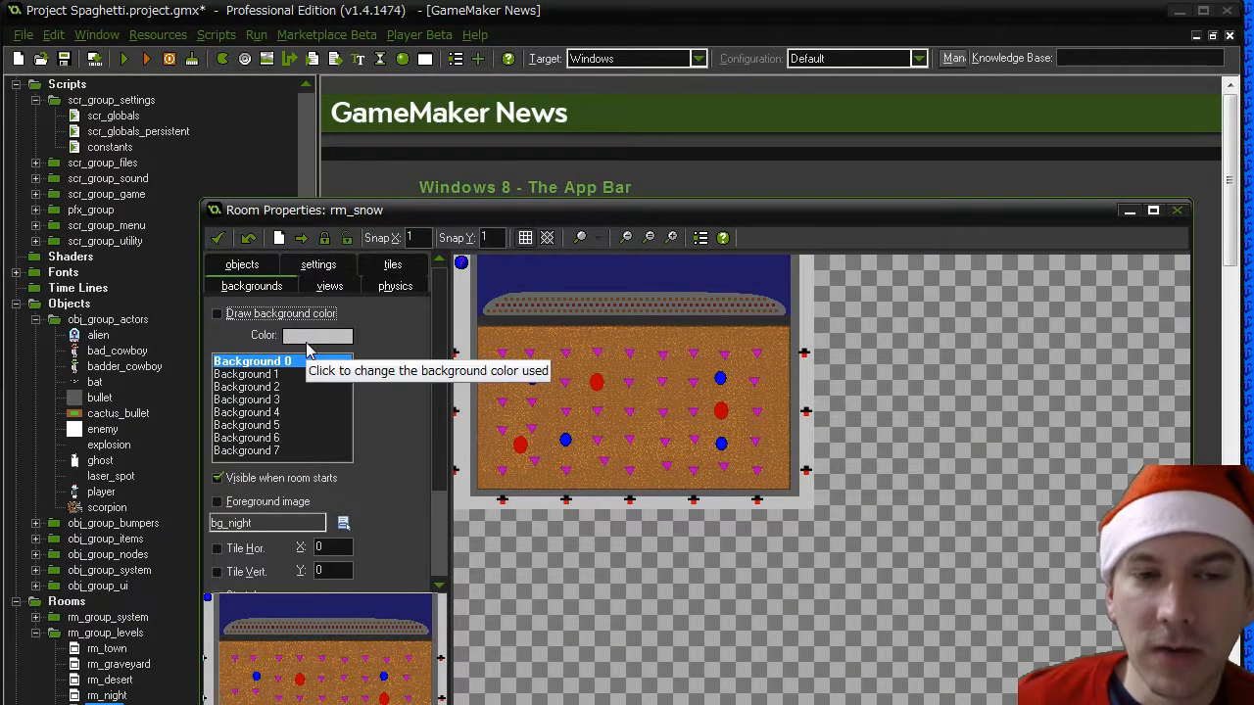
pyautogui.click(342, 530)
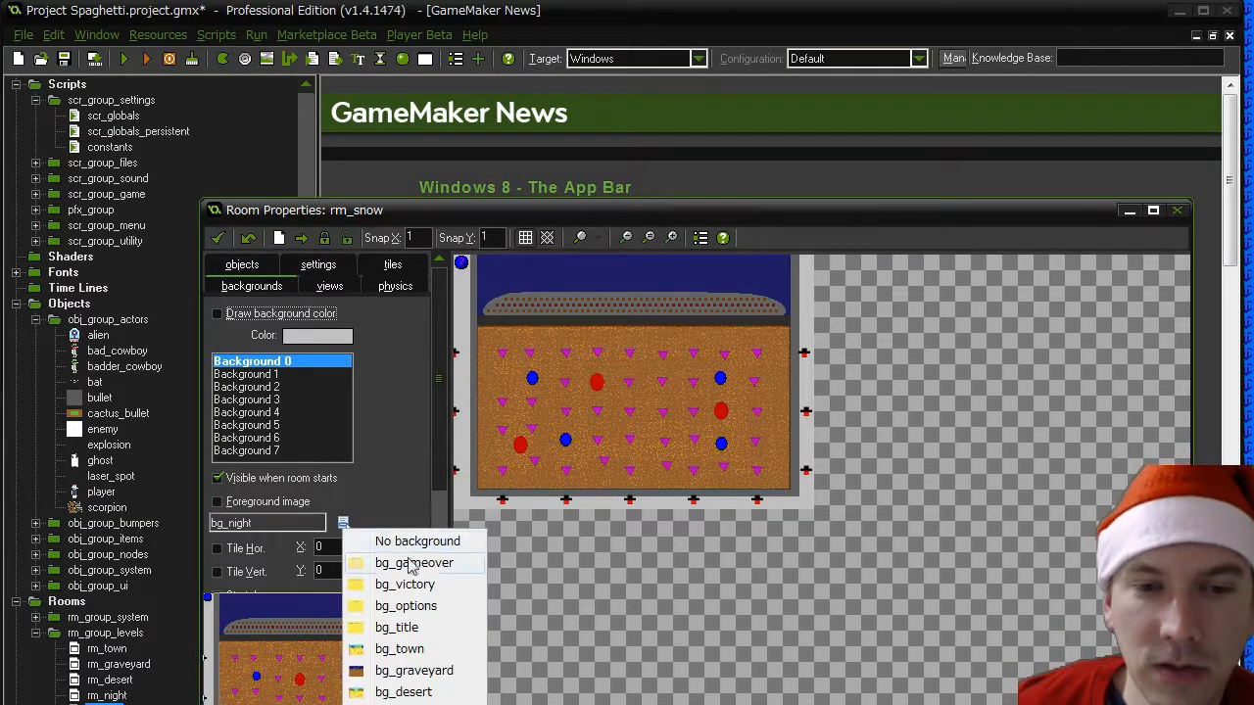
pyautogui.click(406, 704)
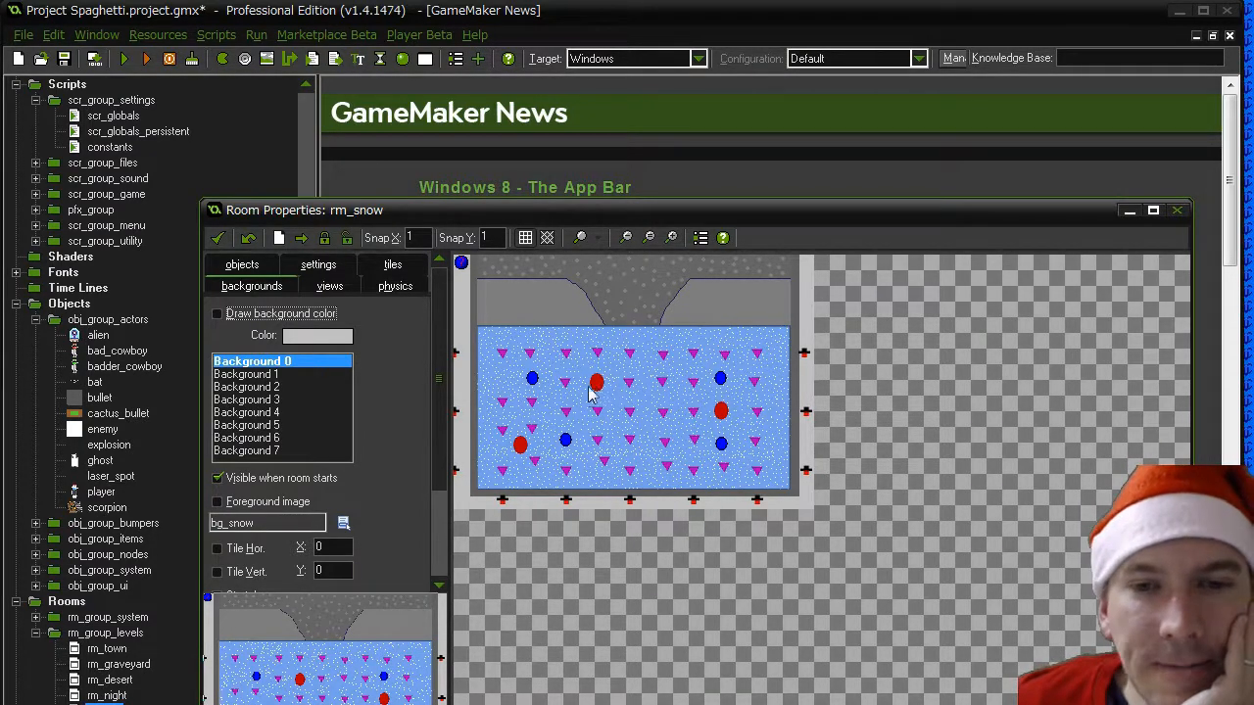
# - Move the upper red marker of rm_snow to the room's centre and put the central purple marker in its old place
pyautogui.click(242, 264)
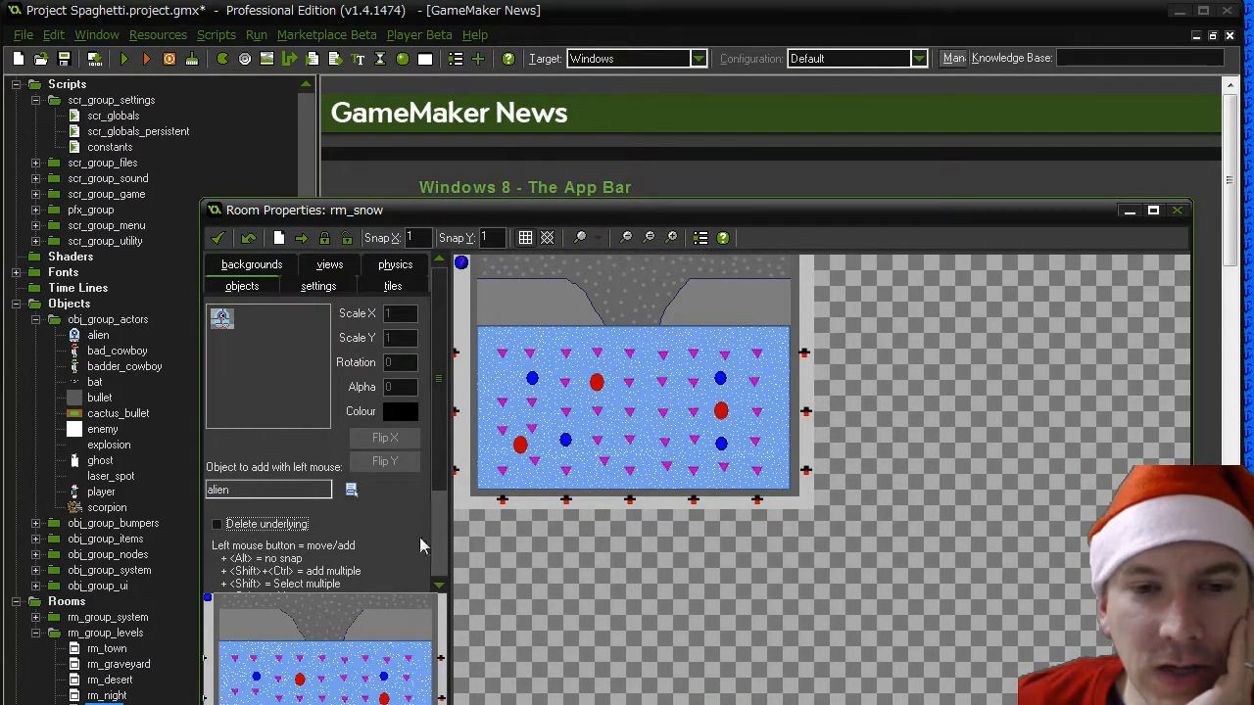
pyautogui.click(350, 490)
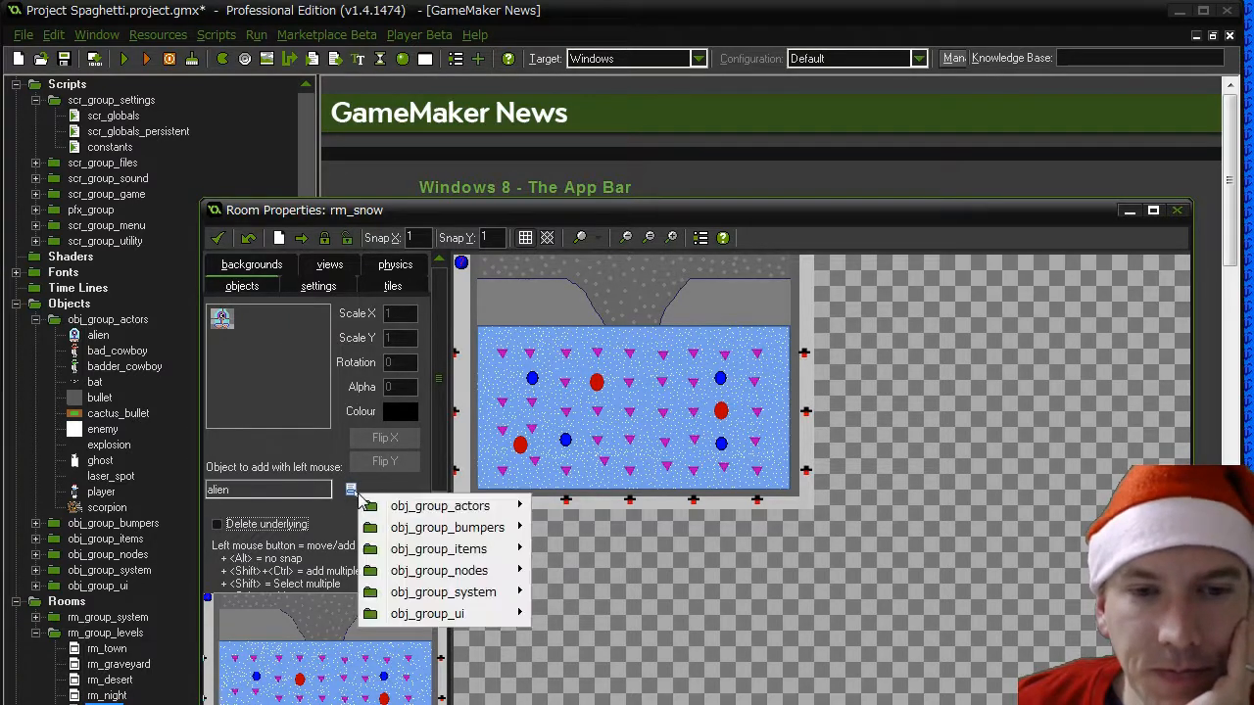
pyautogui.click(597, 383)
pyautogui.moveTo(600, 389); pyautogui.dragTo(630, 411)
pyautogui.click(598, 388)
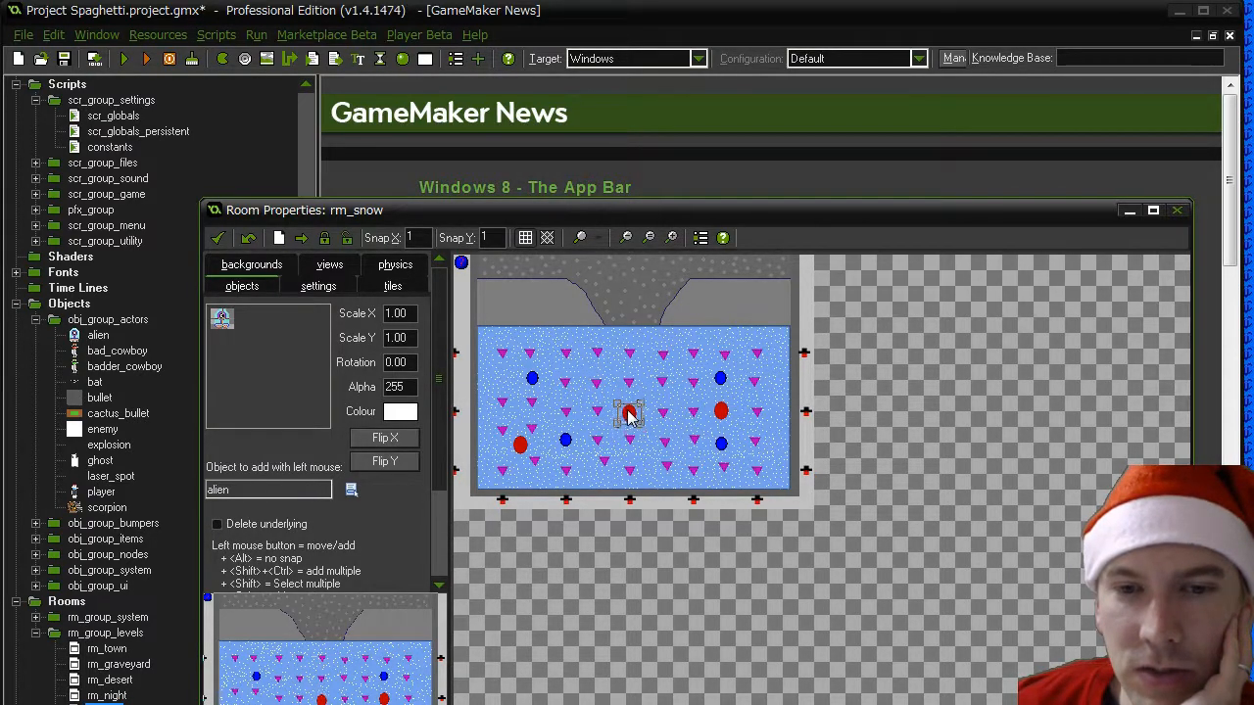
# - Shift the right red marker down, move the lower-right blue marker to the upper middle, and fill the gap with a purple marker
pyautogui.moveTo(722, 413)
pyautogui.mouseDown()
pyautogui.moveTo(728, 457)
pyautogui.moveTo(722, 407)
pyautogui.mouseUp()
pyautogui.moveTo(725, 464); pyautogui.dragTo(615, 371)
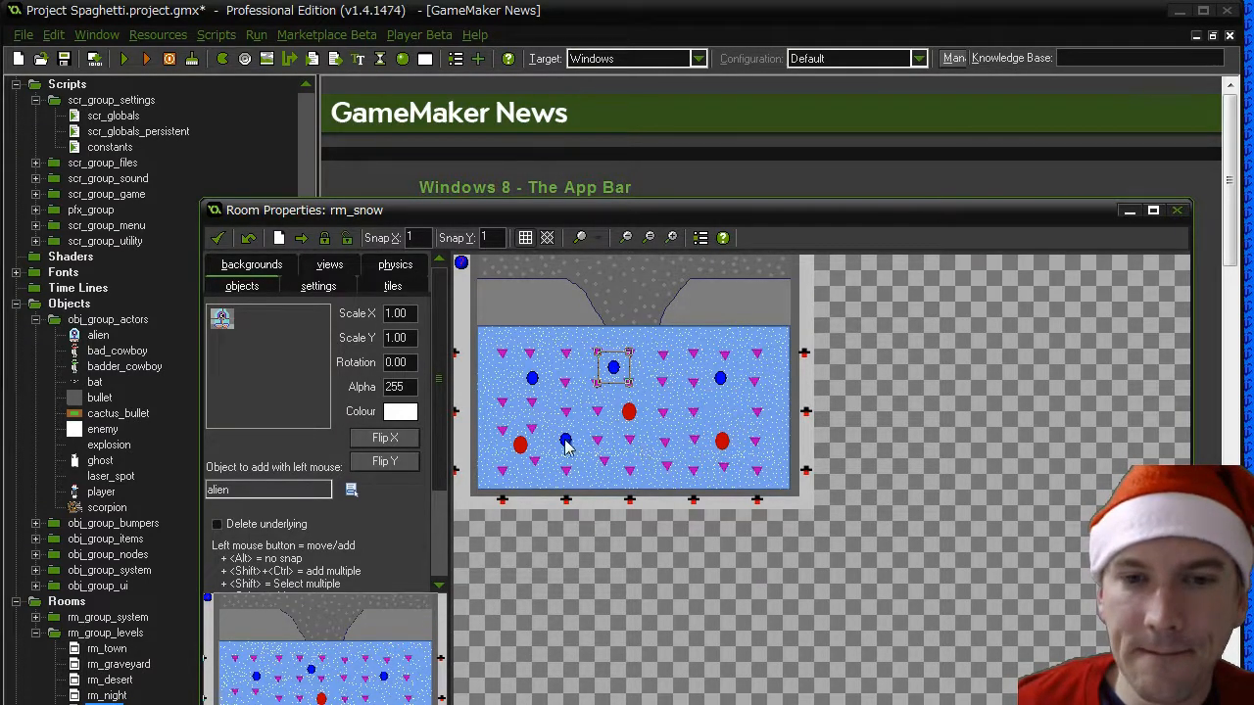
pyautogui.click(702, 425)
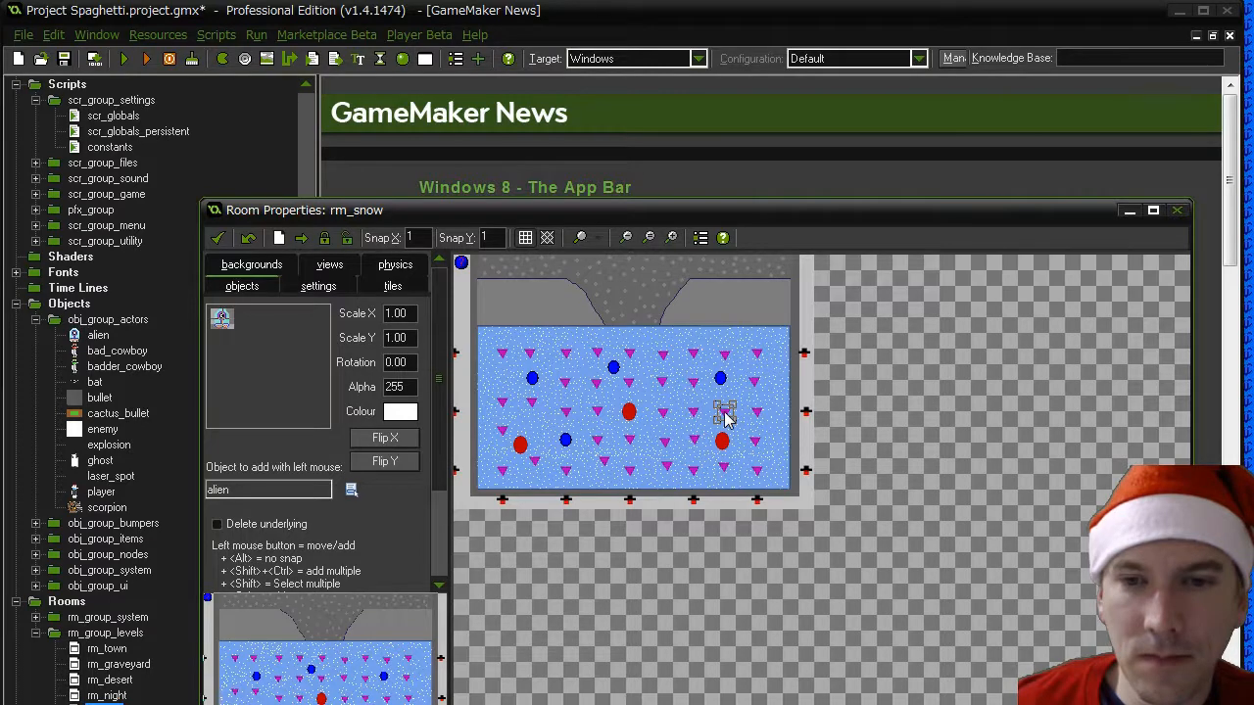
# - Move the lower-left red marker to the upper left, adjust the surrounding markers and save the rm_snow room
pyautogui.moveTo(519, 445)
pyautogui.mouseDown()
pyautogui.moveTo(521, 384)
pyautogui.moveTo(544, 367)
pyautogui.moveTo(520, 414)
pyautogui.moveTo(512, 382)
pyautogui.moveTo(568, 383)
pyautogui.moveTo(532, 431)
pyautogui.mouseUp()
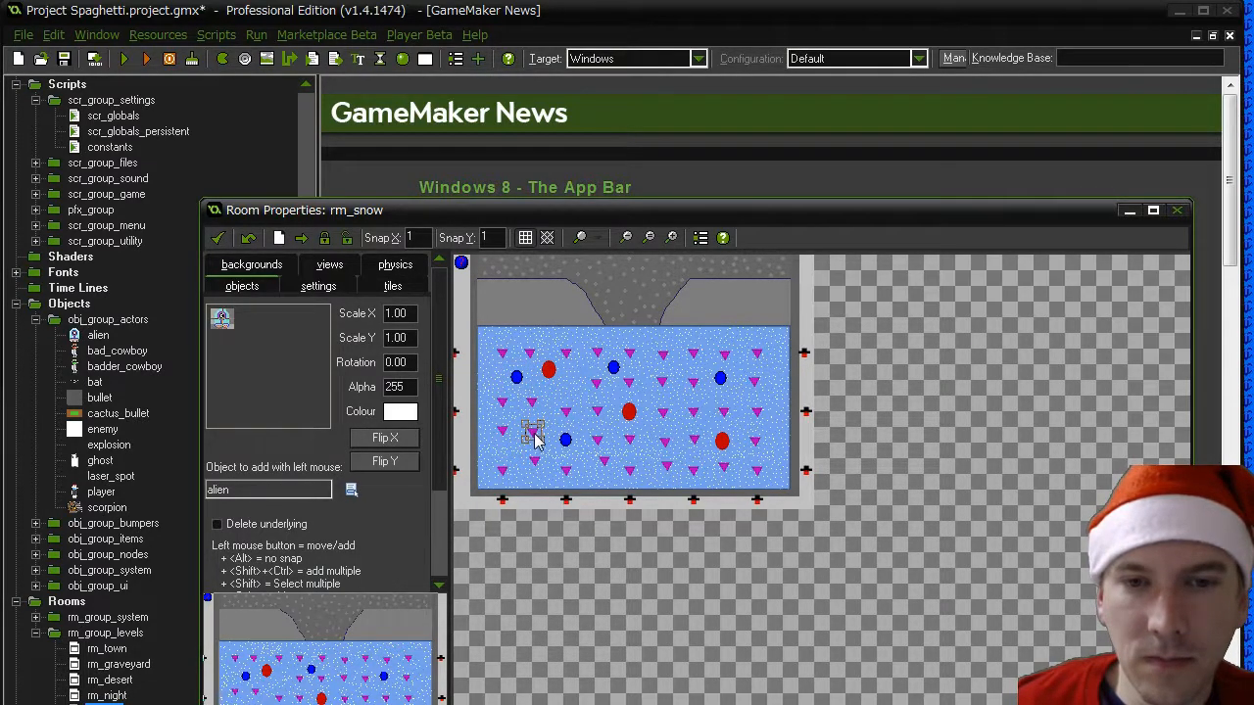
pyautogui.moveTo(550, 368); pyautogui.dragTo(556, 385)
pyautogui.moveTo(715, 442); pyautogui.dragTo(720, 438)
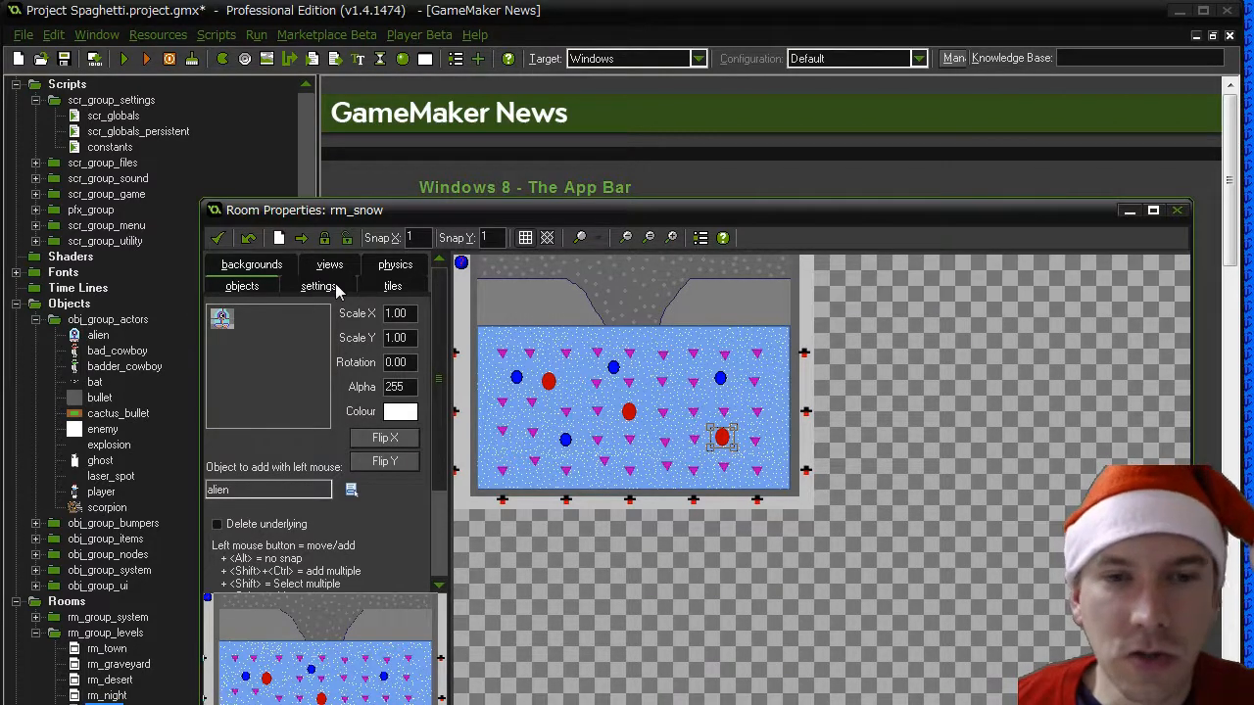
pyautogui.click(218, 240)
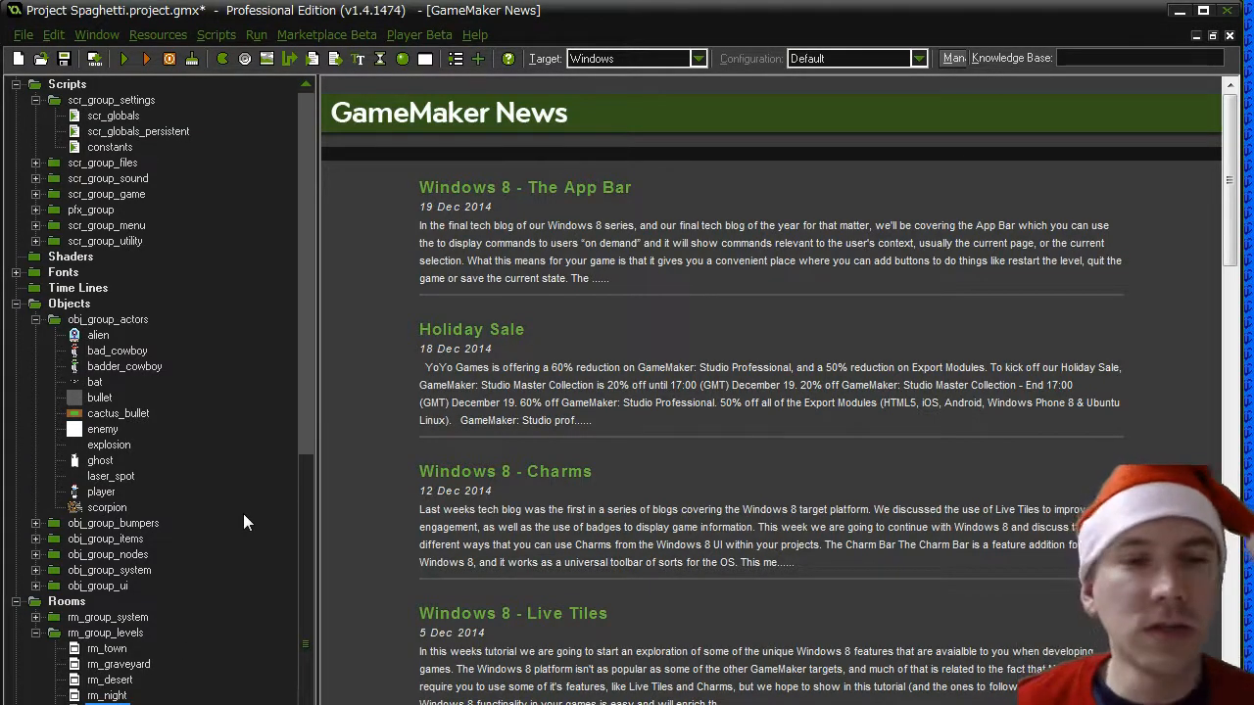
# - Look through the scr_globals script for the list of levels and close it
pyautogui.click(313, 271)
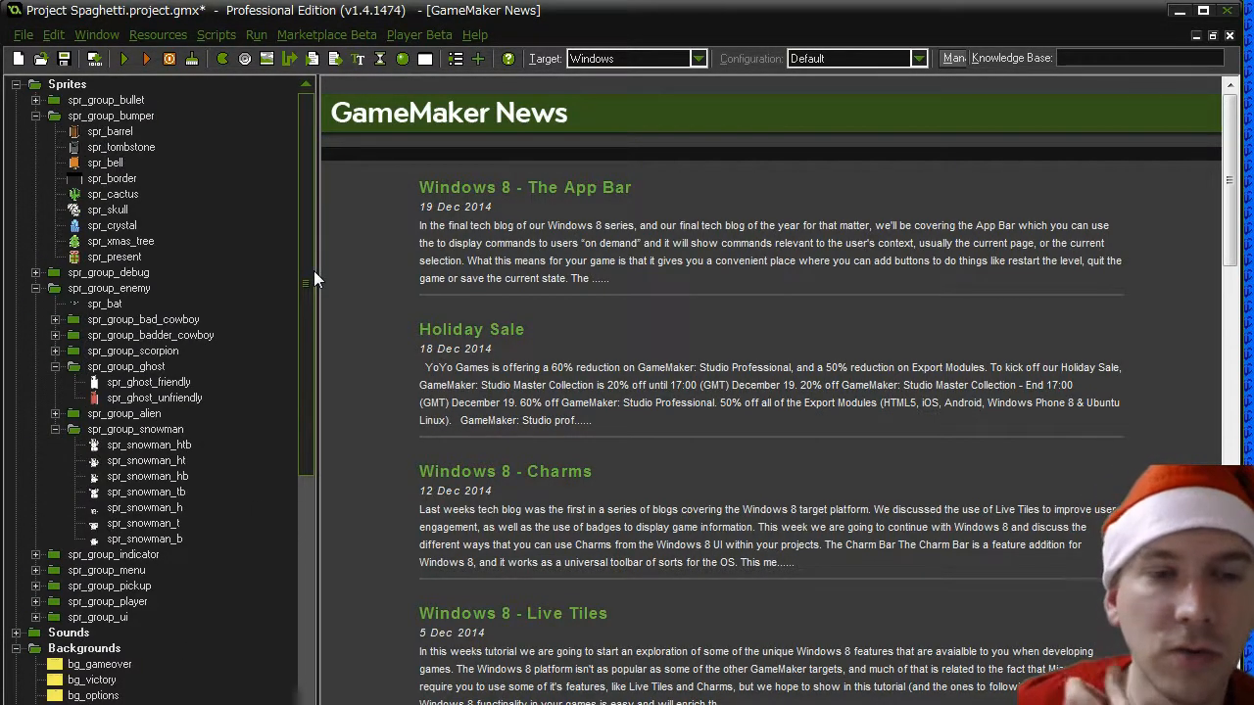
pyautogui.moveTo(310, 289); pyautogui.dragTo(313, 609)
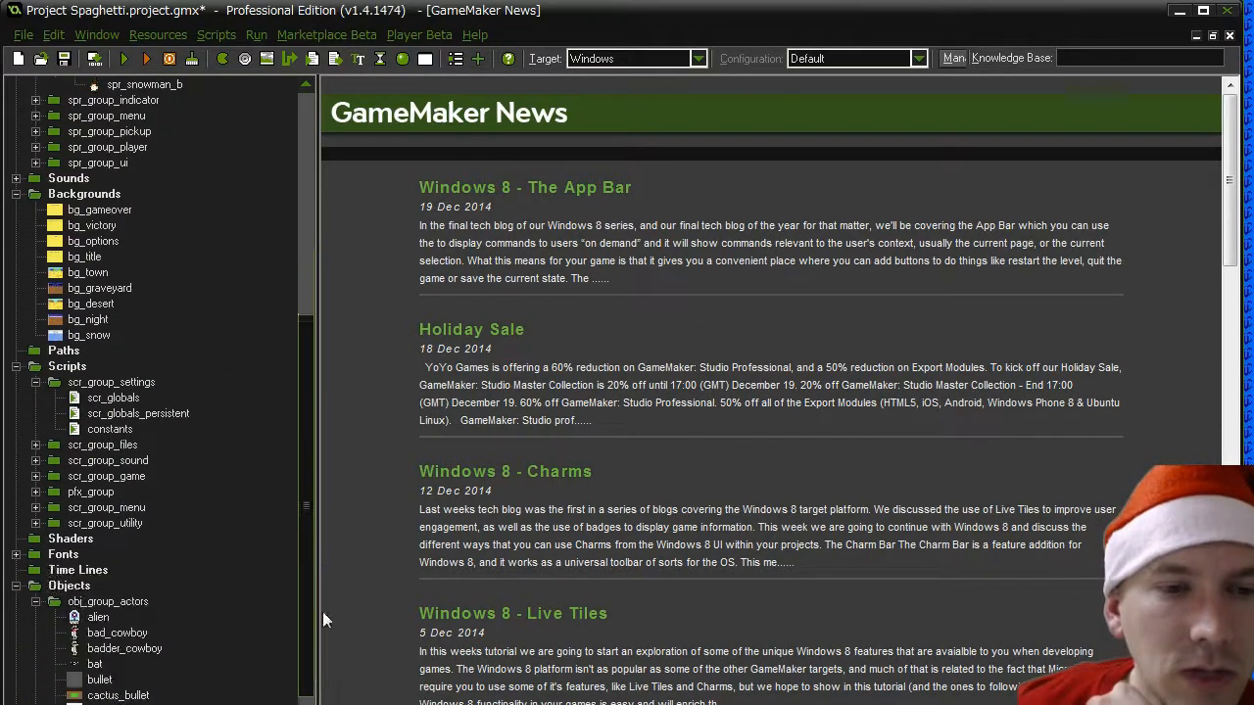
pyautogui.click(115, 399)
pyautogui.doubleClick(124, 405)
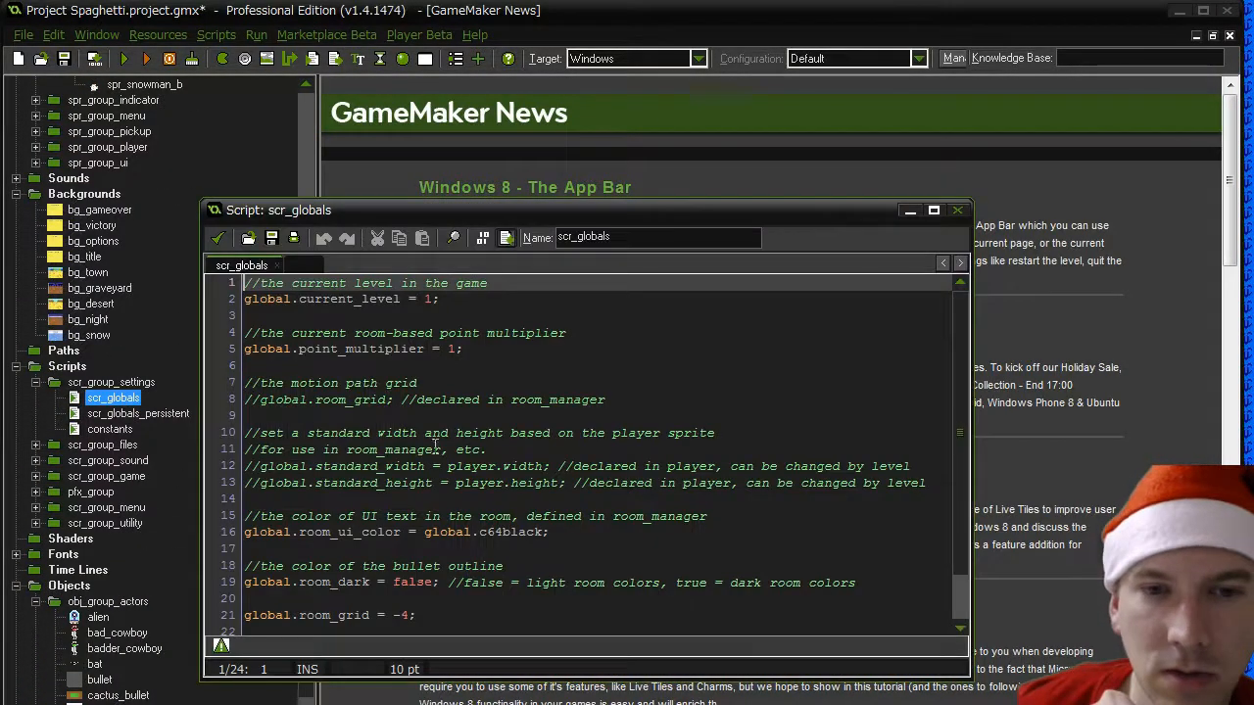
pyautogui.scroll(-1, 441, 446)
pyautogui.click(218, 239)
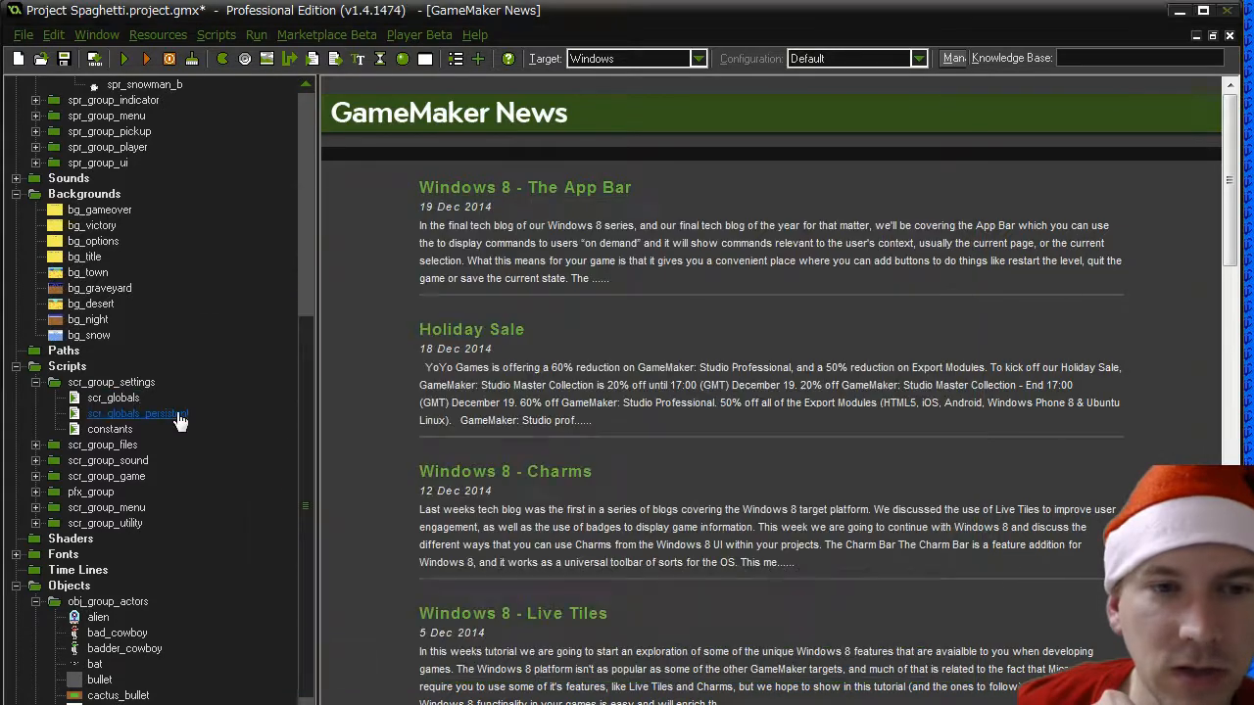
# - Open the scr_globals_persistent script and duplicate the global.level_list[4] = rm_night line directly below itself
pyautogui.doubleClick(157, 414)
pyautogui.scroll(-9, 456, 431)
pyautogui.scroll(-20, 456, 423)
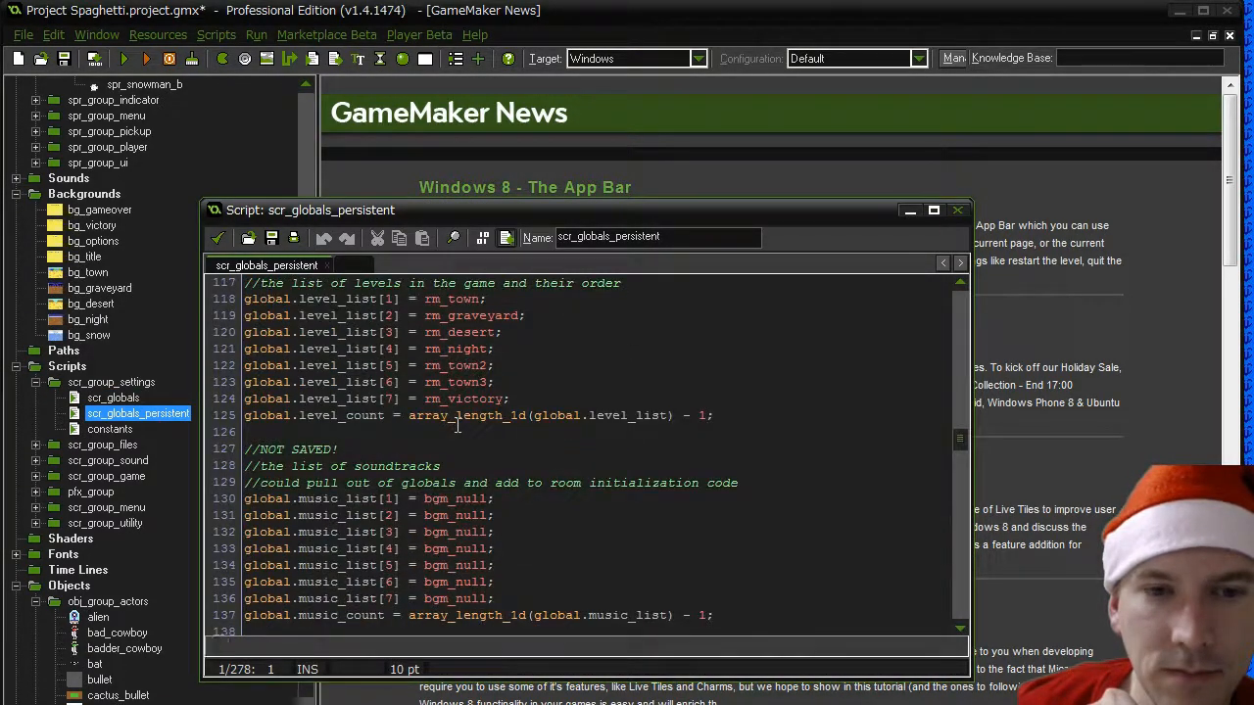
pyautogui.click(574, 383)
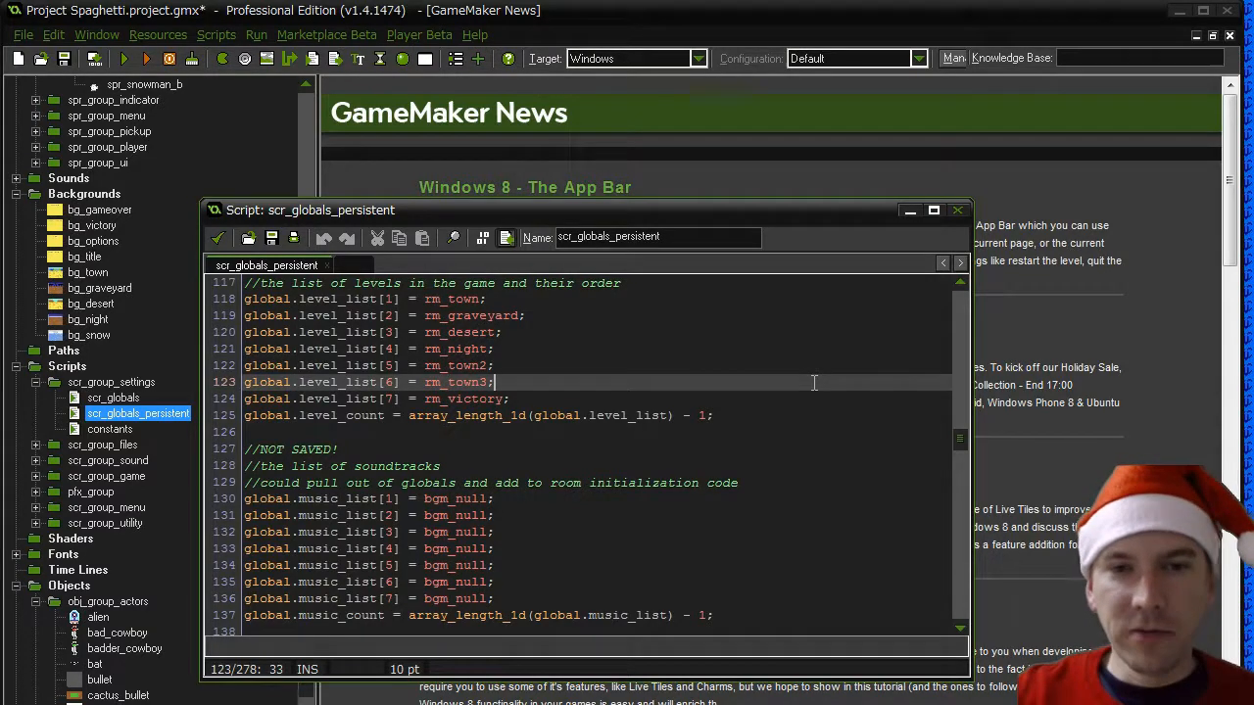
pyautogui.press('Up')
pyautogui.press('Up')
pyautogui.press('Return')
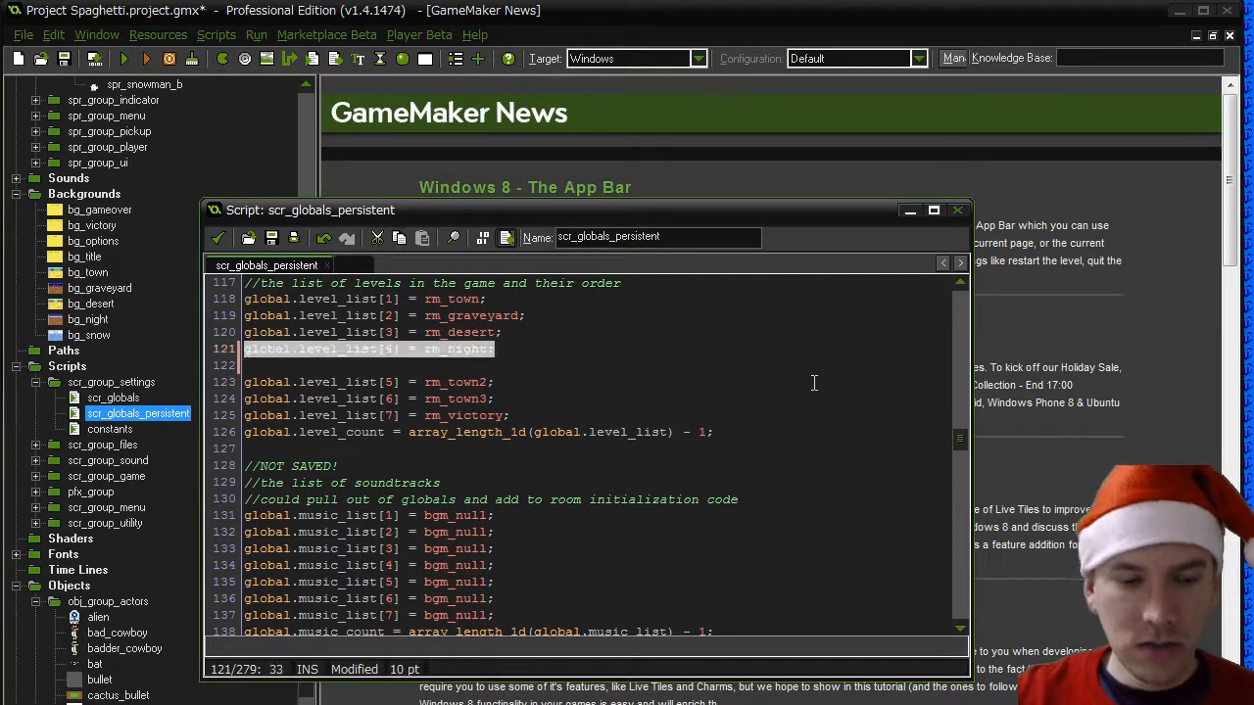
pyautogui.write('global.level_list[4] = rm_night;')
pyautogui.press('Left')
pyautogui.press('Left')
pyautogui.press('Left')
pyautogui.press('Left')
pyautogui.press('Left')
pyautogui.press('Left')
pyautogui.press('Left')
pyautogui.press('Left')
pyautogui.press('Left')
pyautogui.press('Left')
pyautogui.press('Left')
pyautogui.press('Left')
pyautogui.press('Left')
pyautogui.press('Left')
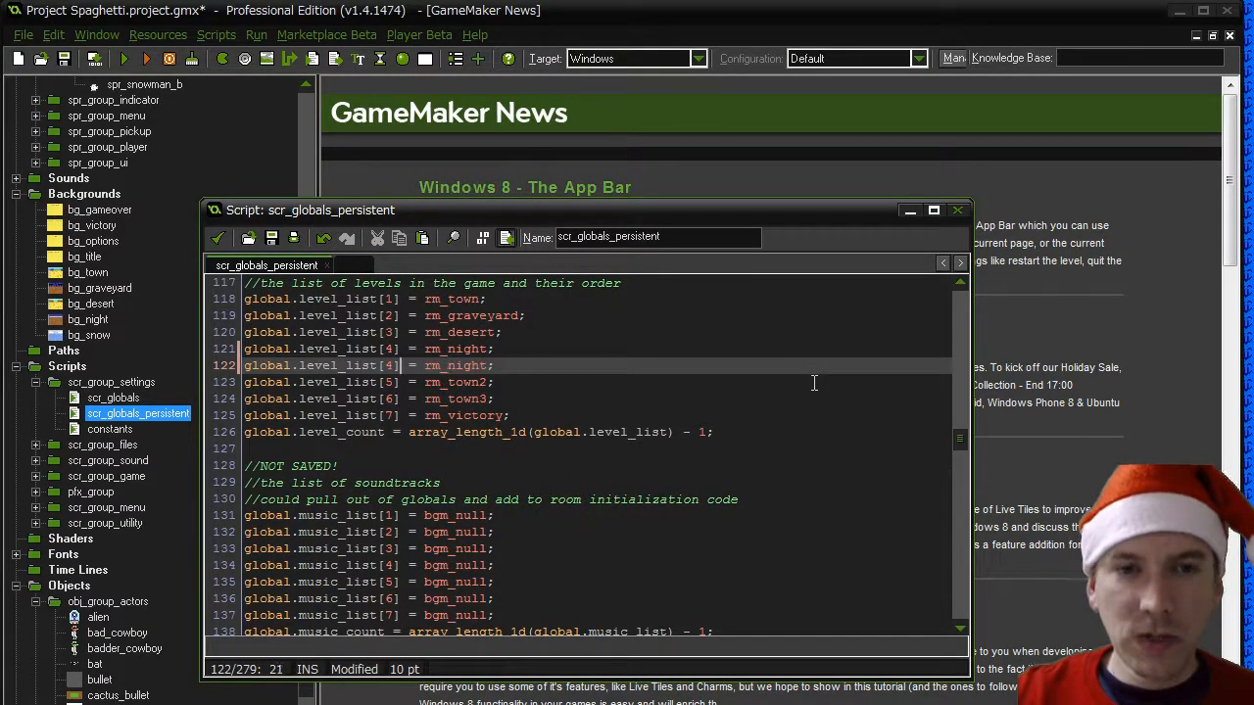
# - Change the duplicated level line to global.level_list[5] = rm_snow
pyautogui.press('Delete')
pyautogui.write('5')
pyautogui.press('End')
pyautogui.press('Left')
pyautogui.press('BackSpace')
pyautogui.press('BackSpace')
pyautogui.press('BackSpace')
pyautogui.press('BackSpace')
pyautogui.press('BackSpace')
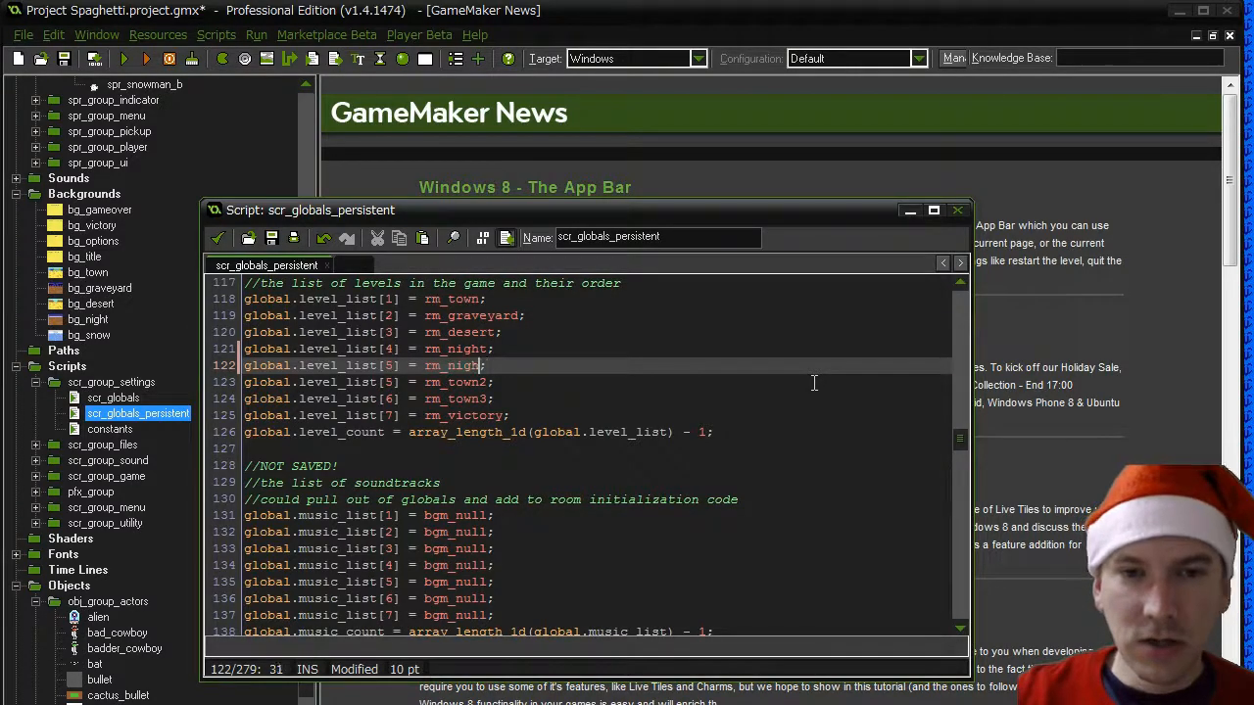
pyautogui.write('snow')
# - Renumber the level_list indices of rm_town2, rm_town3 and rm_victory to 6, 7 and 8
pyautogui.press('Down')
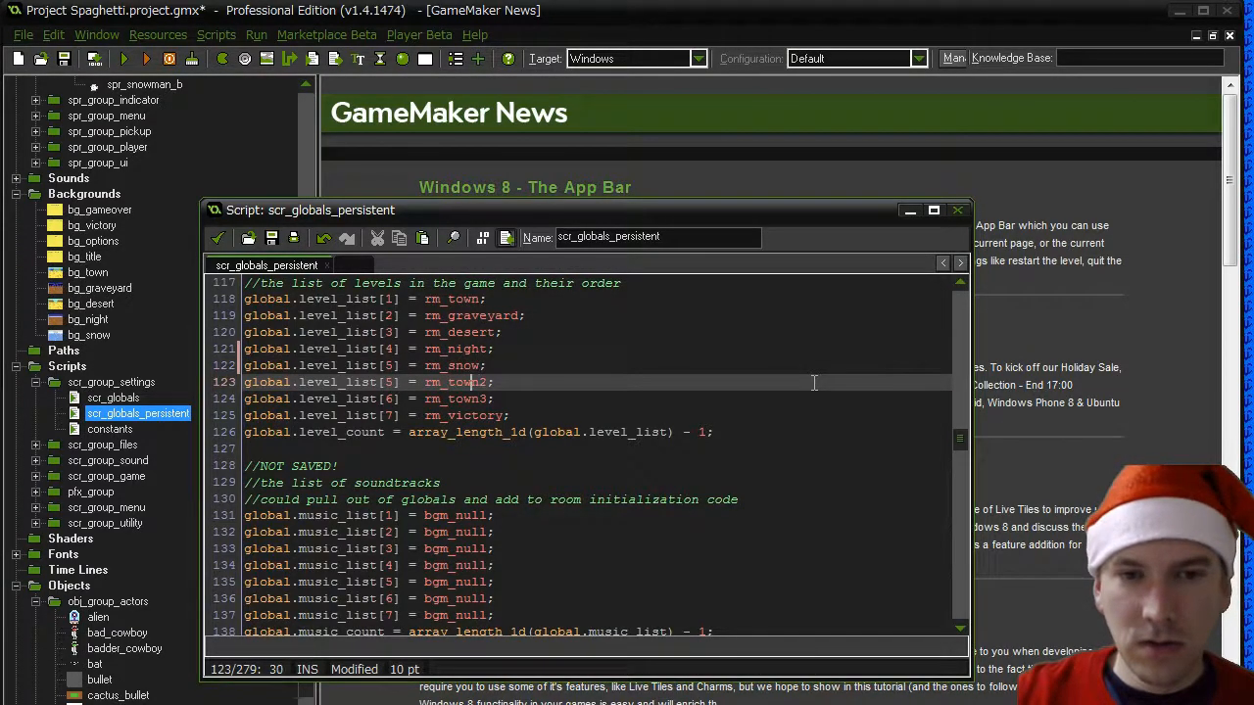
pyautogui.press('Left')
pyautogui.press('Left')
pyautogui.press('Left')
pyautogui.press('Left')
pyautogui.press('Left')
pyautogui.press('Left')
pyautogui.press('Left')
pyautogui.press('Left')
pyautogui.press('Left')
pyautogui.press('BackSpace')
pyautogui.write('6')
pyautogui.press('Down')
pyautogui.press('BackSpace')
pyautogui.write('7')
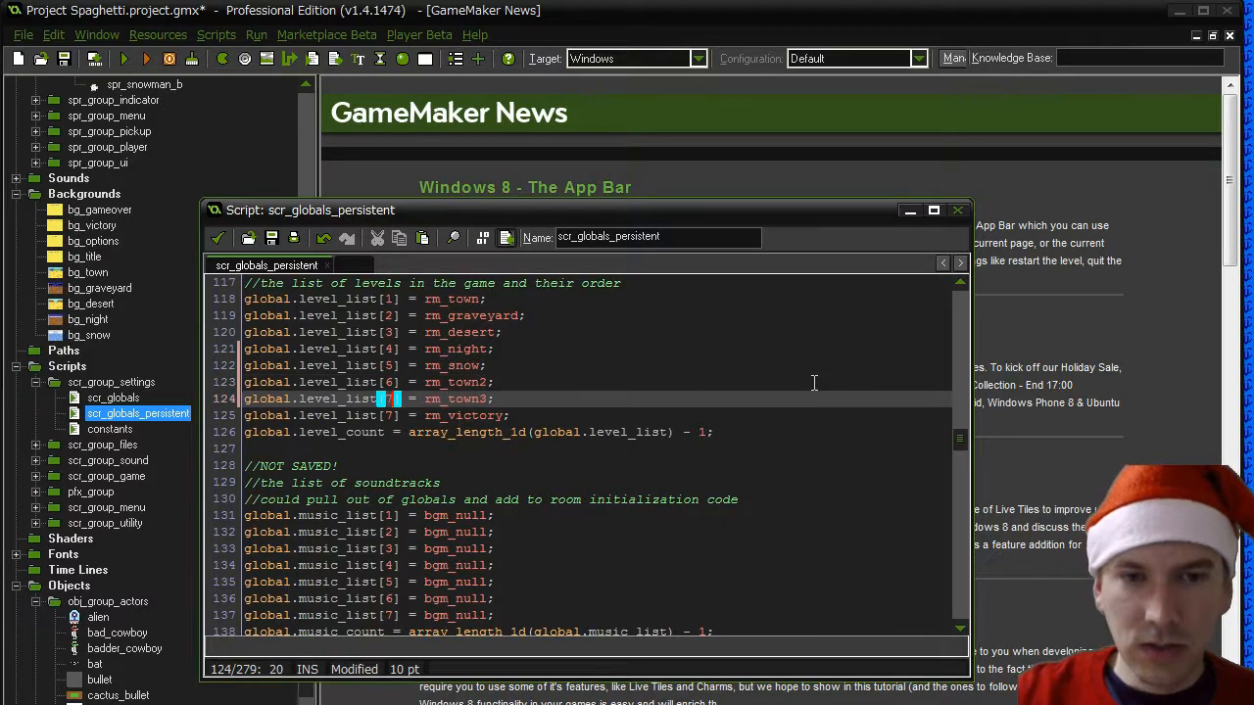
pyautogui.press('Down')
pyautogui.press('BackSpace')
pyautogui.write('8')
# - Duplicate the last music_list entry and make the copy global.music_list[8] = bgm_null
pyautogui.press('Down')
pyautogui.press('Down')
pyautogui.press('Down')
pyautogui.press('Down')
pyautogui.press('Down')
pyautogui.press('Down')
pyautogui.press('Down')
pyautogui.press('Down')
pyautogui.press('Down')
pyautogui.press('Down')
pyautogui.press('Down')
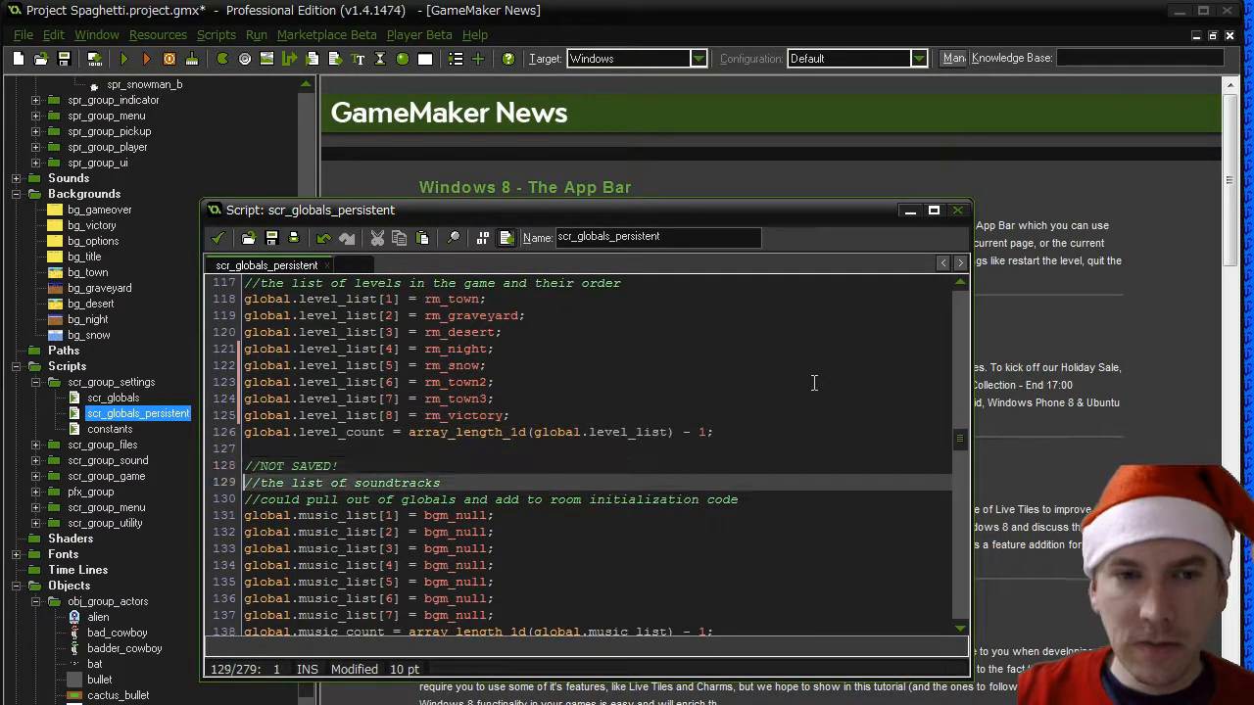
pyautogui.press('Down')
pyautogui.hotkey('shift', 'End')
pyautogui.hotkey('ctrl', 'c')
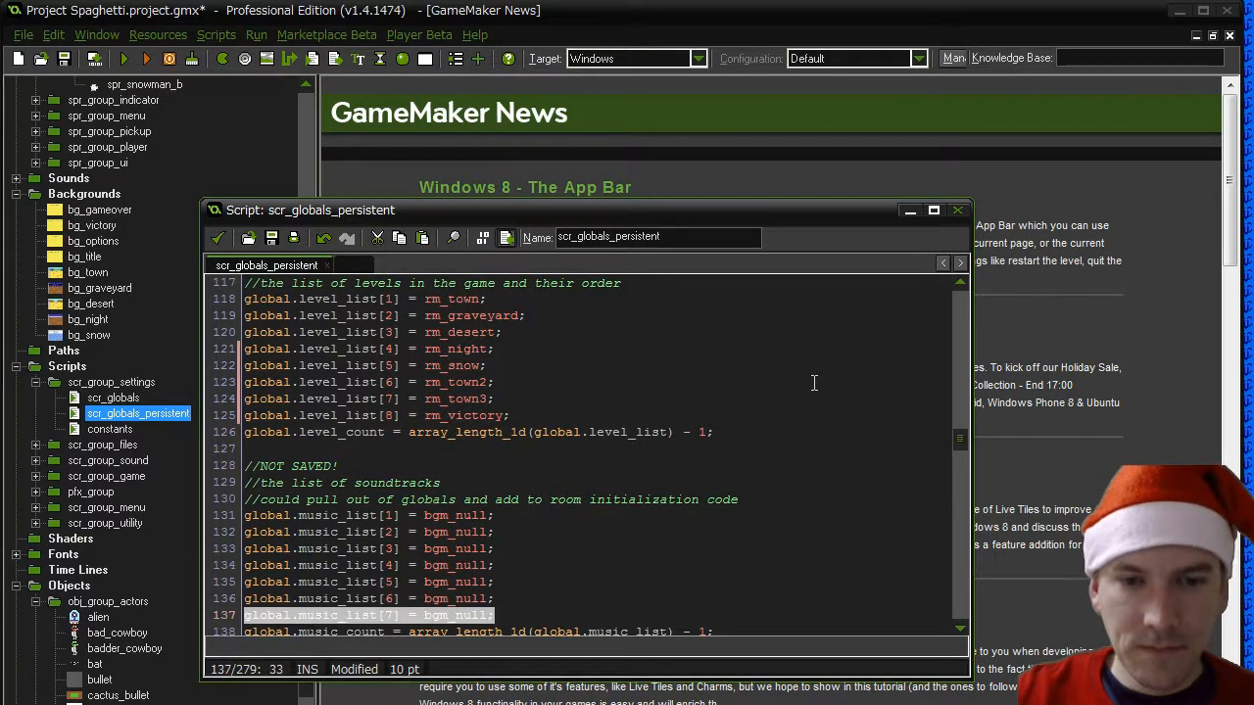
pyautogui.press('End')
pyautogui.press('Return')
pyautogui.hotkey('ctrl', 'v')
pyautogui.press('Left')
pyautogui.press('Left')
pyautogui.press('Left')
pyautogui.press('Left')
pyautogui.press('Left')
pyautogui.press('Left')
pyautogui.press('Left')
pyautogui.press('Left')
pyautogui.press('Left')
pyautogui.press('Left')
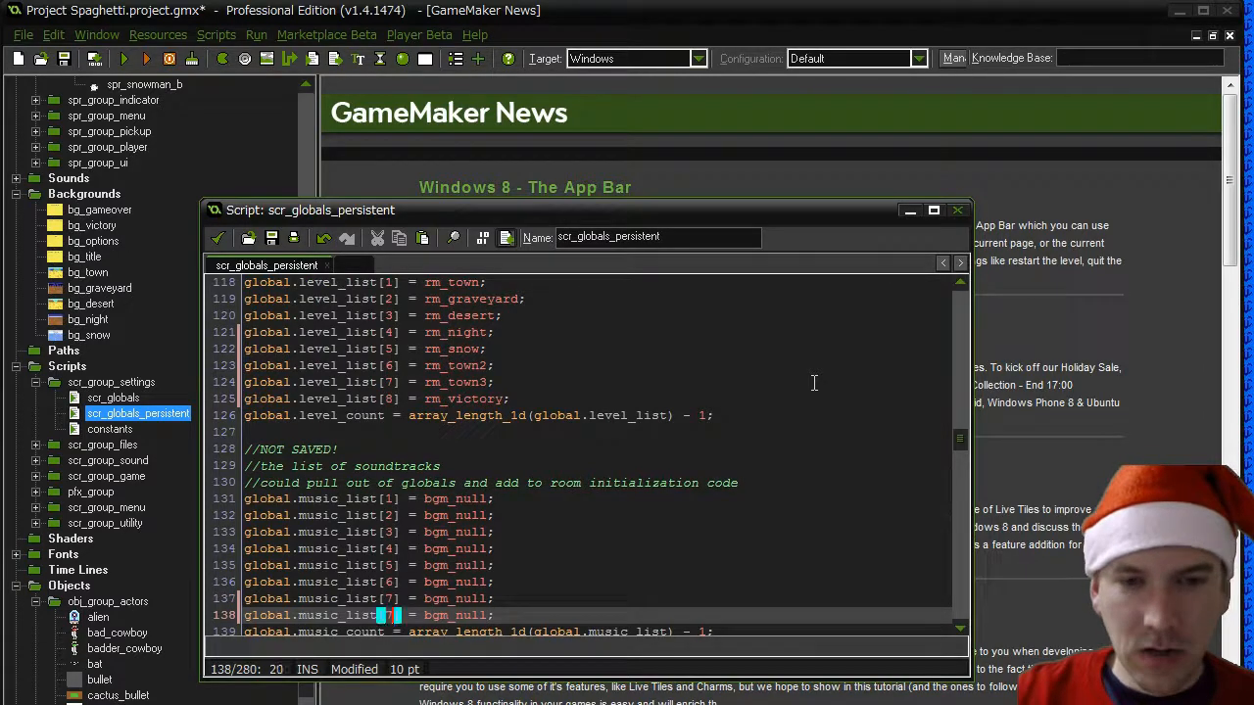
pyautogui.press('BackSpace')
pyautogui.write('8')
# - Check the remaining sections of scr_globals_persistent down to the debug switches, and save and close the script
pyautogui.press('Down')
pyautogui.press('Down')
pyautogui.press('Down')
pyautogui.press('Down')
pyautogui.press('Down')
pyautogui.press('Down')
pyautogui.press('Down')
pyautogui.press('Down')
pyautogui.press('Down')
pyautogui.press('Down')
pyautogui.press('Down')
pyautogui.press('Down')
pyautogui.press('Down')
pyautogui.press('Down')
pyautogui.press('Down')
pyautogui.press('Down')
pyautogui.press('Down')
pyautogui.press('Down')
pyautogui.press('Down')
pyautogui.press('Down')
pyautogui.press('Down')
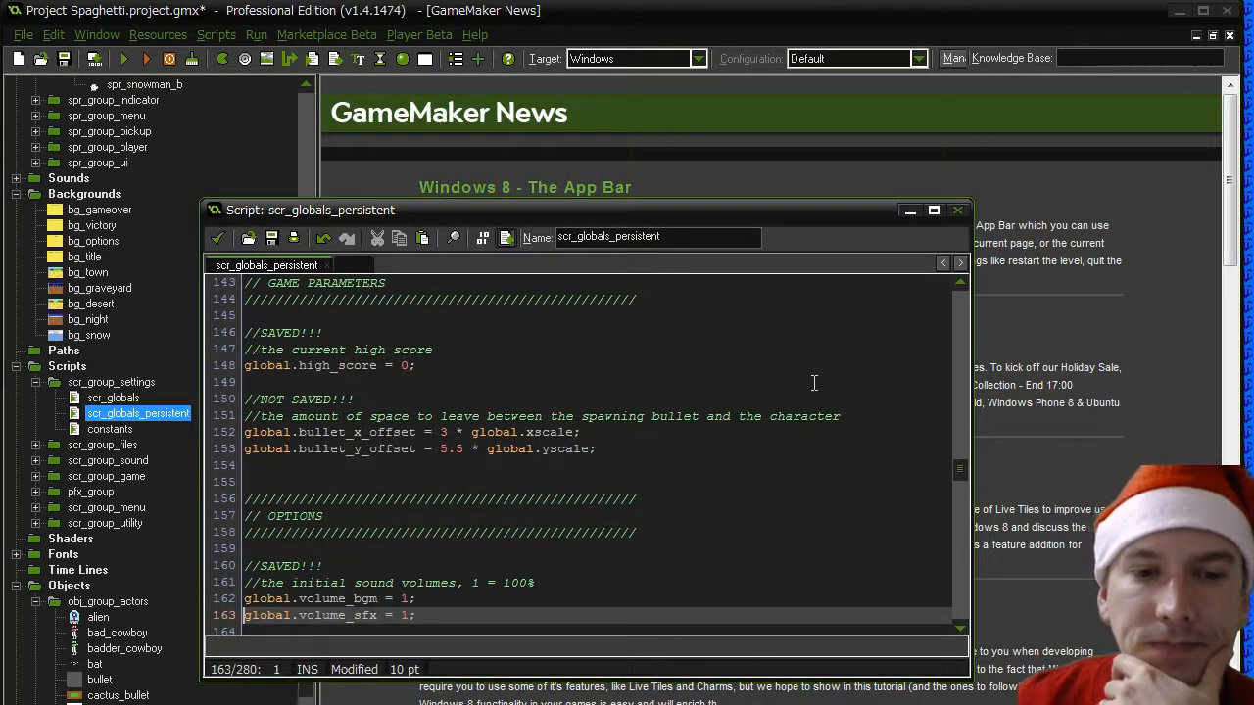
pyautogui.scroll(-15, 813, 382)
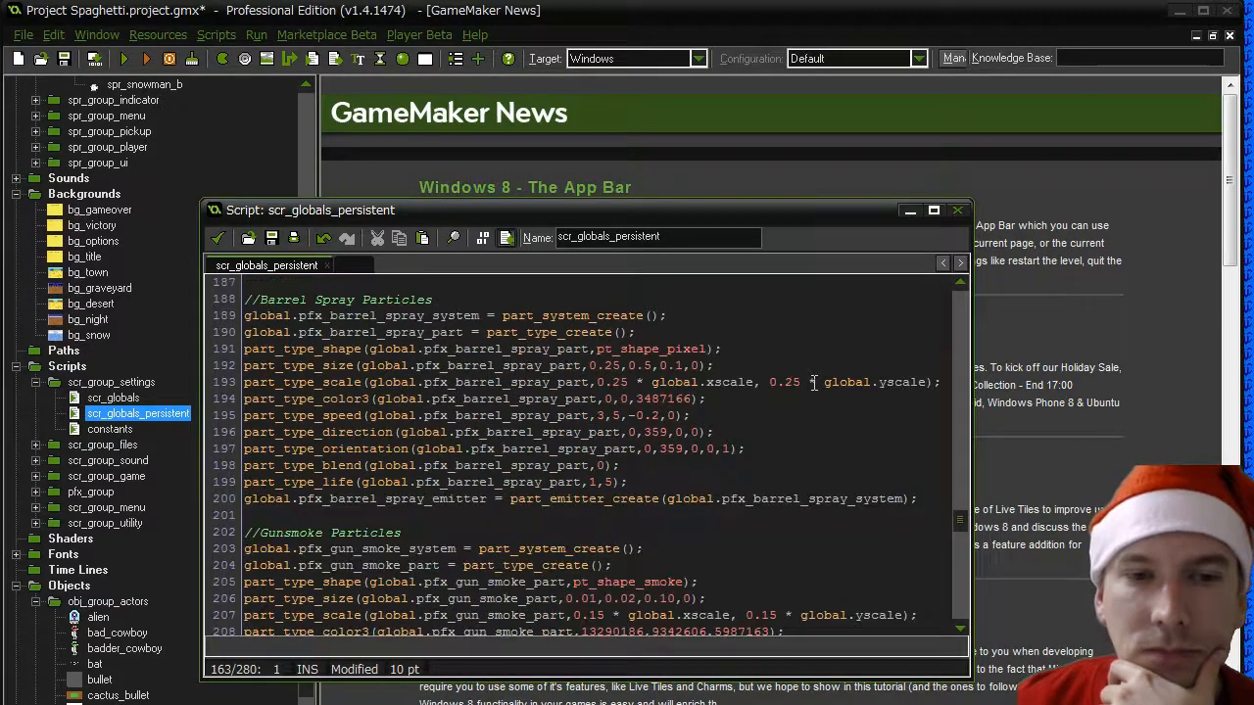
pyautogui.scroll(-20, 813, 382)
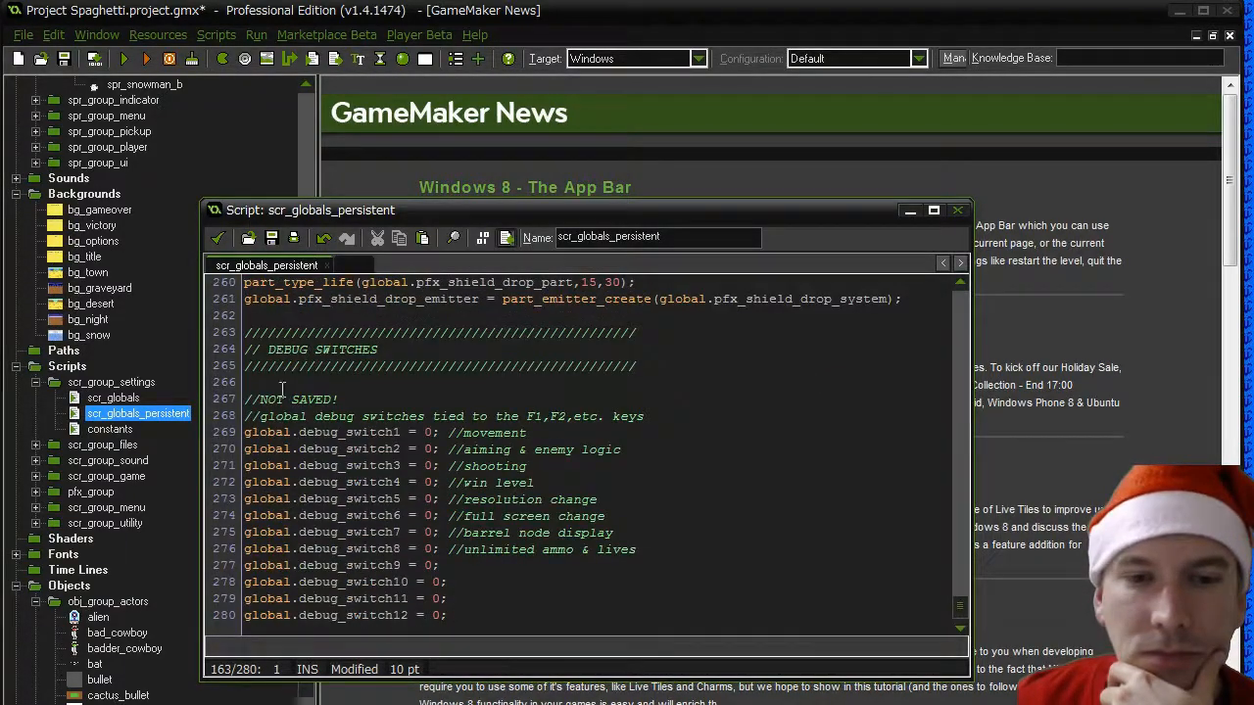
pyautogui.click(216, 239)
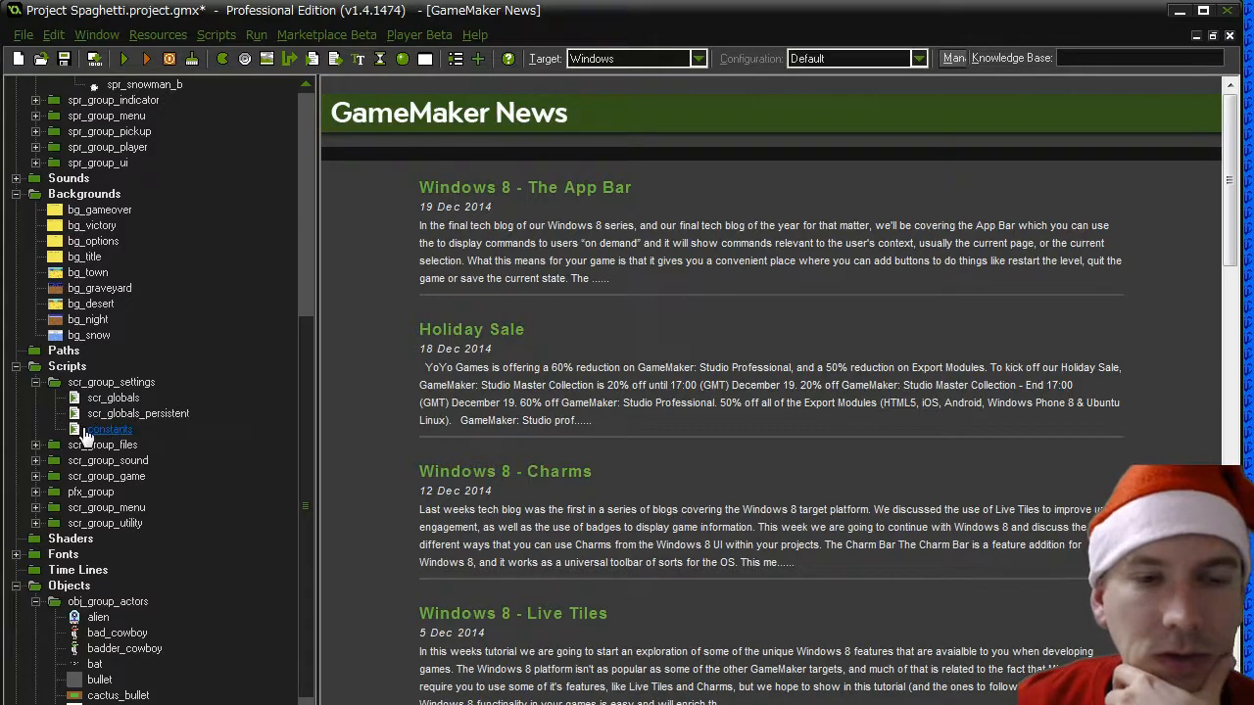
# - Open the scr_bumper_spawn_array script from scr_group_game and find the obstacle block for level 5
pyautogui.click(35, 477)
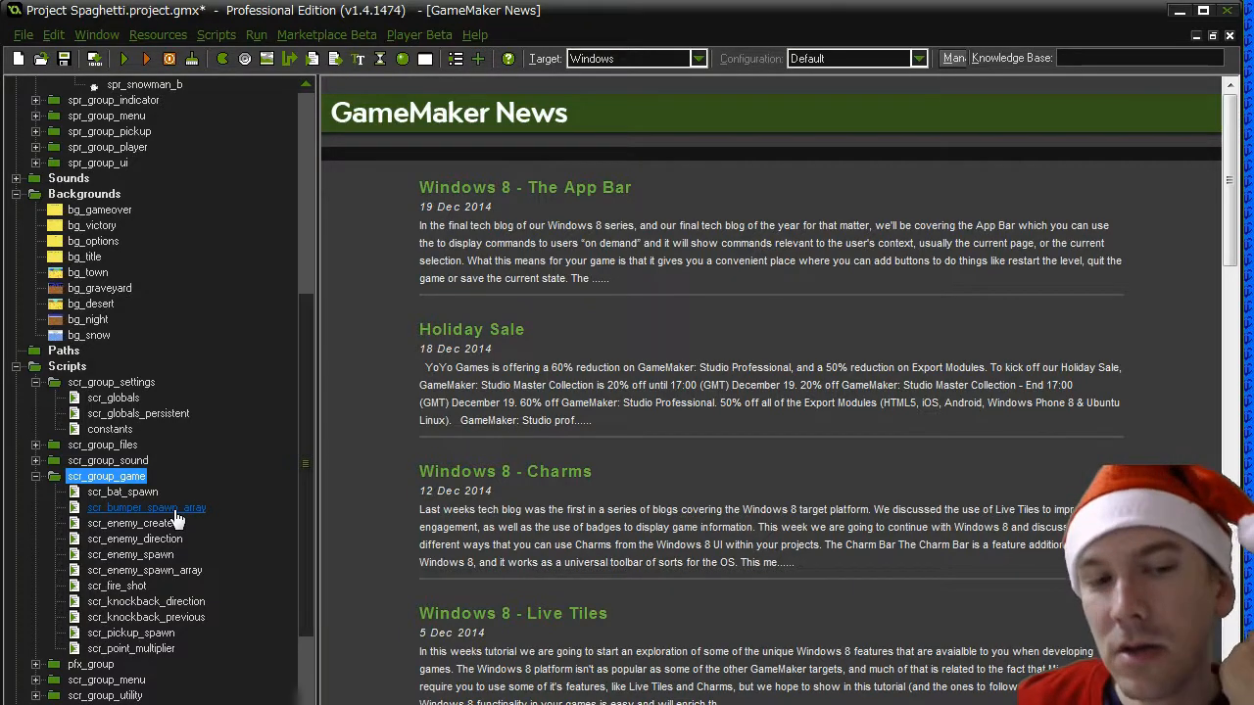
pyautogui.doubleClick(175, 509)
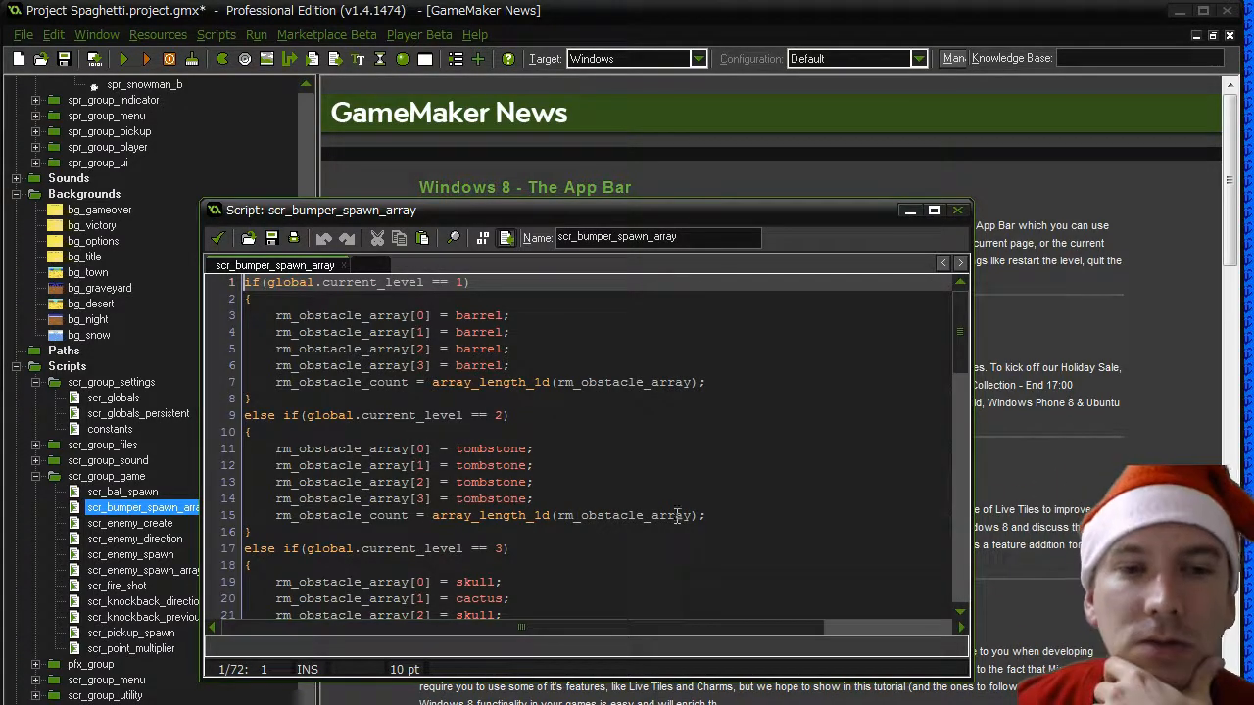
pyautogui.scroll(-4, 676, 516)
pyautogui.scroll(-4, 602, 470)
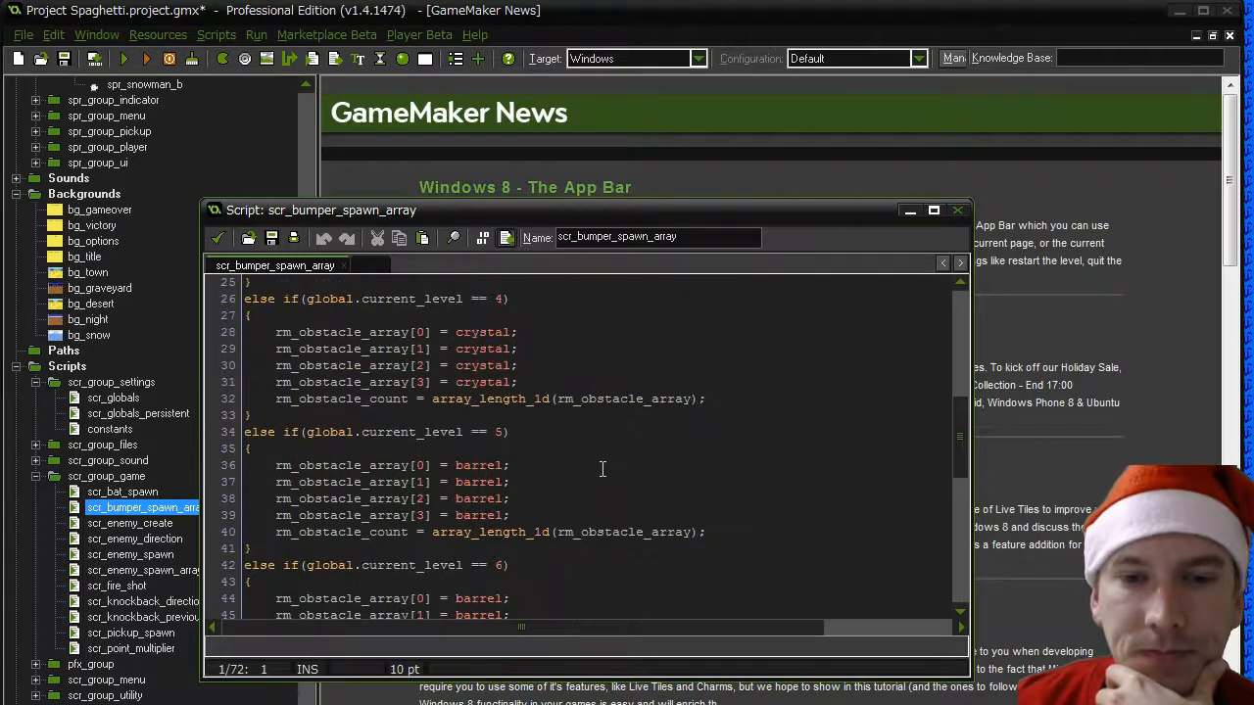
# - Duplicate the whole current_level == 5 obstacle block directly after the level 4 block
pyautogui.tripleClick(481, 434)
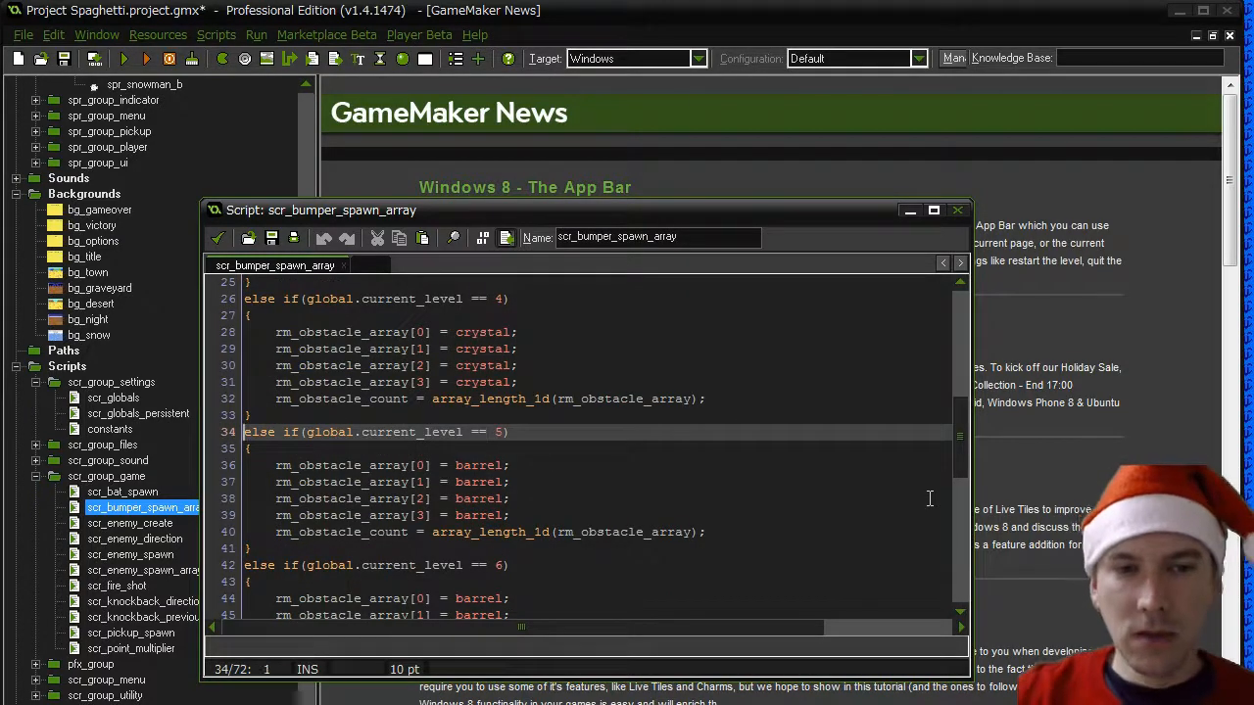
pyautogui.hotkey('shift', 'Down')
pyautogui.hotkey('shift', 'Down')
pyautogui.hotkey('shift', 'Down')
pyautogui.hotkey('shift', 'Down')
pyautogui.hotkey('shift', 'Down')
pyautogui.hotkey('shift', 'Down')
pyautogui.hotkey('shift', 'Down')
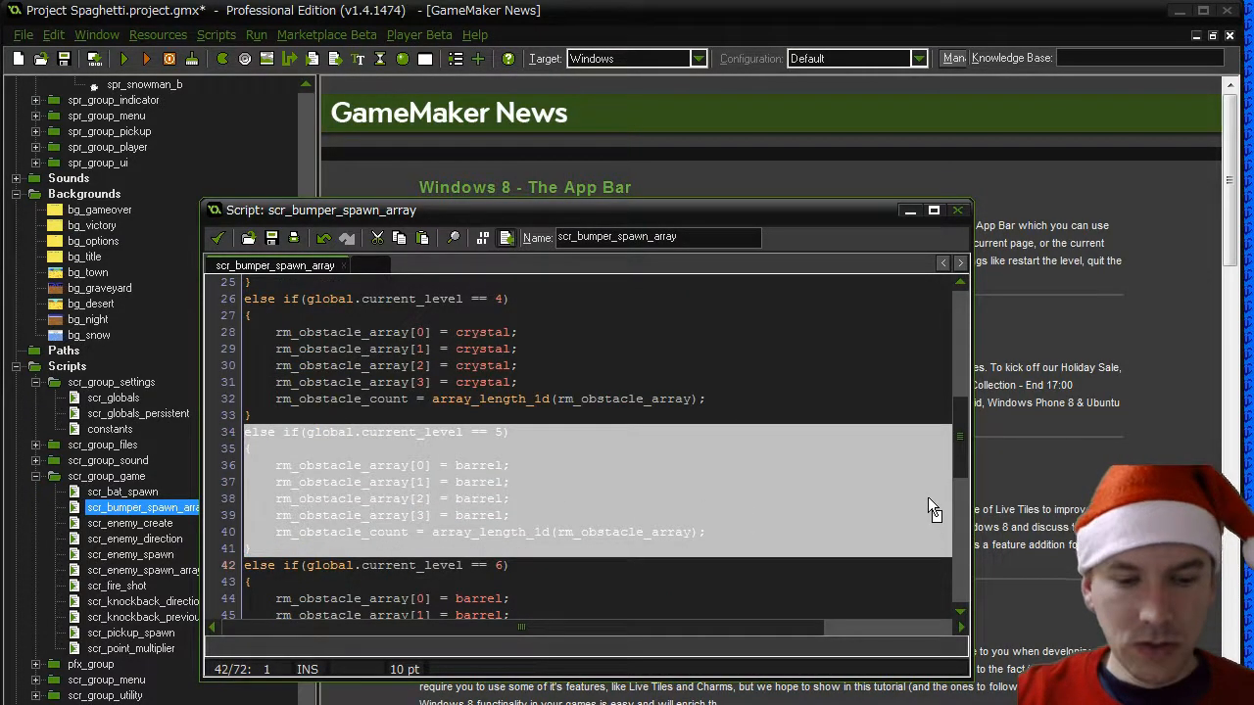
pyautogui.press('Up')
pyautogui.press('Up')
pyautogui.press('Up')
pyautogui.press('Up')
pyautogui.press('Up')
pyautogui.press('Up')
pyautogui.press('Up')
pyautogui.press('Up')
pyautogui.press('Left')
pyautogui.press('Return')
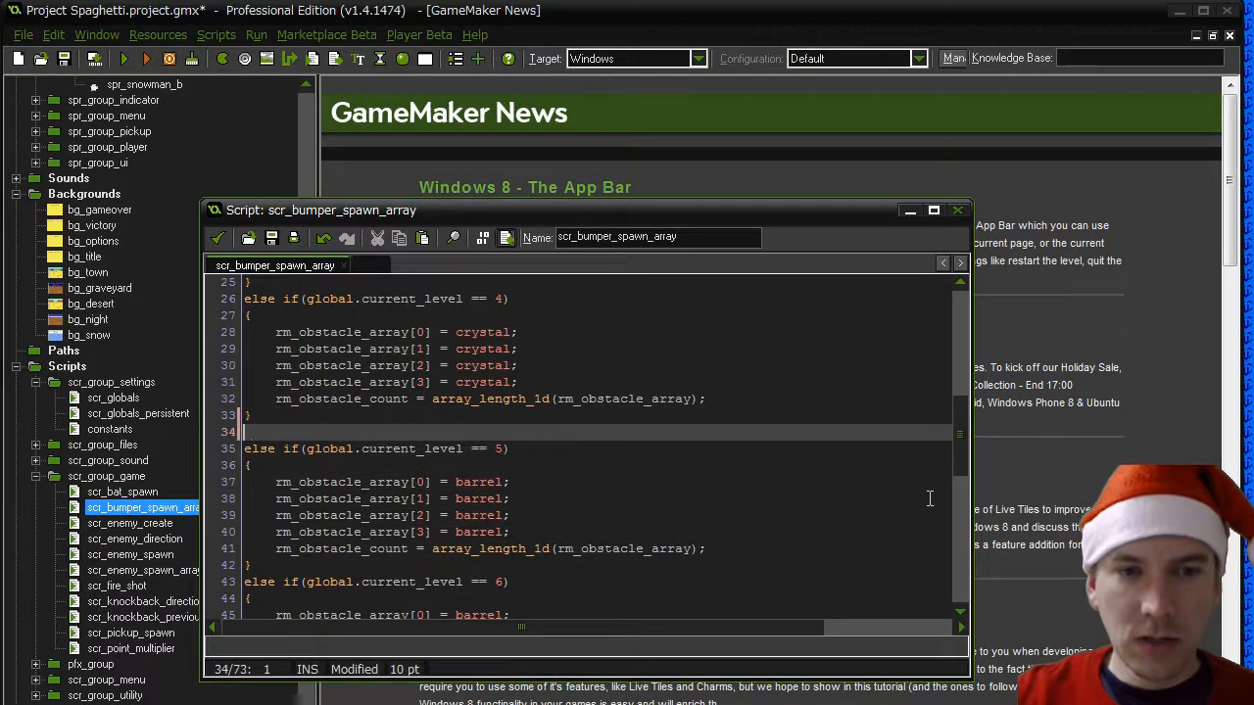
pyautogui.hotkey('ctrl', 'v')
# - Replace barrel with present for rm_obstacle_array[0] in the first current_level == 5 block
pyautogui.press('Up')
pyautogui.press('Up')
pyautogui.press('Up')
pyautogui.press('Up')
pyautogui.press('Up')
pyautogui.press('Up')
pyautogui.press('Up')
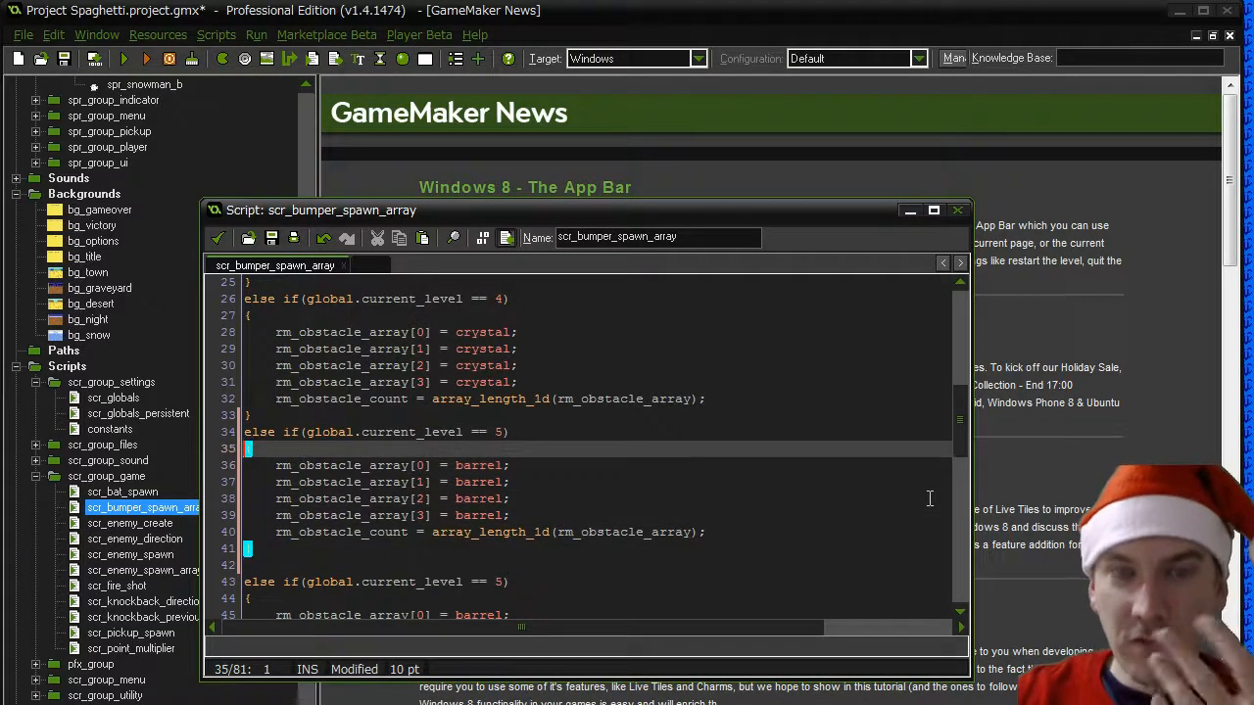
pyautogui.press('Down')
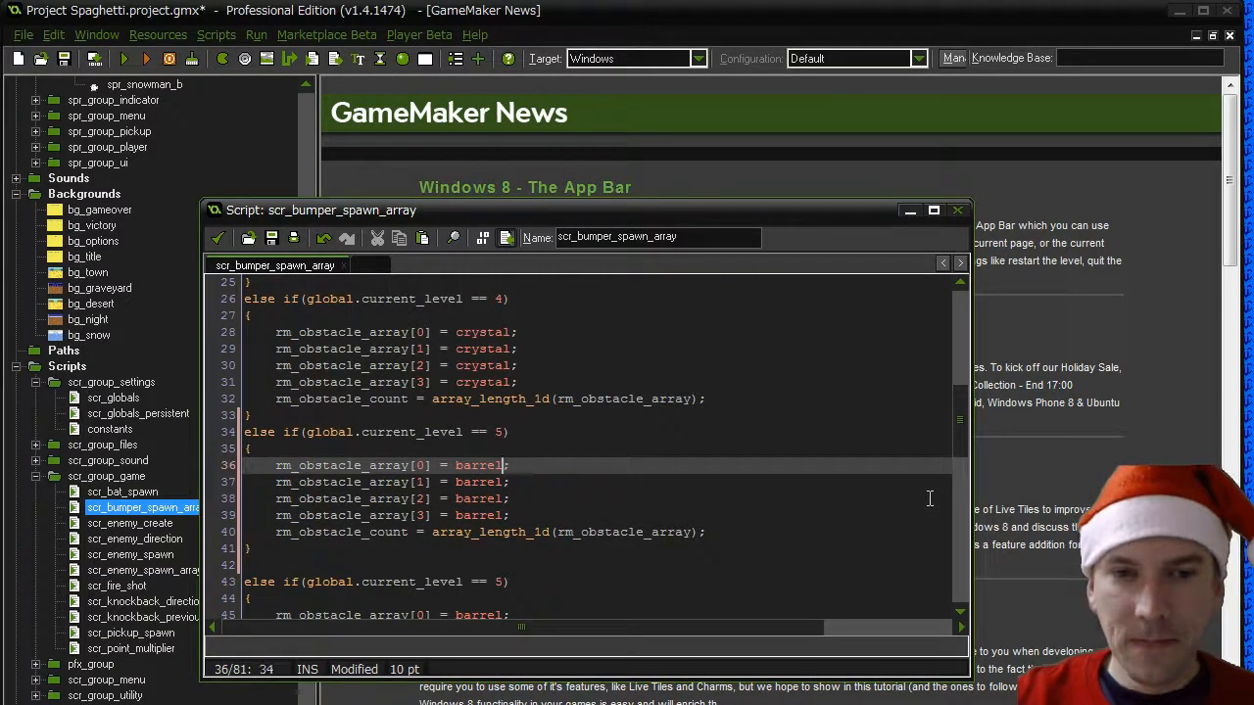
pyautogui.press('BackSpace')
pyautogui.press('BackSpace')
pyautogui.press('BackSpace')
pyautogui.press('BackSpace')
pyautogui.press('BackSpace')
pyautogui.press('BackSpace')
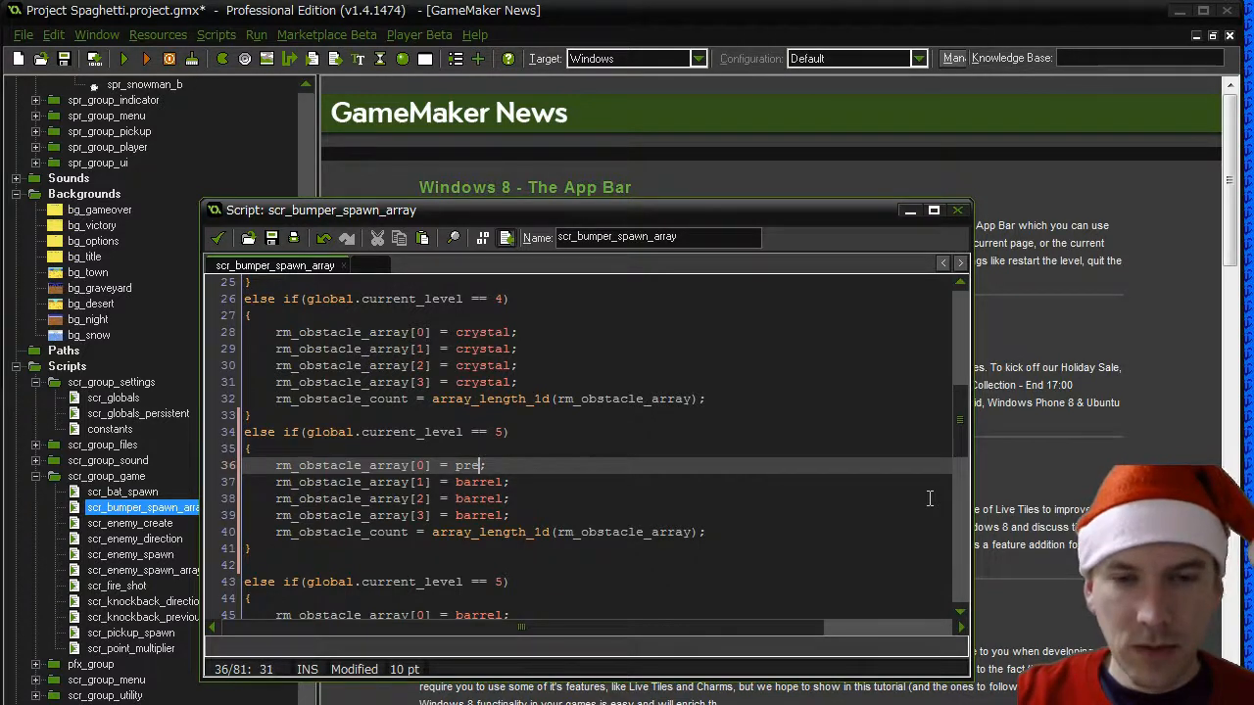
pyautogui.write('present')
# - Set rm_obstacle_array[1] to xmas_tree and rm_obstacle_array[2] to present in the same level 5 block
pyautogui.press('Down')
pyautogui.press('Left')
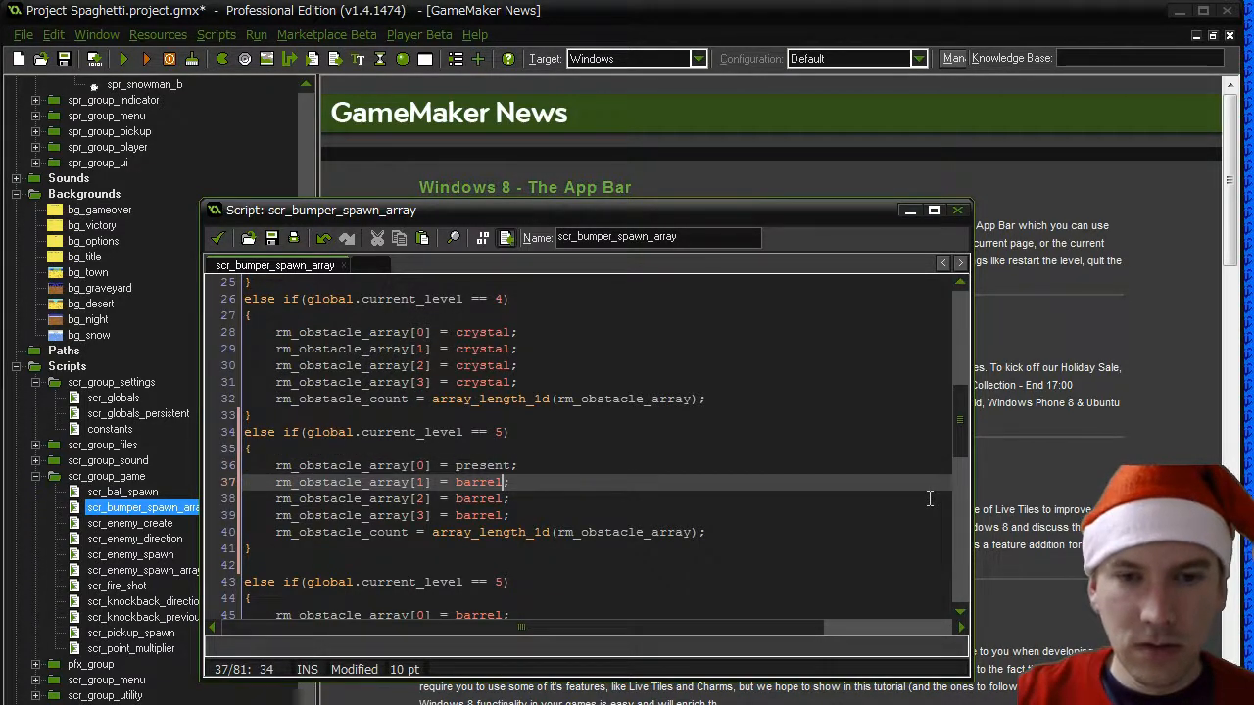
pyautogui.press('BackSpace')
pyautogui.press('BackSpace')
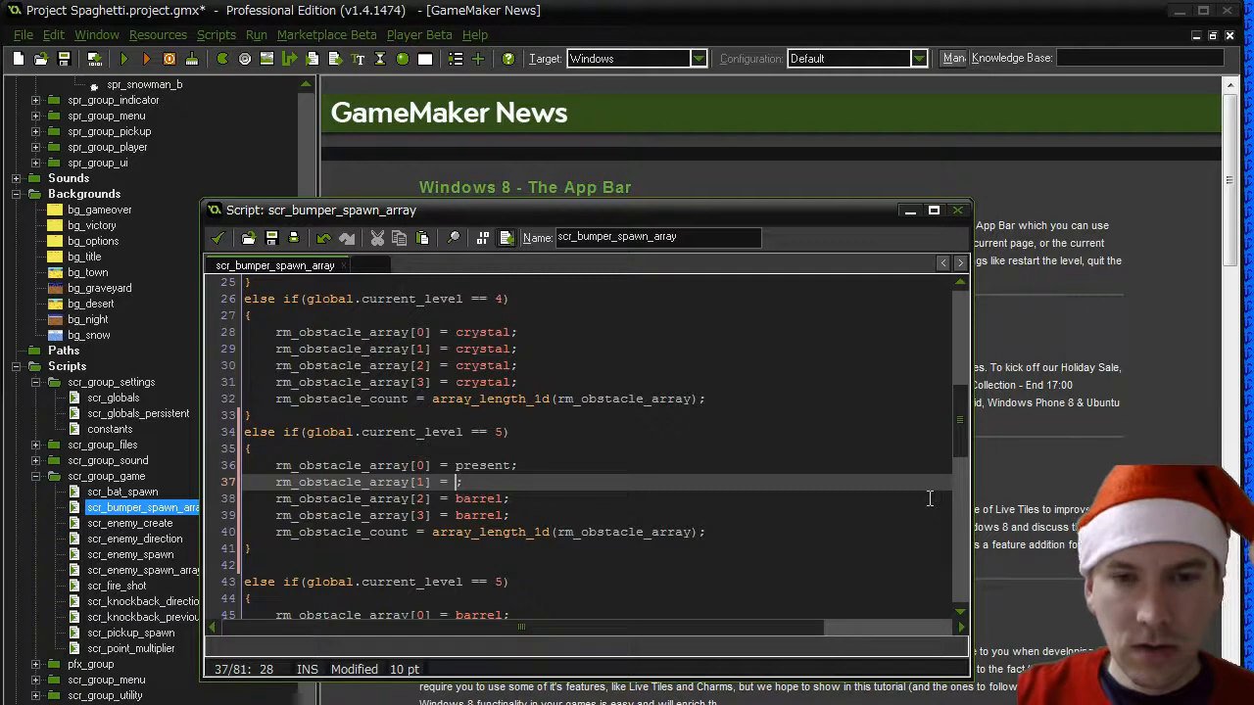
pyautogui.write('xmas_tree')
pyautogui.press('Down')
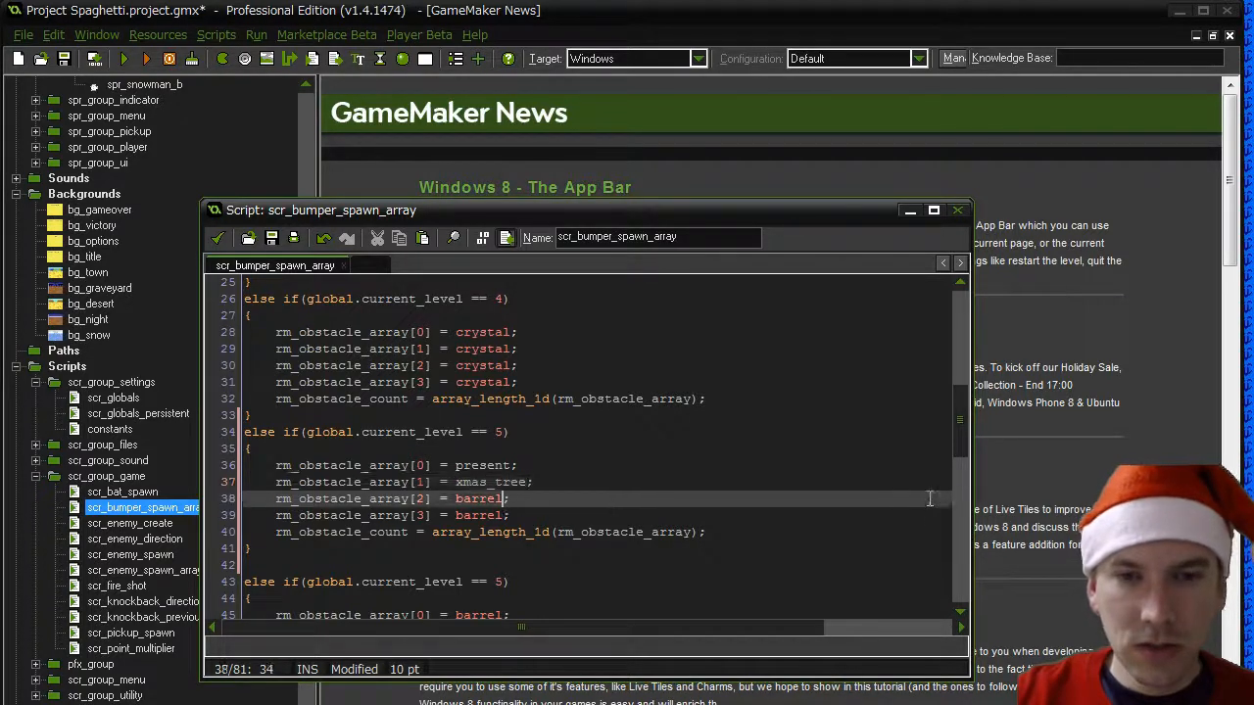
pyautogui.press('Left')
pyautogui.press('BackSpace')
pyautogui.press('BackSpace')
pyautogui.press('BackSpace')
pyautogui.press('BackSpace')
pyautogui.press('BackSpace')
pyautogui.press('BackSpace')
pyautogui.write('present')
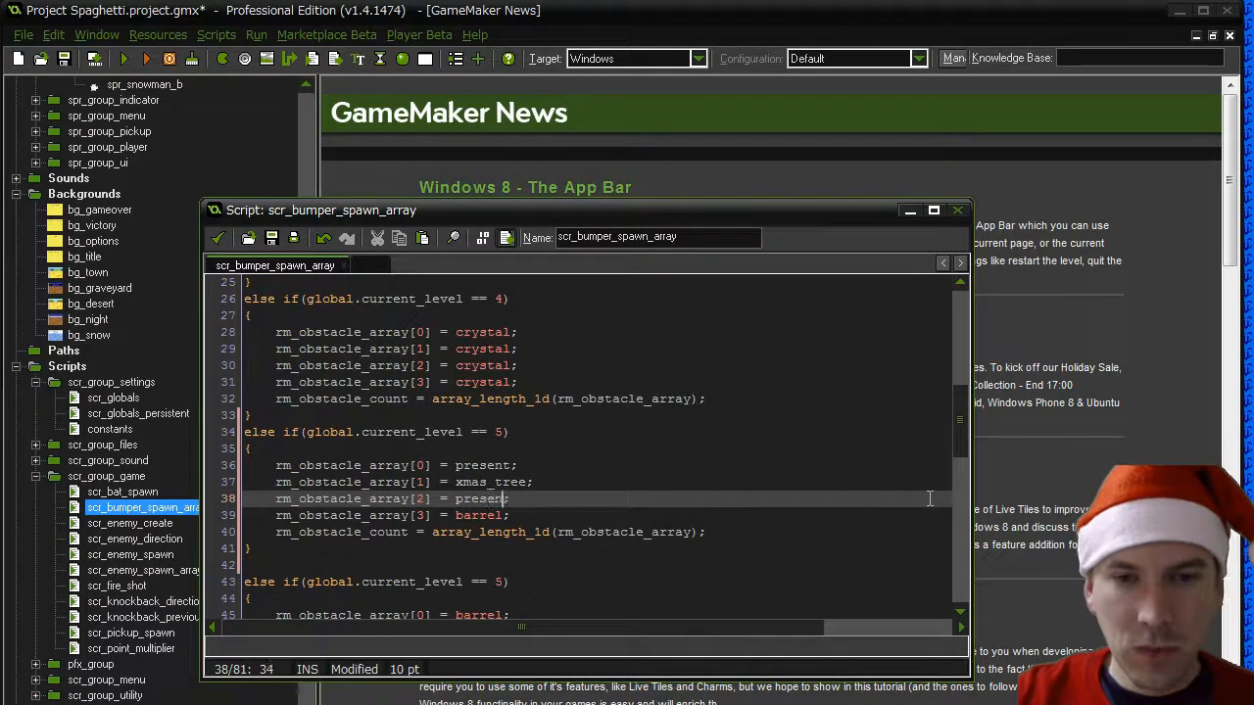
# - Delete the rm_obstacle_array[3] line from the level 5 block with the presents
pyautogui.press('Down')
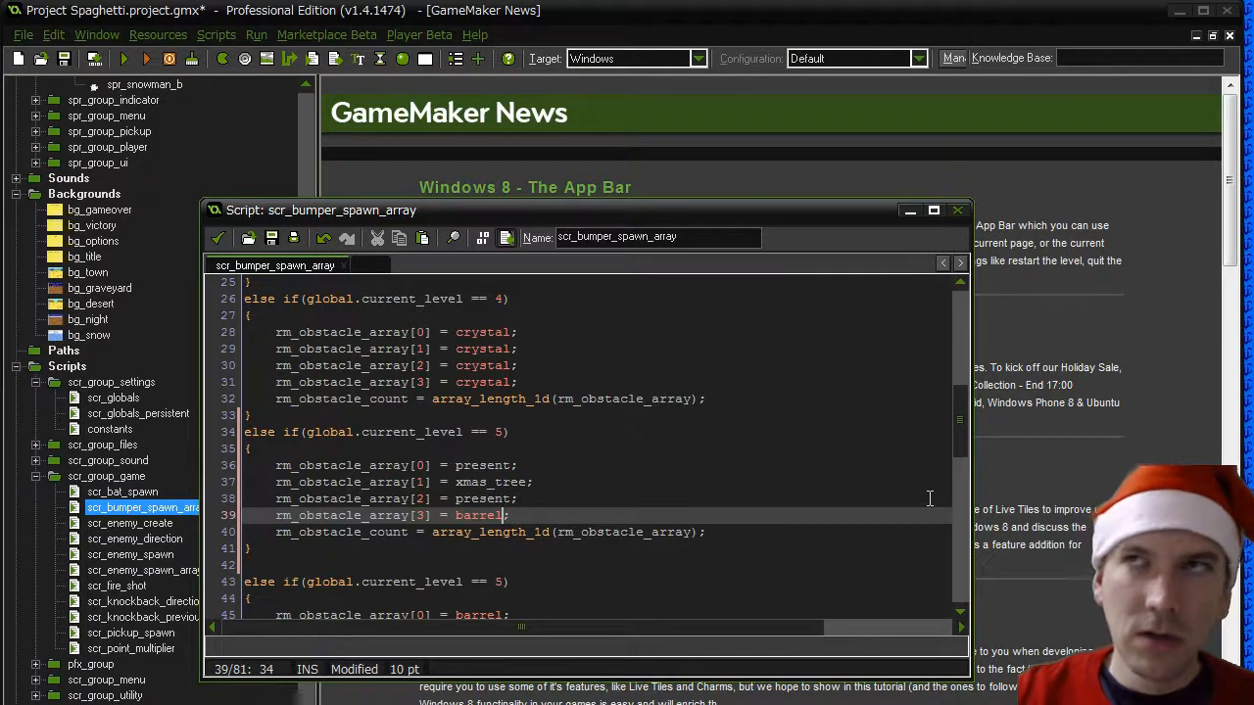
pyautogui.press('End')
pyautogui.hotkey('shift', 'Home')
pyautogui.press('Delete')
pyautogui.press('Delete')
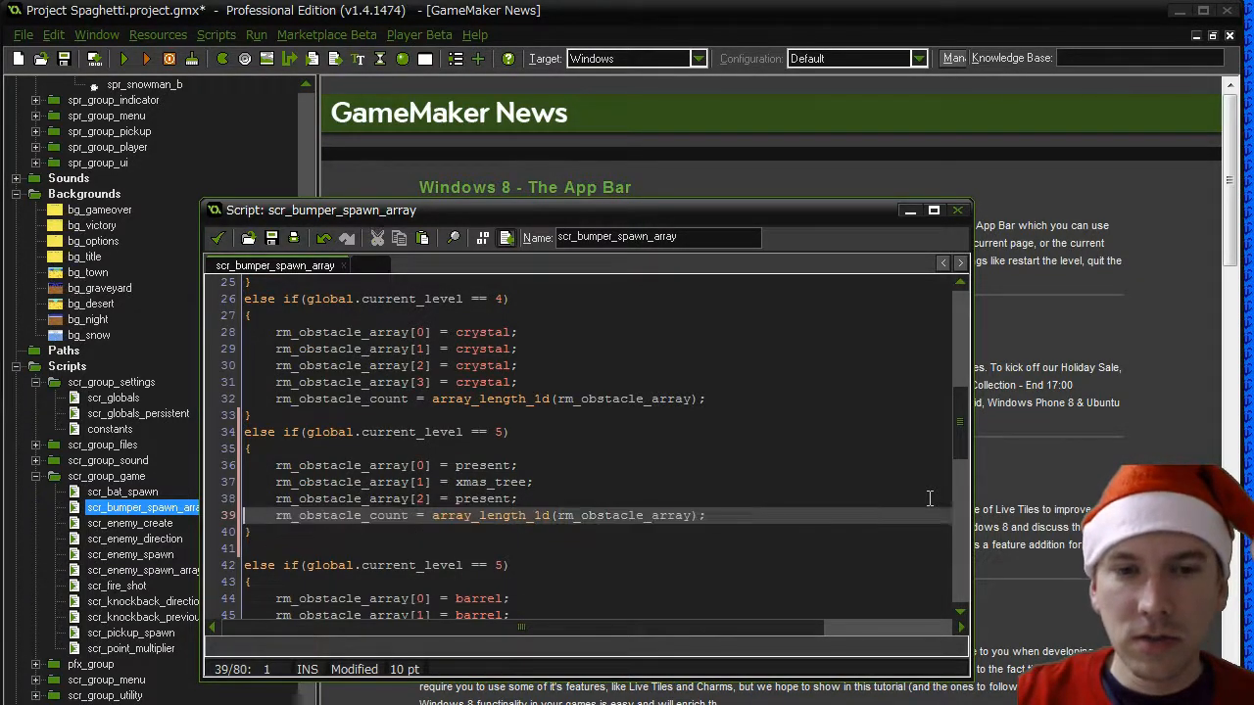
# - Remove the blank line after the new level 5 block and change the following duplicate block's condition to current_level == 6
pyautogui.press('Down')
pyautogui.press('Down')
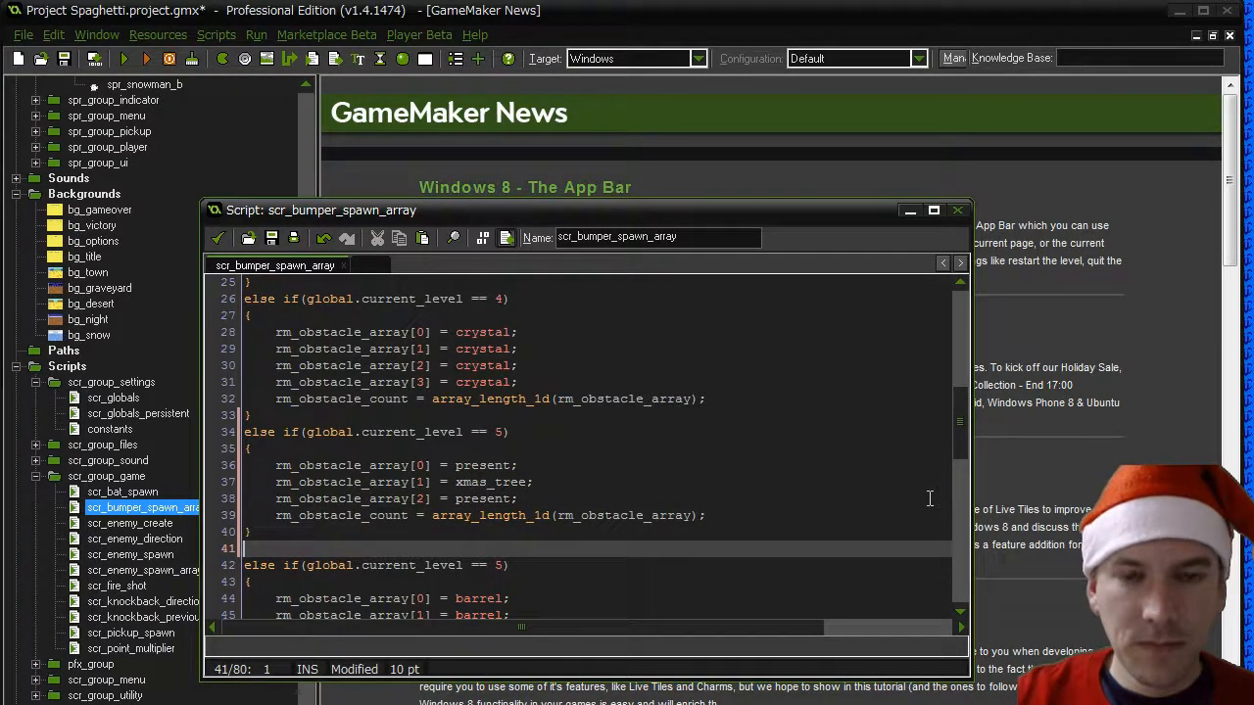
pyautogui.press('Delete')
pyautogui.press('End')
pyautogui.press('Left')
pyautogui.press('BackSpace')
pyautogui.write('6')
# - Change the condition of the next obstacle block, after the level 6 one, to current_level == 7
pyautogui.press('Down')
pyautogui.press('Down')
pyautogui.press('Down')
pyautogui.press('Down')
pyautogui.press('Down')
pyautogui.press('Down')
pyautogui.press('Down')
pyautogui.press('Down')
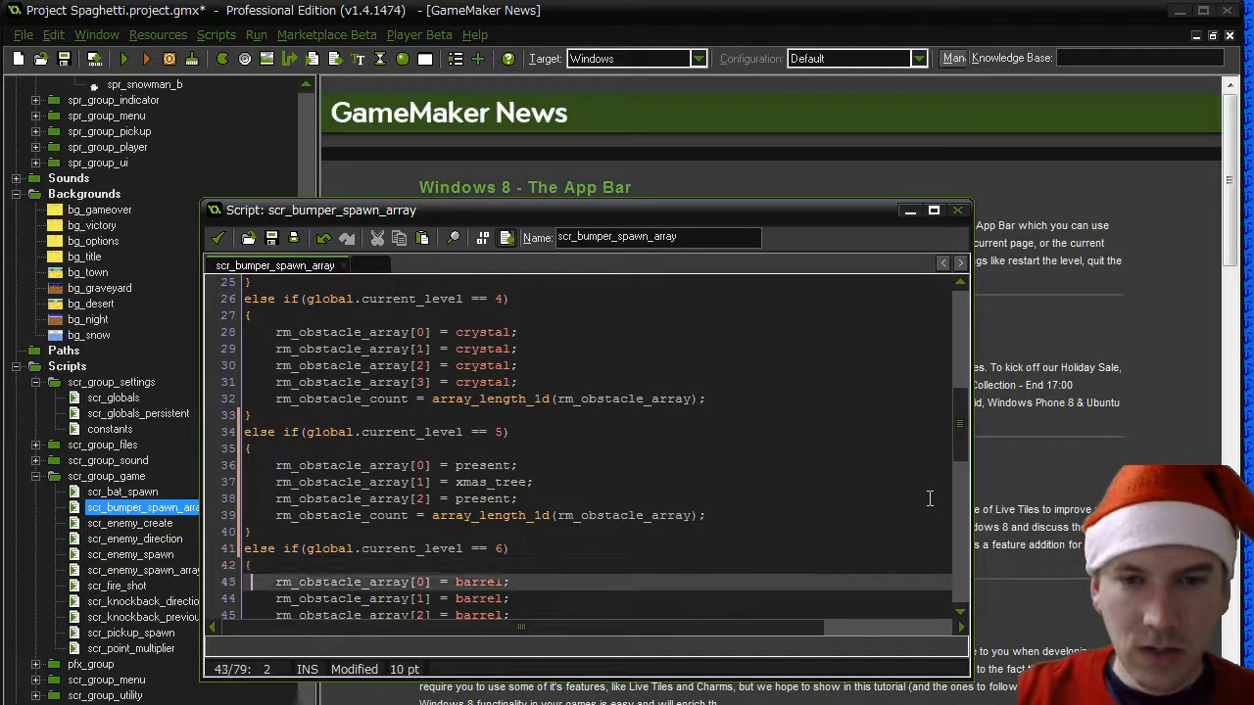
pyautogui.press('BackSpace')
pyautogui.write('7')
# - Check the remaining blocks of scr_bumper_spawn_array and the new level 5 entries, and save and close the script
pyautogui.press('Down')
pyautogui.press('Down')
pyautogui.press('Down')
pyautogui.press('Down')
pyautogui.press('Down')
pyautogui.press('Down')
pyautogui.press('Down')
pyautogui.press('Down')
pyautogui.press('Down')
pyautogui.press('Down')
pyautogui.press('Down')
pyautogui.press('Down')
pyautogui.press('Down')
pyautogui.press('Down')
pyautogui.press('Down')
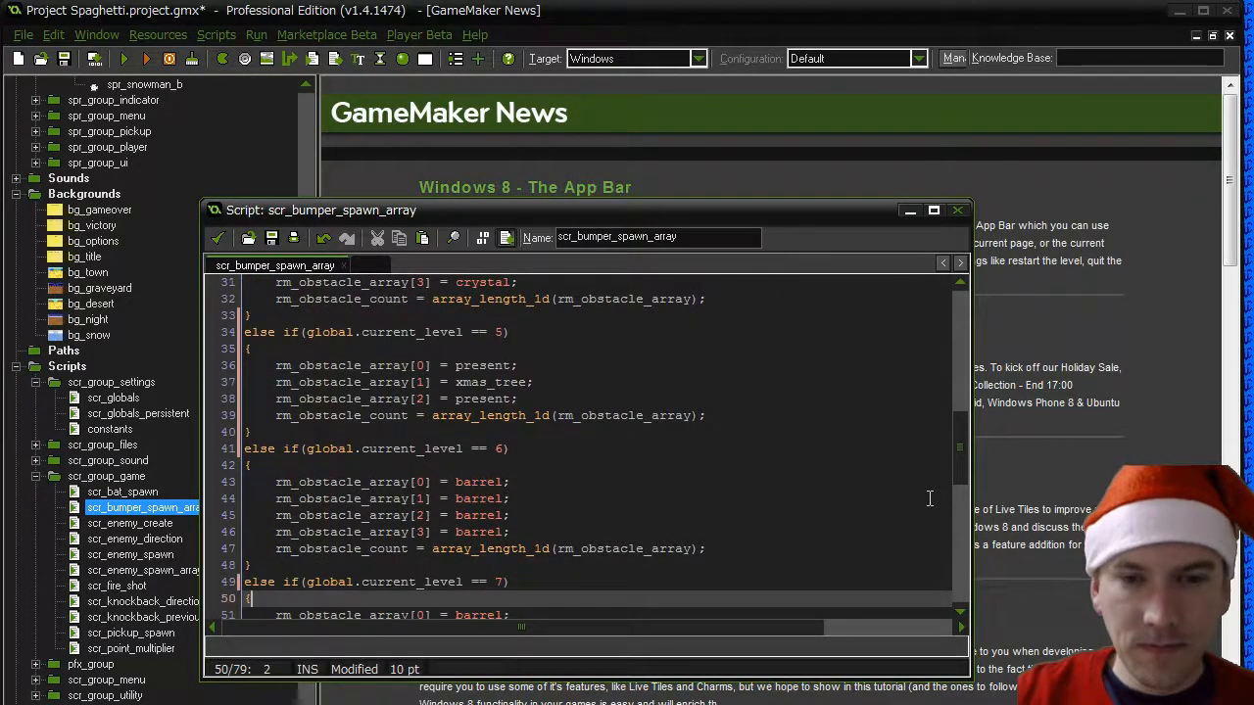
pyautogui.press('Down')
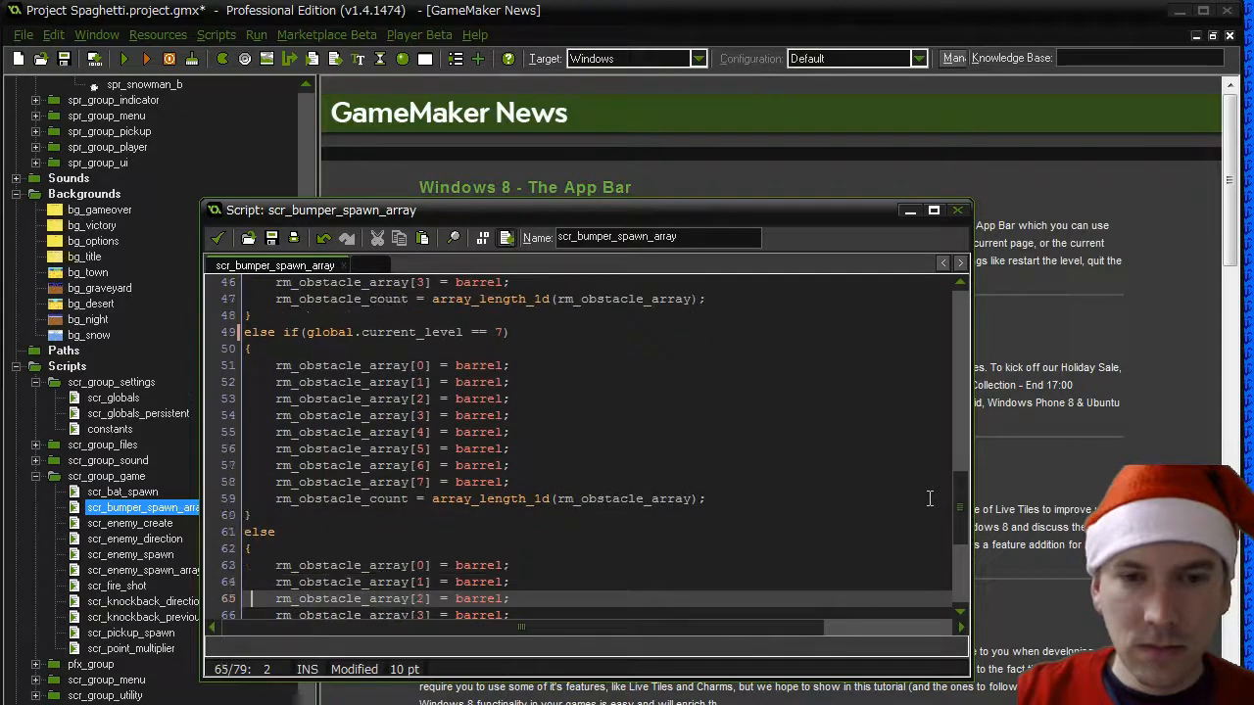
pyautogui.scroll(-5, 651, 501)
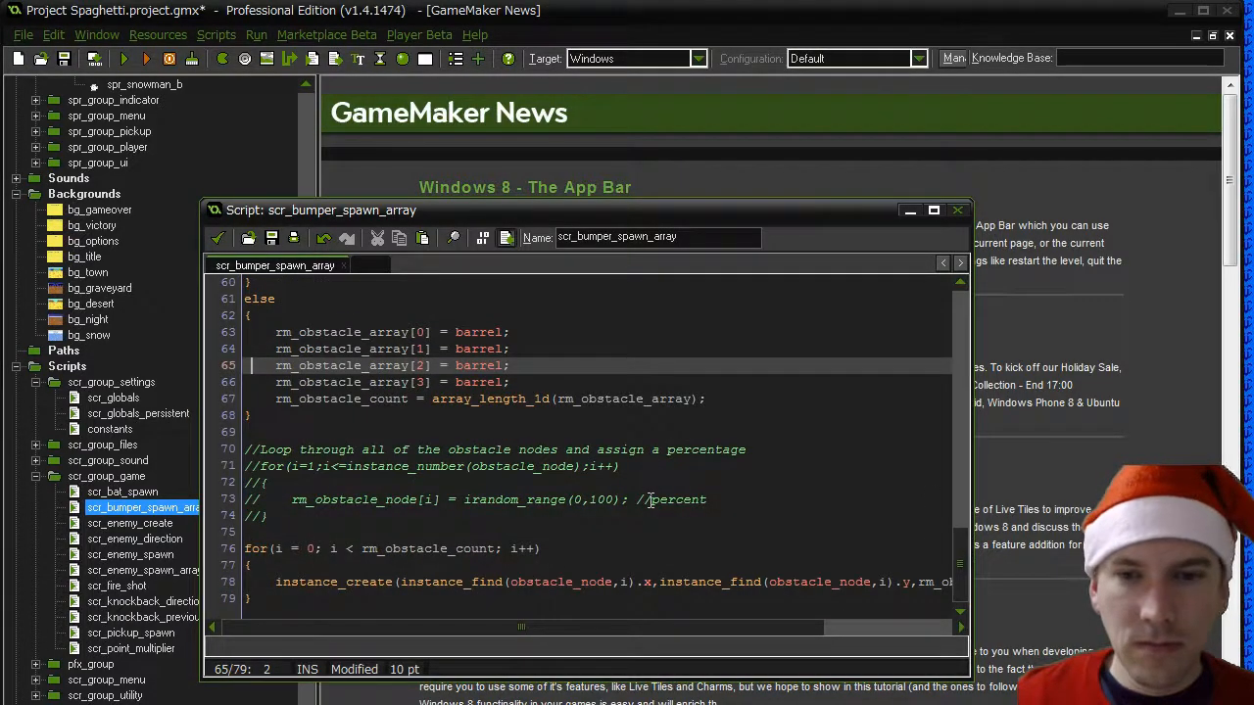
pyautogui.scroll(8, 651, 501)
pyautogui.scroll(1, 650, 501)
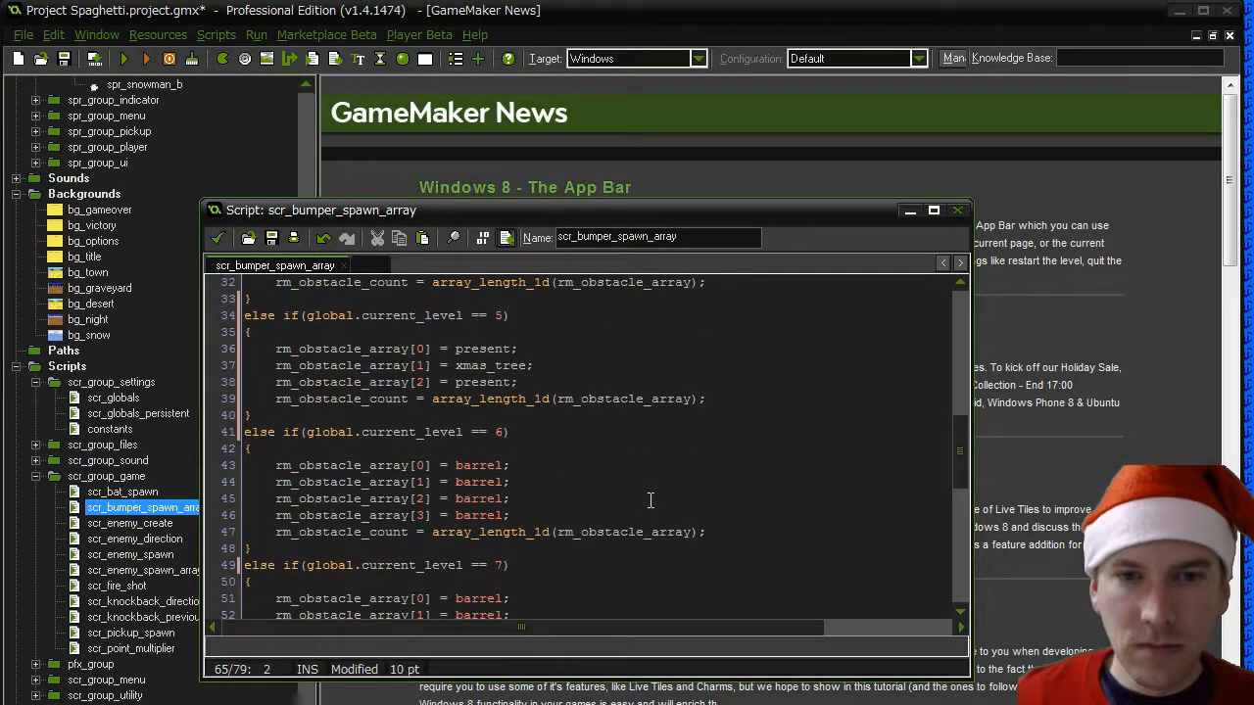
pyautogui.scroll(1, 650, 500)
pyautogui.click(527, 414)
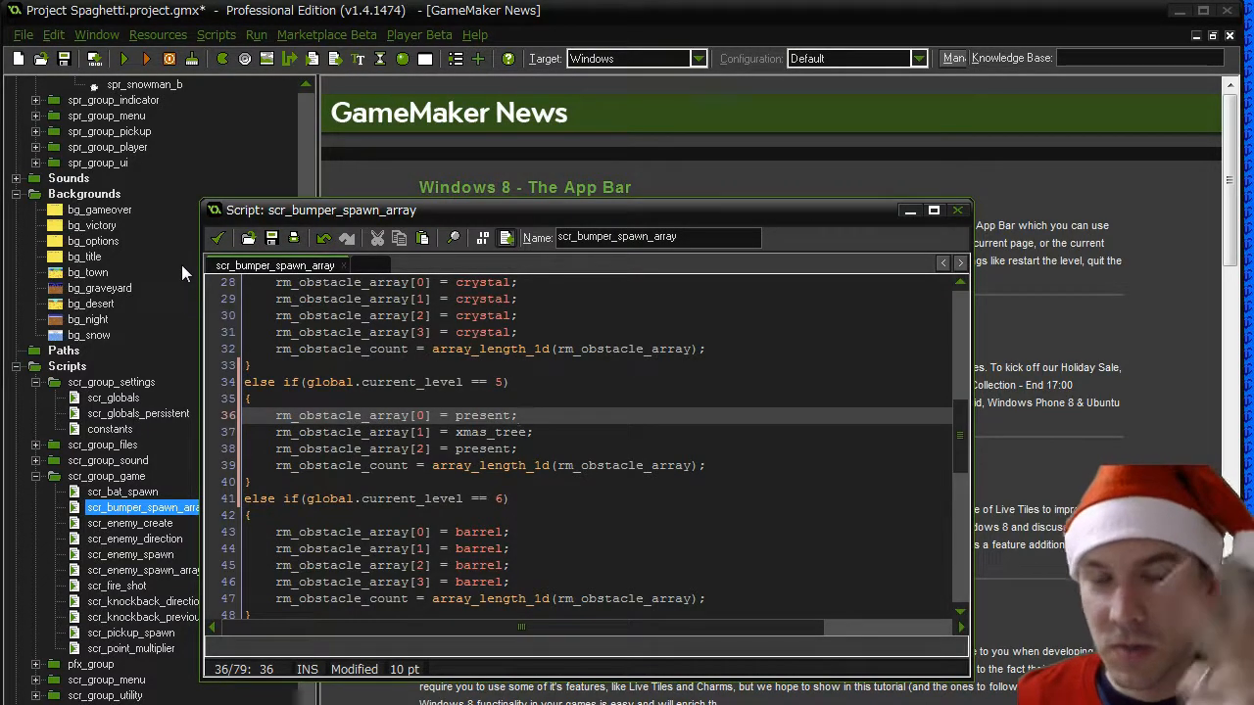
pyautogui.click(217, 238)
# - Open the scr_enemy_spawn_array script from scr_group_game and find the enemy block for level 5
pyautogui.click(130, 554)
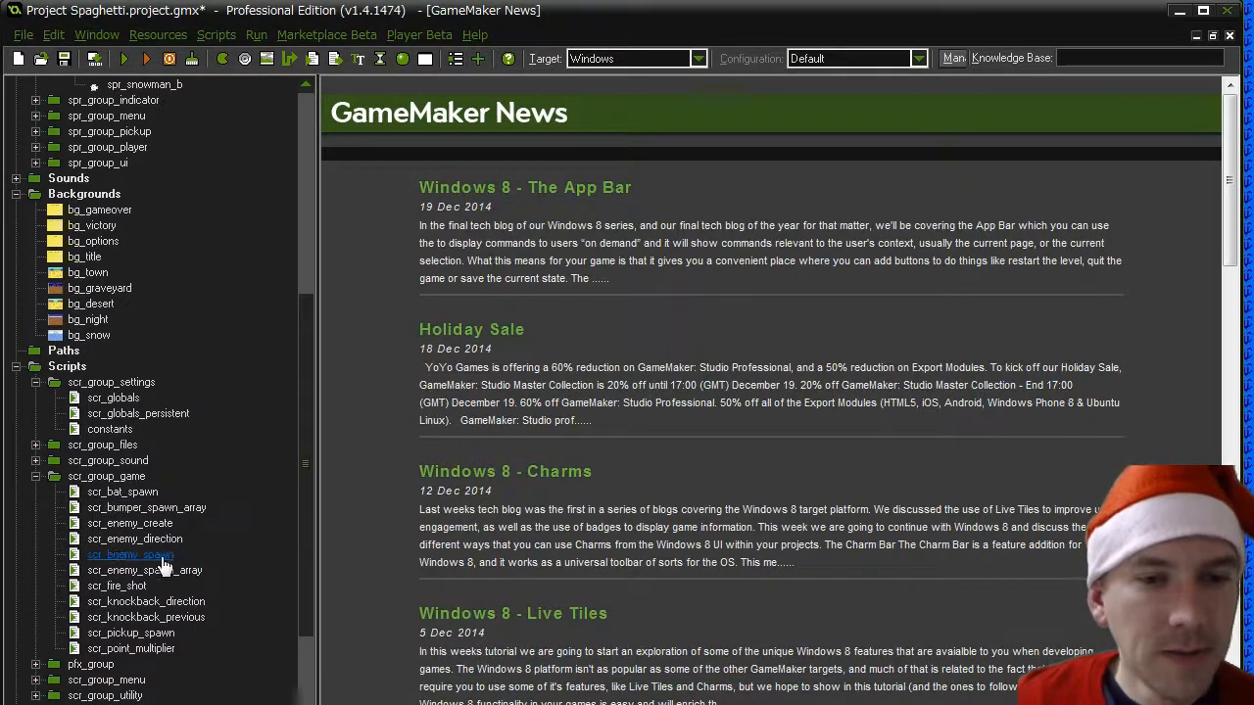
pyautogui.doubleClick(144, 570)
pyautogui.click(605, 399)
pyautogui.scroll(-16, 604, 400)
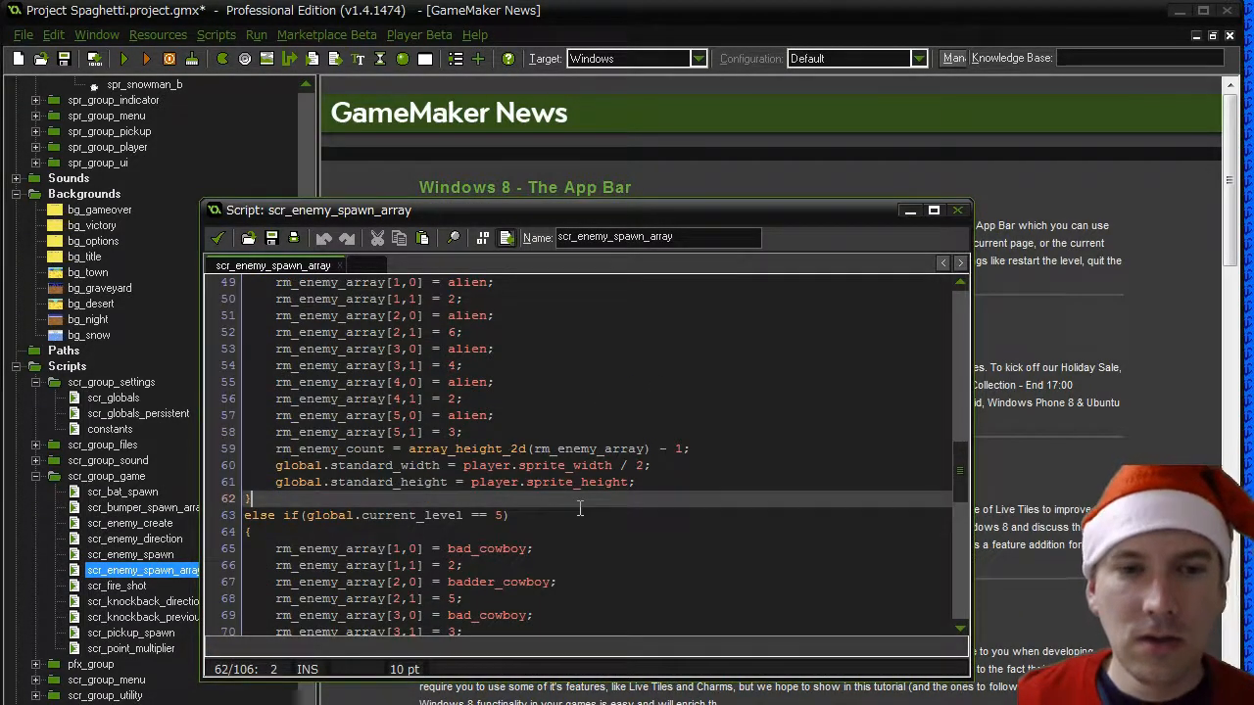
# - Duplicate the whole current_level == 5 enemy block directly after the level 4 block
pyautogui.tripleClick(579, 514)
pyautogui.hotkey('shift', 'Down')
pyautogui.hotkey('shift', 'Down')
pyautogui.hotkey('shift', 'Down')
pyautogui.hotkey('shift', 'Down')
pyautogui.hotkey('shift', 'Down')
pyautogui.hotkey('shift', 'Down')
pyautogui.hotkey('shift', 'Down')
pyautogui.hotkey('shift', 'Down')
pyautogui.hotkey('shift', 'Down')
pyautogui.hotkey('shift', 'Down')
pyautogui.hotkey('shift', 'Down')
pyautogui.hotkey('shift', 'Down')
pyautogui.hotkey('shift', 'Down')
pyautogui.hotkey('shift', 'Down')
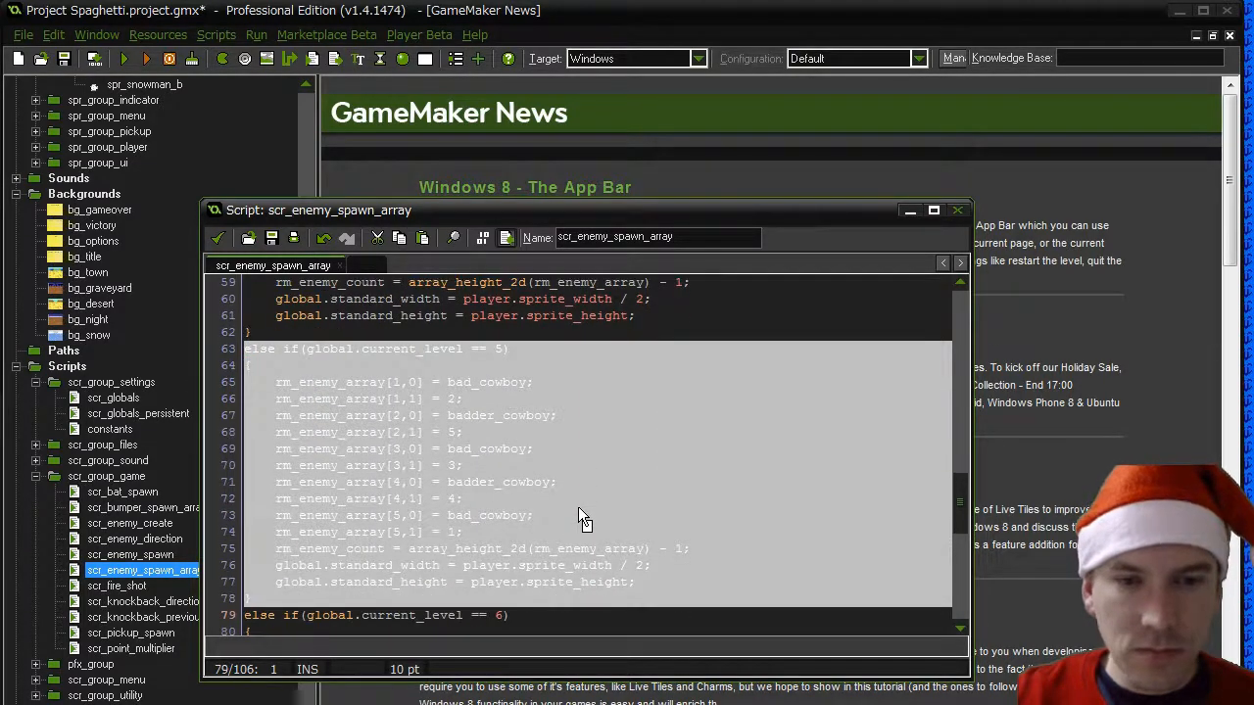
pyautogui.hotkey('shift', 'Right')
pyautogui.hotkey('ctrl', 'd')
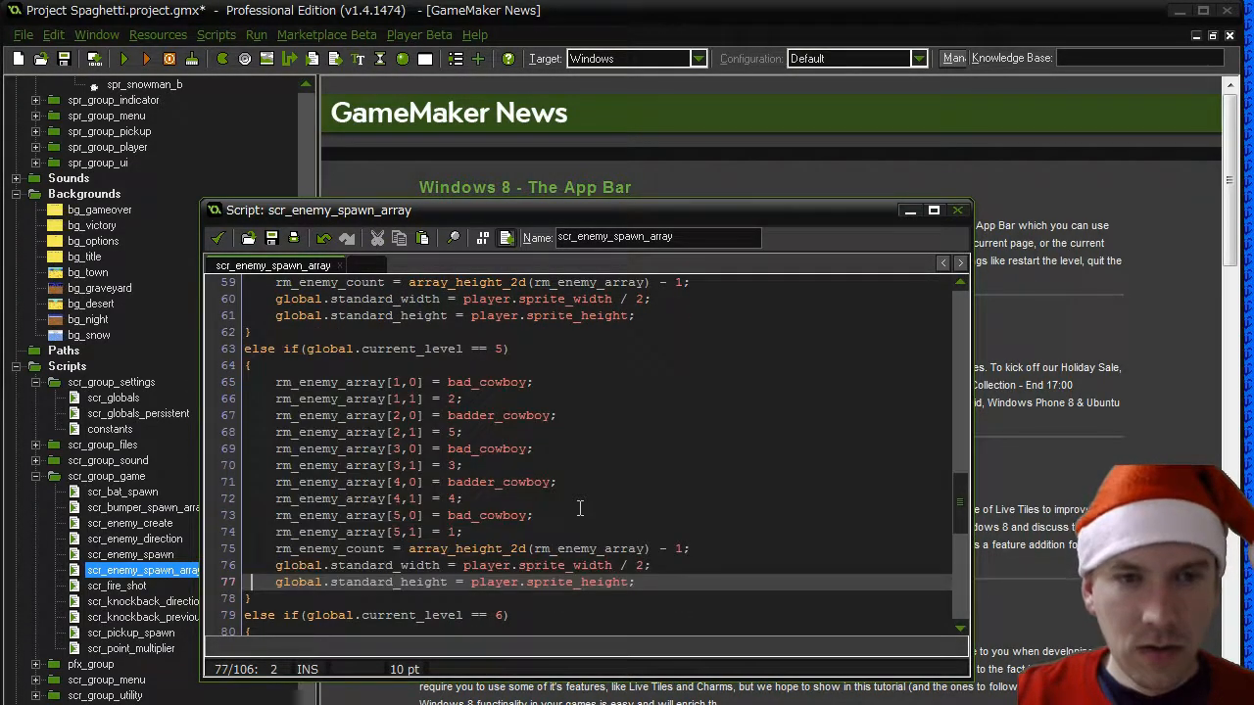
pyautogui.press('Up')
pyautogui.press('Up')
pyautogui.press('Up')
pyautogui.press('Up')
pyautogui.press('Up')
pyautogui.press('Up')
pyautogui.press('Up')
pyautogui.press('Up')
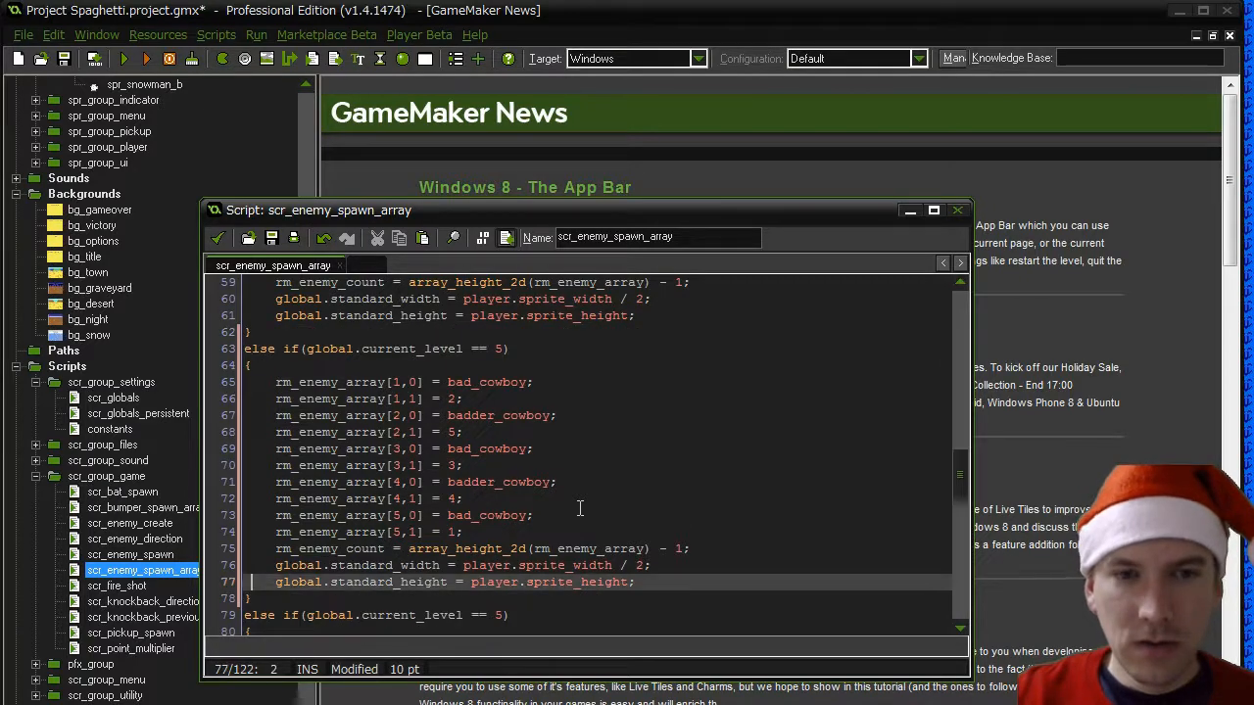
# - Change the condition of the second current_level == 5 enemy block to level 6
pyautogui.press('Down')
pyautogui.press('Down')
pyautogui.press('Down')
pyautogui.press('Down')
pyautogui.press('Down')
pyautogui.press('Down')
pyautogui.press('Down')
pyautogui.press('Down')
pyautogui.press('Down')
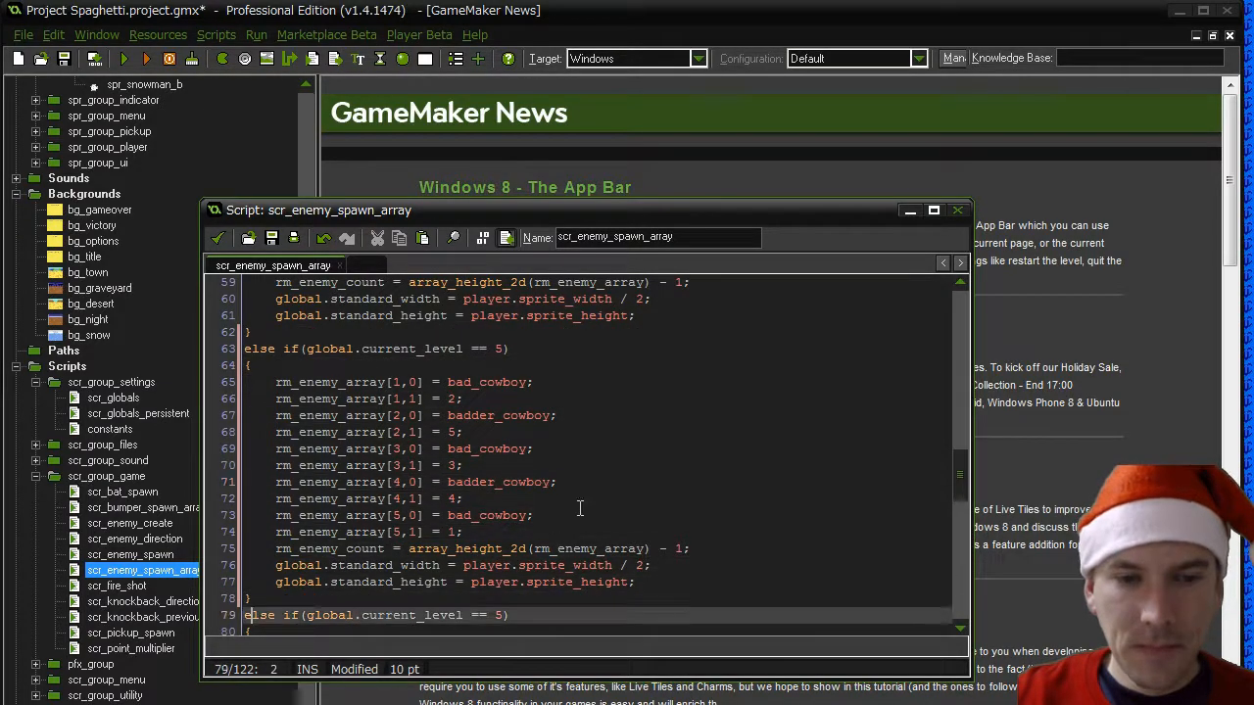
pyautogui.press('End')
pyautogui.press('Left')
pyautogui.press('BackSpace')
pyautogui.write('6')
# - Change the condition of the enemy block following the level 6 one to current_level == 7
pyautogui.press('Down')
# - In the current_level == 5 enemy block, set rm_enemy_array[1,0] to snowman with rm_enemy_array[1,1] = 2
pyautogui.press('Down')
pyautogui.press('Down')
pyautogui.press('Down')
pyautogui.press('Down')
pyautogui.press('Down')
pyautogui.press('Down')
pyautogui.press('Down')
pyautogui.press('Down')
pyautogui.press('Down')
pyautogui.press('Down')
pyautogui.press('Down')
pyautogui.press('Down')
pyautogui.press('Down')
pyautogui.press('Down')
pyautogui.press('Down')
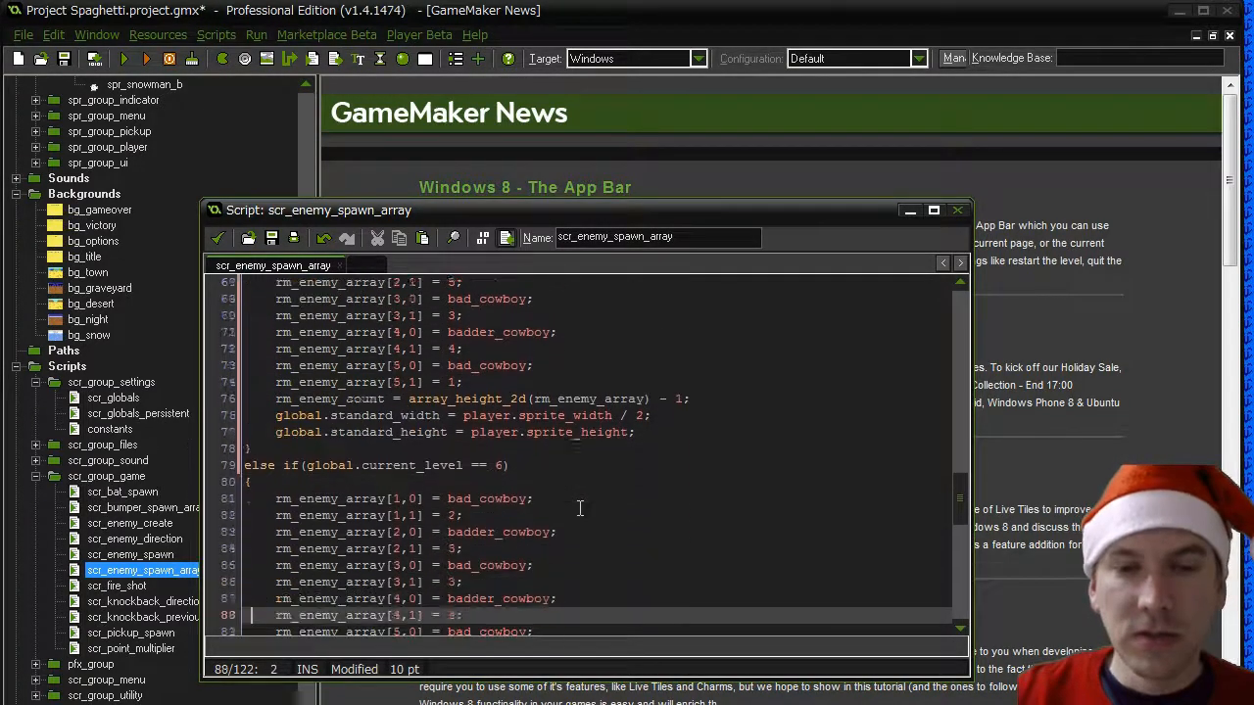
pyautogui.press('End')
pyautogui.press('Left')
pyautogui.press('BackSpace')
pyautogui.write('7')
pyautogui.press('Down')
pyautogui.press('Down')
pyautogui.press('Down')
pyautogui.press('Down')
pyautogui.press('Down')
pyautogui.press('Down')
pyautogui.press('Down')
pyautogui.press('Down')
pyautogui.press('Down')
pyautogui.press('Down')
pyautogui.press('Down')
pyautogui.press('Down')
pyautogui.press('Down')
pyautogui.press('Down')
pyautogui.press('Down')
pyautogui.press('Down')
pyautogui.press('Down')
pyautogui.press('Down')
pyautogui.press('Down')
pyautogui.press('Down')
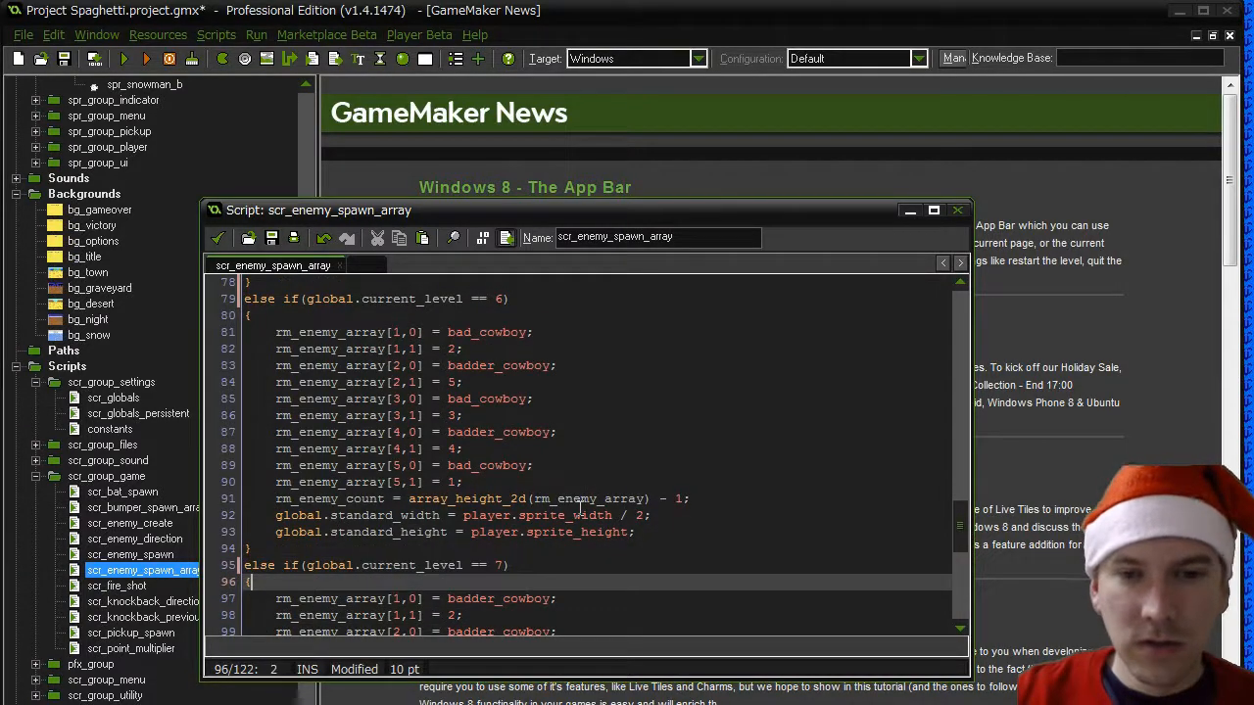
pyautogui.scroll(15, 580, 507)
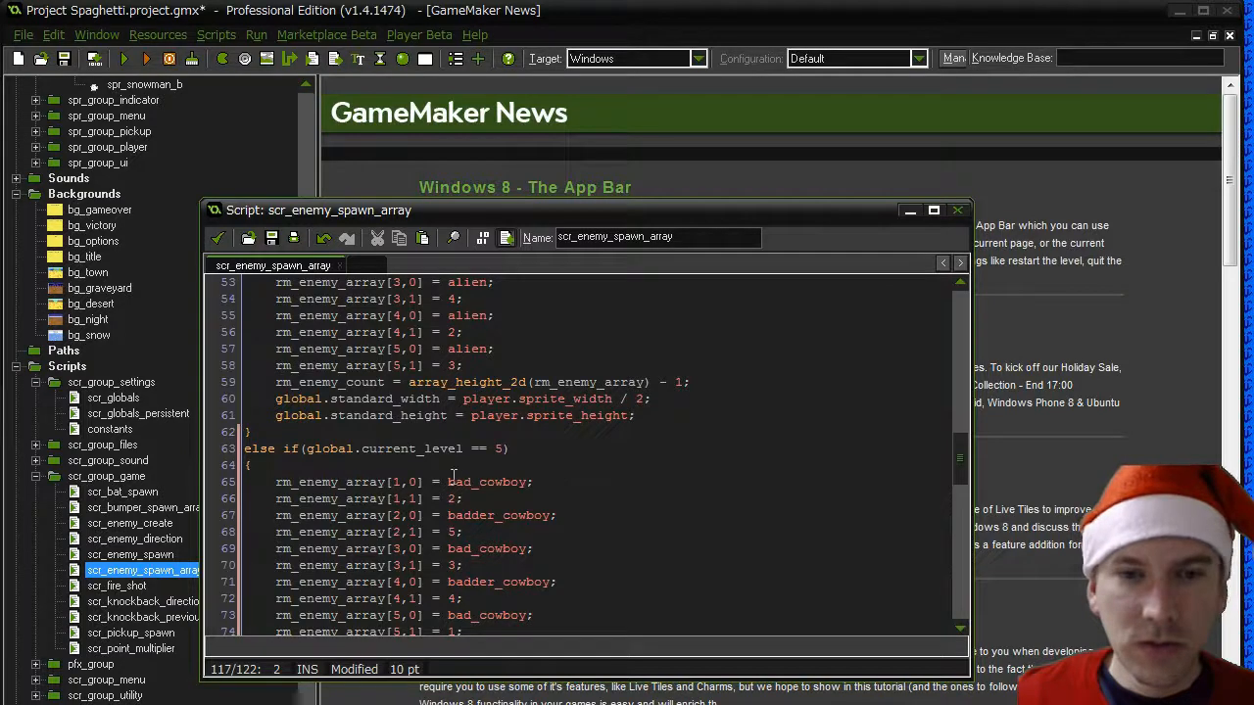
pyautogui.moveTo(450, 481); pyautogui.dragTo(529, 482)
pyautogui.write('snowman')
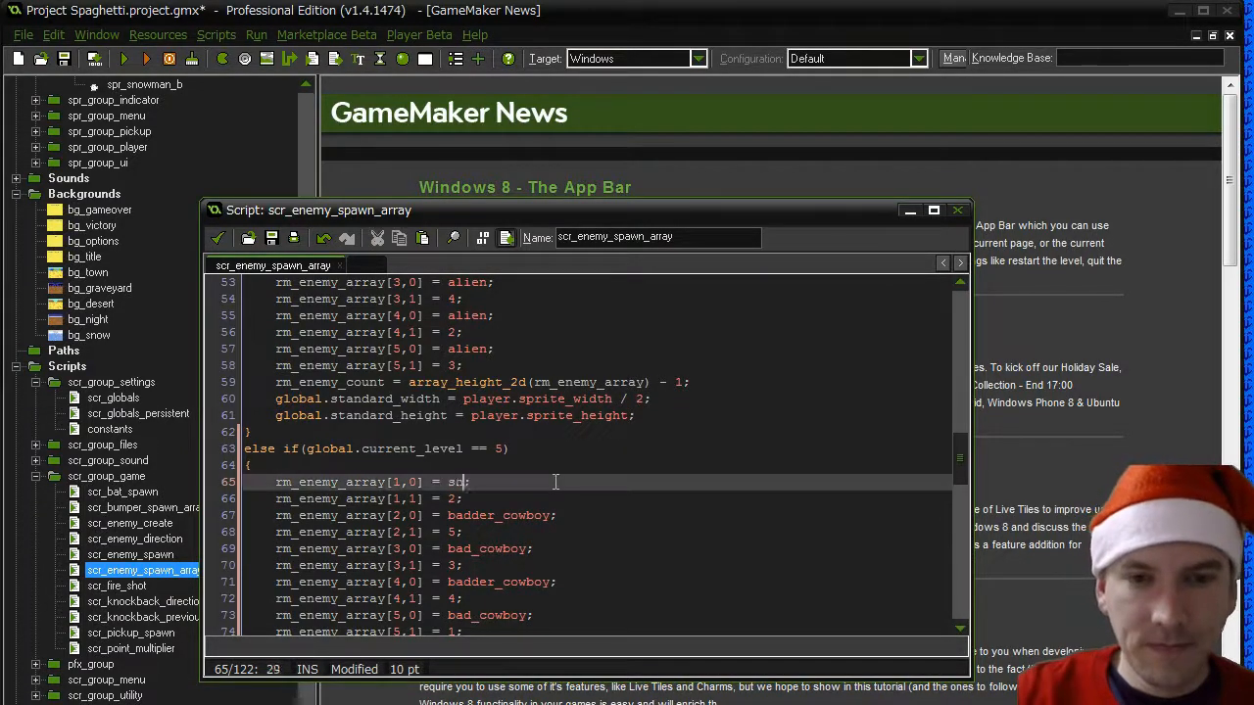
pyautogui.press('Down')
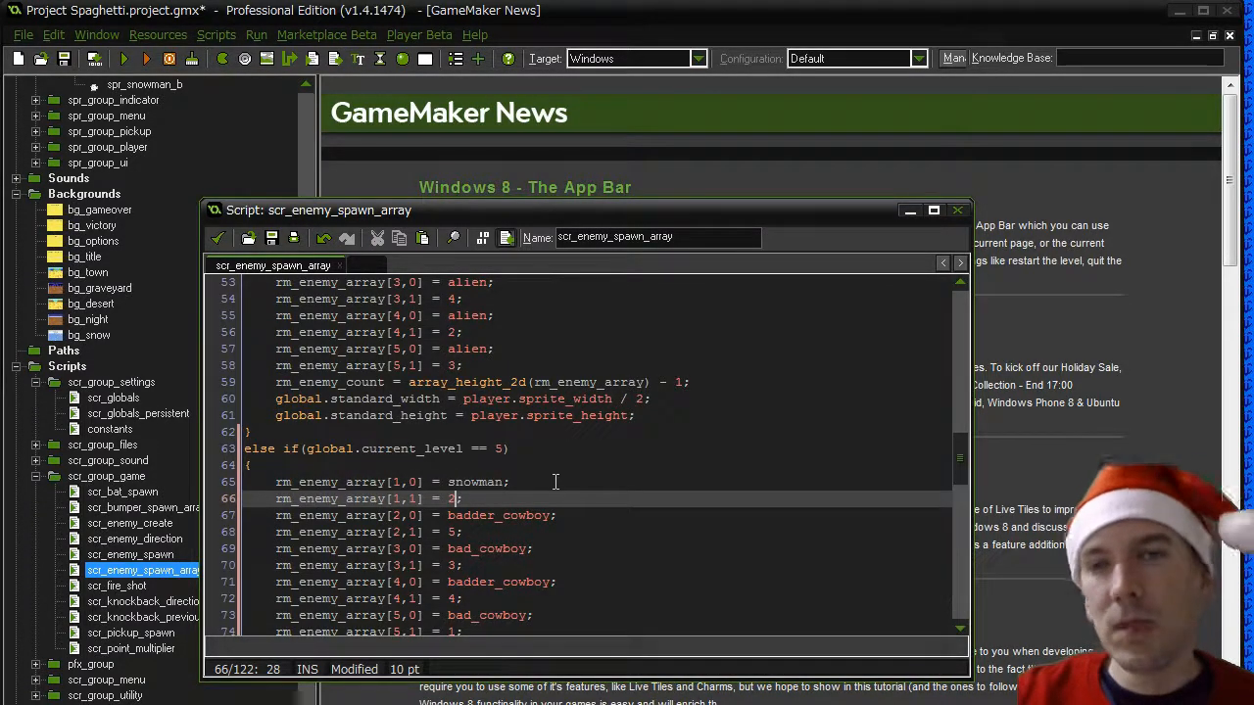
pyautogui.write('1')
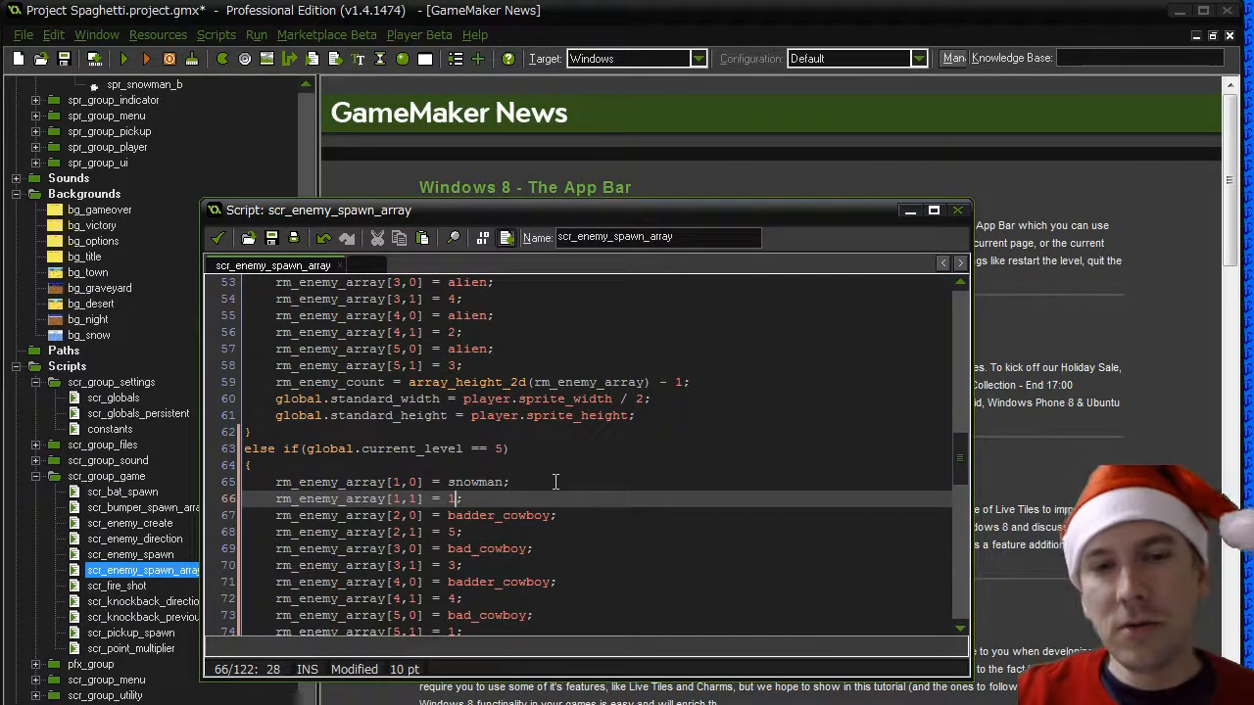
# - Set rm_enemy_array[2,0] to snowman and rm_enemy_array[2,1] to 7 in the level 5 block
pyautogui.press('Down')
pyautogui.press('Left')
pyautogui.hotkey('shift', 'End')
pyautogui.hotkey('shift', 'Left')
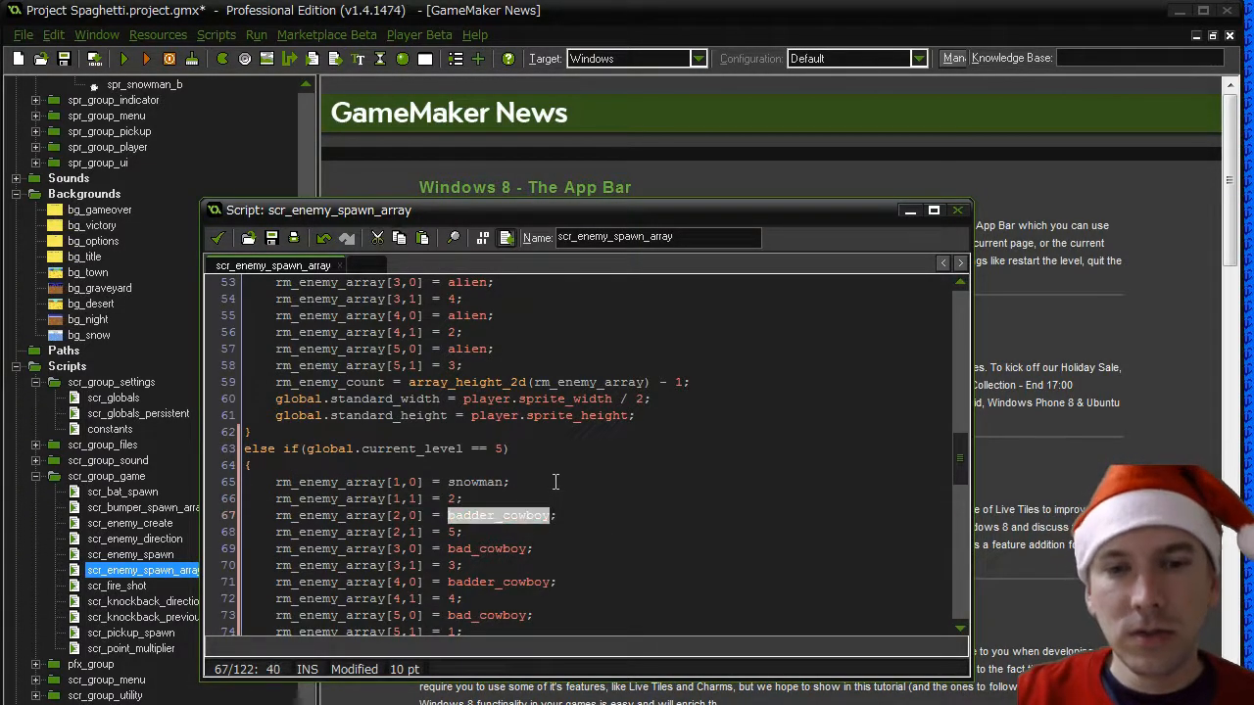
pyautogui.write('snowman')
pyautogui.press('Down')
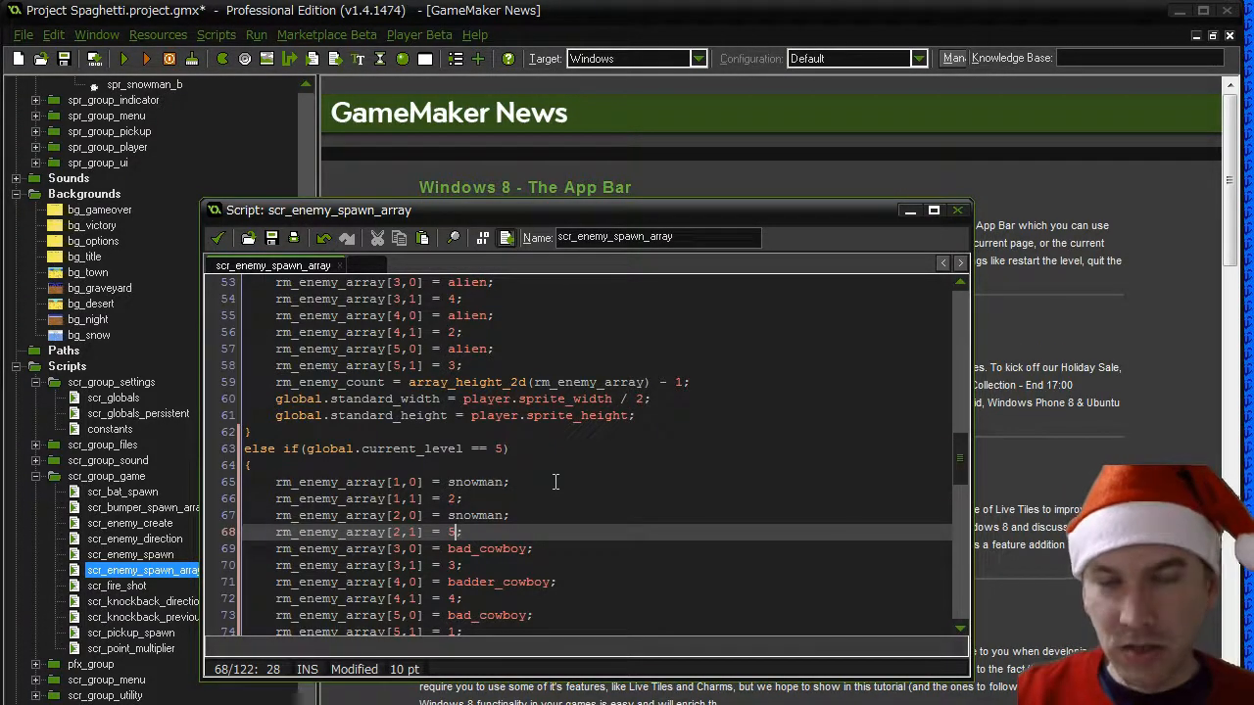
pyautogui.press('BackSpace')
pyautogui.write('7')
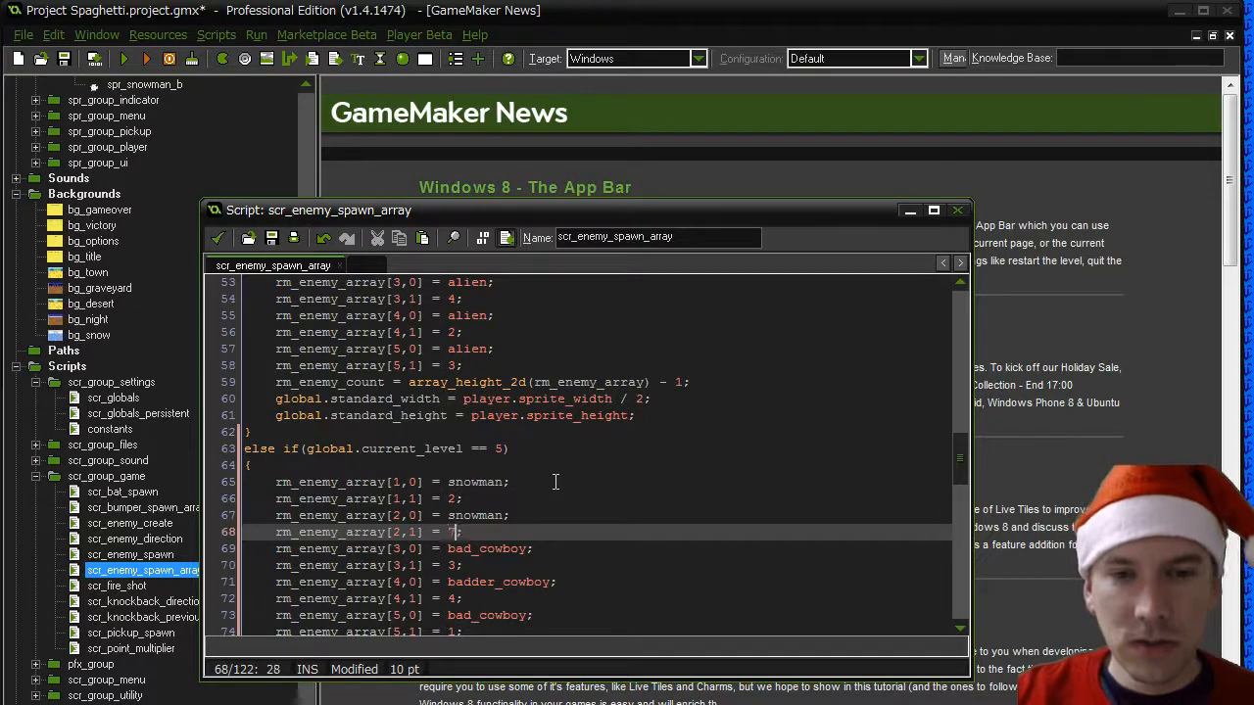
# - Set rm_enemy_array[3,0] to snowman and rm_enemy_array[3,1] to 6 in the level 5 block
pyautogui.press('Down')
pyautogui.hotkey('ctrl', 'shift', 'Right')
pyautogui.write('snowman')
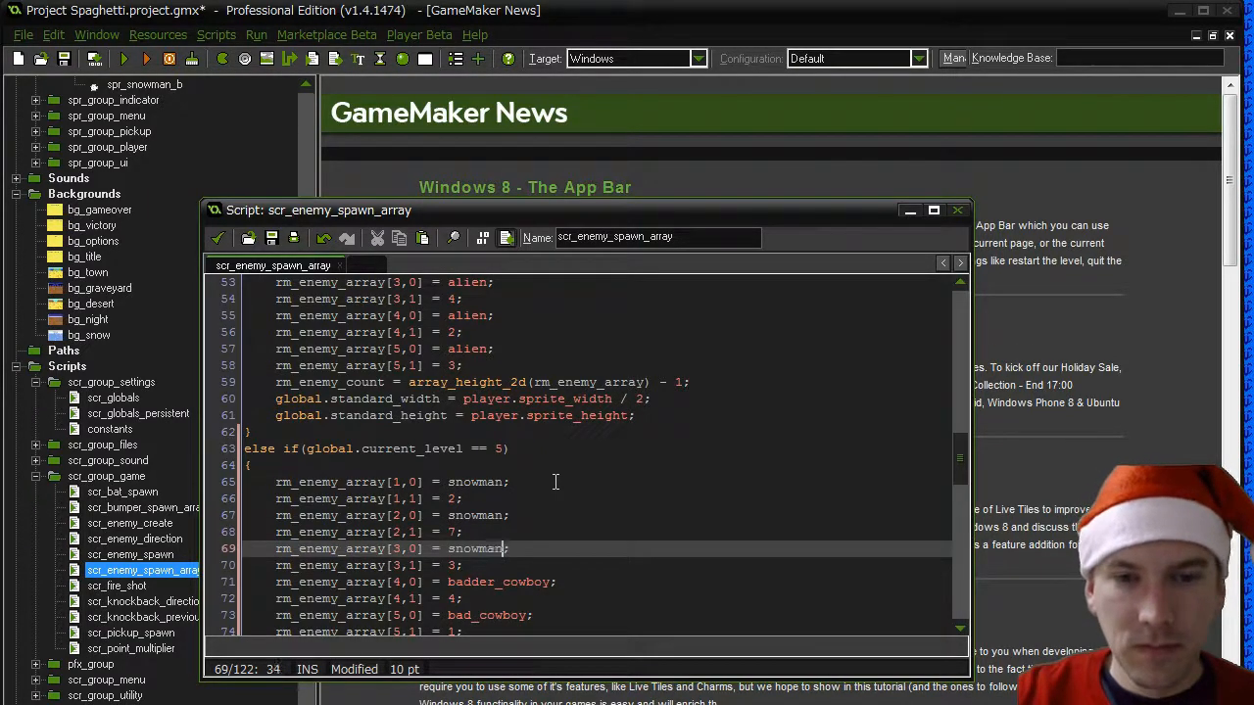
pyautogui.press('Down')
pyautogui.press('Left')
pyautogui.write('6')
# - Replace badder_cowboy with snowman for rm_enemy_array[4,0] in the level 5 block
pyautogui.press('Down')
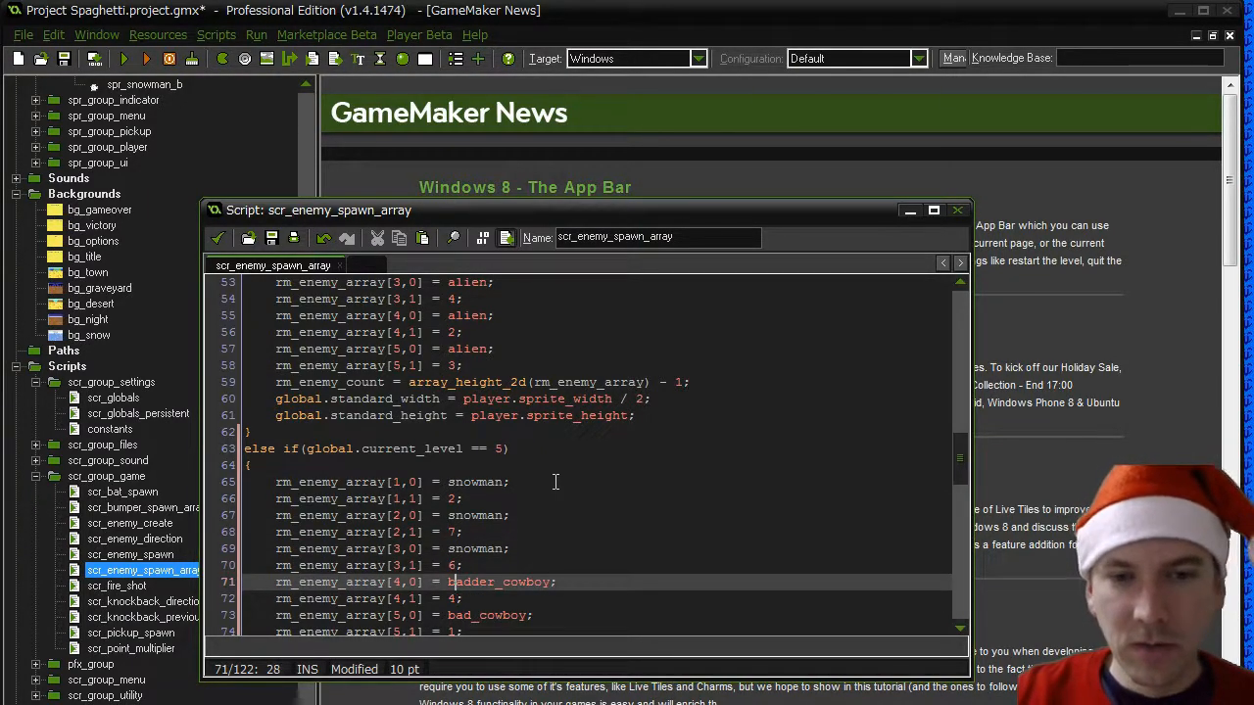
pyautogui.press('Left')
pyautogui.hotkey('ctrl', 'shift', 'Right')
pyautogui.write('snowman')
pyautogui.press('Down')
pyautogui.press('Left')
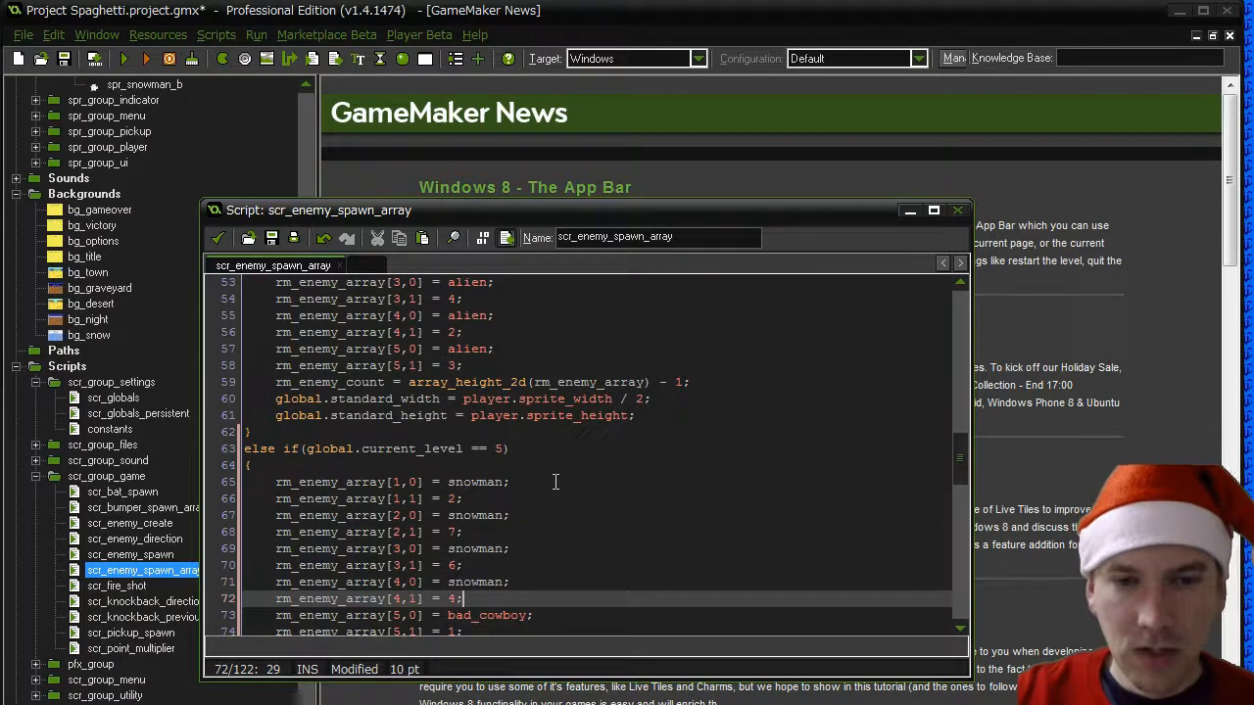
# - Delete the rm_enemy_array[5,0] and rm_enemy_array[5,1] lines from the level 5 block and save and close scr_enemy_spawn_array
pyautogui.press('Down')
pyautogui.press('Down')
pyautogui.press('Down')
pyautogui.press('Up')
pyautogui.press('Up')
pyautogui.press('Left')
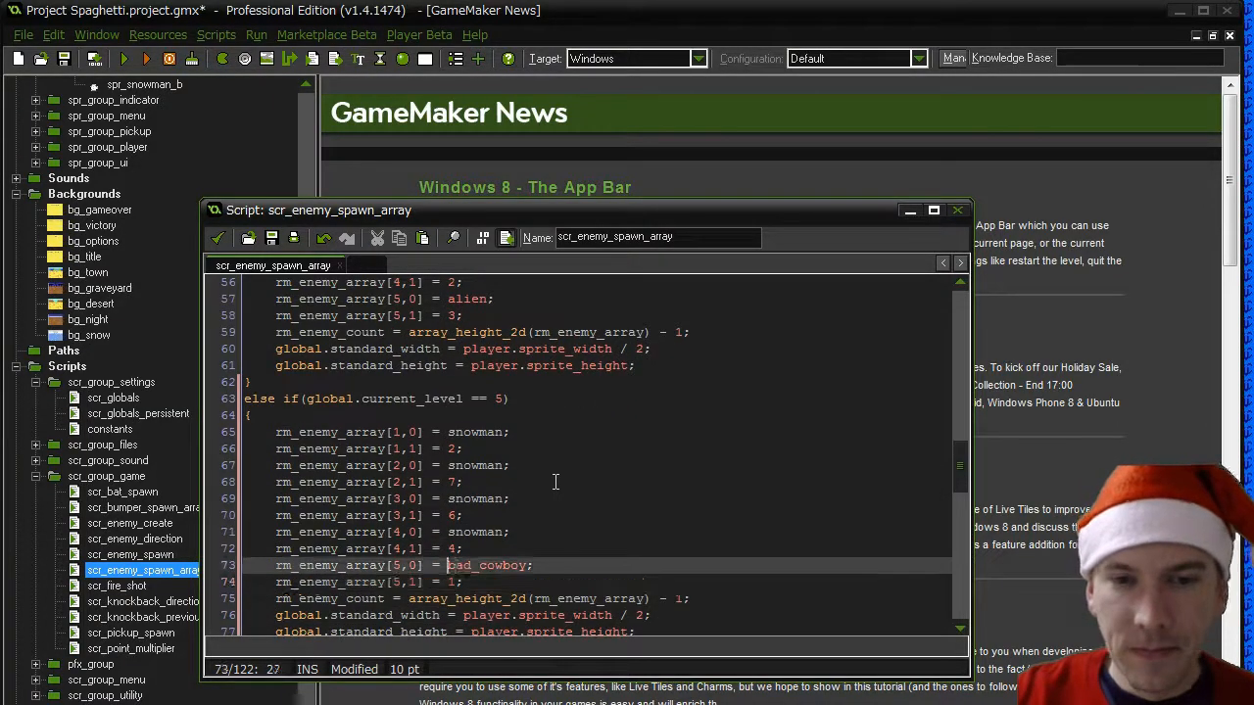
pyautogui.press('Home')
pyautogui.hotkey('shift', 'Down')
pyautogui.hotkey('shift', 'Down')
pyautogui.press('Delete')
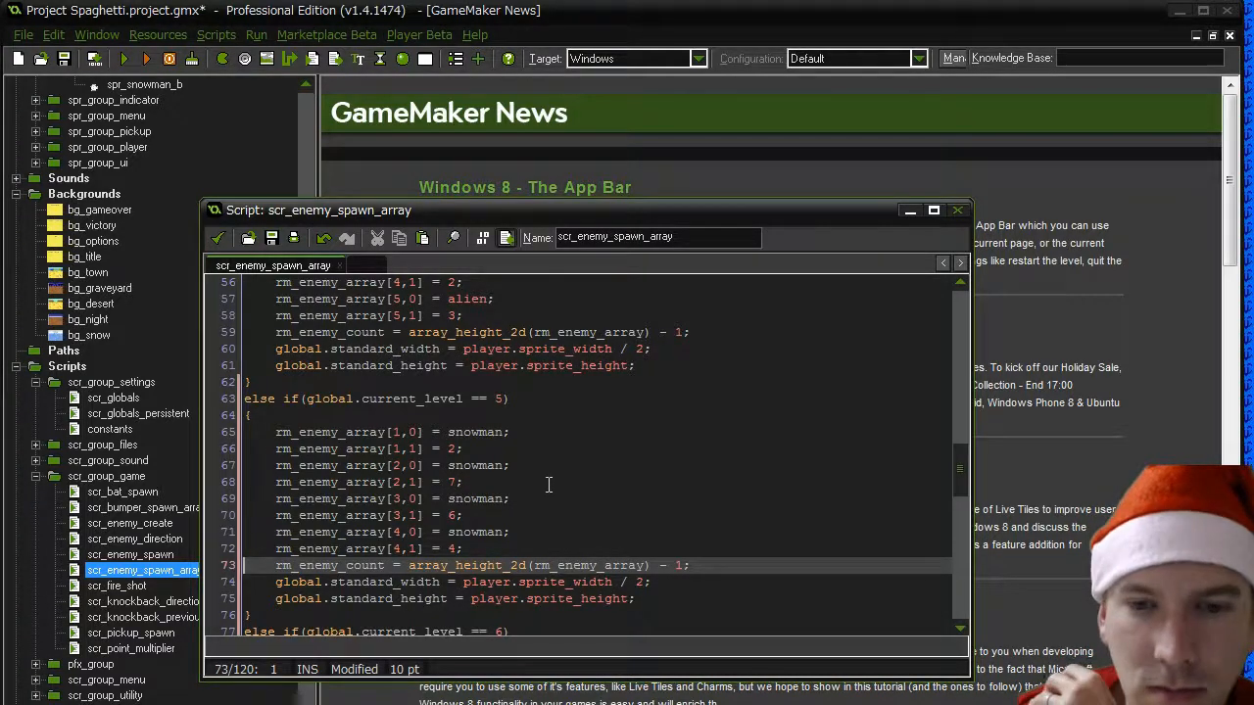
pyautogui.scroll(-15, 529, 495)
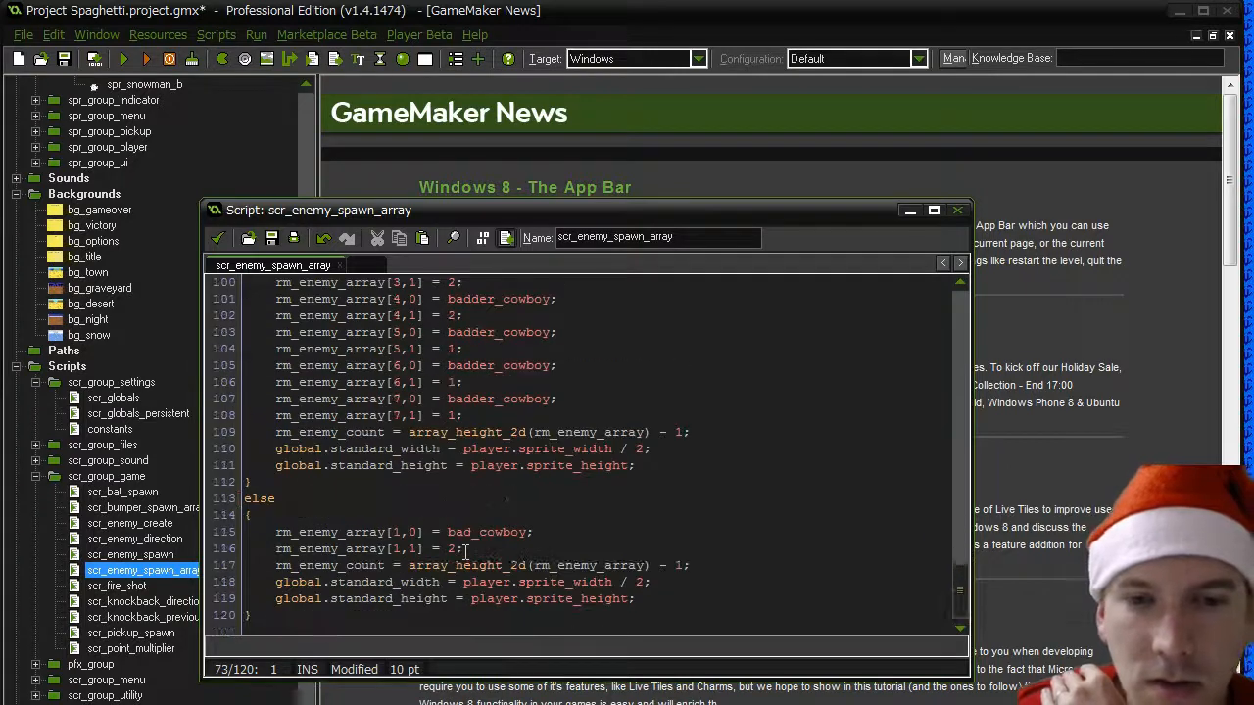
pyautogui.scroll(20, 465, 551)
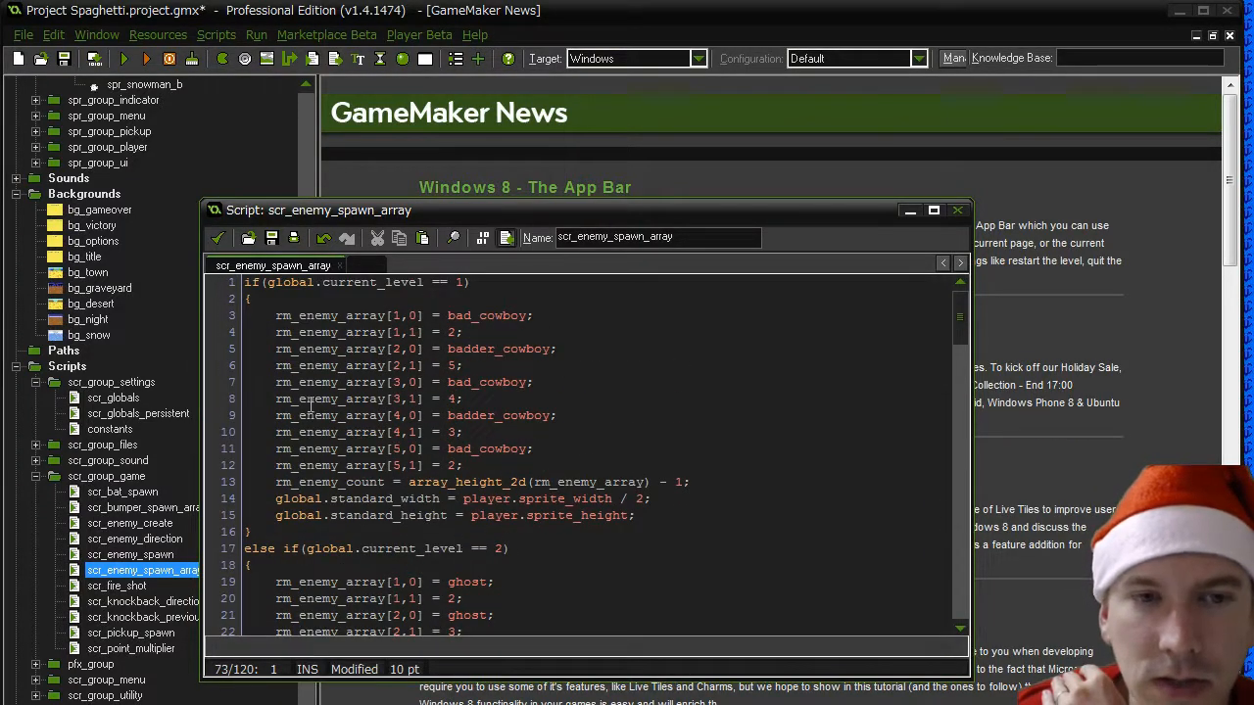
pyautogui.scroll(-3, 310, 404)
pyautogui.click(215, 237)
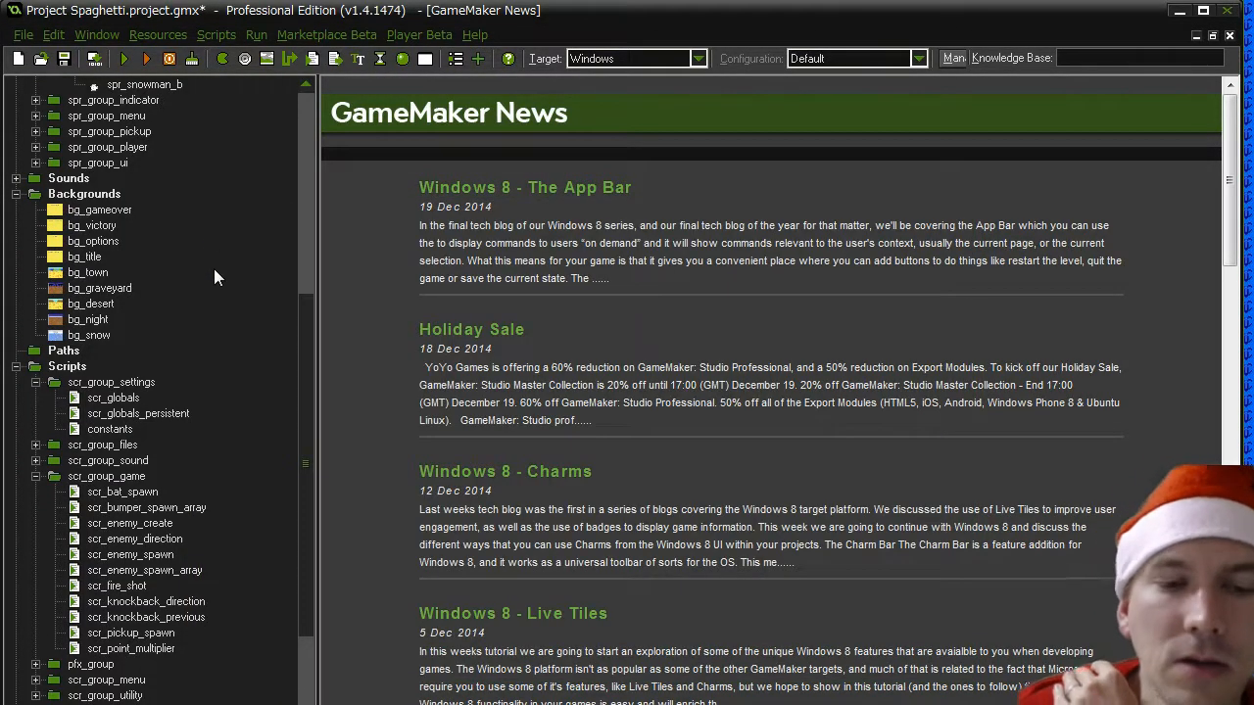
# - Check the scr_pickup_spawn script for level-specific code and close it
pyautogui.doubleClick(131, 633)
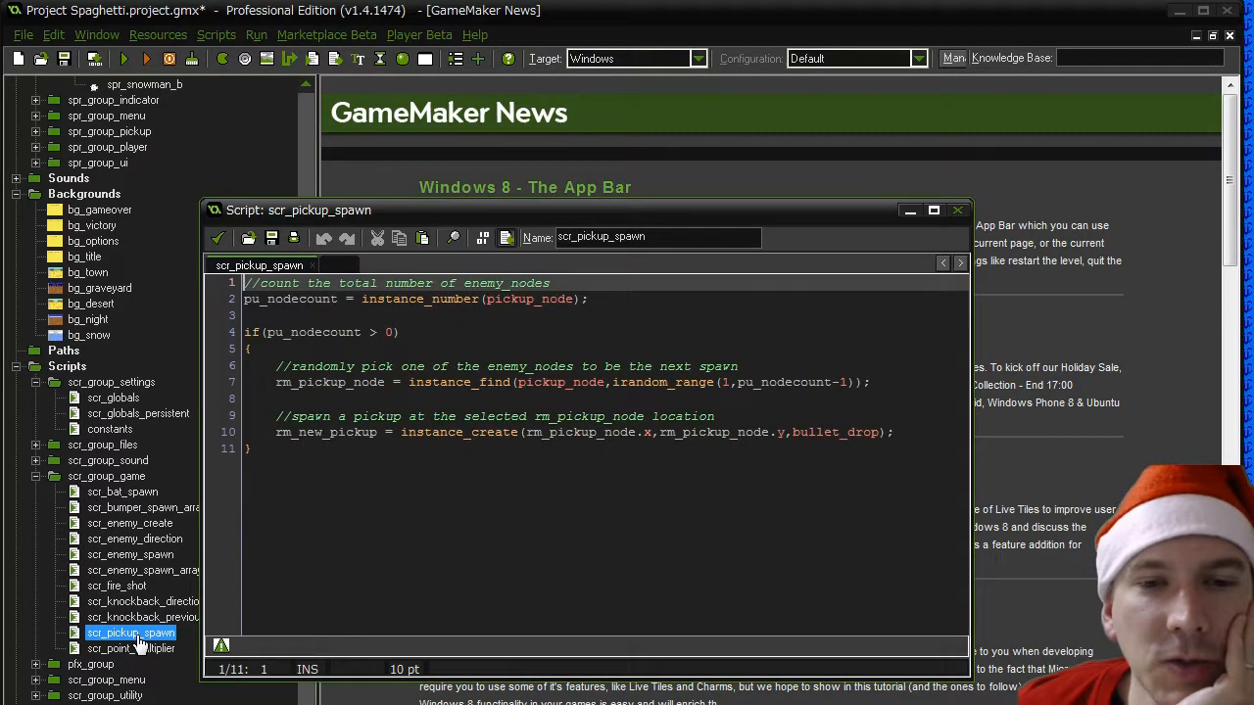
pyautogui.click(217, 237)
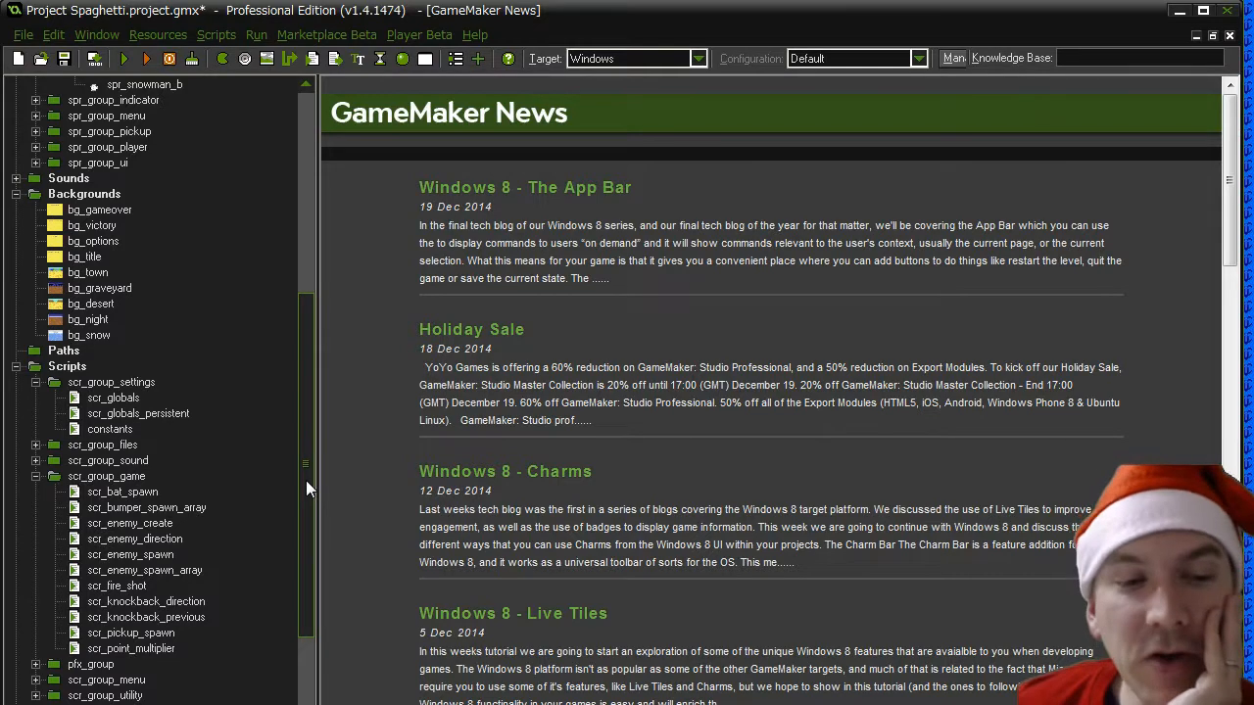
# - Duplicate the tombstone object in obj_group_bumpers and name the copy present
pyautogui.moveTo(305, 480); pyautogui.dragTo(304, 622)
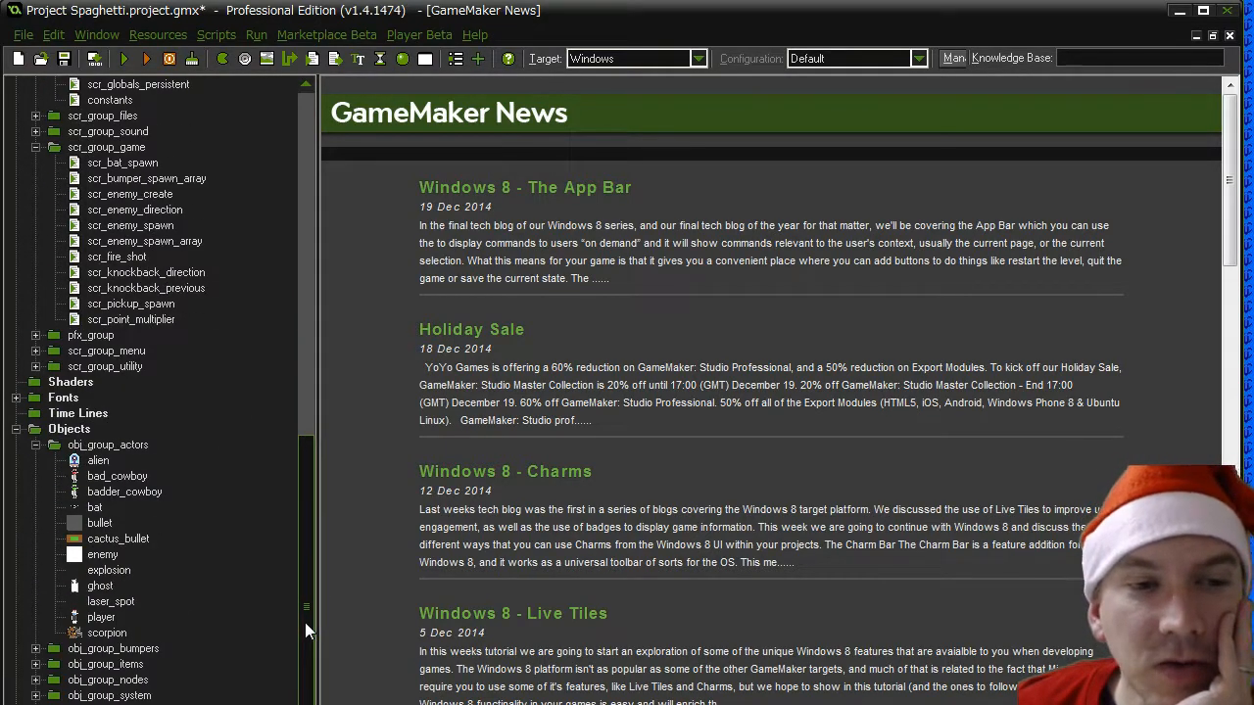
pyautogui.click(88, 445)
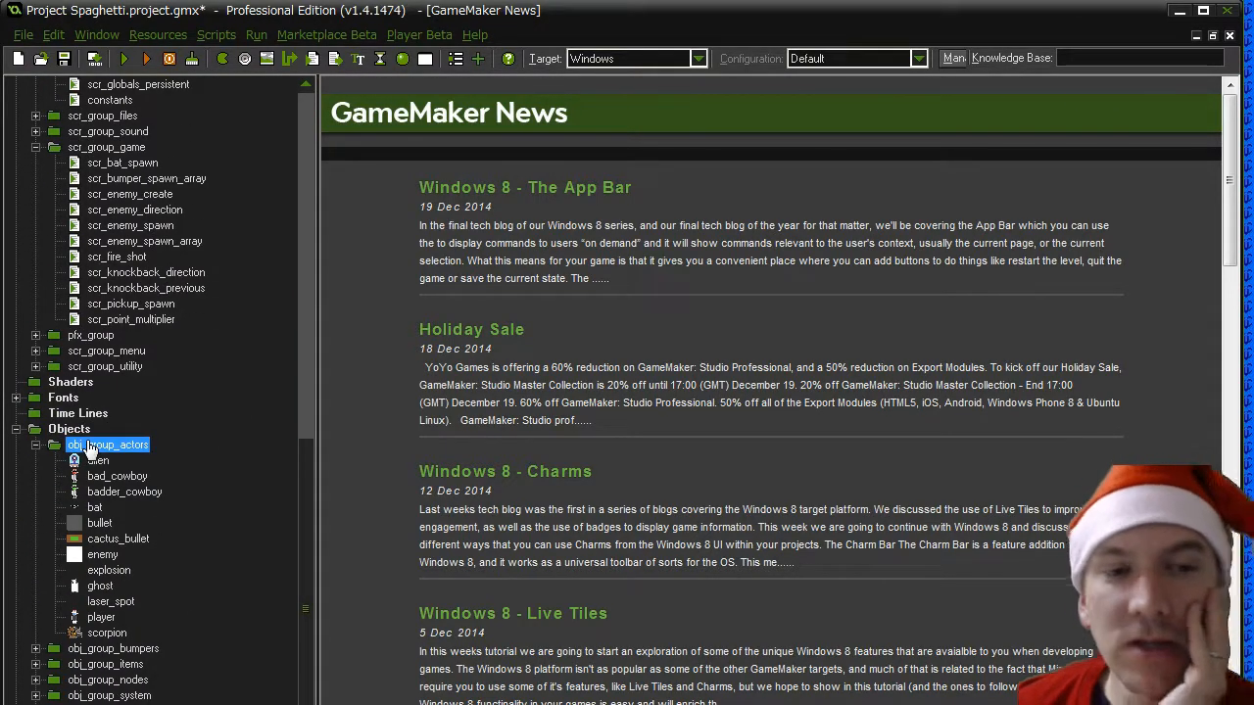
pyautogui.click(36, 649)
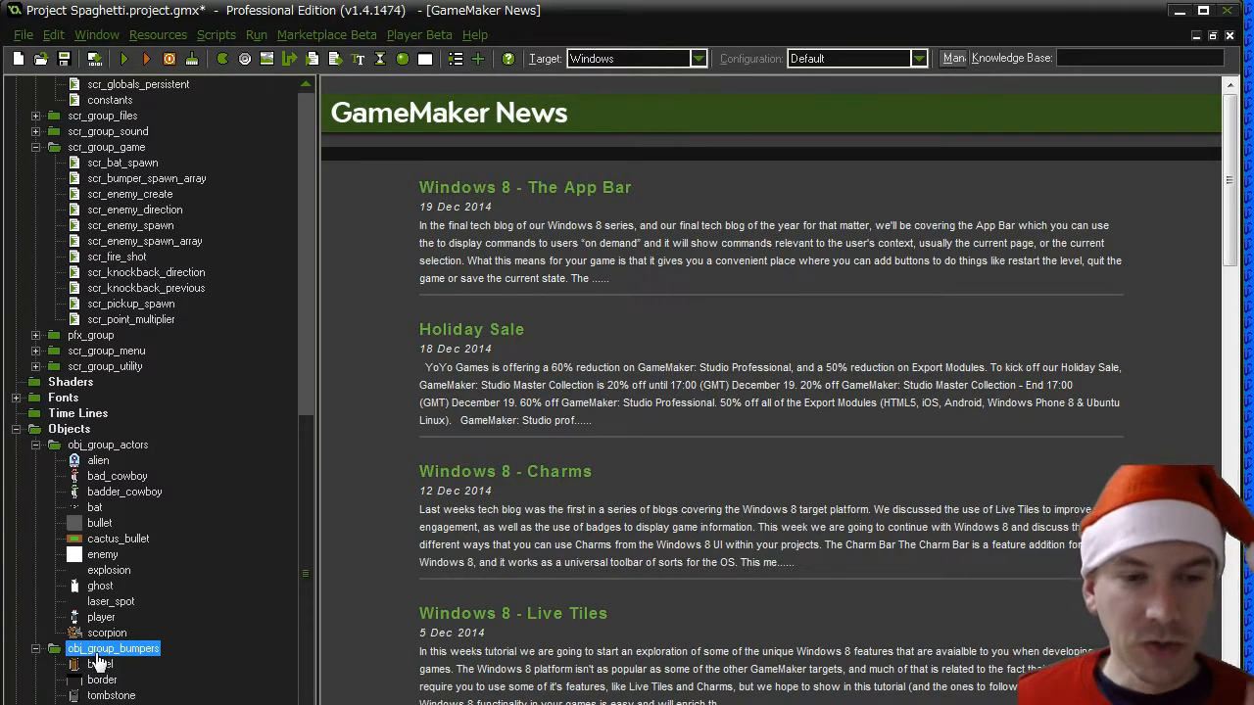
pyautogui.scroll(-4, 98, 662)
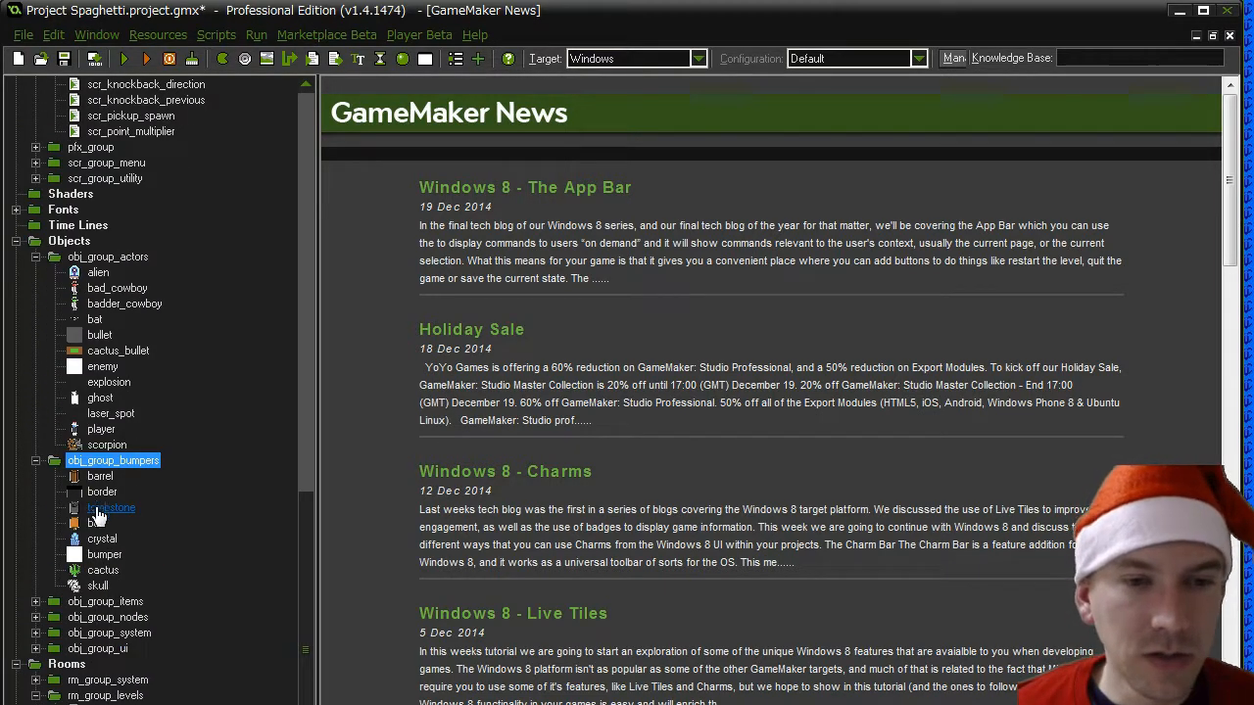
pyautogui.click(97, 509)
pyautogui.rightClick(98, 509)
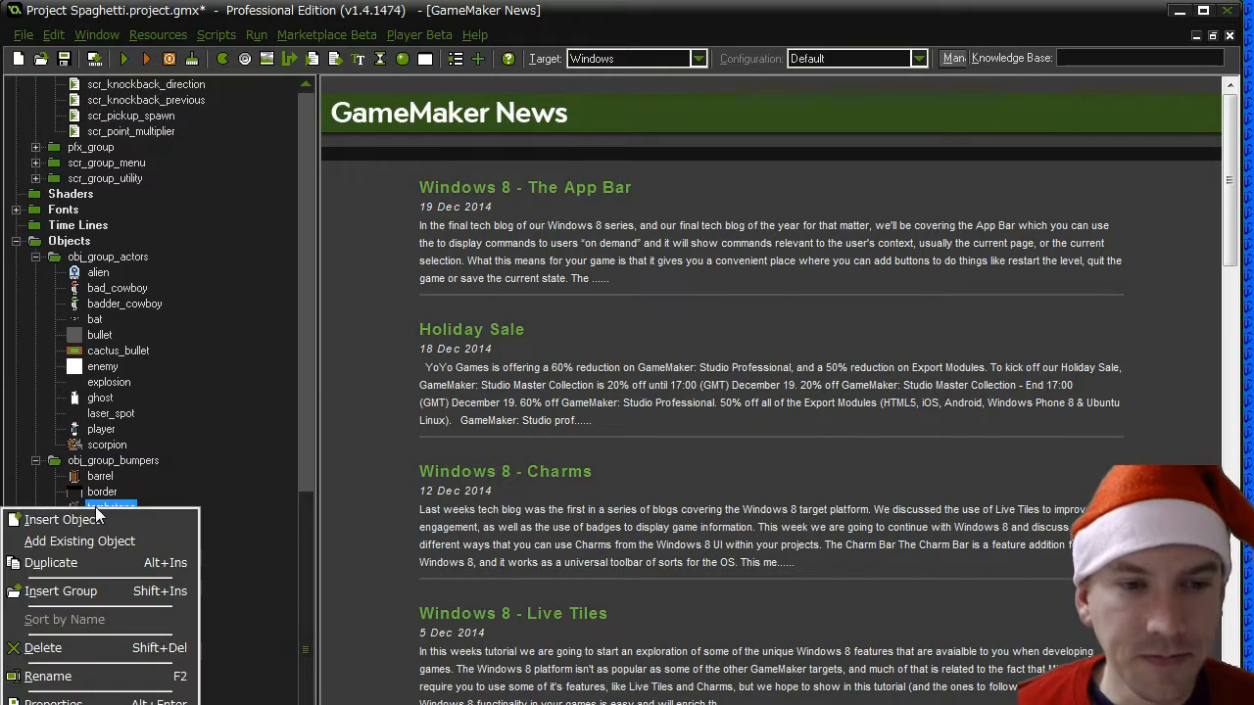
pyautogui.click(84, 564)
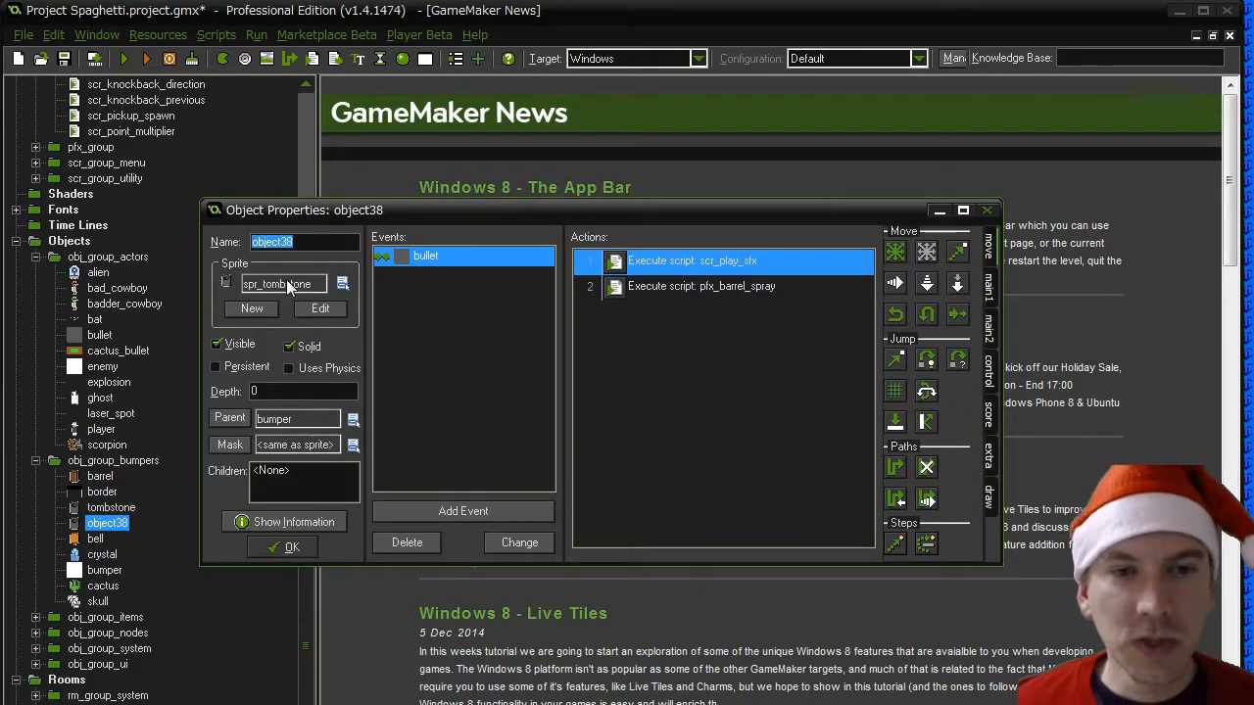
pyautogui.write('present')
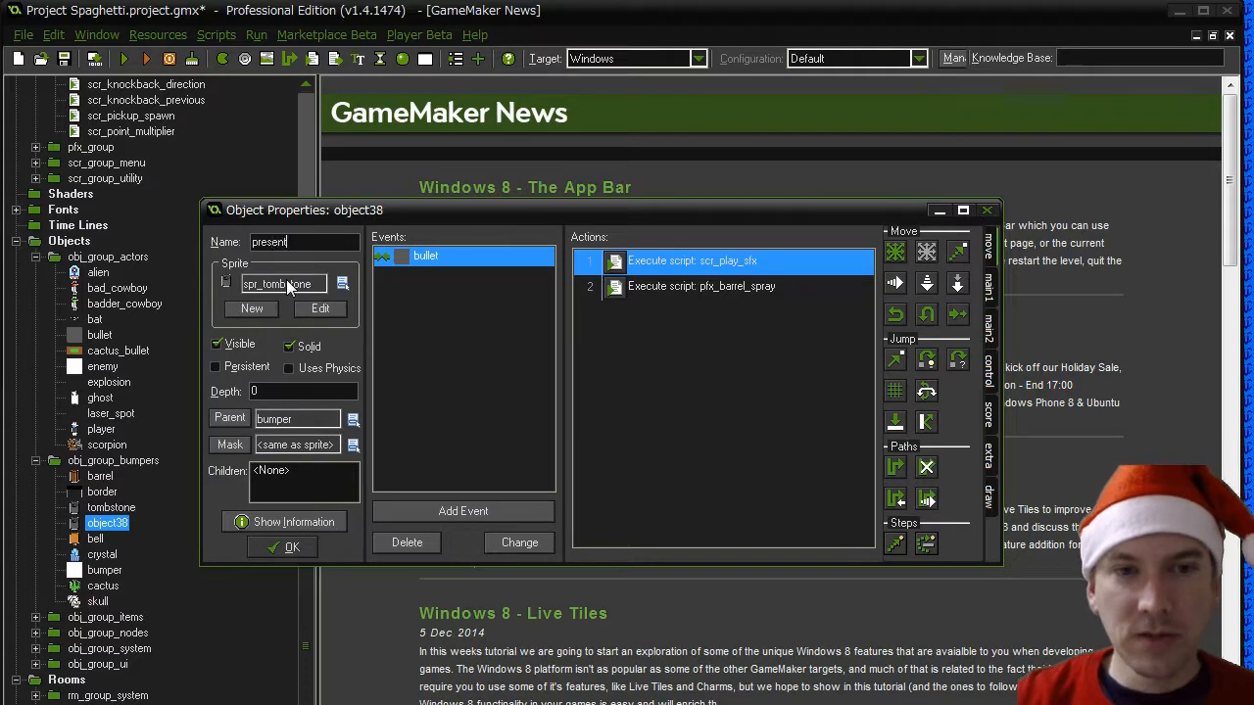
# - Assign the spr_present sprite from spr_group_bumper to the present object and confirm its properties
pyautogui.click(341, 283)
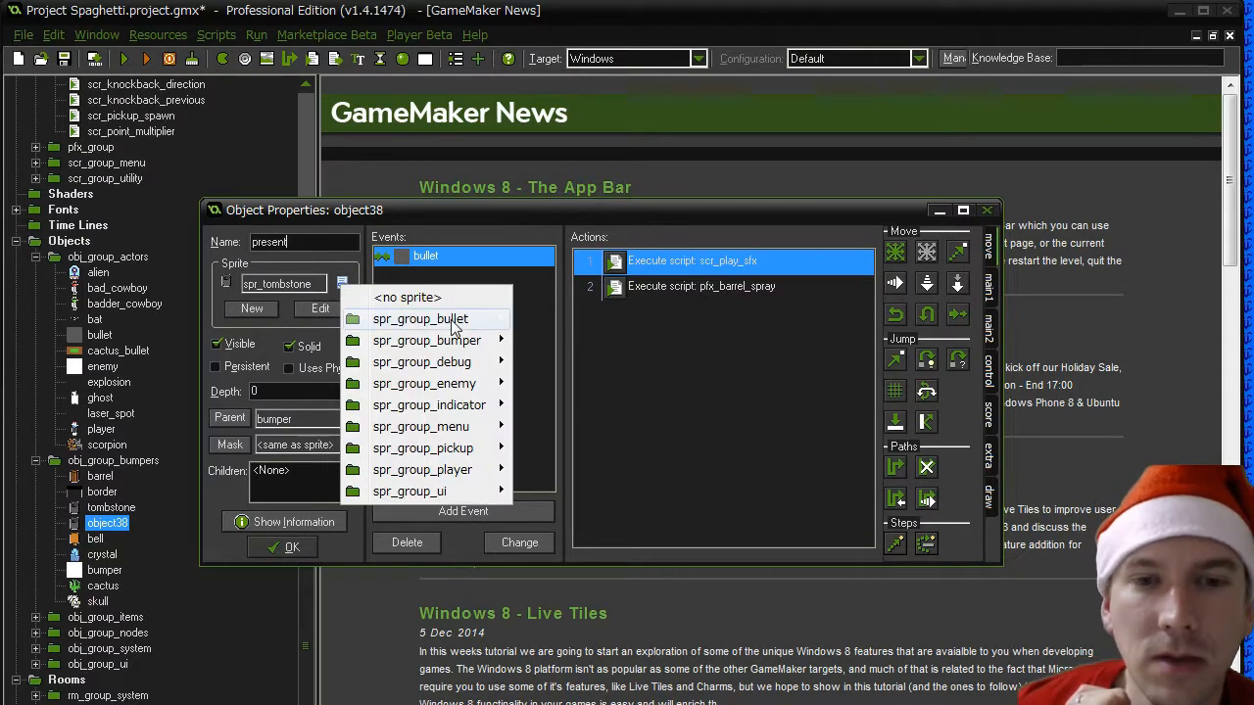
pyautogui.moveTo(457, 343)
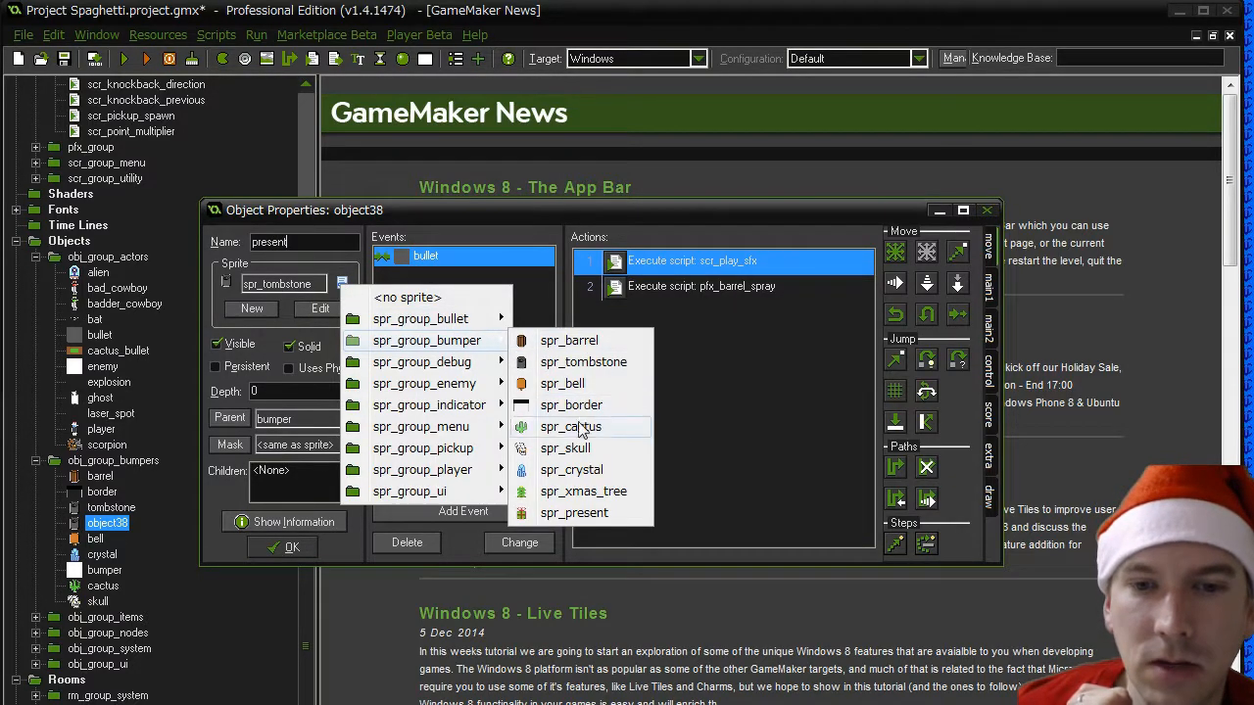
pyautogui.click(576, 512)
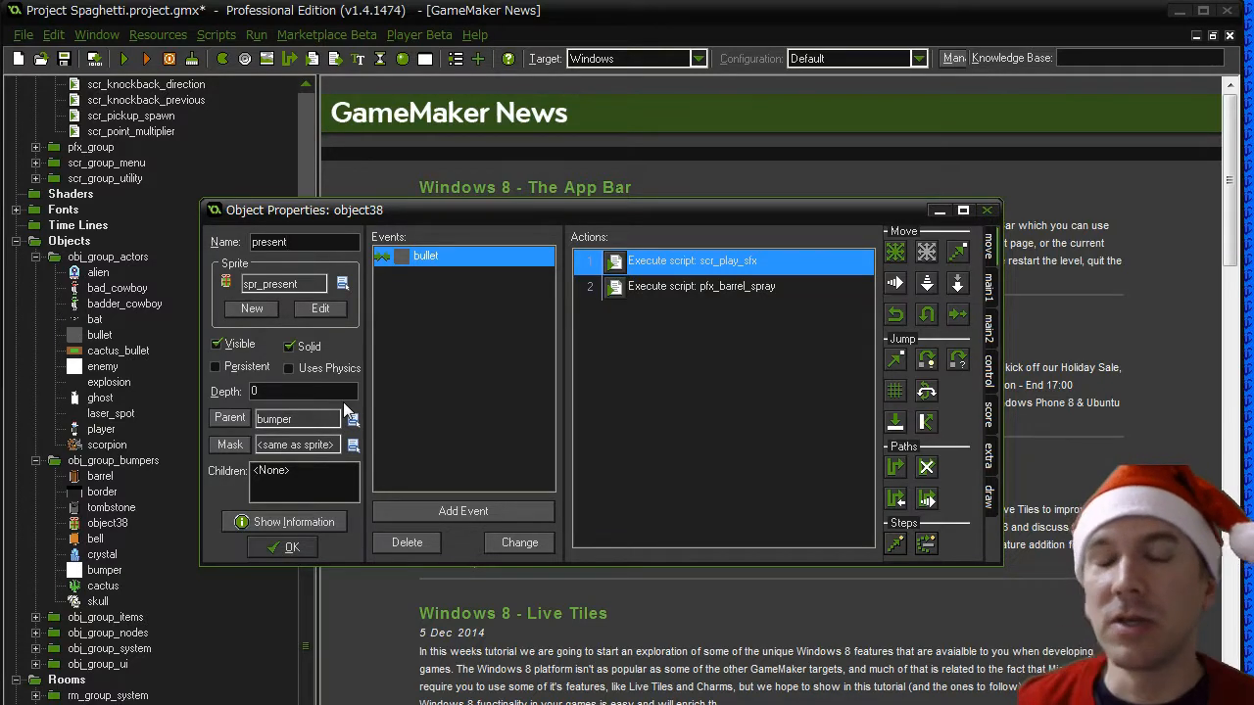
pyautogui.click(308, 547)
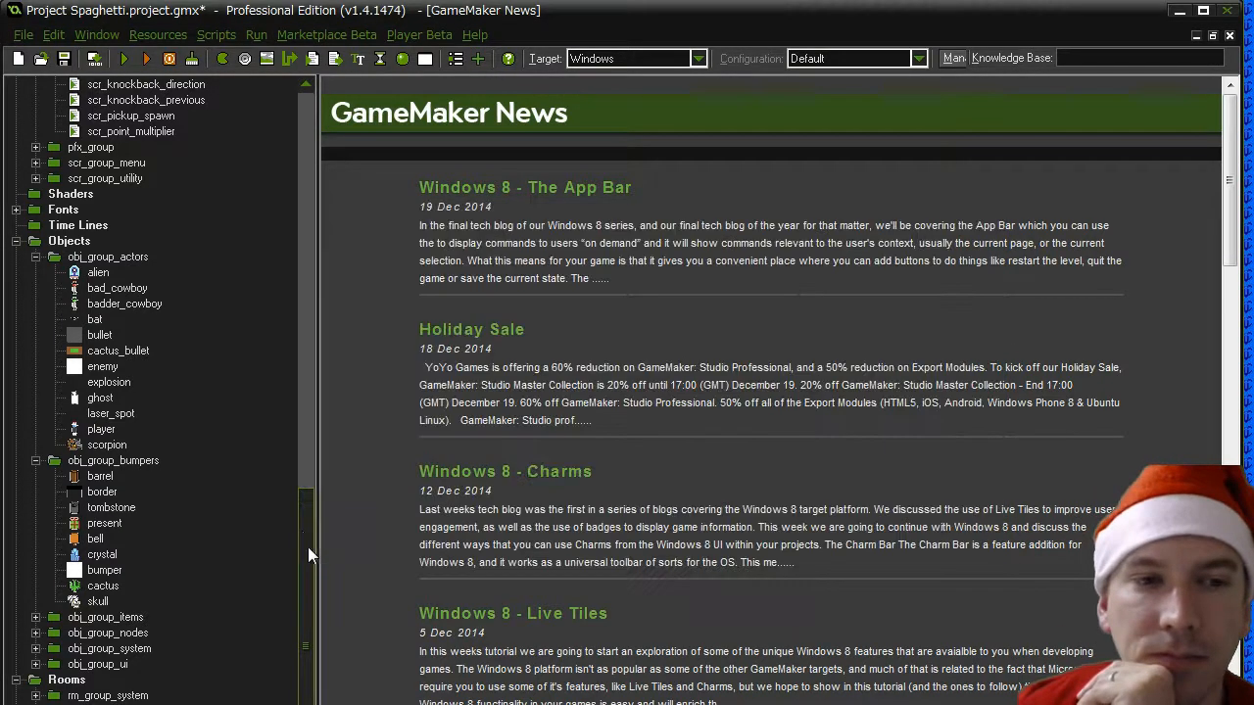
# - Duplicate the cactus object in obj_group_bumpers and name the copy xmas_tree
pyautogui.click(98, 587)
pyautogui.rightClick(95, 593)
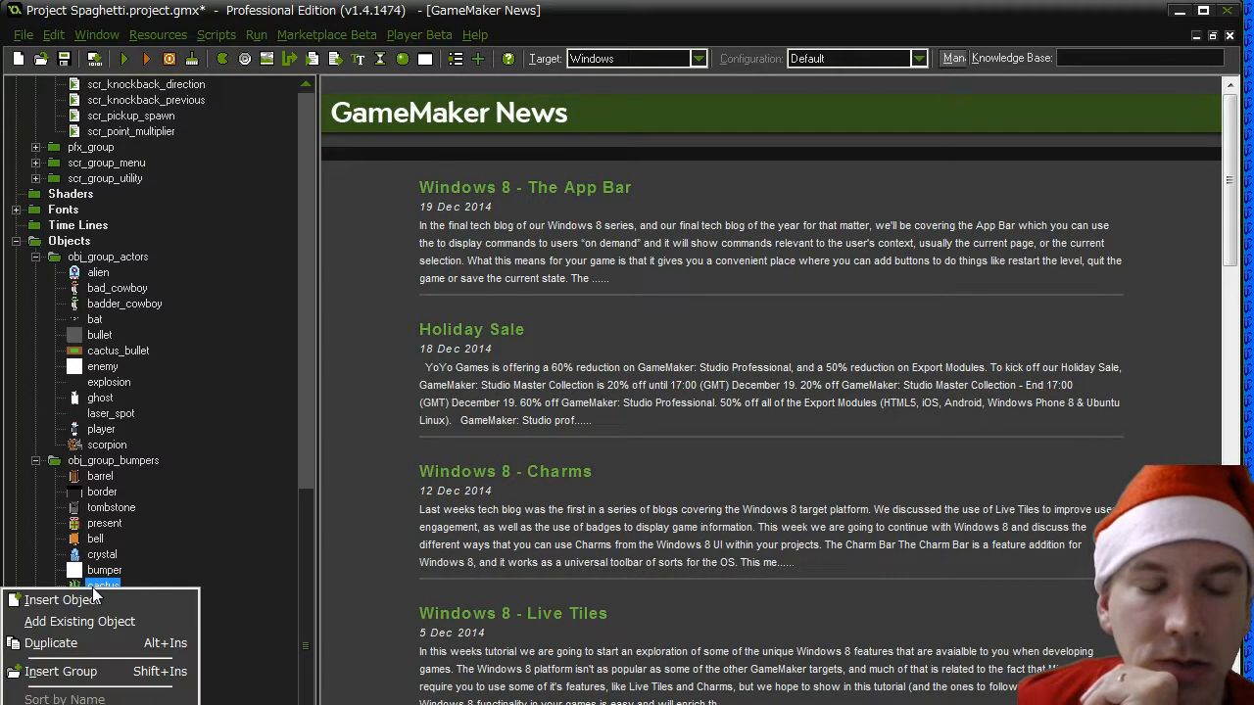
pyautogui.click(100, 645)
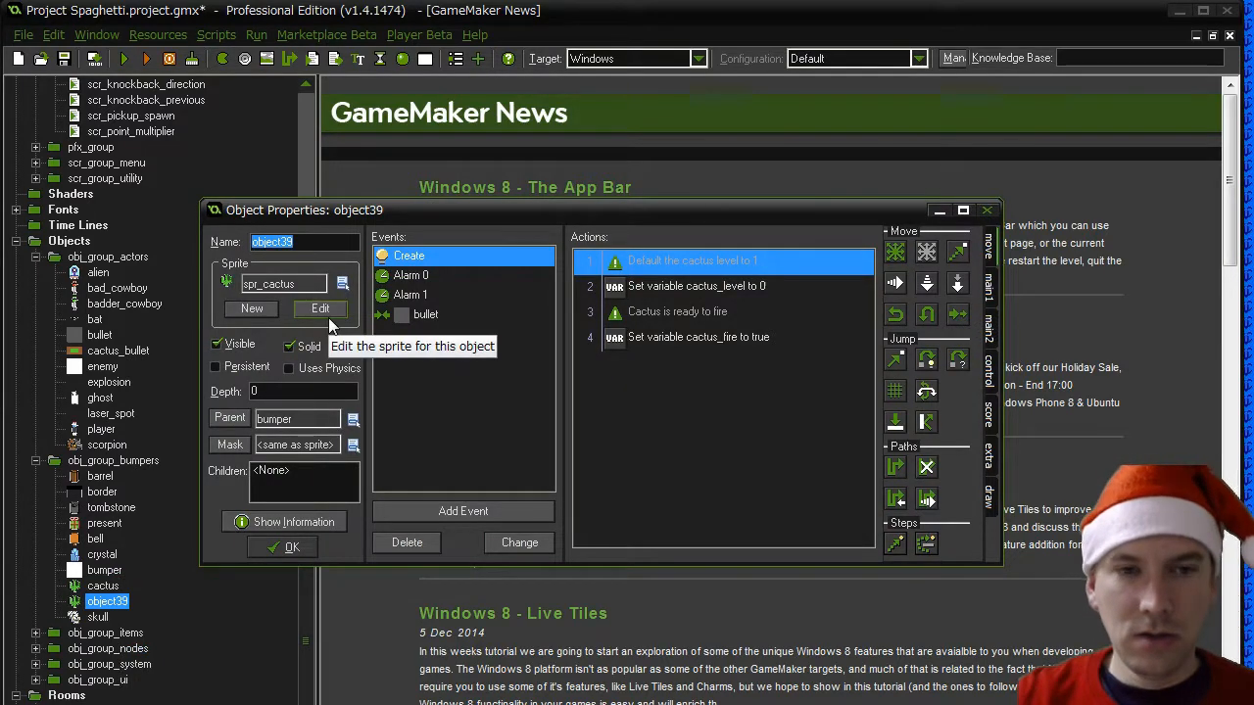
pyautogui.write('xmas_tree')
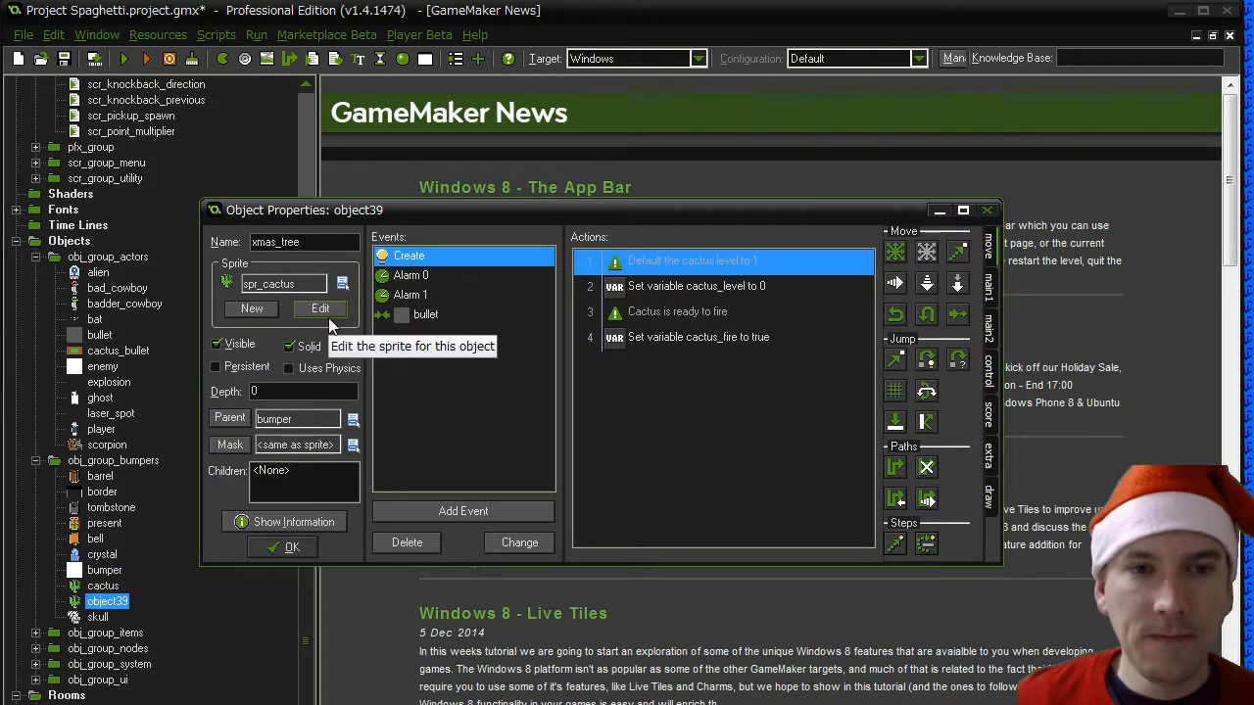
# - Assign the spr_xmas_tree sprite from spr_group_bumper to the xmas_tree object
pyautogui.click(341, 283)
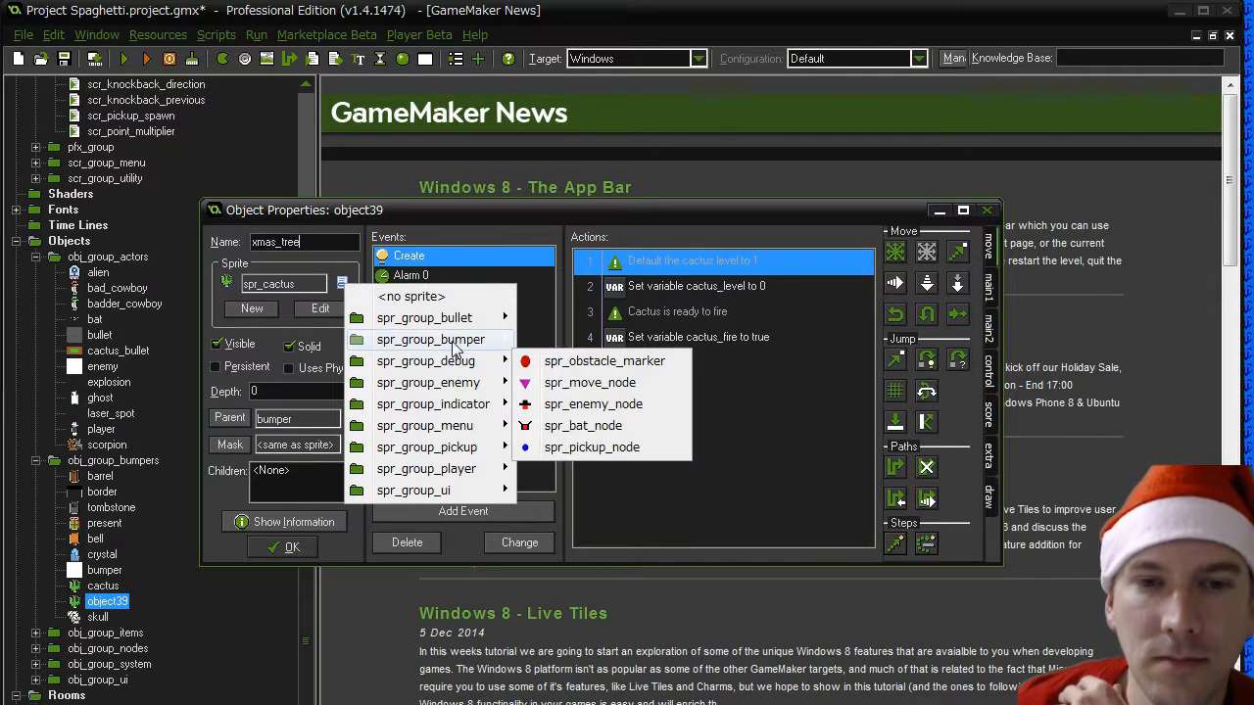
pyautogui.moveTo(457, 341)
pyautogui.click(587, 491)
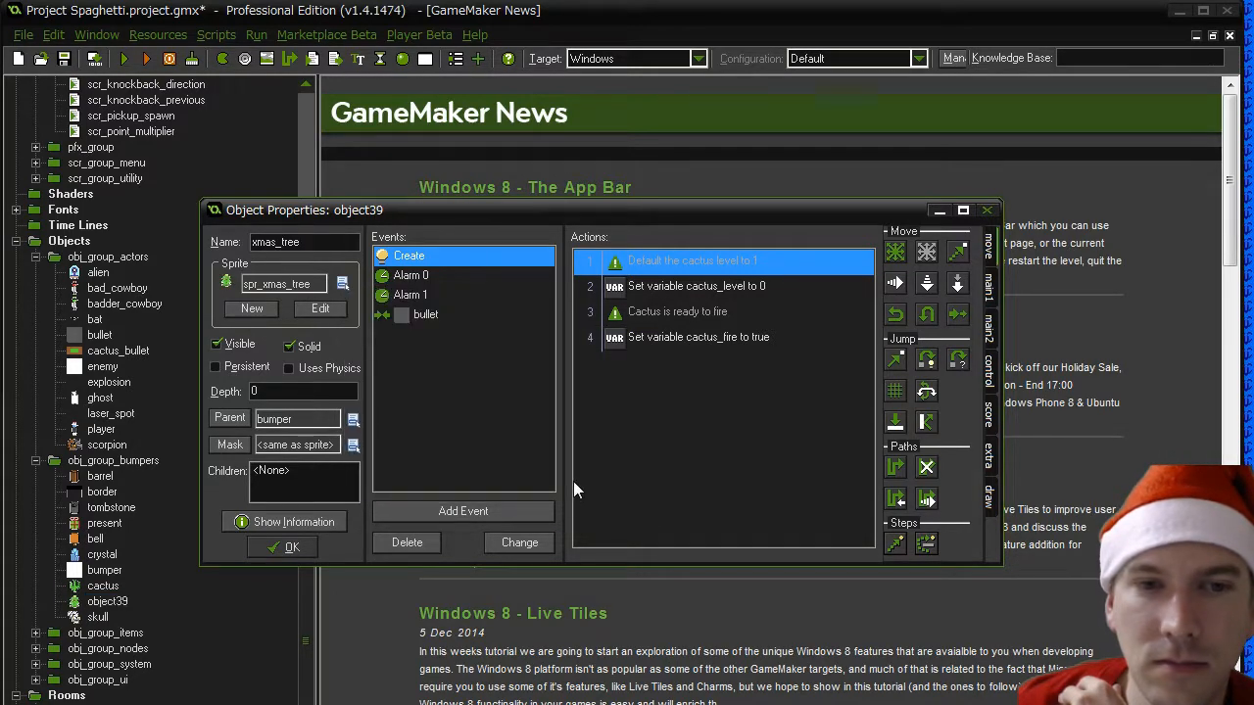
# - In the xmas_tree Create event, rename the cactus_level variable to tree_level
pyautogui.doubleClick(690, 286)
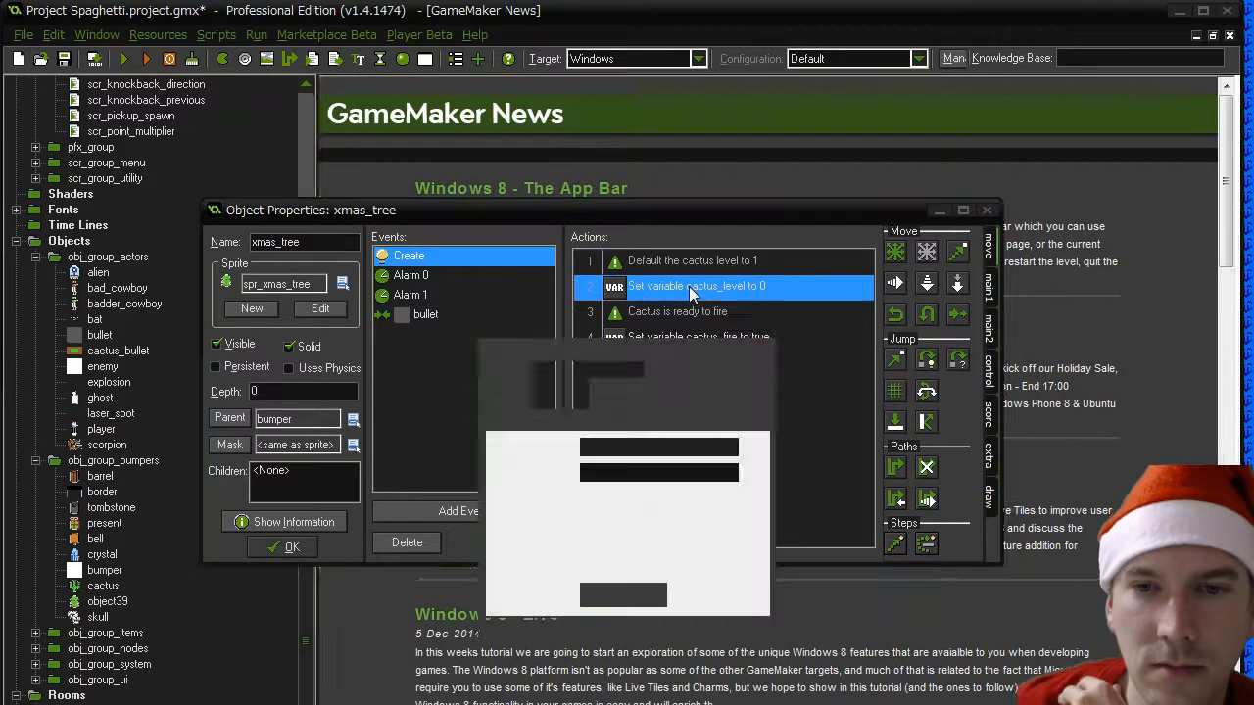
pyautogui.moveTo(609, 453); pyautogui.dragTo(543, 453)
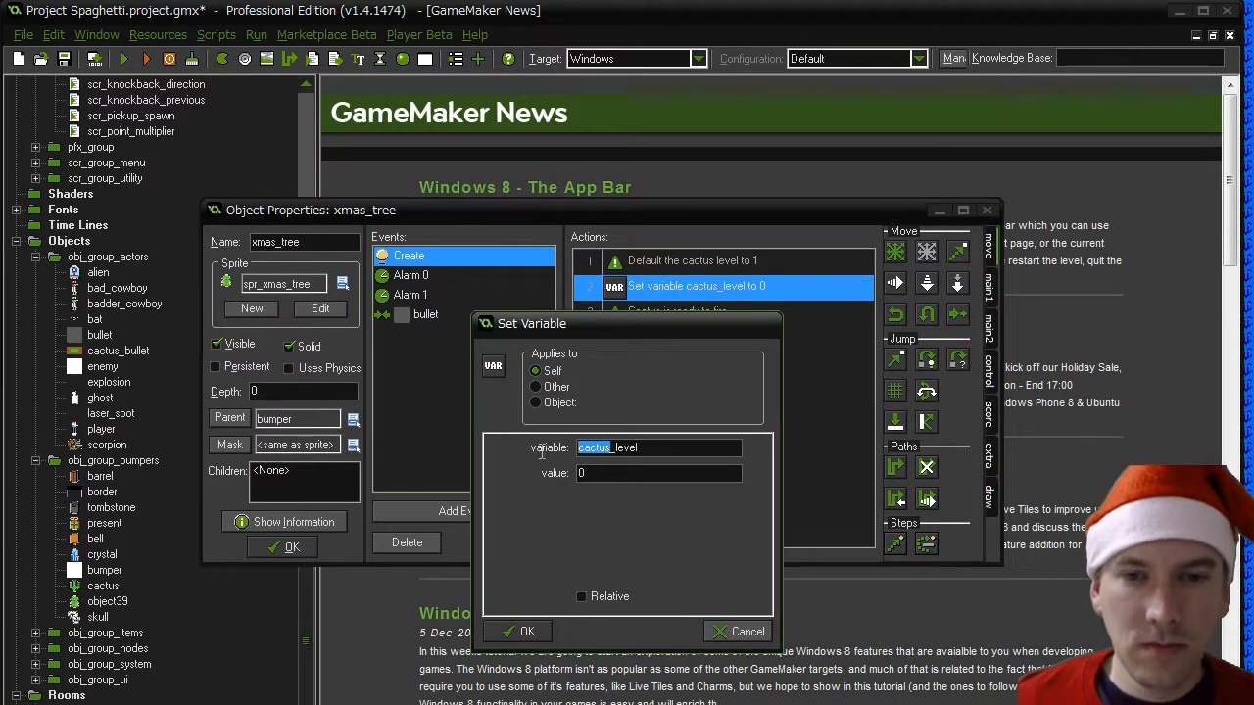
pyautogui.write('tree')
pyautogui.click(520, 634)
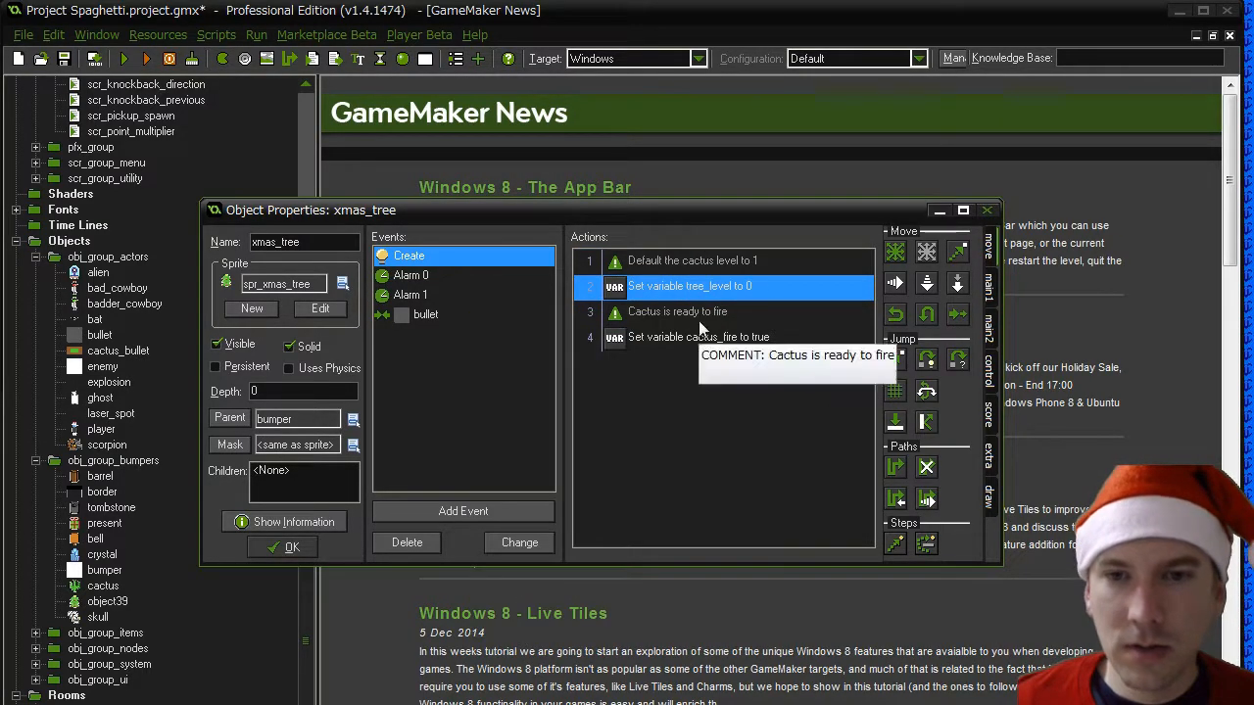
# - In the xmas_tree Create event, rename the cactus_fire variable to tree_fire
pyautogui.doubleClick(677, 338)
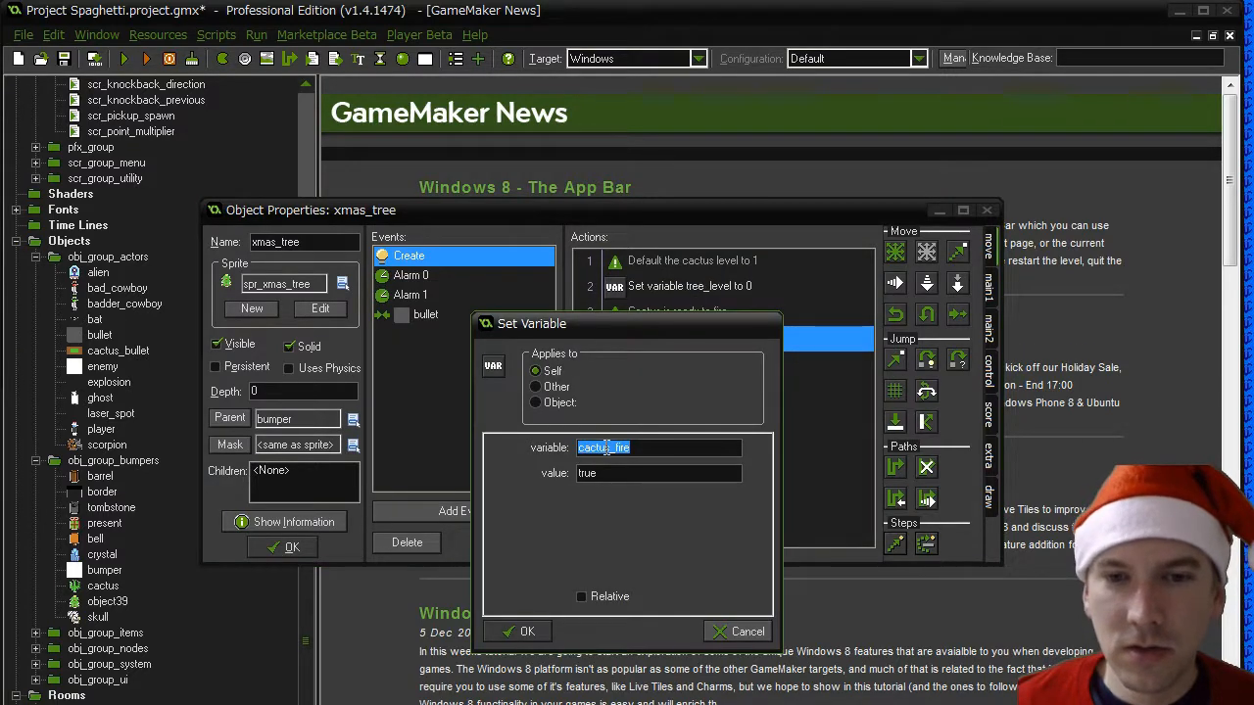
pyautogui.moveTo(607, 448); pyautogui.dragTo(506, 447)
pyautogui.write('tree')
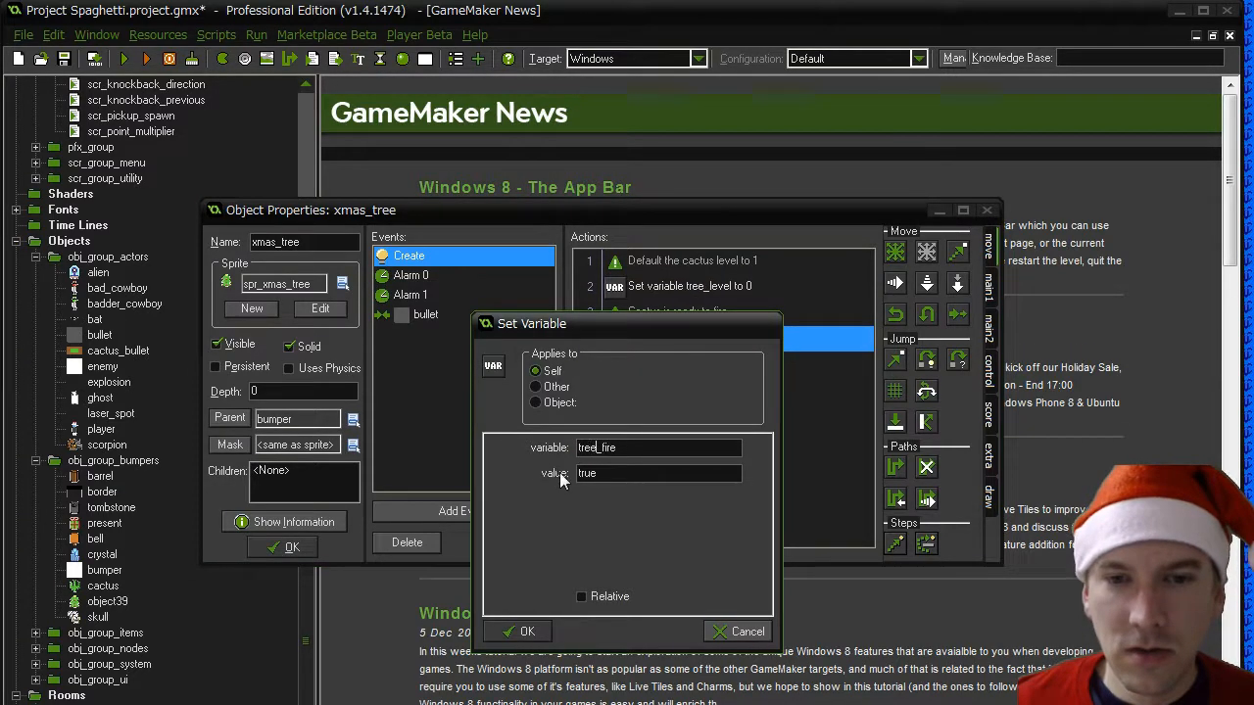
pyautogui.click(520, 632)
# - In the xmas_tree Alarm 0 event, change the tested expression to tree_level > 0
pyautogui.click(469, 276)
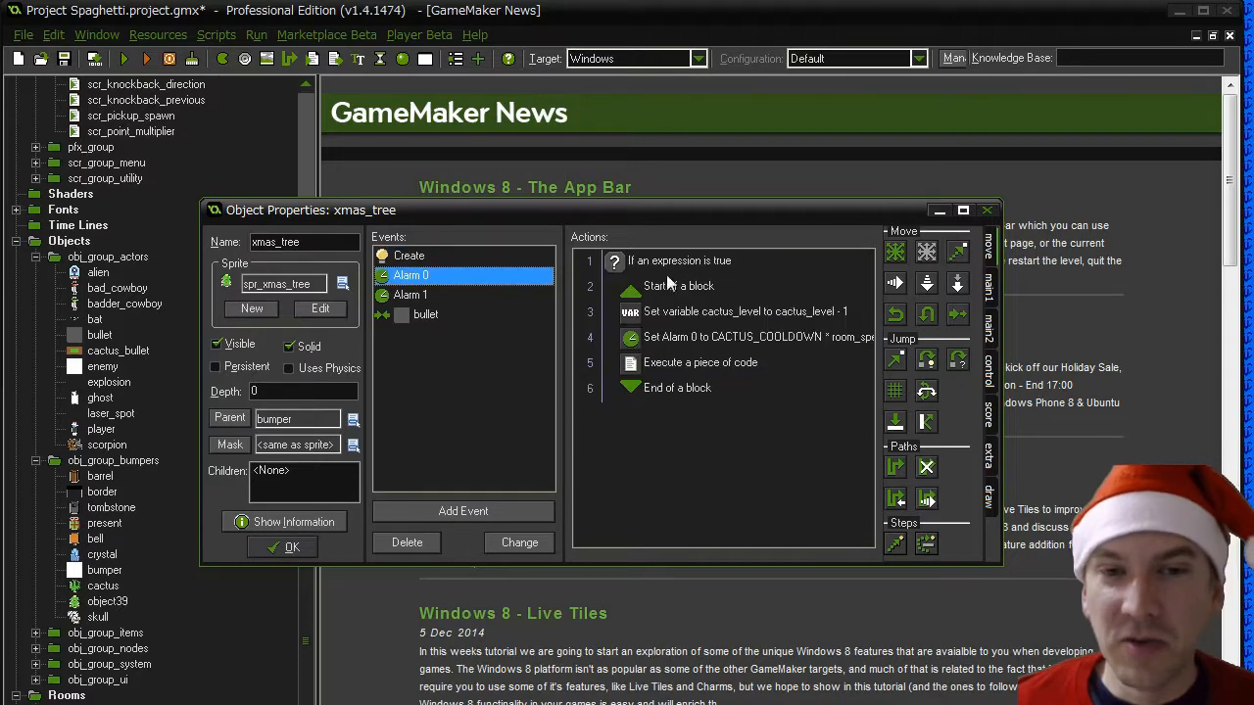
pyautogui.doubleClick(684, 263)
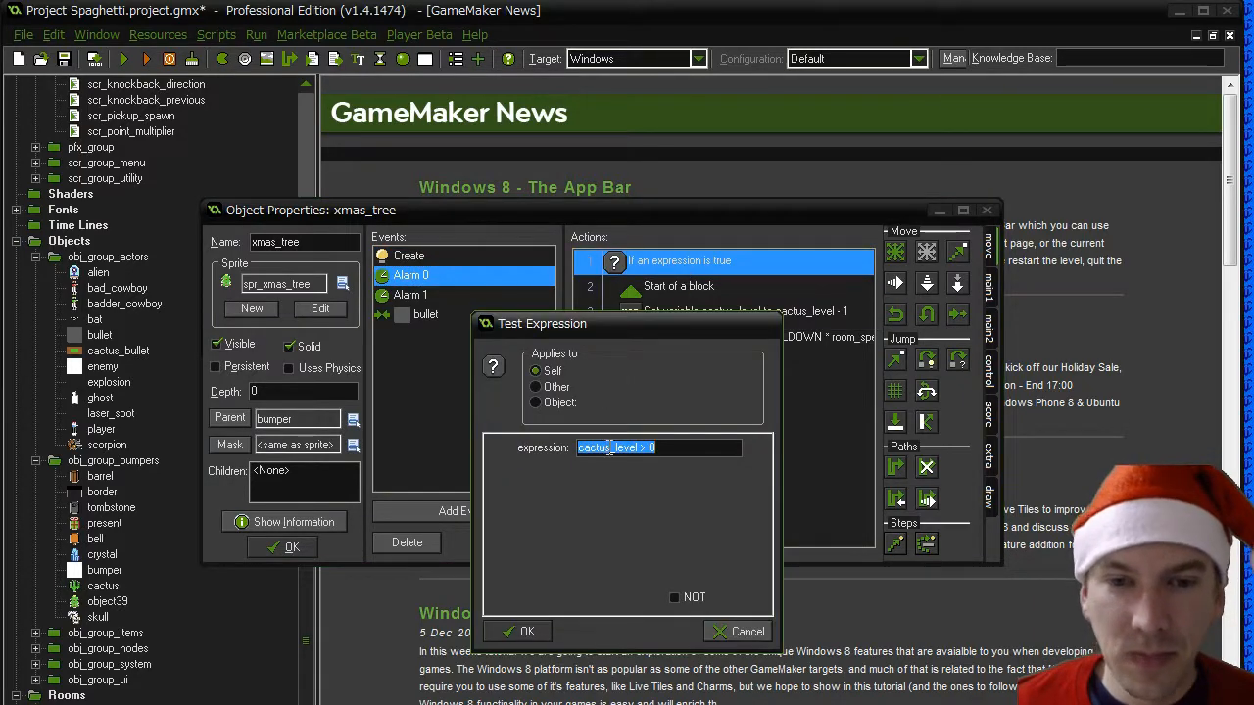
pyautogui.moveTo(609, 448); pyautogui.dragTo(507, 448)
pyautogui.press('BackSpace')
pyautogui.write('tree')
pyautogui.click(521, 632)
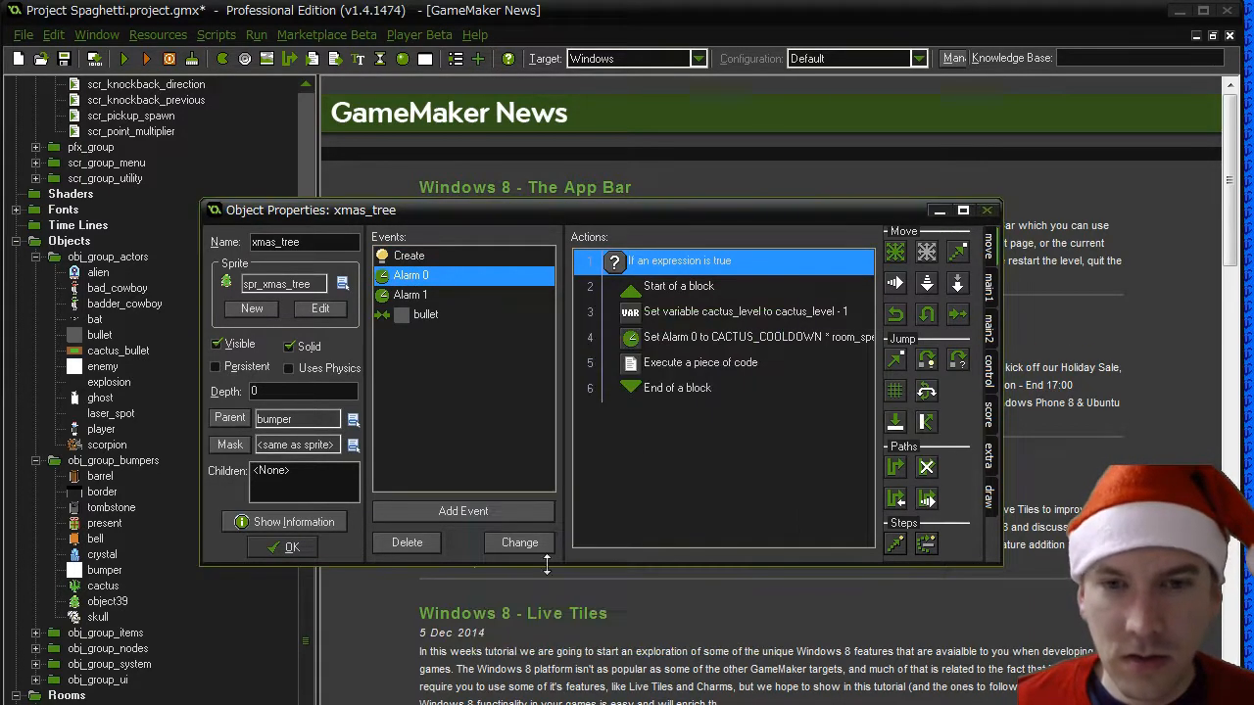
# - Change the Set Variable action in the Alarm 0 event to set tree_level to tree_level - 1
pyautogui.doubleClick(713, 316)
pyautogui.click(608, 447)
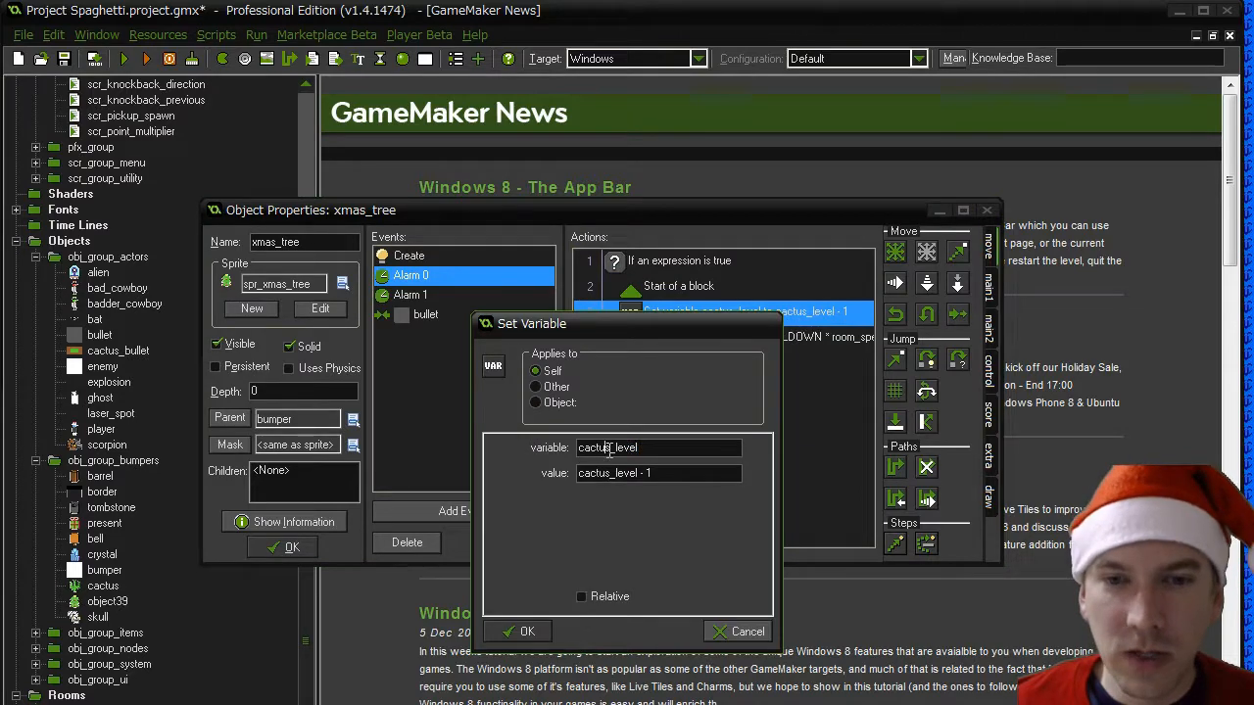
pyautogui.moveTo(608, 447); pyautogui.dragTo(502, 447)
pyautogui.press('BackSpace')
pyautogui.write('tree')
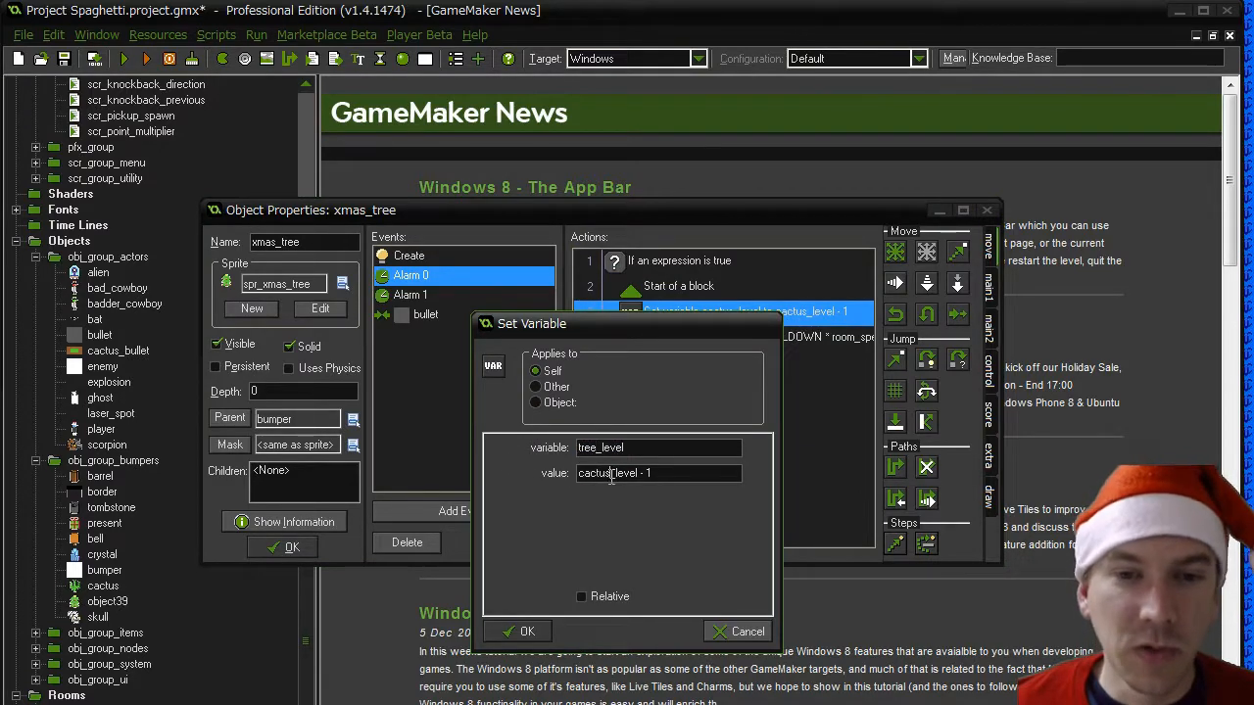
pyautogui.moveTo(611, 474); pyautogui.dragTo(474, 478)
pyautogui.press('BackSpace')
pyautogui.write('tree')
pyautogui.click(559, 632)
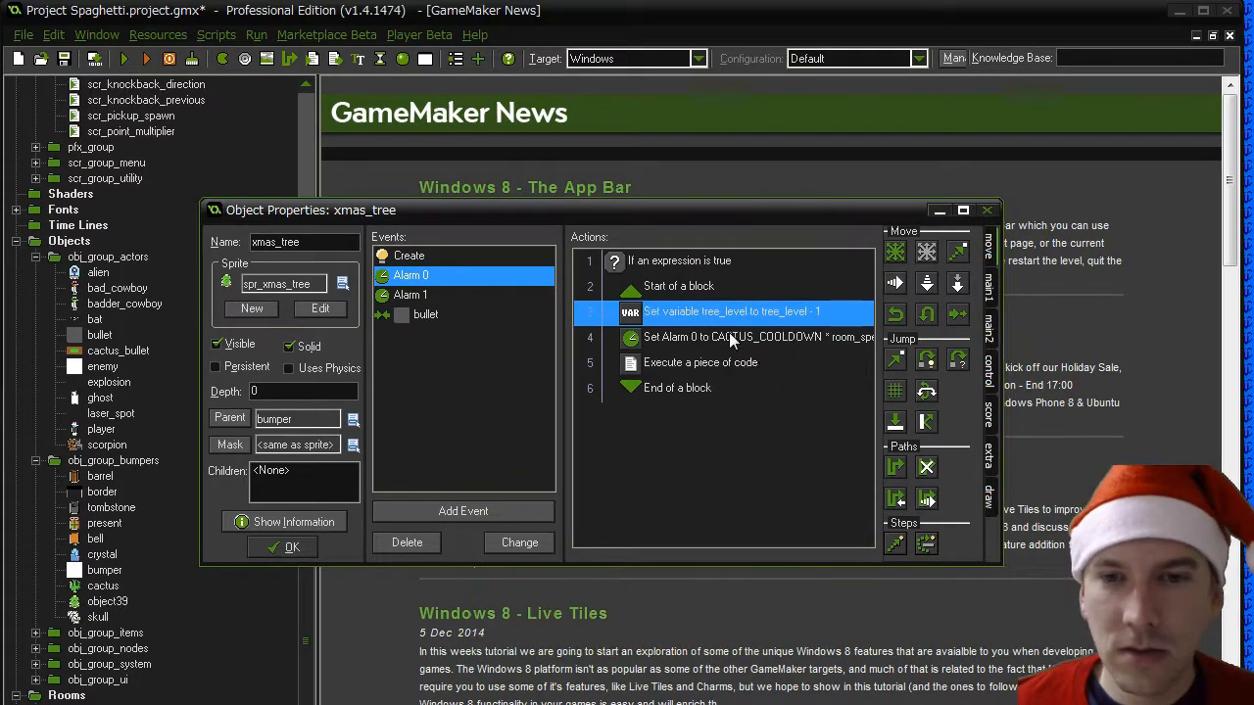
# - Change the Set Alarm action in the xmas_tree Alarm 0 event to use TREE_COOLDOWN * room_speed steps
pyautogui.doubleClick(729, 337)
pyautogui.click(604, 448)
pyautogui.moveTo(604, 448); pyautogui.dragTo(537, 452)
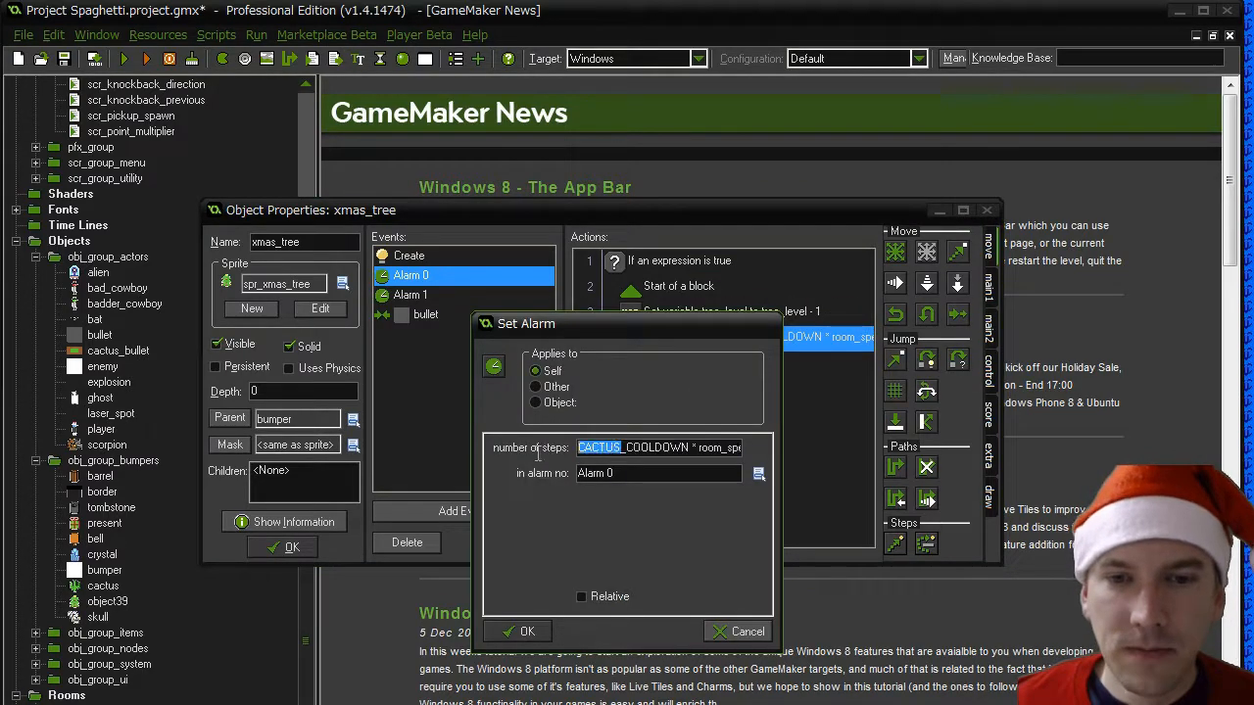
pyautogui.write('TREE')
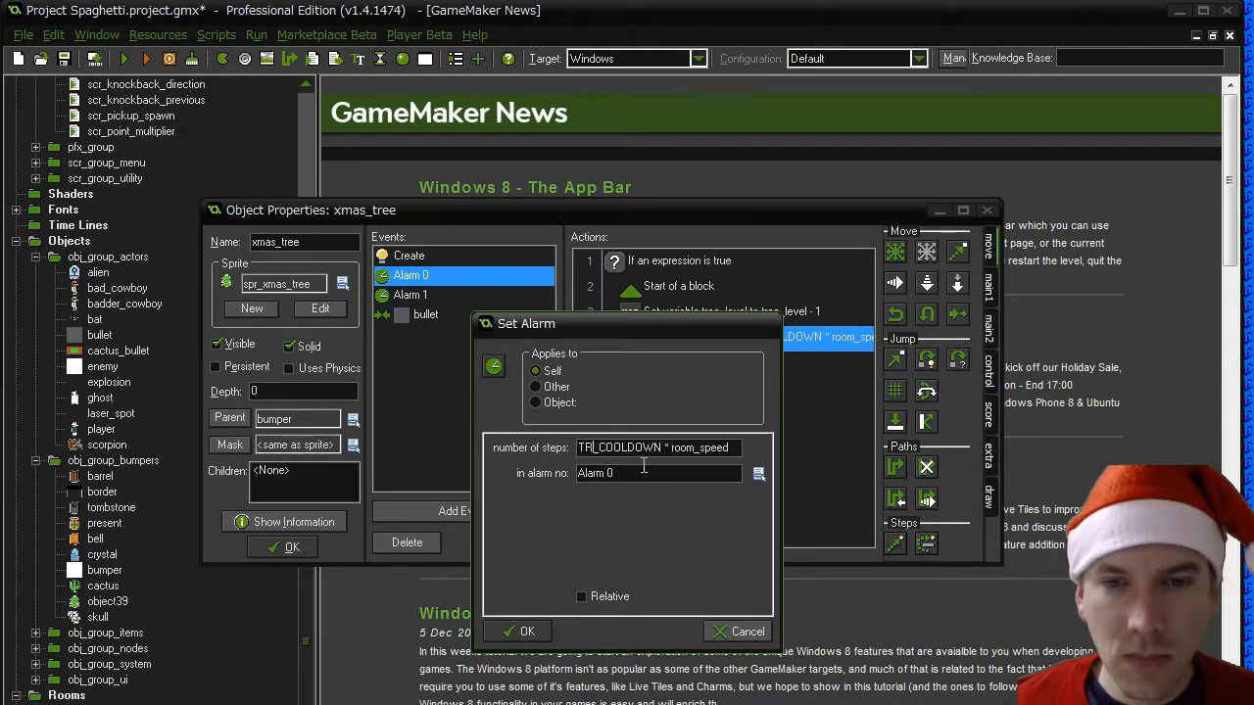
pyautogui.doubleClick(673, 447)
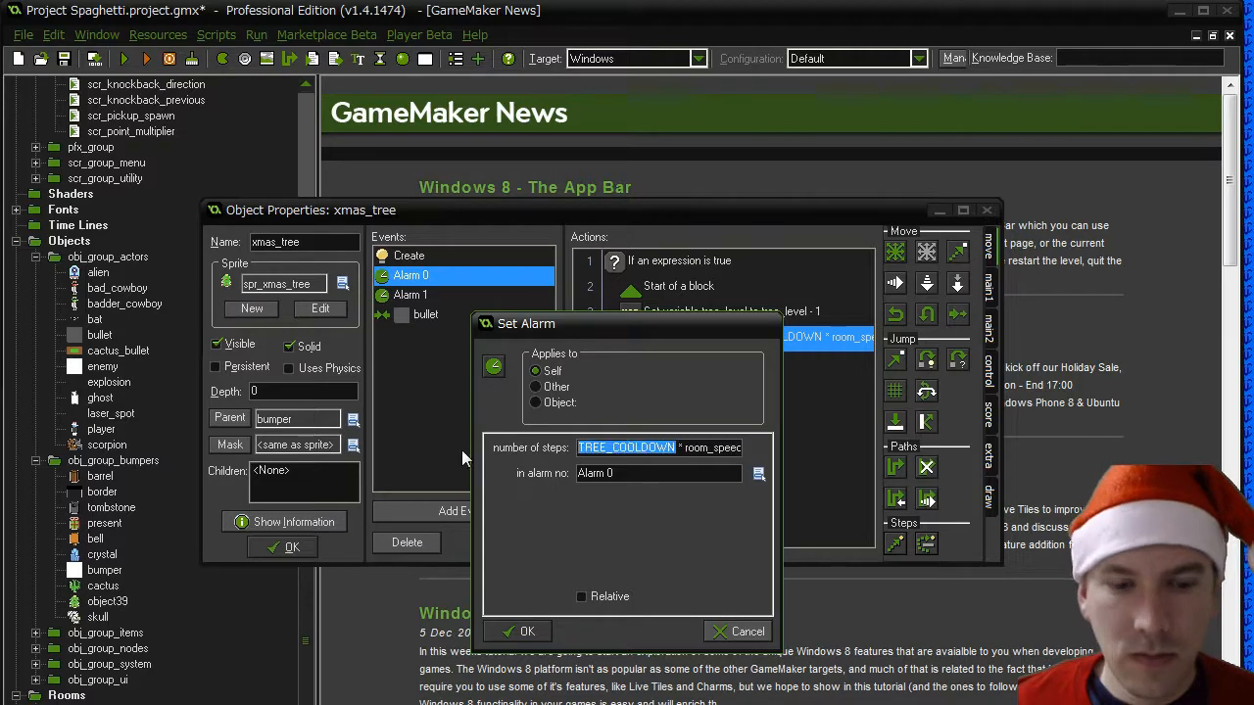
pyautogui.click(524, 631)
# - In the Alarm 0 code, change the debug message to "Tree cooled down to level: " and its variable to tree_level
pyautogui.doubleClick(684, 363)
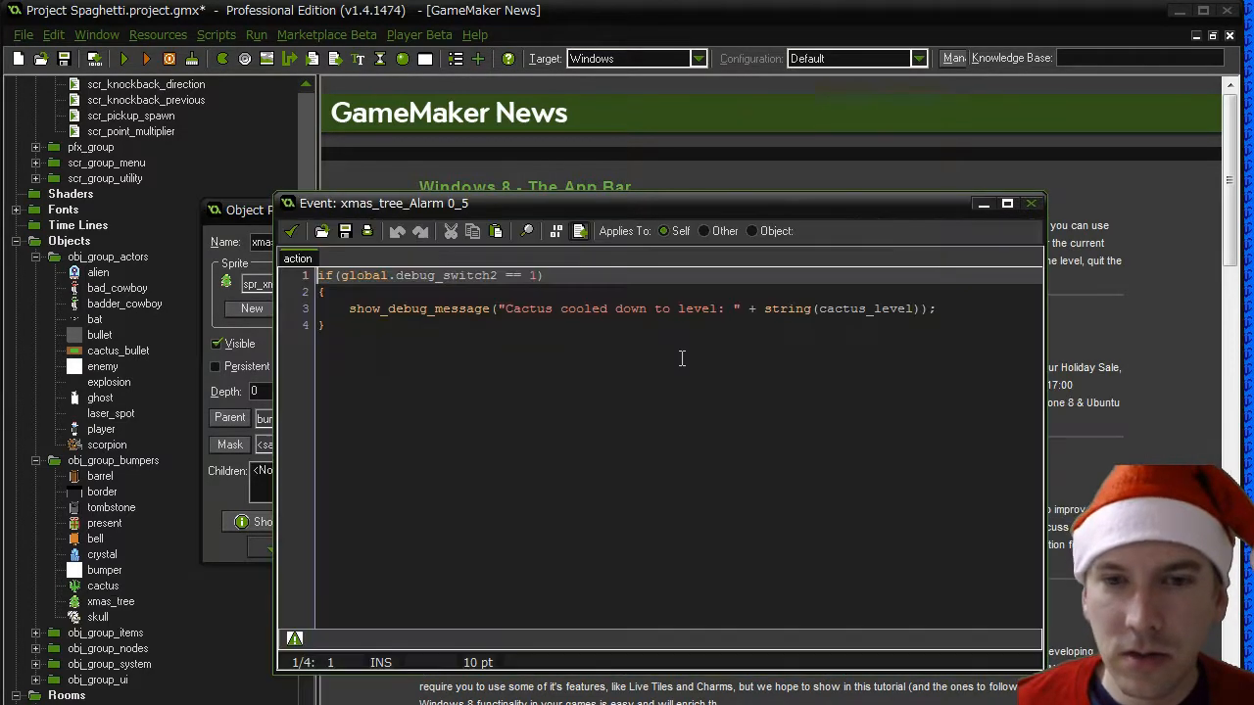
pyautogui.doubleClick(519, 310)
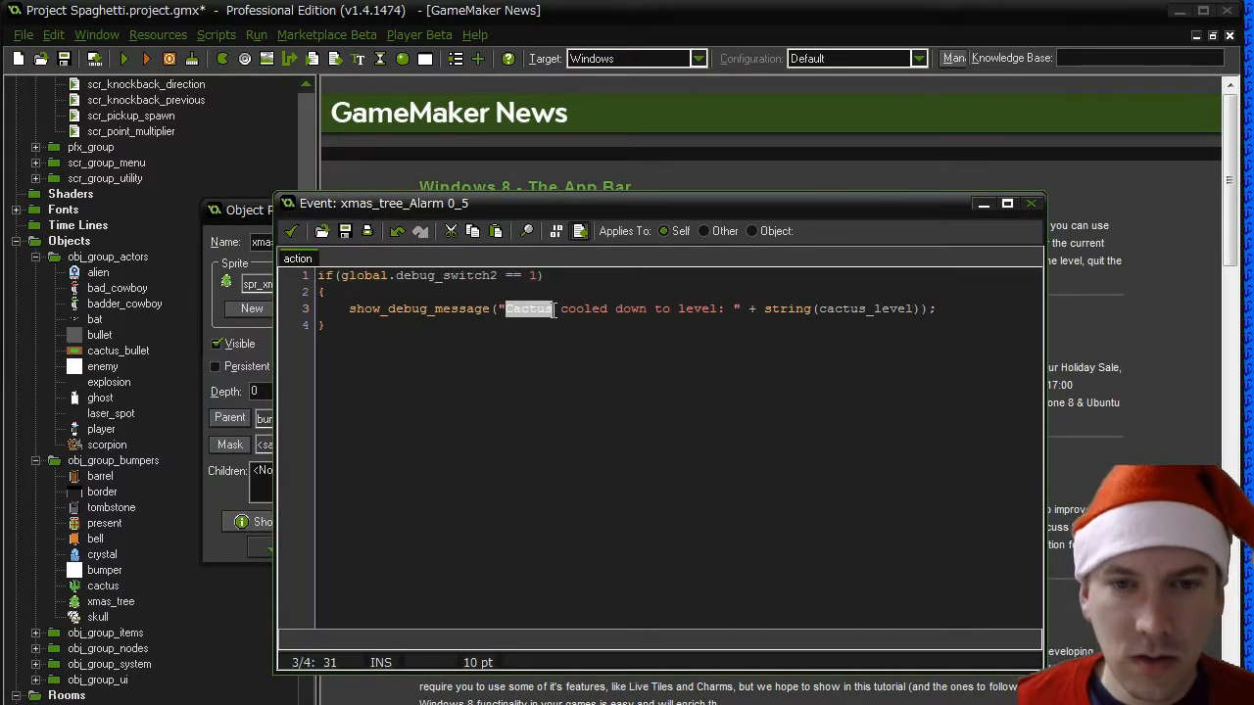
pyautogui.write('Tree')
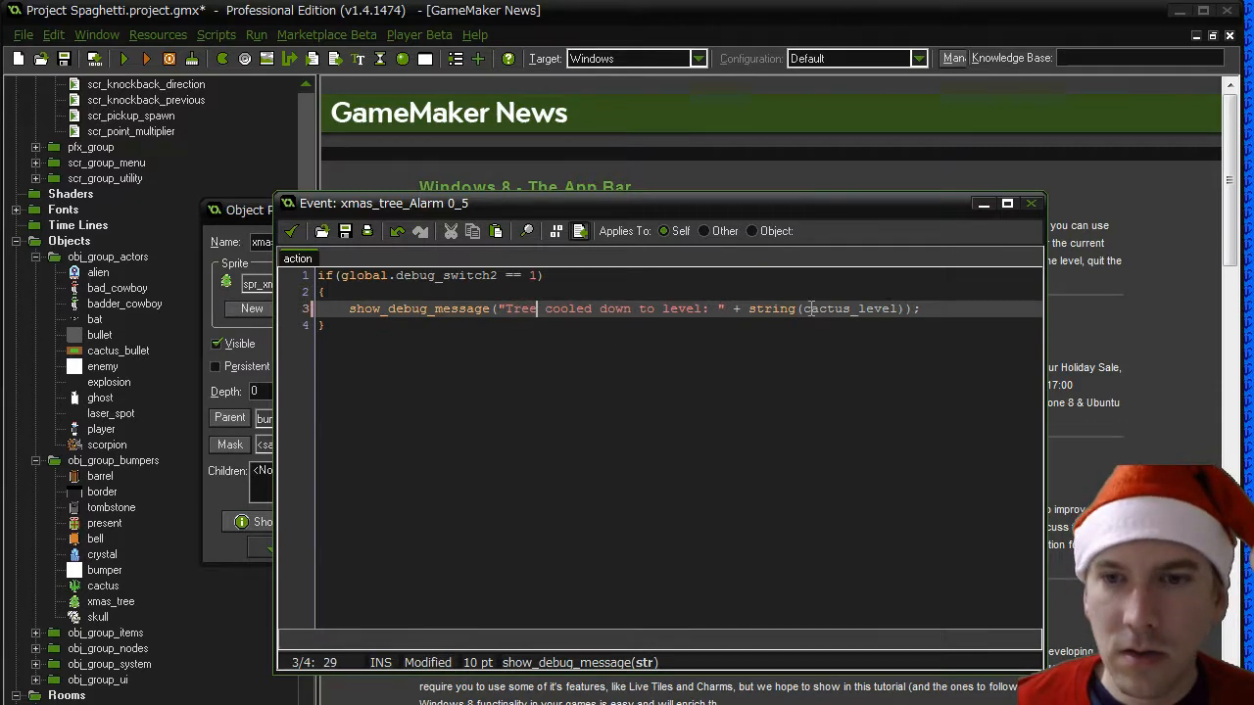
pyautogui.doubleClick(807, 308)
pyautogui.write('tree')
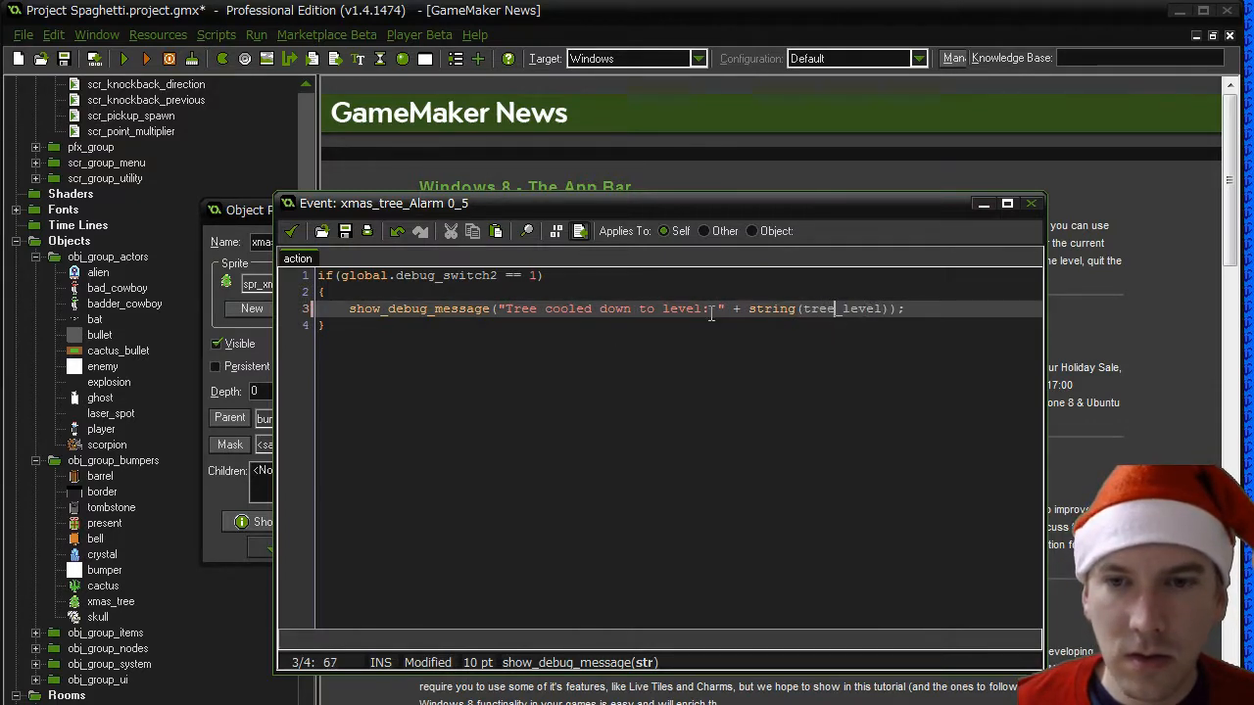
pyautogui.click(291, 231)
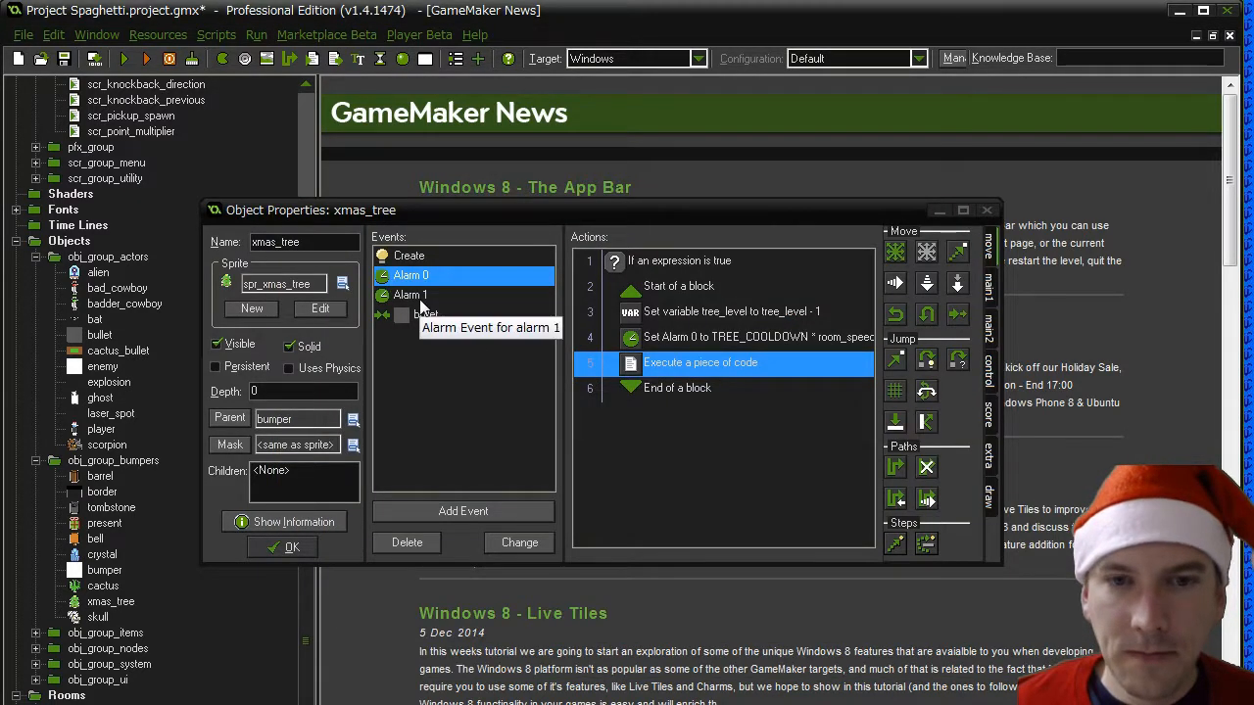
# - Change the comment in the xmas_tree Alarm 1 event to "Tree is ready to fire"
pyautogui.click(411, 294)
pyautogui.doubleClick(696, 264)
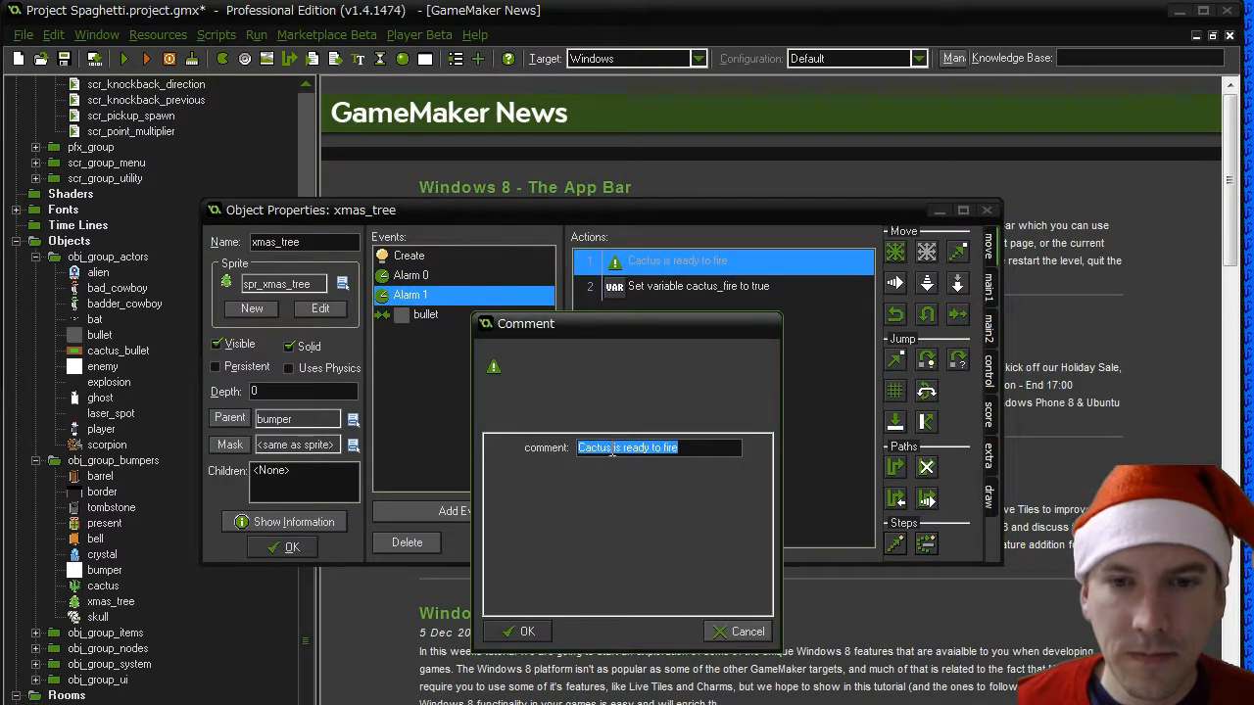
pyautogui.moveTo(611, 448); pyautogui.dragTo(478, 448)
pyautogui.write('Tree')
pyautogui.click(522, 631)
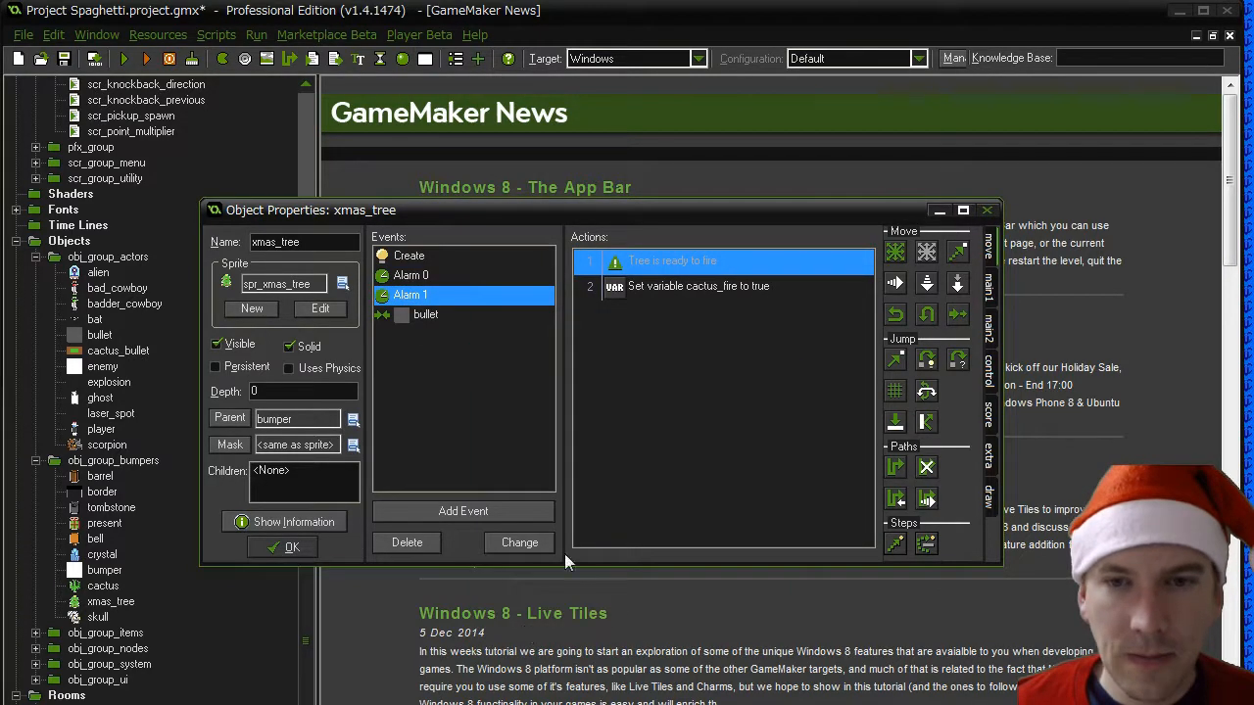
# - Rename the variable in the Alarm 1 Set Variable action to tree_fire
pyautogui.click(685, 287)
pyautogui.doubleClick(686, 287)
pyautogui.moveTo(615, 448); pyautogui.dragTo(577, 448)
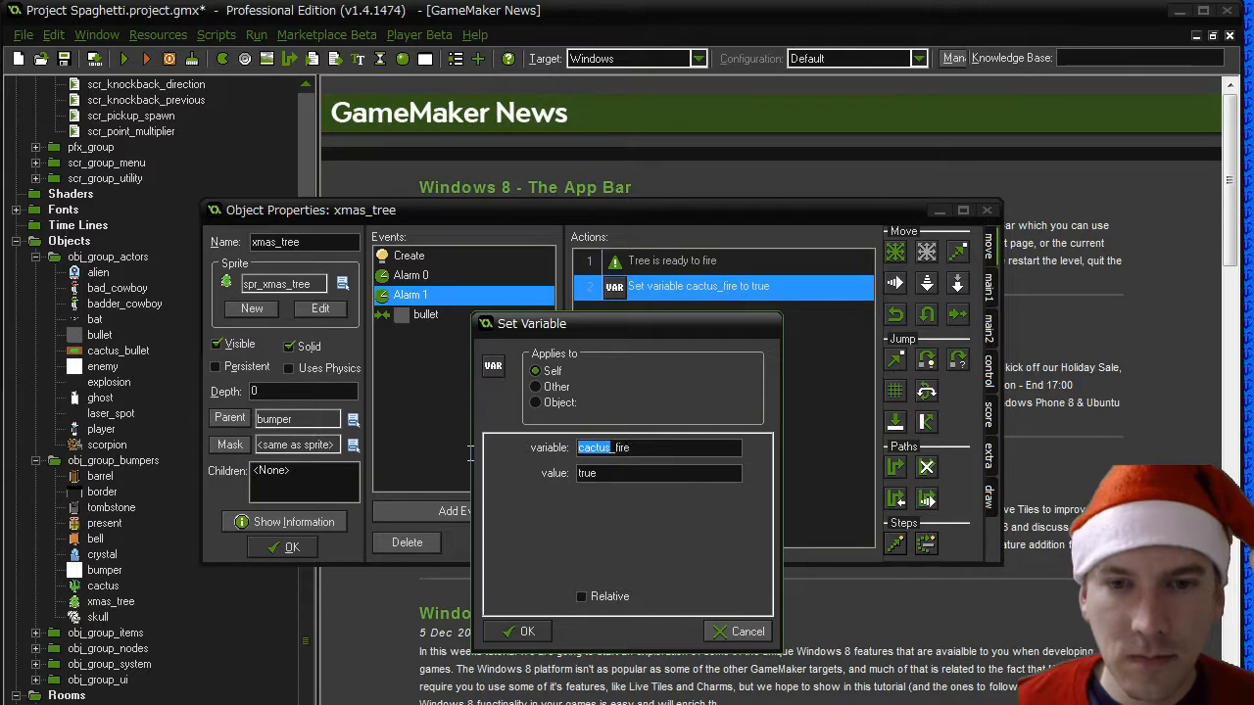
pyautogui.write('tree')
pyautogui.click(519, 631)
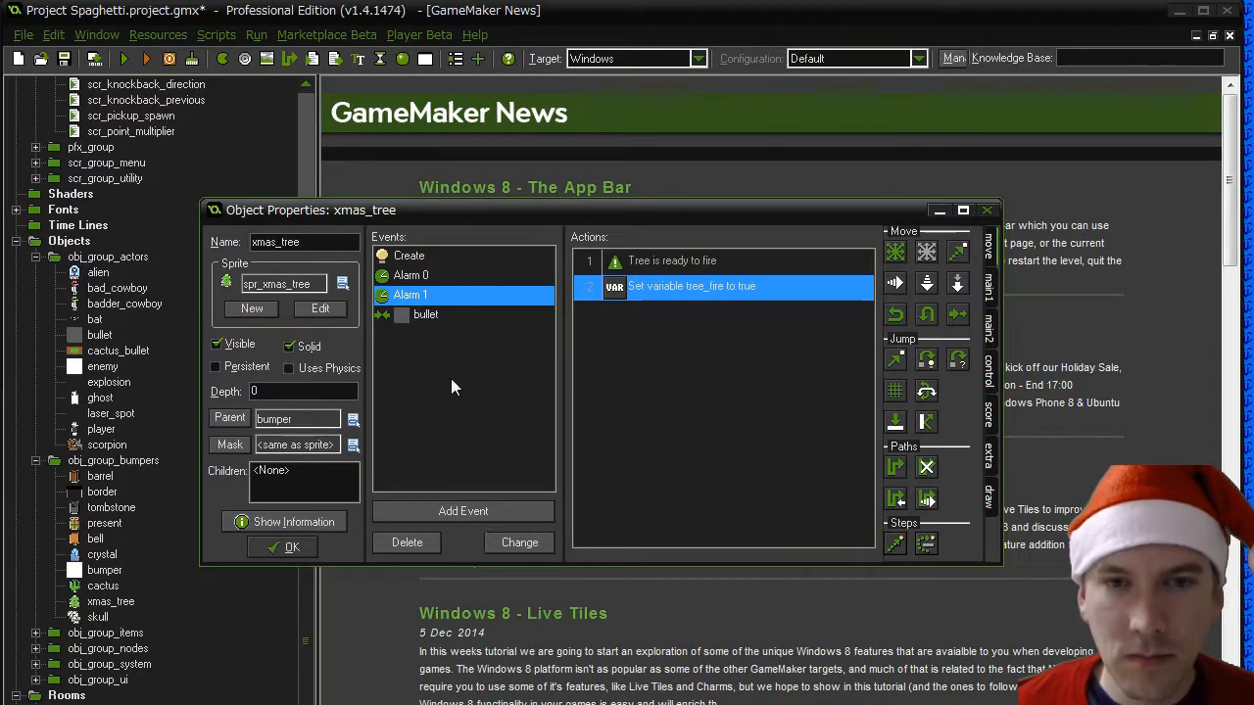
# - In the xmas_tree bullet collision code, rename the incremented variable on line 2 to tree_level
pyautogui.click(484, 316)
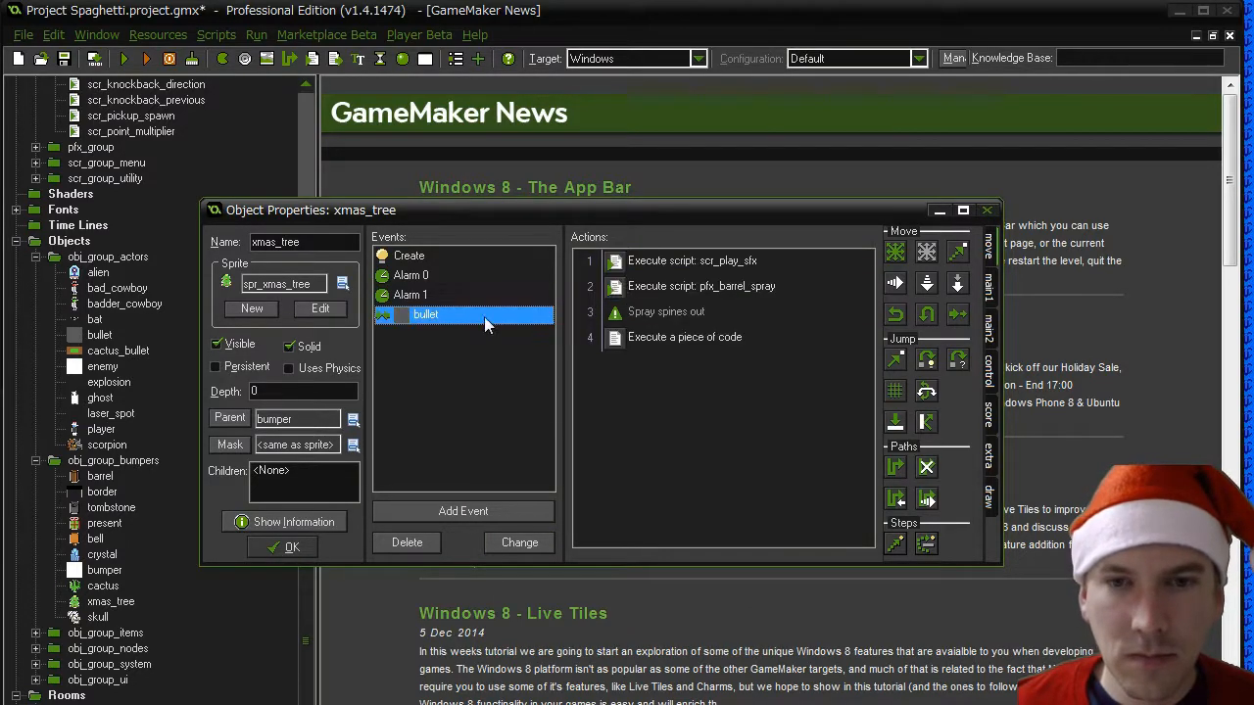
pyautogui.doubleClick(678, 337)
pyautogui.click(360, 292)
pyautogui.doubleClick(359, 293)
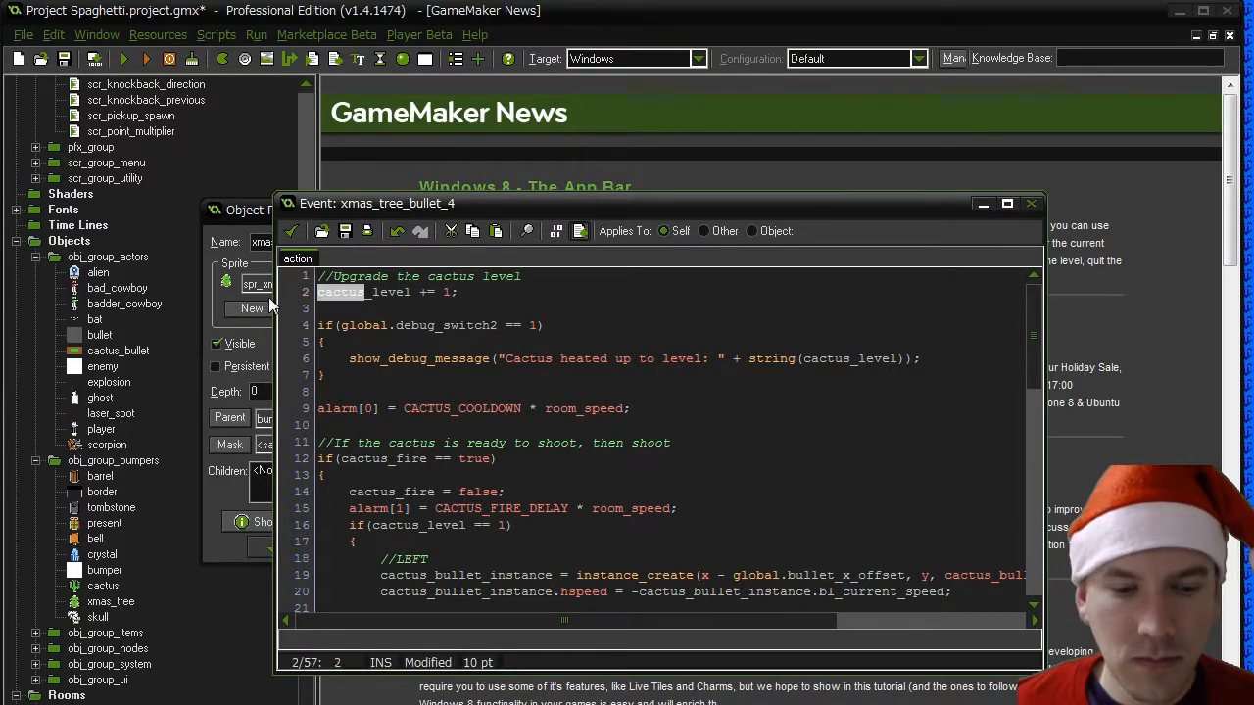
pyautogui.write('tree')
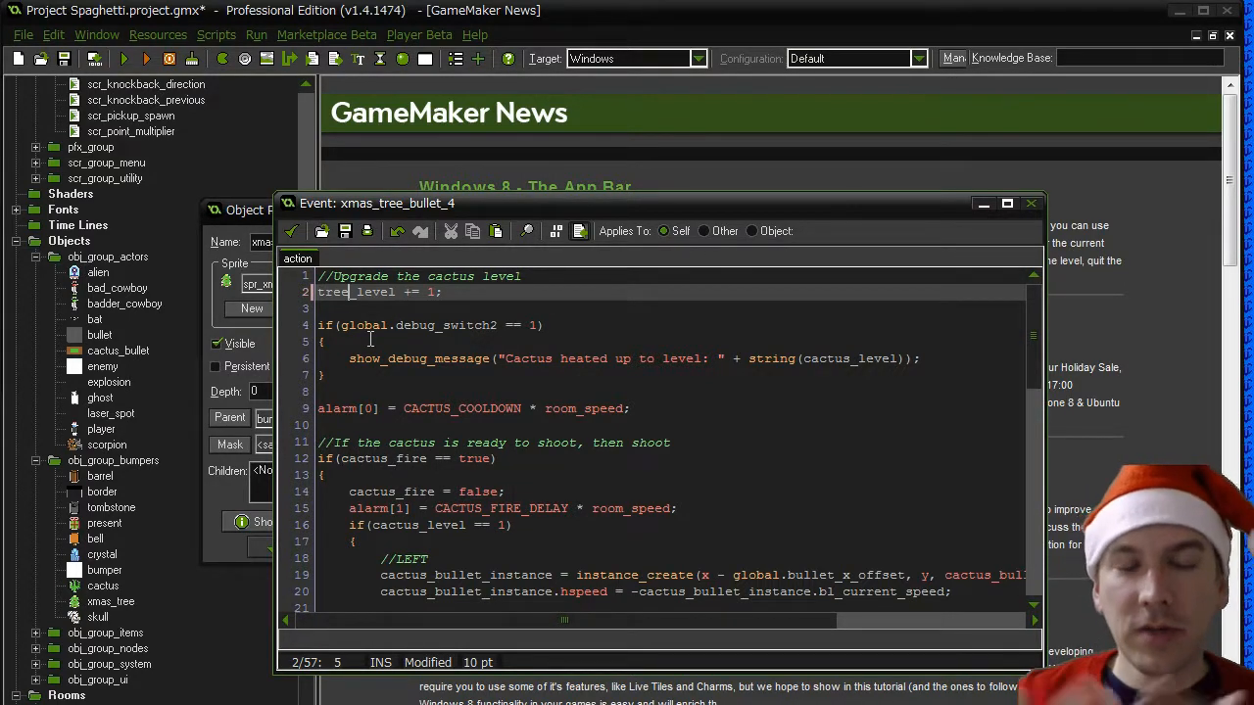
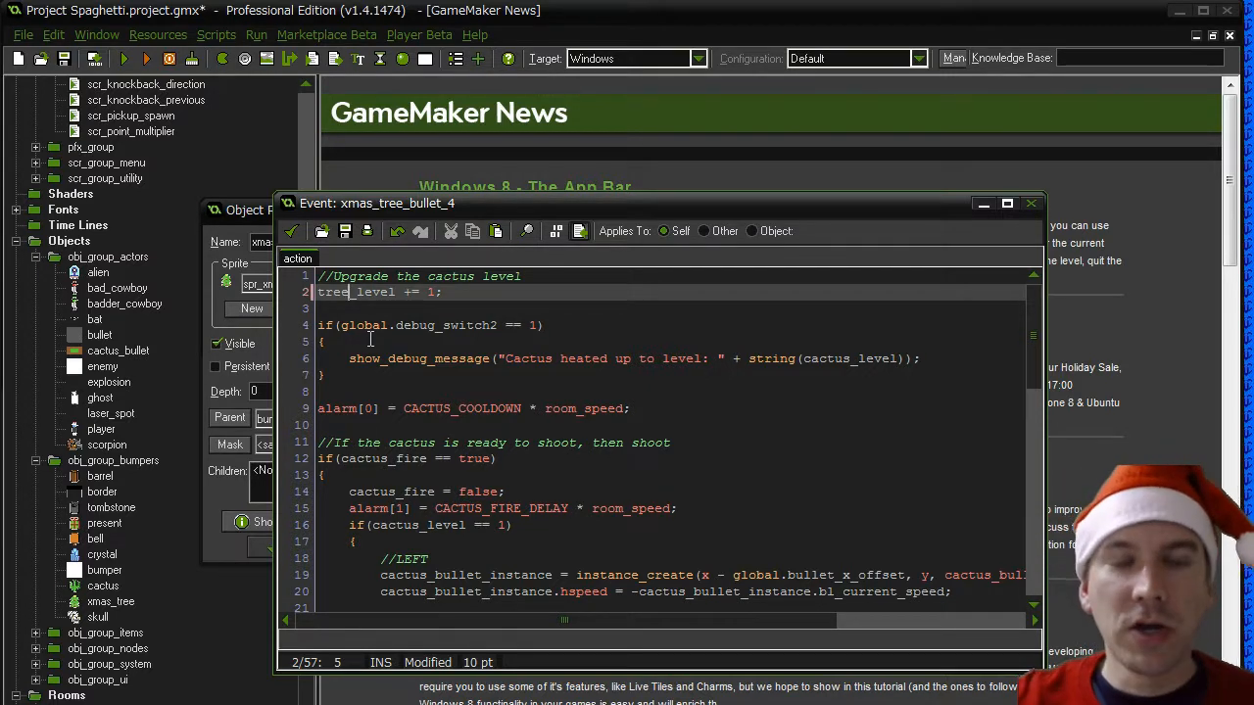
# - Change the debug message on line 6 to "Tree heated up to level: " and its variable to tree_level
pyautogui.moveTo(506, 359); pyautogui.dragTo(554, 360)
pyautogui.write('Tree')
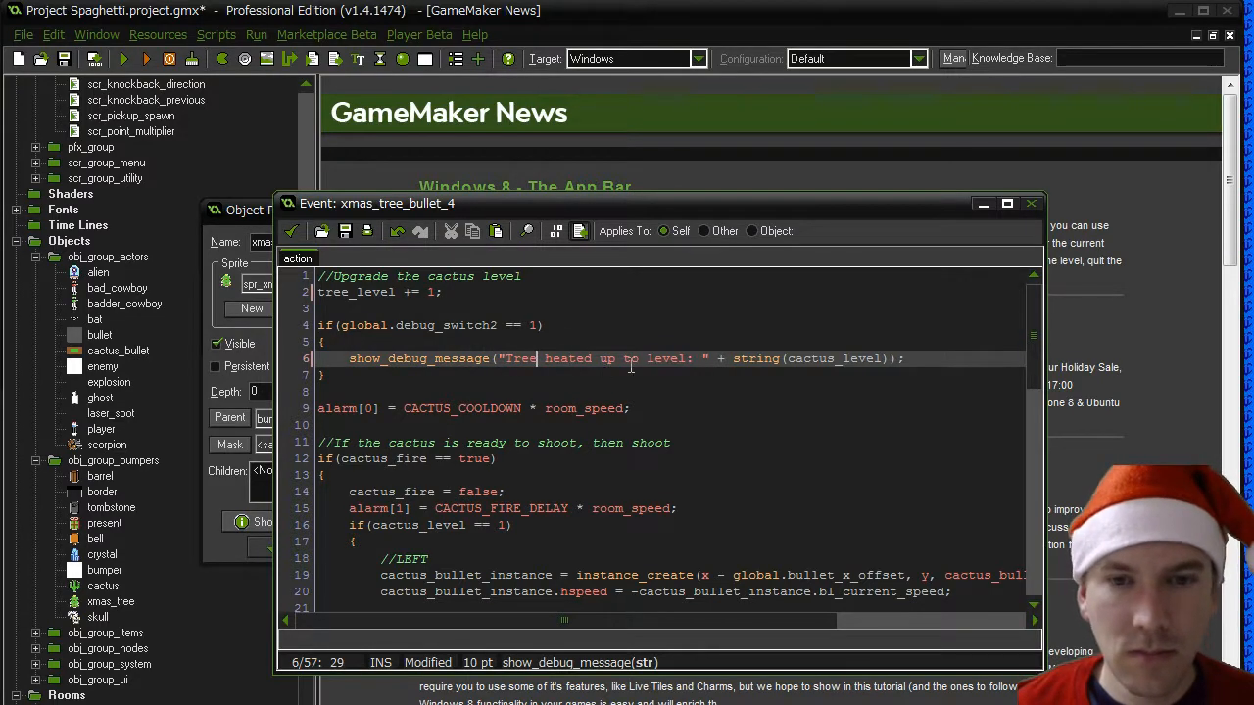
pyautogui.moveTo(786, 359); pyautogui.dragTo(832, 358)
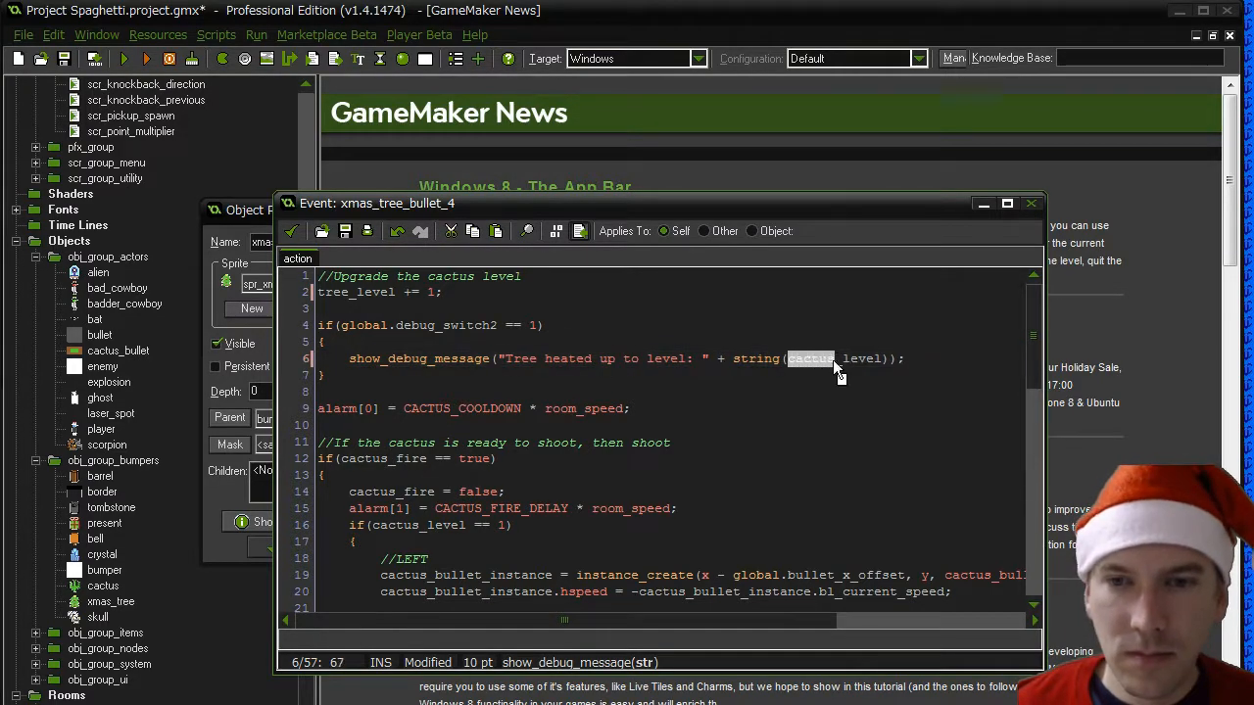
pyautogui.write('tree')
# - Rename the alarm constants to TREE_COOLDOWN and TREE_FIRE_DELAY, and the firing flag on lines 12 and 14 to tree_fire
pyautogui.moveTo(403, 409); pyautogui.dragTo(450, 411)
pyautogui.write('TREE')
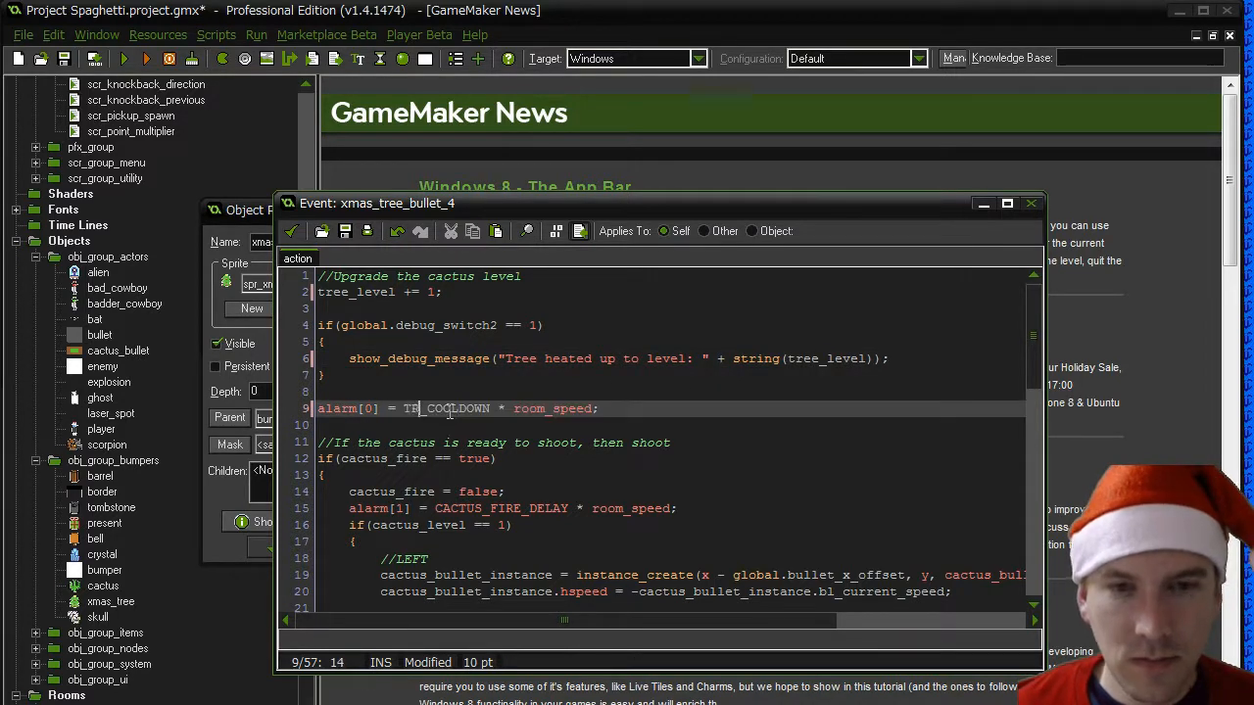
pyautogui.moveTo(343, 460); pyautogui.dragTo(348, 492)
pyautogui.write('tree')
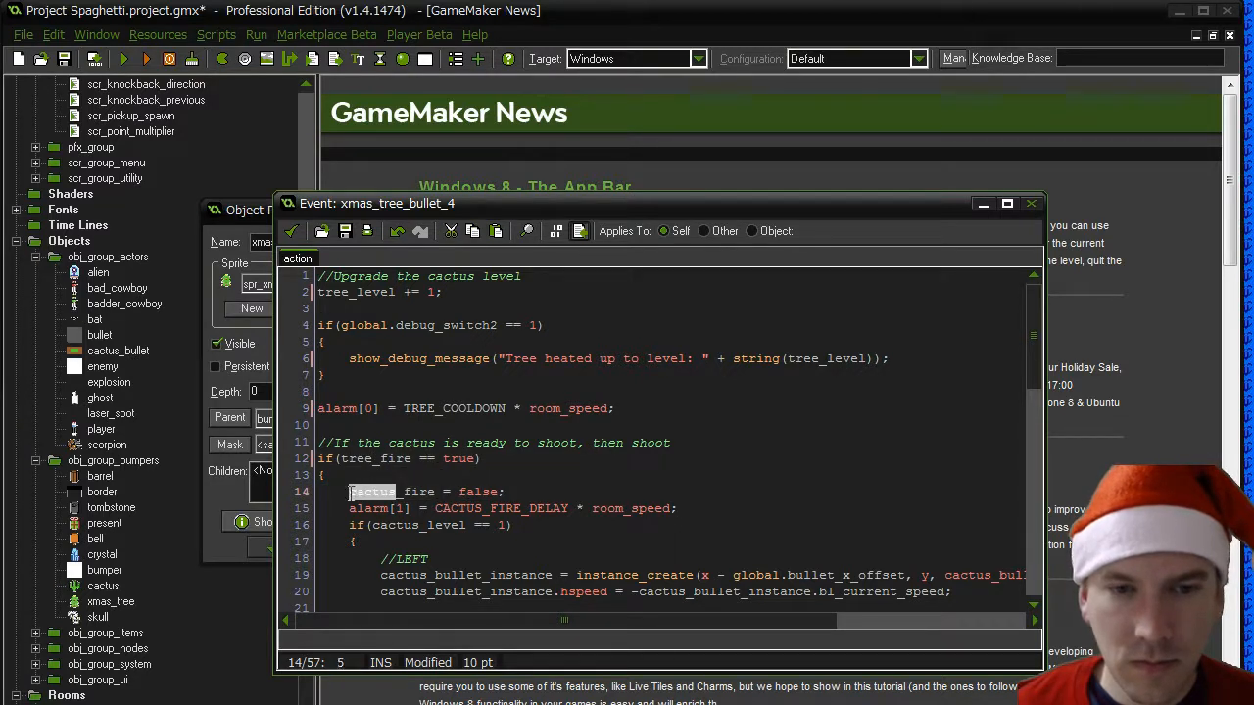
pyautogui.write('tree')
pyautogui.moveTo(435, 508); pyautogui.dragTo(478, 508)
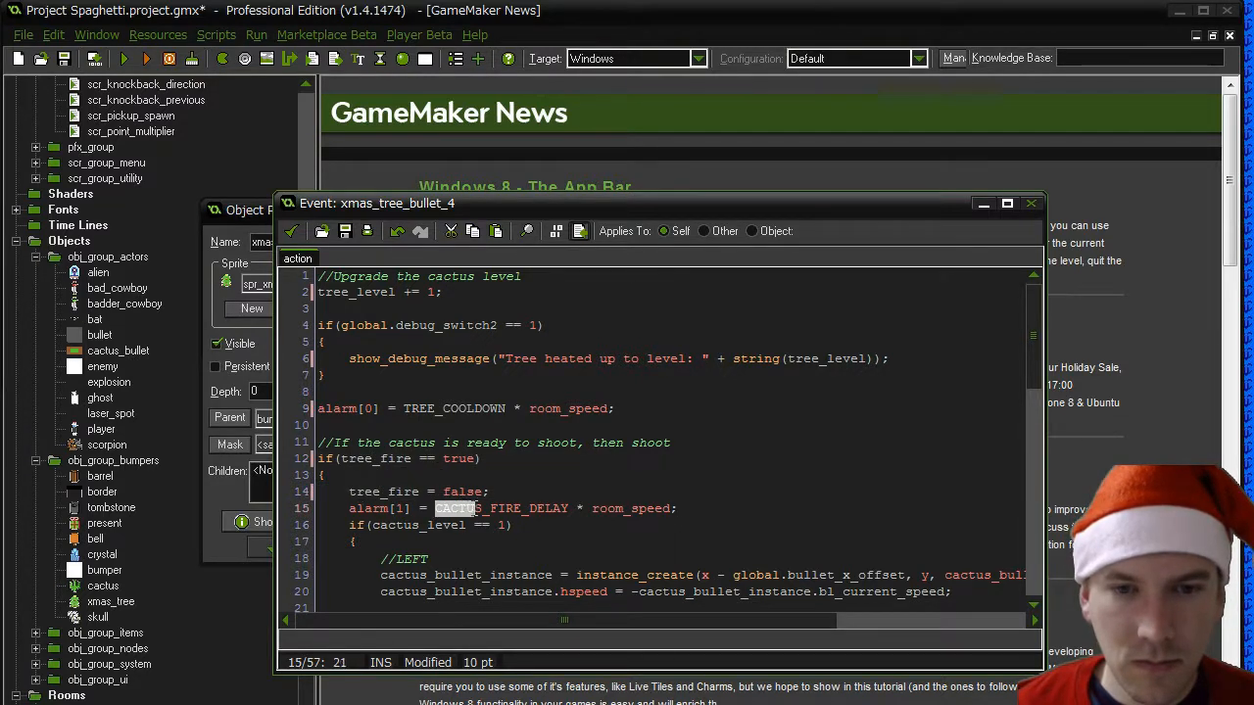
pyautogui.write('TREE')
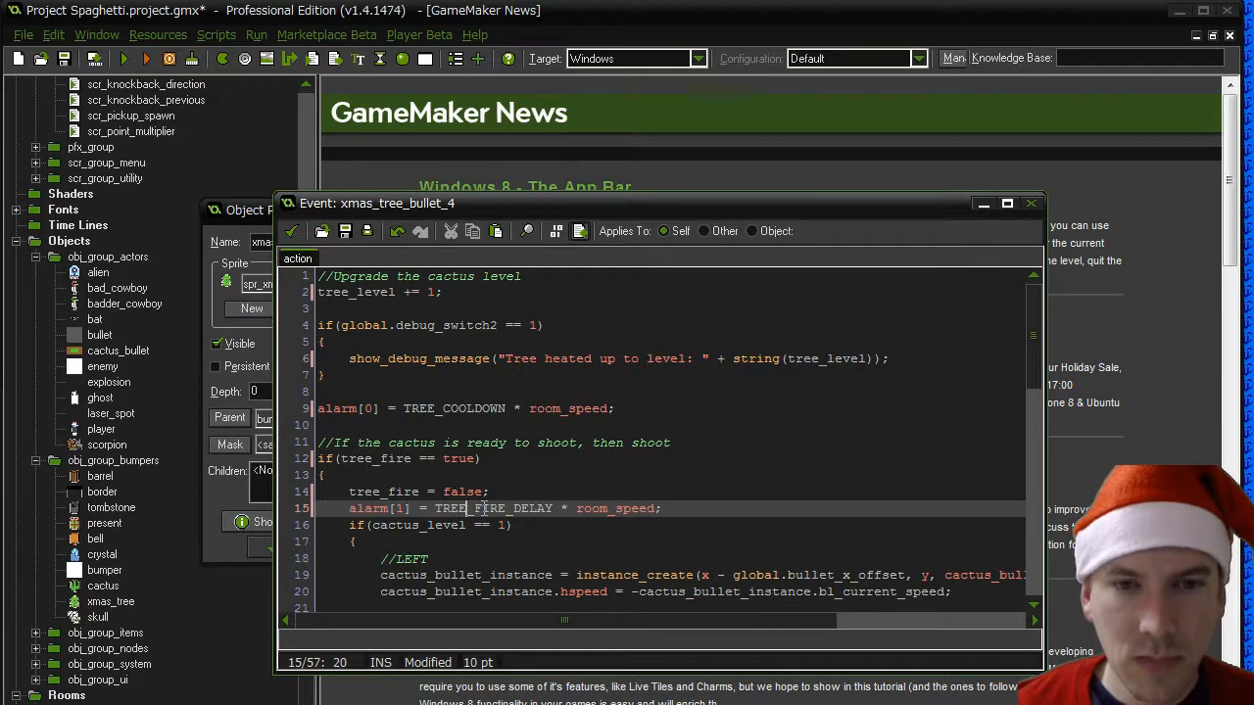
# - Define a project macro TREE_COOLDOWN with value 3, inserted before CACTUS_COOLDOWN
pyautogui.click(155, 35)
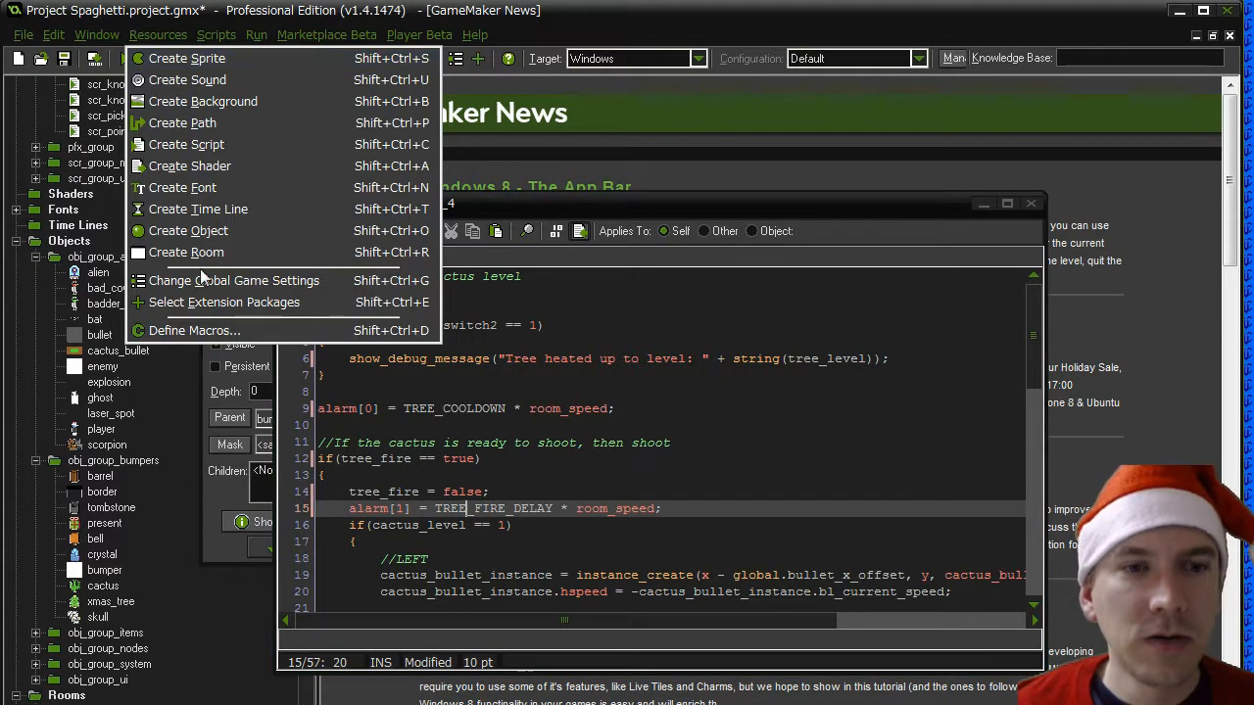
pyautogui.click(211, 332)
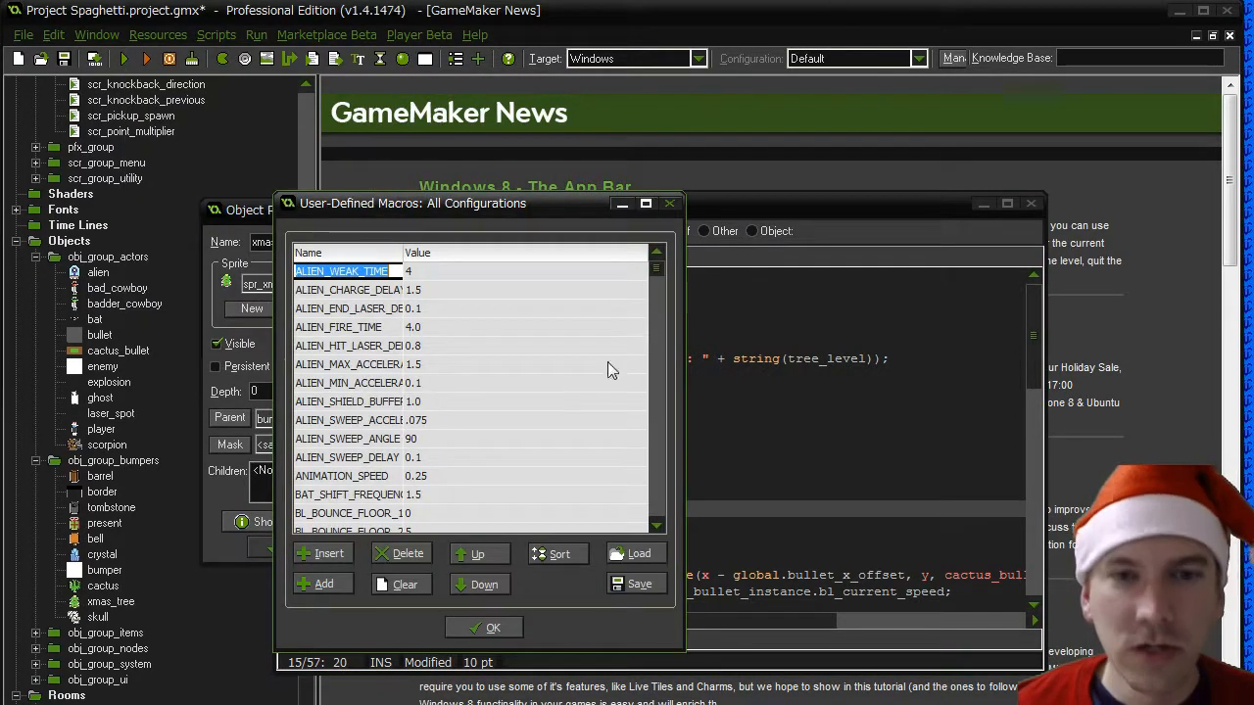
pyautogui.moveTo(659, 271); pyautogui.dragTo(656, 352)
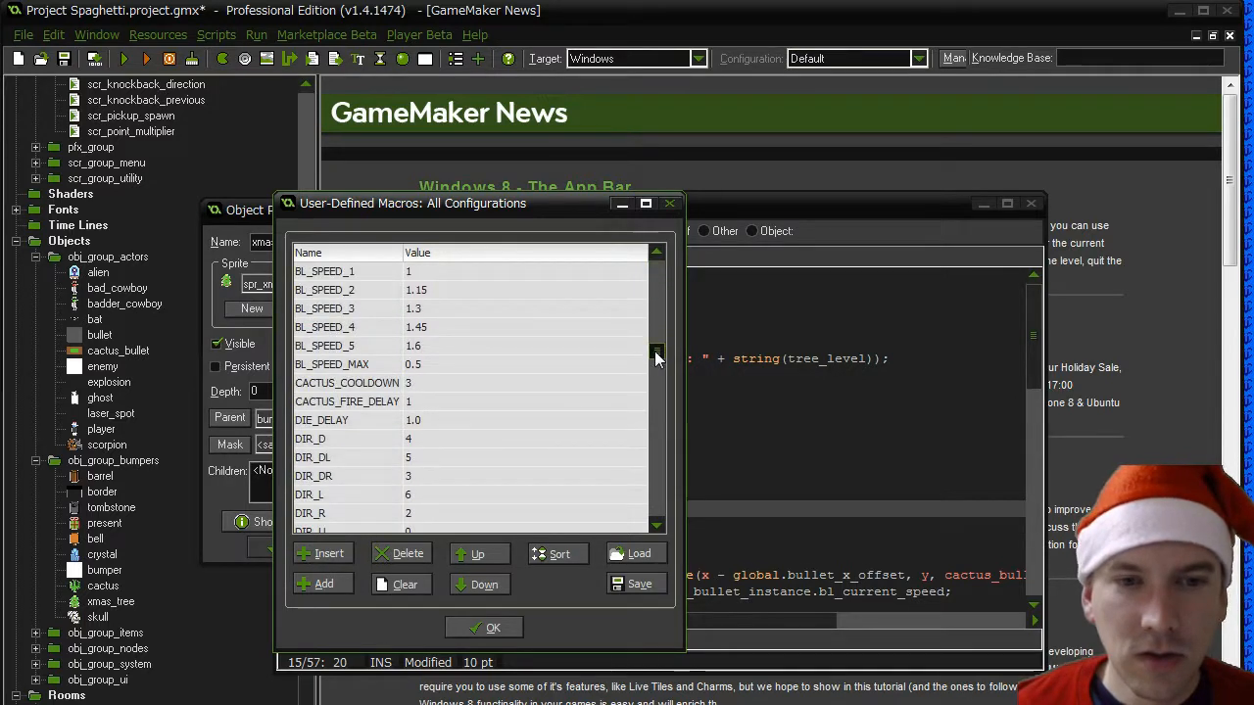
pyautogui.click(389, 382)
pyautogui.click(323, 554)
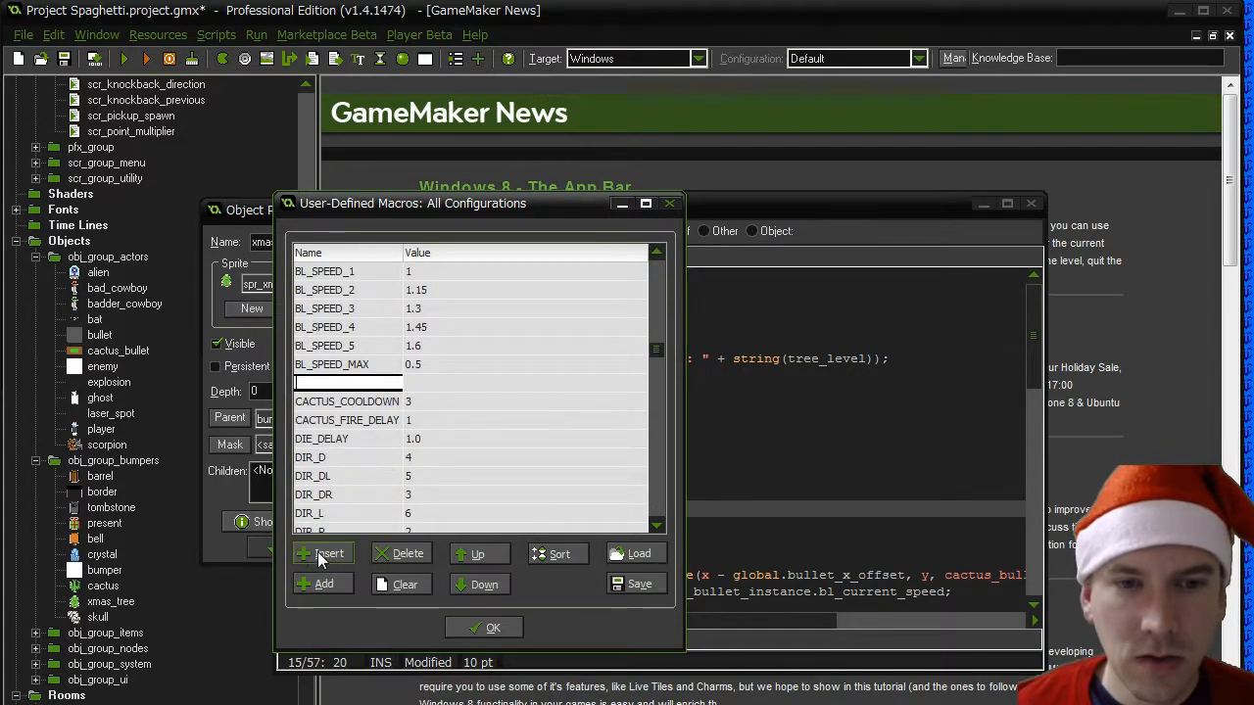
pyautogui.write('TREE_CO')
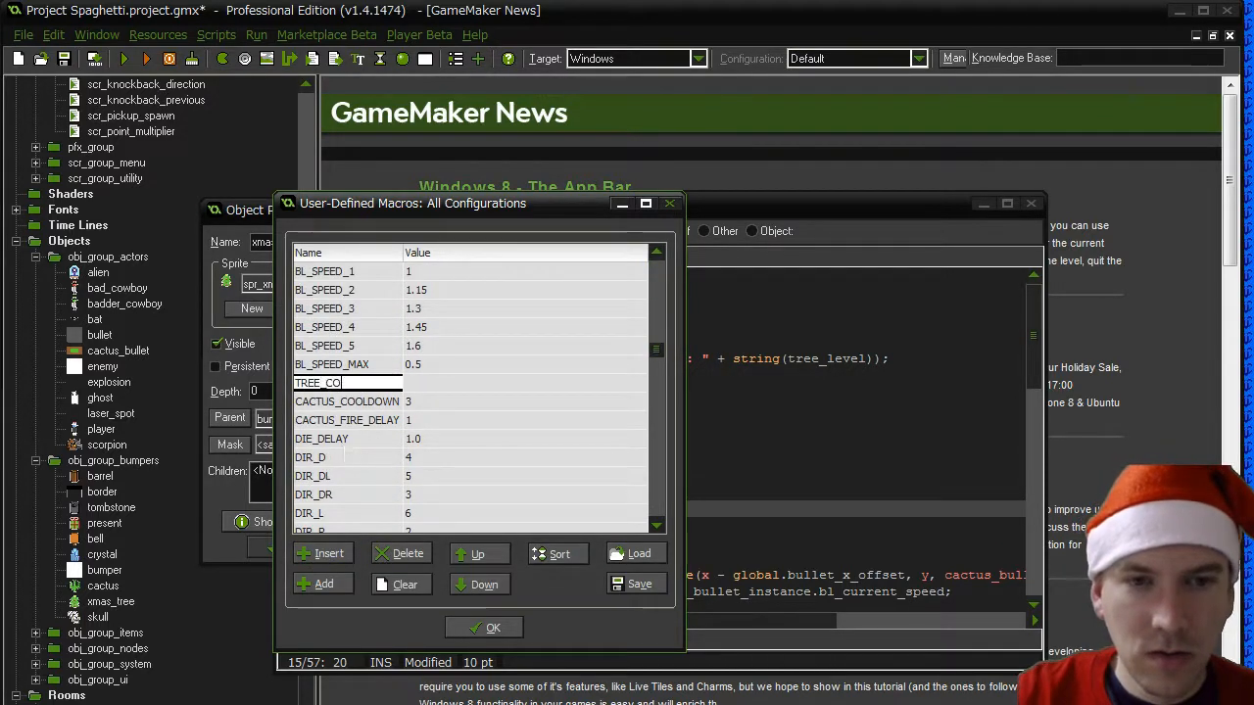
pyautogui.write('OLDOWN')
pyautogui.click(431, 382)
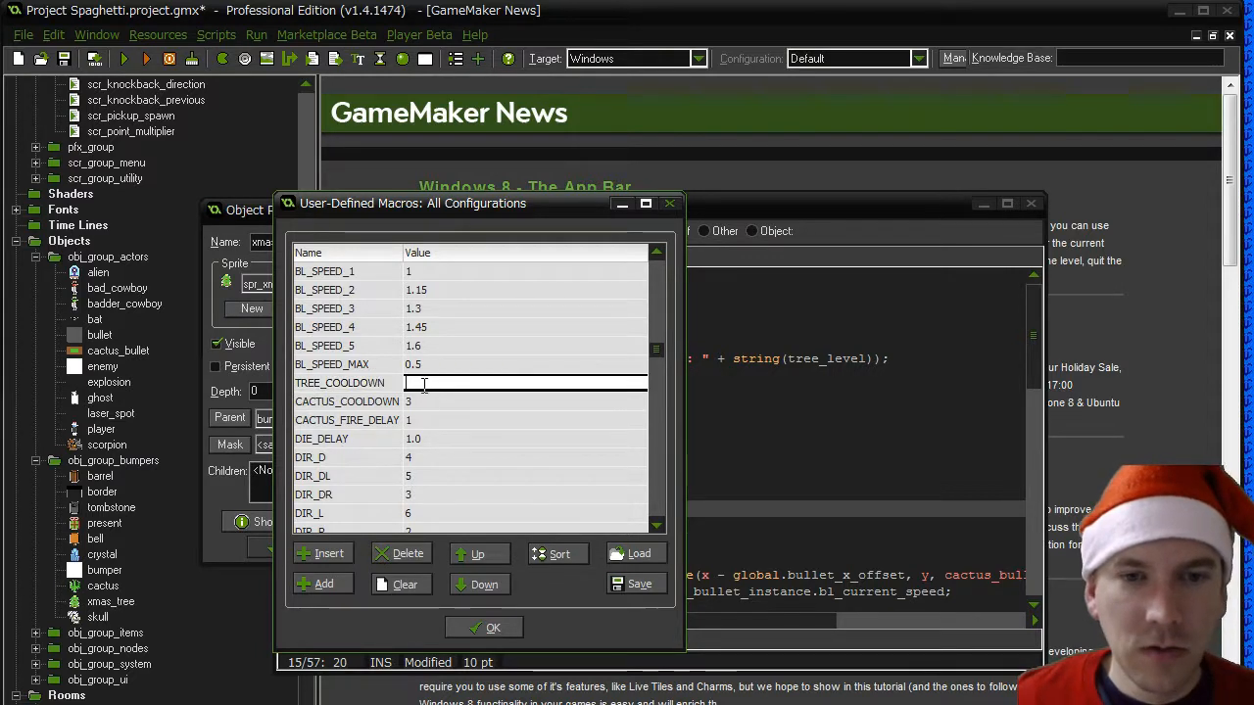
pyautogui.write('3')
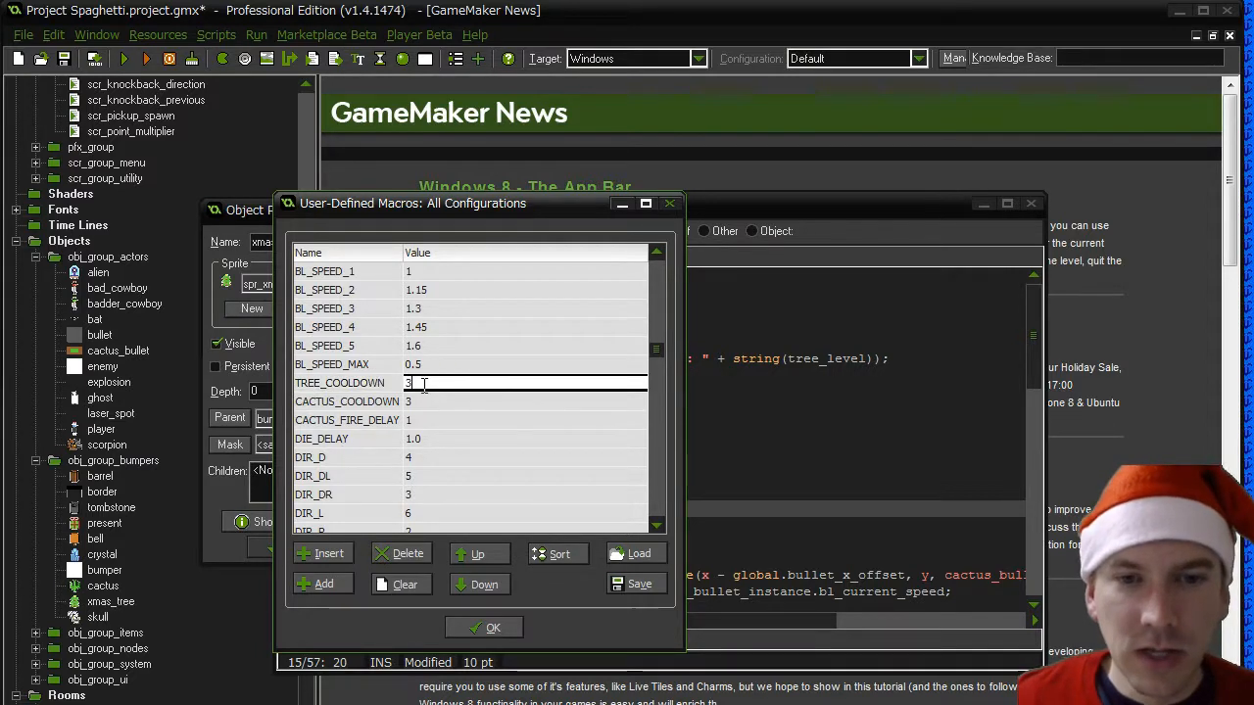
# - Insert a macro TREE_FIRE_DELAY with value 1 before TREE_COOLDOWN and accept the macro list
pyautogui.click(338, 556)
pyautogui.write('TREE_')
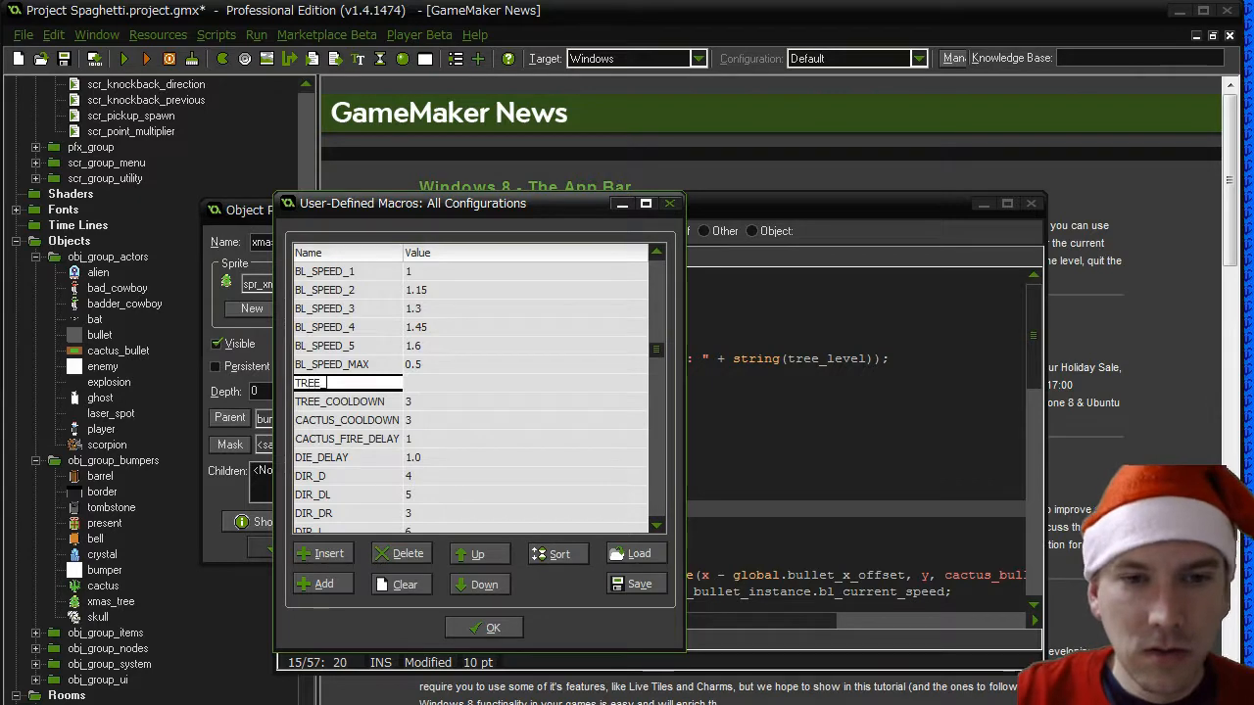
pyautogui.write('FIRE_DELAY')
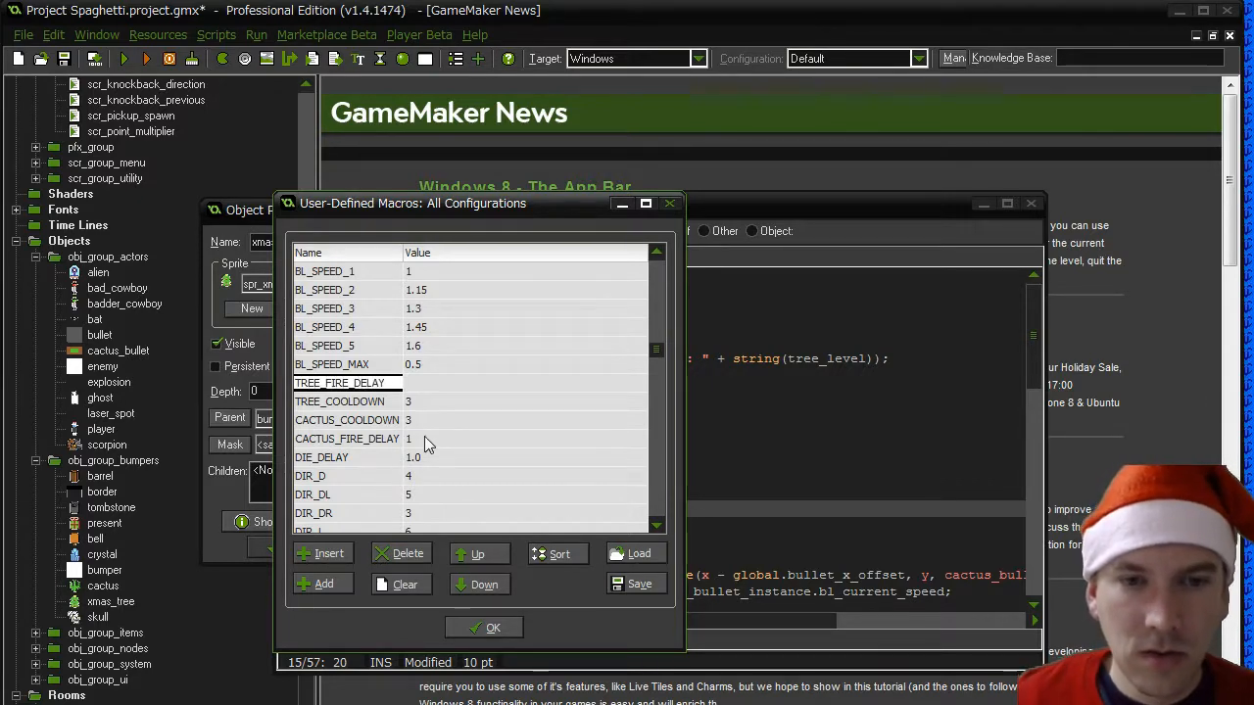
pyautogui.press('Tab')
pyautogui.write('1')
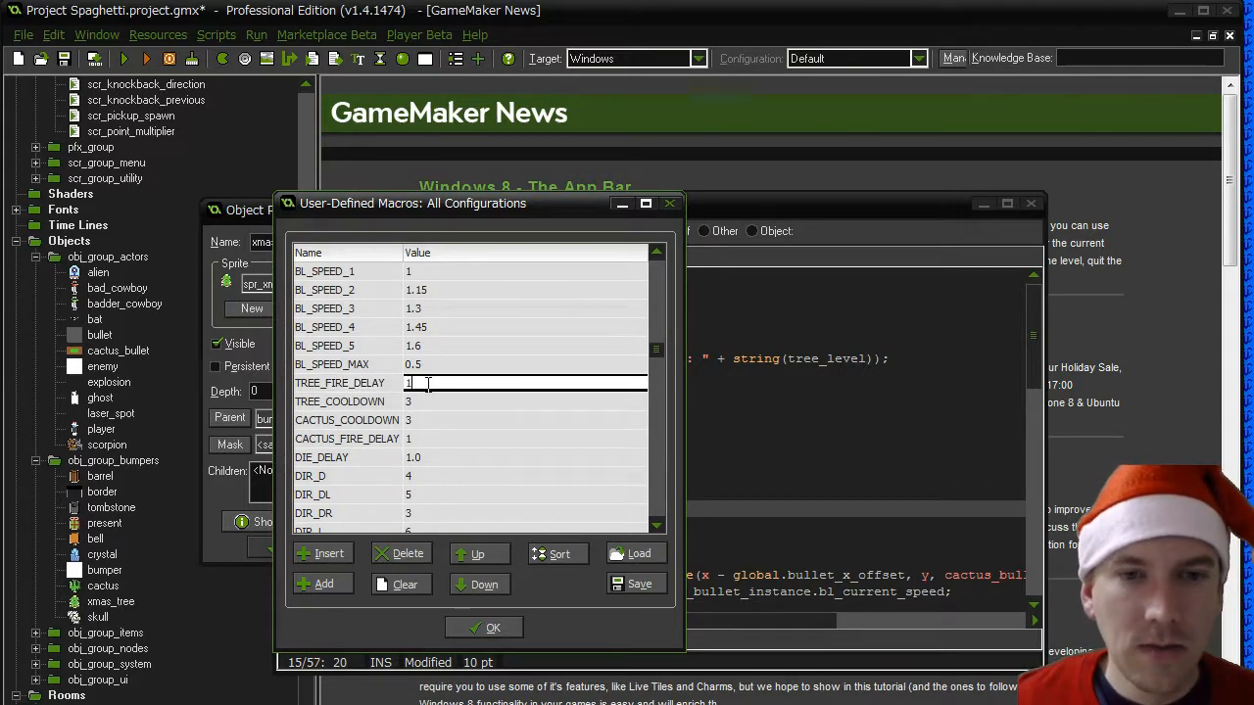
pyautogui.click(487, 629)
# - Rename the variable in the level-equals-1 condition on line 16 to tree_level
pyautogui.click(519, 522)
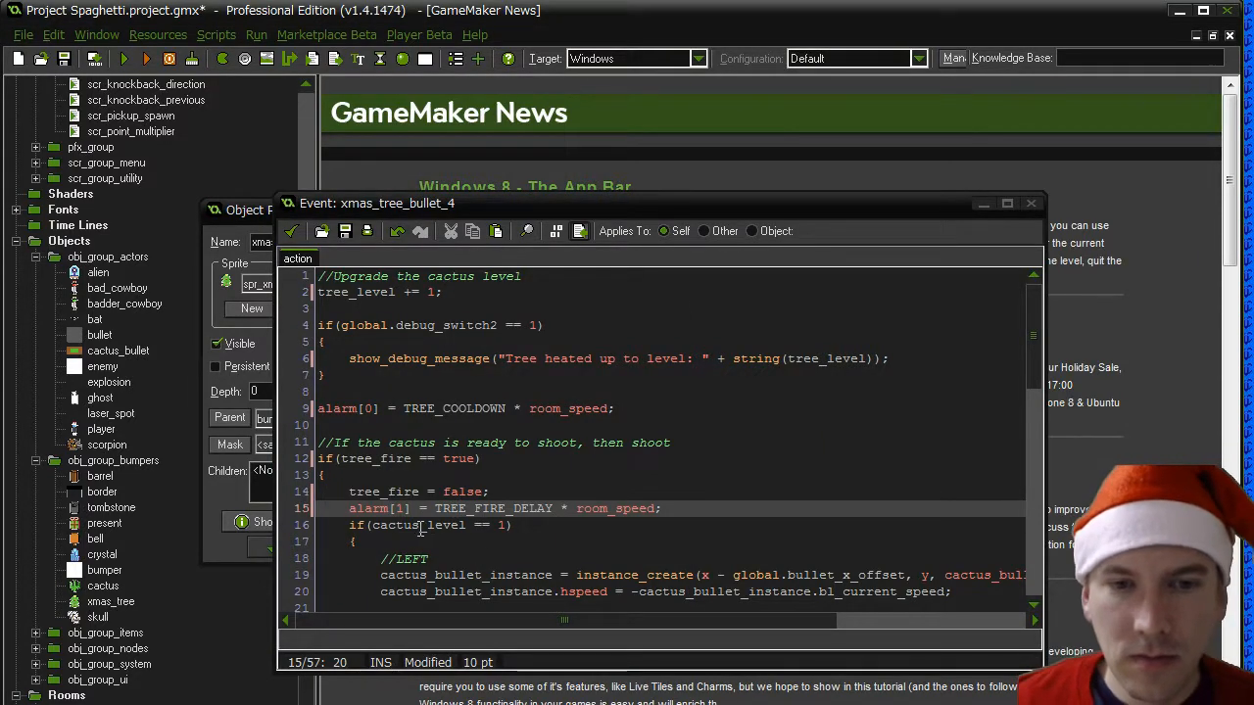
pyautogui.moveTo(421, 527); pyautogui.dragTo(372, 527)
pyautogui.write('tre')
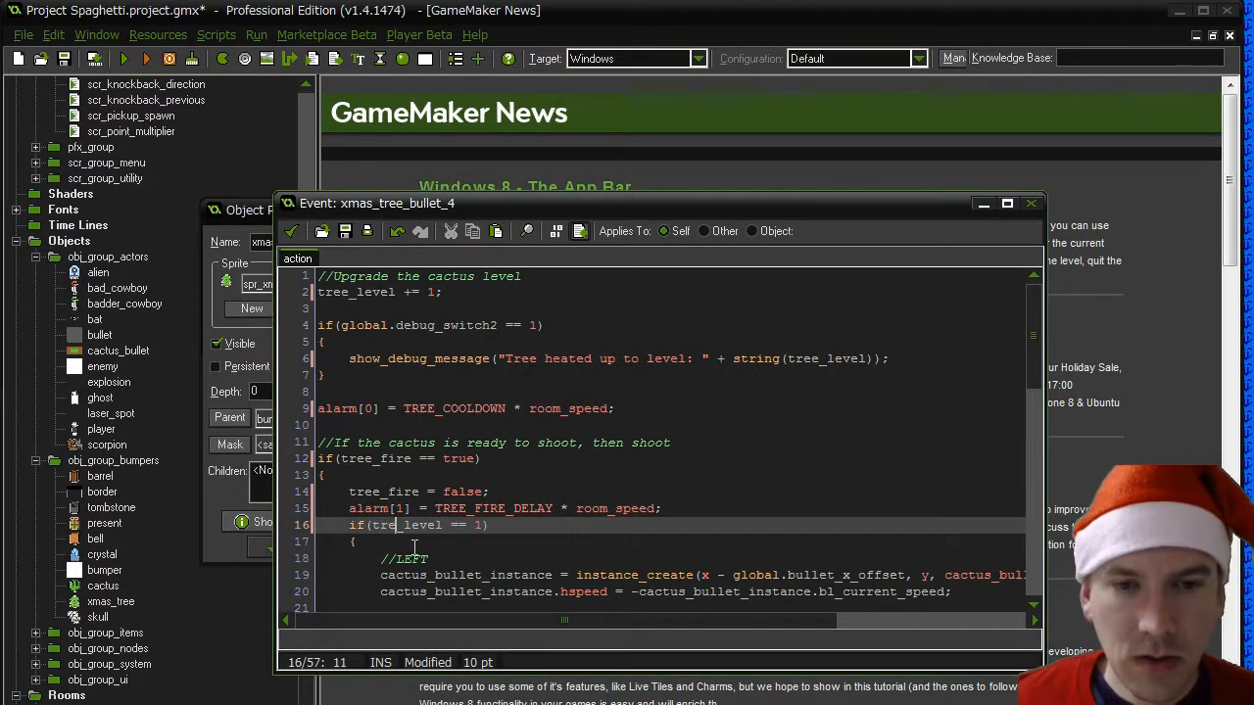
pyautogui.write('e')
# - Rename the bullet instance variable throughout the LEFT block, lines 19 and 20, to tree_bullet_instance
pyautogui.moveTo(426, 578); pyautogui.dragTo(381, 592)
pyautogui.write('tree')
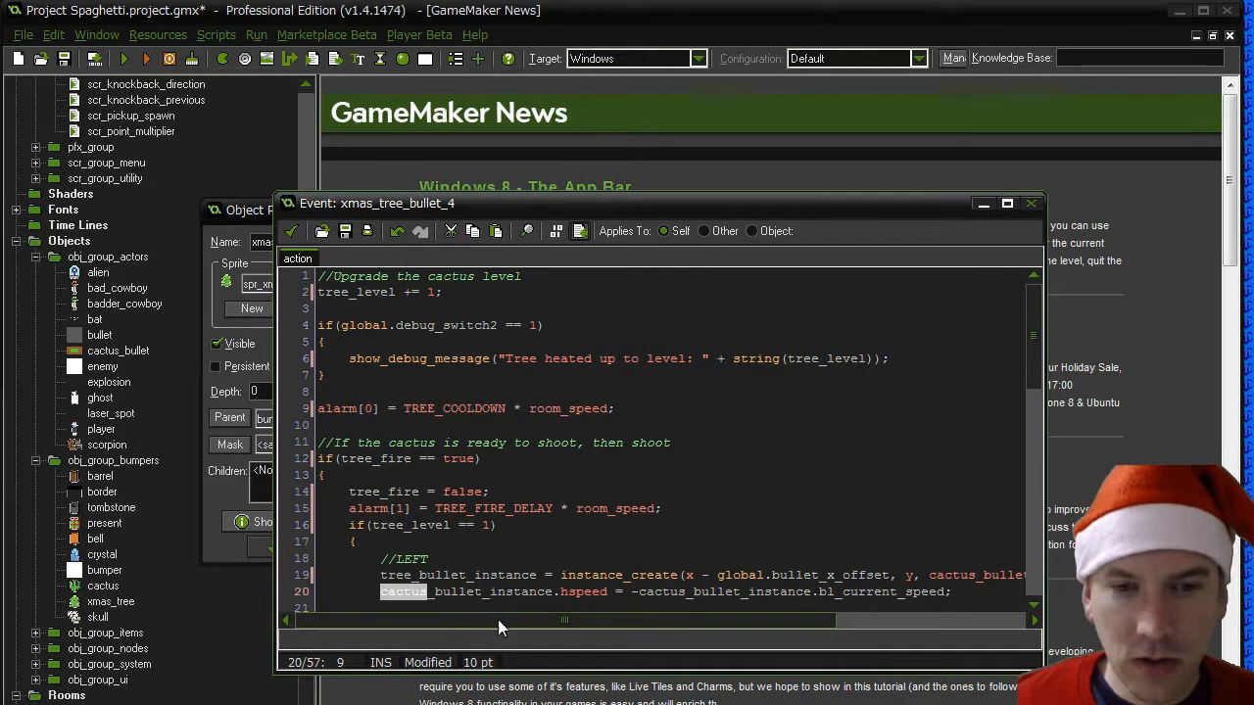
pyautogui.write('tree')
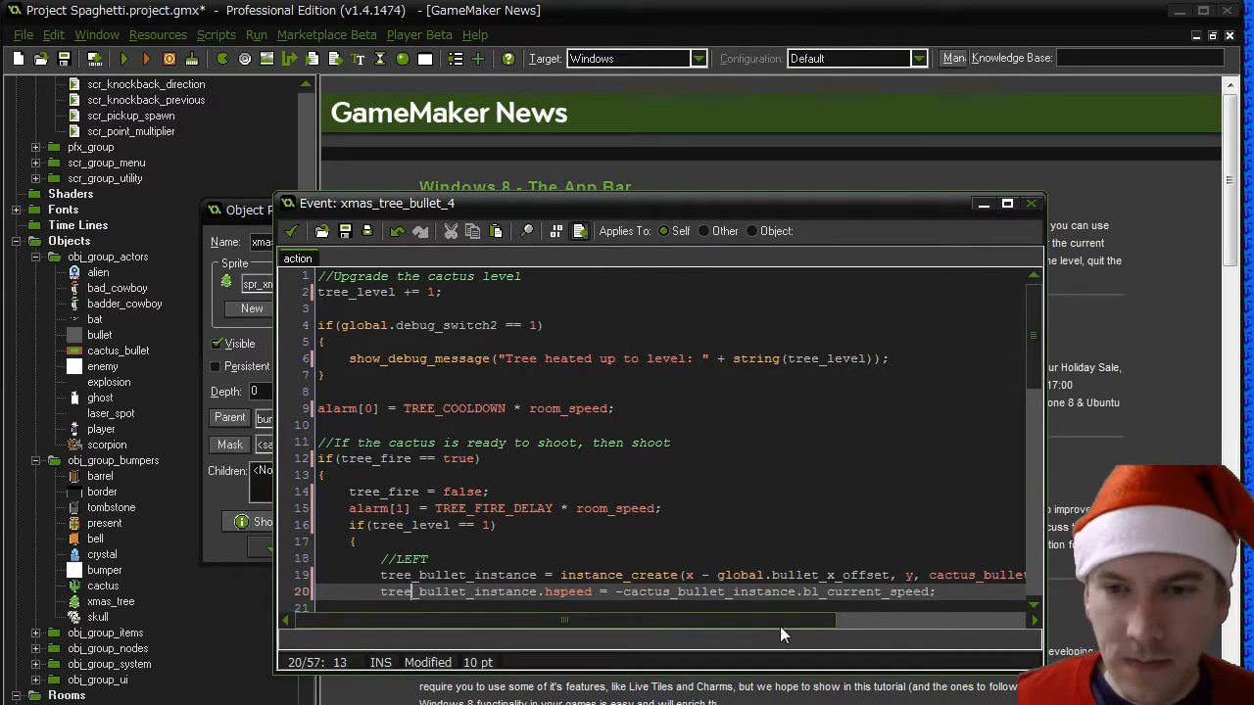
pyautogui.moveTo(779, 622)
pyautogui.mouseDown()
pyautogui.moveTo(944, 623)
pyautogui.moveTo(762, 626)
pyautogui.mouseUp()
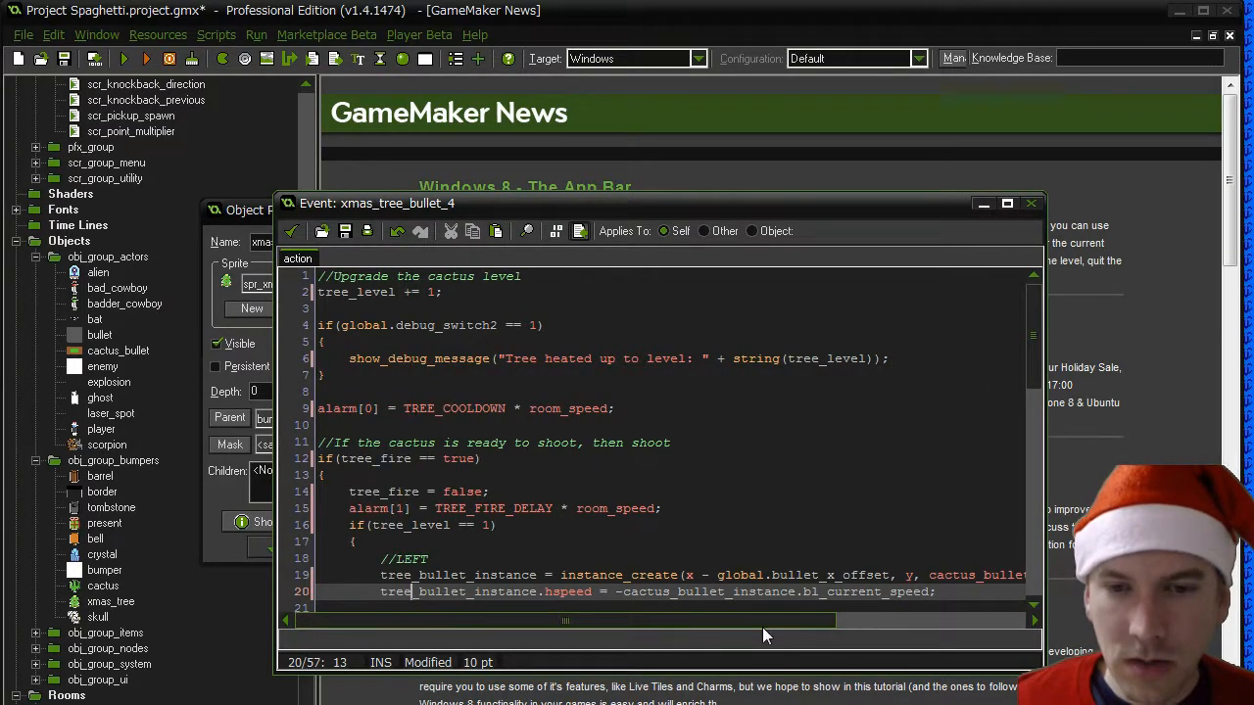
pyautogui.scroll(-4, 778, 596)
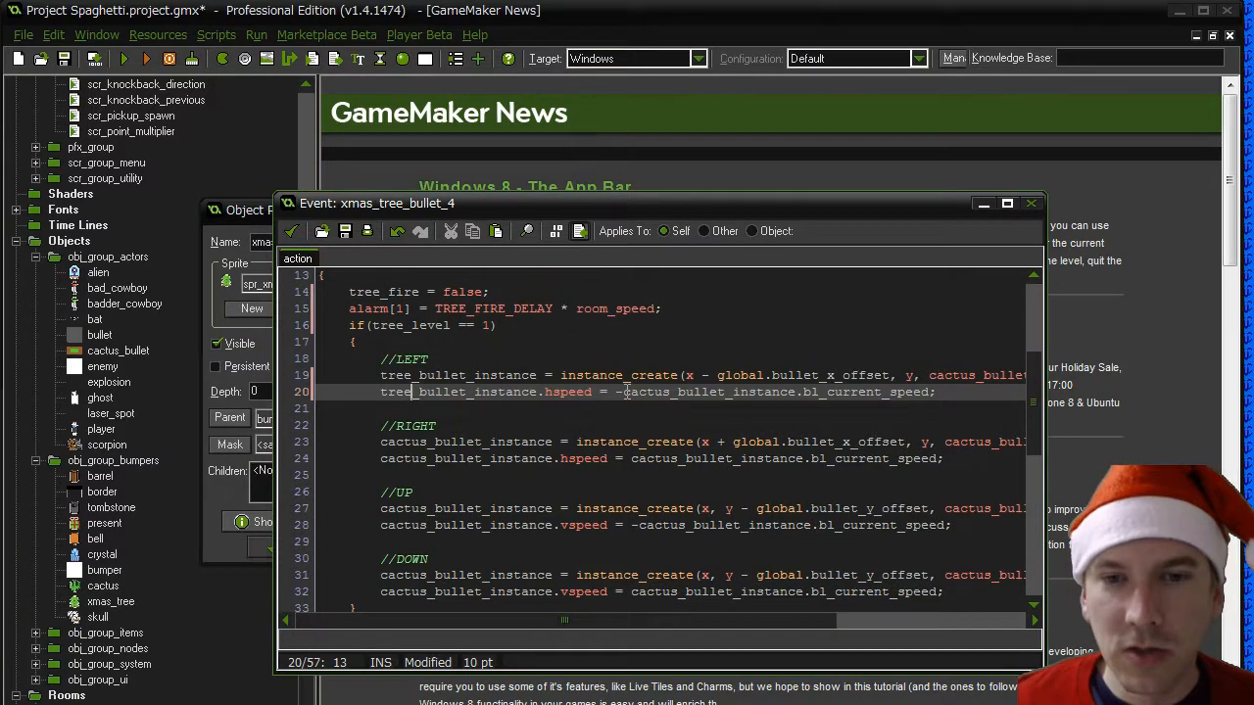
pyautogui.moveTo(624, 391); pyautogui.dragTo(665, 393)
pyautogui.write('tree')
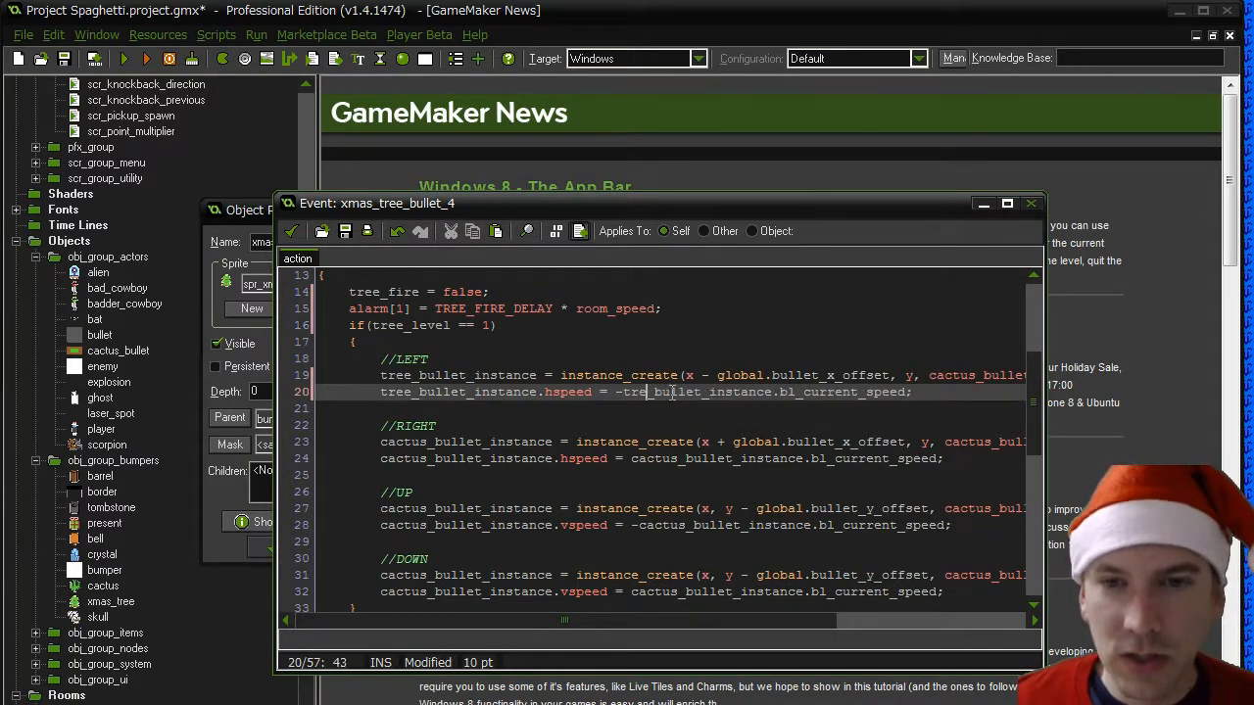
# - Rename the bullet instance at the start of both RIGHT block lines, 23 and 24, to tree_bullet_instance
pyautogui.moveTo(381, 446)
pyautogui.mouseDown()
pyautogui.moveTo(423, 447)
pyautogui.moveTo(425, 461)
pyautogui.moveTo(383, 461)
pyautogui.mouseUp()
pyautogui.write('tree')
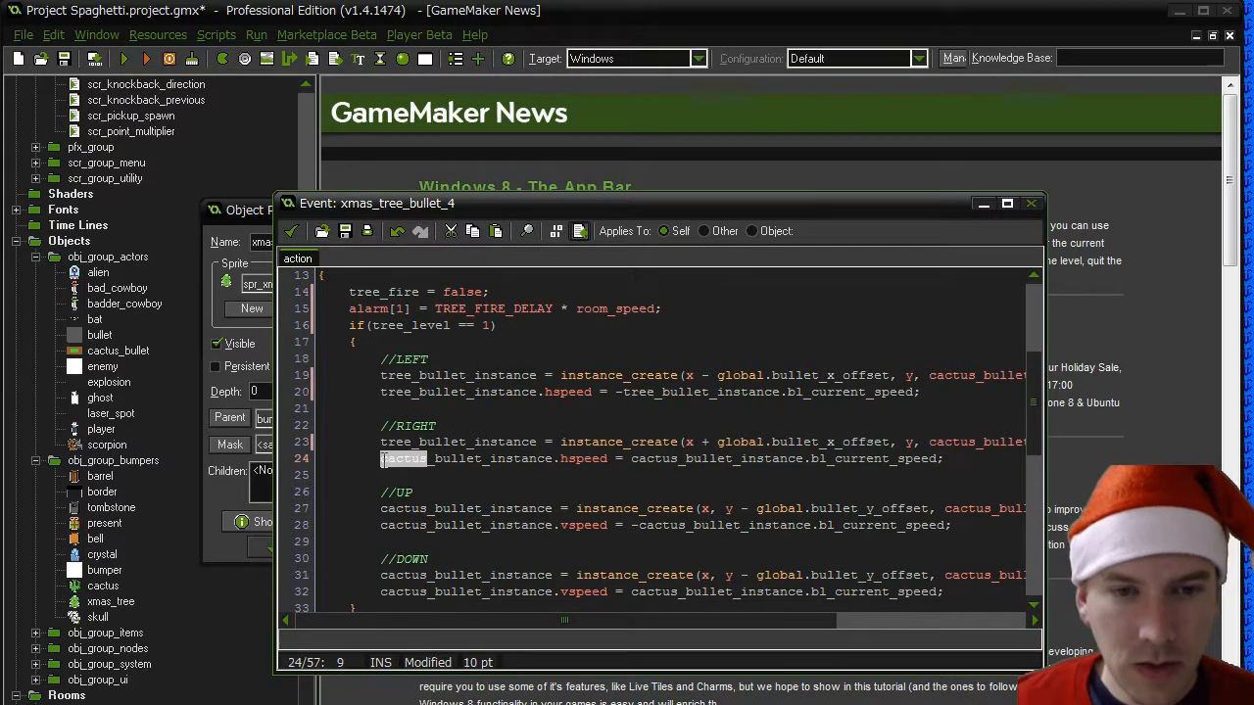
pyautogui.write('tree')
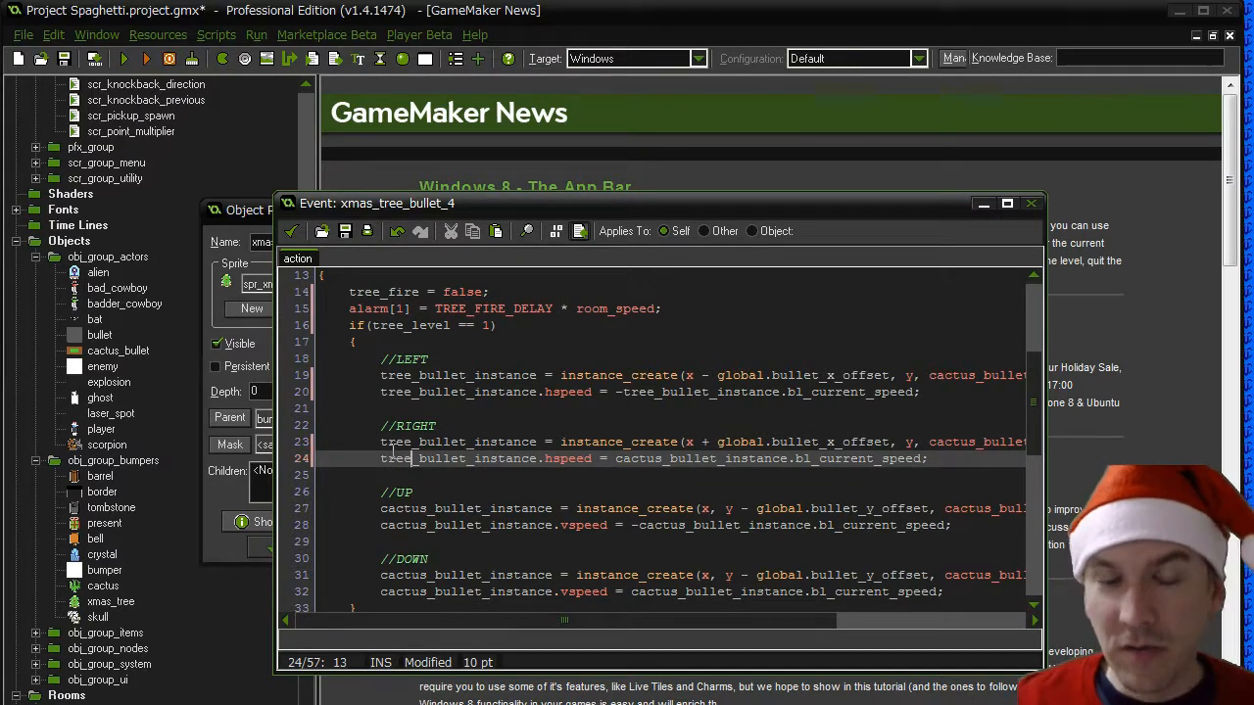
# - Rename the bullet instance to tree_bullet_instance throughout the UP block and in the speed value assigned on line 24
pyautogui.moveTo(428, 509); pyautogui.dragTo(389, 526)
pyautogui.write('tree')
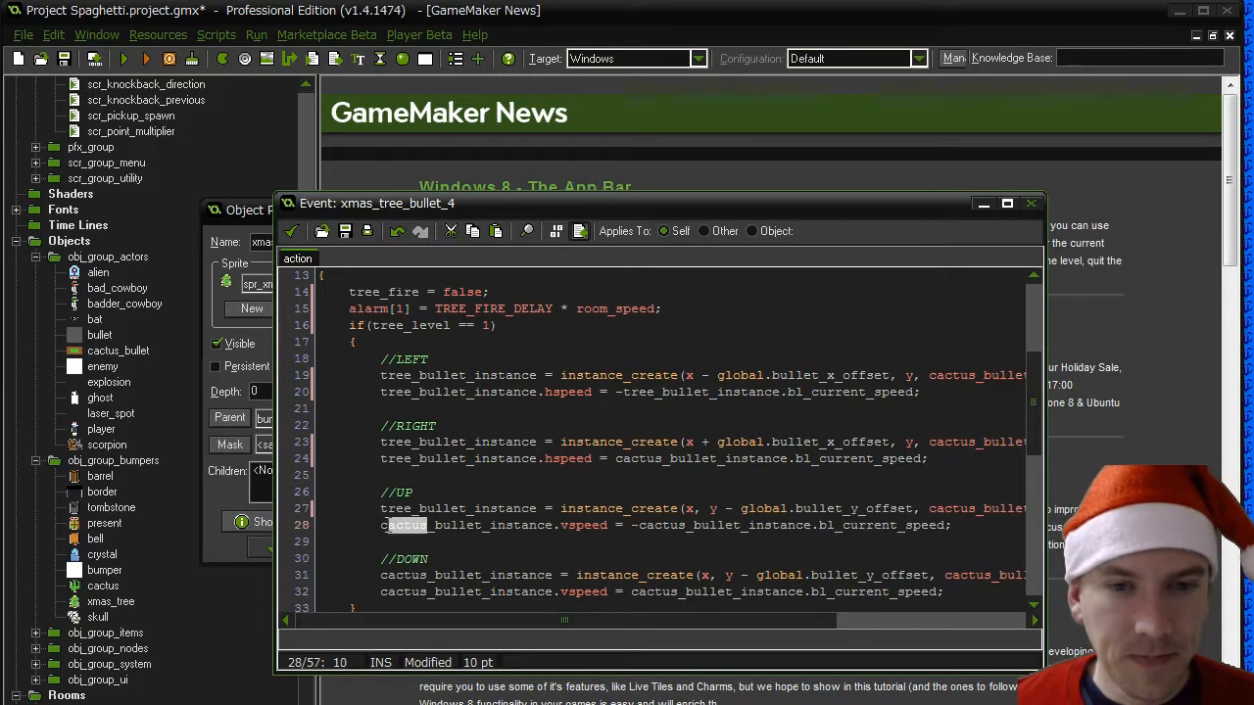
pyautogui.write('tree')
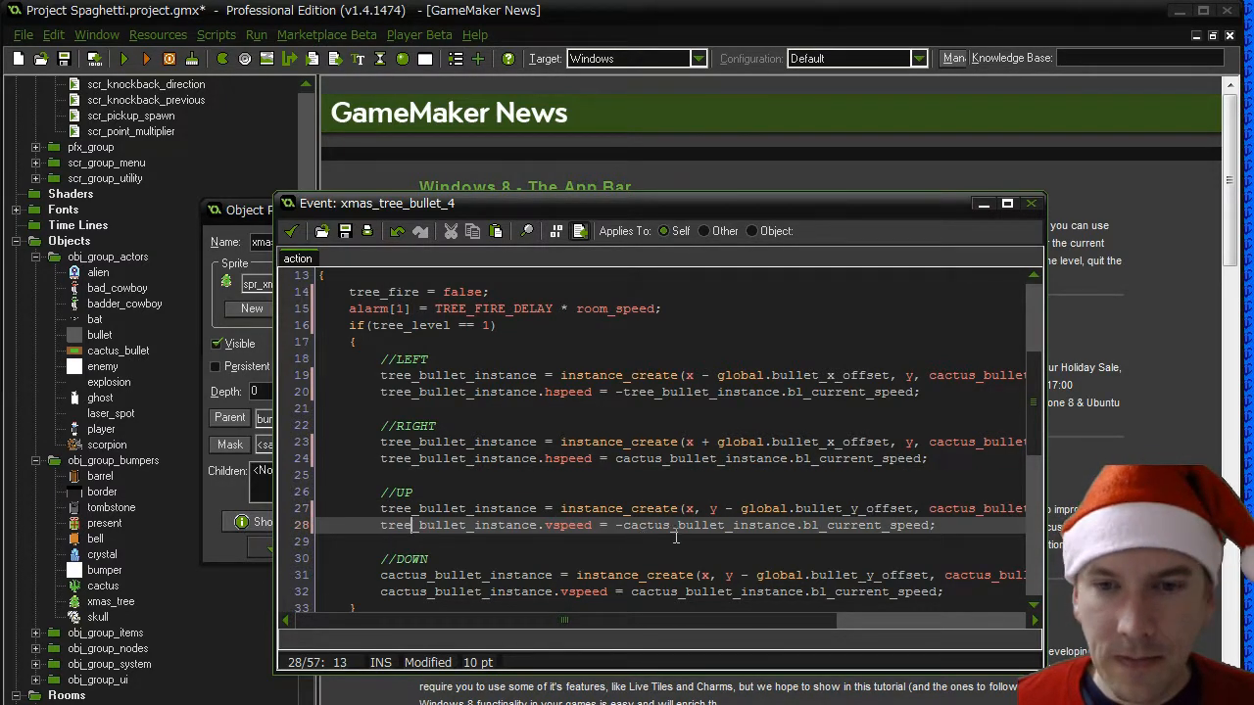
pyautogui.moveTo(622, 525); pyautogui.dragTo(672, 526)
pyautogui.write('tree')
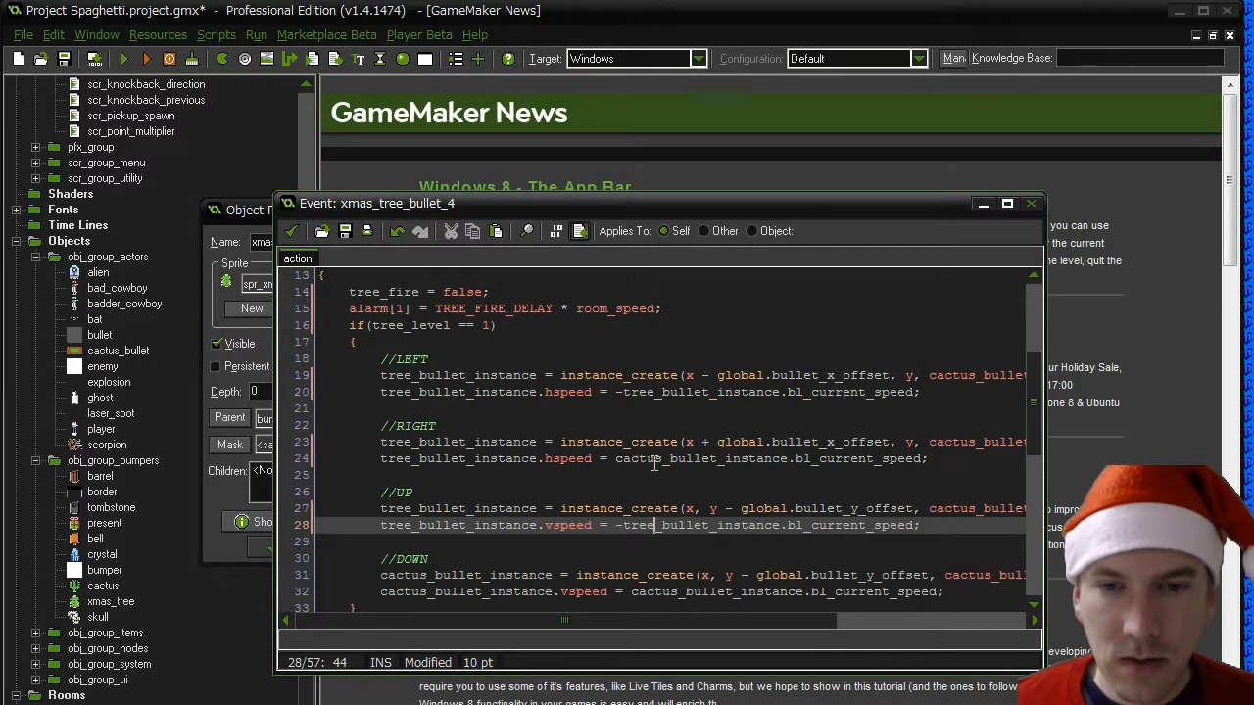
pyautogui.moveTo(662, 460); pyautogui.dragTo(630, 460)
pyautogui.write('tree')
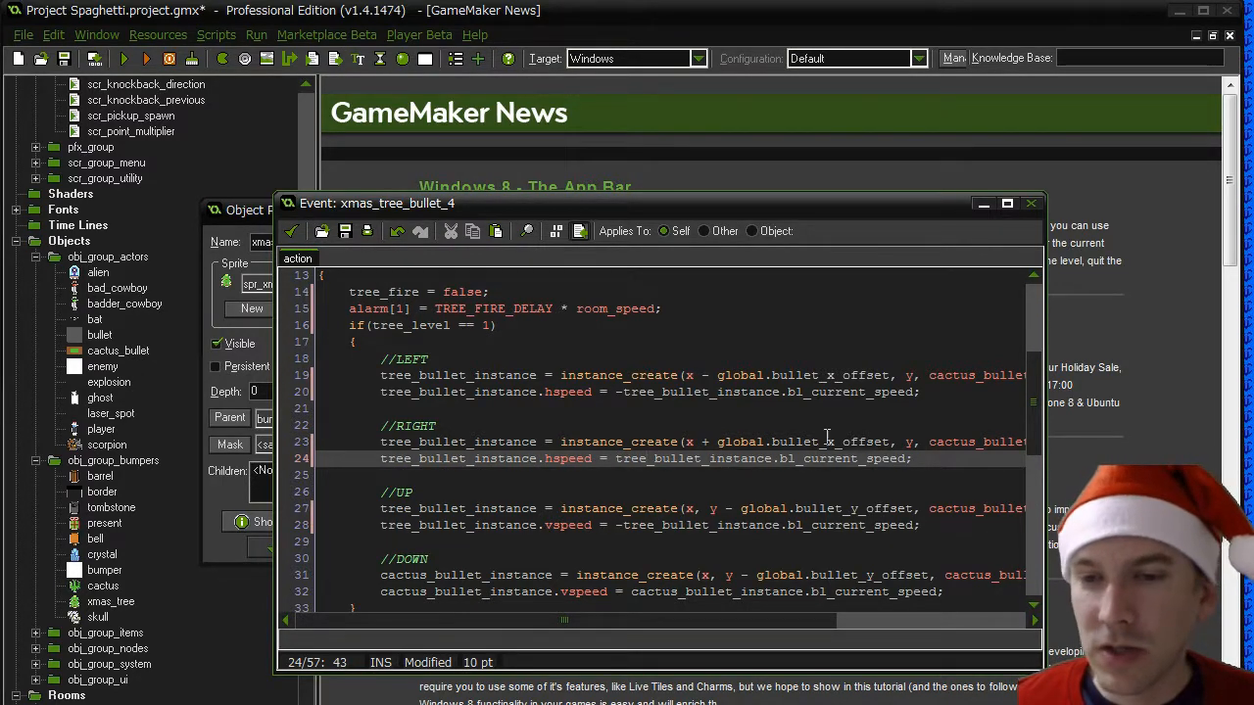
# - Rename the bullet instance variable throughout the DOWN block, lines 31 and 32, to tree_bullet_instance
pyautogui.moveTo(381, 575)
pyautogui.mouseDown()
pyautogui.moveTo(423, 574)
pyautogui.moveTo(380, 598)
pyautogui.mouseUp()
pyautogui.write('treetree')
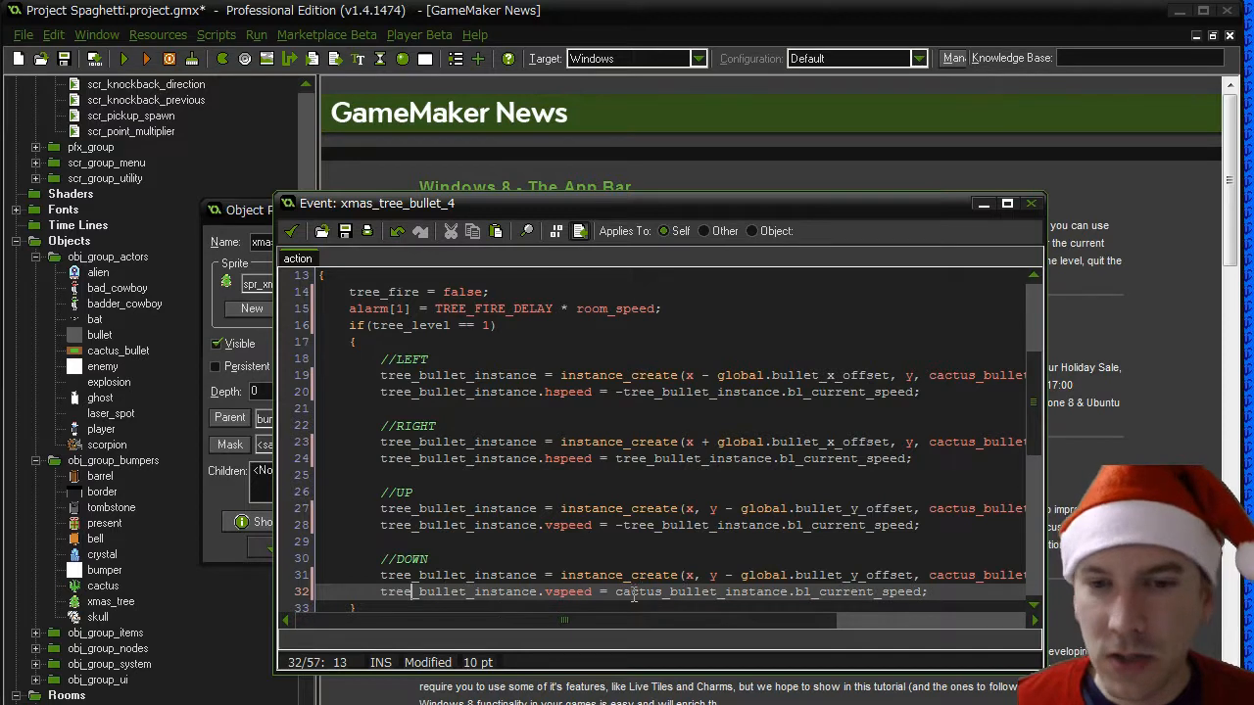
pyautogui.moveTo(663, 593); pyautogui.dragTo(615, 593)
pyautogui.write('tree')
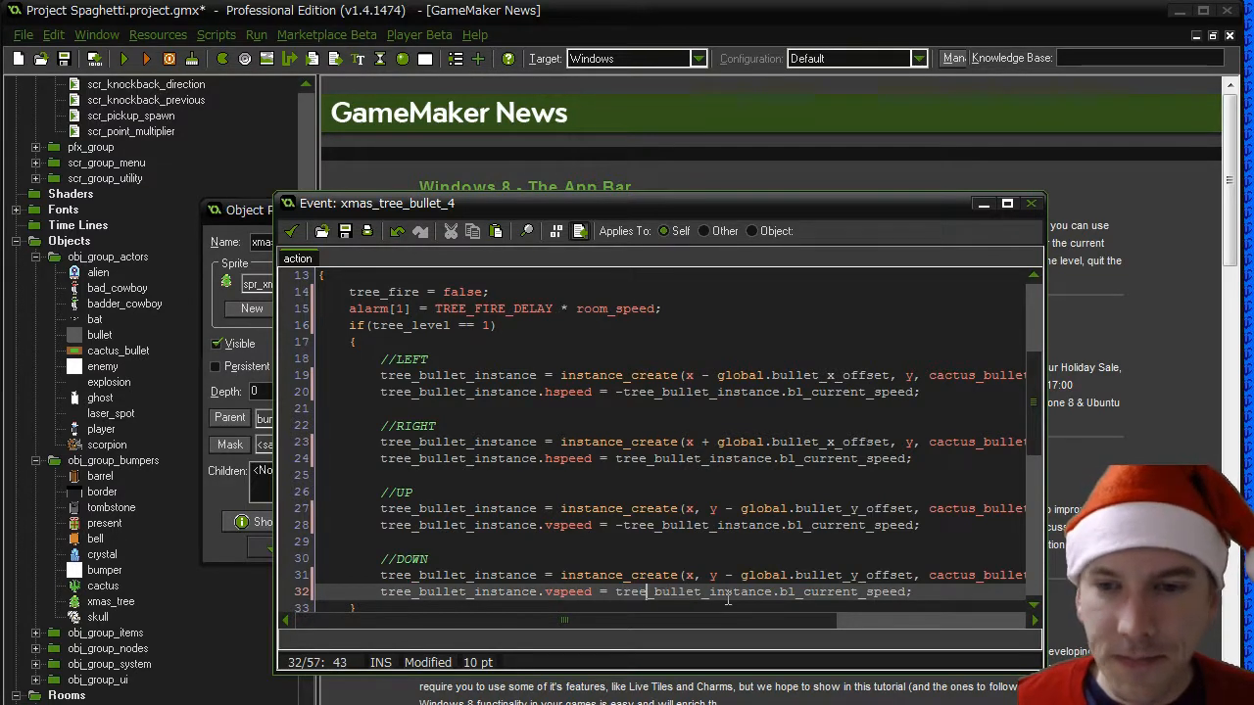
# - Rename the variable in the level-greater-than-1 condition on line 35 to tree_level
pyautogui.scroll(-4, 728, 599)
pyautogui.moveTo(373, 443); pyautogui.dragTo(419, 443)
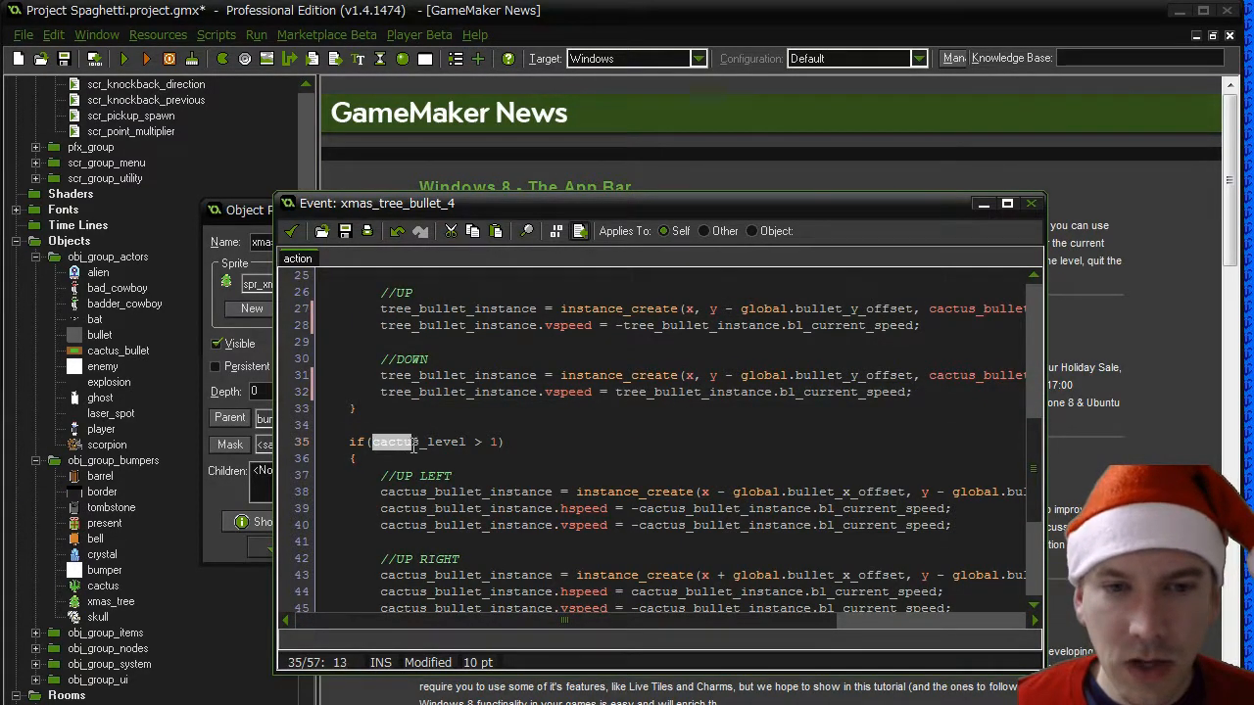
pyautogui.write('tree')
# - Rename the bullet instance at the start of the three UP LEFT block lines, 38 to 40, to tree_bullet_instance
pyautogui.click(423, 492)
pyautogui.moveTo(428, 492); pyautogui.dragTo(380, 525)
pyautogui.write('treetreetree')
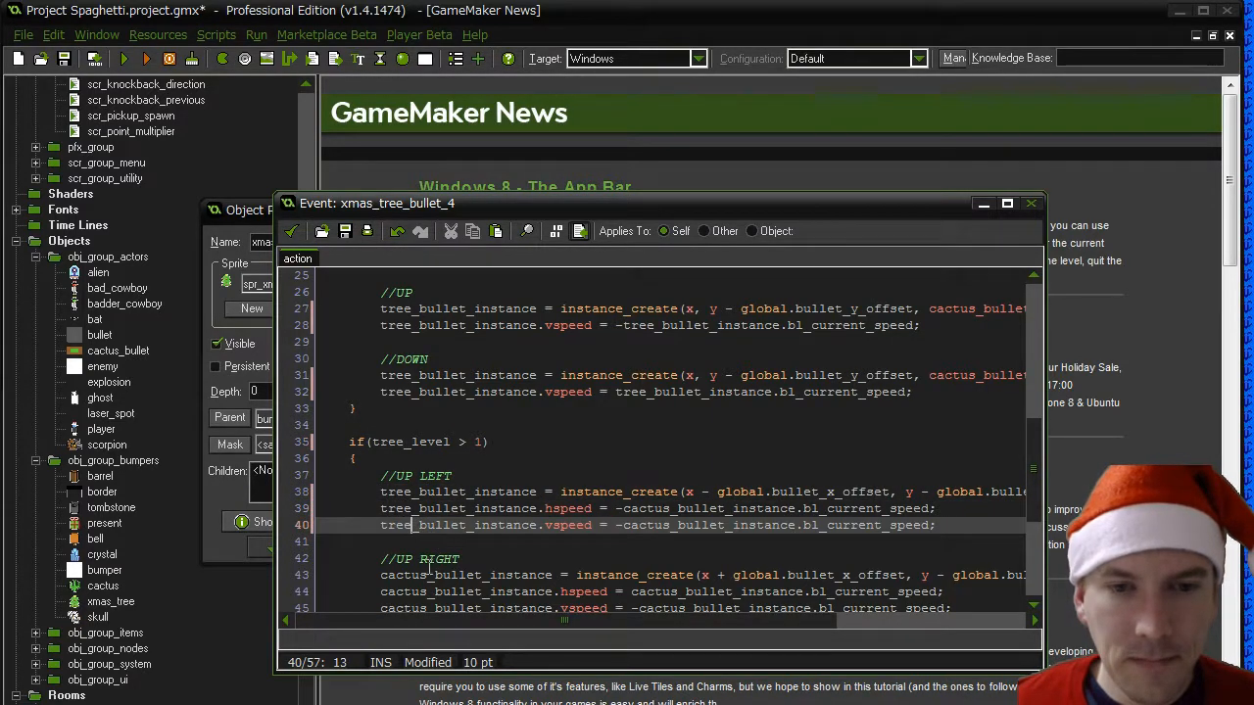
# - Rename the bullet instance at the start of the three UP RIGHT block lines, 43 to 45, to tree_bullet_instance
pyautogui.click(423, 575)
pyautogui.moveTo(428, 575); pyautogui.dragTo(380, 592)
pyautogui.write('treetree')
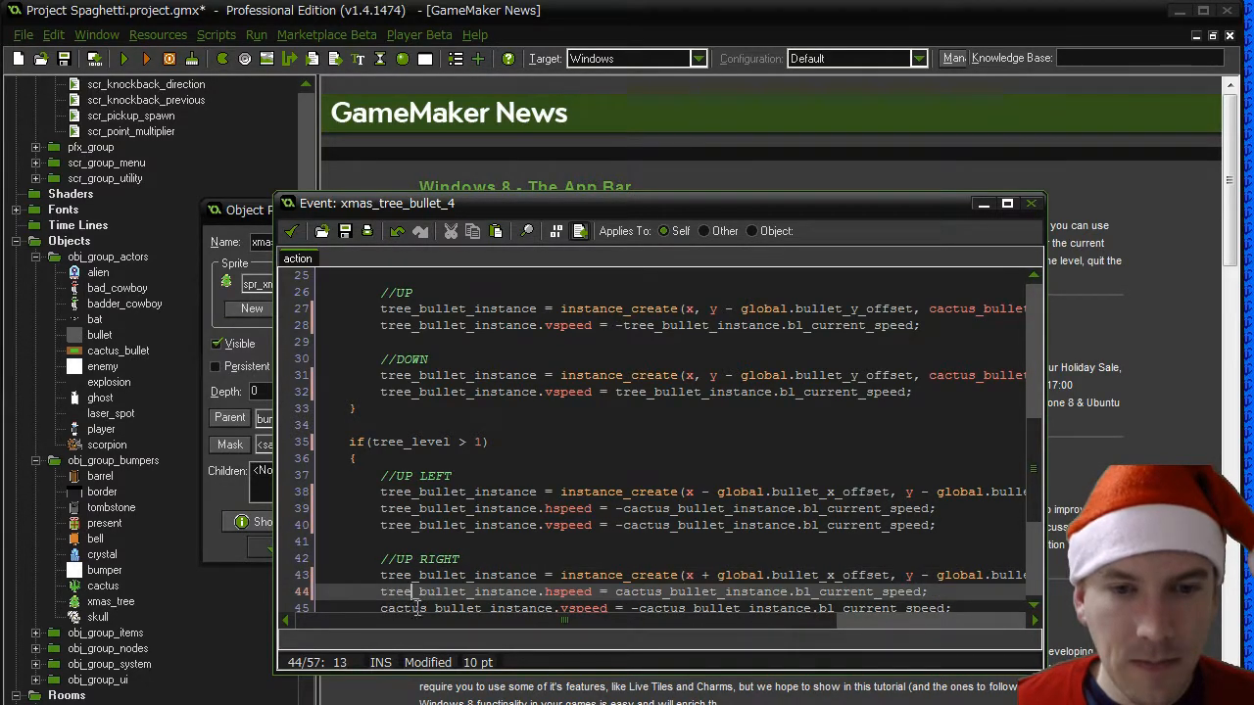
pyautogui.scroll(-3, 420, 490)
pyautogui.doubleClick(403, 476)
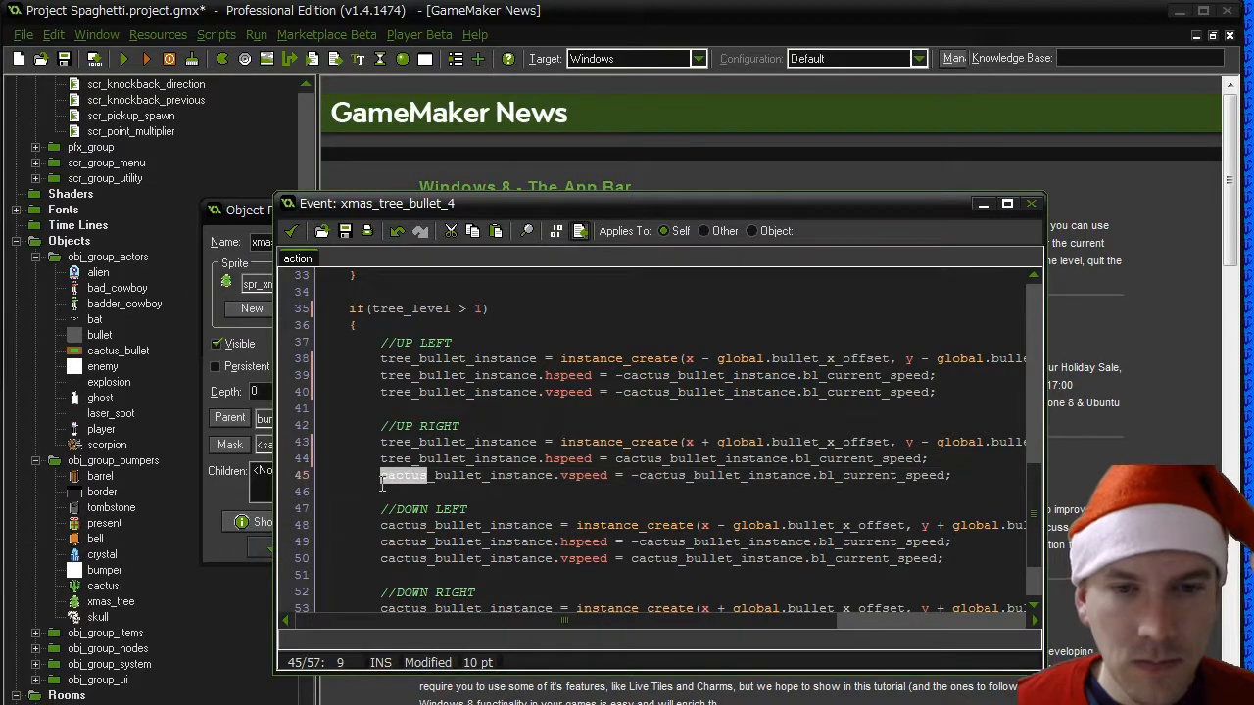
pyautogui.write('tree')
# - Rename the bullet instance at the start of the three DOWN LEFT block lines, 48 to 50, to tree_bullet_instance
pyautogui.doubleClick(404, 525)
pyautogui.write('tree')
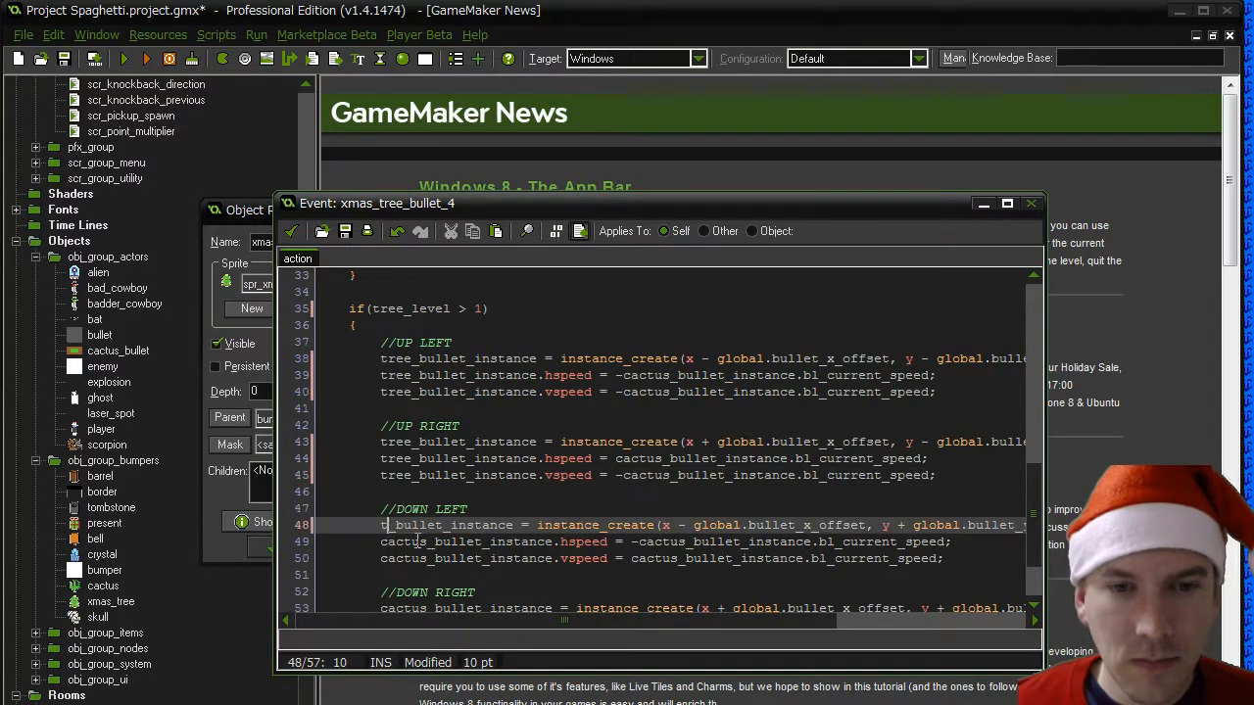
pyautogui.doubleClick(392, 543)
pyautogui.write('tree')
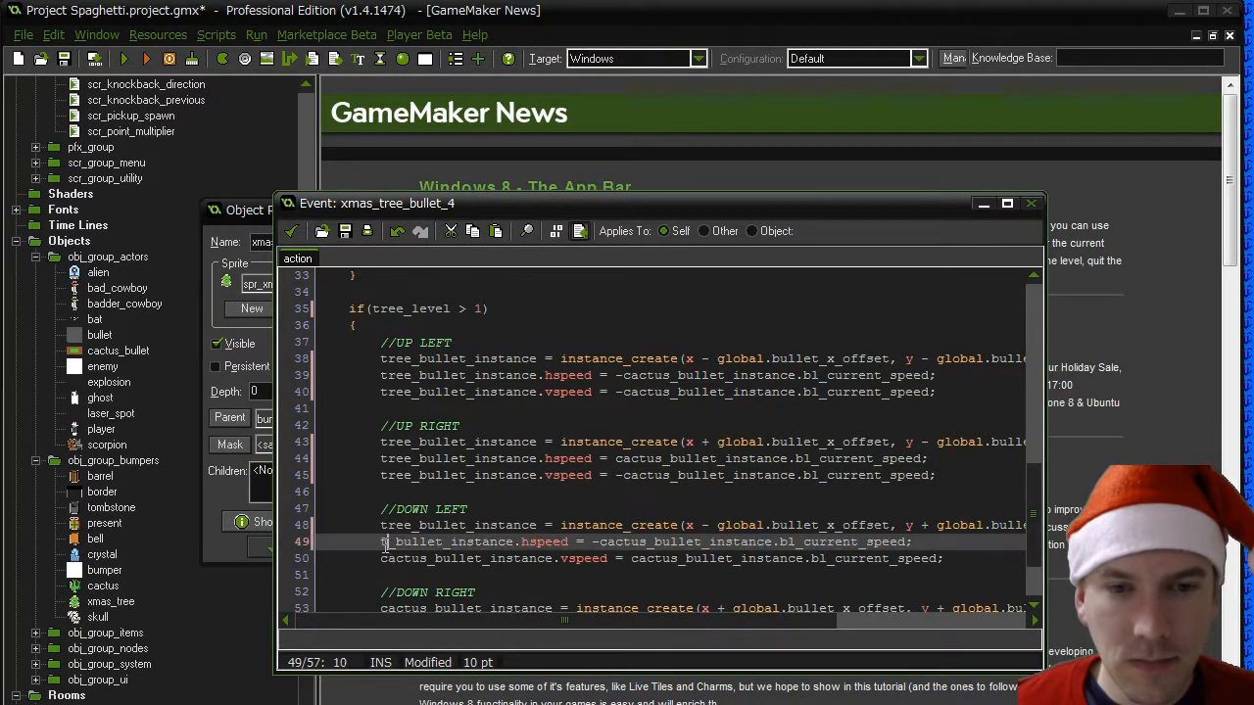
pyautogui.doubleClick(390, 559)
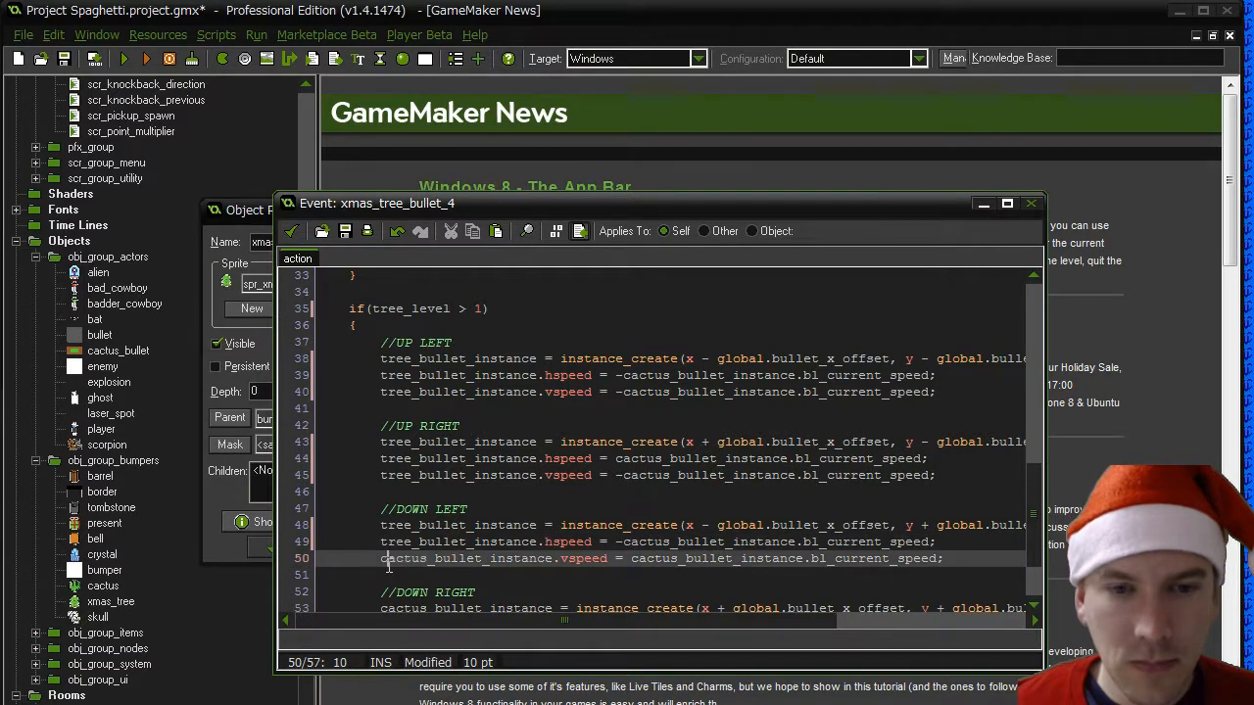
pyautogui.write('tree')
# - Rename the bullet instance at the start of the three DOWN RIGHT block lines, 53 to 55, to tree_bullet_instance
pyautogui.scroll(-2, 428, 560)
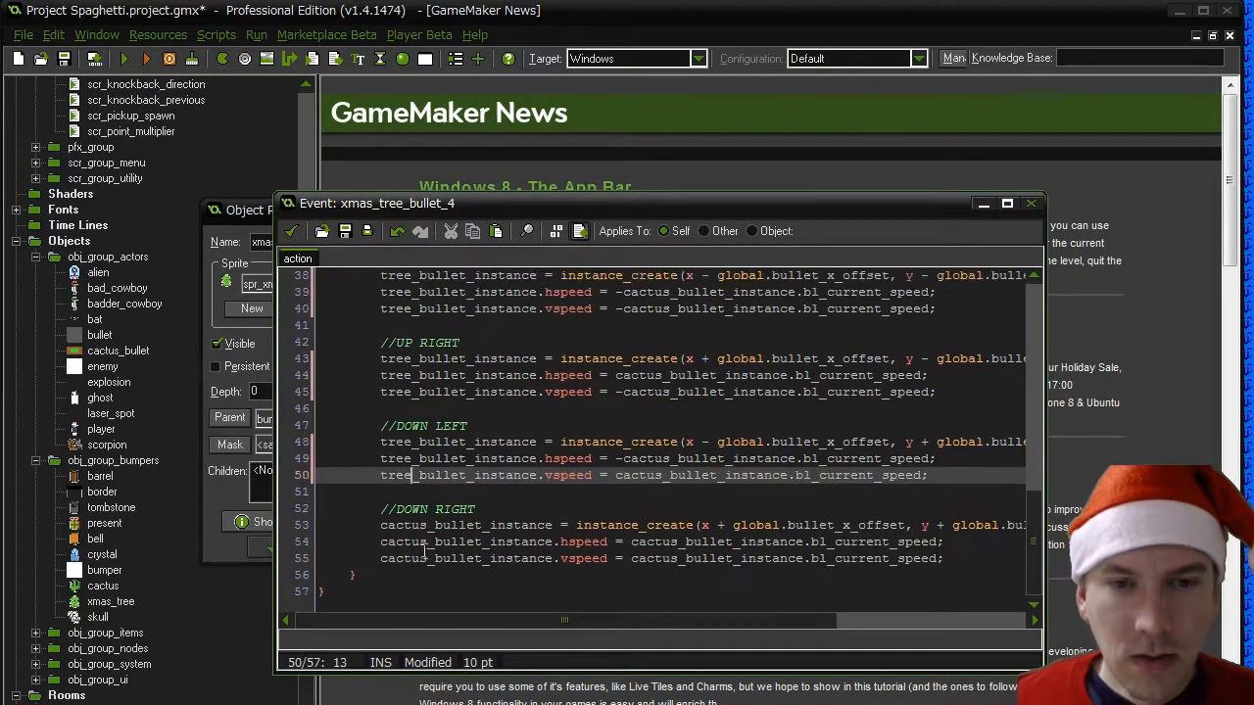
pyautogui.doubleClick(423, 526)
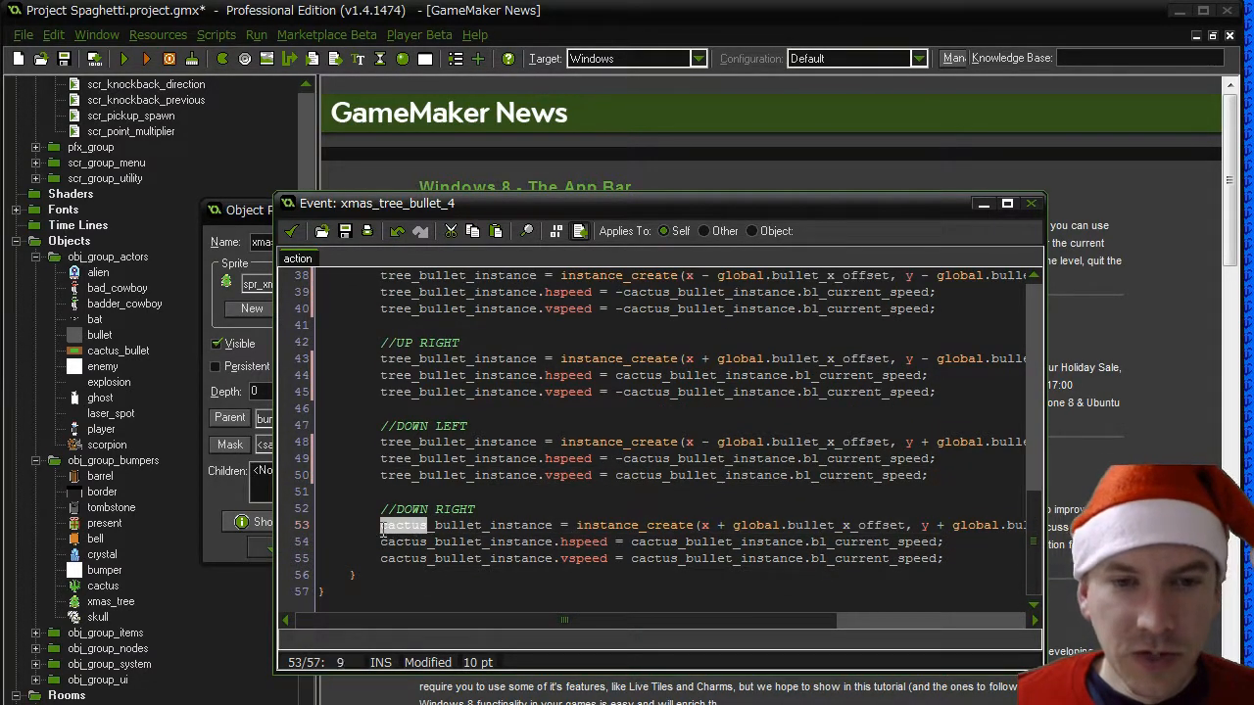
pyautogui.write('tree')
pyautogui.click(383, 544)
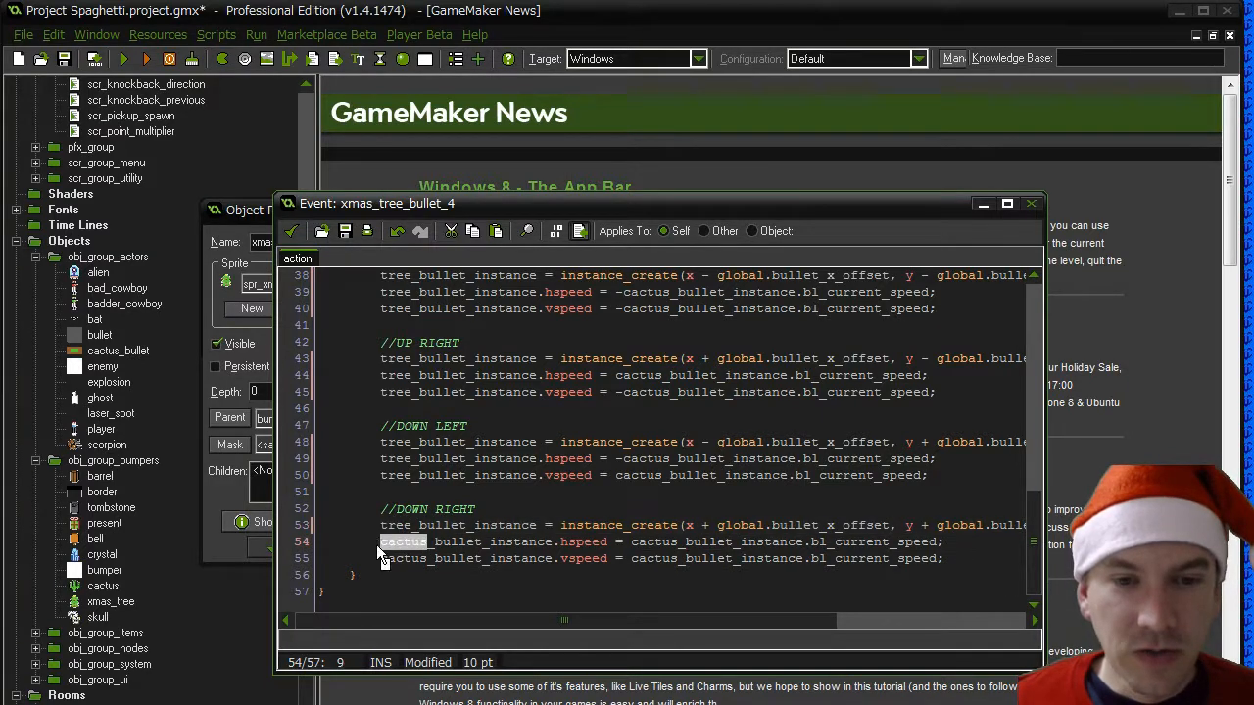
pyautogui.doubleClick(402, 543)
pyautogui.write('tree')
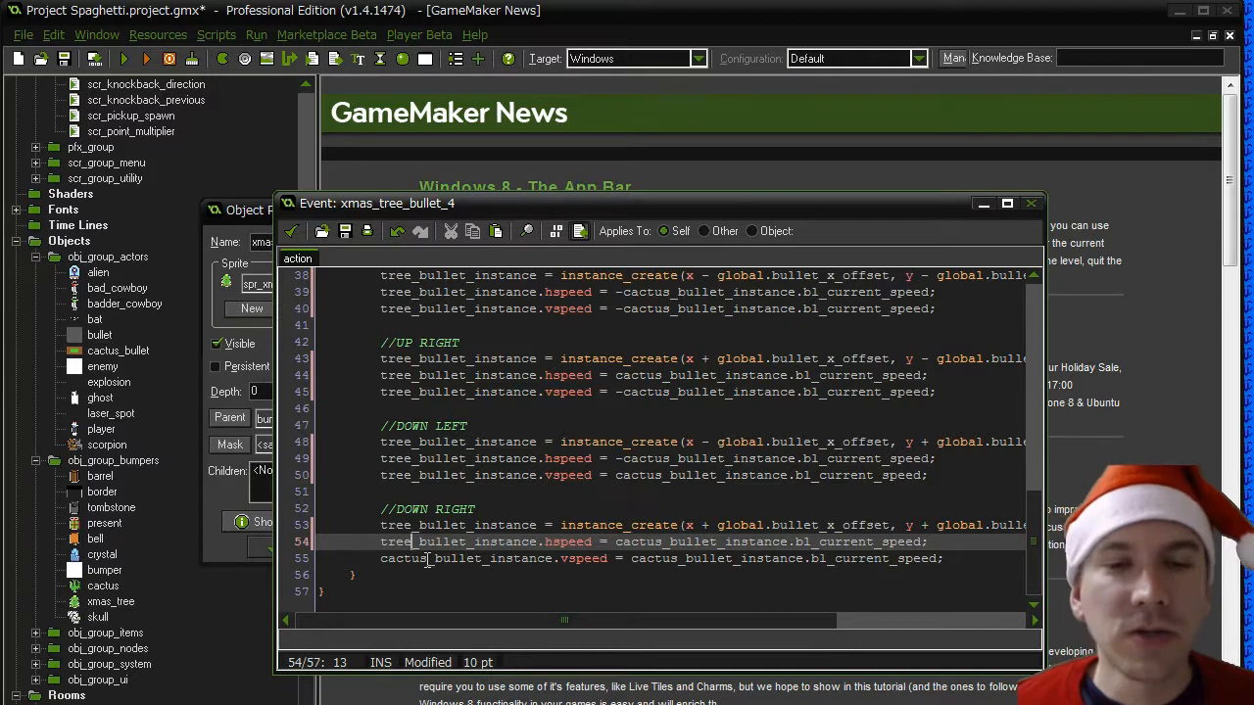
pyautogui.doubleClick(401, 559)
pyautogui.write('tree')
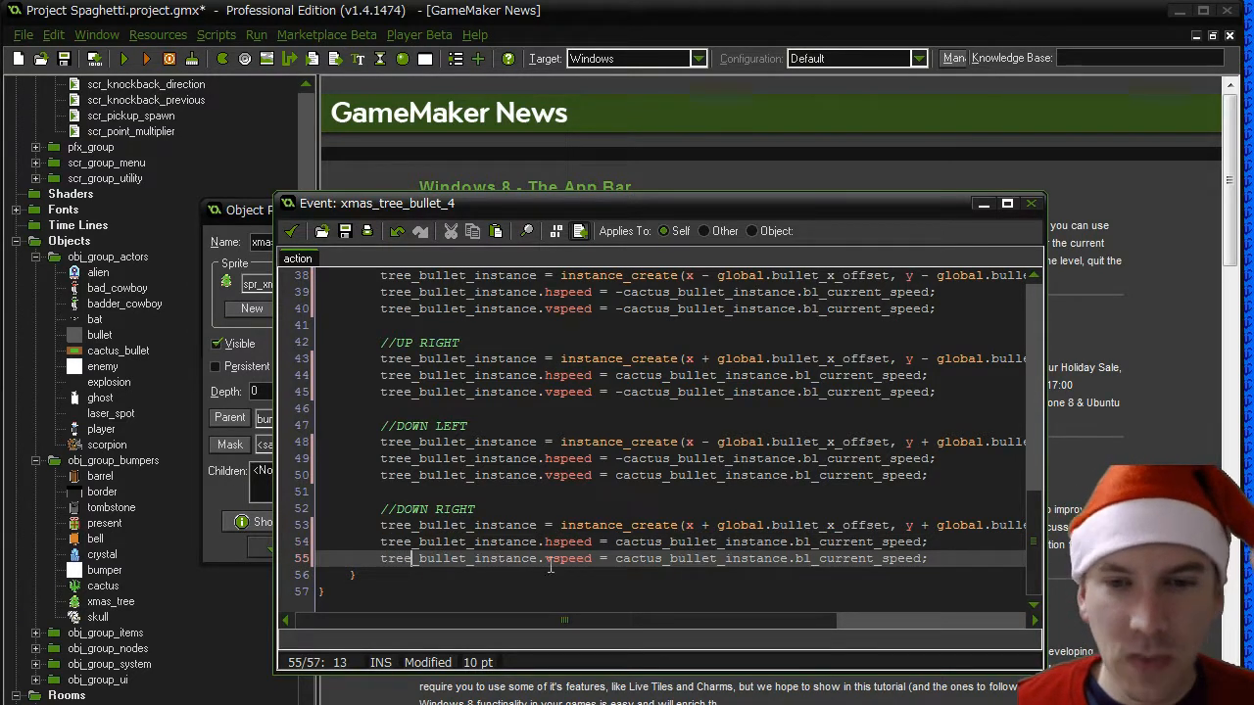
# - Rename the instance in the assigned speed values of the DOWN RIGHT and DOWN LEFT blocks, lines 54, 55, 49 and 50, to tree_bullet_instance
pyautogui.moveTo(616, 564)
pyautogui.mouseDown()
pyautogui.moveTo(655, 565)
pyautogui.moveTo(617, 543)
pyautogui.mouseUp()
pyautogui.write('tree')
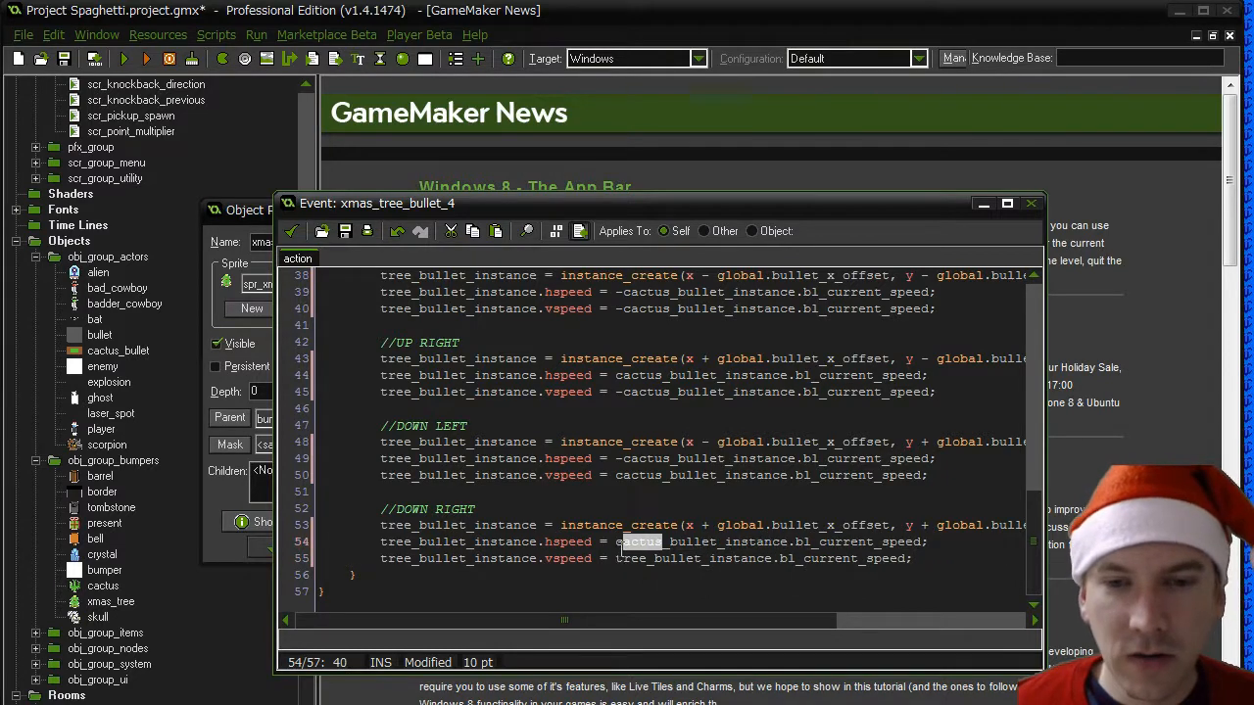
pyautogui.write('tree')
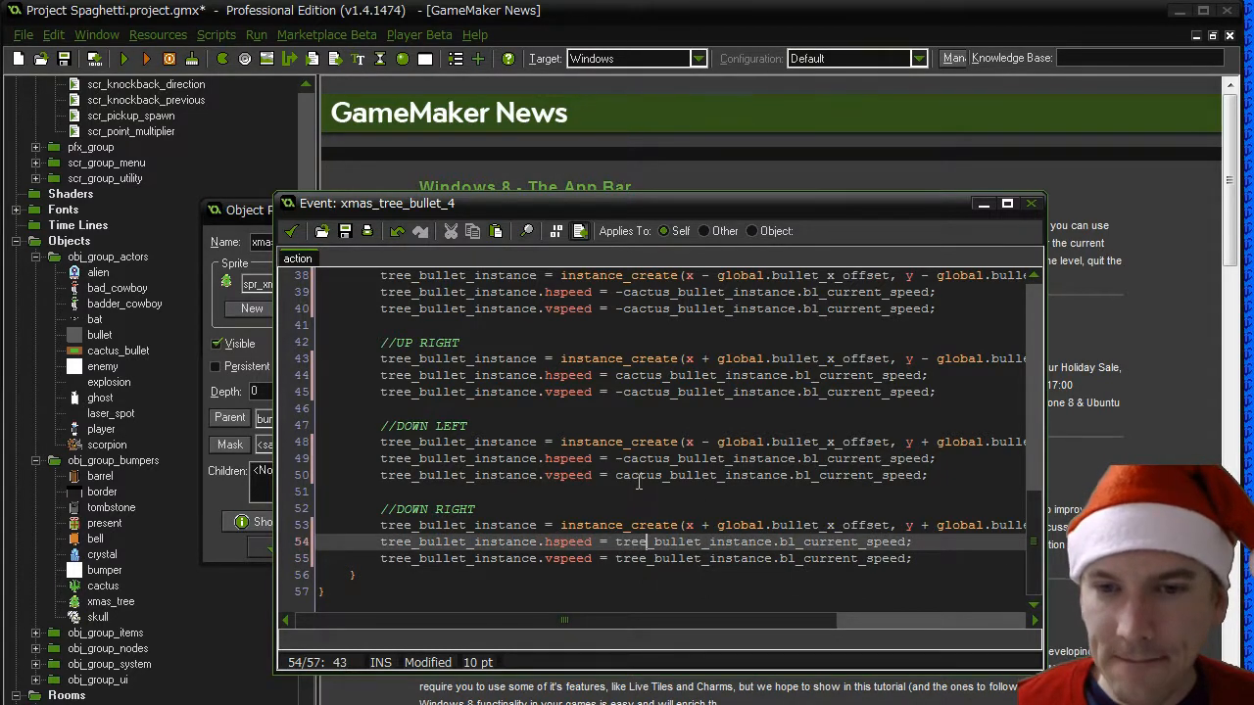
pyautogui.moveTo(616, 476)
pyautogui.mouseDown()
pyautogui.moveTo(663, 476)
pyautogui.moveTo(662, 460)
pyautogui.moveTo(623, 459)
pyautogui.mouseUp()
pyautogui.write('tree')
pyautogui.write('tr')
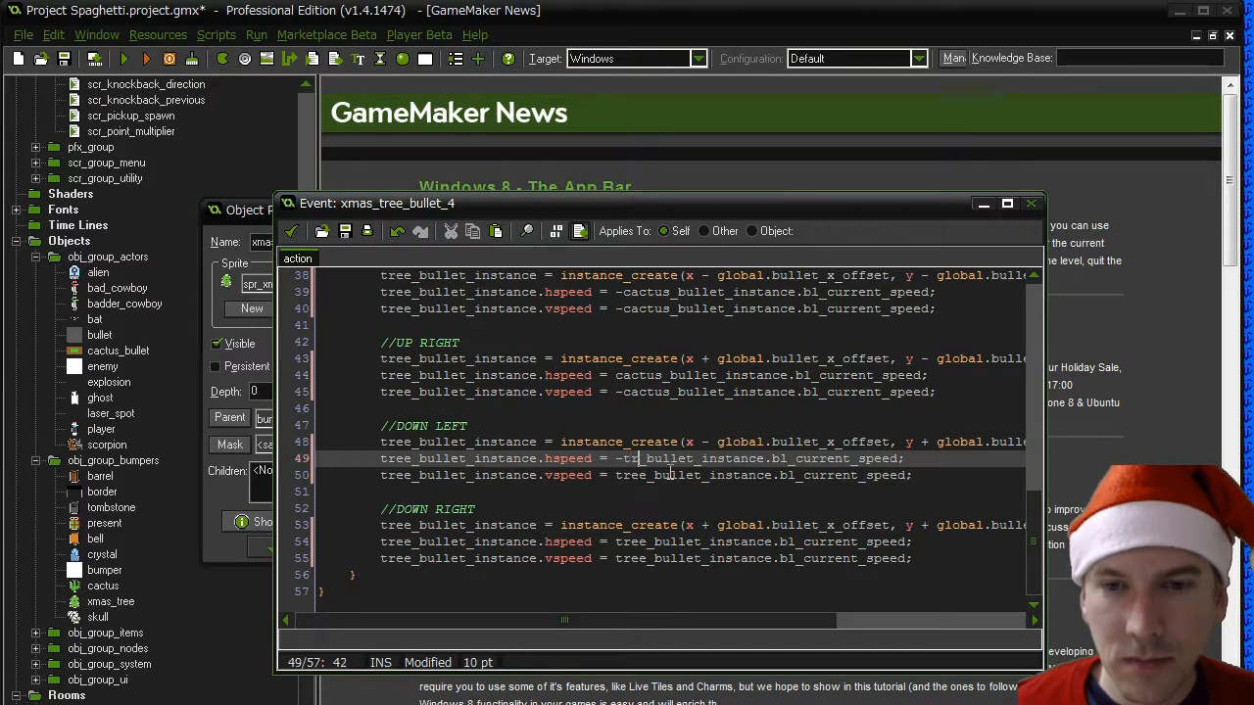
pyautogui.write('ee')
# - Rename the instance in the assigned speed values of the UP RIGHT and UP LEFT blocks, lines 44, 45, 39 and 40, to tree_bullet_instance
pyautogui.moveTo(671, 394); pyautogui.dragTo(623, 393)
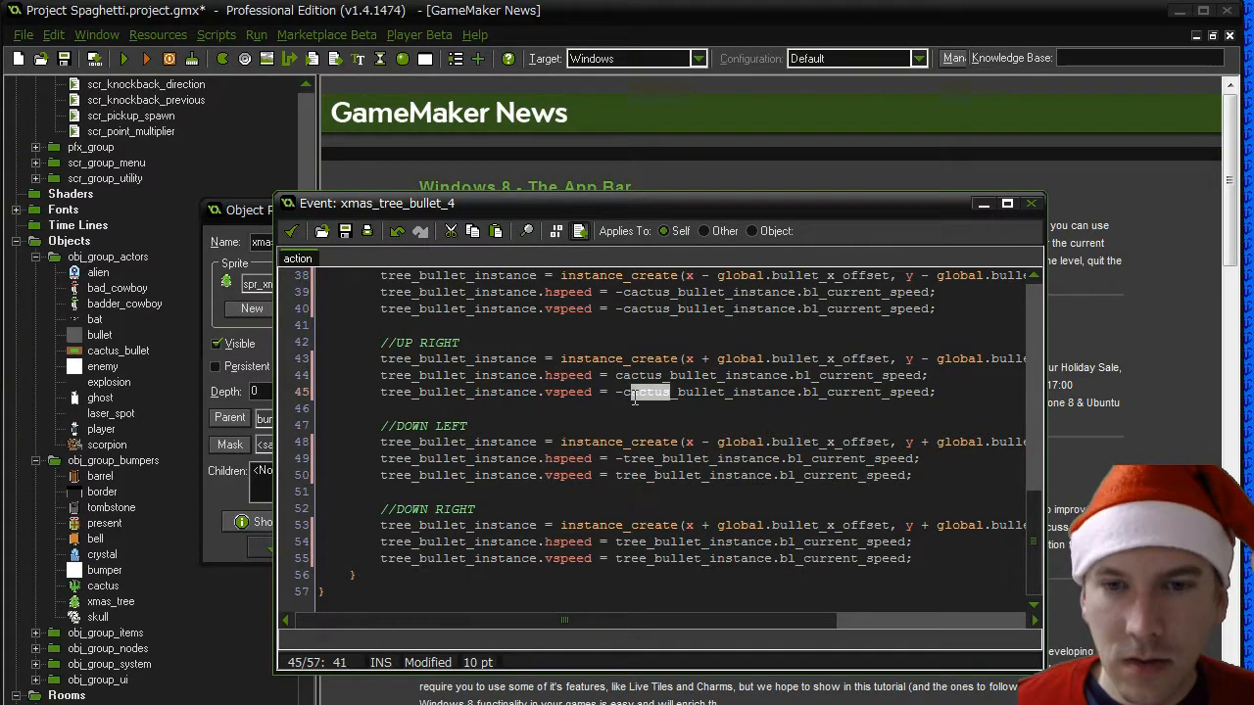
pyautogui.write('tree')
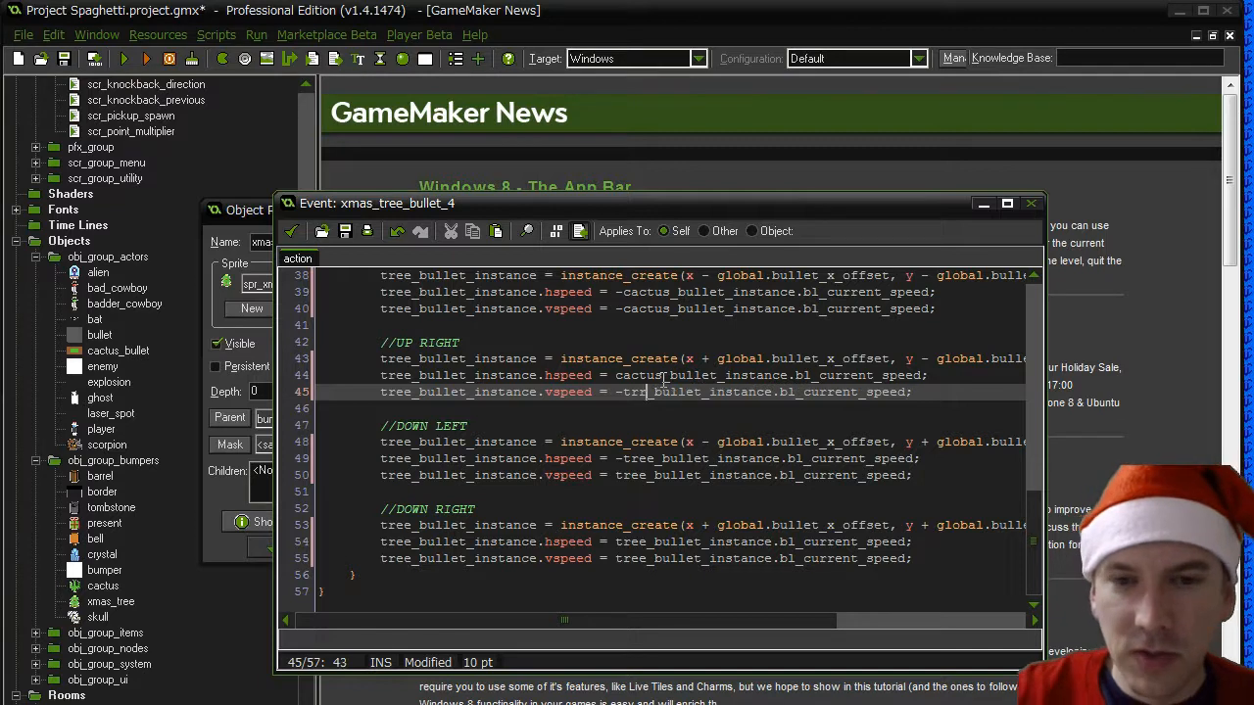
pyautogui.moveTo(663, 376); pyautogui.dragTo(616, 376)
pyautogui.write('tree')
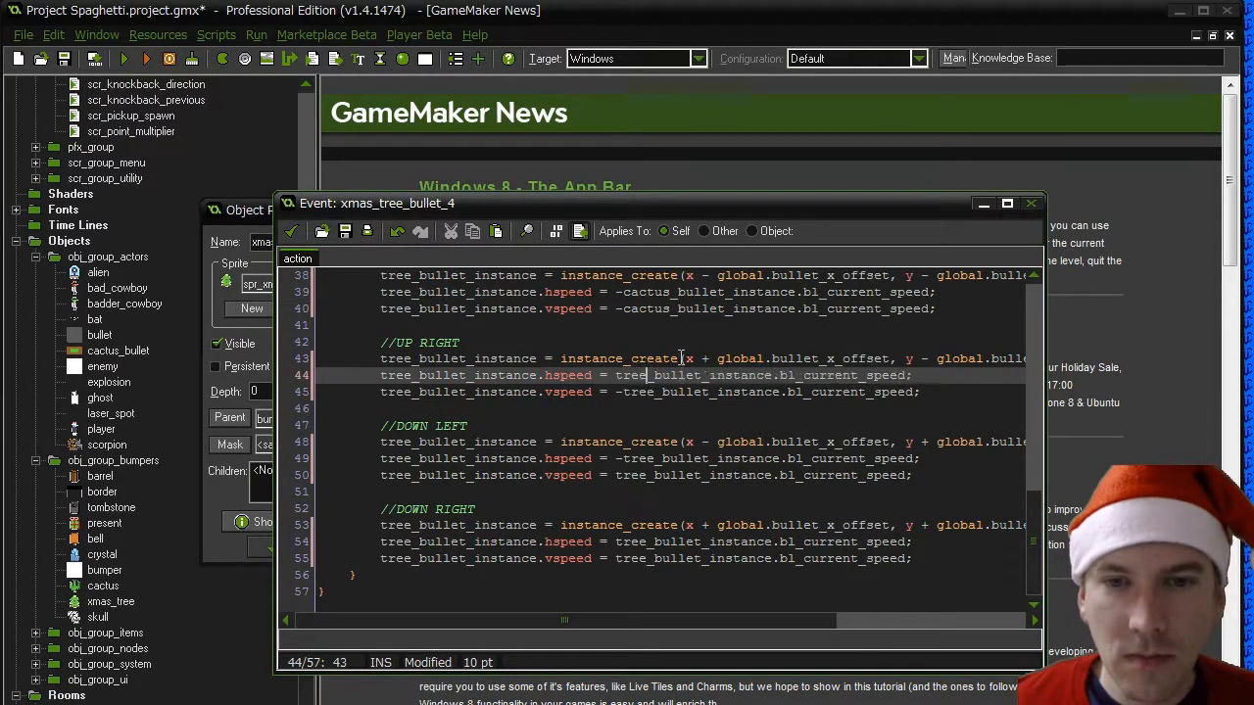
pyautogui.moveTo(671, 309); pyautogui.dragTo(624, 292)
pyautogui.write('treetree')
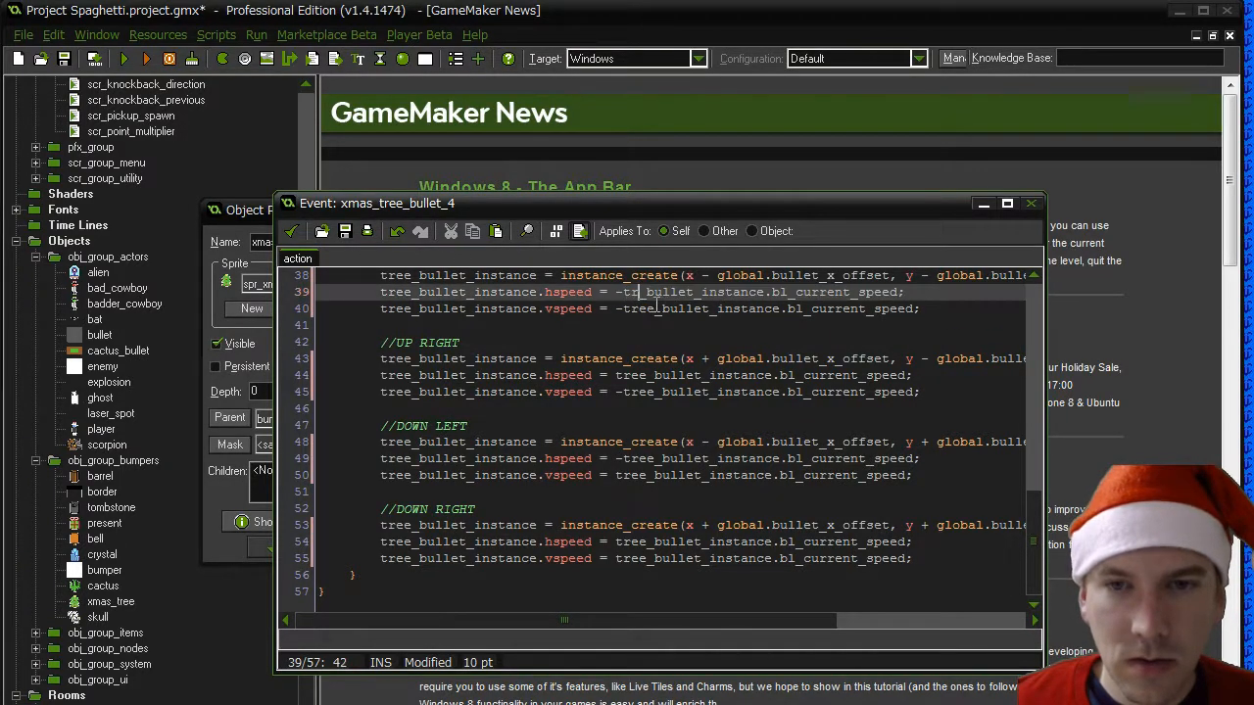
# - Search the code for "cactus" and replace the word with "tree" in the comments on lines 1 and 11
pyautogui.scroll(3, 675, 358)
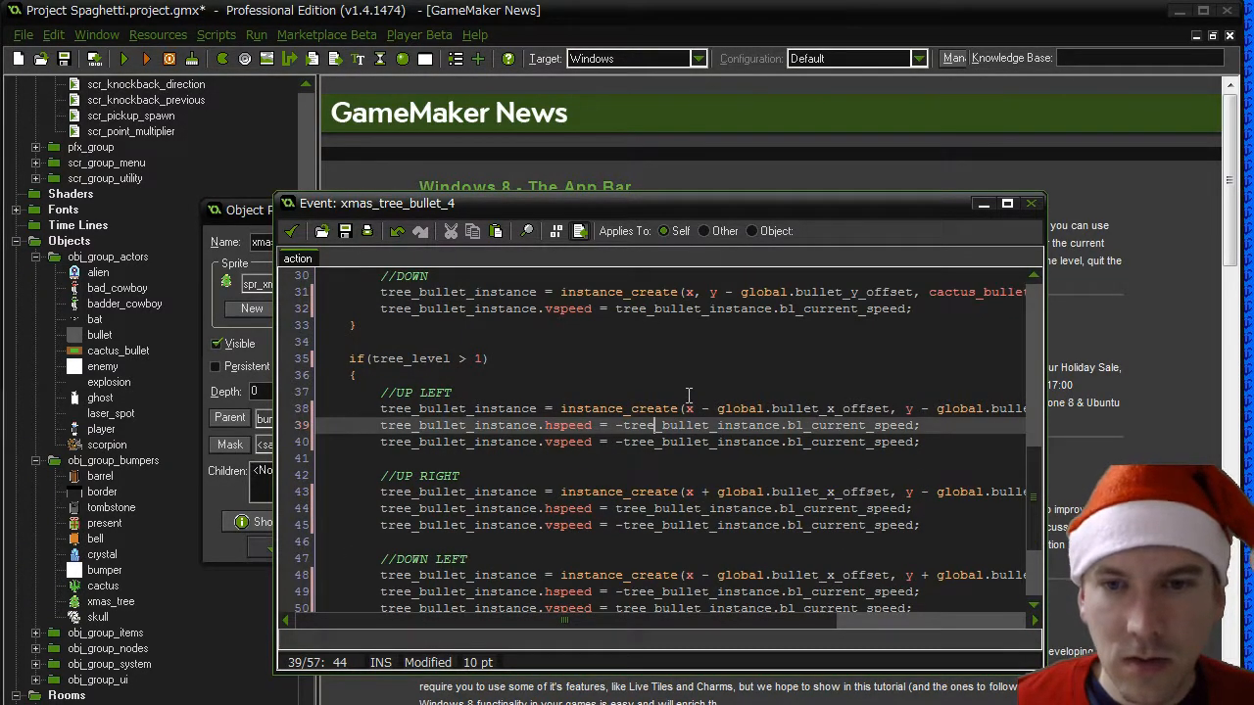
pyautogui.scroll(10, 688, 395)
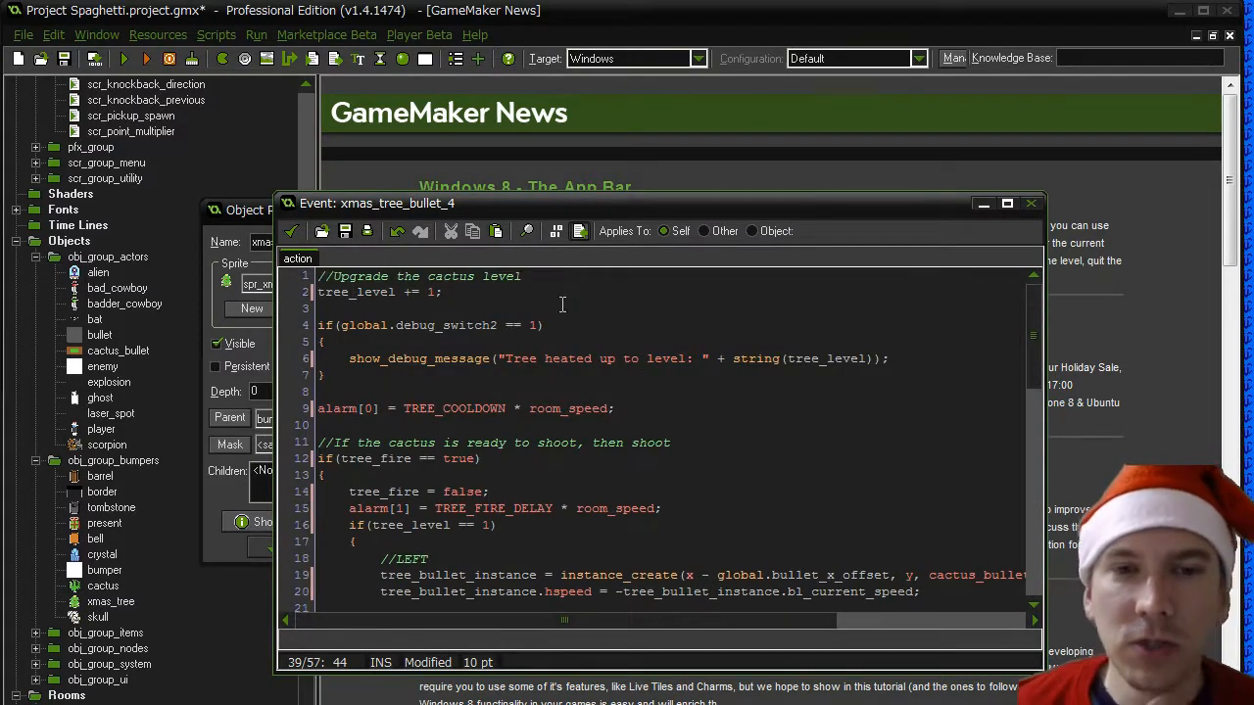
pyautogui.click(562, 305)
pyautogui.hotkey('ctrl', 'f')
pyautogui.write('cact')
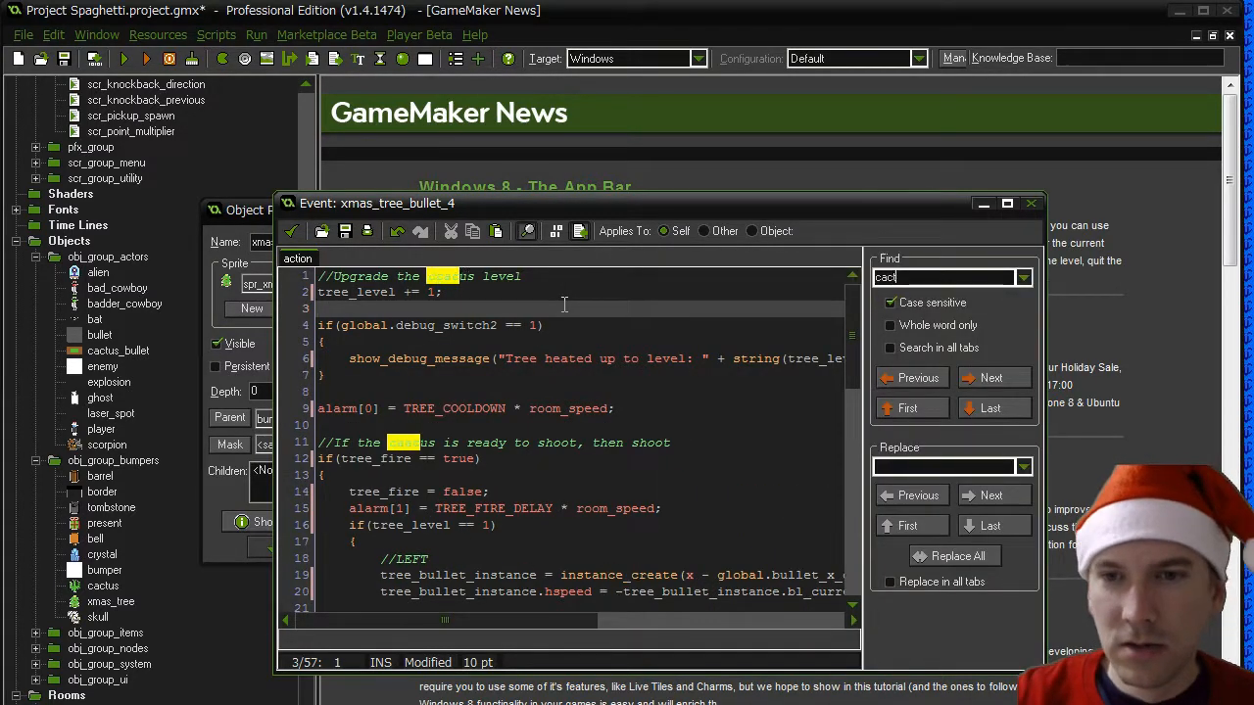
pyautogui.write('us')
pyautogui.doubleClick(438, 275)
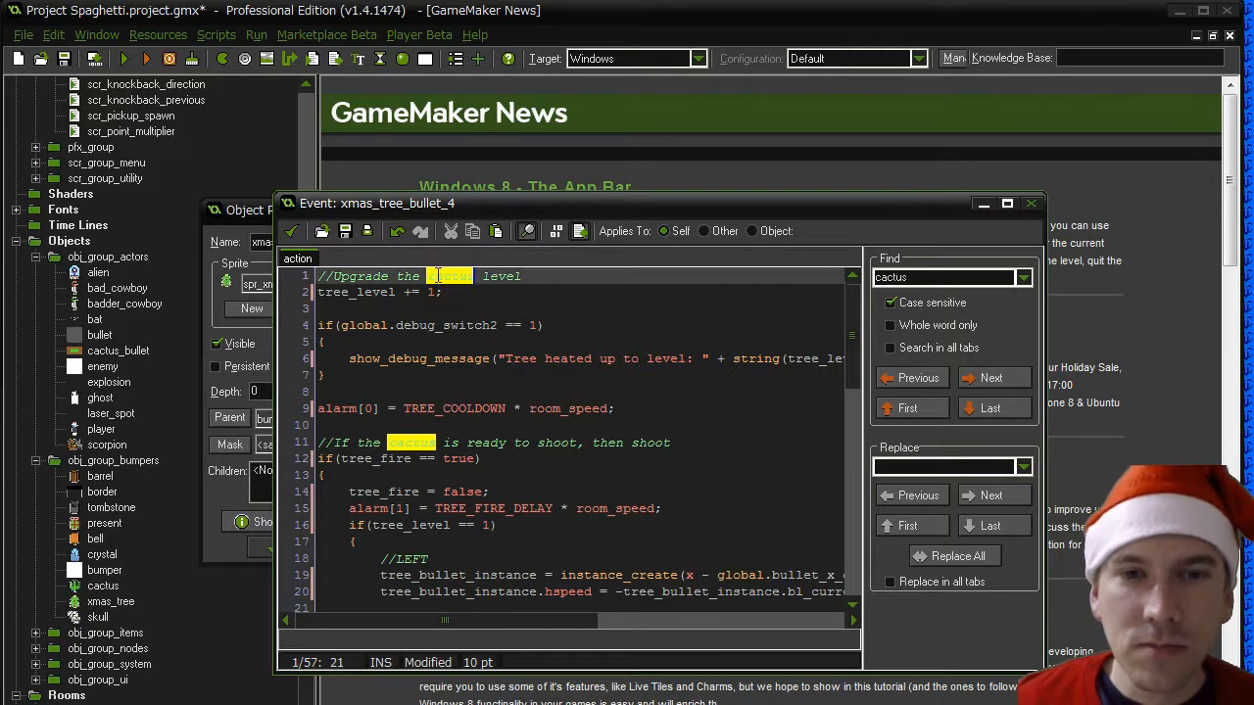
pyautogui.write('tree')
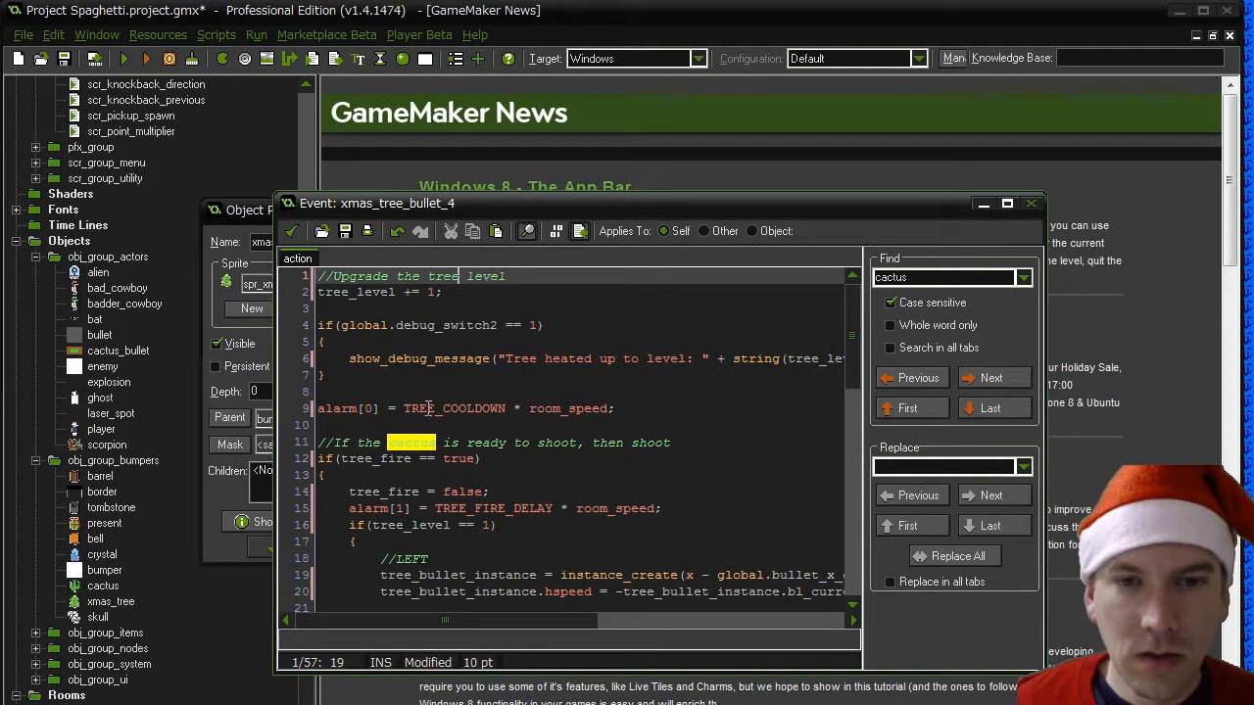
pyautogui.doubleClick(395, 441)
pyautogui.write('tree')
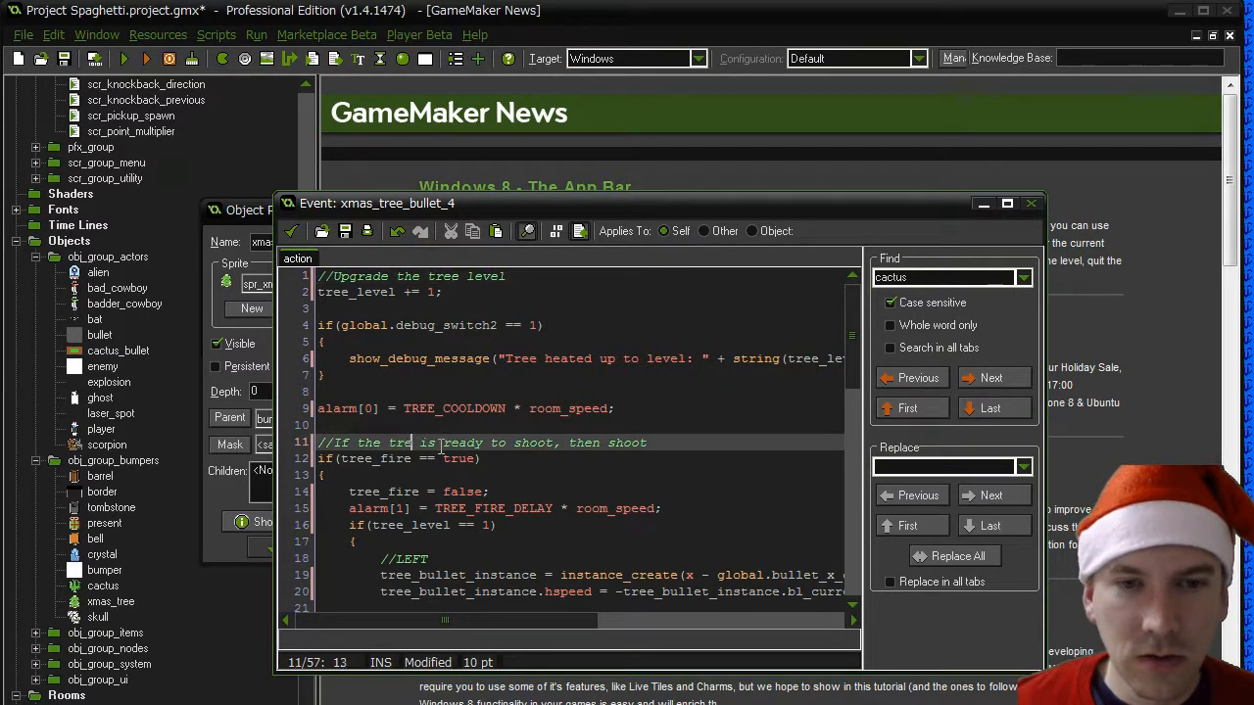
# - Go through the remaining occurrences of "cactus" in the code to check where the word is still used
pyautogui.click(991, 378)
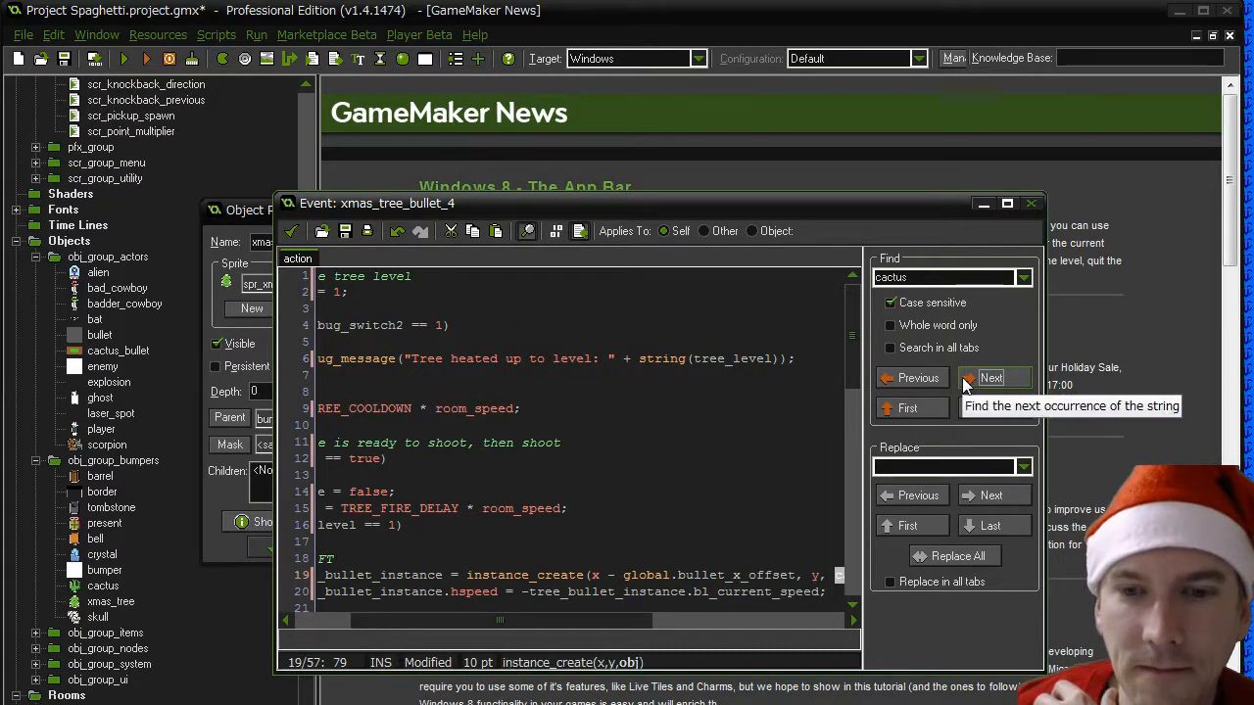
pyautogui.moveTo(621, 624); pyautogui.dragTo(716, 622)
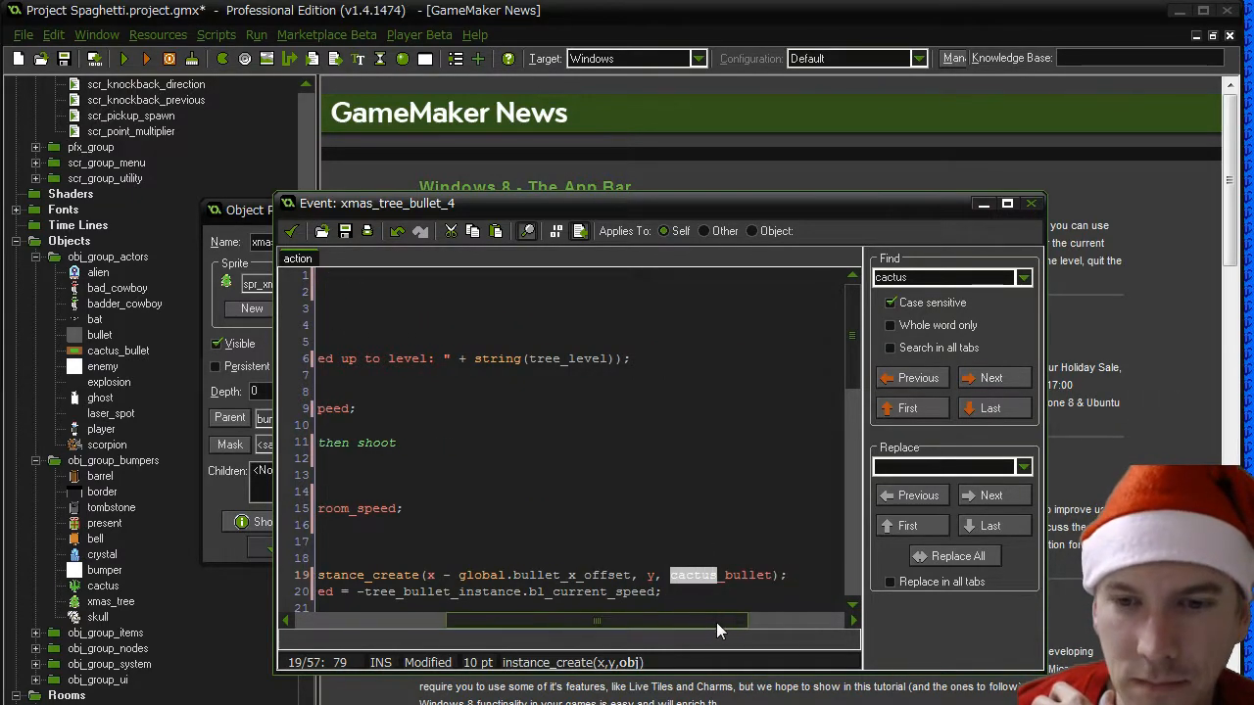
pyautogui.click(989, 380)
pyautogui.click(987, 385)
pyautogui.click(986, 385)
pyautogui.click(987, 385)
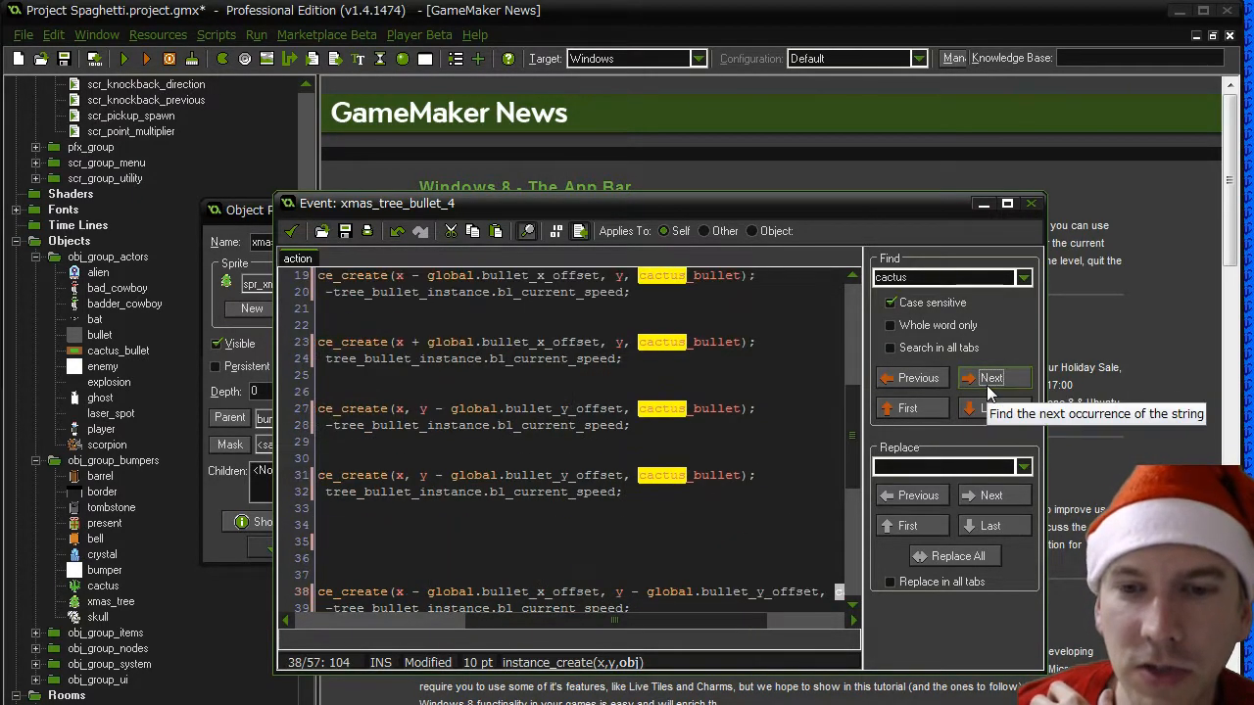
pyautogui.moveTo(476, 624); pyautogui.dragTo(600, 625)
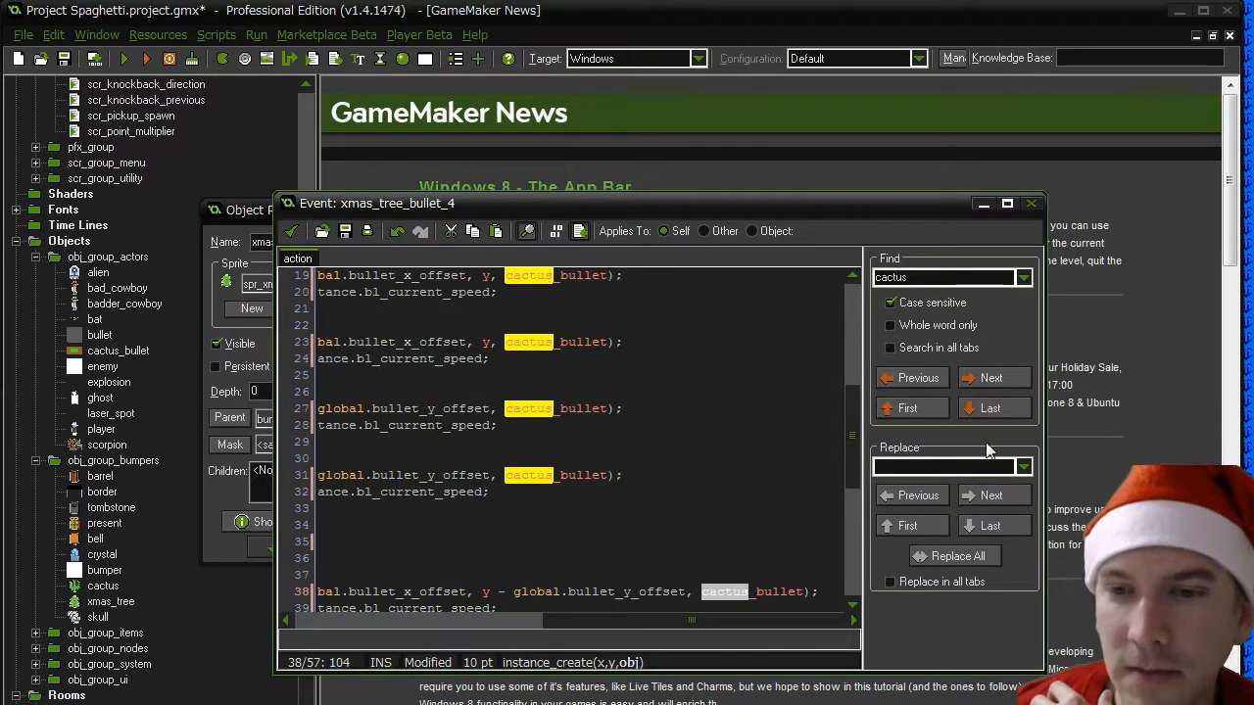
pyautogui.click(986, 382)
pyautogui.click(986, 382)
pyautogui.click(986, 382)
pyautogui.click(986, 382)
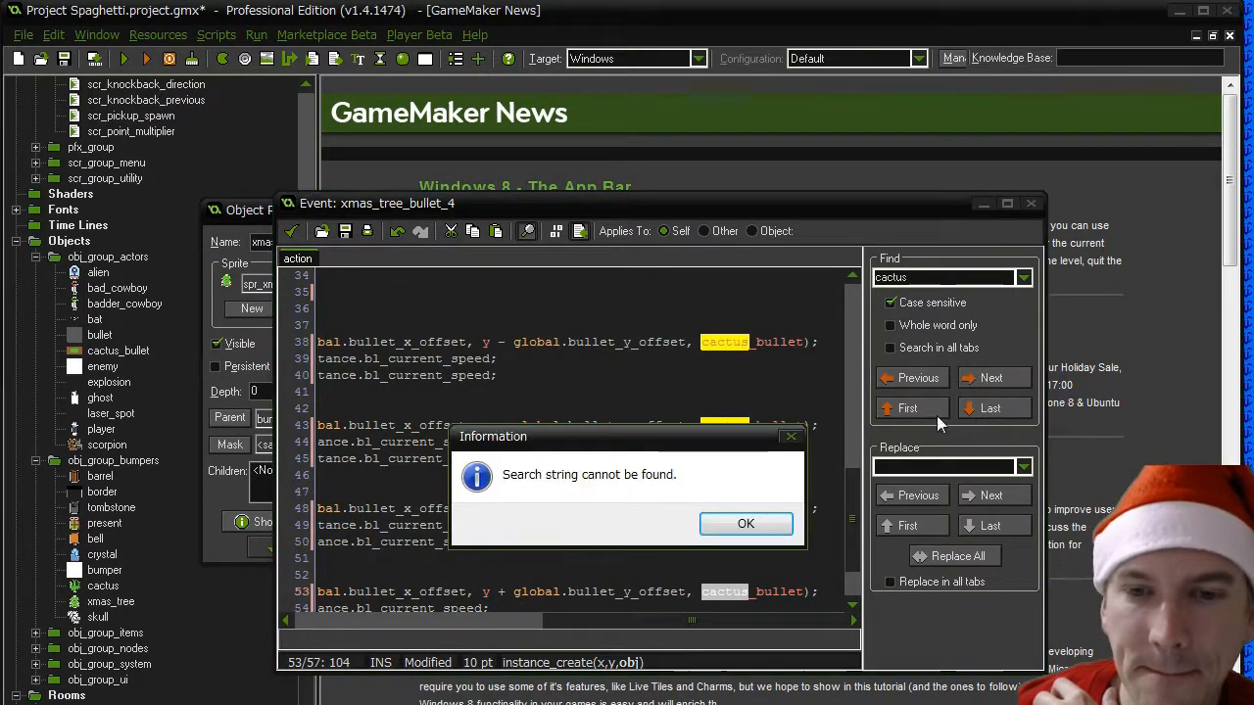
pyautogui.click(774, 521)
# - Accept the edited bullet collision code and the xmas_tree object's properties
pyautogui.click(284, 232)
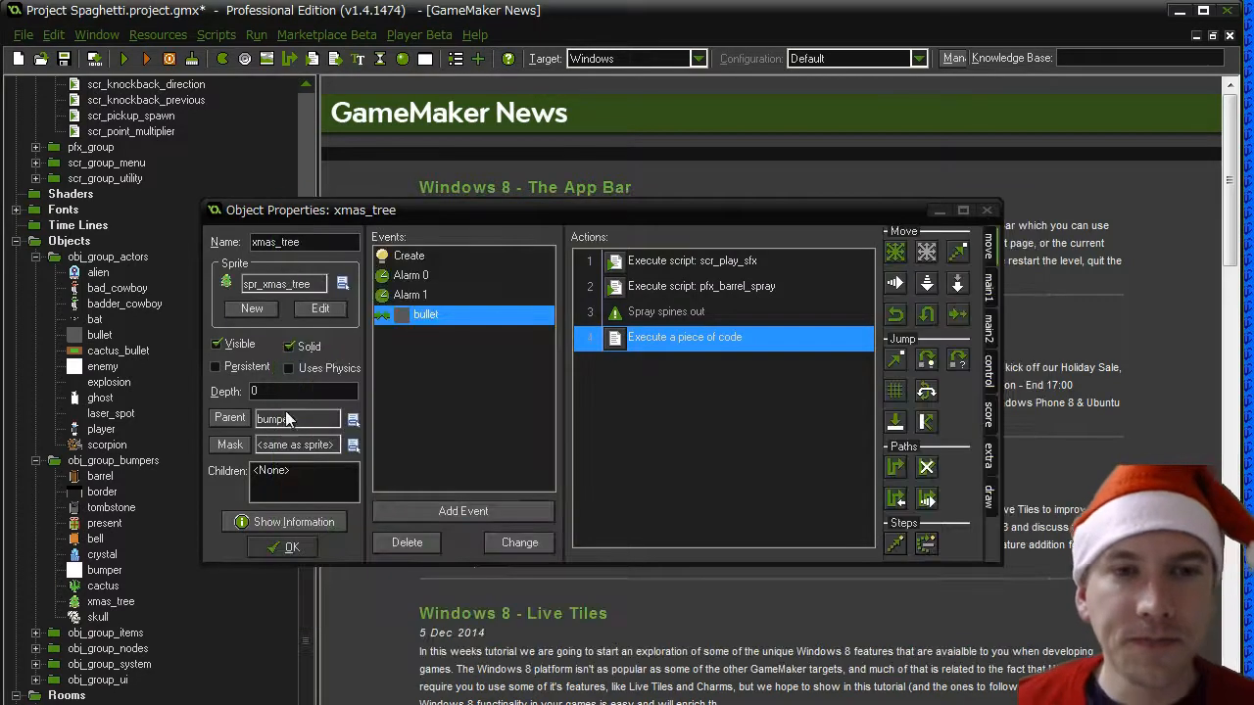
pyautogui.click(284, 546)
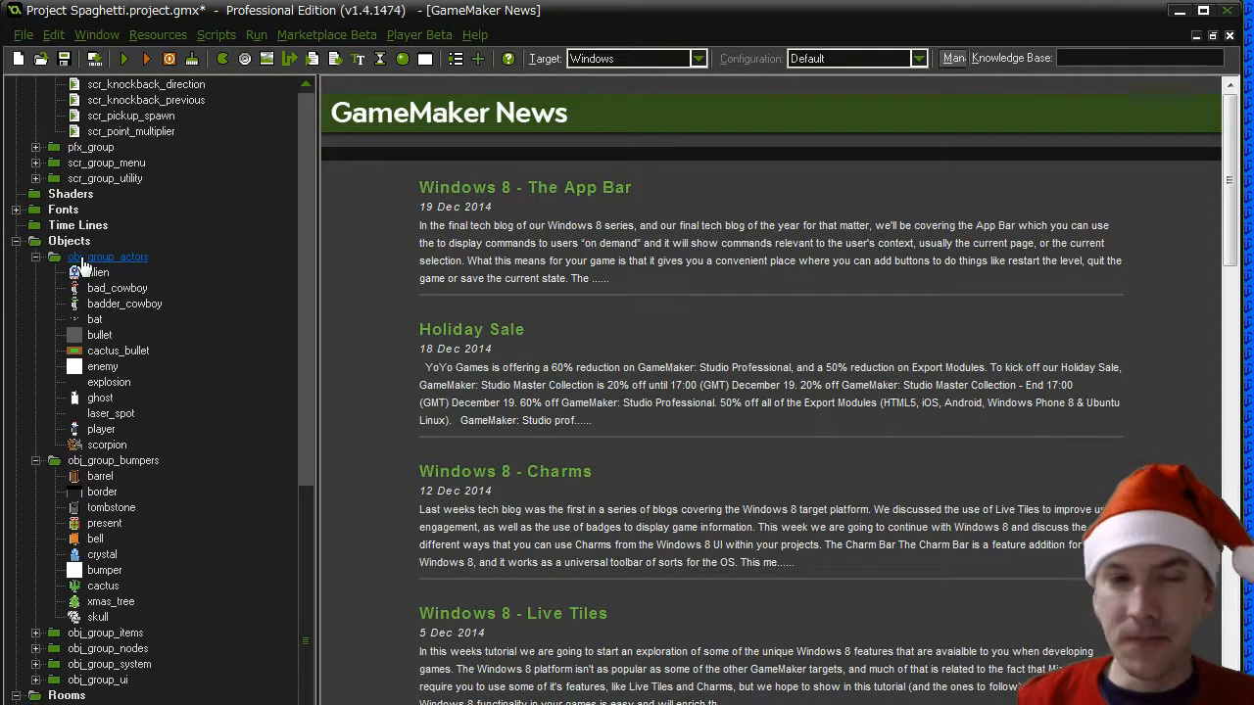
# - Duplicate the ghost object and name the copy snowman
pyautogui.click(101, 399)
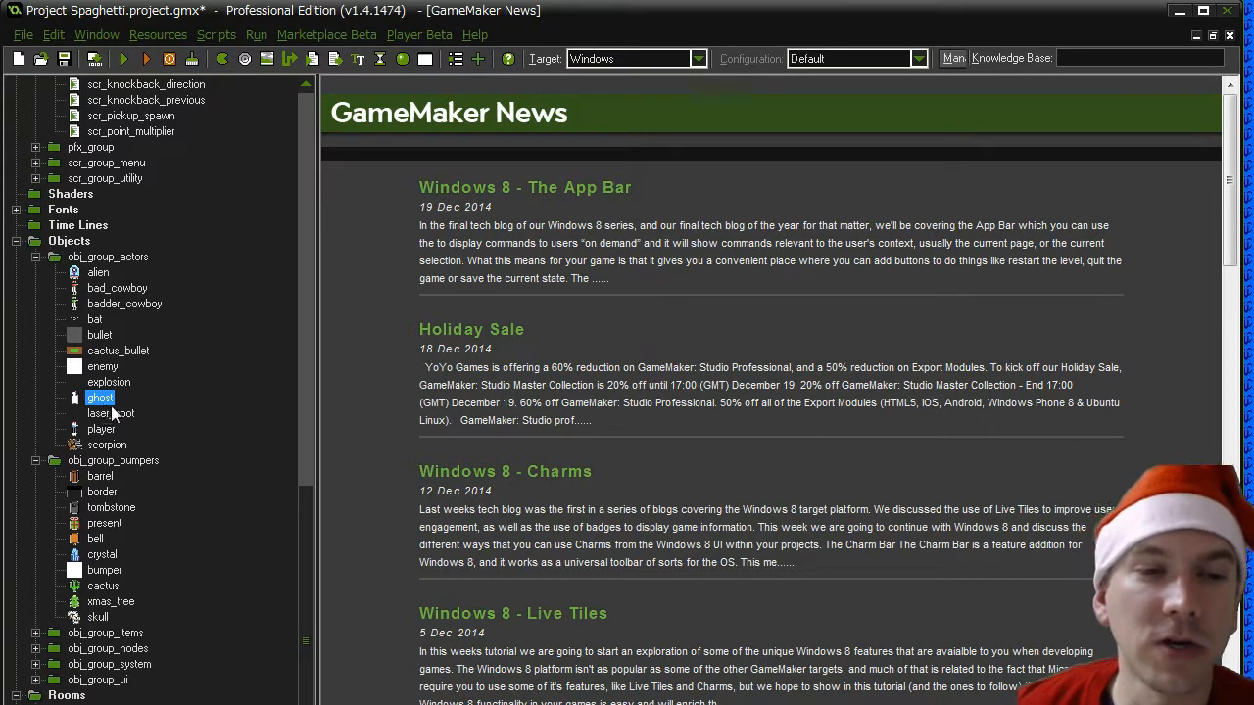
pyautogui.rightClick(108, 399)
pyautogui.click(54, 460)
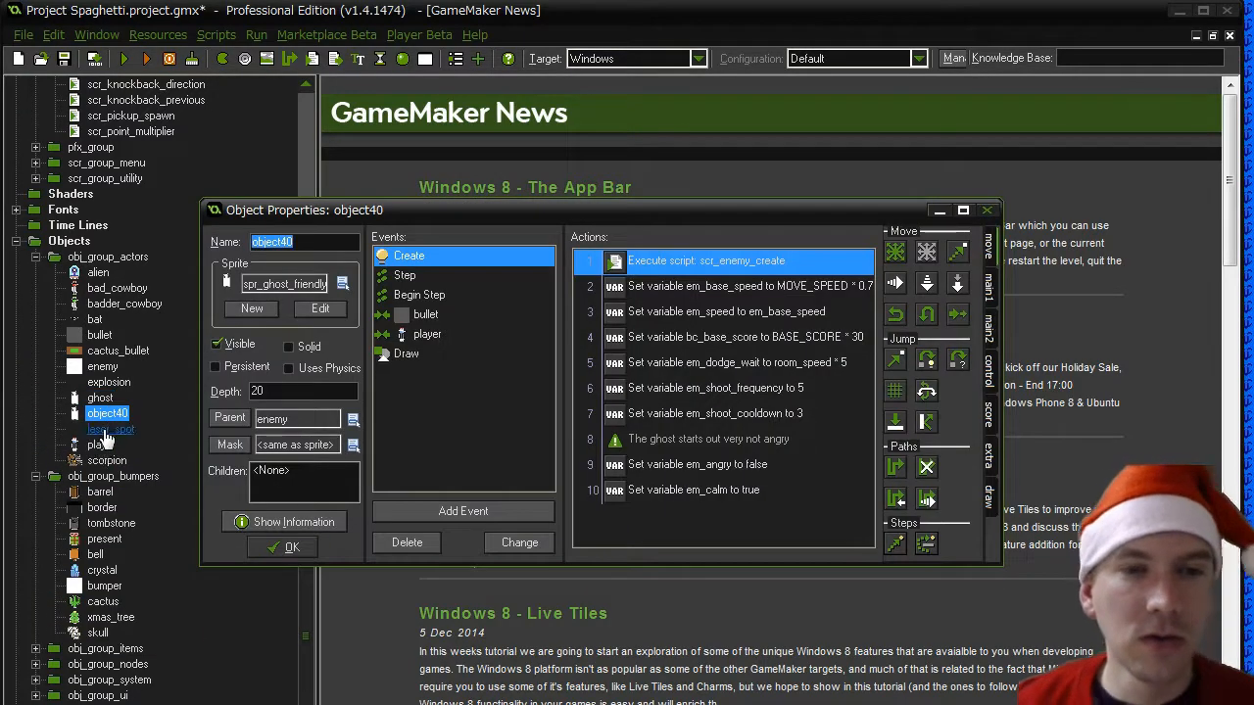
pyautogui.write('snowma')
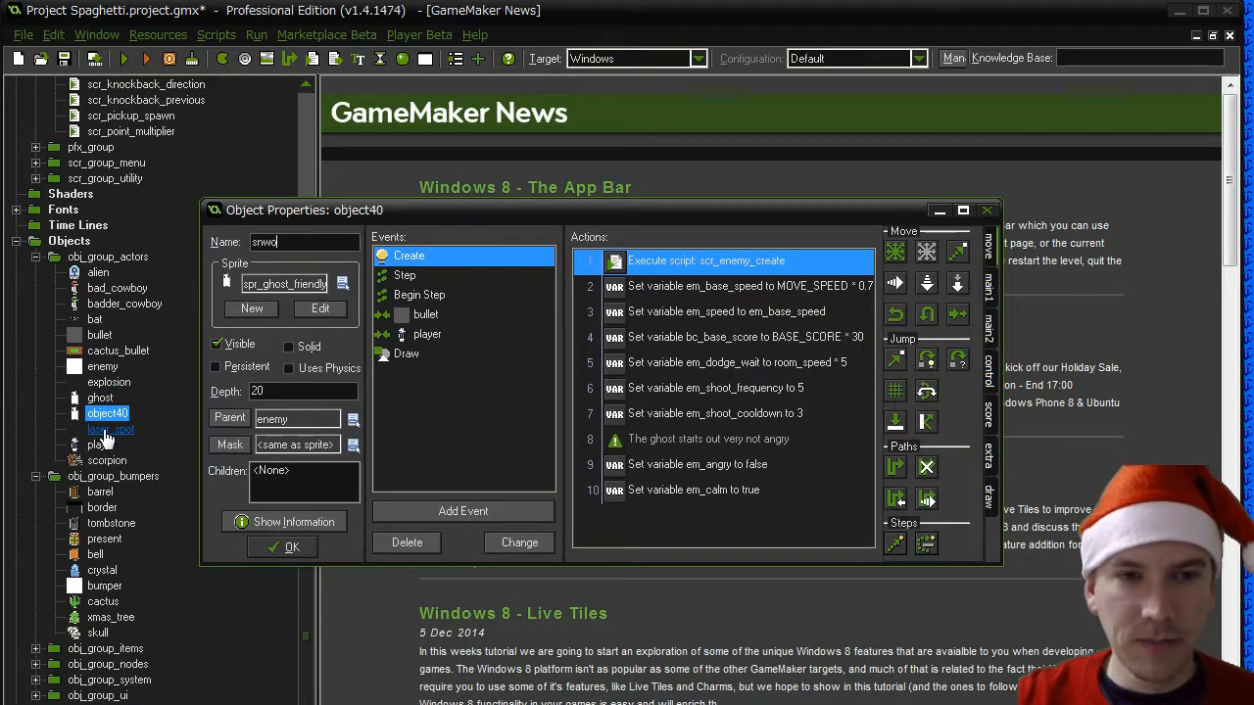
pyautogui.write('n')
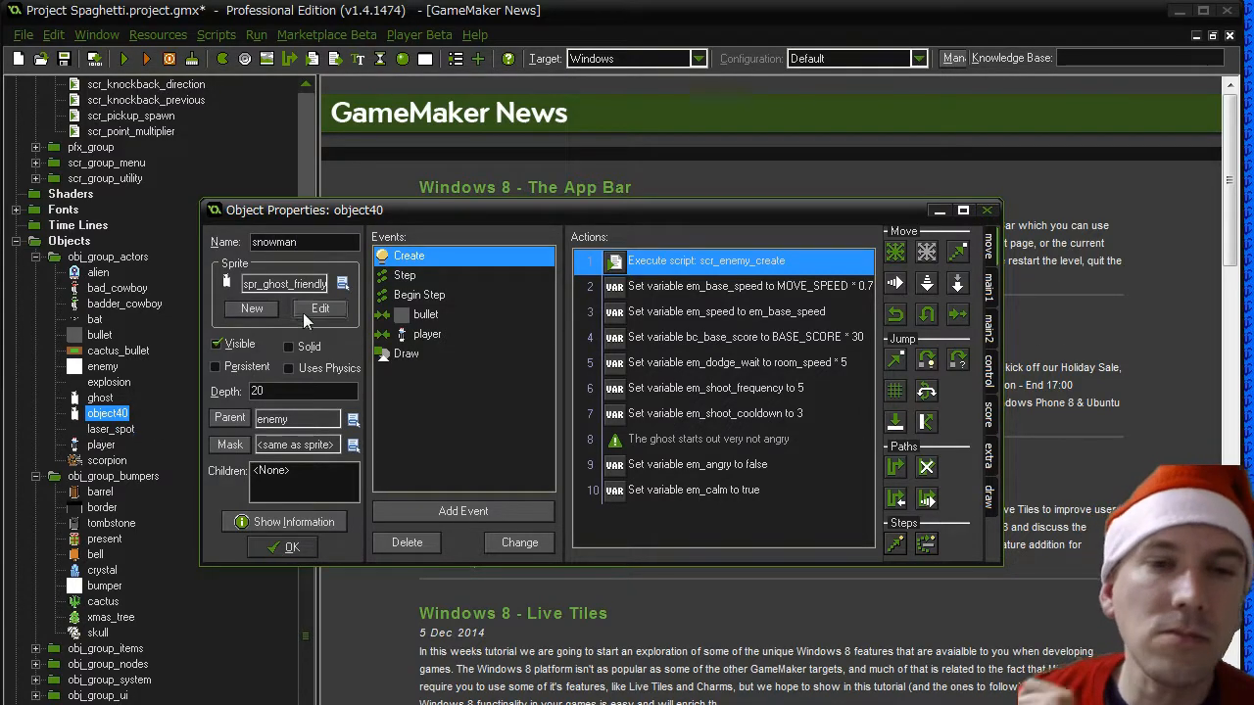
# - Assign the spr_snowman_htb sprite to the snowman object and widen its properties window to show the full action text
pyautogui.click(342, 283)
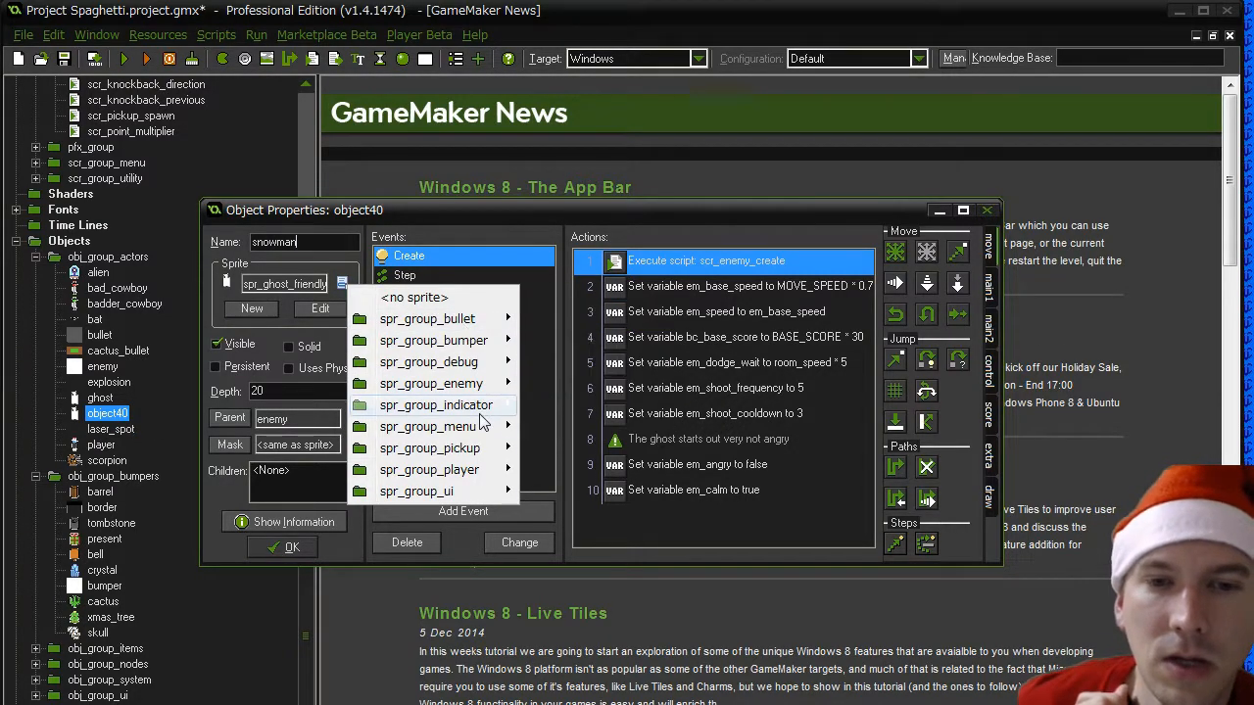
pyautogui.moveTo(490, 384)
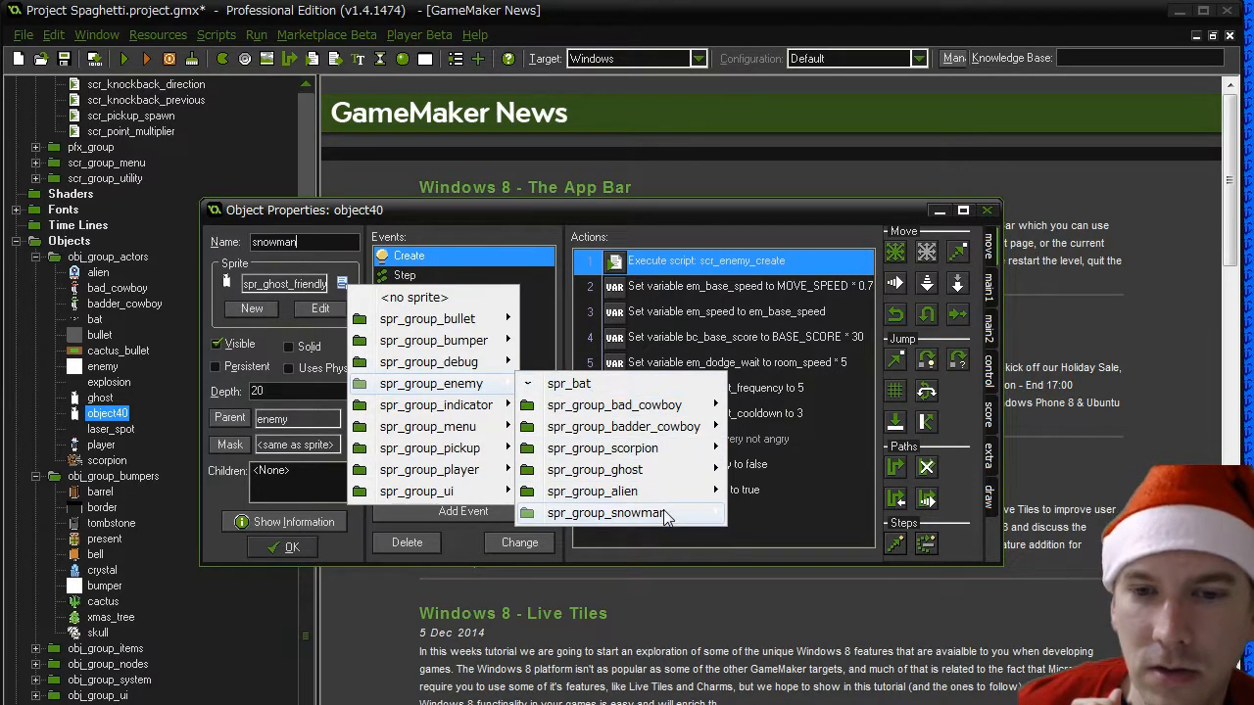
pyautogui.moveTo(664, 515)
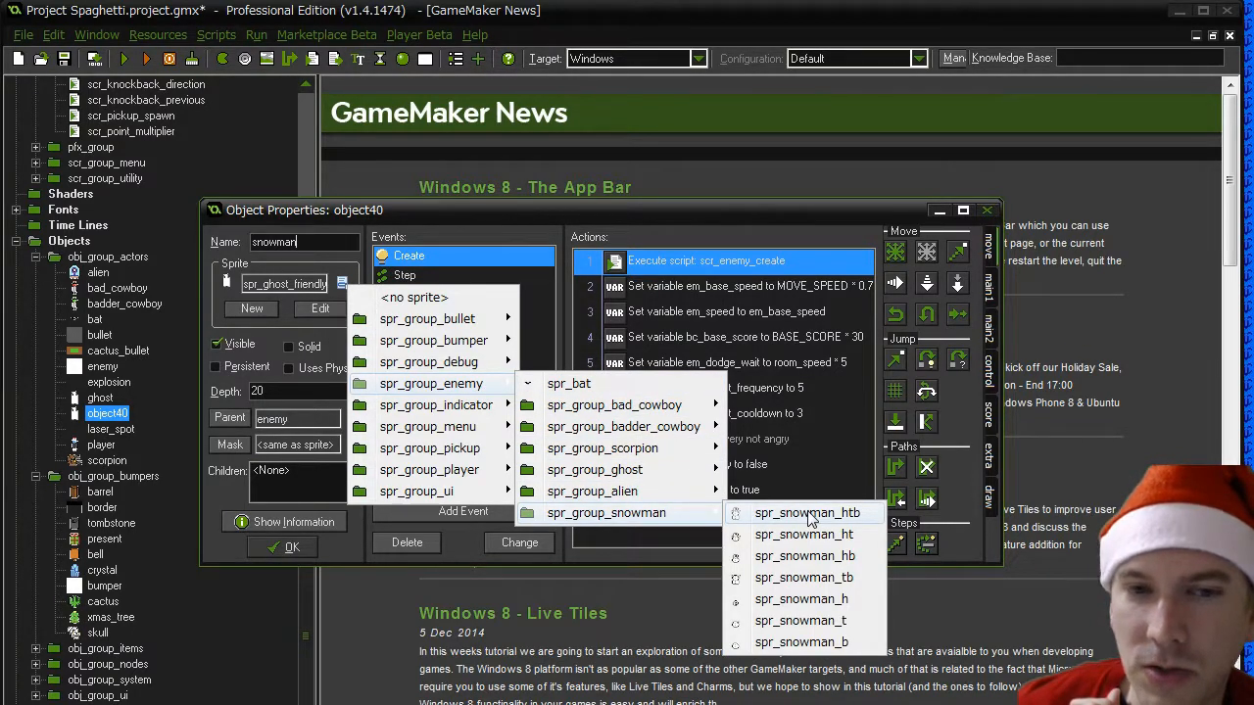
pyautogui.click(807, 515)
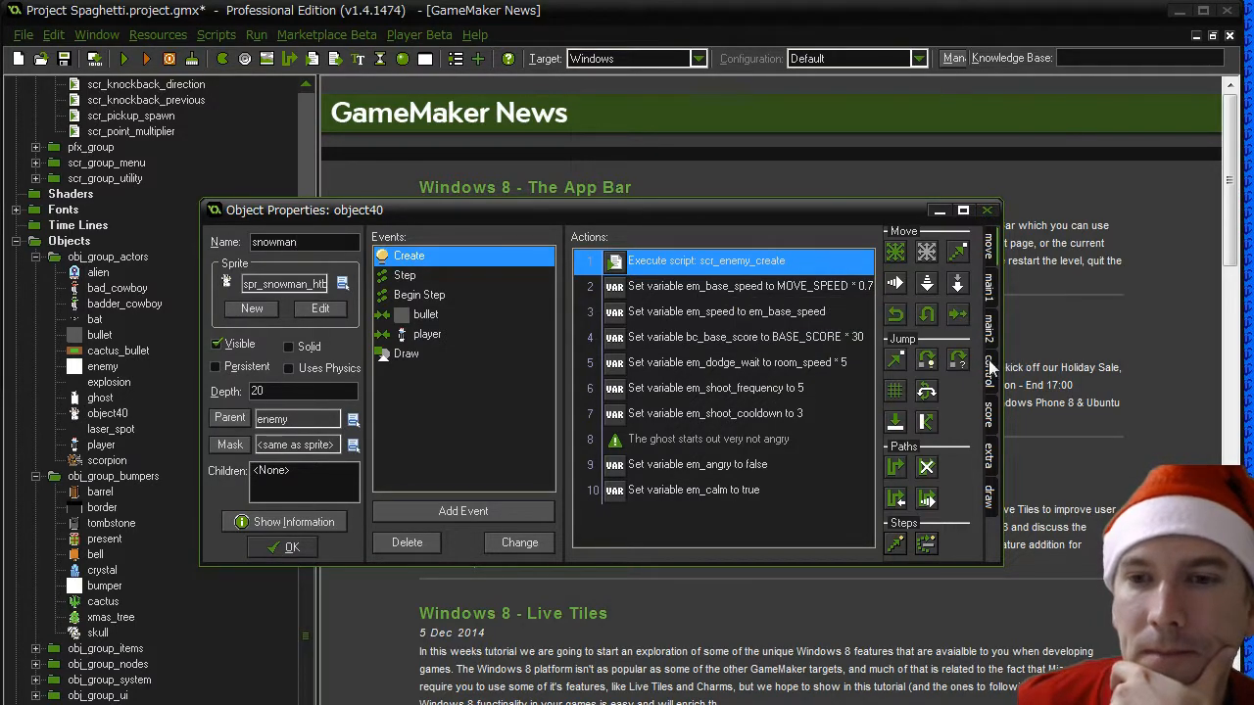
pyautogui.moveTo(1001, 366); pyautogui.dragTo(1085, 371)
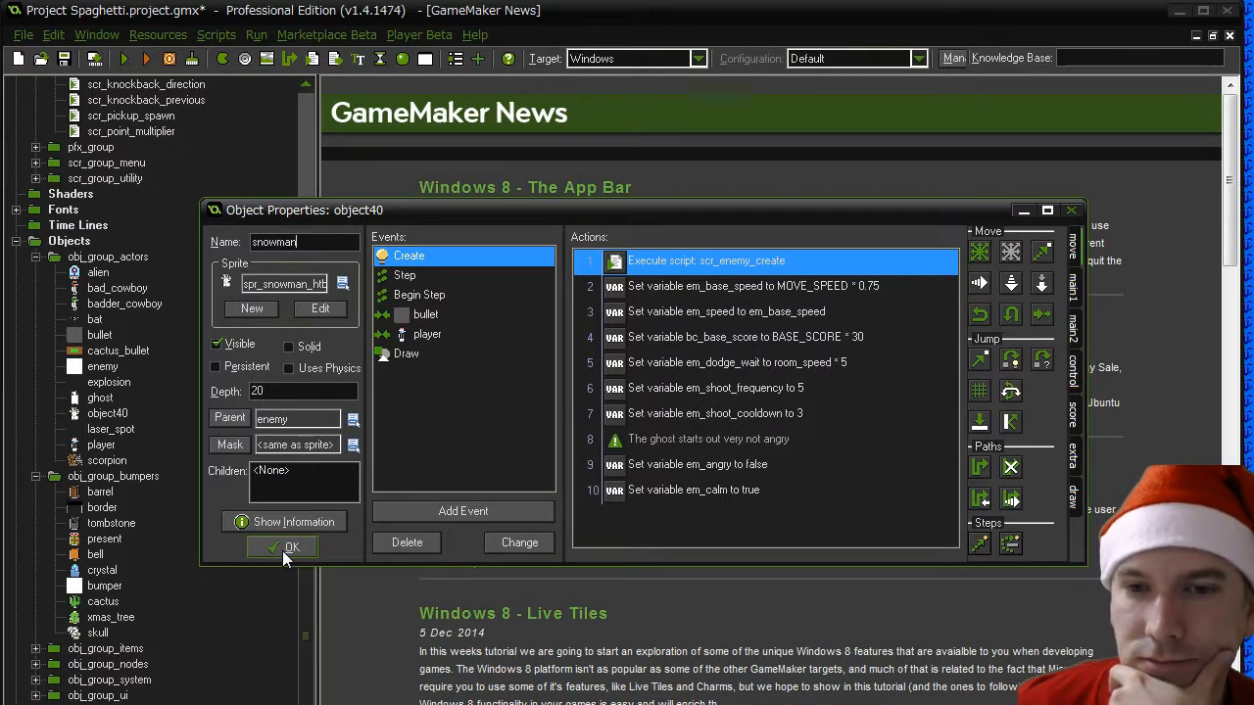
# - Change the ghost comment in the snowman's Create event to "The snowman starts out hunting the player"
pyautogui.click(664, 442)
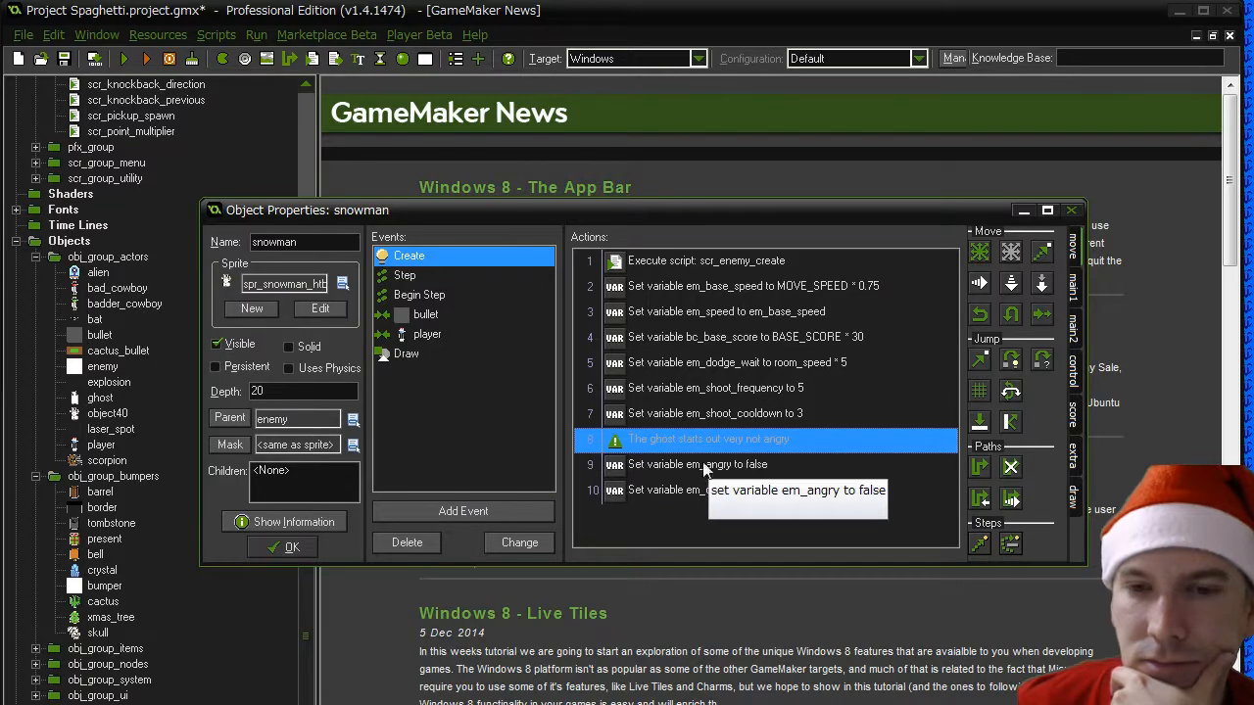
pyautogui.doubleClick(686, 441)
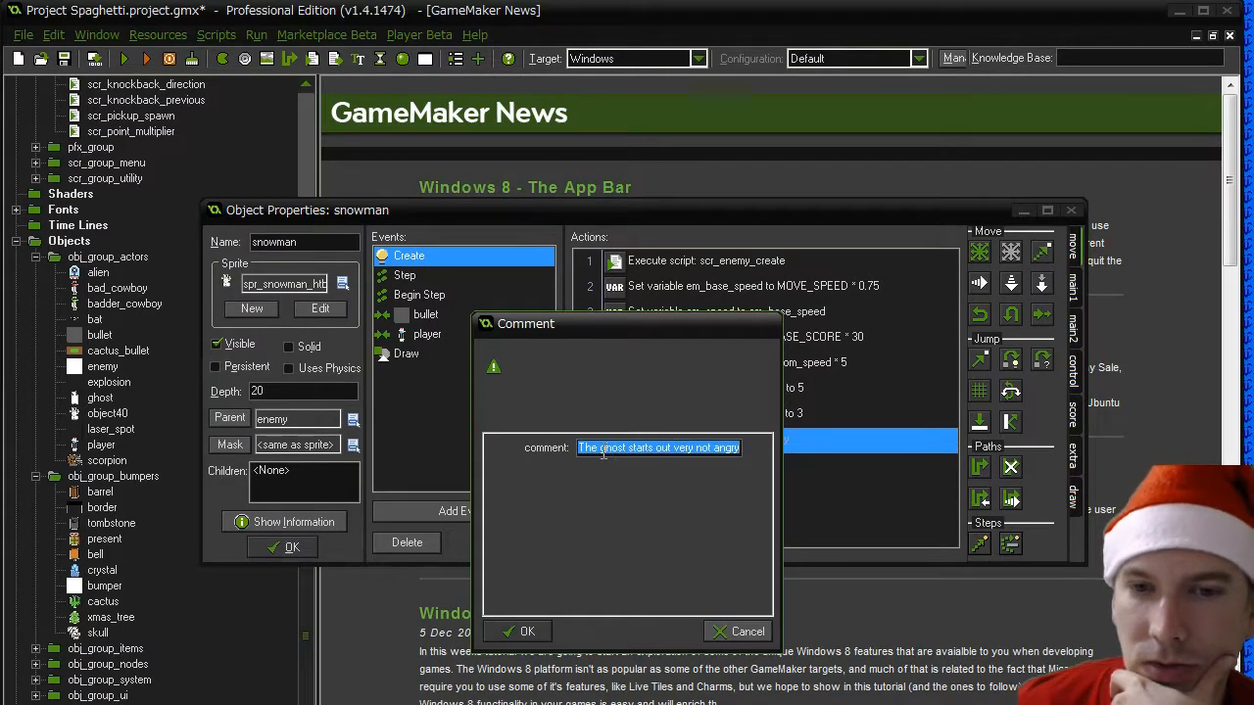
pyautogui.moveTo(600, 448); pyautogui.dragTo(620, 453)
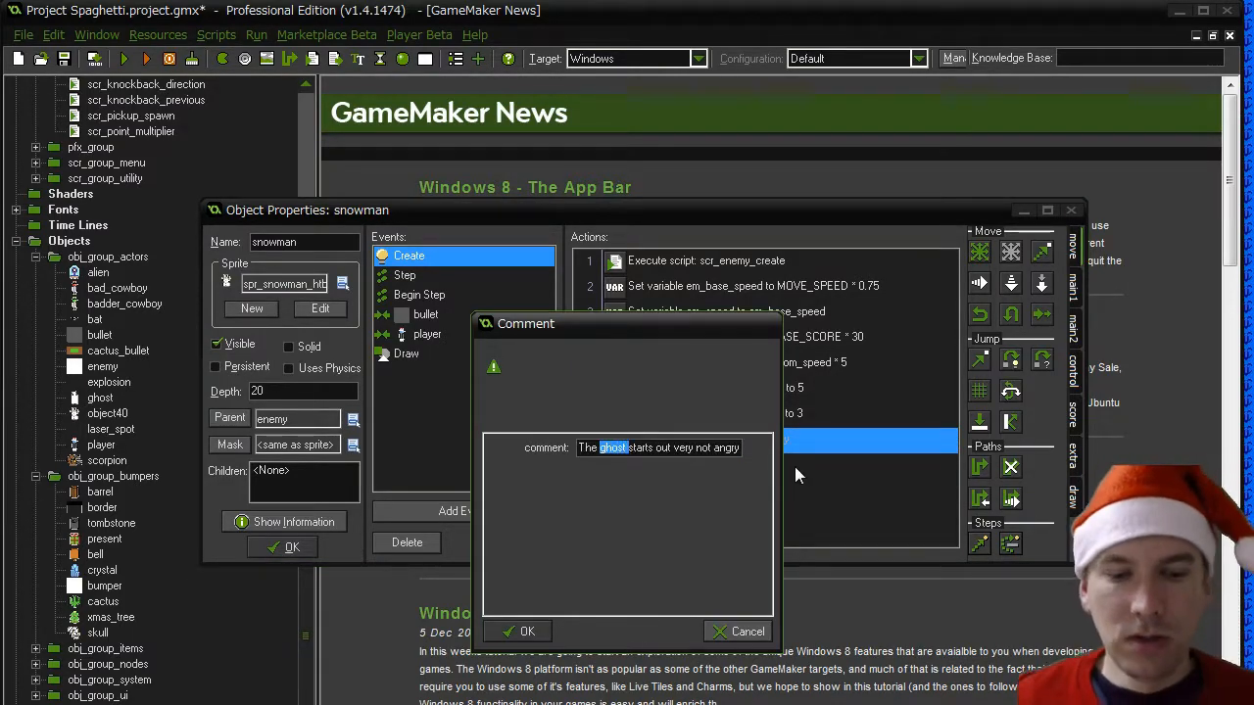
pyautogui.write('snowman')
pyautogui.write(' starts o')
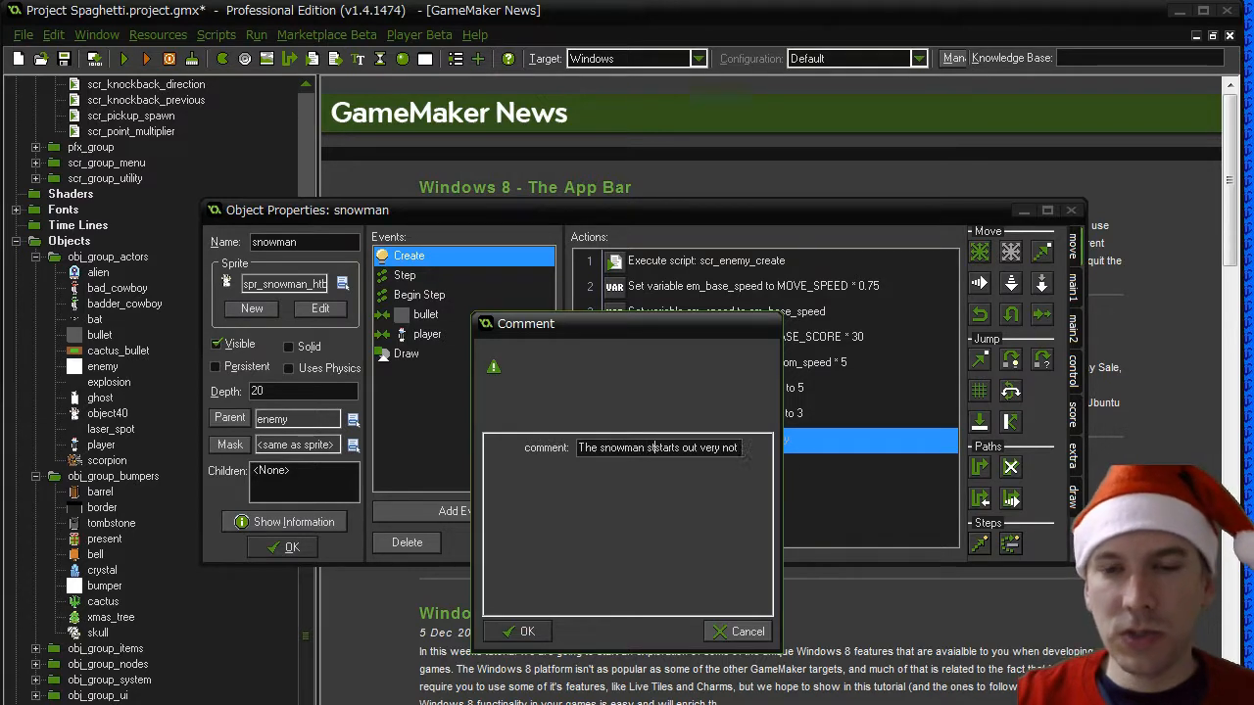
pyautogui.write('ut hunting the pla')
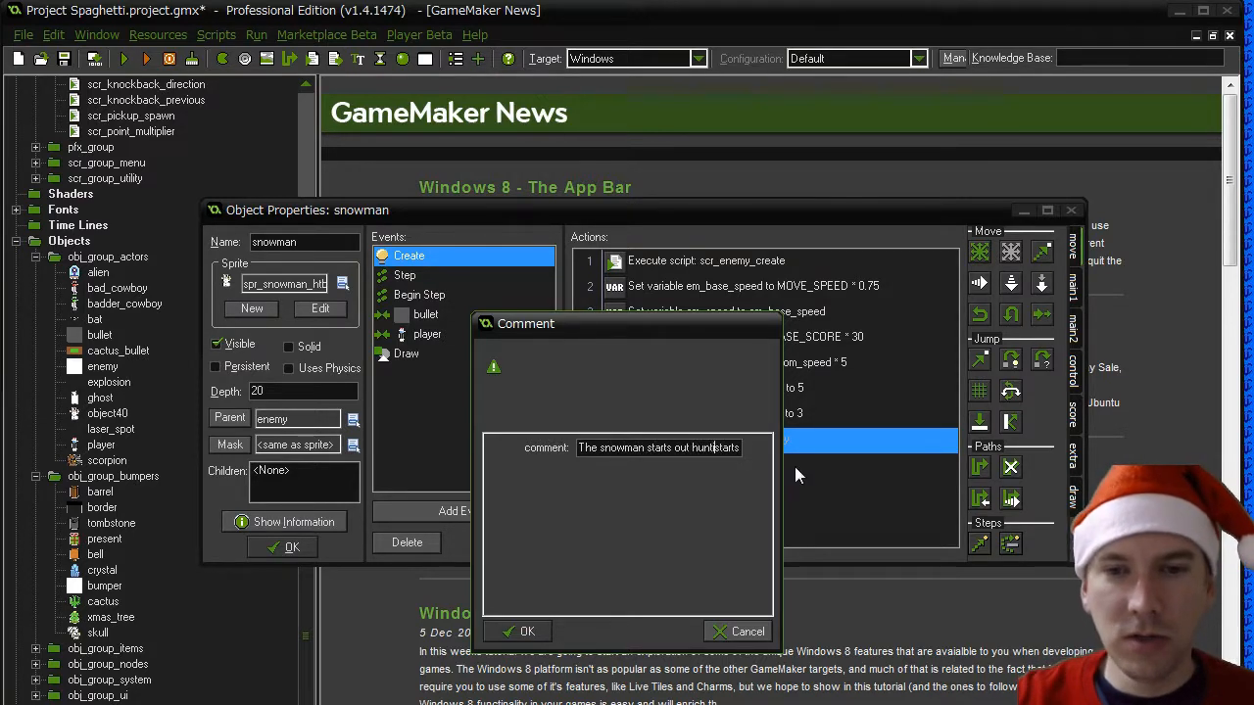
pyautogui.write('yer')
pyautogui.hotkey('shift', 'End')
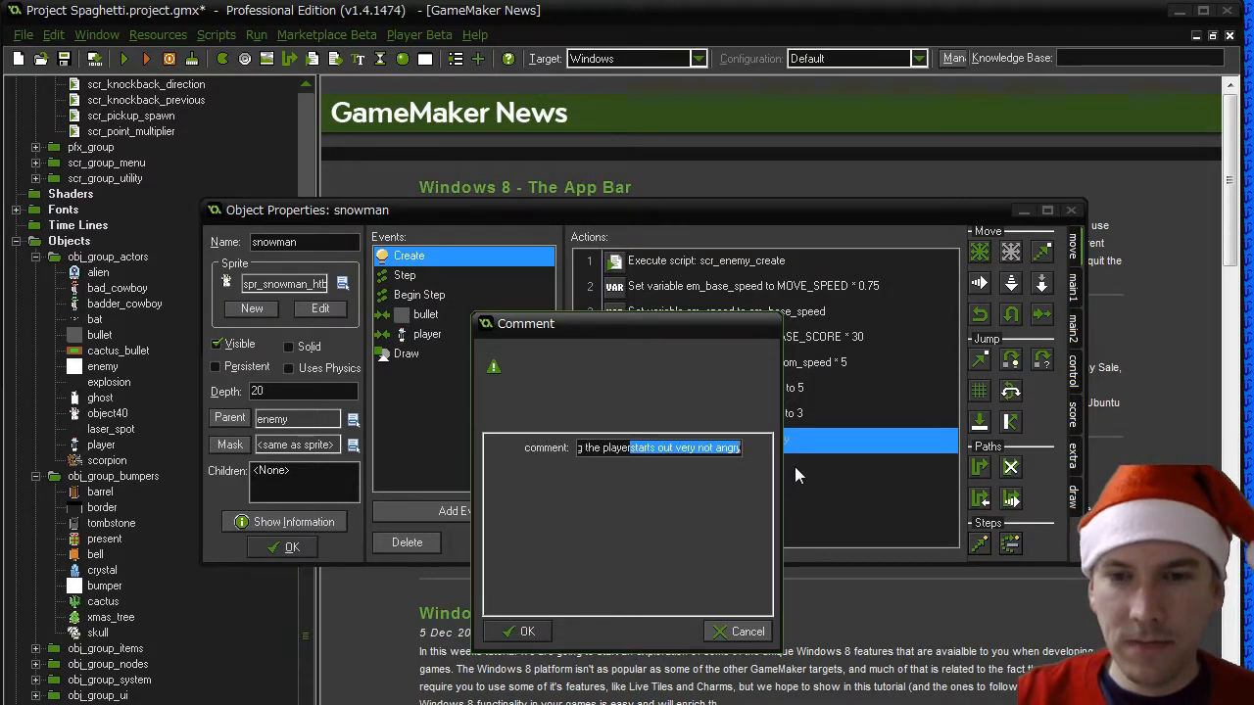
pyautogui.press('Delete')
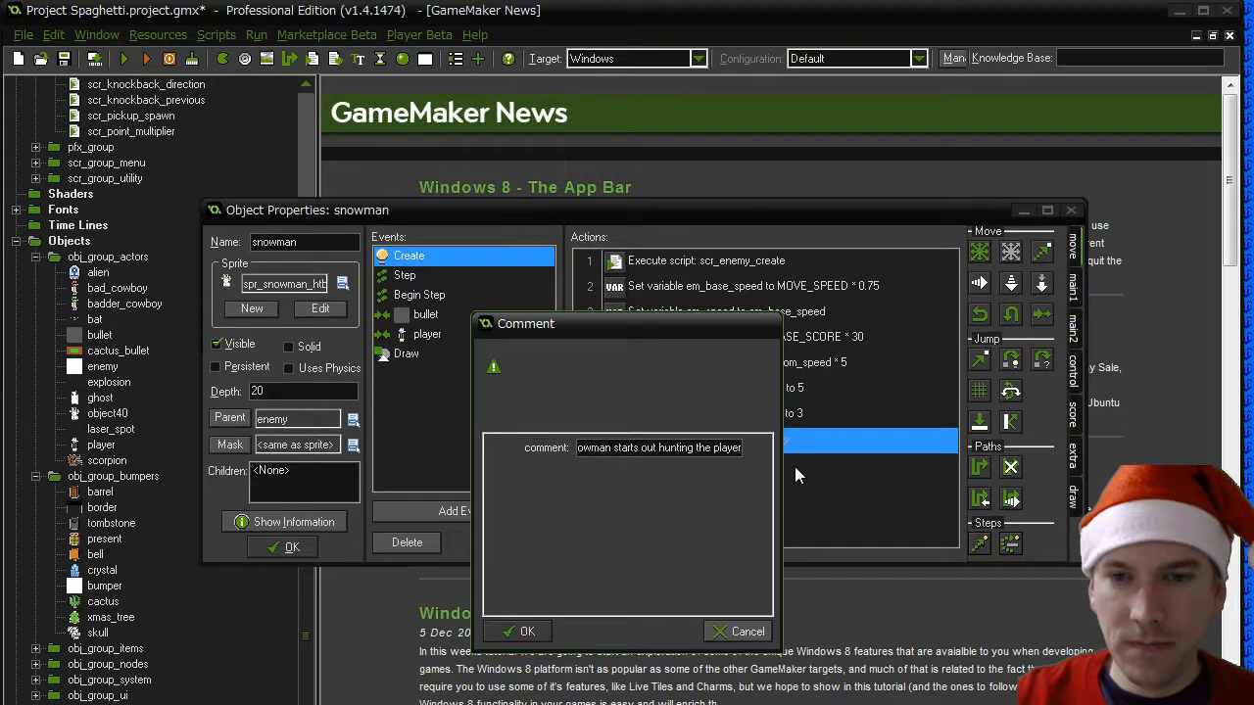
pyautogui.click(511, 634)
# - Change the em_angry variable action in the Create event to set em_hunt to true
pyautogui.doubleClick(715, 465)
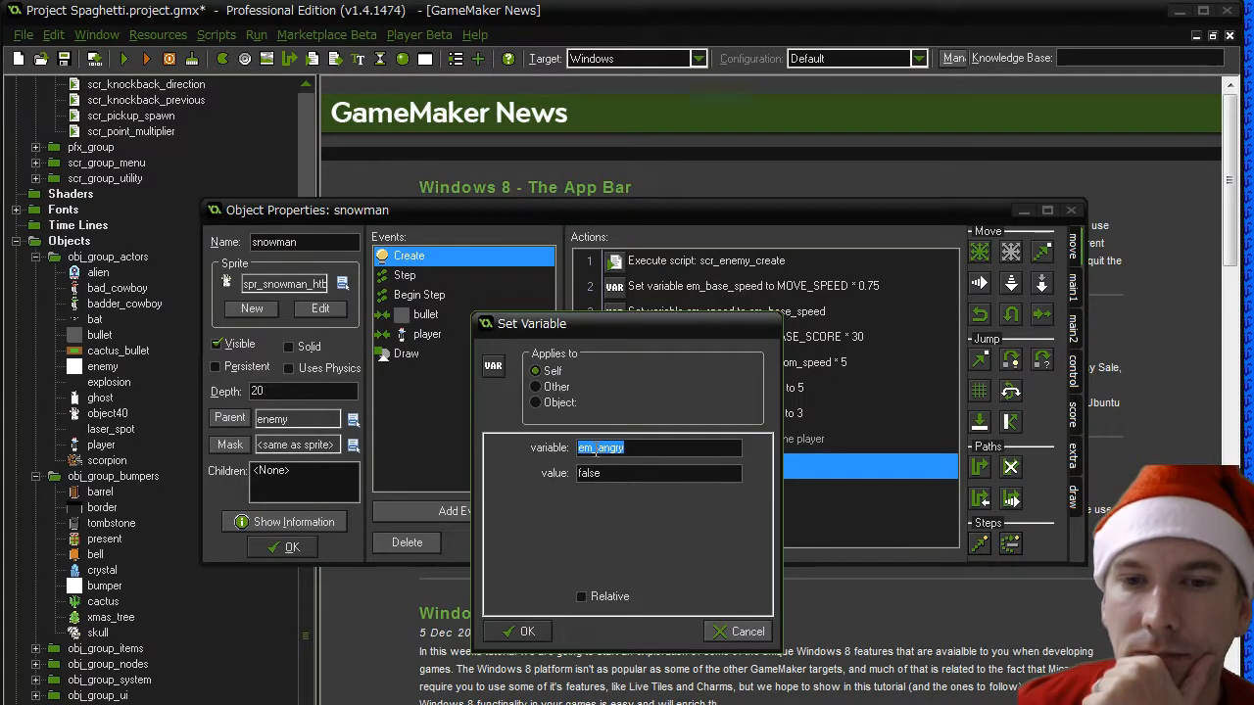
pyautogui.moveTo(598, 447); pyautogui.dragTo(662, 448)
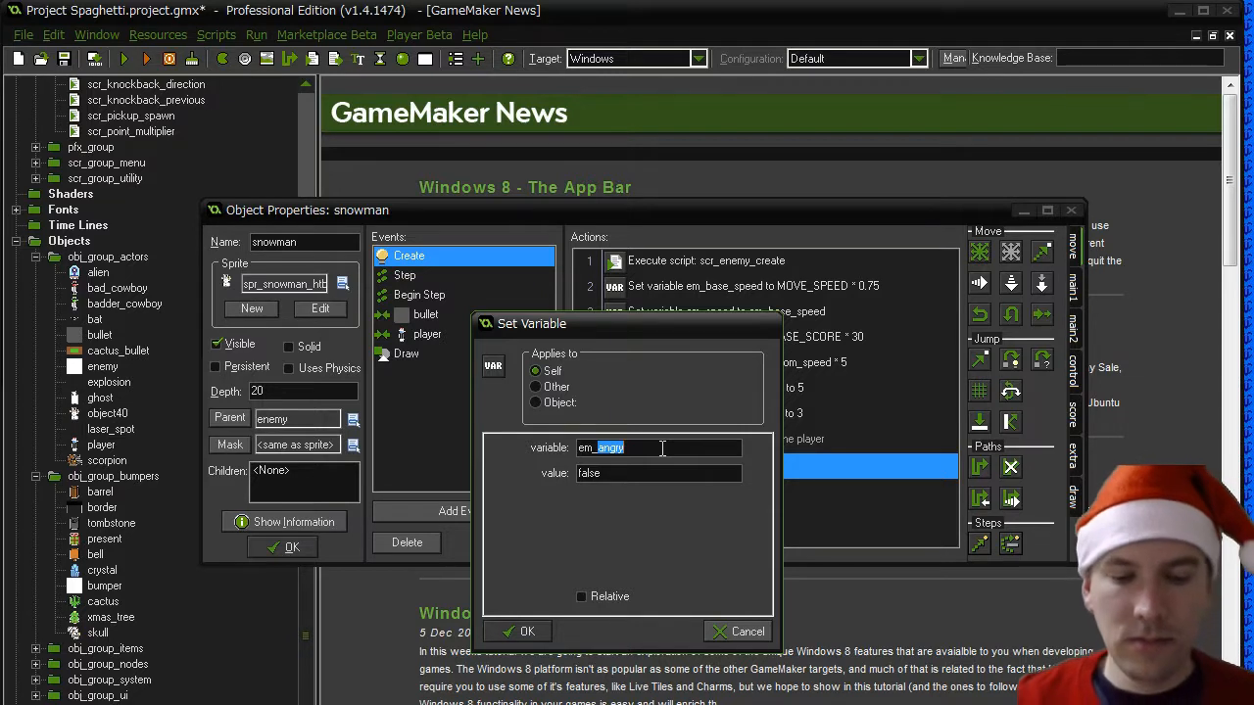
pyautogui.write('hunt')
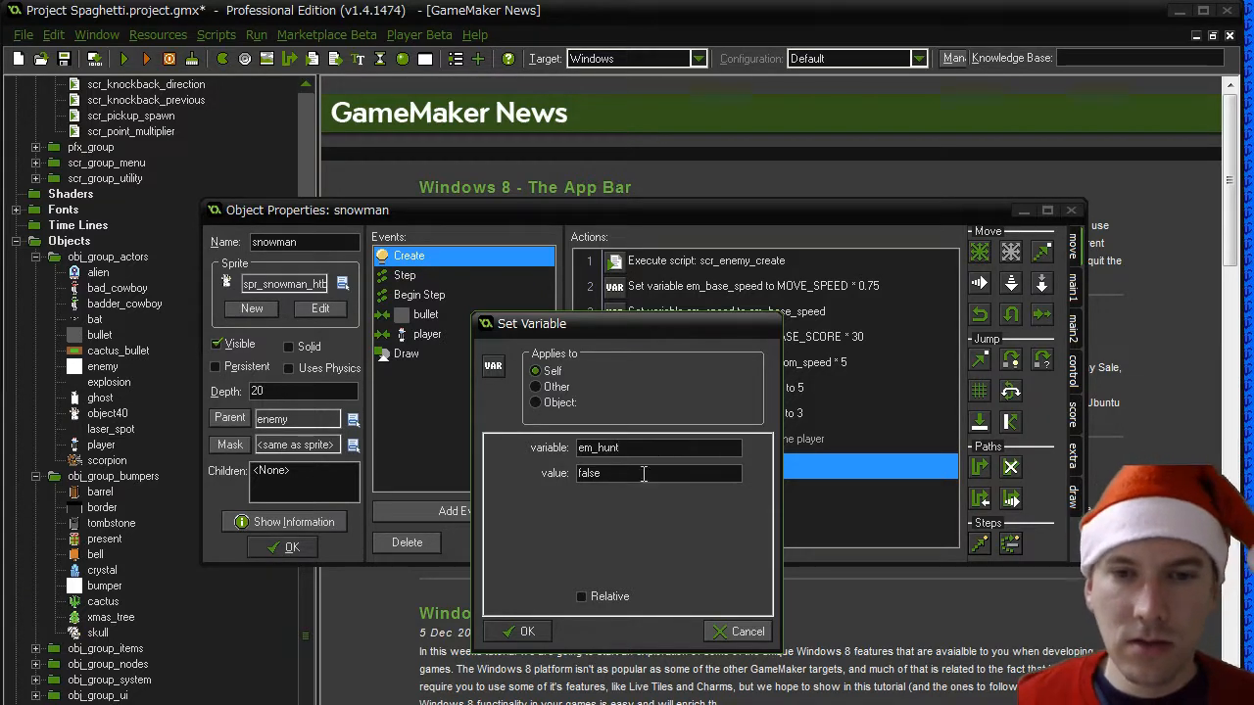
pyautogui.moveTo(643, 474); pyautogui.dragTo(488, 462)
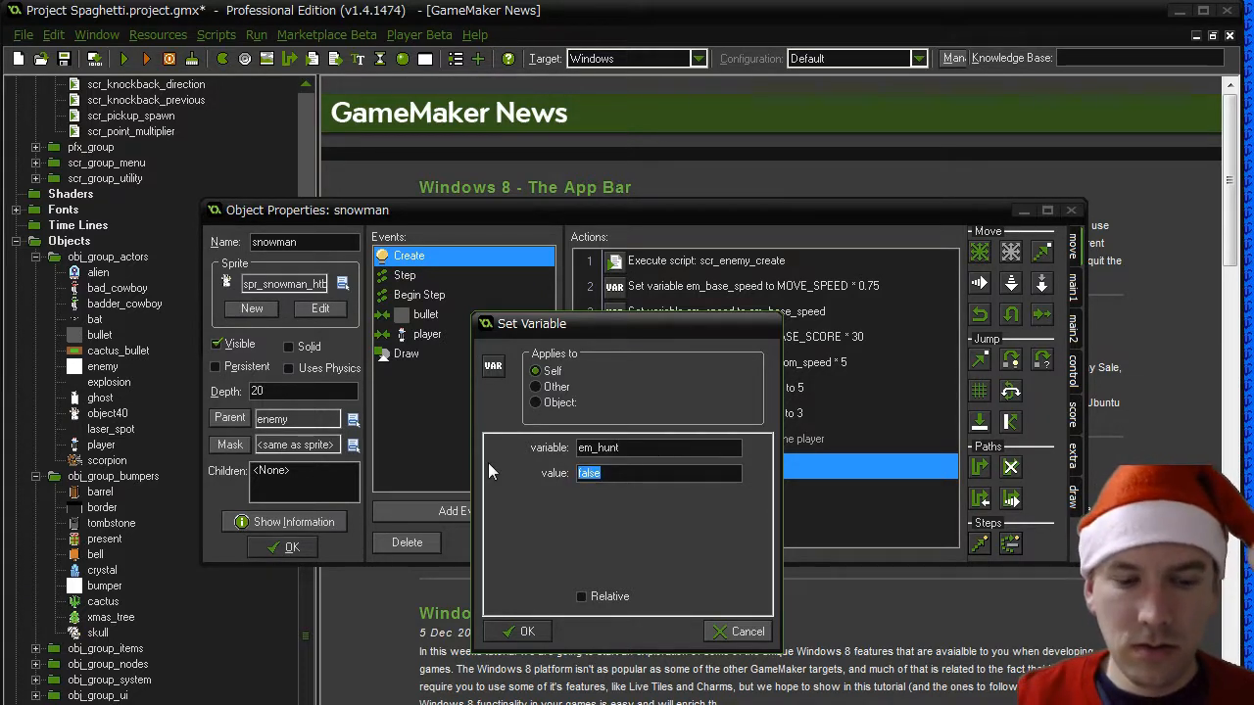
pyautogui.write('true')
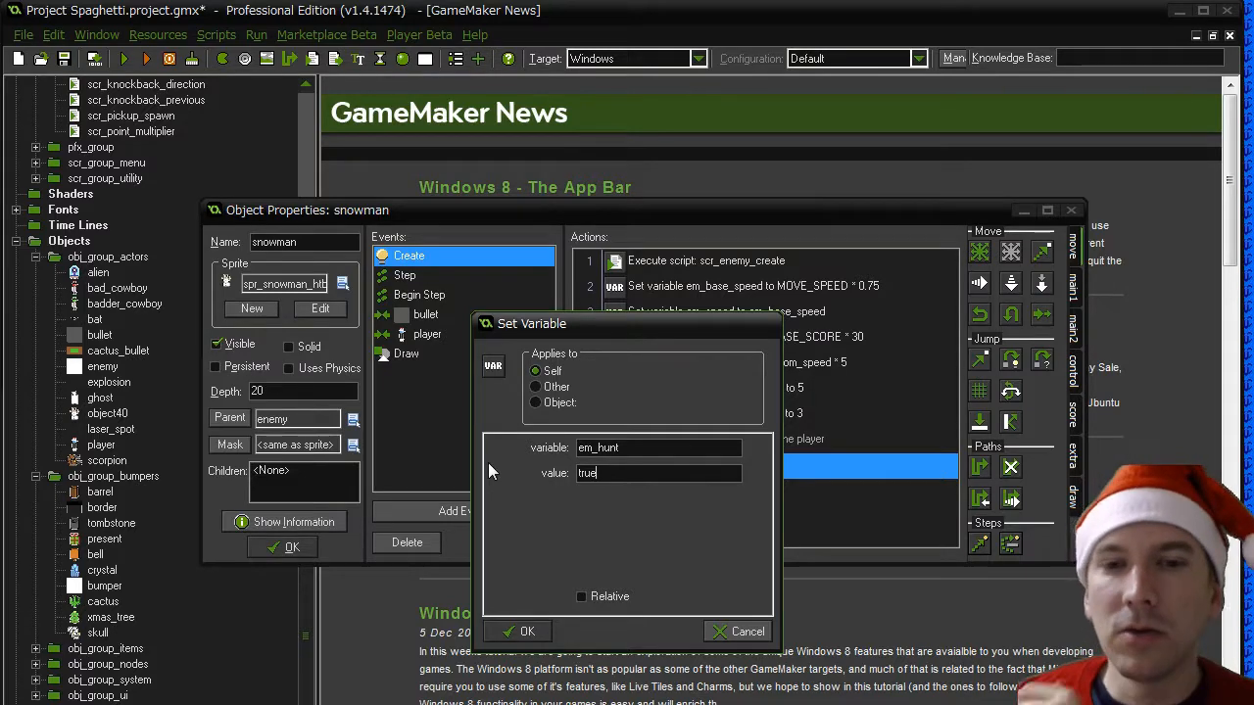
pyautogui.click(526, 632)
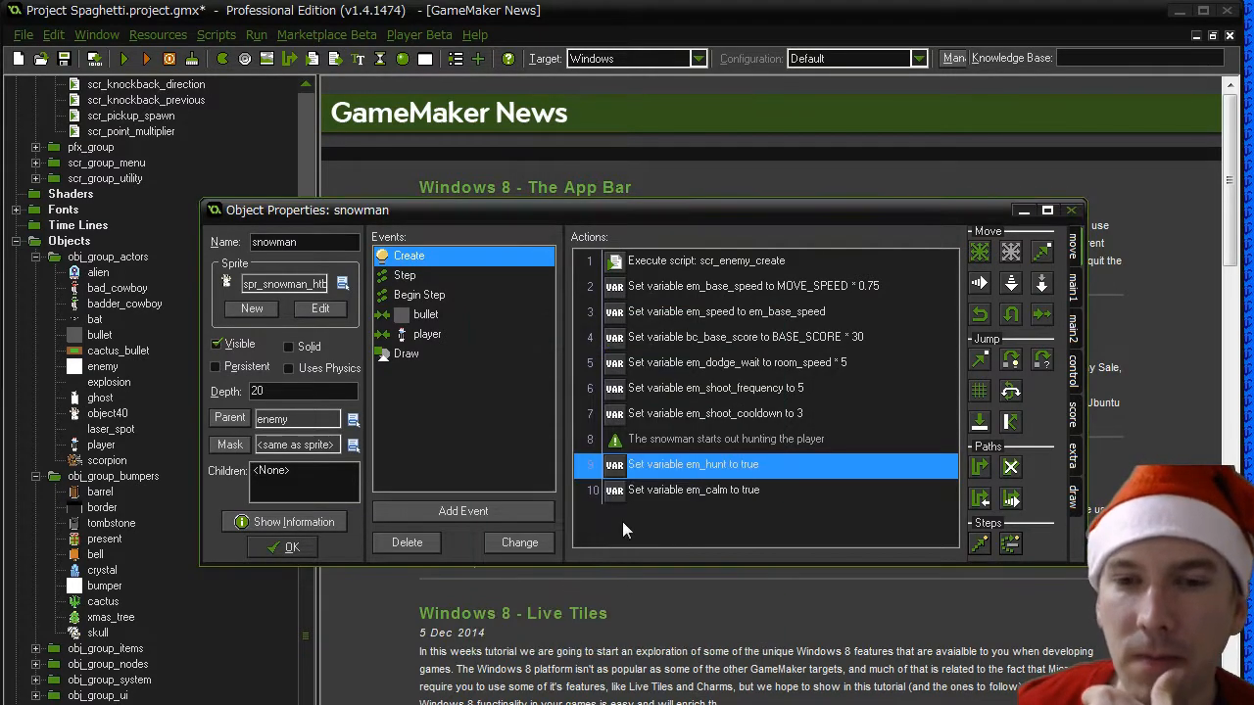
pyautogui.click(662, 495)
pyautogui.doubleClick(662, 495)
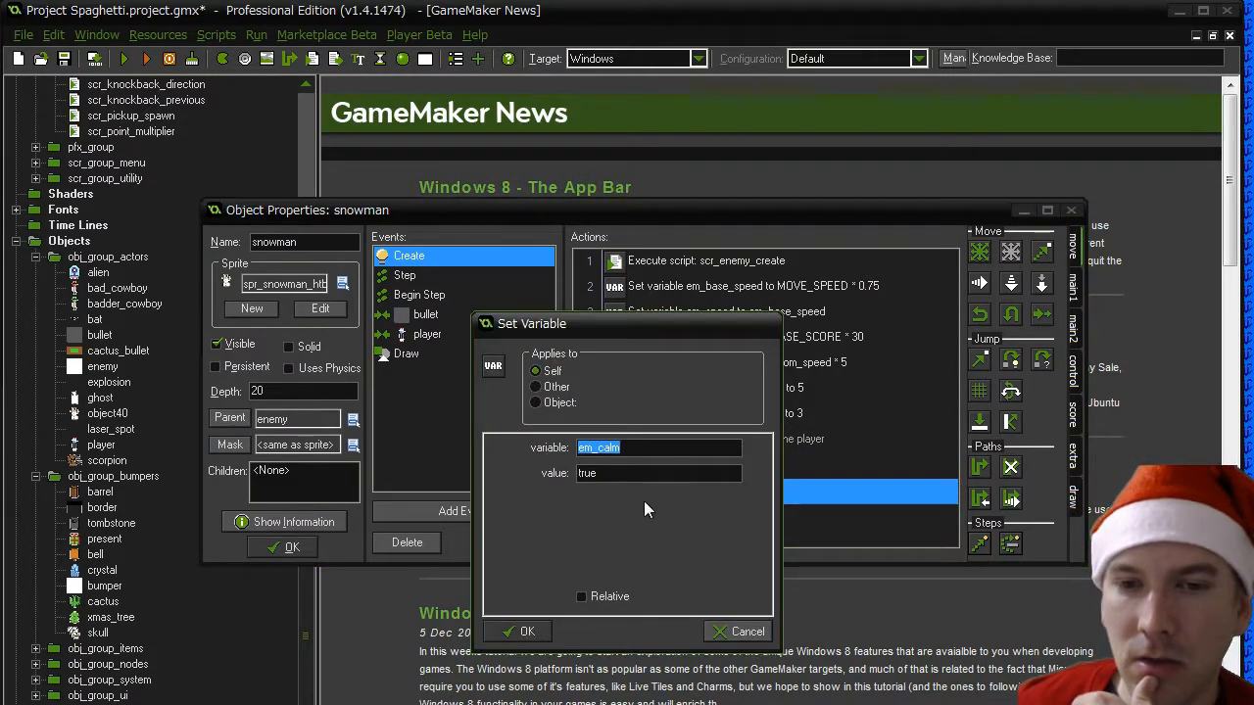
pyautogui.click(526, 631)
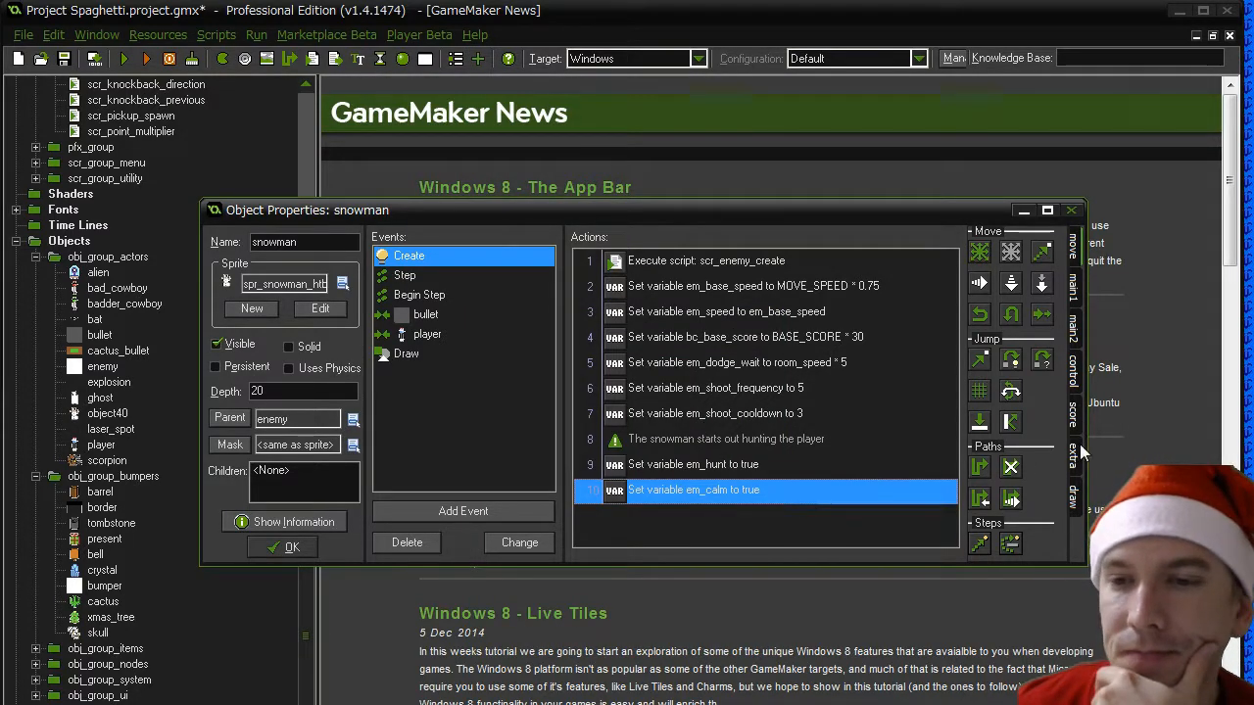
# - Add a Set Variable action at the end of the Create event that sets em_snowman_state to 0
pyautogui.click(1072, 372)
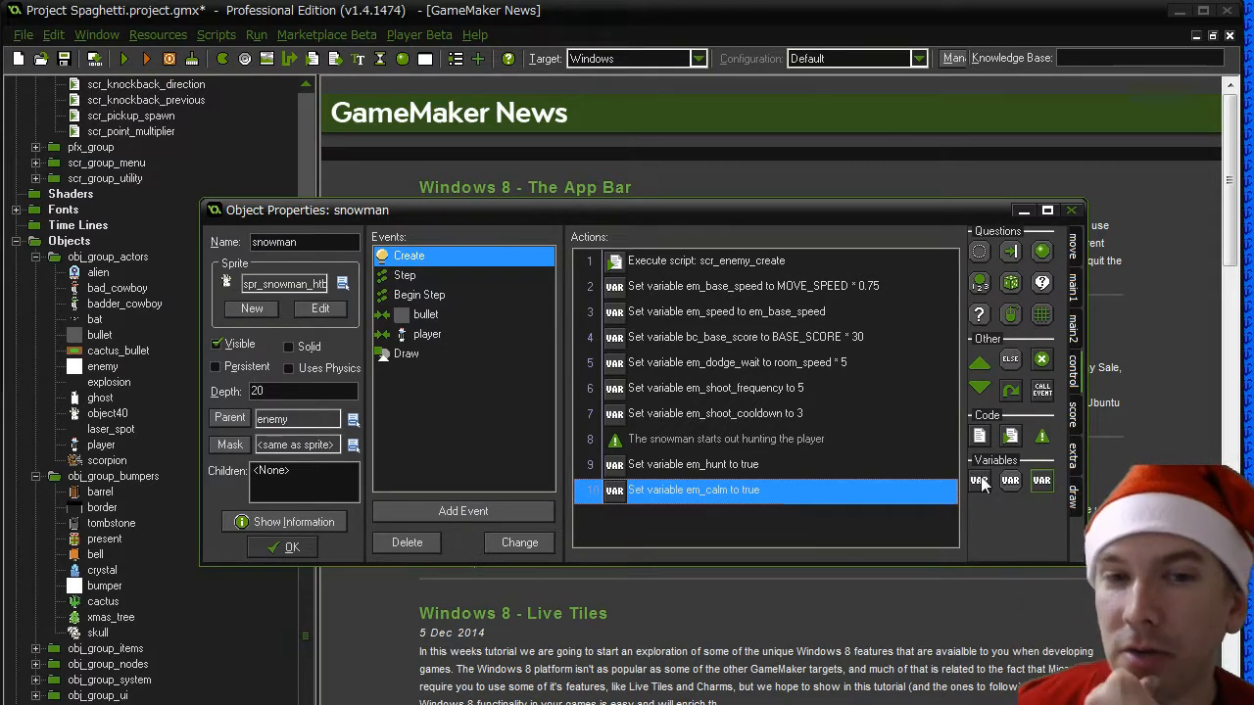
pyautogui.moveTo(980, 479); pyautogui.dragTo(644, 512)
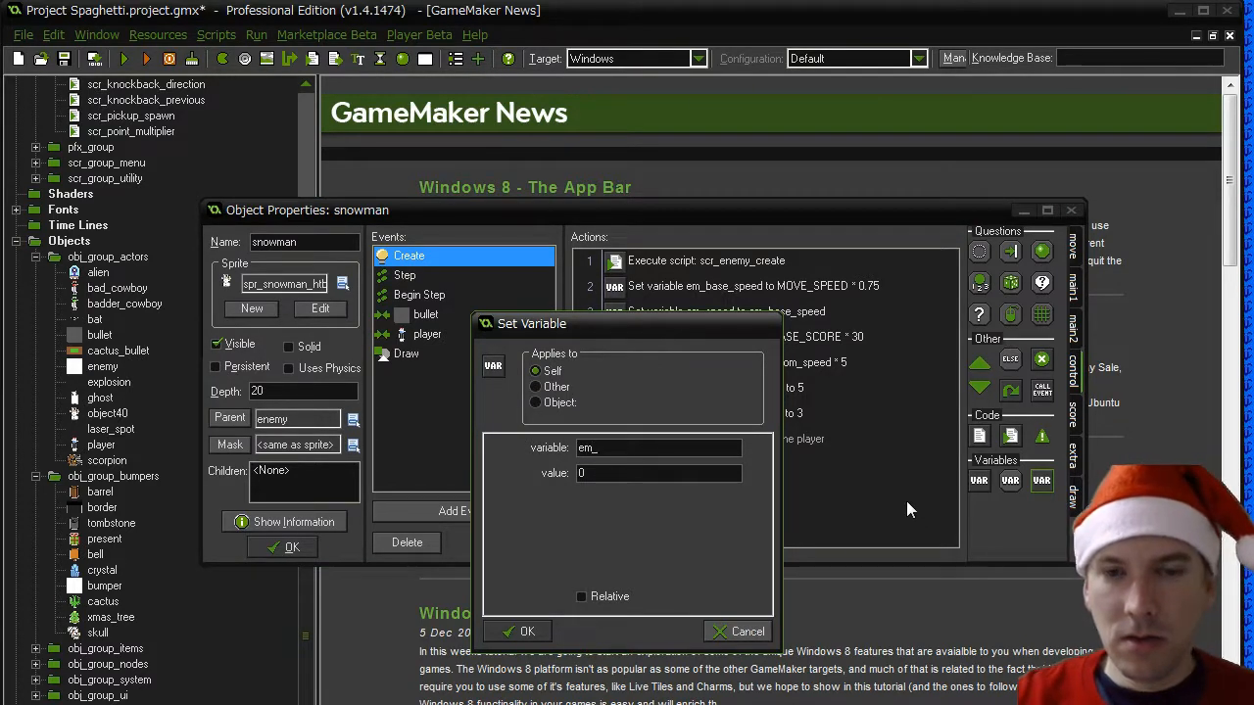
pyautogui.write('em_')
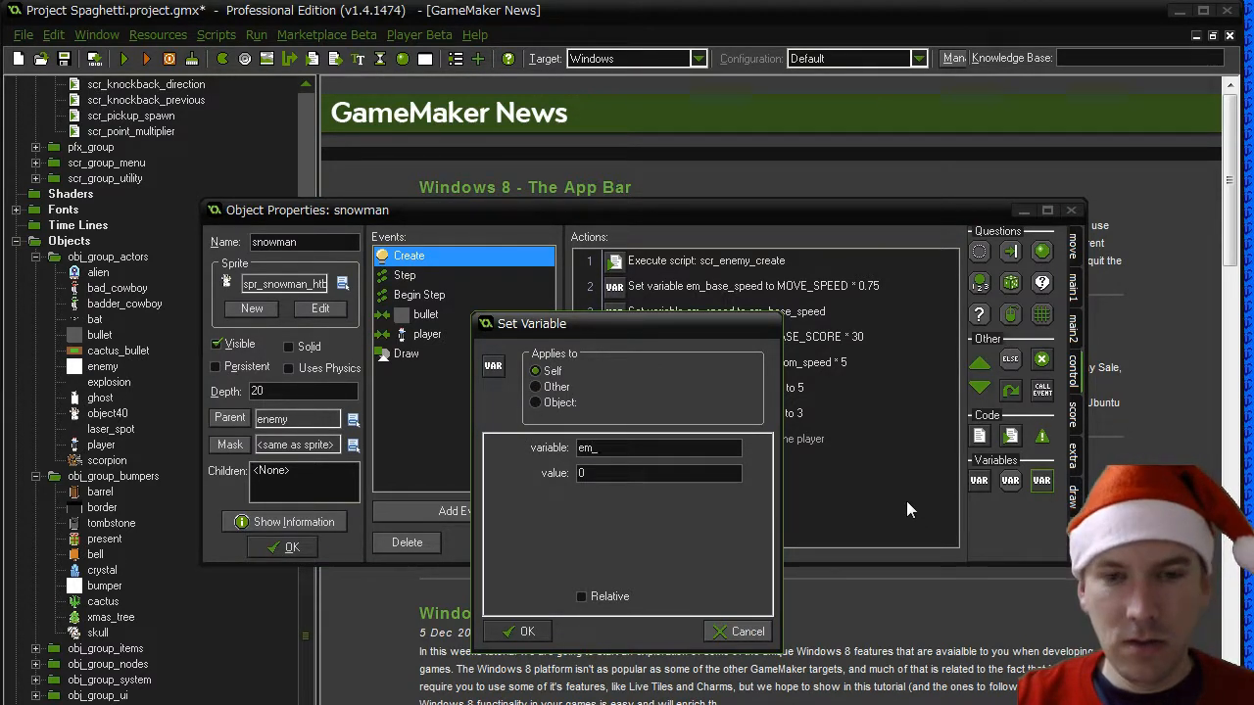
pyautogui.write('snow')
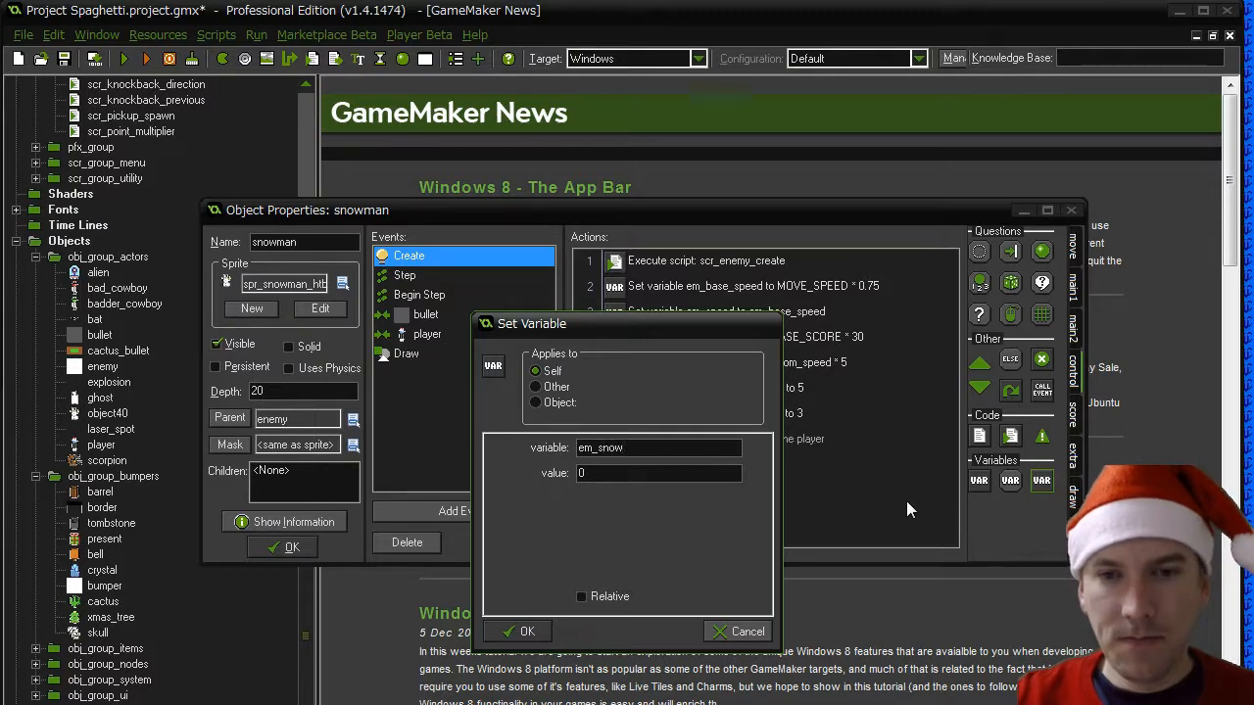
pyautogui.write('man_state')
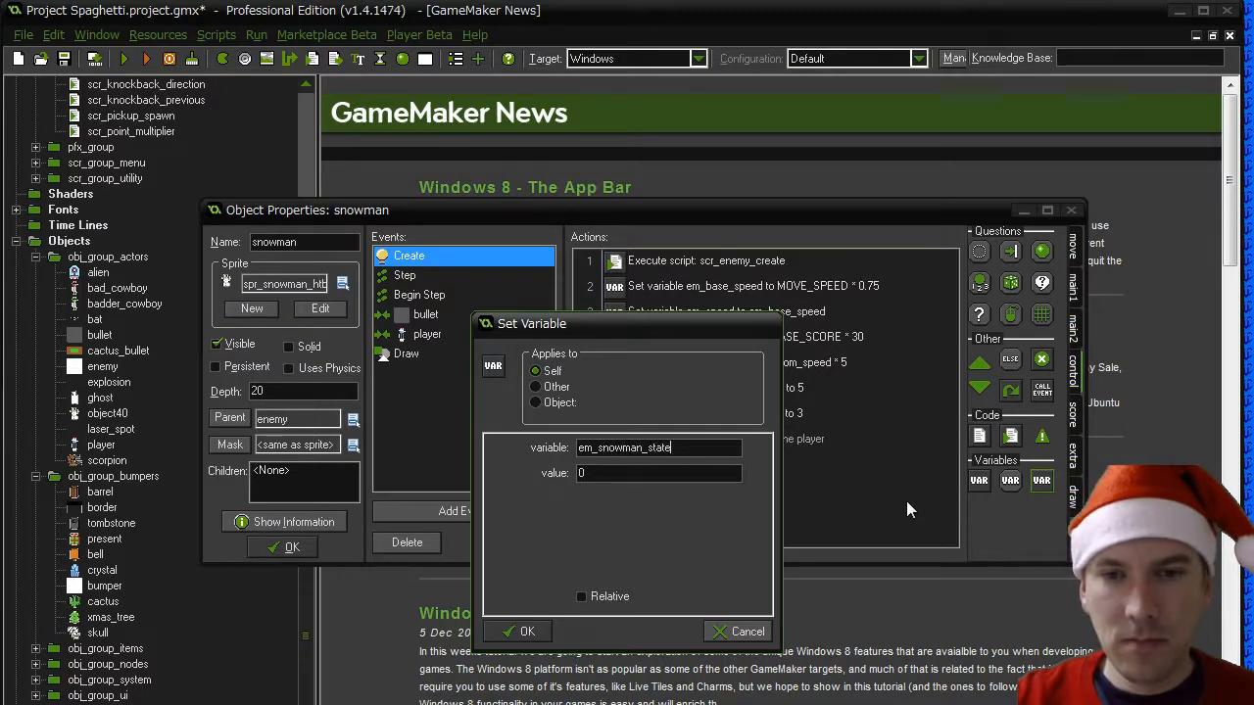
pyautogui.press('Tab')
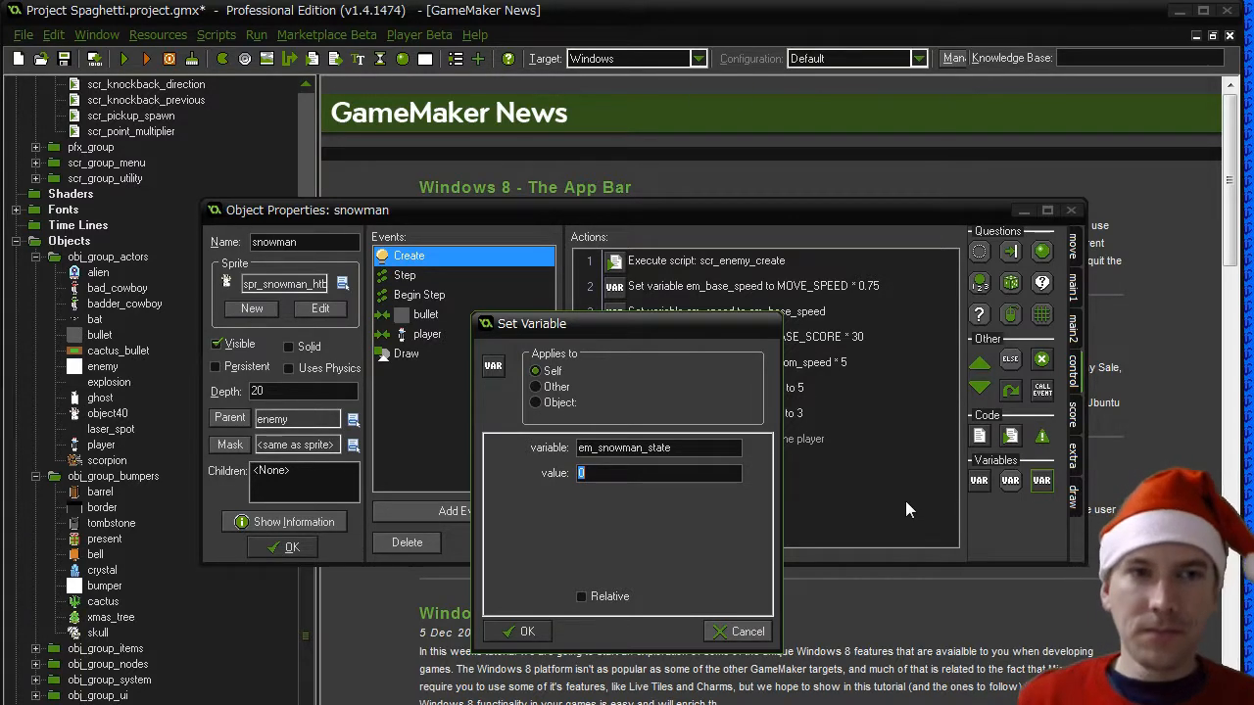
pyautogui.click(524, 632)
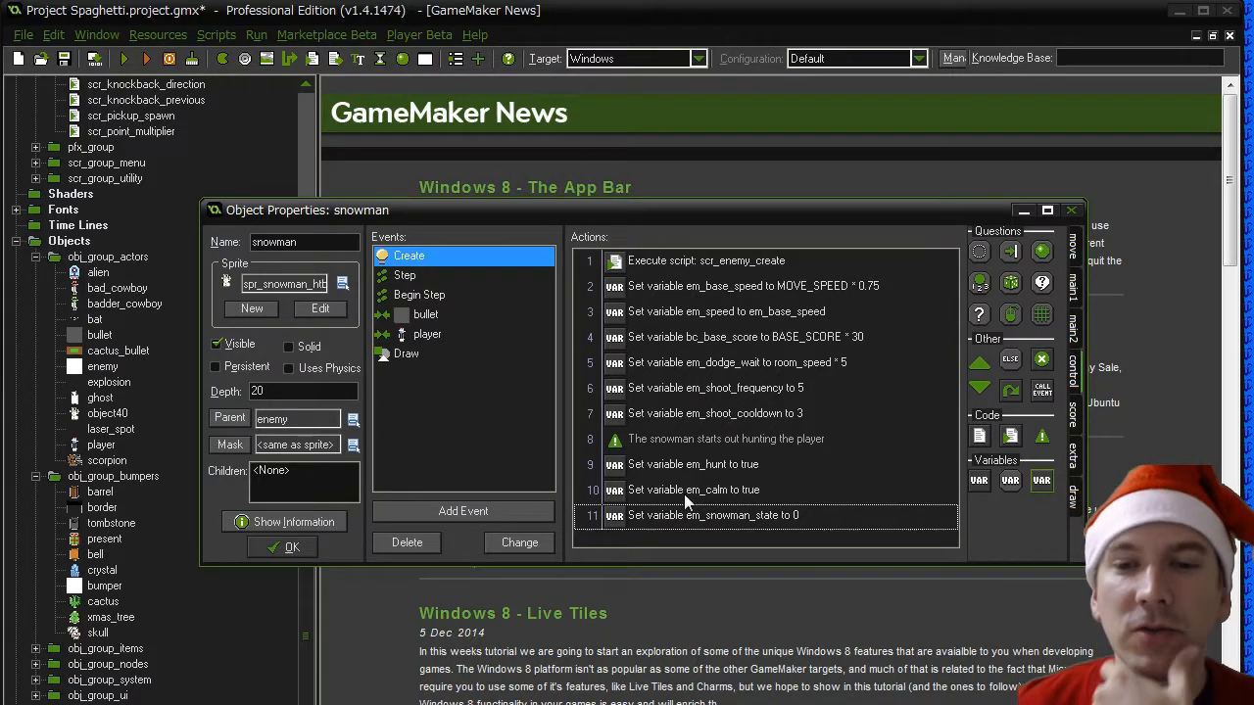
# - Add a user-defined macro for all configurations named SNOWMAN_HTB with the value 1
pyautogui.click(158, 35)
pyautogui.click(186, 330)
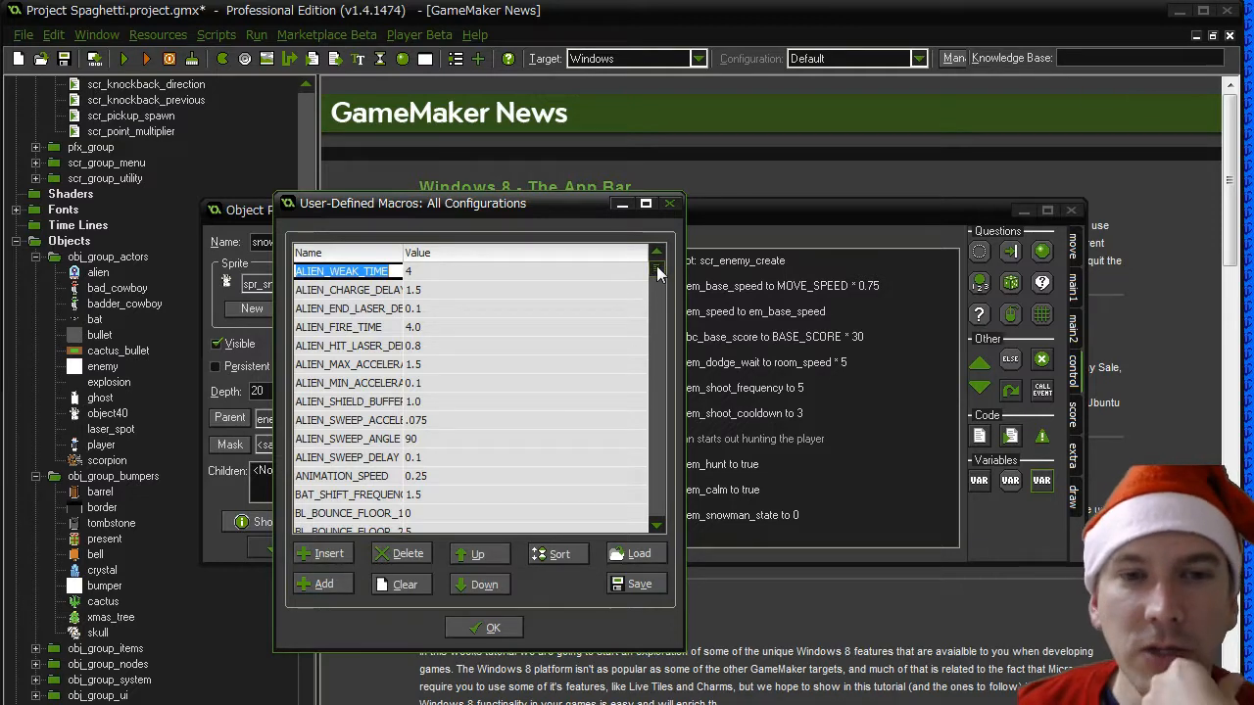
pyautogui.click(322, 584)
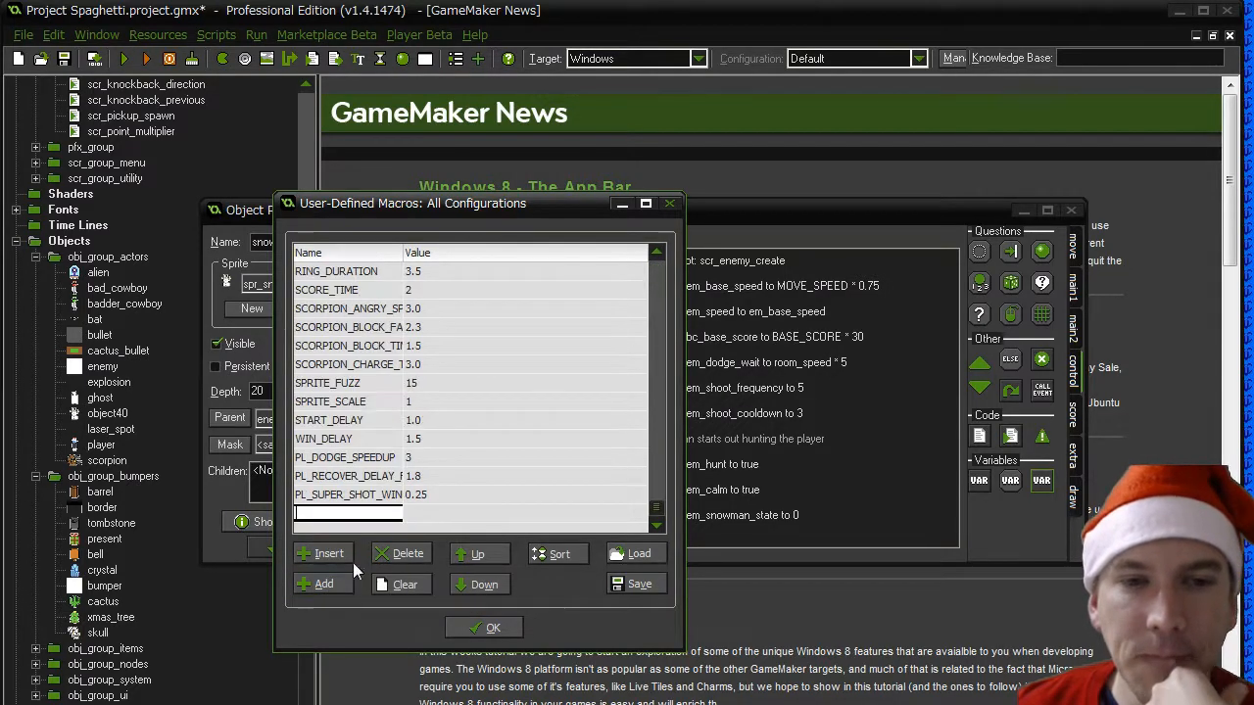
pyautogui.write('SNOWMAN_')
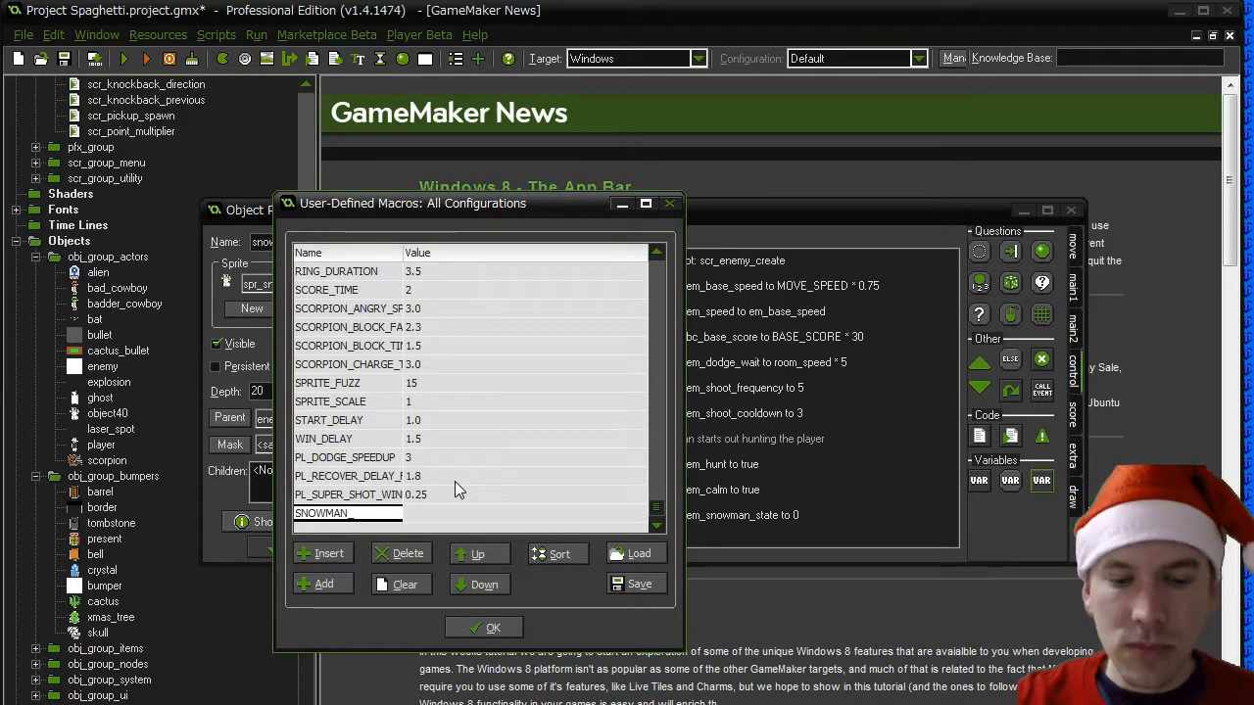
pyautogui.write('HTB')
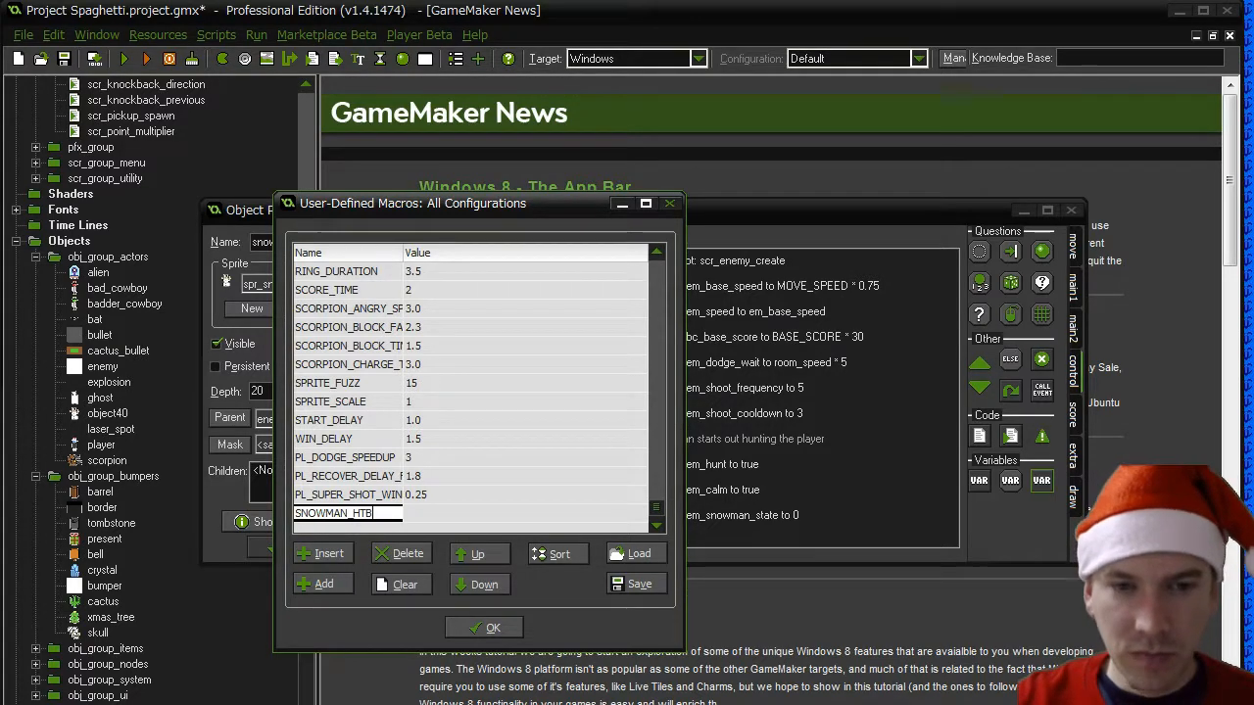
pyautogui.click(438, 509)
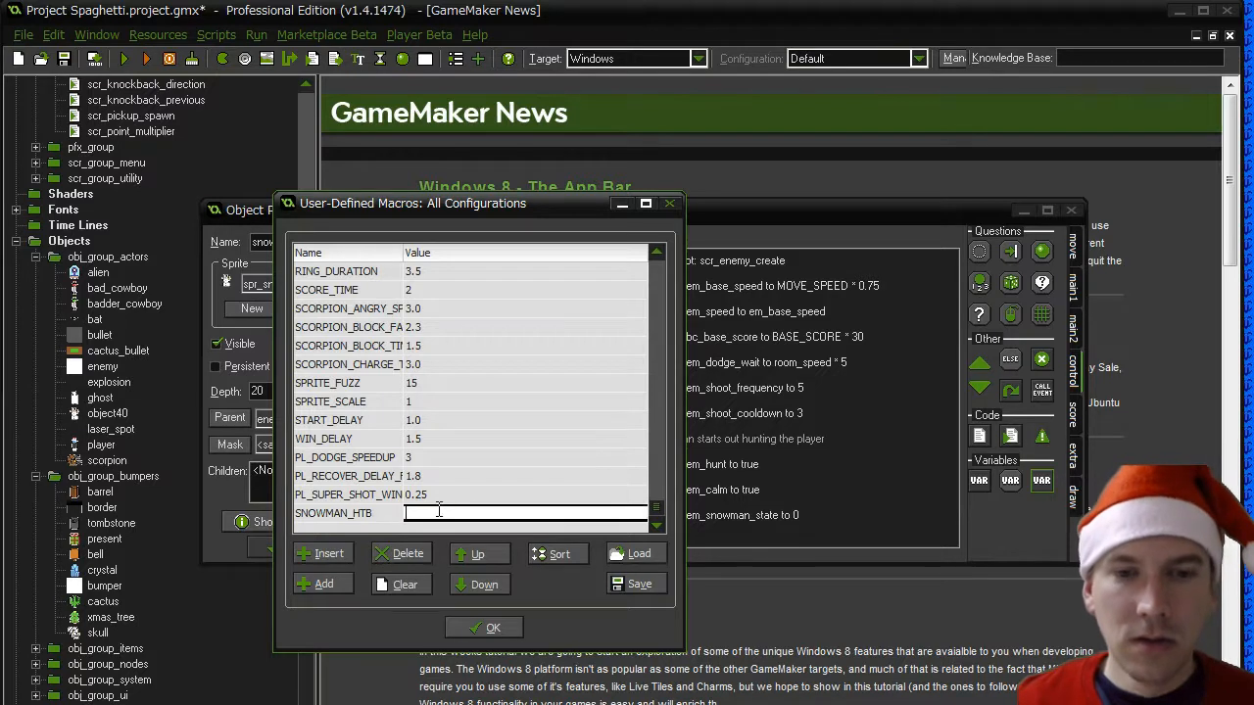
pyautogui.write('1')
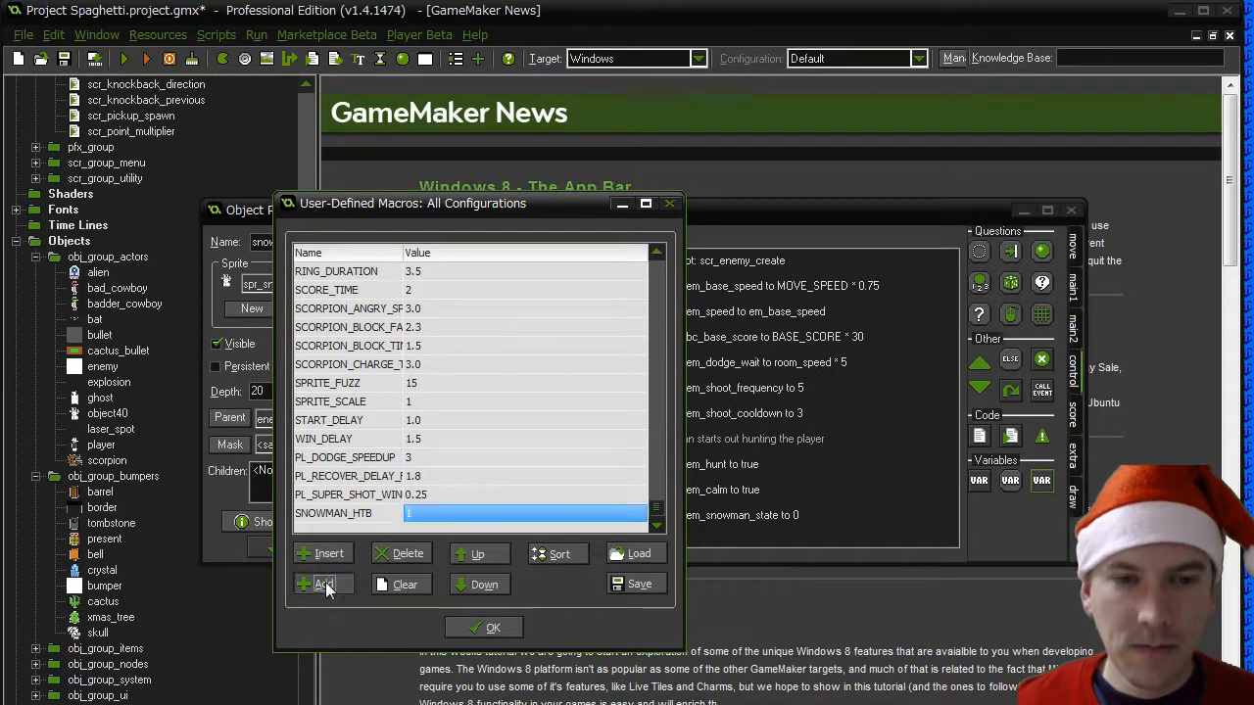
# - Add a user-defined macro named SNOWMAN_HT with the value 2 at the end of the list
pyautogui.click(328, 582)
pyautogui.write('SNOWMAN_')
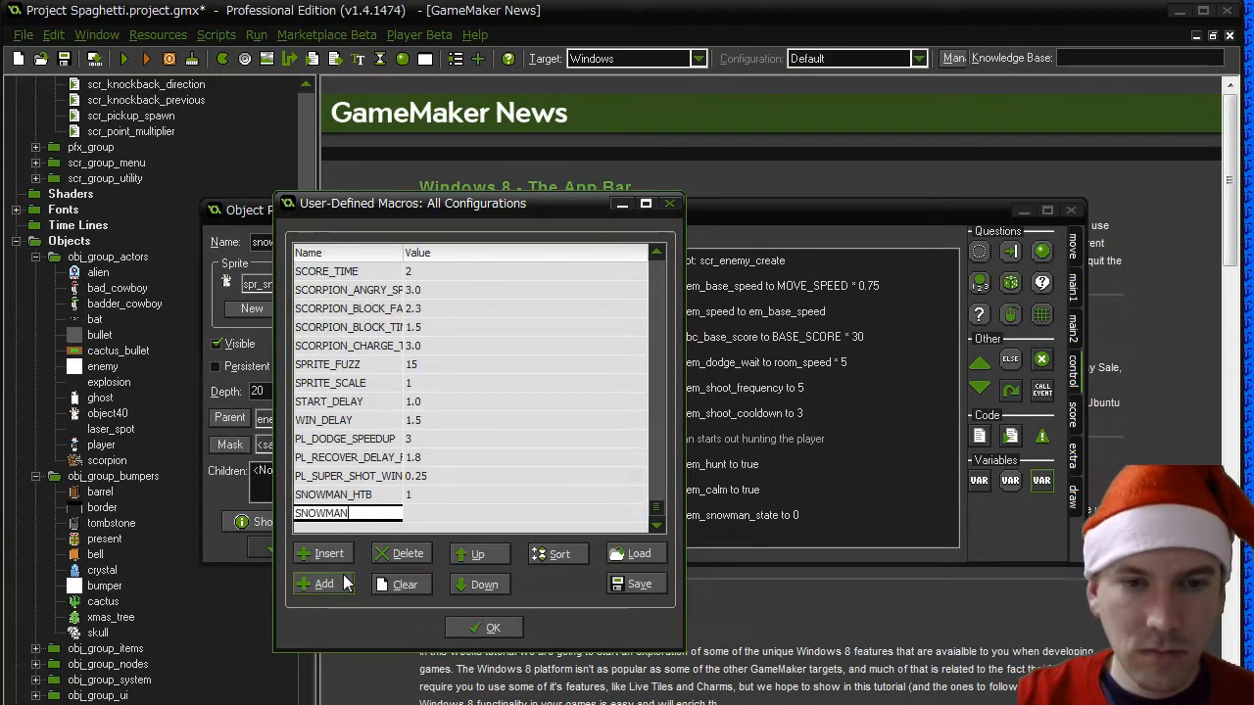
pyautogui.write('HT')
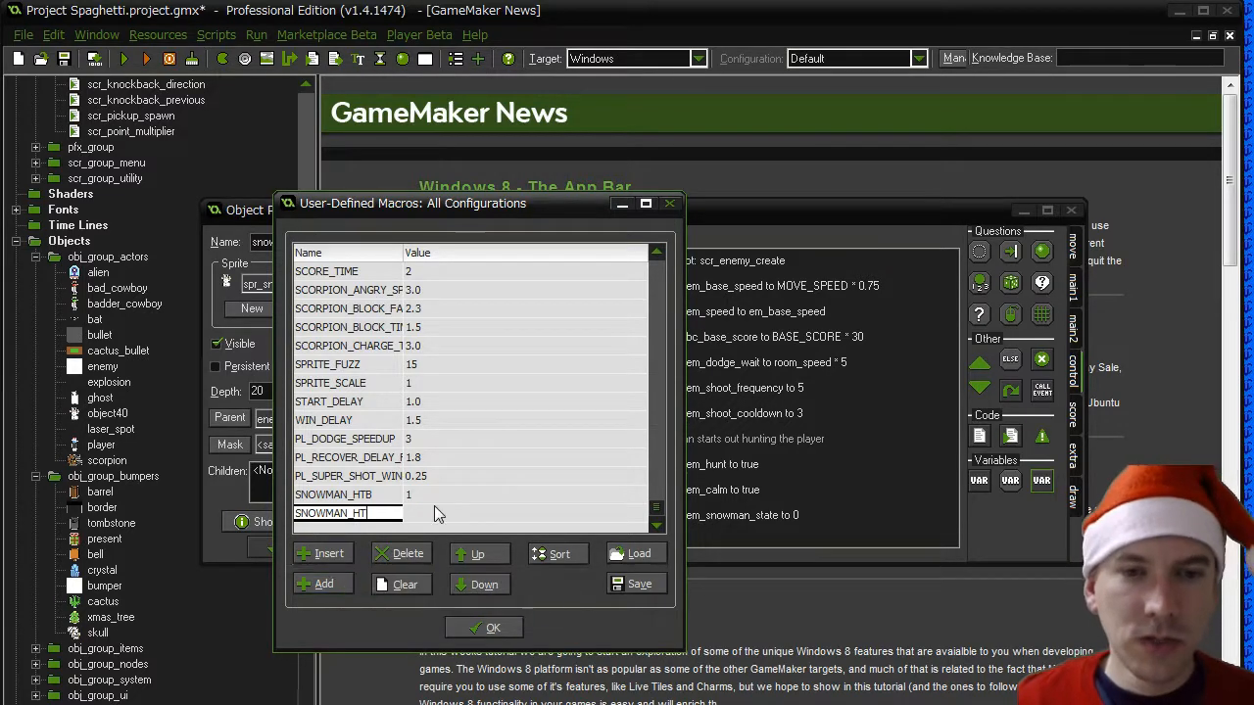
pyautogui.press('Tab')
pyautogui.write('2')
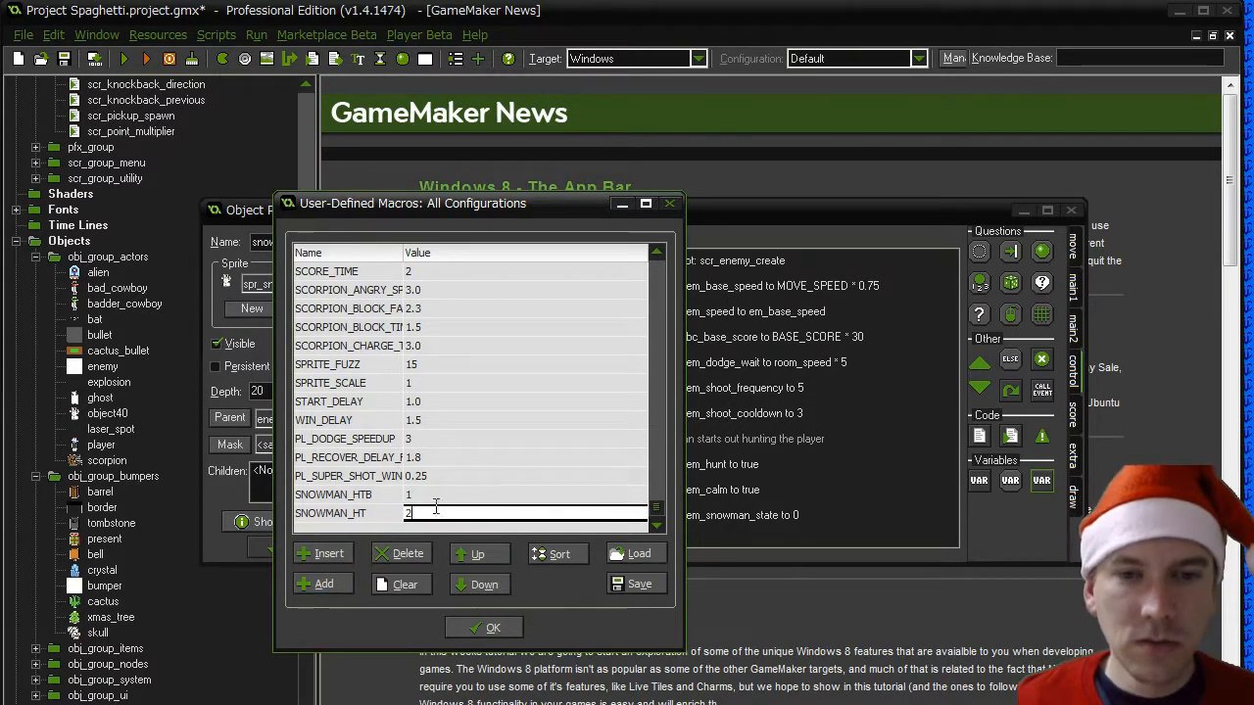
# - Add a user-defined macro named SNOWMAN_HB with the value 3 below SNOWMAN_HT
pyautogui.click(328, 583)
pyautogui.write('SNO')
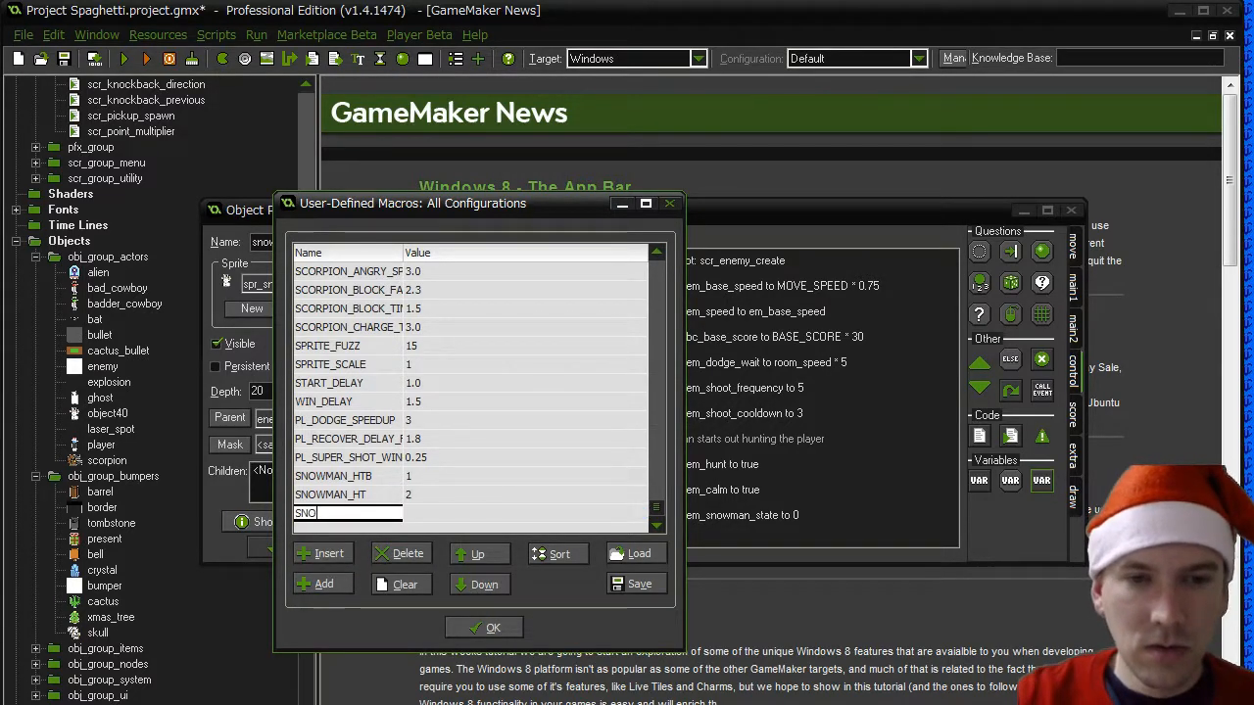
pyautogui.write('WMAN_HB')
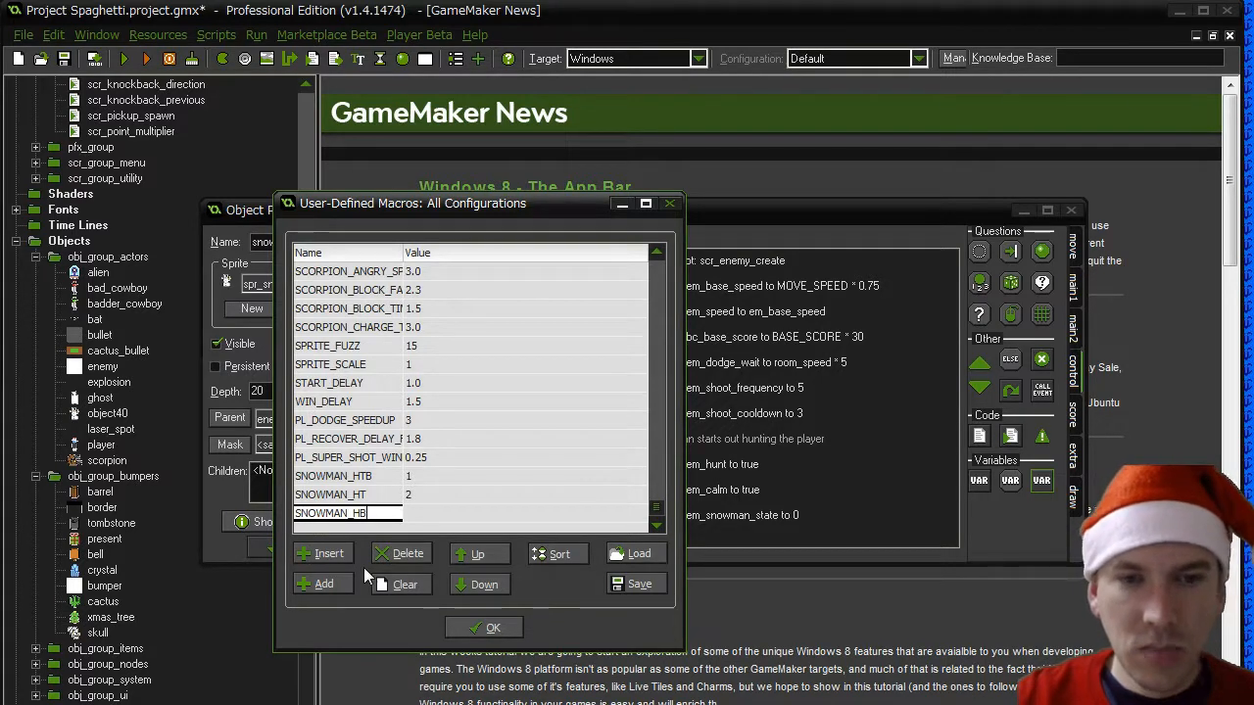
pyautogui.press('Tab')
pyautogui.write('3')
# - Add a user-defined macro named SNOWMAN_TB with the value 4 below SNOWMAN_HB
pyautogui.click(324, 584)
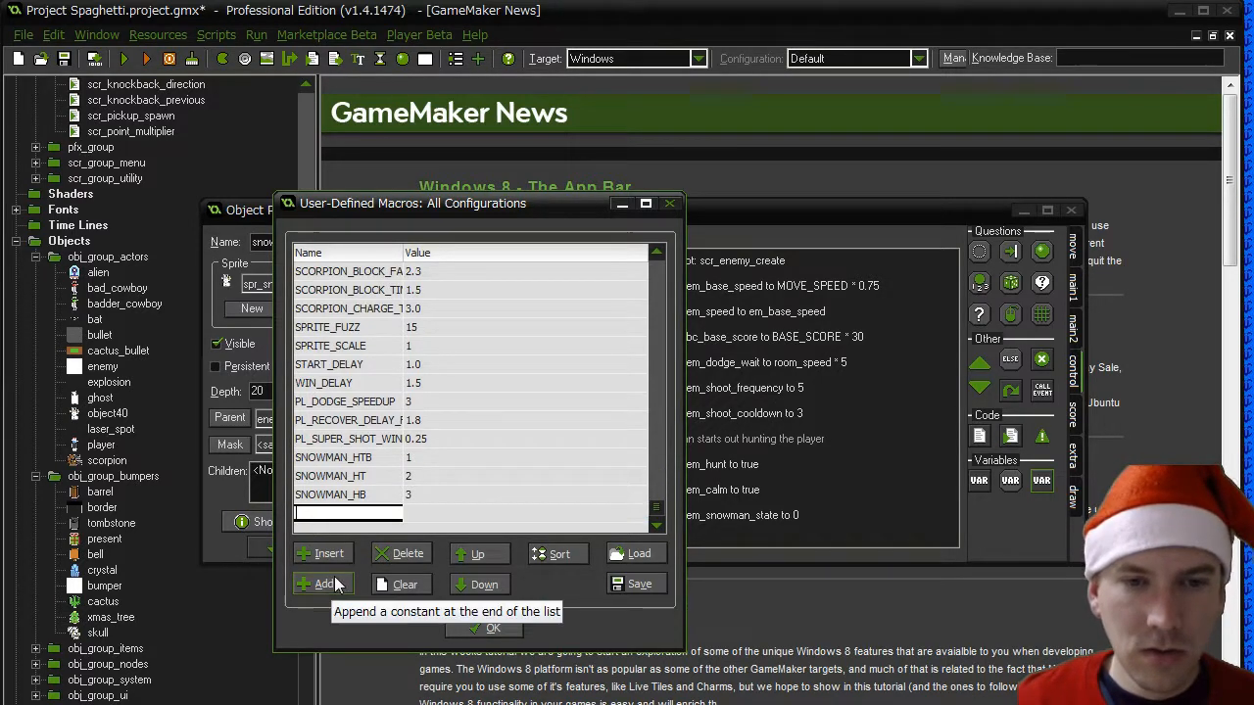
pyautogui.write('SNOWMAN_')
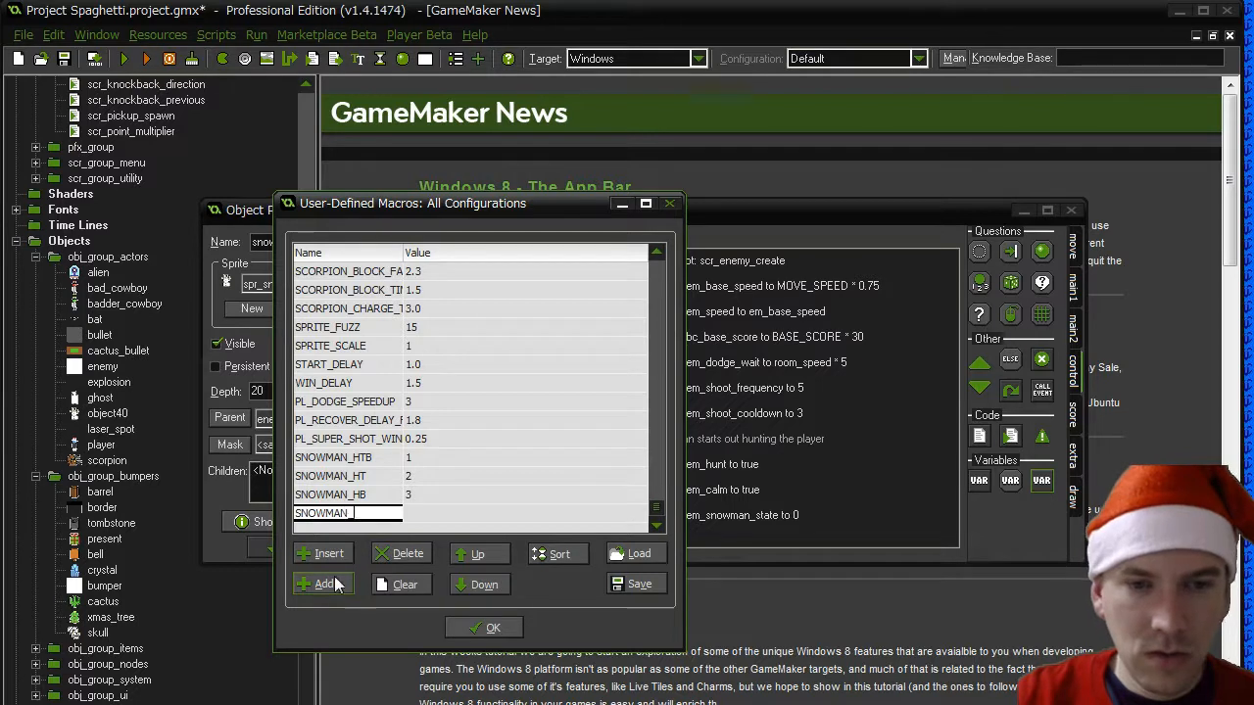
pyautogui.write('TB')
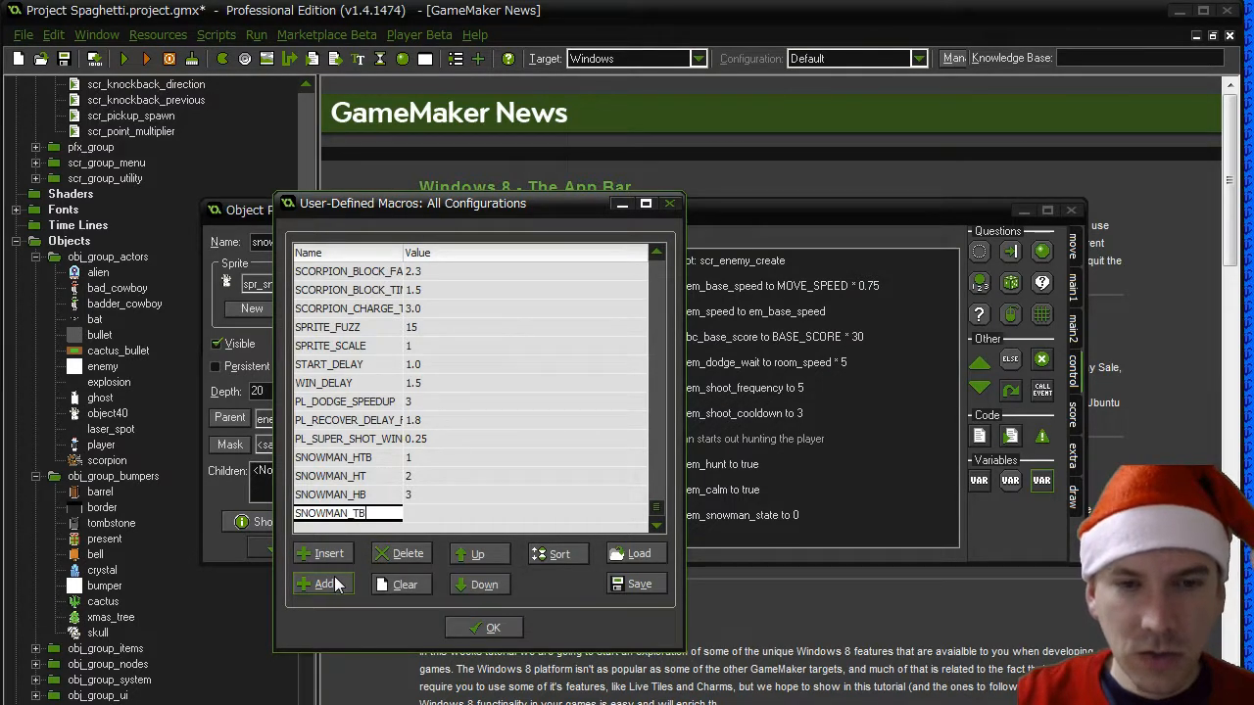
pyautogui.press('Tab')
pyautogui.write('4')
# - Add a user-defined macro named SNOWMAN_H with the value 5 below SNOWMAN_TB
pyautogui.click(334, 583)
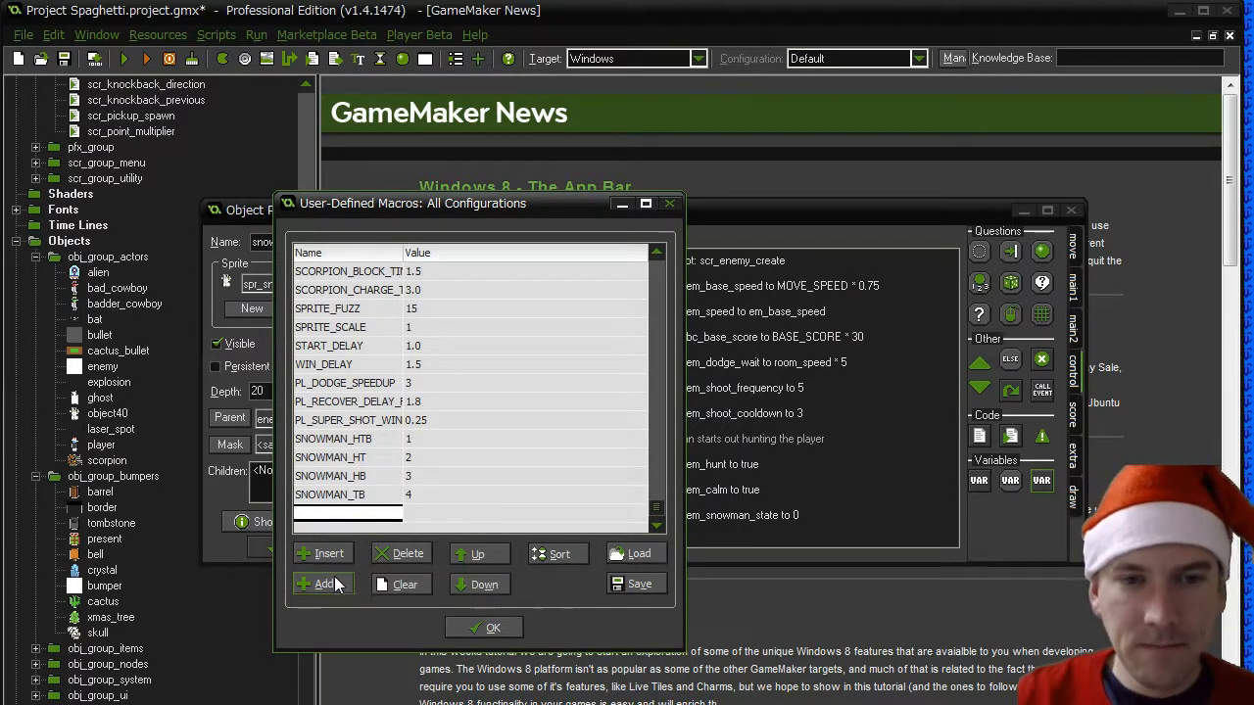
pyautogui.write('SNOWMAN_')
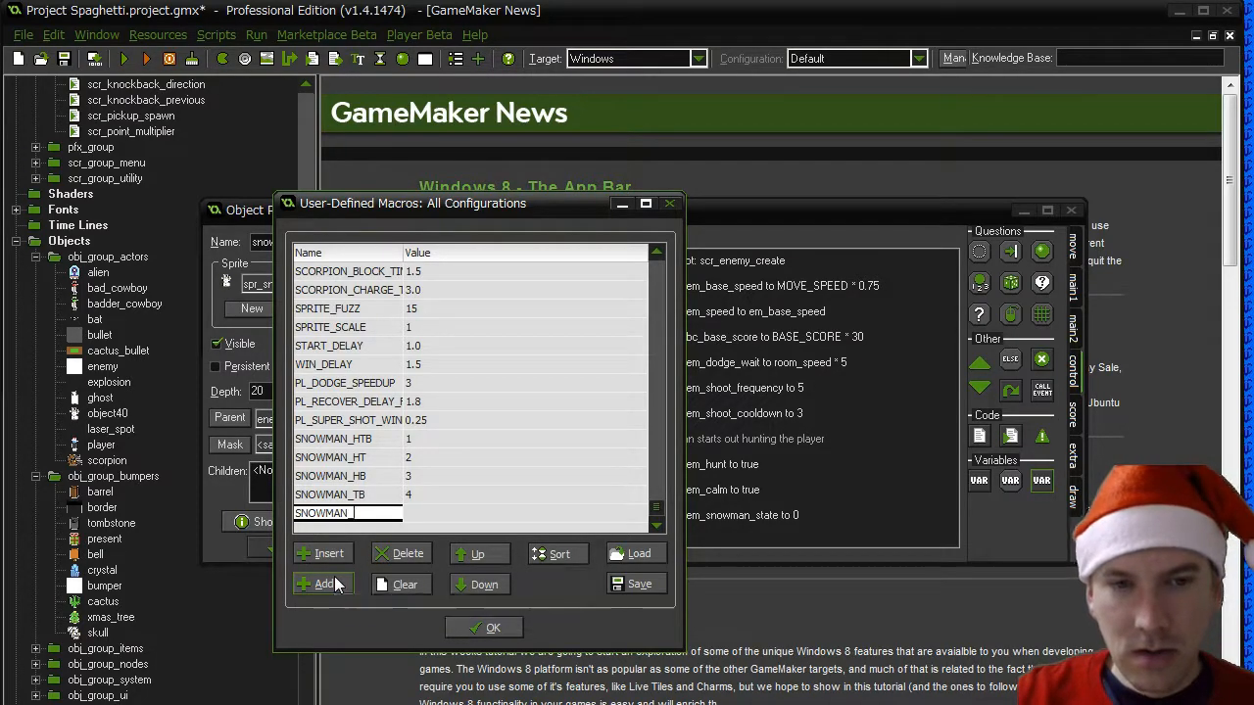
pyautogui.write('H')
pyautogui.press('Tab')
pyautogui.write('5')
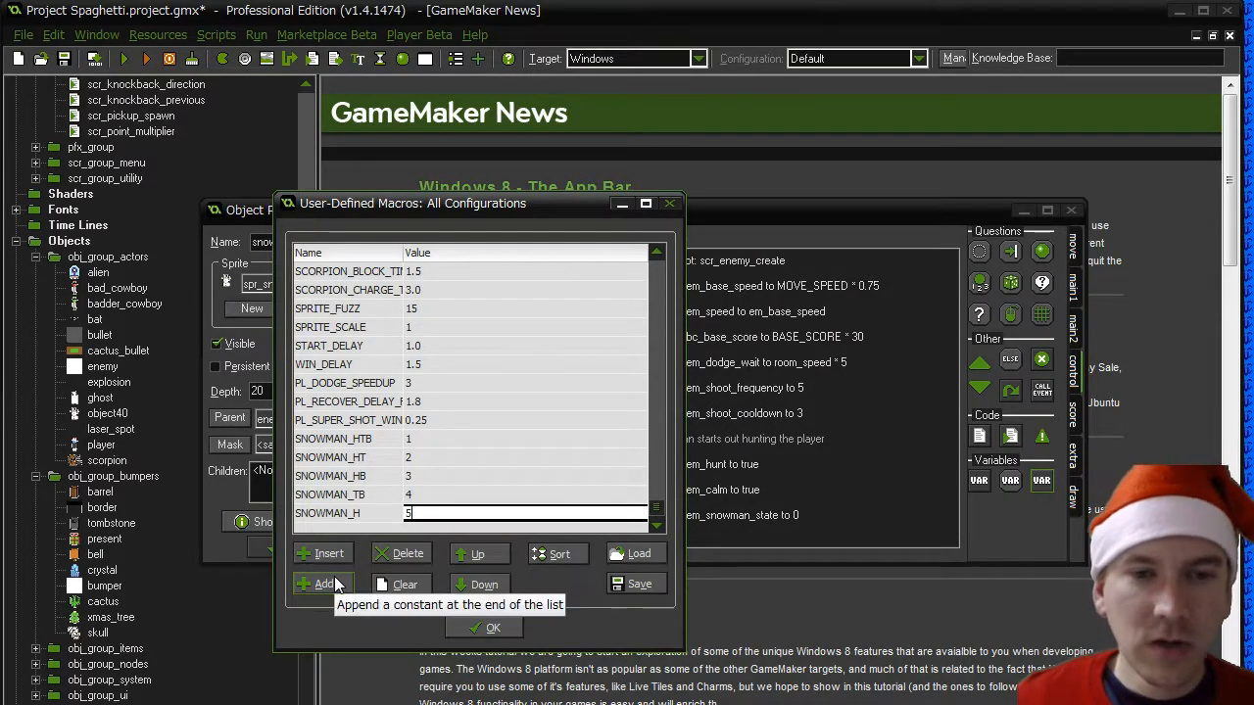
# - Add a user-defined macro named SNOWMAN_T with the value 6 below SNOWMAN_H
pyautogui.click(335, 579)
pyautogui.write('SNOWMAN_')
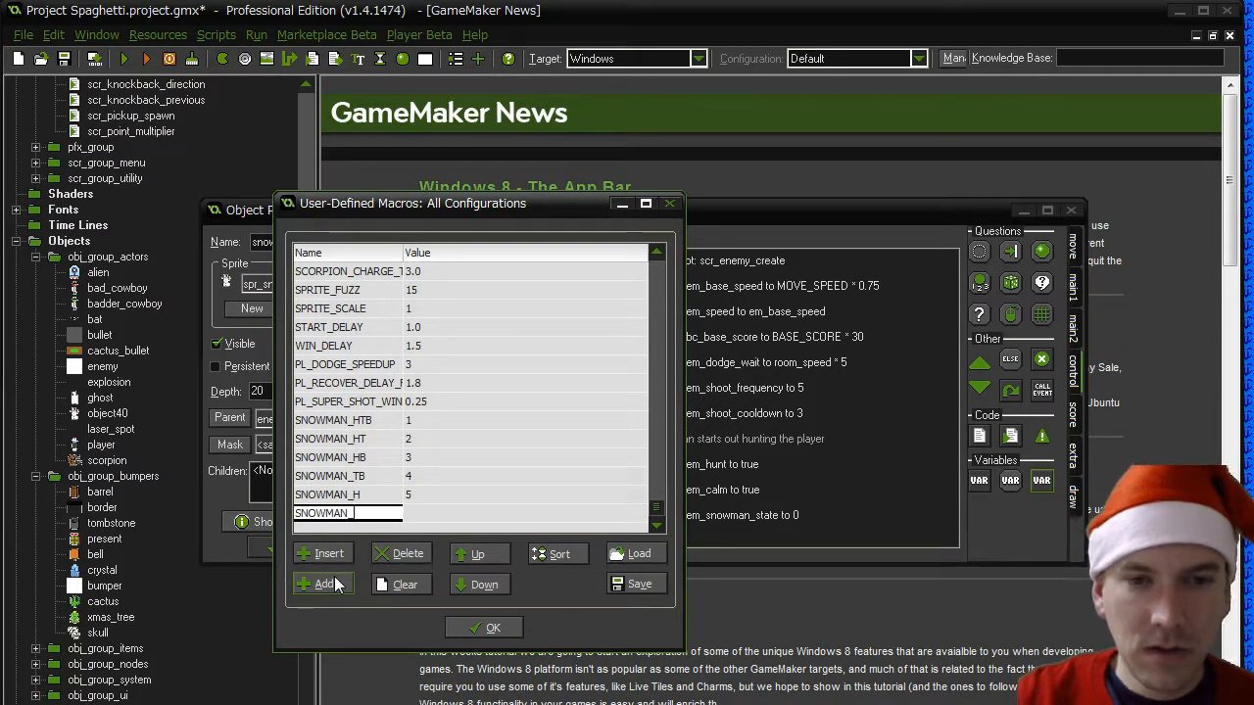
pyautogui.write('T')
pyautogui.press('Tab')
pyautogui.write('6')
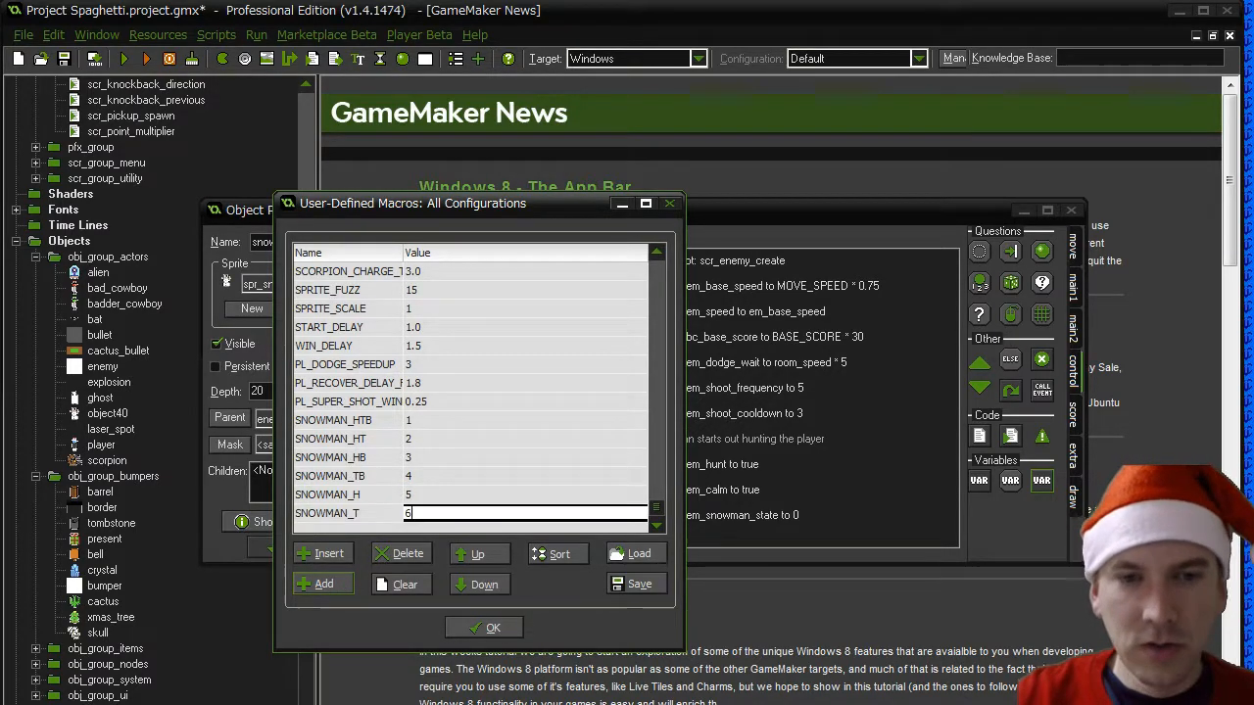
# - Add a user-defined macro named SNOWMAN_B with the value 7, and save the changes to the macros
pyautogui.click(324, 584)
pyautogui.write('SNOWMAN')
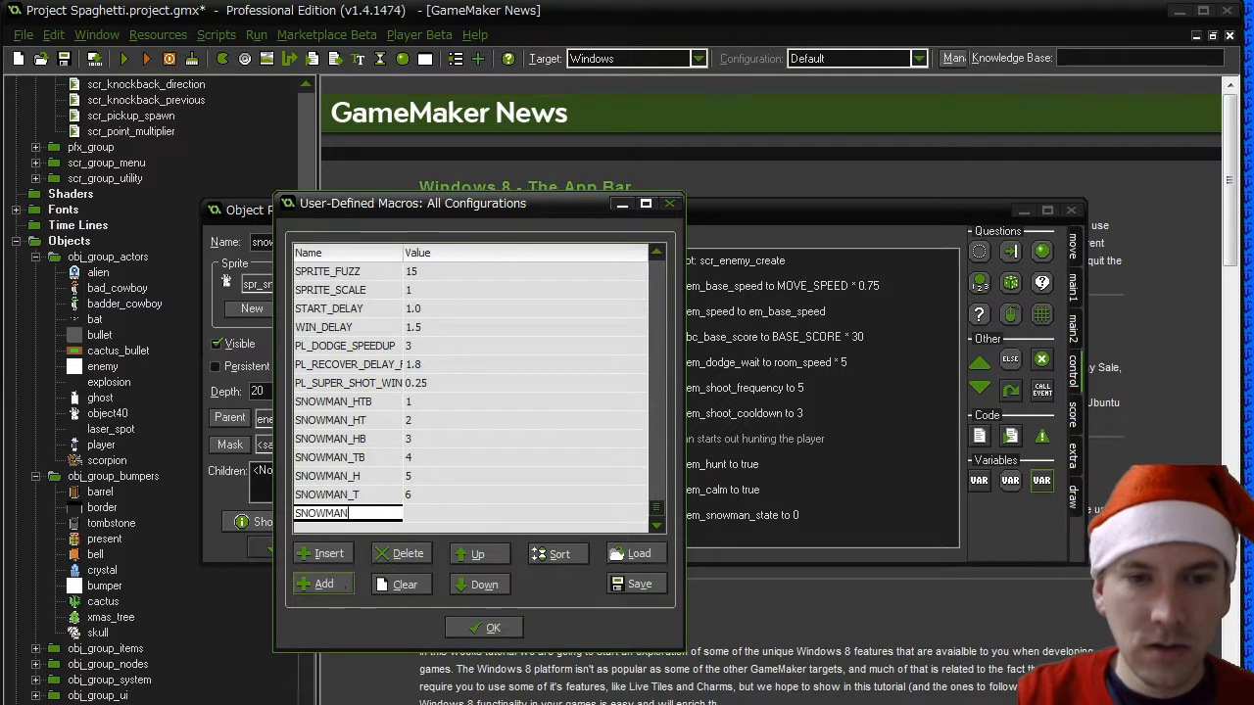
pyautogui.write('_B')
pyautogui.press('Tab')
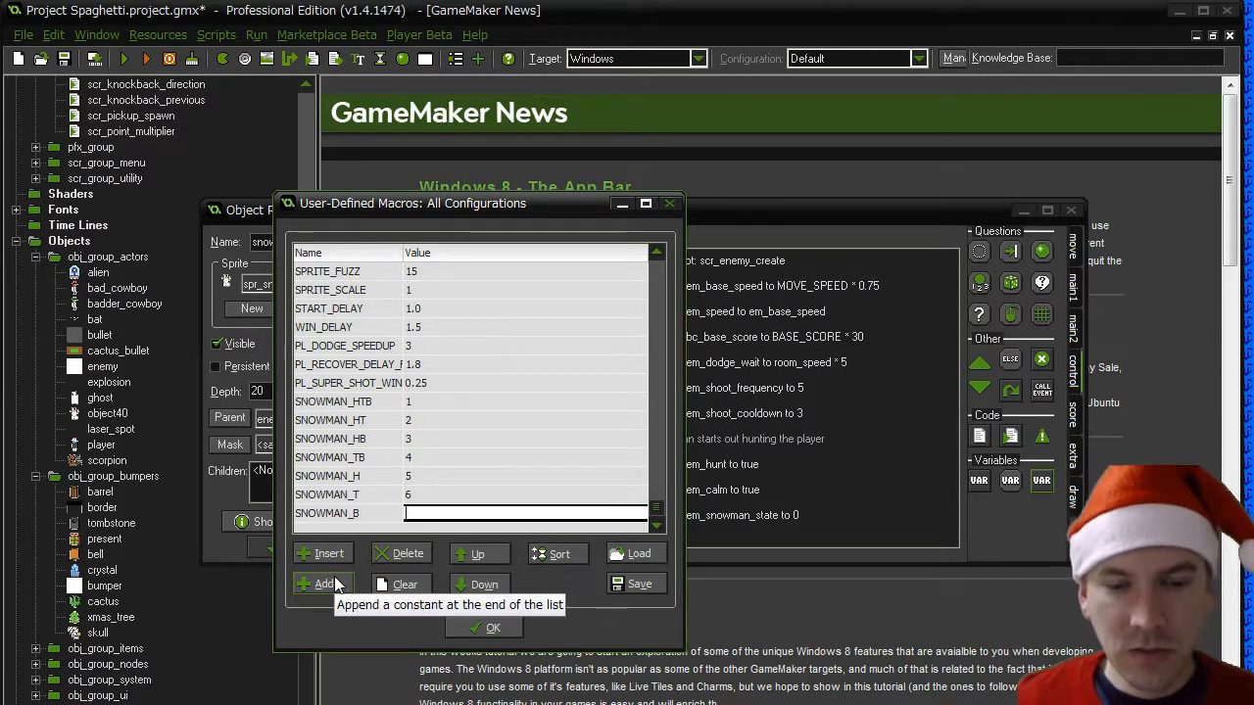
pyautogui.write('7')
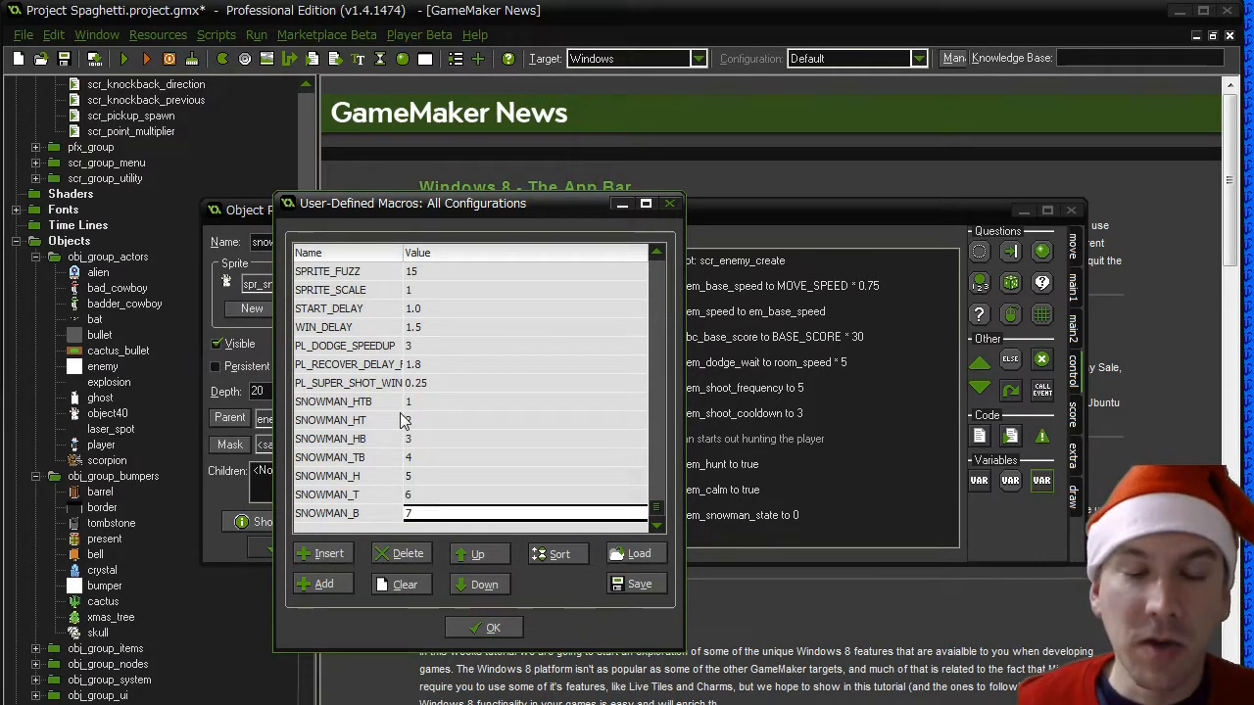
pyautogui.click(468, 627)
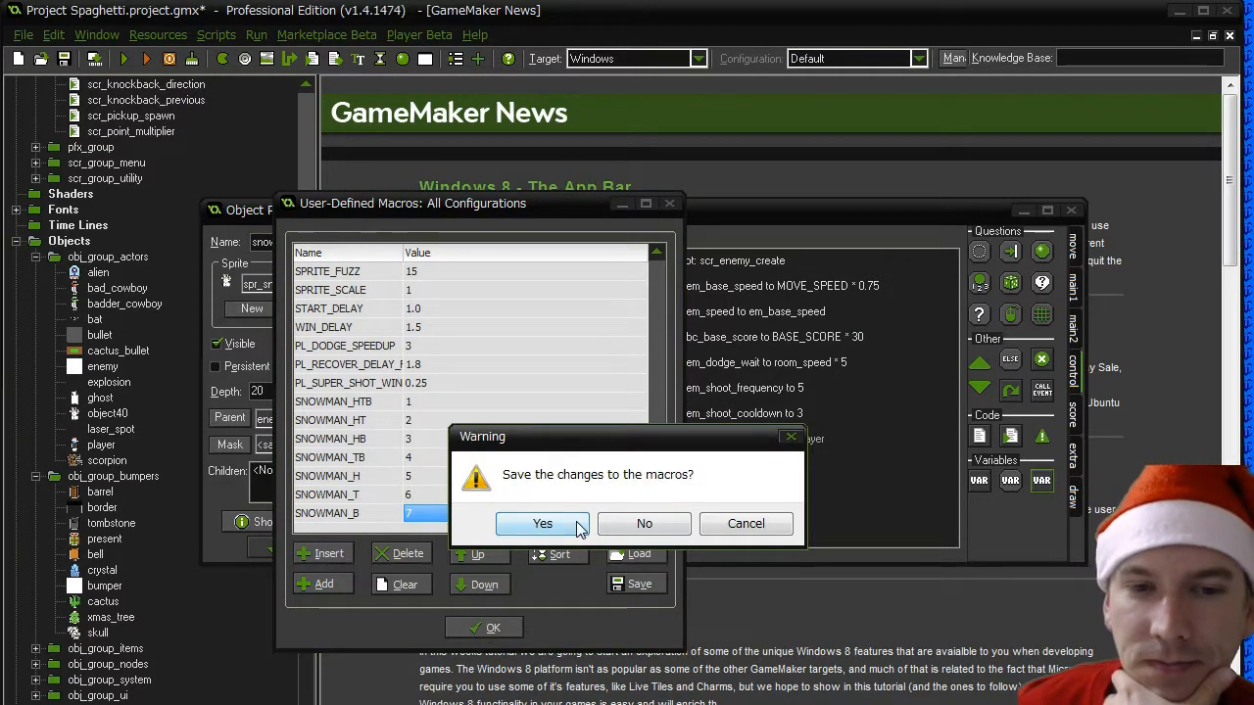
pyautogui.click(514, 525)
# - Set the value of the em_snowman_state action in the snowman's Create event to SNOWMAN_STATE_HTB
pyautogui.doubleClick(691, 520)
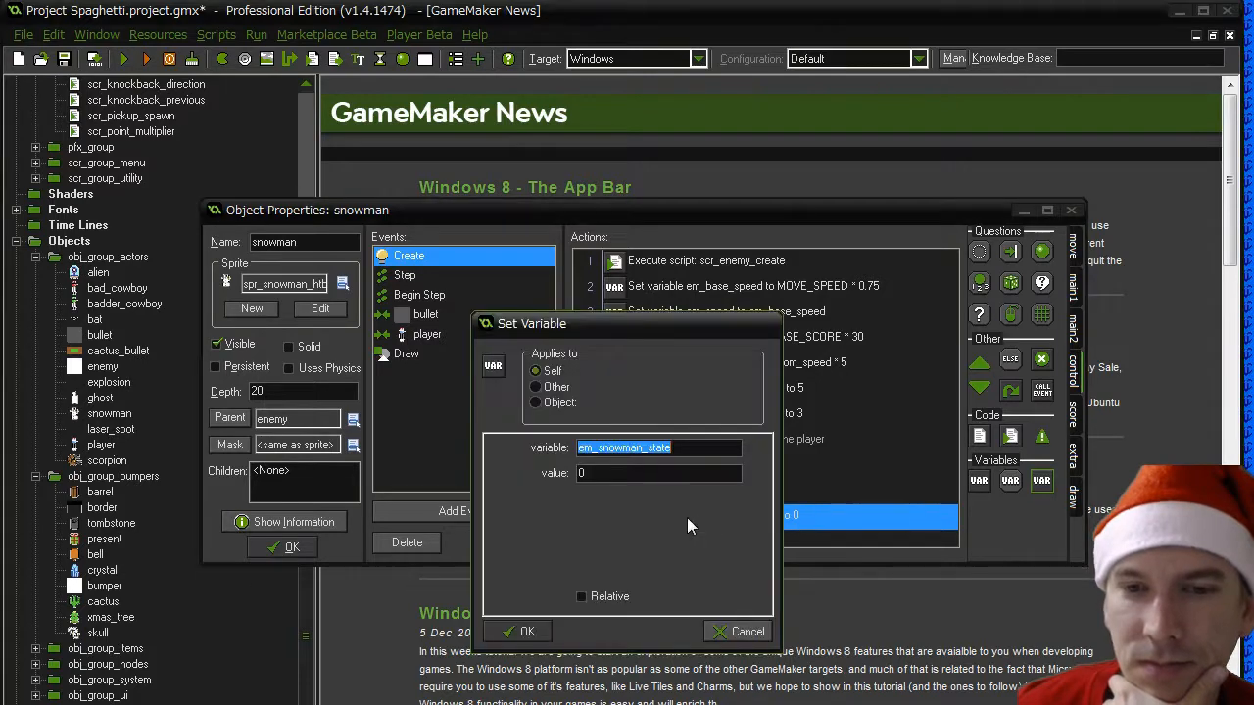
pyautogui.press('Tab')
pyautogui.write('SNOWM')
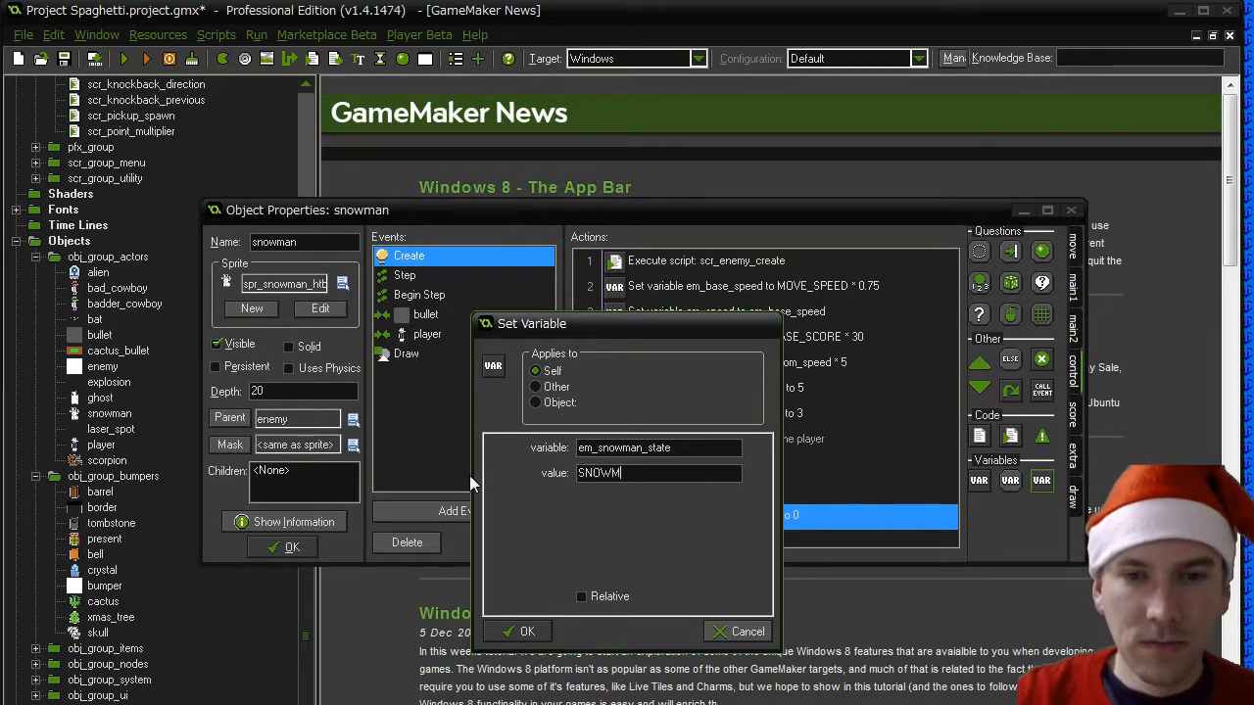
pyautogui.write('AN_STATE_HTB')
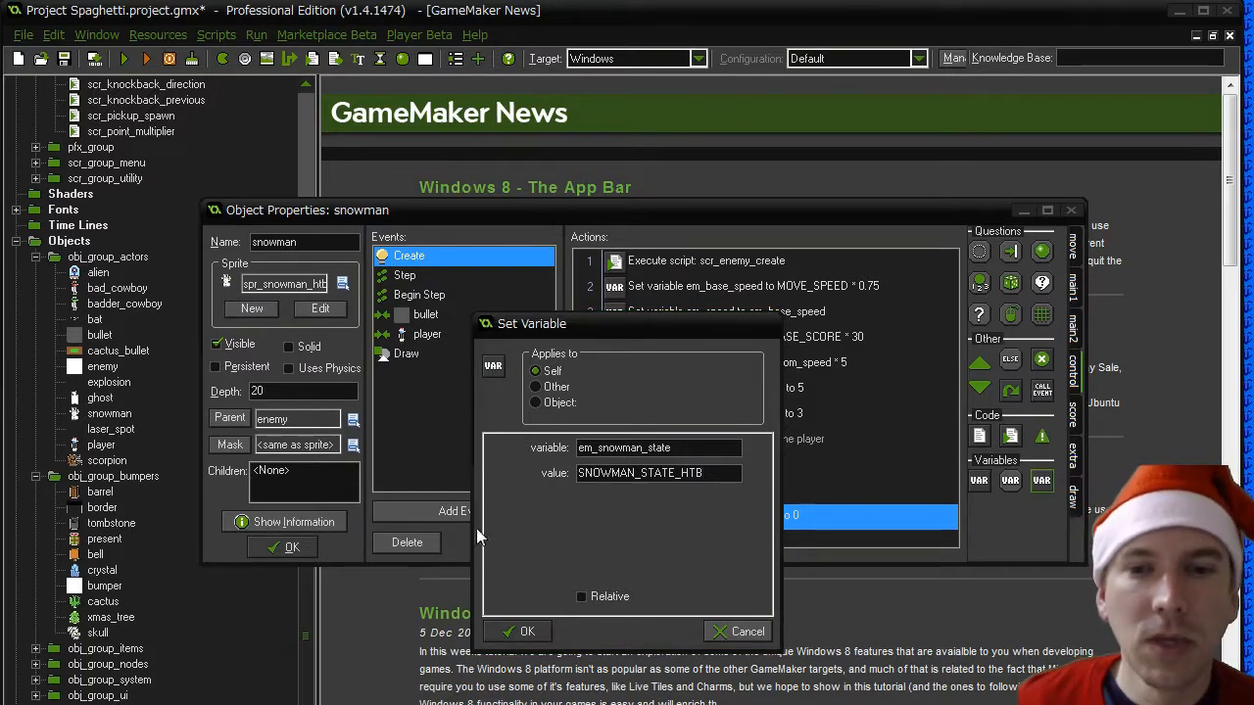
pyautogui.click(521, 633)
# - Check the snowman names in the macro list and correct the em_snowman_state value to SNOWMAN_HTB
pyautogui.click(158, 35)
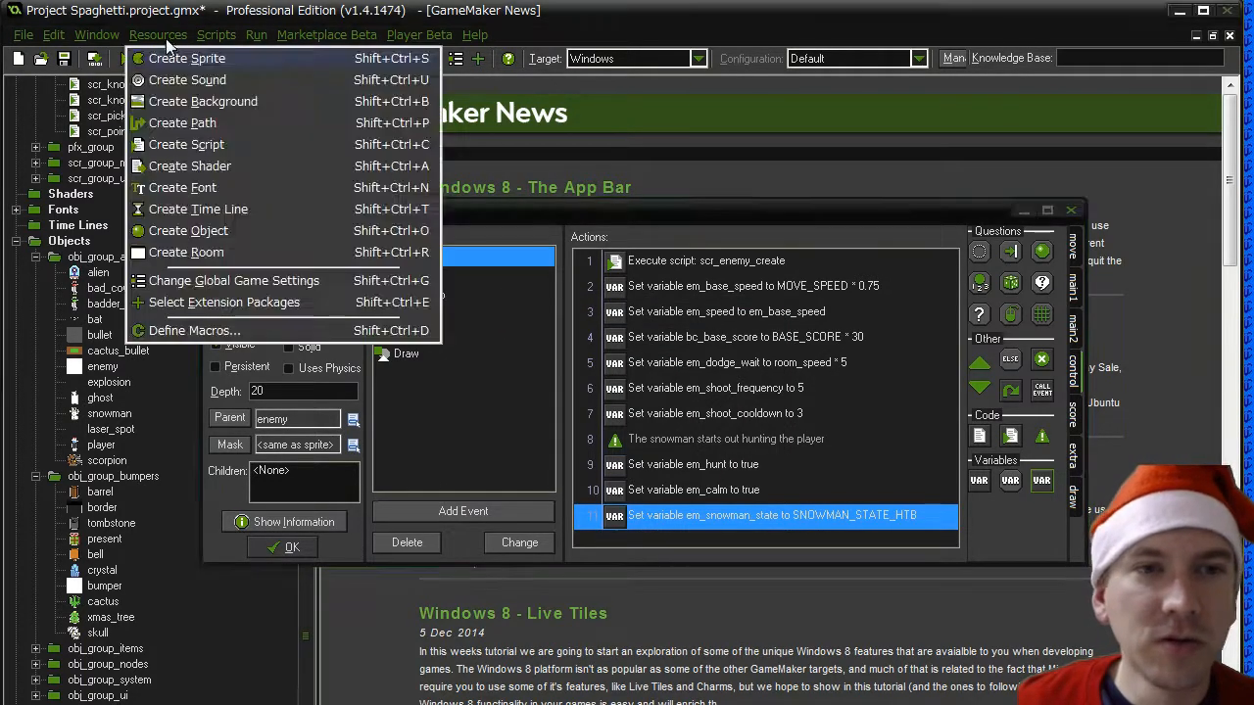
pyautogui.click(211, 333)
pyautogui.scroll(-15, 620, 291)
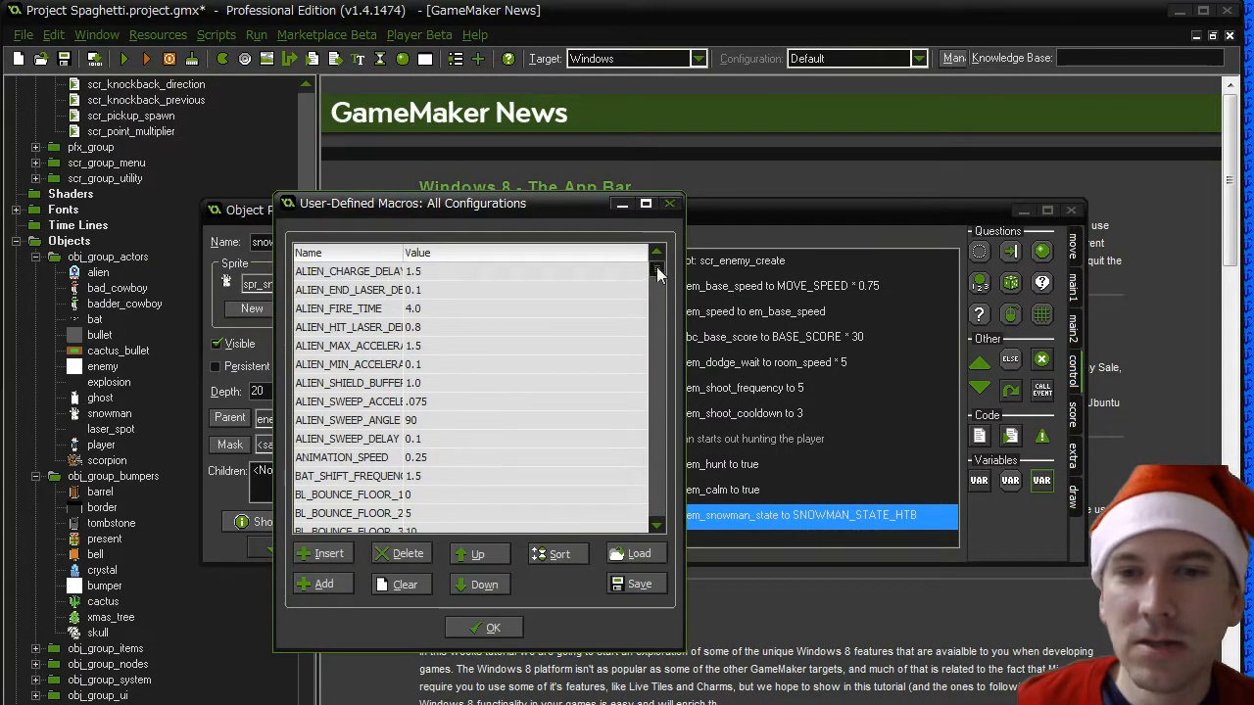
pyautogui.click(493, 628)
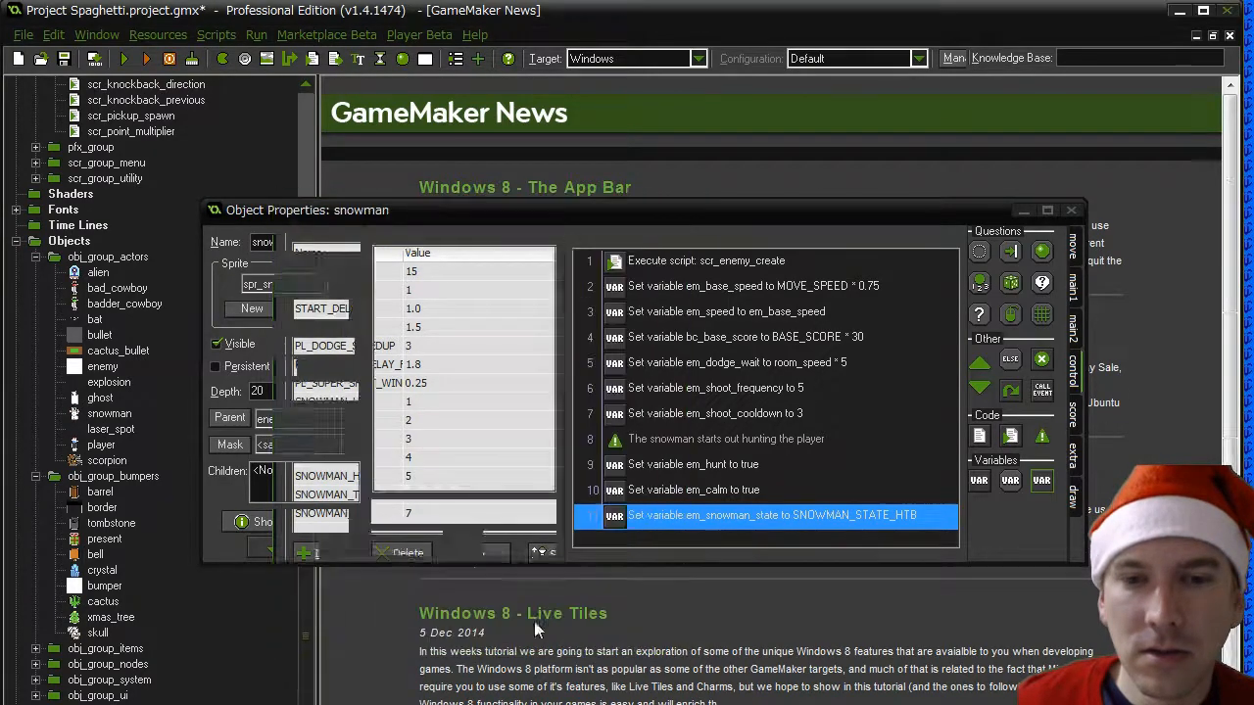
pyautogui.doubleClick(619, 515)
pyautogui.moveTo(641, 473); pyautogui.dragTo(624, 601)
pyautogui.click(525, 631)
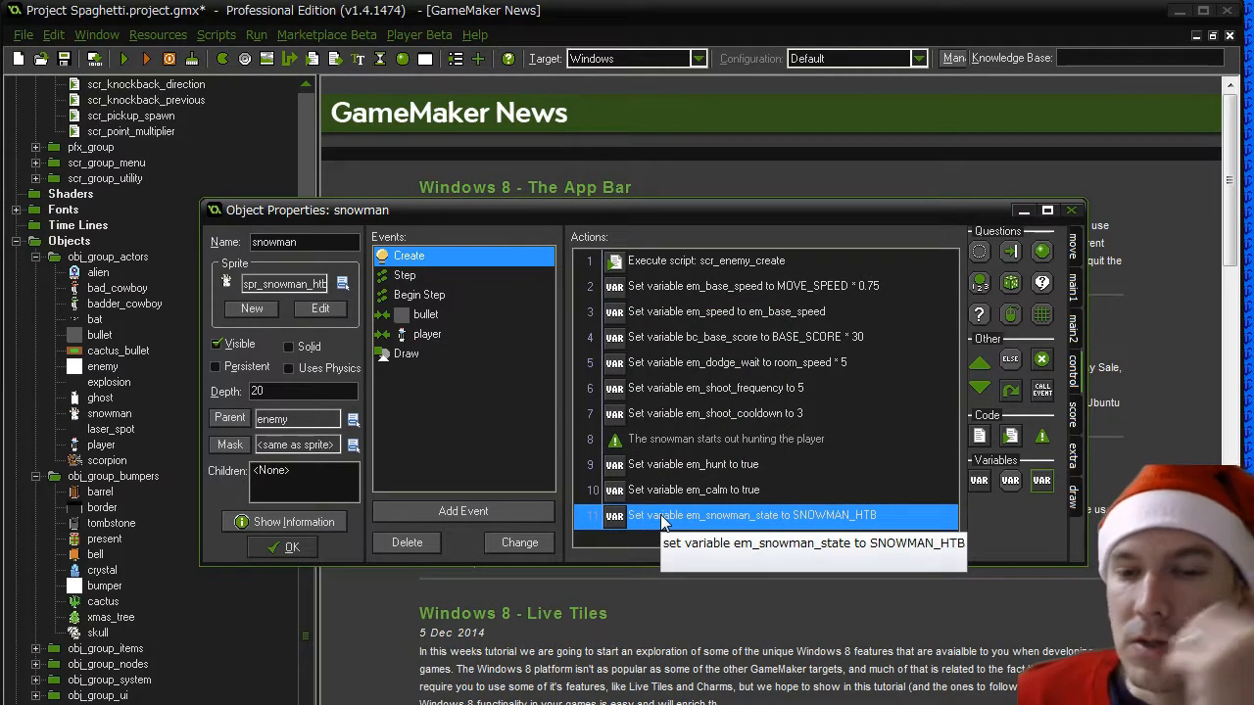
# - Change the first test expression in the snowman's Step event to em_hurt == true
pyautogui.click(396, 275)
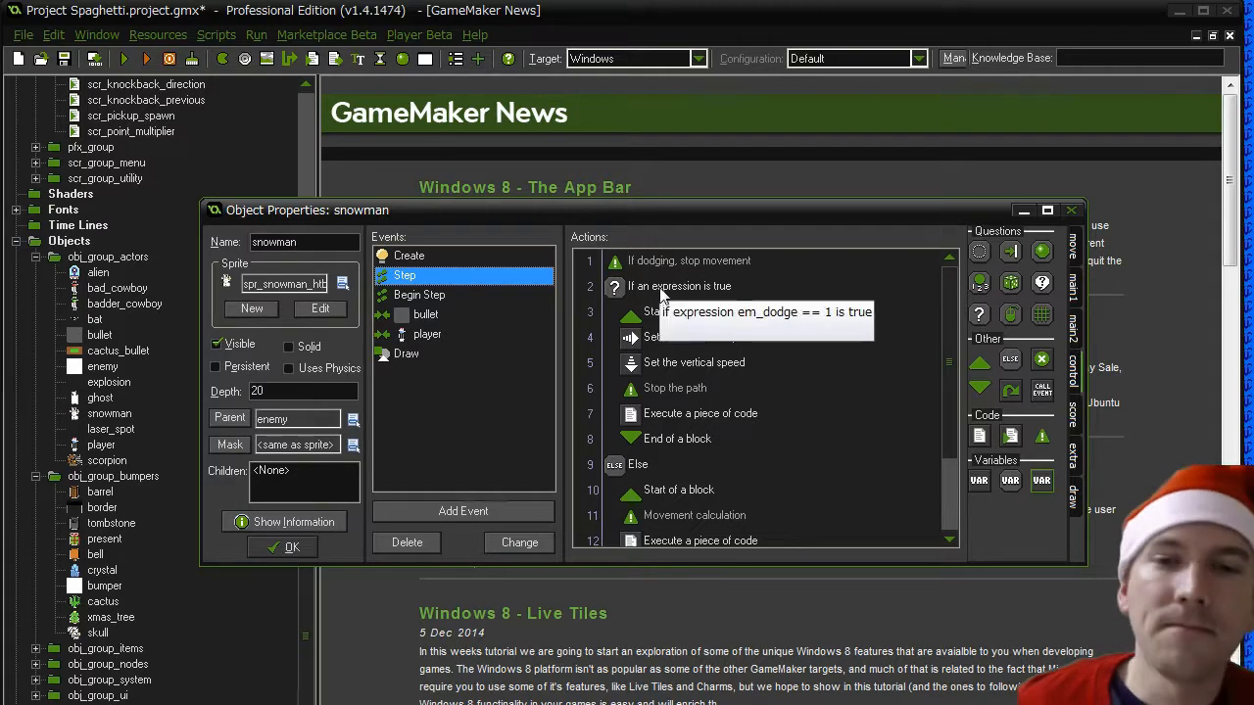
pyautogui.click(630, 469)
pyautogui.scroll(-2, 630, 473)
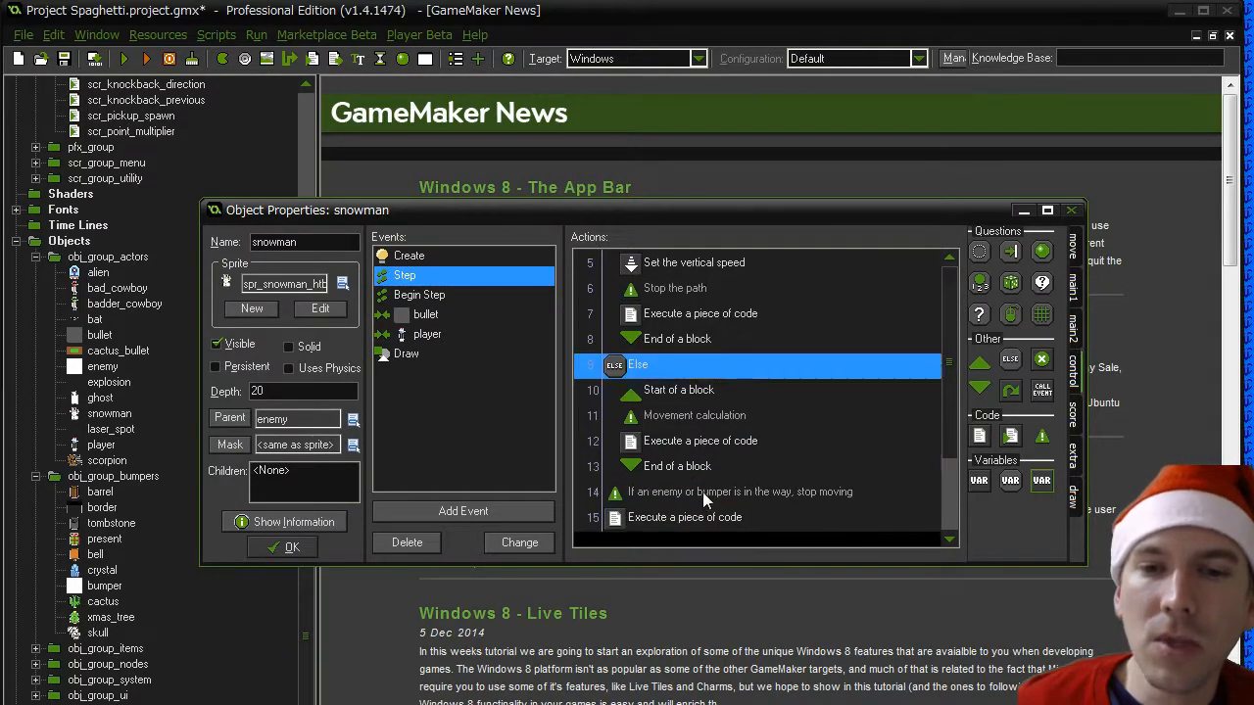
pyautogui.scroll(2, 702, 492)
pyautogui.doubleClick(676, 285)
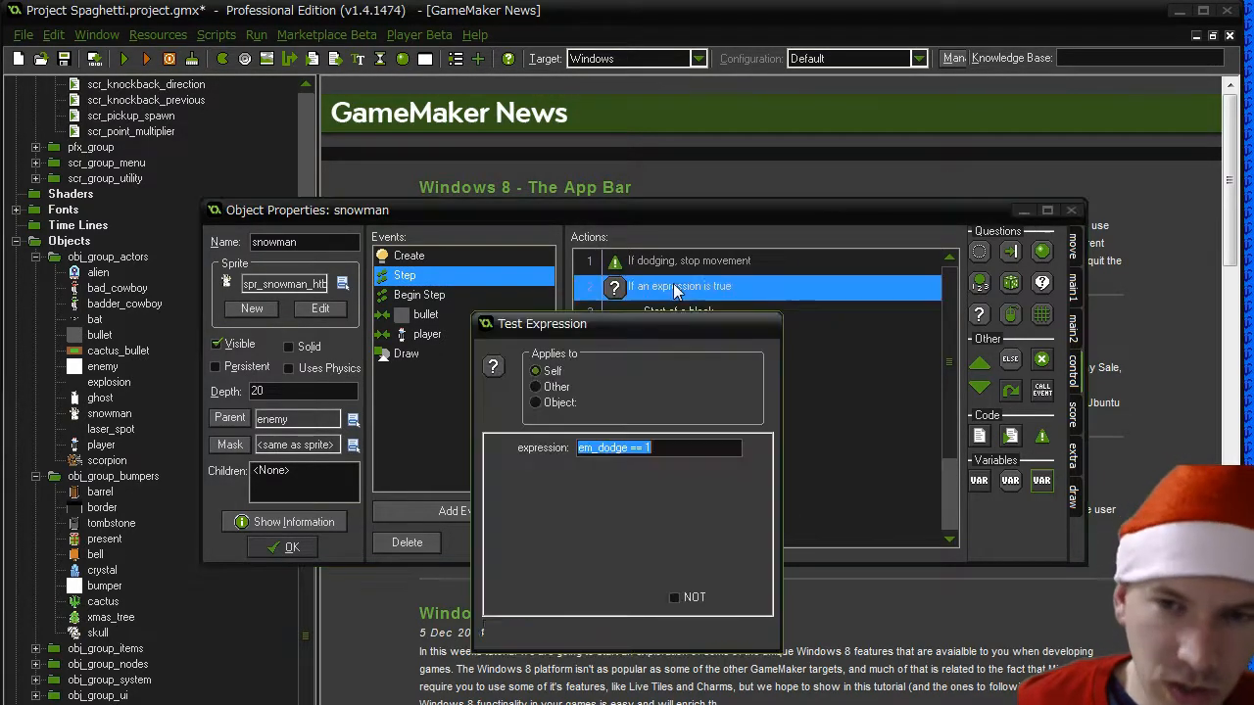
pyautogui.moveTo(597, 447); pyautogui.dragTo(624, 447)
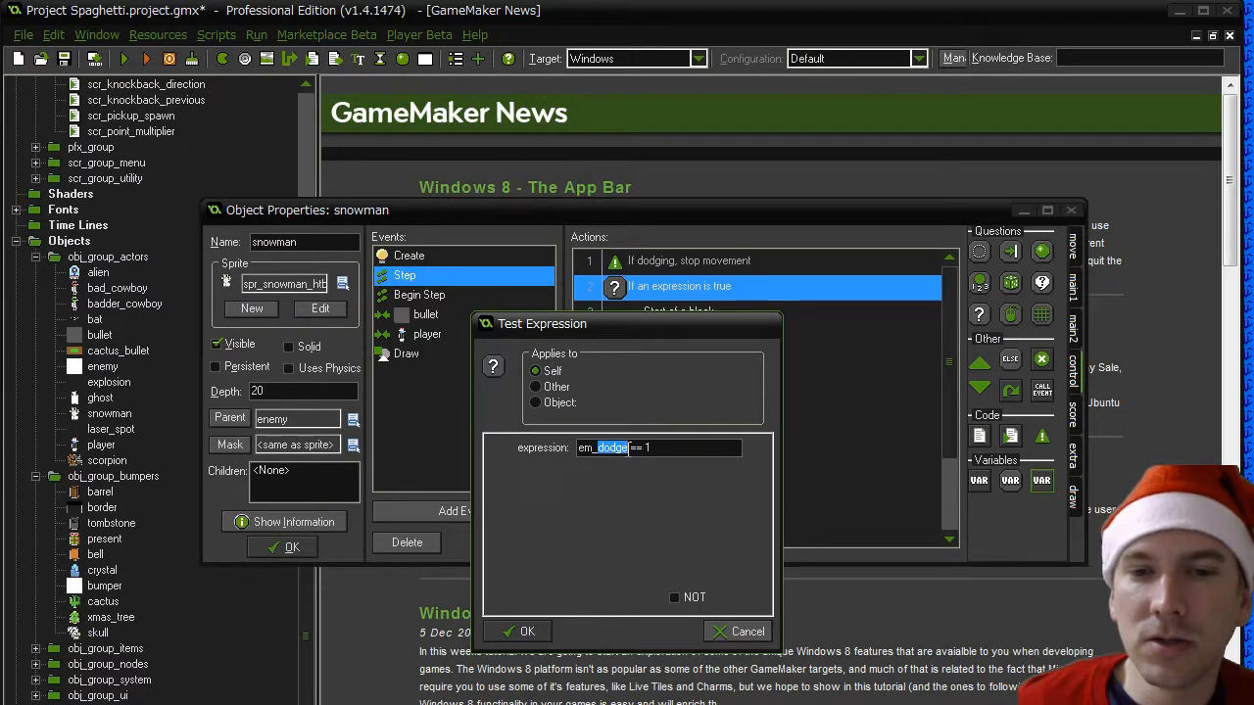
pyautogui.write('hurt')
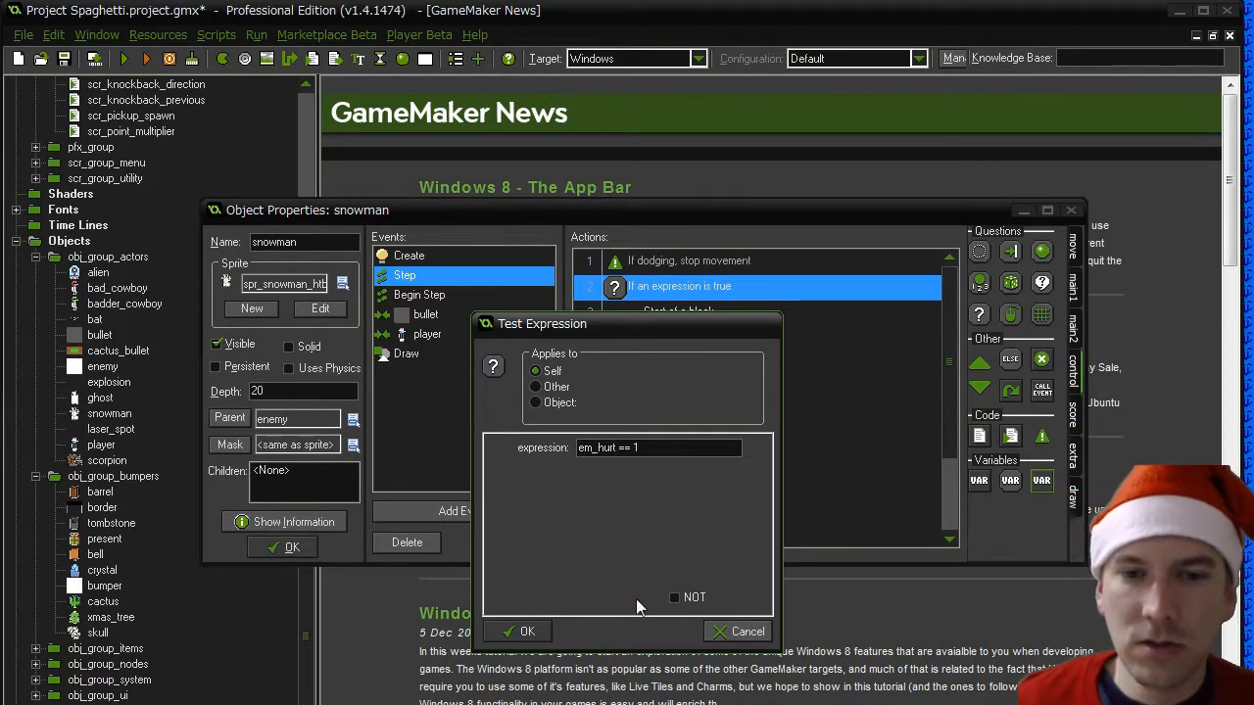
pyautogui.click(658, 450)
pyautogui.press('BackSpace')
pyautogui.write('true')
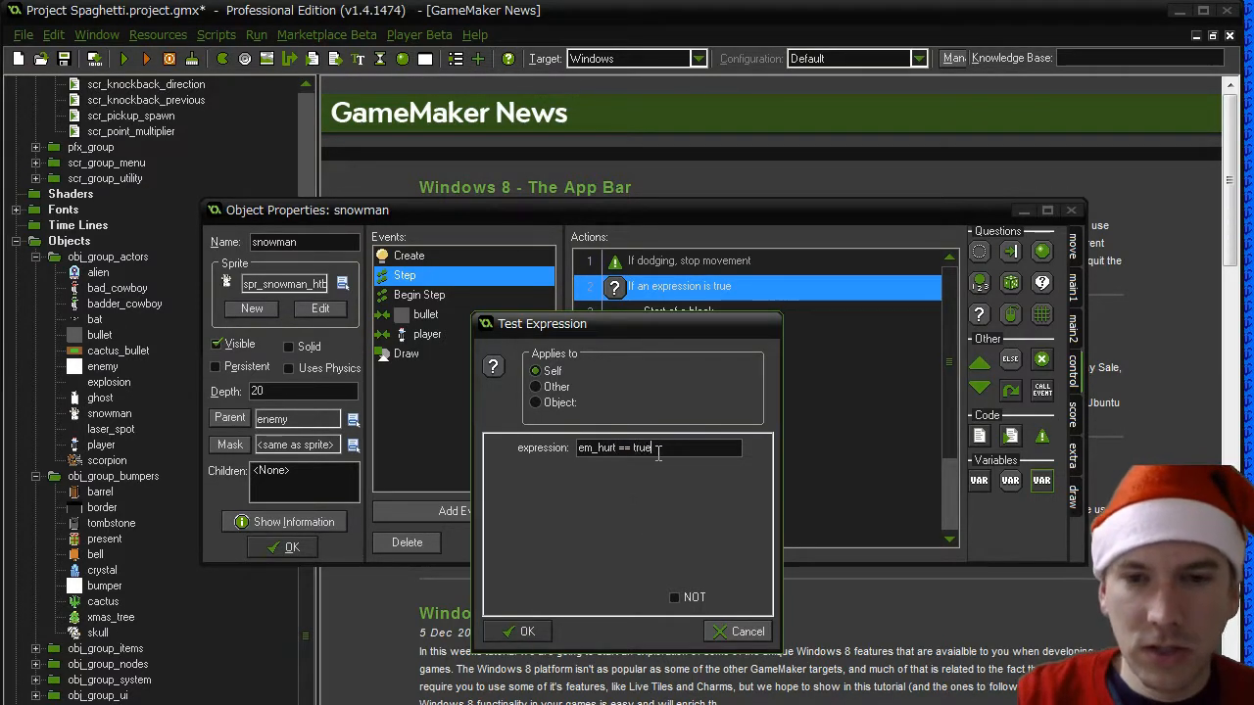
pyautogui.press('Return')
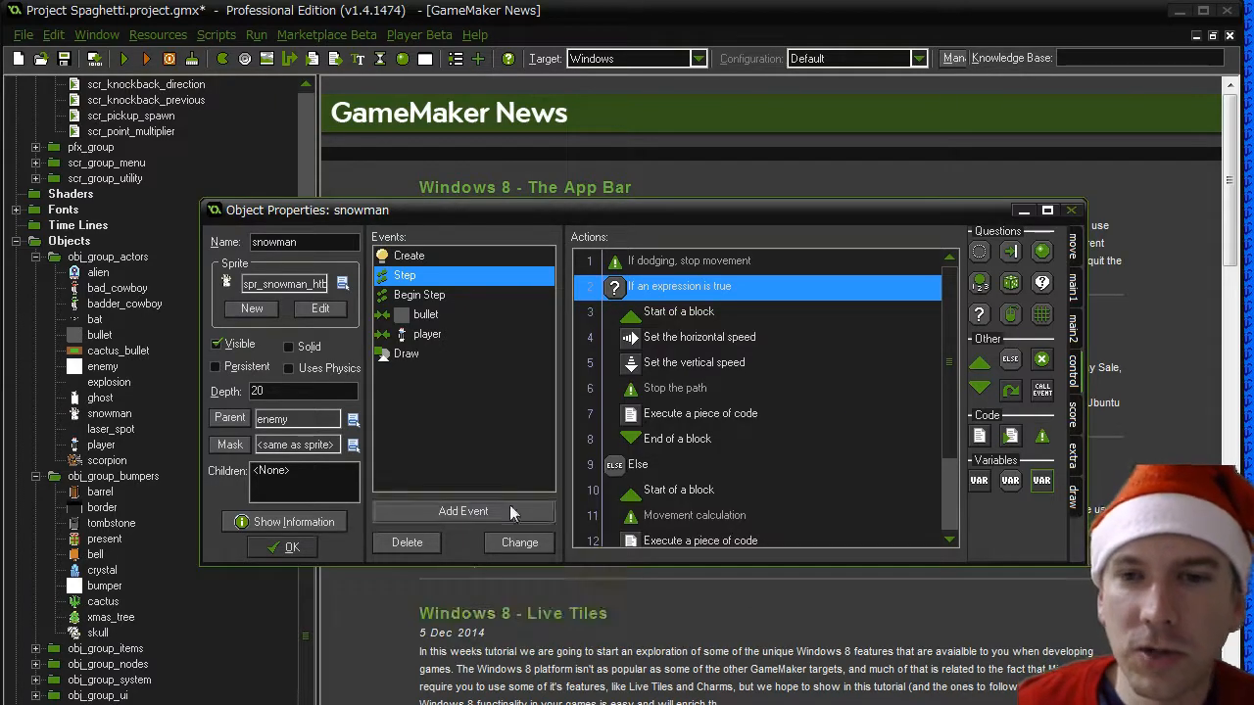
# - Add a Set Variable action at the end of the snowman's Create event that sets em_hurt to false
pyautogui.click(408, 255)
pyautogui.click(707, 470)
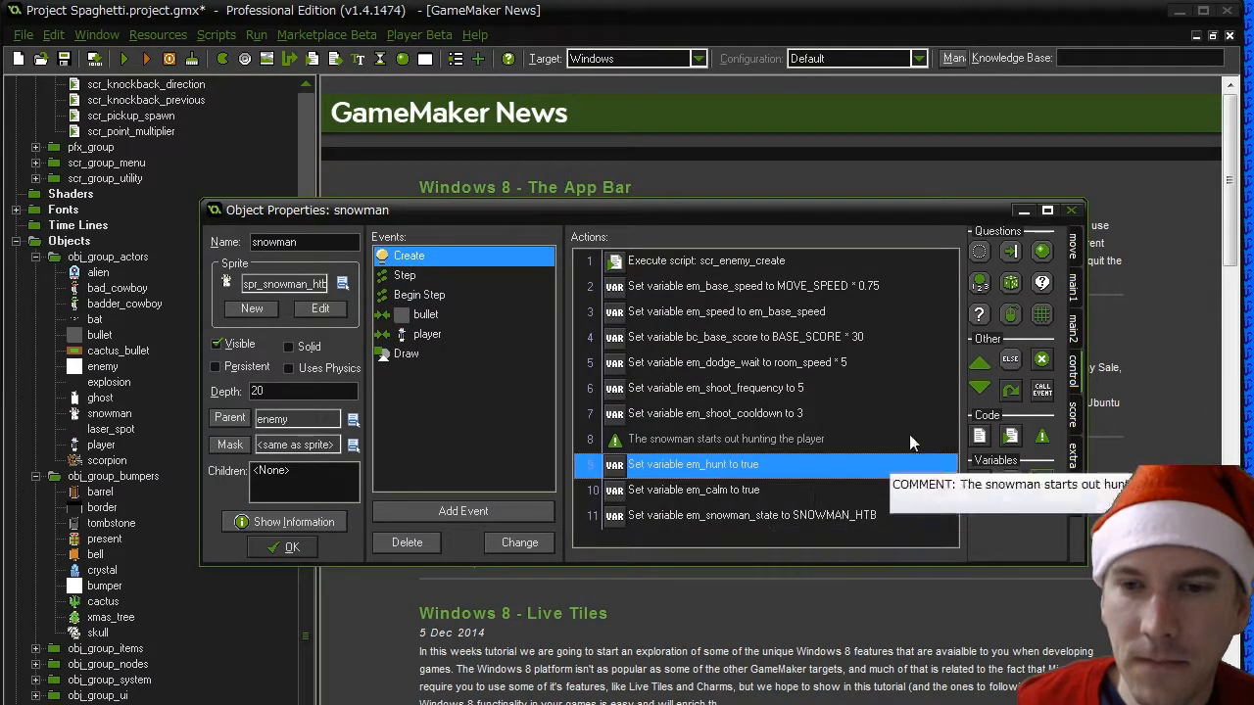
pyautogui.moveTo(978, 480); pyautogui.dragTo(780, 534)
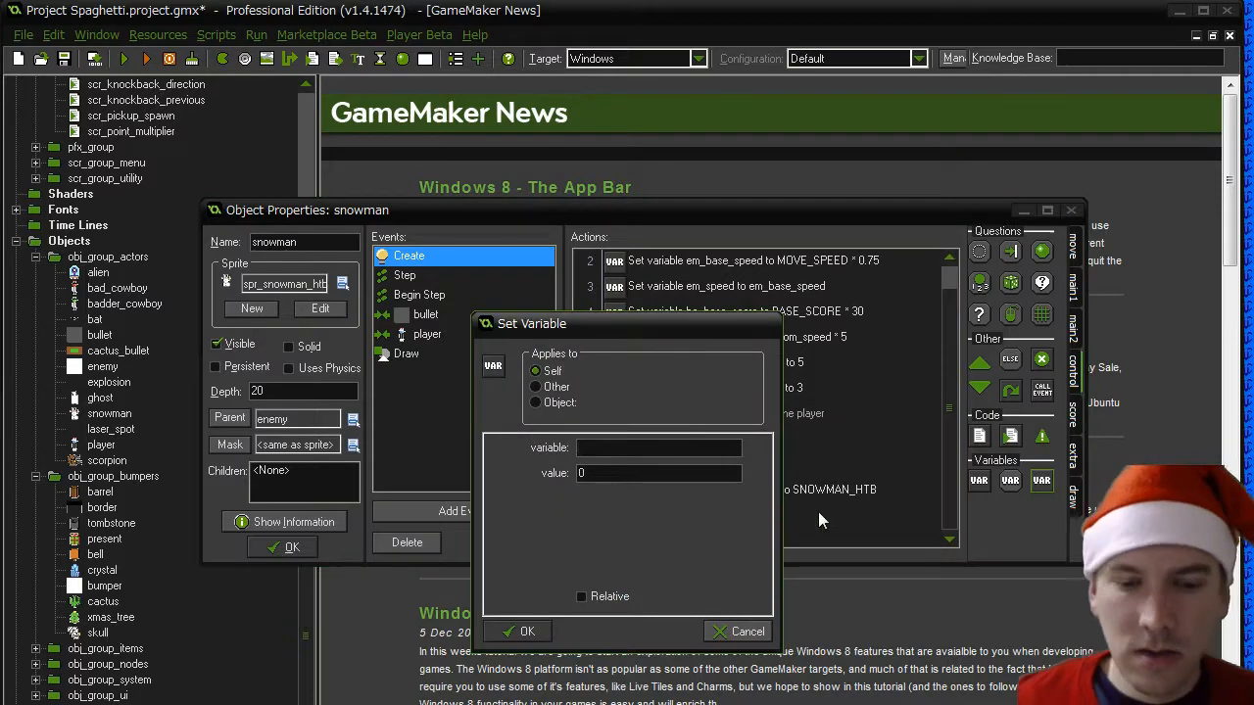
pyautogui.write('em_hurt')
pyautogui.press('Tab')
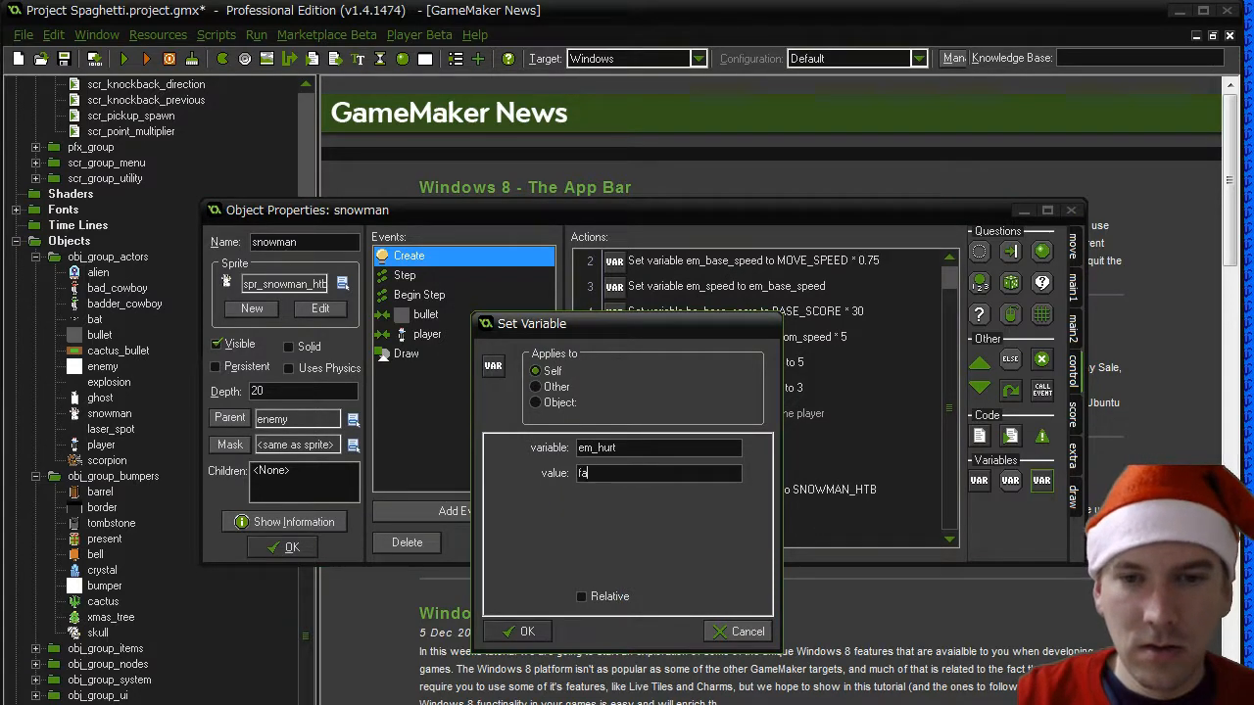
pyautogui.write('false')
pyautogui.click(520, 632)
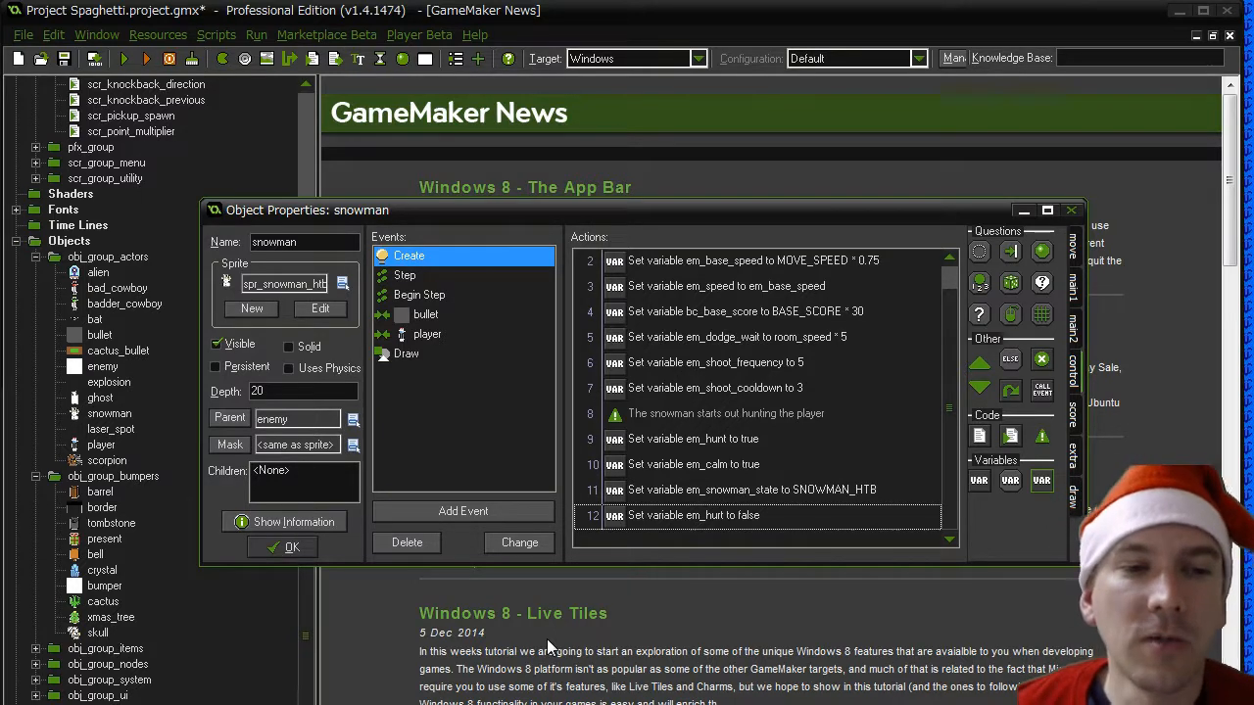
# - Open the movement calculation code in the snowman's Step event and widen its code editor window
pyautogui.click(686, 515)
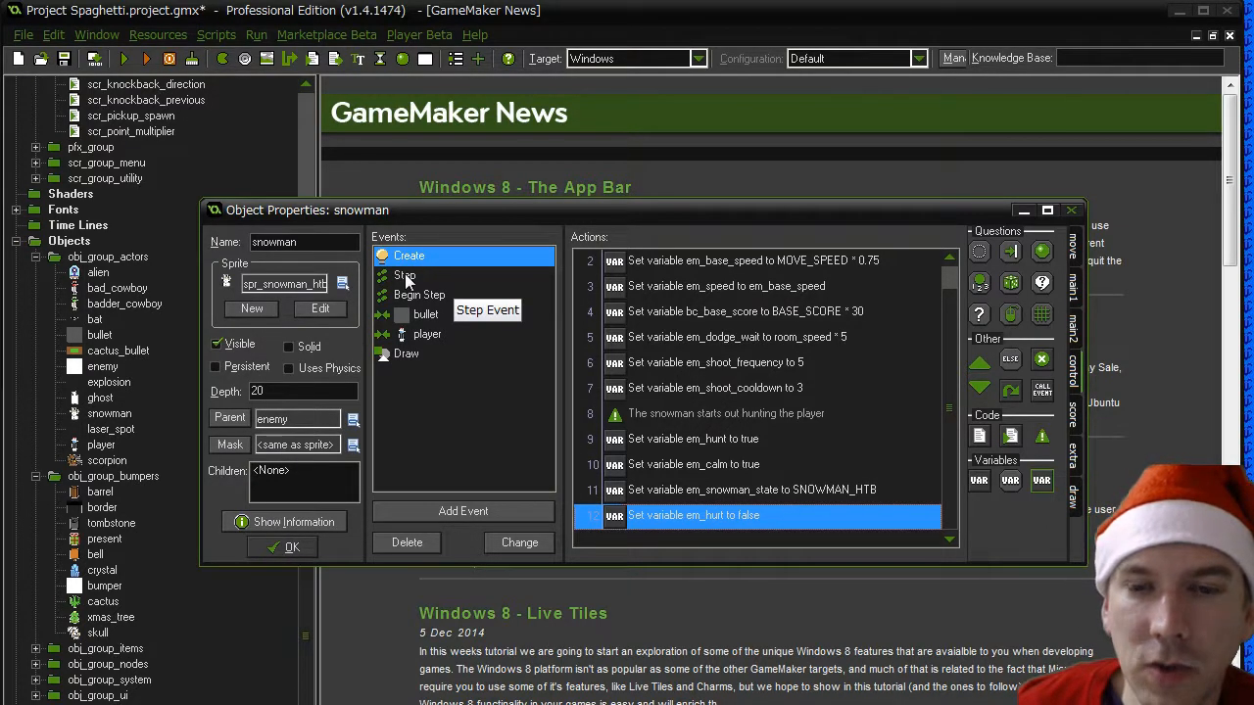
pyautogui.click(405, 275)
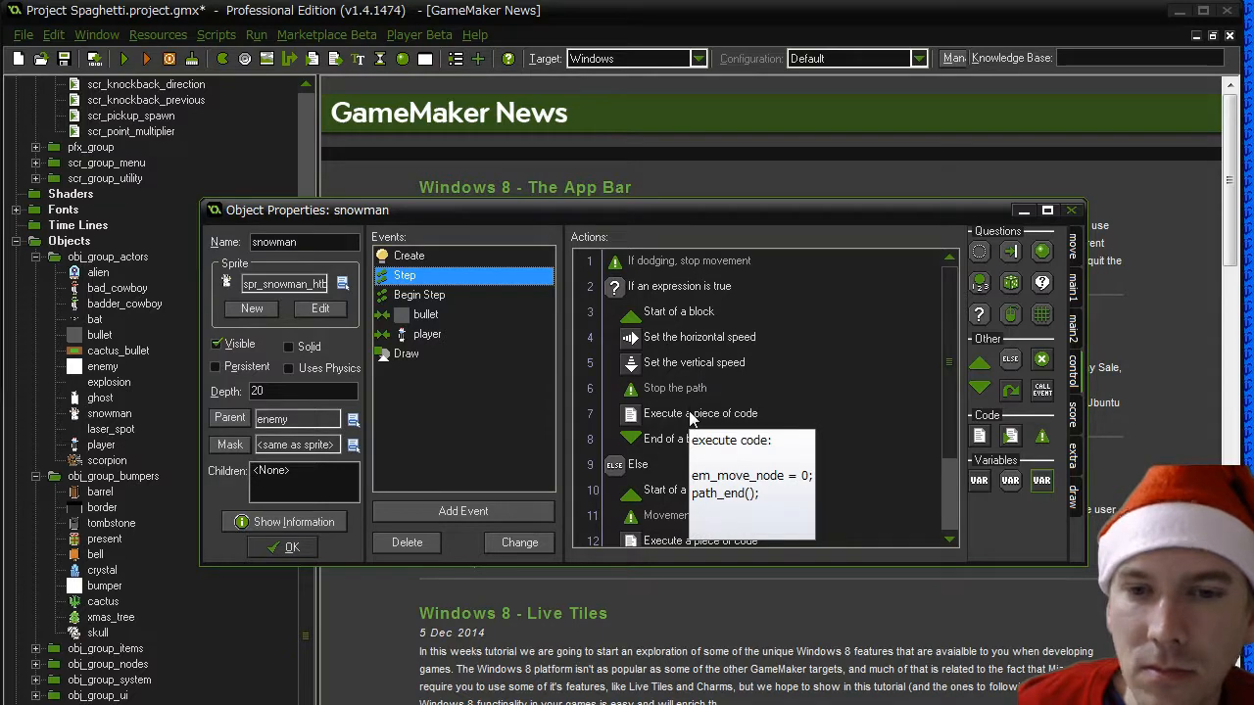
pyautogui.click(690, 466)
pyautogui.scroll(-2, 691, 470)
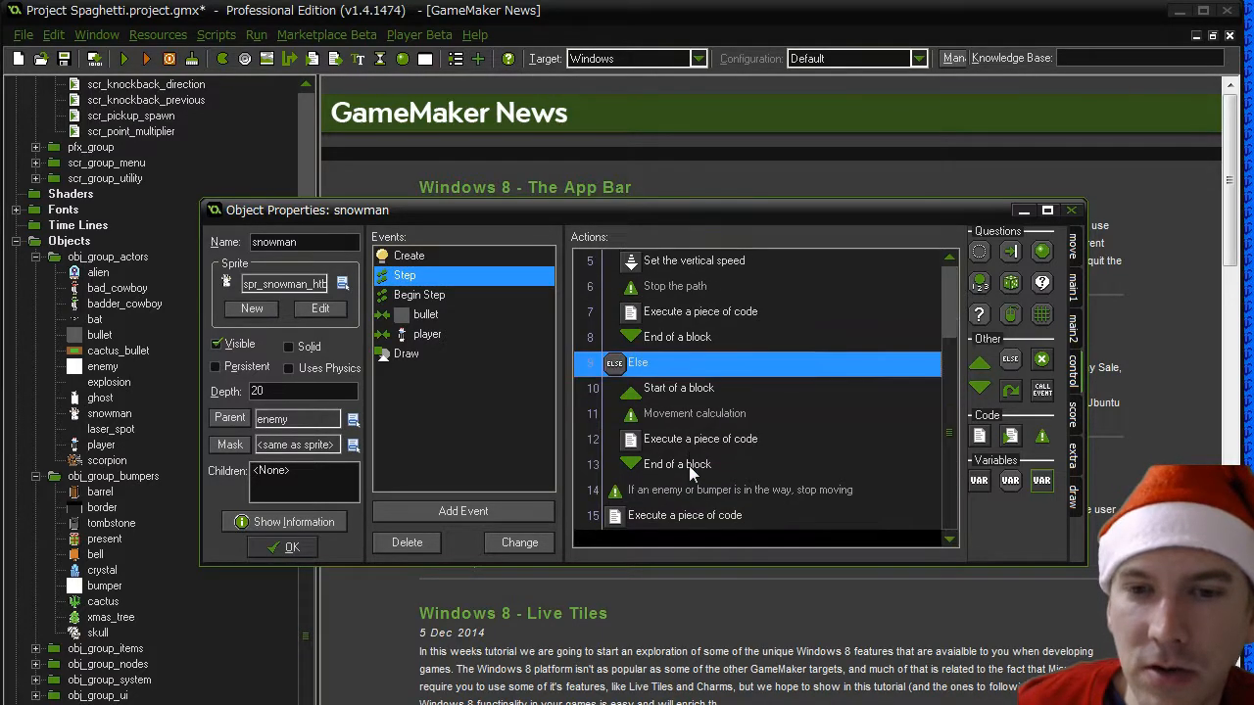
pyautogui.doubleClick(694, 440)
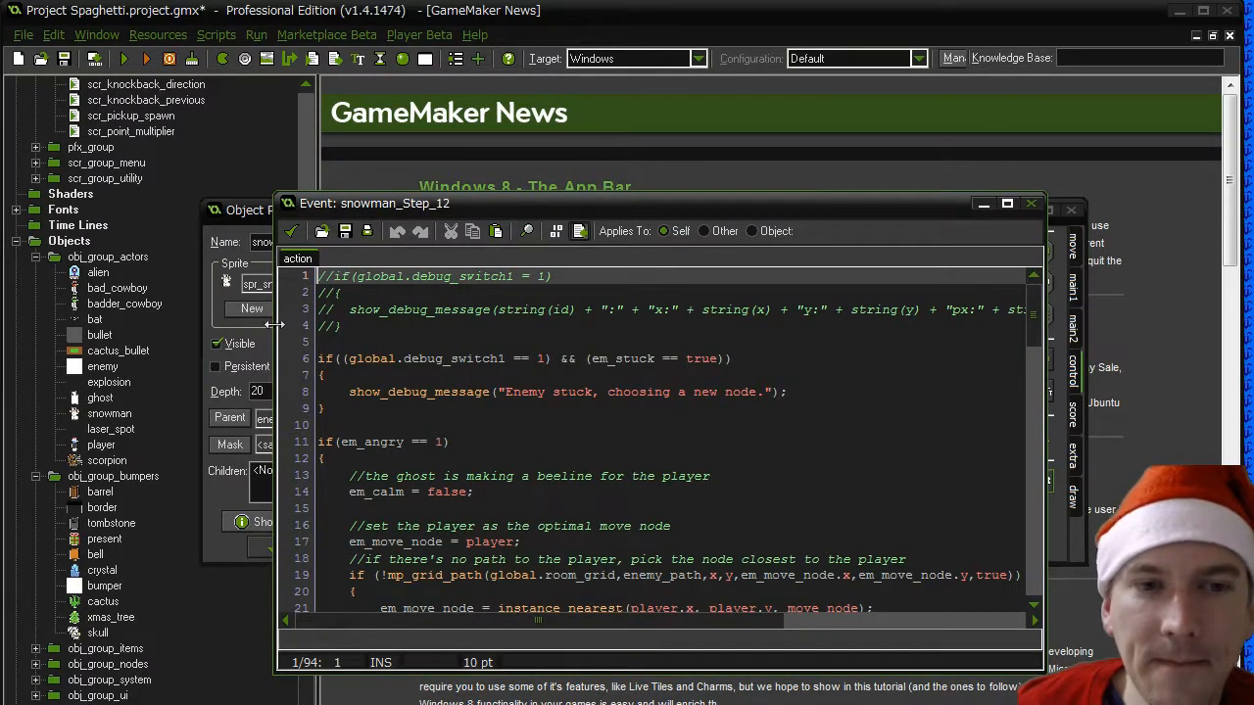
pyautogui.moveTo(277, 324); pyautogui.dragTo(90, 338)
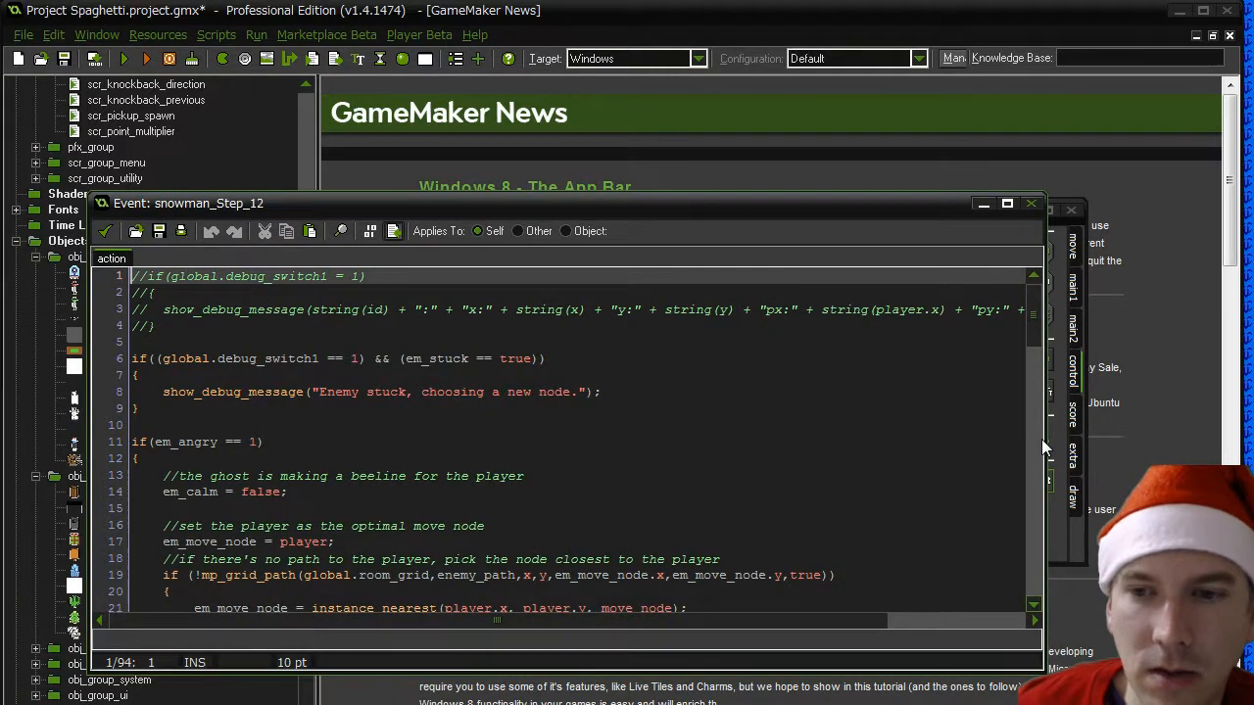
pyautogui.moveTo(1043, 439); pyautogui.dragTo(1137, 437)
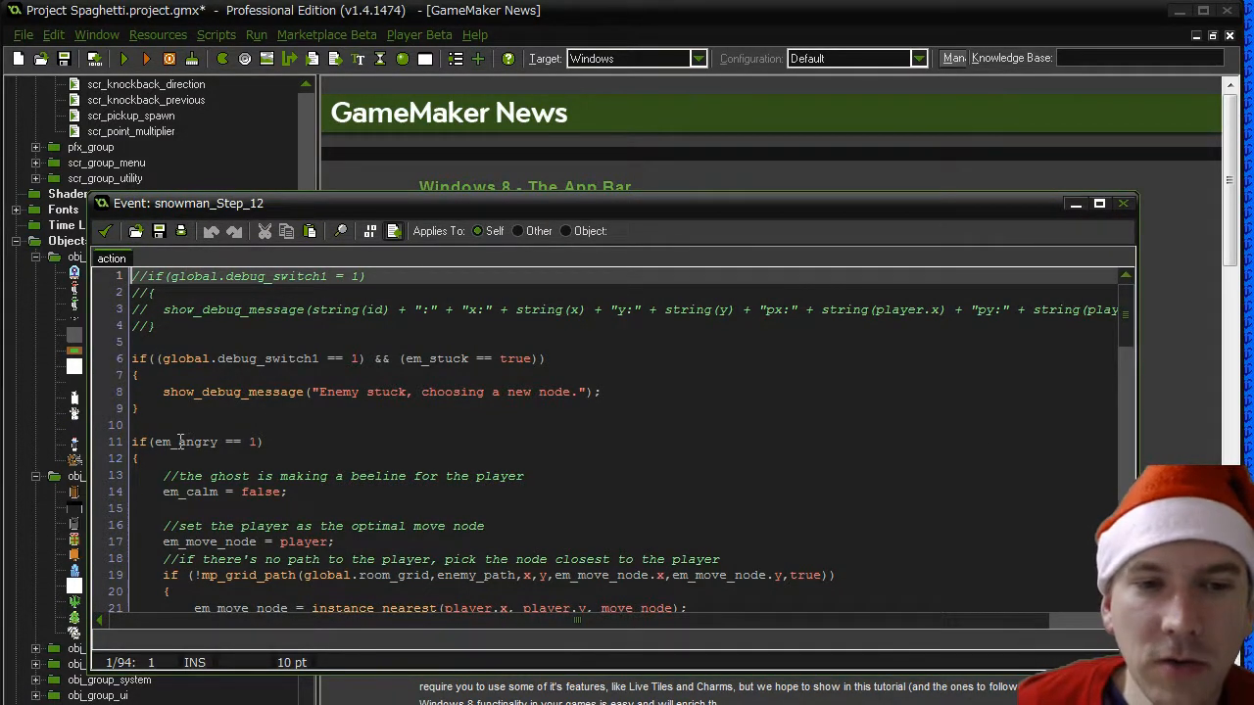
# - Change the em_angry condition in the movement code to em_hunt == true
pyautogui.moveTo(180, 442); pyautogui.dragTo(226, 442)
pyautogui.write('hu')
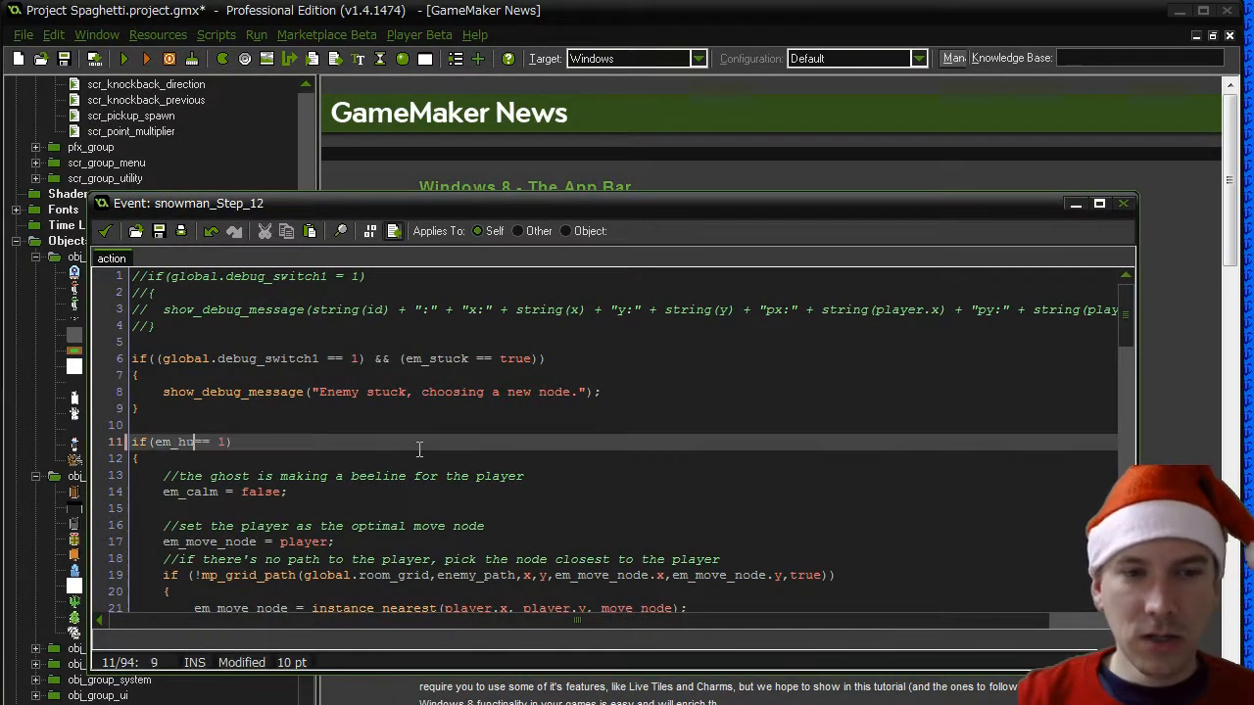
pyautogui.write('nt')
pyautogui.press('Right')
pyautogui.press('Right')
pyautogui.press('Right')
pyautogui.press('BackSpace')
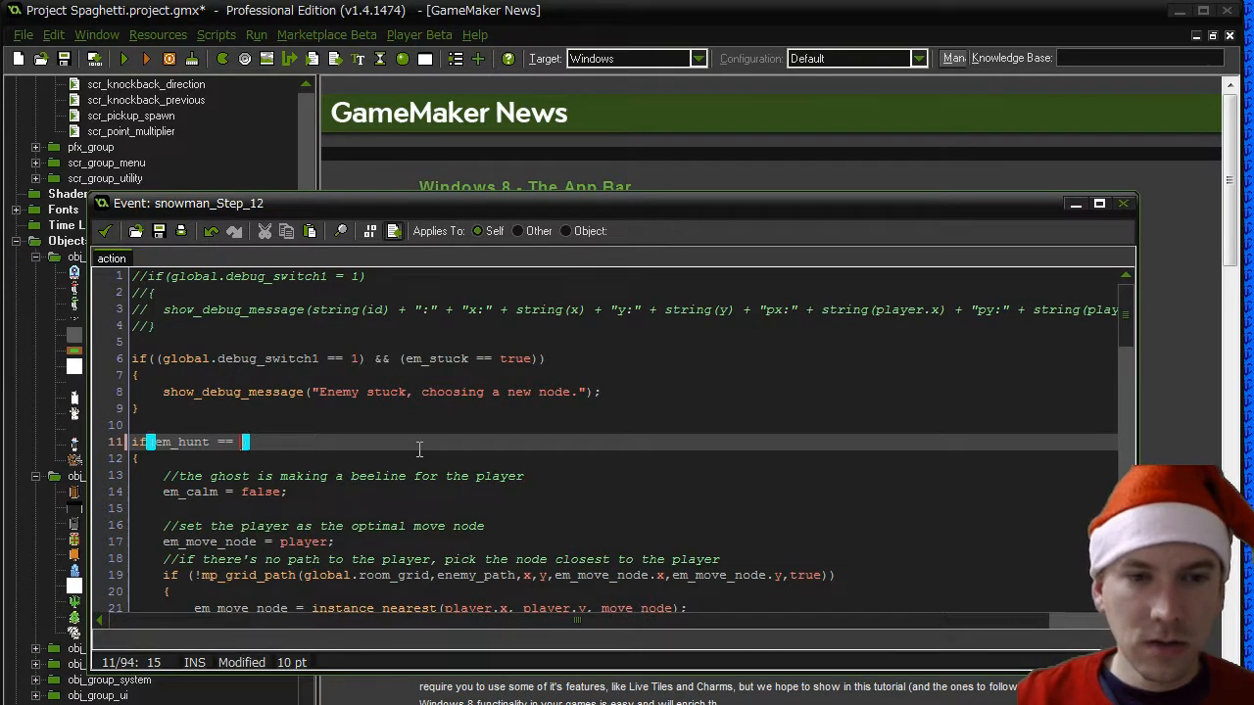
pyautogui.write('true')
# - Add the comment "//if hunting the player, try to reach the player" above the em_hunt condition
pyautogui.press('Down')
pyautogui.press('Down')
pyautogui.press('Down')
pyautogui.press('Down')
pyautogui.press('Down')
pyautogui.press('Down')
pyautogui.press('Down')
pyautogui.press('Down')
pyautogui.press('Down')
pyautogui.press('Down')
pyautogui.press('Down')
pyautogui.press('Down')
pyautogui.press('Down')
pyautogui.press('Down')
pyautogui.press('Down')
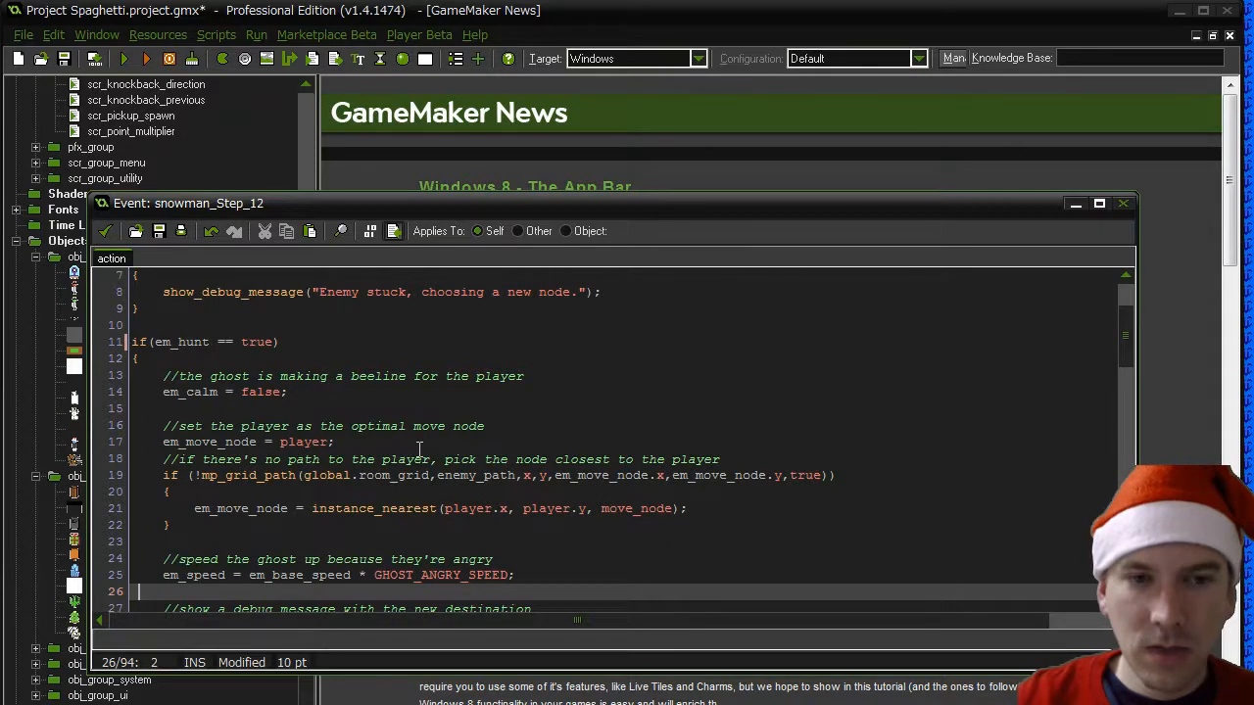
pyautogui.click(133, 341)
pyautogui.press('Return')
pyautogui.press('Up')
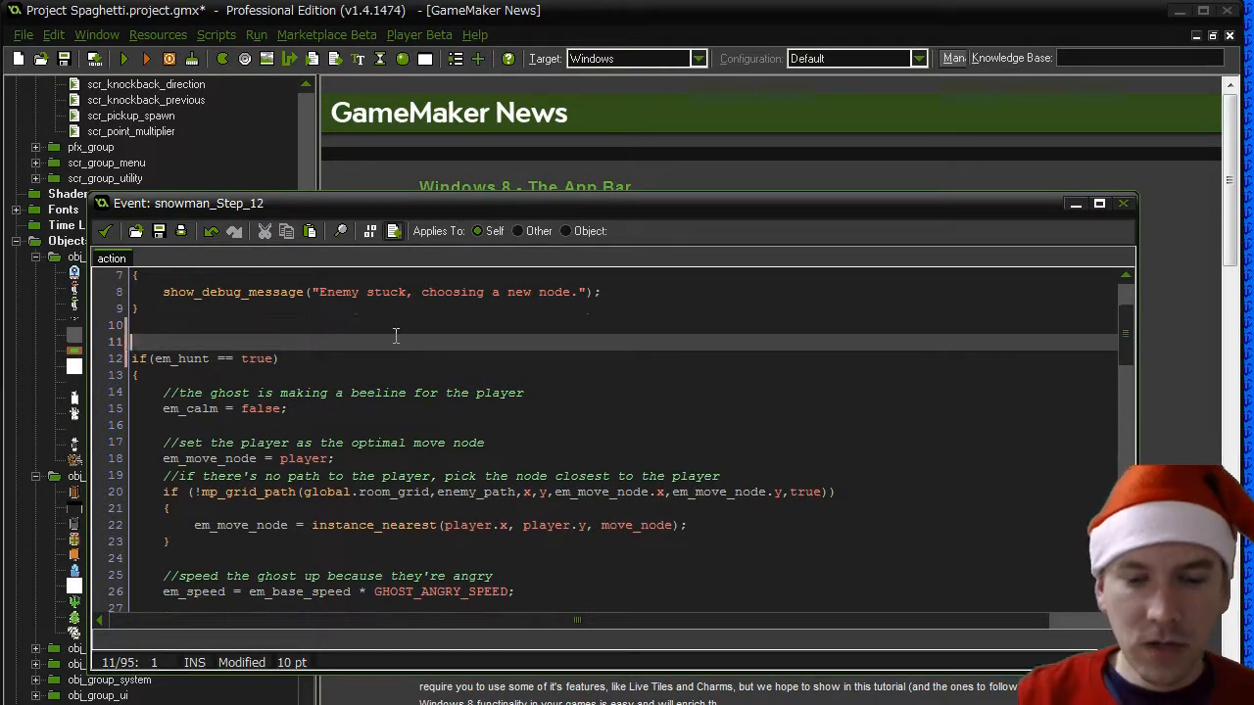
pyautogui.write('//if h')
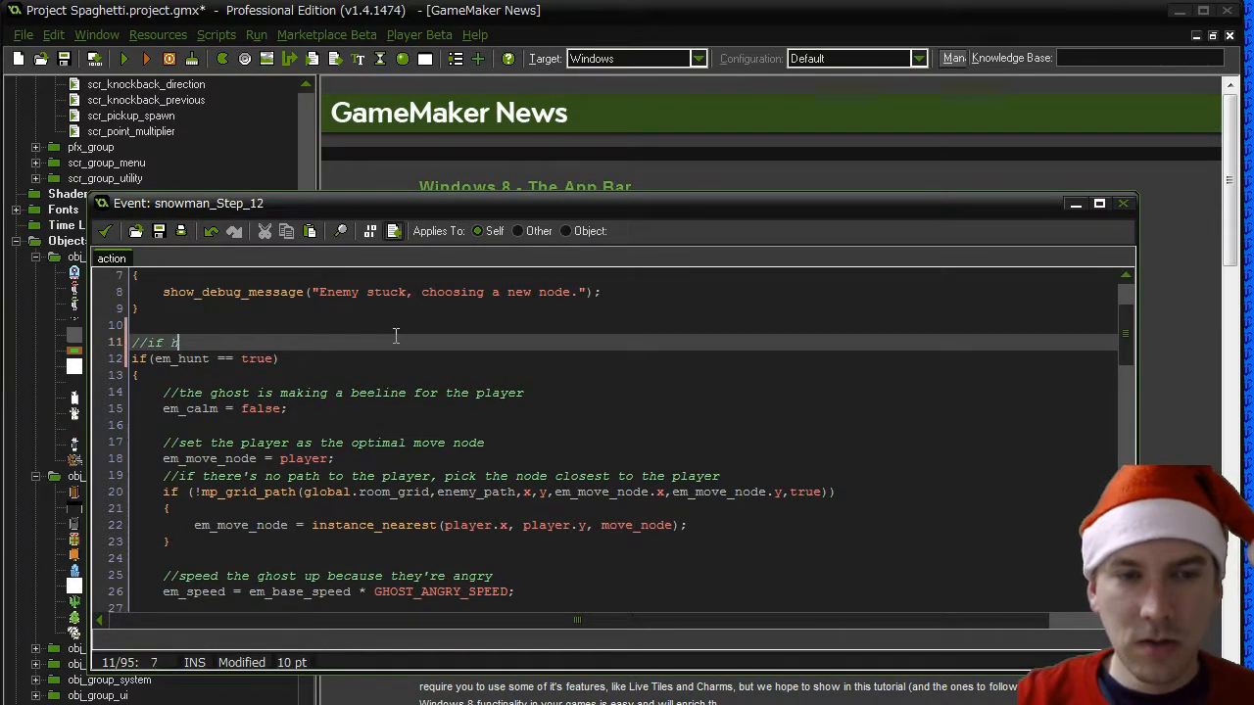
pyautogui.write('unting the player, try to reach the player')
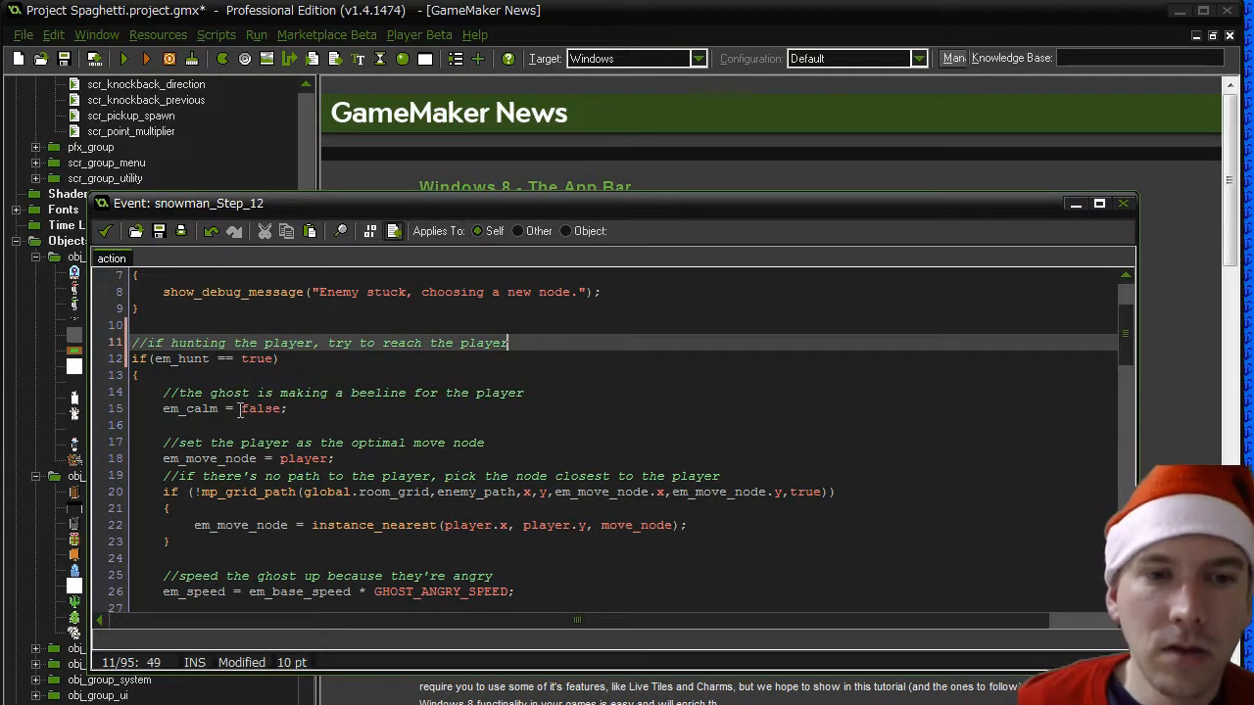
# - Reword the first comment inside the em_hunt block to "the snowman is hunting for the player"
pyautogui.moveTo(217, 396); pyautogui.dragTo(249, 396)
pyautogui.press('BackSpace')
pyautogui.press('BackSpace')
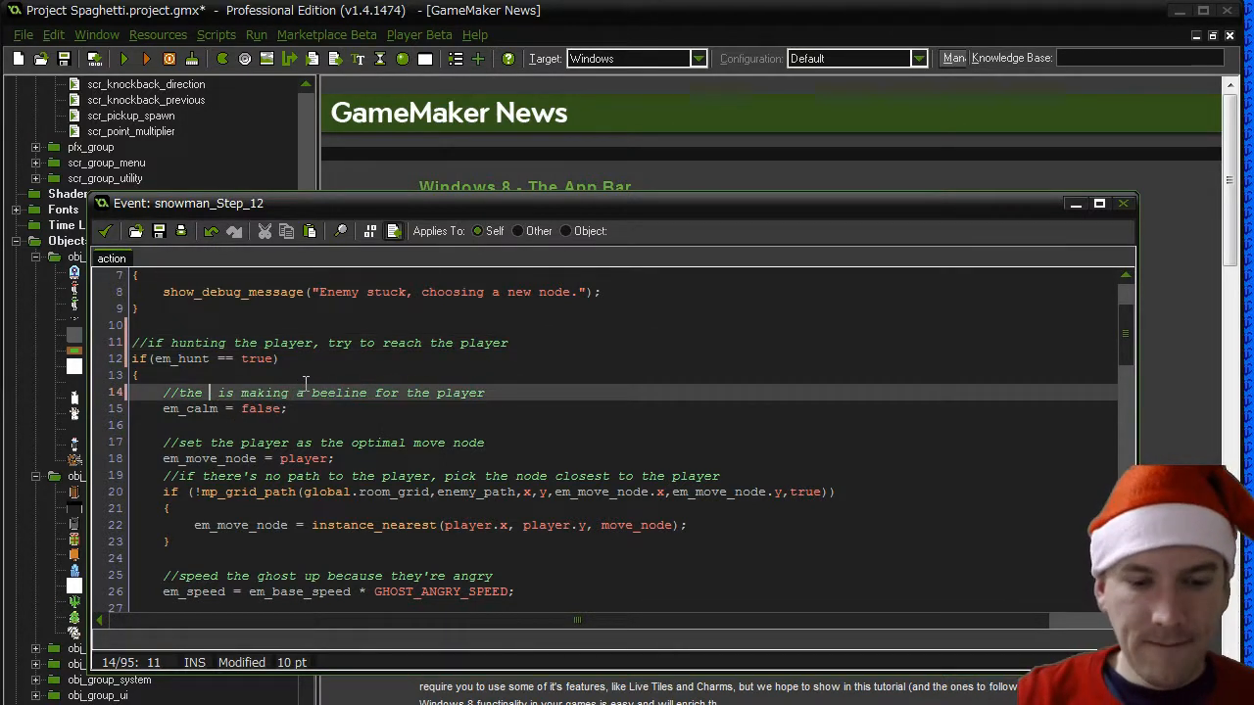
pyautogui.write('snowman is ')
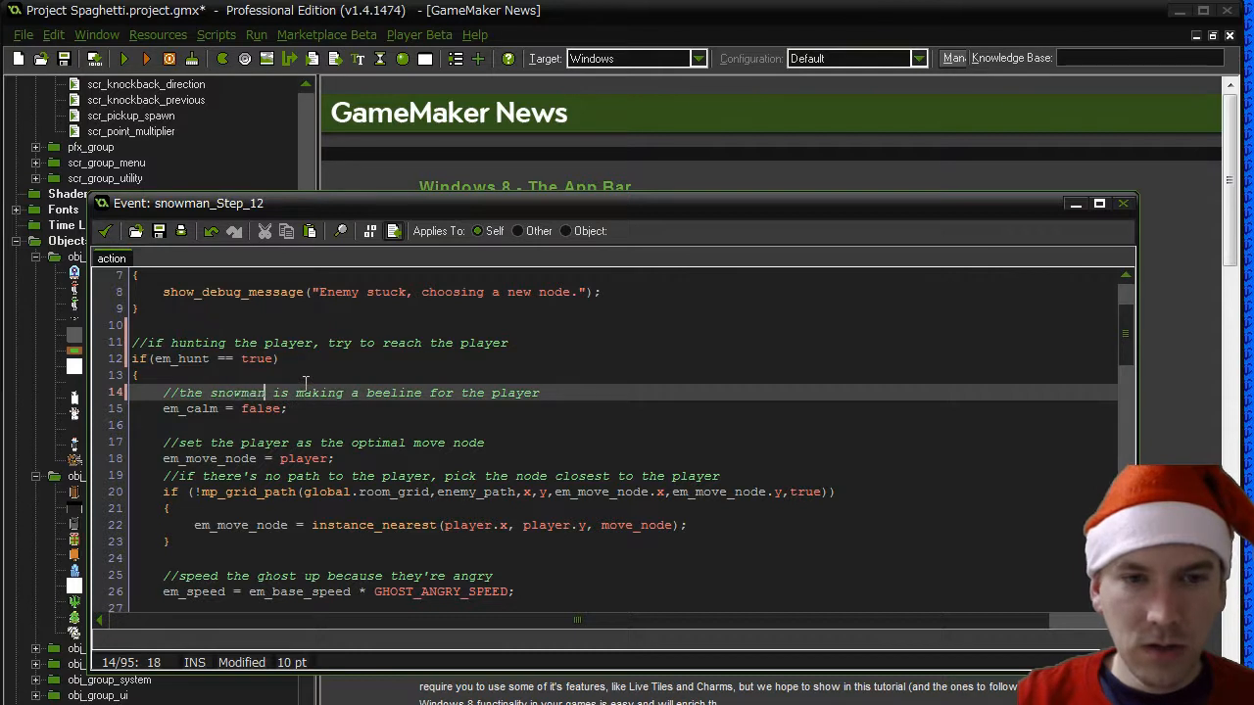
pyautogui.write('hunting')
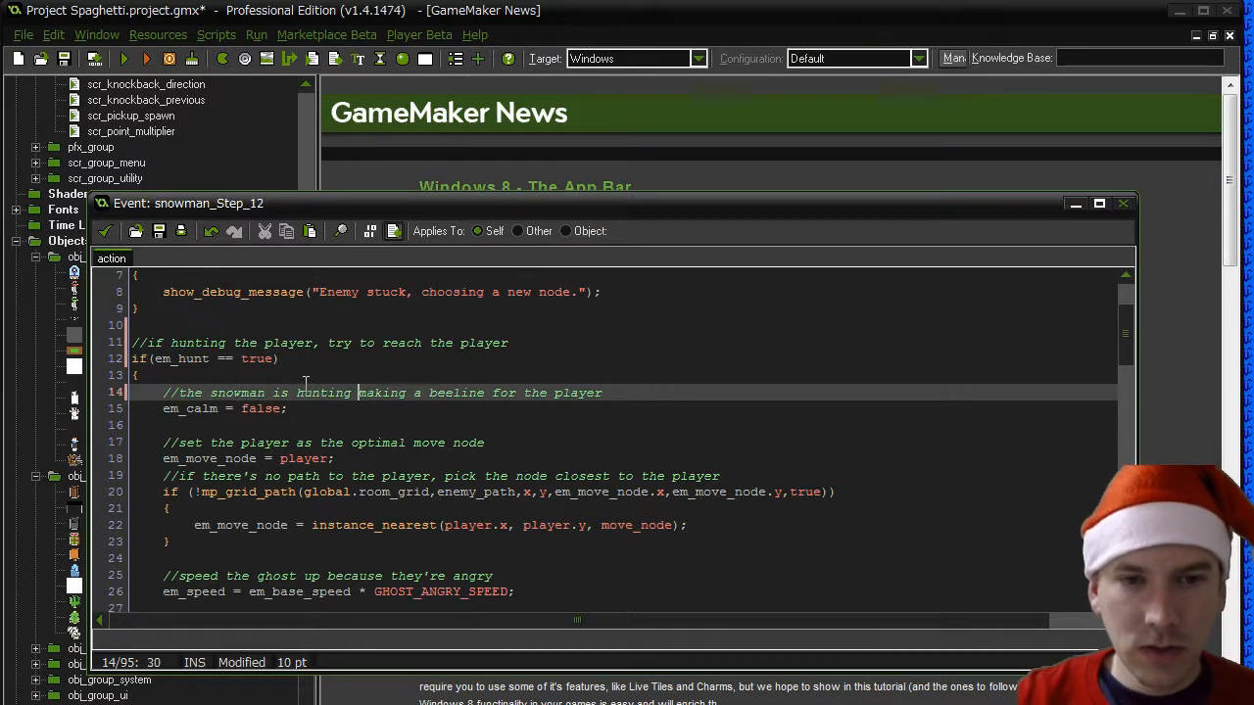
pyautogui.press('Delete')
pyautogui.press('Delete')
pyautogui.press('Delete')
pyautogui.press('Delete')
pyautogui.press('Delete')
pyautogui.press('Delete')
pyautogui.press('Delete')
pyautogui.press('Delete')
pyautogui.press('Delete')
pyautogui.press('Delete')
pyautogui.press('Delete')
pyautogui.press('Delete')
pyautogui.press('Delete')
pyautogui.press('Delete')
pyautogui.press('Delete')
pyautogui.press('Delete')
pyautogui.press('Delete')
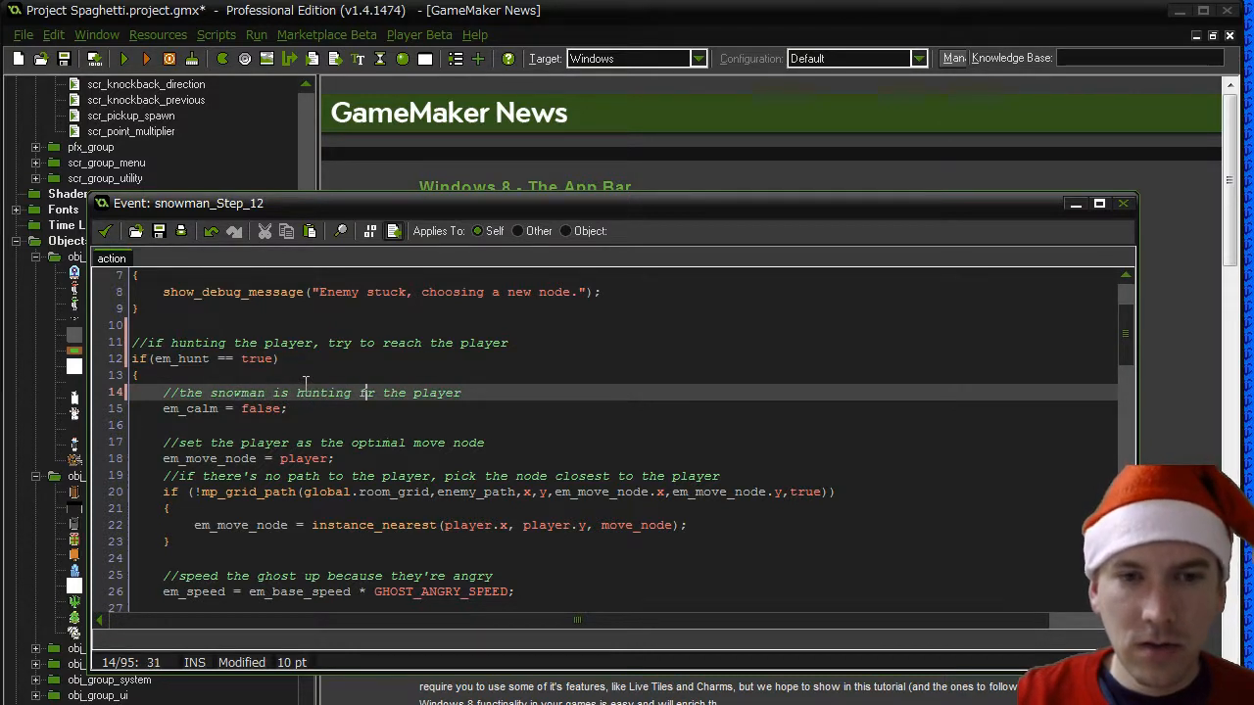
# - Change the "Ghost is angry" debug message to "Snowman is hunting the player"
pyautogui.press('Down')
pyautogui.press('Down')
pyautogui.press('Down')
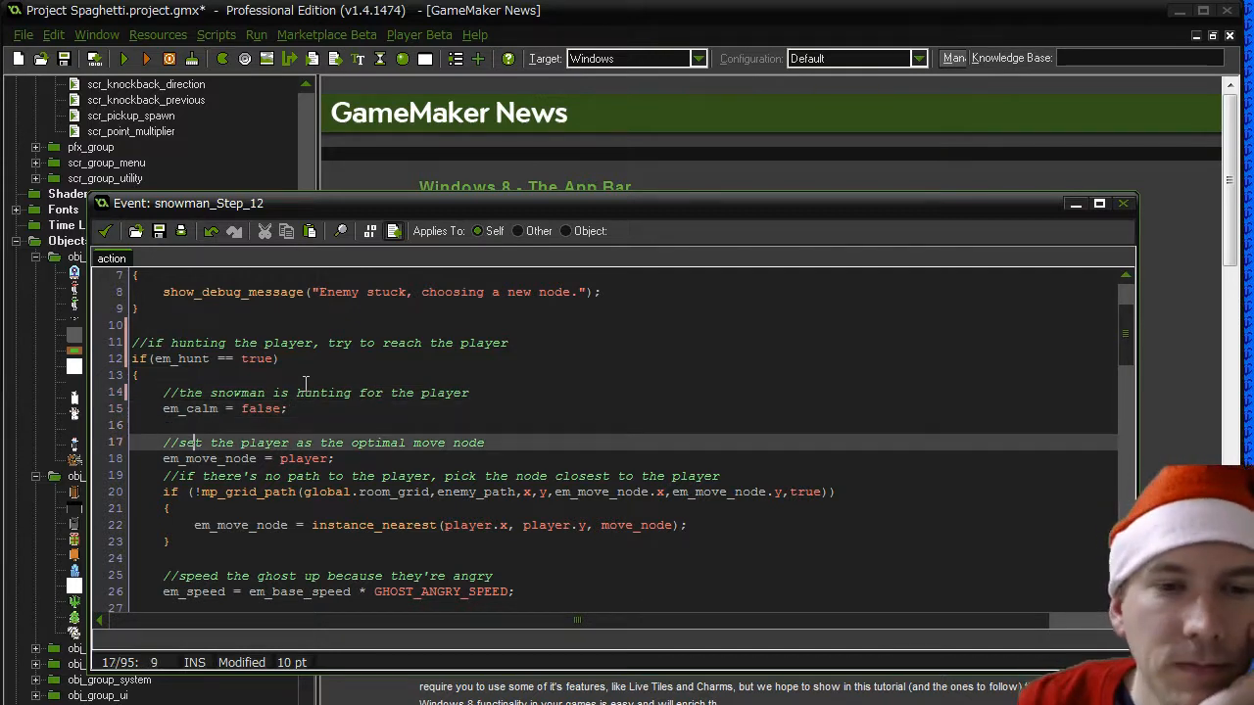
pyautogui.moveTo(164, 458); pyautogui.dragTo(355, 463)
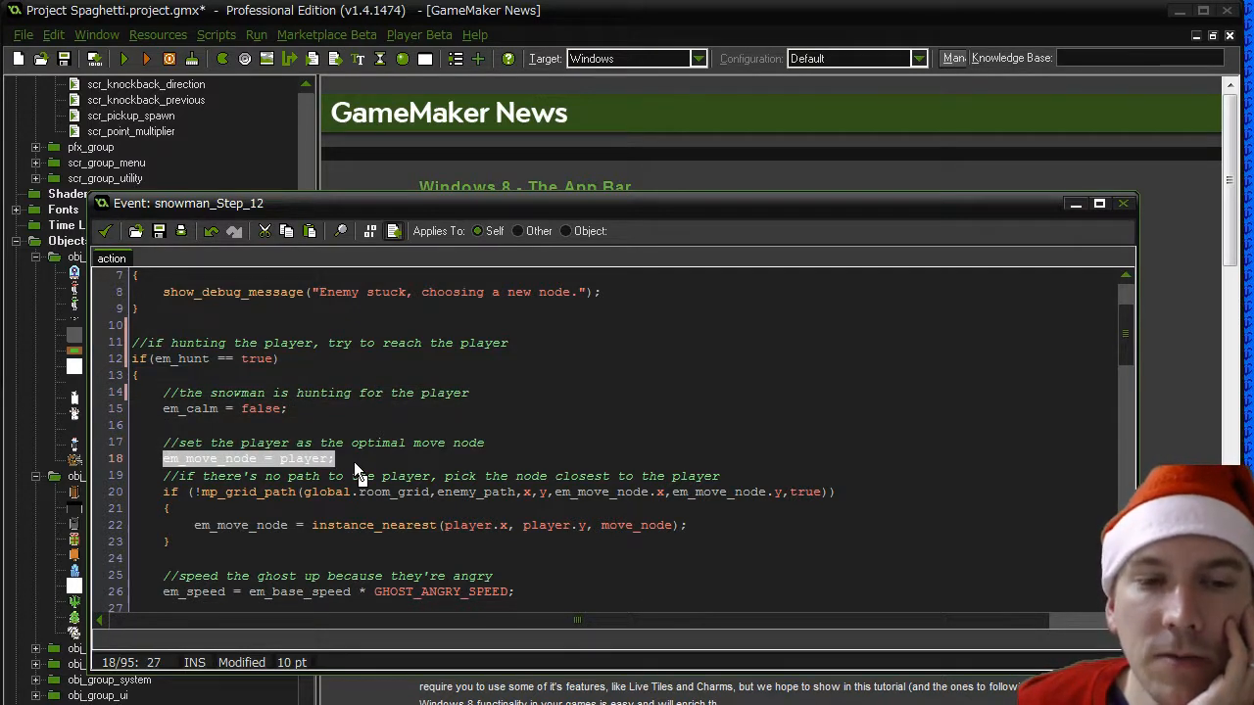
pyautogui.scroll(-3, 353, 462)
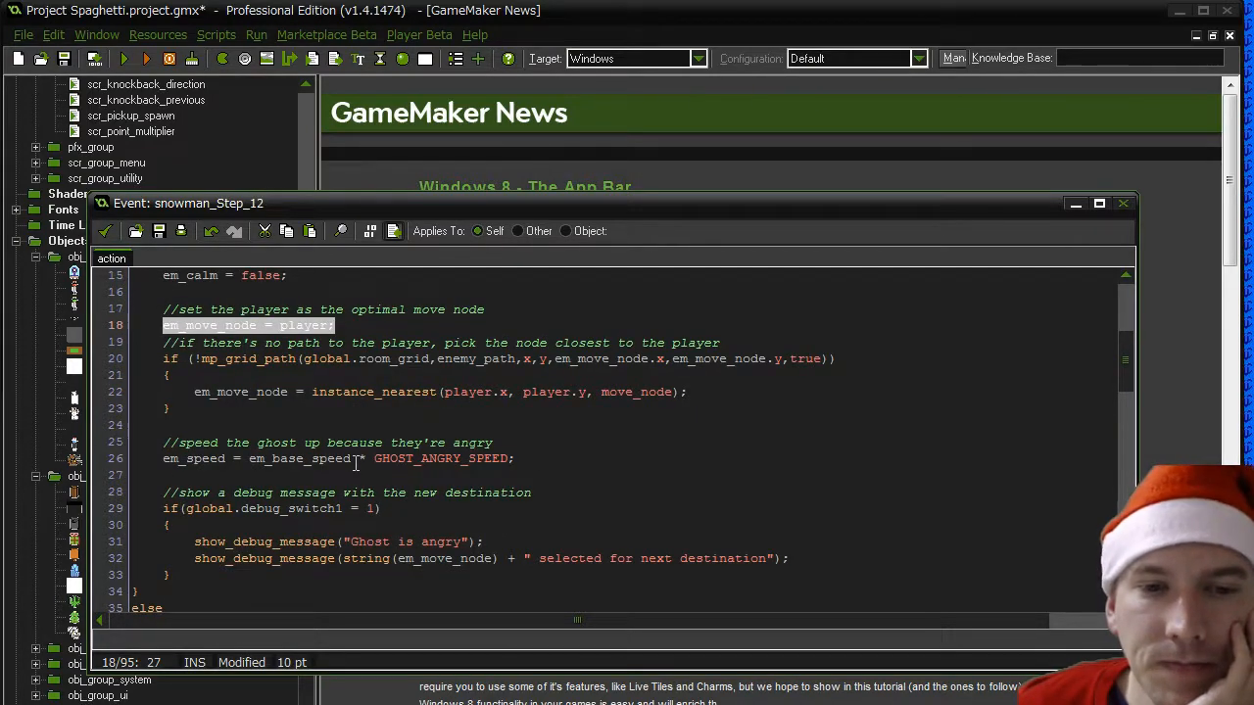
pyautogui.moveTo(347, 542); pyautogui.dragTo(386, 540)
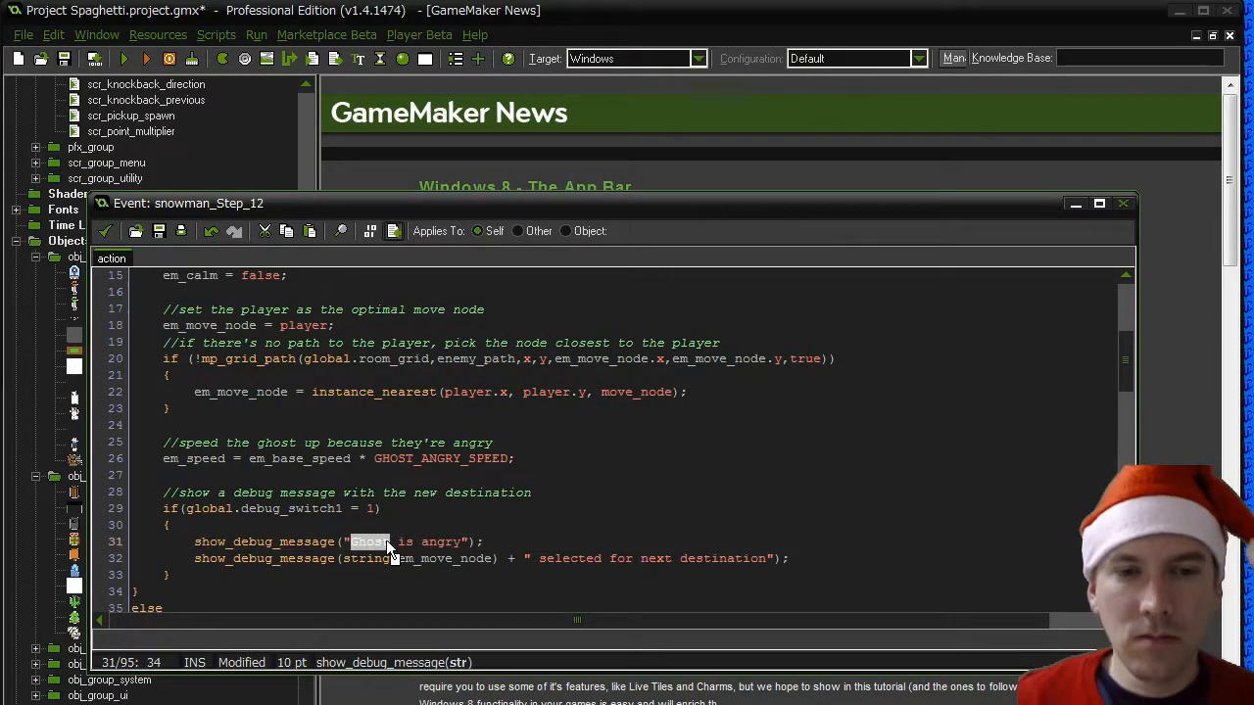
pyautogui.write('Snowman is ')
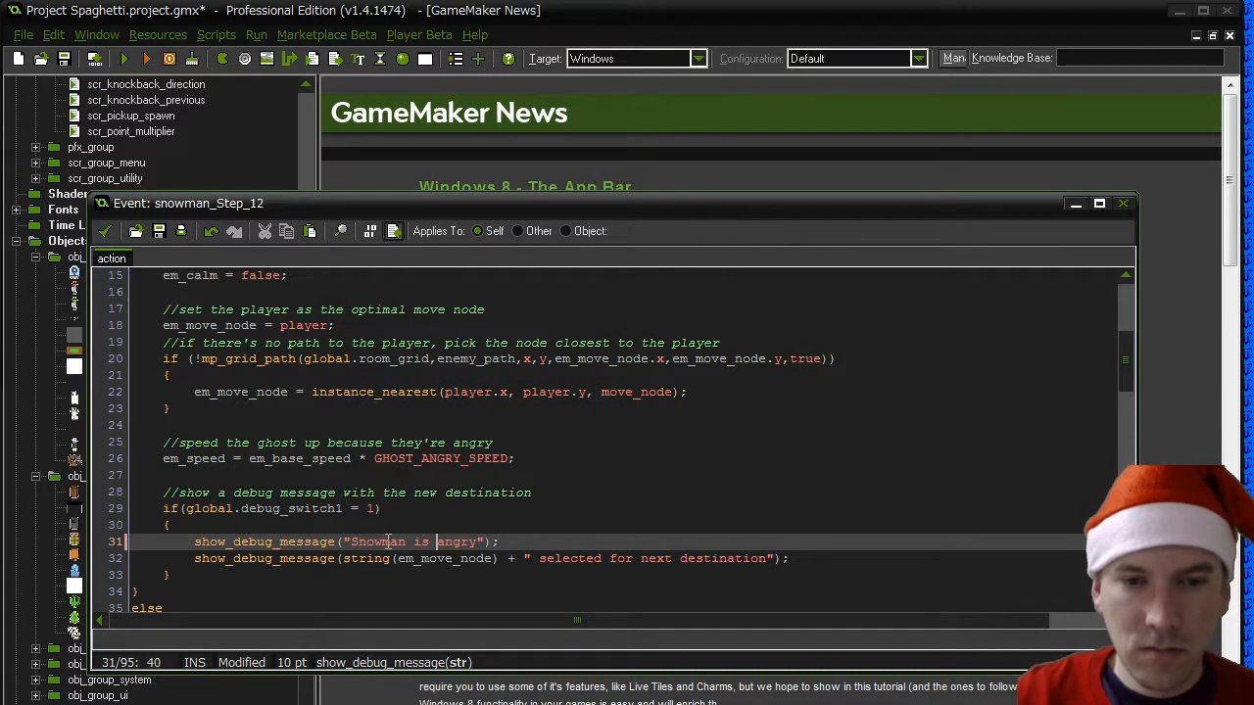
pyautogui.write('hunting the player')
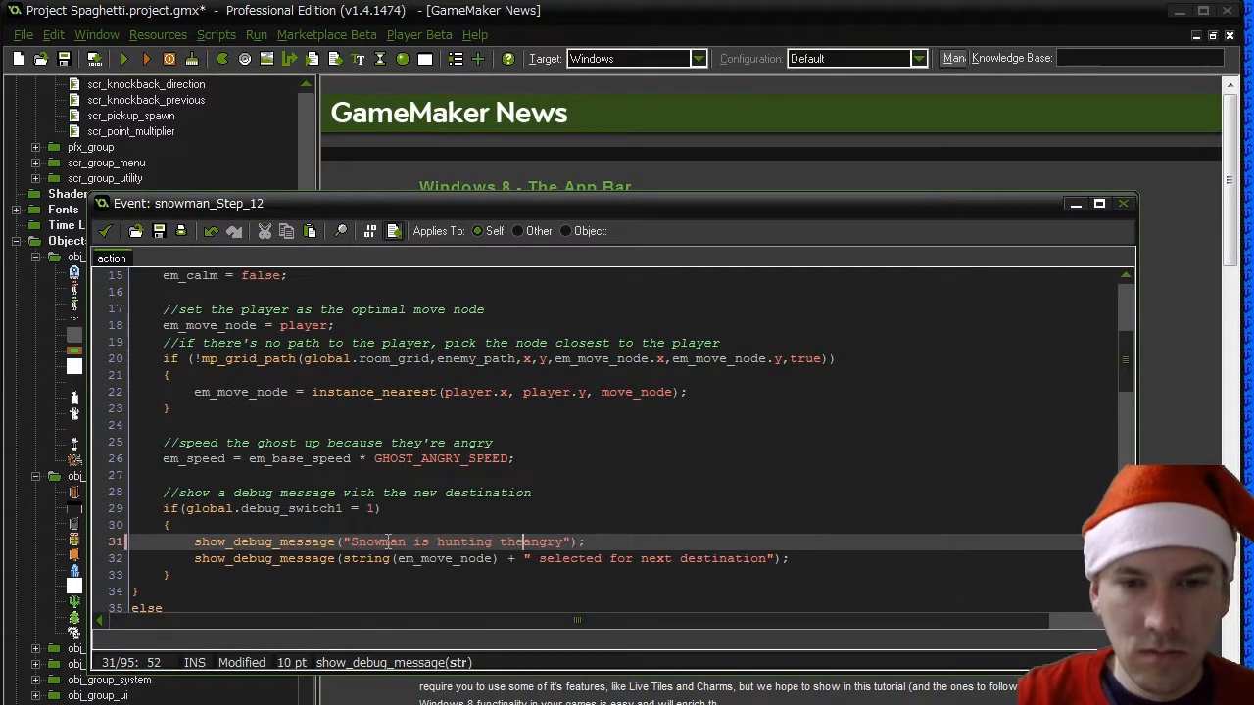
pyautogui.press('Delete')
pyautogui.press('Delete')
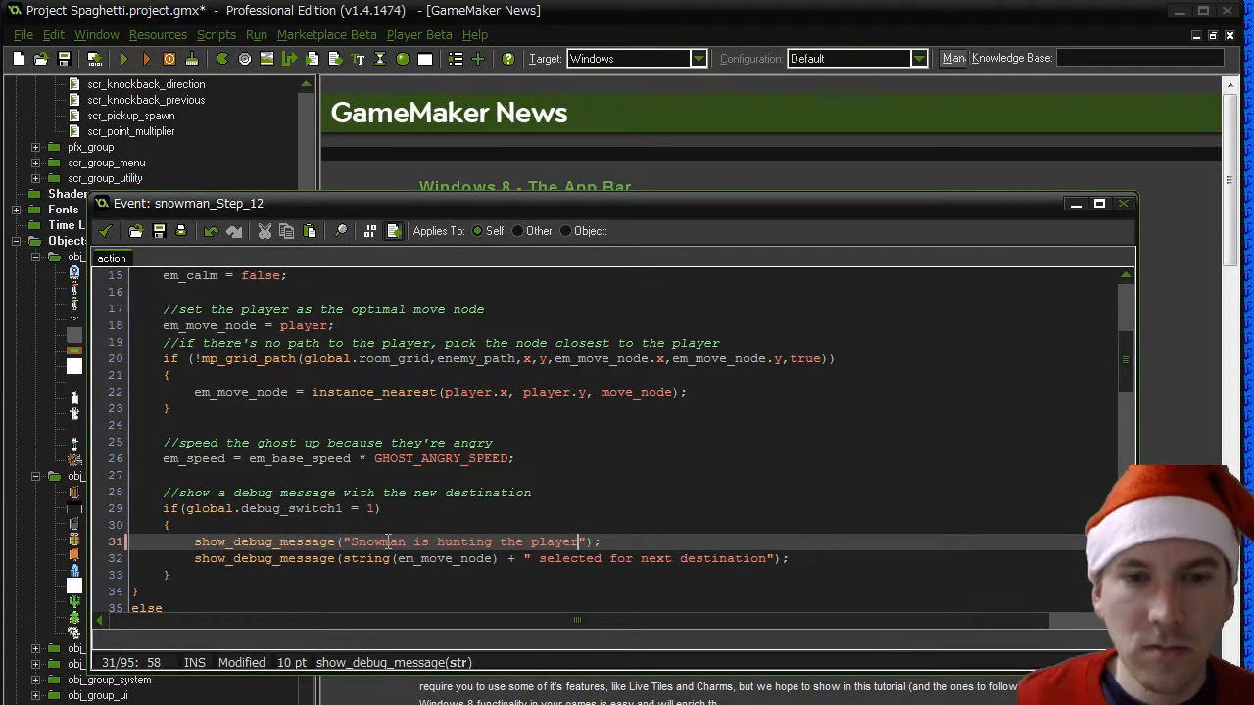
# - Replace "ghost" with "snowman" in the comment beside em_calm = true in the else block
pyautogui.scroll(4, 387, 541)
pyautogui.scroll(-5, 387, 541)
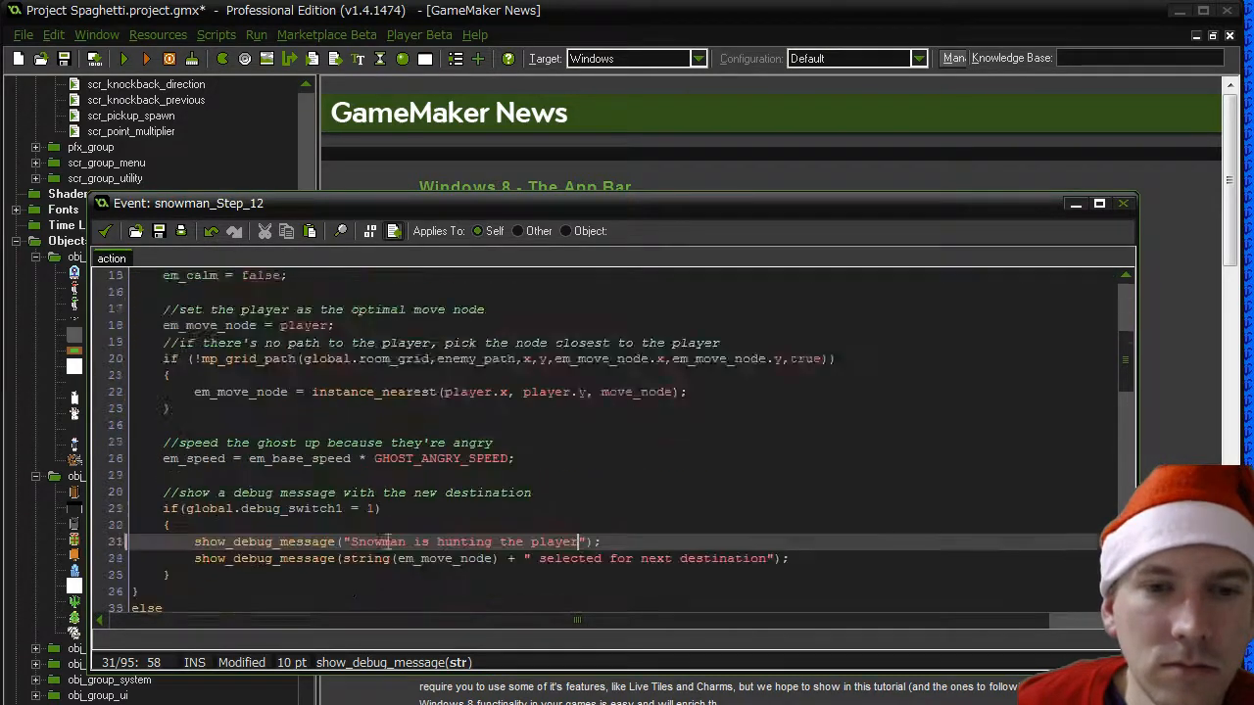
pyautogui.scroll(-3, 387, 541)
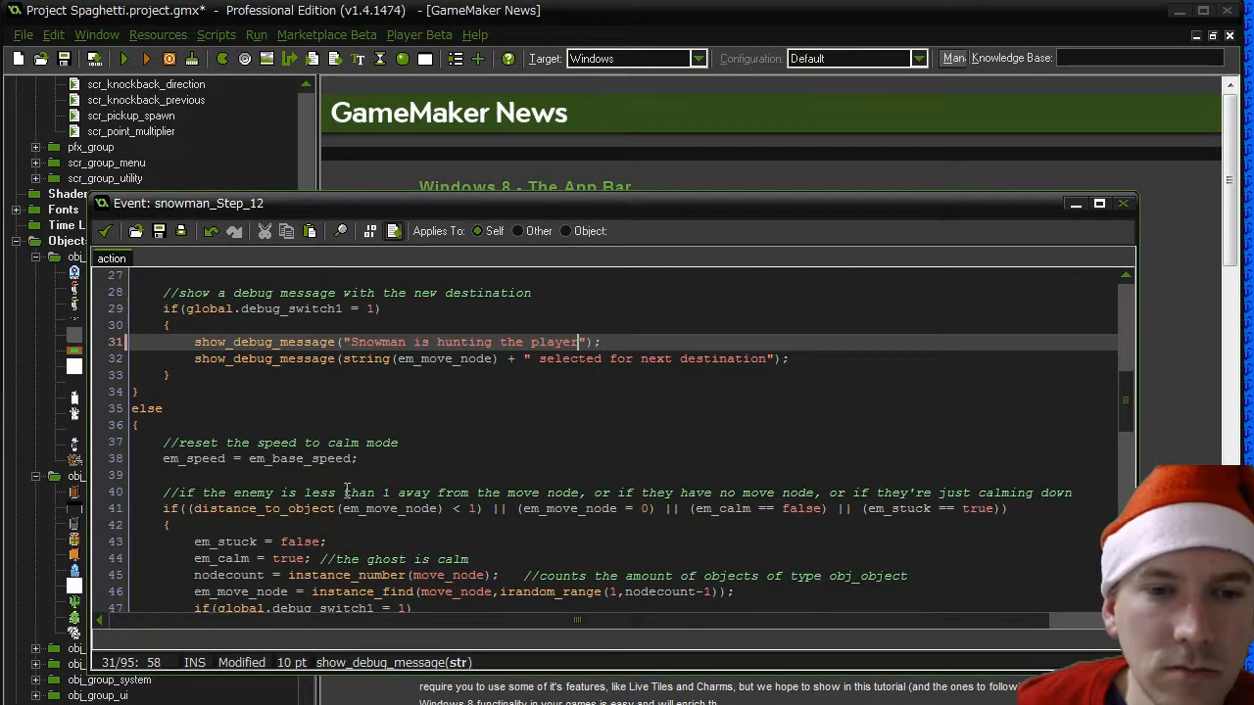
pyautogui.click(252, 462)
pyautogui.press('Home')
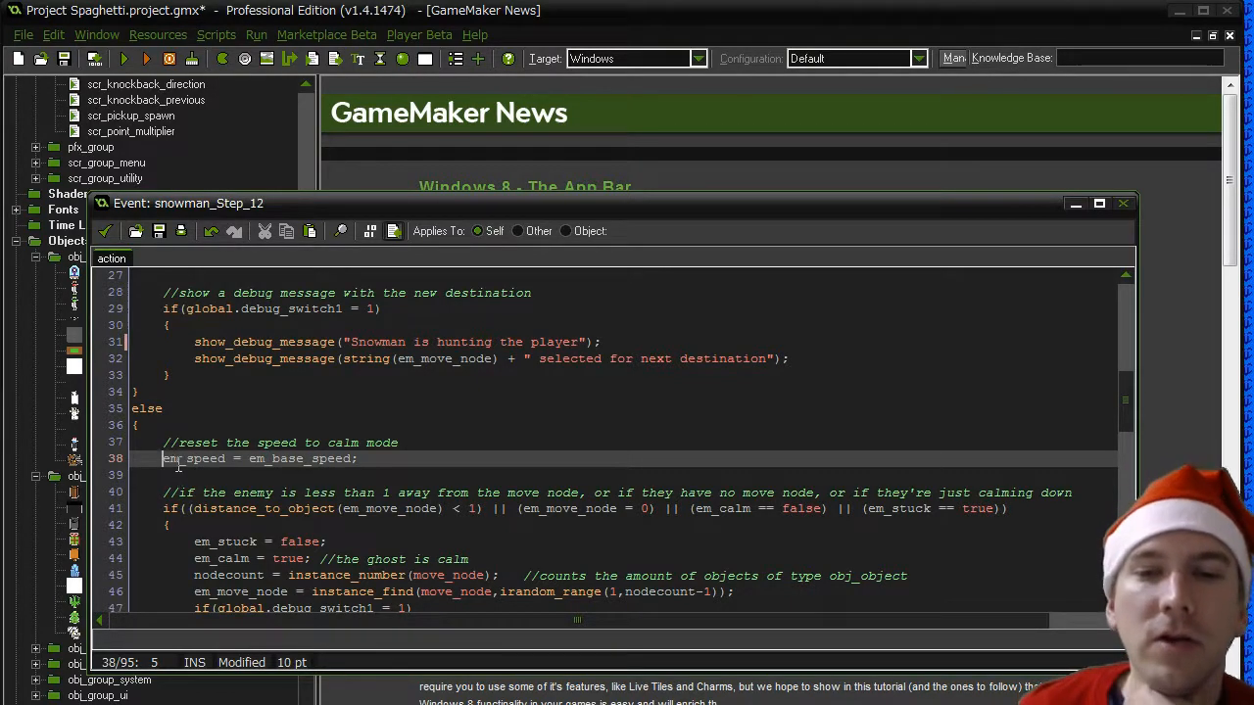
pyautogui.scroll(-3, 178, 466)
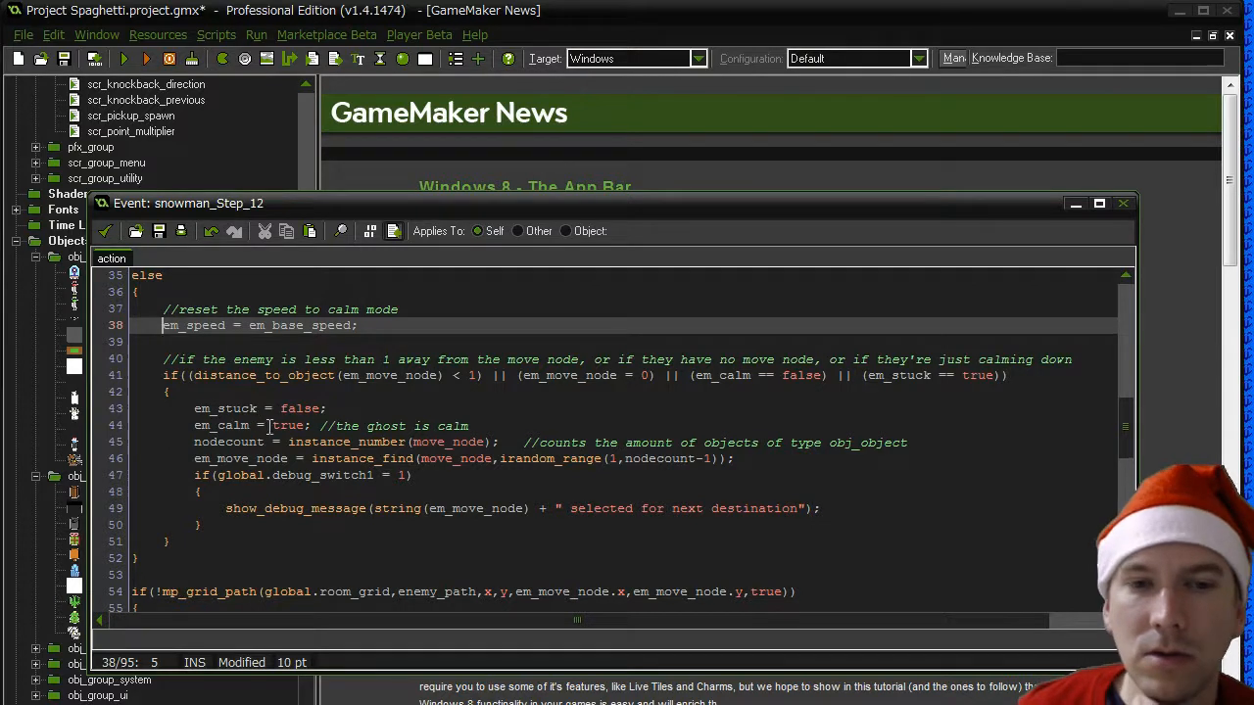
pyautogui.click(365, 426)
pyautogui.doubleClick(390, 426)
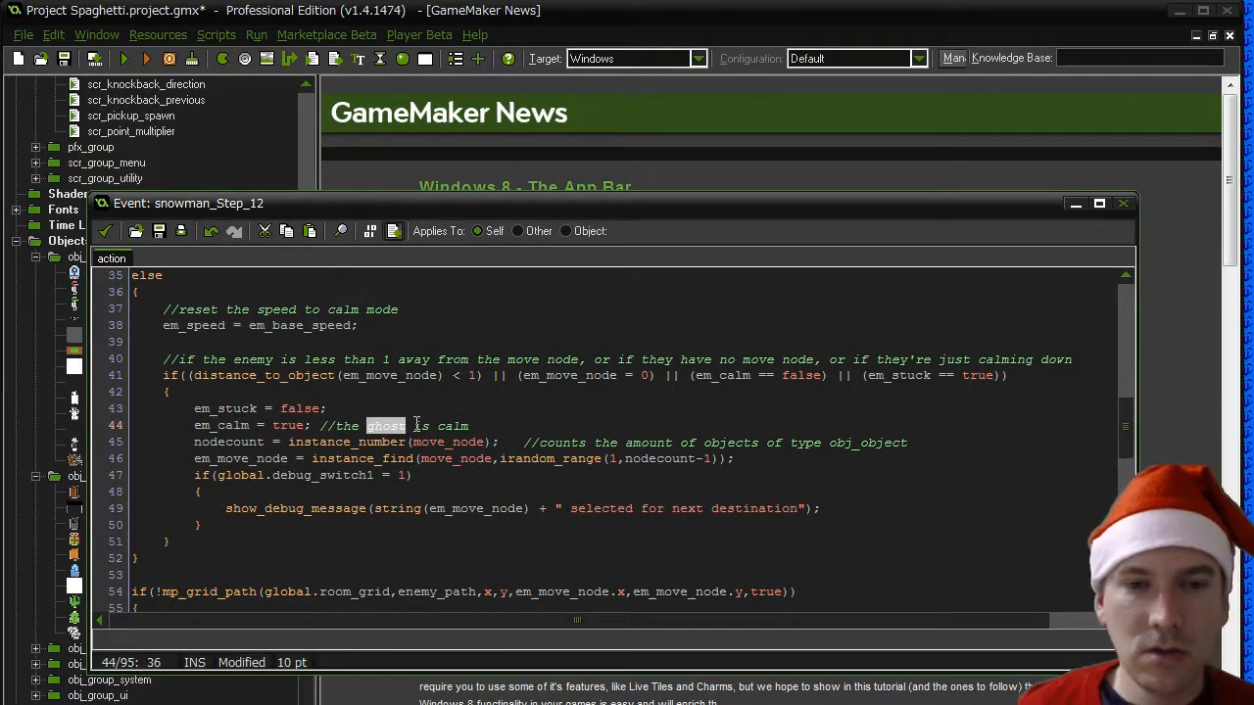
pyautogui.write('snowman')
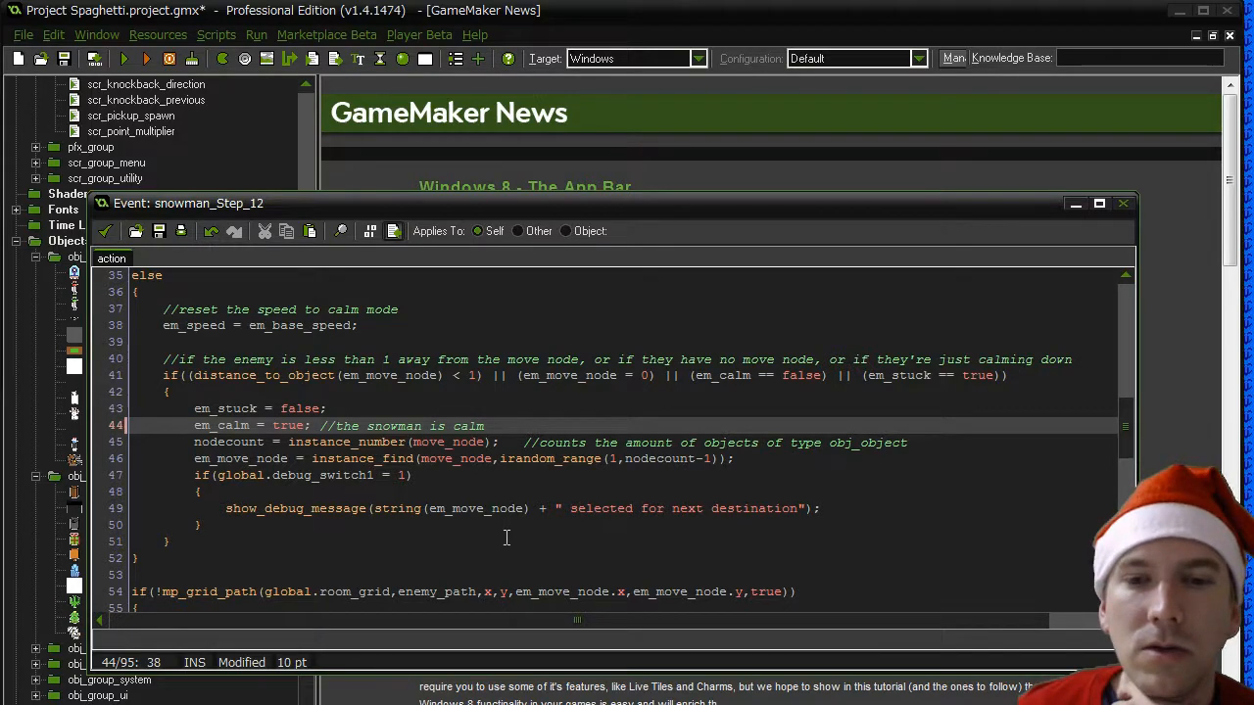
# - Review the rest of the snowman's movement code, including the path and distance checks, and the edited hunting block
pyautogui.scroll(-3, 506, 537)
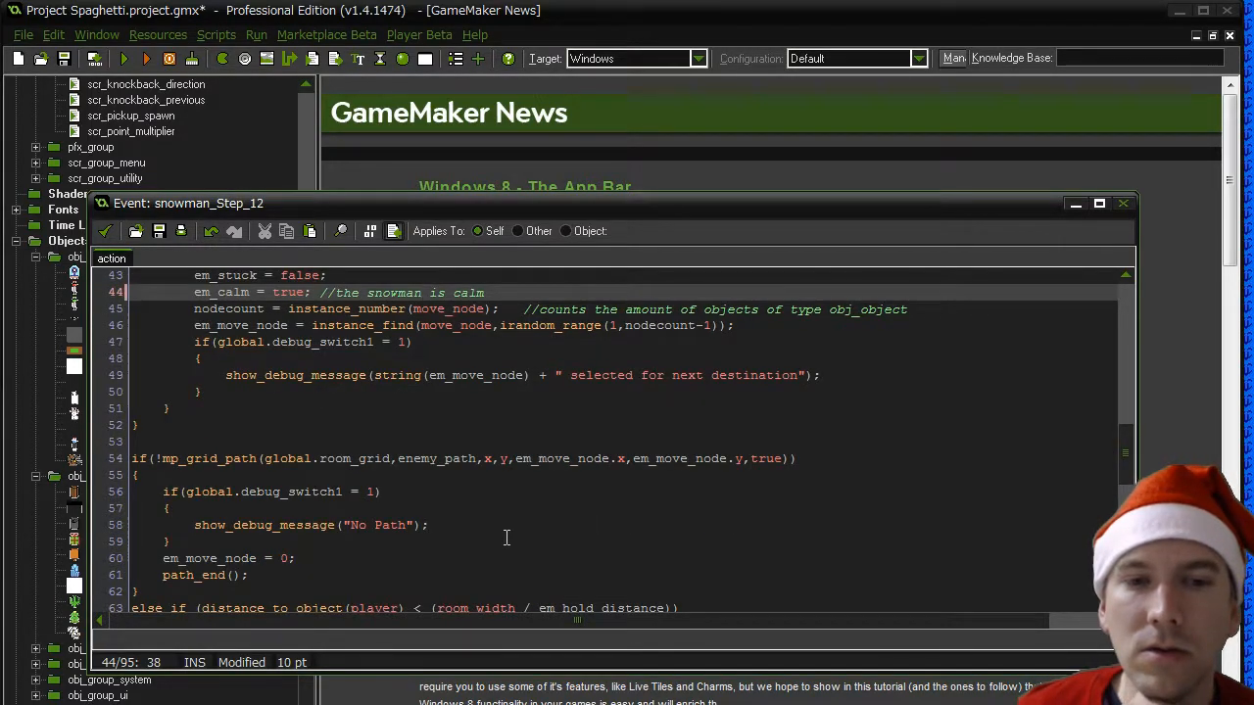
pyautogui.scroll(-6, 506, 537)
pyautogui.scroll(-3, 508, 534)
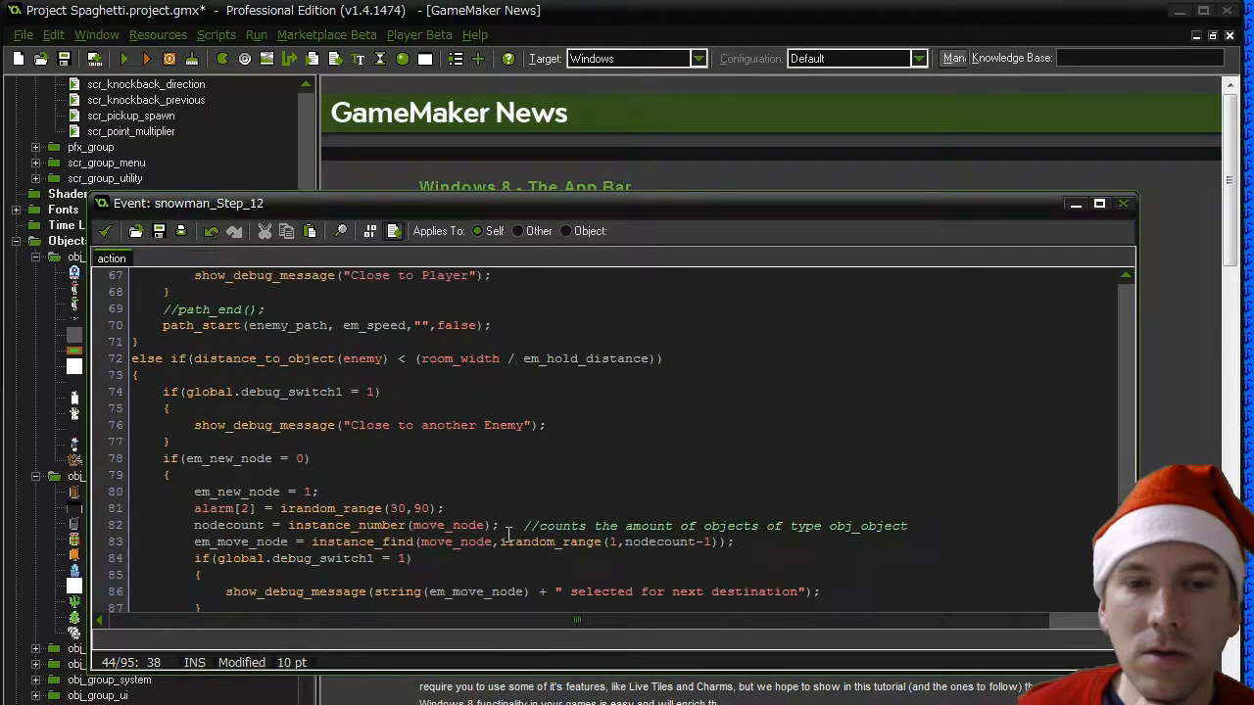
pyautogui.scroll(3, 508, 533)
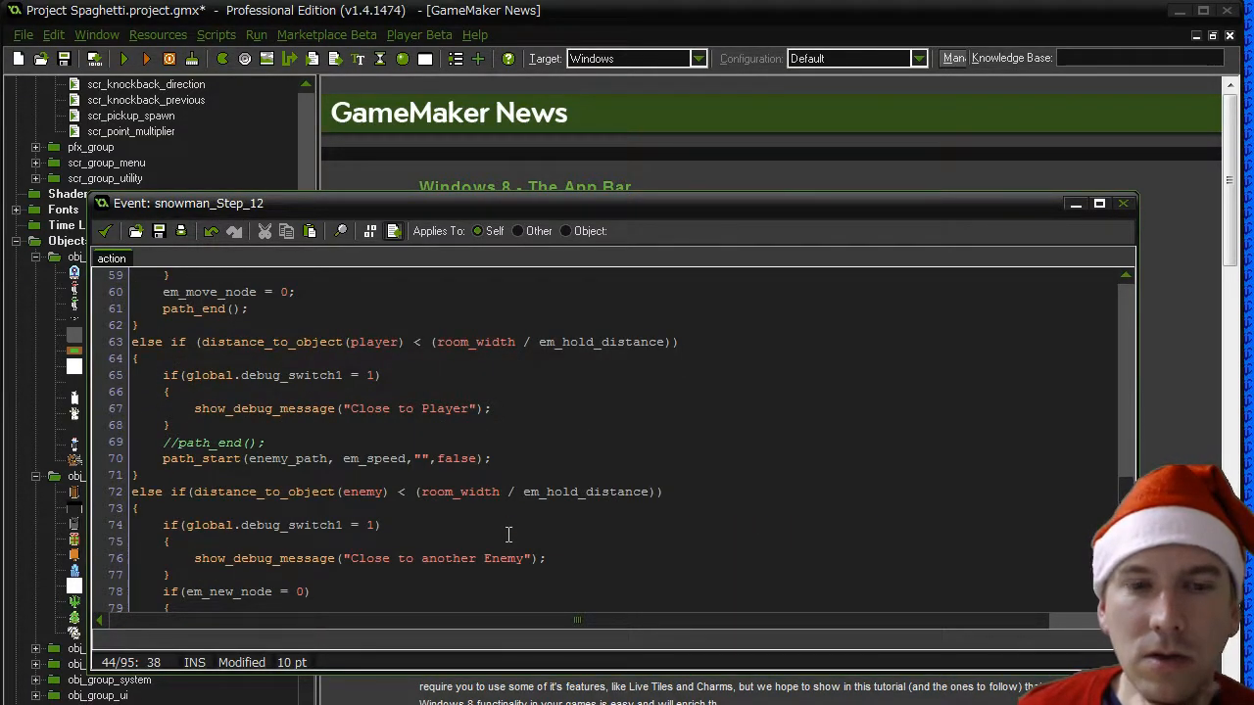
pyautogui.scroll(-6, 508, 533)
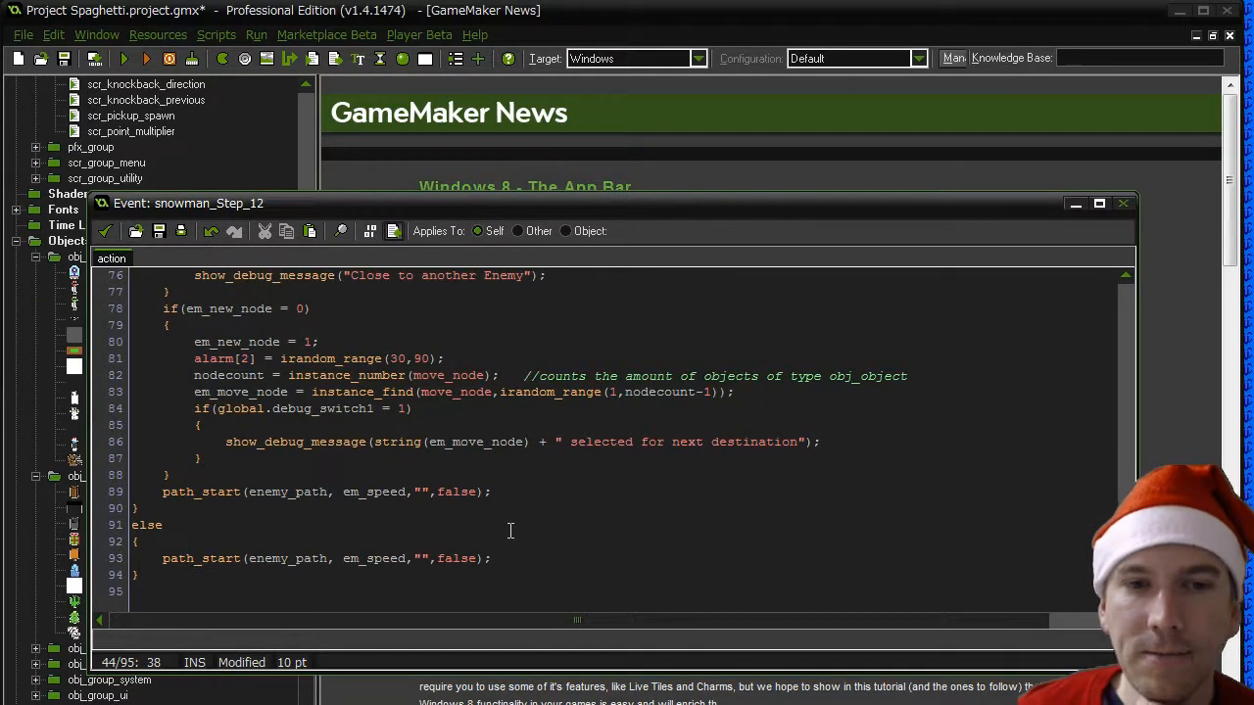
pyautogui.scroll(20, 509, 530)
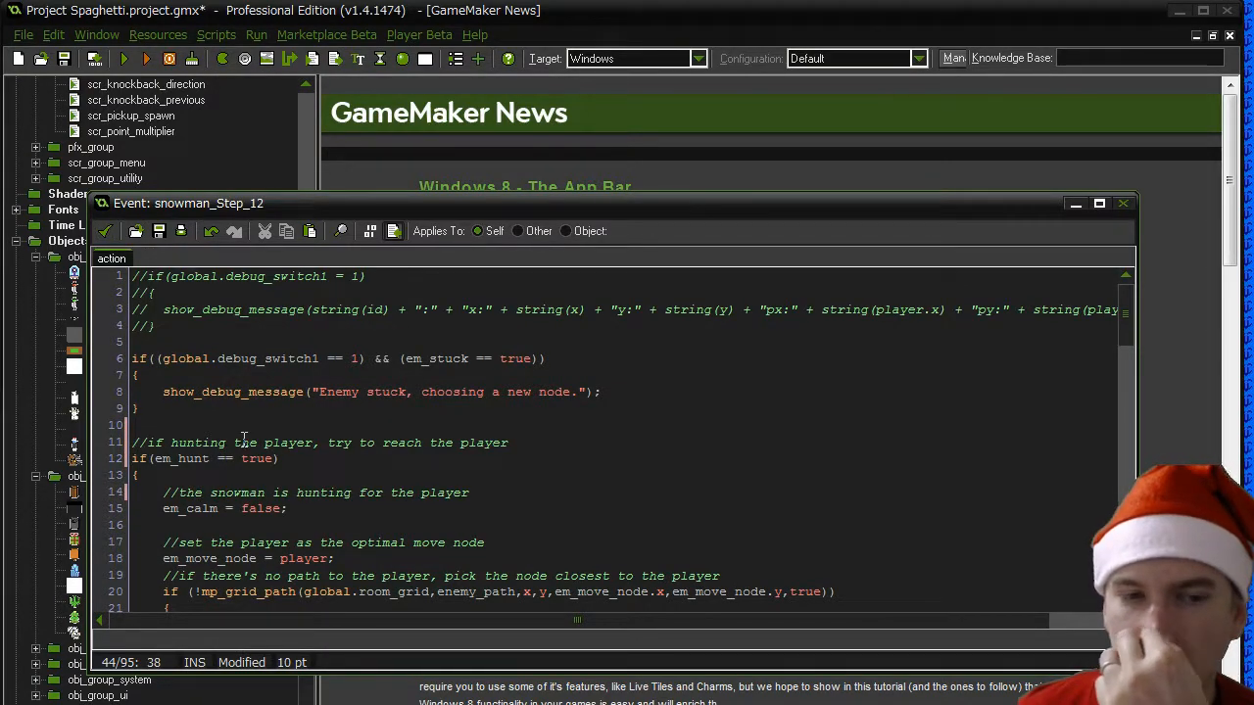
pyautogui.scroll(-3, 244, 440)
pyautogui.scroll(-7, 244, 440)
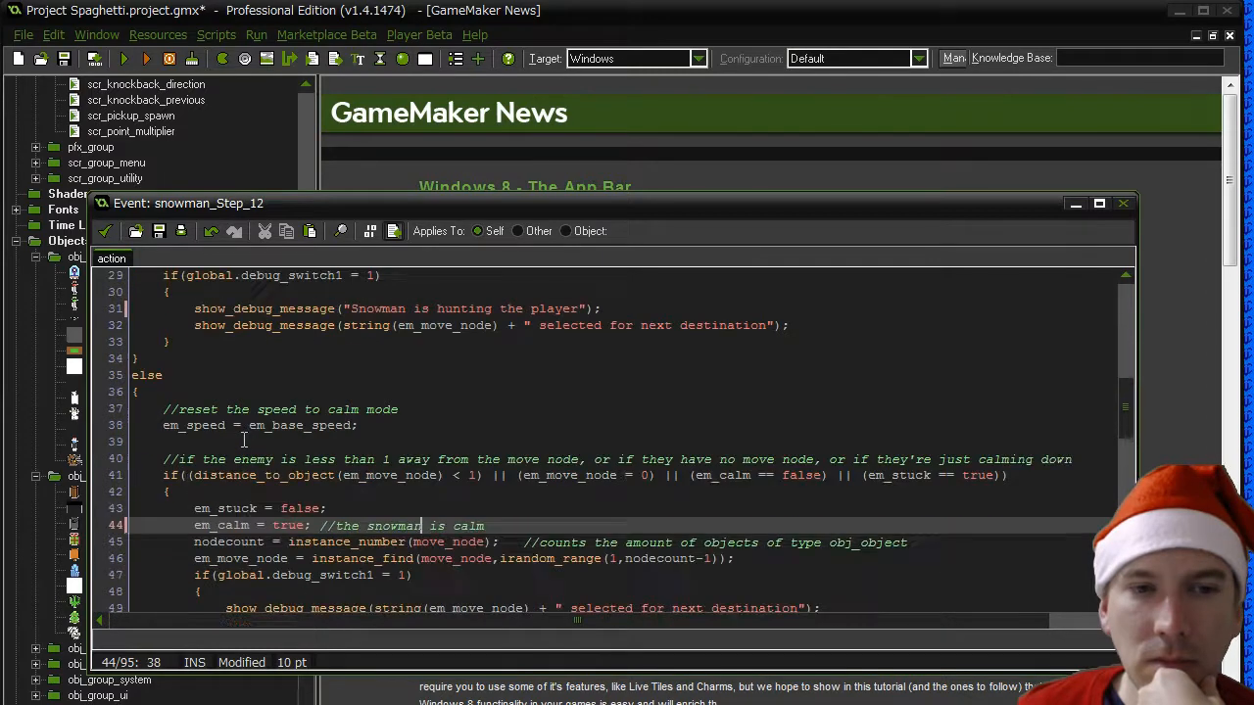
# - Review the snowman's hunting block, especially the em_speed line that multiplies em_base_speed by GHOST_ANGRY_SPEED
pyautogui.scroll(8, 244, 440)
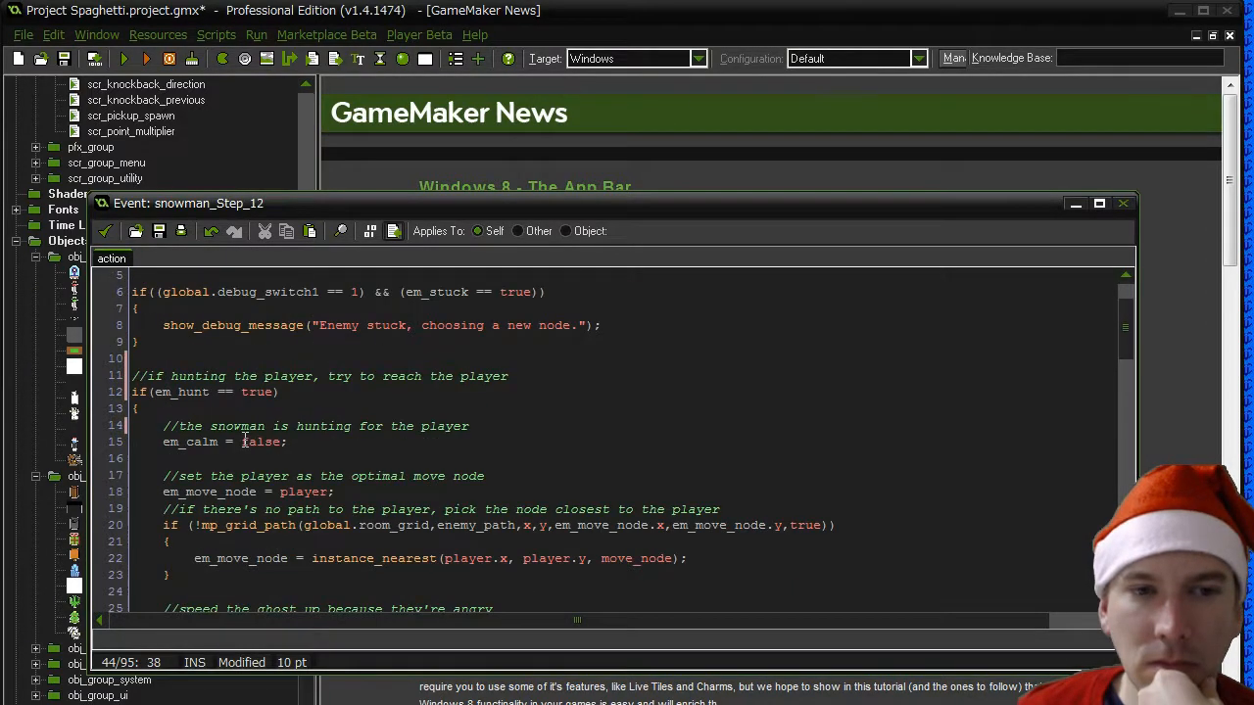
pyautogui.scroll(-4, 244, 440)
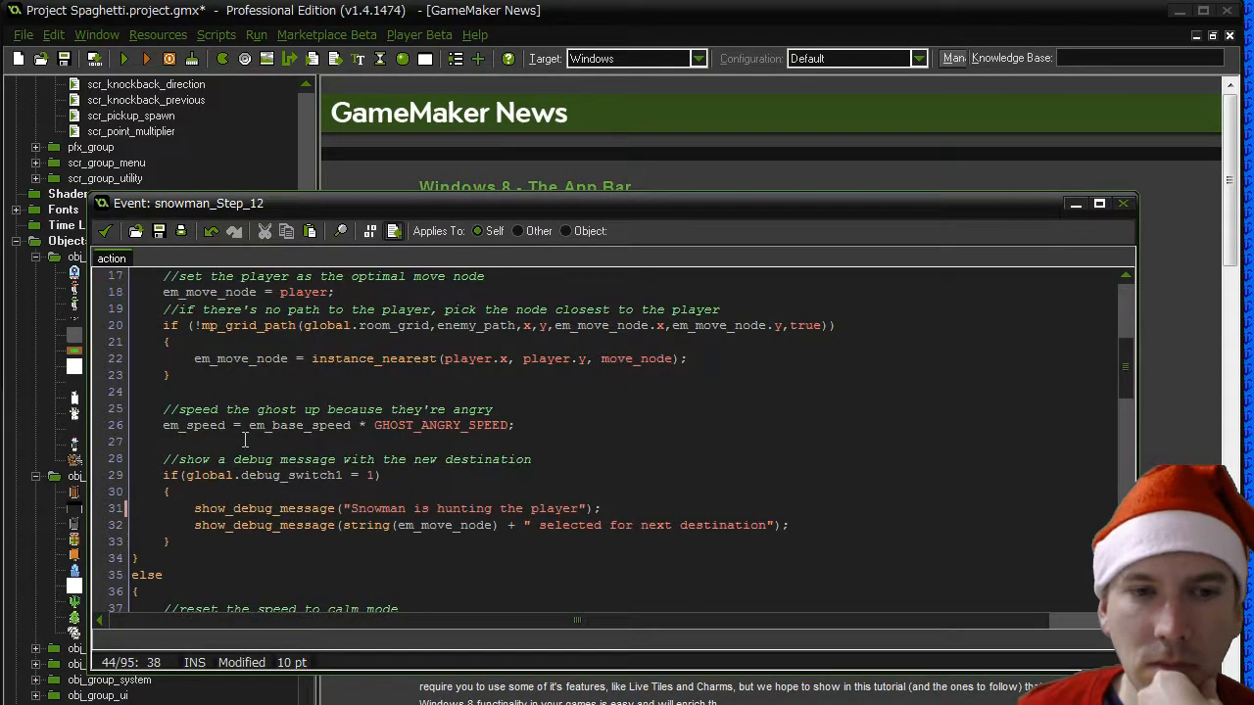
pyautogui.click(538, 422)
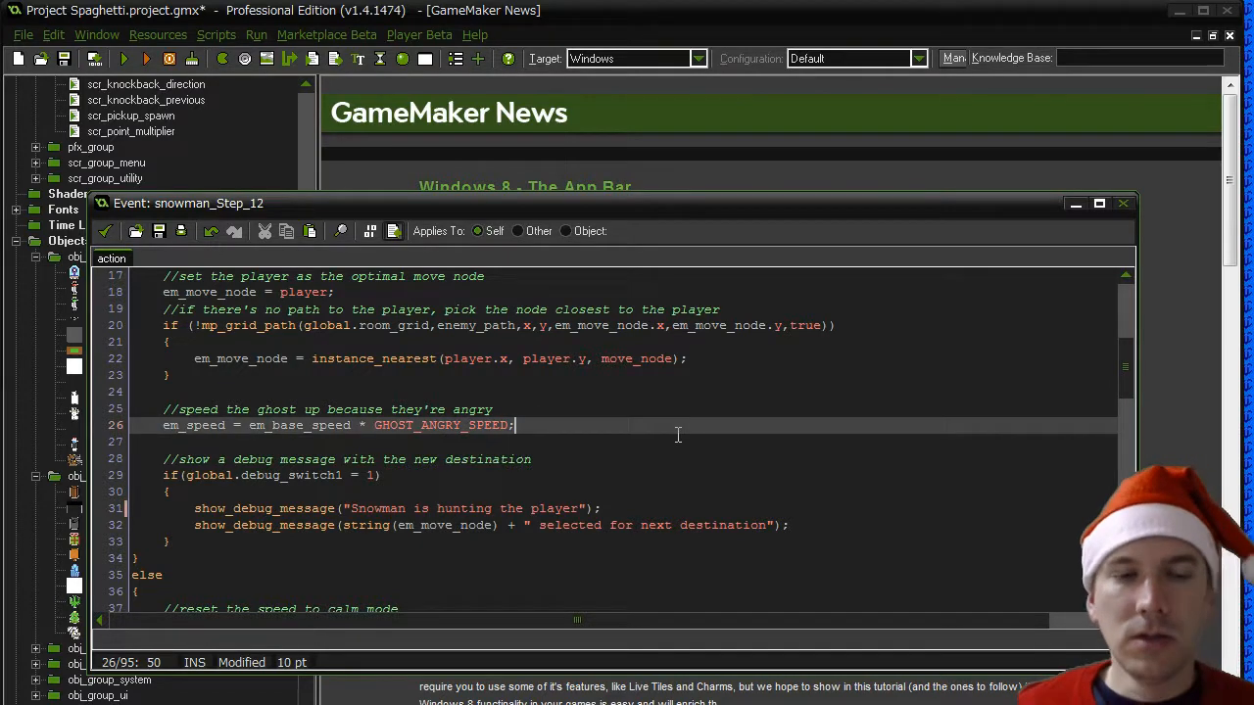
pyautogui.press('Up')
pyautogui.press('Up')
pyautogui.scroll(3, 677, 435)
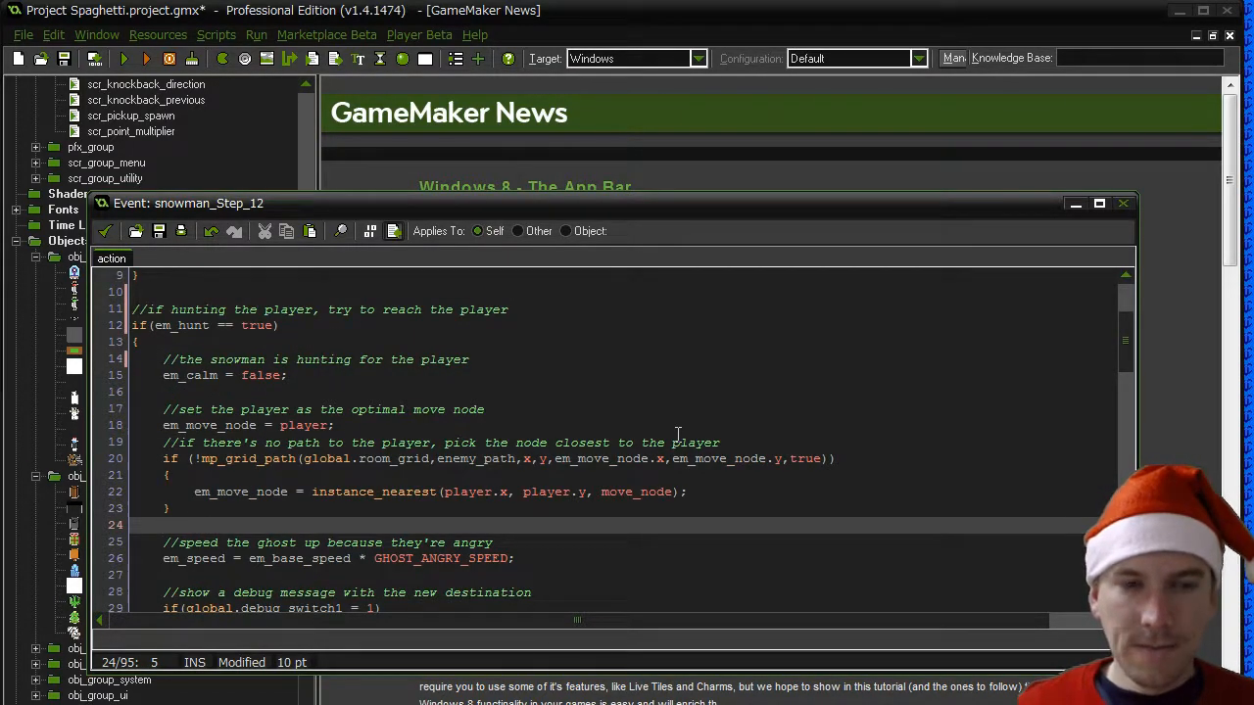
pyautogui.press('Down')
pyautogui.press('Down')
pyautogui.press('Right')
pyautogui.press('Right')
pyautogui.press('Right')
pyautogui.press('Right')
pyautogui.press('Right')
pyautogui.press('Right')
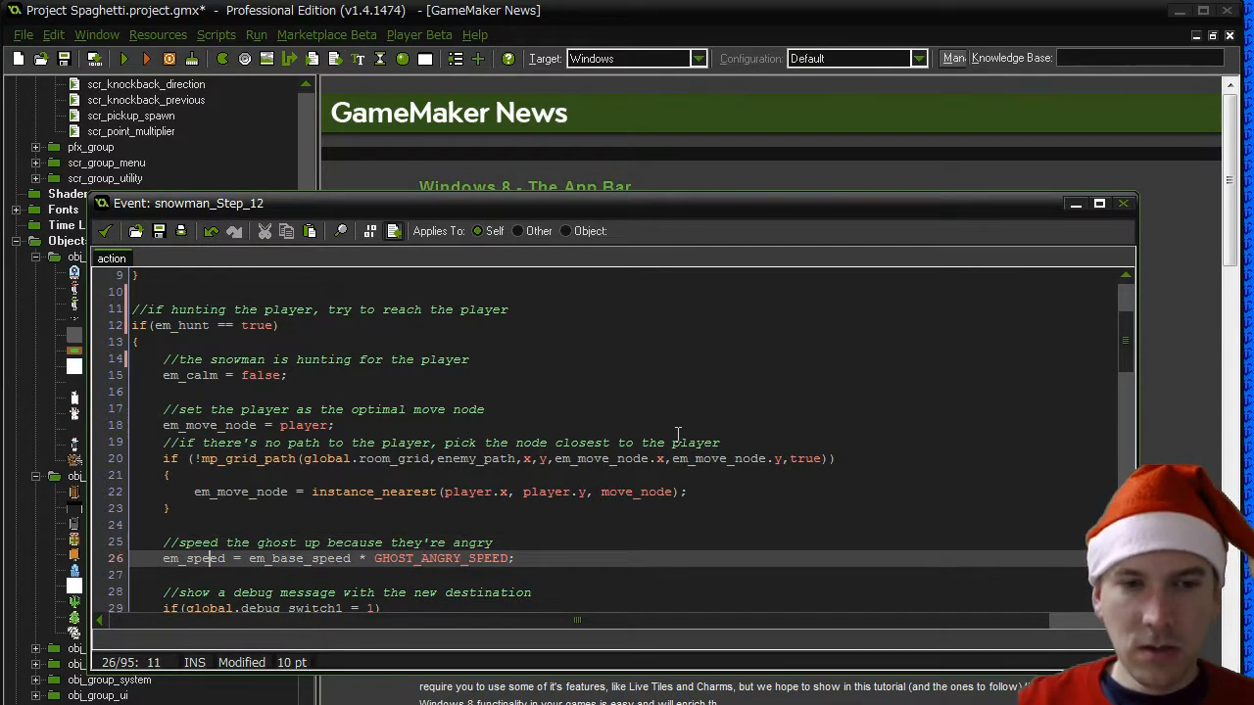
pyautogui.press('Right')
pyautogui.press('Right')
pyautogui.press('Right')
pyautogui.press('Right')
pyautogui.press('Right')
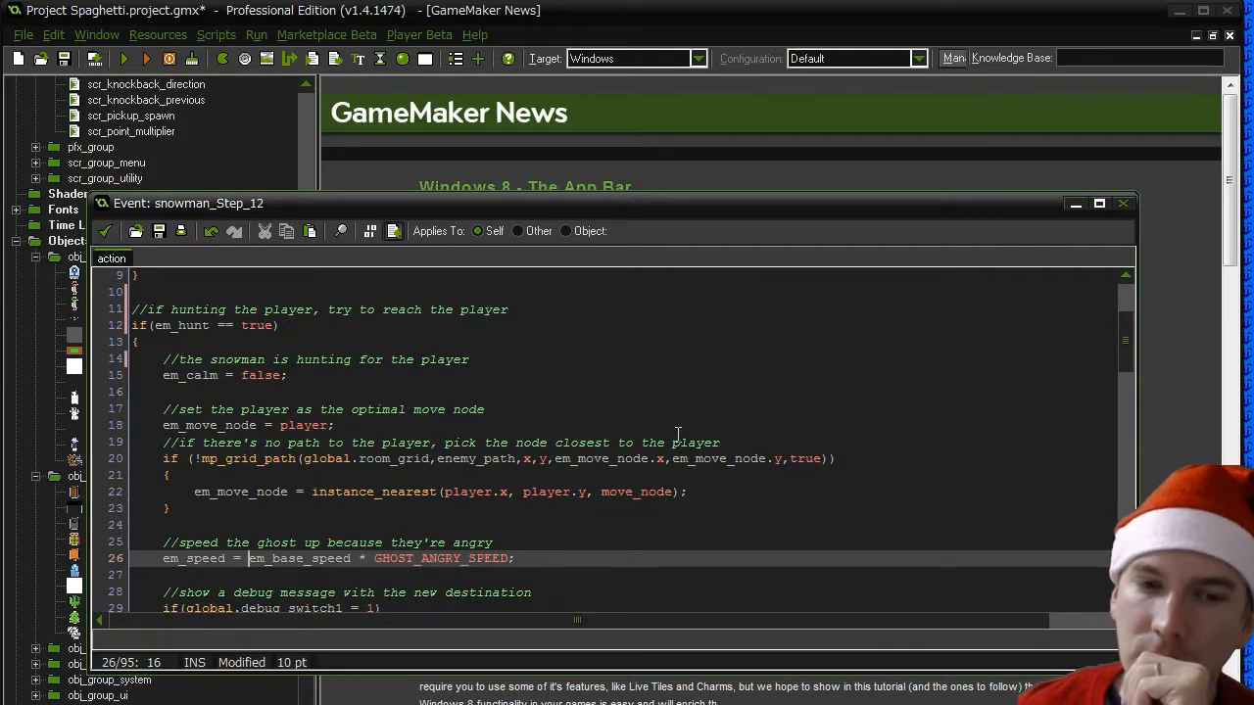
# - Start a switch(em_snowman_state) block with its opening brace directly below the "speed the ghost up" comment
pyautogui.click(511, 539)
pyautogui.press('Return')
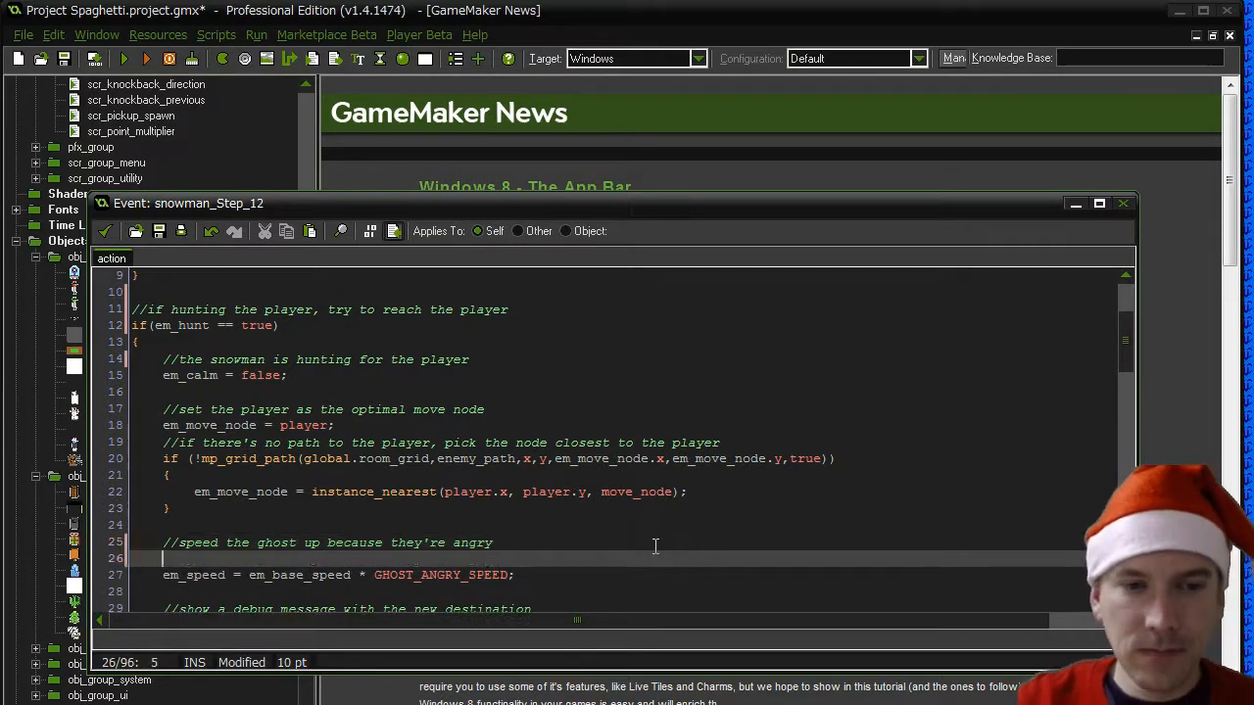
pyautogui.write('switch')
pyautogui.press('BackSpace')
pyautogui.write('(')
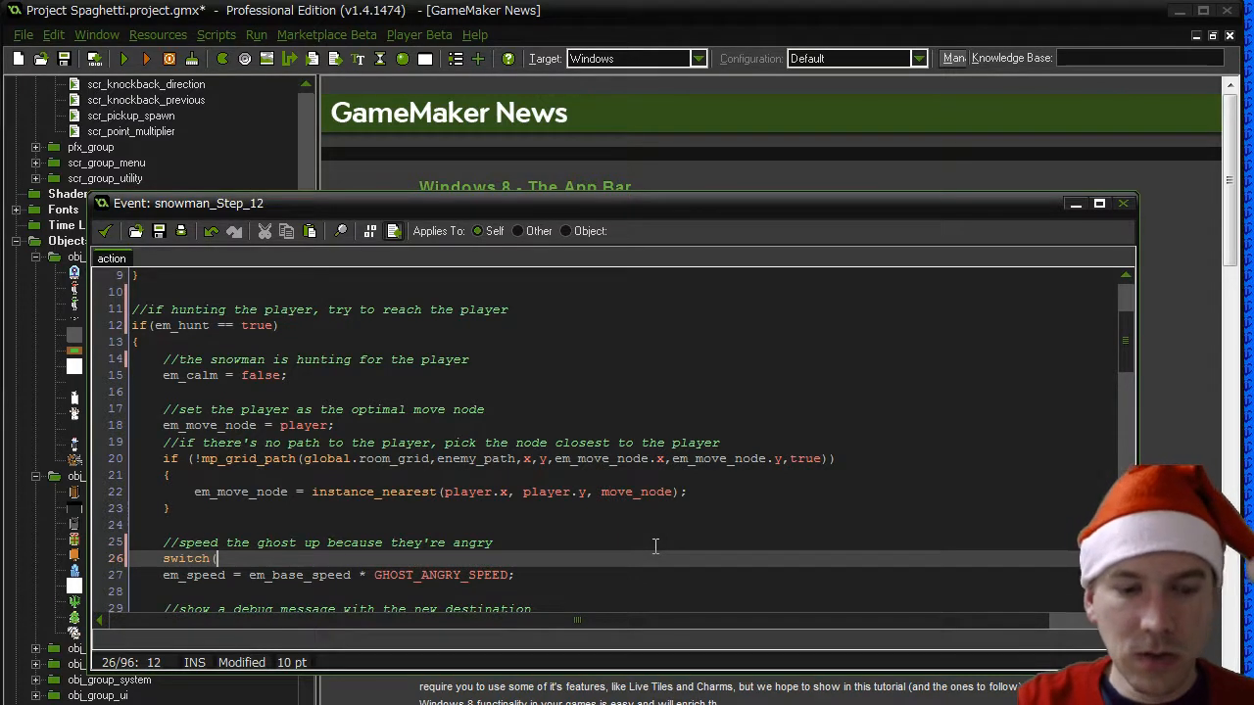
pyautogui.write('em_')
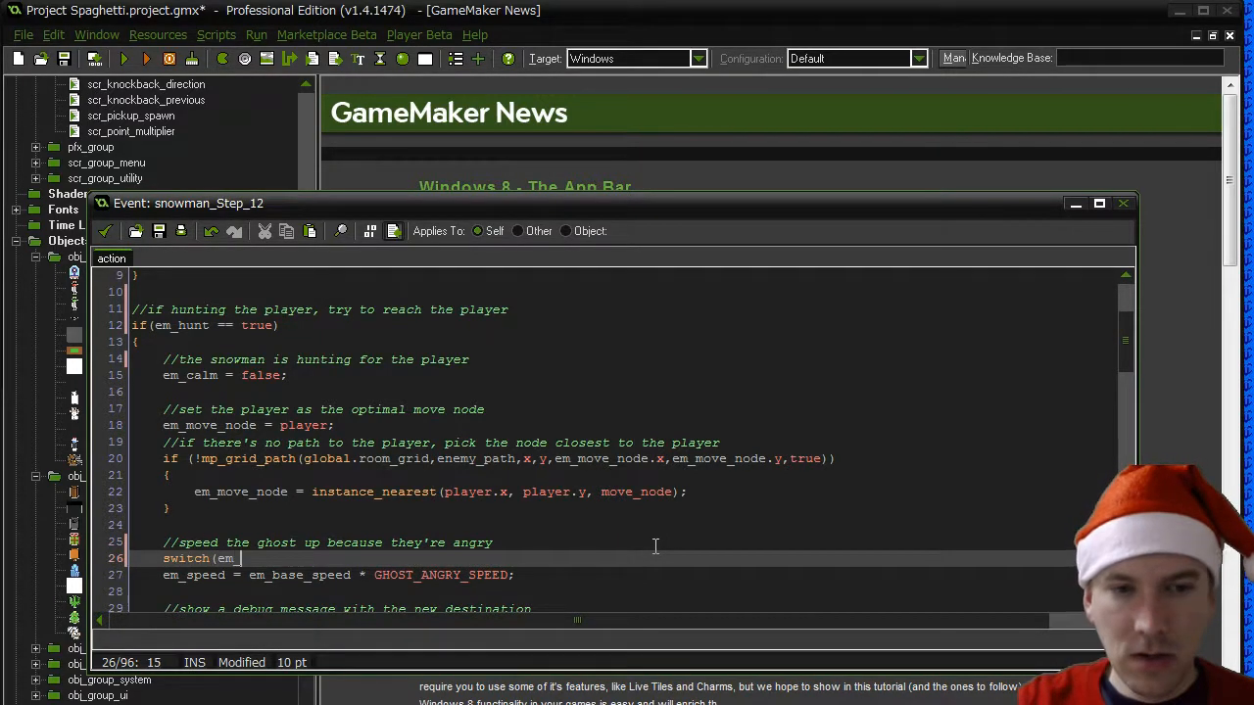
pyautogui.write('snow')
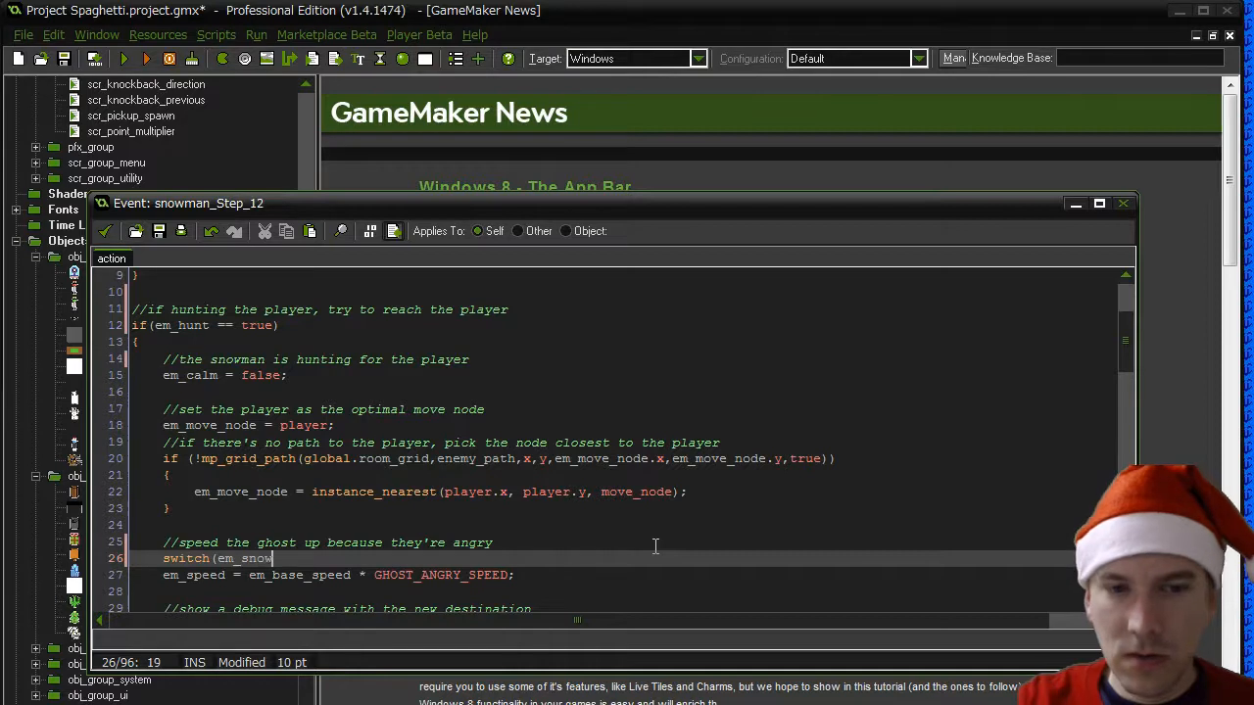
pyautogui.write('man_state)')
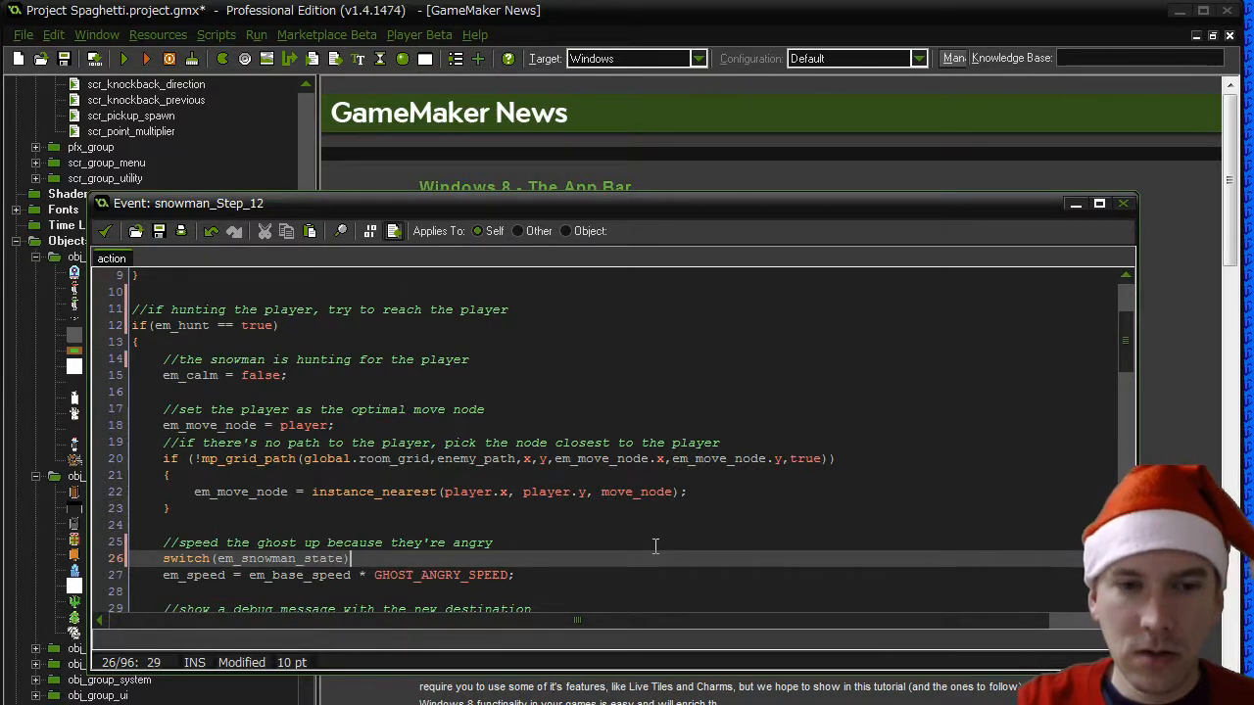
pyautogui.press('Return')
pyautogui.write('{')
pyautogui.press('Return')
pyautogui.press('Tab')
# - Add a SNOWMAN_HTB case to the switch that sets em_speed = em_base_speed; and ends with break;
pyautogui.write('case ')
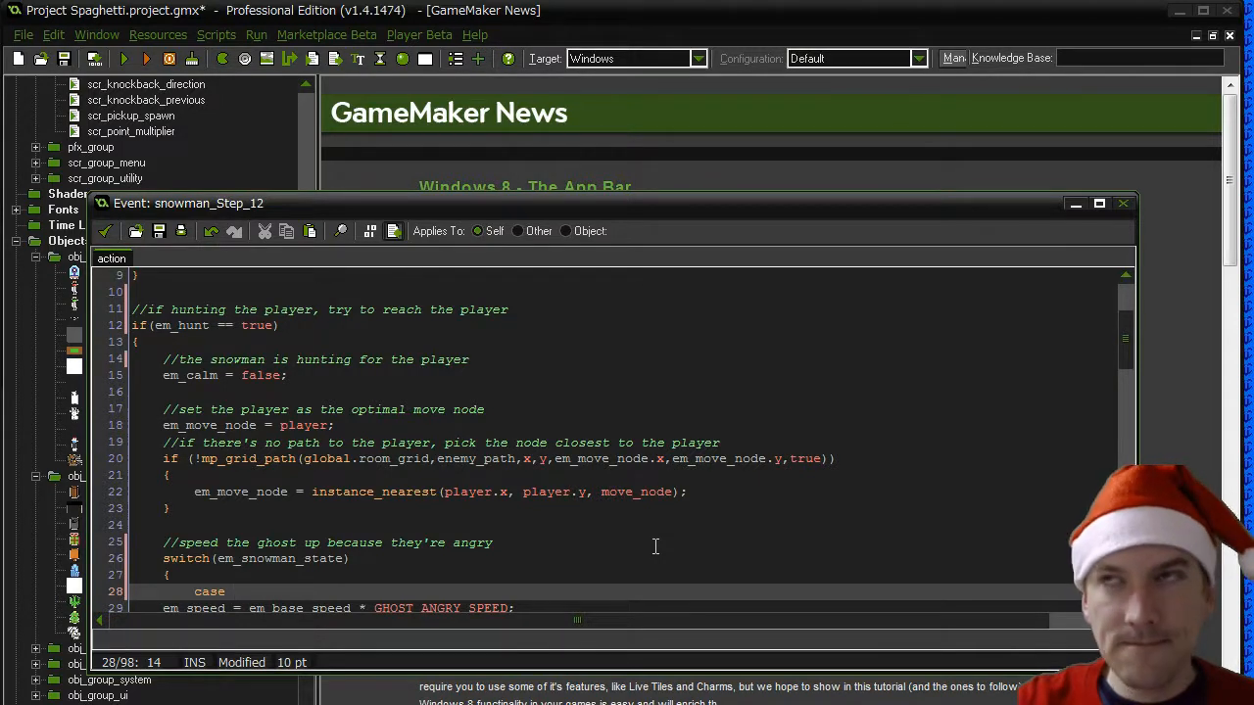
pyautogui.write('SNOWMAN')
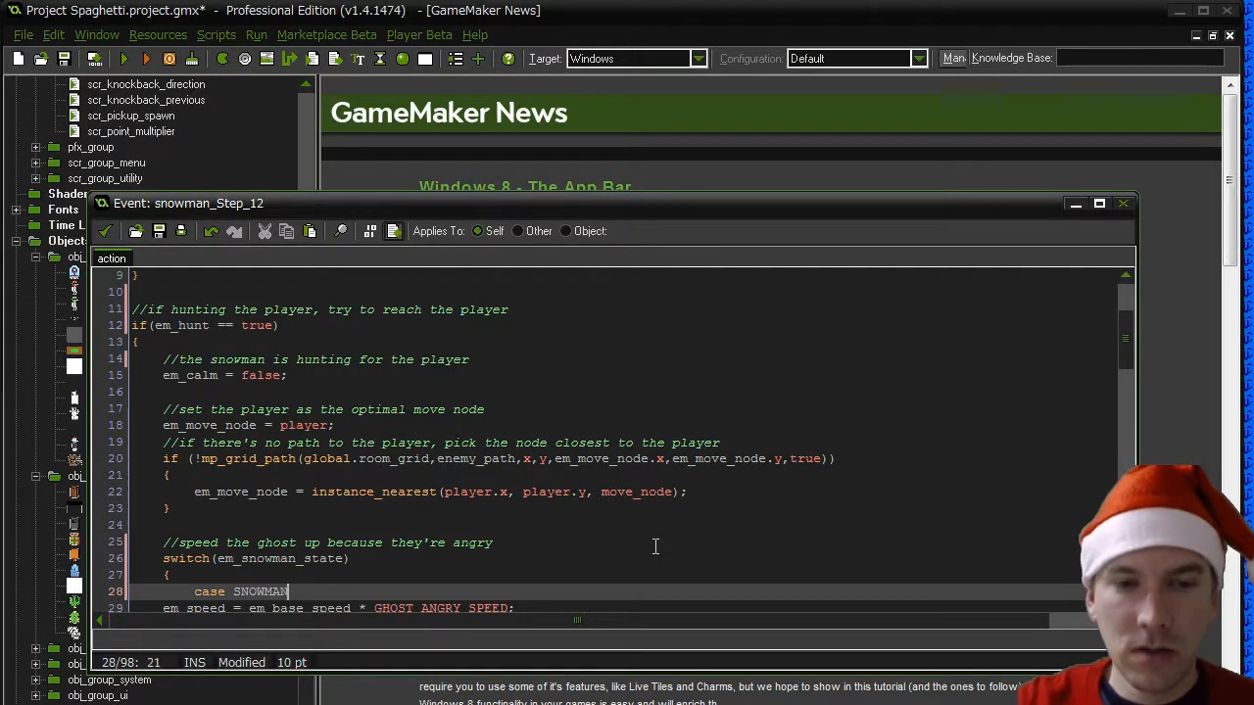
pyautogui.write('_HTB:')
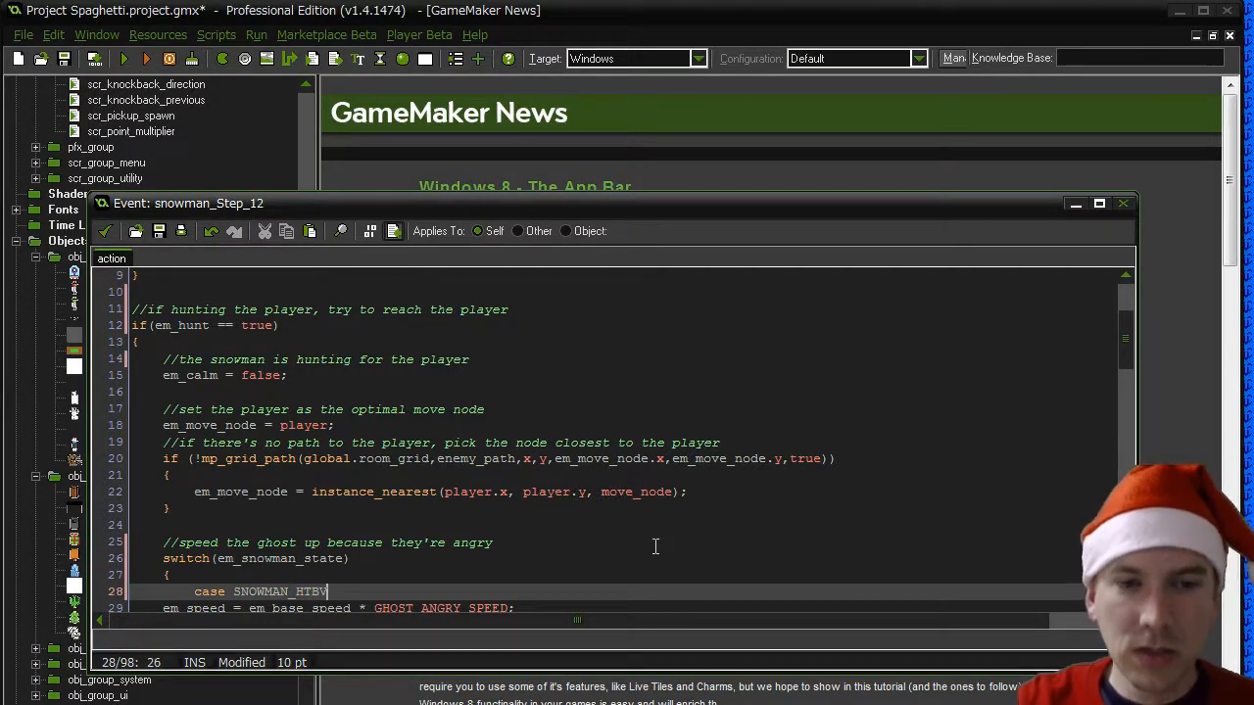
pyautogui.press('Return')
pyautogui.press('Tab')
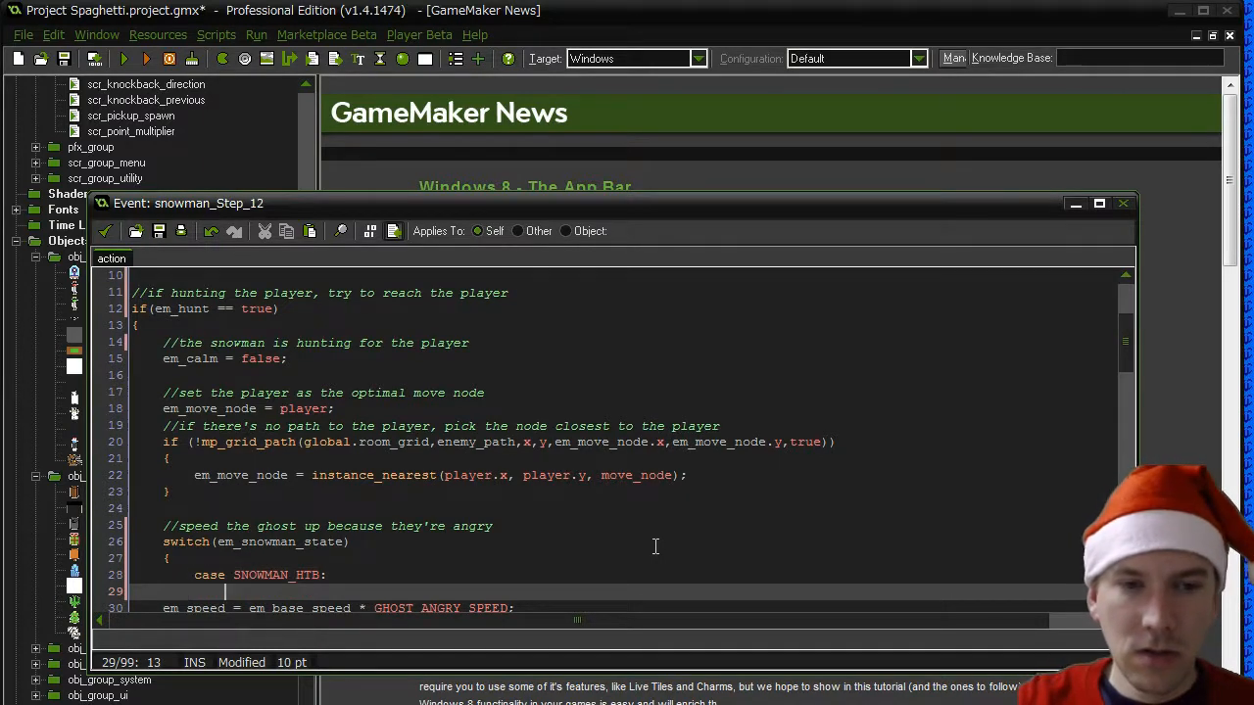
pyautogui.write('em_speed ')
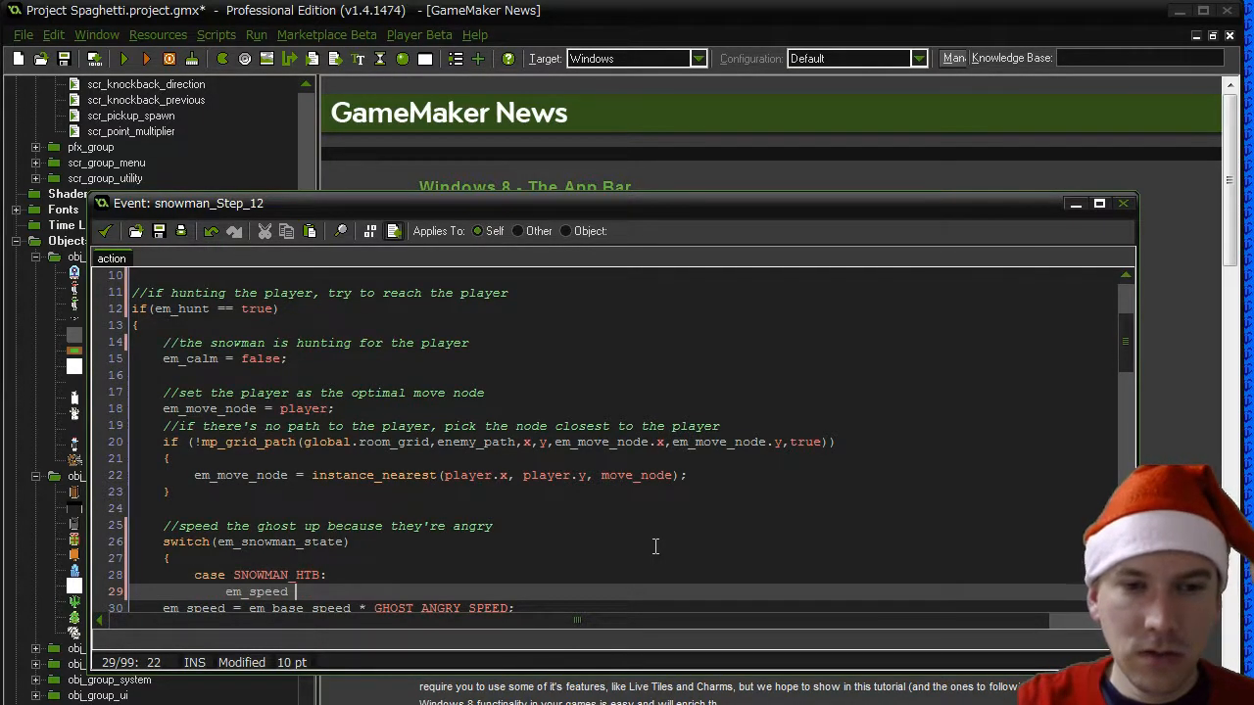
pyautogui.write('= em_base_speed;')
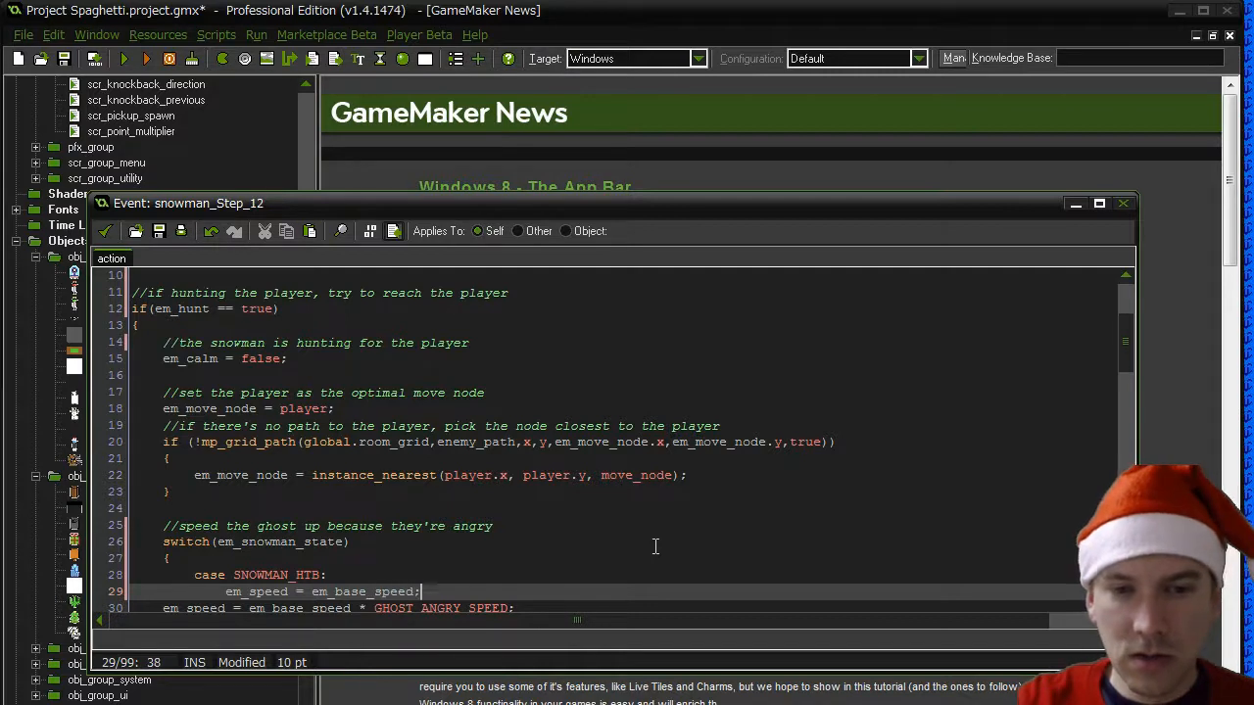
pyautogui.press('Return')
pyautogui.press('BackSpace')
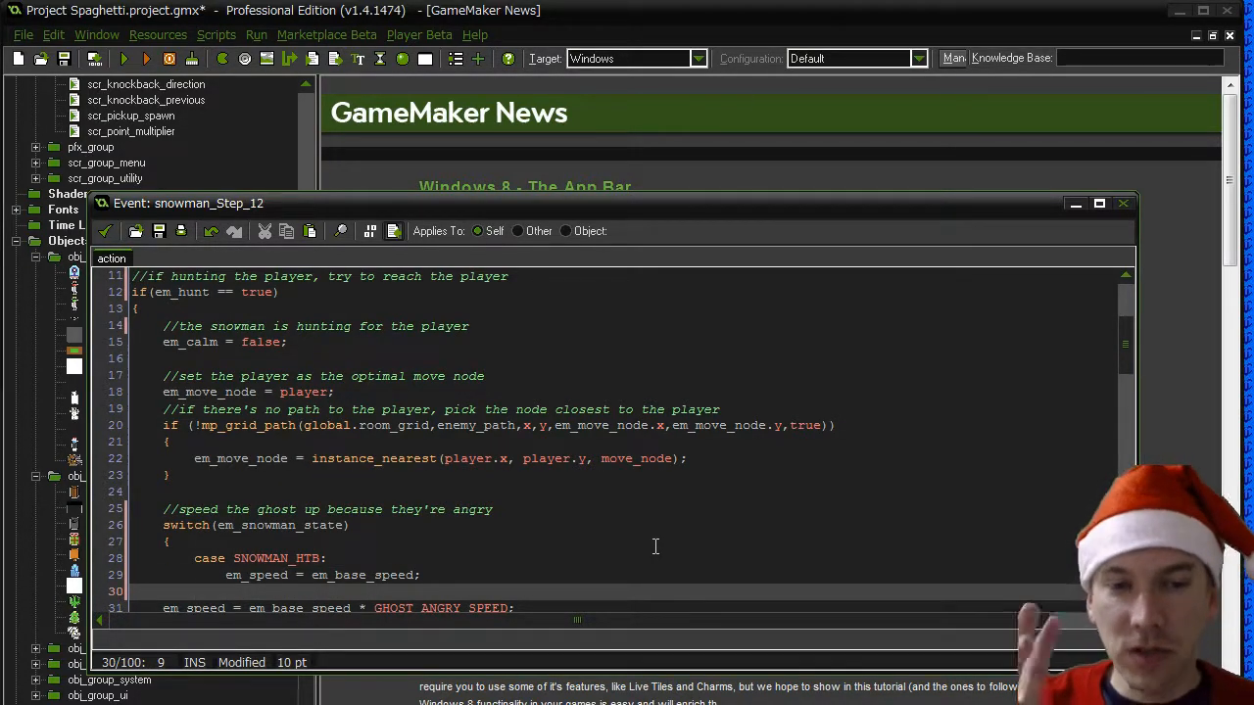
pyautogui.press('Tab')
pyautogui.write('break;')
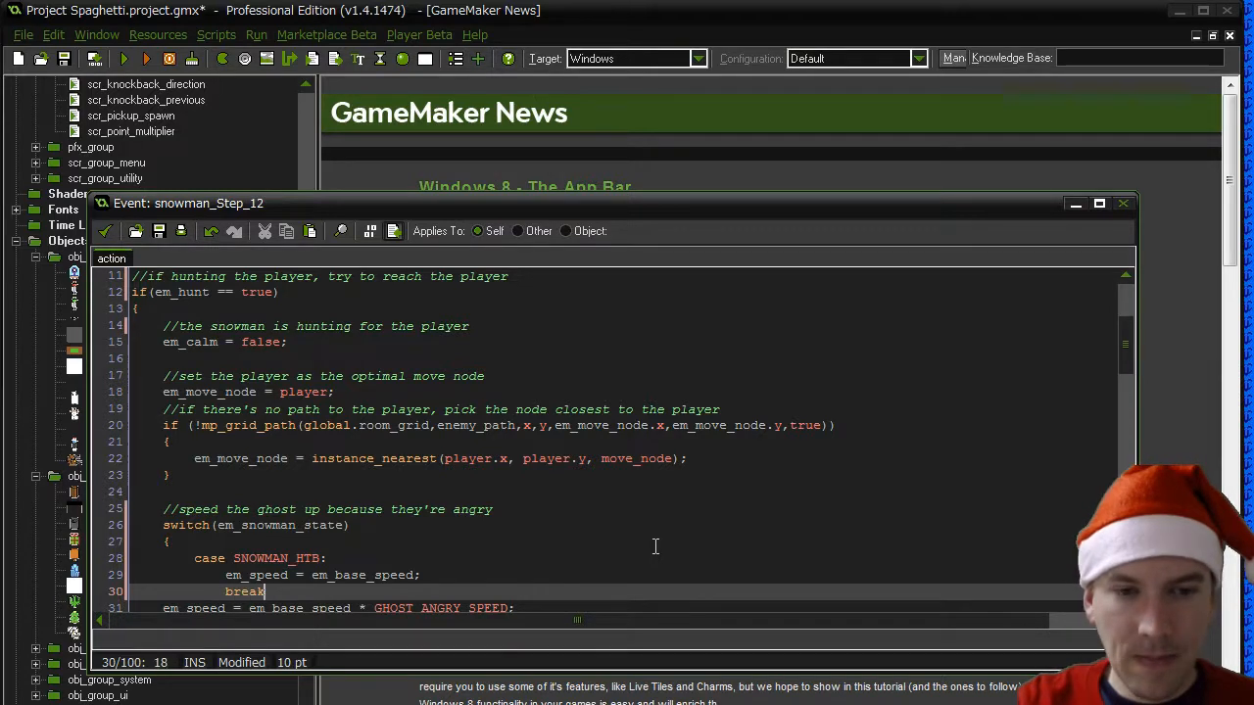
# - Add stacked case labels for SNOWMAN_HT, SNOWMAN_HB and SNOWMAN_TB below the SNOWMAN_HTB case
pyautogui.press('Return')
pyautogui.press('BackSpace')
pyautogui.write('case SN')
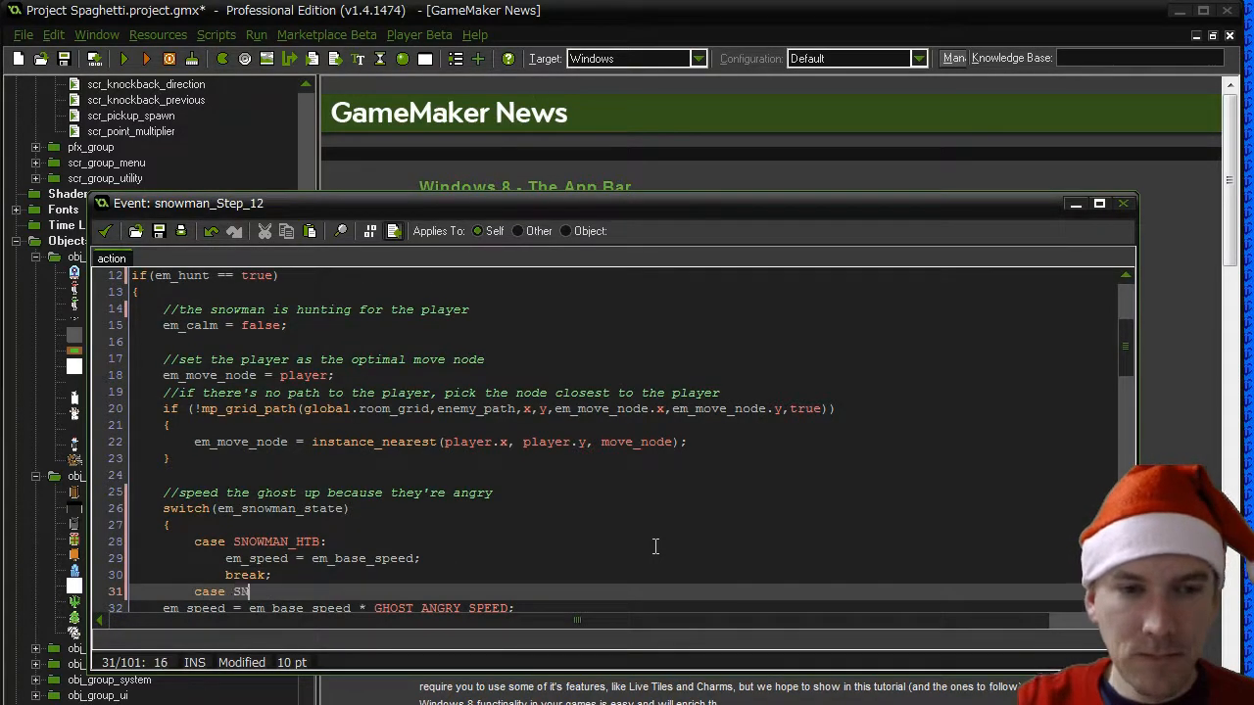
pyautogui.write('OWMAN_HT:')
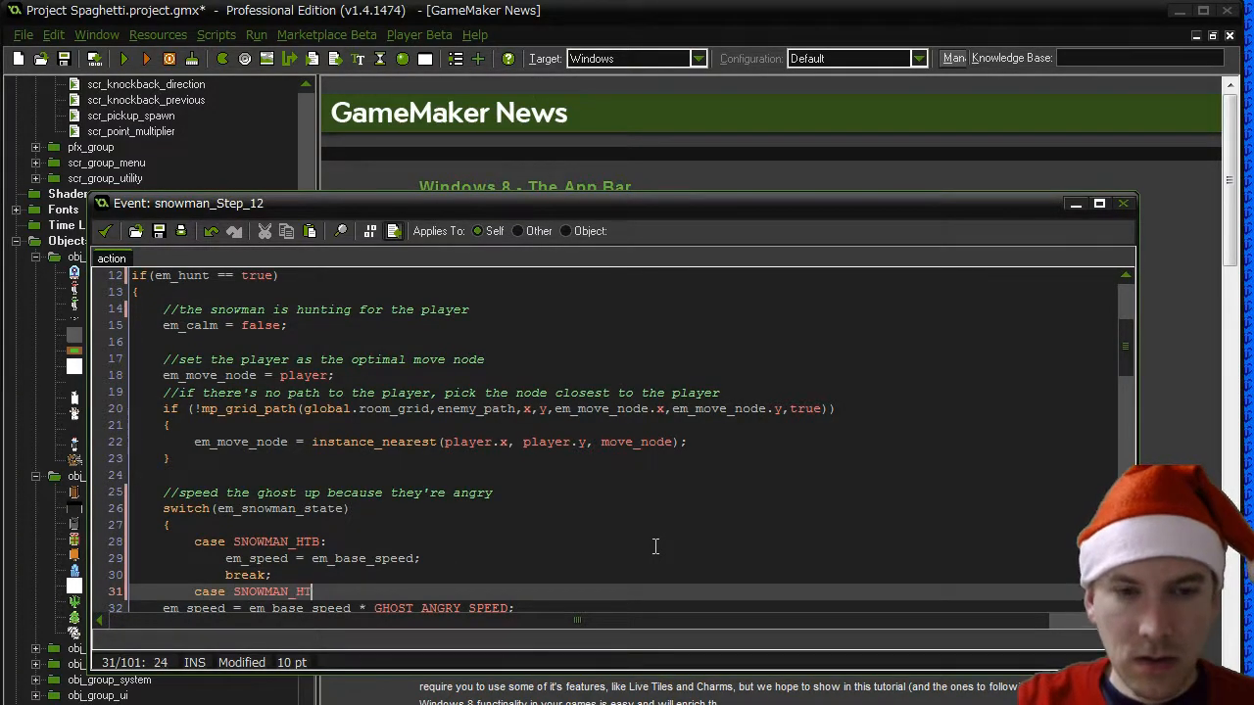
pyautogui.press('Return')
pyautogui.write('case SNOWMAN_')
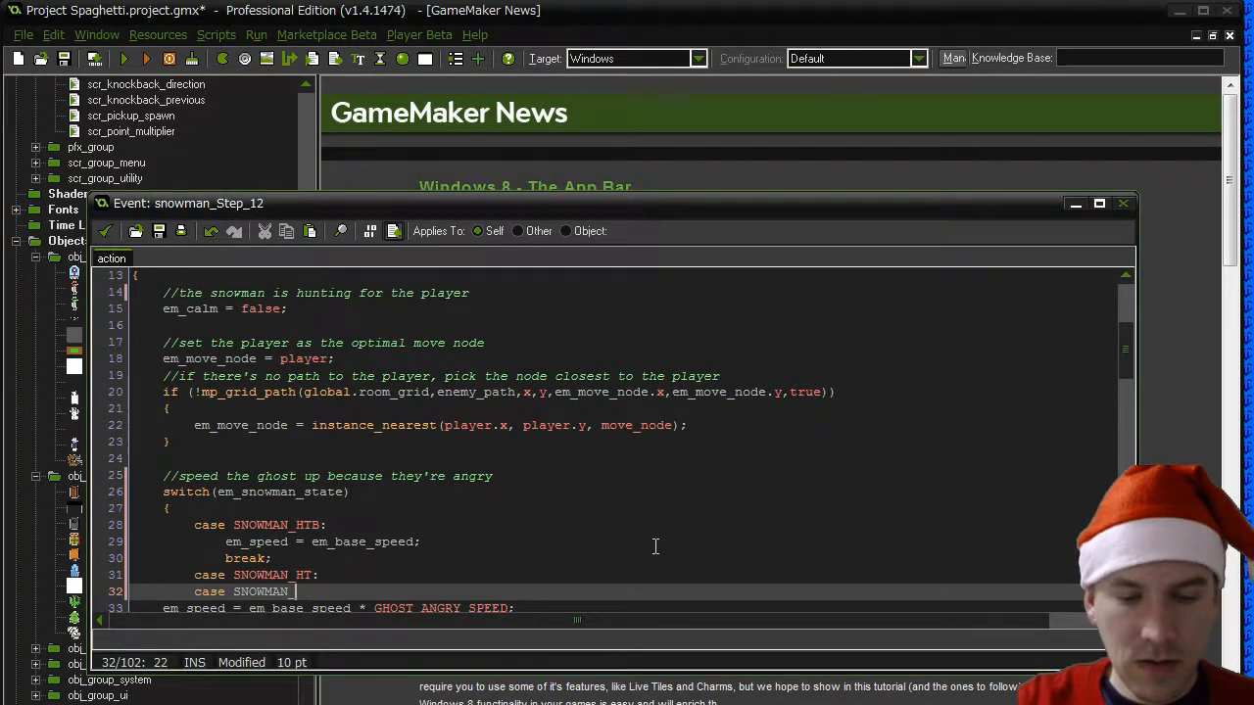
pyautogui.write('HE')
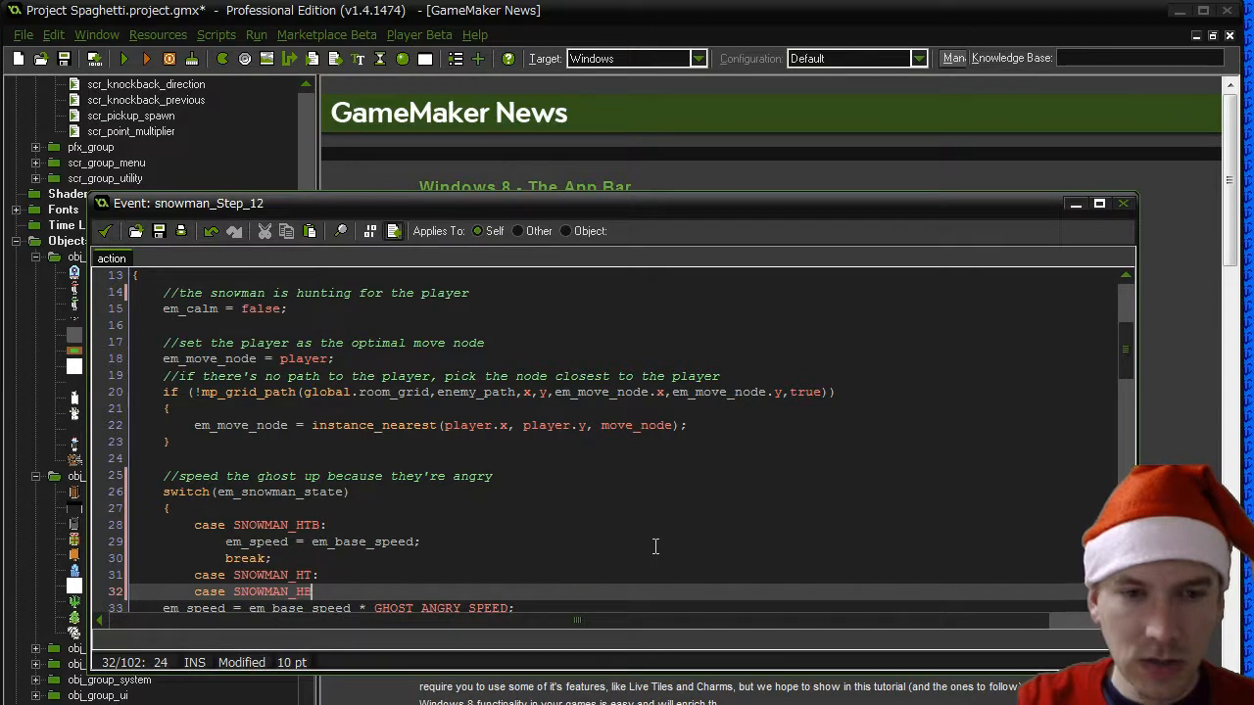
pyautogui.write(':')
pyautogui.press('Return')
pyautogui.write('case S')
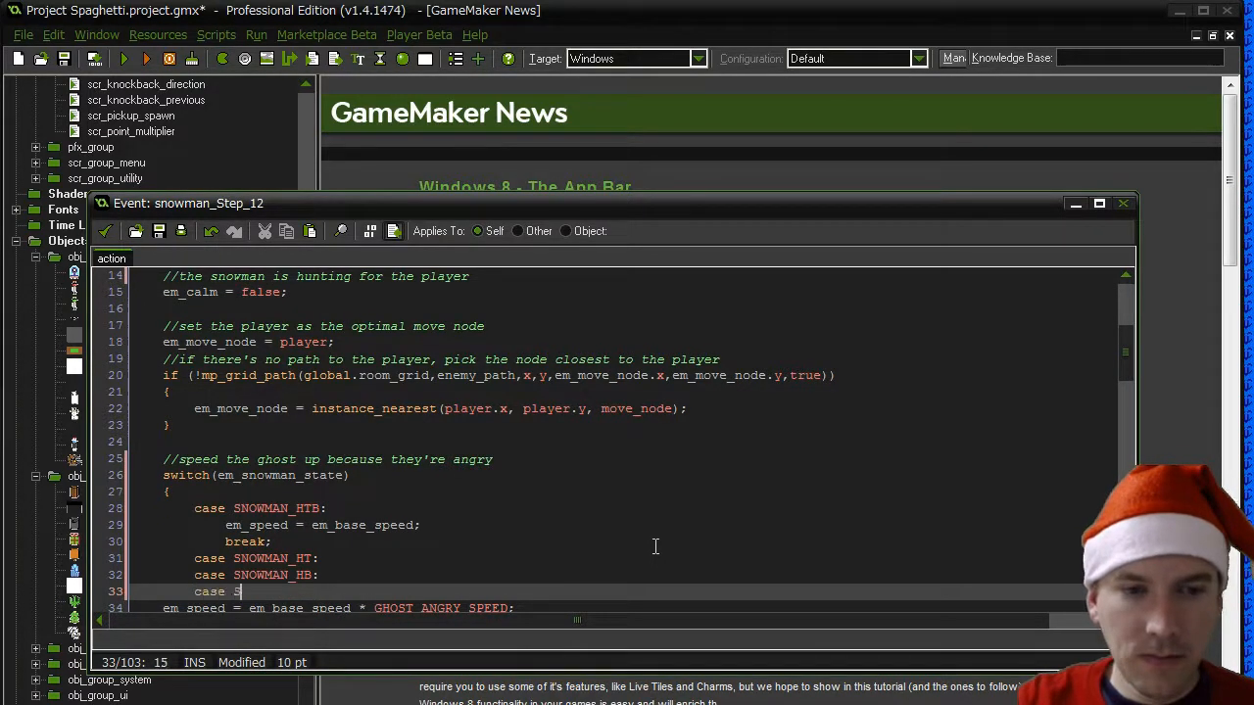
pyautogui.write('NOWMAN_')
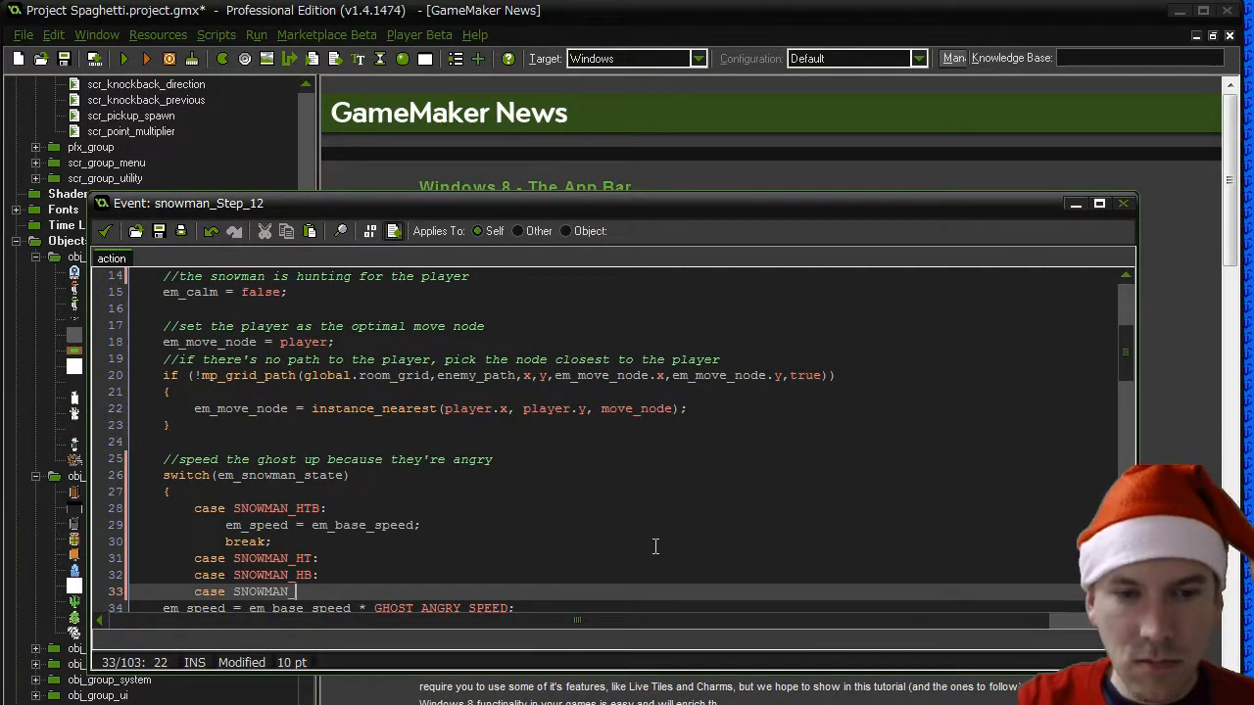
pyautogui.write('TB:')
pyautogui.press('Return')
# - Under the three stacked cases, add em_speed = em_base_speed * SNOWMAN_MEDIUM_SPEED;
pyautogui.write('e')
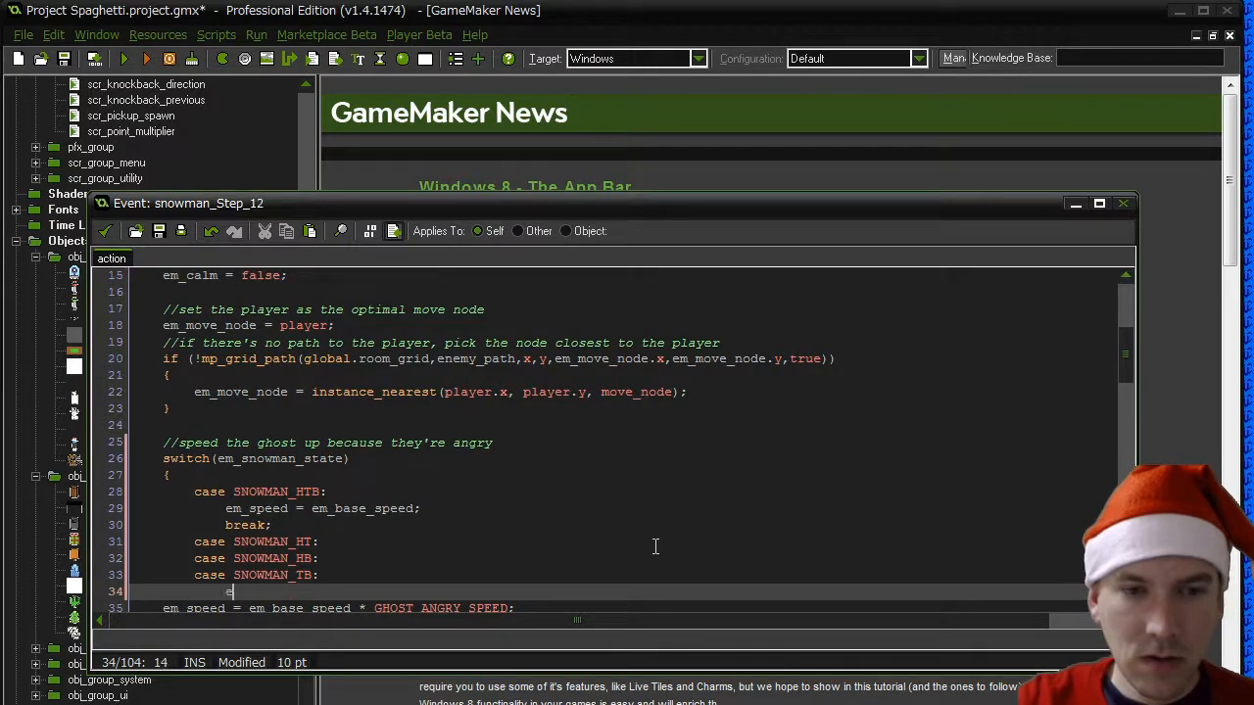
pyautogui.write('m_speed = em_')
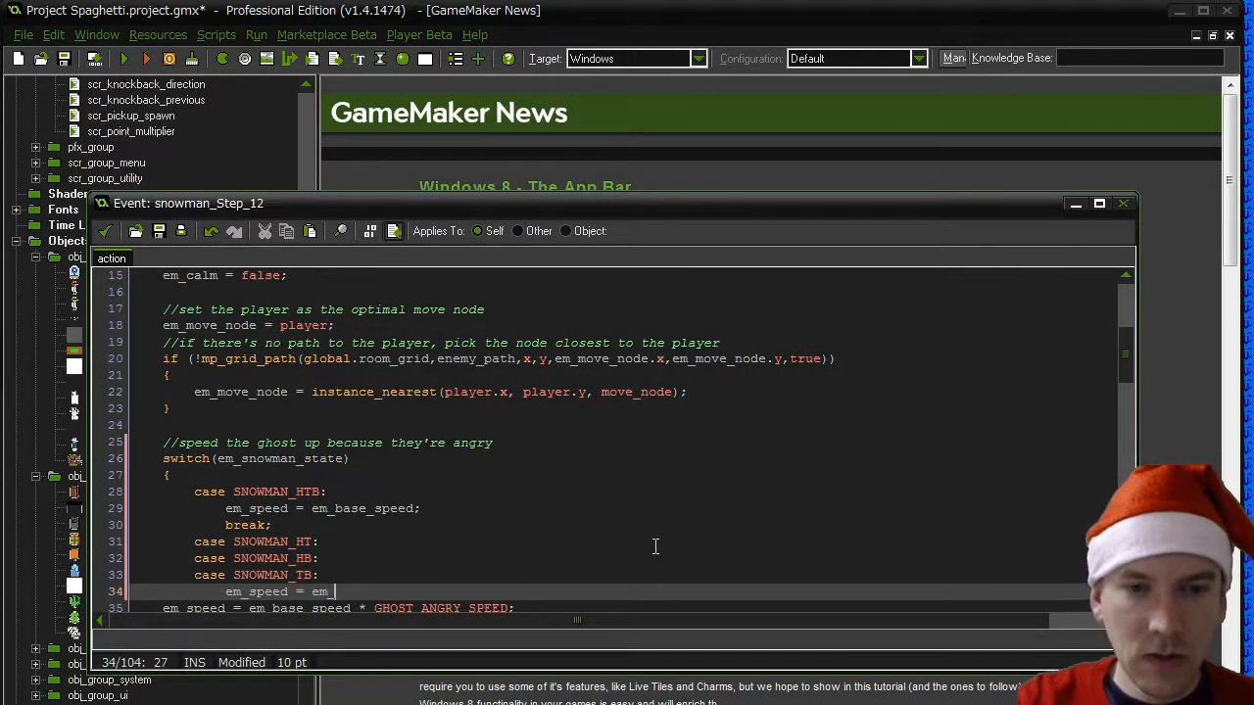
pyautogui.write('base_speed * ')
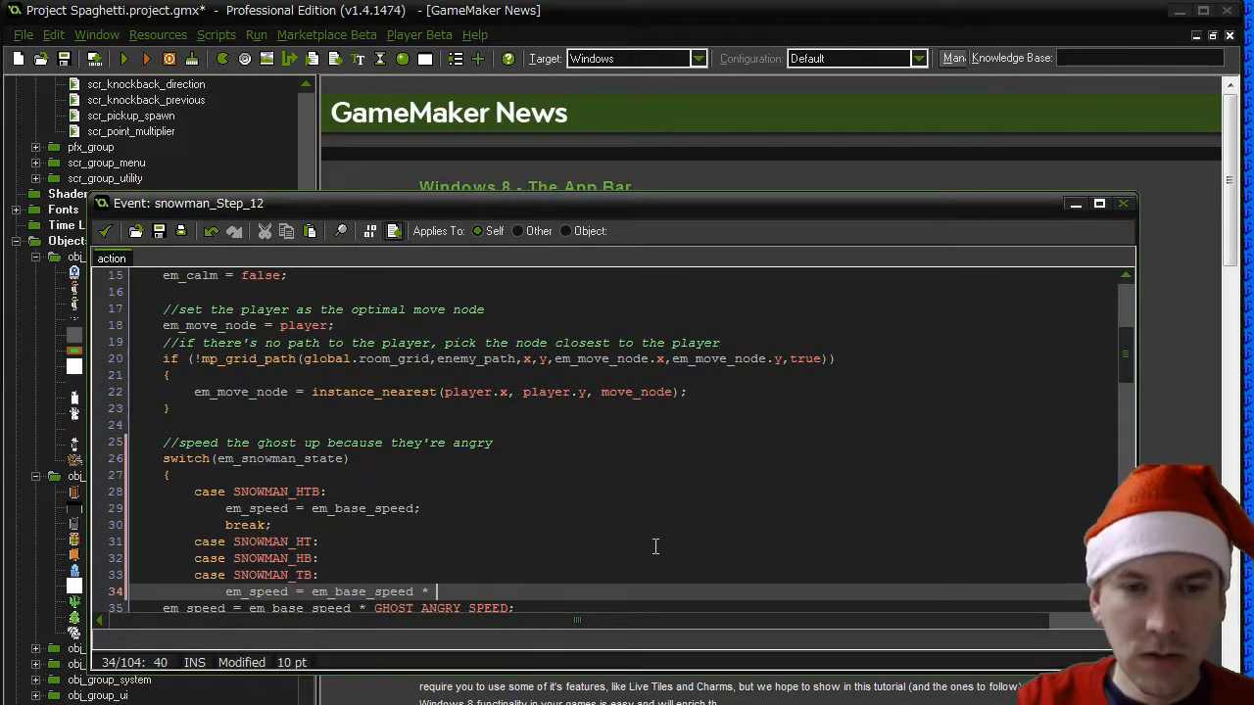
pyautogui.write('SNOWMAN_')
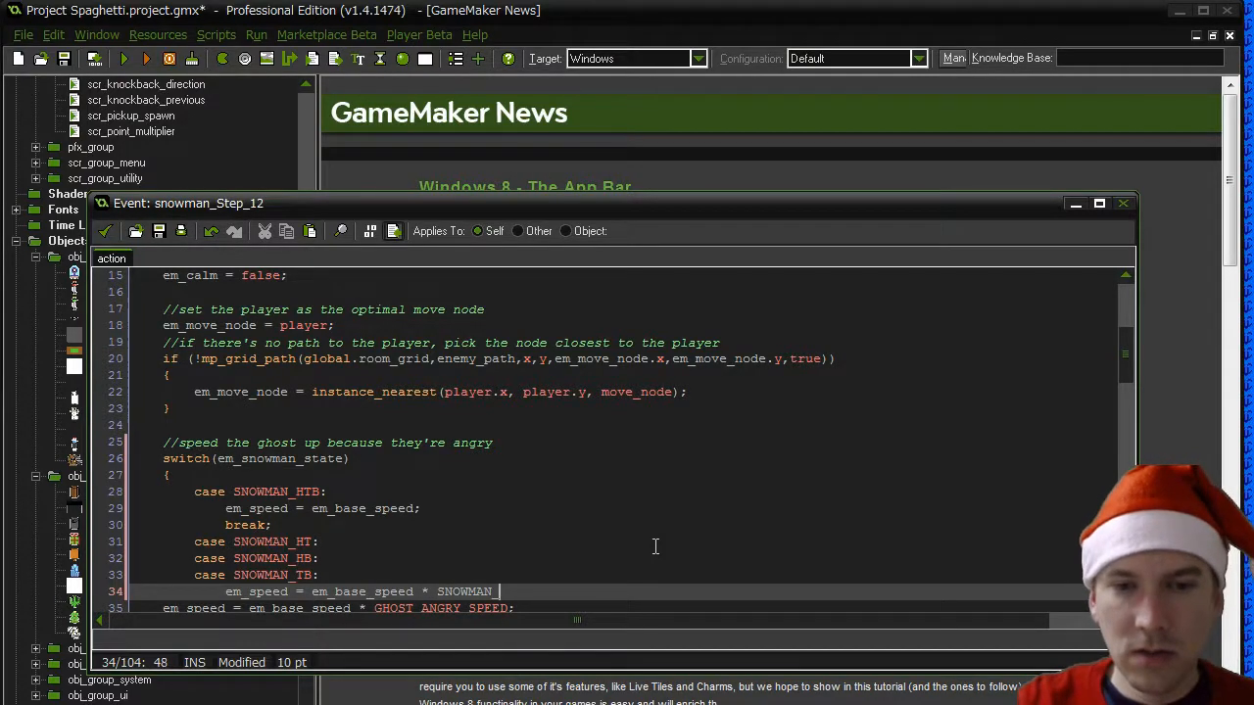
pyautogui.write('MEDIUM')
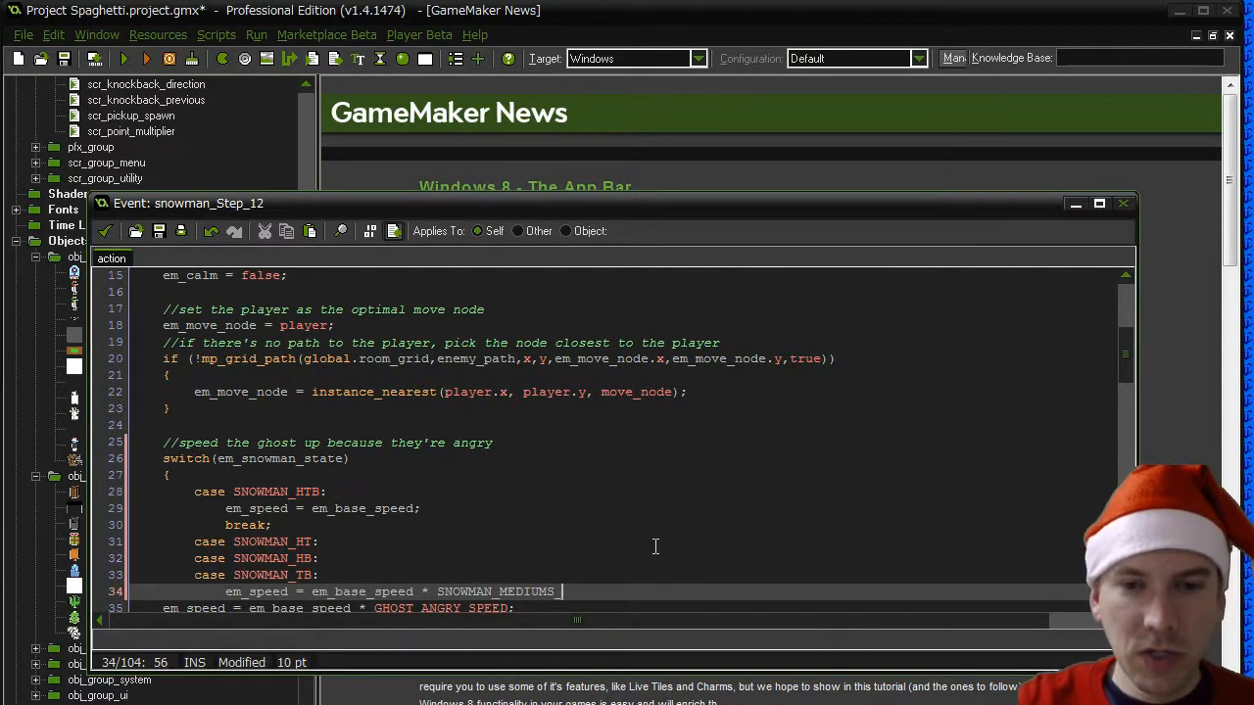
pyautogui.write('_SPEE')
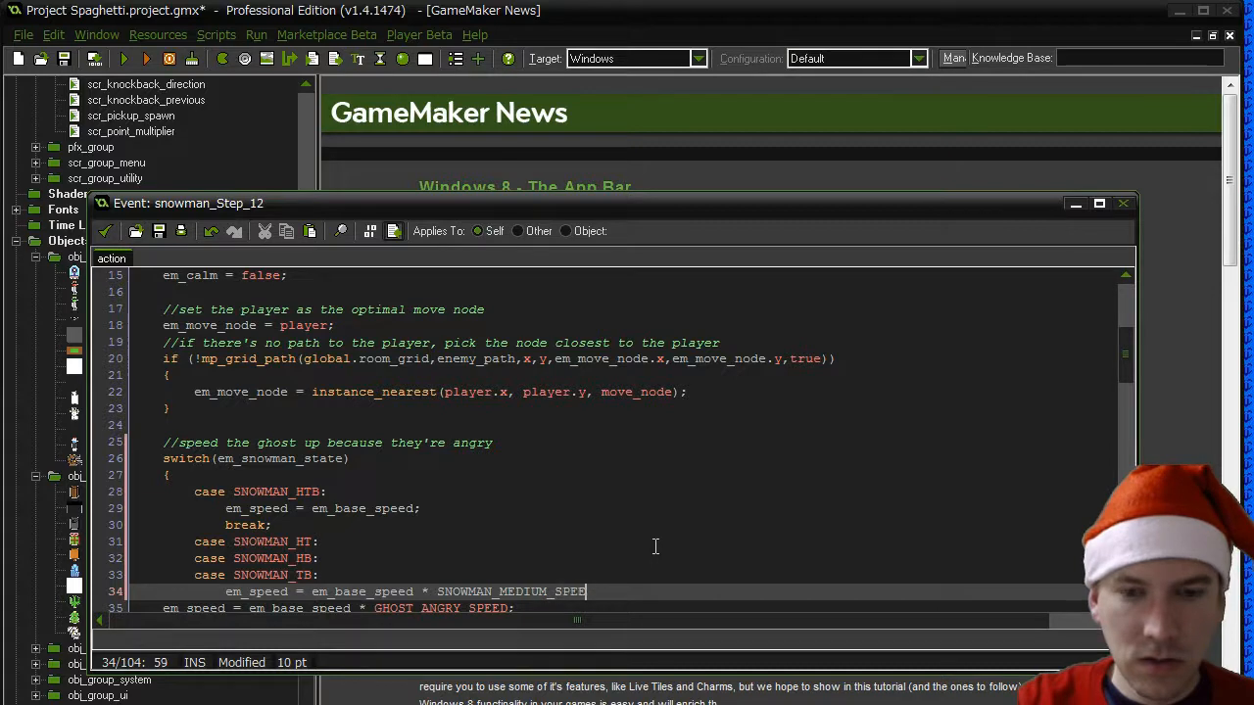
pyautogui.write('D;')
pyautogui.press('Down')
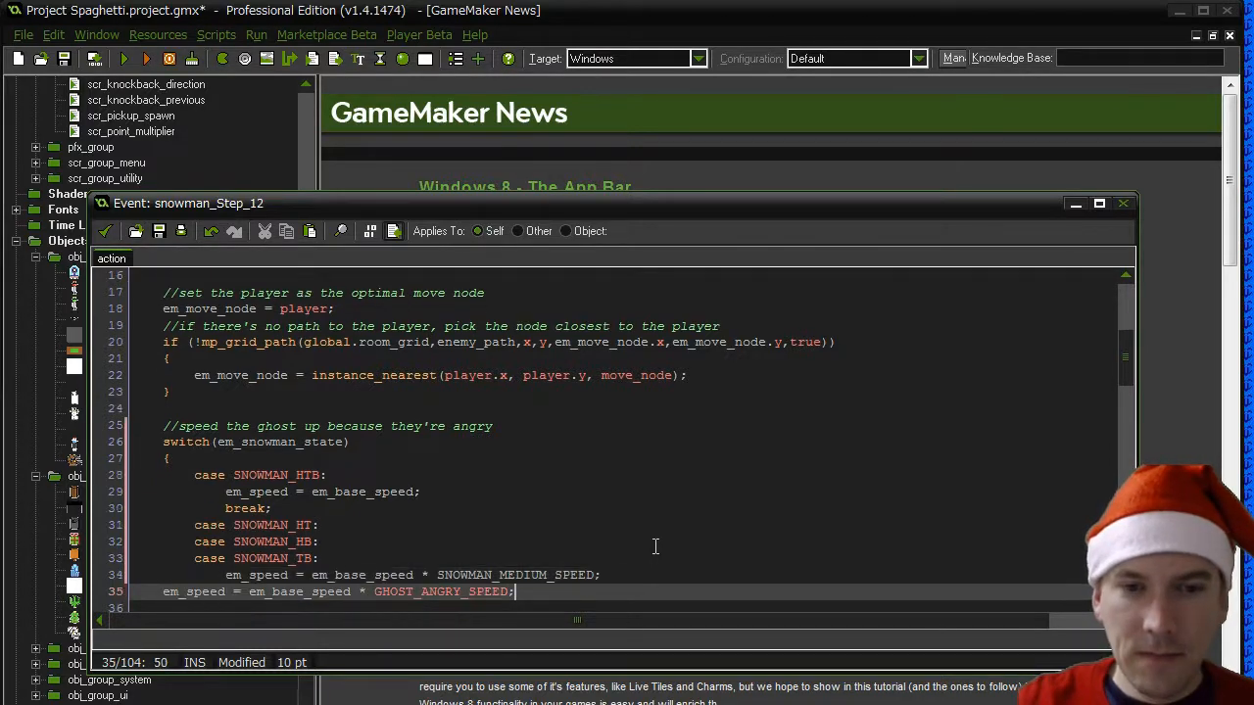
# - Define a new macro SNOWMAN_MEDIUM_SPEED with the value 2 and save the macro changes
pyautogui.click(153, 34)
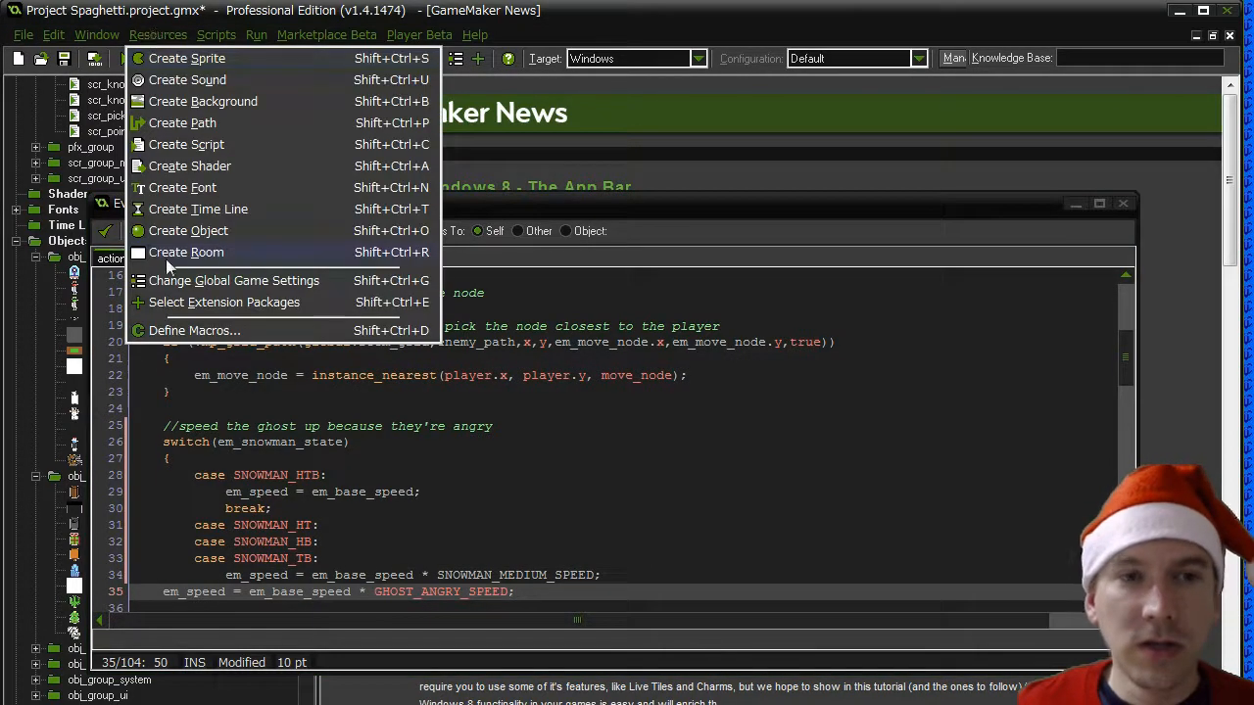
pyautogui.click(176, 330)
pyautogui.click(308, 586)
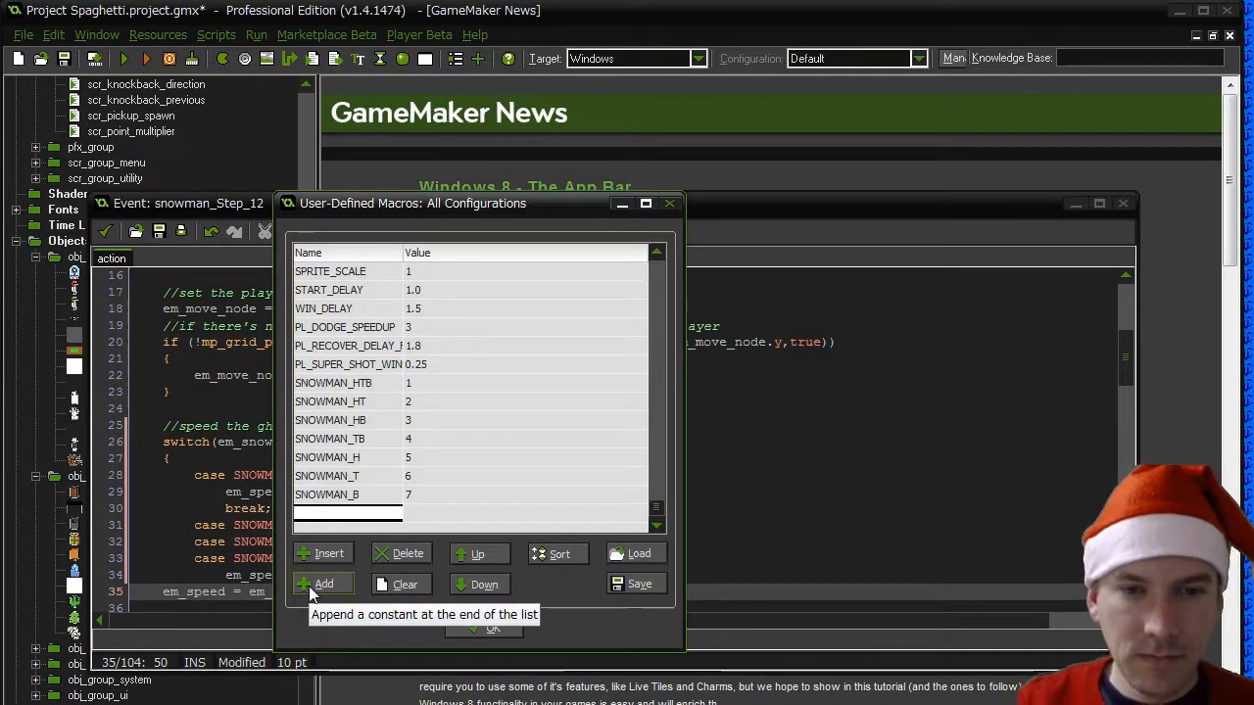
pyautogui.write('SNOWMAN_MEDIU')
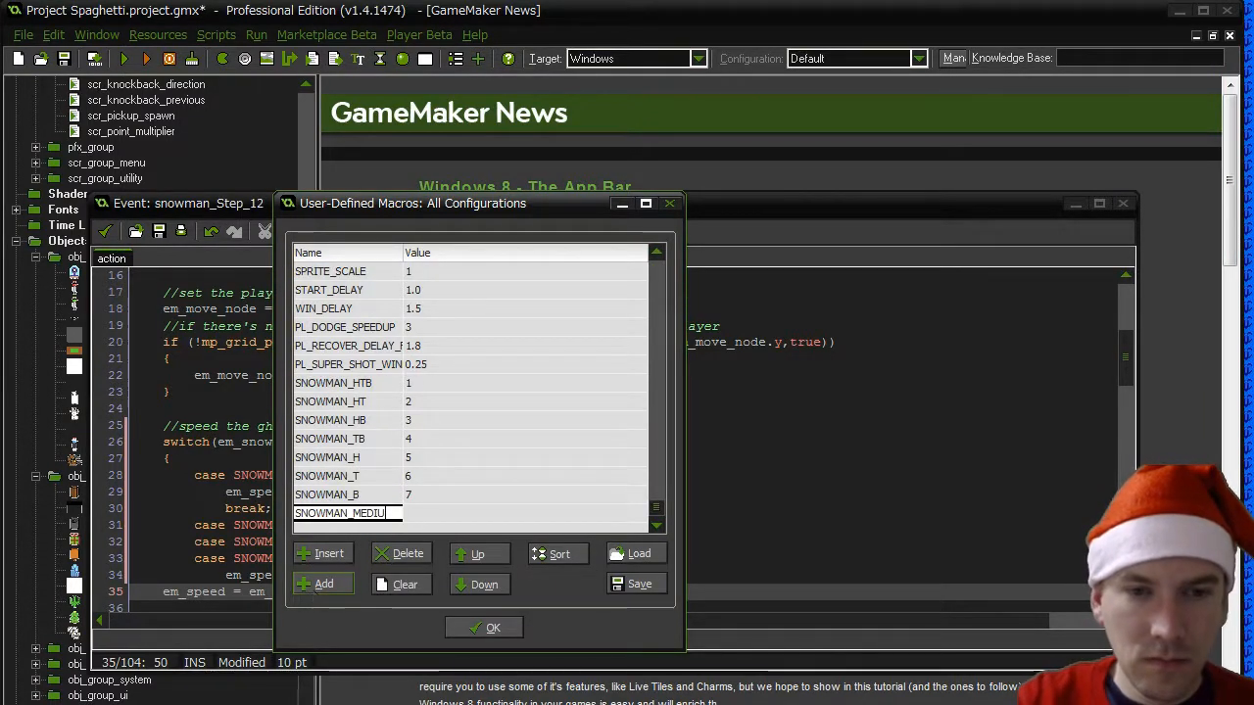
pyautogui.write('M_SPEED')
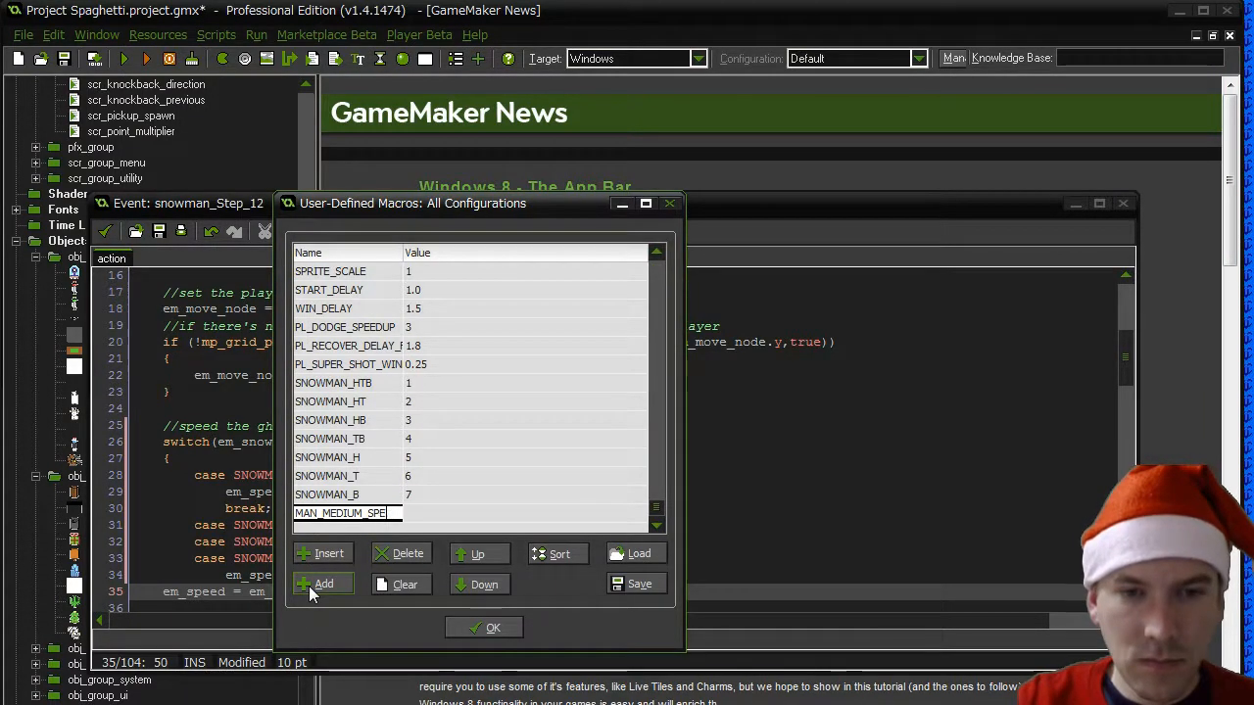
pyautogui.click(411, 513)
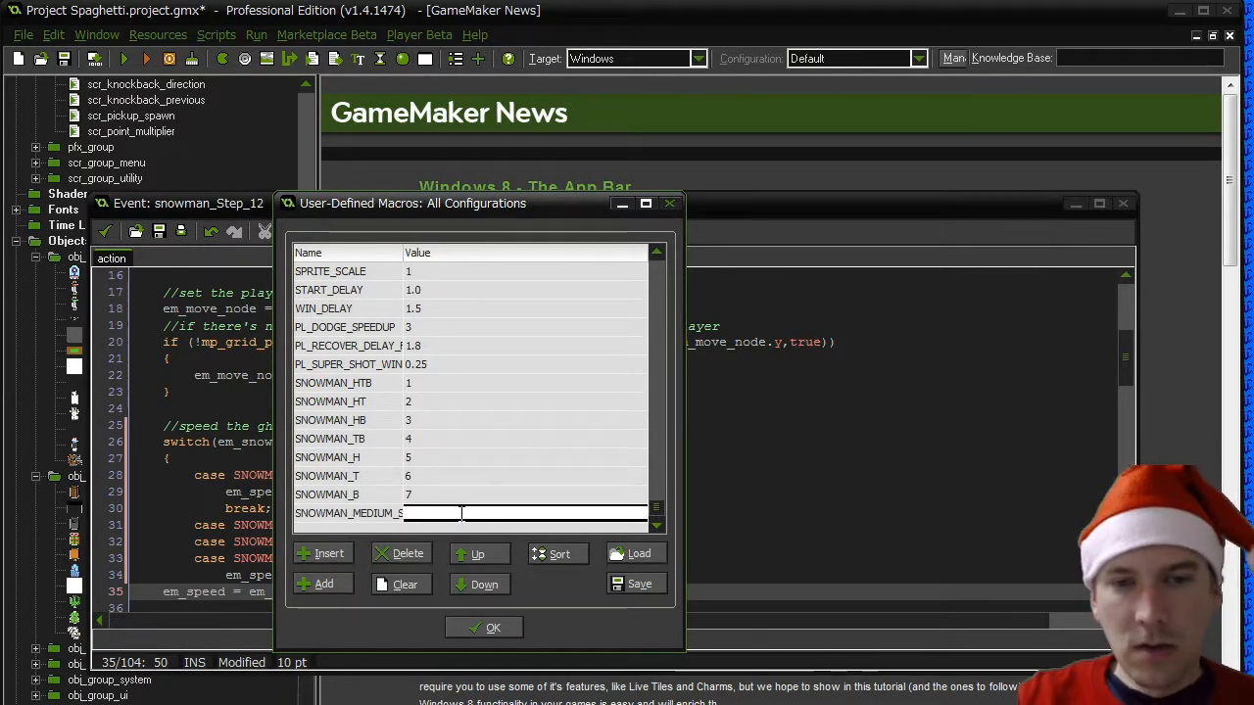
pyautogui.write('2')
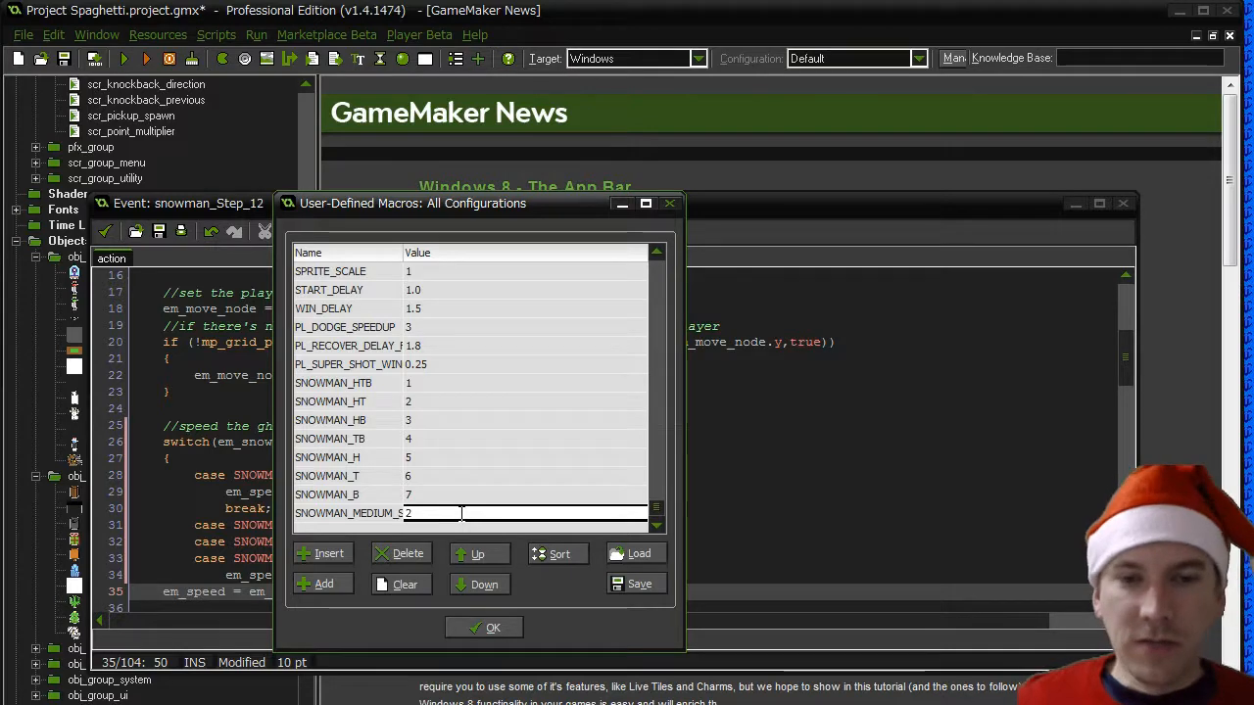
pyautogui.click(471, 628)
pyautogui.click(541, 523)
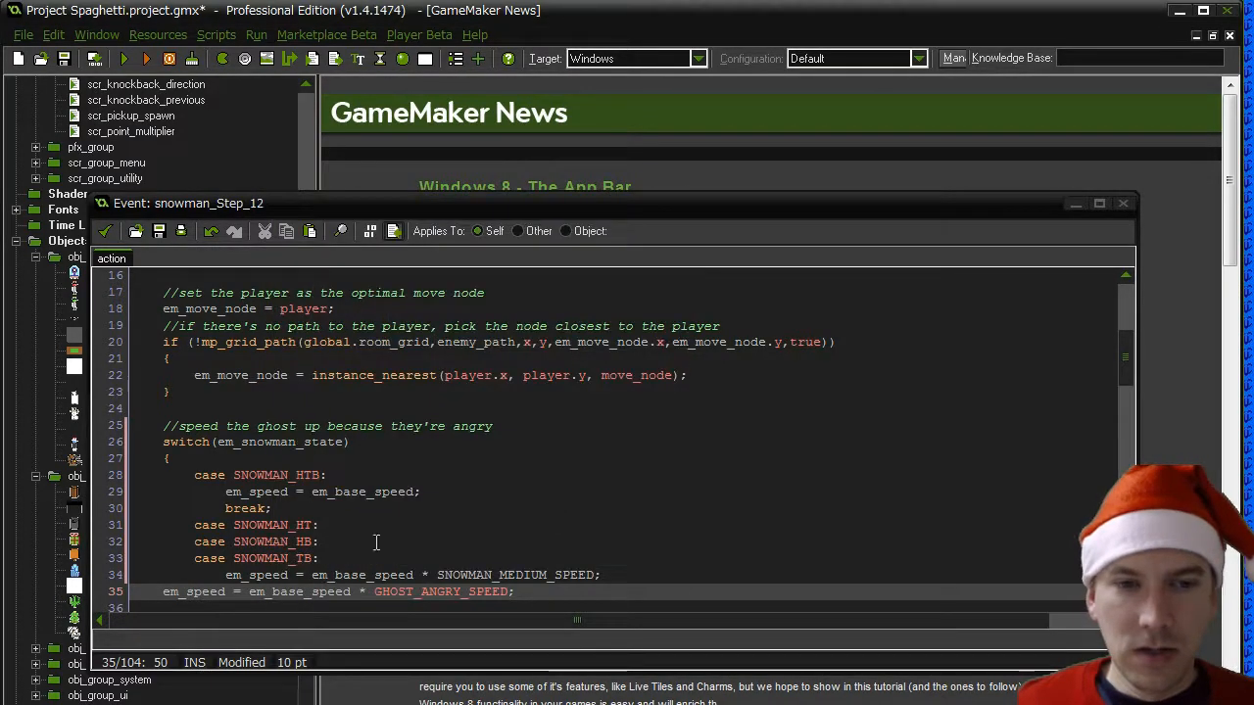
# - Delete the leftover em_speed = em_base_speed * GHOST_ANGRY_SPEED; statement below the medium-speed line
pyautogui.click(580, 554)
pyautogui.press('Down')
pyautogui.press('Down')
pyautogui.press('Home')
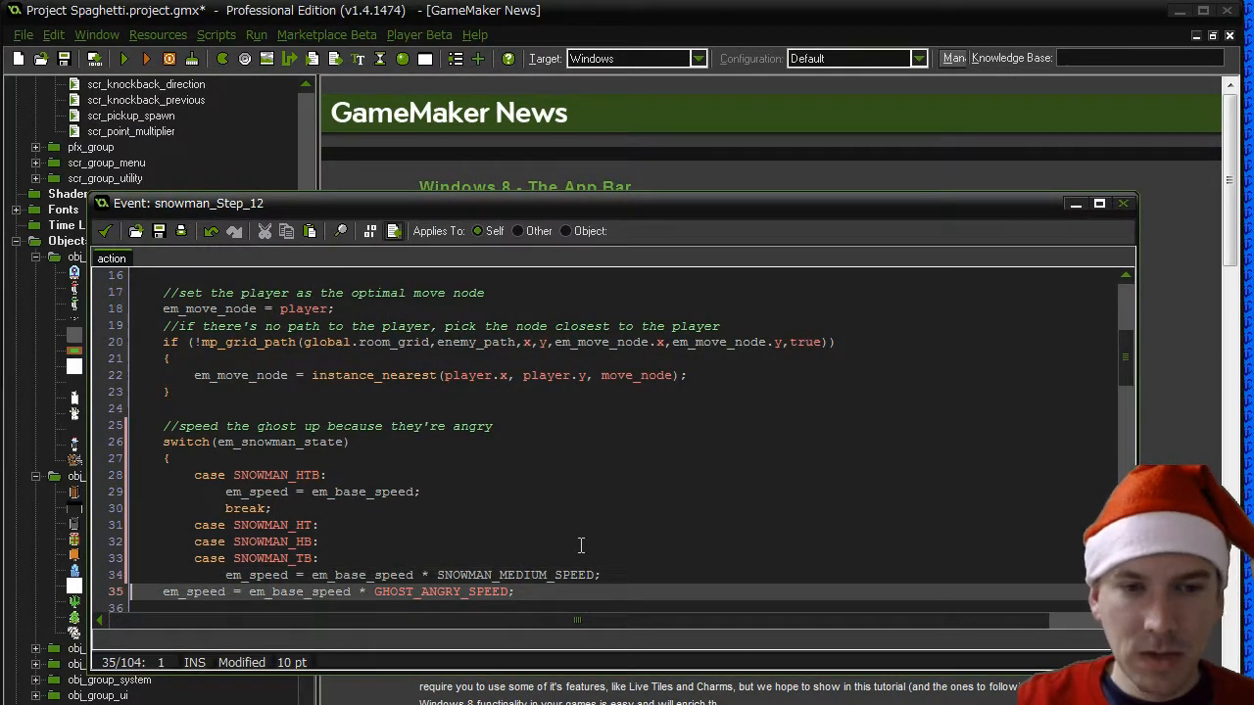
pyautogui.hotkey('shift', 'End')
pyautogui.press('Delete')
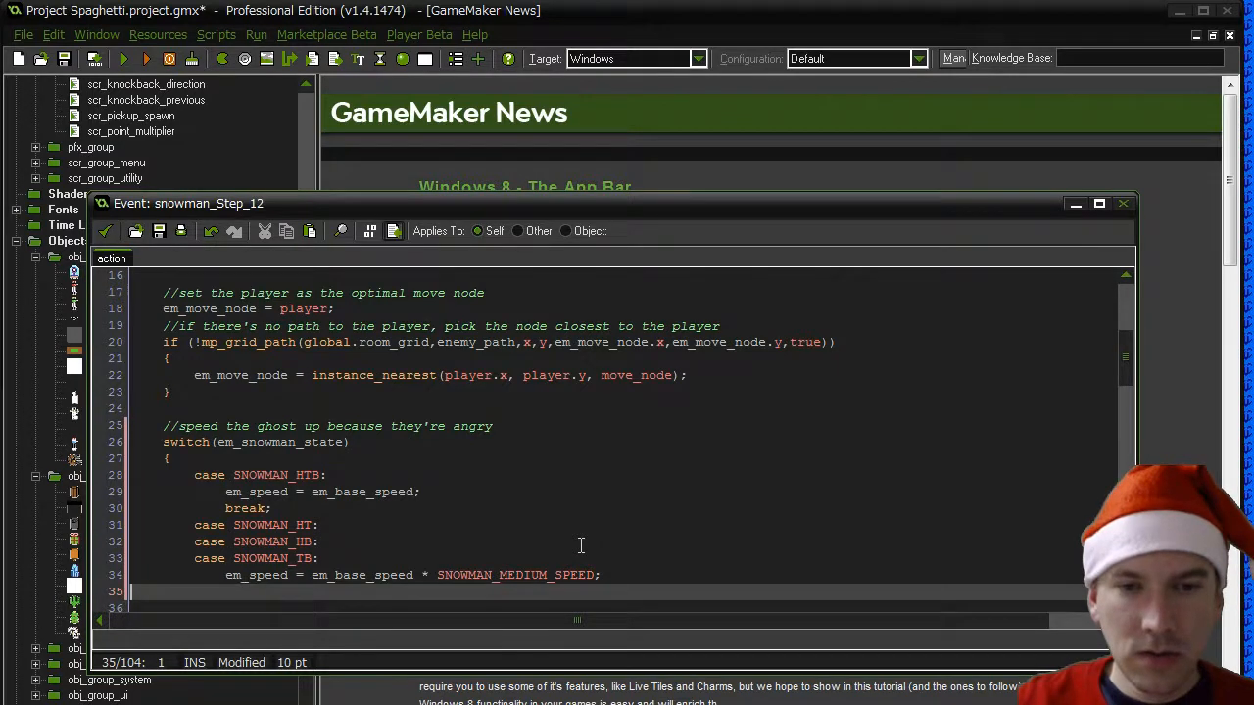
# - End the medium-speed cases with an indented break; below the SNOWMAN_MEDIUM_SPEED line
pyautogui.scroll(-1, 581, 545)
pyautogui.press('Tab')
pyautogui.press('Tab')
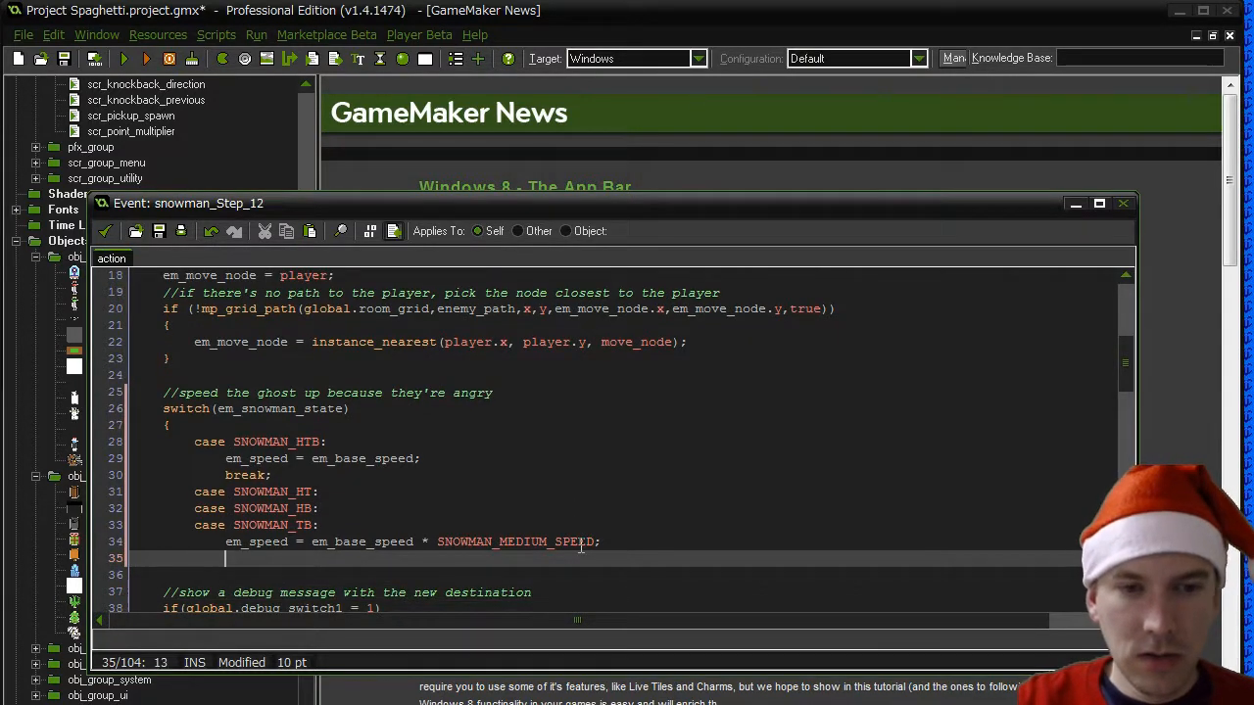
pyautogui.write('break;')
pyautogui.press('Return')
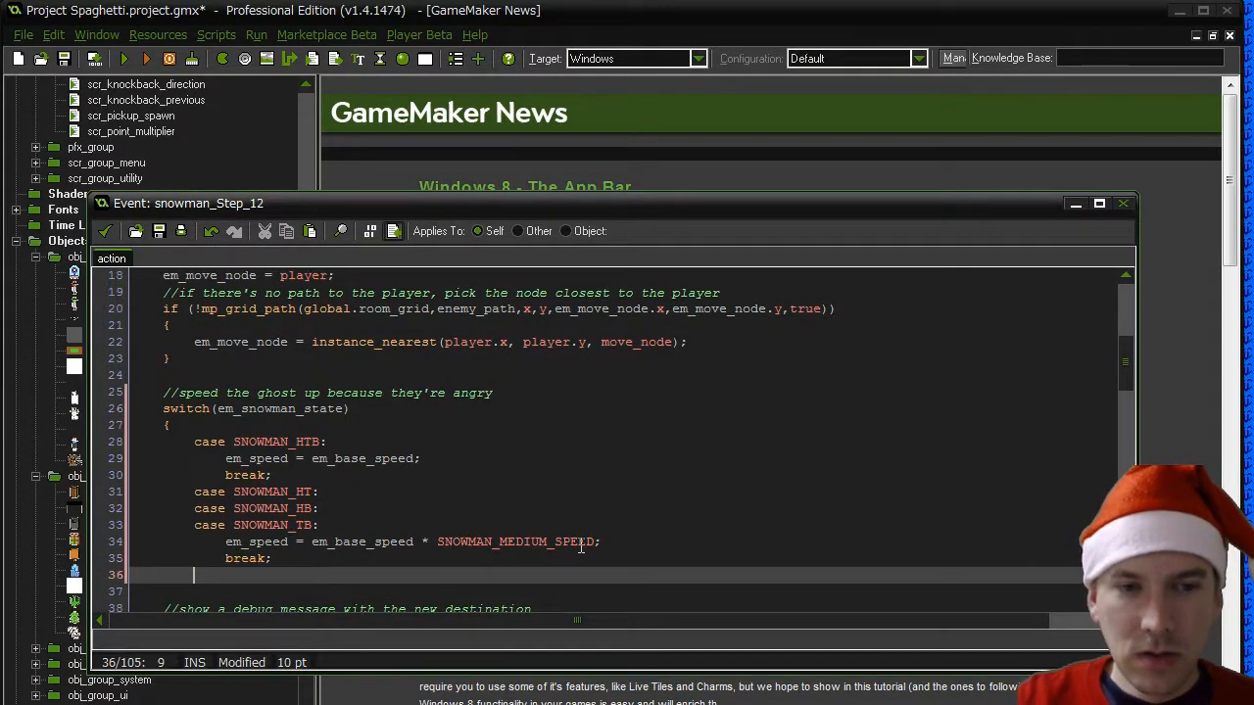
# - Add stacked case labels for SNOWMAN_H, SNOWMAN_T and SNOWMAN_B below the medium-speed break
pyautogui.write('case SNOWMA')
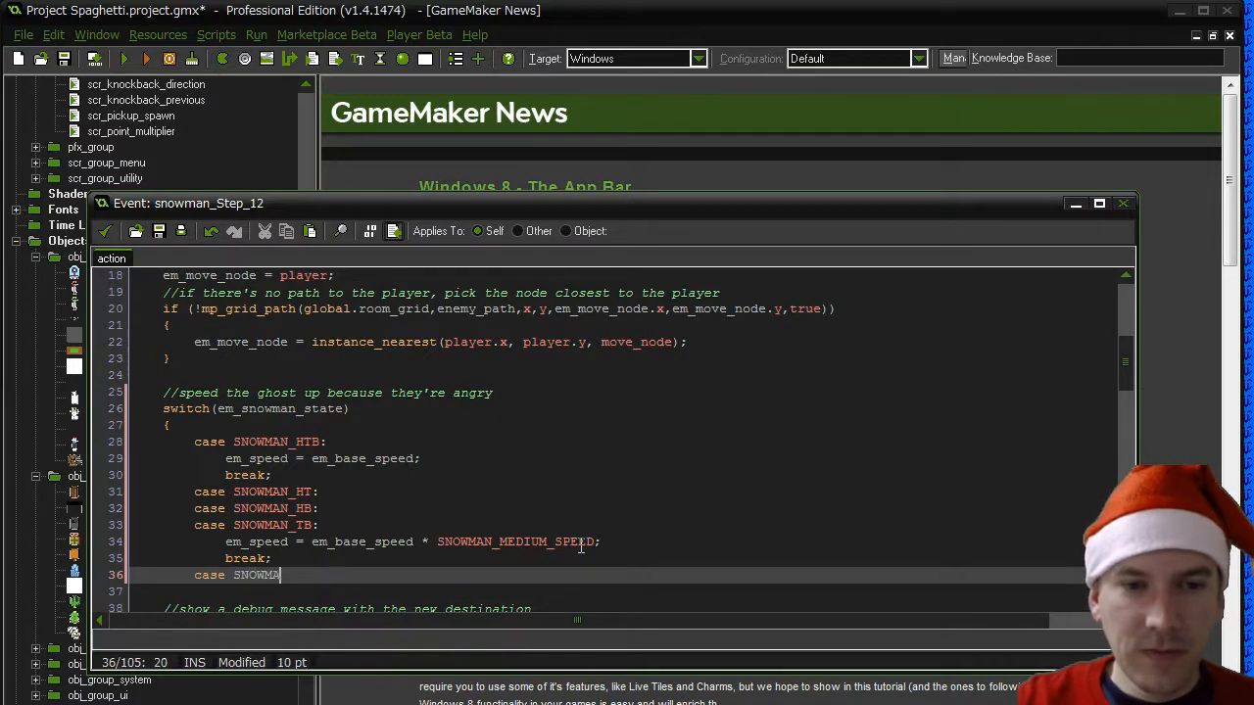
pyautogui.write('N_H:')
pyautogui.press('Return')
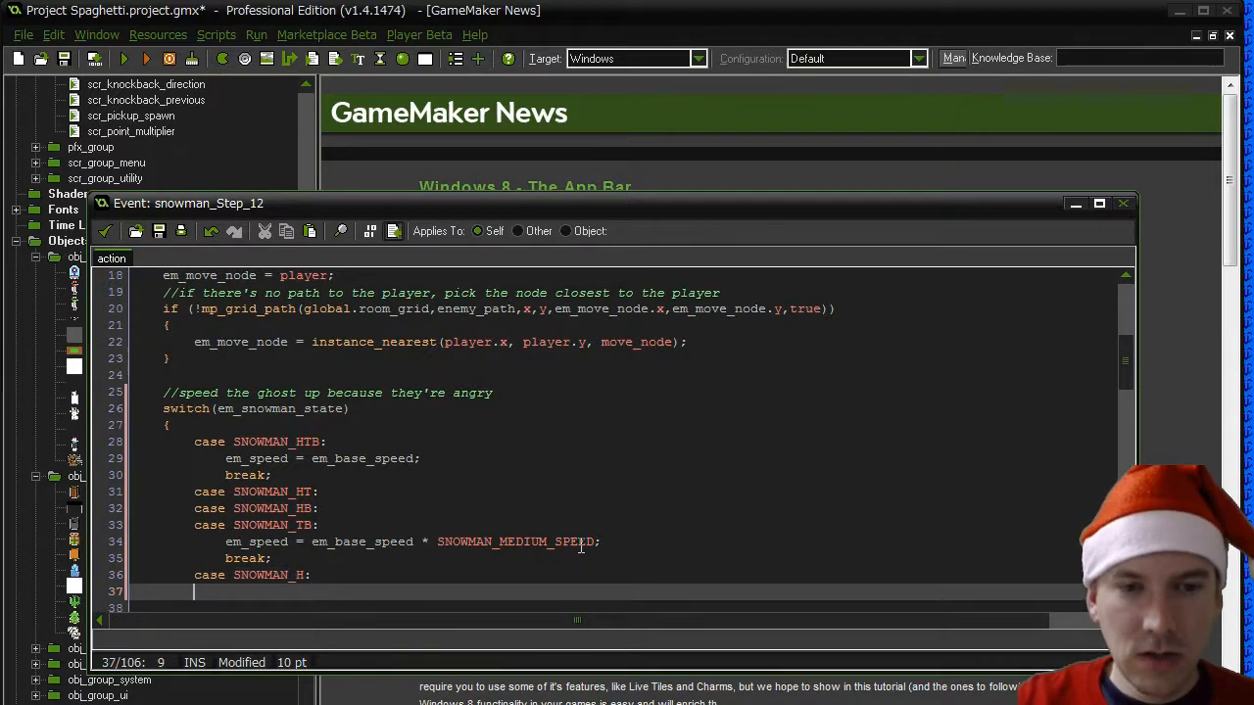
pyautogui.write('case SNOWMAN_T')
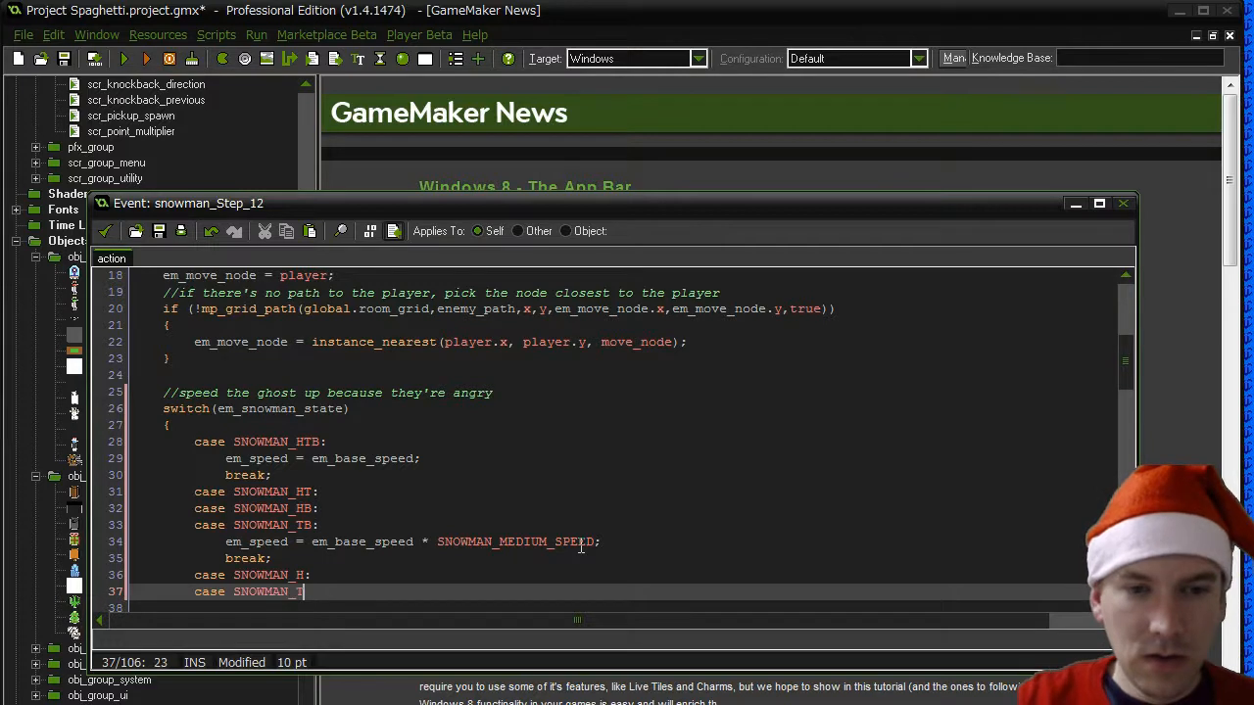
pyautogui.write(':')
pyautogui.press('Return')
pyautogui.write('case SNO')
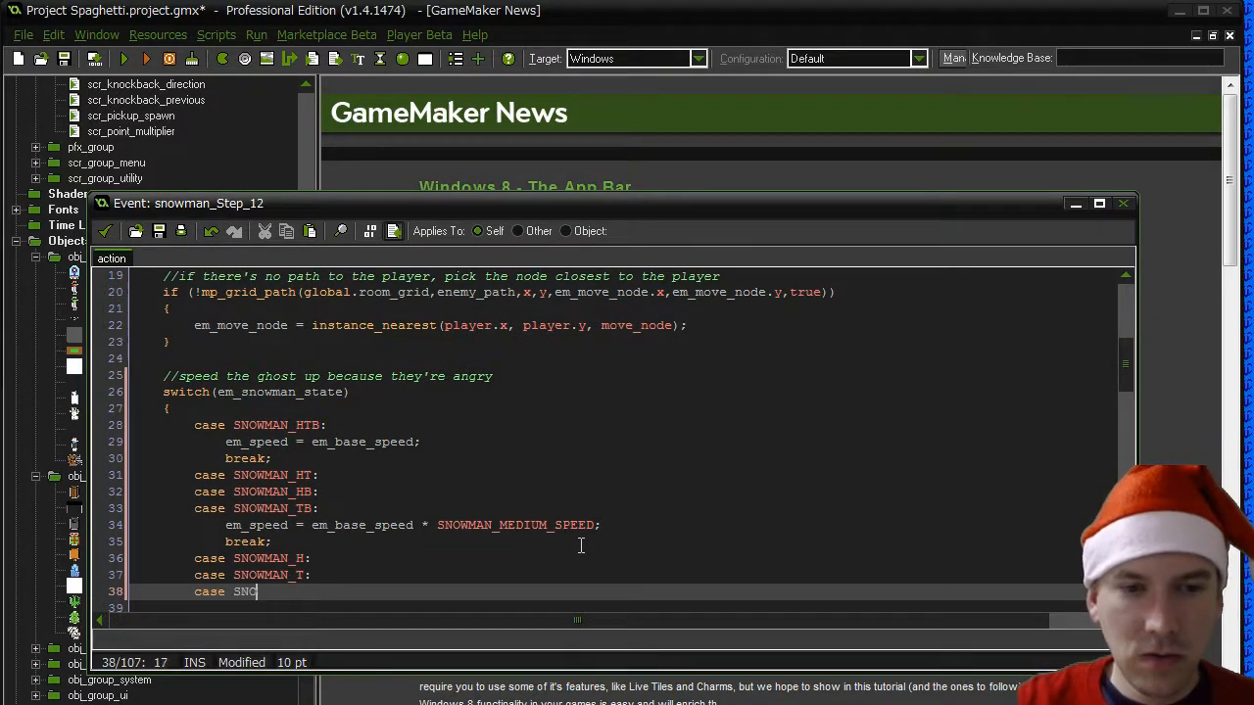
pyautogui.write('WMAN_B:')
pyautogui.press('Return')
# - Under the single-part cases, add em_speed = em_base_speed * SNOWMAN_FAST_SPEED; followed by break;
pyautogui.press('Tab')
pyautogui.write('em')
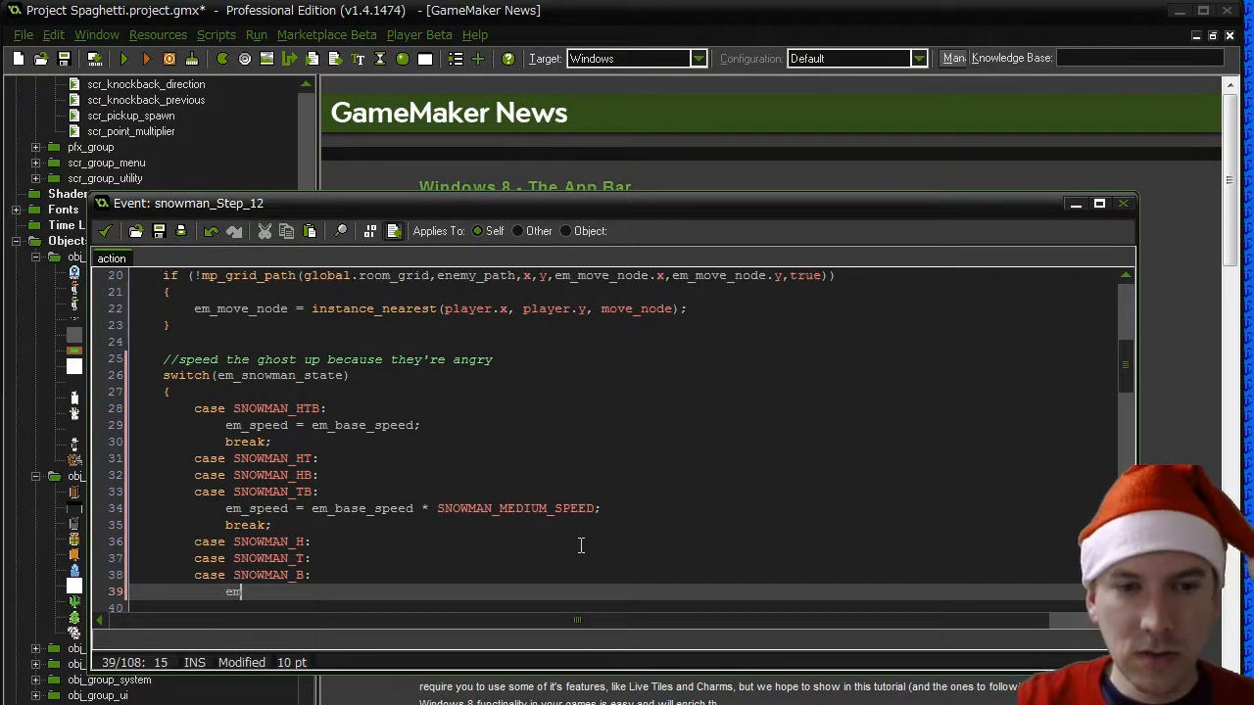
pyautogui.write('_speed = em_ba')
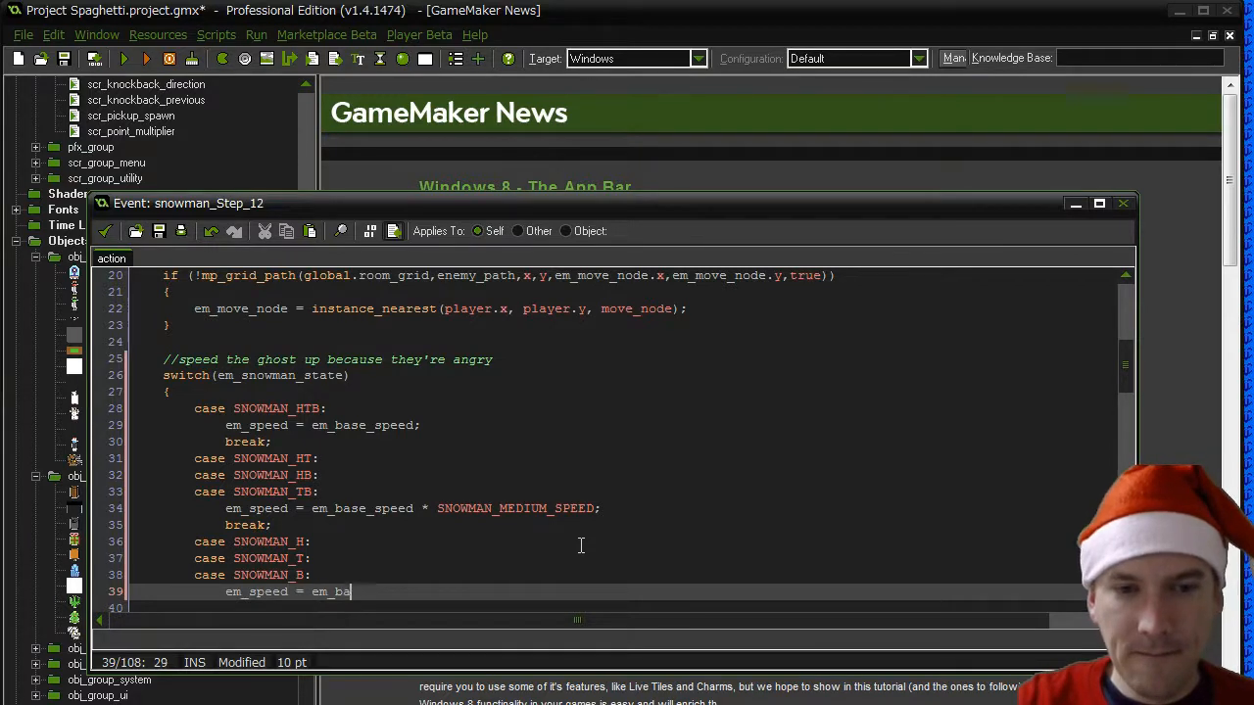
pyautogui.write('se_speed * S')
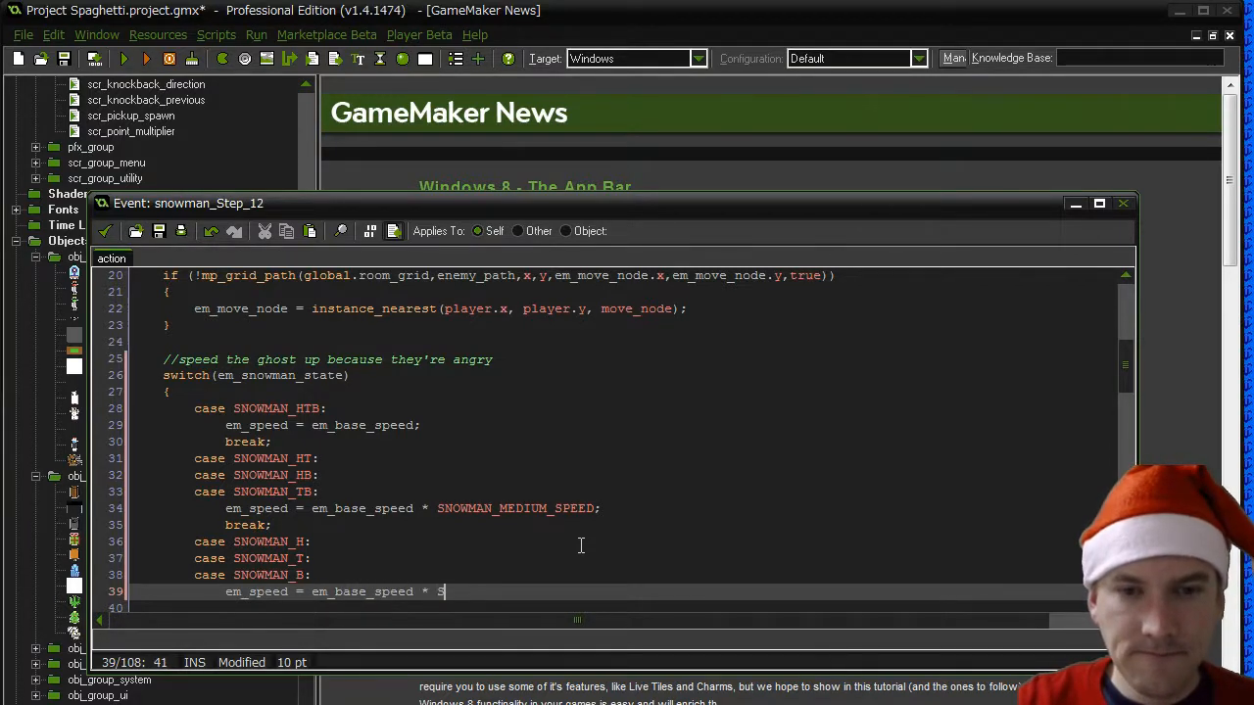
pyautogui.write('NOWMAN_FAST')
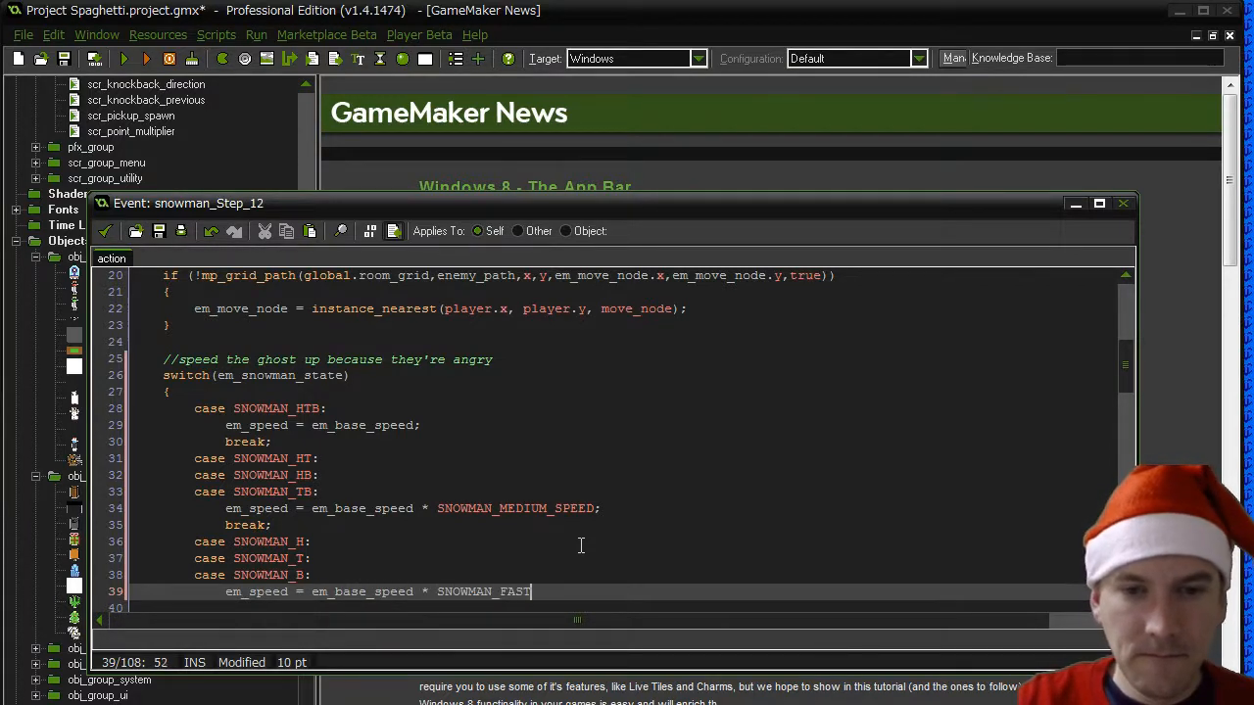
pyautogui.write('_SPEED;')
pyautogui.press('Return')
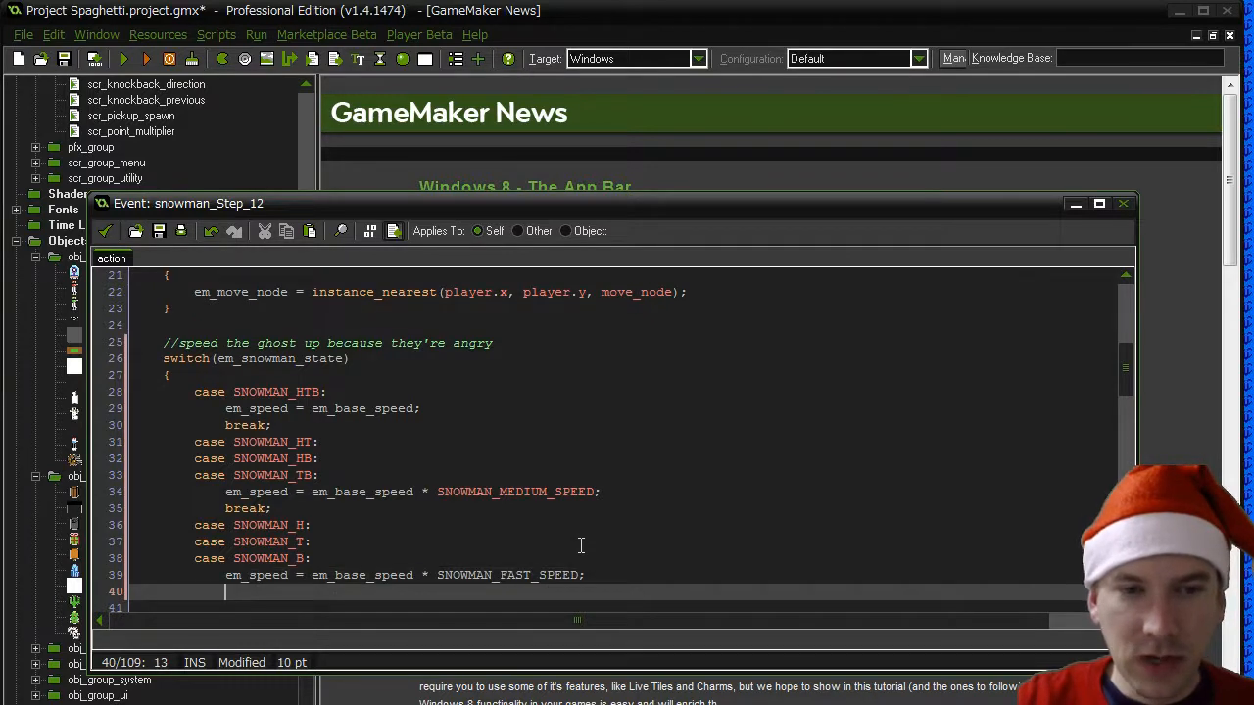
pyautogui.write('break;')
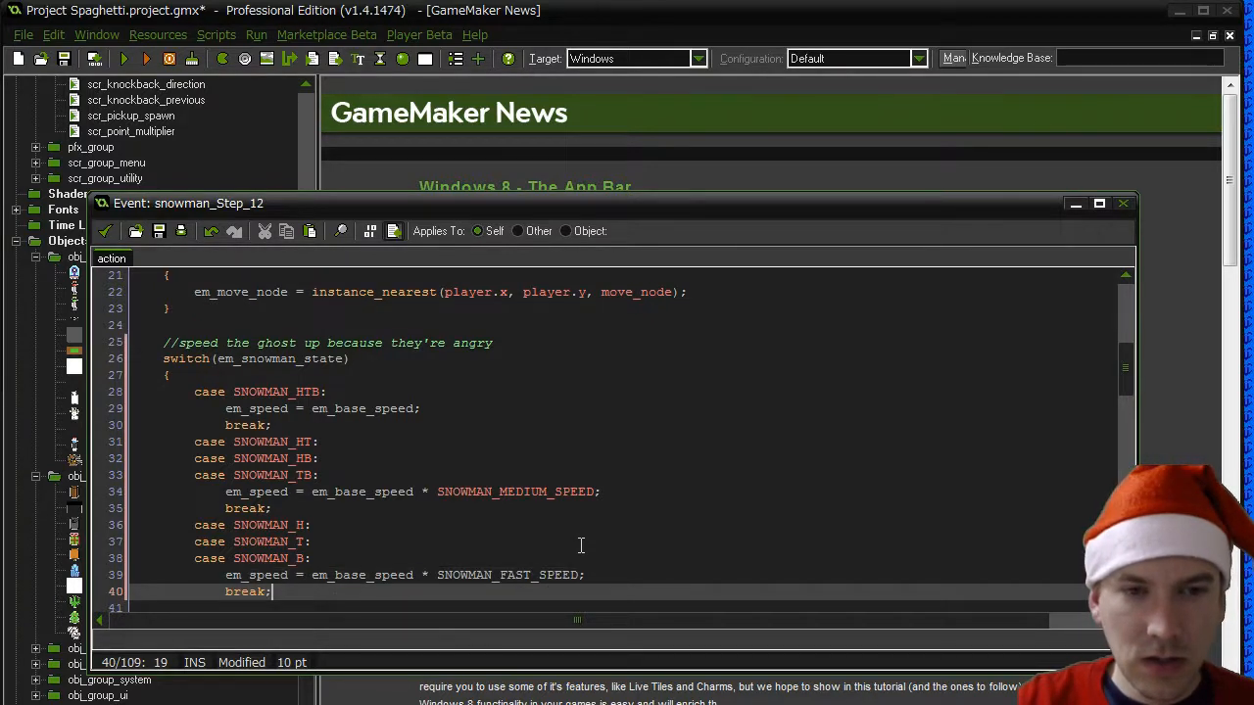
# - Add a default case to the switch that sets em_speed = em_base_speed; and ends with break;
pyautogui.press('Return')
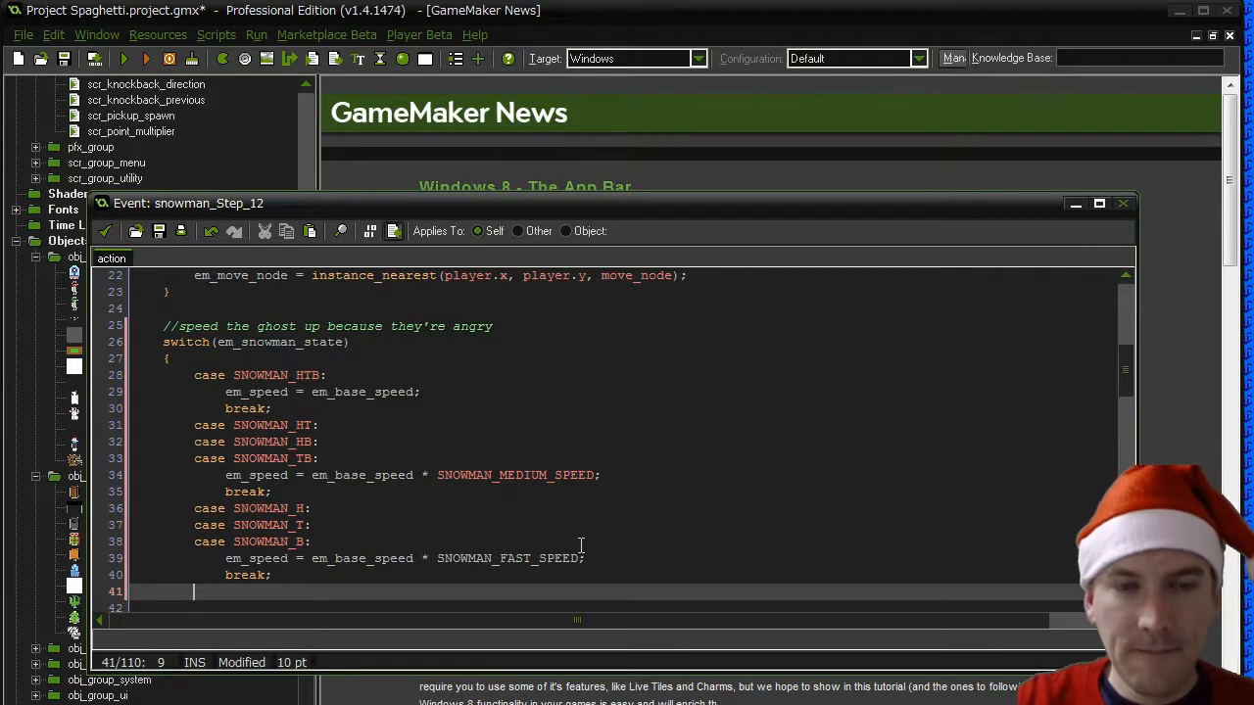
pyautogui.write('default')
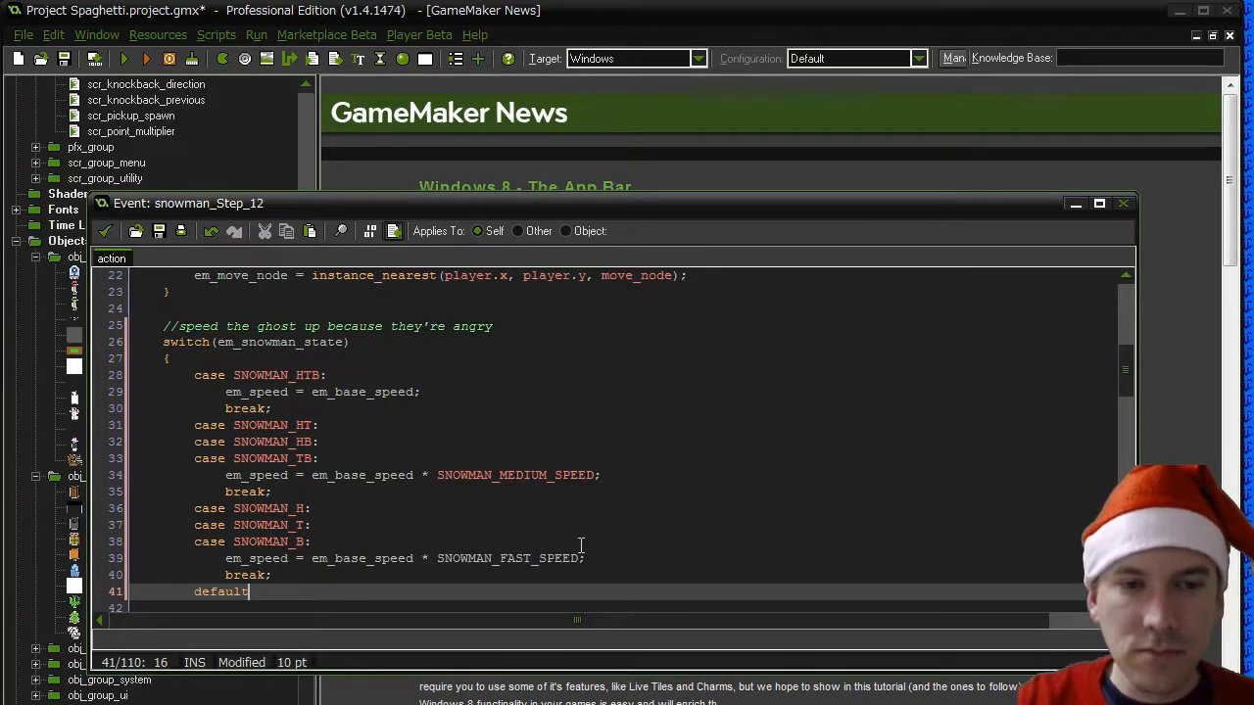
pyautogui.write(':')
pyautogui.press('Return')
pyautogui.press('Tab')
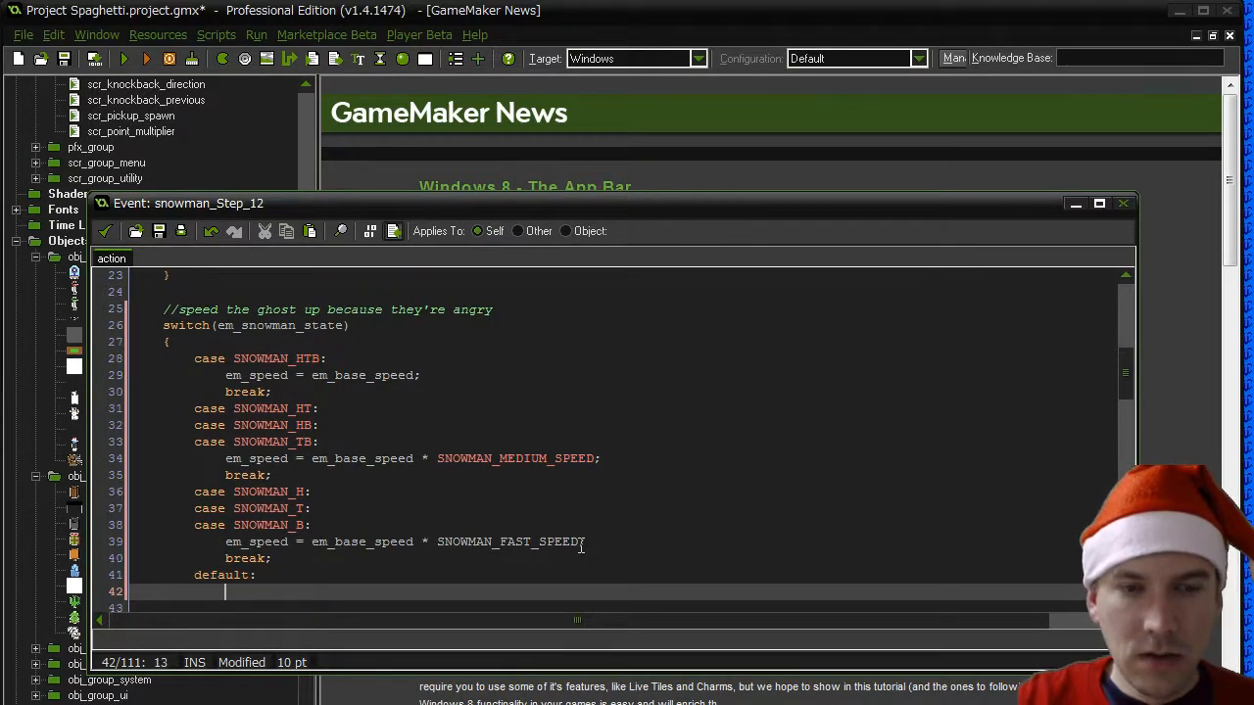
pyautogui.write('em_speed = em_base_s')
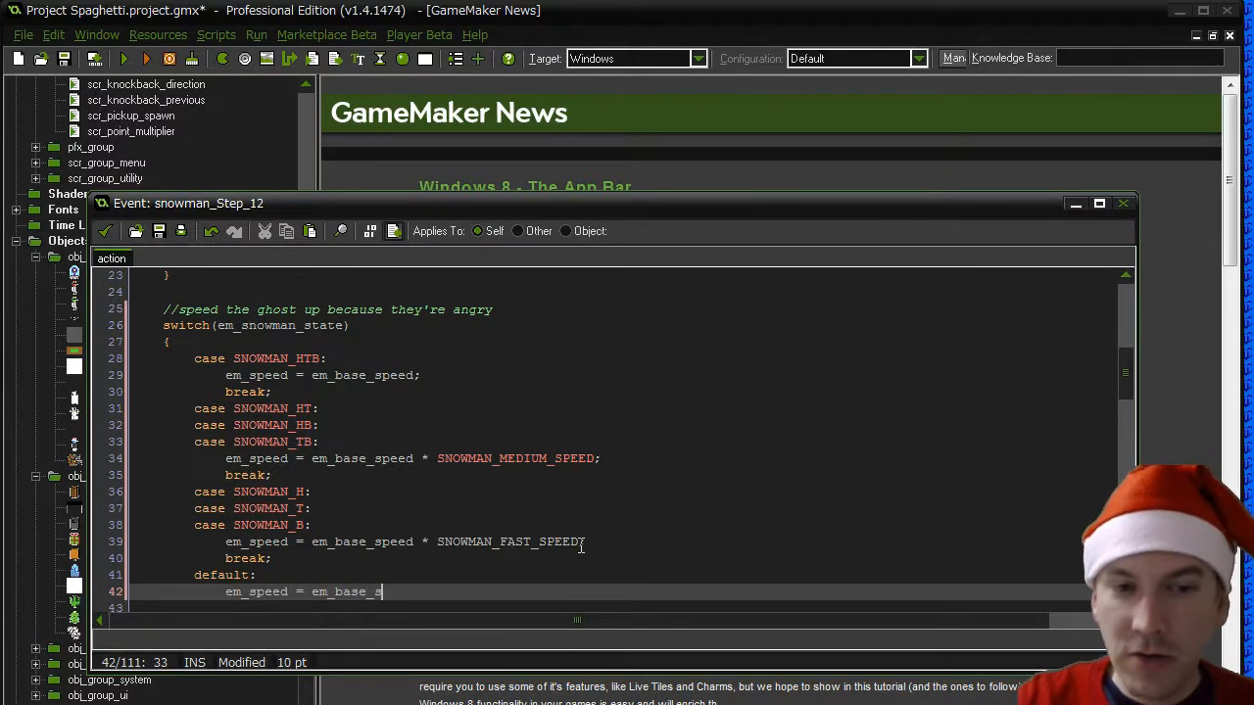
pyautogui.write('peed;')
pyautogui.press('Return')
pyautogui.write('br')
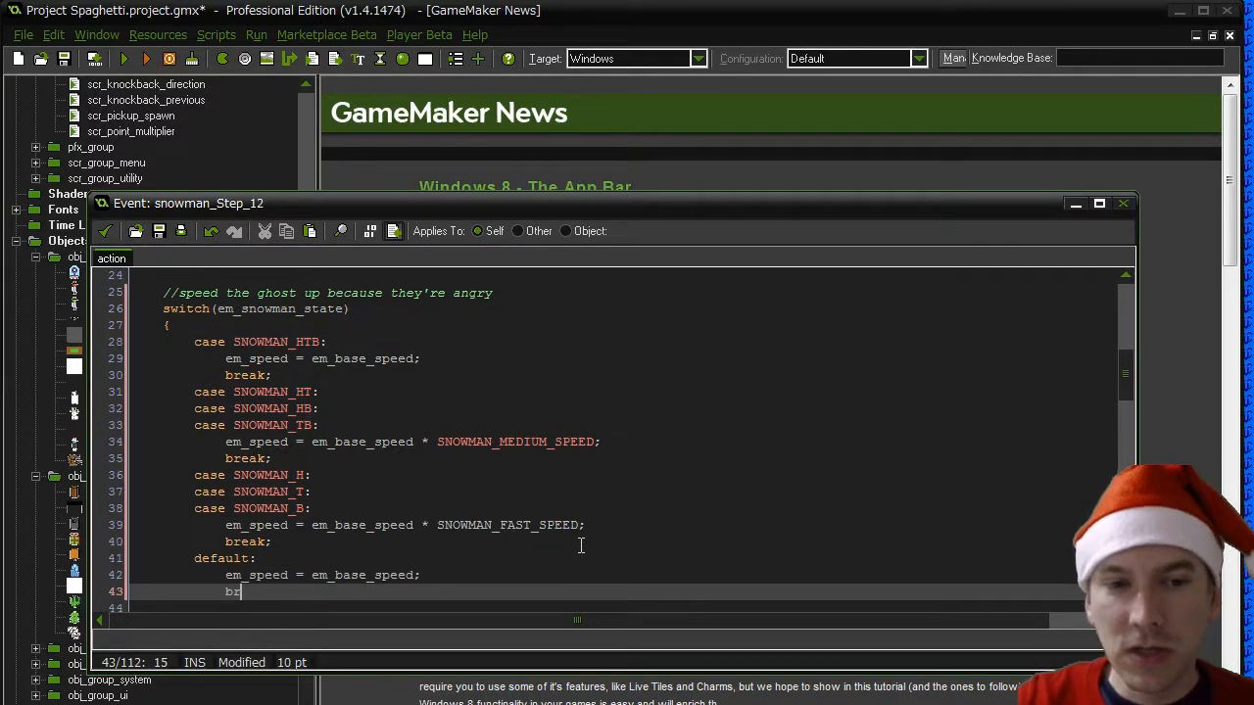
pyautogui.write('eak;')
# - Close the switch(em_snowman_state) block with a closing brace below the default case
pyautogui.press('Return')
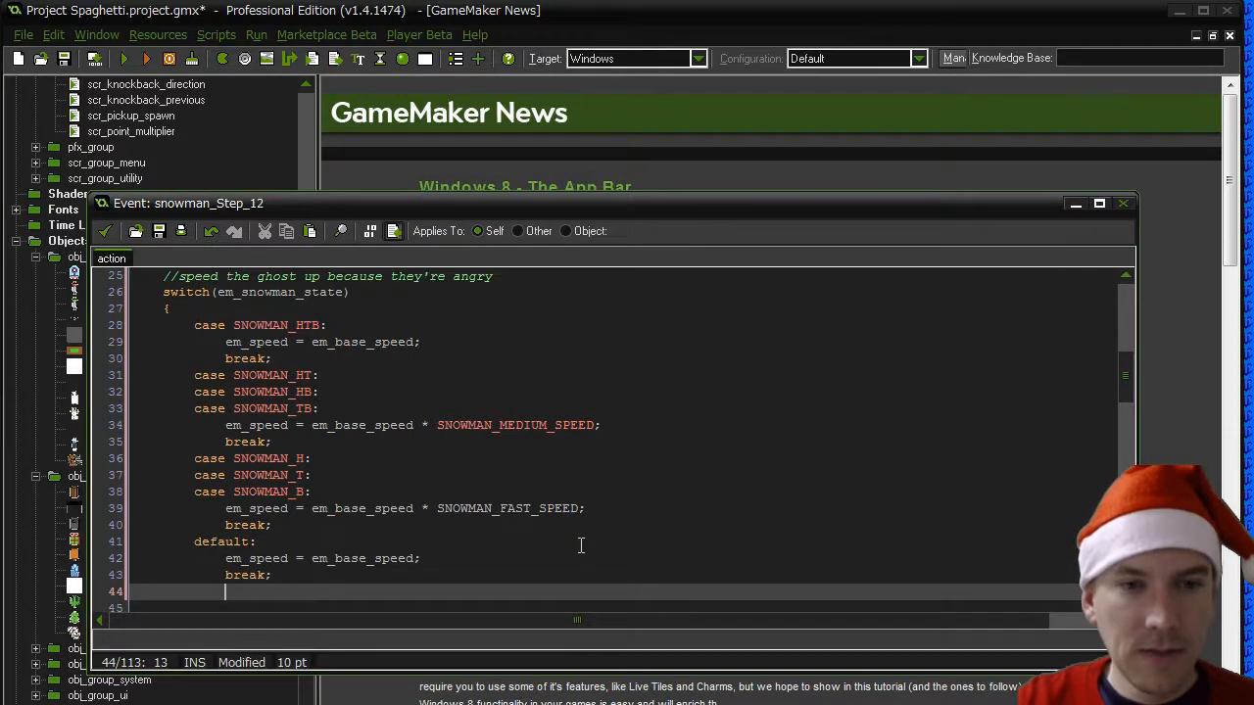
pyautogui.press('Down')
pyautogui.press('Down')
pyautogui.press('Down')
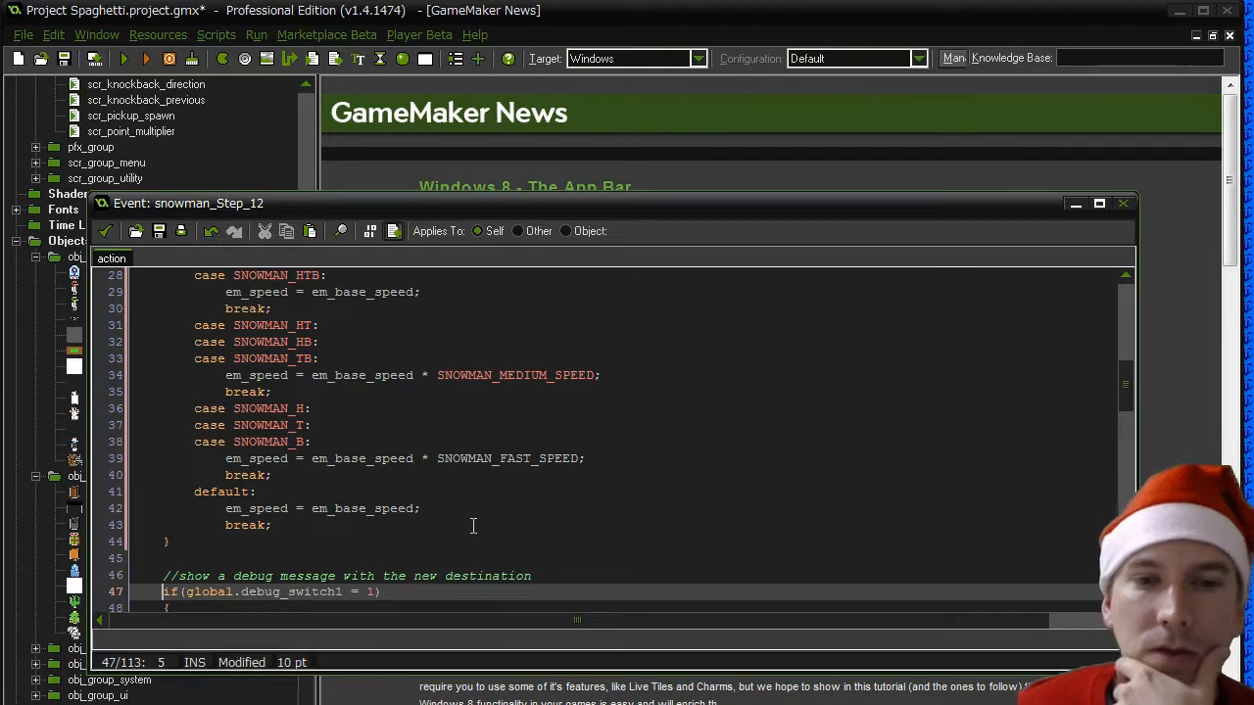
# - Define a new macro SNOWMAN_FAST_SPEED with the value 3 and save the macro changes
pyautogui.click(152, 36)
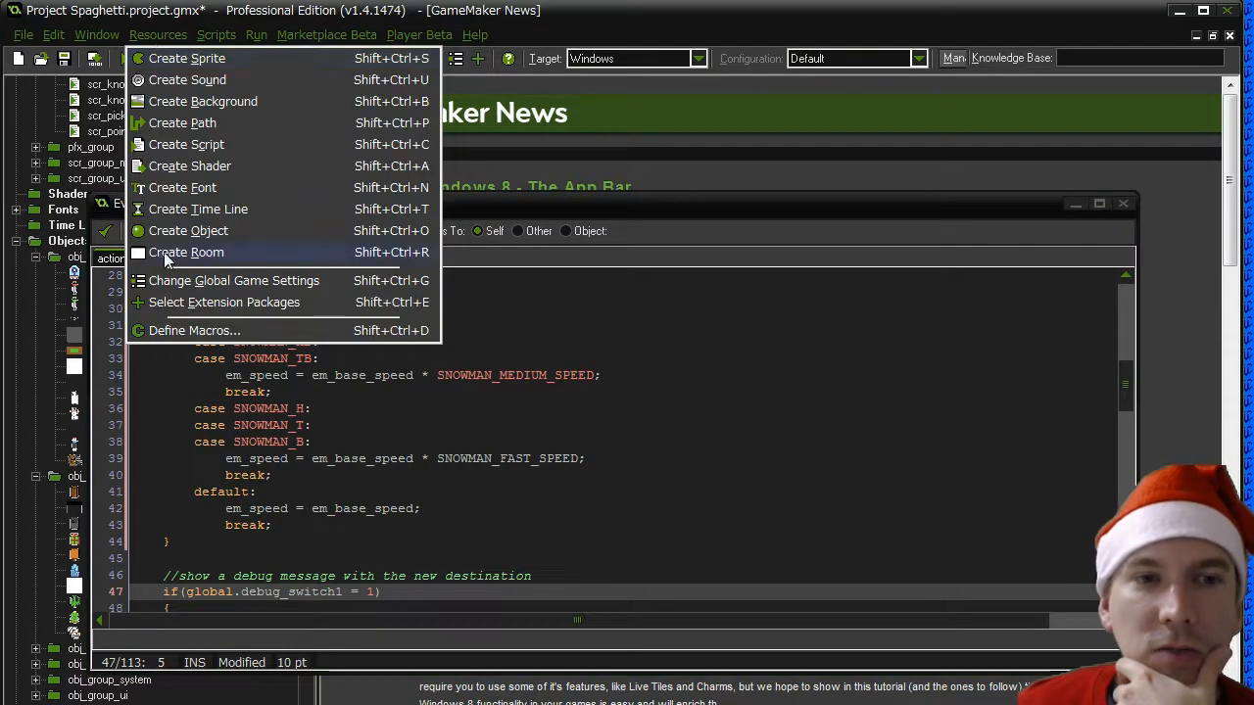
pyautogui.click(182, 331)
pyautogui.moveTo(656, 267); pyautogui.dragTo(677, 527)
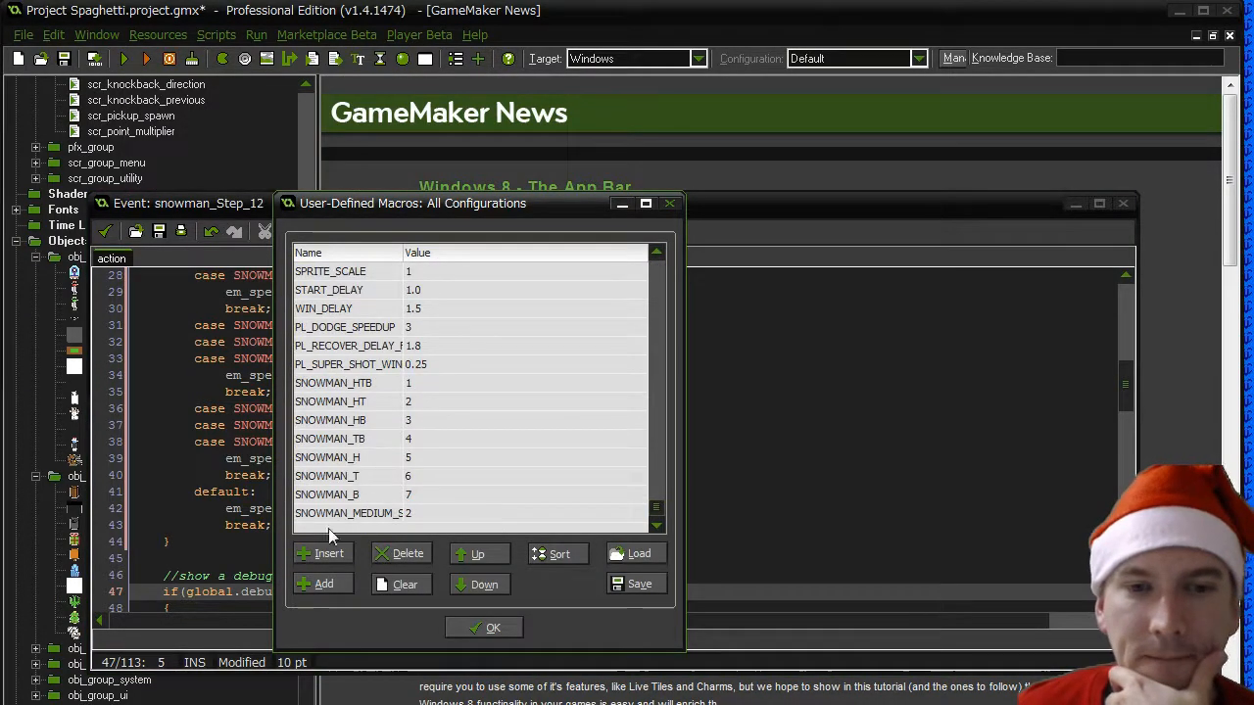
pyautogui.click(329, 590)
pyautogui.write('SNOW')
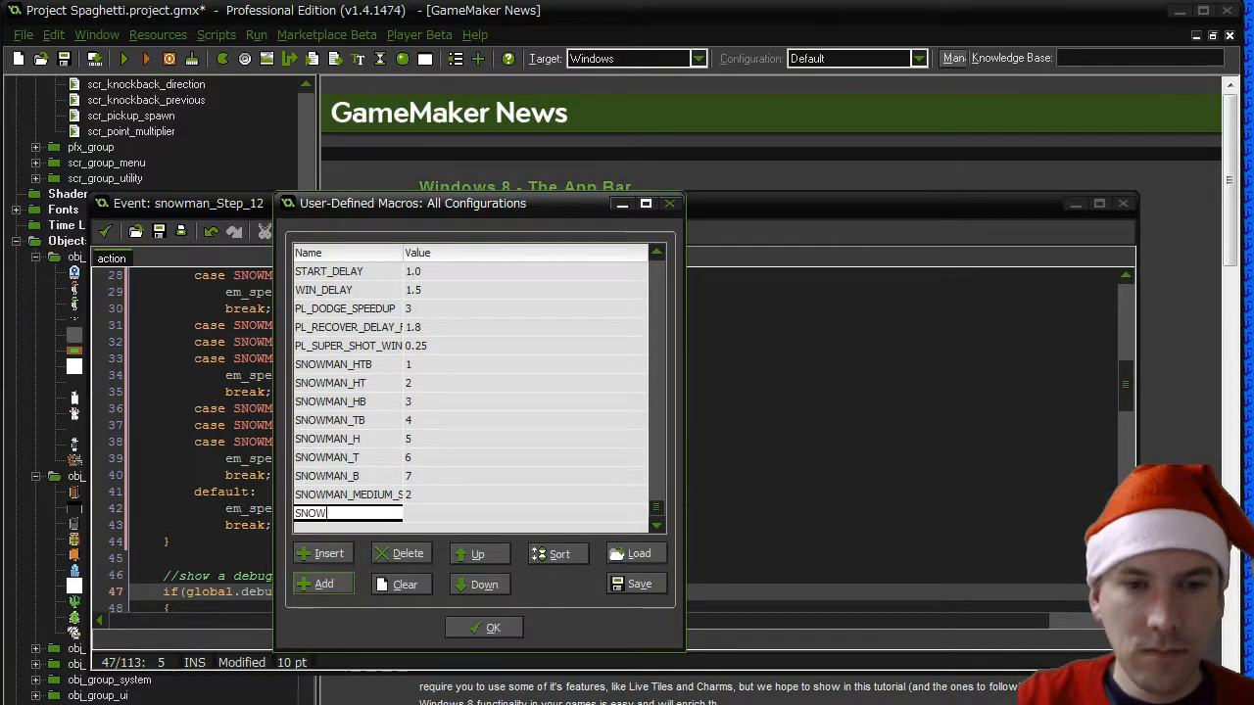
pyautogui.write('MAN_FAST_SPEED')
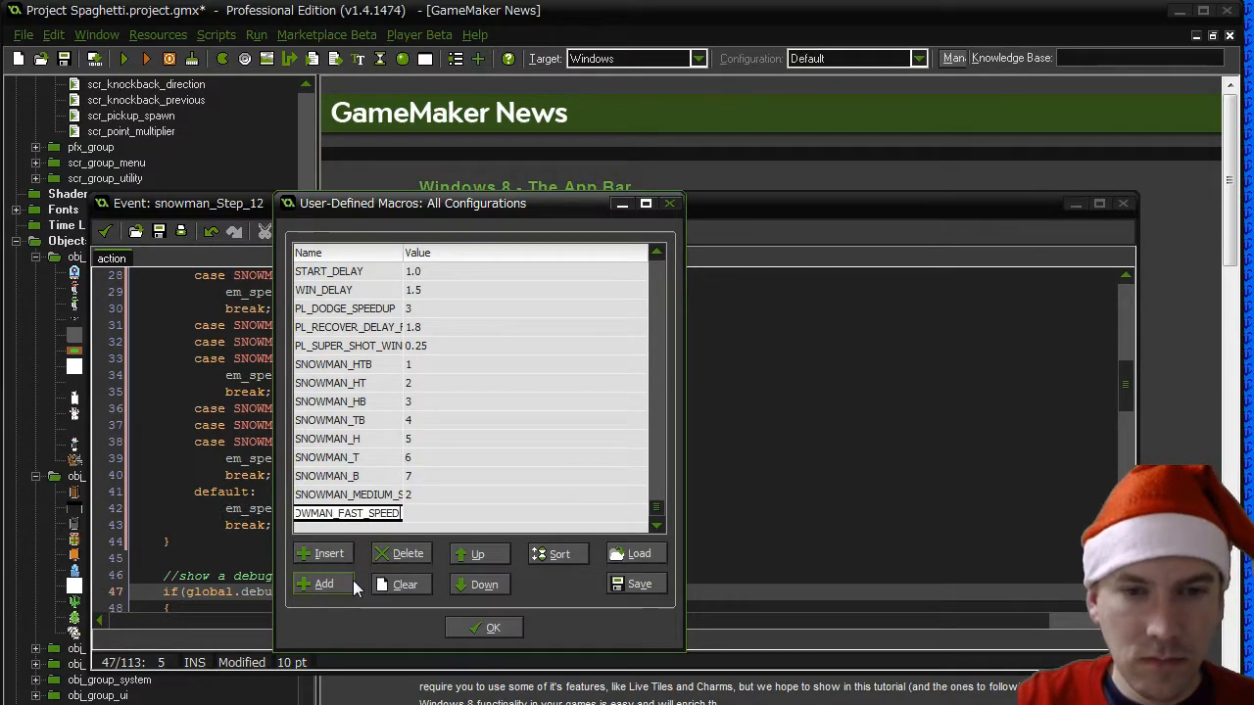
pyautogui.press('Tab')
pyautogui.write('3')
pyautogui.click(487, 628)
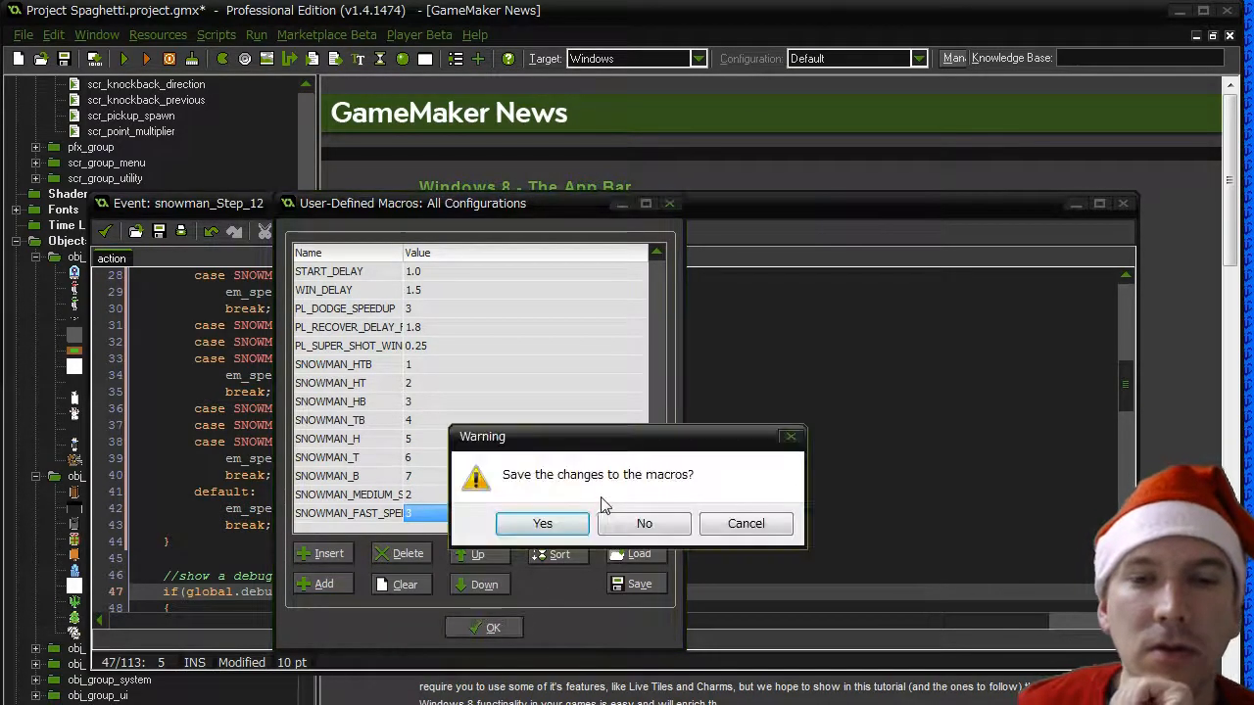
pyautogui.click(544, 525)
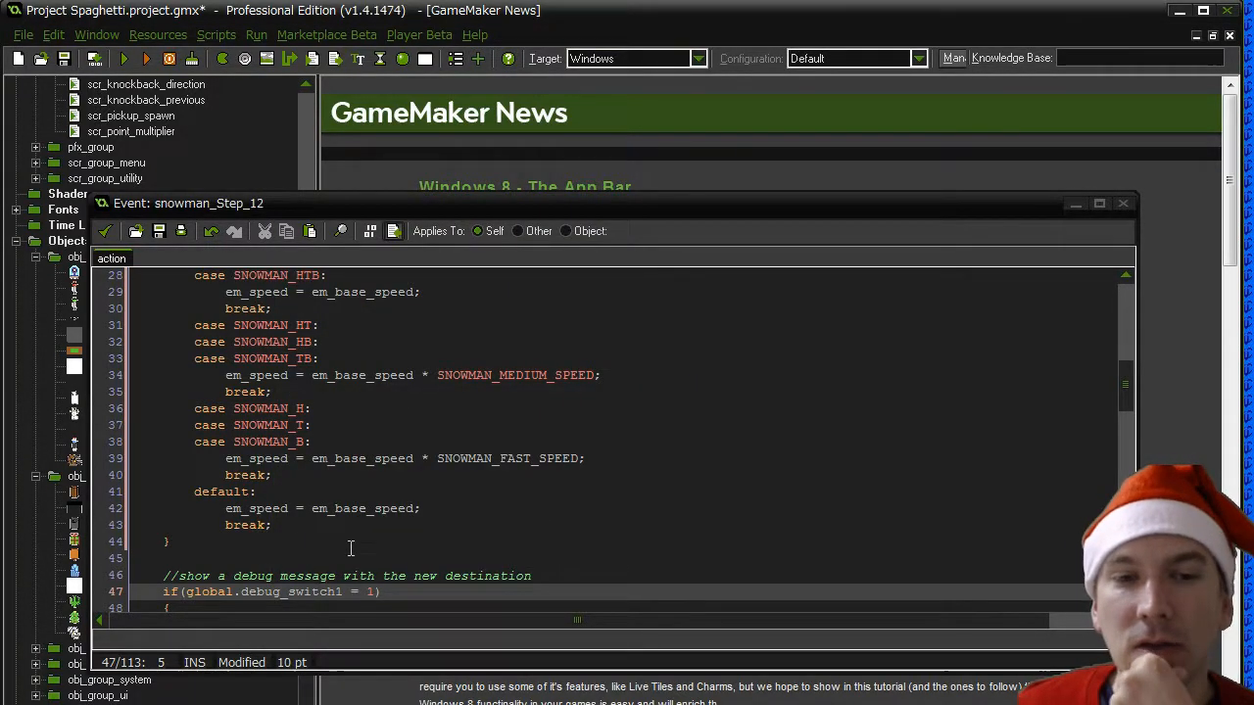
pyautogui.click(282, 486)
pyautogui.scroll(4, 423, 545)
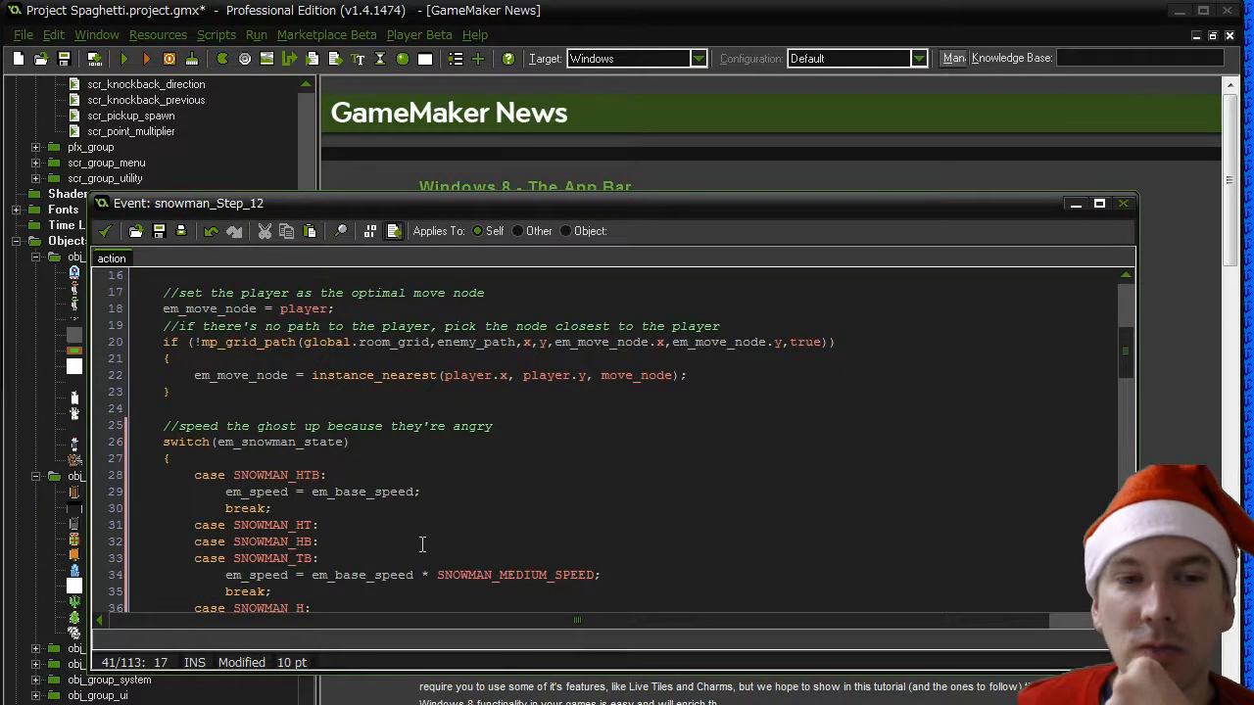
# - Cut the "speed the ghost up" comment and the whole switch(em_snowman_state) block out of the em_hunt branch
pyautogui.scroll(-3, 423, 545)
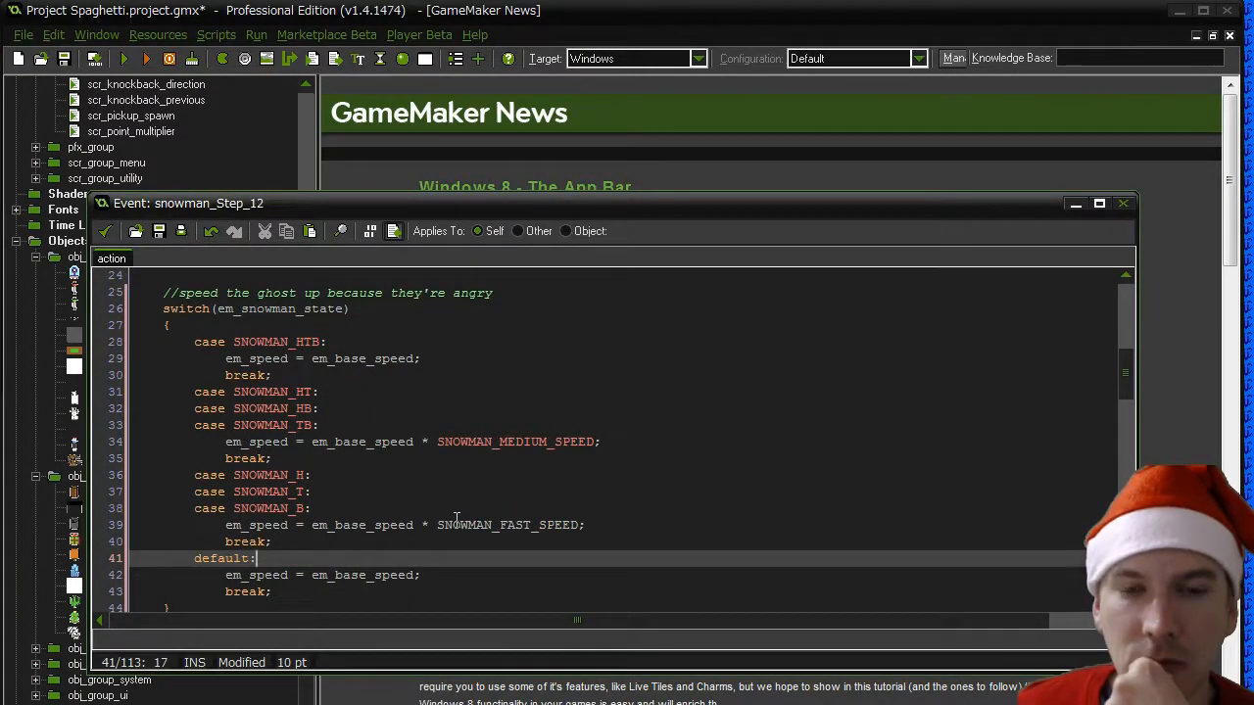
pyautogui.click(457, 525)
pyautogui.scroll(-5, 470, 538)
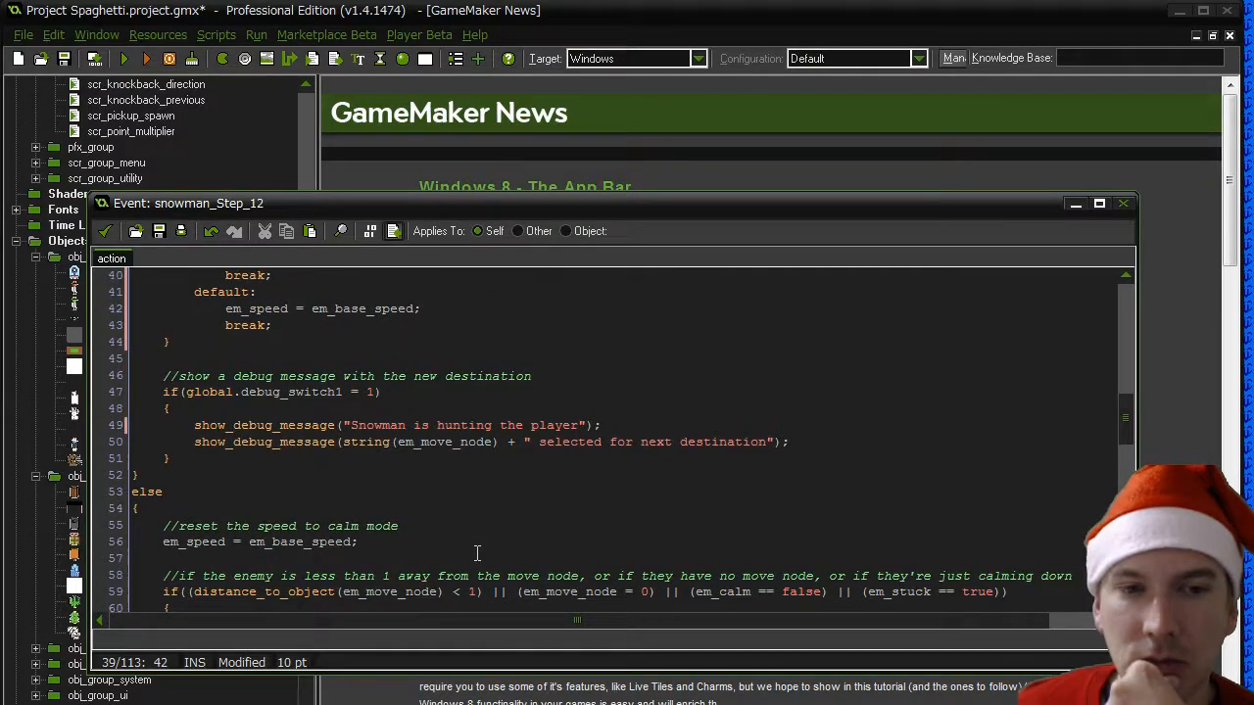
pyautogui.scroll(-1, 477, 553)
pyautogui.scroll(7, 476, 552)
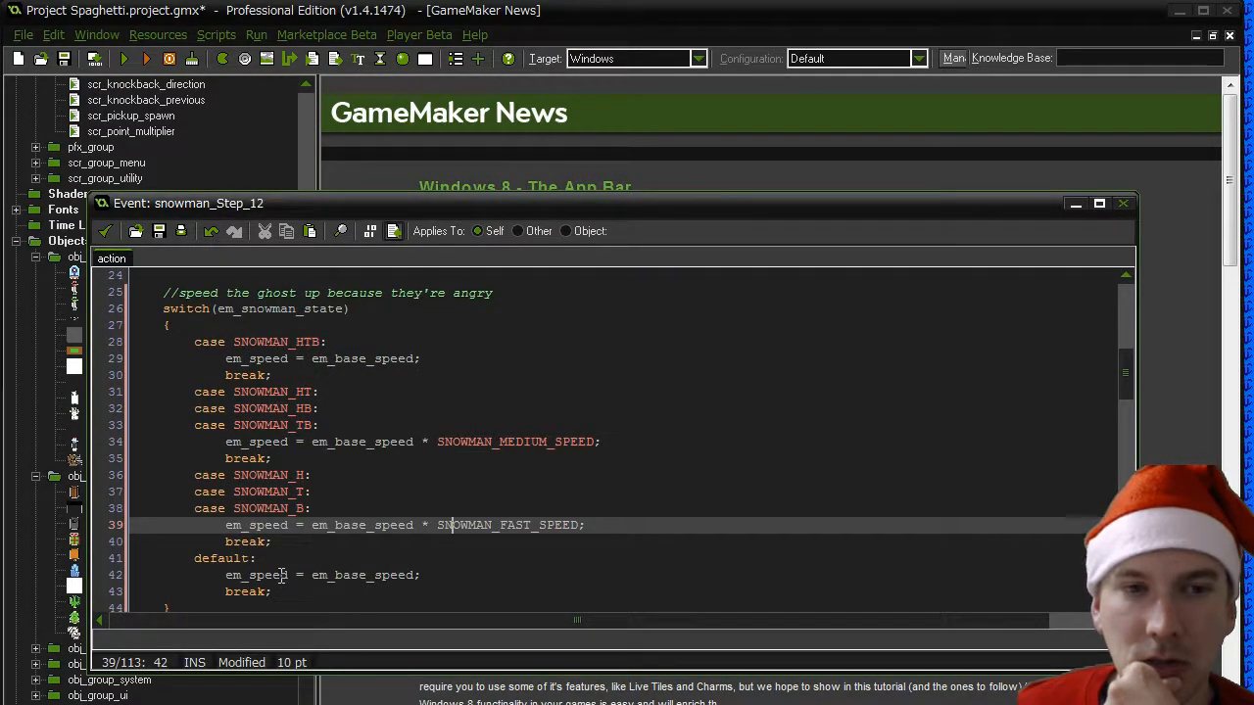
pyautogui.scroll(-1, 281, 576)
pyautogui.moveTo(175, 542); pyautogui.dragTo(107, 276)
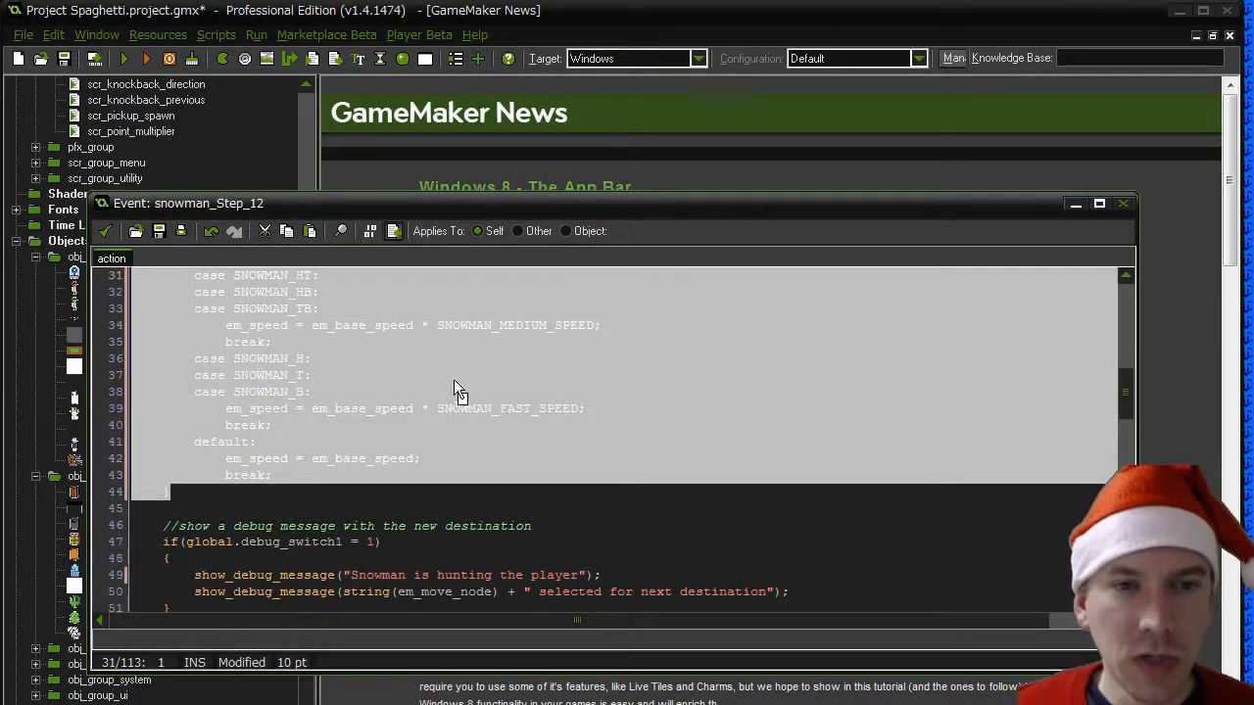
pyautogui.hotkey('shift', 'Up')
pyautogui.hotkey('shift', 'Up')
pyautogui.hotkey('shift', 'Up')
pyautogui.hotkey('shift', 'Up')
pyautogui.hotkey('shift', 'Up')
pyautogui.hotkey('shift', 'Up')
pyautogui.hotkey('shift', 'Up')
pyautogui.hotkey('shift', 'Down')
pyautogui.hotkey('shift', 'Down')
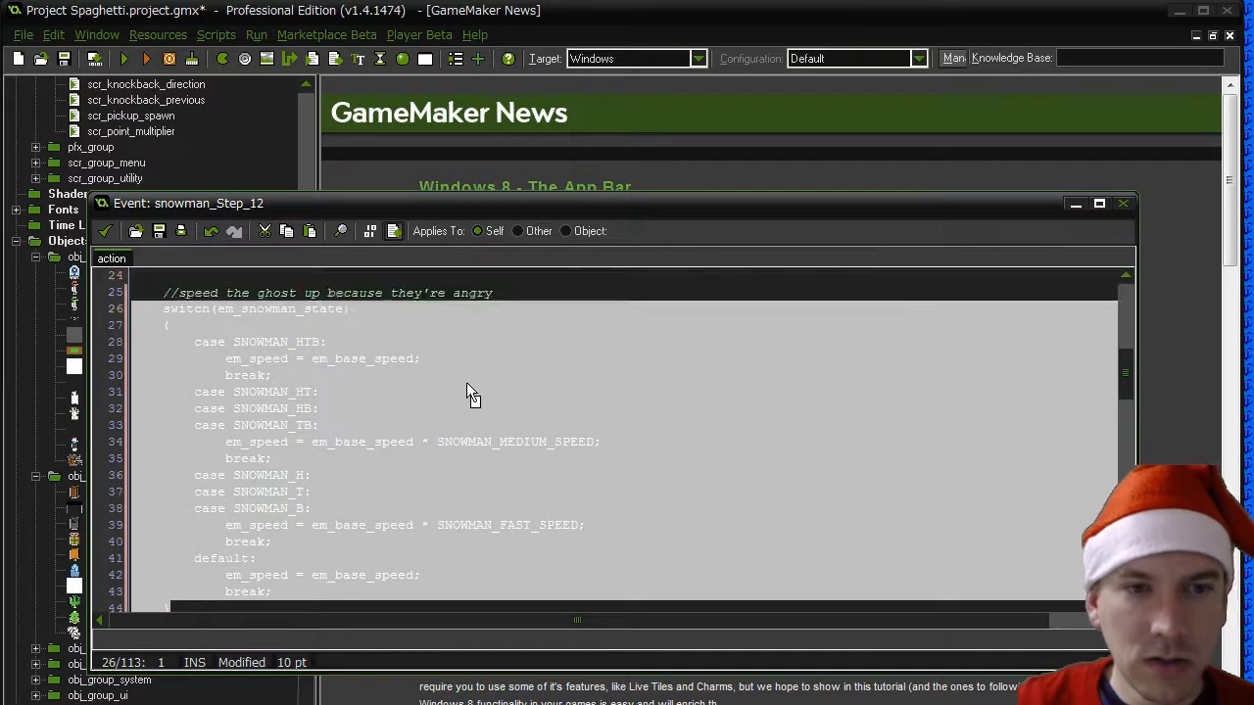
pyautogui.hotkey('shift', 'Up')
pyautogui.hotkey('ctrl', 'c')
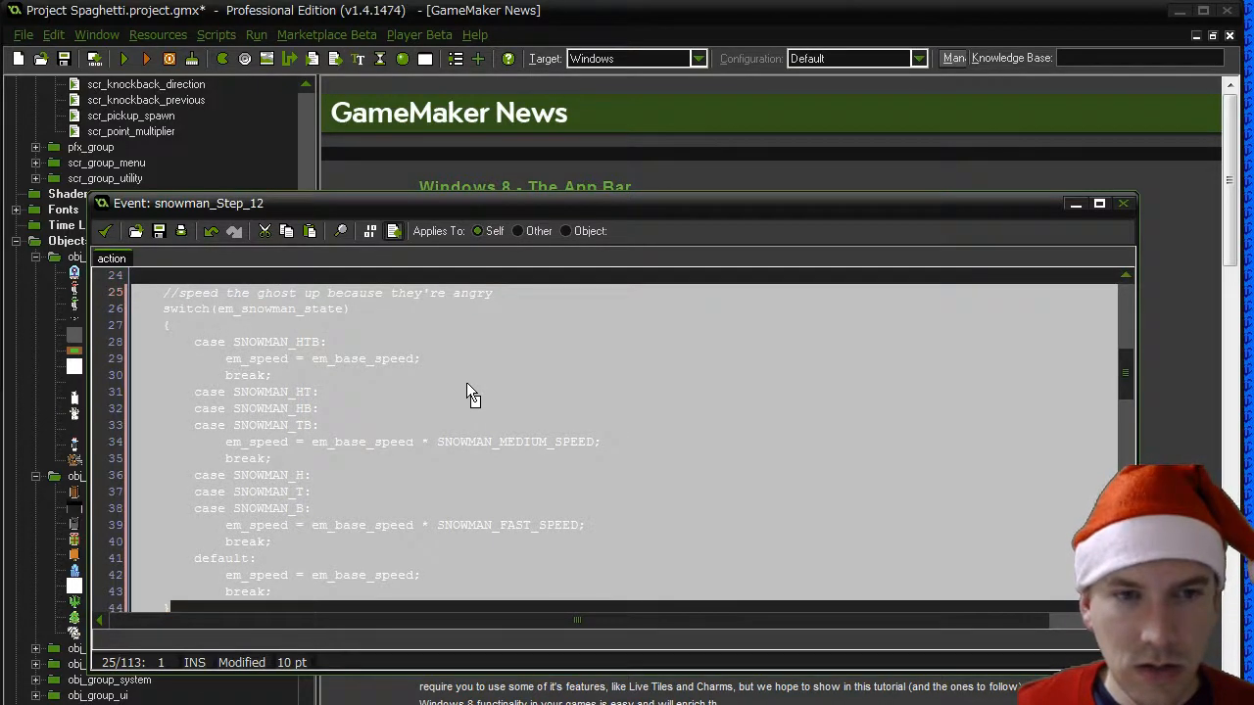
pyautogui.scroll(-1, 466, 391)
pyautogui.scroll(3, 448, 439)
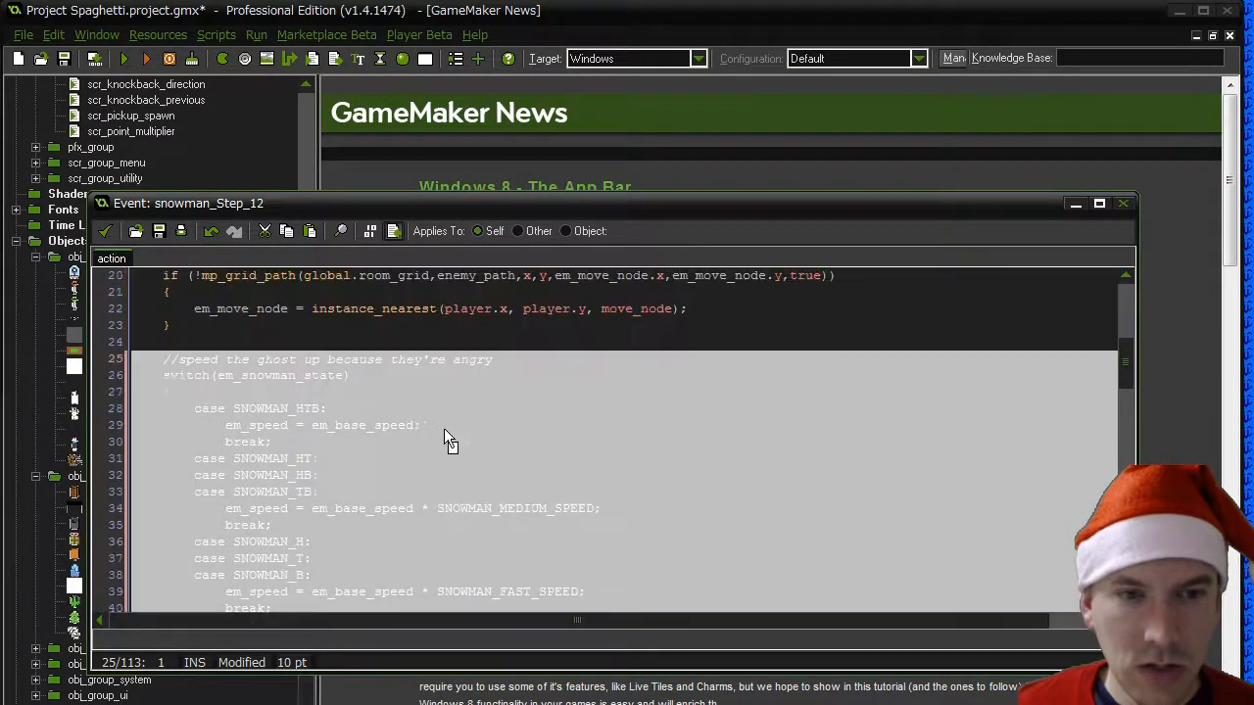
pyautogui.press('Delete')
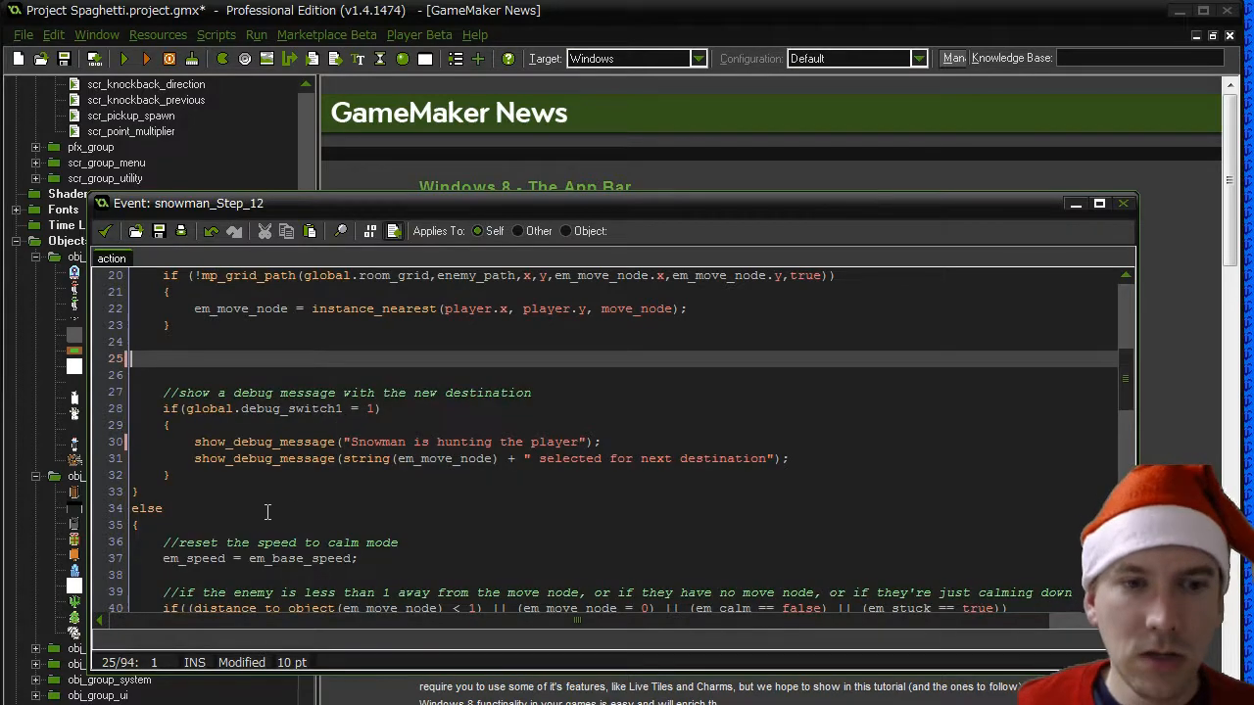
# - Paste the cut comment and switch block after the else block, just before the if(!mp_grid_path(...)) "No Path" check
pyautogui.scroll(-5, 225, 506)
pyautogui.click(176, 474)
pyautogui.scroll(-1, 198, 474)
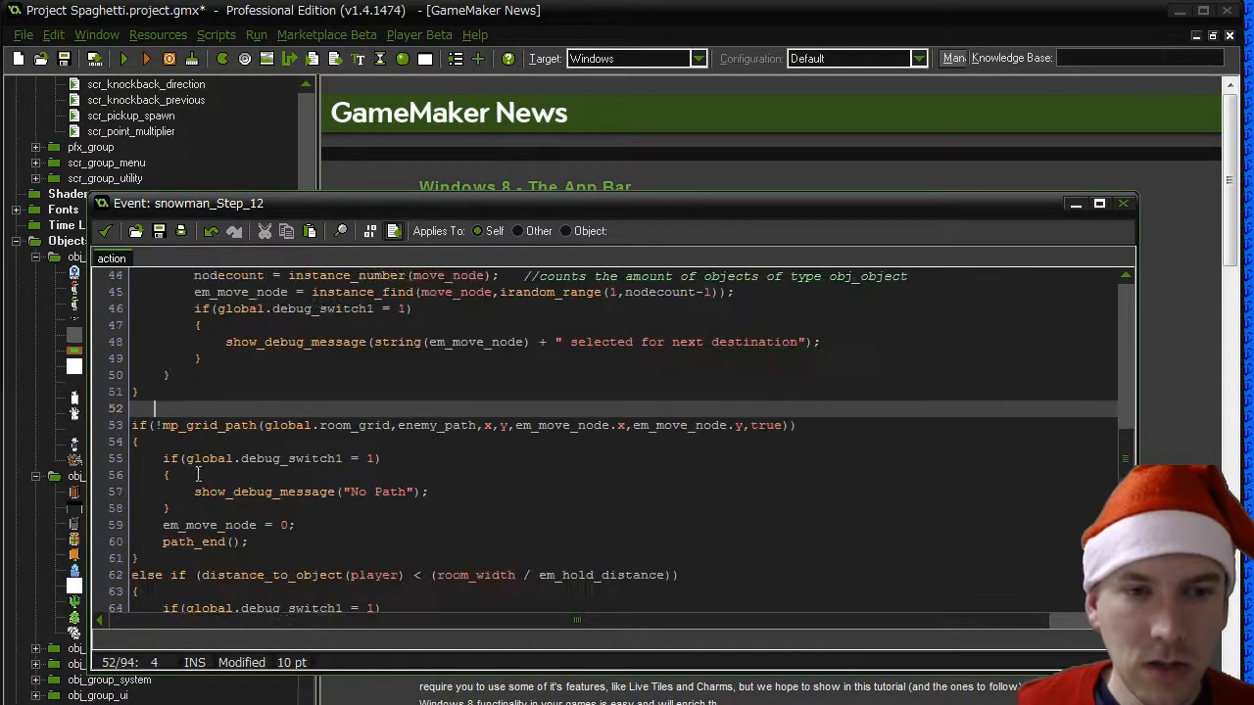
pyautogui.press('Return')
pyautogui.press('Return')
pyautogui.press('Up')
pyautogui.hotkey('ctrl', 'v')
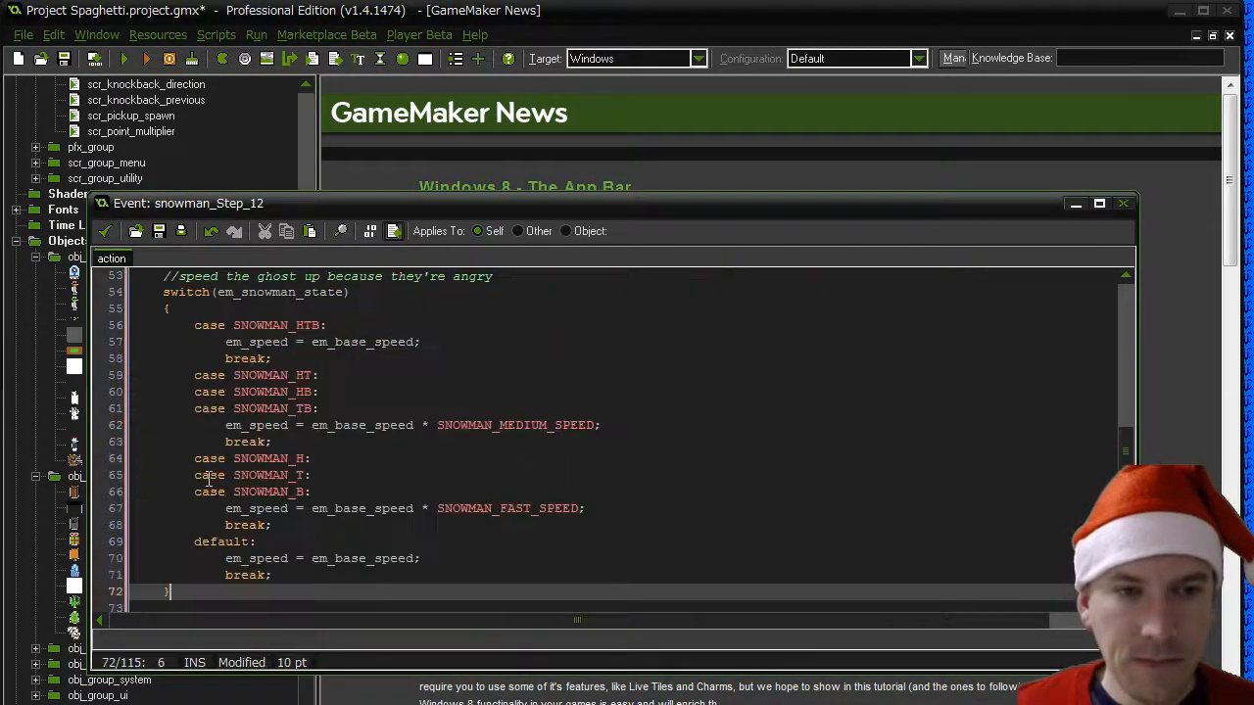
# - Remove the indentation from the pasted comment, the switch(em_snowman_state) line and its opening brace
pyautogui.scroll(4, 196, 509)
pyautogui.moveTo(163, 476); pyautogui.dragTo(131, 509)
pyautogui.press('Delete')
pyautogui.press('Delete')
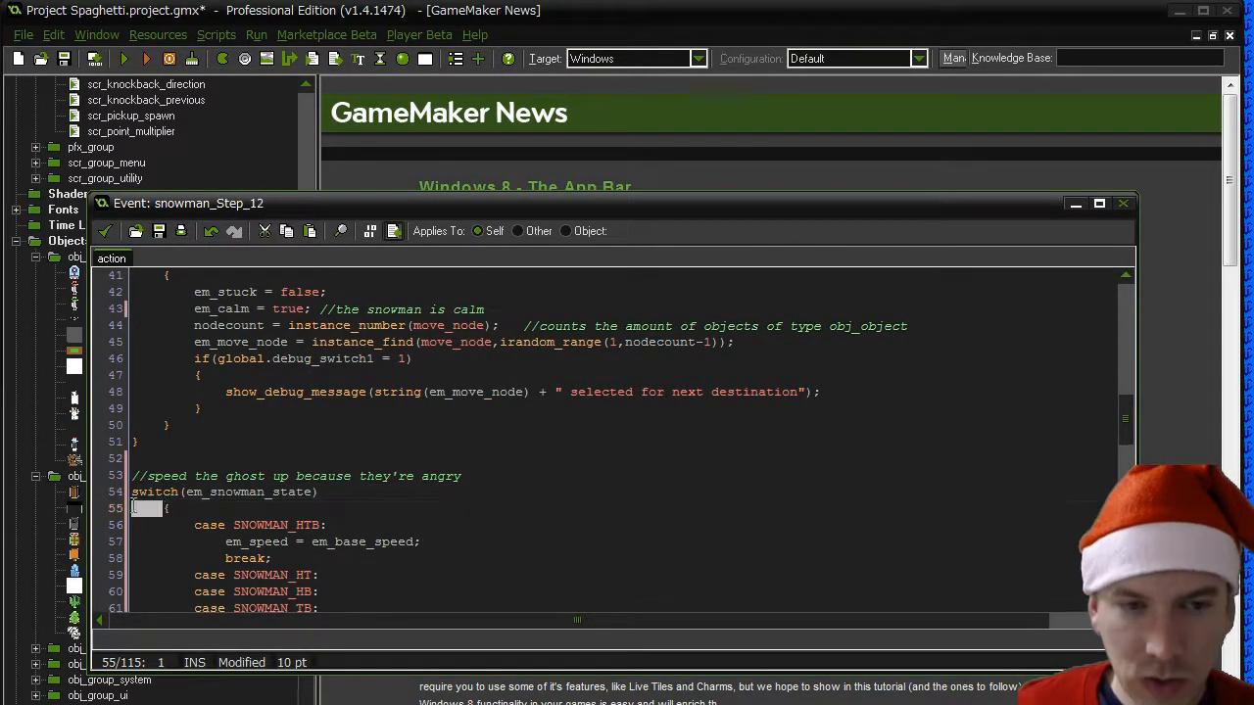
pyautogui.press('Delete')
# - Outdent the SNOWMAN_HTB case and its em_speed and break lines by one level
pyautogui.click(193, 526)
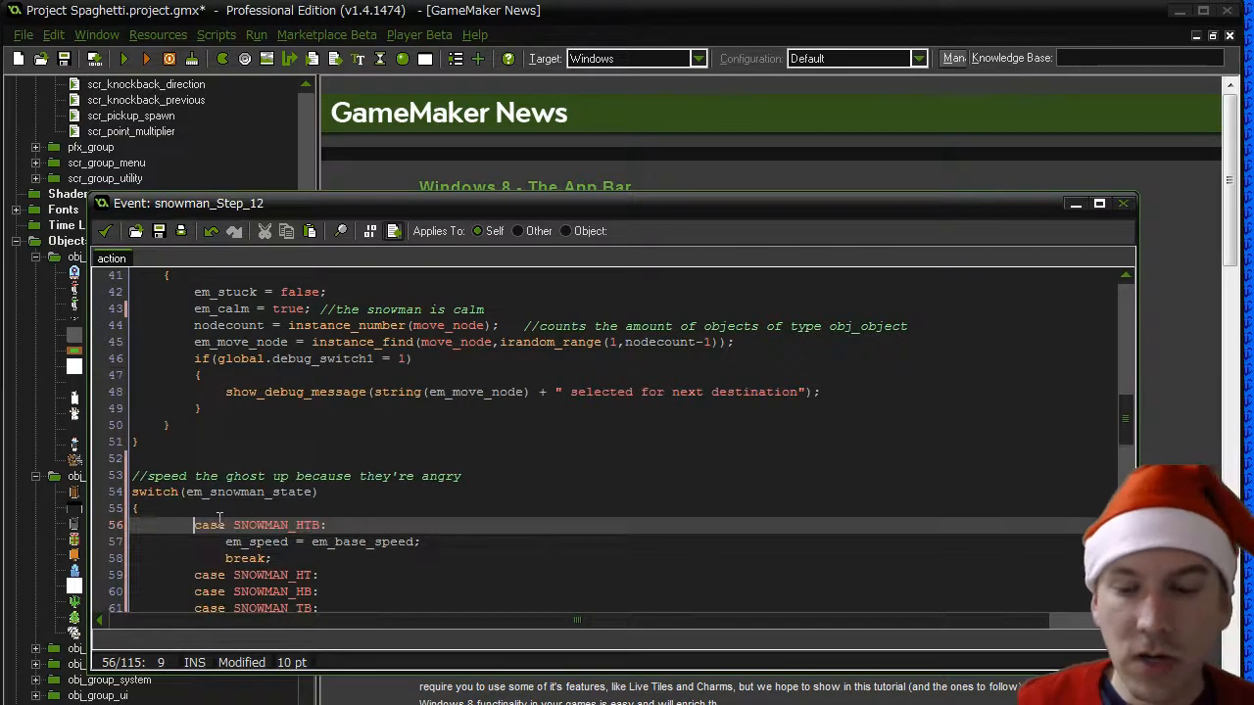
pyautogui.hotkey('shift', 'Home')
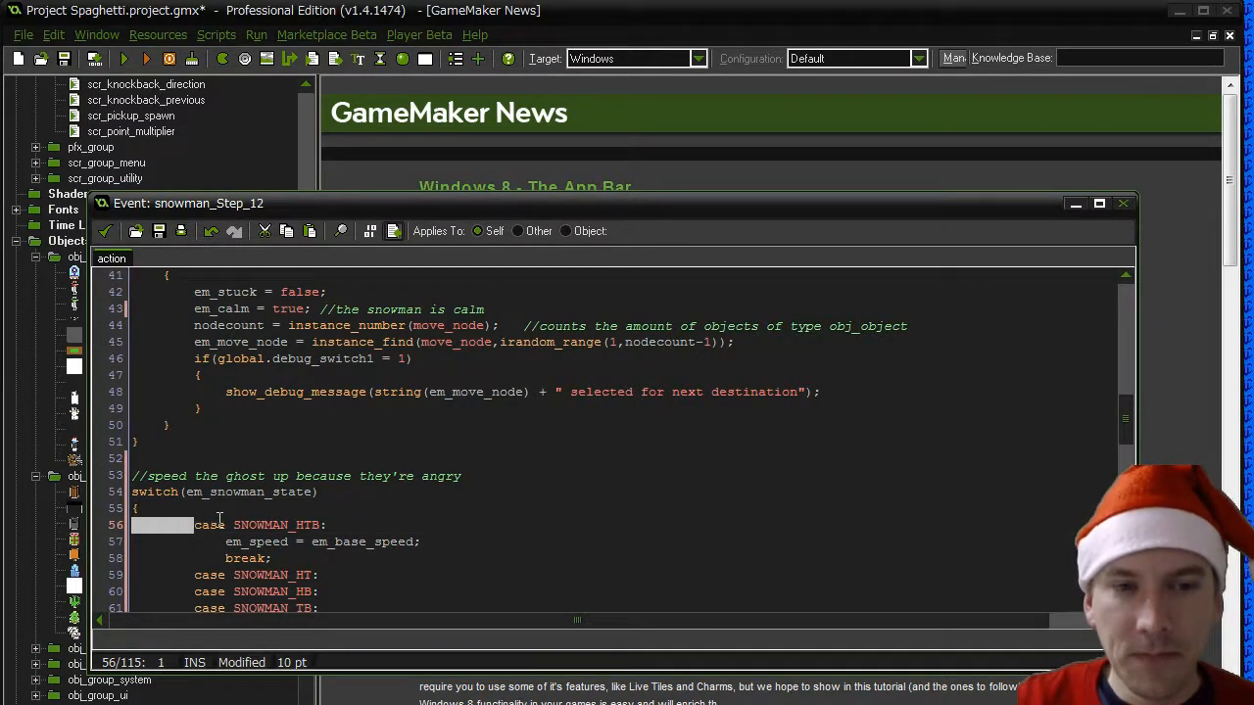
pyautogui.press('Delete')
pyautogui.press('Tab')
pyautogui.press('Down')
pyautogui.press('Delete')
pyautogui.press('Delete')
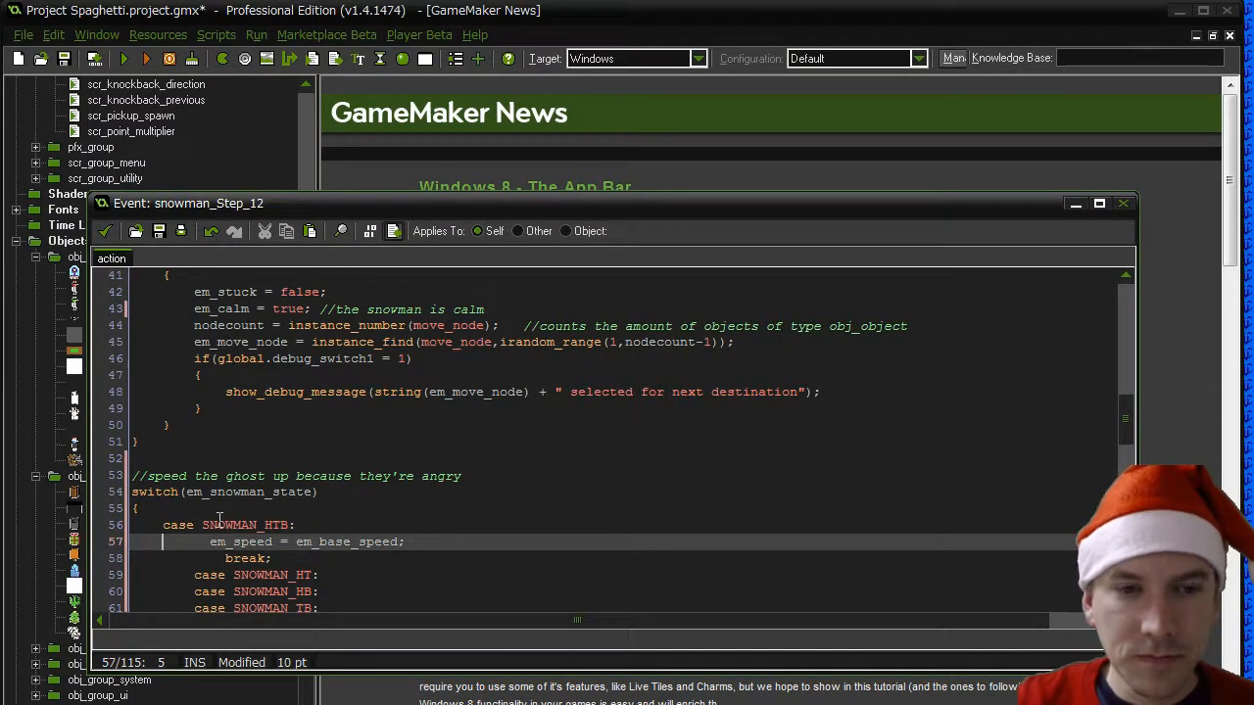
pyautogui.press('Delete')
pyautogui.press('Delete')
pyautogui.press('Delete')
pyautogui.press('Delete')
pyautogui.press('Delete')
pyautogui.press('Delete')
pyautogui.press('Tab')
pyautogui.press('Down')
pyautogui.press('Delete')
pyautogui.press('Delete')
pyautogui.press('Delete')
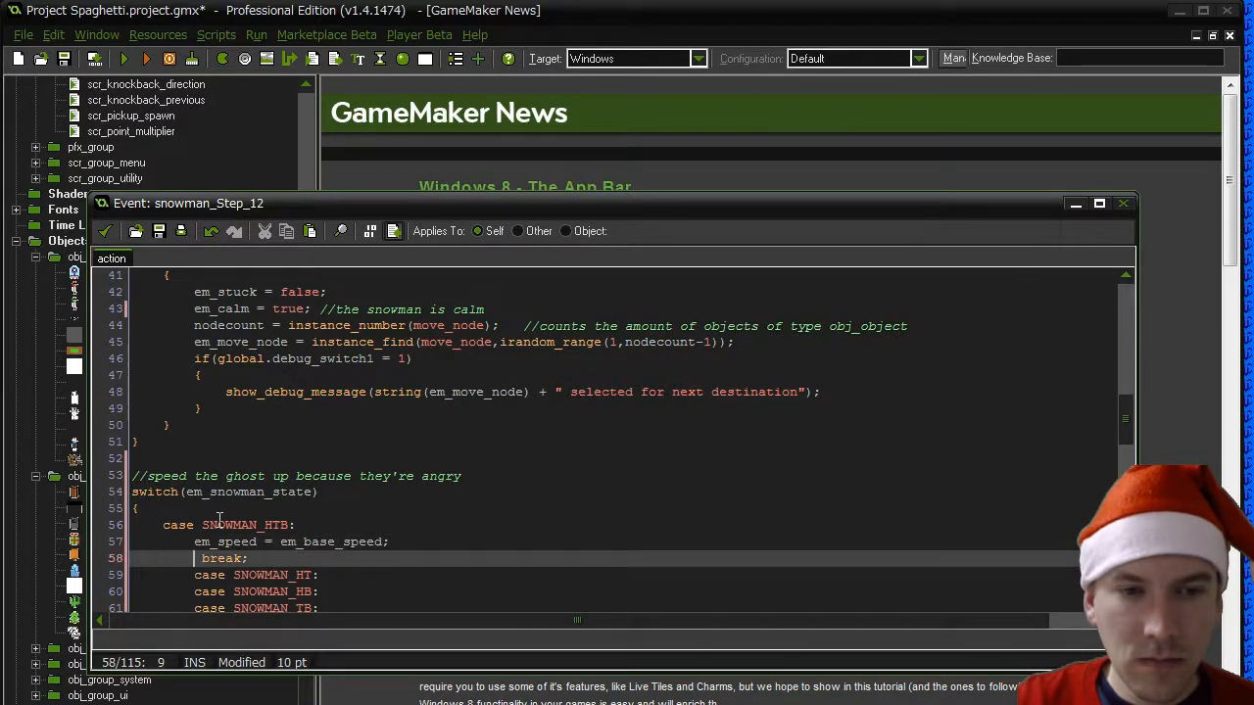
pyautogui.press('Delete')
# - Outdent the SNOWMAN_HT, SNOWMAN_HB and SNOWMAN_TB cases with their SNOWMAN_MEDIUM_SPEED and break lines by one level
pyautogui.press('Down')
pyautogui.press('BackSpace')
pyautogui.press('Down')
pyautogui.press('Delete')
pyautogui.press('Delete')
pyautogui.press('Delete')
pyautogui.press('Delete')
pyautogui.press('Down')
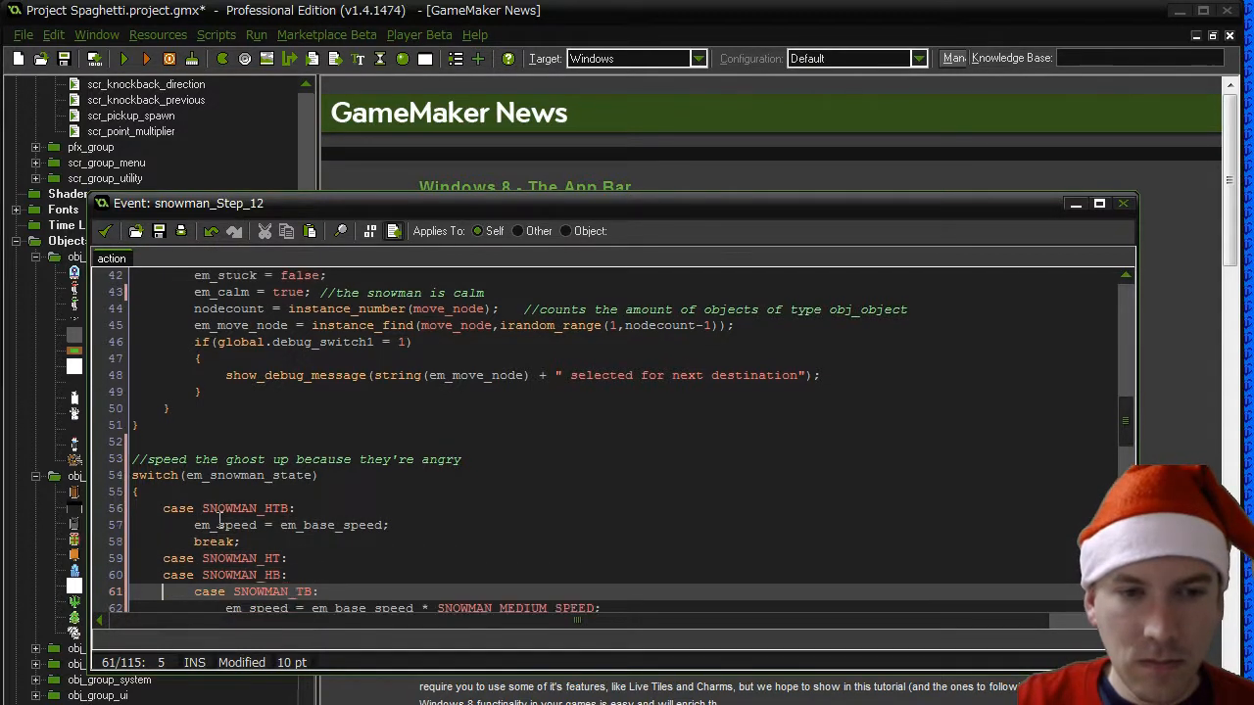
pyautogui.press('Delete')
pyautogui.press('Delete')
pyautogui.press('Delete')
pyautogui.press('Delete')
pyautogui.press('Down')
pyautogui.press('Delete')
pyautogui.press('Delete')
pyautogui.press('Delete')
pyautogui.press('Delete')
pyautogui.press('Down')
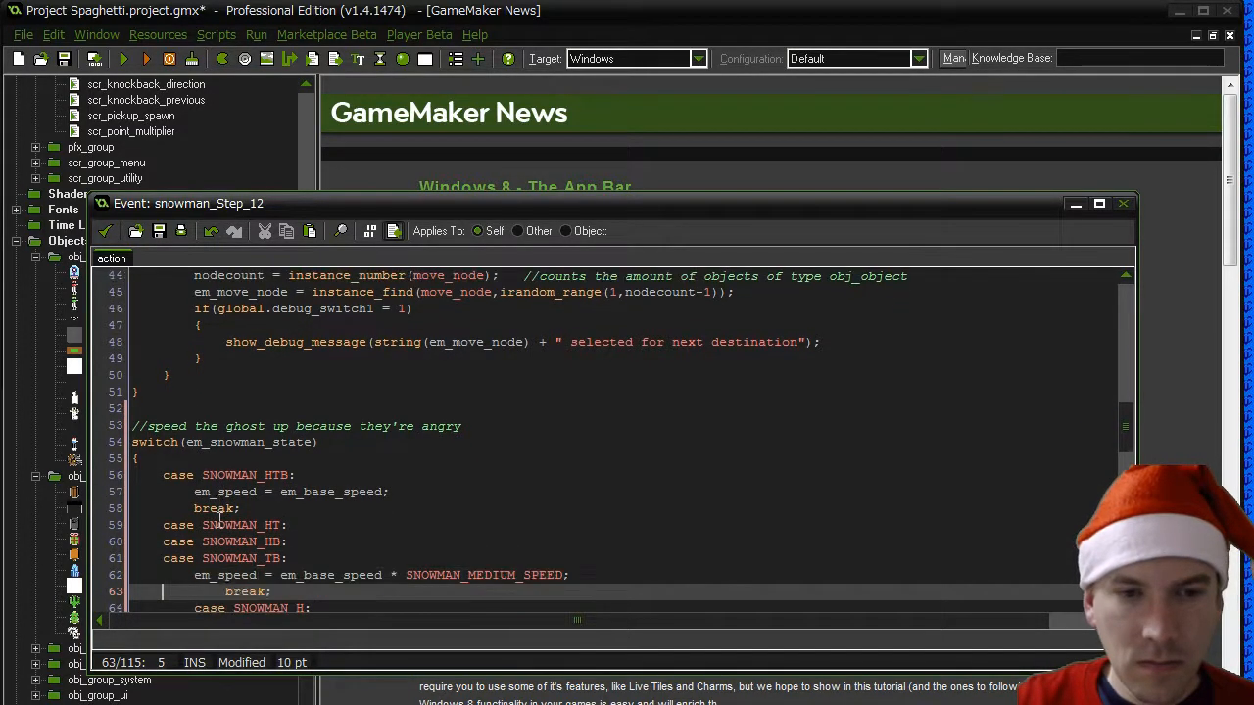
pyautogui.press('Delete')
pyautogui.press('Delete')
pyautogui.press('Delete')
pyautogui.press('Delete')
# - Outdent the SNOWMAN_H, SNOWMAN_T and SNOWMAN_B cases with their SNOWMAN_FAST_SPEED and break lines by one level
pyautogui.press('Down')
pyautogui.press('Delete')
pyautogui.press('Delete')
pyautogui.press('Delete')
pyautogui.press('Delete')
pyautogui.press('Down')
pyautogui.press('Delete')
pyautogui.press('Delete')
pyautogui.press('Delete')
pyautogui.press('Delete')
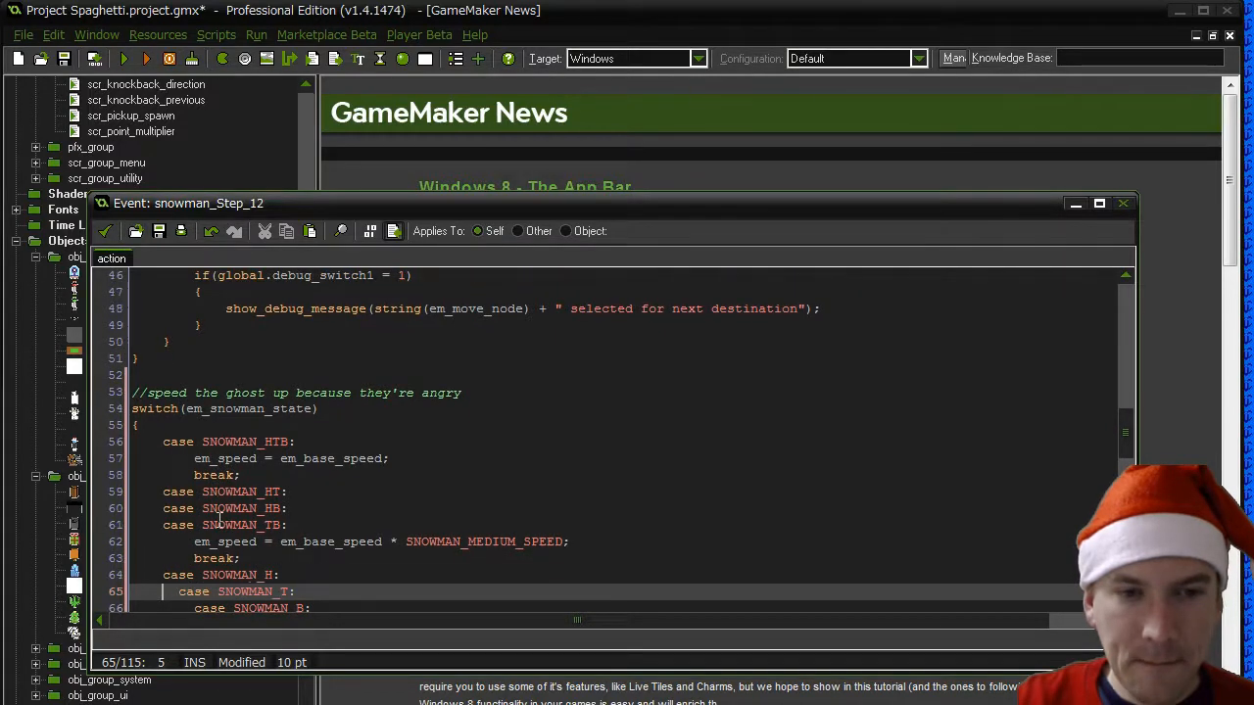
pyautogui.press('Delete')
pyautogui.press('Delete')
pyautogui.press('Down')
pyautogui.press('Delete')
pyautogui.press('Delete')
pyautogui.press('Delete')
pyautogui.press('Delete')
pyautogui.press('Down')
pyautogui.press('Delete')
pyautogui.press('Delete')
pyautogui.press('Delete')
pyautogui.press('Delete')
# - Outdent the default case with its two lines and the switch block's closing brace by one level
pyautogui.press('Down')
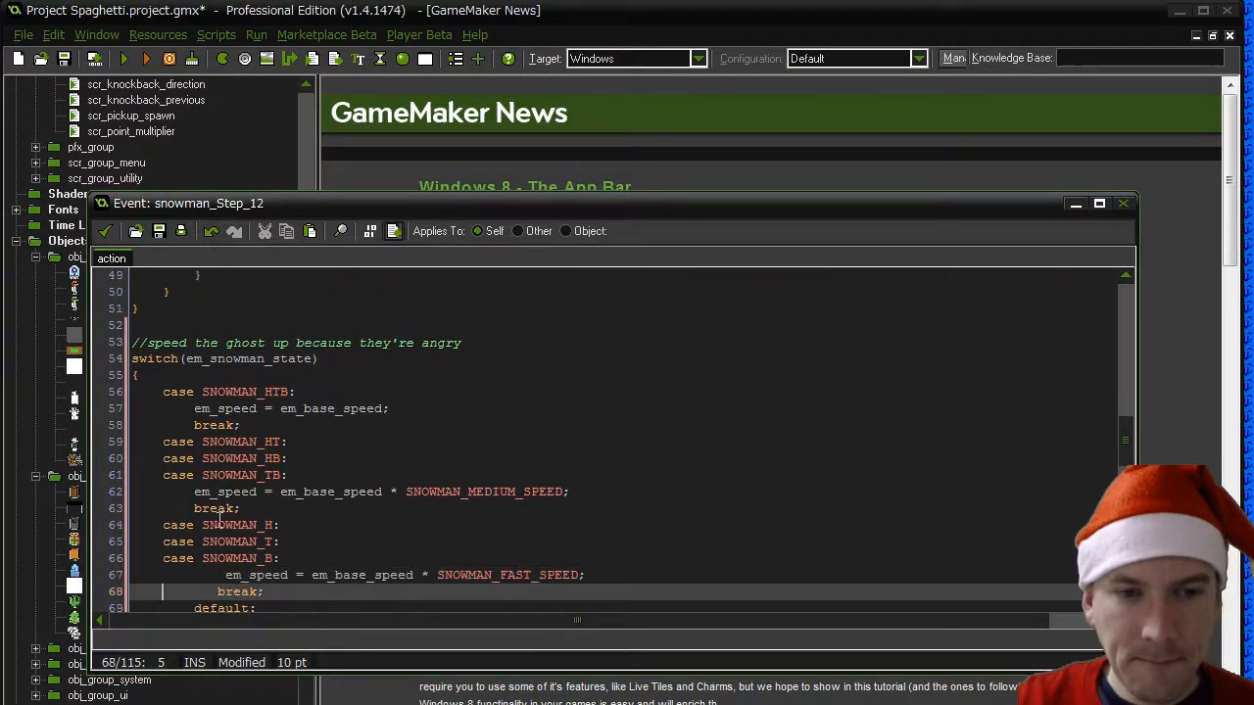
pyautogui.press('Delete')
pyautogui.press('Delete')
pyautogui.press('Delete')
pyautogui.press('Up')
pyautogui.press('Delete')
pyautogui.press('Delete')
pyautogui.press('Delete')
pyautogui.press('Delete')
pyautogui.press('Down')
pyautogui.press('Down')
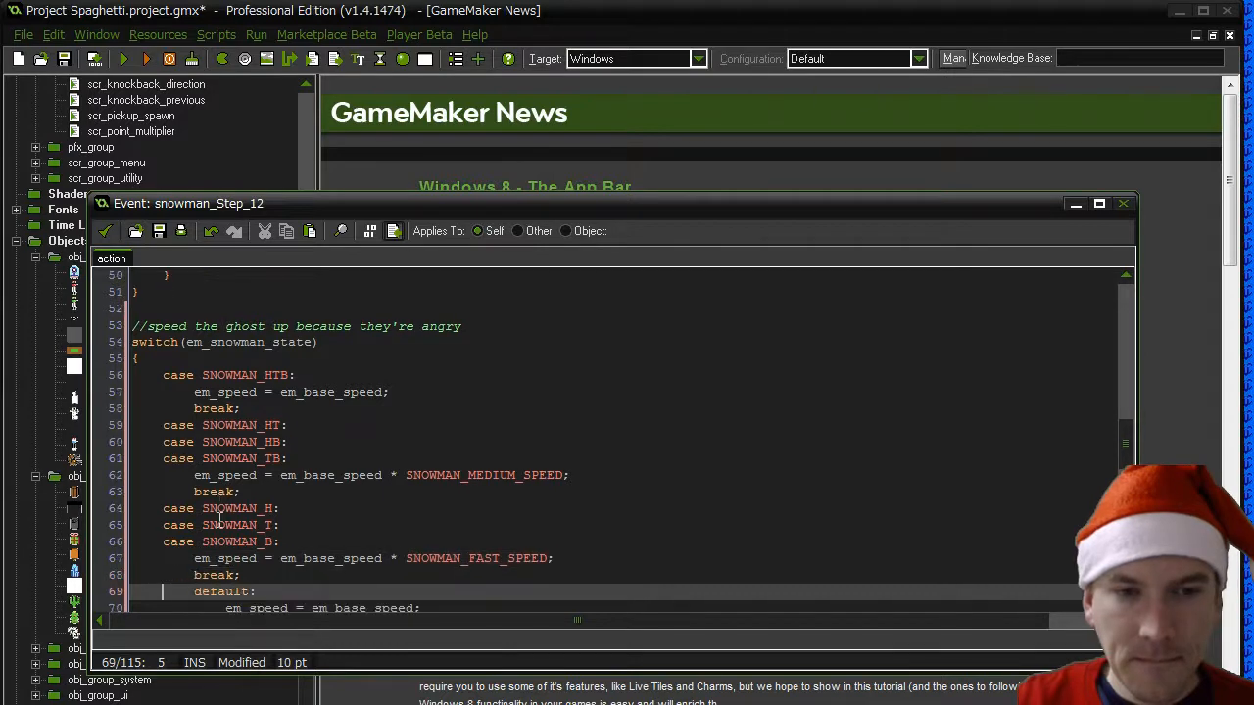
pyautogui.press('Delete')
pyautogui.press('Delete')
pyautogui.press('Delete')
pyautogui.press('Delete')
pyautogui.press('Down')
pyautogui.press('Delete')
pyautogui.press('Delete')
pyautogui.press('Delete')
pyautogui.press('Delete')
pyautogui.press('Delete')
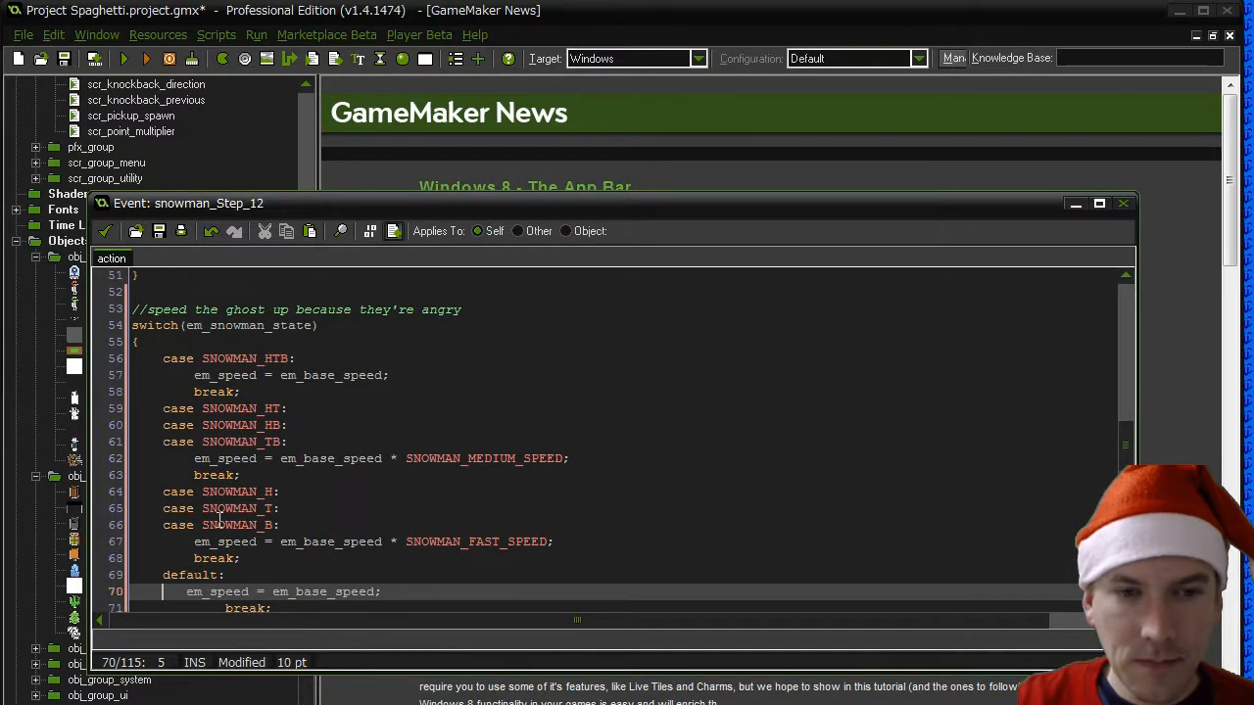
pyautogui.press('Delete')
pyautogui.press('Delete')
pyautogui.press('Down')
pyautogui.press('Delete')
pyautogui.press('Delete')
pyautogui.press('Delete')
pyautogui.press('Delete')
pyautogui.press('Down')
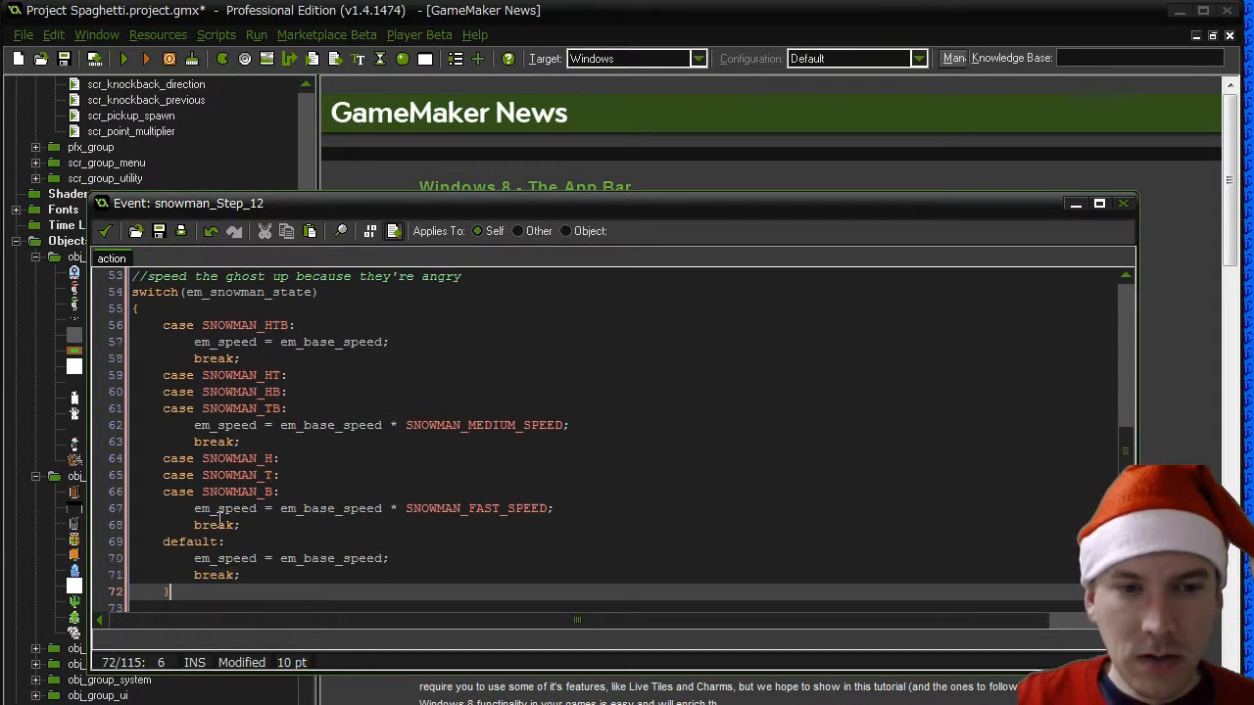
pyautogui.press('Home')
pyautogui.press('Delete')
pyautogui.press('Delete')
pyautogui.press('Delete')
pyautogui.press('Delete')
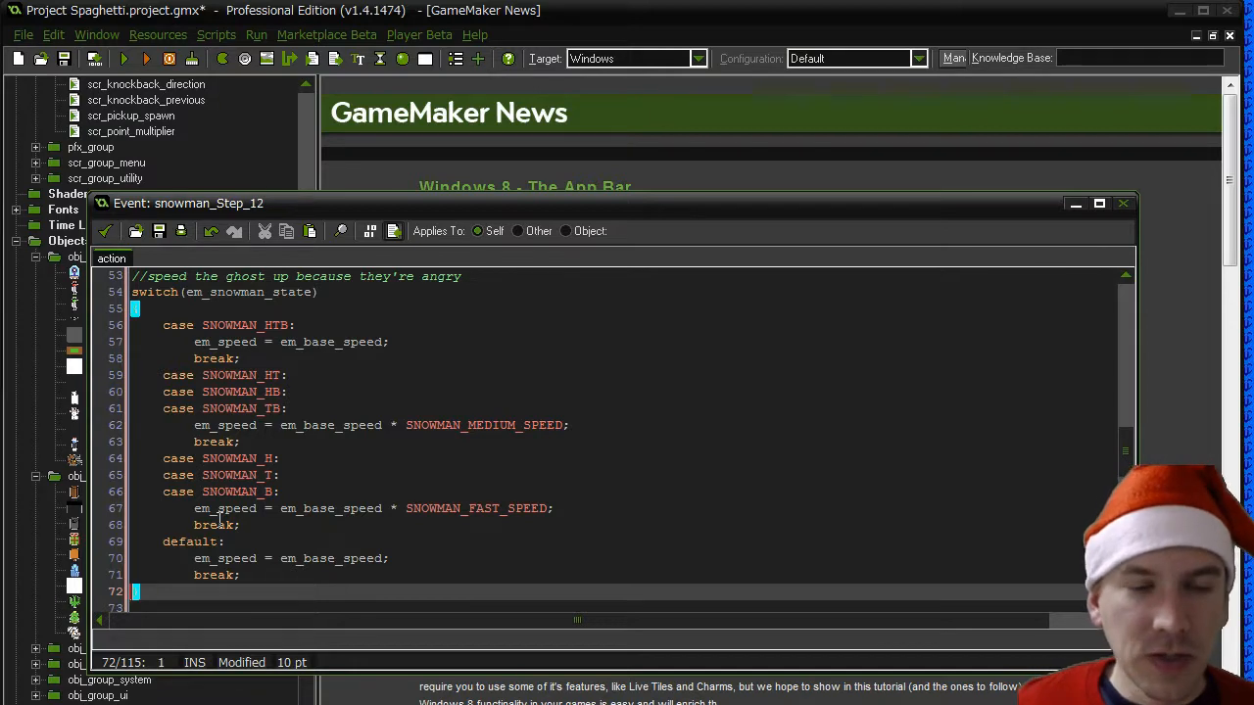
pyautogui.press('Down')
# - Delete the "reset the speed to calm mode" comment and its em_speed = em_base_speed; line from the else branch
pyautogui.scroll(8, 289, 450)
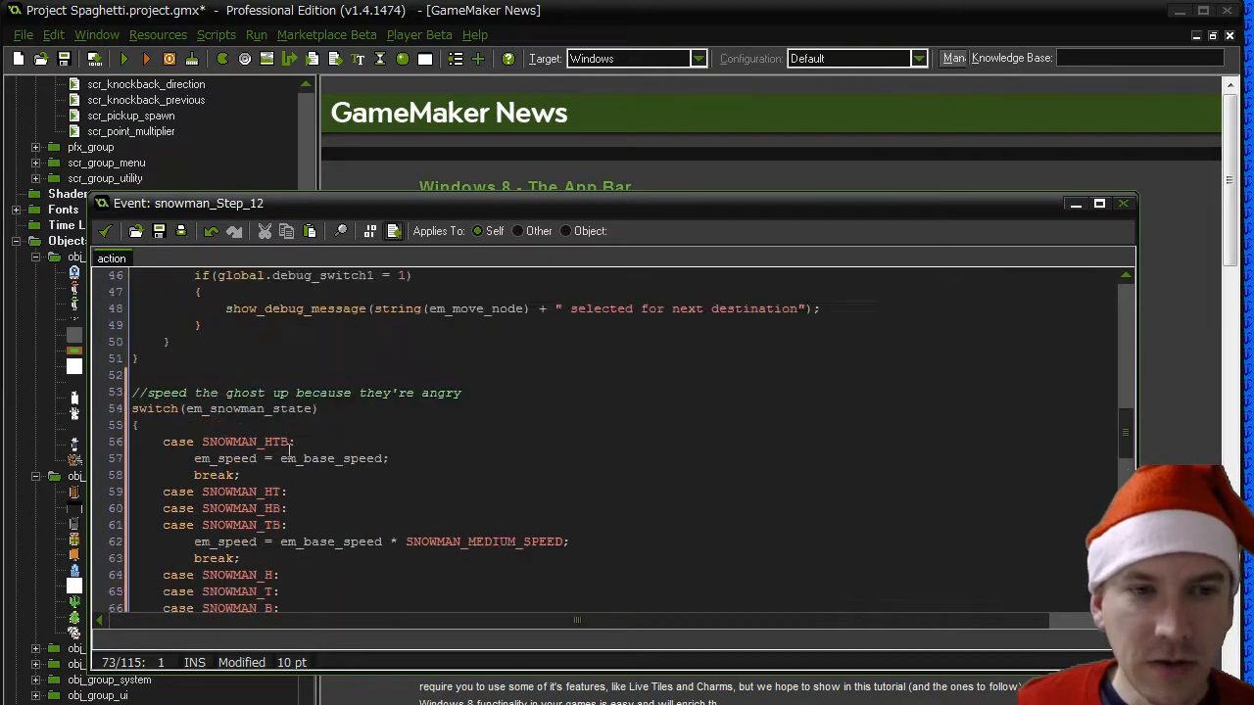
pyautogui.moveTo(364, 392); pyautogui.dragTo(142, 380)
pyautogui.press('Delete')
pyautogui.press('Delete')
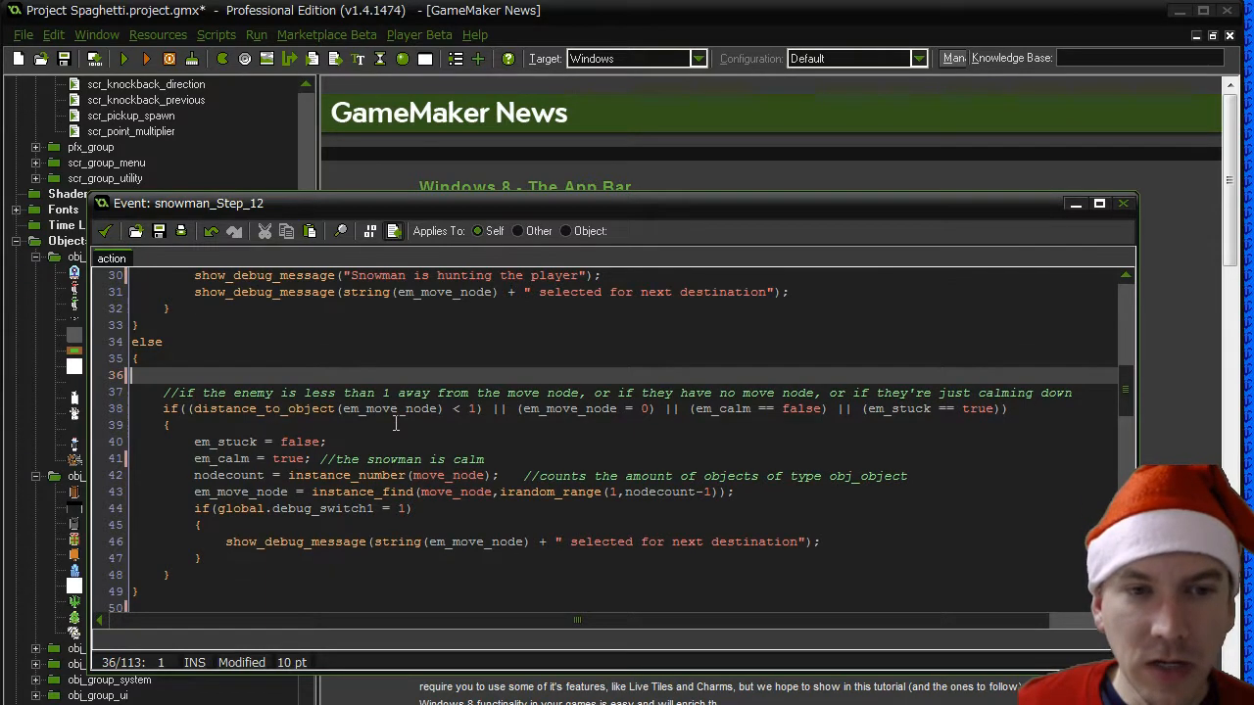
# - Remove the surplus blank lines before the debug message comment in the hunting branch and at the start of the else block
pyautogui.scroll(7, 396, 420)
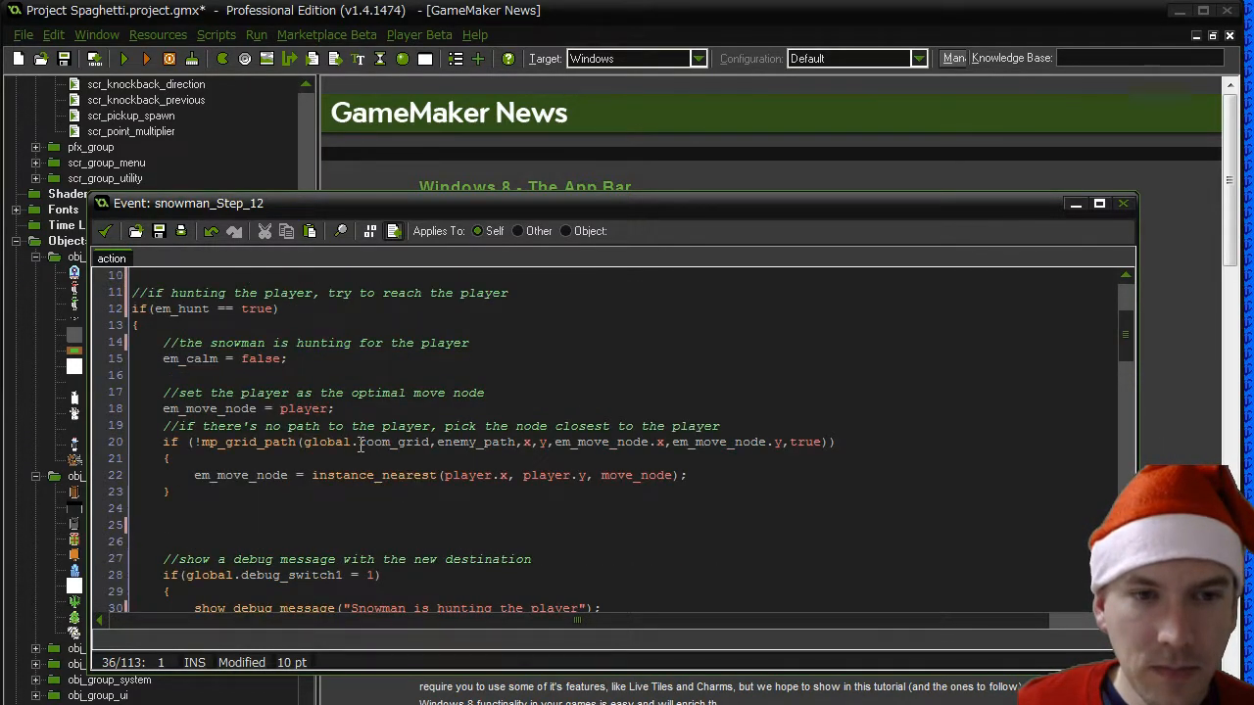
pyautogui.click(155, 508)
pyautogui.press('Delete')
pyautogui.click(162, 526)
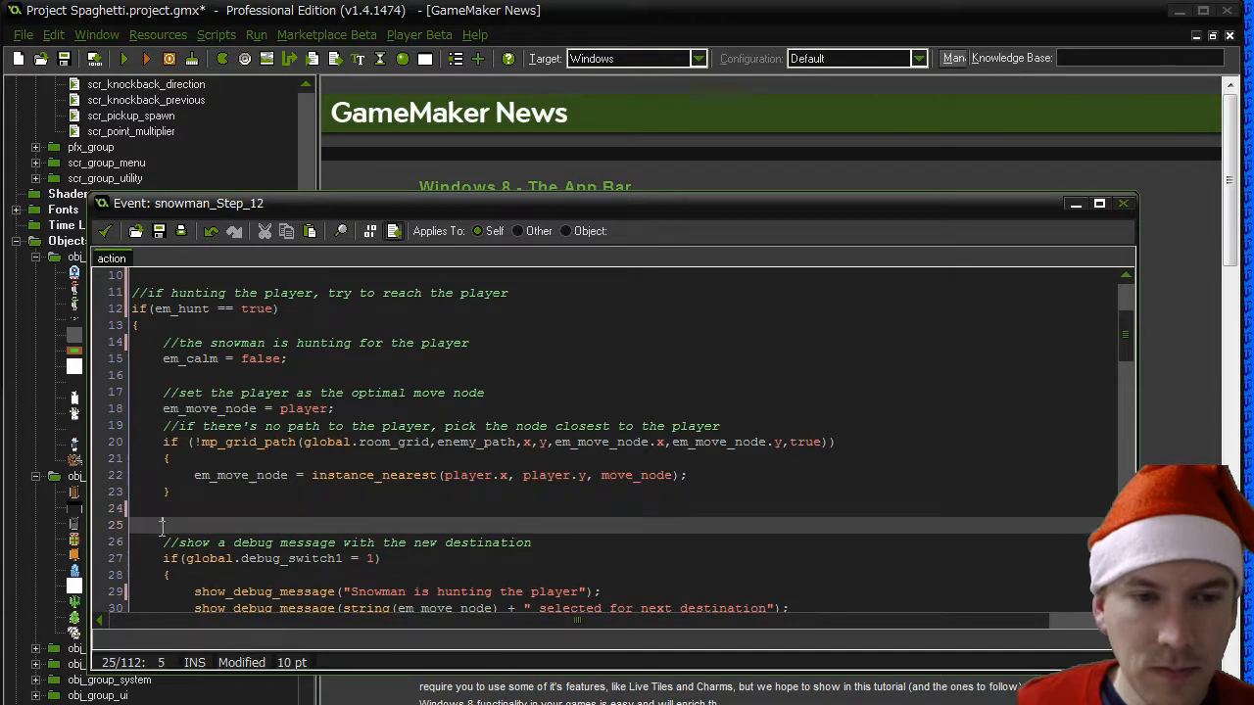
pyautogui.press('BackSpace')
pyautogui.scroll(-2, 288, 548)
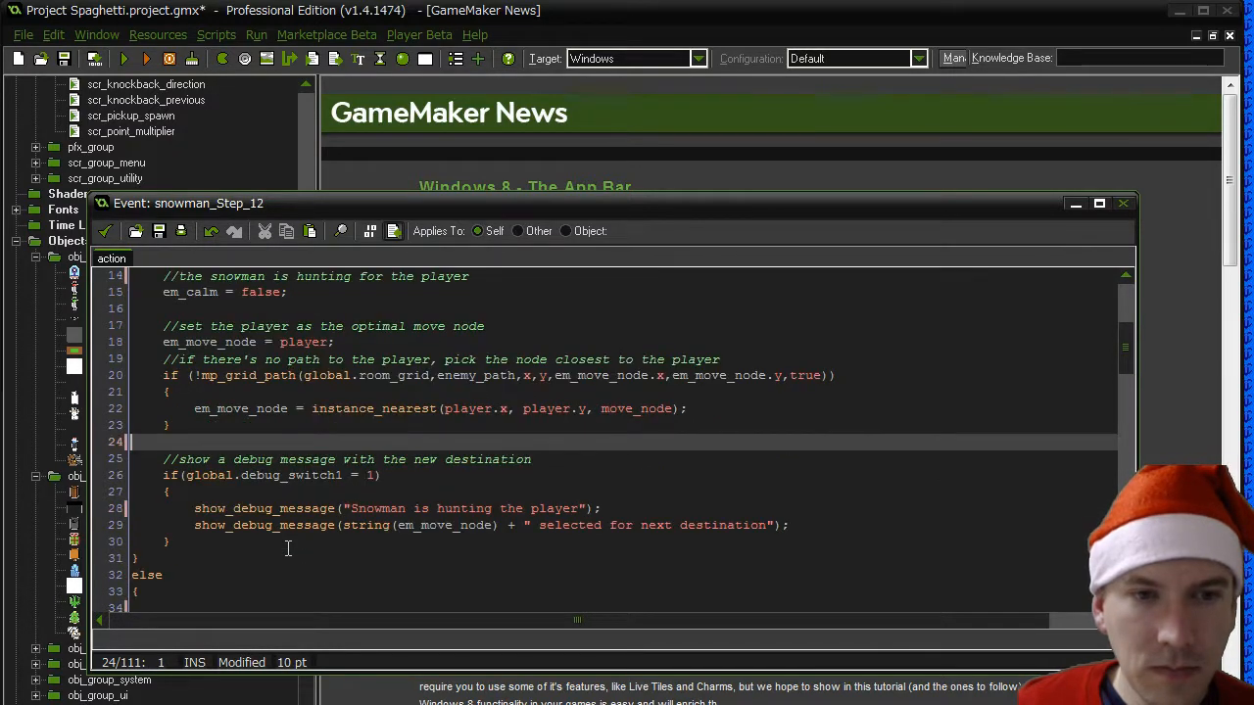
pyautogui.scroll(-3, 288, 549)
pyautogui.click(186, 475)
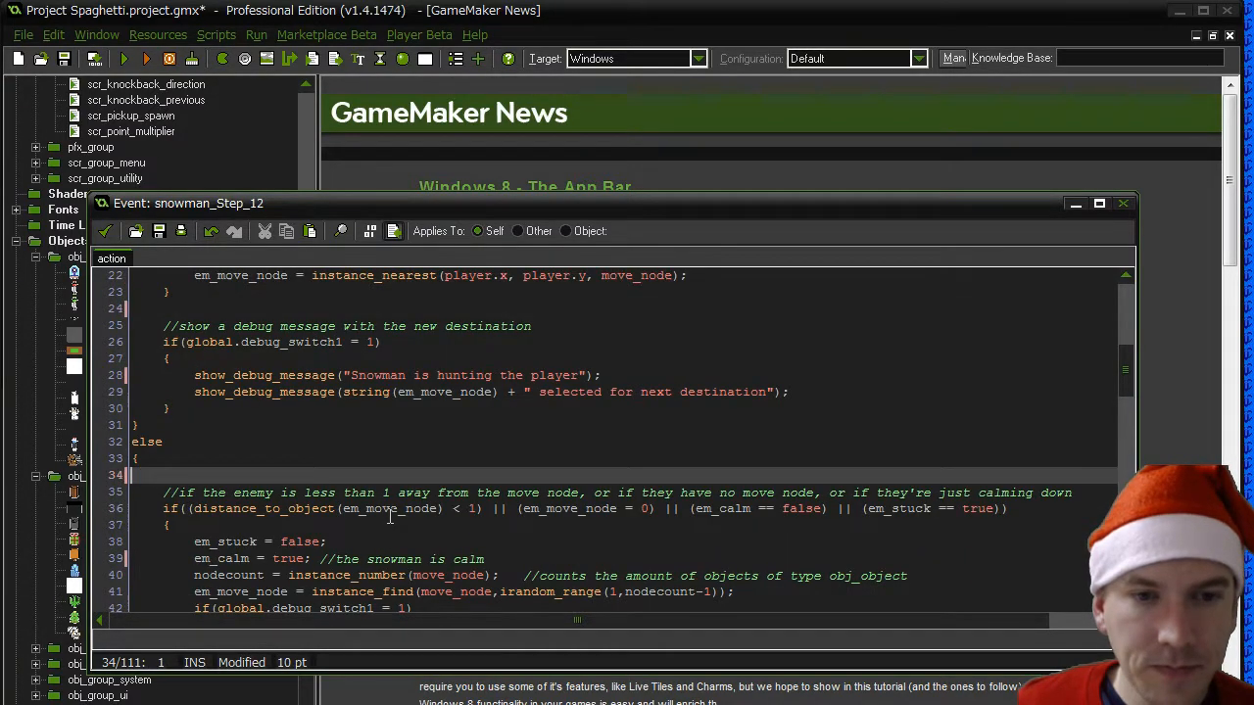
pyautogui.press('Delete')
# - Rewrite the comment above the switch block as "//adjust the speed of the snowman depending on its state"
pyautogui.scroll(-4, 350, 525)
pyautogui.doubleClick(262, 509)
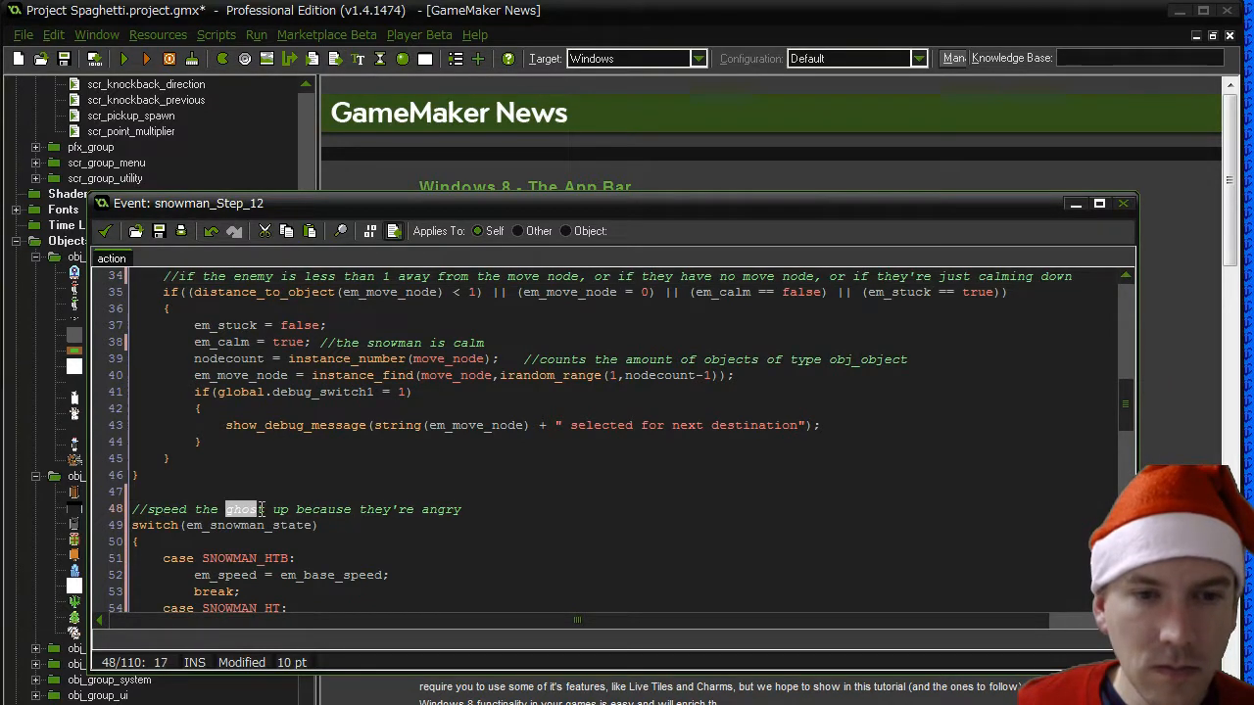
pyautogui.moveTo(146, 509); pyautogui.dragTo(267, 509)
pyautogui.write('adjust the spe')
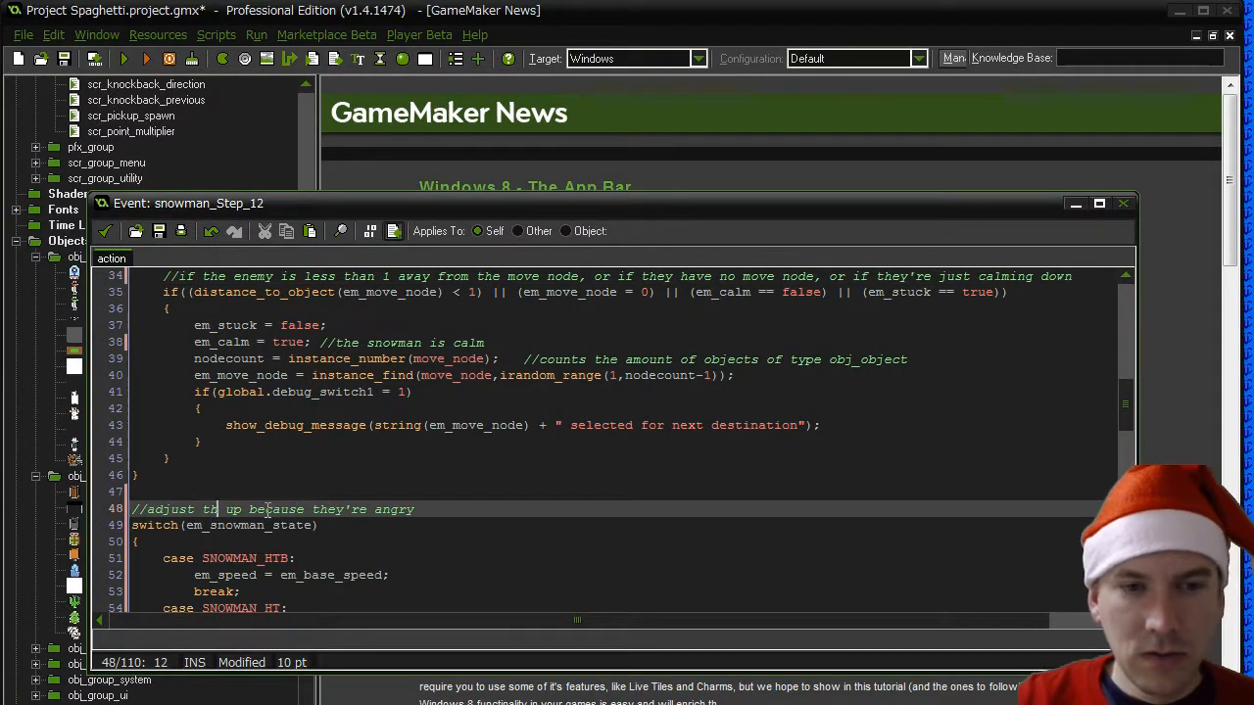
pyautogui.write('ed of the snowm')
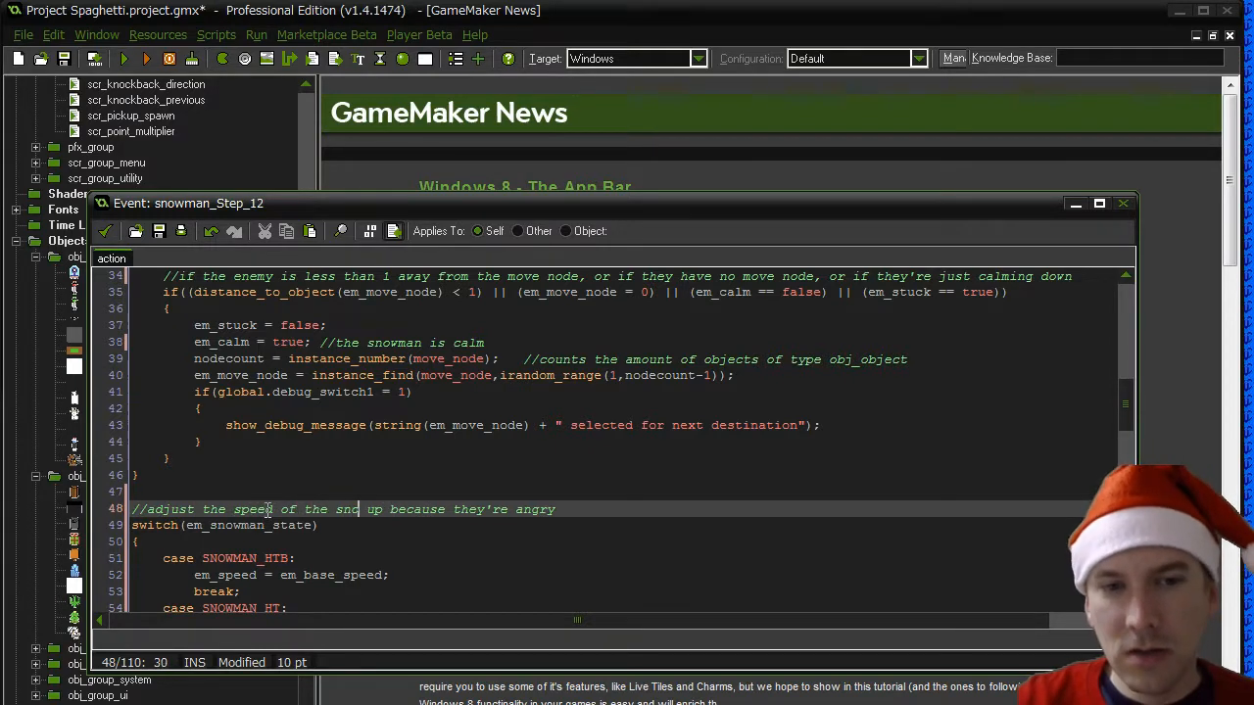
pyautogui.write('an depending on its')
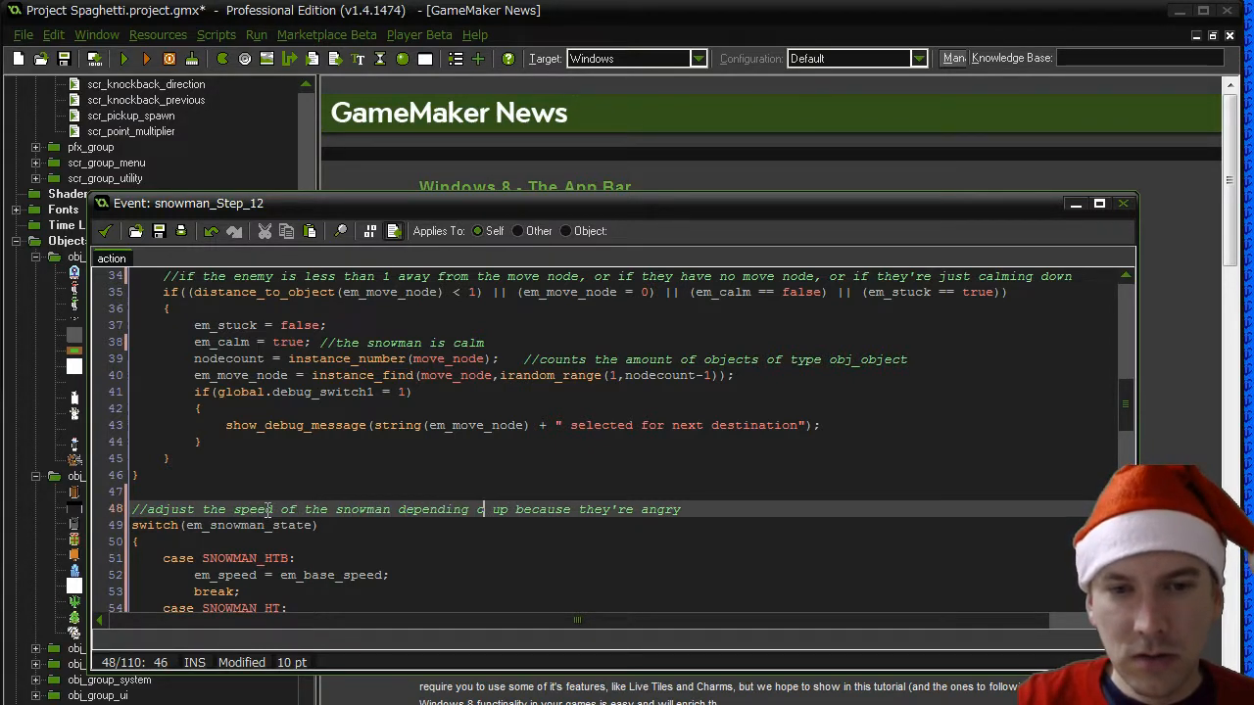
pyautogui.write(' state')
pyautogui.hotkey('shift', 'End')
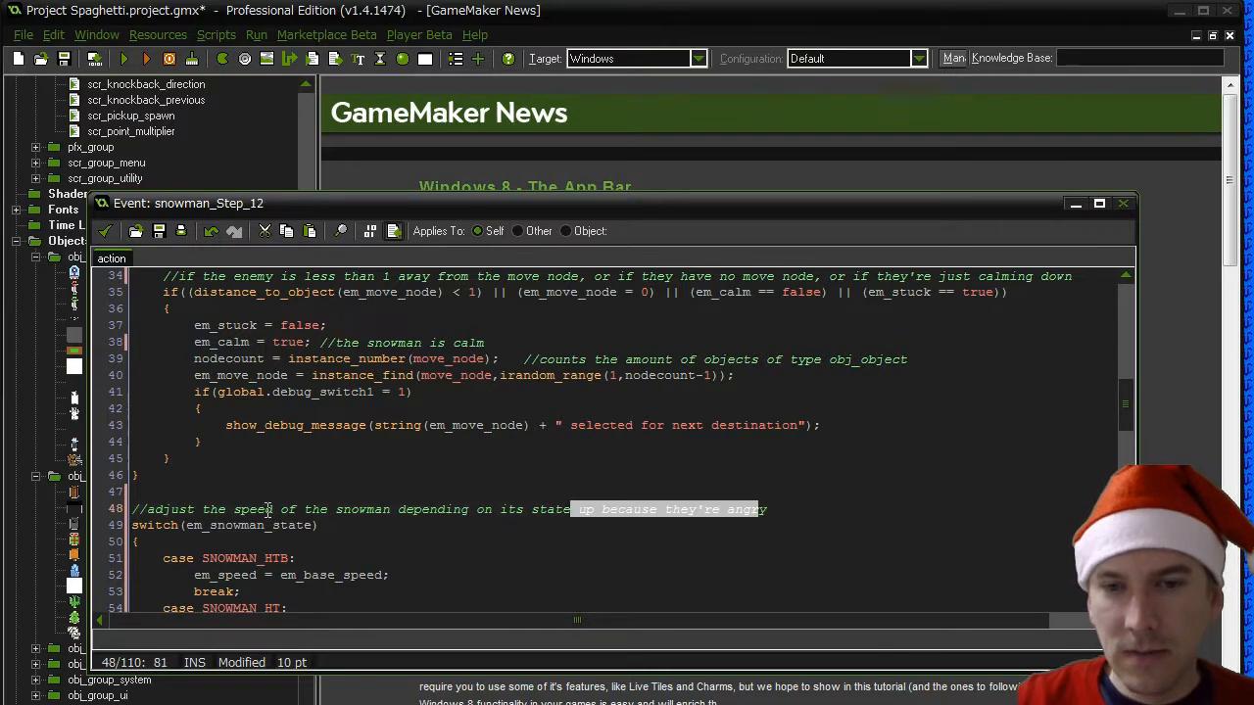
pyautogui.press('Delete')
pyautogui.scroll(-5, 266, 509)
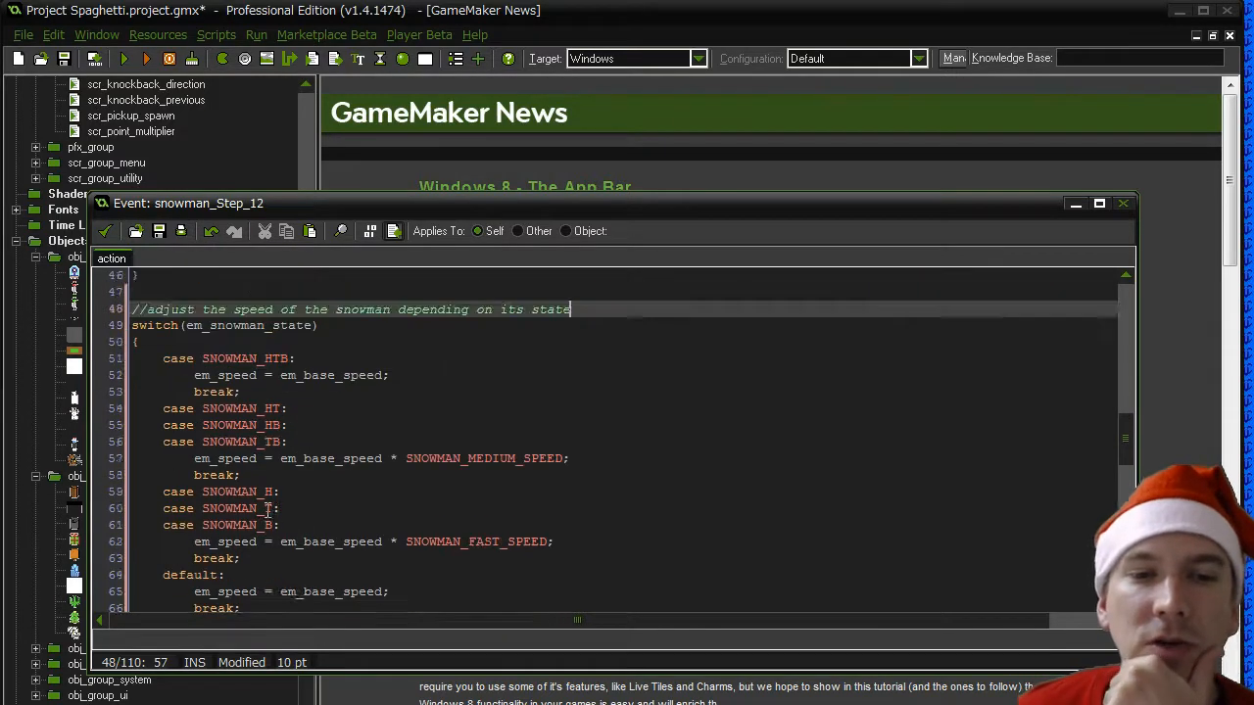
# - Review the snowman's movement code down to its end and back up to the em_hunt condition, and accept the edited code
pyautogui.scroll(-7, 266, 509)
pyautogui.scroll(-7, 266, 510)
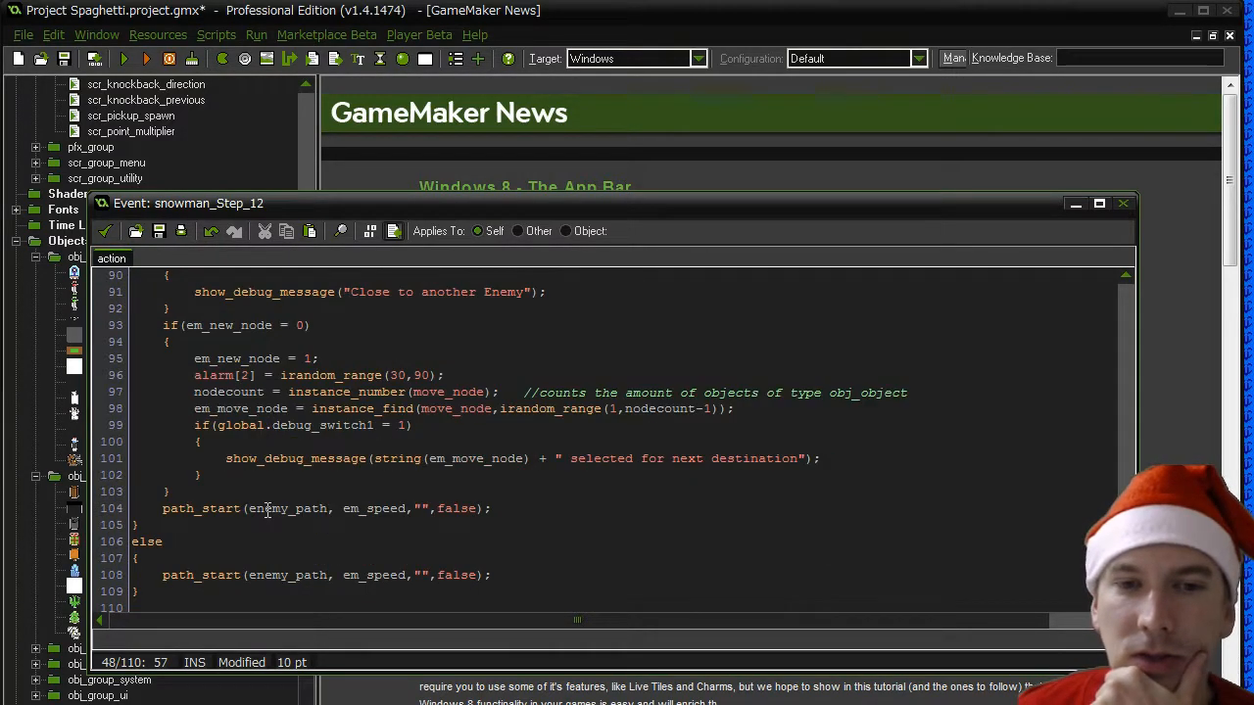
pyautogui.scroll(20, 266, 509)
pyautogui.scroll(3, 266, 509)
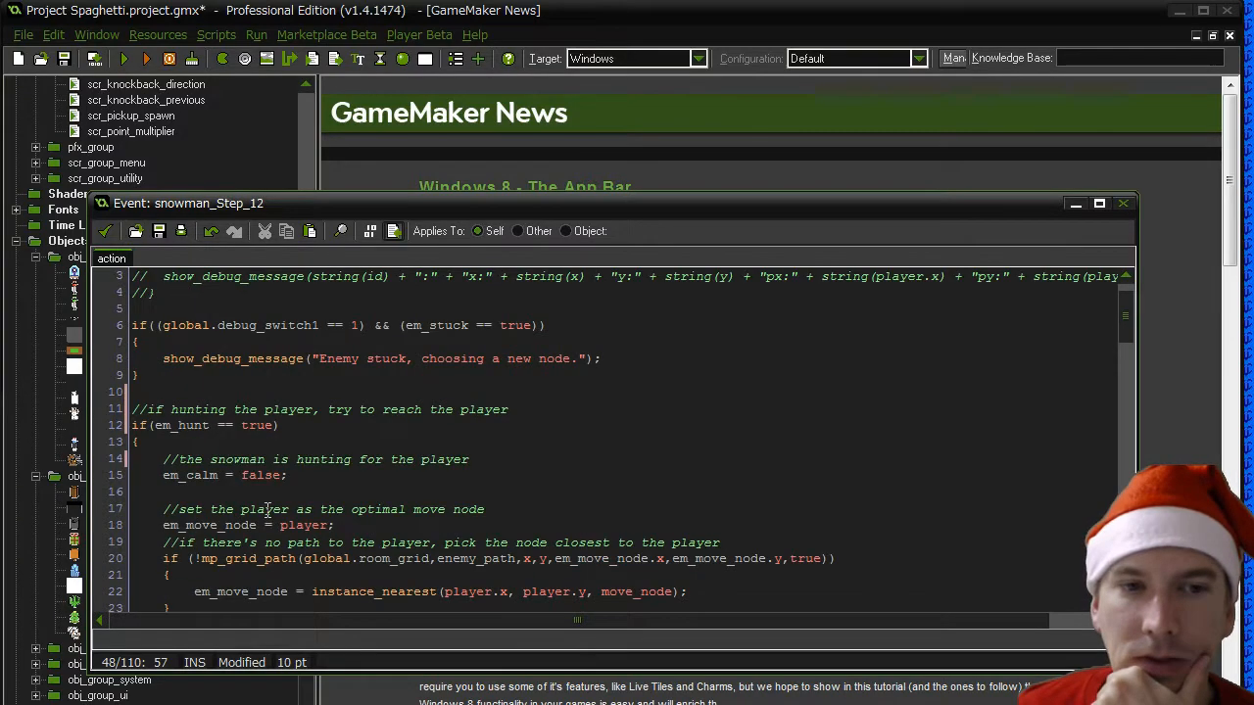
pyautogui.scroll(1, 180, 398)
pyautogui.moveTo(155, 459); pyautogui.dragTo(212, 460)
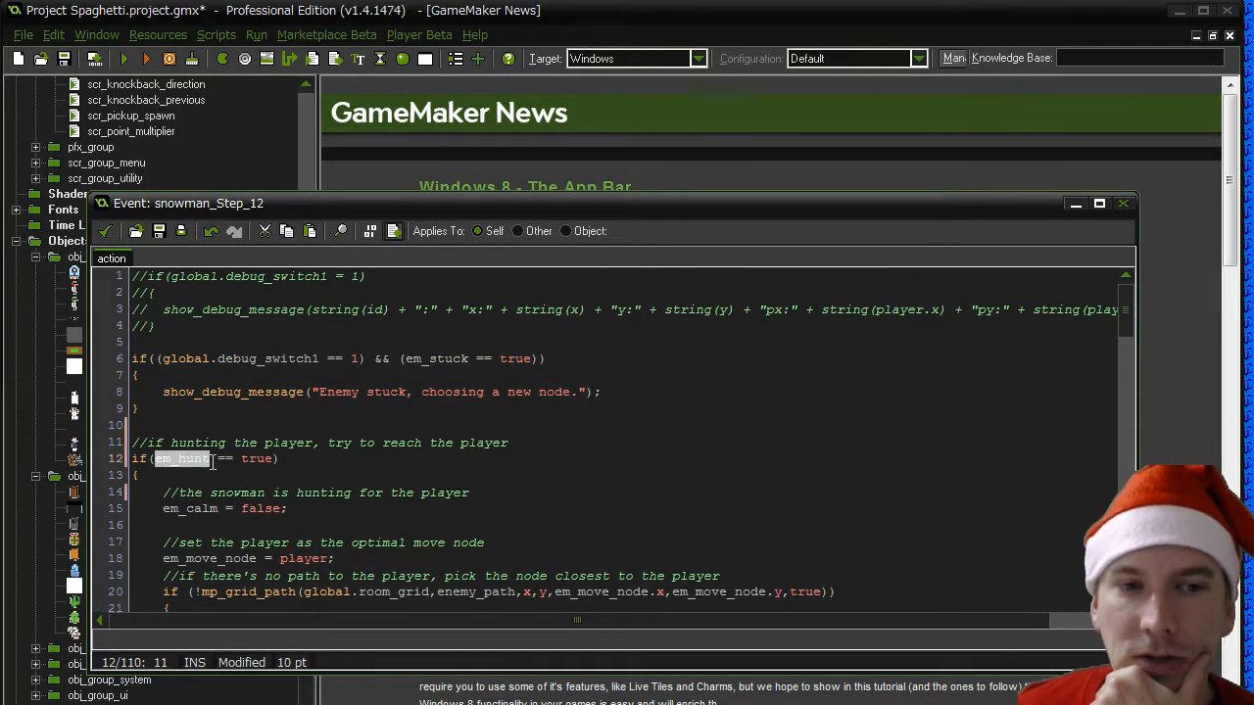
pyautogui.click(284, 459)
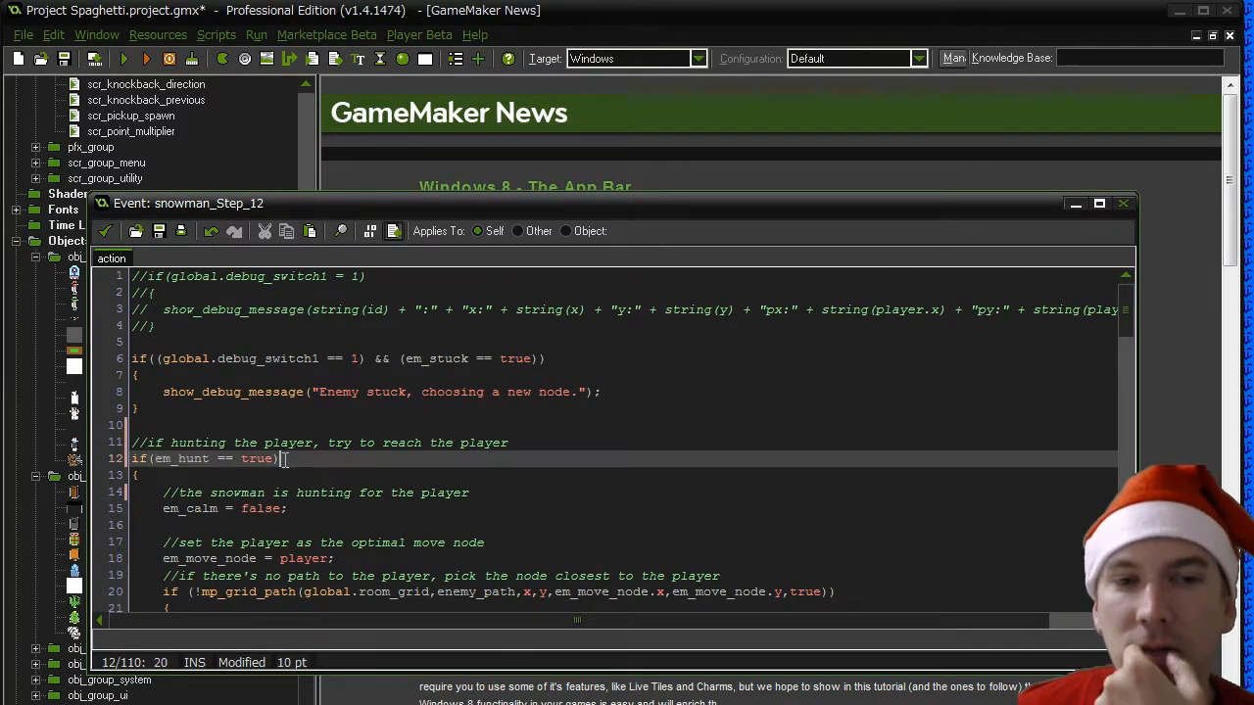
pyautogui.click(249, 429)
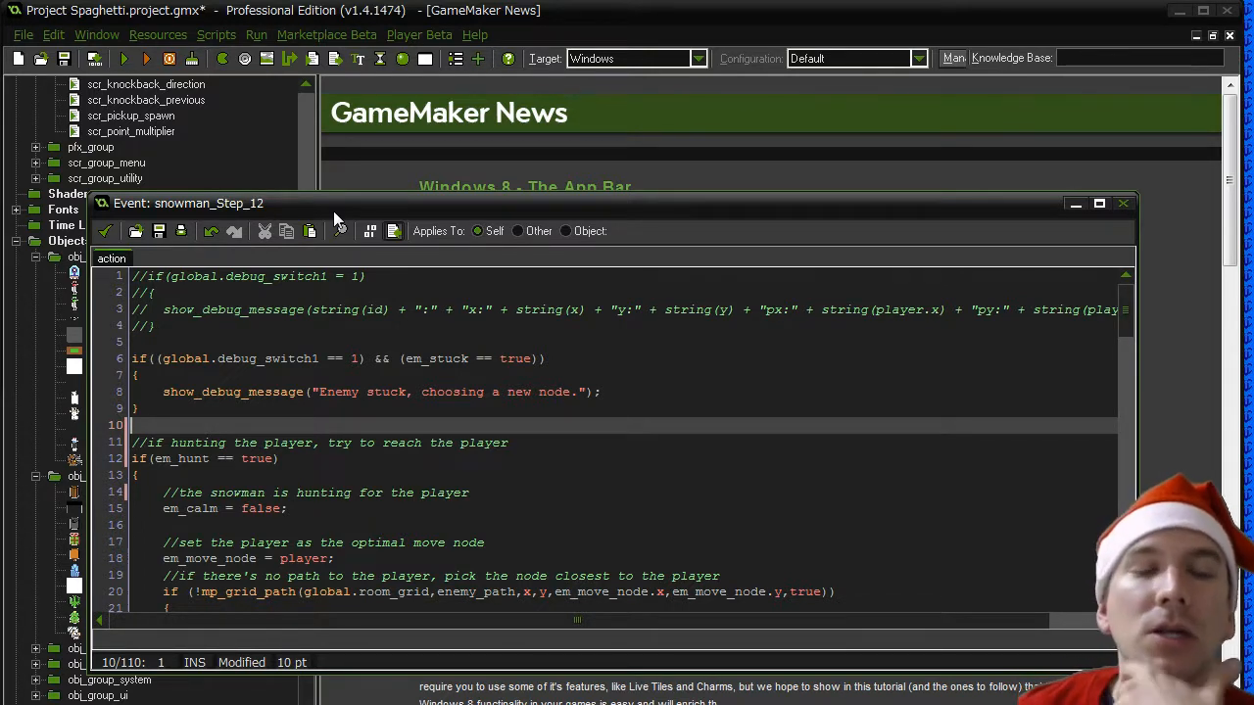
pyautogui.click(105, 230)
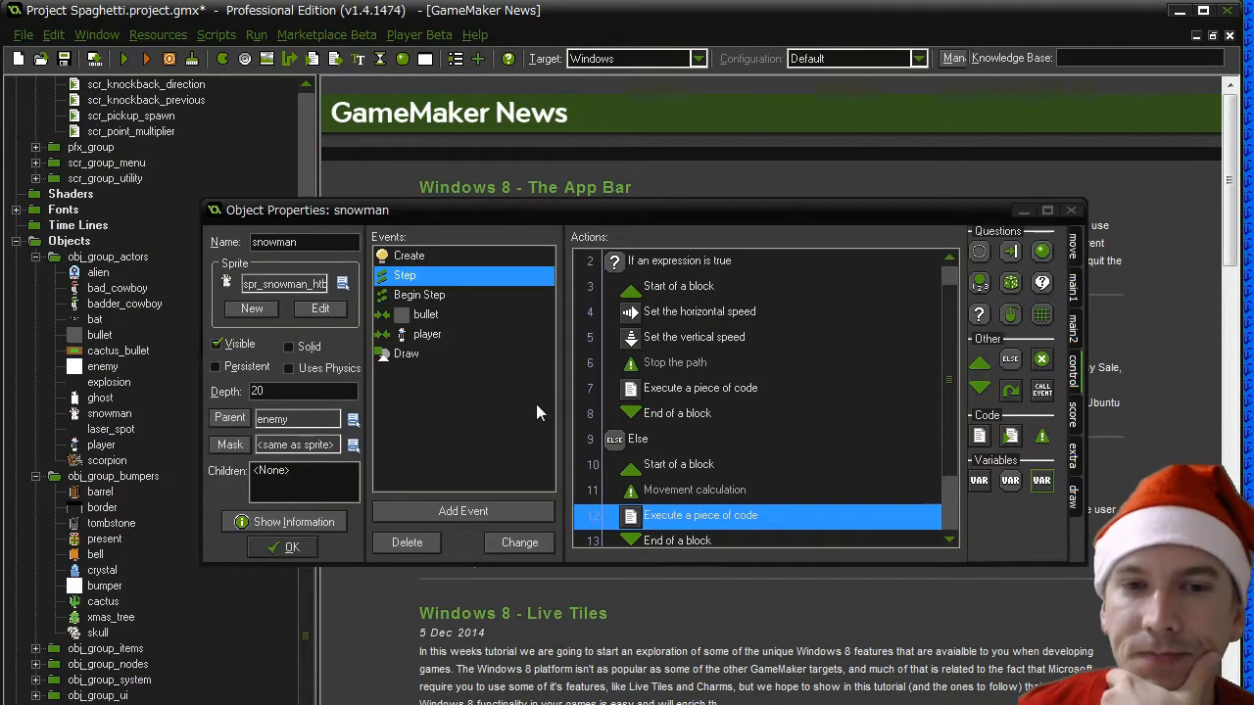
# - Inspect the last code action of the snowman's Step event, and show the actions of its Begin Step event
pyautogui.scroll(-1, 937, 531)
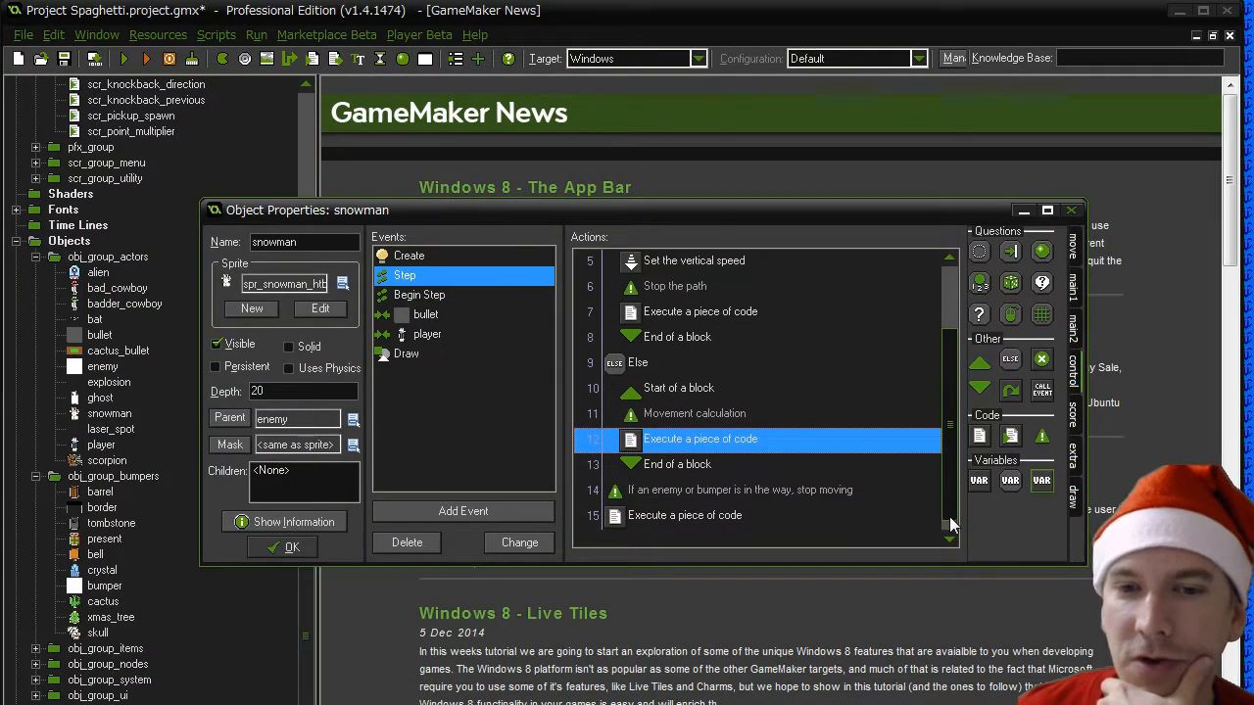
pyautogui.click(673, 519)
pyautogui.doubleClick(673, 519)
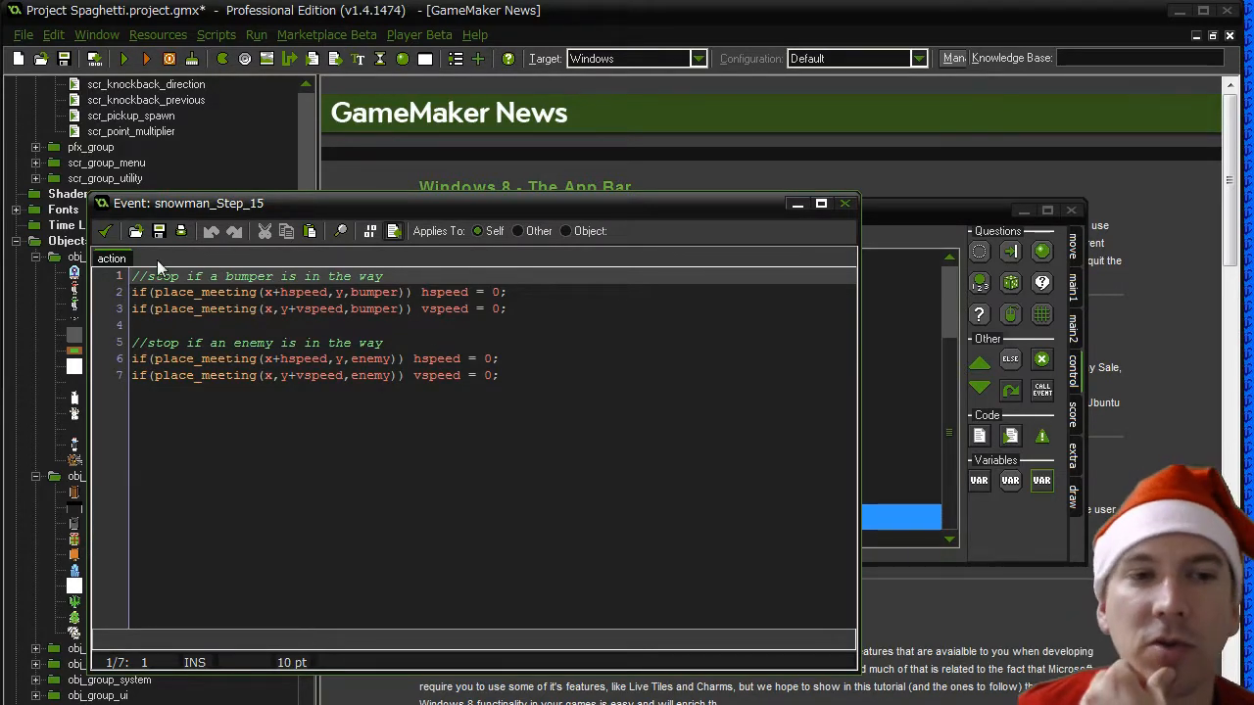
pyautogui.click(106, 231)
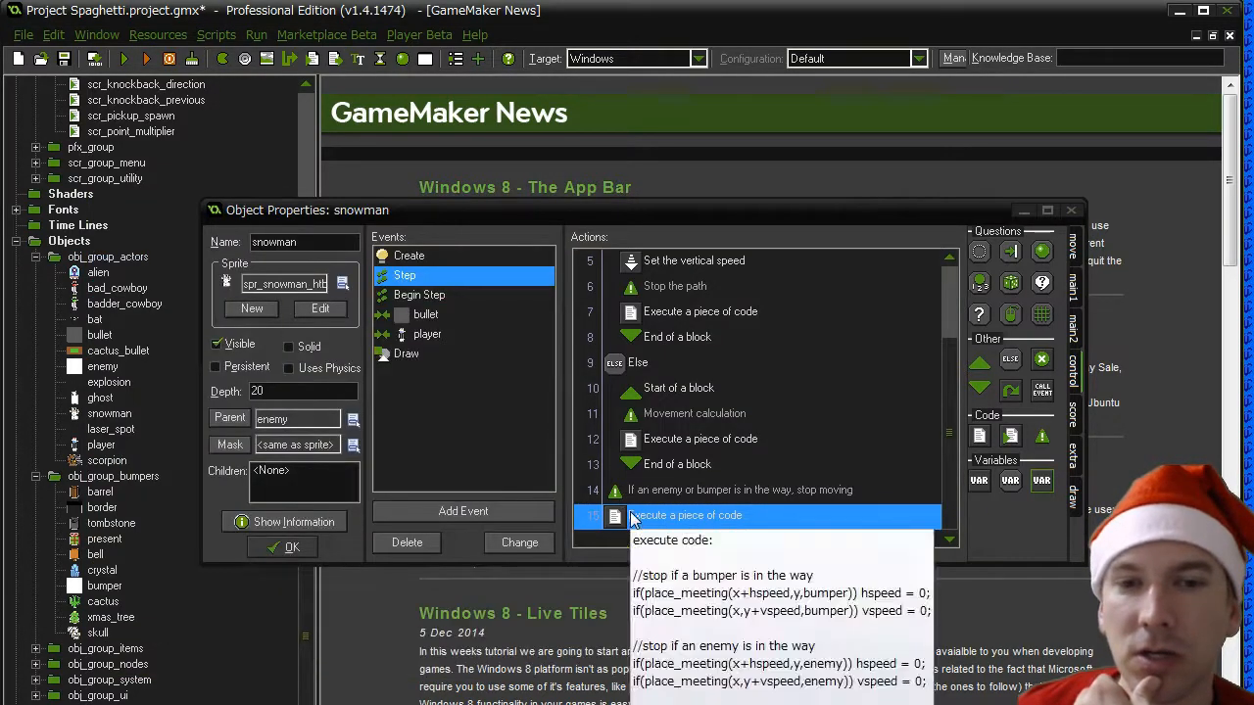
pyautogui.click(431, 298)
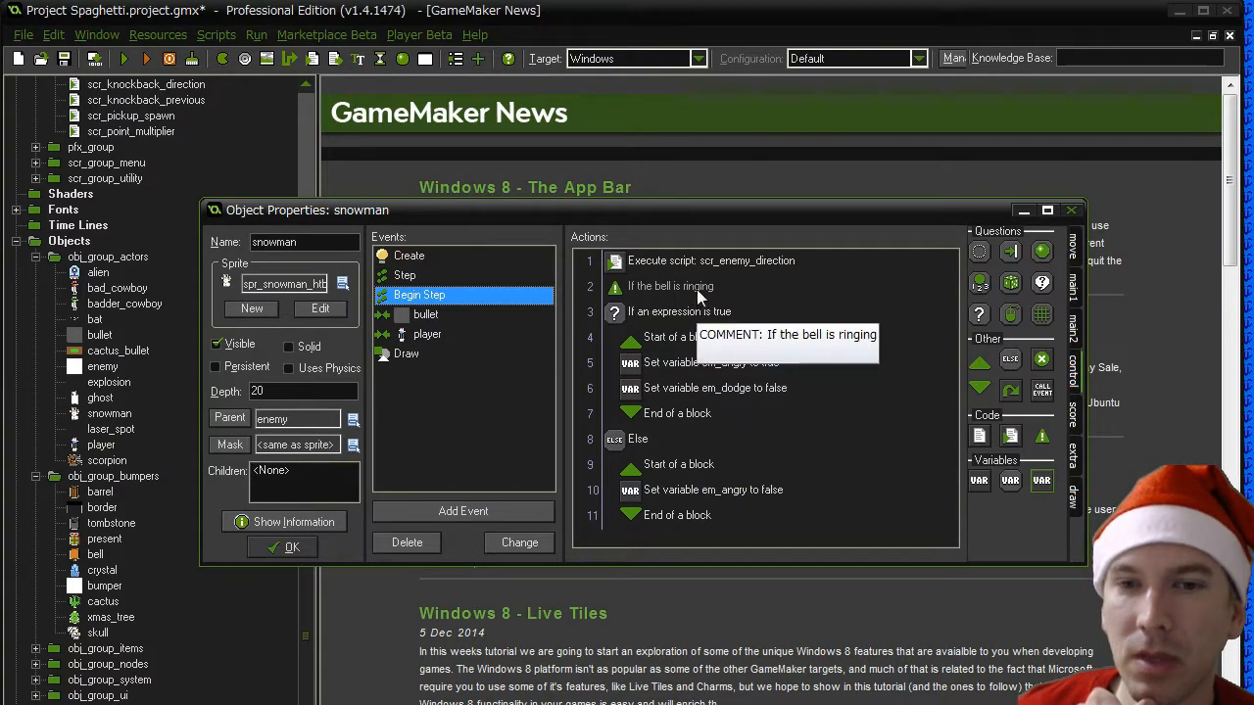
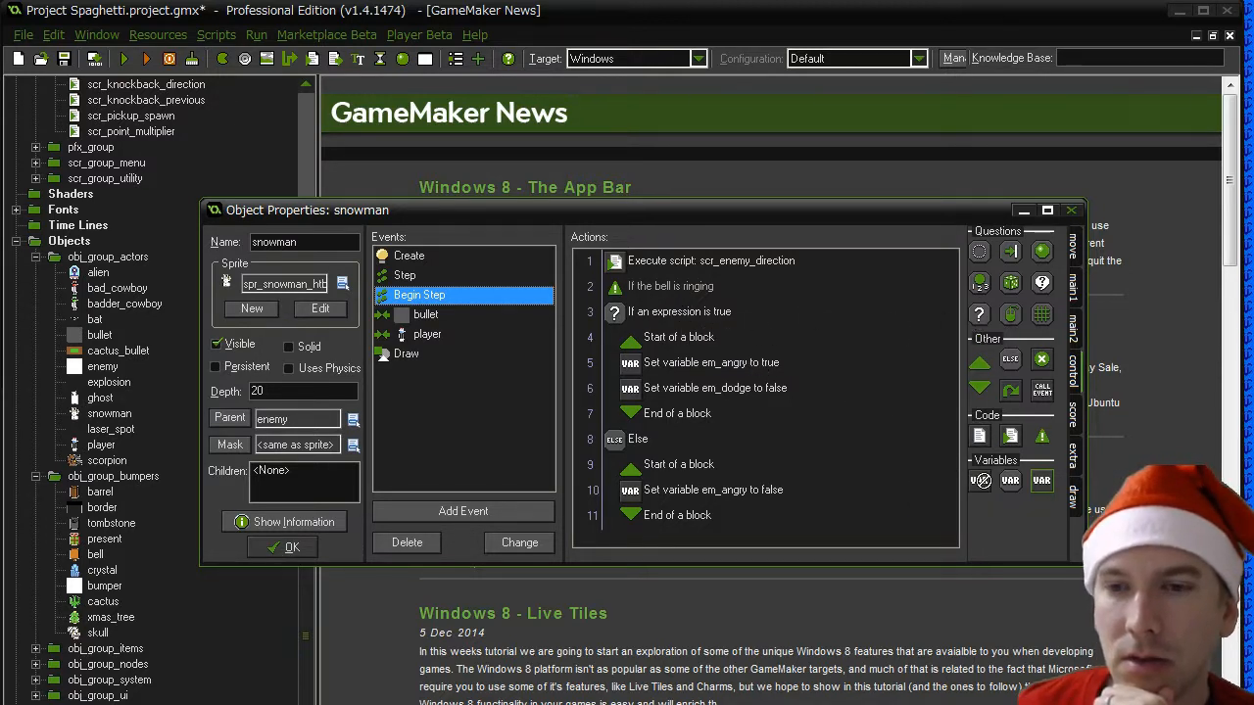
# - Delete the bell-ringing comment and the em_angry condition with its Else block from the Begin Step event, leaving only scr_enemy_direction
pyautogui.click(662, 291)
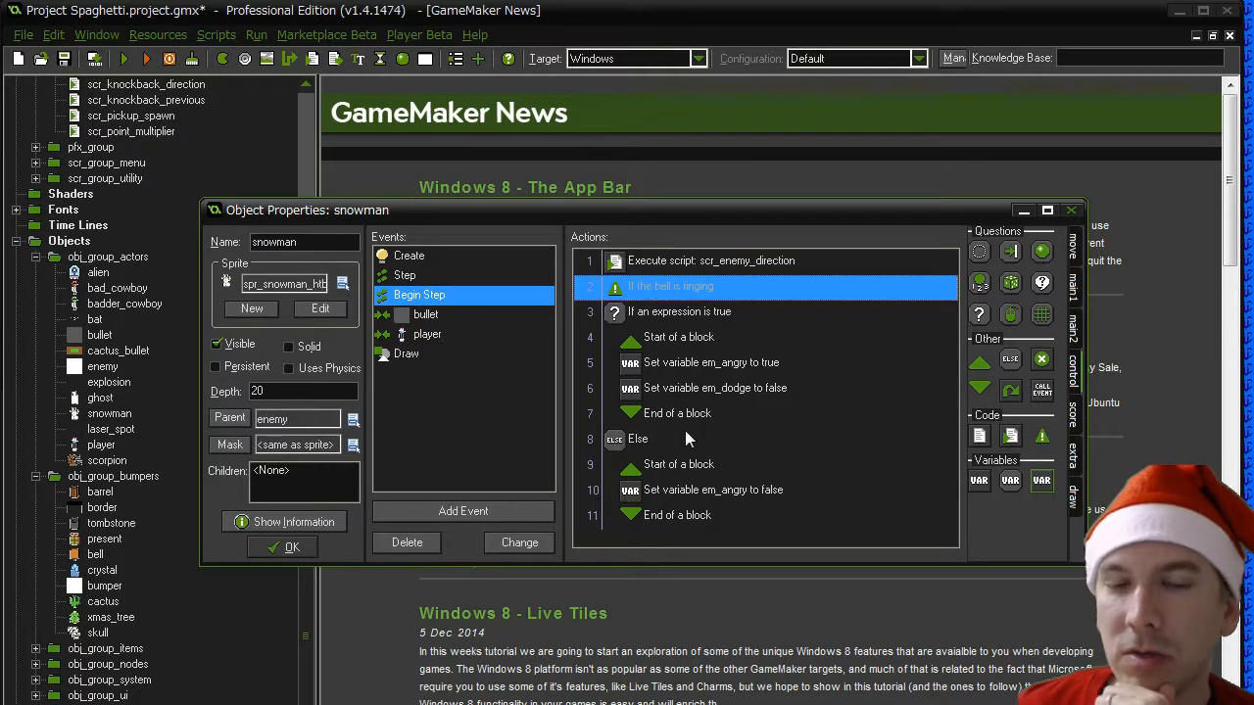
pyautogui.keyDown('shift'); pyautogui.click(676, 517); pyautogui.keyUp('shift')
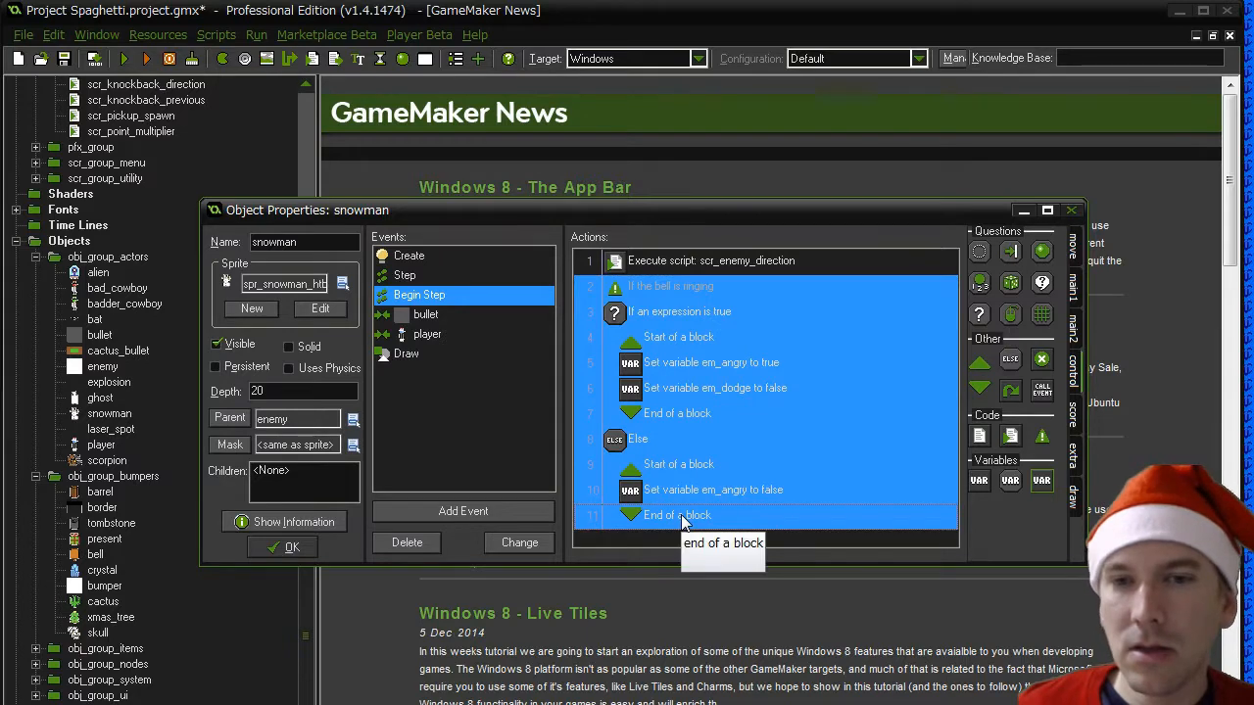
pyautogui.press('Delete')
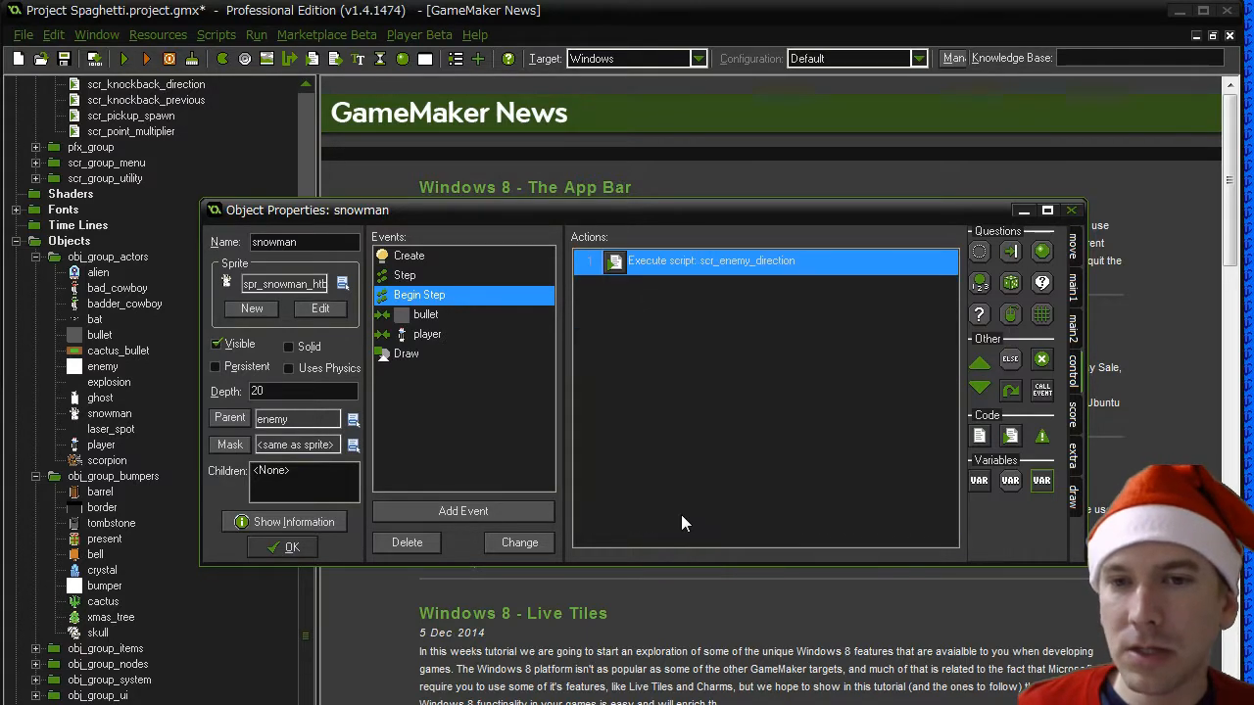
# - Remove the "If angry, get hit" comment, its em_angry condition and the opening block marker from the bullet collision event
pyautogui.click(419, 314)
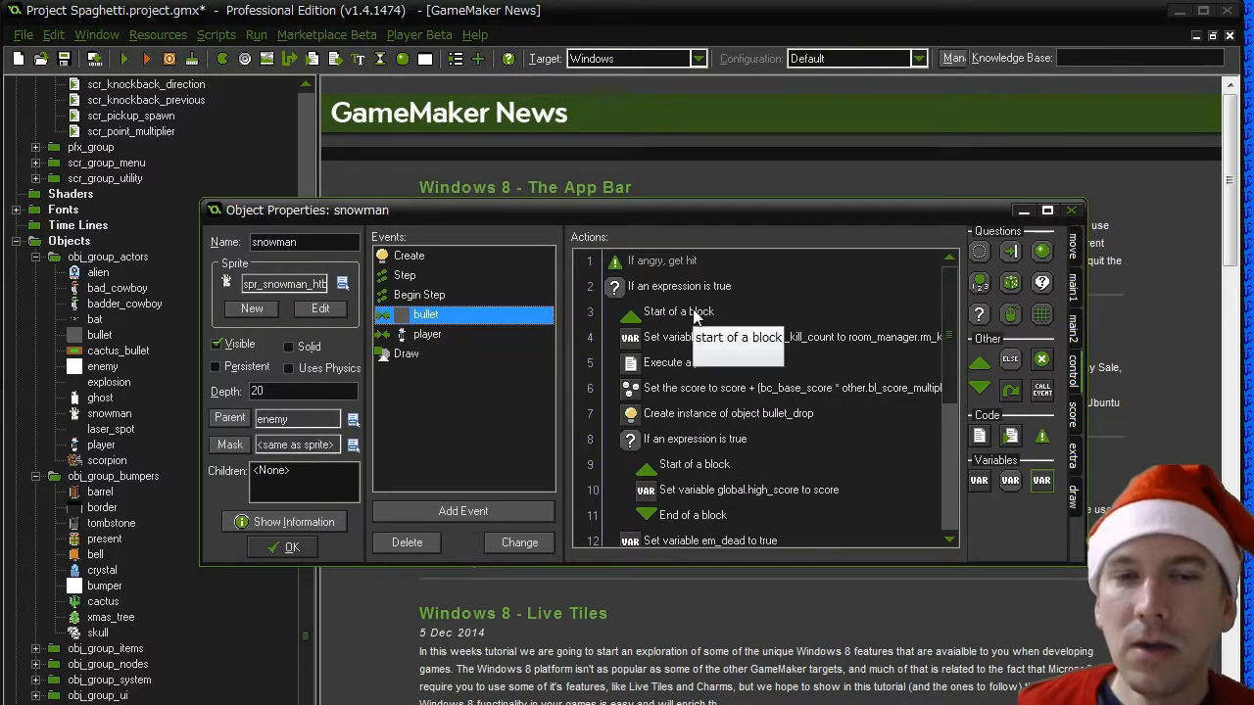
pyautogui.click(674, 286)
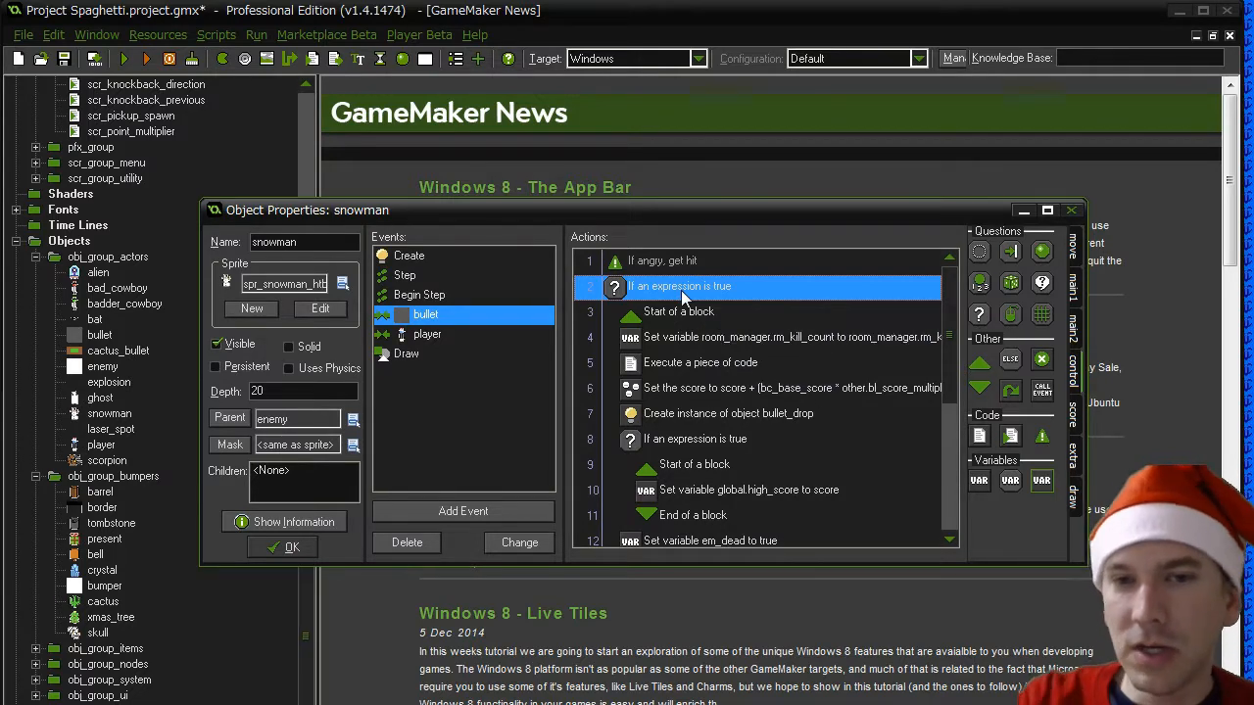
pyautogui.click(637, 263)
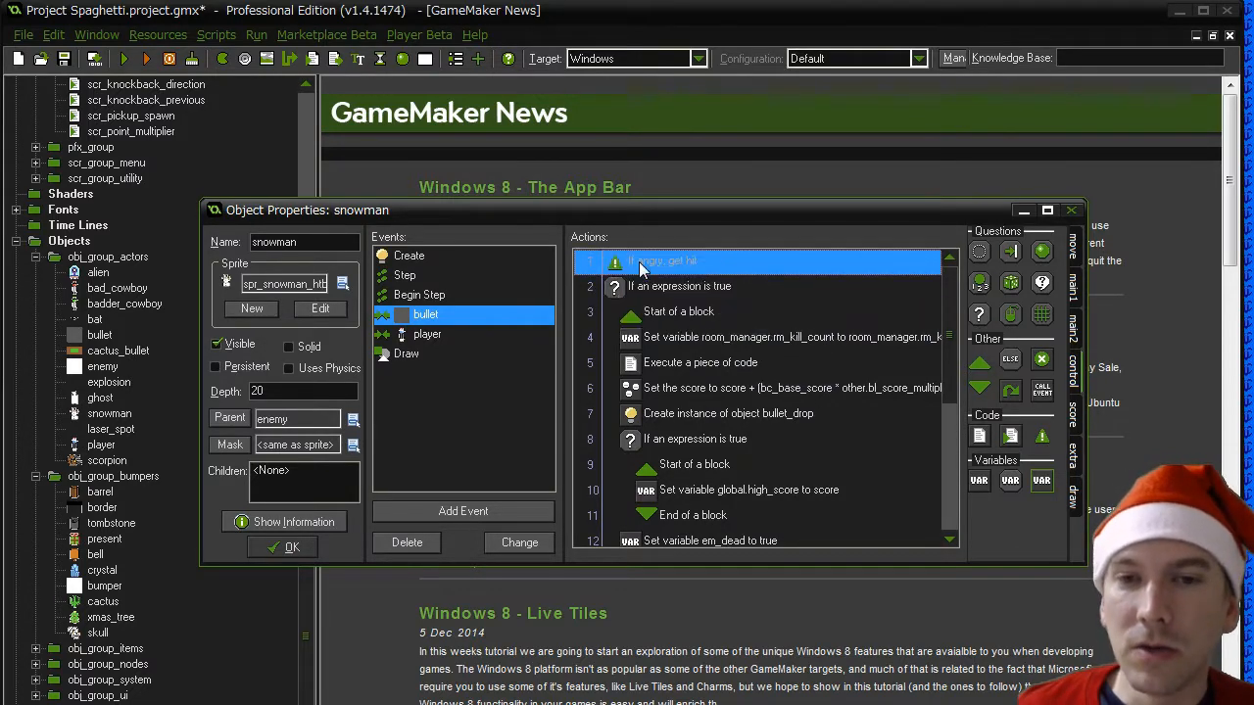
pyautogui.press('Delete')
pyautogui.press('Delete')
pyautogui.press('Delete')
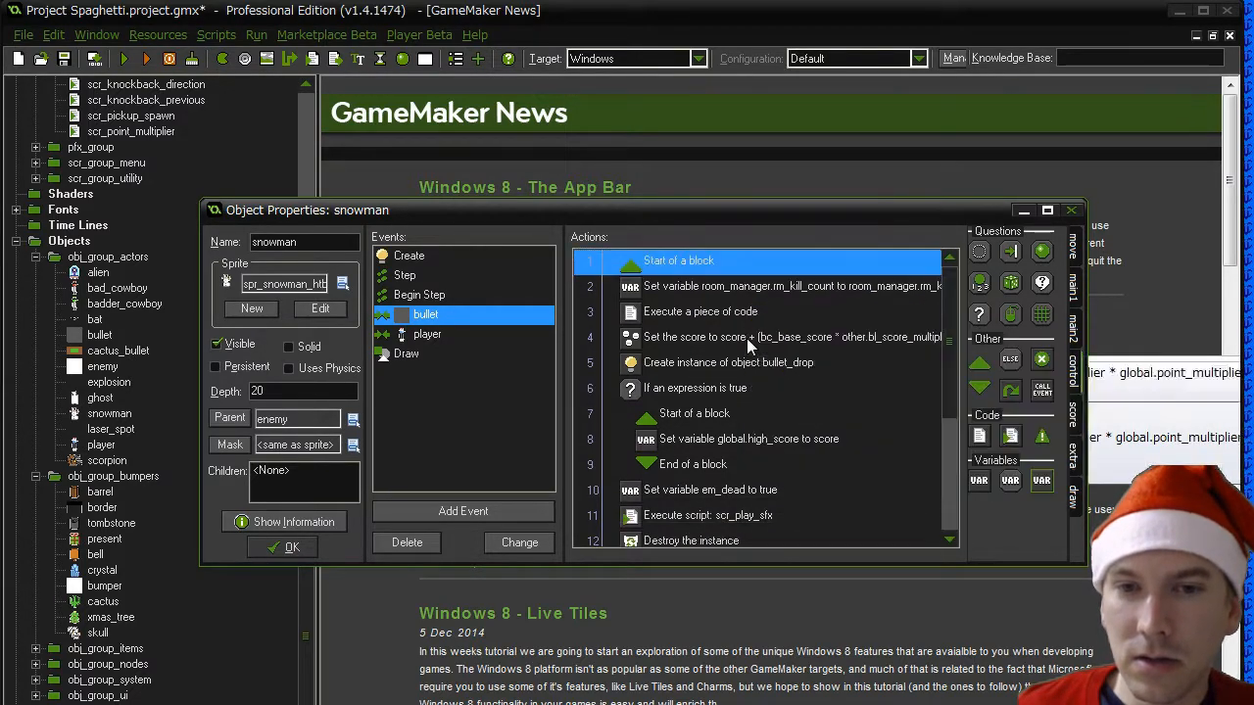
# - Delete the unmatched block end after the destroy action and the whole Else block with its dodge actions from the bullet collision event
pyautogui.scroll(-2, 721, 439)
pyautogui.click(675, 391)
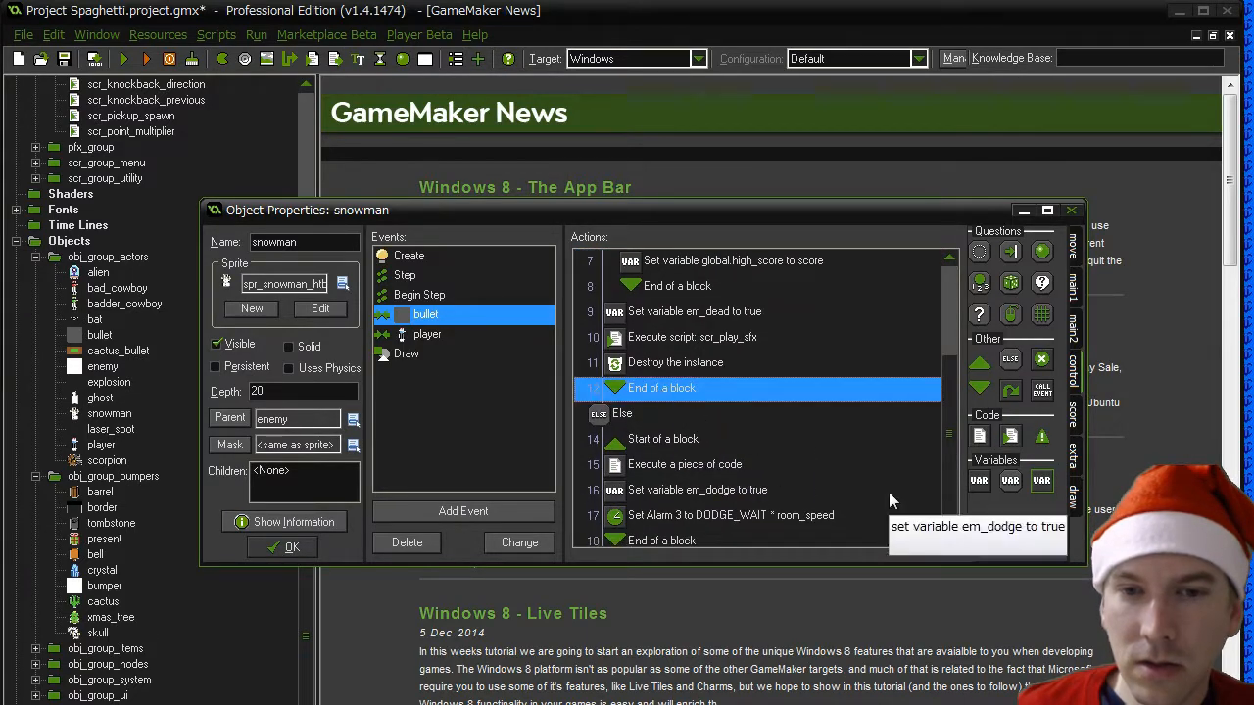
pyautogui.press('Delete')
pyautogui.press('Delete')
pyautogui.press('Delete')
pyautogui.press('Delete')
pyautogui.press('Delete')
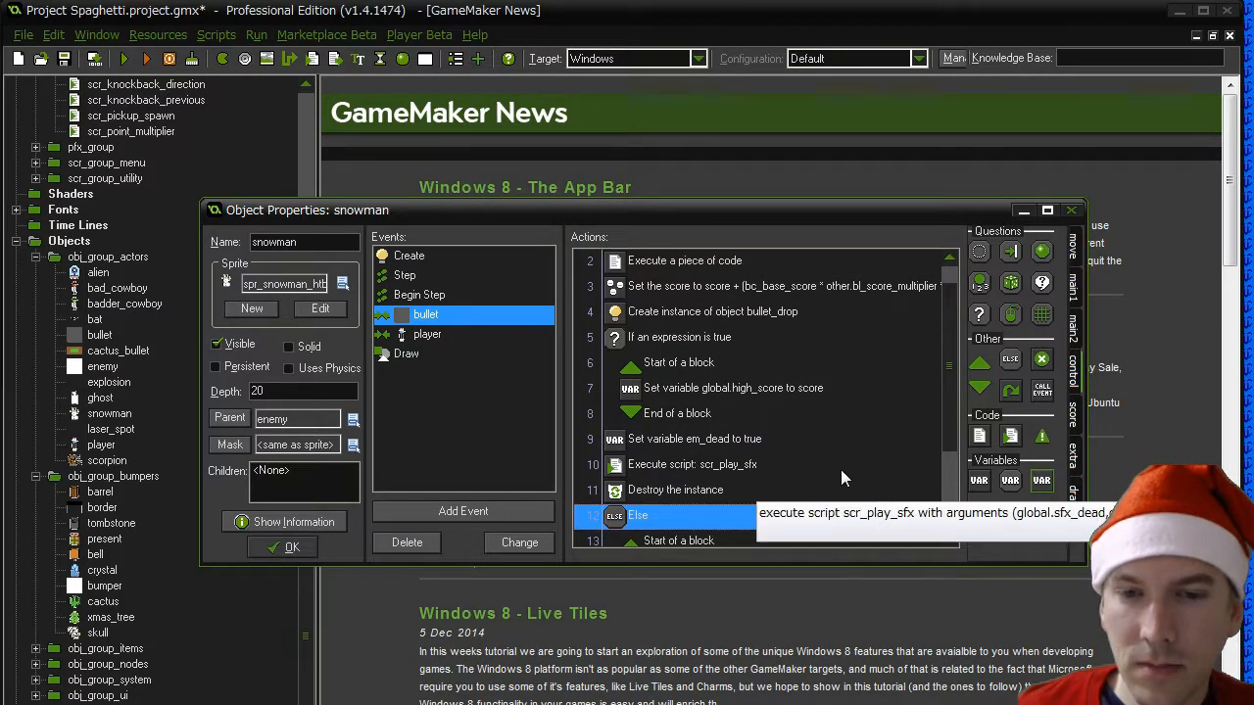
pyautogui.press('Delete')
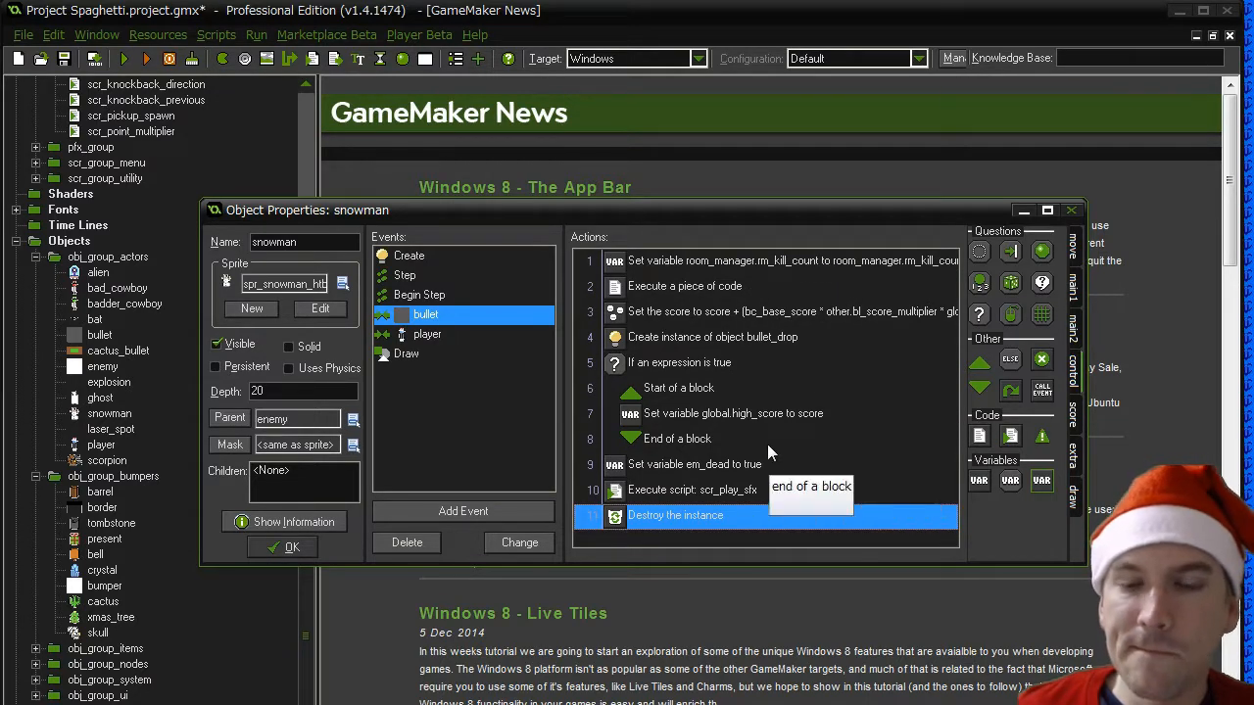
pyautogui.click(694, 266)
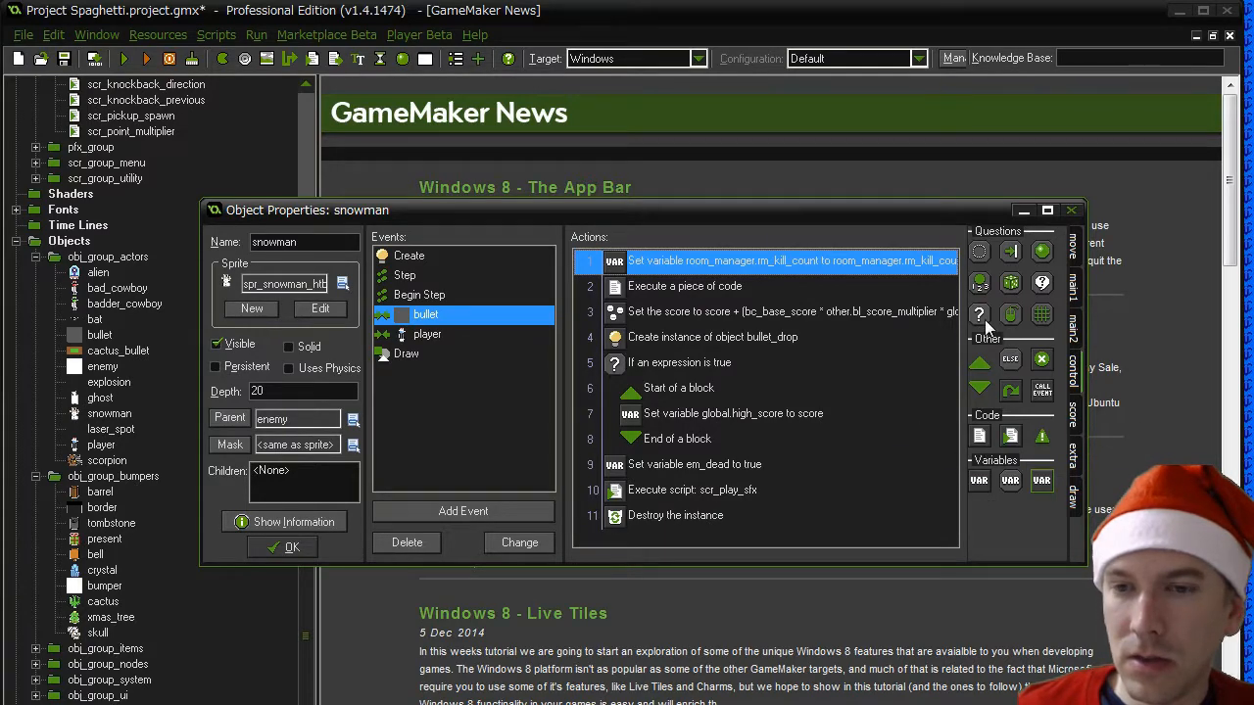
pyautogui.moveTo(981, 315); pyautogui.dragTo(602, 263)
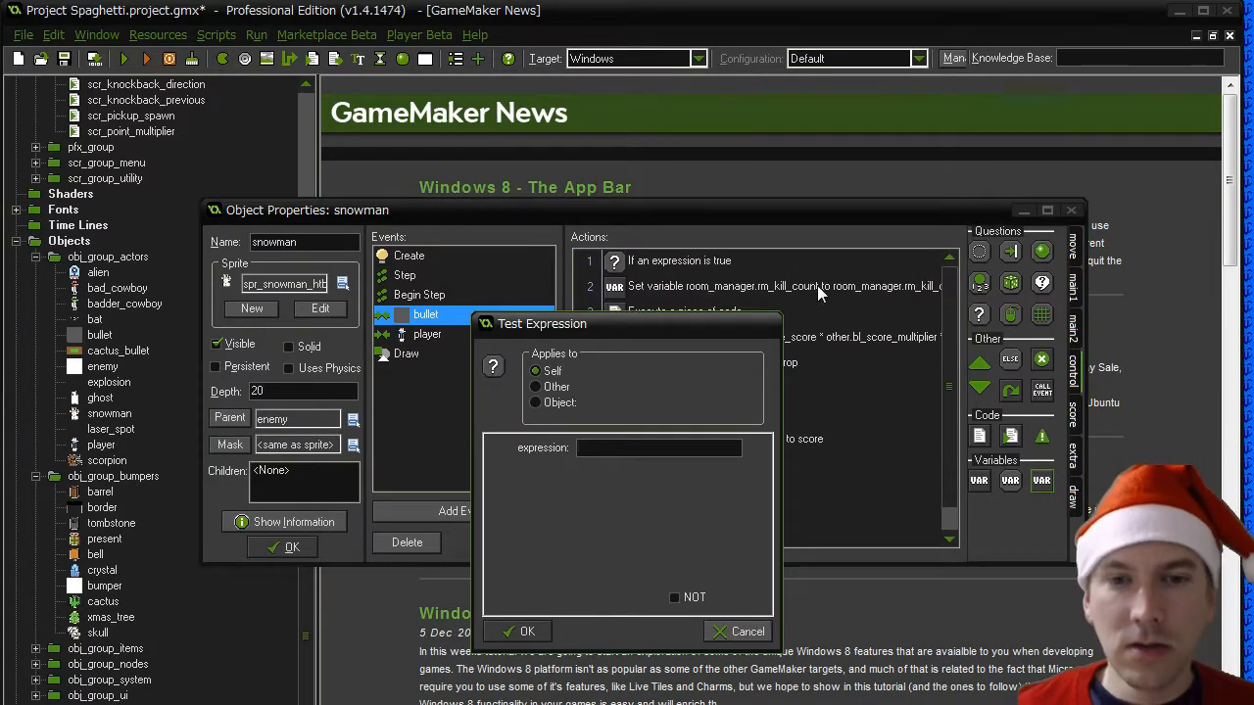
pyautogui.write('e')
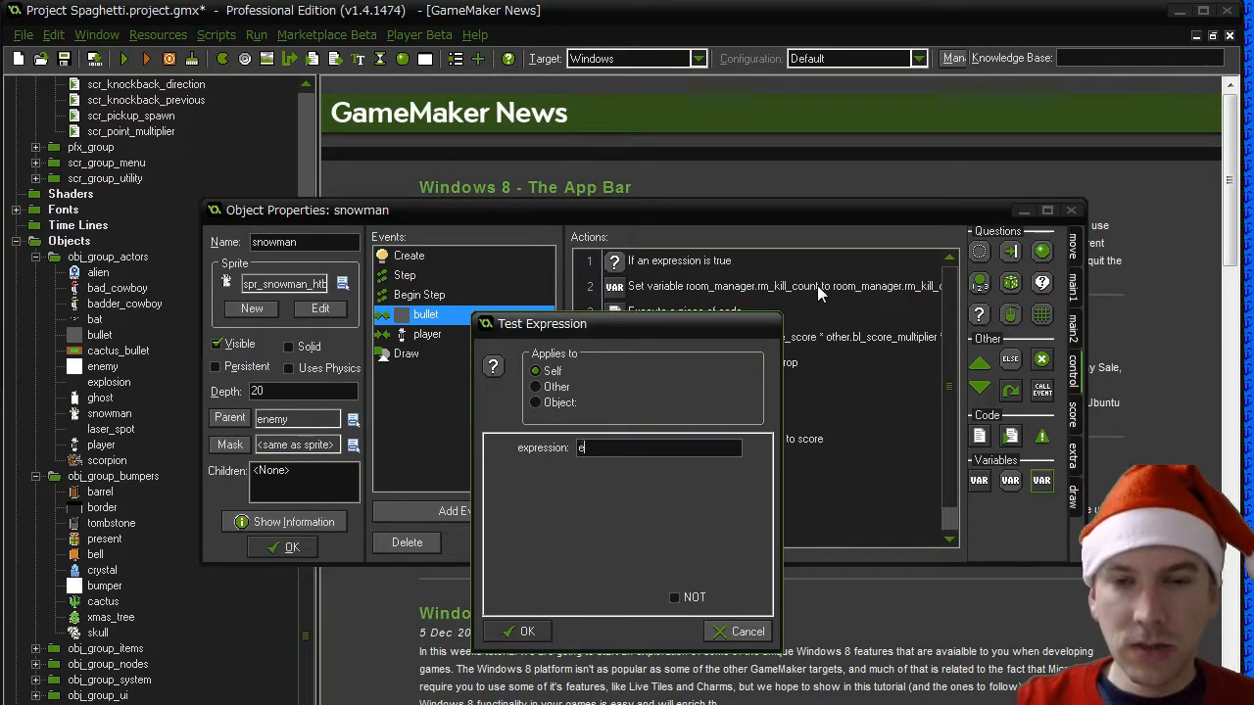
pyautogui.write('m_snowman_state')
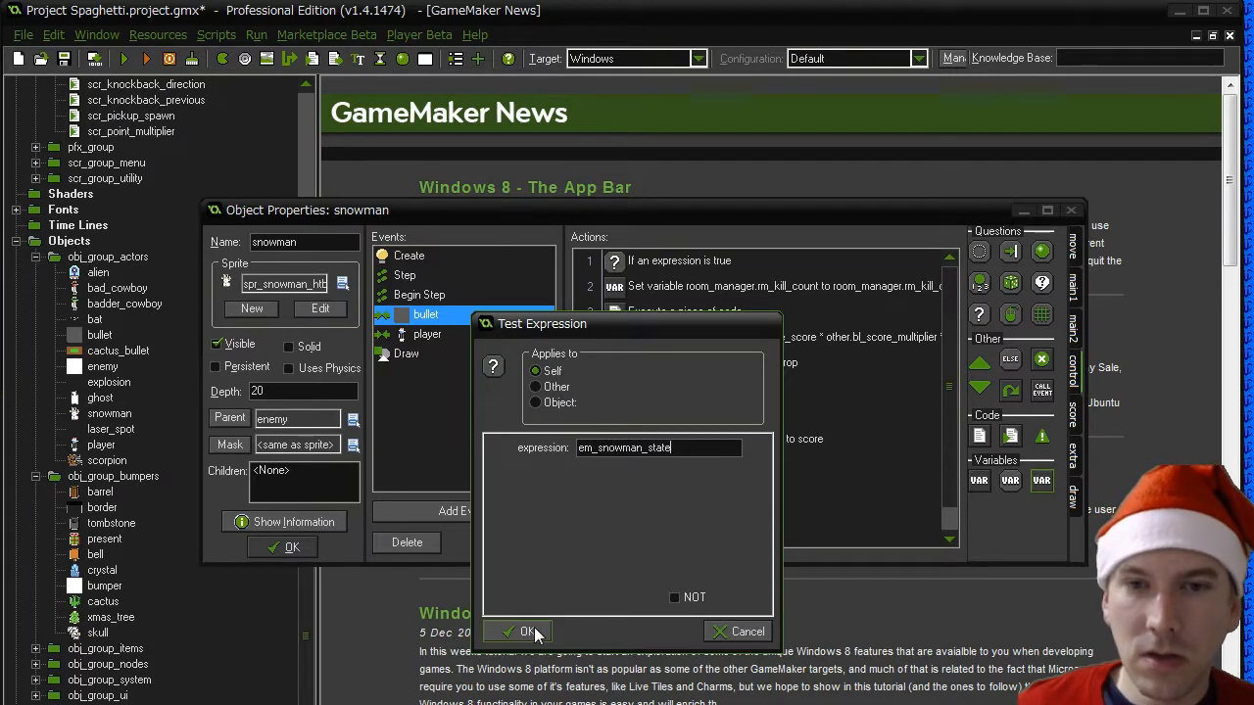
pyautogui.write(' ==')
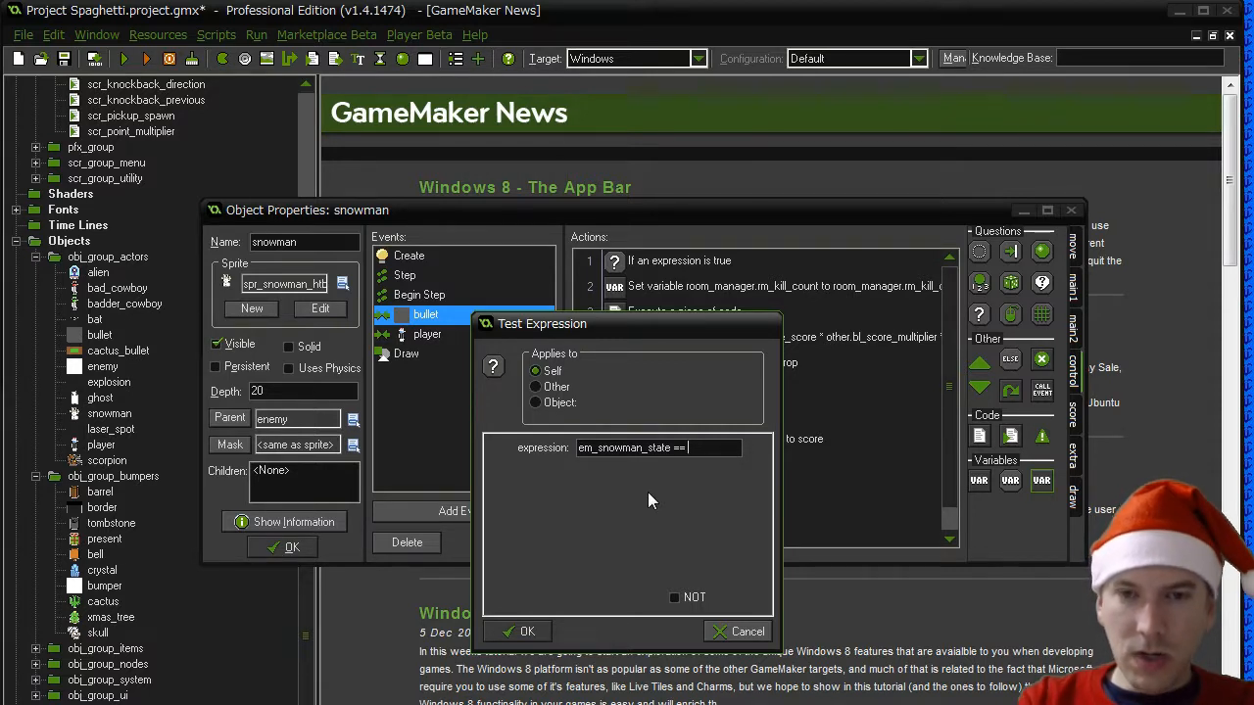
pyautogui.click(747, 632)
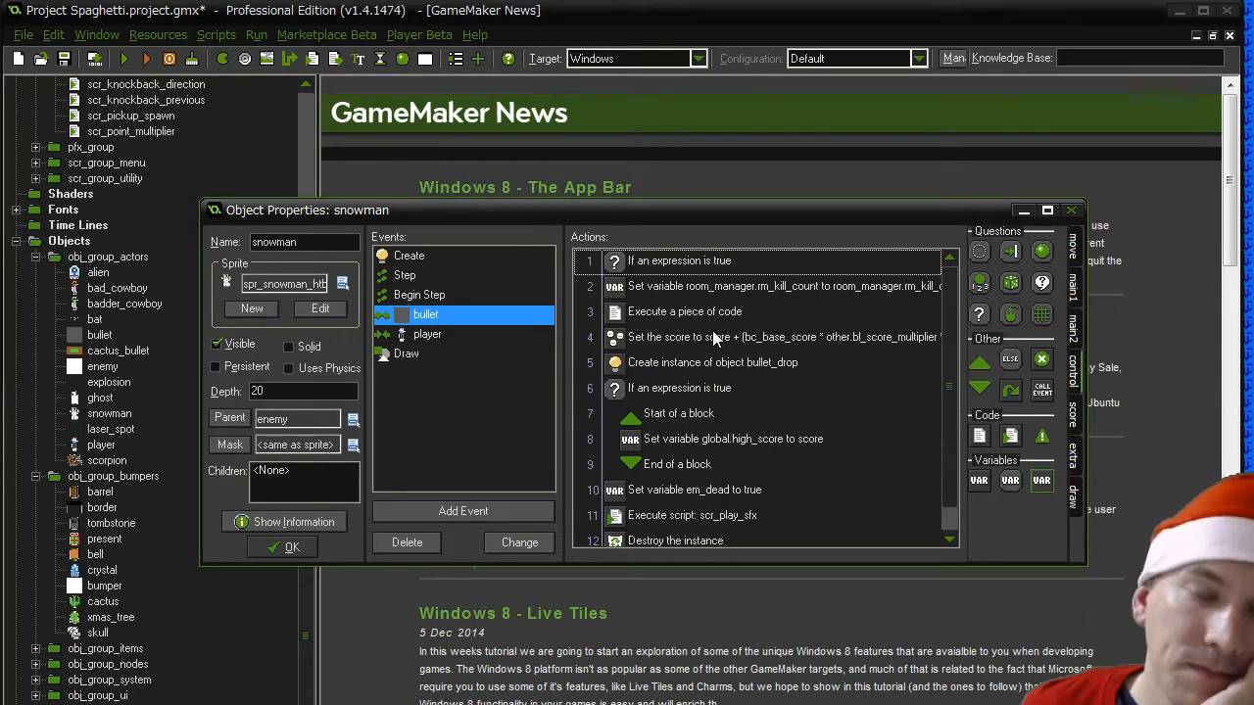
pyautogui.click(705, 262)
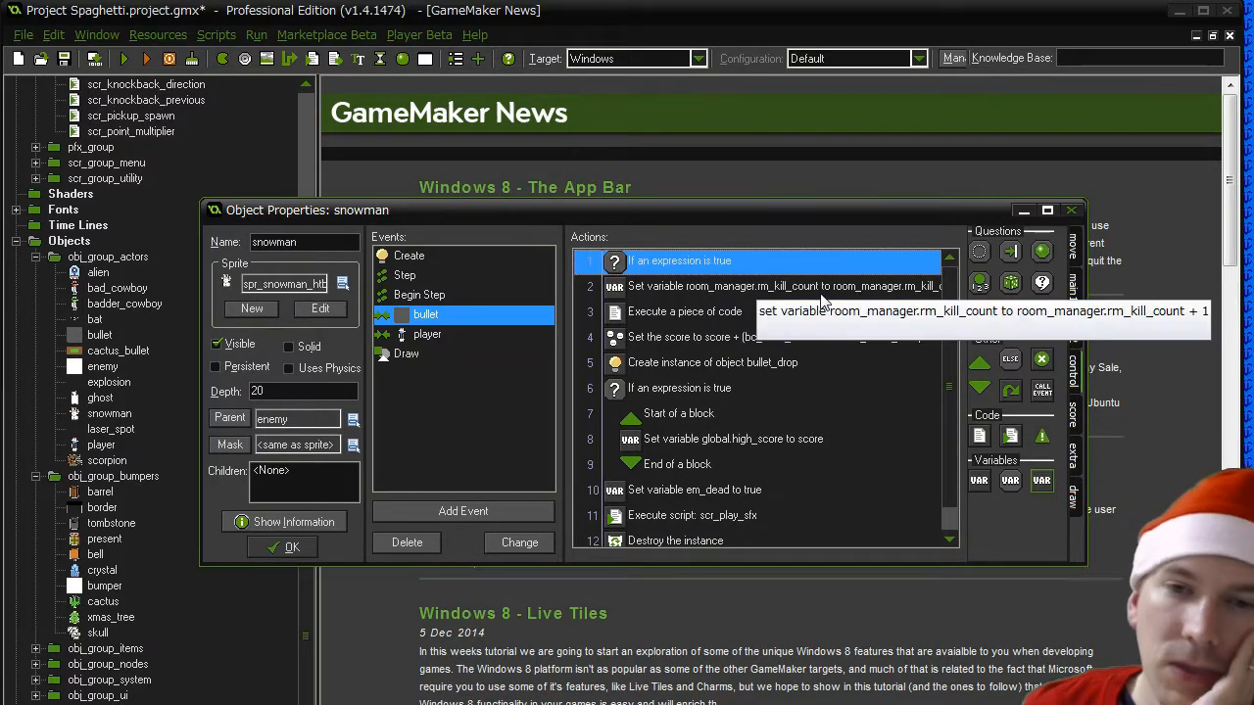
pyautogui.press('Delete')
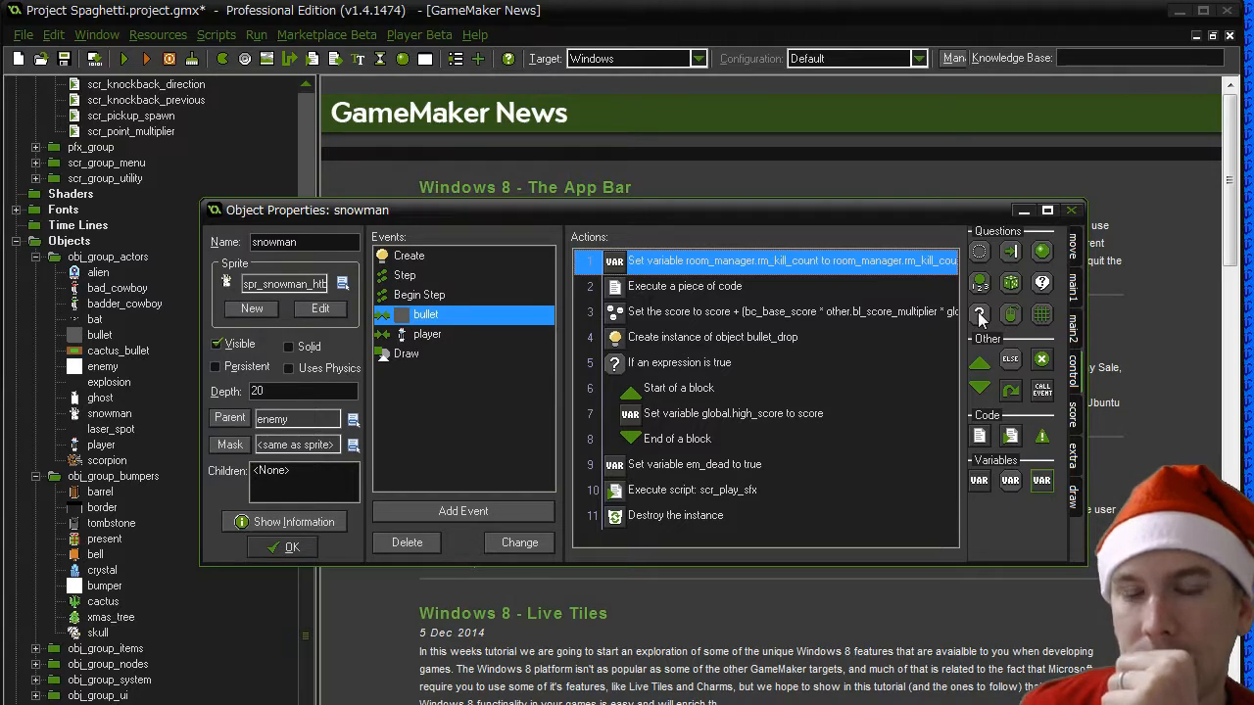
# - Add a Set Variable action to the Create event, after em_snowman_state, that sets em_snowman_balls to 3
pyautogui.click(414, 262)
pyautogui.scroll(-1, 953, 439)
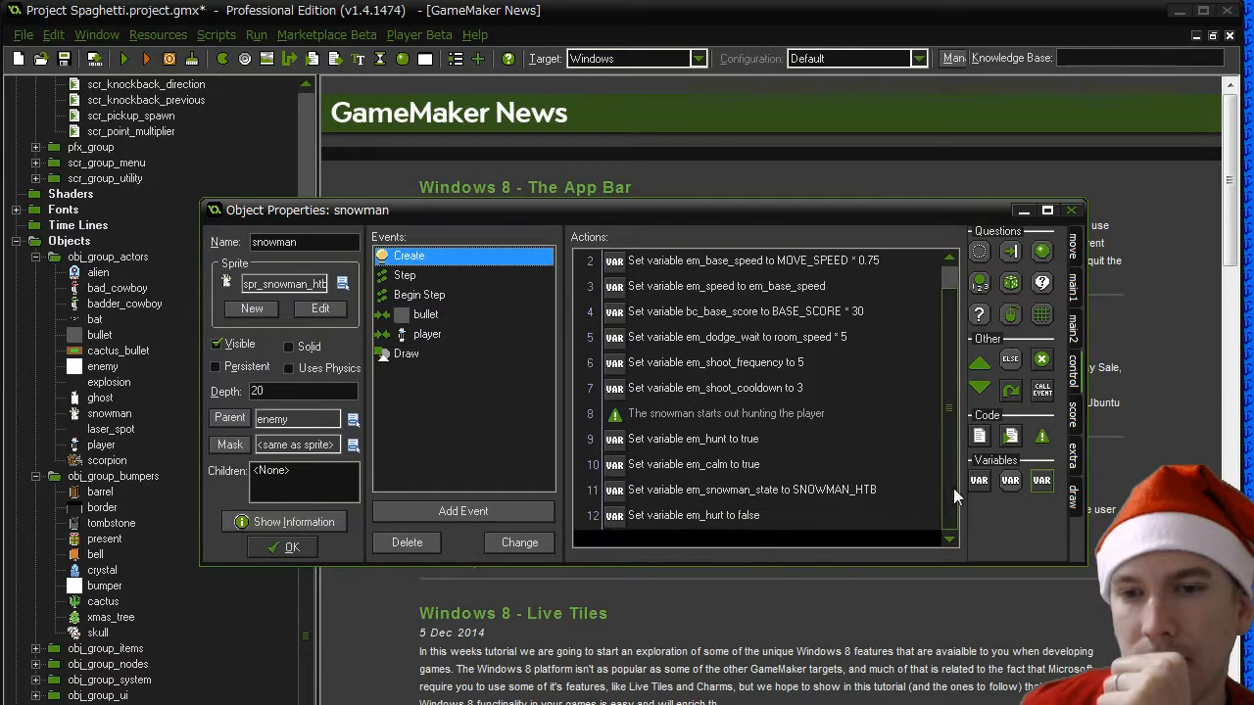
pyautogui.click(759, 495)
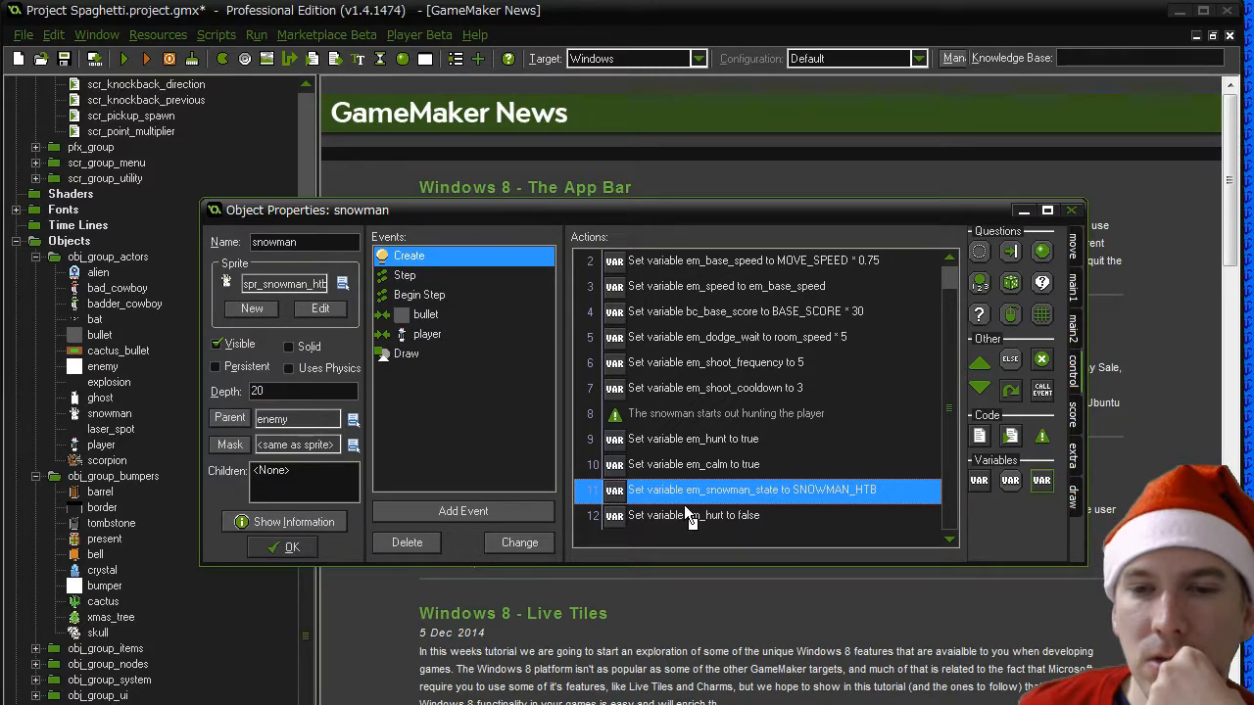
pyautogui.moveTo(978, 480); pyautogui.dragTo(856, 494)
pyautogui.write('em_s')
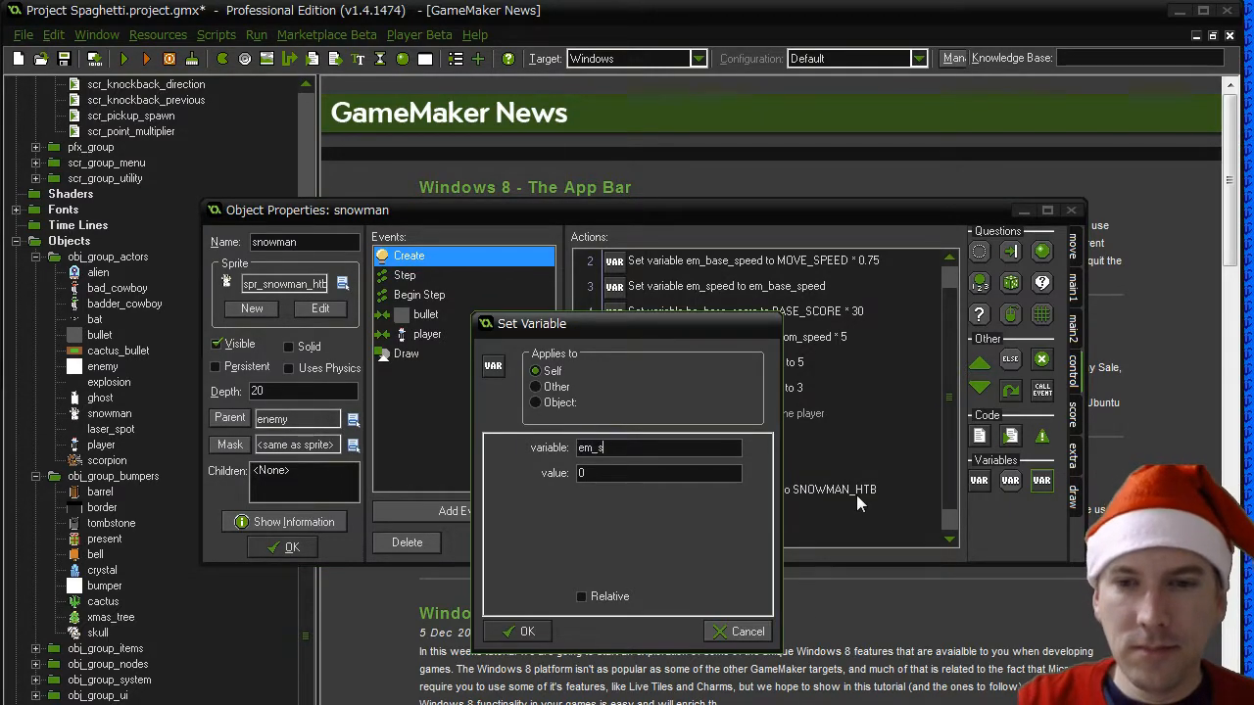
pyautogui.write('nowman_balls')
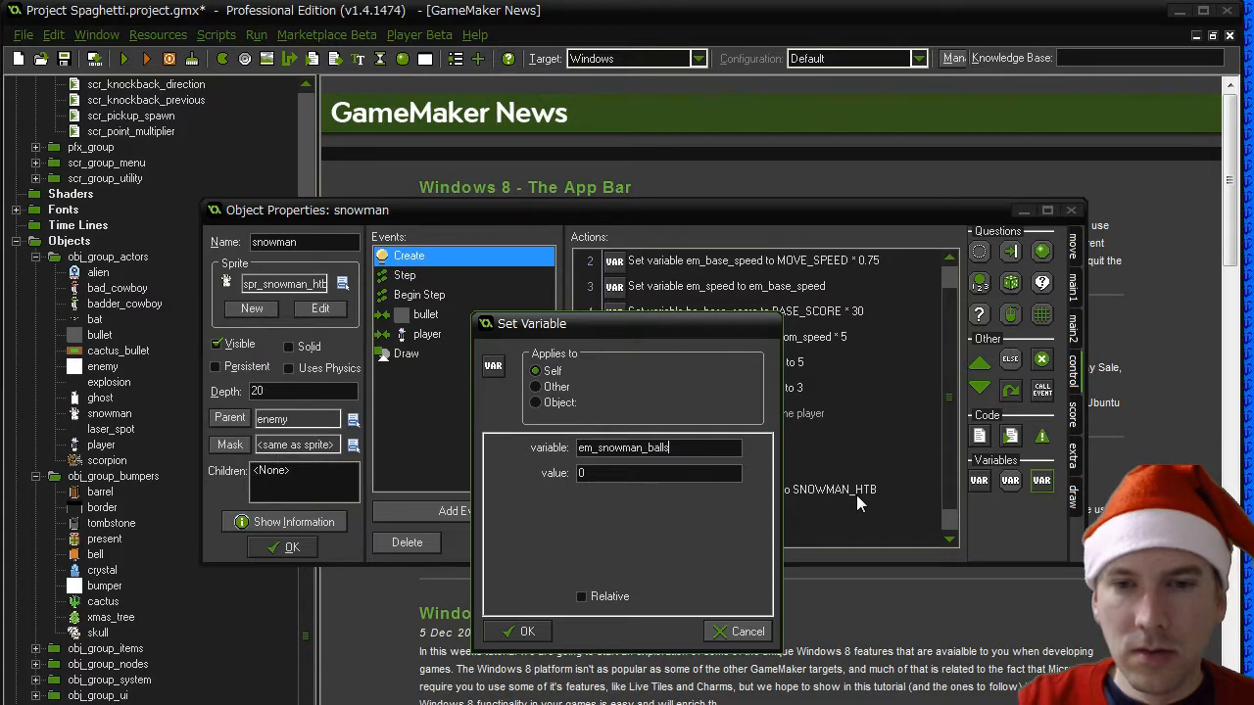
pyautogui.press('Tab')
pyautogui.write('3')
pyautogui.click(527, 631)
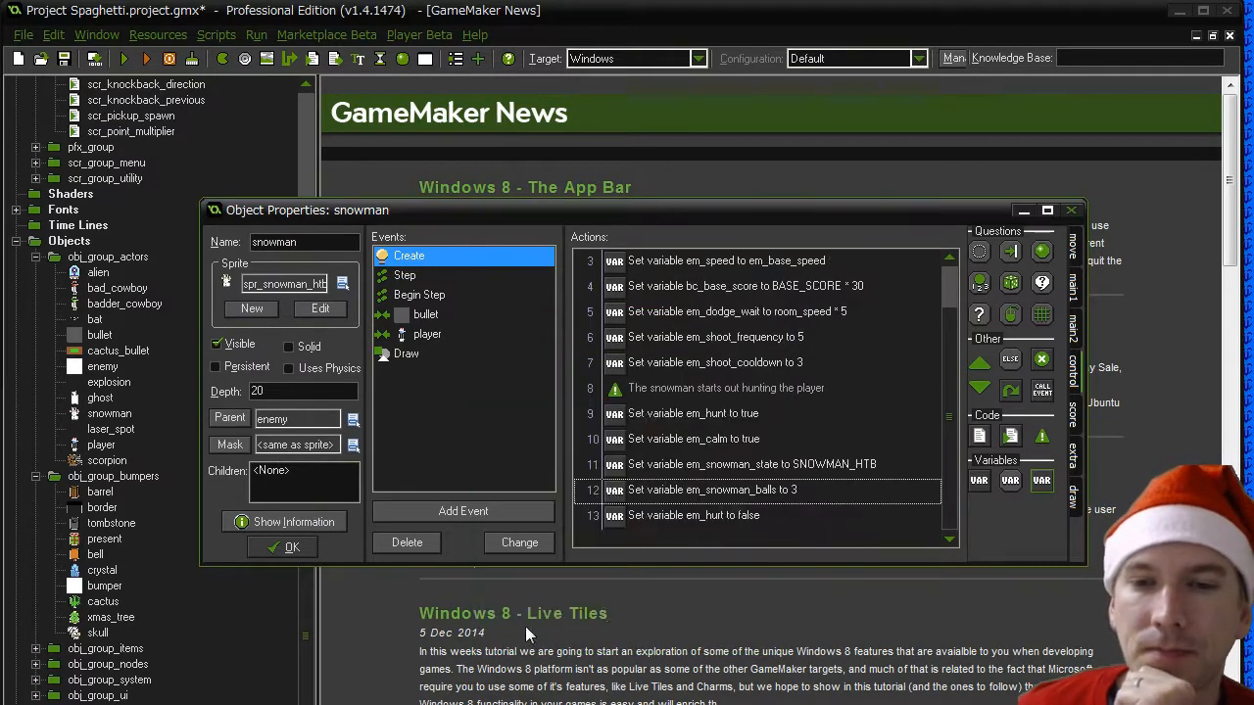
# - Reuse the em_snowman_balls variable name in a Test Expression "em_snowman_balls == 1" placed first in the bullet collision event
pyautogui.doubleClick(688, 493)
pyautogui.hotkey('ctrl', 'c')
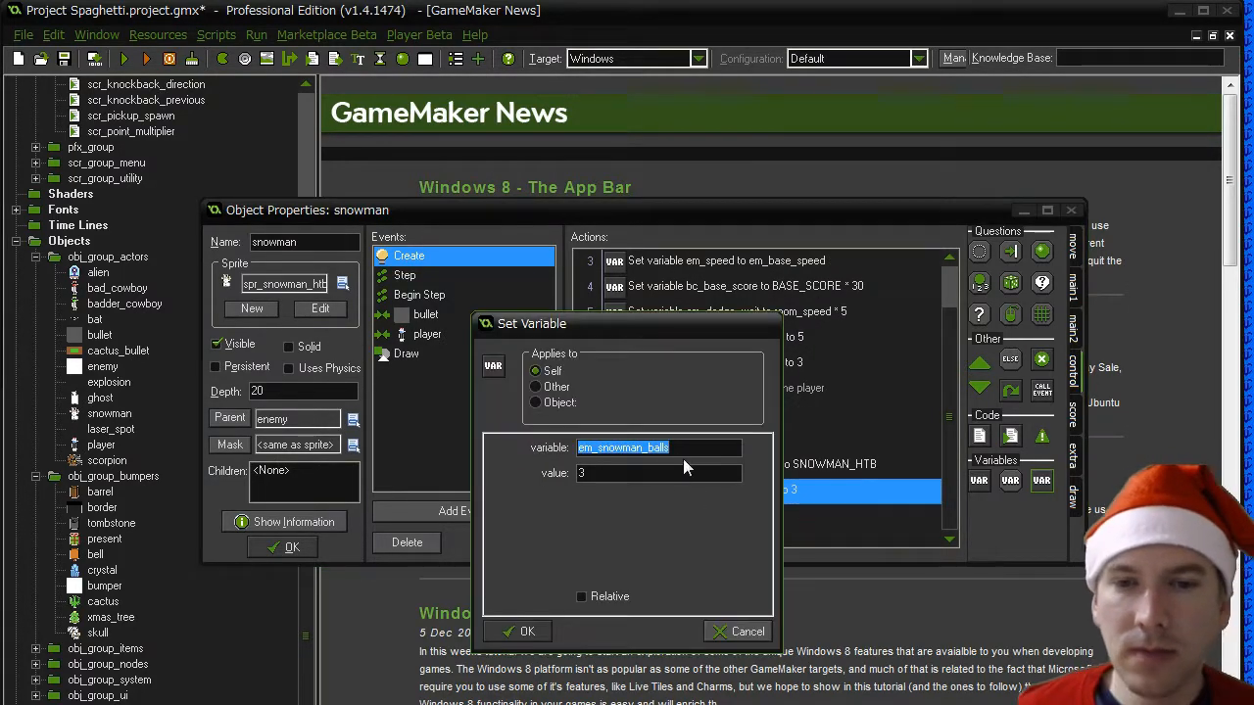
pyautogui.click(536, 629)
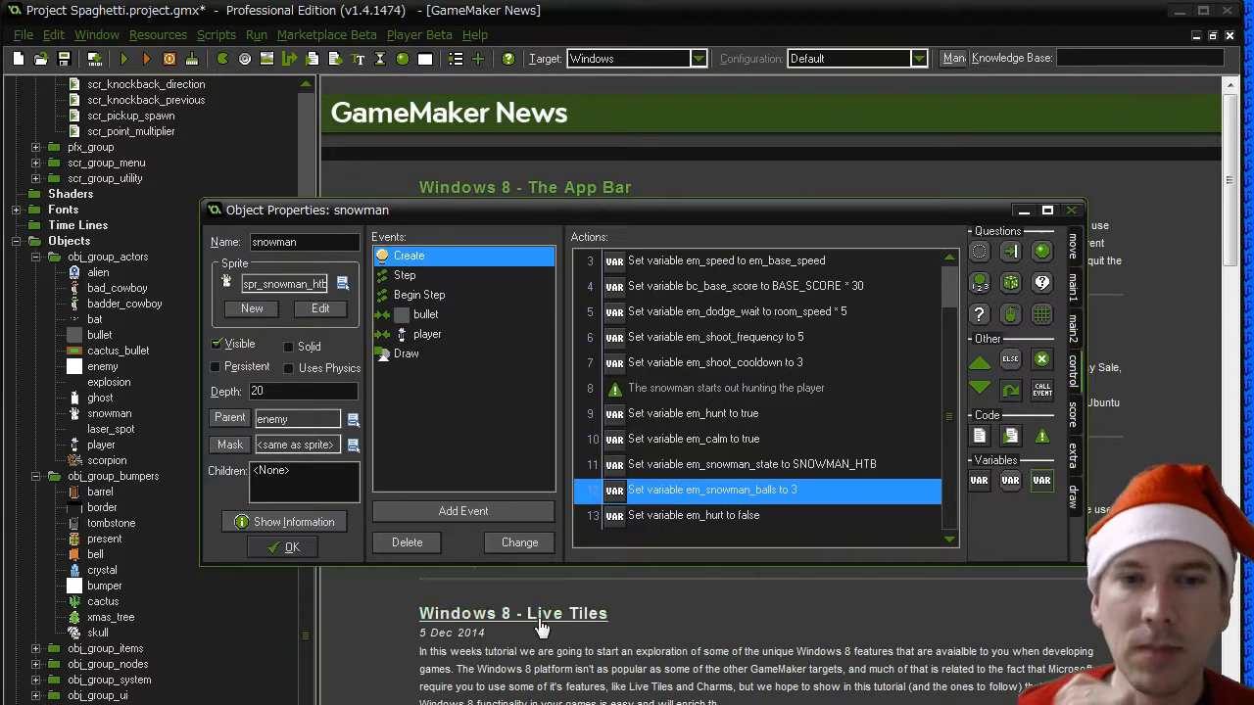
pyautogui.click(427, 314)
pyautogui.click(686, 262)
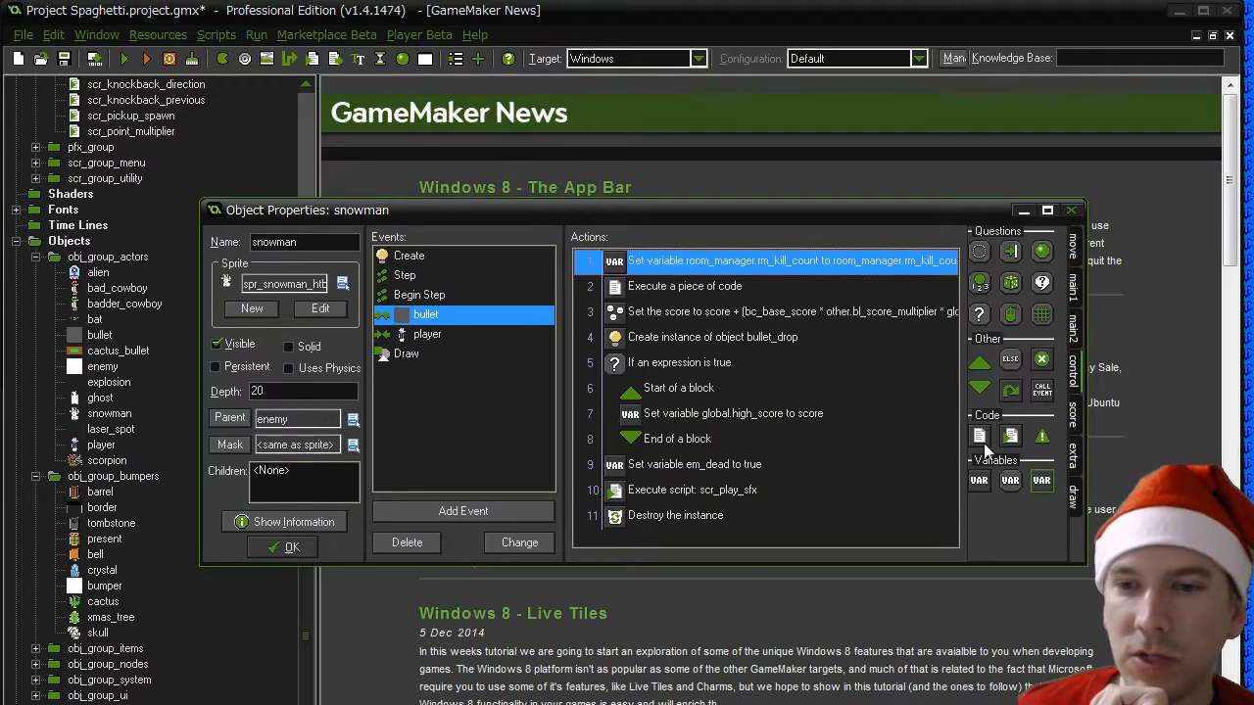
pyautogui.moveTo(673, 262); pyautogui.dragTo(676, 263)
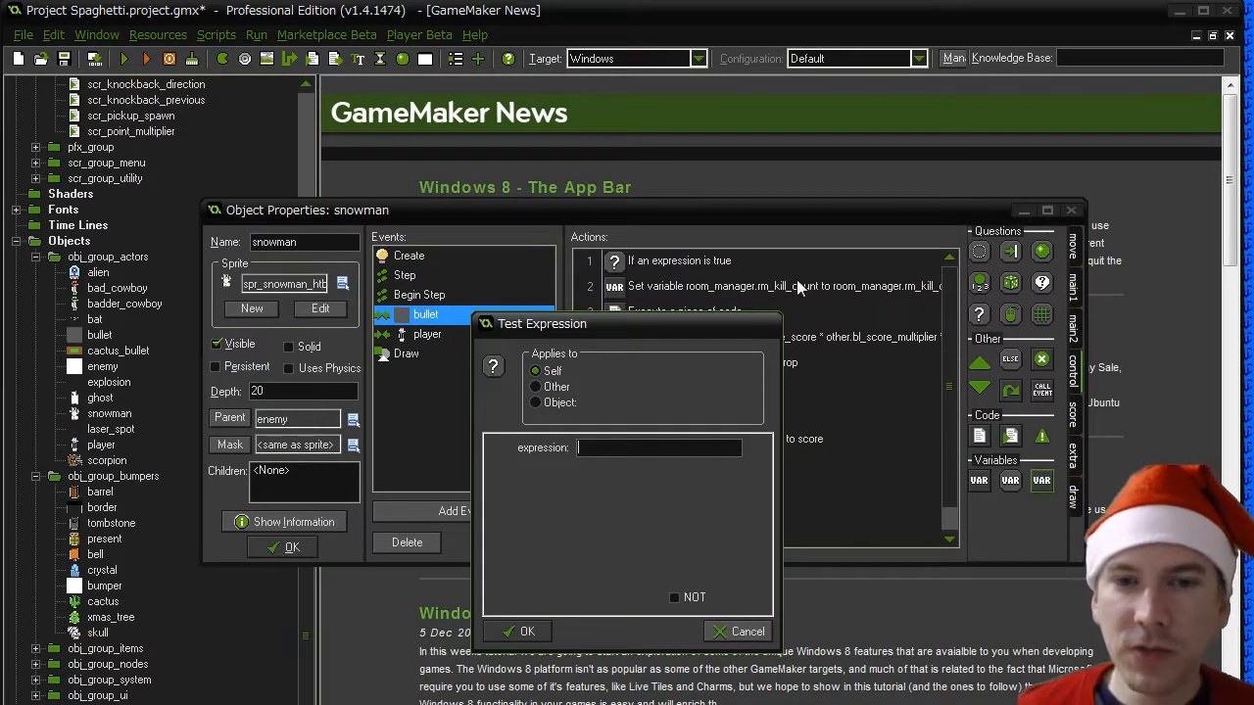
pyautogui.hotkey('ctrl', 'v')
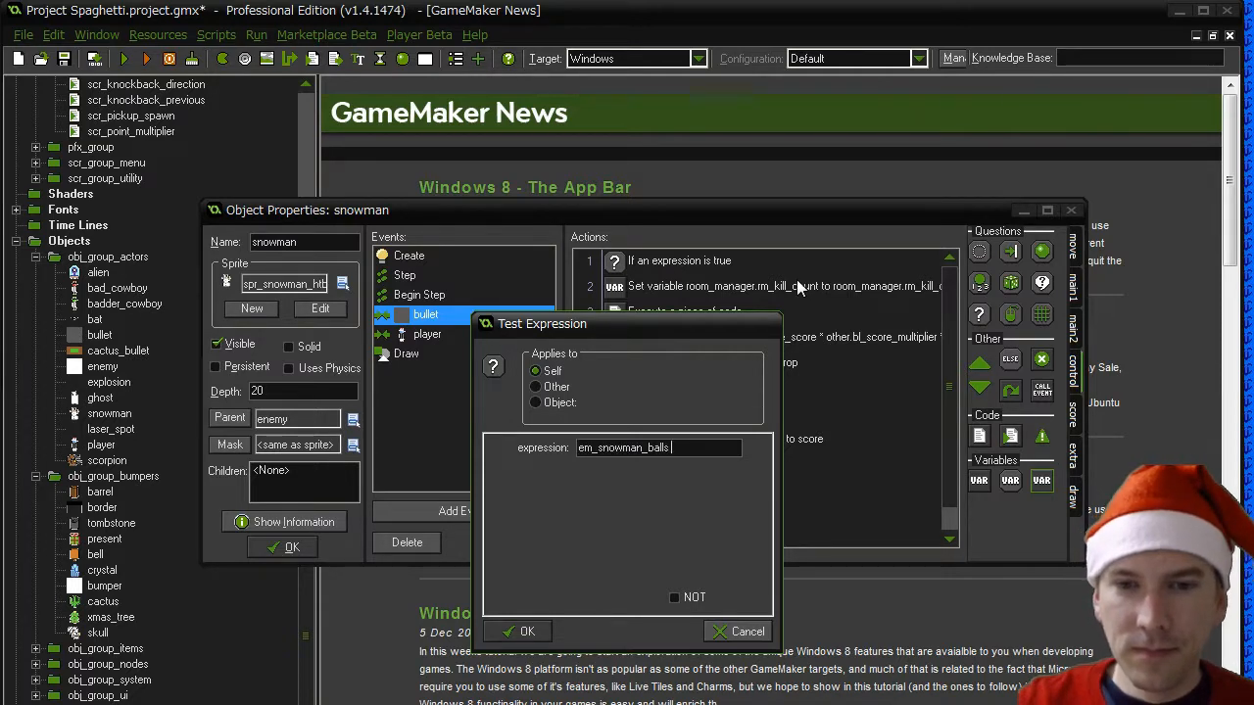
pyautogui.write('> ')
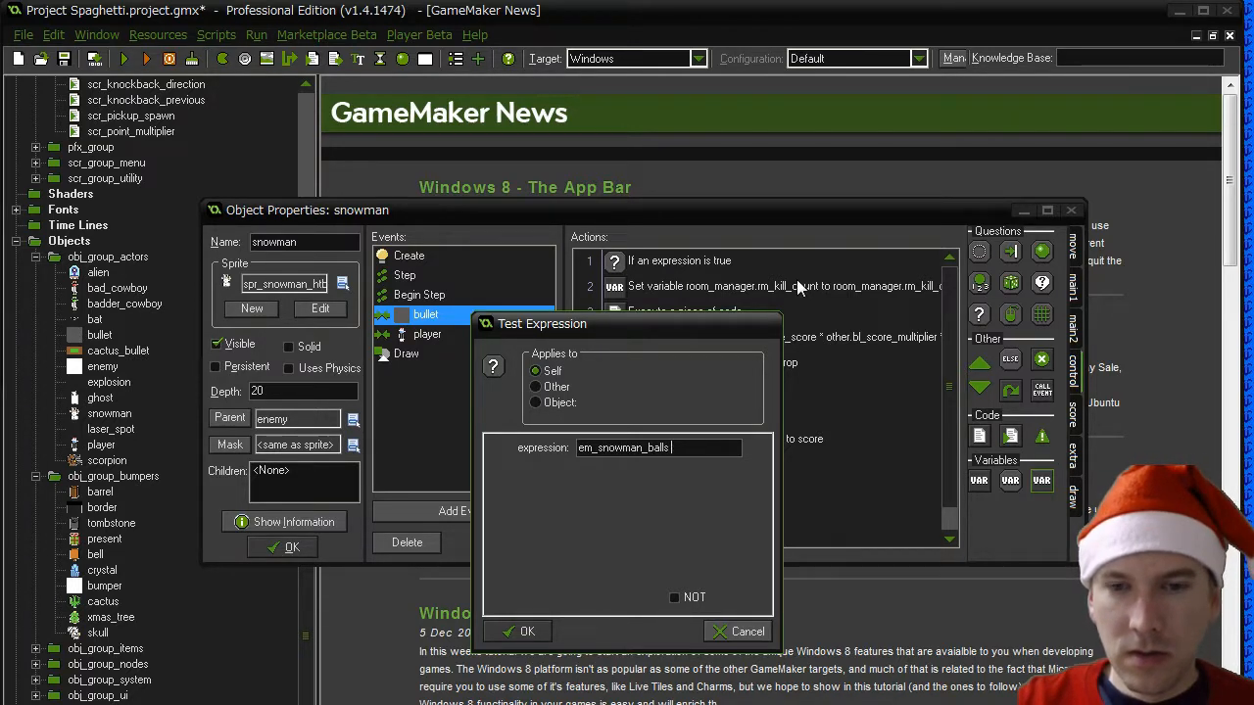
pyautogui.write(' 1')
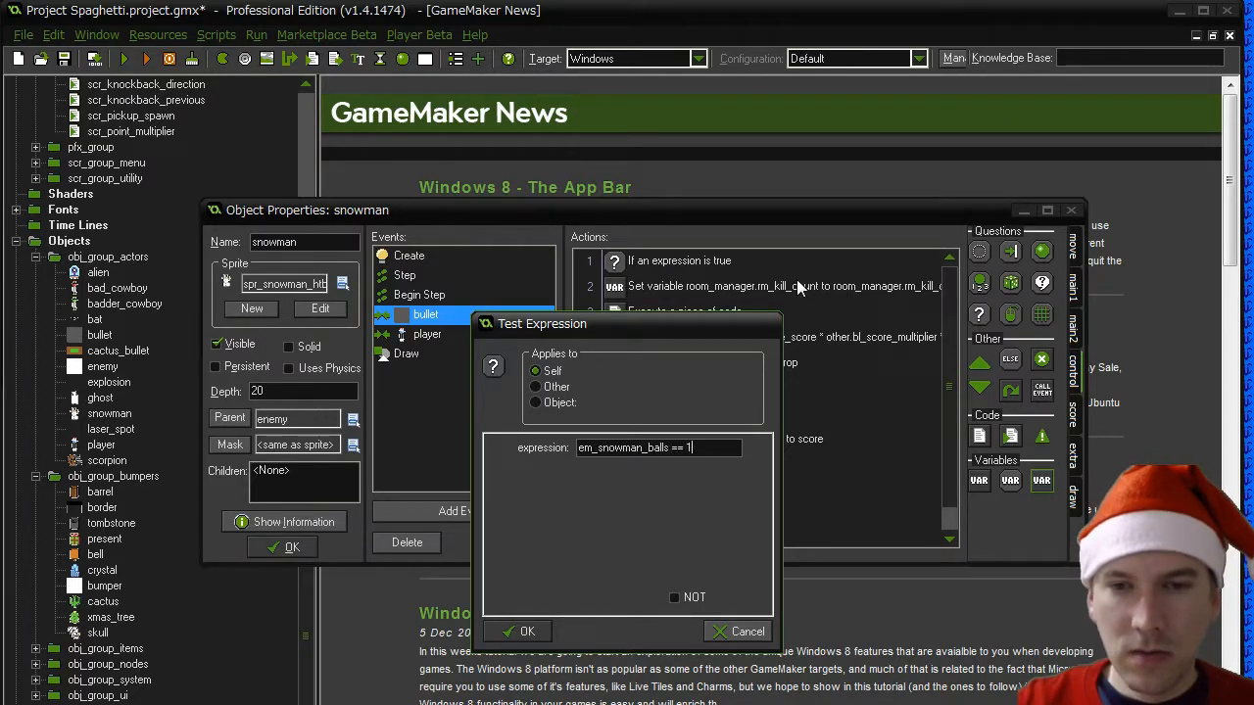
pyautogui.click(521, 632)
# - Enclose all the actions below the new condition, from the kill count to the instance destruction, in a block
pyautogui.moveTo(979, 365); pyautogui.dragTo(670, 286)
pyautogui.moveTo(950, 401); pyautogui.dragTo(730, 520)
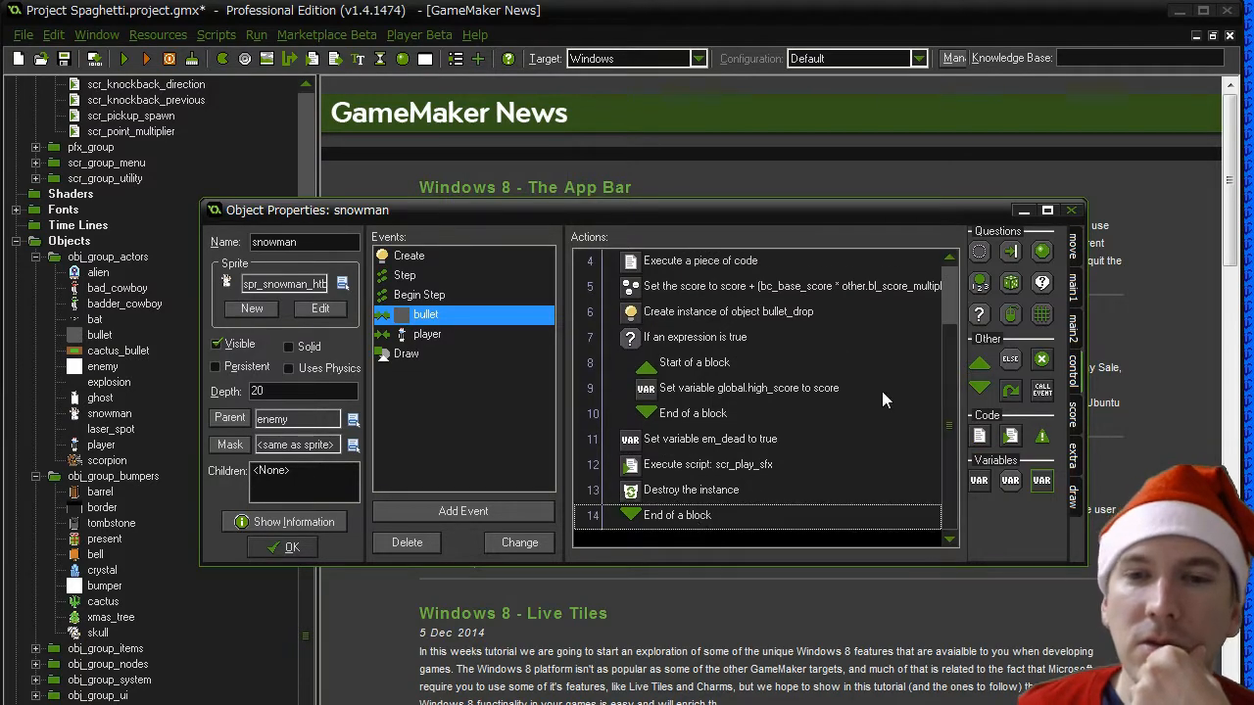
# - Add an Else action after the final block end in the snowman's bullet collision event
pyautogui.moveTo(945, 354); pyautogui.dragTo(943, 286)
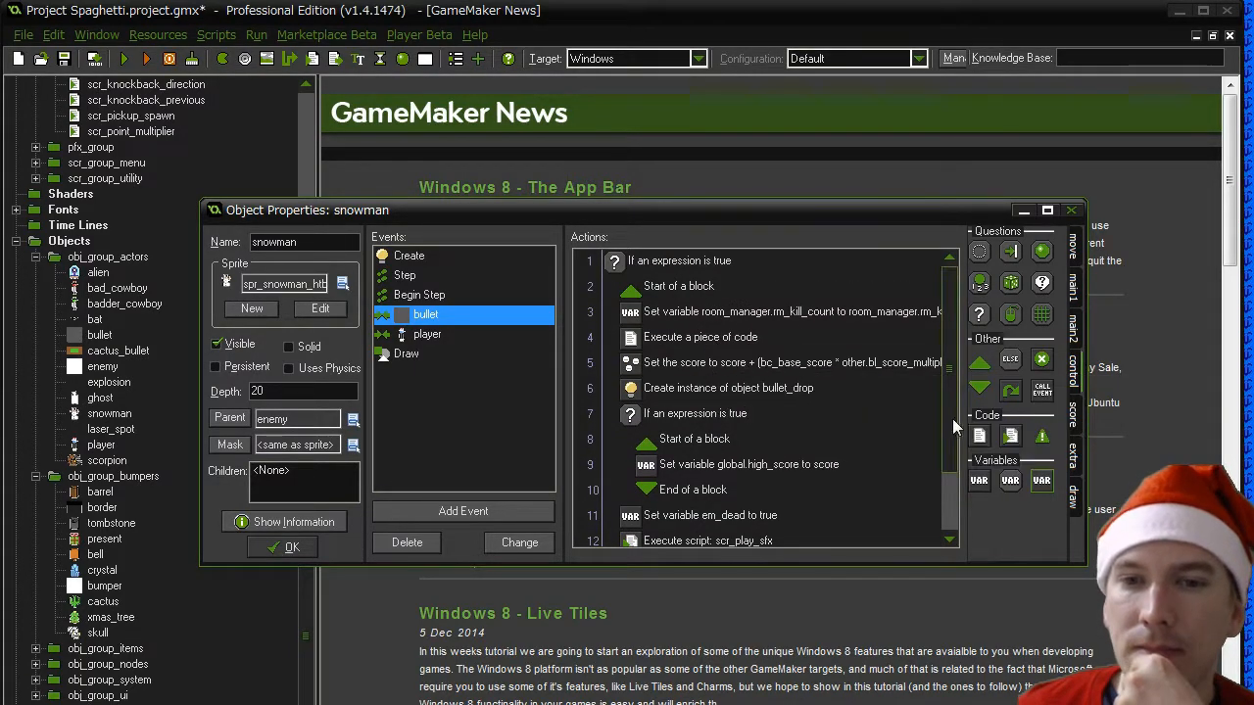
pyautogui.moveTo(945, 385); pyautogui.dragTo(946, 446)
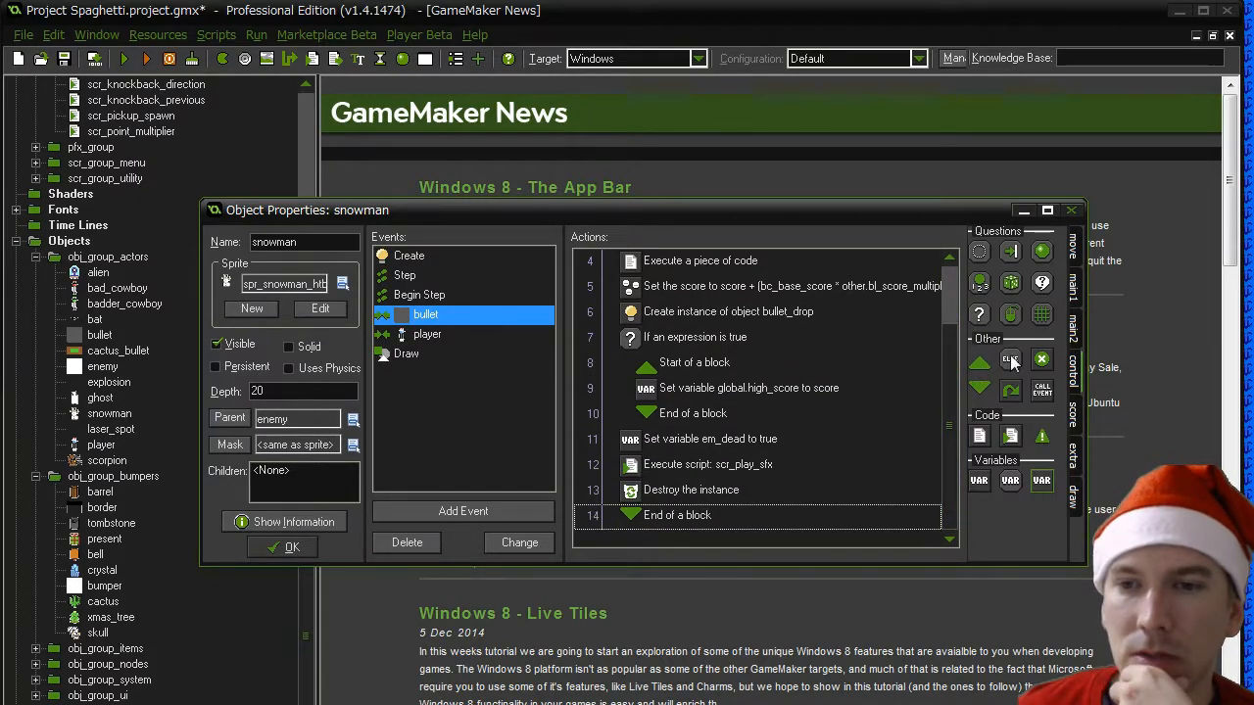
pyautogui.moveTo(1011, 362); pyautogui.dragTo(662, 534)
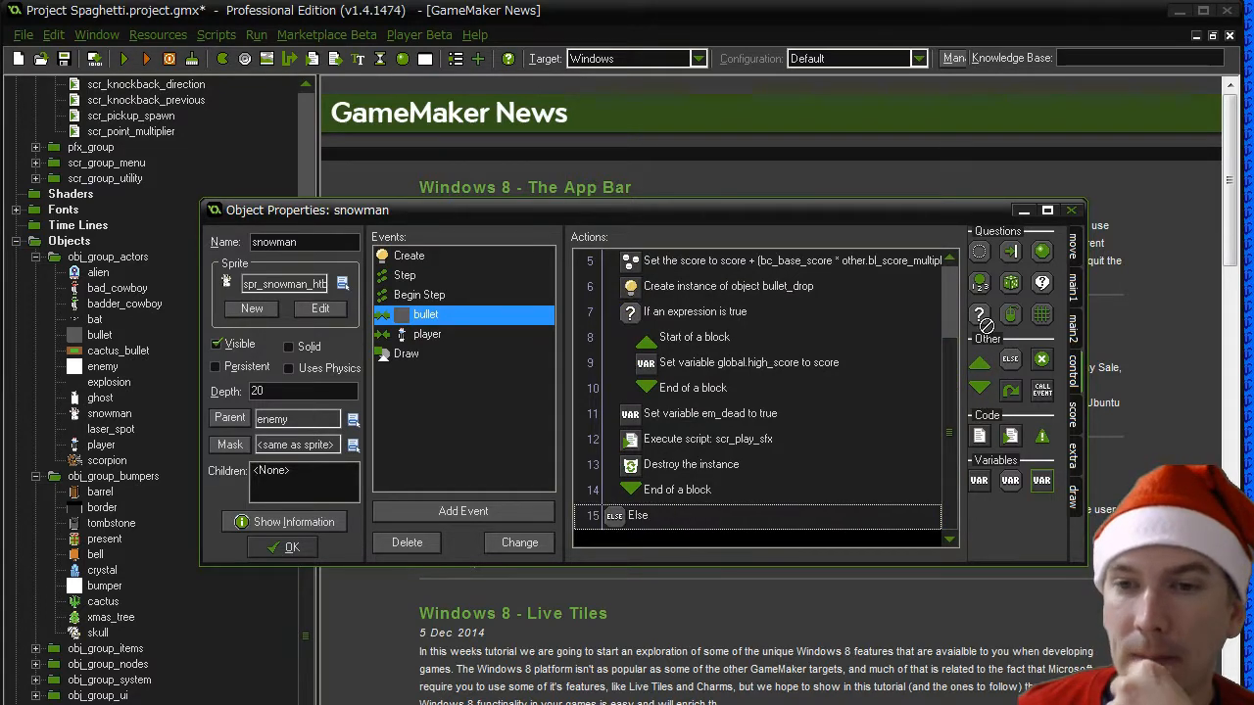
# - Add a Test Expression "em_snowman_balls == 3" after the Else, reusing the copied variable name
pyautogui.moveTo(642, 532); pyautogui.dragTo(644, 534)
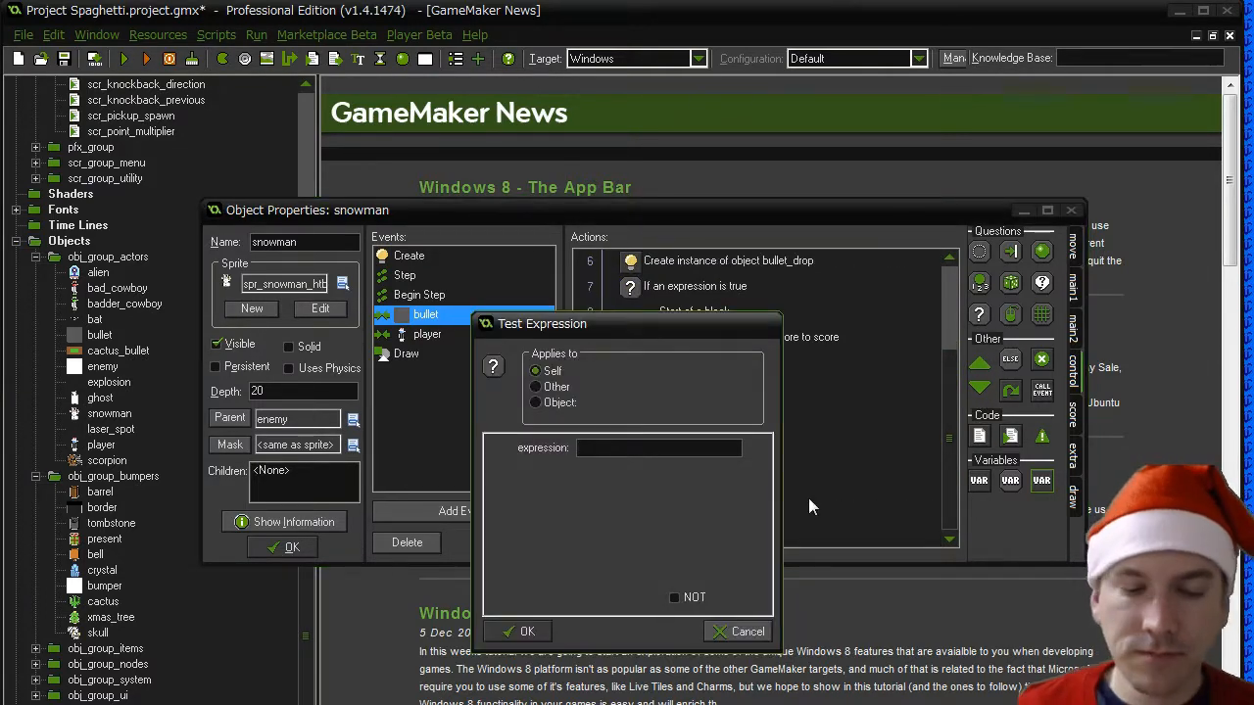
pyautogui.write('snow')
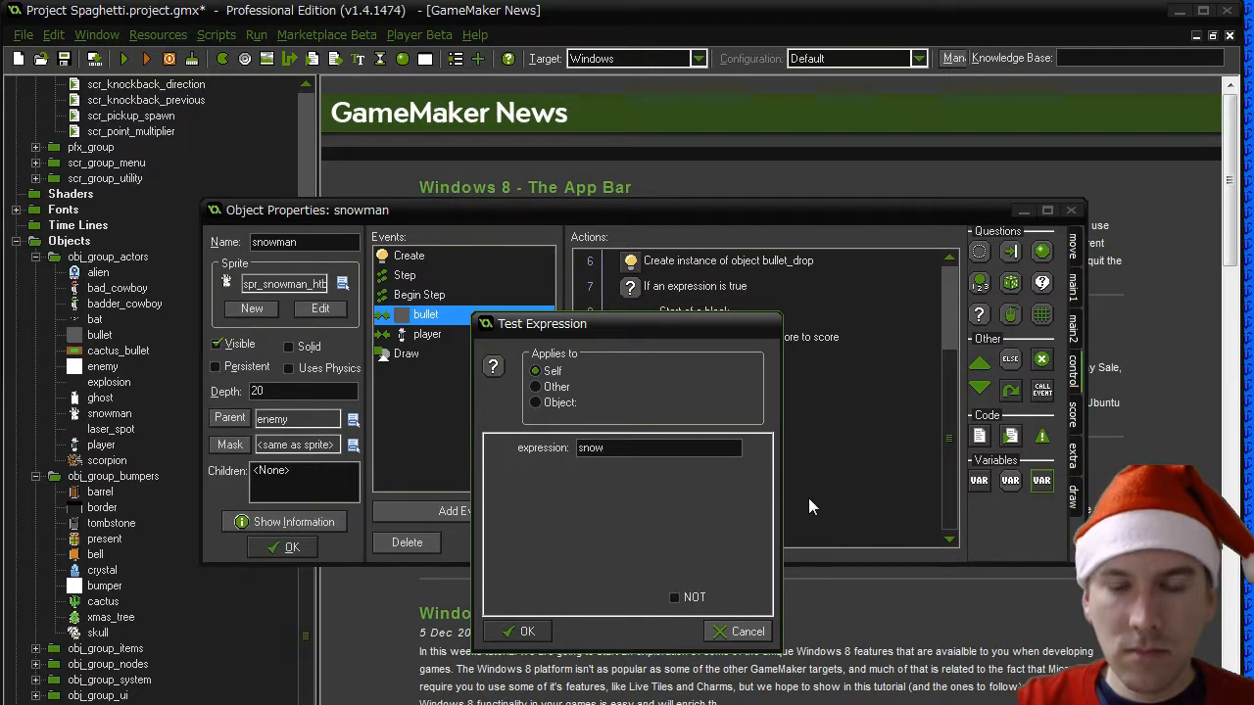
pyautogui.write('man_')
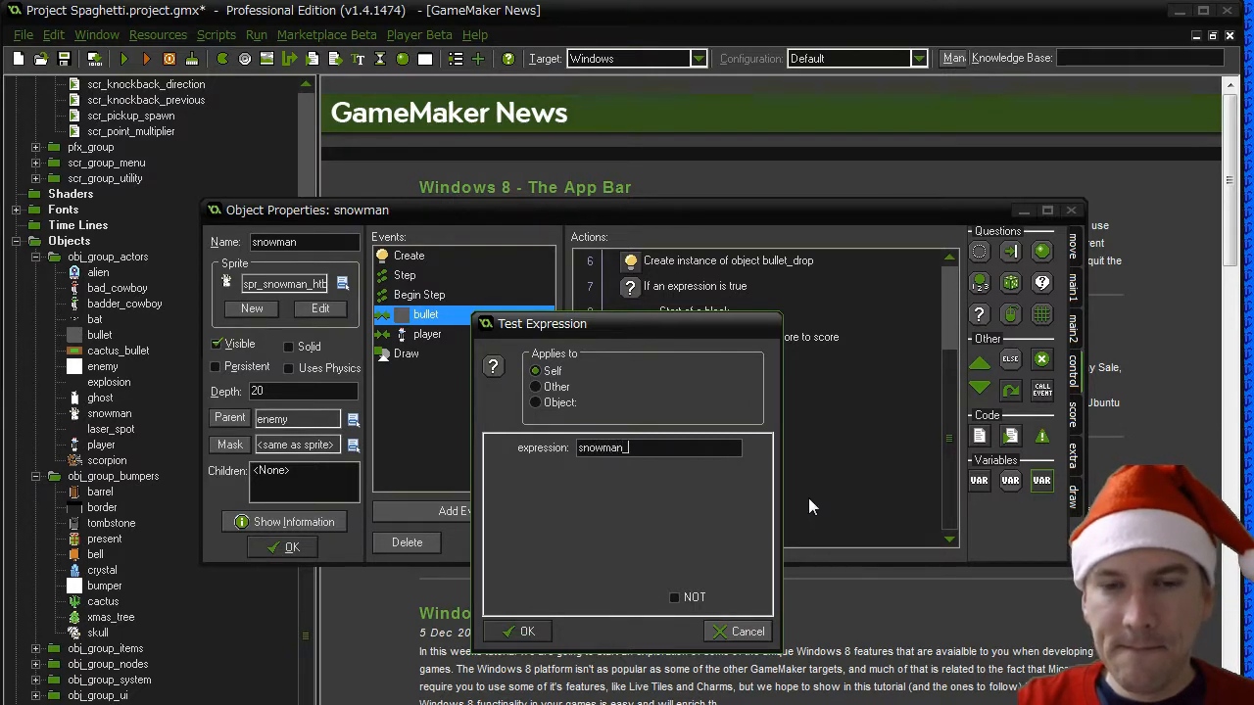
pyautogui.press('BackSpace')
pyautogui.press('BackSpace')
pyautogui.press('BackSpace')
pyautogui.press('BackSpace')
pyautogui.press('BackSpace')
pyautogui.press('BackSpace')
pyautogui.press('BackSpace')
pyautogui.press('BackSpace')
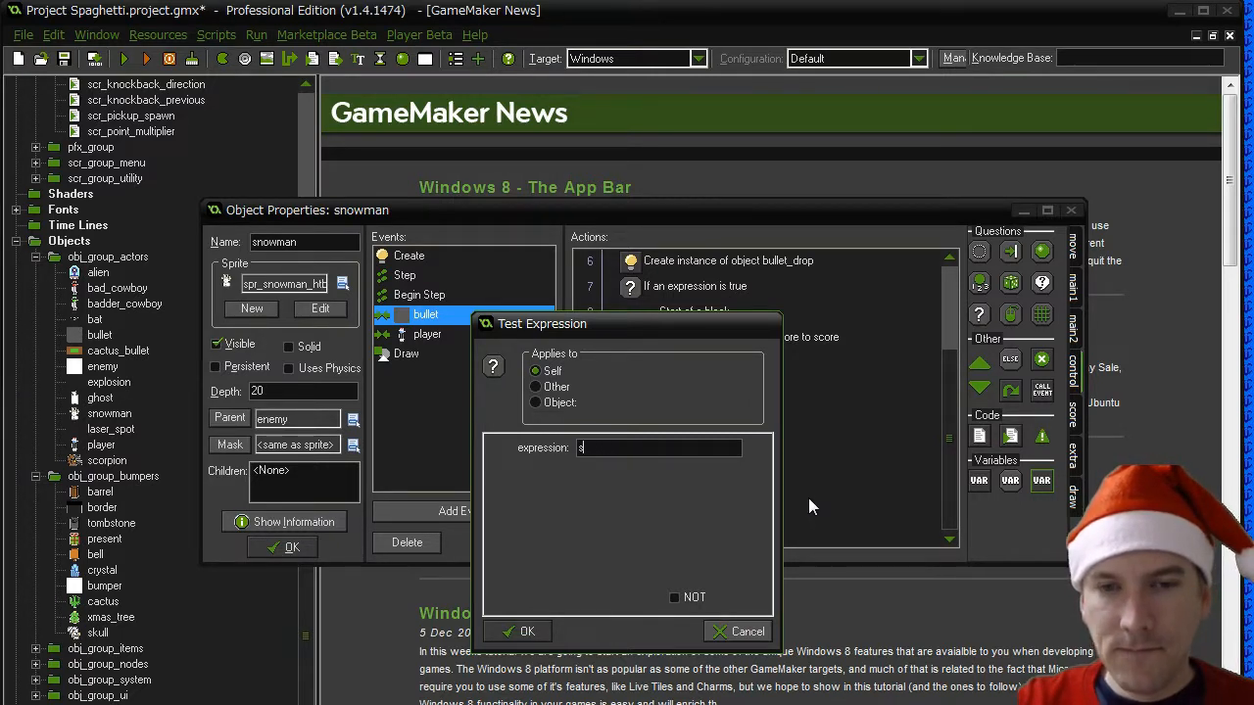
pyautogui.hotkey('ctrl', 'v')
pyautogui.write('==')
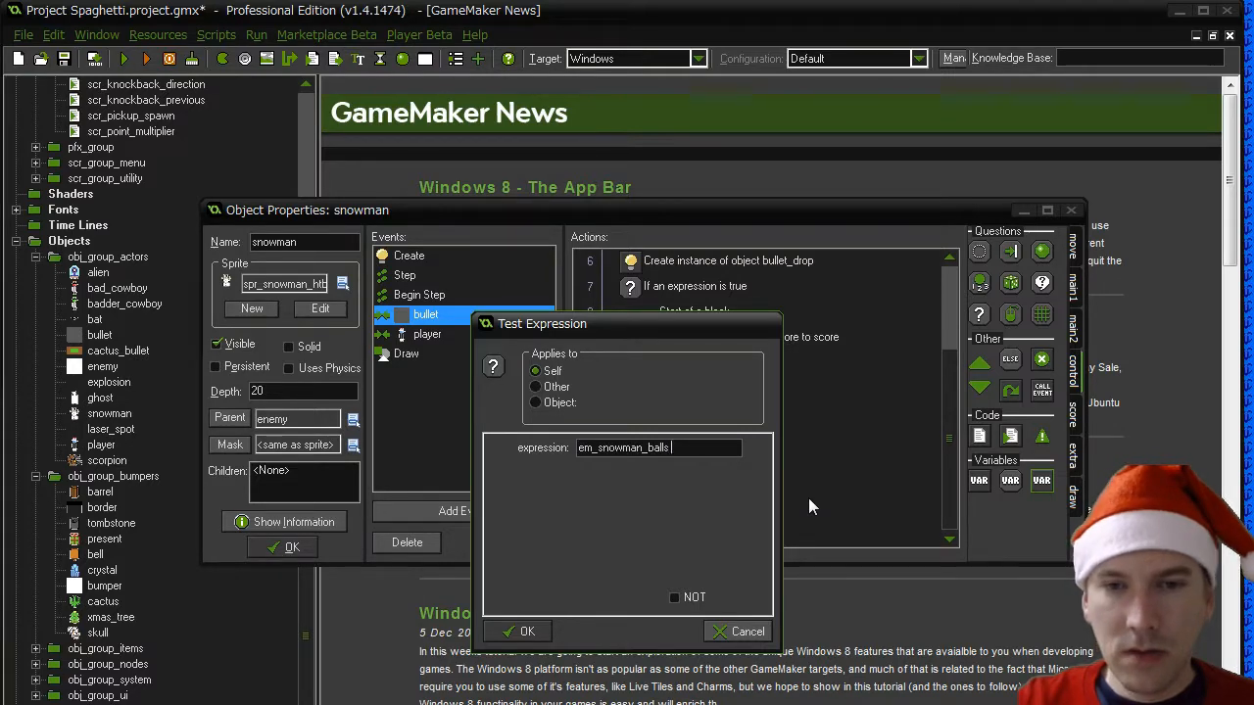
pyautogui.write(' 3')
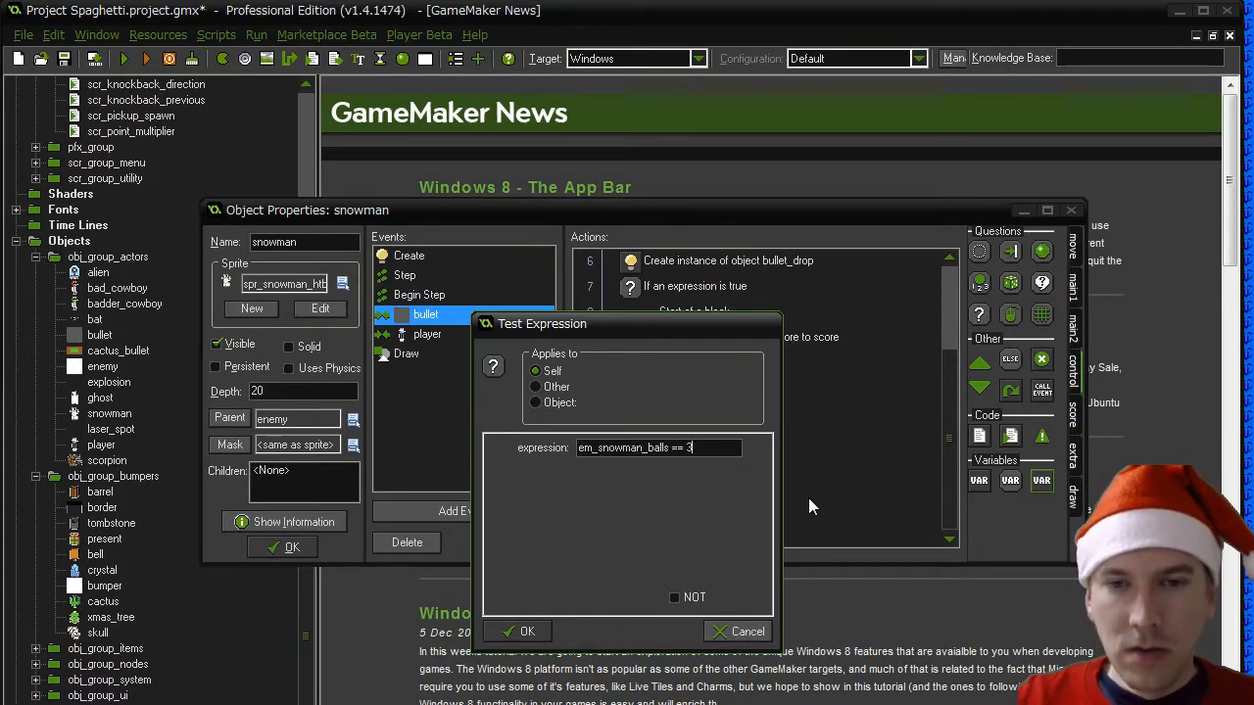
pyautogui.click(553, 629)
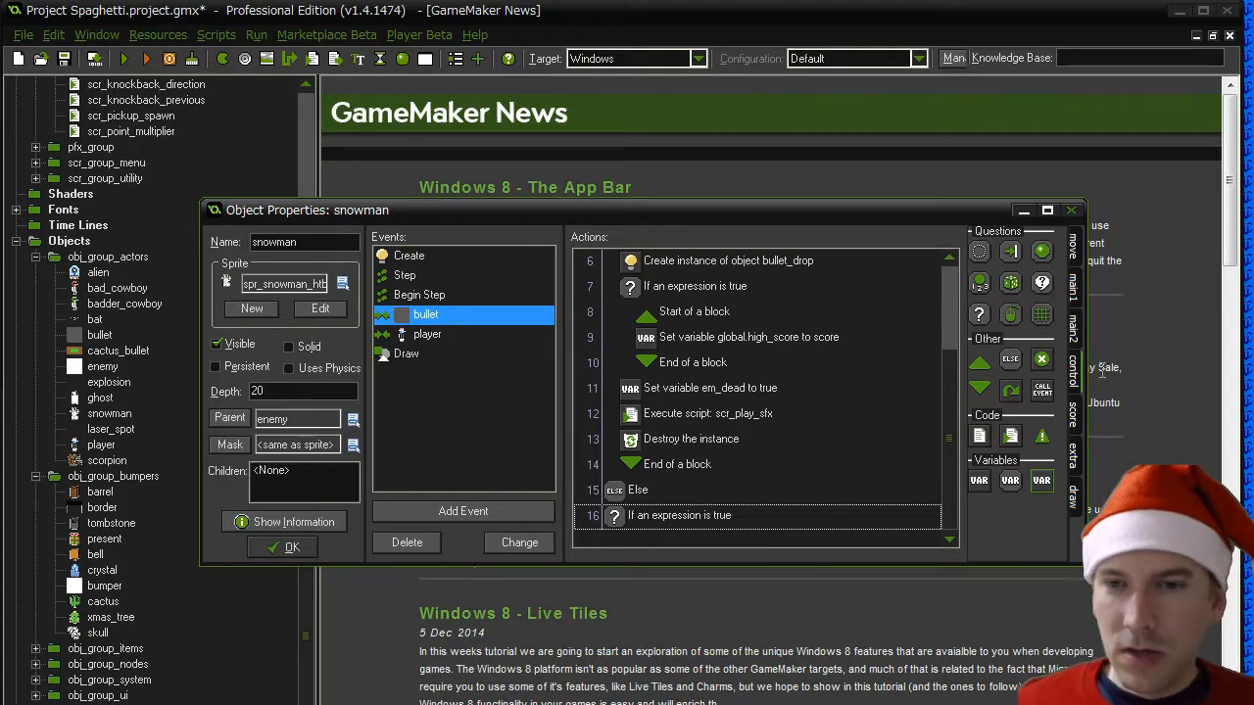
# - Start a block between the Else and the three-balls condition, and place an empty block beneath that condition
pyautogui.moveTo(661, 520); pyautogui.dragTo(662, 520)
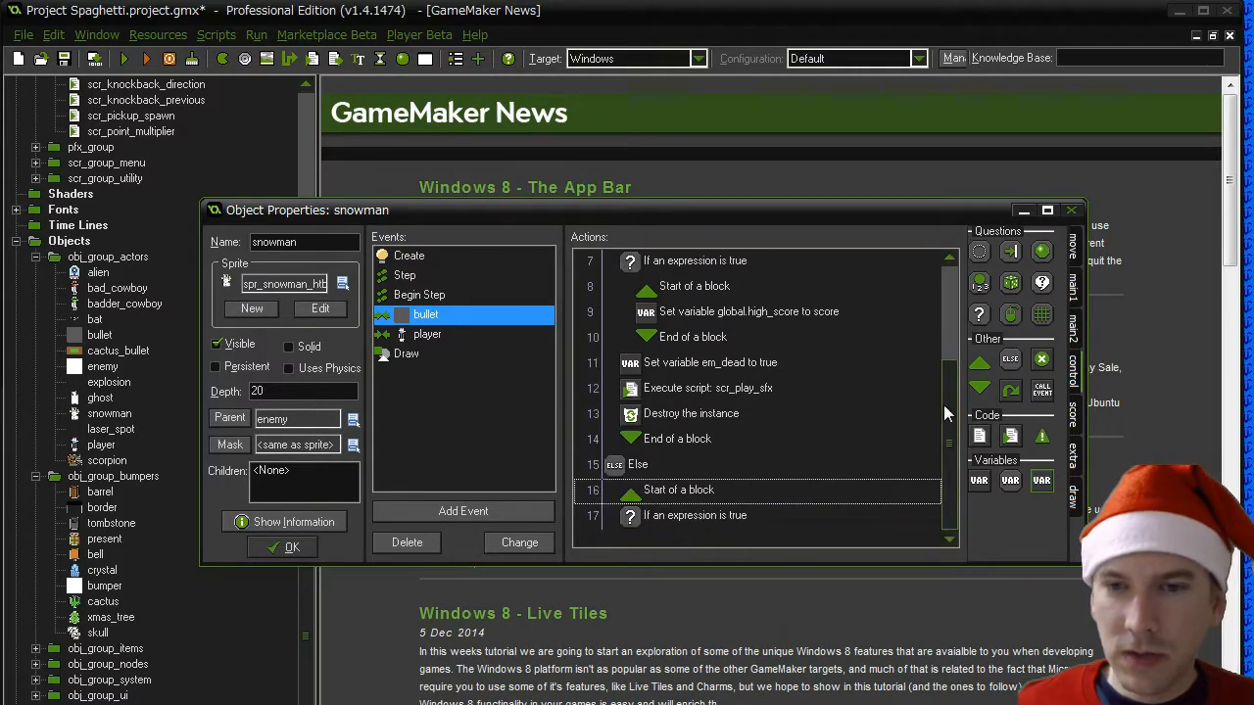
pyautogui.moveTo(980, 364); pyautogui.dragTo(697, 519)
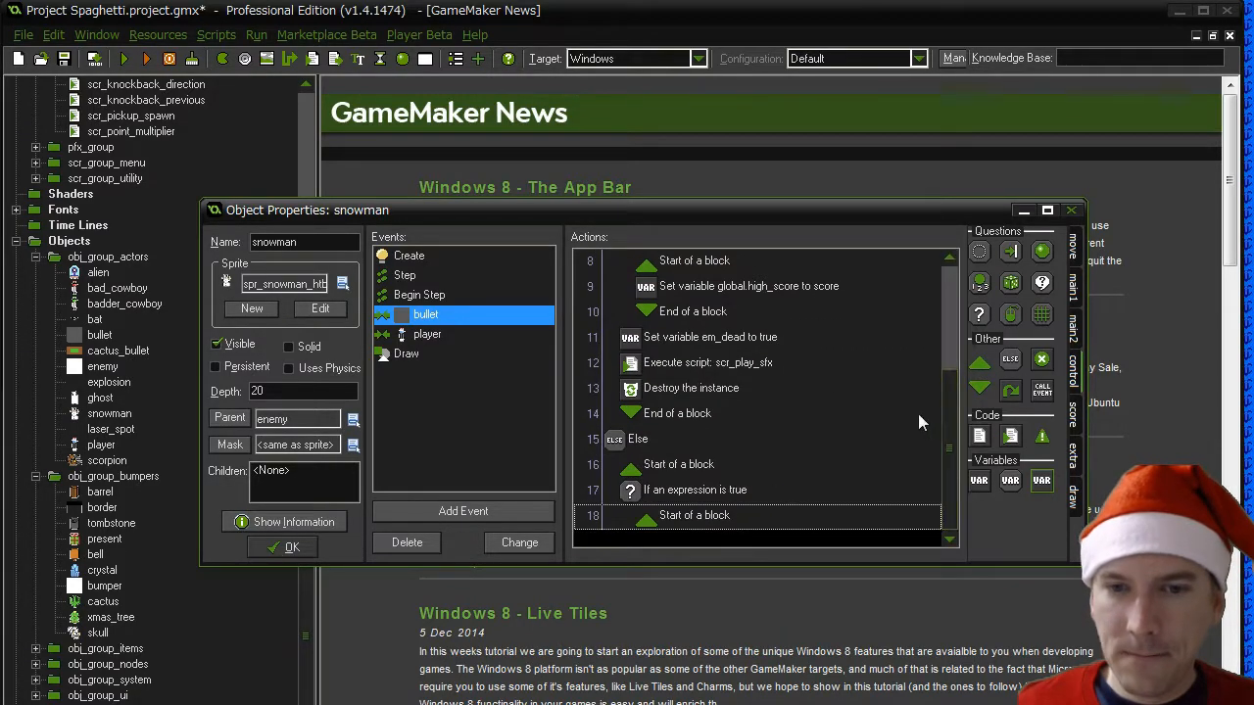
pyautogui.moveTo(979, 390); pyautogui.dragTo(696, 519)
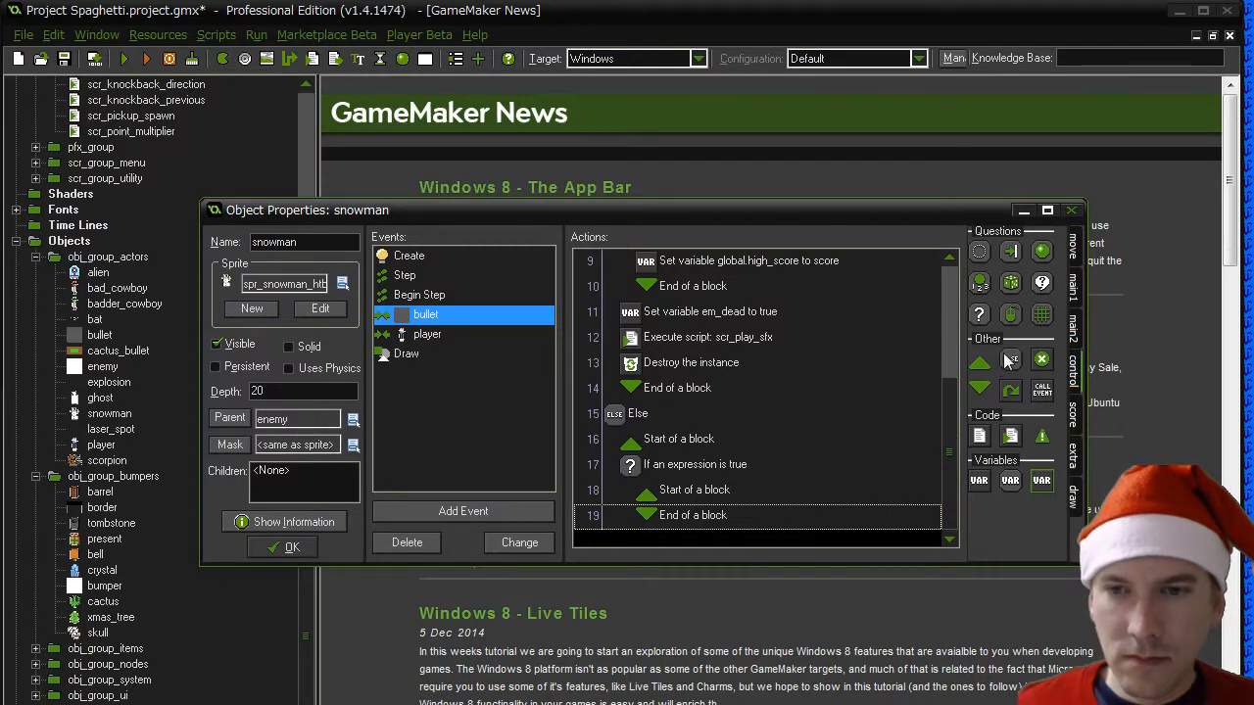
# - Add a Test Expression "em_snowman_balls == 2" after the empty block of the three-balls condition
pyautogui.moveTo(979, 315); pyautogui.dragTo(673, 528)
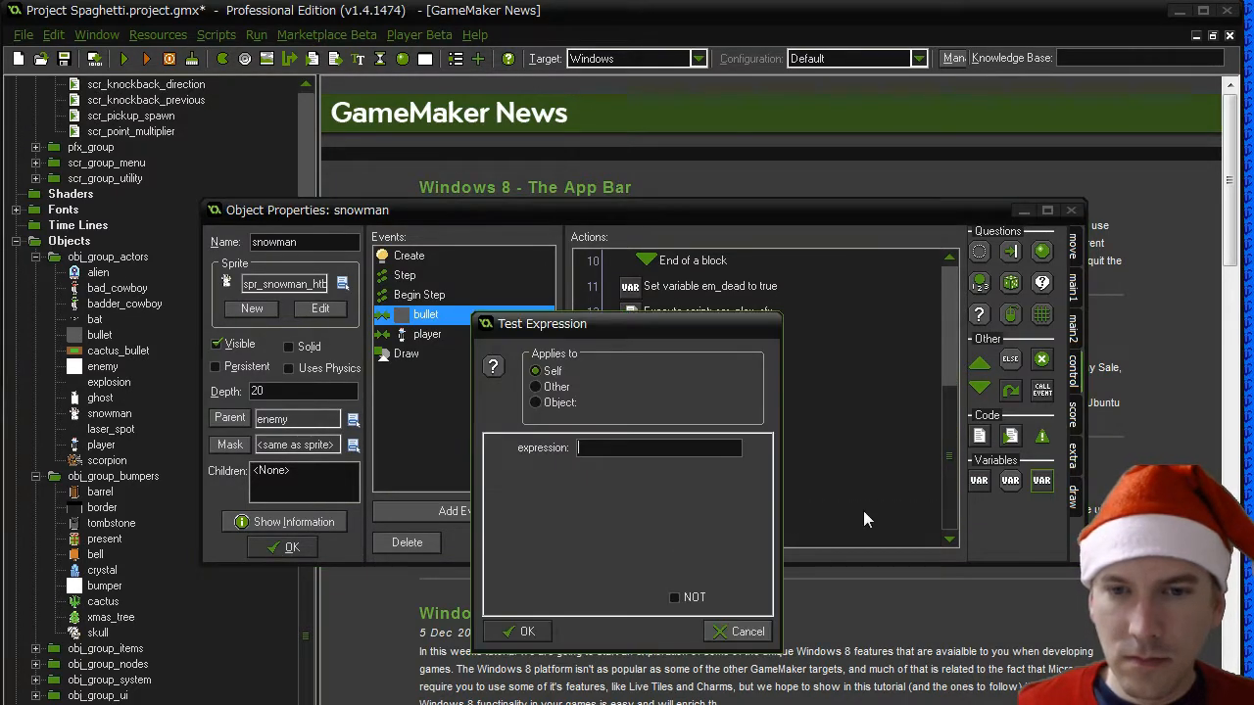
pyautogui.write('em_snowman_balls == 2')
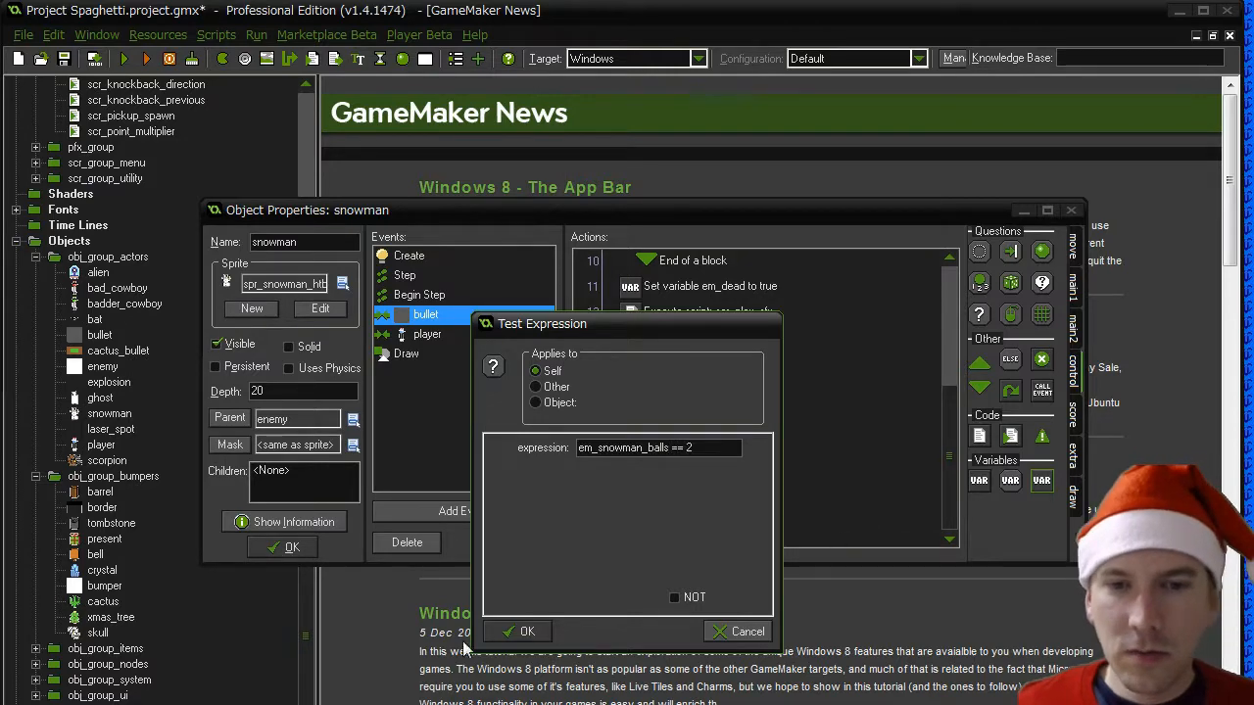
pyautogui.press('Return')
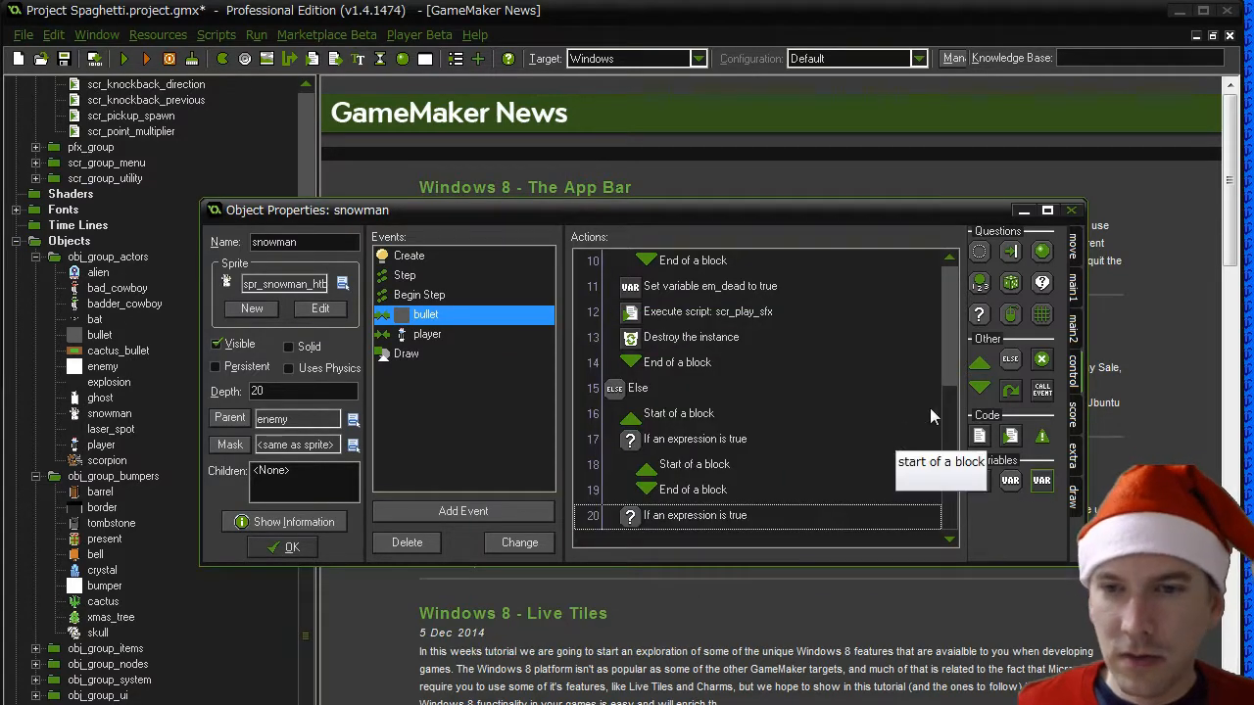
# - Give the two-balls condition an empty block and nest both inside a block under a new Else before that condition
pyautogui.moveTo(978, 362); pyautogui.dragTo(701, 536)
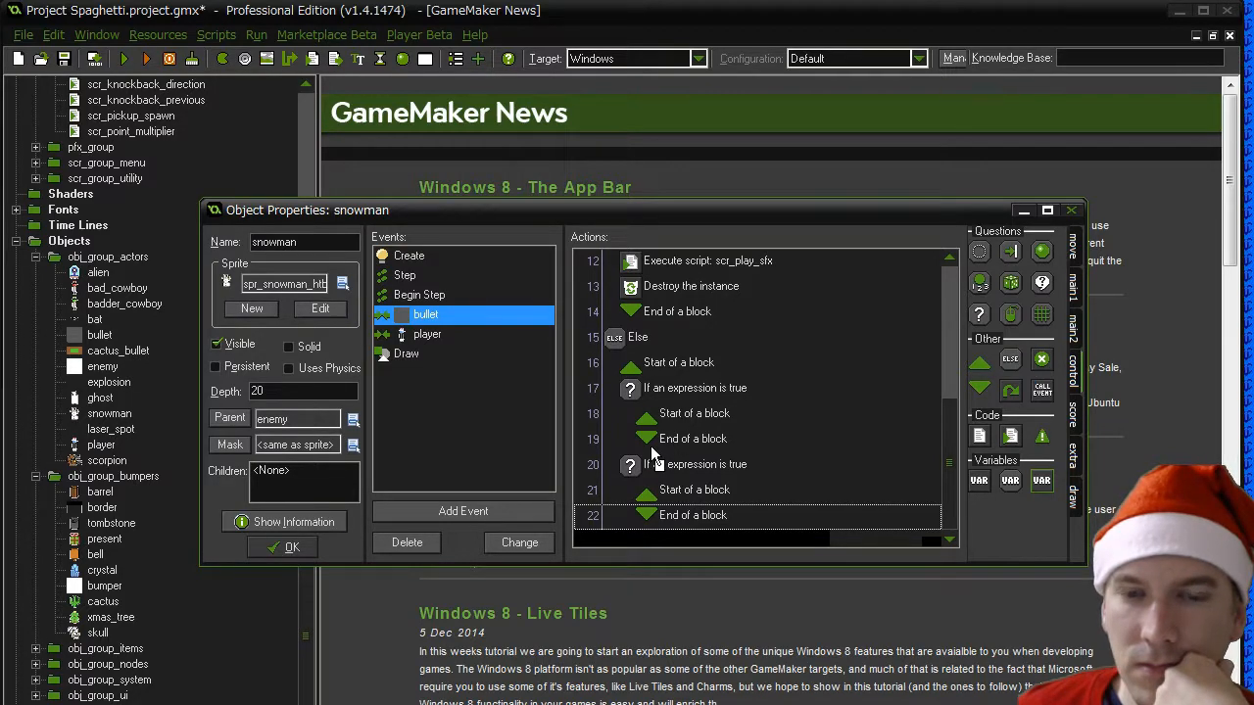
pyautogui.moveTo(654, 456); pyautogui.dragTo(658, 461)
pyautogui.moveTo(981, 388); pyautogui.dragTo(698, 529)
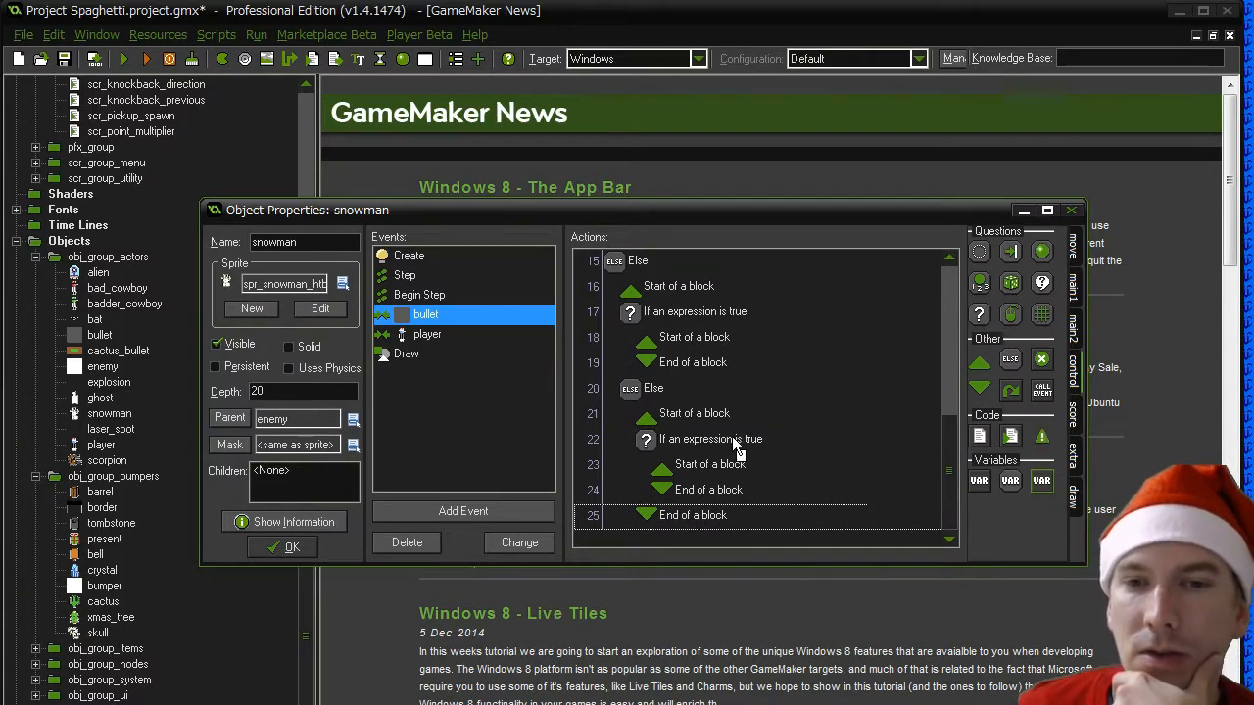
# - Add the comment "If it has three balls" directly above the em_snowman_balls == 3 condition
pyautogui.moveTo(733, 438); pyautogui.dragTo(669, 304)
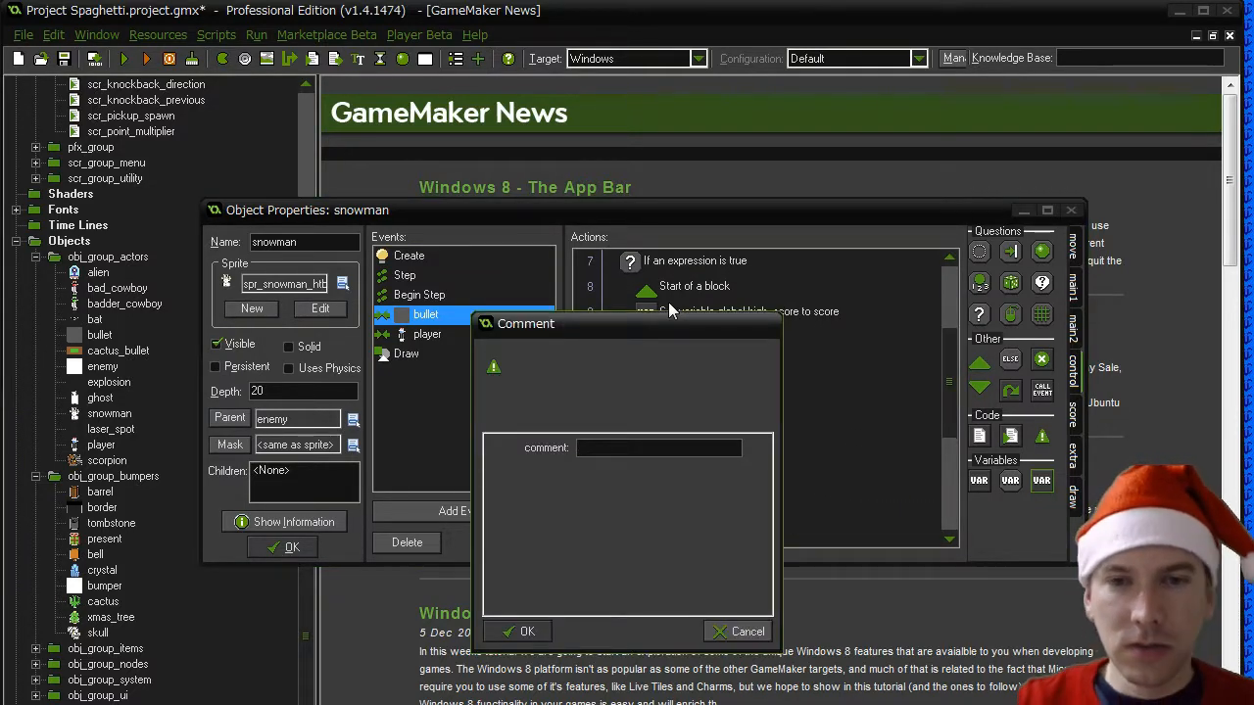
pyautogui.write('If it')
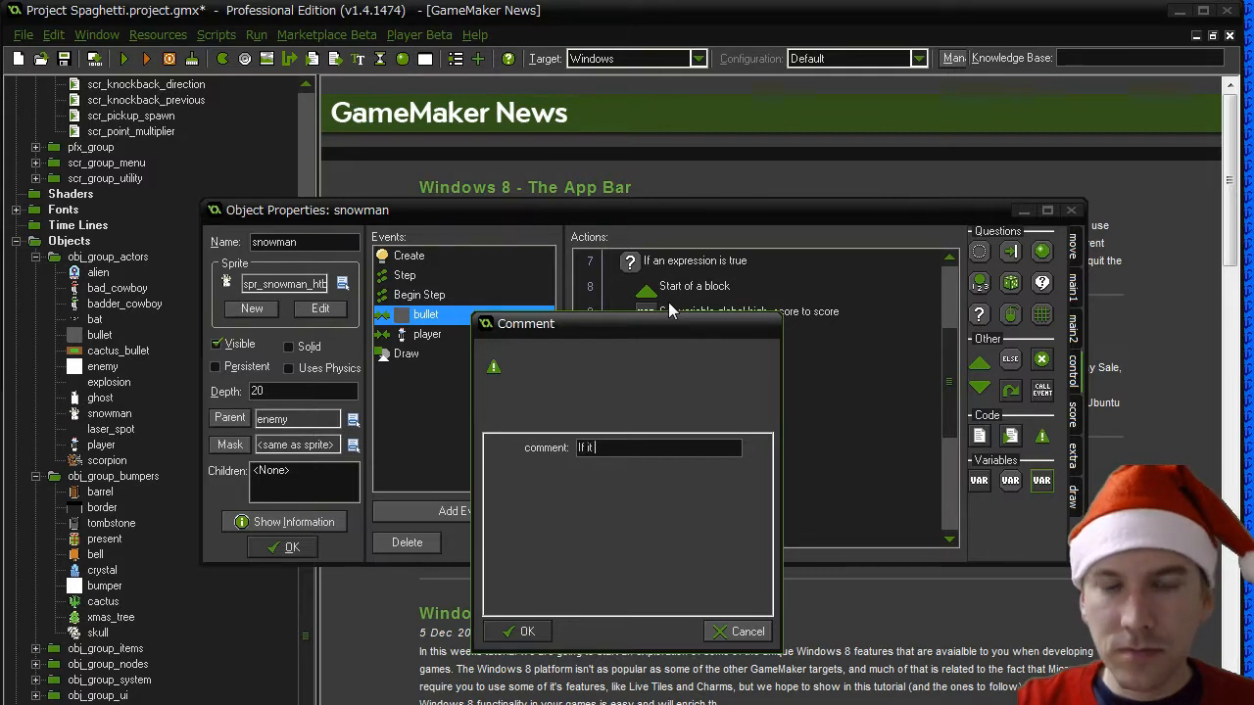
pyautogui.write('thre')
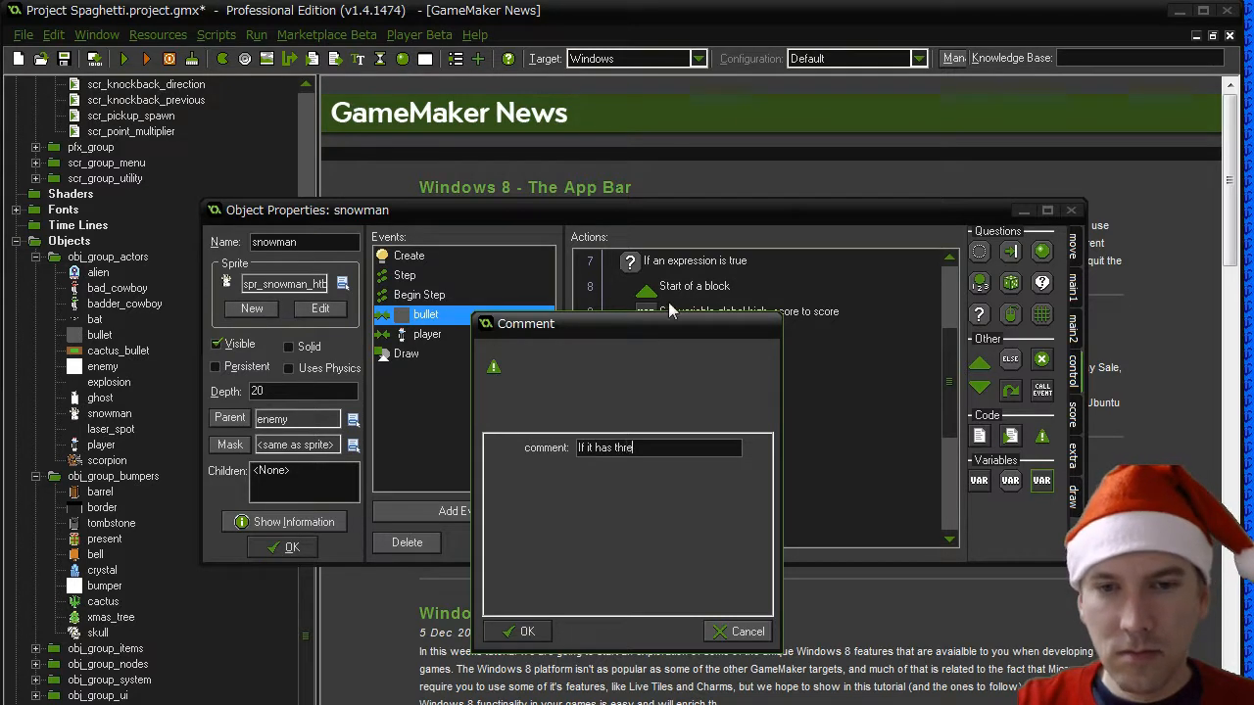
pyautogui.write('e balls')
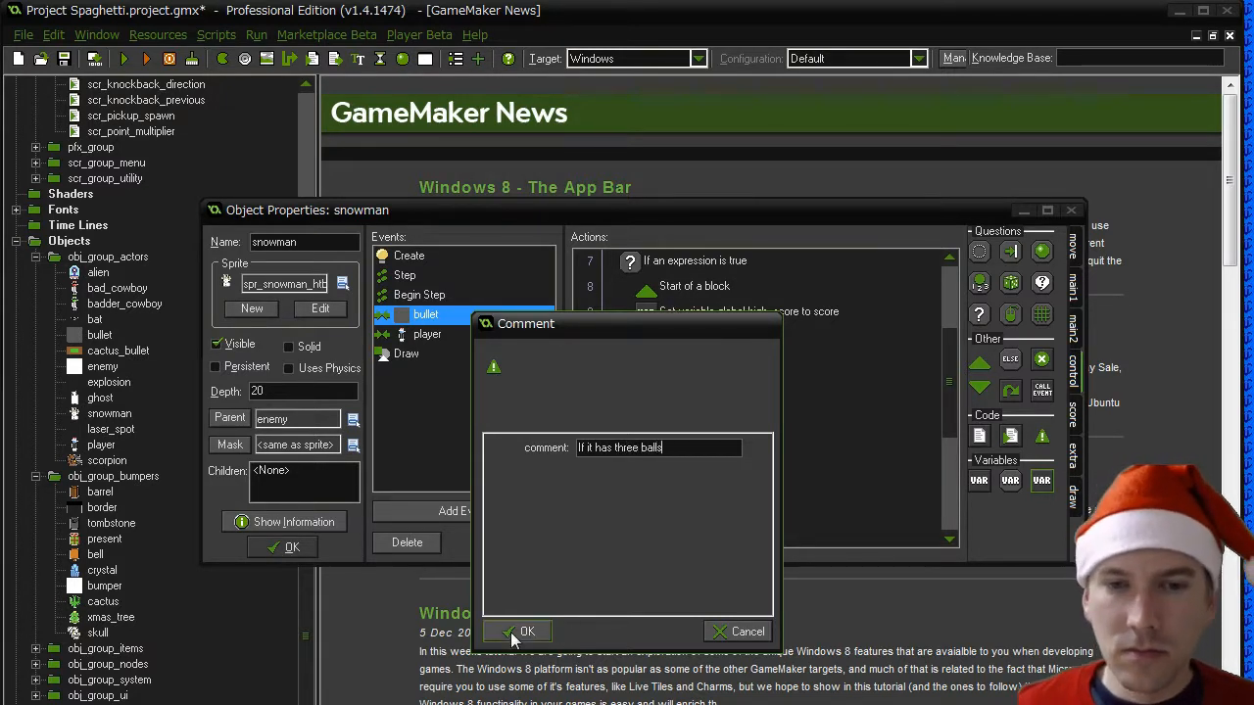
pyautogui.click(519, 632)
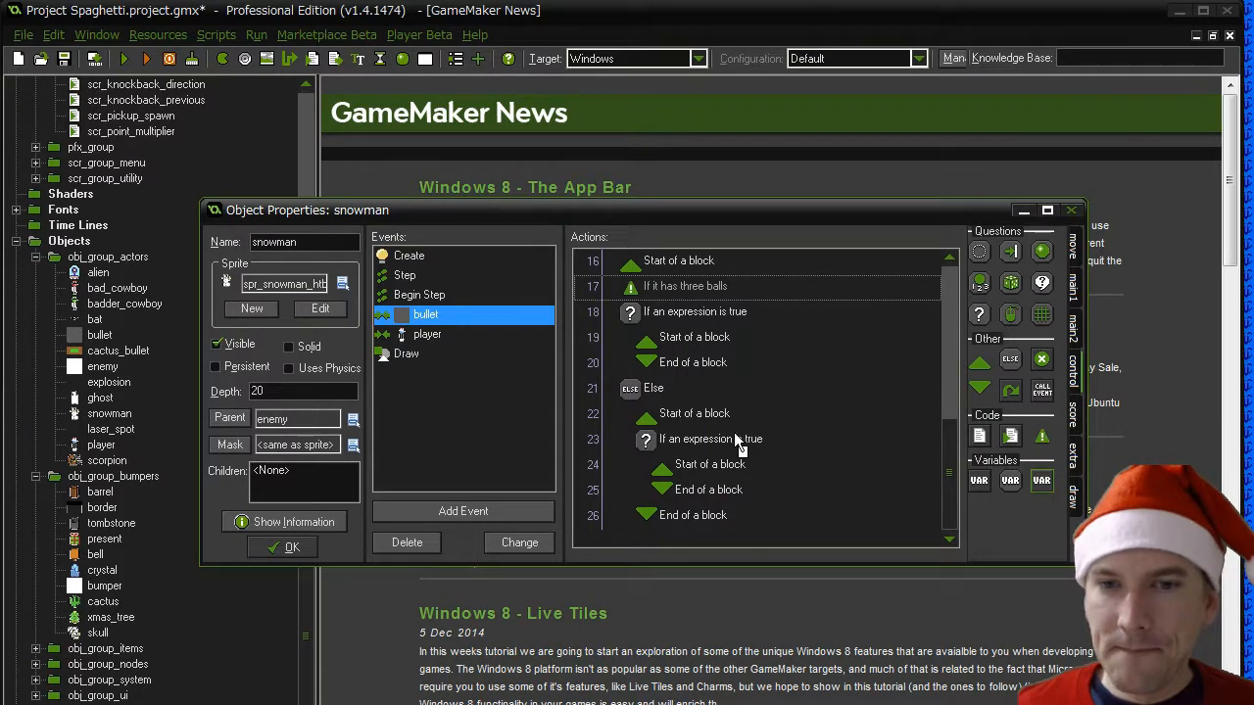
# - Add the comment "If it has two balls" directly above the em_snowman_balls == 2 condition
pyautogui.moveTo(1041, 436); pyautogui.dragTo(955, 454)
pyautogui.write('If')
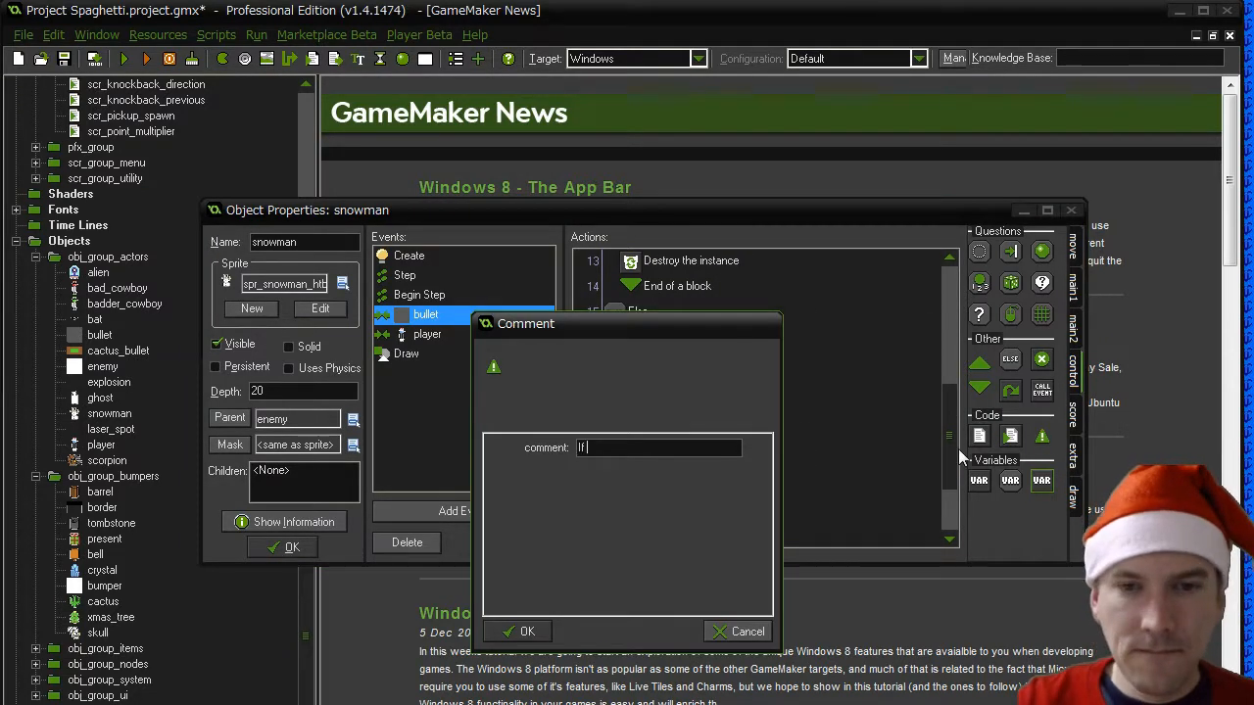
pyautogui.write(' it has two balls')
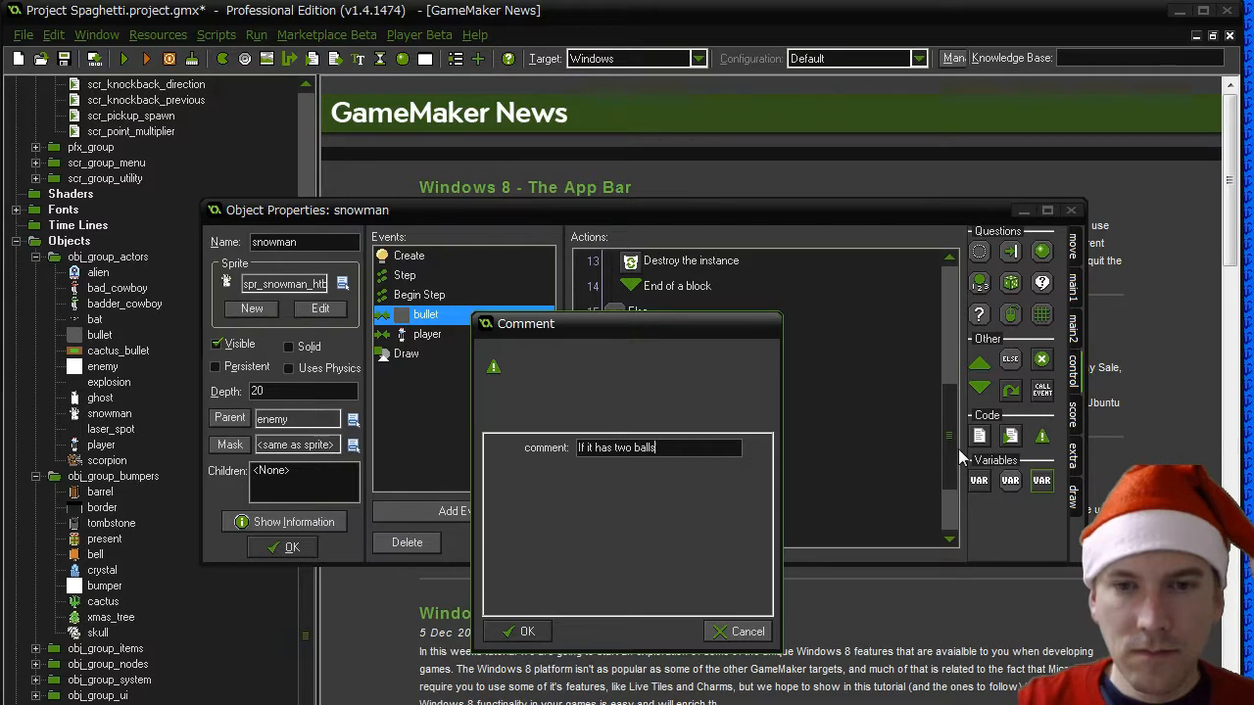
pyautogui.click(519, 631)
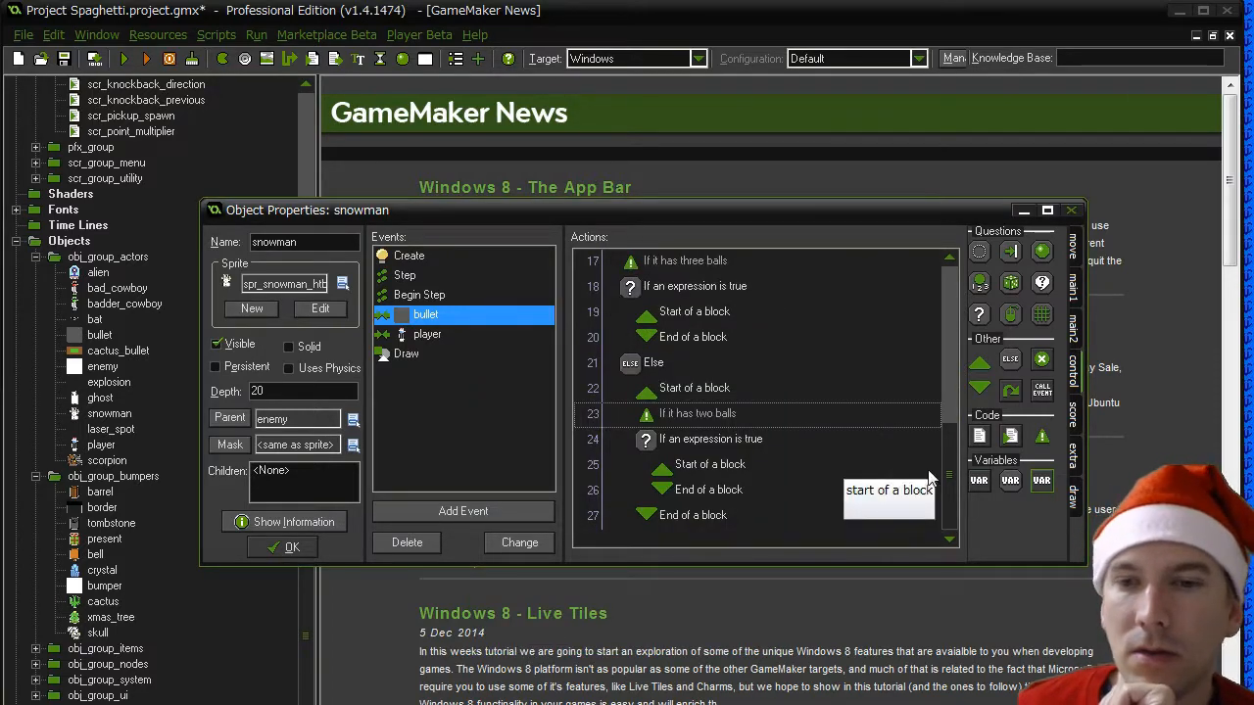
# - Add a Set Variable action inside the three-balls block that sets em_snowman_balls to em_snowman_balls - 1
pyautogui.moveTo(955, 477); pyautogui.dragTo(955, 426)
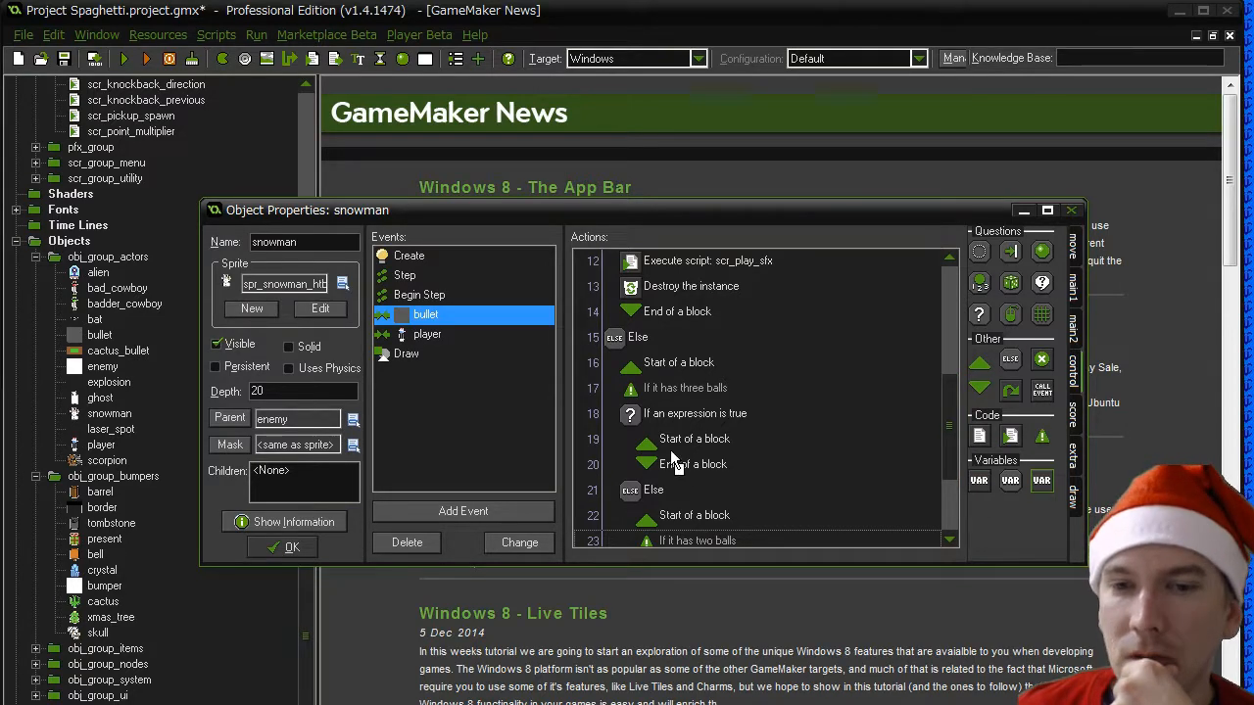
pyautogui.moveTo(674, 460); pyautogui.dragTo(676, 460)
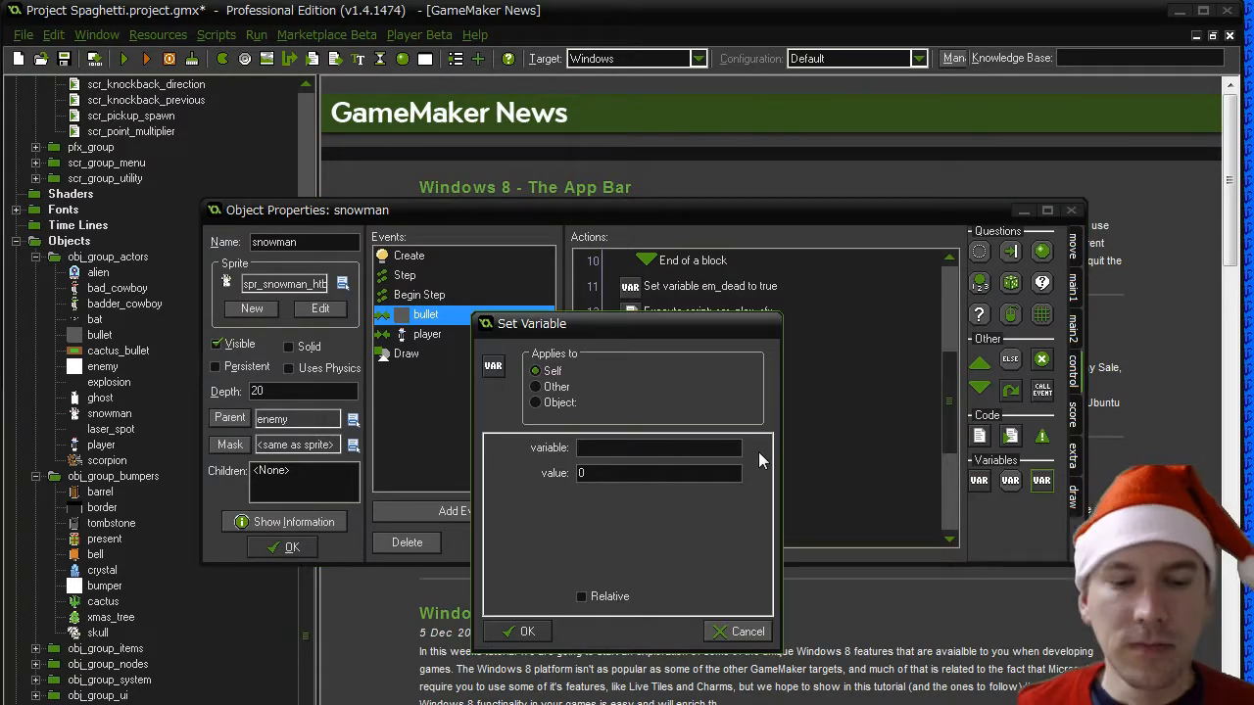
pyautogui.write('em_snowman_balls')
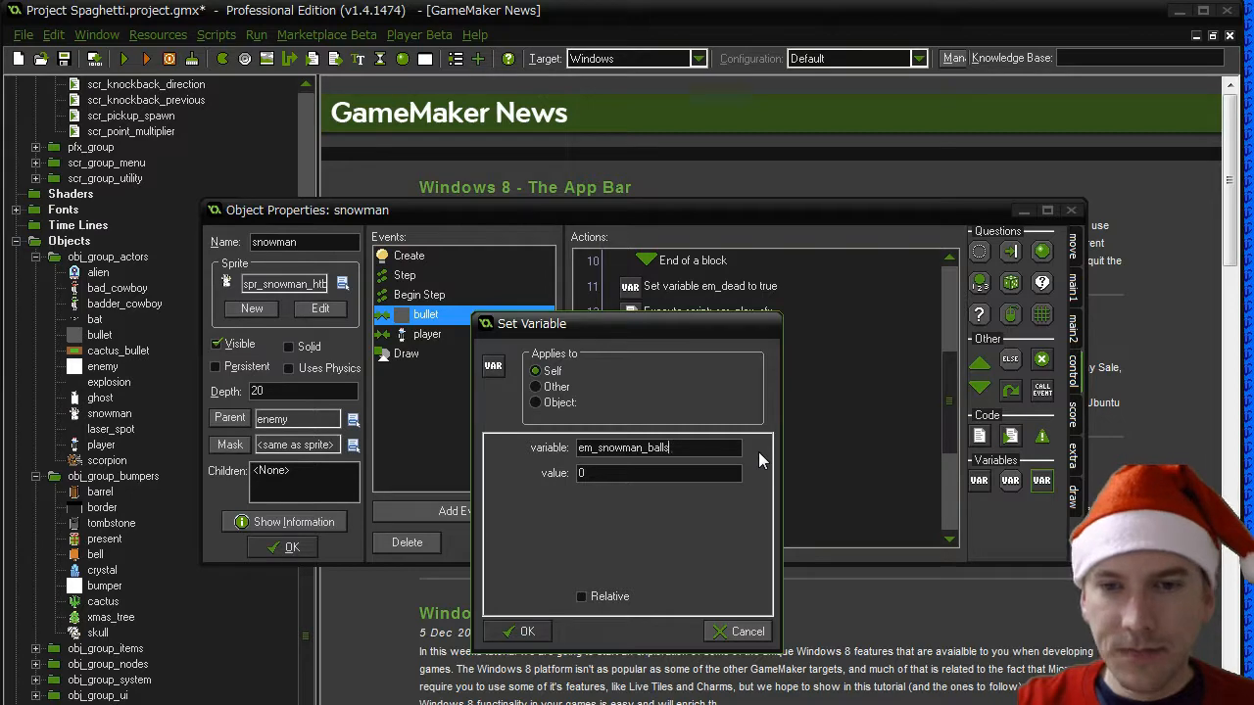
pyautogui.write('em_snowman_balls')
pyautogui.write('- 1')
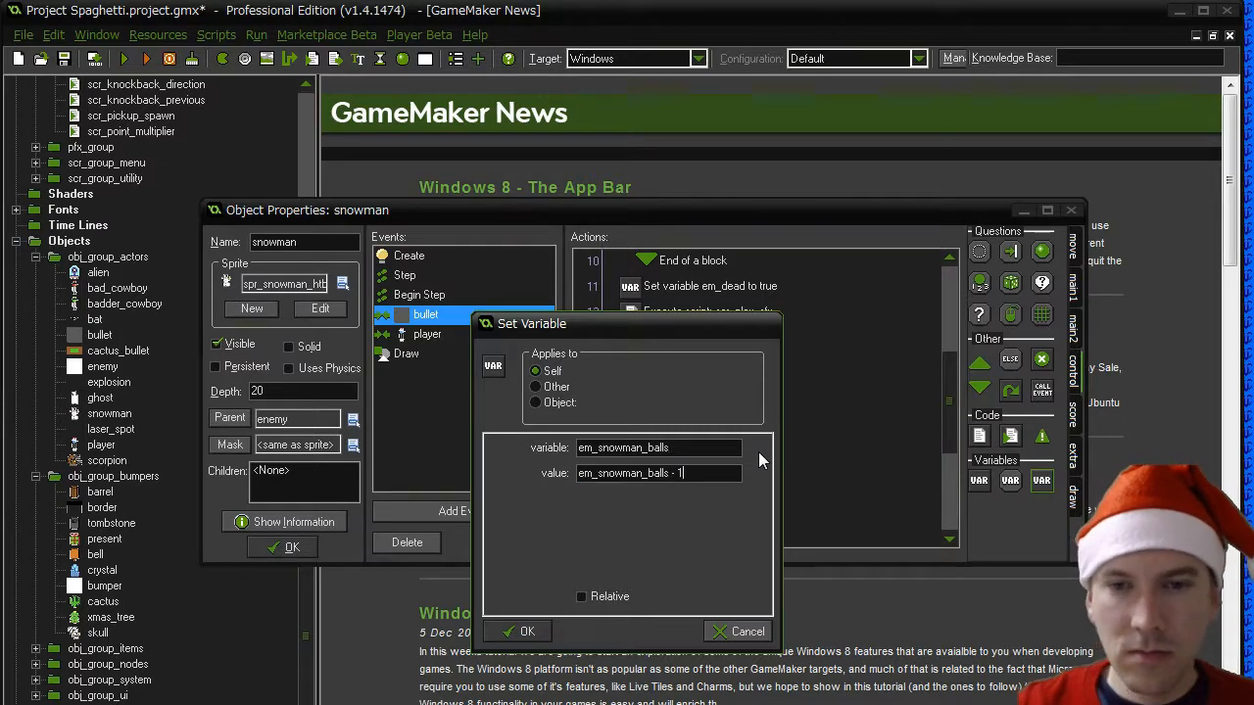
pyautogui.click(519, 631)
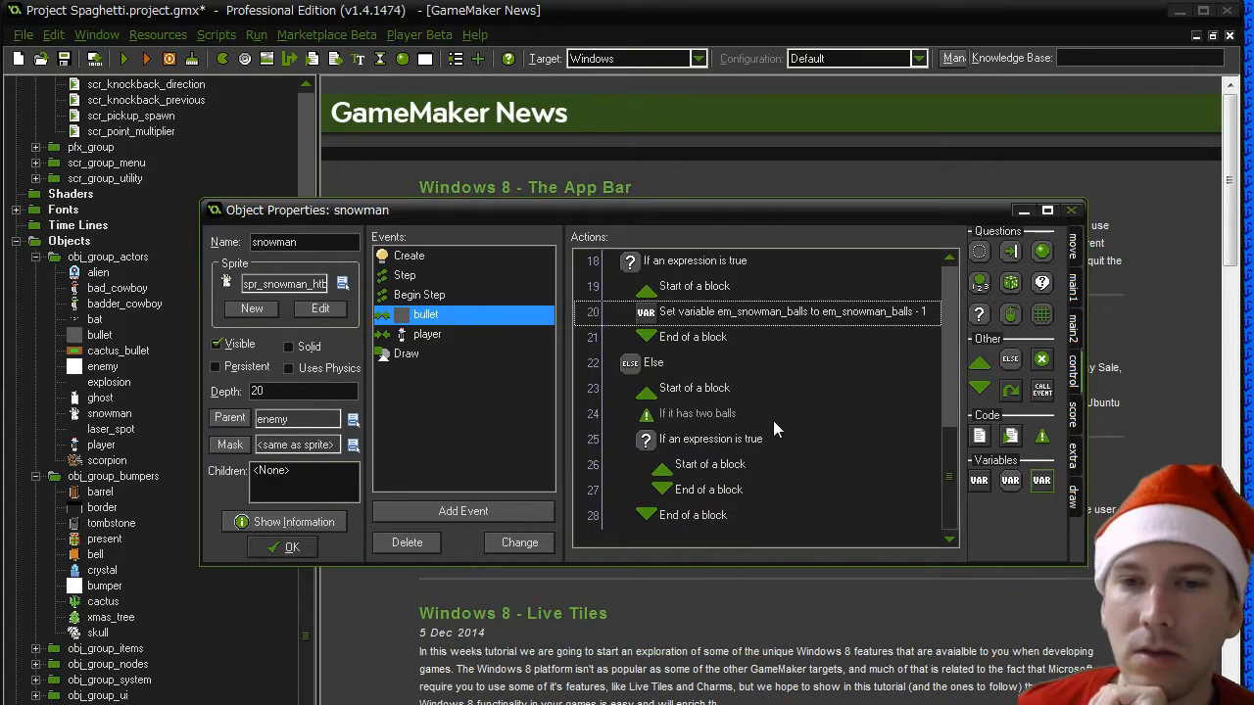
# - Change the value in the three-balls block's Set Variable action to 2
pyautogui.doubleClick(759, 314)
pyautogui.moveTo(684, 474); pyautogui.dragTo(478, 474)
pyautogui.write('2')
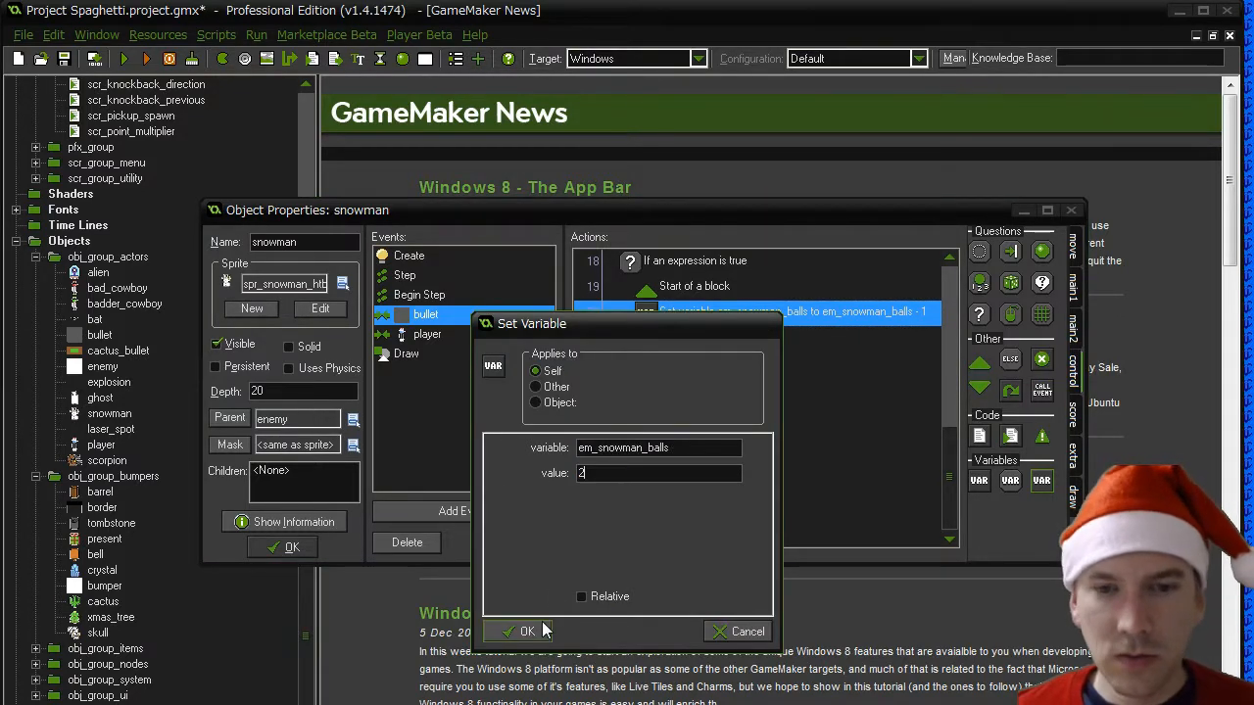
pyautogui.click(519, 632)
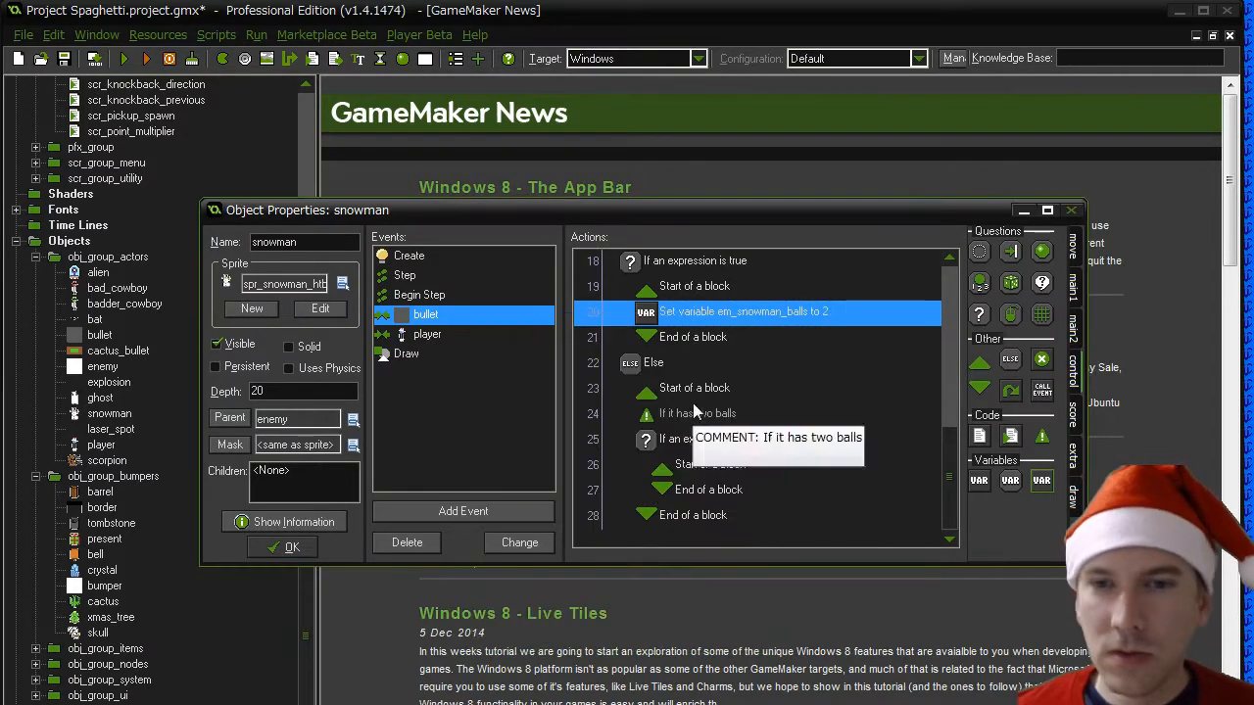
# - Paste the Set Variable action into the two-balls block and set em_snowman_balls to 1 in it
pyautogui.rightClick(692, 492)
pyautogui.click(728, 596)
pyautogui.doubleClick(719, 510)
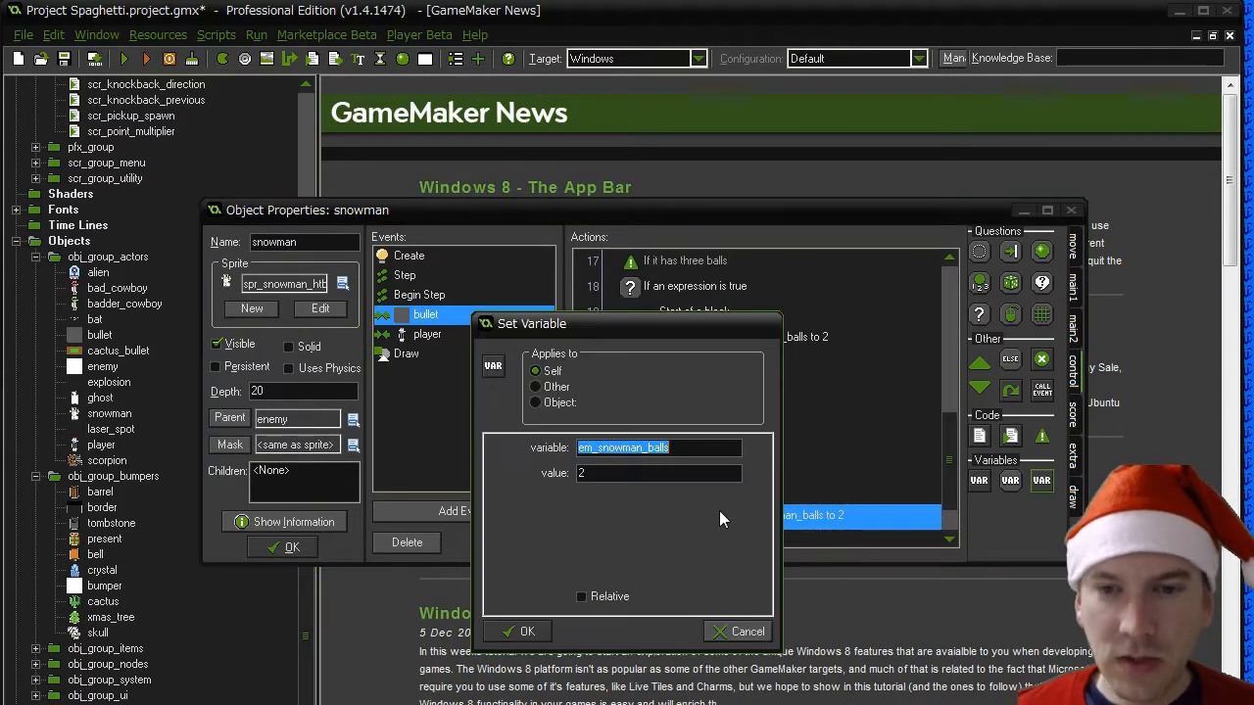
pyautogui.moveTo(598, 473); pyautogui.dragTo(512, 473)
pyautogui.write('1')
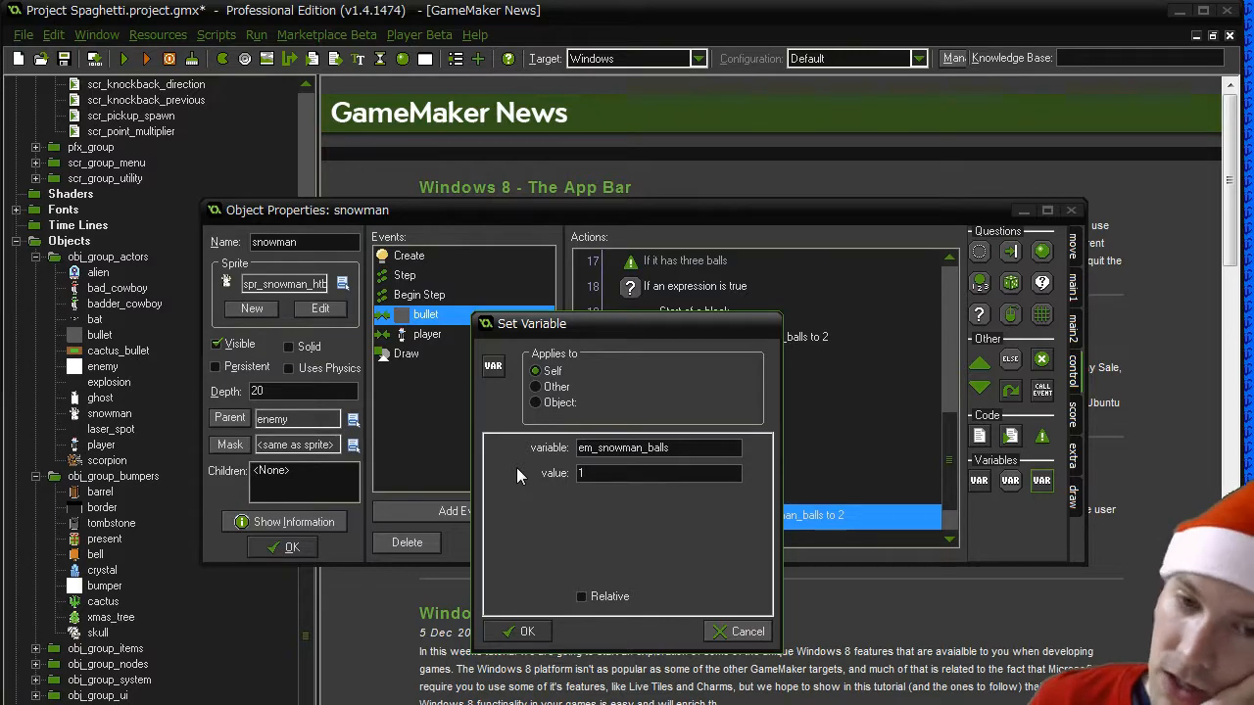
pyautogui.click(527, 631)
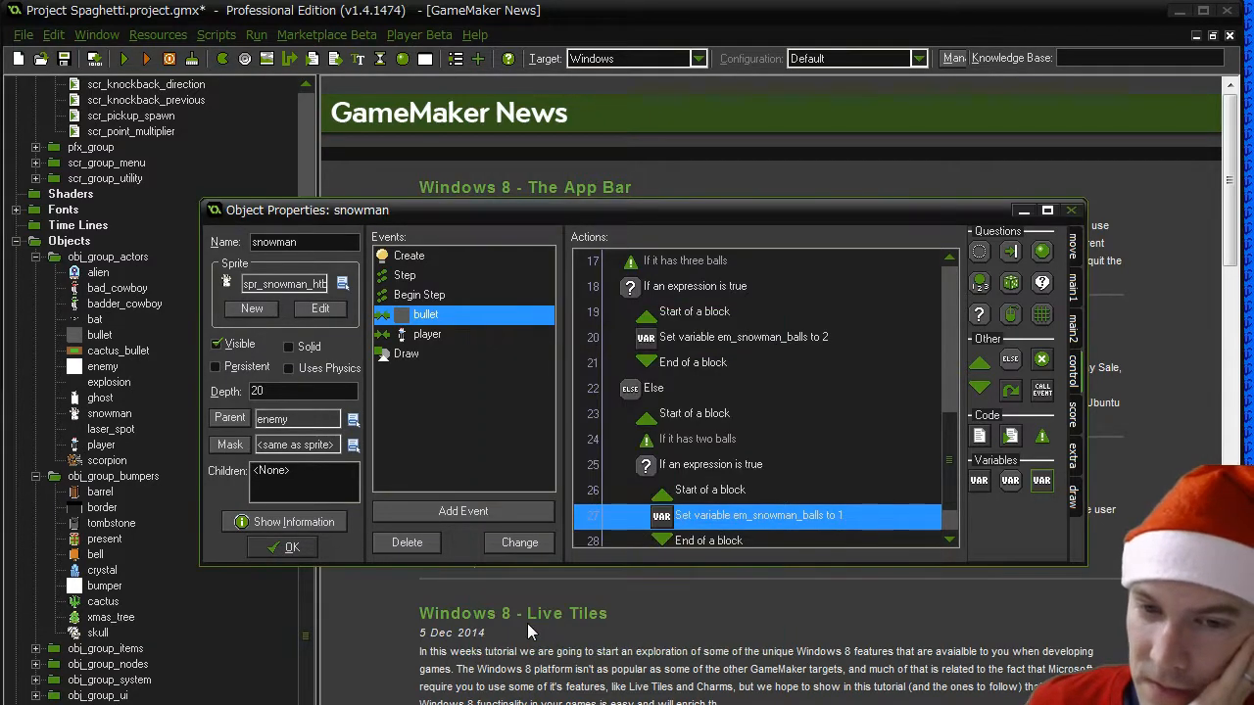
pyautogui.moveTo(948, 449); pyautogui.dragTo(954, 534)
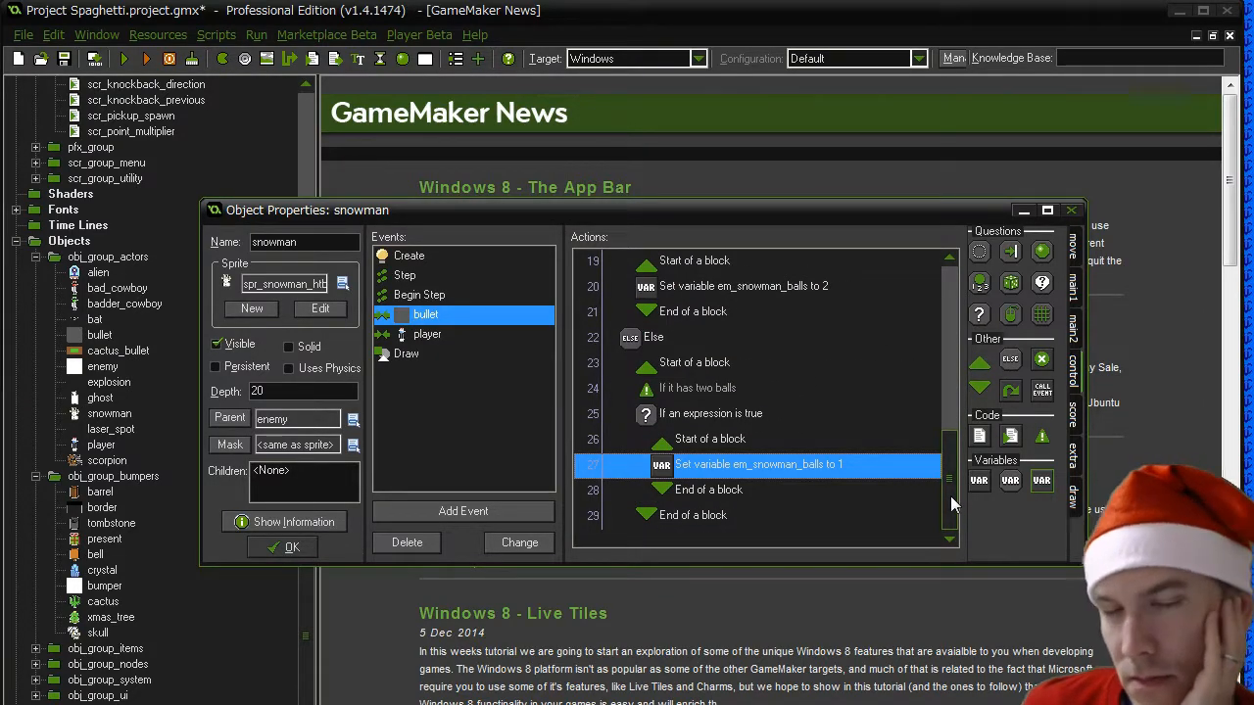
# - Open the code action under the comment "Determine the right sprite to draw" in the snowman's Draw event
pyautogui.click(431, 334)
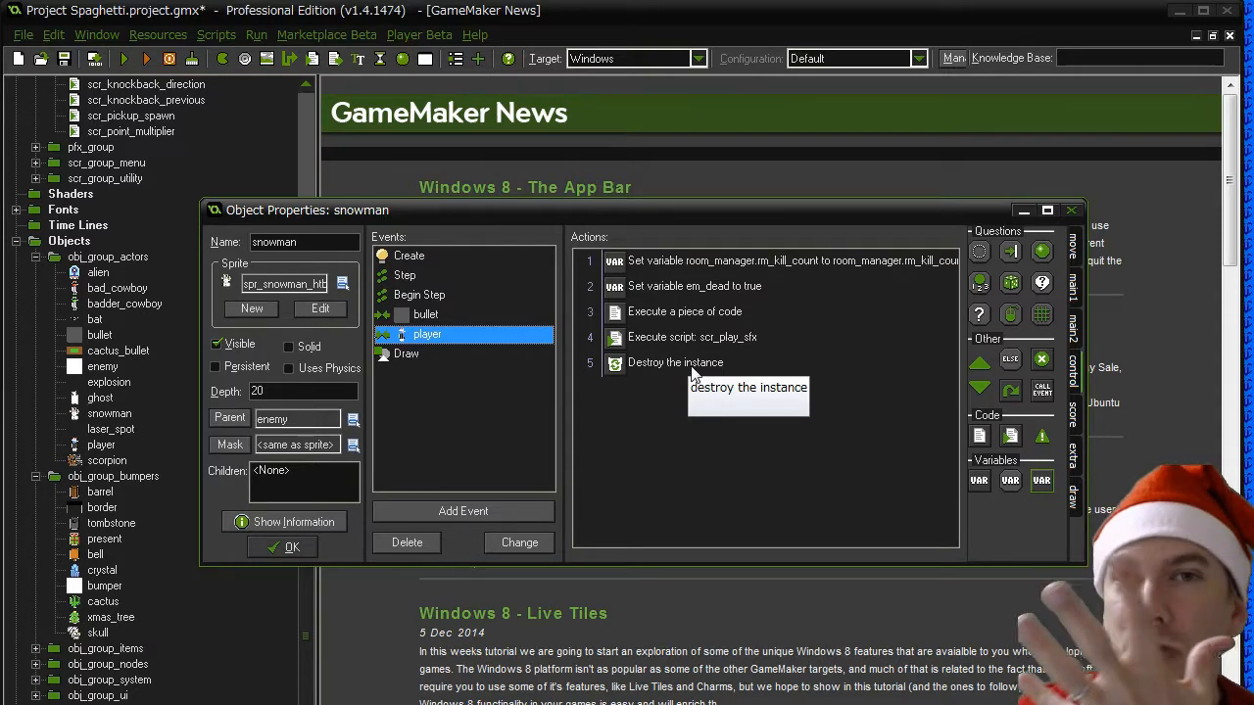
pyautogui.click(405, 354)
pyautogui.doubleClick(697, 286)
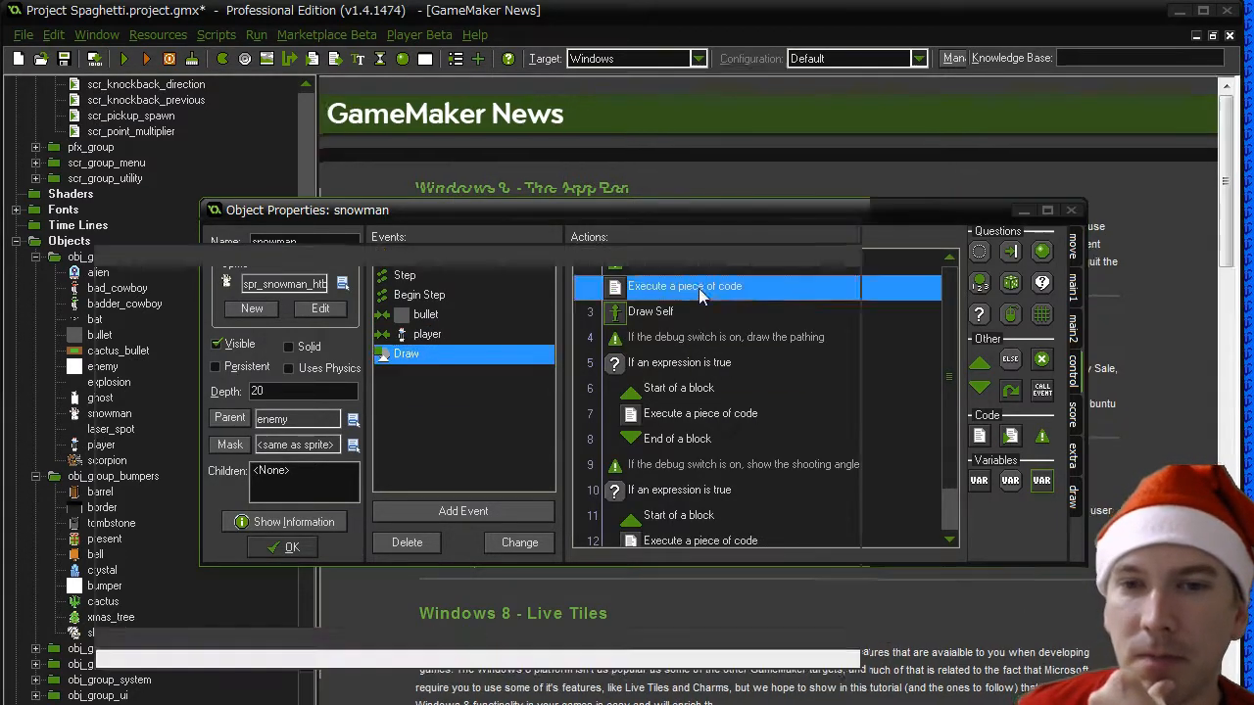
pyautogui.moveTo(220, 206); pyautogui.dragTo(478, 408)
pyautogui.click(429, 546)
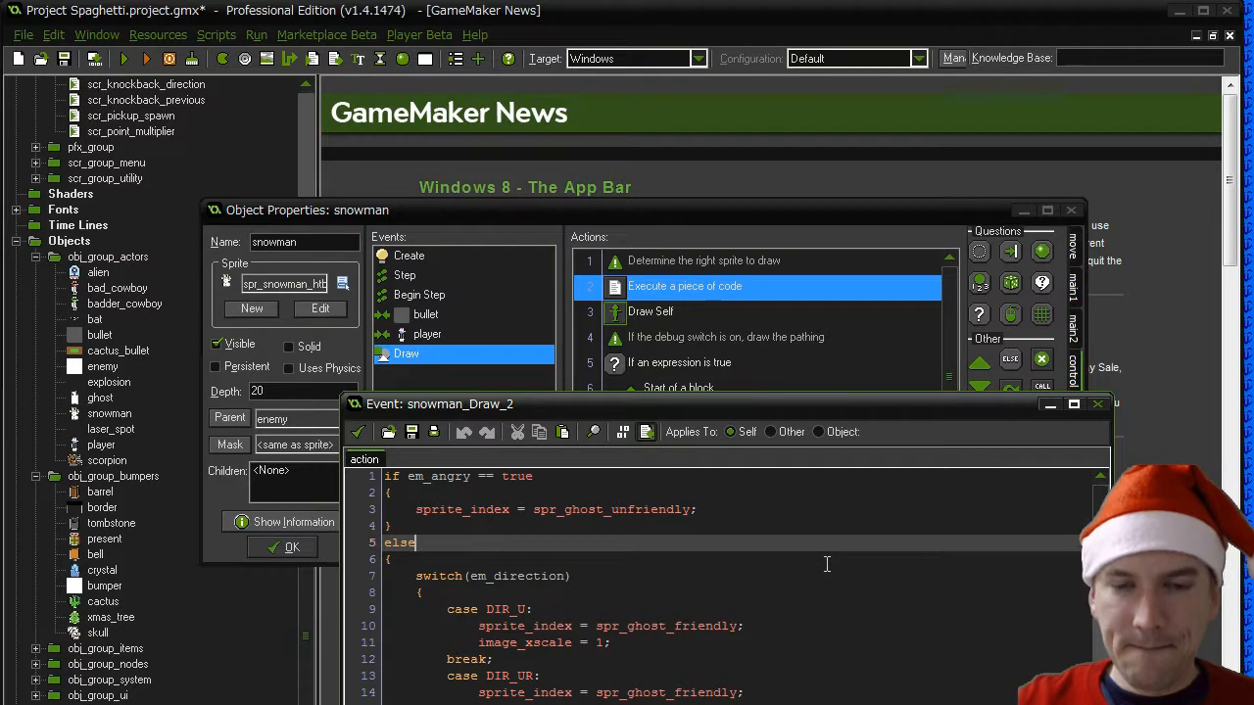
pyautogui.press('Up')
pyautogui.press('Up')
pyautogui.press('Up')
pyautogui.press('Up')
pyautogui.hotkey('shift', 'Down')
pyautogui.hotkey('shift', 'Down')
pyautogui.hotkey('shift', 'Down')
pyautogui.hotkey('shift', 'Down')
pyautogui.hotkey('shift', 'Down')
pyautogui.hotkey('shift', 'Down')
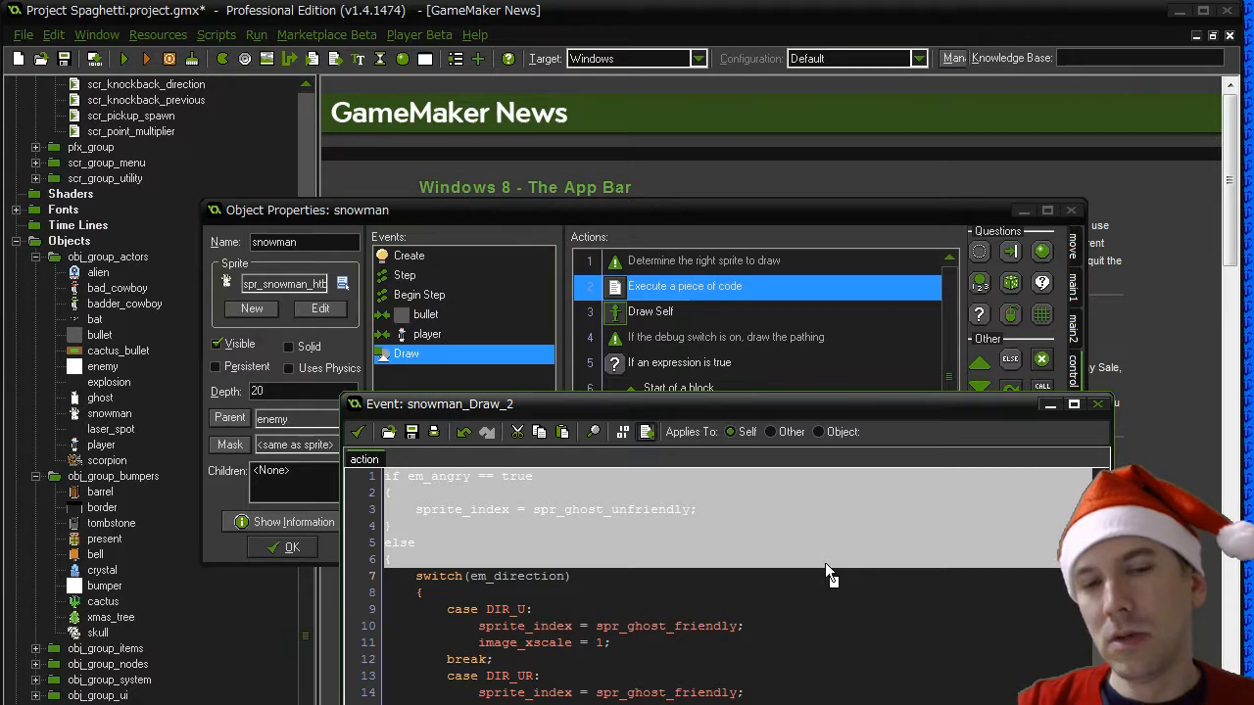
# - Replace the em_angry condition on the first line of the code with em_snowman_state == SNOWMAN_HTB
pyautogui.click(824, 562)
pyautogui.press('Up')
pyautogui.press('Up')
pyautogui.press('Up')
pyautogui.press('Up')
pyautogui.press('Up')
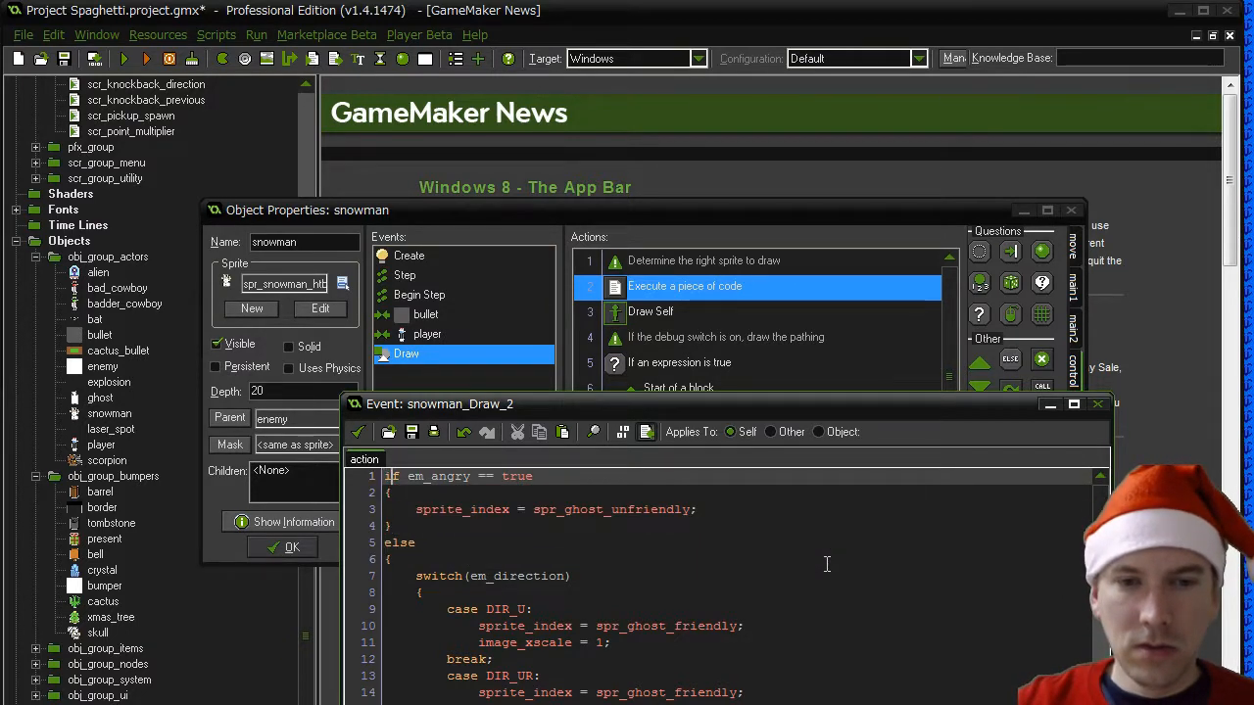
pyautogui.write('em_snowman')
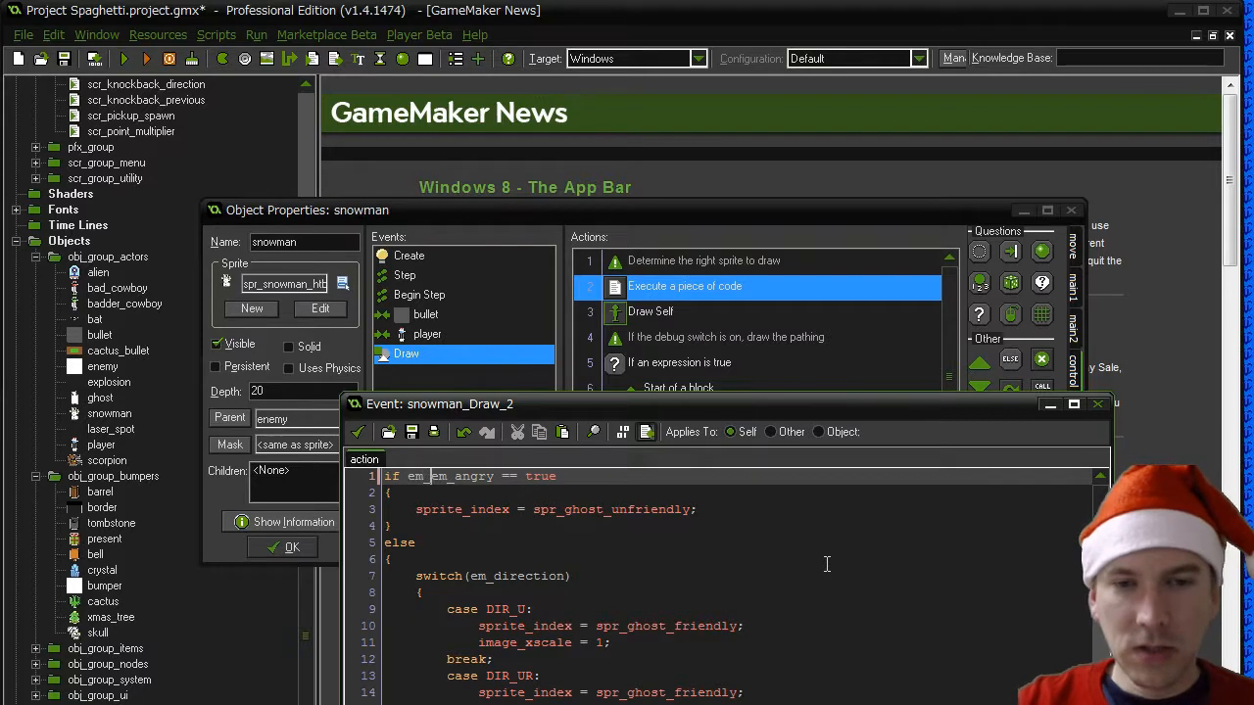
pyautogui.write('_state == ')
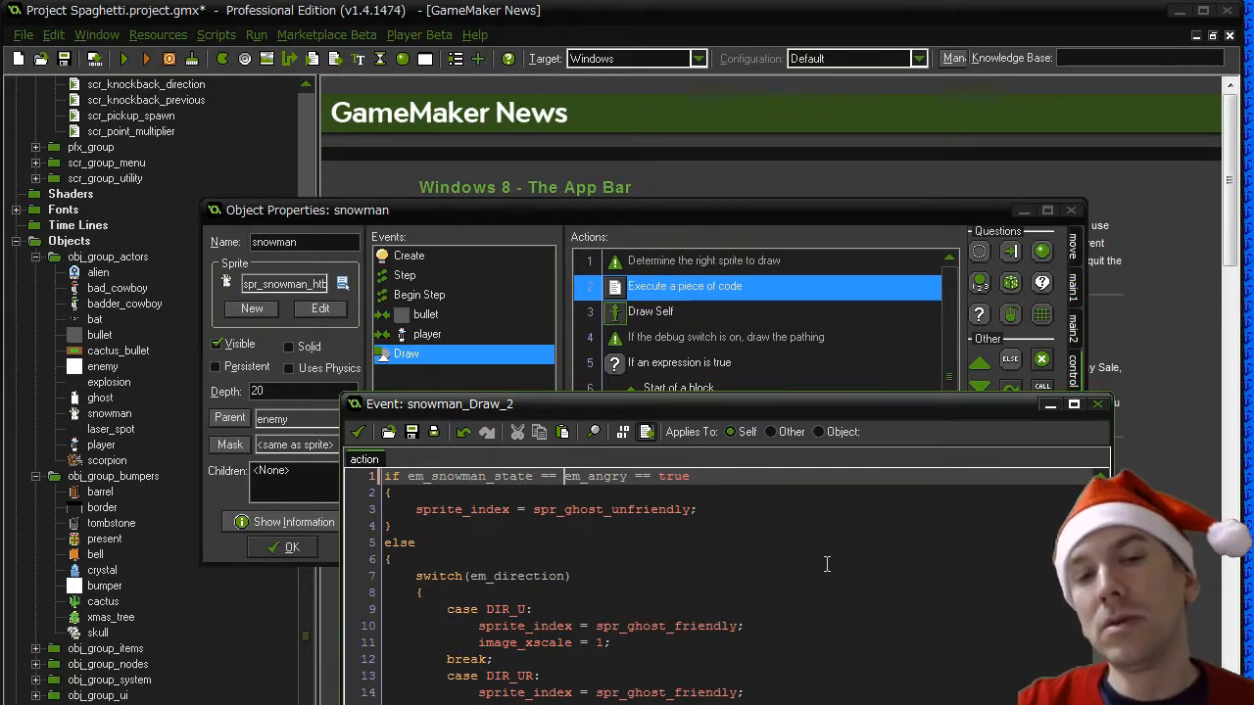
pyautogui.write('SNOWMAN_HTB')
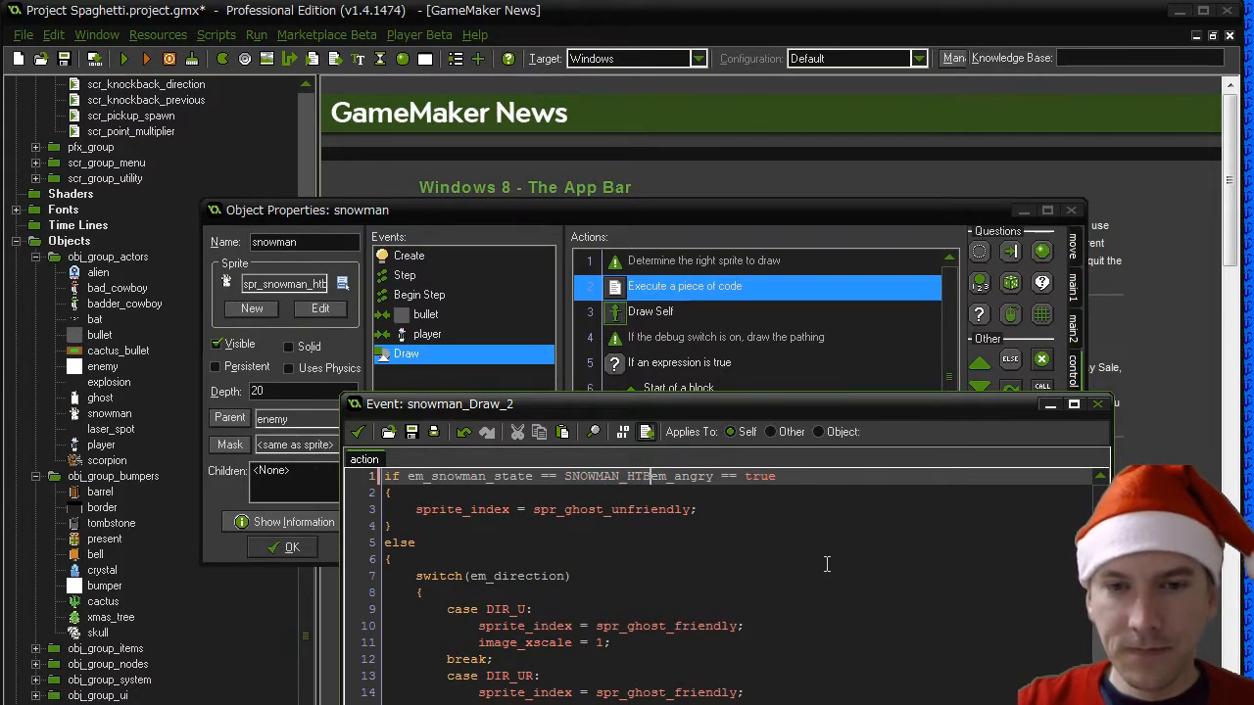
pyautogui.press('Return')
pyautogui.hotkey('shift', 'End')
pyautogui.press('Delete')
pyautogui.press('Delete')
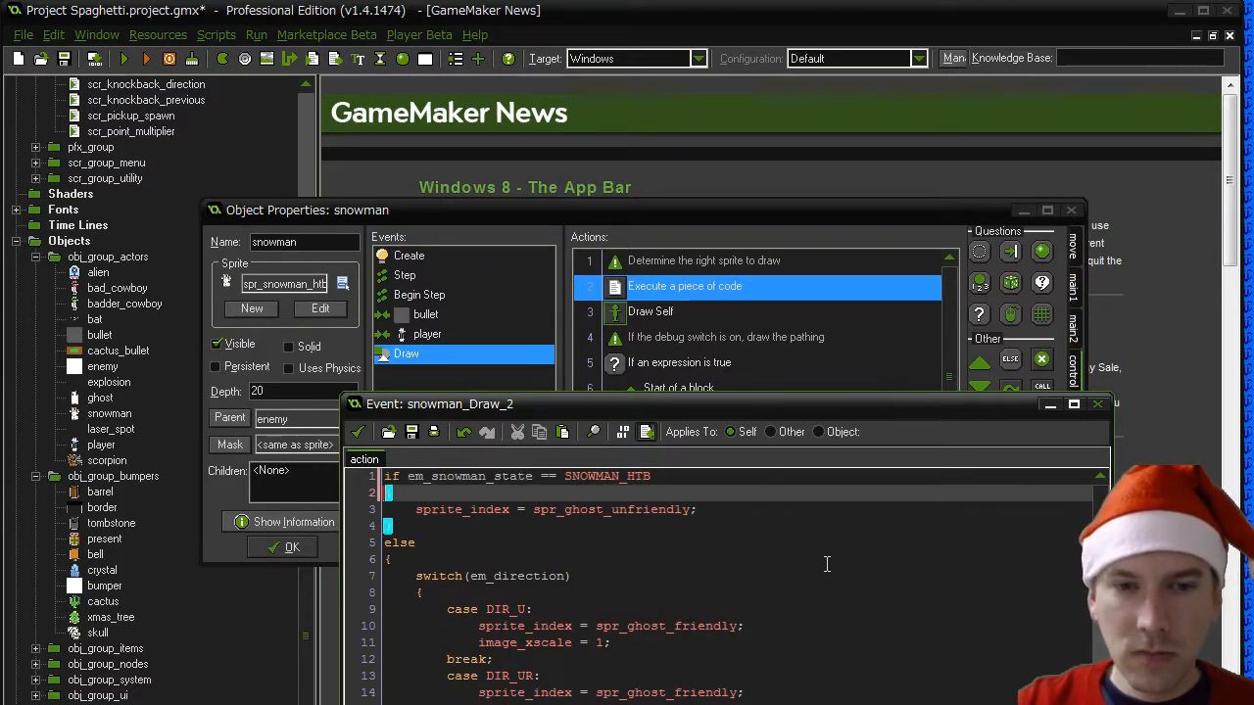
# - Delete the spr_ghost_unfriendly assignment and the else wrapper so the direction switch sits directly inside the SNOWMAN_HTB block
pyautogui.press('Down')
pyautogui.press('Home')
pyautogui.hotkey('shift', 'End')
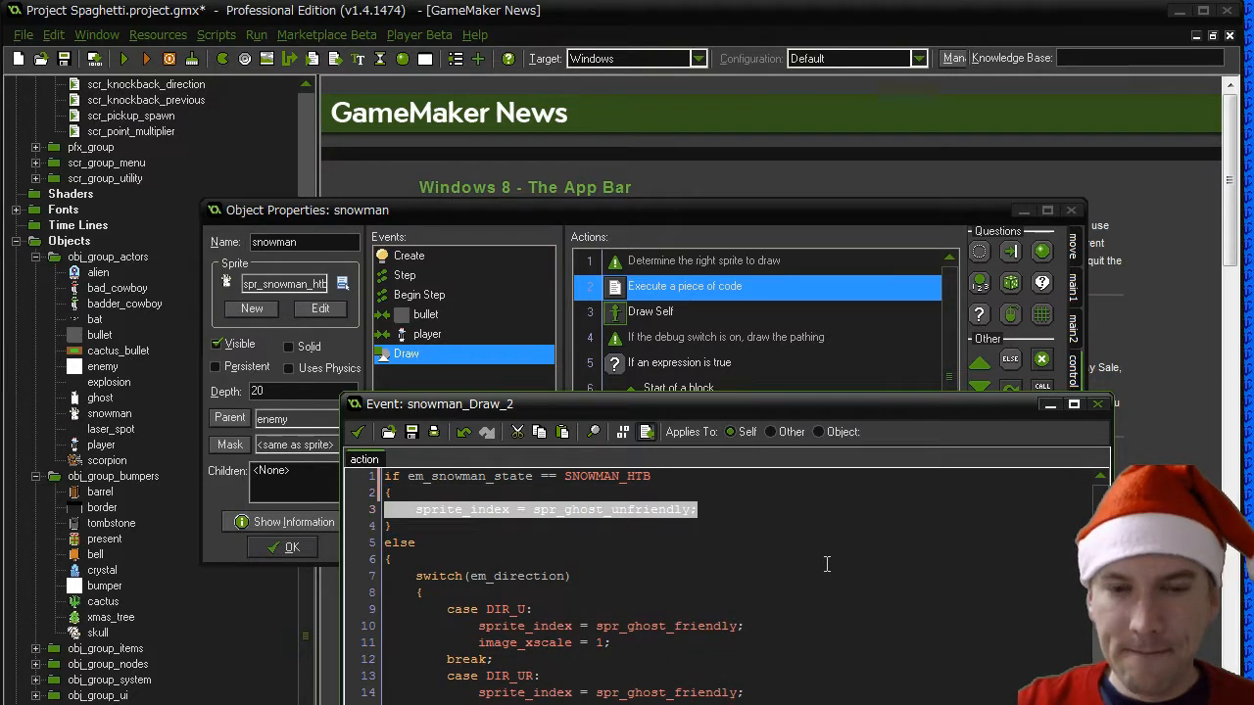
pyautogui.press('Delete')
pyautogui.hotkey('shift', 'Down')
pyautogui.hotkey('shift', 'Down')
pyautogui.hotkey('shift', 'Down')
pyautogui.hotkey('shift', 'Down')
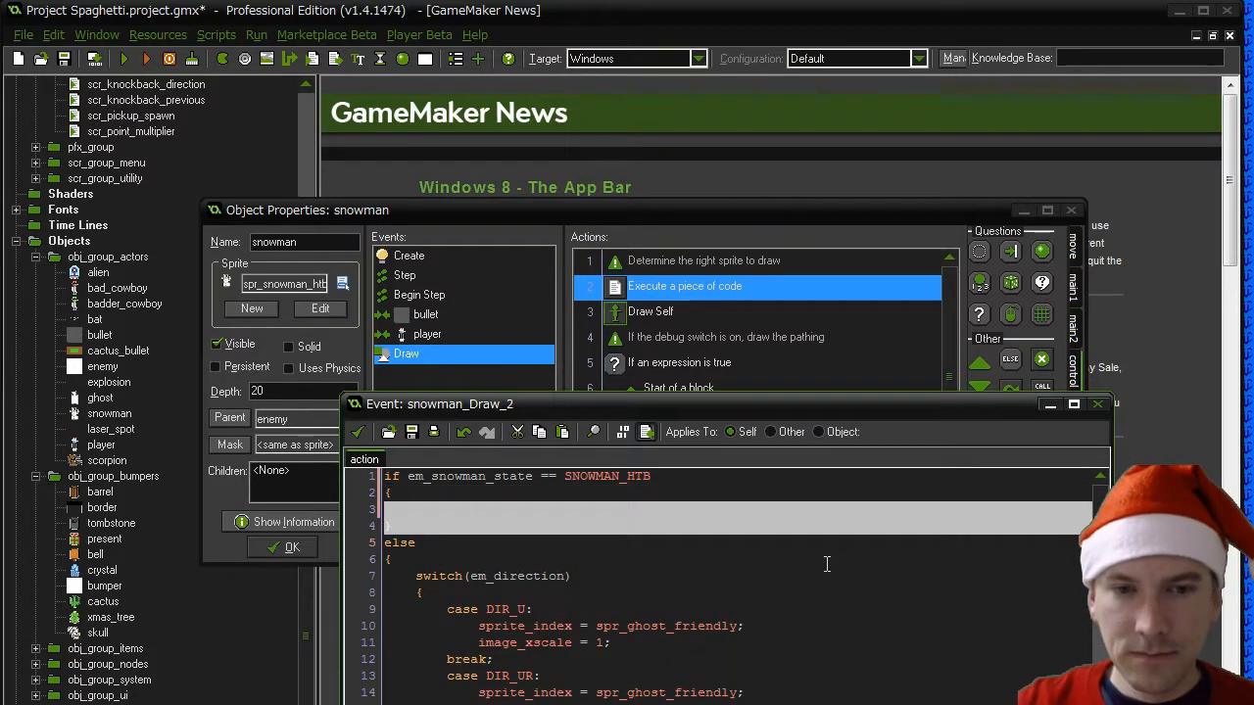
pyautogui.press('Delete')
# - Change the comment above the yprevious/xprevious check to "//if the snowman isn't moving"
pyautogui.press('Down')
pyautogui.press('Down')
pyautogui.press('Down')
pyautogui.press('Down')
pyautogui.press('Down')
pyautogui.press('Down')
pyautogui.press('Down')
pyautogui.press('Down')
pyautogui.press('Down')
pyautogui.press('Down')
pyautogui.press('Down')
pyautogui.press('Down')
pyautogui.press('Down')
pyautogui.press('Down')
pyautogui.press('Down')
pyautogui.press('Down')
pyautogui.press('Down')
pyautogui.press('Down')
pyautogui.press('Down')
pyautogui.press('Down')
pyautogui.press('Down')
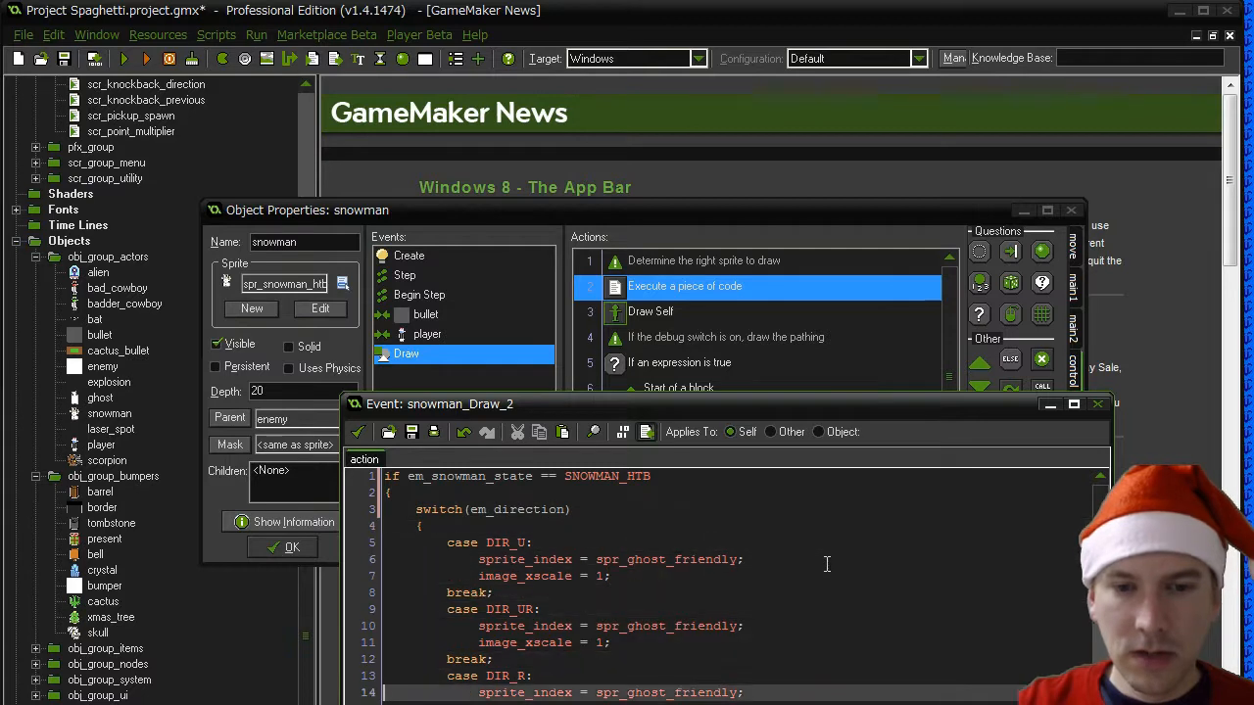
pyautogui.press('Down')
pyautogui.press('Down')
pyautogui.press('Down')
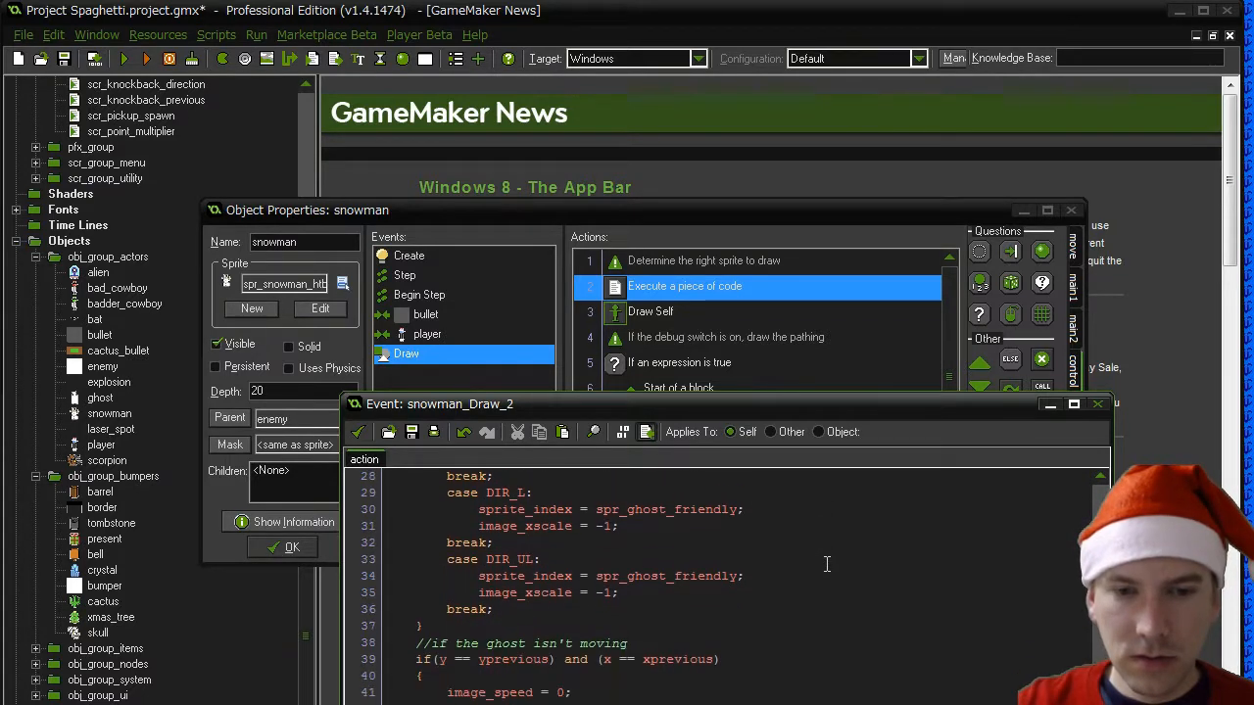
pyautogui.press('Down')
pyautogui.press('Down')
pyautogui.press('Down')
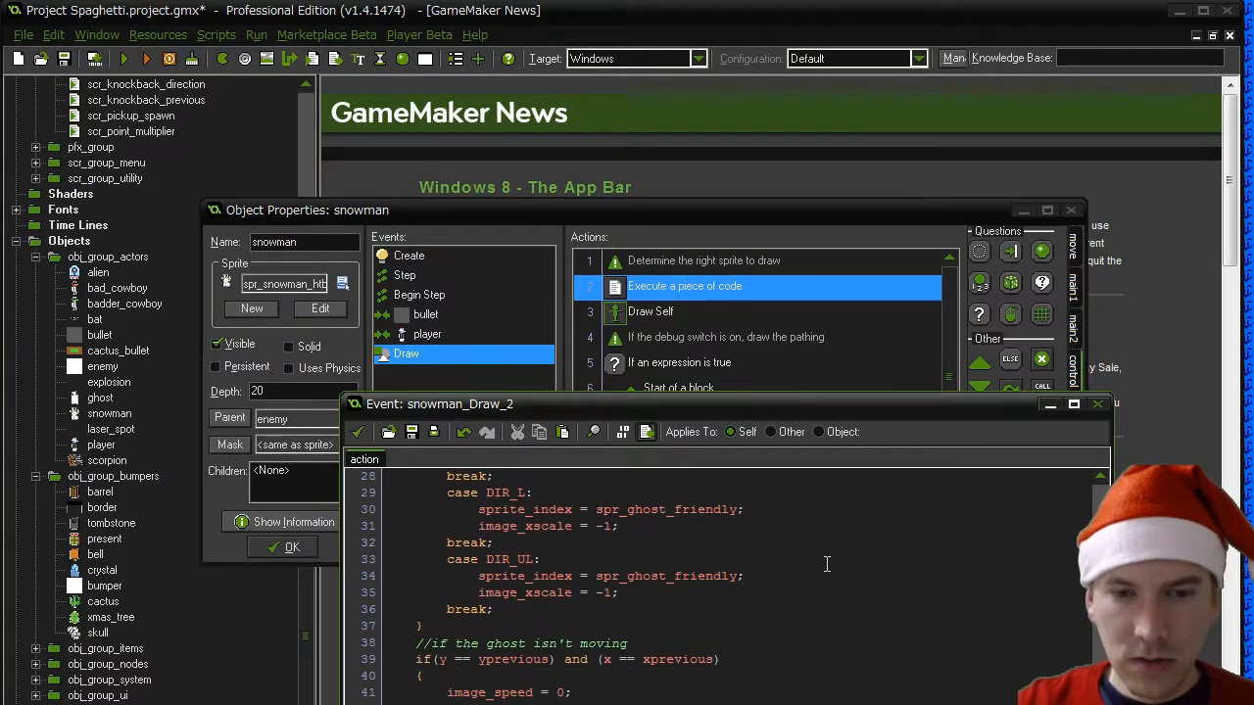
pyautogui.press('Up')
pyautogui.press('Up')
pyautogui.press('Up')
pyautogui.press('Up')
pyautogui.press('Up')
pyautogui.press('Up')
pyautogui.press('Up')
pyautogui.press('Up')
pyautogui.press('Down')
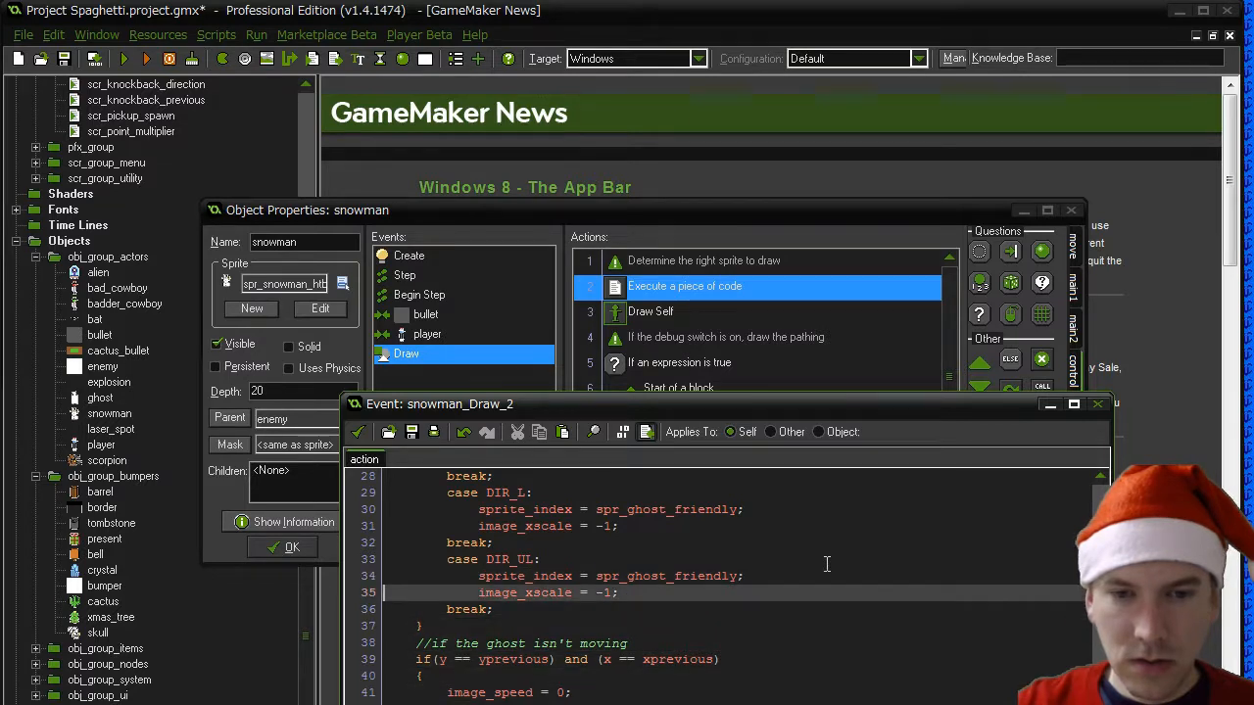
pyautogui.press('Down')
pyautogui.press('Down')
pyautogui.press('Down')
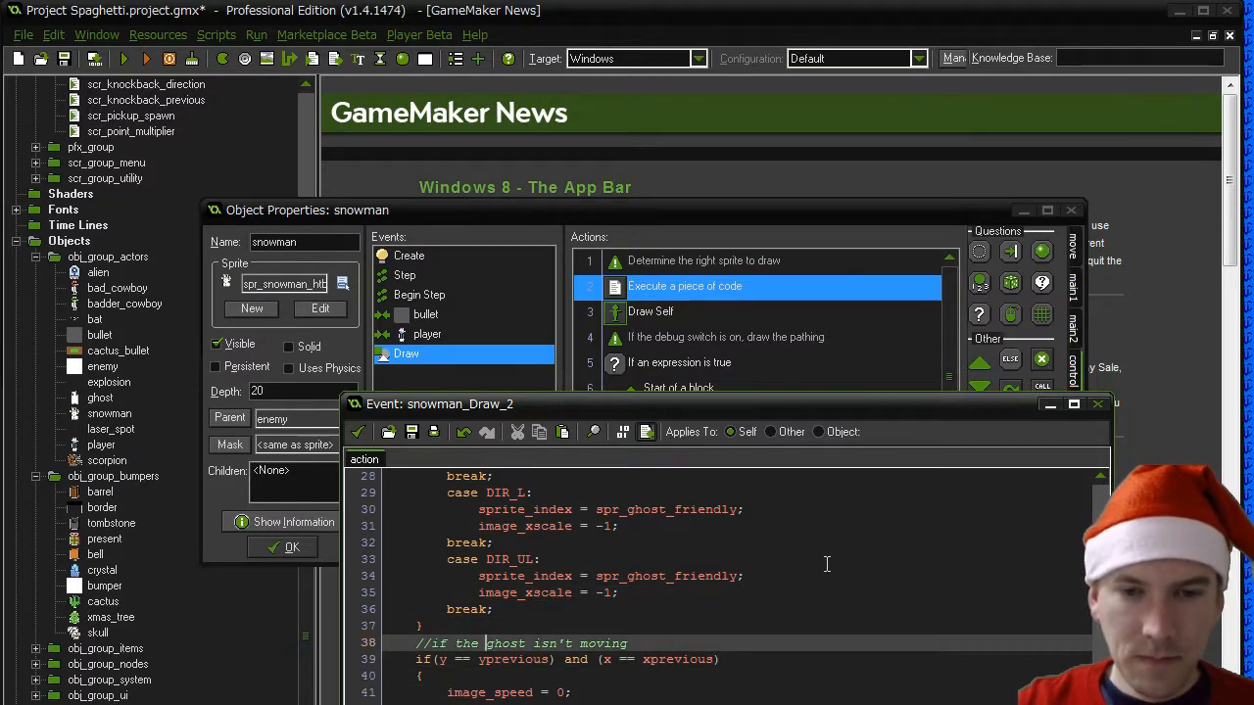
pyautogui.hotkey('ctrl', 'shift', 'Right')
pyautogui.write('snowman')
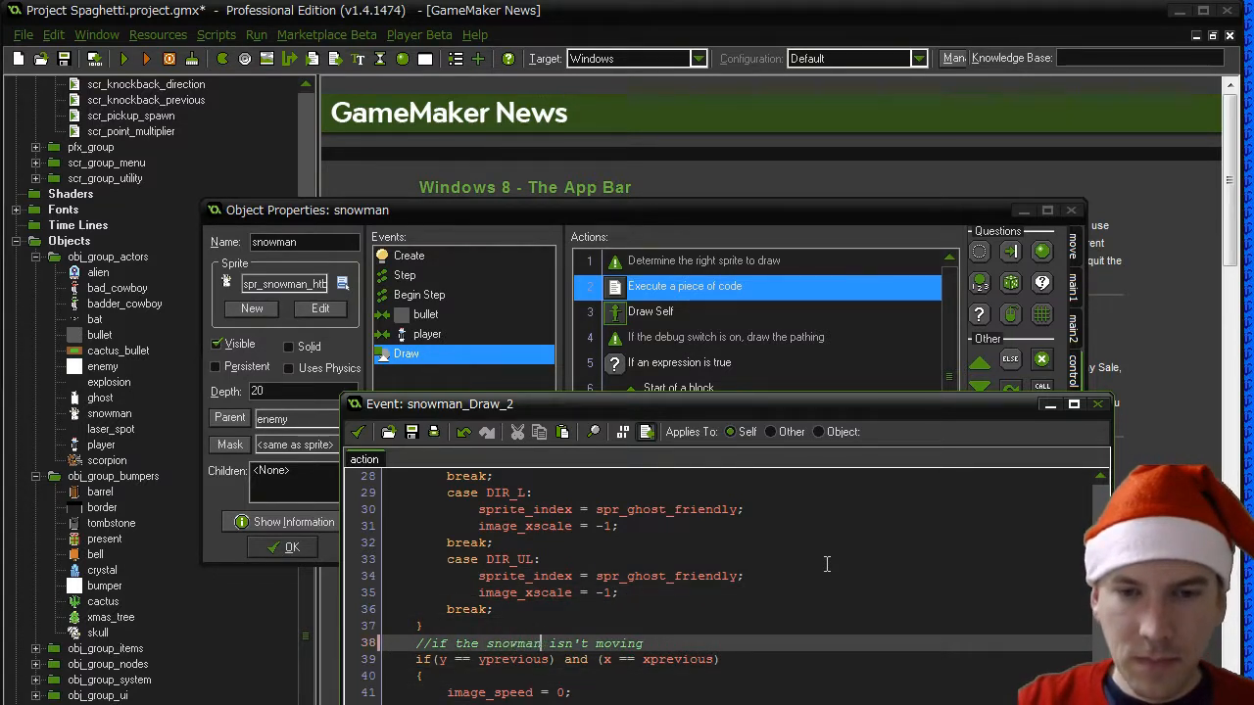
# - Insert a blank line between the end of the direction switch and the snowman isn't moving comment
pyautogui.press('Up')
pyautogui.press('Return')
pyautogui.scroll(8, 827, 564)
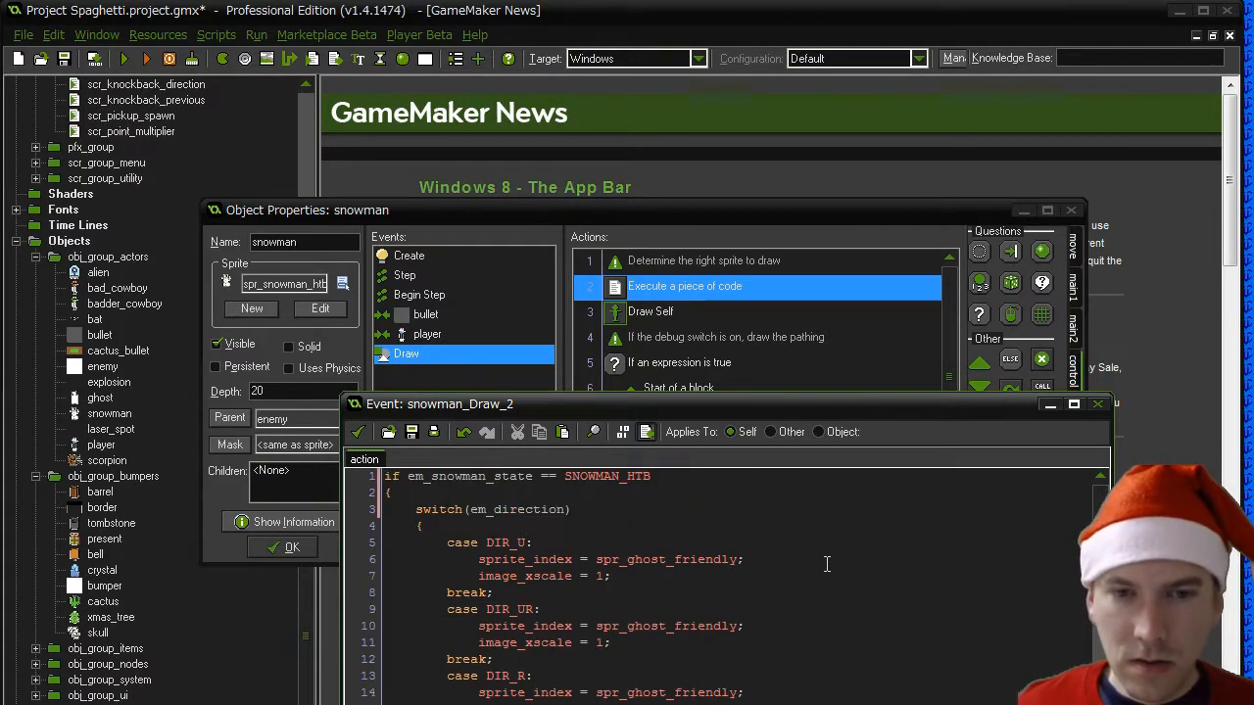
pyautogui.scroll(-2, 794, 591)
pyautogui.scroll(2, 691, 659)
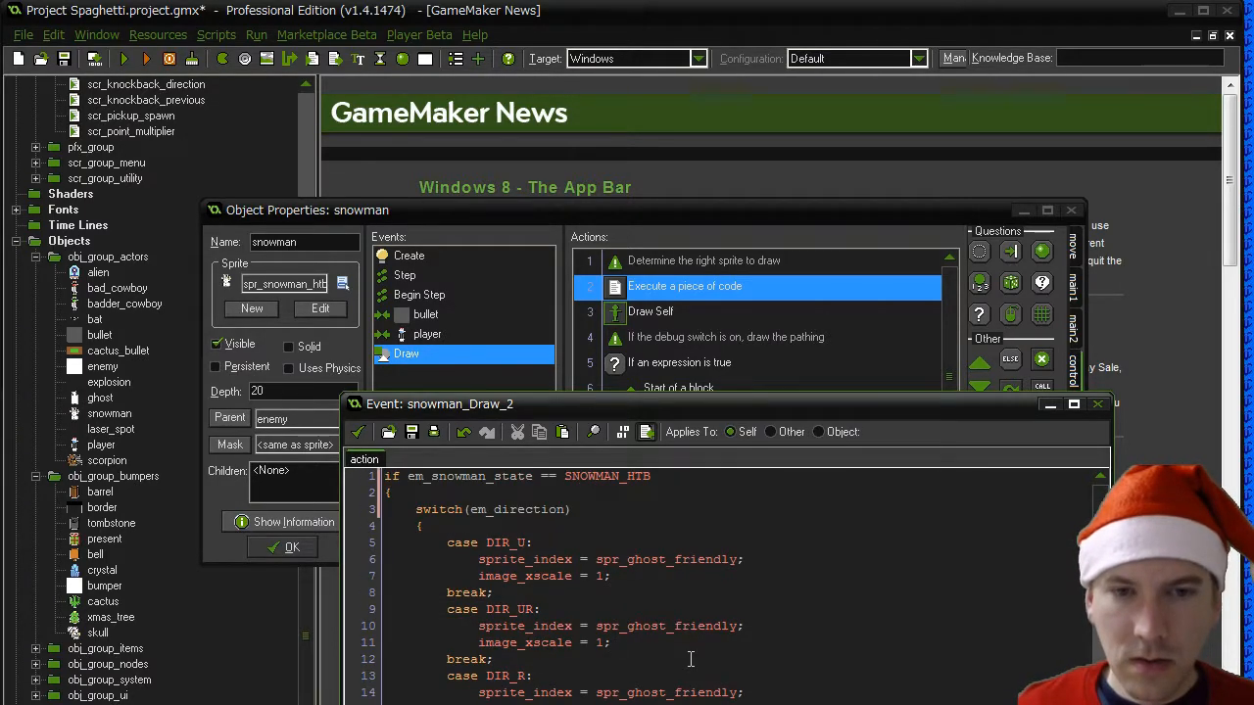
pyautogui.scroll(-9, 691, 659)
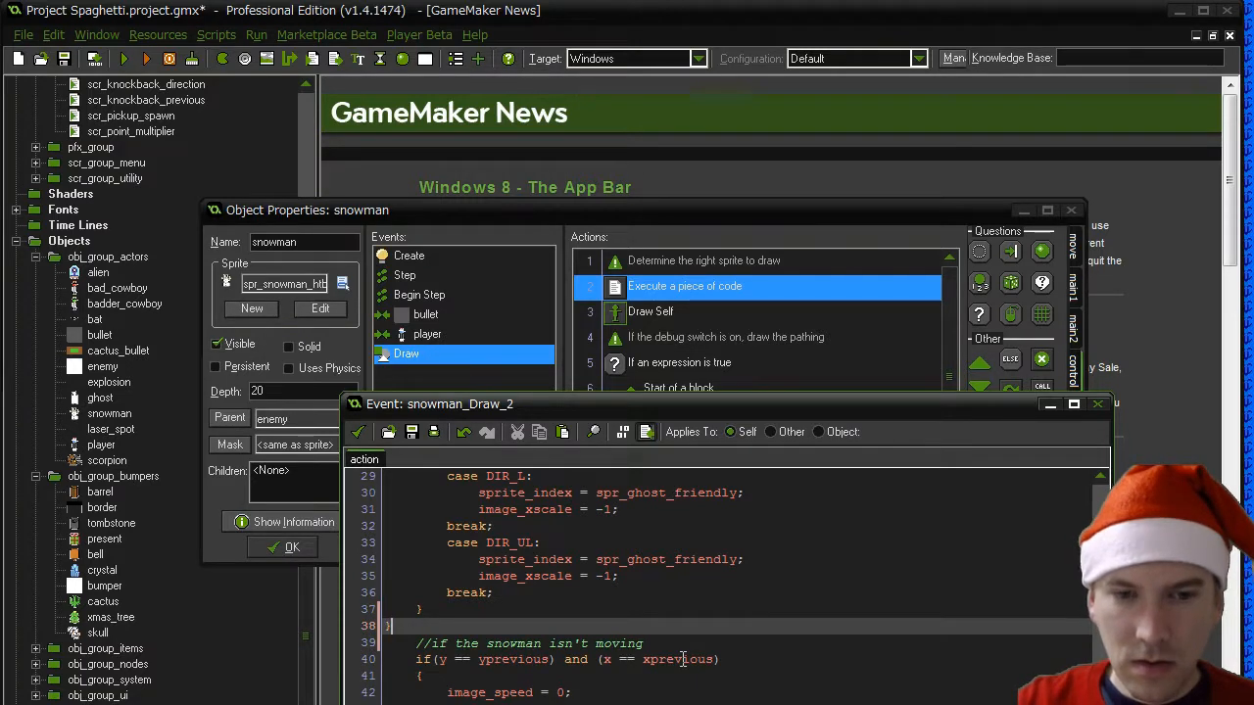
pyautogui.press('BackSpace')
pyautogui.press('Down')
pyautogui.press('Down')
pyautogui.press('Down')
pyautogui.press('Down')
pyautogui.press('Down')
pyautogui.press('Down')
pyautogui.press('Down')
pyautogui.press('Down')
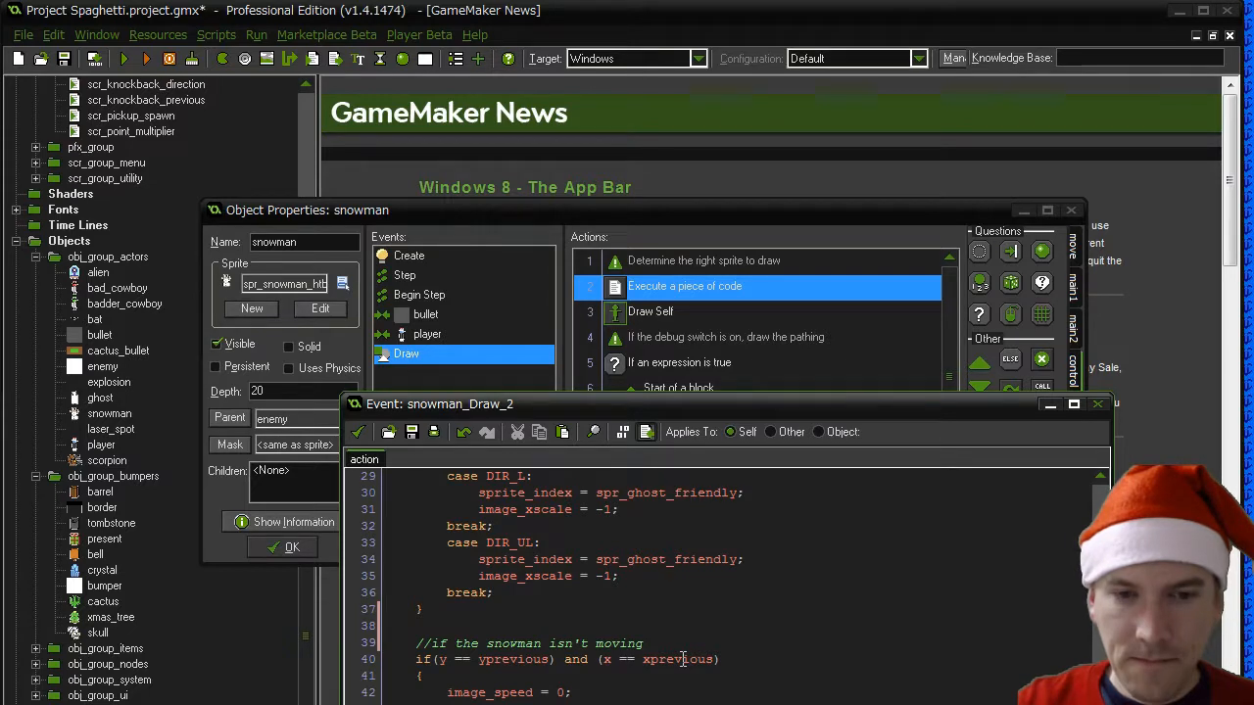
pyautogui.press('Up')
pyautogui.press('Up')
pyautogui.press('Up')
pyautogui.press('Up')
pyautogui.press('Up')
pyautogui.press('Up')
pyautogui.press('Up')
pyautogui.press('Up')
pyautogui.press('Up')
pyautogui.press('Up')
pyautogui.press('Up')
pyautogui.press('Up')
pyautogui.press('Up')
pyautogui.press('Up')
pyautogui.press('Up')
pyautogui.press('Up')
pyautogui.press('Down')
pyautogui.press('Down')
pyautogui.press('Down')
pyautogui.press('Down')
pyautogui.press('Down')
pyautogui.press('Down')
pyautogui.press('Down')
pyautogui.press('Down')
pyautogui.press('Down')
pyautogui.press('Down')
pyautogui.press('Down')
pyautogui.press('Down')
pyautogui.press('Down')
pyautogui.press('Down')
pyautogui.press('Down')
pyautogui.press('Down')
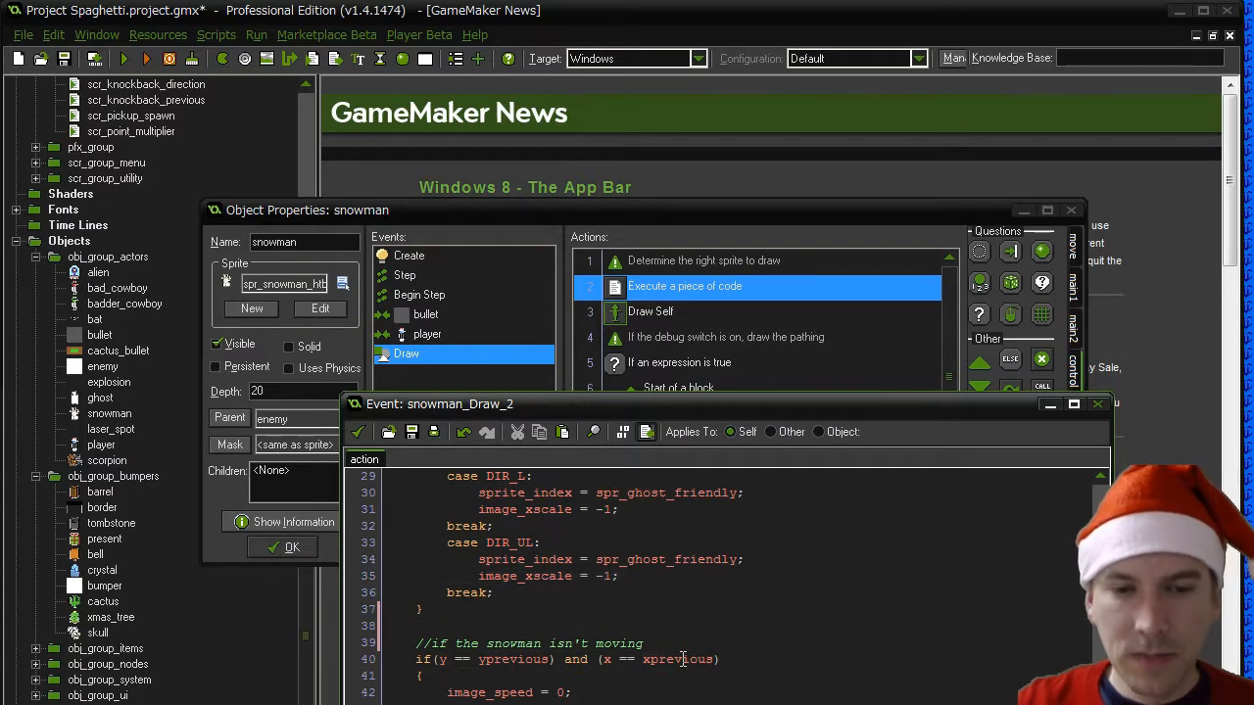
# - Delete the sprite_index, image_xscale and break lines from the DIR_U, DIR_UR, DIR_R and DIR_DR cases so they fall through to DIR_D
pyautogui.scroll(10, 501, 514)
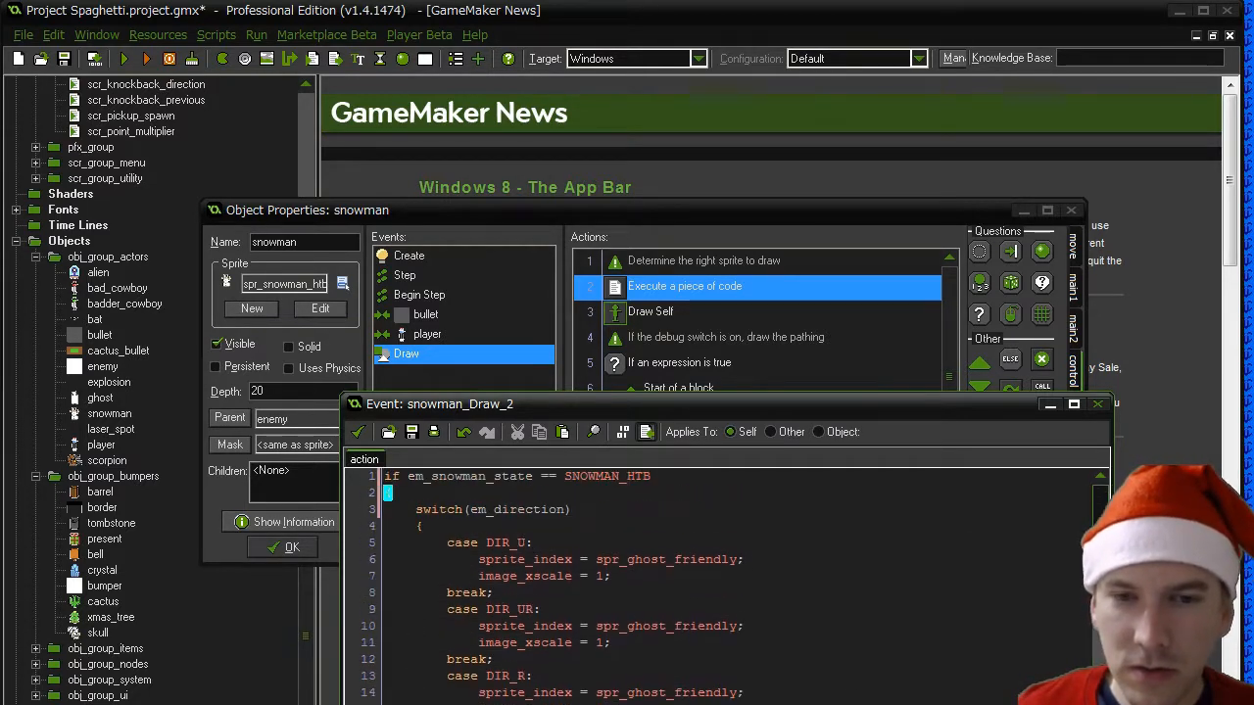
pyautogui.click(496, 493)
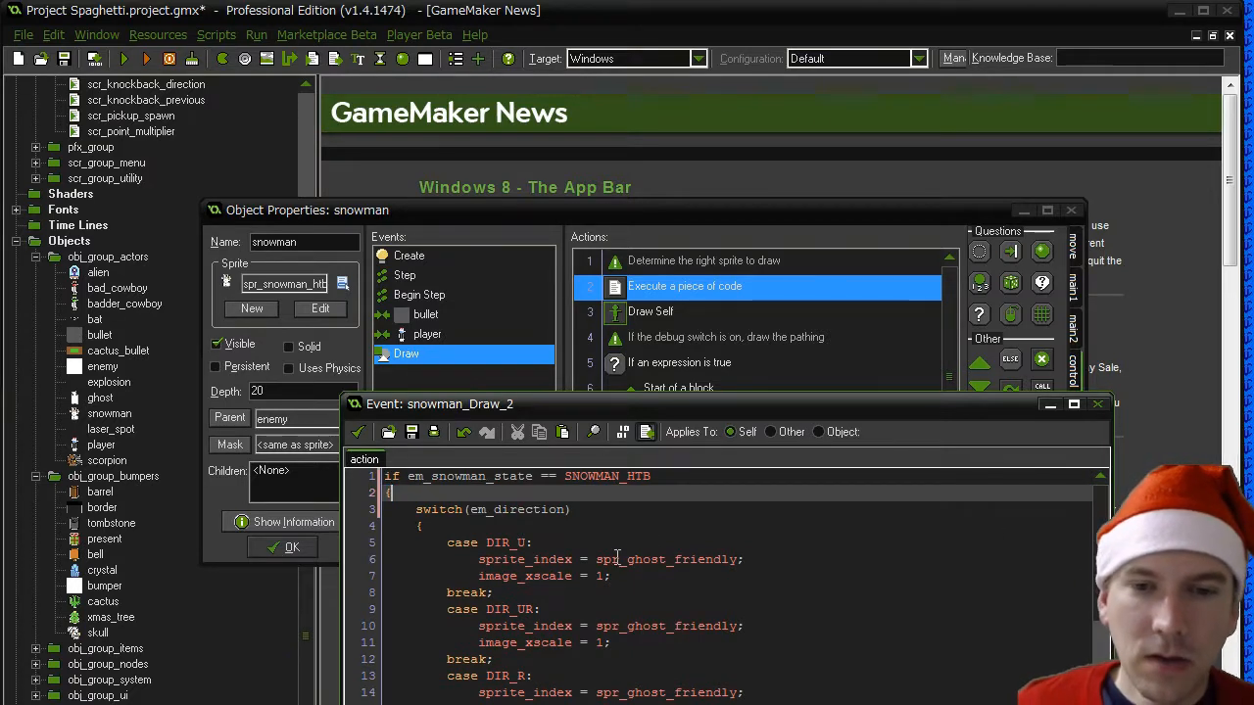
pyautogui.click(548, 559)
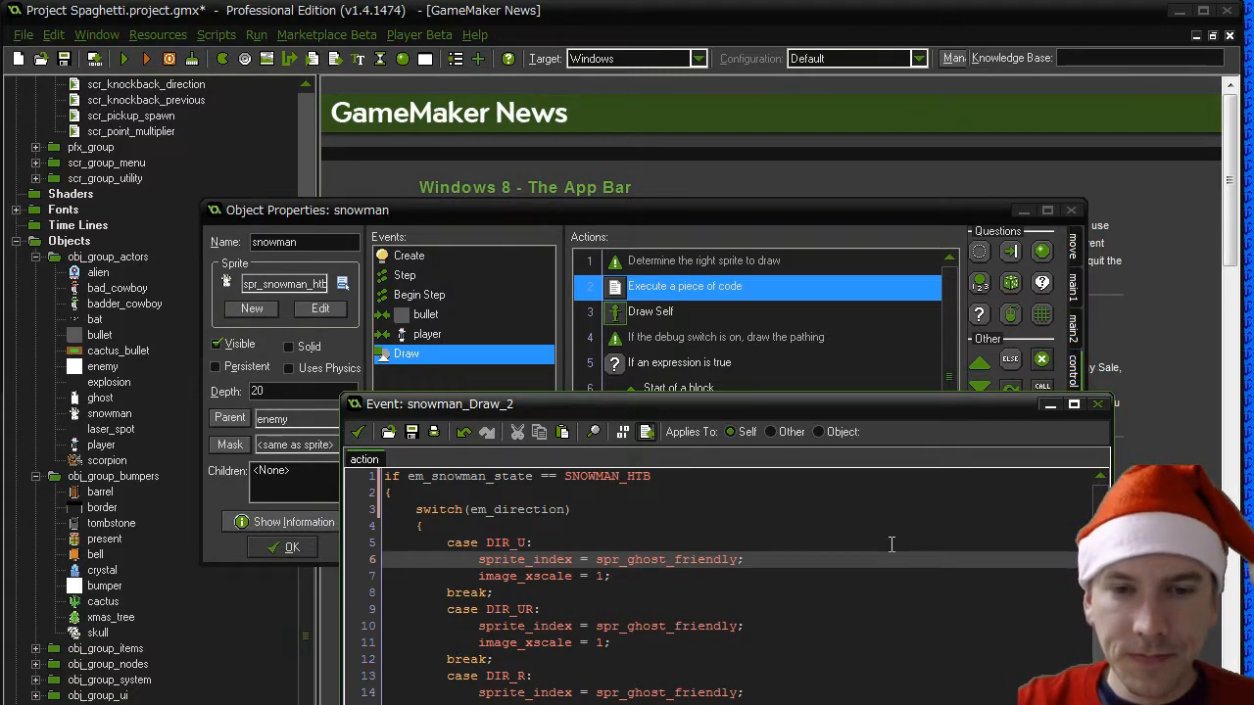
pyautogui.hotkey('shift', 'Down')
pyautogui.hotkey('shift', 'Down')
pyautogui.hotkey('shift', 'Down')
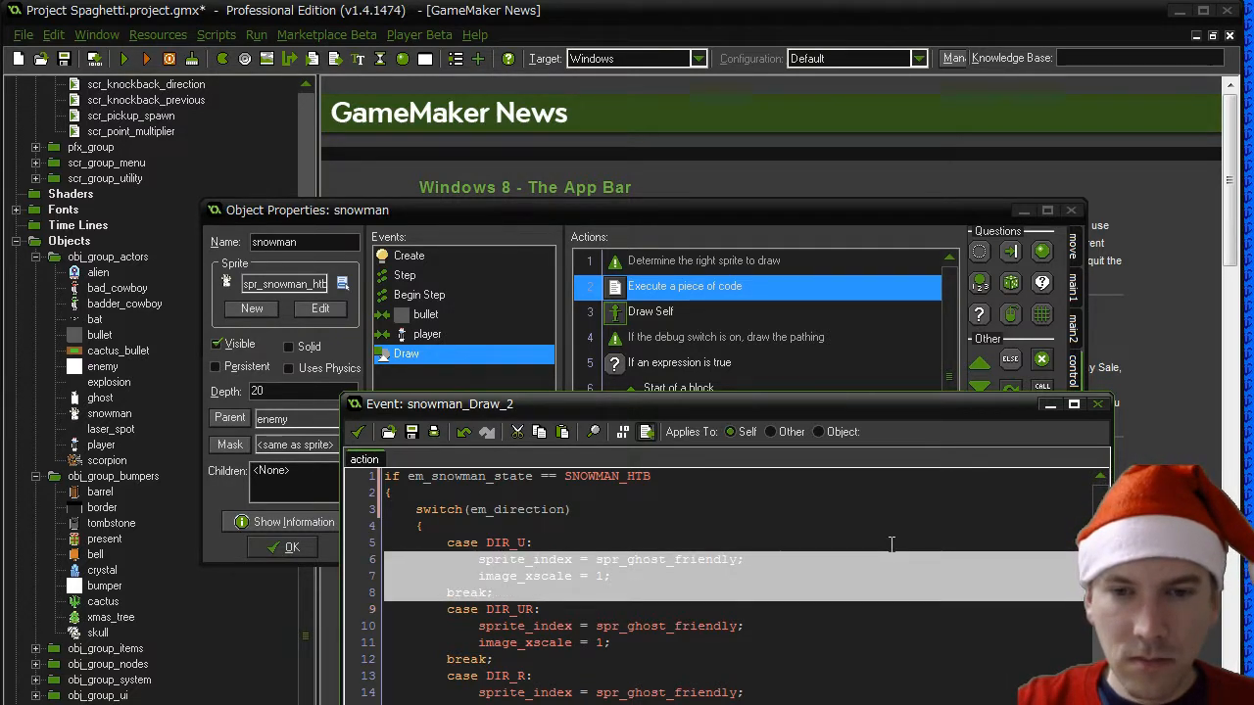
pyautogui.press('Delete')
pyautogui.press('Down')
pyautogui.hotkey('shift', 'Down')
pyautogui.hotkey('shift', 'Down')
pyautogui.hotkey('shift', 'Down')
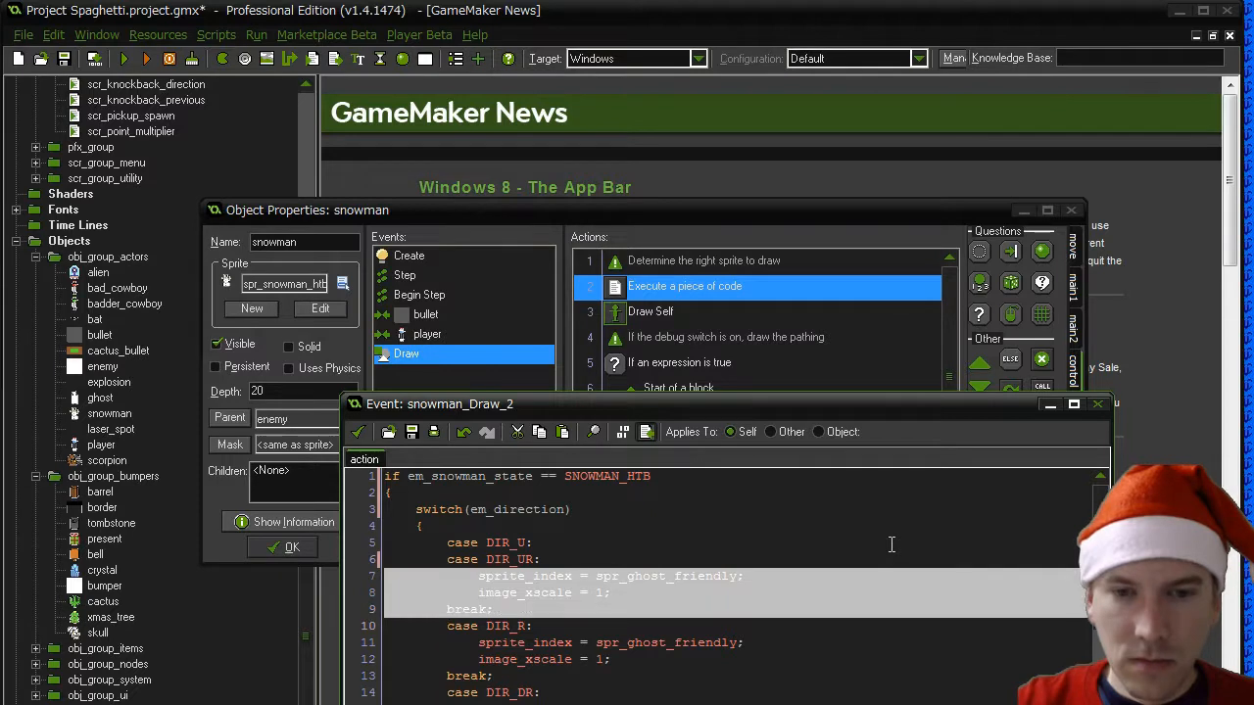
pyautogui.press('Delete')
pyautogui.press('Down')
pyautogui.hotkey('shift', 'Down')
pyautogui.hotkey('shift', 'Down')
pyautogui.hotkey('shift', 'Down')
pyautogui.press('Delete')
pyautogui.press('Down')
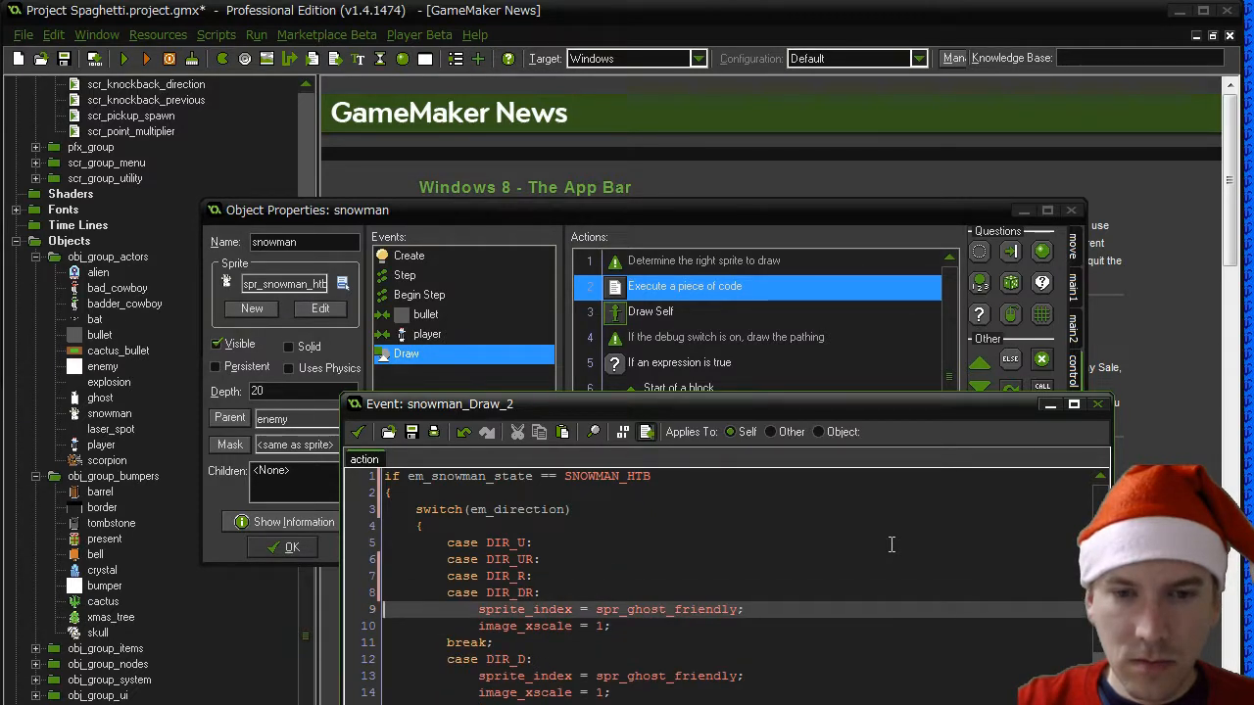
pyautogui.hotkey('shift', 'Down')
pyautogui.hotkey('shift', 'Down')
pyautogui.hotkey('shift', 'Down')
pyautogui.press('Delete')
# - Change the sprite_index assignment under case DIR_D to spr_snowman_htb
pyautogui.press('Down')
pyautogui.press('End')
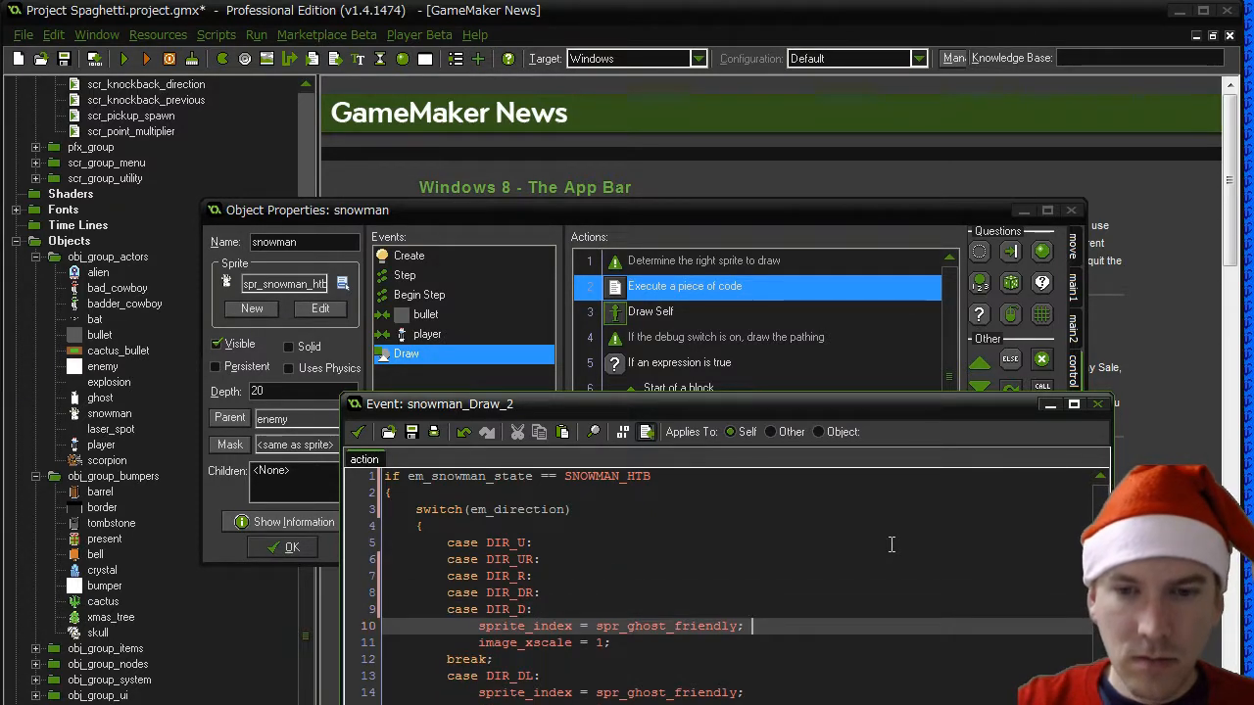
pyautogui.press('Left')
pyautogui.press('Left')
pyautogui.hotkey('shift', 'Left')
pyautogui.hotkey('shift', 'Left')
pyautogui.hotkey('shift', 'Left')
pyautogui.hotkey('shift', 'Left')
pyautogui.hotkey('shift', 'Left')
pyautogui.hotkey('shift', 'Left')
pyautogui.hotkey('shift', 'Left')
pyautogui.hotkey('shift', 'Left')
pyautogui.hotkey('shift', 'Left')
pyautogui.hotkey('shift', 'Left')
pyautogui.hotkey('shift', 'Left')
pyautogui.hotkey('shift', 'Left')
pyautogui.hotkey('shift', 'Left')
pyautogui.hotkey('shift', 'Left')
pyautogui.write('s')
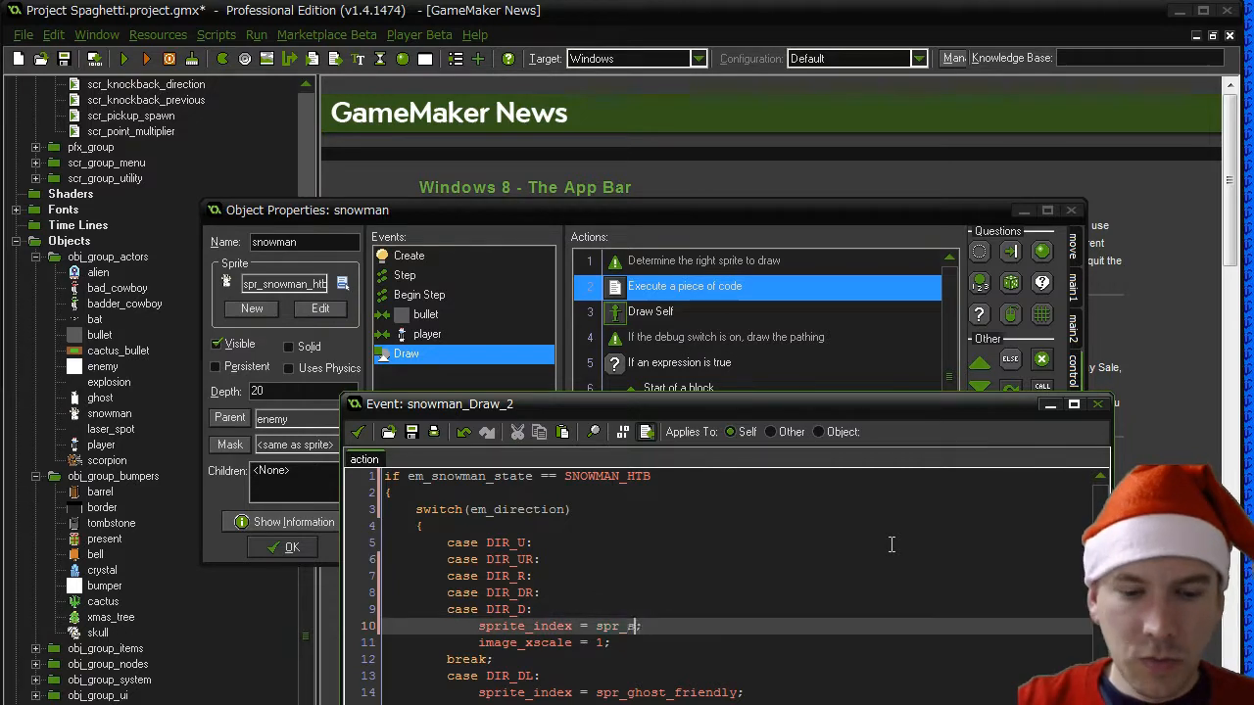
pyautogui.write('nowman_')
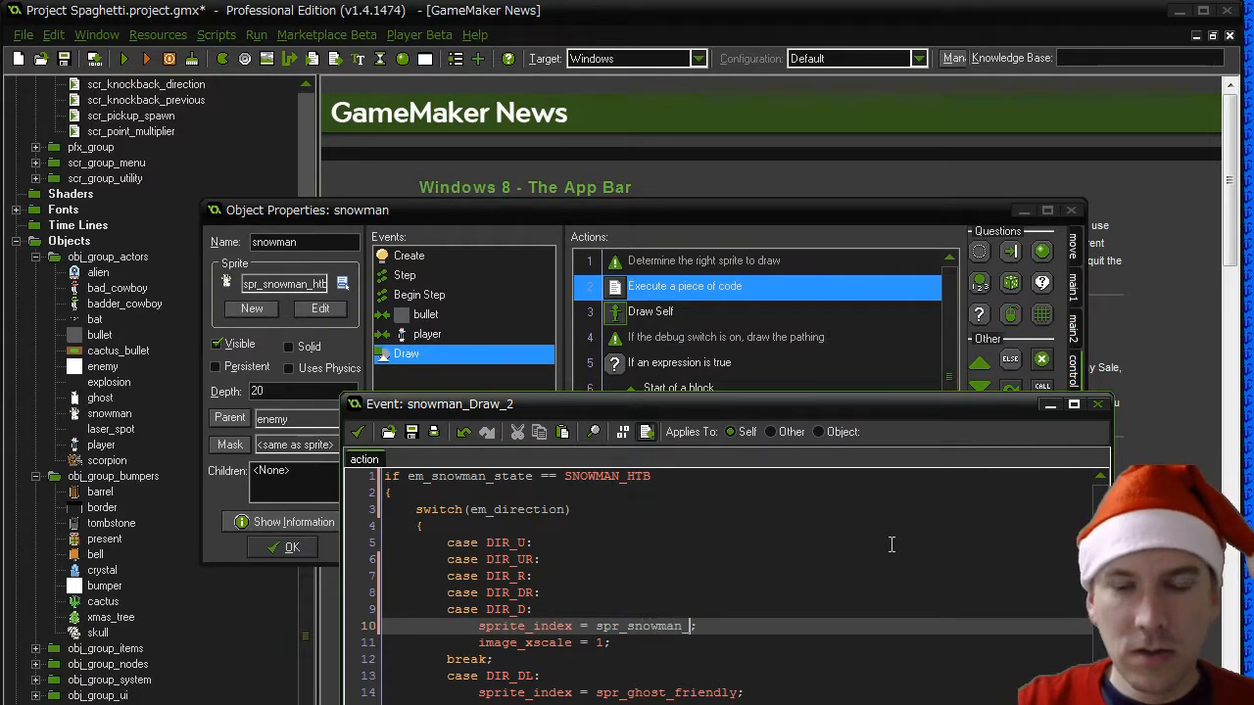
pyautogui.write('htb')
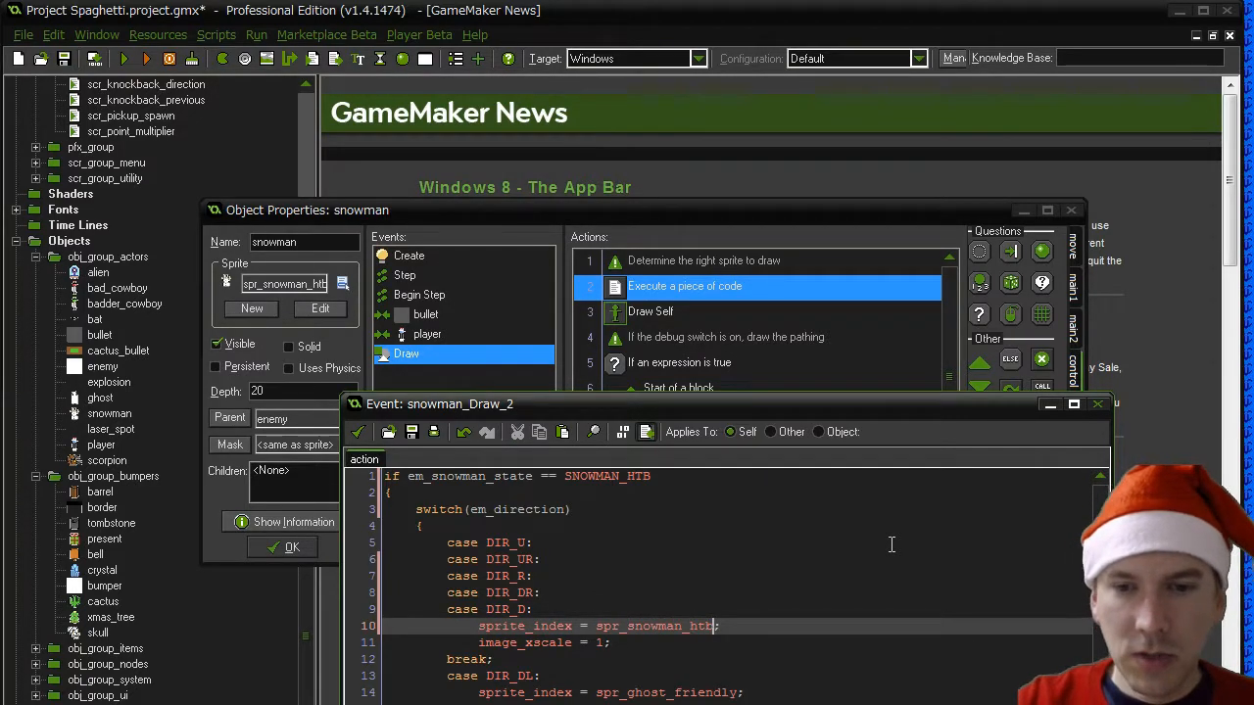
# - Replace spr_ghost_friendly with spr_snowman_htb in the sprite_index assignment under case DIR_DL
pyautogui.press('Down')
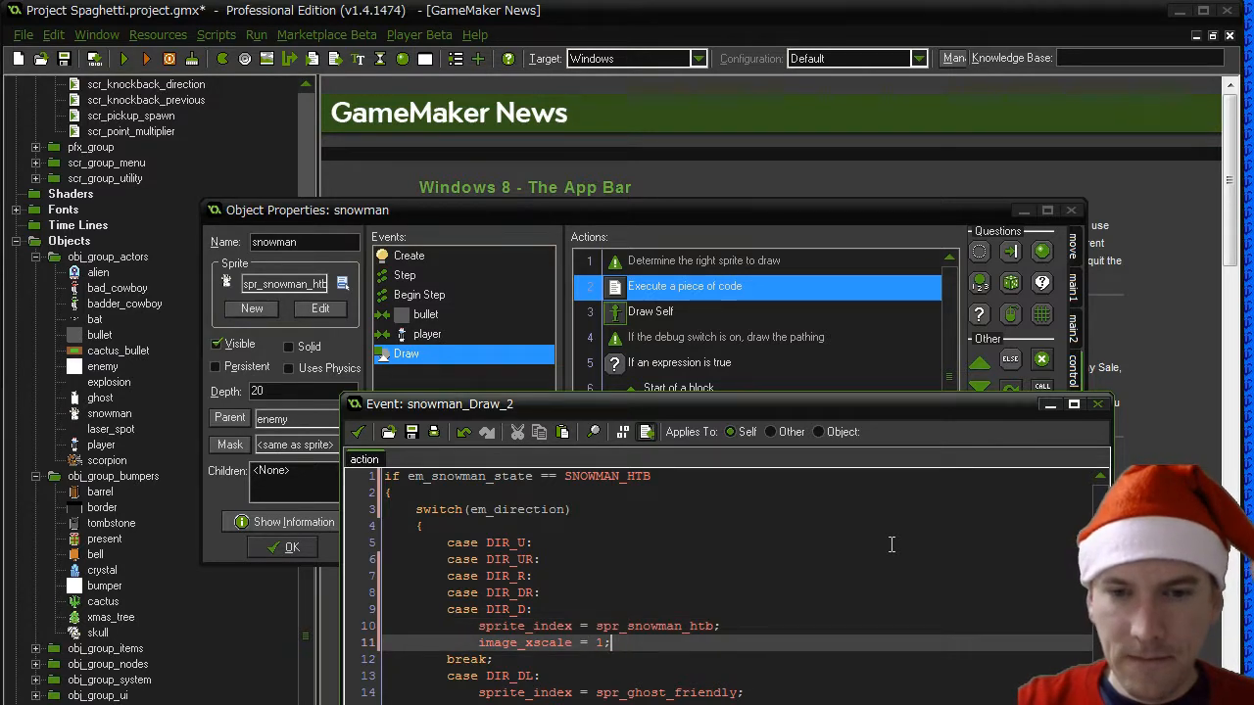
pyautogui.press('Down')
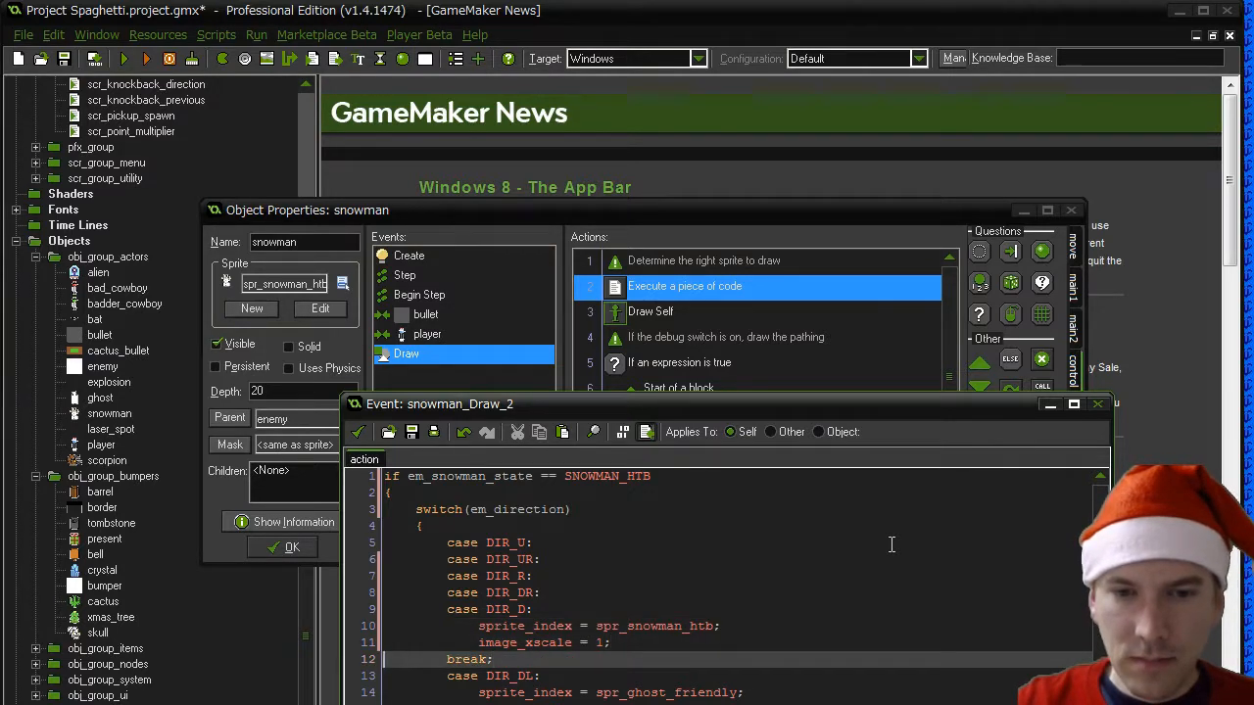
pyautogui.press('Down')
pyautogui.press('Down')
pyautogui.press('End')
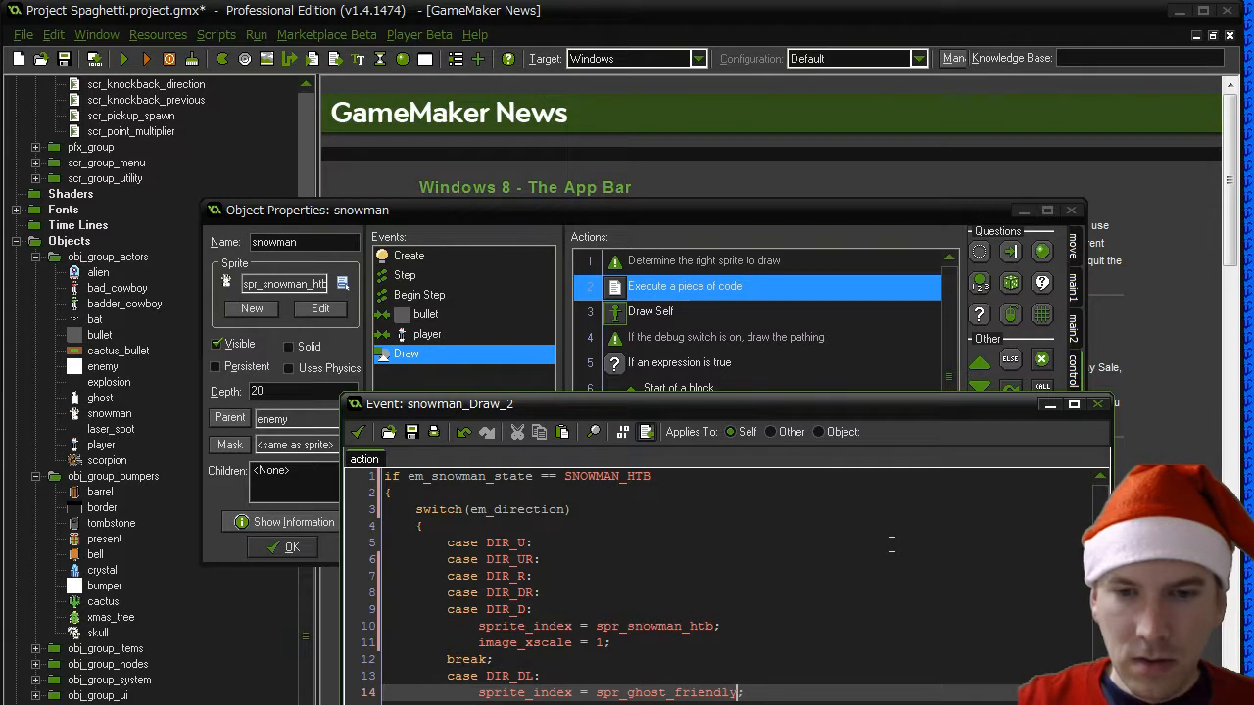
pyautogui.press('Left')
pyautogui.press('BackSpace')
pyautogui.press('BackSpace')
pyautogui.press('BackSpace')
pyautogui.press('BackSpace')
pyautogui.press('BackSpace')
pyautogui.press('BackSpace')
pyautogui.press('BackSpace')
pyautogui.press('BackSpace')
pyautogui.press('BackSpace')
pyautogui.press('BackSpace')
pyautogui.press('BackSpace')
pyautogui.press('BackSpace')
pyautogui.press('BackSpace')
pyautogui.press('BackSpace')
pyautogui.write('snowman_')
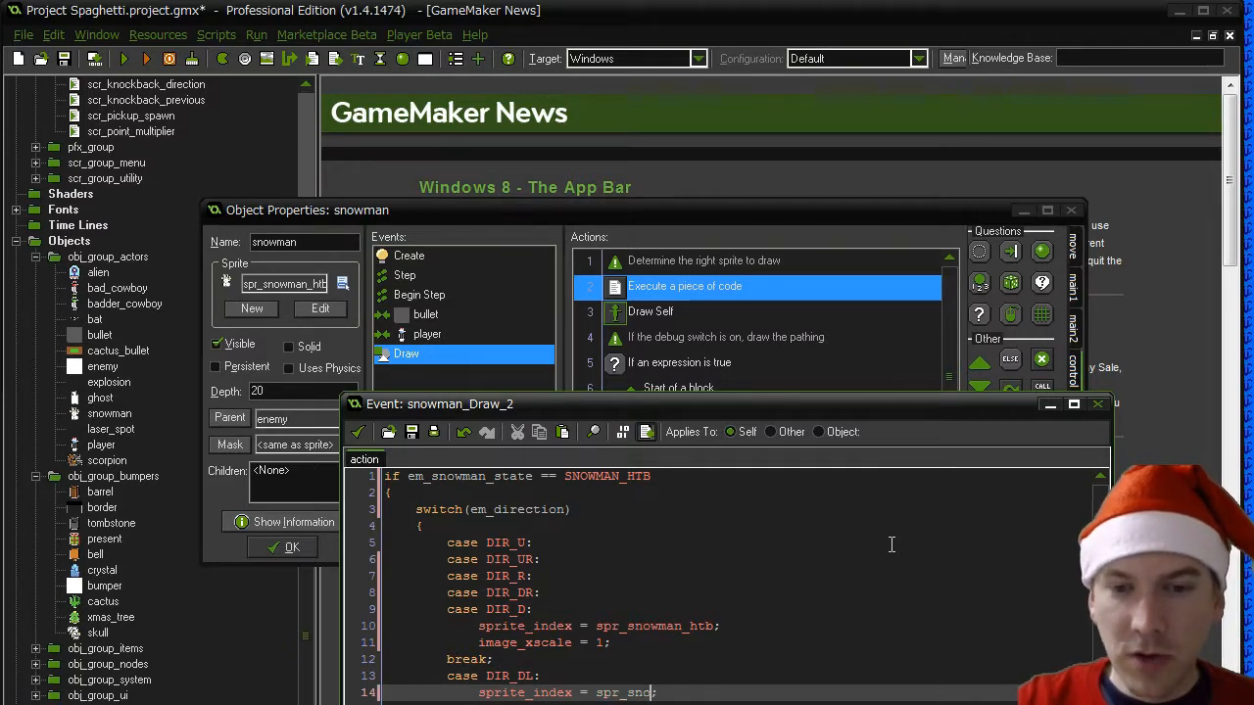
pyautogui.write('htb')
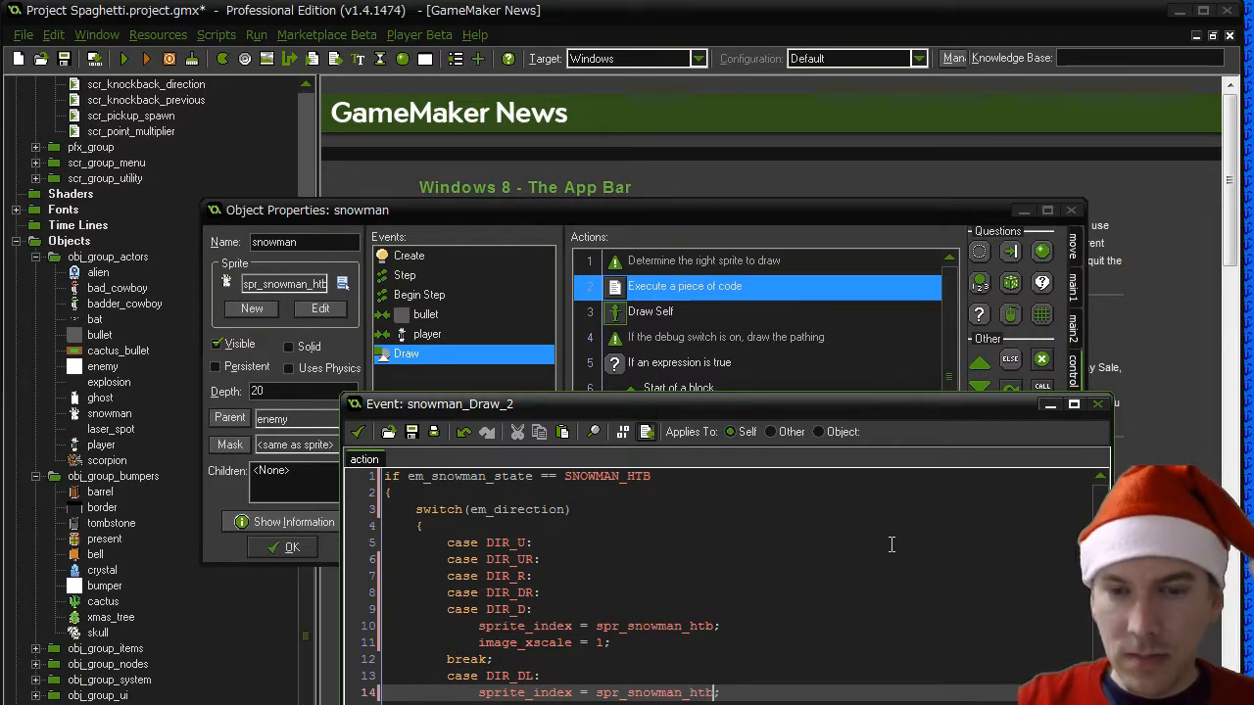
# - Add a "case DIR_L:" line directly beneath case DIR_DL so both cases share the same sprite code
pyautogui.press('Down')
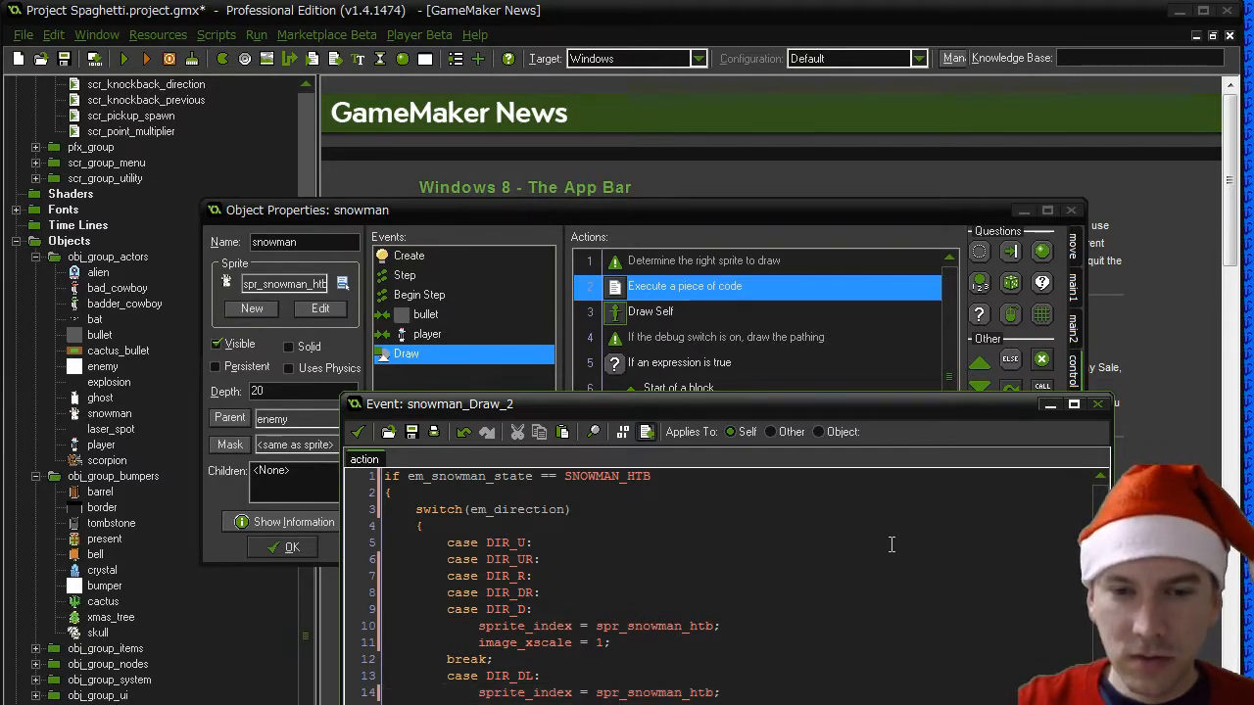
pyautogui.press('Up')
pyautogui.press('Up')
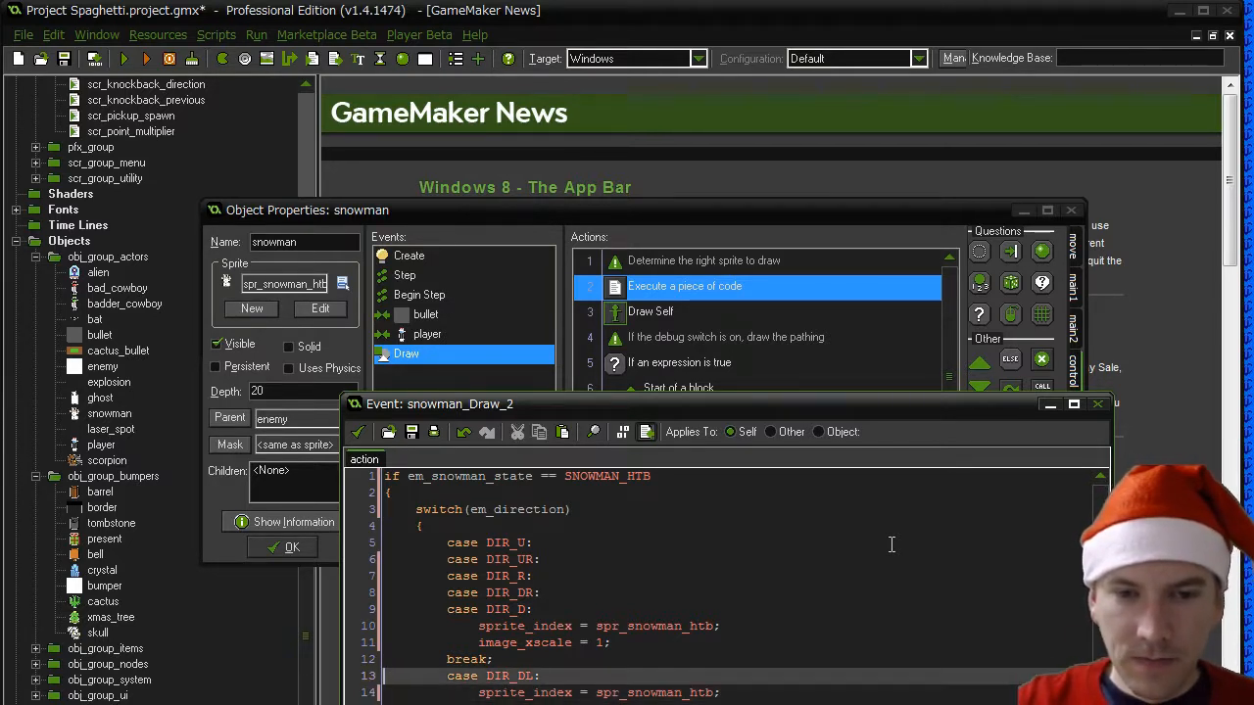
pyautogui.press('End')
pyautogui.press('Return')
pyautogui.press('Tab')
pyautogui.press('Tab')
pyautogui.write('case DIR_L:')
pyautogui.press('Delete')
pyautogui.press('Delete')
pyautogui.press('Delete')
pyautogui.press('Delete')
pyautogui.press('Delete')
pyautogui.press('Delete')
pyautogui.press('Delete')
pyautogui.press('Delete')
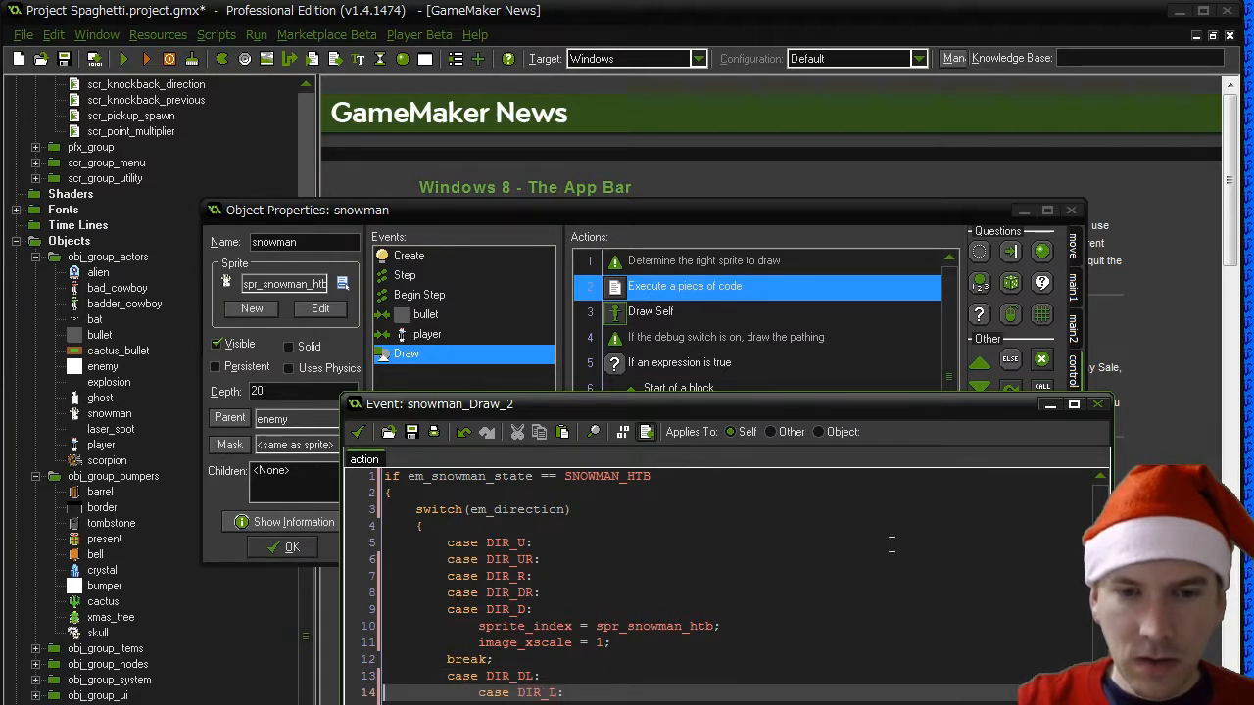
# - Move the "case DIR_UL:" line directly beneath case DIR_L, above the shared sprite_index assignment
pyautogui.press('Down')
pyautogui.press('Down')
pyautogui.press('Down')
pyautogui.press('Down')
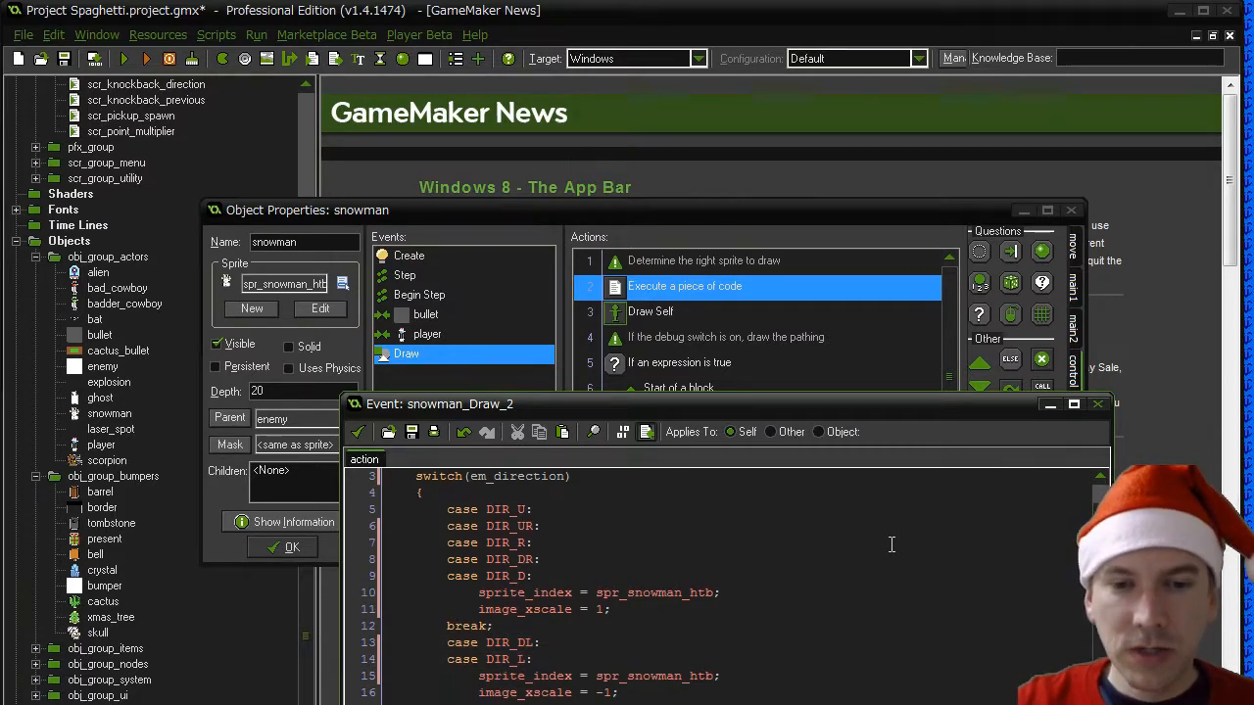
pyautogui.hotkey('shift', 'Up')
pyautogui.hotkey('ctrl', 'x')
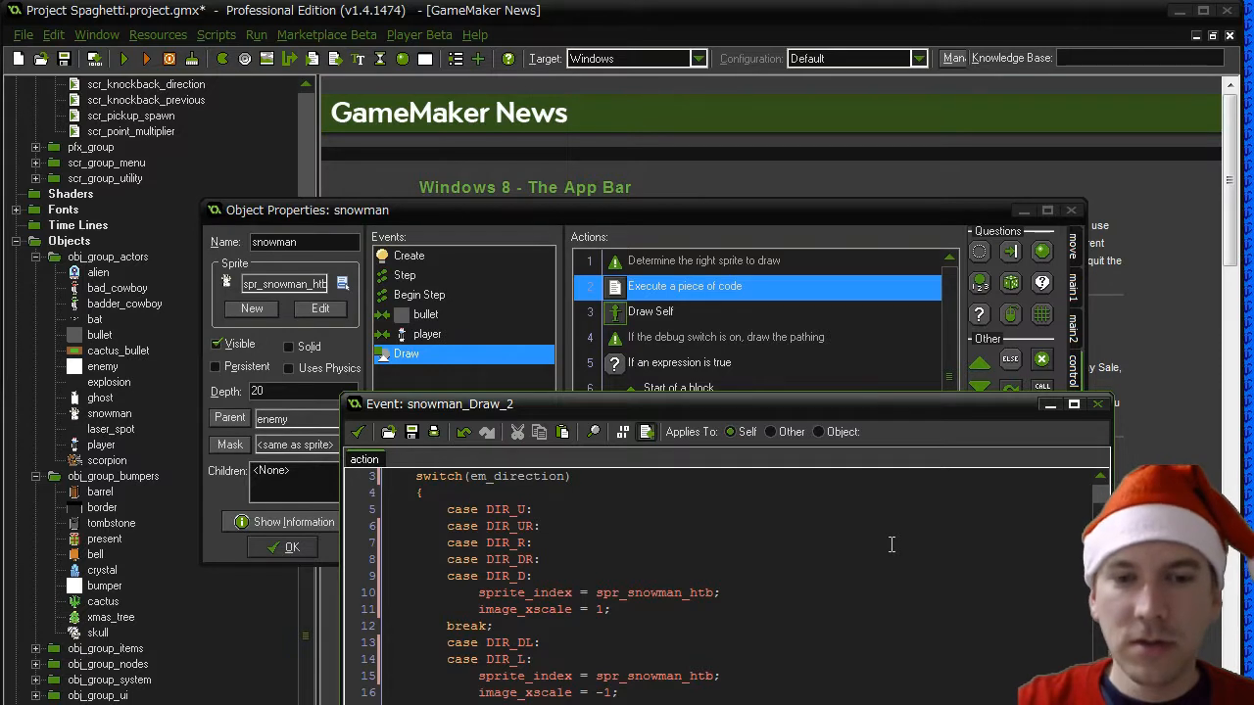
pyautogui.press('Up')
pyautogui.press('Up')
pyautogui.press('Up')
pyautogui.press('Up')
pyautogui.press('Up')
pyautogui.press('Down')
pyautogui.press('End')
pyautogui.press('Return')
pyautogui.press('BackSpace')
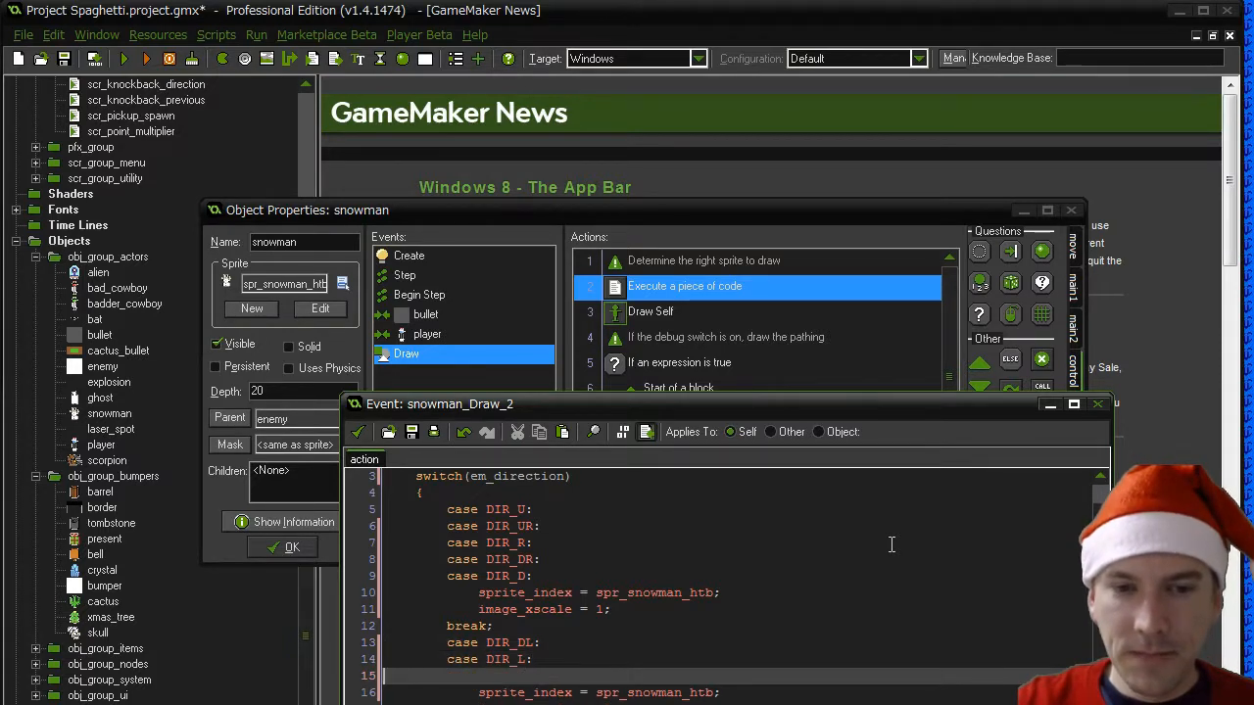
pyautogui.hotkey('ctrl', 'v')
pyautogui.press('Down')
pyautogui.press('Down')
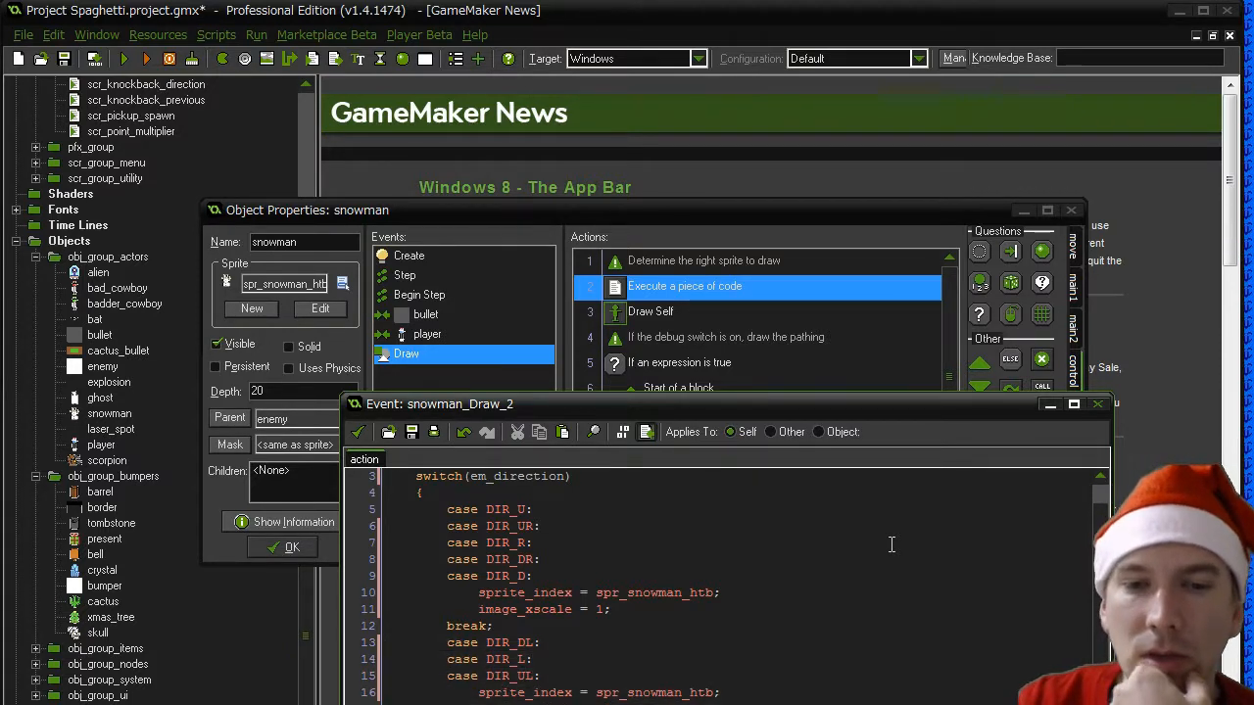
# - Indent the break line of the DIR_D group to align with its sprite_index and image_xscale lines
pyautogui.press('Up')
pyautogui.press('Up')
pyautogui.press('Up')
pyautogui.press('Up')
pyautogui.press('Up')
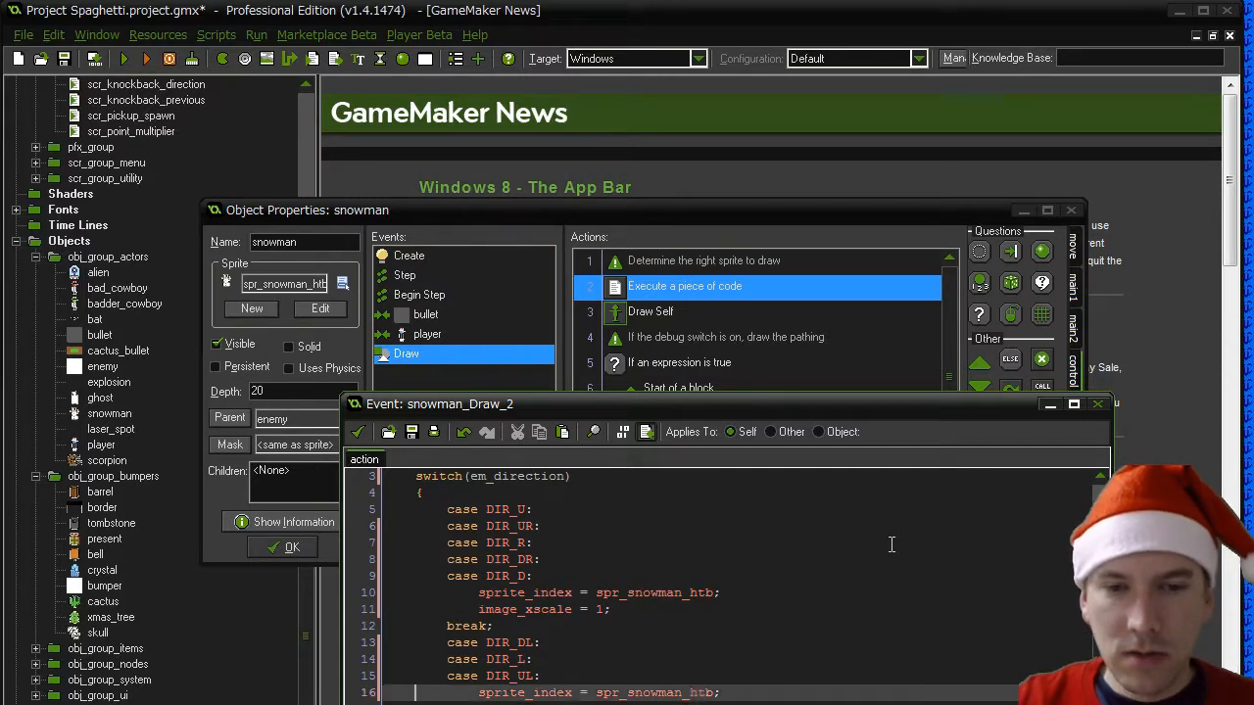
pyautogui.press('Tab')
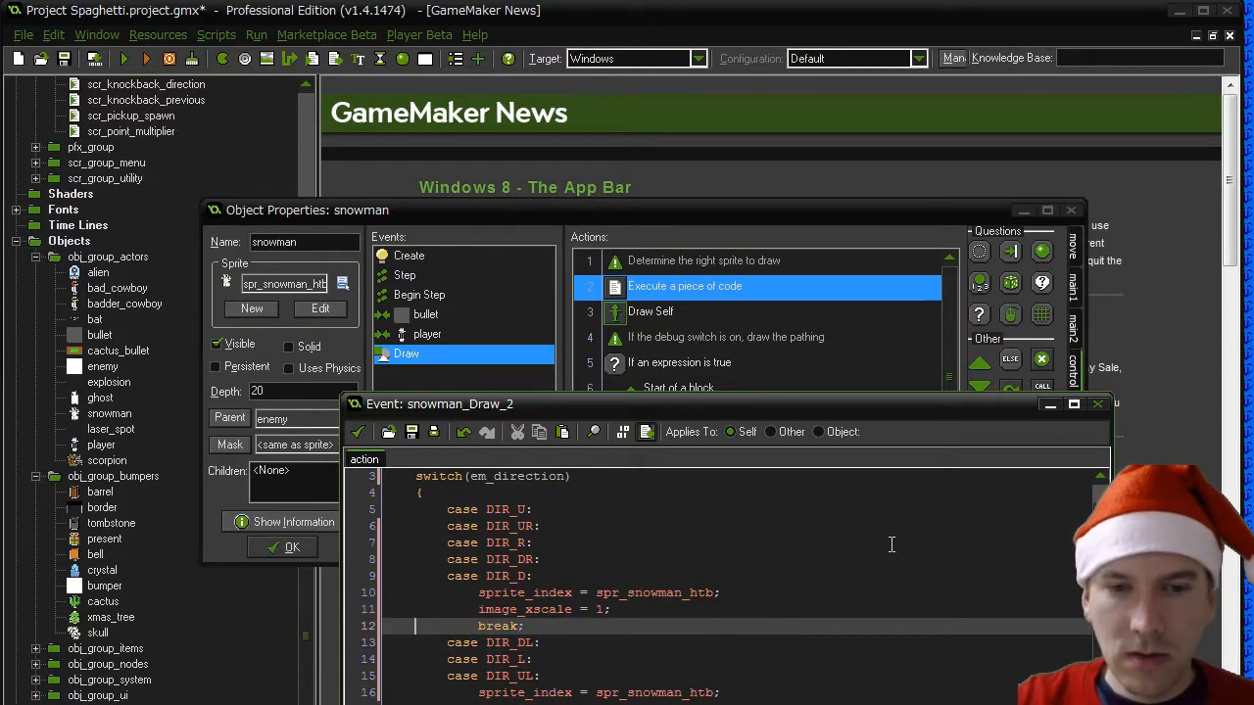
pyautogui.press('Right')
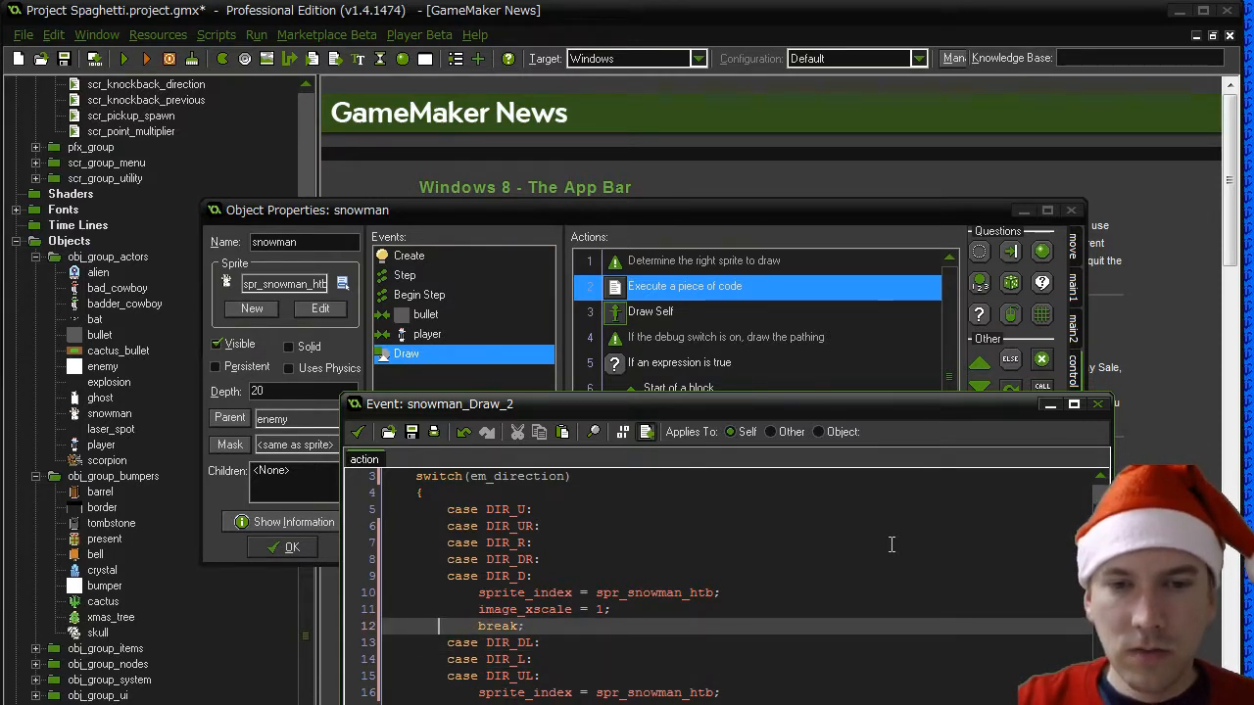
pyautogui.press('Up')
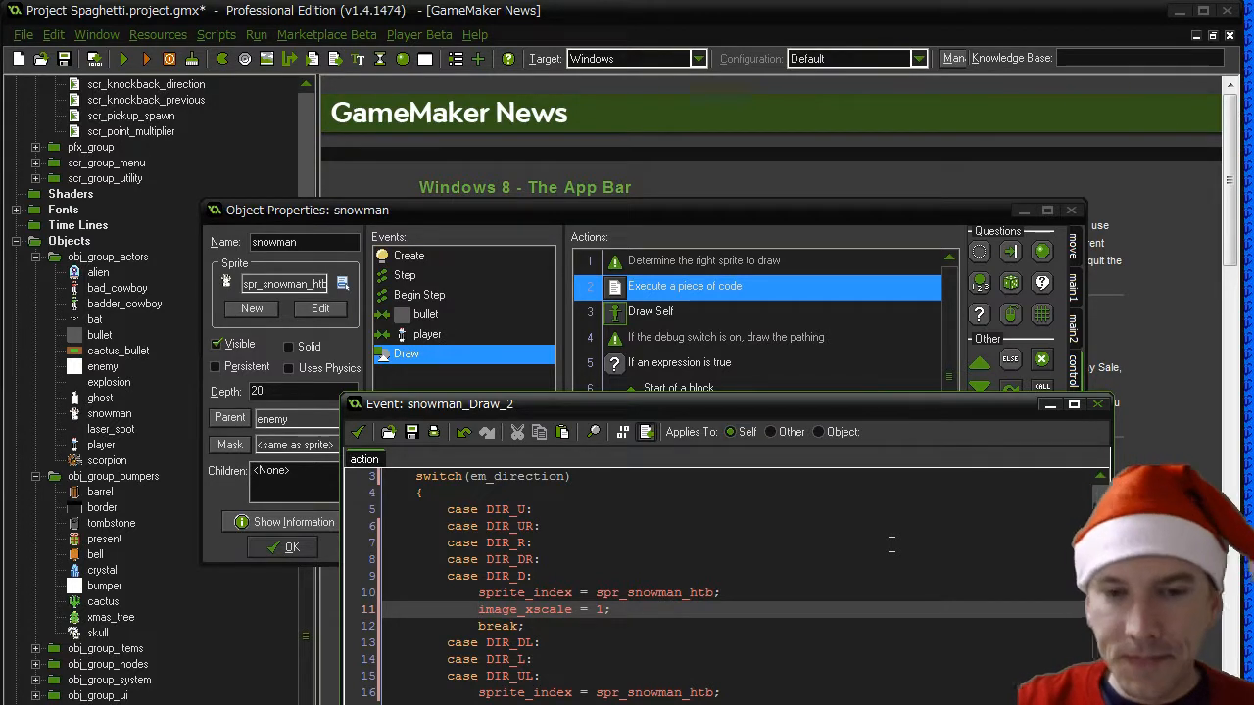
# - Delete the leftover lines below the shared DIR_DL, DIR_L and DIR_UL code
pyautogui.press('Down')
pyautogui.press('Down')
pyautogui.press('Down')
pyautogui.press('Down')
pyautogui.press('Down')
pyautogui.press('Down')
pyautogui.press('Down')
pyautogui.press('Down')
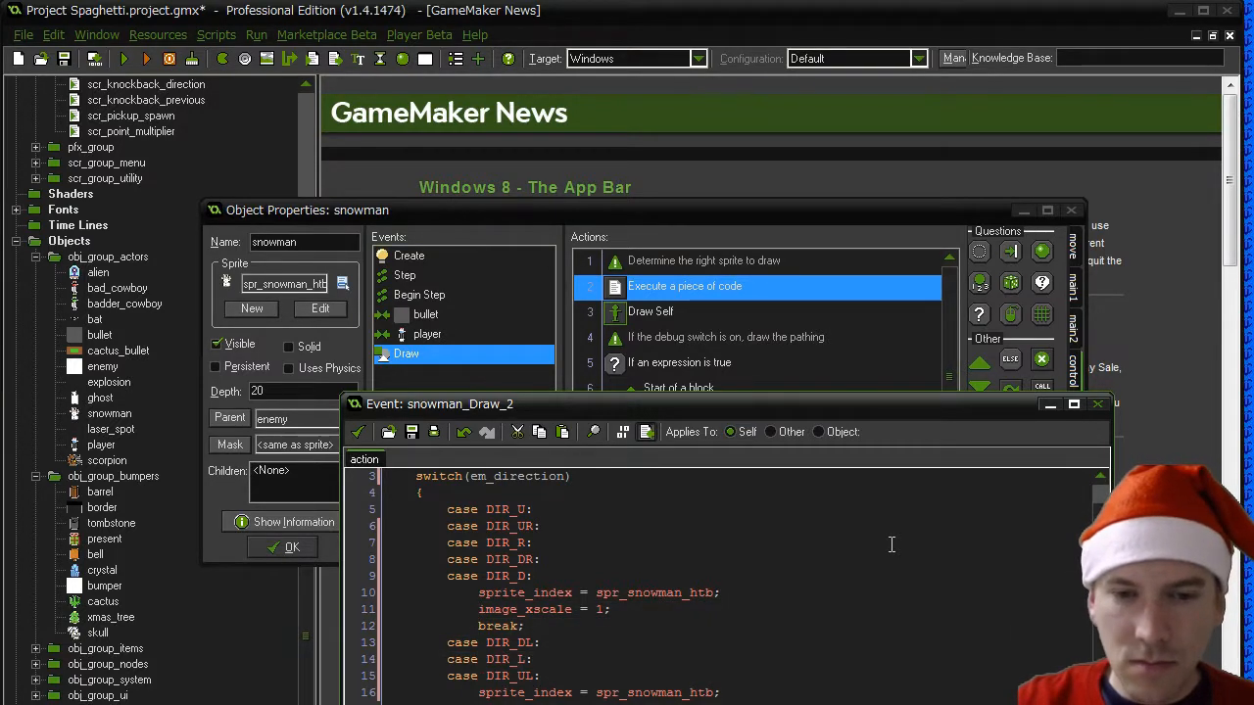
pyautogui.press('Down')
pyautogui.press('Delete')
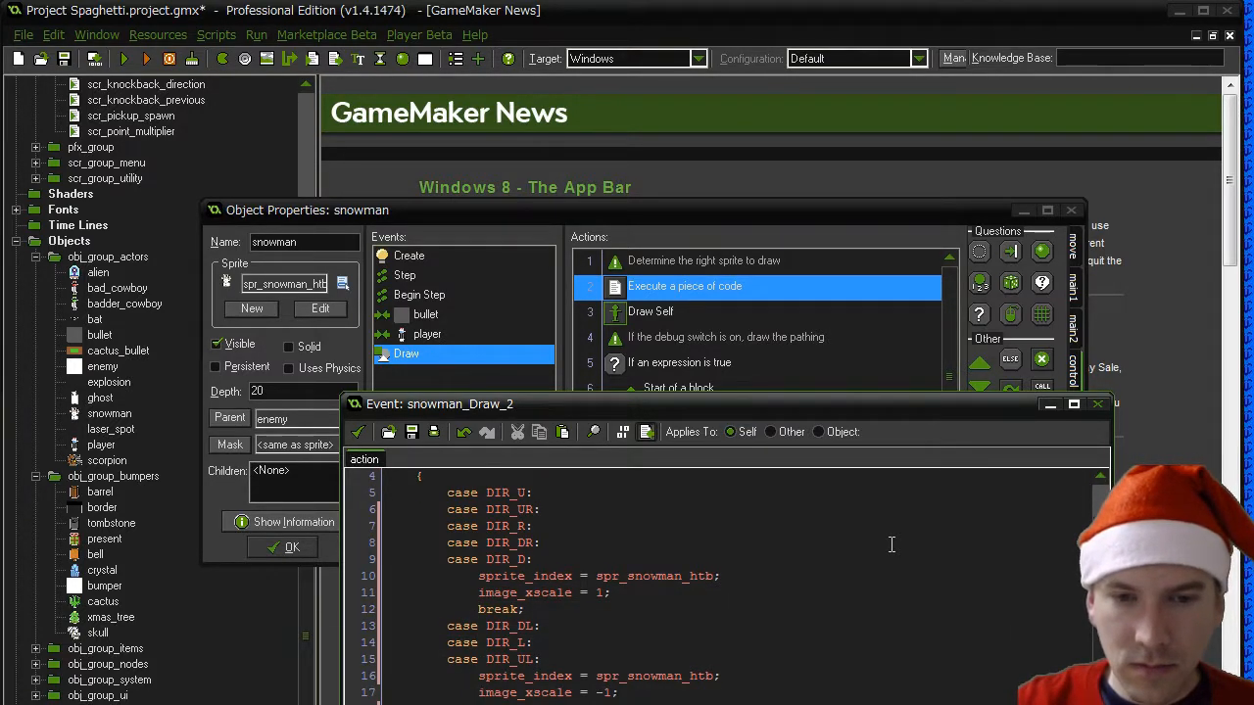
pyautogui.hotkey('shift', 'Down')
pyautogui.press('Delete')
# - Review the direction switch and its grouped cases inside the SNOWMAN_HTB block
pyautogui.press('Up')
pyautogui.press('Up')
pyautogui.press('Up')
pyautogui.press('Up')
pyautogui.press('Up')
pyautogui.press('Up')
pyautogui.press('Up')
pyautogui.press('Up')
pyautogui.press('Up')
pyautogui.press('Up')
pyautogui.press('Up')
pyautogui.press('Up')
pyautogui.press('Up')
pyautogui.press('Up')
pyautogui.press('Up')
pyautogui.press('Up')
pyautogui.press('Up')
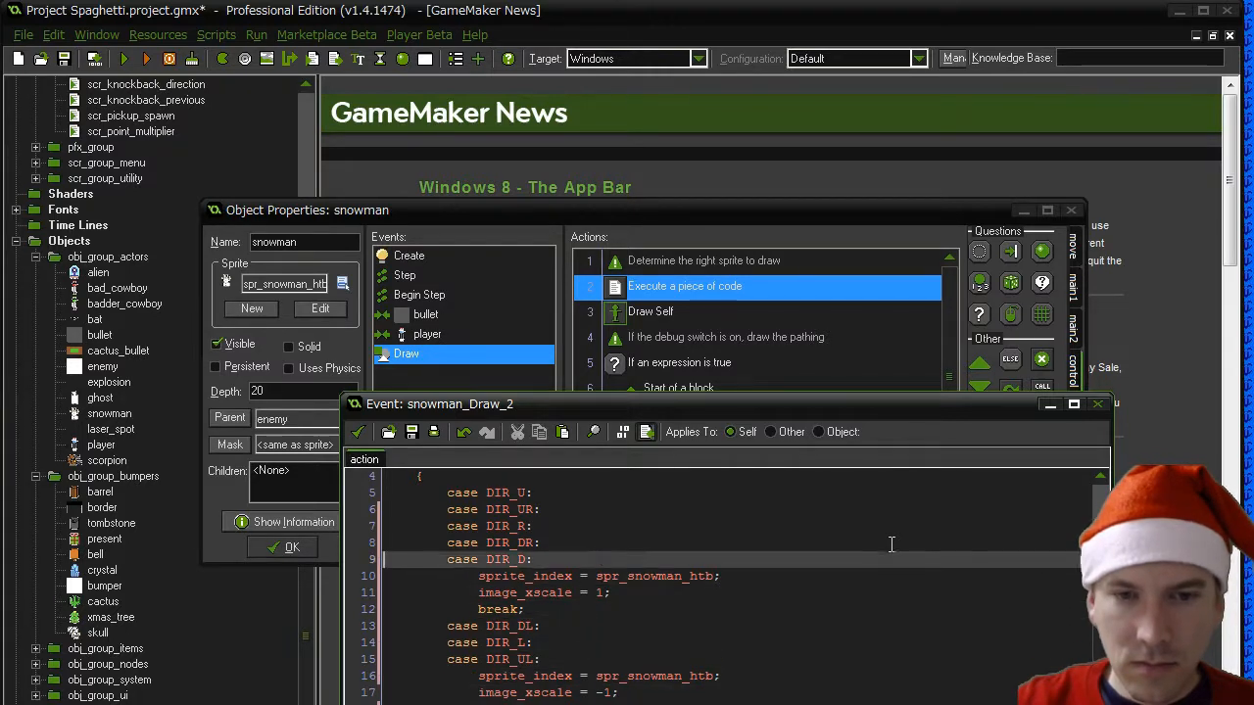
pyautogui.press('Up')
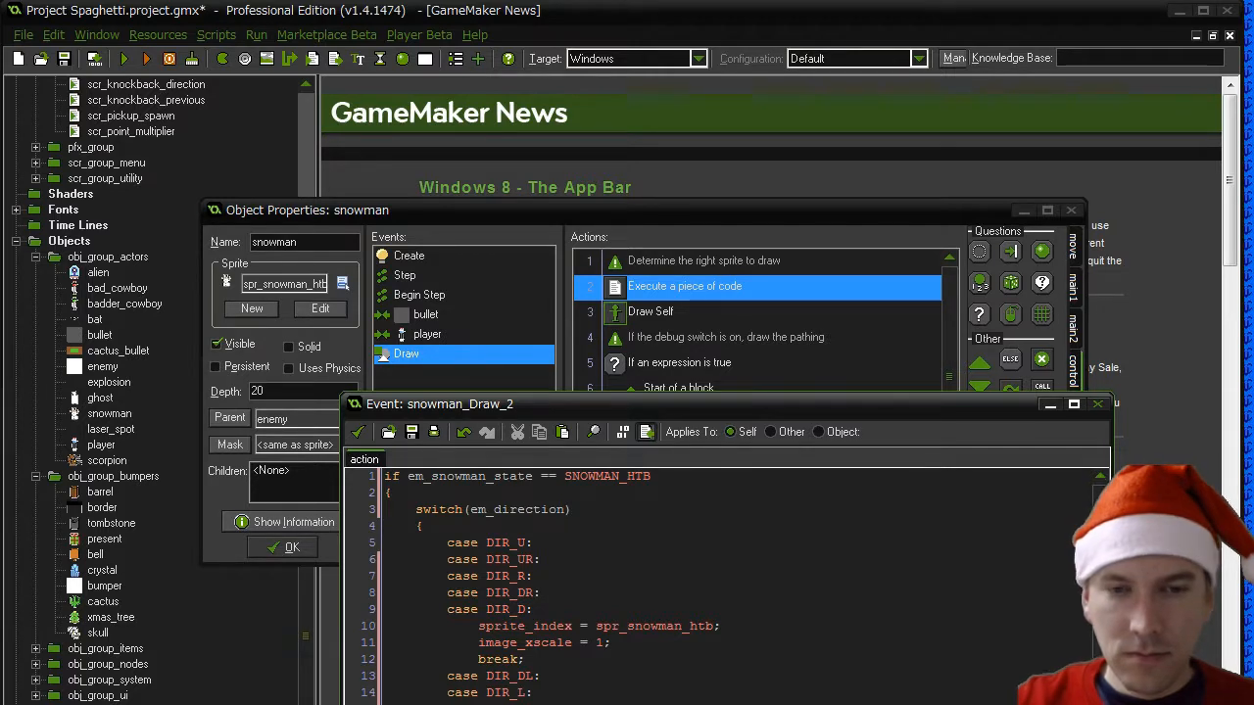
pyautogui.press('Up')
pyautogui.press('Up')
pyautogui.press('Up')
pyautogui.press('Up')
pyautogui.press('Up')
pyautogui.press('Up')
pyautogui.press('Up')
pyautogui.press('Up')
pyautogui.press('Up')
pyautogui.press('Up')
pyautogui.press('Up')
pyautogui.press('Up')
pyautogui.press('Up')
pyautogui.press('Up')
pyautogui.press('Up')
pyautogui.press('Up')
pyautogui.press('Up')
pyautogui.press('Up')
pyautogui.press('Up')
pyautogui.press('Up')
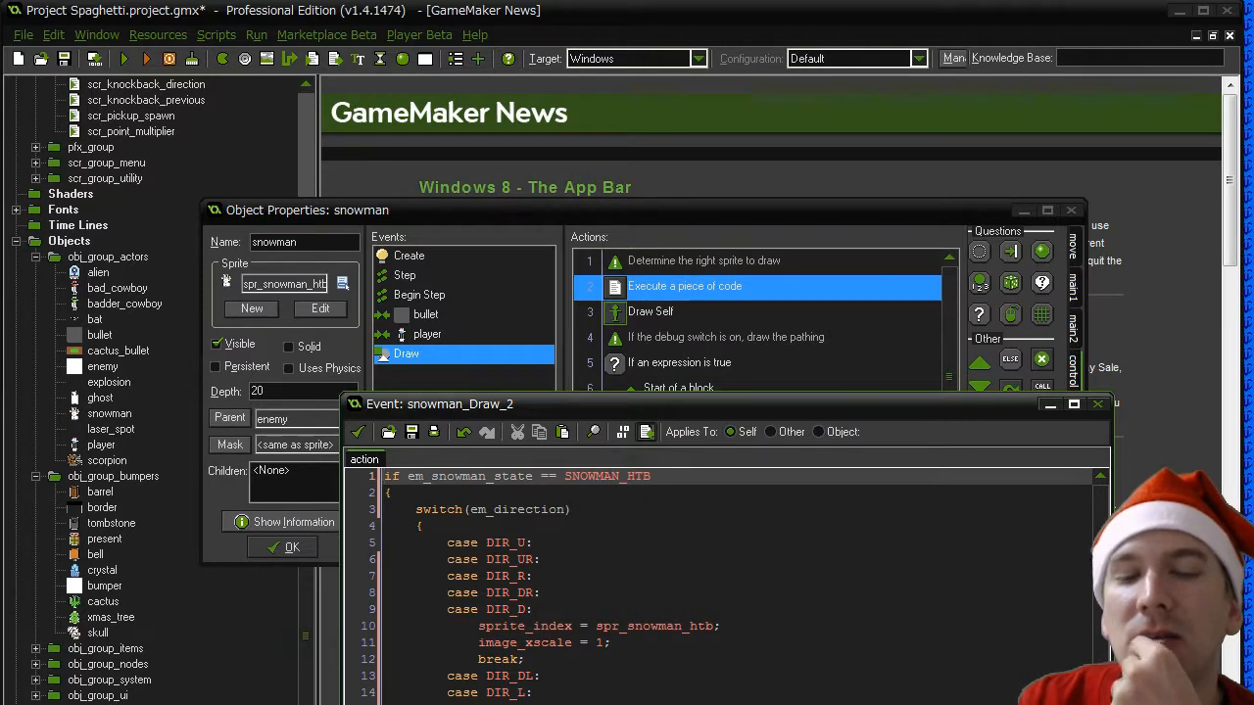
pyautogui.press('Down')
pyautogui.press('Down')
pyautogui.press('Down')
pyautogui.press('Down')
pyautogui.press('Down')
pyautogui.press('Down')
pyautogui.press('Down')
pyautogui.press('Down')
pyautogui.press('Down')
pyautogui.press('Down')
pyautogui.press('Down')
pyautogui.press('Down')
pyautogui.press('Down')
pyautogui.press('Down')
pyautogui.press('Down')
pyautogui.press('Down')
pyautogui.press('Down')
pyautogui.press('Down')
pyautogui.press('Down')
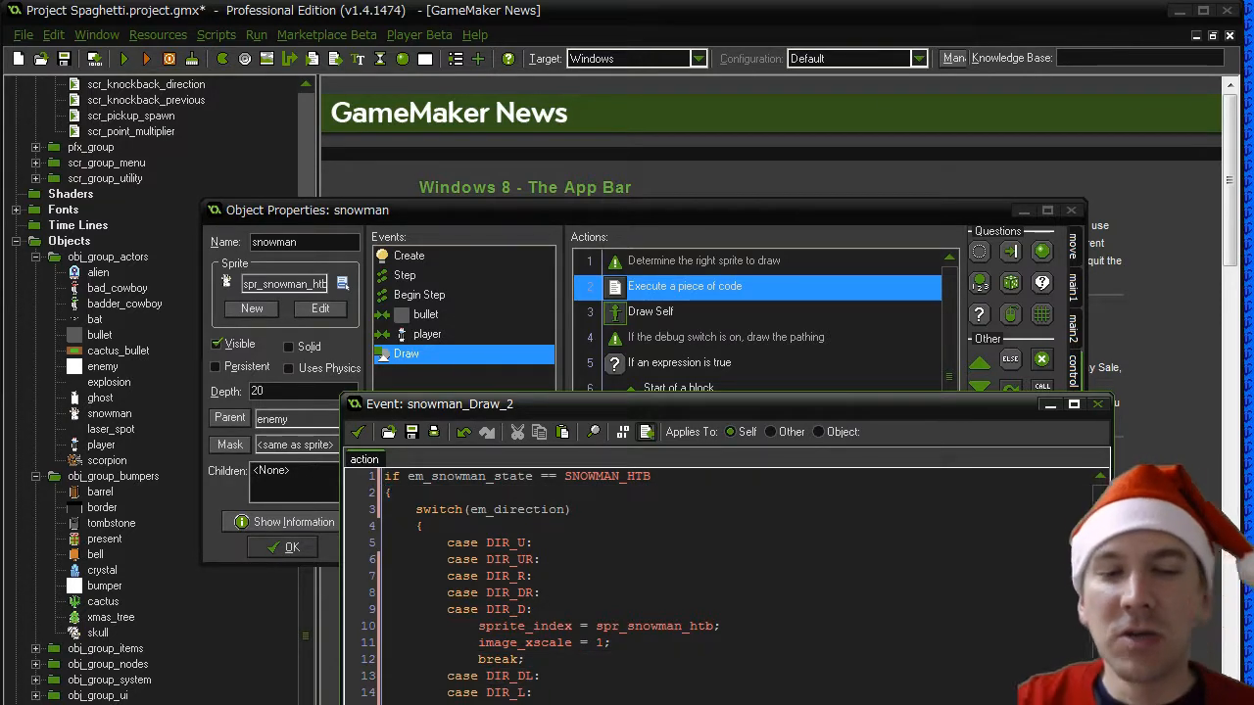
pyautogui.press('Down')
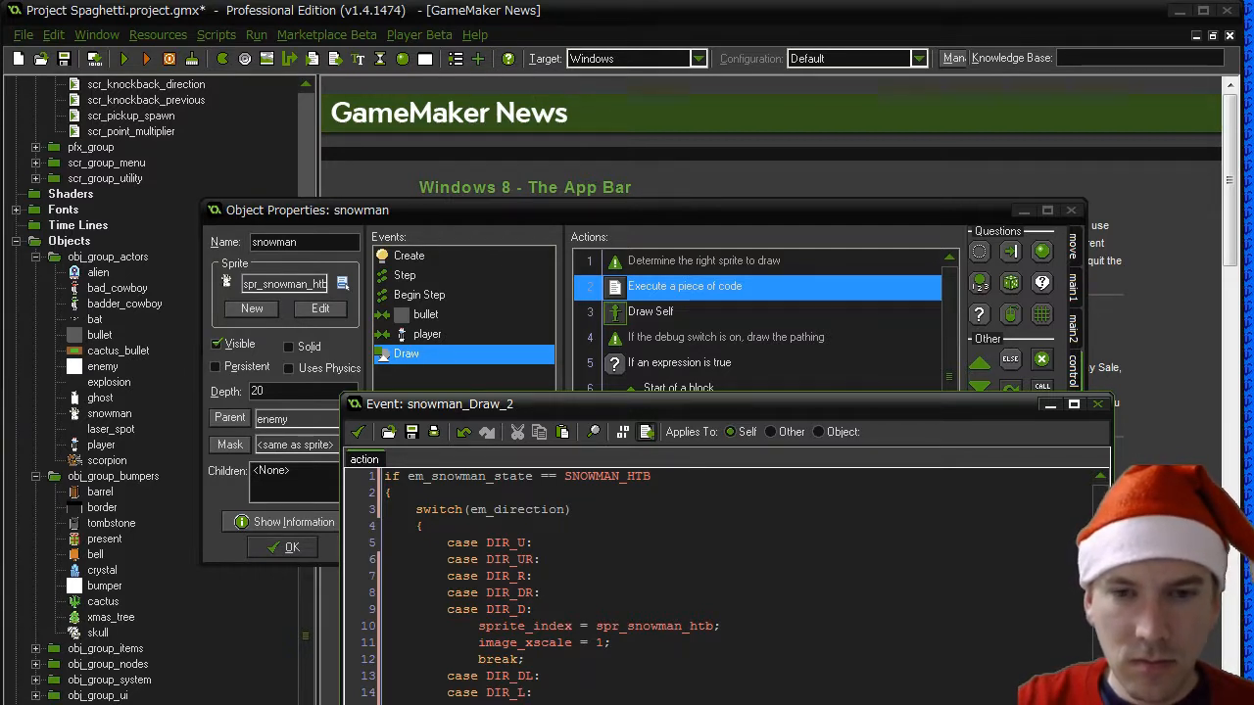
pyautogui.scroll(-1, 724, 588)
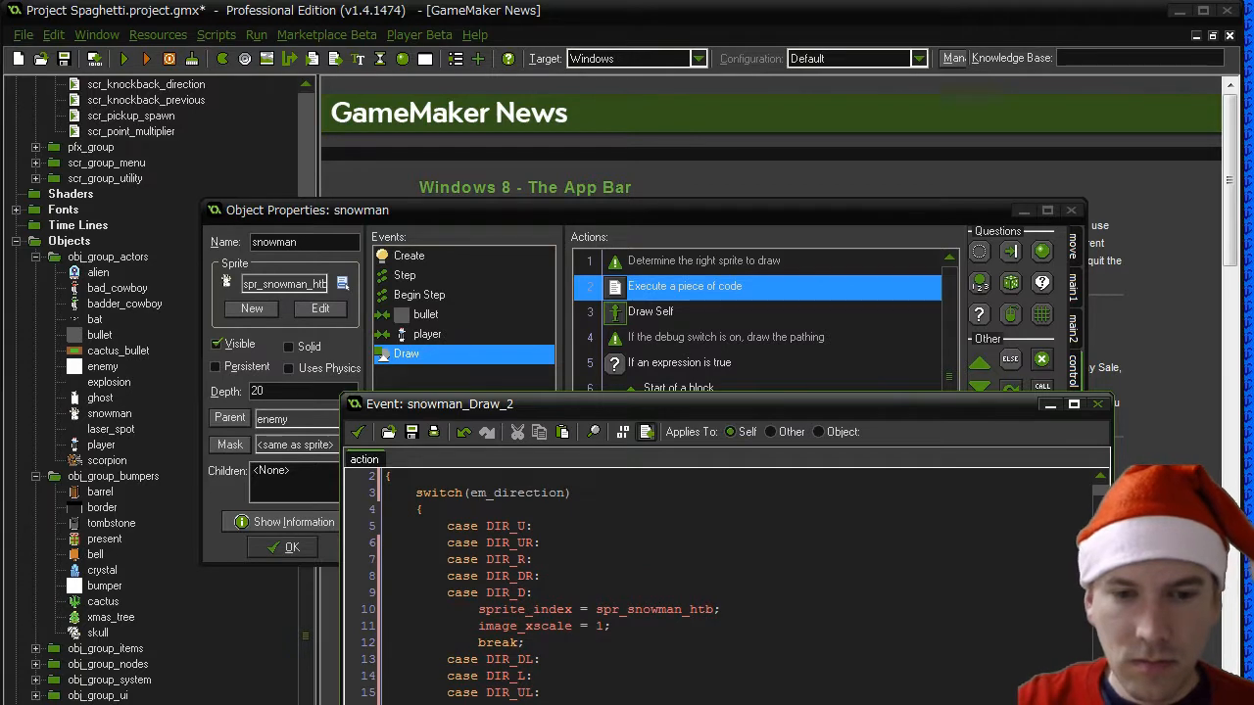
pyautogui.scroll(1, 725, 587)
# - Wrap the em_snowman_state == SNOWMAN_HTB condition in parentheses and remove the space after "if"
pyautogui.click(408, 477)
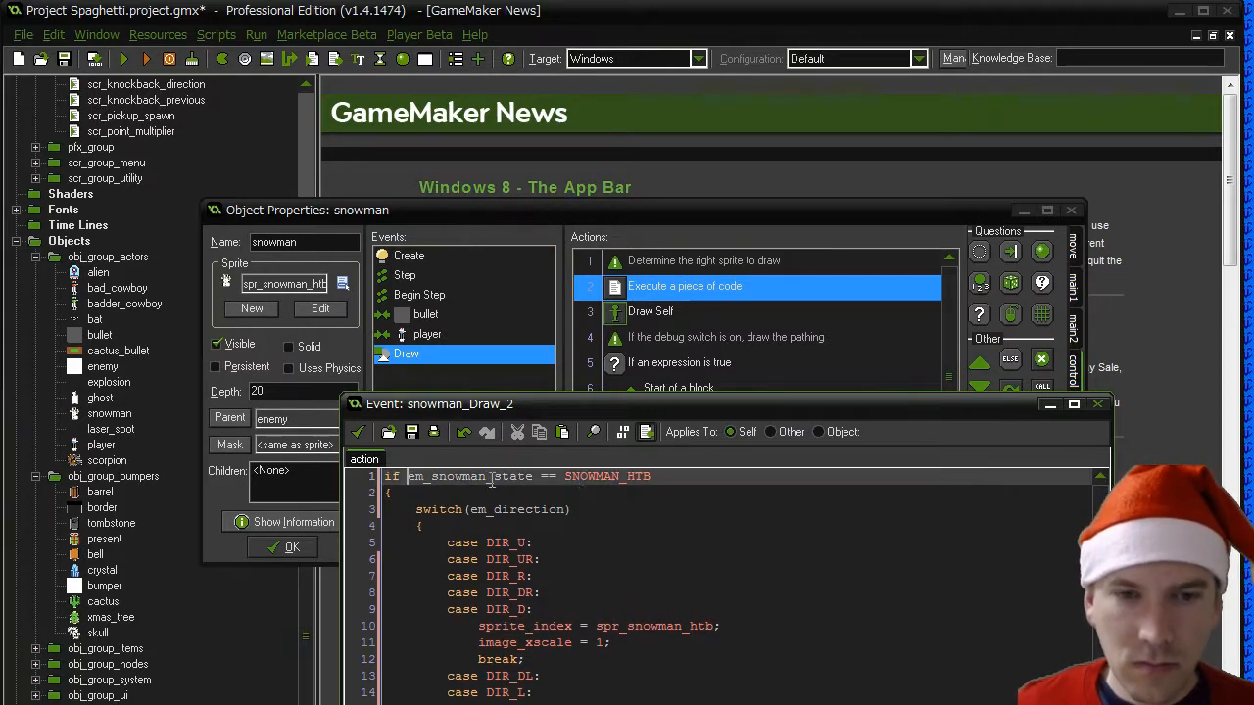
pyautogui.write('(')
pyautogui.press('End')
pyautogui.write(')')
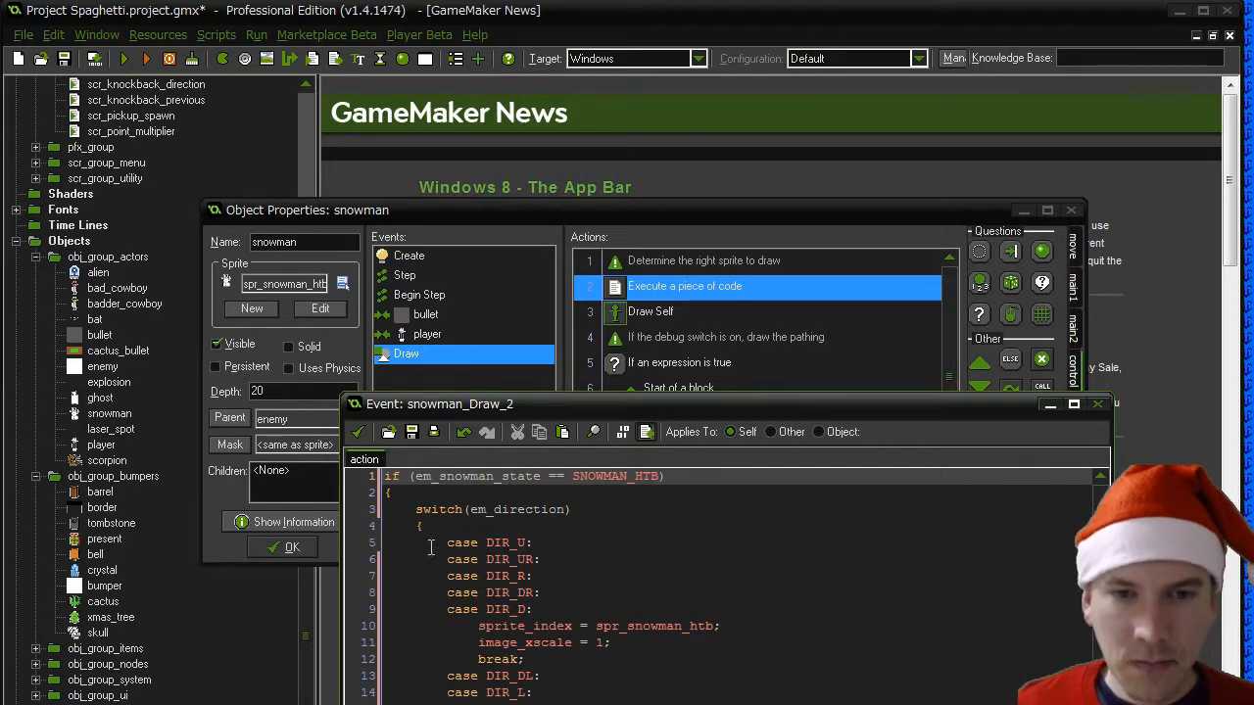
pyautogui.click(412, 480)
pyautogui.click(401, 476)
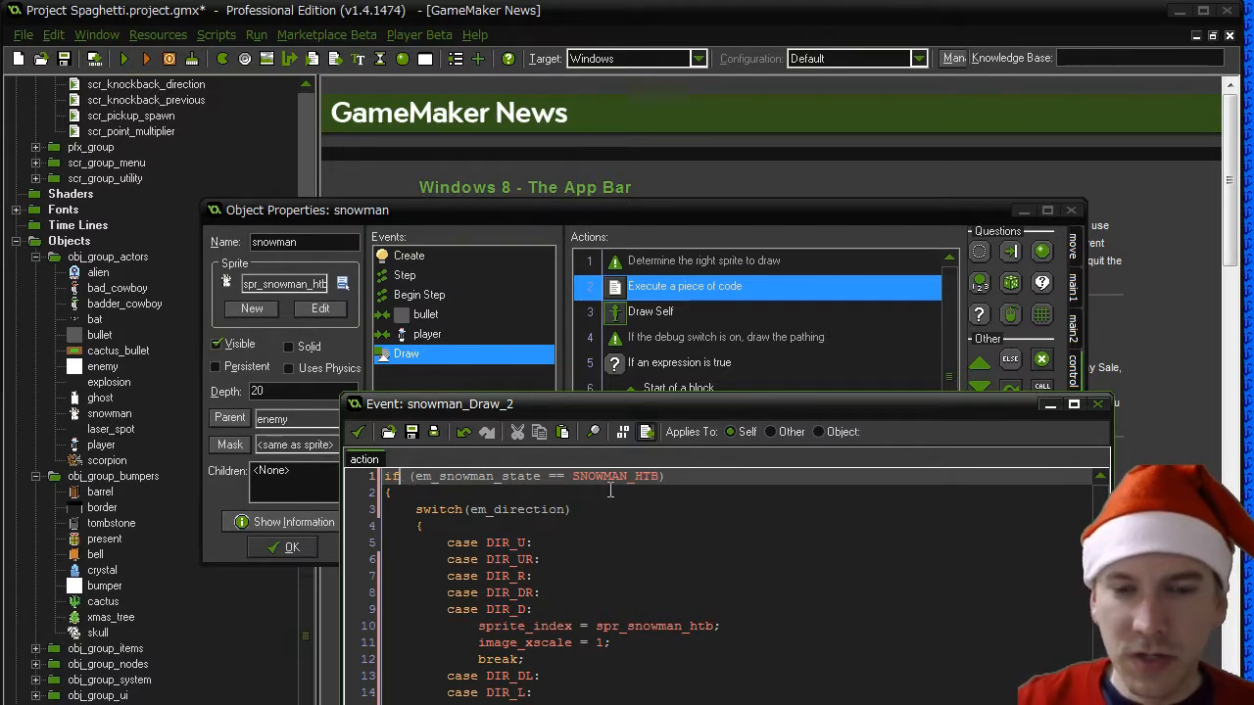
pyautogui.press('Delete')
# - Insert the comment "//If it has a head, torso and body" on a new line above the SNOWMAN_HTB condition
pyautogui.press('Down')
pyautogui.press('Down')
pyautogui.press('Down')
pyautogui.press('Down')
pyautogui.press('Down')
pyautogui.press('Down')
pyautogui.press('Down')
pyautogui.press('Down')
pyautogui.press('Up')
pyautogui.press('Up')
pyautogui.press('Up')
pyautogui.press('Up')
pyautogui.press('Up')
pyautogui.press('Up')
pyautogui.press('Up')
pyautogui.press('Up')
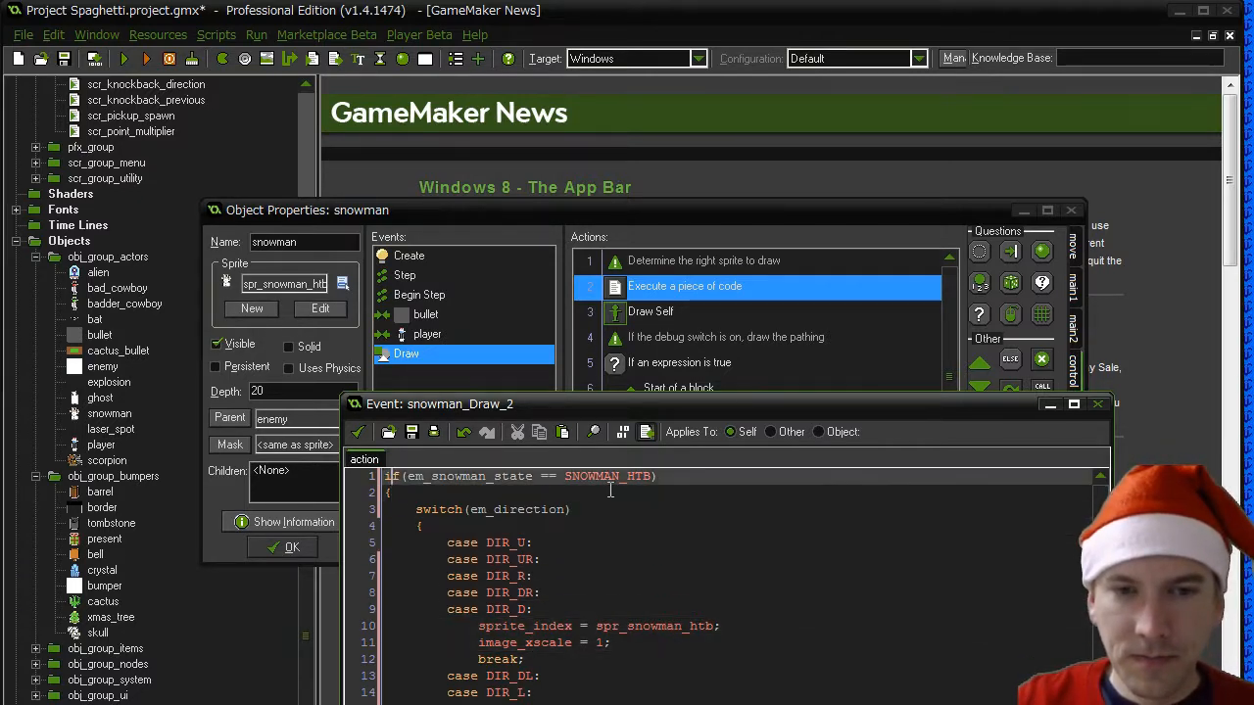
pyautogui.press('Return')
pyautogui.press('Up')
pyautogui.write('//If it h')
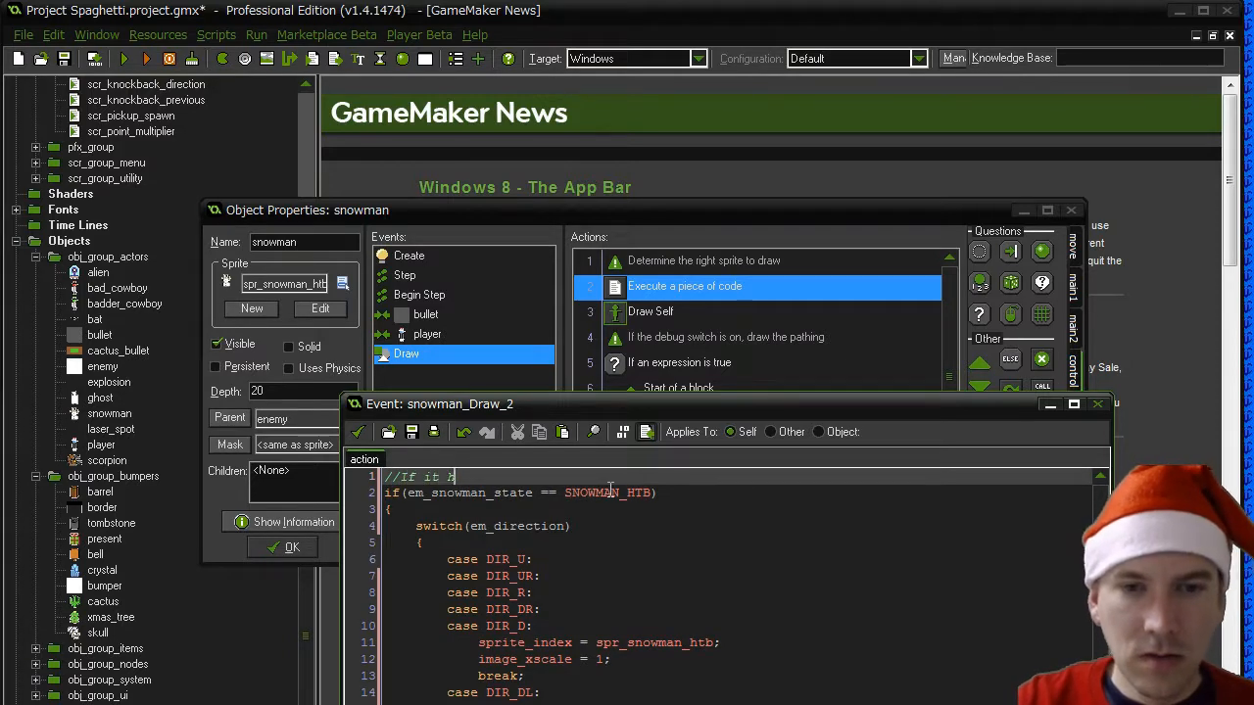
pyautogui.write('as a head, tors')
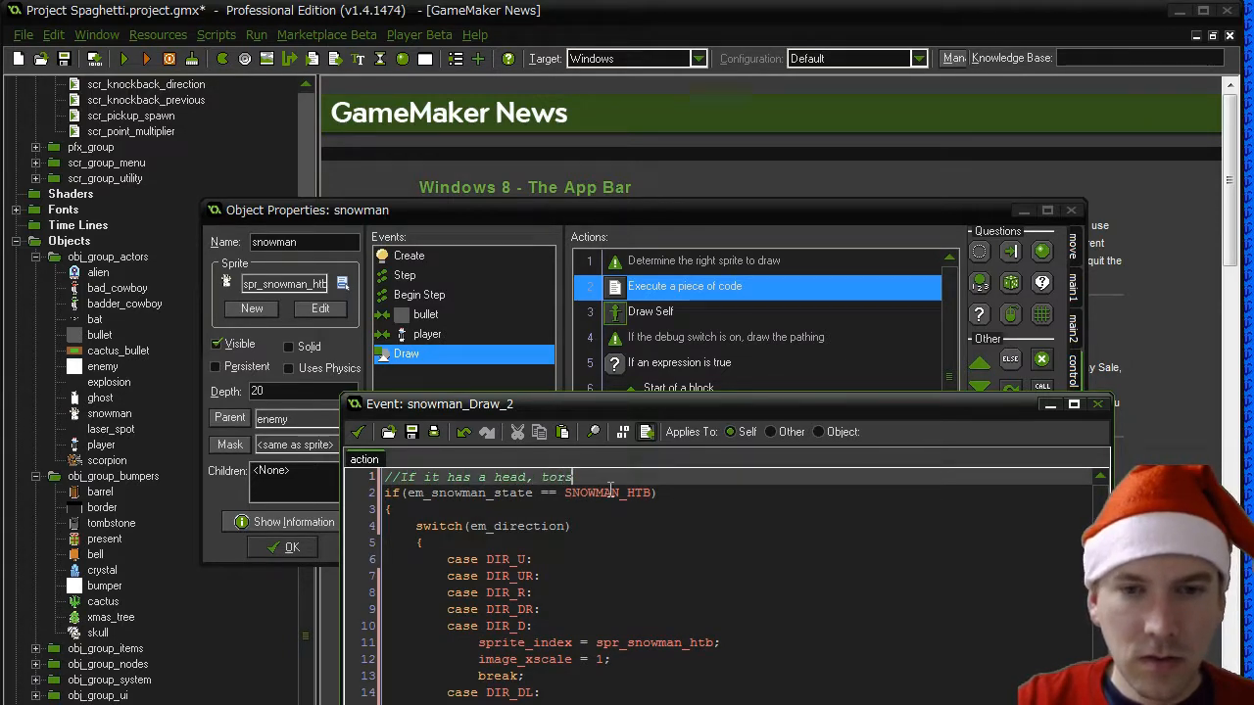
pyautogui.write('o and body')
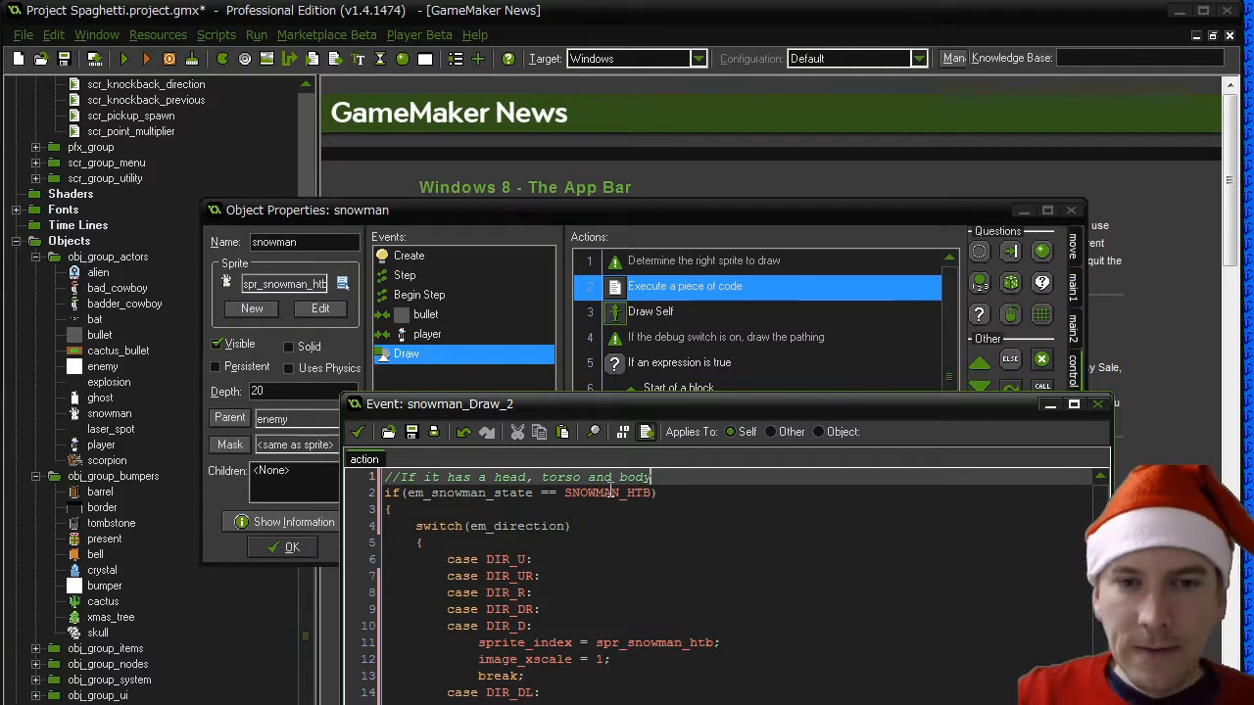
# - Copy the complete switch(em_direction) block from the SNOWMAN_HTB branch
pyautogui.hotkey('shift', 'Home')
pyautogui.press('Down')
pyautogui.press('Down')
pyautogui.press('Down')
pyautogui.press('Down')
pyautogui.press('Down')
pyautogui.press('Down')
pyautogui.press('Down')
pyautogui.press('Down')
pyautogui.press('Down')
pyautogui.press('Down')
pyautogui.press('Down')
pyautogui.press('Down')
pyautogui.press('Down')
pyautogui.press('Down')
pyautogui.press('Down')
pyautogui.press('Down')
pyautogui.press('Down')
pyautogui.press('Down')
pyautogui.press('Down')
pyautogui.press('Down')
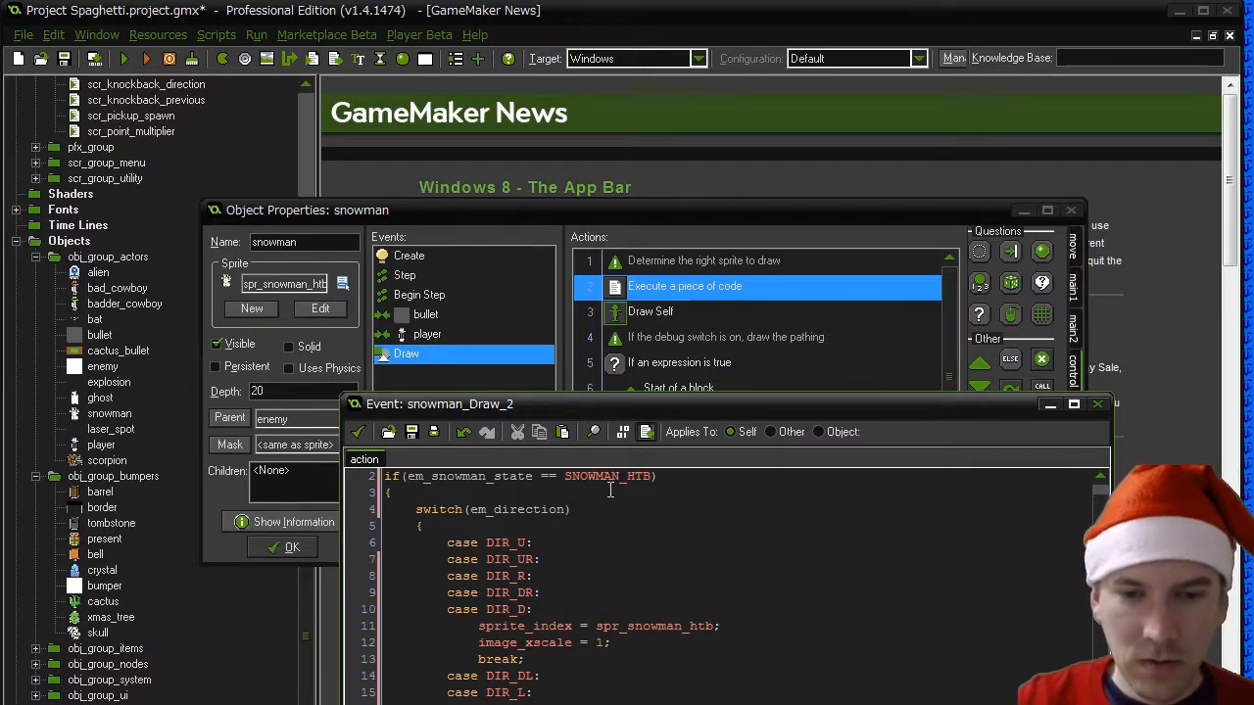
pyautogui.scroll(-1, 609, 490)
pyautogui.moveTo(377, 704); pyautogui.dragTo(501, 659)
pyautogui.scroll(-1, 501, 659)
pyautogui.scroll(-2, 503, 662)
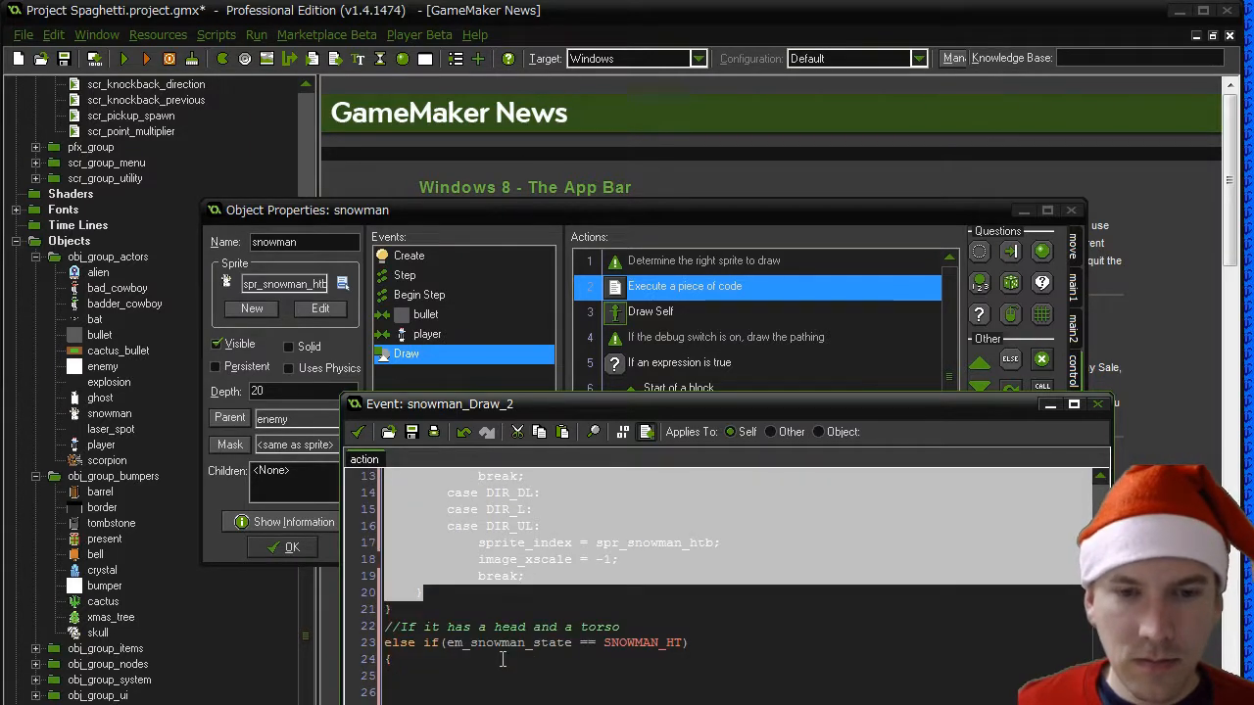
# - Paste the direction switch inside the SNOWMAN_HT branch and set its sprite_index values to spr_snowman_ht
pyautogui.click(434, 674)
pyautogui.press('Return')
pyautogui.press('Return')
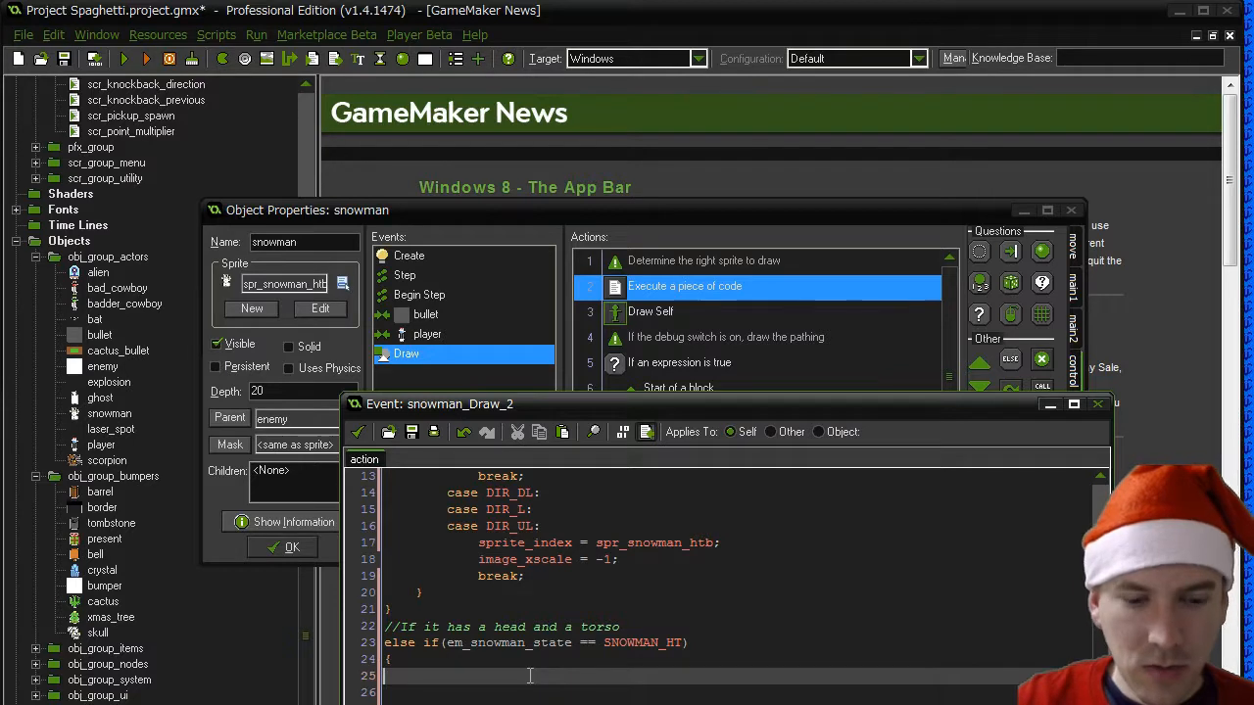
pyautogui.hotkey('ctrl', 'v')
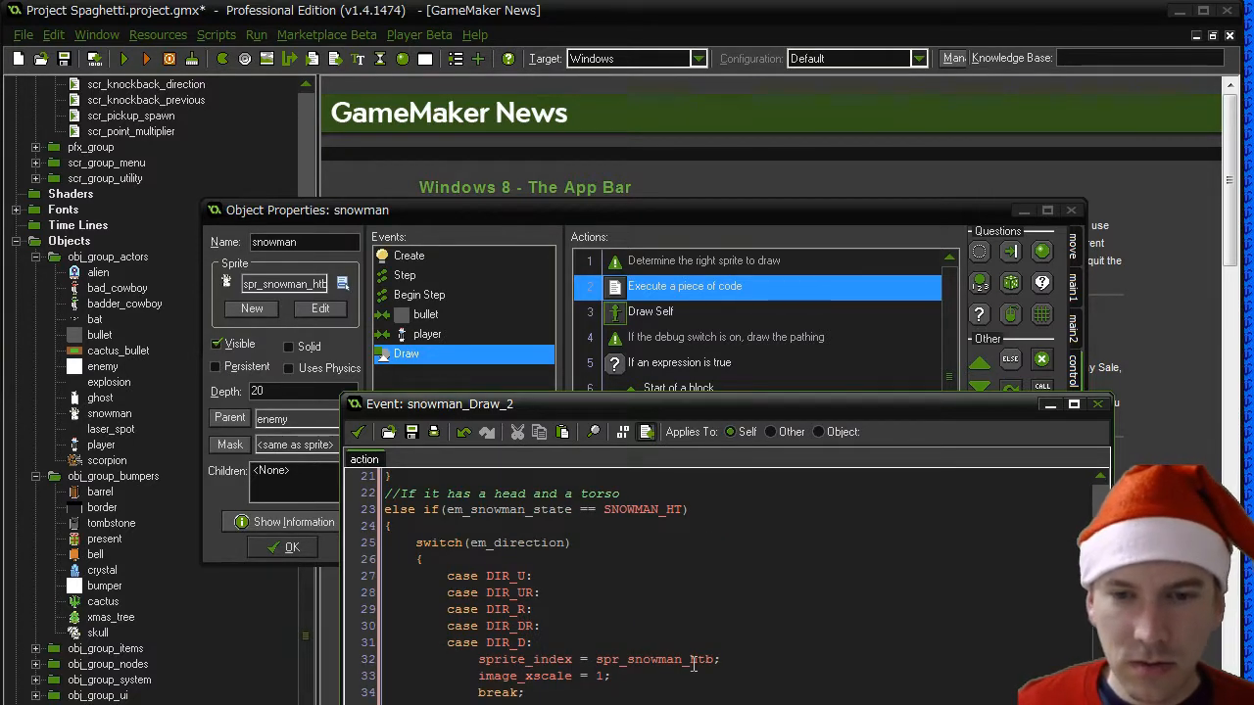
pyautogui.click(707, 660)
pyautogui.click(707, 704)
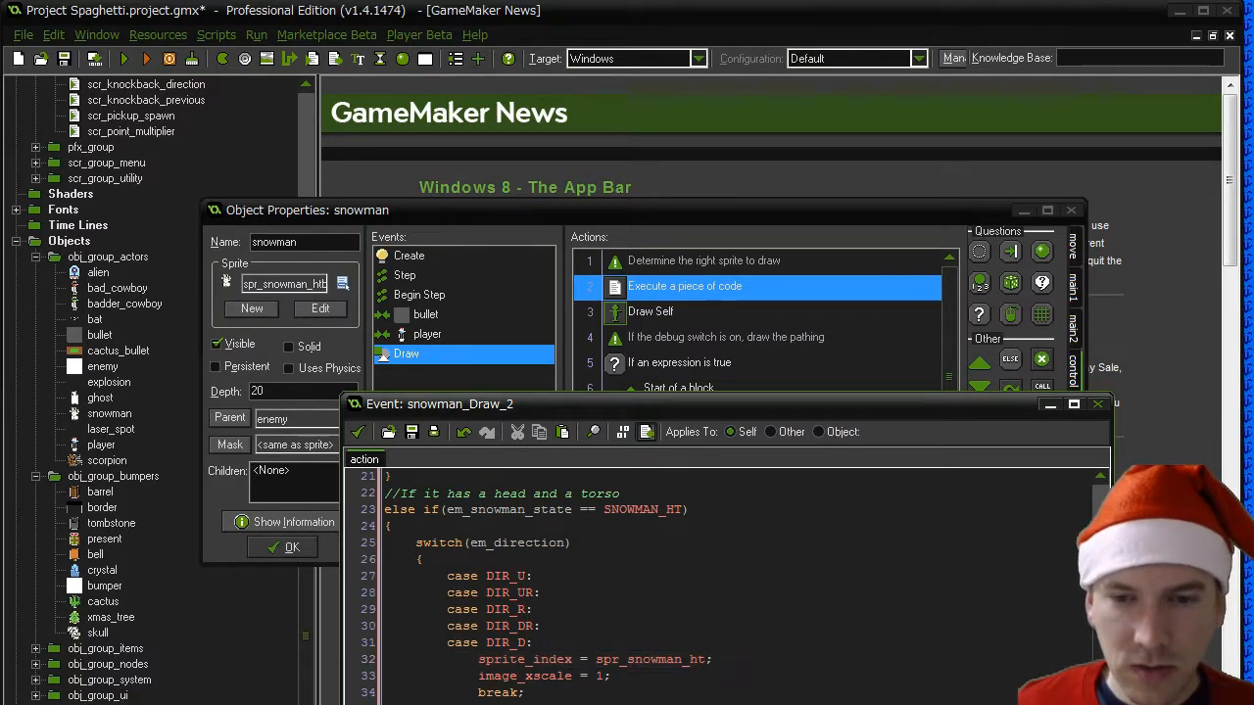
# - Copy the whole SNOWMAN_HT branch with its comment and paste copies of it below the original
pyautogui.scroll(-2, 707, 686)
pyautogui.moveTo(423, 704); pyautogui.dragTo(384, 647)
pyautogui.scroll(-5, 725, 587)
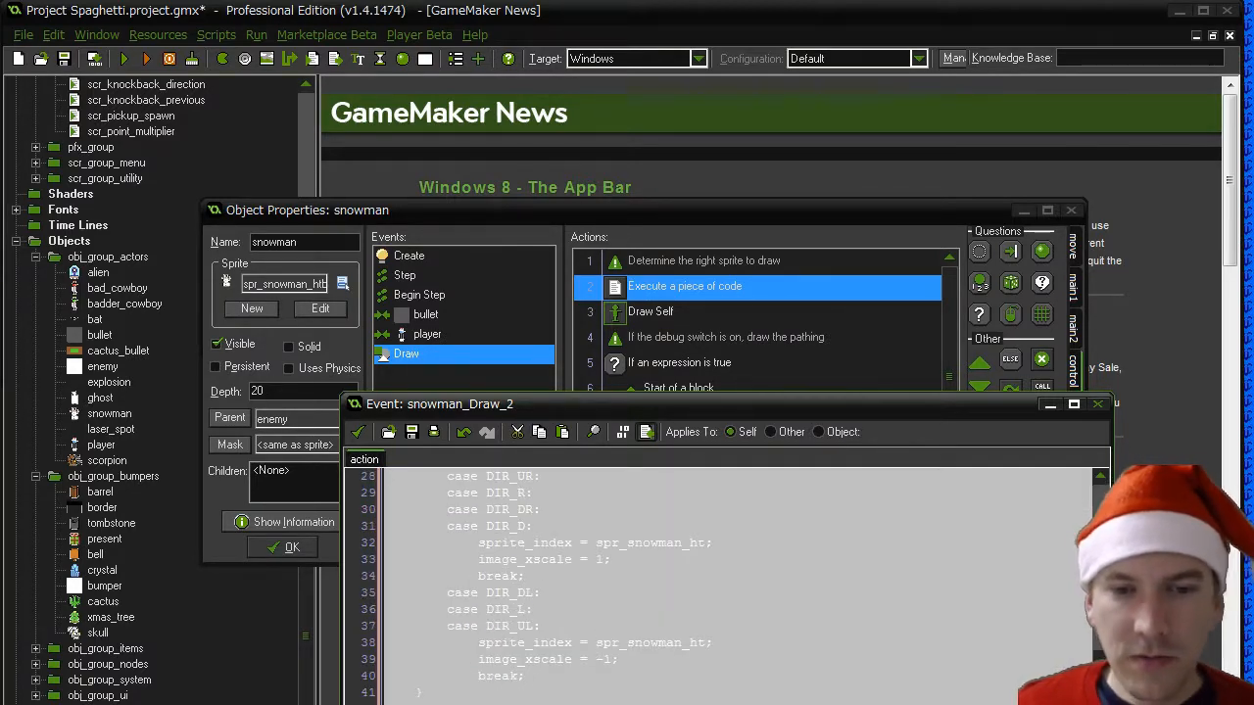
pyautogui.click(430, 701)
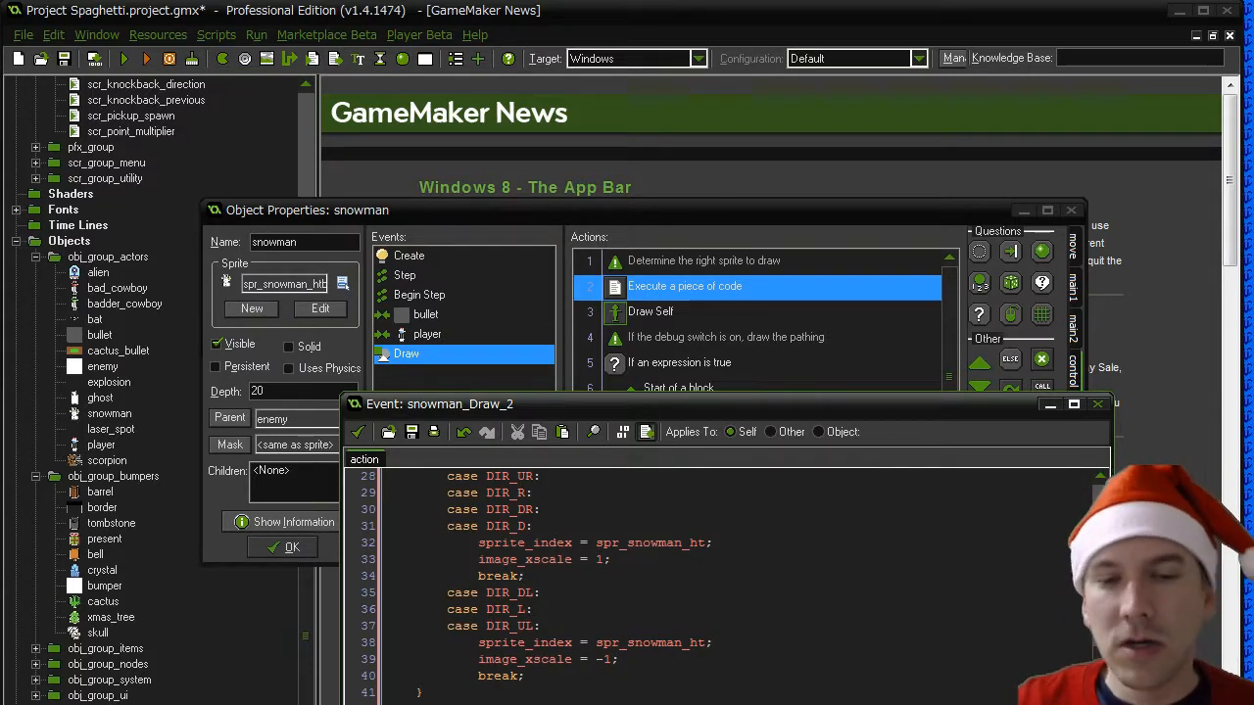
pyautogui.write('//If it has a head and a torso else if(em_snowman_state == SNOWMAN_HT) {     switch(em_direction)     {         case DIR_U:         case DIR_UR:         case DIR_R:         case DIR_DR:         case DIR_D:             sprite_index = spr_snowman_ht;             image_xscale = 1;             break;         case DIR_DL:         case DIR_L:         case DIR_UL:             sprite_index = spr_snowman_ht;             image_xscale = -1;             break;     }  }')
pyautogui.scroll(2, 725, 587)
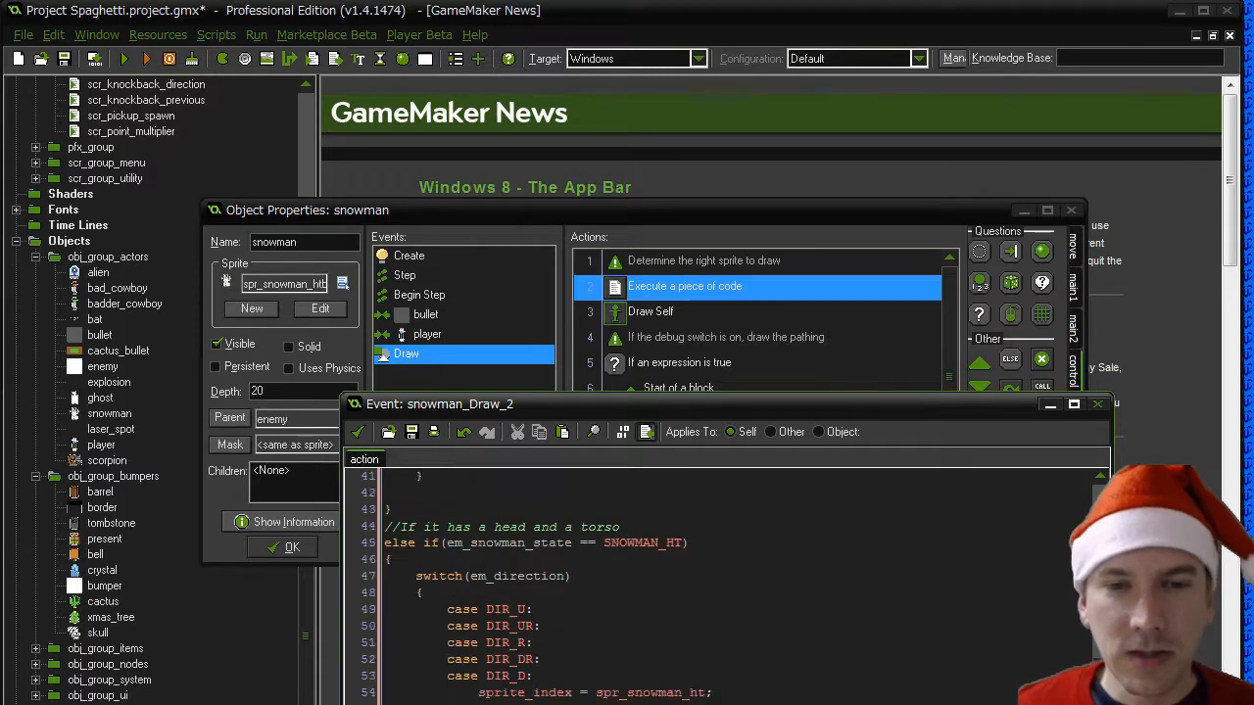
pyautogui.scroll(1, 639, 588)
# - Change the first copy's comment to "//If it has a head and a base" and its condition to SNOWMAN_HB
pyautogui.doubleClick(639, 662)
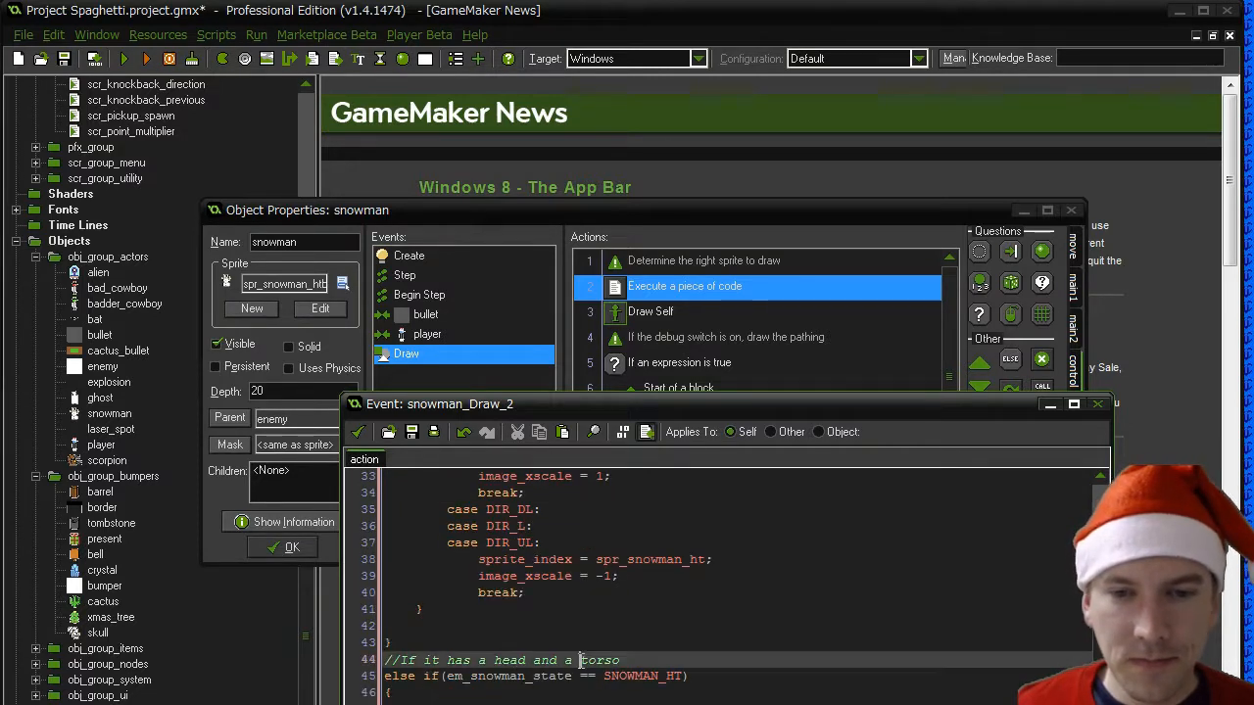
pyautogui.write('base')
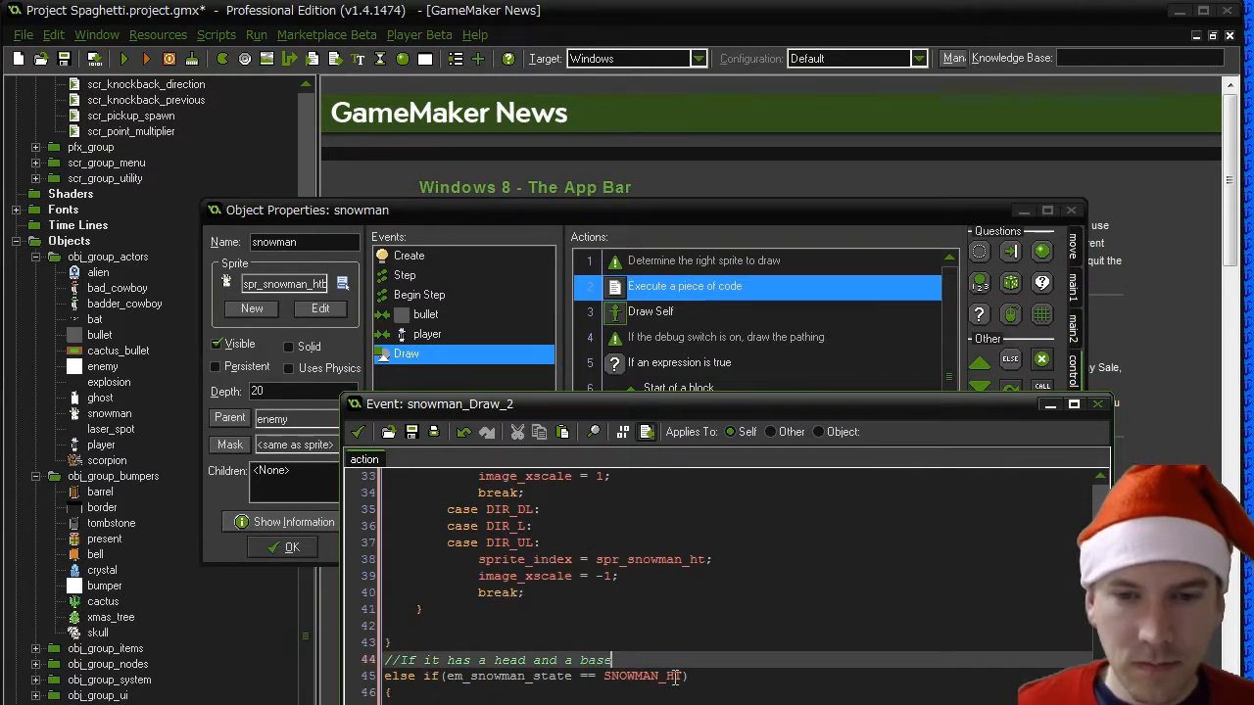
pyautogui.click(683, 675)
pyautogui.press('BackSpace')
pyautogui.write('B')
pyautogui.press('Down')
pyautogui.press('Down')
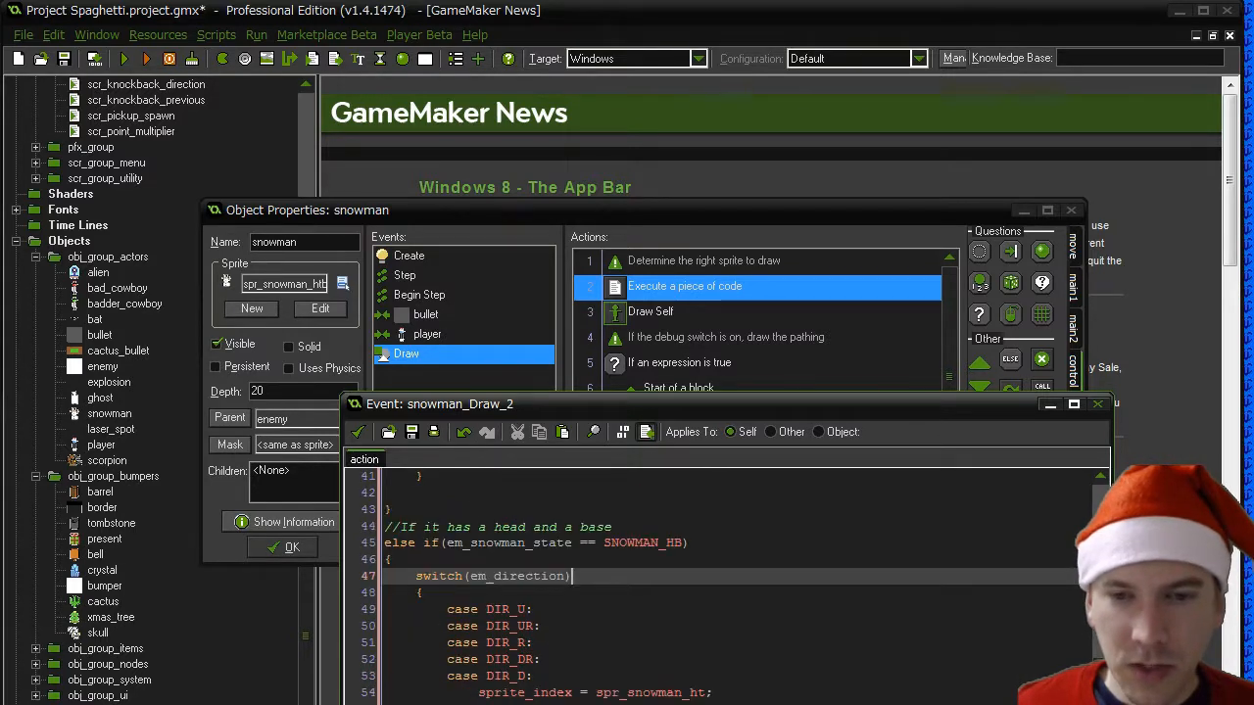
# - Set both sprite_index values in the SNOWMAN_HB branch to spr_snowman_hb
pyautogui.click(698, 693)
pyautogui.write('b')
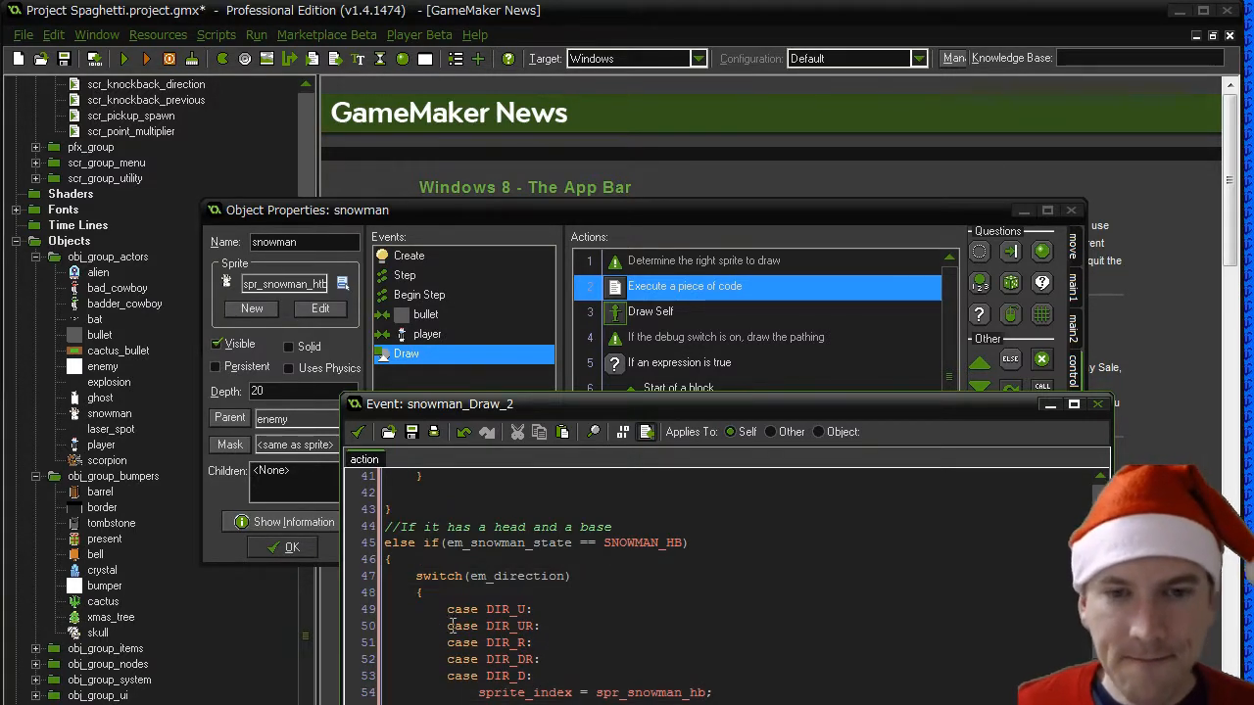
pyautogui.press('Down')
pyautogui.press('Down')
pyautogui.press('Down')
pyautogui.press('Down')
pyautogui.press('Down')
pyautogui.press('Down')
pyautogui.press('BackSpace')
pyautogui.write('break;')
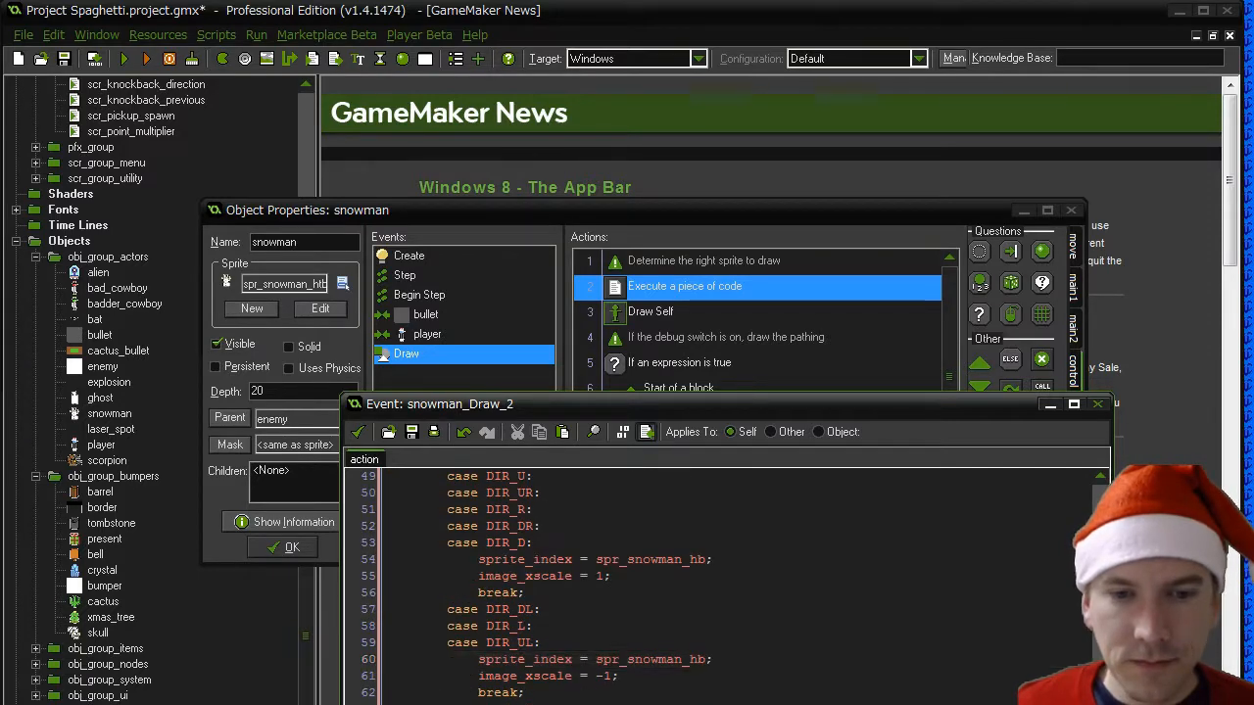
pyautogui.scroll(-3, 600, 696)
pyautogui.scroll(3, 600, 696)
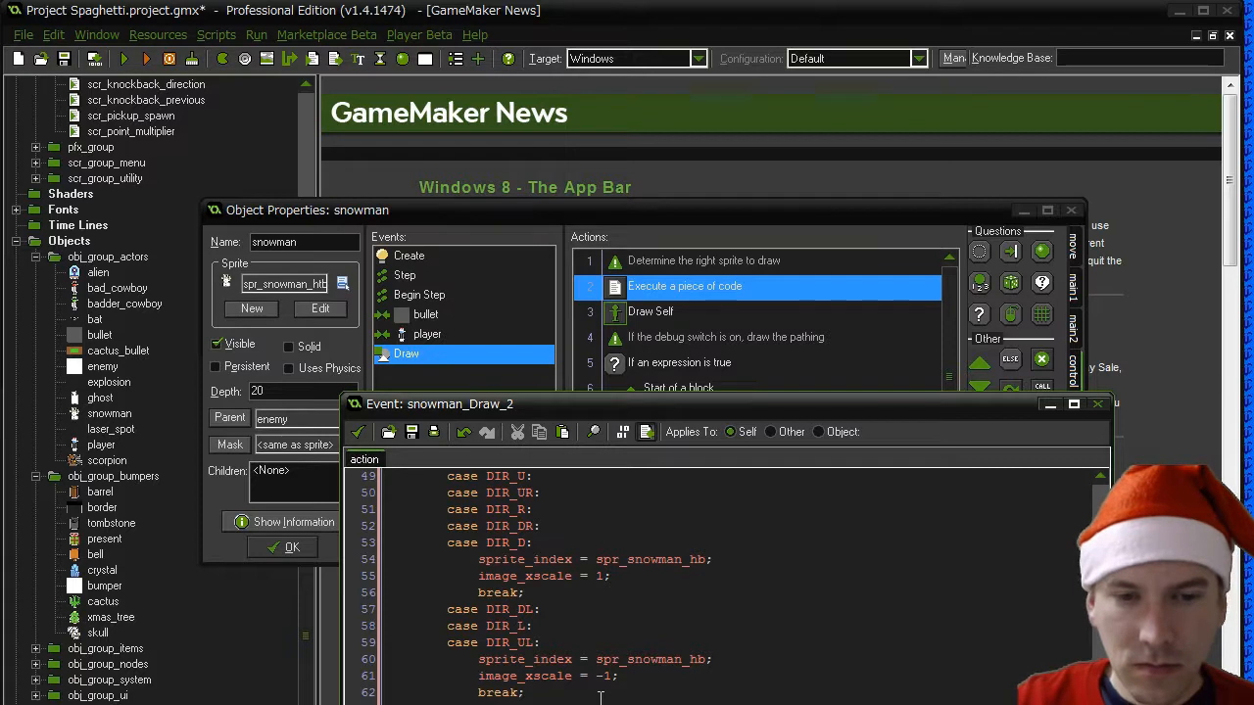
# - Change the second copy's condition to SNOWMAN_TB and its sprite_index values to spr_snowman_tb
pyautogui.scroll(-5, 600, 696)
pyautogui.moveTo(665, 476); pyautogui.dragTo(689, 478)
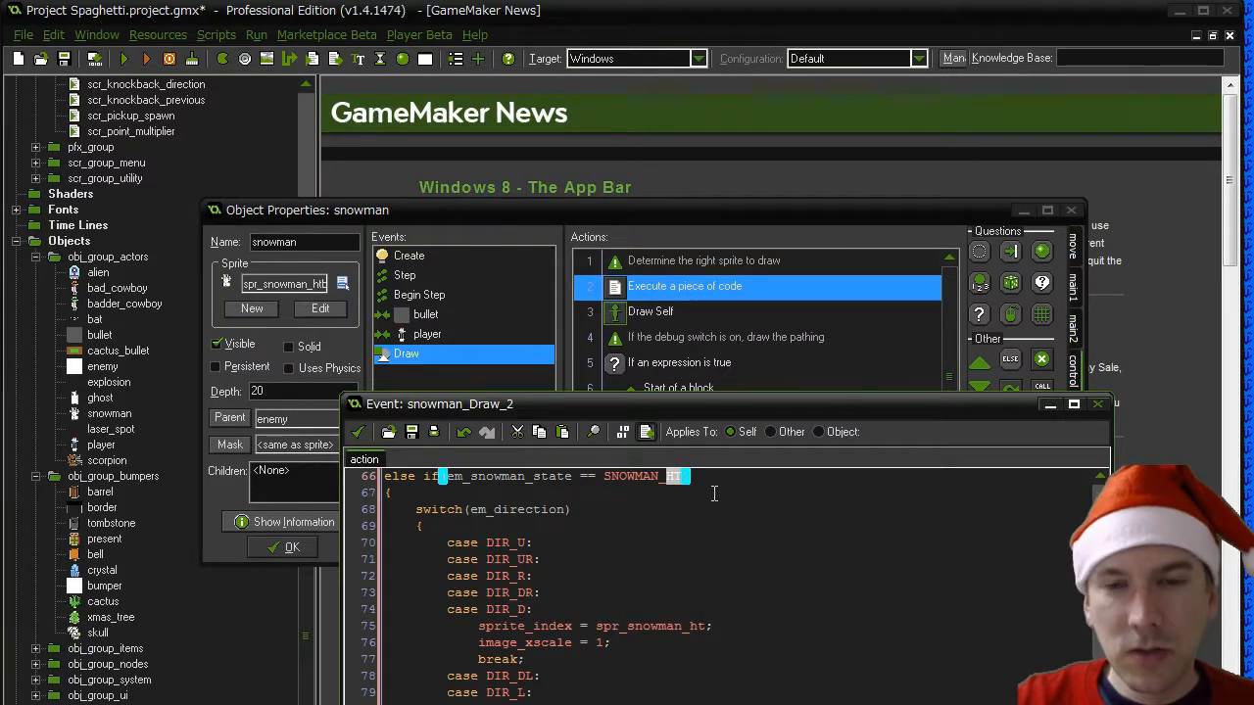
pyautogui.write('TE')
pyautogui.click(693, 627)
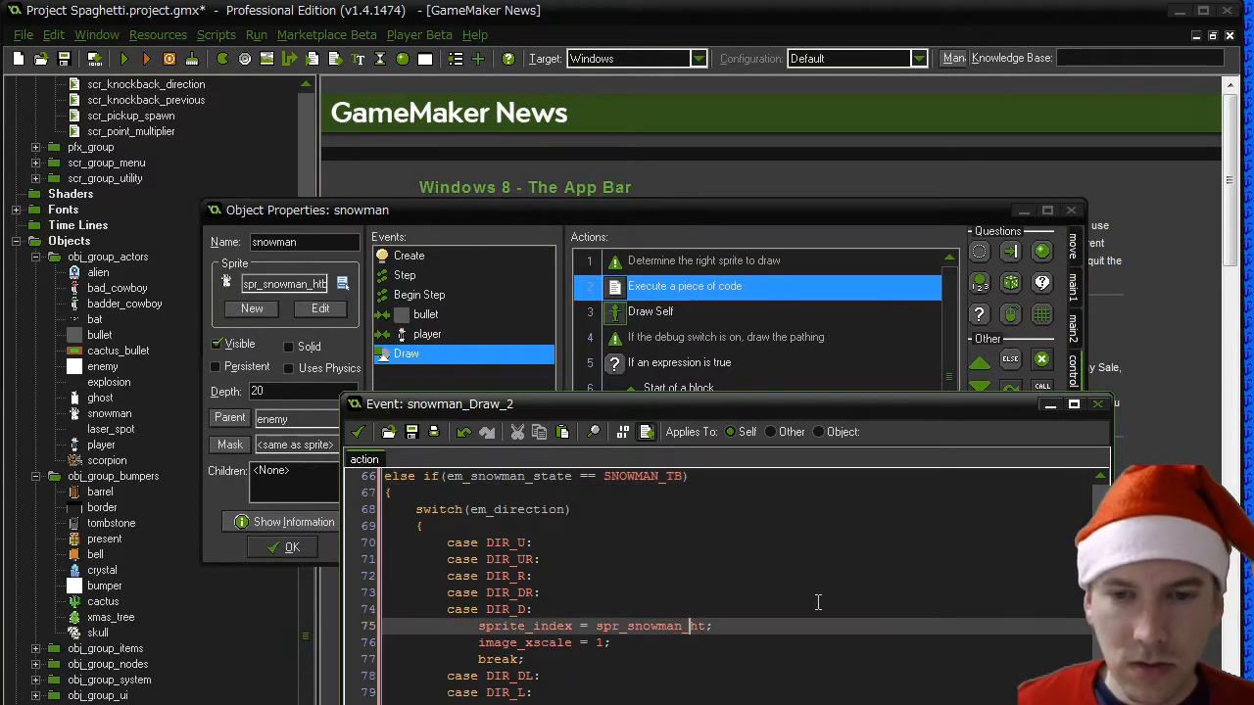
pyautogui.press('Delete')
pyautogui.press('Right')
pyautogui.press('Right')
pyautogui.press('Left')
pyautogui.write('b')
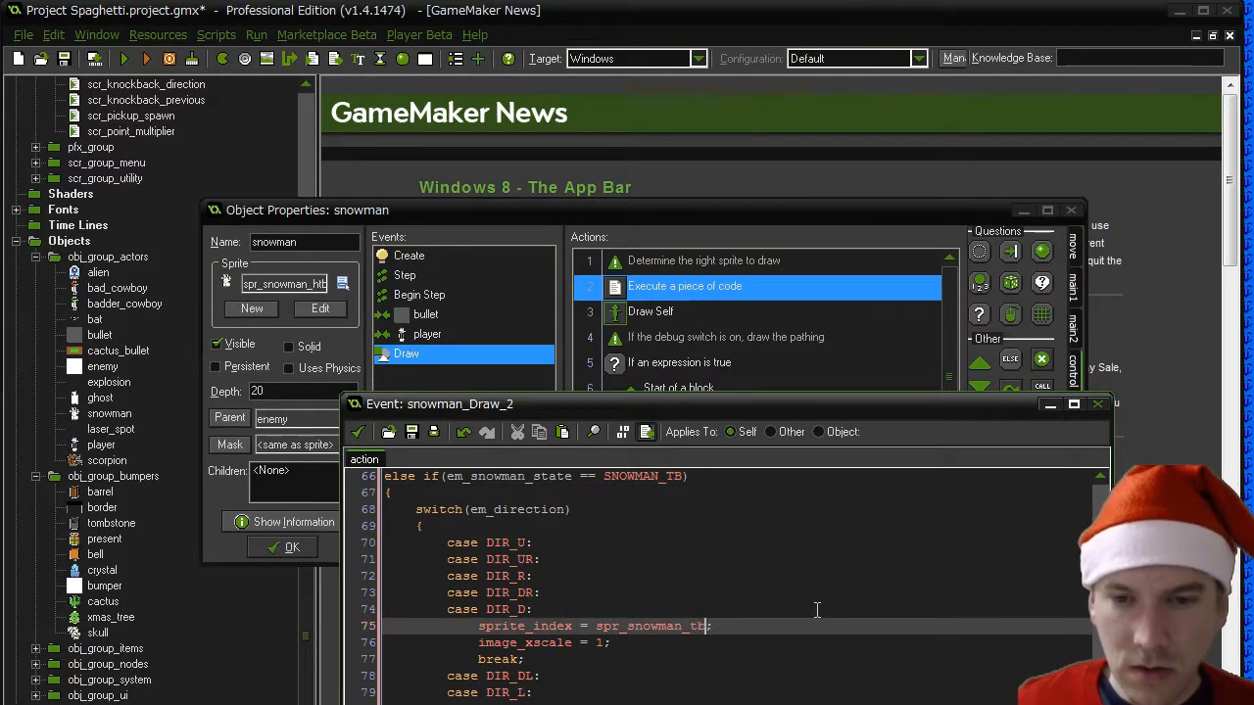
pyautogui.click(697, 704)
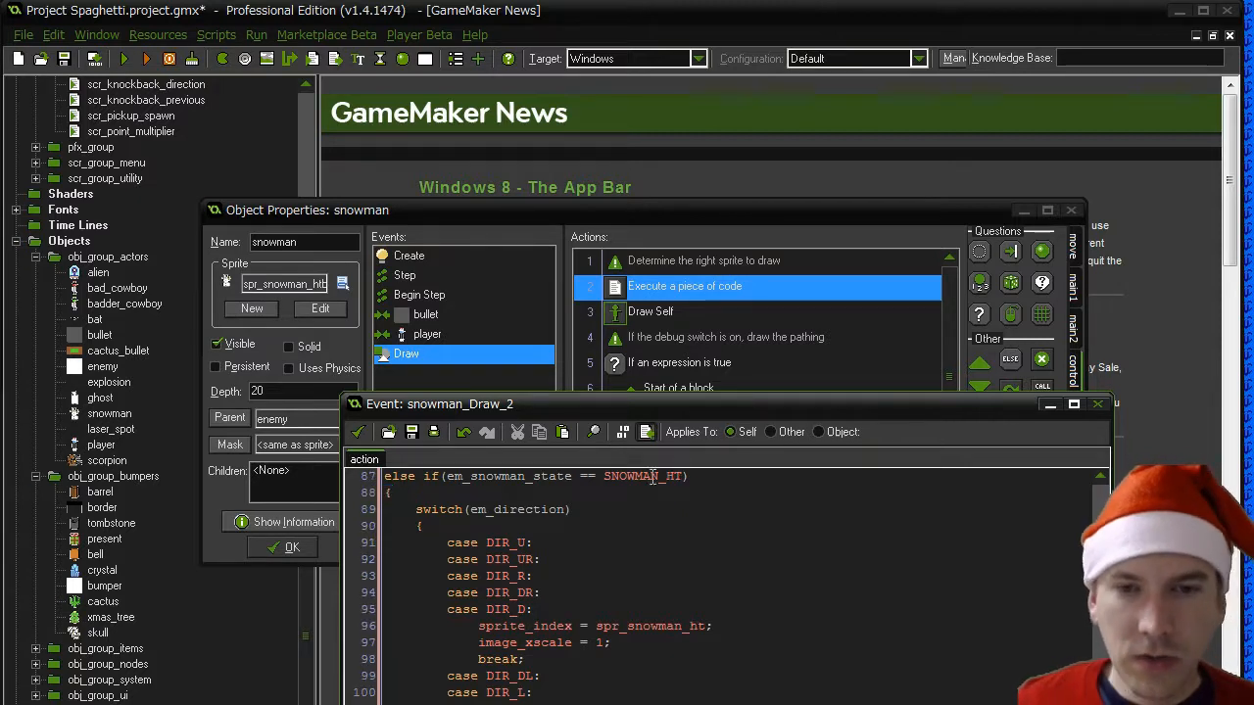
# - Change the third copy's condition to SNOWMAN_H and shorten its comment to "//If it has a head"
pyautogui.scroll(-6, 672, 509)
pyautogui.click(678, 542)
pyautogui.press('Delete')
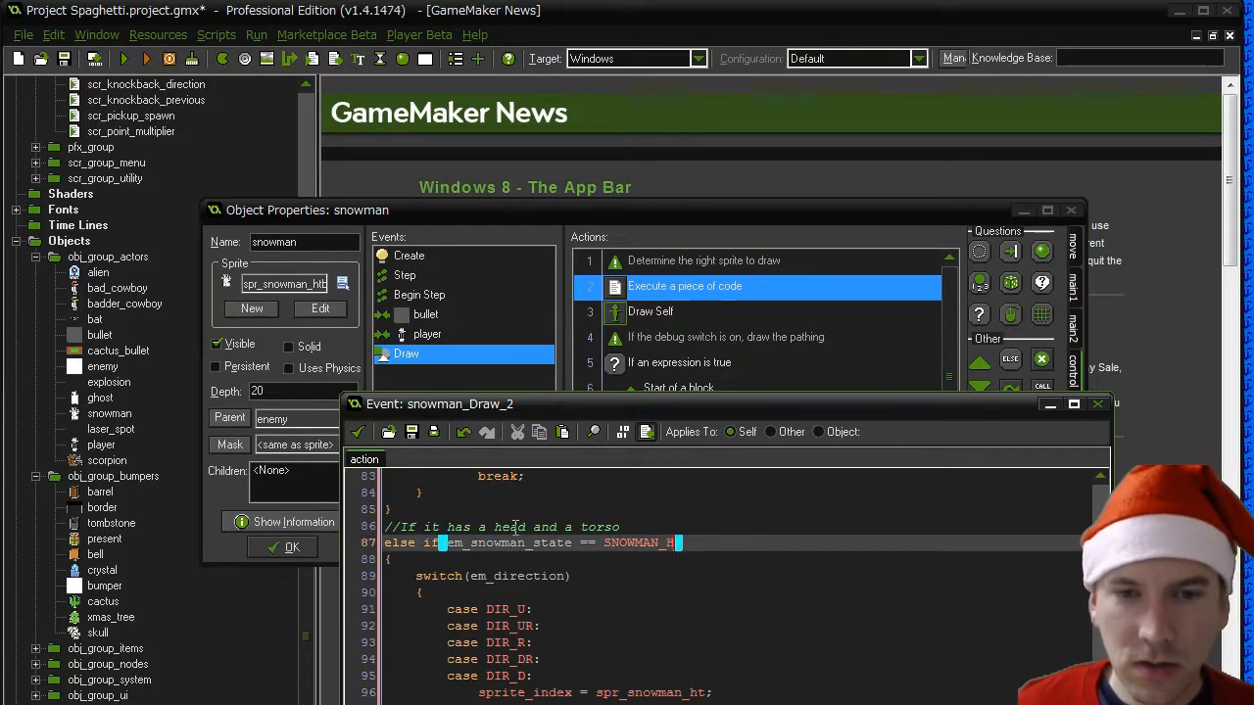
pyautogui.moveTo(526, 527); pyautogui.dragTo(621, 527)
pyautogui.press('Delete')
# - Change the comment above the SNOWMAN_TB condition to "//If it has a torso and a base"
pyautogui.scroll(7, 591, 556)
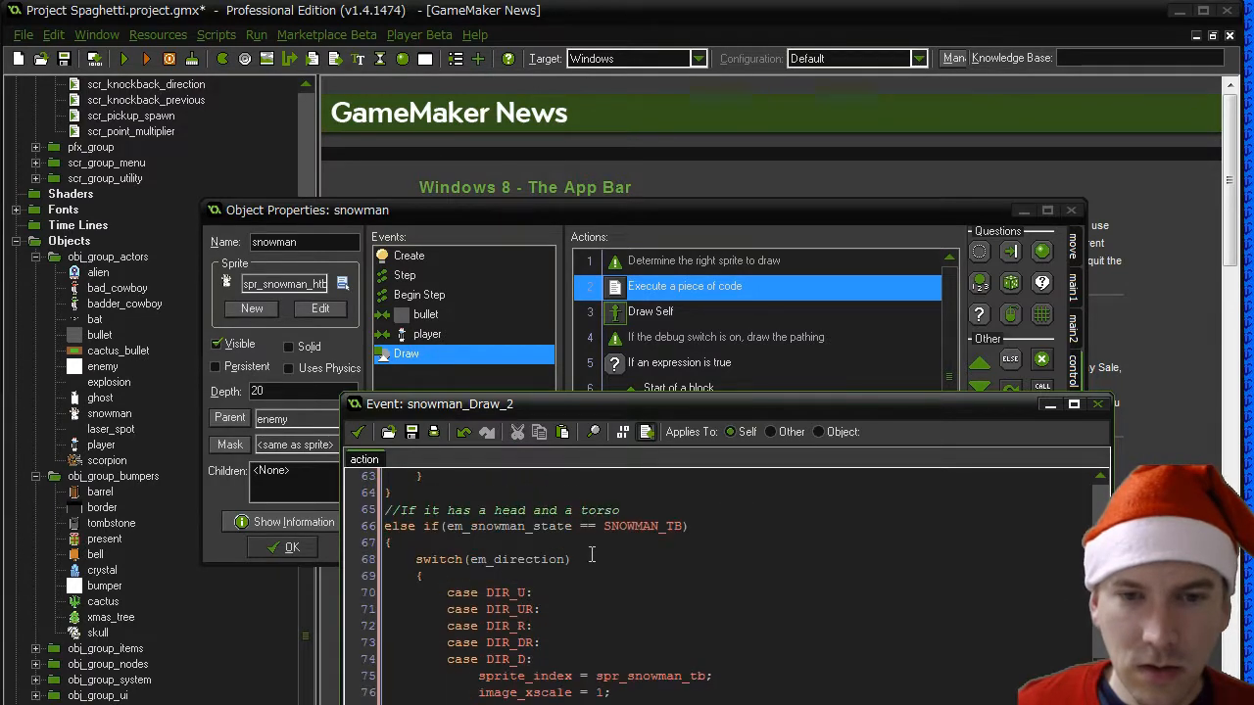
pyautogui.moveTo(495, 511); pyautogui.dragTo(581, 510)
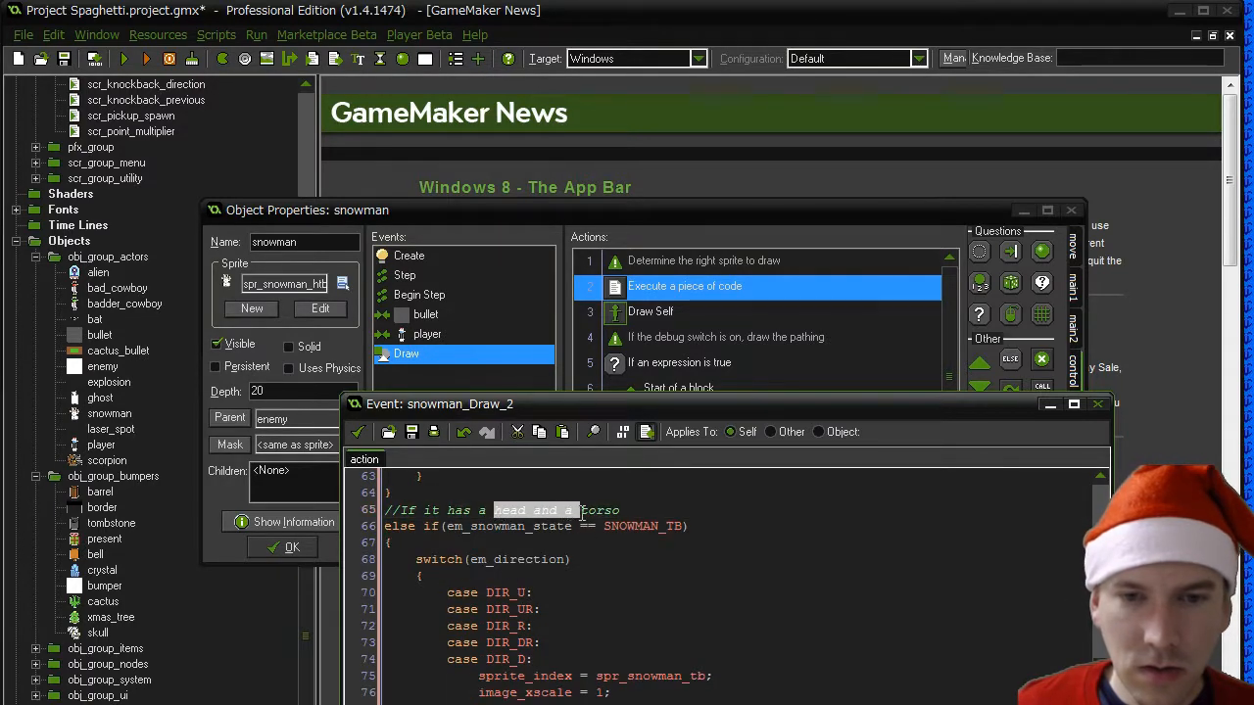
pyautogui.press('Delete')
pyautogui.press('End')
pyautogui.write('and a base')
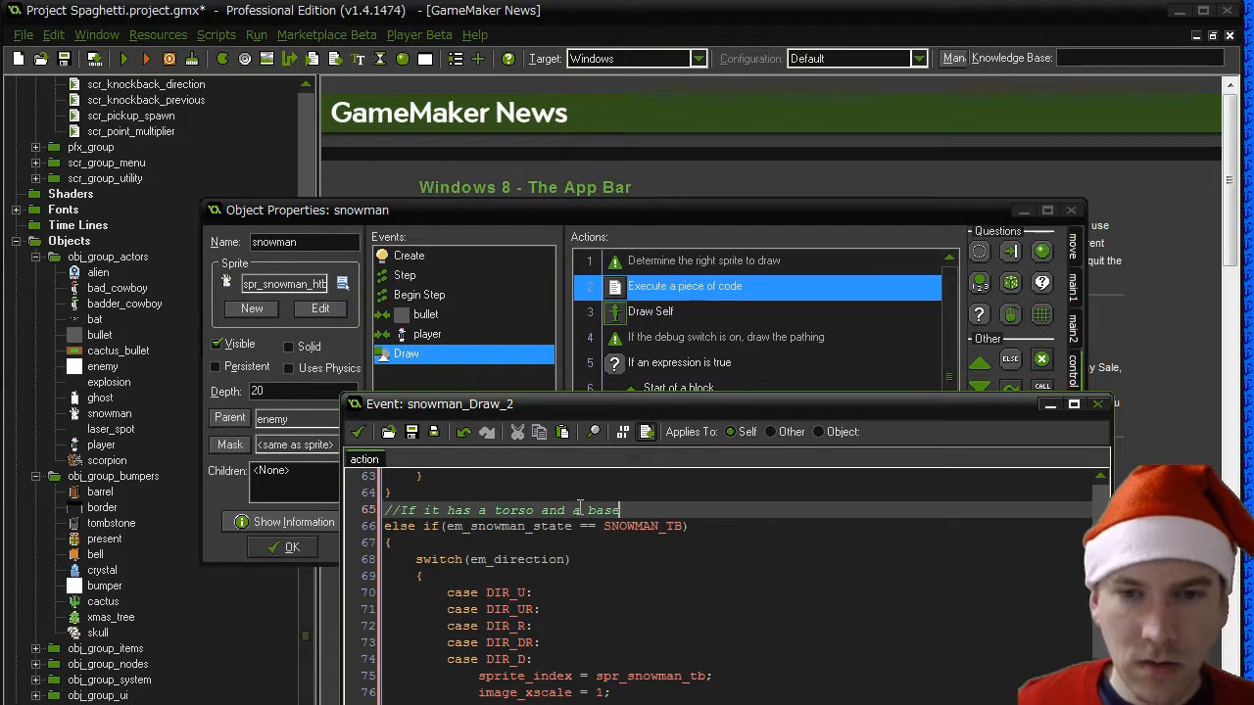
# - Set the sprite_index values in the SNOWMAN_H branch to spr_snowman_h
pyautogui.scroll(8, 579, 507)
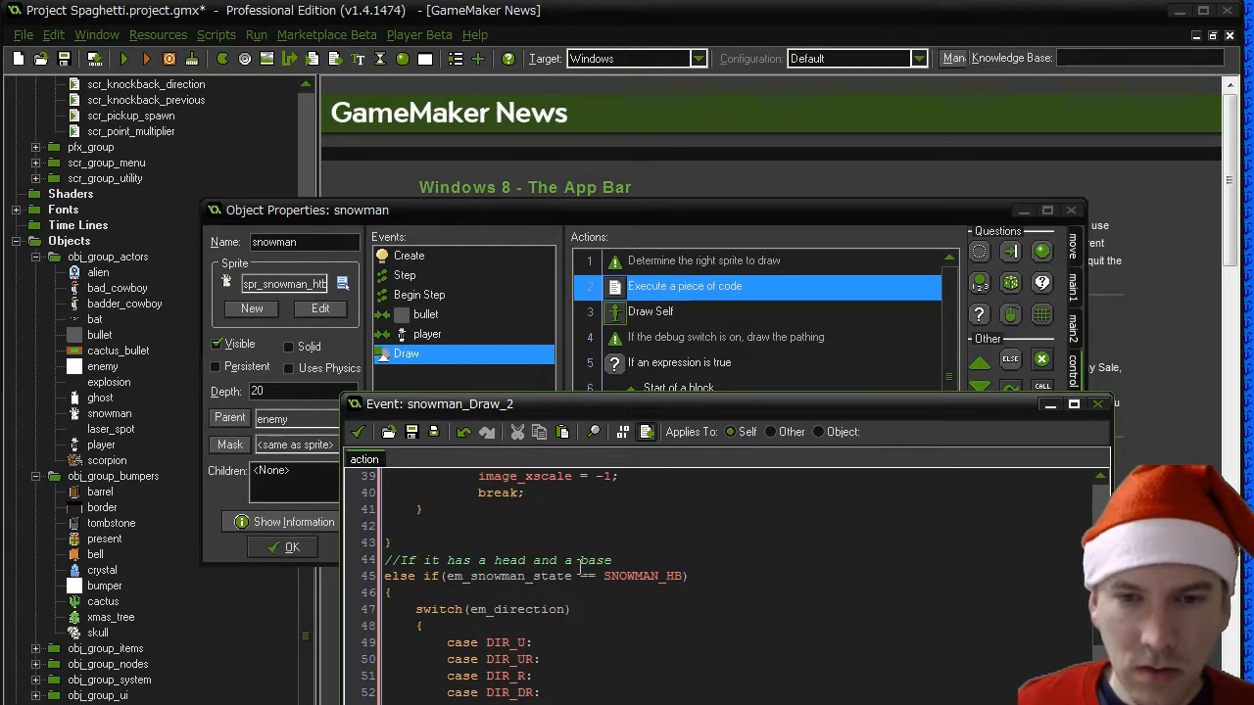
pyautogui.scroll(-8, 580, 566)
pyautogui.scroll(-7, 580, 566)
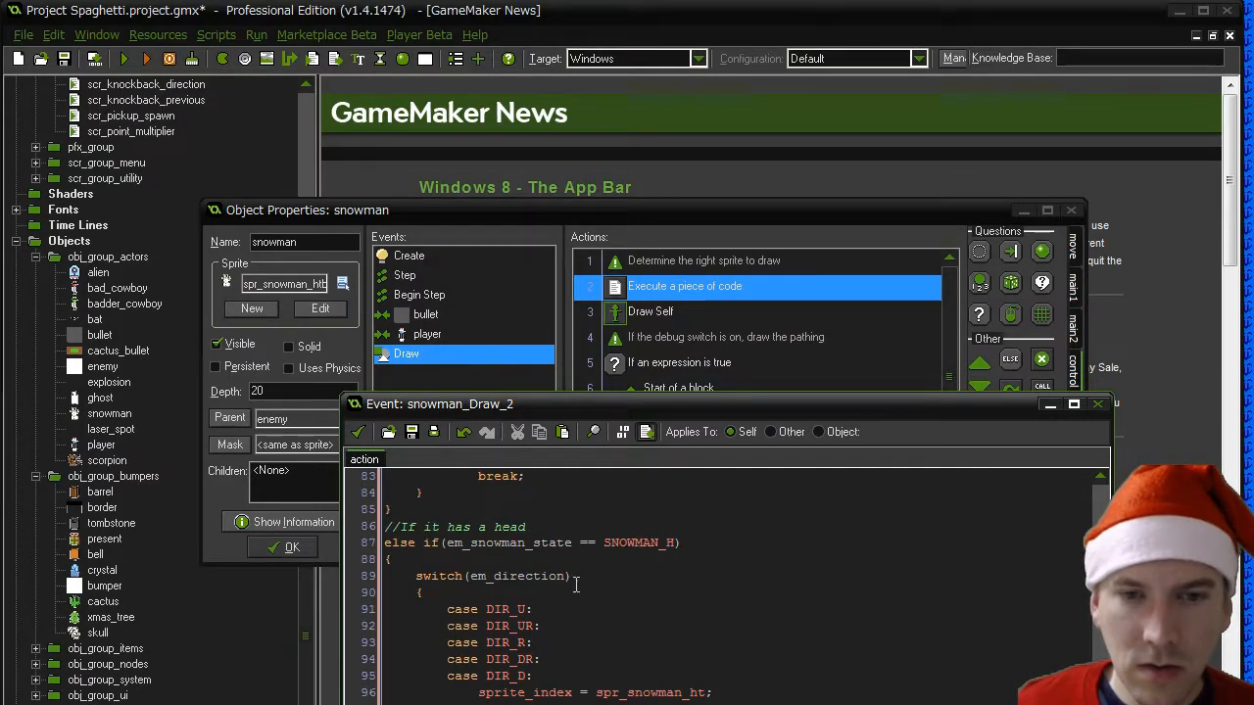
pyautogui.click(698, 693)
pyautogui.press('Delete')
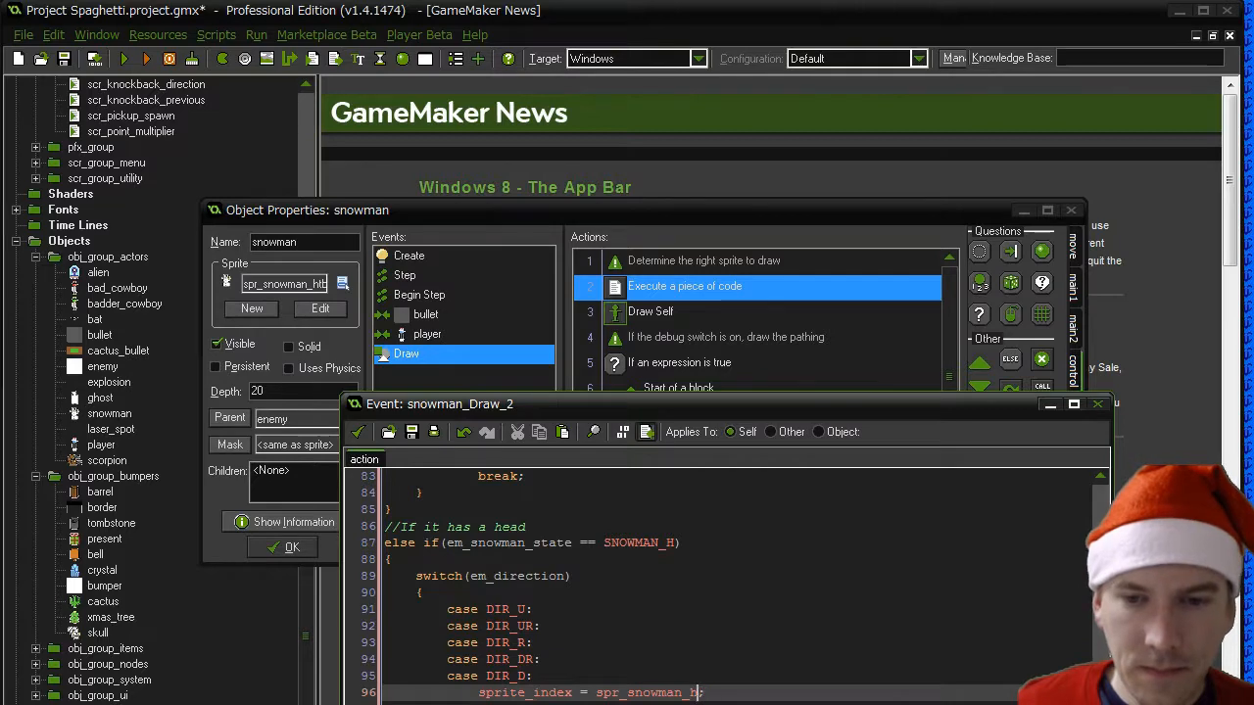
pyautogui.scroll(-4, 725, 587)
pyautogui.scroll(3, 725, 587)
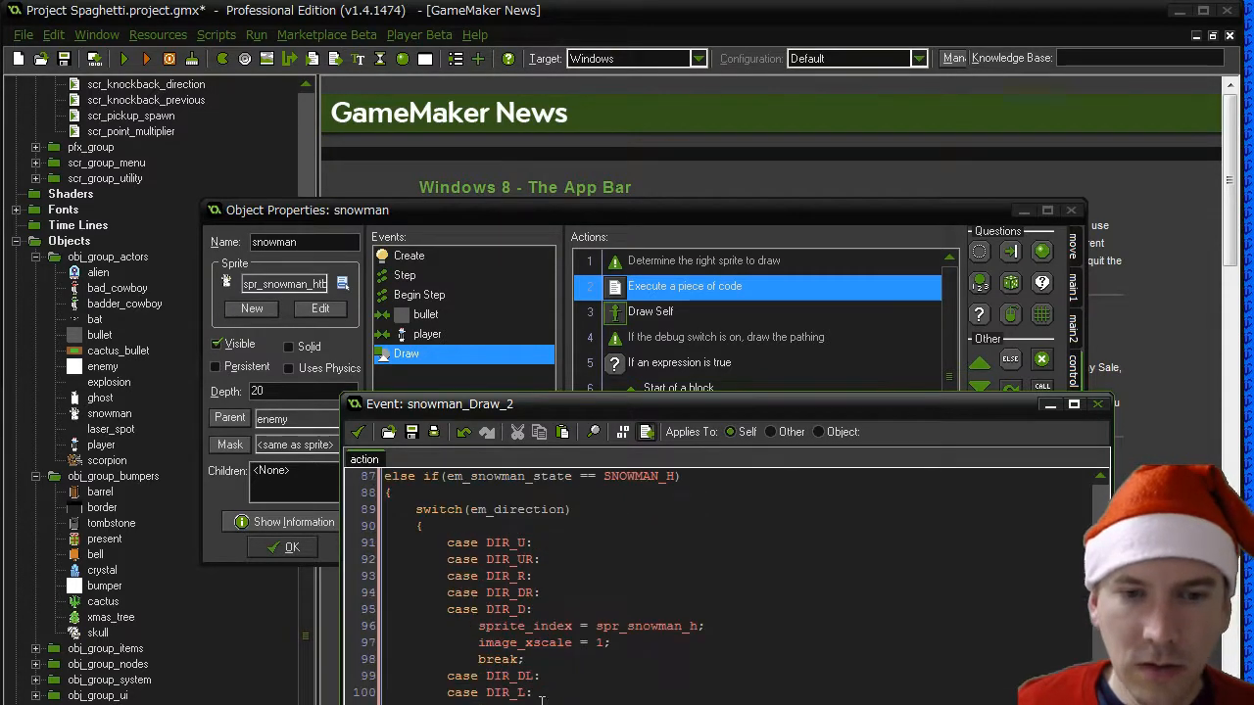
# - Copy the whole SNOWMAN_H else-if branch without its comment and paste copies of it below the original
pyautogui.click(385, 477)
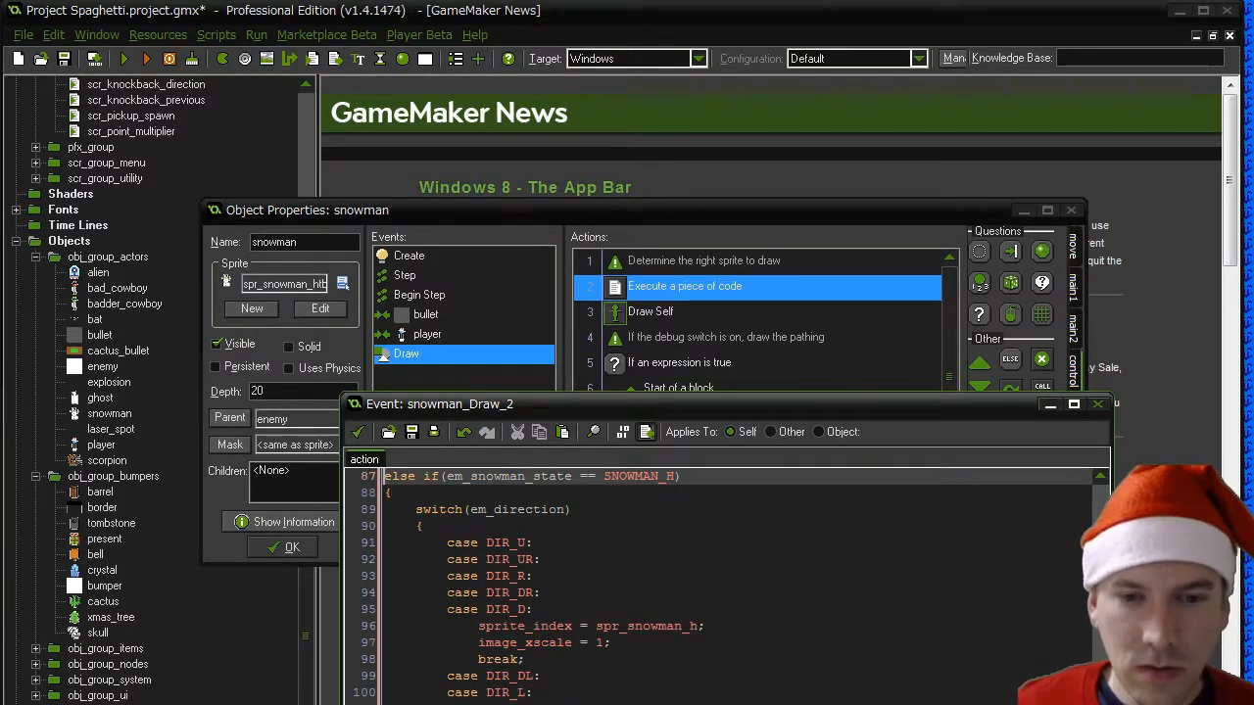
pyautogui.moveTo(388, 702); pyautogui.dragTo(364, 478)
pyautogui.hotkey('ctrl', 'c')
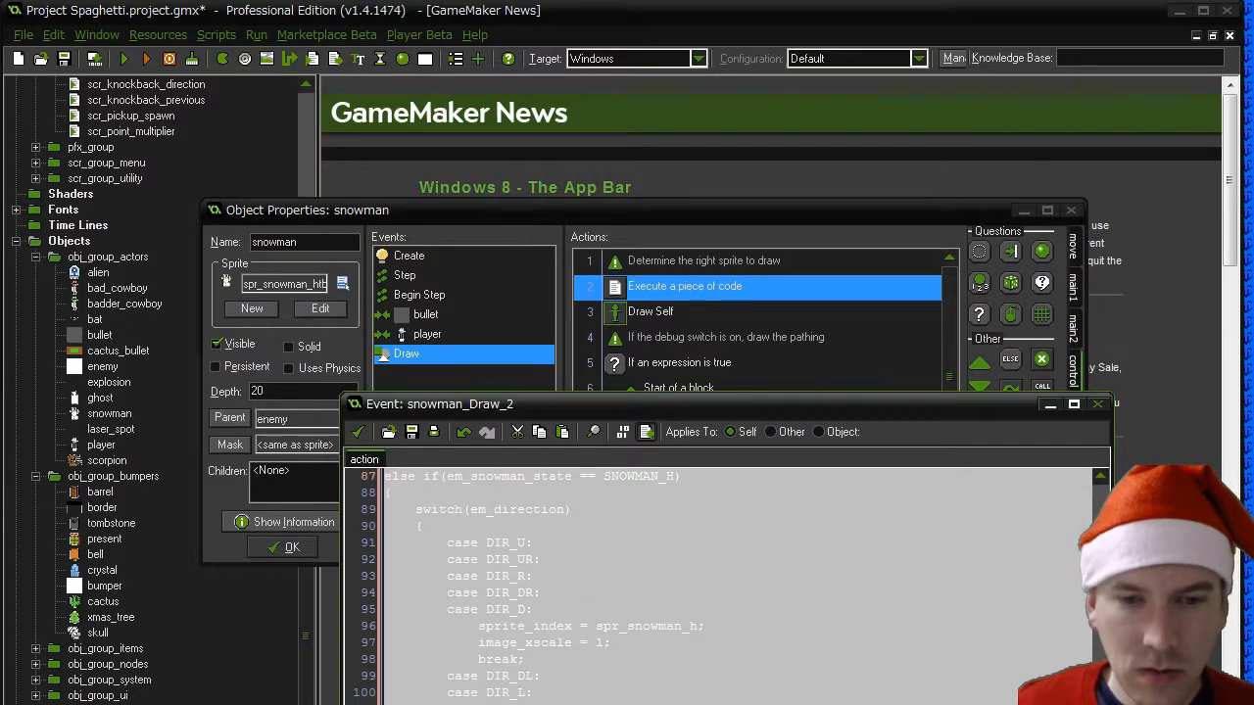
pyautogui.click(387, 493)
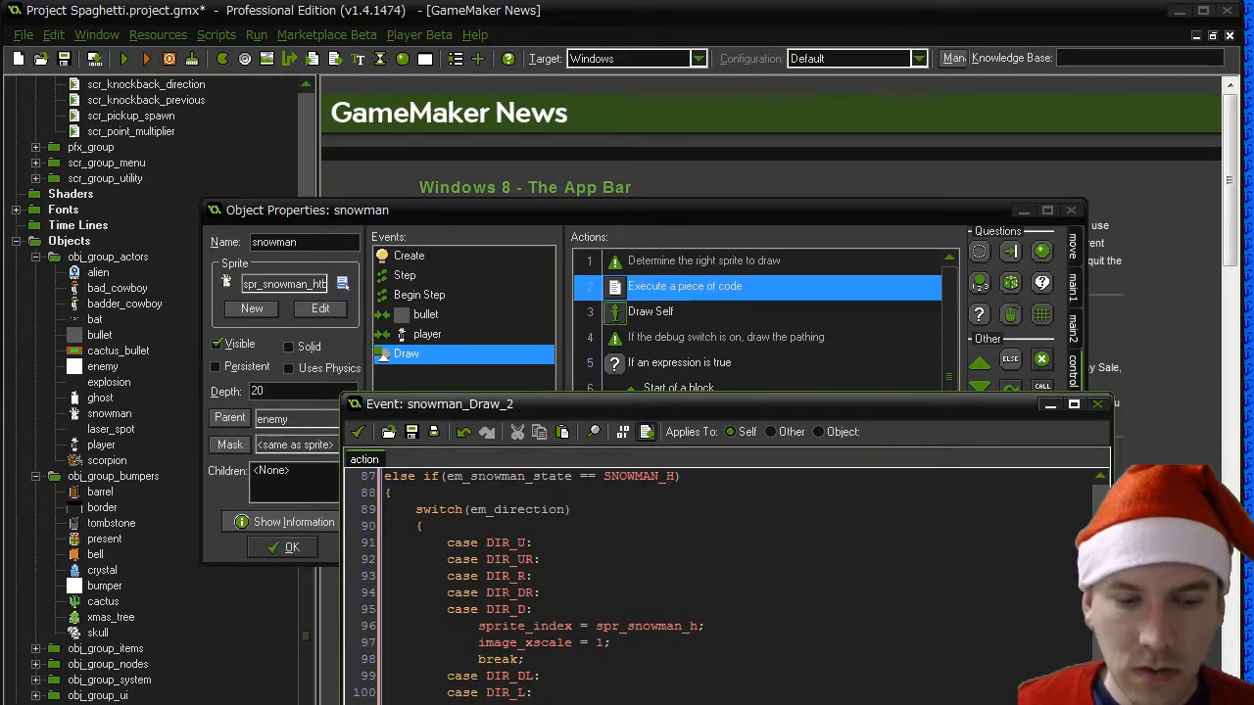
pyautogui.hotkey('ctrl', 'v')
# - Change the first copied branch's condition to SNOWMAN_T and its sprite_index to spr_snowman_t
pyautogui.click(671, 477)
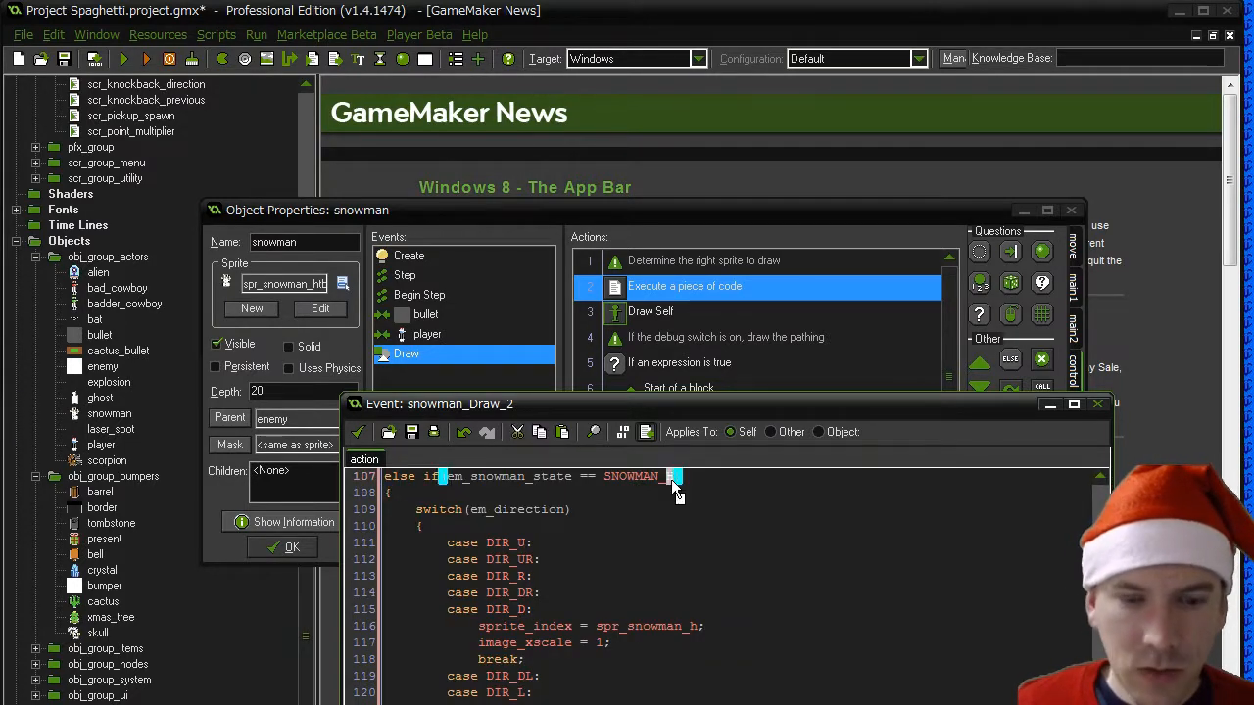
pyautogui.press('BackSpace')
pyautogui.write('T')
pyautogui.click(690, 626)
pyautogui.press('Delete')
pyautogui.write('t')
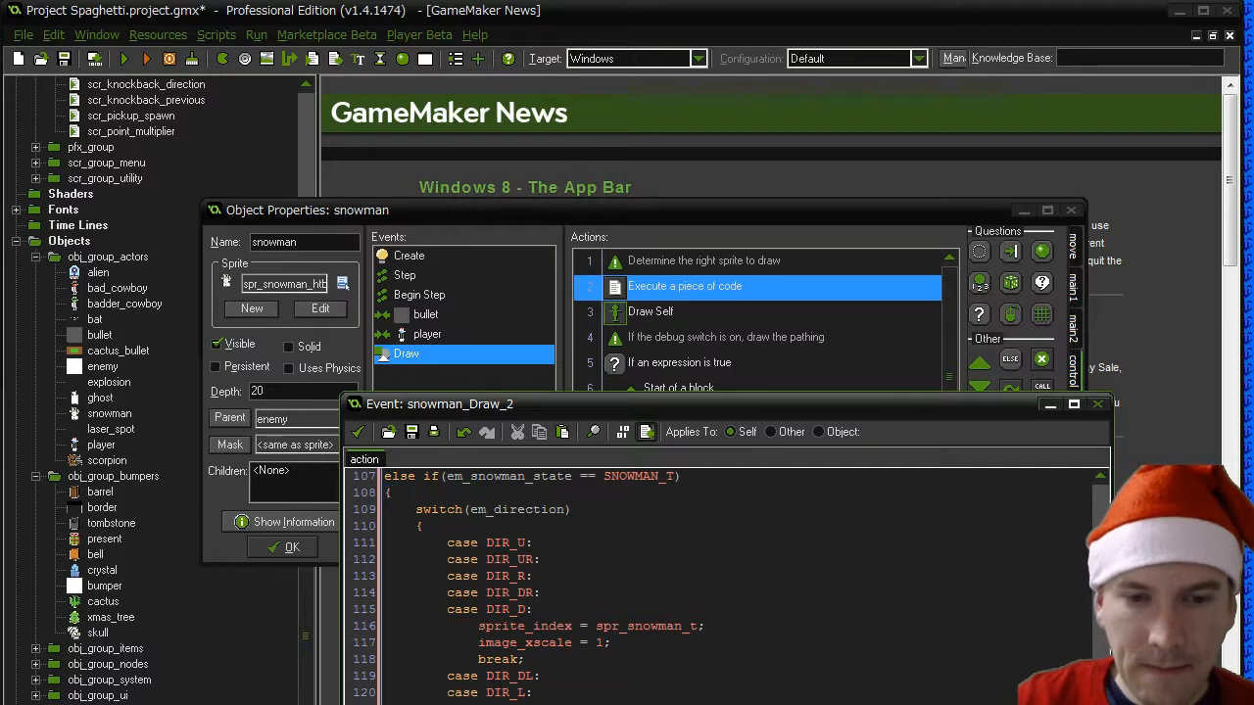
# - Change the last copied branch's condition to SNOWMAN_B and its sprite_index values to spr_snowman_b
pyautogui.scroll(-7, 725, 587)
pyautogui.click(670, 476)
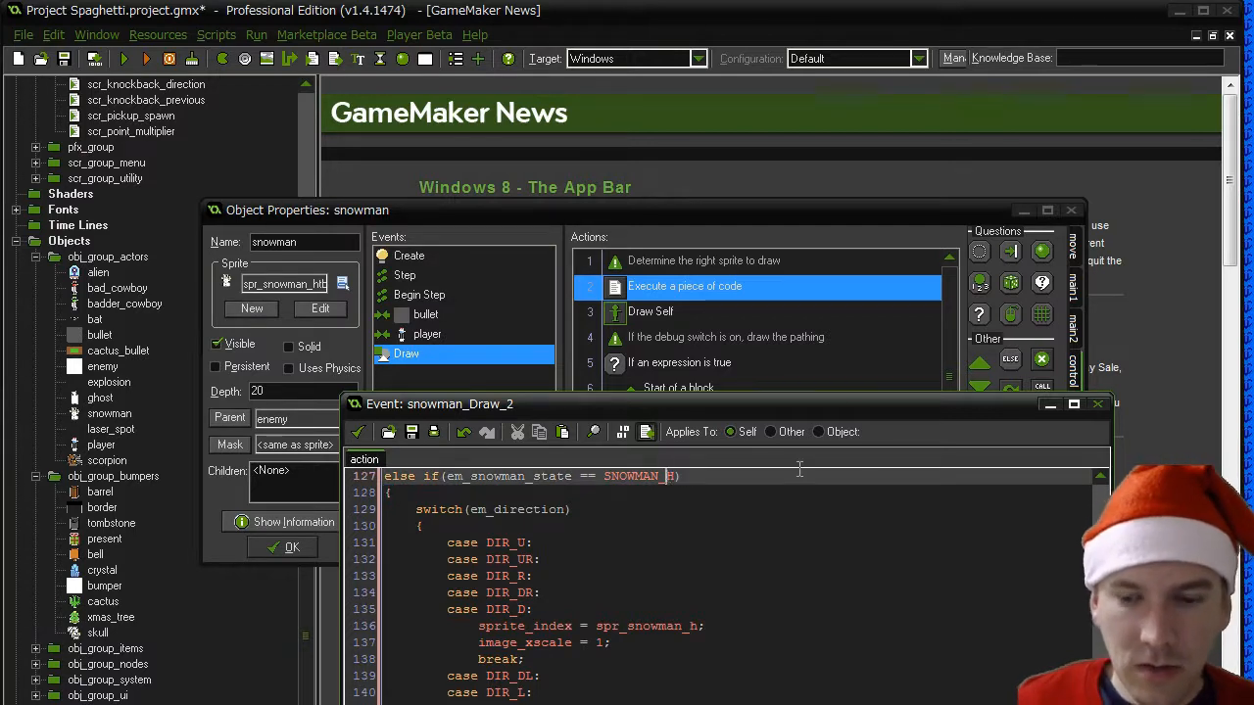
pyautogui.press('BackSpace')
pyautogui.write('B')
pyautogui.click(698, 626)
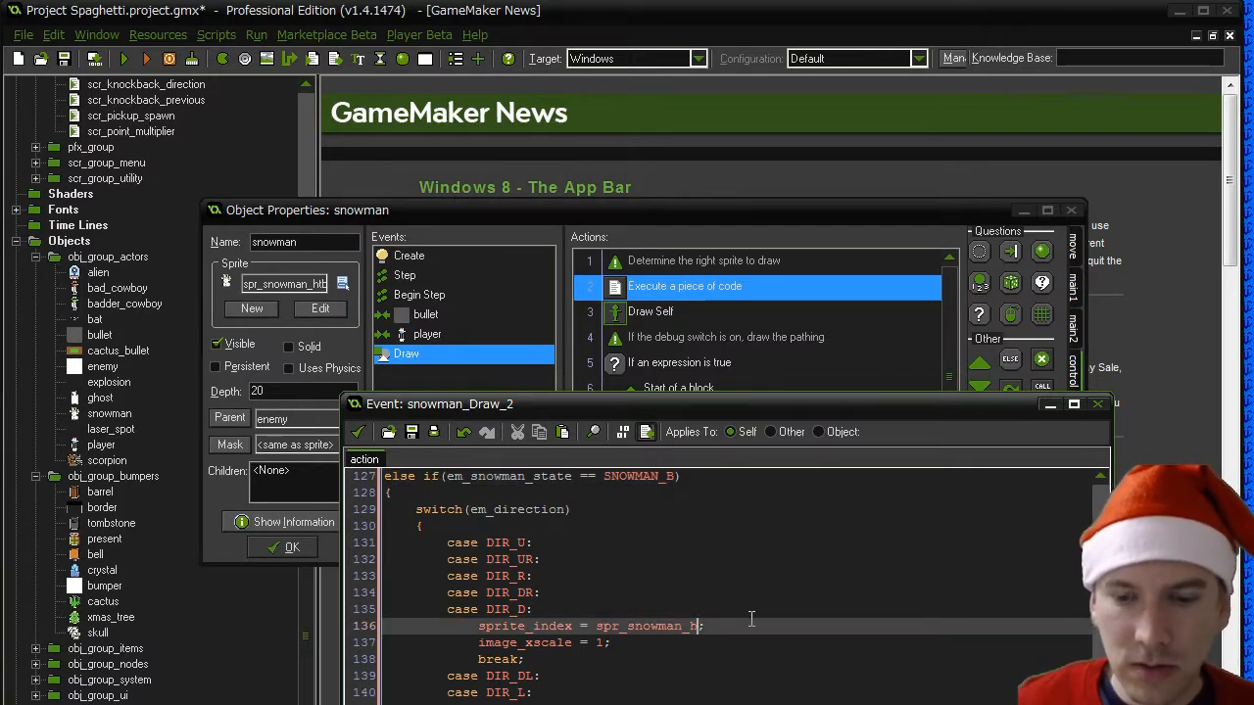
pyautogui.press('BackSpace')
pyautogui.write('b')
pyautogui.click(705, 704)
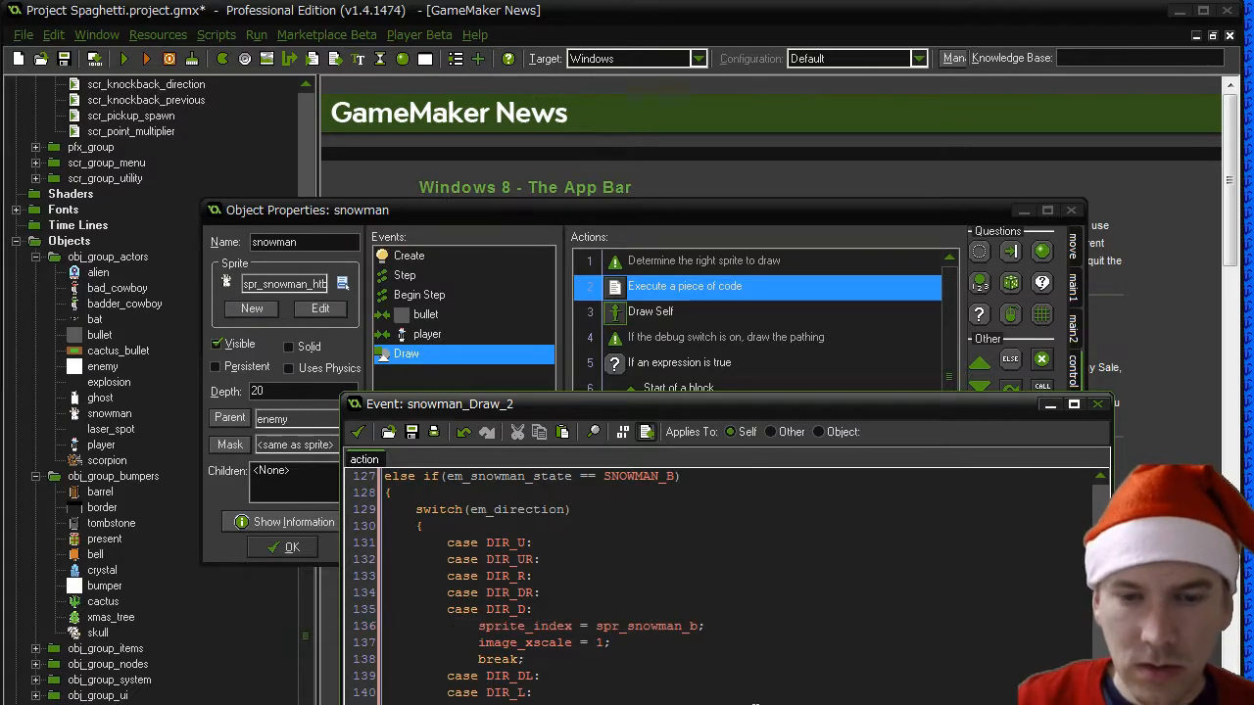
pyautogui.scroll(3, 755, 704)
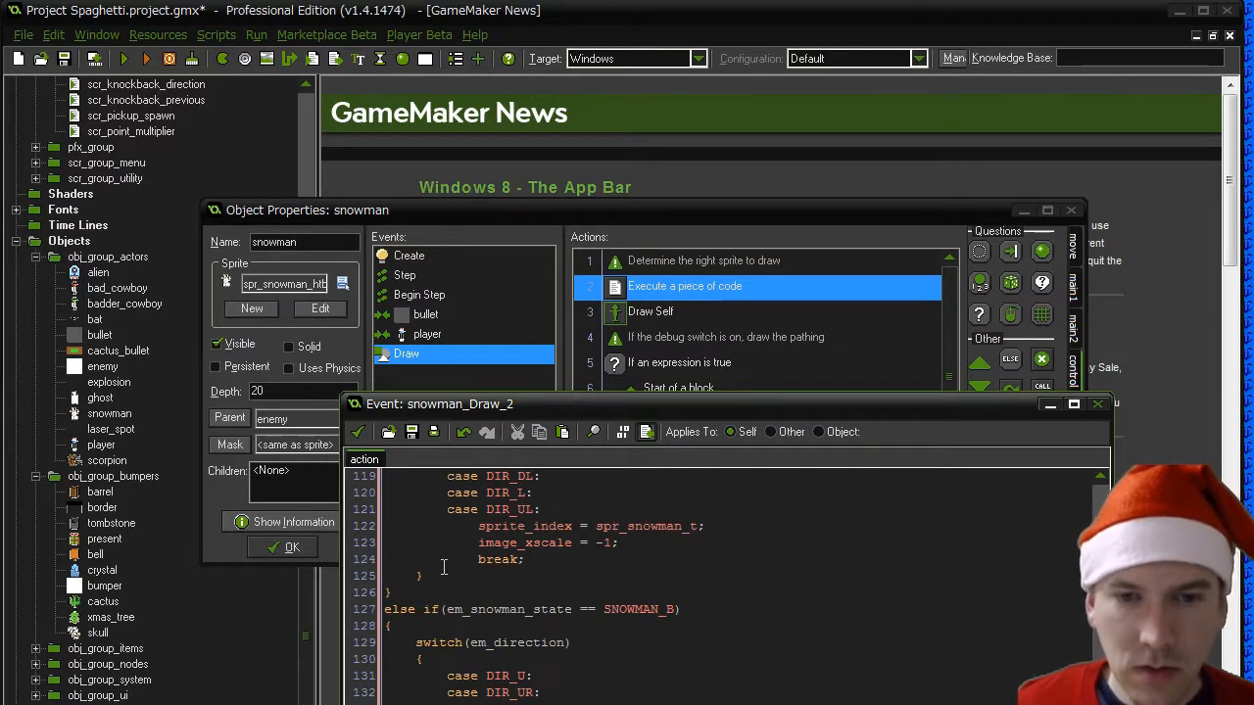
# - Insert comment lines above the SNOWMAN_B and SNOWMAN_T branches of the sprite-selection code
pyautogui.click(427, 595)
pyautogui.press('Return')
pyautogui.write('*/')
pyautogui.scroll(5, 524, 605)
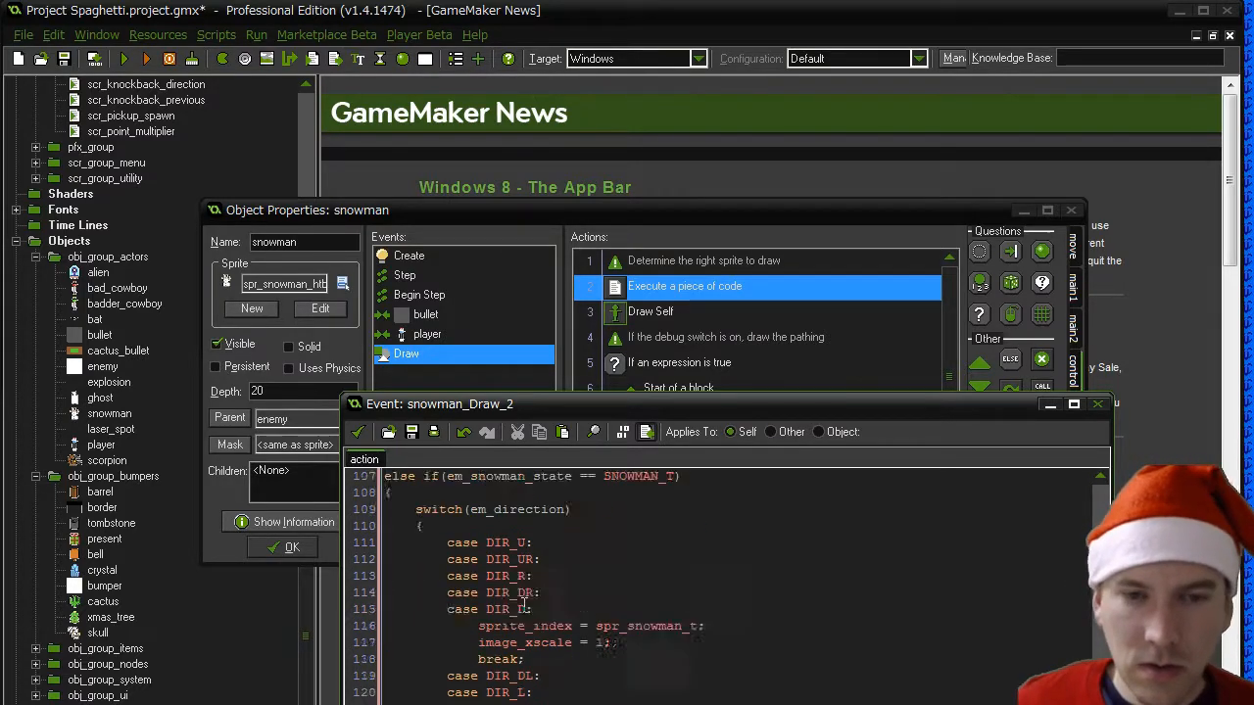
pyautogui.click(457, 604)
pyautogui.press('Home')
pyautogui.press('Return')
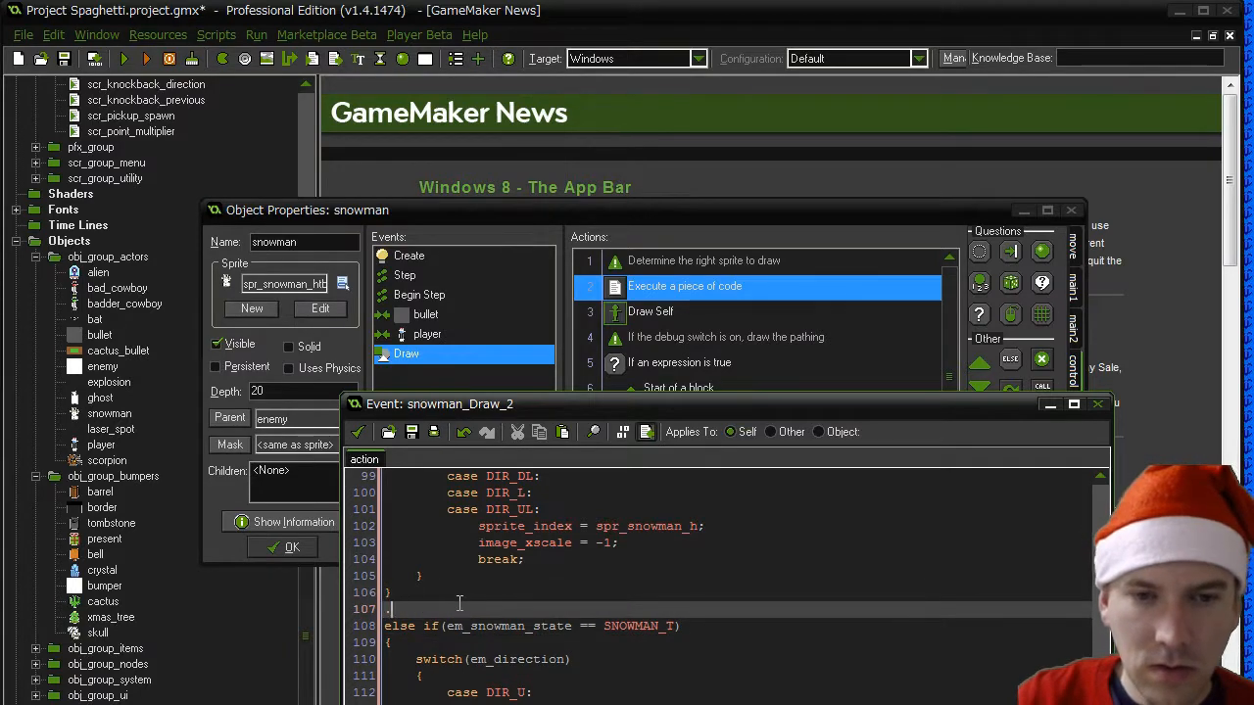
pyautogui.write('.')
pyautogui.press('BackSpace')
pyautogui.write('//')
pyautogui.scroll(4, 460, 604)
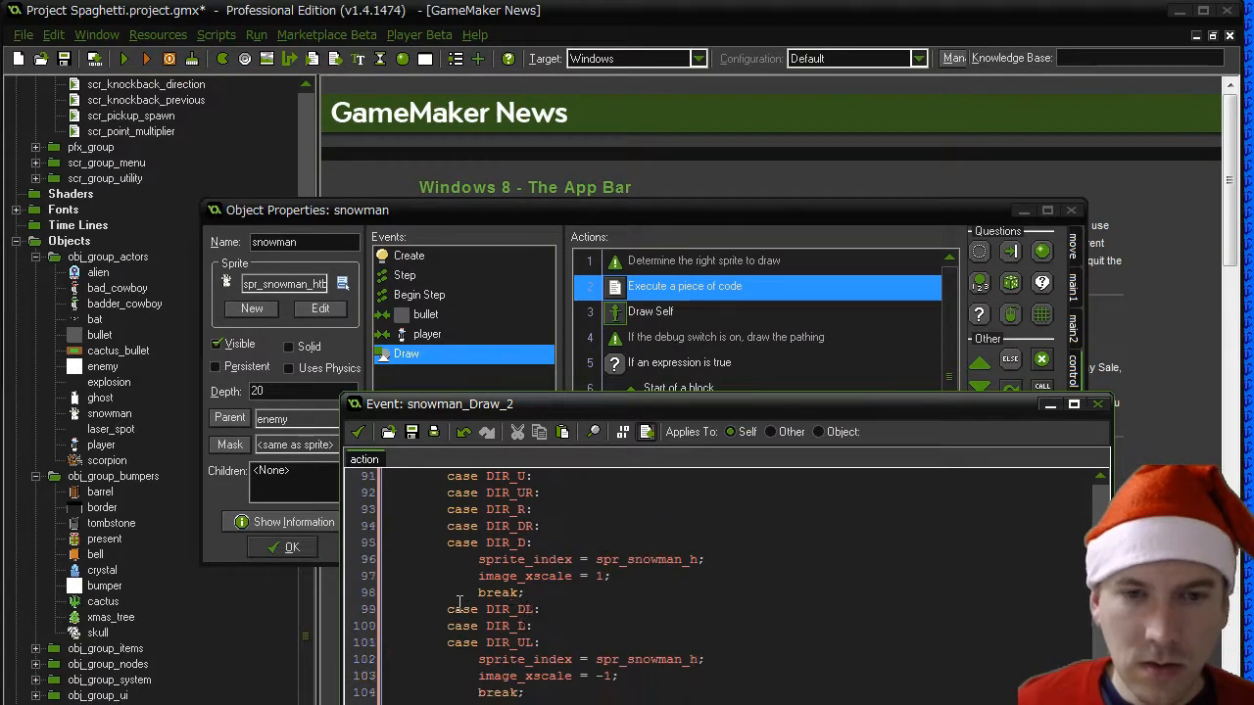
# - Copy the "//If it has a head" comment above the SNOWMAN_T branch and change its wording to torso
pyautogui.moveTo(526, 529); pyautogui.dragTo(378, 529)
pyautogui.hotkey('ctrl', 'c')
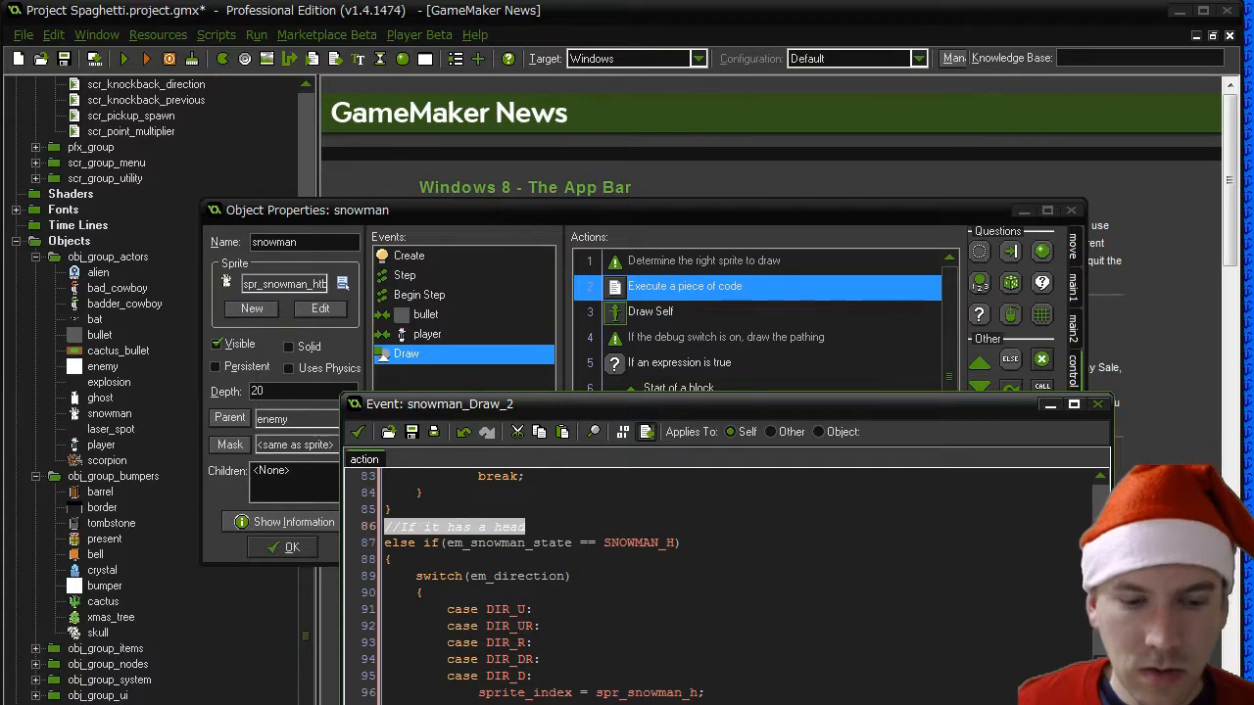
pyautogui.scroll(-3, 376, 528)
pyautogui.moveTo(424, 683); pyautogui.dragTo(360, 682)
pyautogui.hotkey('ctrl', 'v')
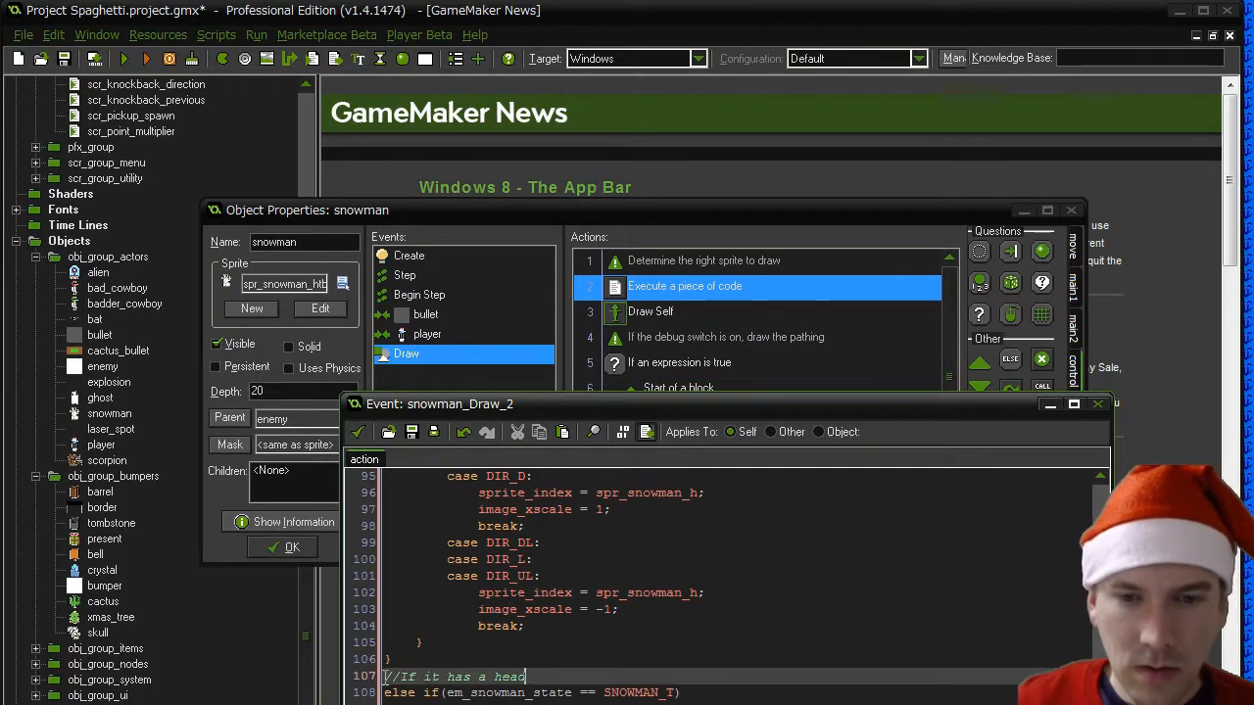
pyautogui.press('BackSpace')
pyautogui.press('BackSpace')
pyautogui.press('BackSpace')
pyautogui.press('BackSpace')
pyautogui.write('torso')
pyautogui.scroll(-4, 386, 686)
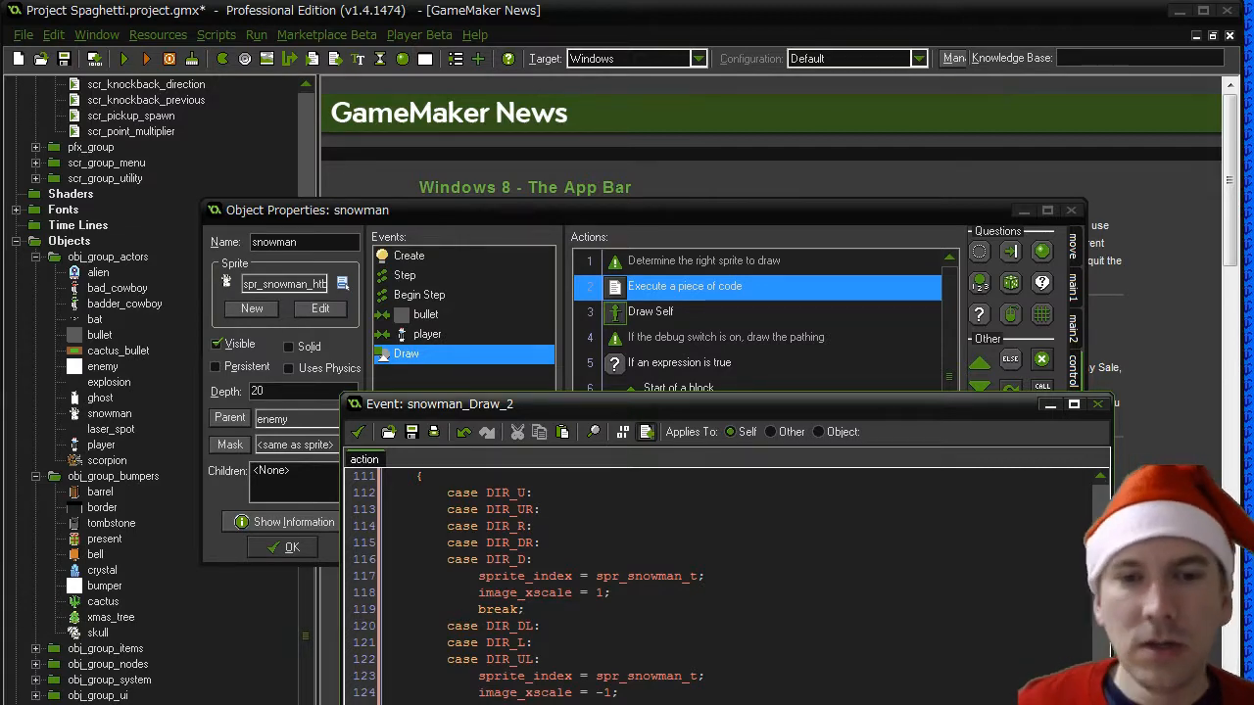
# - Review all snowman state branches in the draw code from the beginning, and save the code changes
pyautogui.scroll(20, 725, 586)
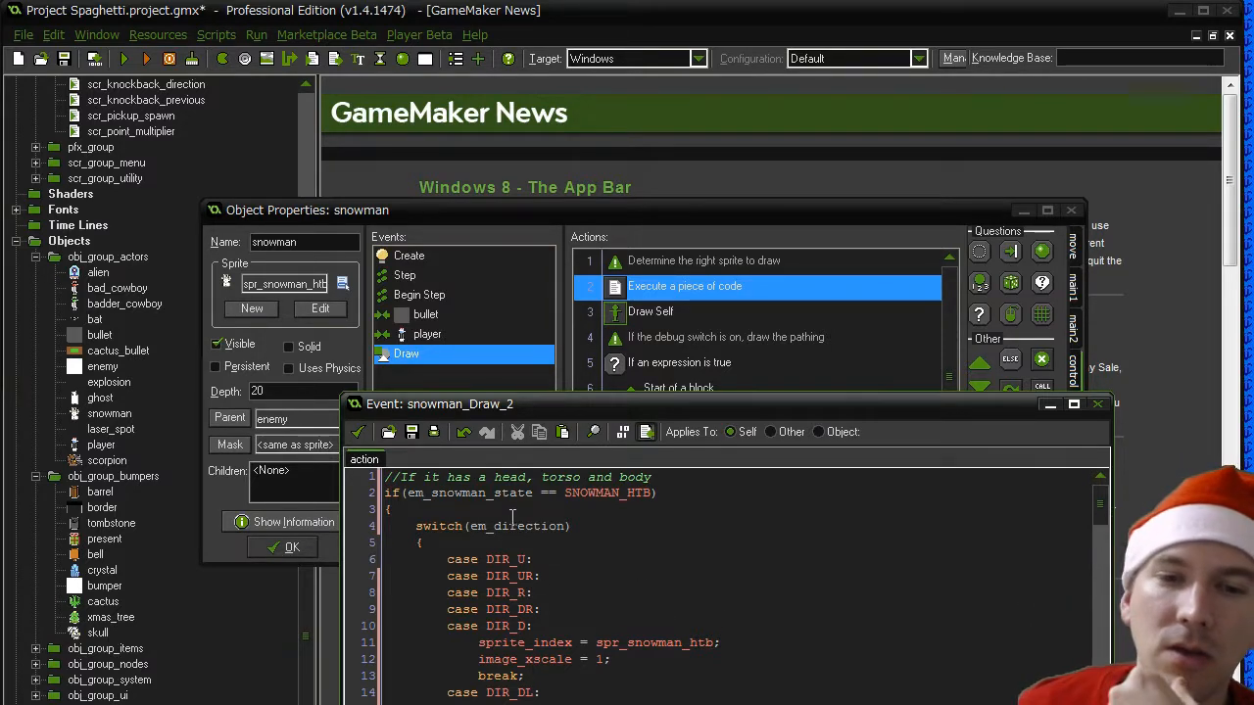
pyautogui.click(644, 643)
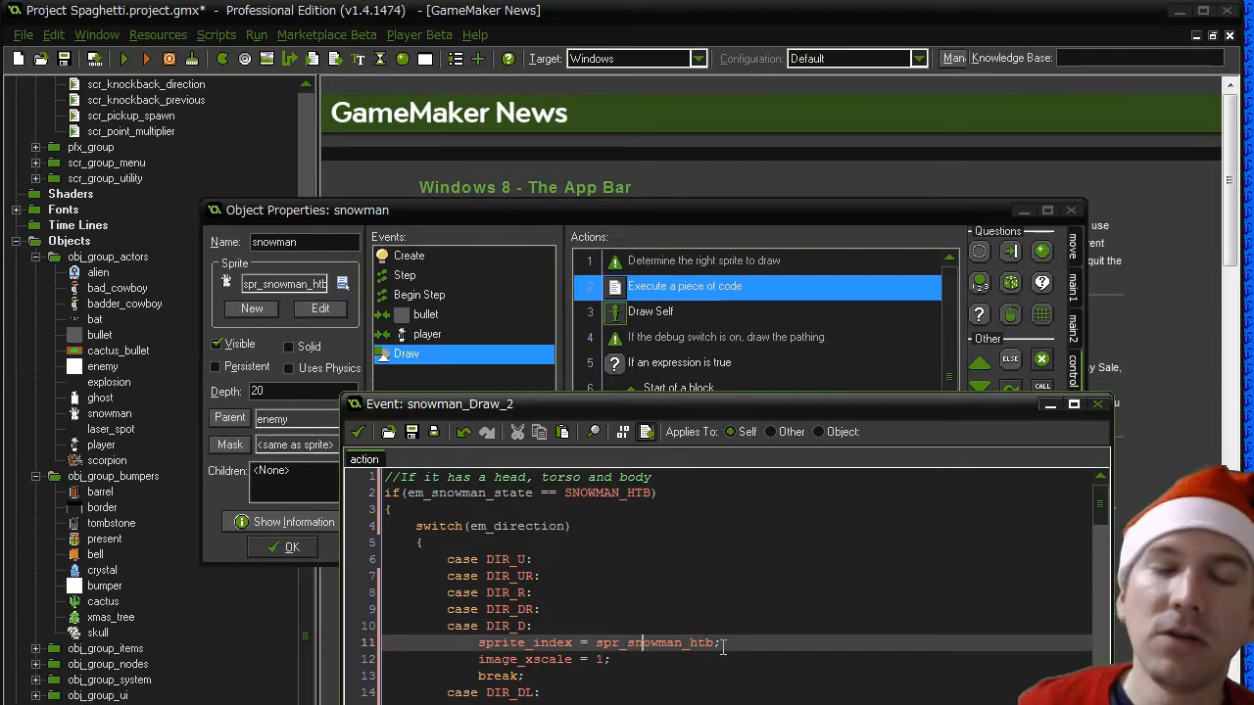
pyautogui.scroll(-13, 722, 644)
pyautogui.scroll(-5, 722, 646)
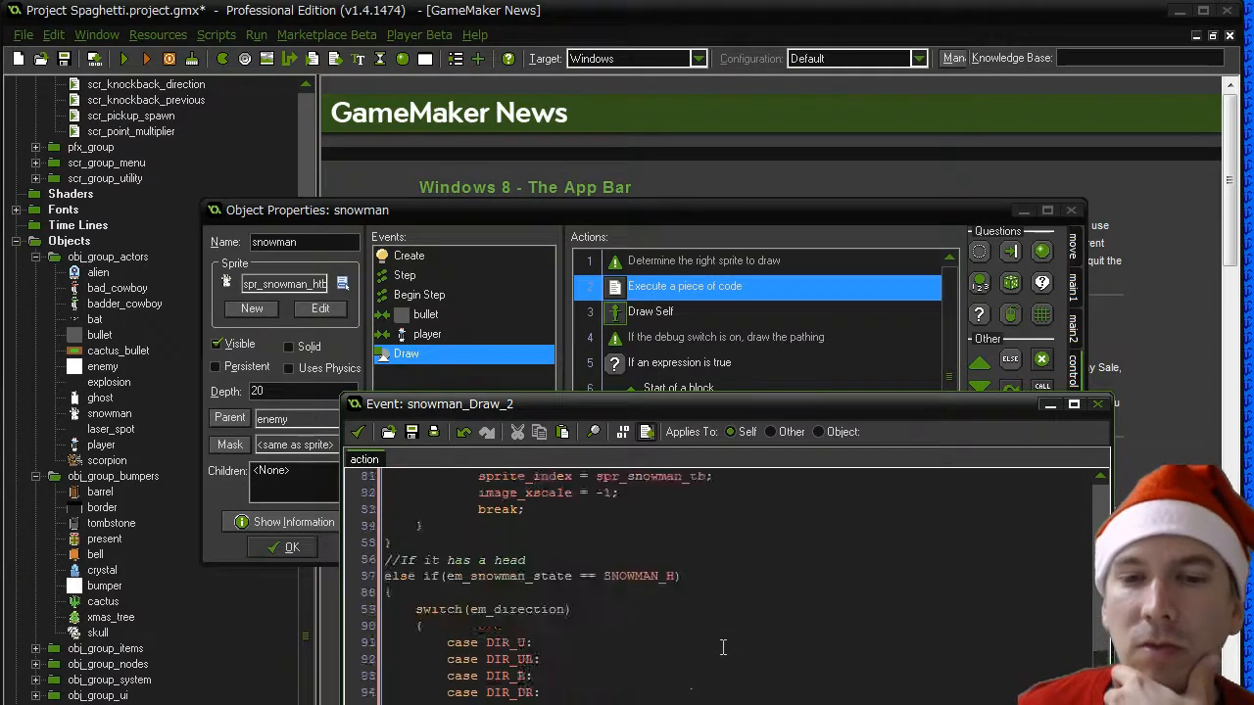
pyautogui.scroll(-2, 659, 616)
pyautogui.scroll(20, 659, 616)
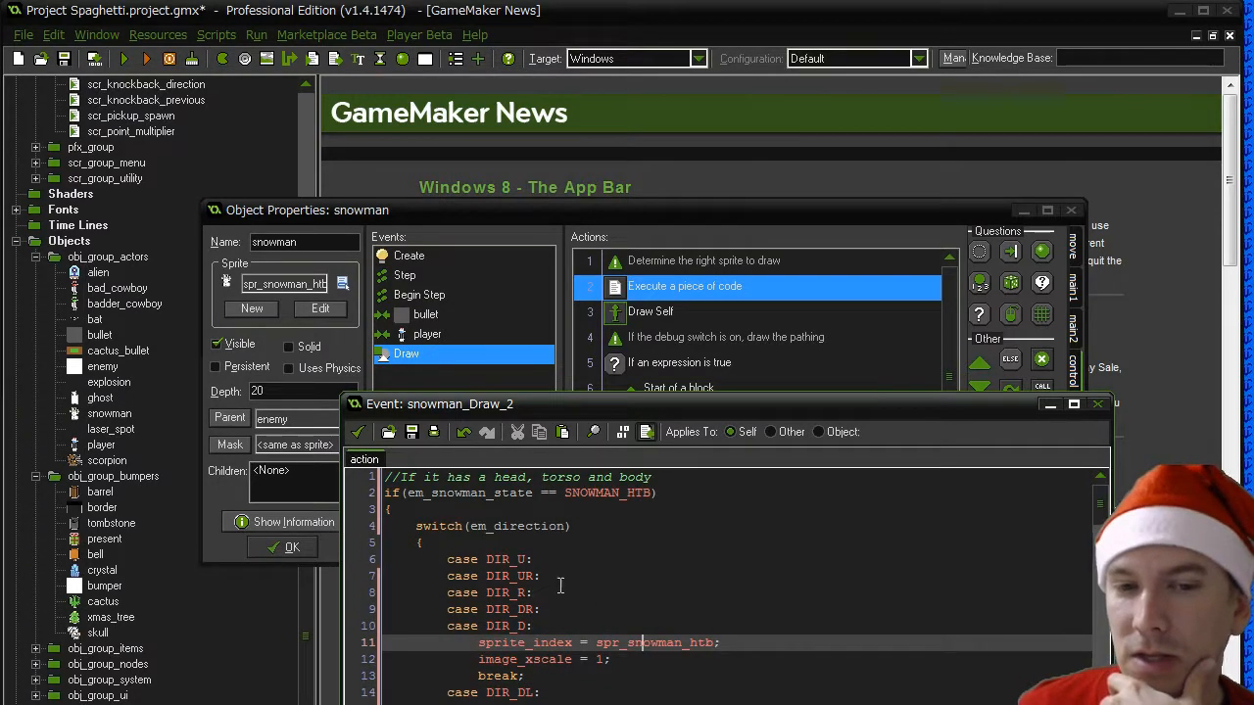
pyautogui.click(357, 436)
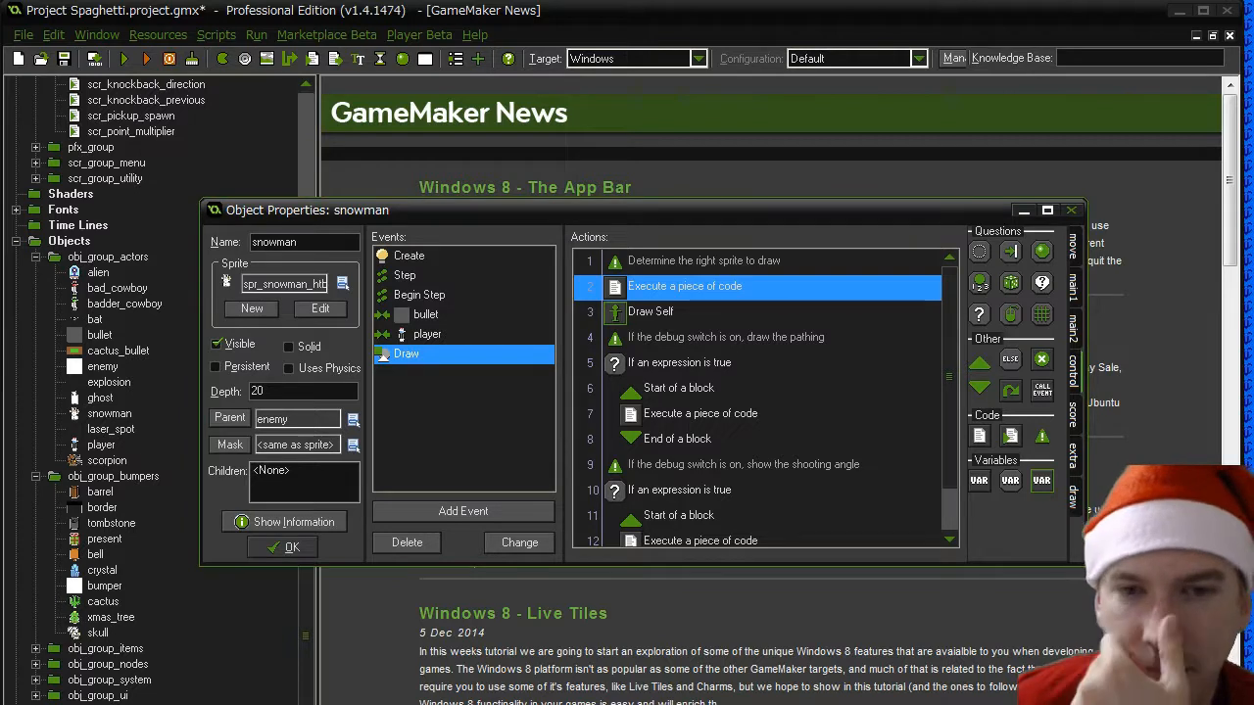
# - Examine the debug drawing code in the snowman's Draw event and the actions in its player, bullet and Create events
pyautogui.moveTo(647, 421)
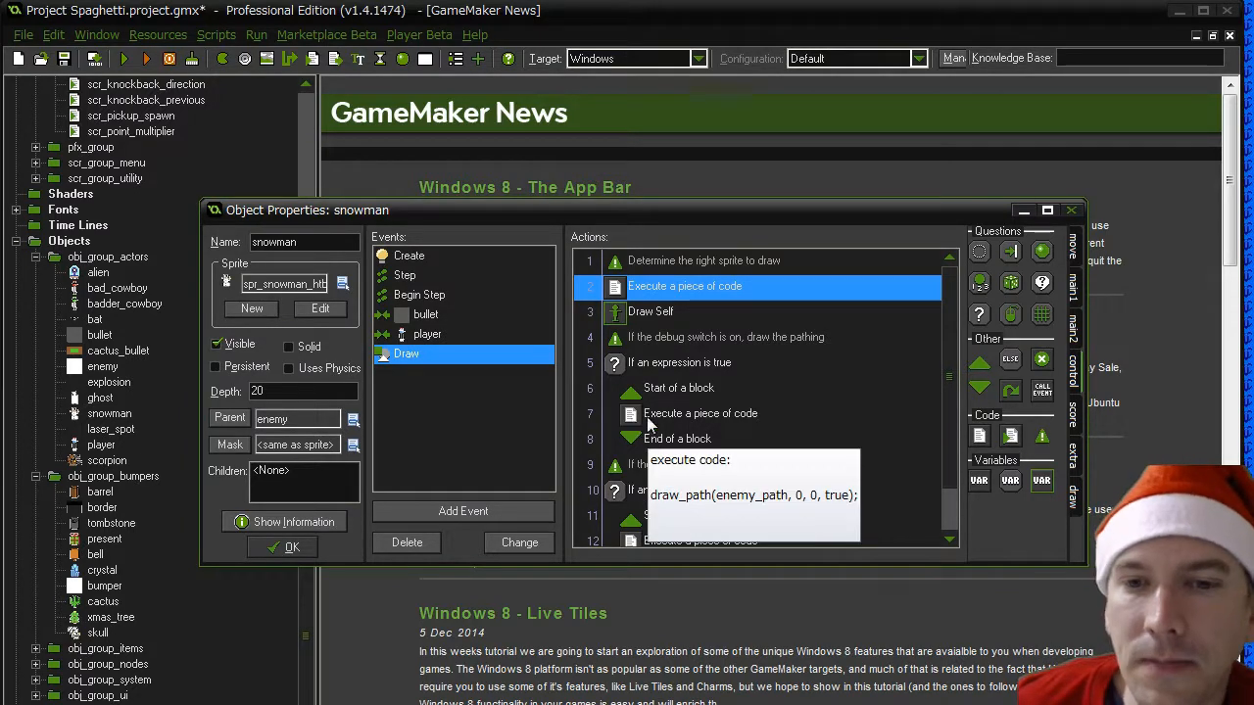
pyautogui.scroll(-1, 944, 445)
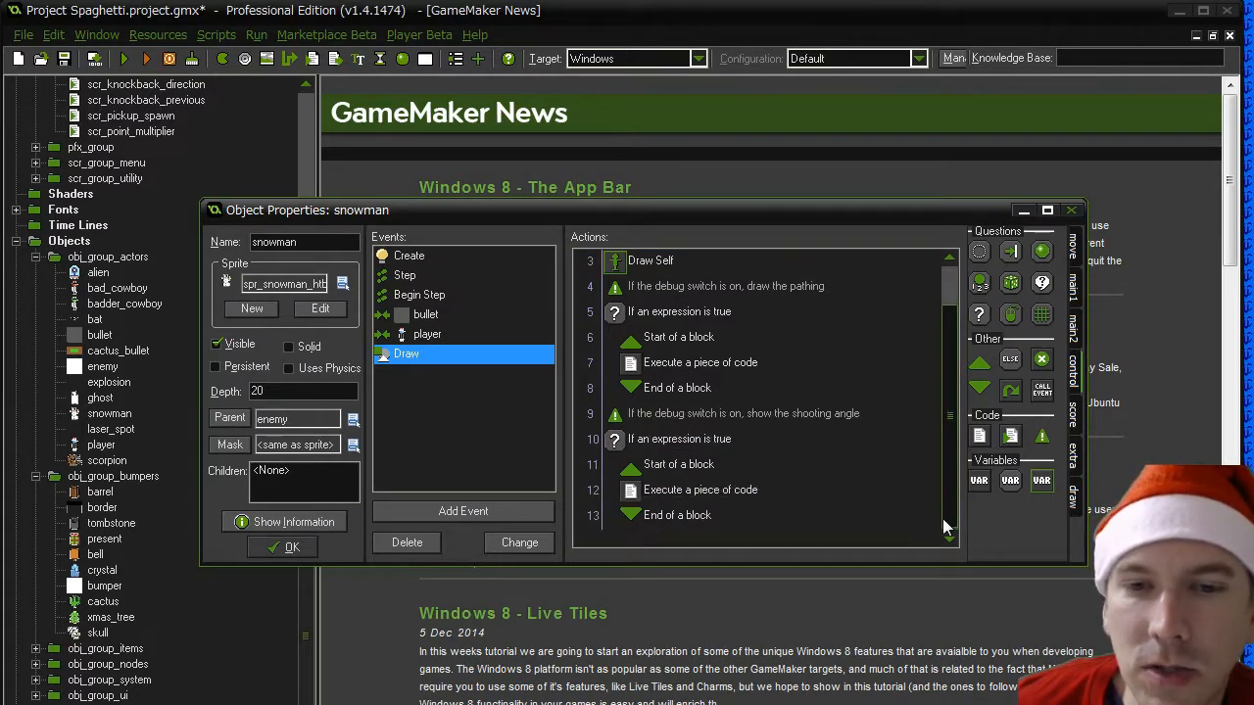
pyautogui.moveTo(700, 495)
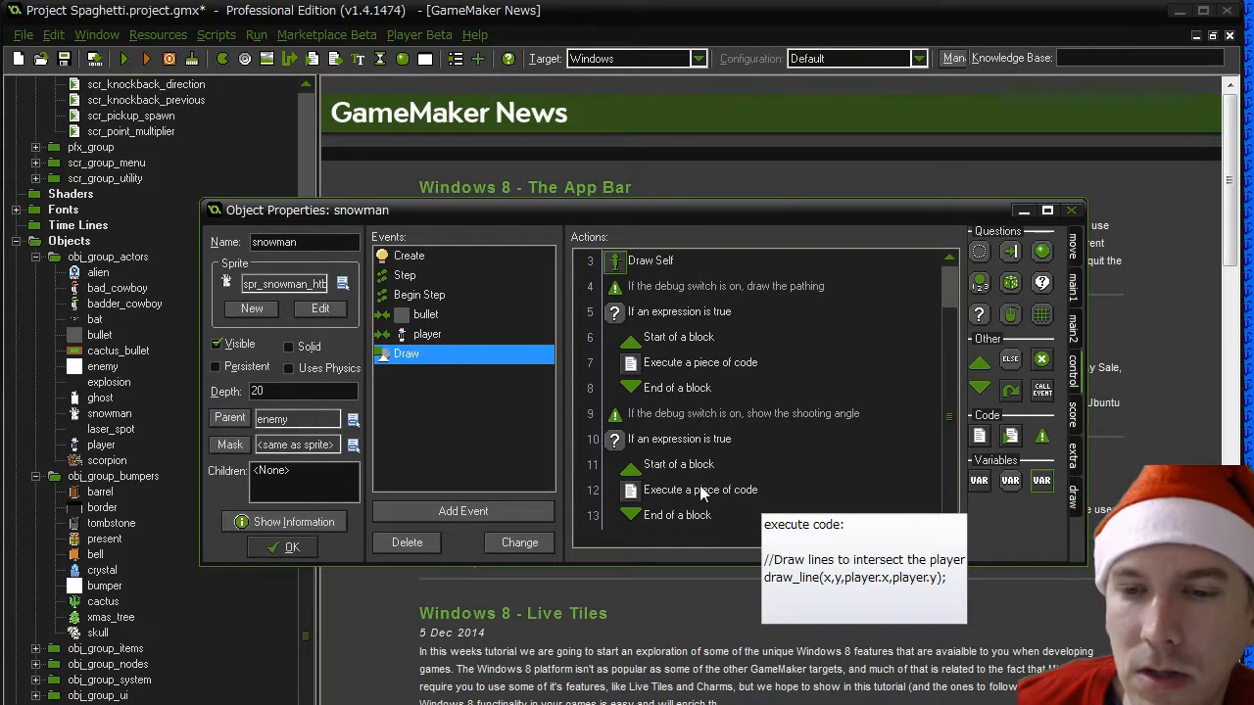
pyautogui.doubleClick(697, 364)
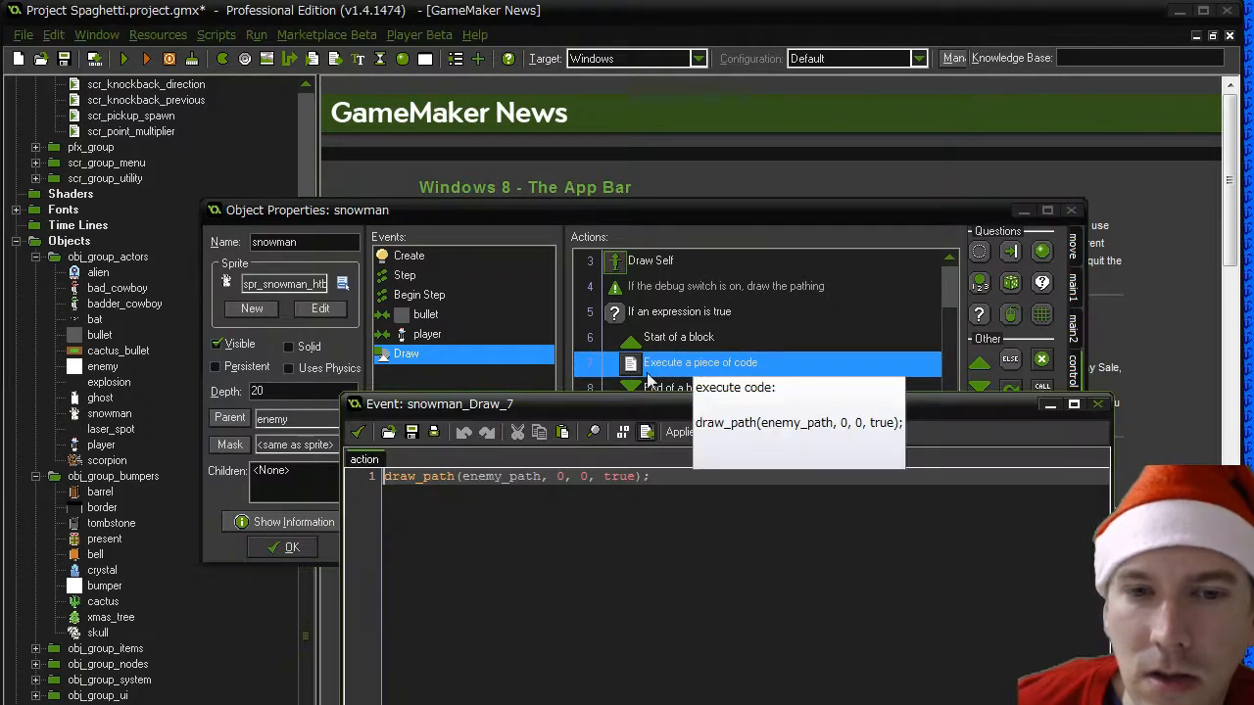
pyautogui.click(359, 432)
pyautogui.moveTo(696, 299)
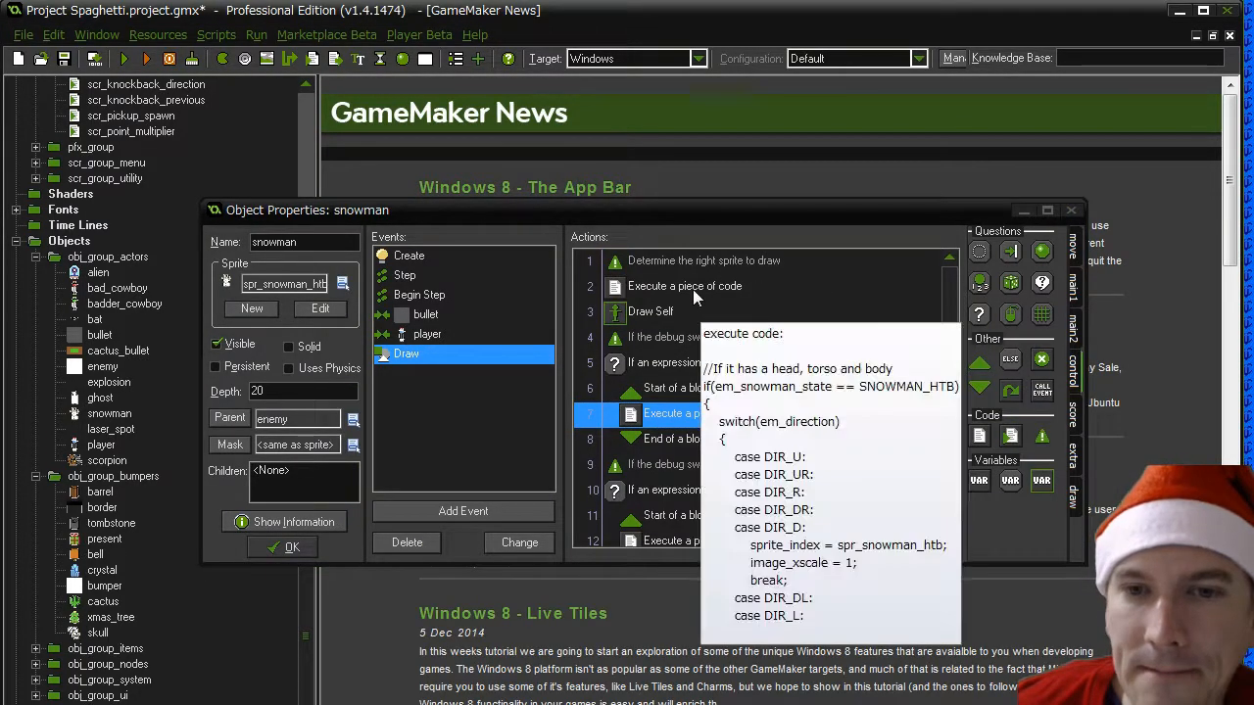
pyautogui.click(416, 334)
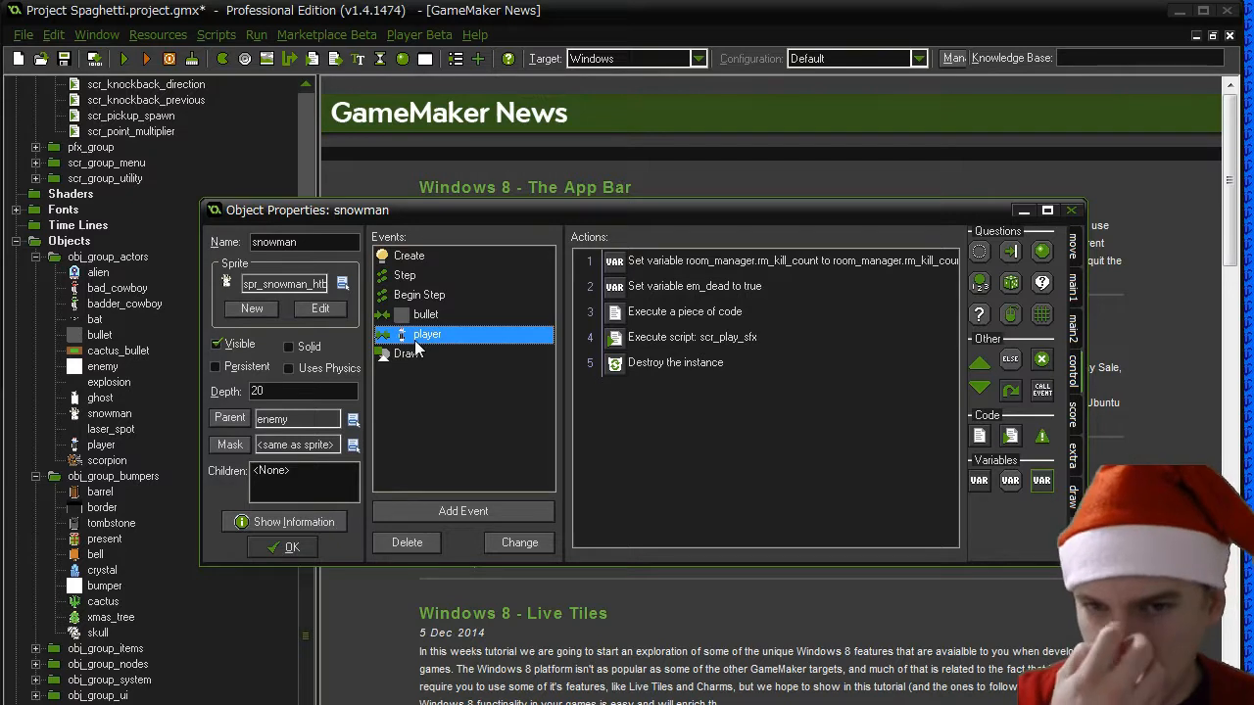
pyautogui.click(429, 314)
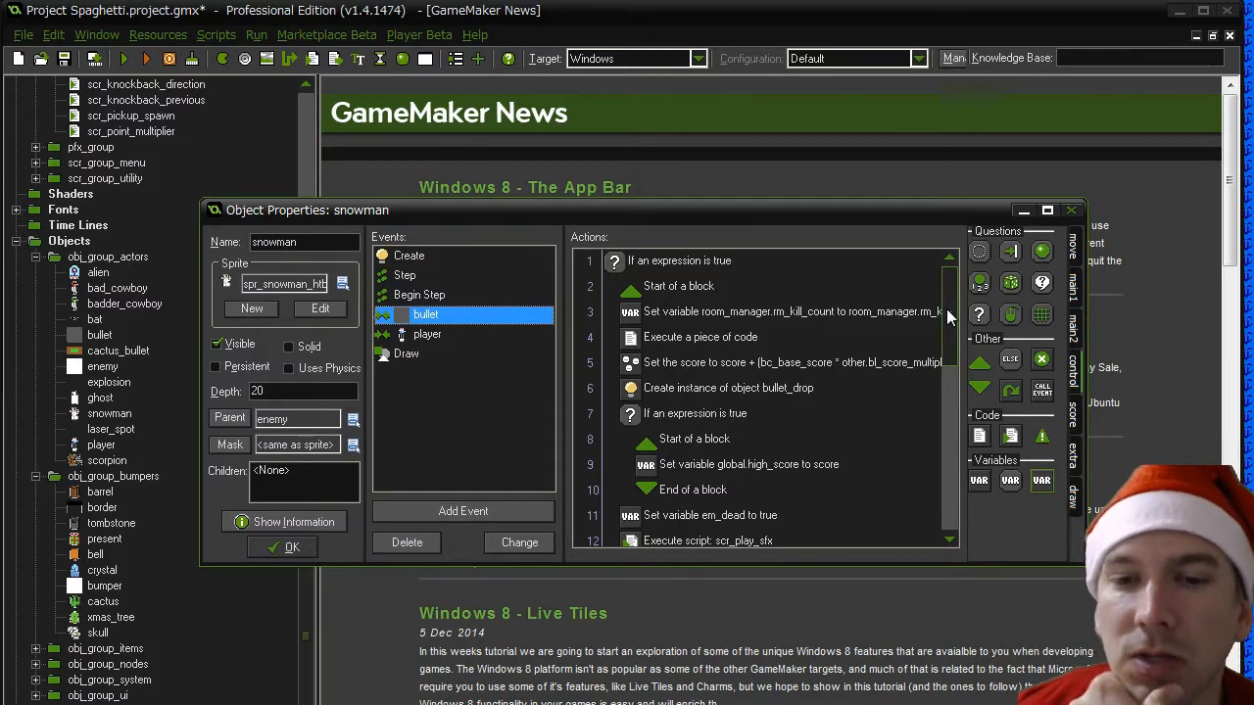
pyautogui.moveTo(947, 315); pyautogui.dragTo(950, 485)
pyautogui.click(409, 257)
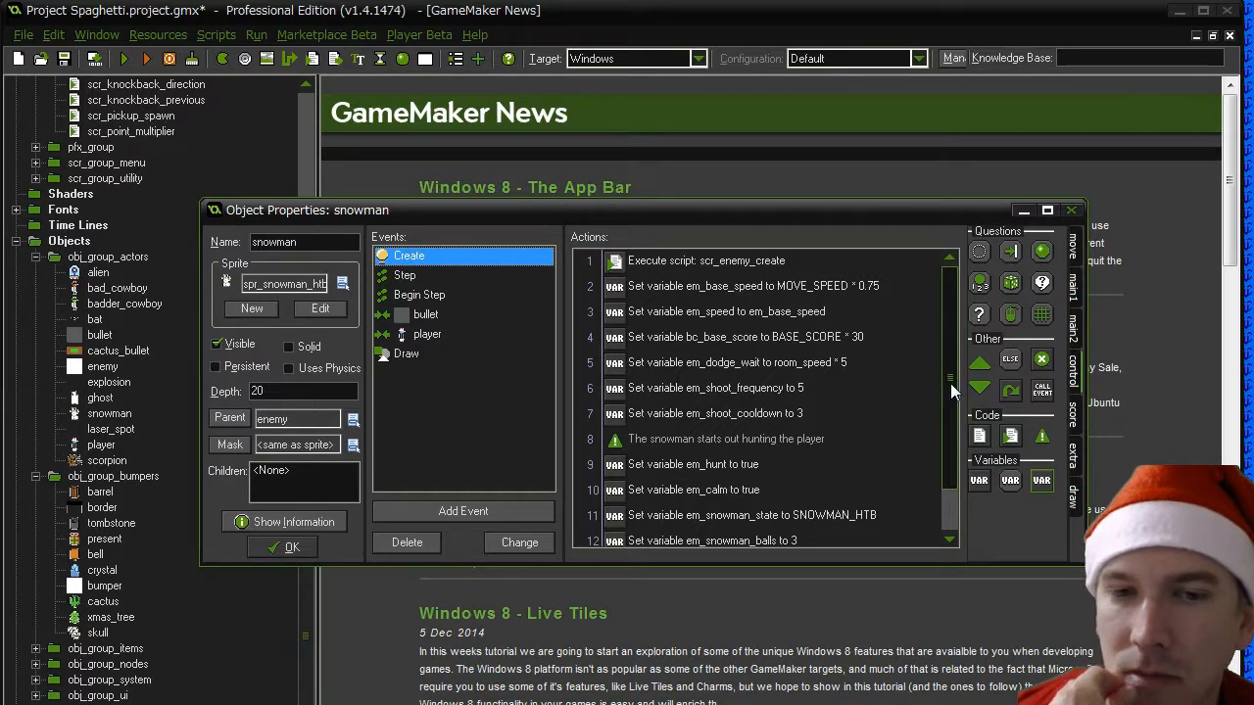
pyautogui.click(424, 335)
# - Add an action at the start of the bullet collision event that sets em_snowman_balls to em_snowman_balls - 1
pyautogui.click(425, 314)
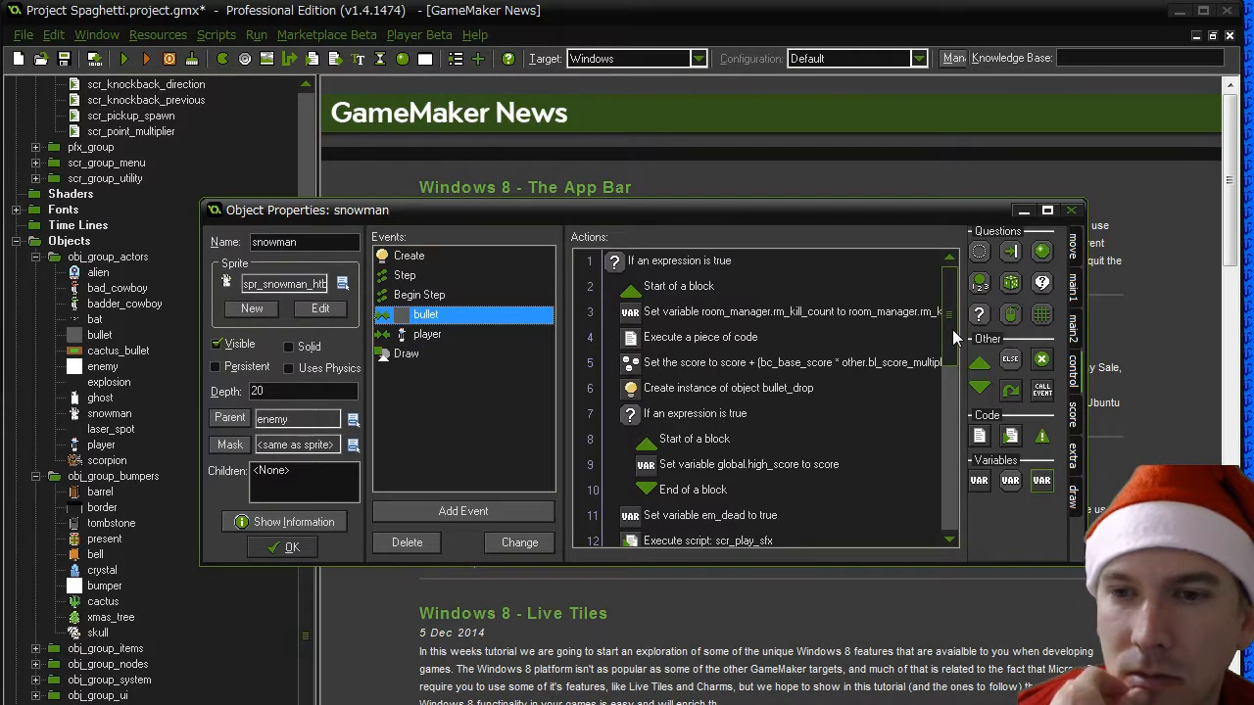
pyautogui.moveTo(950, 338); pyautogui.dragTo(958, 523)
pyautogui.scroll(6, 958, 523)
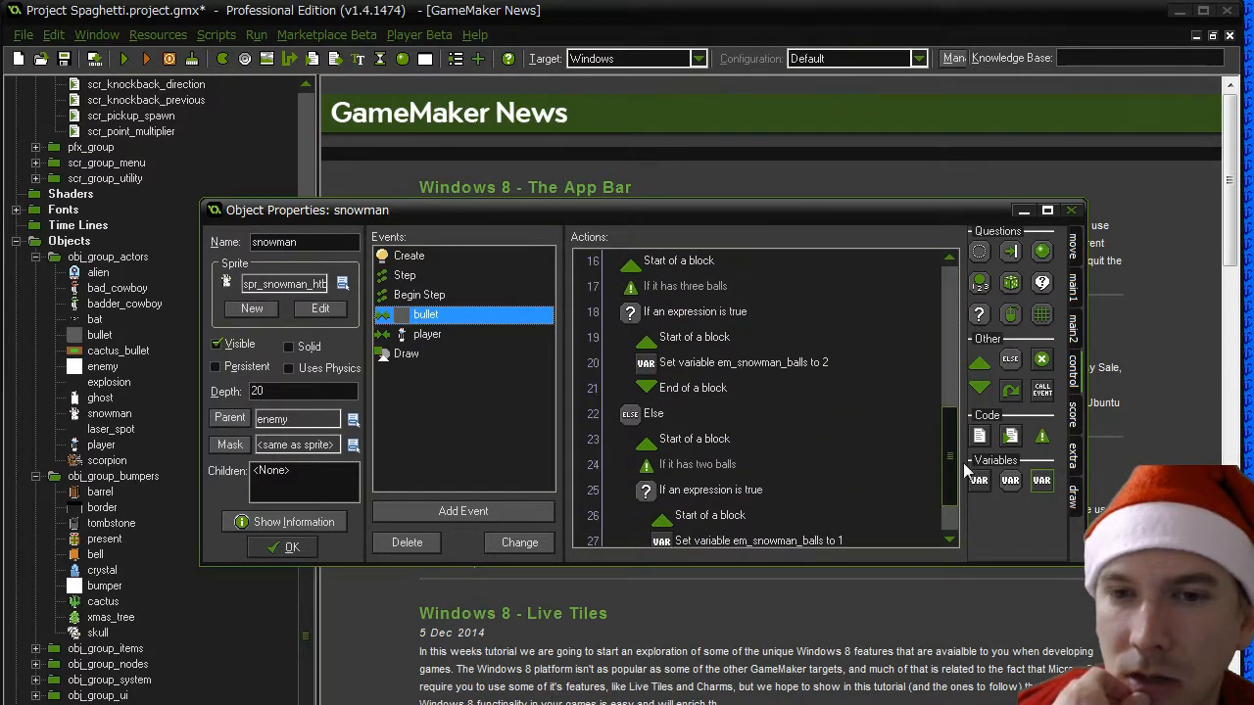
pyautogui.moveTo(981, 480); pyautogui.dragTo(721, 275)
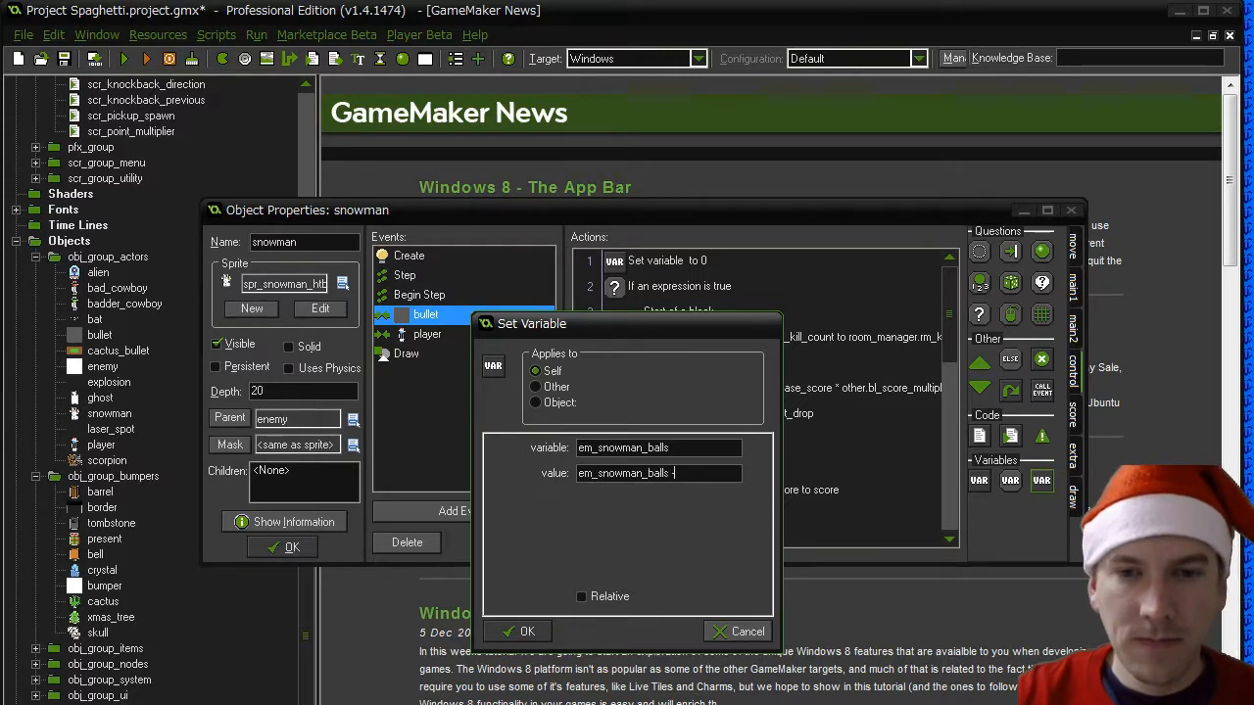
pyautogui.click(521, 632)
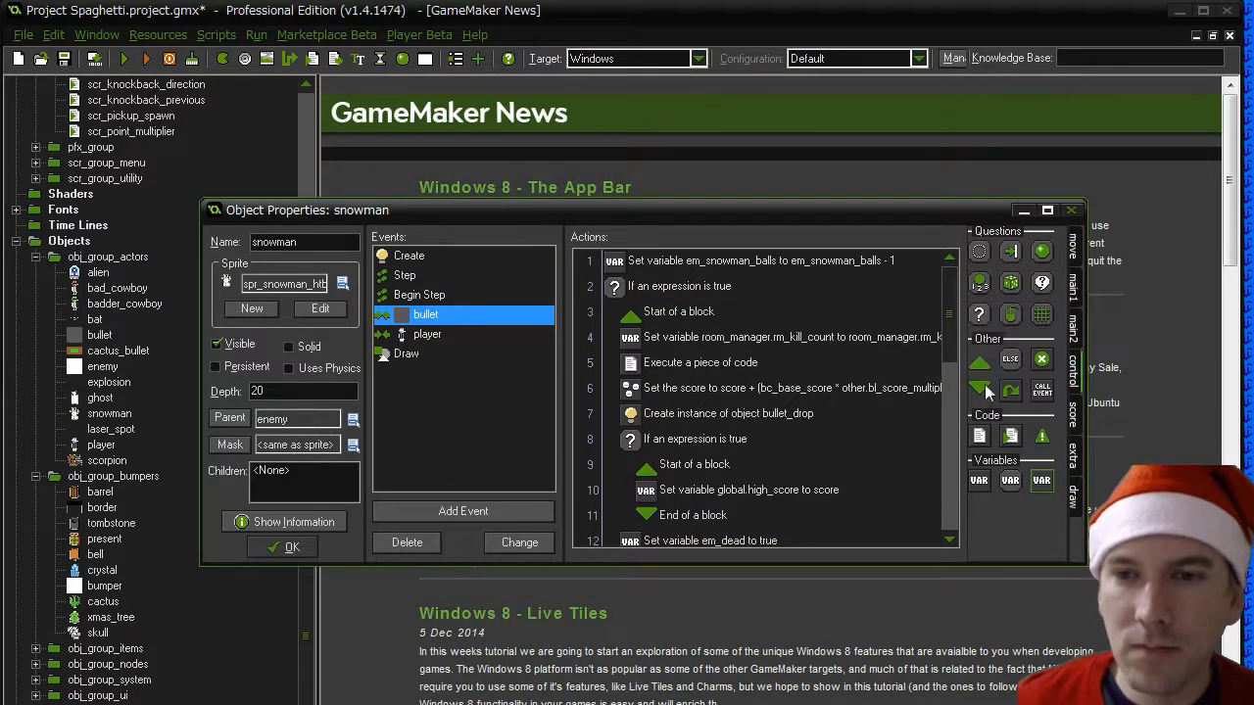
# - Add the comment "Reduce the number of snowballs" above the em_snowman_balls action at the start of the bullet event
pyautogui.moveTo(1043, 446); pyautogui.dragTo(651, 257)
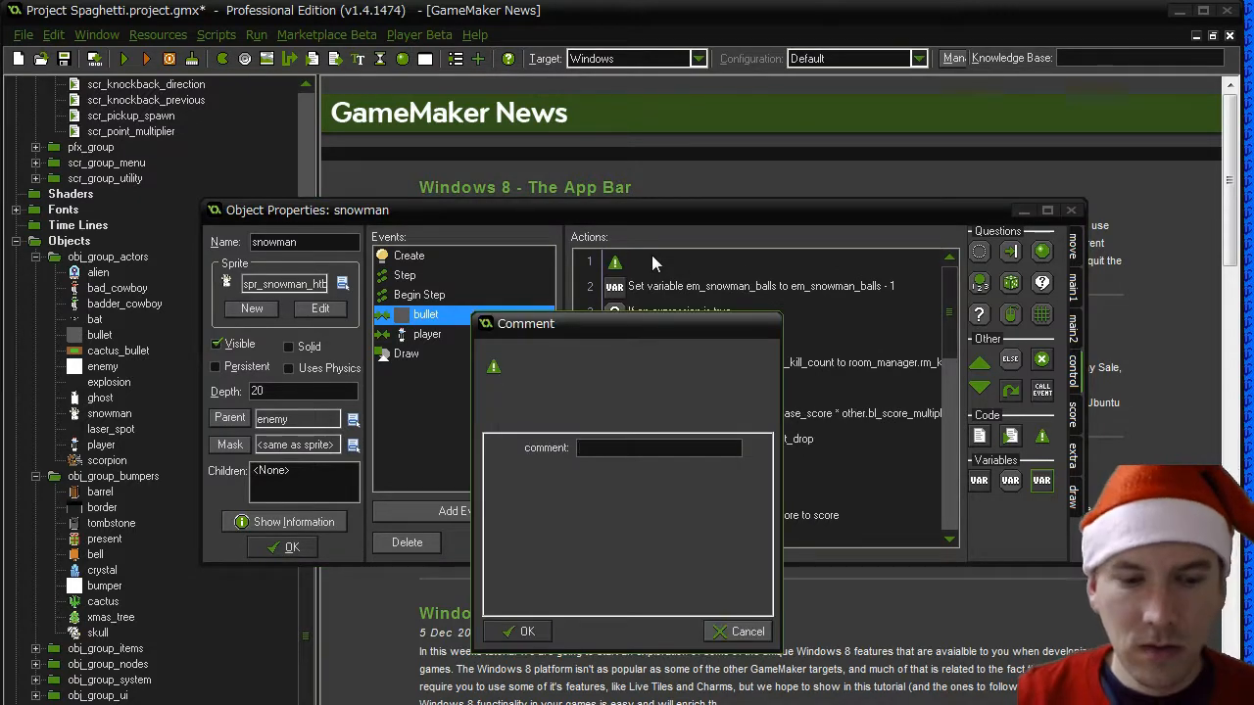
pyautogui.write('Recuce ')
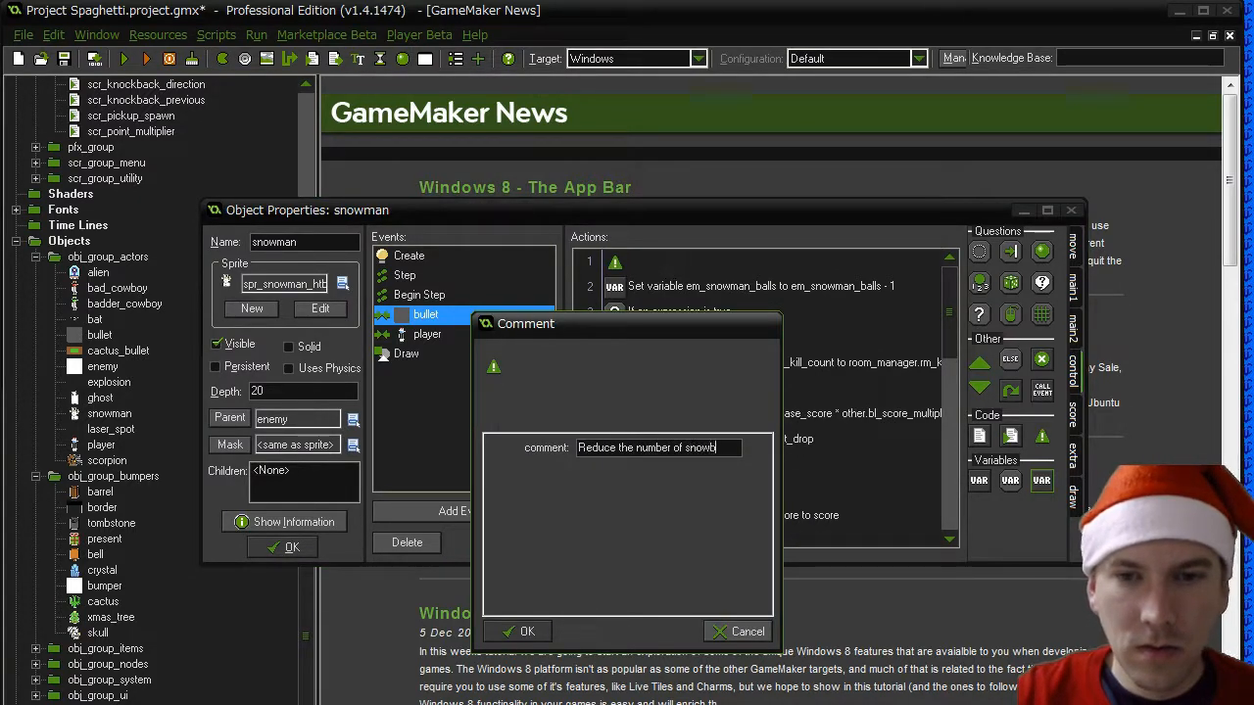
pyautogui.write('the number of snowballs')
pyautogui.click(523, 632)
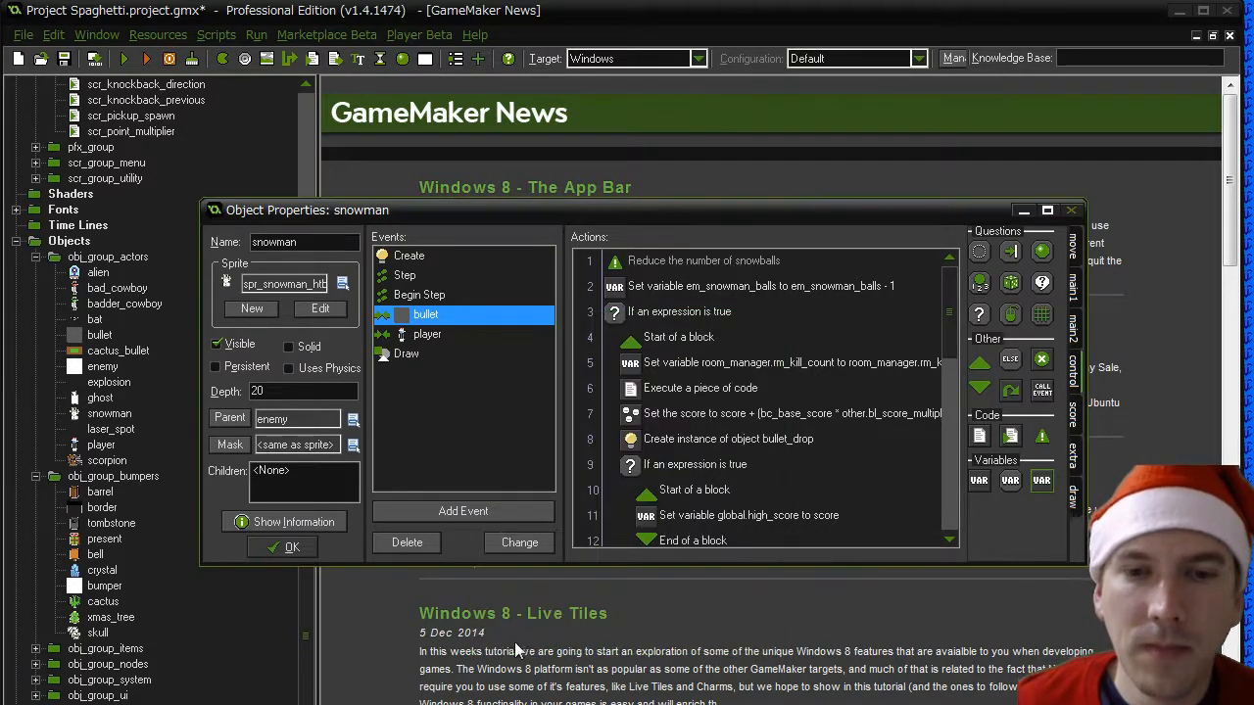
# - Change the first condition in the bullet event to em_snowman_balls == 0
pyautogui.doubleClick(732, 314)
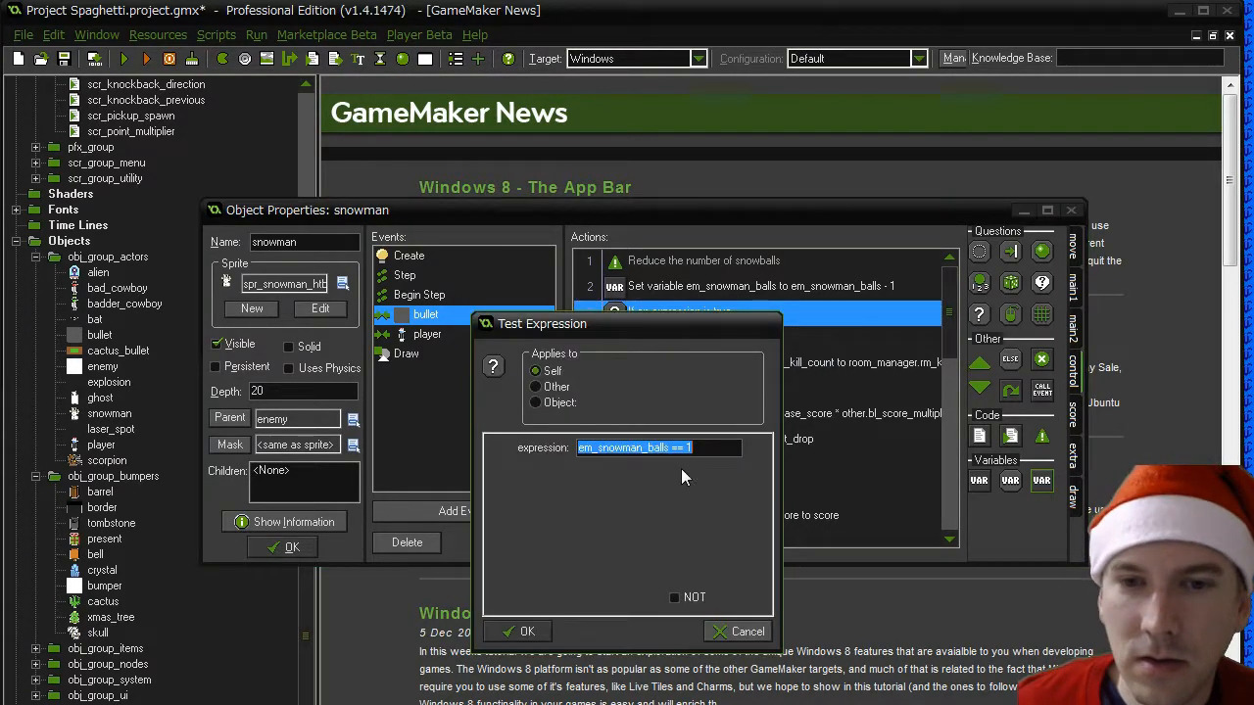
pyautogui.click(742, 449)
pyautogui.write('0')
pyautogui.click(523, 632)
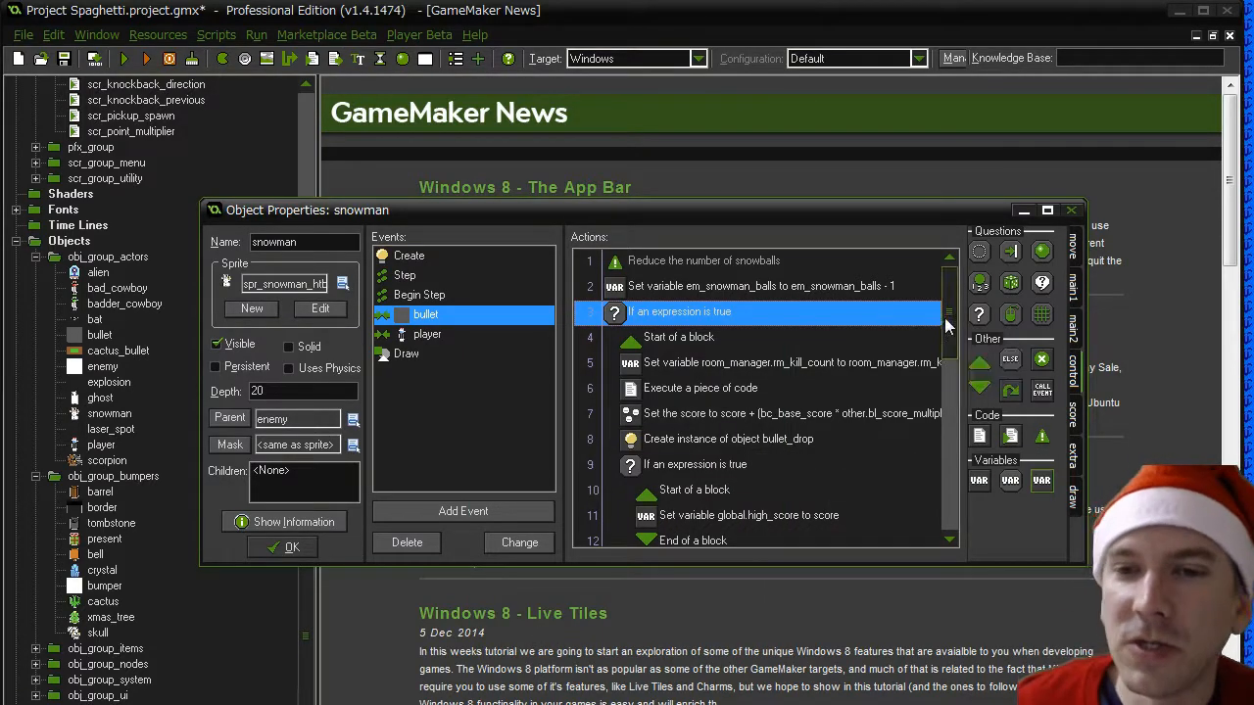
# - Replace the comparison number in the em_snowman_balls condition below the three-balls comment
pyautogui.moveTo(947, 328); pyautogui.dragTo(947, 409)
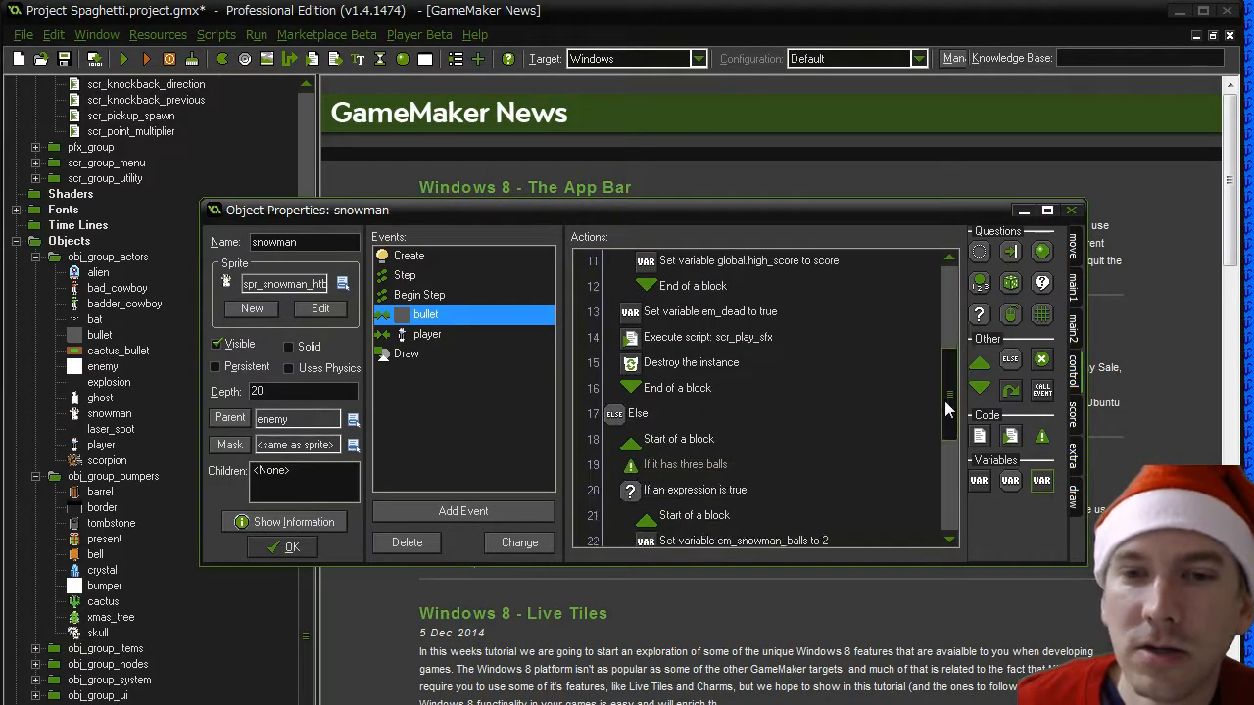
pyautogui.doubleClick(673, 498)
pyautogui.moveTo(684, 454); pyautogui.dragTo(713, 448)
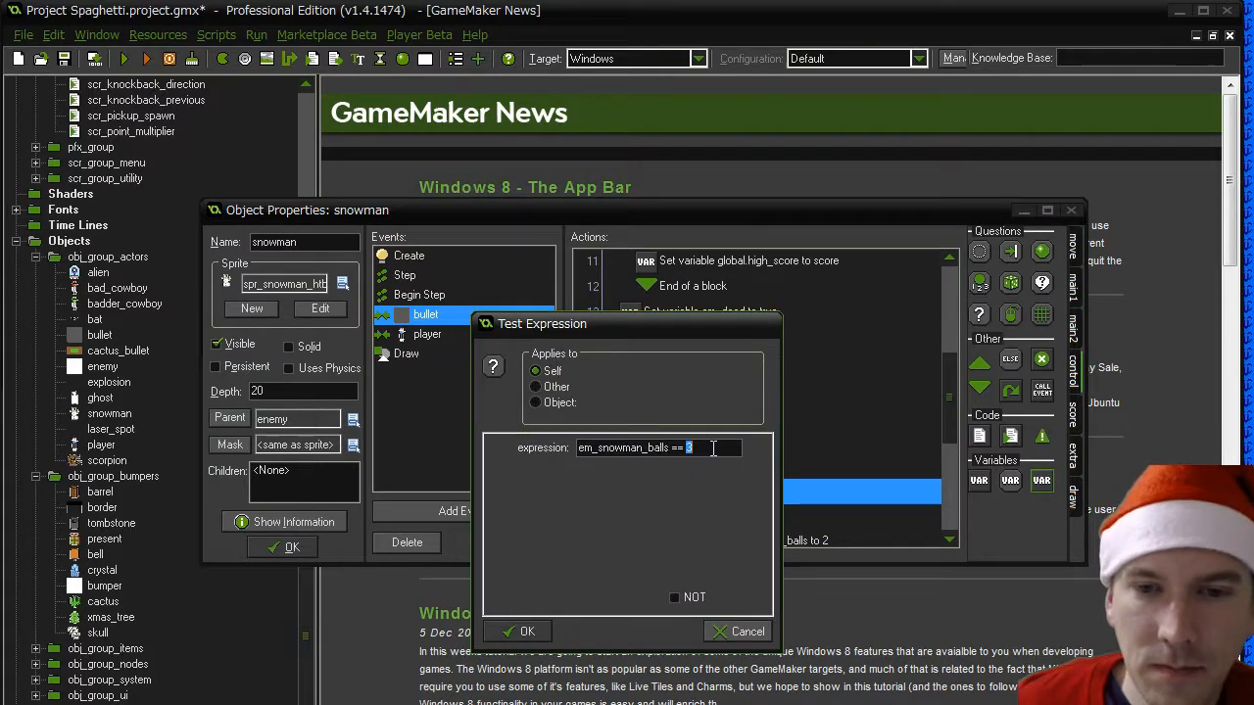
pyautogui.press('BackSpace')
pyautogui.click(515, 629)
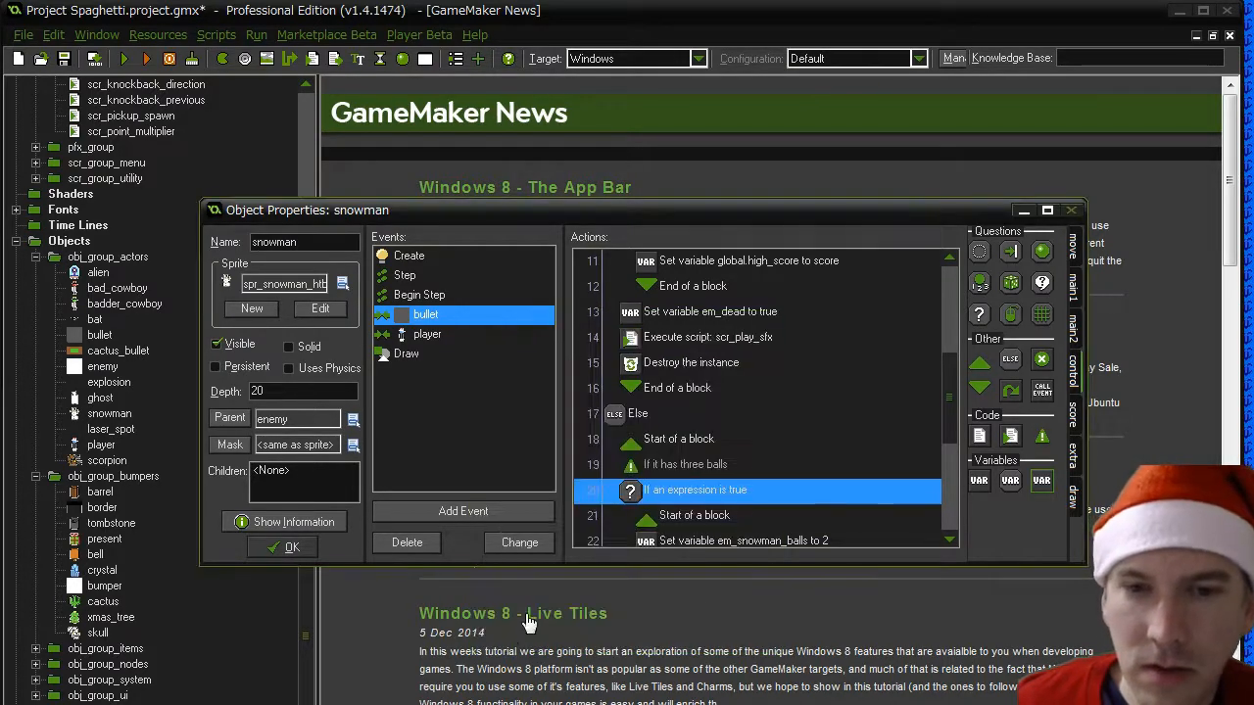
# - Reword the three-balls comment to "If it had three balls"
pyautogui.doubleClick(653, 470)
pyautogui.moveTo(616, 447); pyautogui.dragTo(648, 451)
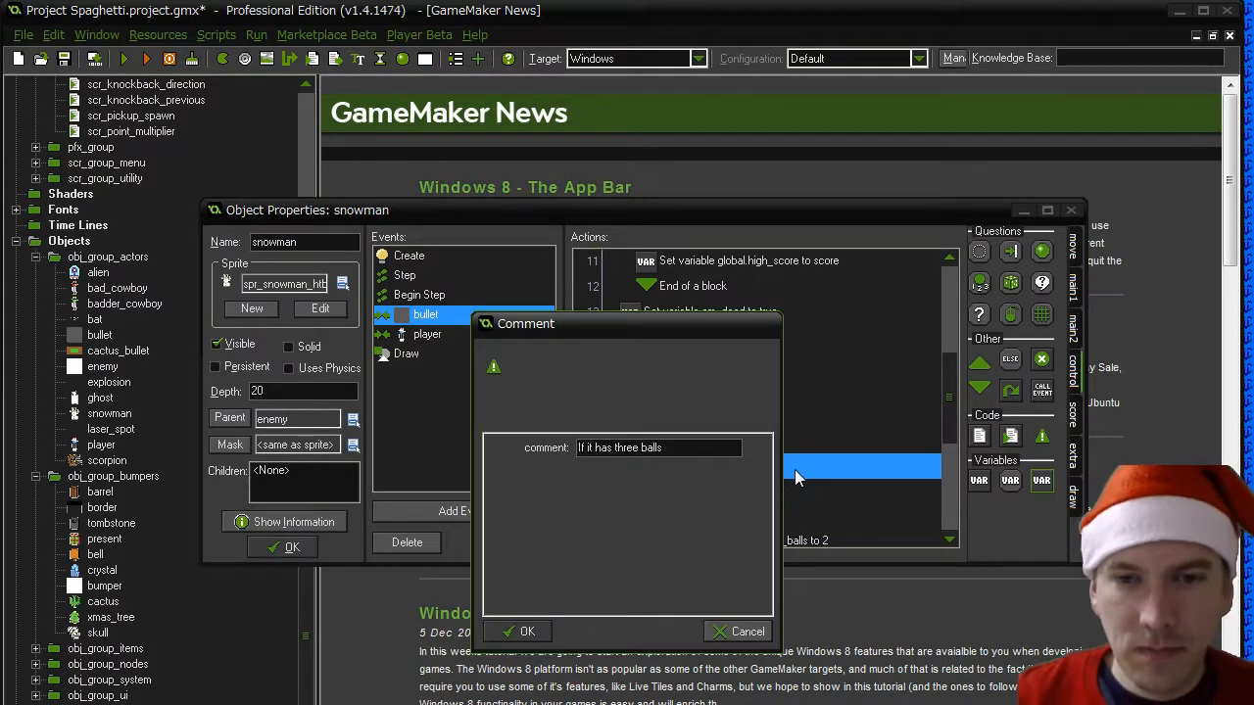
pyautogui.press('BackSpace')
pyautogui.write('d')
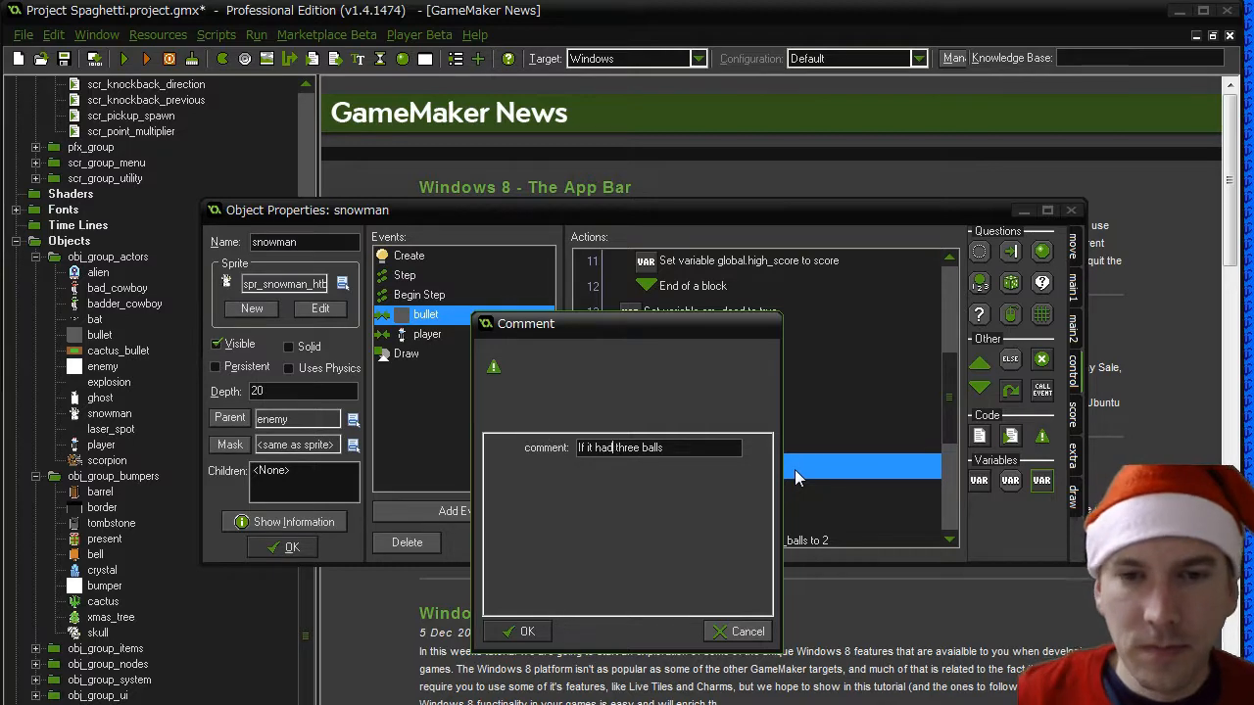
pyautogui.click(544, 632)
# - Delete the action that sets em_snowman_balls to 2 from the three-balls block
pyautogui.moveTo(946, 412); pyautogui.dragTo(950, 465)
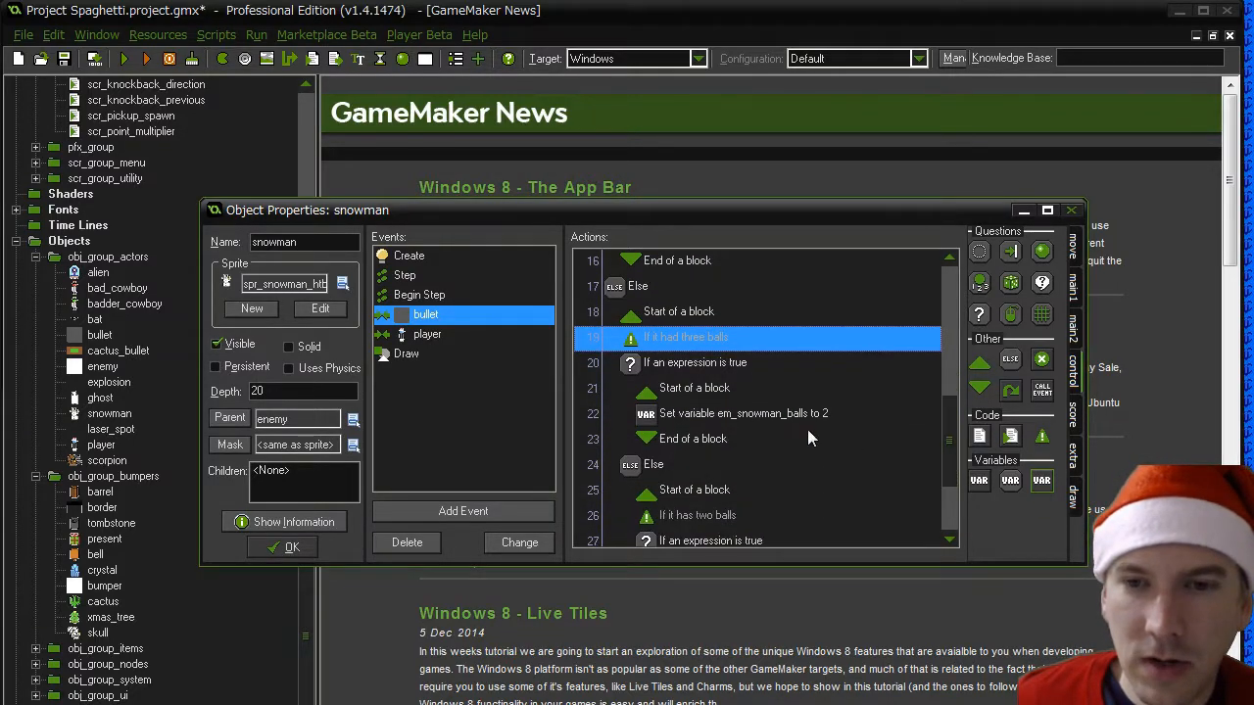
pyautogui.click(749, 413)
pyautogui.scroll(2, 741, 455)
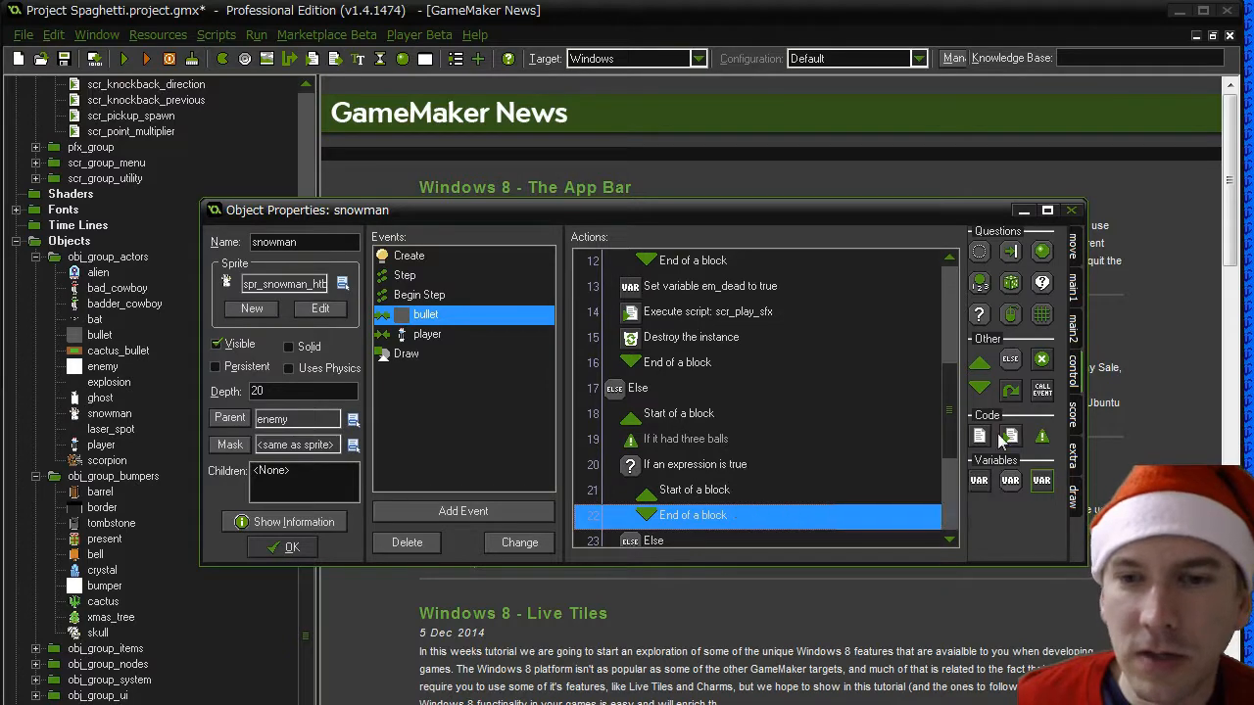
# - Reword the two-balls comment in the bullet event to "If it had two balls"
pyautogui.scroll(-3, 962, 437)
pyautogui.click(710, 419)
pyautogui.doubleClick(710, 421)
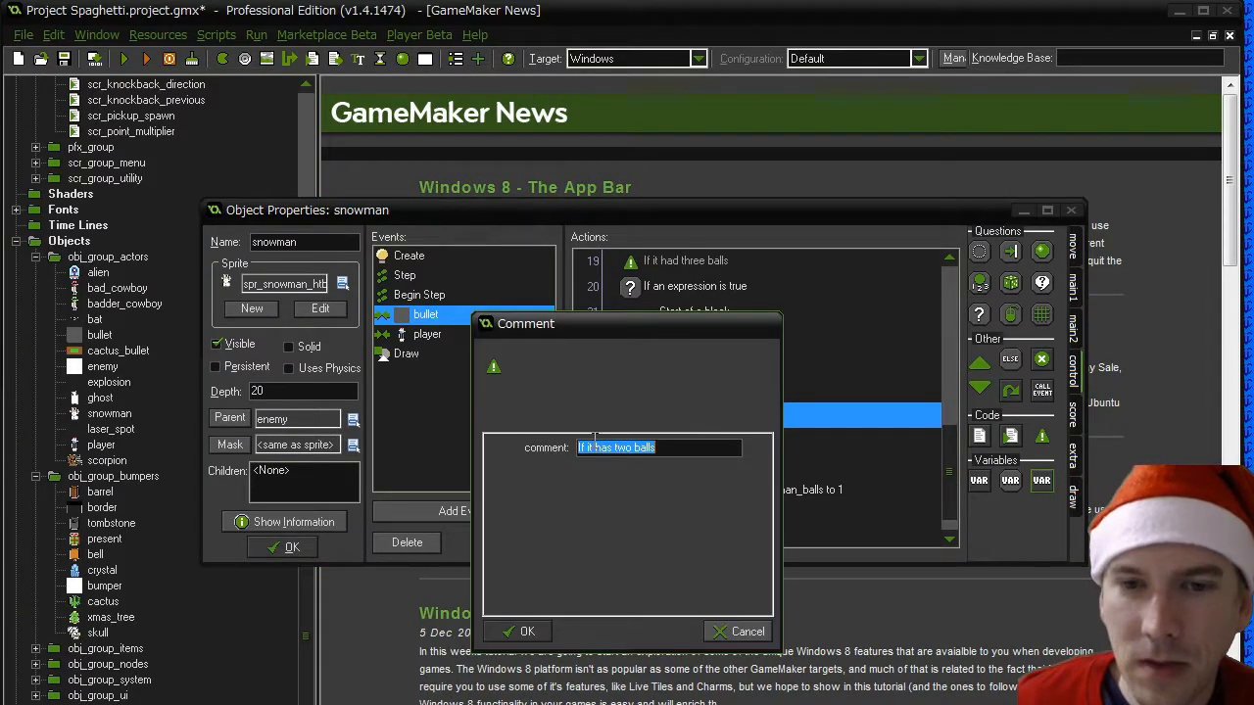
pyautogui.click(615, 447)
pyautogui.press('BackSpace')
pyautogui.write('d')
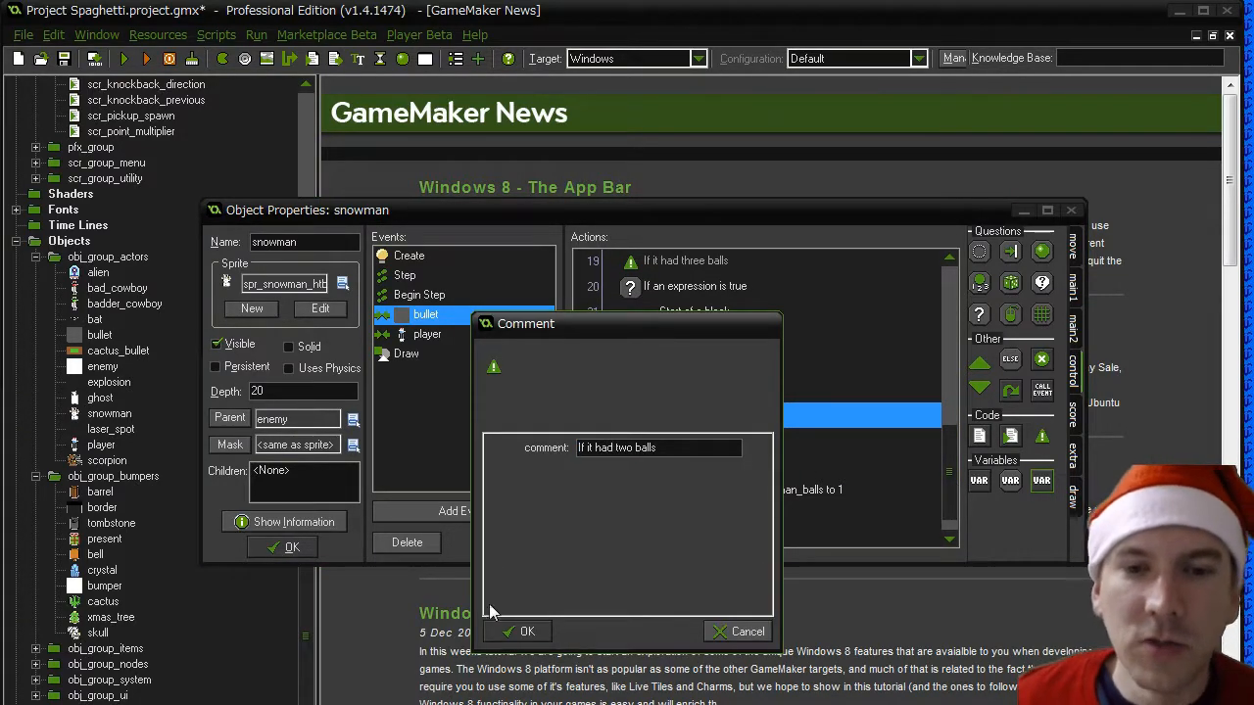
pyautogui.click(519, 632)
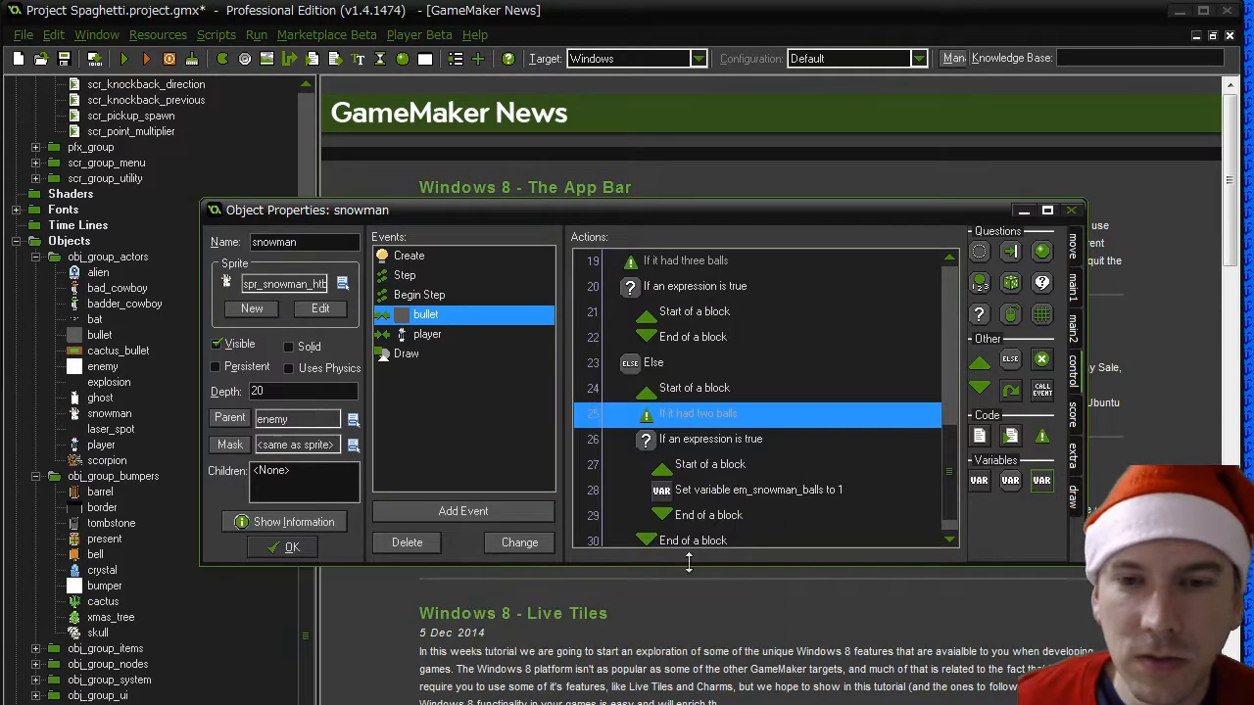
# - Change the condition below the two-balls comment to em_snowman_balls == 1
pyautogui.doubleClick(704, 437)
pyautogui.click(700, 445)
pyautogui.press('BackSpace')
pyautogui.write('1')
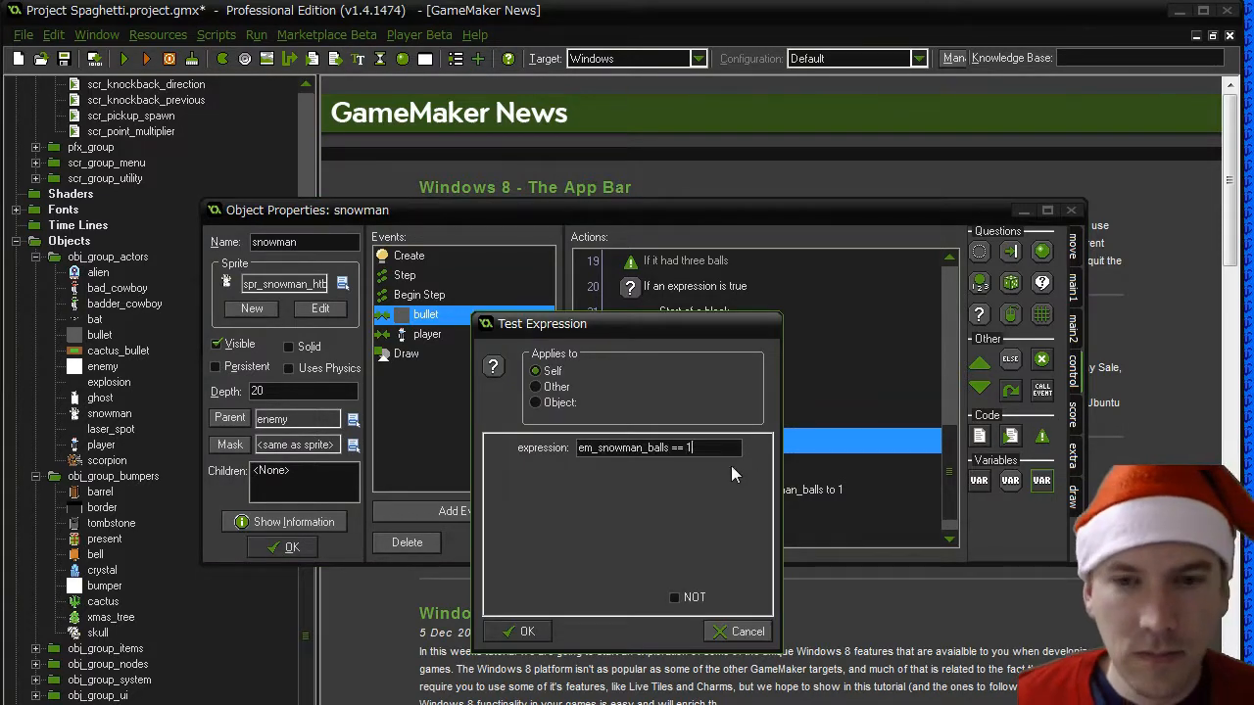
pyautogui.click(533, 632)
# - Delete the action that sets em_snowman_balls to 1 from the two-balls block
pyautogui.click(874, 492)
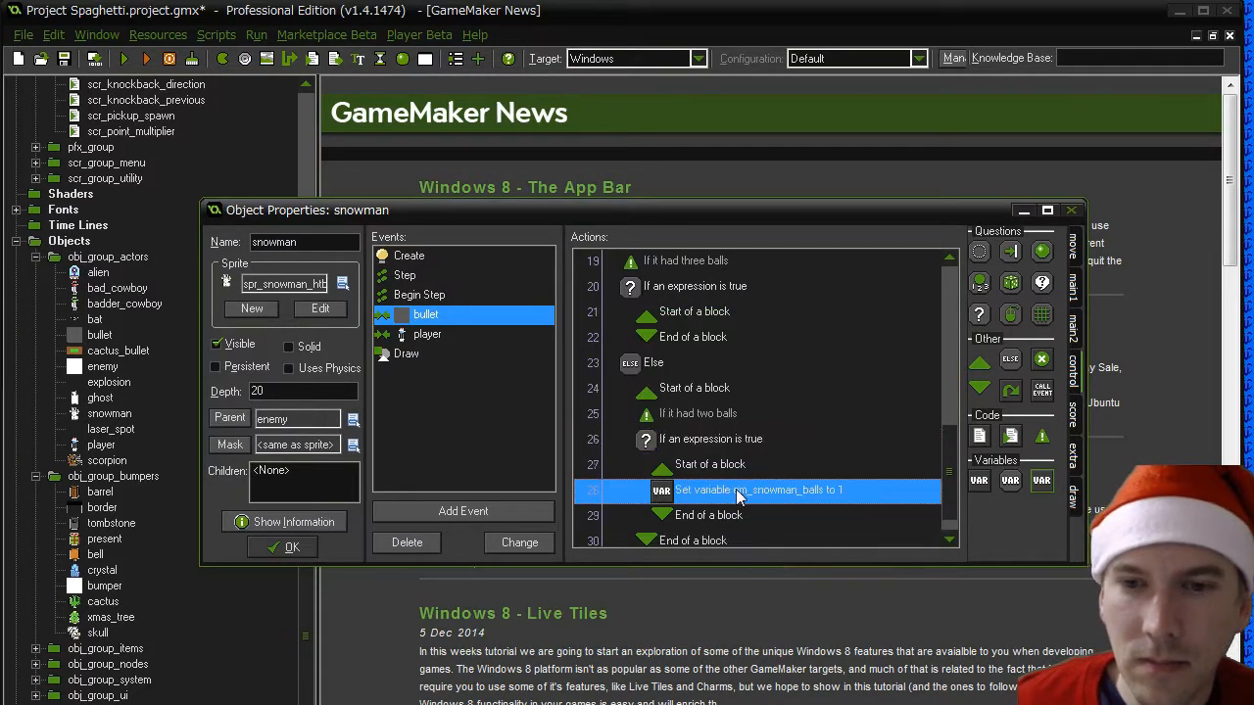
pyautogui.press('Delete')
pyautogui.moveTo(950, 470); pyautogui.dragTo(950, 504)
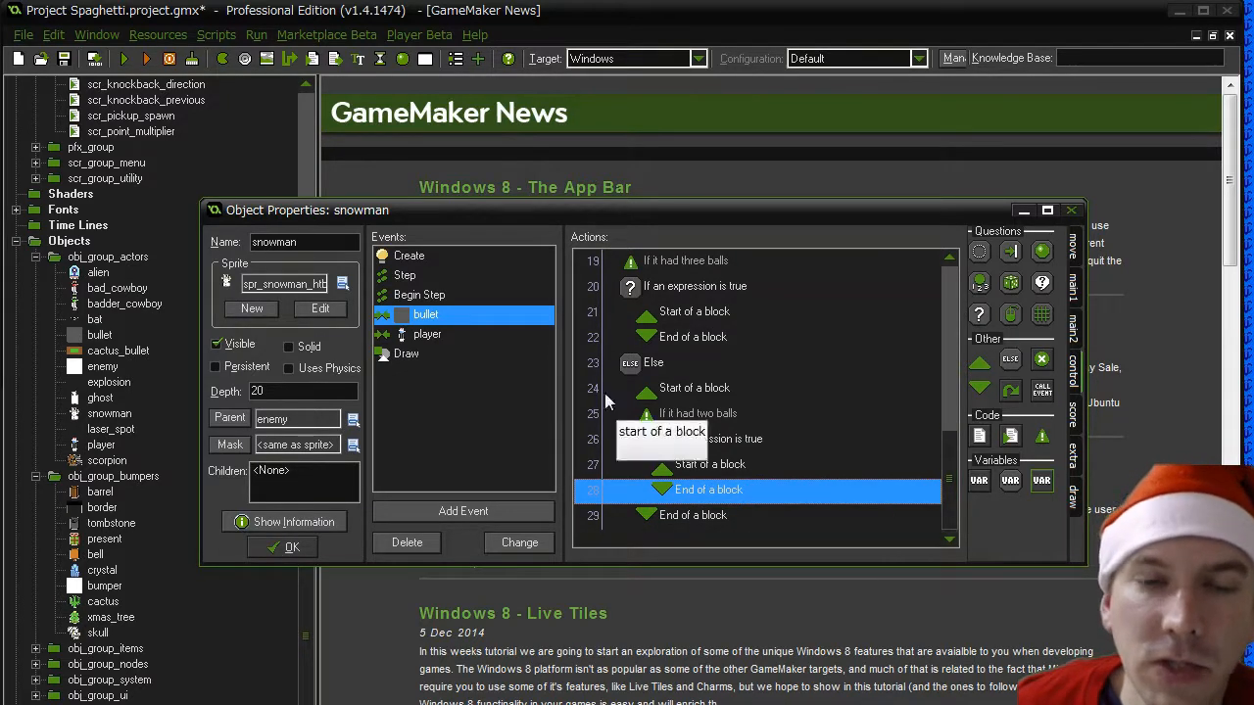
# - Check the Step event's hurt condition and set em_hurt to true above the three-balls comment in the bullet event's Else block
pyautogui.click(427, 296)
pyautogui.click(405, 277)
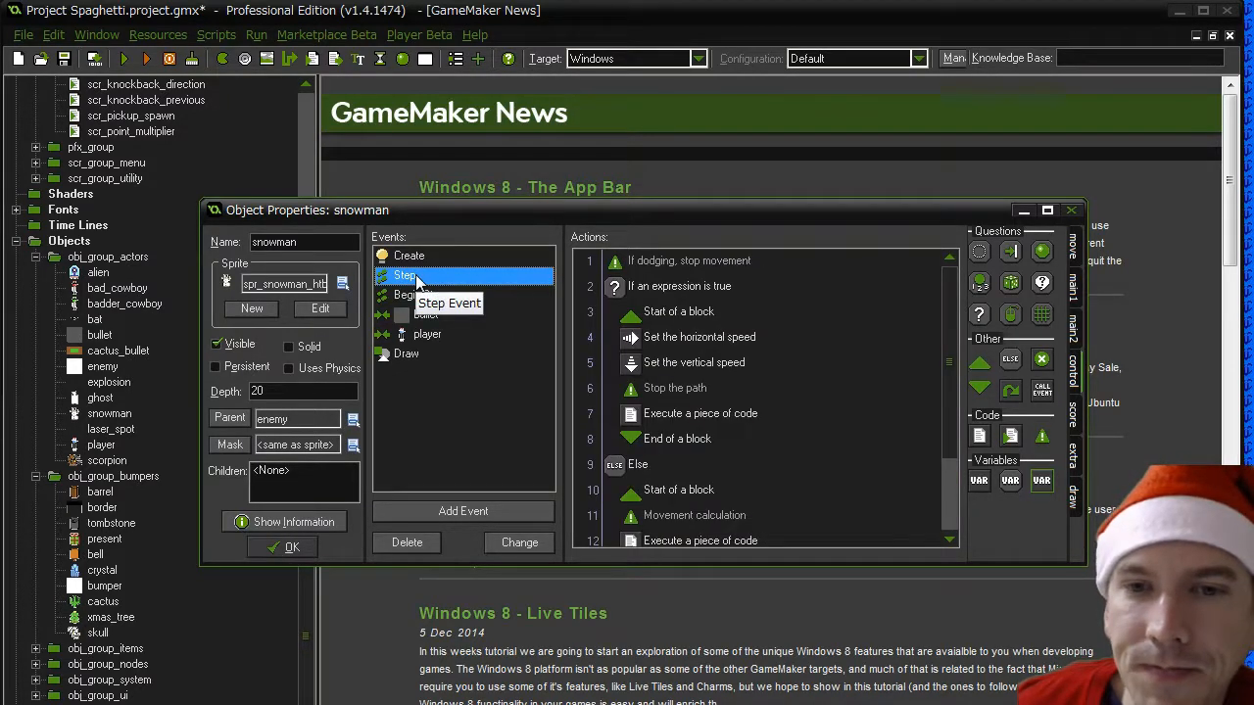
pyautogui.click(712, 290)
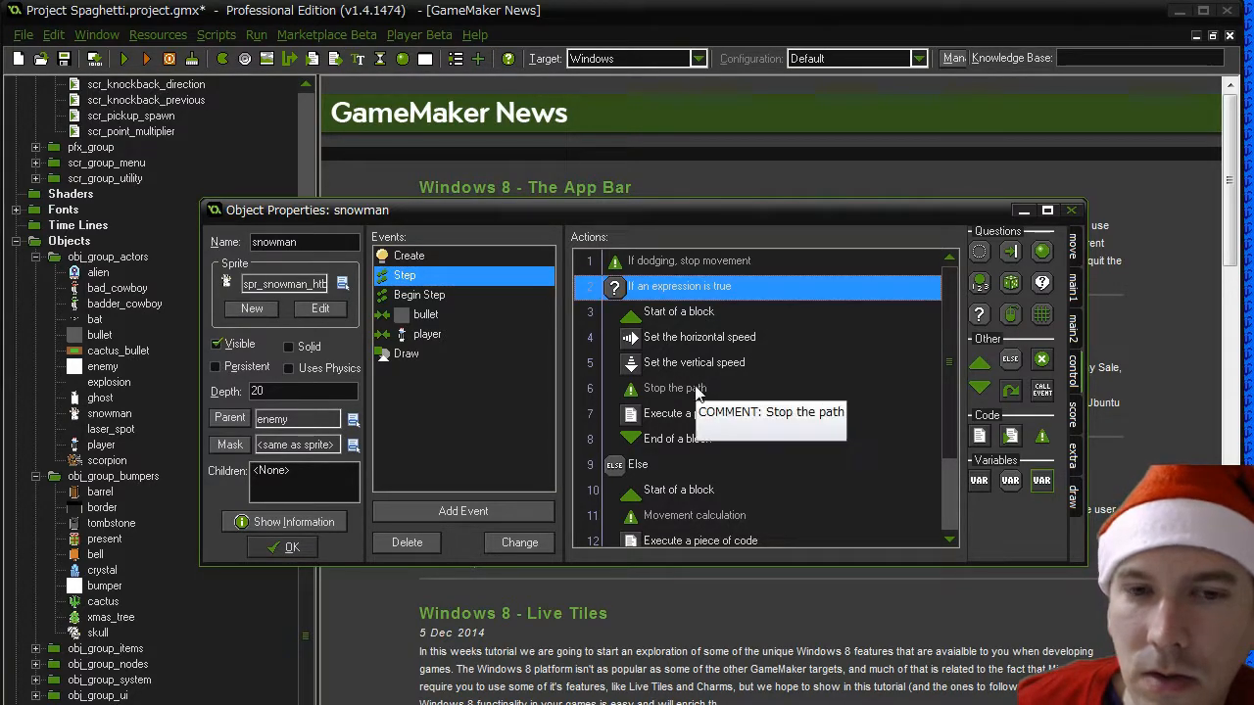
pyautogui.click(431, 316)
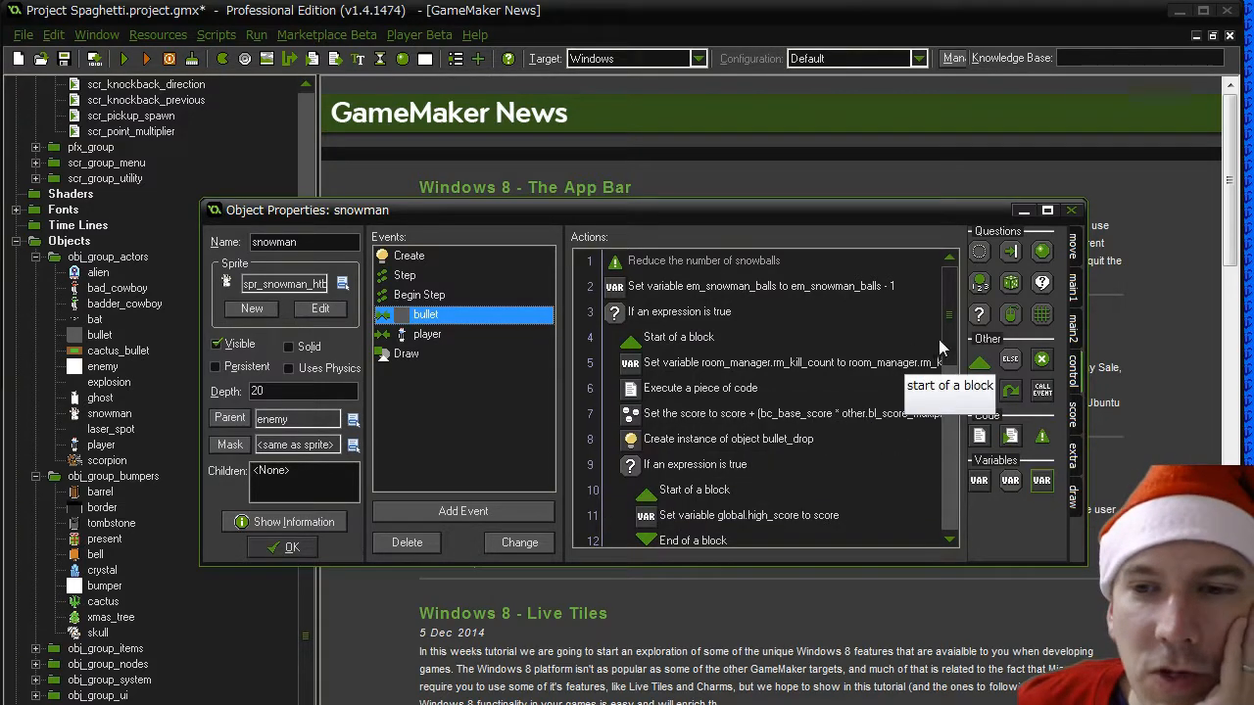
pyautogui.moveTo(949, 339); pyautogui.dragTo(940, 440)
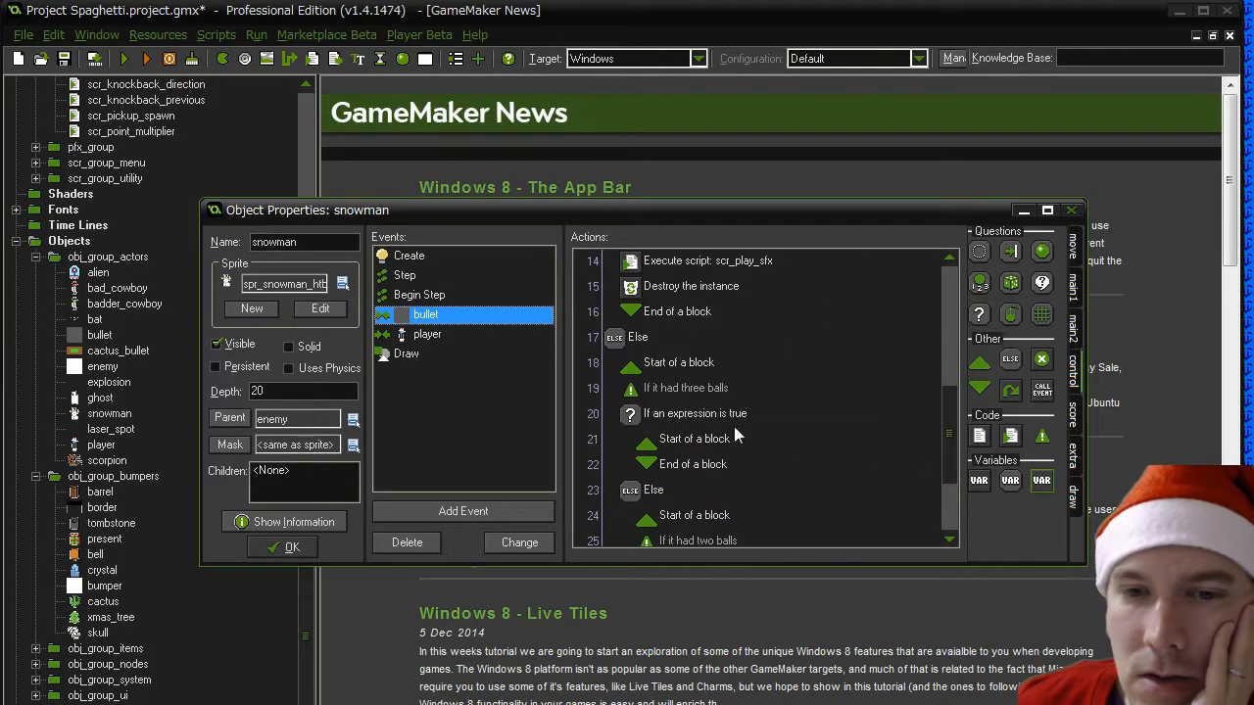
pyautogui.click(688, 390)
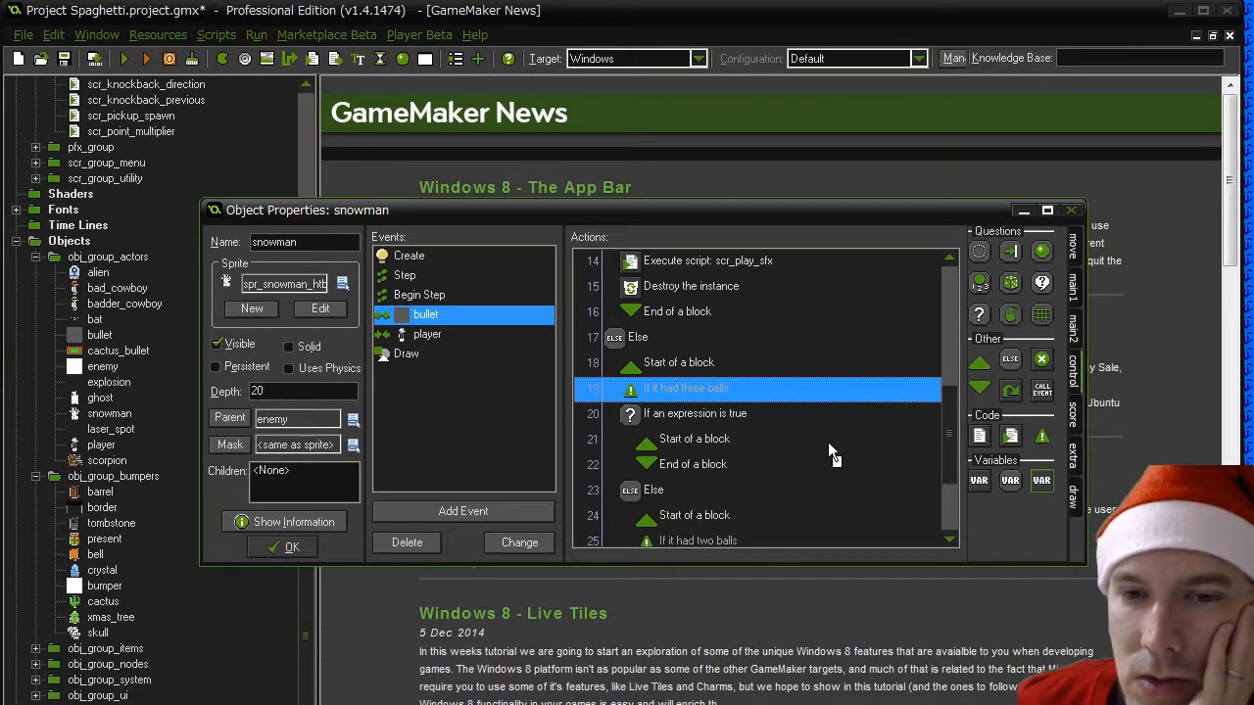
pyautogui.moveTo(679, 384); pyautogui.dragTo(680, 384)
pyautogui.write('em_hurt')
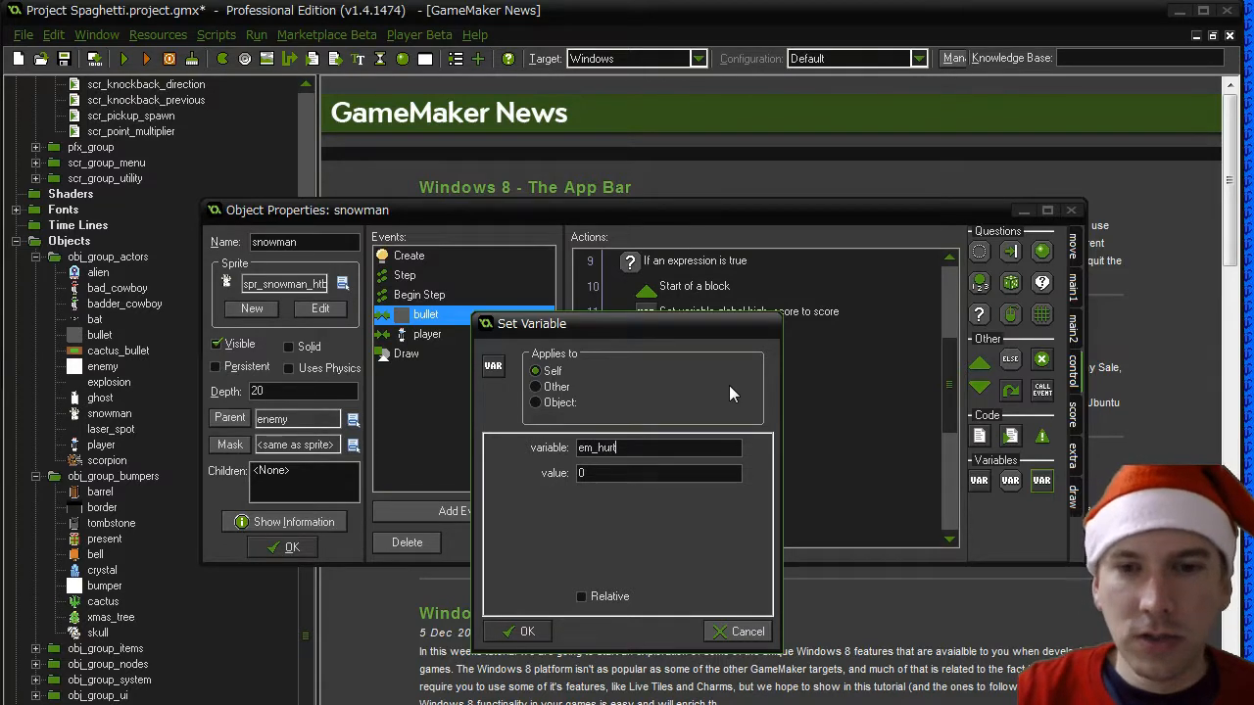
pyautogui.press('Tab')
pyautogui.write('true')
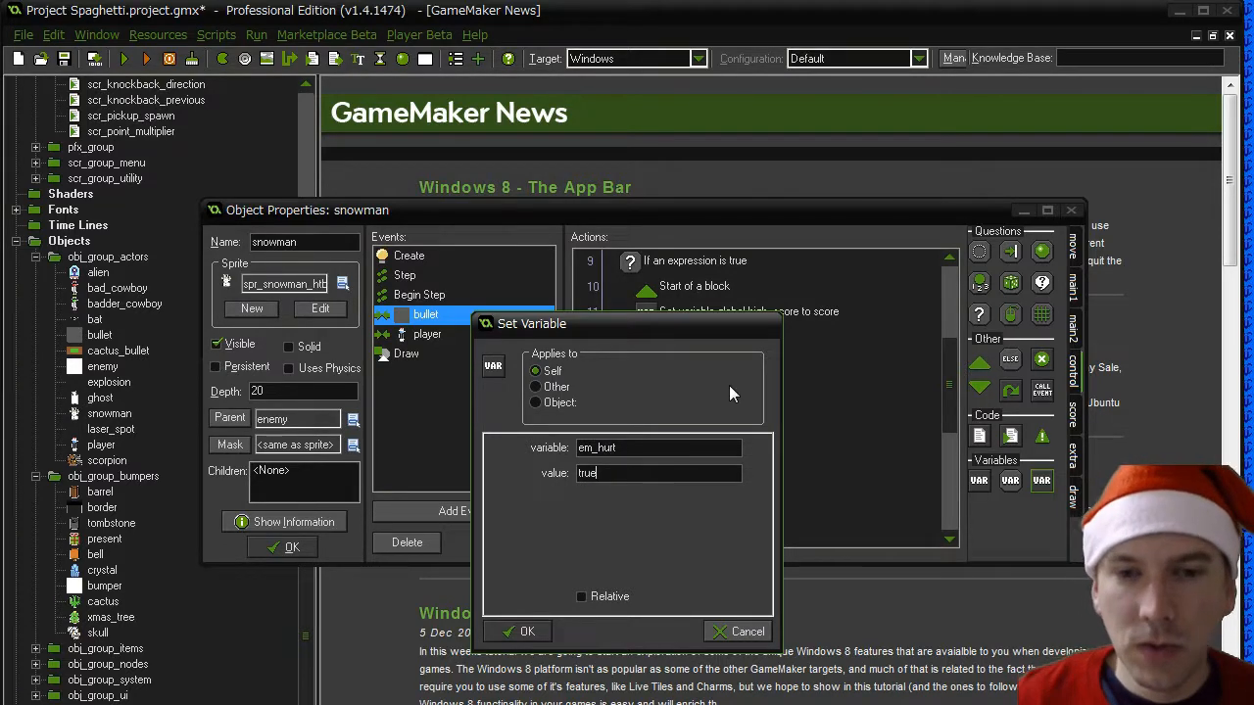
pyautogui.click(522, 632)
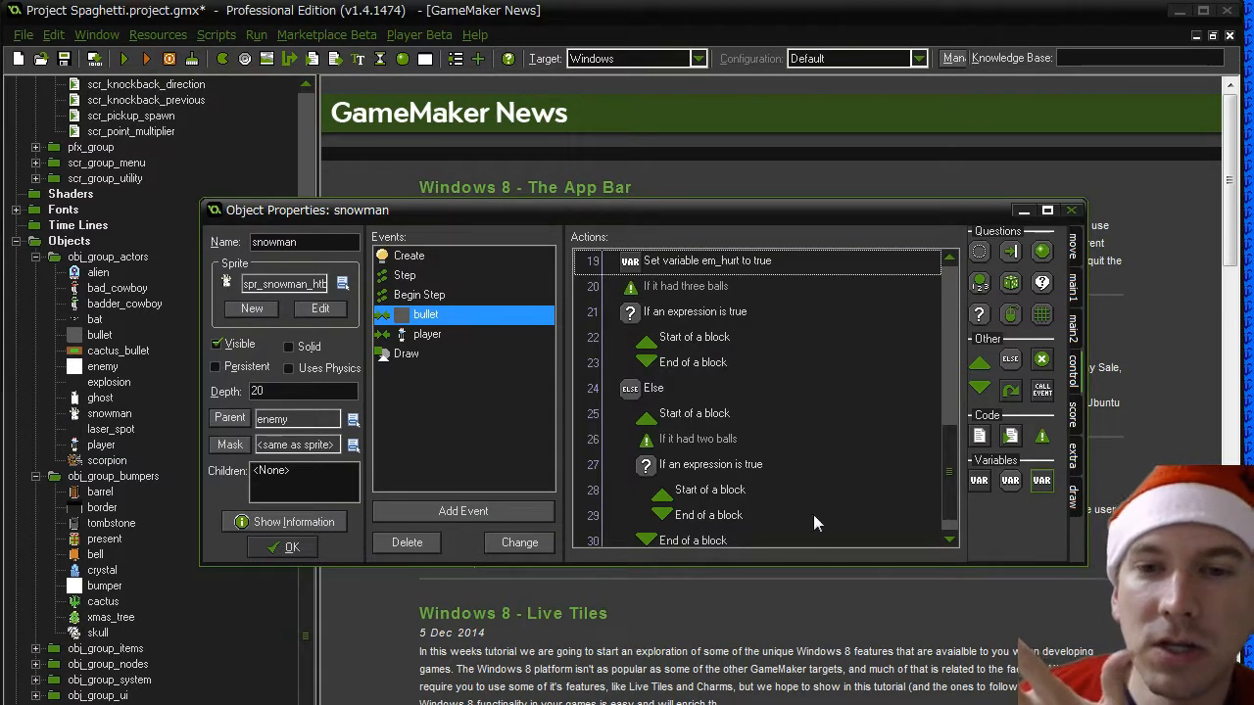
# - Add the comment "Snowman is hurt" above the em_hurt assignment in the bullet event and save the snowman object's changes
pyautogui.scroll(1, 944, 456)
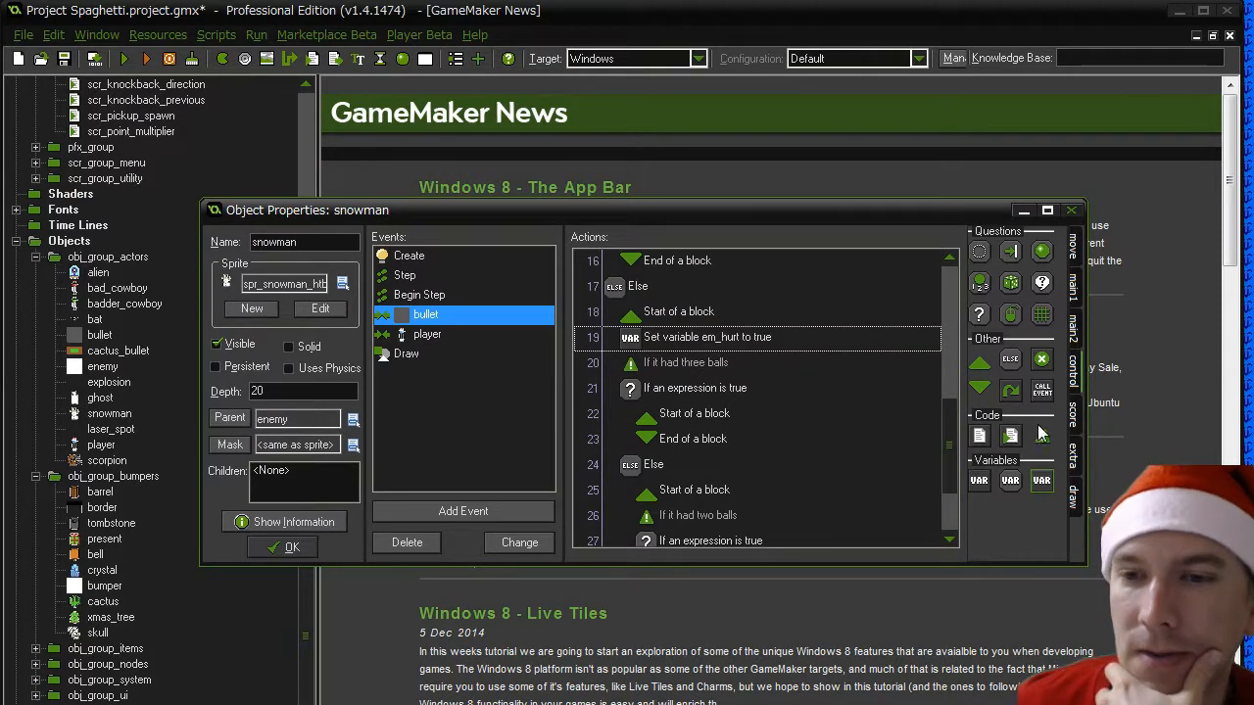
pyautogui.moveTo(672, 331); pyautogui.dragTo(753, 340)
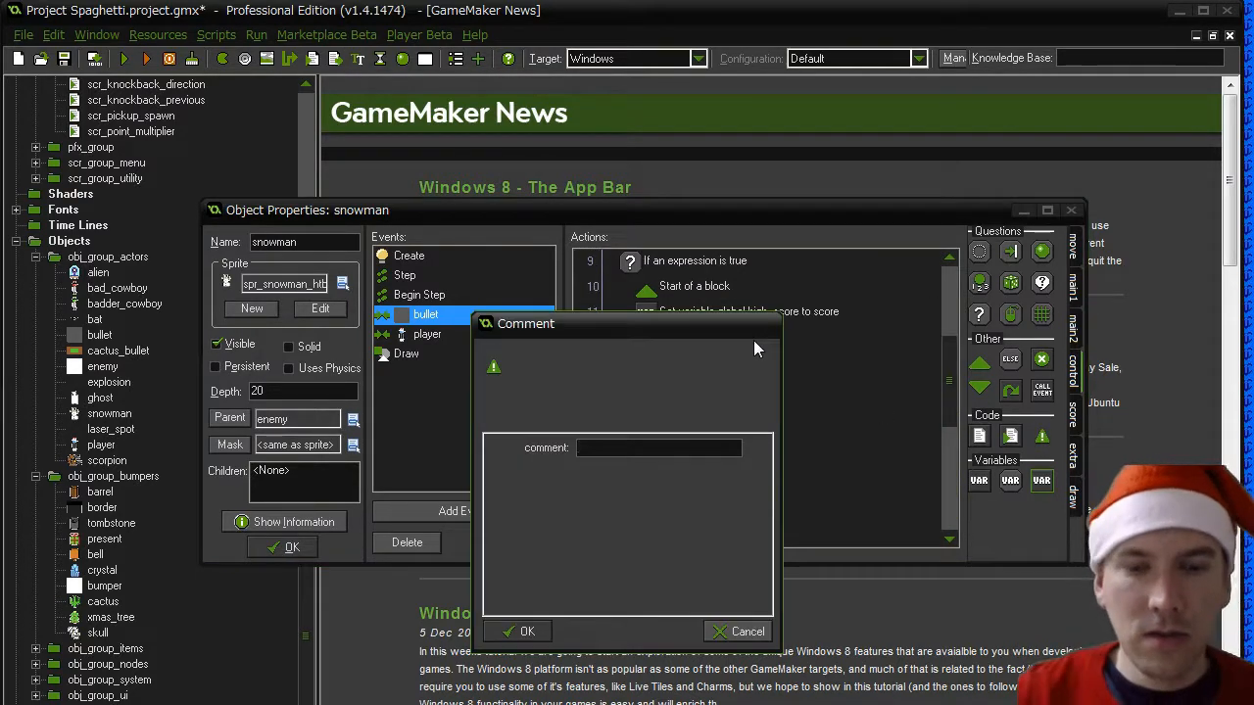
pyautogui.write('Snowman is hurt')
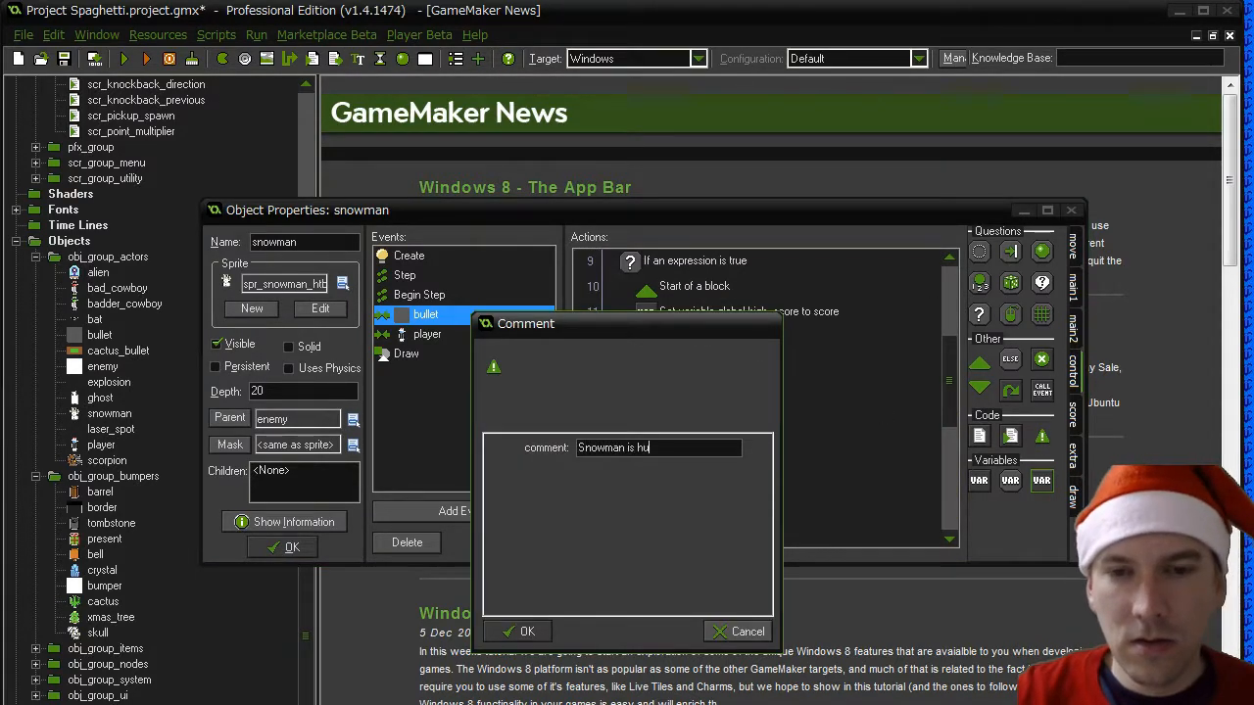
pyautogui.click(534, 632)
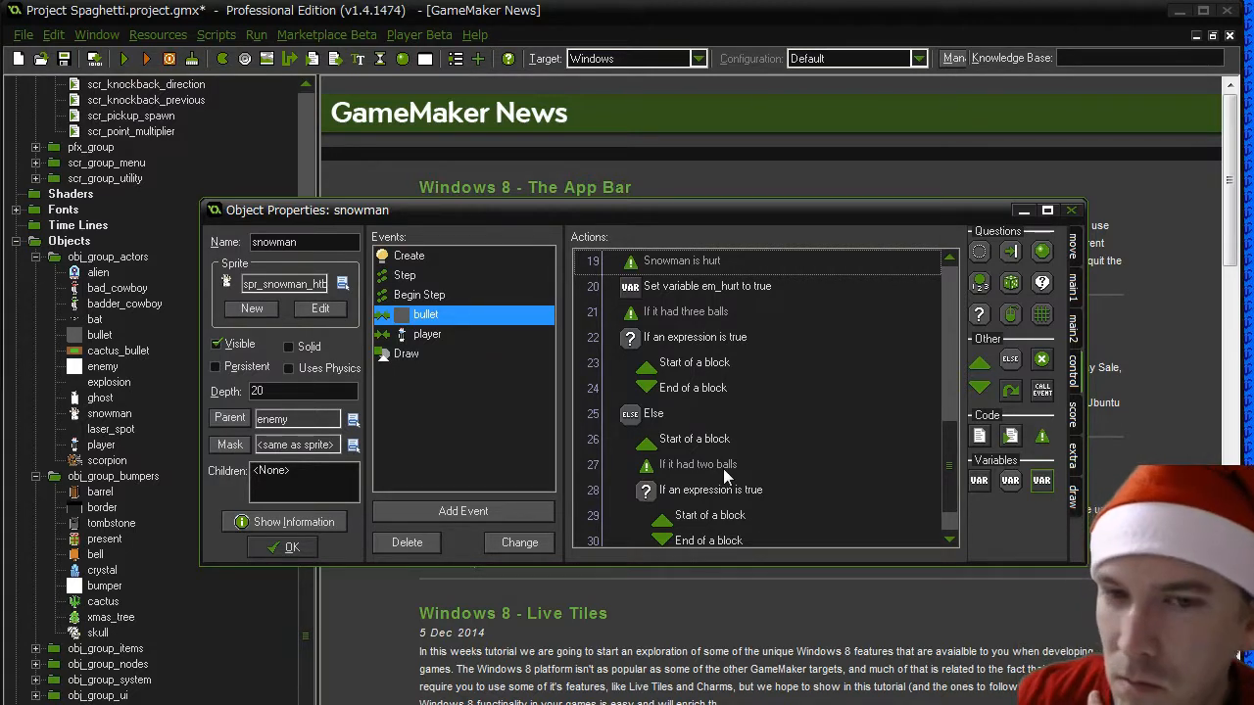
pyautogui.moveTo(948, 458); pyautogui.dragTo(948, 436)
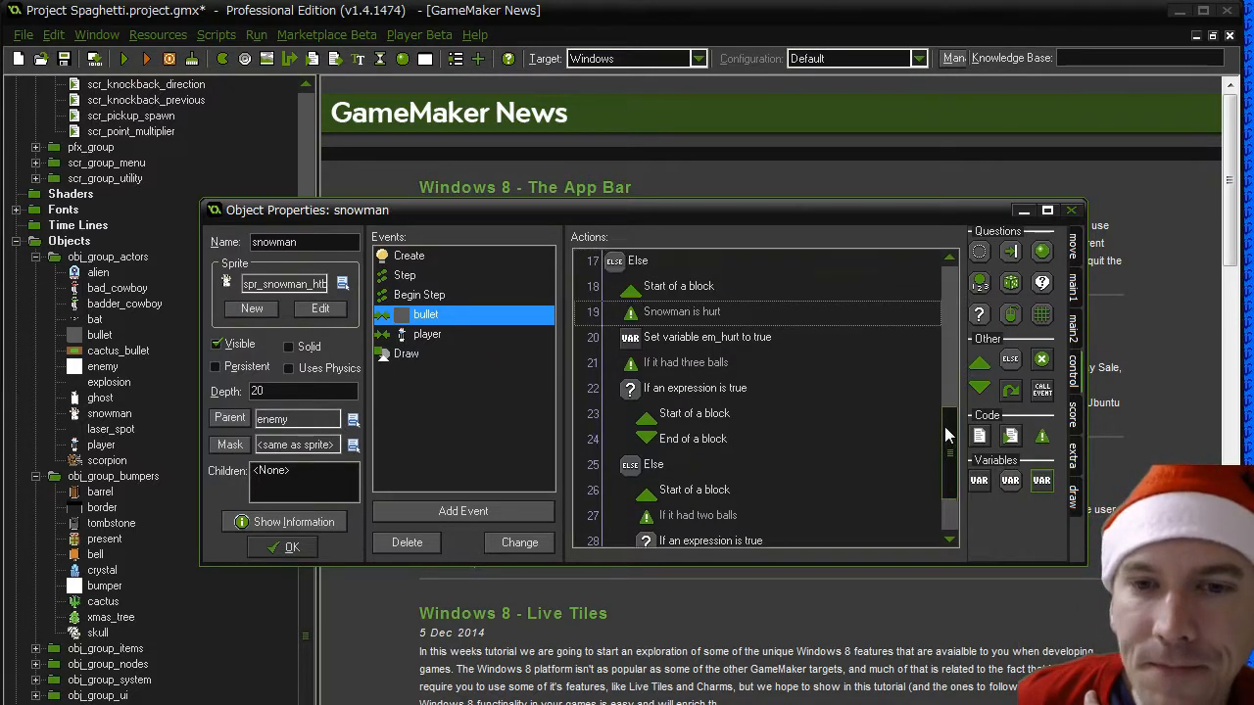
pyautogui.click(722, 337)
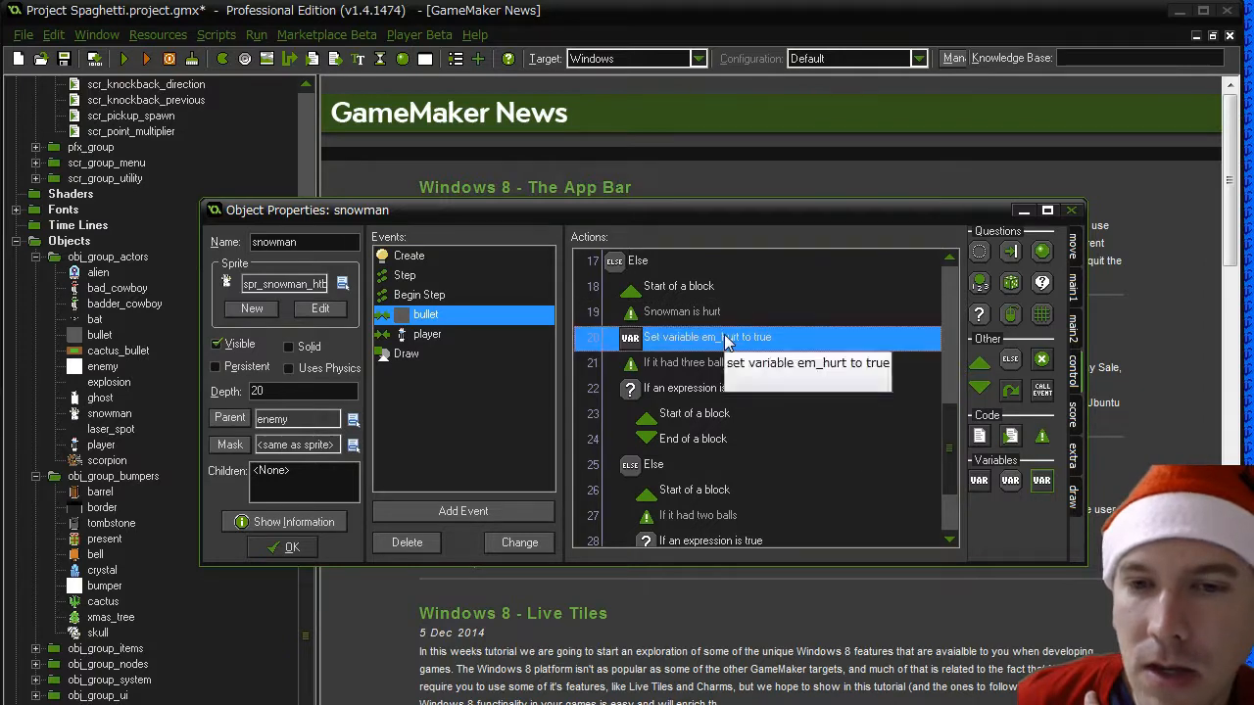
pyautogui.click(291, 548)
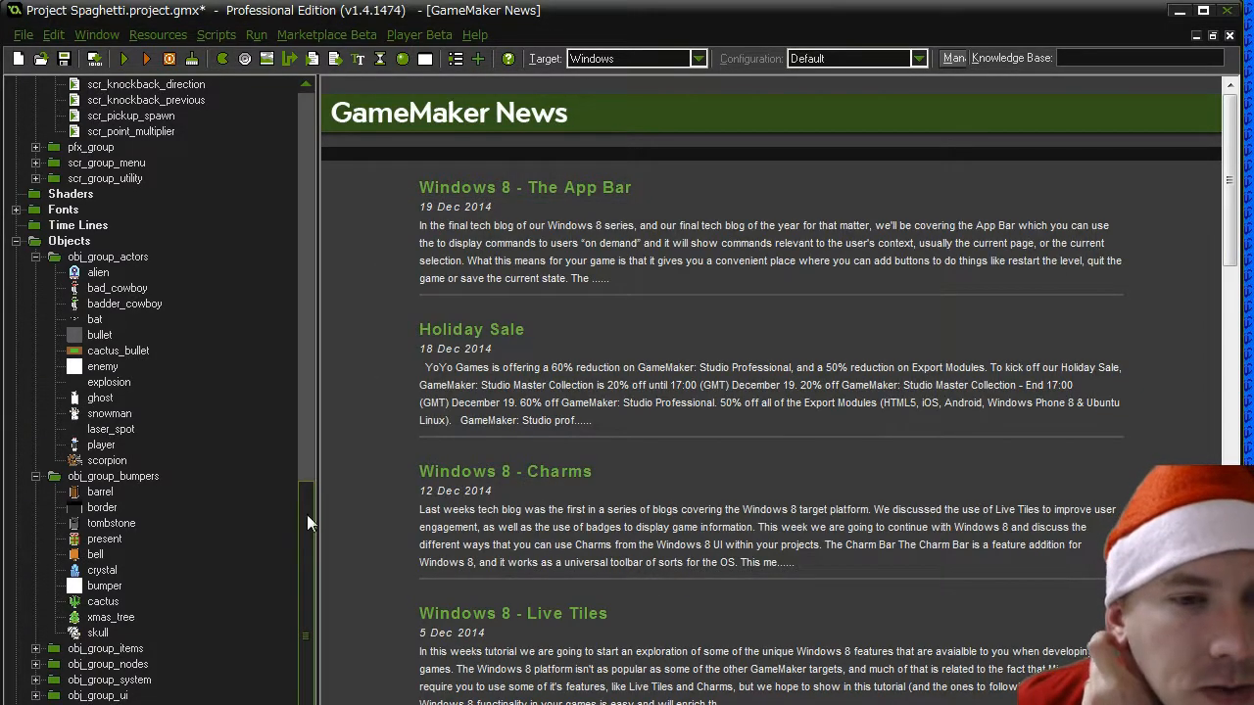
# - Examine the alarm events of the scorpion and enemy objects to see which alarms reset state variables
pyautogui.doubleClick(105, 460)
pyautogui.click(423, 277)
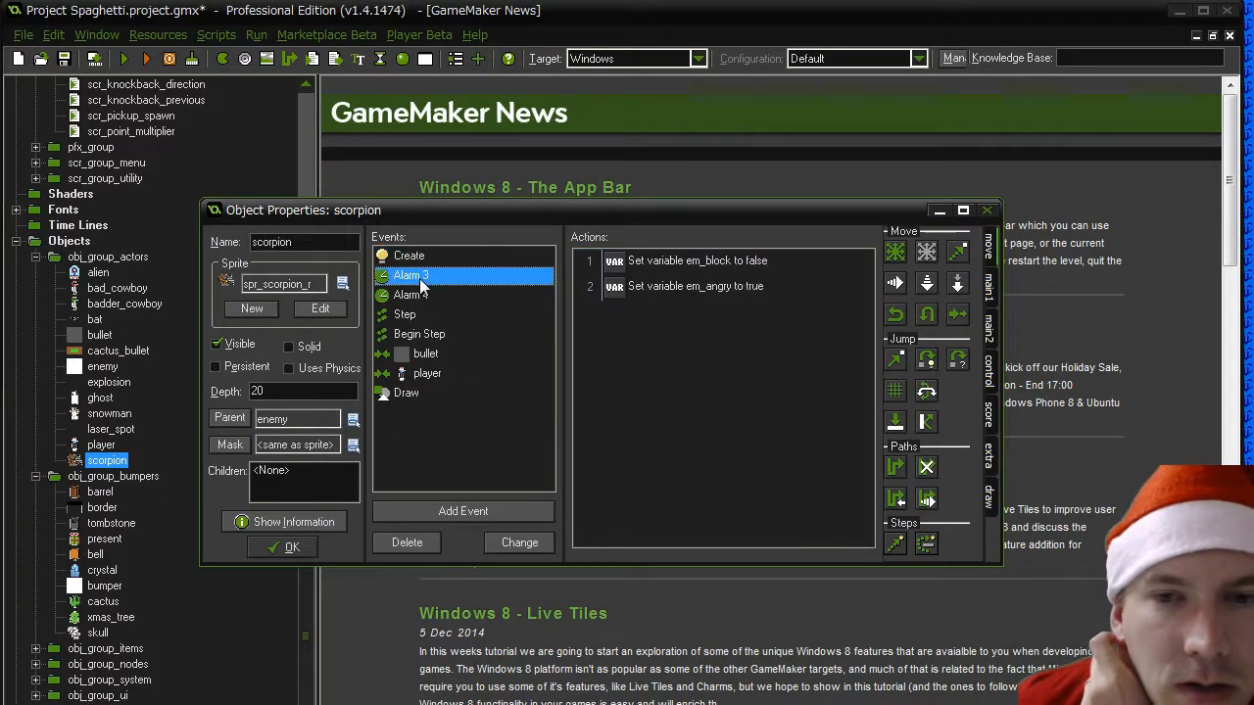
pyautogui.click(416, 296)
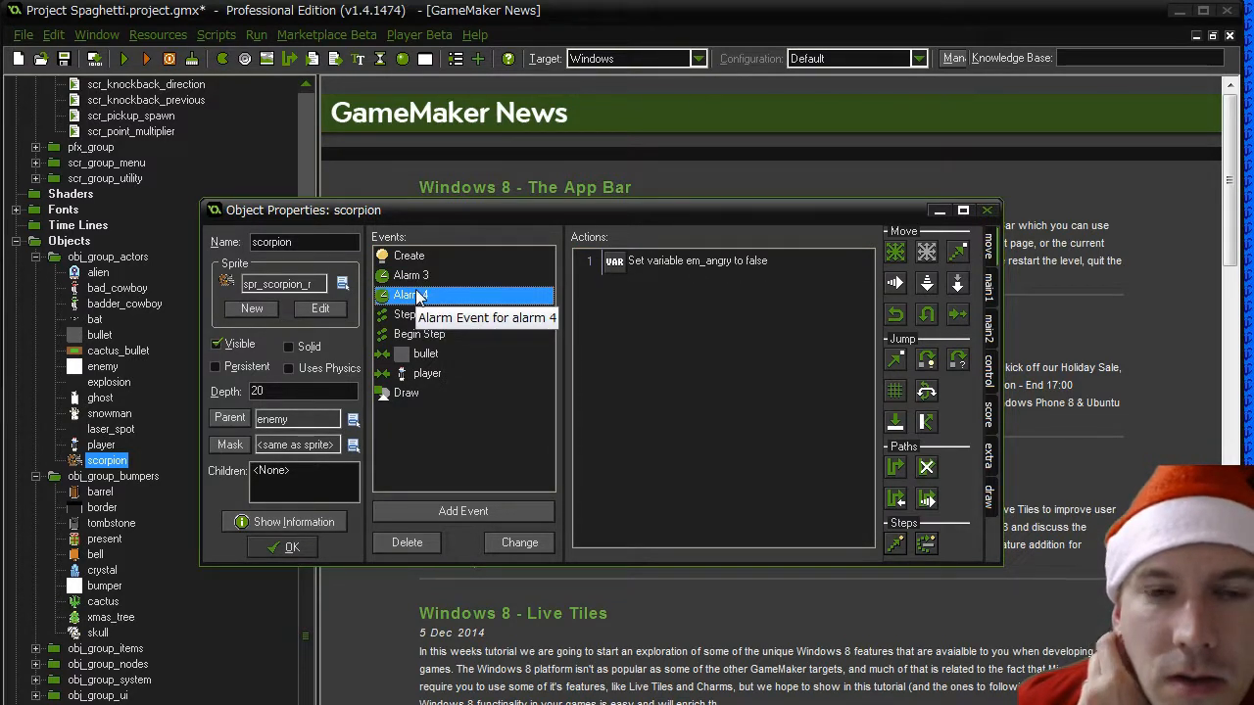
pyautogui.click(416, 280)
pyautogui.click(416, 294)
pyautogui.click(417, 281)
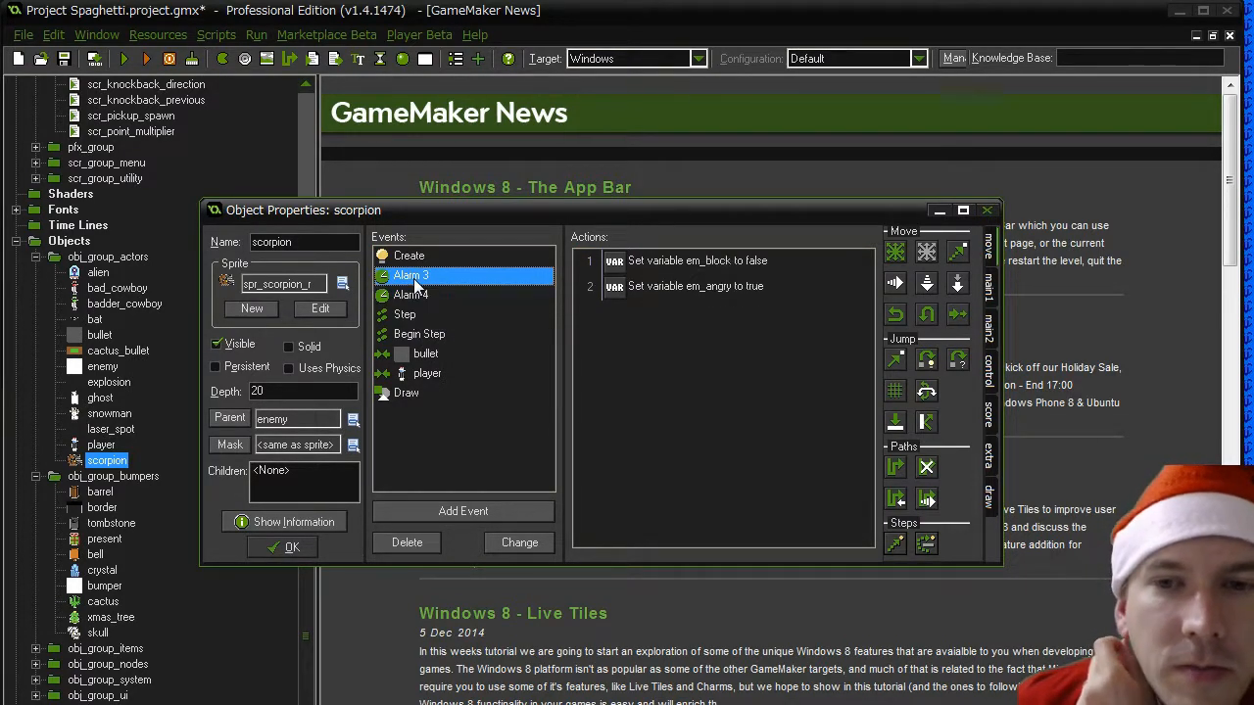
pyautogui.click(293, 545)
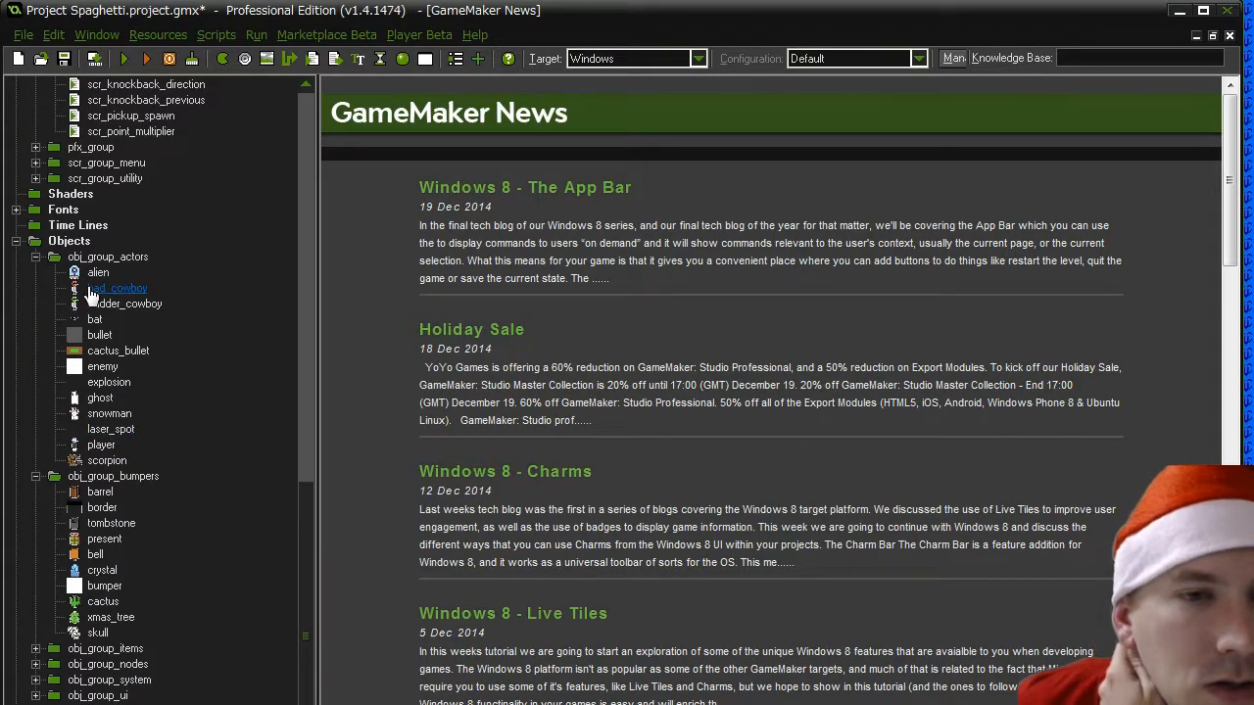
pyautogui.click(102, 369)
pyautogui.doubleClick(102, 376)
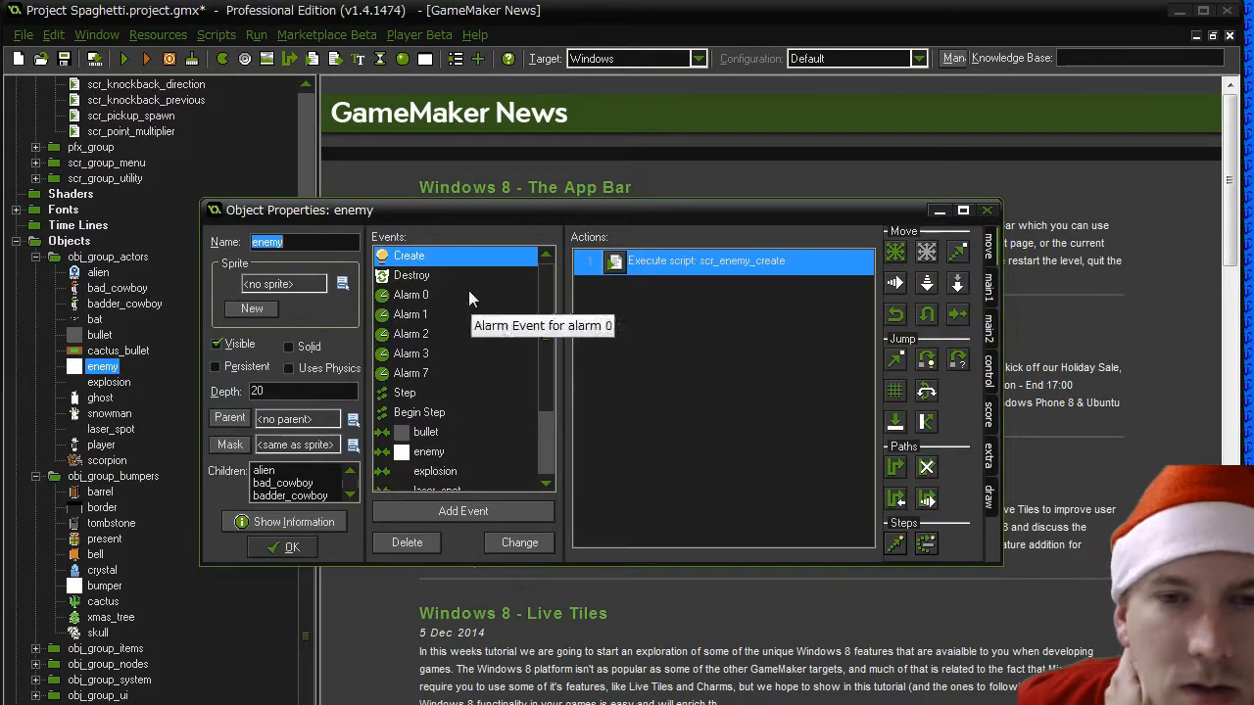
pyautogui.click(425, 353)
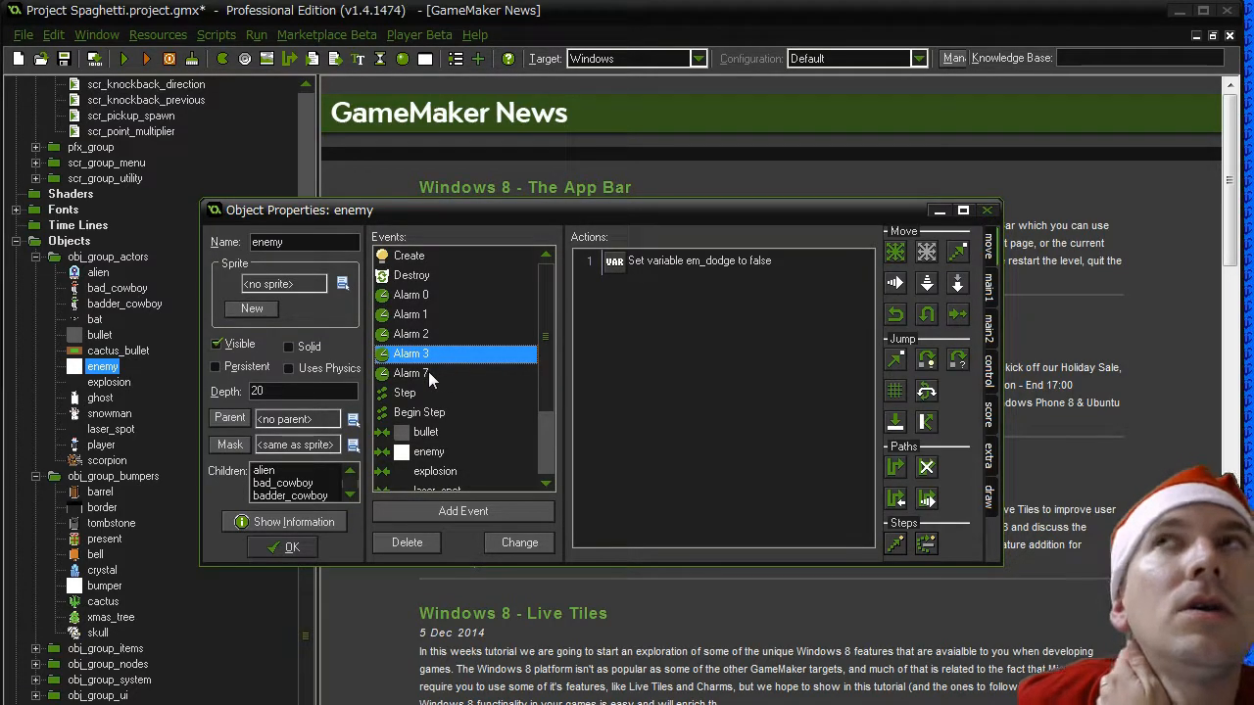
pyautogui.click(291, 547)
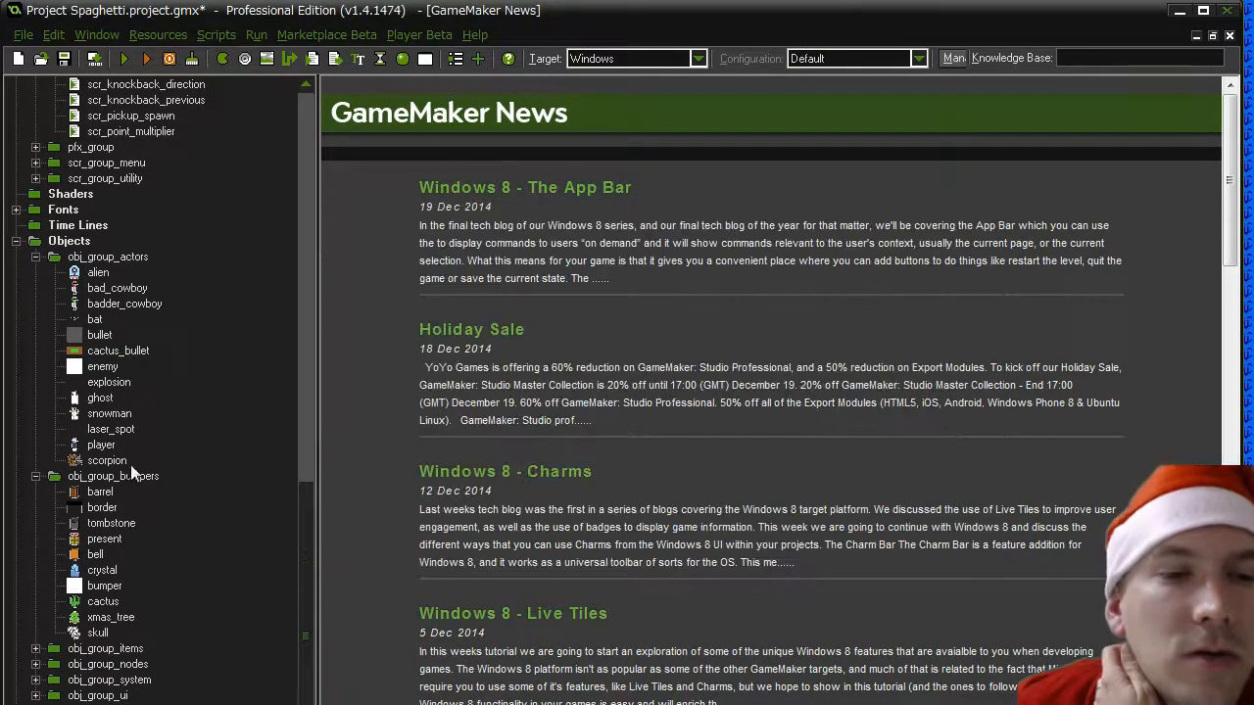
# - Add an Alarm 3 event to the snowman object
pyautogui.doubleClick(102, 414)
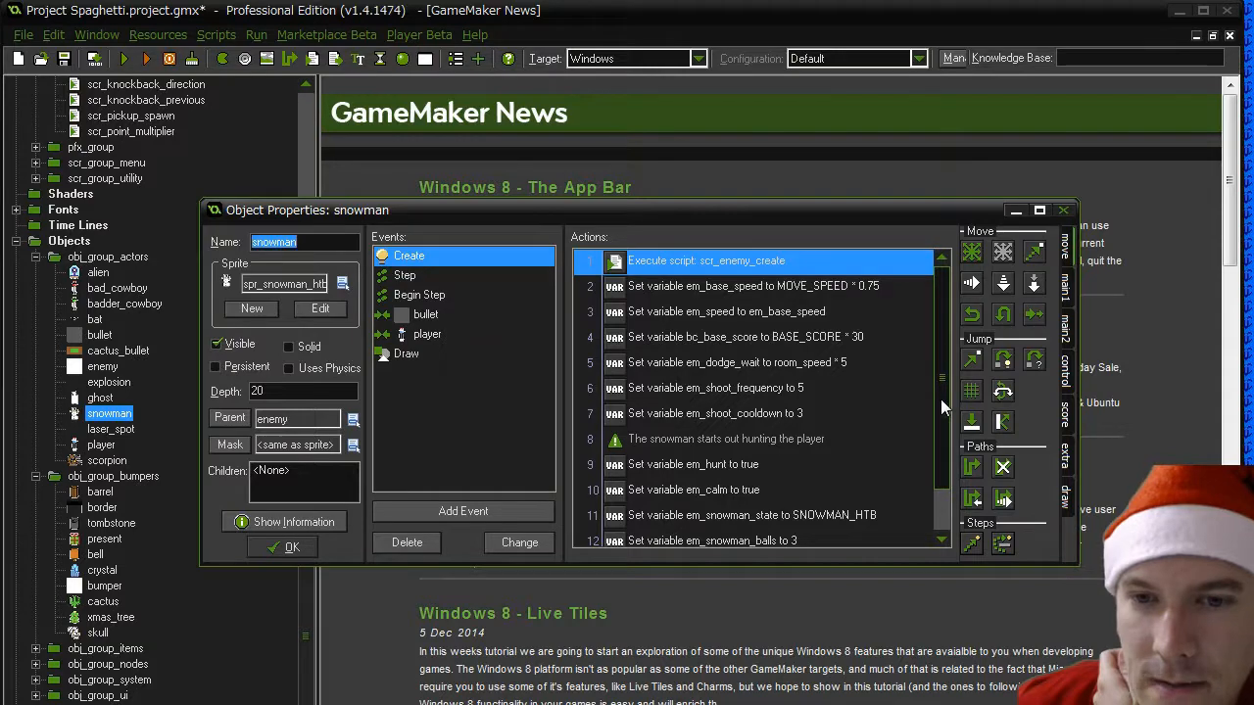
pyautogui.moveTo(940, 399); pyautogui.dragTo(940, 467)
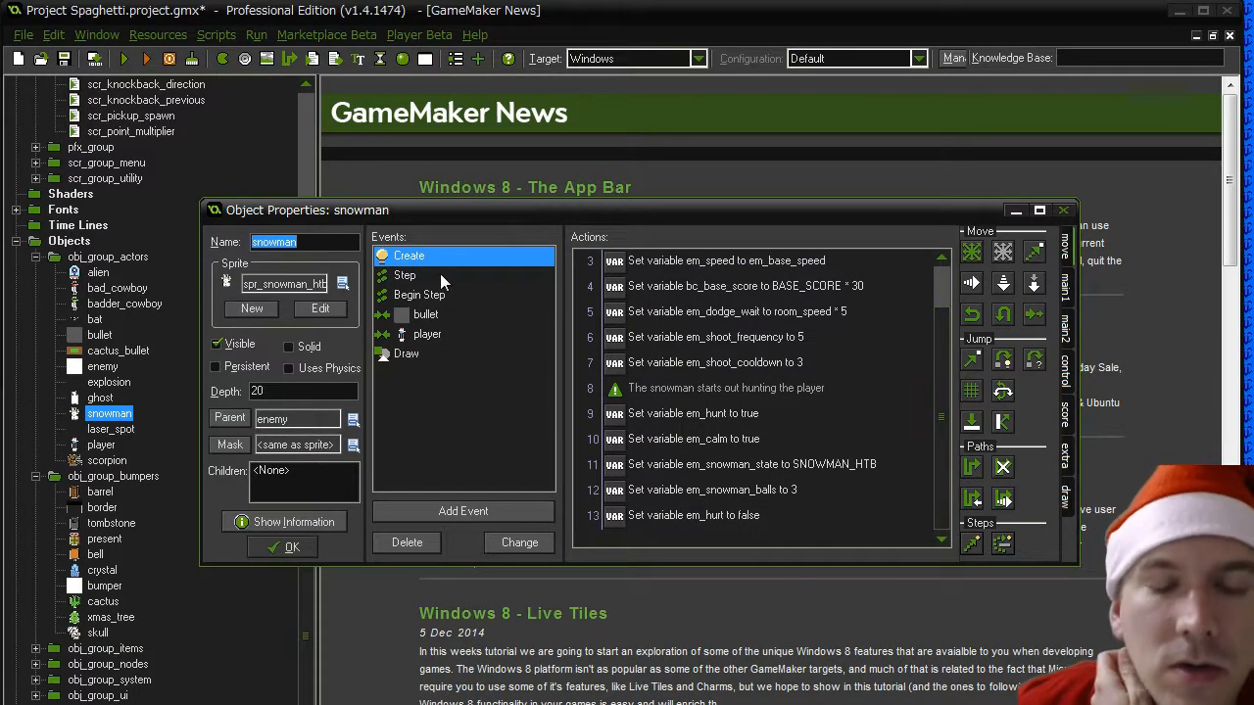
pyautogui.click(428, 513)
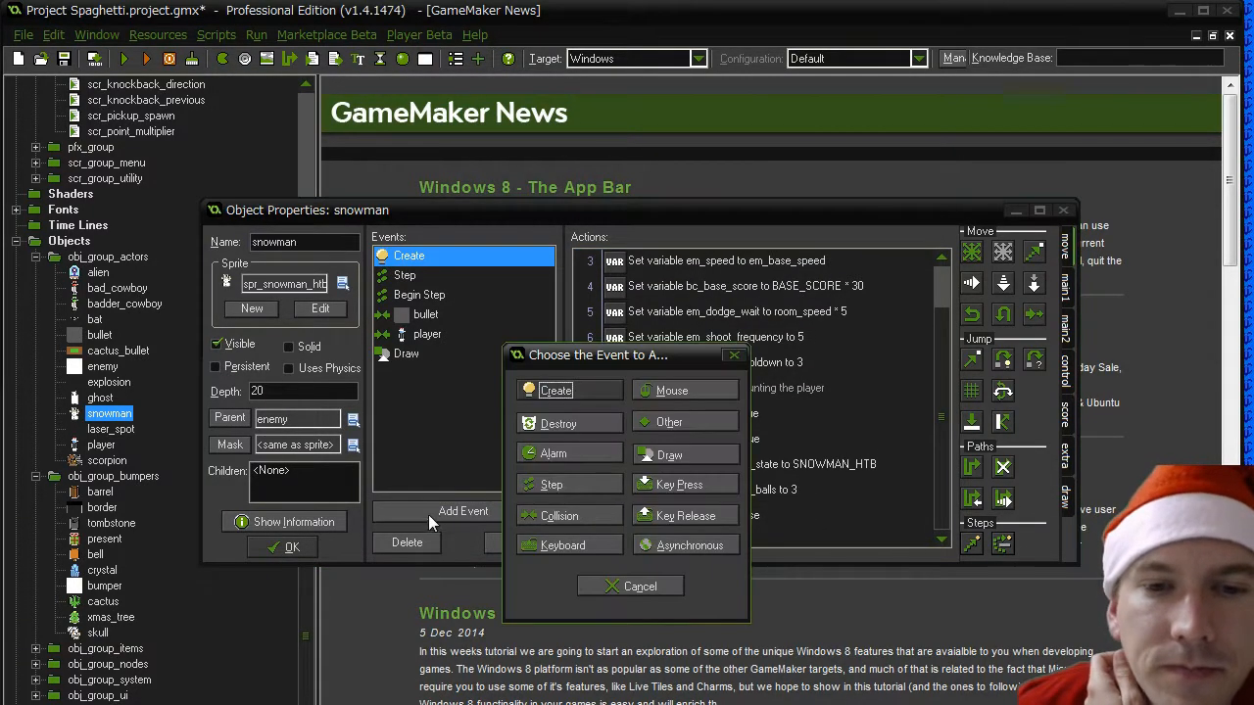
pyautogui.click(565, 456)
pyautogui.click(619, 532)
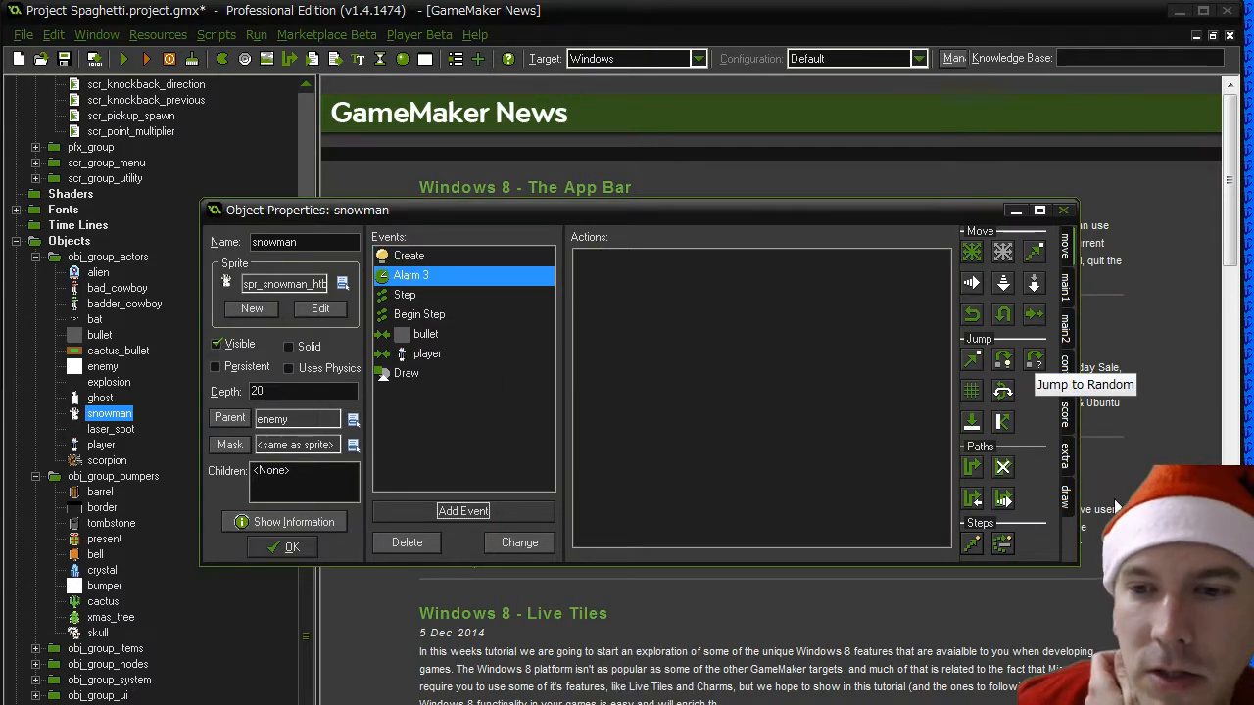
# - Add the comment "No longer hurt" to the snowman's Alarm 3 event
pyautogui.click(1063, 457)
pyautogui.click(1065, 416)
pyautogui.click(1066, 378)
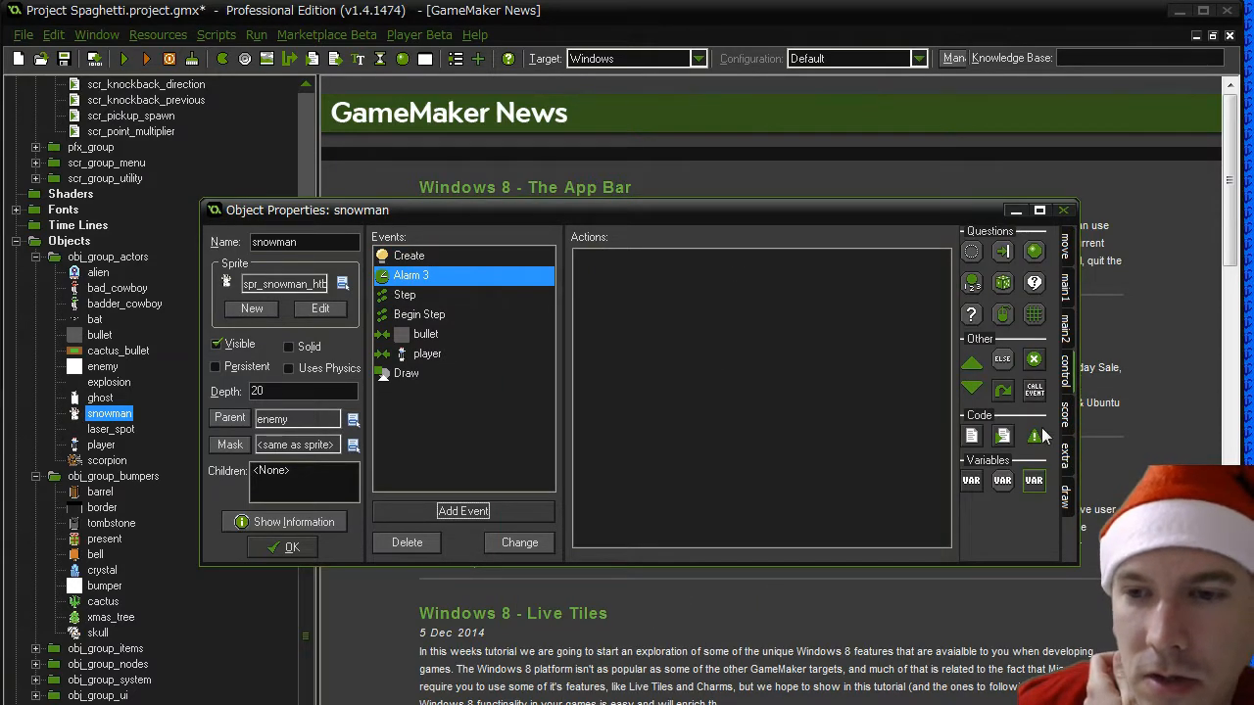
pyautogui.moveTo(1034, 435); pyautogui.dragTo(776, 344)
pyautogui.write('No lo')
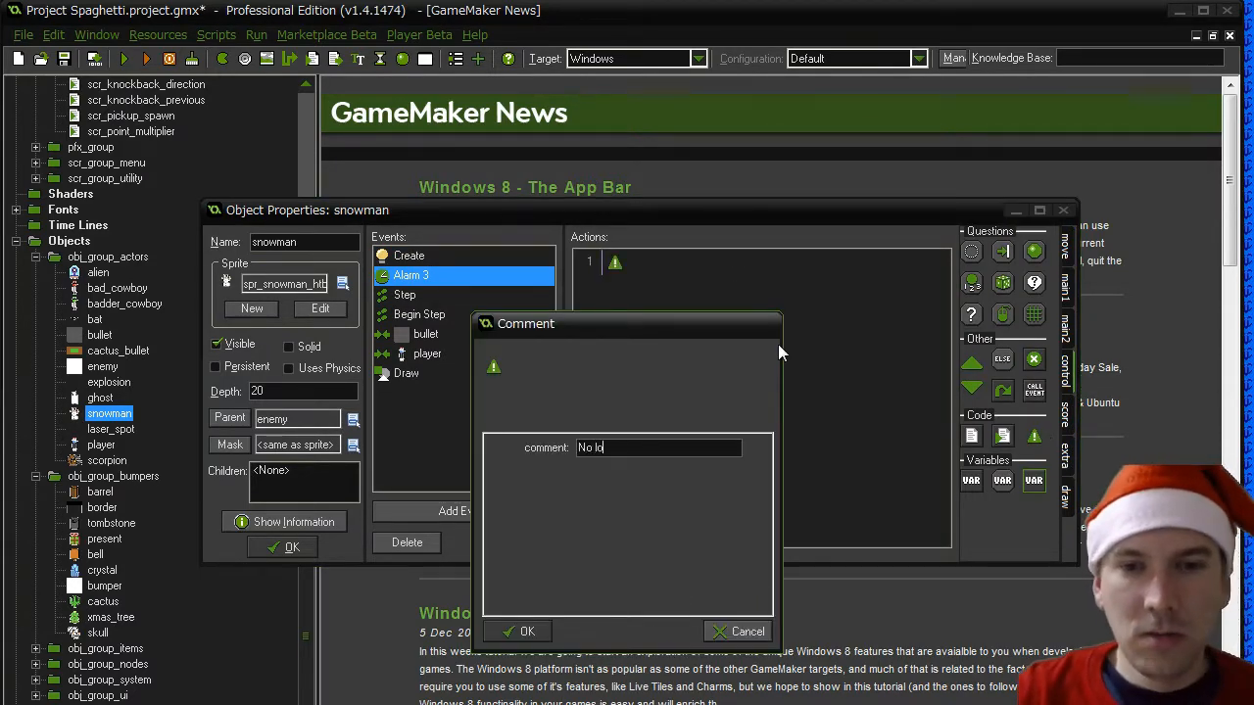
pyautogui.write('nger hurt')
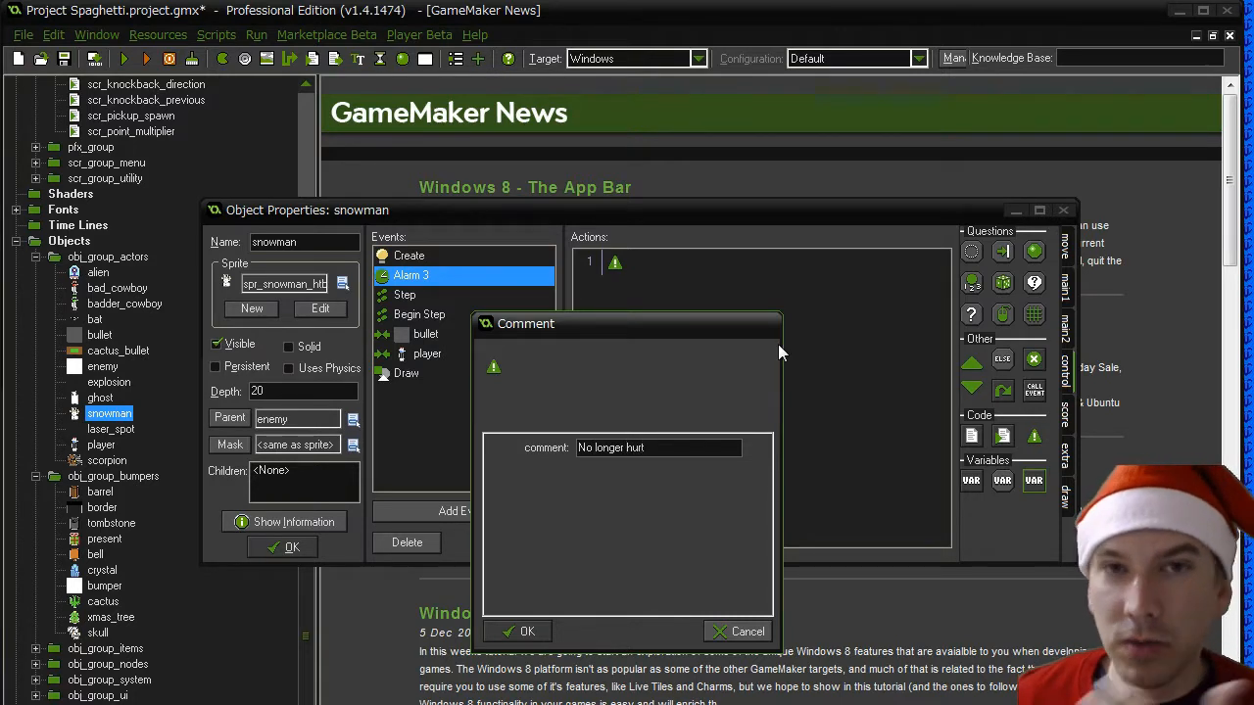
pyautogui.click(528, 630)
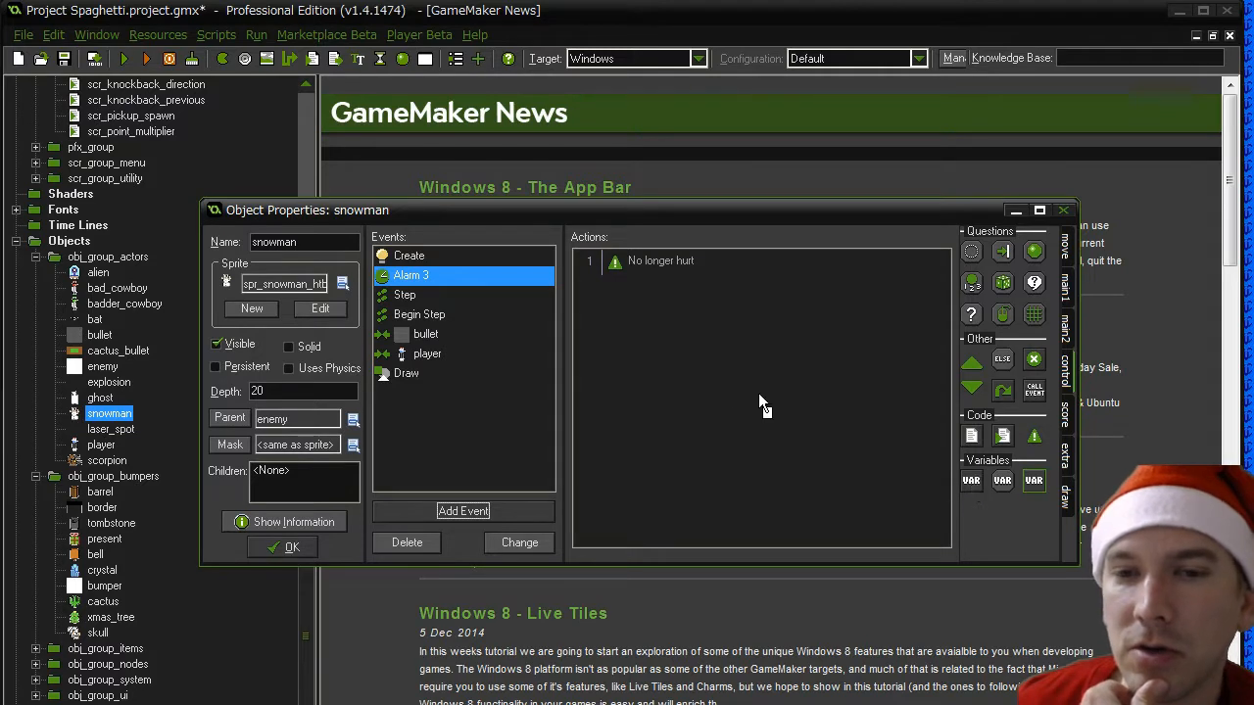
# - Add a Set Variable action below the comment in Alarm 3 that sets em_hurt to false
pyautogui.moveTo(758, 393); pyautogui.dragTo(755, 389)
pyautogui.write('em_hur')
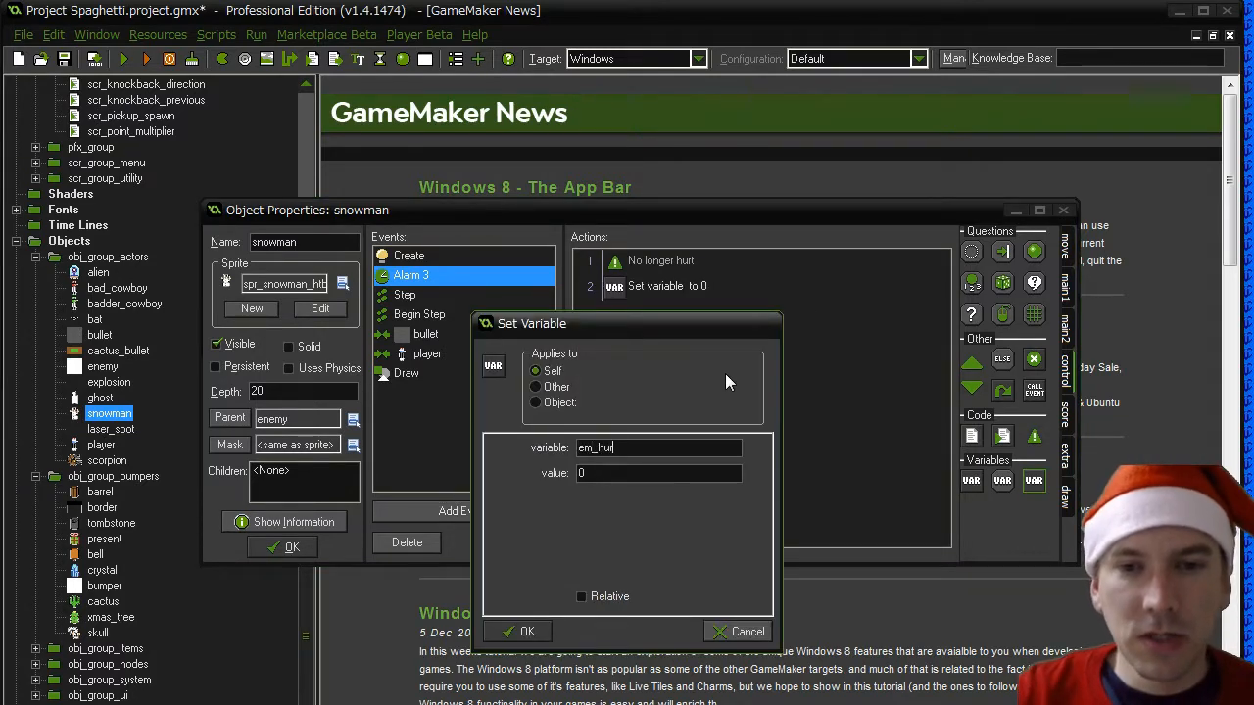
pyautogui.write('t')
pyautogui.press('Tab')
pyautogui.write('fals')
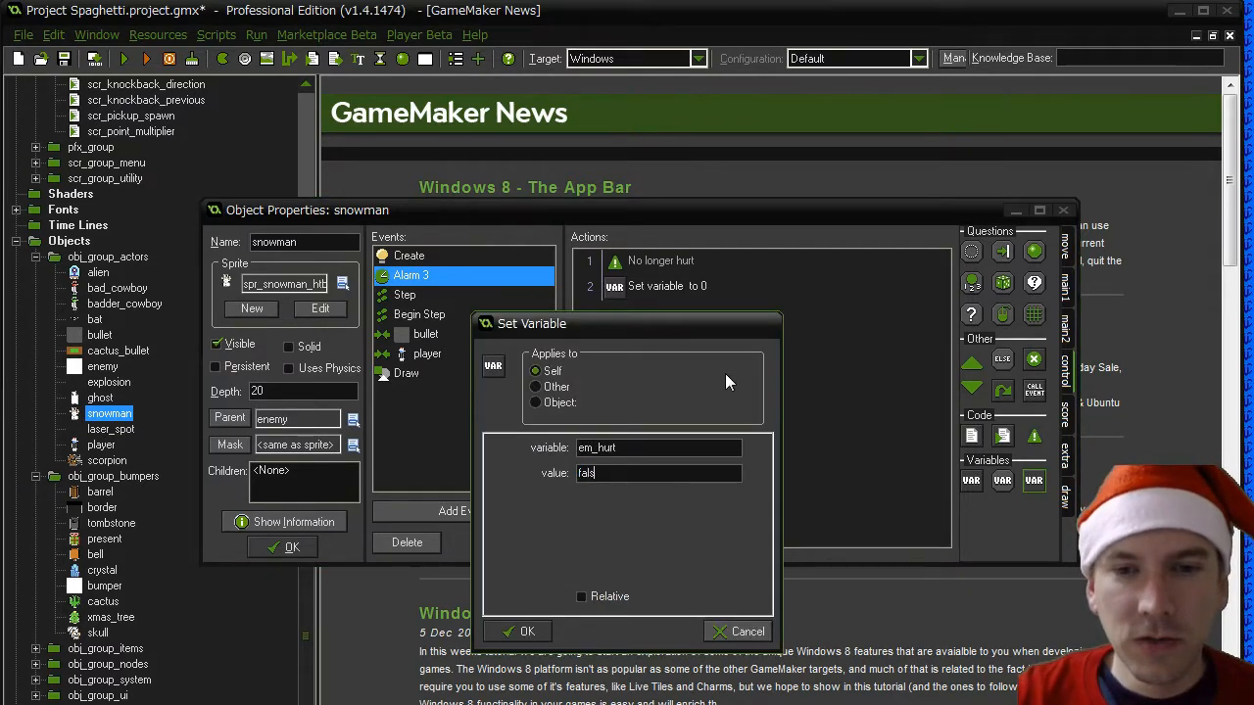
pyautogui.write('e')
pyautogui.click(495, 631)
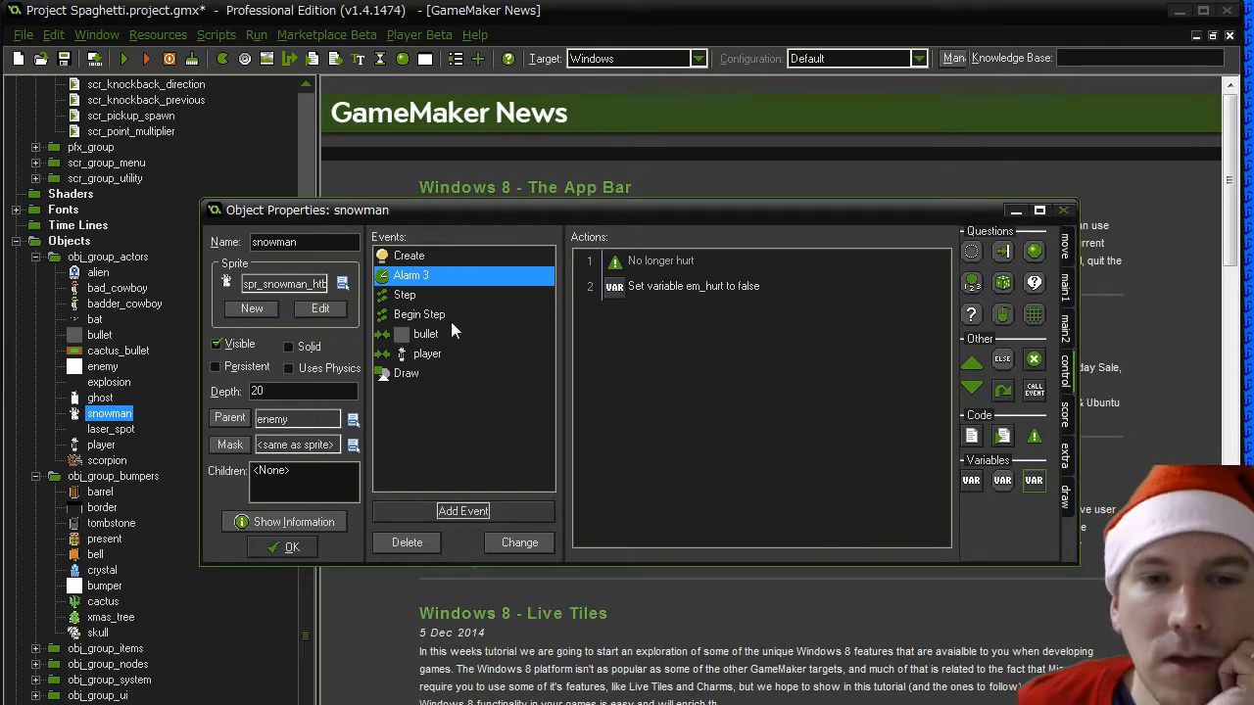
# - Check the Step event's test expression and reword its first comment to "If hurt, stop movement"
pyautogui.click(406, 295)
pyautogui.doubleClick(656, 285)
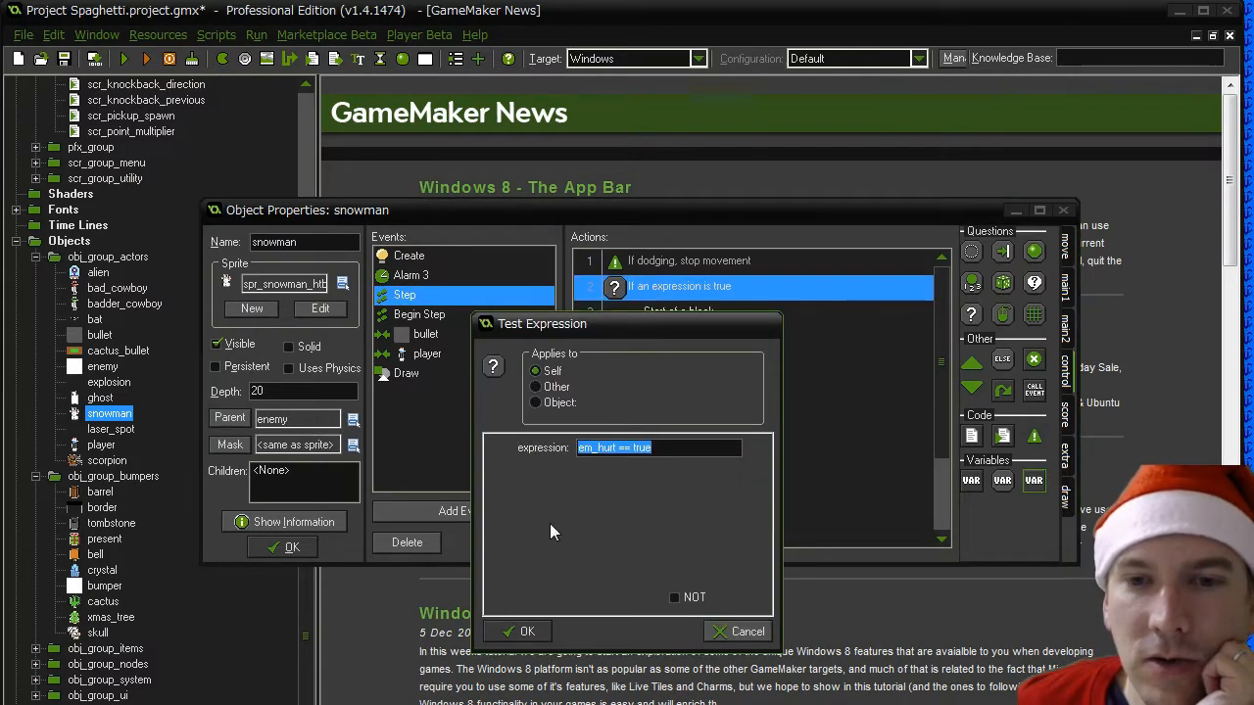
pyautogui.click(524, 630)
pyautogui.doubleClick(676, 262)
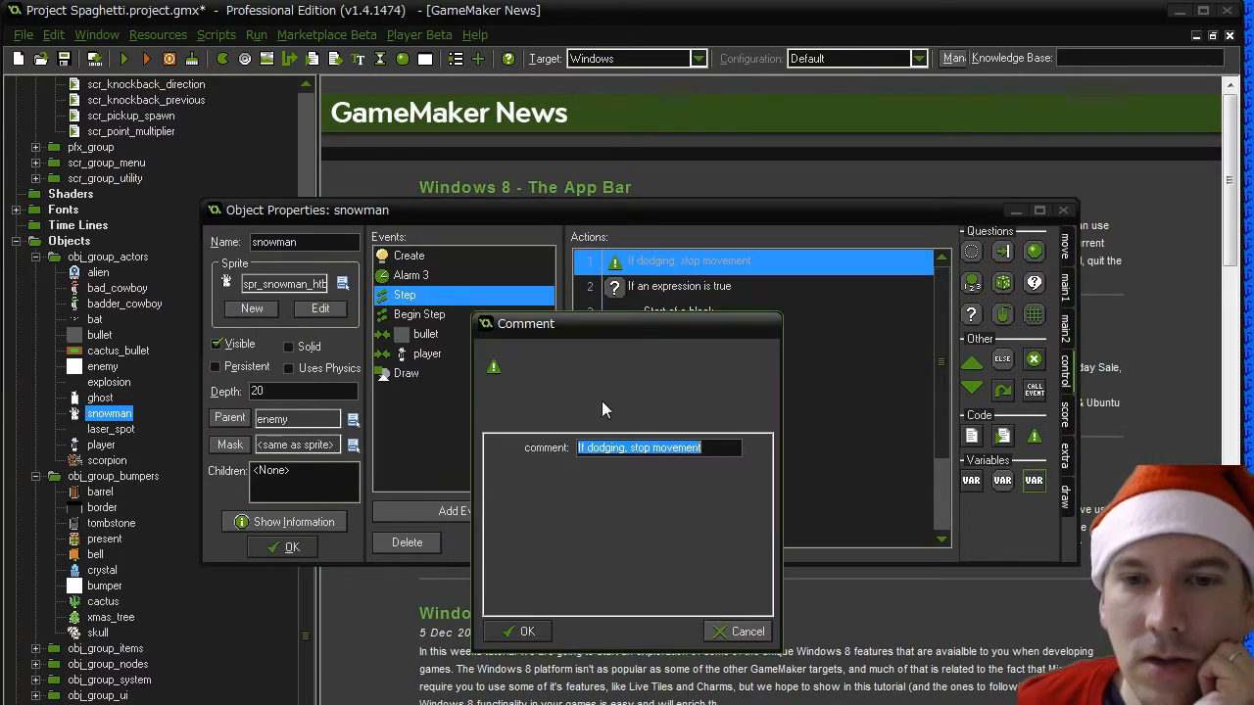
pyautogui.click(683, 446)
pyautogui.write('hurt')
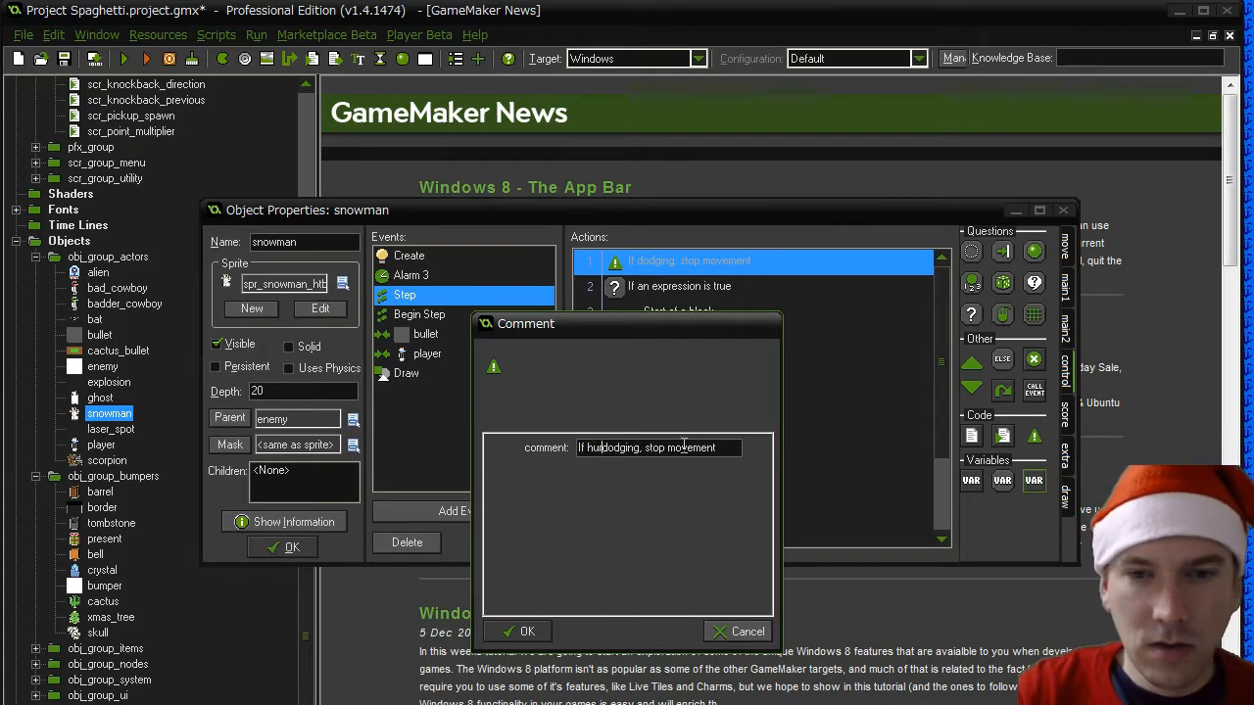
pyautogui.press('Delete')
pyautogui.press('Delete')
pyautogui.press('Delete')
pyautogui.press('Delete')
pyautogui.press('Delete')
pyautogui.press('Delete')
pyautogui.press('Delete')
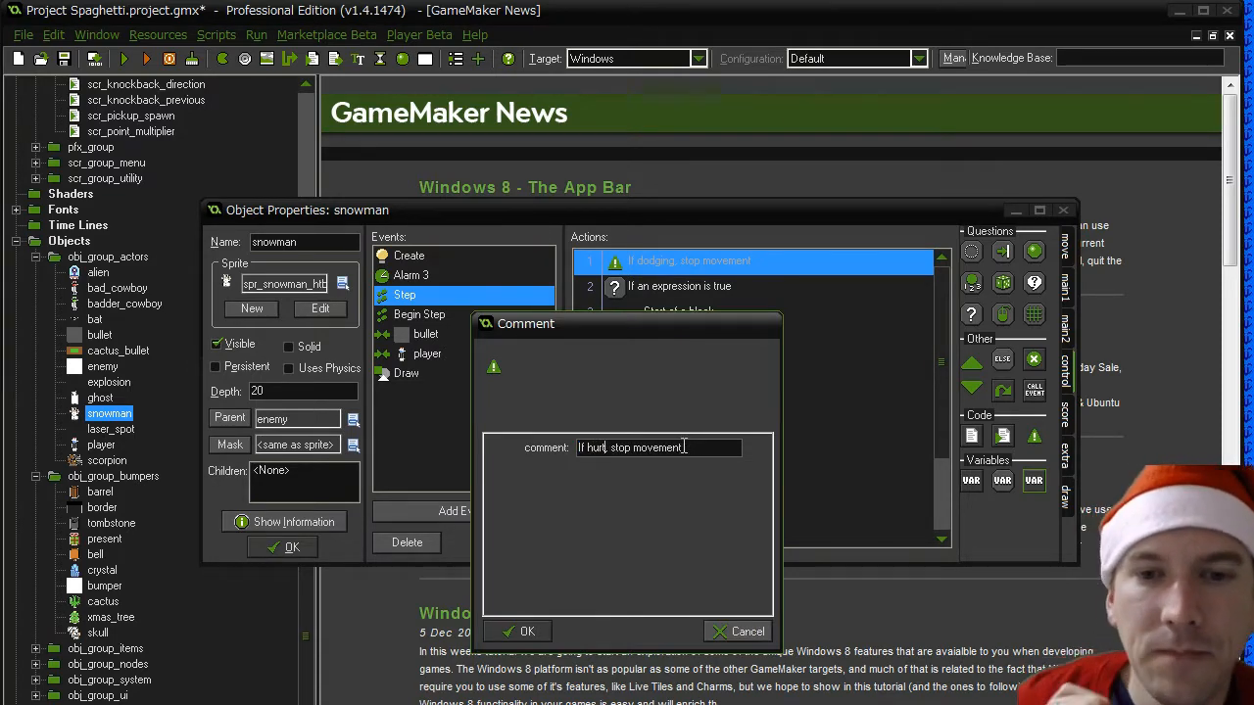
pyautogui.click(528, 631)
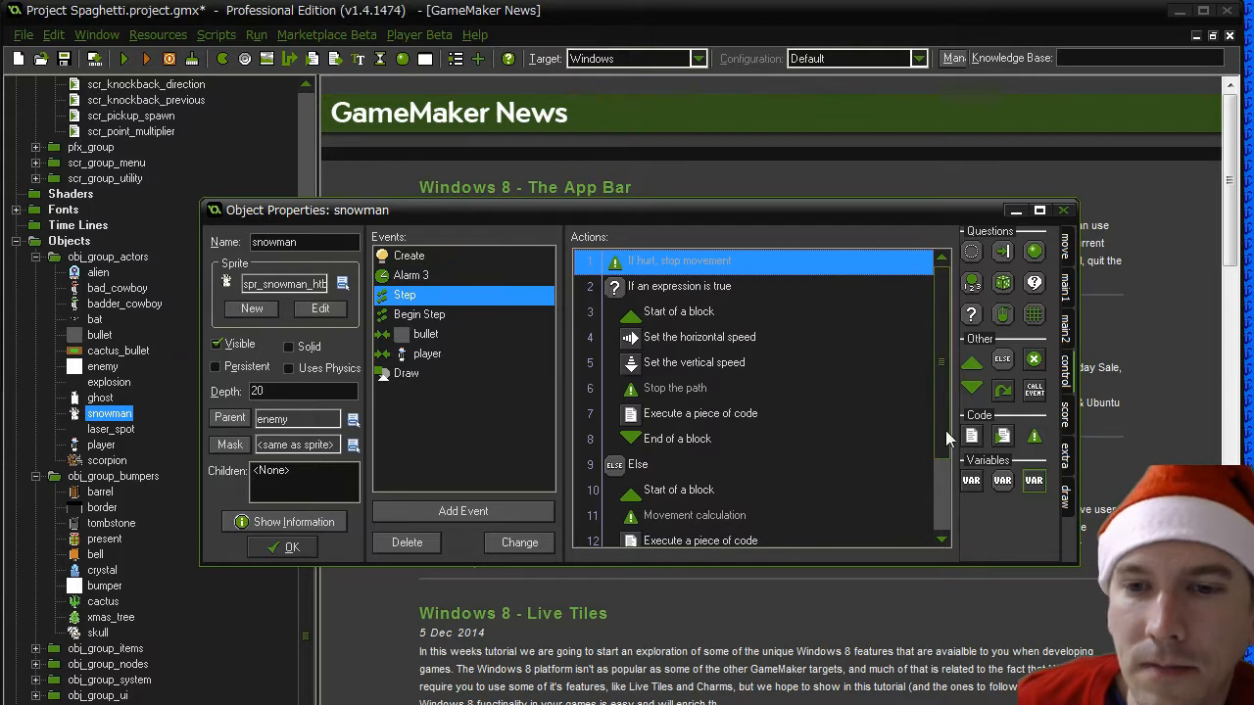
pyautogui.scroll(-2, 784, 449)
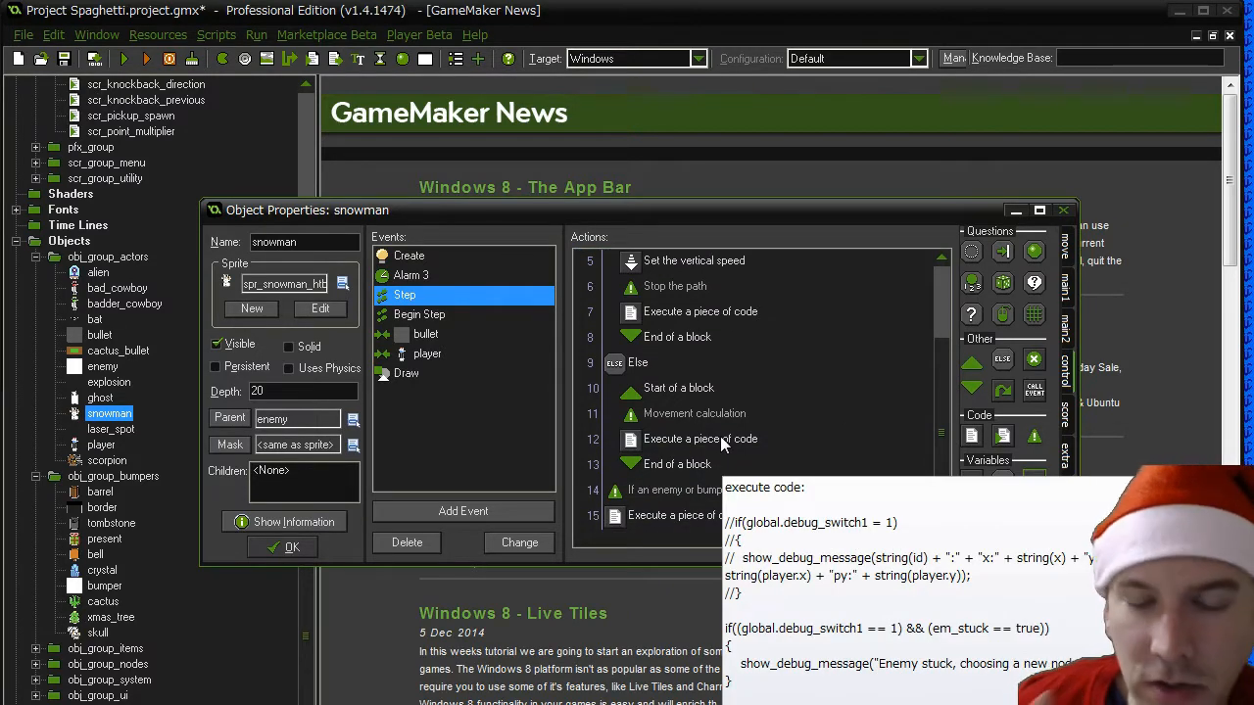
# - Locate the em_hurt assignment in the bullet event and define a macro SNOWMAN_HURT_DELAY with value 1
pyautogui.click(438, 342)
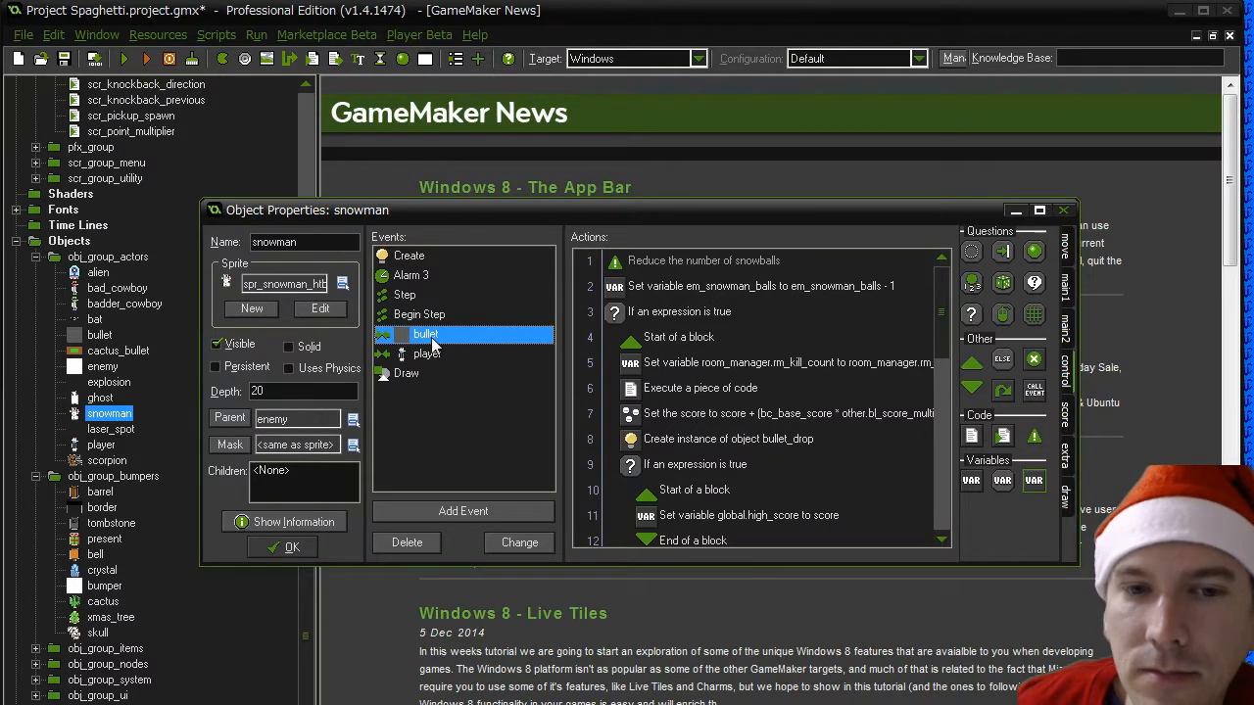
pyautogui.moveTo(938, 342); pyautogui.dragTo(935, 460)
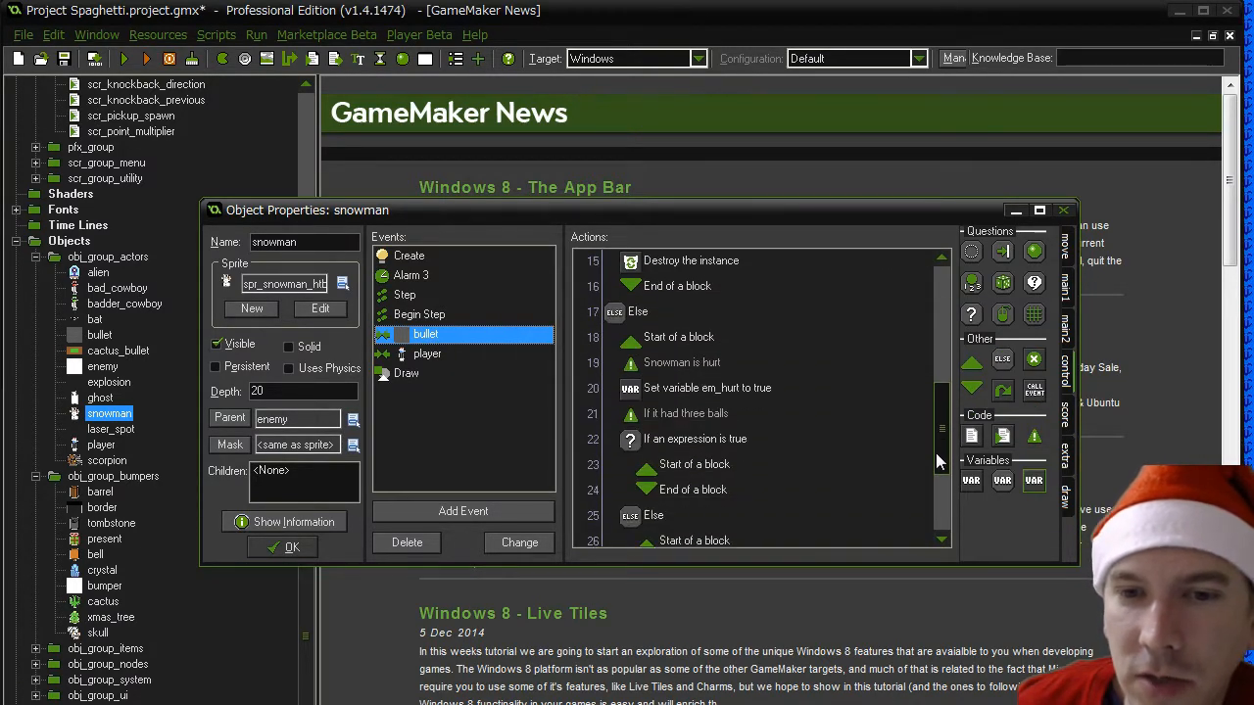
pyautogui.click(700, 389)
pyautogui.click(157, 36)
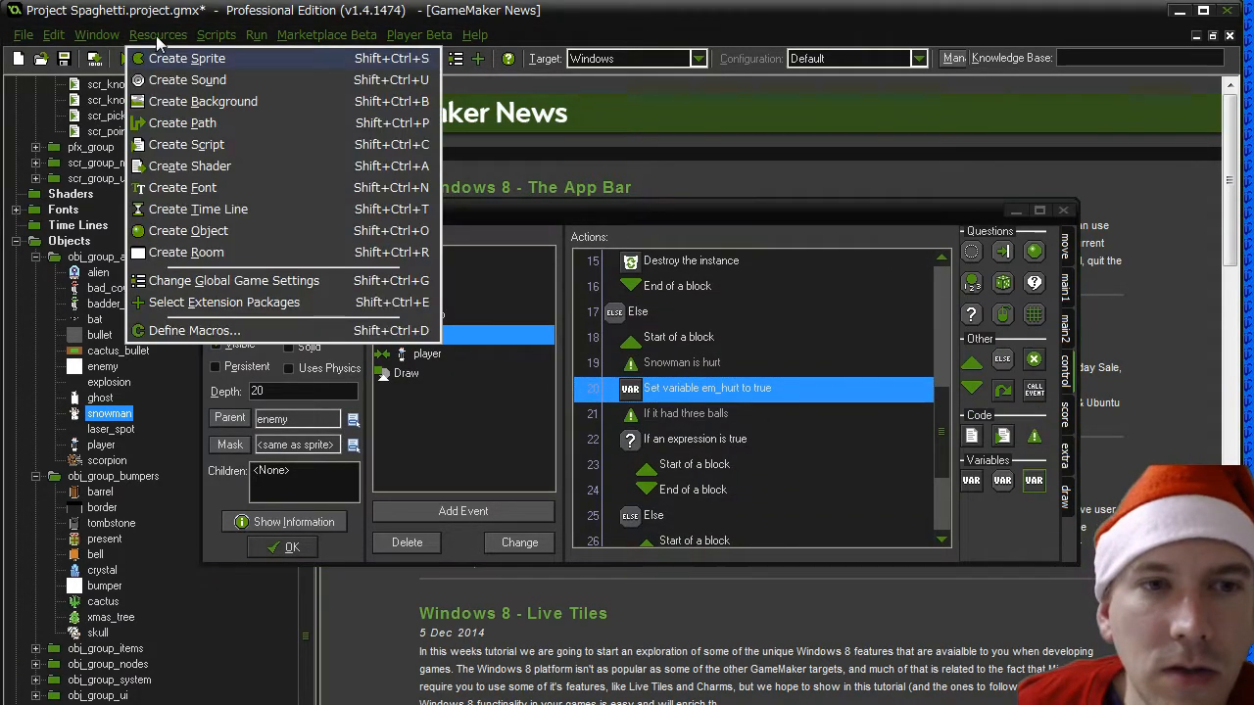
pyautogui.click(187, 331)
pyautogui.click(656, 298)
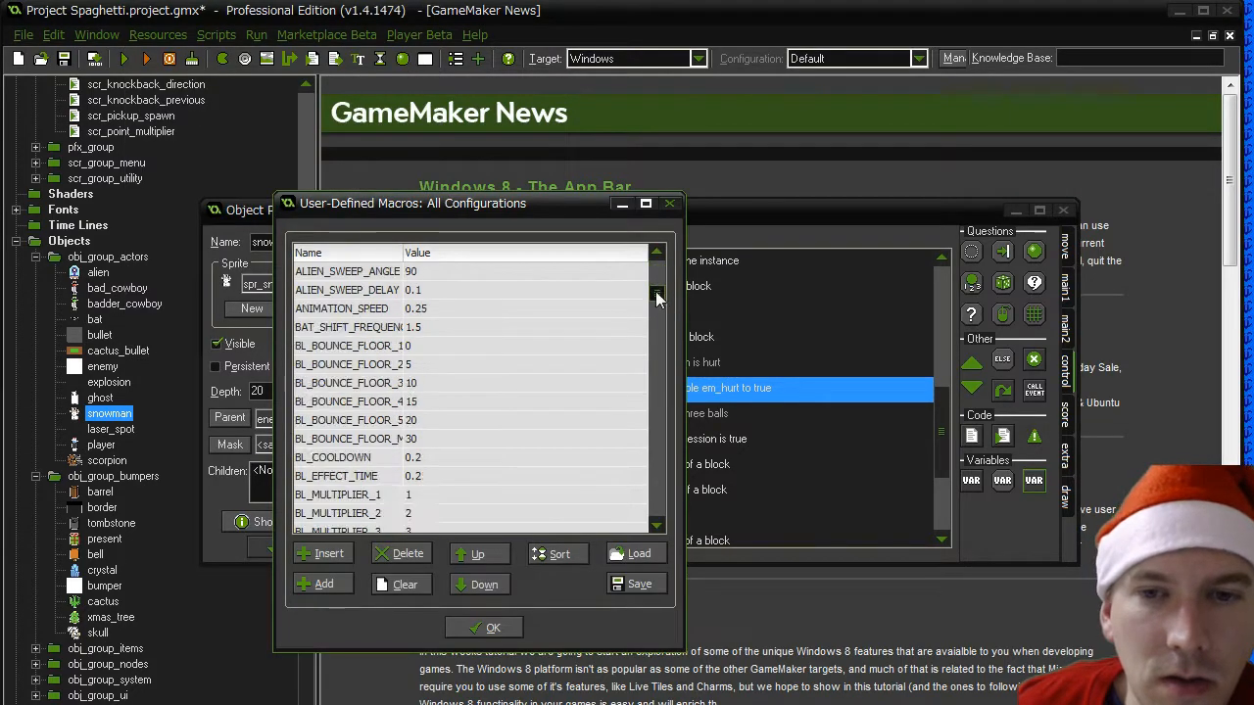
pyautogui.moveTo(656, 298); pyautogui.dragTo(656, 480)
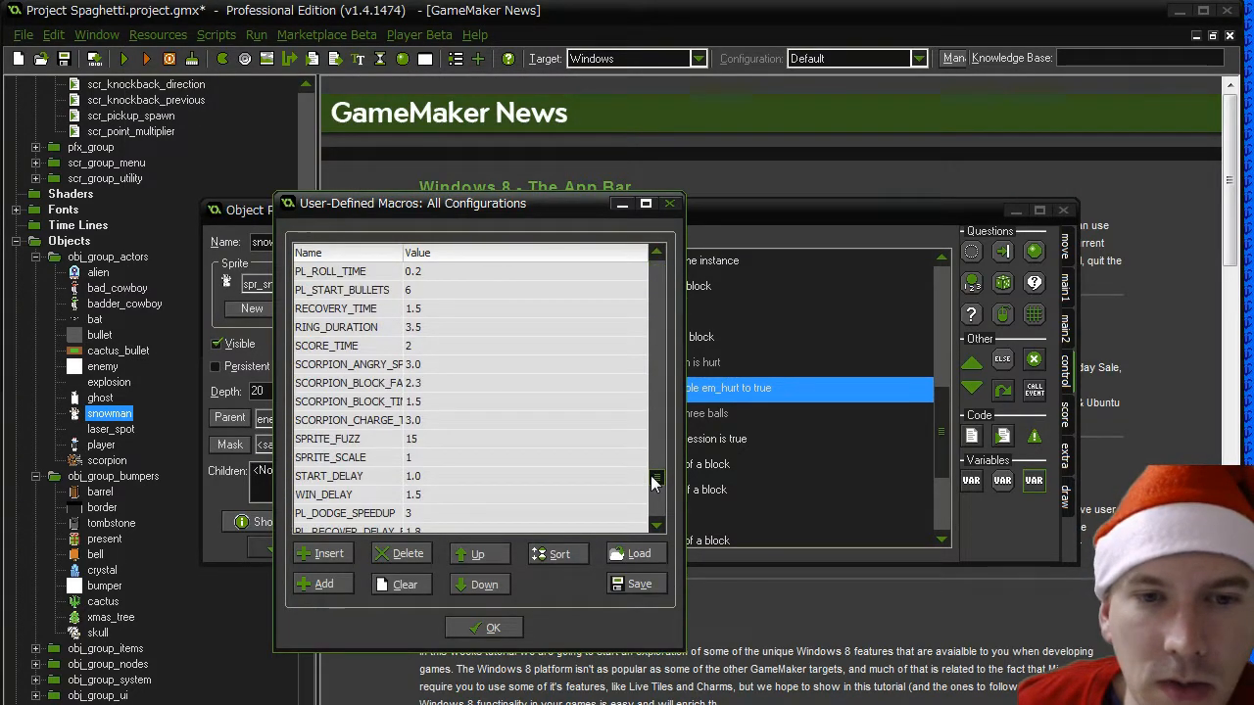
pyautogui.moveTo(402, 253); pyautogui.dragTo(442, 256)
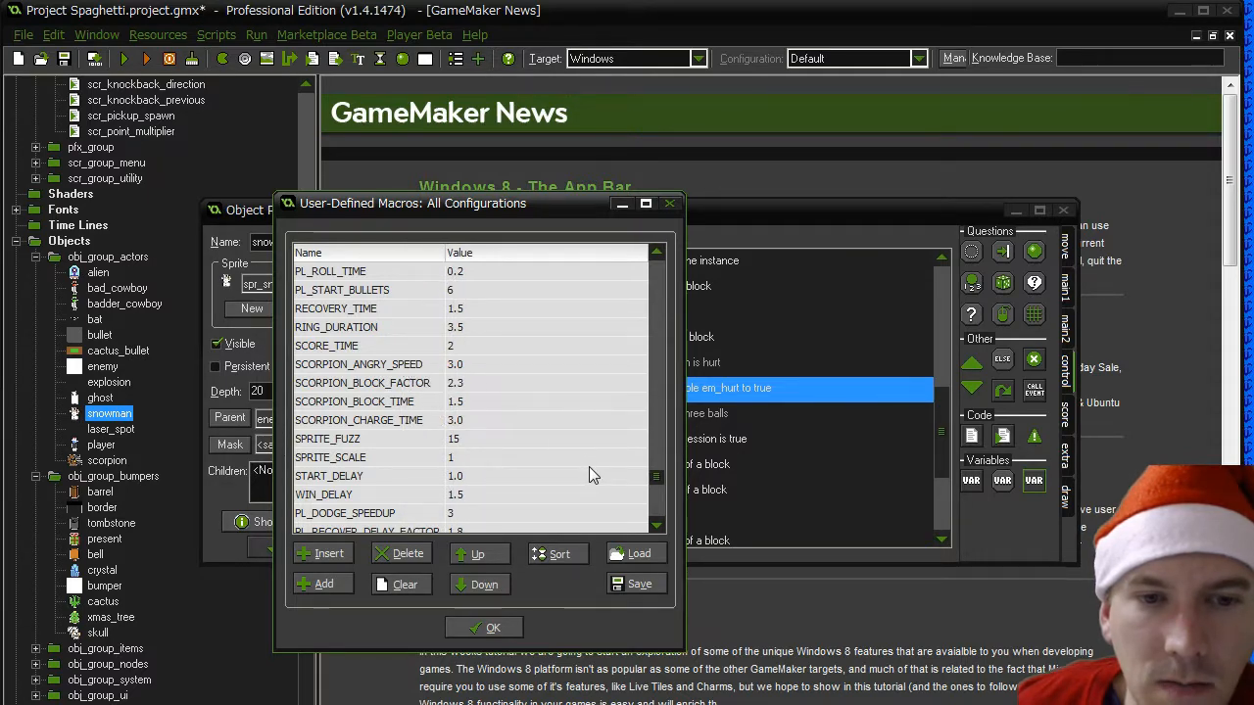
pyautogui.click(323, 584)
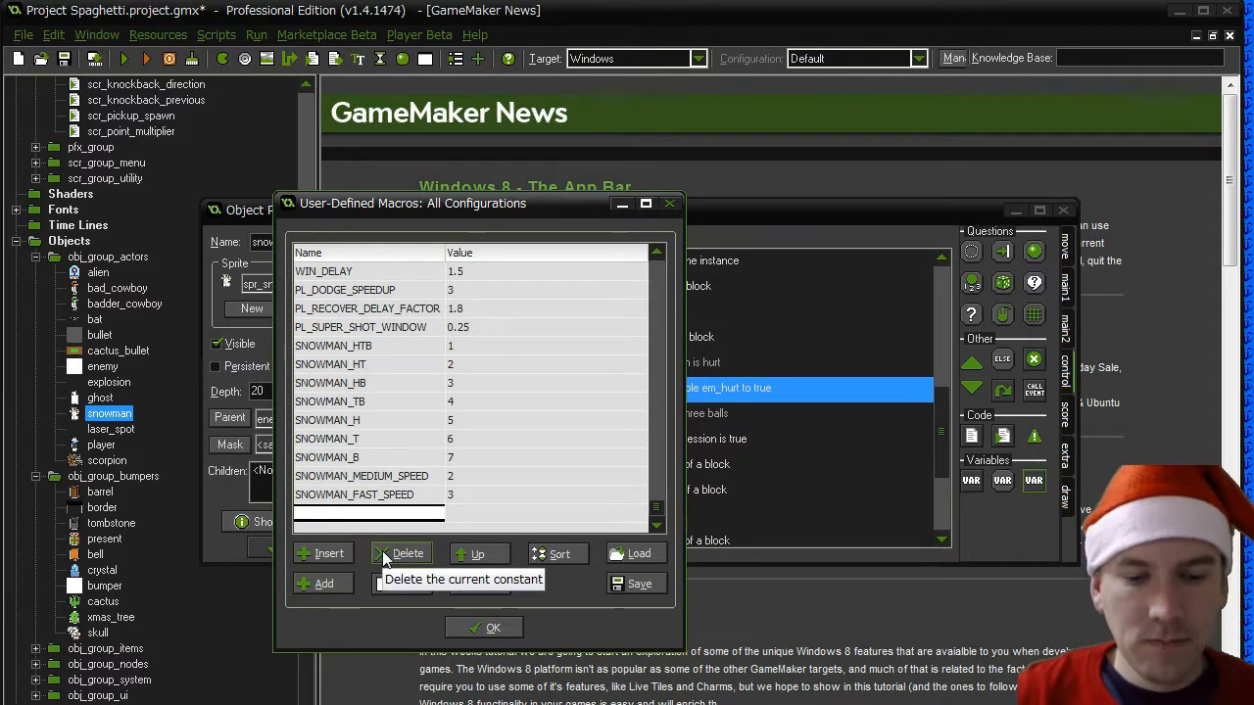
pyautogui.write('SNOWMAN_HURT_DELAY')
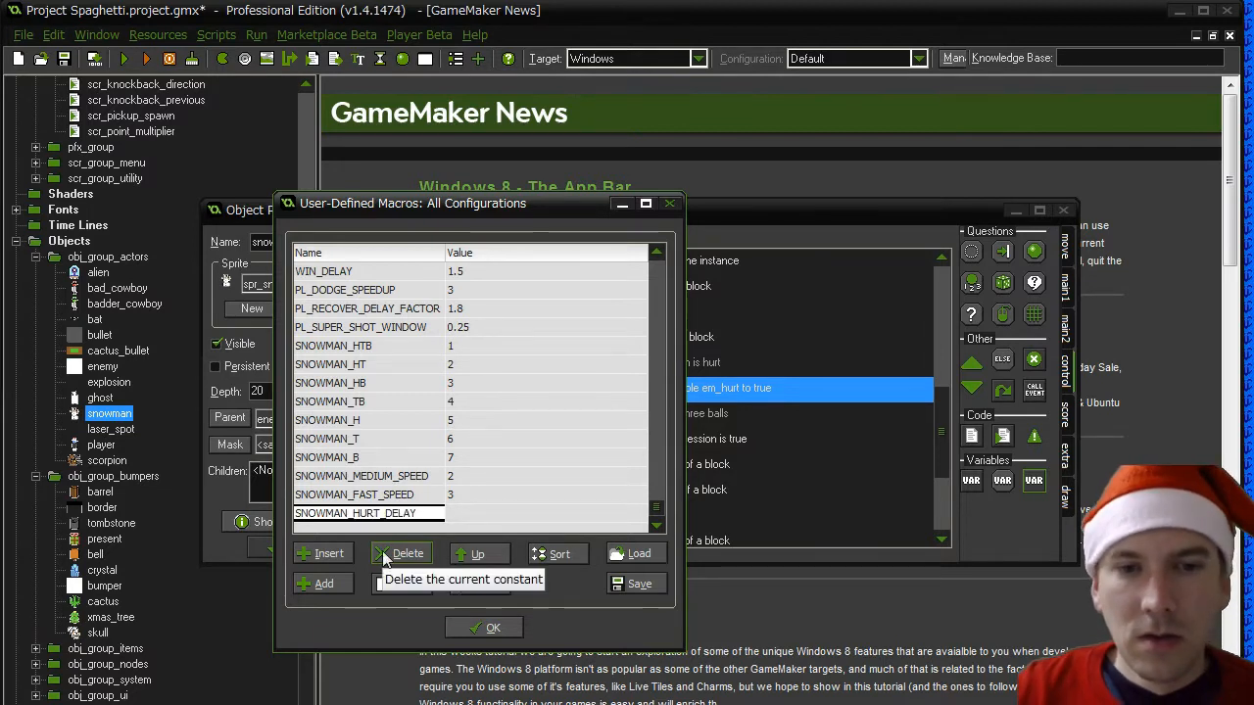
pyautogui.press('Tab')
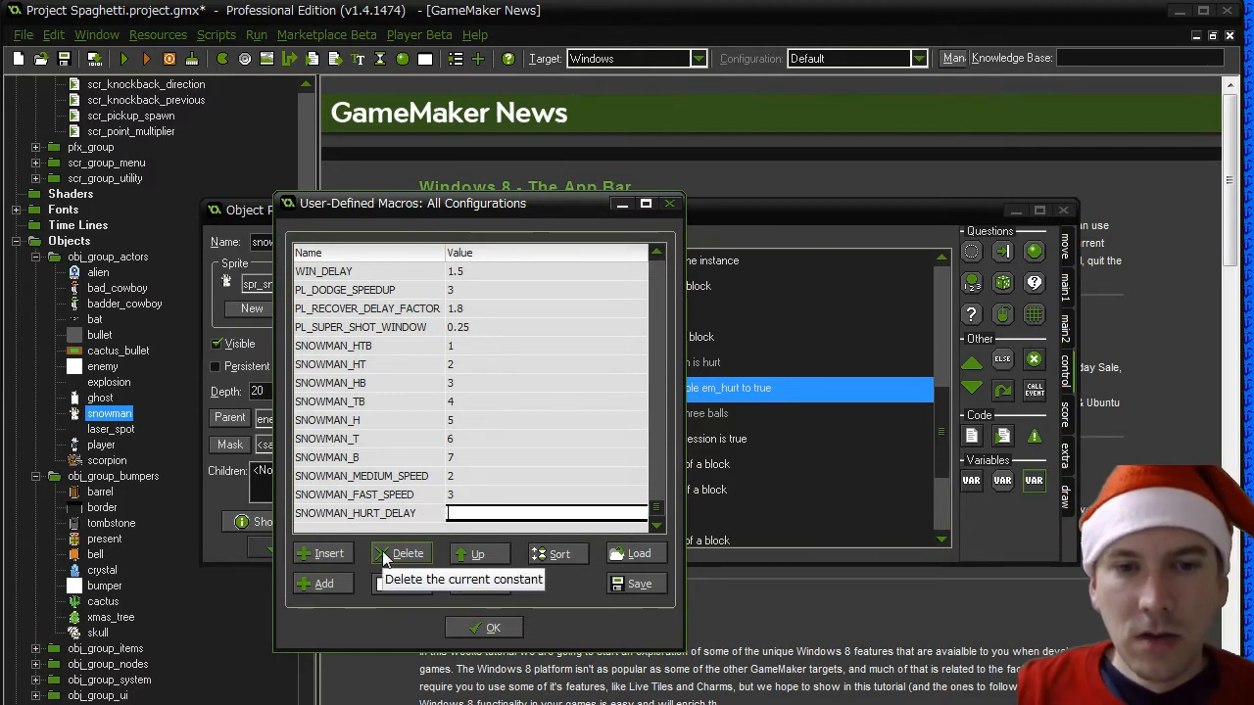
pyautogui.write('1')
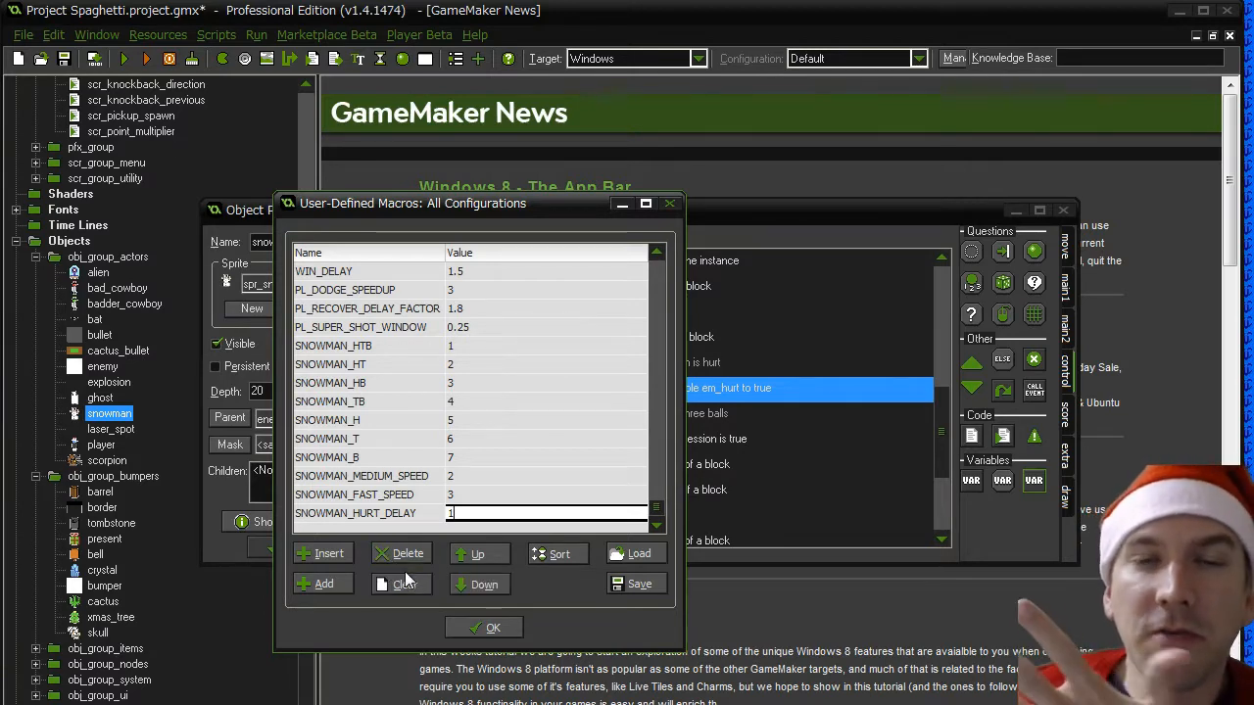
pyautogui.click(380, 519)
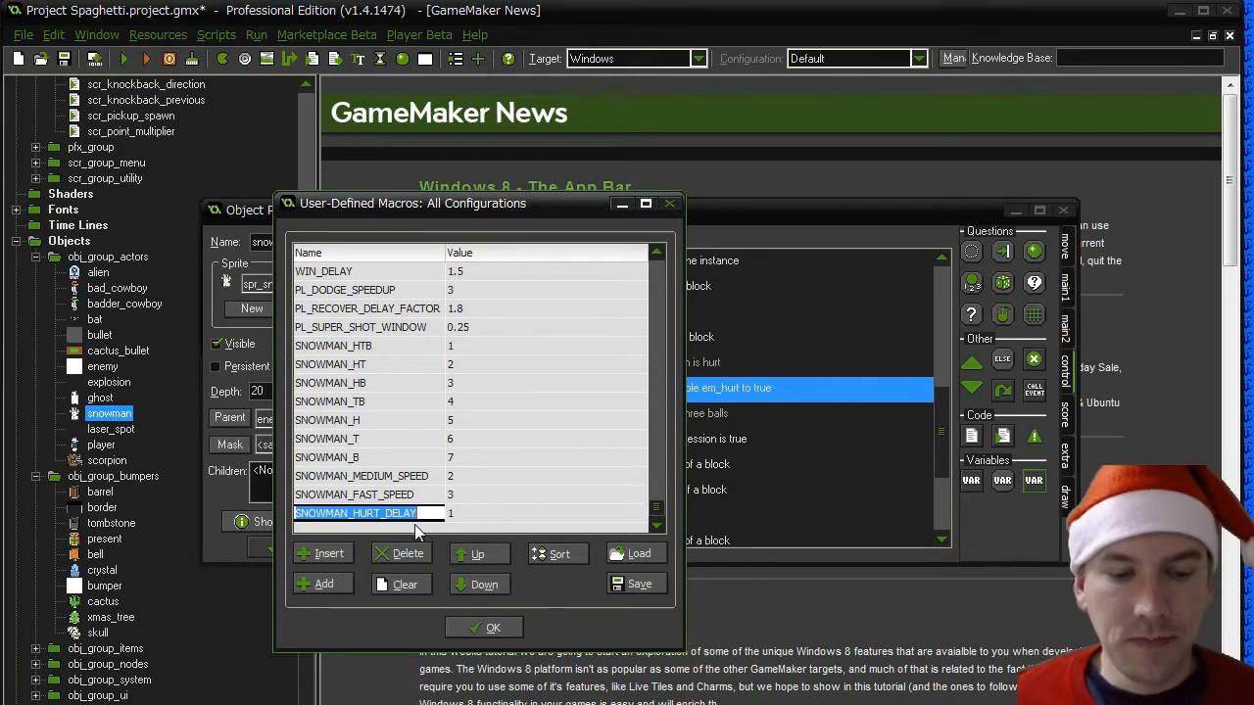
pyautogui.click(480, 629)
# - Add a Set Alarm action below the bullet event's em_hurt assignment, setting Alarm 3 to SNOWMAN_HURT_DELAY * room_speed
pyautogui.click(543, 523)
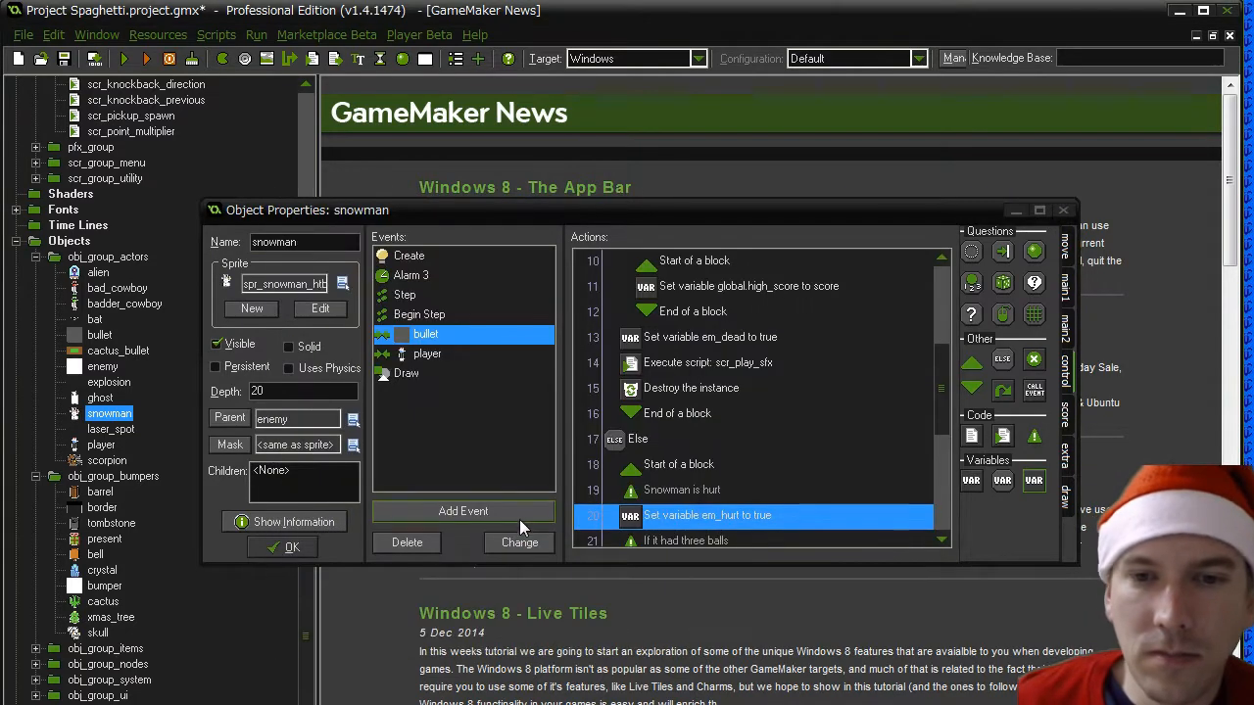
pyautogui.click(1066, 287)
pyautogui.click(1066, 323)
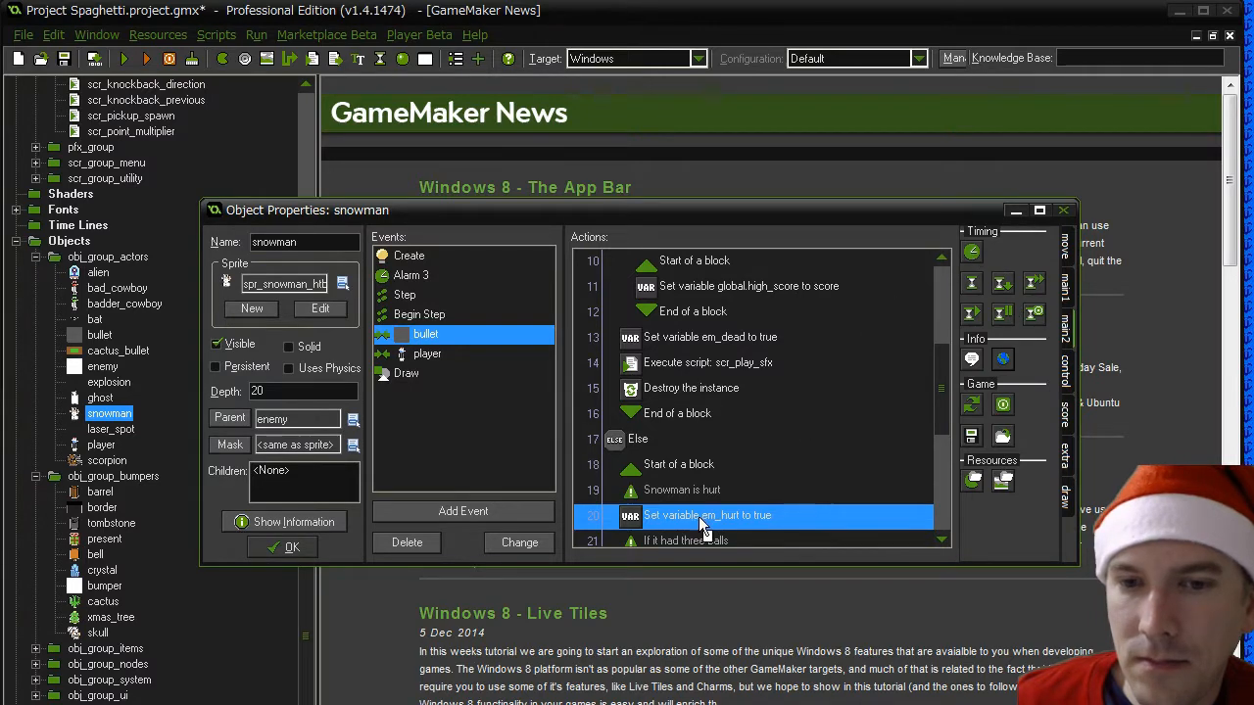
pyautogui.moveTo(971, 252); pyautogui.dragTo(663, 538)
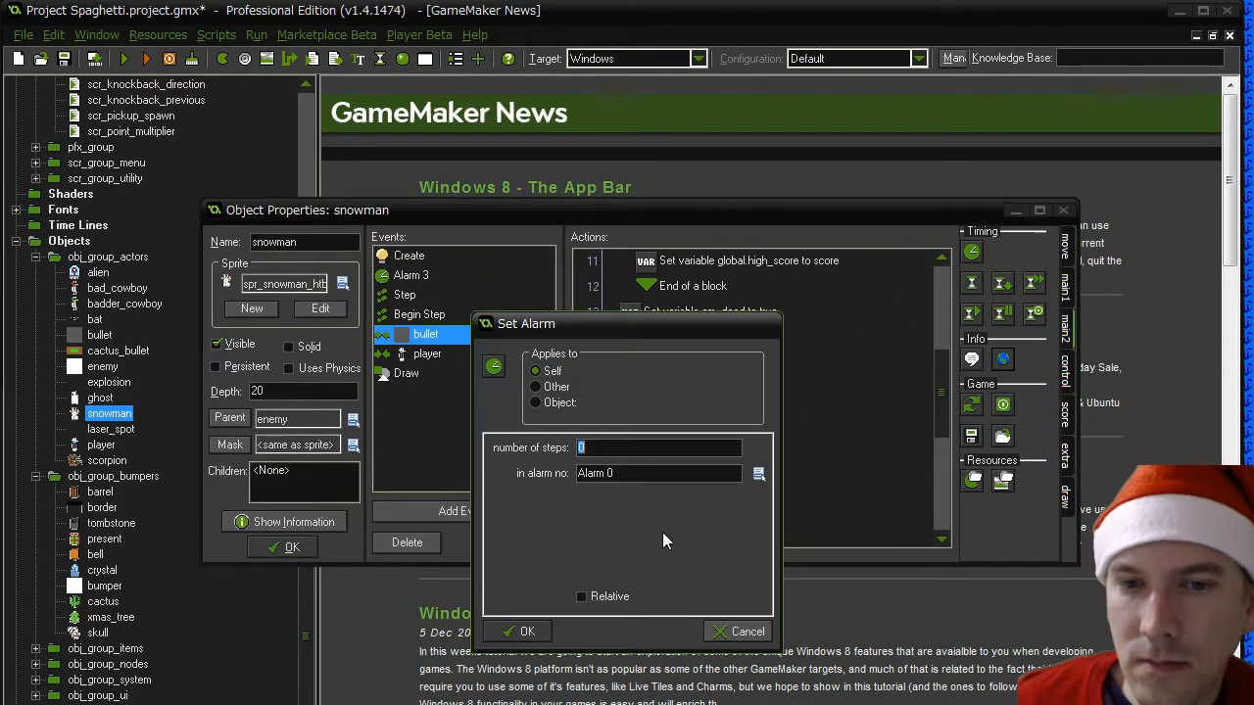
pyautogui.write('SNOWMAN_HURT_DELAY')
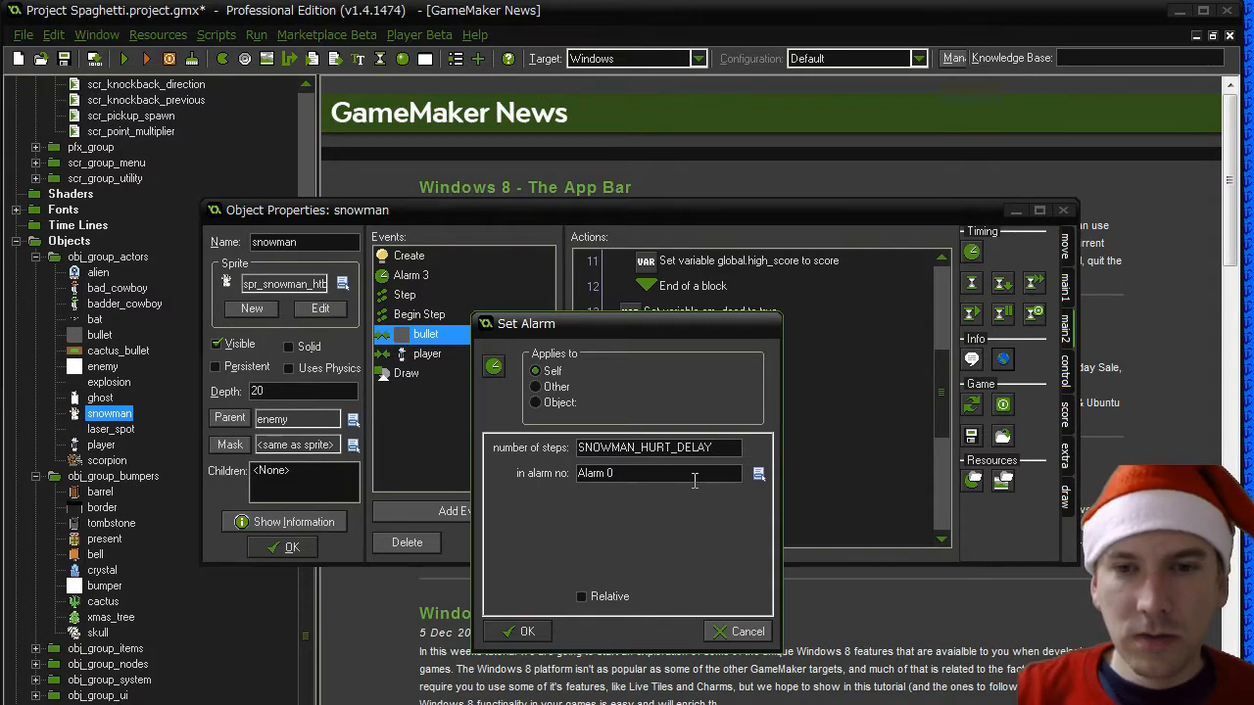
pyautogui.write(' *')
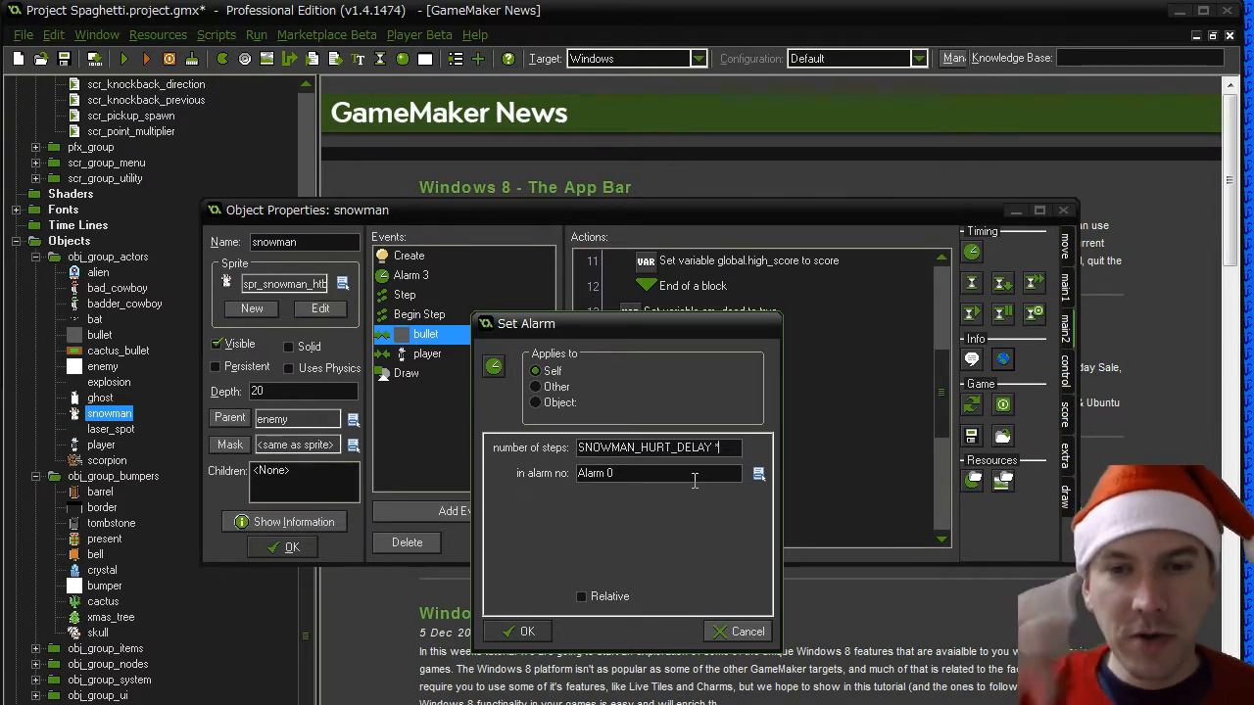
pyautogui.write('room_speed')
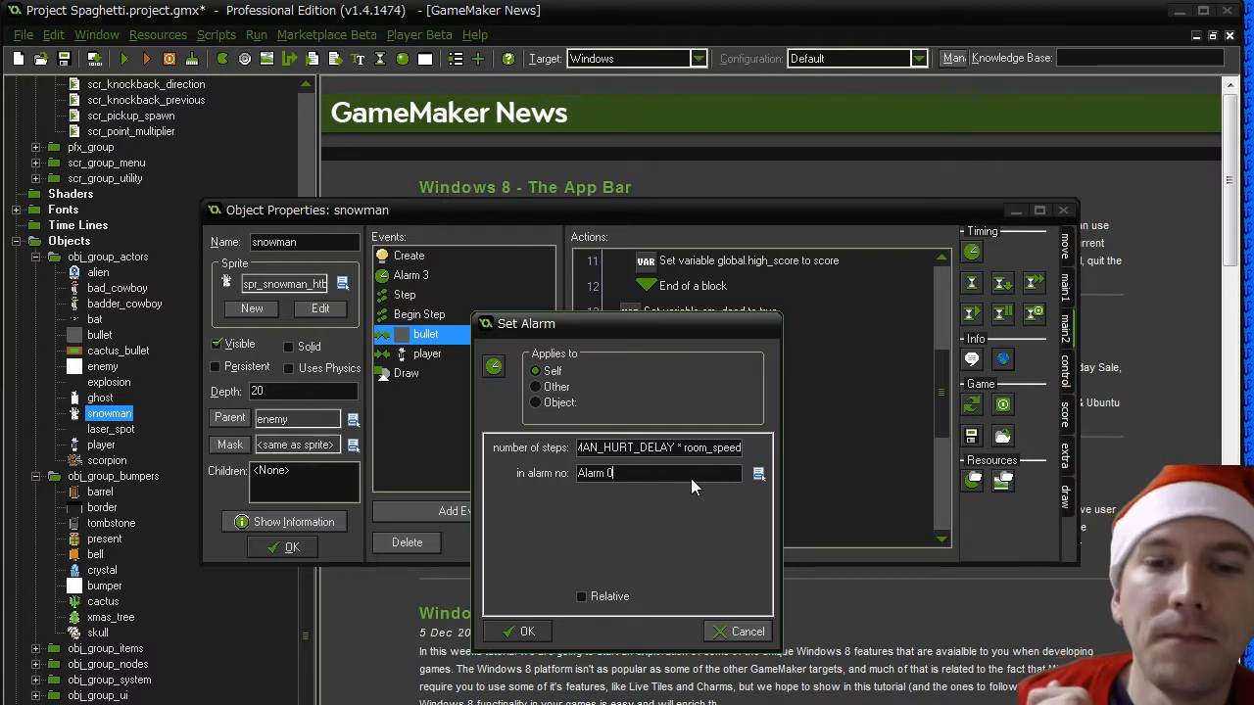
pyautogui.click(691, 478)
pyautogui.click(752, 553)
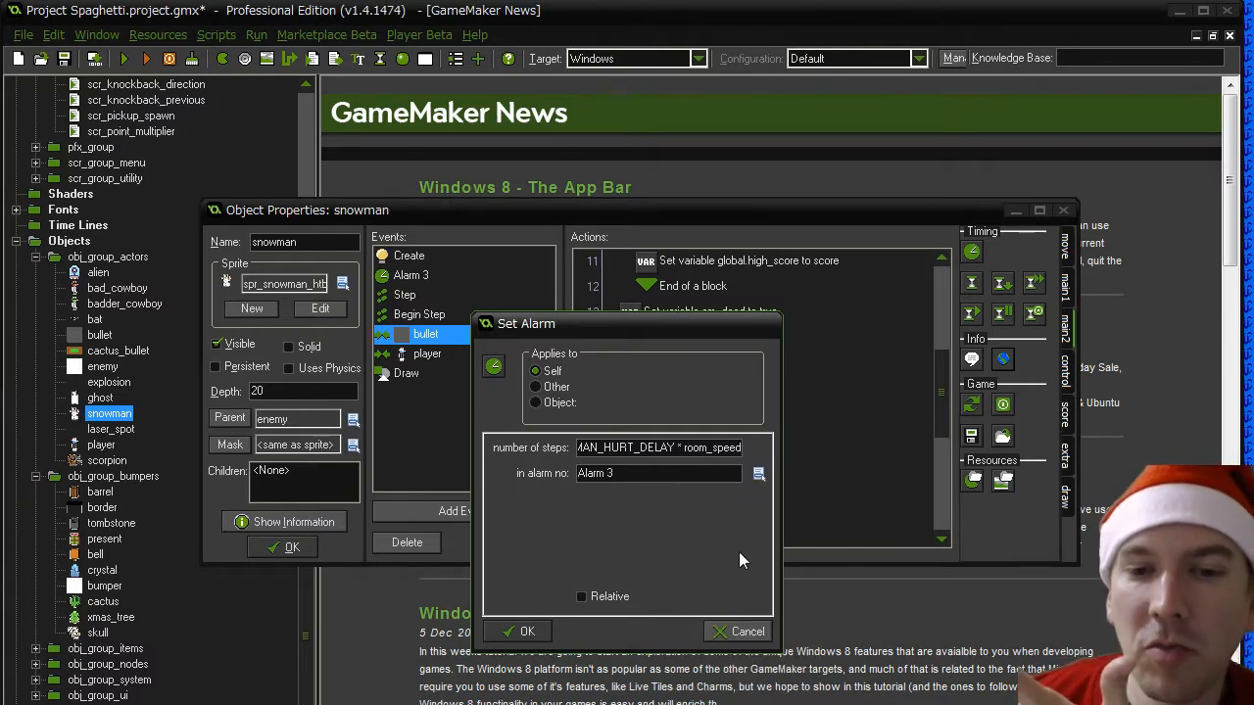
pyautogui.click(522, 632)
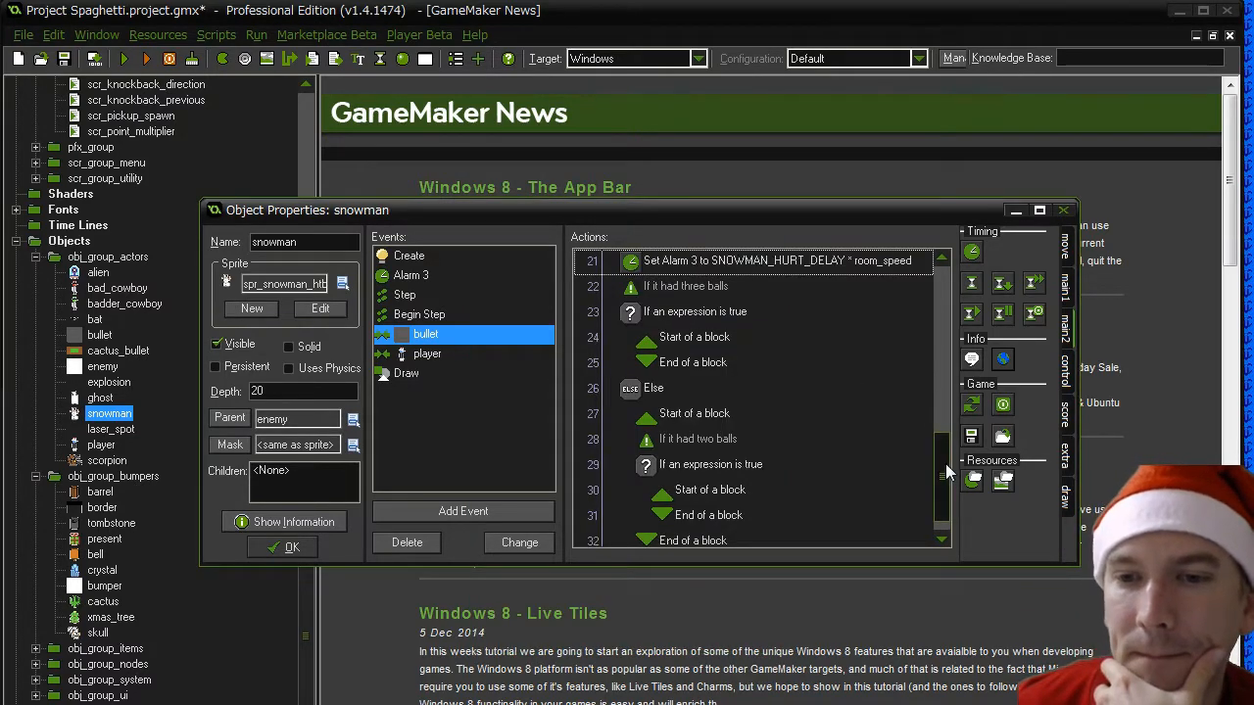
# - Review the hurt actions in the bullet event's Else block and save the snowman object's changes
pyautogui.moveTo(948, 473); pyautogui.dragTo(947, 434)
pyautogui.click(688, 312)
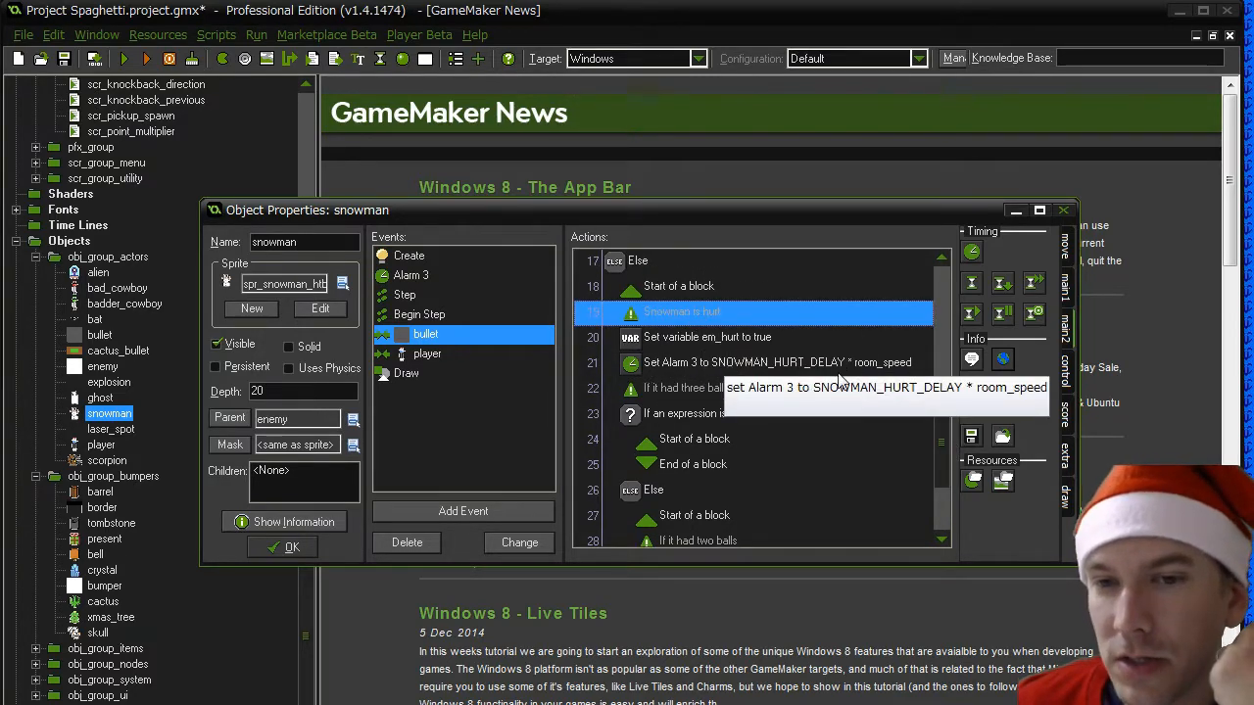
pyautogui.click(740, 364)
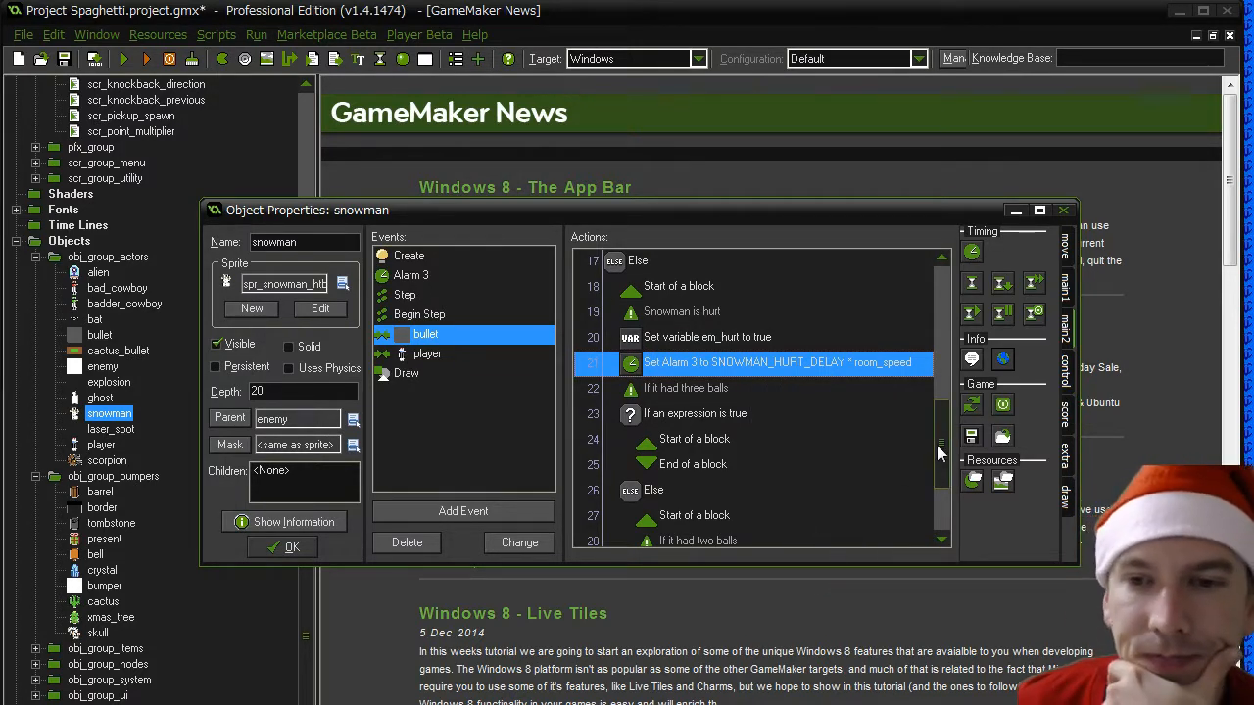
pyautogui.click(791, 464)
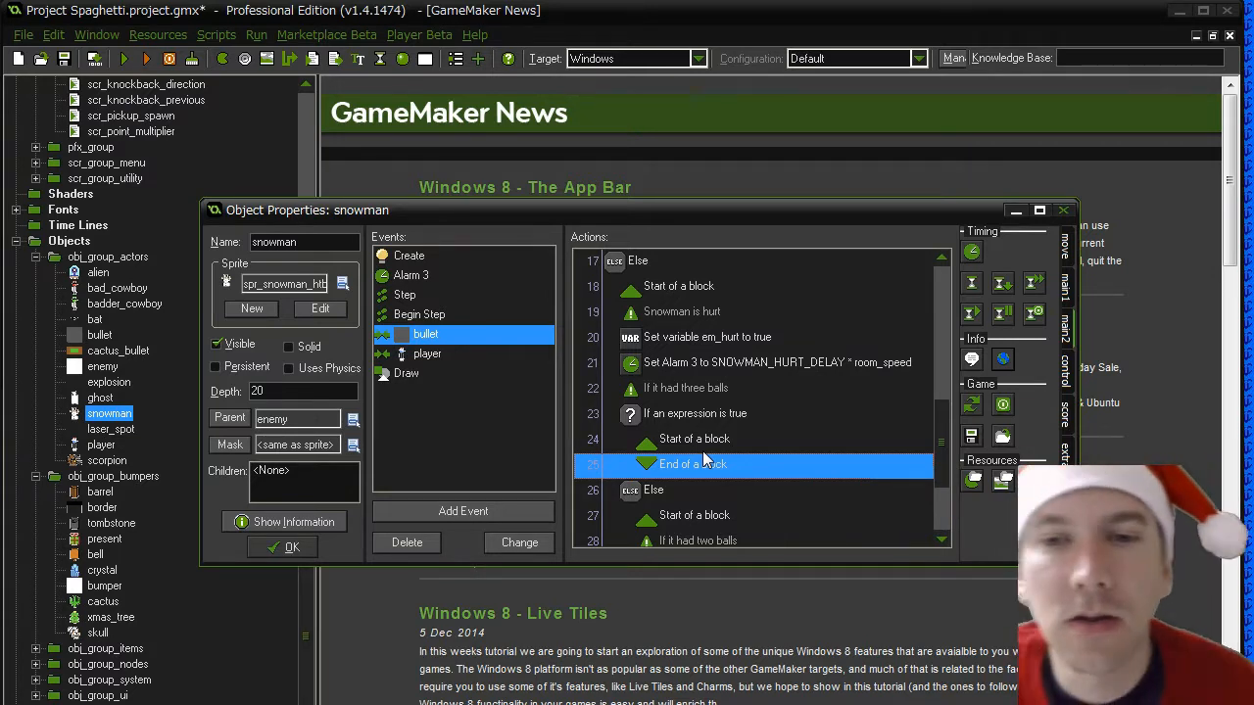
pyautogui.click(294, 547)
# - Open the spr_snowman_htb sprite's image in the Image Editor and move the editor window aside
pyautogui.moveTo(310, 499); pyautogui.dragTo(311, 121)
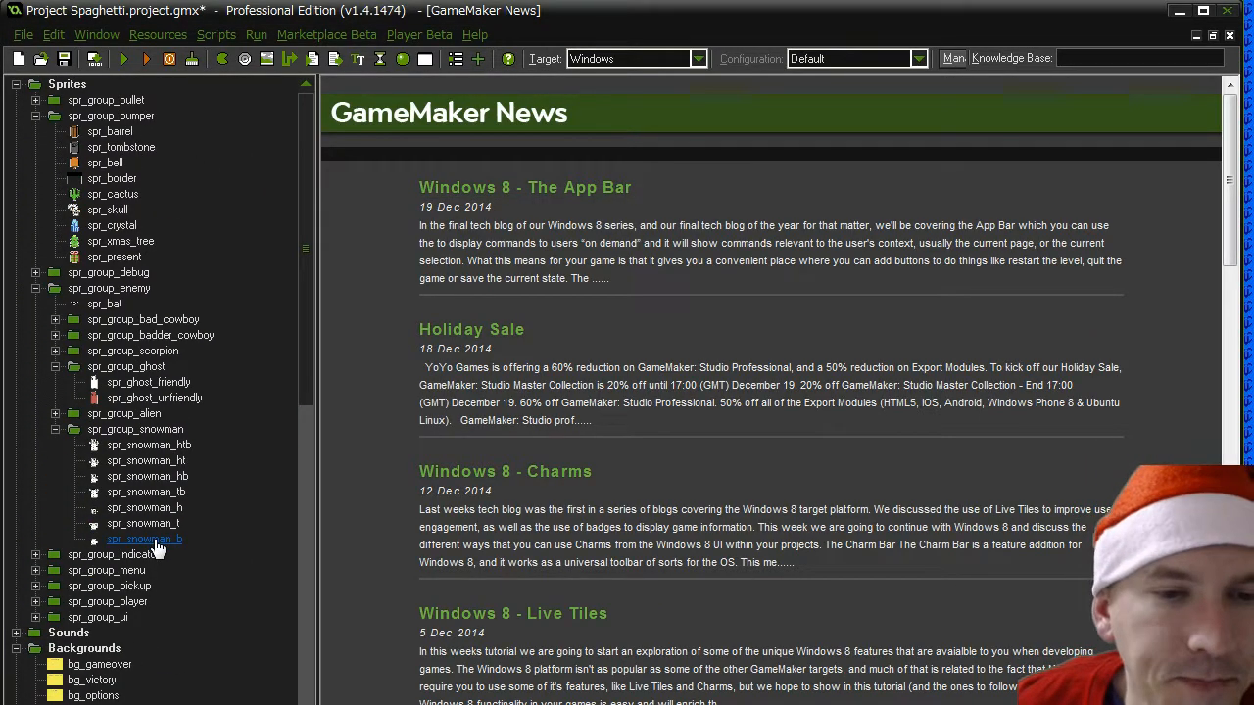
pyautogui.doubleClick(153, 448)
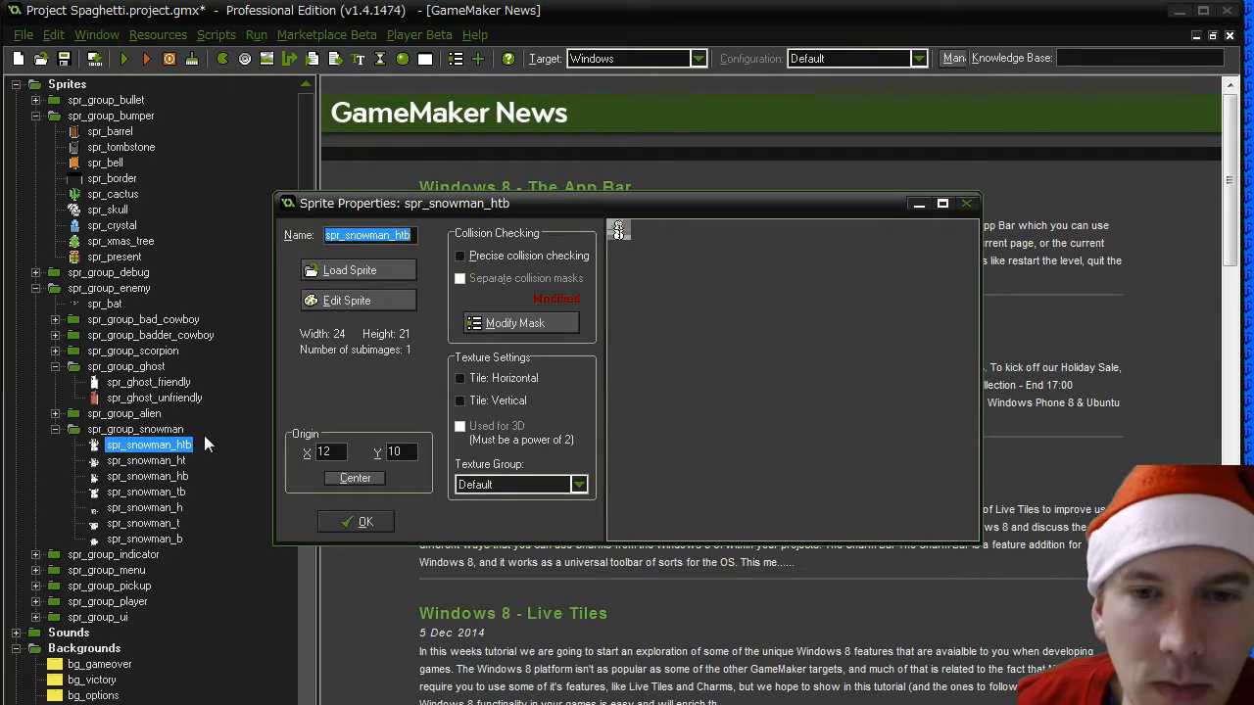
pyautogui.click(379, 300)
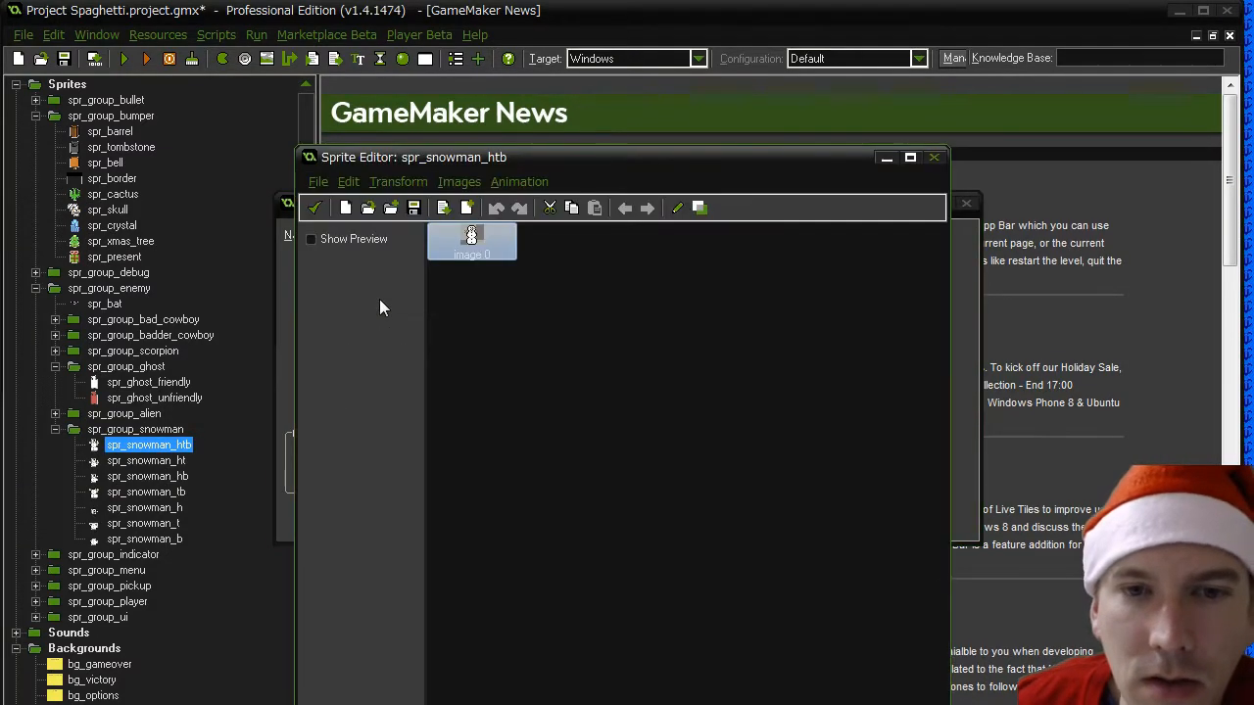
pyautogui.doubleClick(476, 241)
pyautogui.scroll(10, 463, 250)
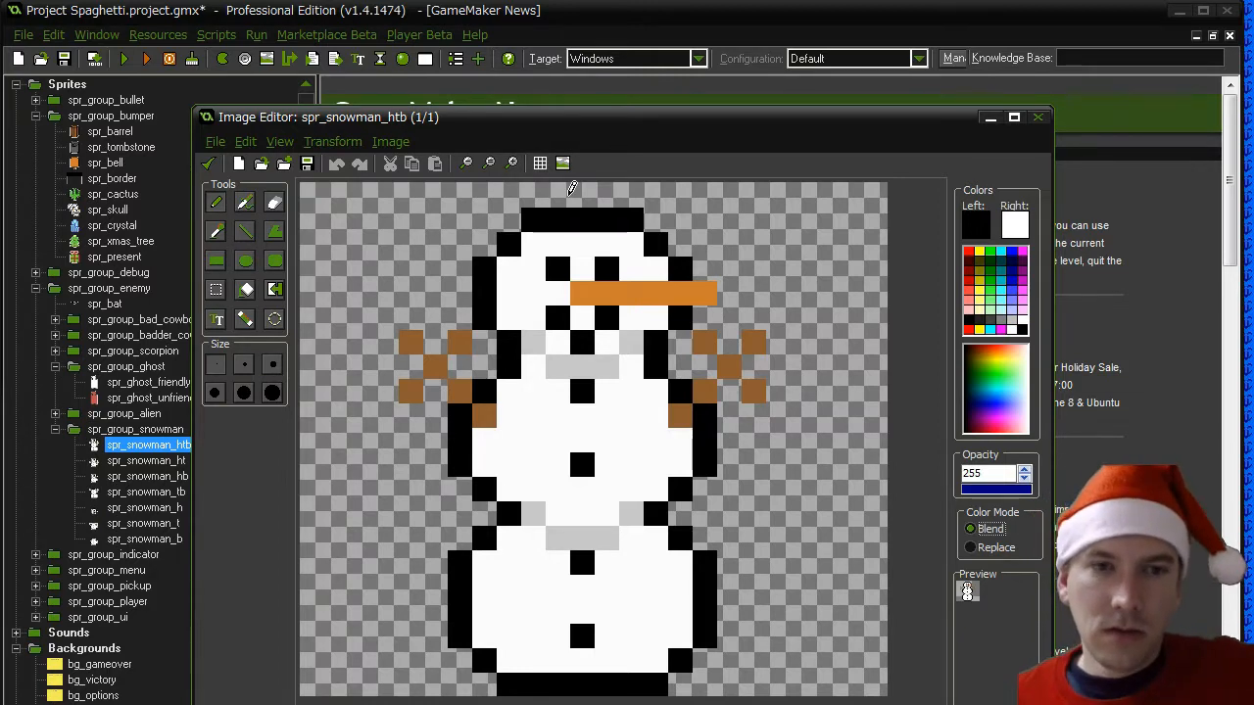
pyautogui.moveTo(432, 117); pyautogui.dragTo(634, 149)
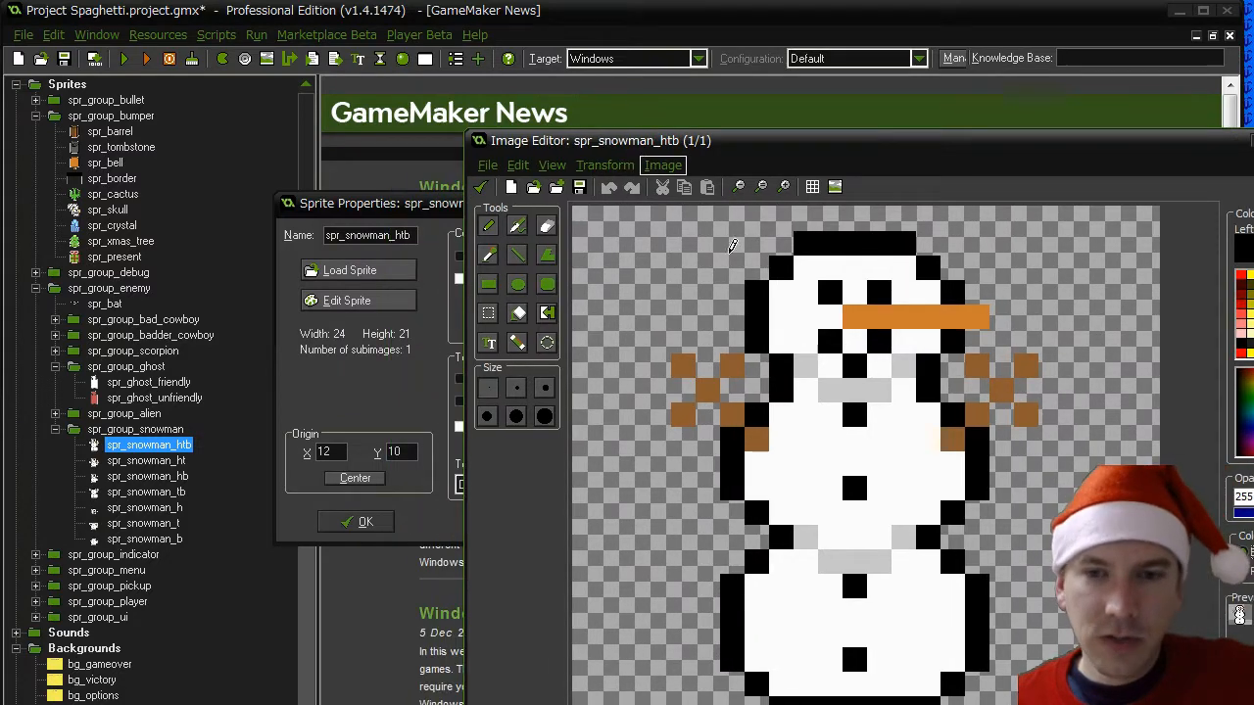
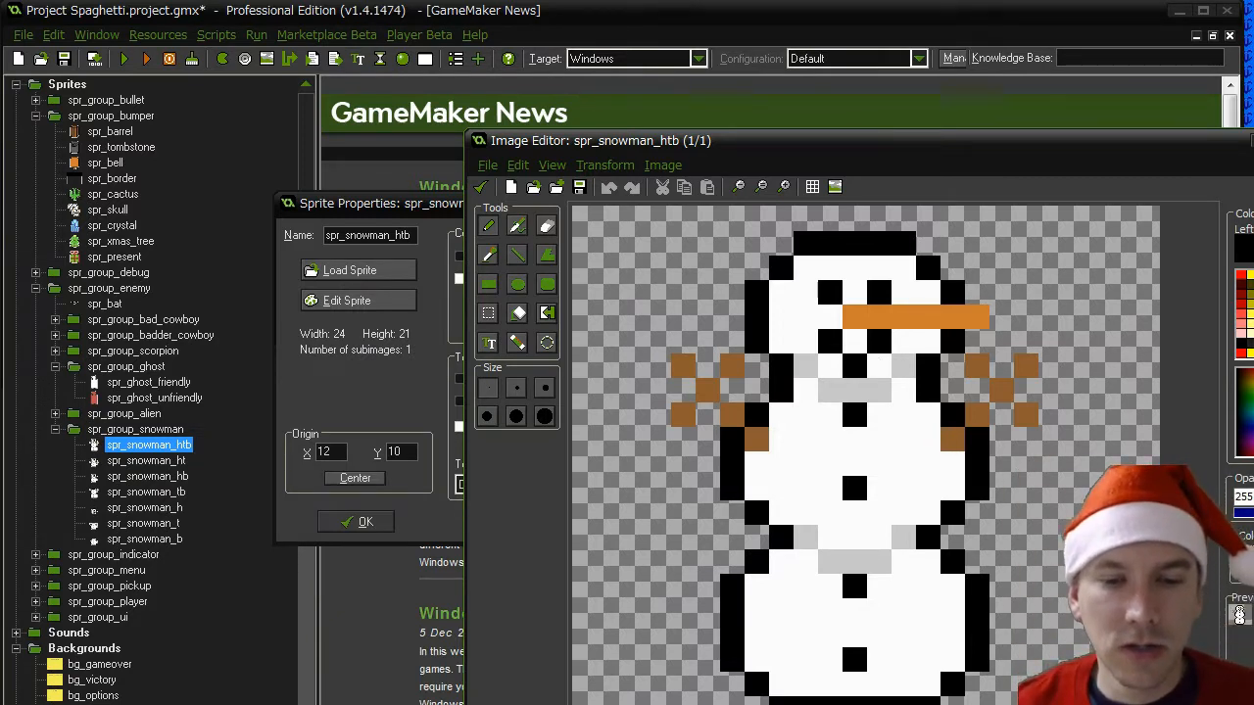
# - Switch to Paint and save the current drawing as a PNG named "snowman speeds"
pyautogui.hotkey('alt', 'Tab')
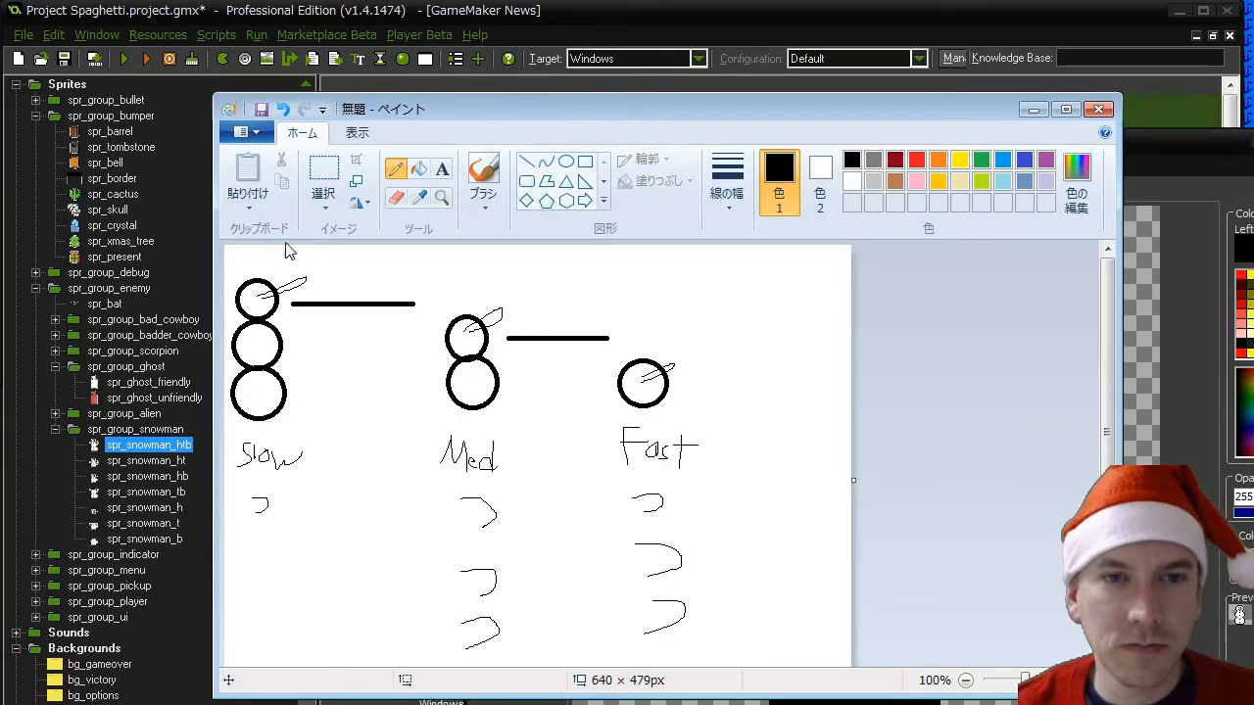
pyautogui.hotkey('ctrl', 's')
pyautogui.write('sno')
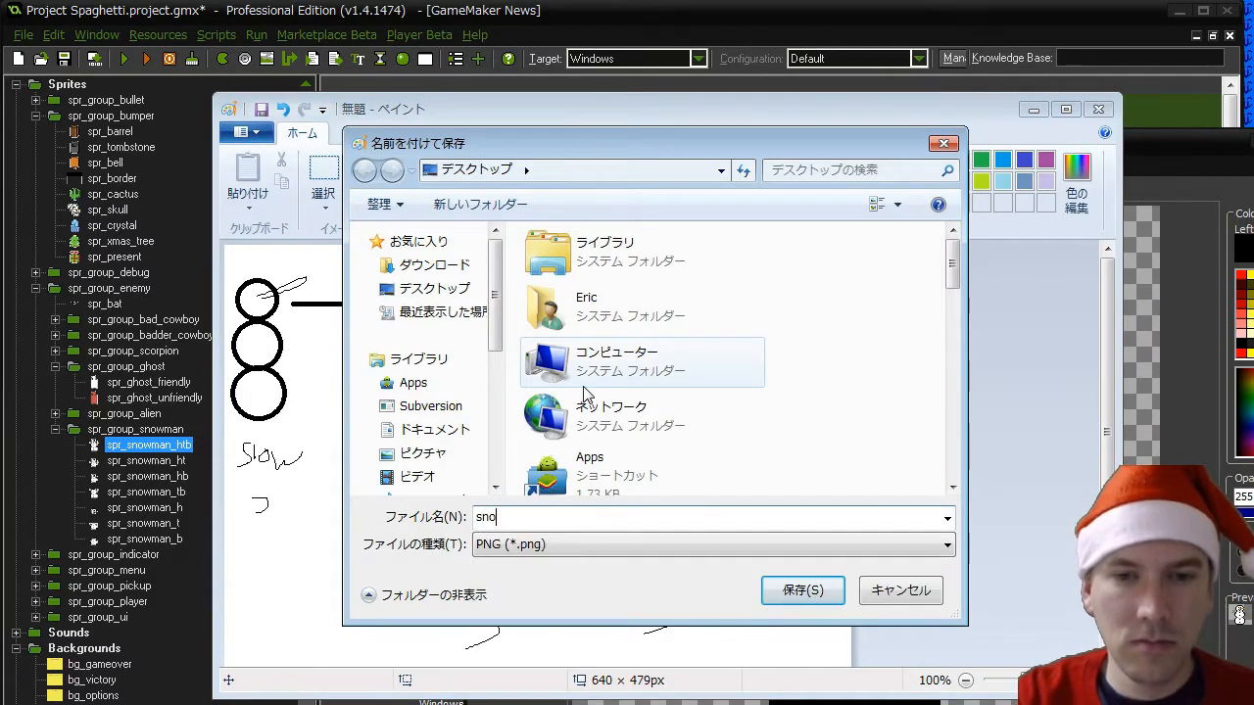
pyautogui.write('wman speeds')
pyautogui.press('Return')
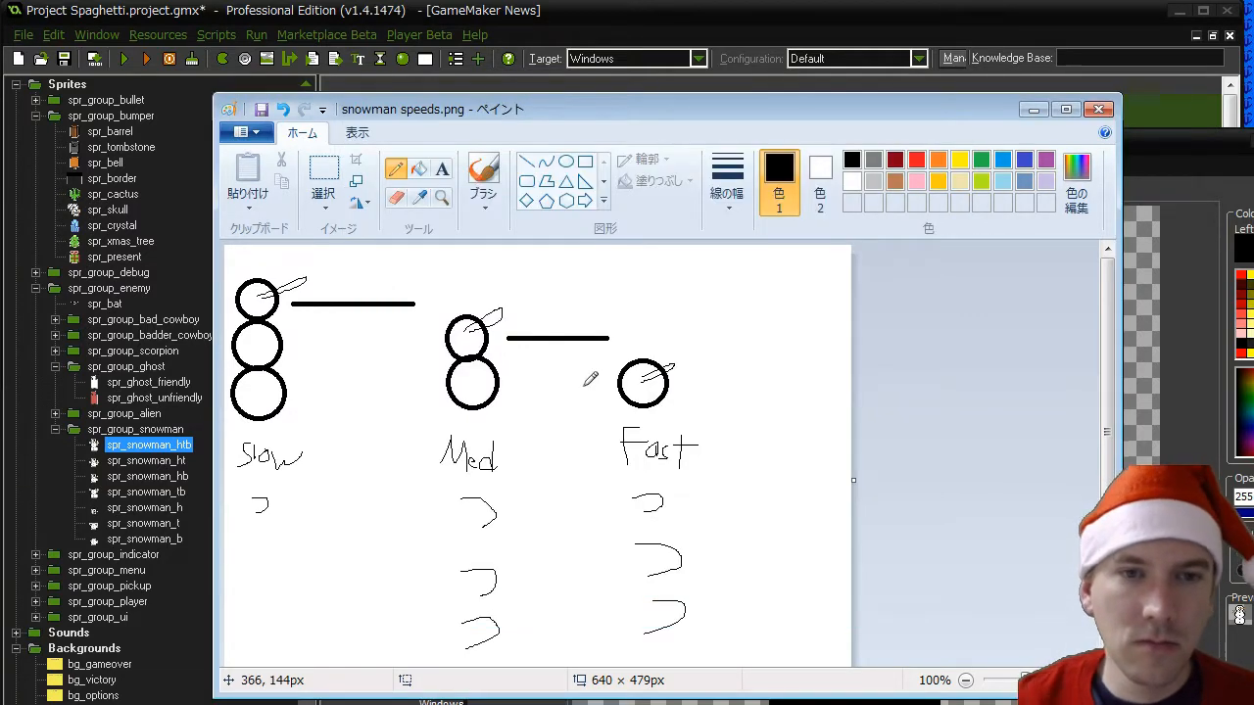
# - Start a new Paint image and draw a snowman of three stacked circles, each about 88 px across
pyautogui.hotkey('ctrl', 'n')
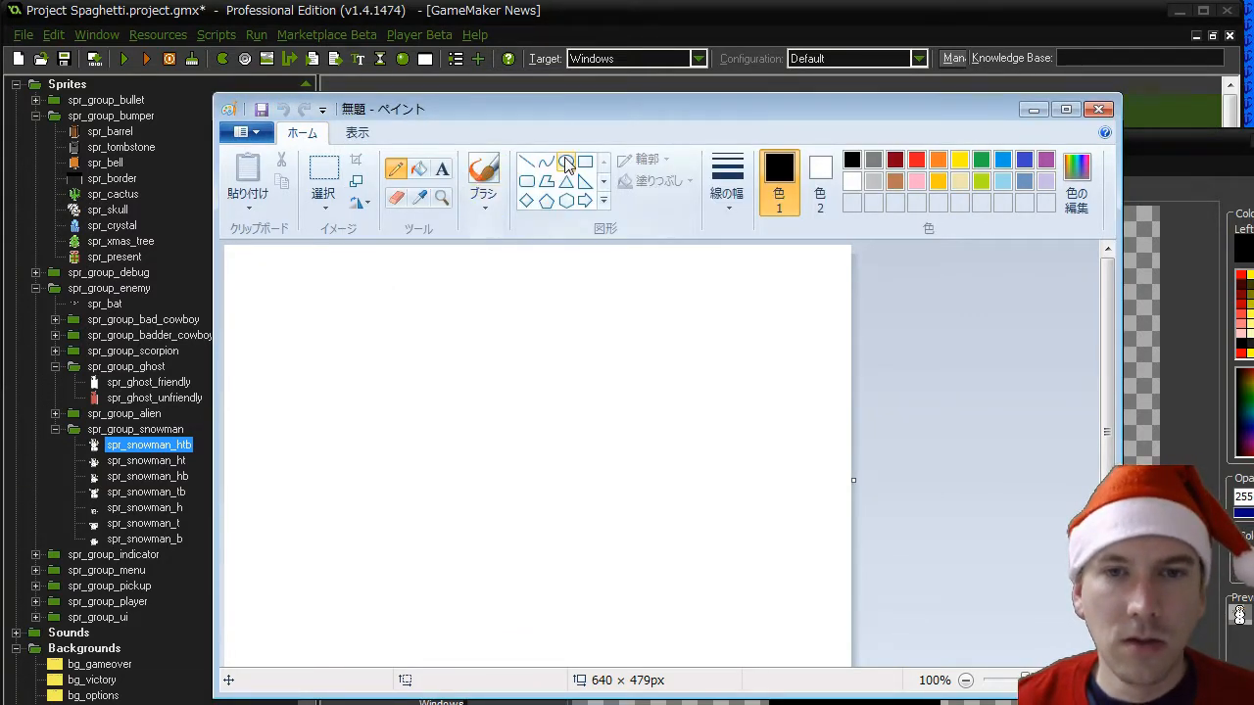
pyautogui.click(565, 162)
pyautogui.moveTo(334, 537); pyautogui.dragTo(422, 623)
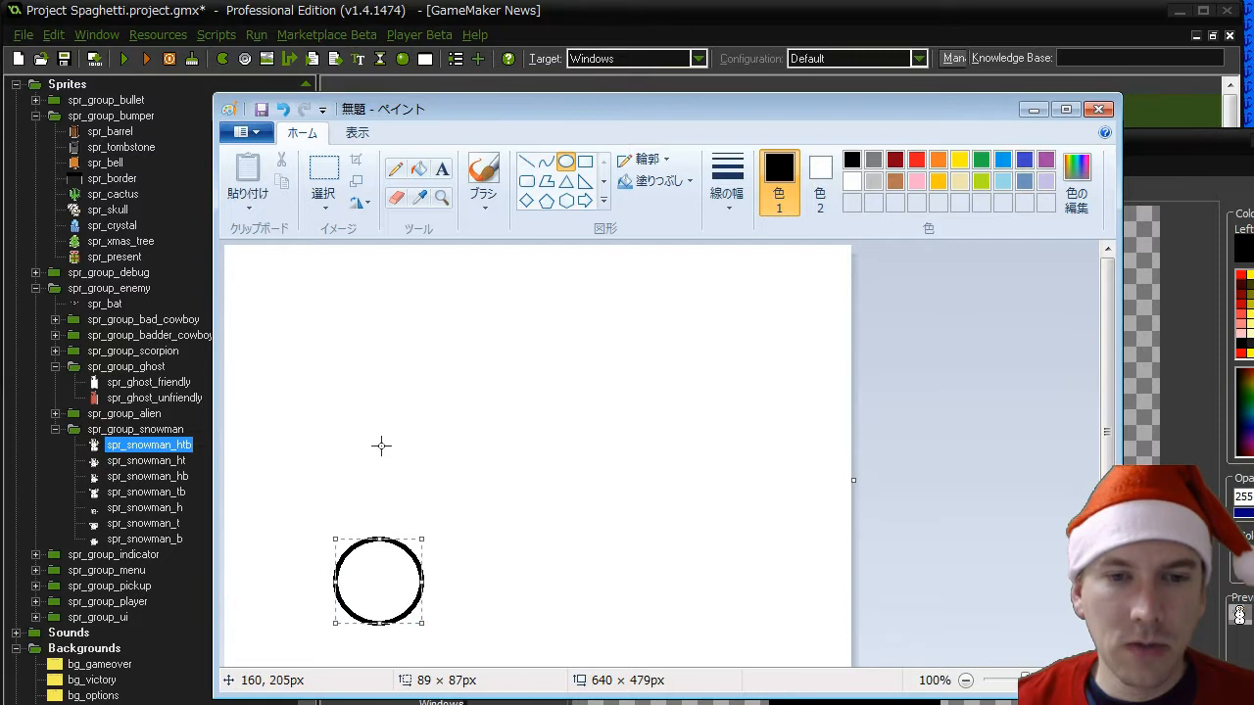
pyautogui.moveTo(339, 448); pyautogui.dragTo(424, 535)
pyautogui.click(378, 386)
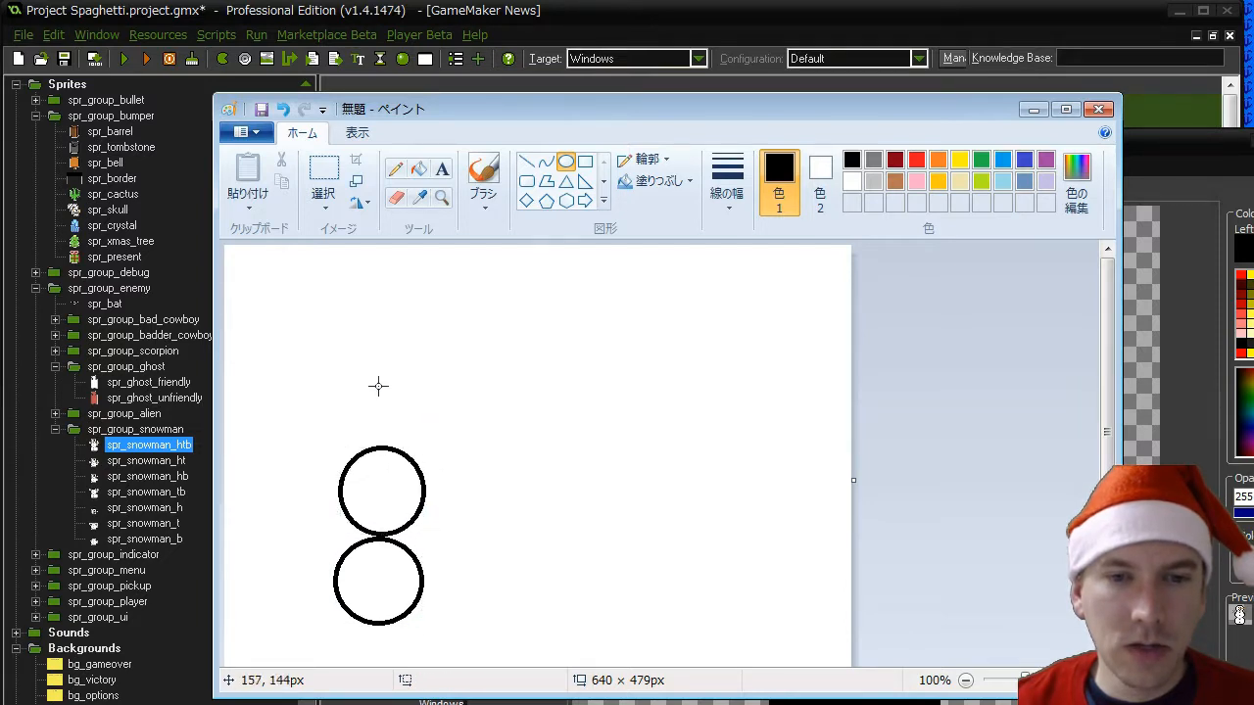
pyautogui.moveTo(344, 360); pyautogui.dragTo(427, 444)
pyautogui.click(484, 442)
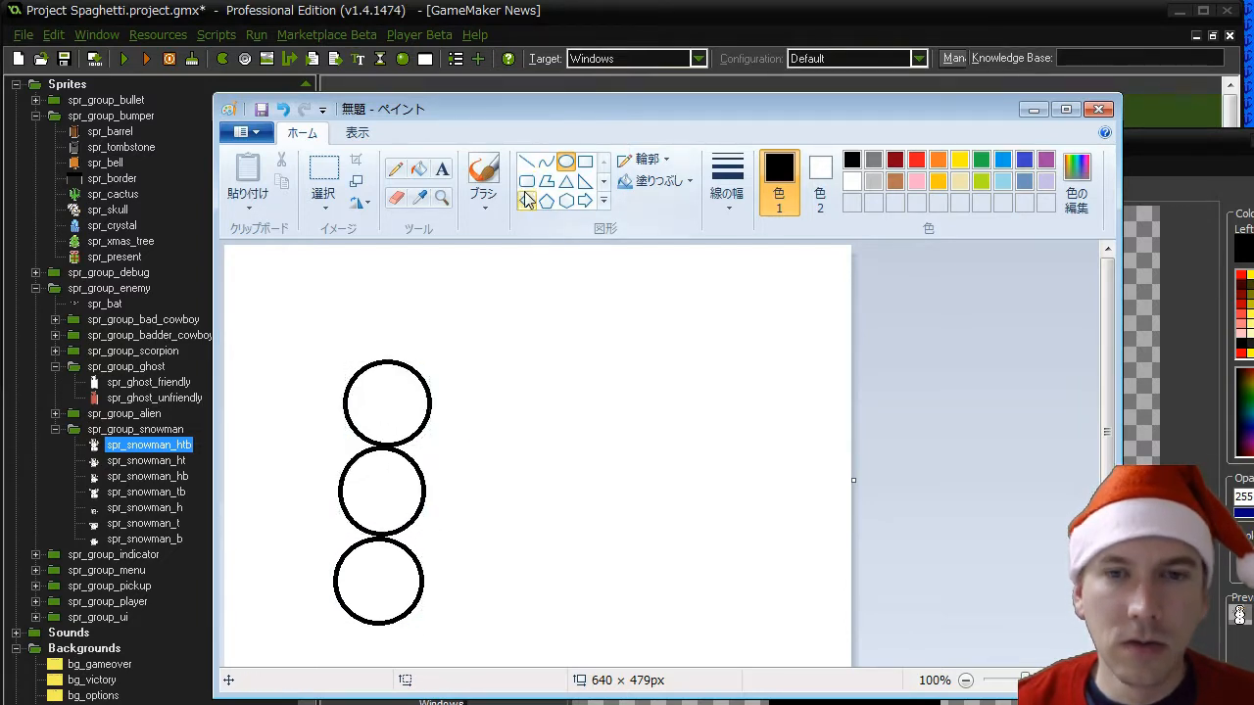
# - Draw two straight horizontal lines about 269 px long across the snowman, one at each junction between neighbouring circles
pyautogui.click(526, 160)
pyautogui.moveTo(265, 453); pyautogui.dragTo(560, 449)
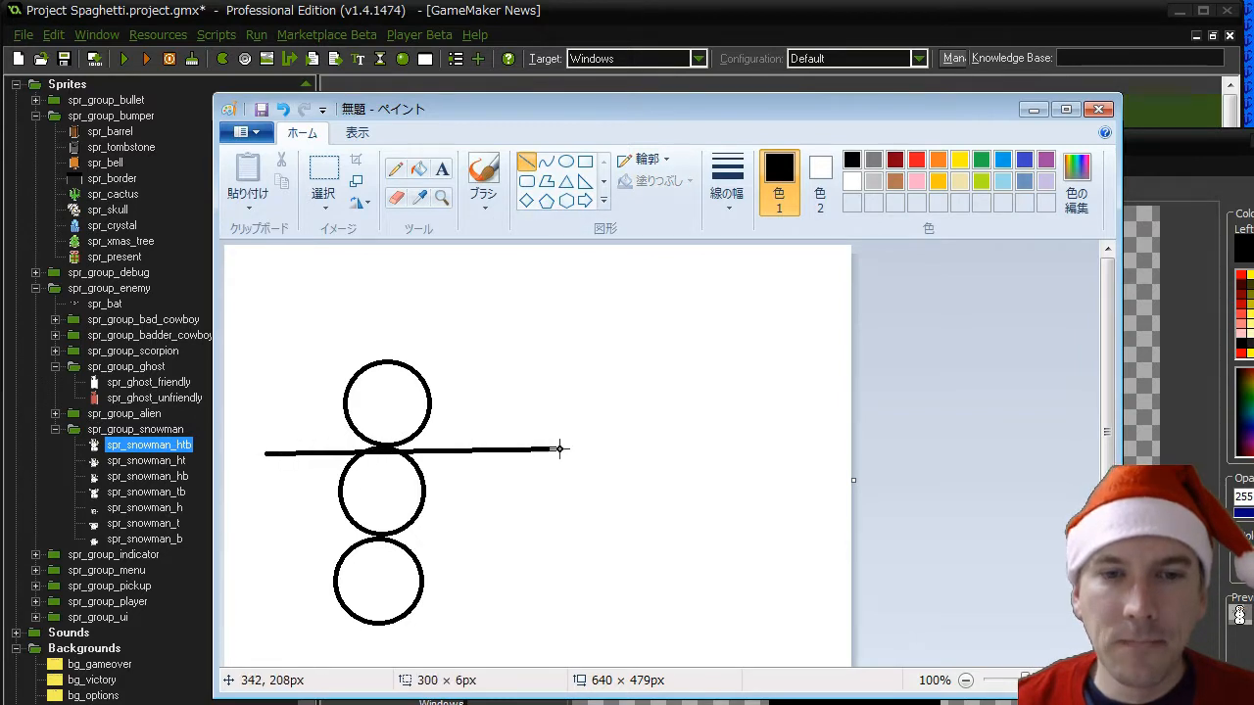
pyautogui.hotkey('ctrl', 'z')
pyautogui.moveTo(260, 436); pyautogui.dragTo(548, 434)
pyautogui.hotkey('ctrl', 'z')
pyautogui.moveTo(274, 440); pyautogui.dragTo(539, 440)
pyautogui.moveTo(274, 537); pyautogui.dragTo(538, 537)
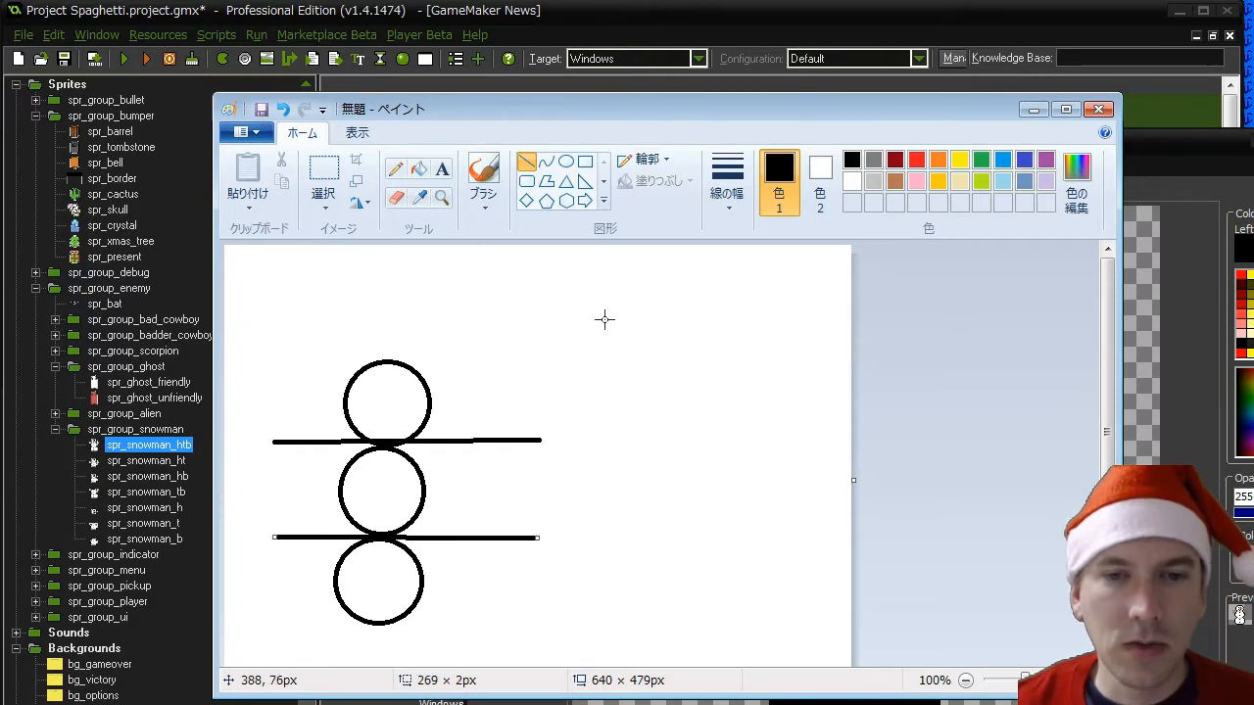
# - Handwrite "y - 4" beside the upper line, "y + 4" beside the lower line and "y" inside the middle circle with the pencil
pyautogui.click(394, 168)
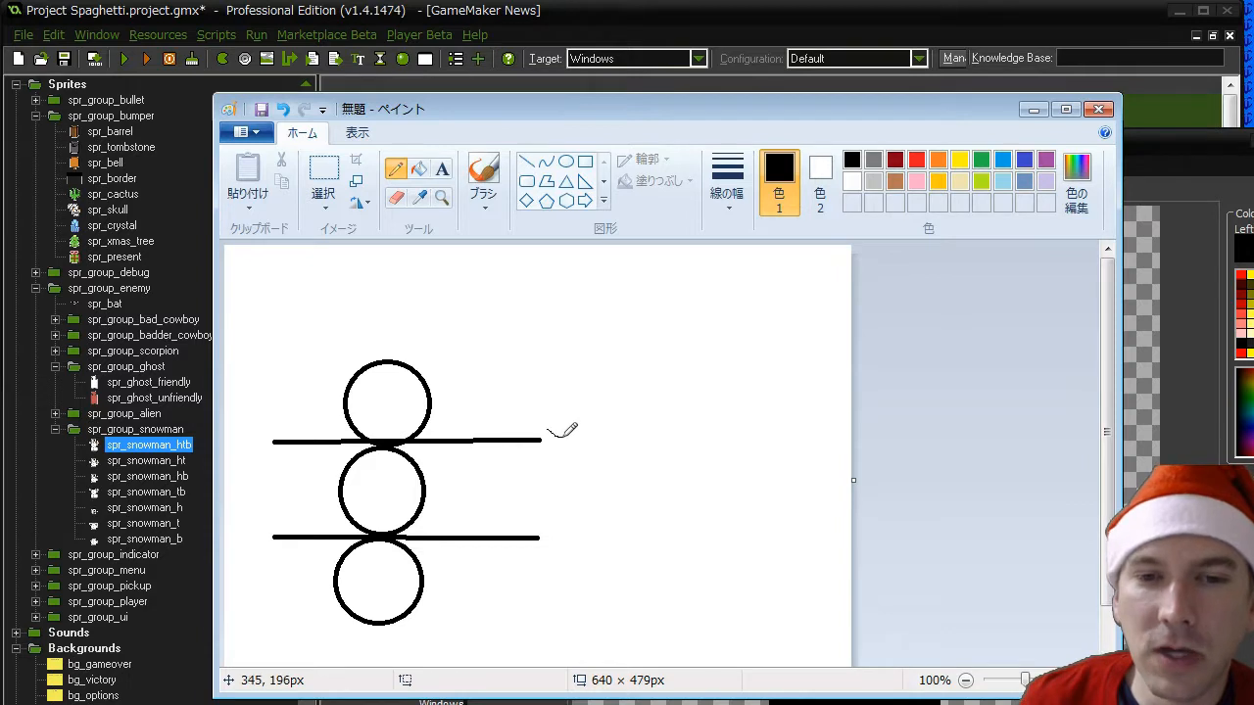
pyautogui.moveTo(564, 431)
pyautogui.mouseDown()
pyautogui.moveTo(551, 455)
pyautogui.moveTo(594, 437)
pyautogui.moveTo(629, 444)
pyautogui.moveTo(625, 456)
pyautogui.mouseUp()
pyautogui.click(1157, 146)
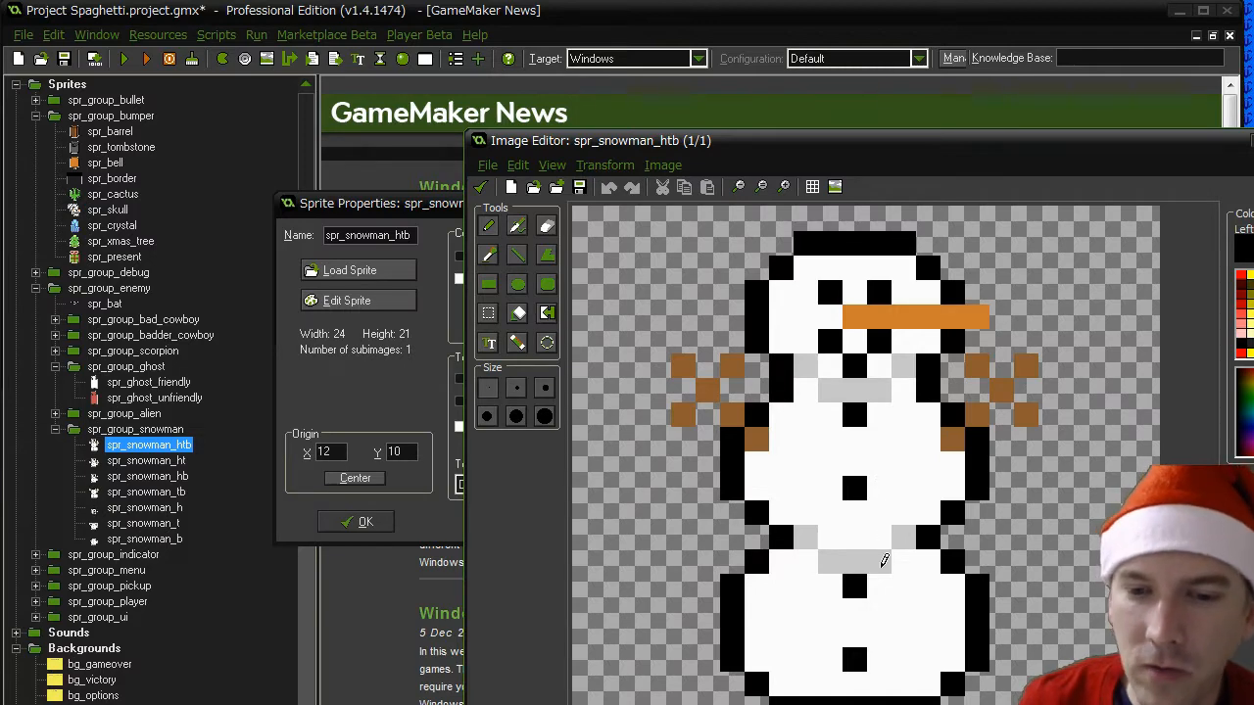
pyautogui.hotkey('alt', 'Tab')
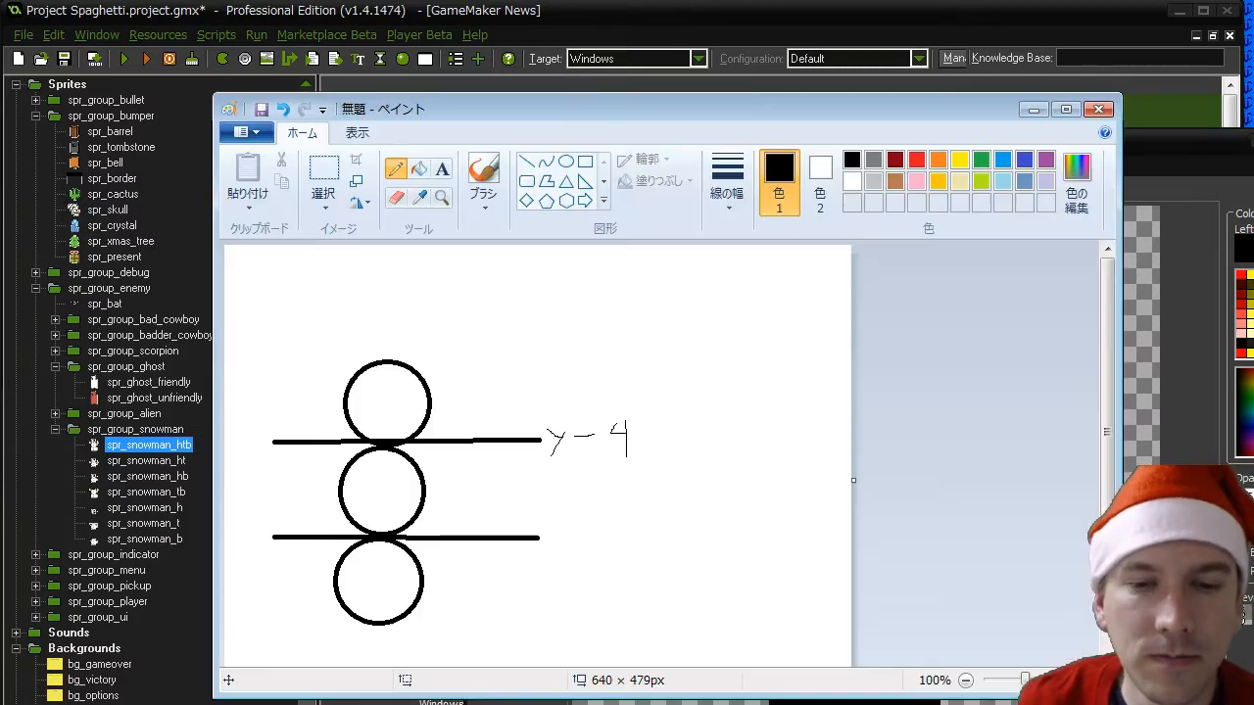
pyautogui.moveTo(550, 521)
pyautogui.mouseDown()
pyautogui.moveTo(576, 520)
pyautogui.moveTo(551, 570)
pyautogui.moveTo(617, 529)
pyautogui.moveTo(636, 526)
pyautogui.moveTo(634, 542)
pyautogui.mouseUp()
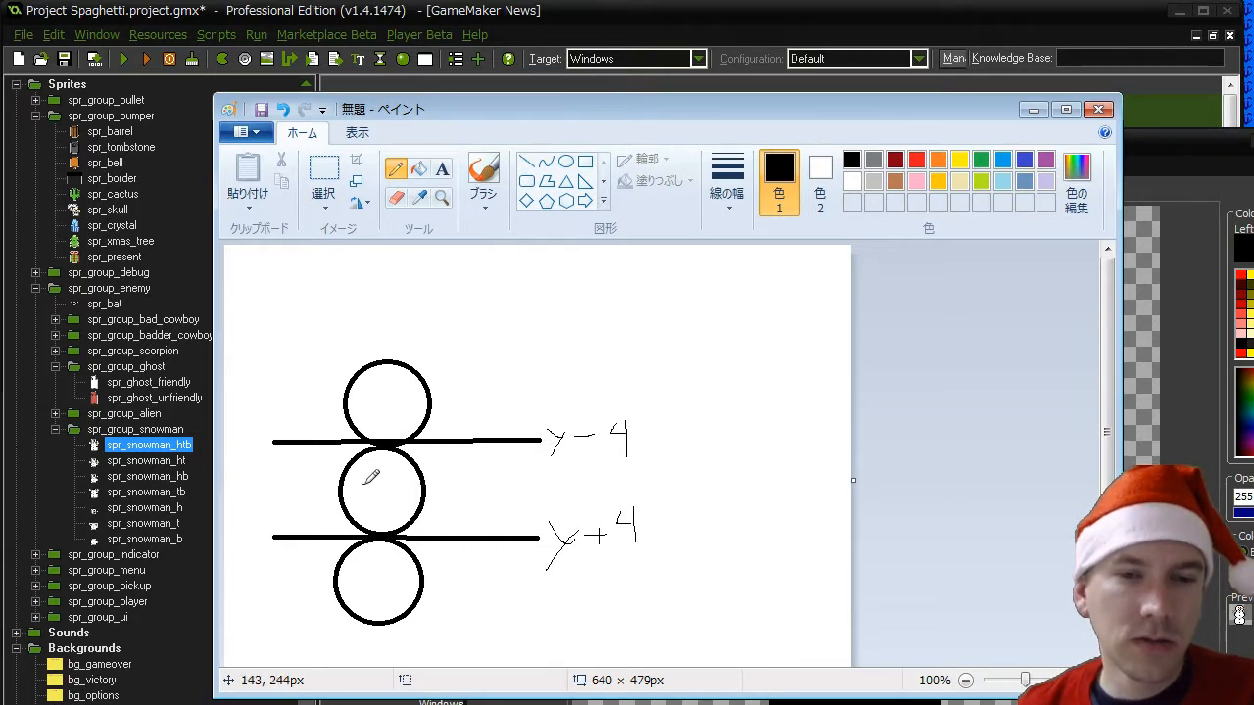
pyautogui.moveTo(364, 485)
pyautogui.mouseDown()
pyautogui.moveTo(387, 498)
pyautogui.moveTo(373, 521)
pyautogui.mouseUp()
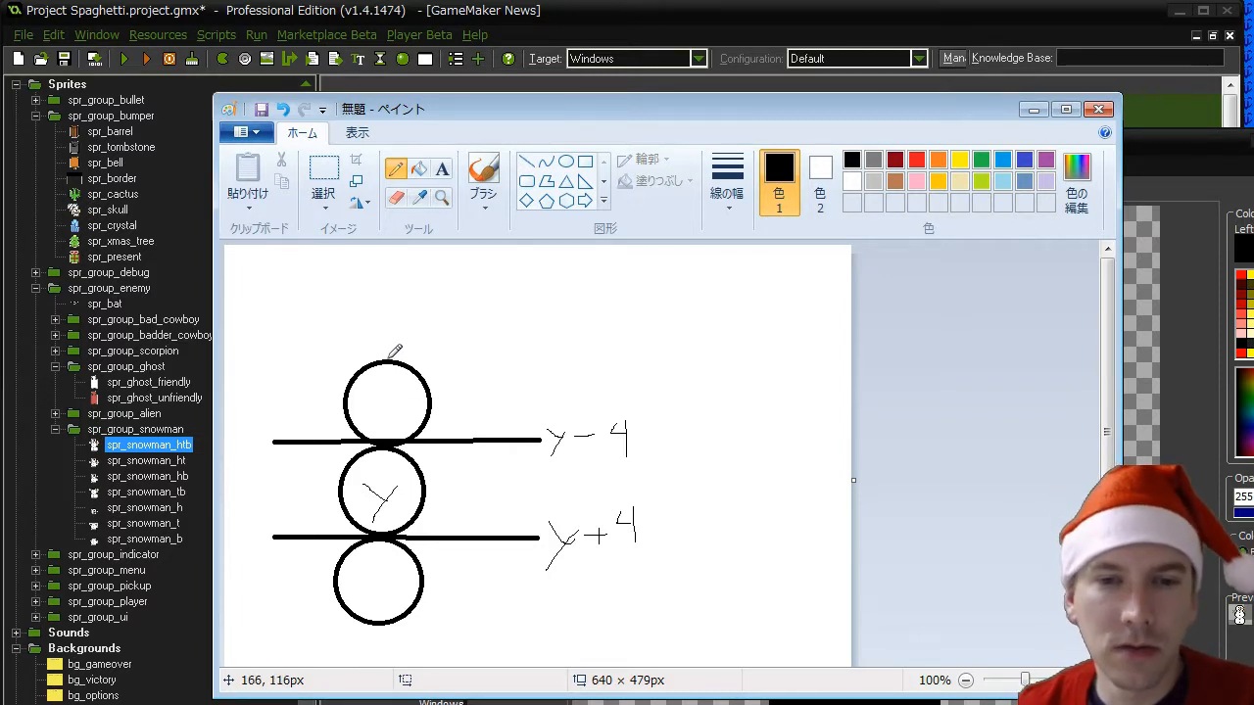
# - Handwrite the condition "other.y < y - 4" beside the snowman's top circle
pyautogui.moveTo(457, 373)
pyautogui.mouseDown()
pyautogui.moveTo(473, 361)
pyautogui.moveTo(496, 388)
pyautogui.moveTo(498, 377)
pyautogui.moveTo(532, 385)
pyautogui.mouseUp()
pyautogui.moveTo(537, 373); pyautogui.dragTo(509, 411)
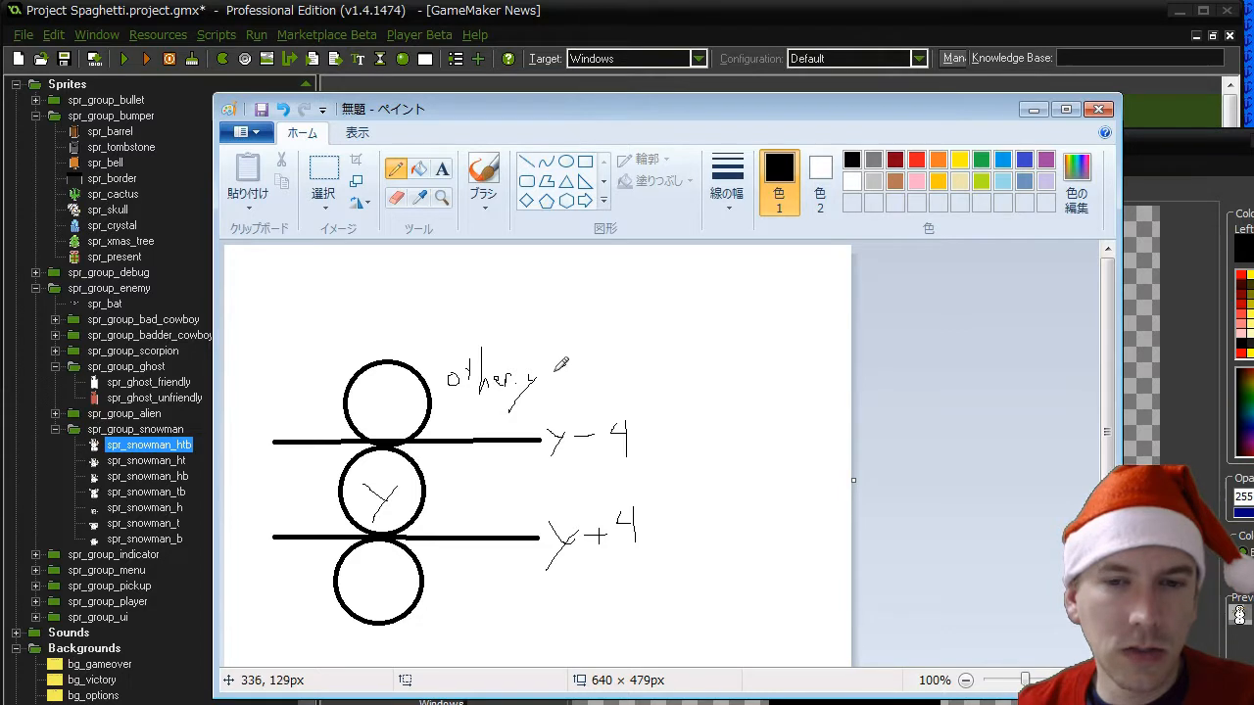
pyautogui.moveTo(566, 365)
pyautogui.mouseDown()
pyautogui.moveTo(566, 383)
pyautogui.moveTo(593, 364)
pyautogui.moveTo(578, 396)
pyautogui.mouseUp()
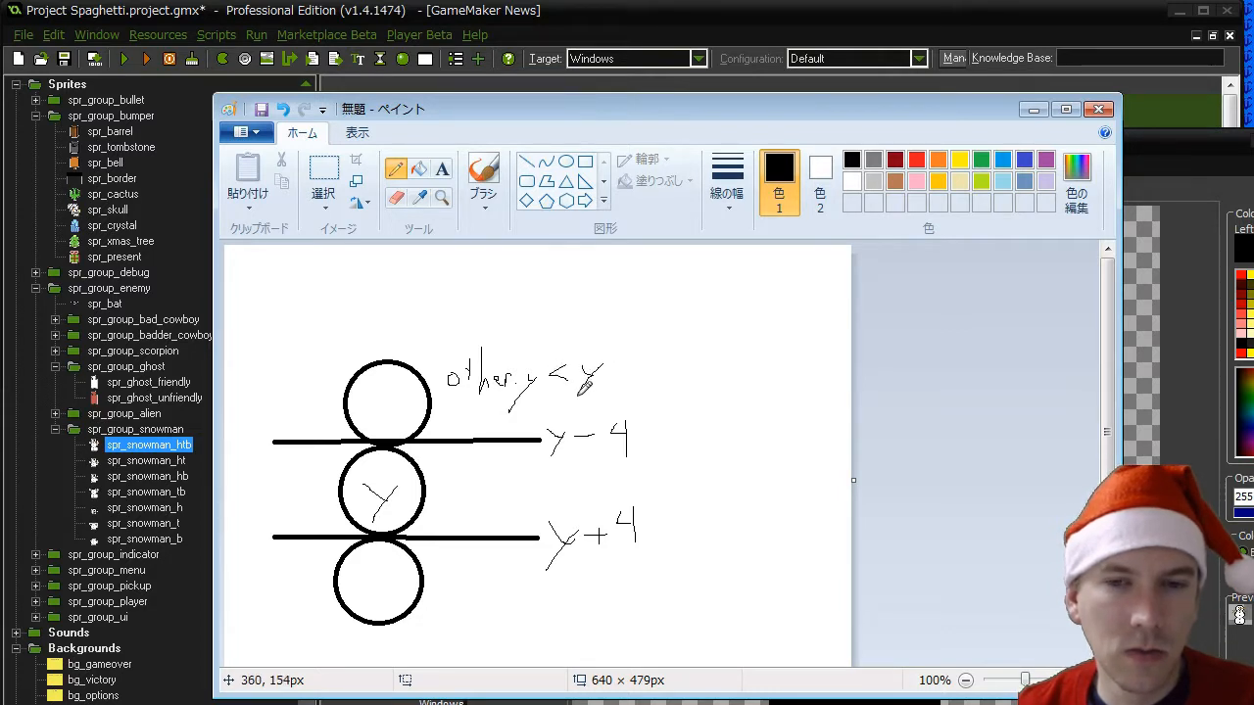
pyautogui.moveTo(652, 349); pyautogui.dragTo(657, 370)
pyautogui.moveTo(654, 350); pyautogui.dragTo(654, 386)
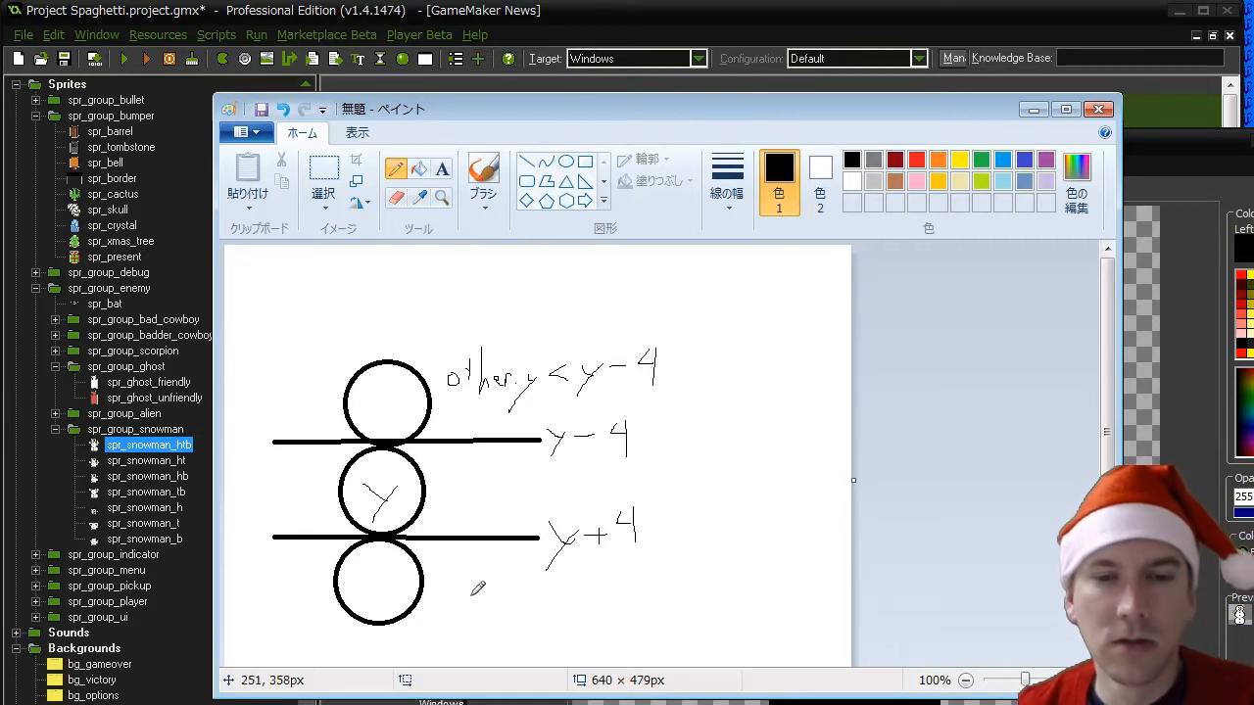
# - Handwrite the condition "other.y > y + 4" beside the bottom circle and tag it "base"
pyautogui.moveTo(499, 578); pyautogui.dragTo(498, 606)
pyautogui.moveTo(490, 587)
pyautogui.mouseDown()
pyautogui.moveTo(570, 603)
pyautogui.moveTo(558, 628)
pyautogui.mouseUp()
pyautogui.click(552, 601)
pyautogui.moveTo(604, 590)
pyautogui.mouseDown()
pyautogui.moveTo(606, 604)
pyautogui.moveTo(627, 600)
pyautogui.mouseUp()
pyautogui.moveTo(643, 585)
pyautogui.mouseDown()
pyautogui.moveTo(624, 619)
pyautogui.moveTo(686, 585)
pyautogui.moveTo(684, 605)
pyautogui.moveTo(754, 602)
pyautogui.mouseUp()
pyautogui.moveTo(778, 594); pyautogui.dragTo(779, 604)
pyautogui.moveTo(790, 591); pyautogui.dragTo(783, 605)
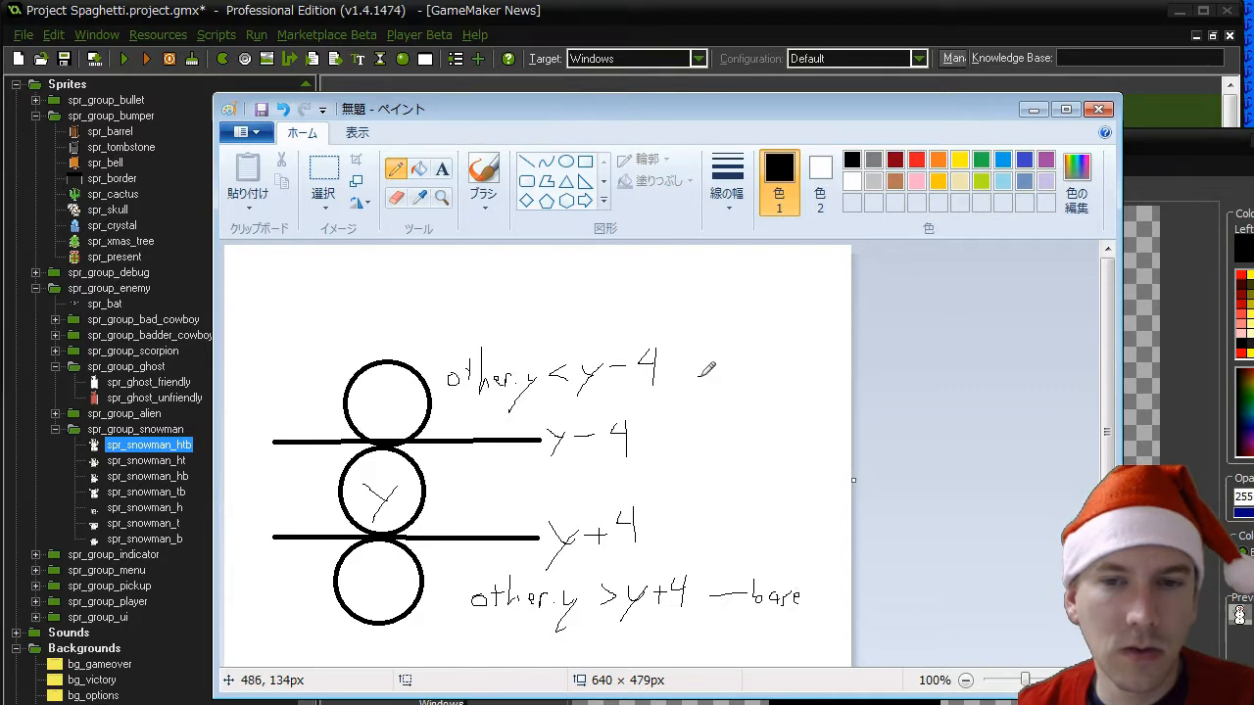
# - Tag the condition beside the top circle as "head" and handwrite "else" beside the middle section
pyautogui.moveTo(700, 377); pyautogui.dragTo(725, 377)
pyautogui.moveTo(736, 352)
pyautogui.mouseDown()
pyautogui.moveTo(733, 387)
pyautogui.moveTo(760, 372)
pyautogui.moveTo(775, 388)
pyautogui.mouseUp()
pyautogui.moveTo(785, 341); pyautogui.dragTo(784, 386)
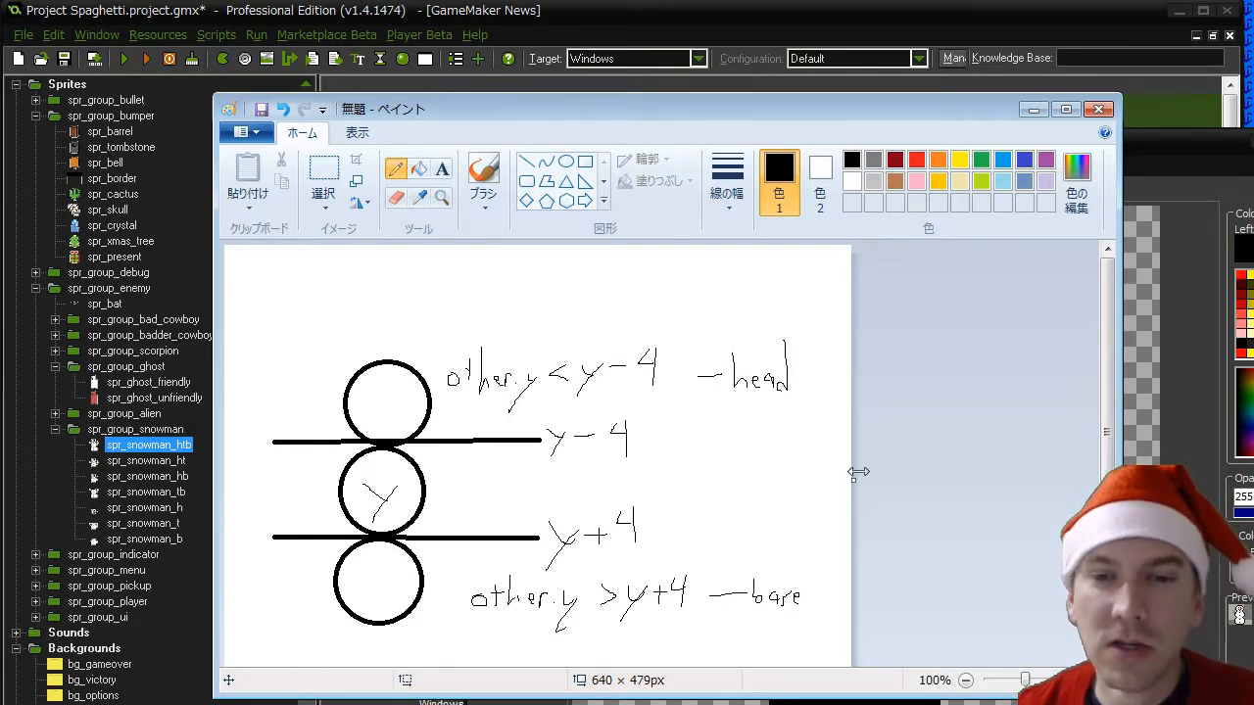
pyautogui.moveTo(696, 494)
pyautogui.mouseDown()
pyautogui.moveTo(701, 477)
pyautogui.moveTo(730, 493)
pyautogui.moveTo(780, 476)
pyautogui.mouseUp()
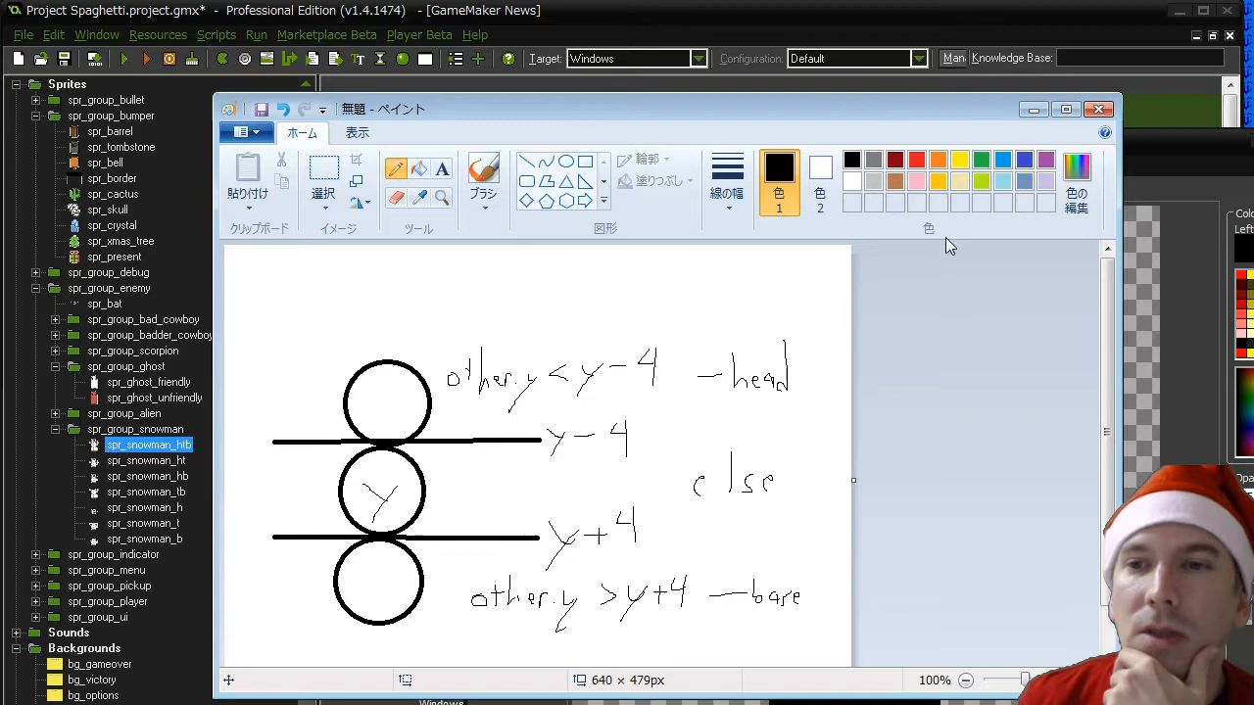
# - Return to GameMaker and close the image editor, sprite editor and properties of spr_snowman_htb, accepting each one
pyautogui.click(1034, 108)
pyautogui.click(479, 187)
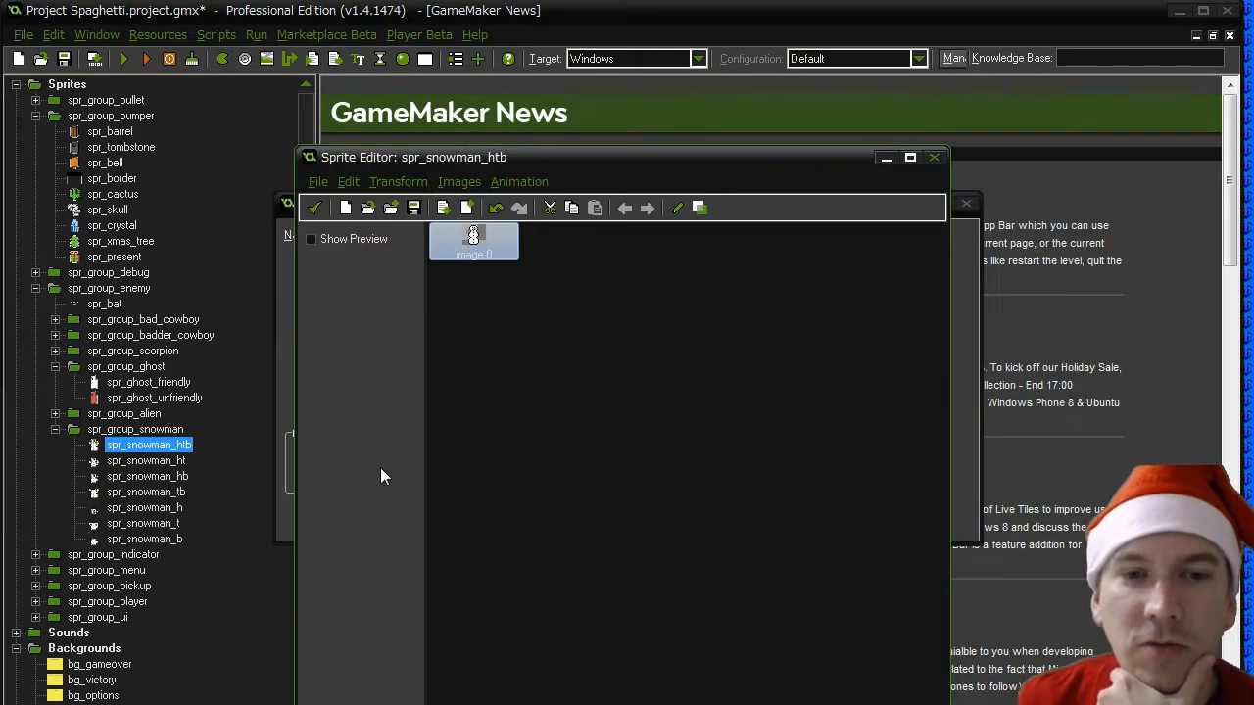
pyautogui.click(315, 208)
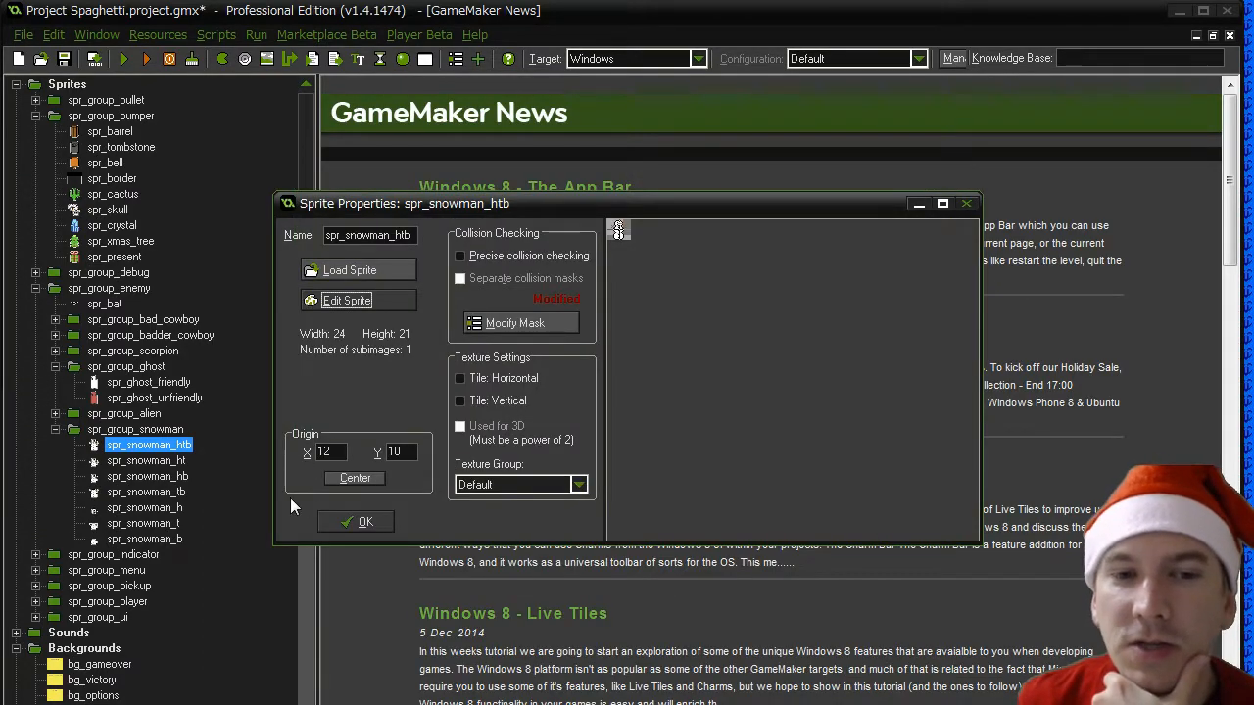
pyautogui.click(344, 522)
# - Open the snowman object from obj_group_actors and display the actions of its bullet collision event
pyautogui.moveTo(311, 442); pyautogui.dragTo(319, 492)
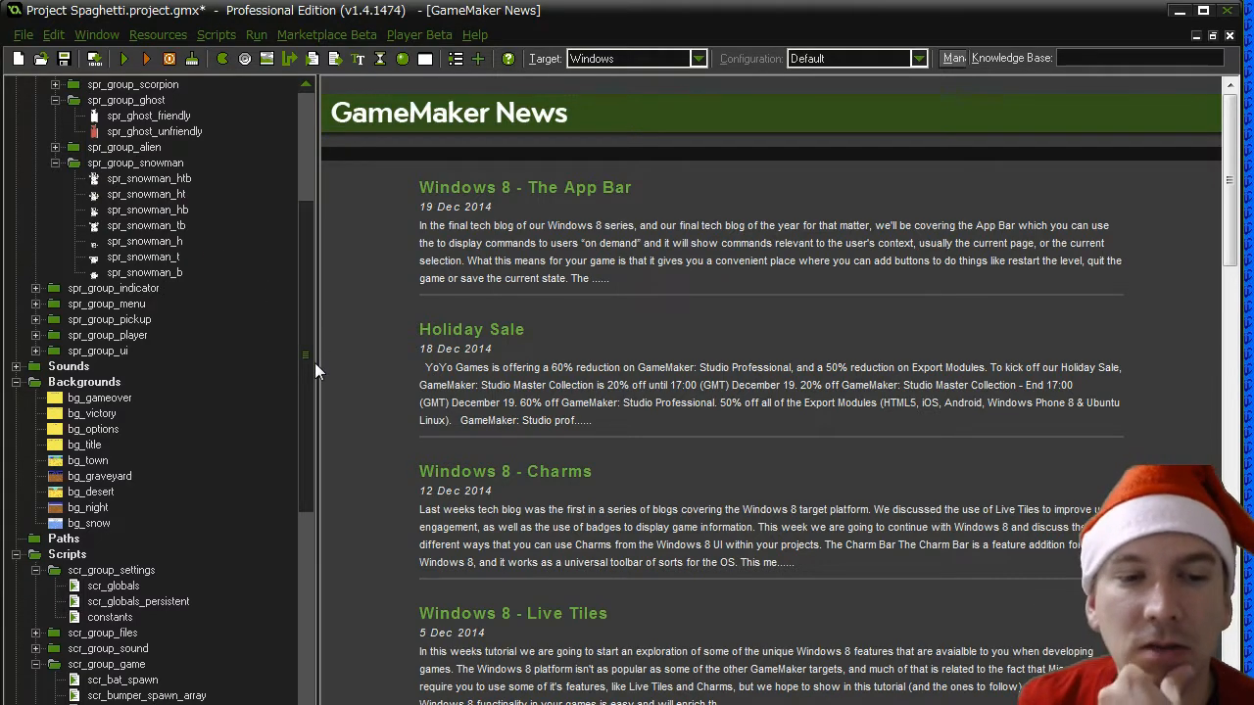
pyautogui.moveTo(305, 410); pyautogui.dragTo(293, 620)
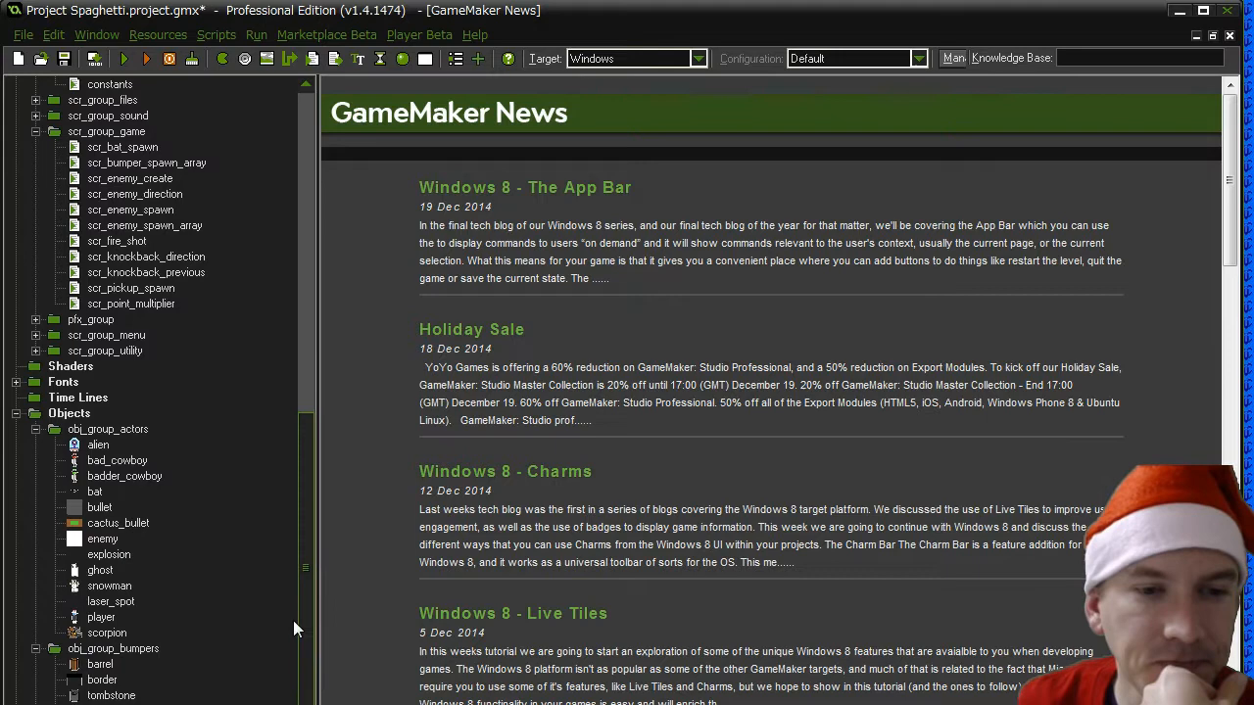
pyautogui.doubleClick(109, 585)
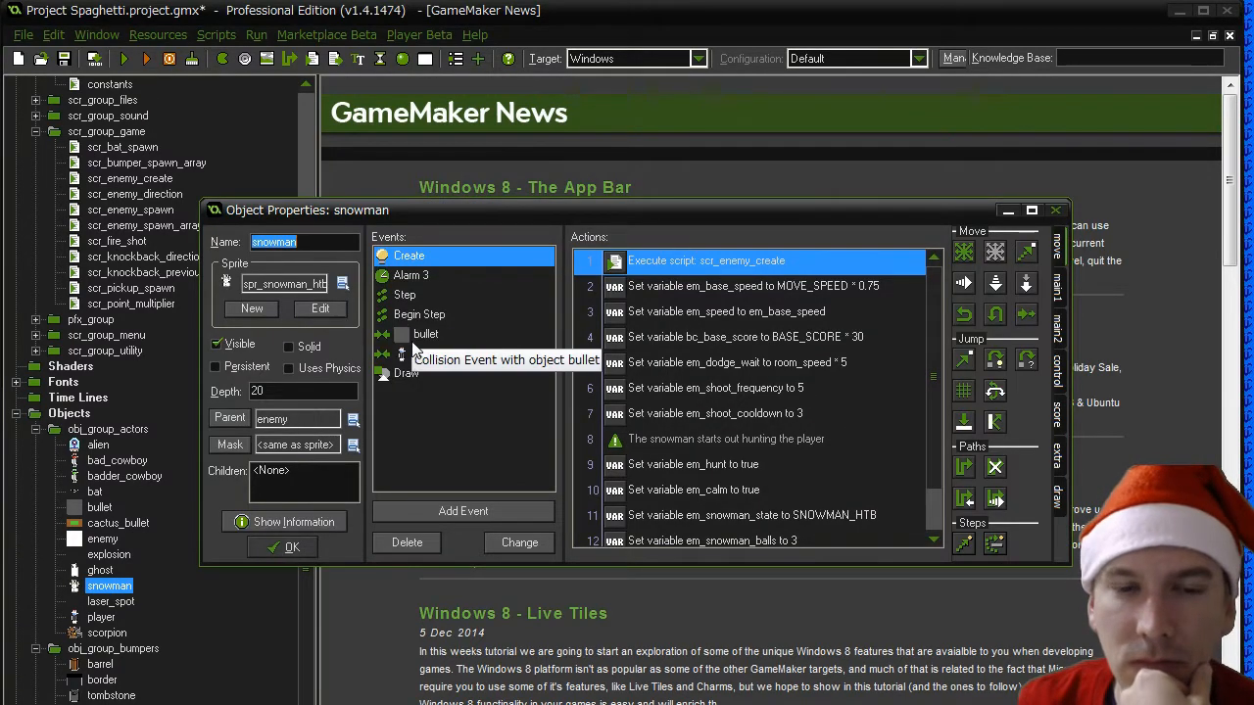
pyautogui.click(432, 342)
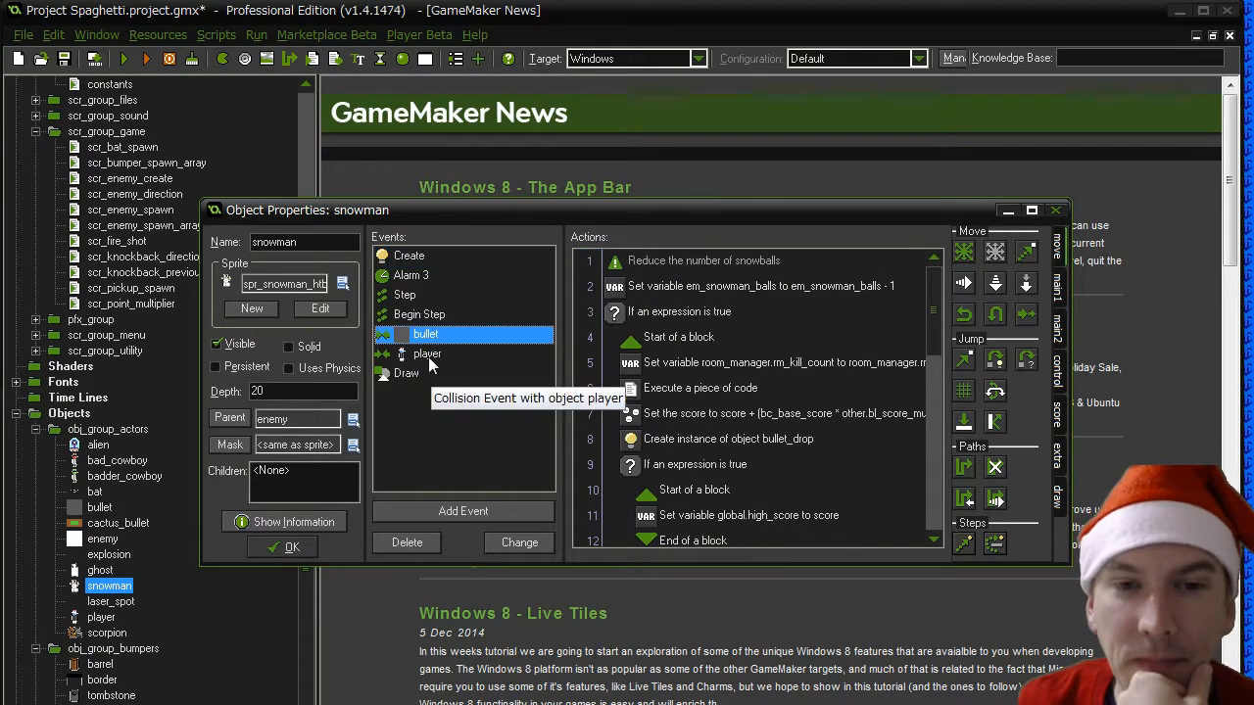
# - Add a Test Expression action with "other.y < y" inside the empty block for the three-ball case of the bullet event
pyautogui.scroll(-3, 944, 408)
pyautogui.scroll(-3, 944, 408)
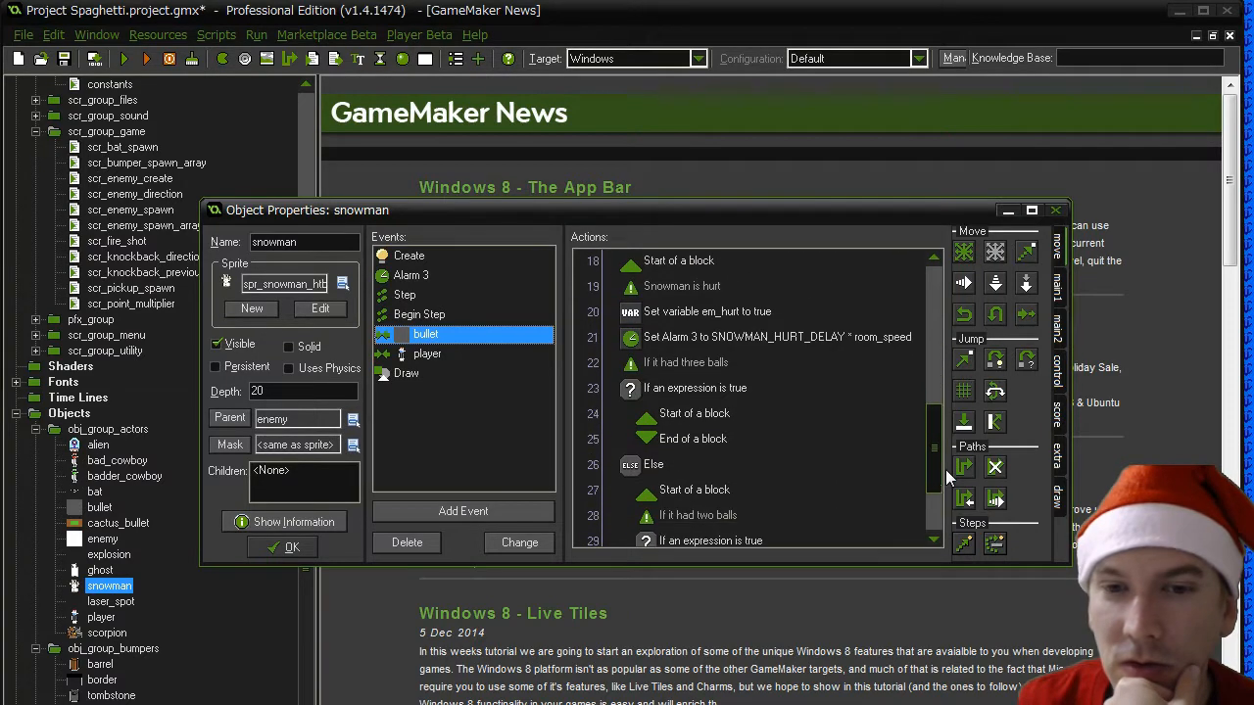
pyautogui.click(714, 438)
pyautogui.click(1063, 368)
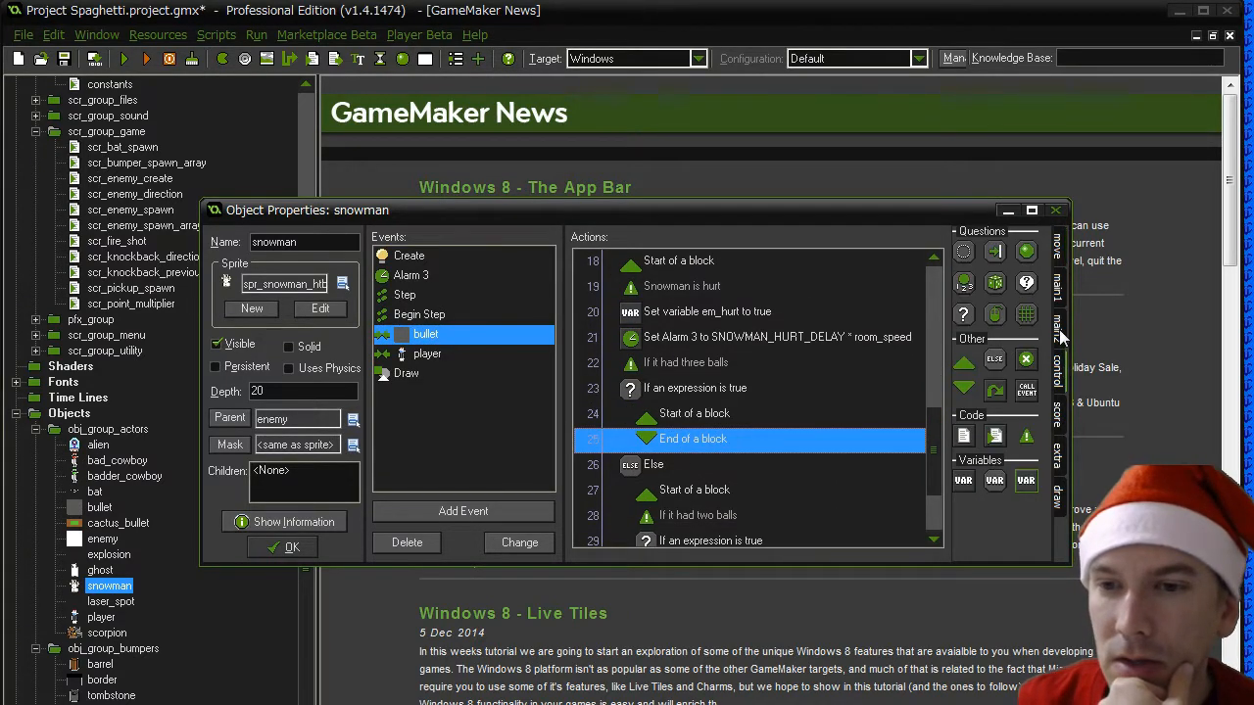
pyautogui.moveTo(963, 314); pyautogui.dragTo(707, 450)
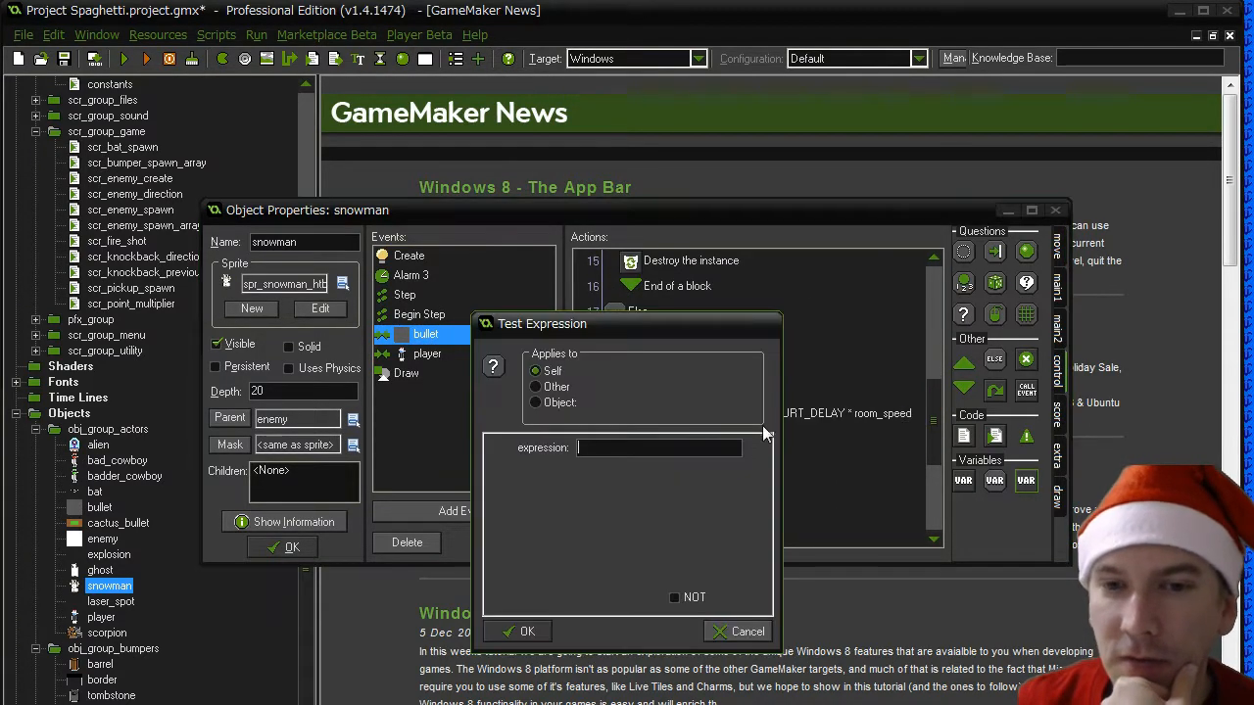
pyautogui.write('ot')
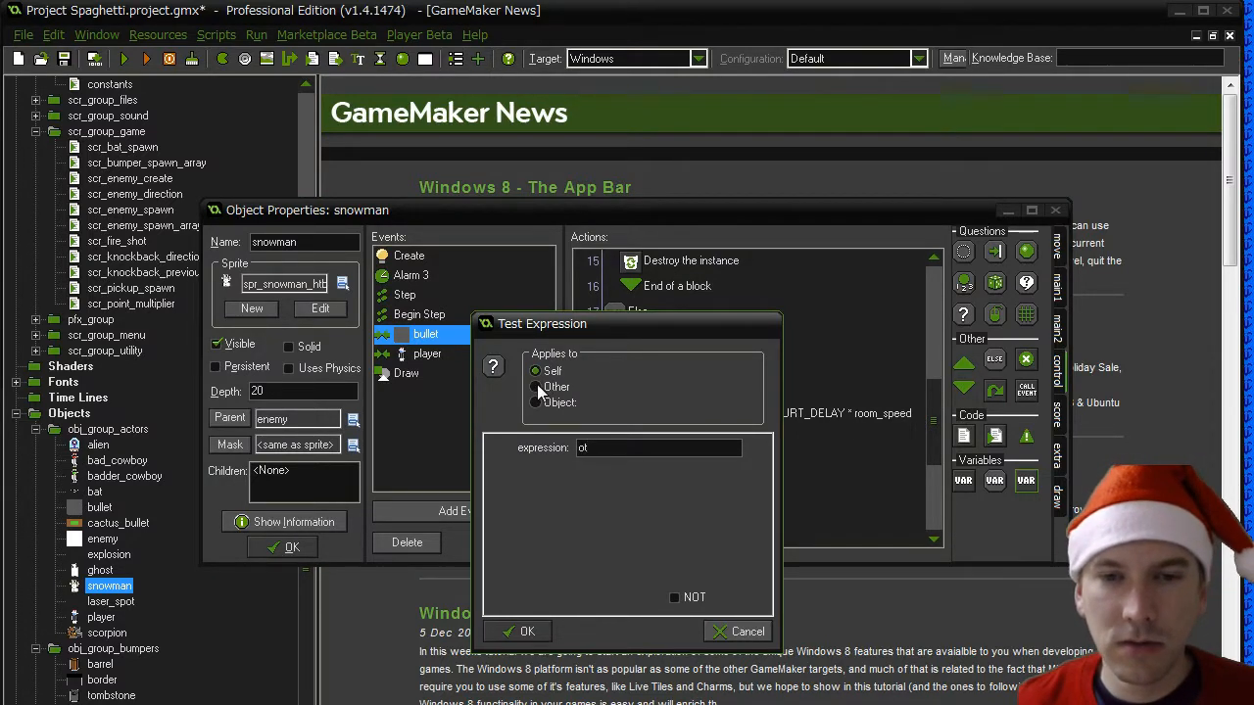
pyautogui.write('her.')
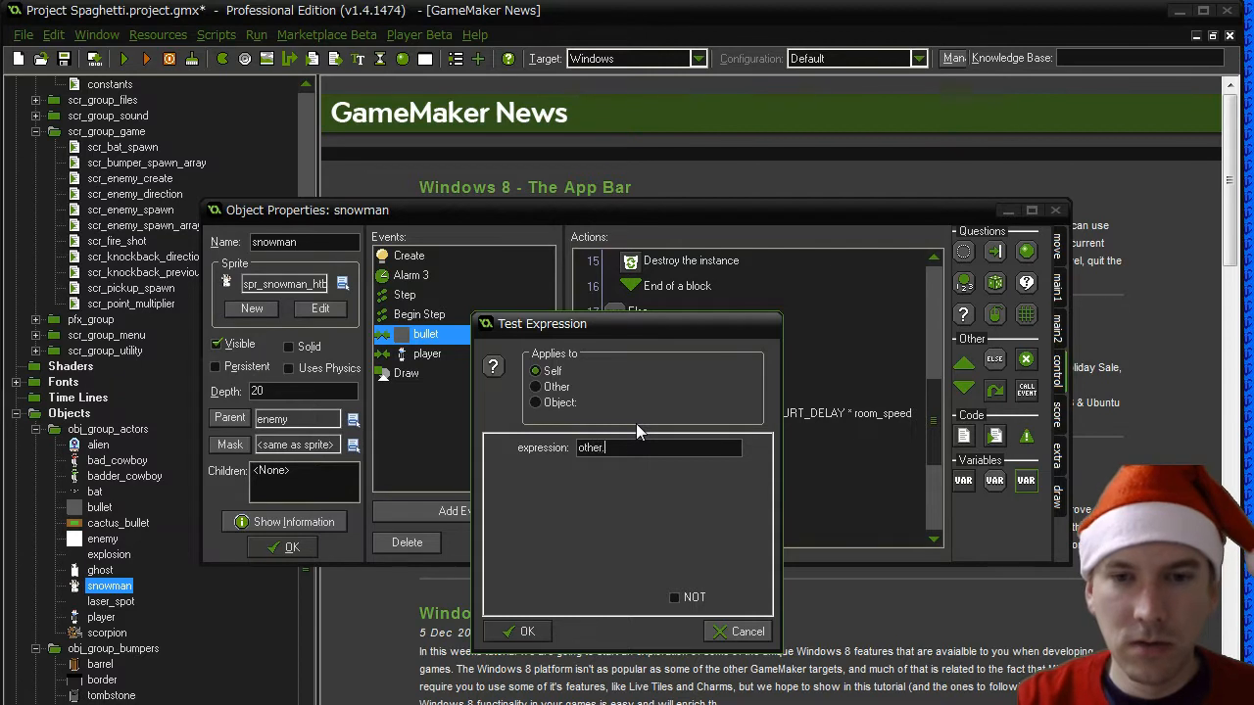
pyautogui.write('y')
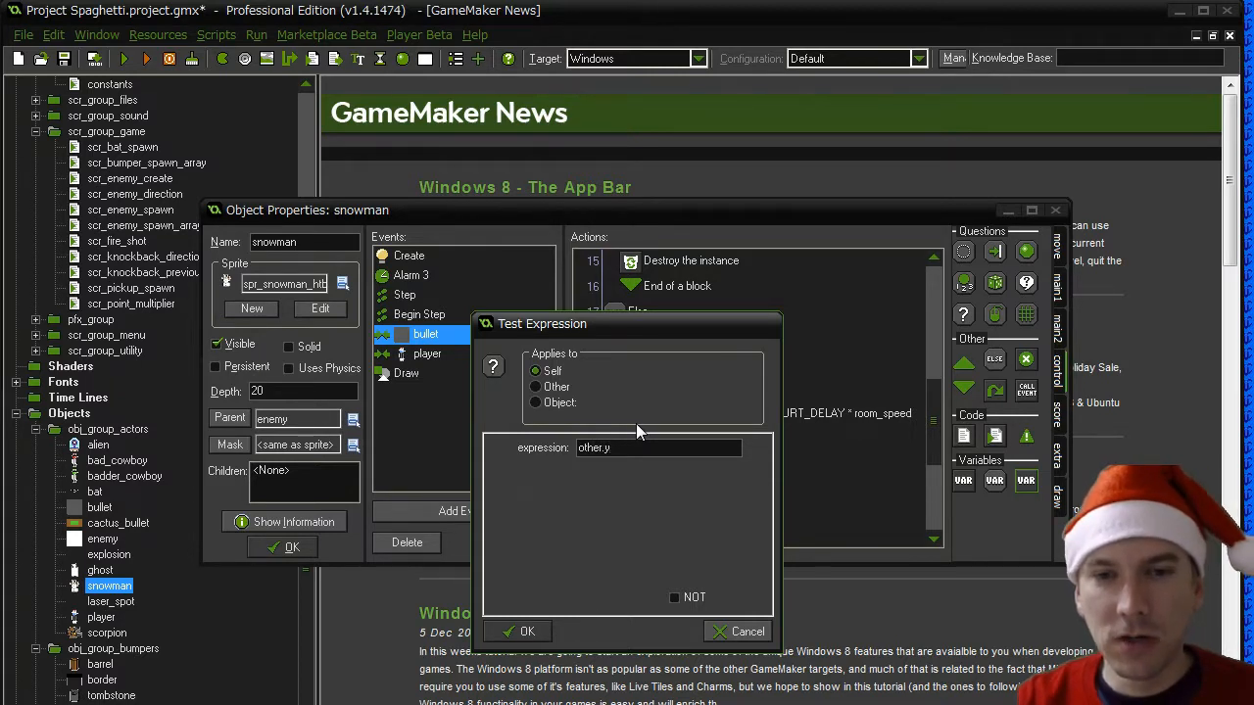
pyautogui.write(' < y - 4')
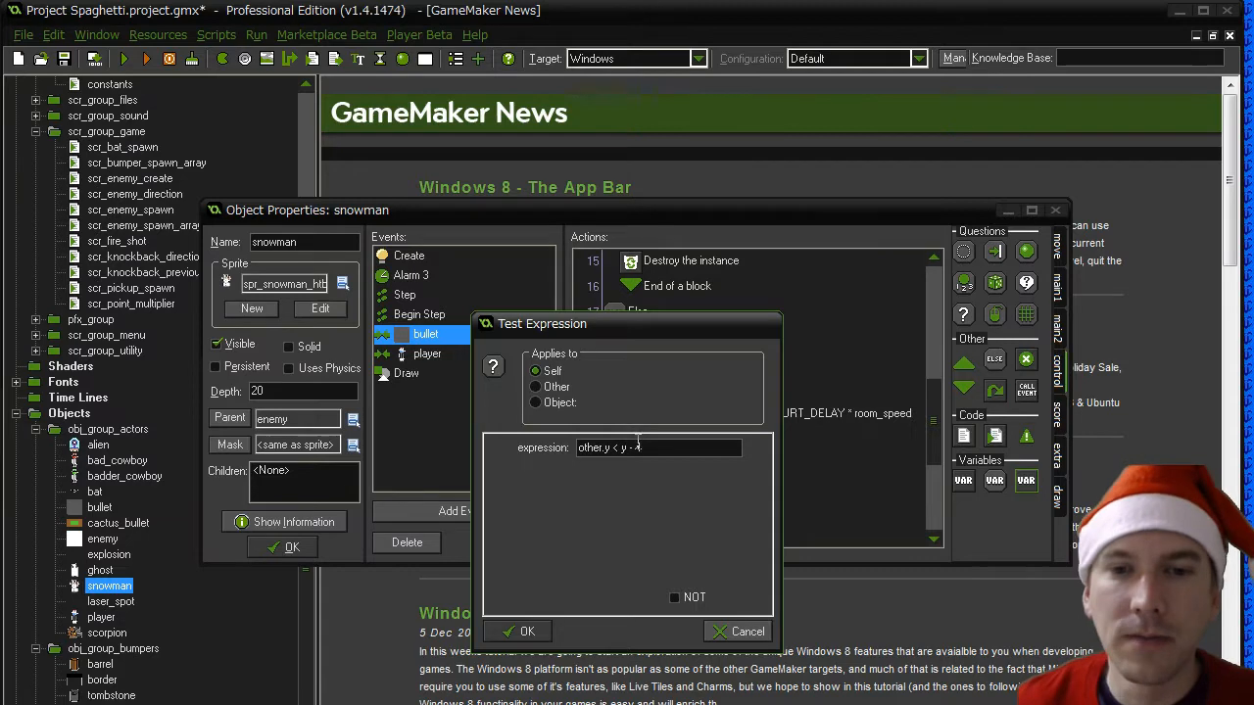
pyautogui.press('Return')
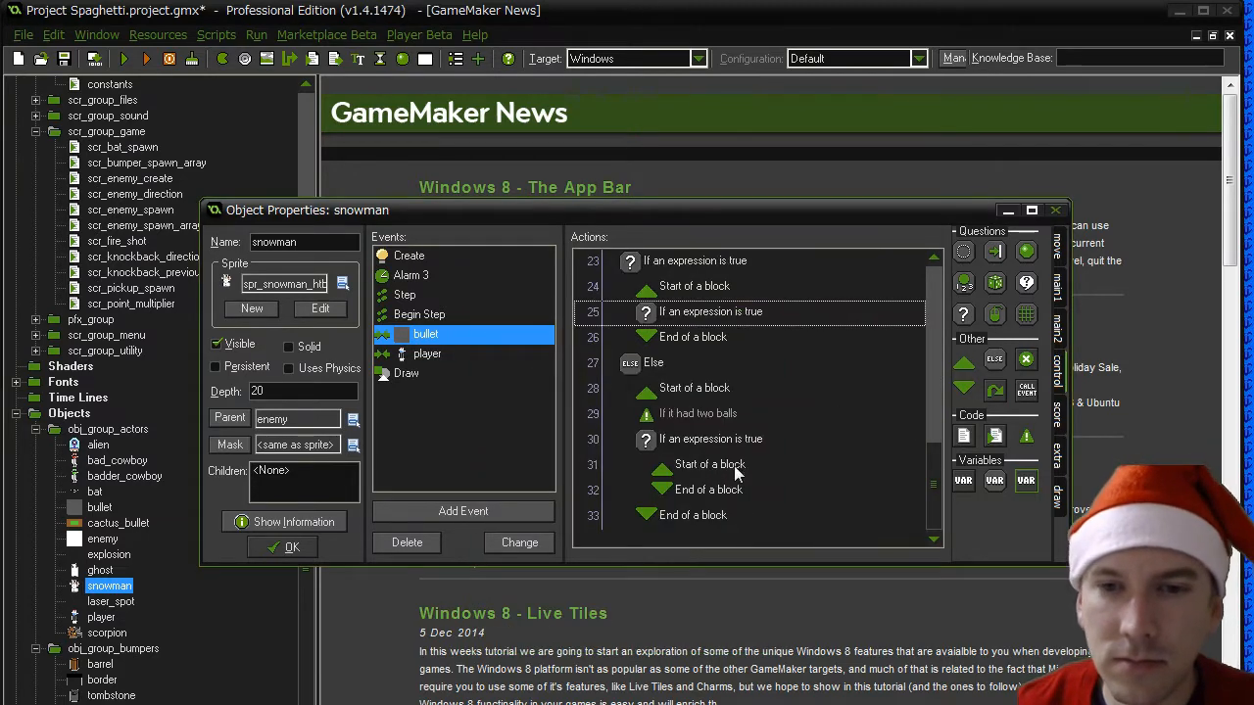
# - Add an empty block under the "other.y < y" expression and place the comment "Take off the head" above that expression
pyautogui.moveTo(963, 363); pyautogui.dragTo(707, 325)
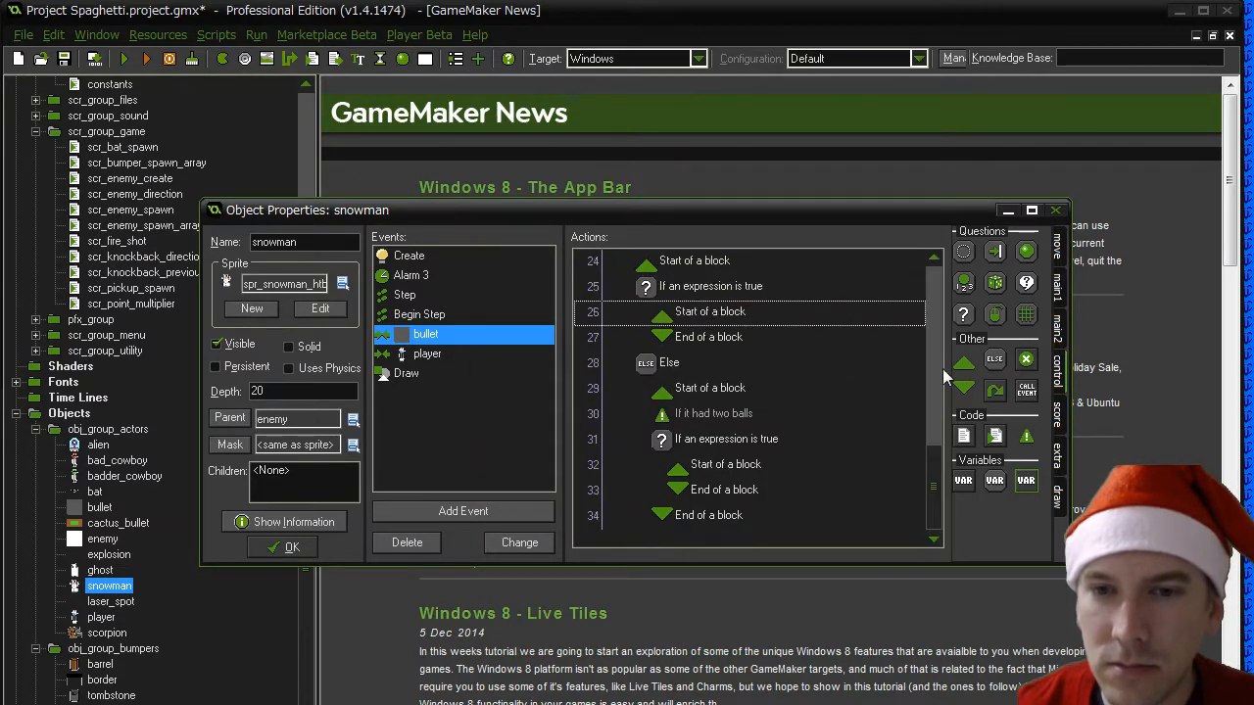
pyautogui.moveTo(966, 391); pyautogui.dragTo(700, 333)
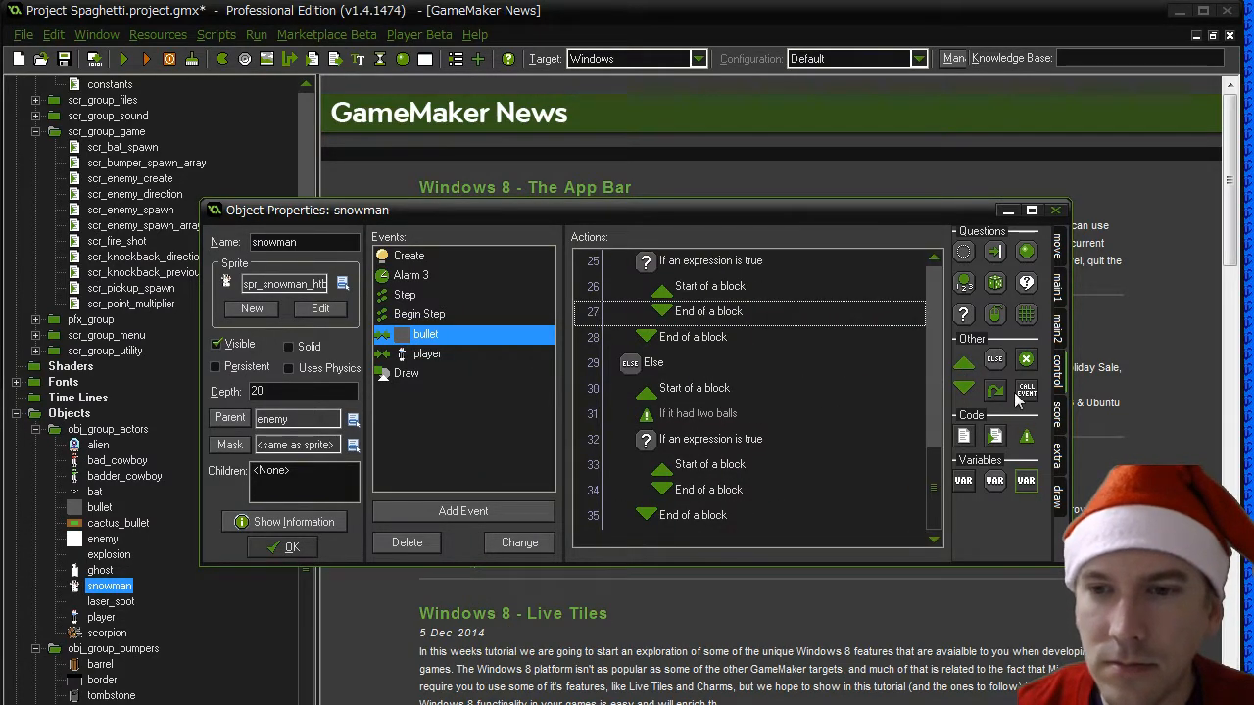
pyautogui.scroll(2, 1006, 336)
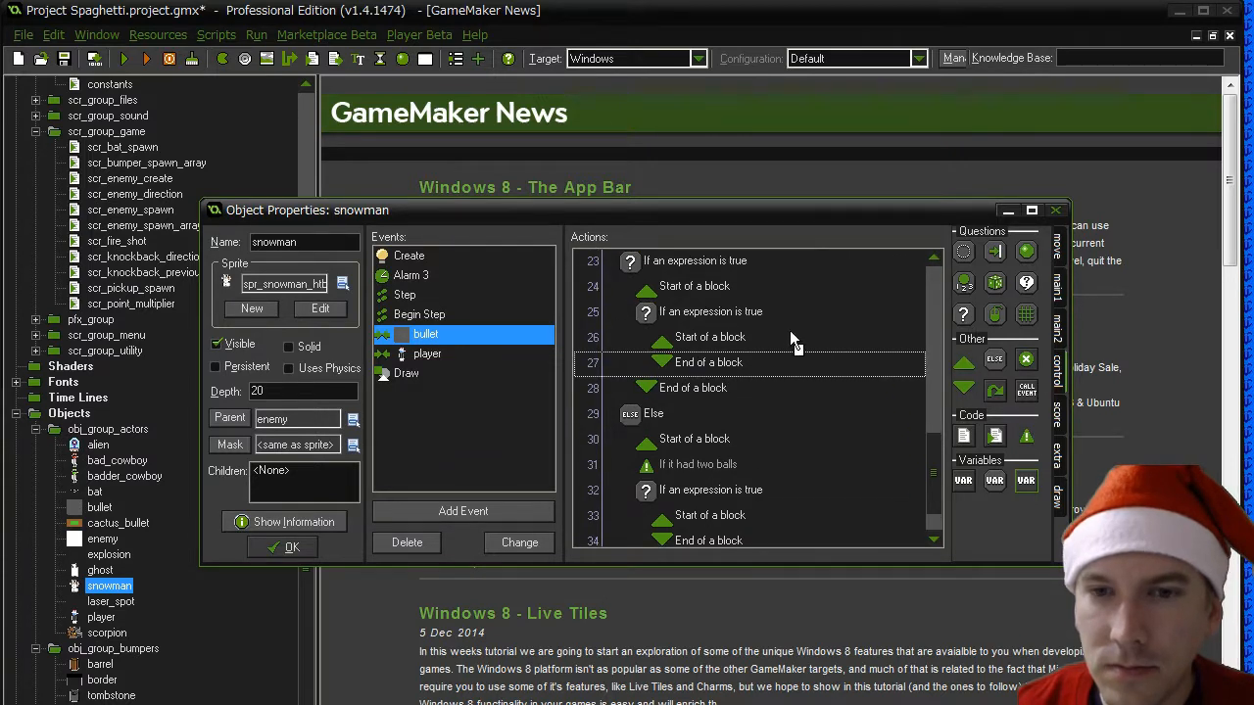
pyautogui.moveTo(699, 301); pyautogui.dragTo(700, 301)
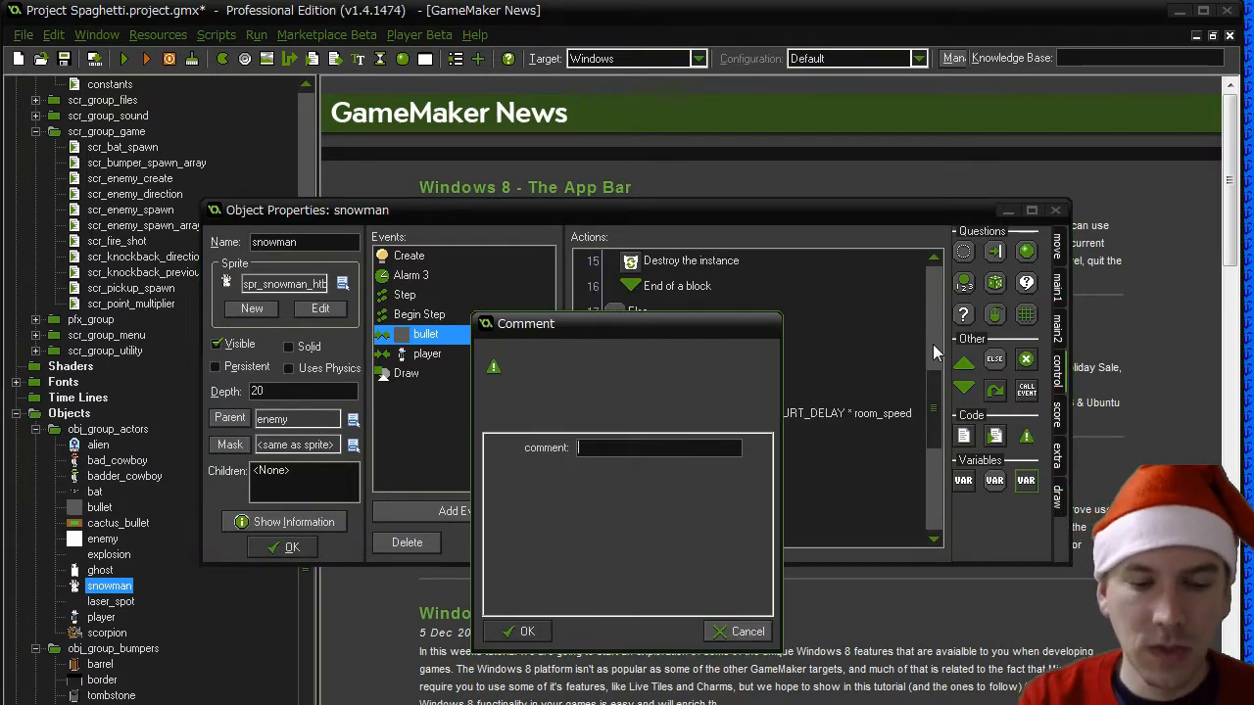
pyautogui.write('Take off the head')
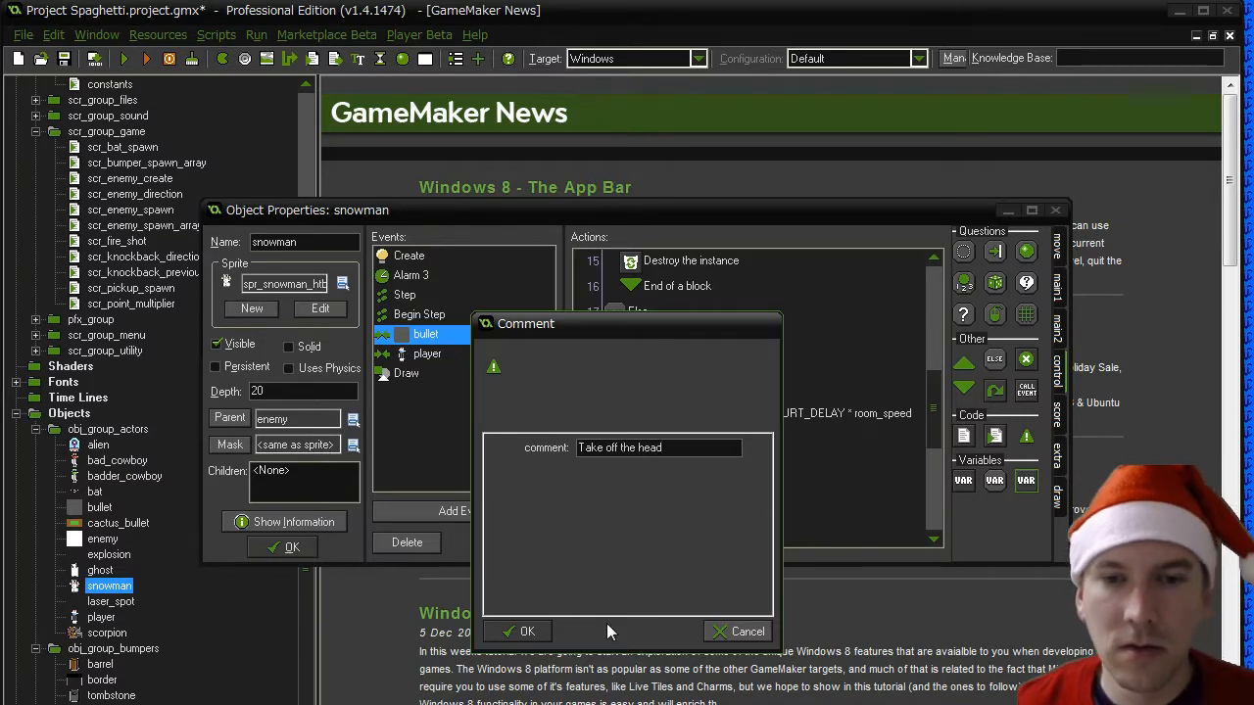
pyautogui.click(527, 630)
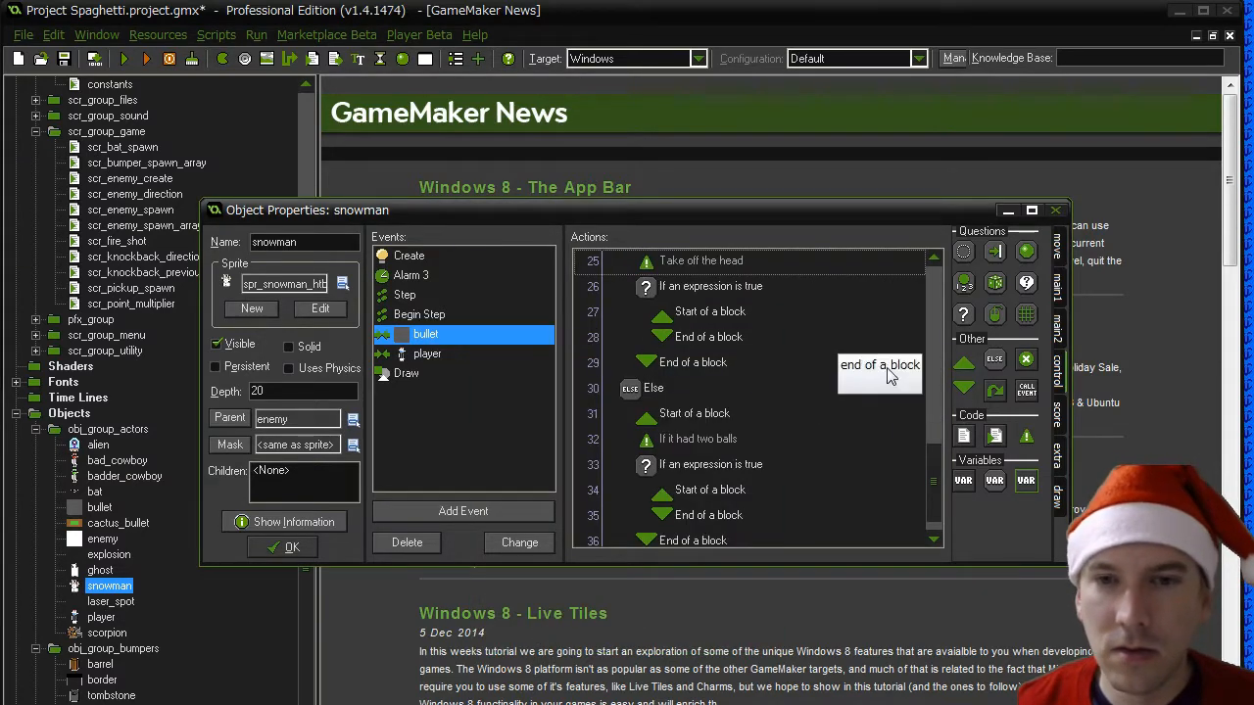
# - Add a Set Variable action inside the head block that sets em_snowman_state to SNOWMAN_TB
pyautogui.moveTo(931, 455); pyautogui.dragTo(933, 445)
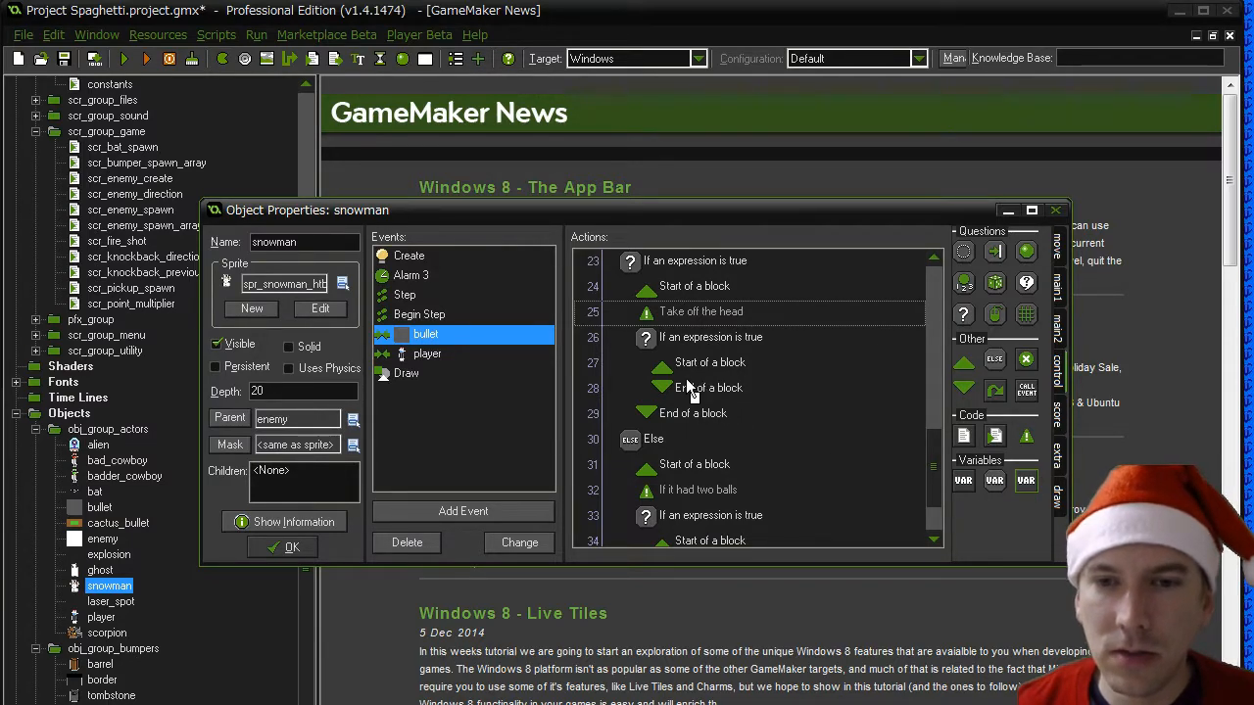
pyautogui.moveTo(687, 380); pyautogui.dragTo(688, 383)
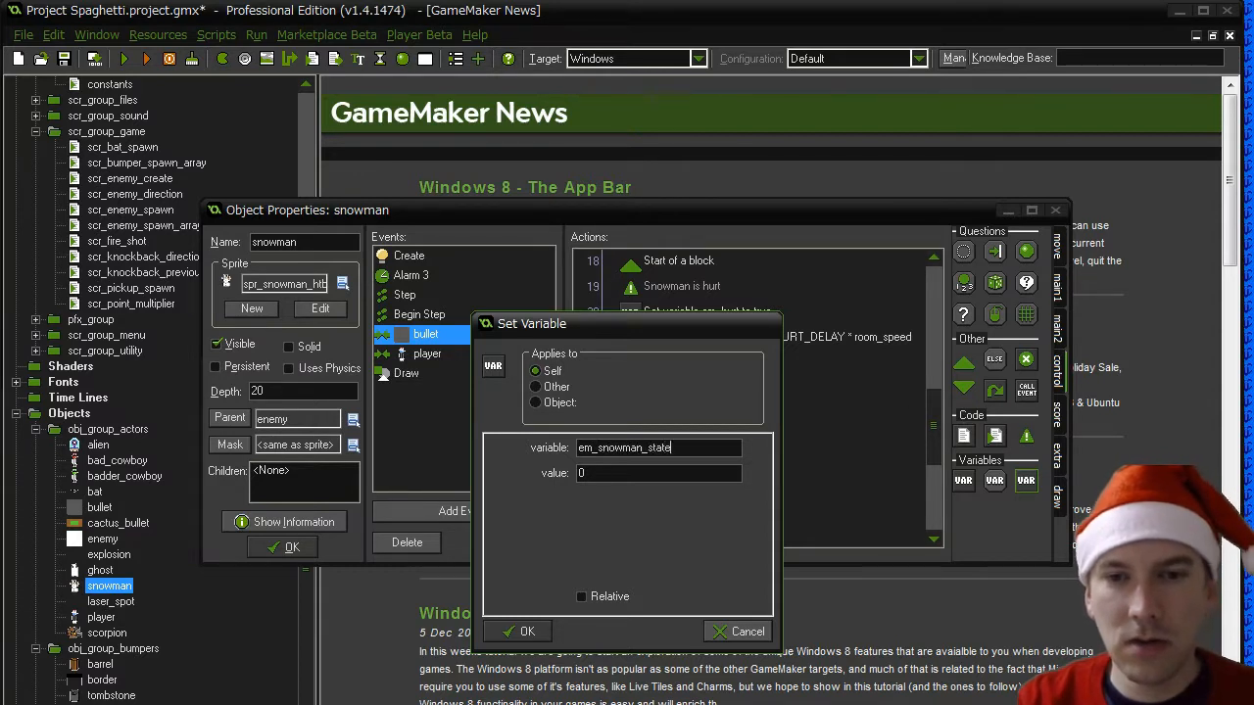
pyautogui.write('SNOWMAN_TB')
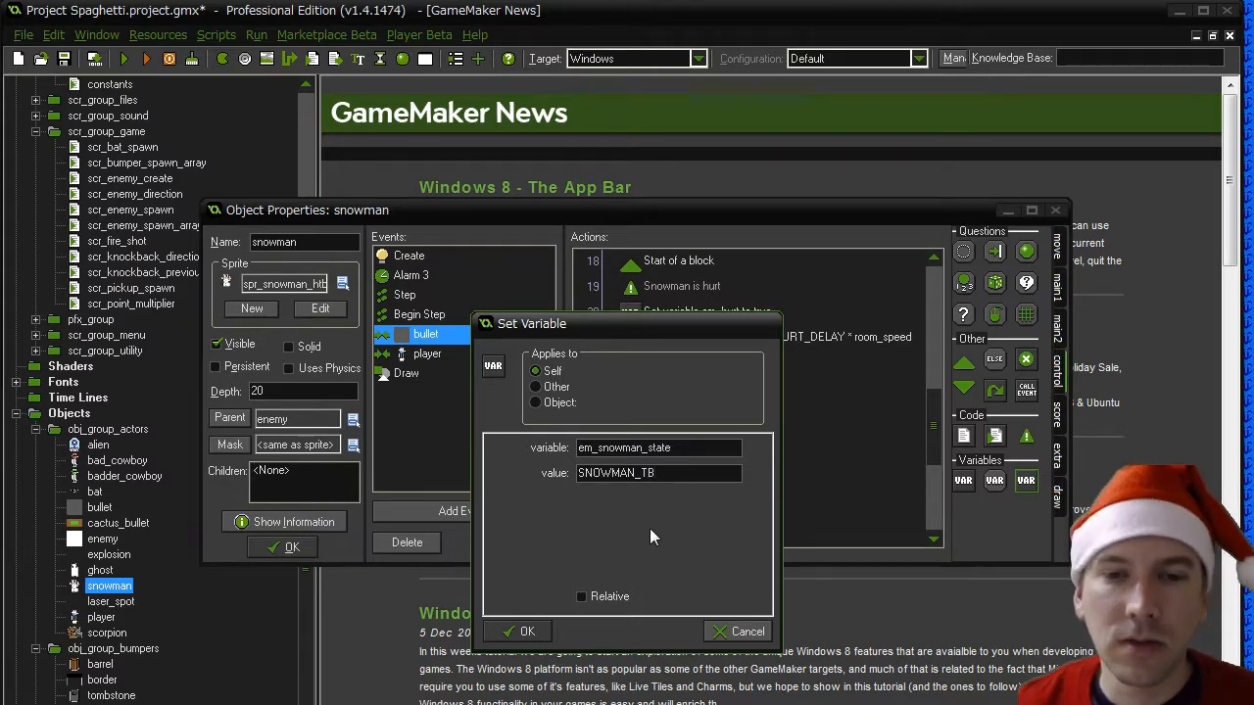
pyautogui.press('Return')
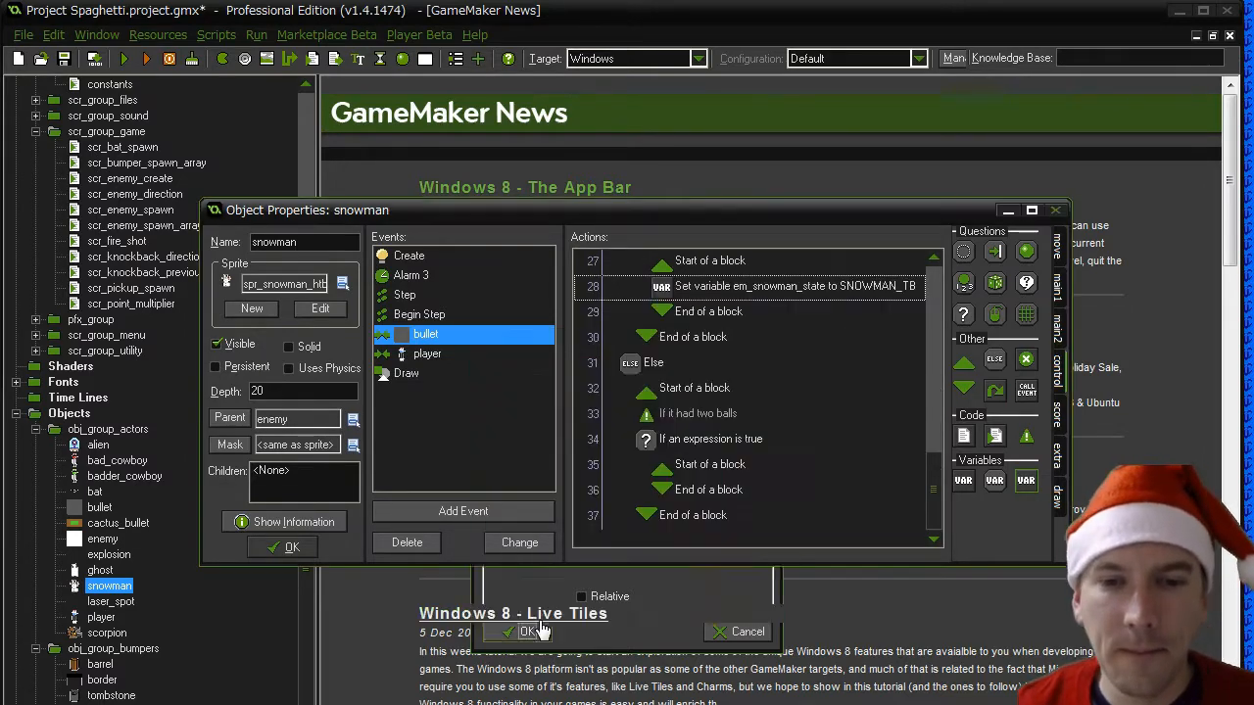
# - Add an Else with an empty block directly after the block of the head check
pyautogui.scroll(4, 937, 448)
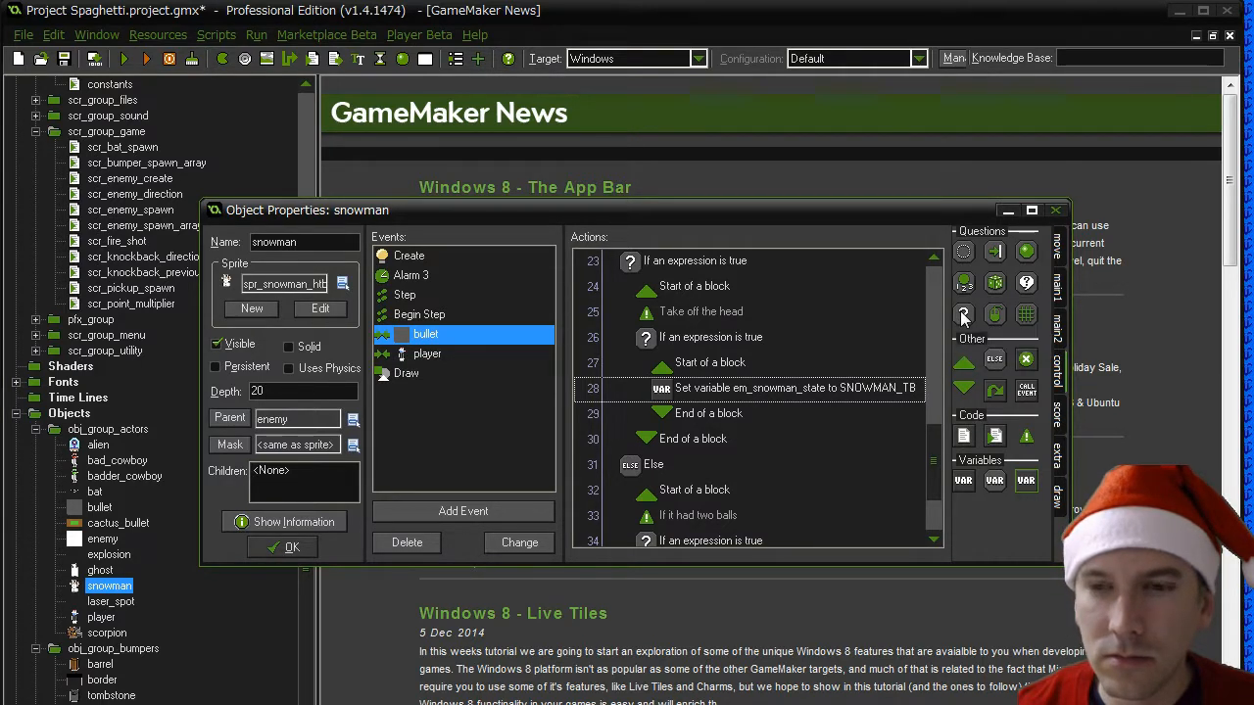
pyautogui.moveTo(994, 358); pyautogui.dragTo(695, 431)
pyautogui.click(934, 258)
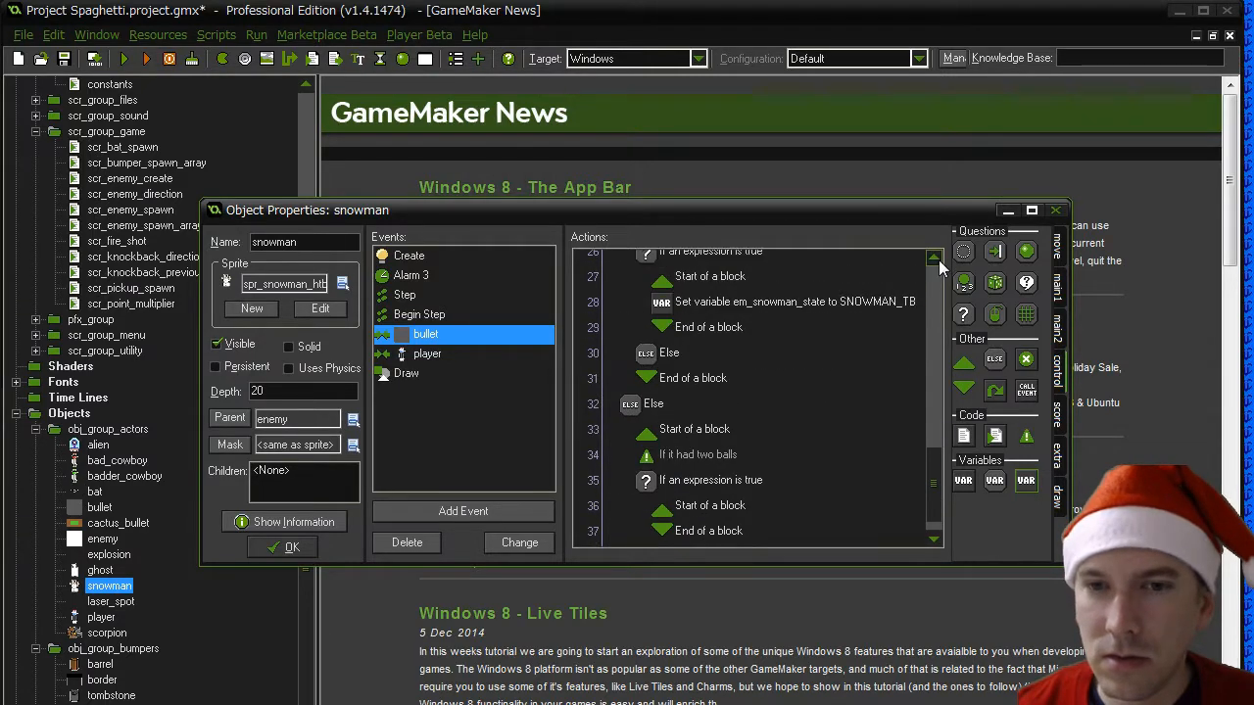
pyautogui.click(934, 258)
pyautogui.moveTo(964, 364); pyautogui.dragTo(740, 392)
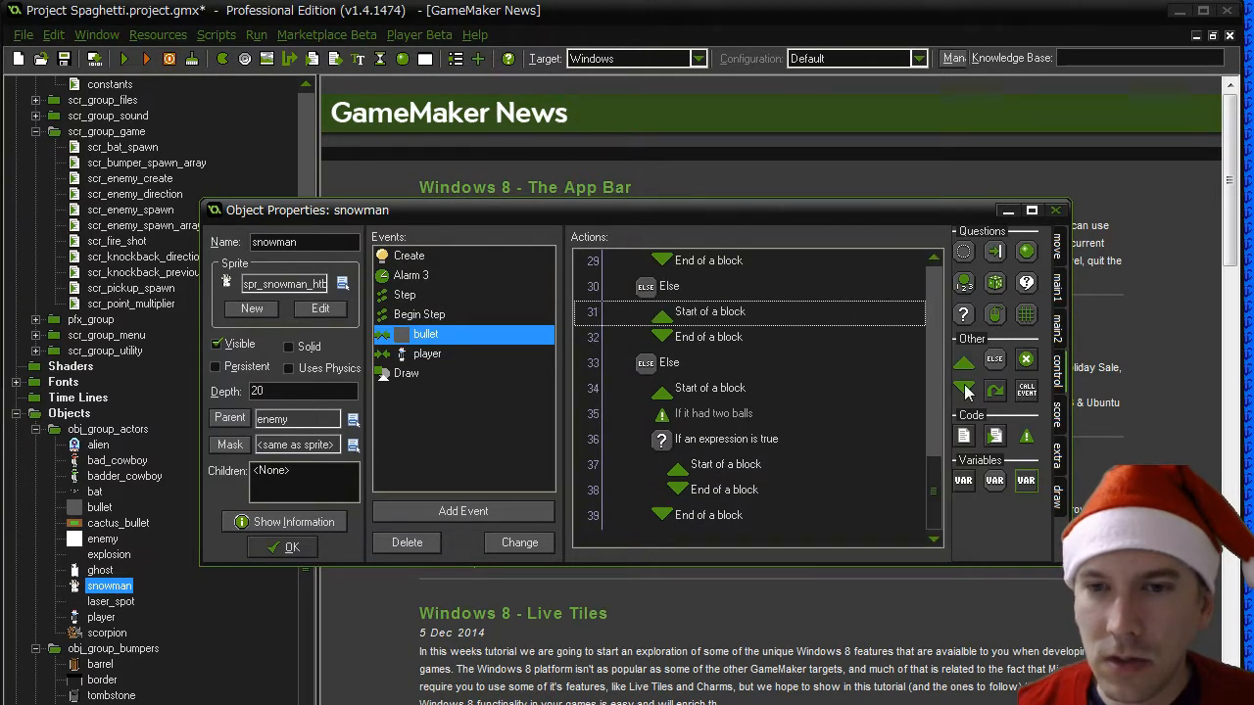
pyautogui.moveTo(695, 342); pyautogui.dragTo(698, 343)
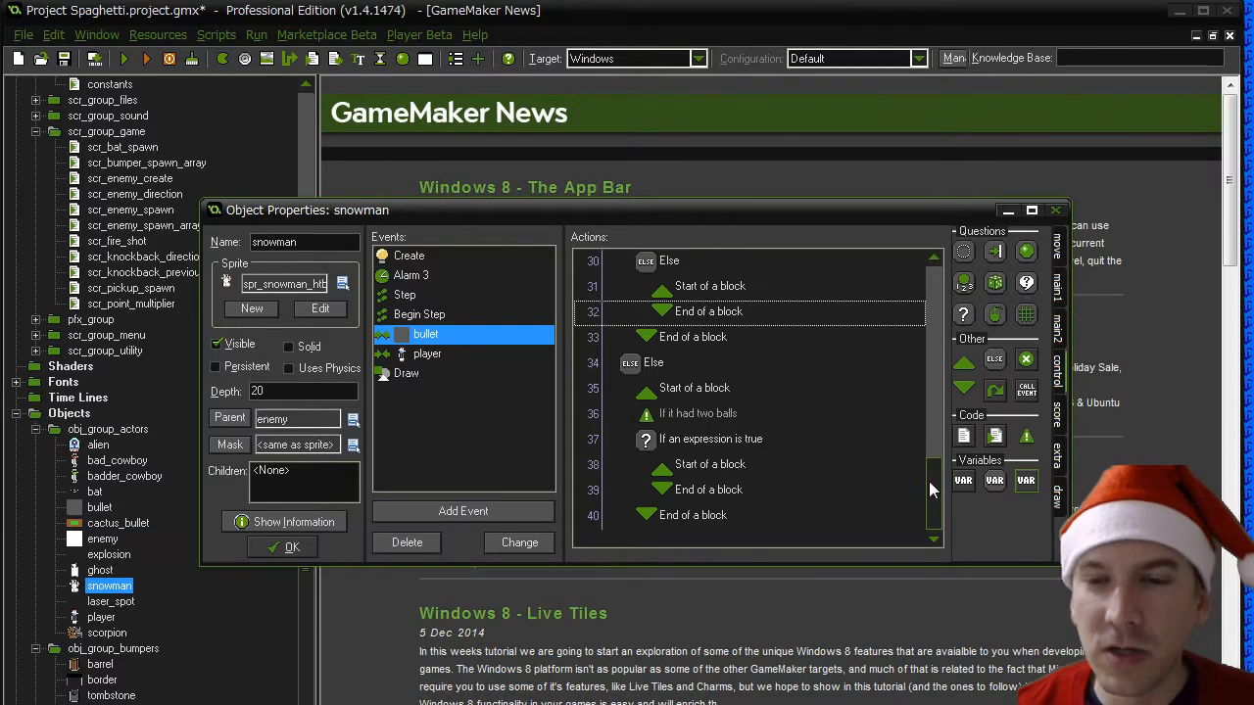
# - Add a Test Expression action with "other.y > y + 4" inside the head check's Else block
pyautogui.moveTo(930, 489); pyautogui.dragTo(930, 456)
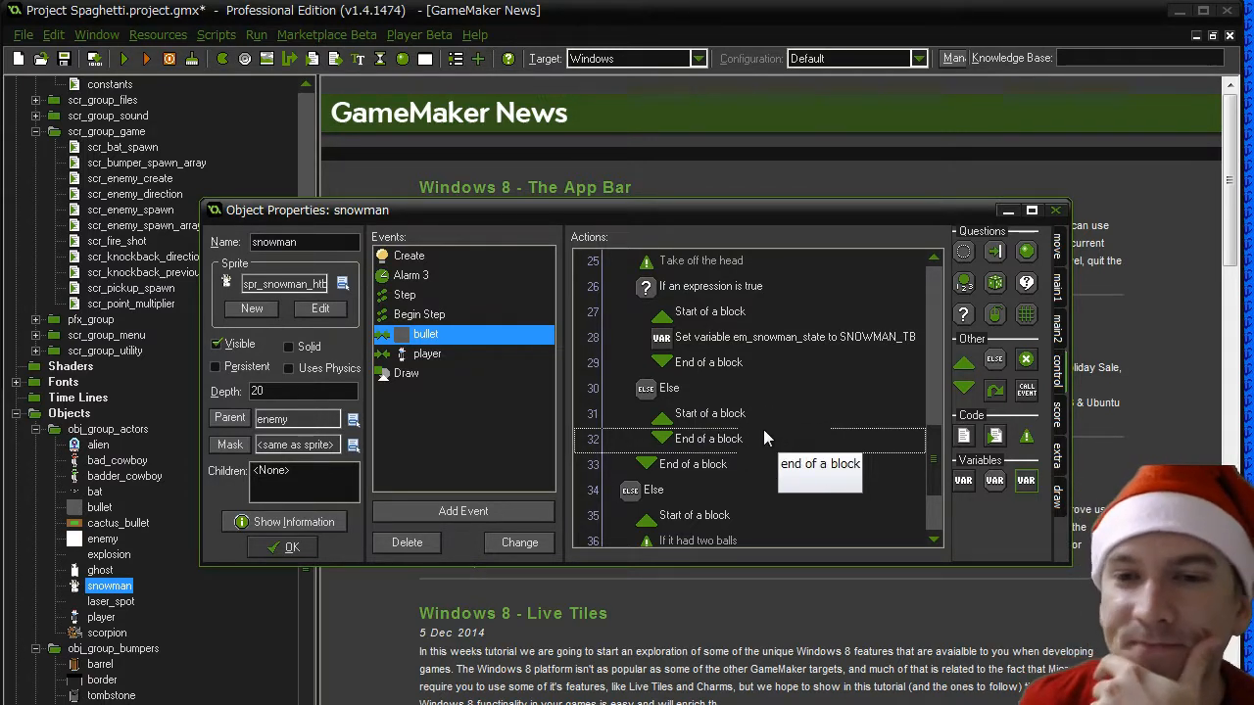
pyautogui.moveTo(963, 315); pyautogui.dragTo(703, 434)
pyautogui.moveTo(632, 326); pyautogui.dragTo(378, 341)
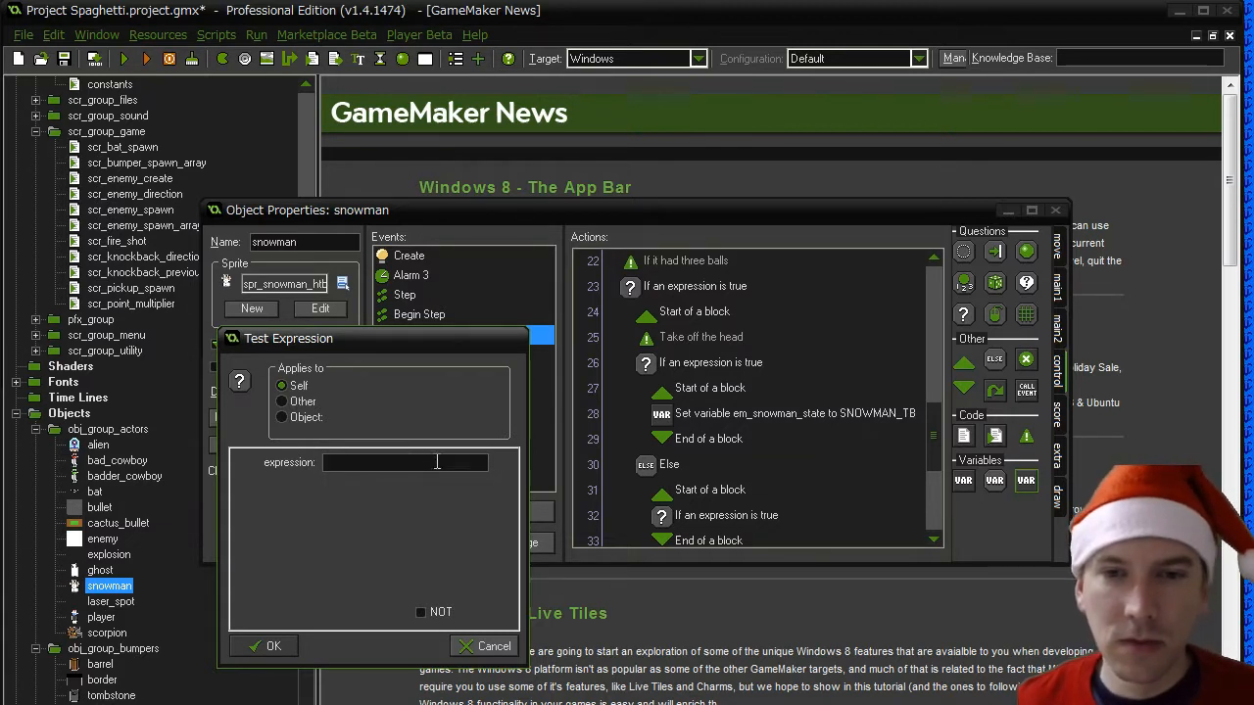
pyautogui.write('ot')
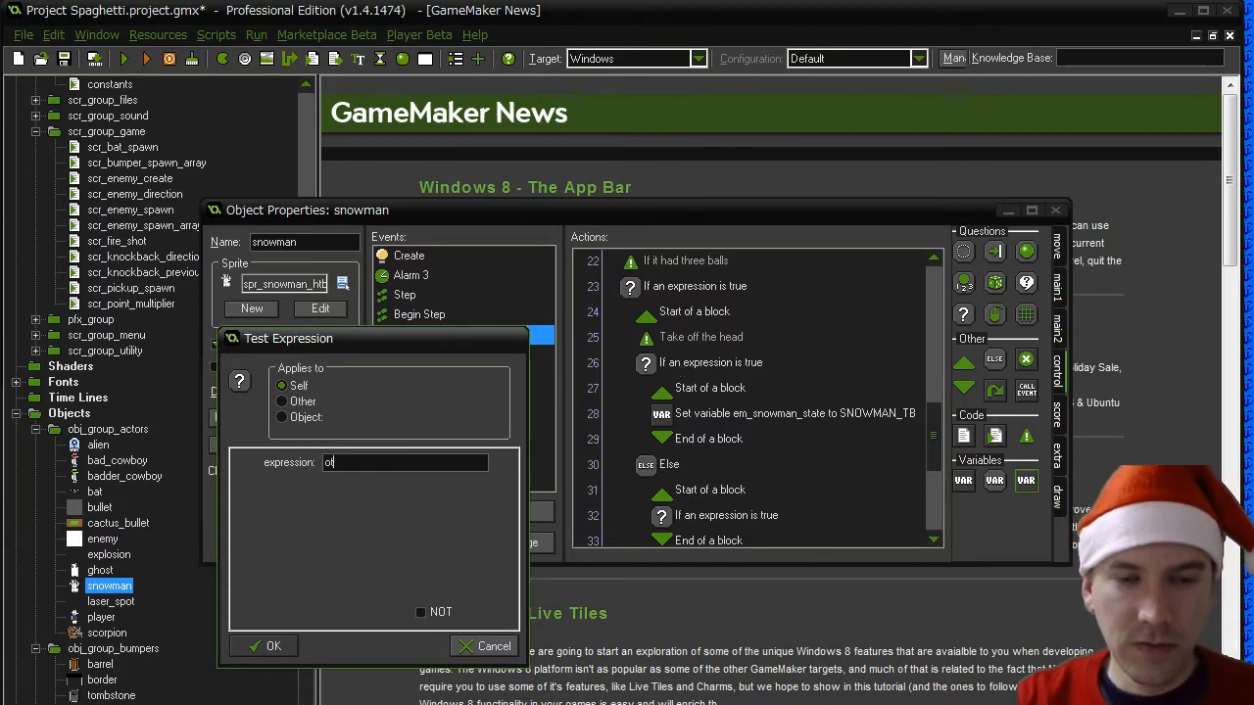
pyautogui.write('her.y > ')
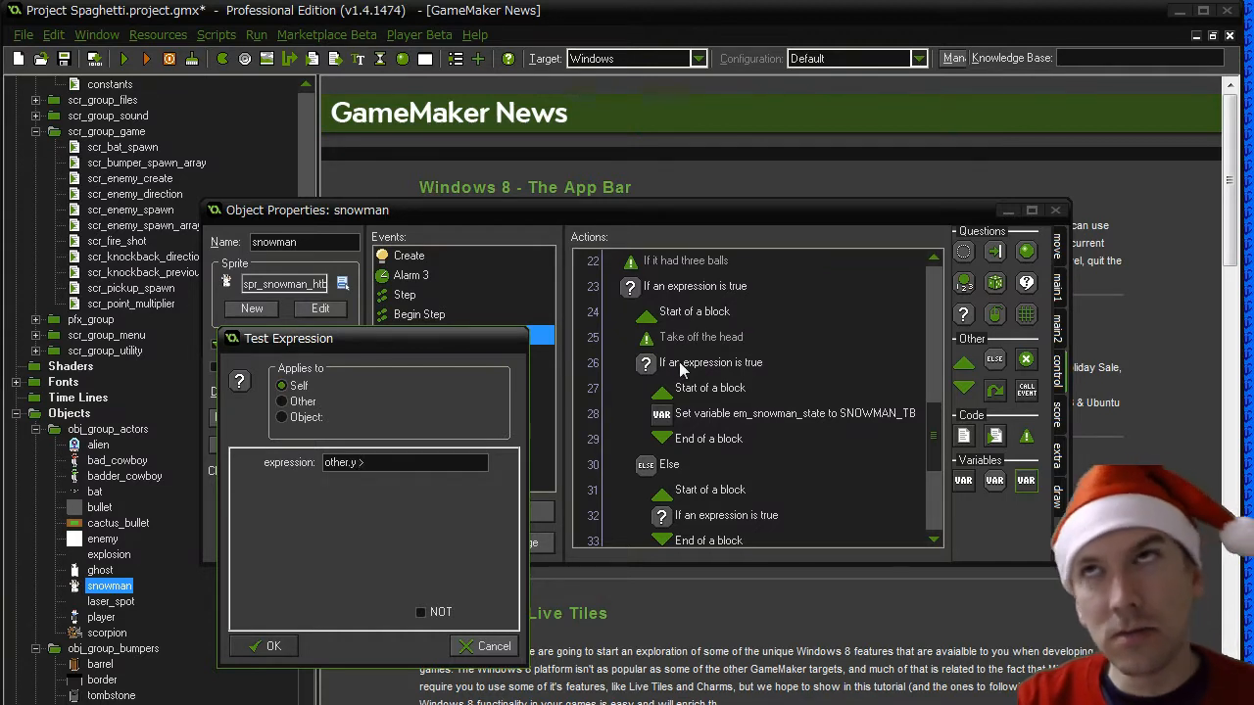
pyautogui.write('y + 4')
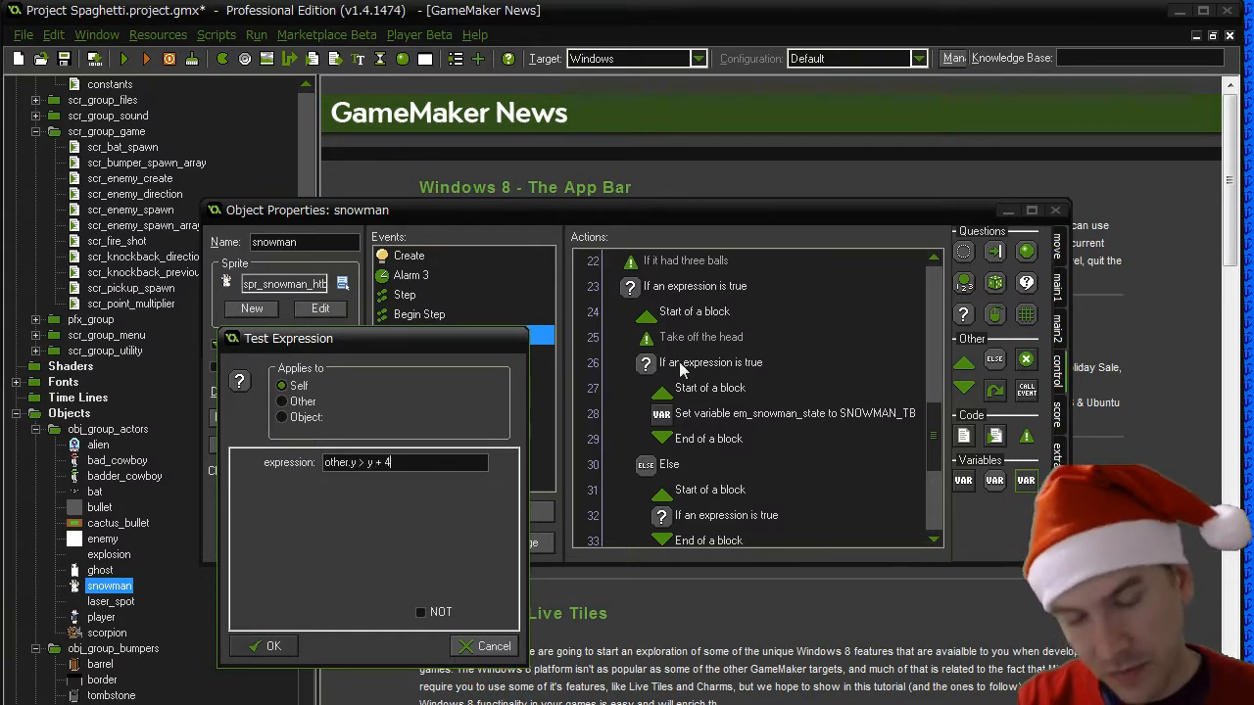
pyautogui.click(264, 649)
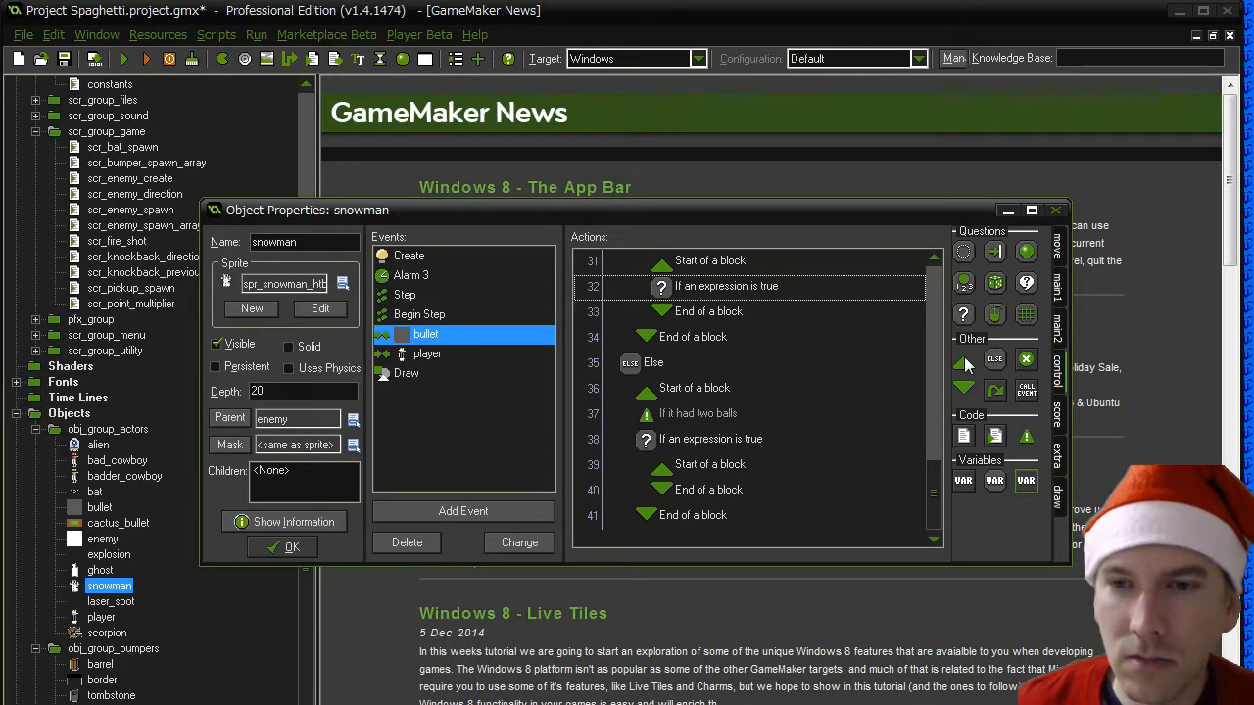
# - Add an empty block under the "other.y > y + 4" expression and place the comment "Take off the base" above that expression
pyautogui.moveTo(734, 307); pyautogui.dragTo(737, 312)
pyautogui.moveTo(963, 387); pyautogui.dragTo(970, 390)
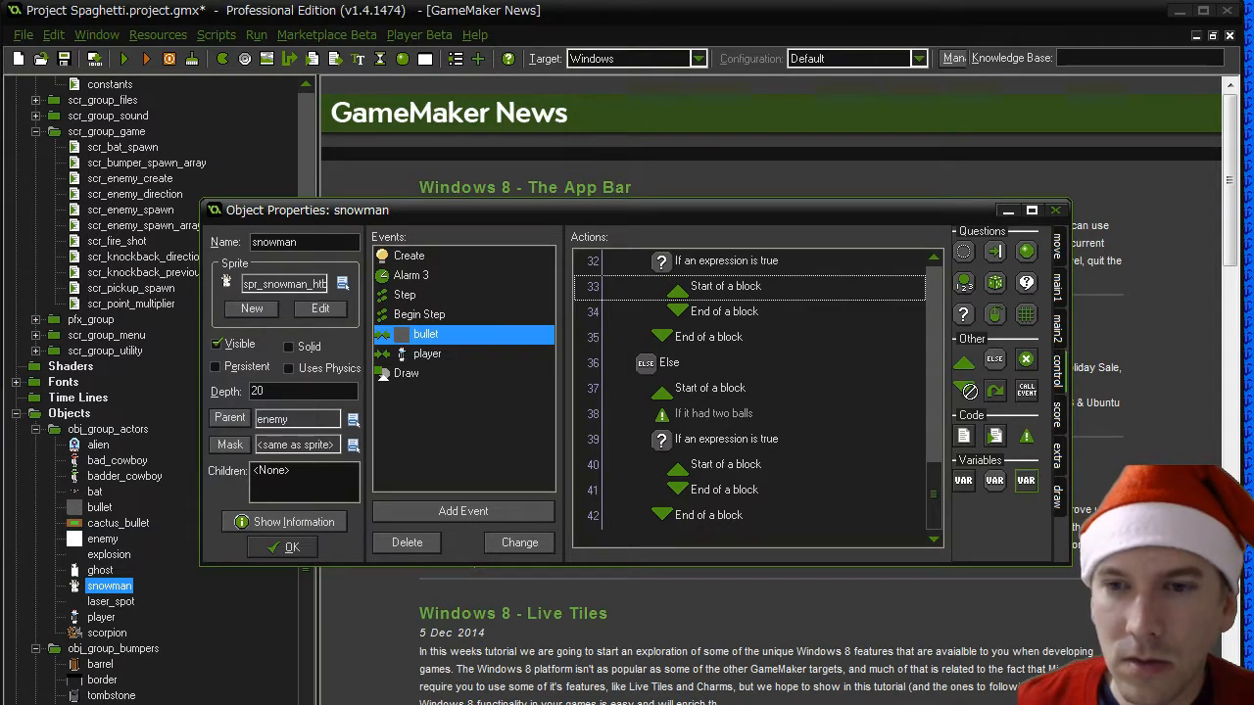
pyautogui.scroll(3, 745, 333)
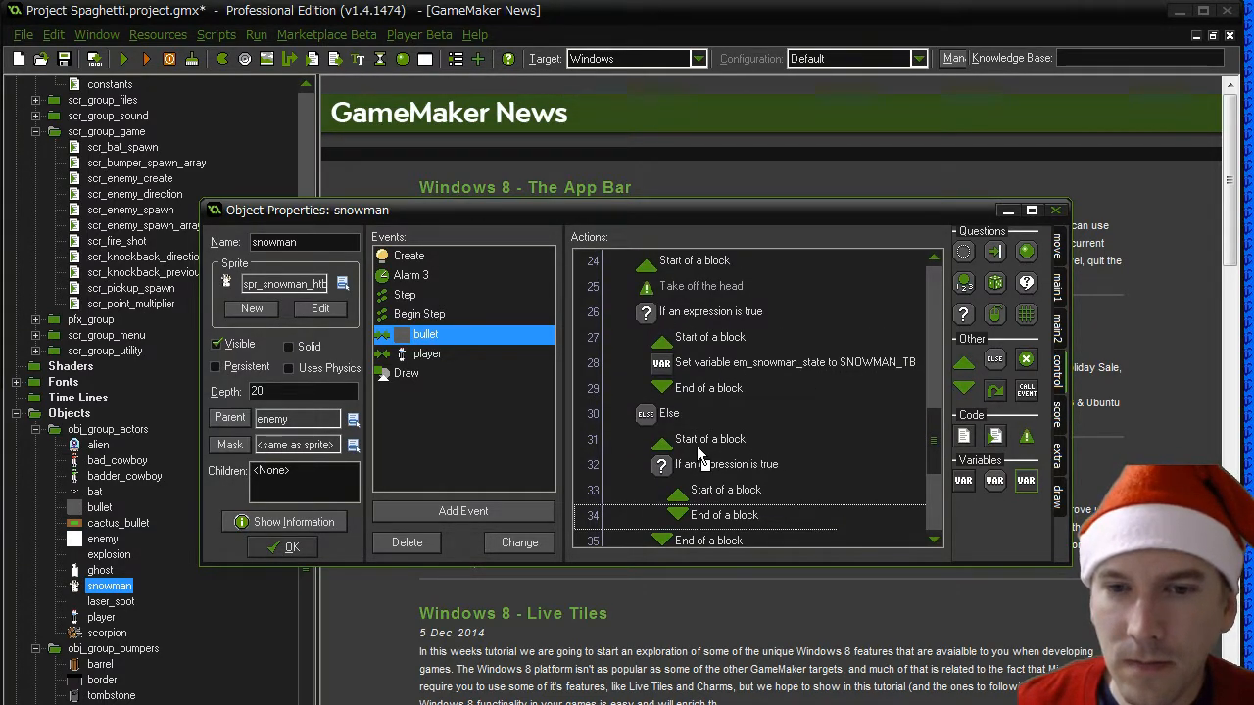
pyautogui.moveTo(695, 455); pyautogui.dragTo(697, 459)
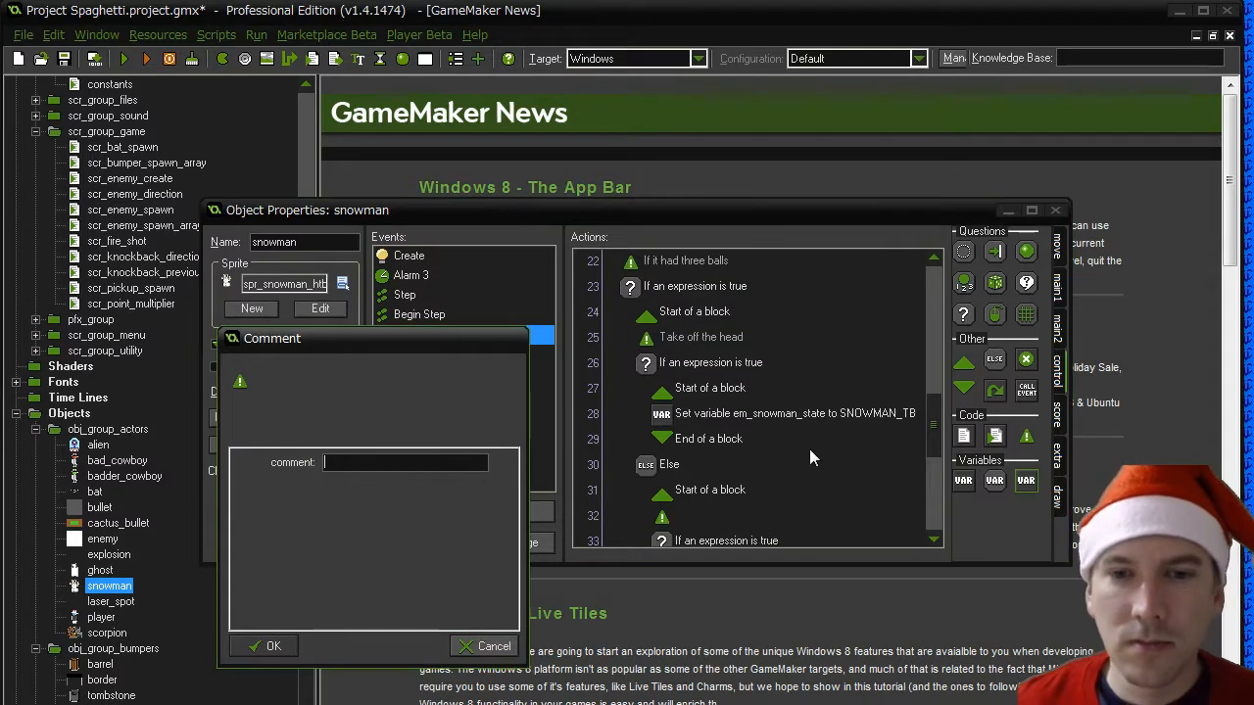
pyautogui.write('Take off t')
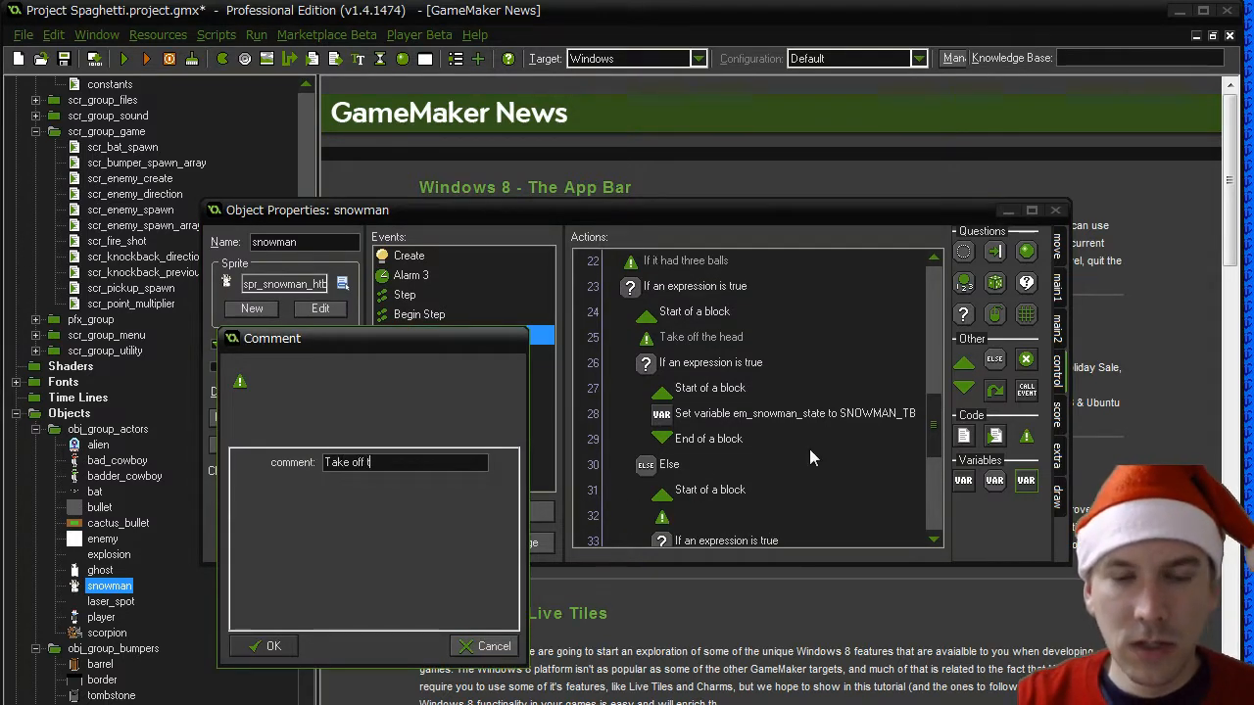
pyautogui.write('he base')
pyautogui.press('Return')
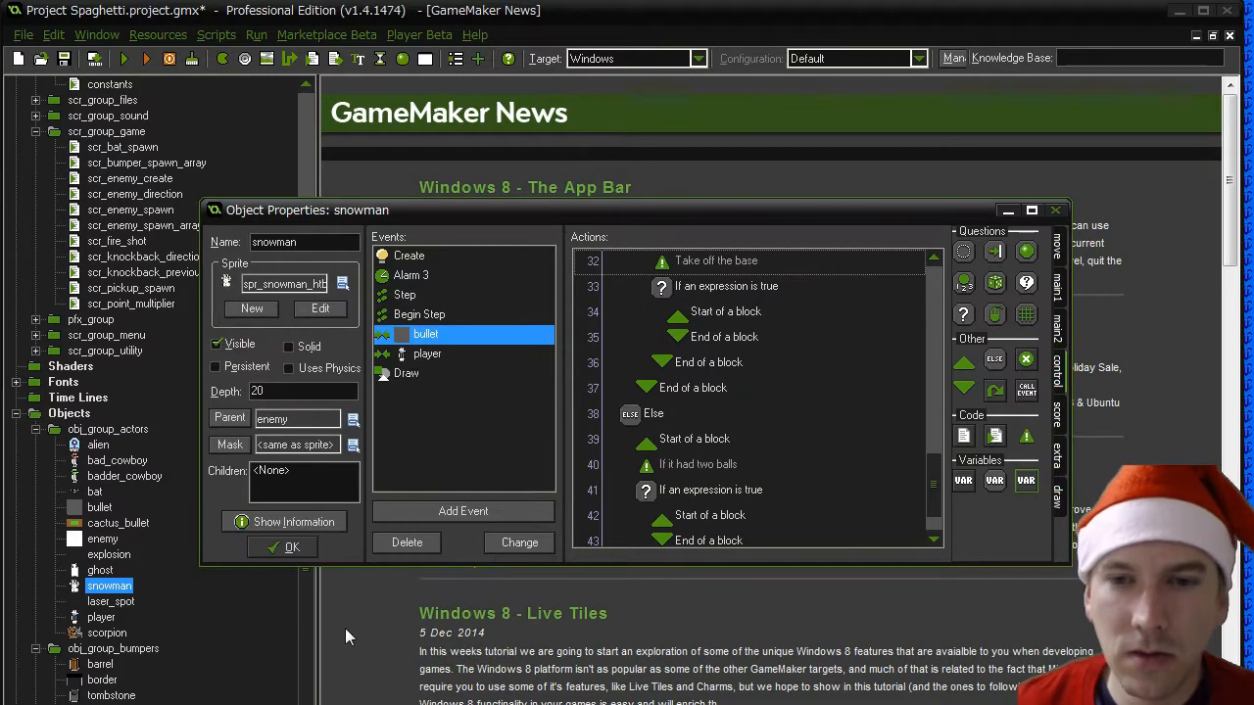
# - Copy the Set Variable action from the head block into the base block and change its value to SNOWMAN_HT
pyautogui.scroll(2, 827, 421)
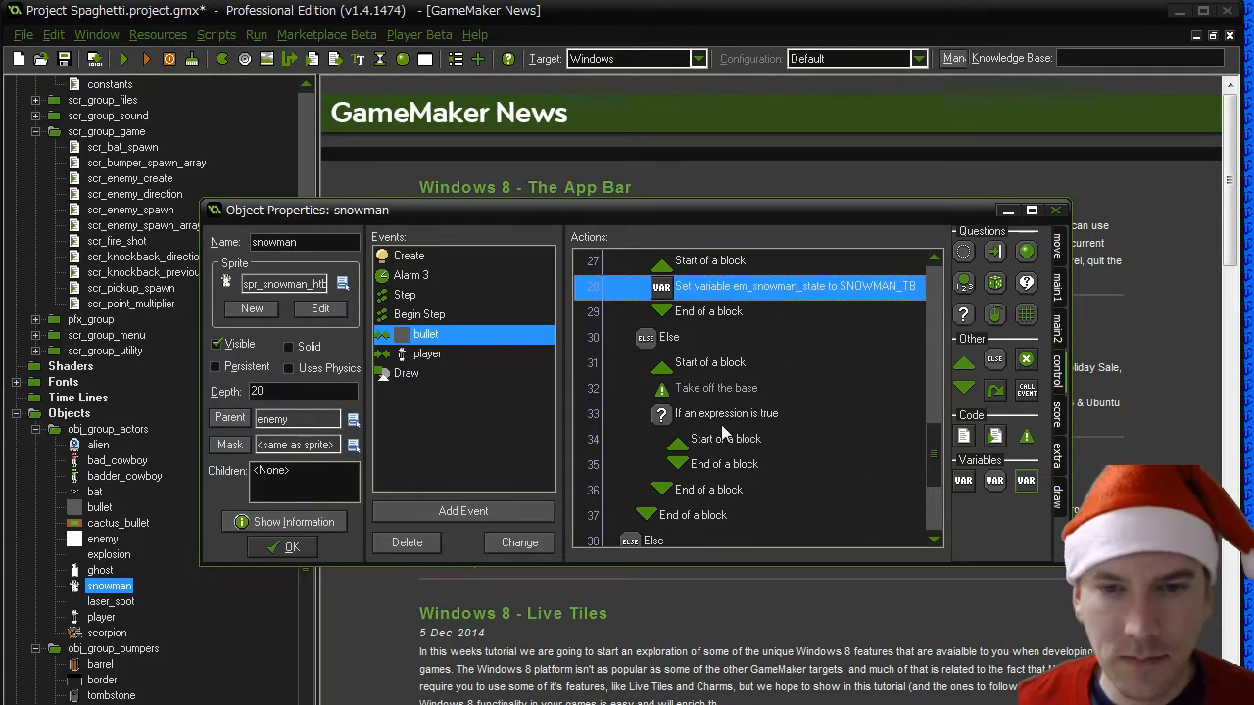
pyautogui.click(698, 464)
pyautogui.rightClick(698, 464)
pyautogui.click(721, 564)
pyautogui.doubleClick(737, 515)
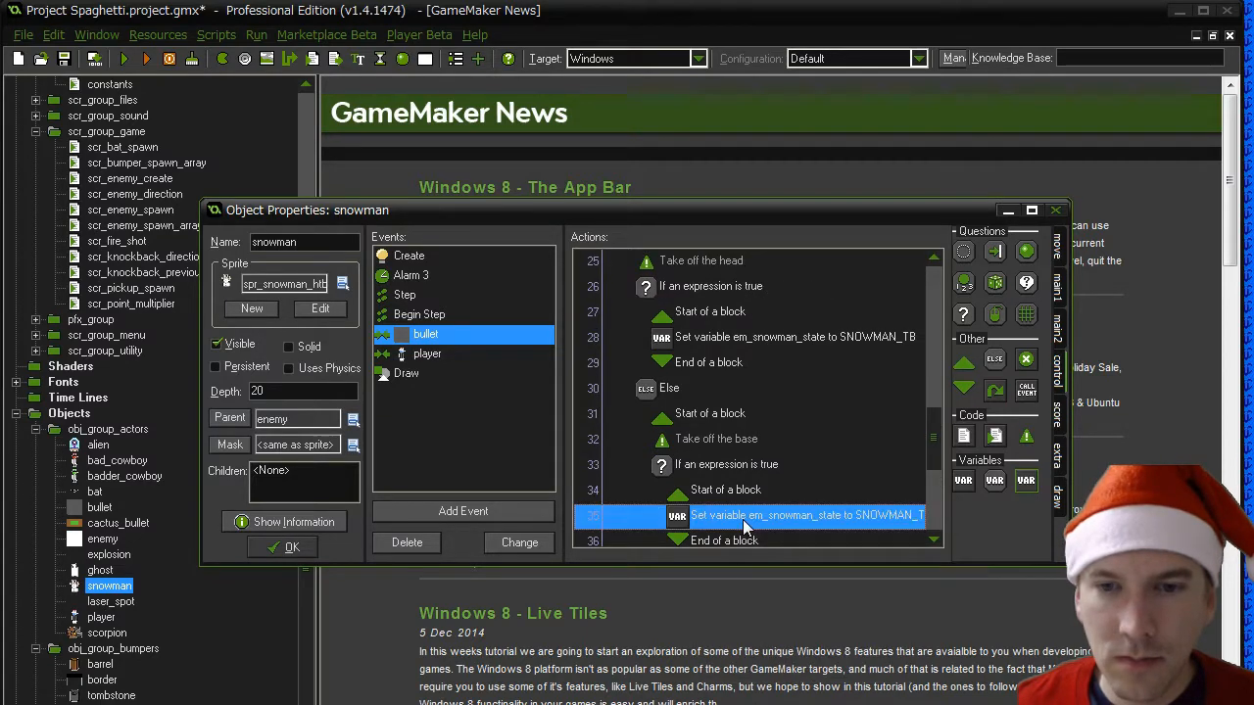
pyautogui.click(462, 487)
pyautogui.hotkey('shift', 'Left')
pyautogui.hotkey('shift', 'Left')
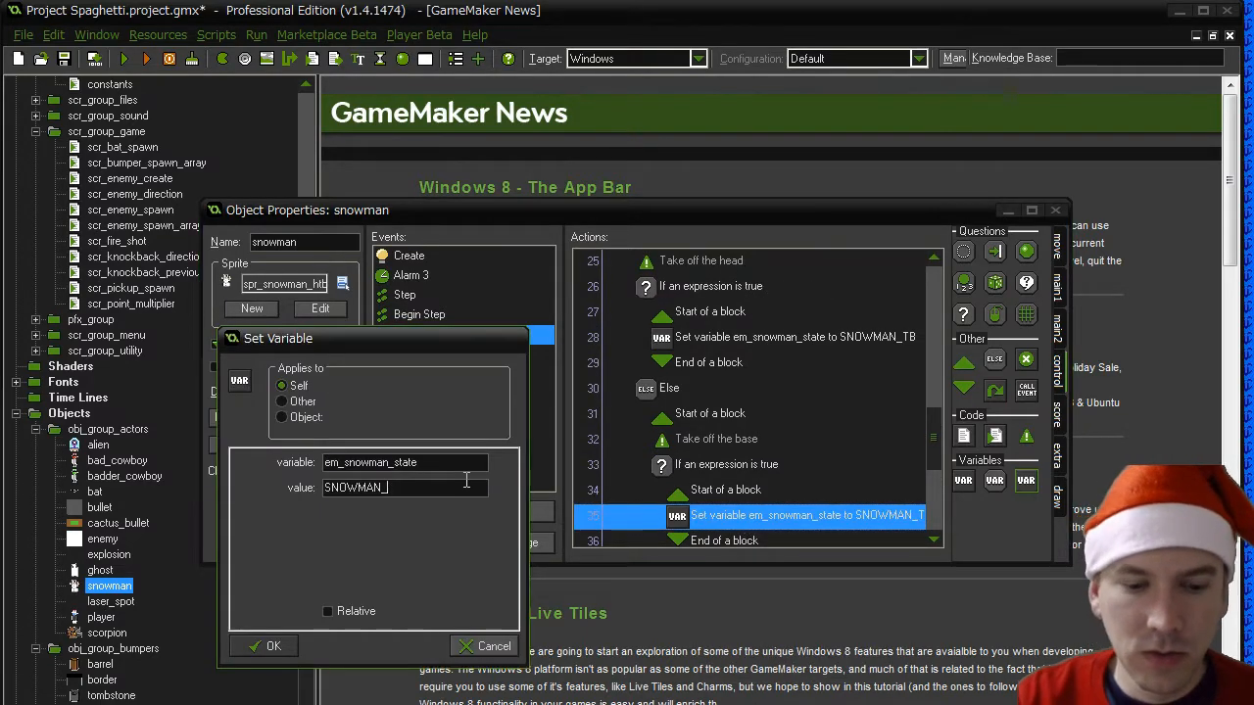
pyautogui.write('HT')
pyautogui.click(273, 645)
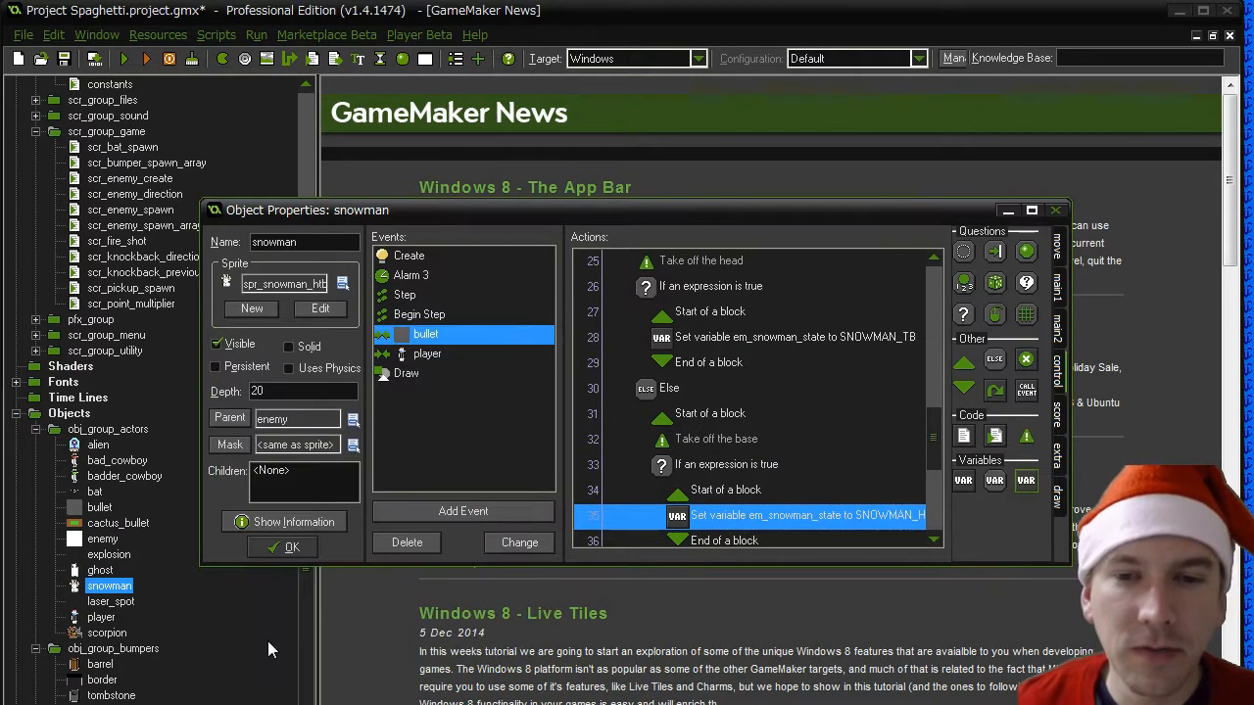
# - Add an Else with an empty block directly after the block of the base check
pyautogui.scroll(-1, 932, 440)
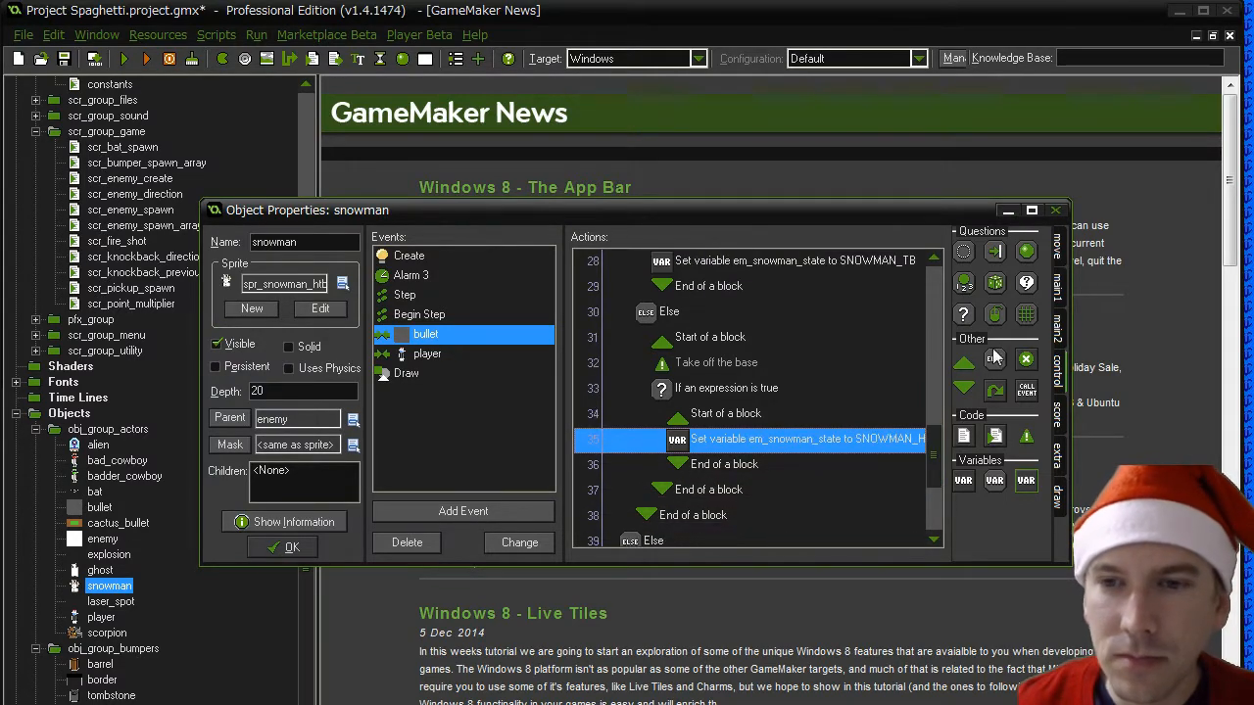
pyautogui.moveTo(995, 355); pyautogui.dragTo(686, 481)
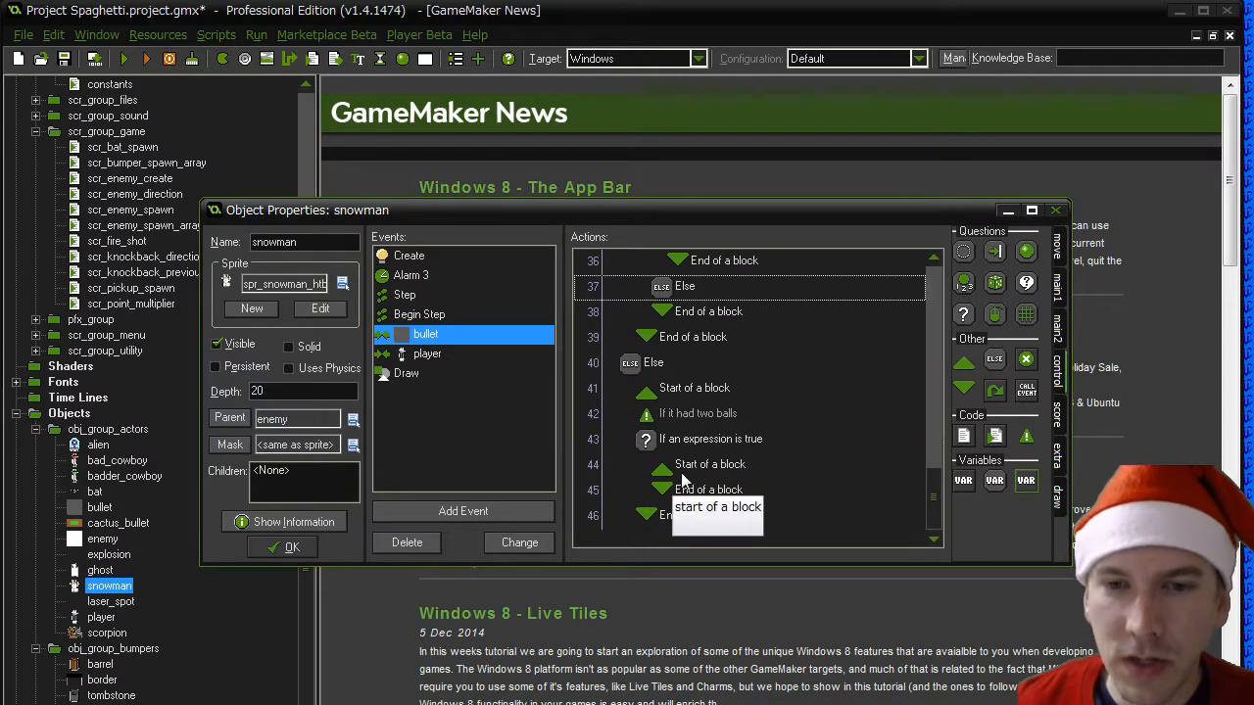
pyautogui.moveTo(965, 364); pyautogui.dragTo(697, 314)
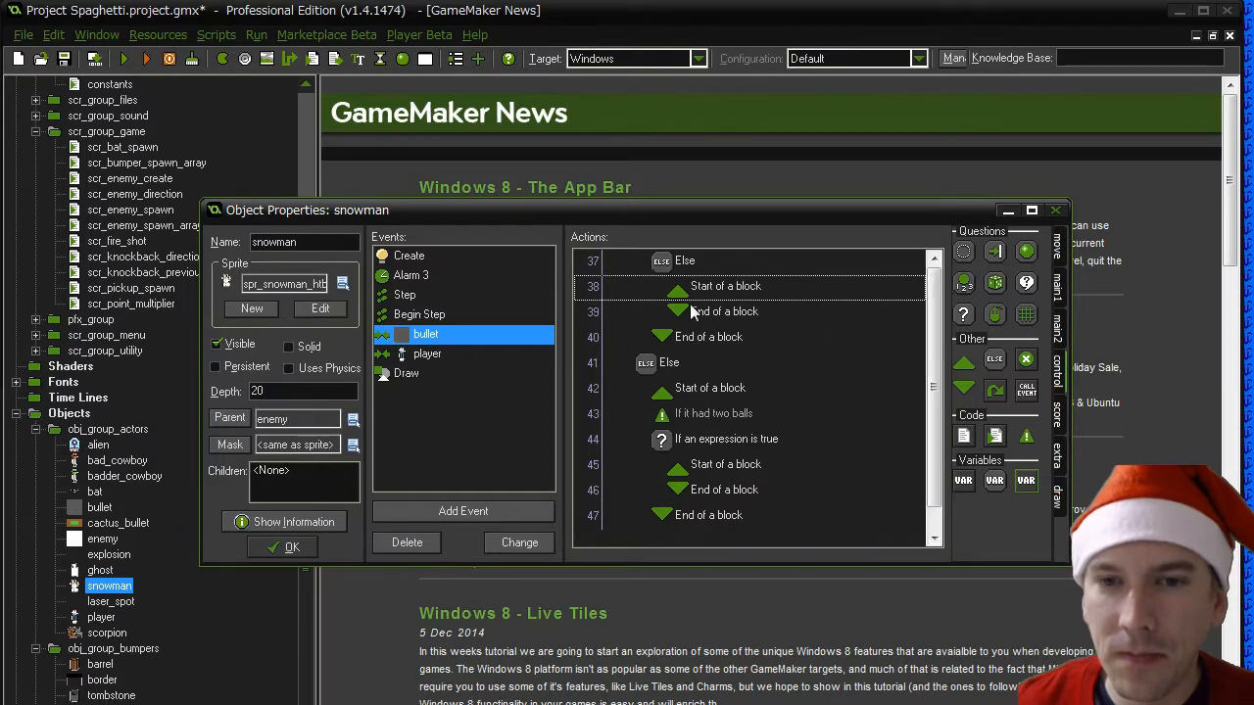
pyautogui.moveTo(970, 392); pyautogui.dragTo(699, 313)
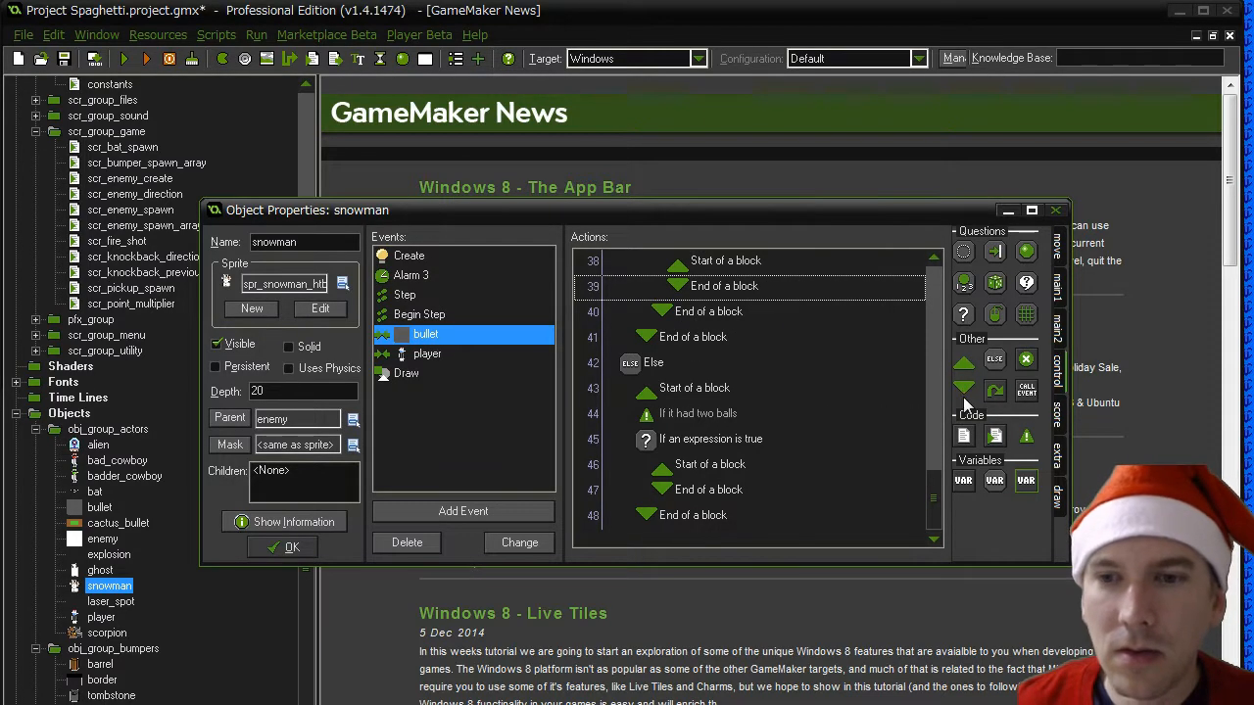
# - Paste the copied Set Variable action into the base check's Else block, set its value to SNOWMAN_HB and confirm the snowman object
pyautogui.scroll(1, 935, 270)
pyautogui.click(715, 362)
pyautogui.rightClick(713, 367)
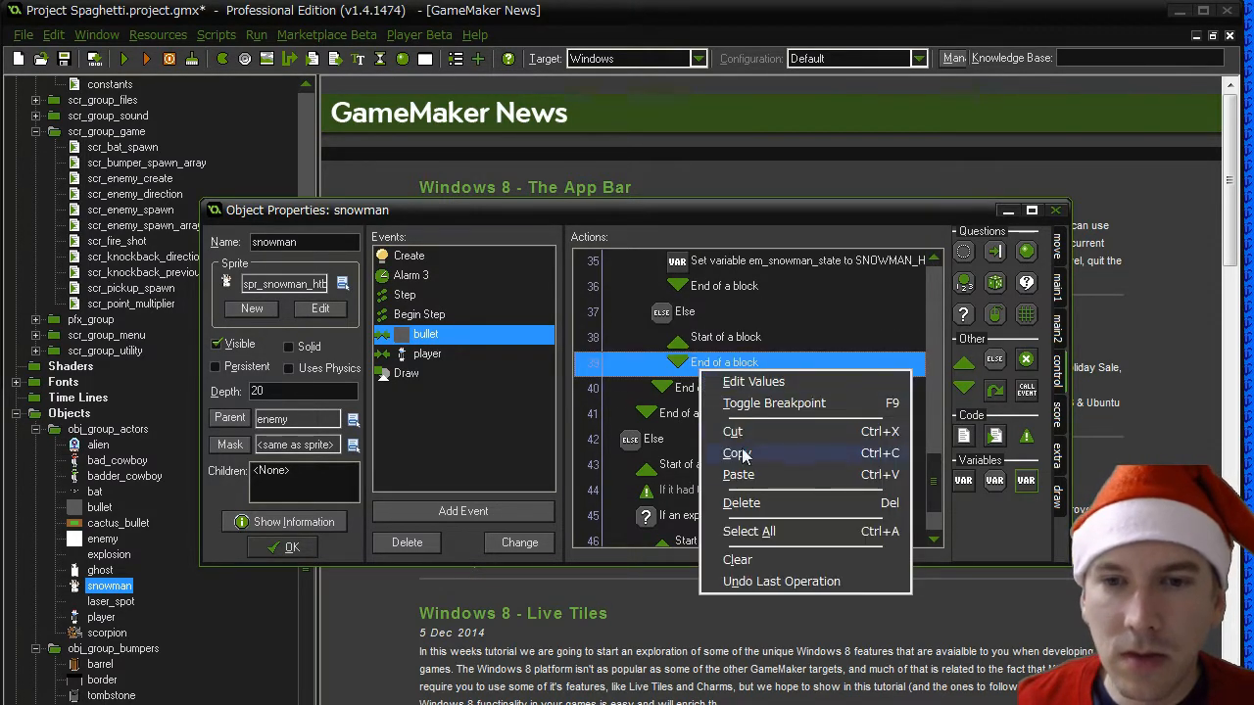
pyautogui.click(742, 471)
pyautogui.doubleClick(745, 515)
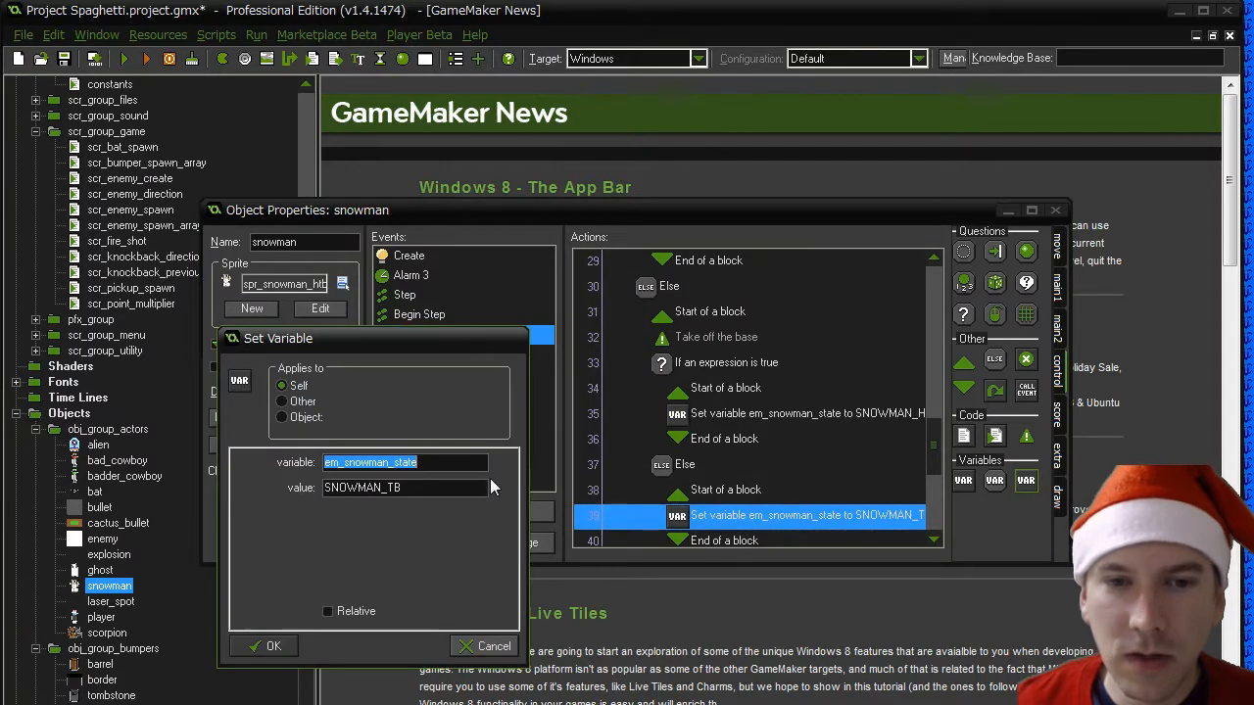
pyautogui.click(396, 487)
pyautogui.press('BackSpace')
pyautogui.write('H')
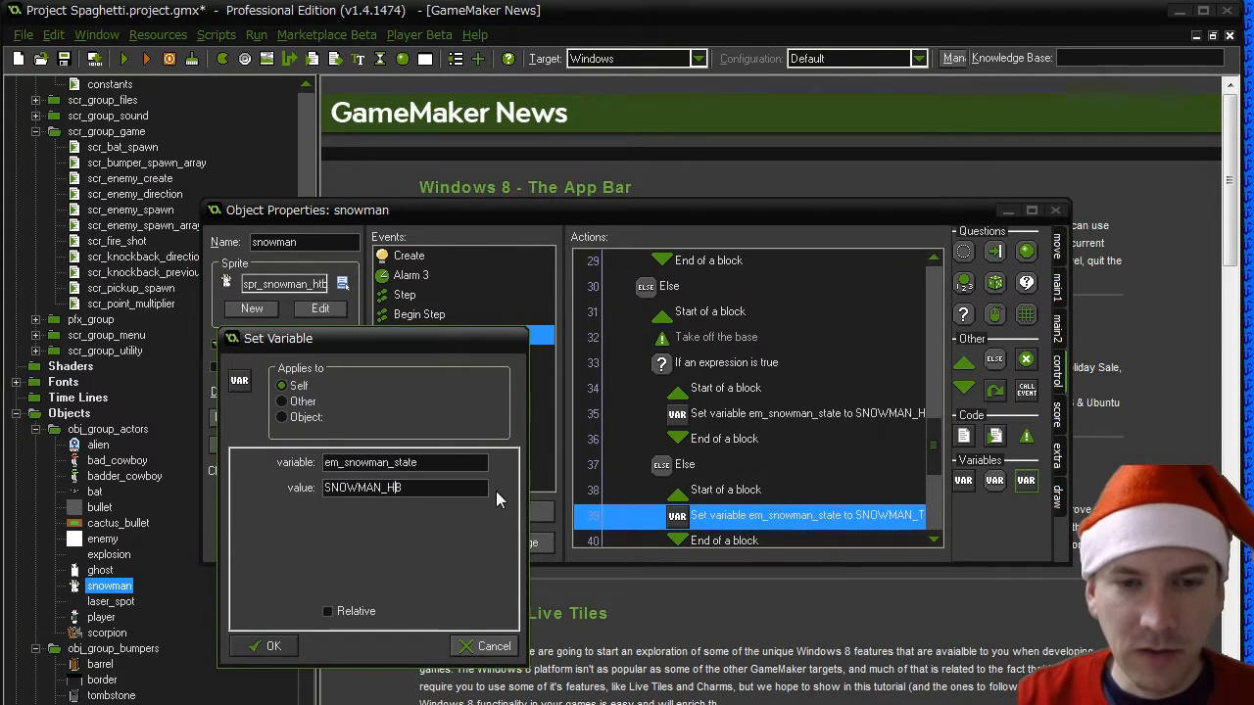
pyautogui.click(268, 646)
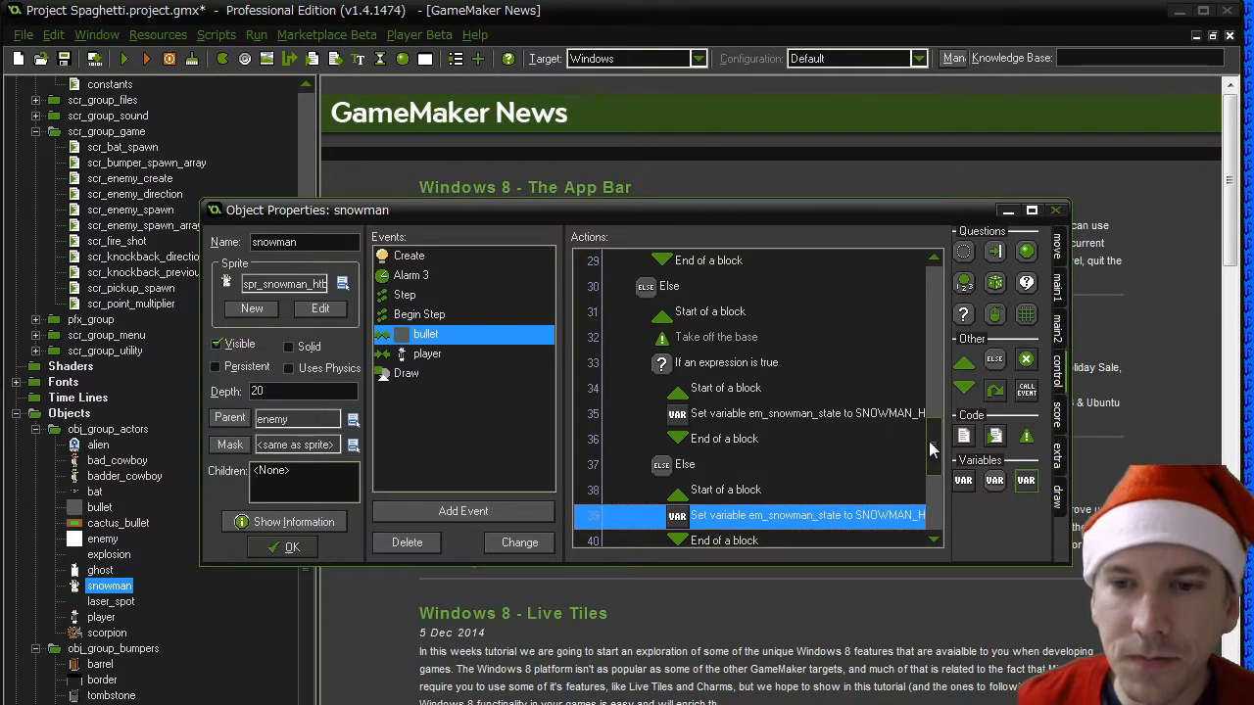
pyautogui.scroll(-3, 930, 490)
pyautogui.moveTo(930, 493); pyautogui.dragTo(936, 509)
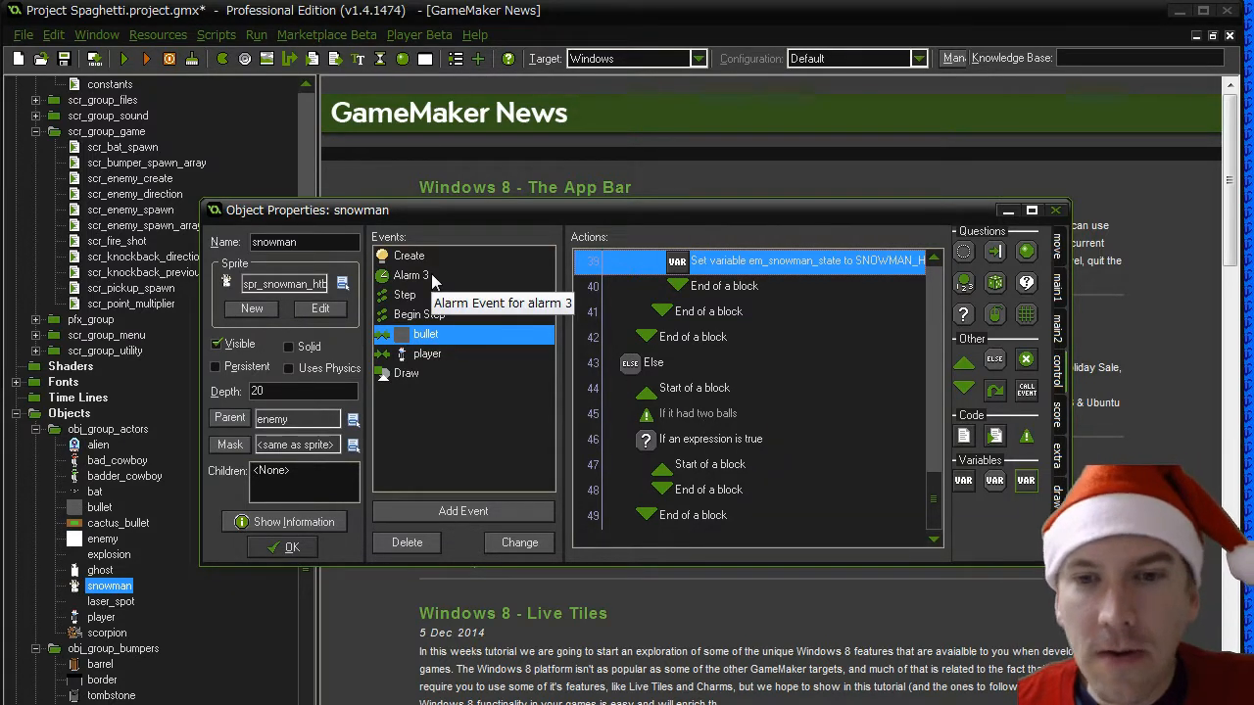
pyautogui.click(291, 545)
# - Examine the enlarged image of the spr_snowman_ht sprite to see where its head and middle meet
pyautogui.moveTo(302, 421); pyautogui.dragTo(297, 147)
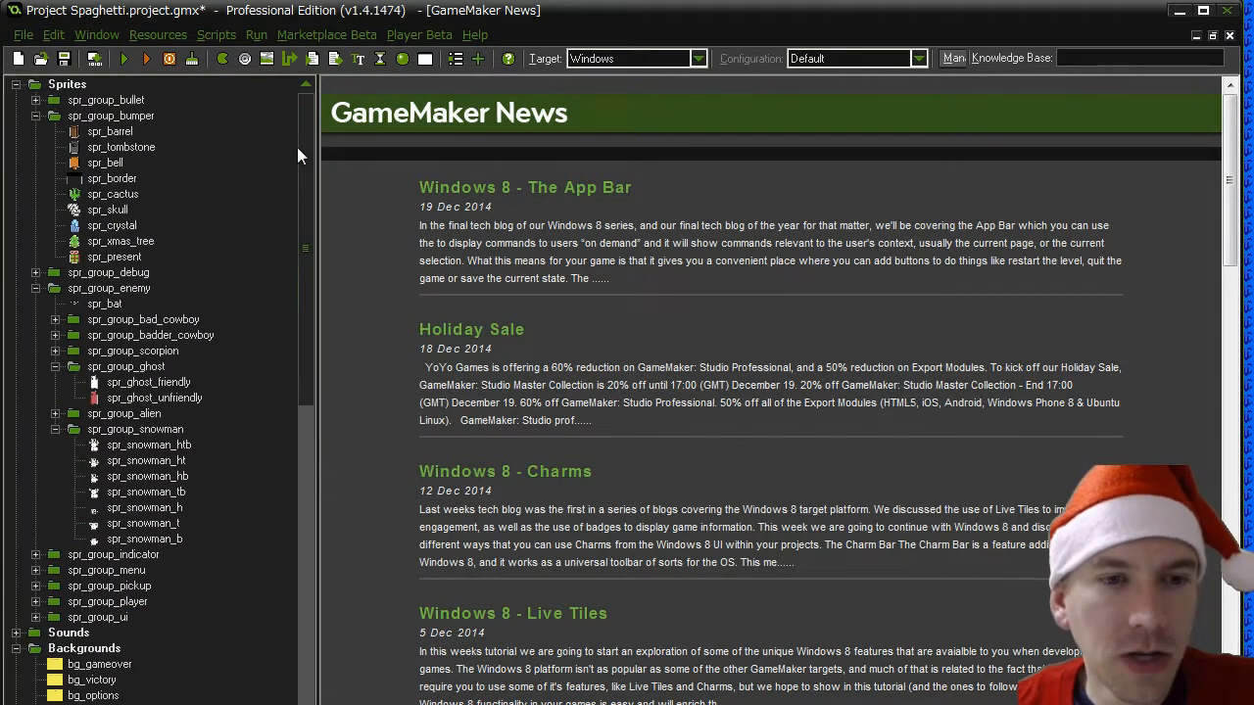
pyautogui.doubleClick(147, 461)
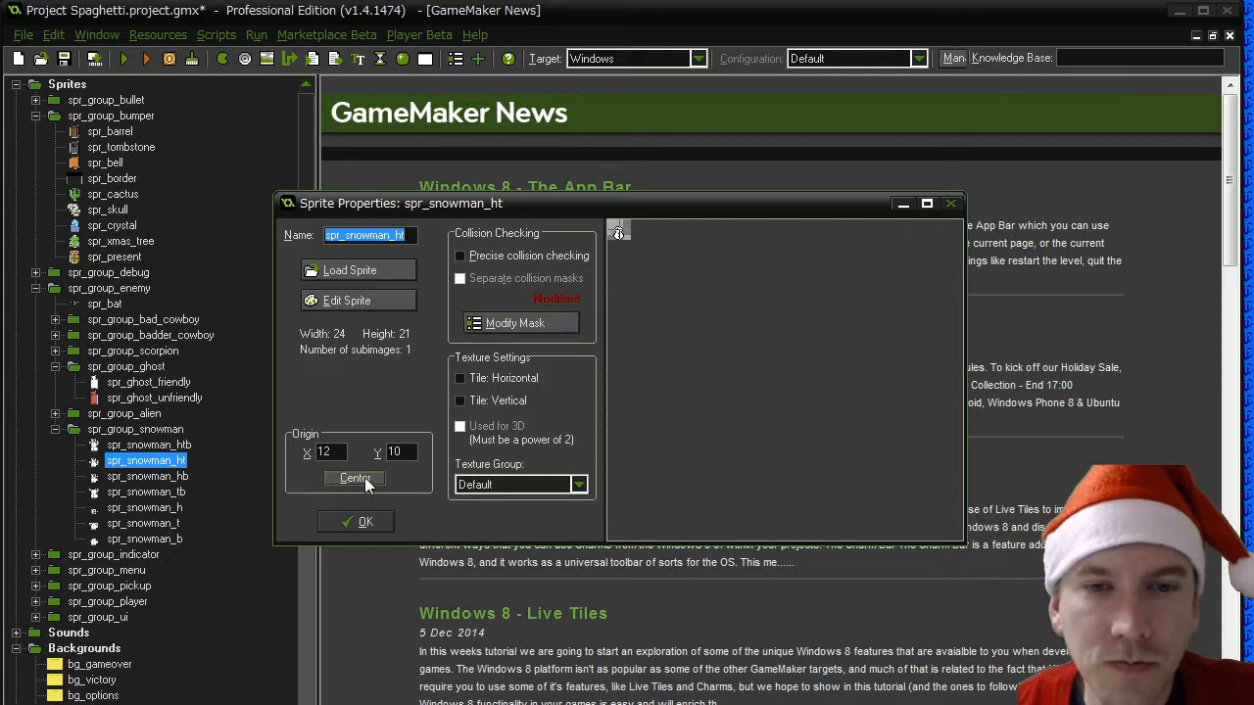
pyautogui.click(348, 297)
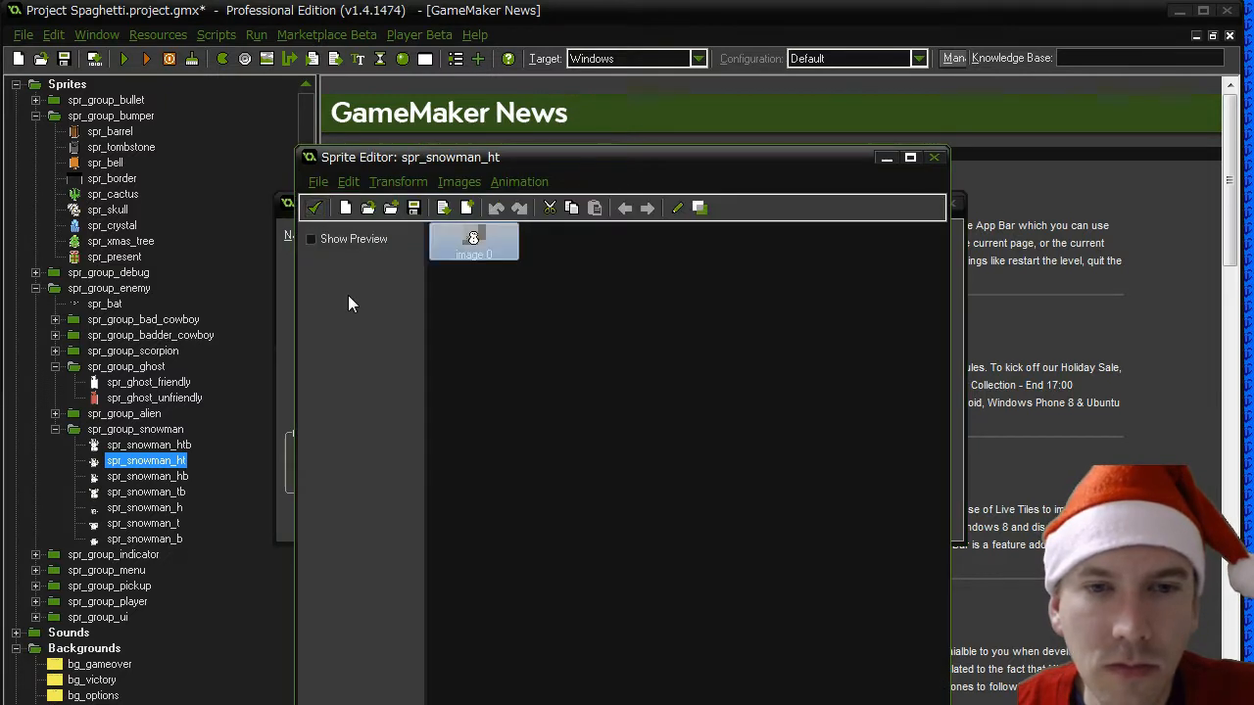
pyautogui.doubleClick(472, 240)
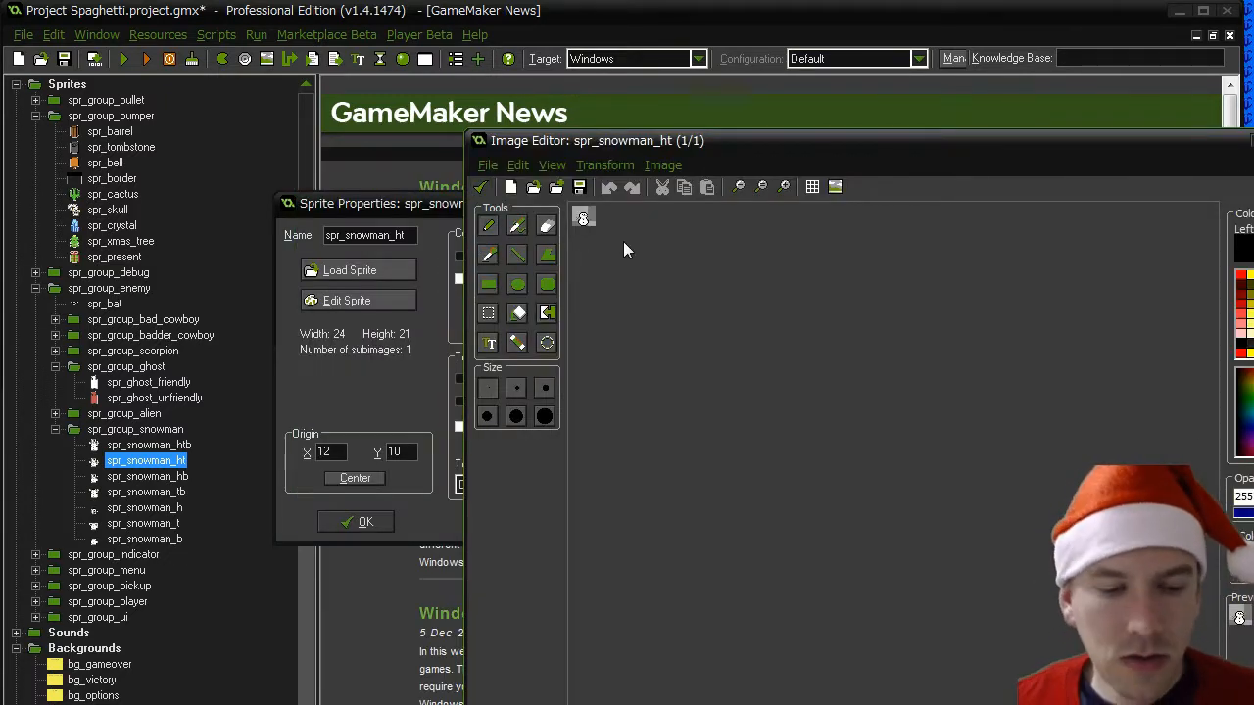
pyautogui.keyDown('alt'); pyautogui.scroll(10, 622, 241); pyautogui.keyUp('alt')
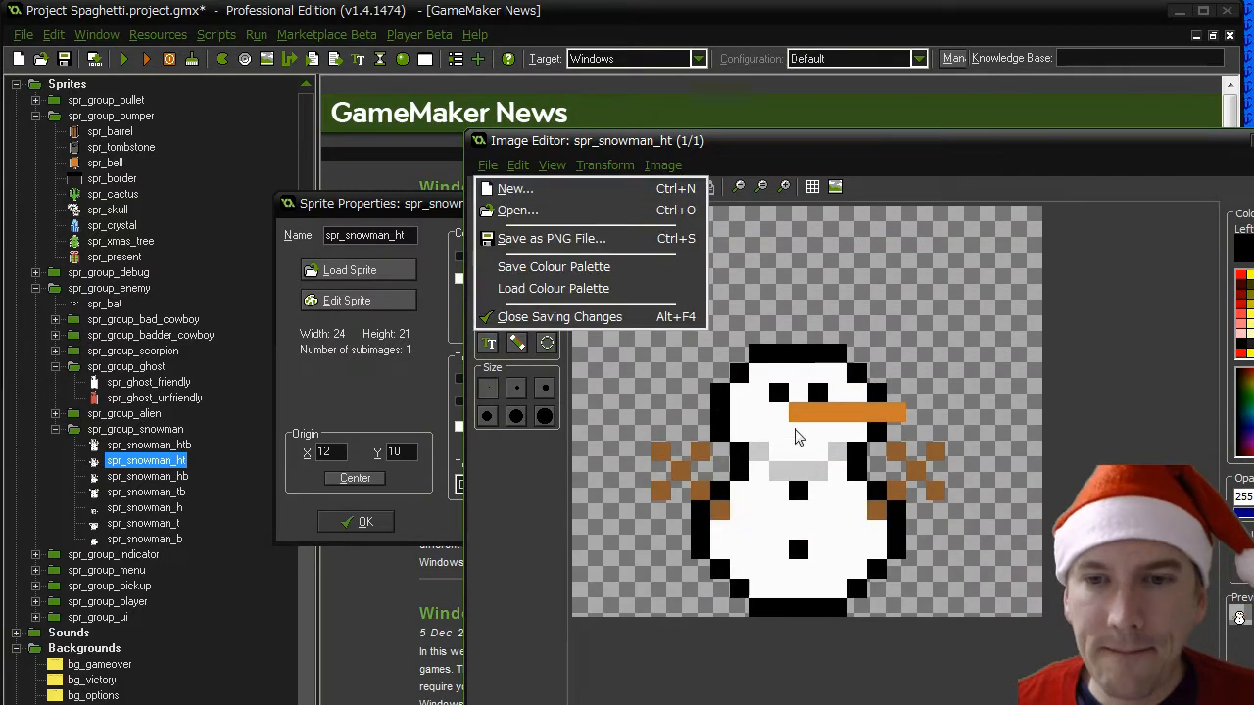
pyautogui.click(839, 178)
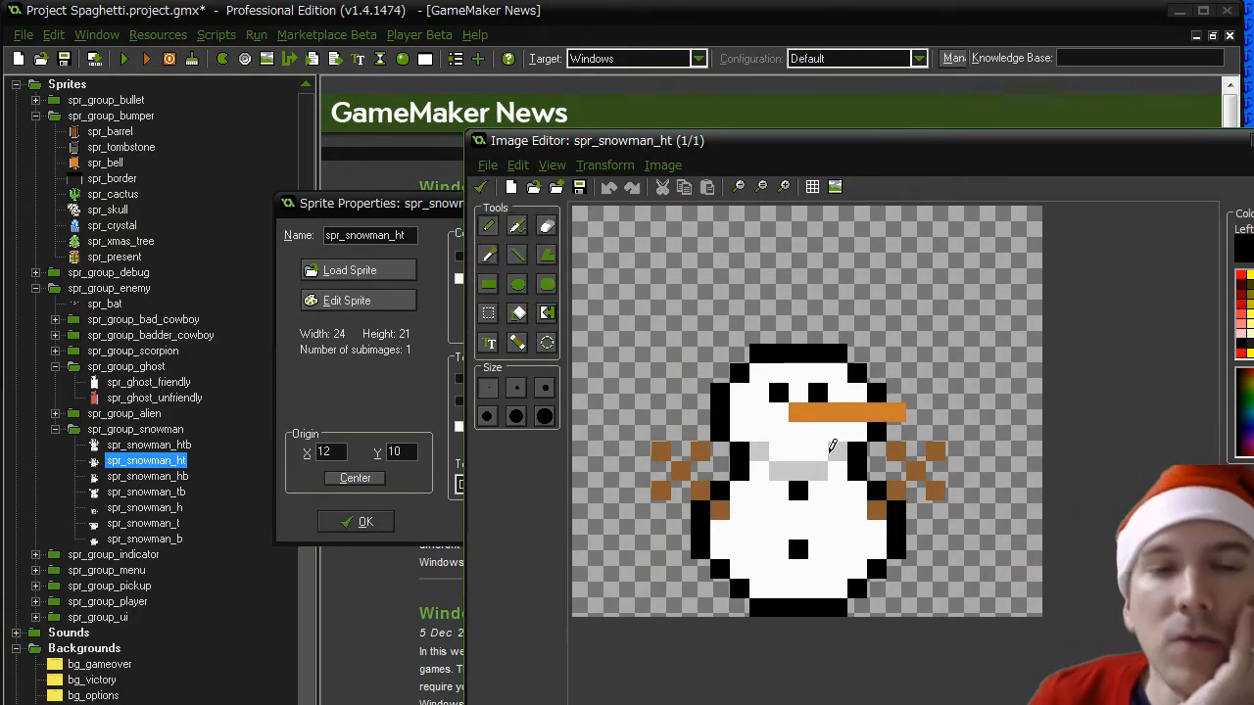
pyautogui.click(480, 186)
pyautogui.click(310, 206)
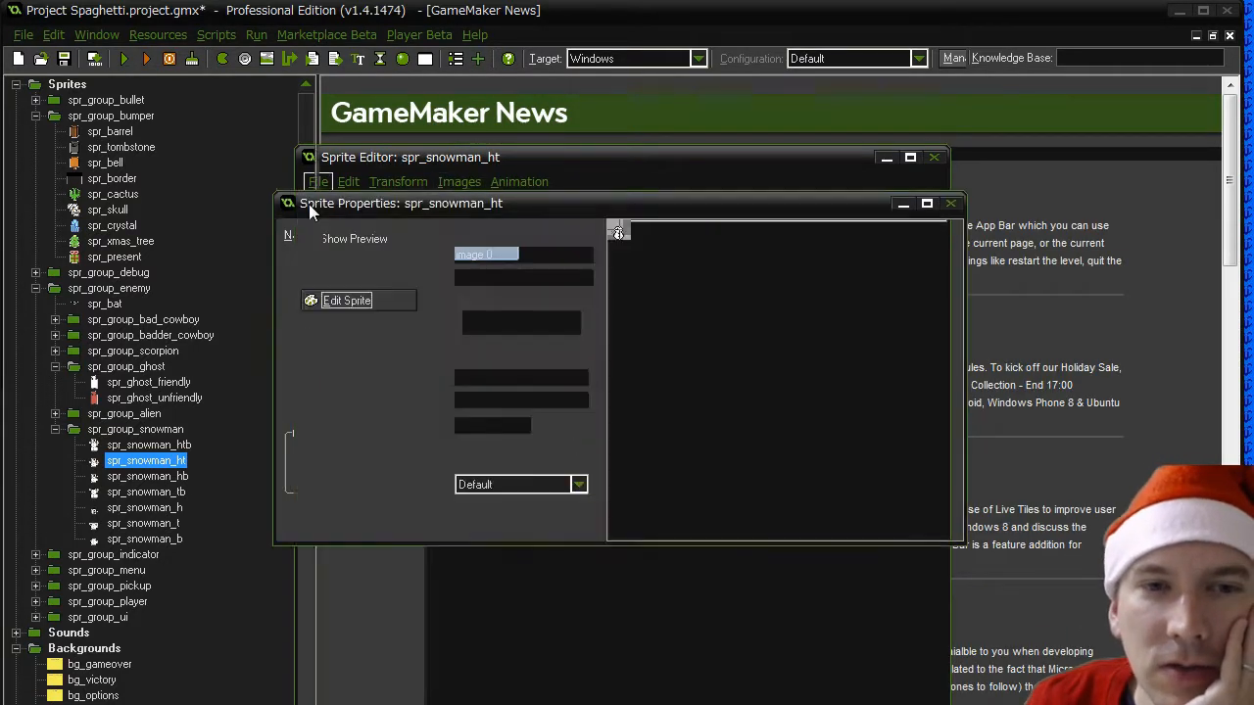
# - Centre the origin of spr_snowman_ht, inspect its enlarged image again and close the sprite without saving image changes
pyautogui.click(350, 477)
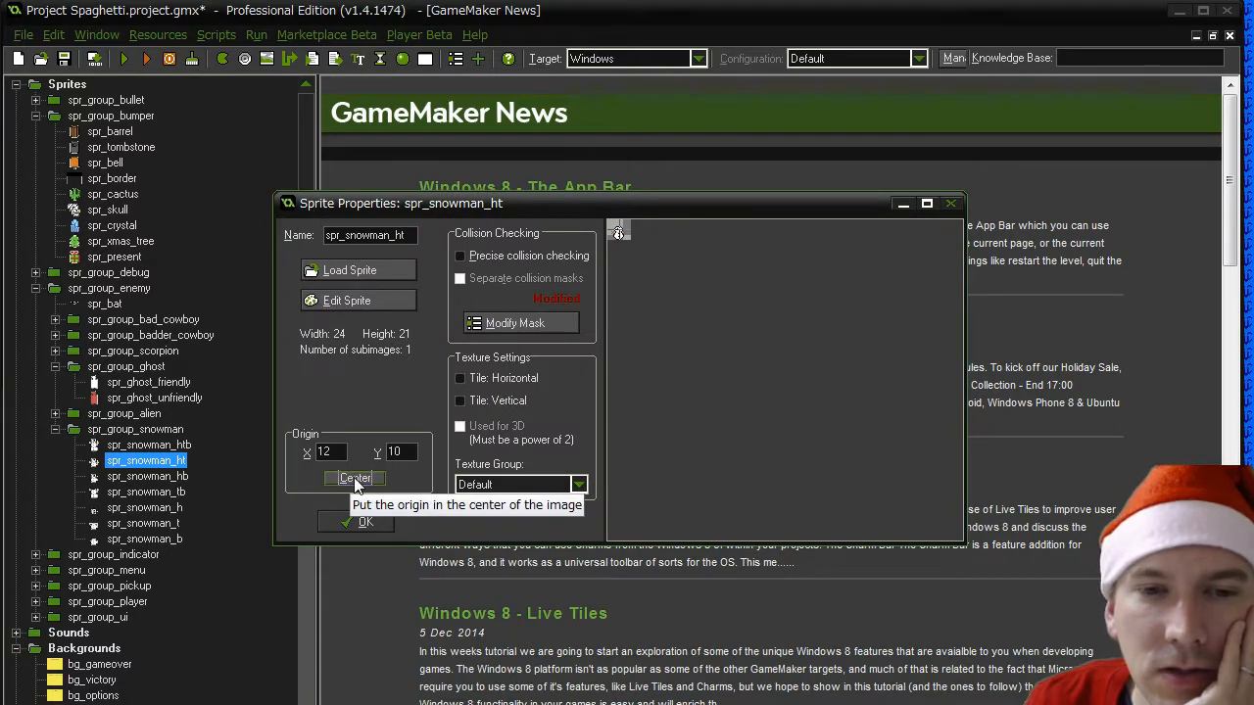
pyautogui.click(368, 310)
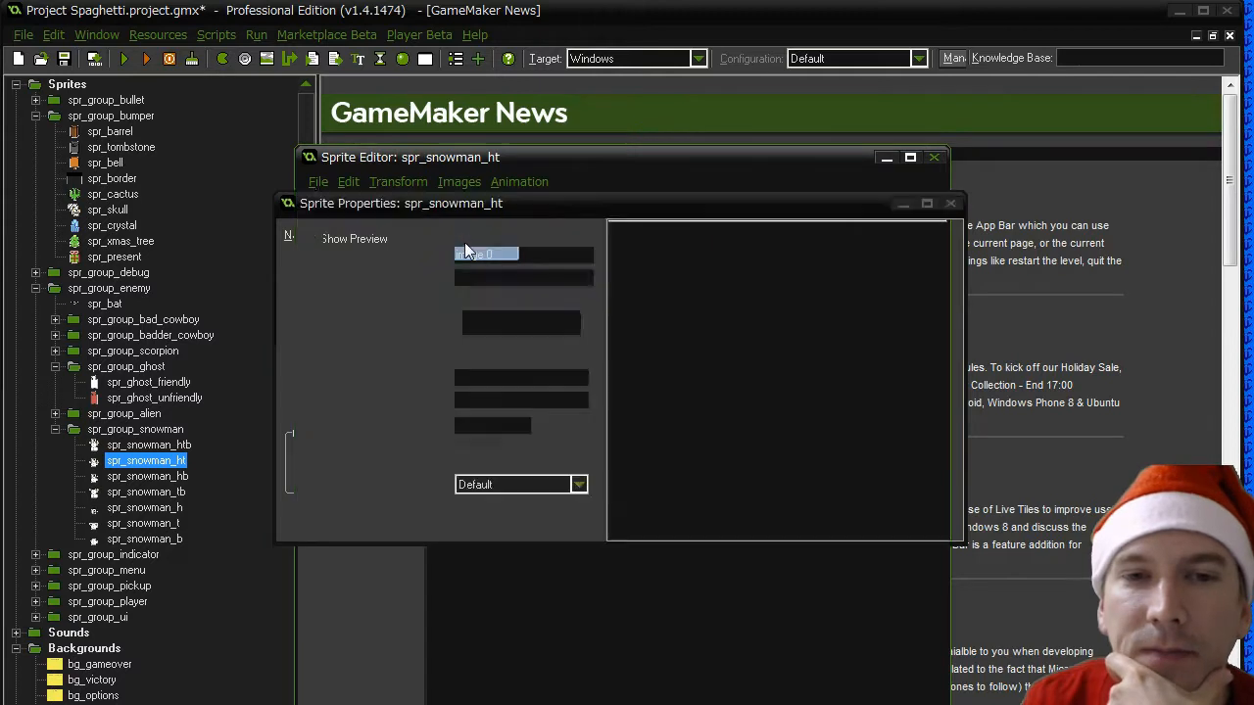
pyautogui.scroll(5, 643, 259)
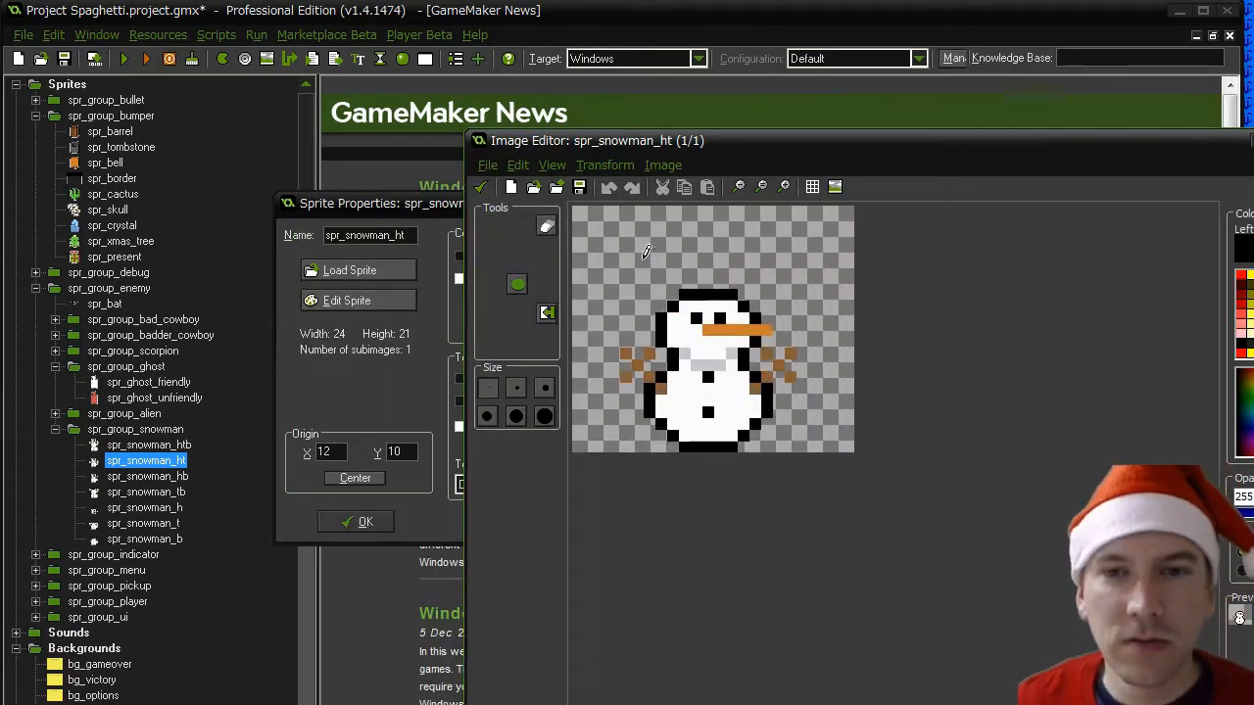
pyautogui.hotkey('alt', 'f')
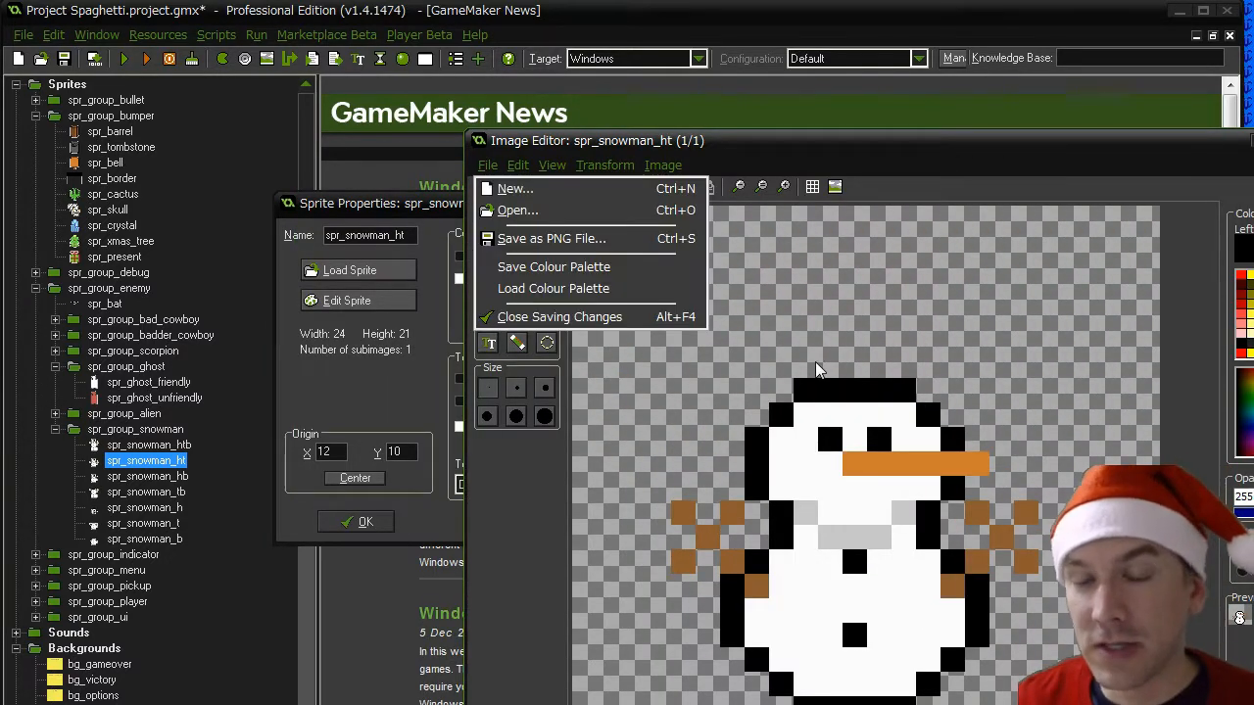
pyautogui.click(857, 132)
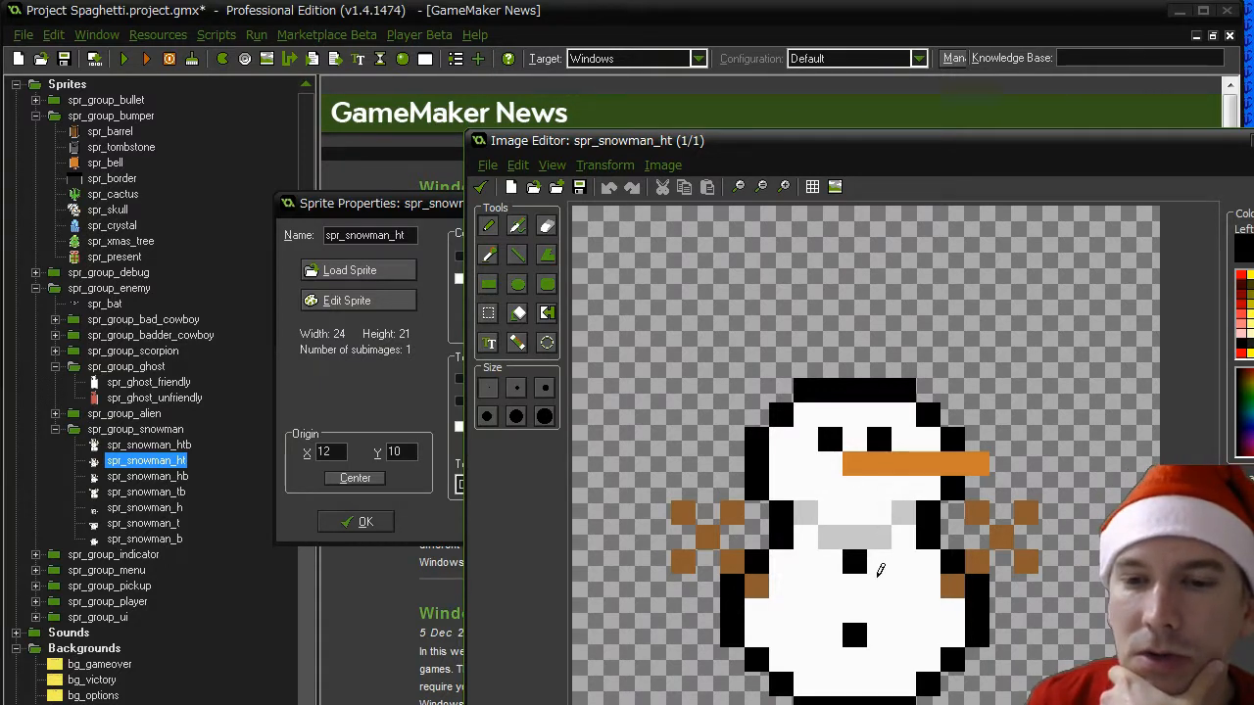
pyautogui.click(480, 186)
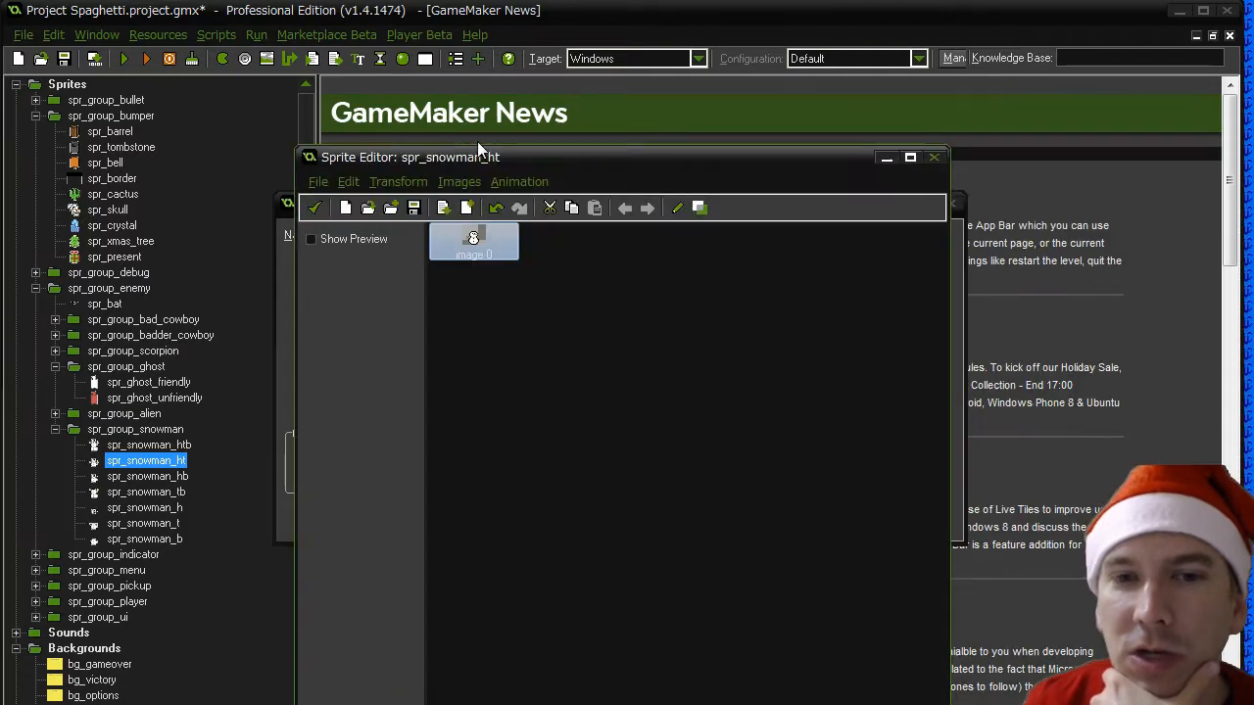
pyautogui.doubleClick(310, 159)
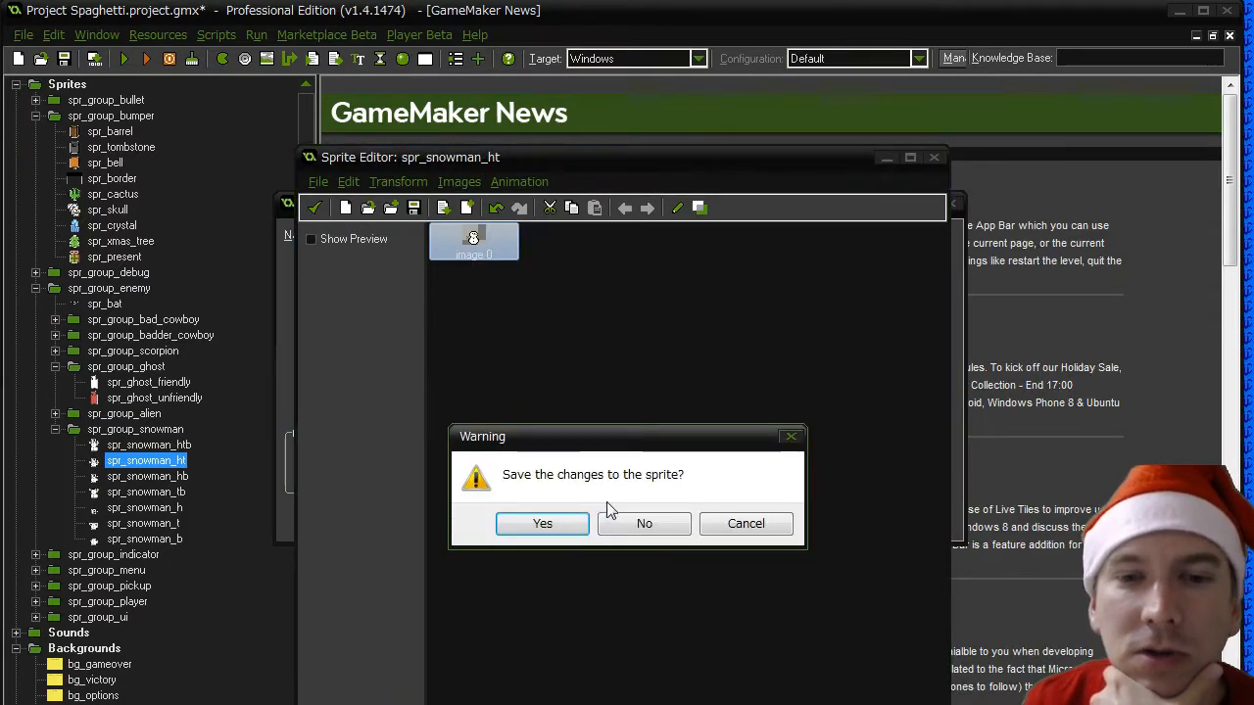
pyautogui.click(646, 526)
pyautogui.click(369, 523)
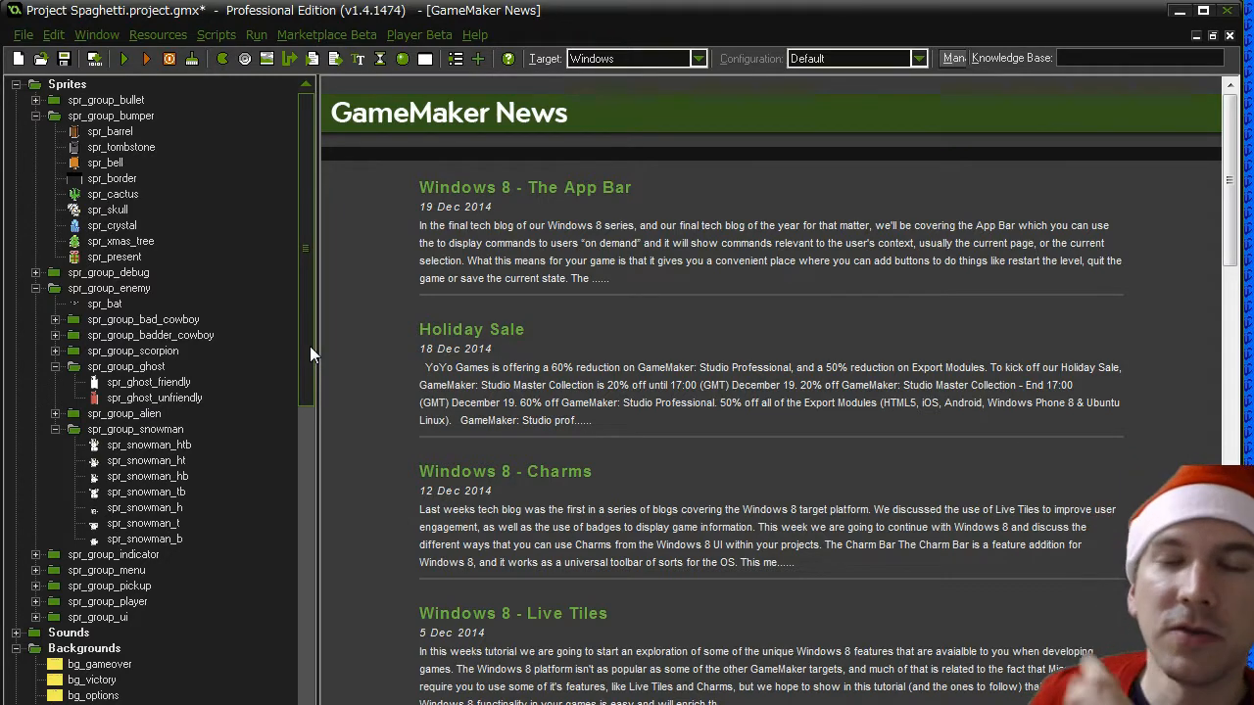
# - Reopen the snowman object's bullet collision event at the empty block under the "If it had two balls" check
pyautogui.moveTo(309, 345); pyautogui.dragTo(310, 660)
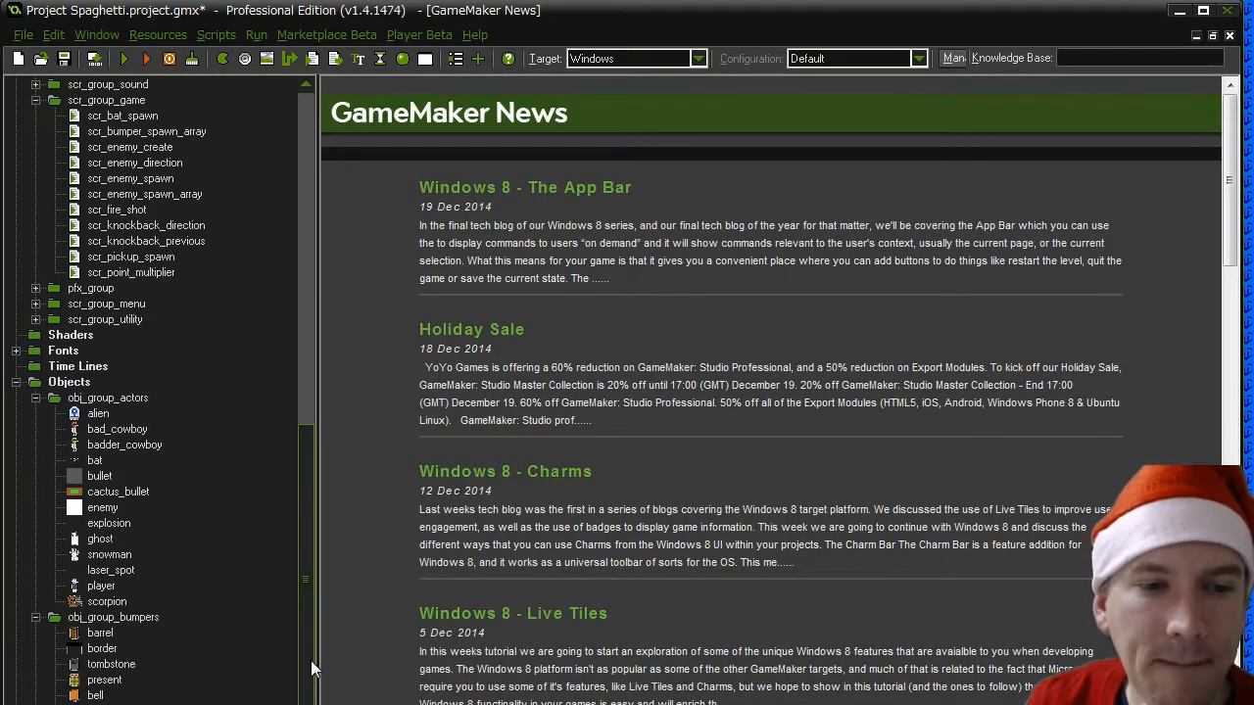
pyautogui.doubleClick(109, 554)
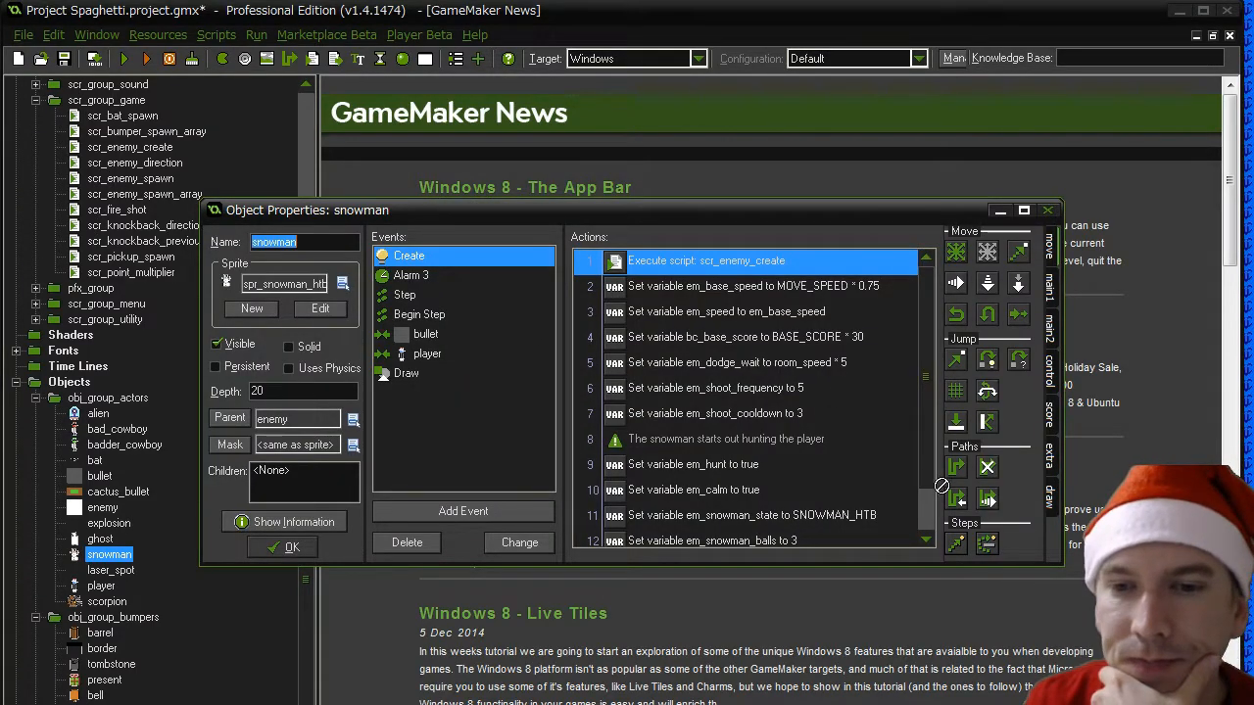
pyautogui.click(425, 334)
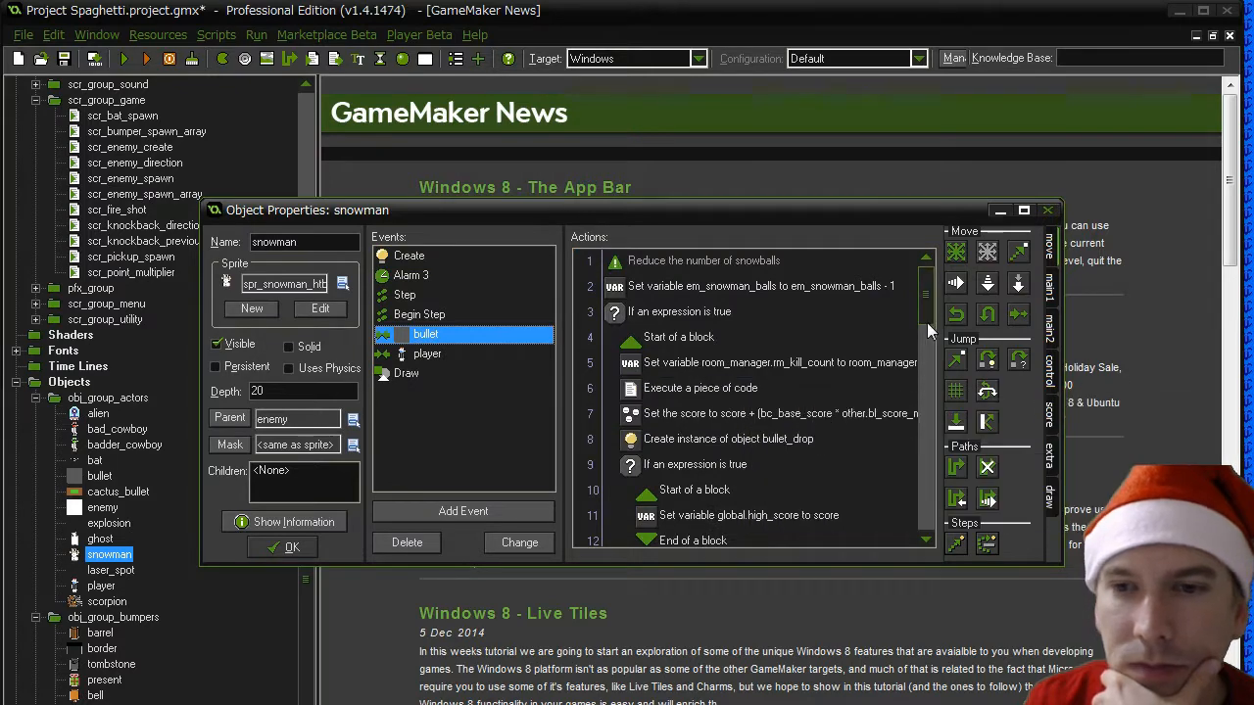
pyautogui.moveTo(926, 320); pyautogui.dragTo(923, 517)
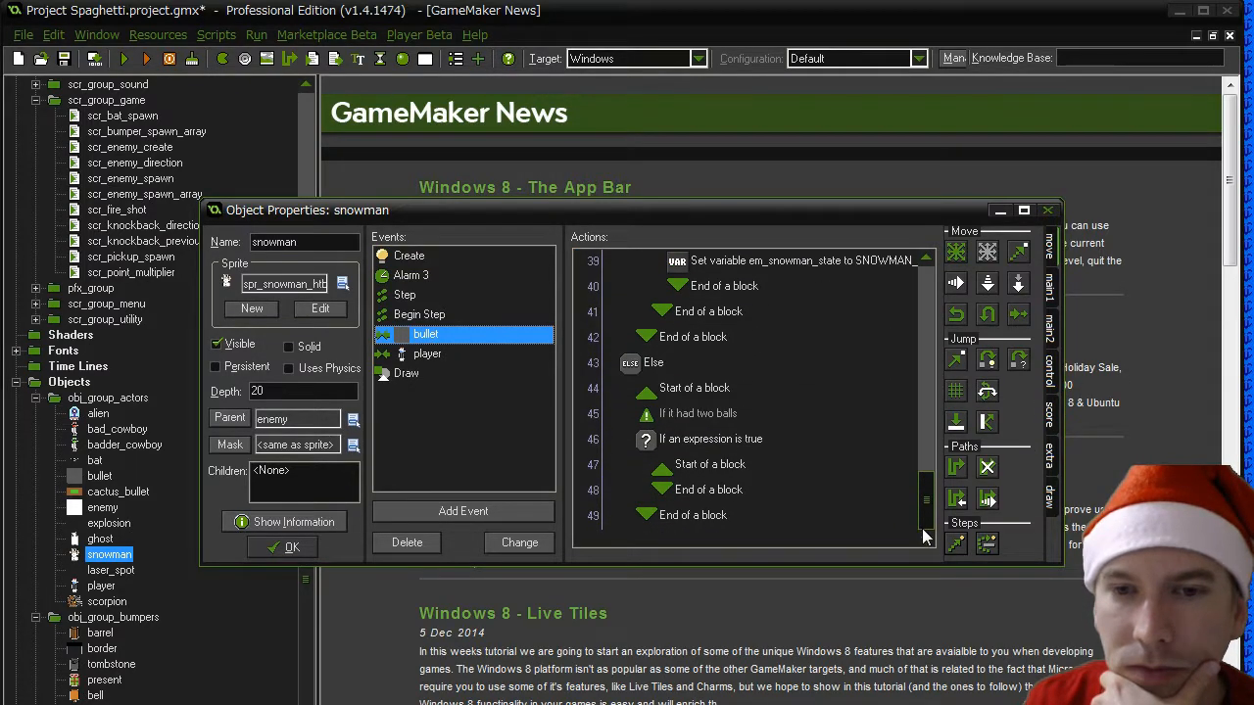
pyautogui.click(692, 489)
pyautogui.click(1052, 372)
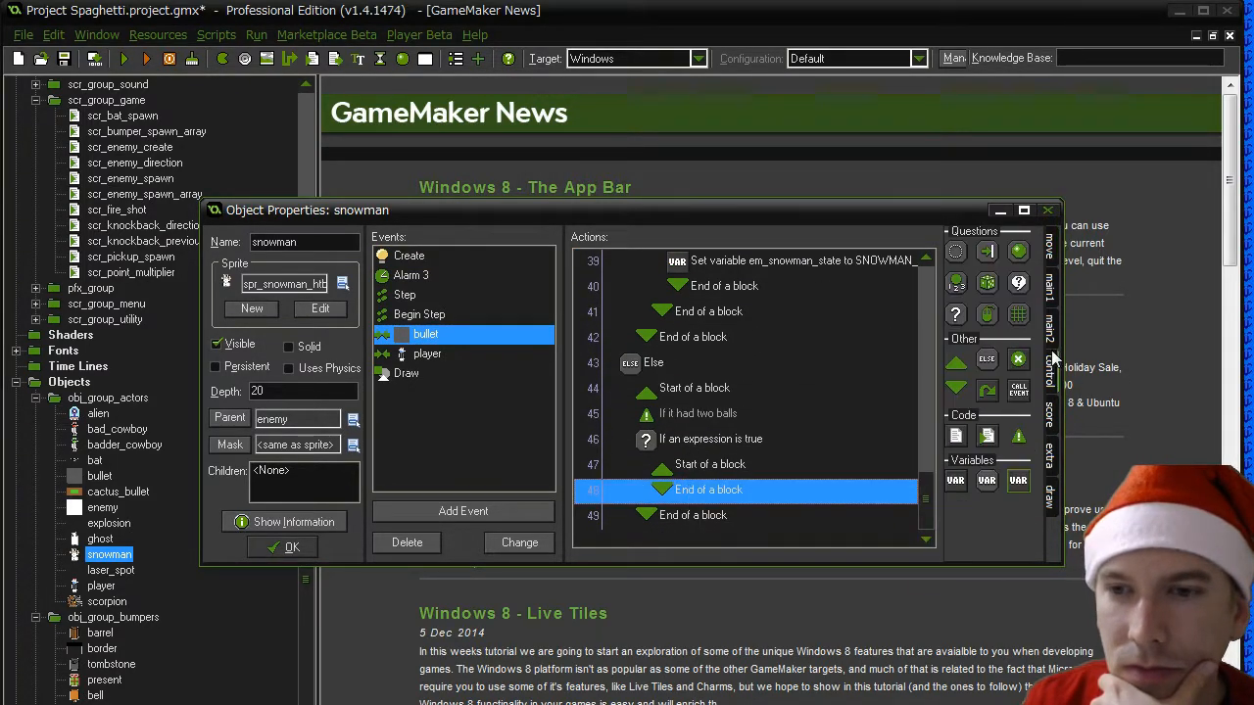
pyautogui.moveTo(954, 314); pyautogui.dragTo(690, 490)
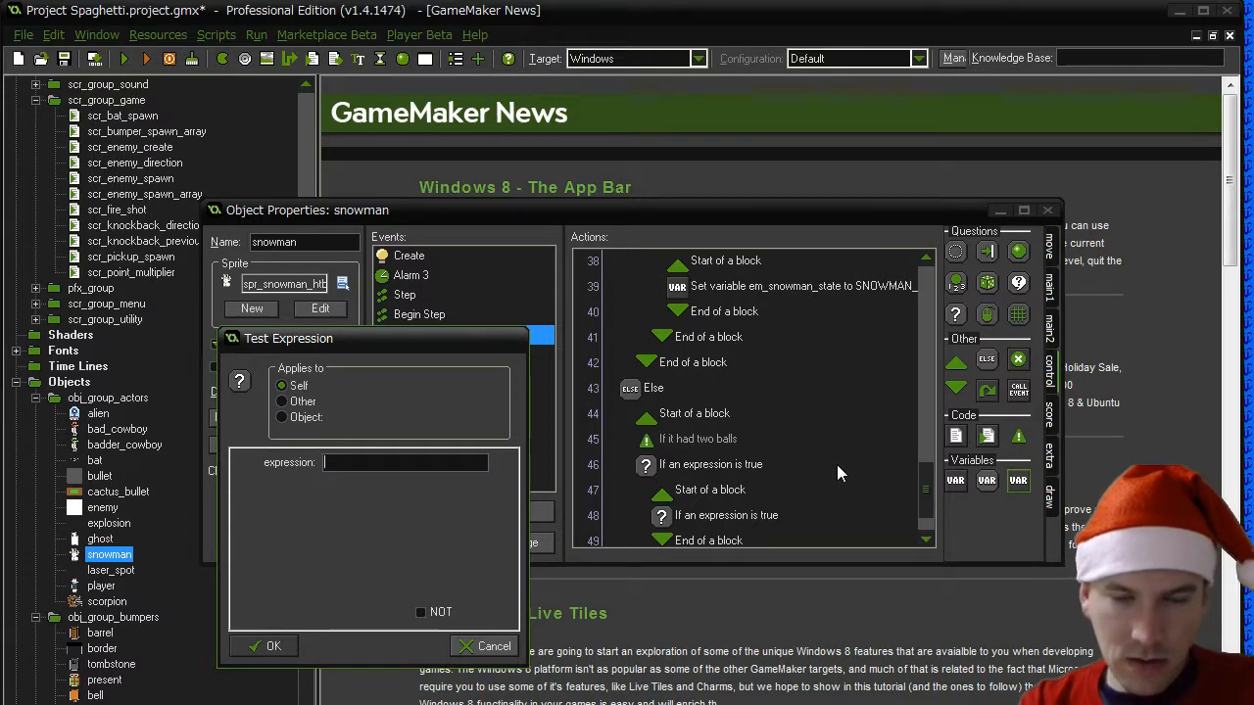
pyautogui.click(485, 646)
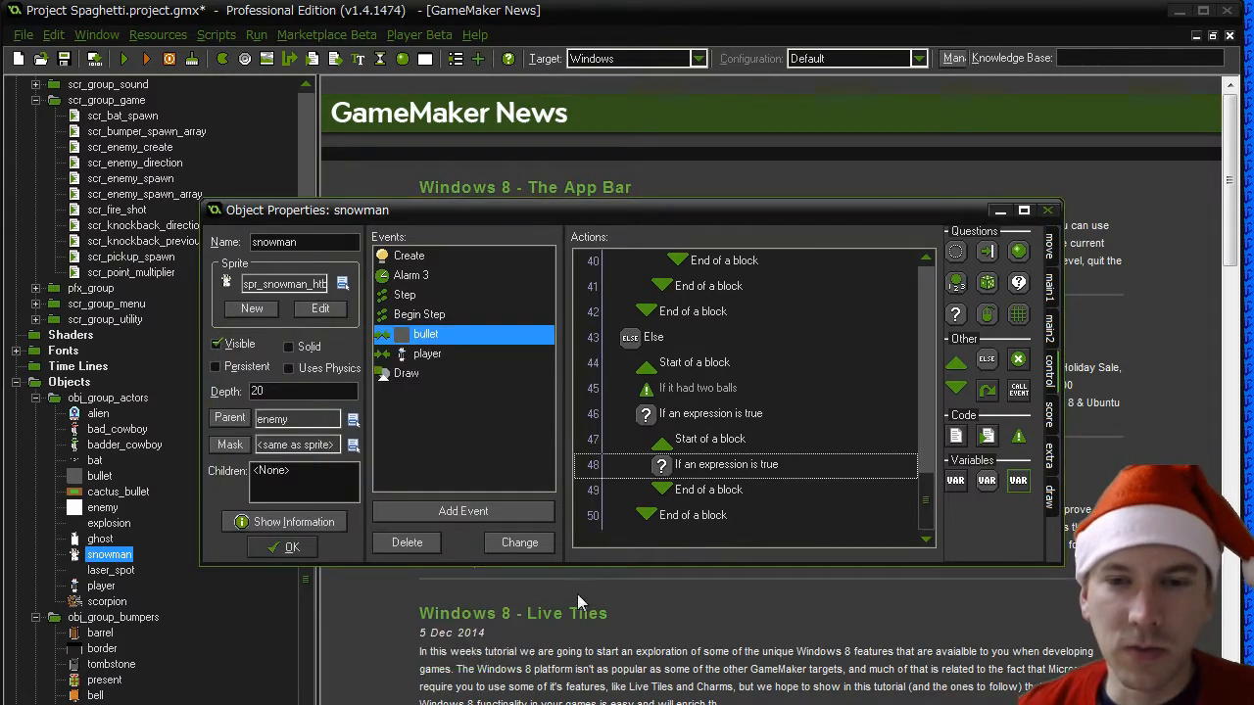
pyautogui.click(727, 474)
pyautogui.press('Delete')
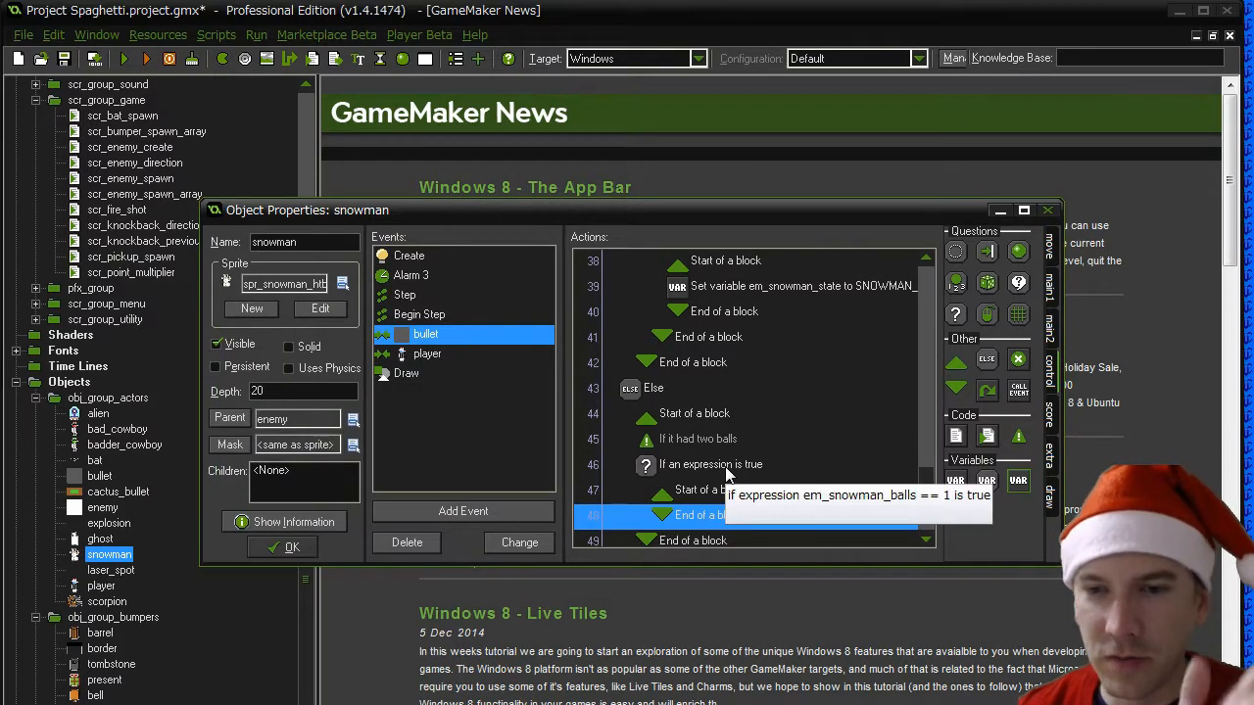
# - Add an Execute Code action inside the two-balls block and start it with "switch(em_snowman_state)" and an opening brace
pyautogui.moveTo(955, 436); pyautogui.dragTo(684, 506)
pyautogui.write('switch(')
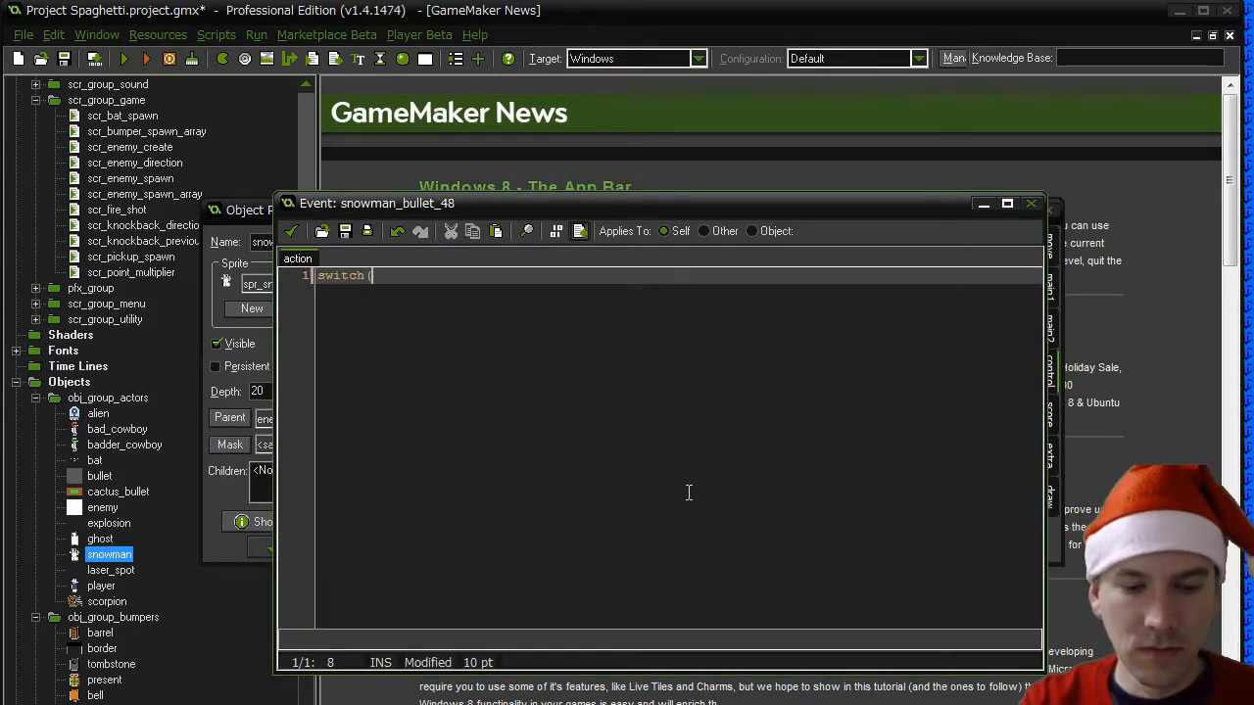
pyautogui.write('em_snowman_')
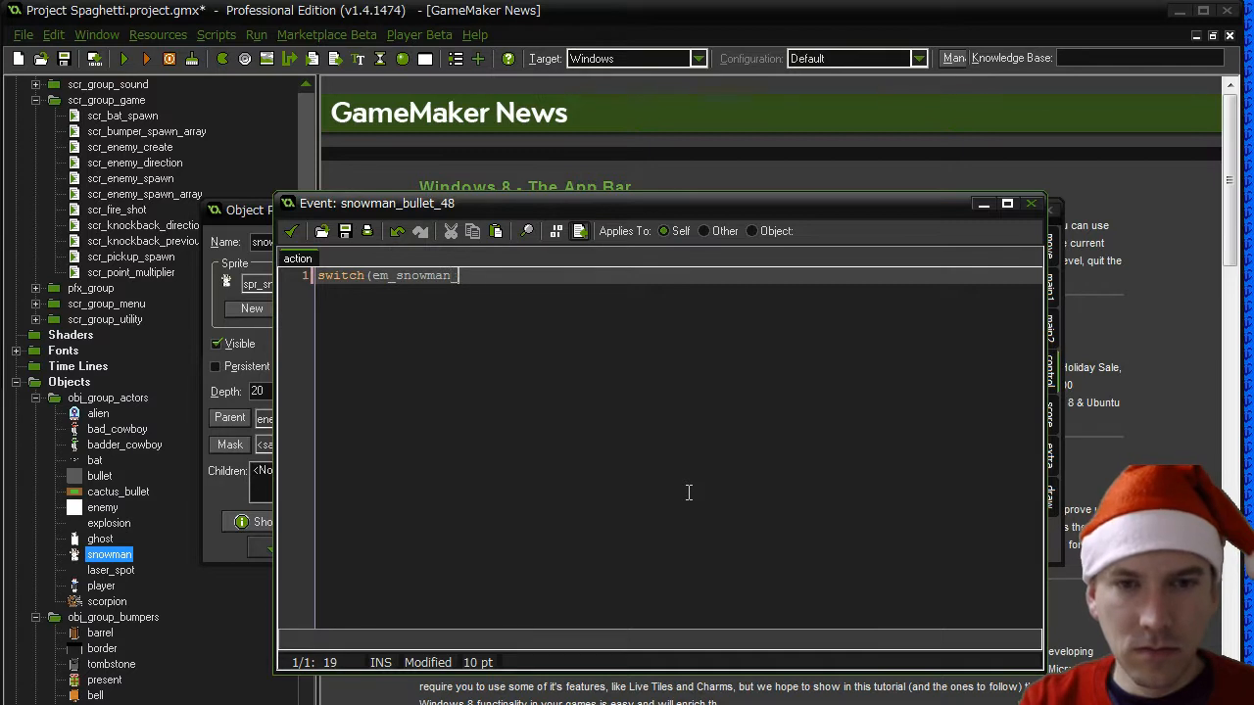
pyautogui.write('state)')
pyautogui.press('Return')
pyautogui.write('{')
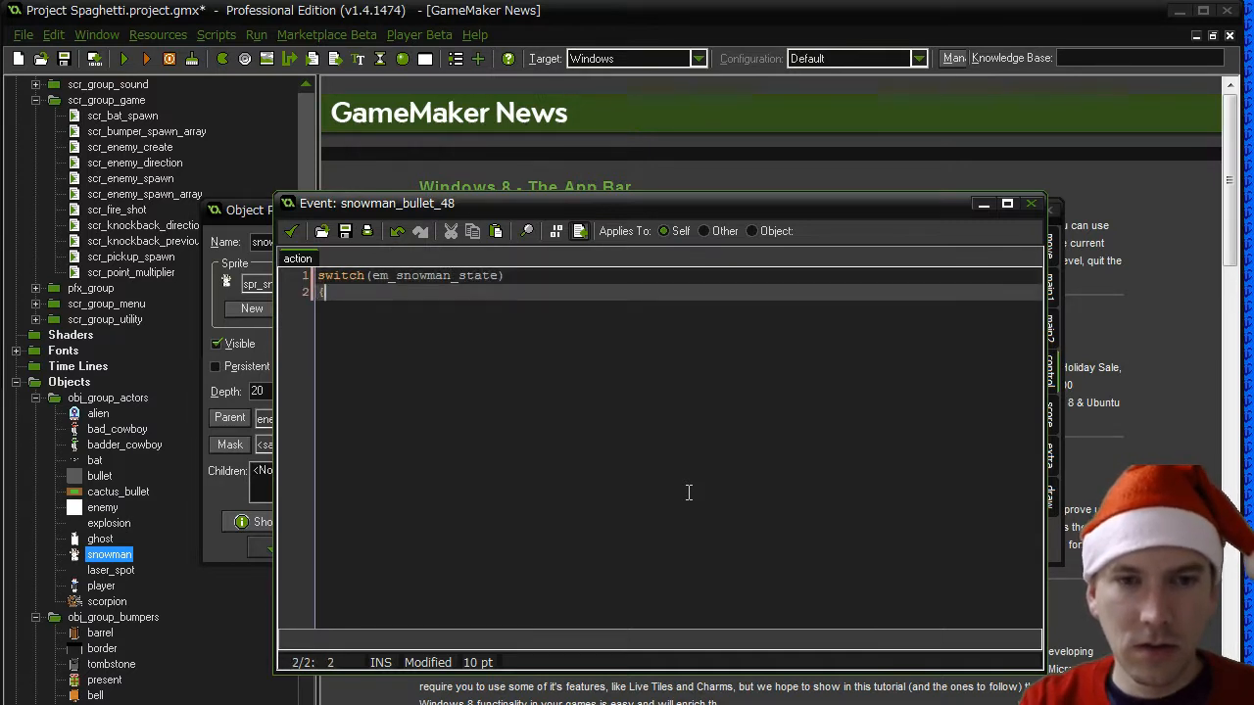
# - Add a "case SNOWMAN_HT:" to the switch and open an "if (other.y > y + 4)" block inside it
pyautogui.press('Return')
pyautogui.write('case ')
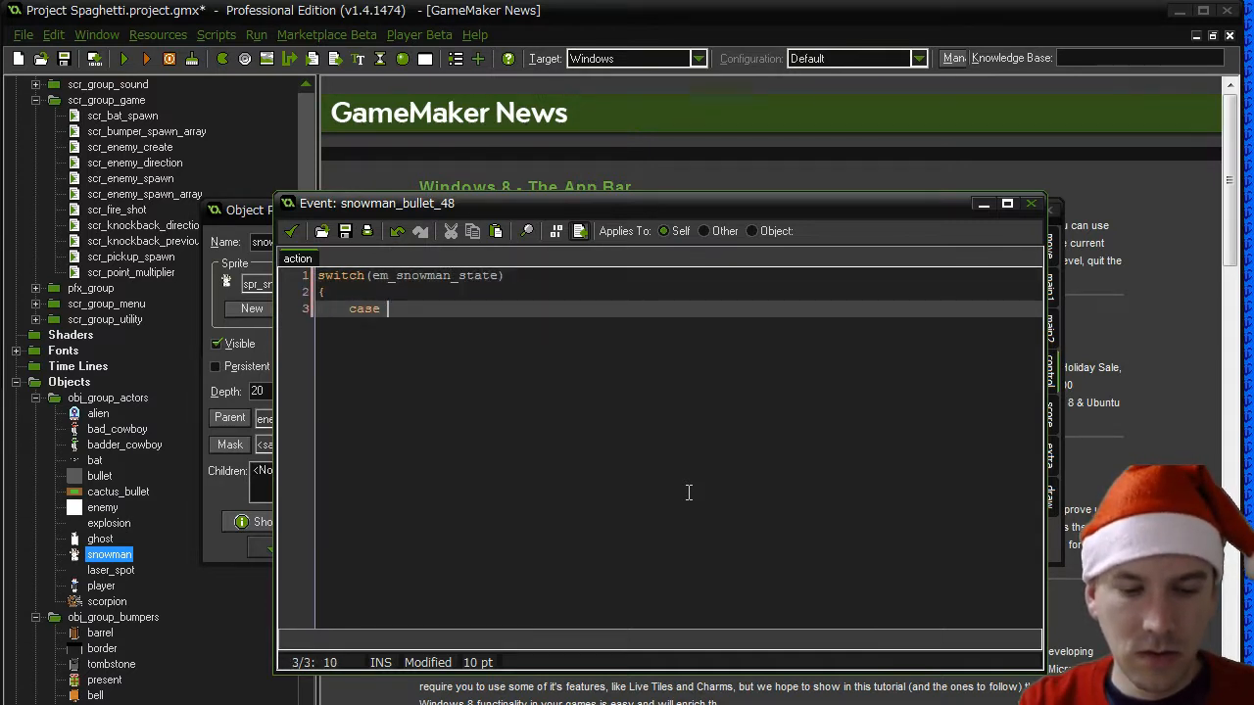
pyautogui.write('SNOWMAN_HT')
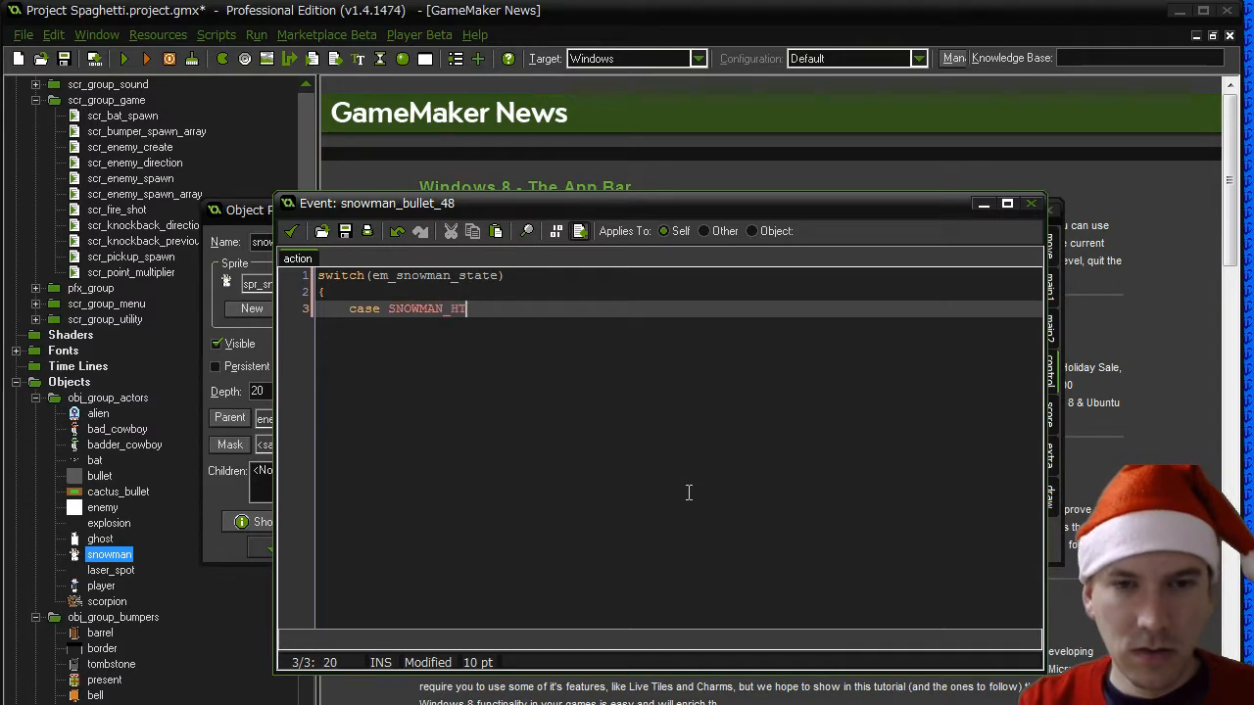
pyautogui.write(':')
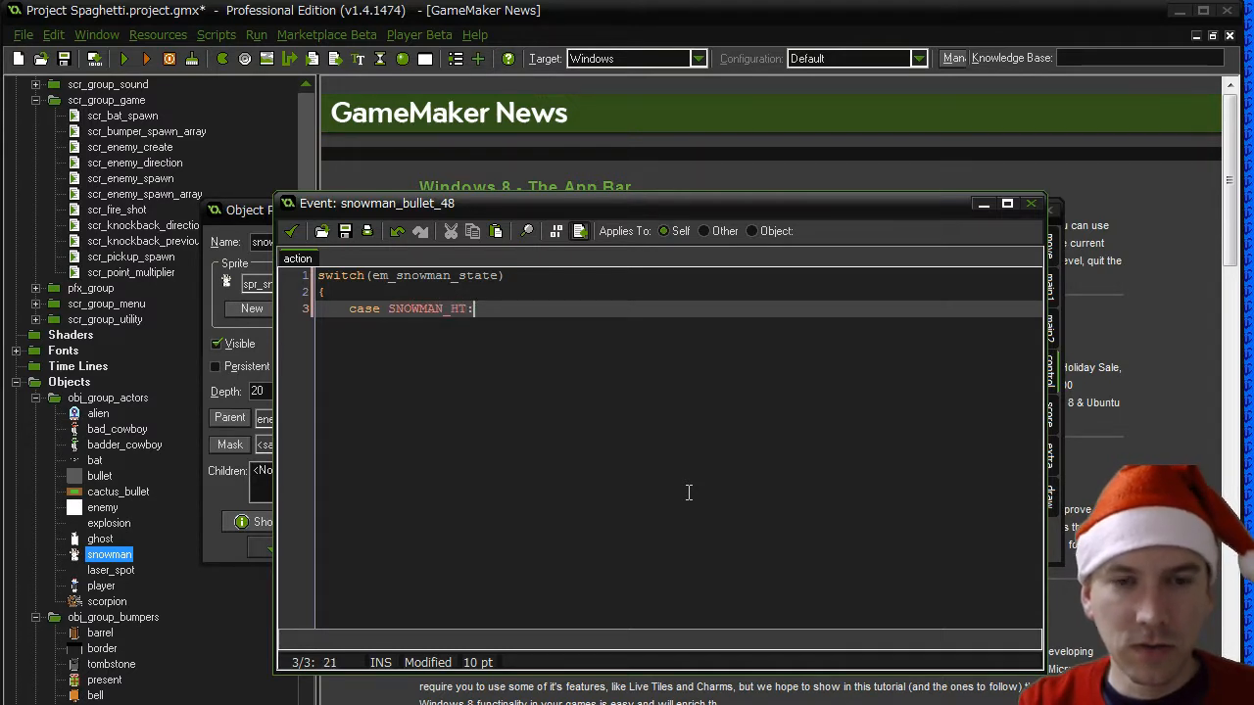
pyautogui.press('Return')
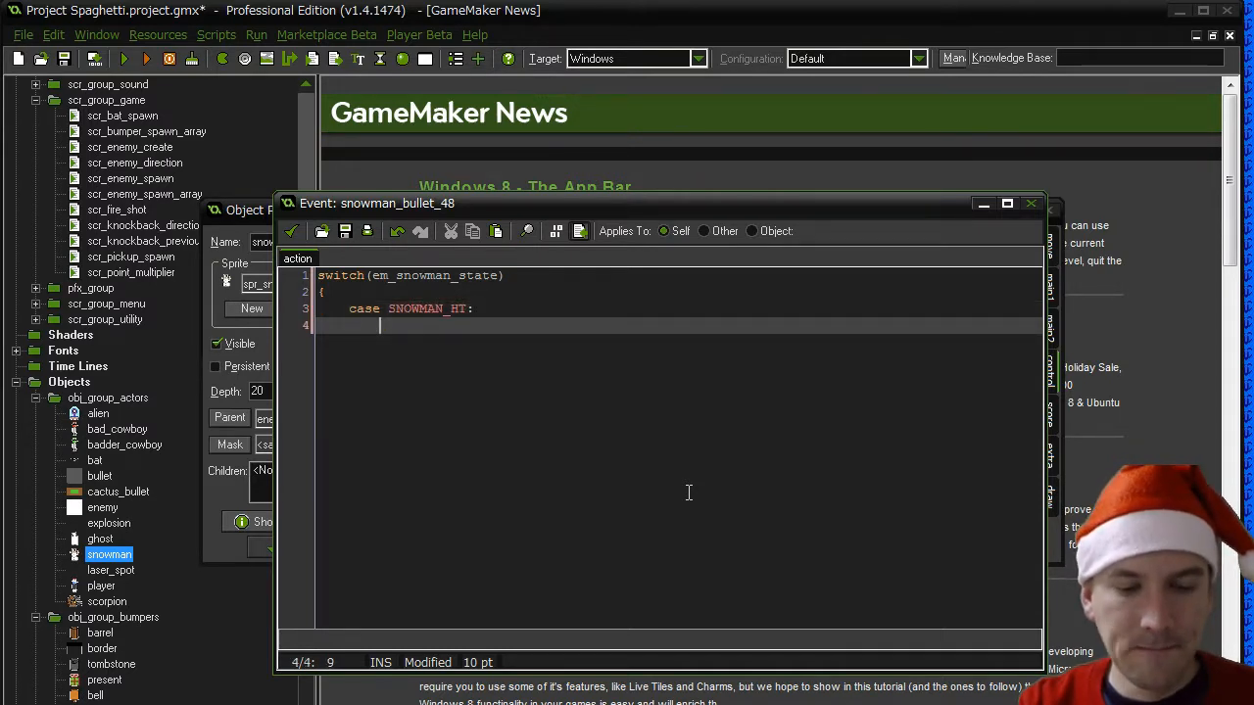
pyautogui.write('if (ot')
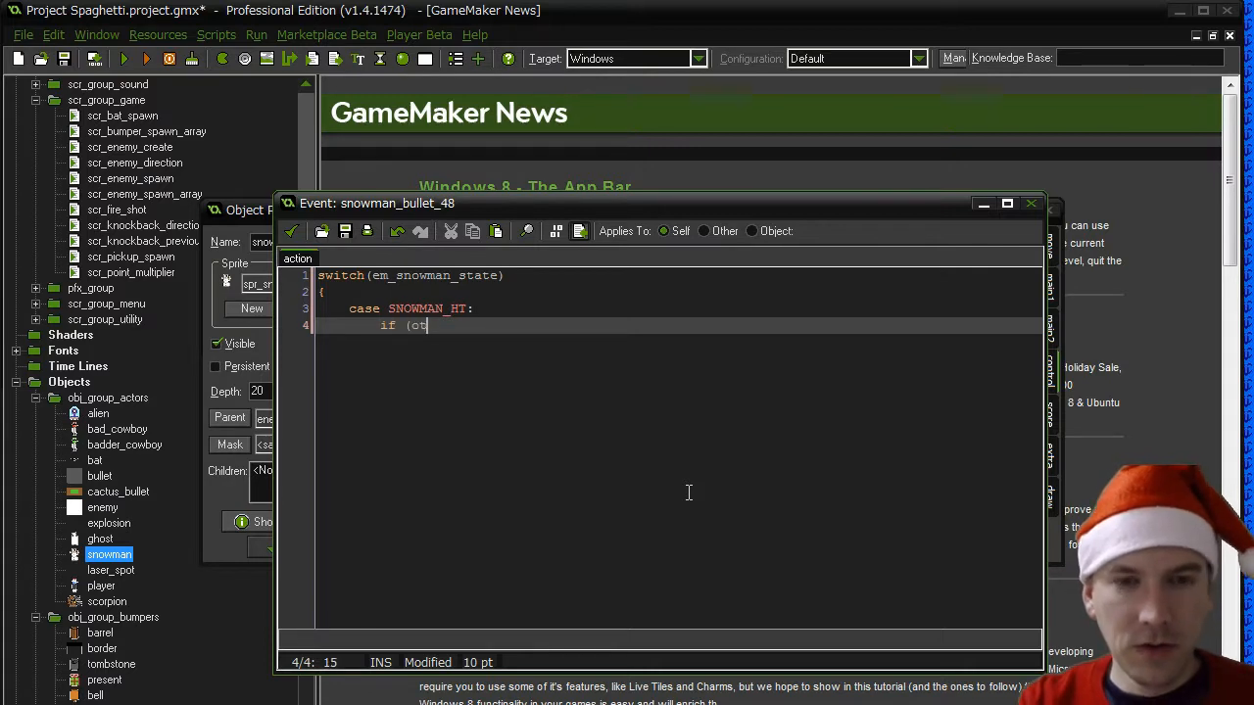
pyautogui.write('her.y ')
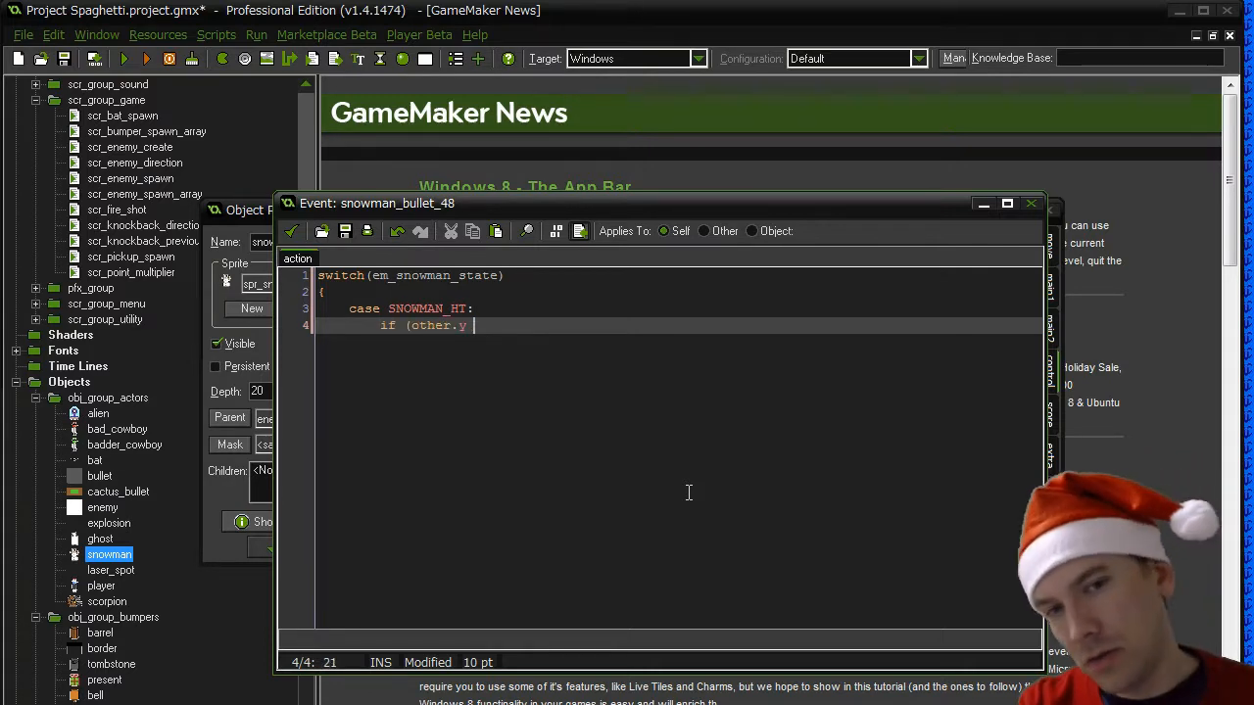
pyautogui.write('> ')
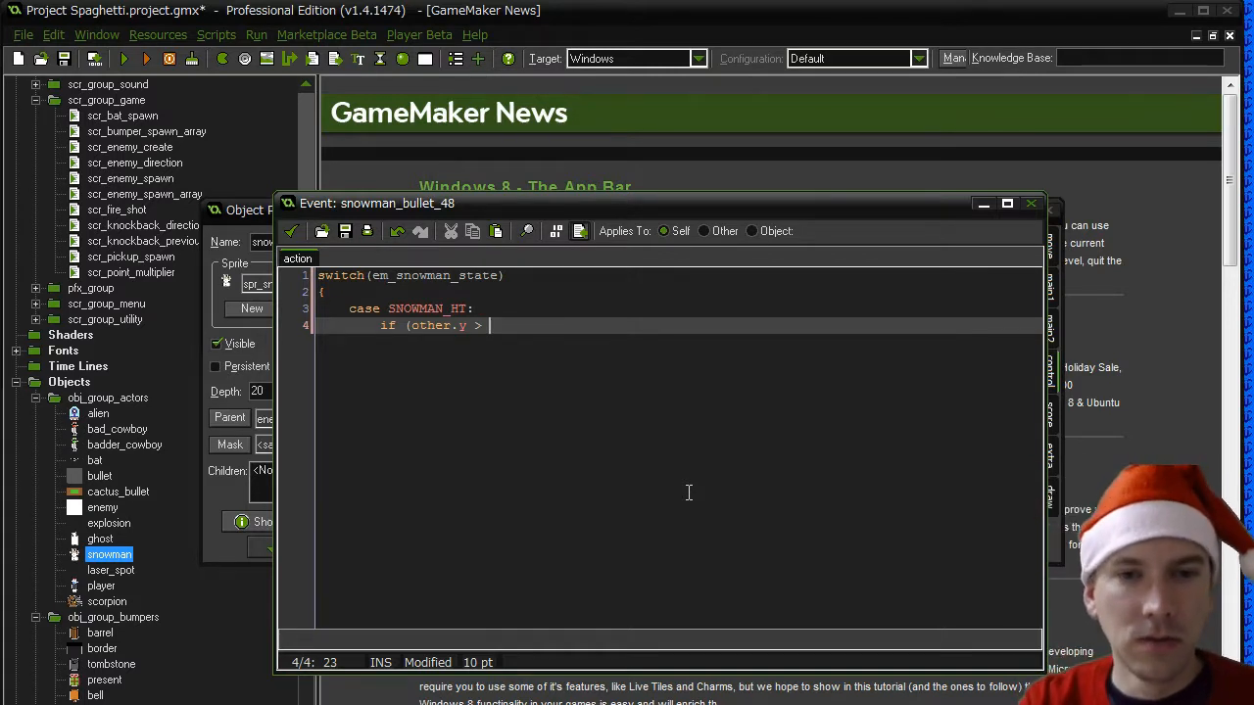
pyautogui.write('y + 4)')
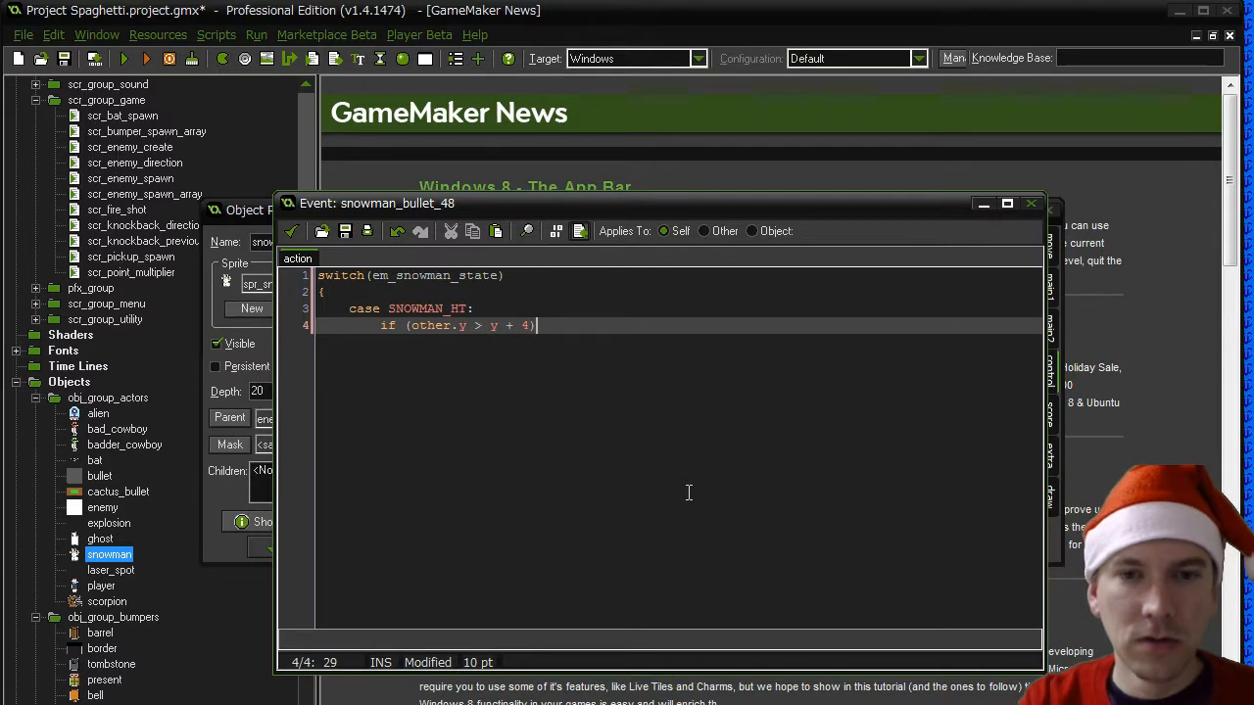
pyautogui.press('Return')
pyautogui.write('{')
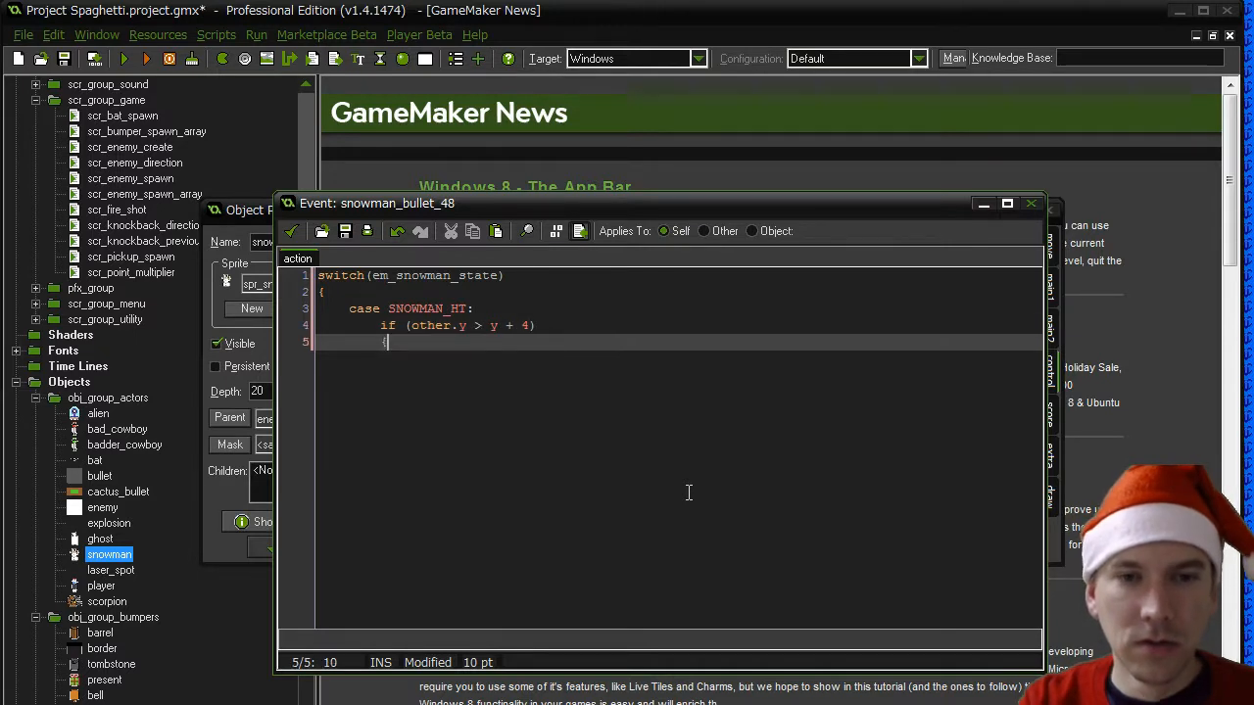
# - Assign SNOWMAN_H to em_snowman_state inside the SNOWMAN_HT case's if block and close the block
pyautogui.press('Return')
pyautogui.press('Tab')
pyautogui.write('em_')
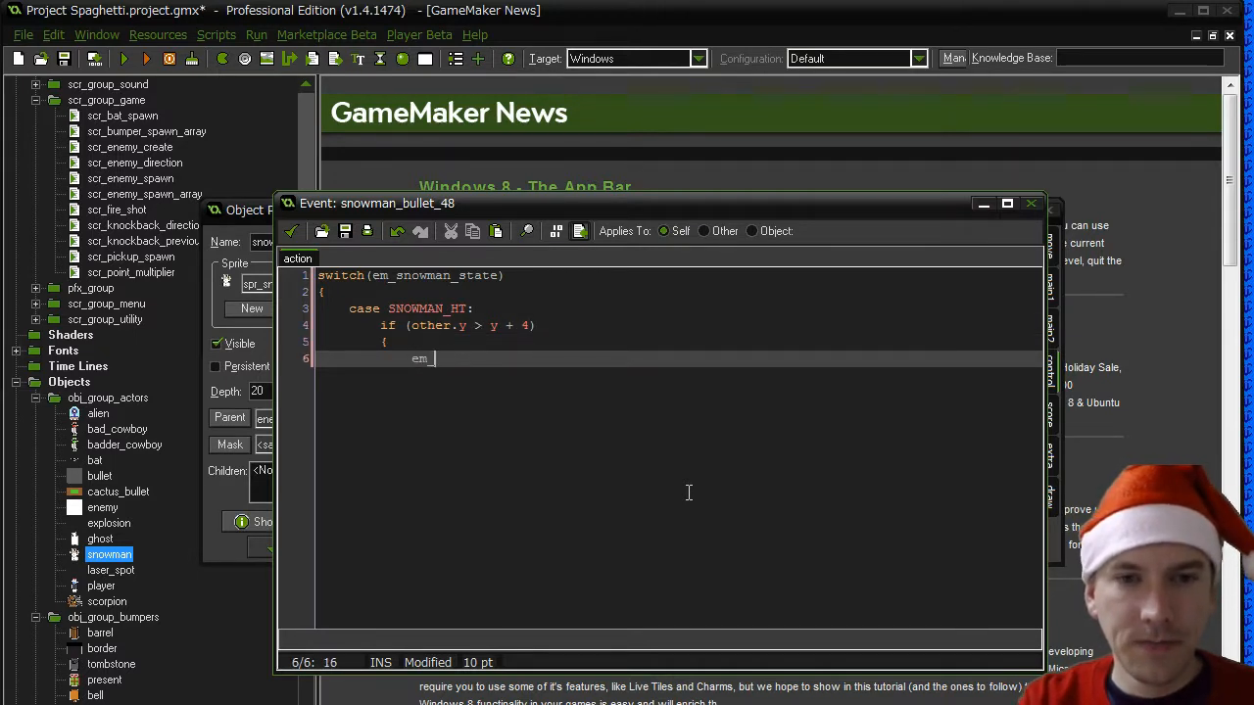
pyautogui.write('snowman_state')
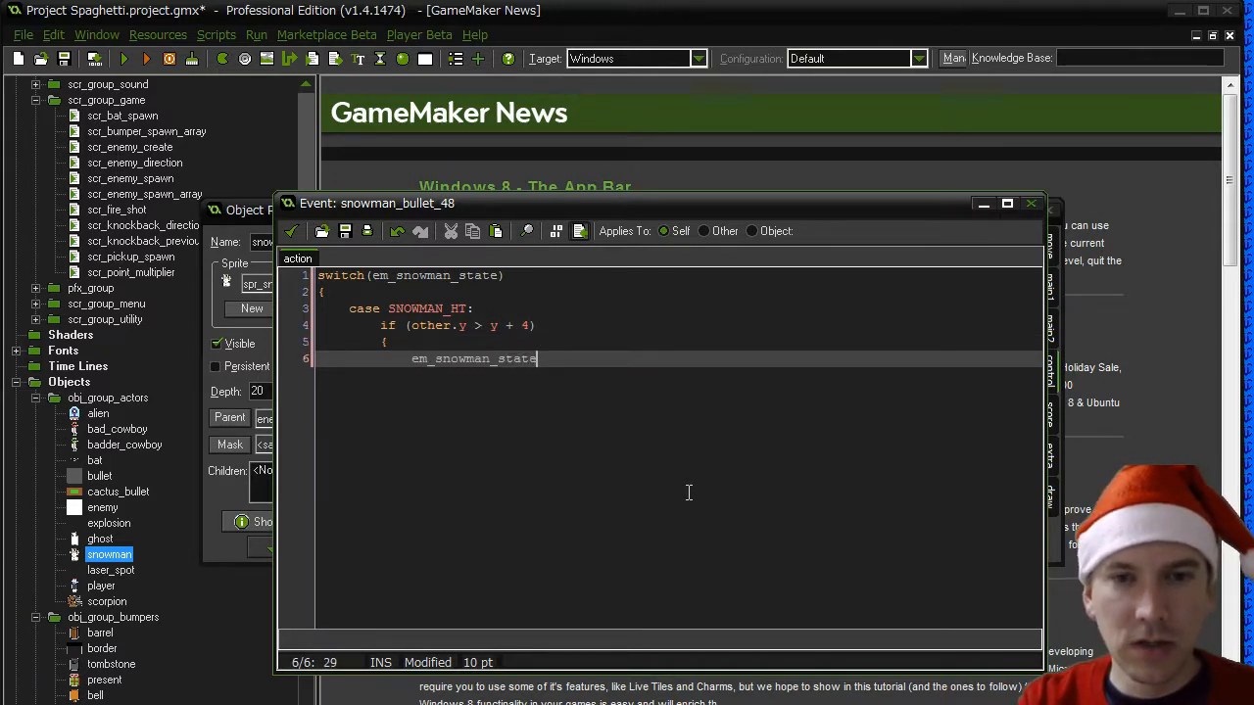
pyautogui.write(' = SNOWMAN')
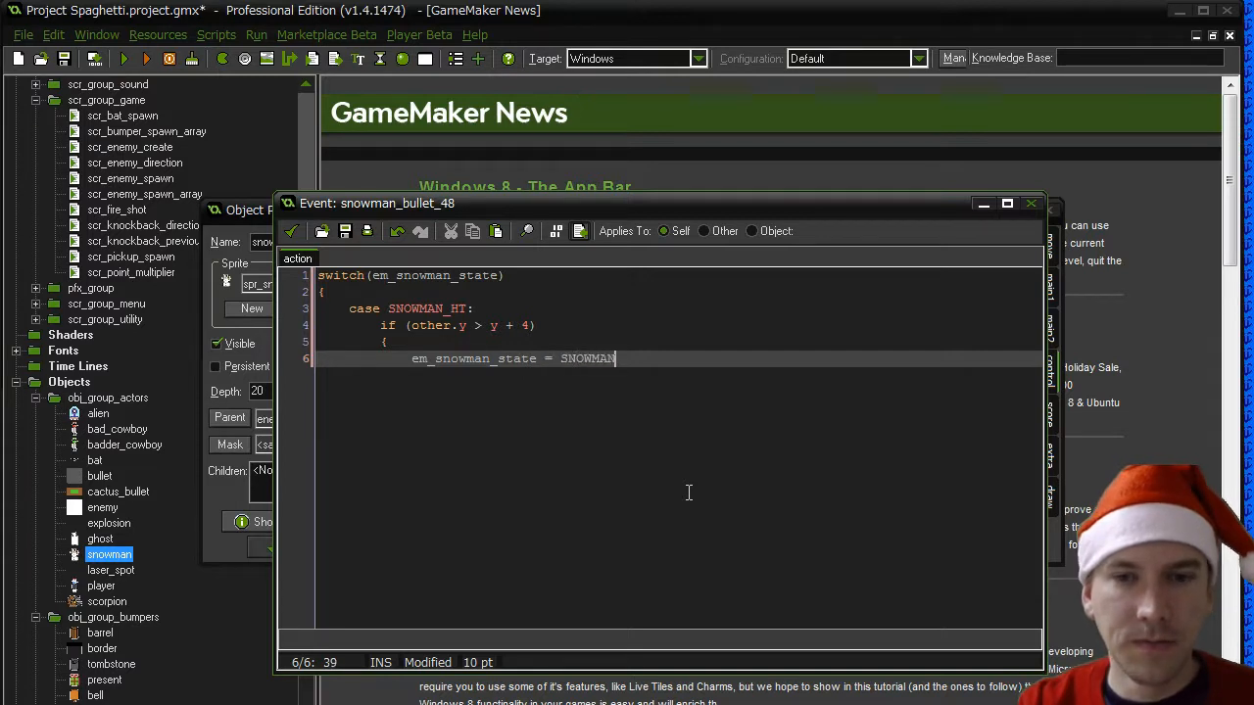
pyautogui.write('_H;')
pyautogui.press('Return')
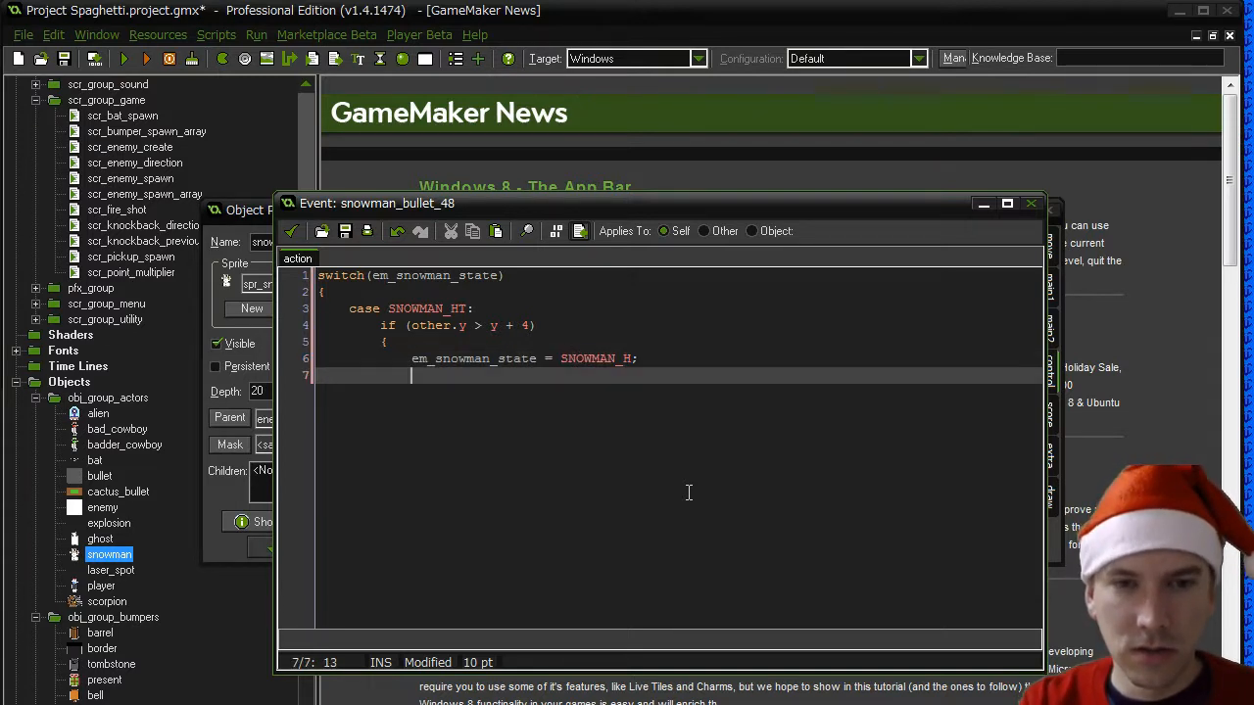
pyautogui.write('}')
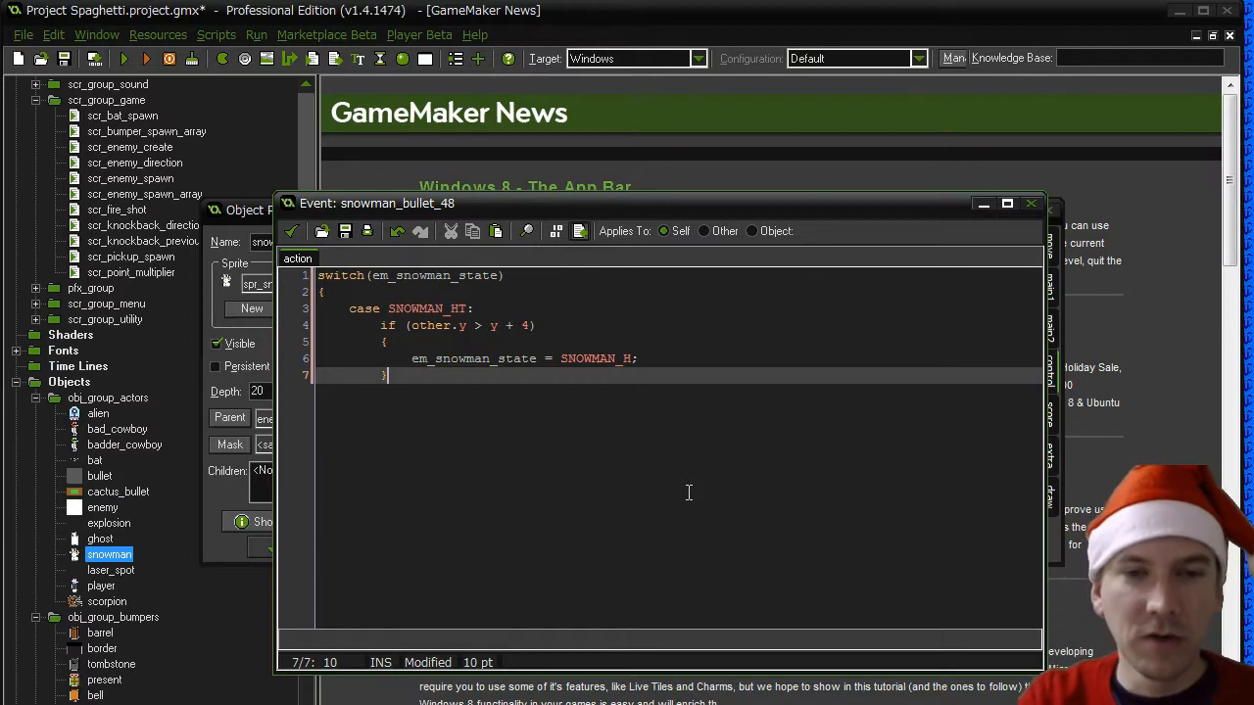
# - Add an else block to the SNOWMAN_HT case that sets em_snowman_state to SNOWMAN_T
pyautogui.press('Return')
pyautogui.write('else')
pyautogui.press('Return')
pyautogui.write('{')
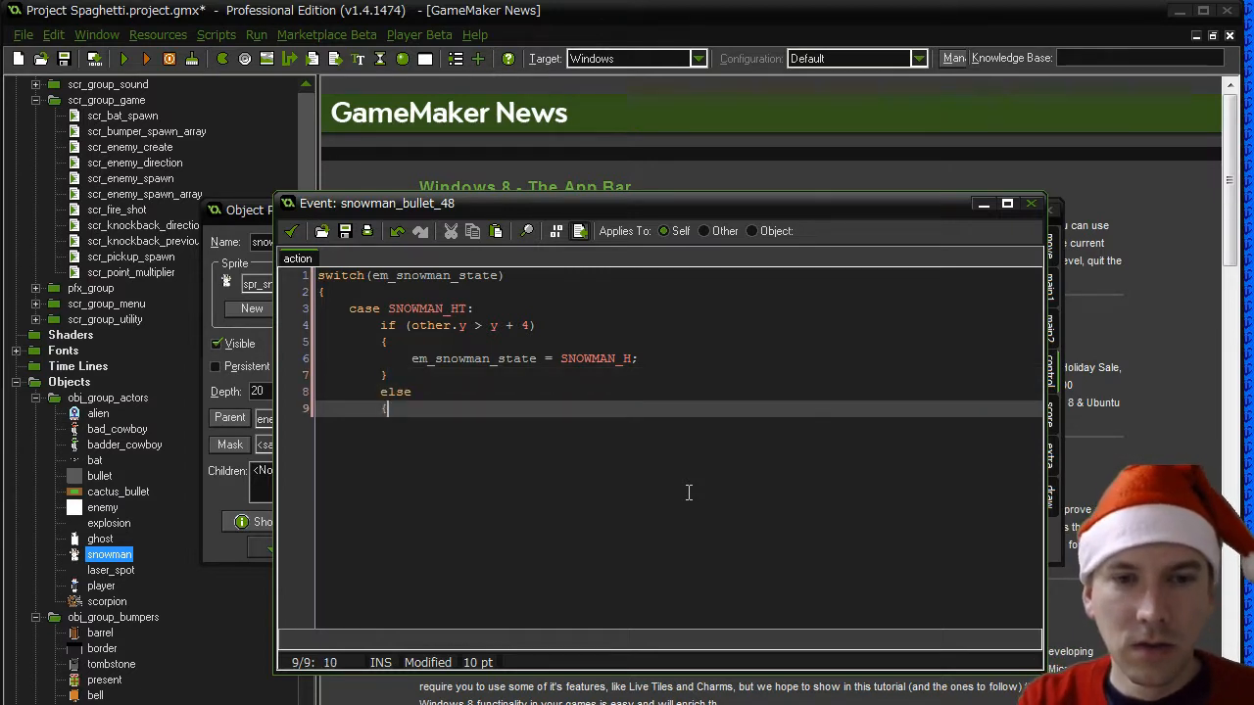
pyautogui.press('Return')
pyautogui.write('em_snowman')
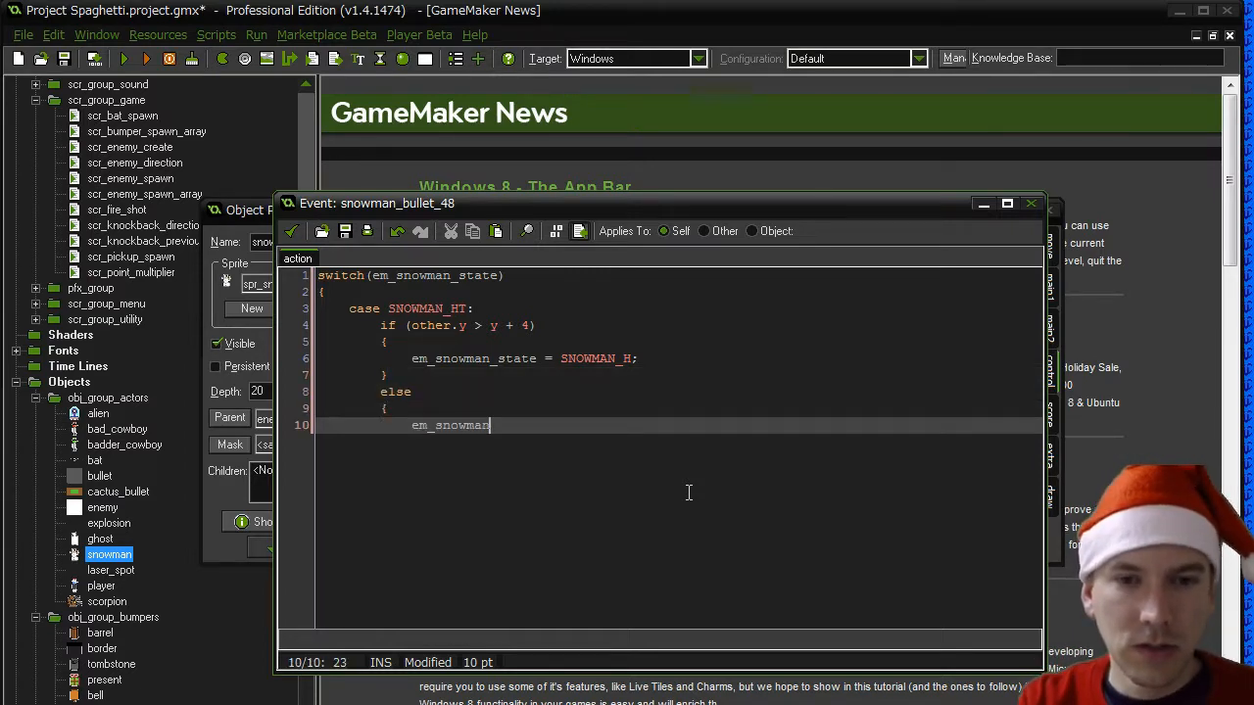
pyautogui.write('_state')
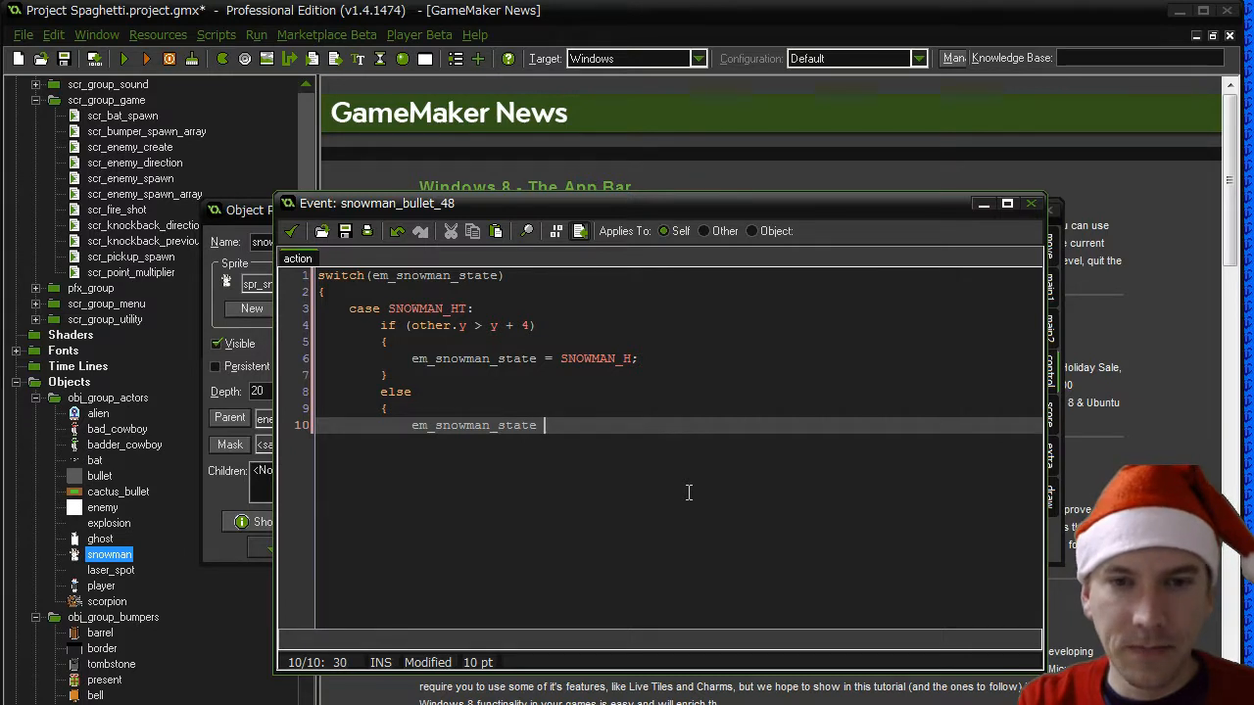
pyautogui.write(' = SNOWMAN')
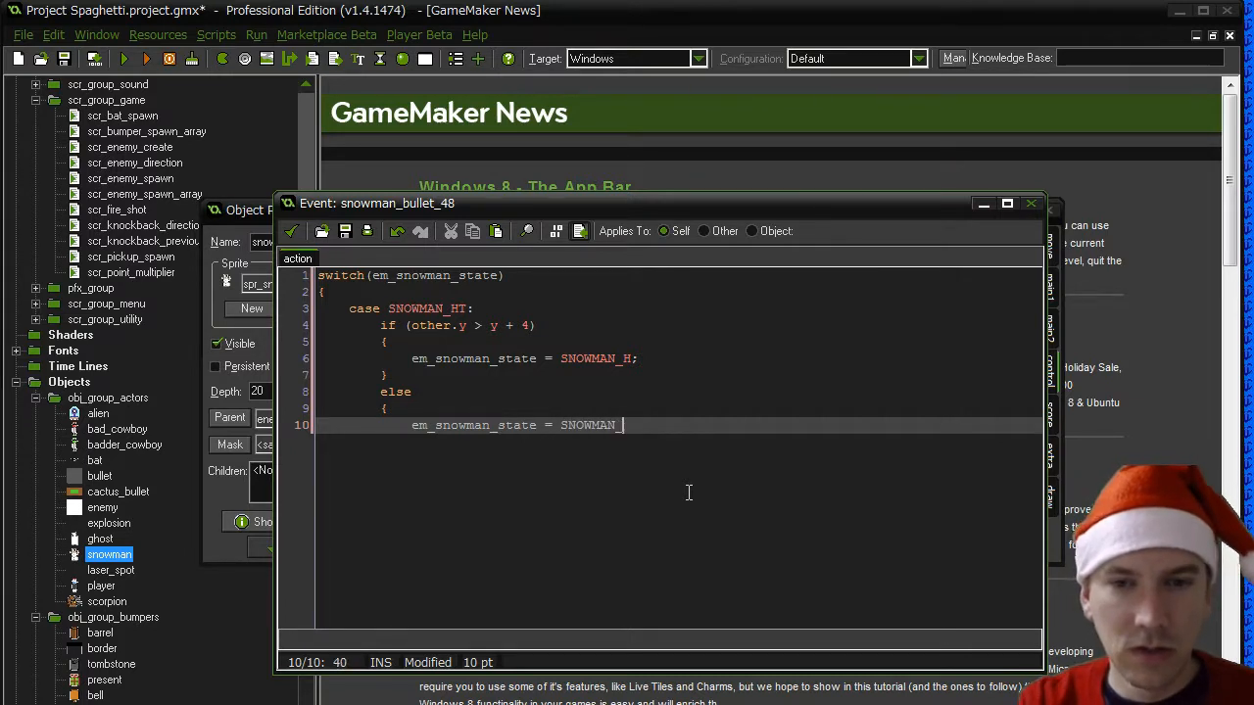
pyautogui.write('_T;')
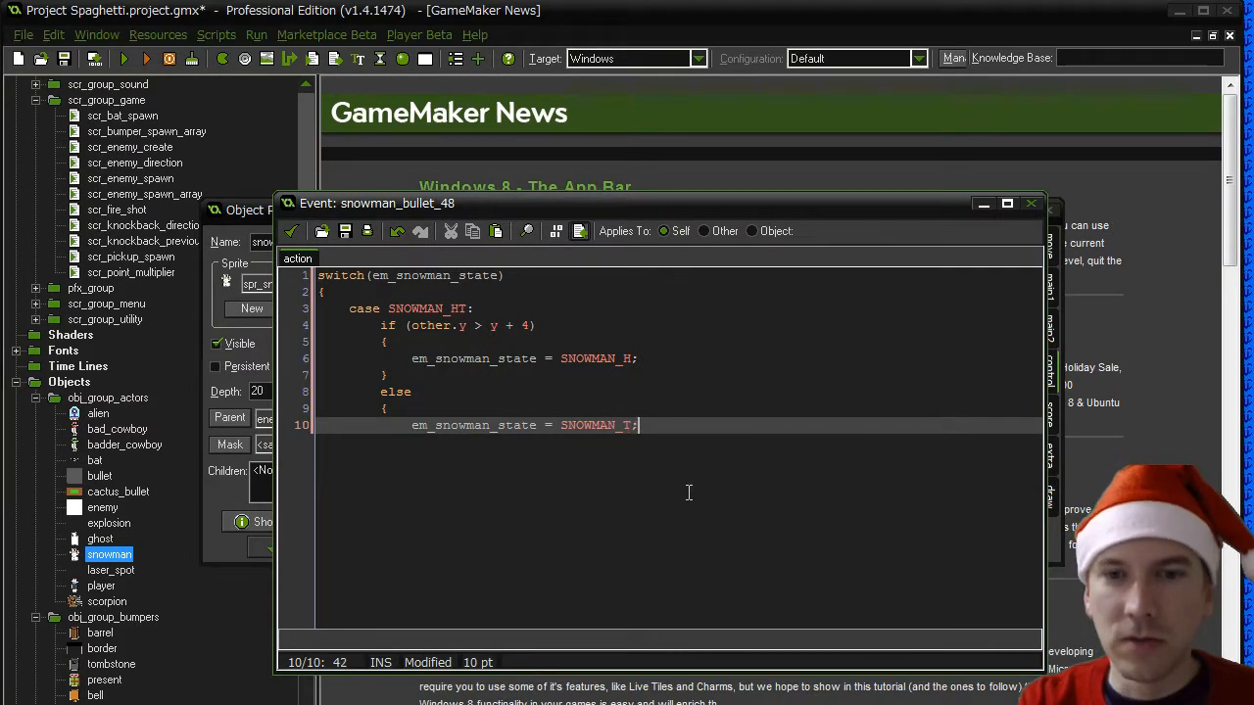
pyautogui.press('Return')
pyautogui.write('}')
# - End the SNOWMAN_HT case with "break;" and start a "case SNOWMAN_HB:" below it
pyautogui.press('Return')
pyautogui.write('b')
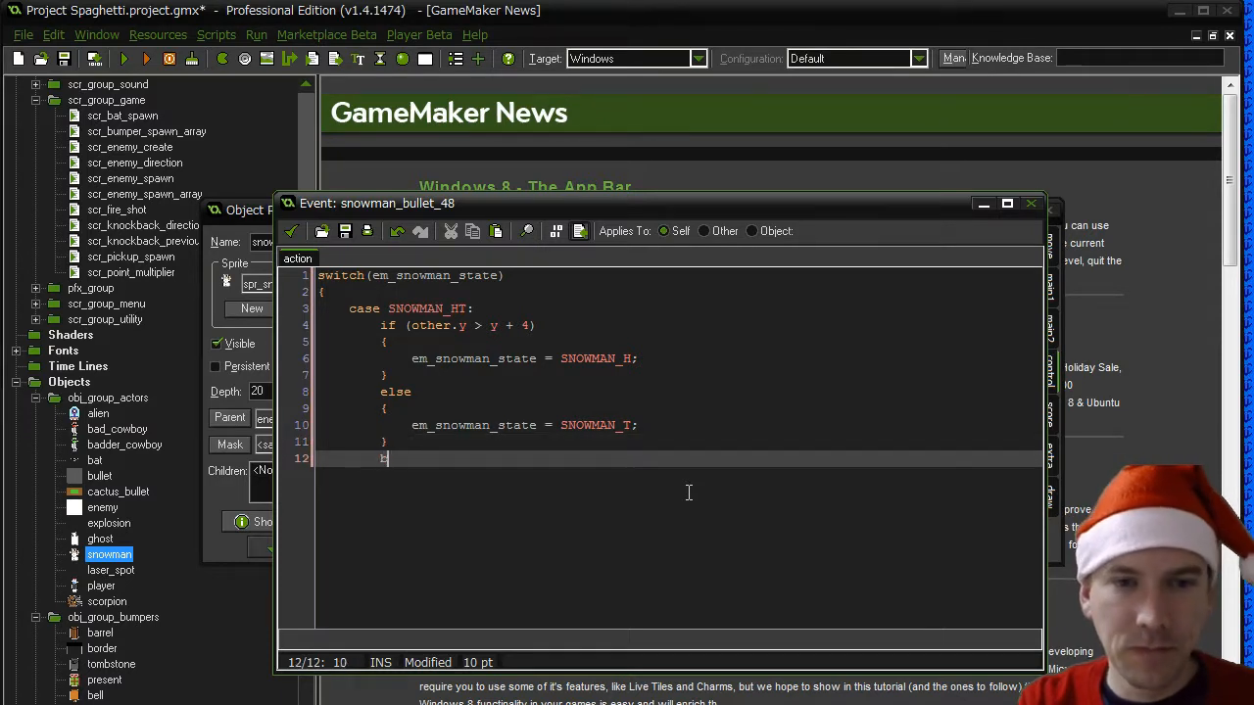
pyautogui.write('reak;')
pyautogui.press('Return')
pyautogui.press('BackSpace')
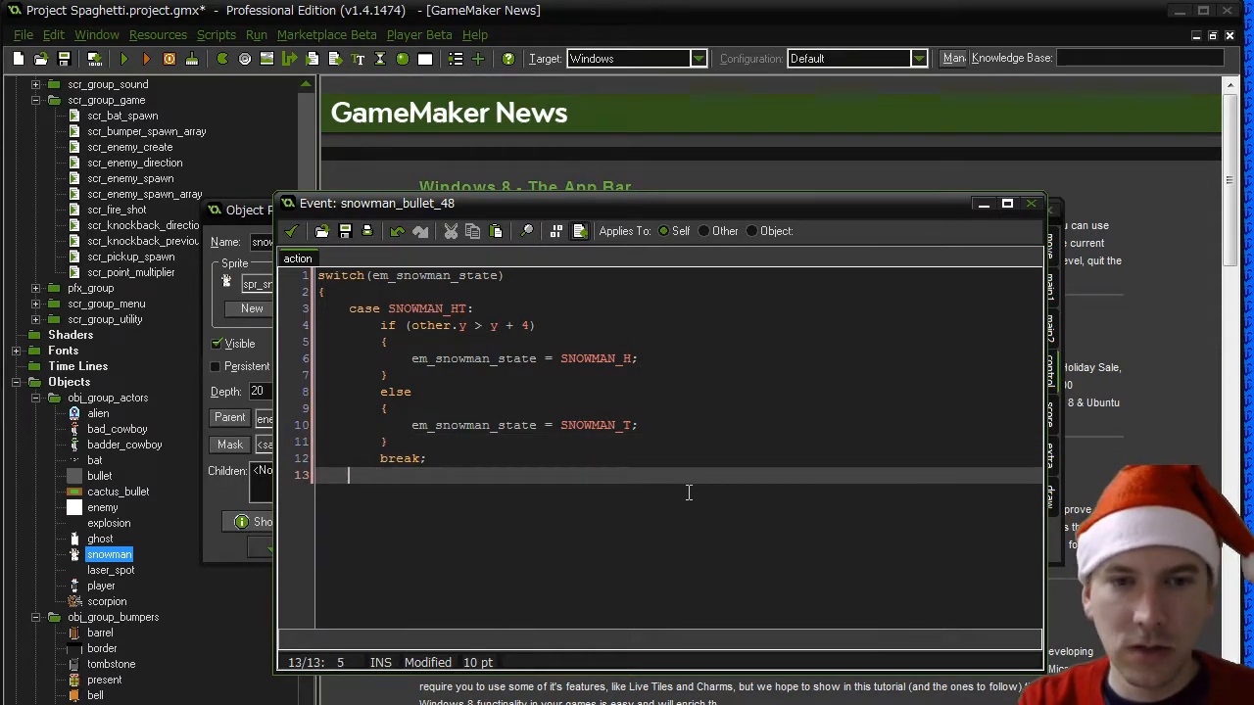
pyautogui.write('case SNOWMAN_')
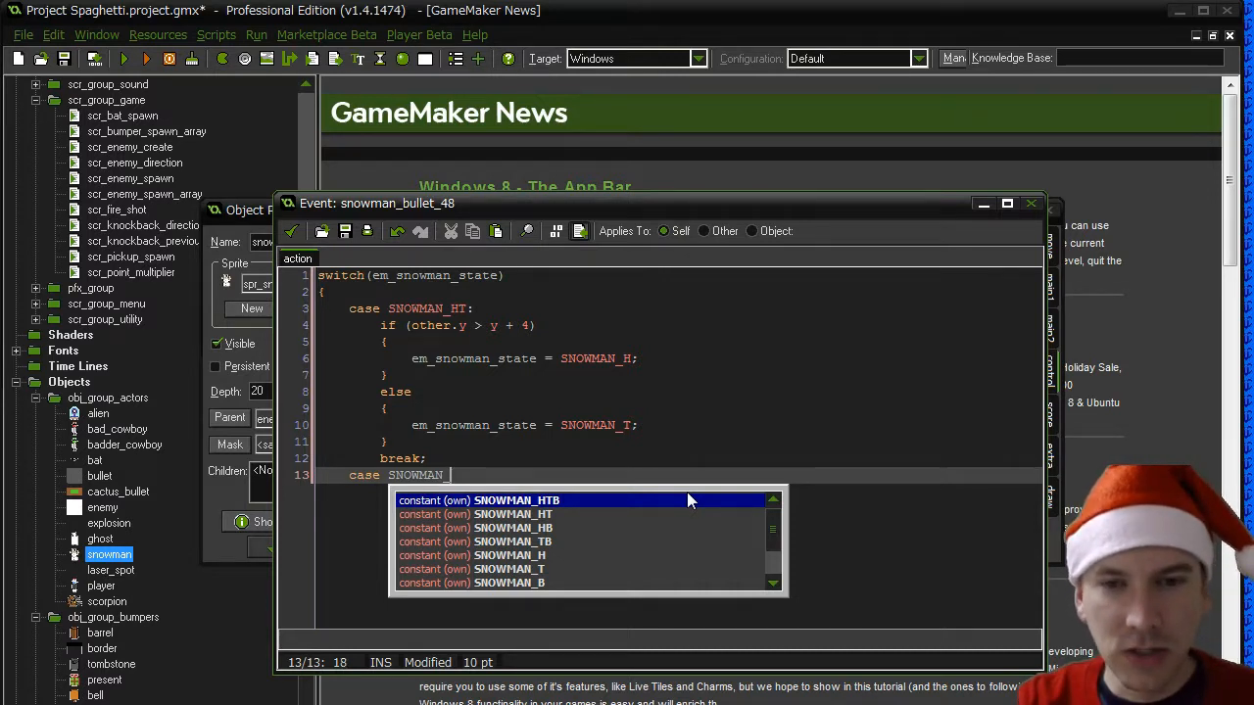
pyautogui.write('HB:')
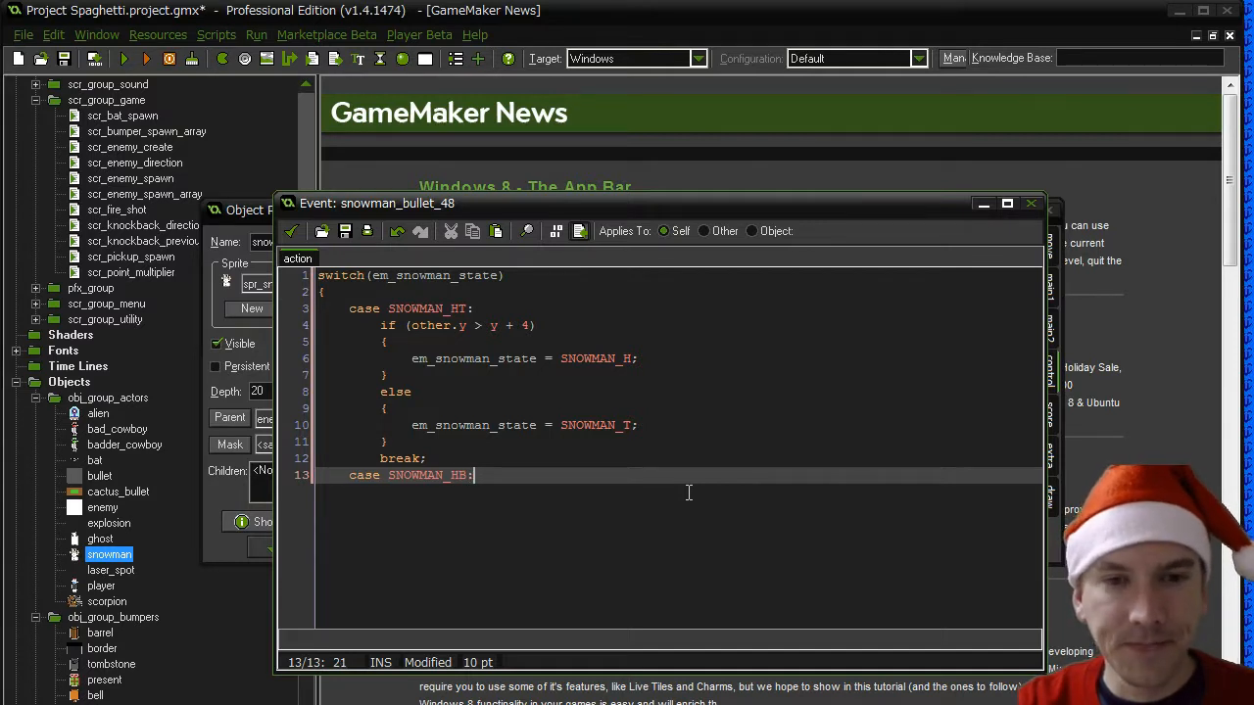
pyautogui.press('Return')
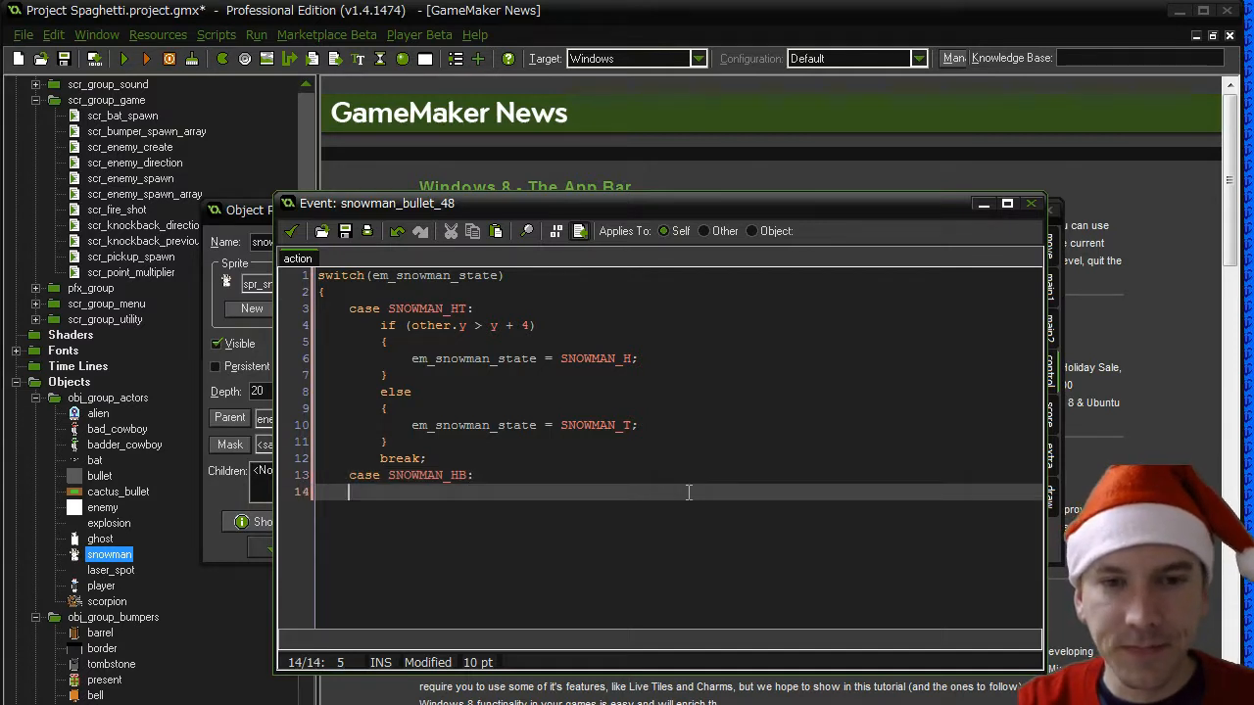
# - Write an "if (other.y > y + 4)" block in the SNOWMAN_HB case that sets em_snowman_state to SNOWMAN_H
pyautogui.write('if (other.y ')
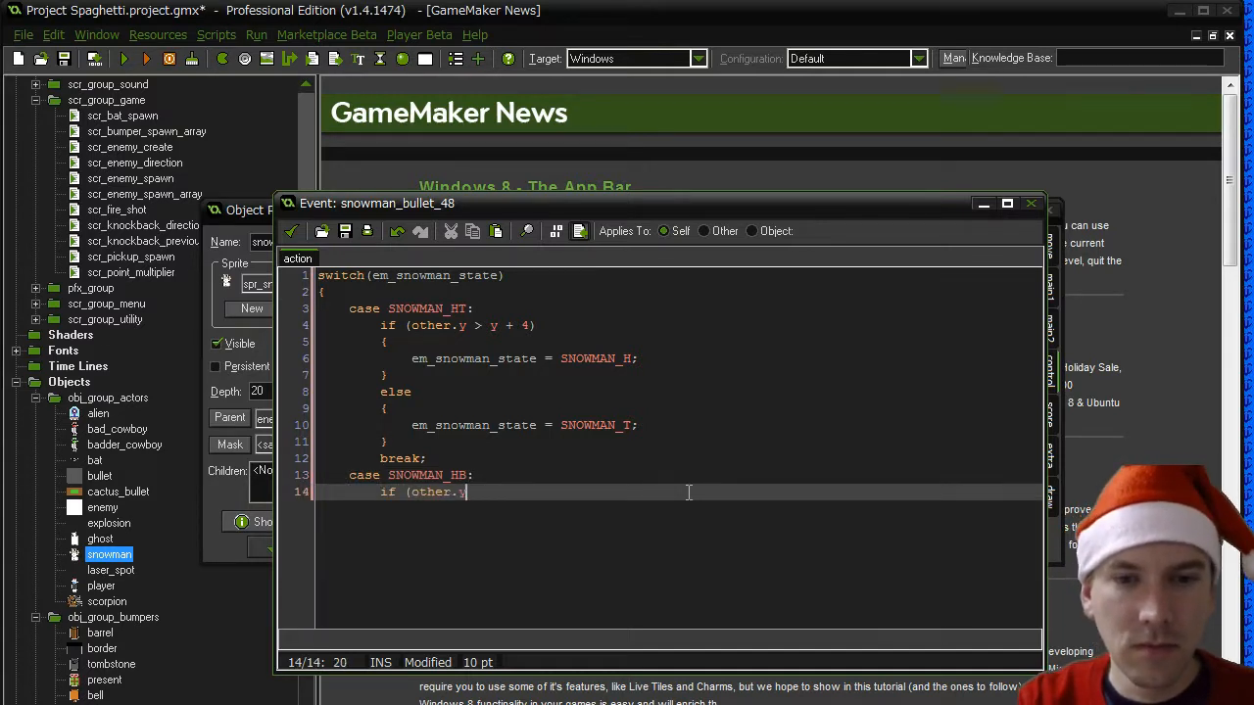
pyautogui.write('> y + 4)')
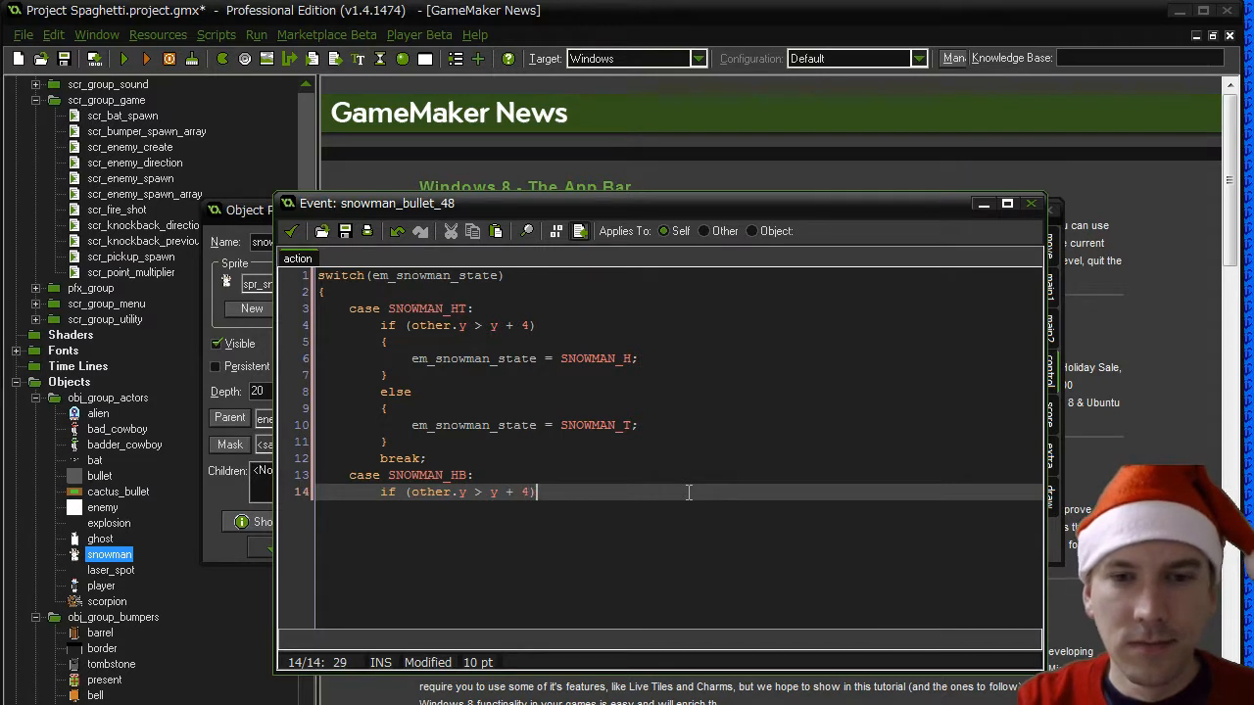
pyautogui.press('Return')
pyautogui.write('{')
pyautogui.press('Return')
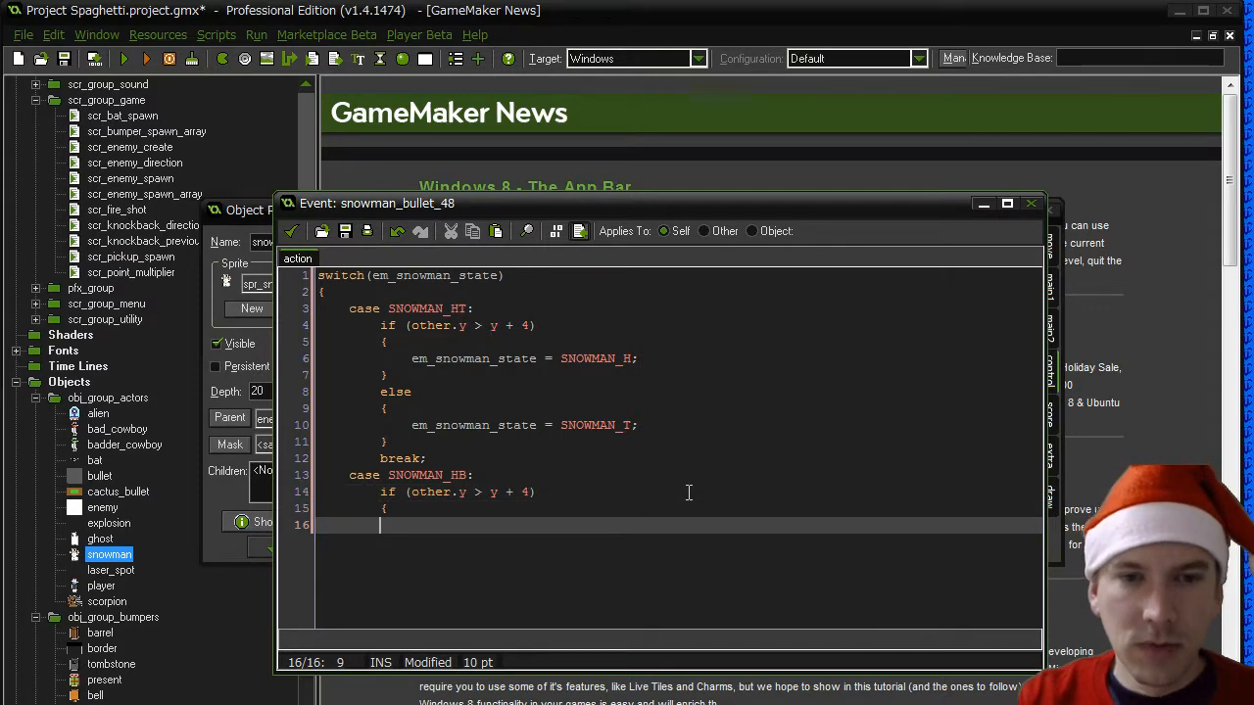
pyautogui.press('Tab')
pyautogui.write('em_snowman_state = ')
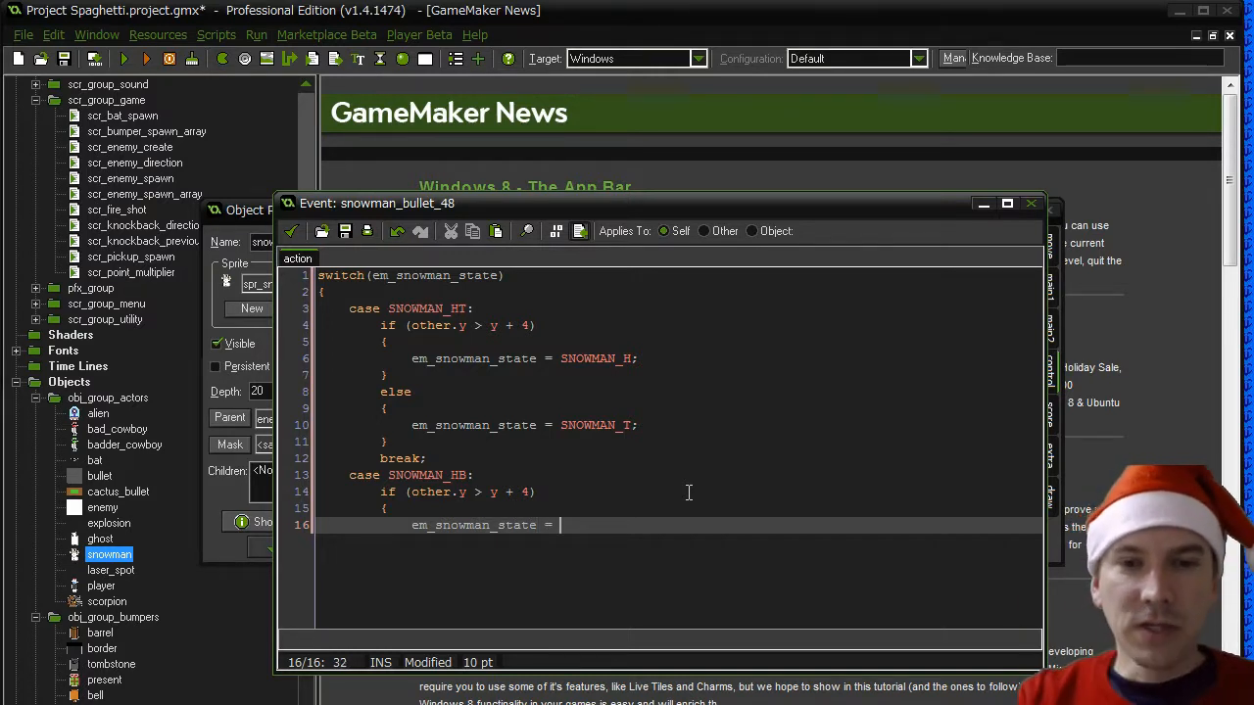
pyautogui.write('SNOWMAN_H;')
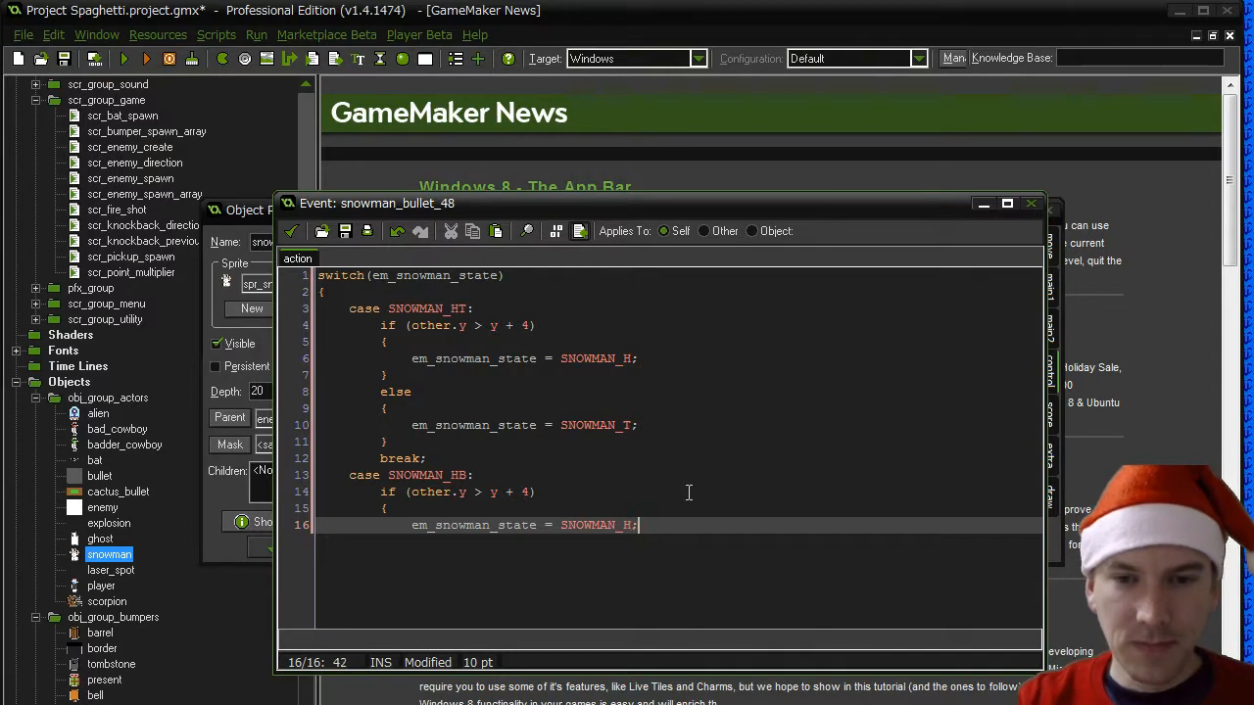
pyautogui.press('Return')
pyautogui.write('}')
pyautogui.press('Return')
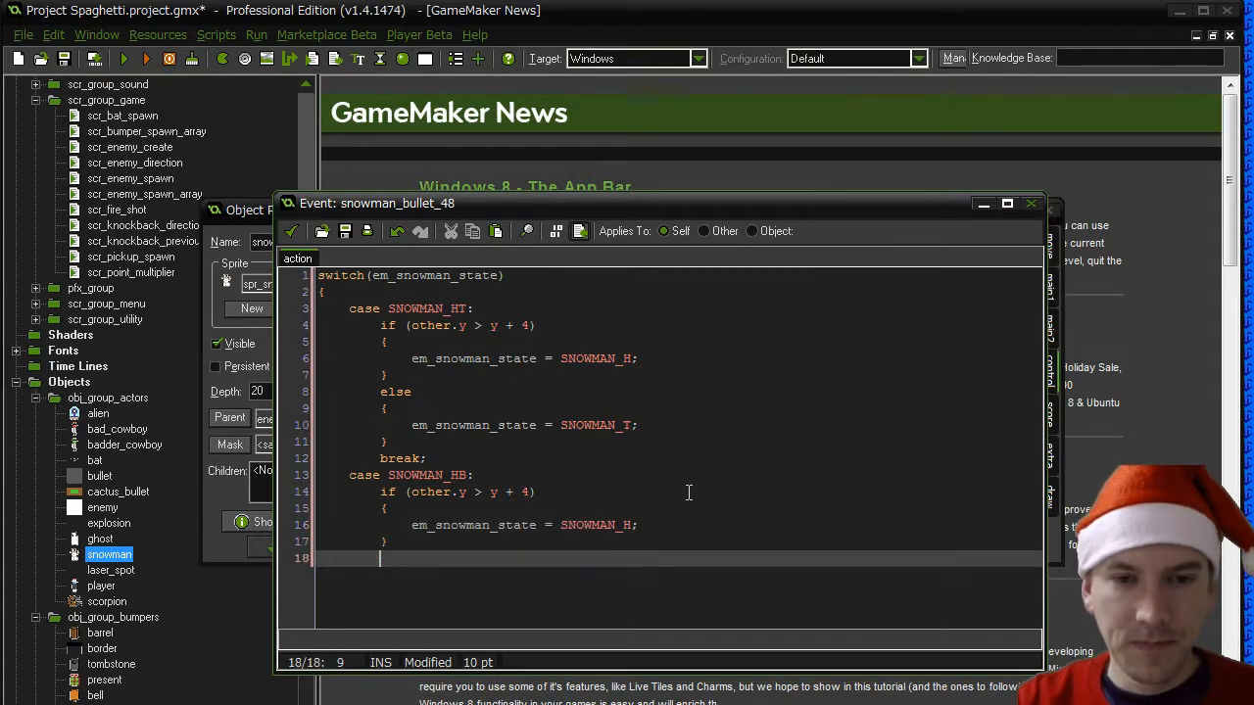
# - Add an else block to the SNOWMAN_HB case that sets em_snowman_state to SNOWMAN_B
pyautogui.write('else')
pyautogui.press('Return')
pyautogui.write('{')
pyautogui.press('Return')
pyautogui.press('Tab')
pyautogui.write('em_')
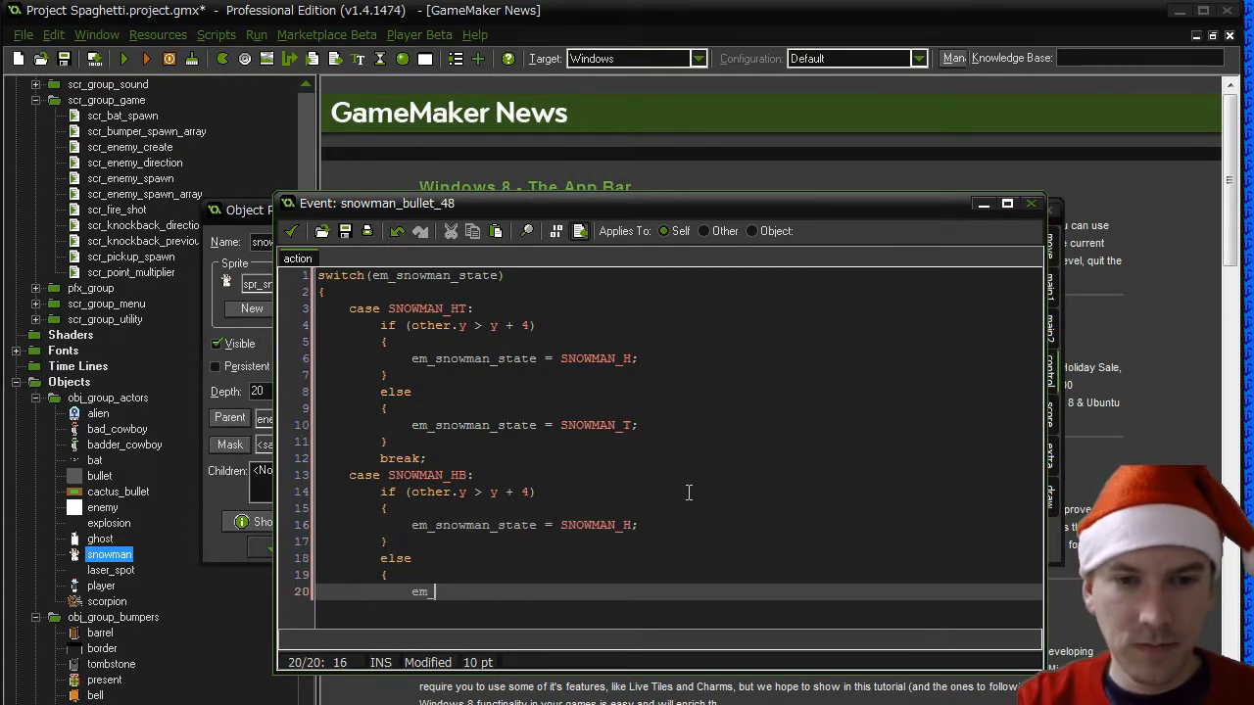
pyautogui.write('snowman_state ')
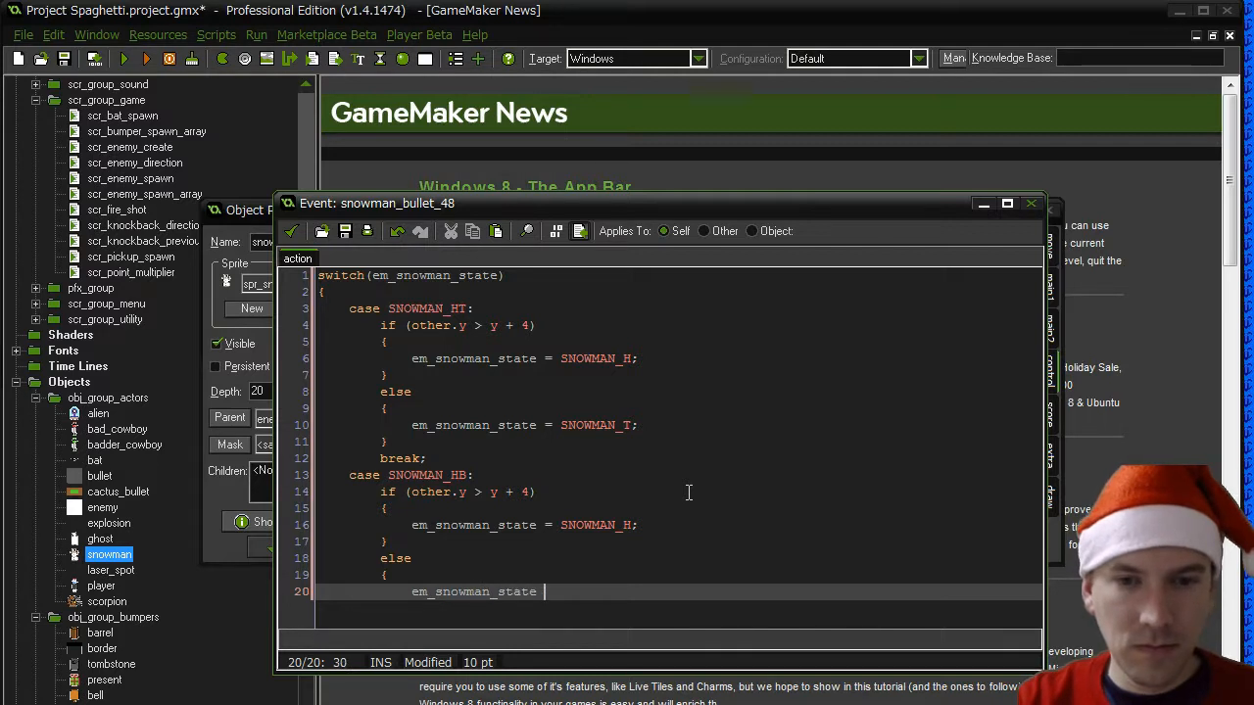
pyautogui.write('= SNOWMAN_')
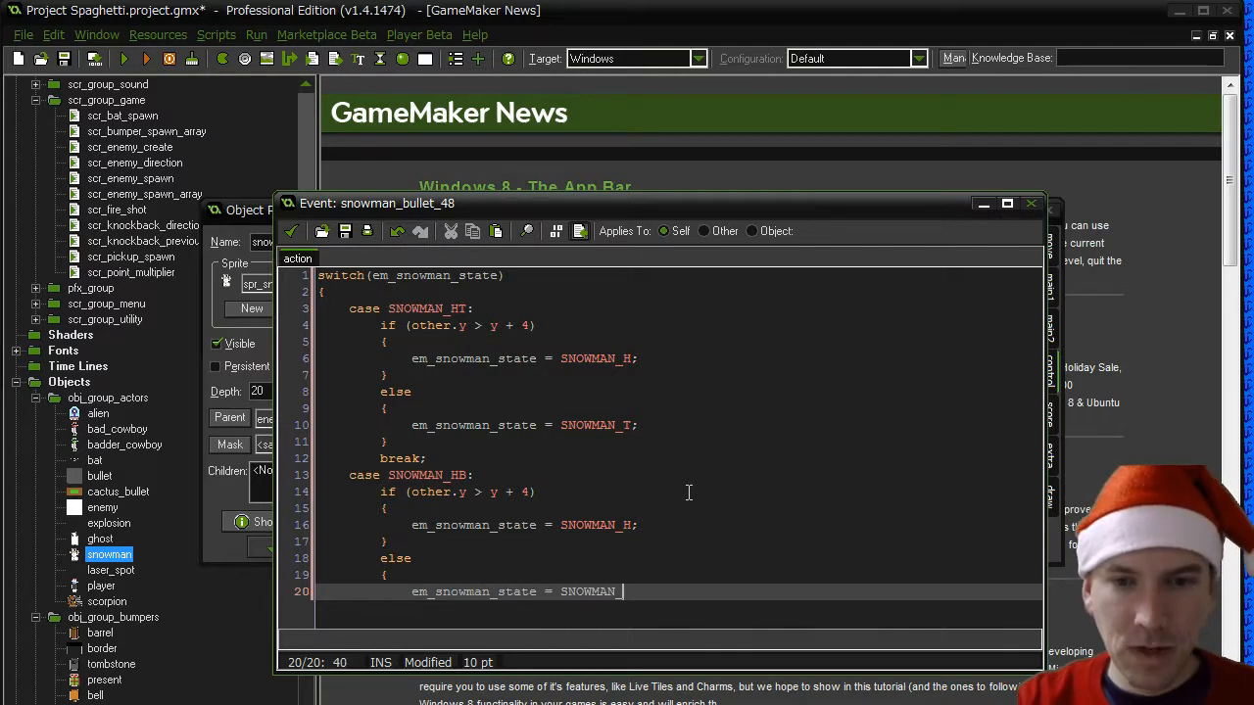
pyautogui.write('B;')
pyautogui.press('Return')
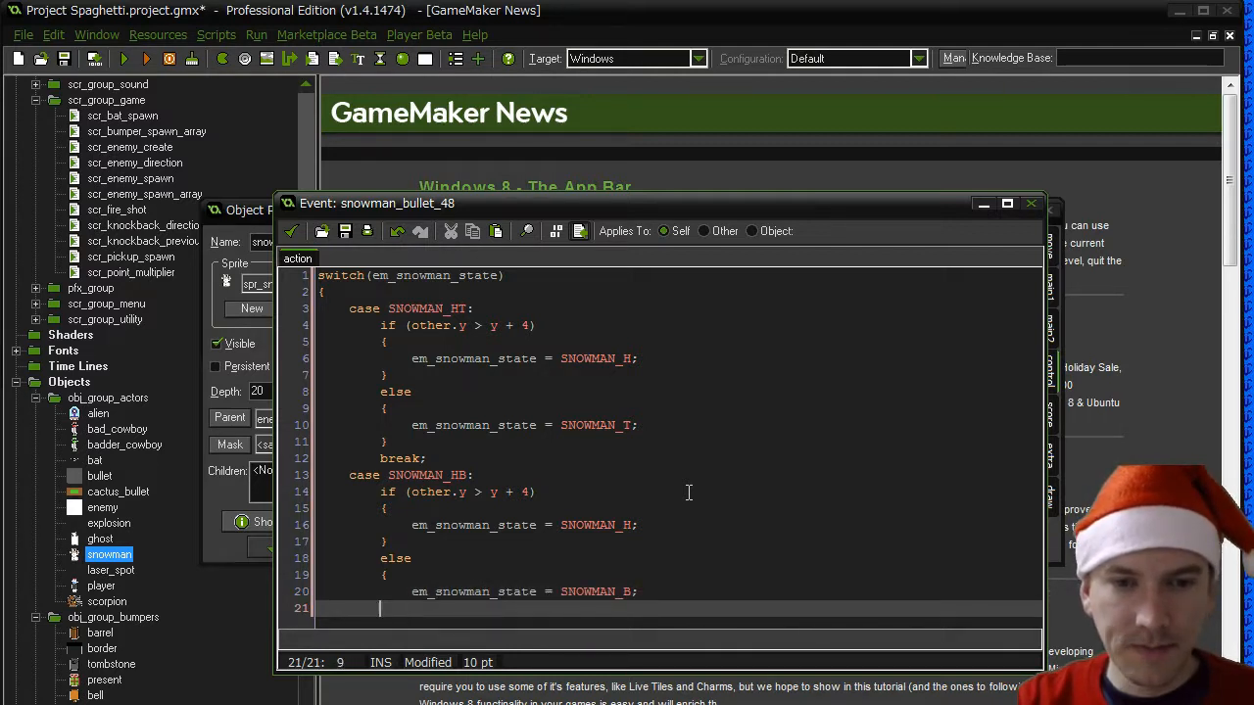
pyautogui.write('}')
# - End the SNOWMAN_HB case with "break;" and start a "case SNOWMAN_TB:" below it
pyautogui.press('Return')
pyautogui.write('break')
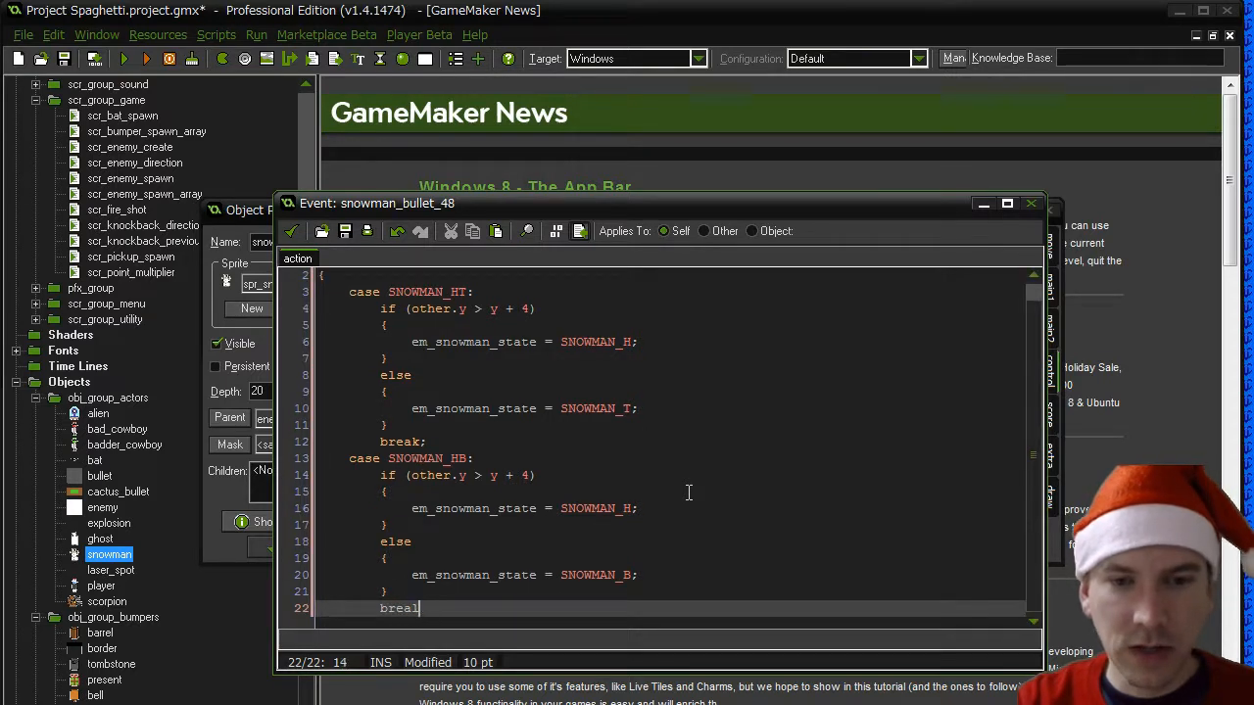
pyautogui.write(';')
pyautogui.press('Return')
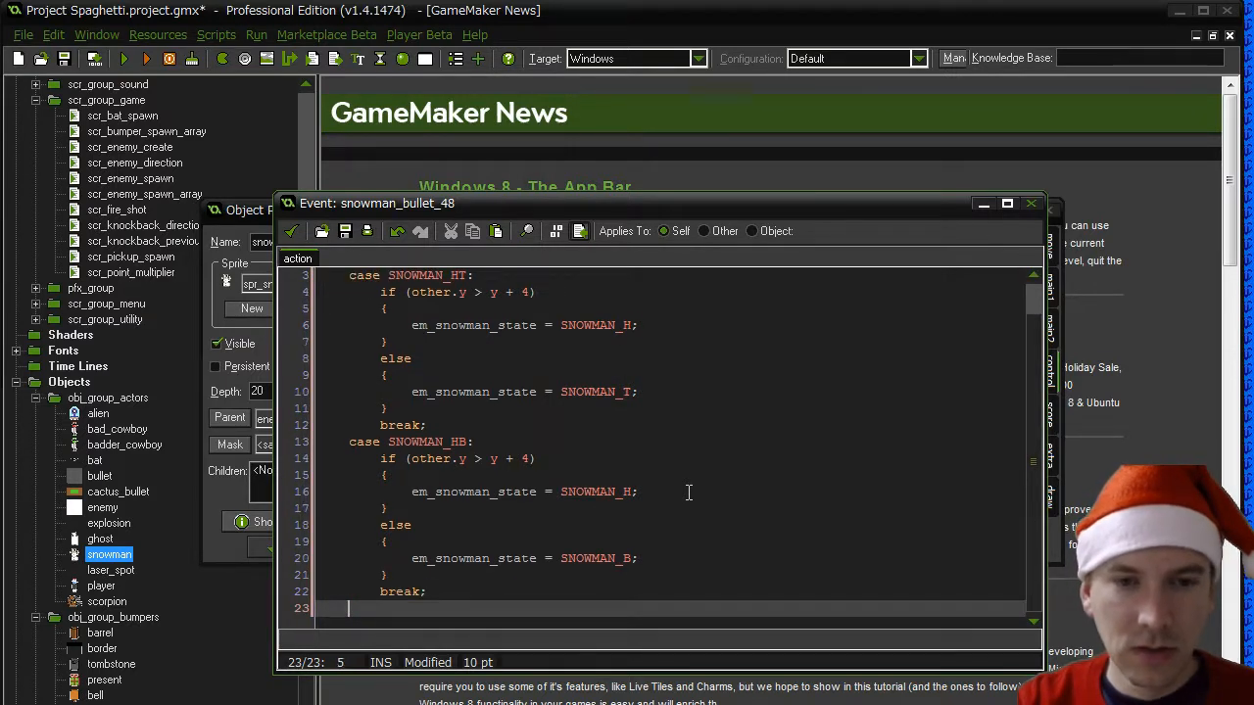
pyautogui.write('case SNOWMAN')
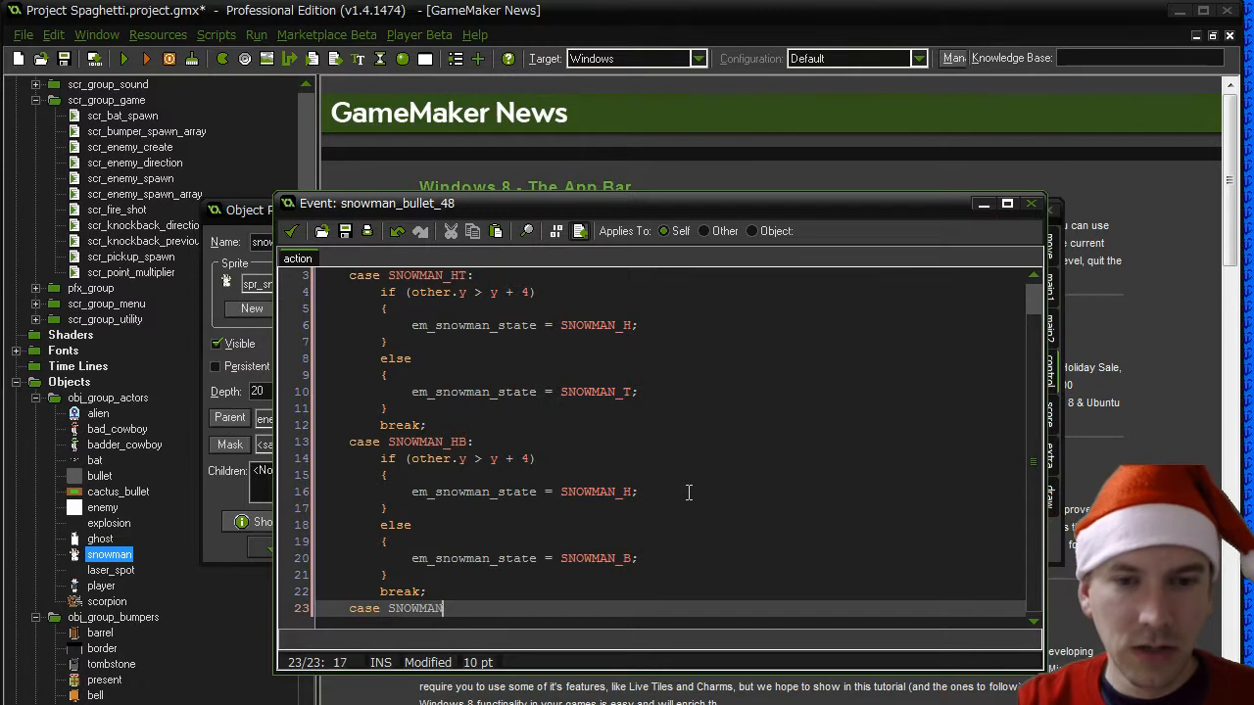
pyautogui.write('_TE')
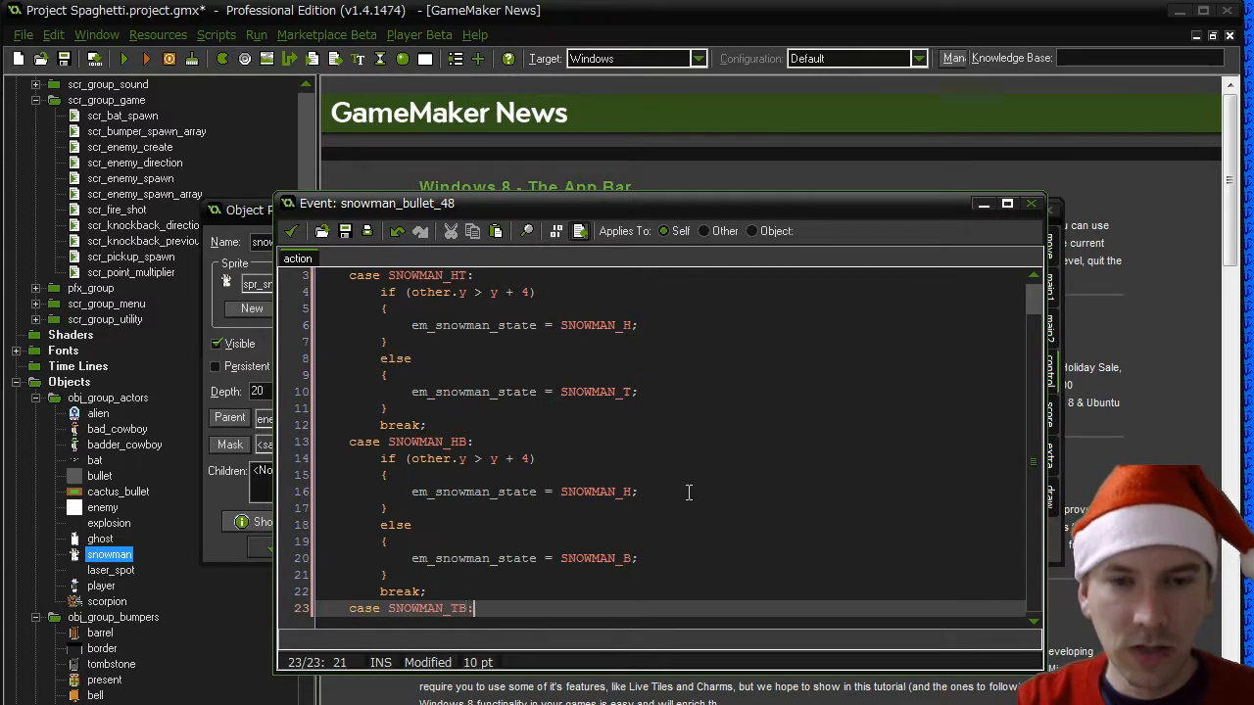
pyautogui.write(':')
pyautogui.press('Return')
# - Copy the SNOWMAN_HB case's if/else body and break into the SNOWMAN_TB case, changing the if block's assigned state to SNOWMAN_T
pyautogui.moveTo(437, 575); pyautogui.dragTo(305, 442)
pyautogui.click(351, 607)
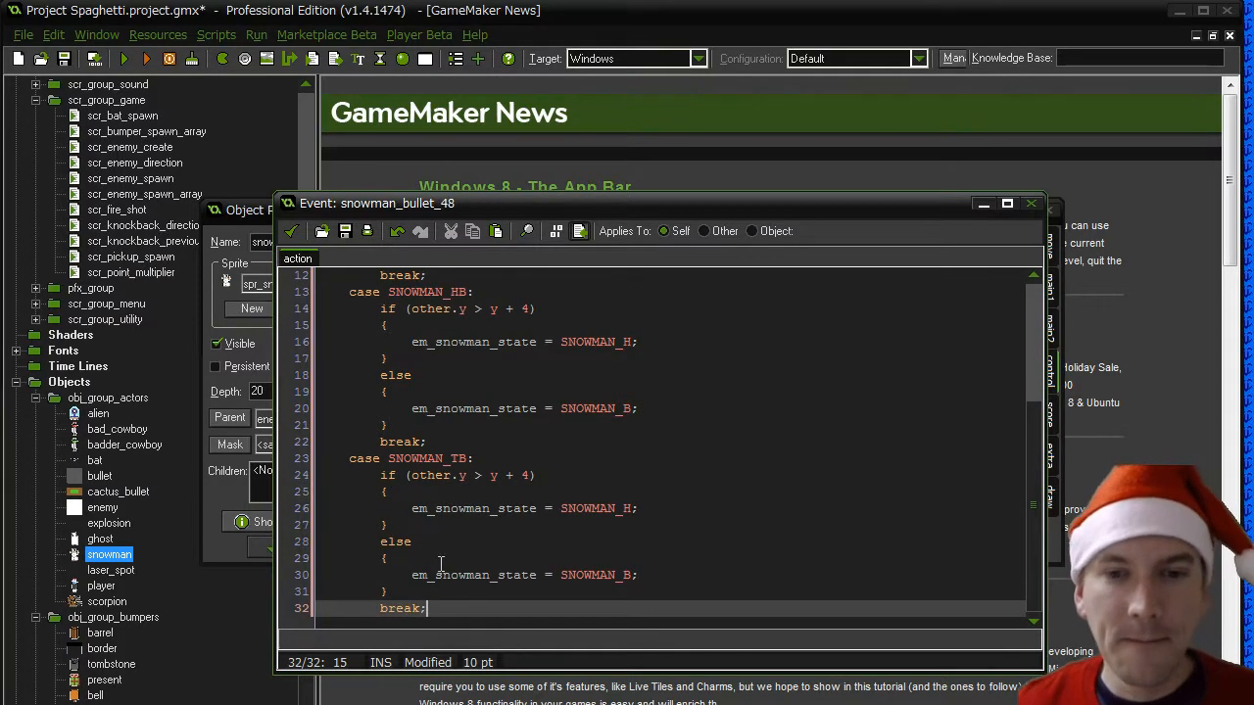
pyautogui.click(621, 509)
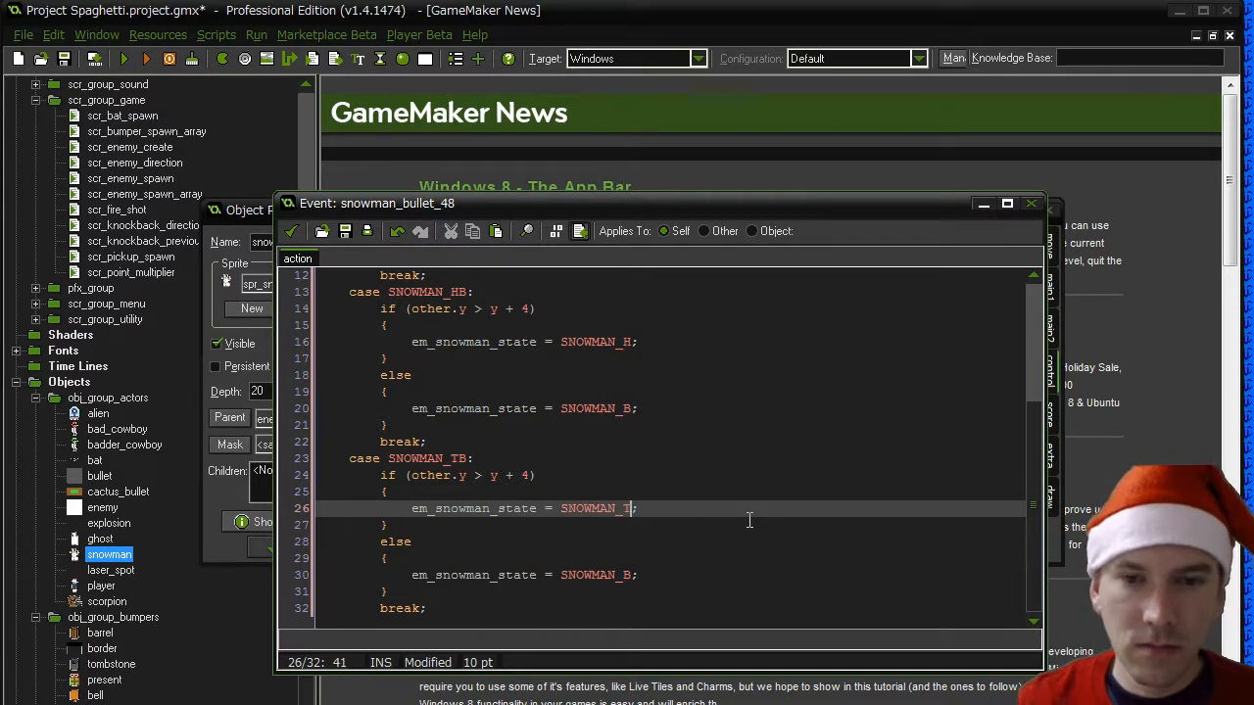
# - Close the switch statement with an unindented brace after the last break, review the cases and save the code action
pyautogui.click(452, 608)
pyautogui.press('Return')
pyautogui.press('BackSpace')
pyautogui.press('BackSpace')
pyautogui.press('BackSpace')
pyautogui.press('BackSpace')
pyautogui.press('BackSpace')
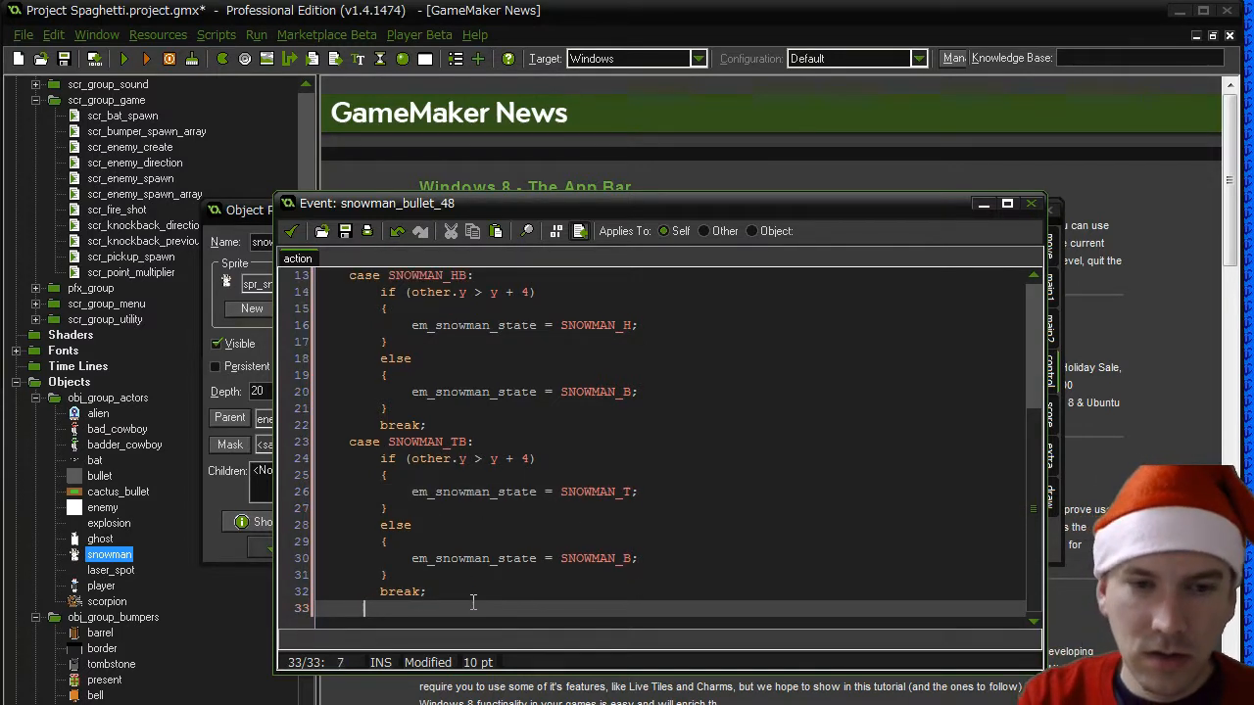
pyautogui.write('}')
pyautogui.scroll(4, 472, 602)
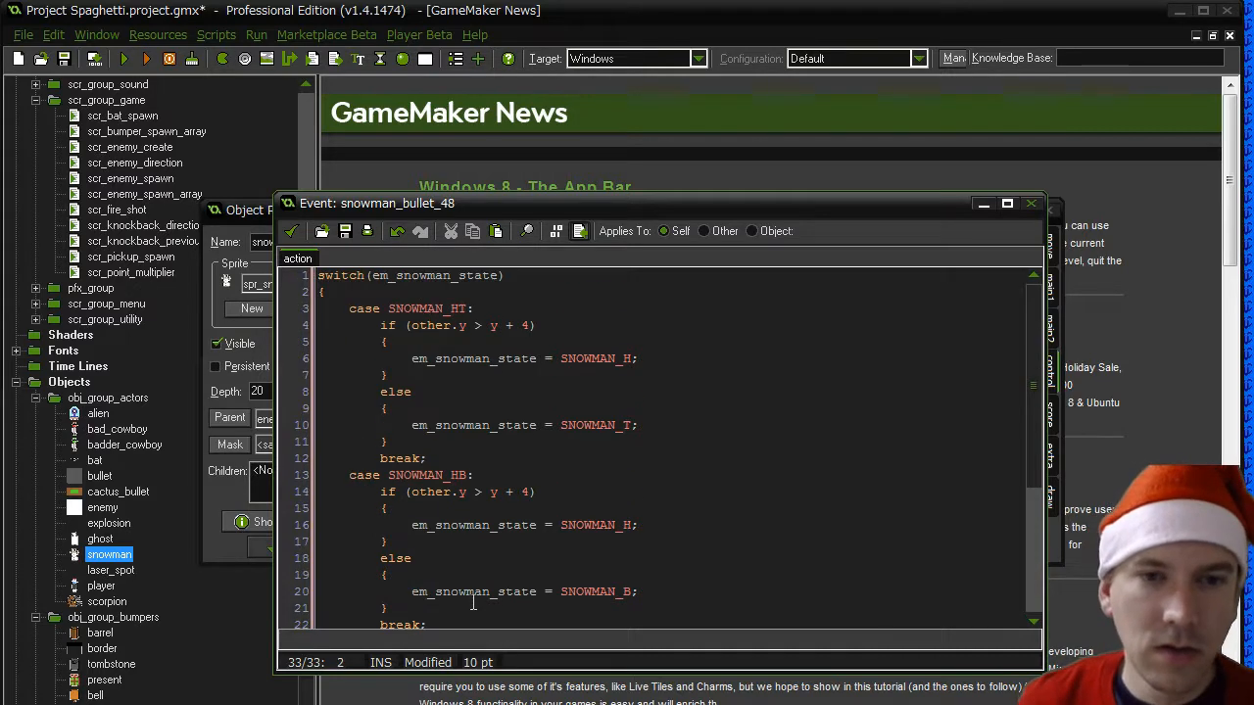
pyautogui.scroll(-4, 472, 602)
pyautogui.scroll(4, 472, 602)
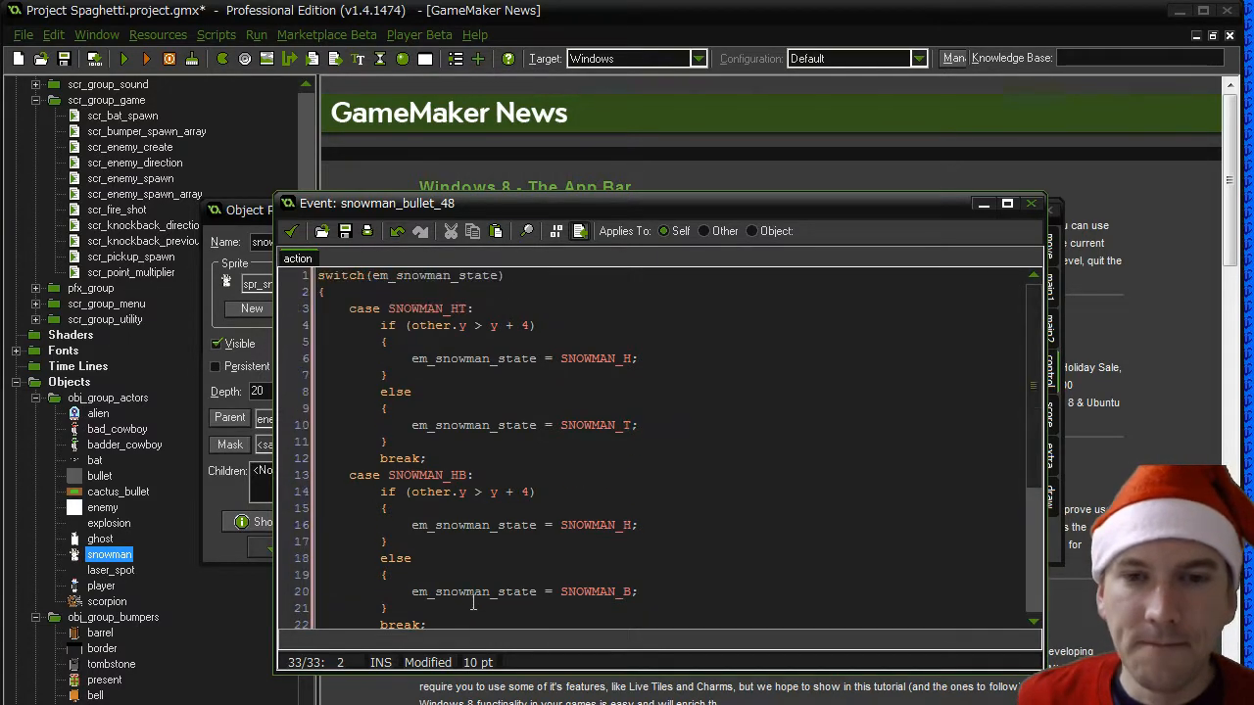
pyautogui.scroll(-4, 473, 601)
pyautogui.scroll(4, 489, 456)
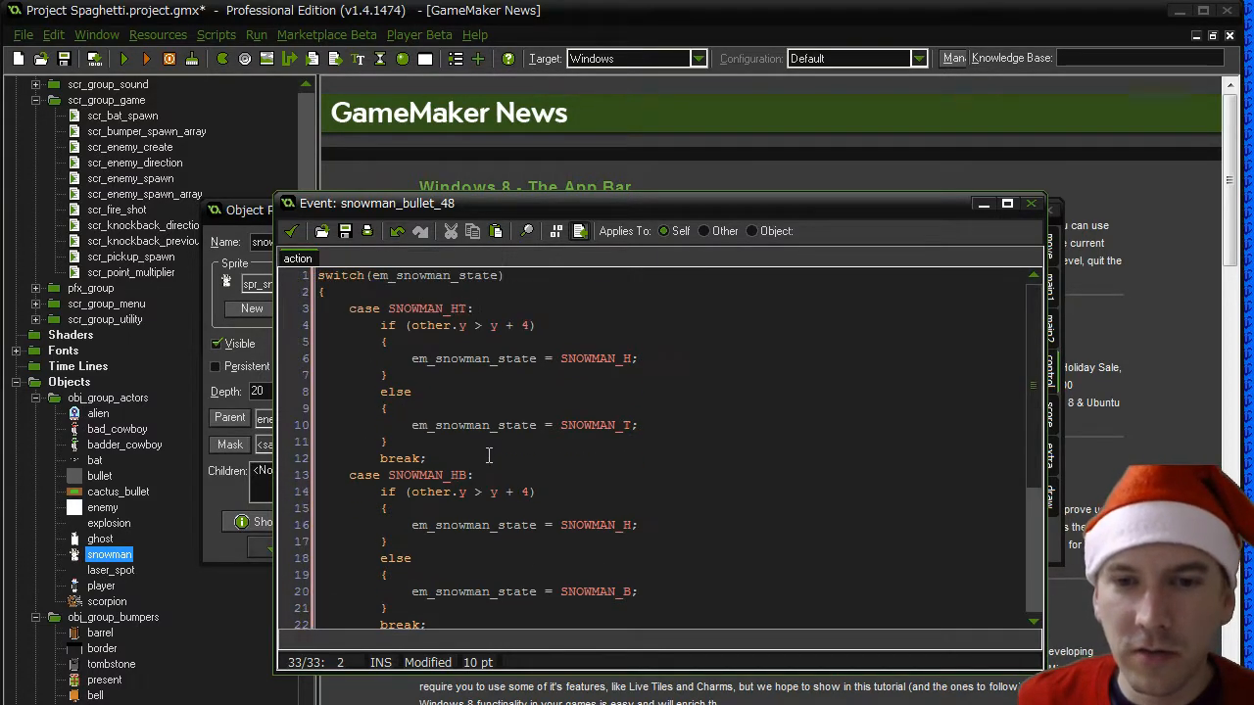
pyautogui.click(291, 231)
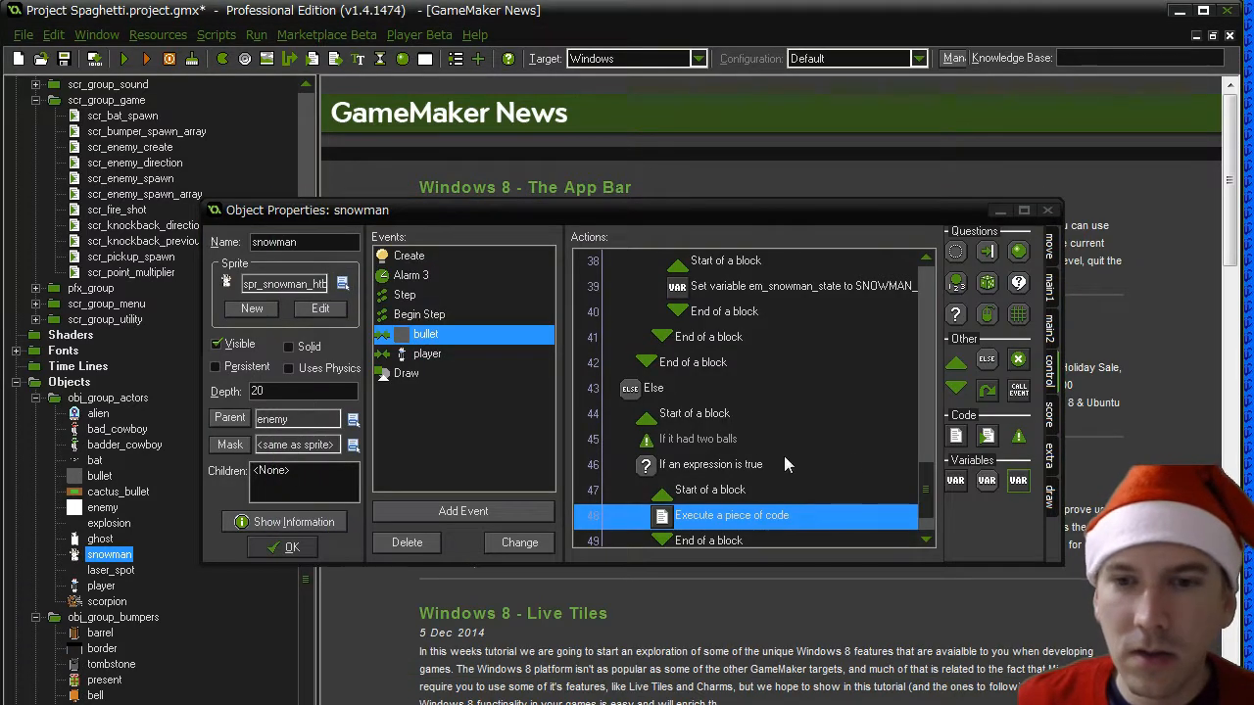
# - Add the comment "Take off the appropriate snowball" above the two-ball code action in the bullet collision event
pyautogui.moveTo(923, 481); pyautogui.dragTo(928, 513)
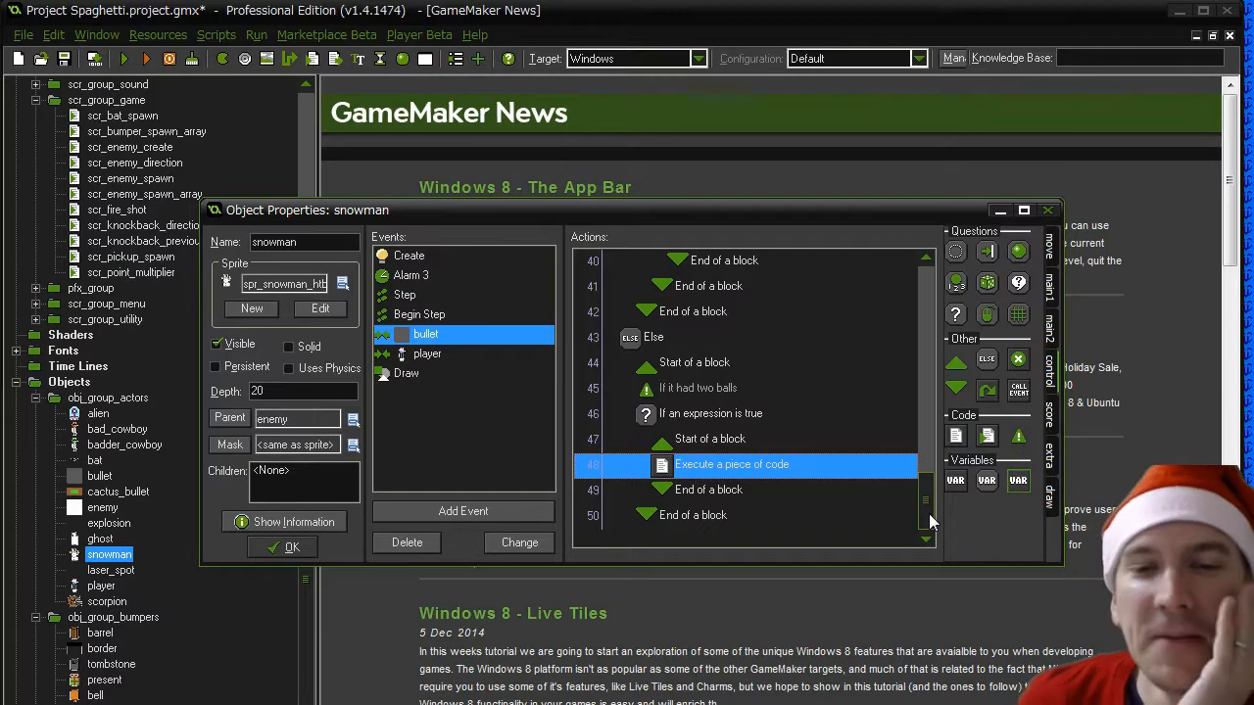
pyautogui.moveTo(1018, 436); pyautogui.dragTo(722, 464)
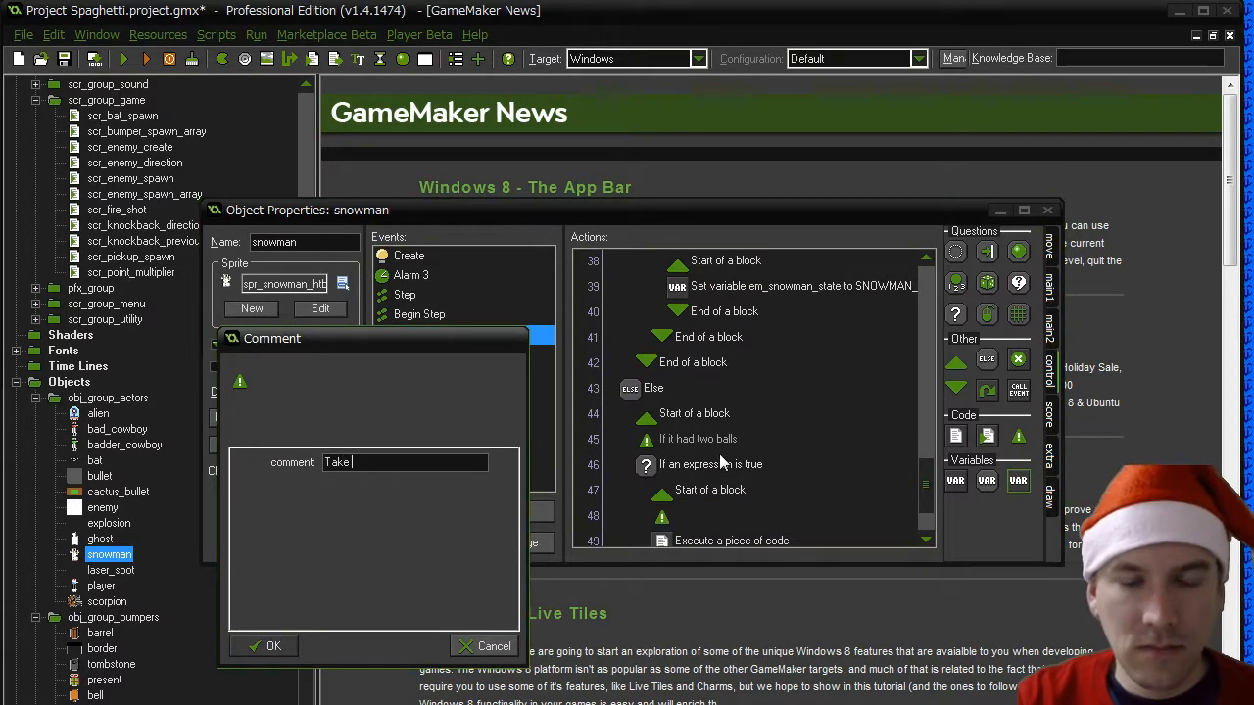
pyautogui.write('Take off the appropr')
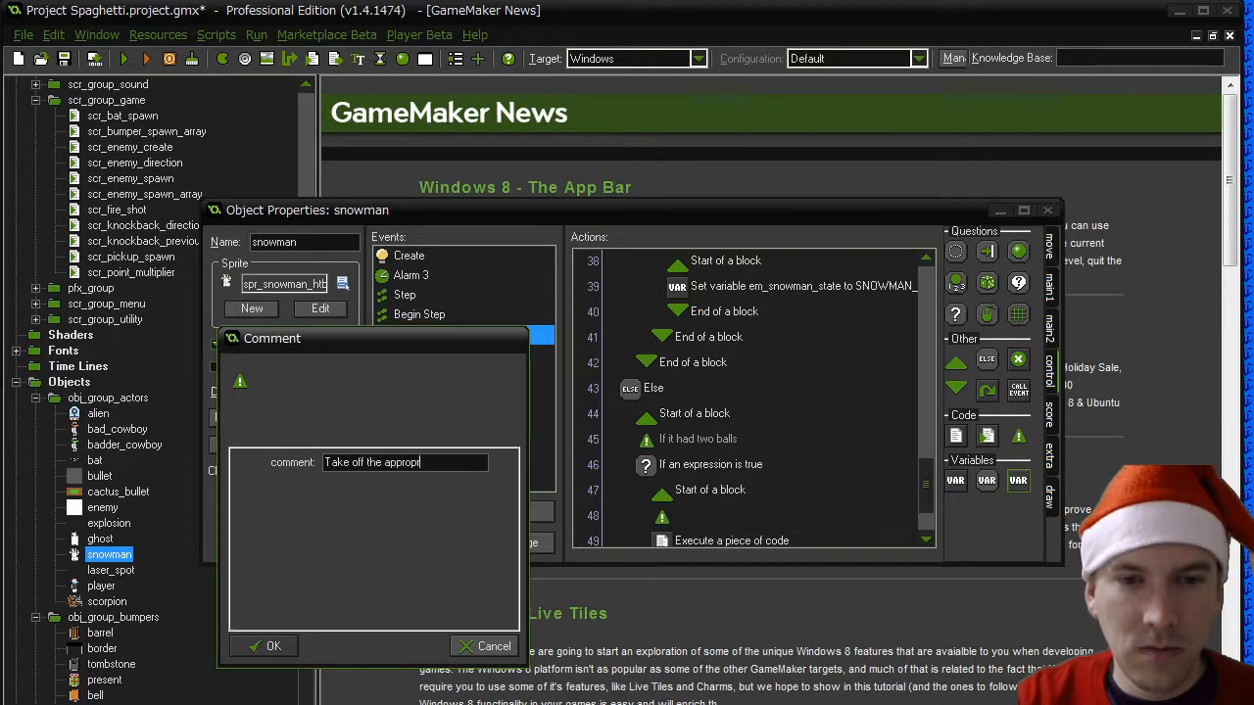
pyautogui.write('iate snow')
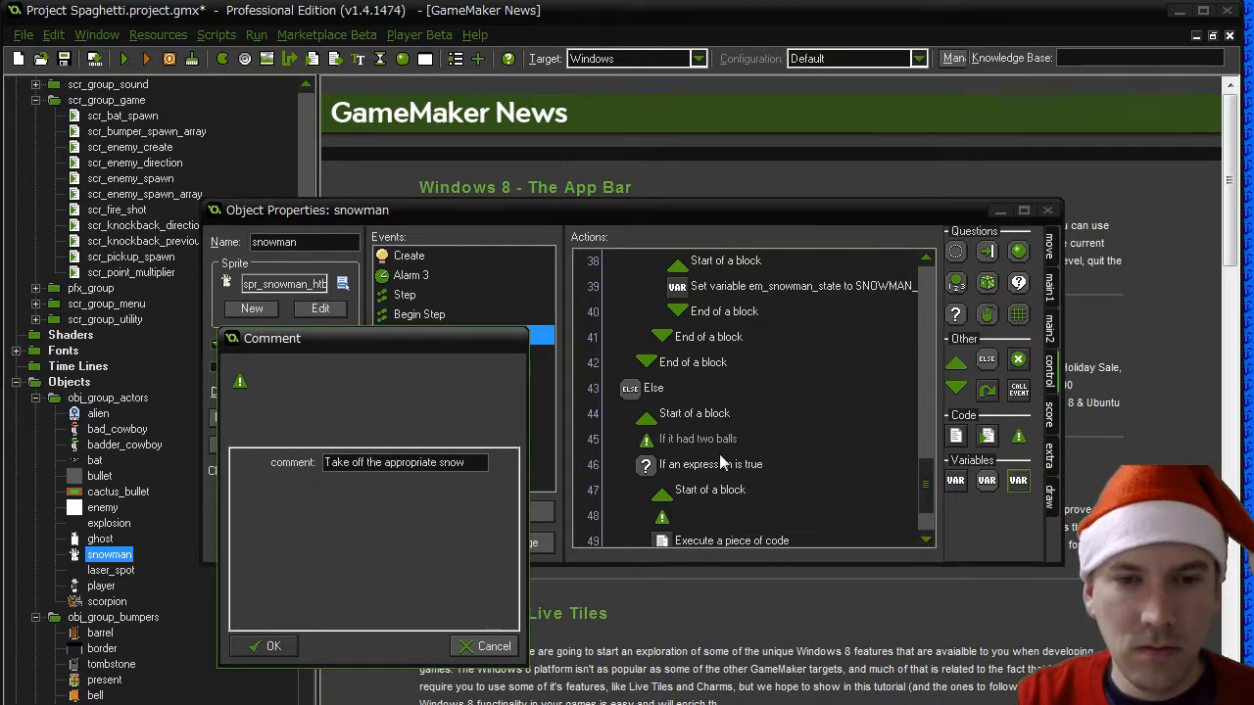
pyautogui.write('ball')
pyautogui.click(263, 646)
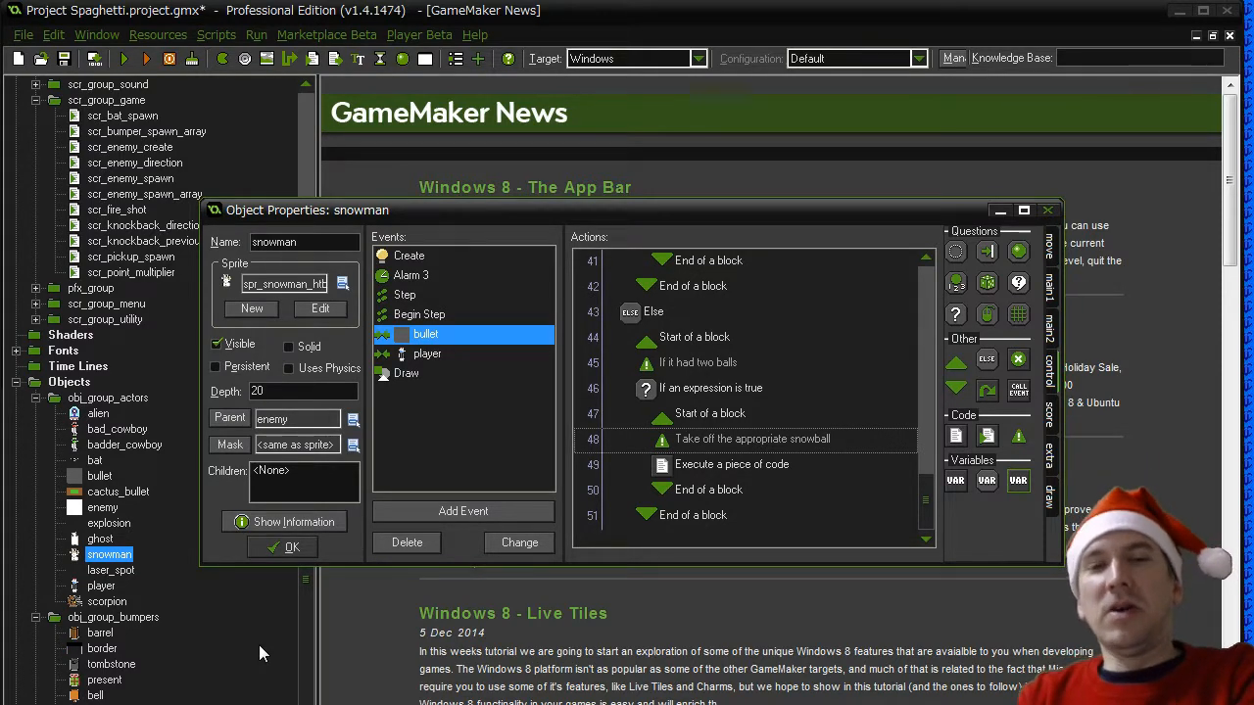
# - Examine the variable actions in the snowman's Create event, including em_calm, em_snowman_state and em_hurt
pyautogui.click(421, 256)
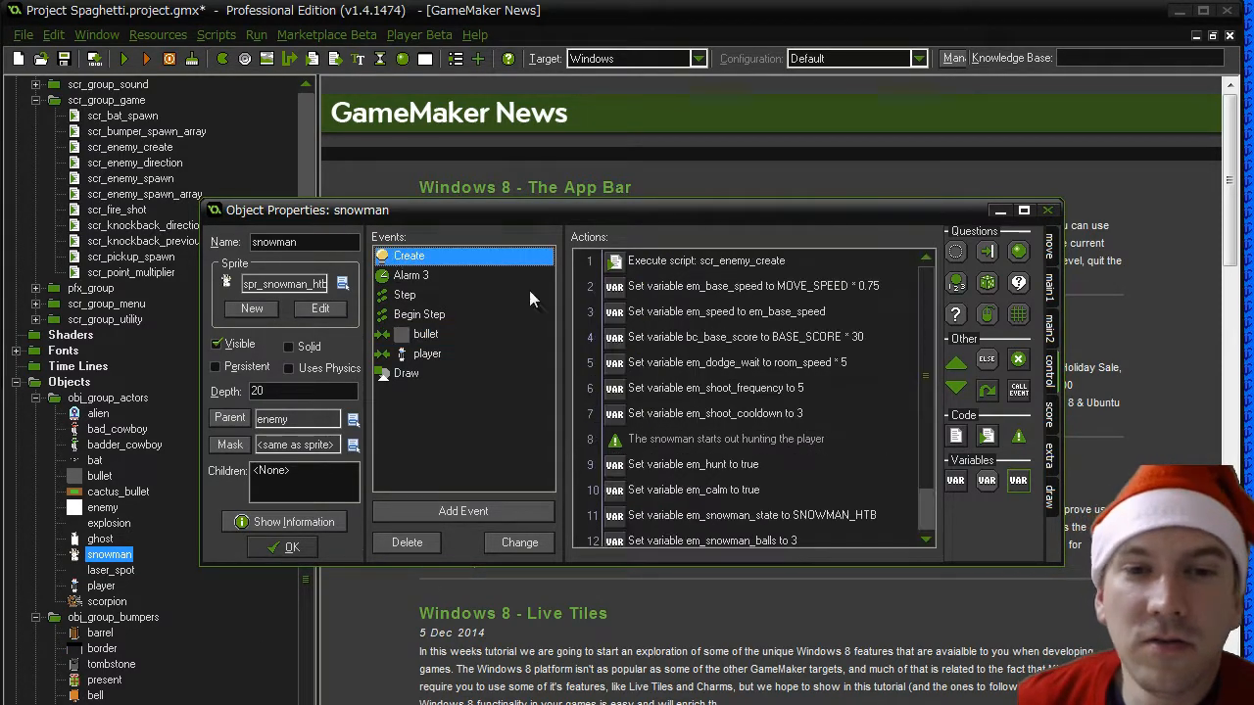
pyautogui.moveTo(930, 379); pyautogui.dragTo(929, 424)
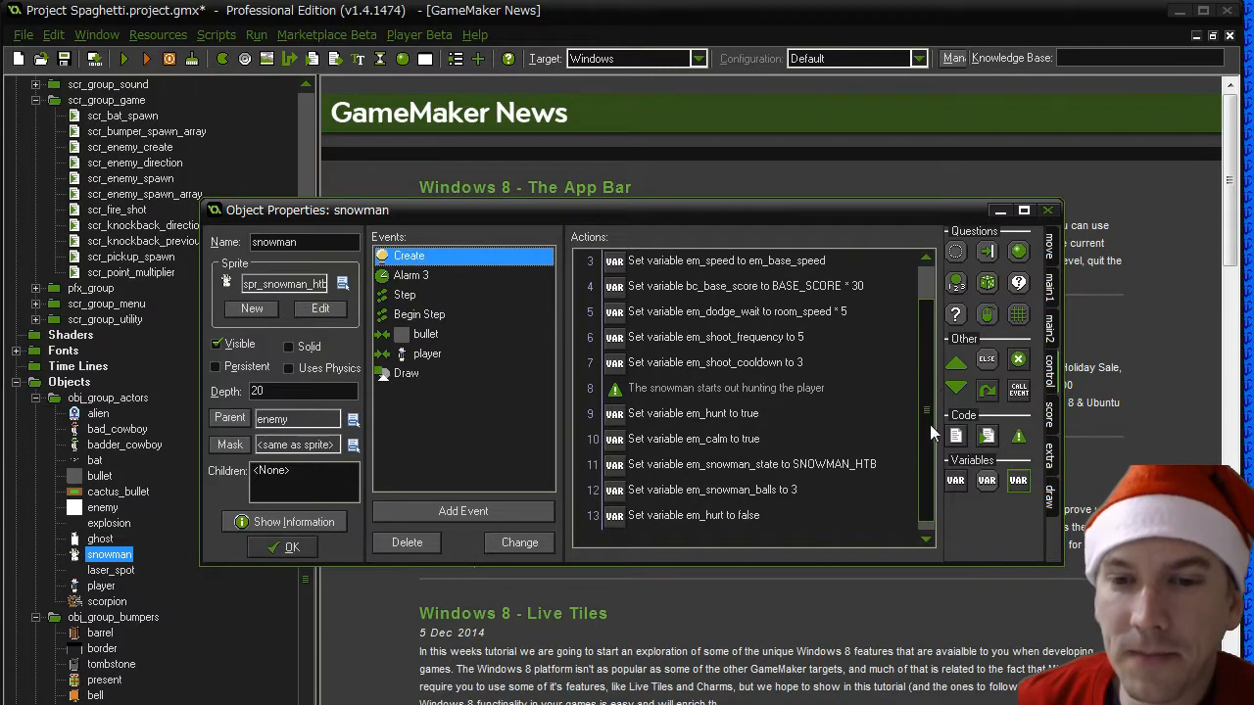
pyautogui.click(683, 470)
pyautogui.click(672, 516)
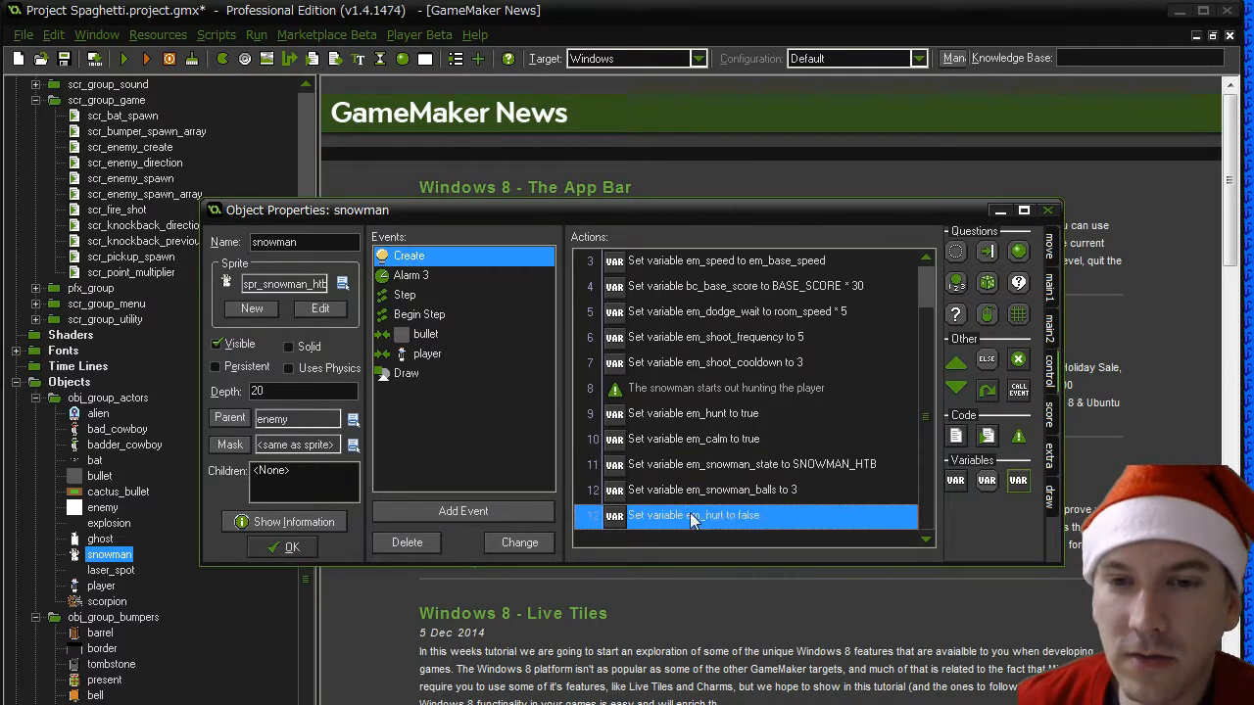
pyautogui.click(675, 441)
# - In the Step event's movement calculation code, delete the "the snowman is hunting for the player" comment and the "em_calm = false;" line
pyautogui.click(409, 294)
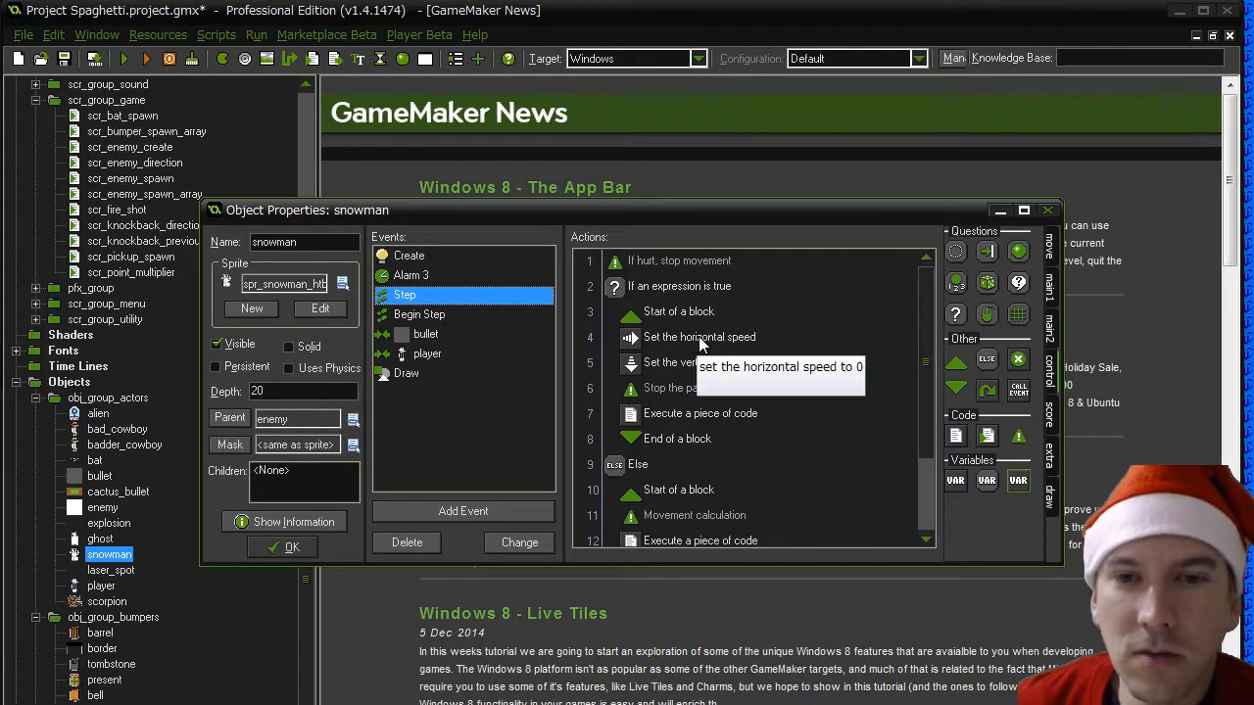
pyautogui.scroll(-1, 932, 415)
pyautogui.doubleClick(686, 464)
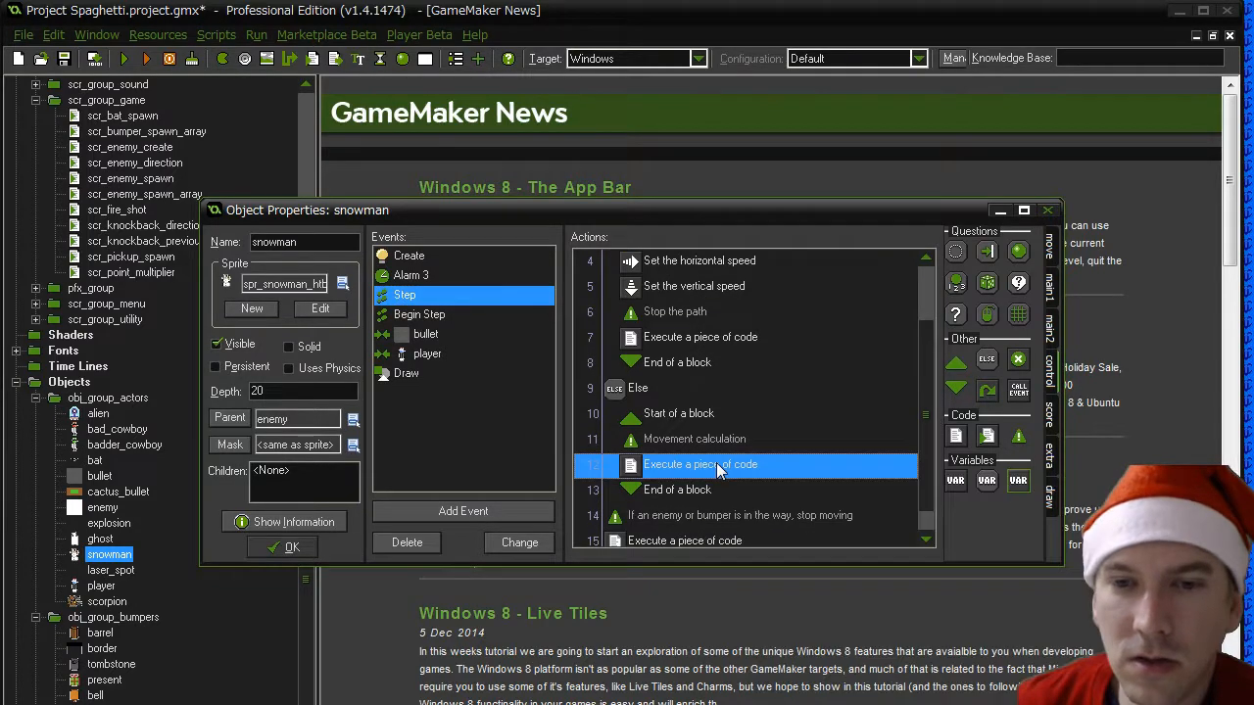
pyautogui.scroll(-8, 462, 442)
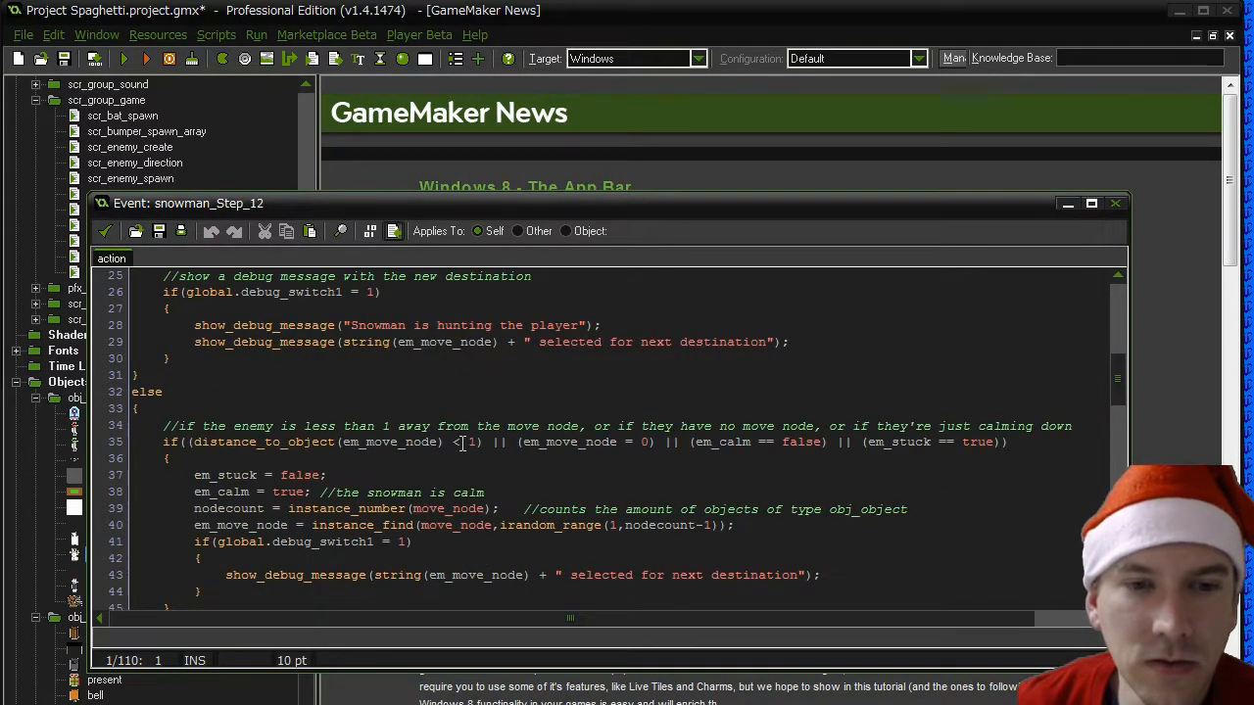
pyautogui.scroll(-5, 462, 442)
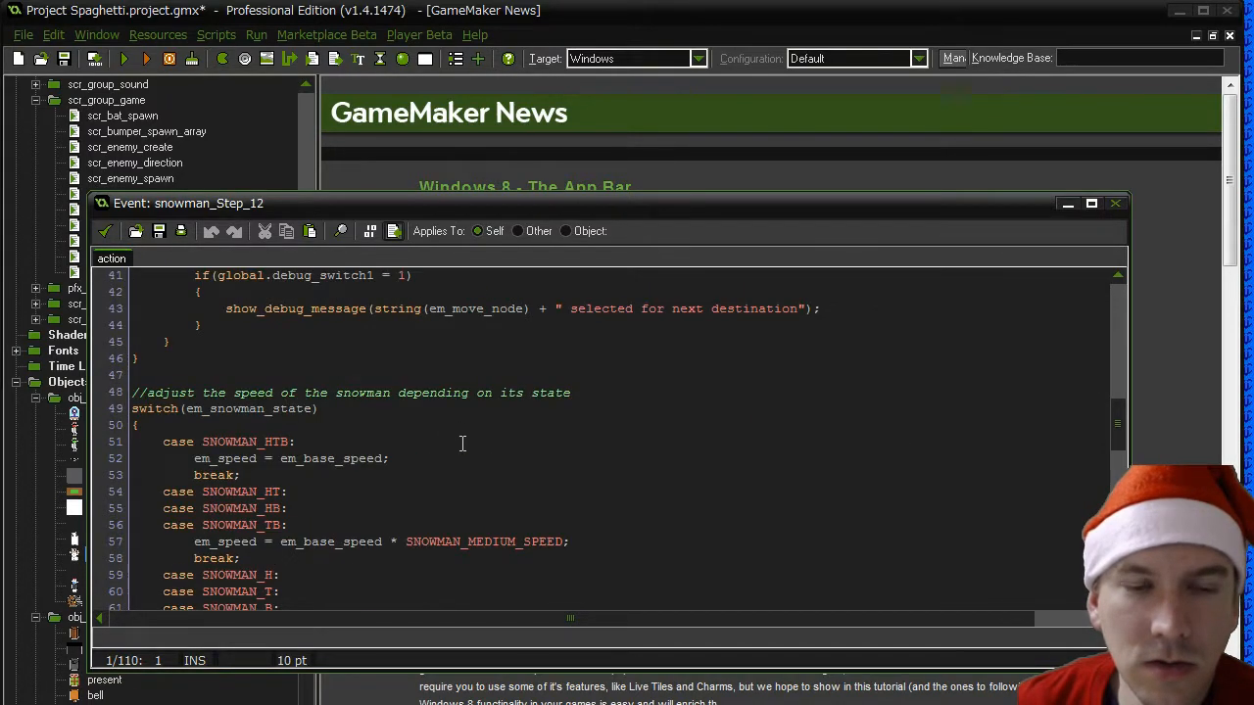
pyautogui.scroll(13, 462, 442)
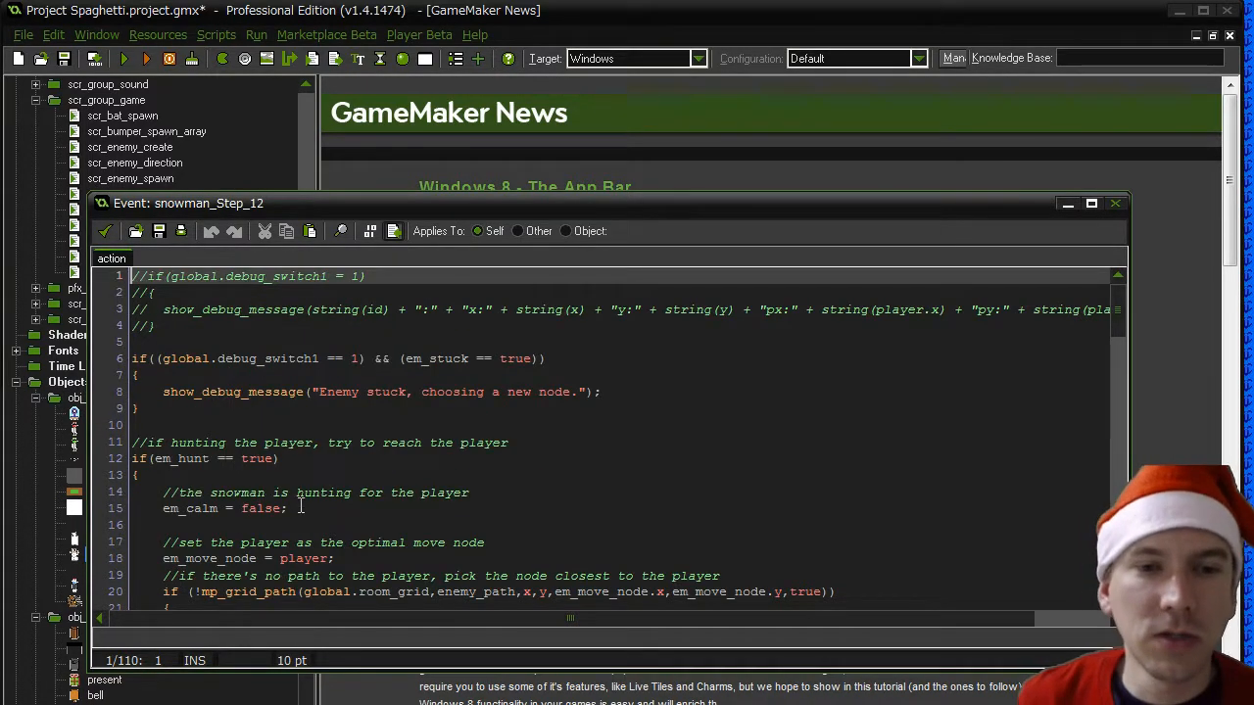
pyautogui.moveTo(301, 506); pyautogui.dragTo(119, 498)
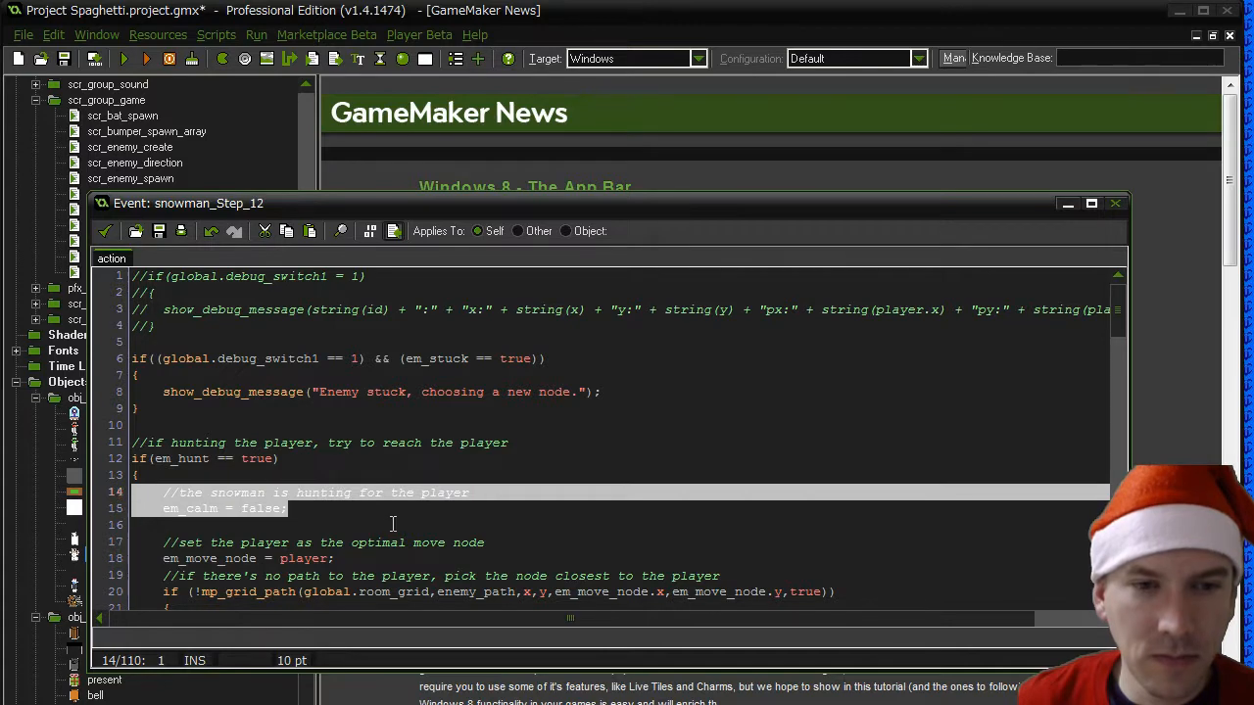
pyautogui.press('Delete')
pyautogui.press('Delete')
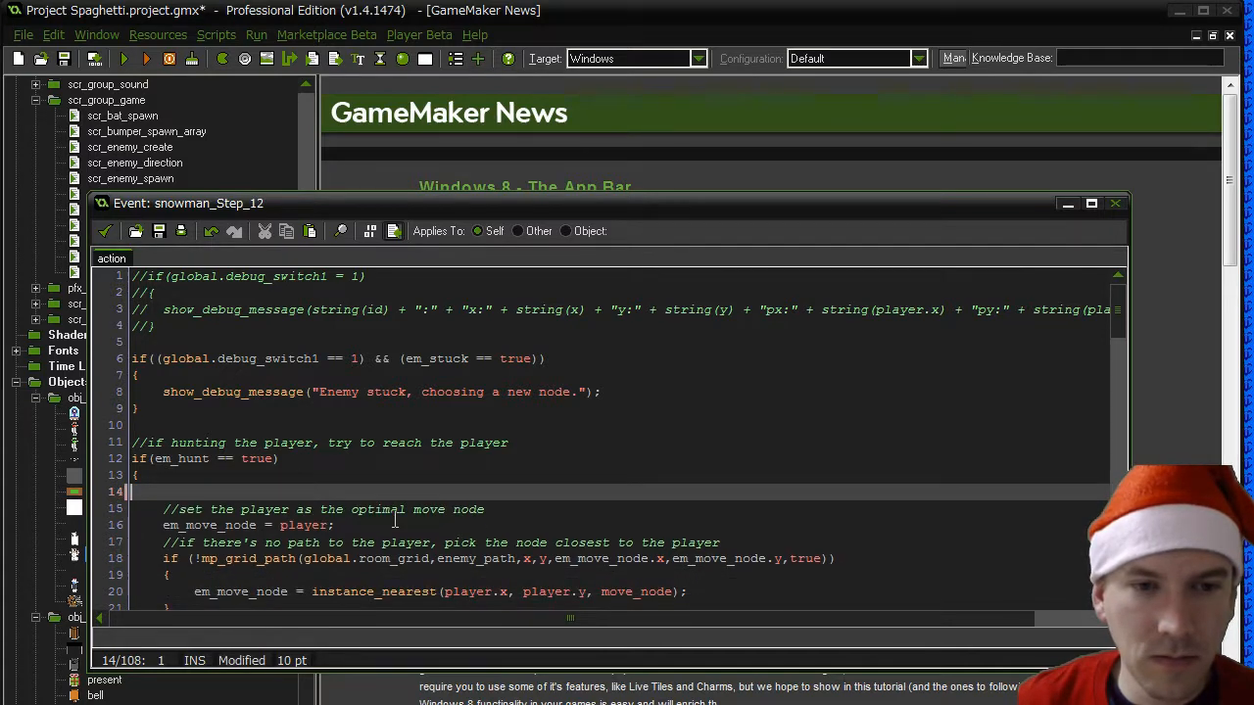
# - Delete the "em_calm = true; //the snowman is calm" line from the movement code, check the remaining code and save it
pyautogui.scroll(-7, 395, 519)
pyautogui.moveTo(504, 526); pyautogui.dragTo(118, 532)
pyautogui.press('Delete')
pyautogui.press('Delete')
pyautogui.scroll(-20, 581, 557)
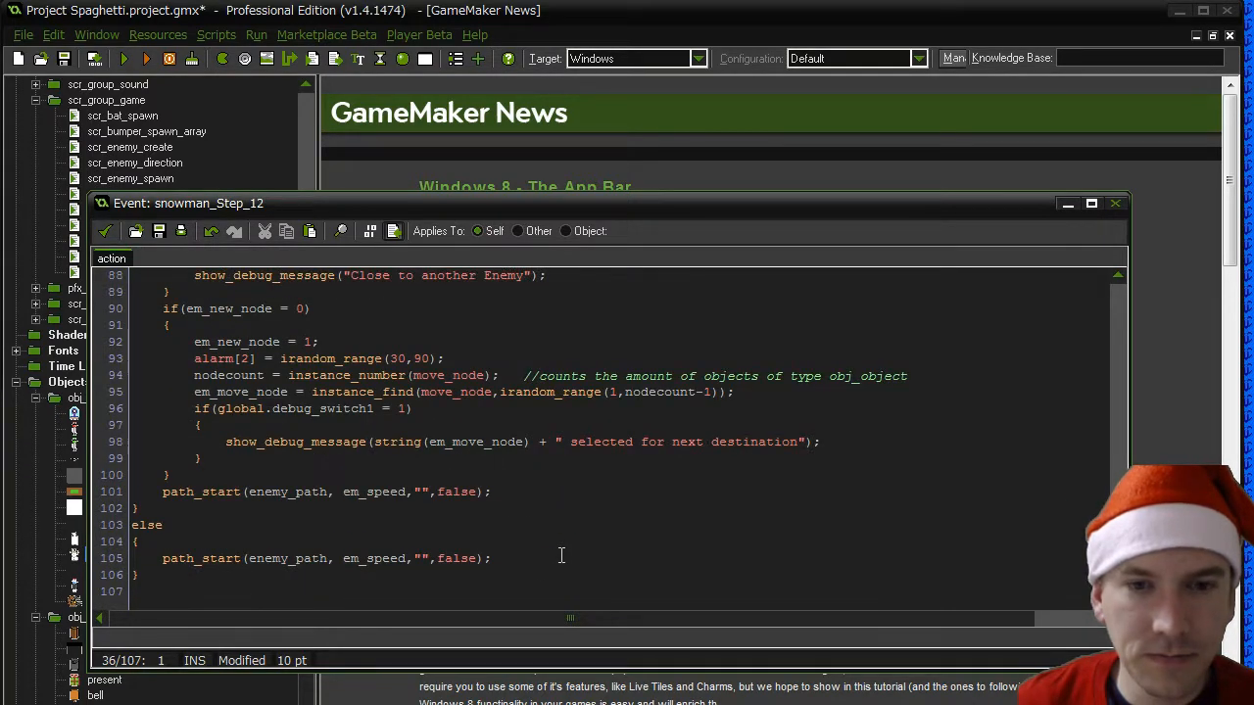
pyautogui.scroll(20, 561, 555)
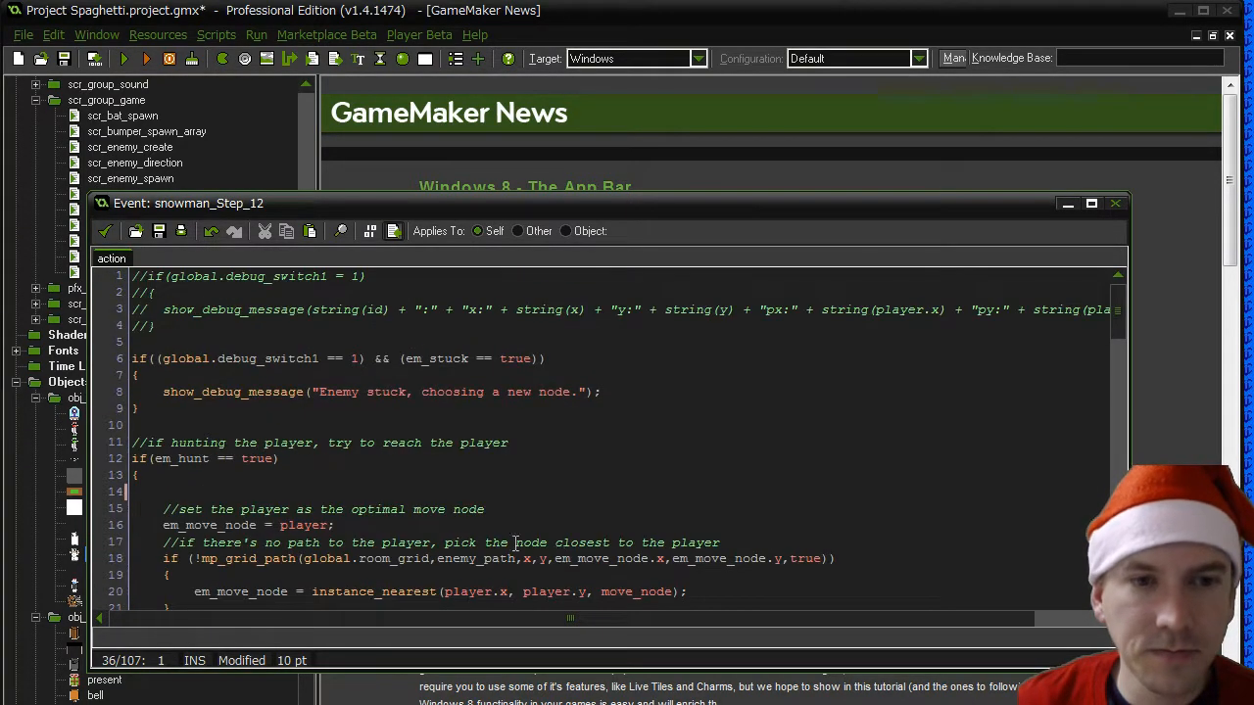
pyautogui.click(105, 232)
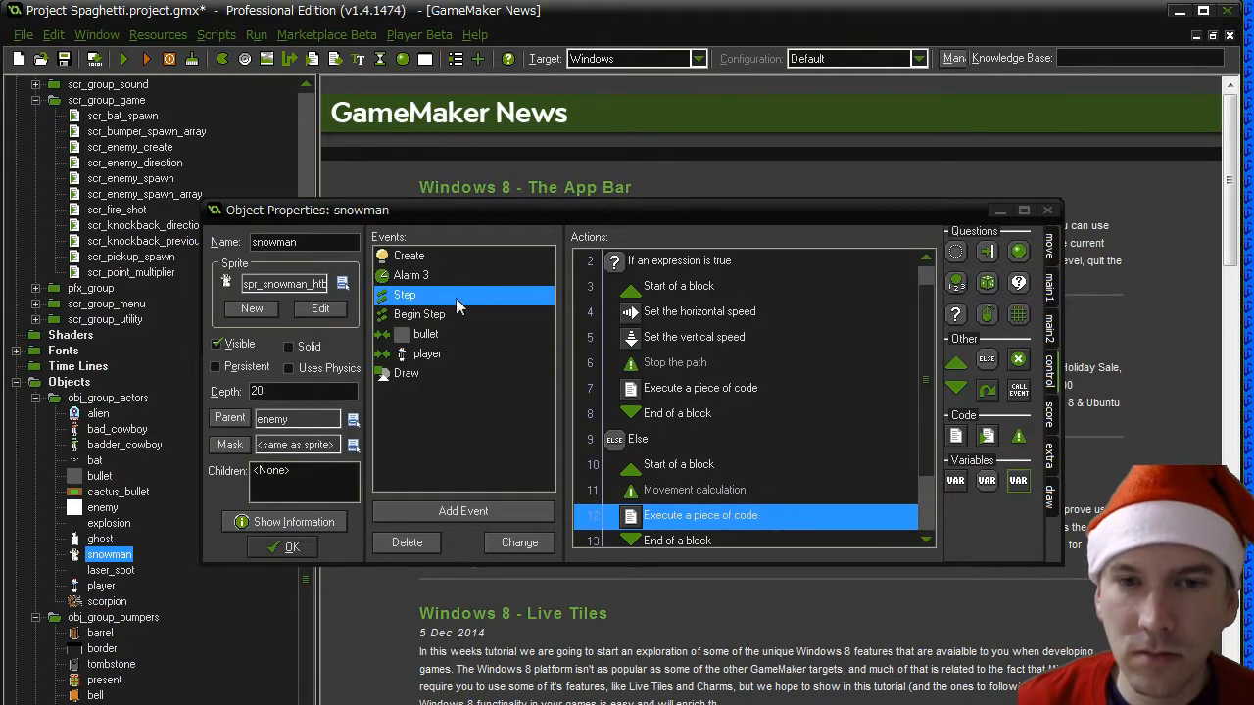
# - Delete the action that sets em_calm to true from the snowman's Create event
pyautogui.click(765, 488)
pyautogui.press('Delete')
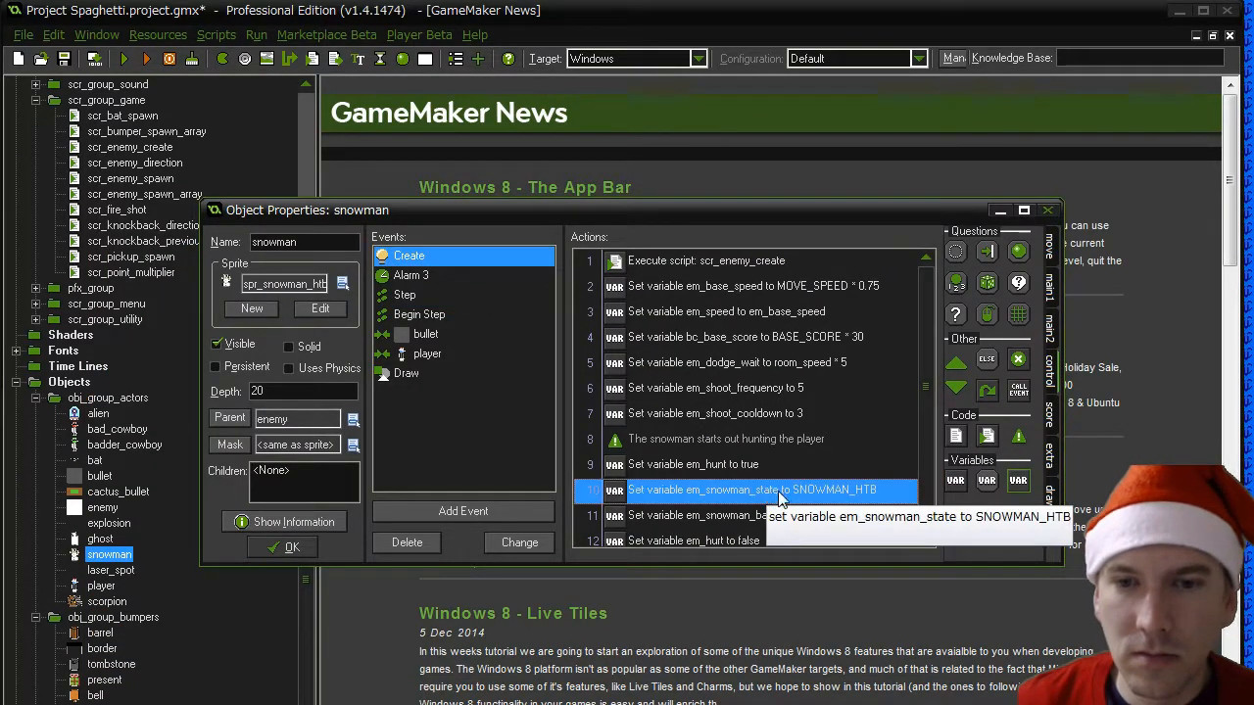
pyautogui.click(726, 470)
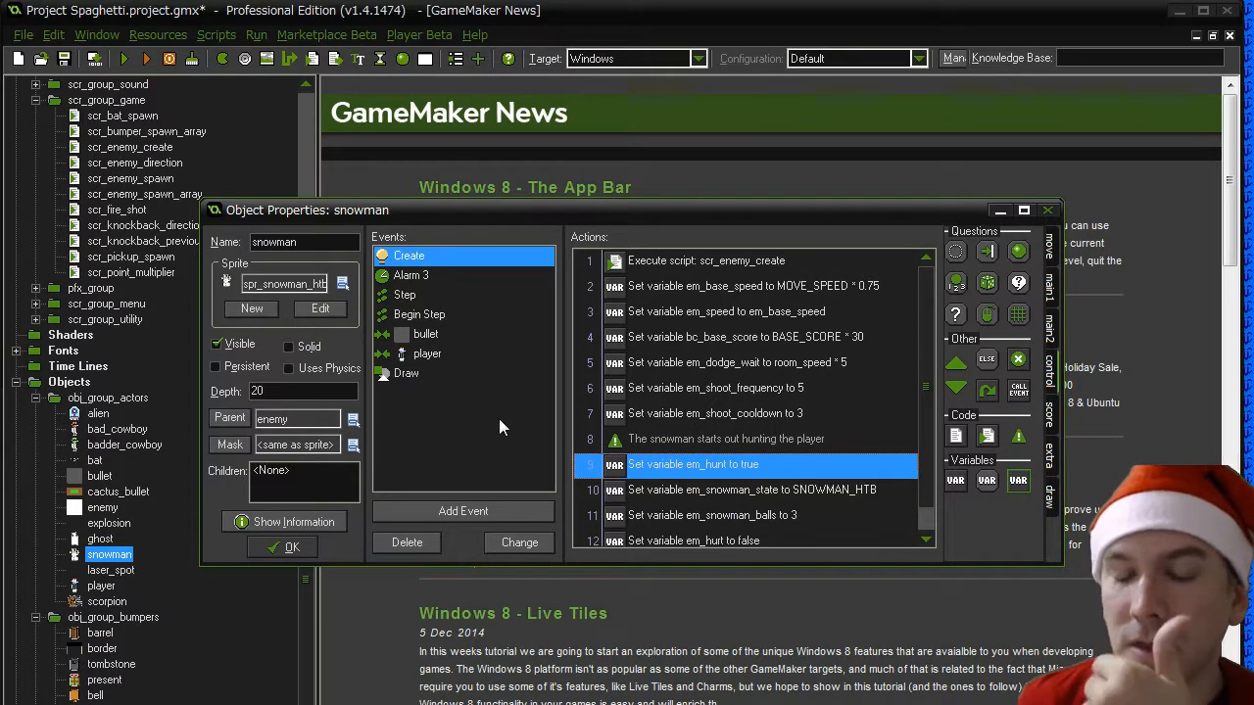
# - In the snowman's bullet collision event, add an action setting em_hunt to false just before em_snowman_state becomes SNOWMAN_TB
pyautogui.click(425, 334)
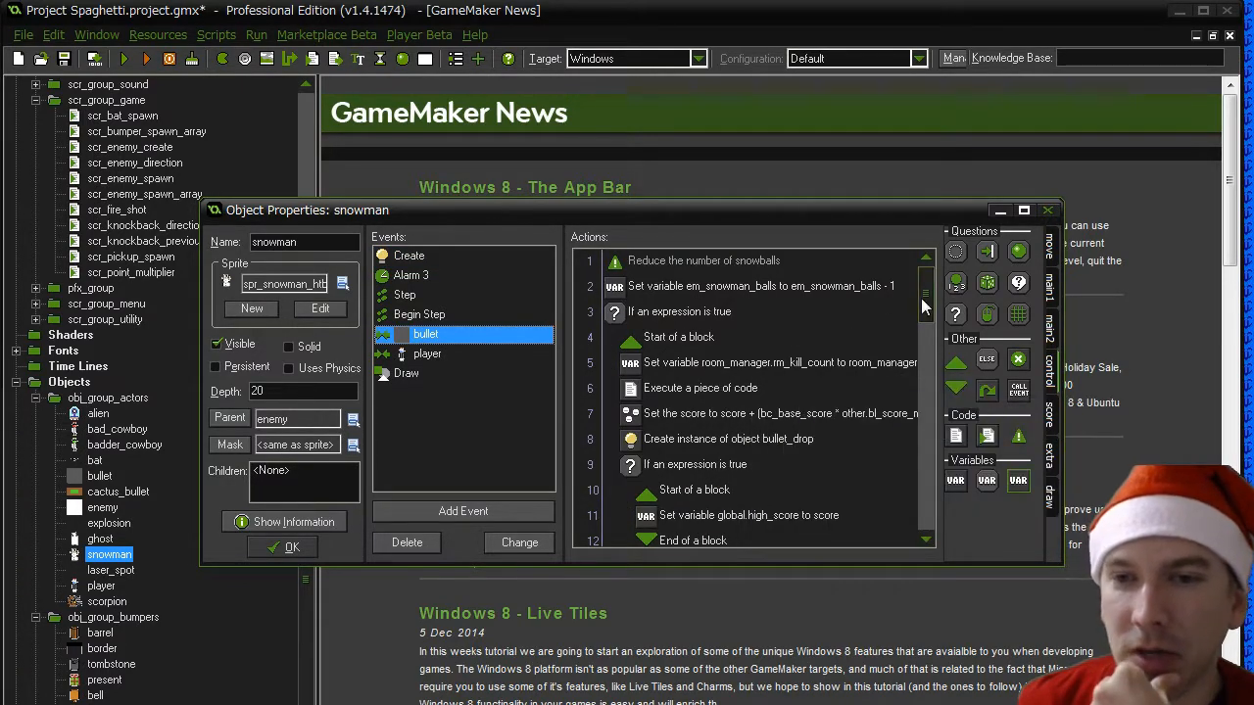
pyautogui.moveTo(925, 305); pyautogui.dragTo(926, 445)
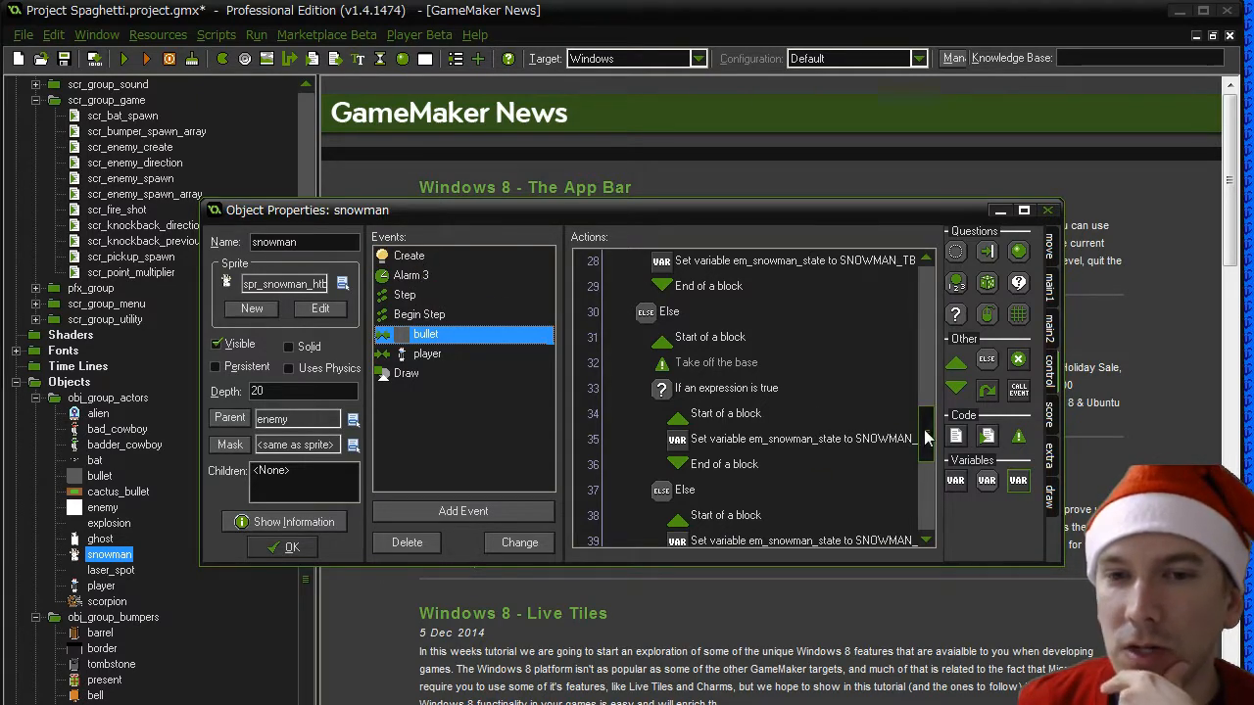
pyautogui.moveTo(925, 436); pyautogui.dragTo(926, 418)
pyautogui.click(797, 365)
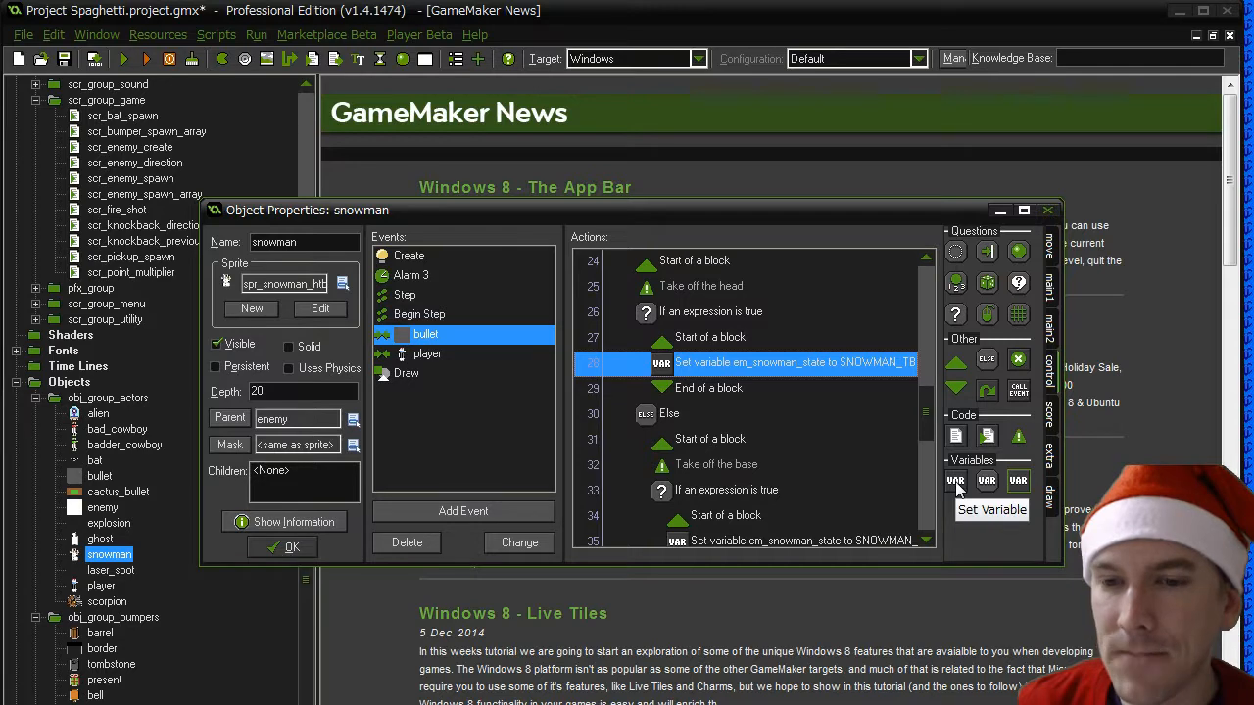
pyautogui.moveTo(954, 480); pyautogui.dragTo(689, 362)
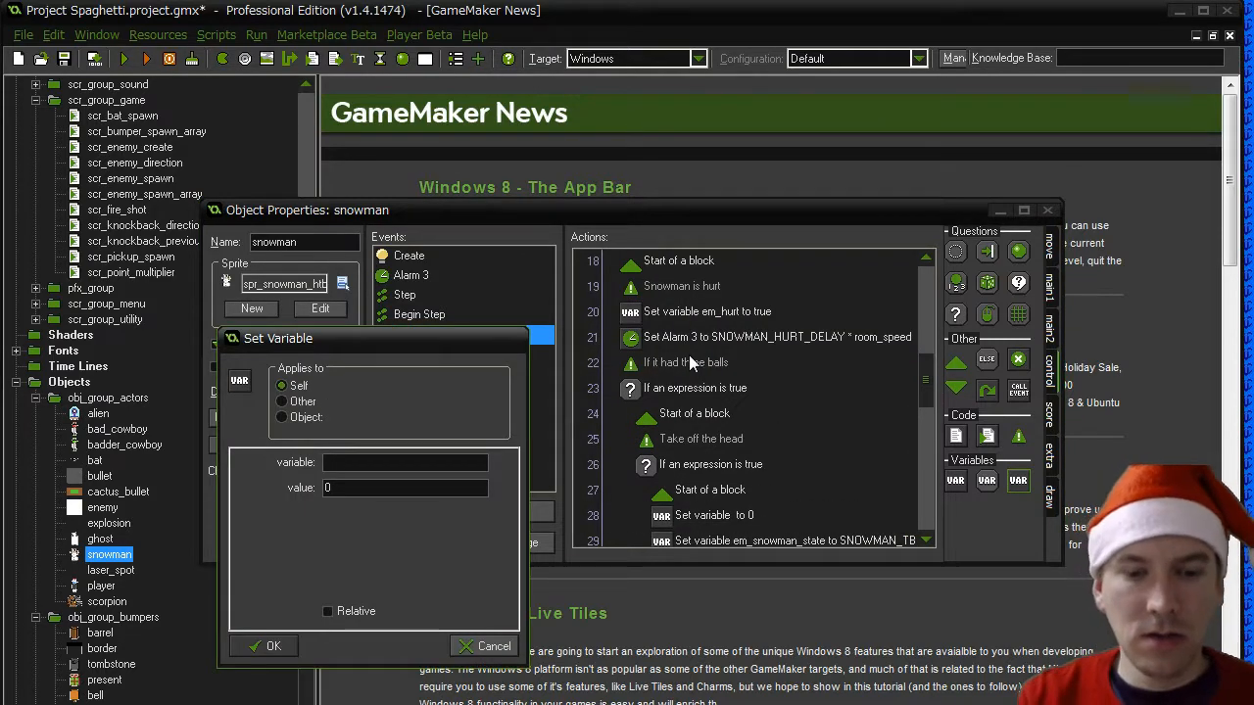
pyautogui.write('em_hunt')
pyautogui.press('Tab')
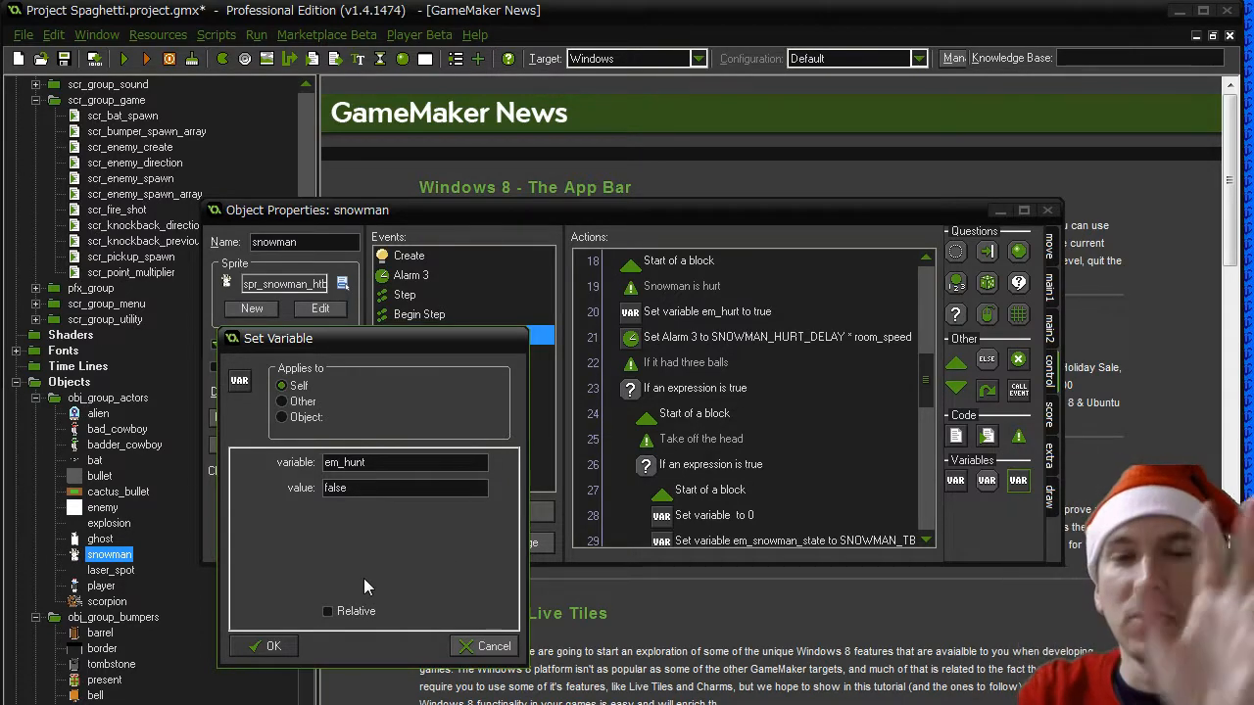
pyautogui.click(264, 645)
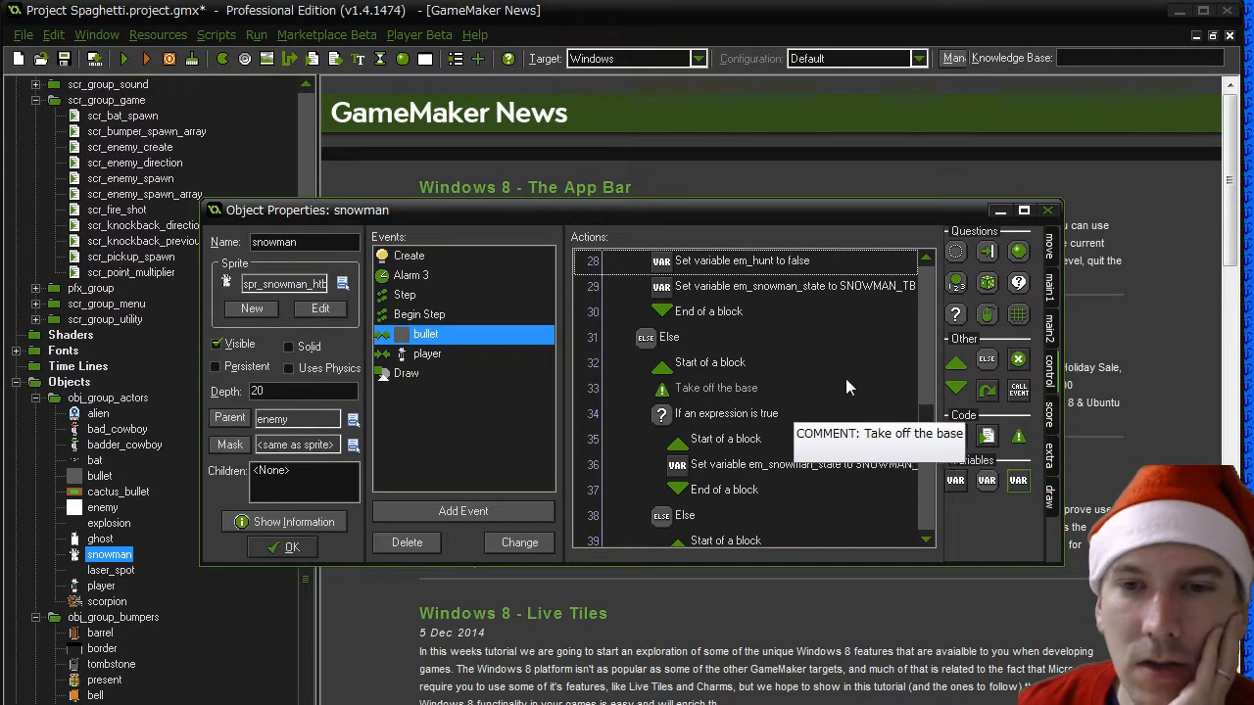
pyautogui.rightClick(741, 271)
pyautogui.press('Escape')
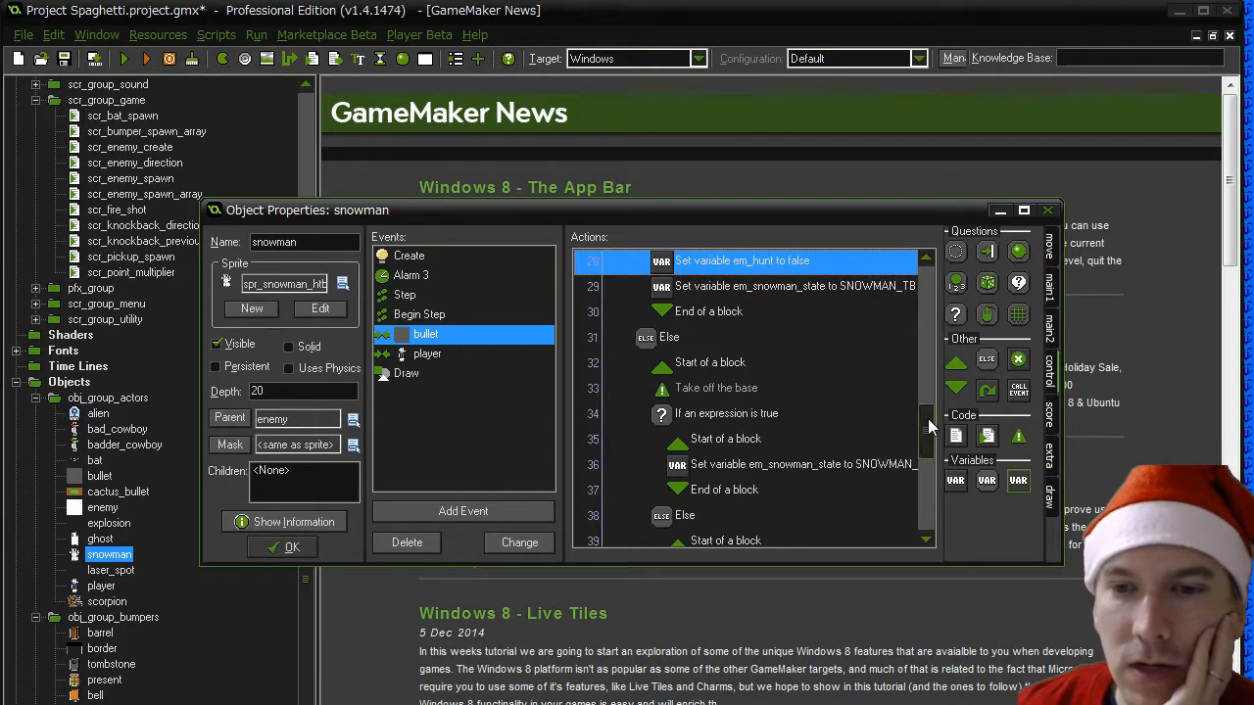
# - In the code that takes off the appropriate snowball, add "em_hunt = false;" to the else branch of case SNOWMAN_HT
pyautogui.moveTo(925, 430); pyautogui.dragTo(929, 509)
pyautogui.doubleClick(774, 471)
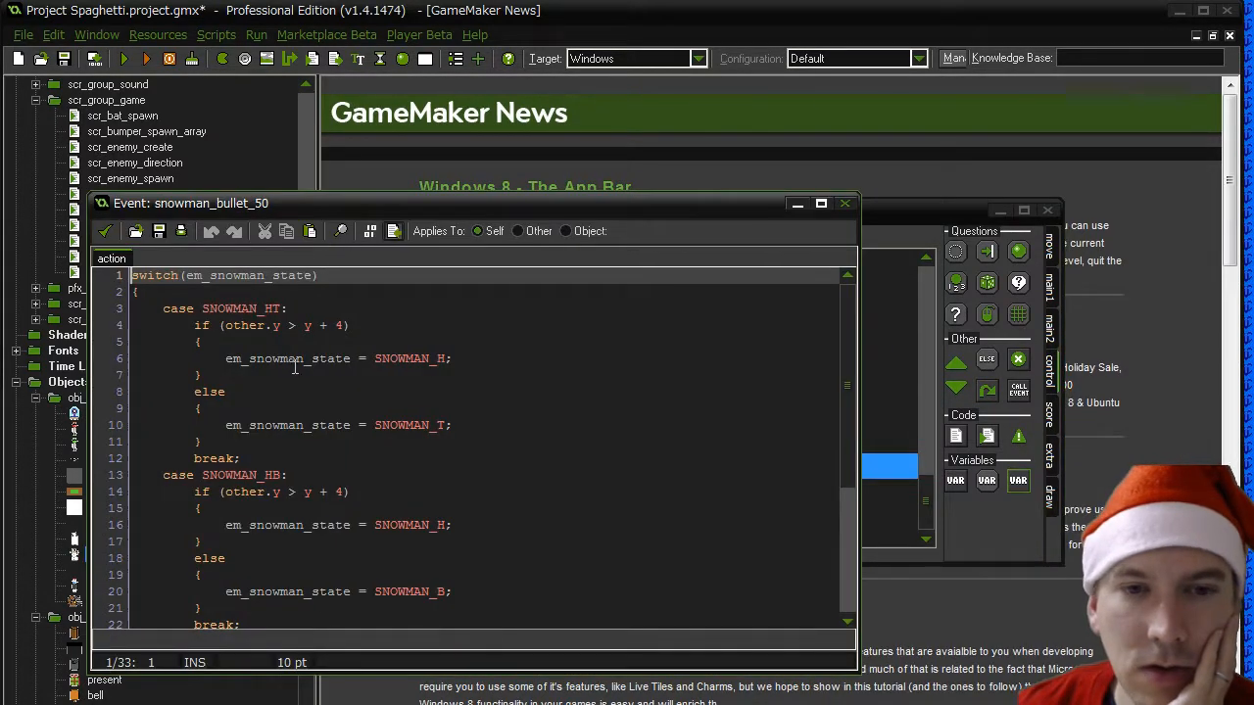
pyautogui.click(475, 423)
pyautogui.press('Home')
pyautogui.press('Return')
pyautogui.press('Up')
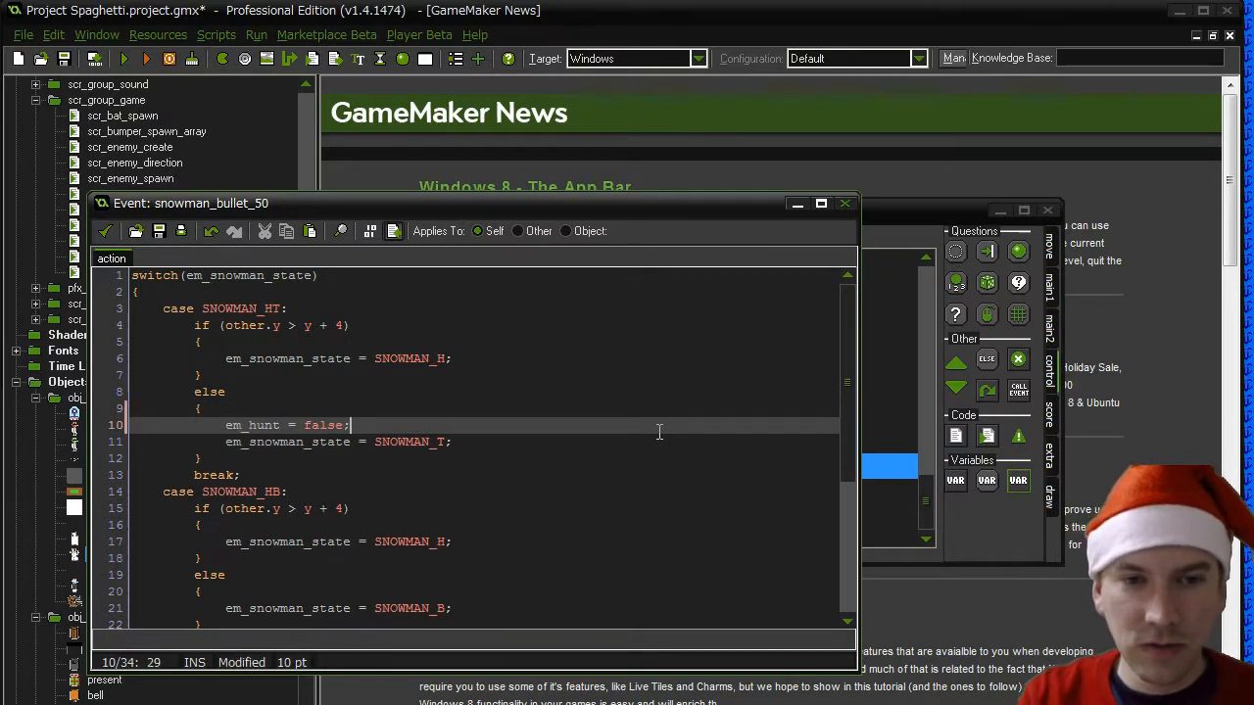
pyautogui.hotkey('shift', 'Home')
pyautogui.hotkey('ctrl', 'c')
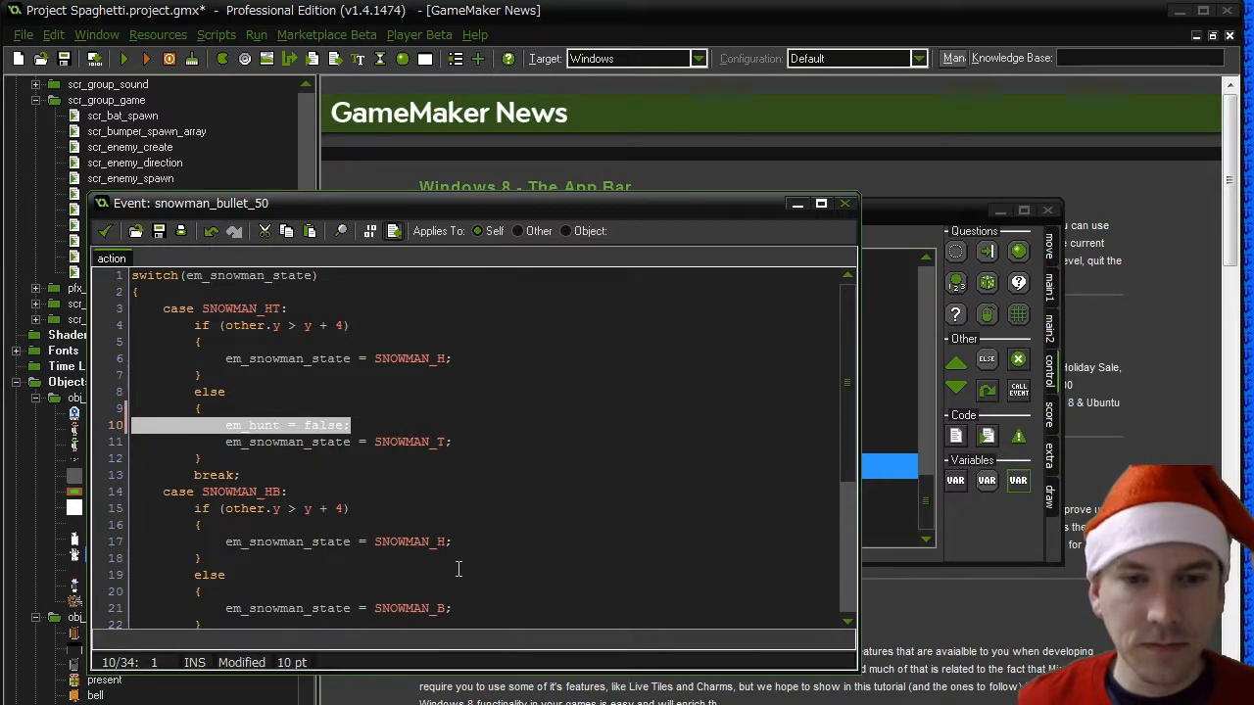
# - Add a copy of "em_hunt = false;" above the SNOWMAN_B assignment in the else branch of case SNOWMAN_HB
pyautogui.click(345, 598)
pyautogui.press('Home')
pyautogui.press('Return')
pyautogui.press('Up')
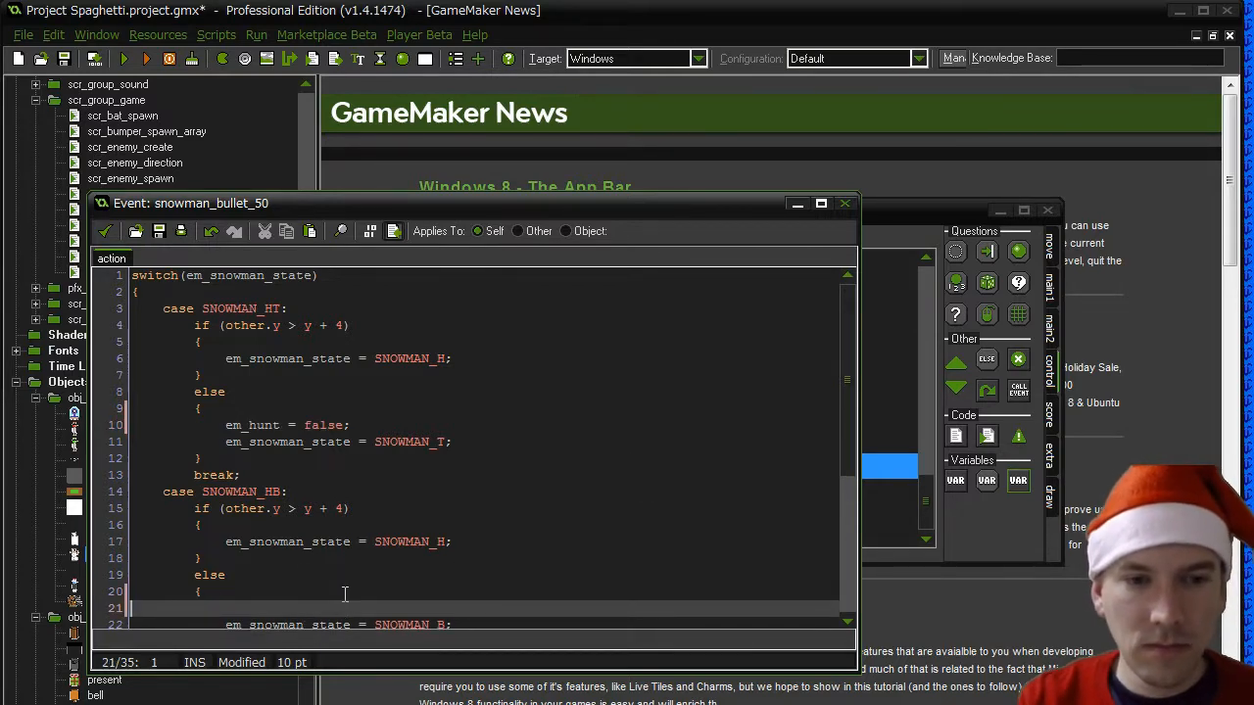
pyautogui.hotkey('ctrl', 'v')
# - Add "em_hunt = false;" to both the if and else branches of case SNOWMAN_TB and save the code
pyautogui.scroll(-4, 344, 594)
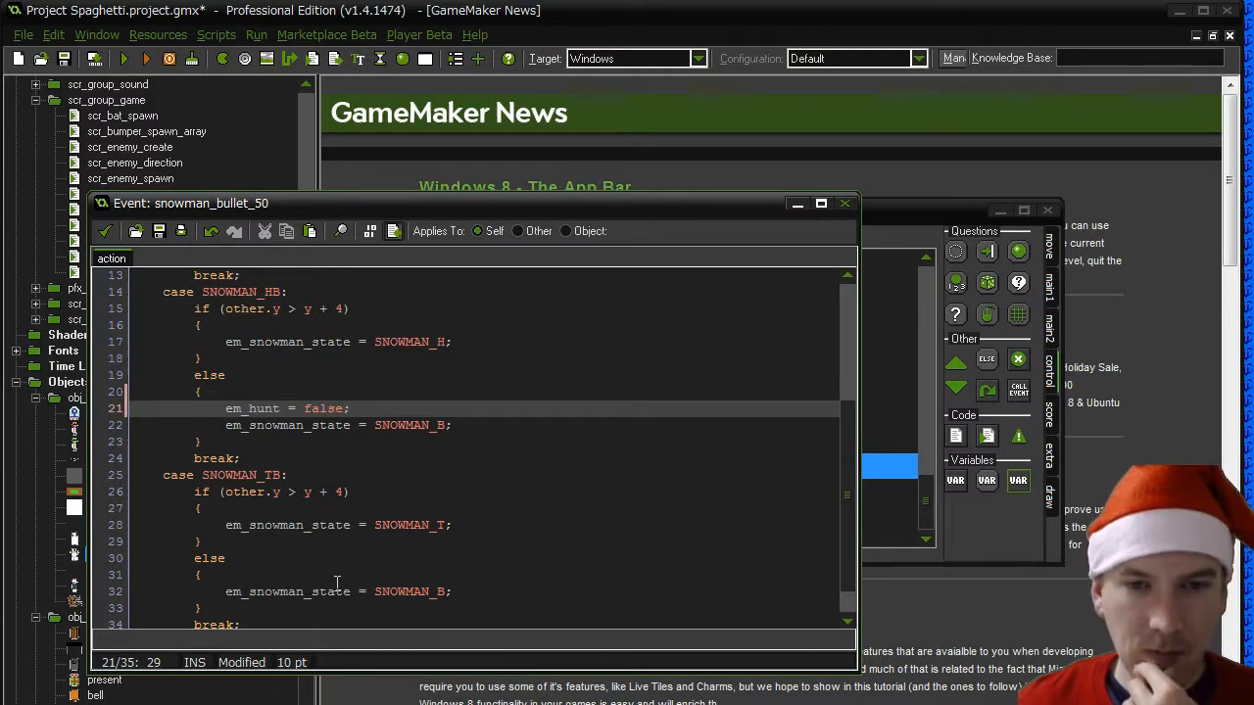
pyautogui.click(323, 509)
pyautogui.press('Return')
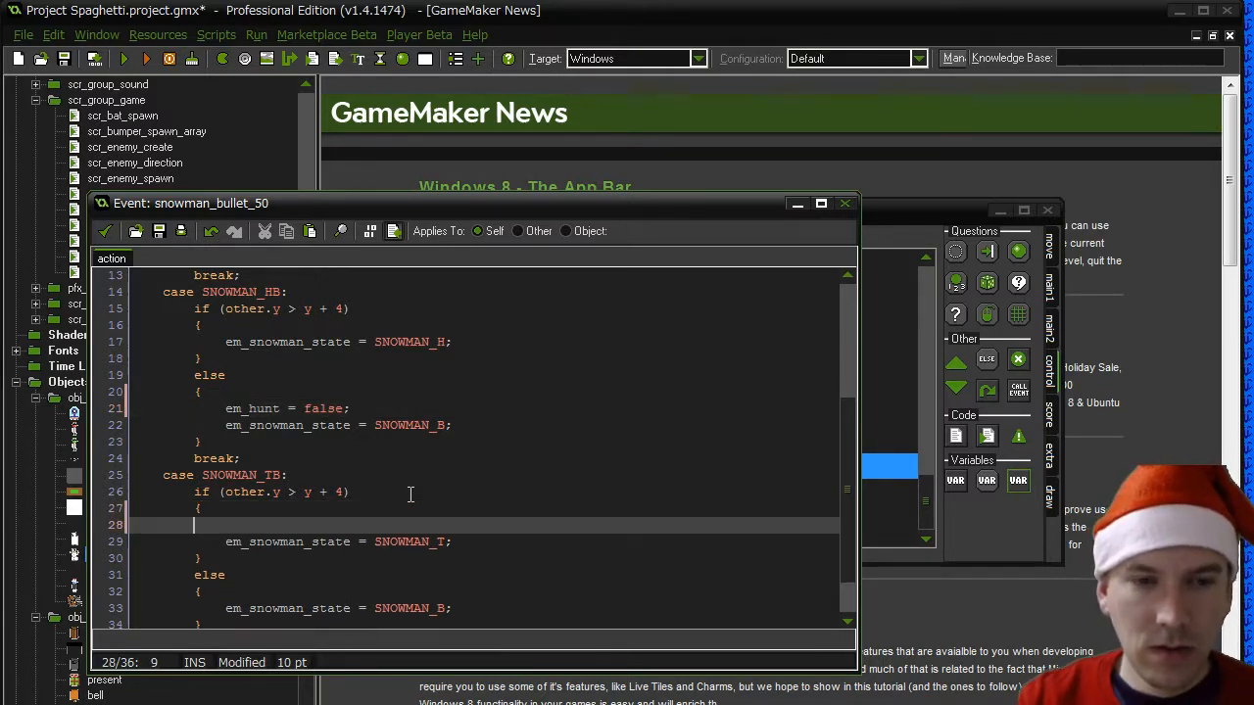
pyautogui.hotkey('ctrl', 'v')
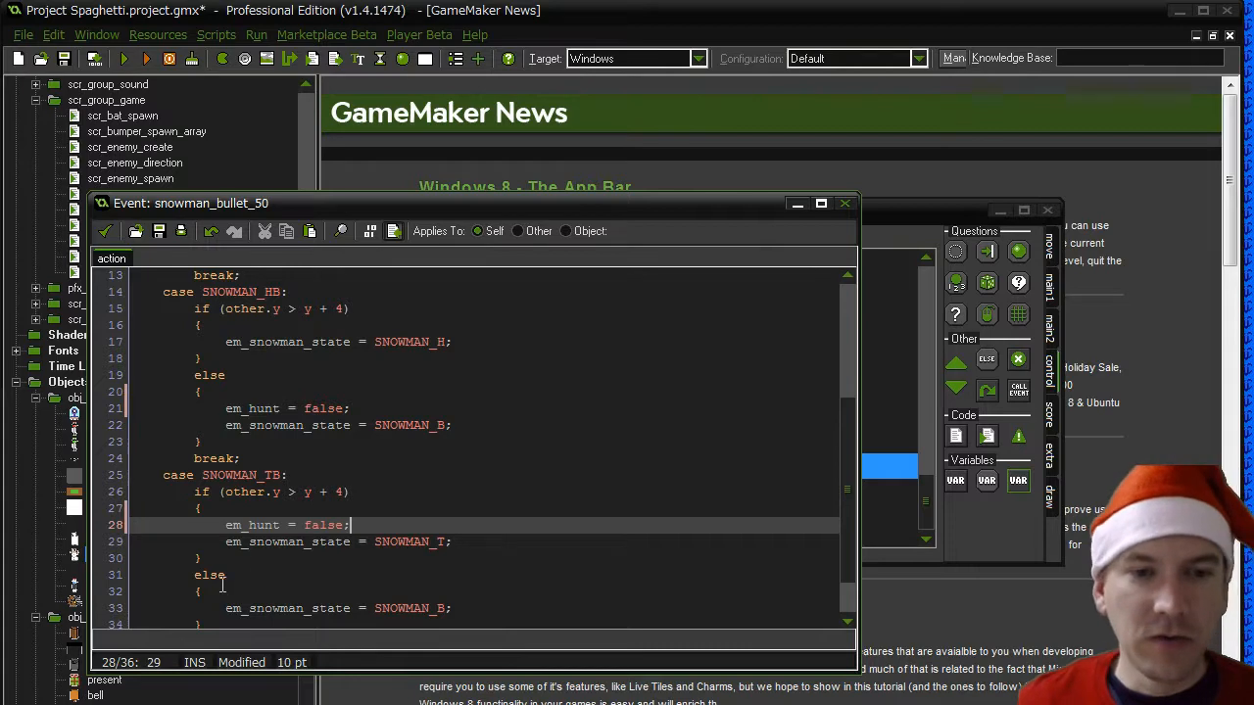
pyautogui.click(222, 587)
pyautogui.press('Return')
pyautogui.hotkey('ctrl', 'v')
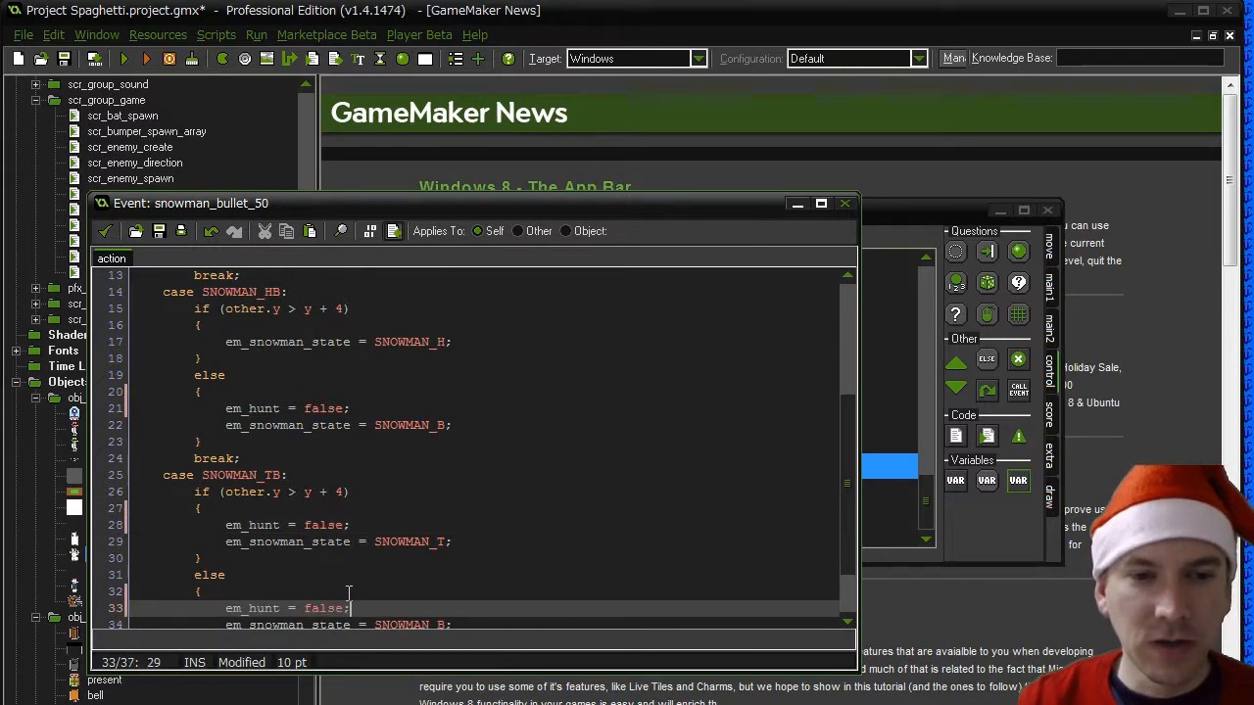
pyautogui.scroll(-2, 348, 592)
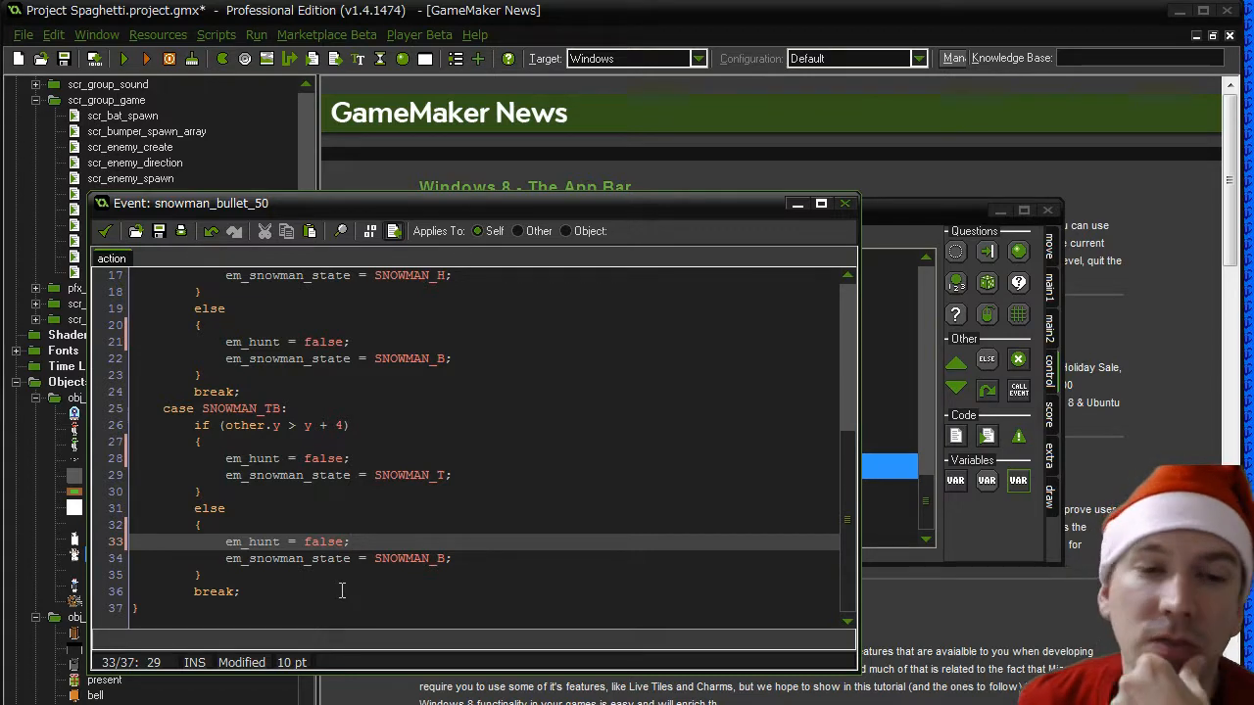
pyautogui.click(105, 231)
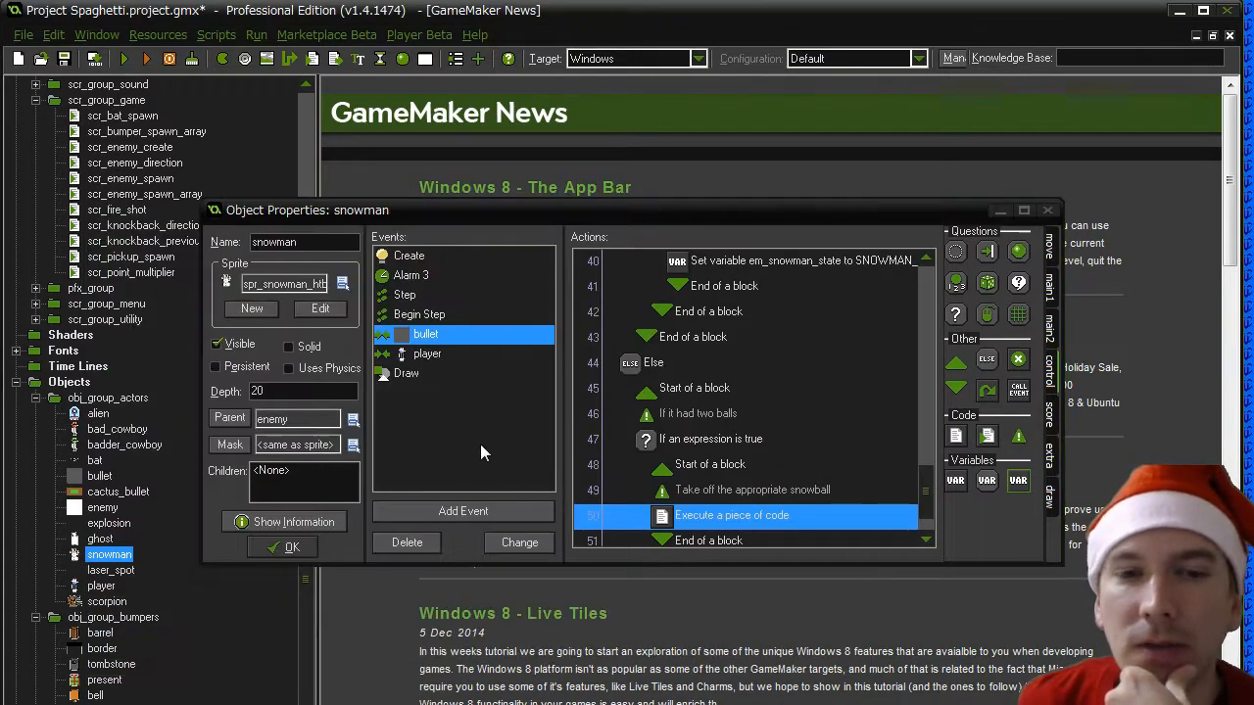
# - Look through the actions of the snowman's player collision, Begin Step, Step, Create and Alarm 3 events
pyautogui.click(433, 357)
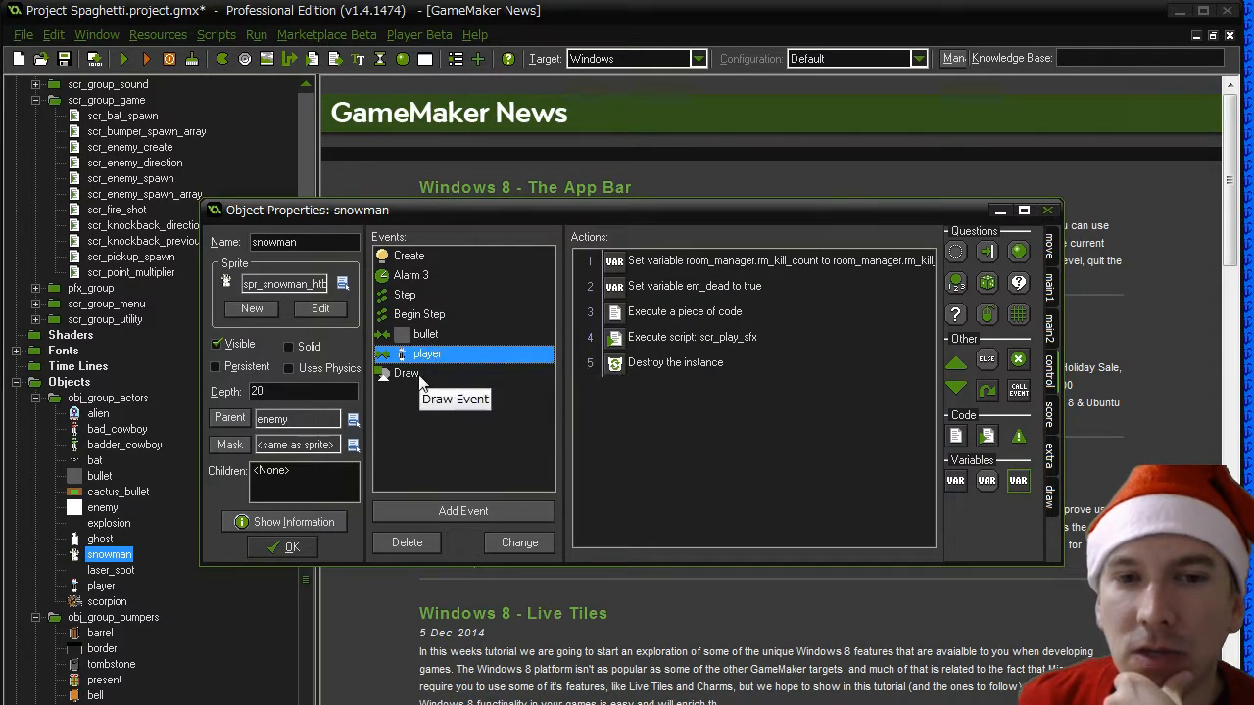
pyautogui.click(417, 314)
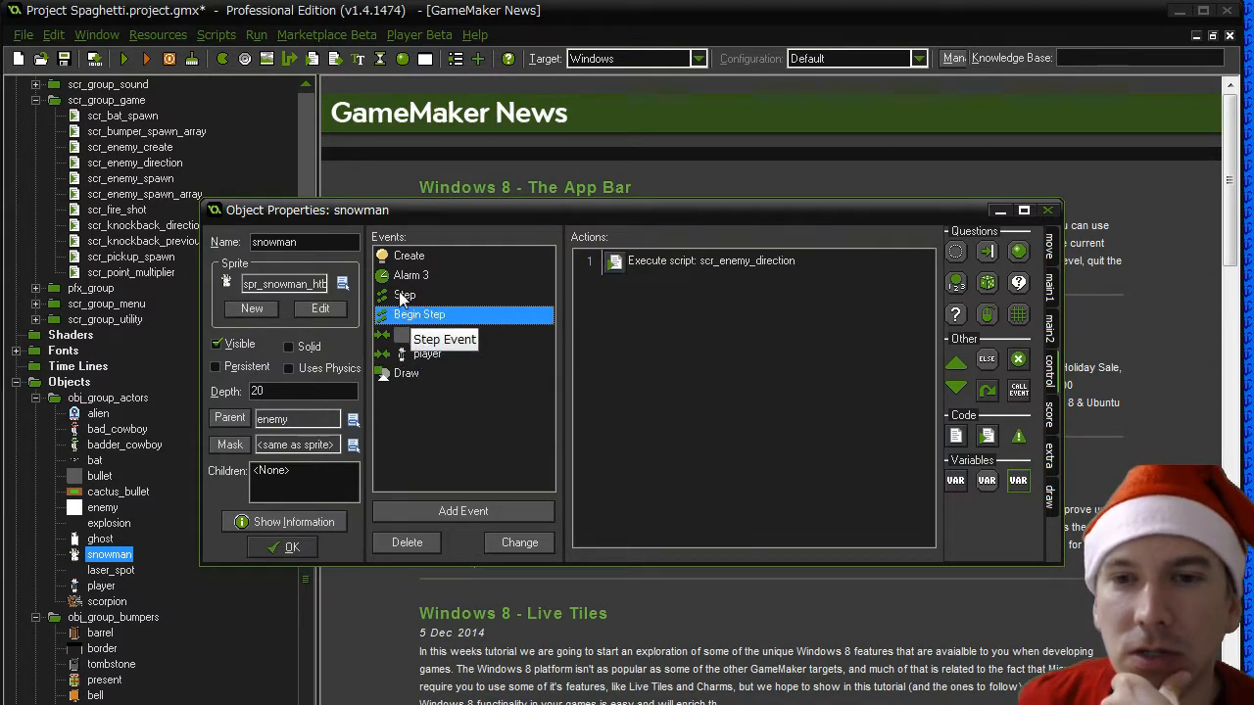
pyautogui.click(403, 297)
pyautogui.click(401, 258)
pyautogui.click(404, 277)
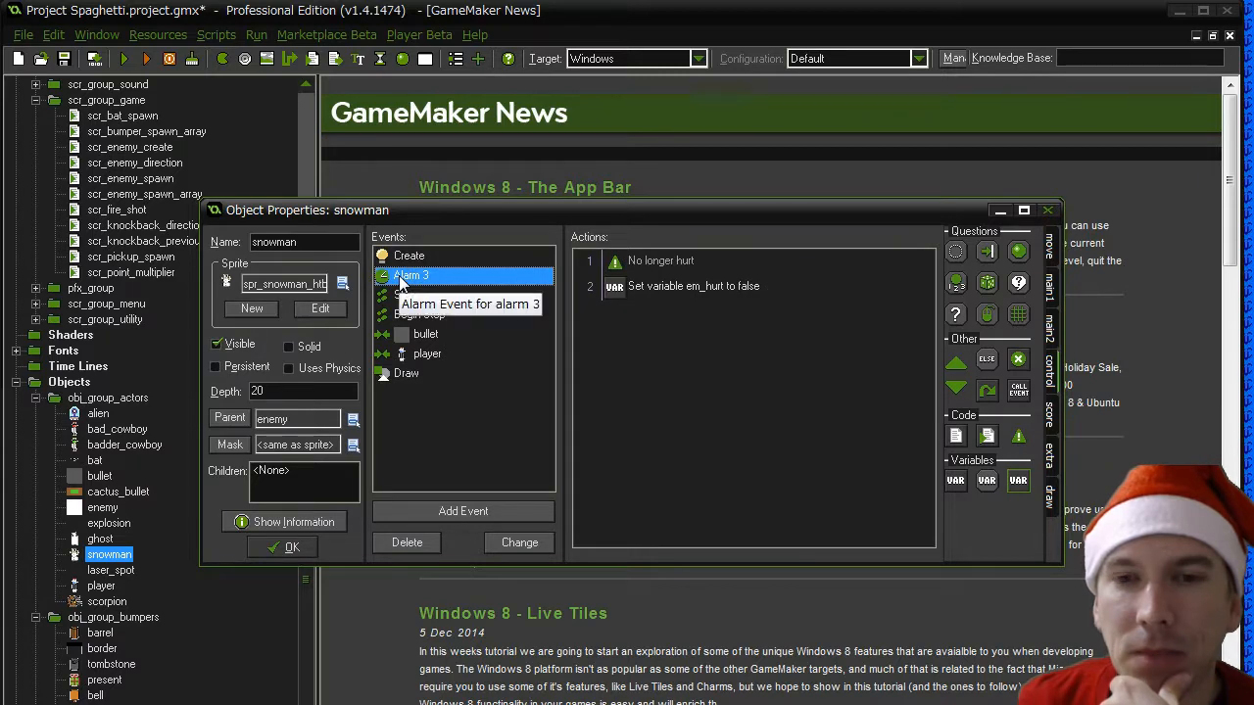
pyautogui.click(412, 313)
# - Cut the em_snowman_state speed adjustment comment and switch block from the Step event's movement calculation code and save it
pyautogui.click(404, 295)
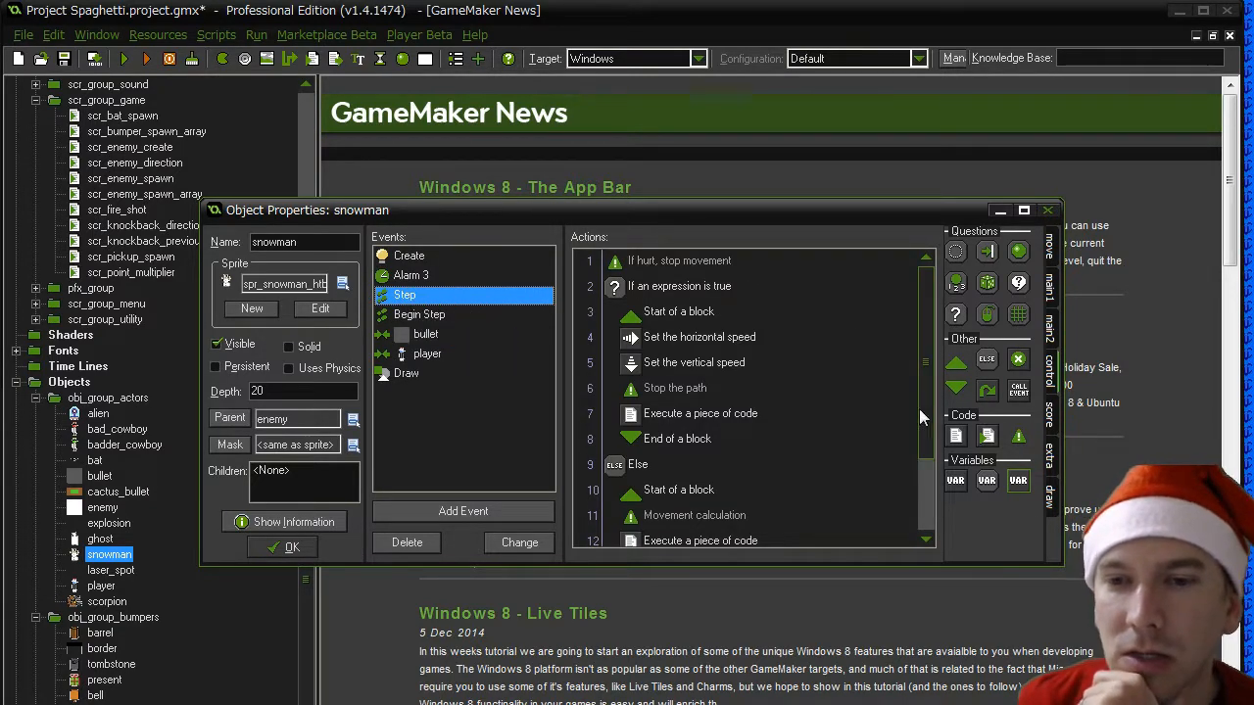
pyautogui.scroll(-2, 918, 409)
pyautogui.doubleClick(756, 460)
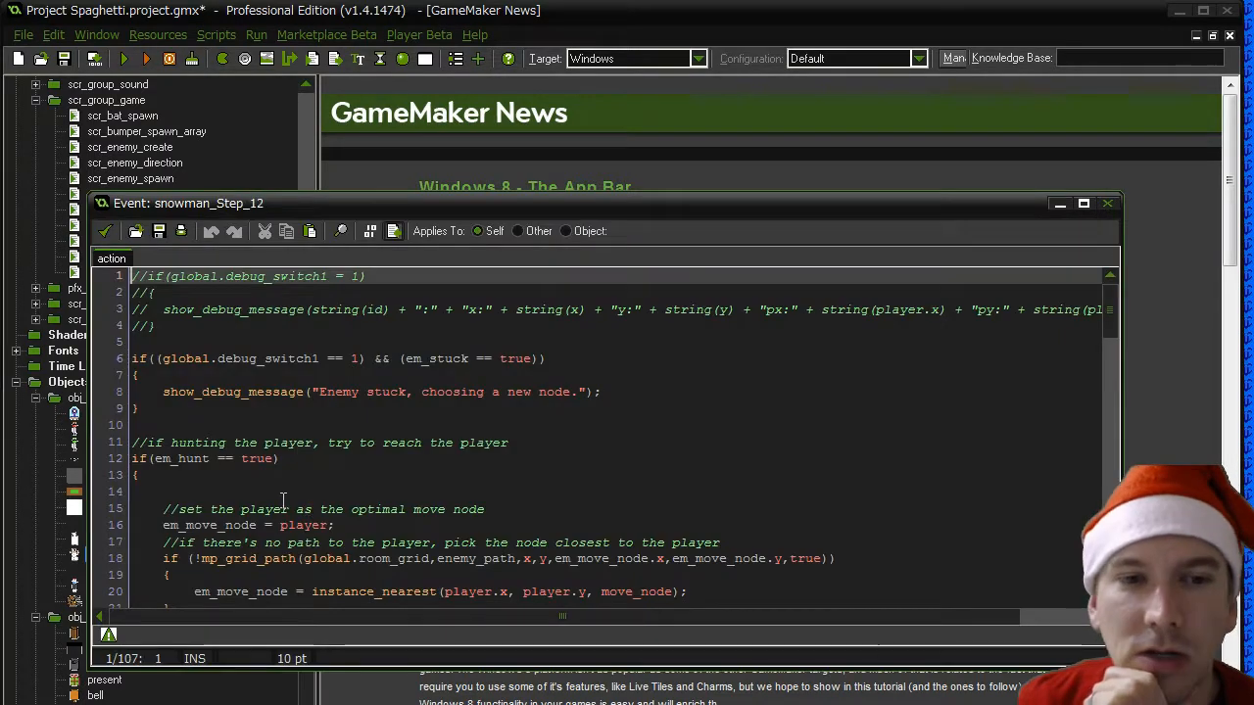
pyautogui.scroll(-13, 284, 499)
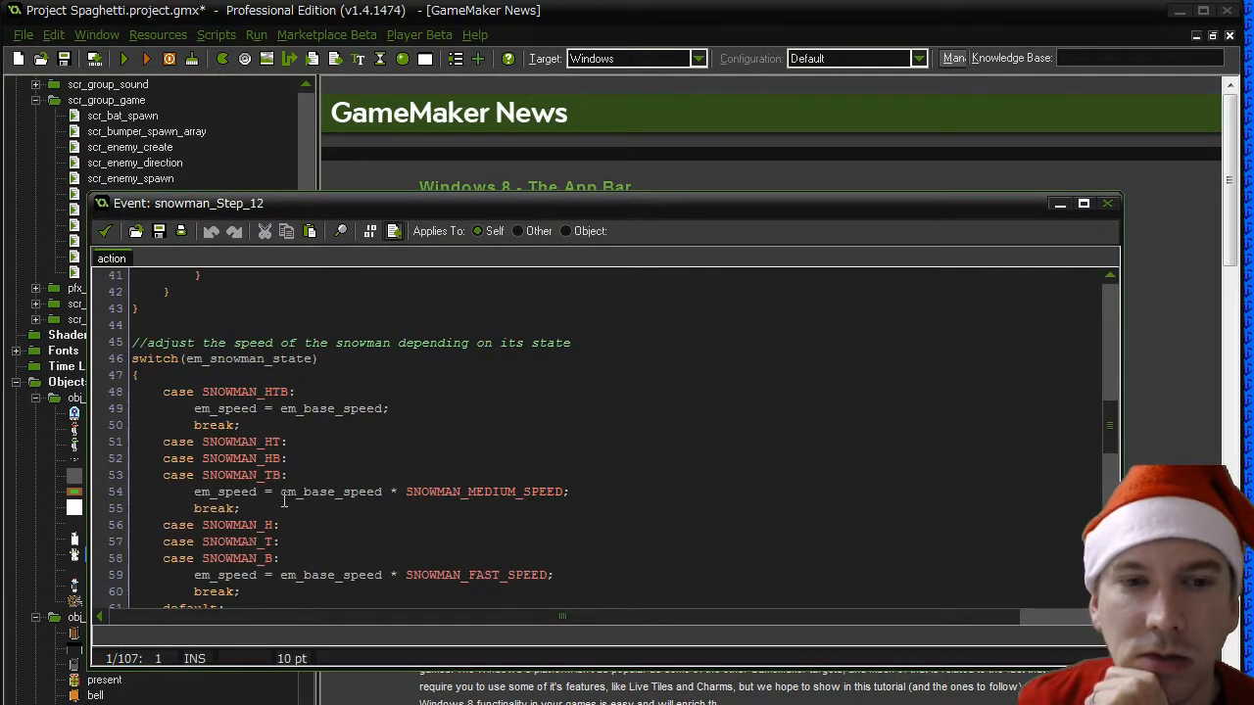
pyautogui.scroll(-4, 284, 499)
pyautogui.moveTo(160, 452); pyautogui.dragTo(123, 294)
pyautogui.hotkey('ctrl', 'c')
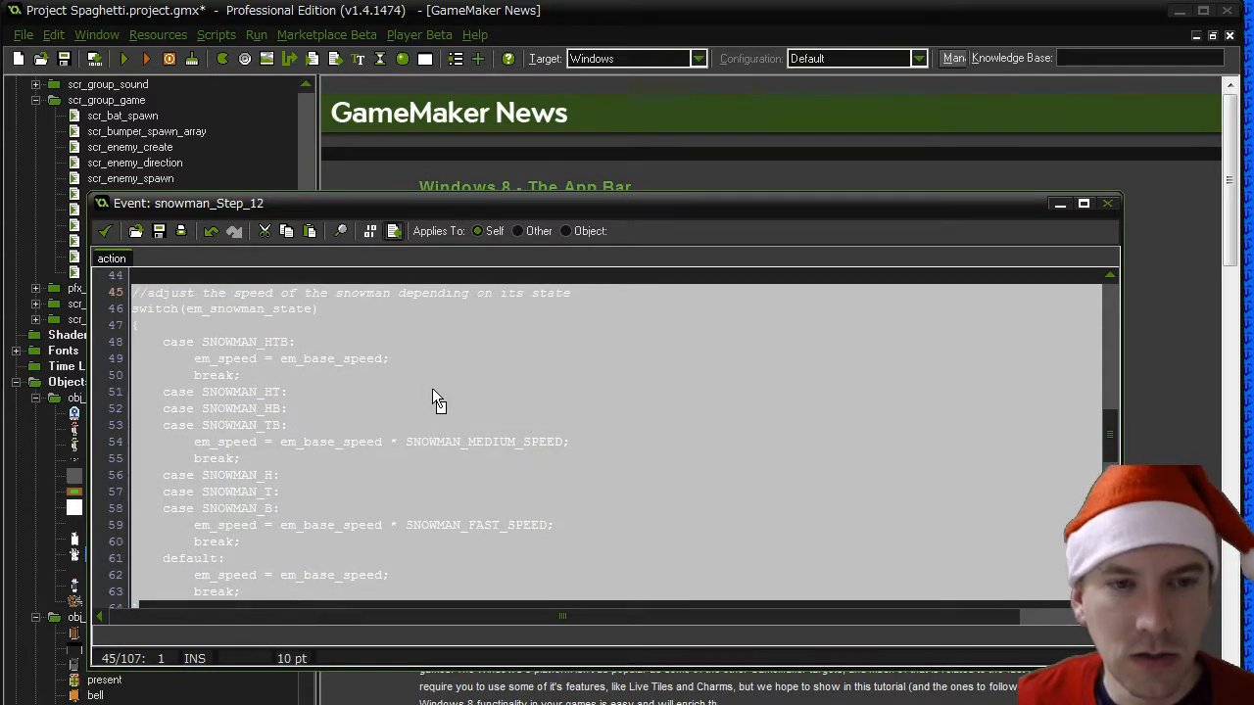
pyautogui.press('Delete')
pyautogui.scroll(3, 432, 388)
pyautogui.press('Delete')
pyautogui.press('Delete')
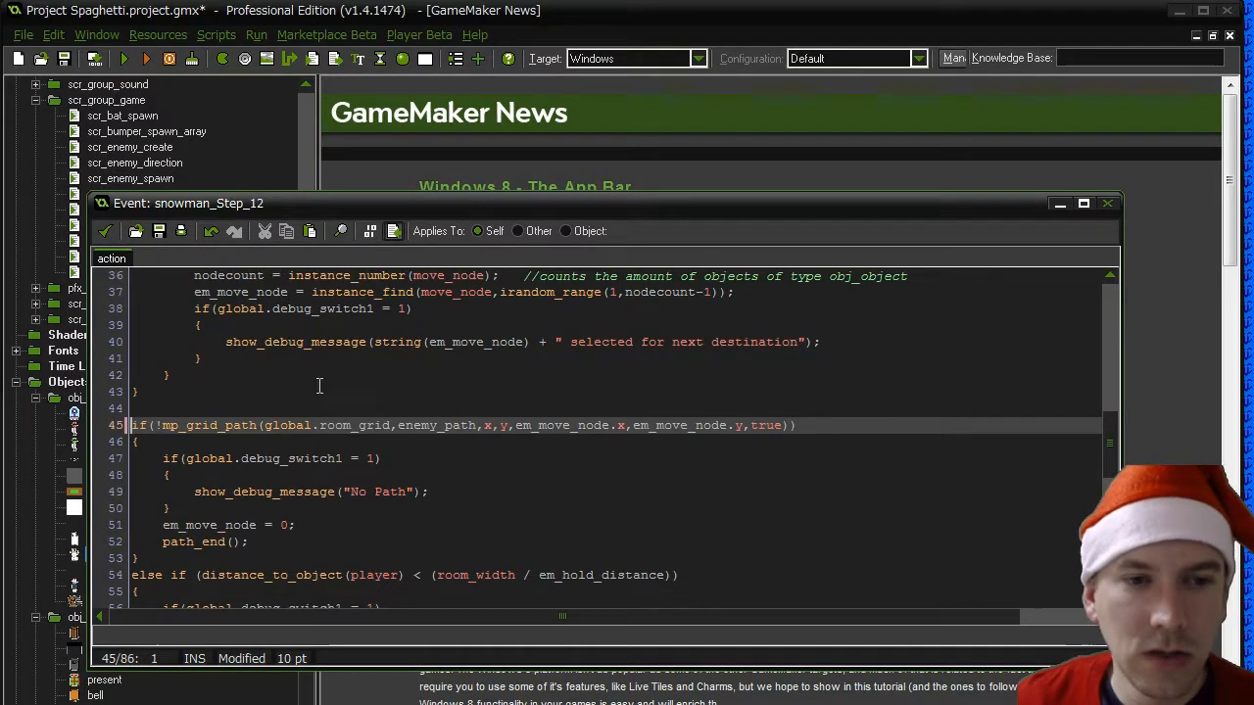
pyautogui.click(105, 233)
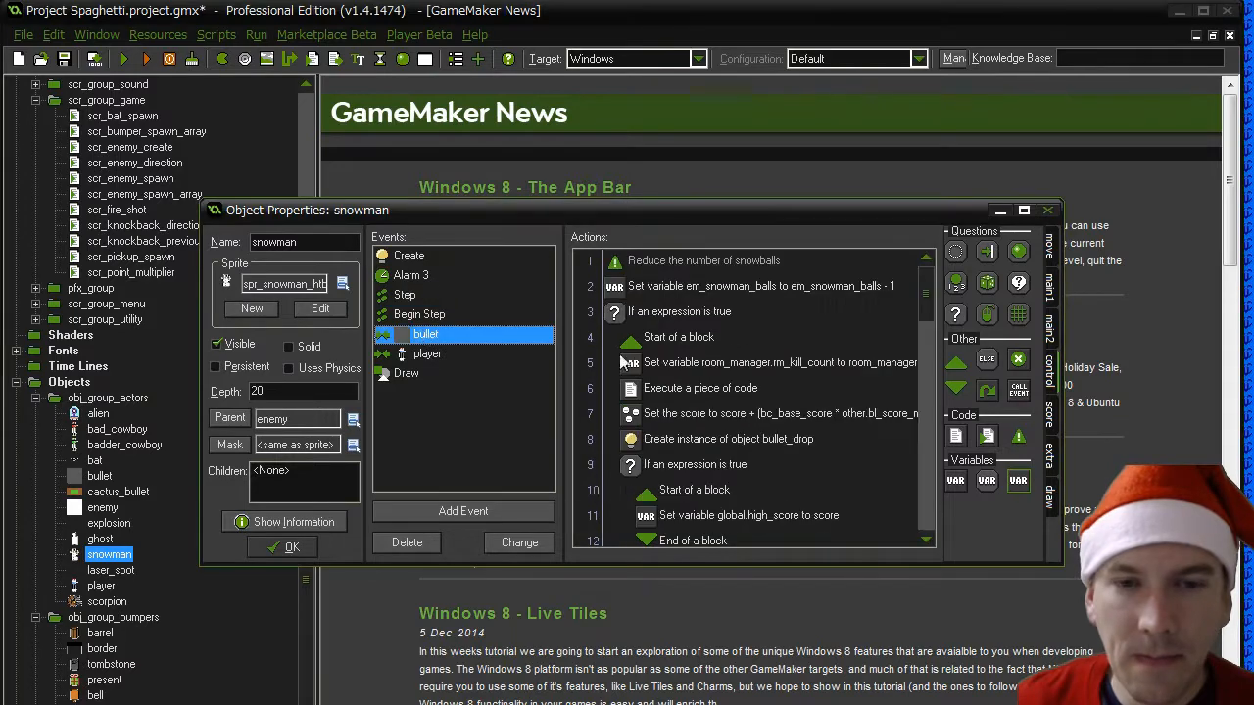
# - Add a code action before the bullet collision event's final end of block, containing the cut speed adjustment switch, and save it
pyautogui.moveTo(921, 321); pyautogui.dragTo(941, 516)
pyautogui.click(879, 522)
pyautogui.hotkey('ctrl', 'v')
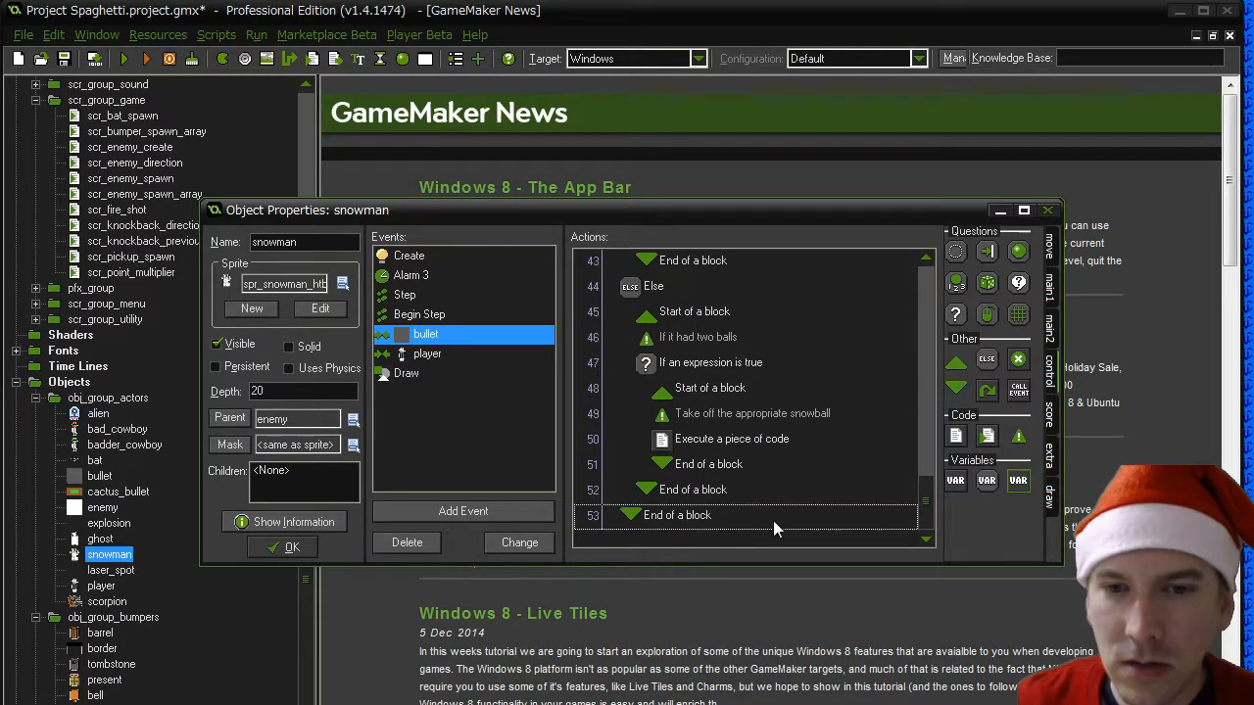
pyautogui.moveTo(958, 443); pyautogui.dragTo(651, 516)
pyautogui.hotkey('ctrl', 'v')
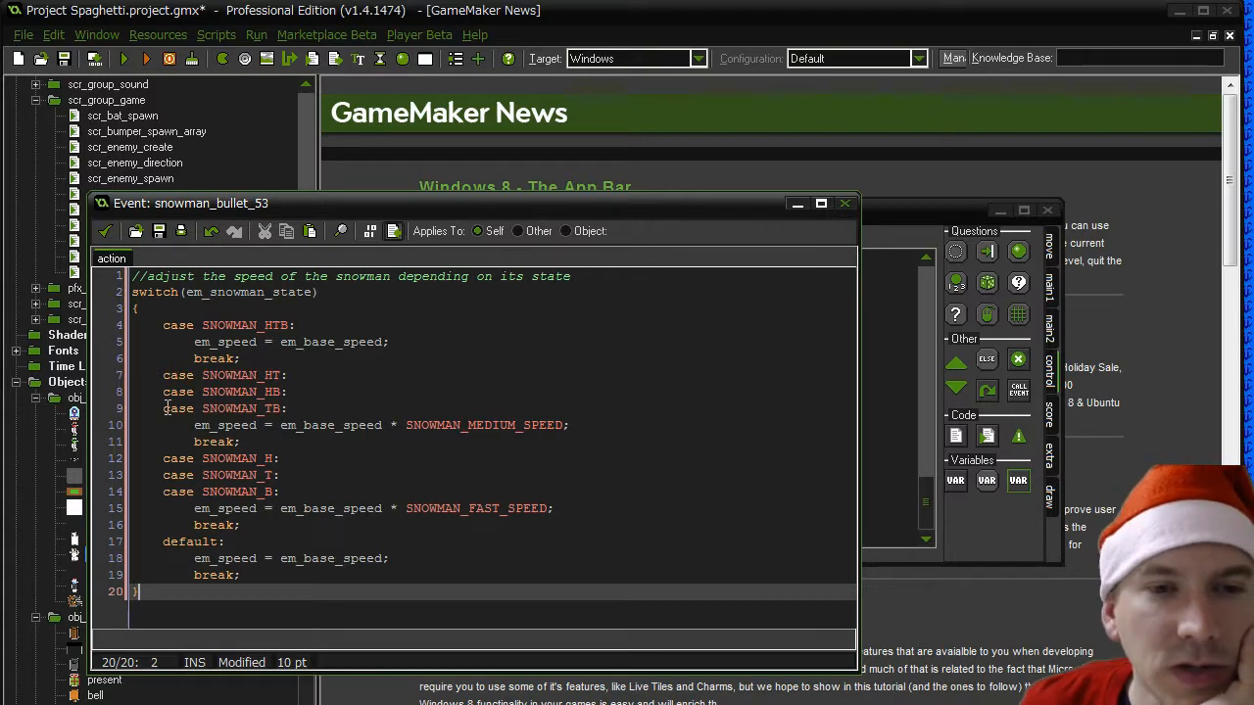
pyautogui.click(105, 232)
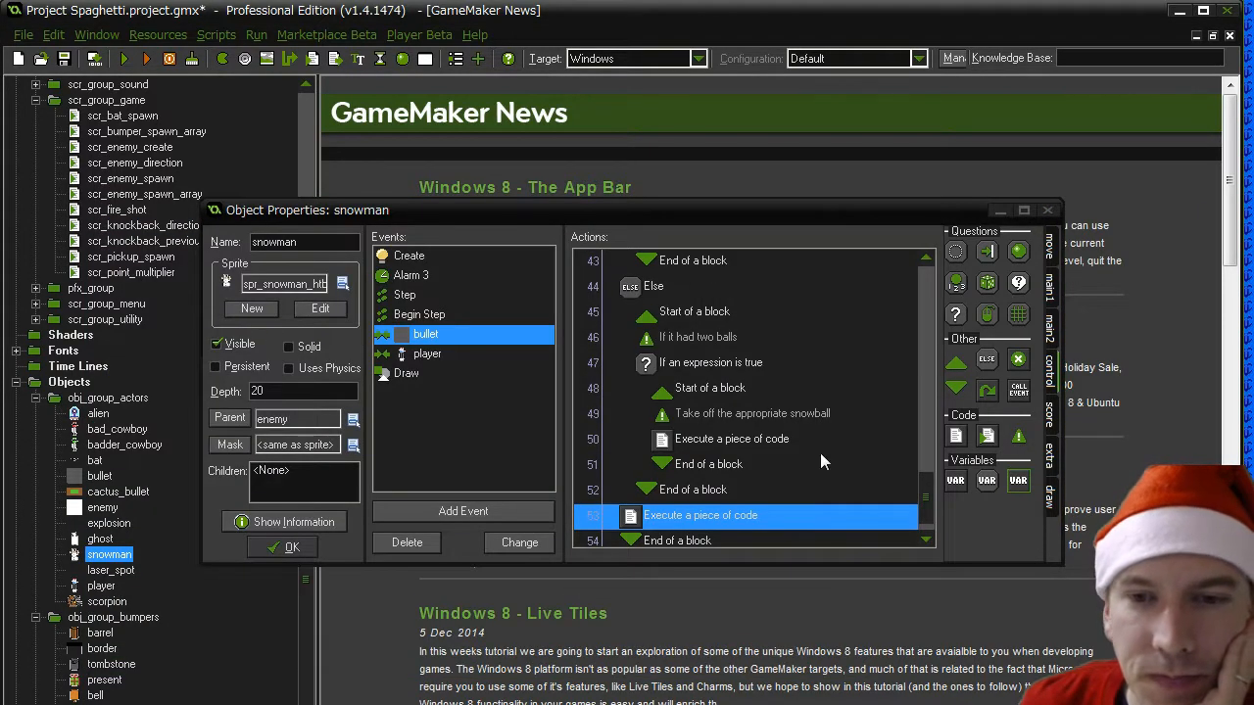
# - Review the bullet collision event's action blocks, checking where the three-ball branches set em_hunt and em_snowman_state
pyautogui.moveTo(926, 492); pyautogui.dragTo(925, 279)
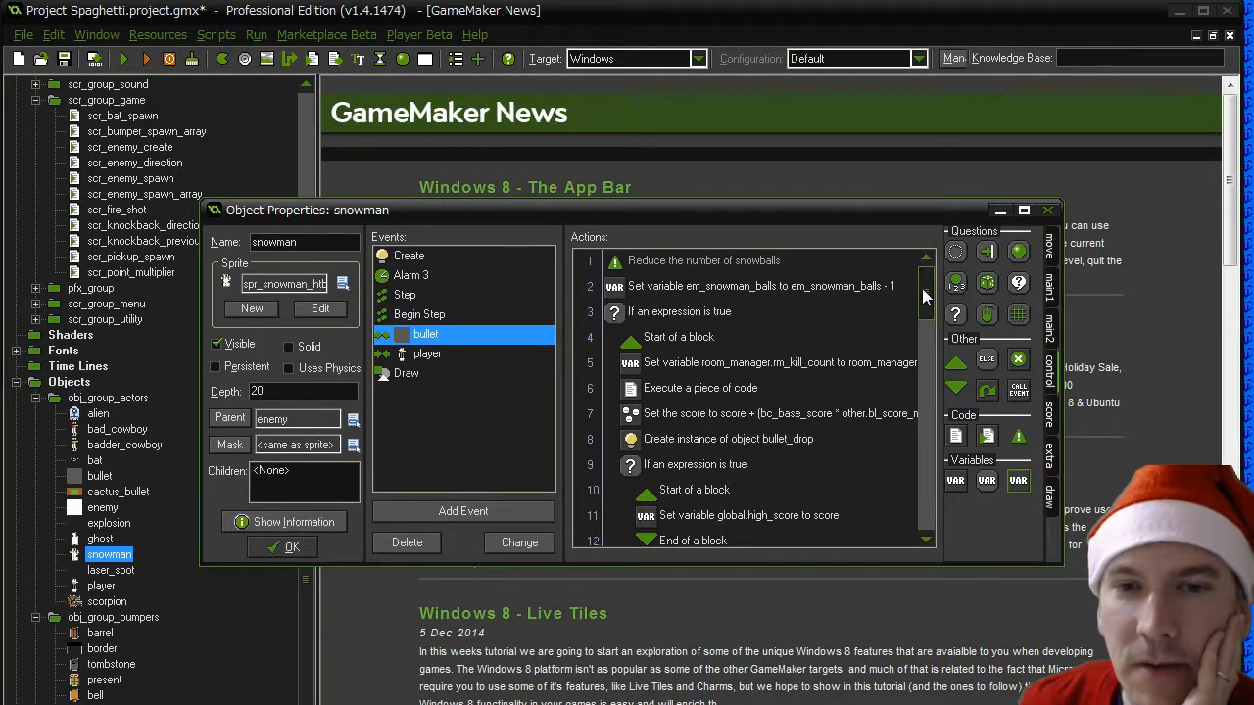
pyautogui.click(672, 345)
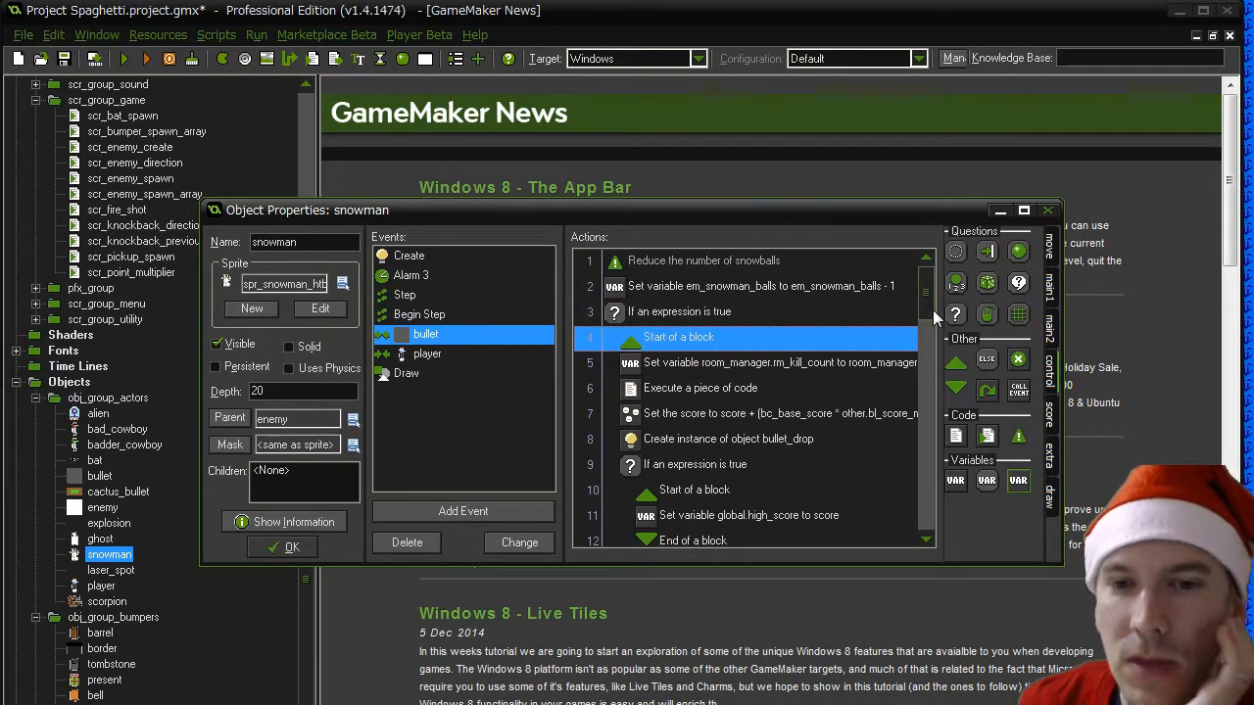
pyautogui.moveTo(932, 310); pyautogui.dragTo(925, 406)
pyautogui.click(681, 367)
pyautogui.click(709, 489)
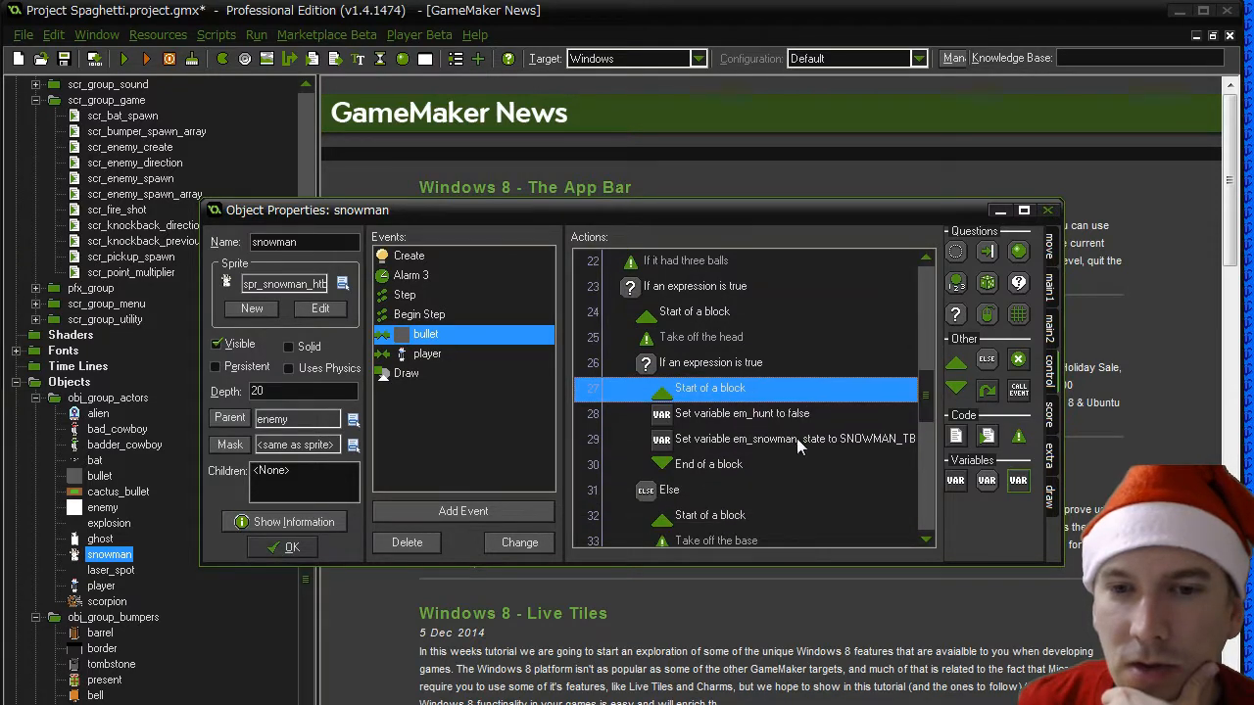
pyautogui.press('Down')
pyautogui.press('Down')
pyautogui.press('Down')
pyautogui.press('Down')
pyautogui.press('Down')
pyautogui.scroll(-3, 724, 404)
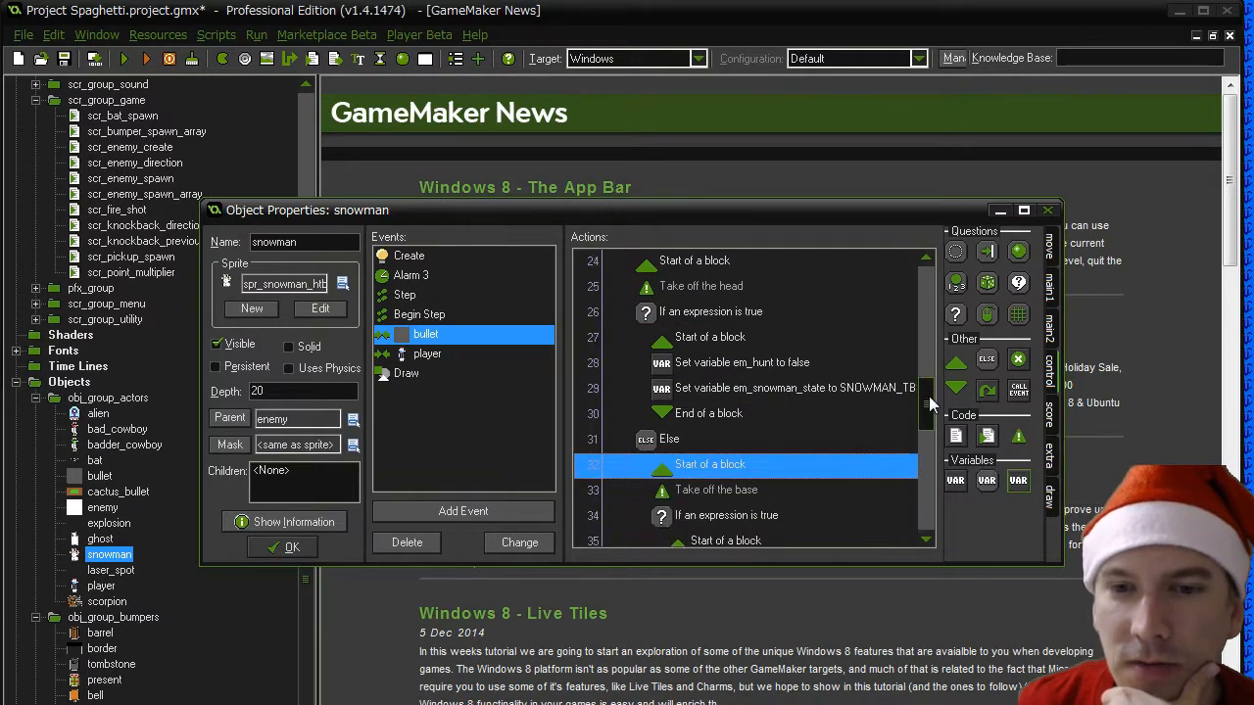
pyautogui.click(725, 392)
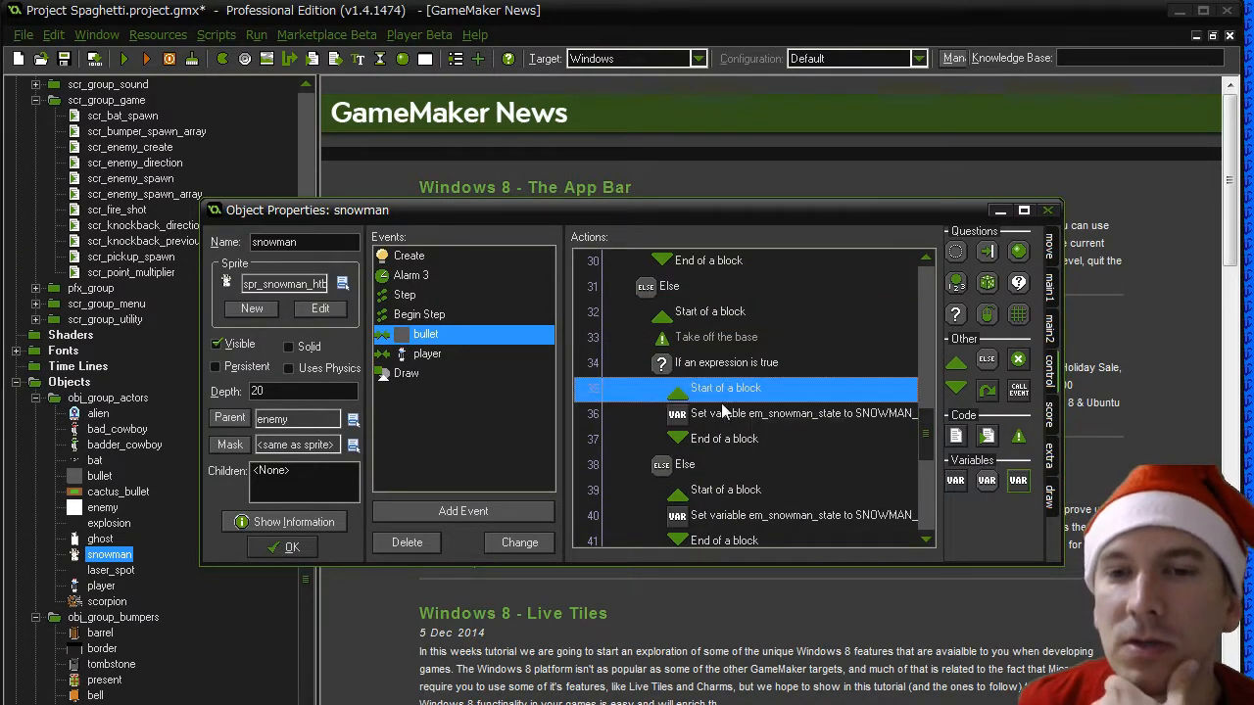
pyautogui.click(725, 439)
pyautogui.click(693, 495)
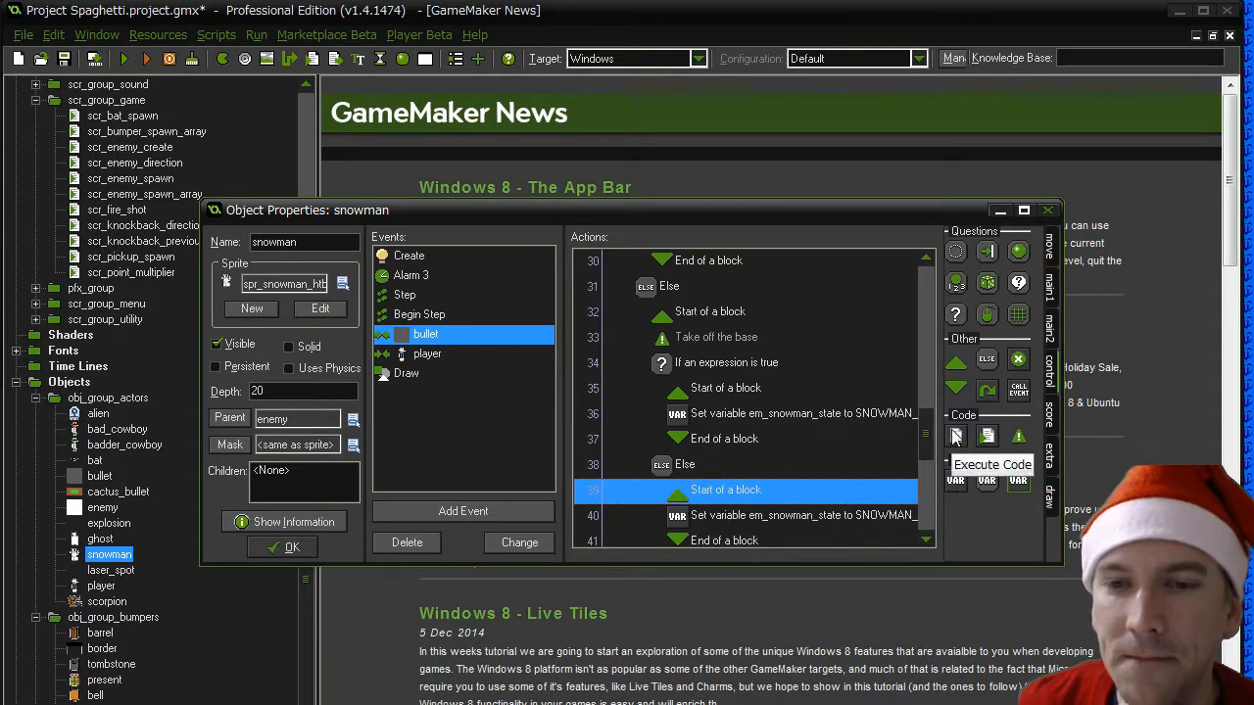
# - Check that the start and end blocks match through the bullet event's three-ball and two-ball branches down to the last action
pyautogui.moveTo(926, 429); pyautogui.dragTo(926, 446)
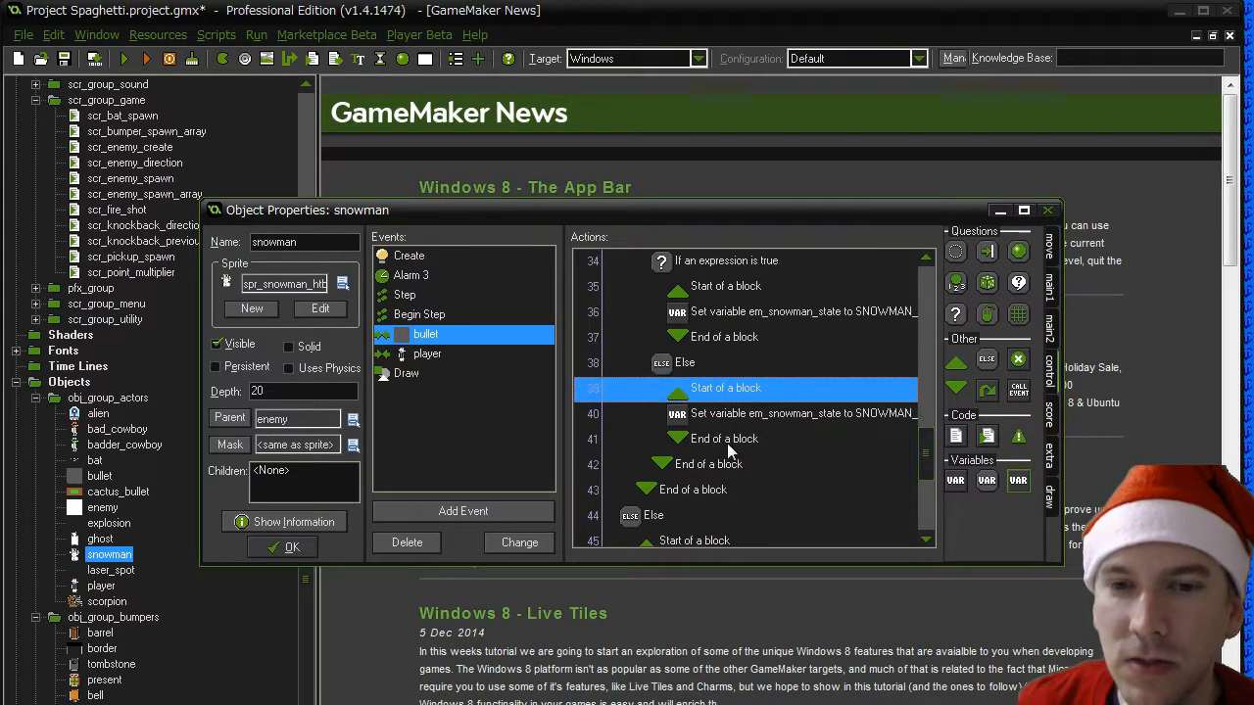
pyautogui.click(692, 492)
pyautogui.moveTo(933, 462); pyautogui.dragTo(935, 405)
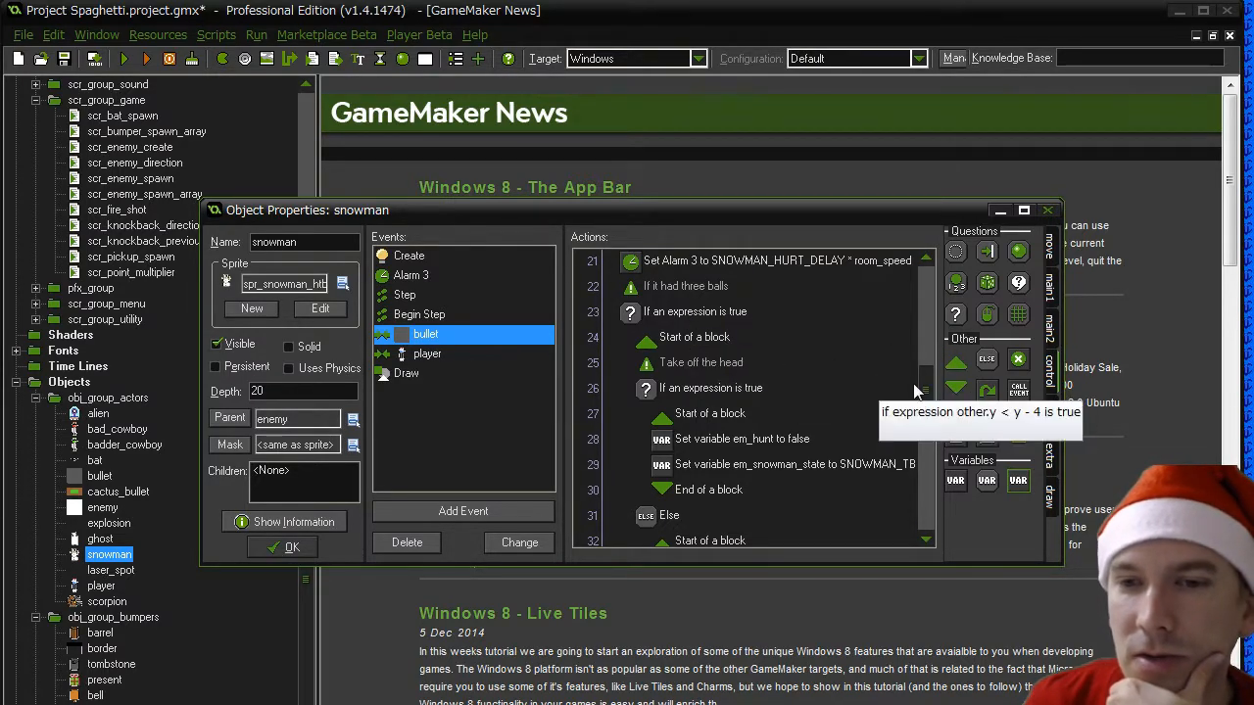
pyautogui.moveTo(915, 389); pyautogui.dragTo(918, 488)
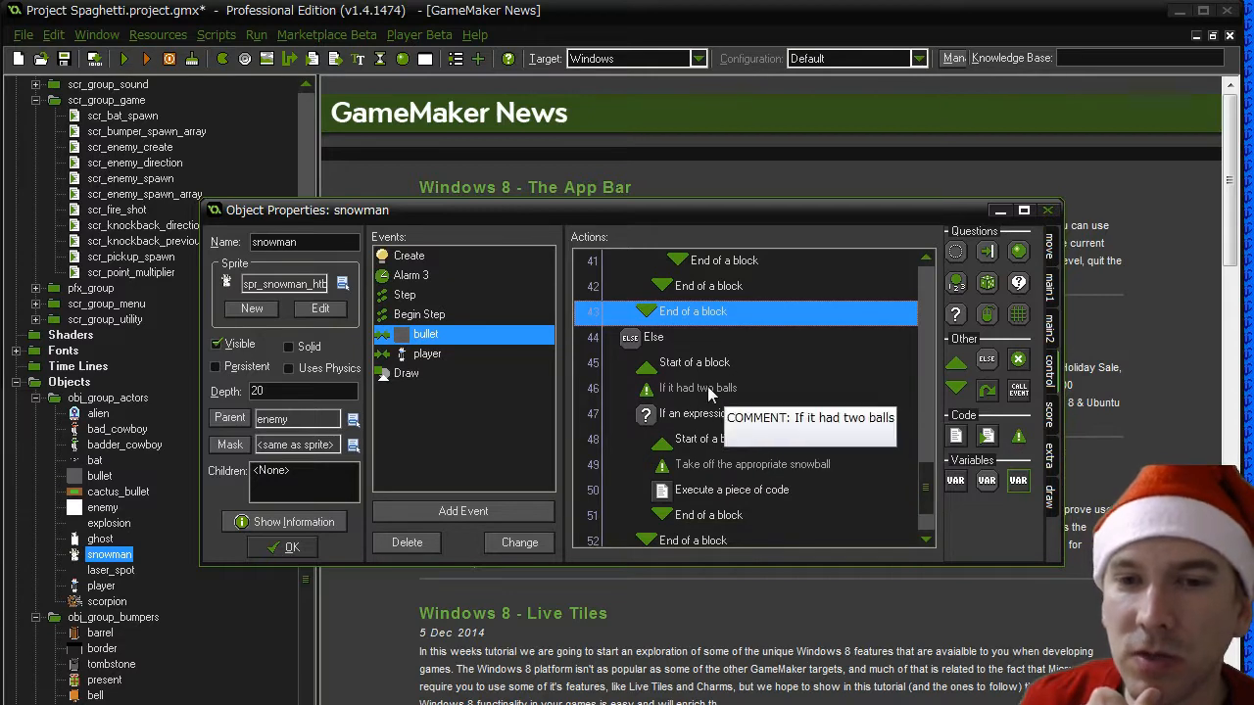
pyautogui.click(733, 440)
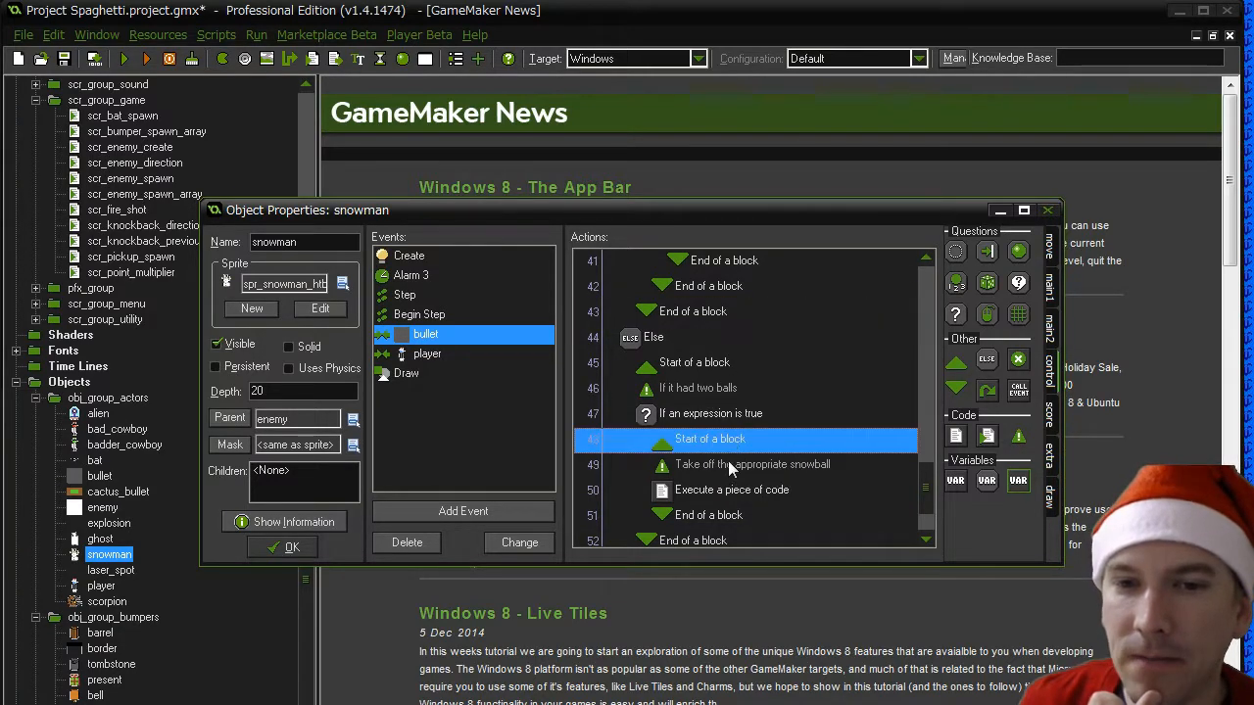
pyautogui.click(725, 515)
pyautogui.scroll(-1, 911, 502)
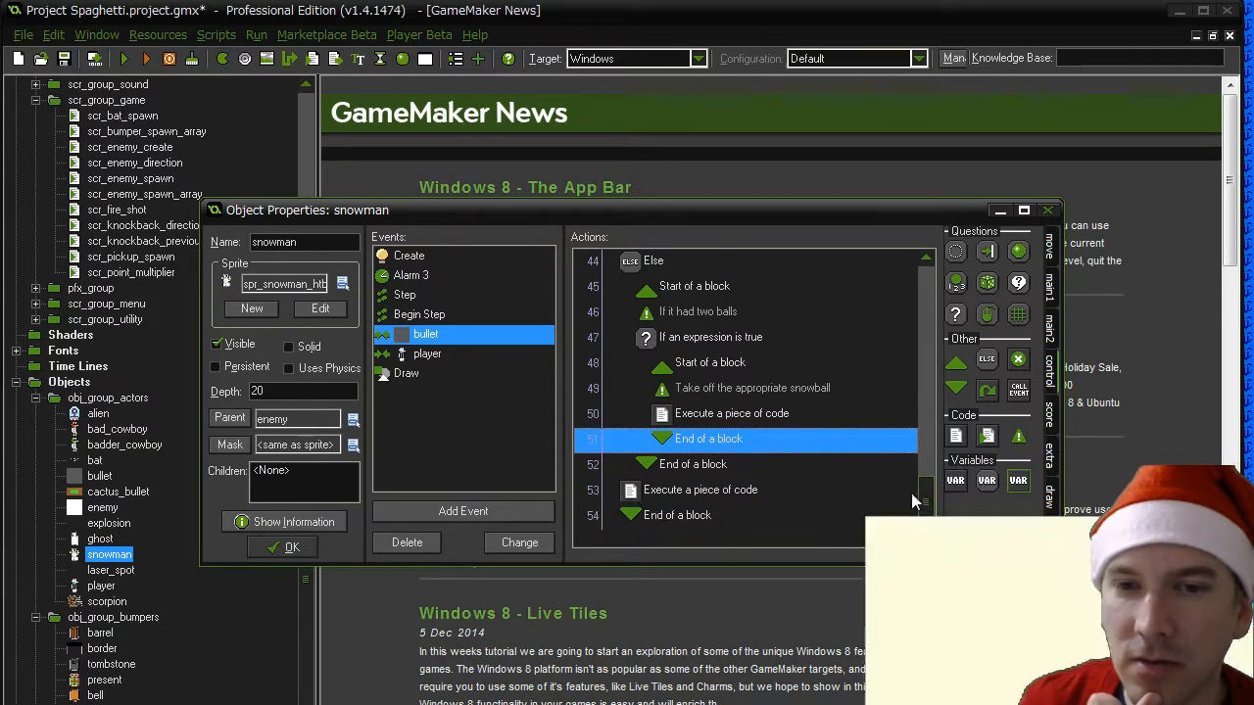
pyautogui.click(692, 290)
pyautogui.click(697, 525)
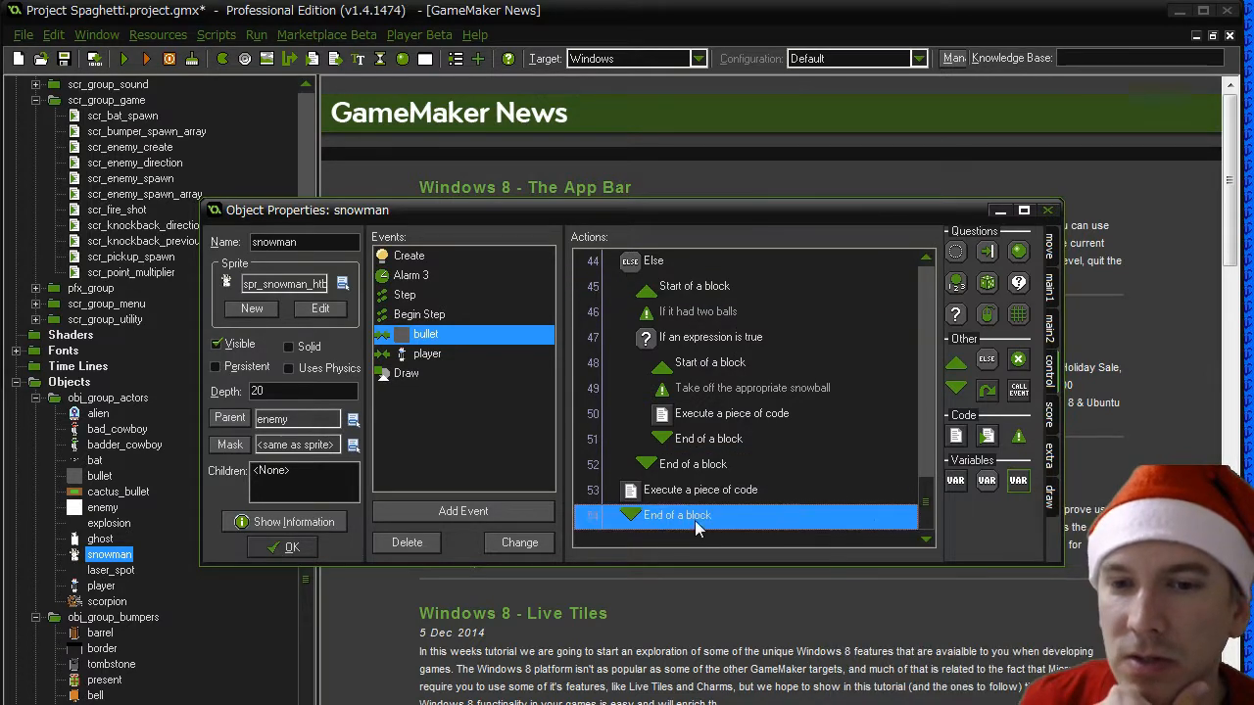
pyautogui.moveTo(925, 501); pyautogui.dragTo(961, 515)
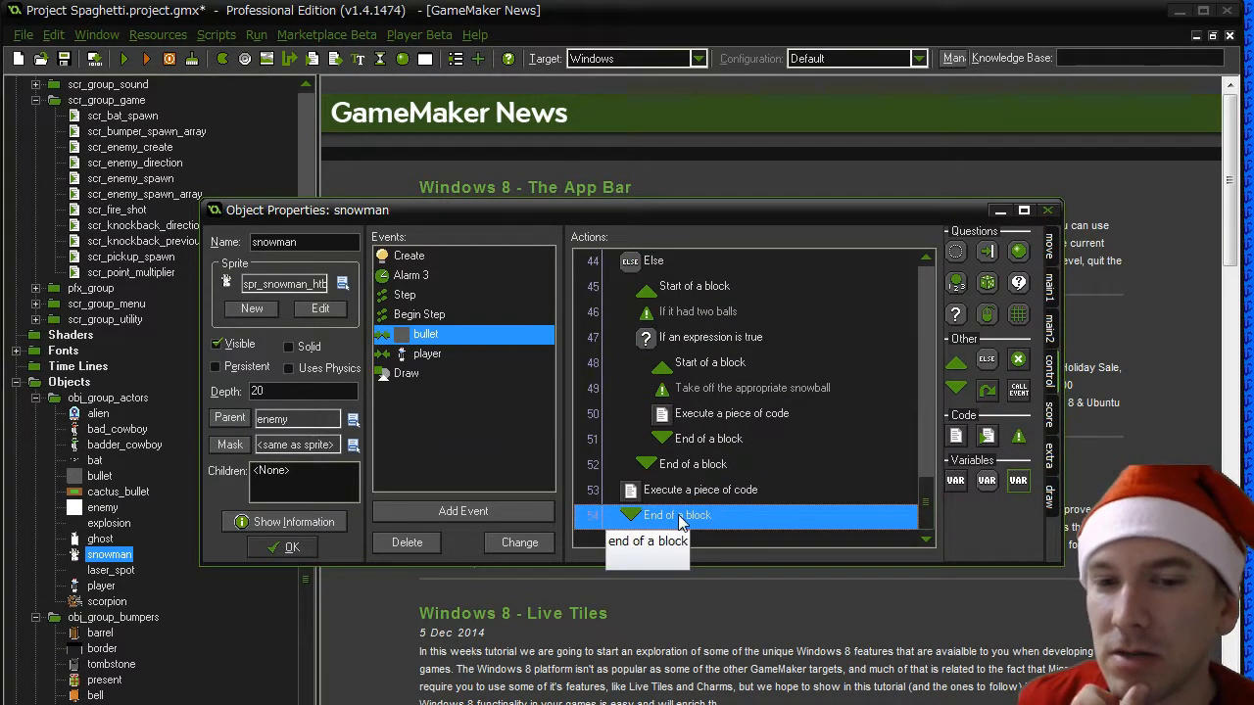
# - Accept the snowman object's changes, test-run the game and read the compile errors
pyautogui.click(297, 554)
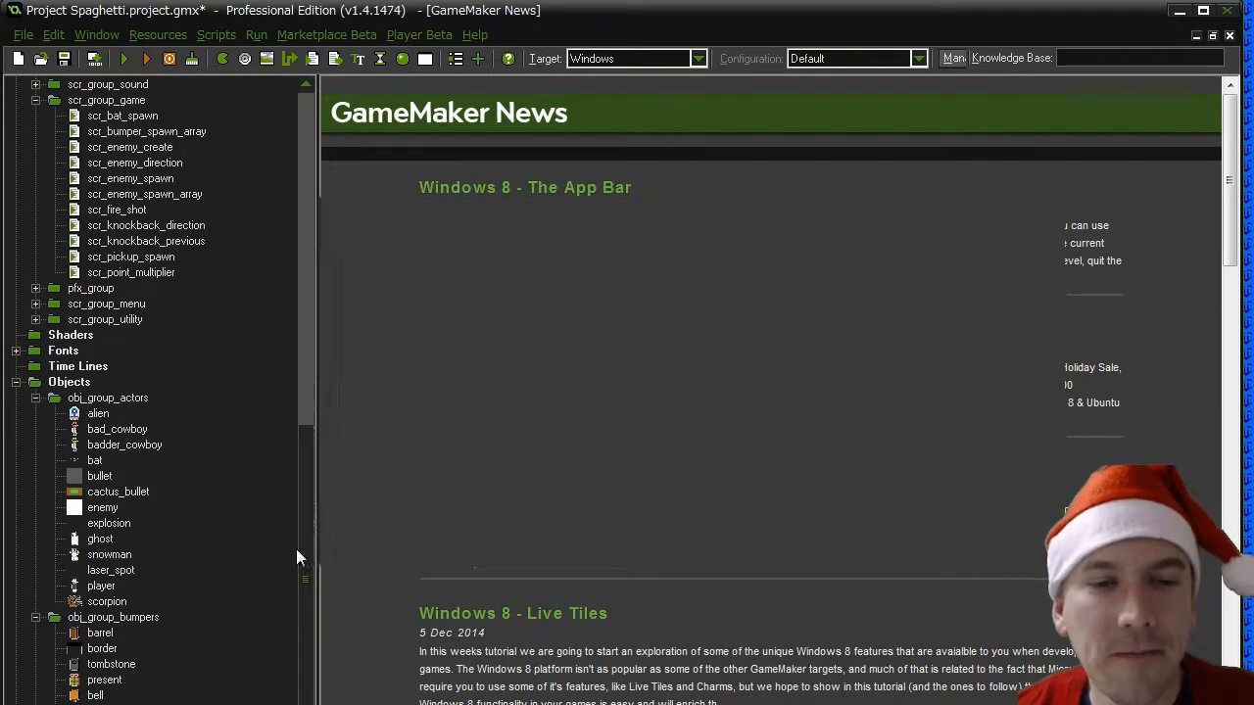
pyautogui.click(126, 60)
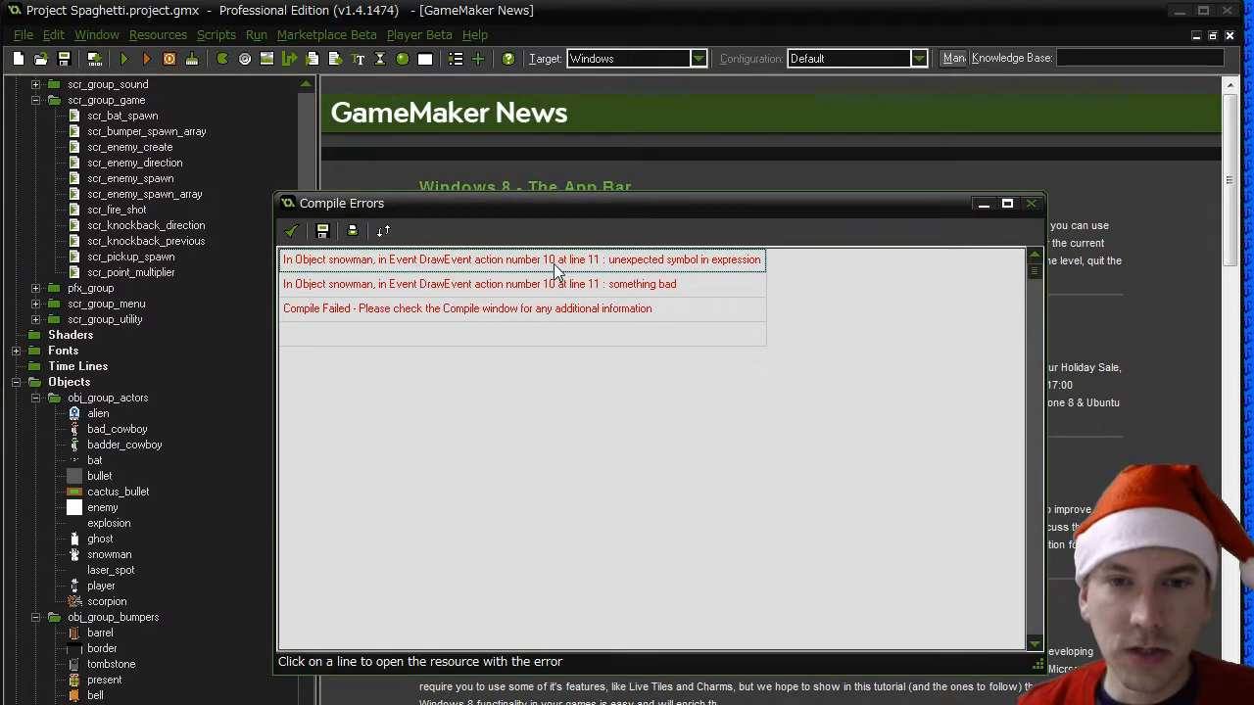
pyautogui.click(469, 287)
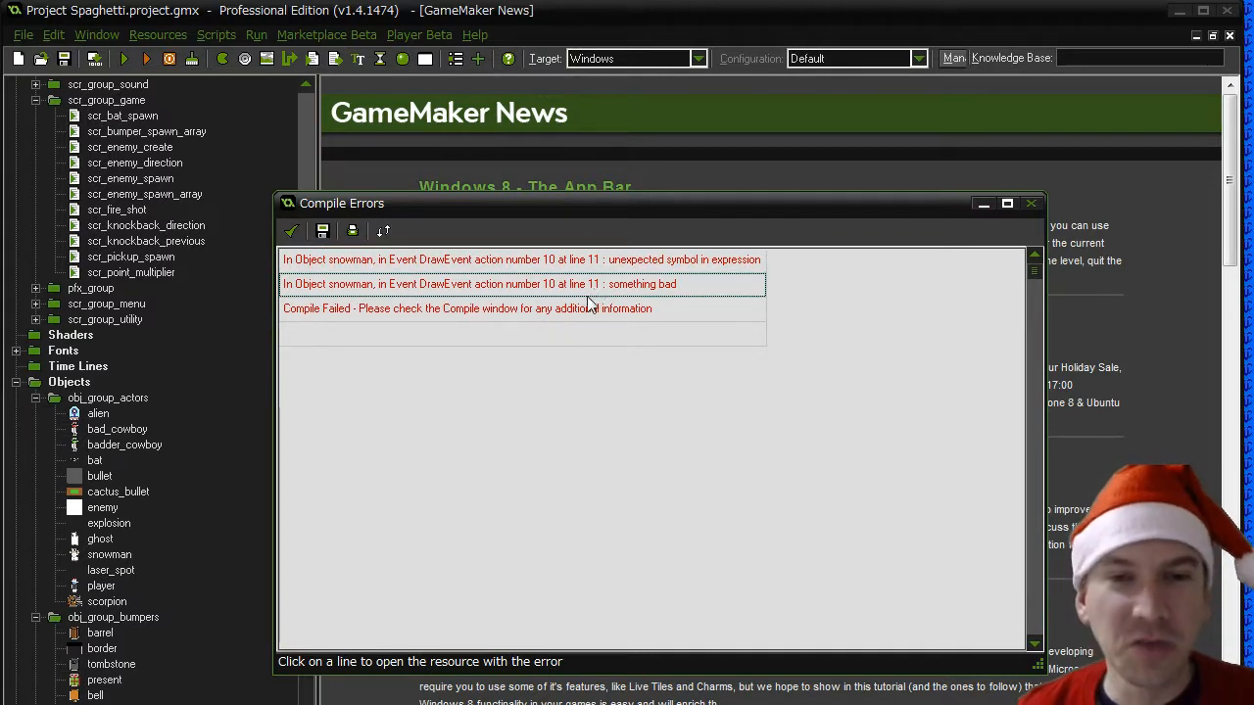
pyautogui.click(413, 312)
pyautogui.click(602, 292)
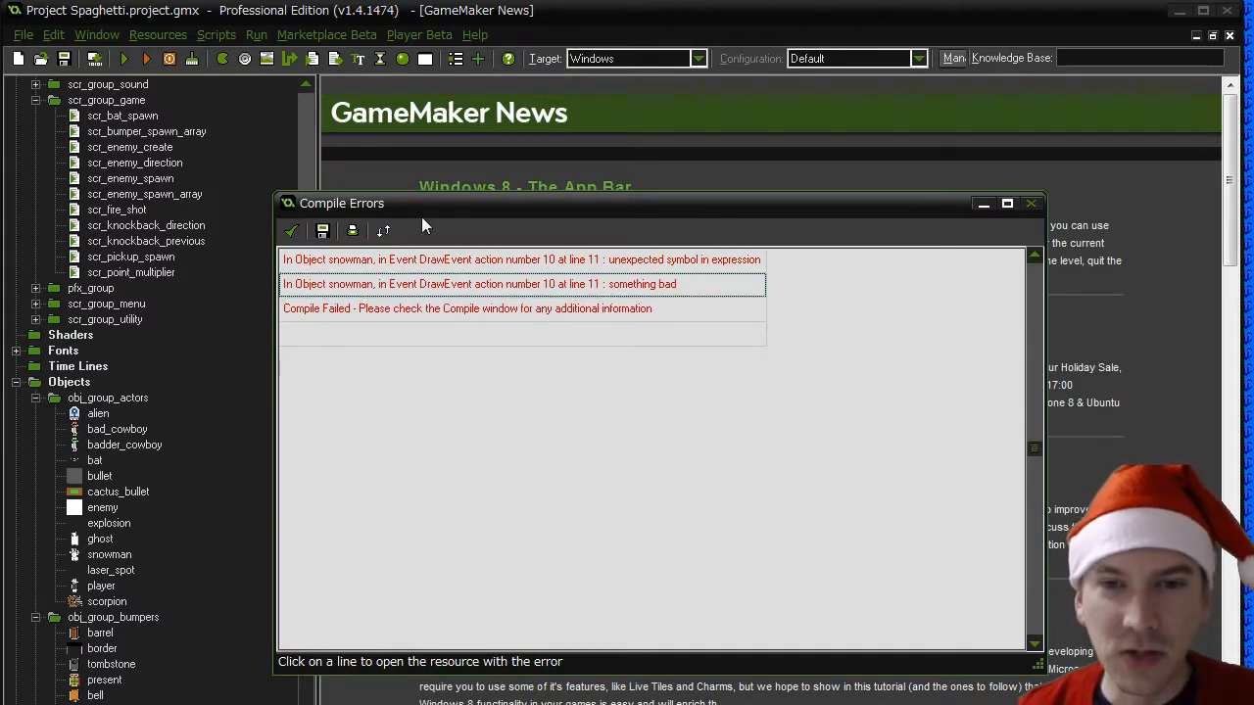
pyautogui.click(459, 306)
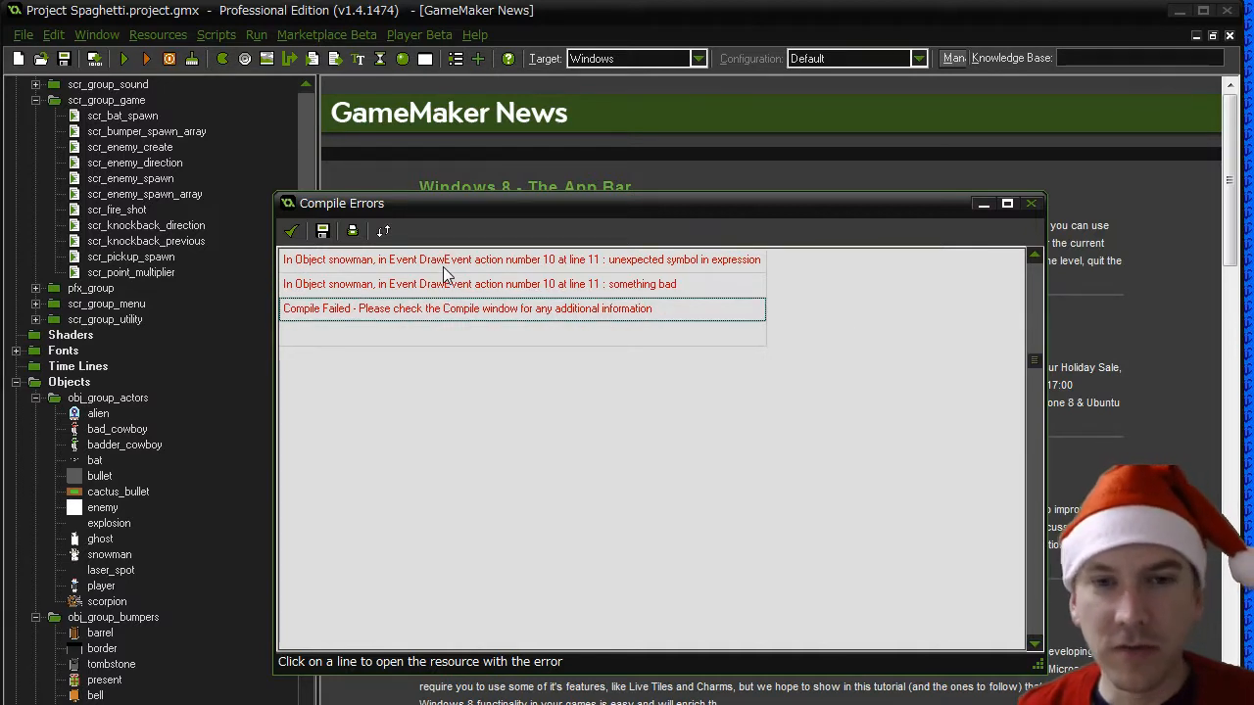
pyautogui.click(292, 231)
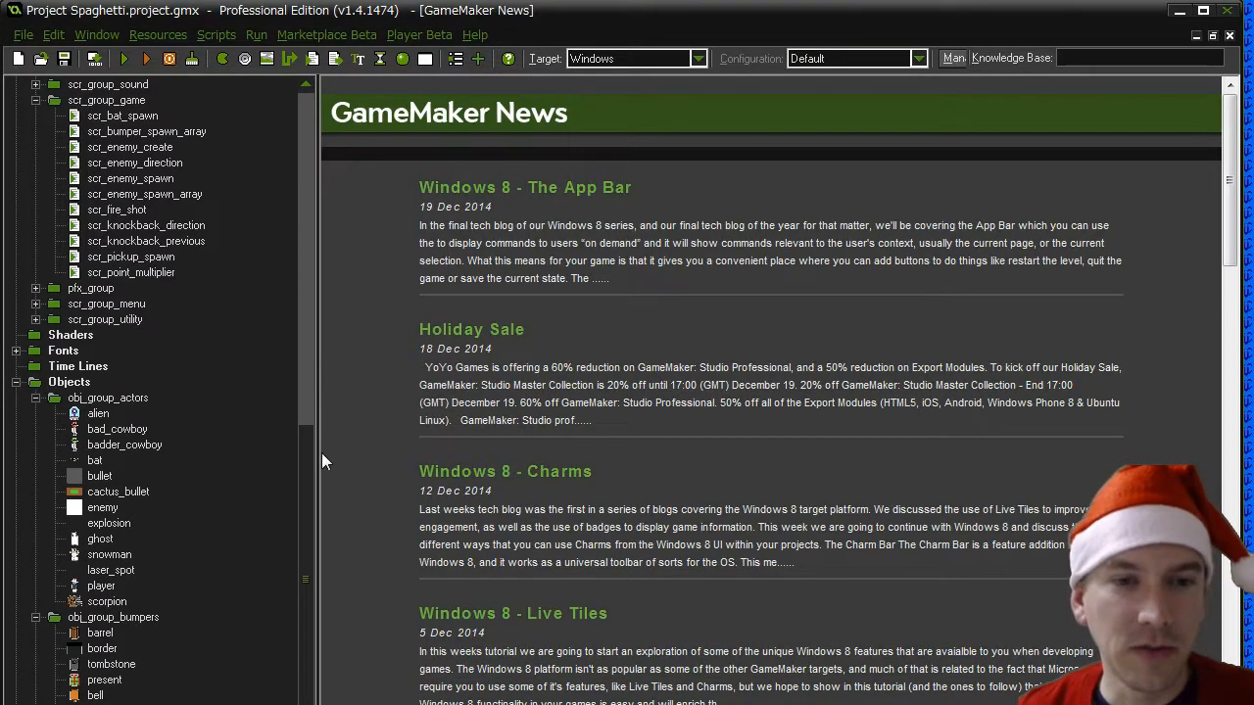
# - Open the sprite-selection code in the snowman object's Draw event
pyautogui.moveTo(305, 456); pyautogui.dragTo(300, 507)
pyautogui.click(101, 431)
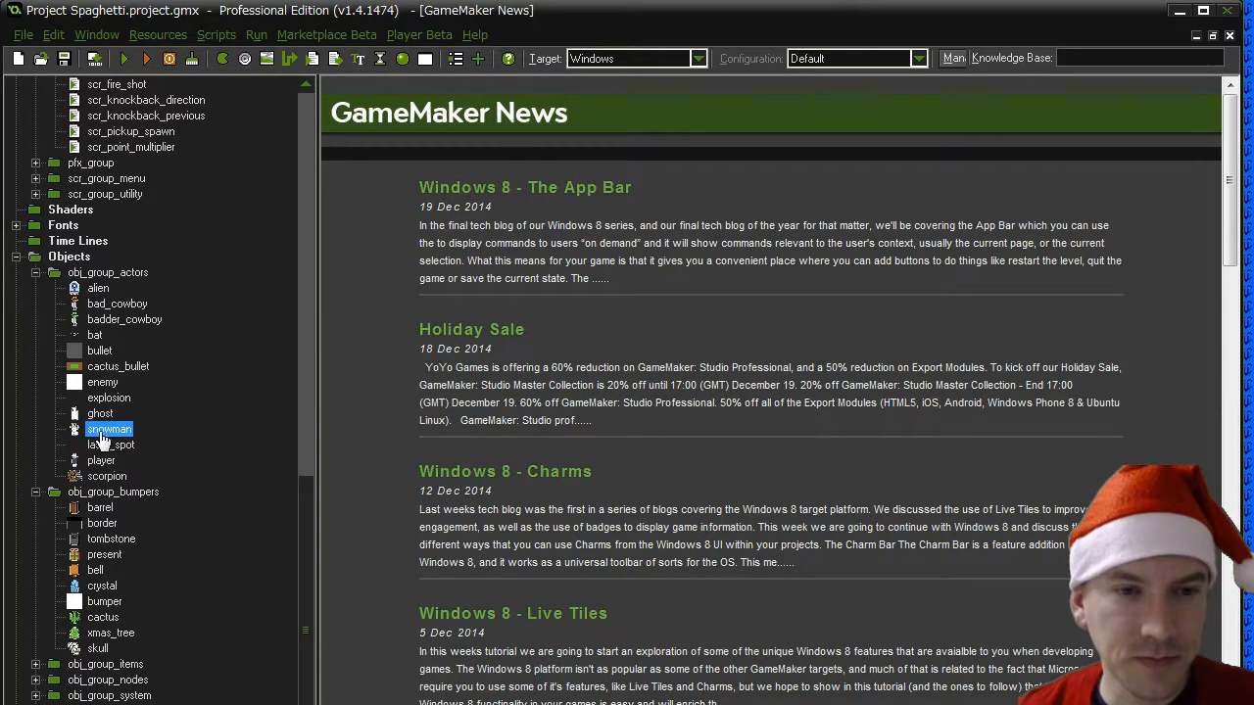
pyautogui.doubleClick(100, 430)
pyautogui.click(405, 373)
pyautogui.moveTo(688, 292)
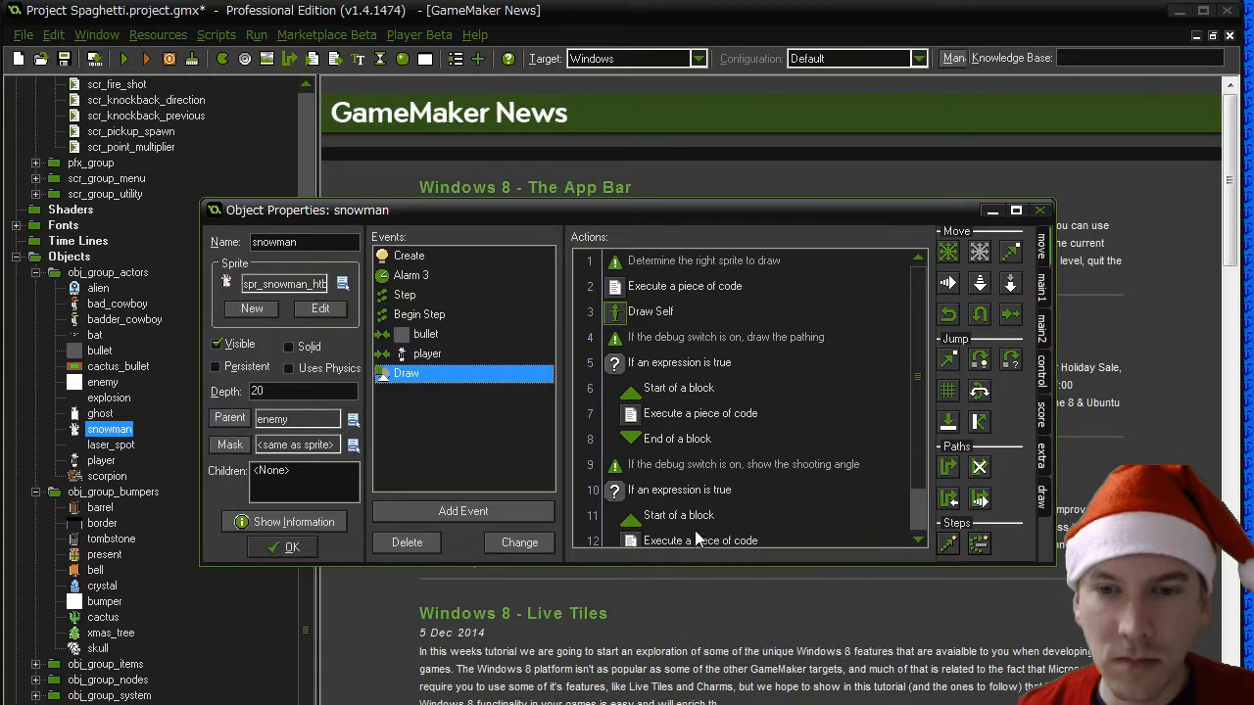
pyautogui.doubleClick(675, 286)
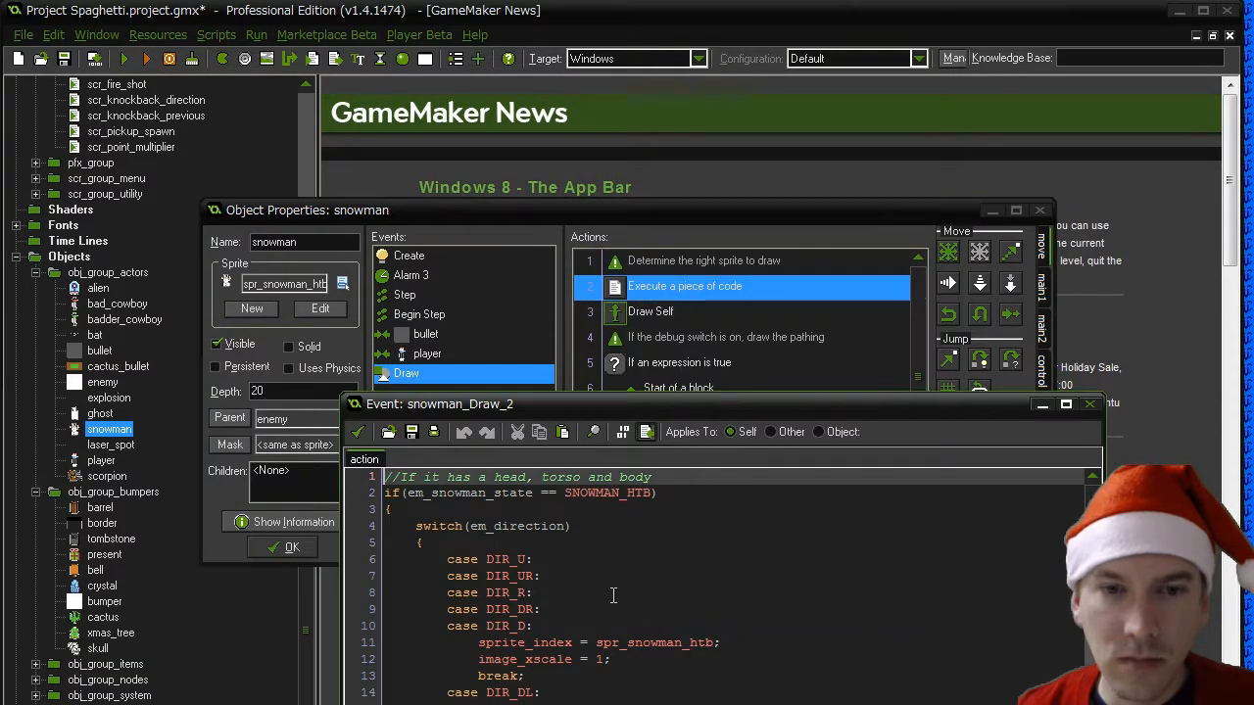
# - Put an unindented closing brace on line 21 to end the SNOWMAN_HTB branch, before the head-and-torso comment
pyautogui.click(565, 550)
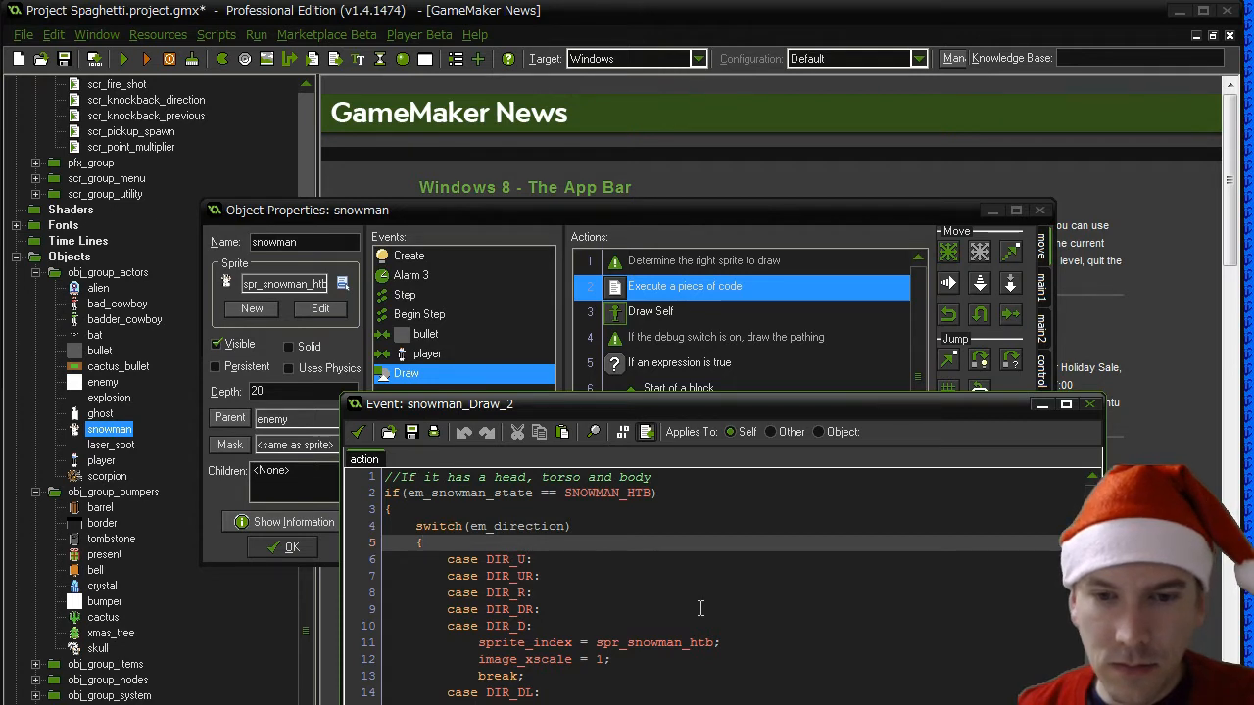
pyautogui.click(566, 698)
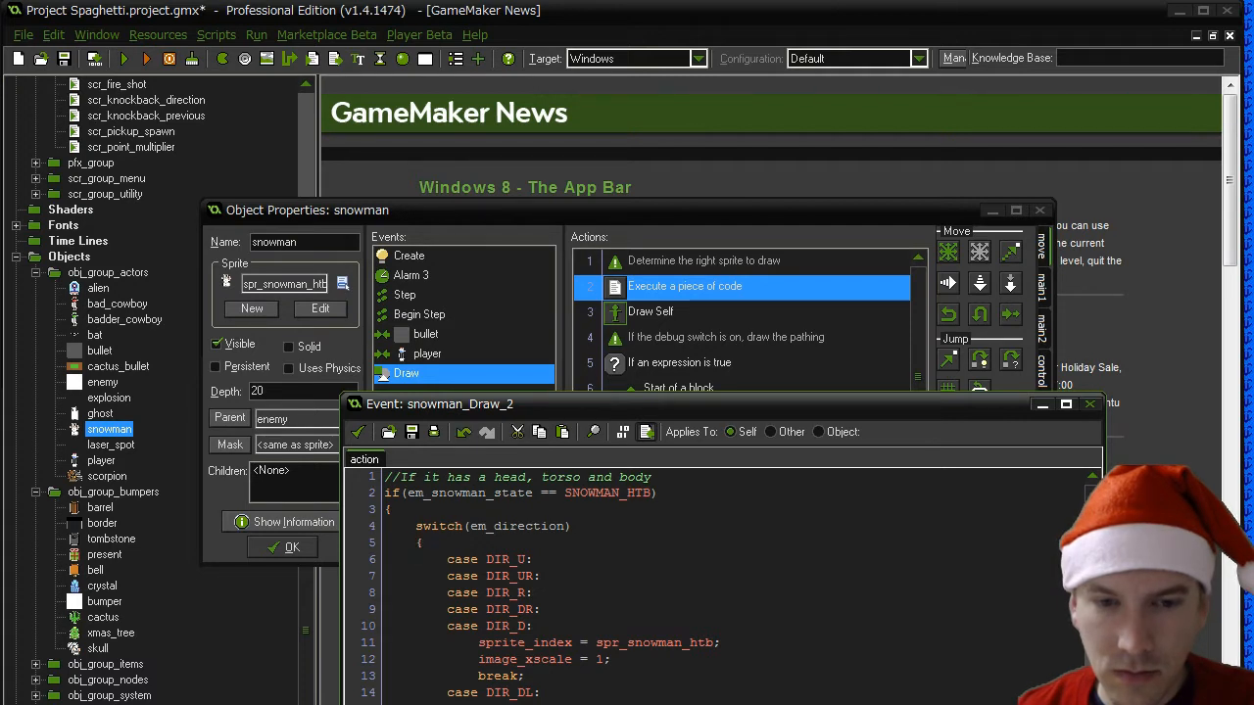
pyautogui.scroll(-1, 721, 583)
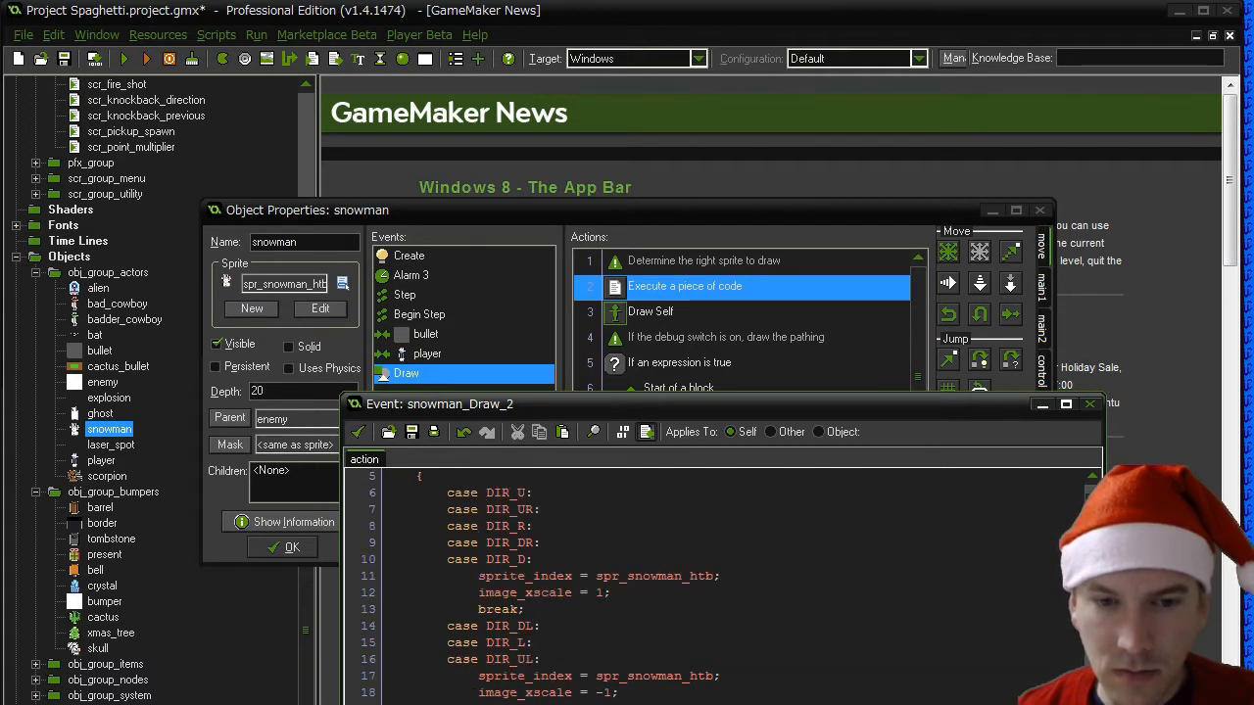
pyautogui.scroll(-2, 721, 583)
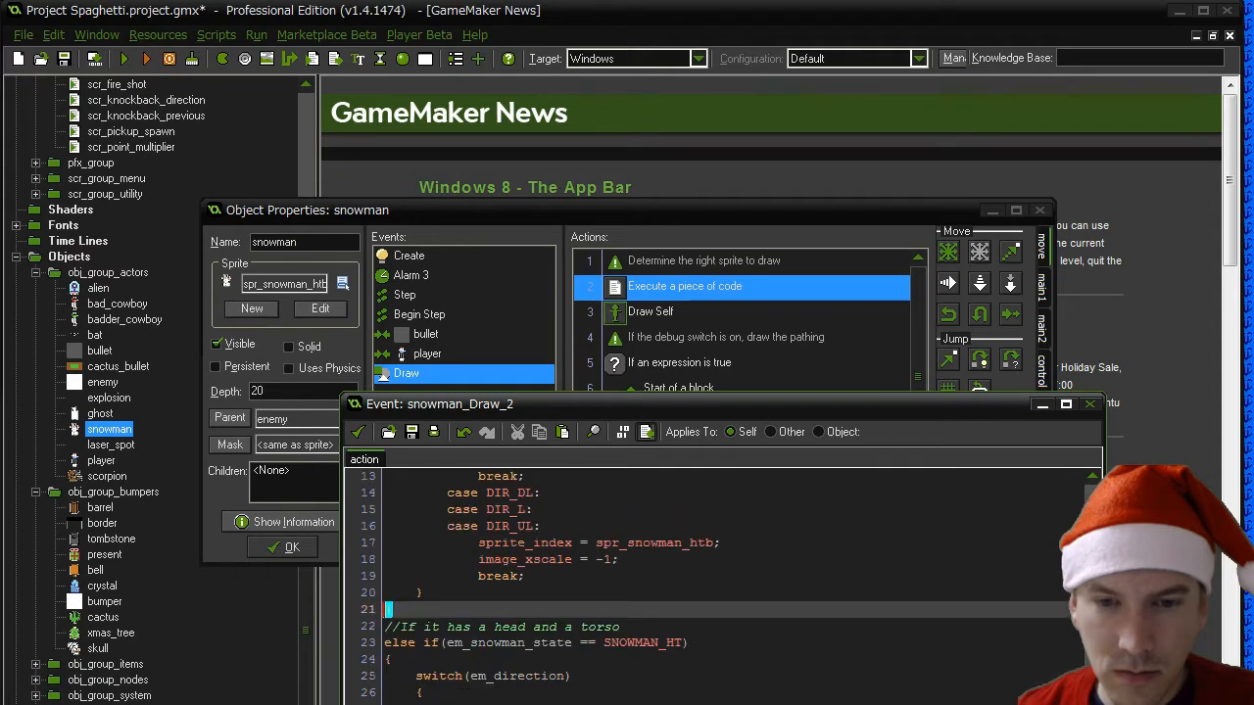
# - Check the braces and sprite assignments in the remaining em_snowman_state branches, from SNOWMAN_HT through SNOWMAN_B
pyautogui.scroll(-3, 721, 583)
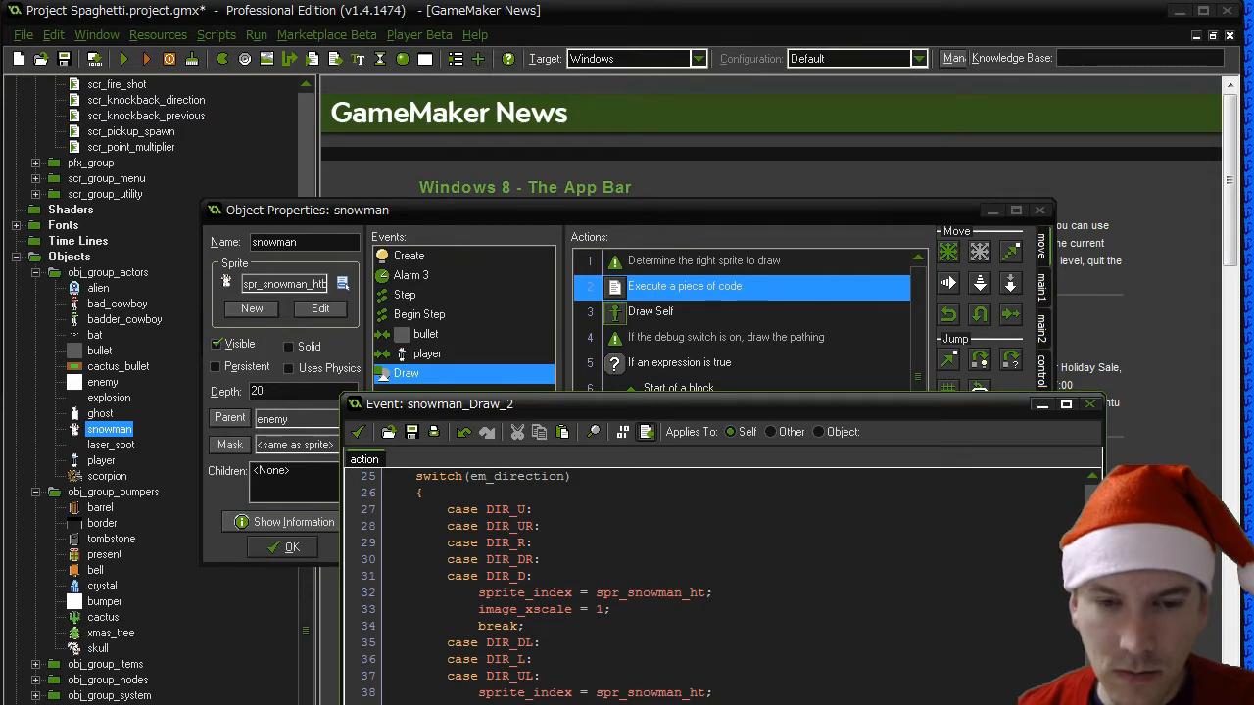
pyautogui.scroll(-2, 720, 583)
pyautogui.scroll(3, 721, 583)
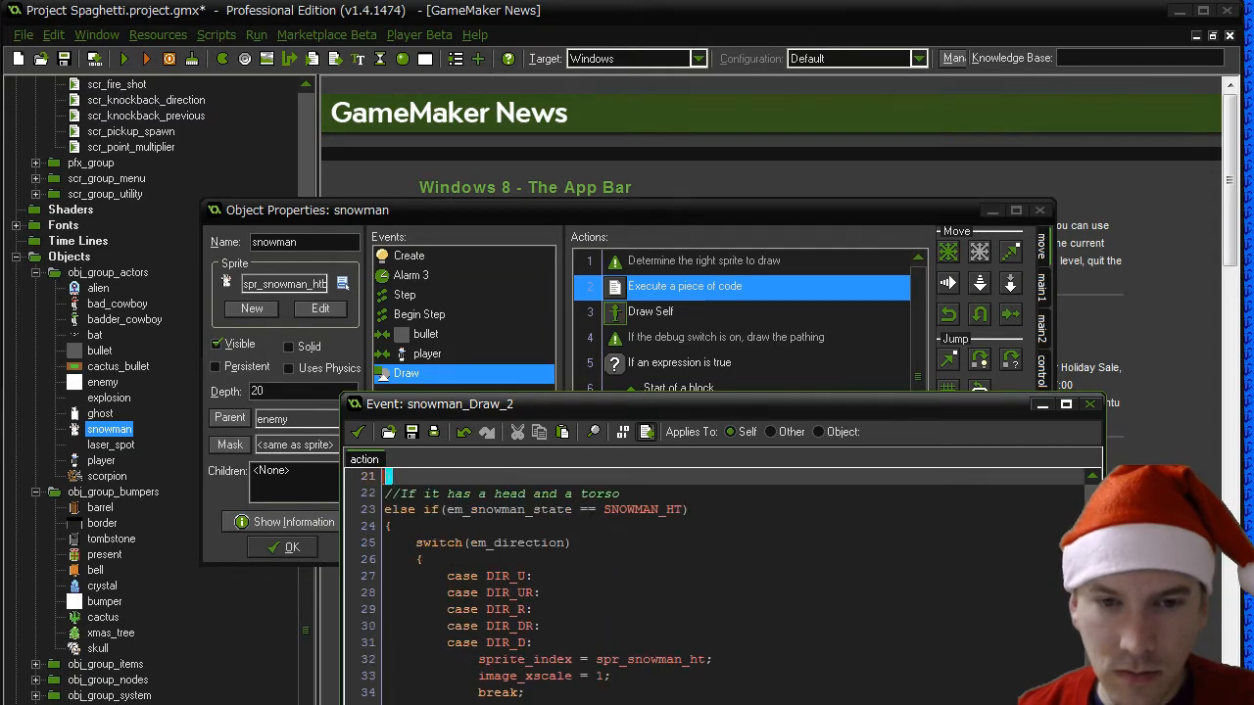
pyautogui.scroll(-4, 721, 583)
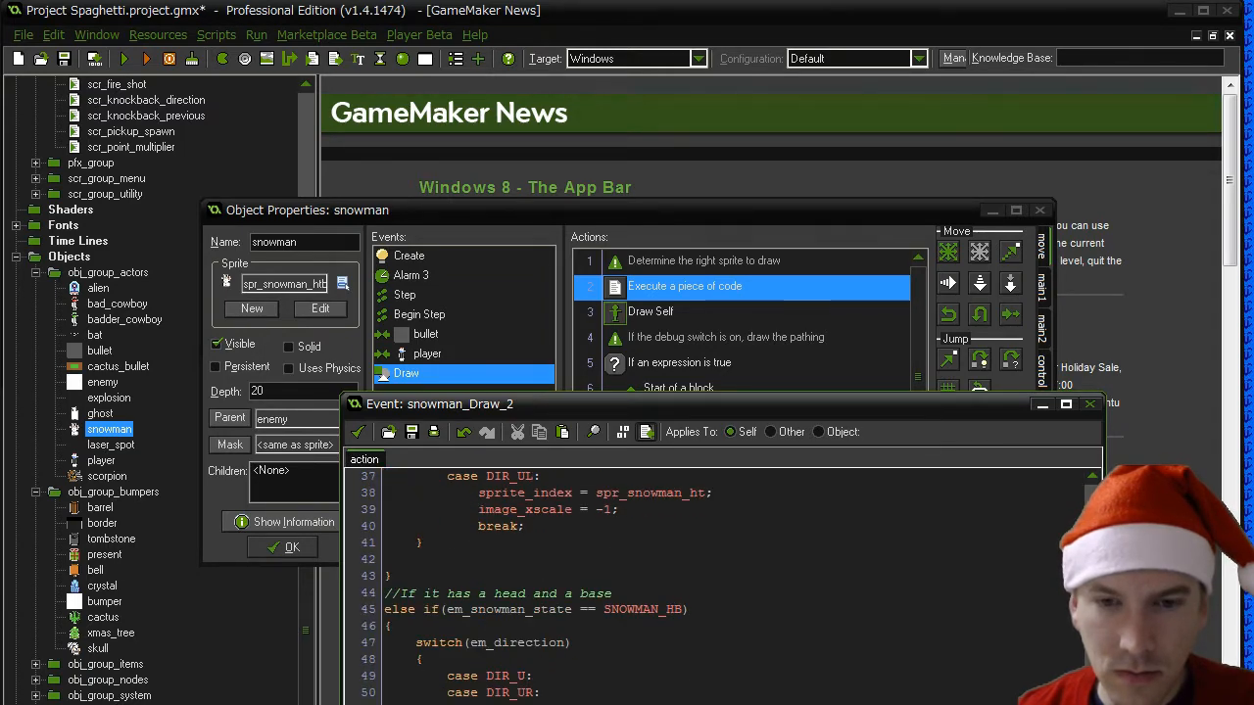
pyautogui.scroll(-5, 721, 583)
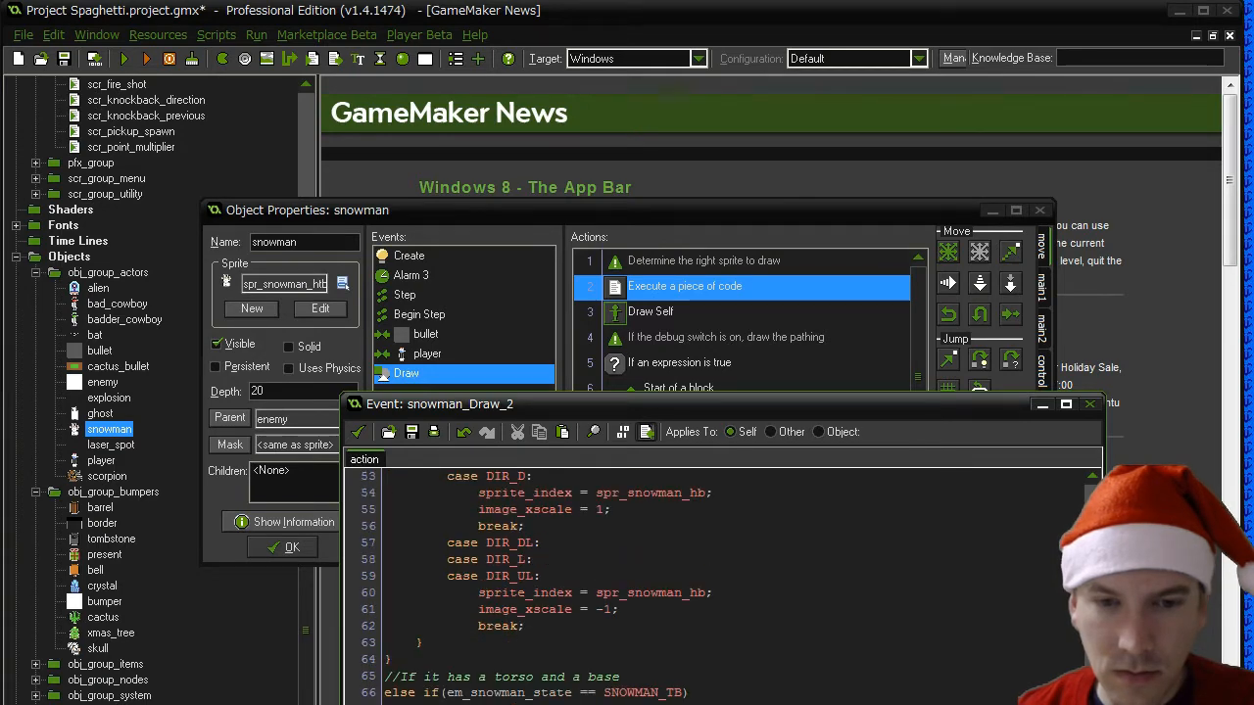
pyautogui.scroll(-3, 721, 583)
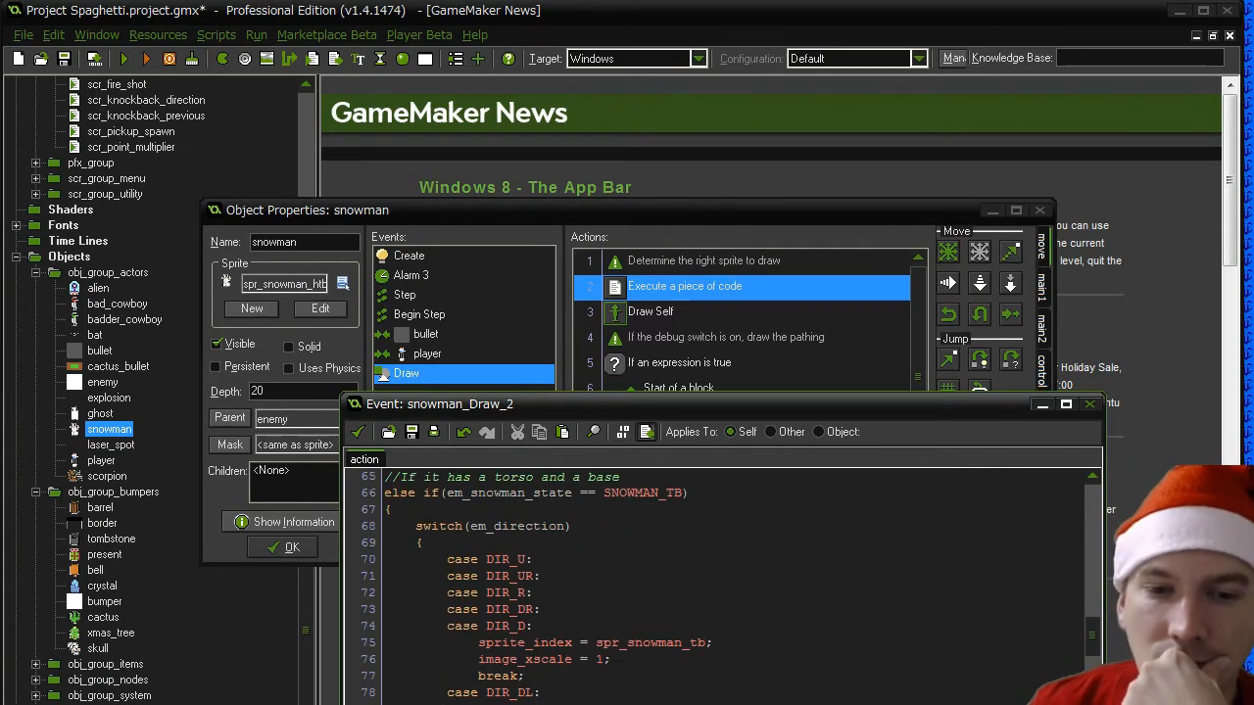
pyautogui.scroll(-3, 720, 583)
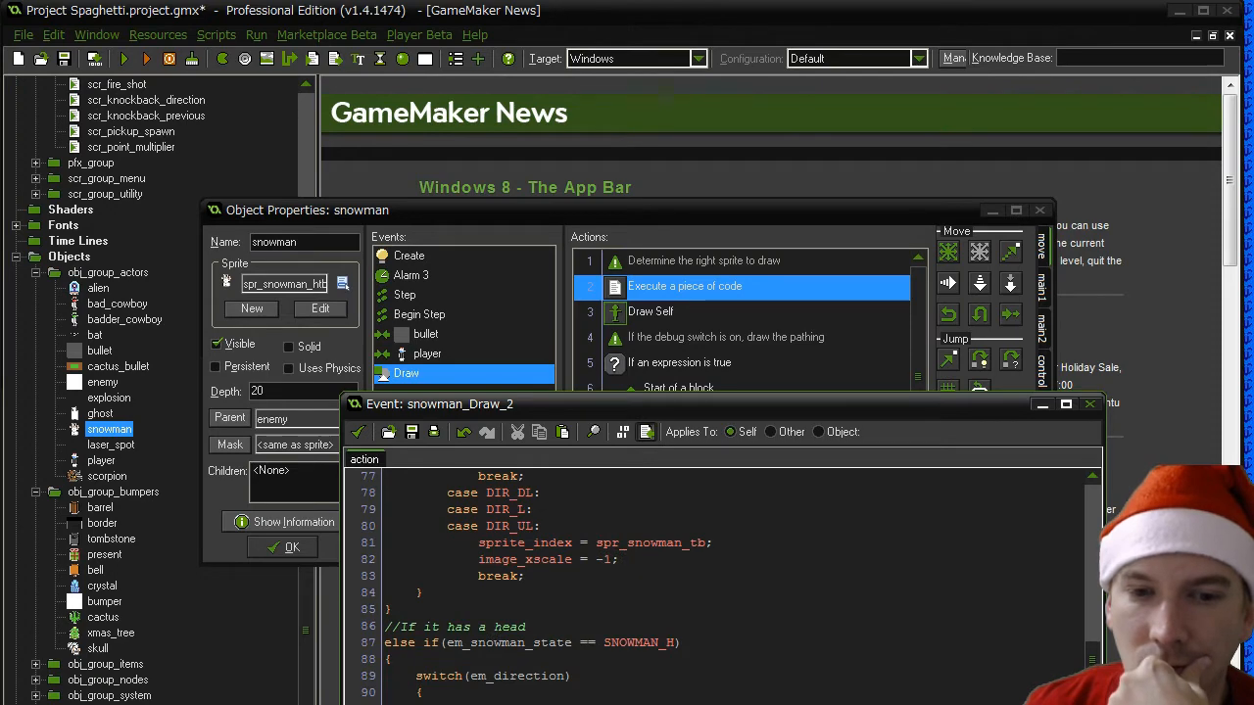
pyautogui.scroll(-4, 721, 583)
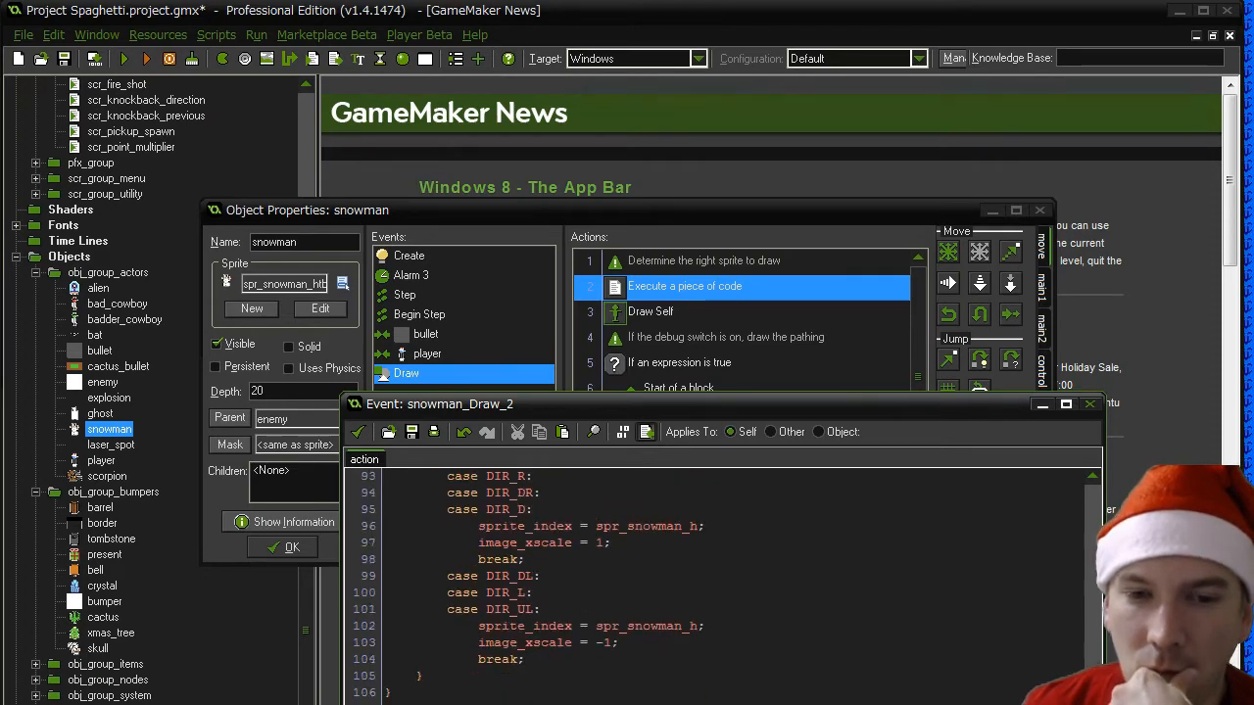
pyautogui.scroll(1, 721, 582)
pyautogui.scroll(1, 721, 582)
pyautogui.scroll(-6, 721, 582)
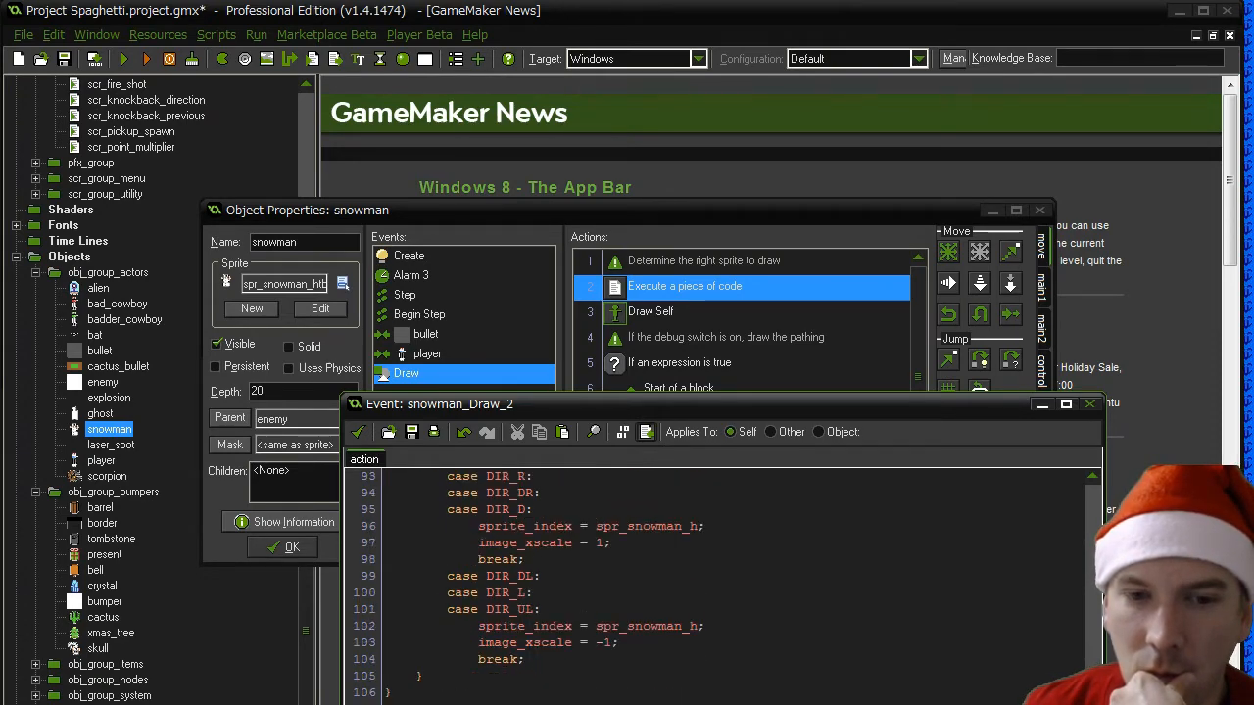
pyautogui.scroll(-2, 721, 583)
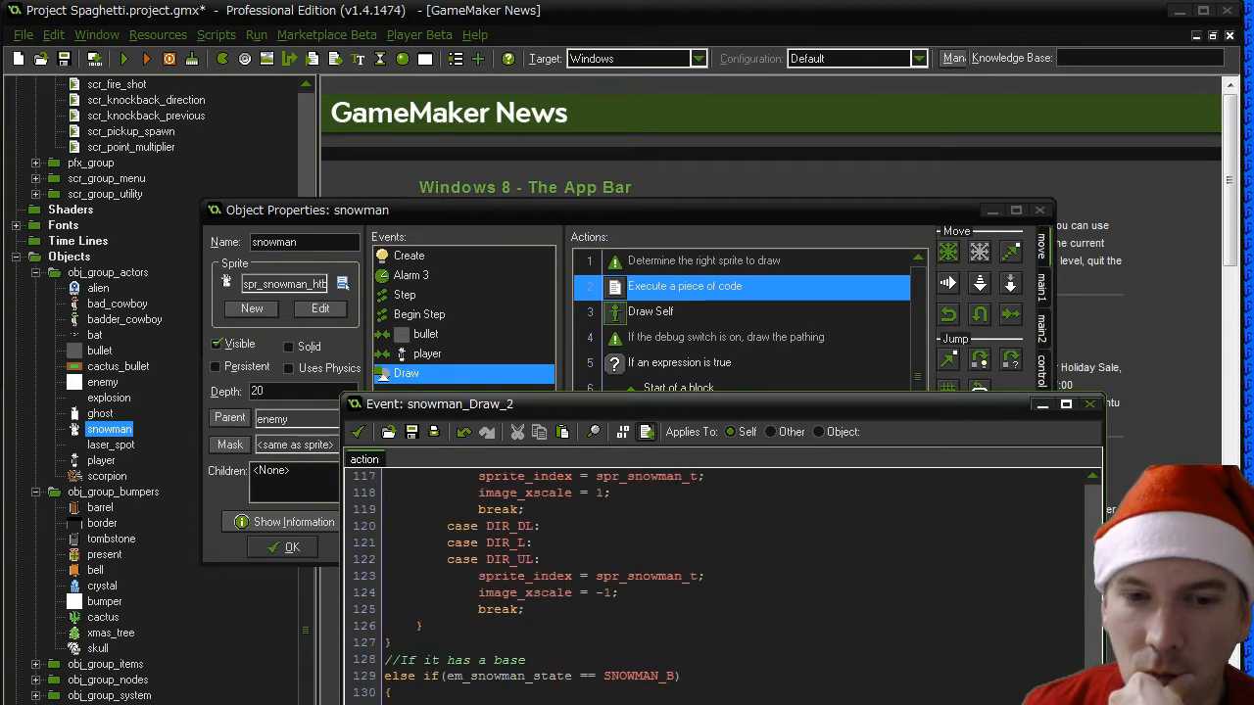
pyautogui.scroll(-2, 721, 583)
pyautogui.scroll(-3, 720, 583)
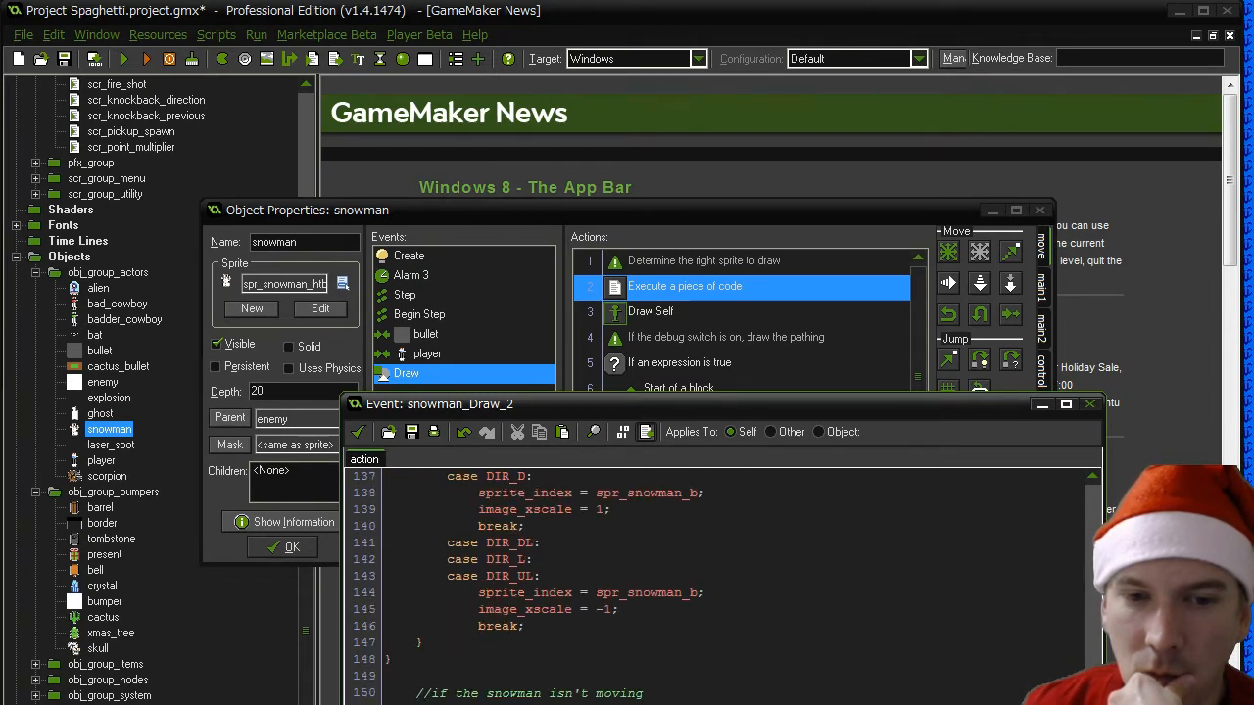
# - Move the "if the snowman isn't moving" comment, its if condition and the opening brace to the unindented margin on lines 150 to 152
pyautogui.click(386, 676)
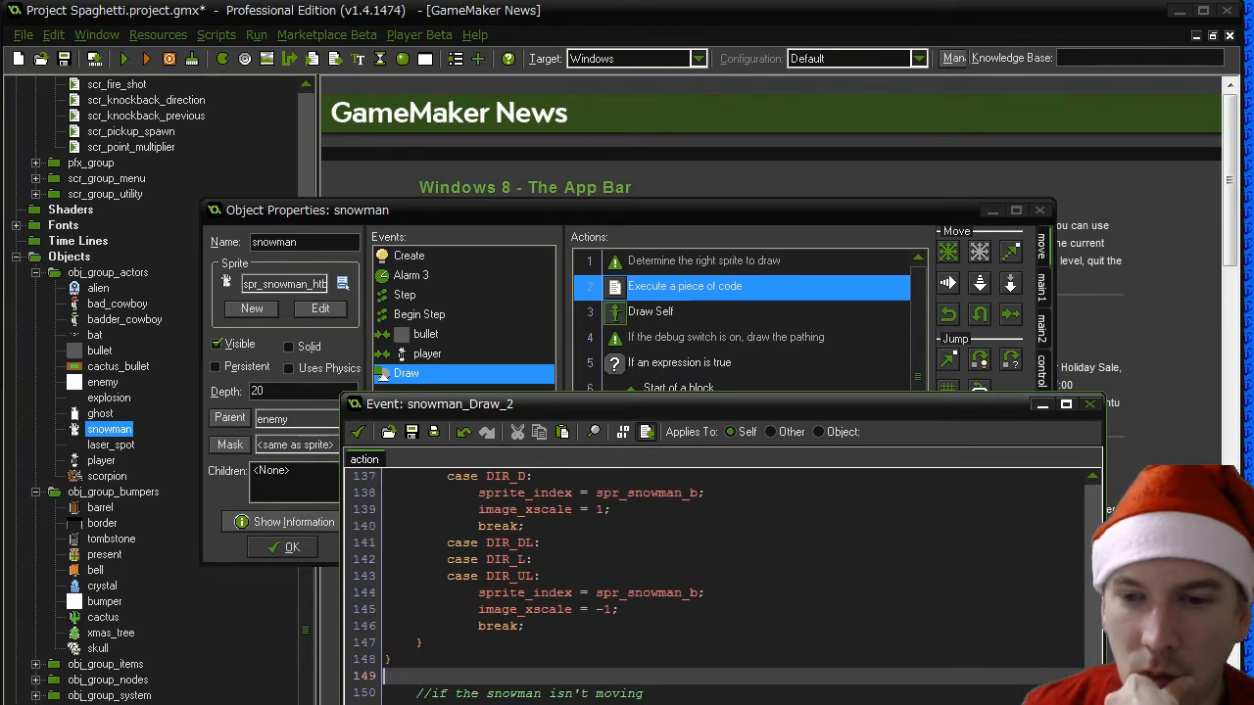
pyautogui.moveTo(1093, 676)
pyautogui.mouseDown()
pyautogui.moveTo(1101, 492)
pyautogui.moveTo(1094, 680)
pyautogui.mouseUp()
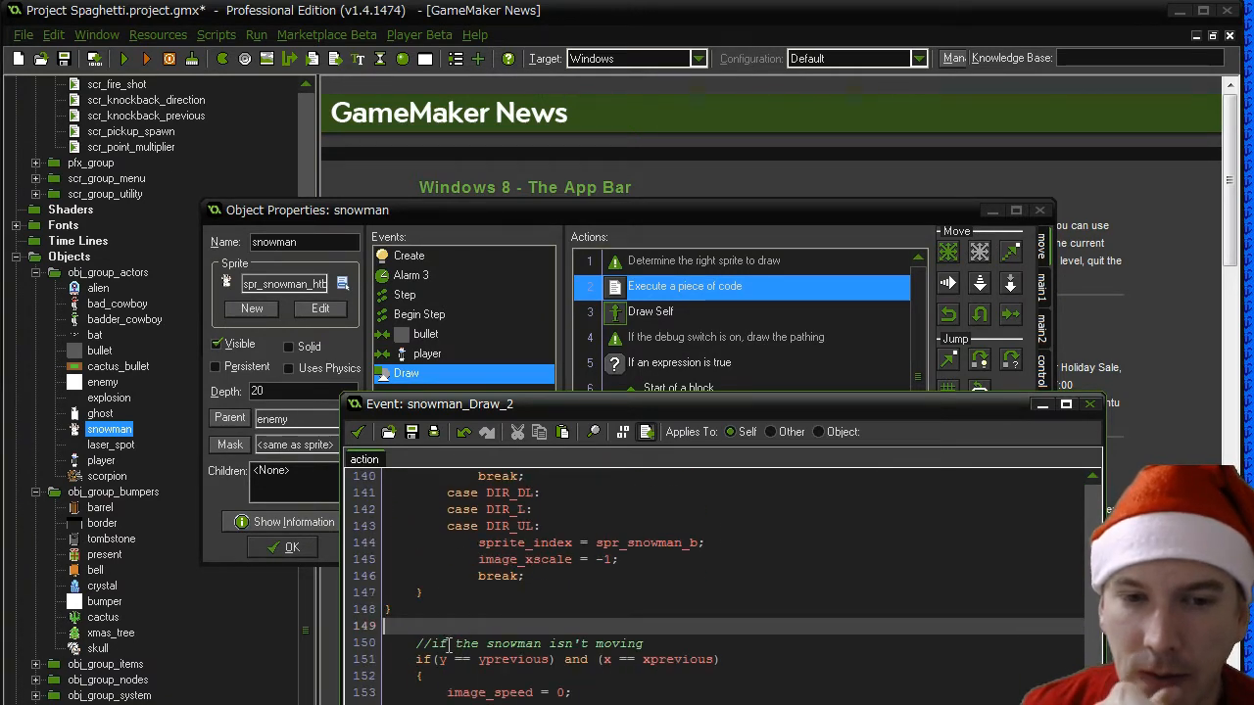
pyautogui.click(548, 703)
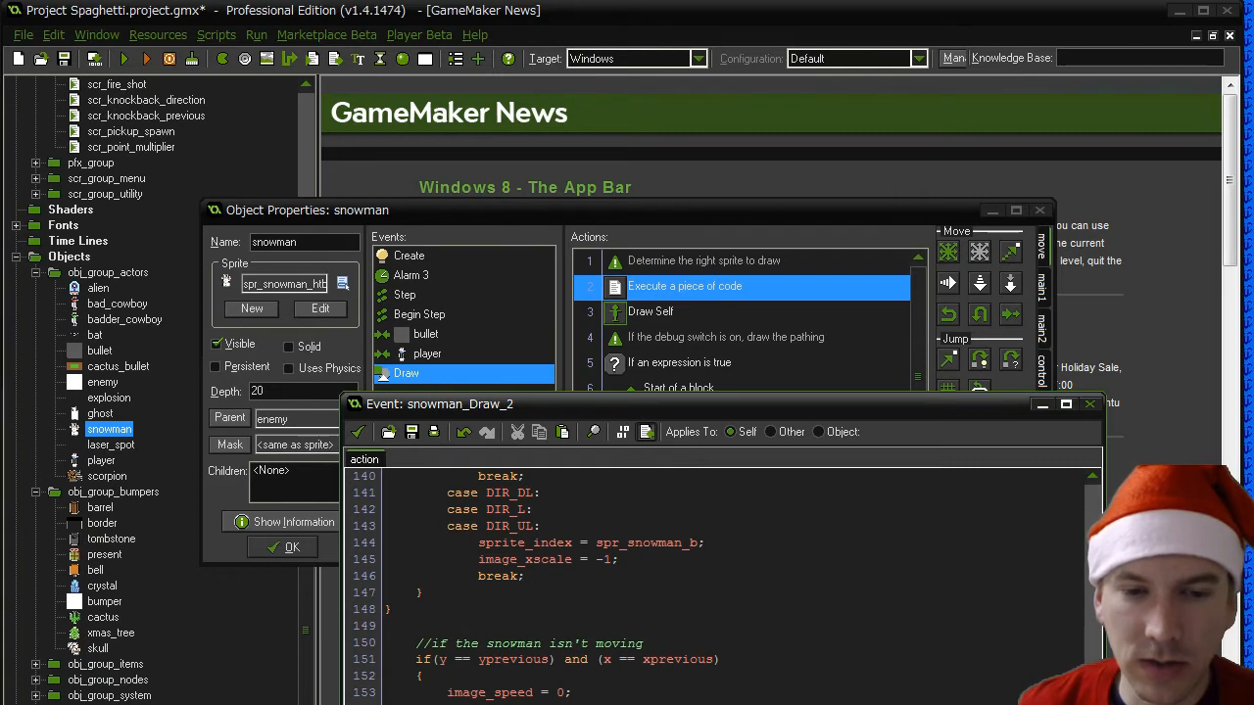
pyautogui.moveTo(416, 644); pyautogui.dragTo(368, 676)
pyautogui.press('BackSpace')
# - Reduce image_speed = 0 on line 153 to one indent level and remove the extra indentation from the lines below it
pyautogui.press('BackSpace')
pyautogui.press('BackSpace')
pyautogui.moveTo(447, 692); pyautogui.dragTo(359, 693)
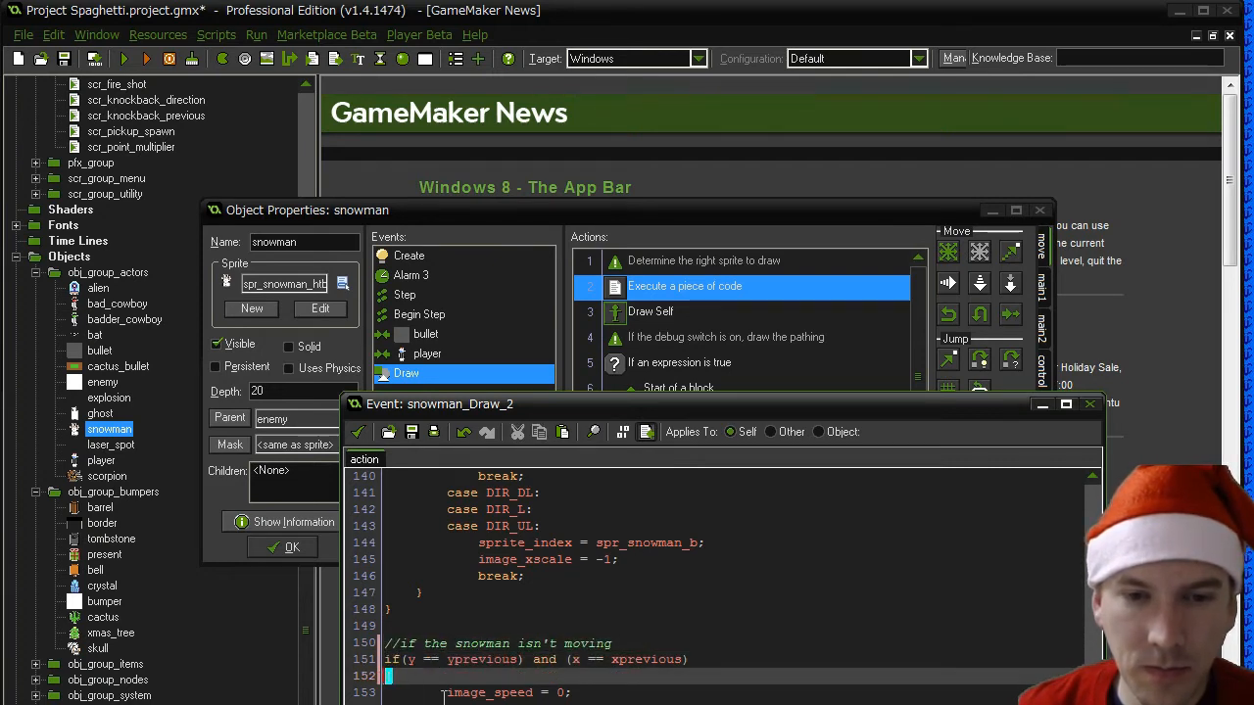
pyautogui.press('BackSpace')
pyautogui.press('Tab')
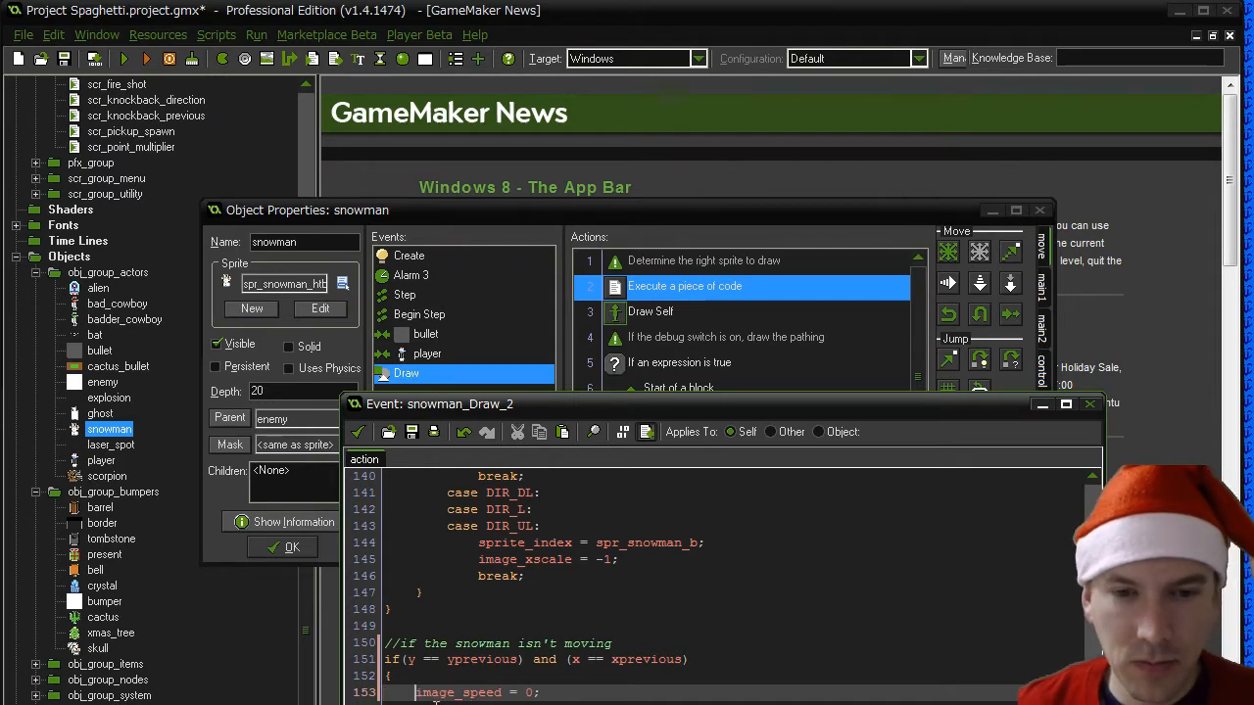
pyautogui.press('BackSpace')
pyautogui.moveTo(447, 703); pyautogui.dragTo(382, 704)
pyautogui.press('BackSpace')
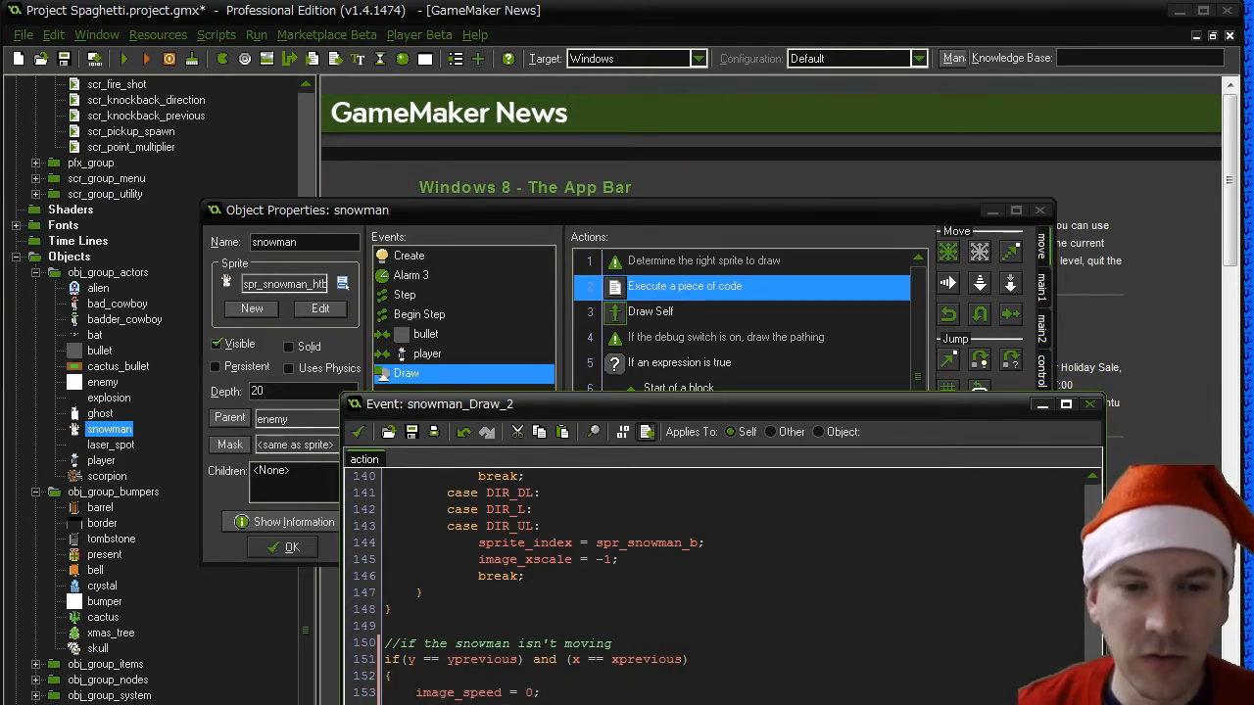
pyautogui.press('BackSpace')
pyautogui.press('BackSpace')
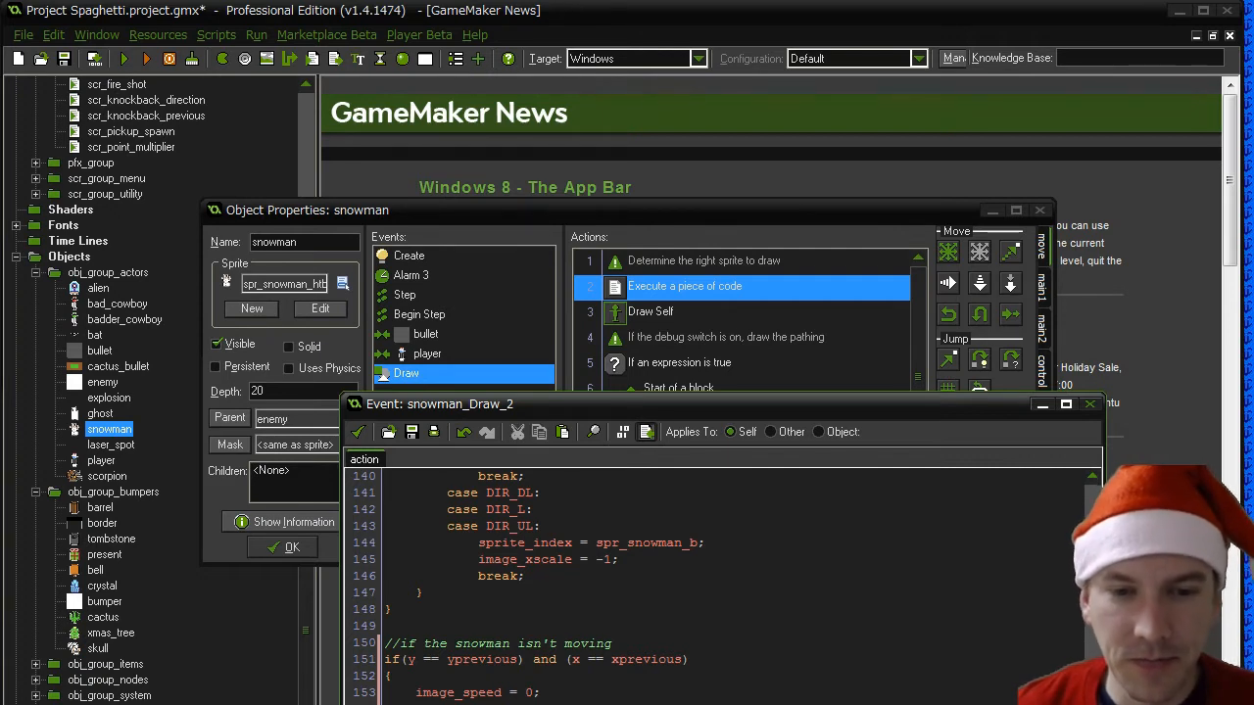
pyautogui.hotkey('shift', 'Home')
pyautogui.press('BackSpace')
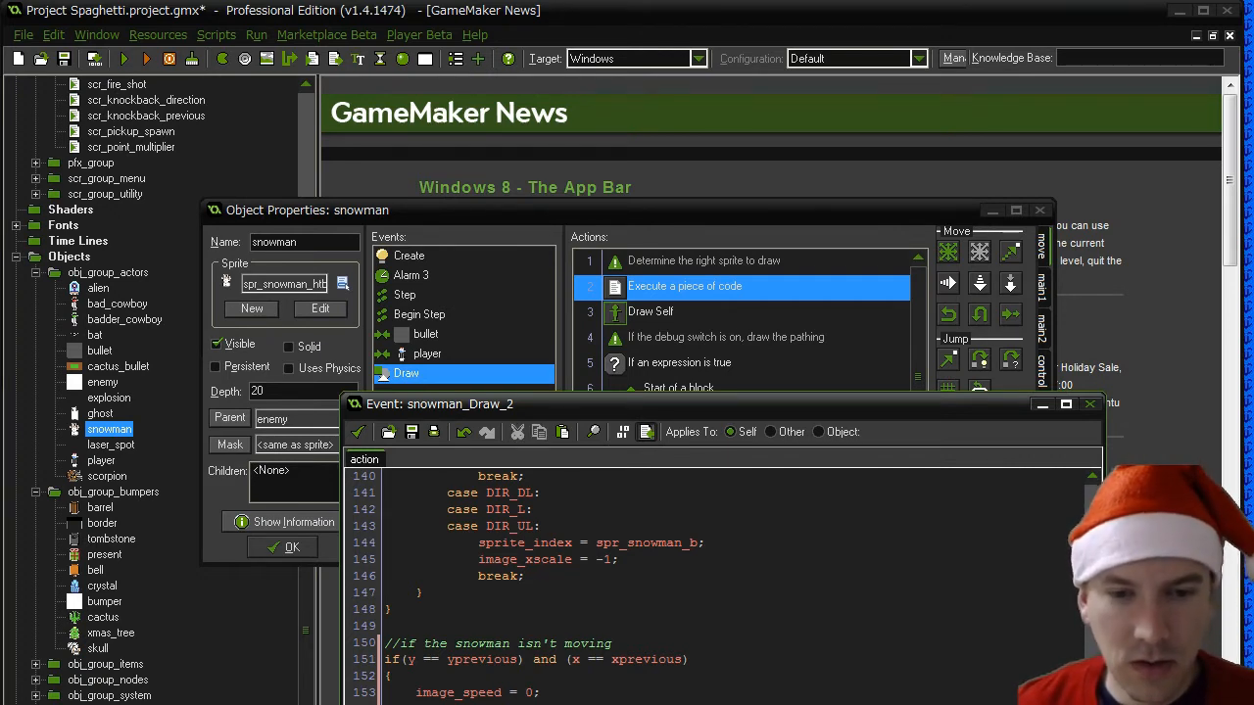
pyautogui.hotkey('shift', 'Home')
pyautogui.press('BackSpace')
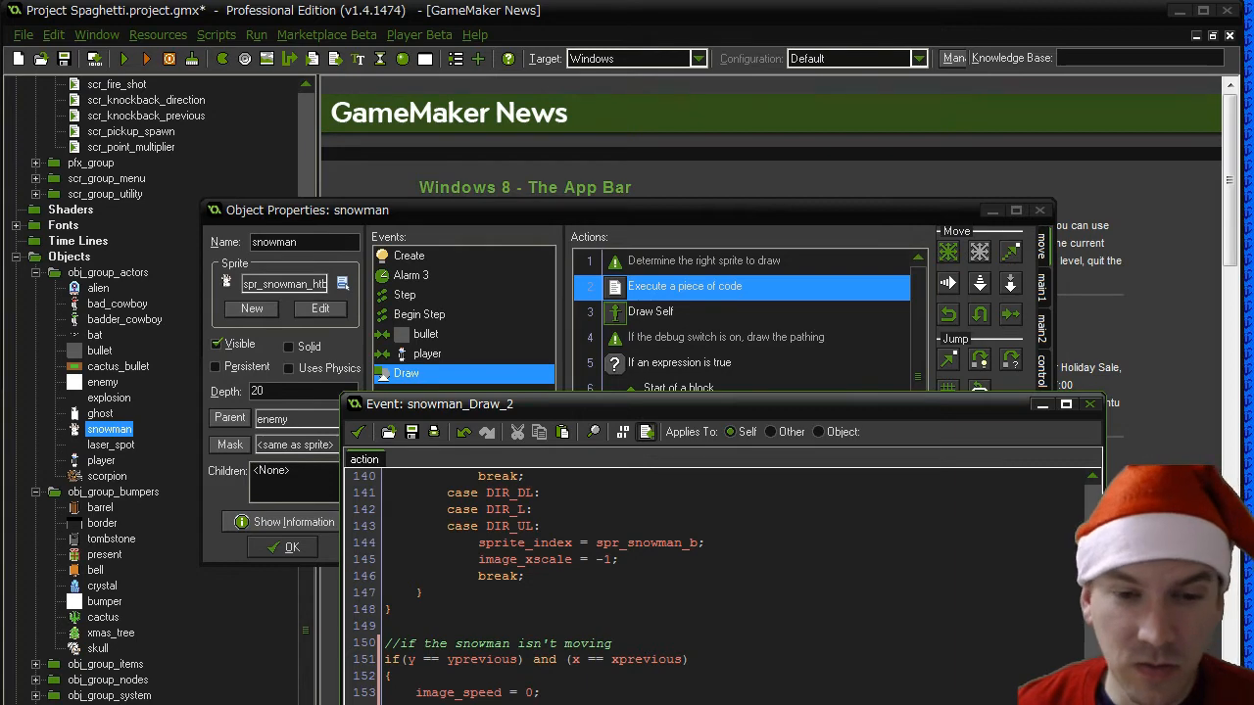
# - Accept the Draw code and the snowman object's changes, and test-run the game
pyautogui.click(358, 431)
pyautogui.click(290, 547)
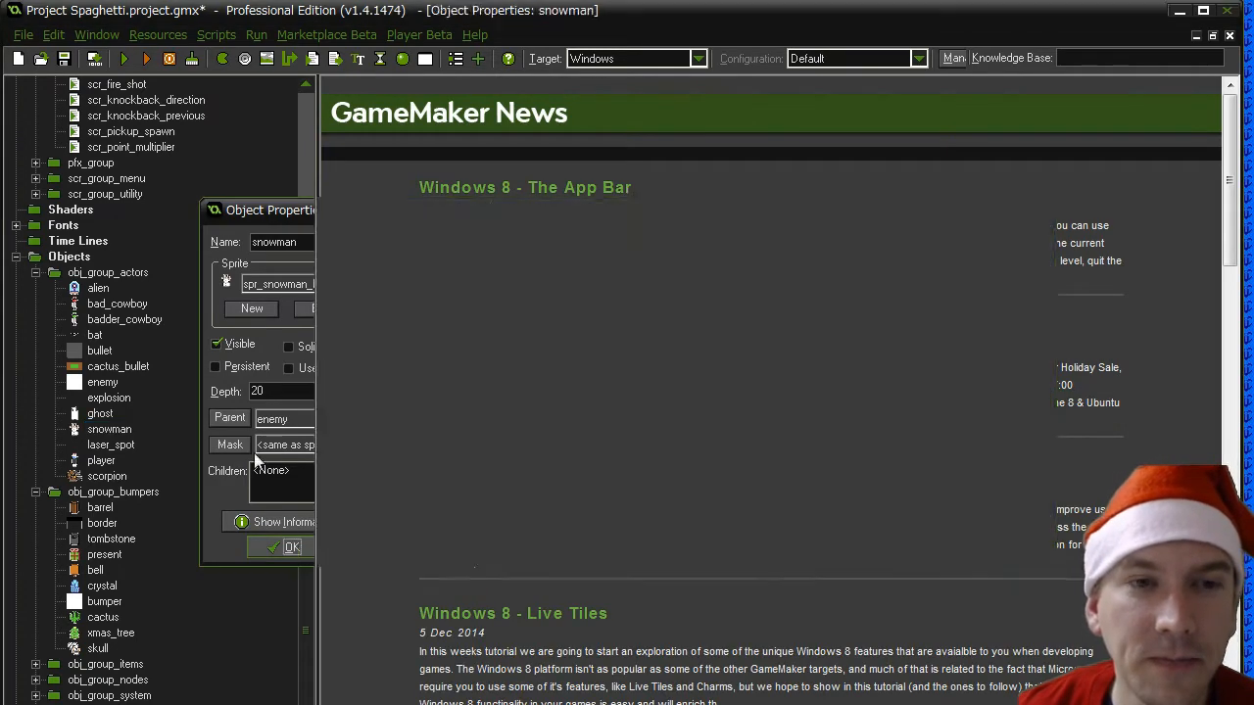
pyautogui.click(119, 62)
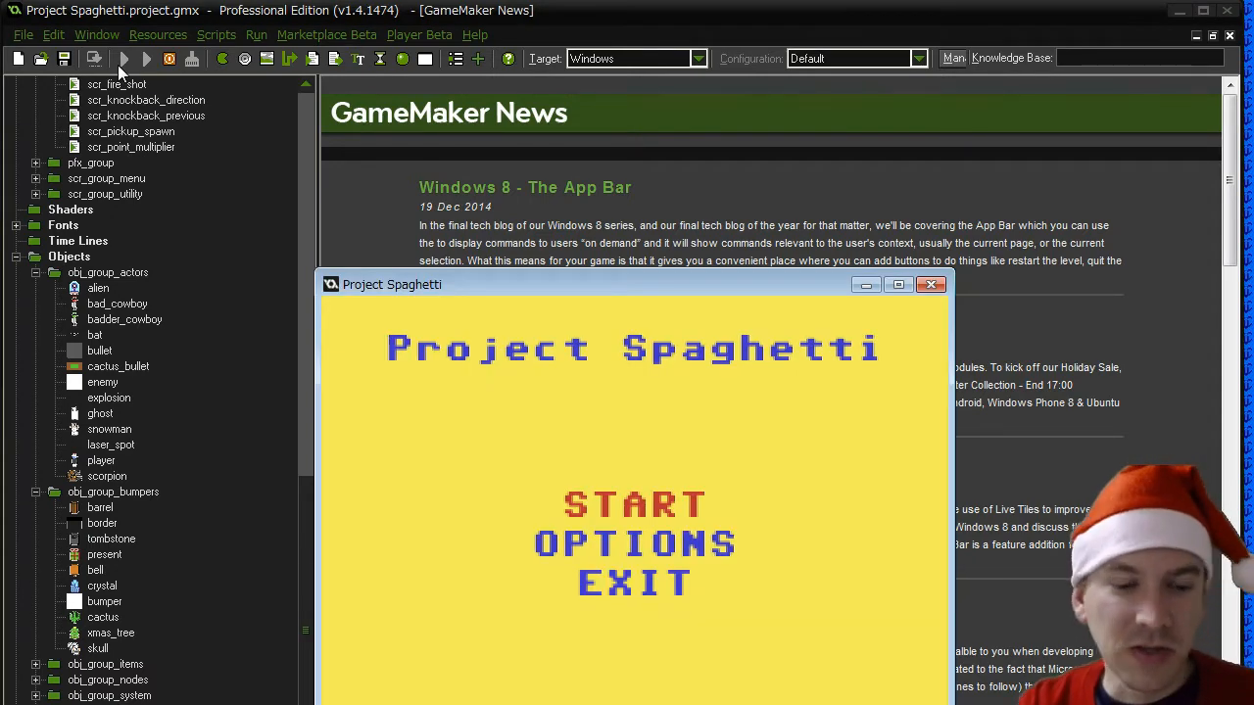
# - Start the game, skip to stage 5 to test the snowmen in play, and abort the run at the code error
pyautogui.press('Return')
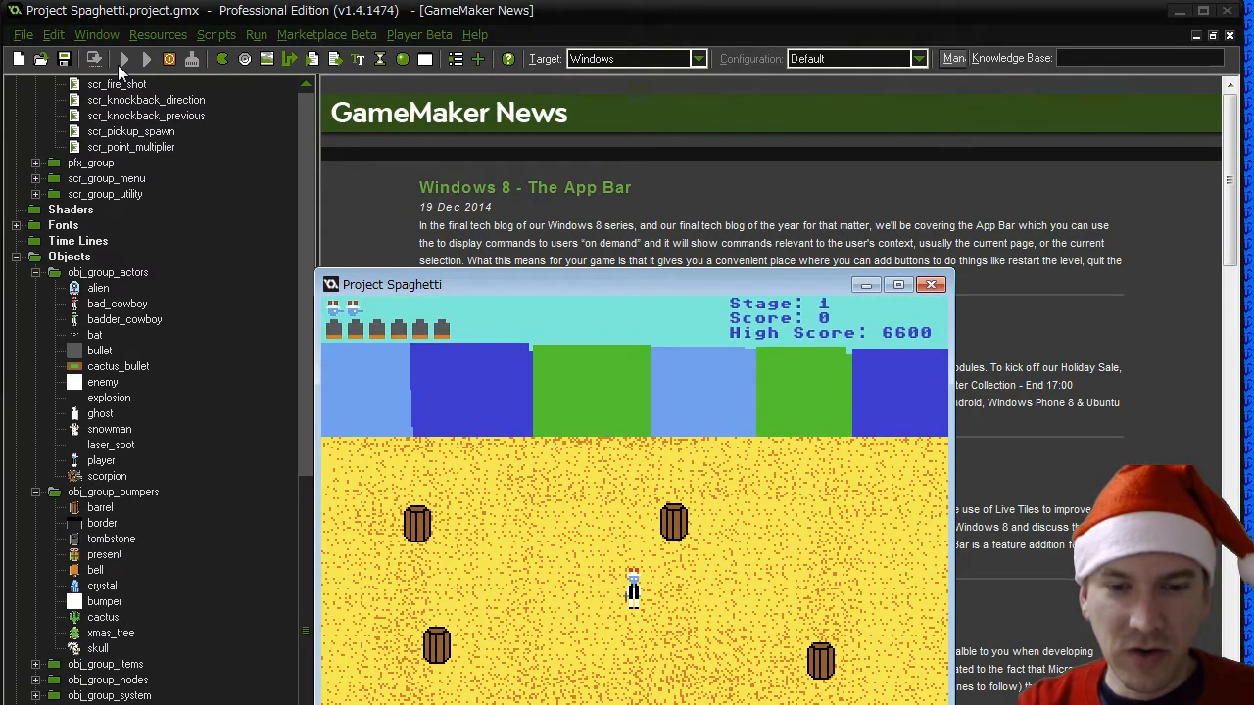
pyautogui.press('5')
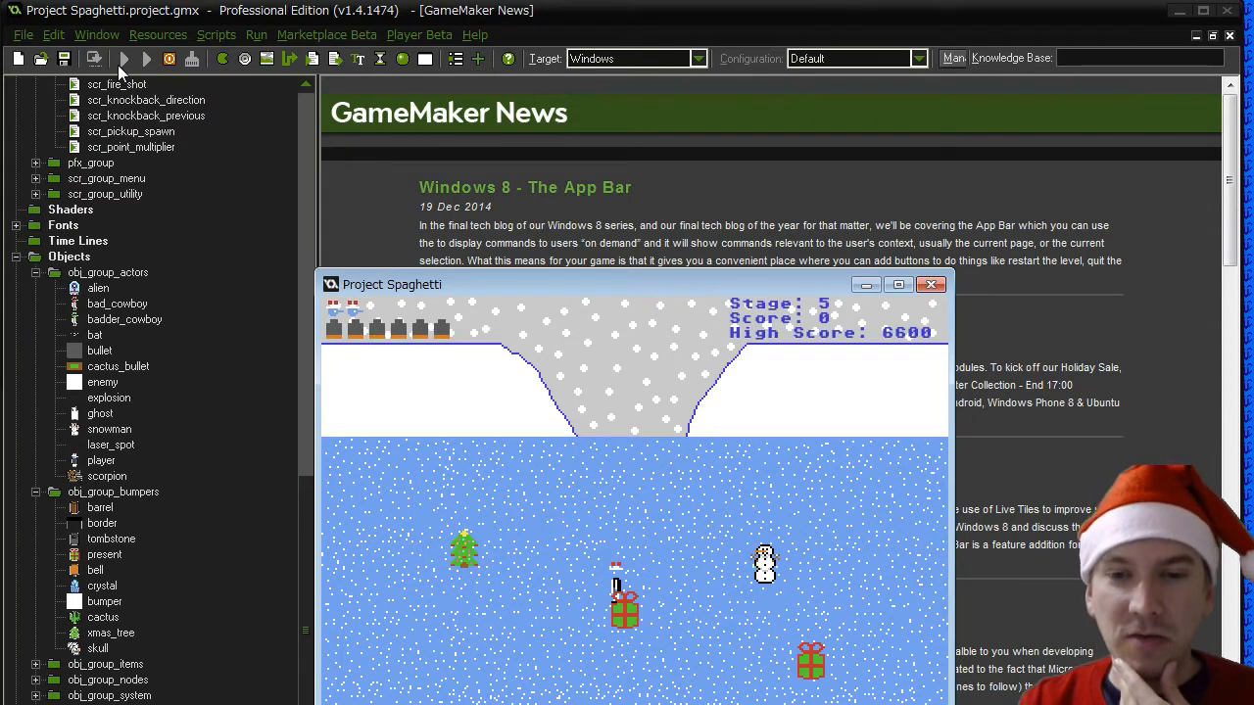
pyautogui.press('Left')
pyautogui.press('Up')
pyautogui.press('Left')
pyautogui.press('Left')
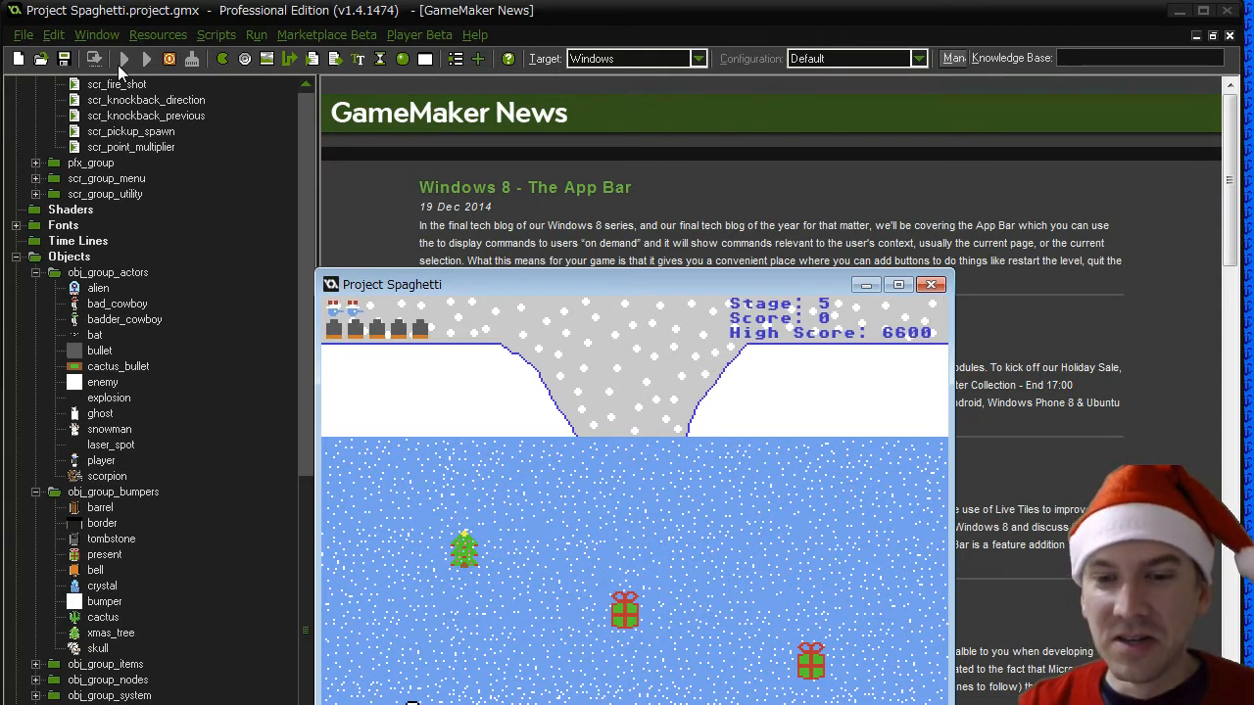
pyautogui.press('Up')
pyautogui.press('Left')
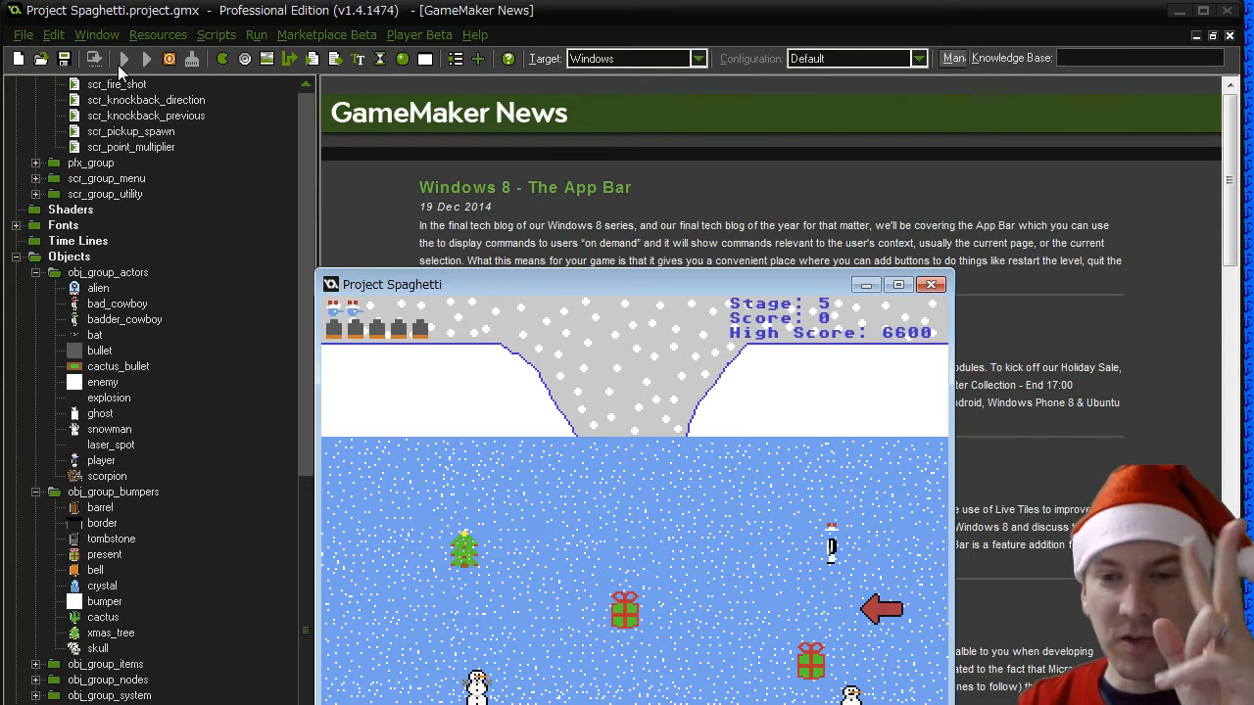
pyautogui.press('Left')
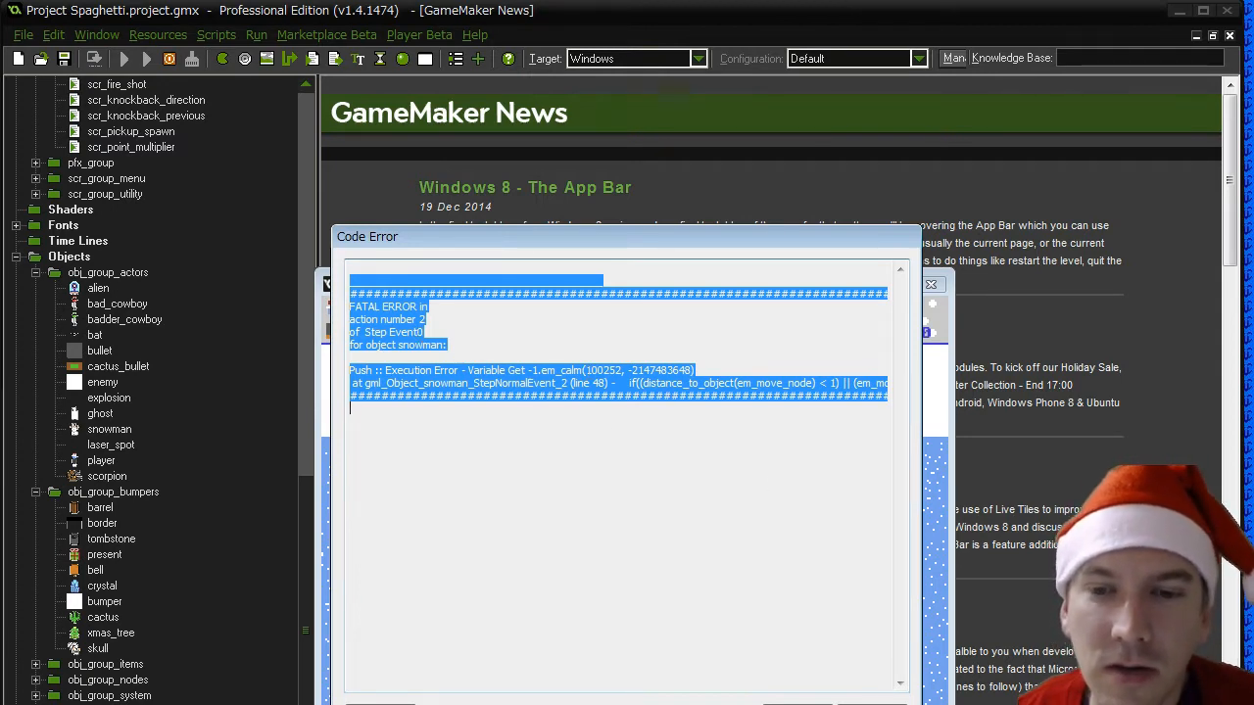
pyautogui.click(395, 704)
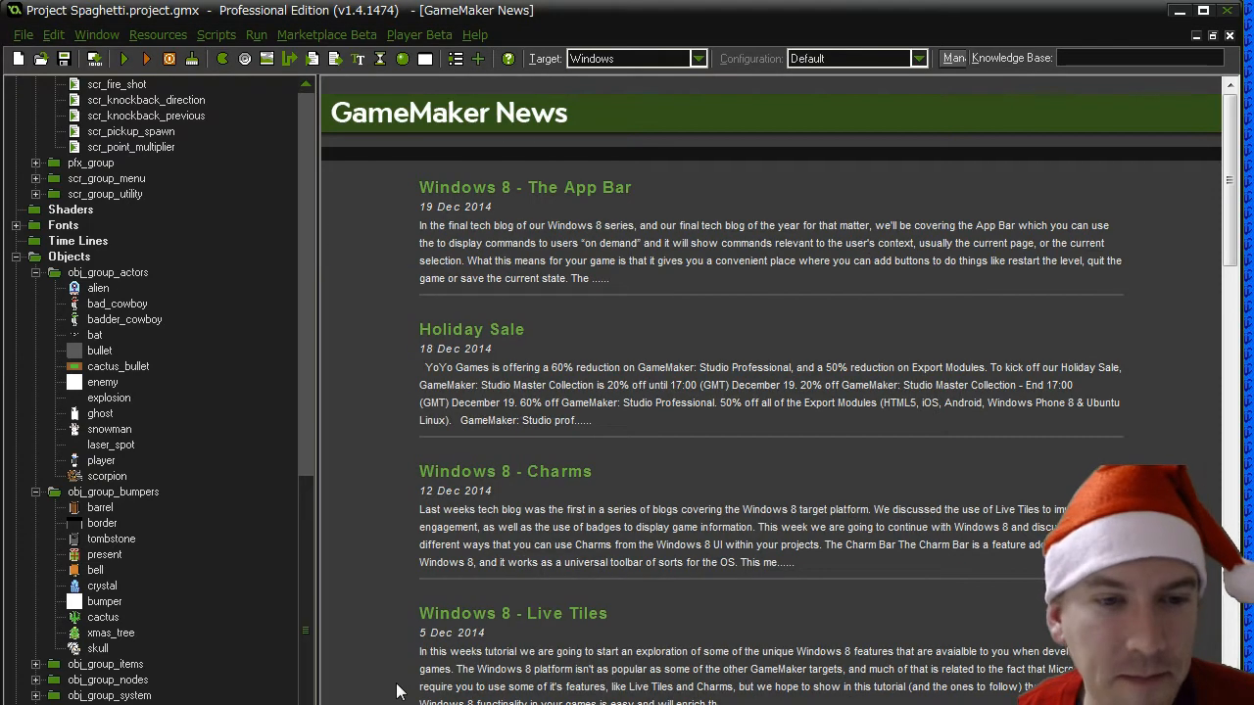
# - Reopen the snowman object and review the actions in its bullet collision event
pyautogui.click(103, 618)
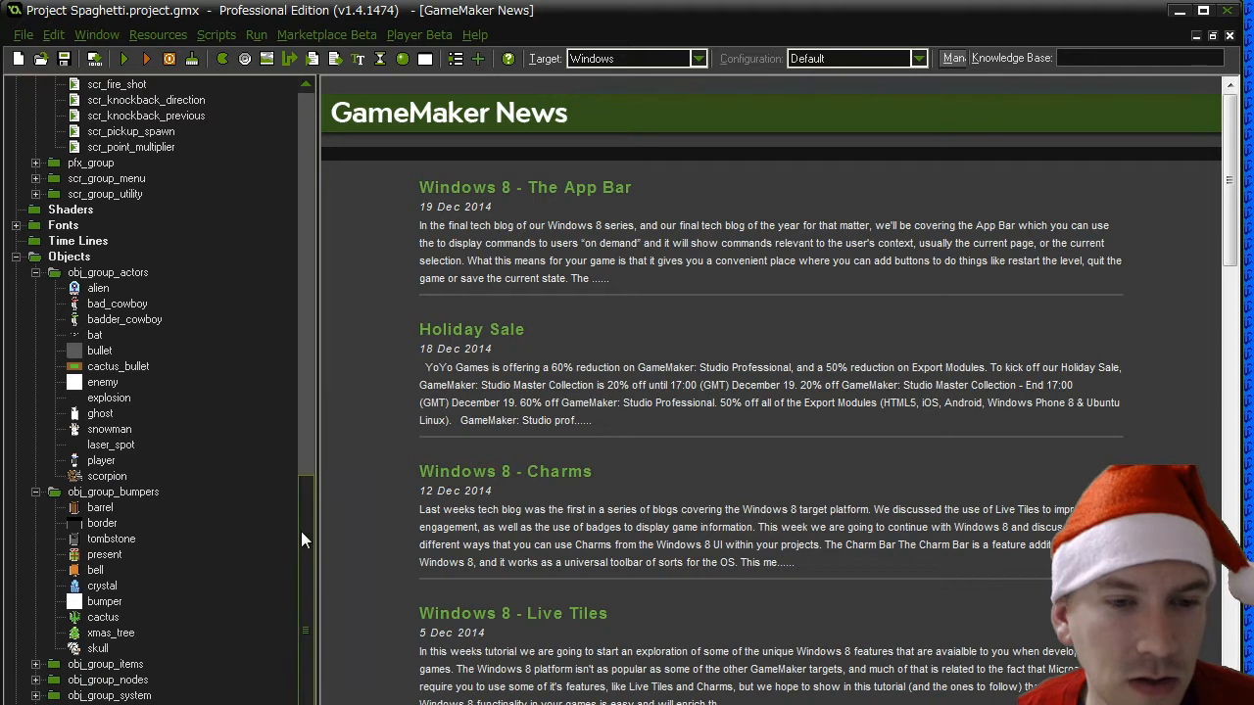
pyautogui.doubleClick(108, 428)
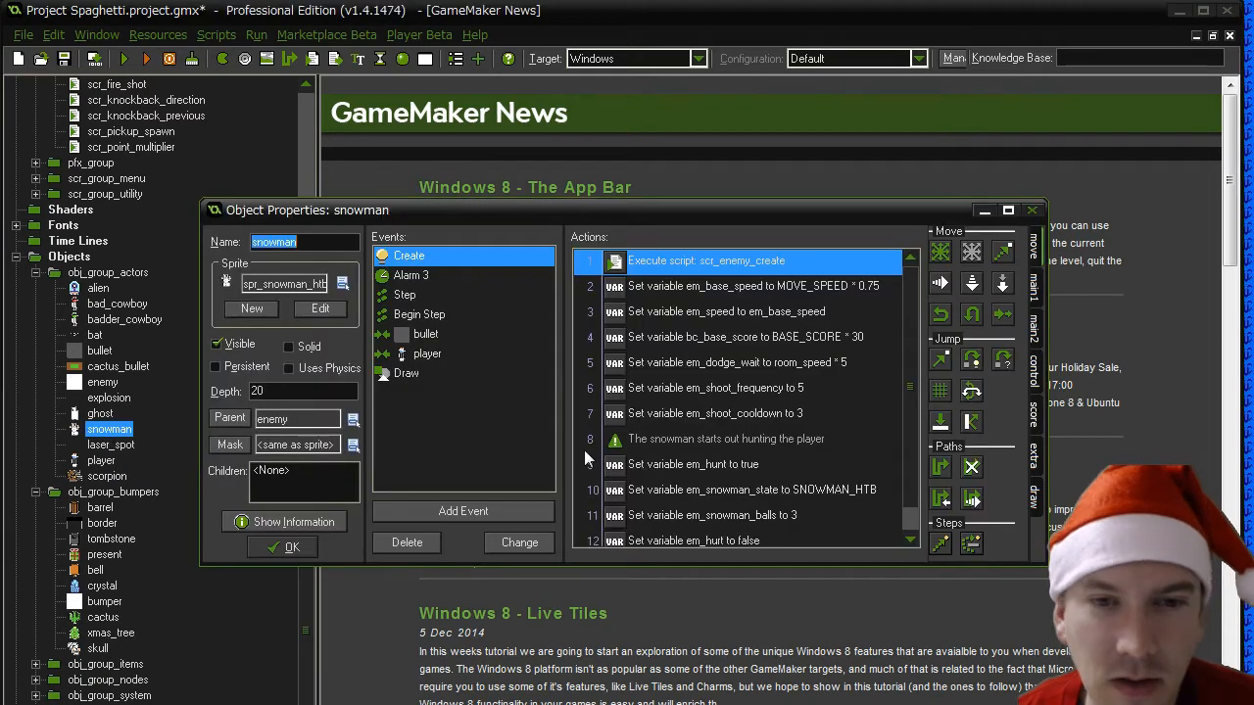
pyautogui.click(424, 336)
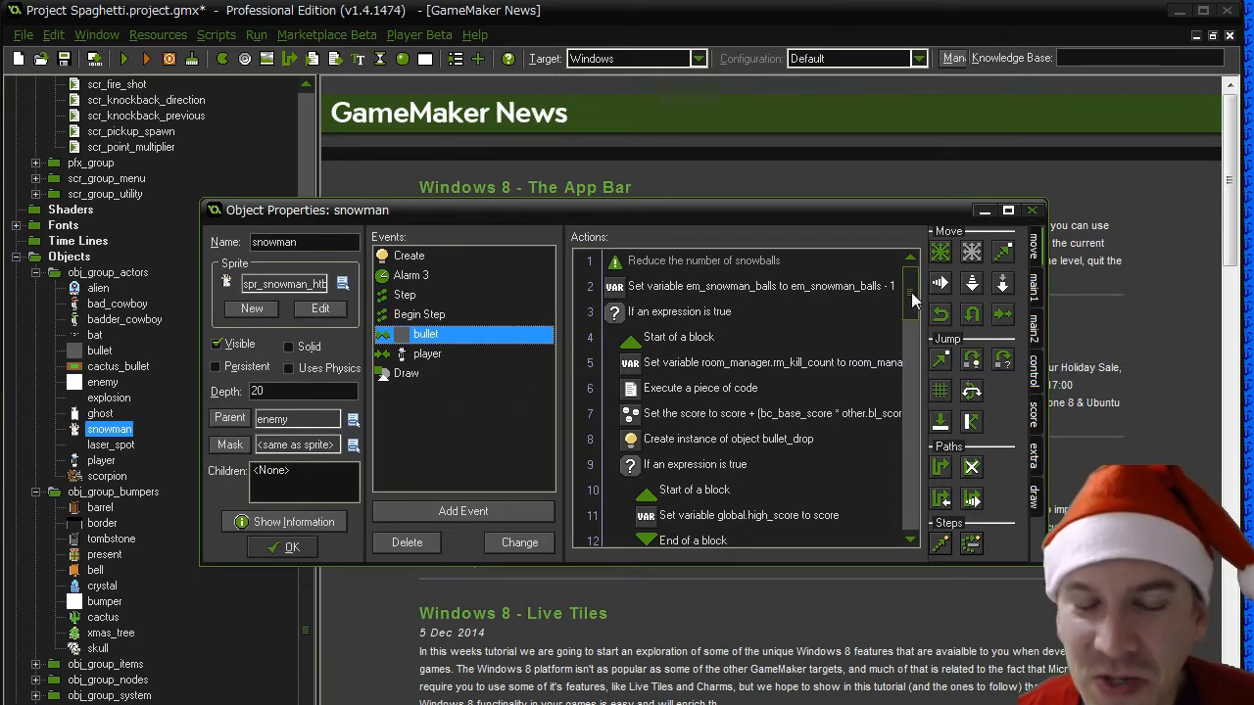
pyautogui.click(446, 358)
pyautogui.click(407, 334)
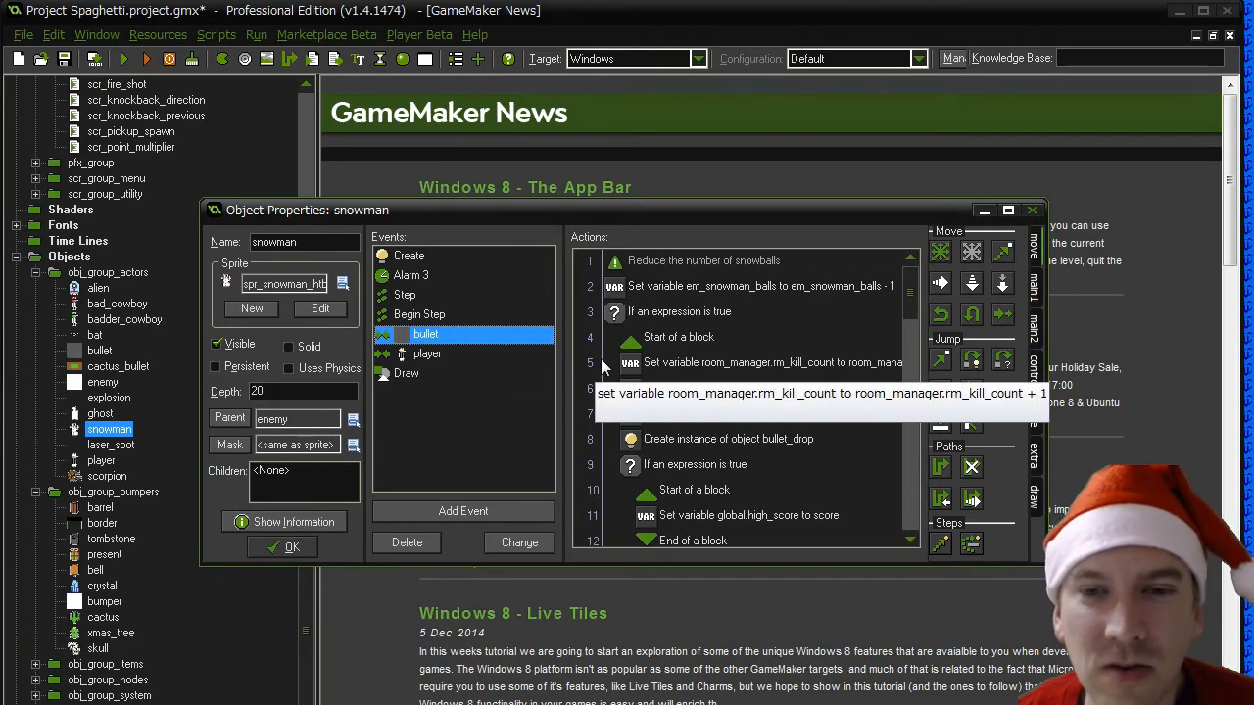
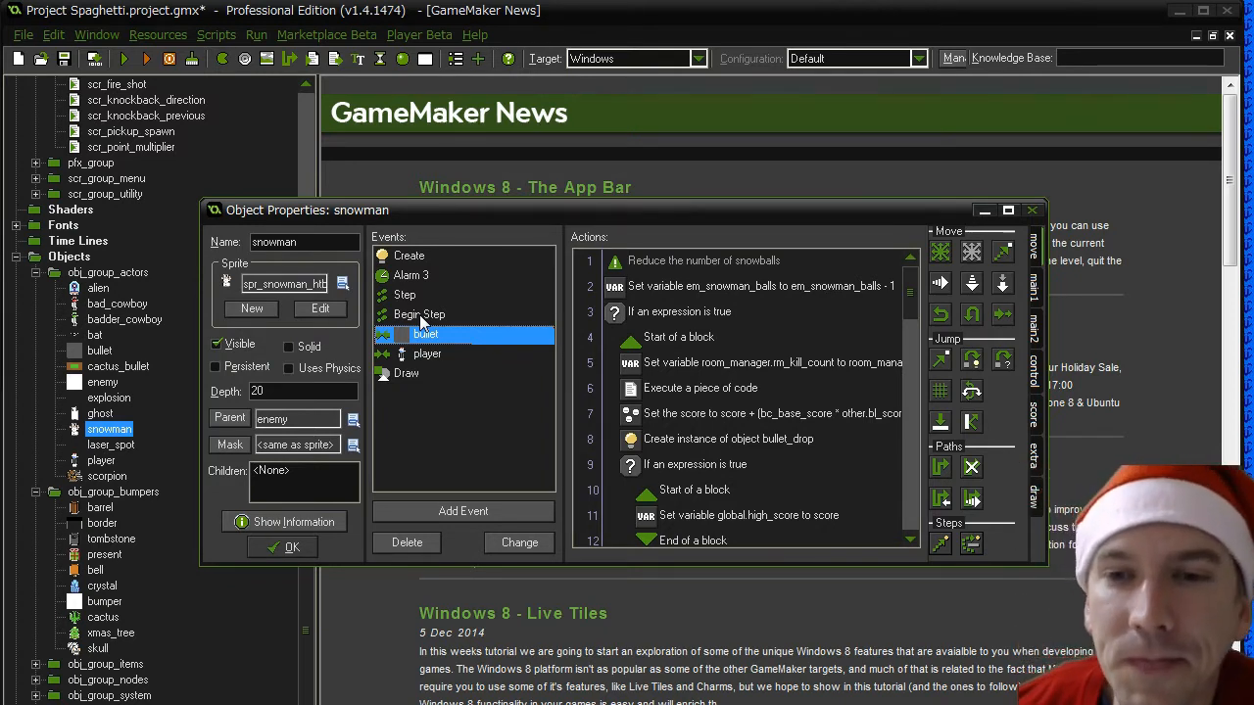
# - Open the movement calculation code in the snowman's Step event and find em_calm in it
pyautogui.click(418, 303)
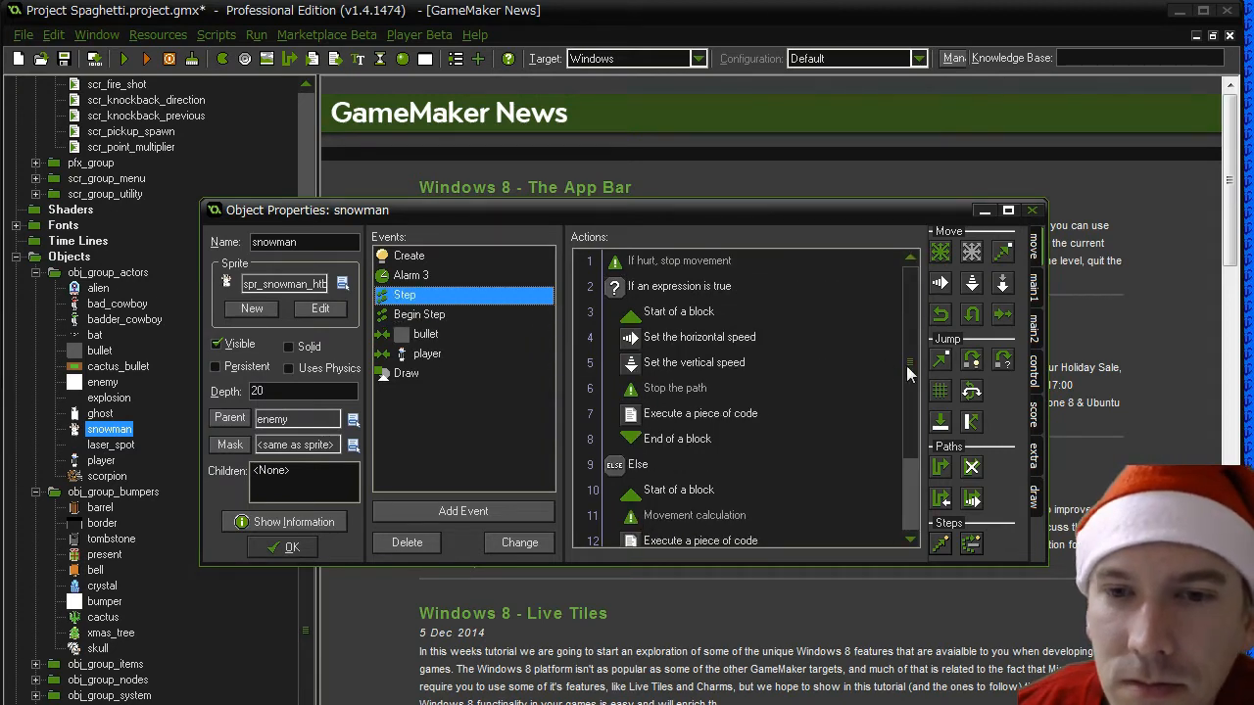
pyautogui.scroll(-2, 907, 382)
pyautogui.doubleClick(728, 441)
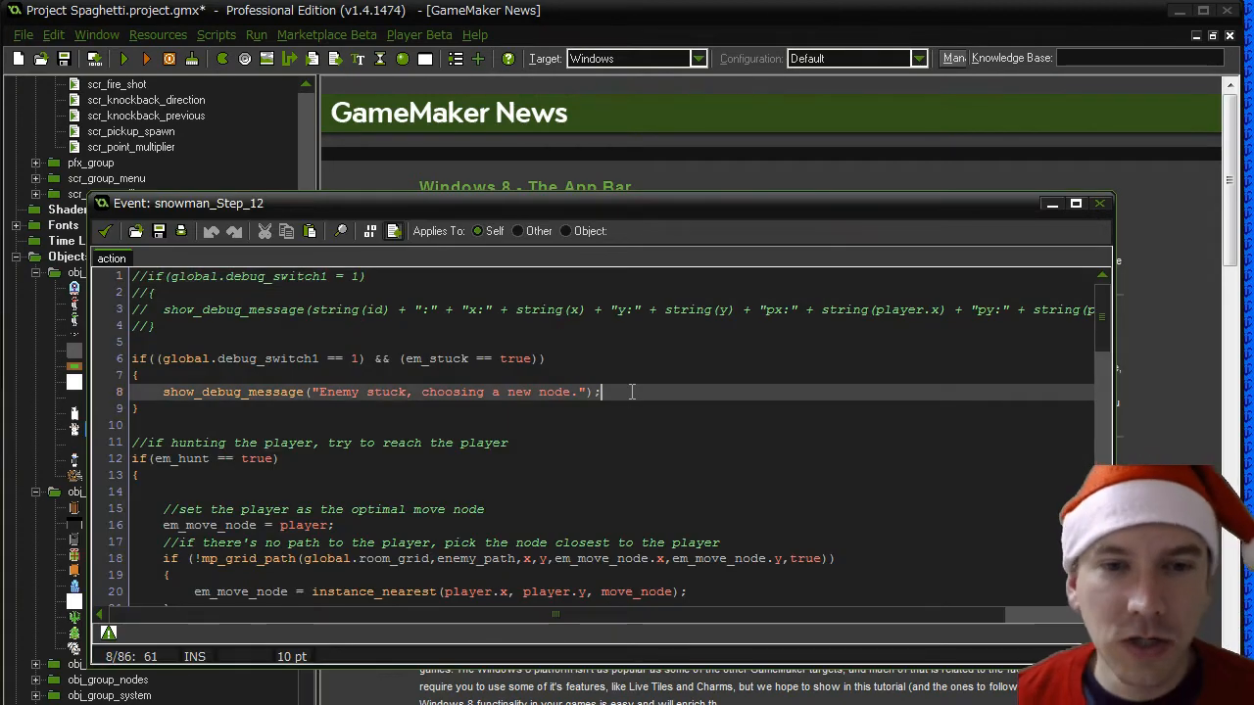
pyautogui.hotkey('ctrl', 'f')
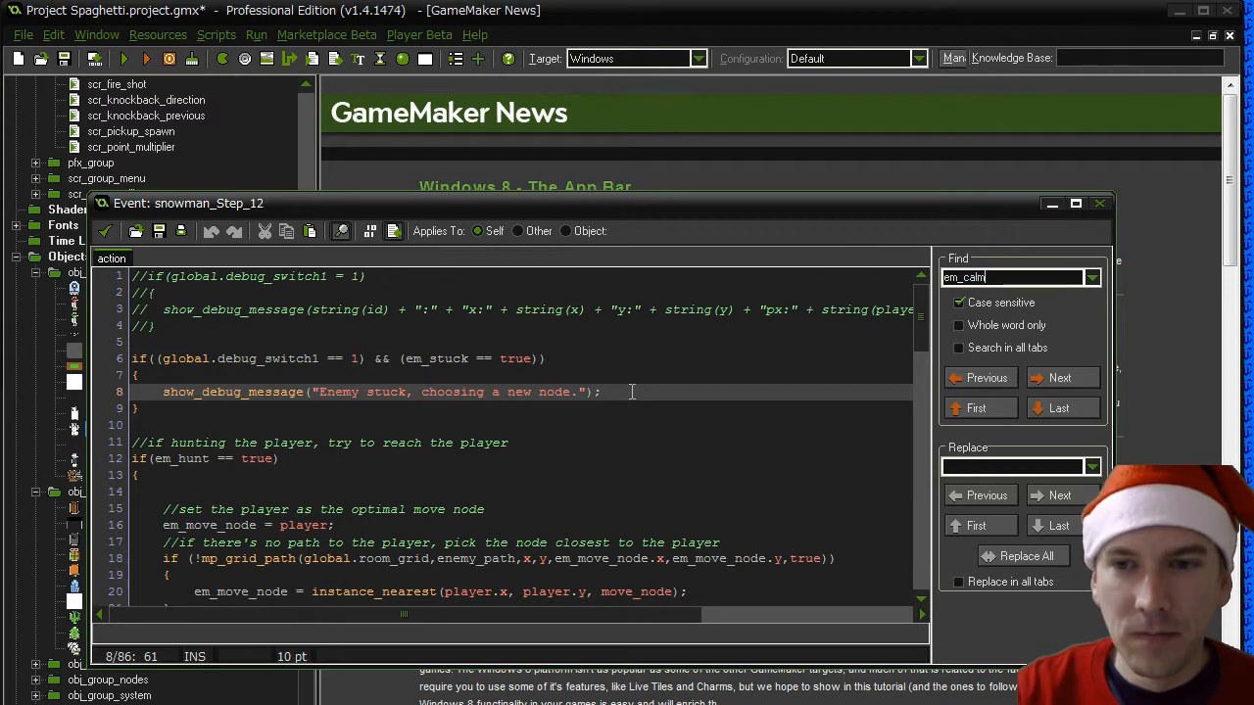
pyautogui.click(1063, 378)
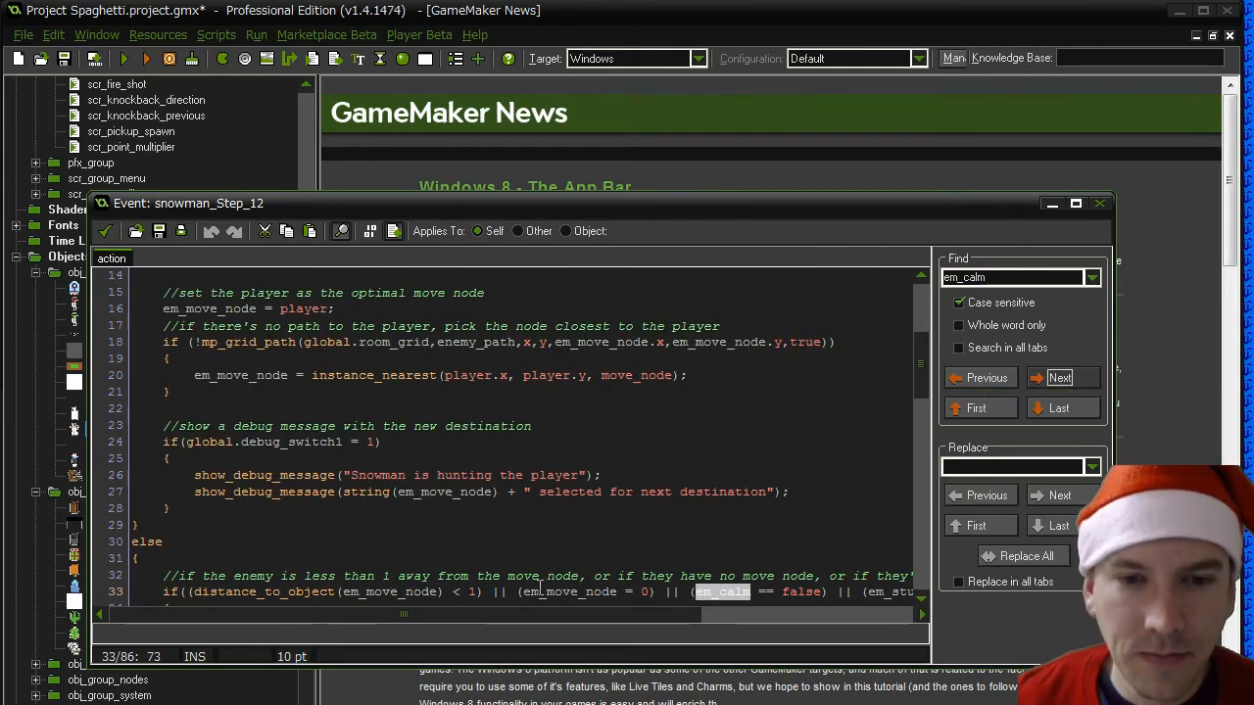
pyautogui.moveTo(452, 613); pyautogui.dragTo(401, 617)
pyautogui.click(346, 591)
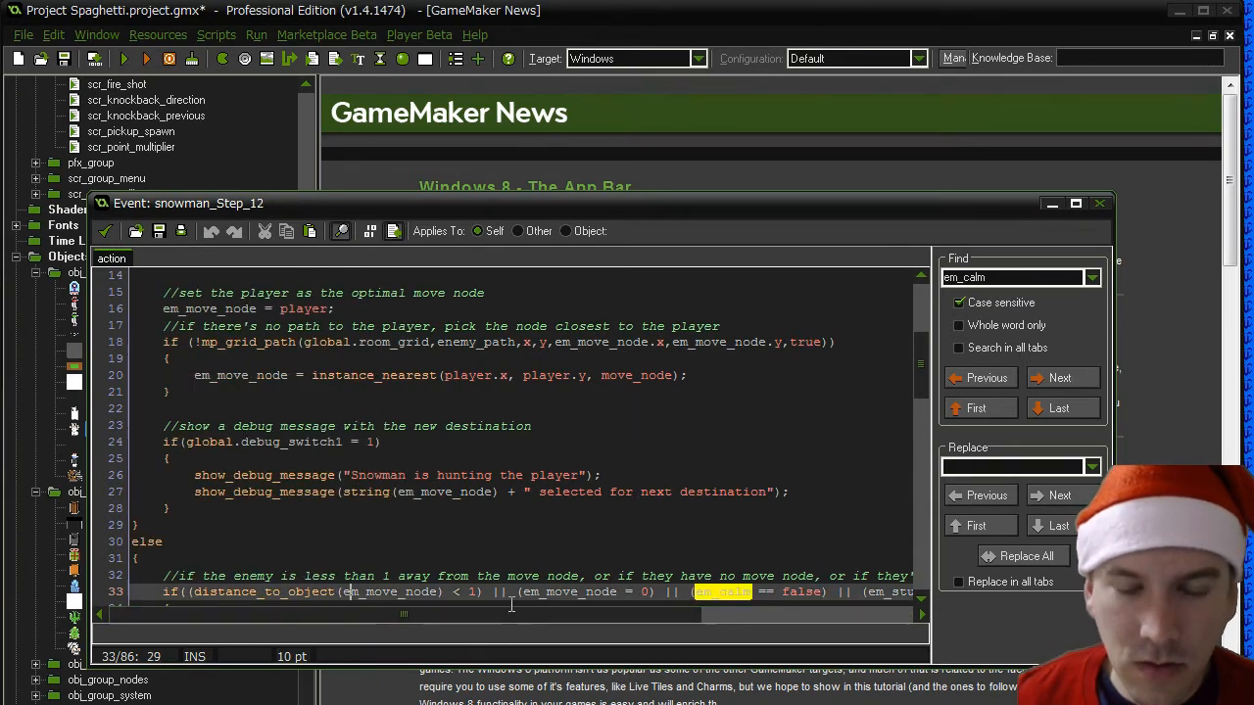
# - Review the move-node conditions, remove the (em_calm == false) check from line 33, and accept the code and the snowman object
pyautogui.scroll(-3, 510, 605)
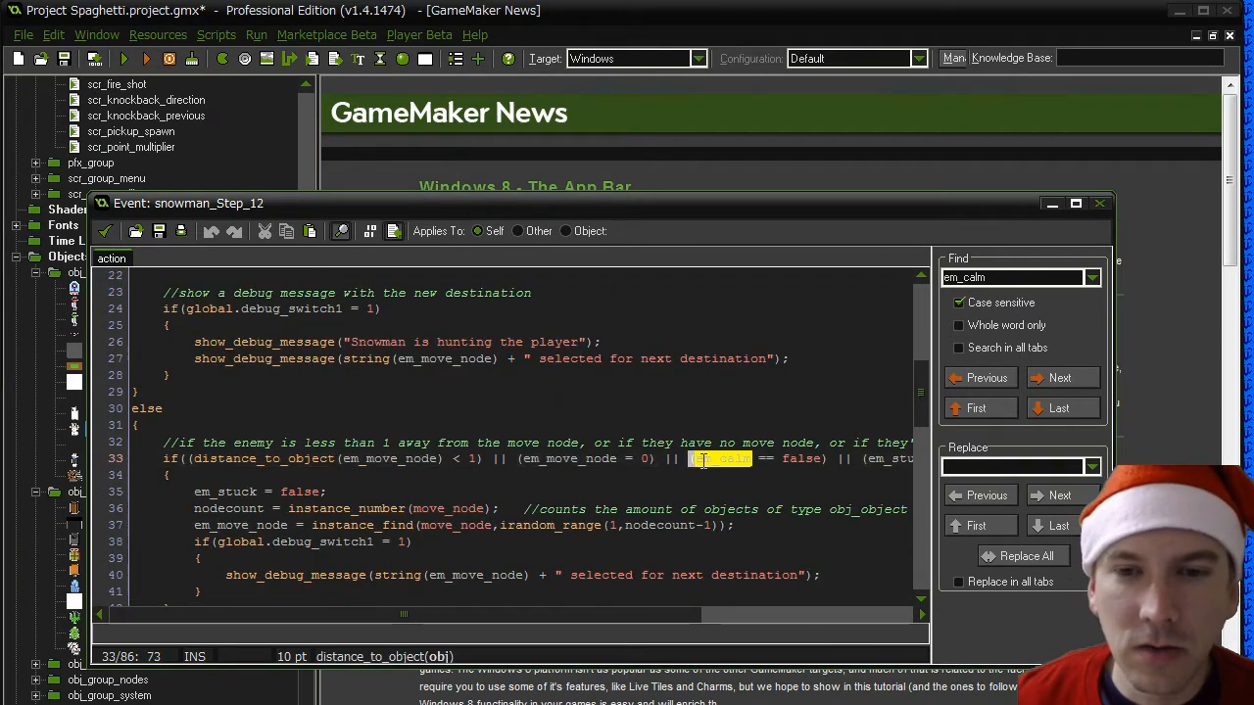
pyautogui.moveTo(688, 458); pyautogui.dragTo(829, 458)
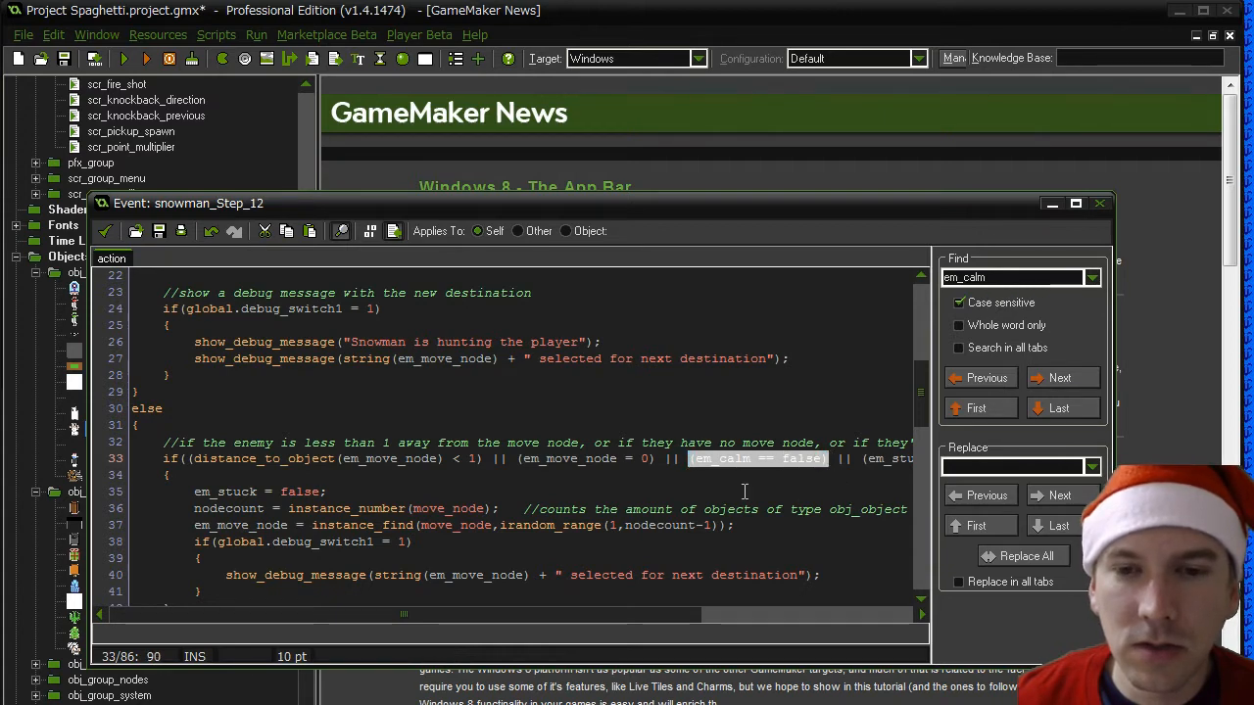
pyautogui.scroll(7, 744, 491)
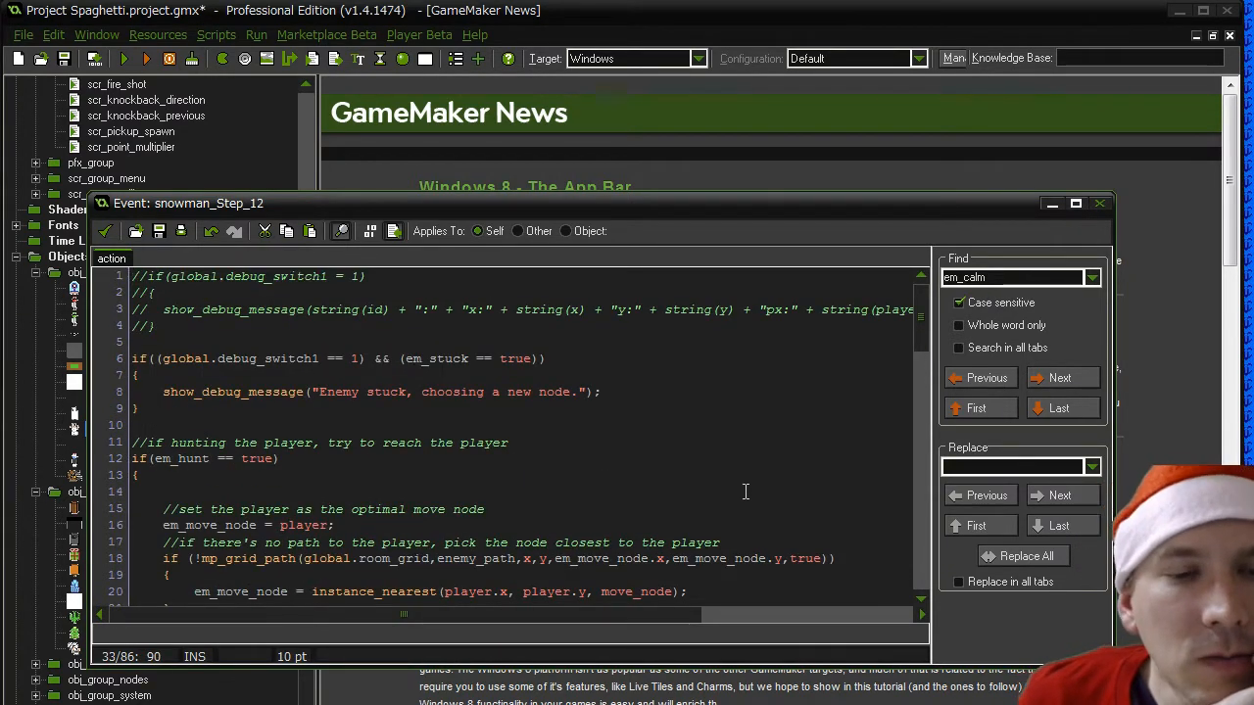
pyautogui.scroll(-4, 745, 492)
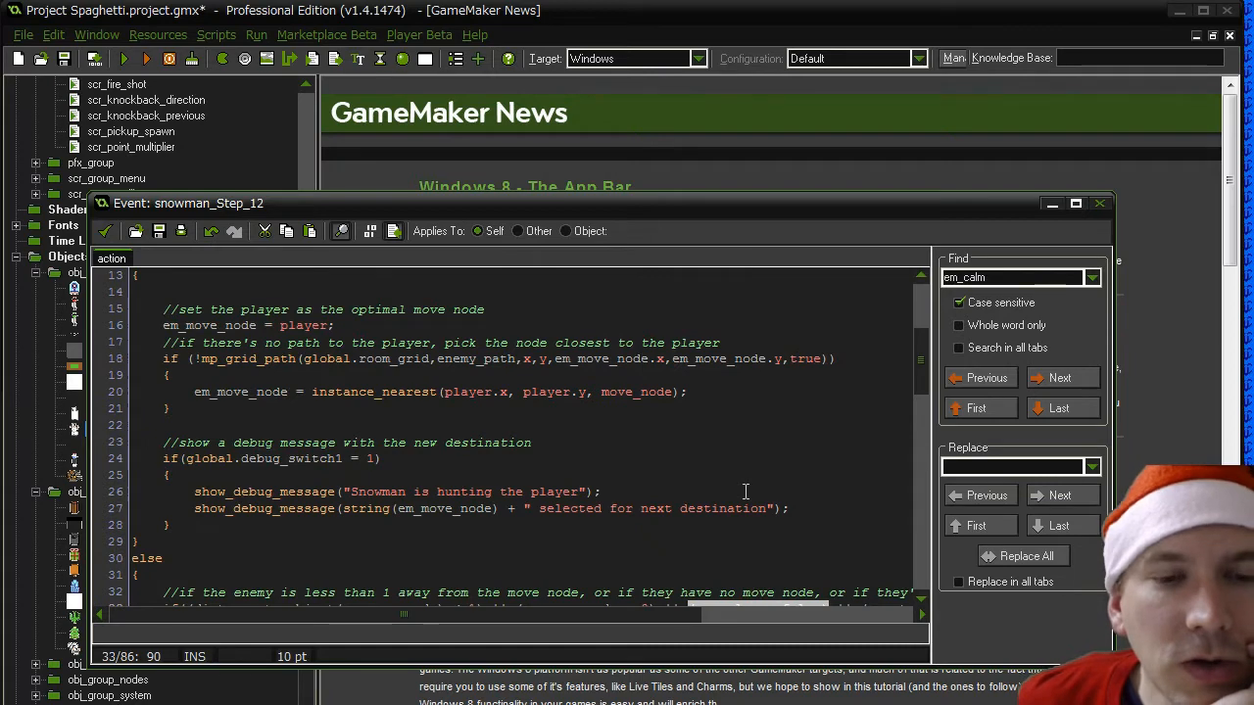
pyautogui.scroll(-1, 745, 492)
pyautogui.scroll(3, 744, 491)
pyautogui.scroll(-4, 744, 491)
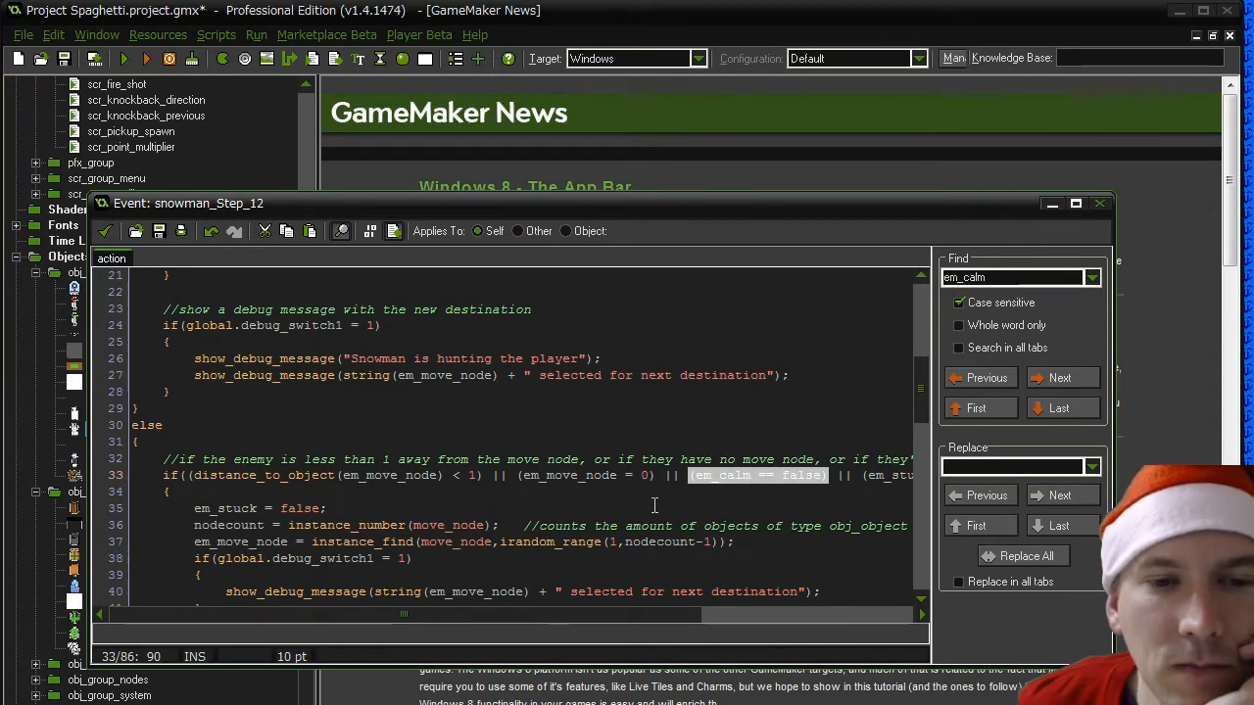
pyautogui.scroll(-4, 654, 504)
pyautogui.scroll(3, 655, 505)
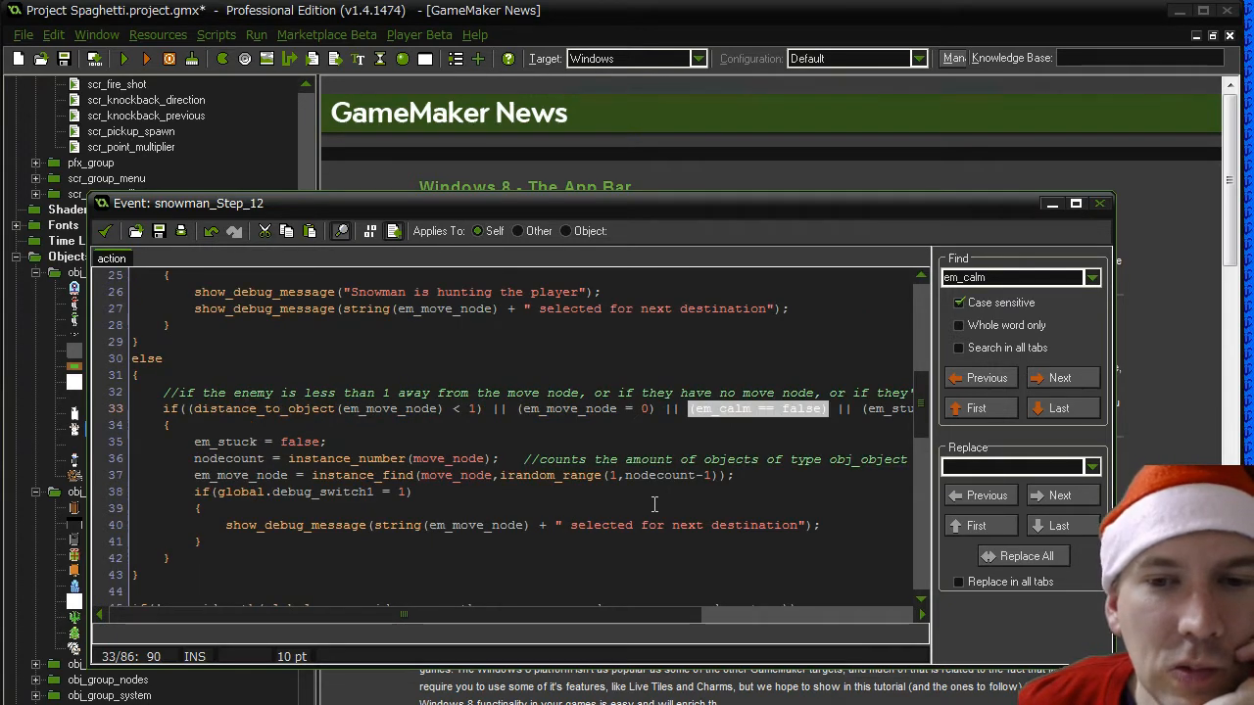
pyautogui.scroll(8, 654, 505)
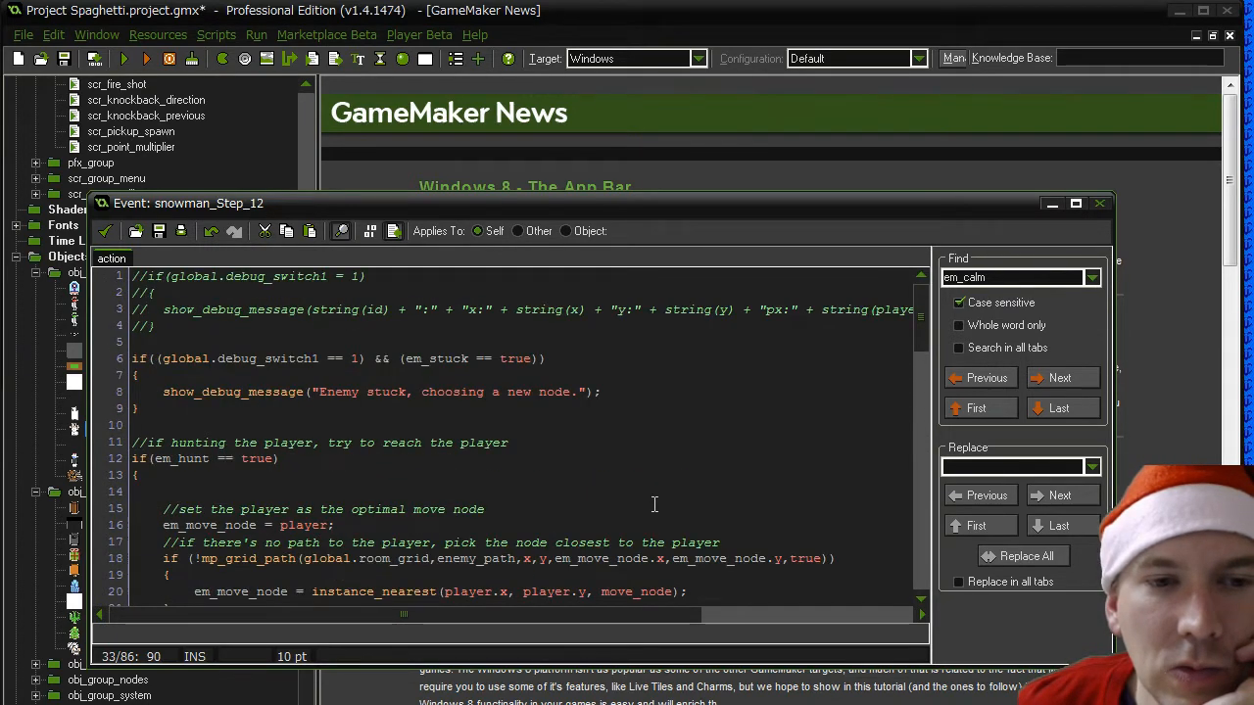
pyautogui.scroll(-8, 654, 504)
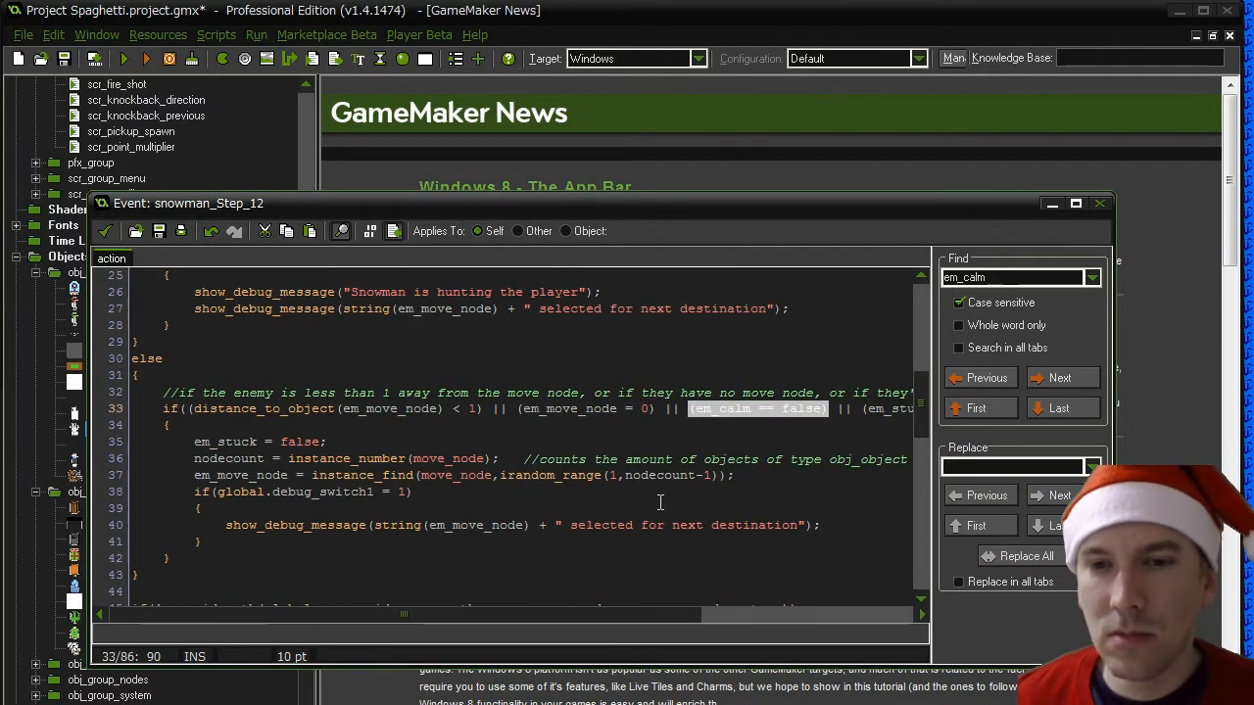
pyautogui.press('Delete')
pyautogui.press('Delete')
pyautogui.press('Delete')
pyautogui.press('Delete')
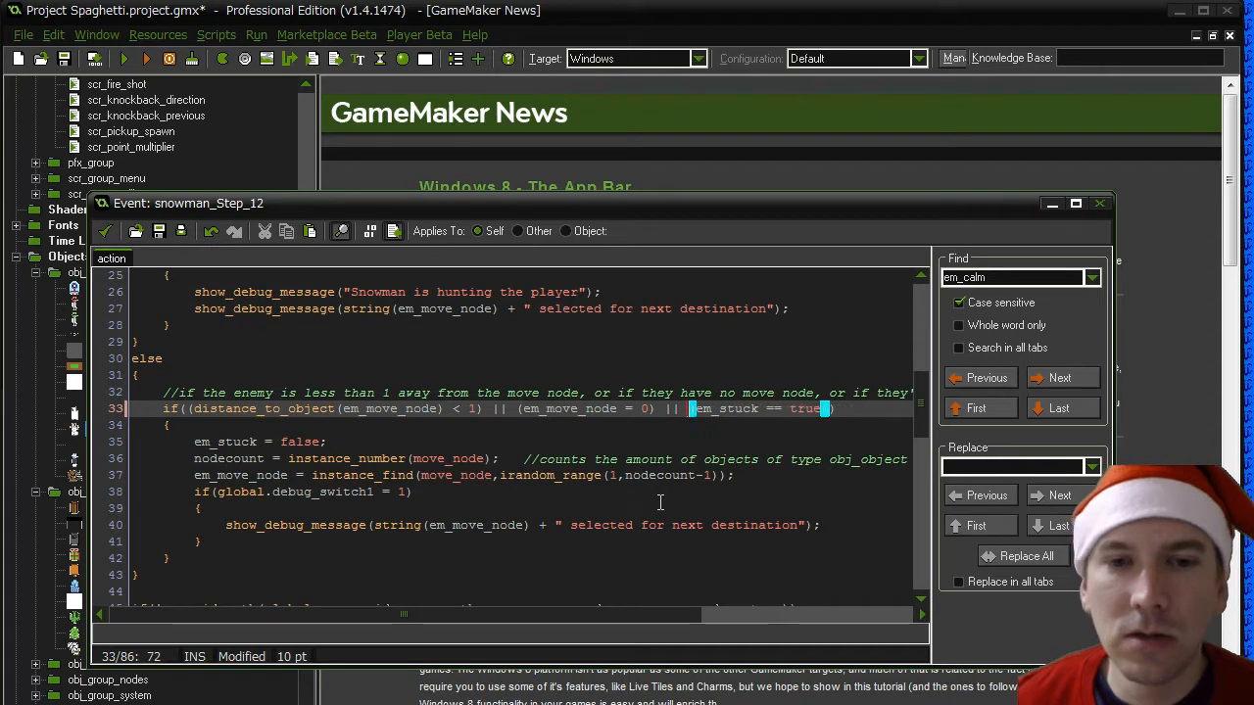
pyautogui.click(105, 231)
pyautogui.click(277, 550)
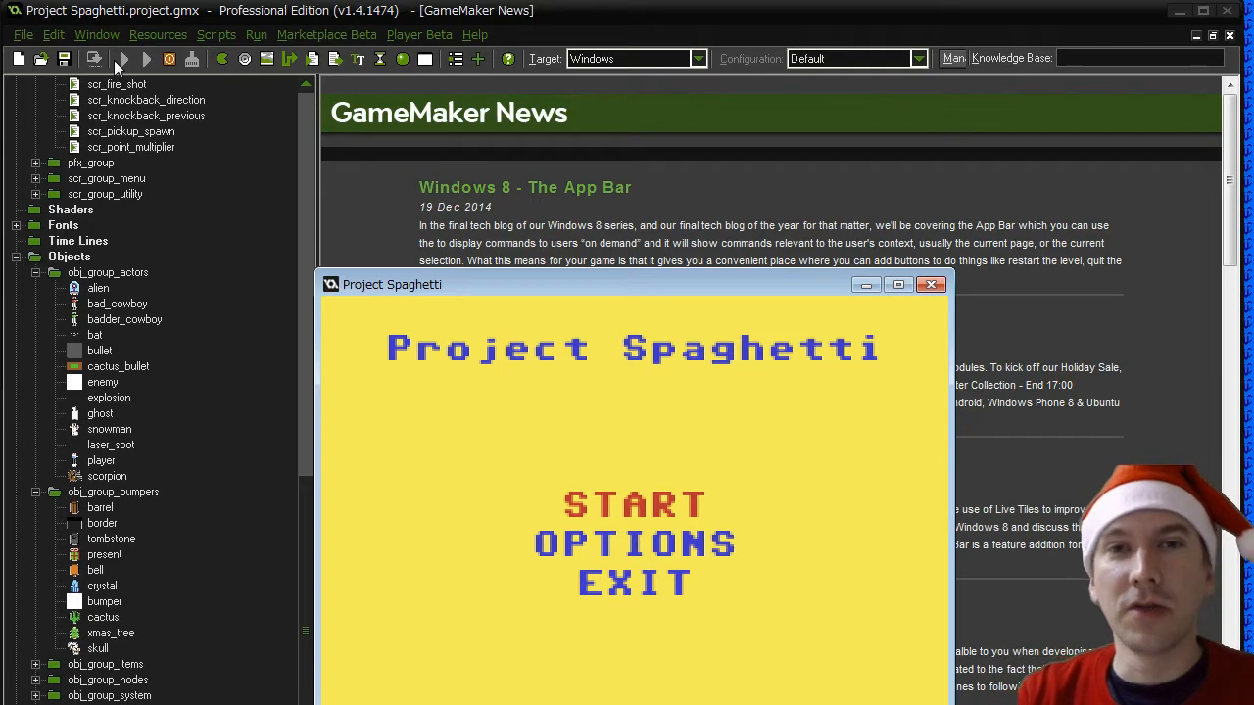
# - Start play in the test run, skip to stage 5, and close the game
pyautogui.press('Return')
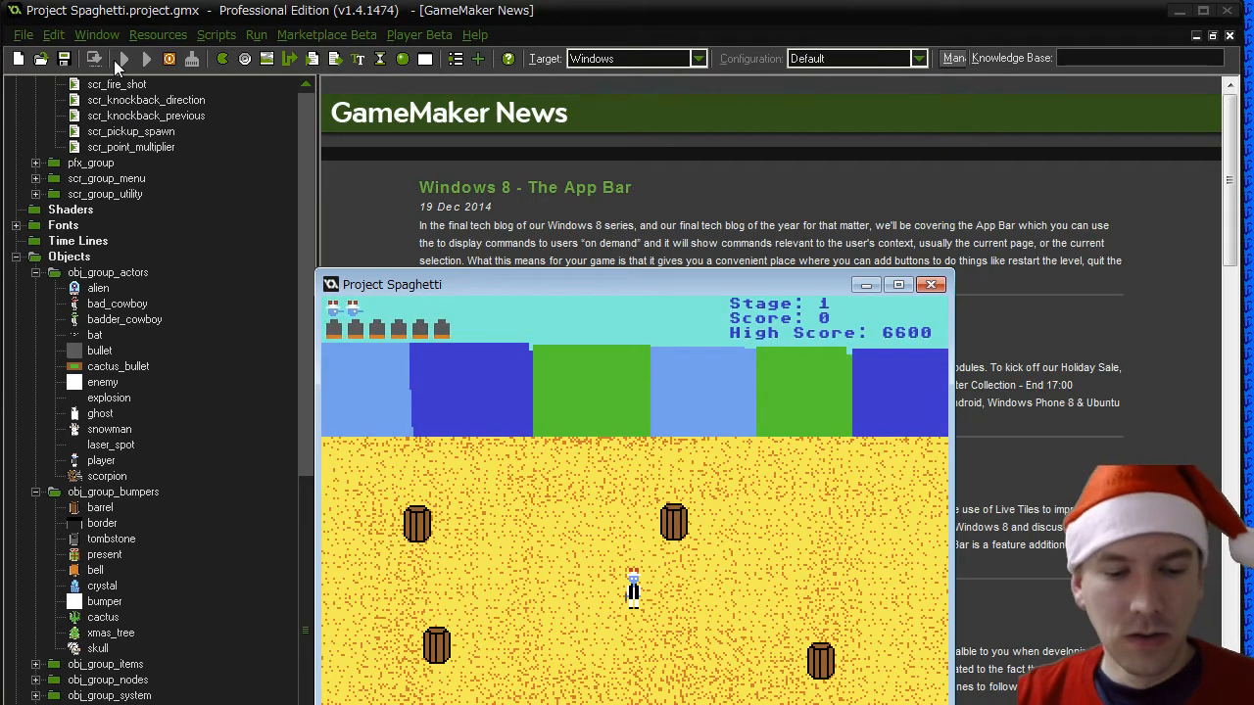
pyautogui.press('5')
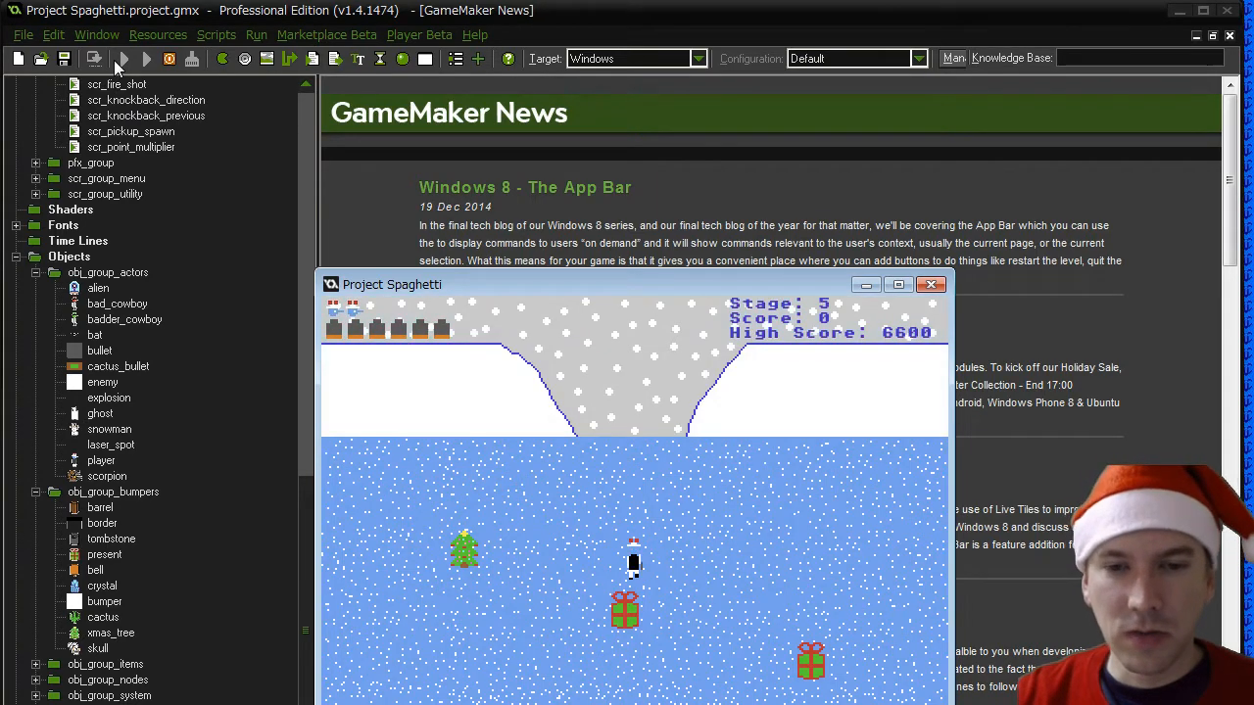
pyautogui.click(930, 285)
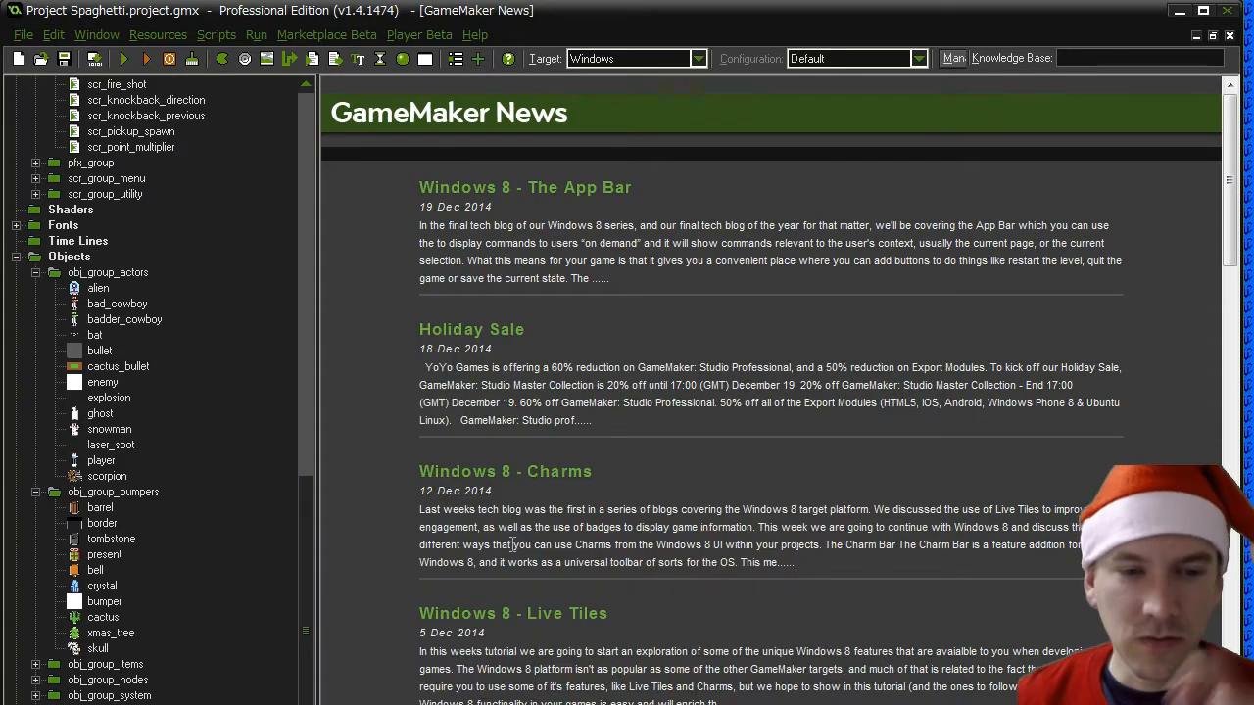
# - Open the rm_snow room, reposition the red bumper marker near the centre, and accept the room
pyautogui.scroll(-3, 306, 576)
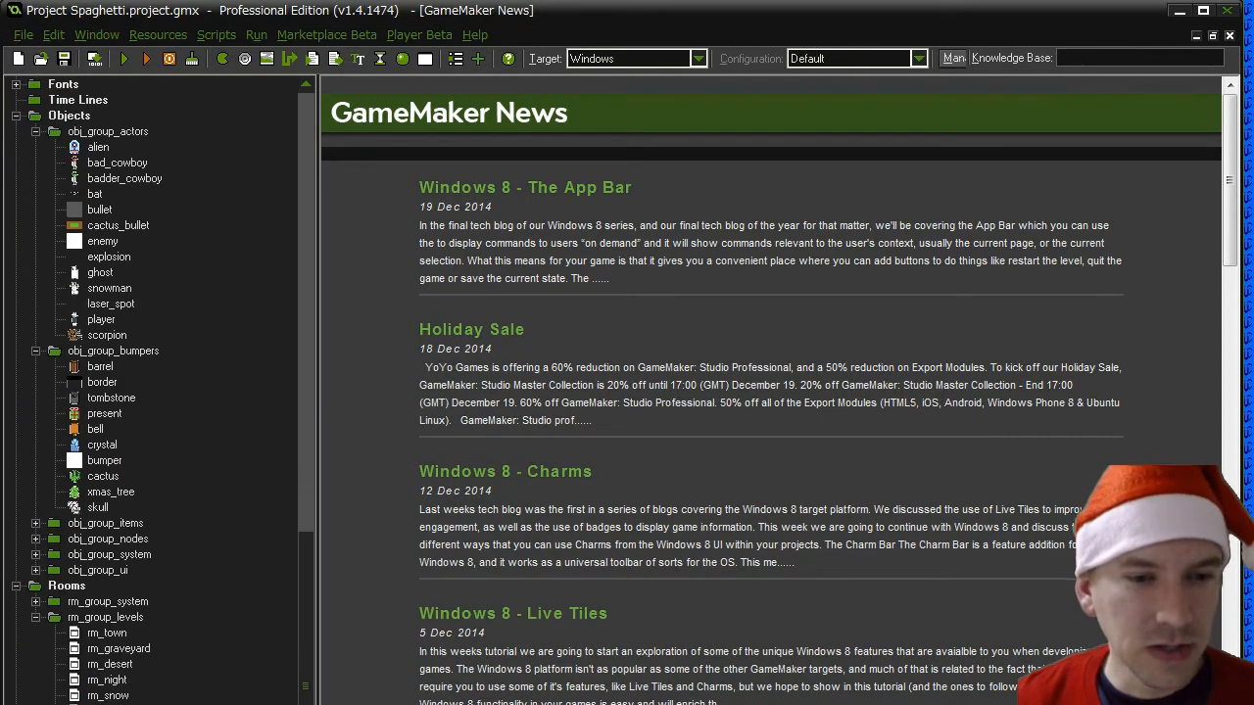
pyautogui.doubleClick(110, 695)
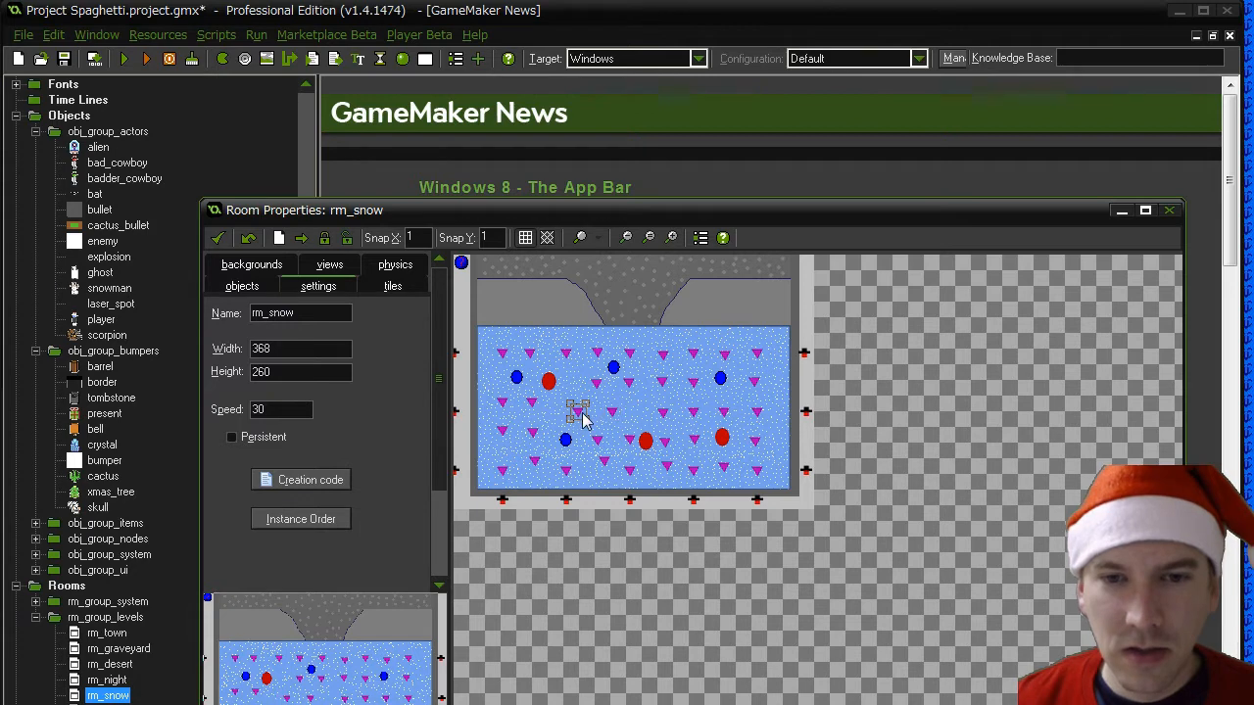
pyautogui.click(219, 238)
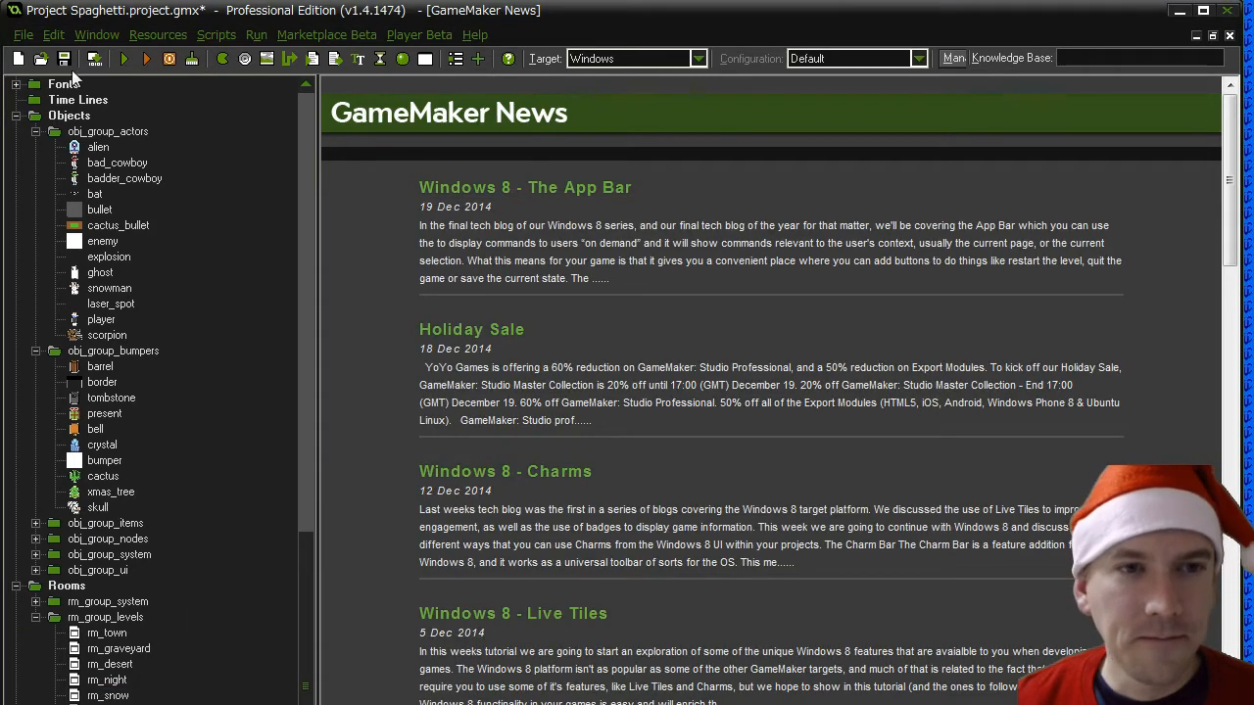
# - Test-run the game, skip to stage 5, and toggle the debug overlay showing the grid and the snowmen's paths
pyautogui.click(124, 59)
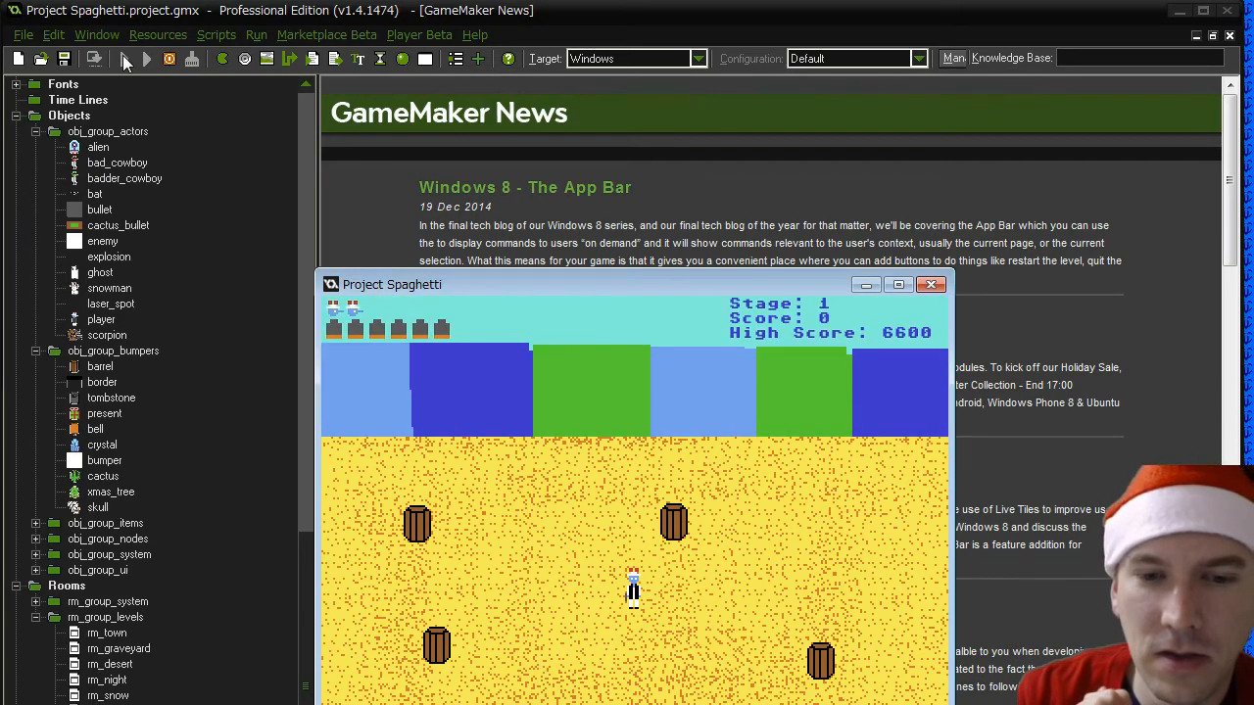
pyautogui.press('5')
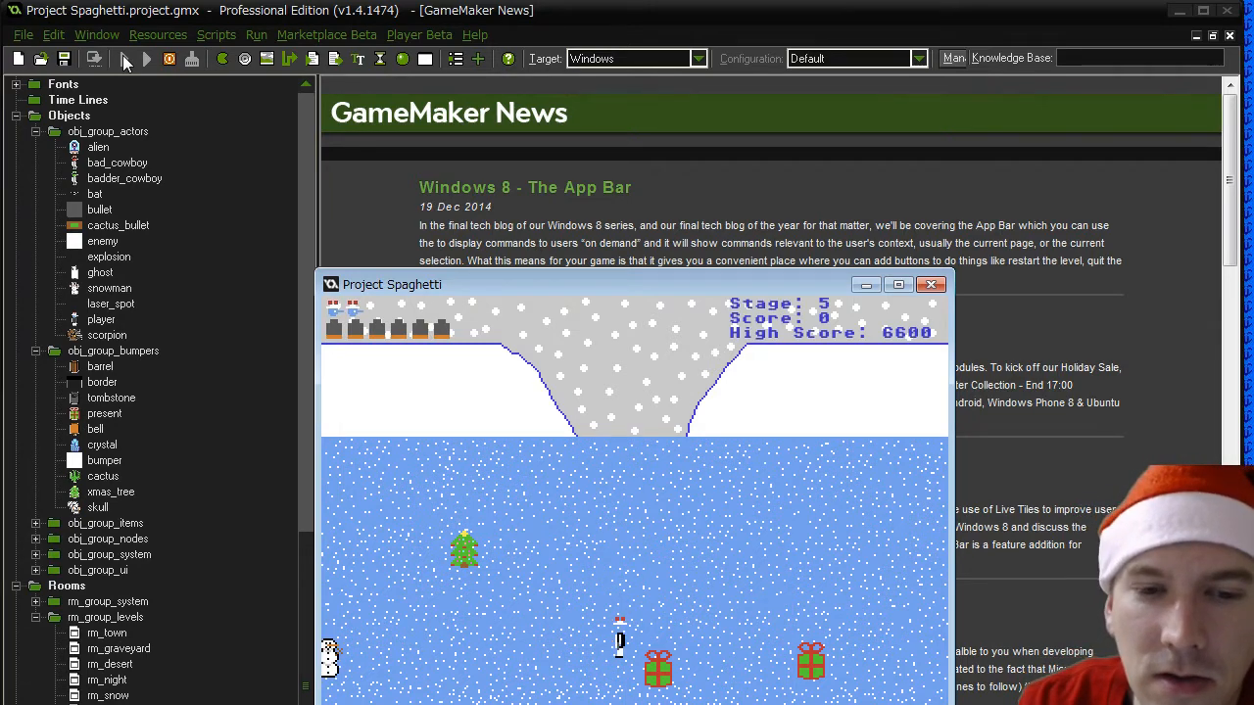
pyautogui.press('d')
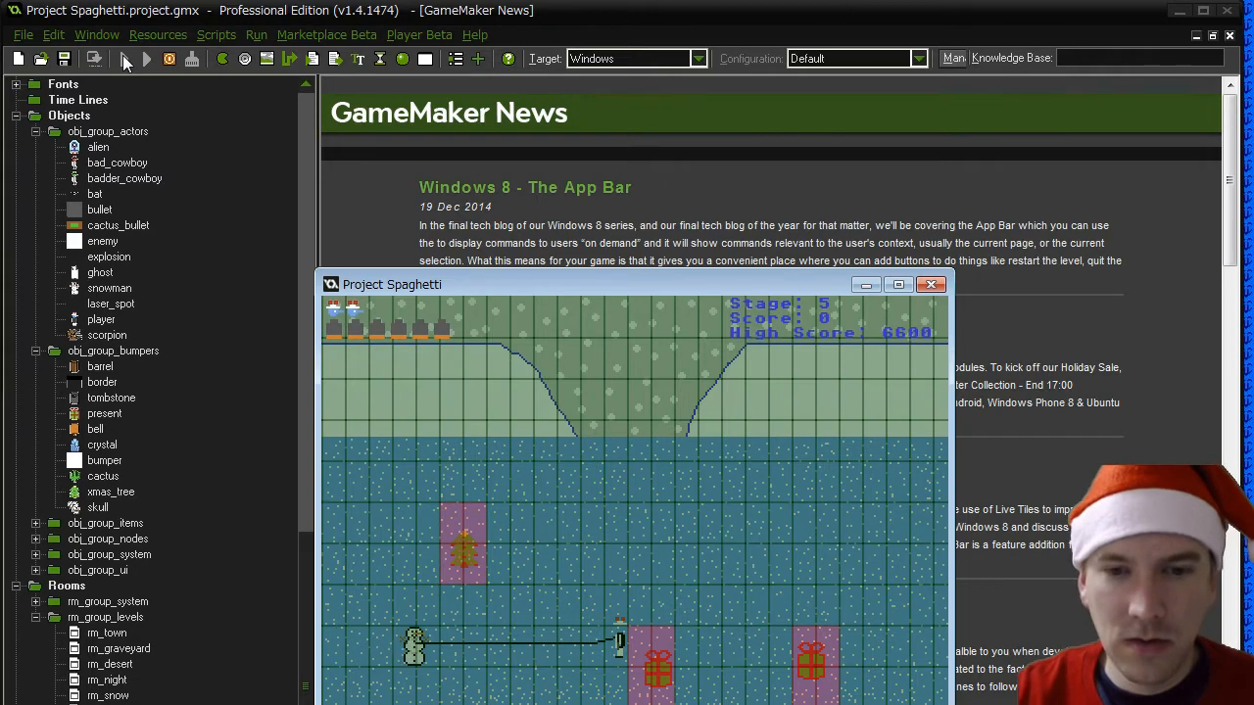
pyautogui.press('d')
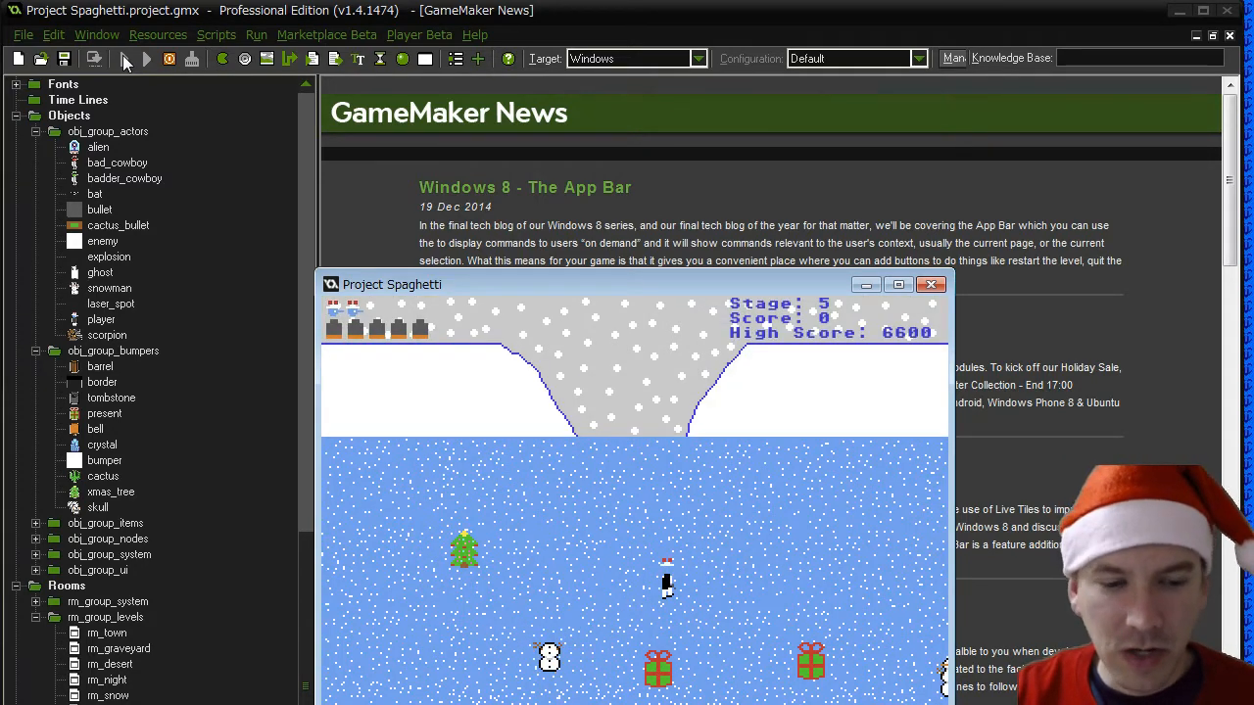
pyautogui.press('d')
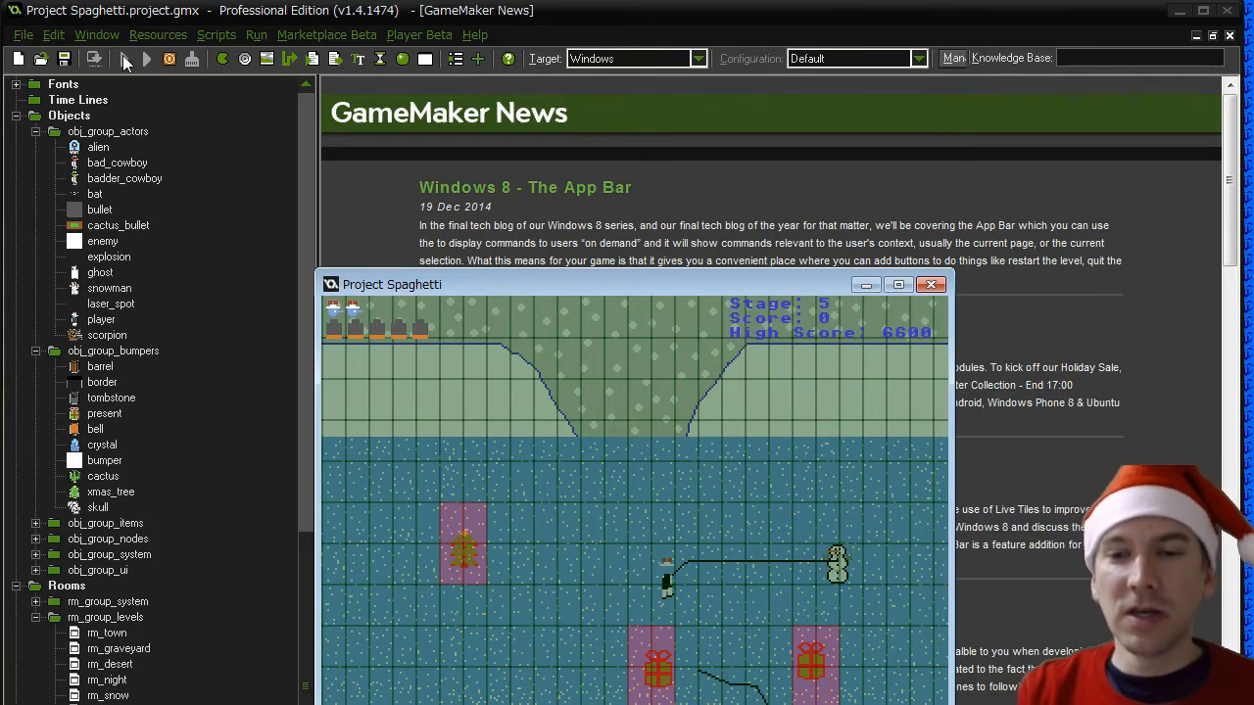
# - Walk the player around stage 5 between the tree and the presents, firing a bullet, to test how the snowmen chase
pyautogui.press('Left')
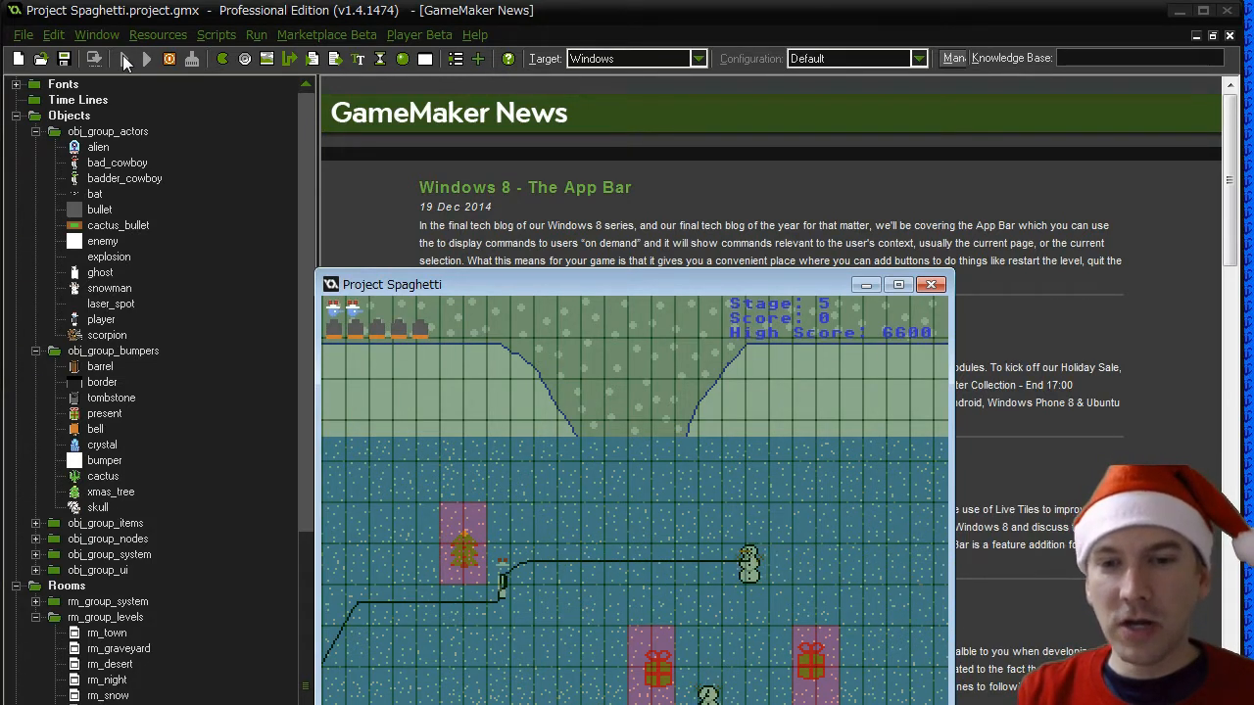
pyautogui.press('Down')
pyautogui.press('Up')
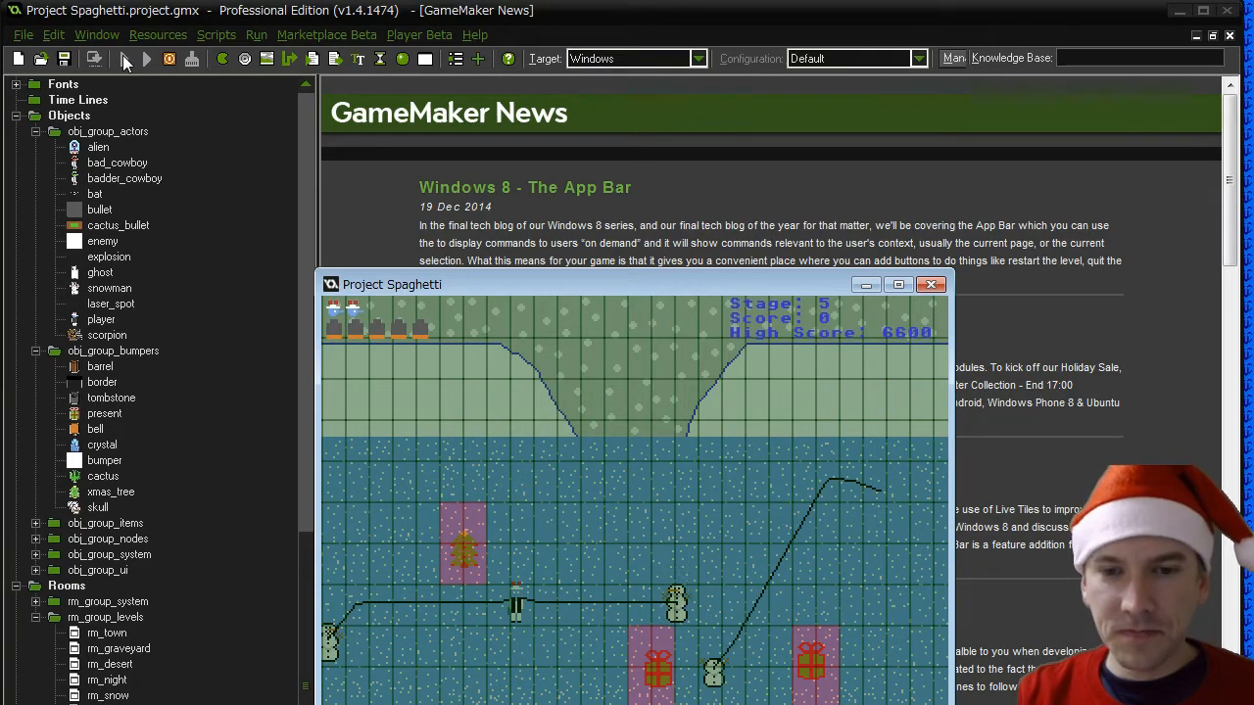
pyautogui.press('Down')
pyautogui.press('Right')
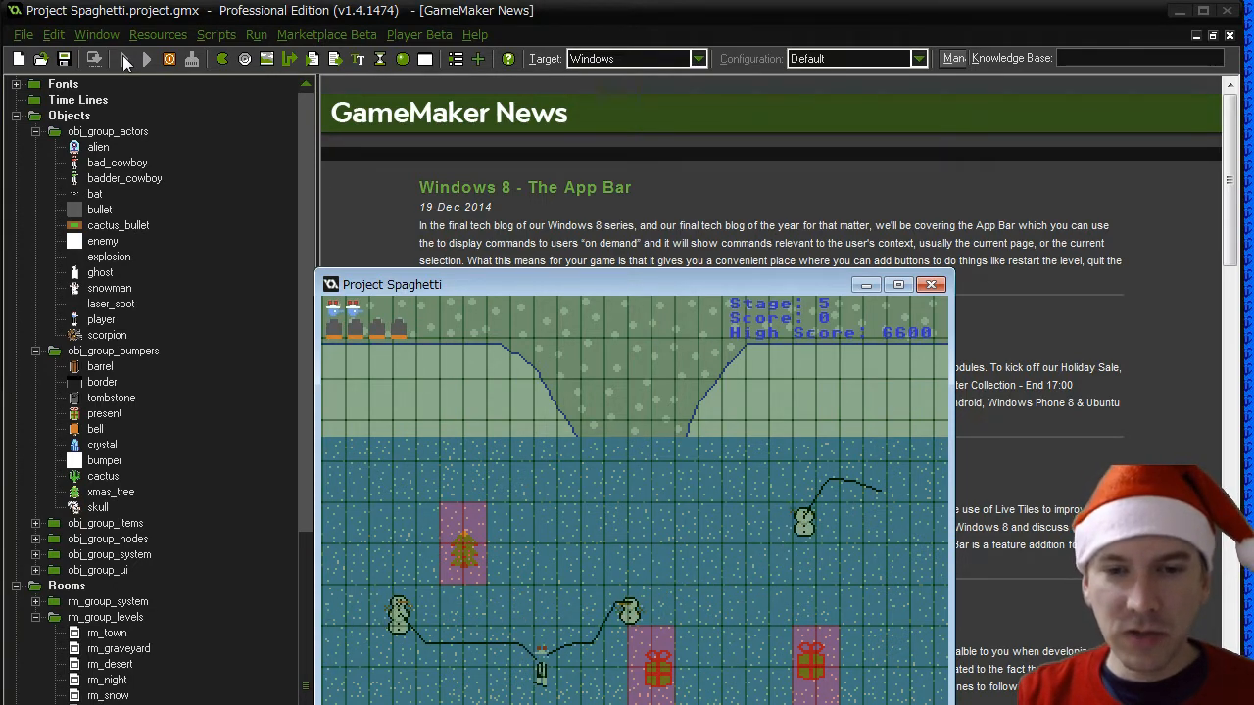
pyautogui.press('Up')
pyautogui.press('Up')
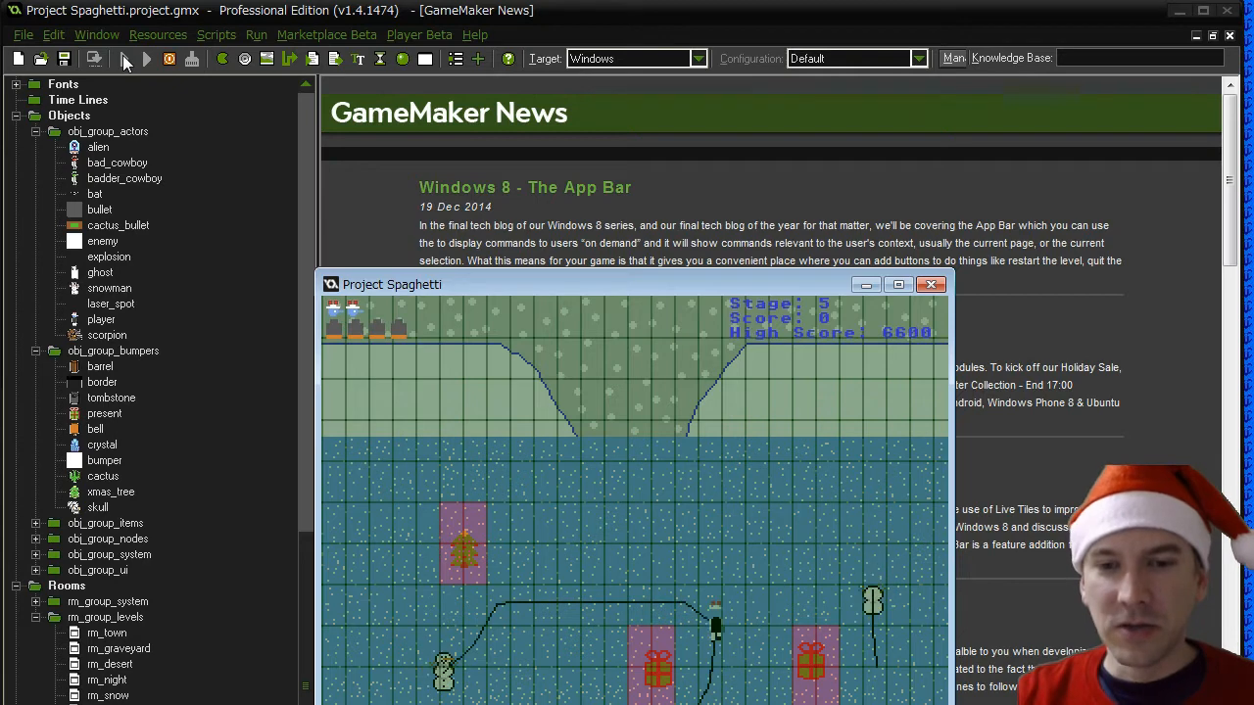
# - Shoot at the pursuing snowmen while circling the whole stage to test bullet hits and path updates
pyautogui.press('space')
pyautogui.press('Left')
pyautogui.press('Left')
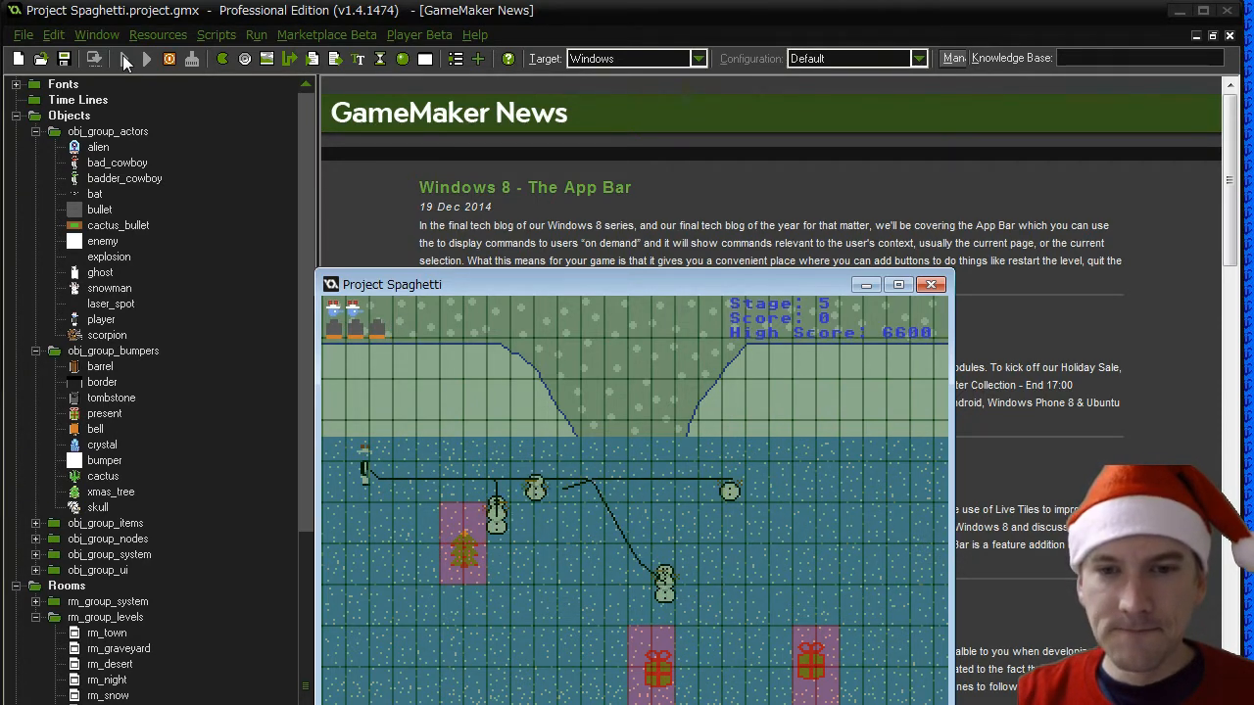
pyautogui.press('Down')
pyautogui.press('Right')
pyautogui.press('Right')
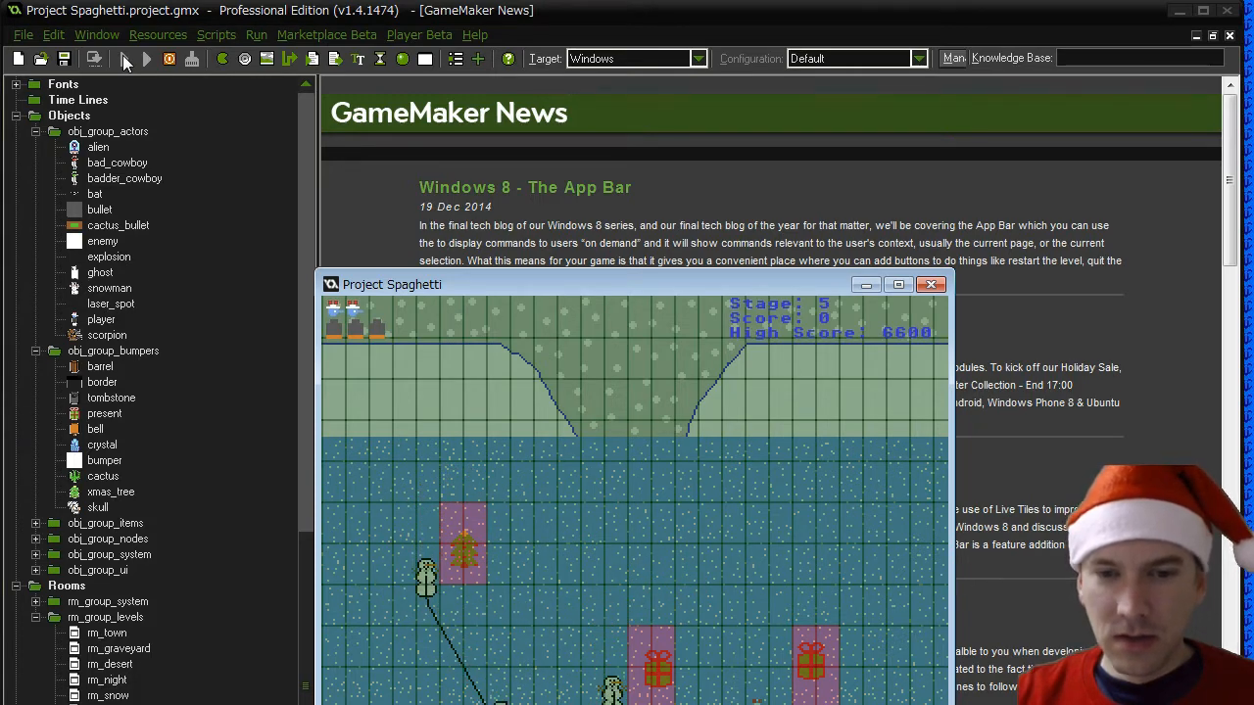
pyautogui.press('Up')
pyautogui.press('Left')
pyautogui.press('Down')
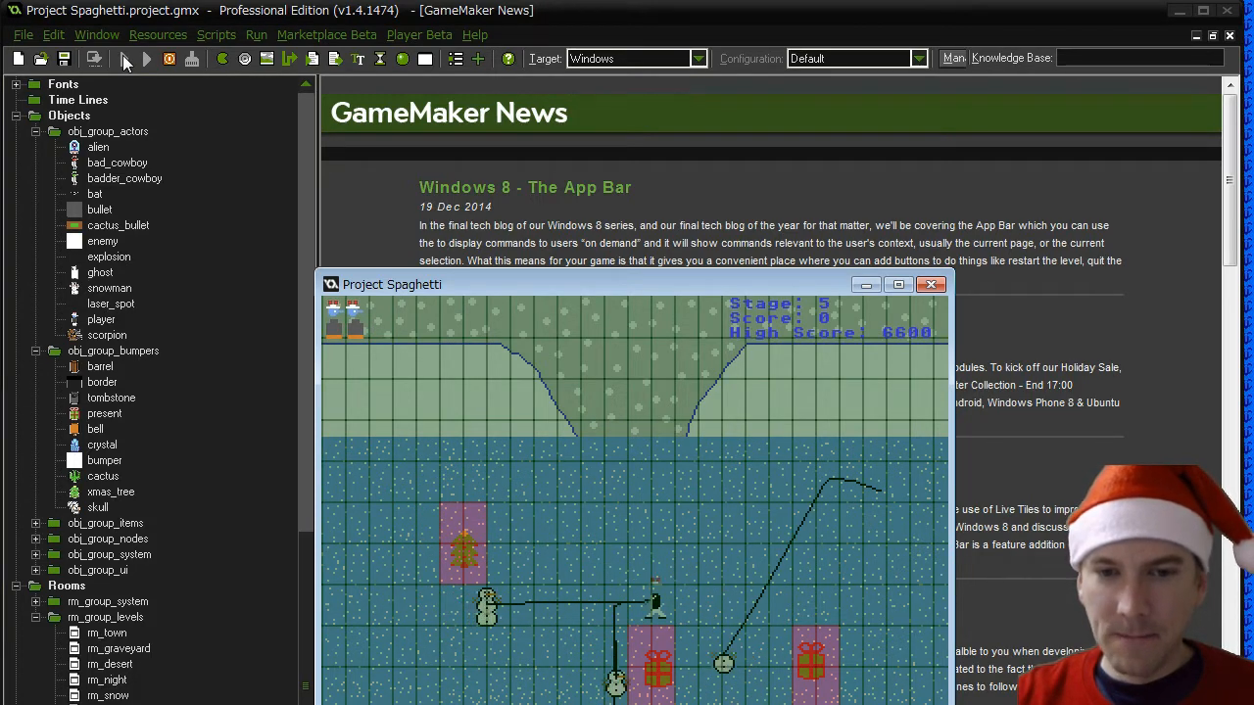
# - Use up the remaining bullets on the snowmen grouped near the Christmas tree
pyautogui.press('space')
pyautogui.press('Up')
pyautogui.press('Up')
pyautogui.press('Left')
pyautogui.press('Down')
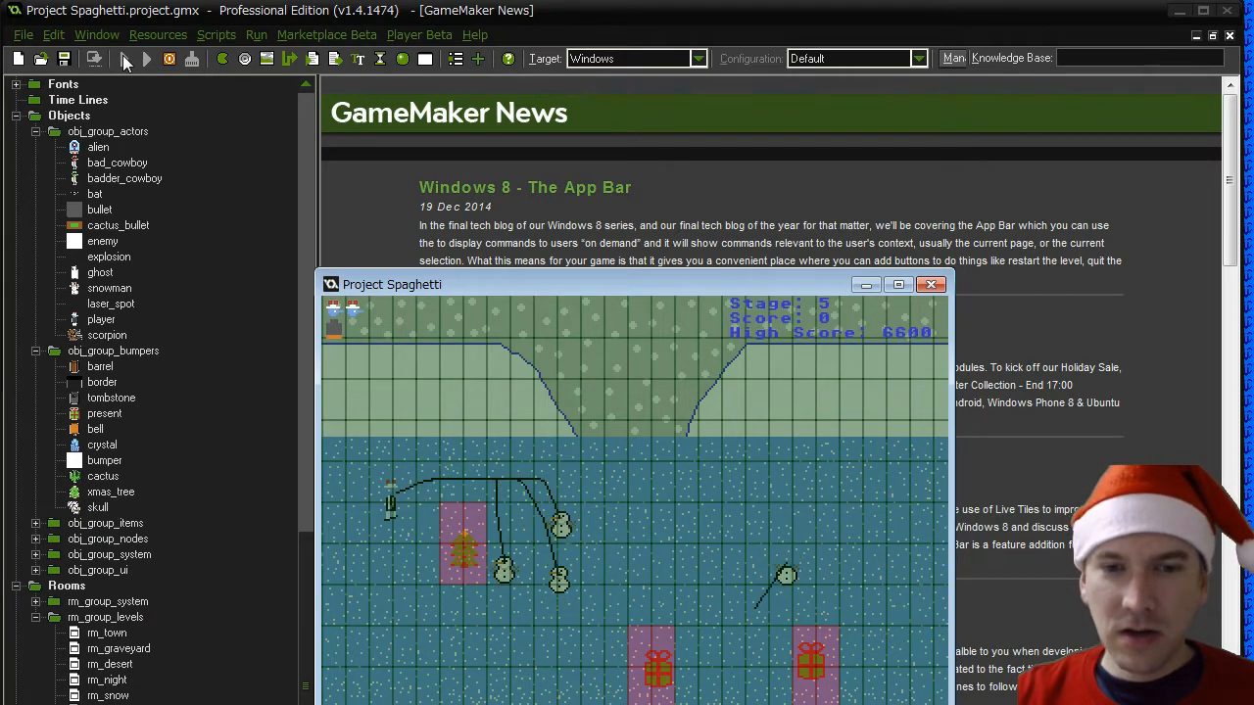
pyautogui.press('Down')
pyautogui.press('Right')
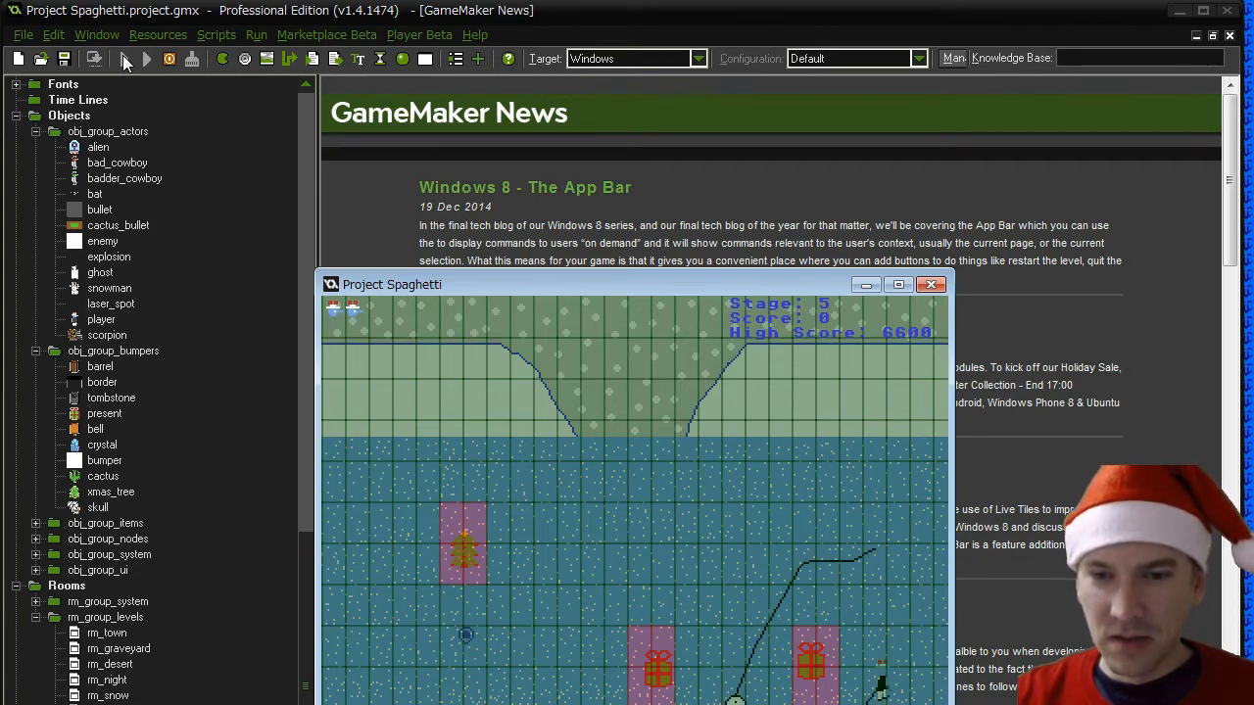
# - Steer the player past the snowmen to the bullet pickup below the Christmas tree
pyautogui.press('Up')
pyautogui.press('Left')
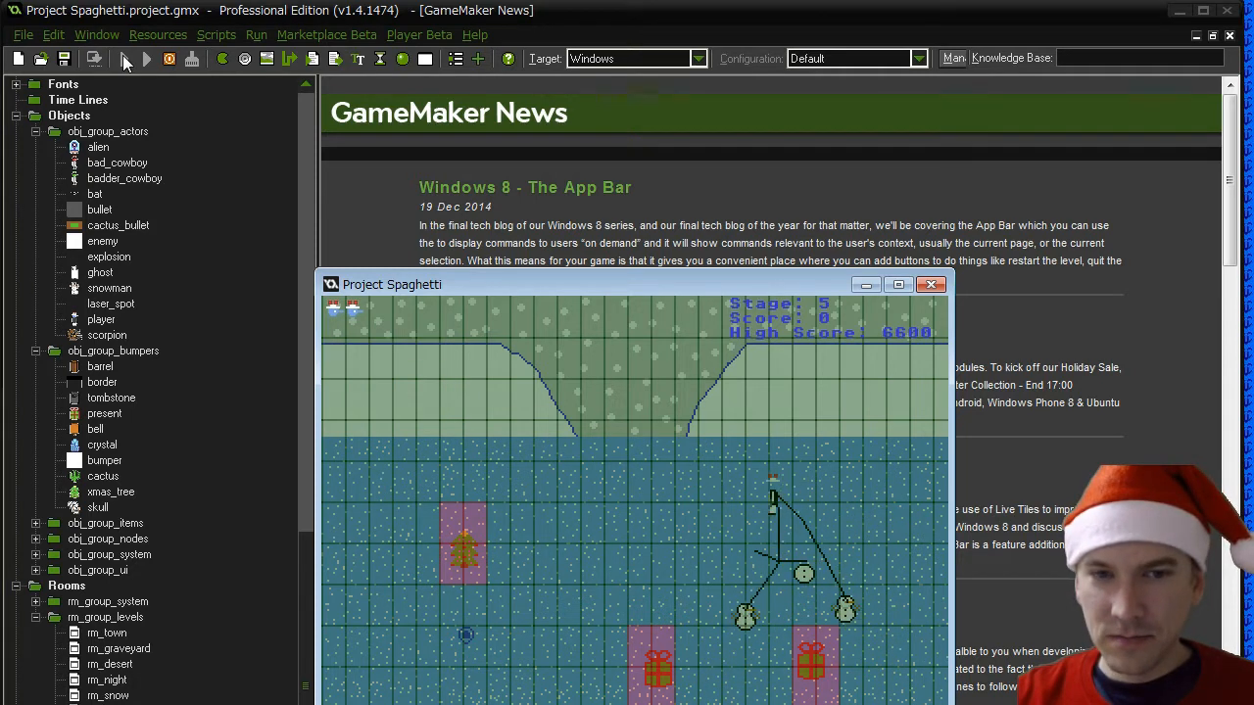
pyautogui.press('Down')
pyautogui.press('Down')
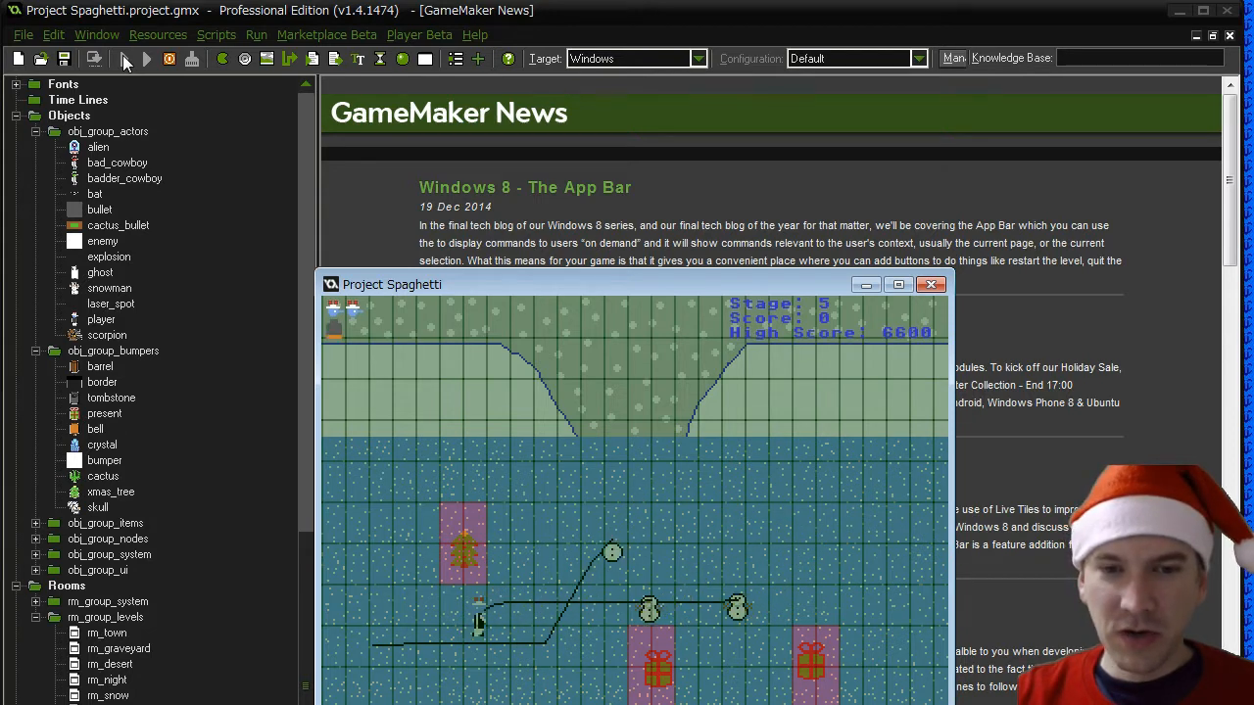
# - Lure two snowmen into a row along the upper edge of the snowfield and shoot them
pyautogui.press('Left')
pyautogui.press('Up')
pyautogui.press('Right')
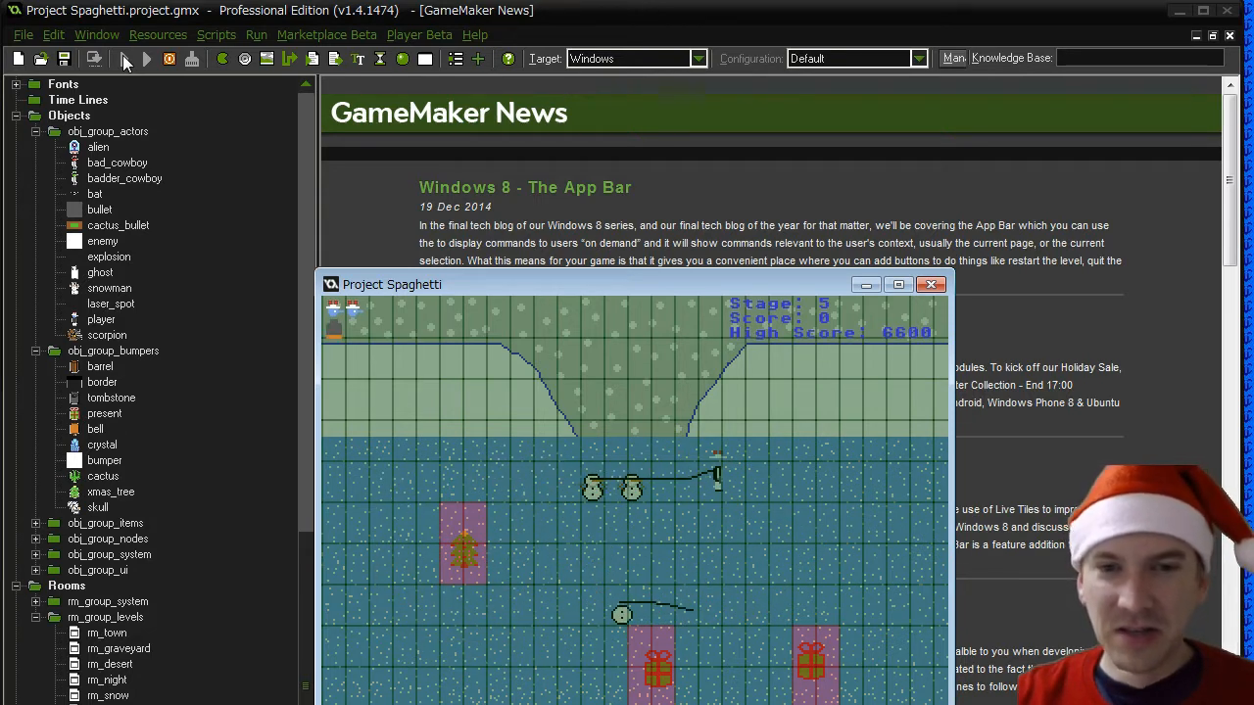
pyautogui.press('Left')
pyautogui.press('space')
pyautogui.press('Down')
pyautogui.press('Right')
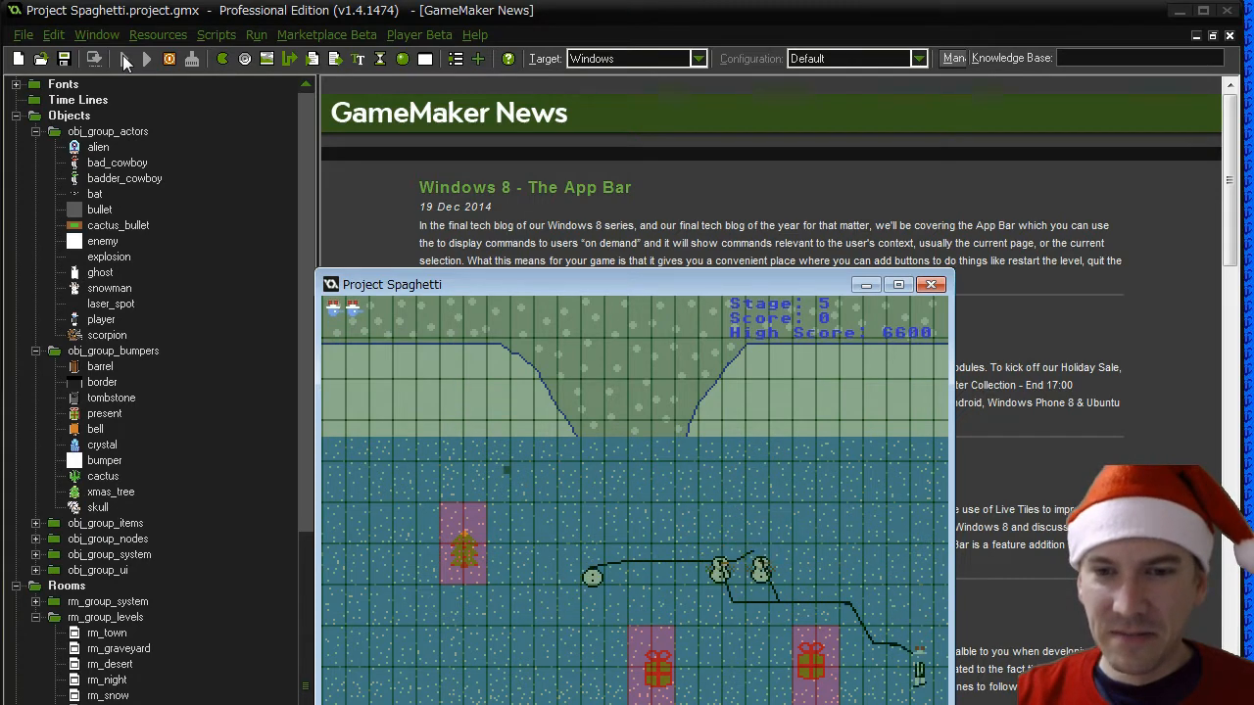
# - Run the player across the stage without shooting to check how the damaged snowmen follow
pyautogui.press('Down')
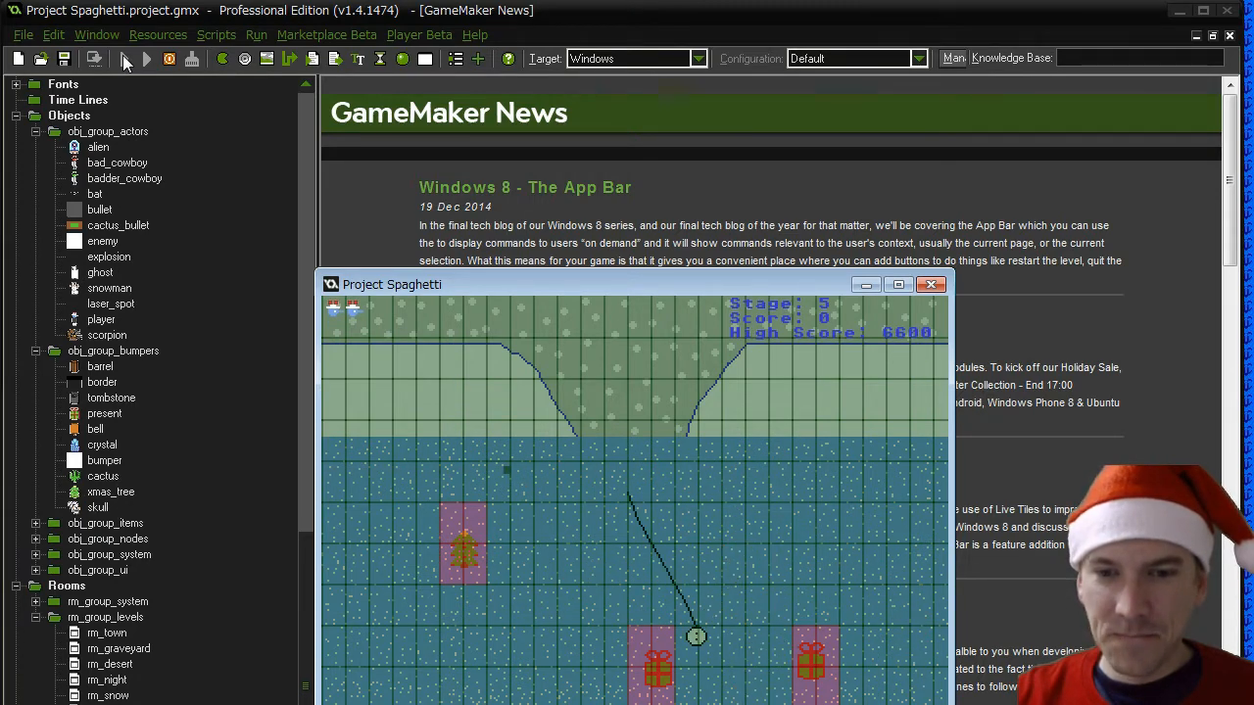
pyautogui.press('Up')
pyautogui.press('Right')
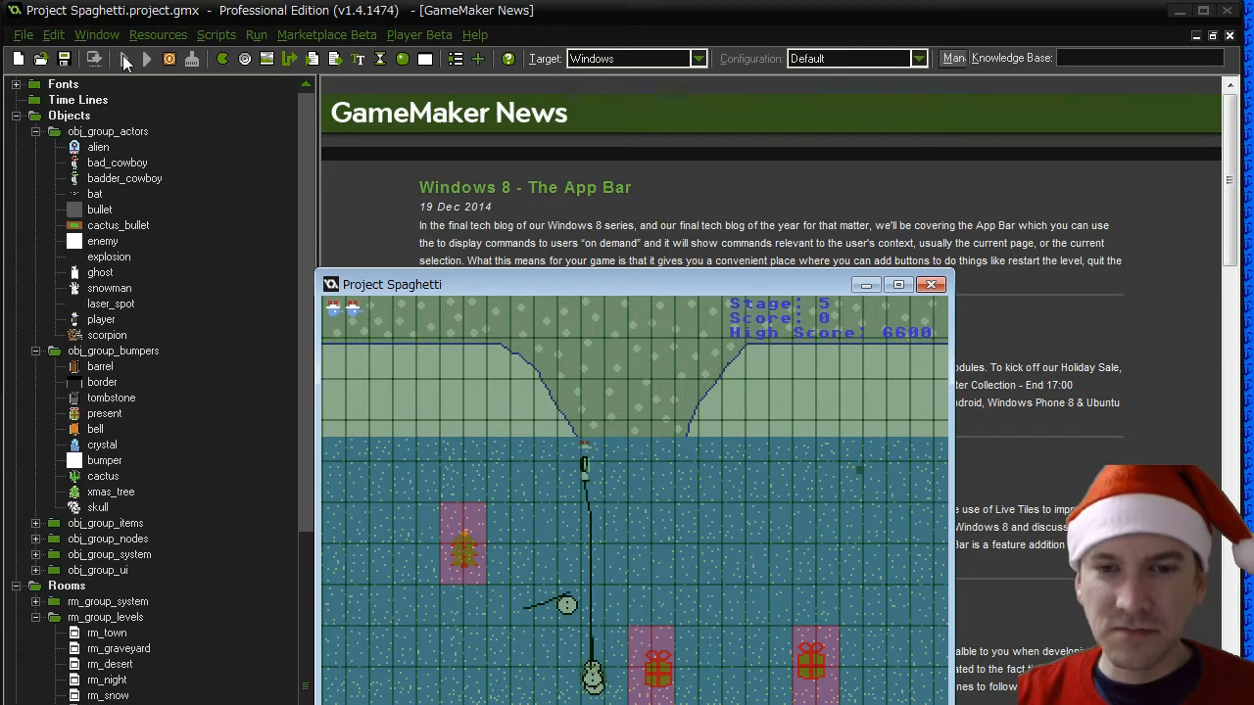
pyautogui.press('Right')
pyautogui.press('Down')
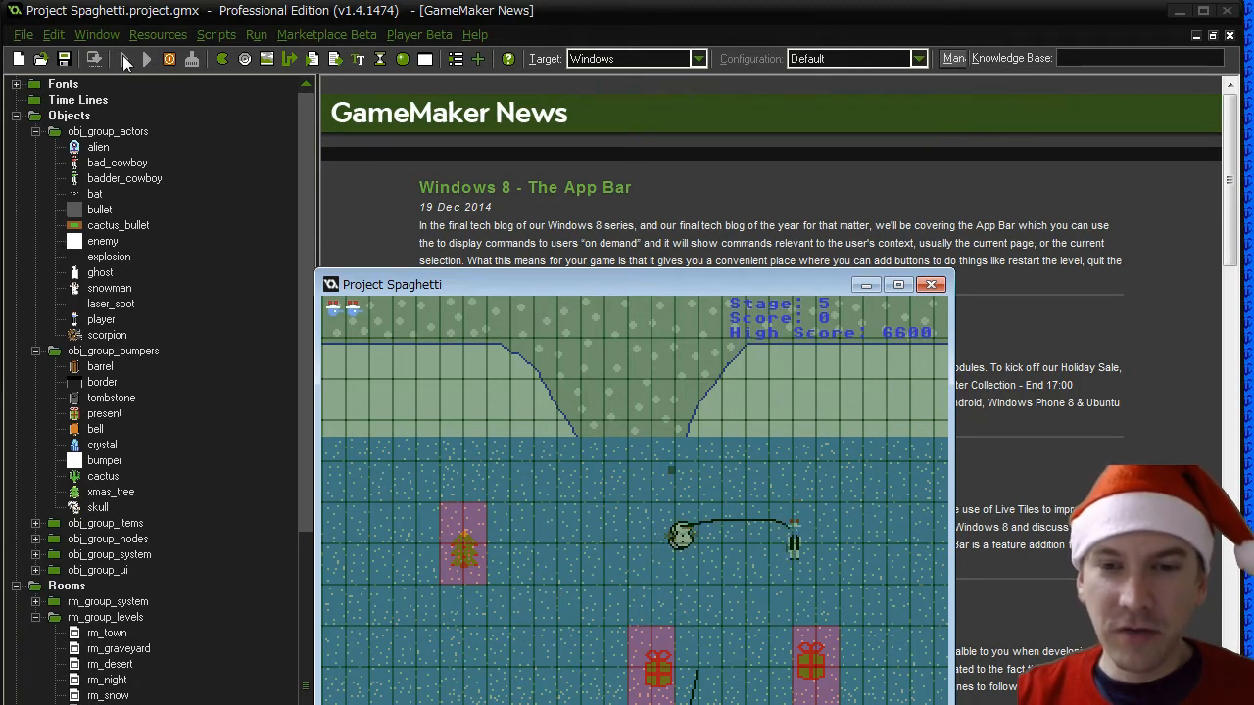
pyautogui.press('Right')
pyautogui.press('Up')
pyautogui.press('Left')
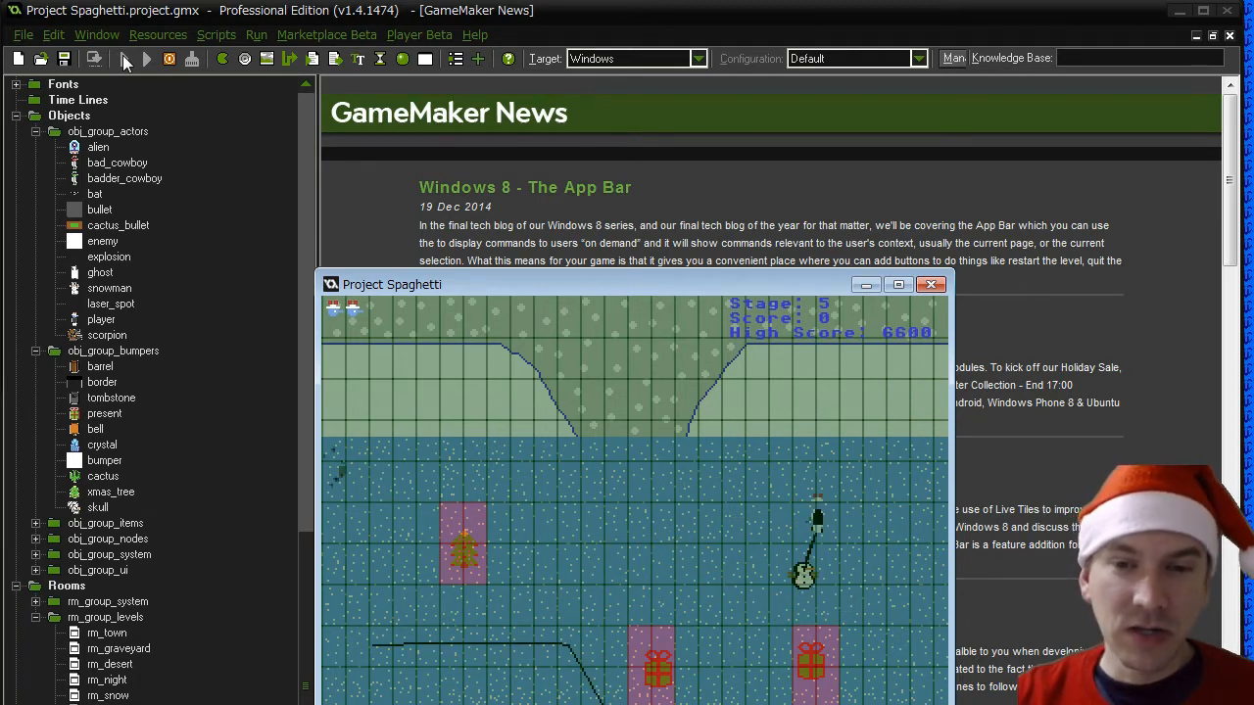
pyautogui.press('Left')
pyautogui.press('Down')
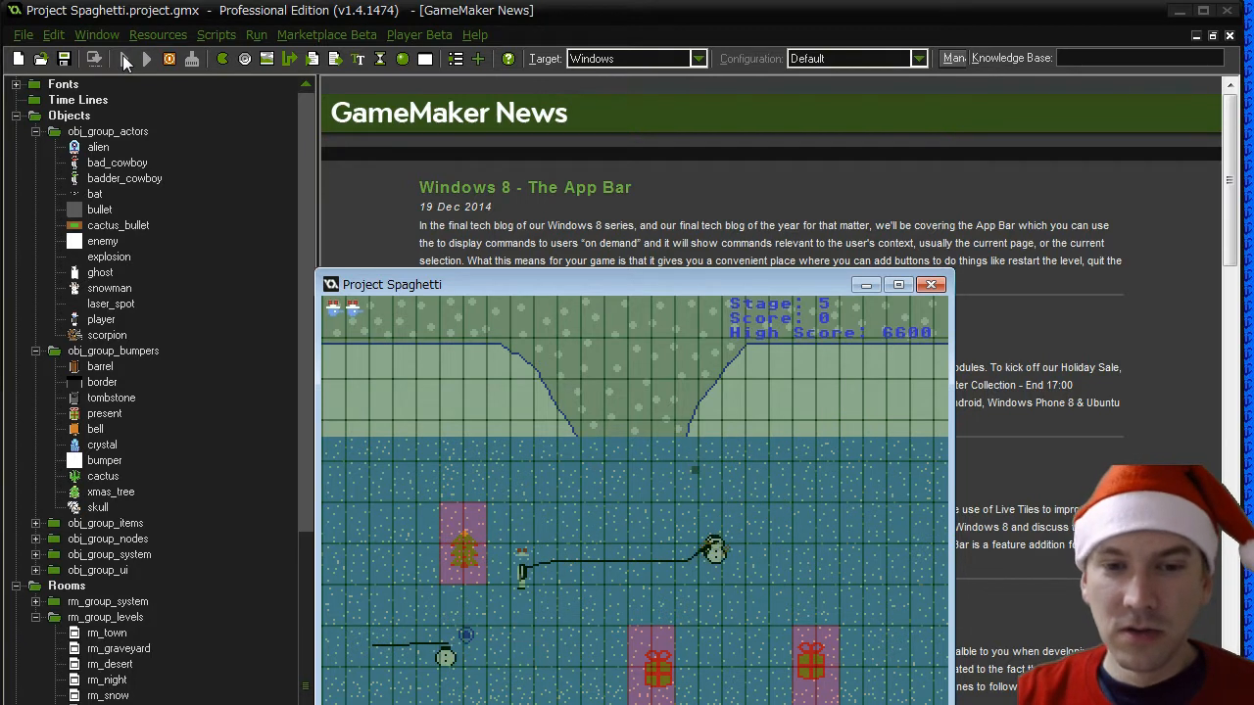
# - Collect another bullet below the Christmas tree while keeping away from the chasing snowman
pyautogui.press('Down')
pyautogui.press('Right')
pyautogui.press('Down')
pyautogui.press('Left')
pyautogui.press('Up')
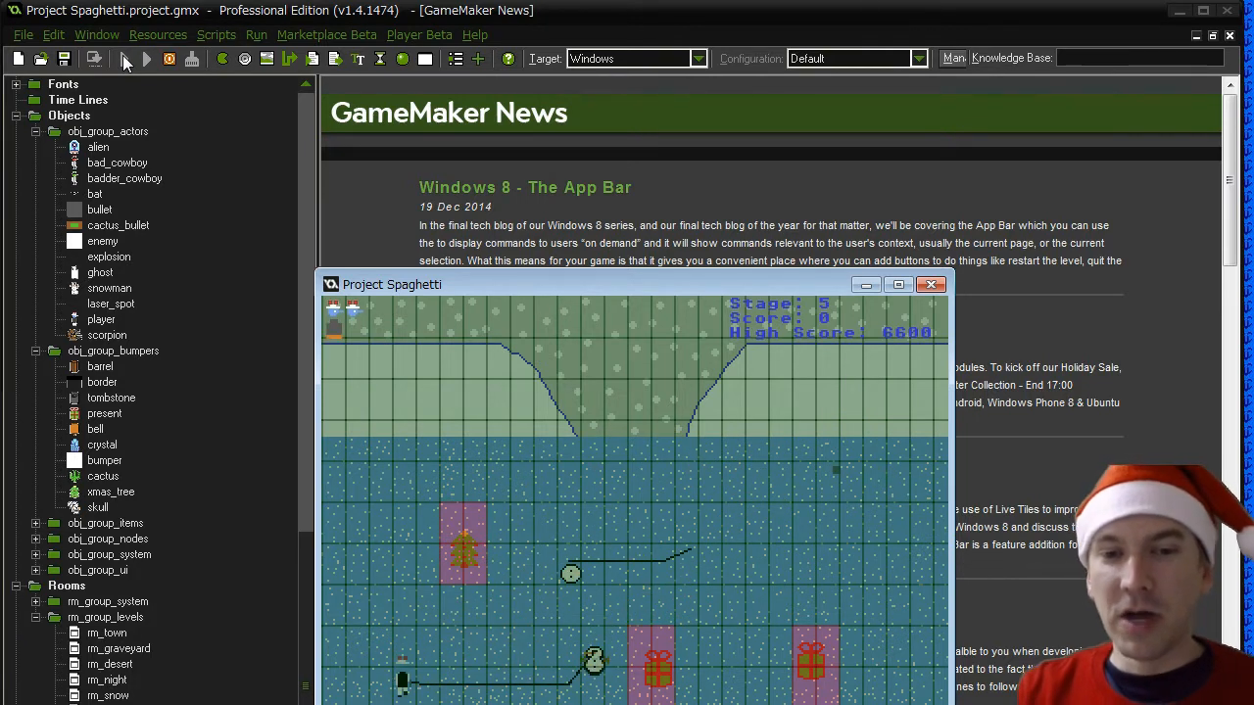
# - Lead the chasing snowman around the presents and fire the collected bullet at it
pyautogui.press('Left')
pyautogui.press('Up')
pyautogui.press('Right')
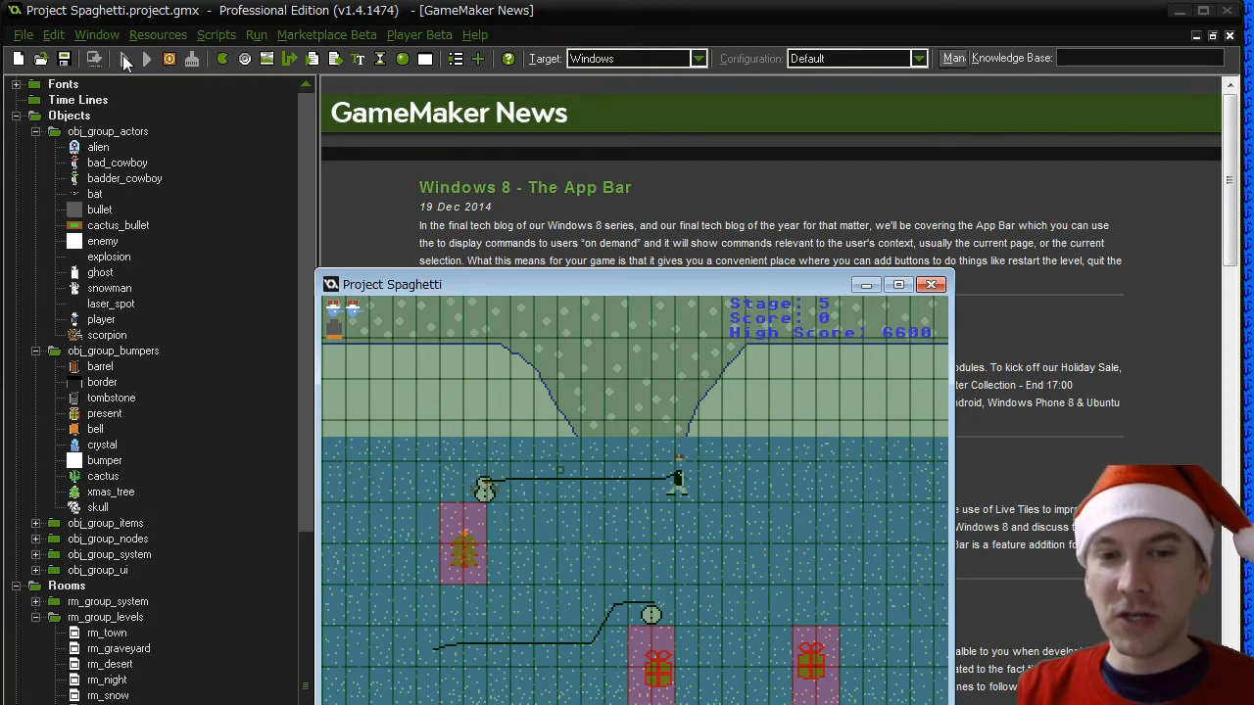
pyautogui.press('Down')
pyautogui.press('Down')
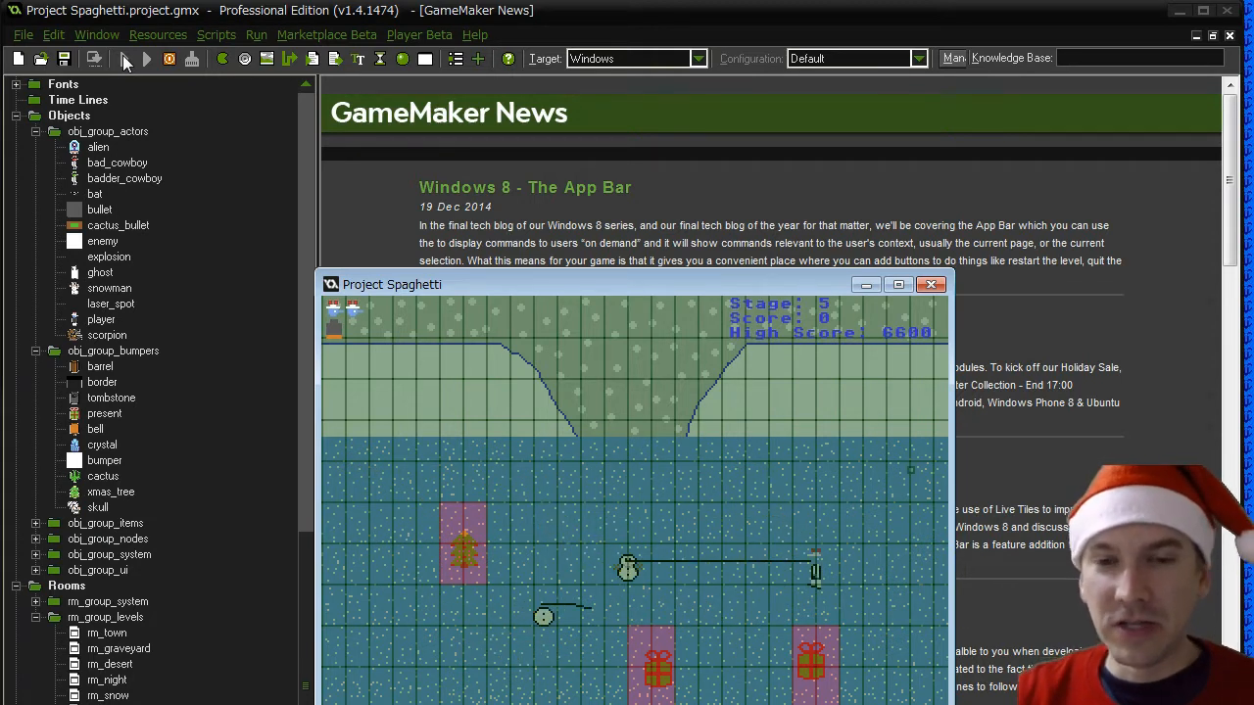
pyautogui.press('Right')
pyautogui.press('Up')
pyautogui.press('Right')
pyautogui.press('Down')
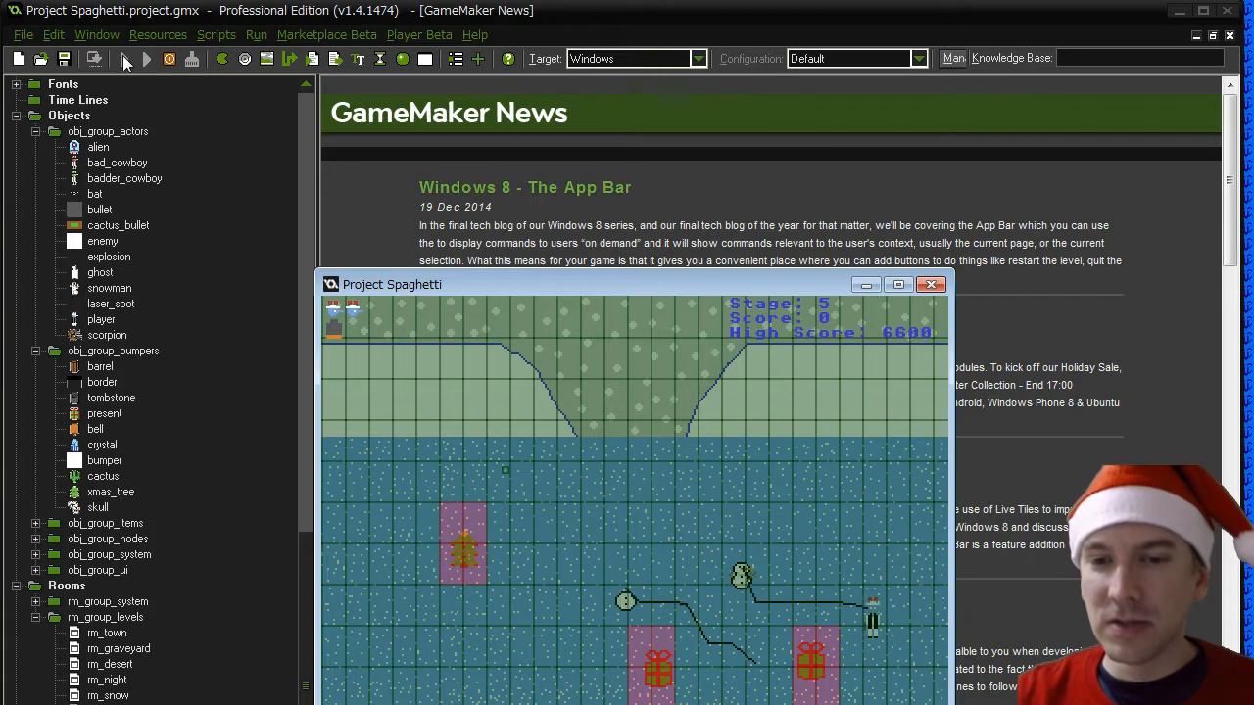
pyautogui.press('Left')
pyautogui.press('Left')
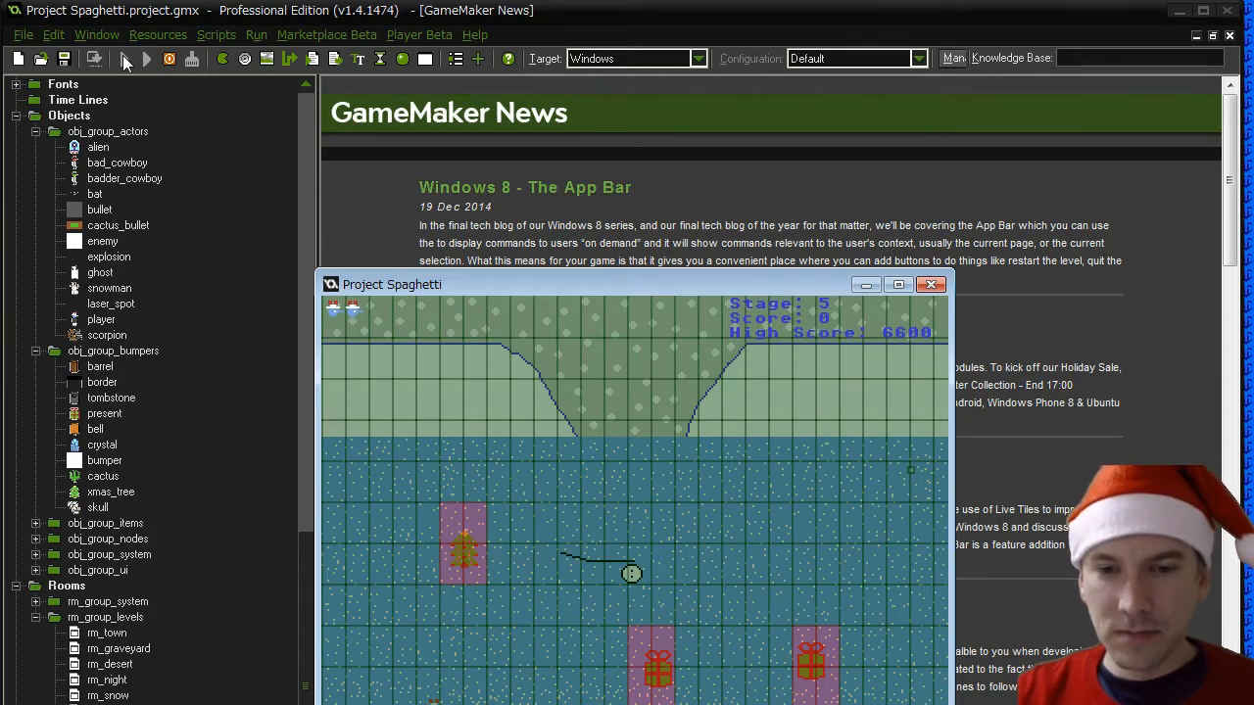
# - Lead the snowman around the Christmas tree to test its obstacle avoidance, and collect the bullet near the tree
pyautogui.press('Up')
pyautogui.press('Left')
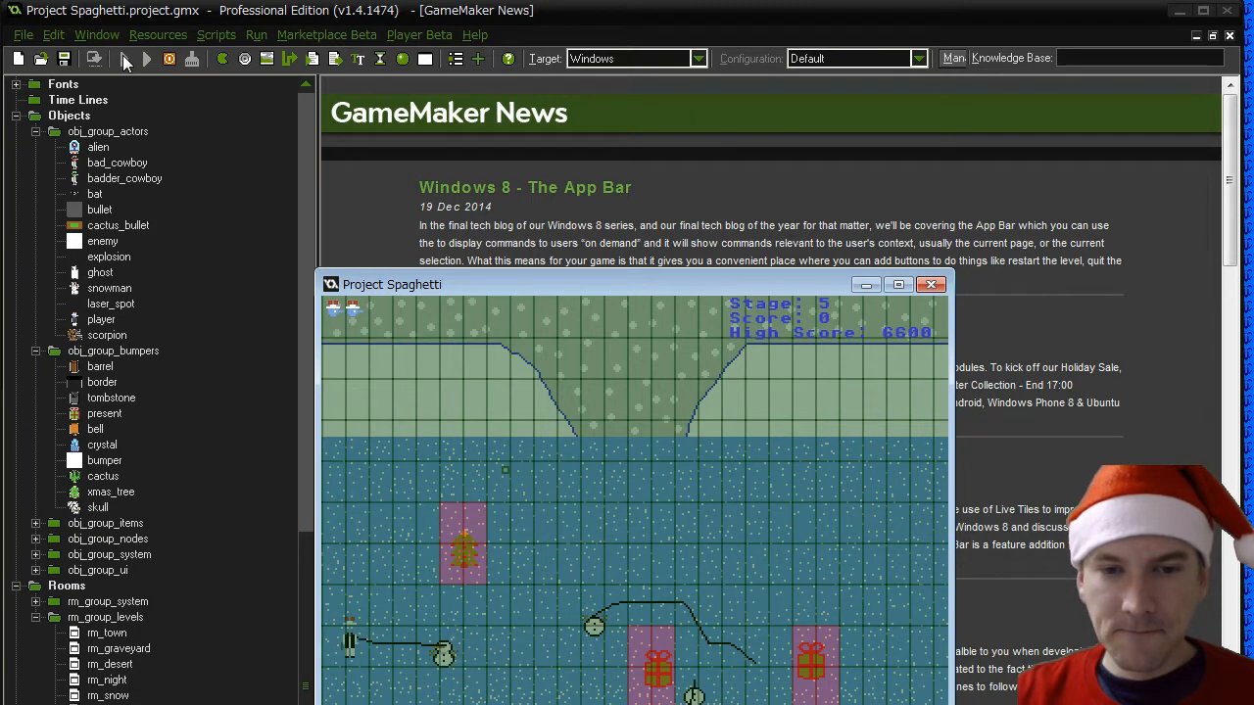
pyautogui.press('Right')
pyautogui.press('Up')
pyautogui.press('Down')
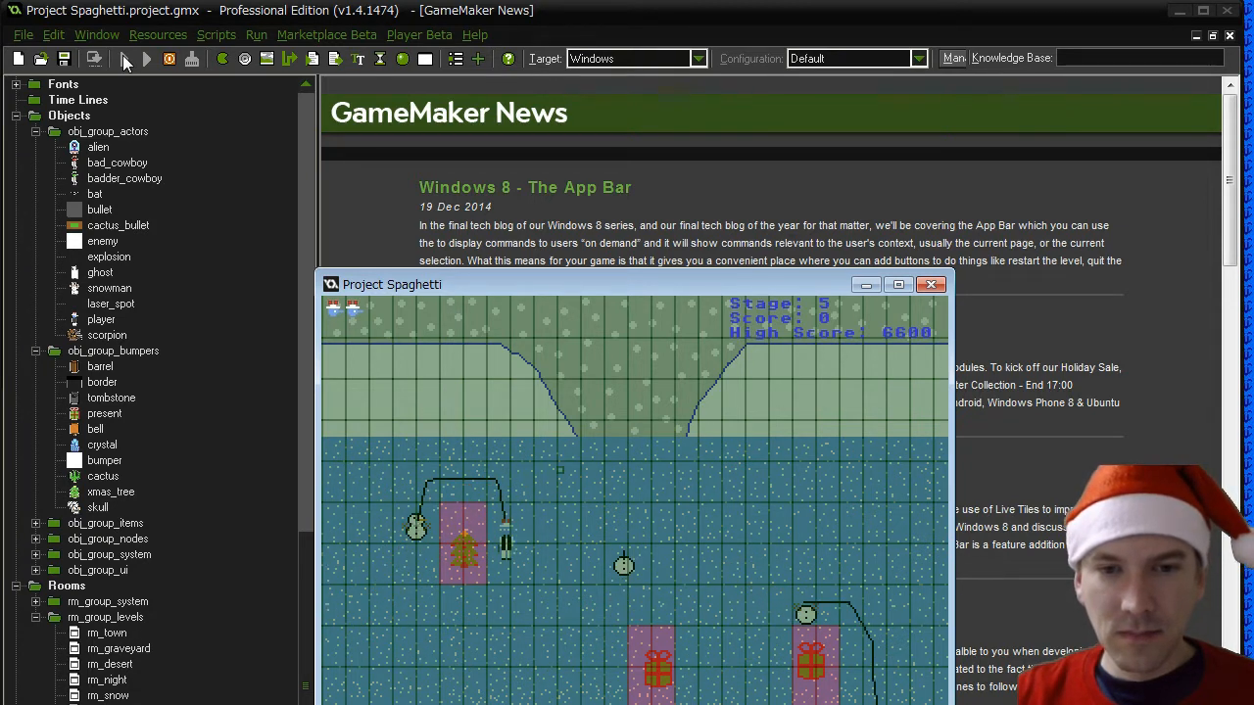
pyautogui.press('Right')
pyautogui.press('Up')
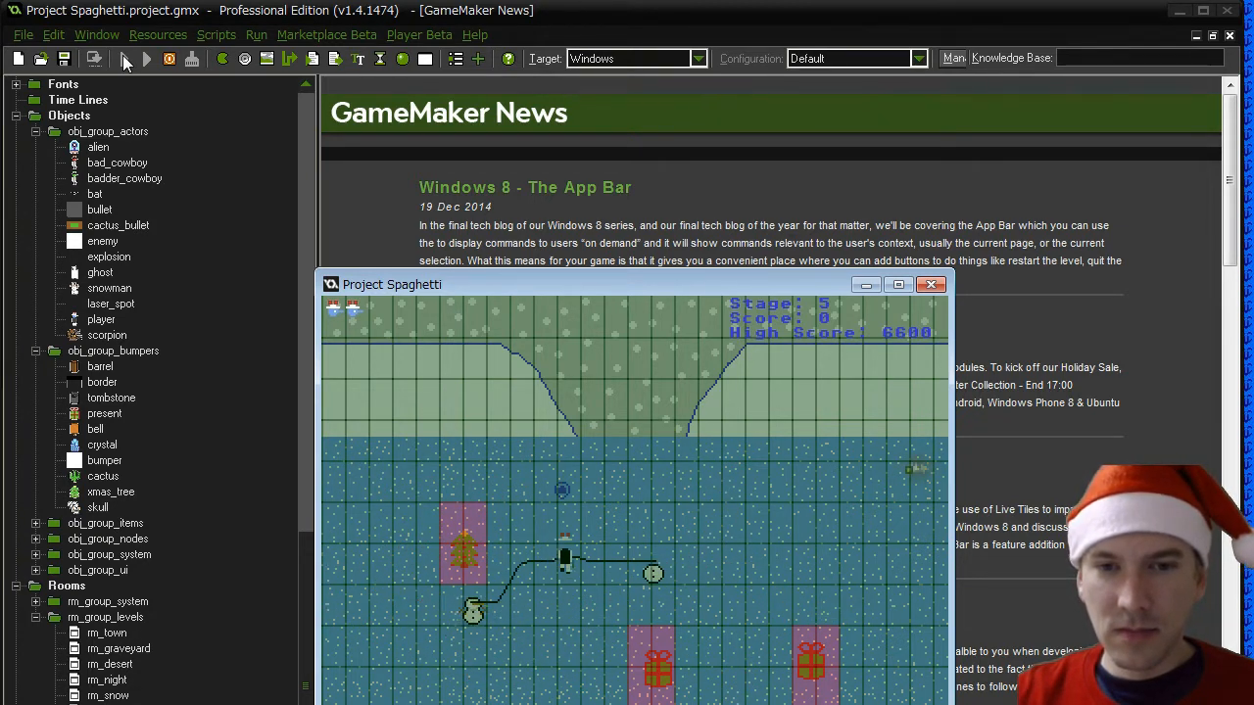
pyautogui.press('Left')
pyautogui.press('Down')
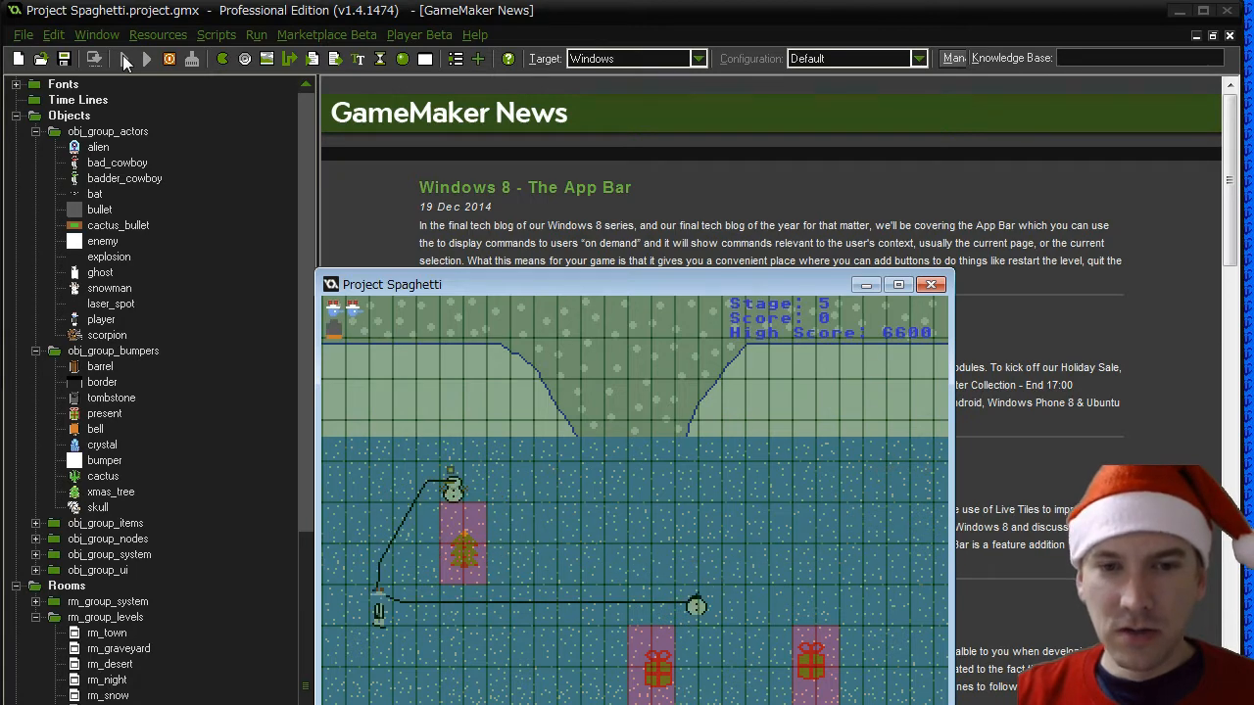
# - Turn toward the following snowmen, fire the single bullet, and retreat toward the lower part of the stage
pyautogui.press('Right')
pyautogui.press('space')
pyautogui.press('Down')
pyautogui.press('Right')
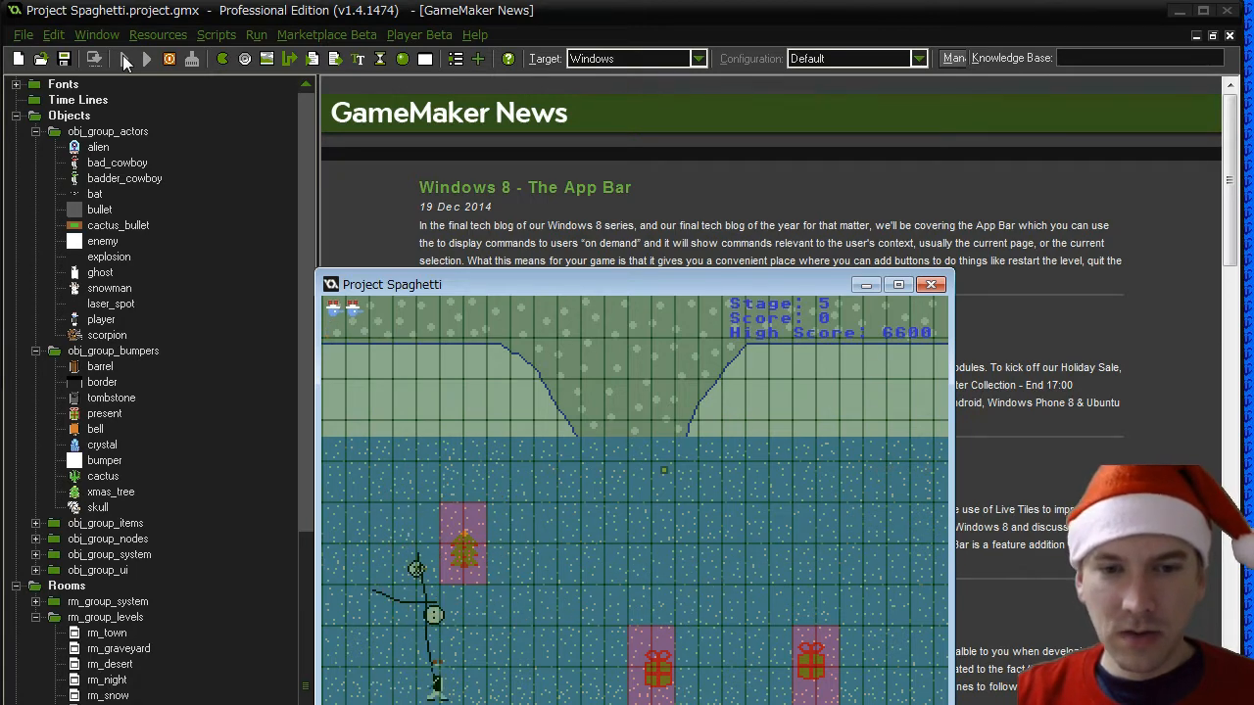
# - Dodge the snowmen around the tree and presents to check the last hit stage's chasing, and close the game
pyautogui.press('Up')
pyautogui.press('Up')
pyautogui.press('Right')
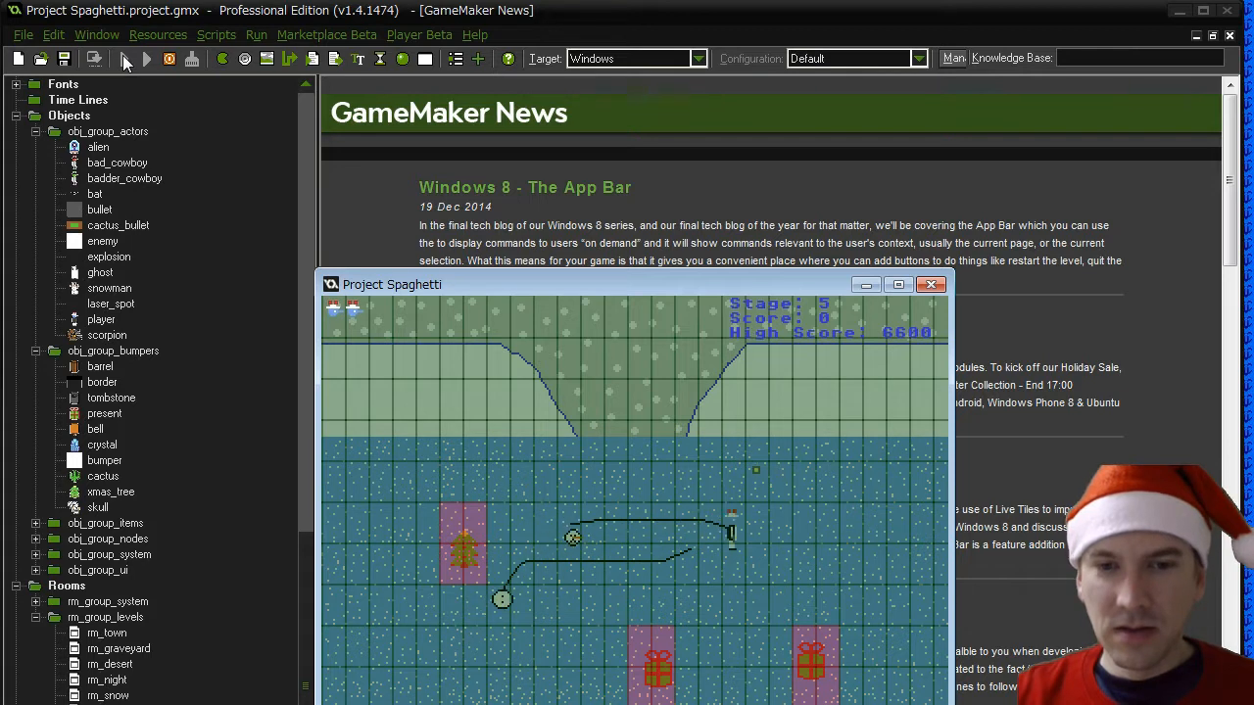
pyautogui.press('Right')
pyautogui.press('Down')
pyautogui.press('Left')
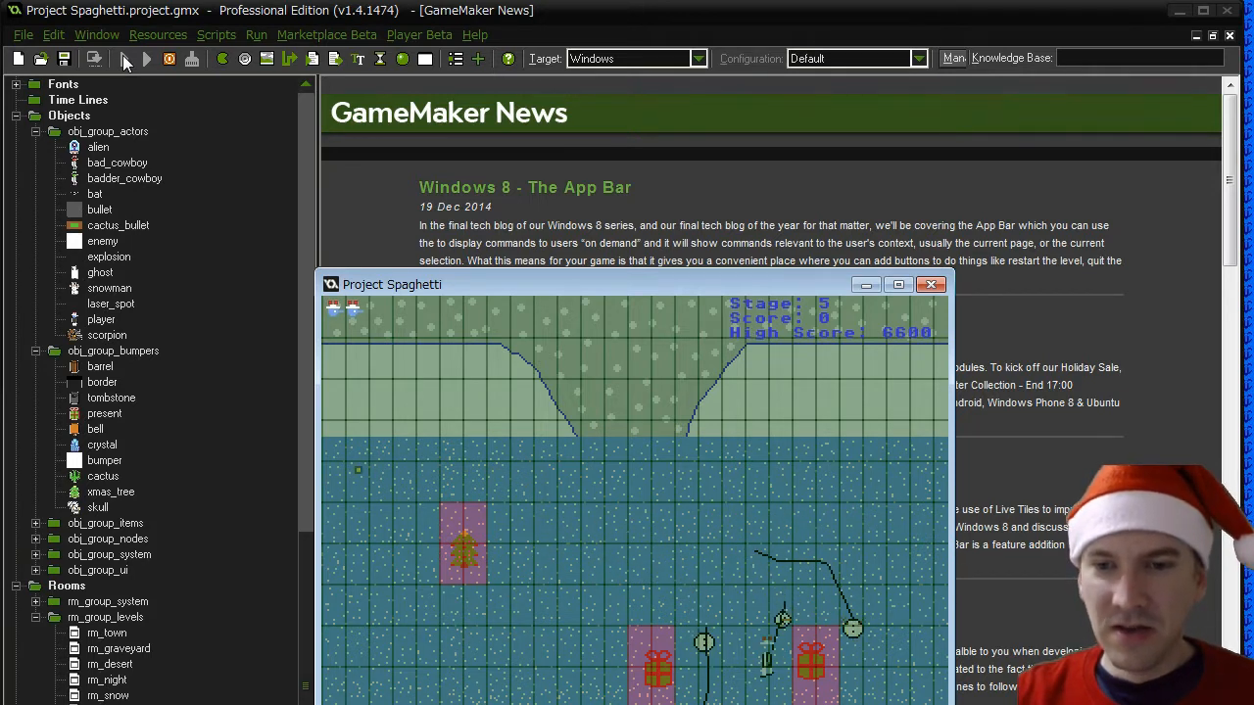
pyautogui.press('Up')
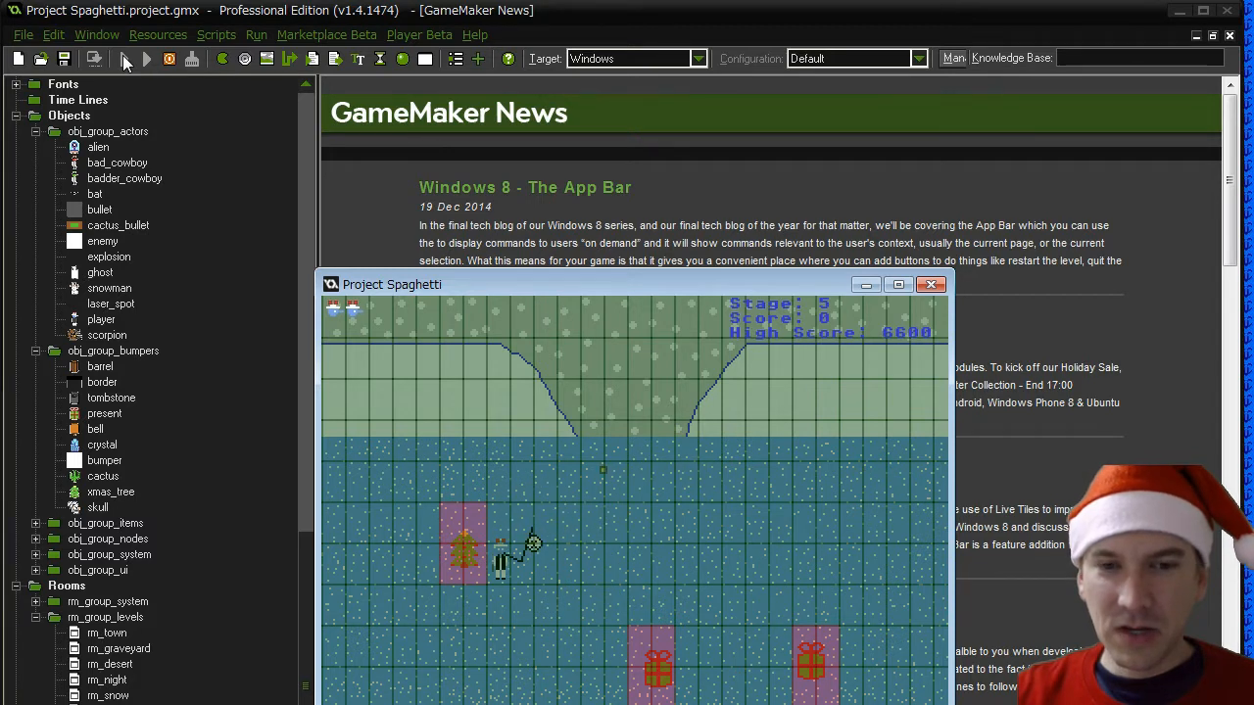
pyautogui.press('Down')
pyautogui.press('Left')
pyautogui.press('Up')
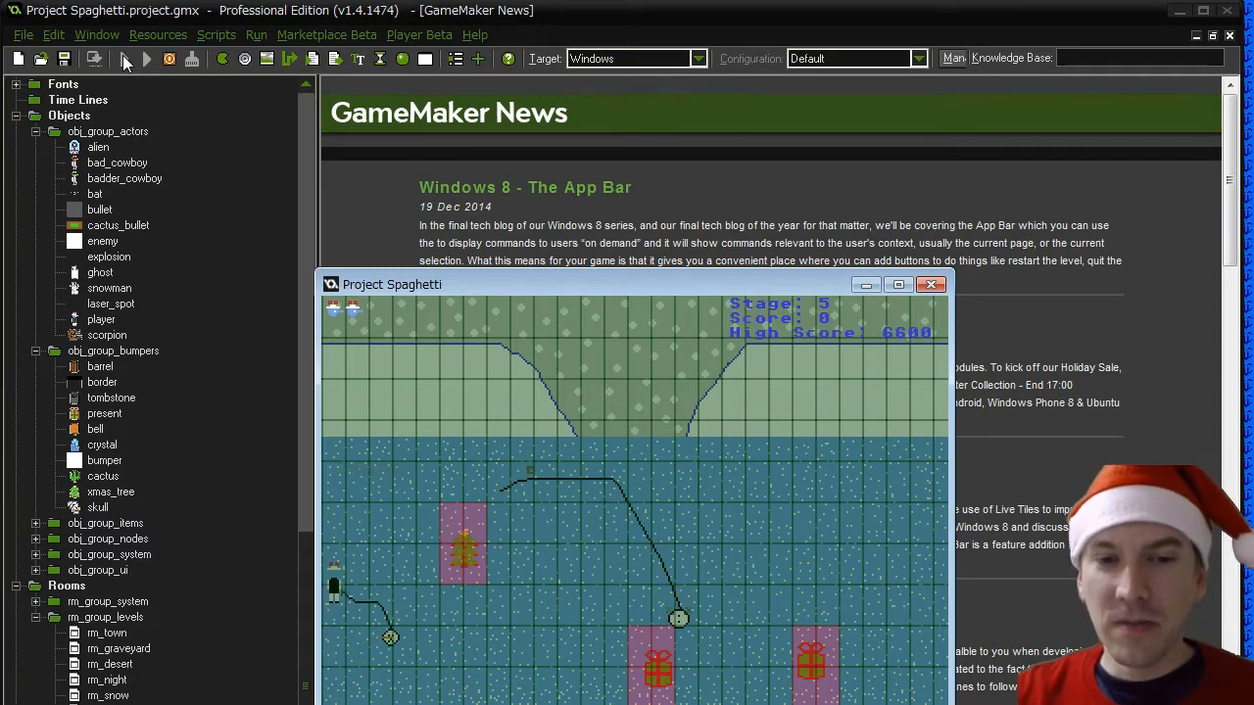
pyautogui.press('Right')
pyautogui.press('Down')
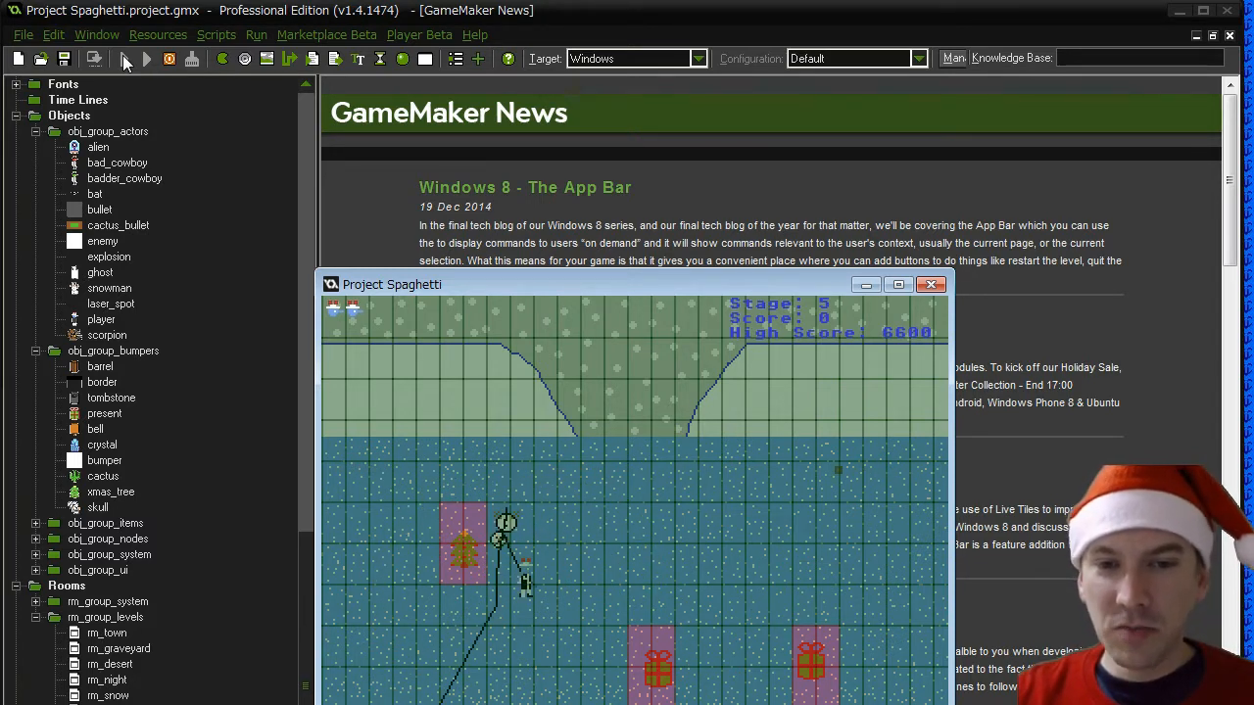
pyautogui.press('Down')
pyautogui.press('Right')
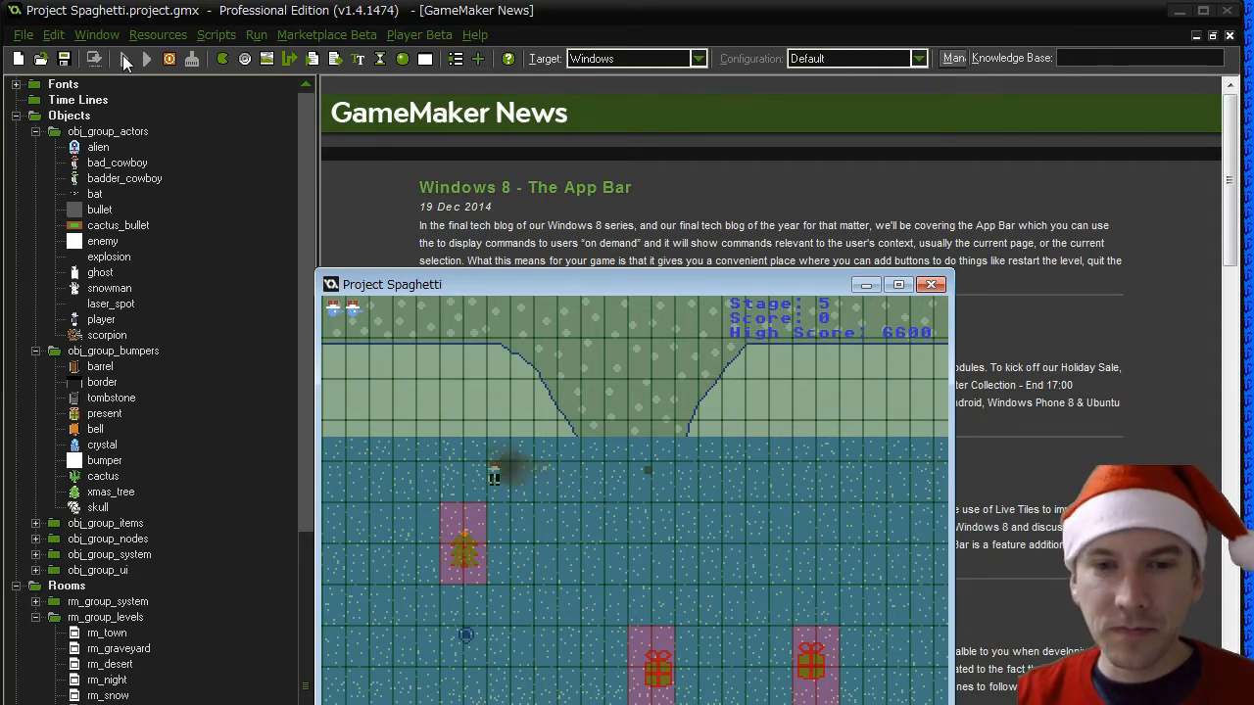
pyautogui.click(932, 285)
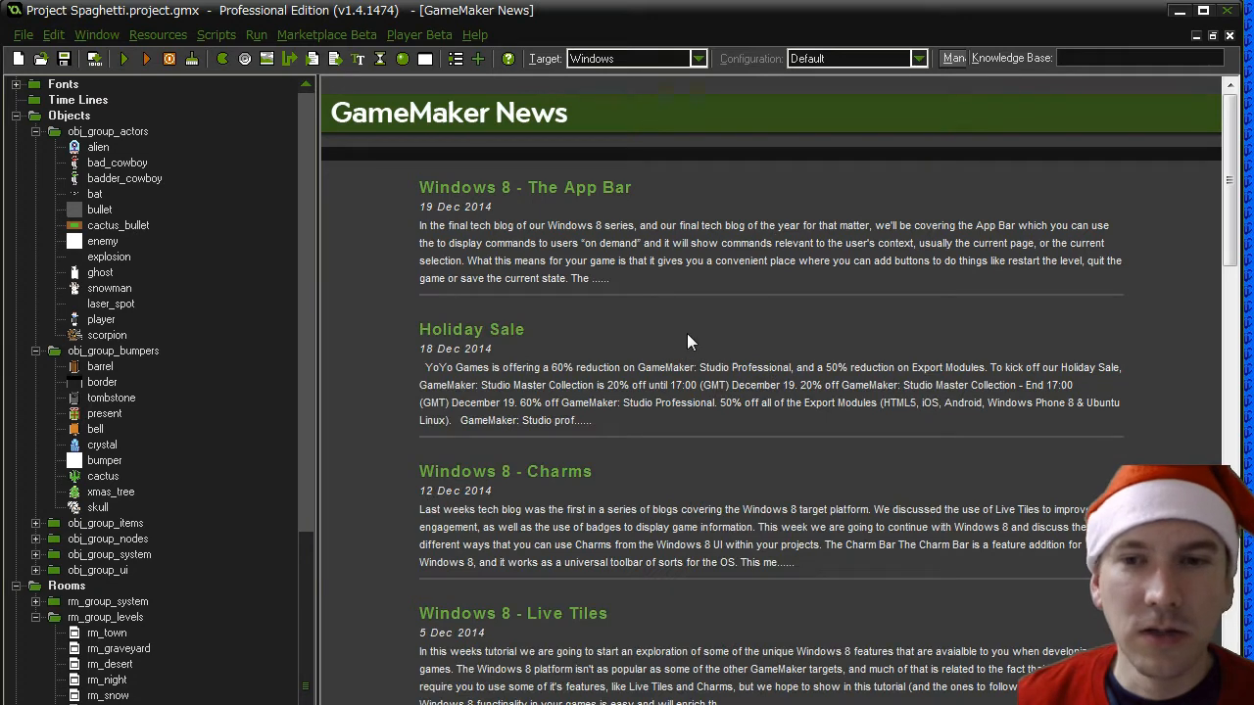
# - Add a collision event with the snowman to the player object
pyautogui.doubleClick(102, 320)
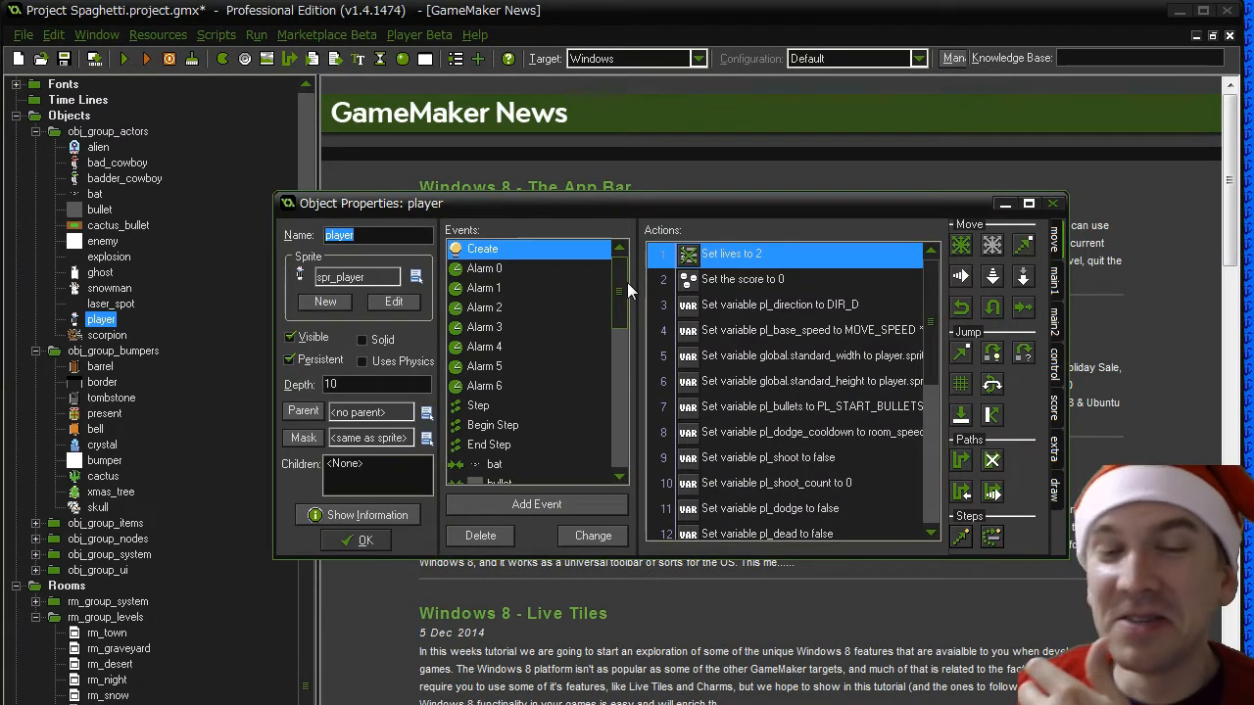
pyautogui.moveTo(627, 282)
pyautogui.mouseDown()
pyautogui.moveTo(640, 441)
pyautogui.moveTo(633, 263)
pyautogui.mouseUp()
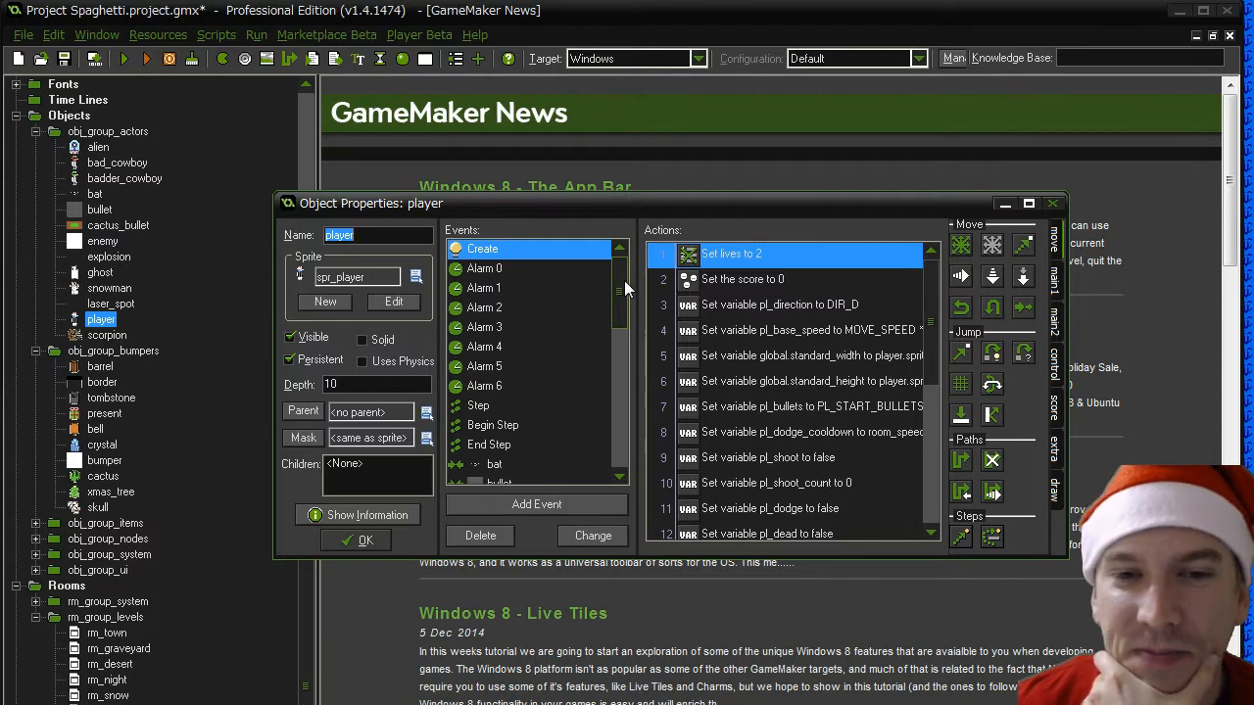
pyautogui.moveTo(624, 280); pyautogui.dragTo(624, 343)
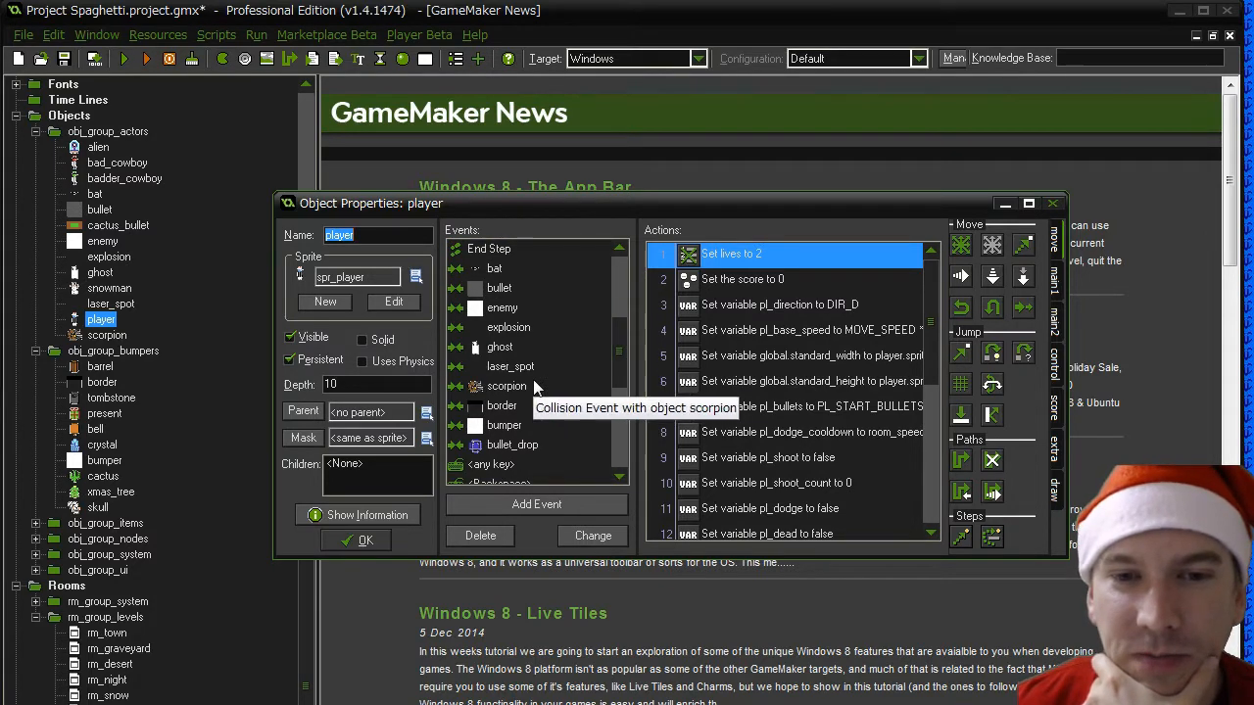
pyautogui.click(494, 386)
pyautogui.click(499, 351)
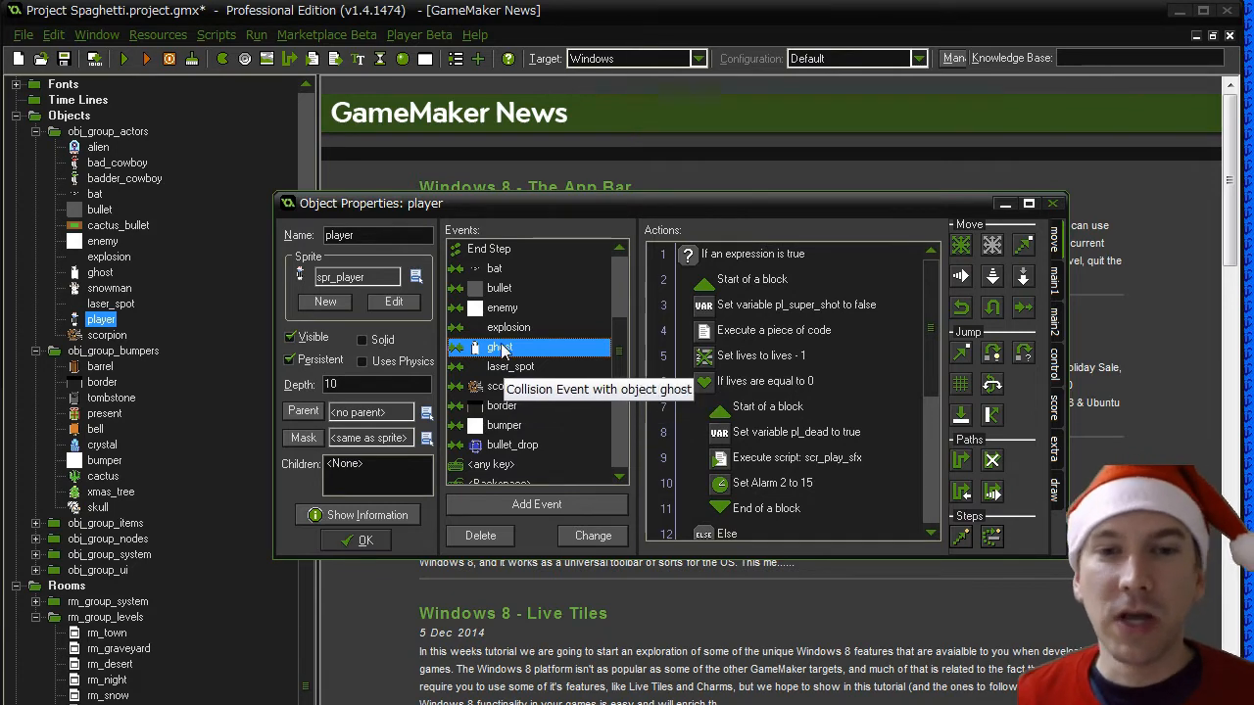
pyautogui.click(493, 509)
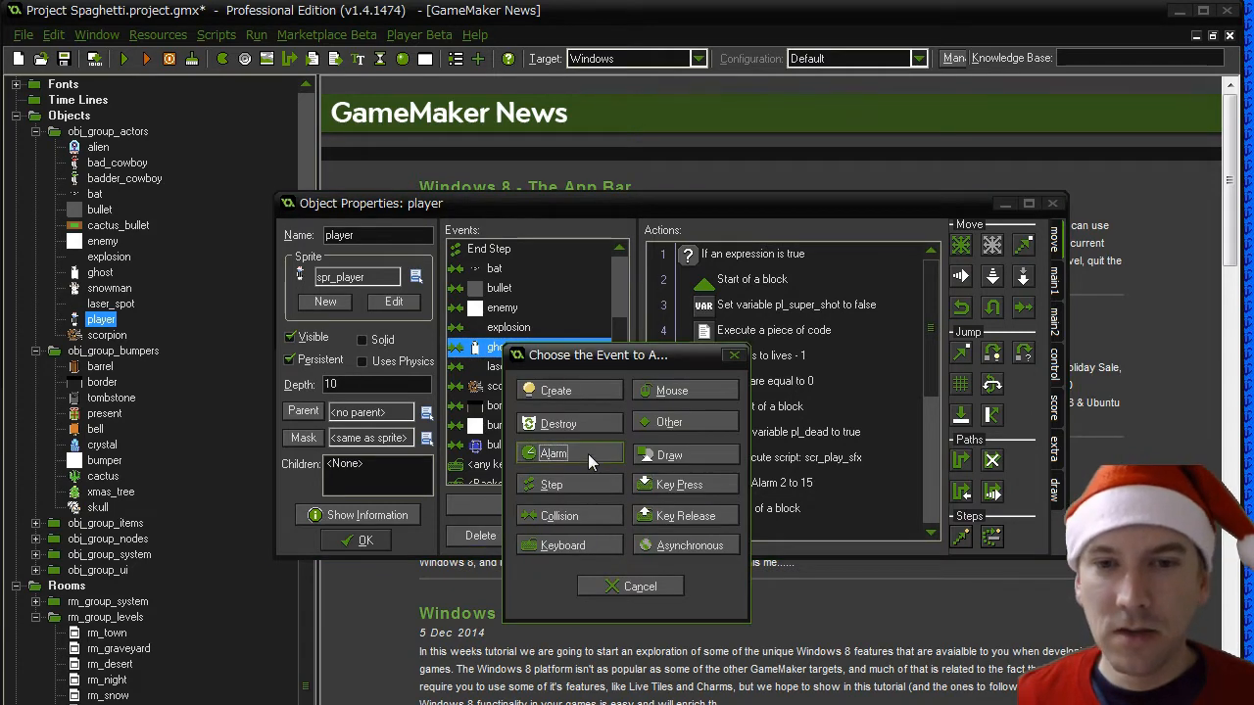
pyautogui.click(574, 517)
pyautogui.moveTo(684, 533)
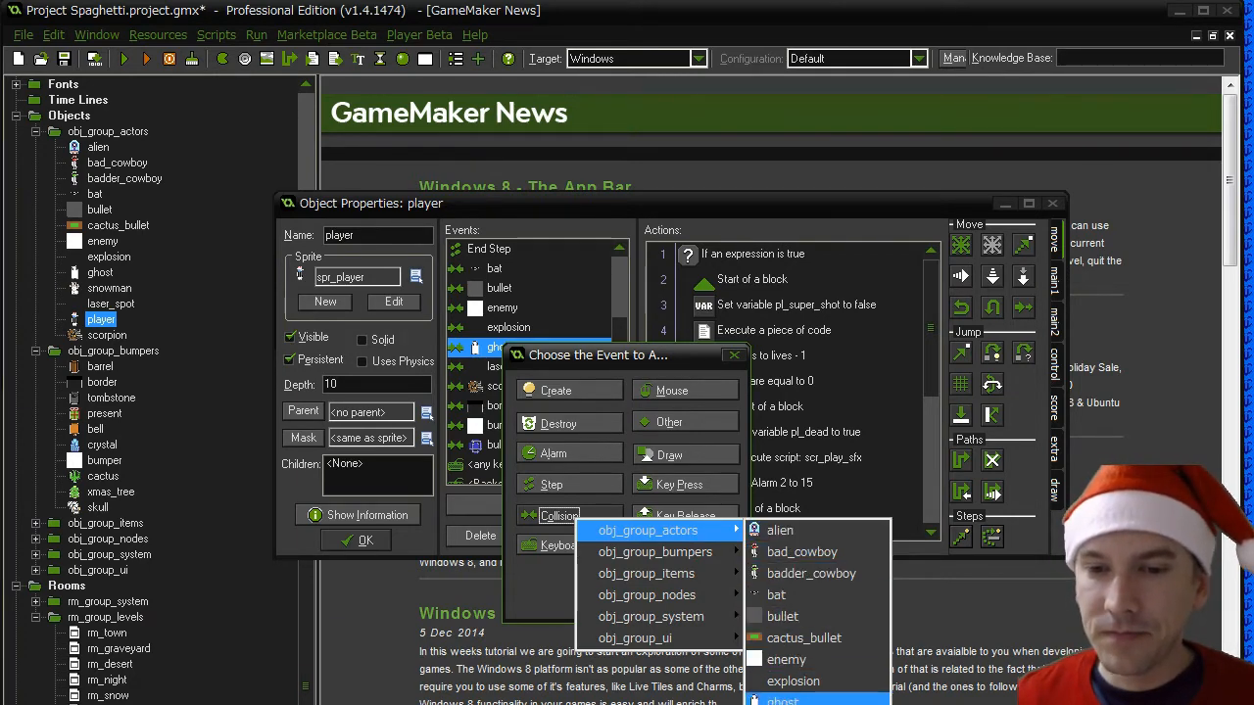
pyautogui.click(795, 704)
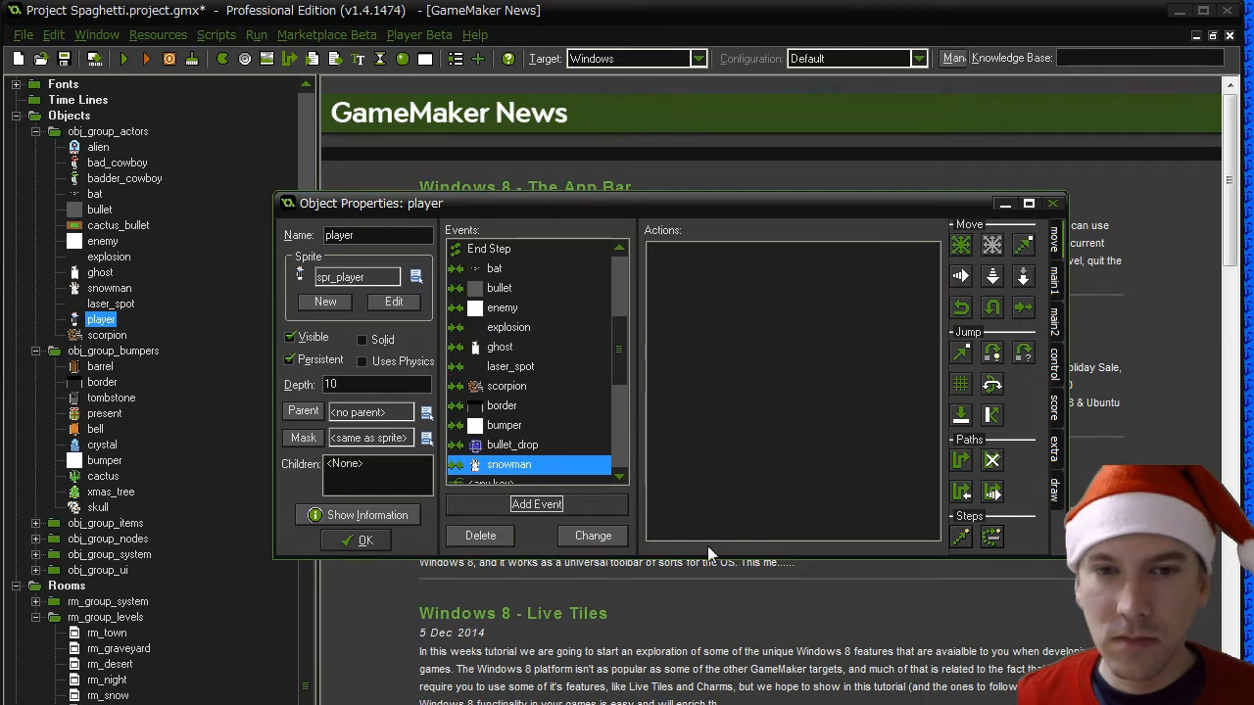
# - Copy all actions of the player's ghost collision event into its snowman collision event
pyautogui.click(501, 349)
pyautogui.click(755, 298)
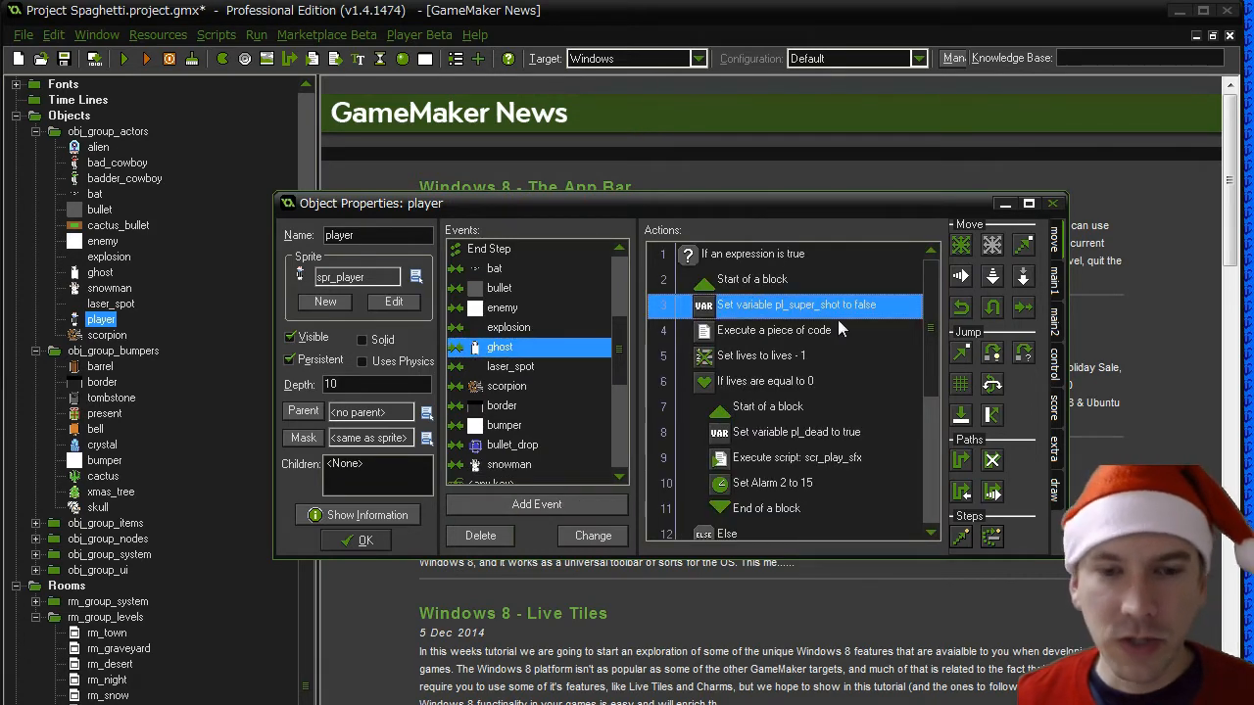
pyautogui.hotkey('ctrl', 'a')
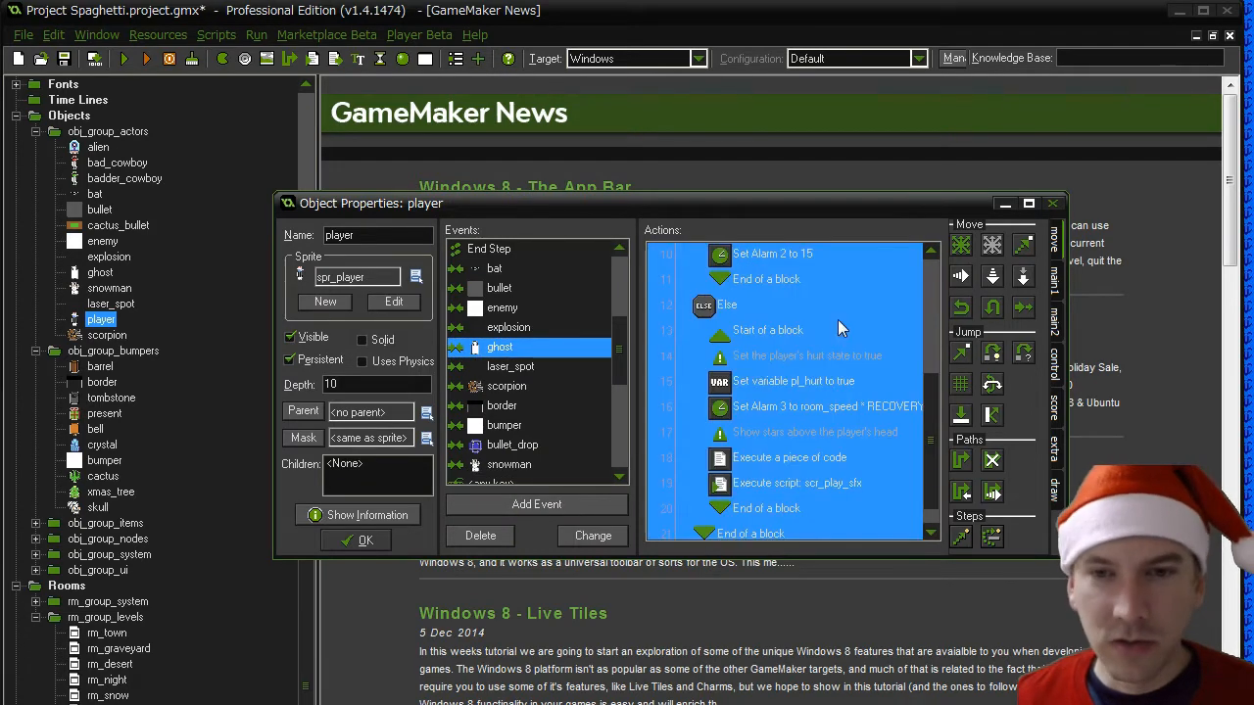
pyautogui.click(498, 467)
pyautogui.rightClick(726, 322)
pyautogui.click(768, 423)
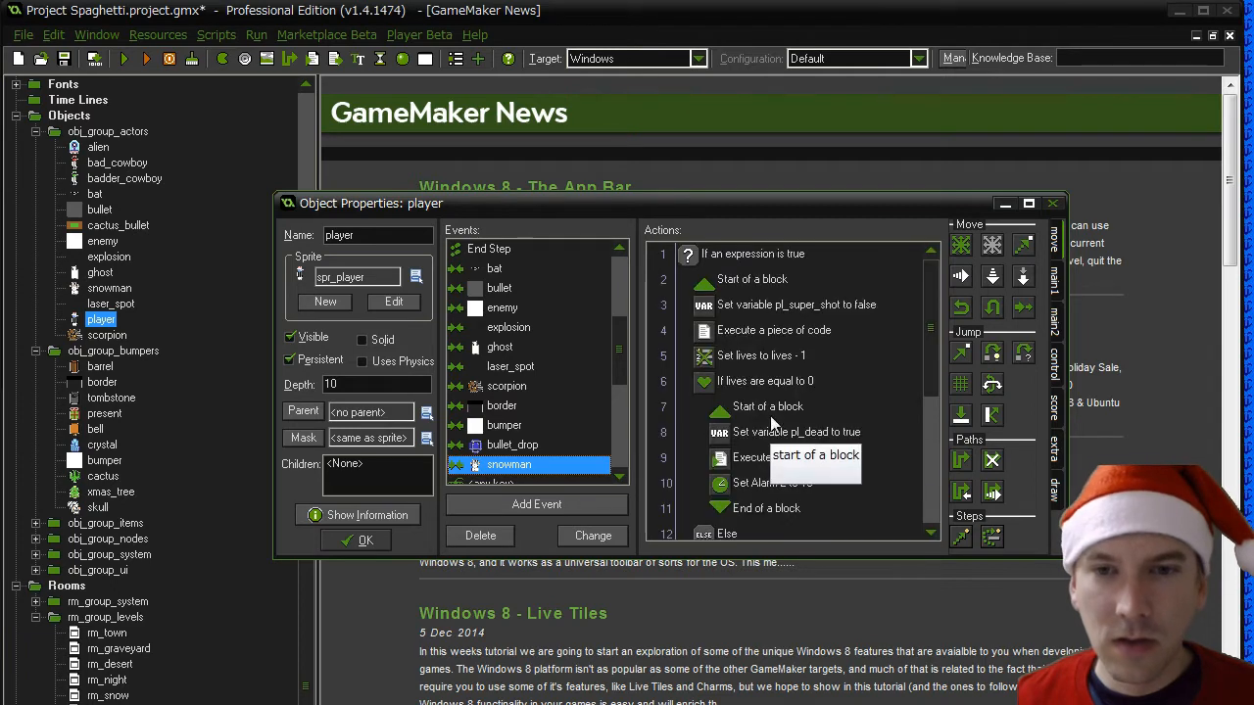
# - Remove the (pl_dodge == false) condition from the snowman collision's test expression, keeping the pl_hurt and pl_dead checks
pyautogui.doubleClick(742, 255)
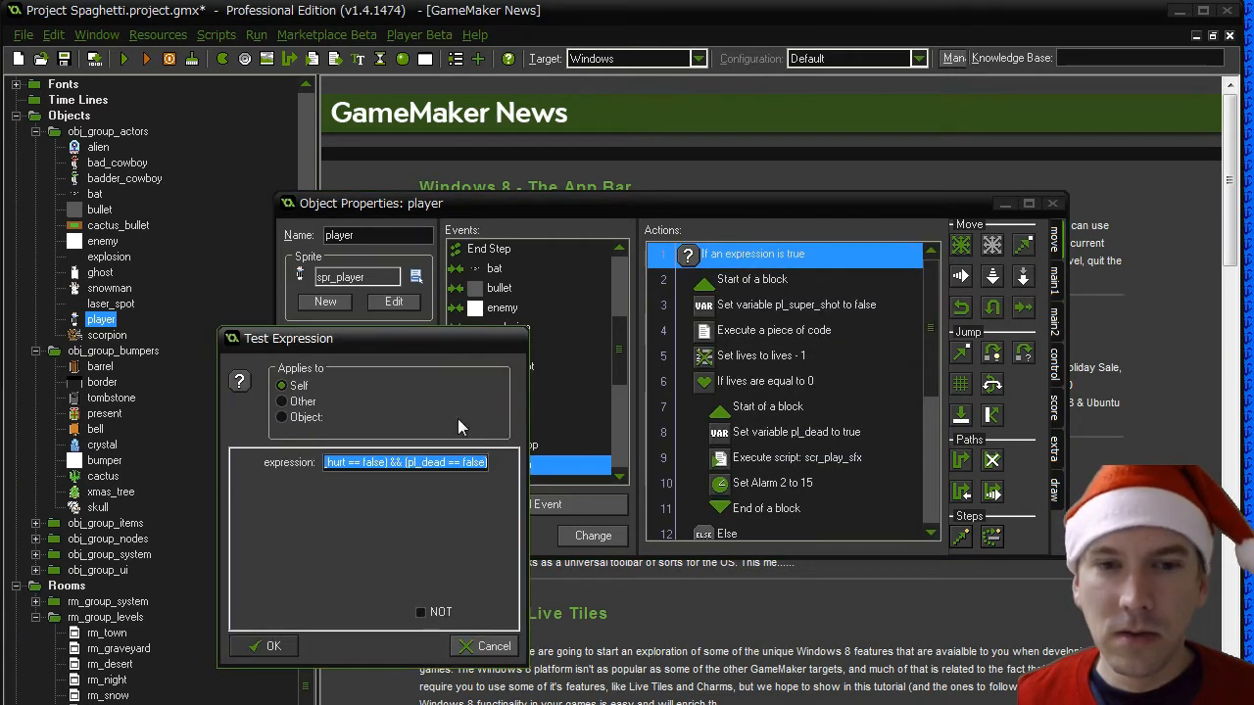
pyautogui.click(378, 462)
pyautogui.press('Home')
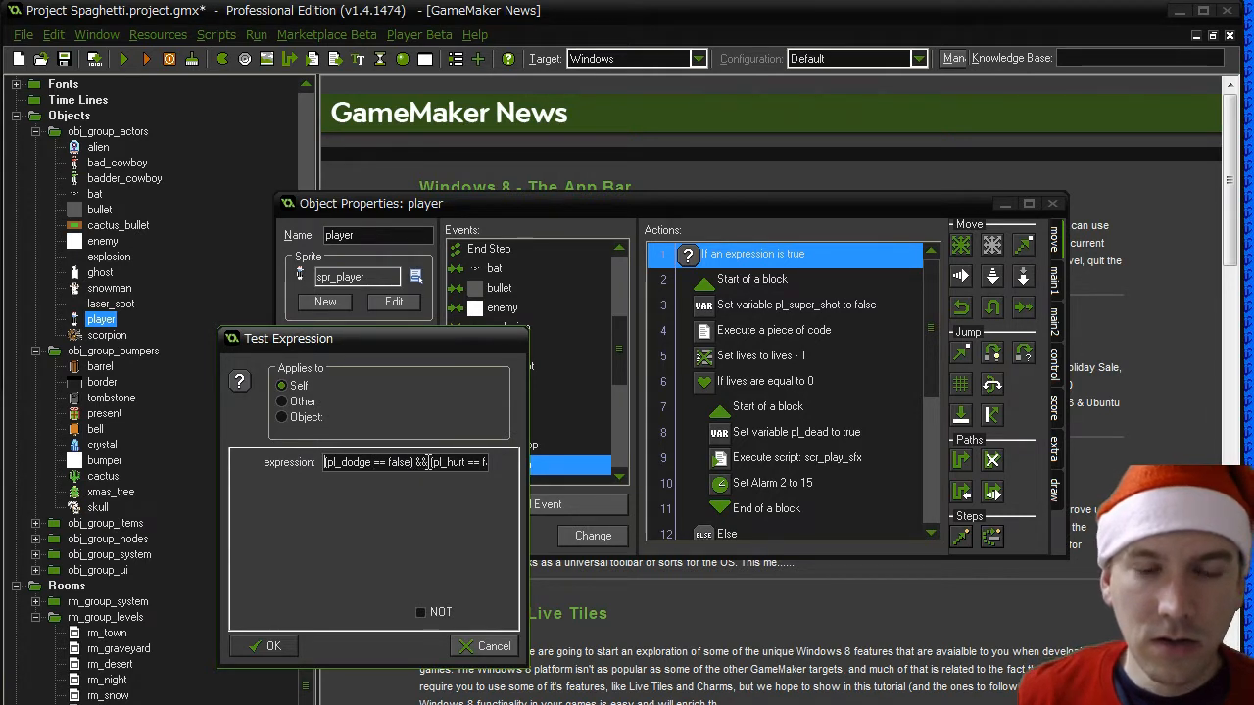
pyautogui.moveTo(428, 462); pyautogui.dragTo(286, 468)
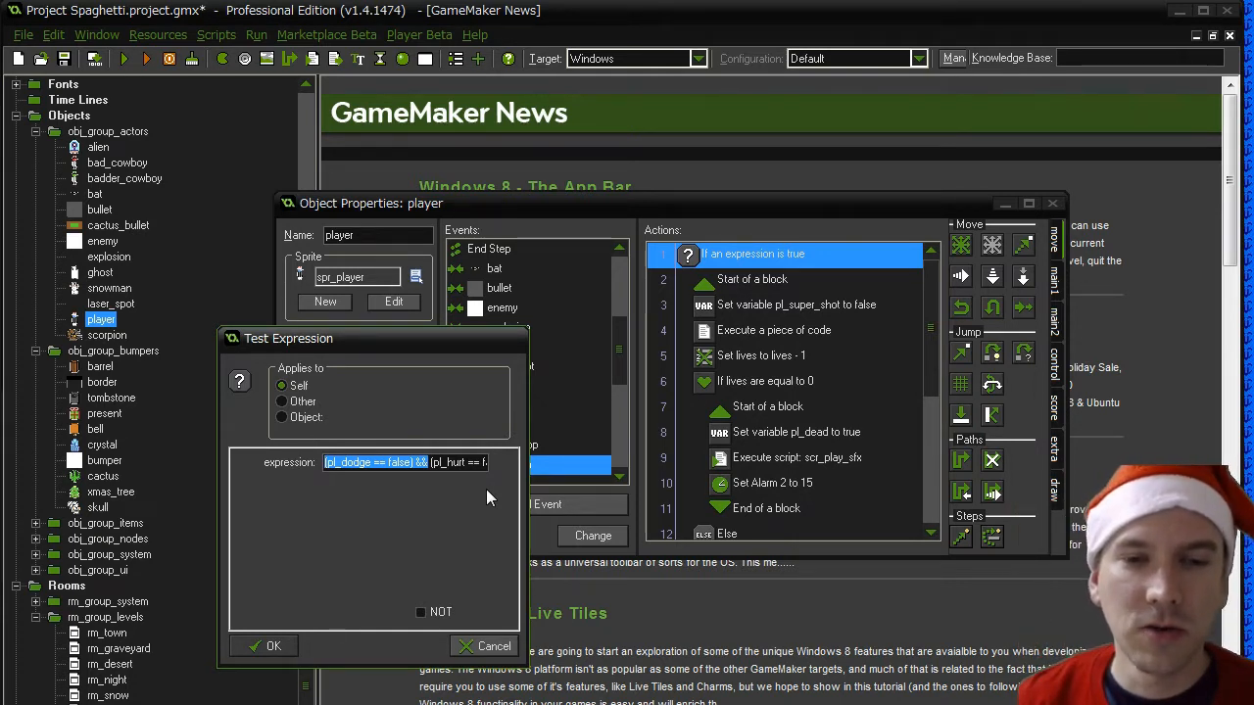
pyautogui.press('Delete')
pyautogui.press('End')
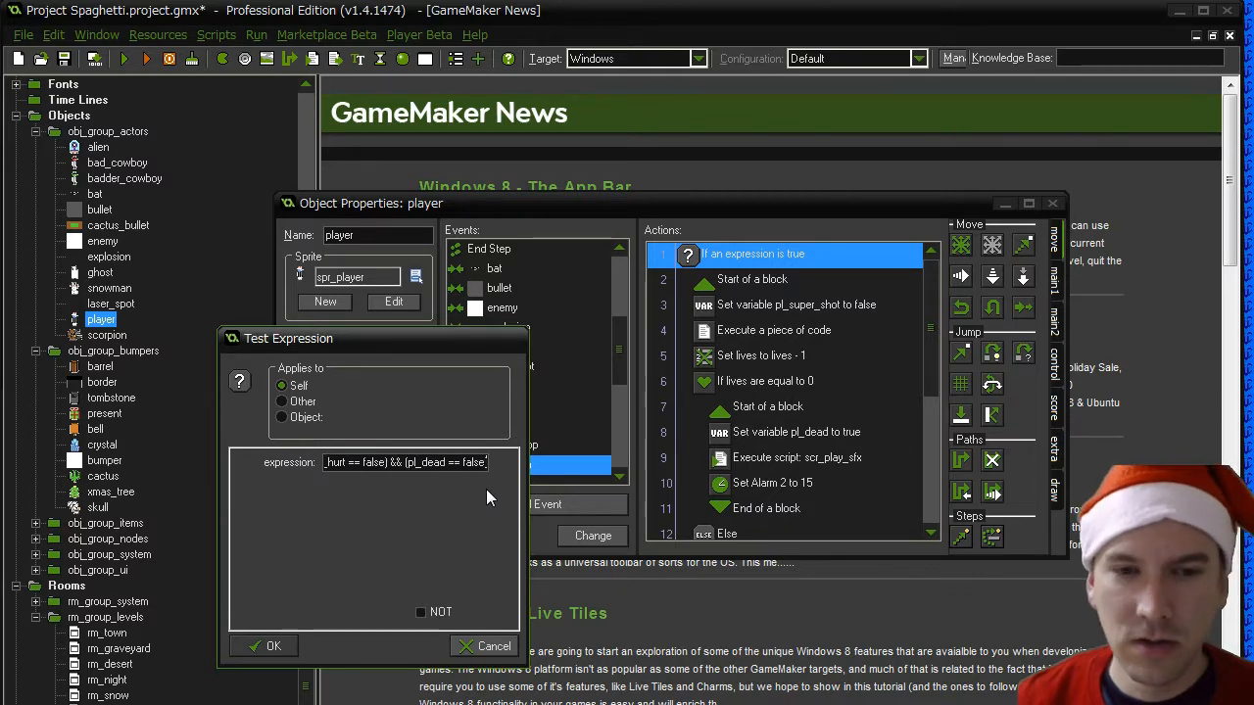
pyautogui.click(264, 647)
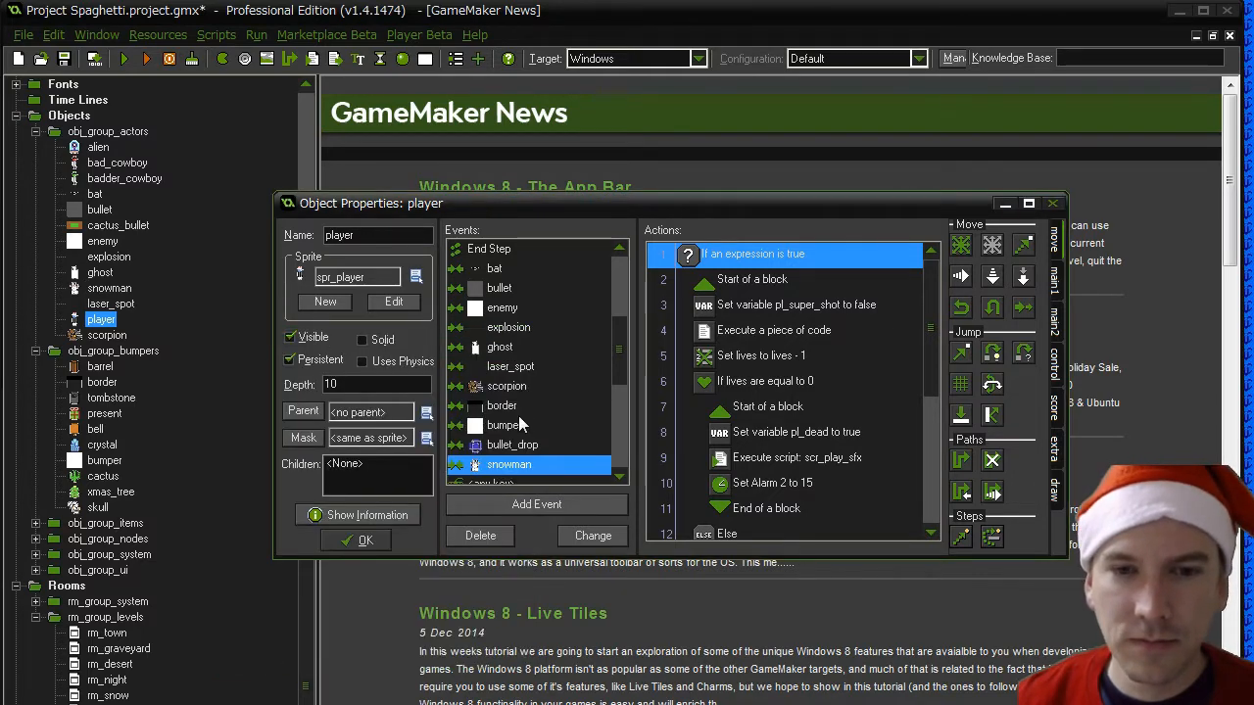
# - Check the beginning of the test expression in the player's scorpion collision event
pyautogui.click(506, 385)
pyautogui.doubleClick(722, 256)
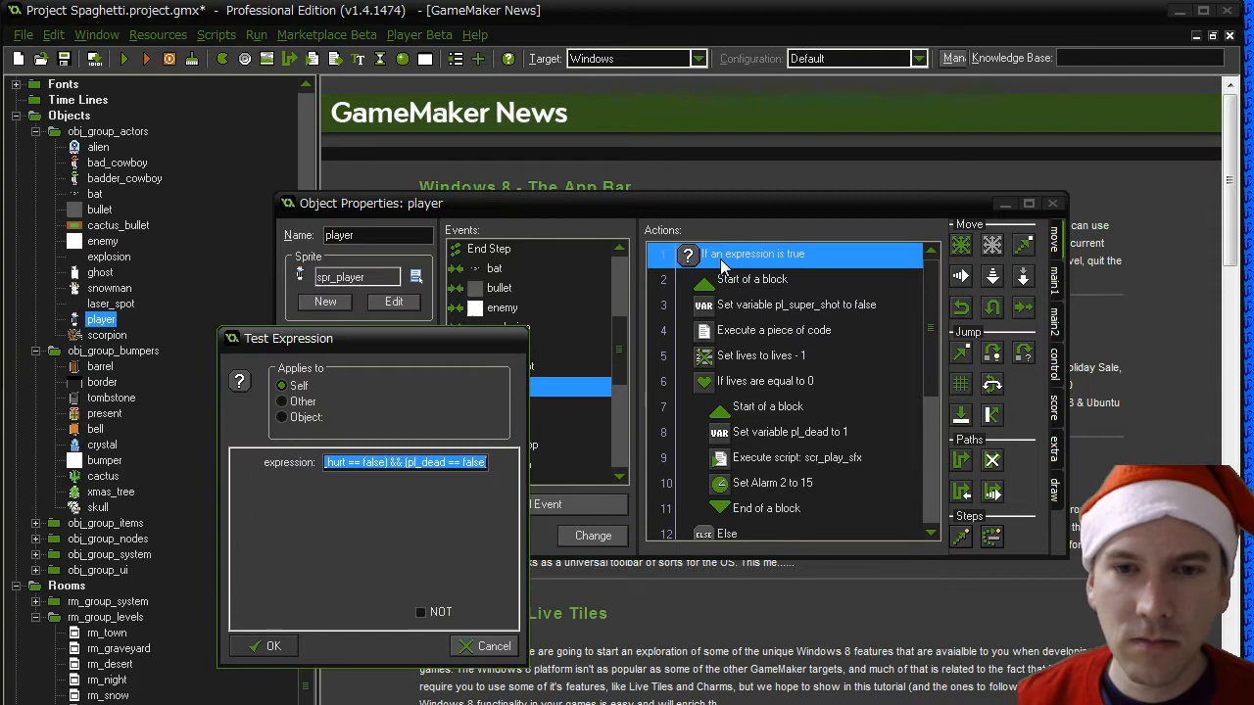
pyautogui.click(416, 460)
pyautogui.press('Home')
pyautogui.click(265, 645)
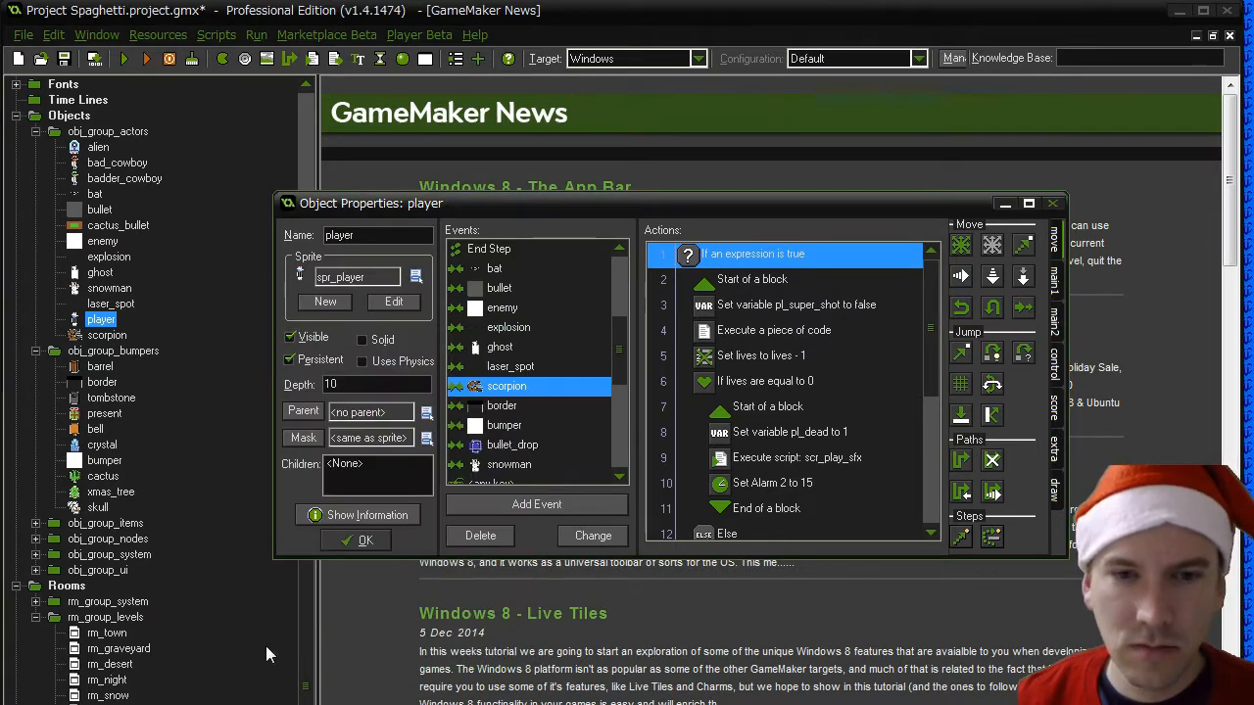
# - Remove the (pl_dodge == false) condition from the test expression in the player's ghost collision event
pyautogui.click(499, 349)
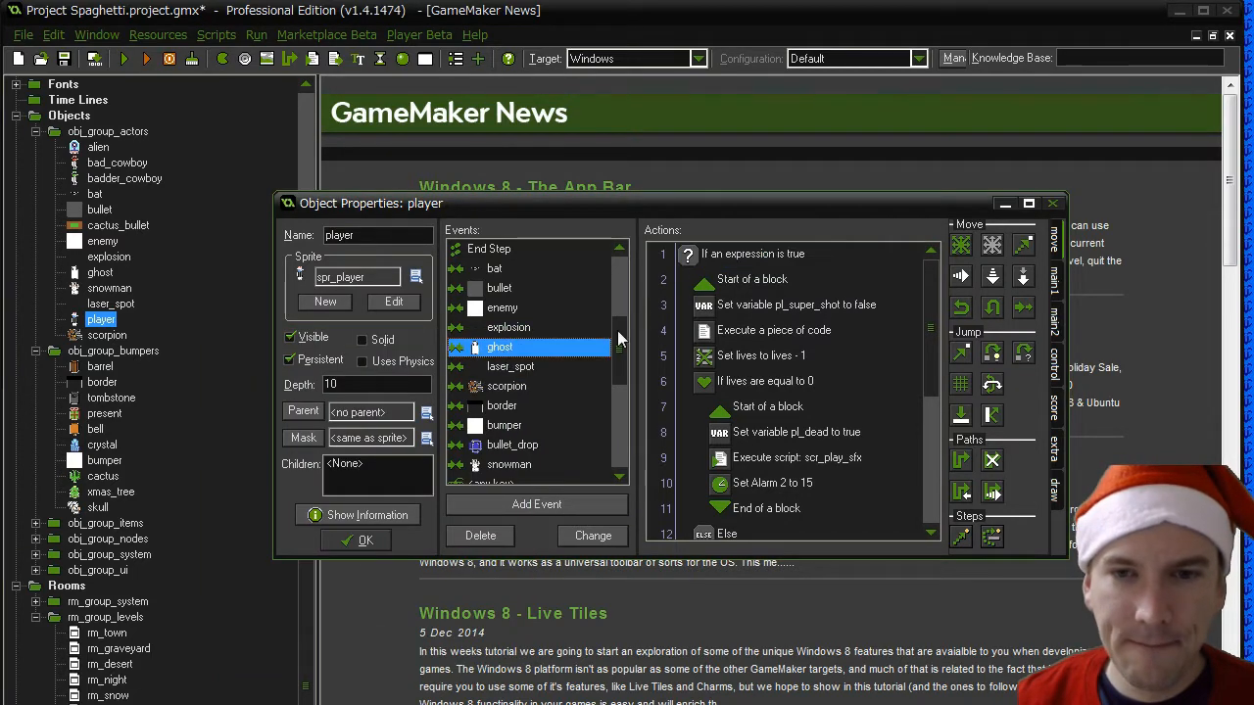
pyautogui.doubleClick(752, 256)
pyautogui.moveTo(392, 464); pyautogui.dragTo(316, 470)
pyautogui.click(342, 463)
pyautogui.moveTo(428, 463); pyautogui.dragTo(324, 463)
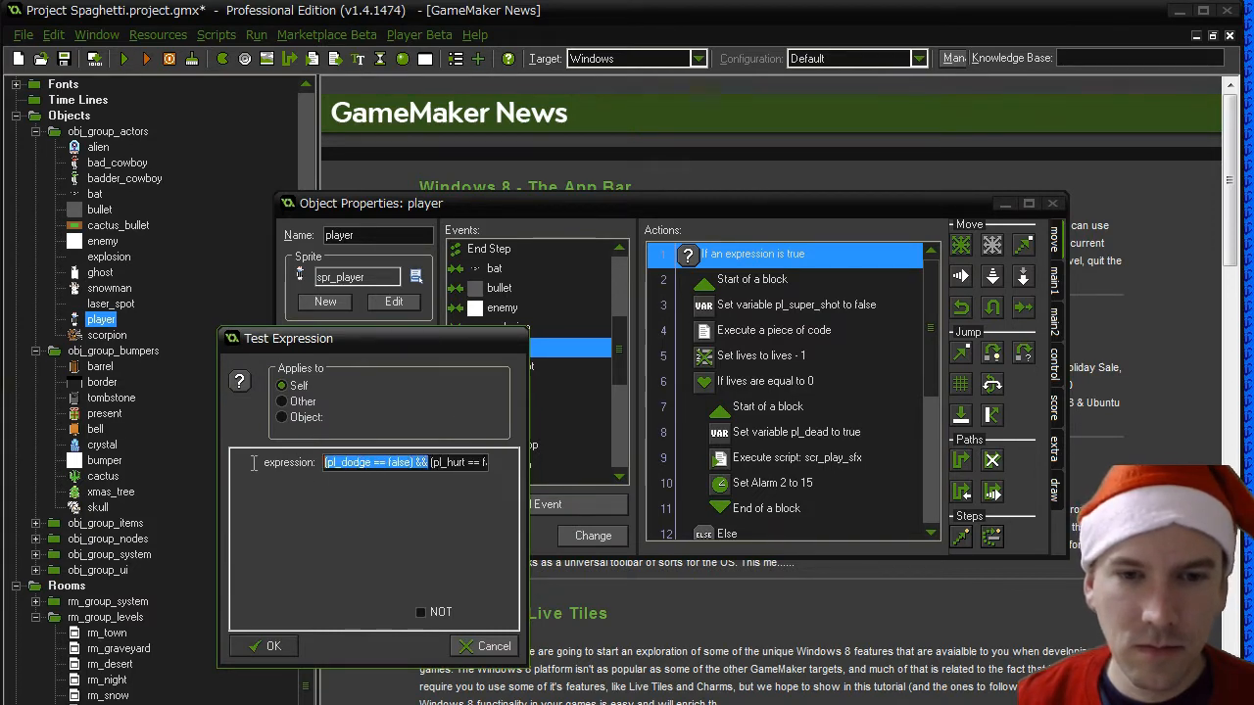
pyautogui.press('BackSpace')
pyautogui.click(267, 646)
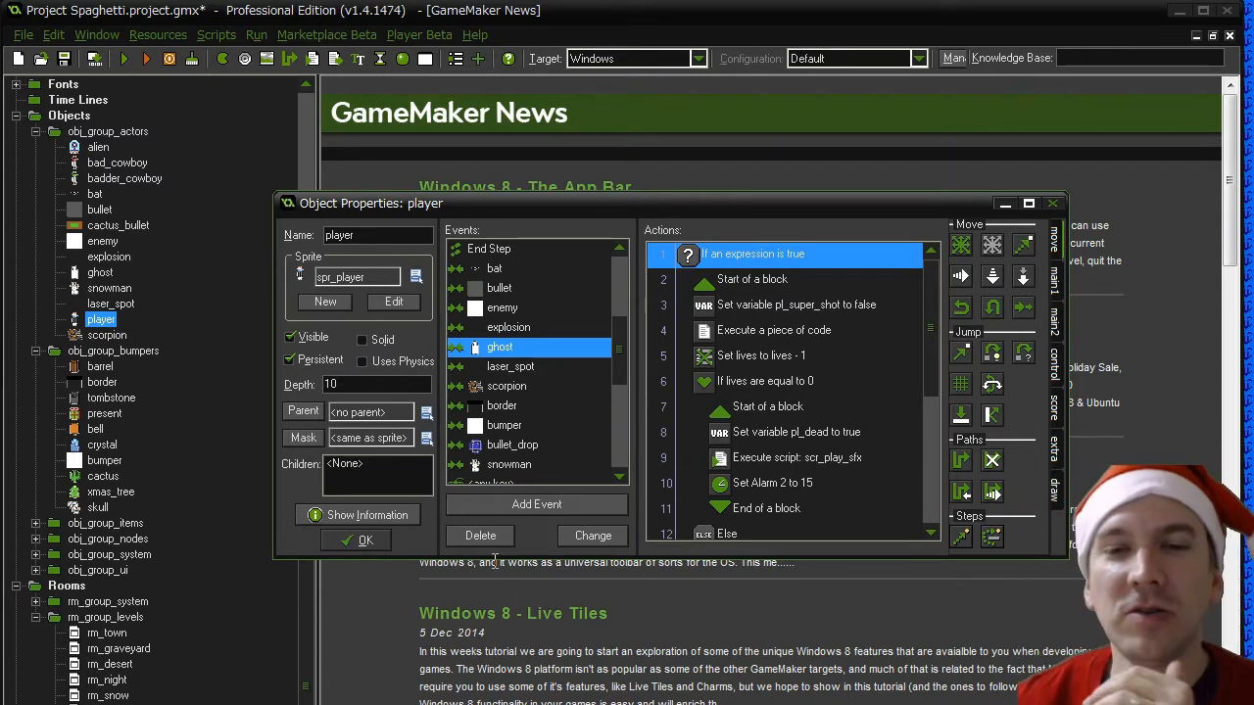
# - Accept the player object's changes, run the game, and jump to stage 5
pyautogui.click(363, 540)
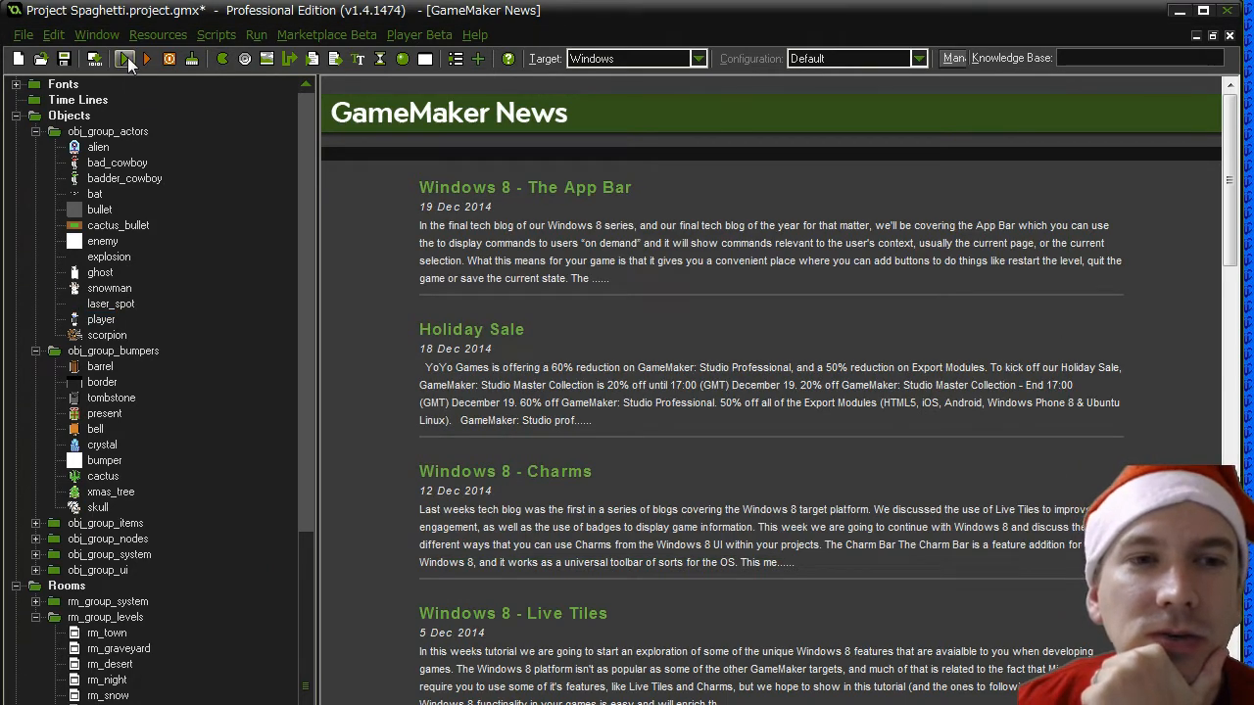
pyautogui.click(126, 59)
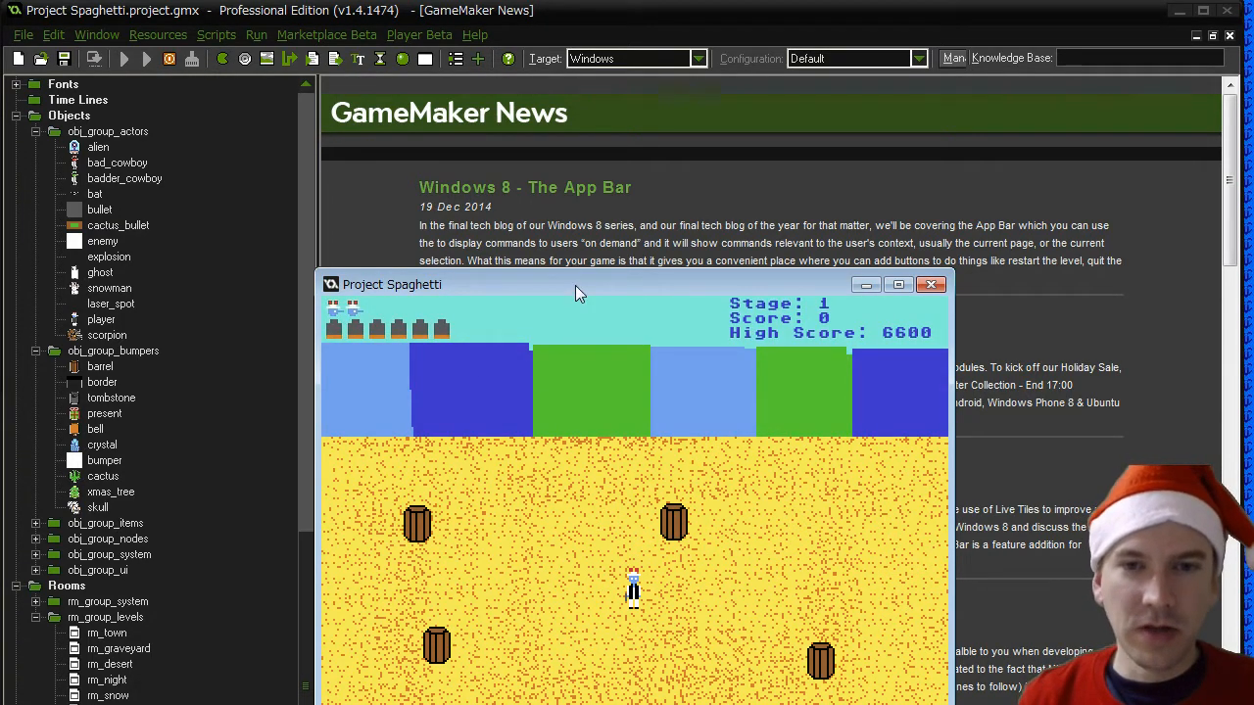
pyautogui.moveTo(575, 285); pyautogui.dragTo(560, 62)
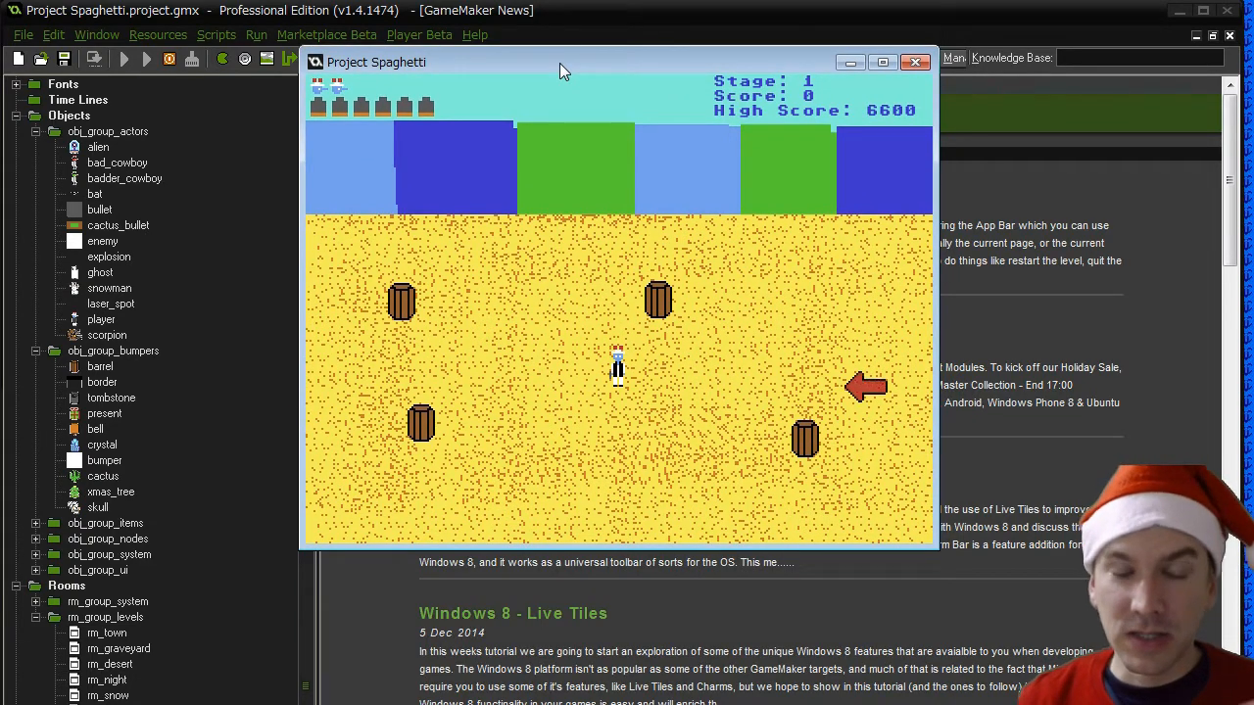
pyautogui.press('5')
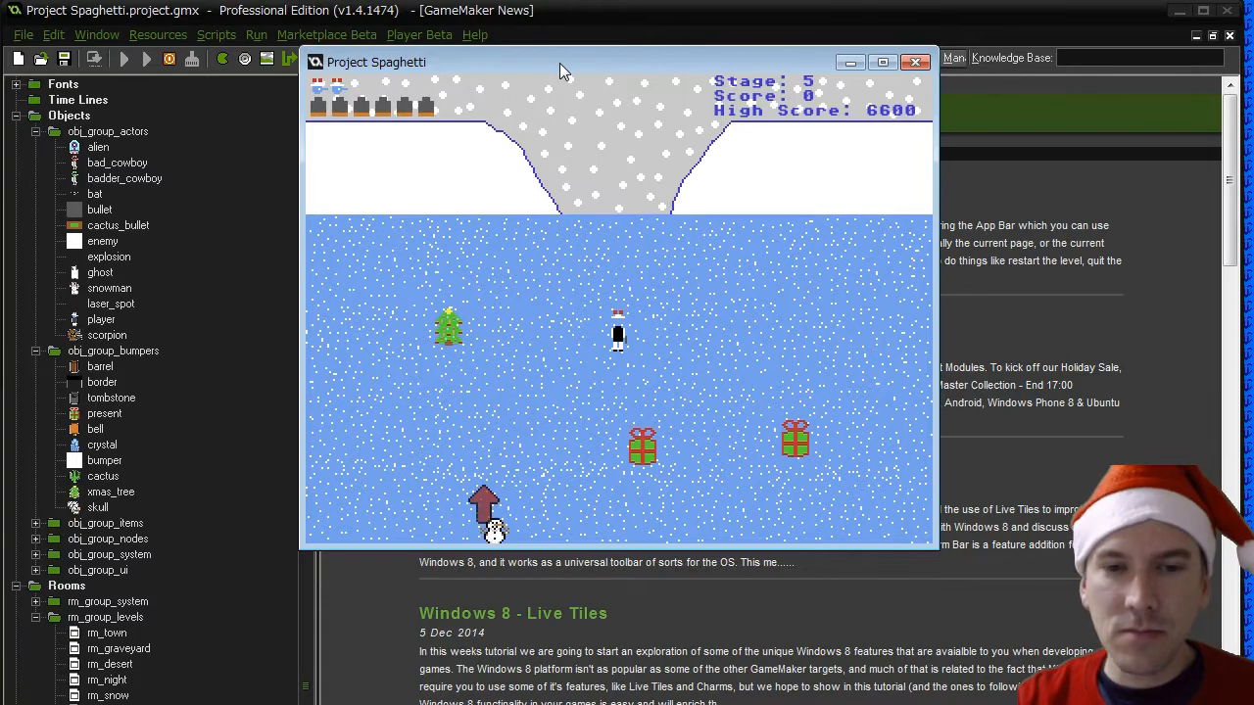
# - Line up above the first snowman, fire one bullet down at it, and run right to escape
pyautogui.press('Left')
pyautogui.press('Down')
pyautogui.press('space')
pyautogui.press('Right')
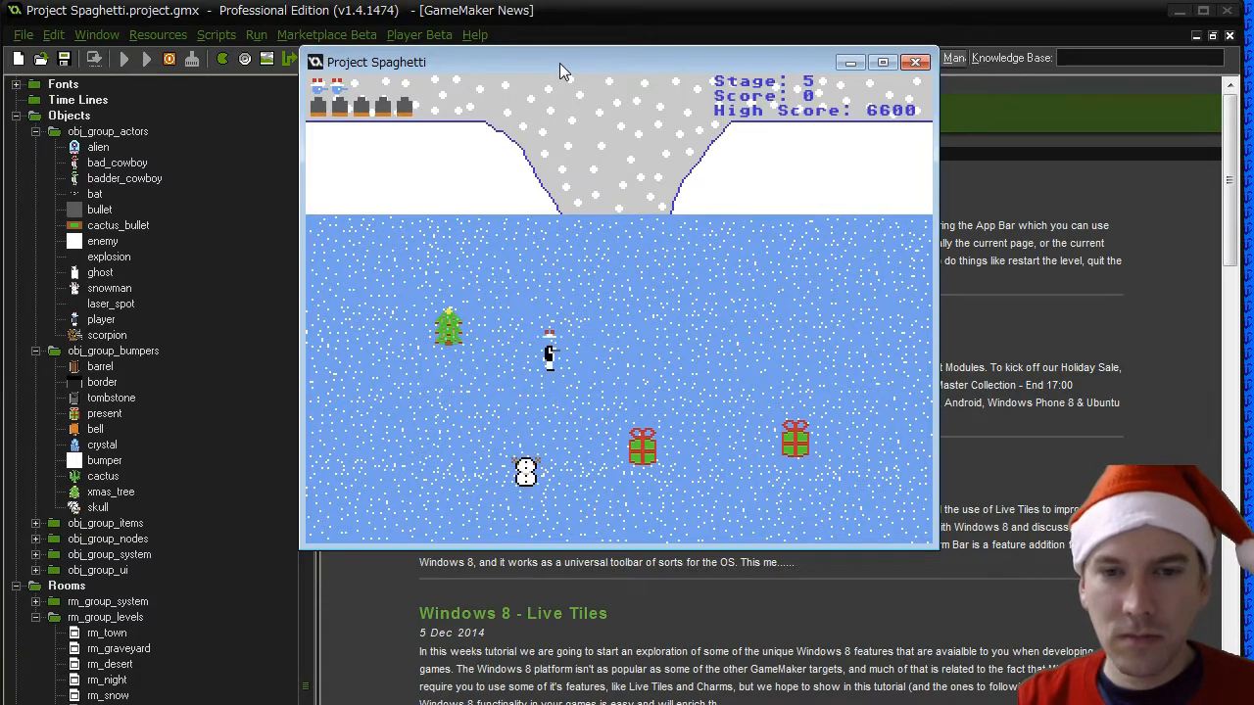
pyautogui.press('Right')
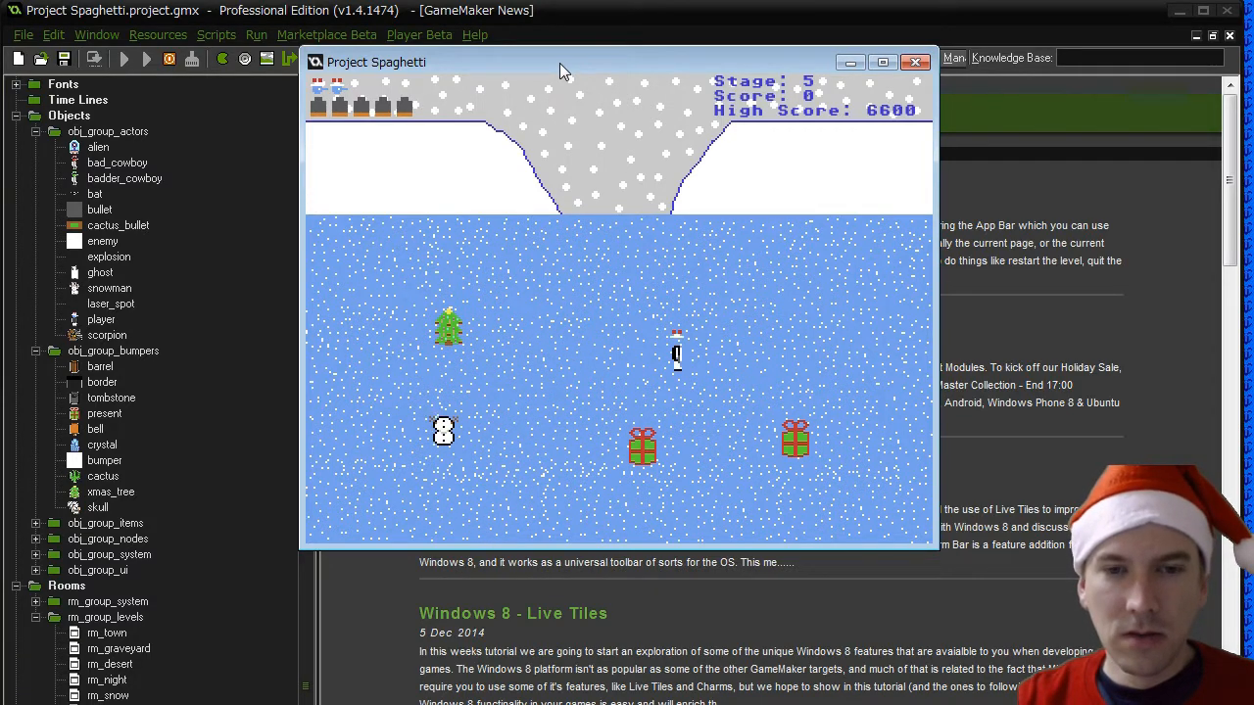
# - Dodge the bullet-hit snowman by moving down past the left present and across the lower part of the stage
pyautogui.press('Down')
pyautogui.press('Left')
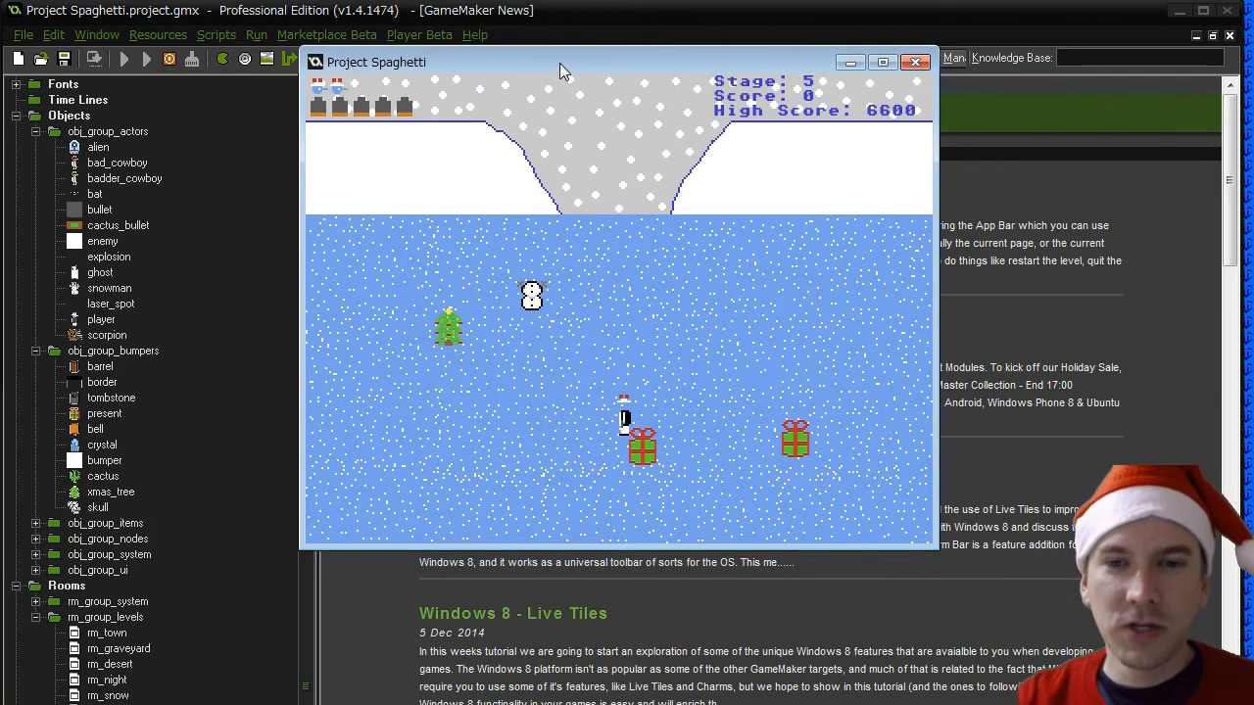
pyautogui.press('Left')
pyautogui.press('Down')
pyautogui.press('Up')
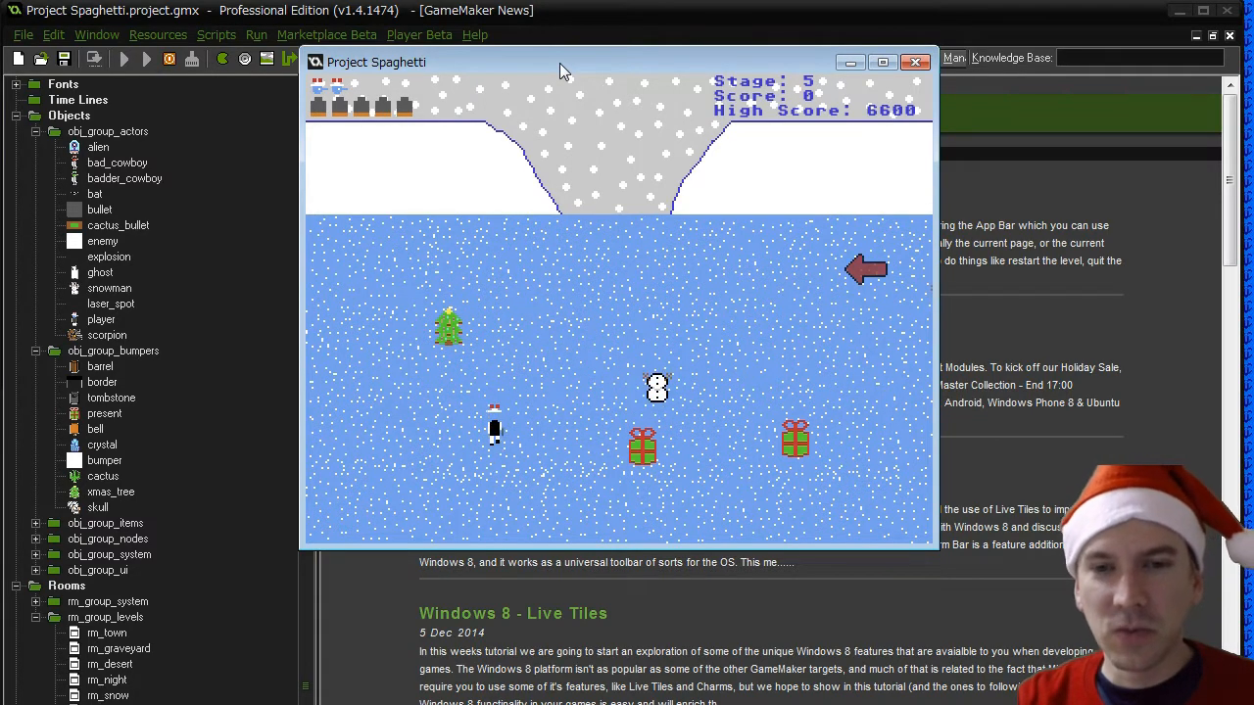
# - Move up beside the Christmas tree and fire a bullet right at the second snowman
pyautogui.press('Right')
pyautogui.press('Up')
pyautogui.press('Right')
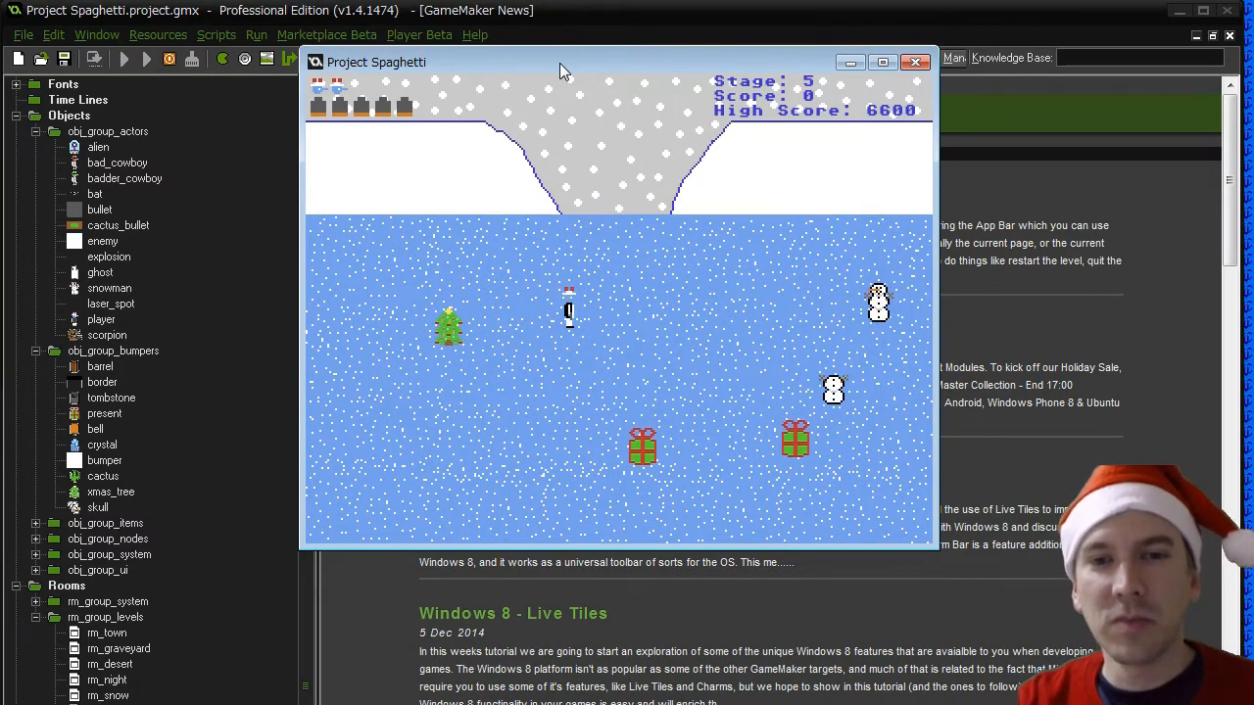
pyautogui.press('Right')
pyautogui.press('space')
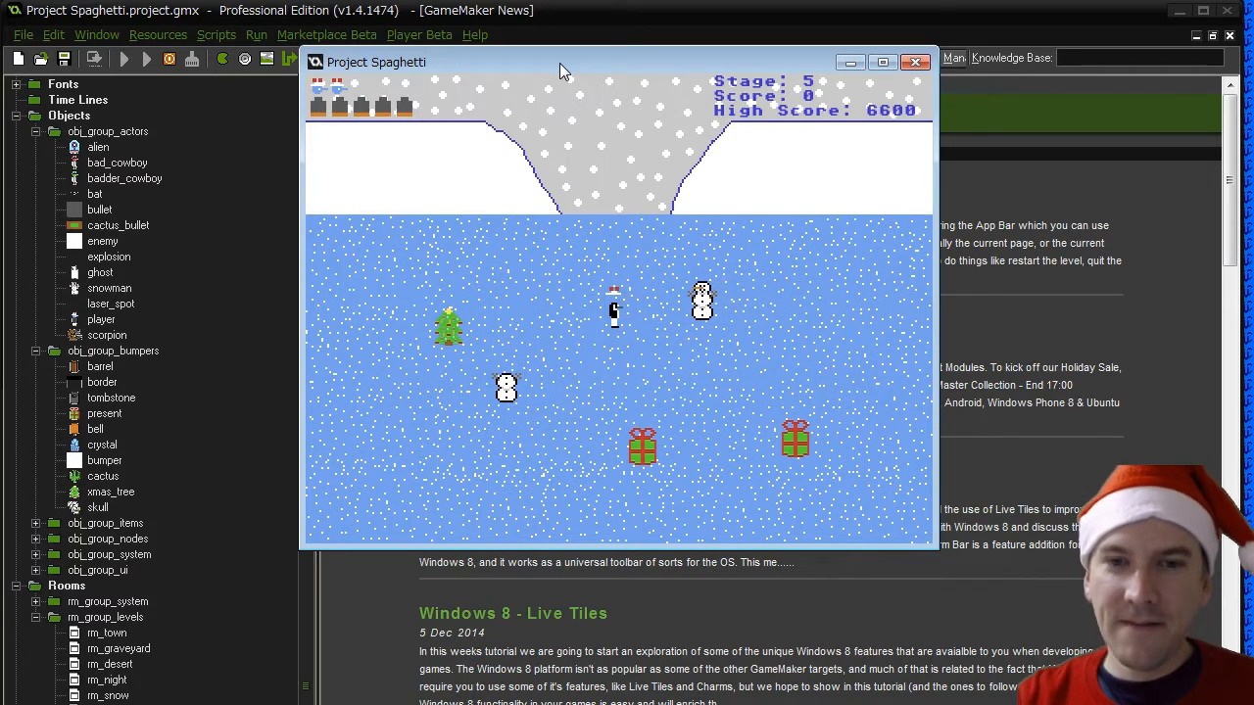
# - Lead the chasing snowmen down and around the Christmas tree back to the upper part of the stage
pyautogui.press('Left')
pyautogui.press('Down')
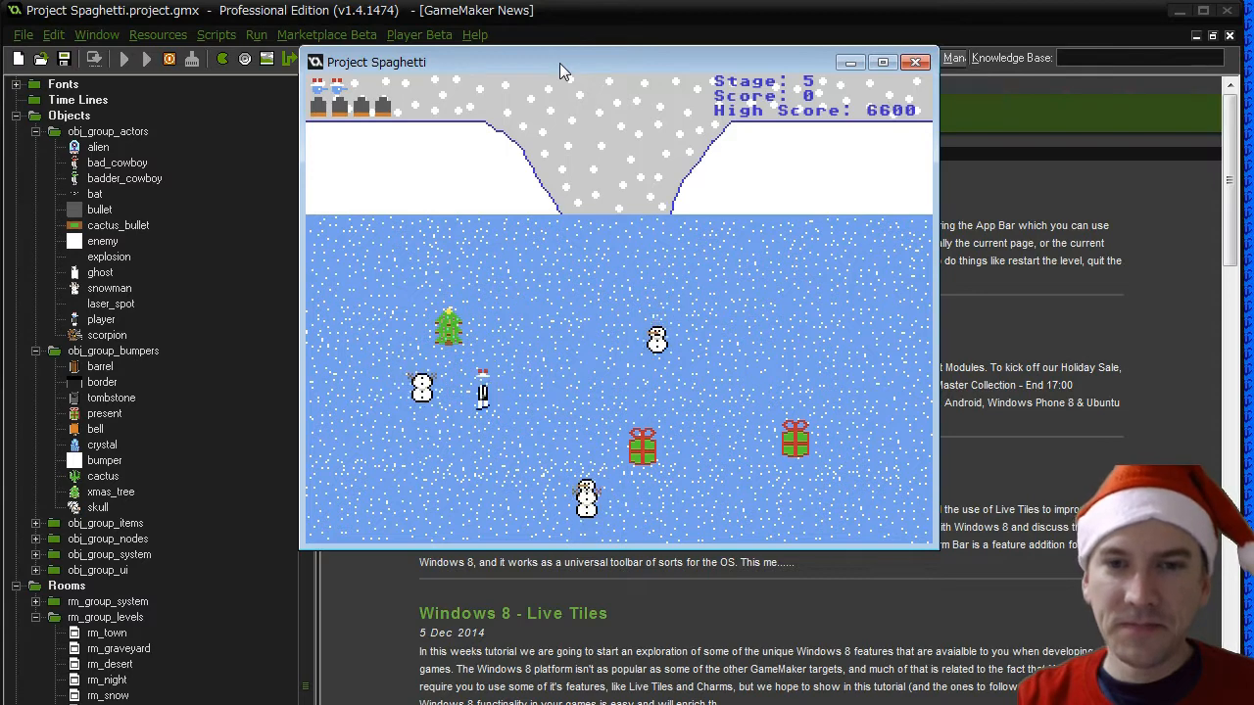
pyautogui.press('Left')
pyautogui.press('Up')
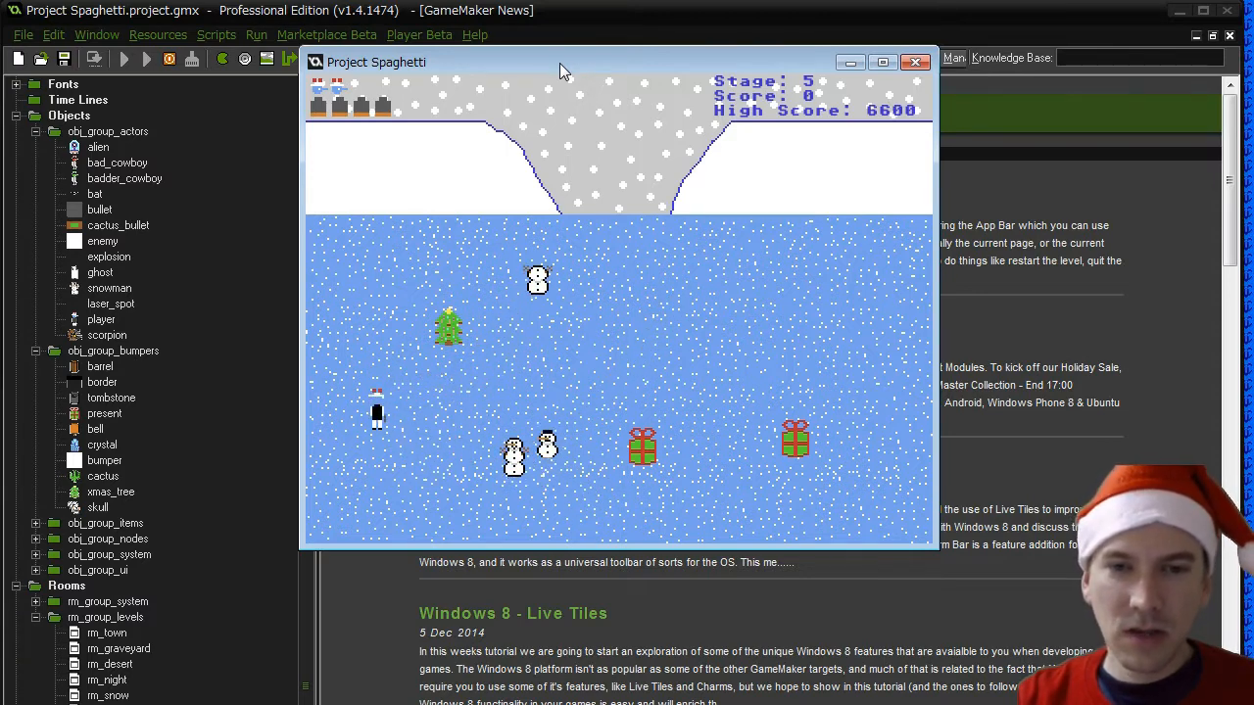
pyautogui.press('Up')
pyautogui.press('Right')
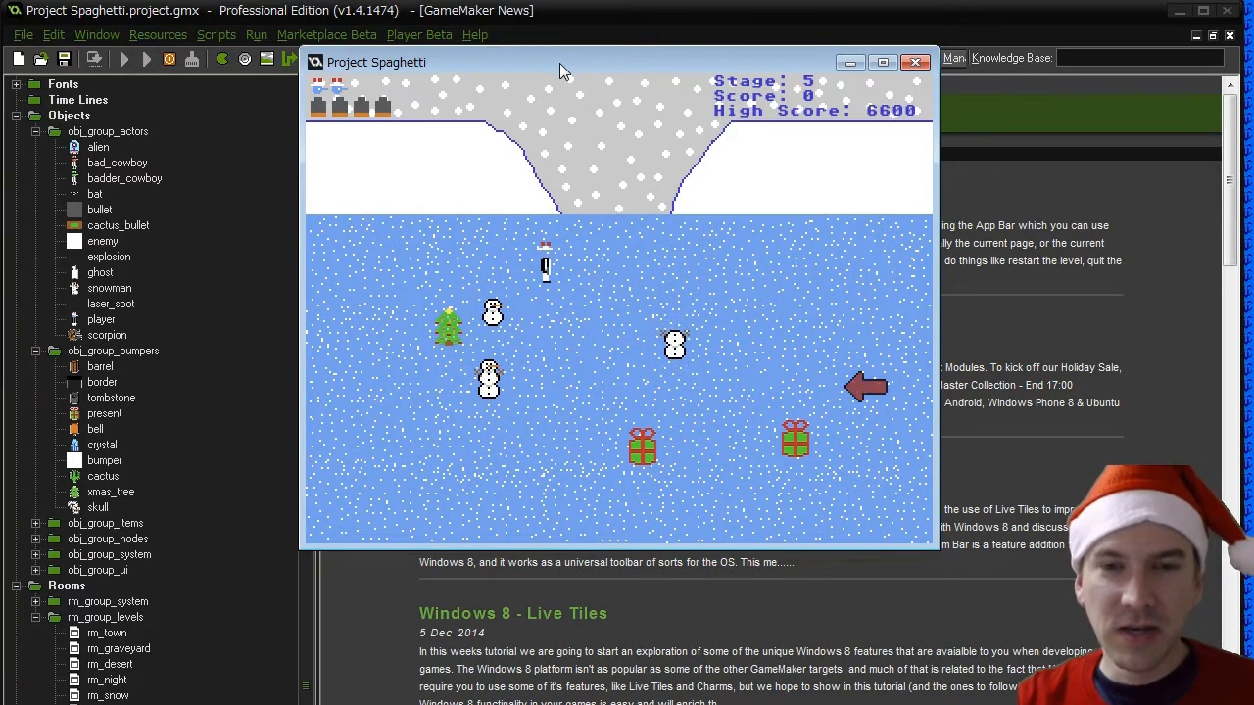
# - Turn back to fire a bullet left at the following snowman and retreat down past the presents
pyautogui.press('Right')
pyautogui.press('Left')
pyautogui.press('space')
pyautogui.press('Down')
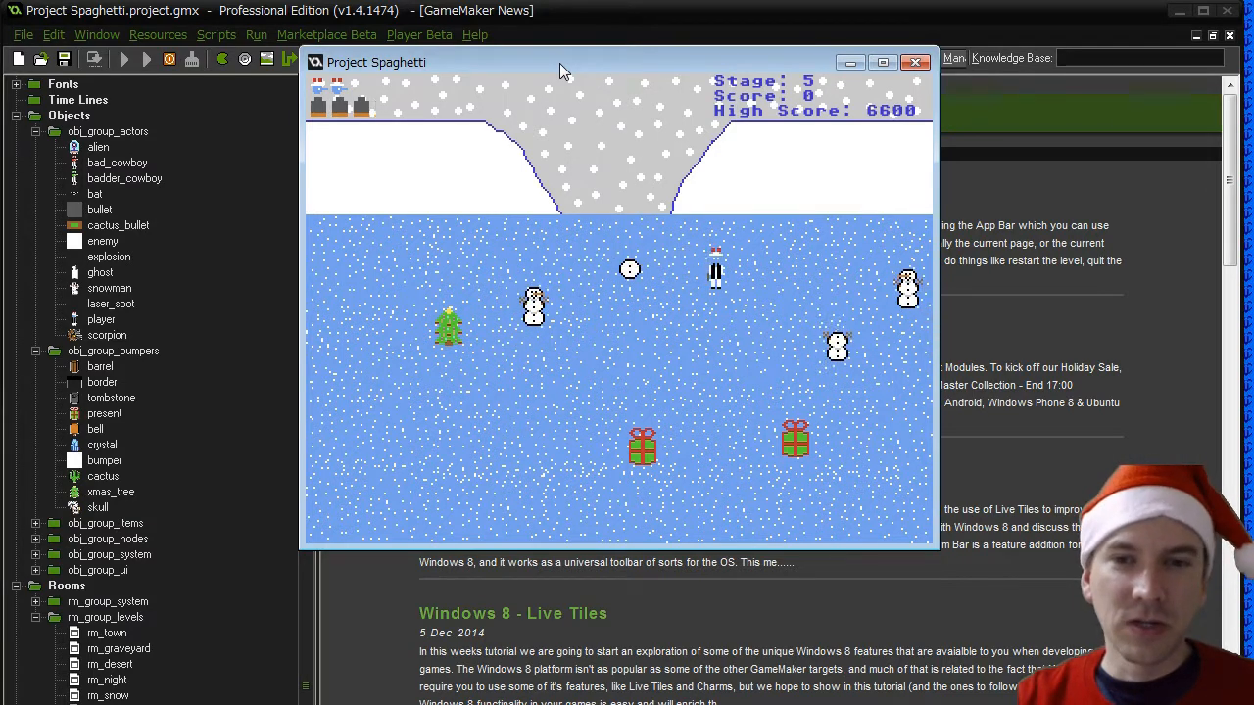
pyautogui.press('Left')
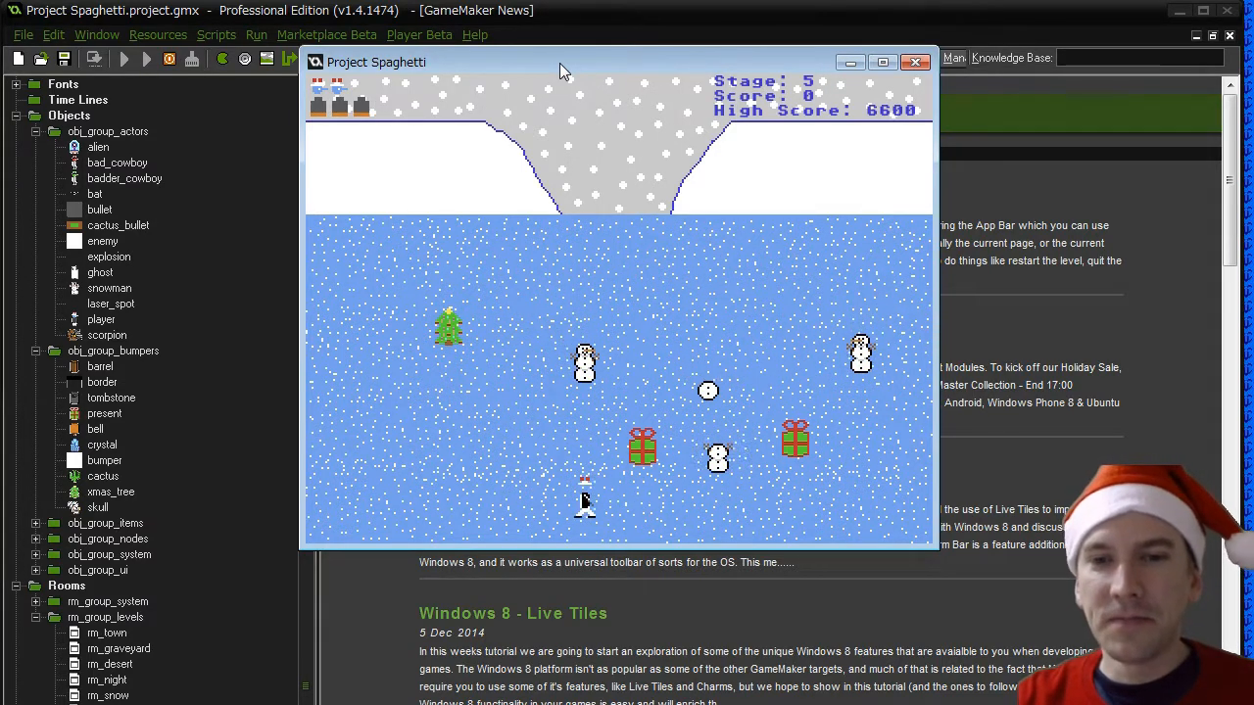
# - Move up beside the Christmas tree and fire two bullets right at the approaching snowman
pyautogui.press('Up')
pyautogui.press('Right')
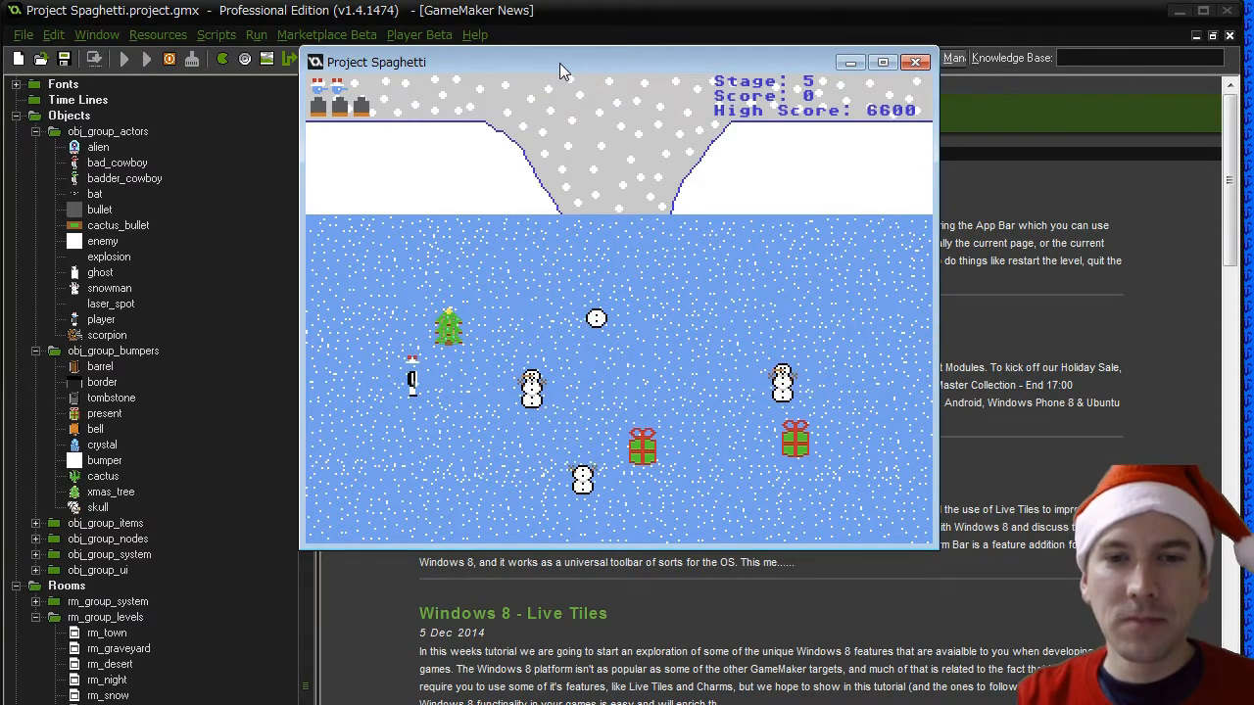
pyautogui.press('Up')
pyautogui.press('space')
pyautogui.press('Left')
pyautogui.press('Right')
pyautogui.press('space')
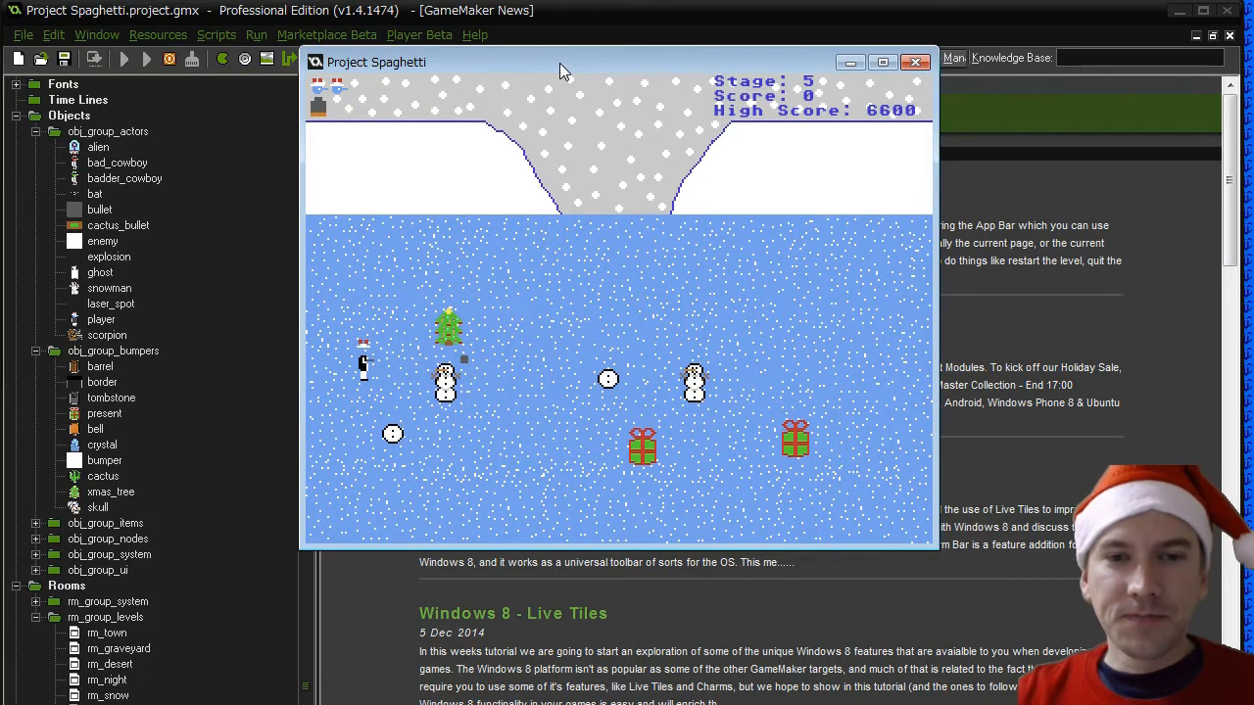
# - Lead the snowmen around the top of the Christmas tree and down below the left present
pyautogui.press('Up')
pyautogui.press('Right')
pyautogui.press('Up')
pyautogui.press('Right')
pyautogui.press('Down')
pyautogui.press('Right')
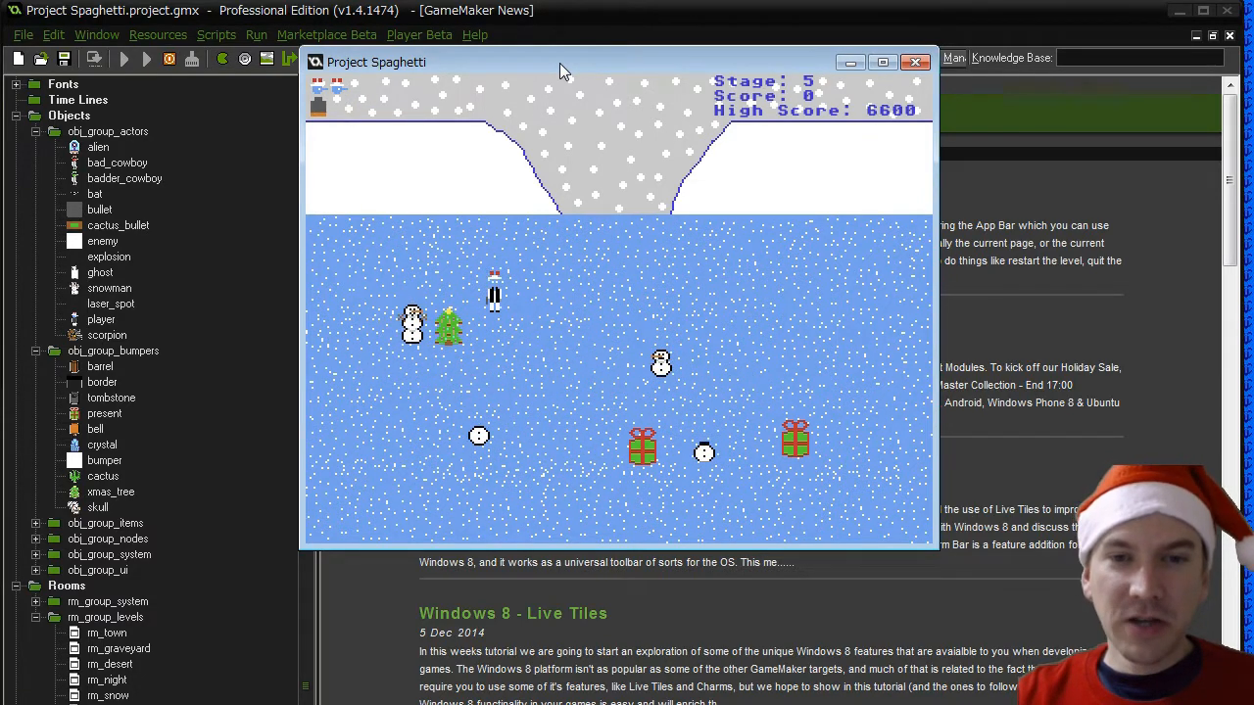
pyautogui.press('Down')
pyautogui.press('Right')
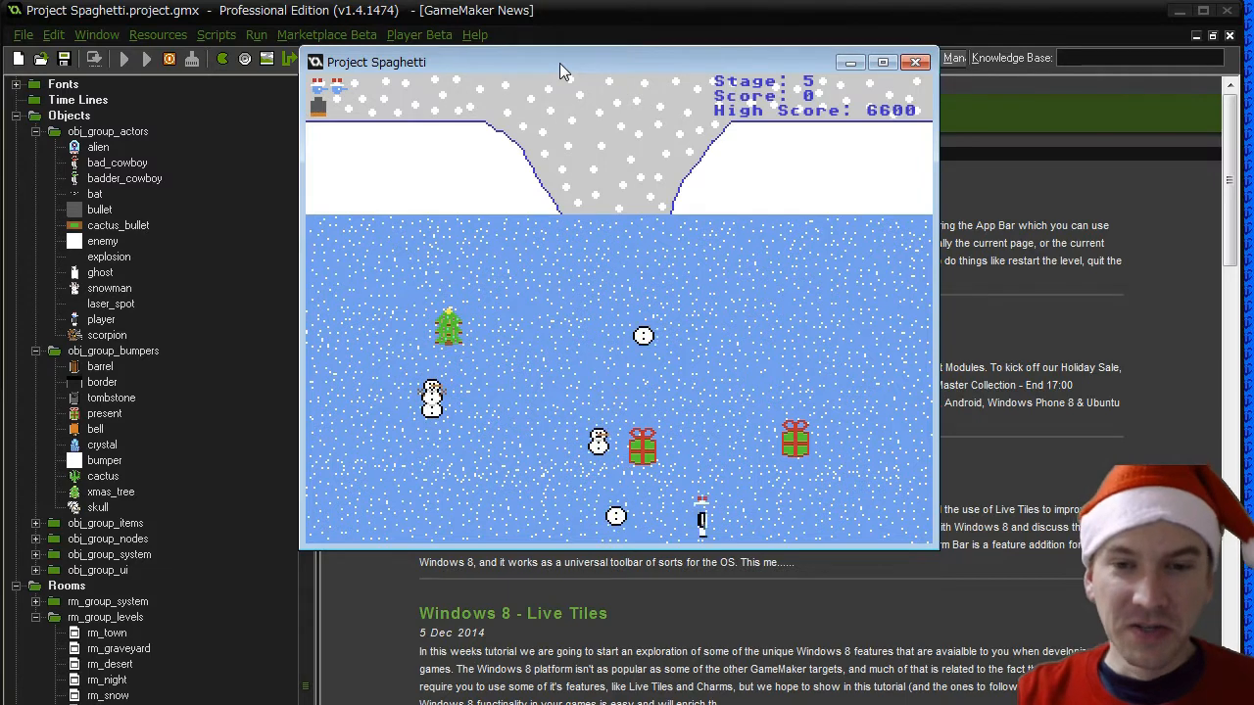
# - Circle up past the right present and fire the last bullet left at the following snowman
pyautogui.press('Right')
pyautogui.press('Up')
pyautogui.press('Left')
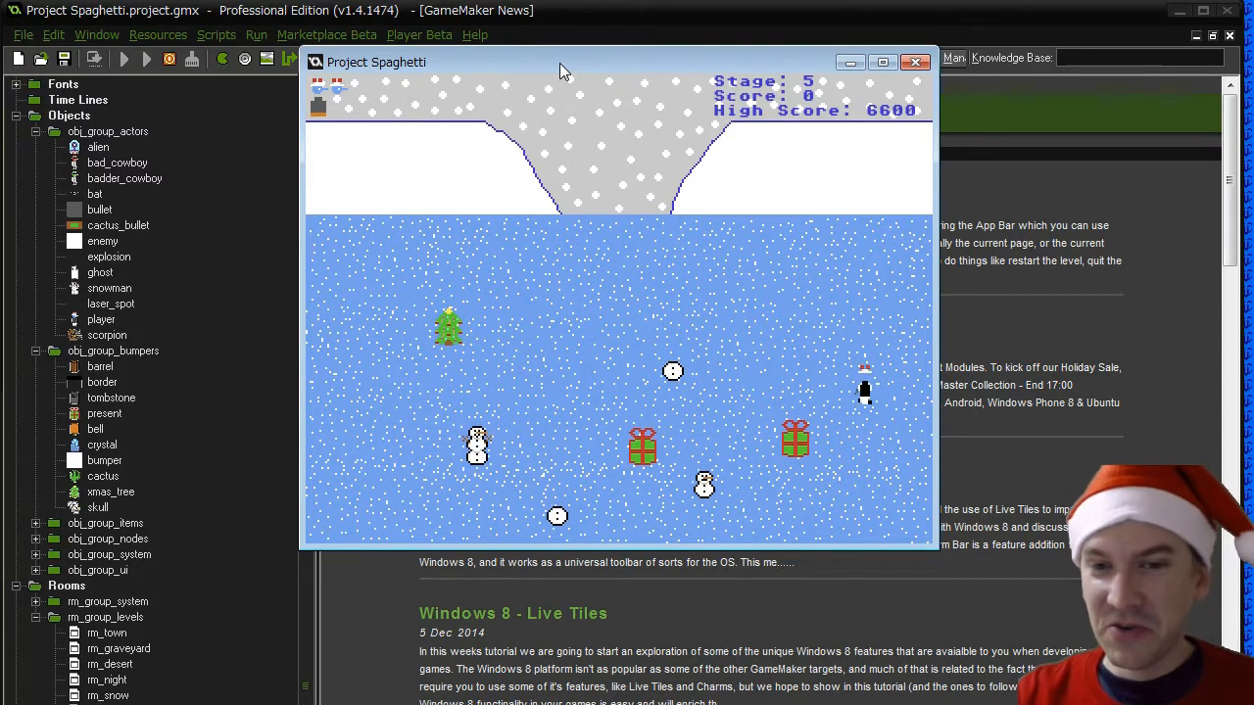
pyautogui.press('Right')
pyautogui.press('space')
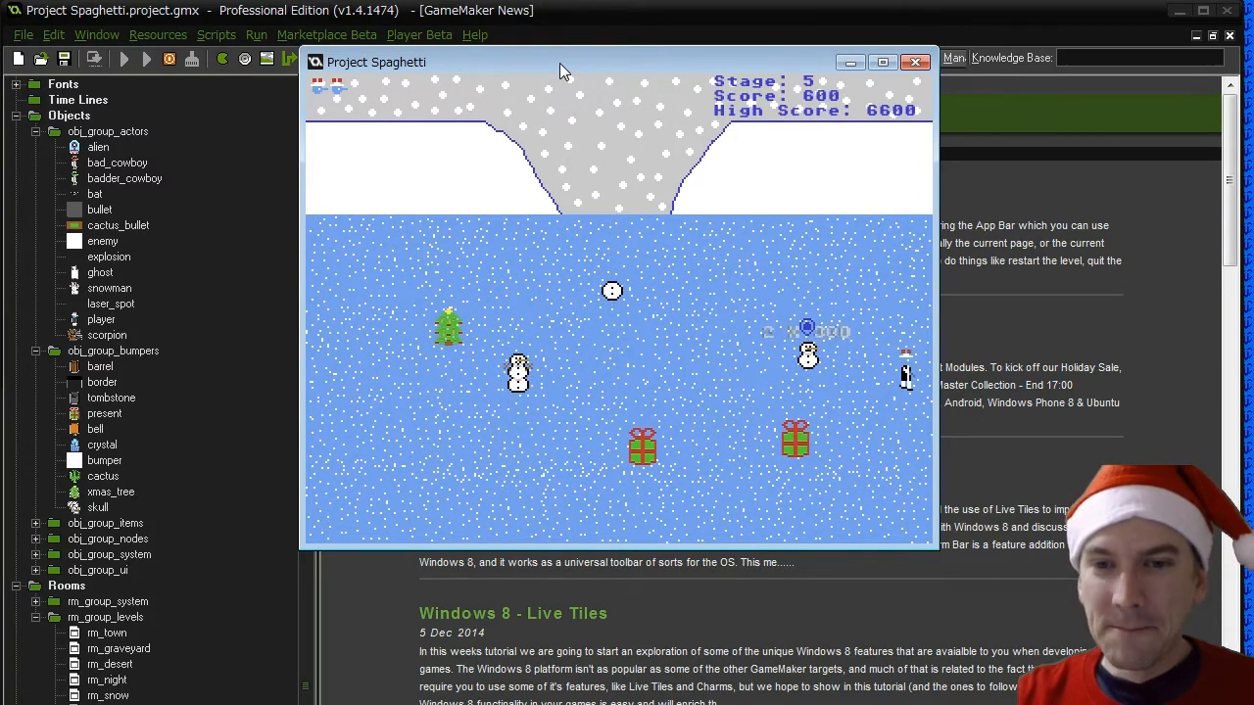
# - Dodge above the snowman and run left across the upper part of the stage past the dropped pickup
pyautogui.press('Down')
pyautogui.press('Up')
pyautogui.press('Left')
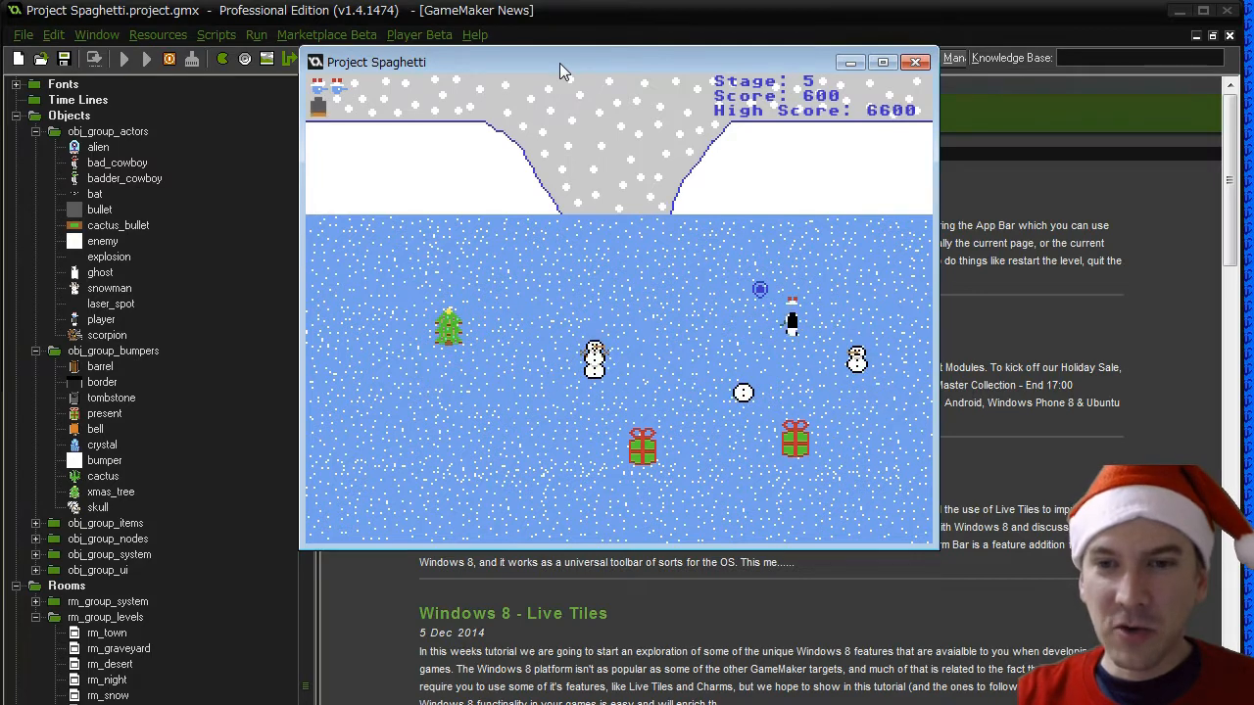
pyautogui.press('Up')
pyautogui.press('Left')
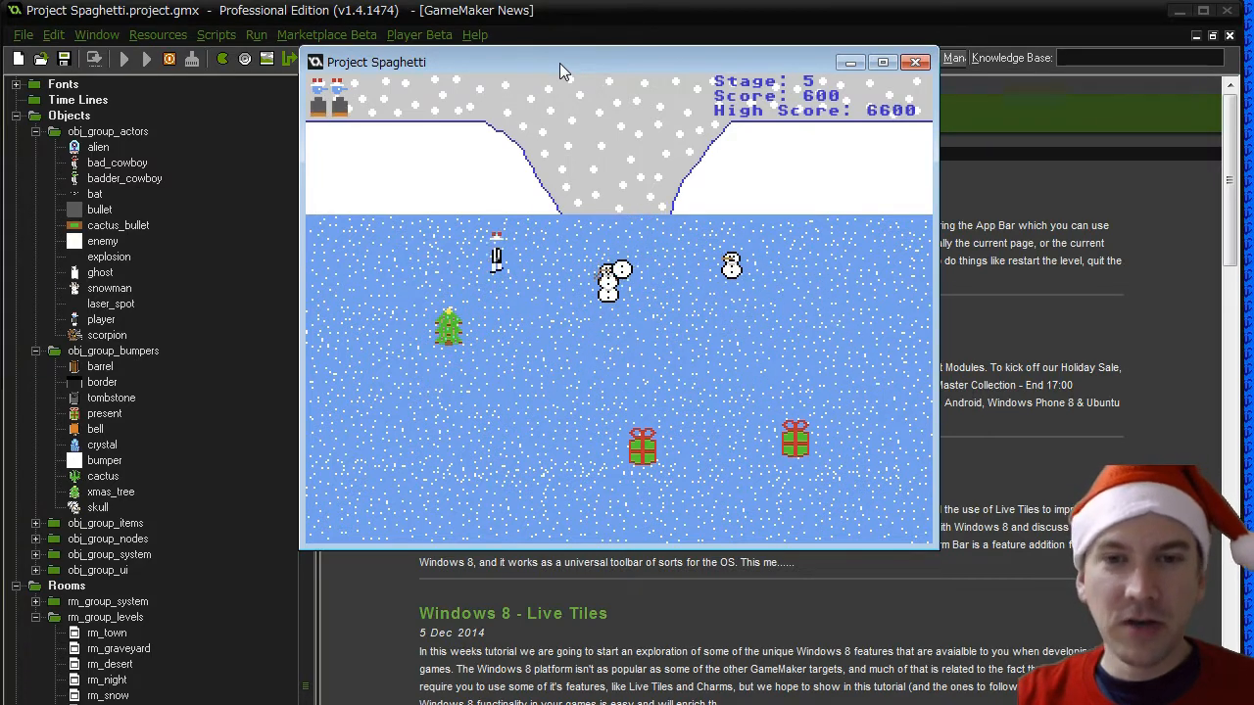
# - Lead the snowmen down the left side of the Christmas tree, then circle back to the upper middle of the stage
pyautogui.press('Down')
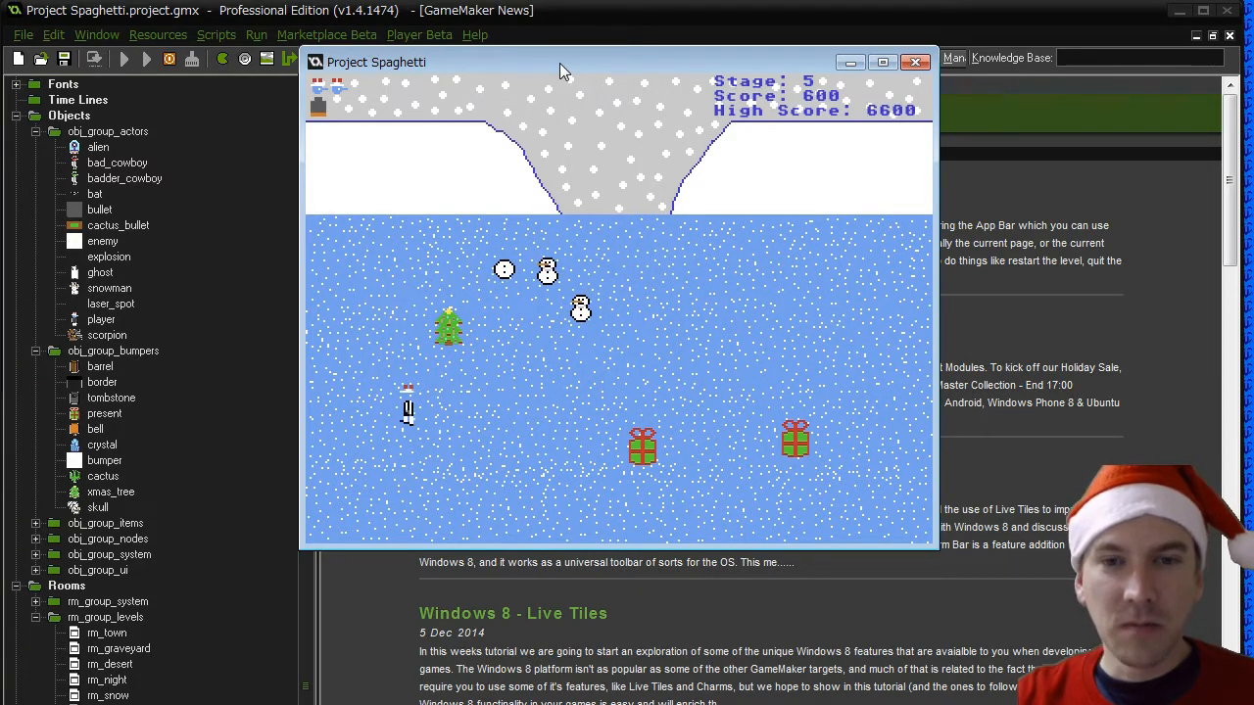
pyautogui.press('Up')
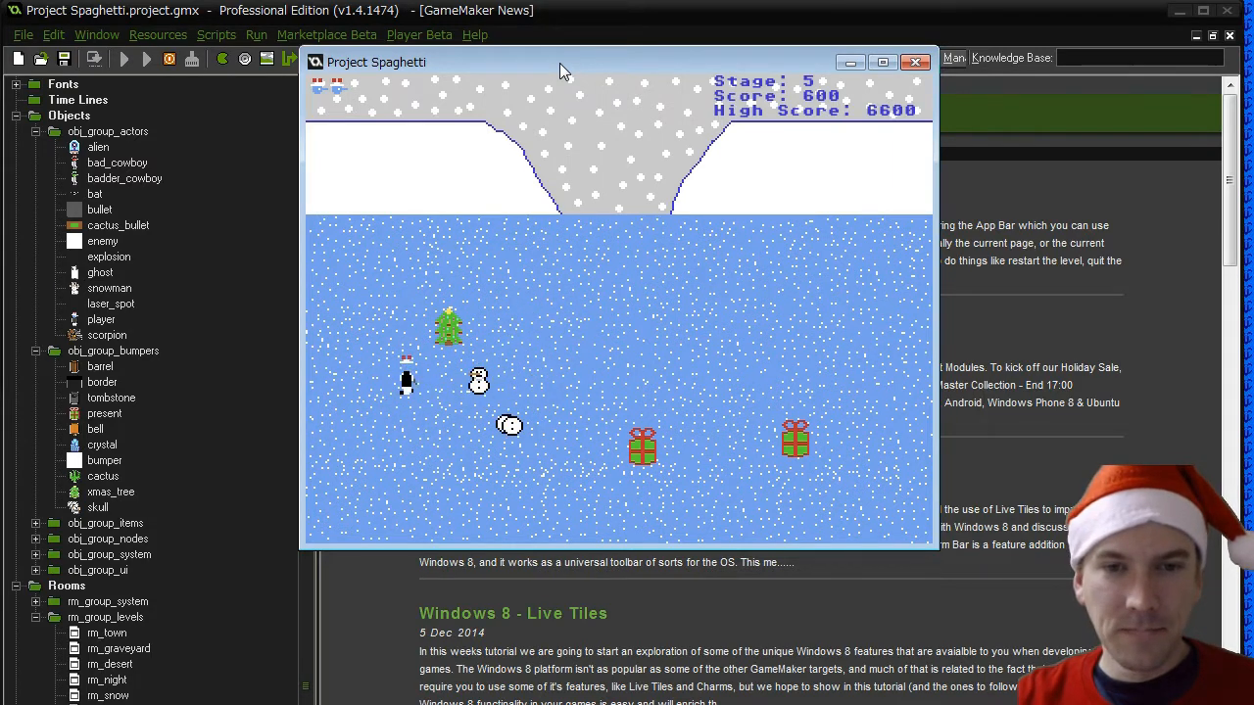
pyautogui.press('Right')
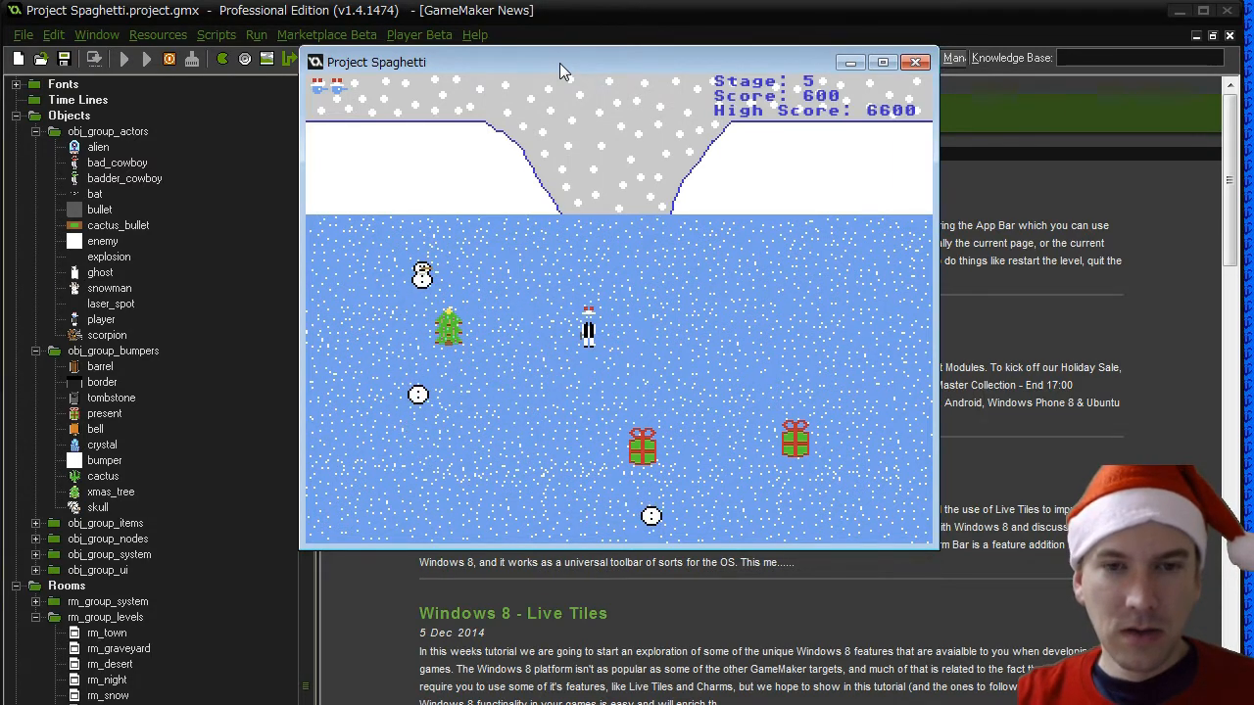
pyautogui.press('Right')
pyautogui.press('Right')
pyautogui.press('Down')
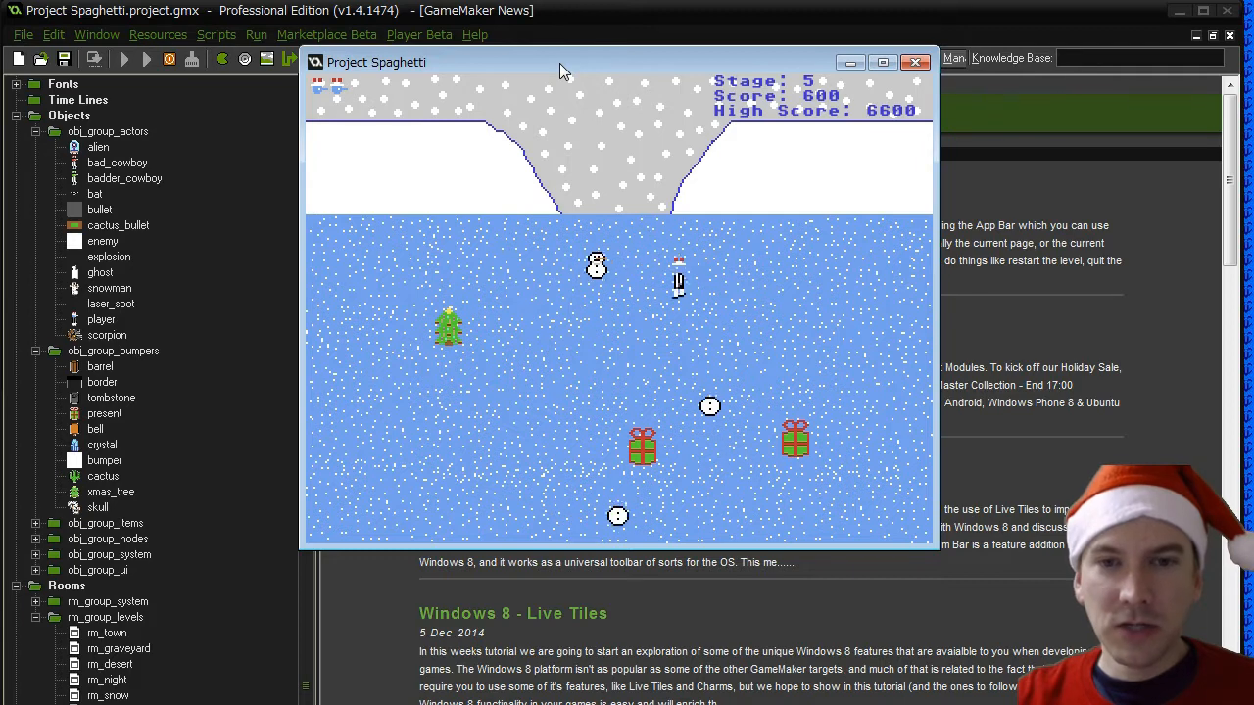
# - Run down and left below the Christmas tree to test the player's collision with the snowman
pyautogui.press('Left')
pyautogui.press('Left')
pyautogui.press('Down')
pyautogui.press('Up')
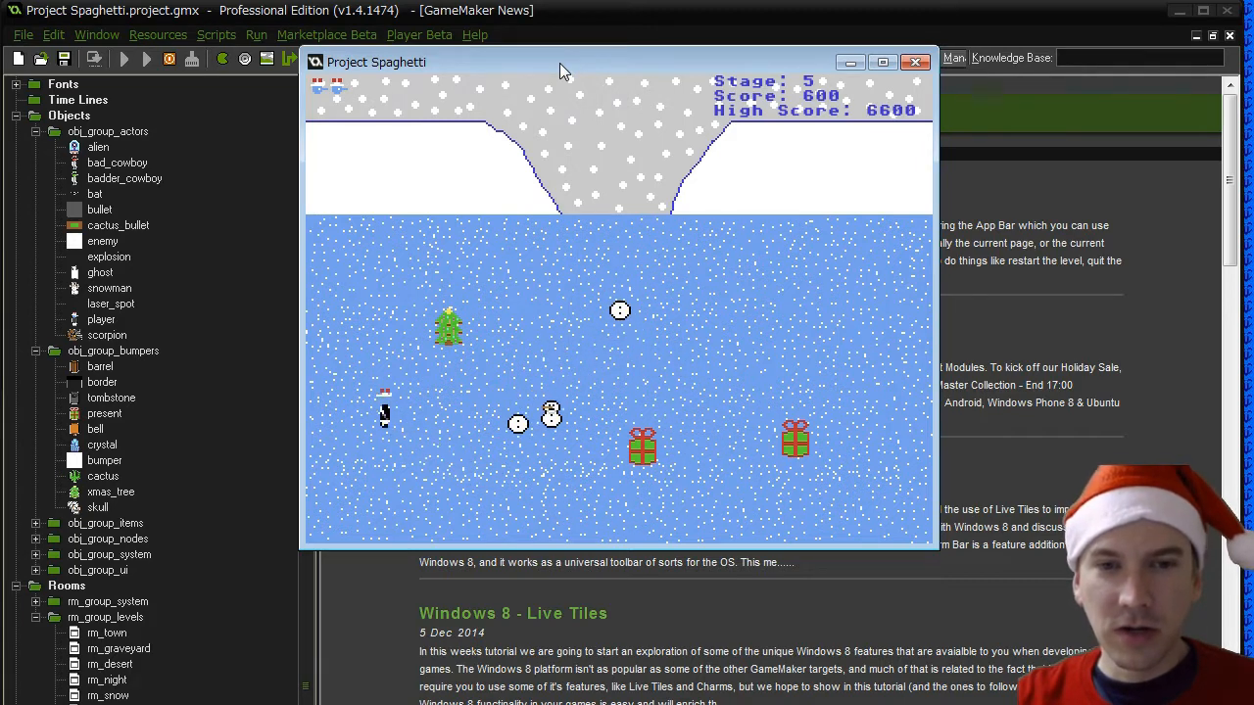
pyautogui.press('Up')
pyautogui.press('Right')
pyautogui.press('Down')
pyautogui.press('Left')
pyautogui.press('Down')
pyautogui.press('Right')
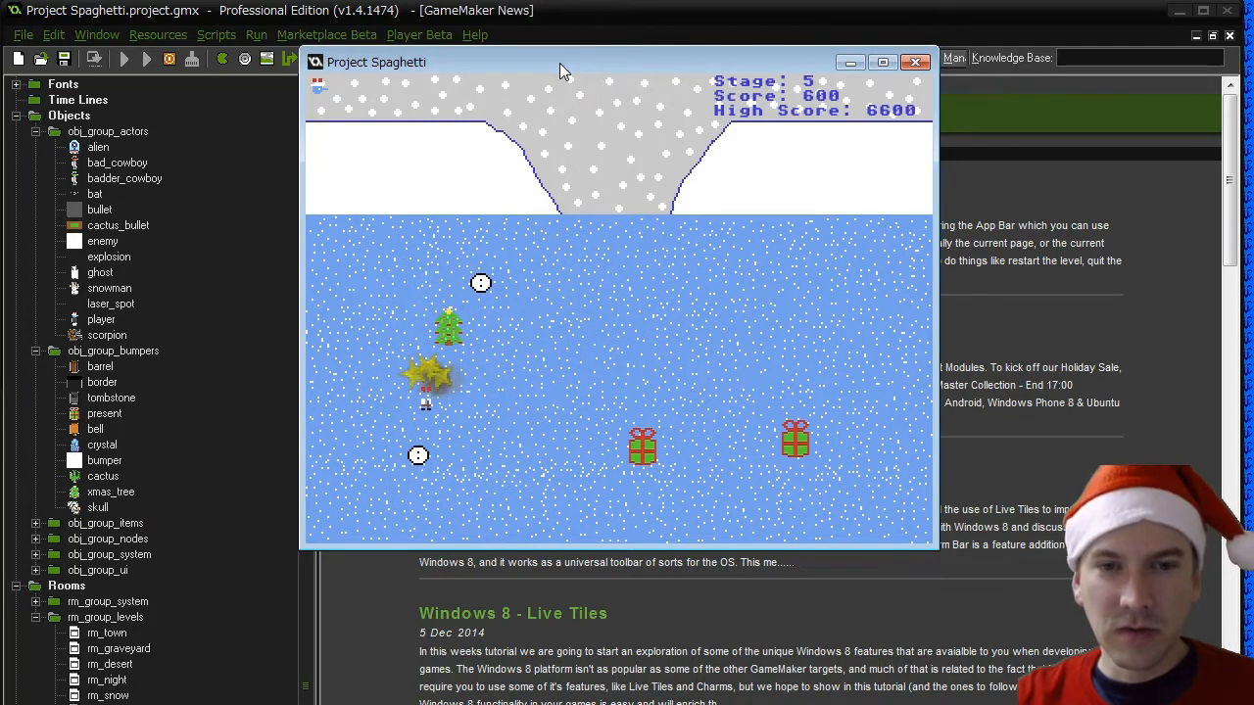
# - Move the respawned player right and down toward the remaining snowball to test another hit
pyautogui.press('Right')
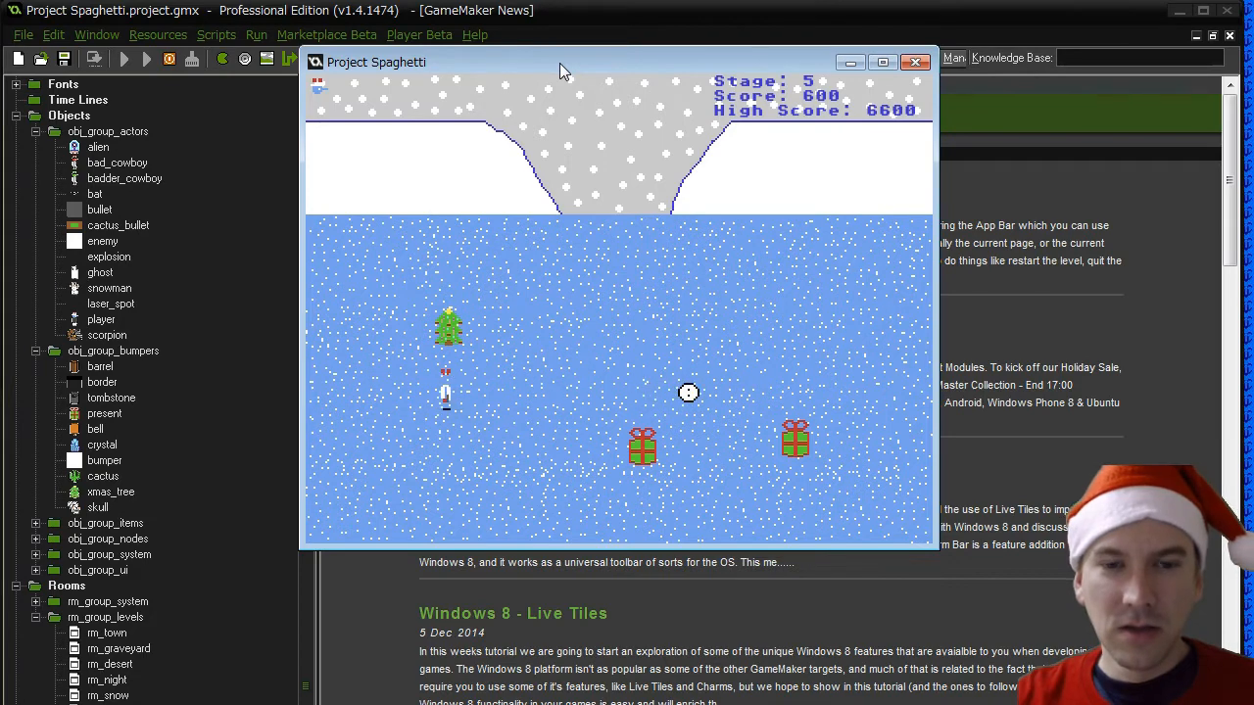
pyautogui.press('Down')
pyautogui.press('Right')
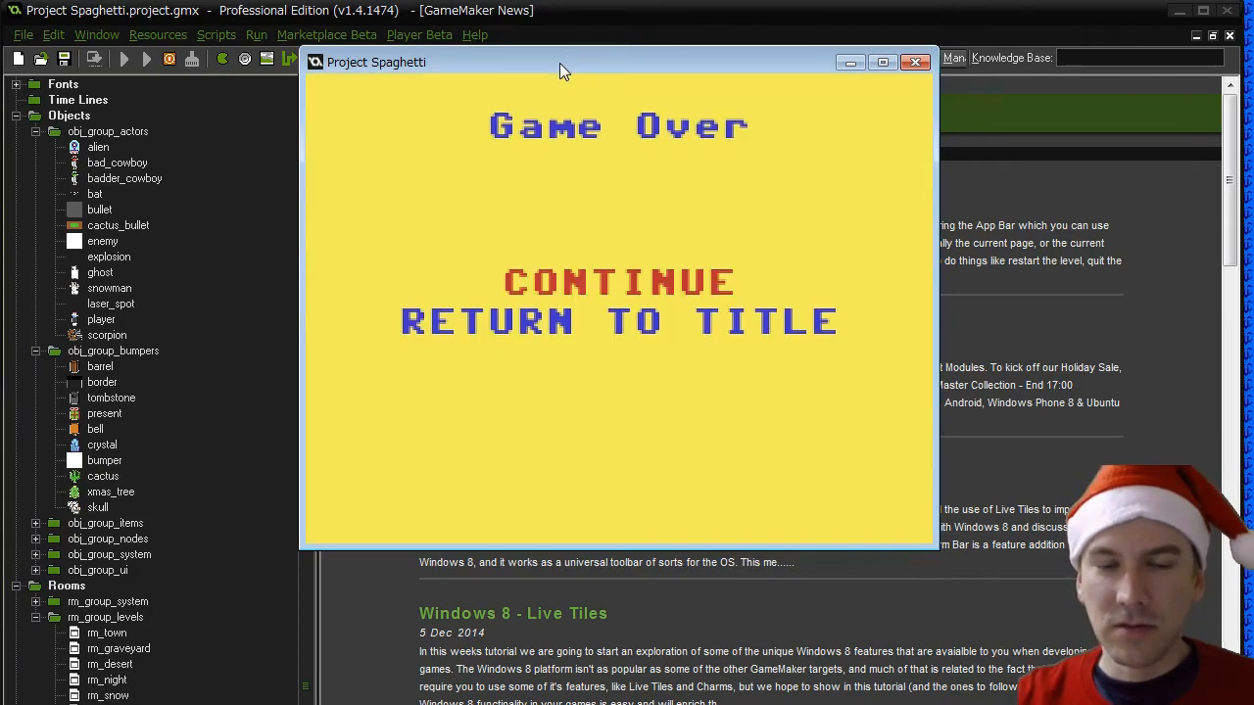
# - Continue from the Game Over screen, fire one bullet left, and lead the new snowman down and left
pyautogui.press('Return')
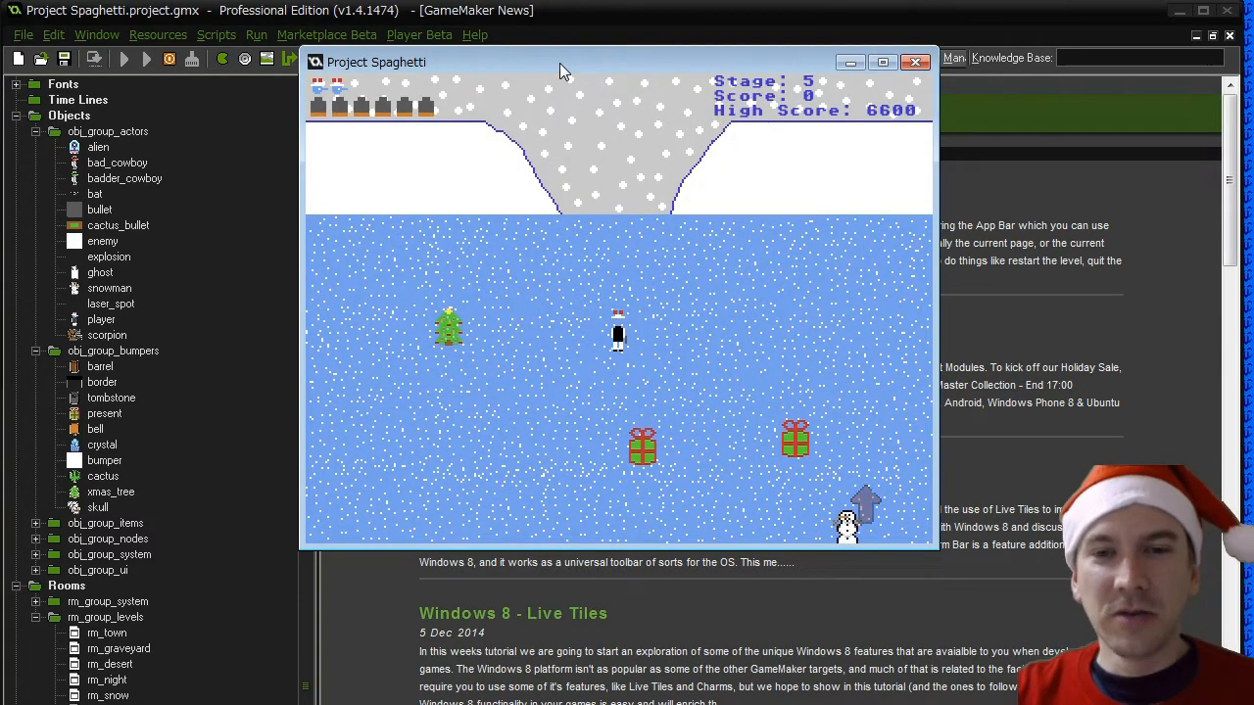
pyautogui.press('Left')
pyautogui.press('space')
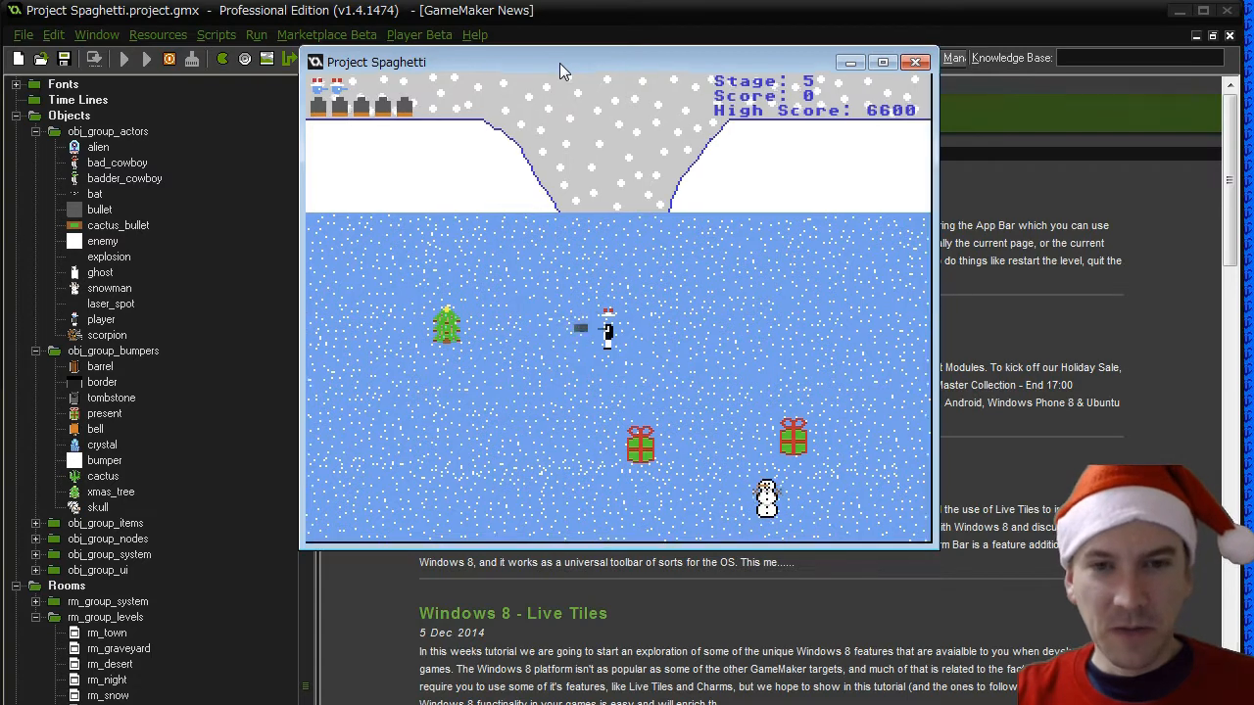
pyautogui.press('Down')
pyautogui.press('Down')
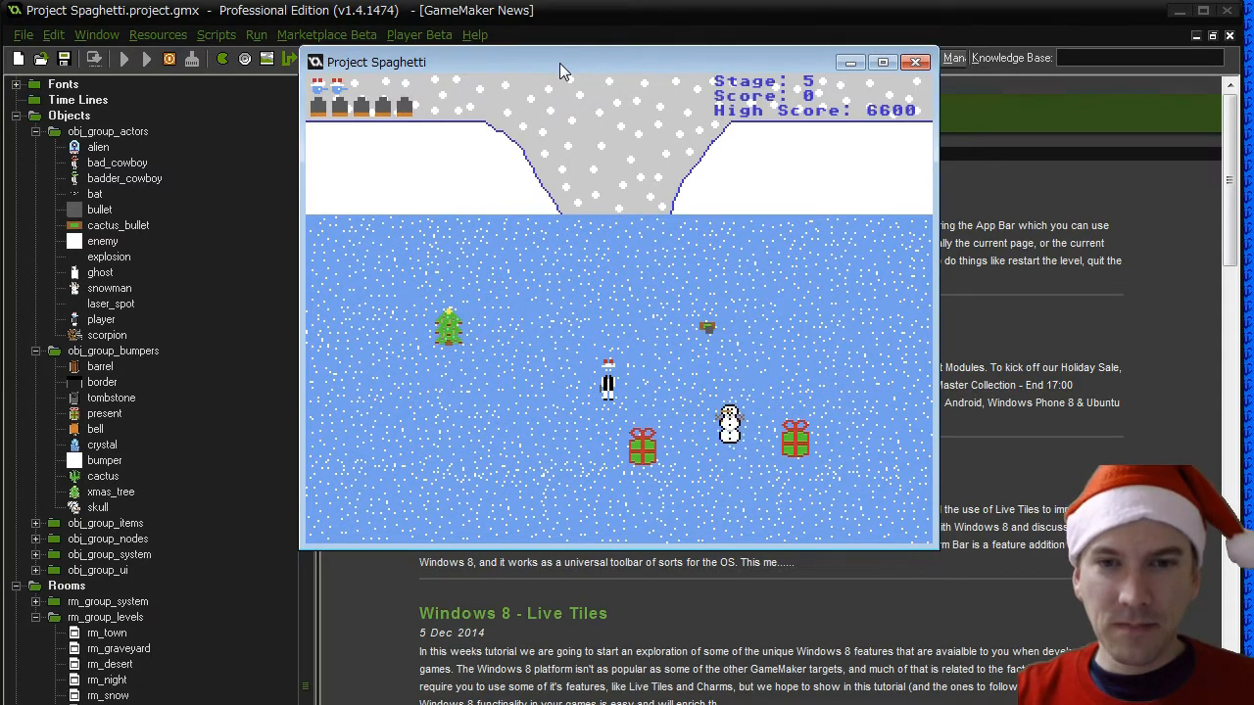
pyautogui.press('Left')
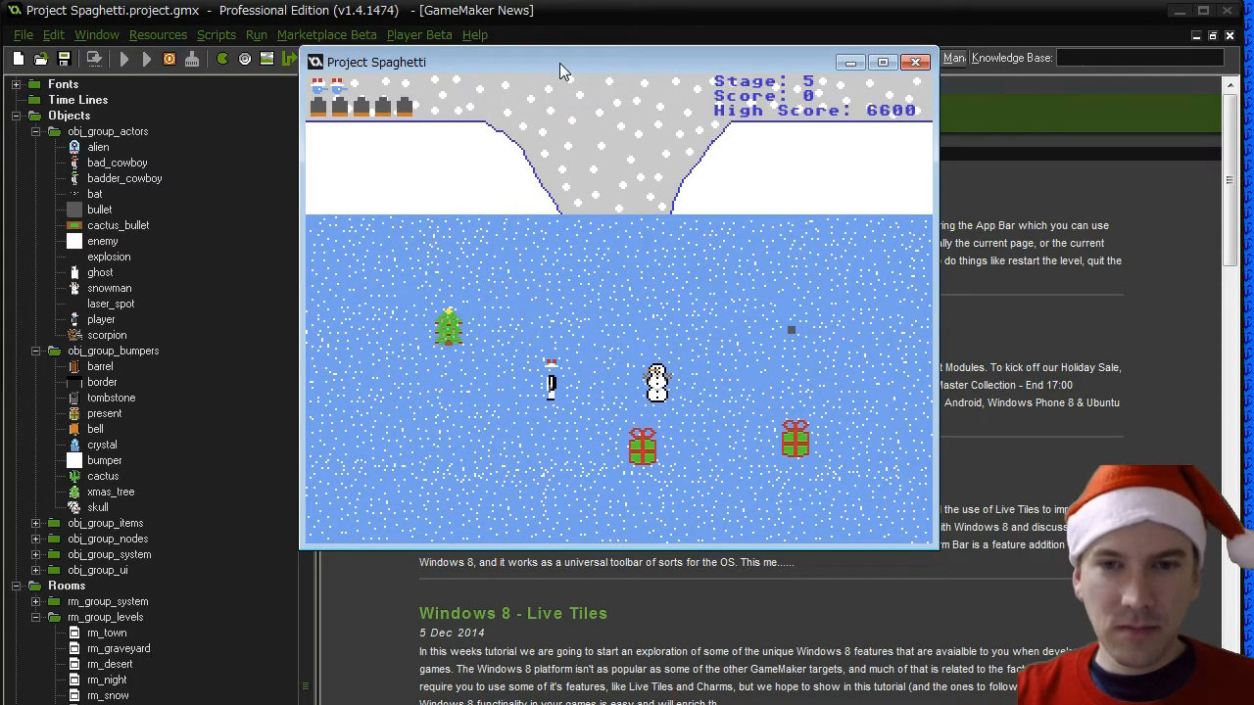
pyautogui.press('Down')
pyautogui.press('Left')
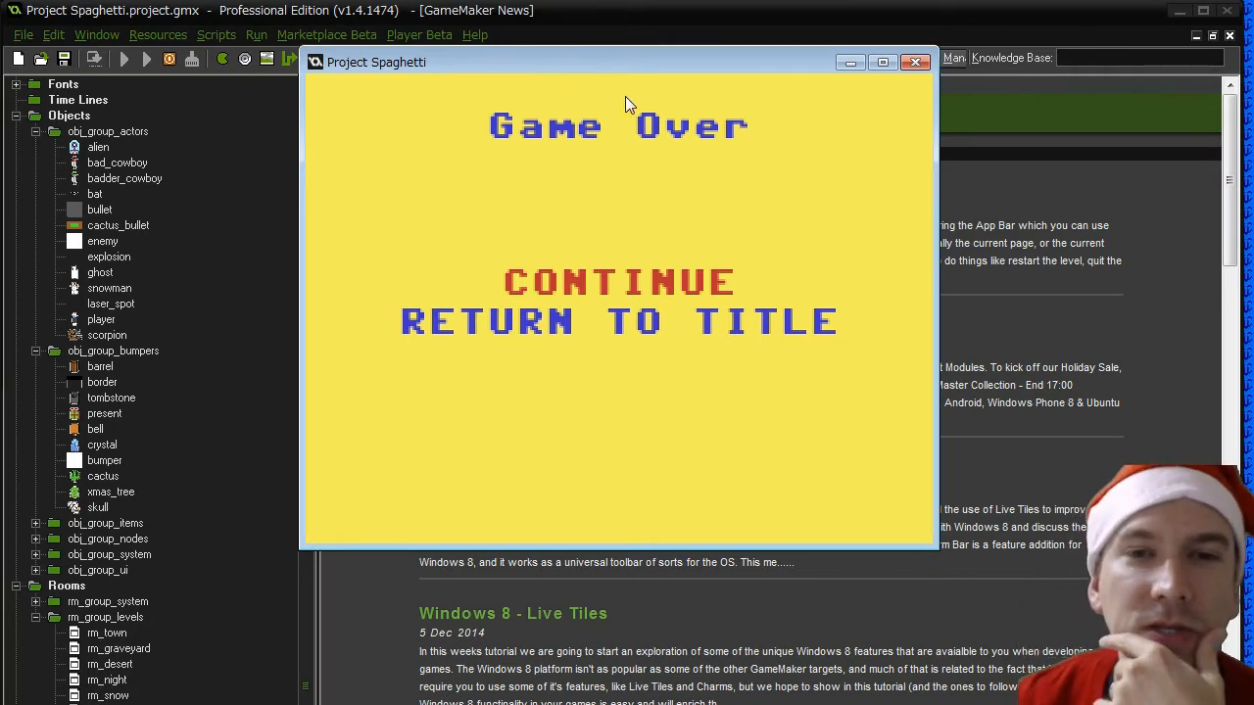
# - Close the test game and open the properties of the cactus_bullet object
pyautogui.click(916, 63)
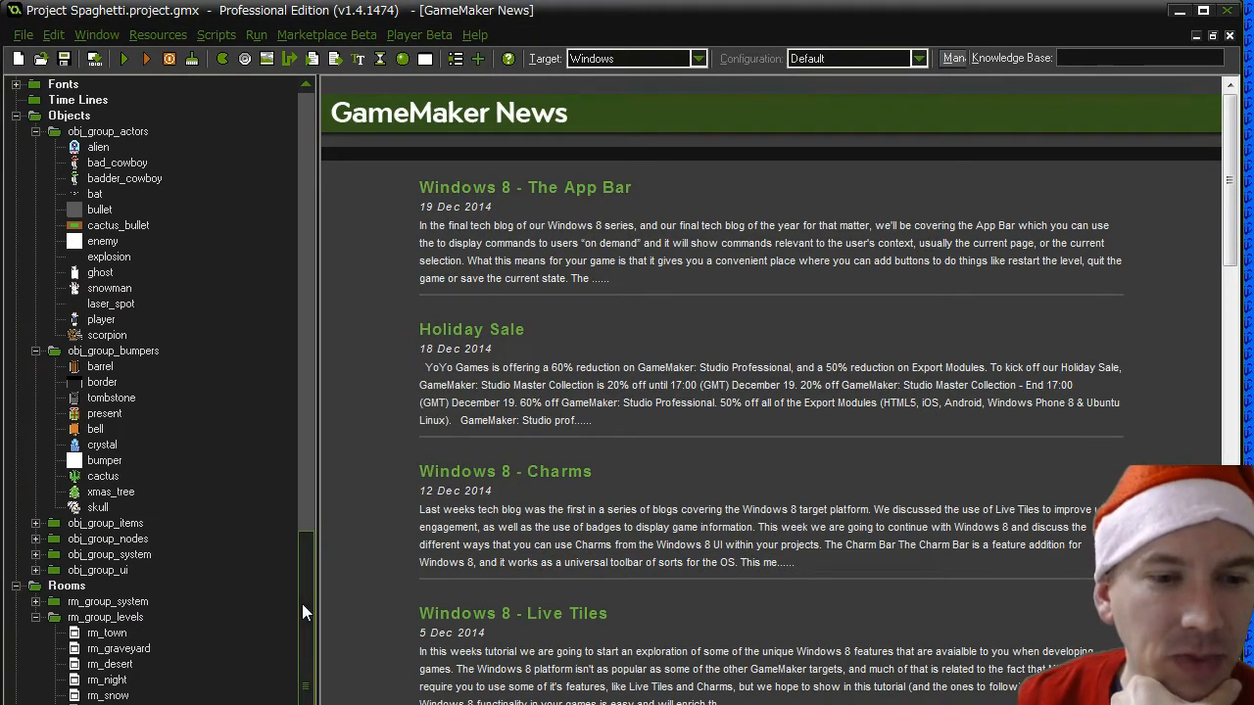
pyautogui.moveTo(302, 603); pyautogui.dragTo(308, 445)
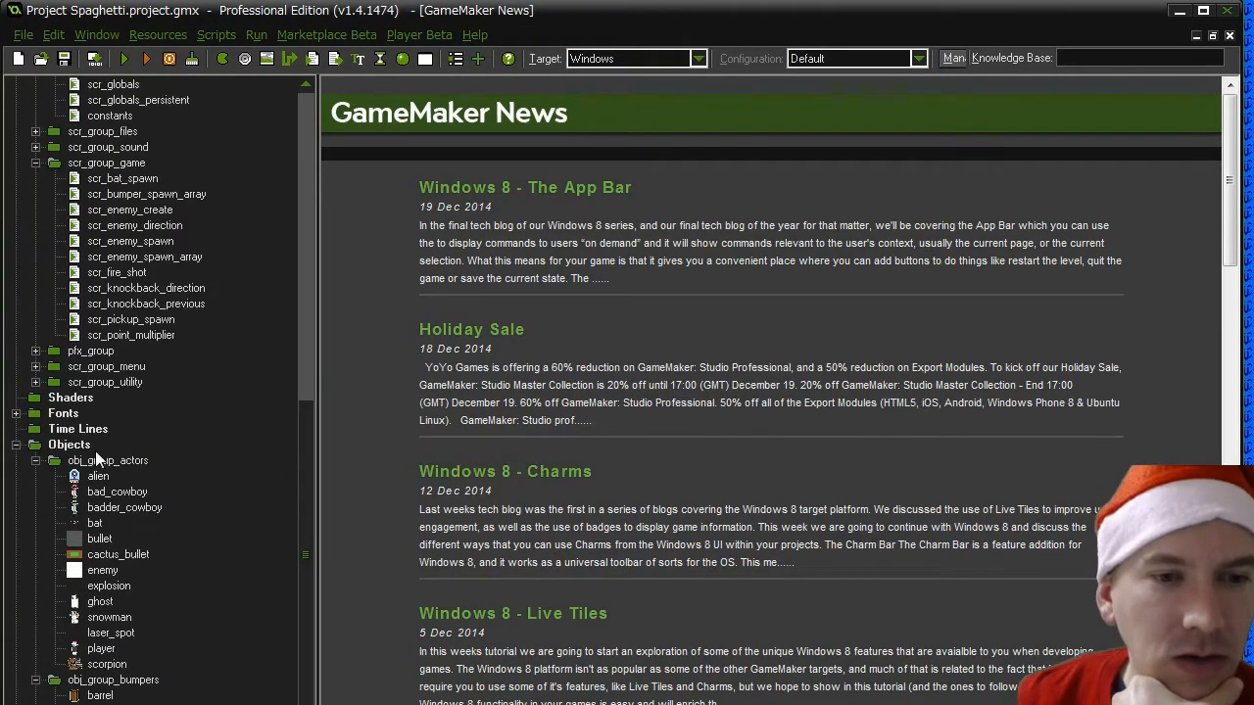
pyautogui.doubleClick(108, 555)
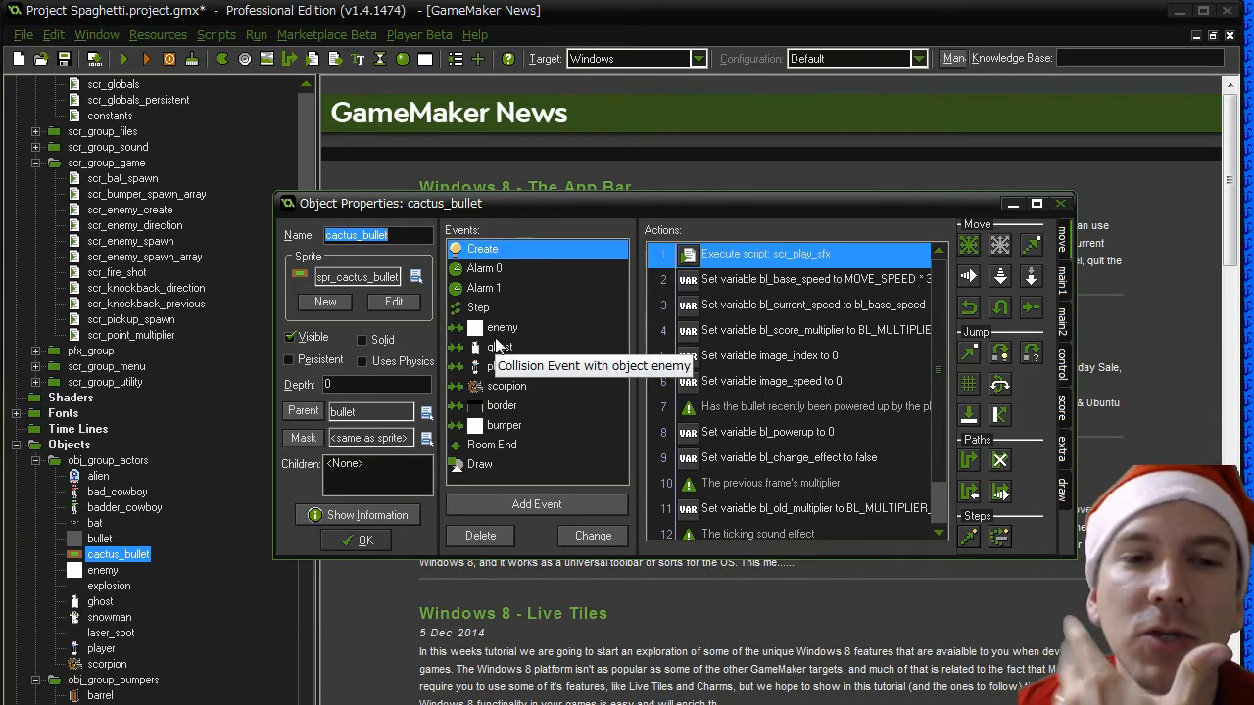
# - Check cactus_bullet's scorpion and border collision events and add a collision event with the snowman
pyautogui.click(501, 390)
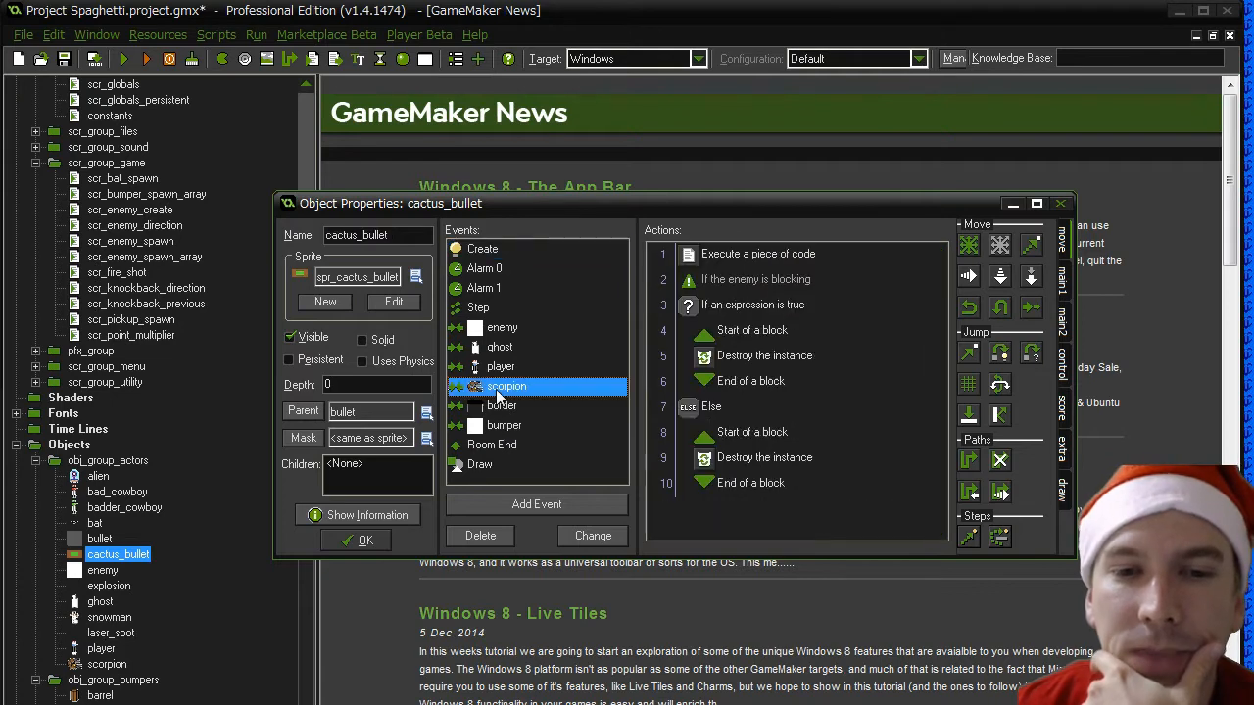
pyautogui.click(502, 405)
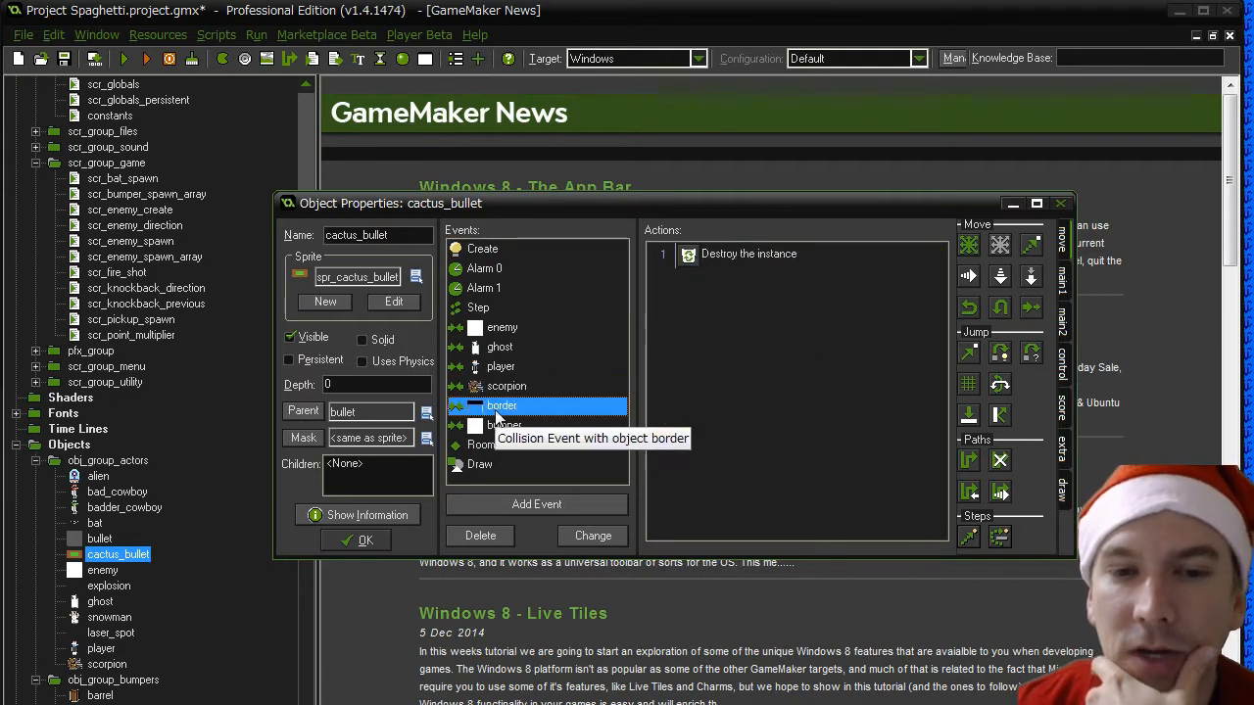
pyautogui.click(504, 504)
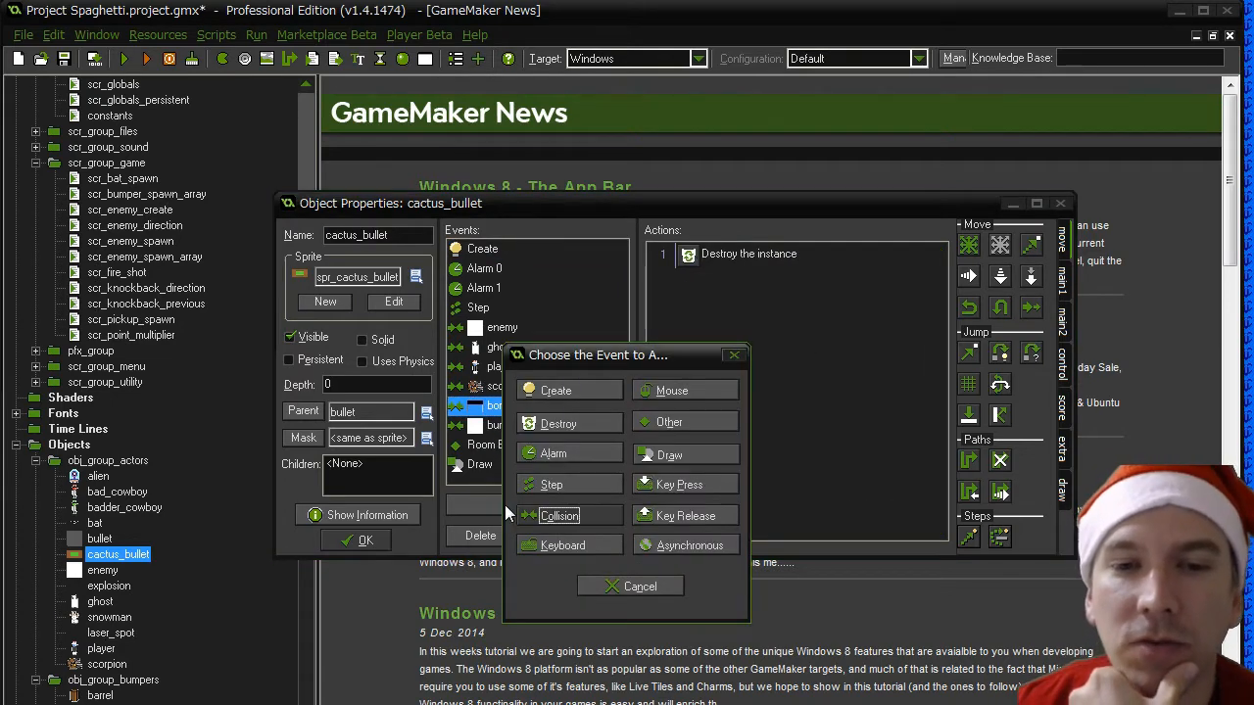
pyautogui.click(563, 517)
pyautogui.moveTo(710, 536)
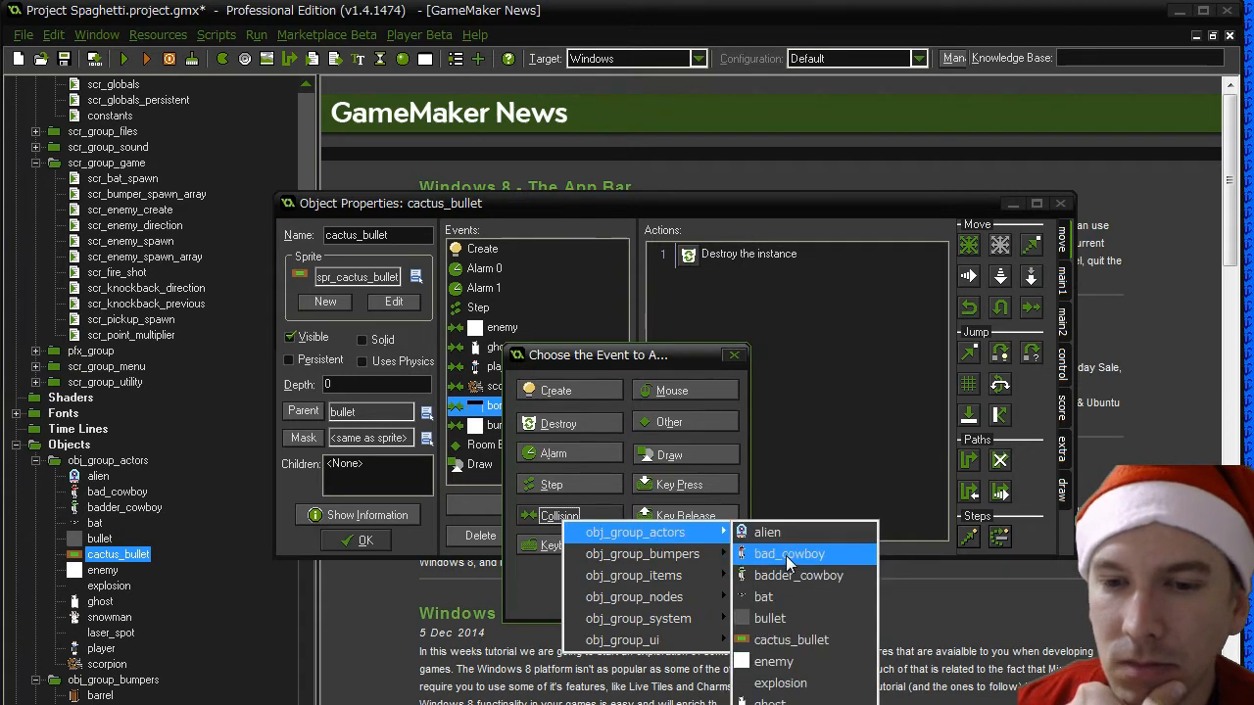
pyautogui.click(783, 704)
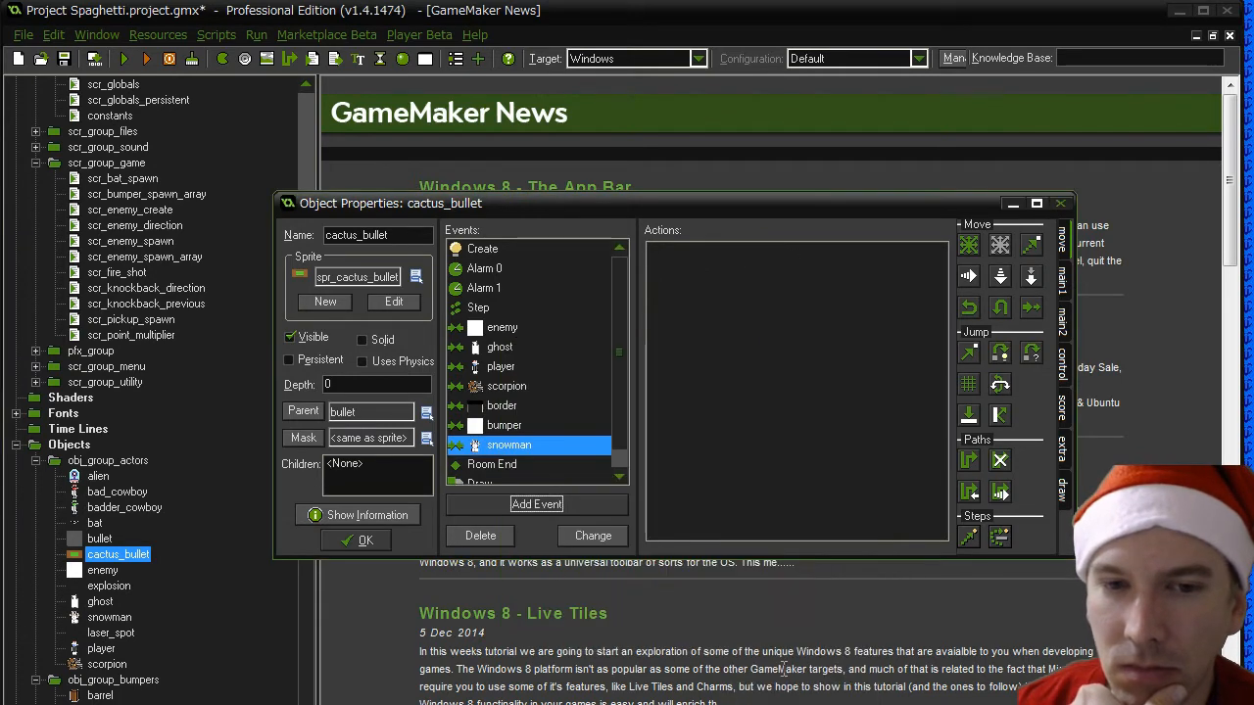
# - Review the code in cactus_bullet's scorpion collision event, then close the code editor
pyautogui.click(505, 386)
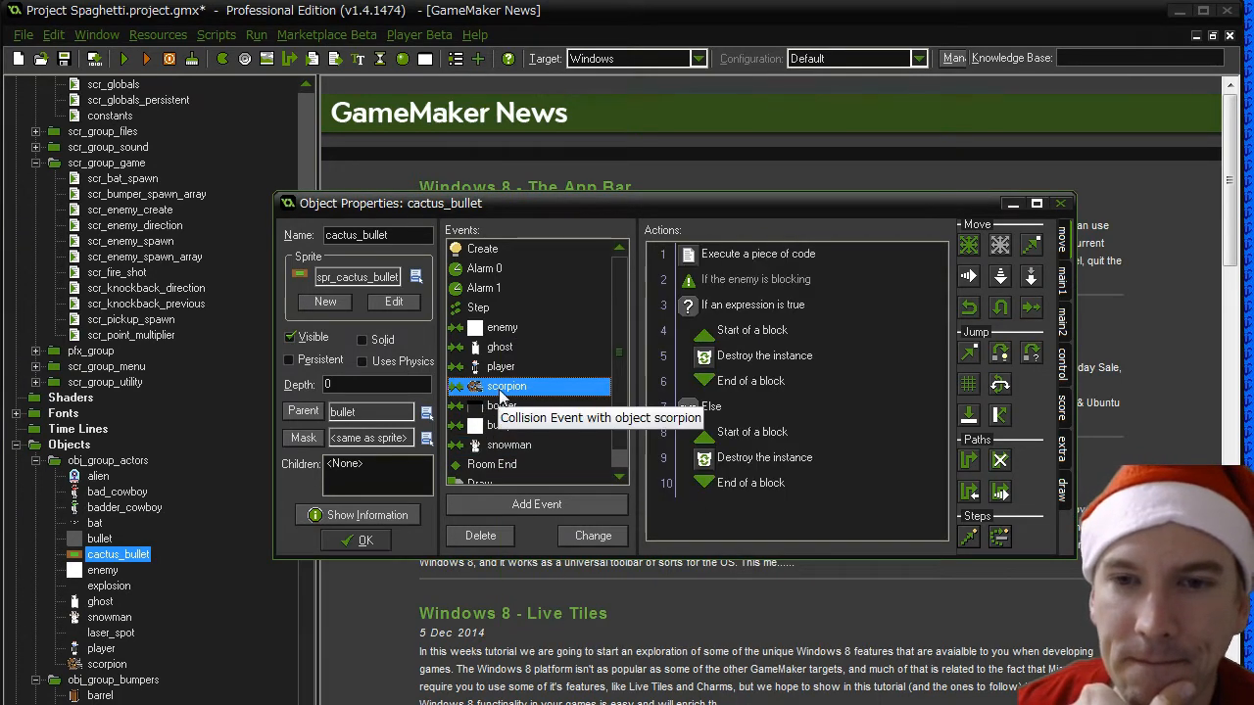
pyautogui.click(750, 258)
pyautogui.doubleClick(748, 258)
pyautogui.scroll(-4, 190, 308)
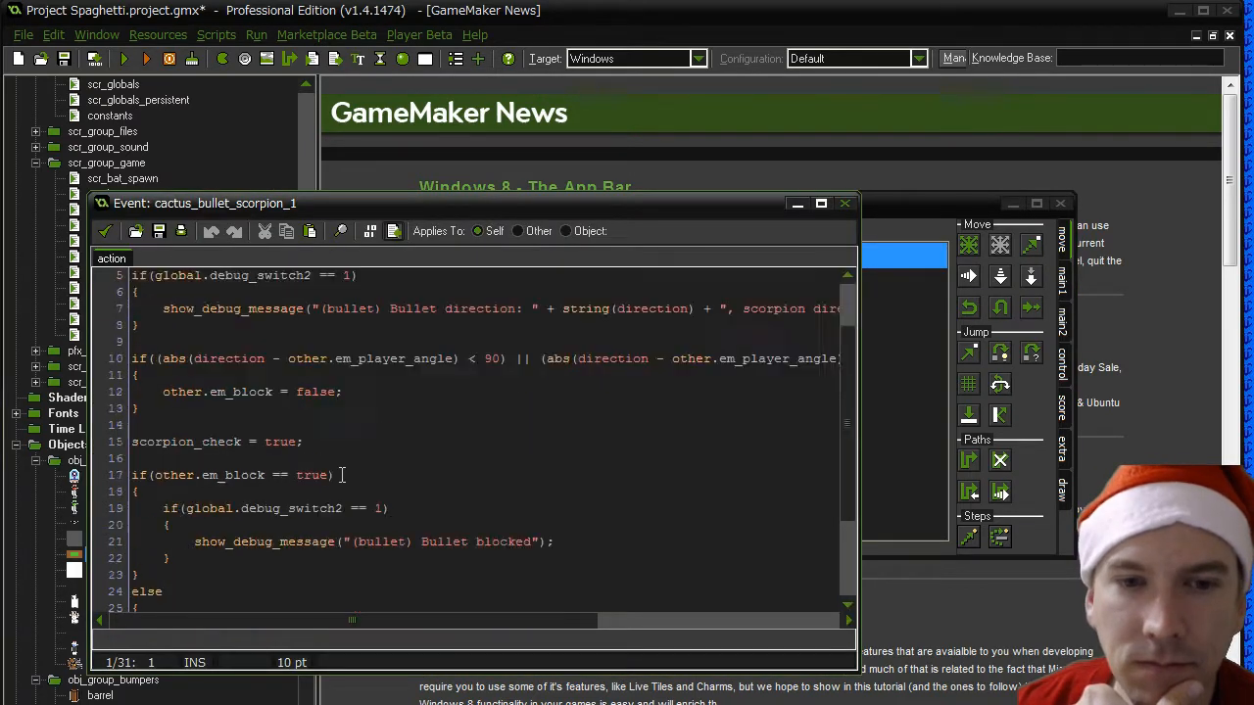
pyautogui.click(105, 230)
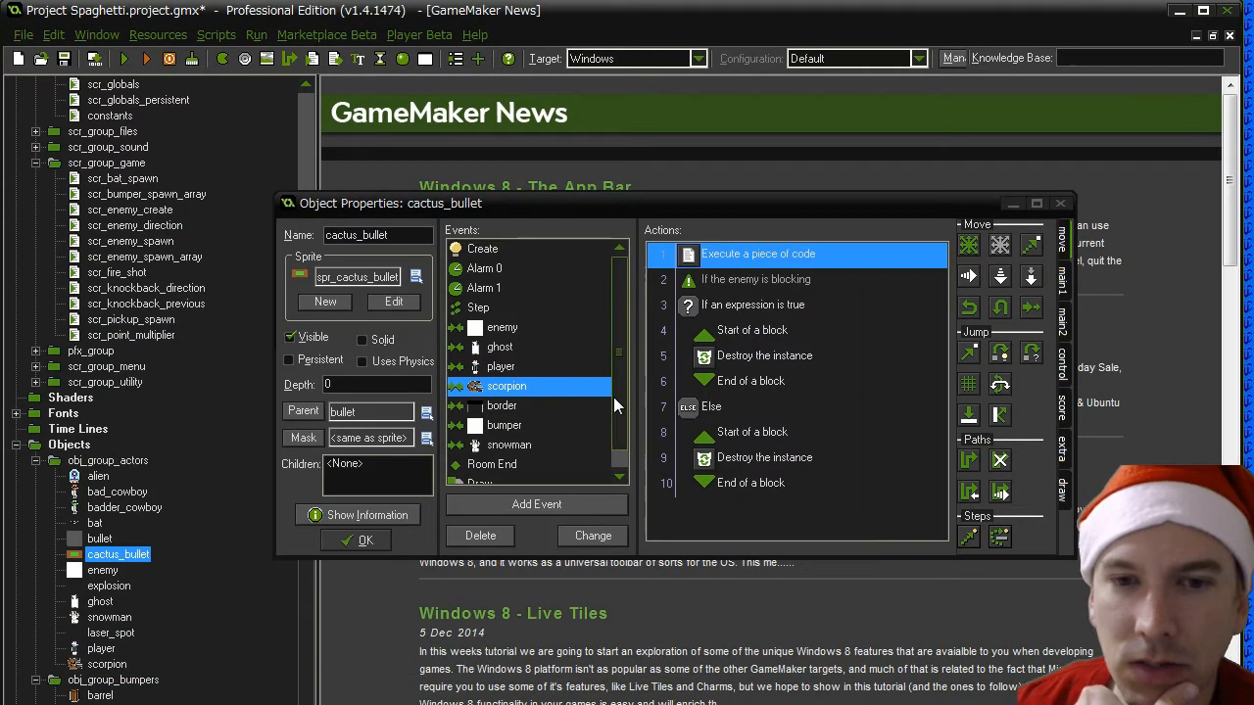
# - Check the actions in cactus_bullet's ghost and enemy collision events, and delete its snowman collision event
pyautogui.click(497, 349)
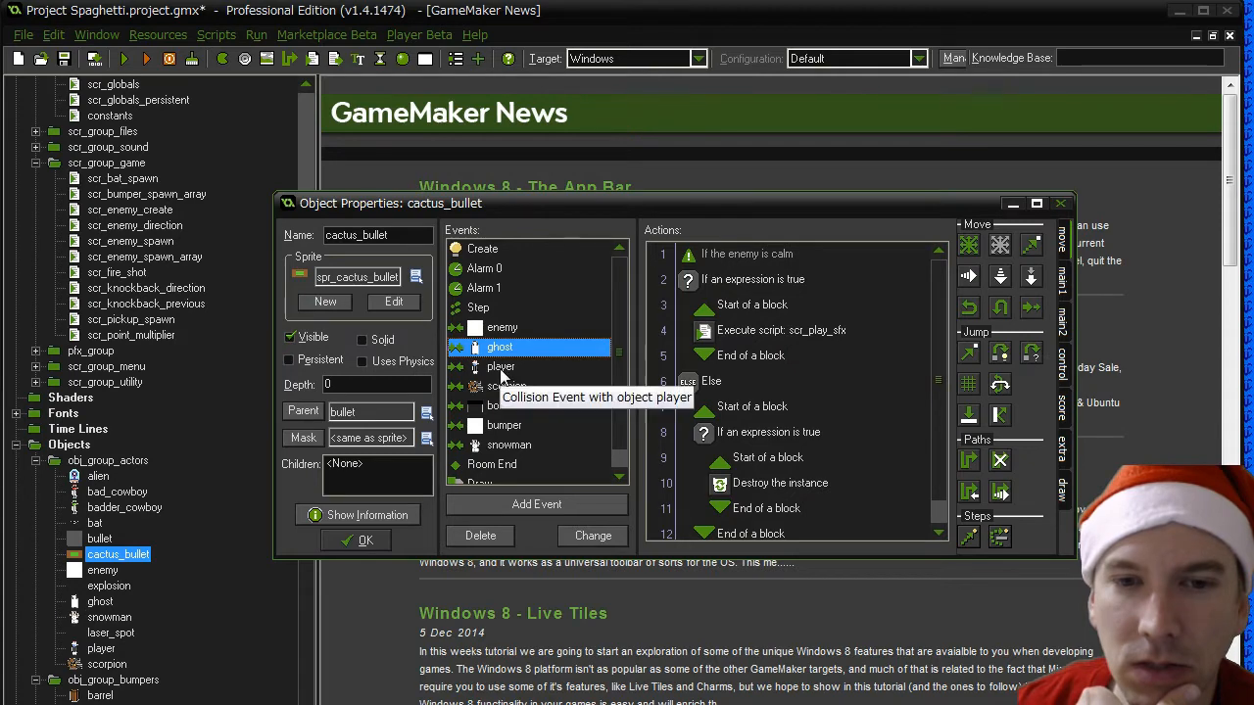
pyautogui.click(499, 328)
pyautogui.click(753, 257)
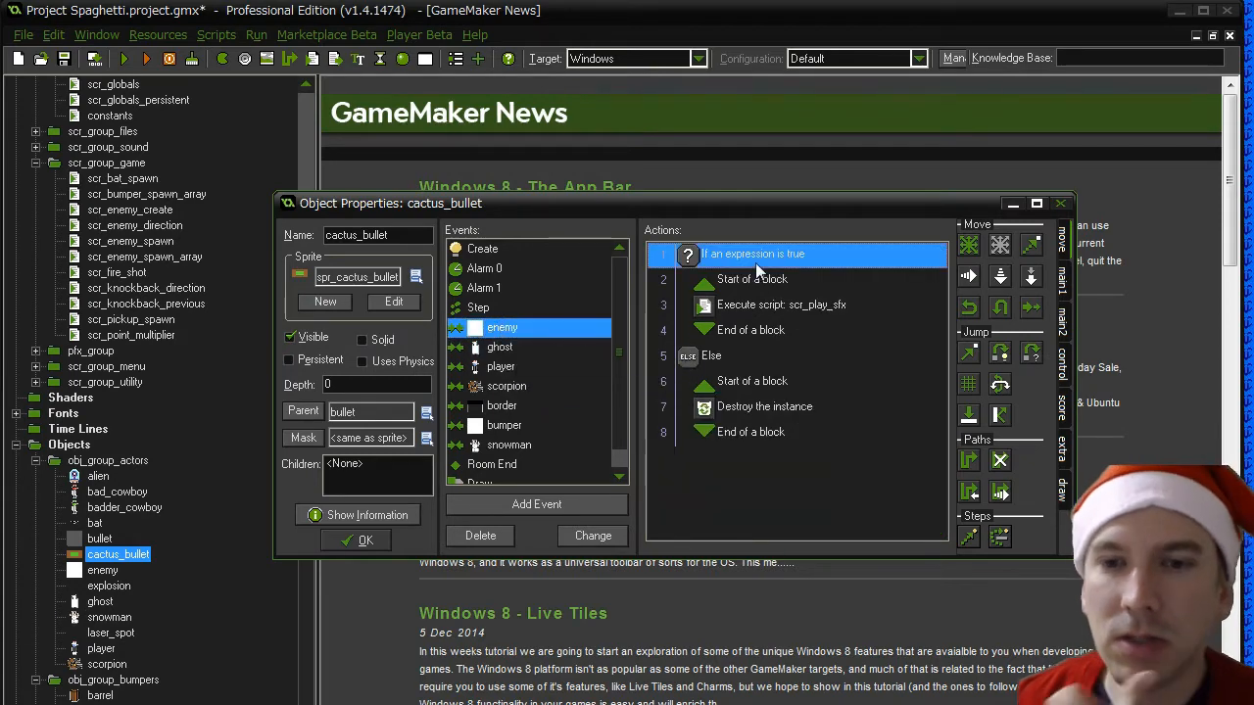
pyautogui.keyDown('shift'); pyautogui.click(761, 432); pyautogui.keyUp('shift')
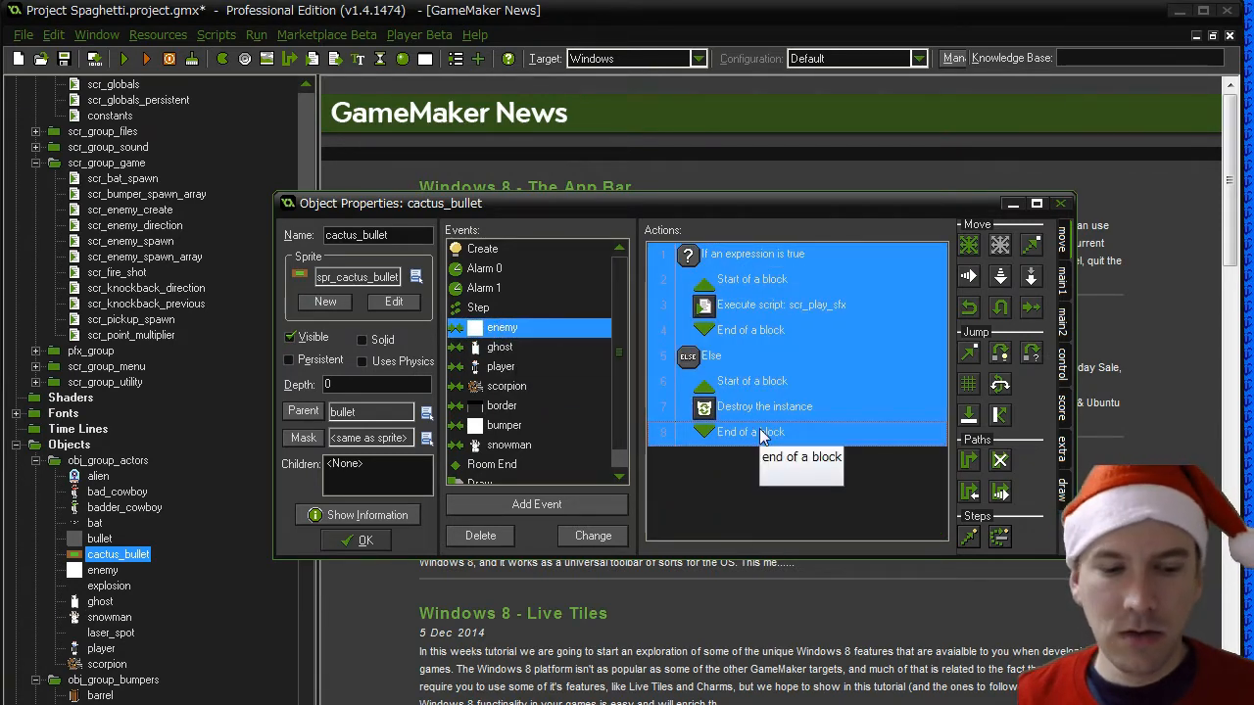
pyautogui.click(493, 448)
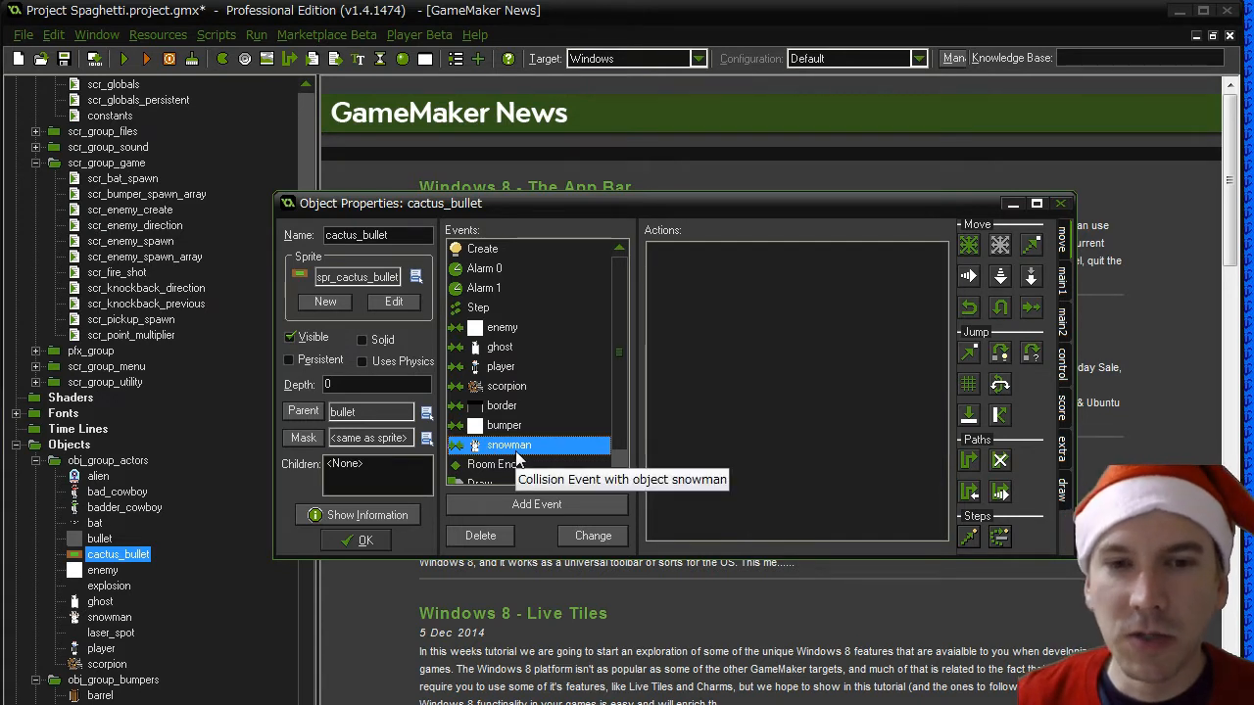
pyautogui.click(499, 535)
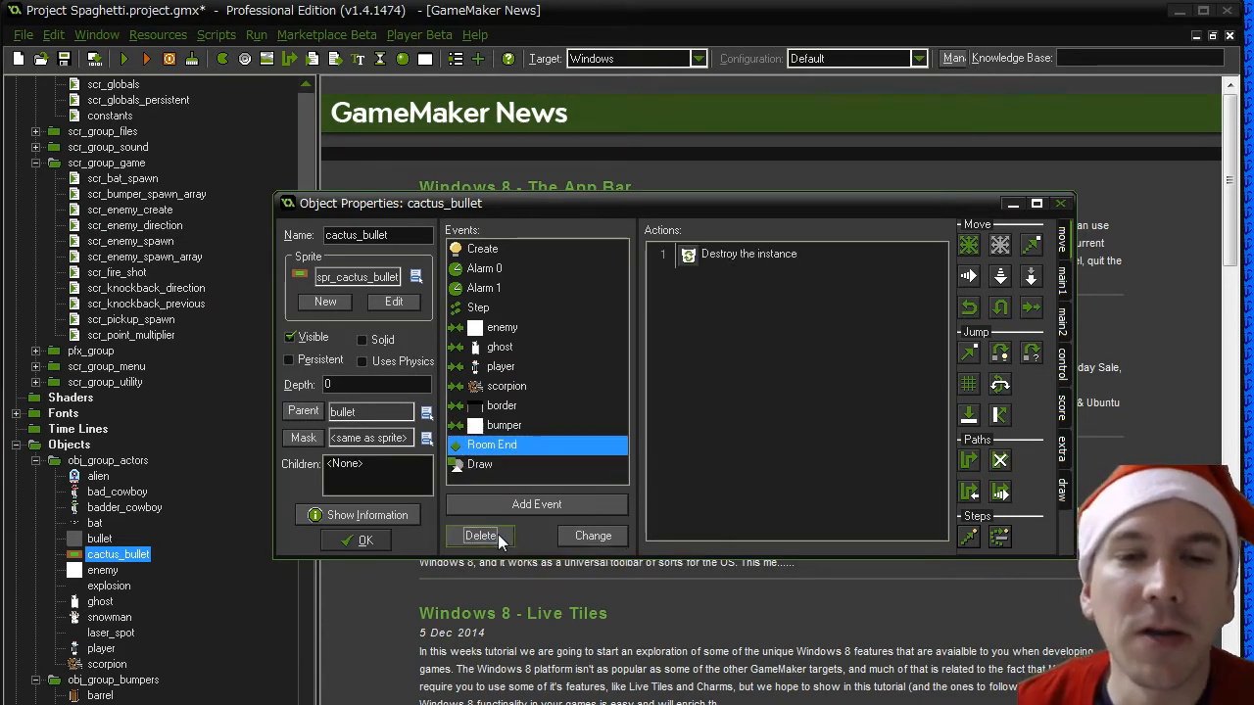
# - Compare the actions in cactus_bullet's scorpion, ghost and enemy collision events
pyautogui.click(514, 387)
pyautogui.click(501, 353)
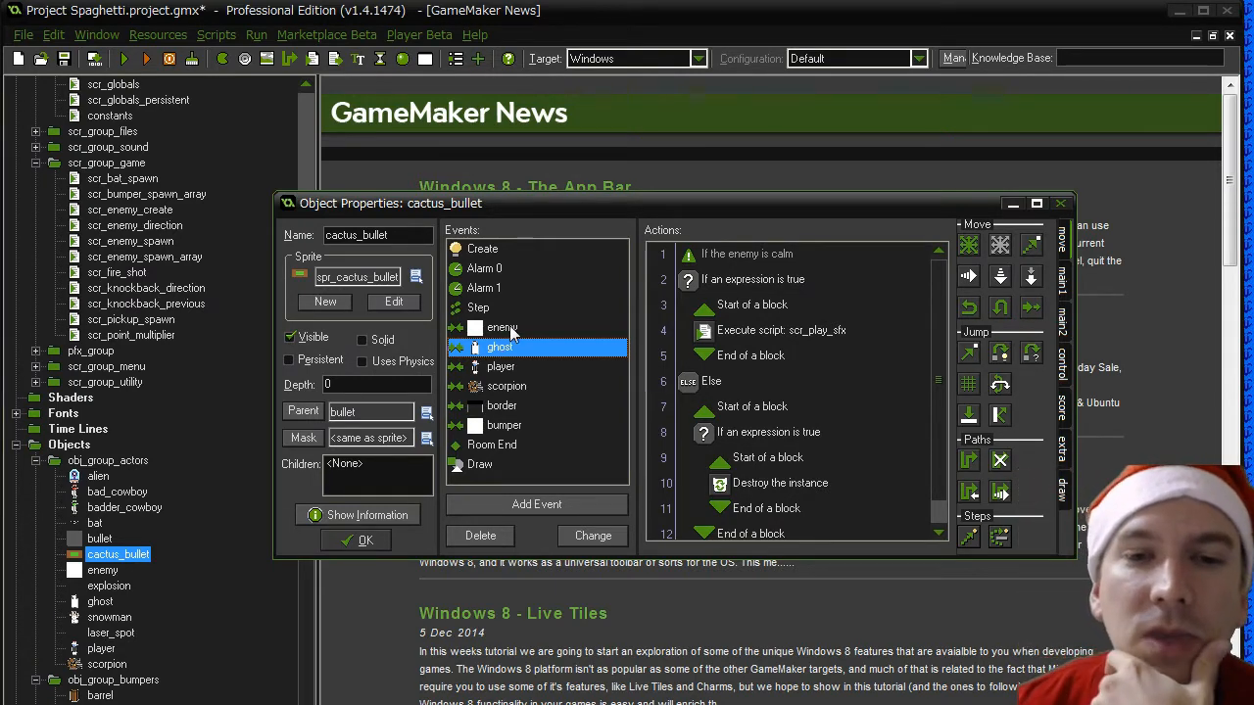
pyautogui.click(511, 327)
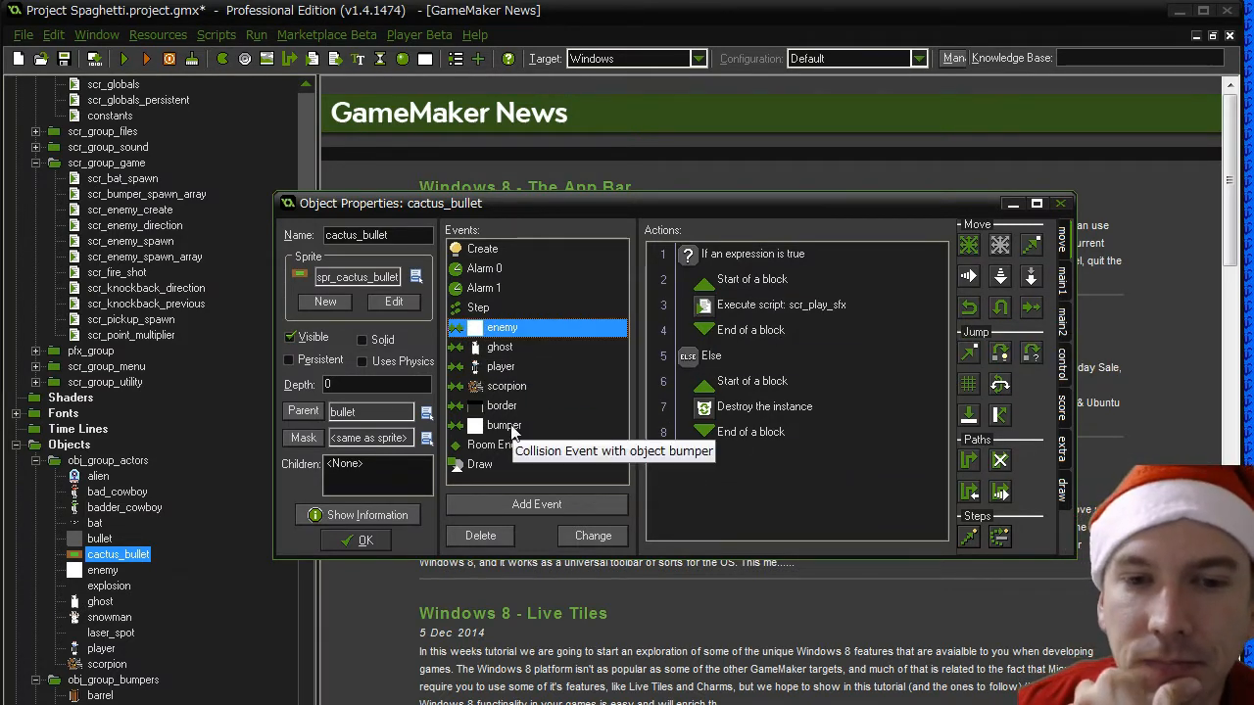
# - Add a Set Variable action at the end of cactus_bullet's Create event, setting spr_variety to spr_cactus_bullet
pyautogui.click(483, 251)
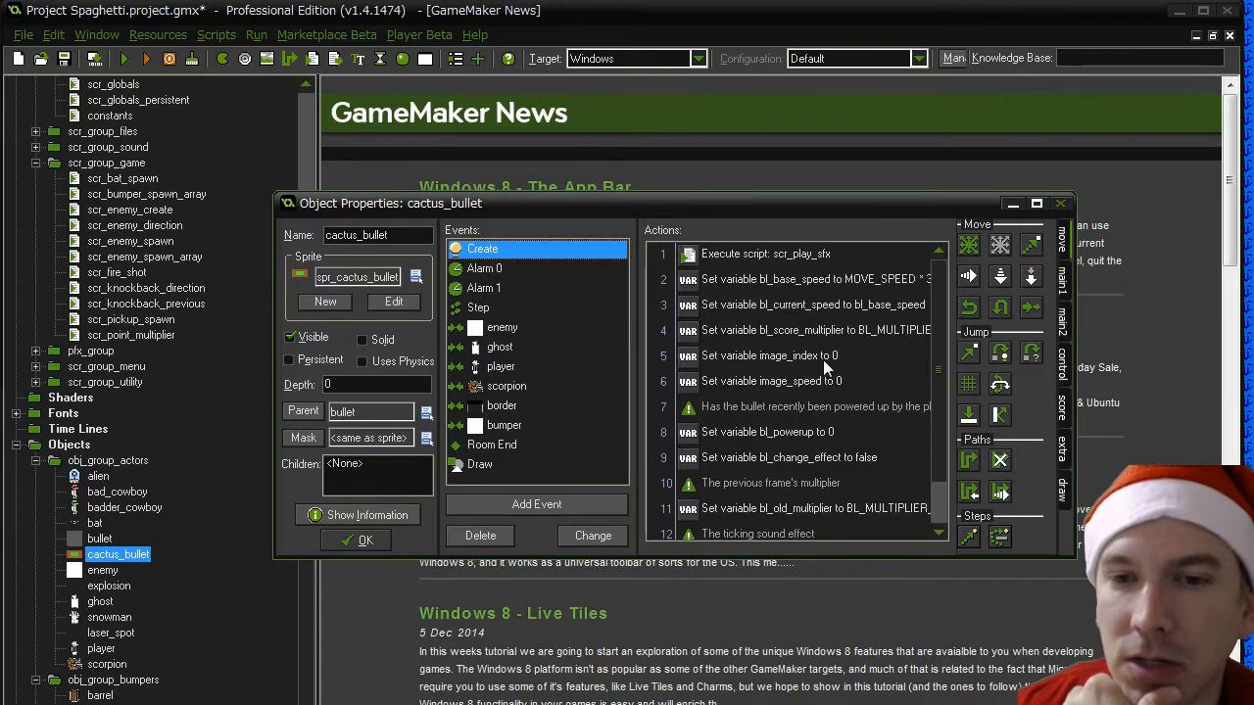
pyautogui.scroll(-1, 881, 411)
pyautogui.click(1064, 447)
pyautogui.click(1064, 405)
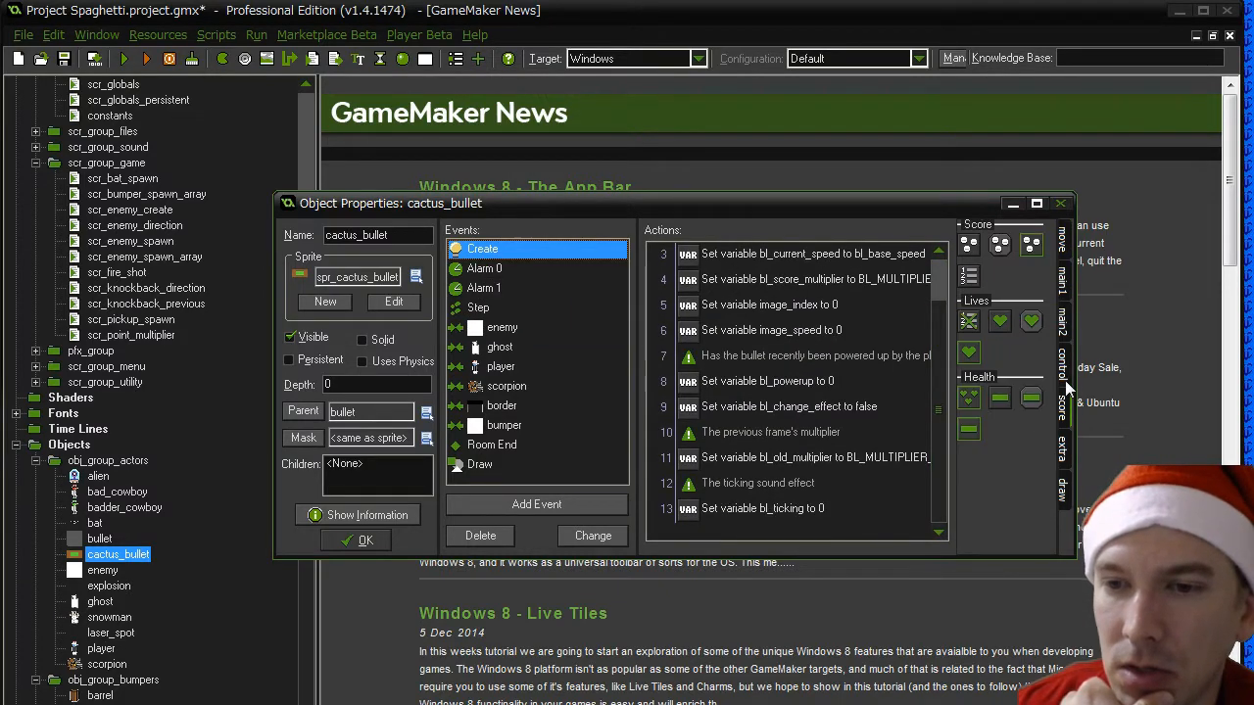
pyautogui.click(1064, 372)
pyautogui.moveTo(970, 474); pyautogui.dragTo(760, 529)
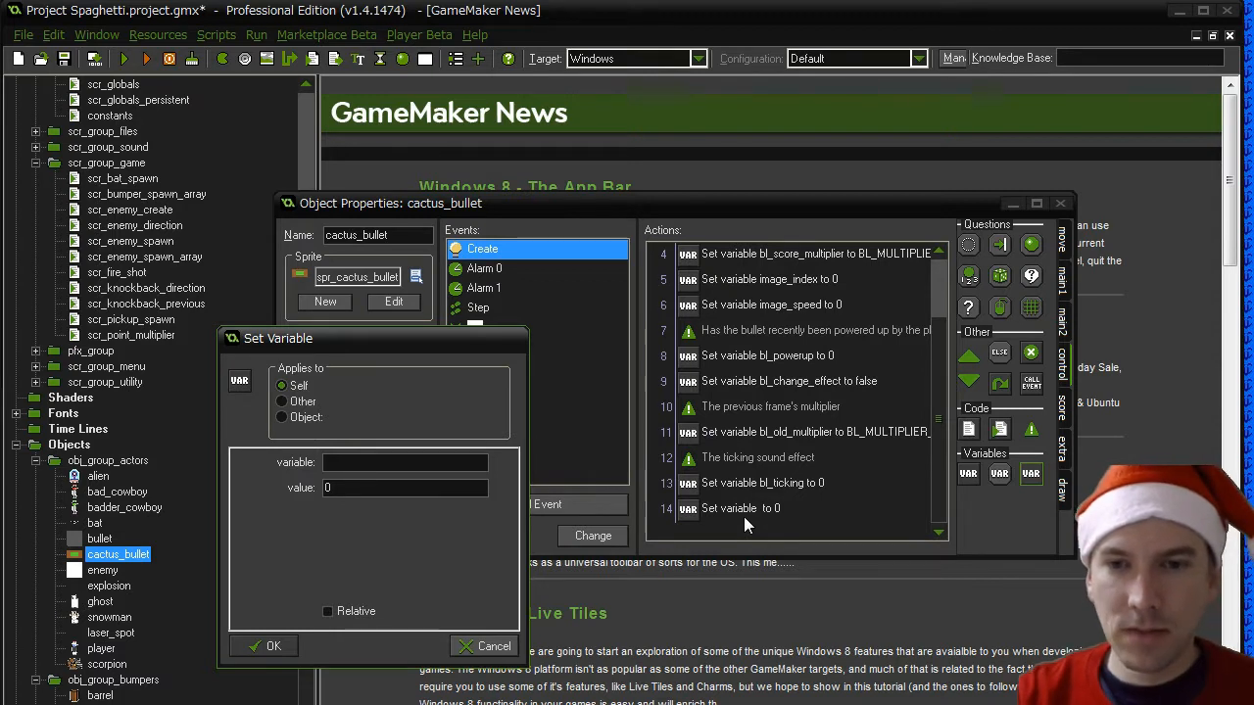
pyautogui.write('spr_col')
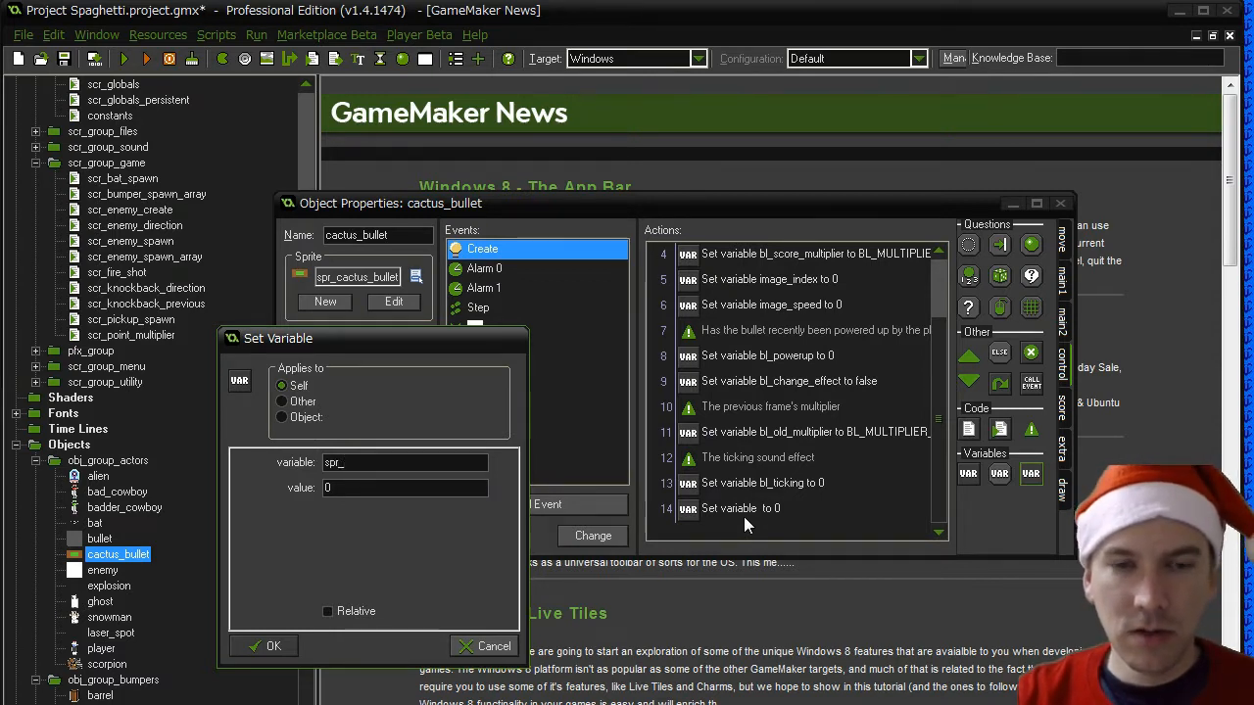
pyautogui.press('BackSpace')
pyautogui.press('BackSpace')
pyautogui.press('BackSpace')
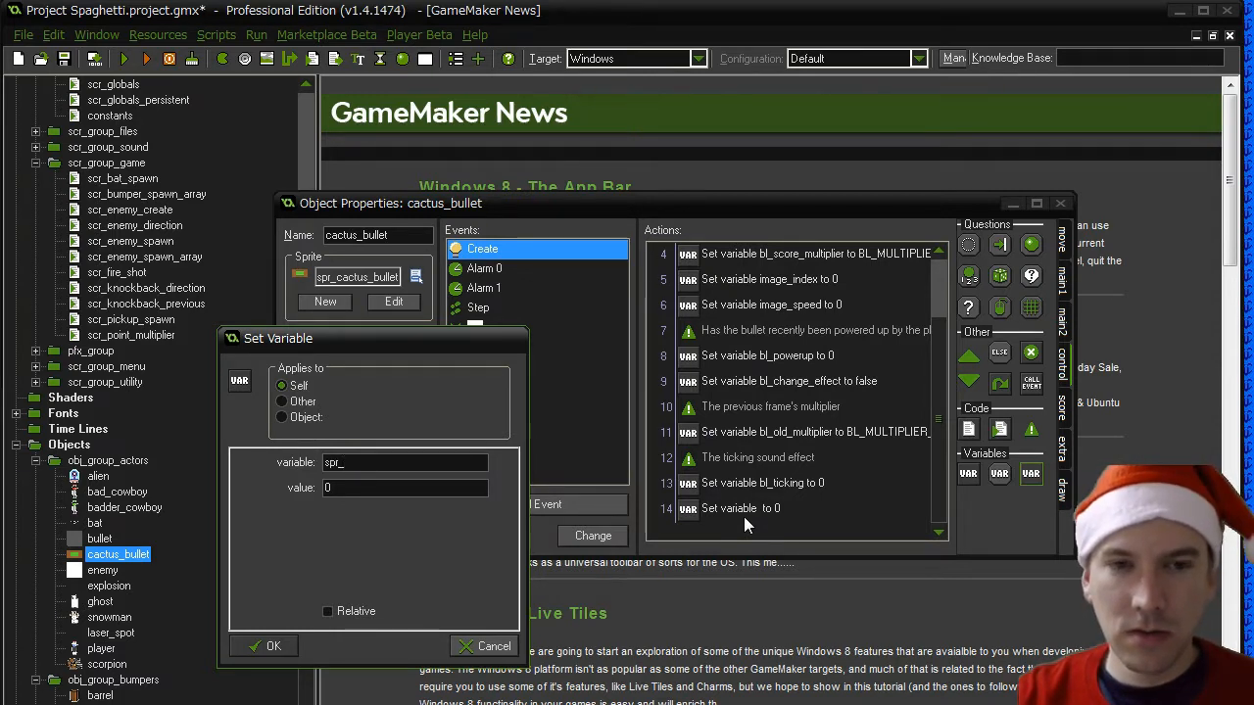
pyautogui.write('variety')
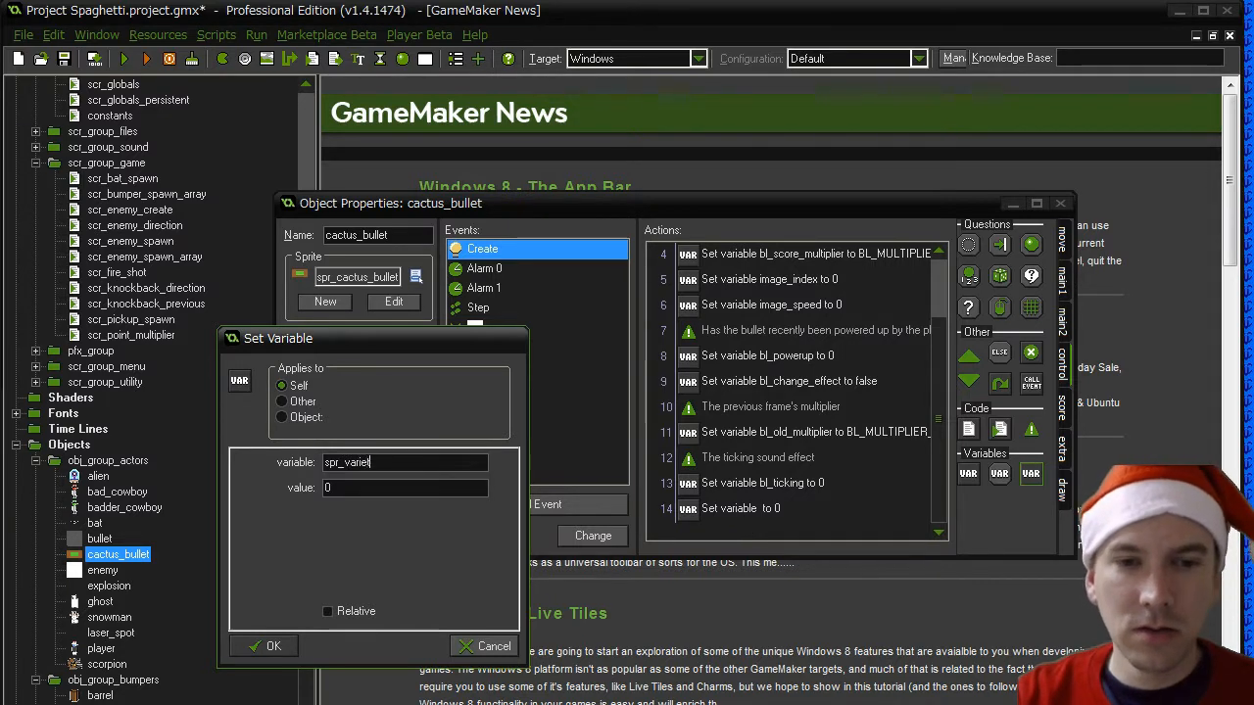
pyautogui.write('spr_c')
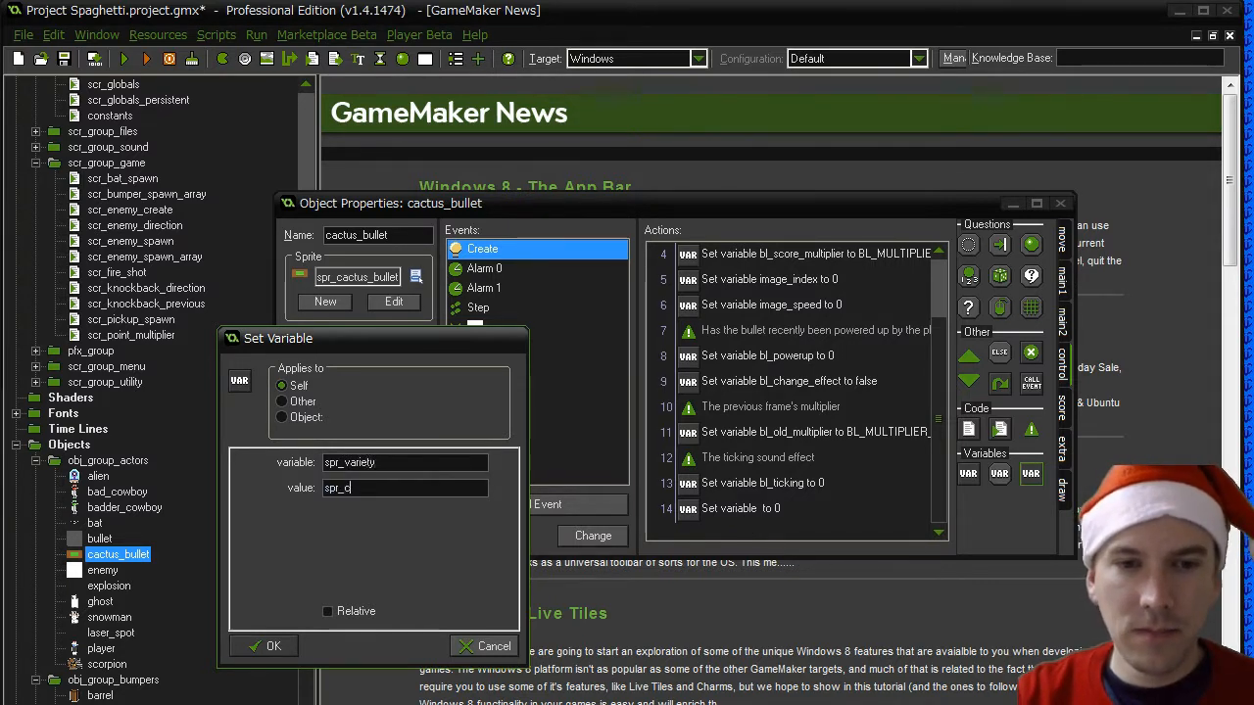
pyautogui.write('actus_bullet')
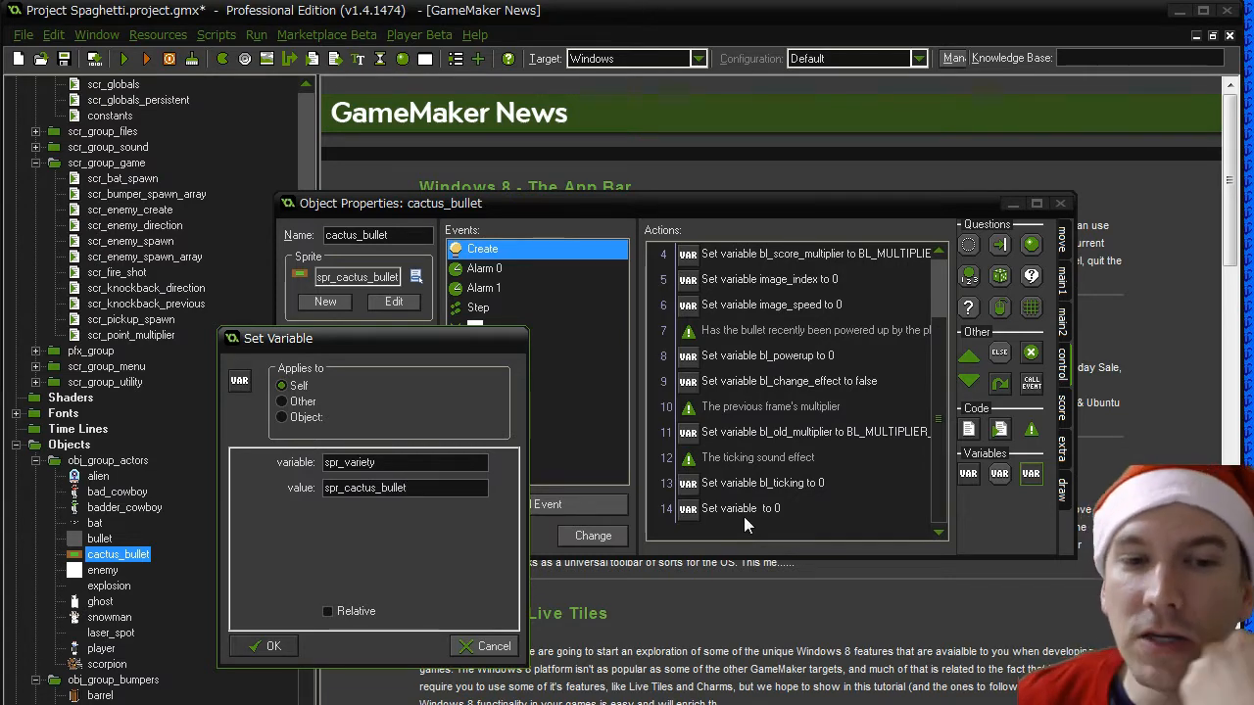
pyautogui.click(272, 647)
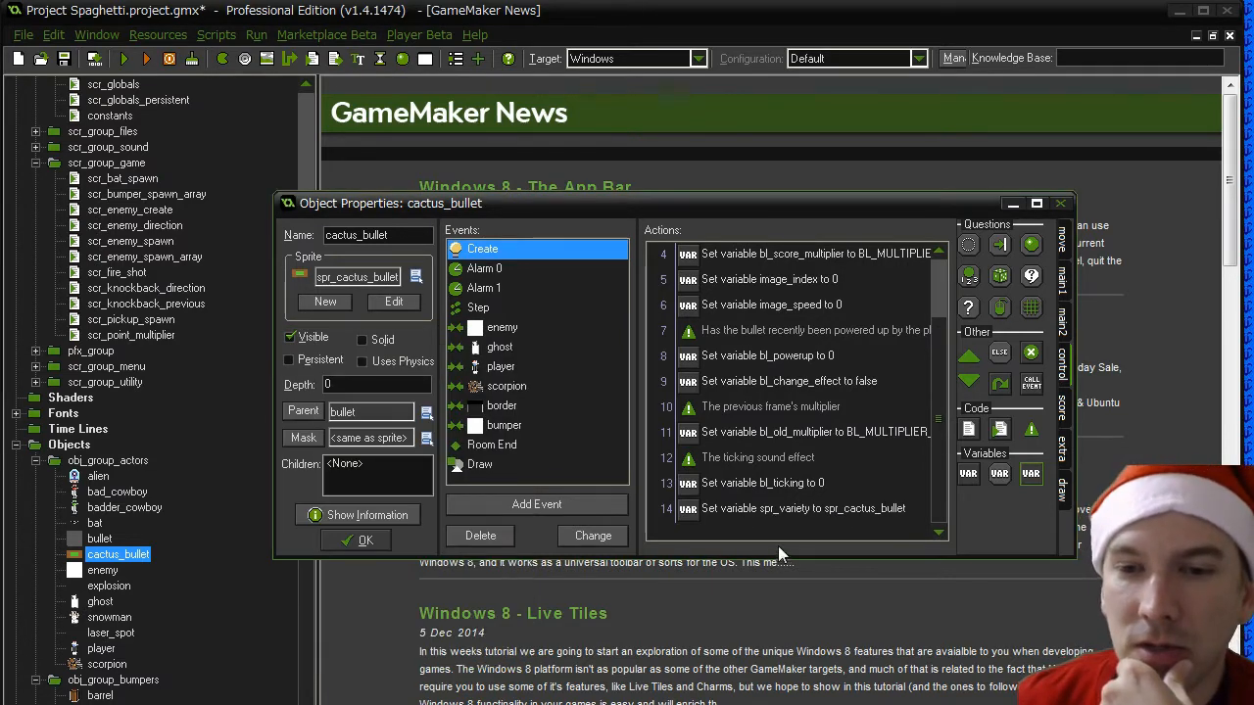
pyautogui.doubleClick(803, 509)
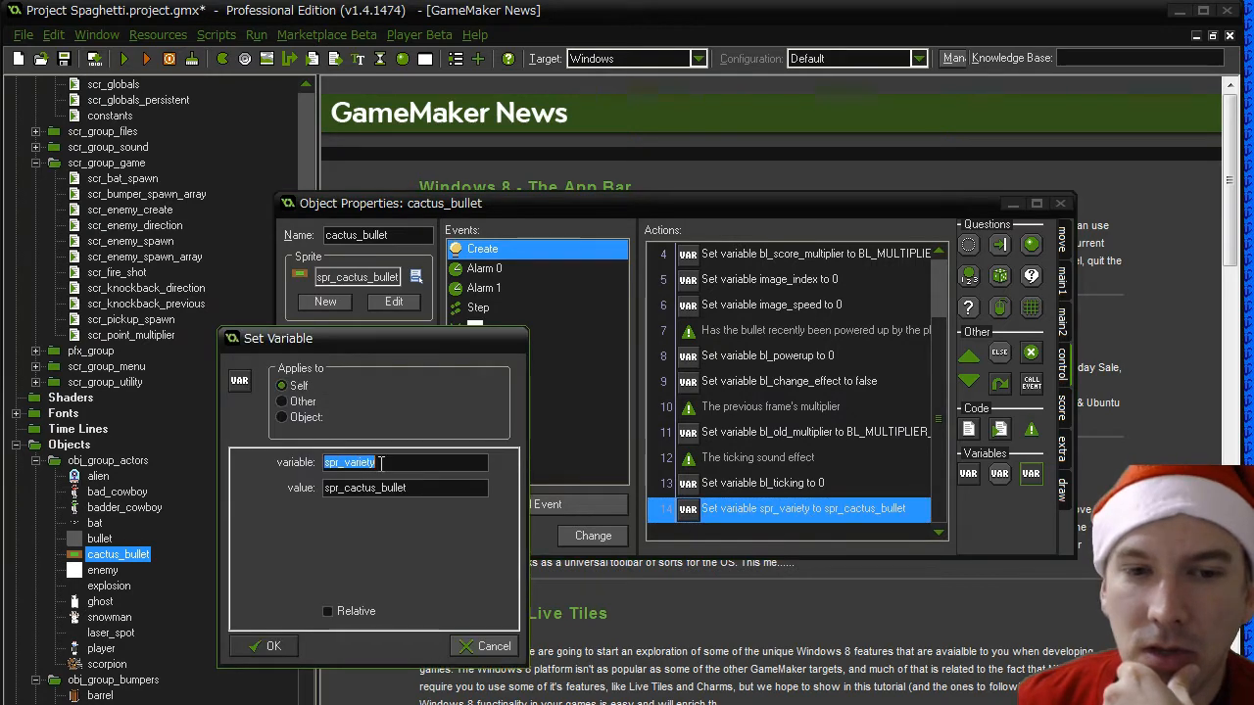
pyautogui.click(273, 648)
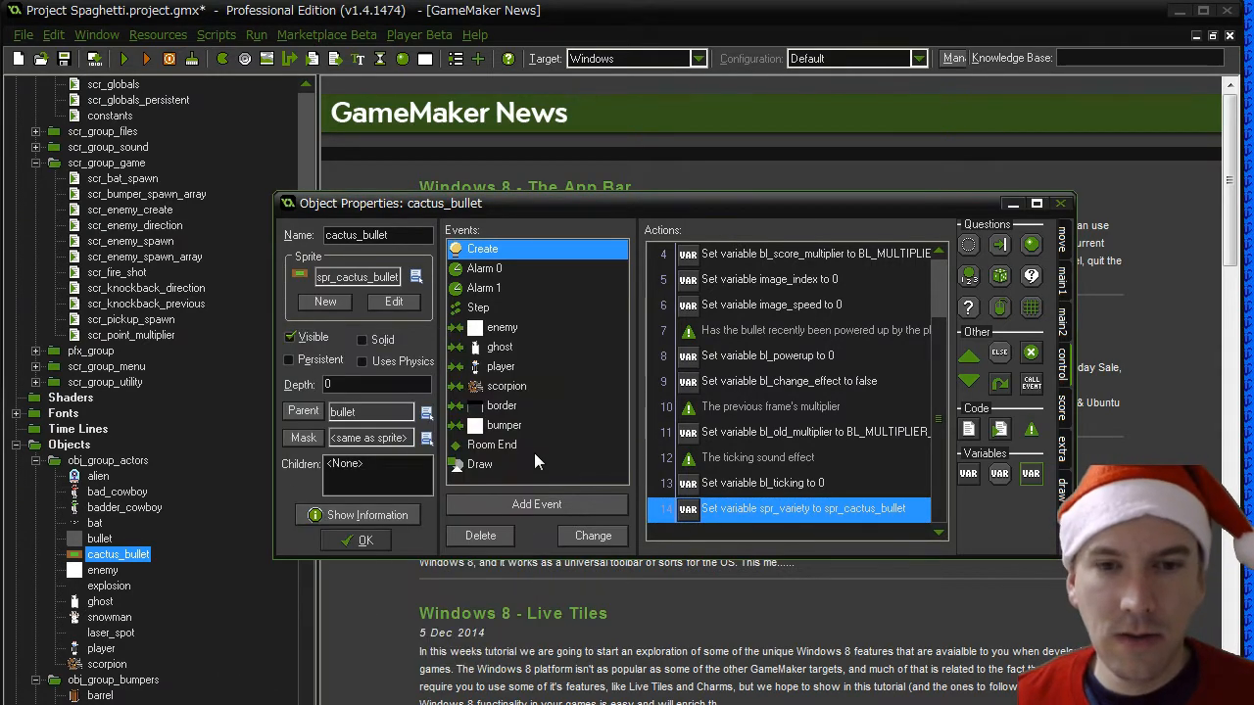
# - Review the actions in cactus_bullet's Draw, Step and Create events
pyautogui.click(530, 463)
pyautogui.click(745, 279)
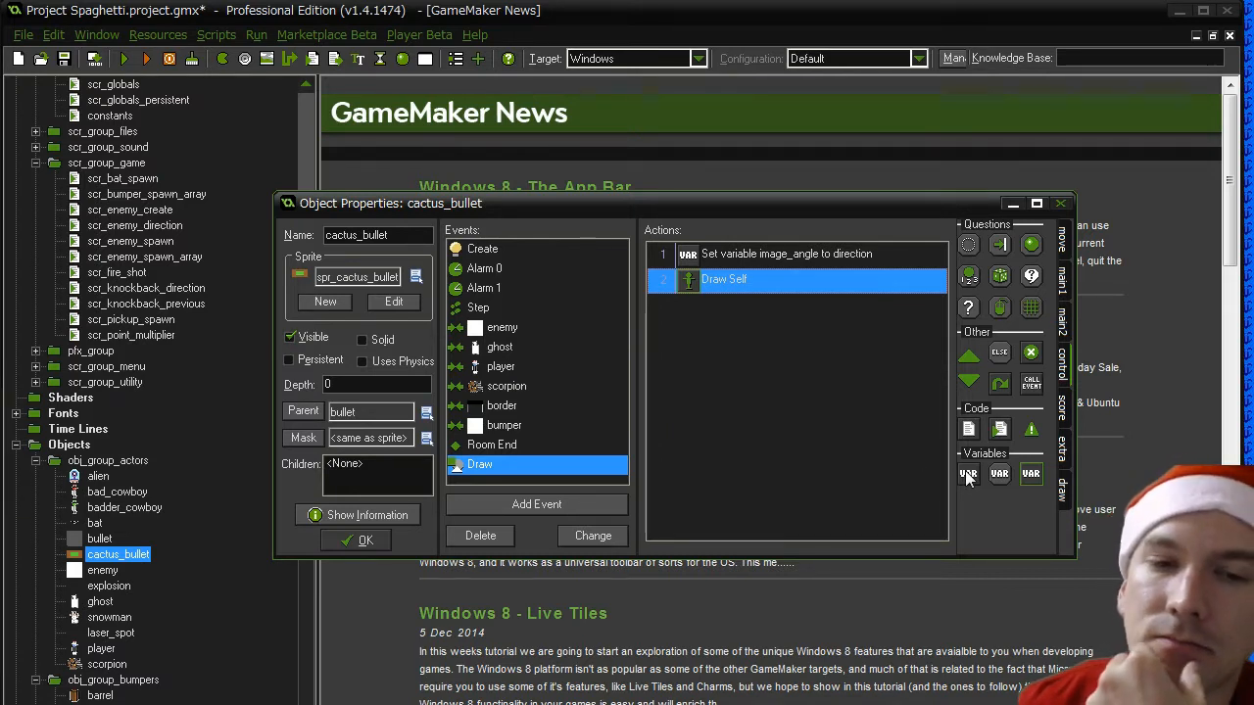
pyautogui.click(478, 309)
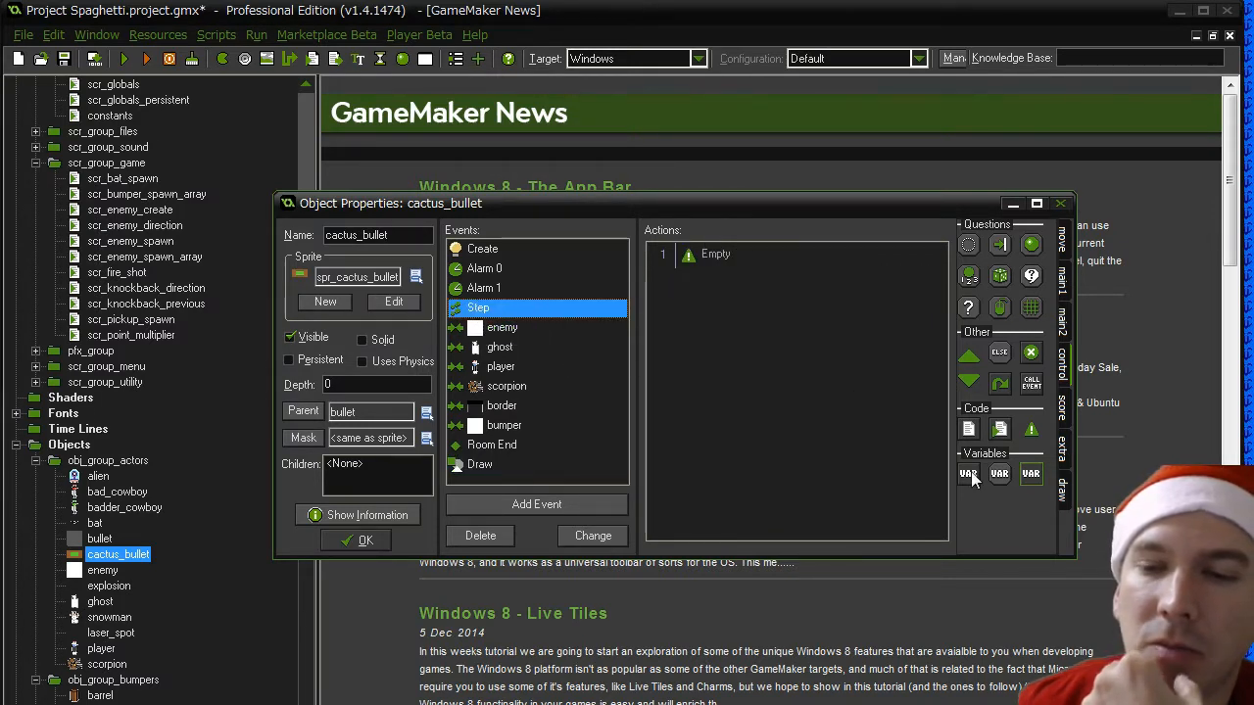
pyautogui.click(499, 251)
pyautogui.scroll(-1, 943, 443)
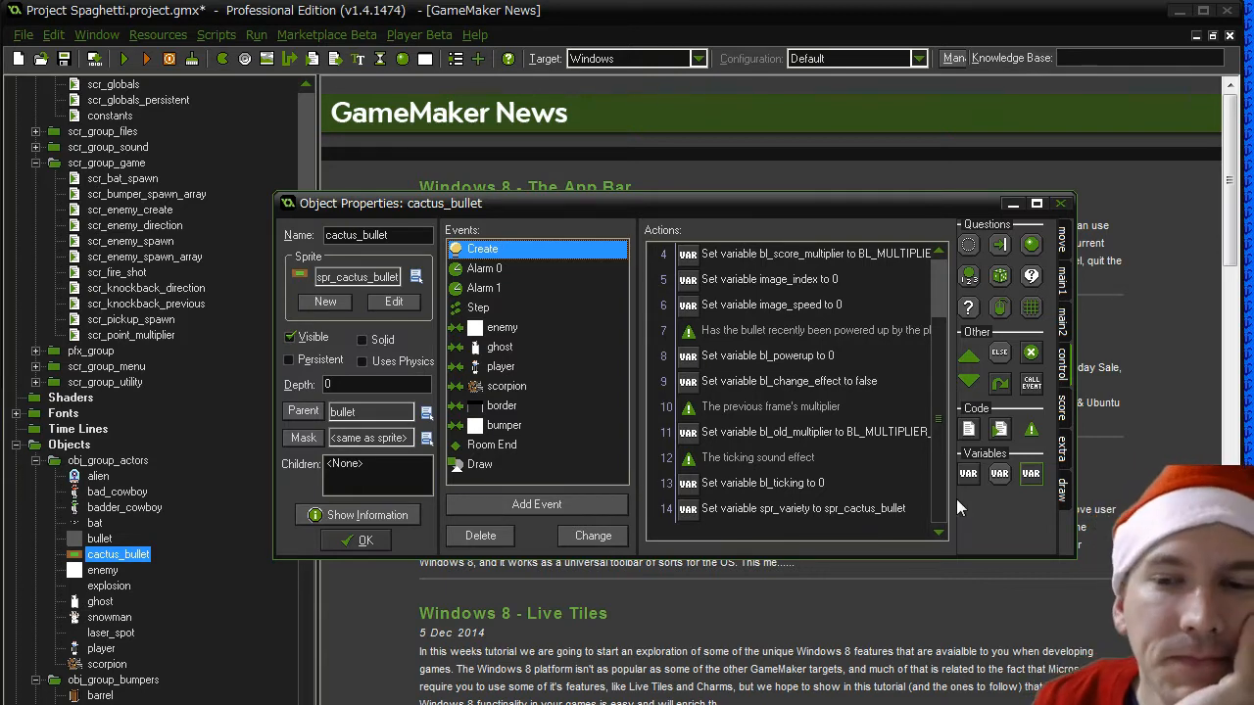
pyautogui.moveTo(945, 495); pyautogui.dragTo(937, 530)
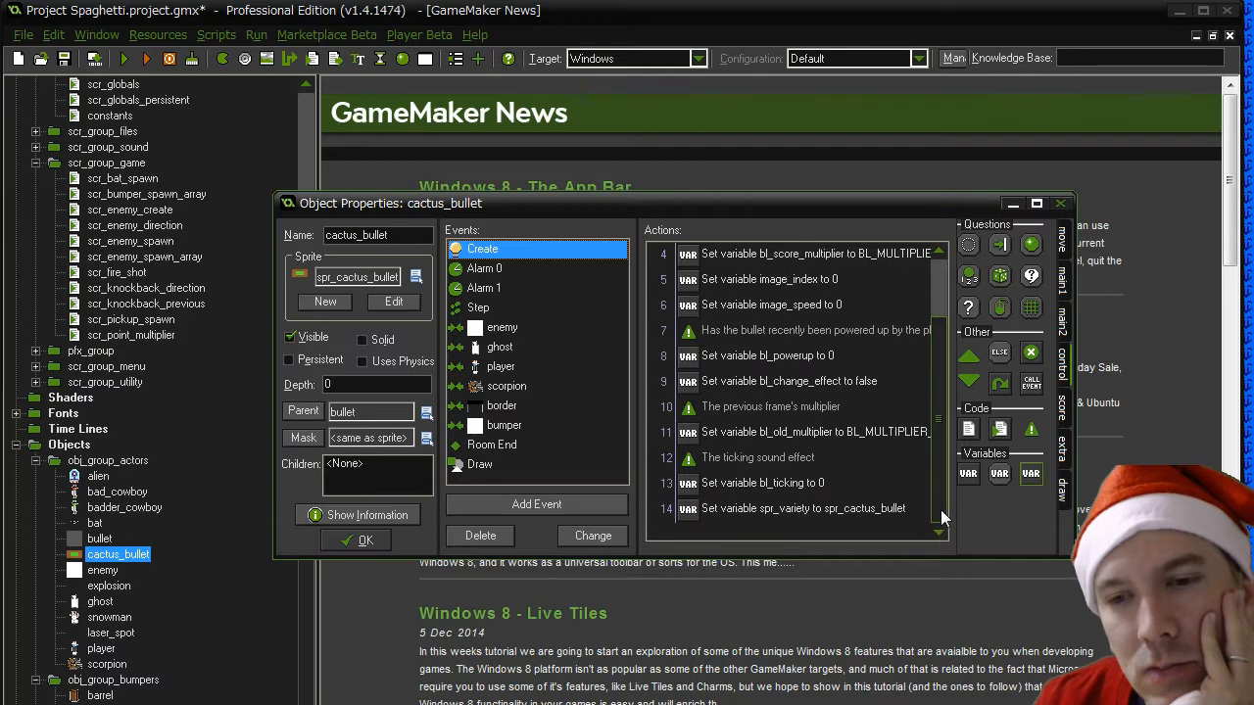
pyautogui.click(847, 514)
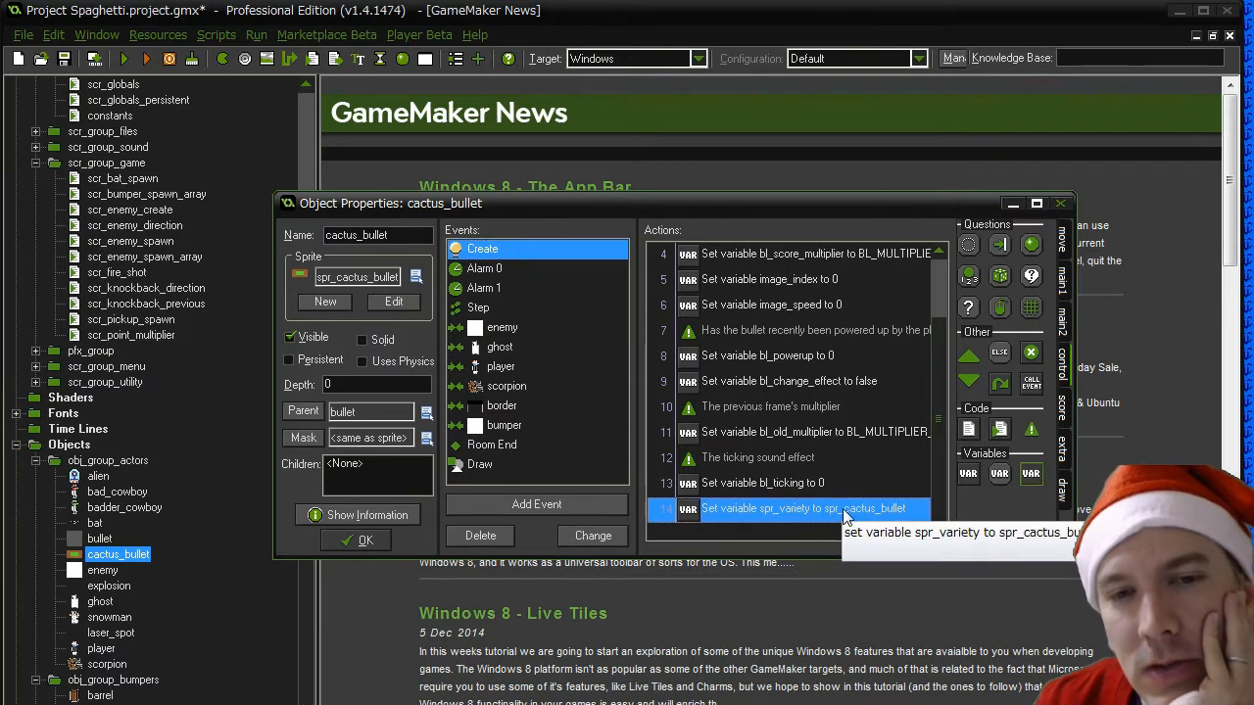
pyautogui.click(475, 308)
# - Add an empty Execute Code action at the end of cactus_bullet's Draw event and save the object's changes
pyautogui.click(479, 464)
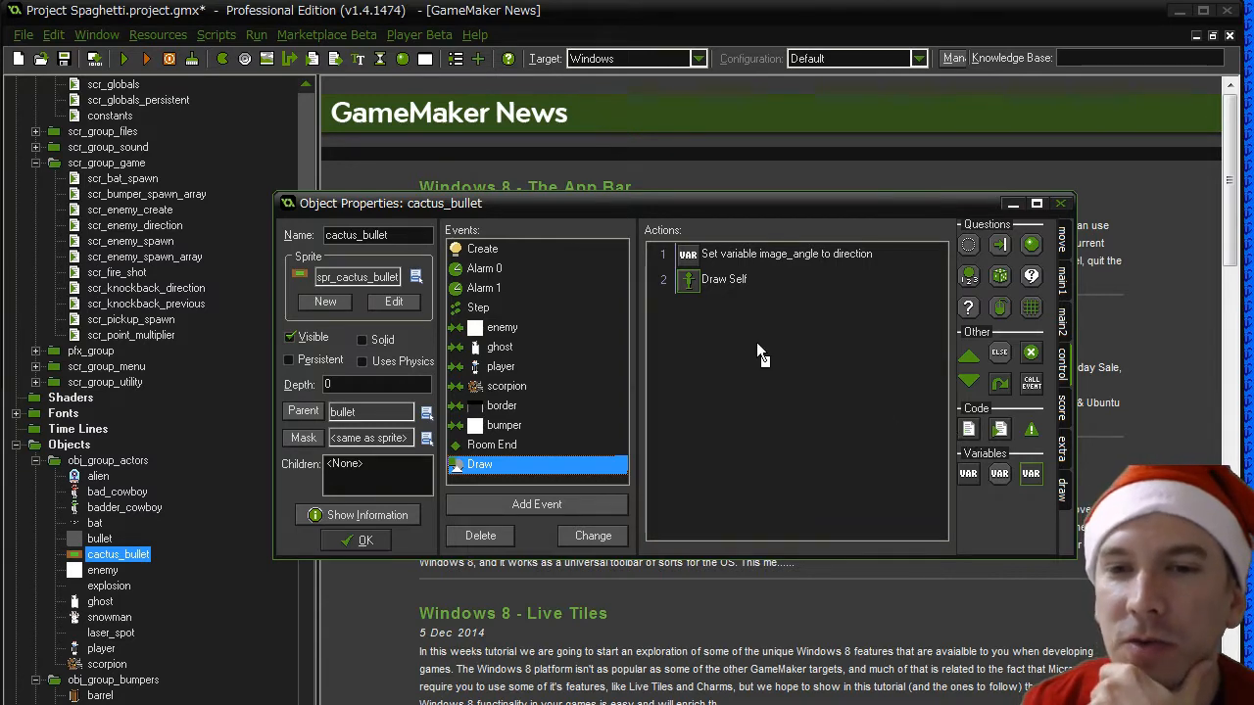
pyautogui.moveTo(756, 341); pyautogui.dragTo(759, 343)
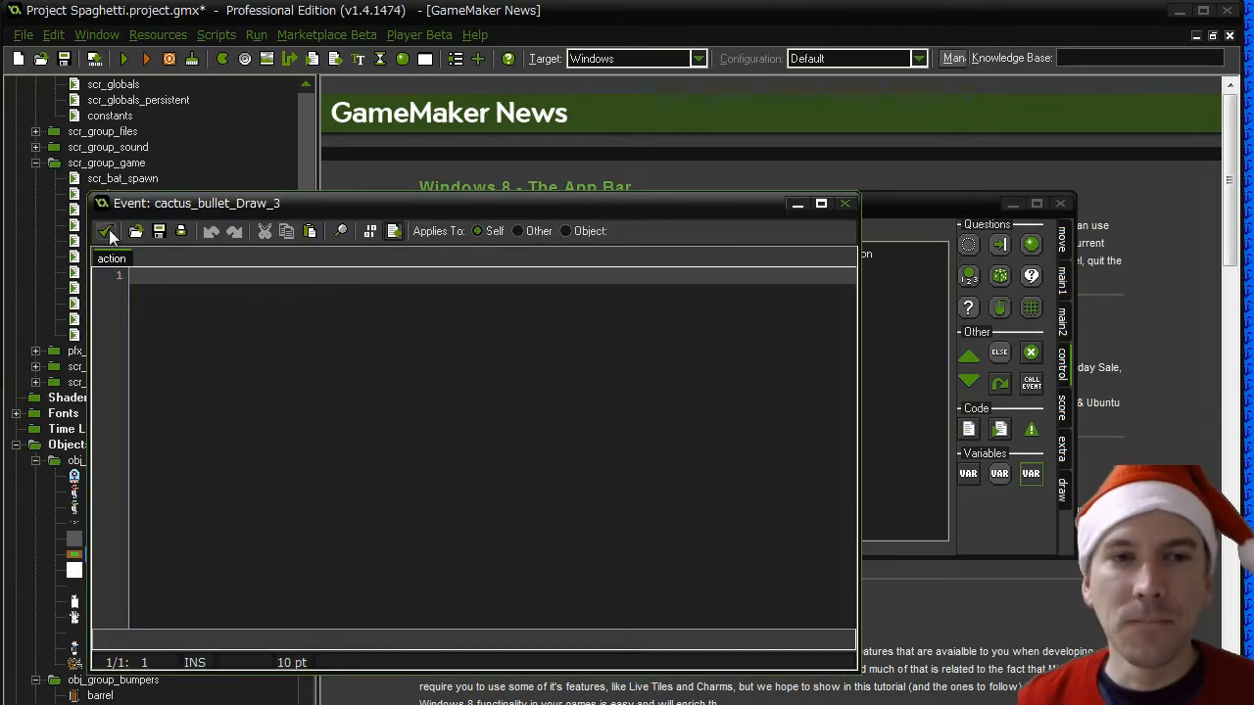
pyautogui.moveTo(163, 208); pyautogui.dragTo(459, 302)
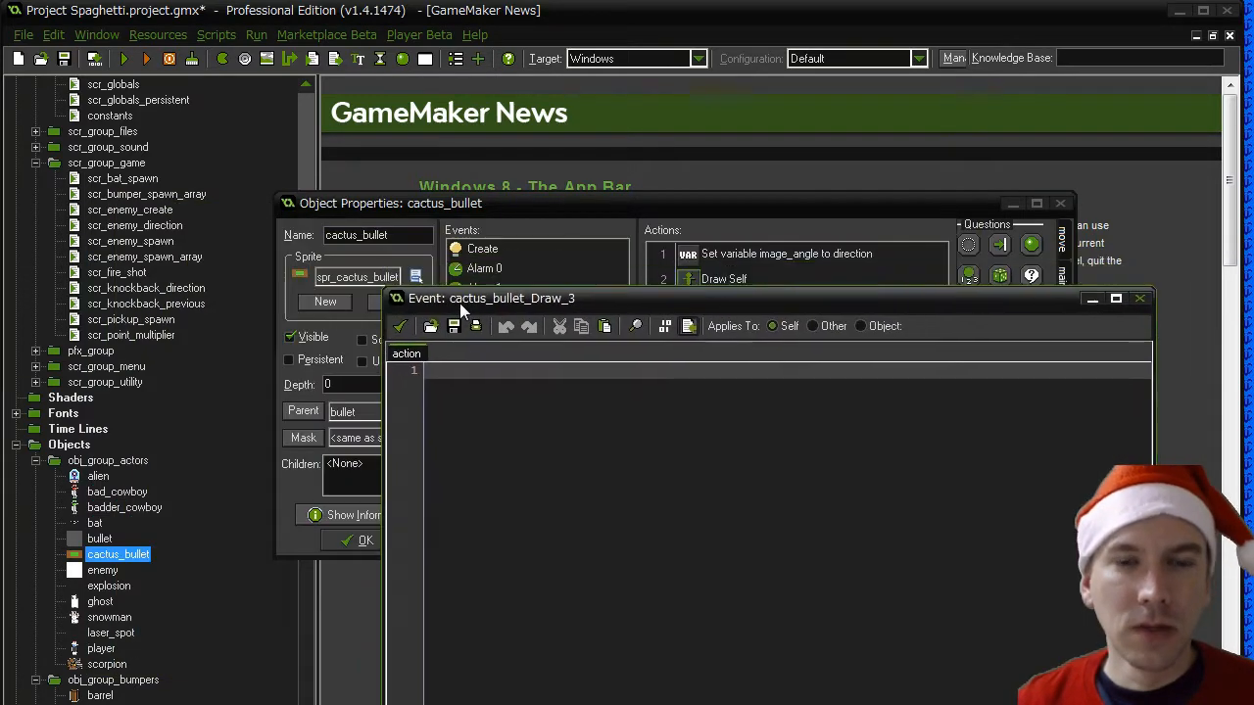
pyautogui.click(400, 331)
pyautogui.click(359, 540)
# - Review the sprite selection code in the player's Draw event, highlight the line sprite_index = spr_player_dodge_r;, and close the object
pyautogui.click(99, 539)
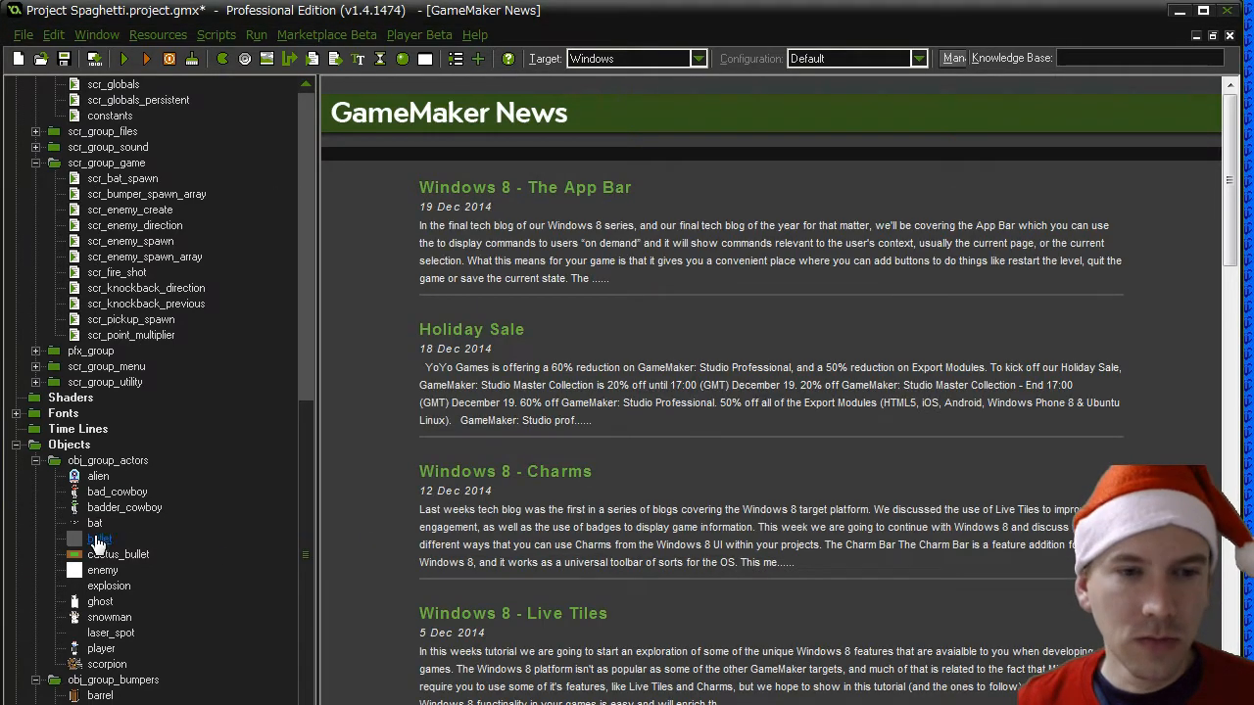
pyautogui.click(101, 648)
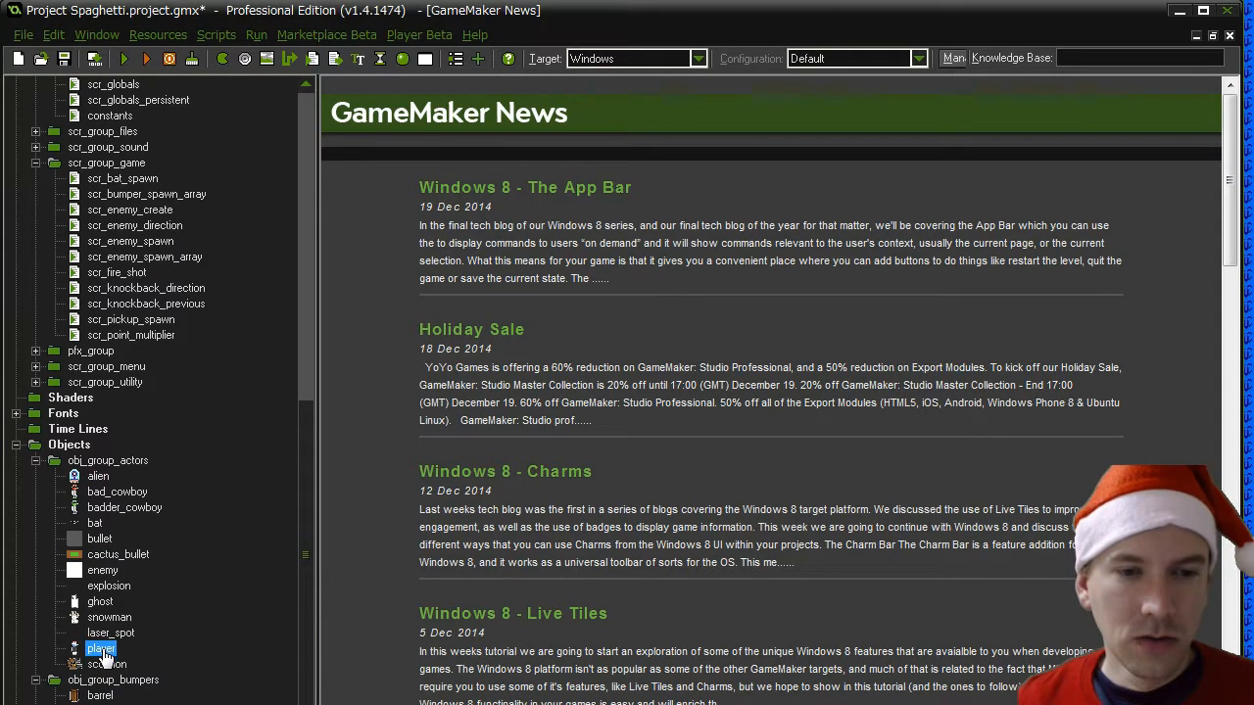
pyautogui.doubleClick(102, 649)
pyautogui.moveTo(619, 310); pyautogui.dragTo(614, 468)
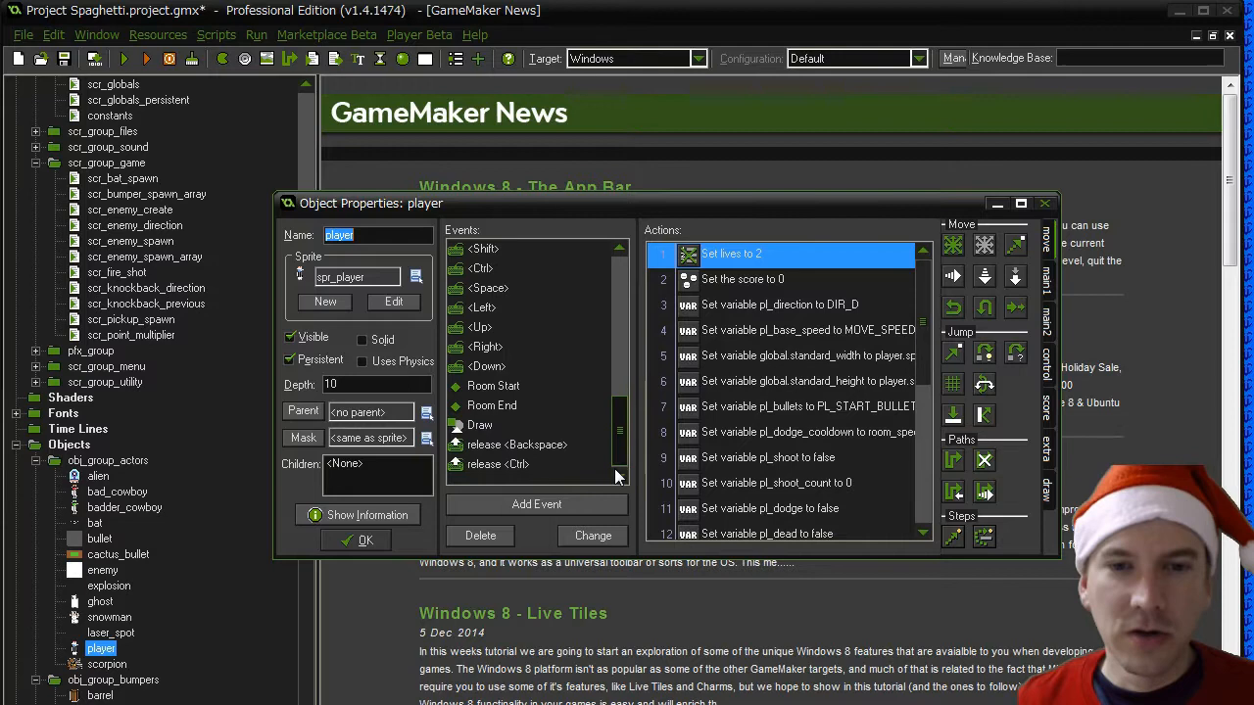
pyautogui.click(493, 427)
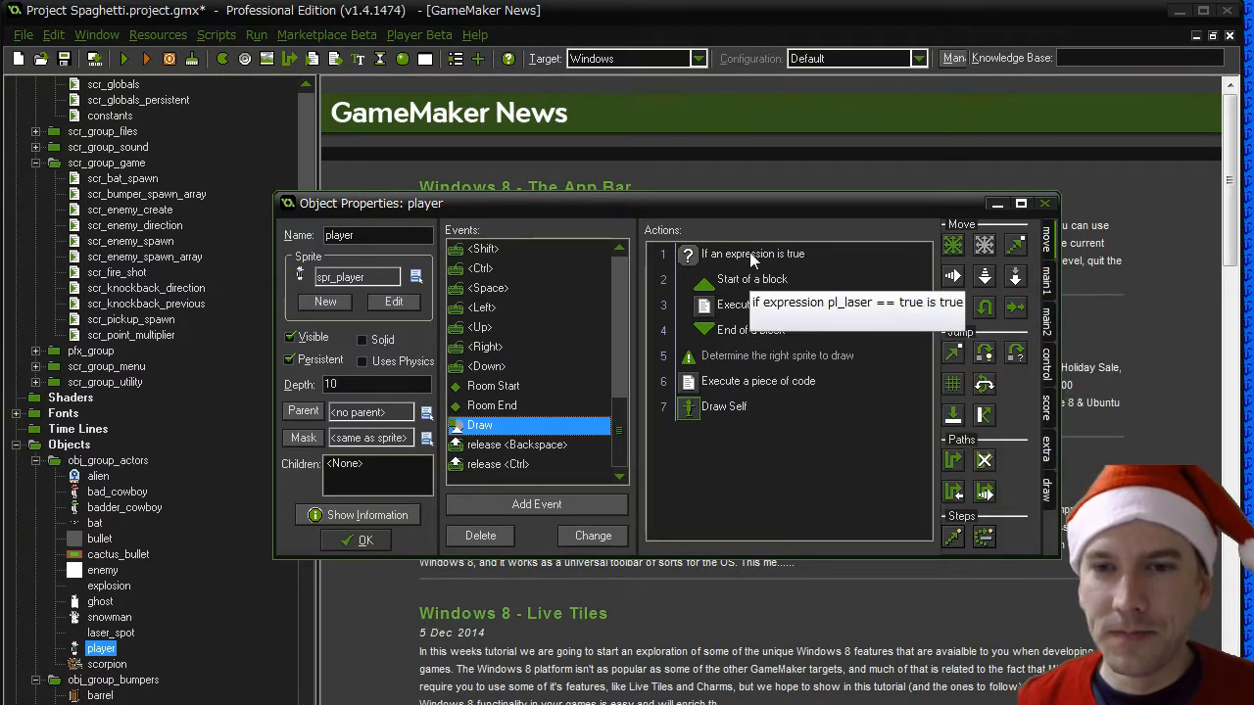
pyautogui.doubleClick(749, 386)
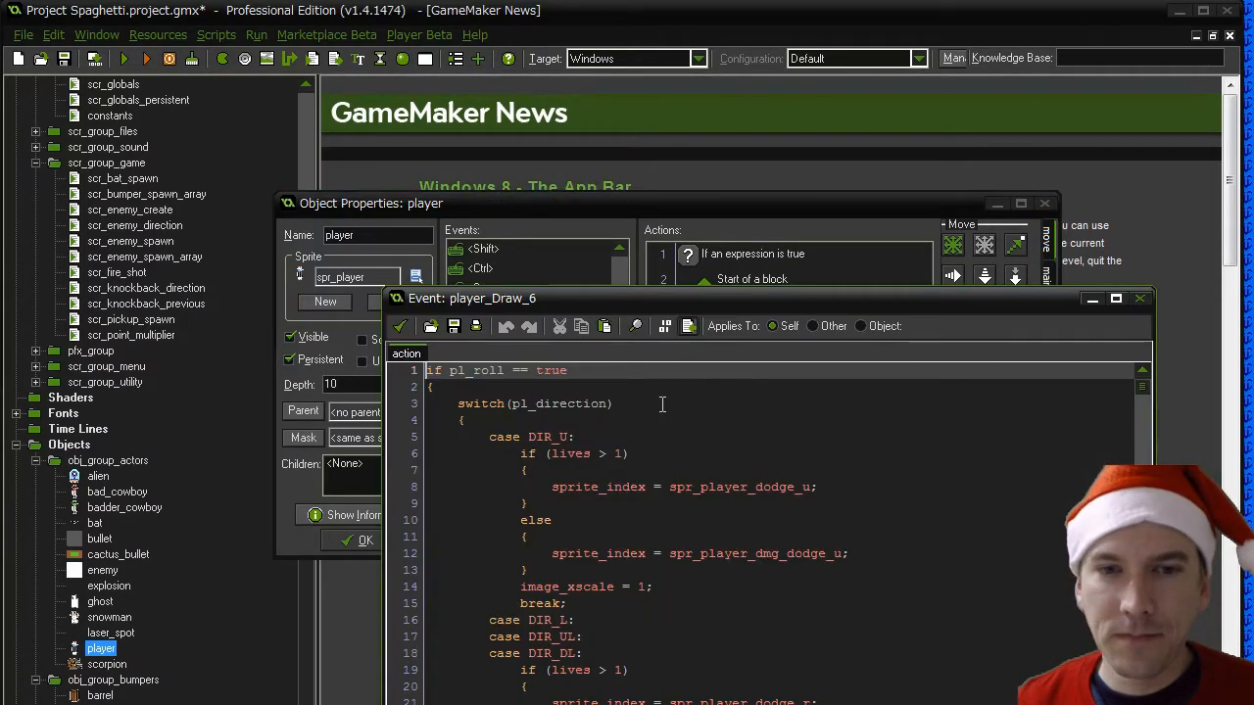
pyautogui.scroll(-4, 626, 546)
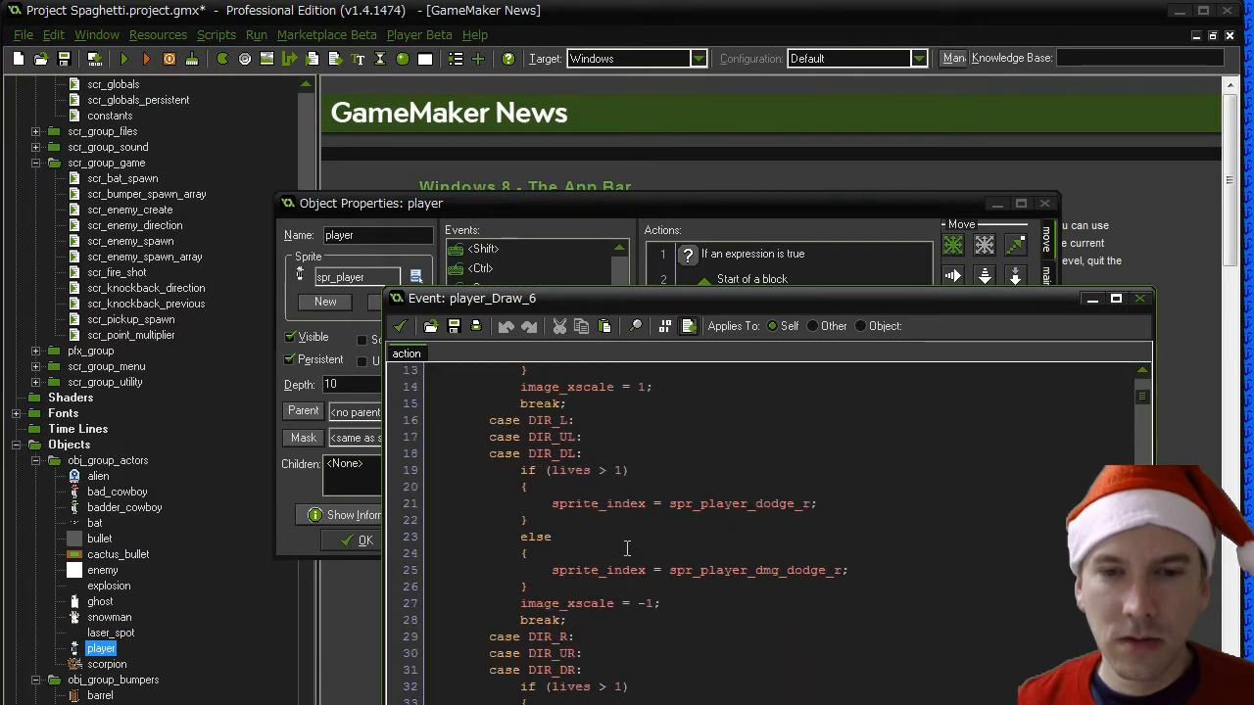
pyautogui.moveTo(825, 504); pyautogui.dragTo(550, 504)
pyautogui.hotkey('ctrl', 'c')
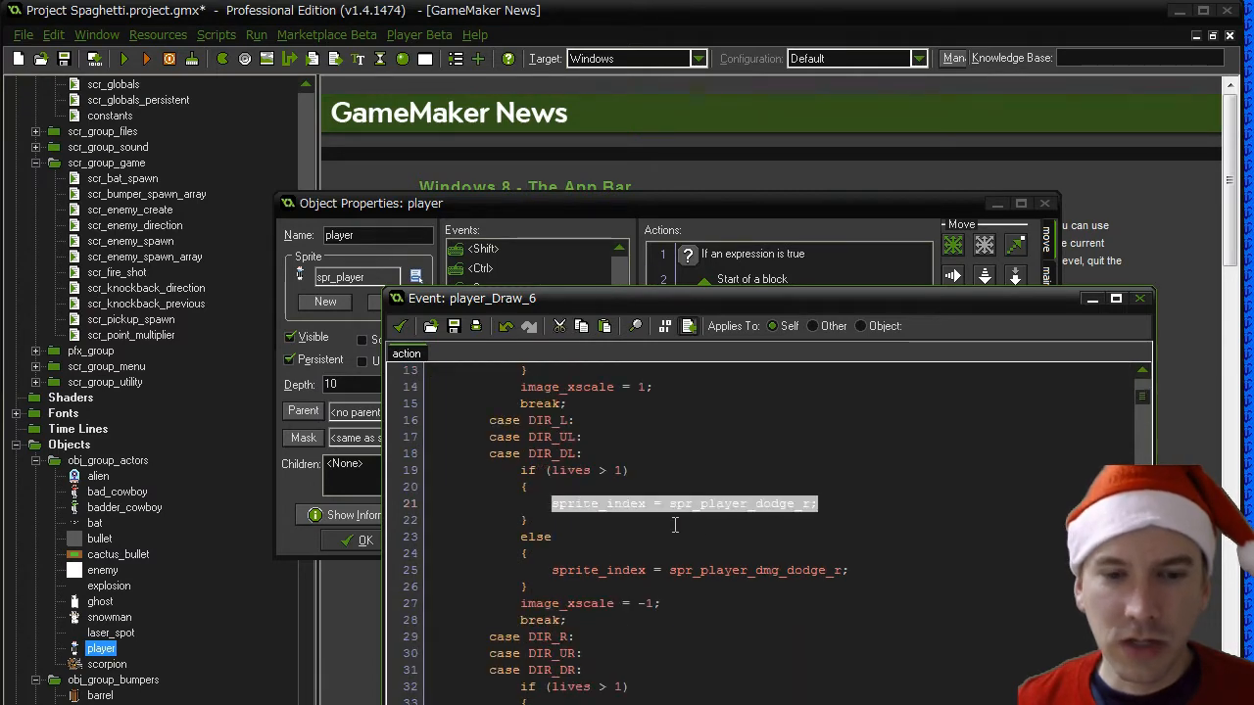
pyautogui.click(400, 325)
pyautogui.click(358, 540)
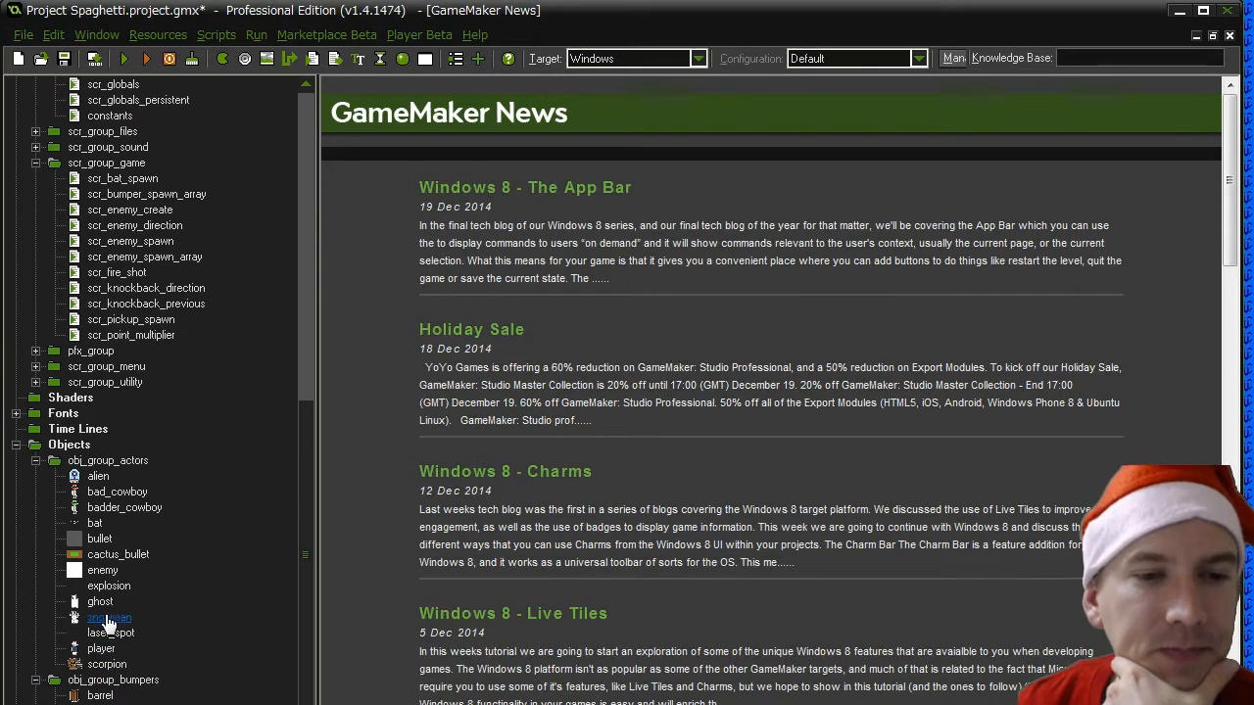
# - Paste the line sprite_index = spr_player_dodge_r; into the empty Execute Code action of cactus_bullet's Draw event
pyautogui.click(113, 555)
pyautogui.doubleClick(113, 556)
pyautogui.click(480, 464)
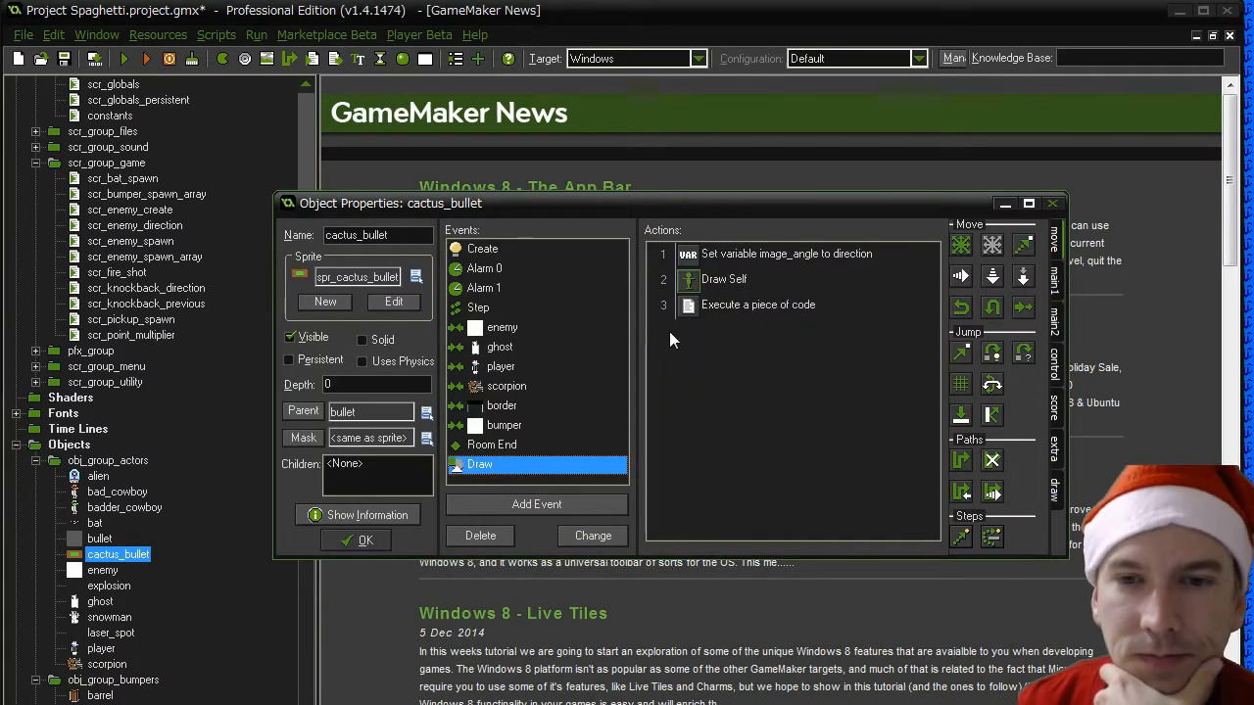
pyautogui.click(720, 305)
pyautogui.doubleClick(721, 307)
pyautogui.hotkey('ctrl', 'v')
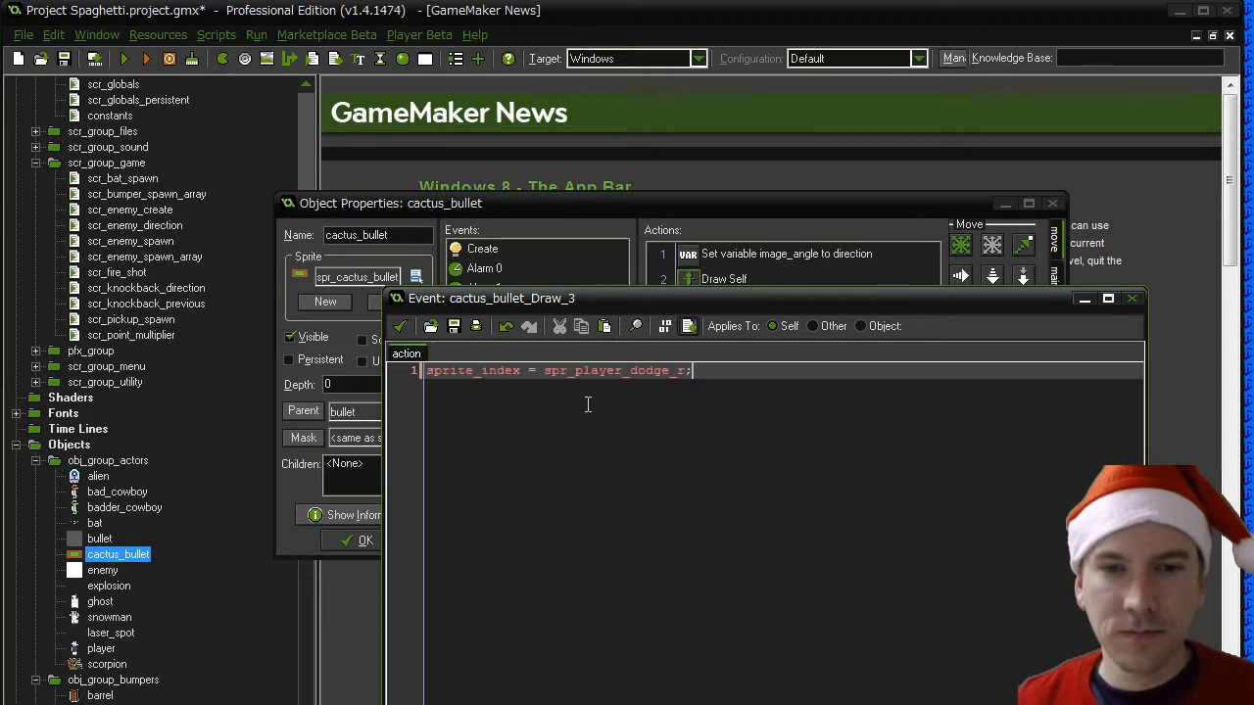
pyautogui.click(428, 371)
pyautogui.write('if(')
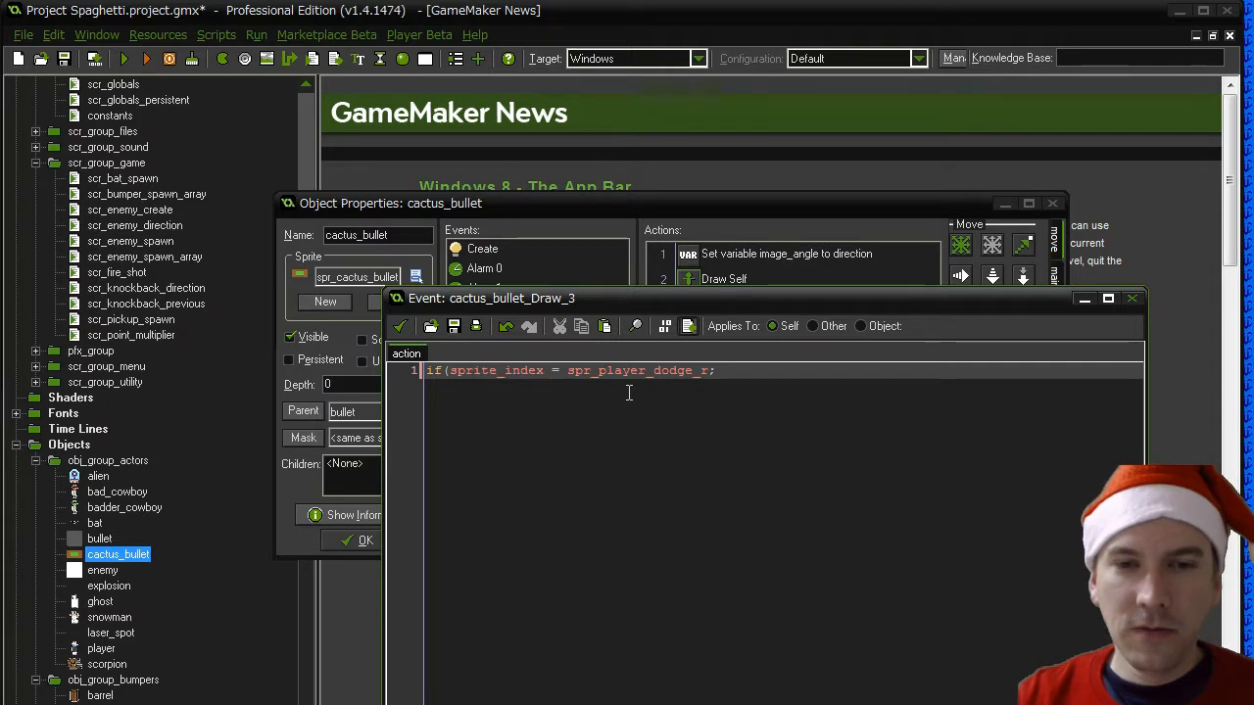
pyautogui.write('spr_variet')
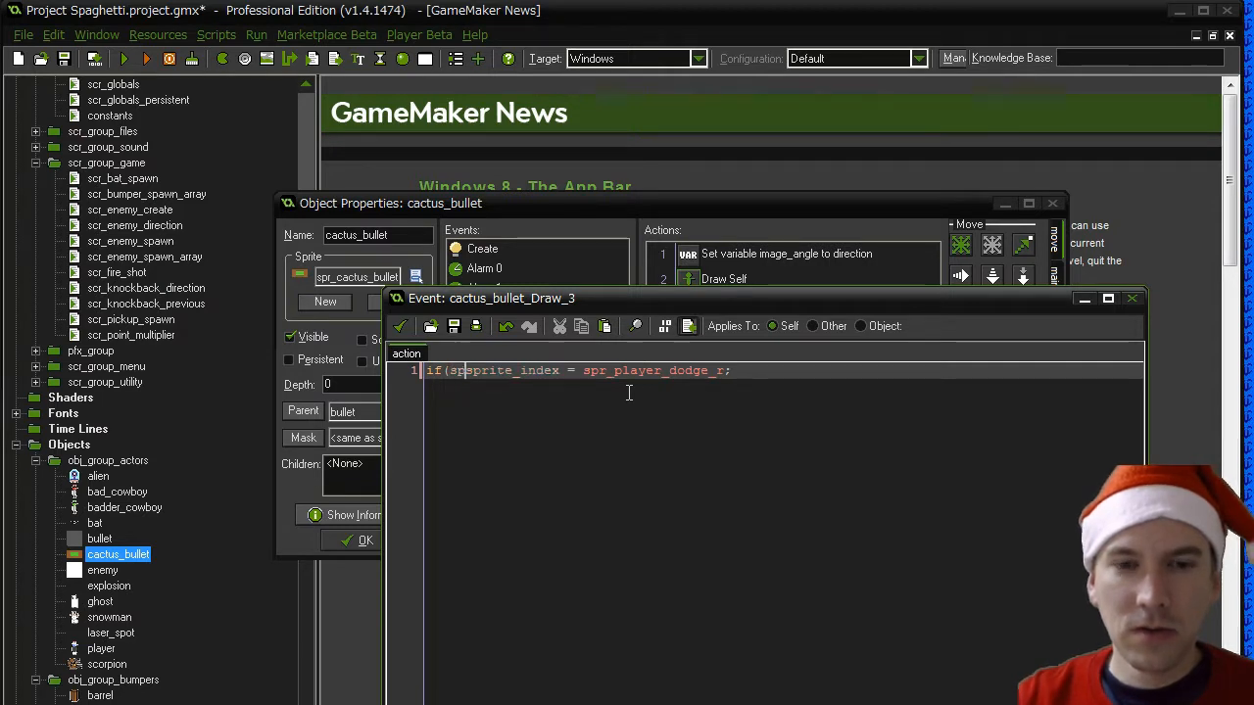
pyautogui.press('BackSpace')
pyautogui.press('BackSpace')
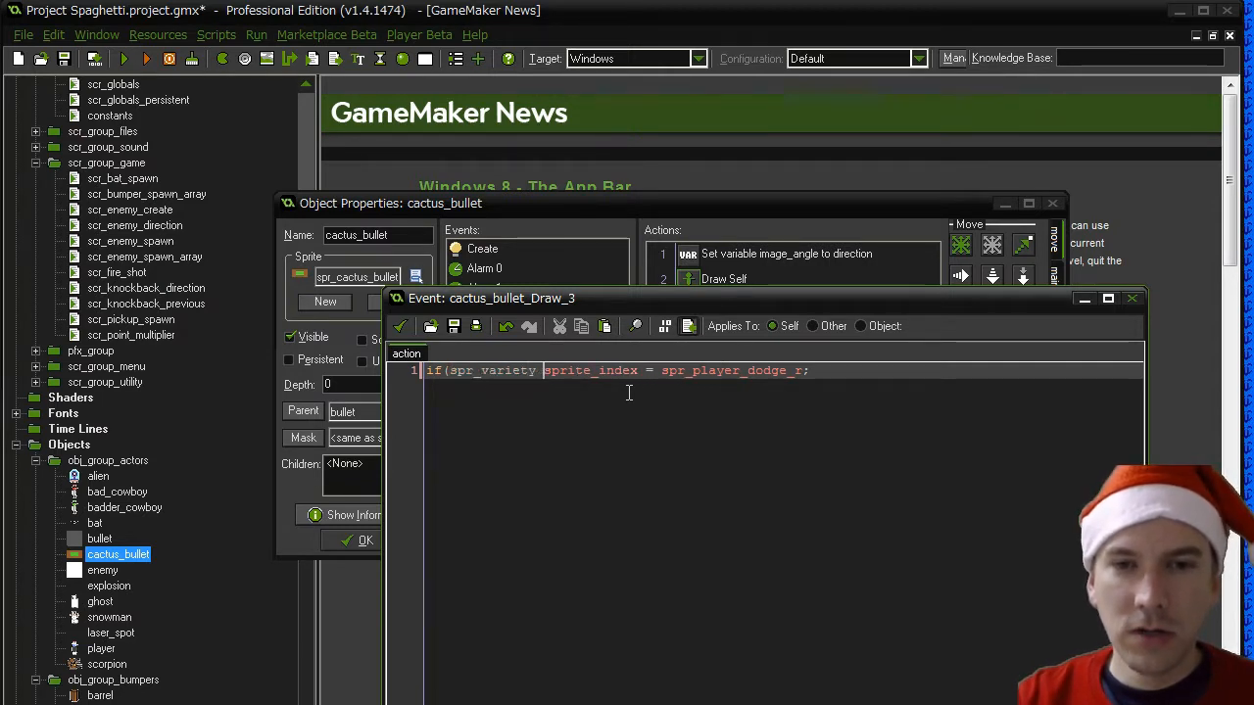
pyautogui.press('BackSpace')
pyautogui.press('BackSpace')
pyautogui.press('BackSpace')
pyautogui.press('BackSpace')
pyautogui.press('BackSpace')
pyautogui.press('BackSpace')
pyautogui.press('BackSpace')
pyautogui.press('BackSpace')
pyautogui.press('BackSpace')
pyautogui.press('BackSpace')
pyautogui.press('BackSpace')
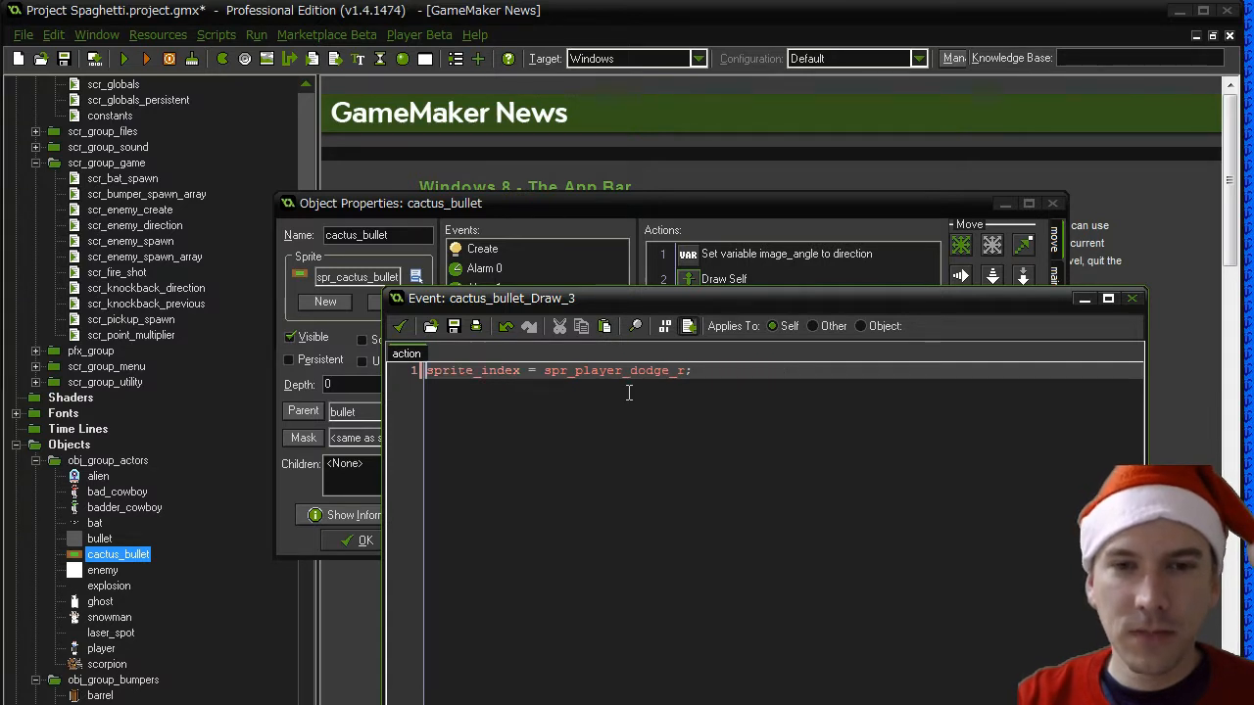
# - Change the pasted line to sprite_index = spr_variety; and save the code action
pyautogui.write('variety;')
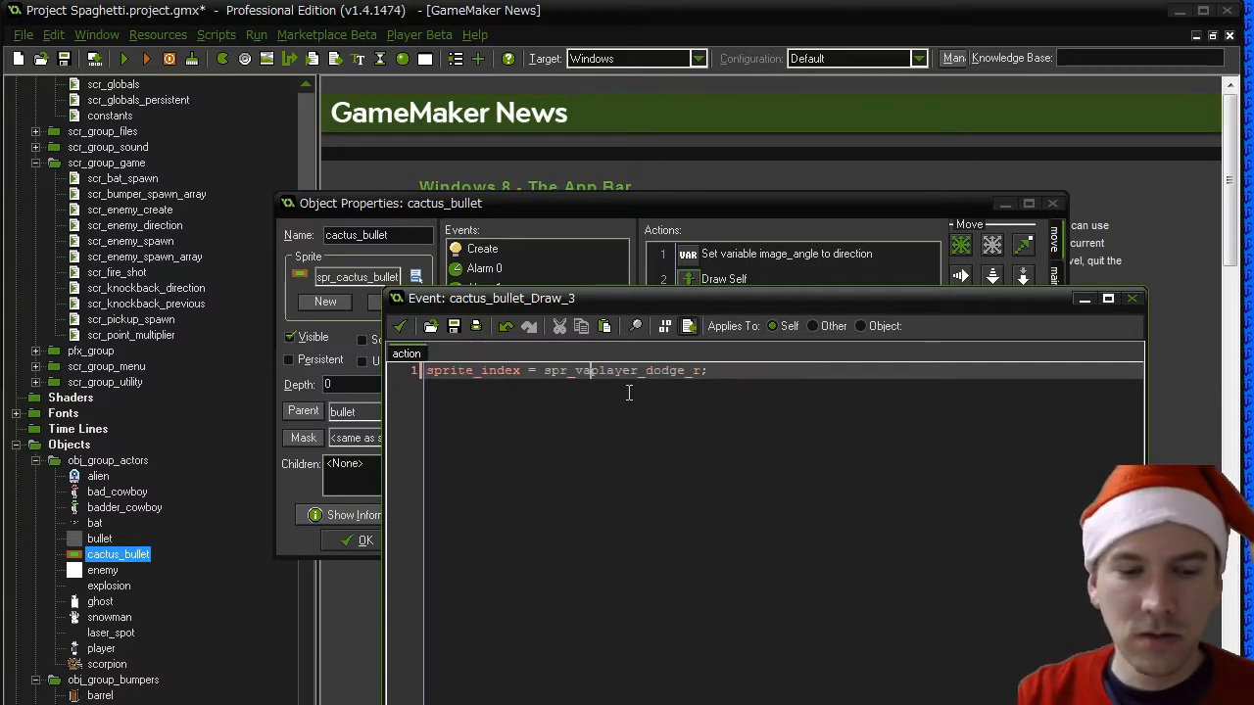
pyautogui.hotkey('shift', 'End')
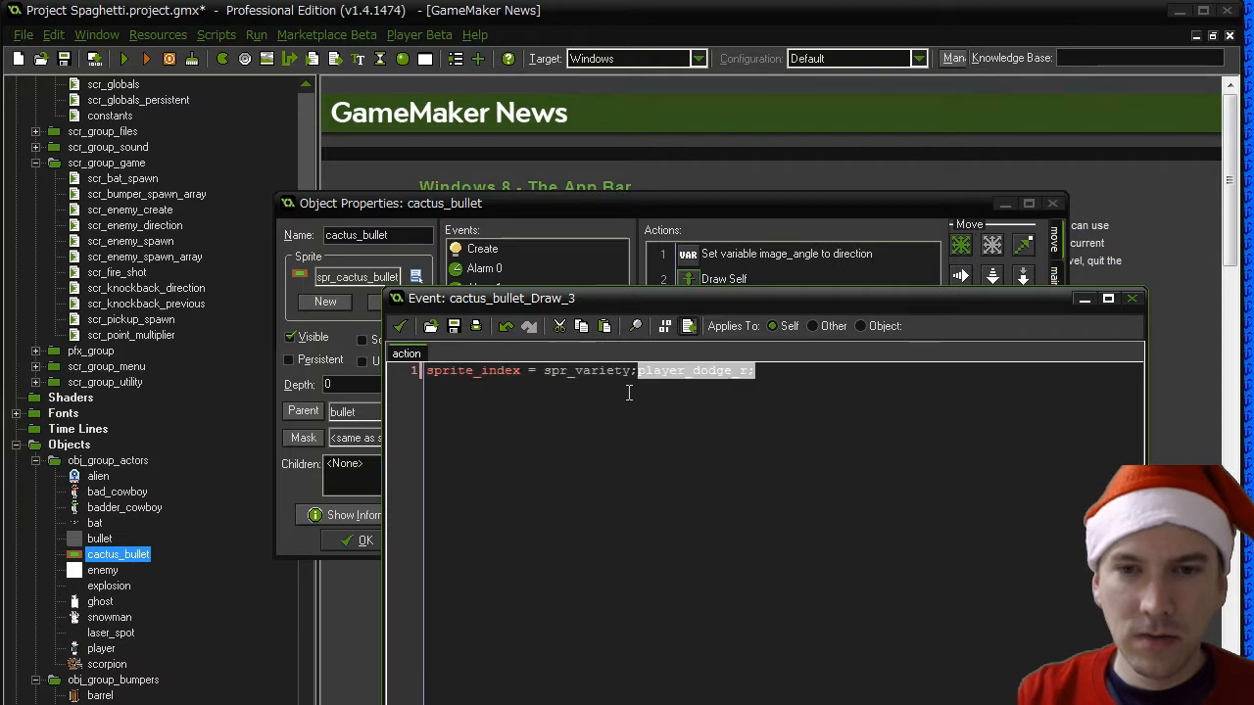
pyautogui.press('Delete')
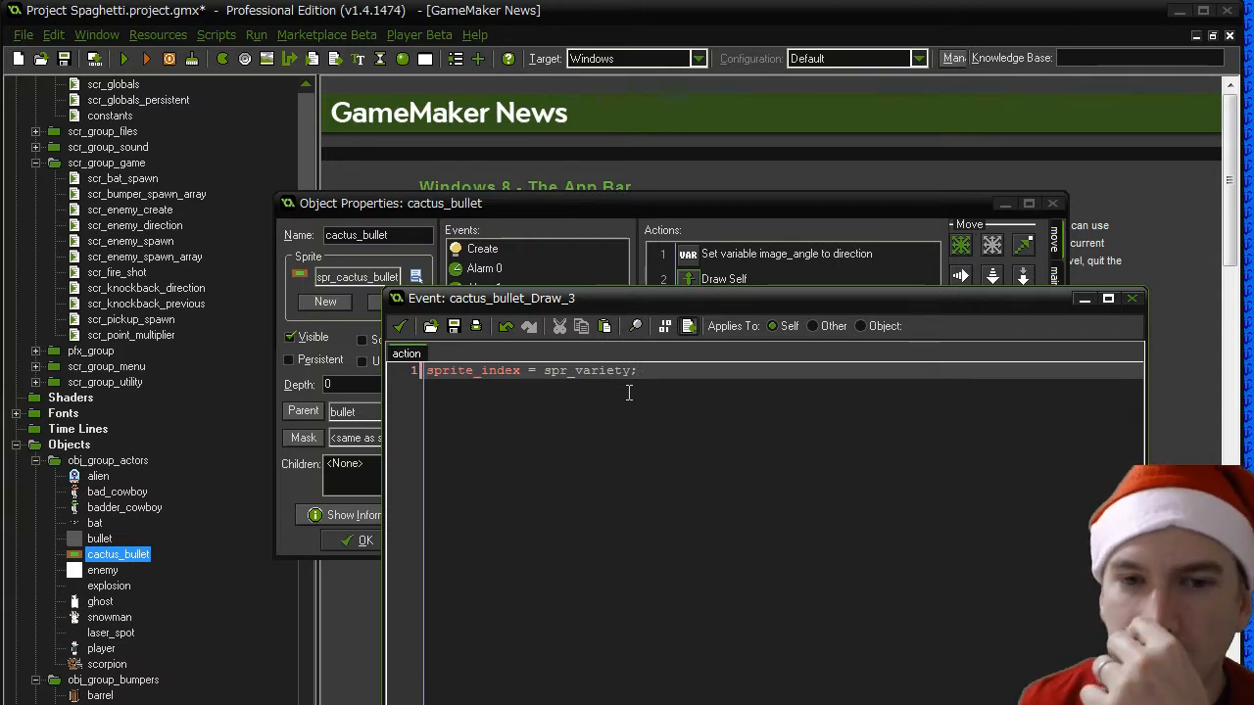
pyautogui.click(399, 326)
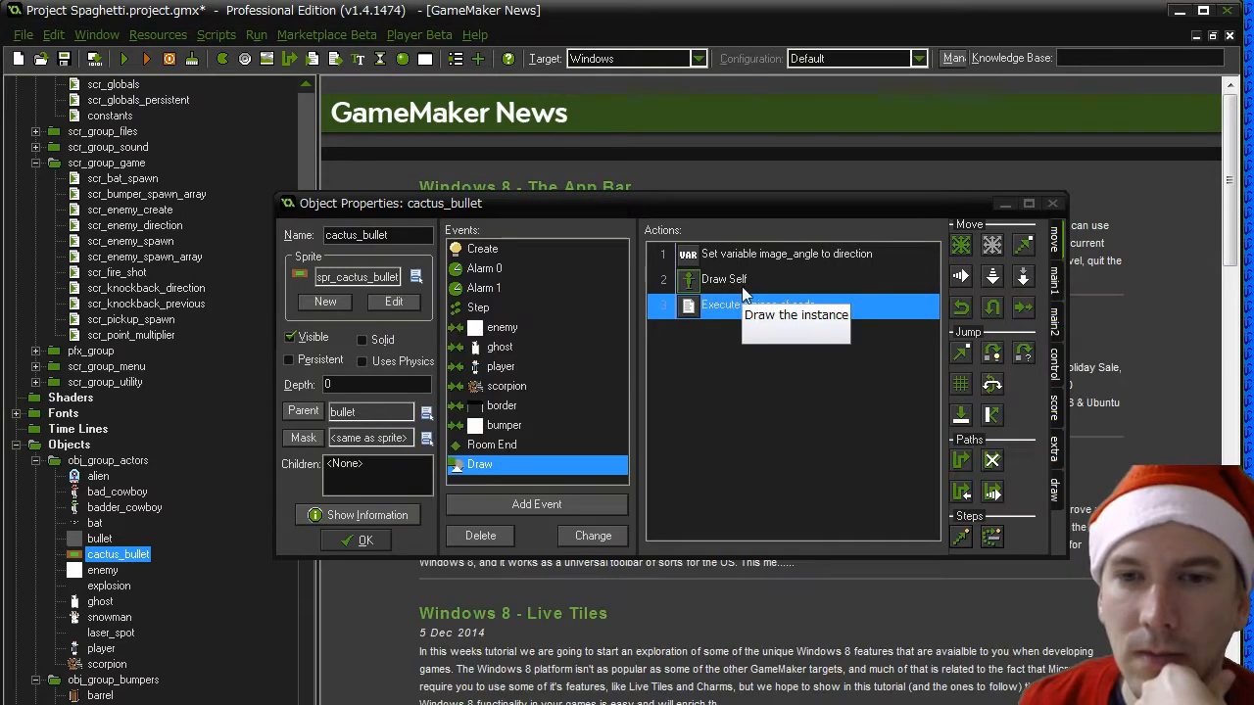
# - Move the code action above Draw Self and place the comment "Draw the appropriate color version" before it
pyautogui.moveTo(723, 305); pyautogui.dragTo(725, 281)
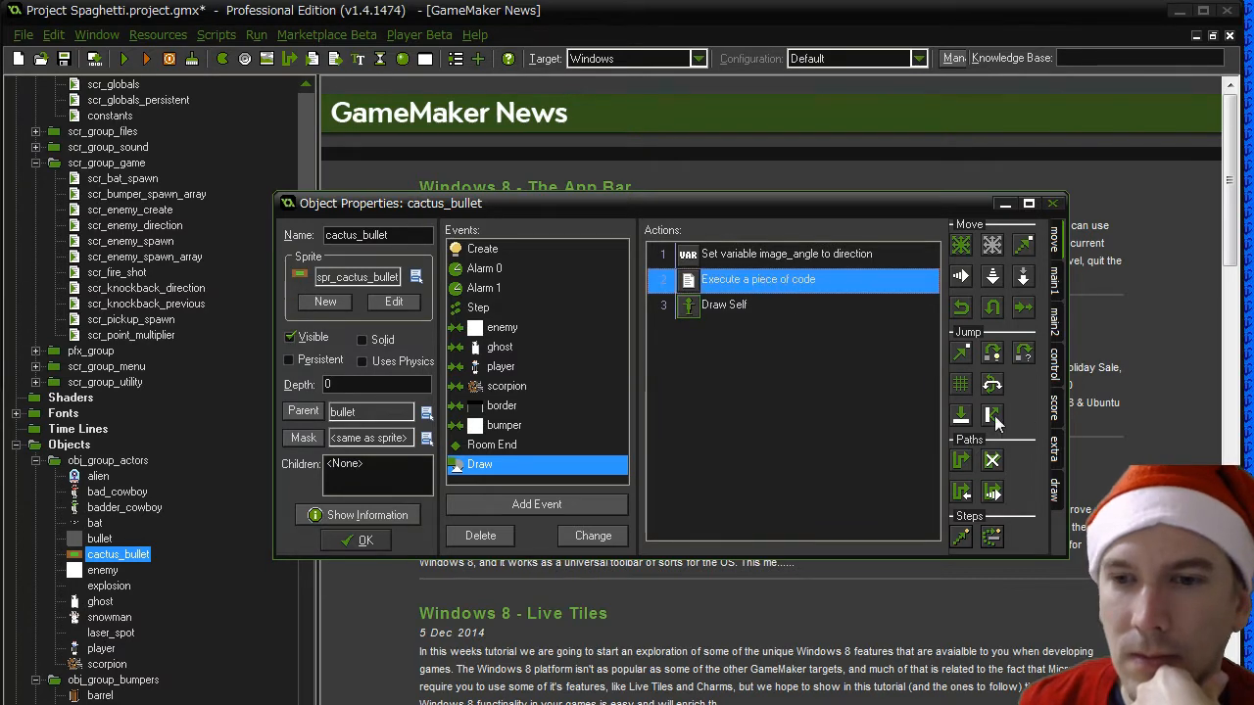
pyautogui.click(1054, 396)
pyautogui.click(1054, 365)
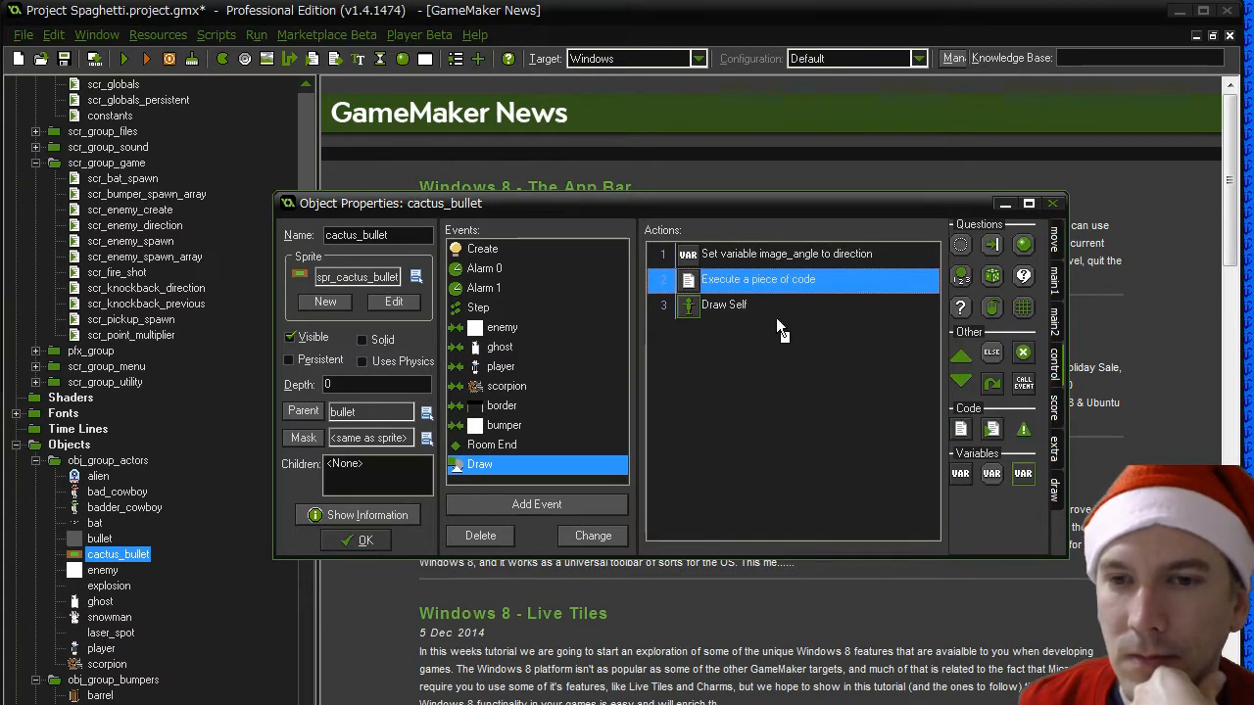
pyautogui.moveTo(736, 275); pyautogui.dragTo(738, 277)
pyautogui.write('Draw the appropriate')
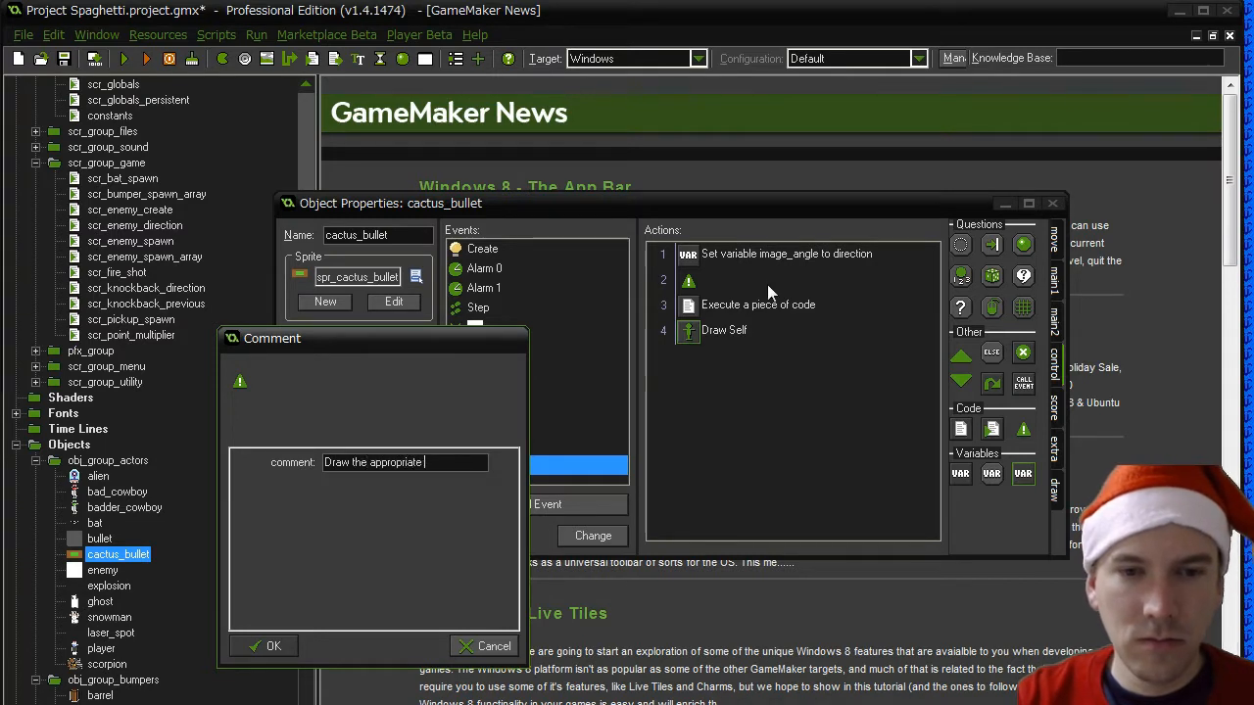
pyautogui.write(' color version')
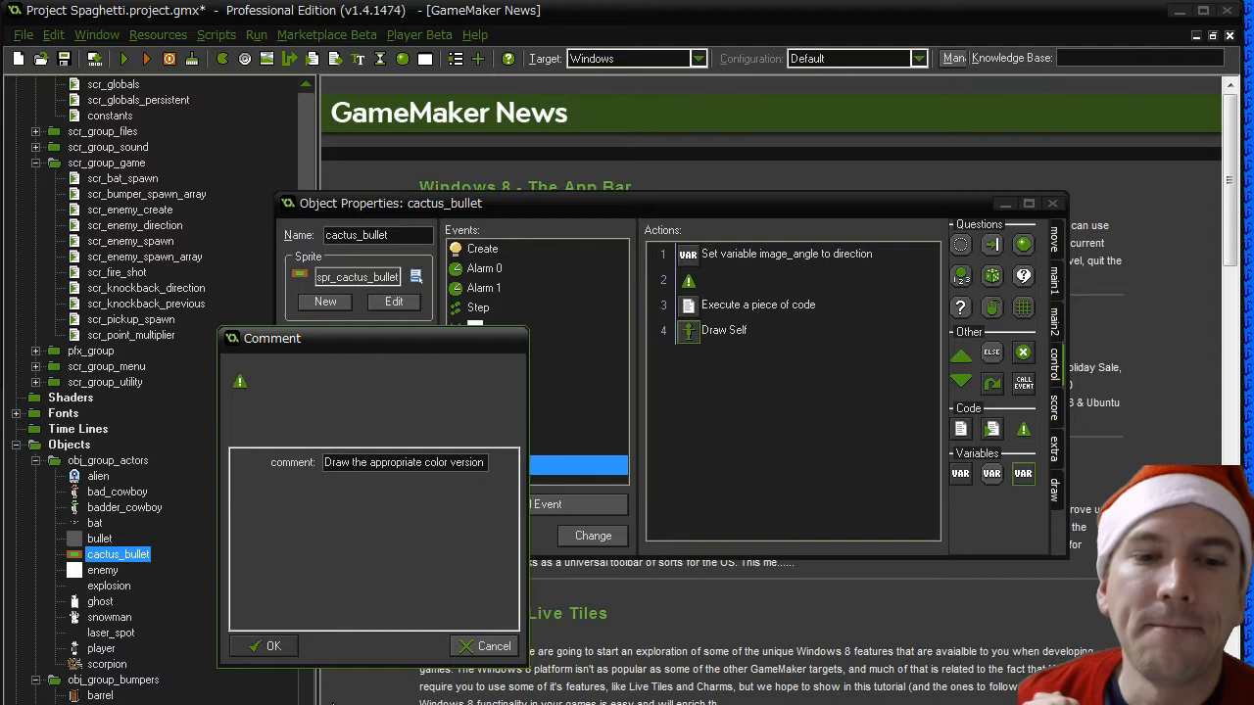
pyautogui.press('Return')
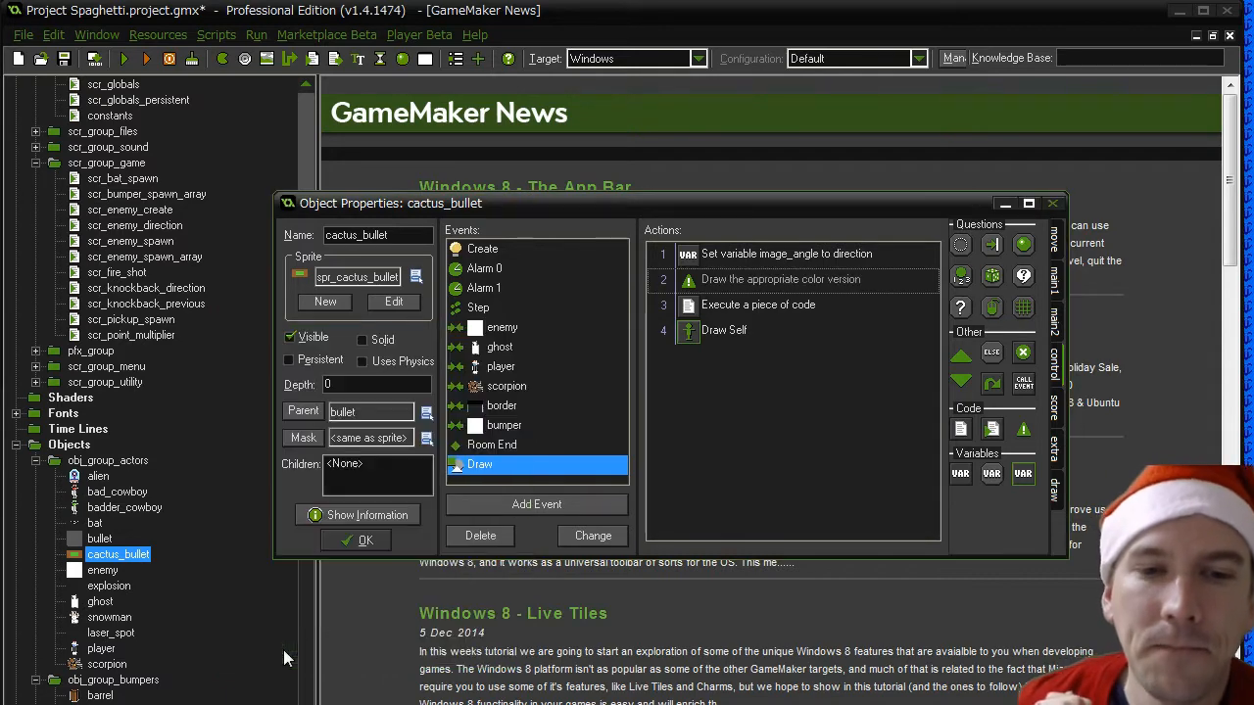
# - Review the spr_variety assignment in cactus_bullet's Create event and its use in the Draw code, and close the object
pyautogui.click(494, 248)
pyautogui.moveTo(935, 400); pyautogui.dragTo(936, 479)
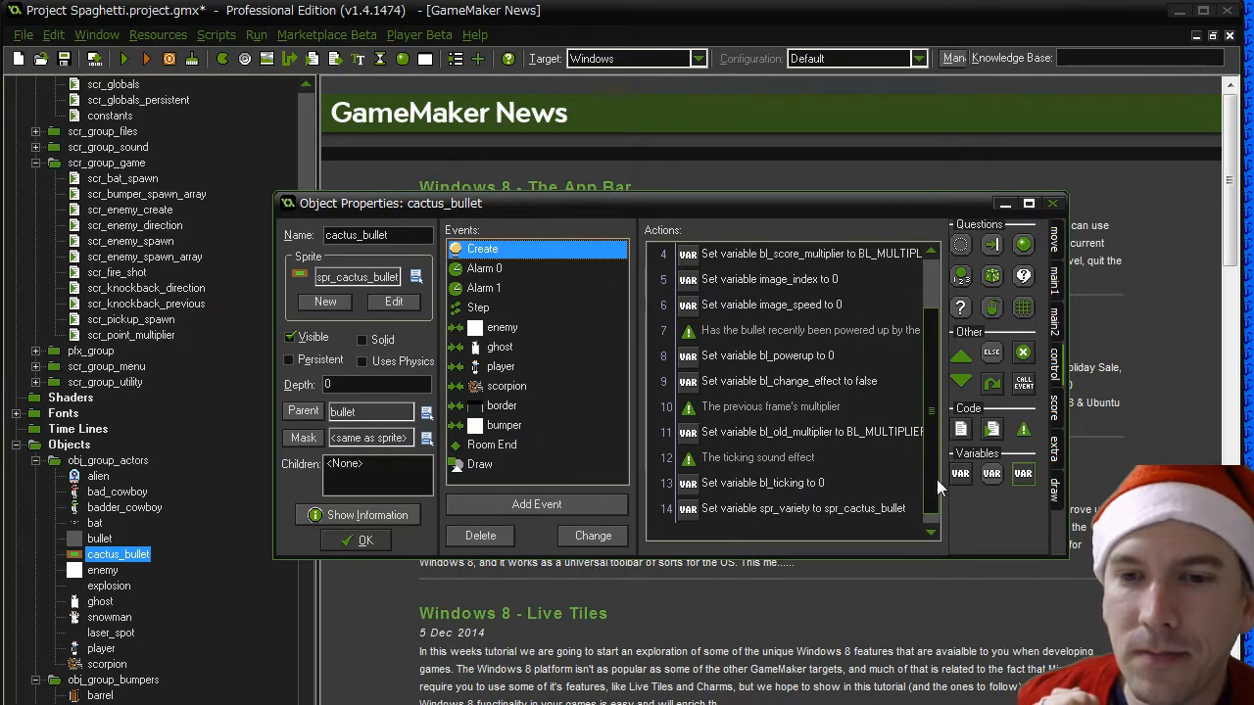
pyautogui.doubleClick(803, 511)
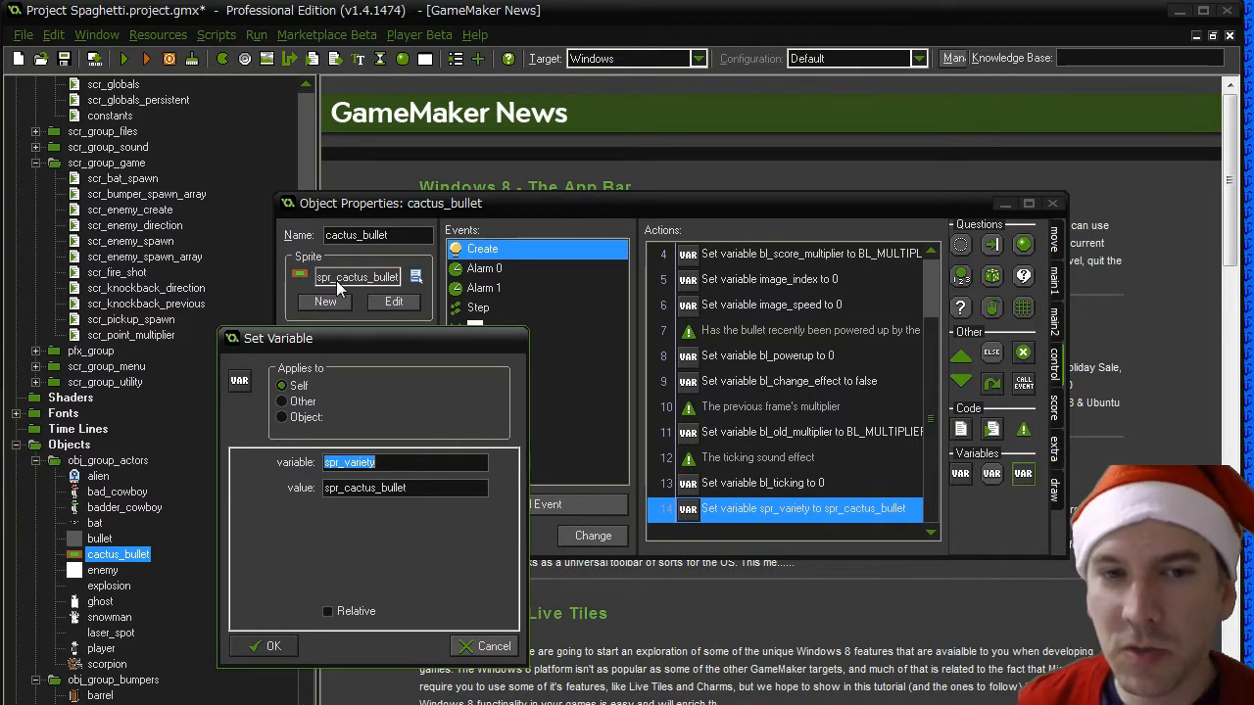
pyautogui.click(272, 646)
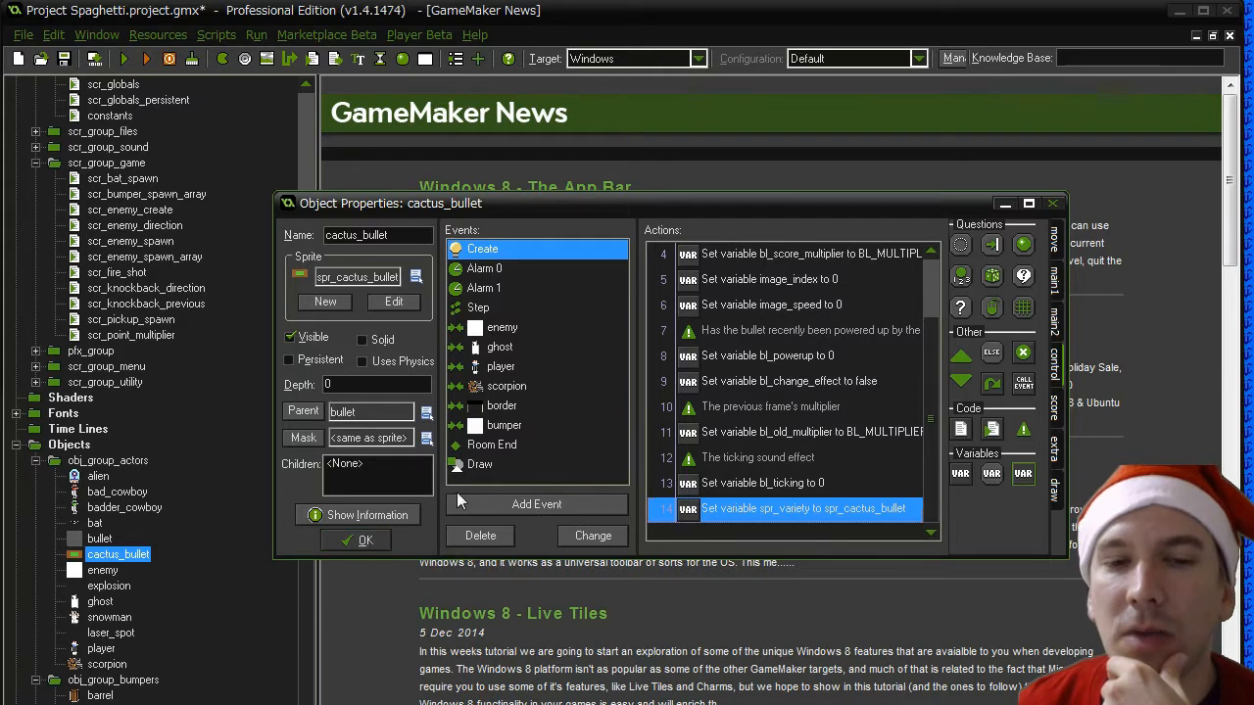
pyautogui.click(478, 464)
pyautogui.doubleClick(774, 305)
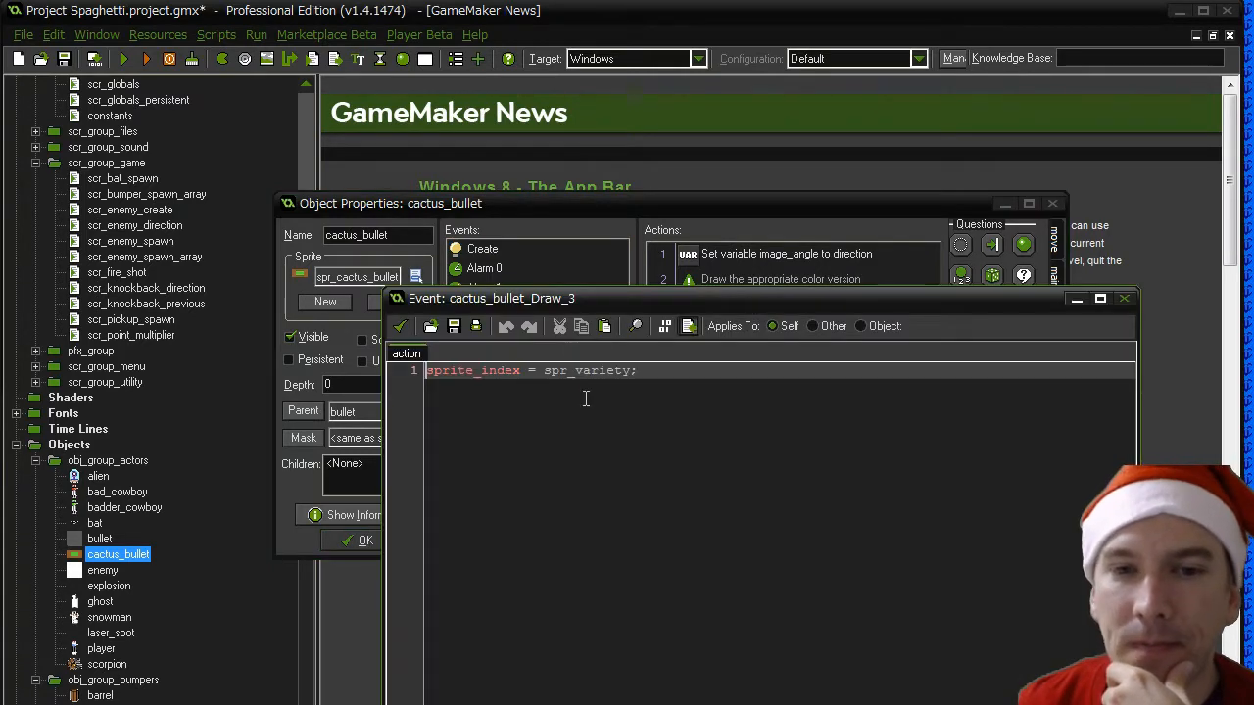
pyautogui.click(399, 326)
pyautogui.click(482, 249)
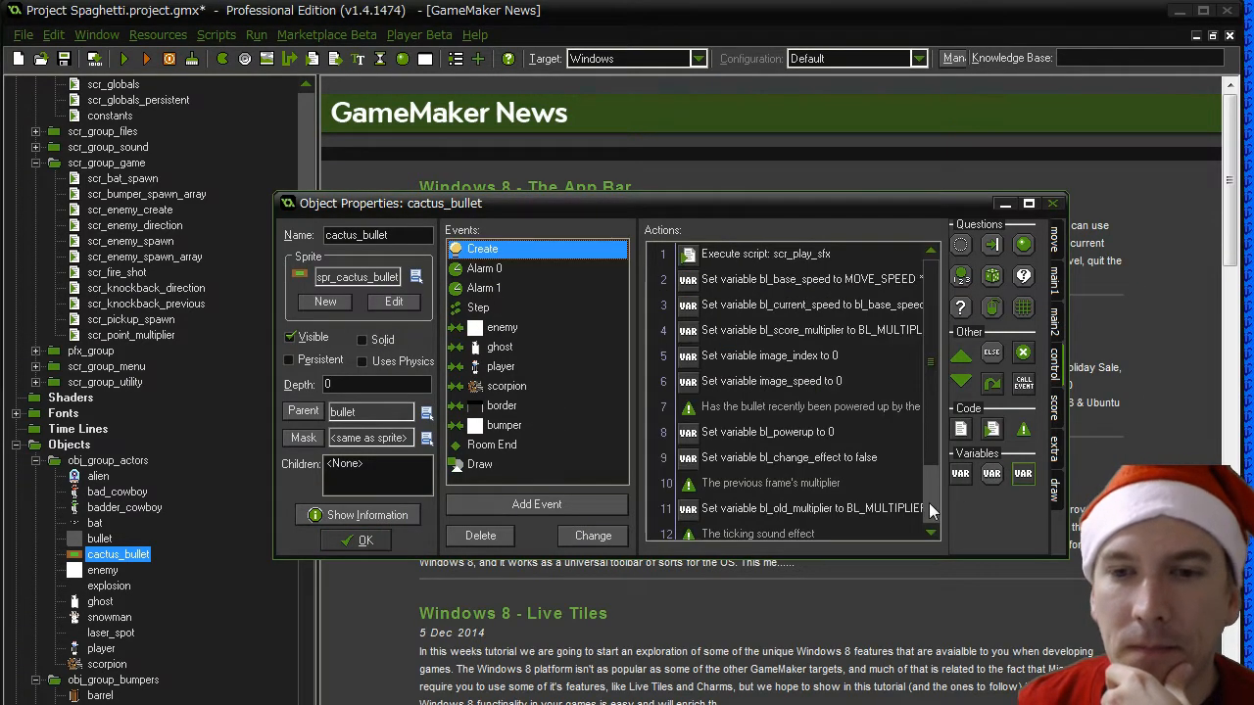
pyautogui.scroll(-1, 930, 505)
pyautogui.click(354, 541)
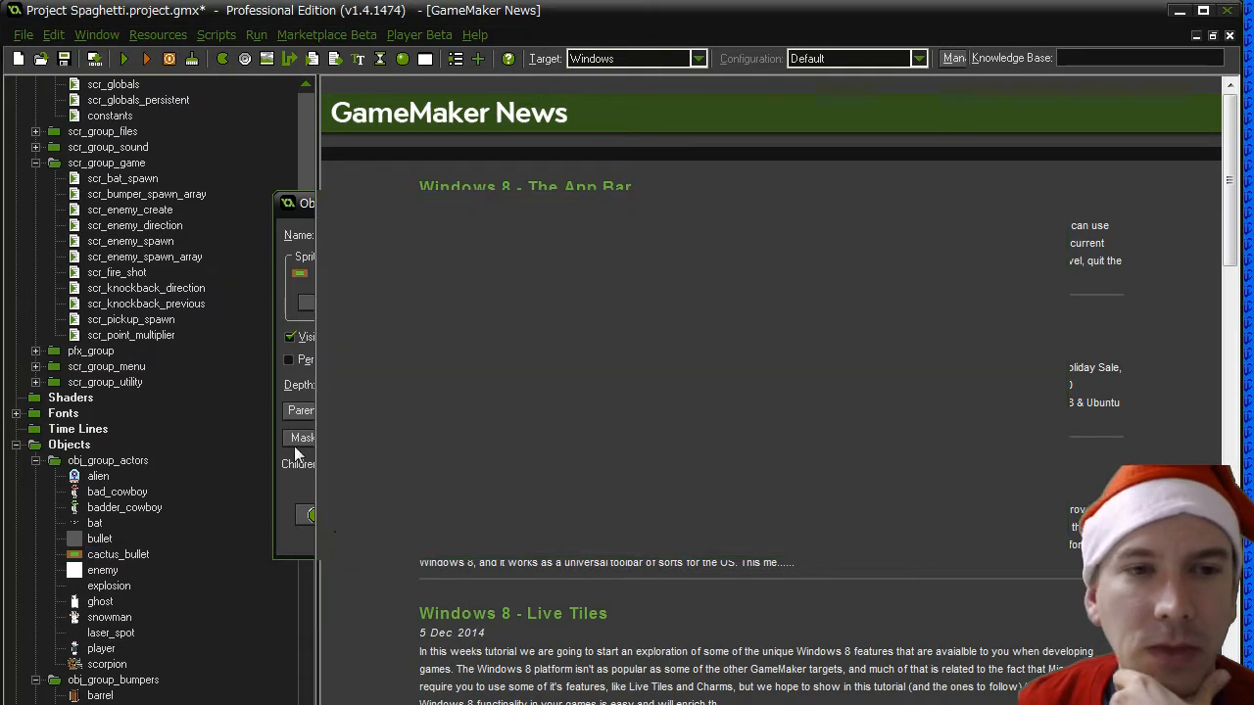
# - Inspect the unused sprite107 in spr_group_bullet and delete it from the project
pyautogui.scroll(10, 309, 194)
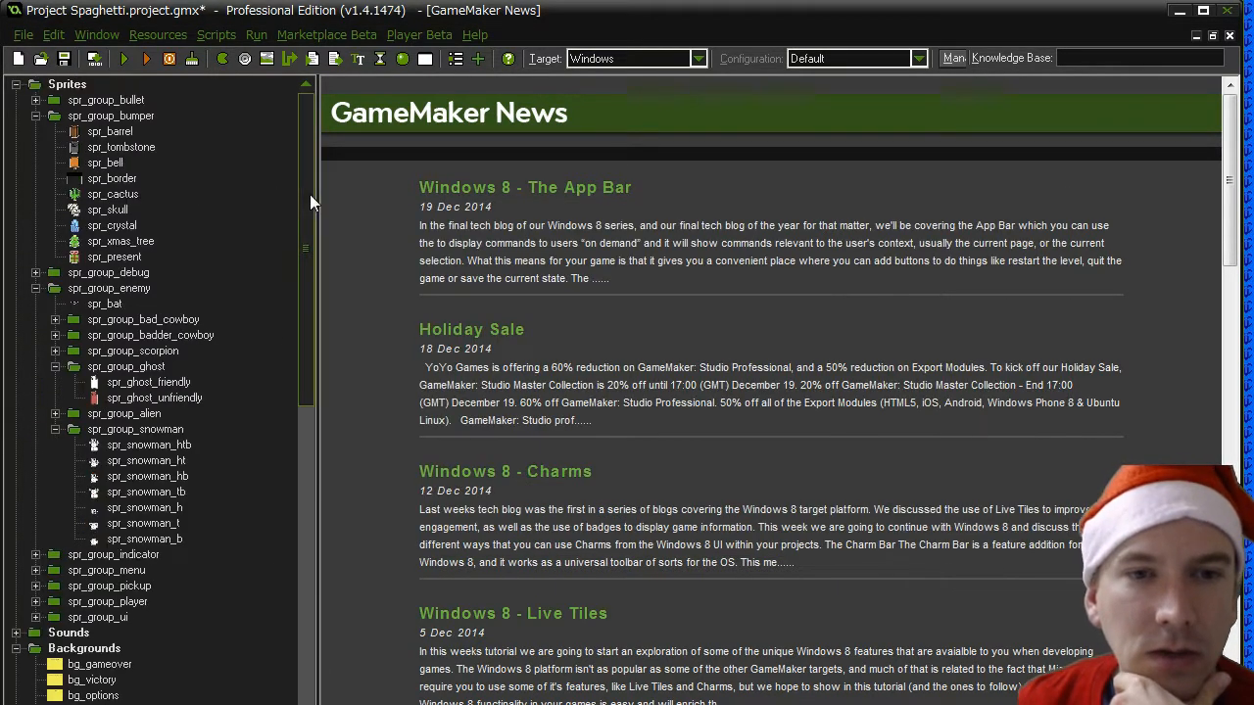
pyautogui.click(39, 101)
pyautogui.click(103, 180)
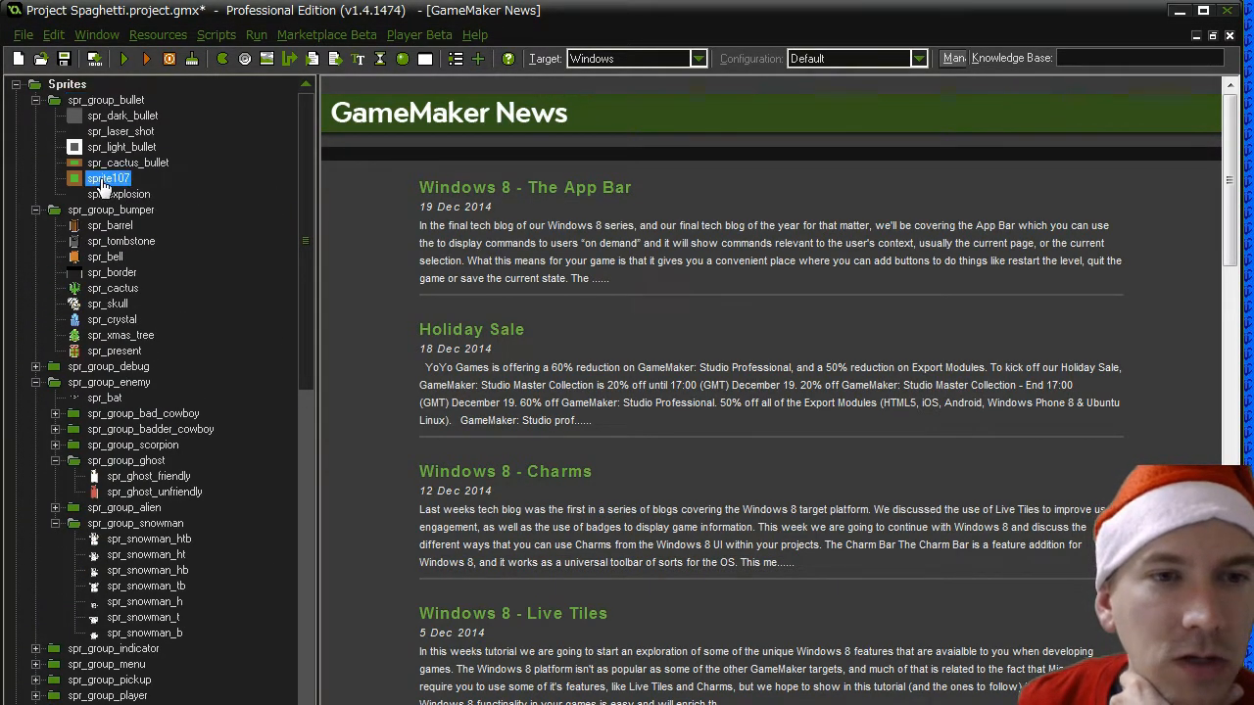
pyautogui.doubleClick(103, 181)
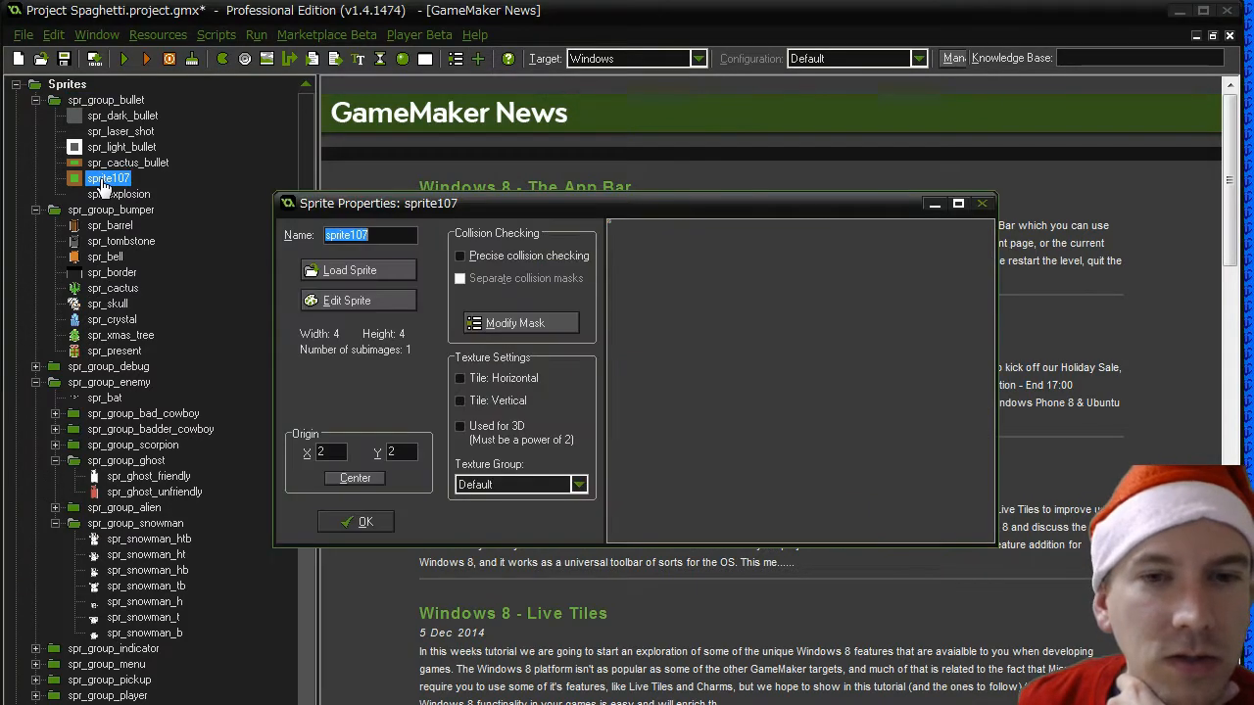
pyautogui.click(387, 521)
pyautogui.rightClick(126, 186)
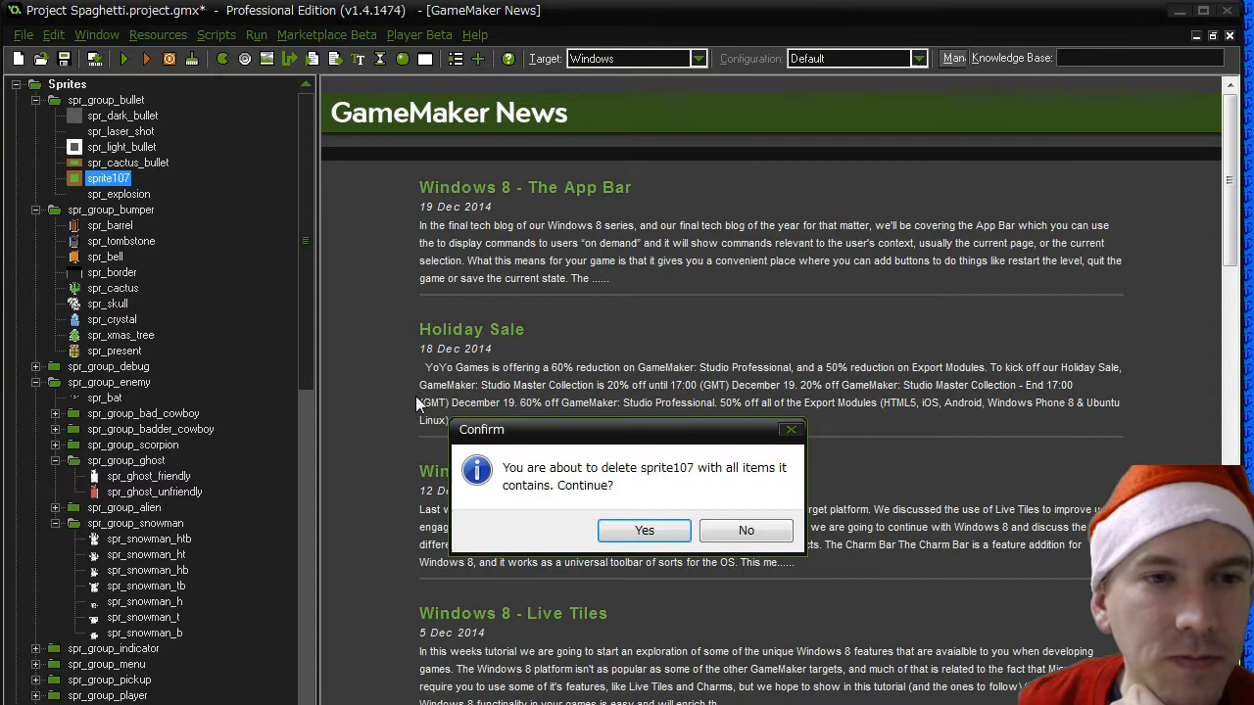
pyautogui.click(647, 529)
pyautogui.click(307, 109)
pyautogui.click(306, 108)
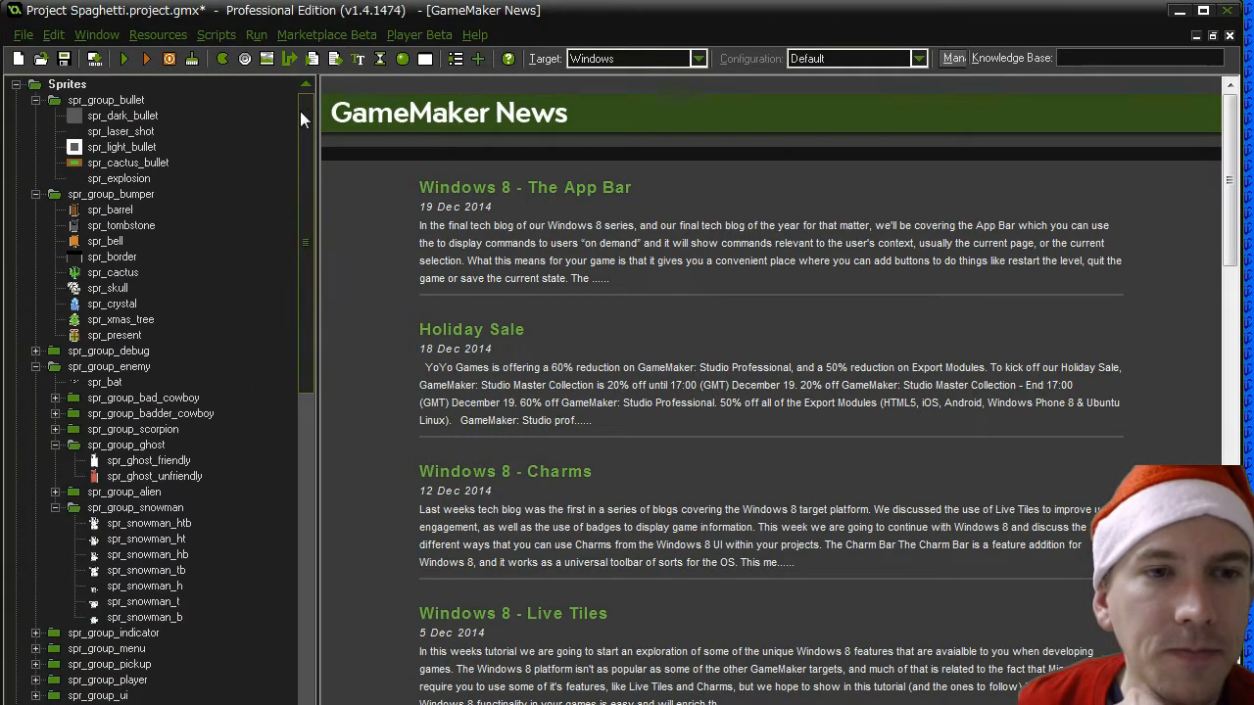
# - Duplicate the spr_cactus_bullet sprite and name the copy spr_tree_bullet
pyautogui.rightClick(116, 163)
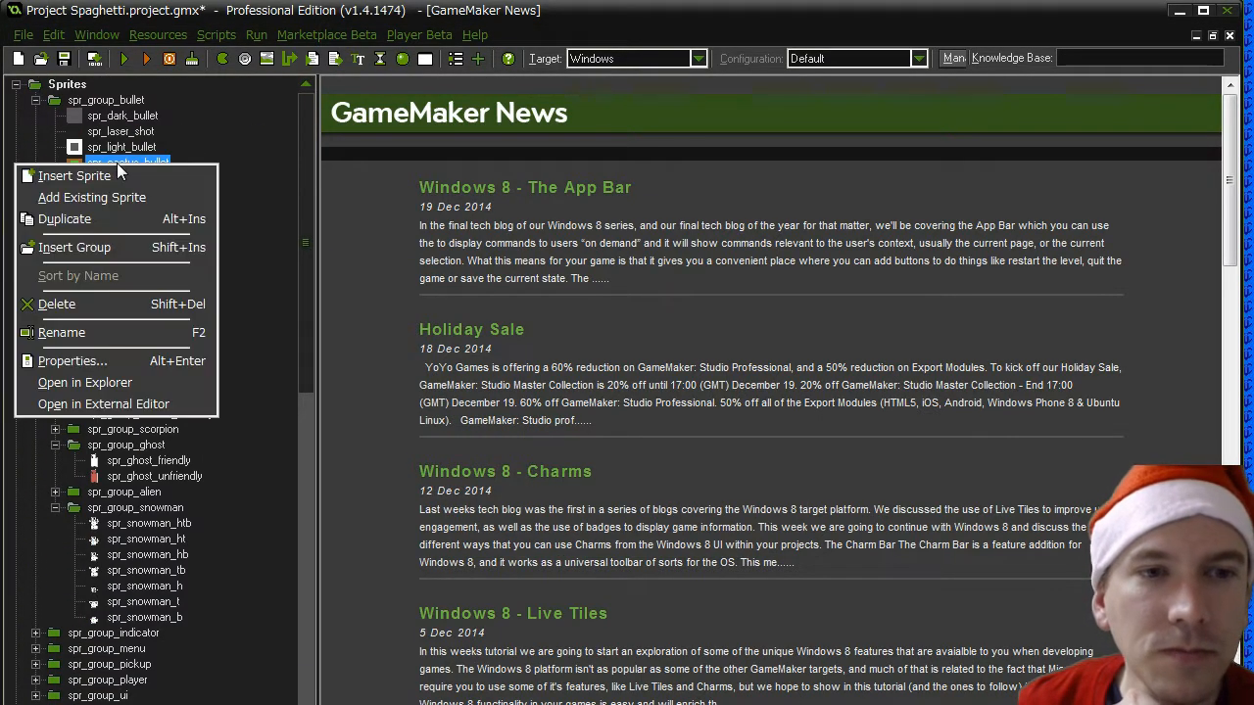
pyautogui.click(95, 218)
pyautogui.write('spr')
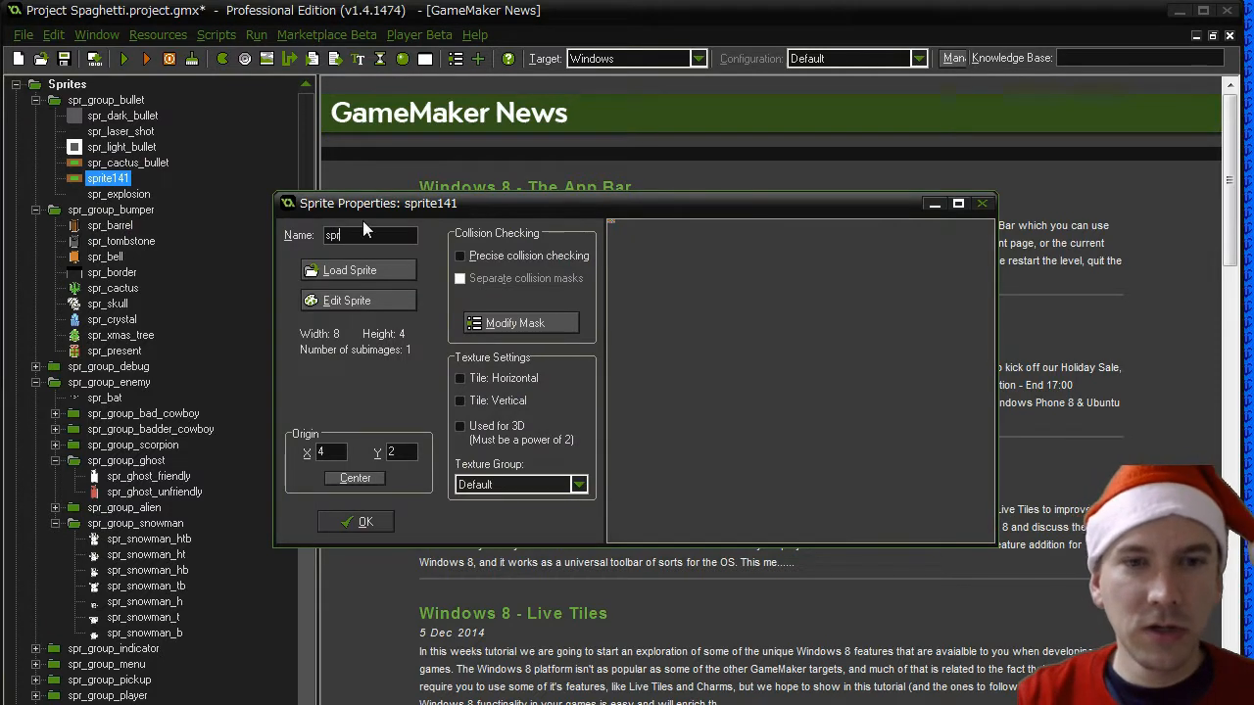
pyautogui.write('_tr')
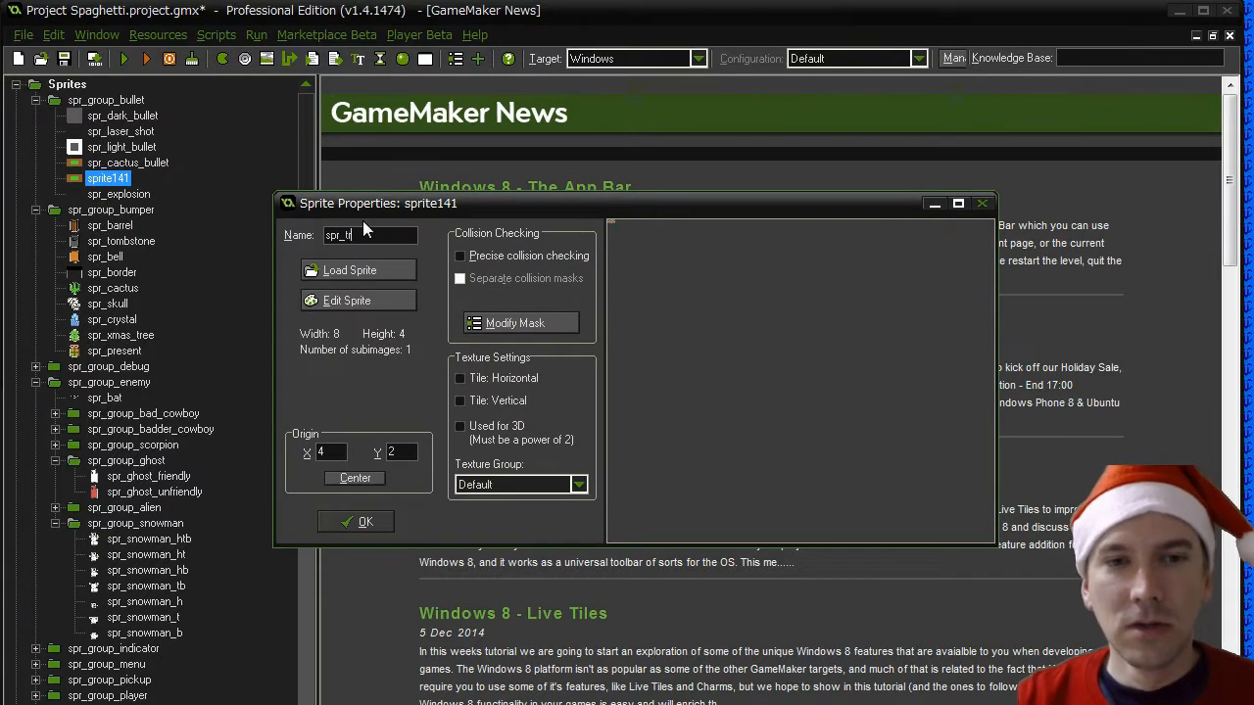
pyautogui.write('ee_bullet')
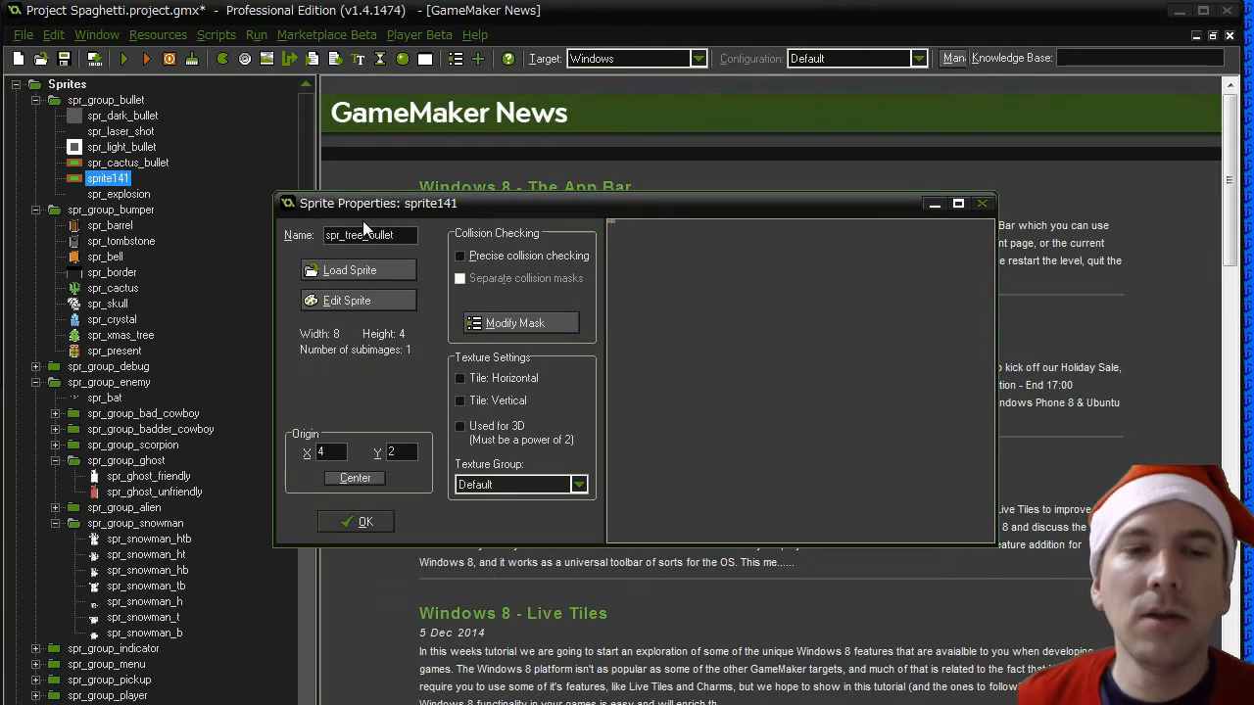
# - Open the spr_tree_bullet image in the Image Editor and switch to the Xmas Tree.psd artwork in Photoshop
pyautogui.click(365, 301)
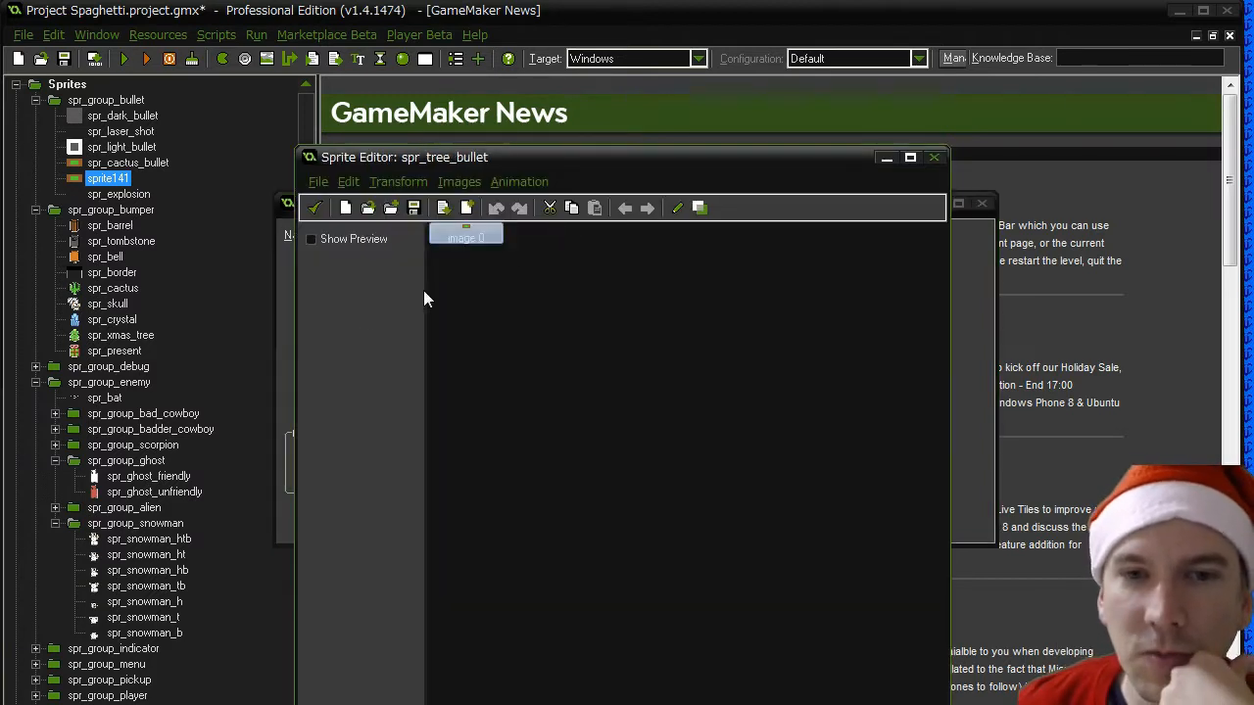
pyautogui.doubleClick(467, 234)
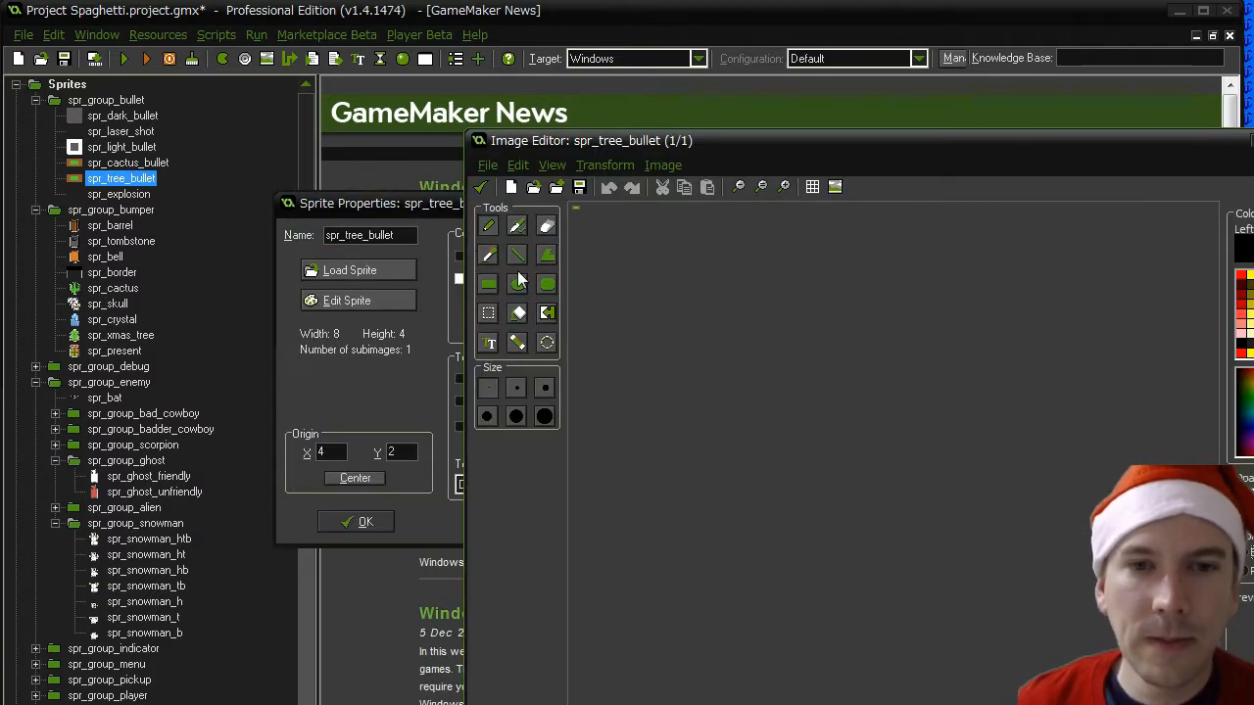
pyautogui.scroll(5, 613, 274)
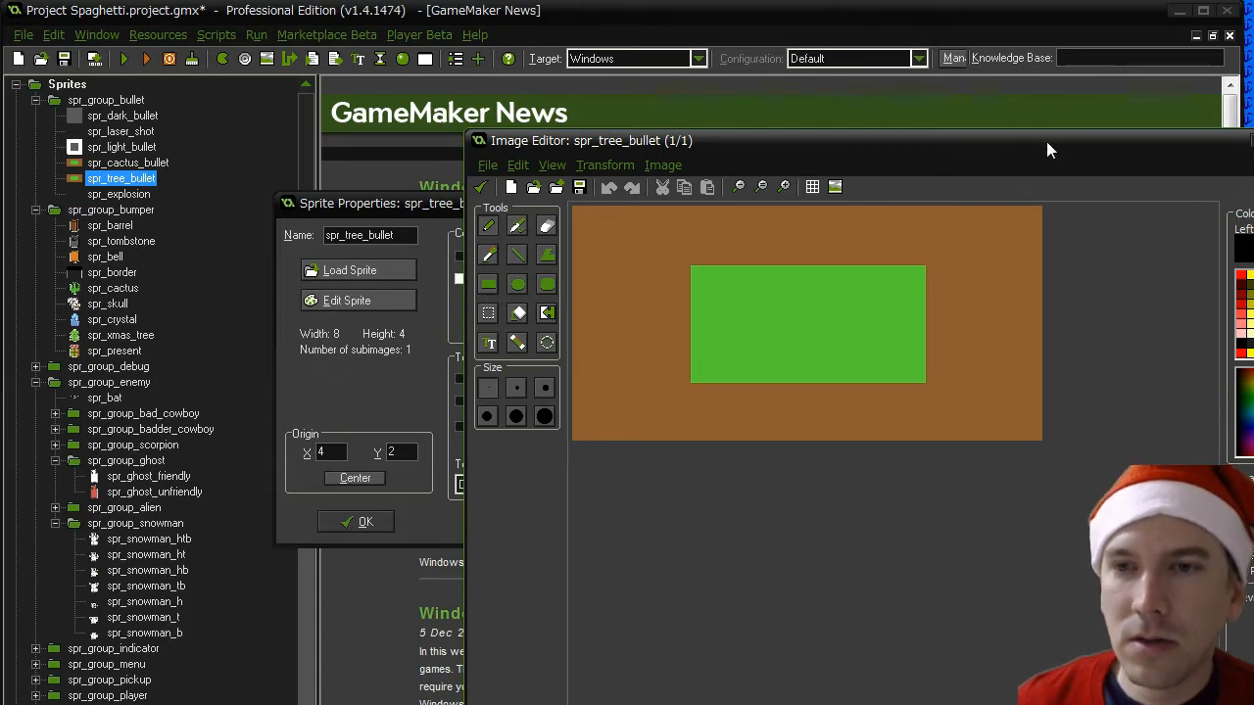
pyautogui.moveTo(1046, 141); pyautogui.dragTo(778, 140)
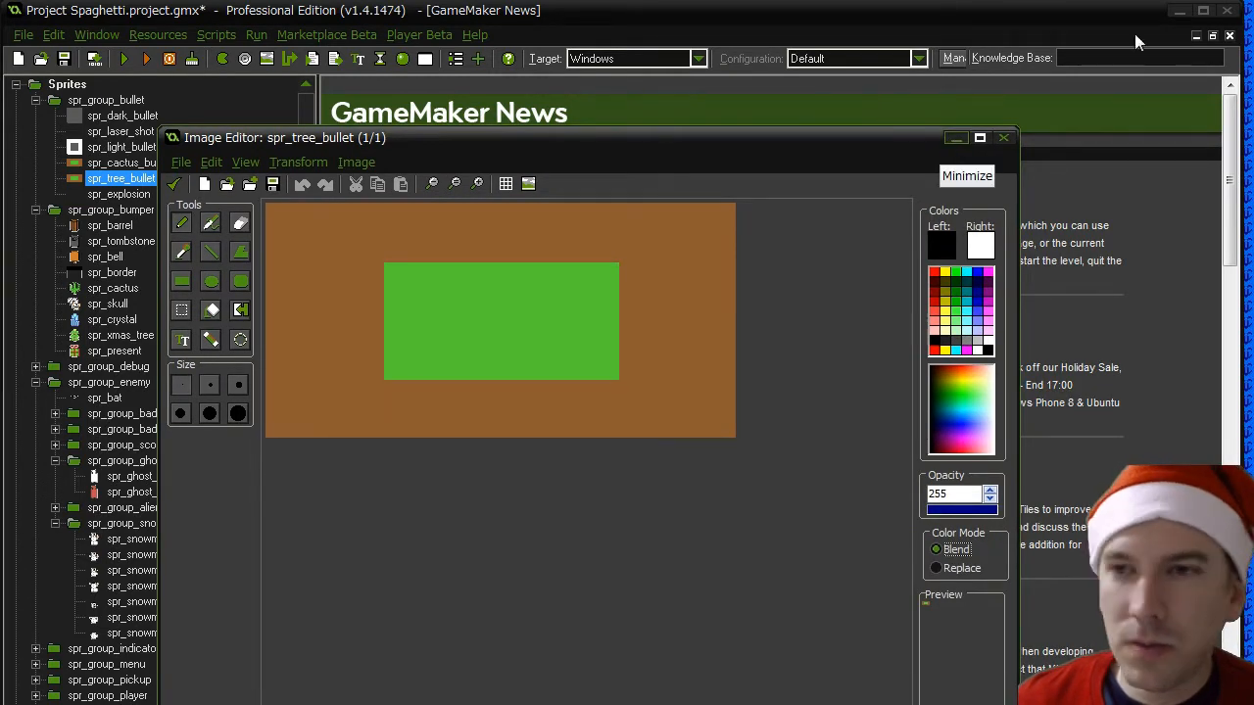
pyautogui.hotkey('alt', 'Tab')
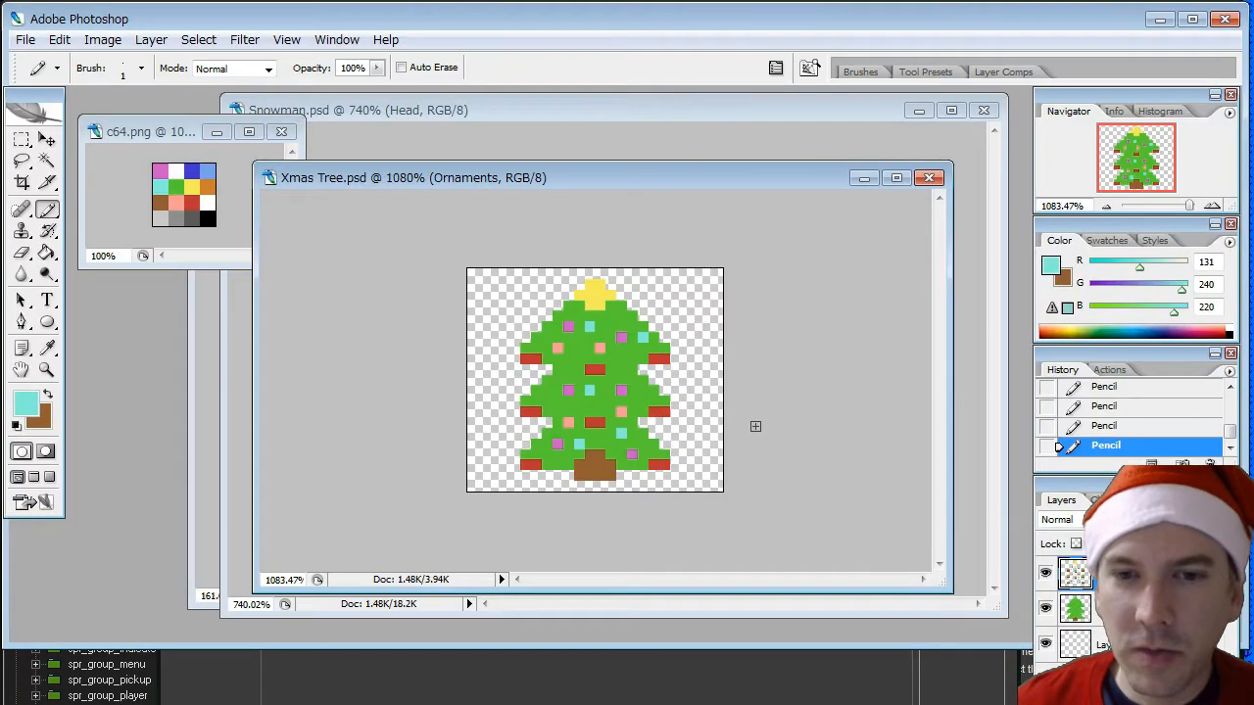
# - Sample the red of the tree's ornament in Xmas Tree.psd, display its colour values, and switch back to GameMaker
pyautogui.click(46, 350)
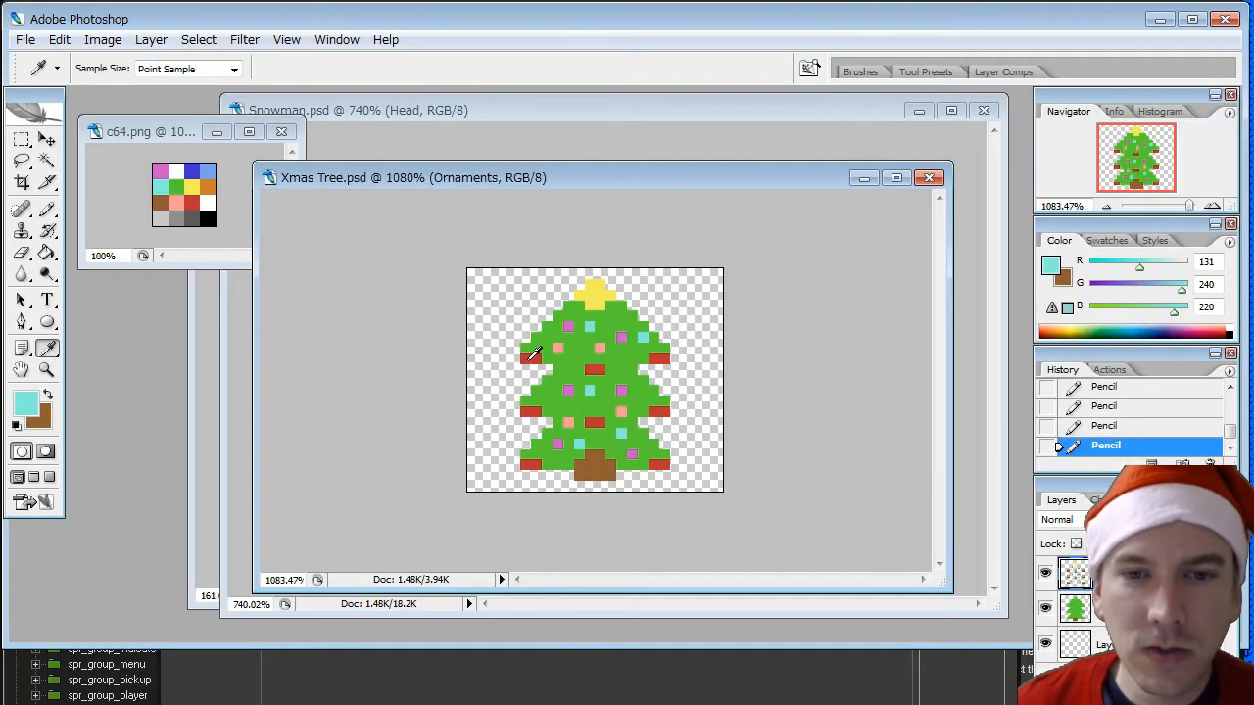
pyautogui.click(529, 357)
pyautogui.click(30, 399)
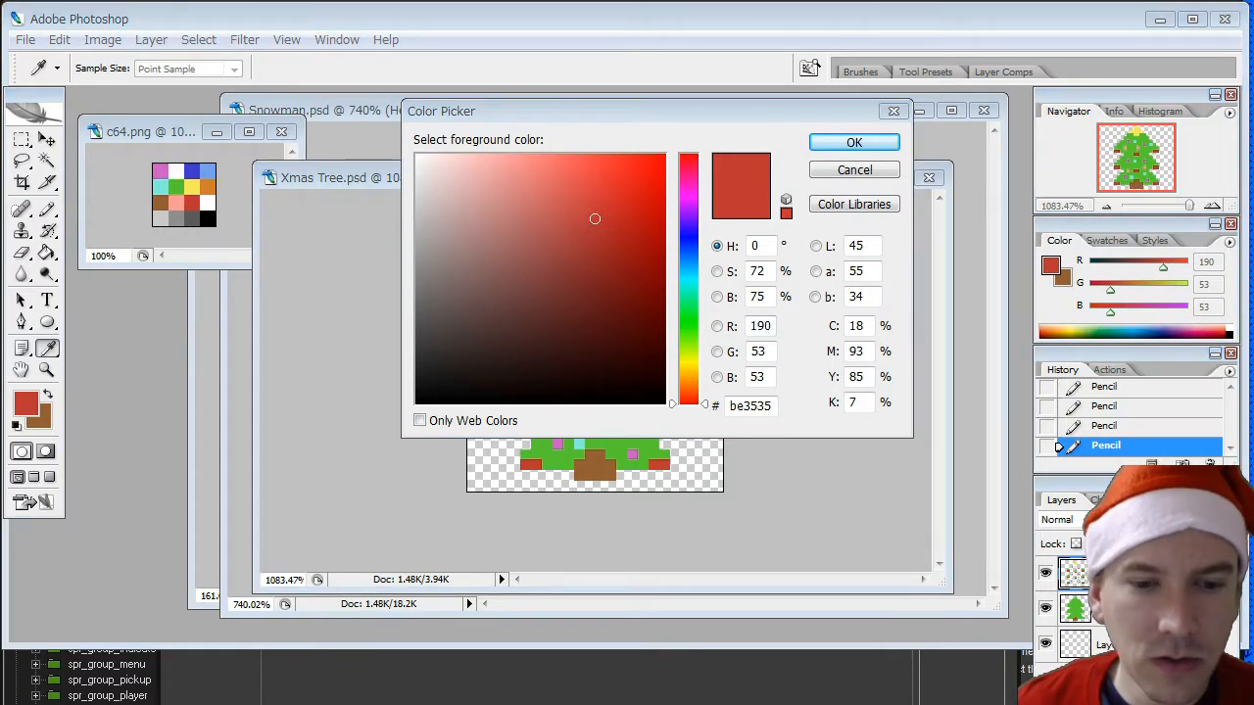
pyautogui.hotkey('alt', 'Tab')
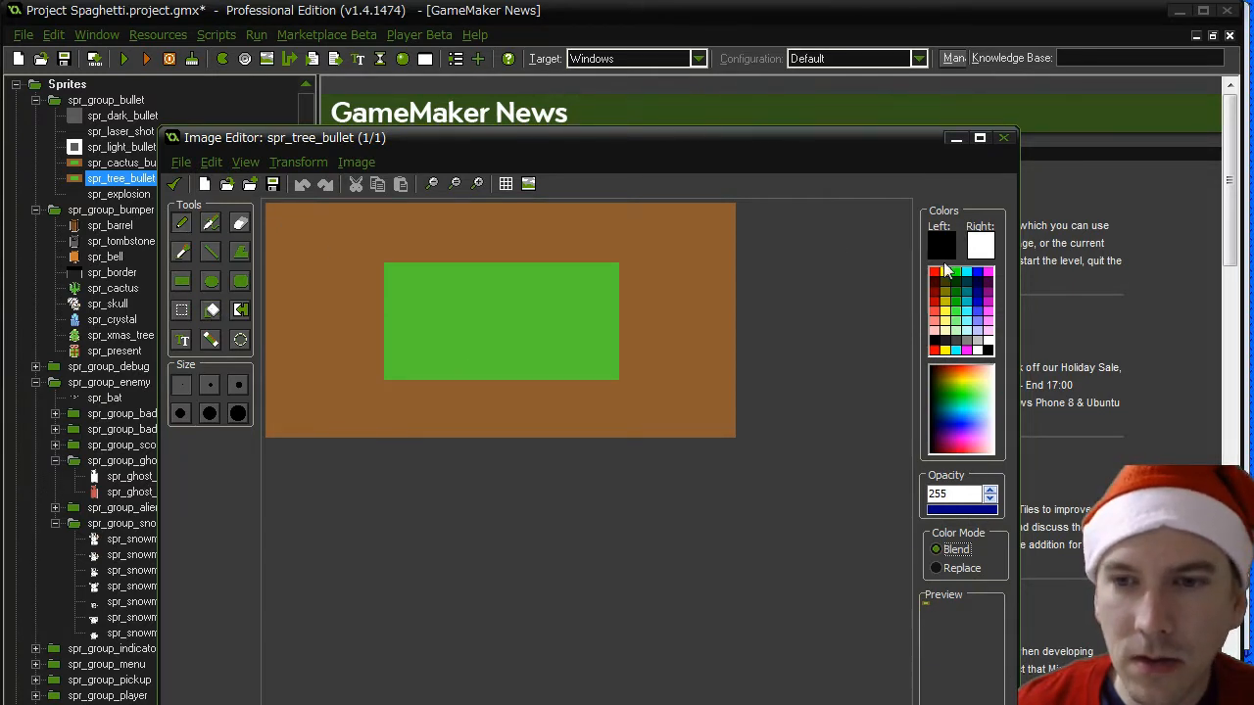
# - Set the primary drawing colour to RGB 190, 53, 53 and repaint the green centre of spr_tree_bullet with it
pyautogui.click(968, 418)
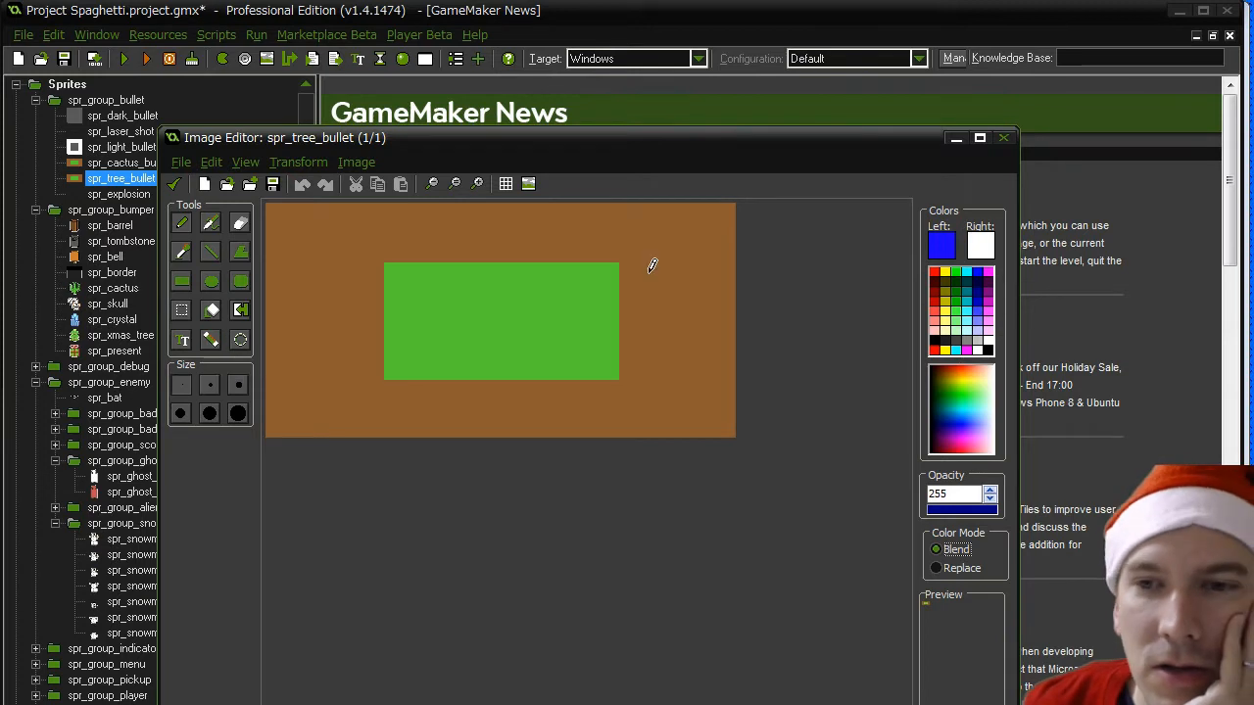
pyautogui.click(941, 245)
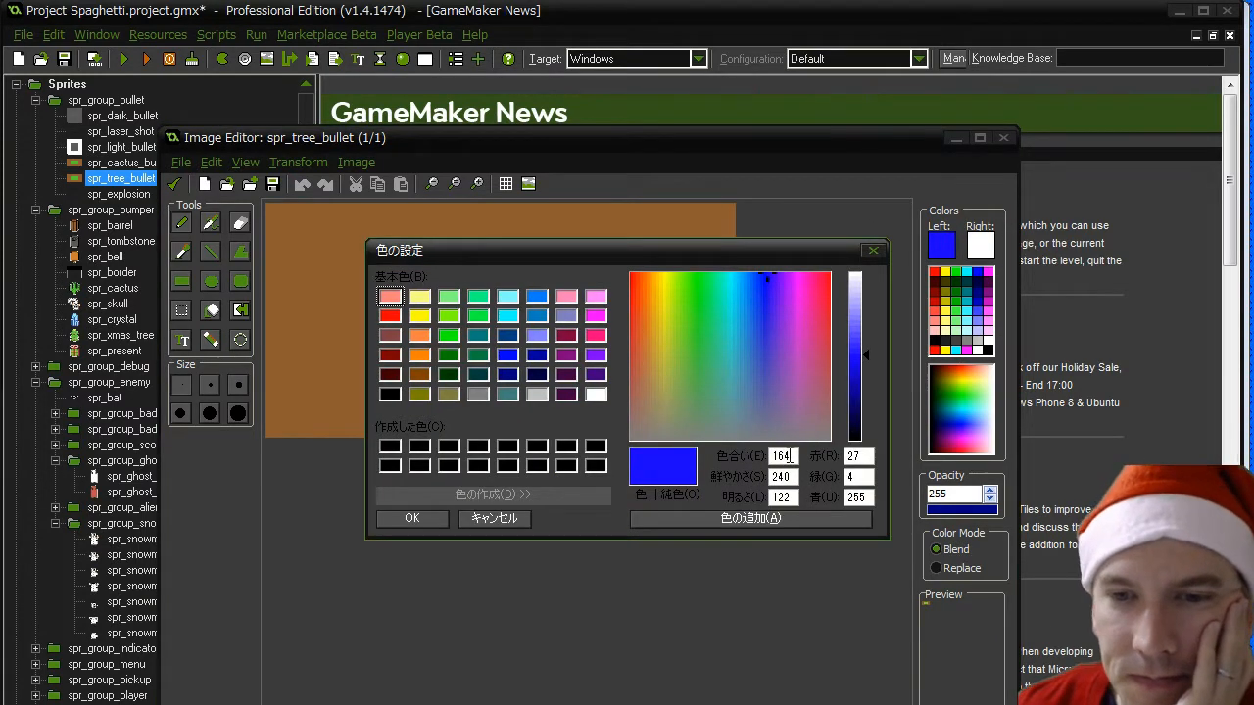
pyautogui.moveTo(869, 459); pyautogui.dragTo(780, 459)
pyautogui.write('198')
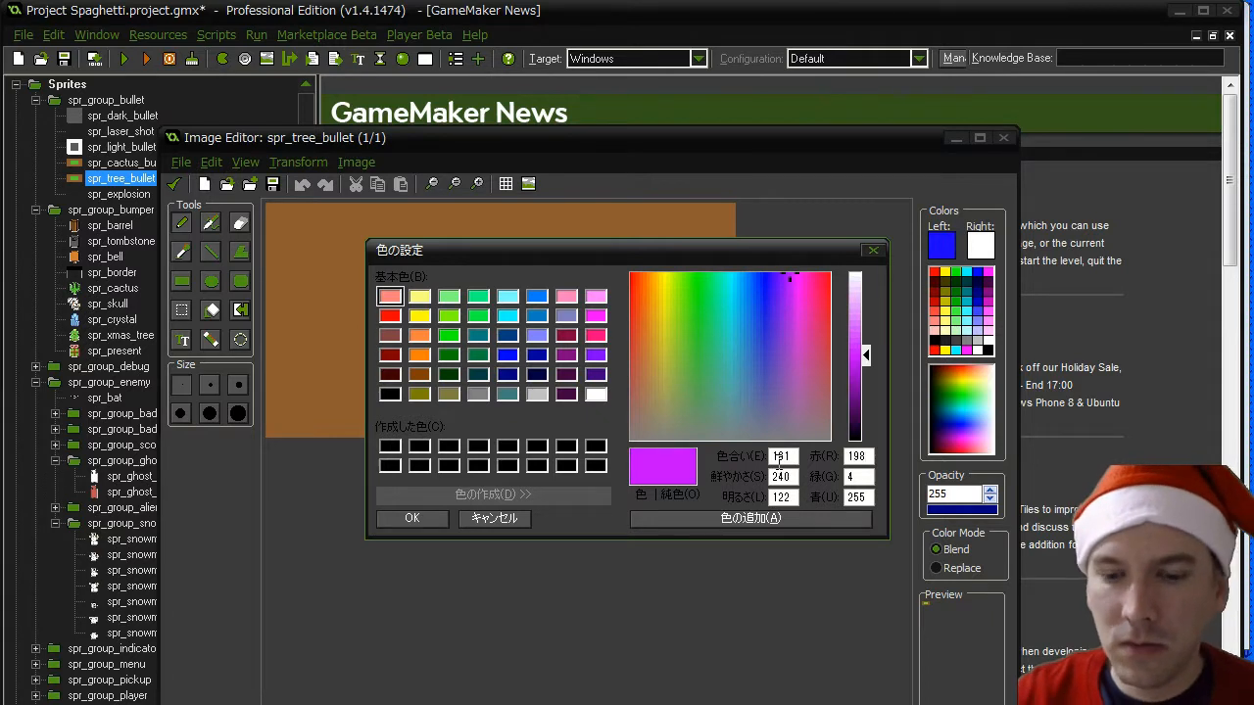
pyautogui.press('BackSpace')
pyautogui.write('0')
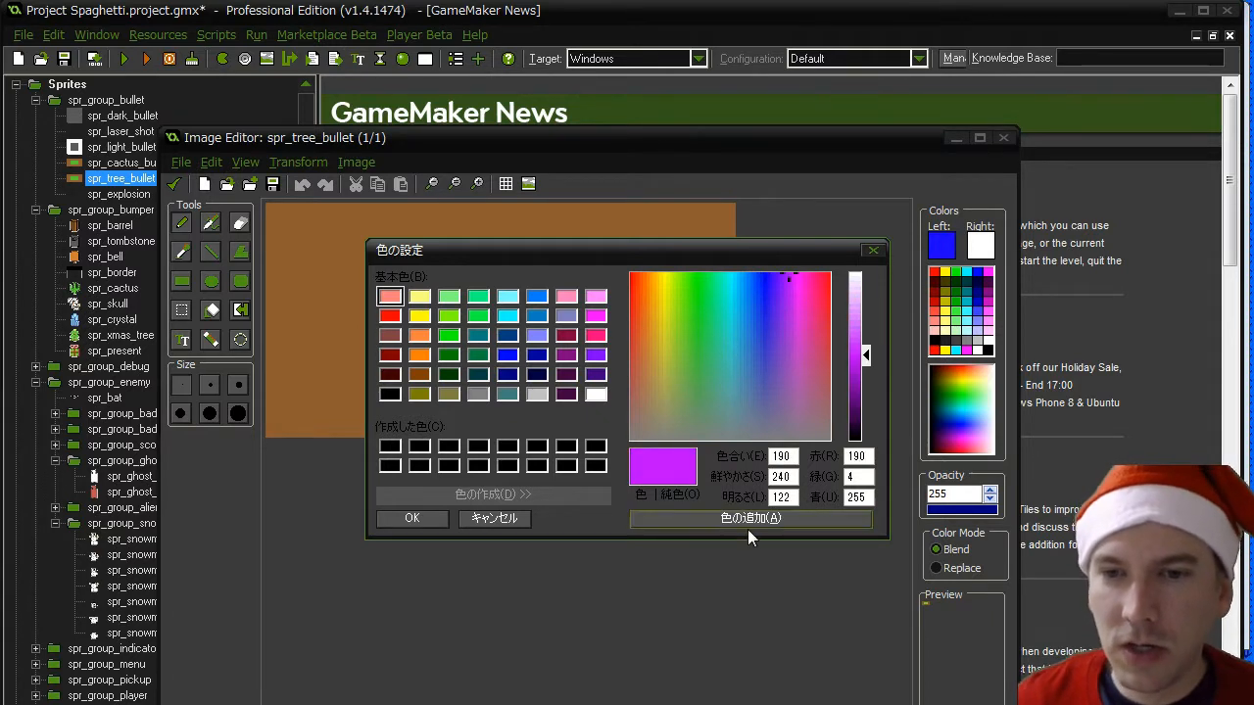
pyautogui.write('53')
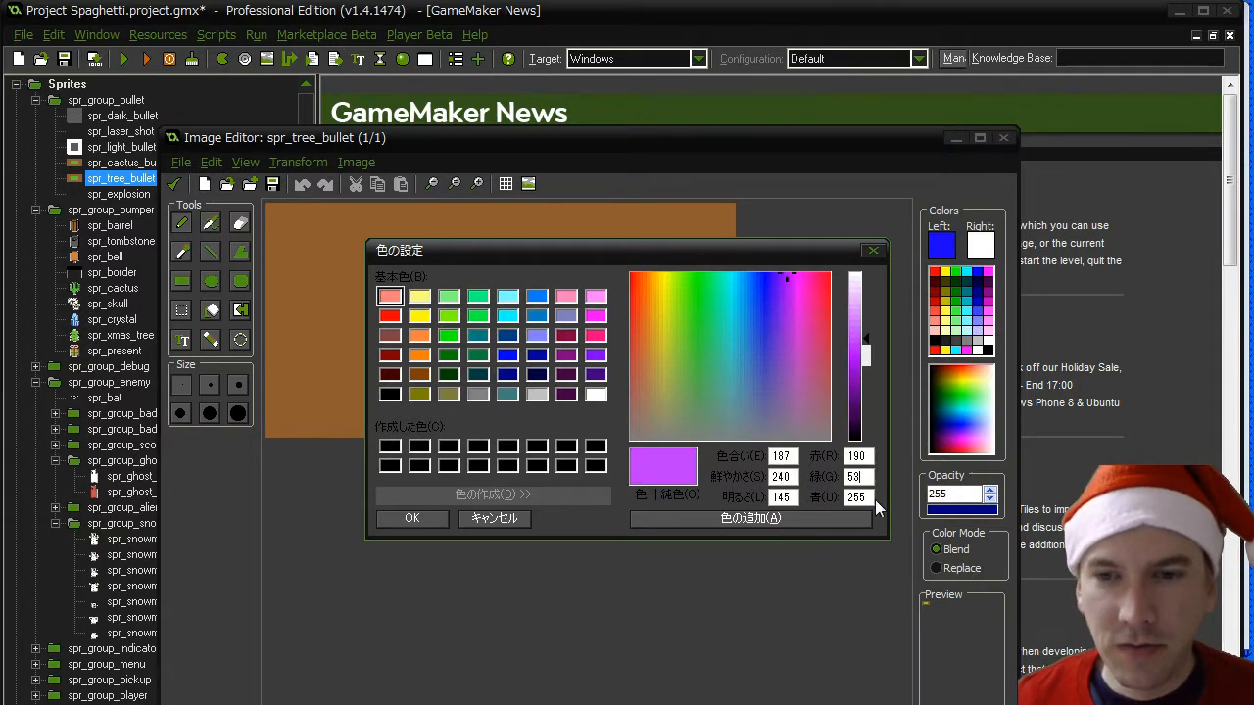
pyautogui.press('Tab')
pyautogui.write('53')
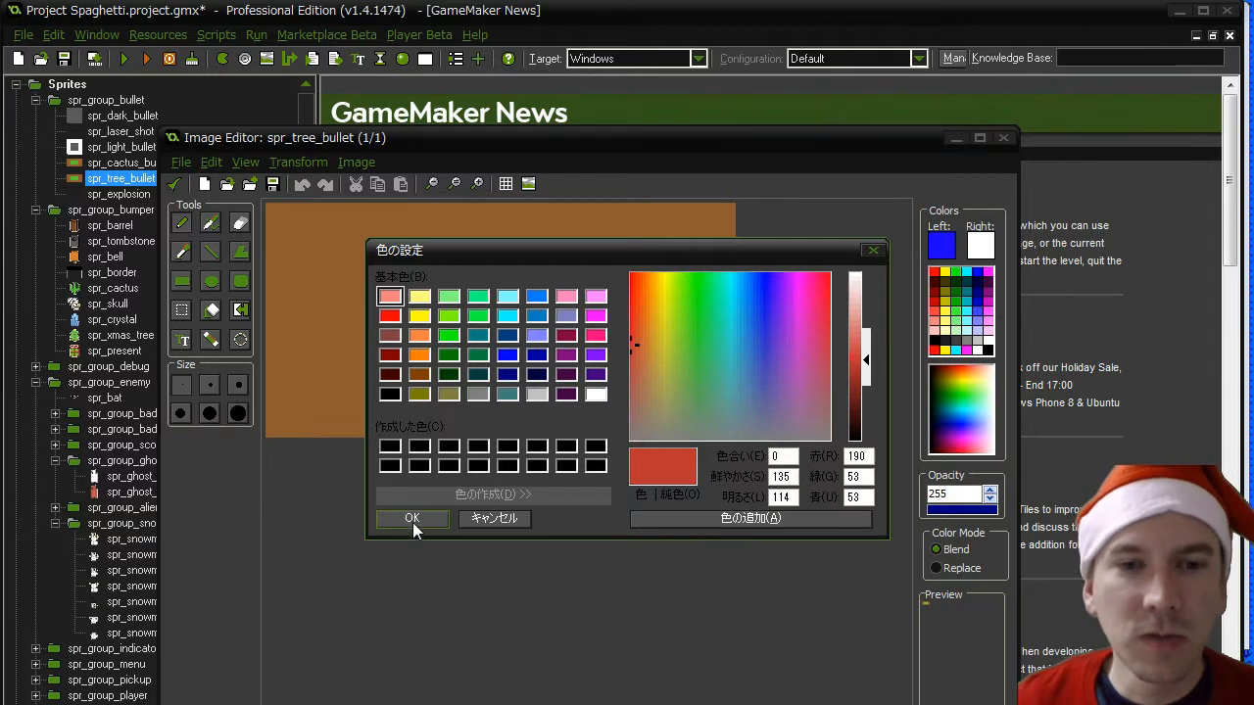
pyautogui.click(411, 518)
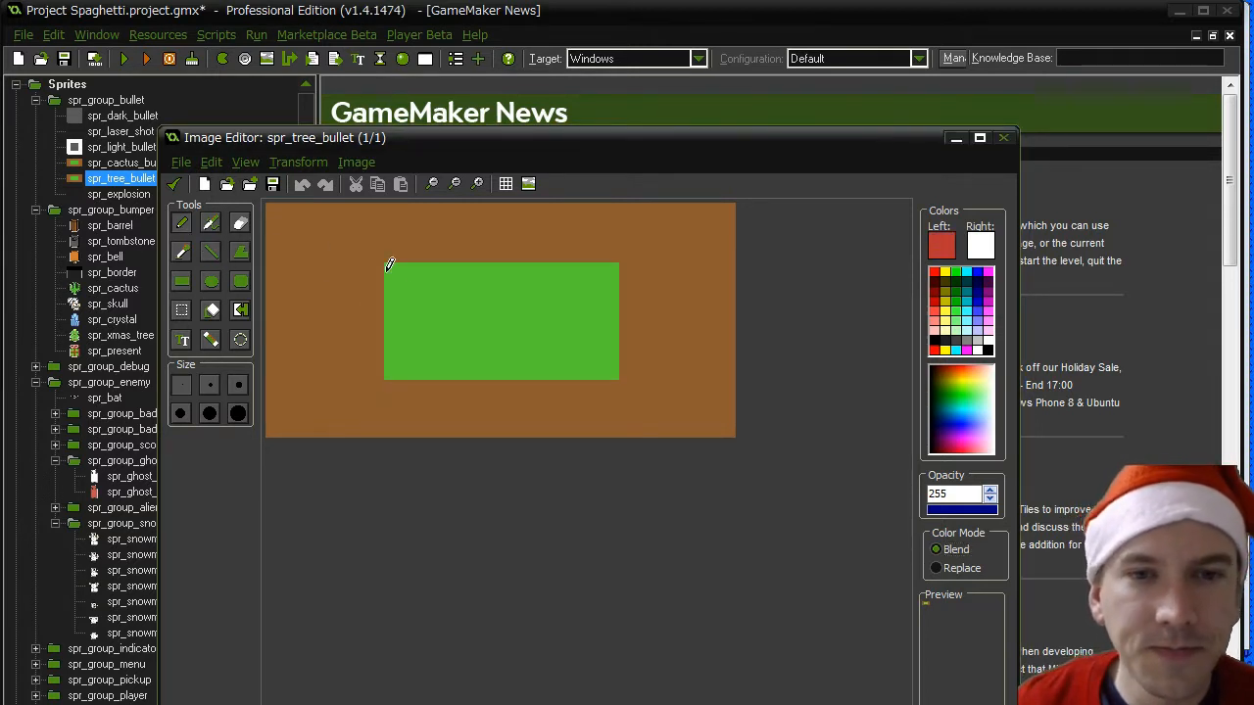
pyautogui.moveTo(392, 270)
pyautogui.mouseDown()
pyautogui.moveTo(580, 279)
pyautogui.moveTo(587, 330)
pyautogui.moveTo(434, 339)
pyautogui.mouseUp()
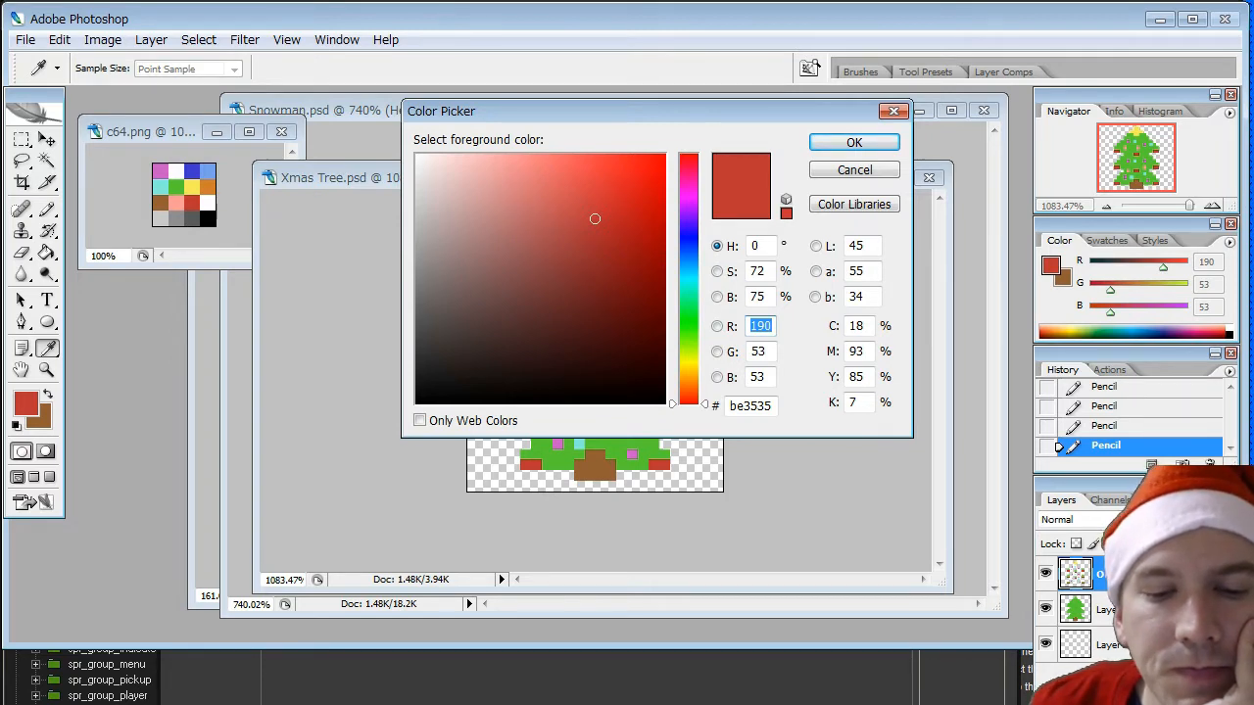
# - Return to Photoshop, dismiss the colour picker, and minimise the Xmas Tree.psd and Snowman.psd documents
pyautogui.hotkey('alt', 'Tab')
pyautogui.hotkey('alt', 'Tab')
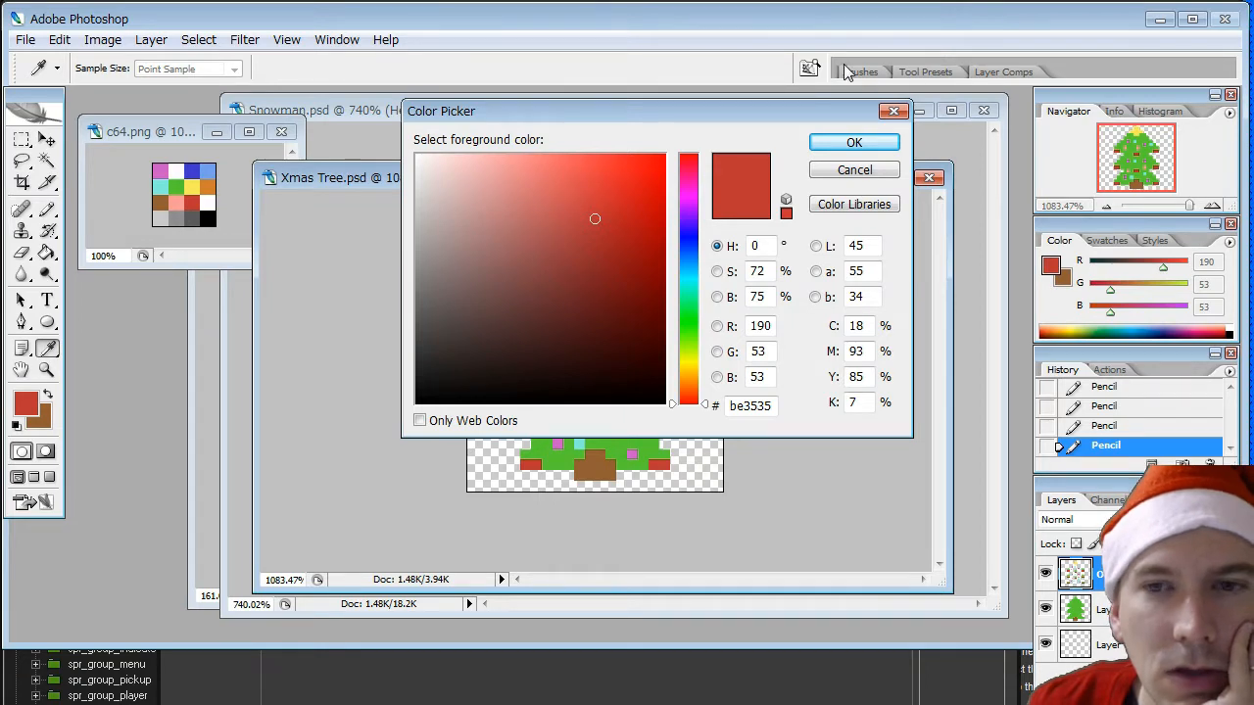
pyautogui.click(861, 173)
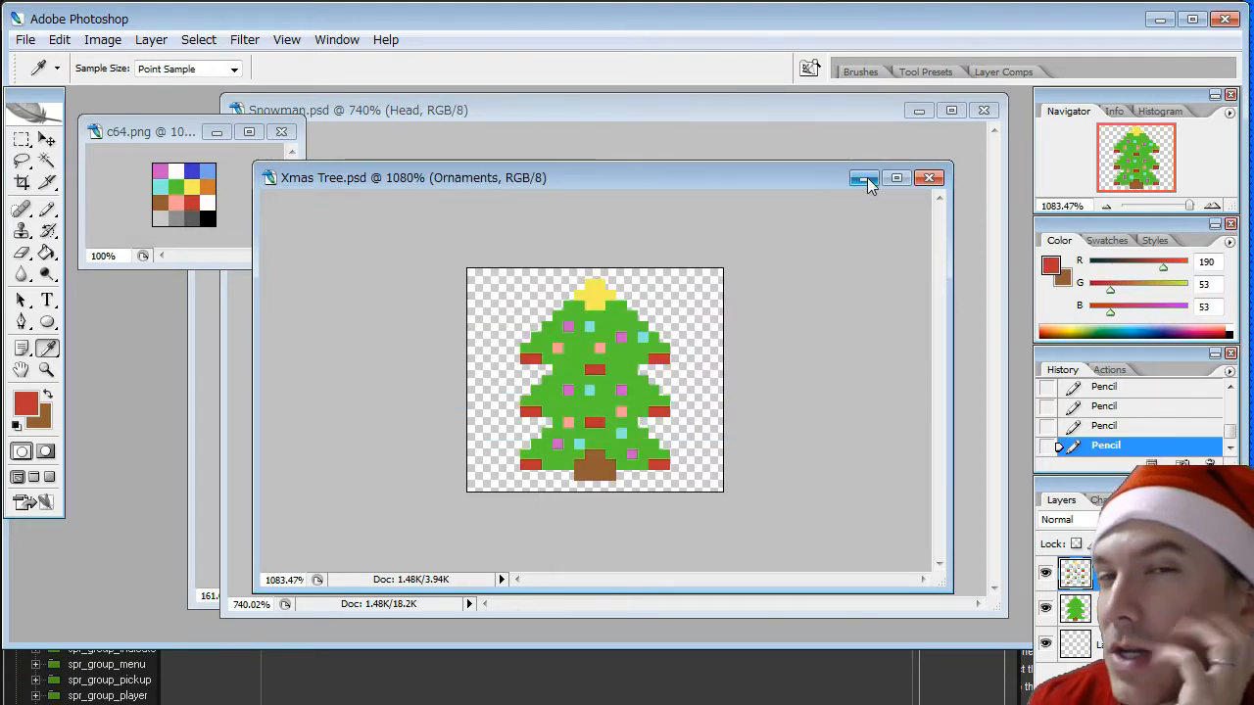
pyautogui.click(865, 178)
pyautogui.click(922, 114)
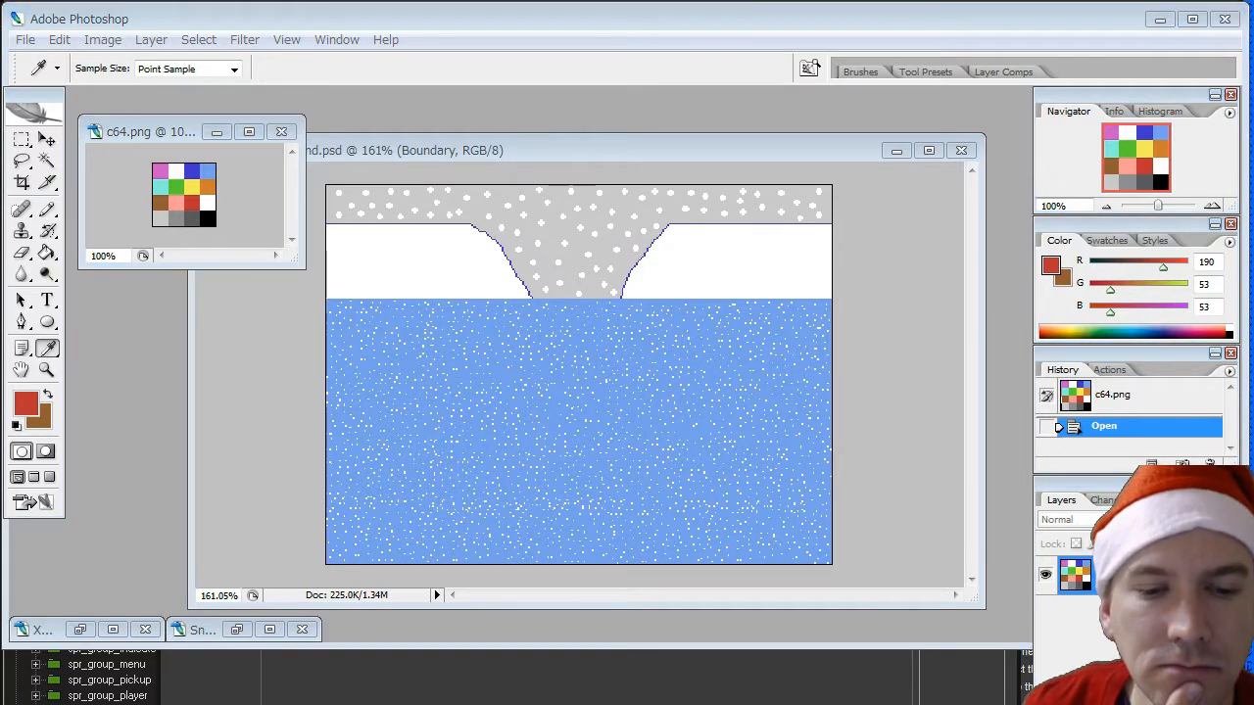
# - Sample the dark grey swatch in c64.png, display its RGB values, and switch back to GameMaker
pyautogui.hotkey('alt', 'Tab')
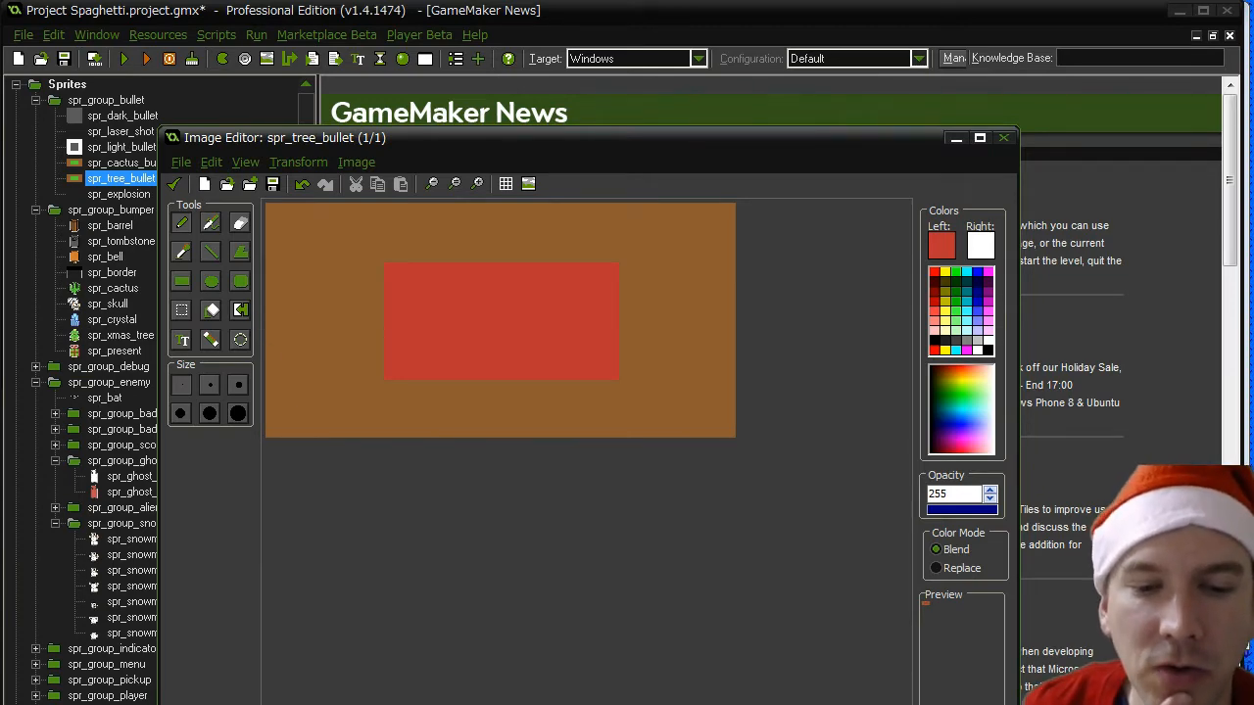
pyautogui.hotkey('alt', 'Tab')
pyautogui.click(191, 214)
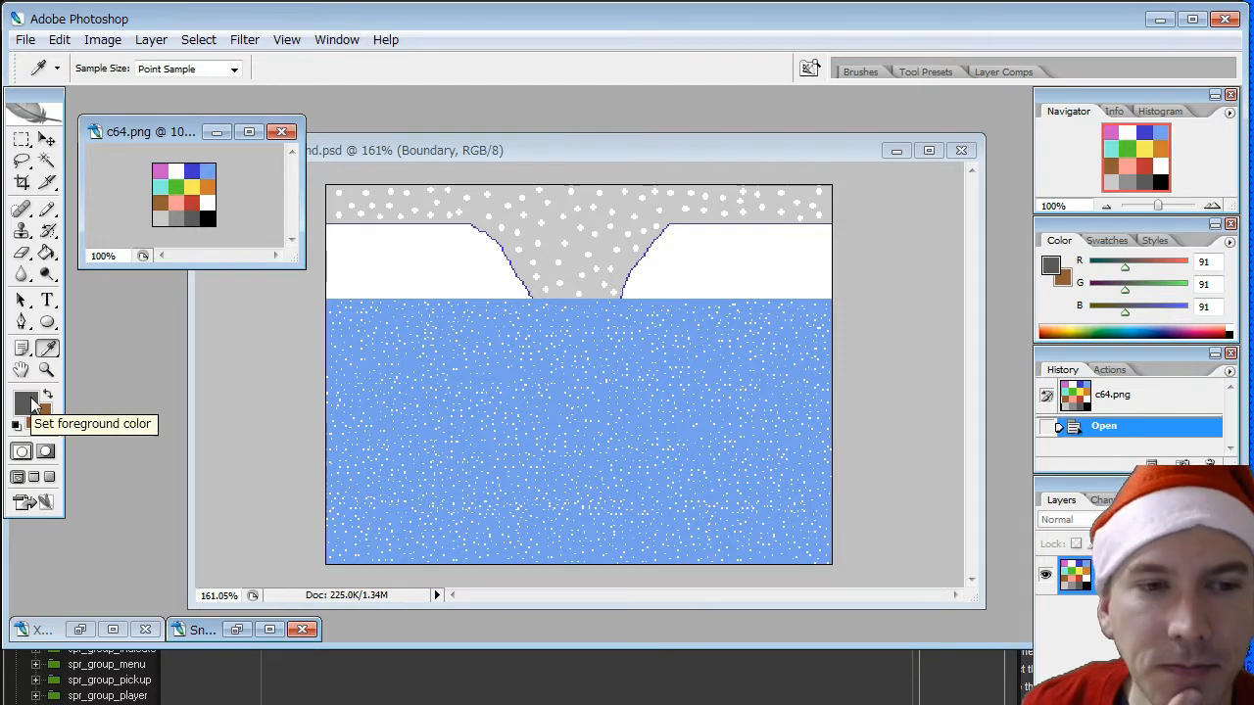
pyautogui.click(26, 402)
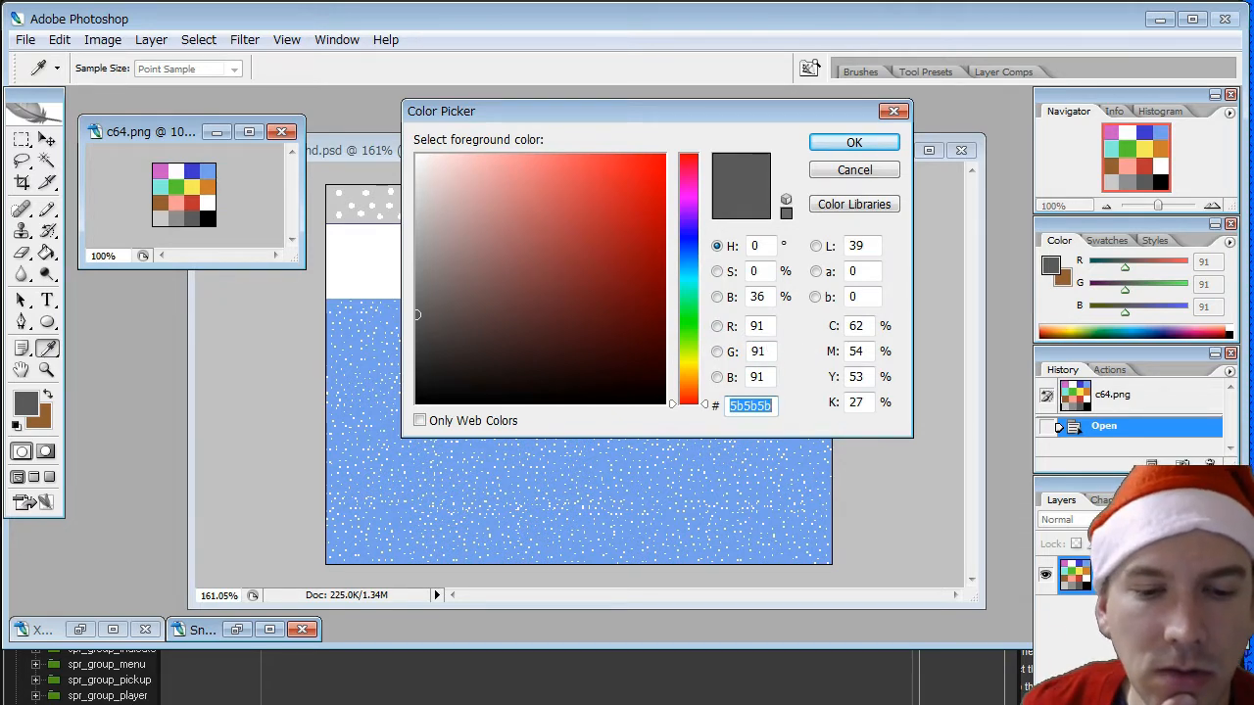
pyautogui.hotkey('alt', 'Tab')
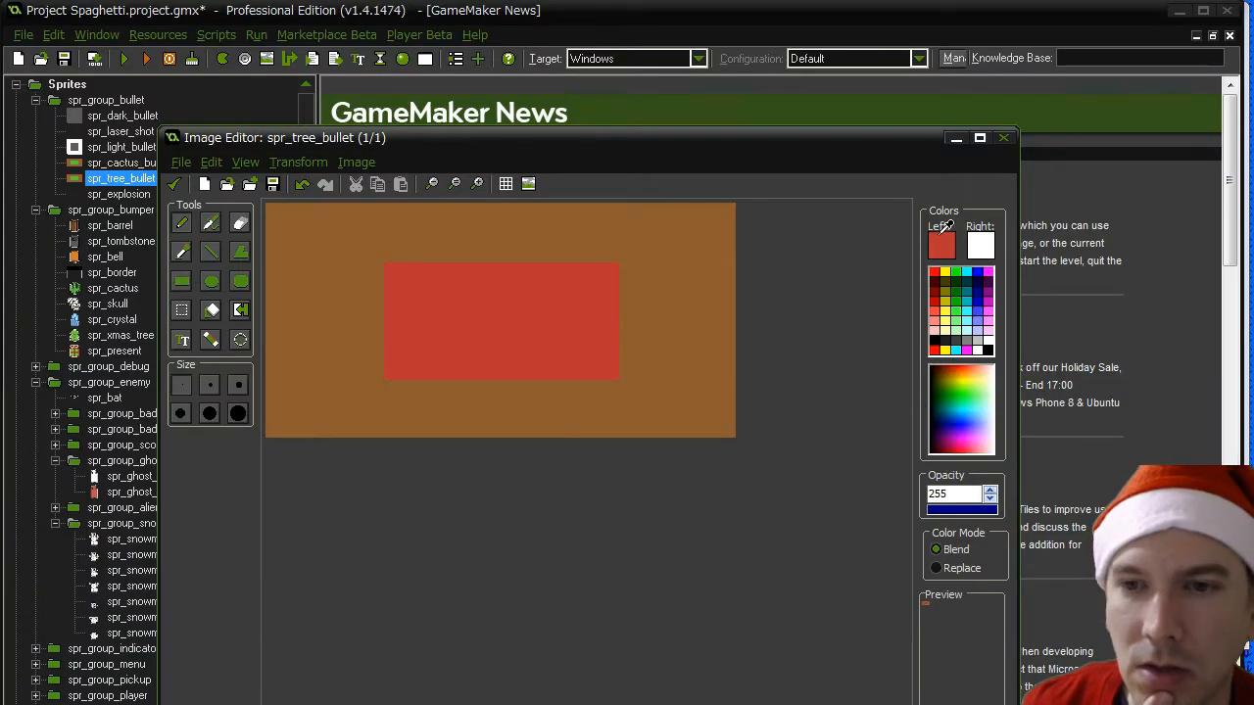
# - Set the primary drawing colour to RGB 91, 91, 91 and repaint the outermost brown pixels of spr_tree_bullet as a grey border
pyautogui.click(942, 241)
pyautogui.moveTo(866, 456); pyautogui.dragTo(751, 458)
pyautogui.write('9')
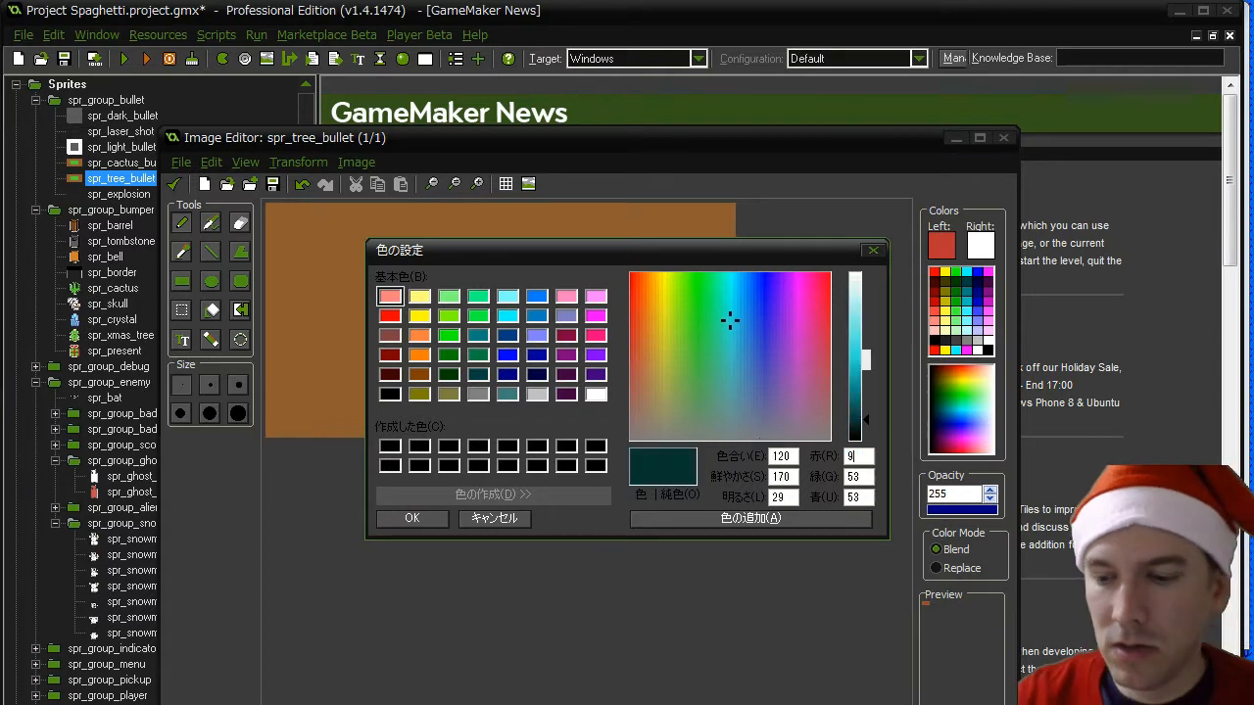
pyautogui.write('1')
pyautogui.press('Tab')
pyautogui.write('91')
pyautogui.press('Tab')
pyautogui.write('91')
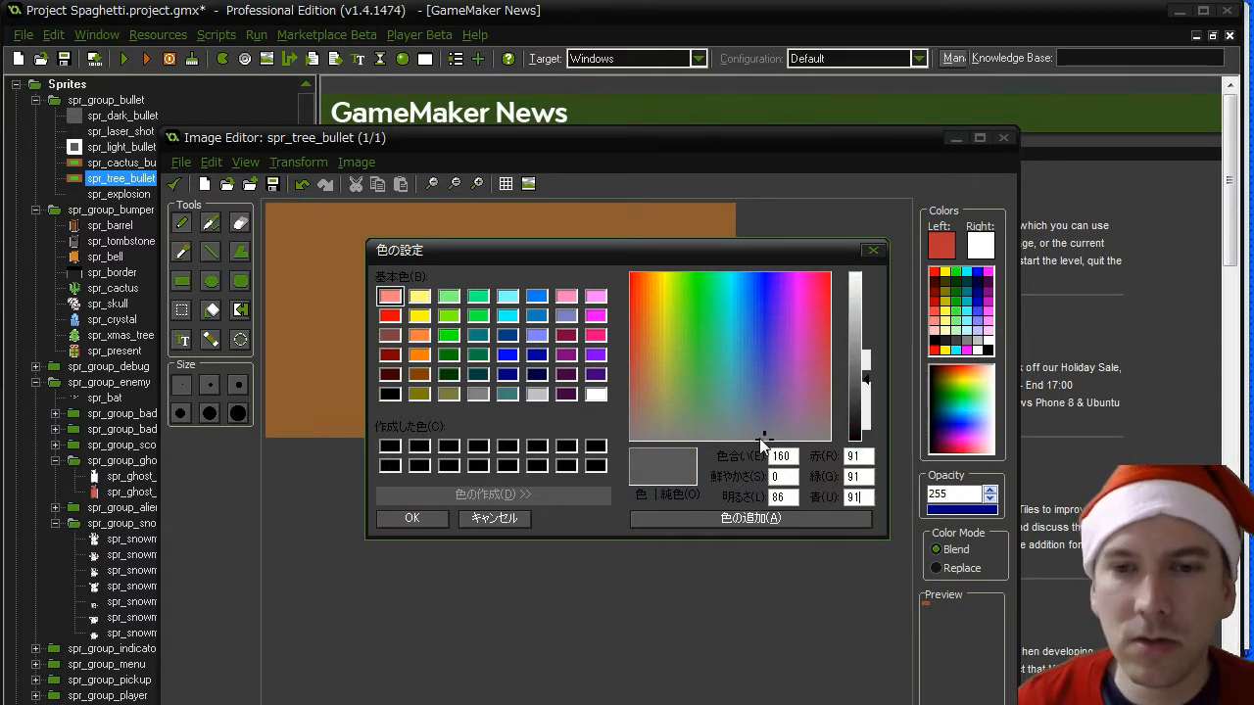
pyautogui.click(411, 518)
pyautogui.click(311, 227)
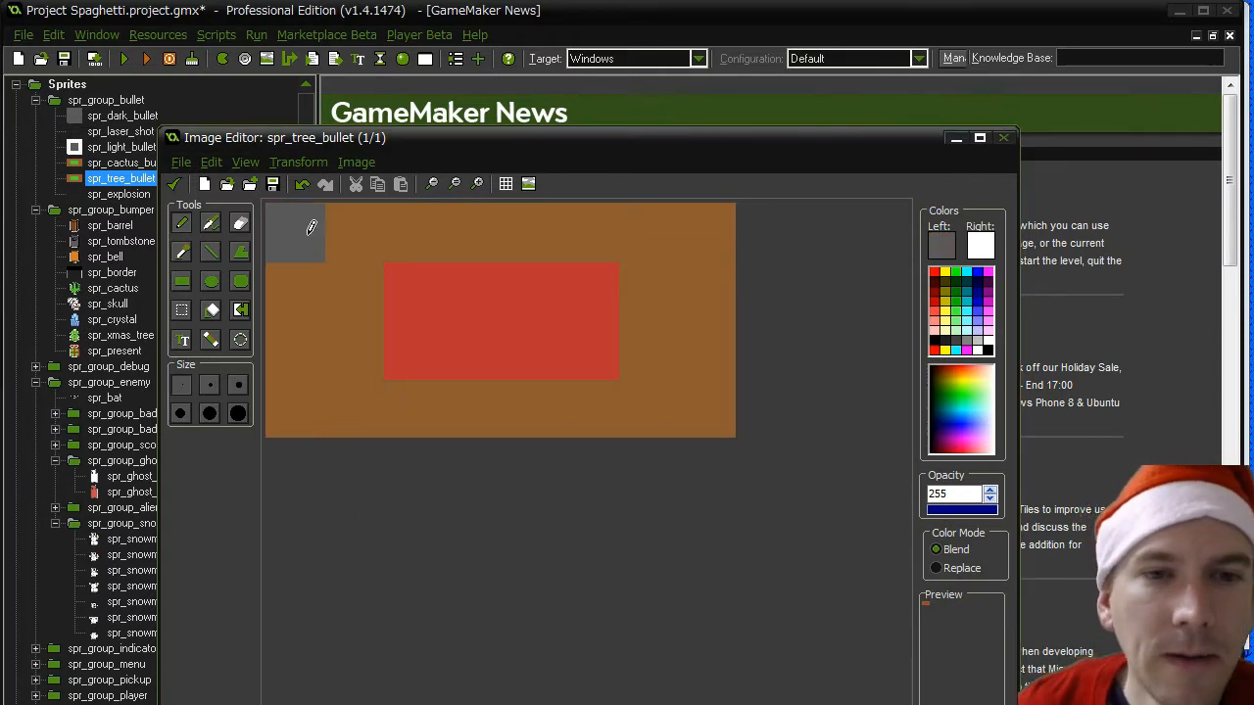
pyautogui.moveTo(311, 227)
pyautogui.mouseDown()
pyautogui.moveTo(623, 221)
pyautogui.moveTo(682, 383)
pyautogui.moveTo(321, 403)
pyautogui.moveTo(272, 244)
pyautogui.mouseUp()
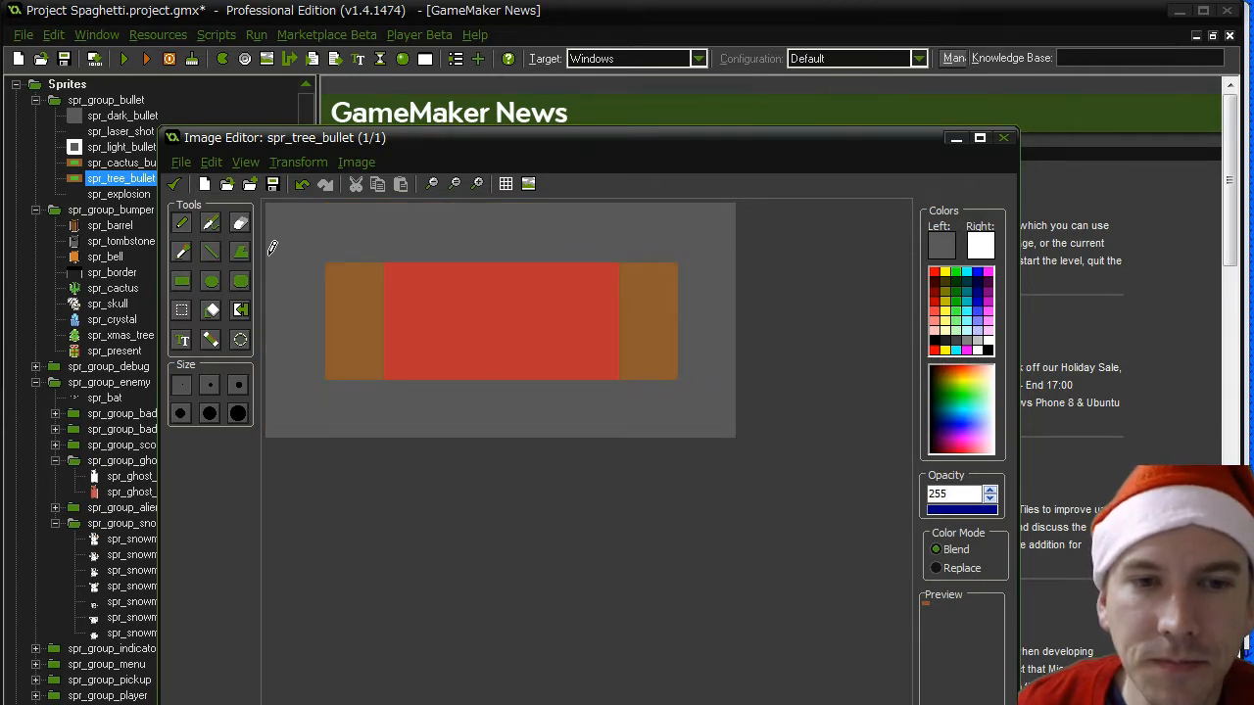
# - Repaint the remaining brown pixels of spr_tree_bullet with the red sampled from its centre, and save the sprite
pyautogui.click(181, 253)
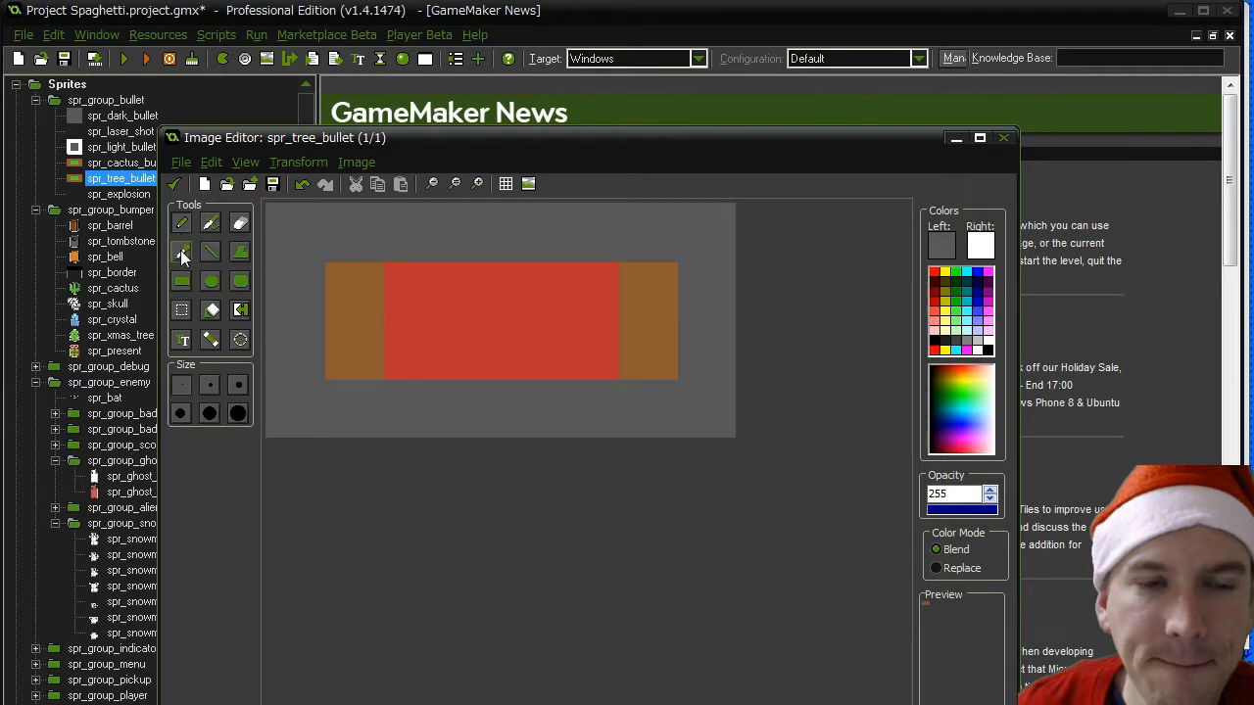
pyautogui.click(434, 277)
pyautogui.moveTo(373, 280); pyautogui.dragTo(366, 324)
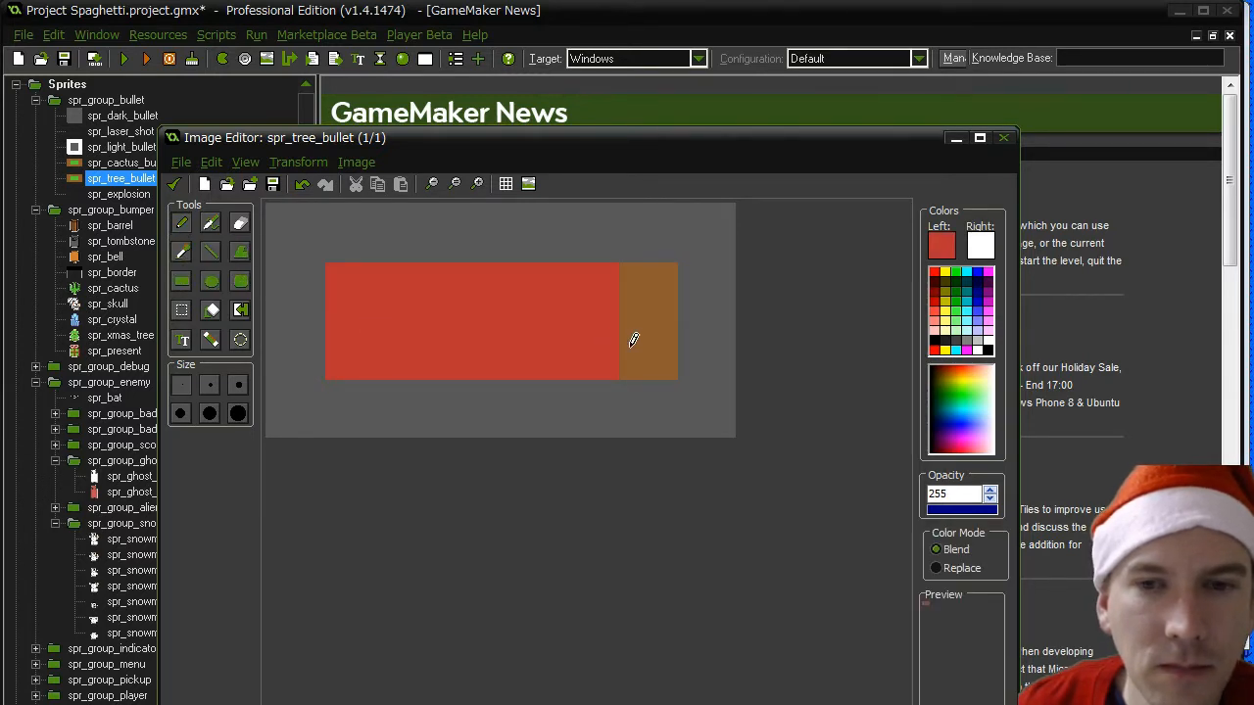
pyautogui.moveTo(632, 339); pyautogui.dragTo(619, 297)
pyautogui.click(174, 184)
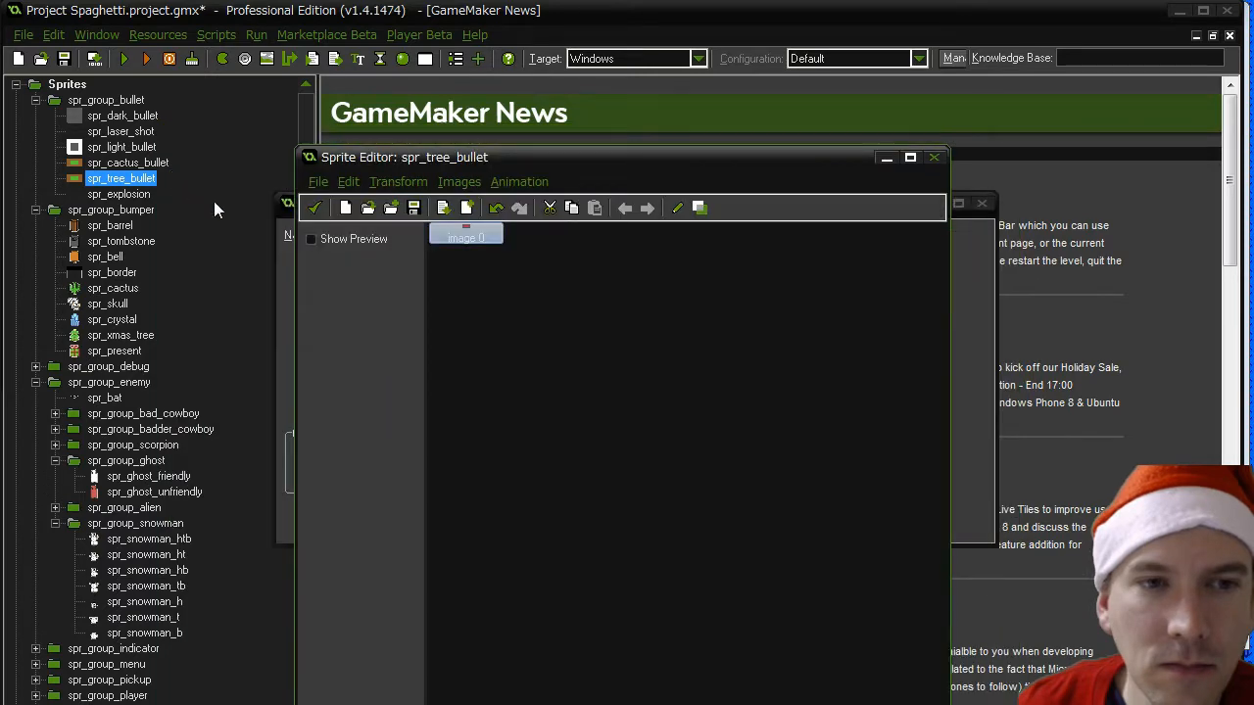
pyautogui.click(314, 207)
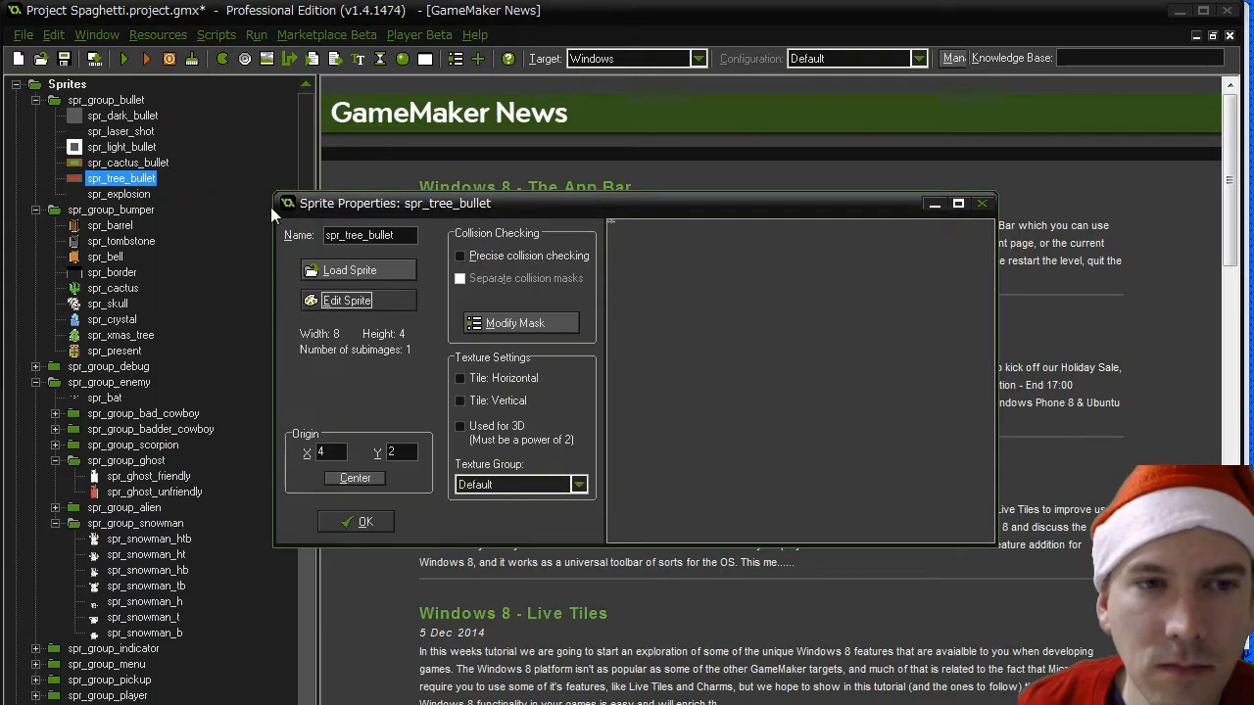
pyautogui.click(355, 521)
# - Open the spr_cactus_bullet image for pixel editing
pyautogui.doubleClick(128, 163)
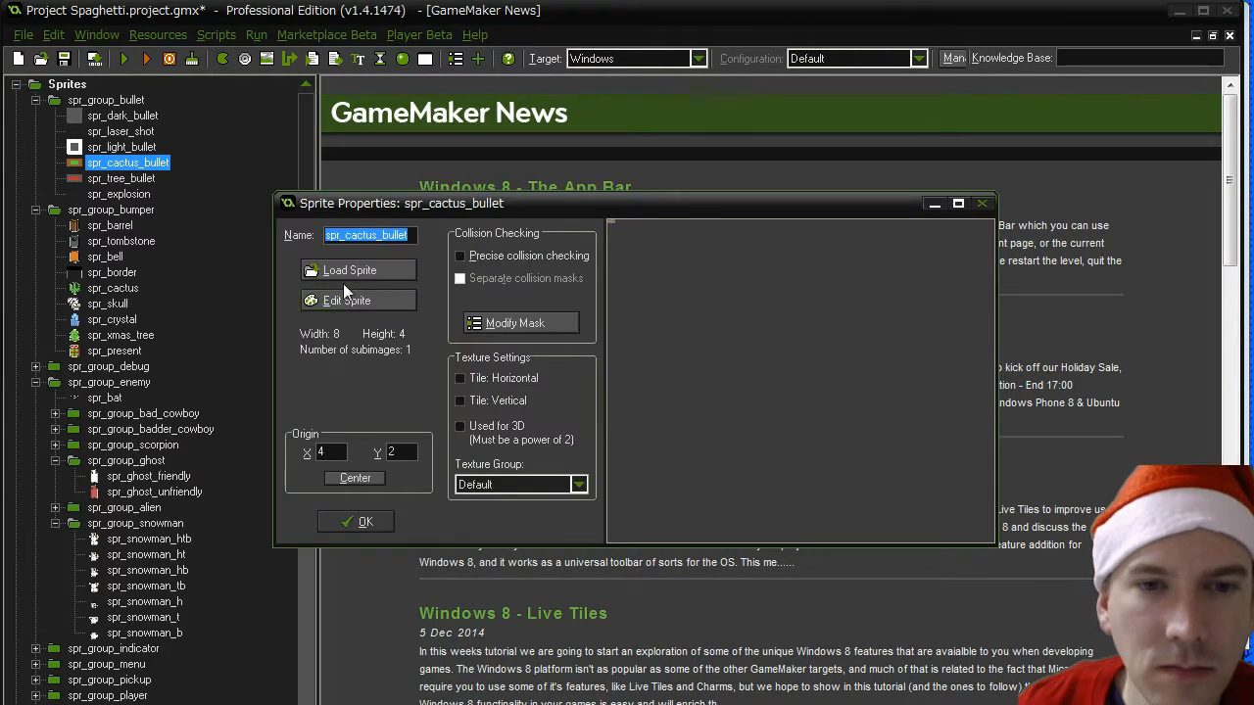
pyautogui.click(344, 300)
pyautogui.doubleClick(473, 233)
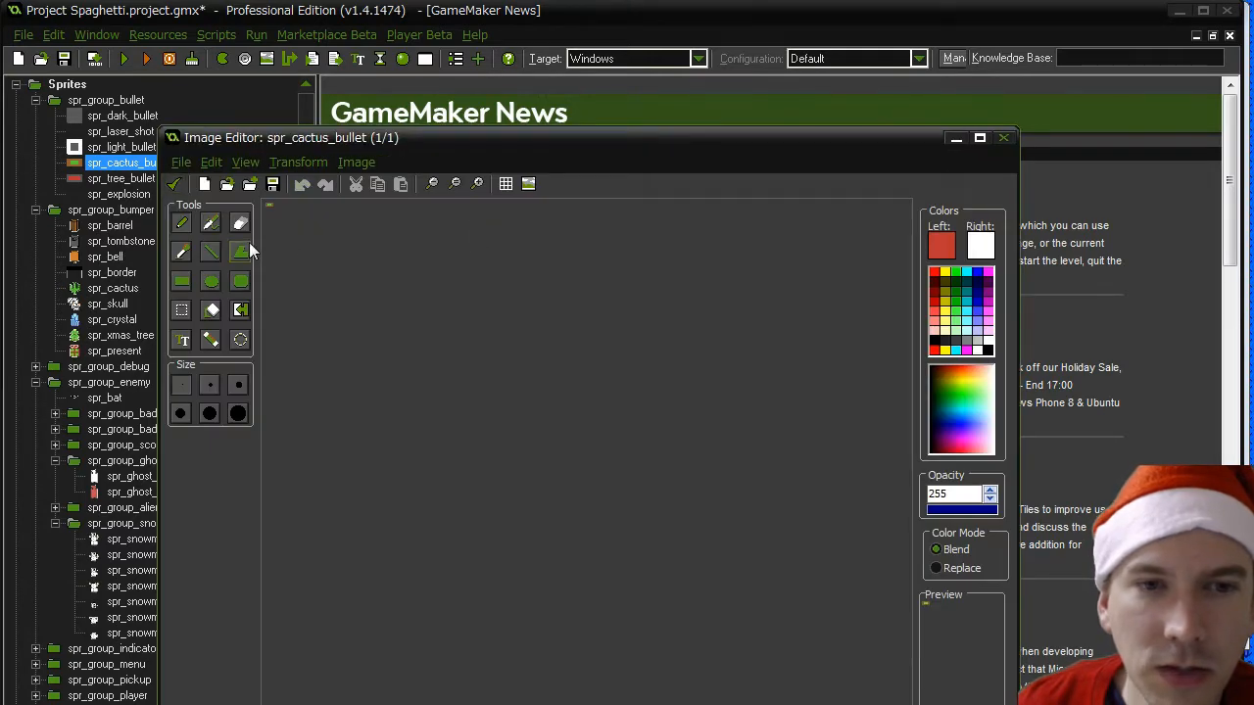
pyautogui.scroll(5, 432, 294)
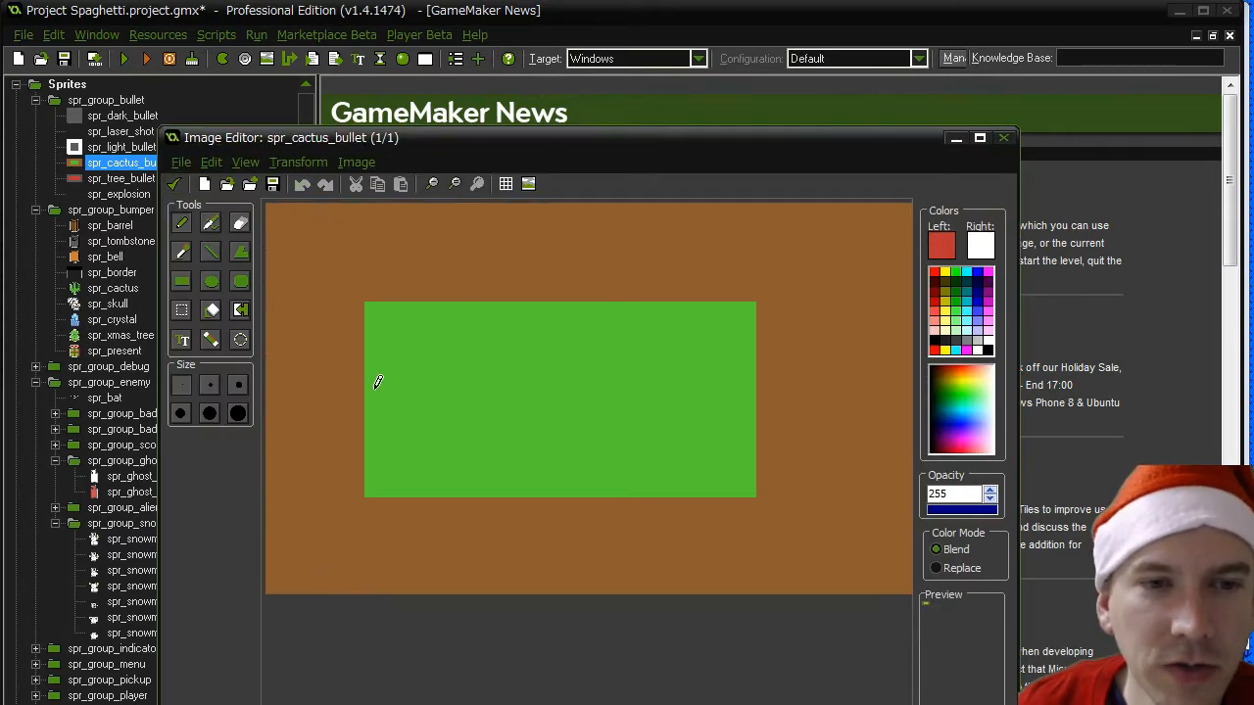
pyautogui.scroll(-2, 411, 403)
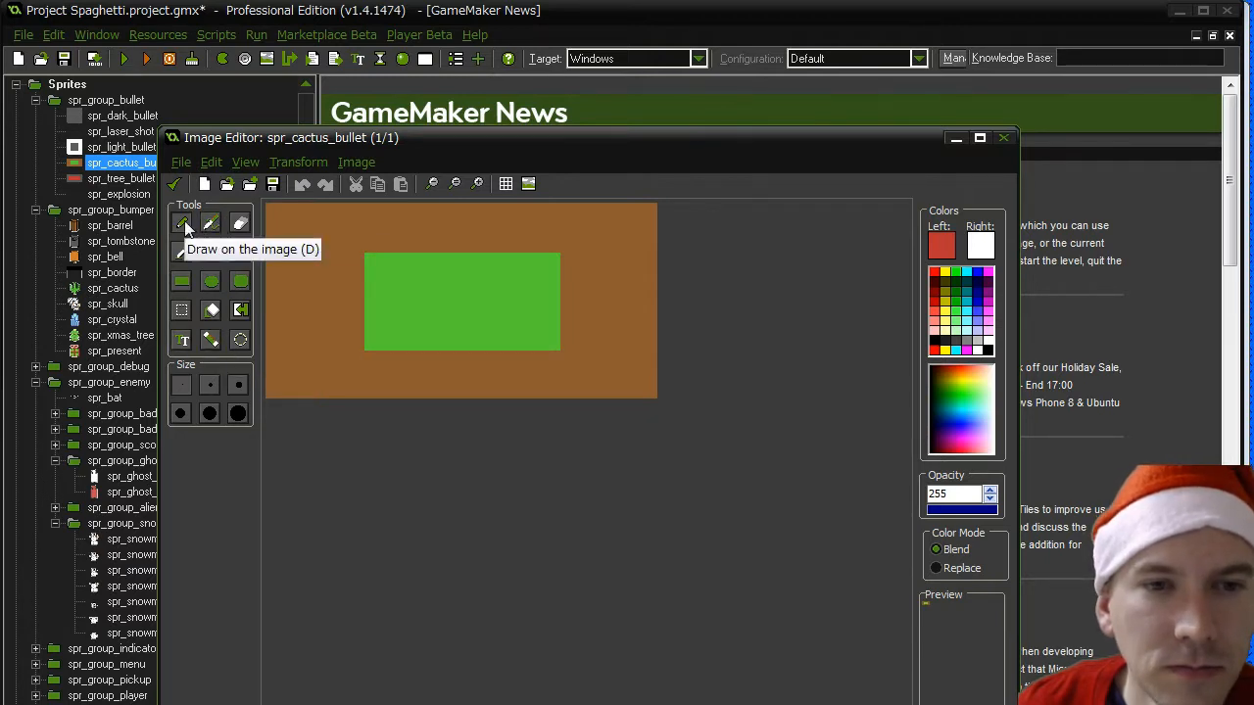
# - Extend the green centre of spr_cactus_bullet by one pixel column on each side using its sampled green, and save the sprite
pyautogui.click(184, 249)
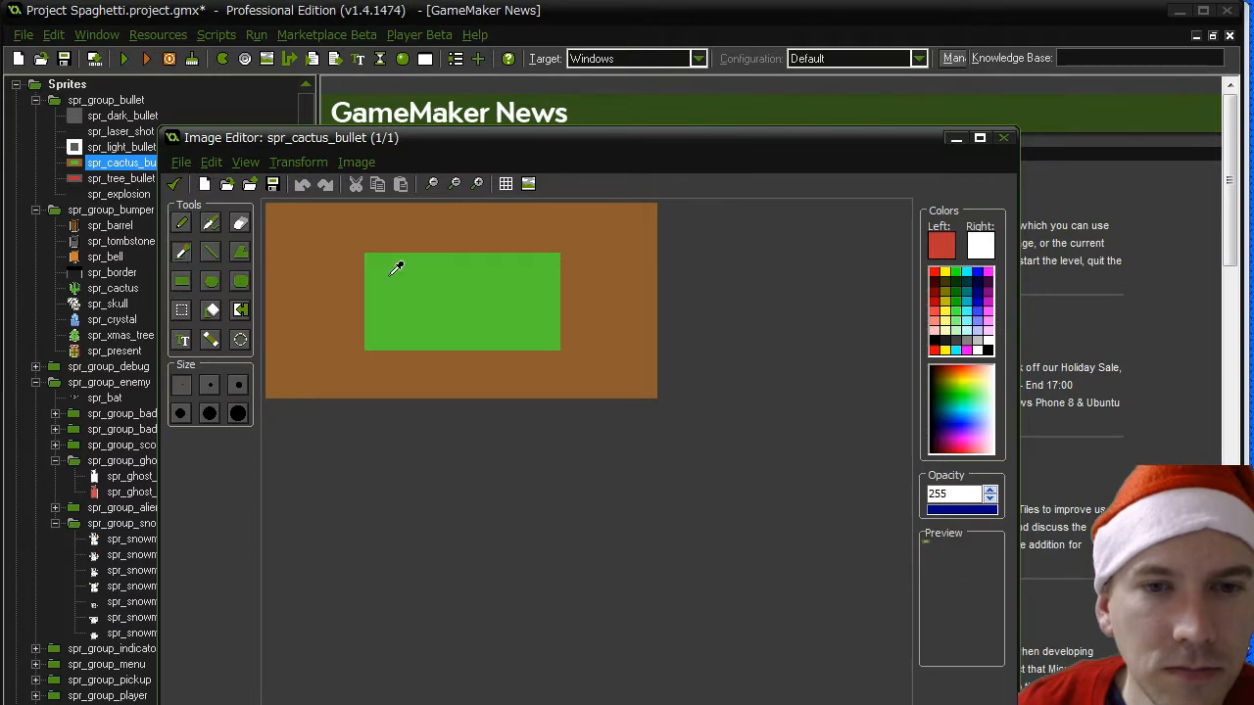
pyautogui.click(390, 262)
pyautogui.click(344, 269)
pyautogui.click(345, 313)
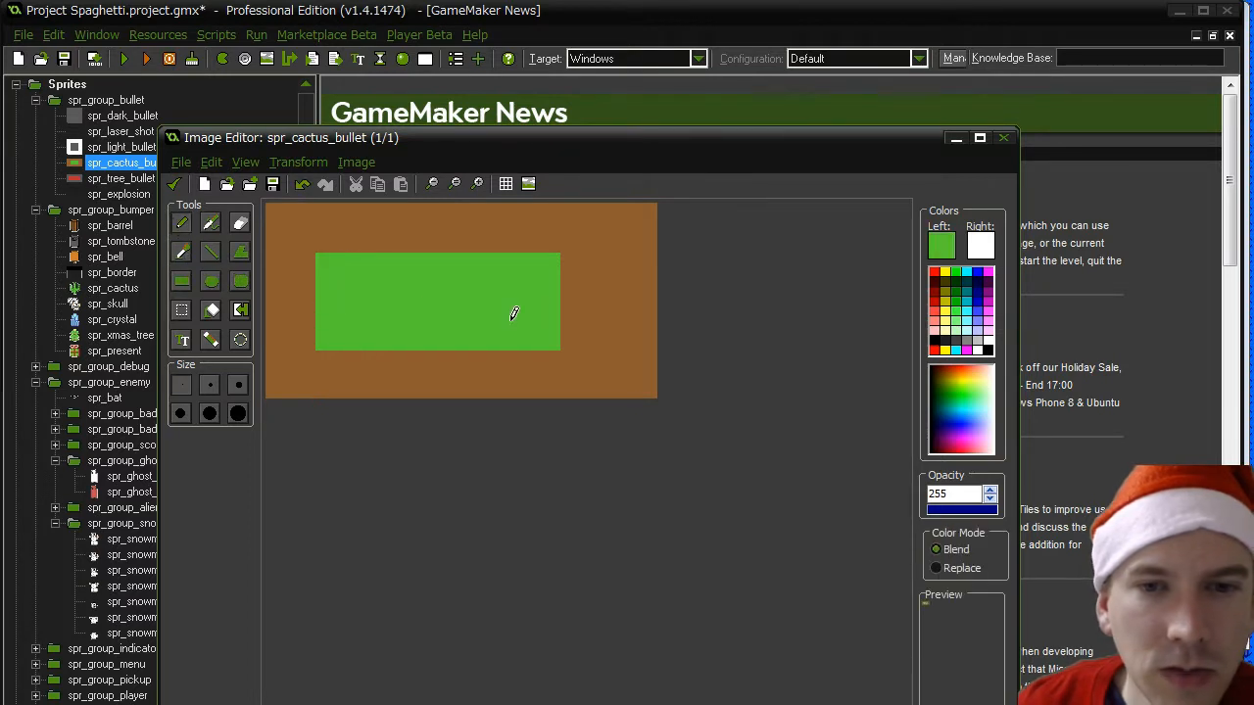
pyautogui.click(584, 322)
pyautogui.click(585, 277)
pyautogui.click(177, 184)
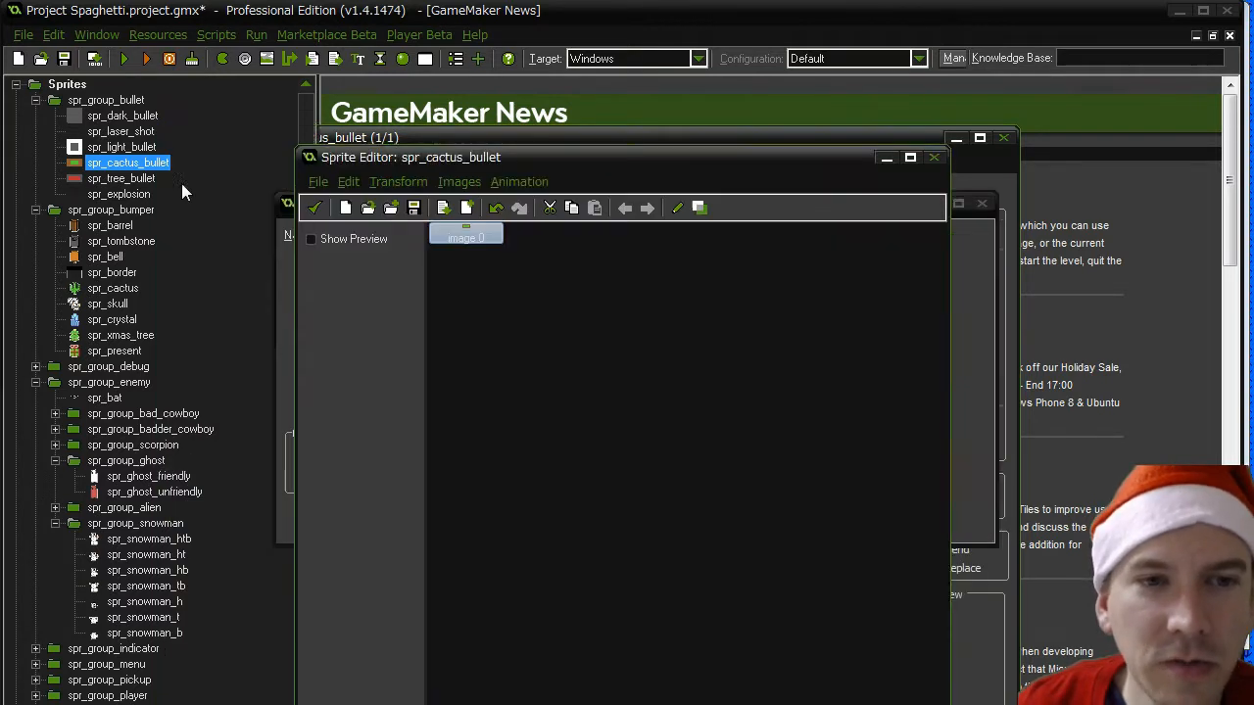
pyautogui.click(314, 209)
pyautogui.click(378, 529)
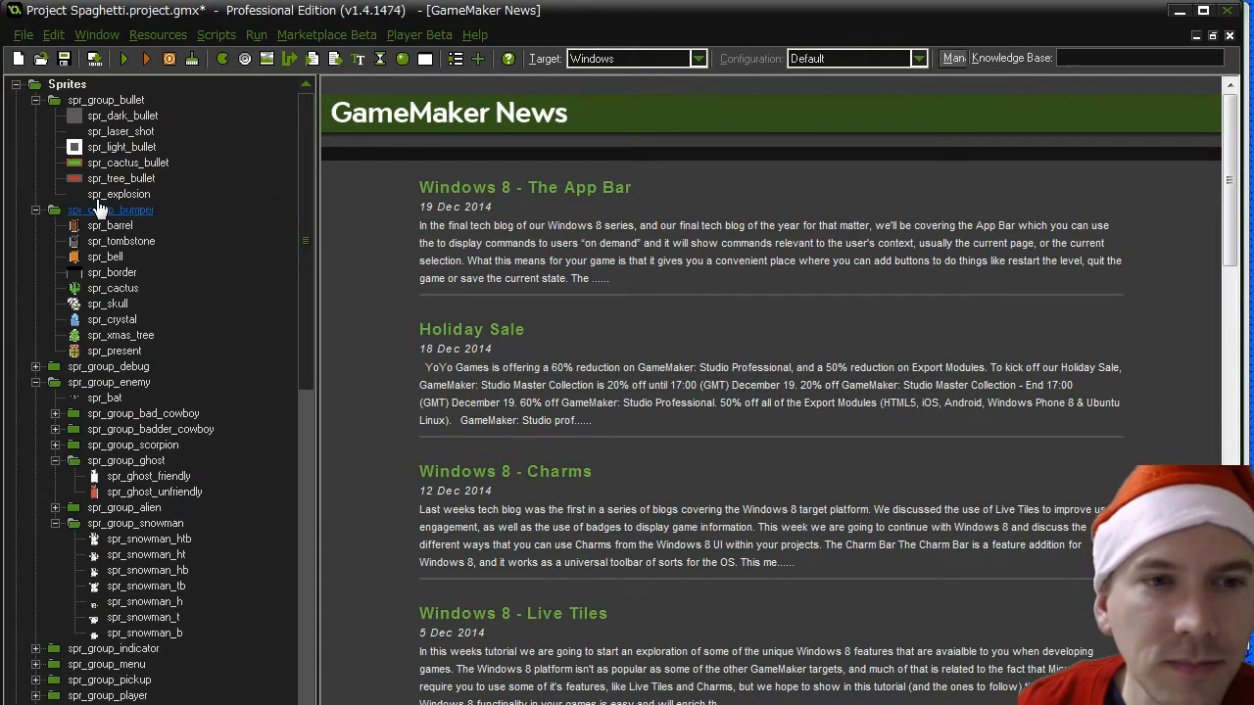
# - Check the sprite properties of spr_tree_bullet
pyautogui.doubleClick(121, 179)
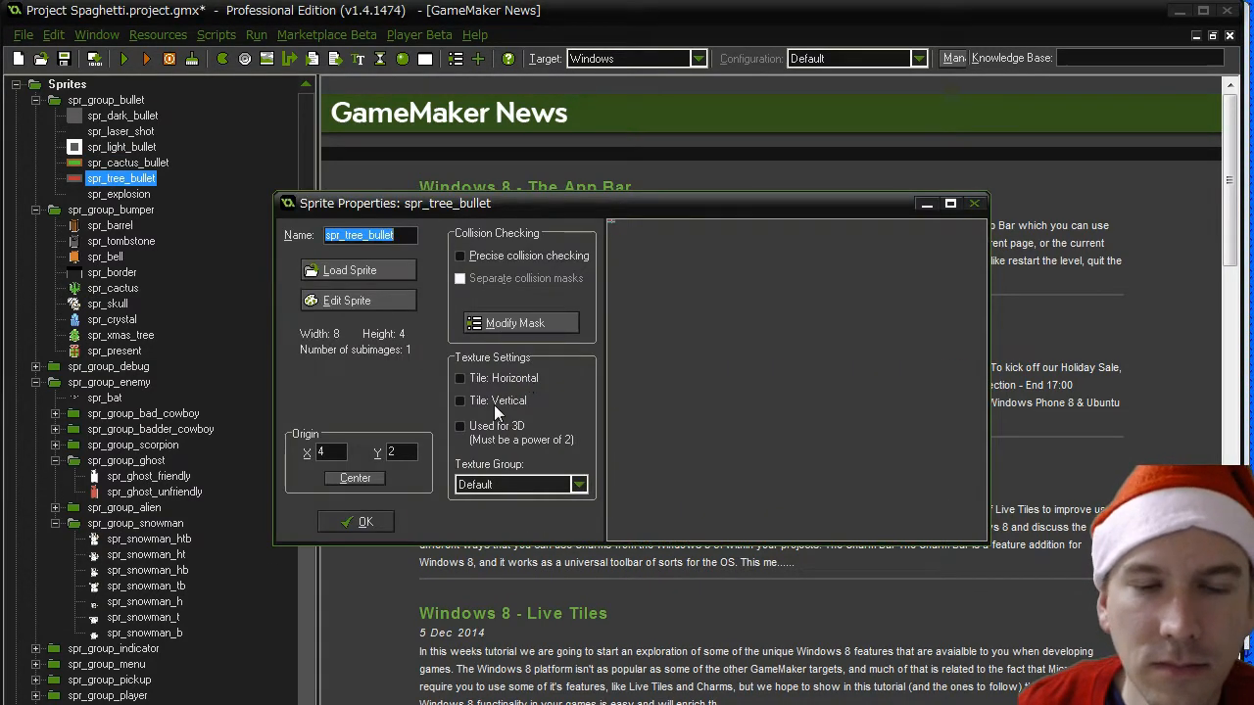
pyautogui.click(371, 521)
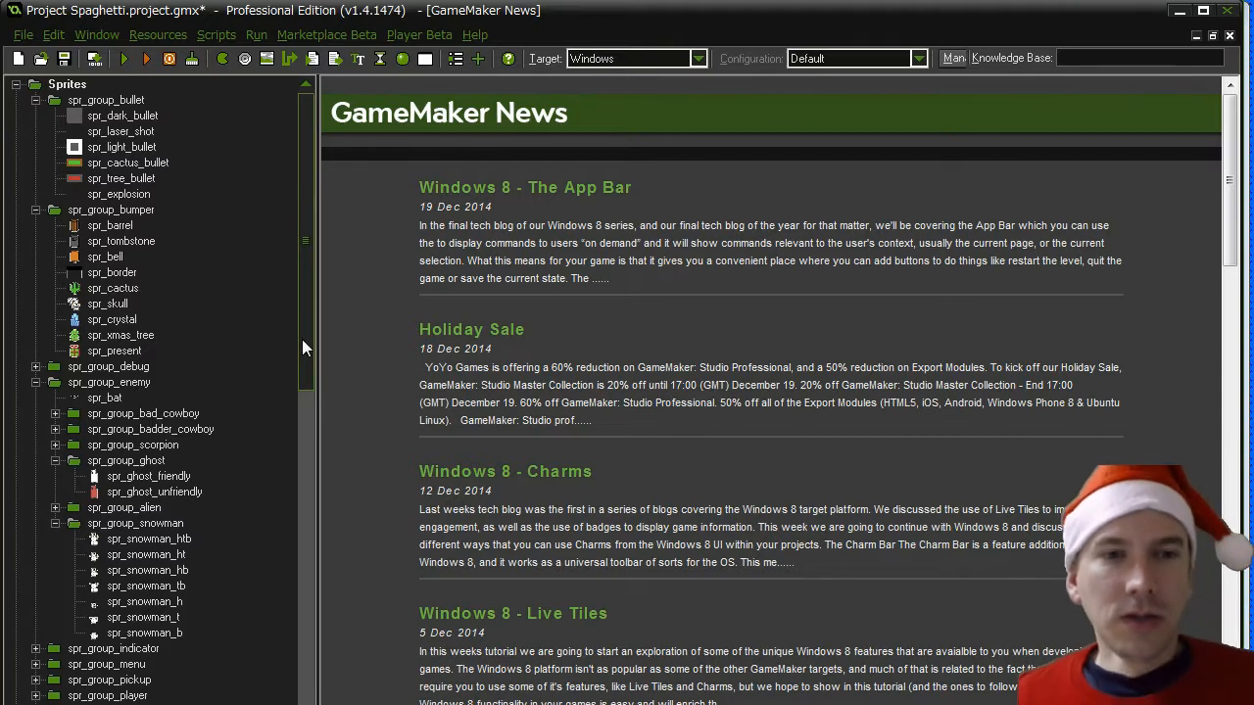
# - Rename the spr_variety variable to bl_spr_variety in the cactus_bullet object's Create event
pyautogui.moveTo(309, 345); pyautogui.dragTo(312, 698)
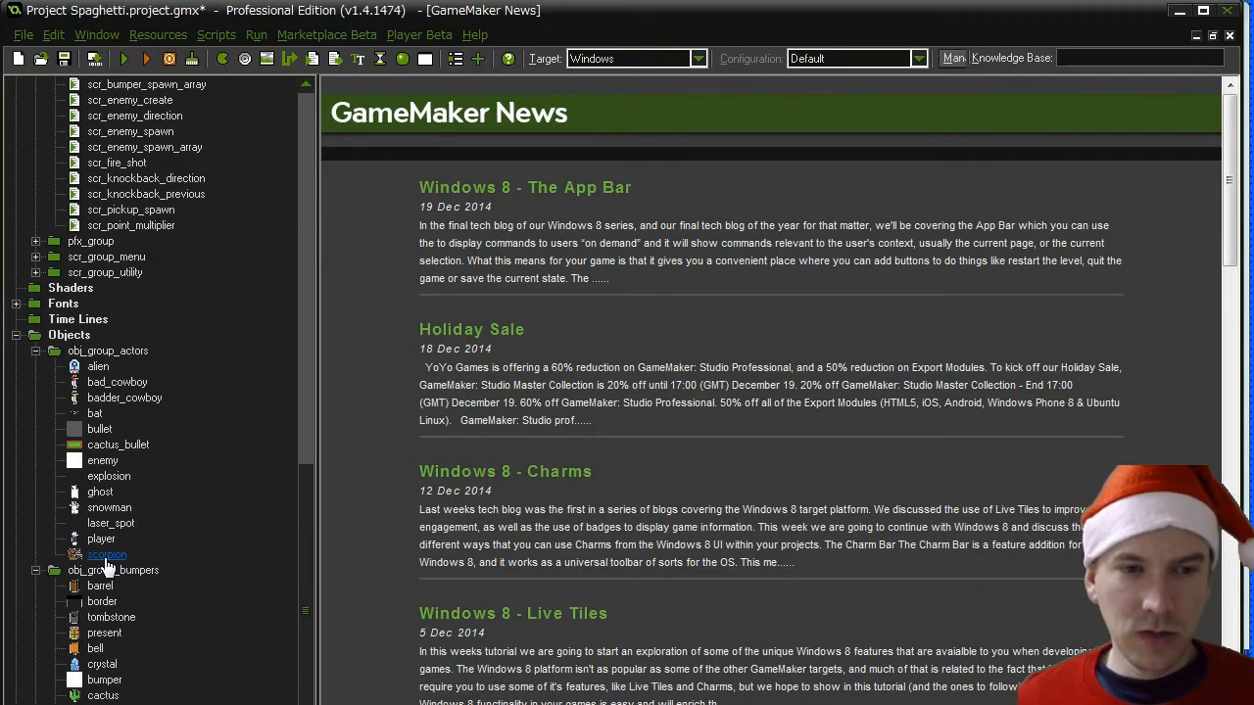
pyautogui.doubleClick(112, 446)
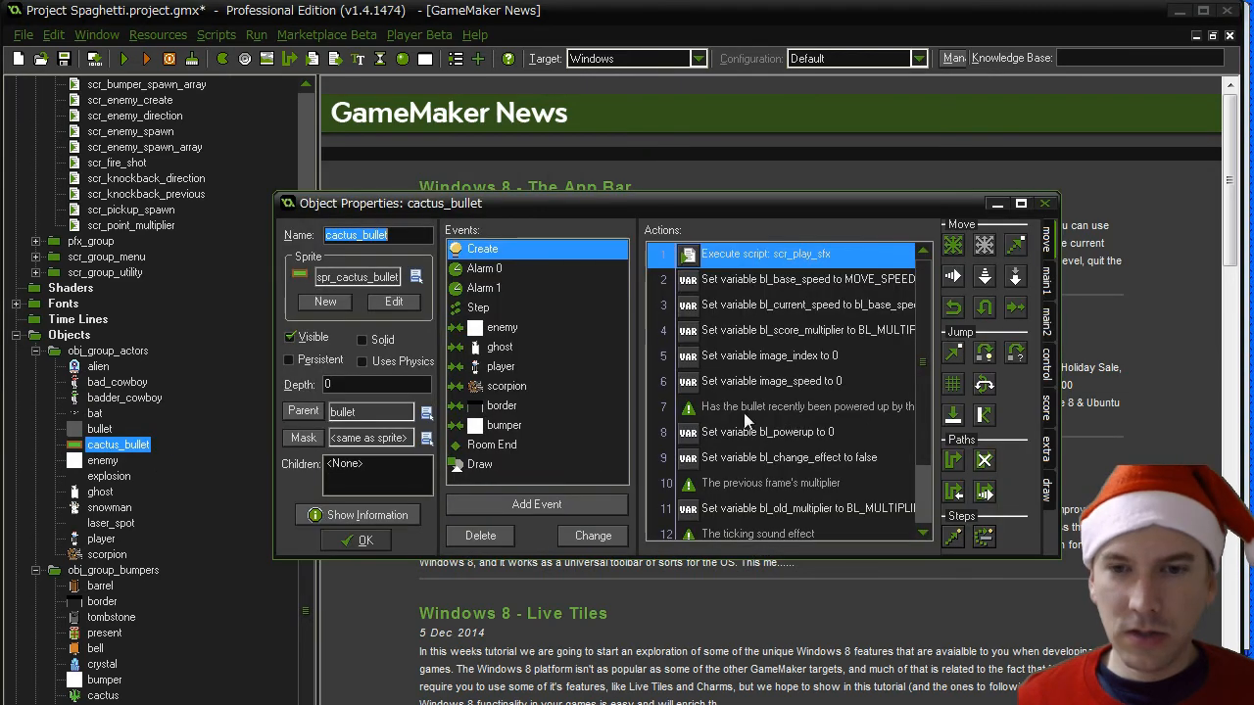
pyautogui.moveTo(921, 375); pyautogui.dragTo(919, 475)
pyautogui.doubleClick(766, 509)
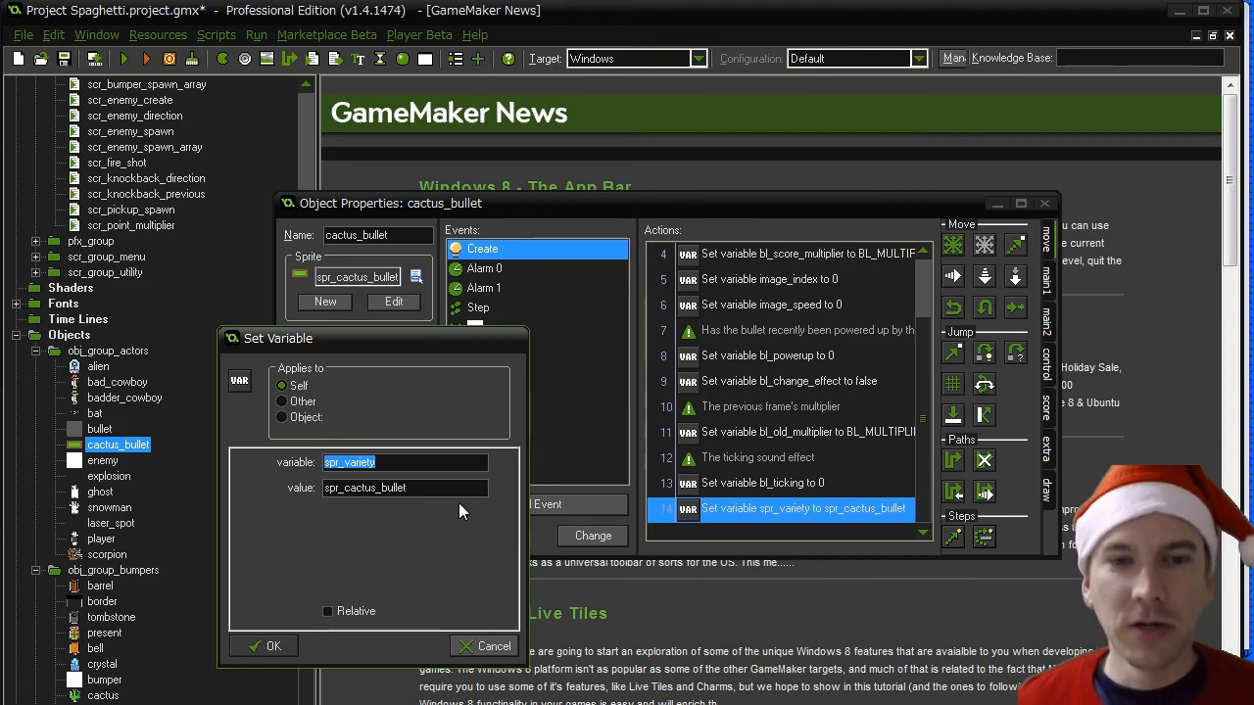
pyautogui.click(338, 462)
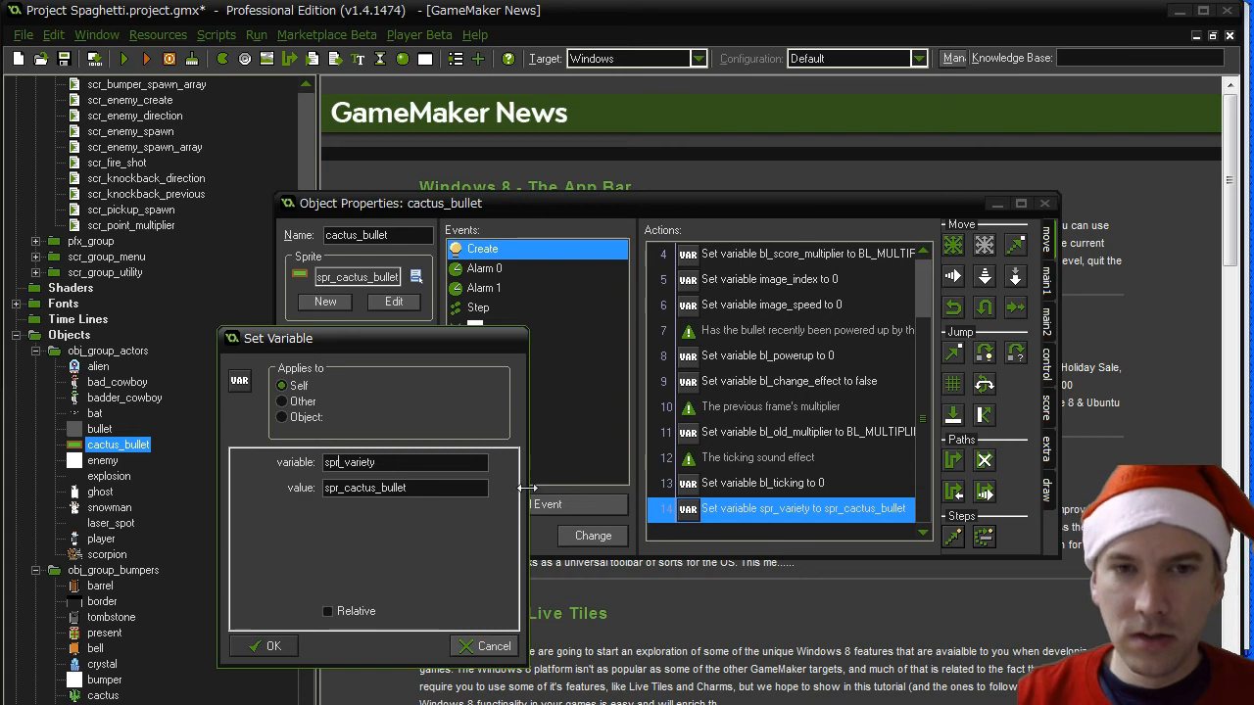
pyautogui.write('bl_')
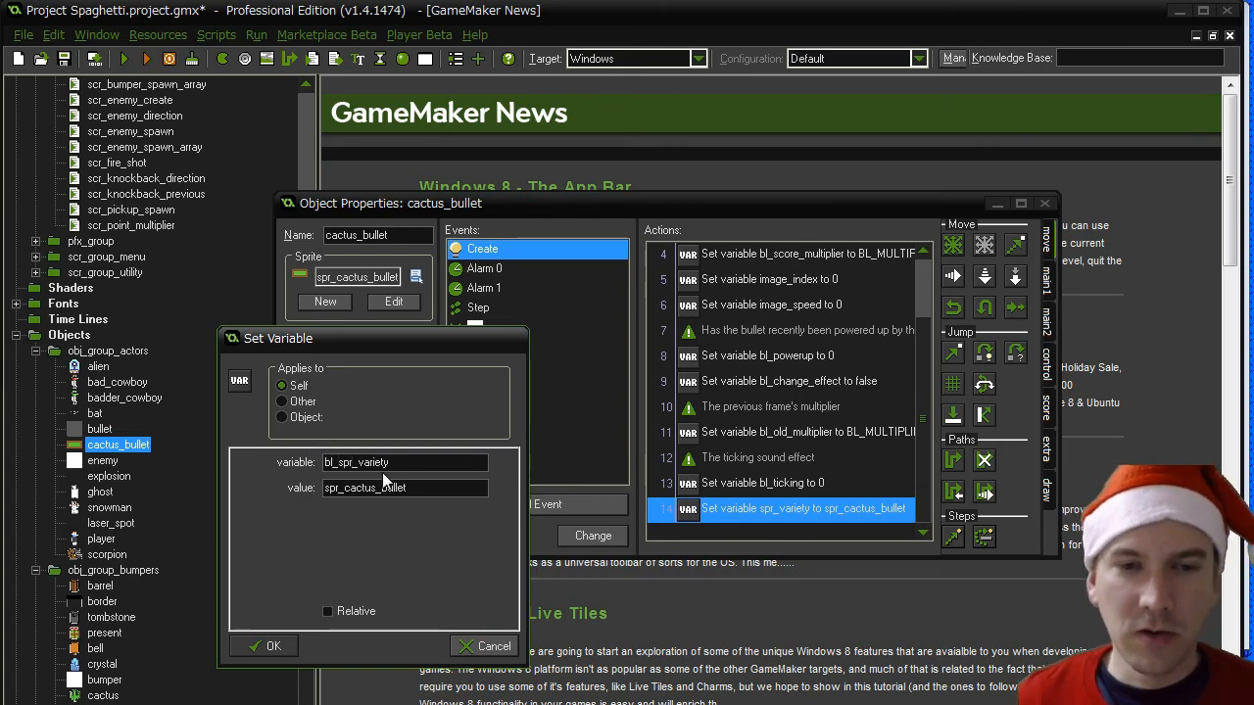
pyautogui.moveTo(393, 462); pyautogui.dragTo(210, 455)
pyautogui.click(267, 645)
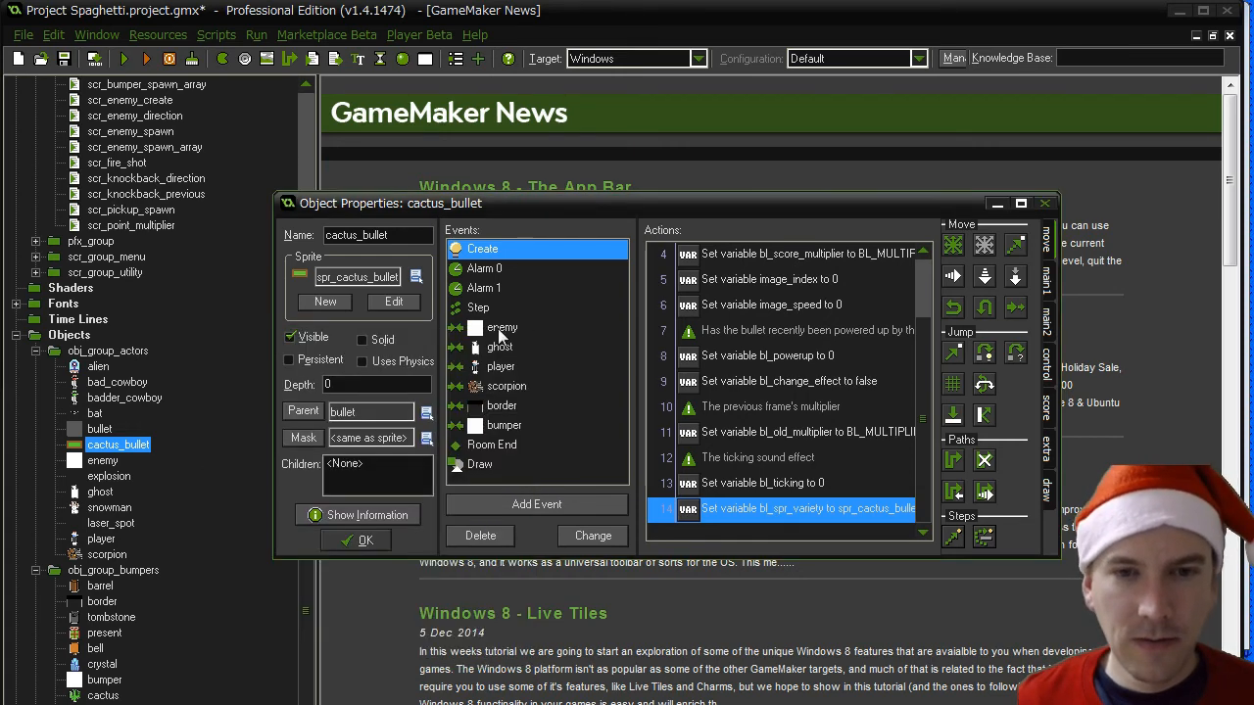
# - Change cactus_bullet's Draw event code to sprite_index = bl_spr_variety; and save the object
pyautogui.click(509, 464)
pyautogui.doubleClick(770, 308)
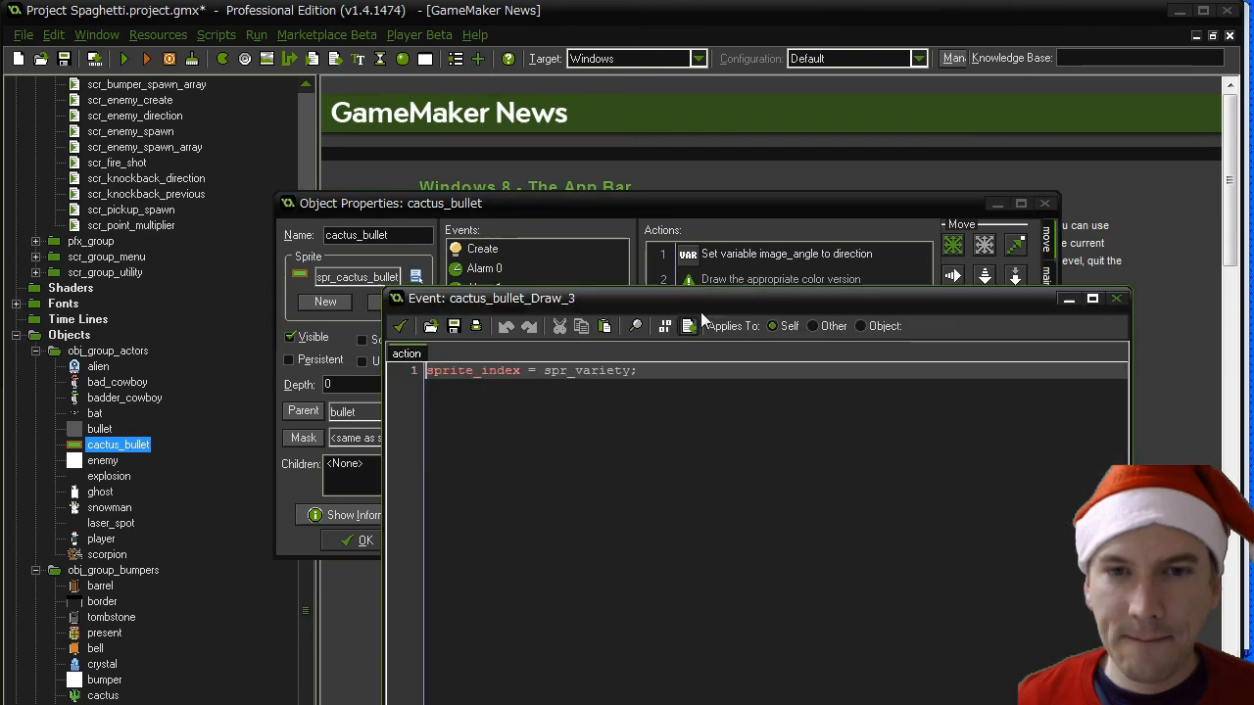
pyautogui.write('bl_')
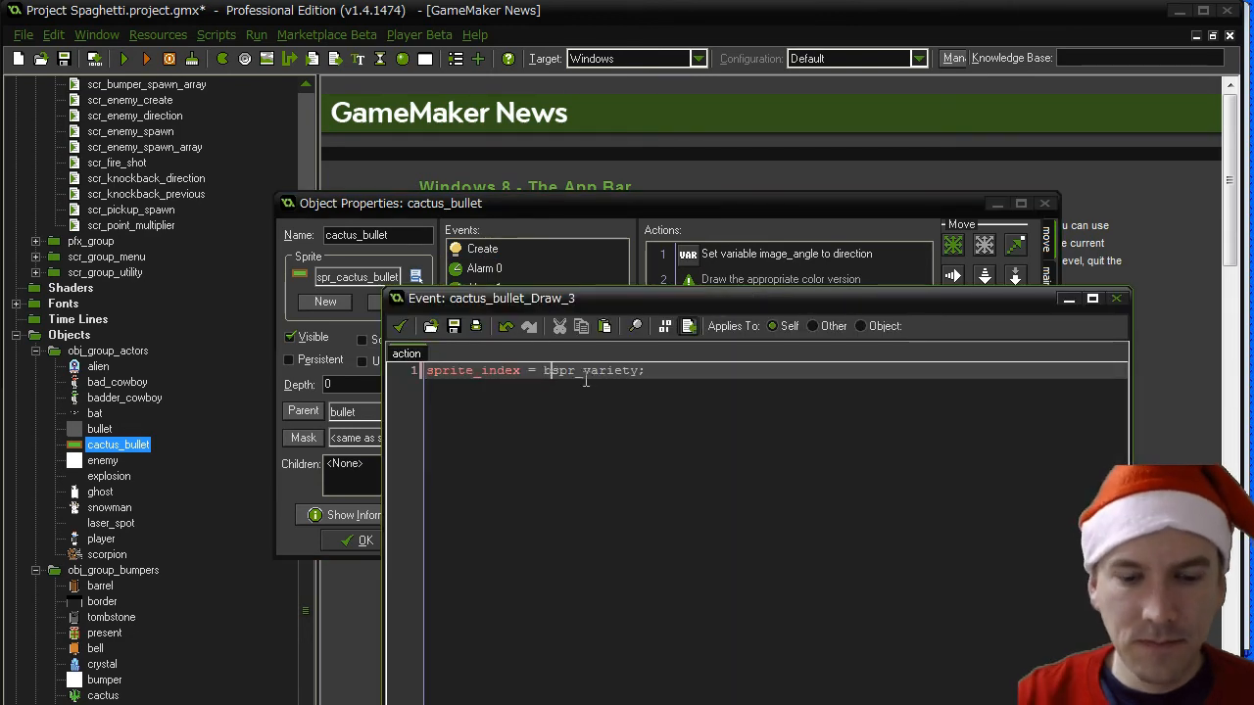
pyautogui.click(401, 326)
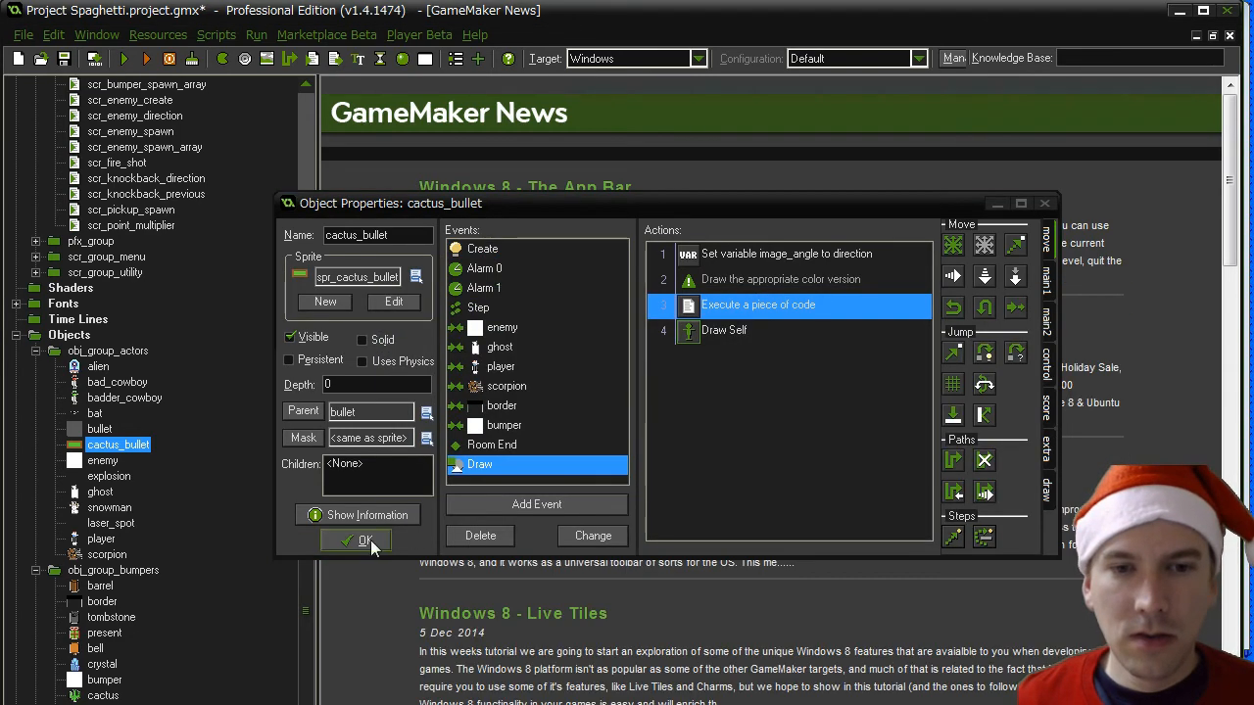
pyautogui.click(364, 540)
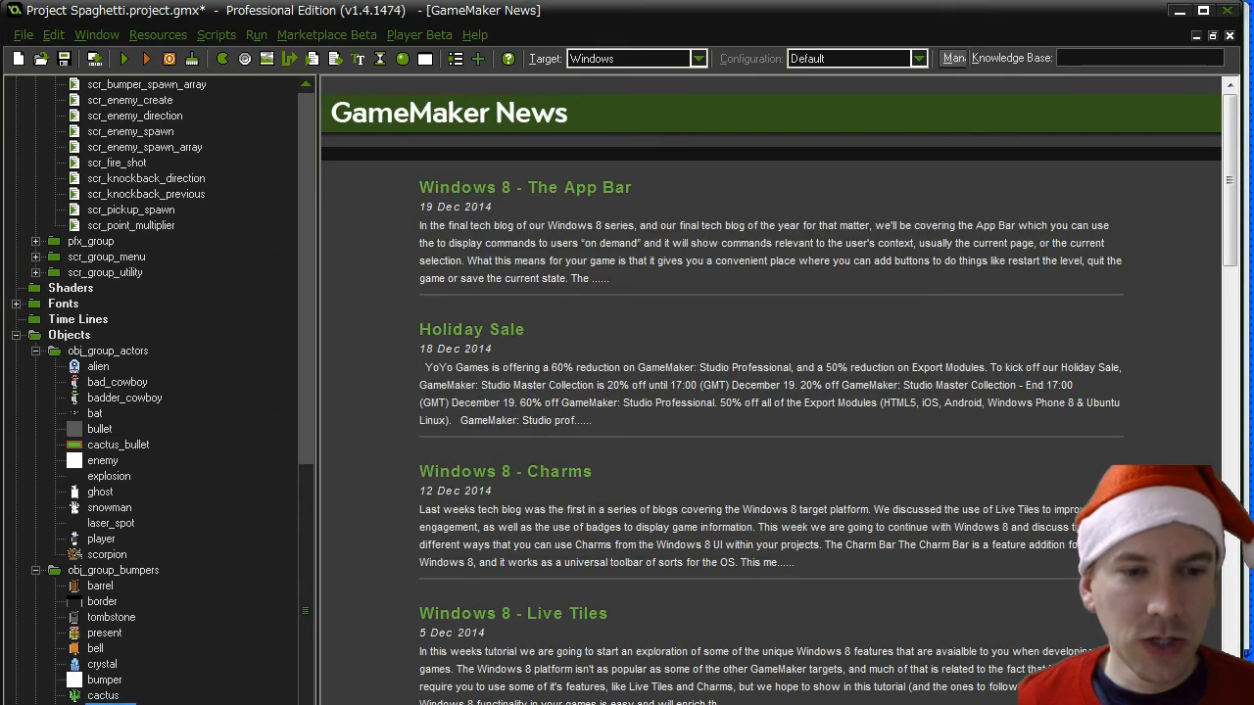
# - Open the code in xmas_tree's bullet collision event and review its bullet creation blocks
pyautogui.doubleClick(102, 696)
pyautogui.click(421, 316)
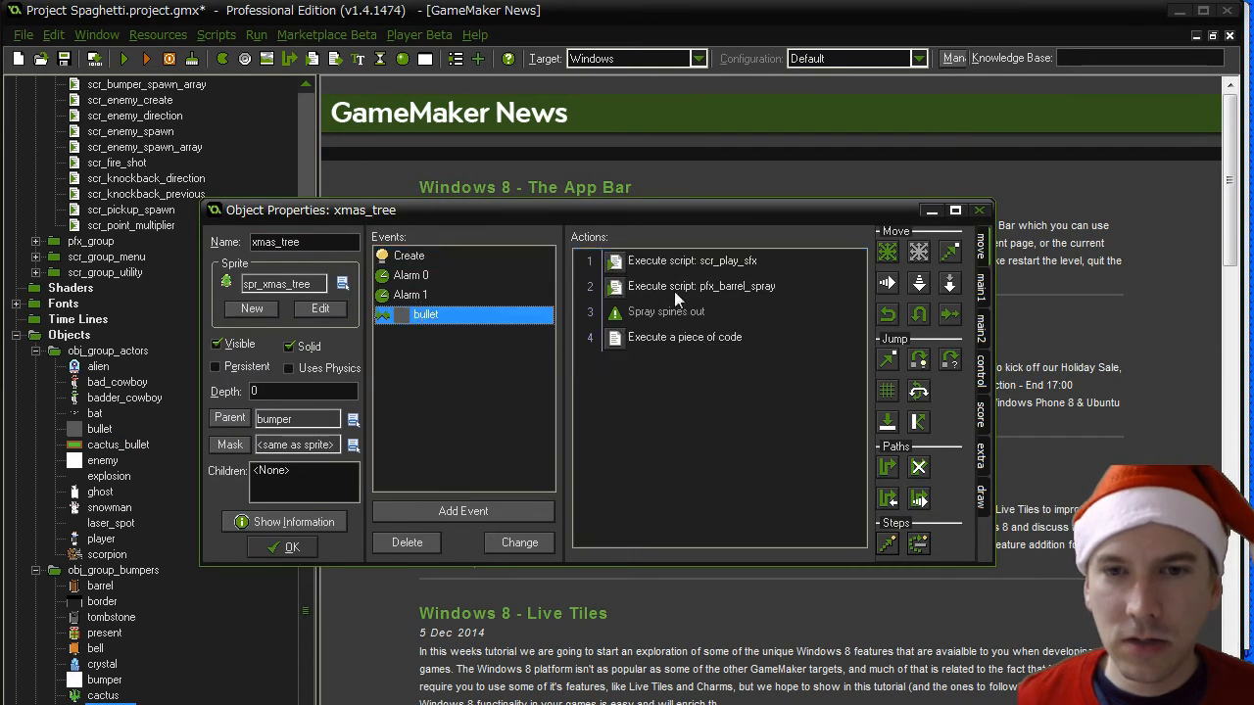
pyautogui.doubleClick(698, 333)
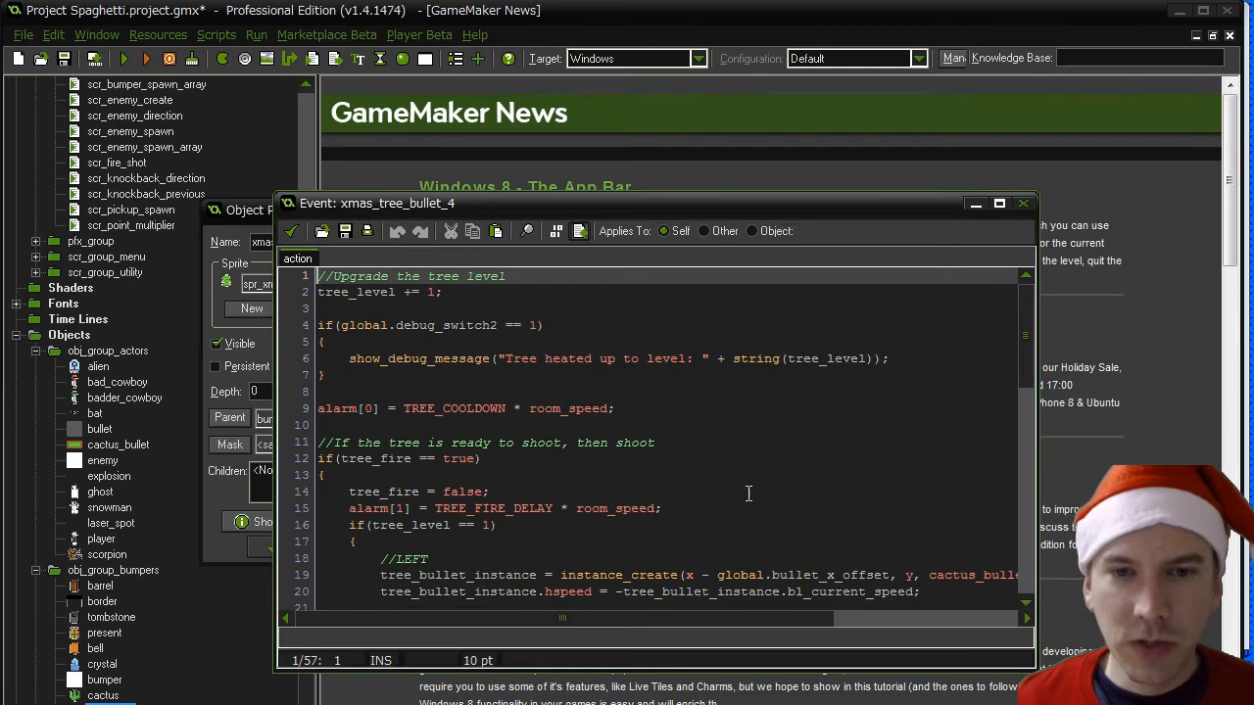
pyautogui.scroll(-4, 594, 529)
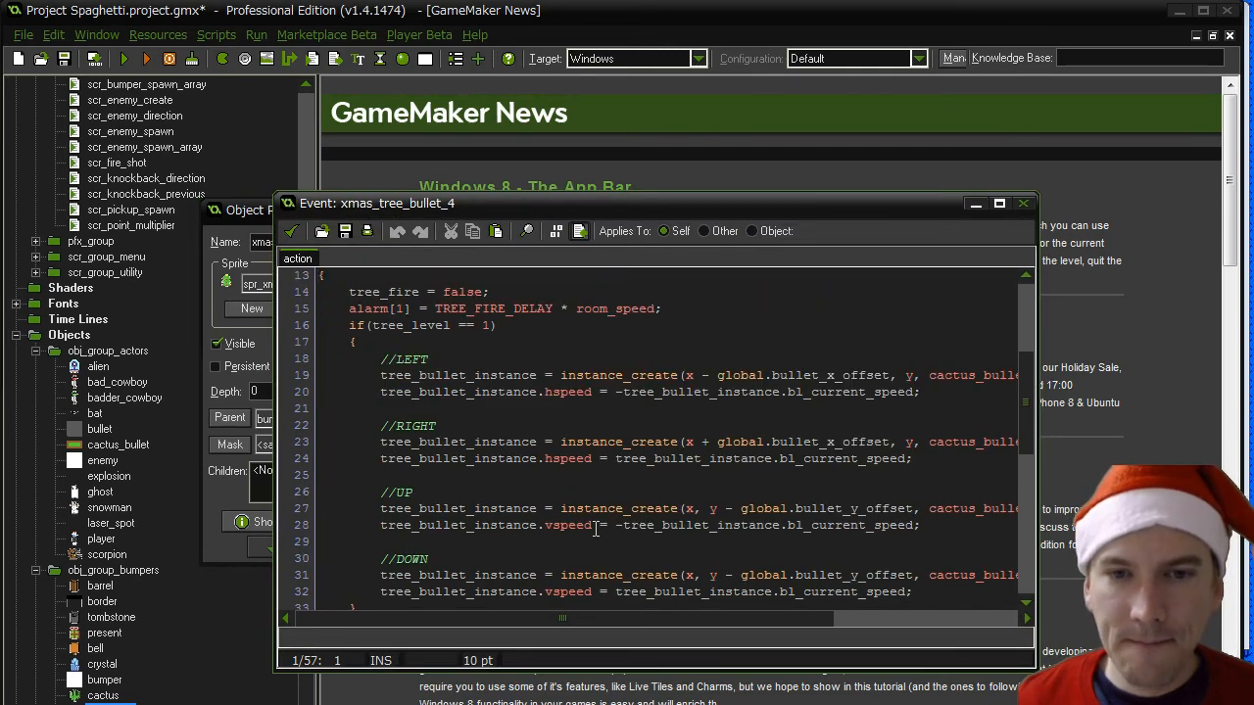
pyautogui.scroll(-8, 594, 529)
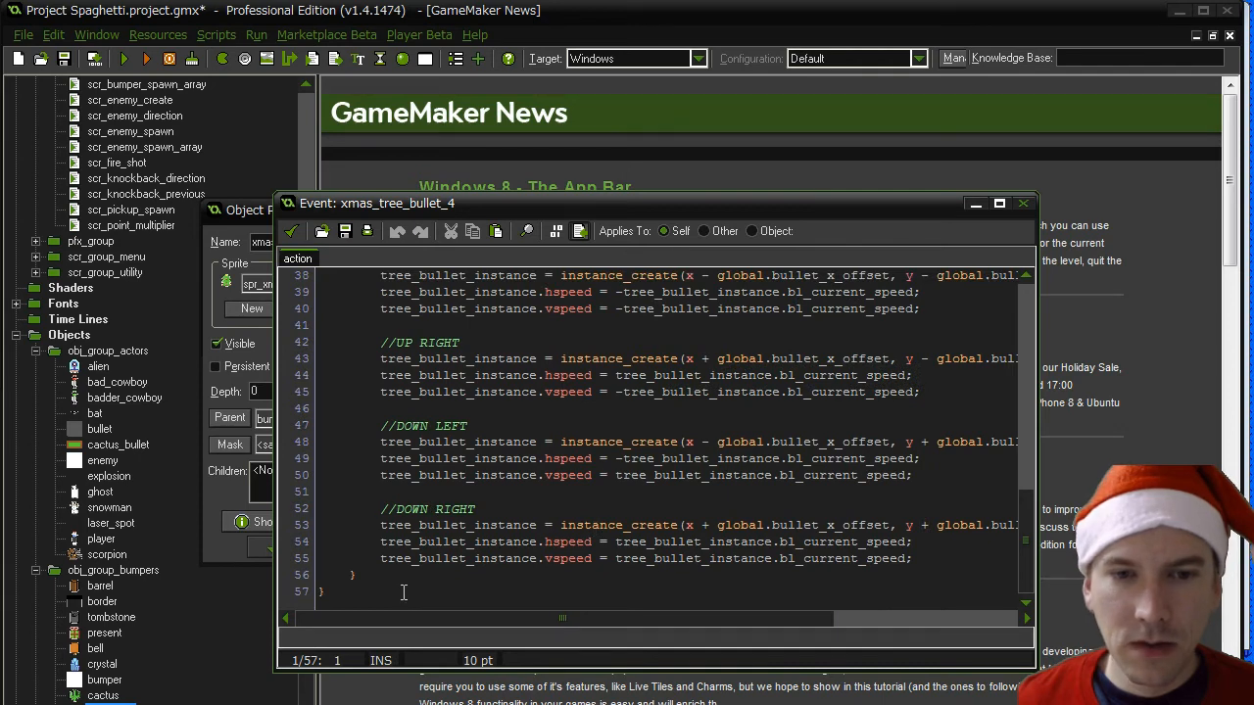
pyautogui.click(403, 592)
pyautogui.scroll(7, 421, 588)
pyautogui.scroll(6, 422, 588)
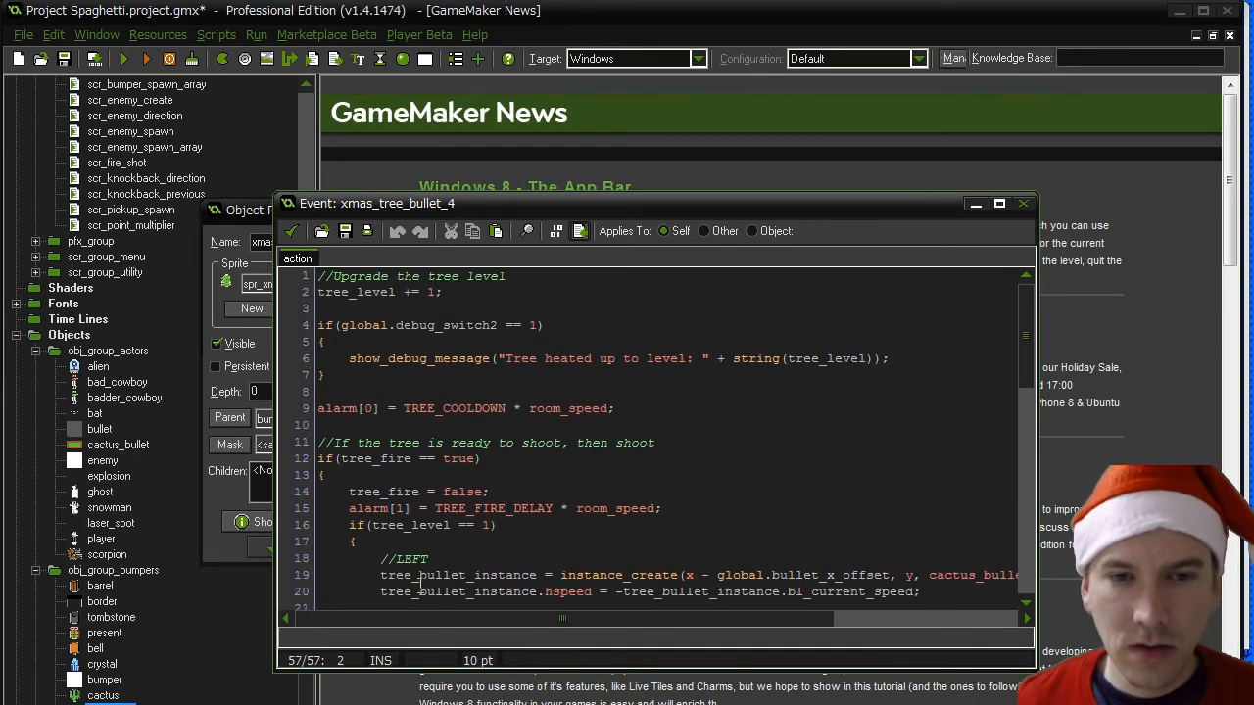
pyautogui.scroll(-3, 421, 588)
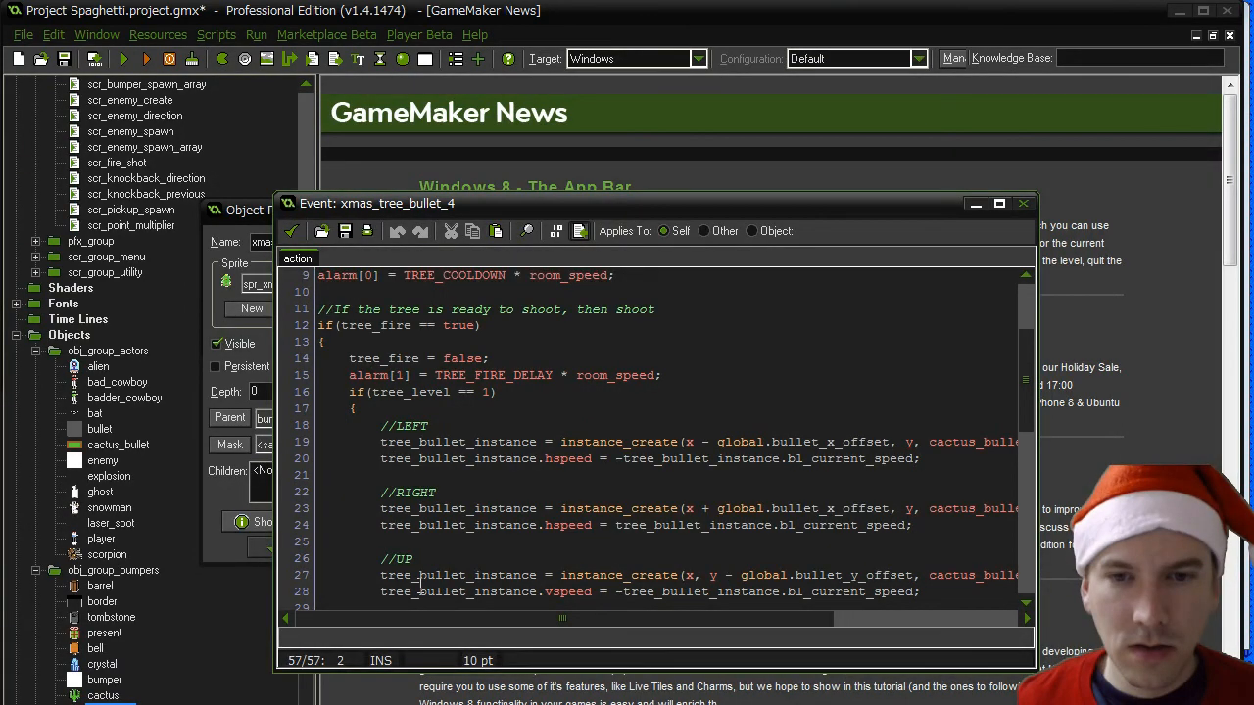
# - Add the line tree_bullet_instance.bl_spr_variety = spr_tree_bullet; at the end of the LEFT shot block
pyautogui.click(437, 453)
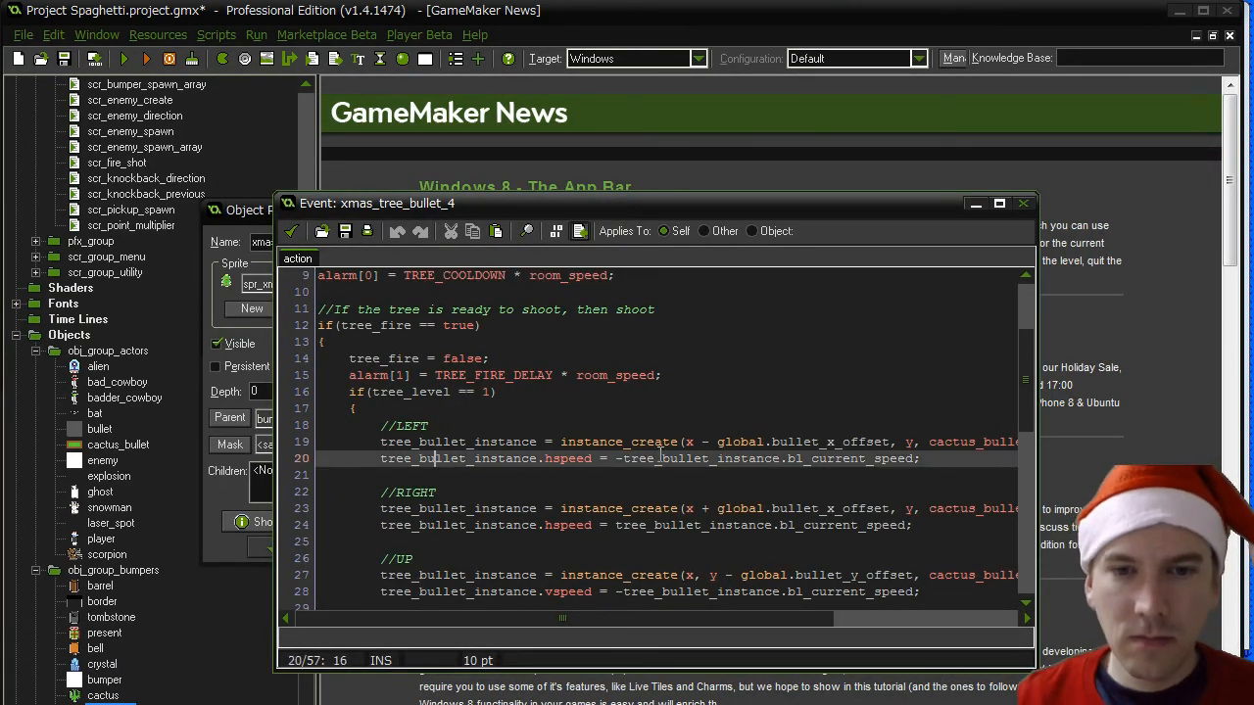
pyautogui.press('End')
pyautogui.press('Return')
pyautogui.write('tree_')
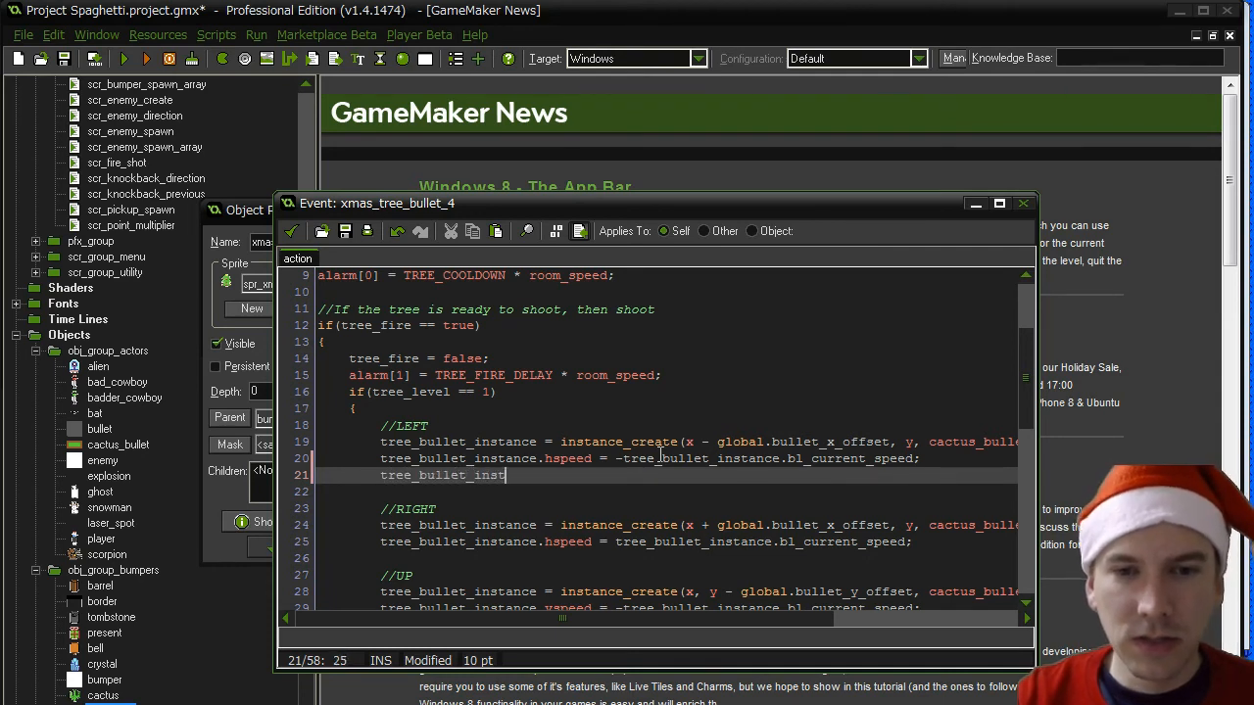
pyautogui.write('bullet_instance.bl_spr_variety = spr_')
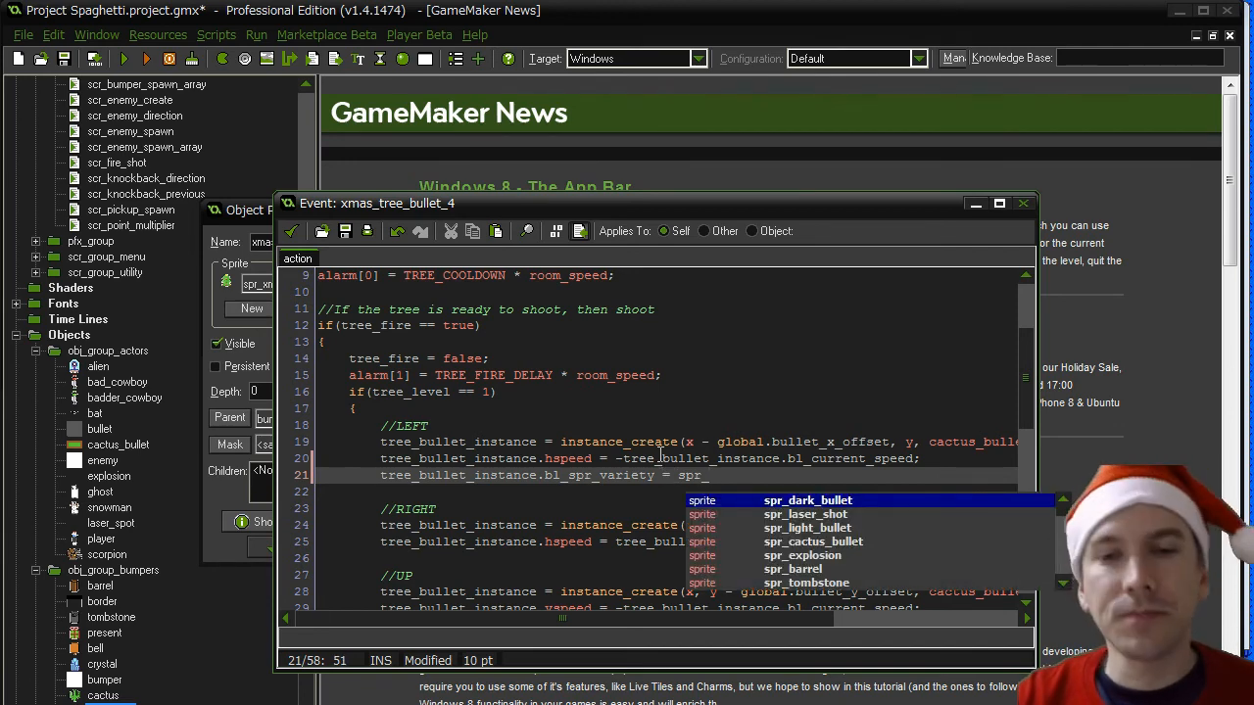
pyautogui.write('tree_b')
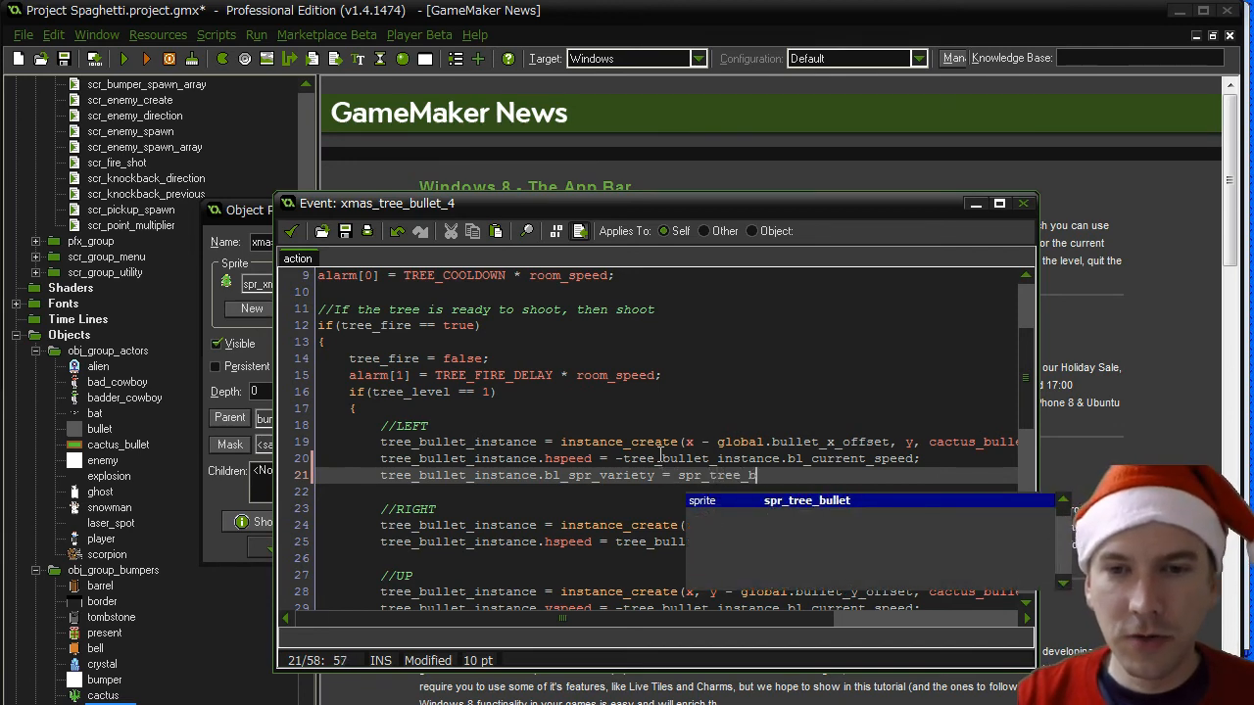
pyautogui.write('ullet;')
# - Copy the bl_spr_variety assignment line to the end of the RIGHT, UP and DOWN shot blocks
pyautogui.hotkey('shift', 'Home')
pyautogui.hotkey('ctrl', 'c')
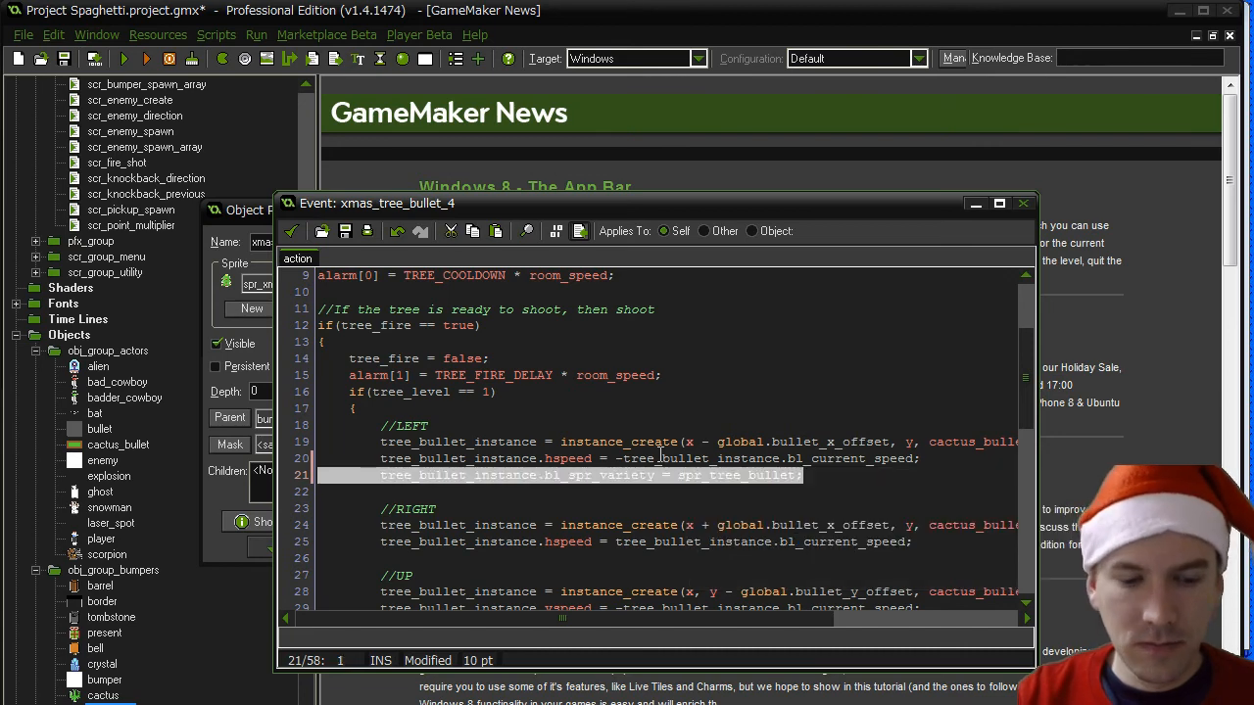
pyautogui.click(908, 542)
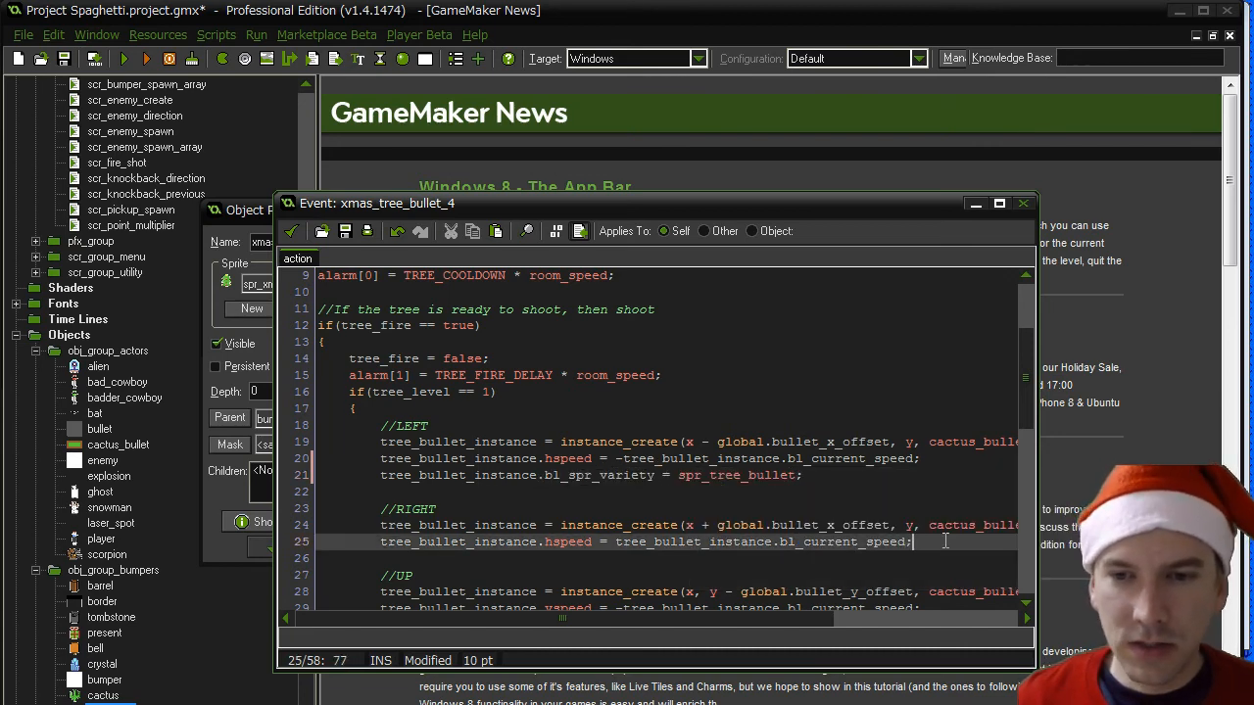
pyautogui.press('Return')
pyautogui.hotkey('ctrl', 'v')
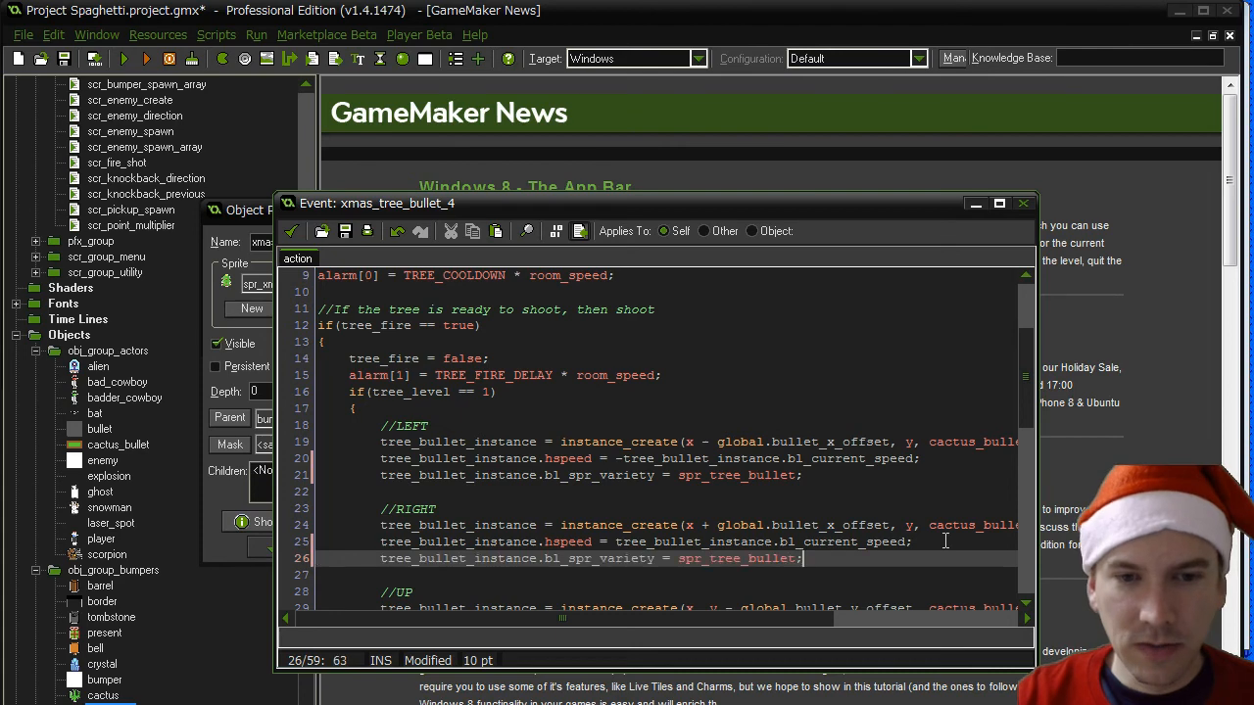
pyautogui.scroll(-2, 945, 542)
pyautogui.click(935, 556)
pyautogui.press('Return')
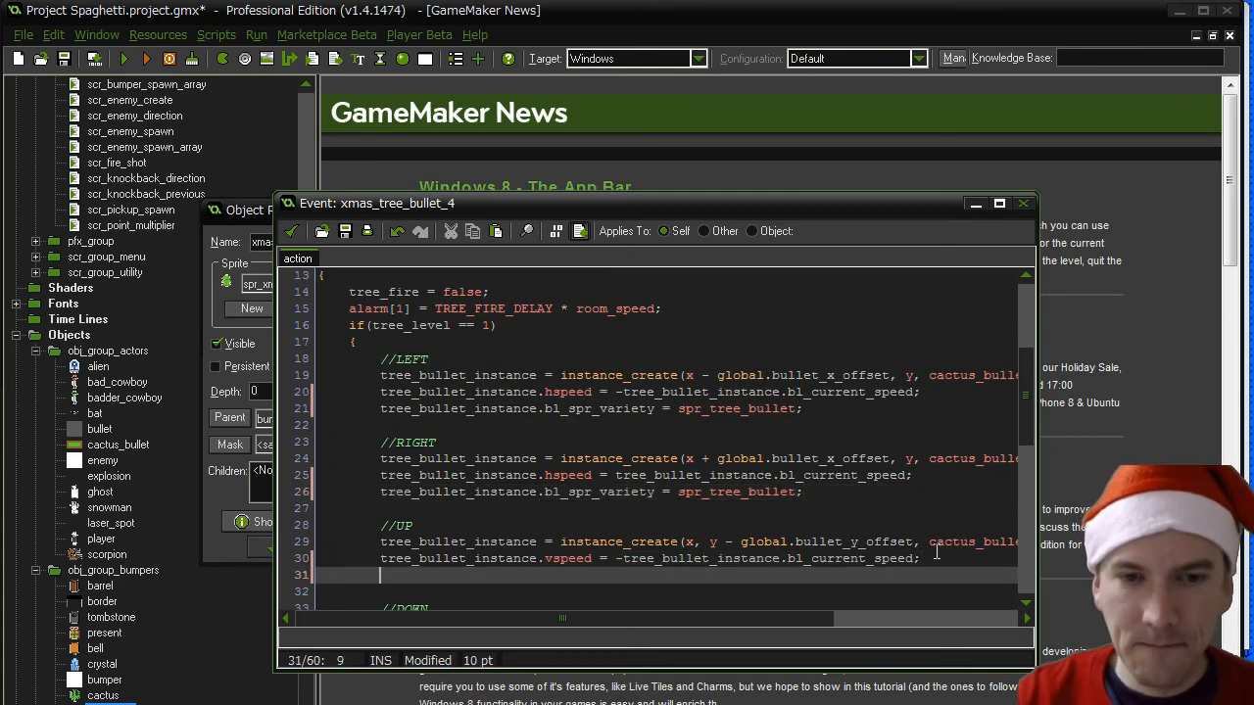
pyautogui.hotkey('ctrl', 'v')
pyautogui.scroll(-4, 936, 552)
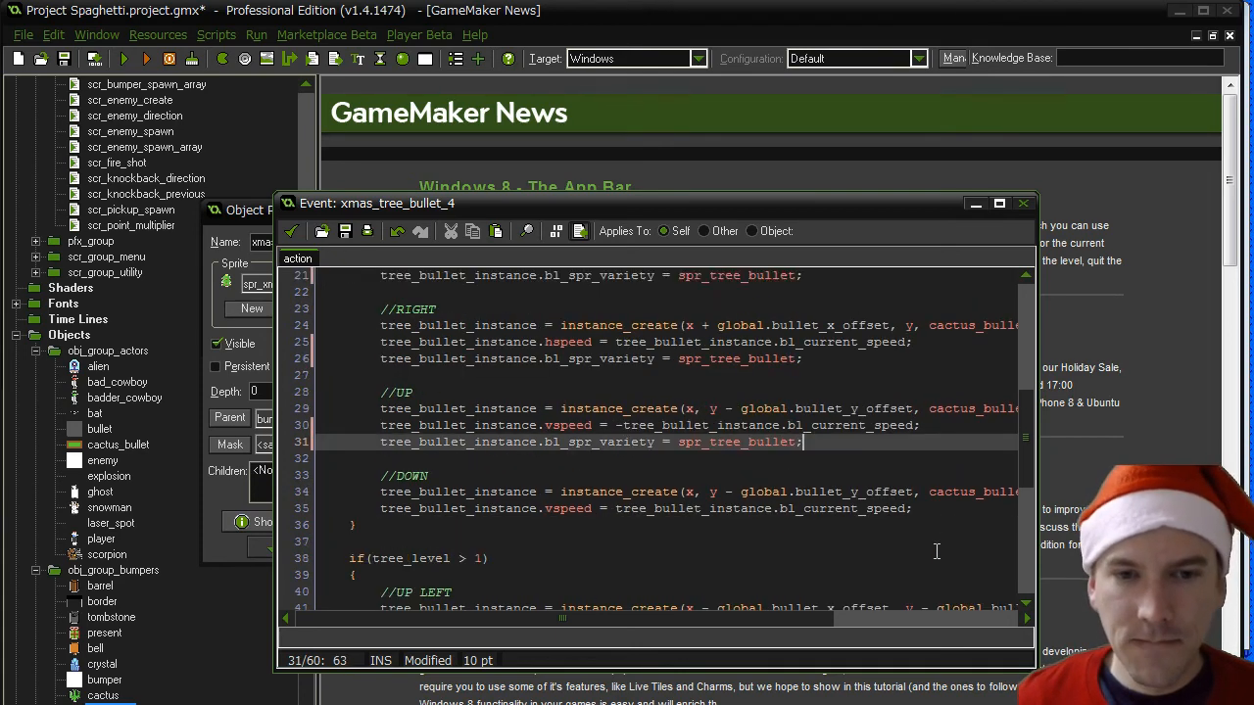
pyautogui.click(943, 502)
pyautogui.press('Return')
pyautogui.hotkey('ctrl', 'v')
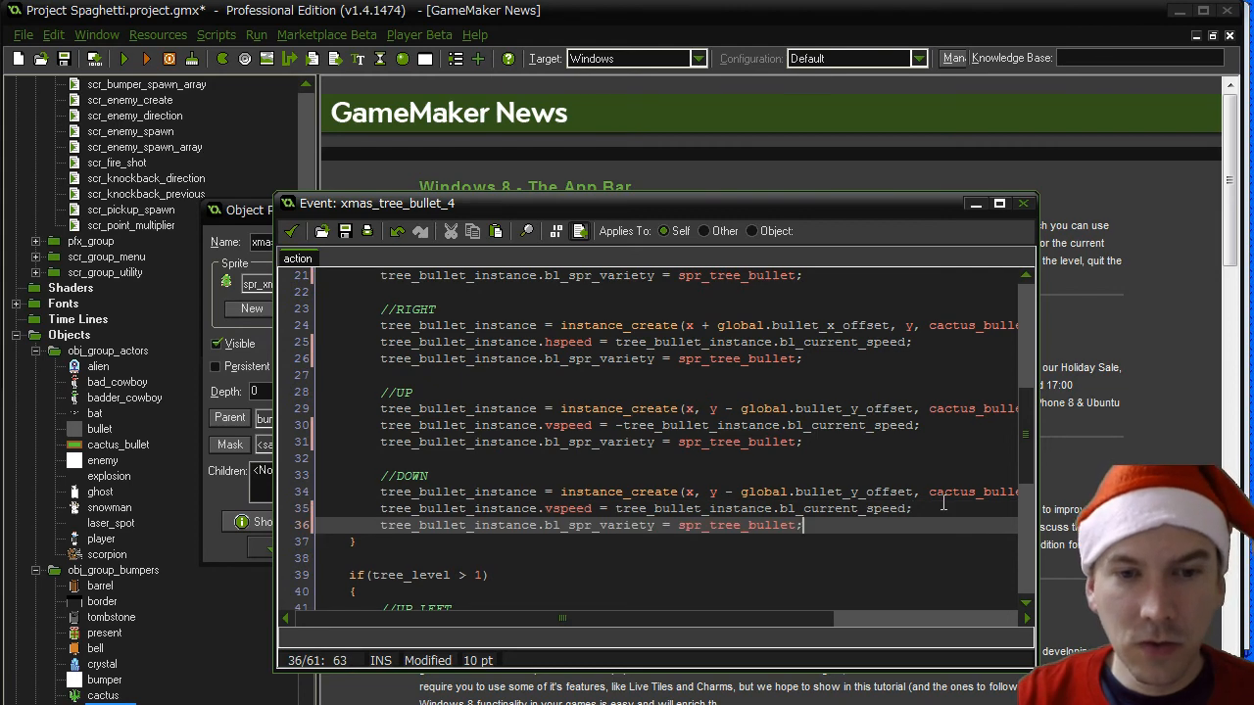
# - Paste the bl_spr_variety assignment line at the end of the UP LEFT and UP RIGHT shot blocks
pyautogui.scroll(-6, 943, 502)
pyautogui.click(943, 506)
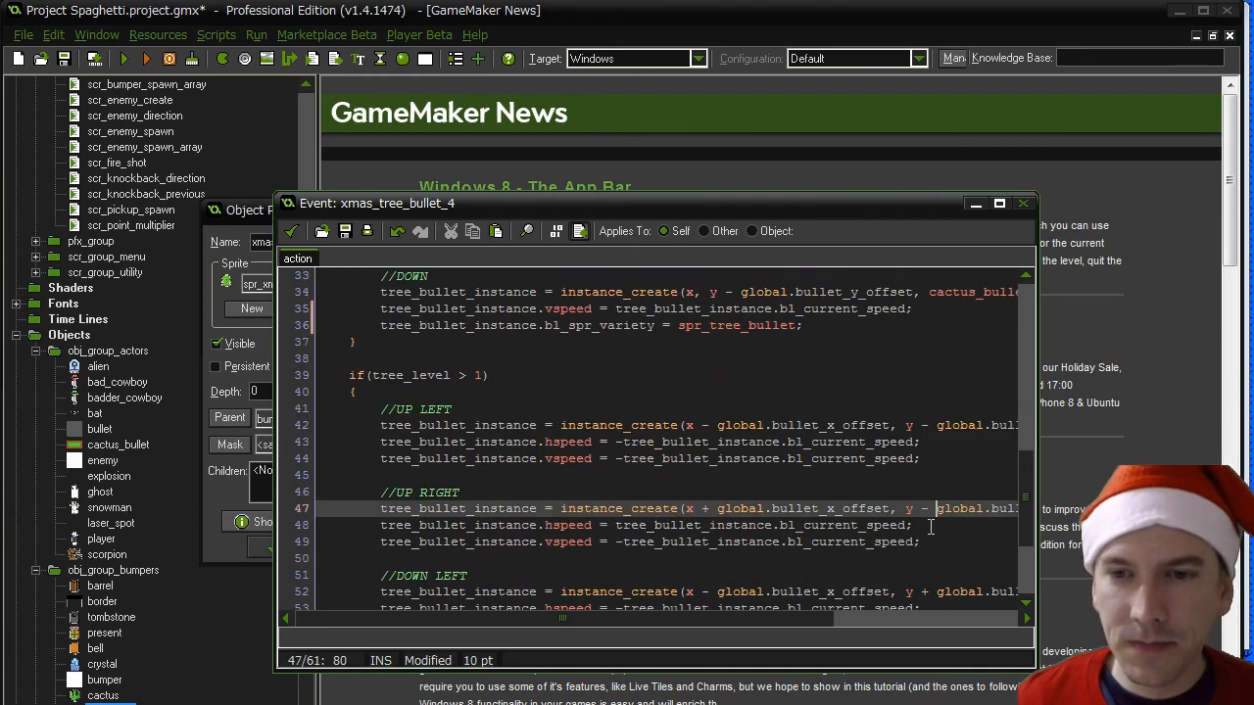
pyautogui.click(923, 460)
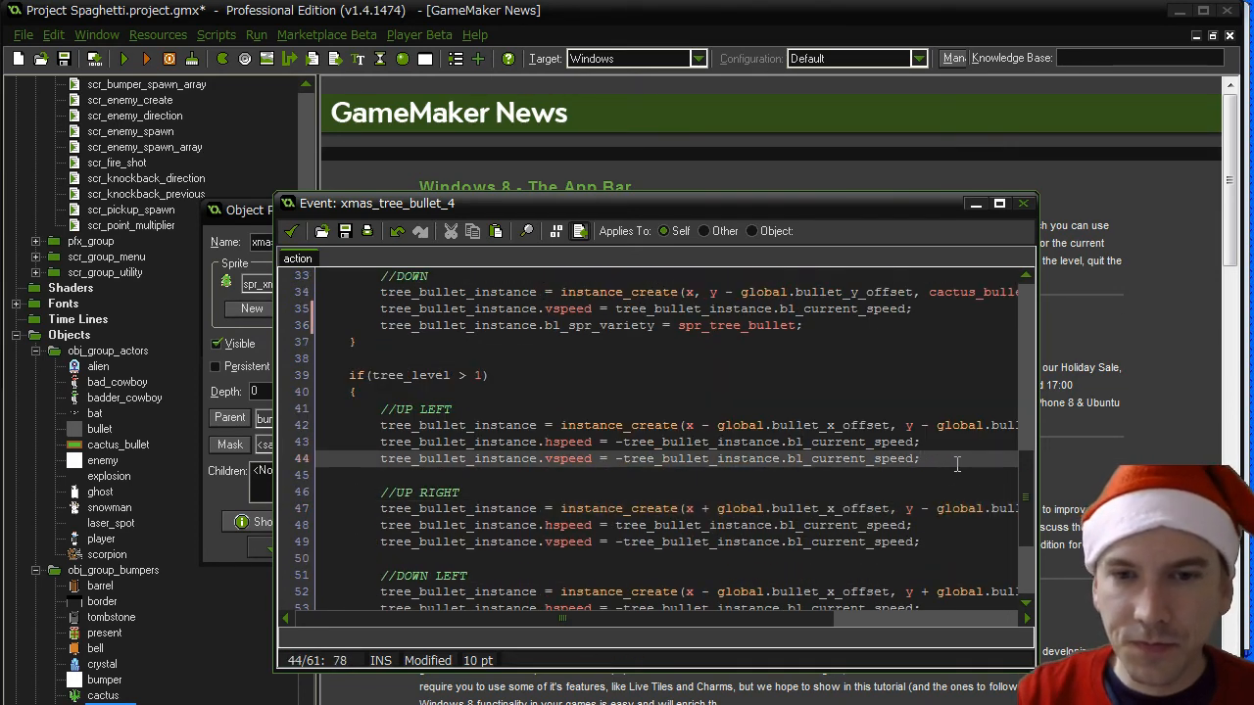
pyautogui.press('Return')
pyautogui.hotkey('ctrl', 'v')
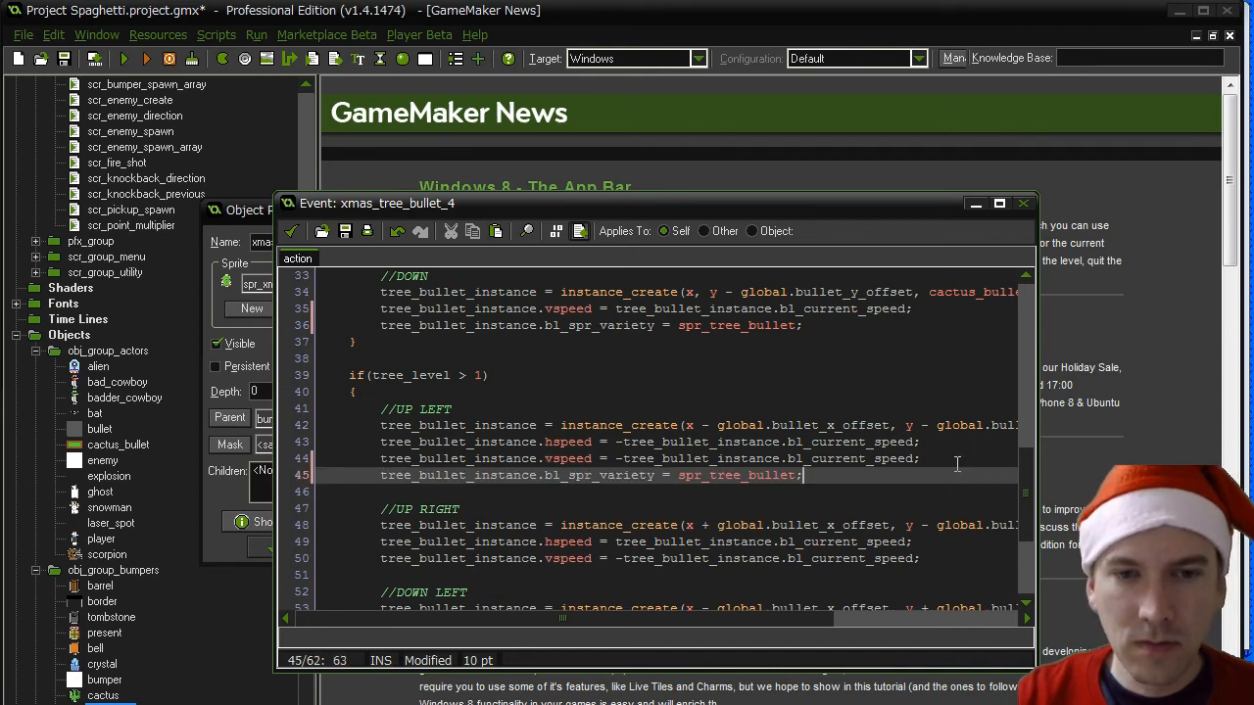
pyautogui.click(933, 558)
pyautogui.press('Return')
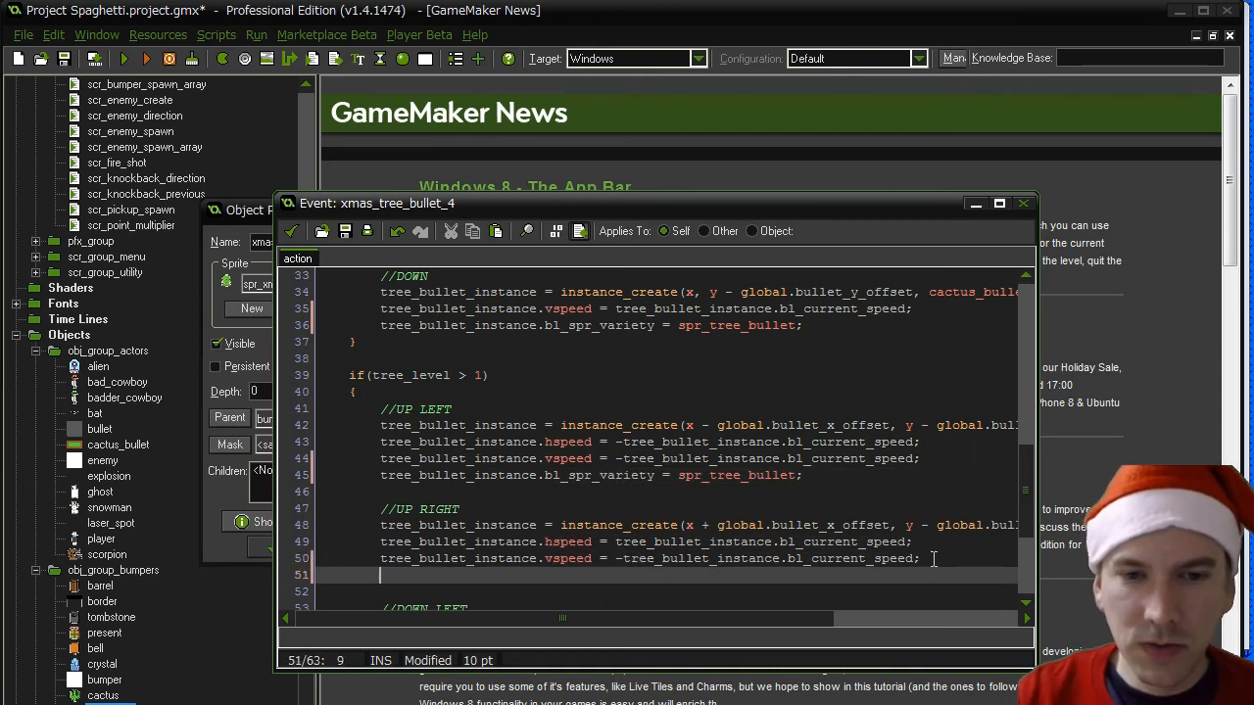
pyautogui.hotkey('ctrl', 'v')
# - Paste the bl_spr_variety assignment line at the end of the DOWN LEFT and DOWN RIGHT shot blocks
pyautogui.scroll(-3, 933, 558)
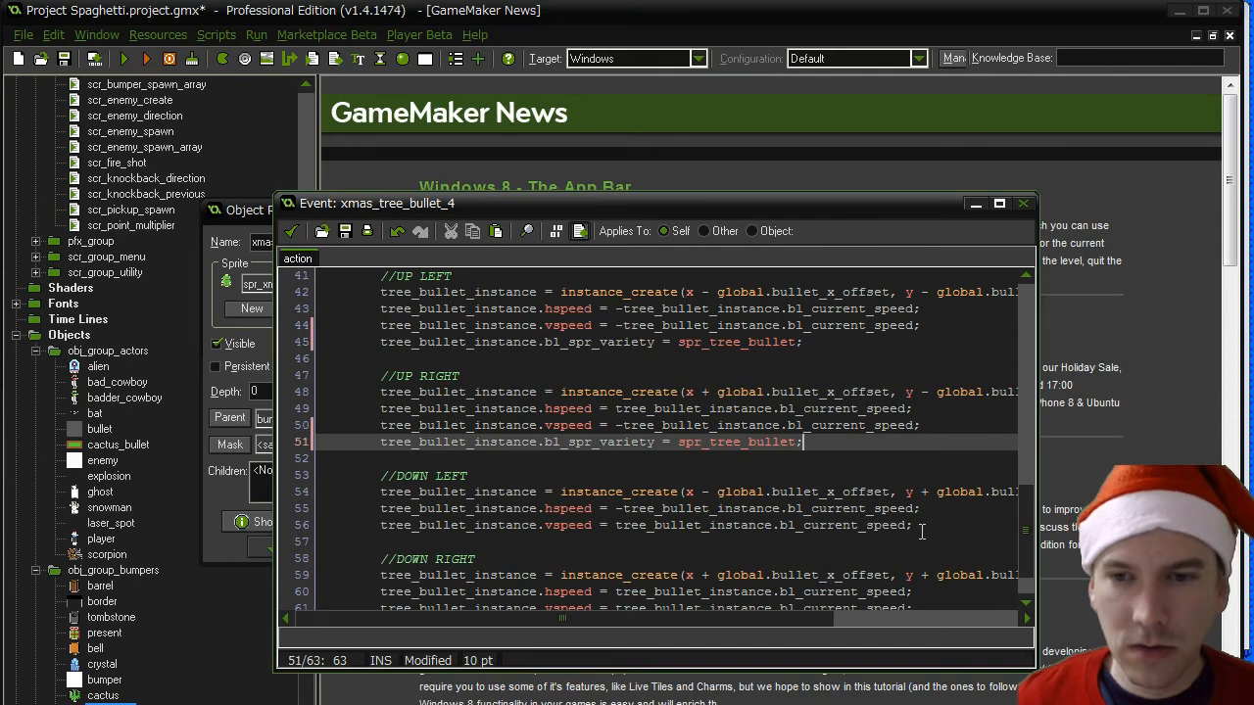
pyautogui.click(920, 532)
pyautogui.press('Return')
pyautogui.hotkey('ctrl', 'v')
pyautogui.scroll(-3, 920, 532)
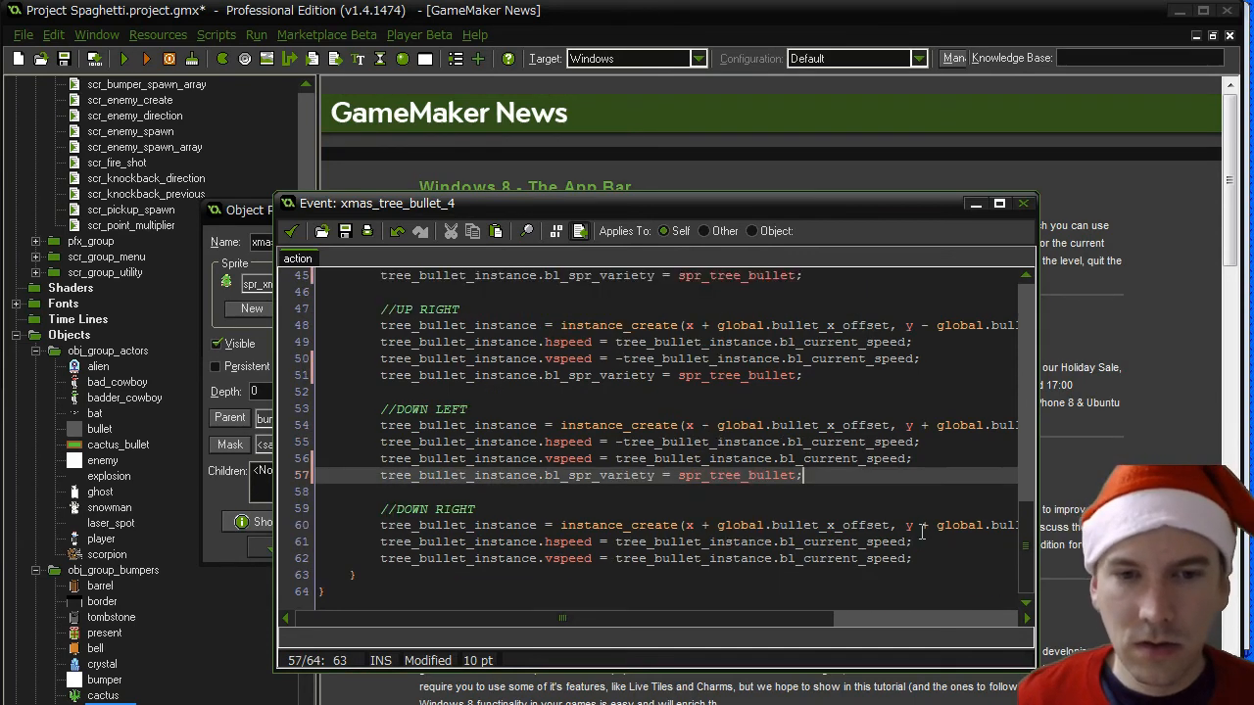
pyautogui.click(911, 558)
pyautogui.press('Return')
pyautogui.press('BackSpace')
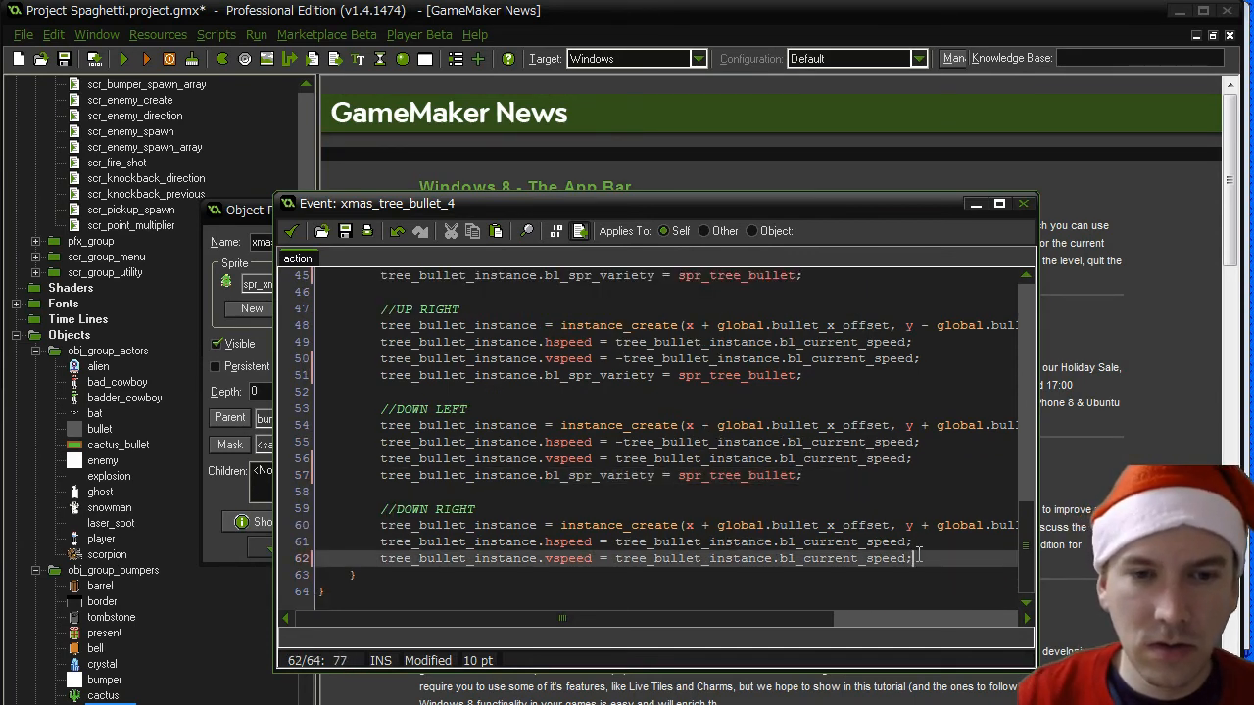
pyautogui.press('Return')
pyautogui.hotkey('ctrl', 'v')
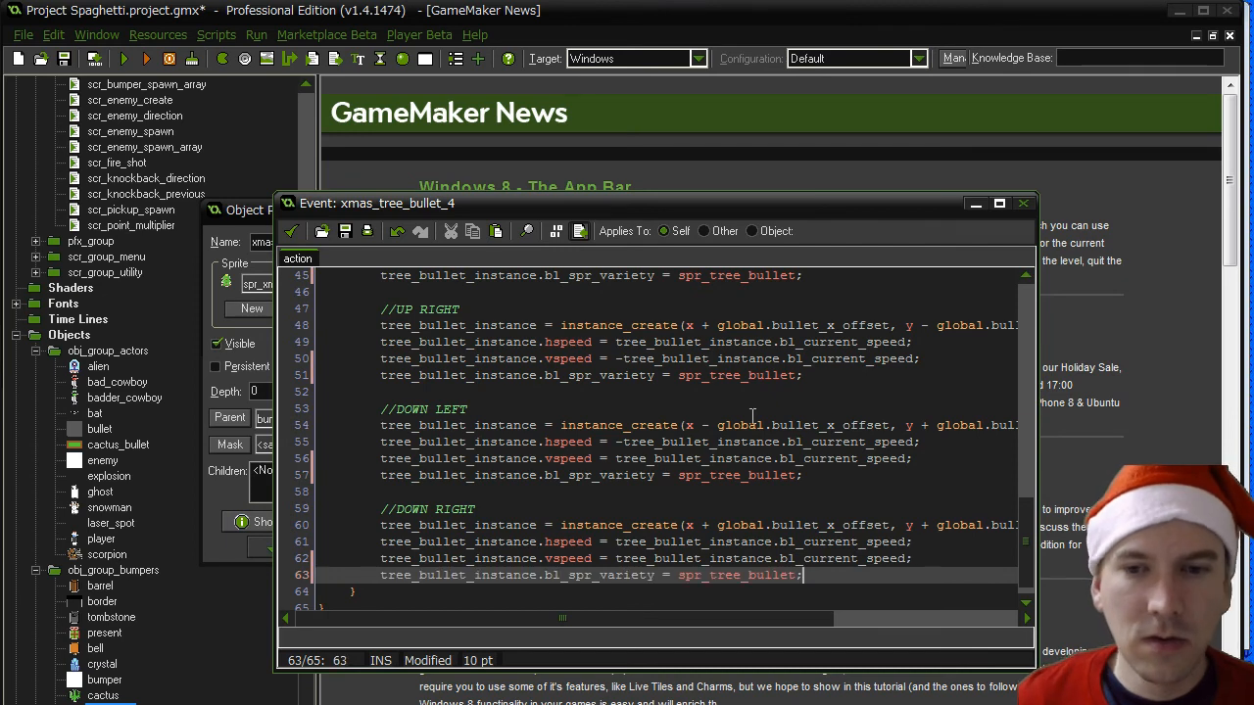
# - Save the collision code and the xmas_tree object, and run the game
pyautogui.click(291, 230)
pyautogui.click(280, 552)
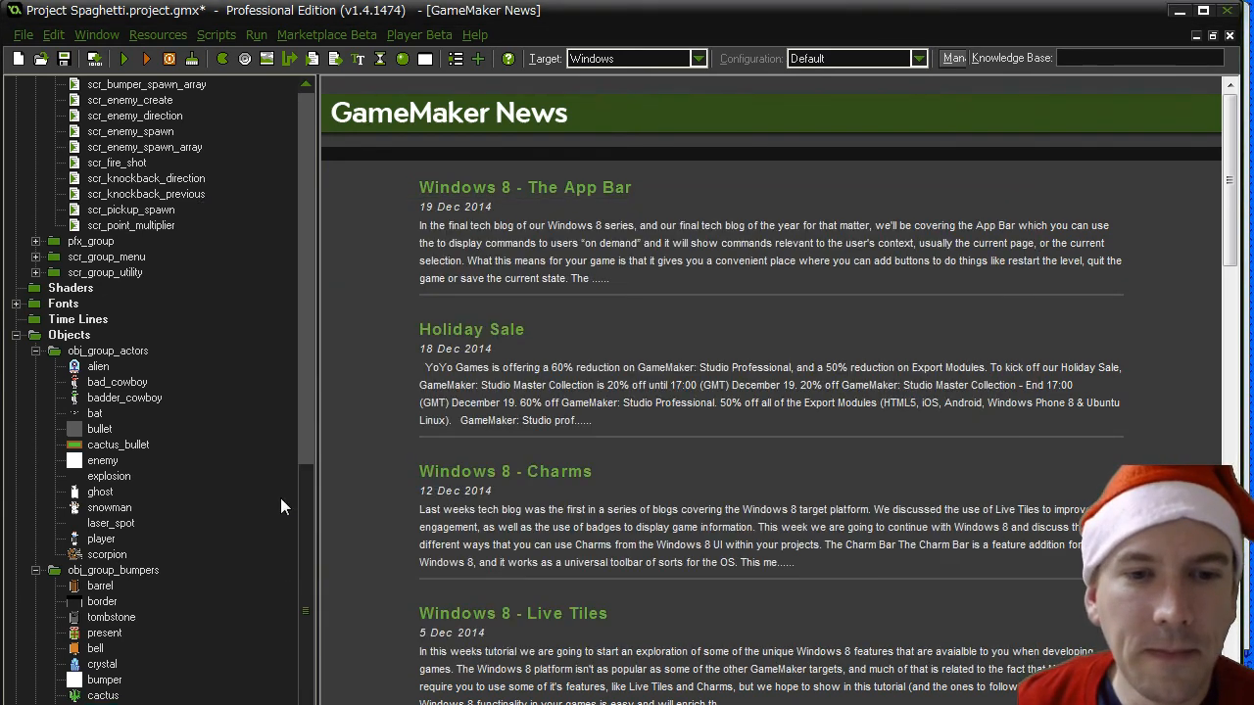
pyautogui.click(118, 58)
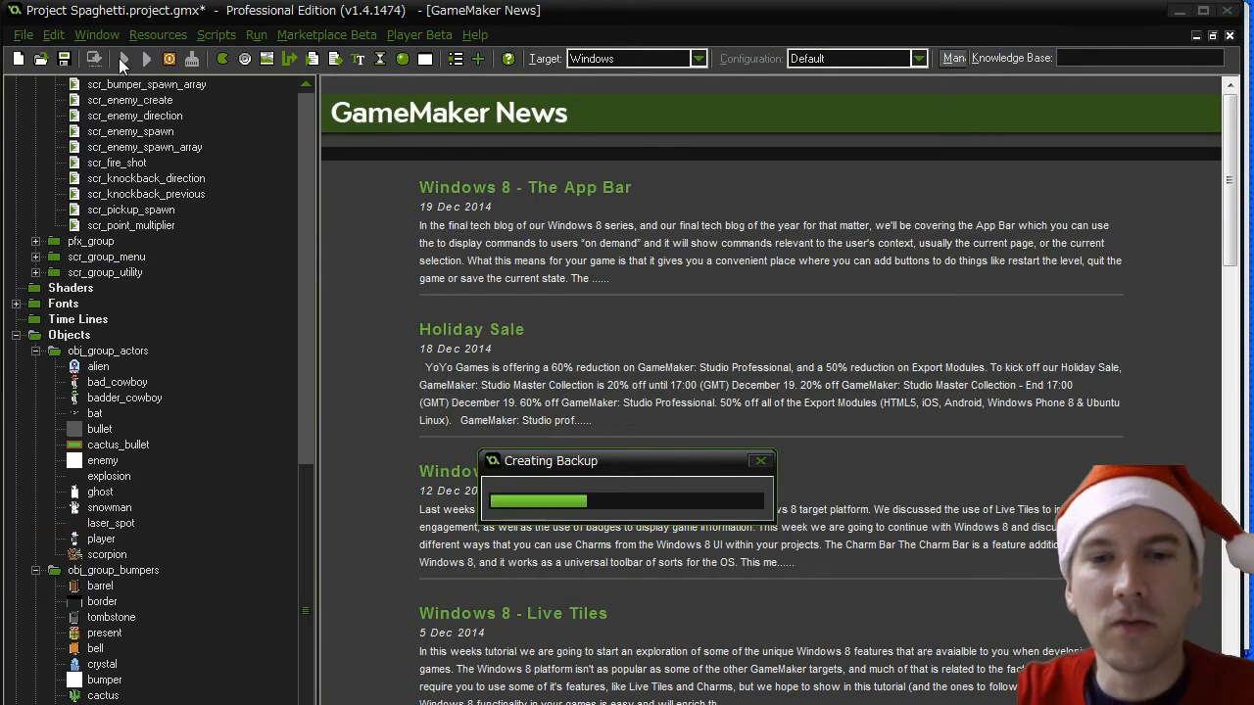
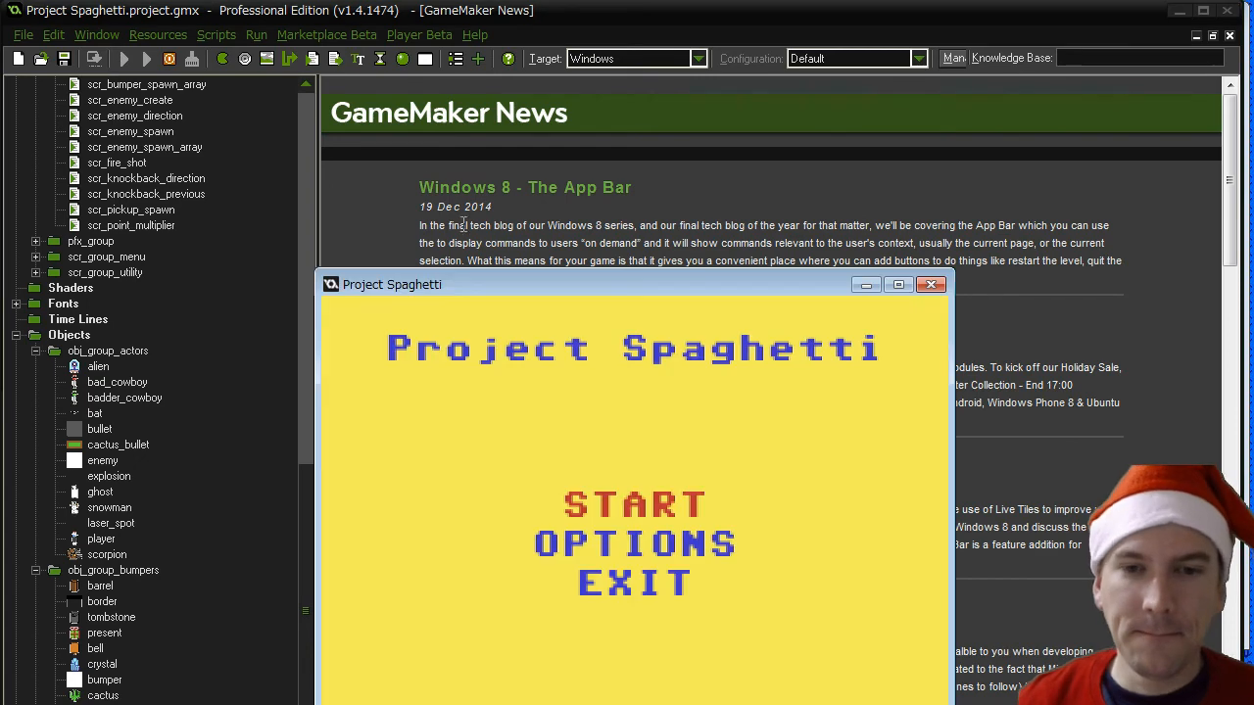
# - Move the game window up, start a new game and jump to stage 5, the snow stage
pyautogui.moveTo(493, 284); pyautogui.dragTo(485, 84)
pyautogui.press('Return')
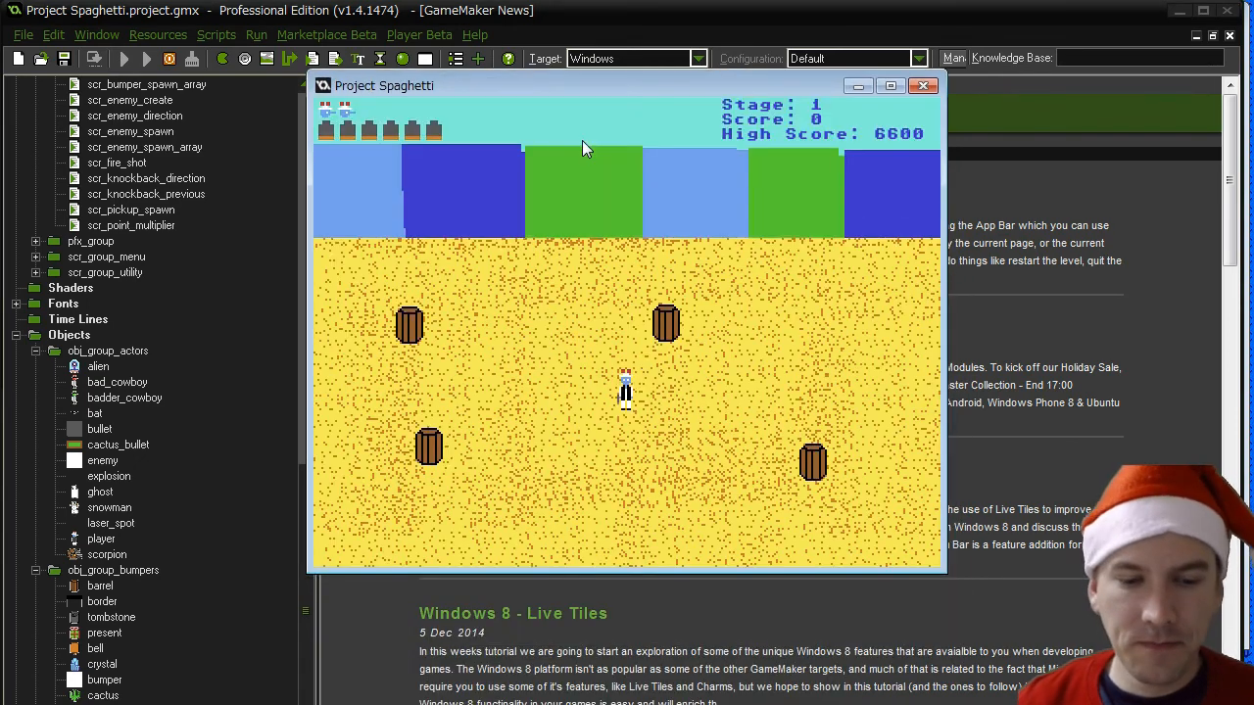
pyautogui.press('5')
pyautogui.press('Up')
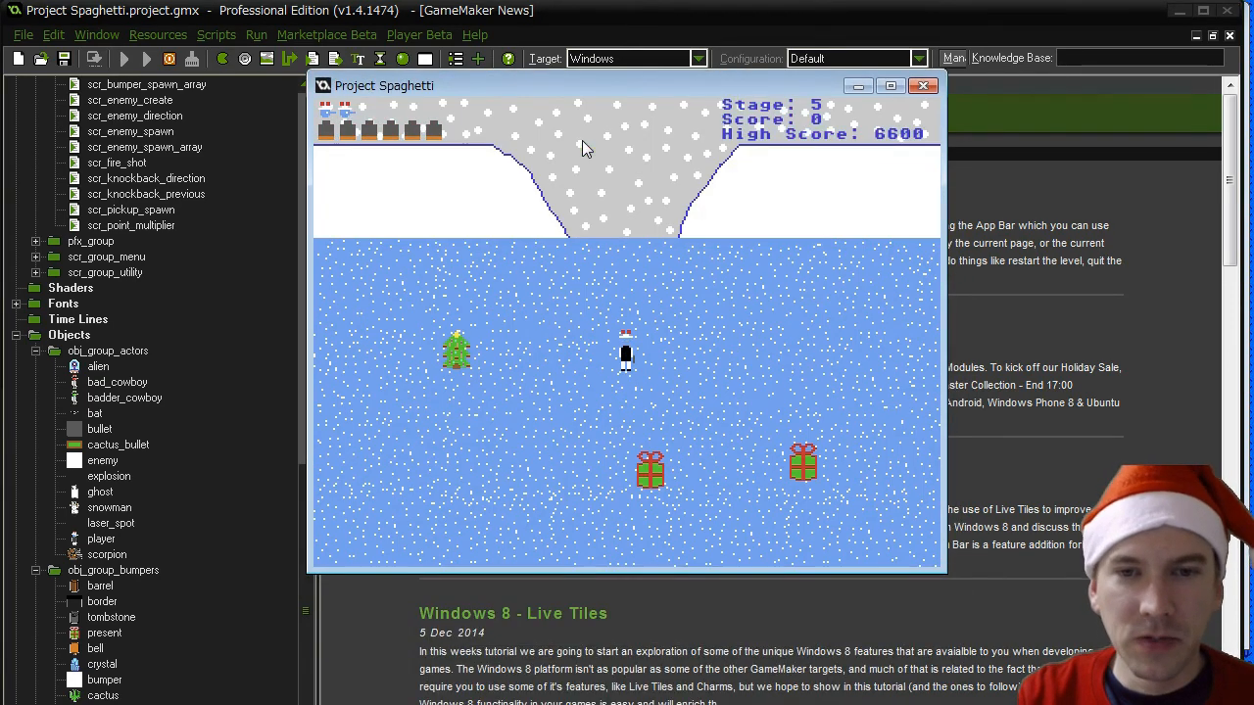
# - Playtest stage 5 by shooting at the Christmas tree and examine the bullets it fires back
pyautogui.press('Left')
pyautogui.press('space')
pyautogui.press('Down')
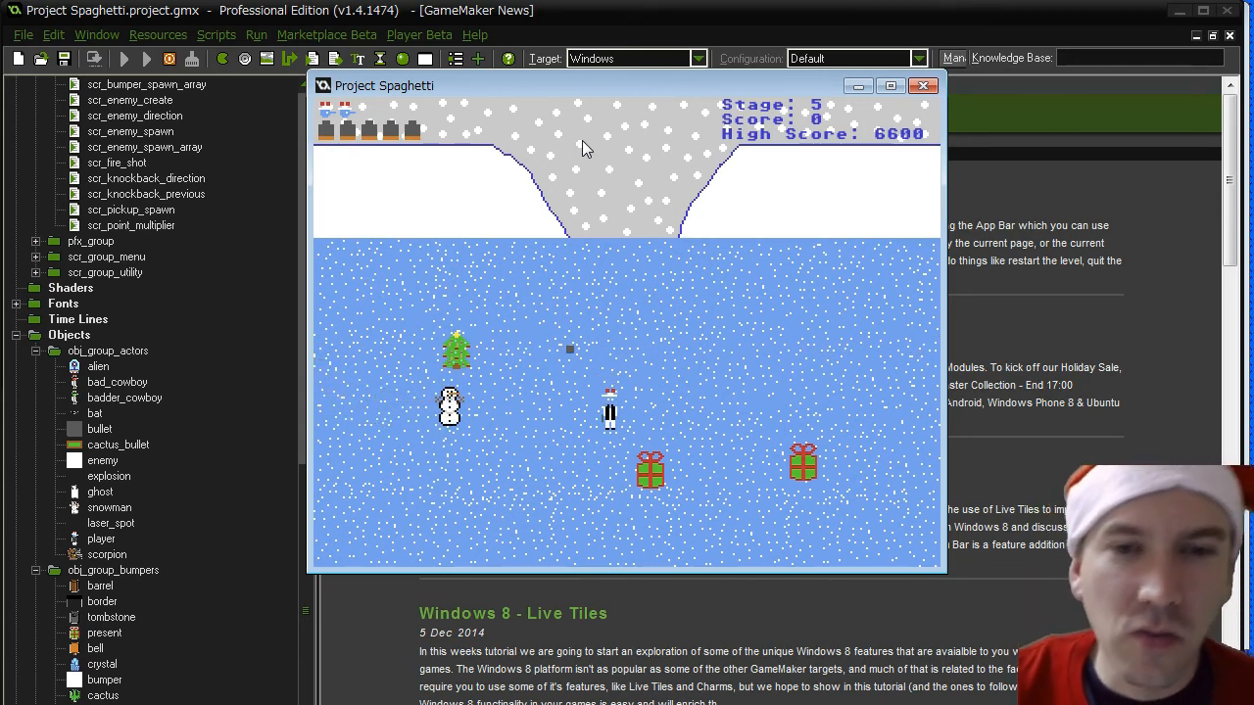
pyautogui.press('Right')
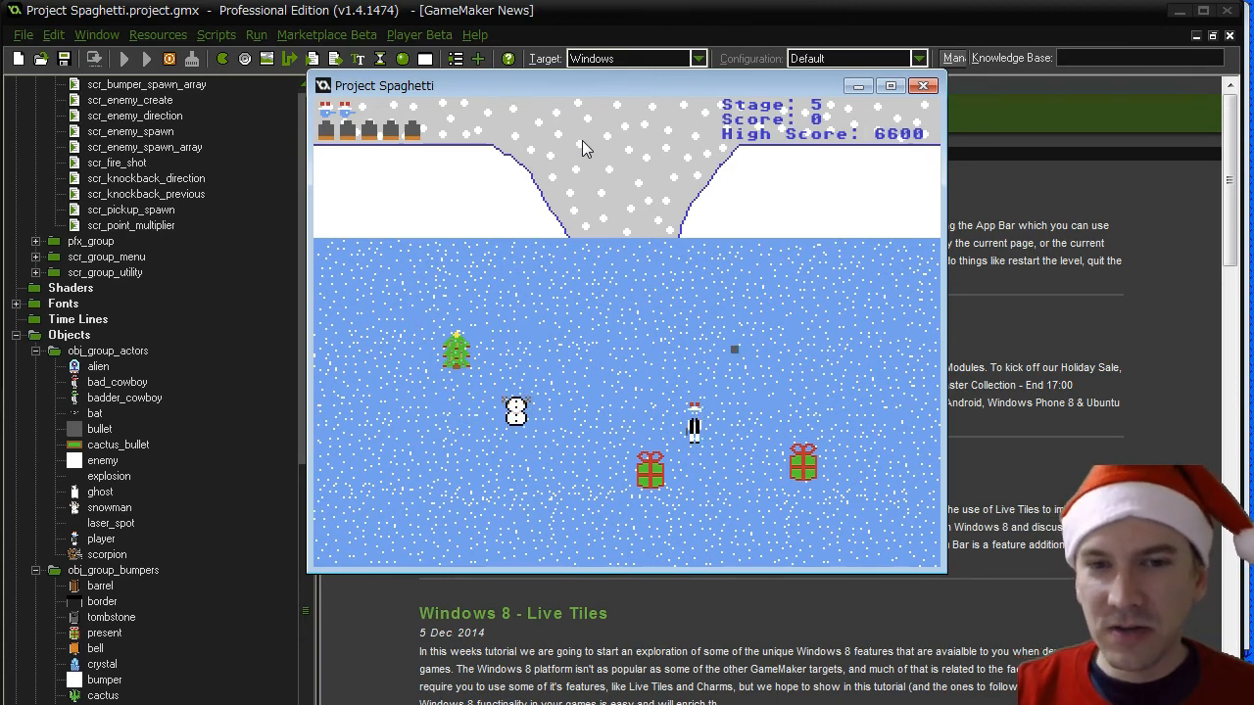
pyautogui.press('Down')
pyautogui.press('Left')
pyautogui.press('Left')
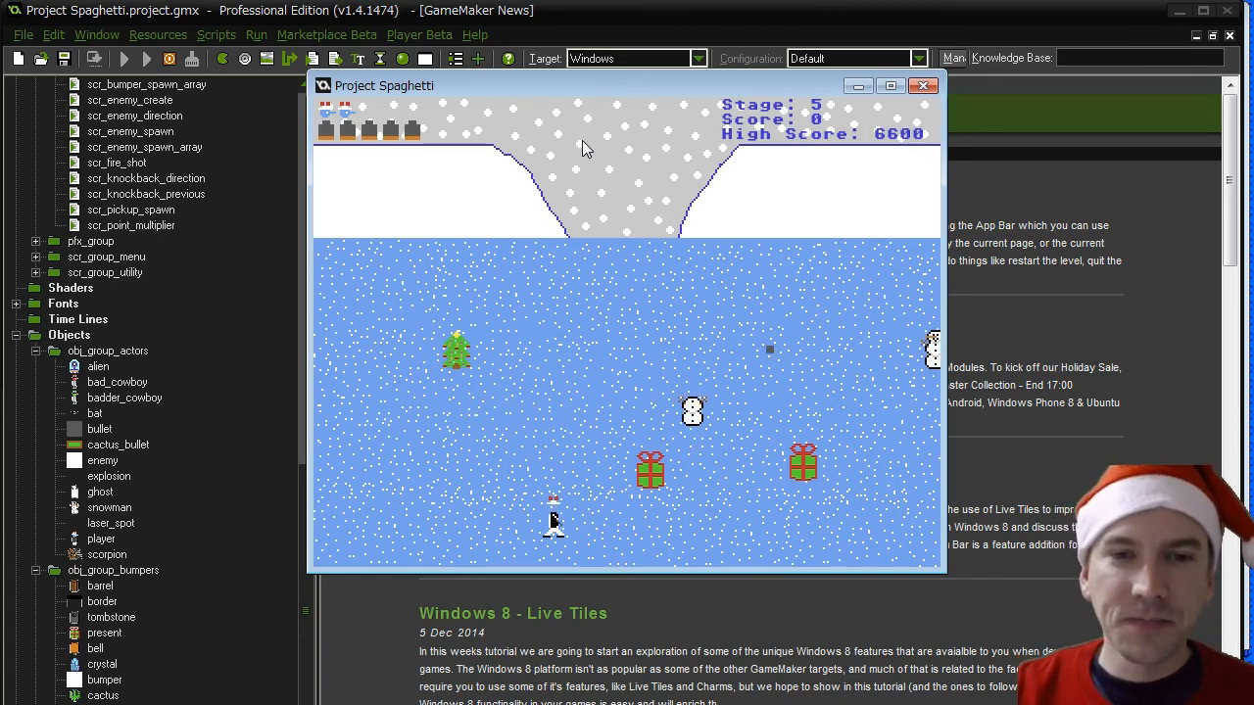
pyautogui.press('space')
pyautogui.press('Right')
pyautogui.press('Down')
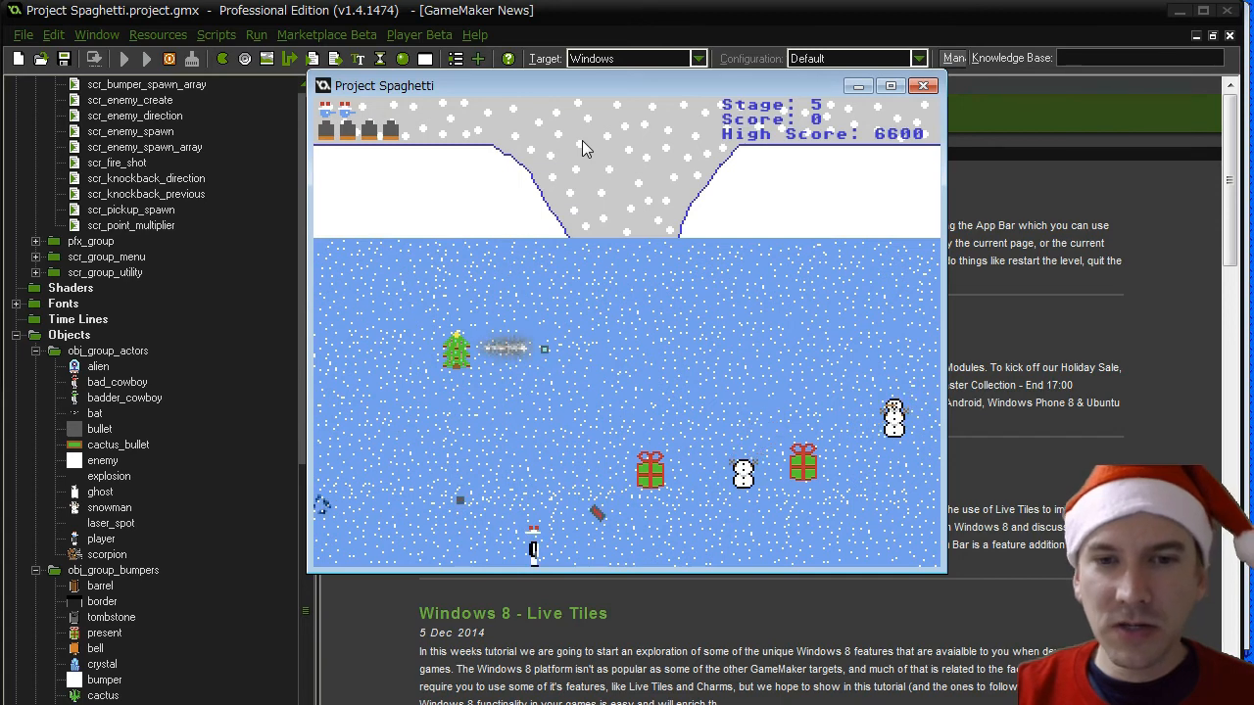
pyautogui.press('Up')
pyautogui.press('Right')
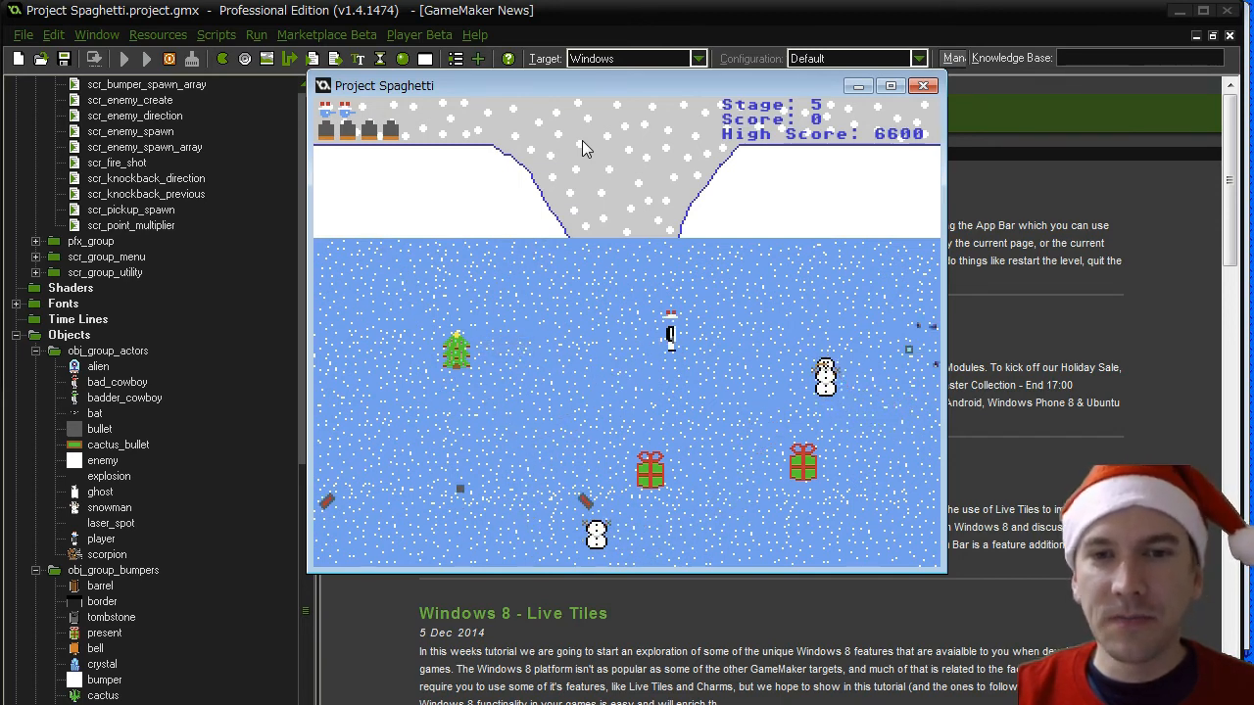
pyautogui.press('Down')
pyautogui.press('Left')
pyautogui.press('Right')
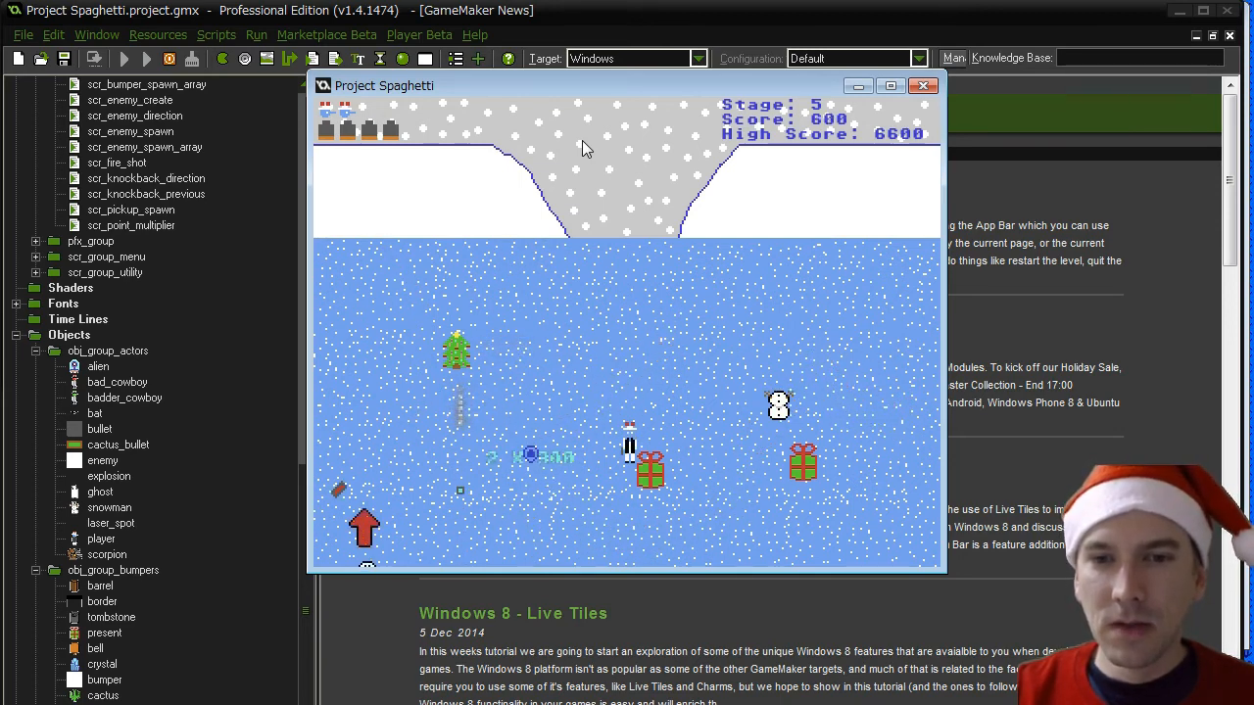
# - Steer the player around the tree and presents, dodging the snowmen to examine how they move
pyautogui.press('Left')
pyautogui.press('Up')
pyautogui.press('Down')
pyautogui.press('Up')
pyautogui.press('Right')
pyautogui.press('Down')
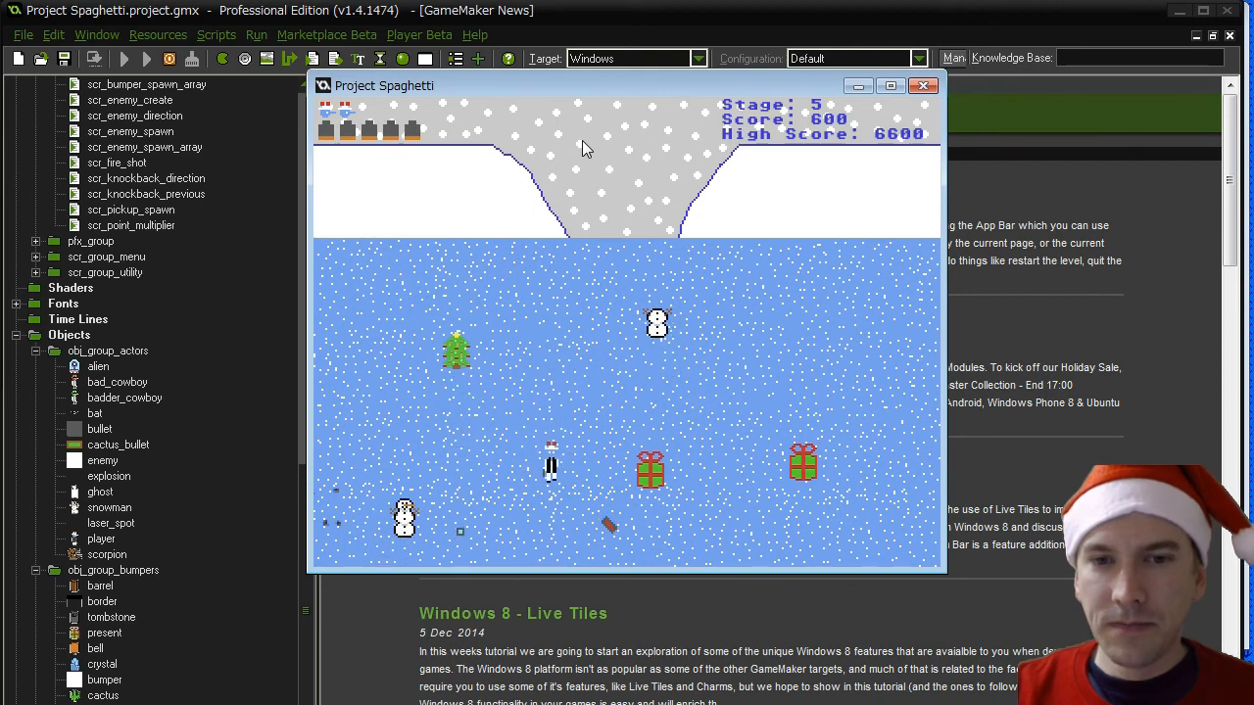
pyautogui.press('Right')
pyautogui.press('Up')
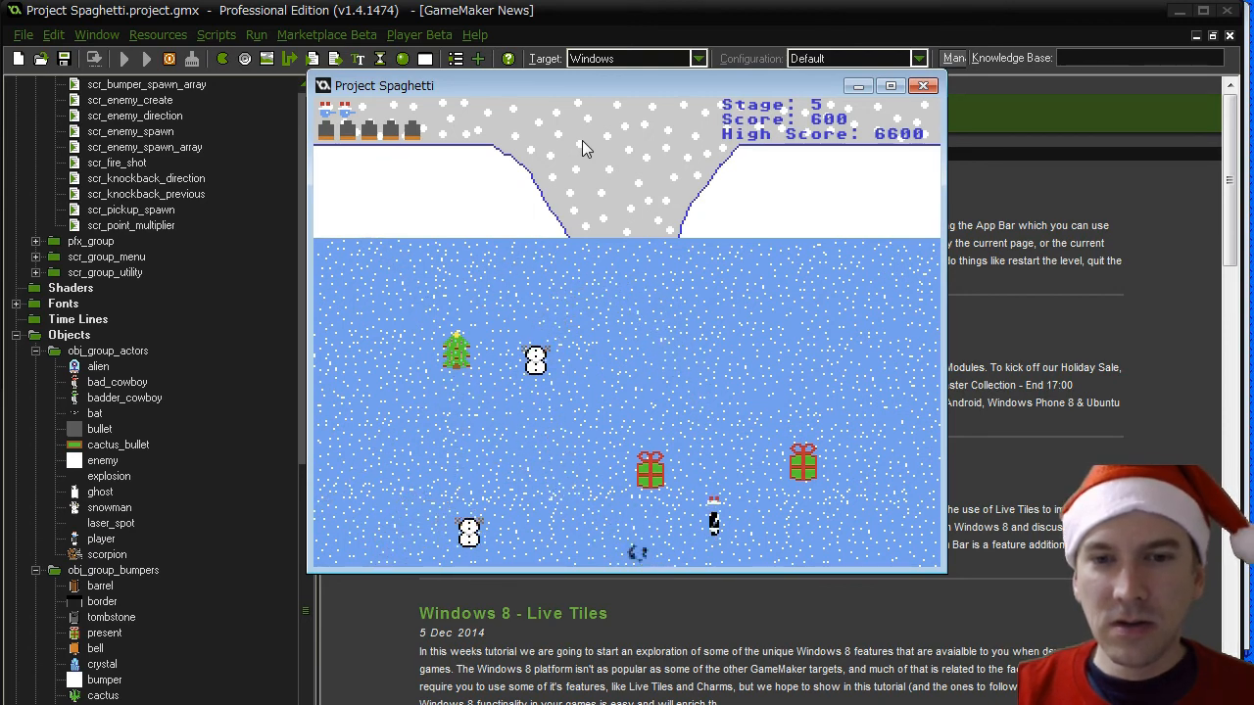
pyautogui.press('Right')
pyautogui.press('Up')
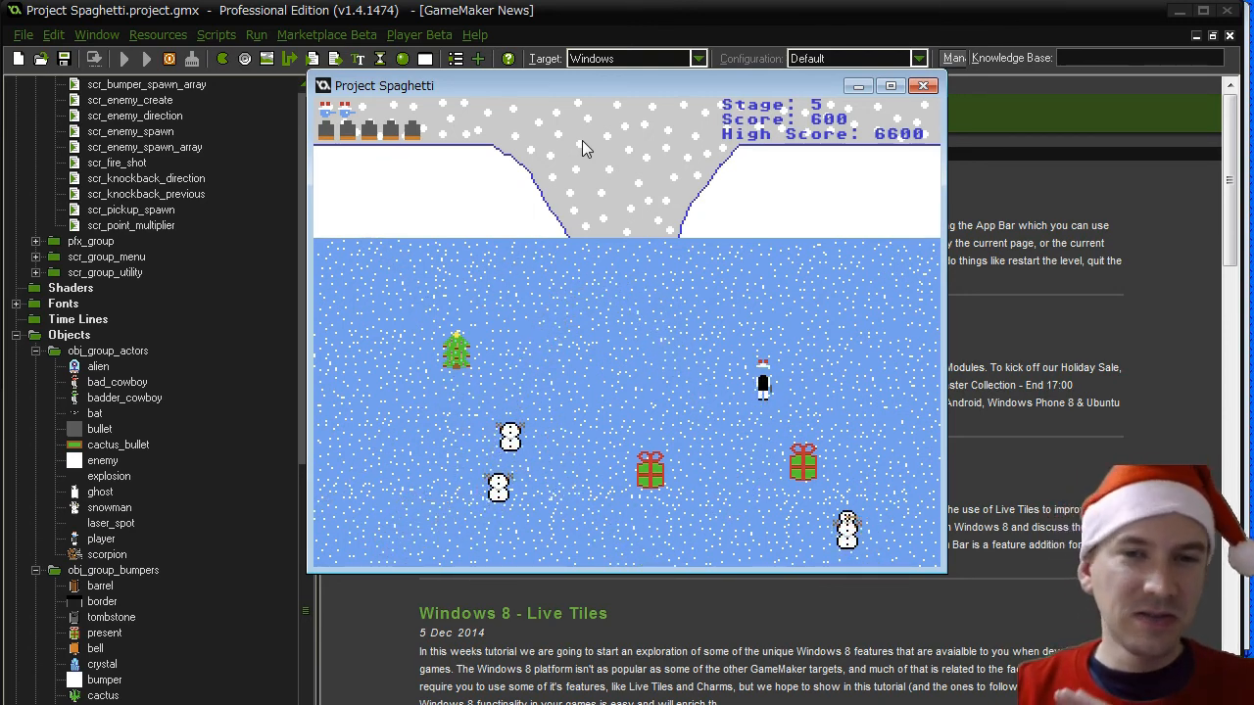
pyautogui.press('Left')
pyautogui.press('Up')
pyautogui.press('Left')
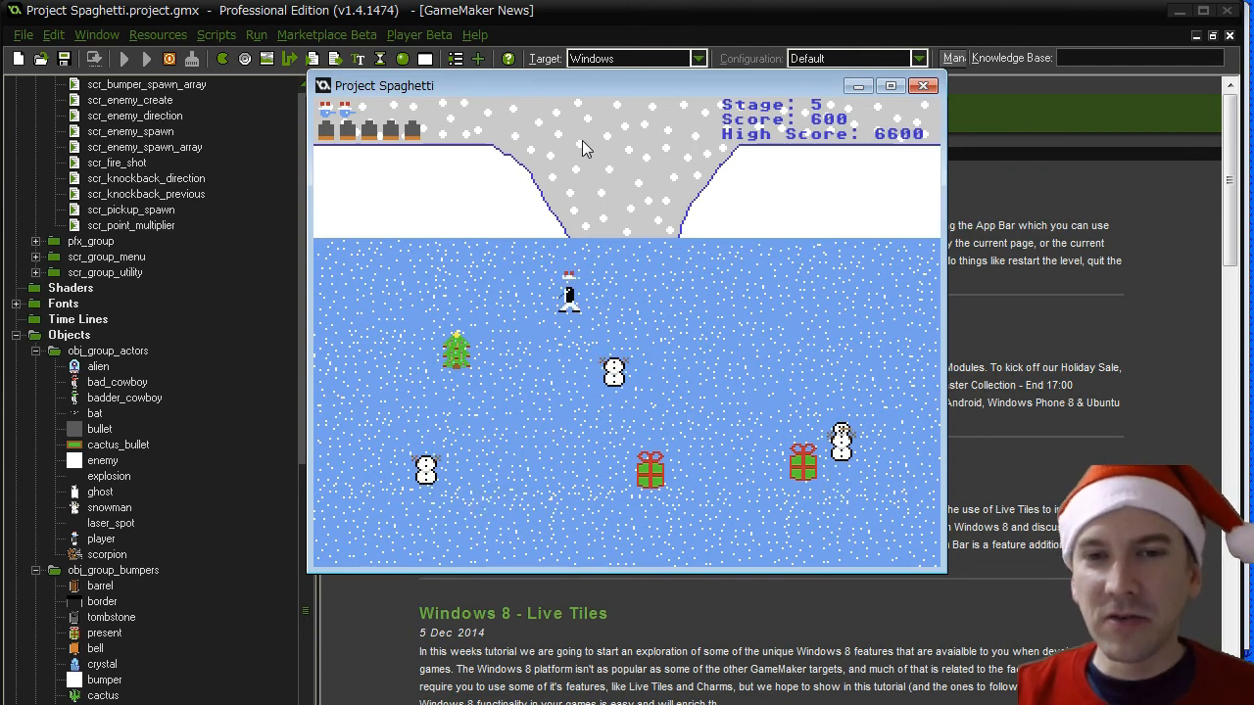
pyautogui.press('Down')
pyautogui.press('Right')
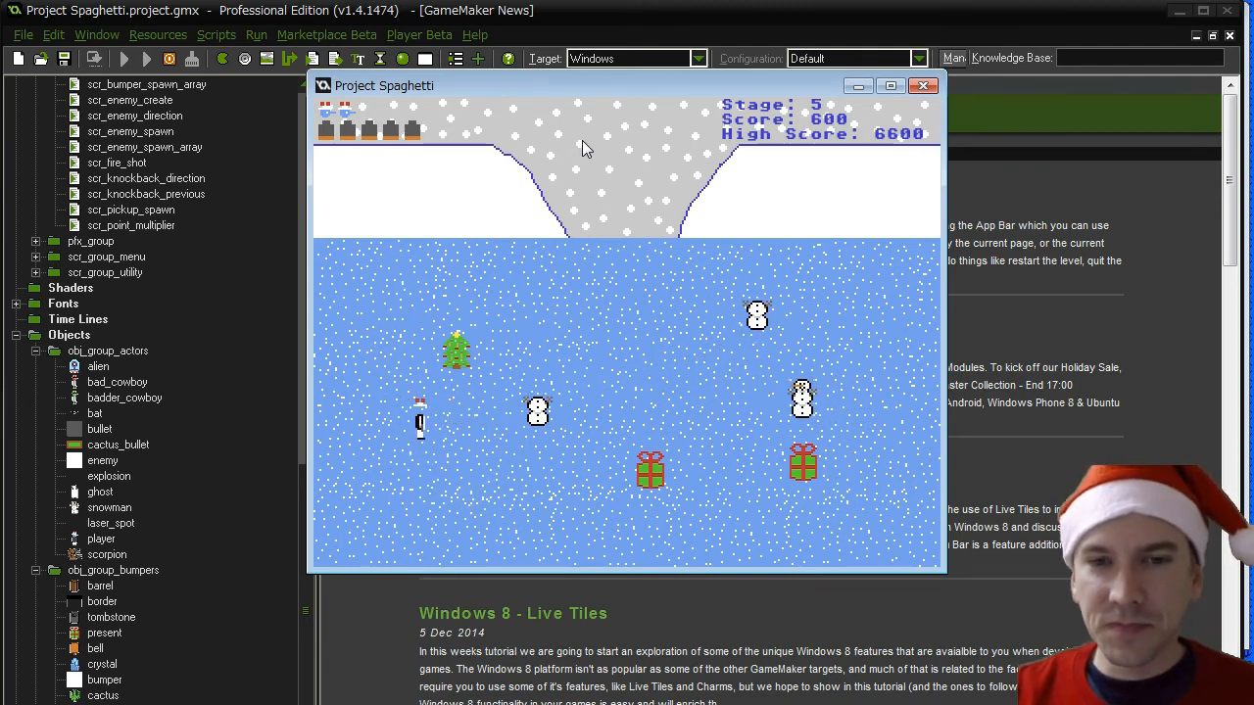
# - Fire more shots near the Christmas tree and snowmen to test the ricochets, tree bullets and snowman damage
pyautogui.press('Right')
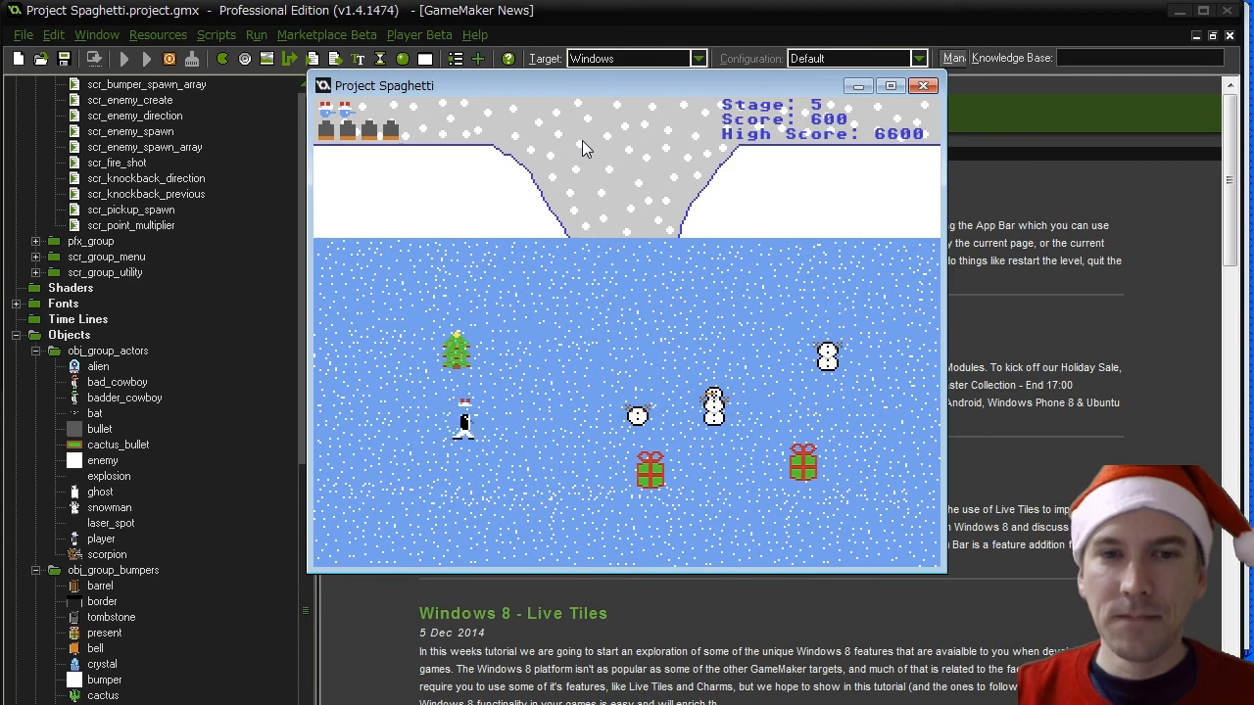
pyautogui.press('Left')
pyautogui.press('space')
pyautogui.press('Down')
pyautogui.press('Right')
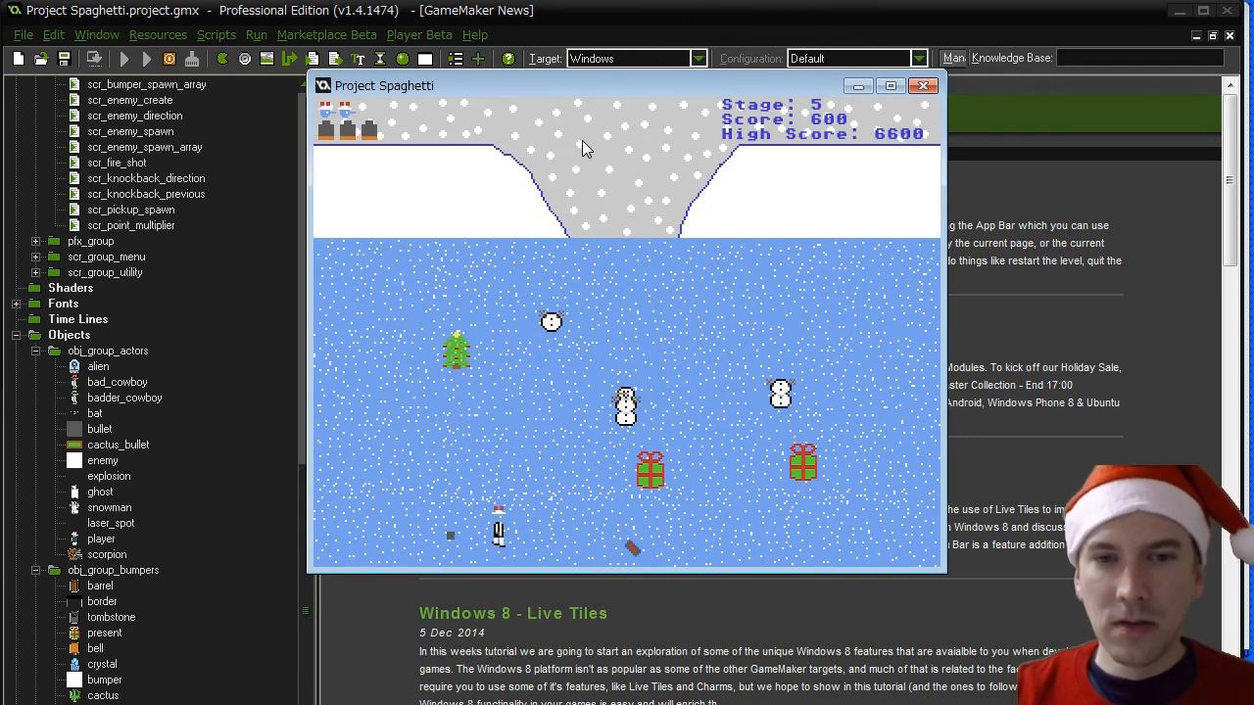
pyautogui.press('Left')
pyautogui.press('space')
pyautogui.press('Right')
pyautogui.press('Up')
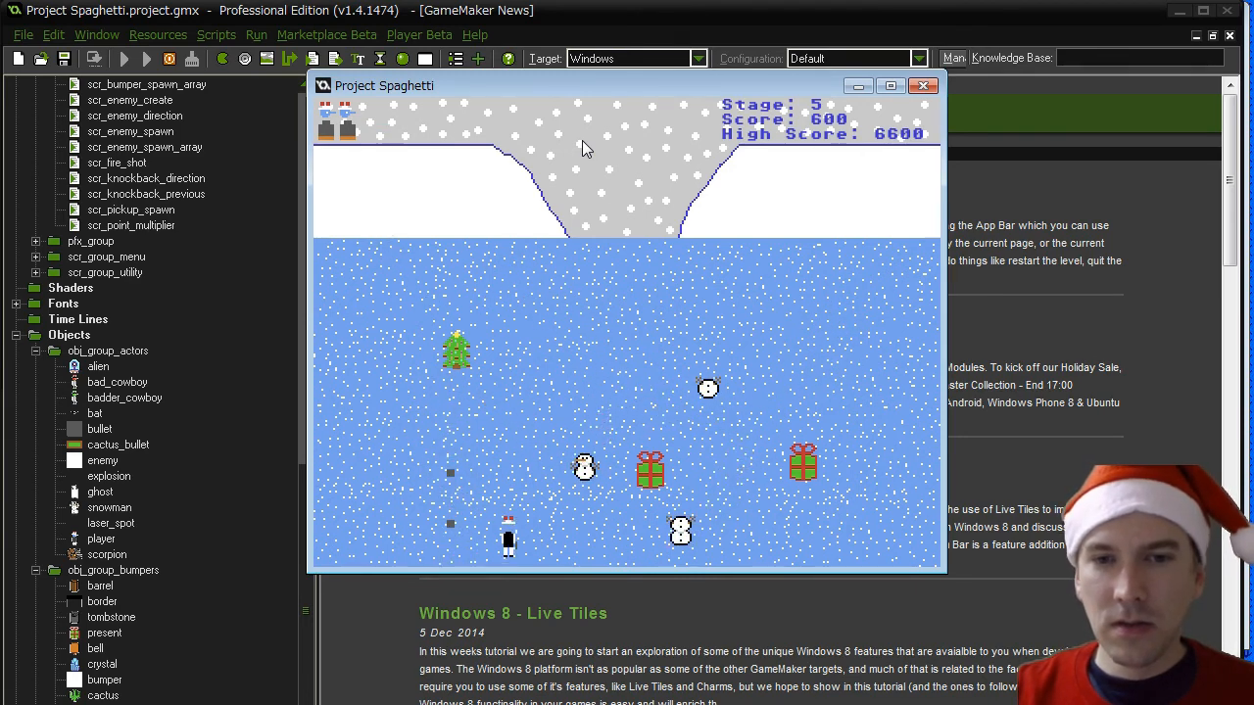
pyautogui.press('Left')
pyautogui.press('space')
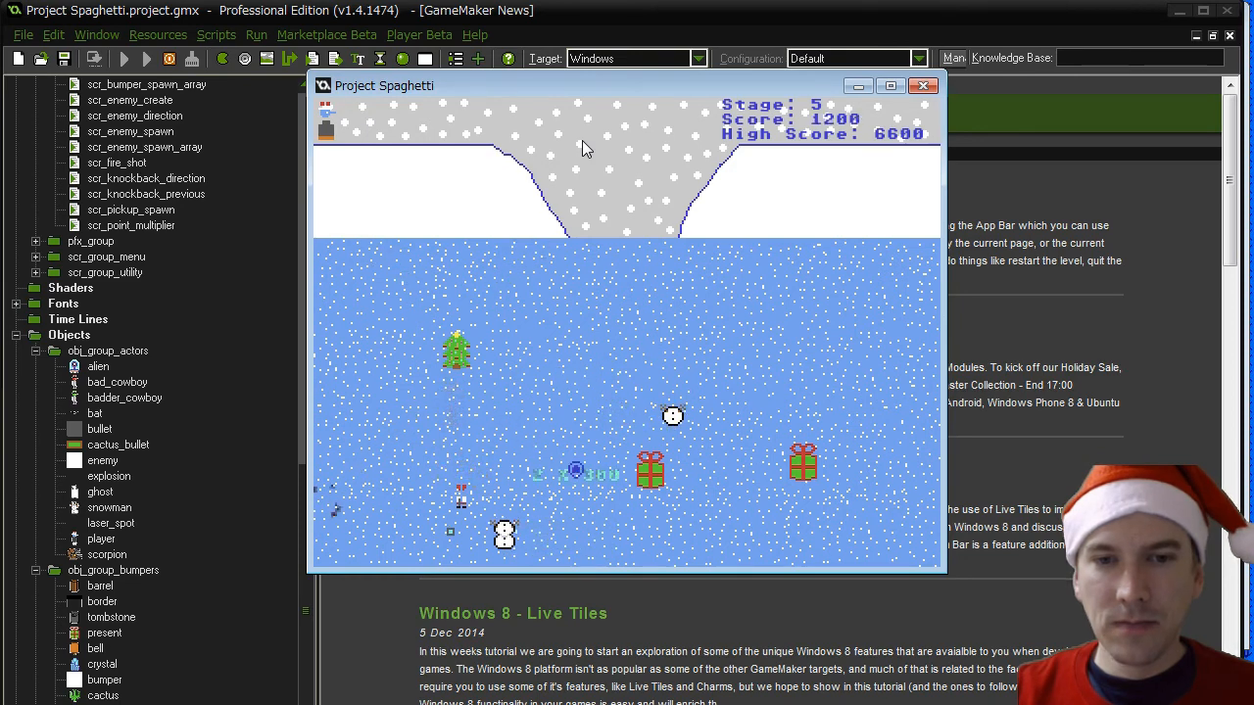
# - Keep the player clear of the damaged snowmen to examine their remaining segments, and close the game
pyautogui.press('Up')
pyautogui.press('Right')
pyautogui.press('Down')
pyautogui.press('Right')
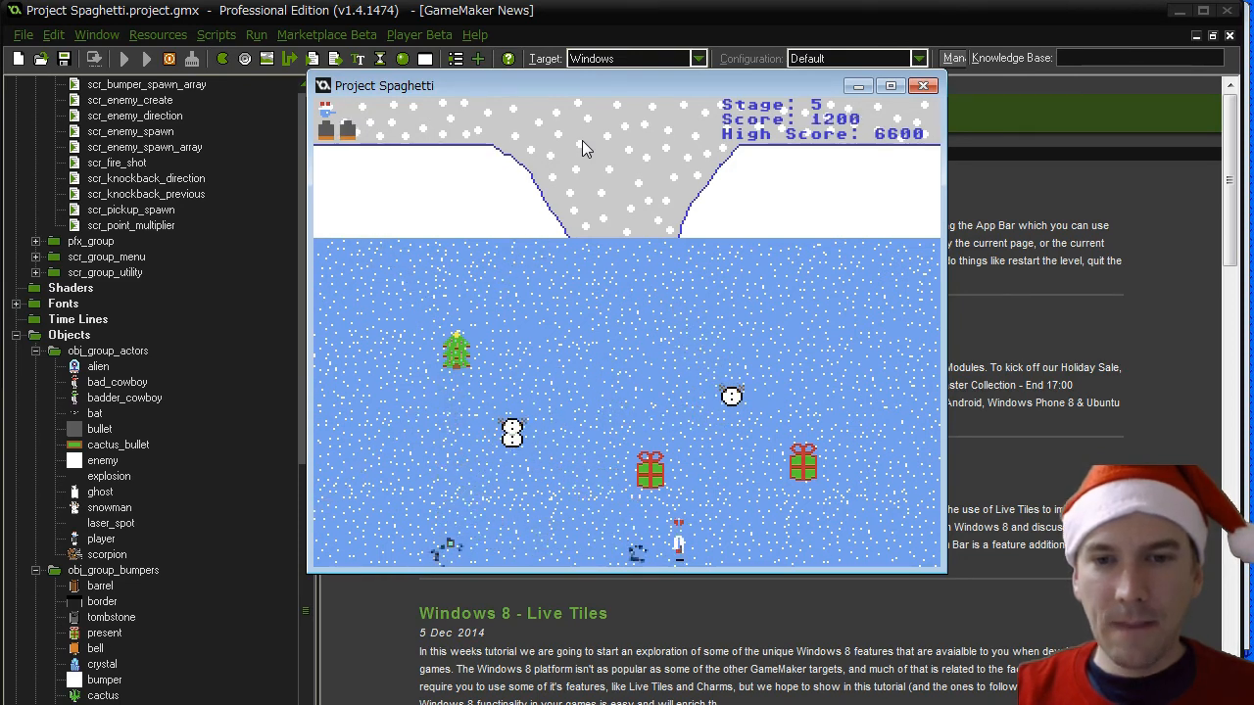
pyautogui.press('Up')
pyautogui.press('Right')
pyautogui.press('Up')
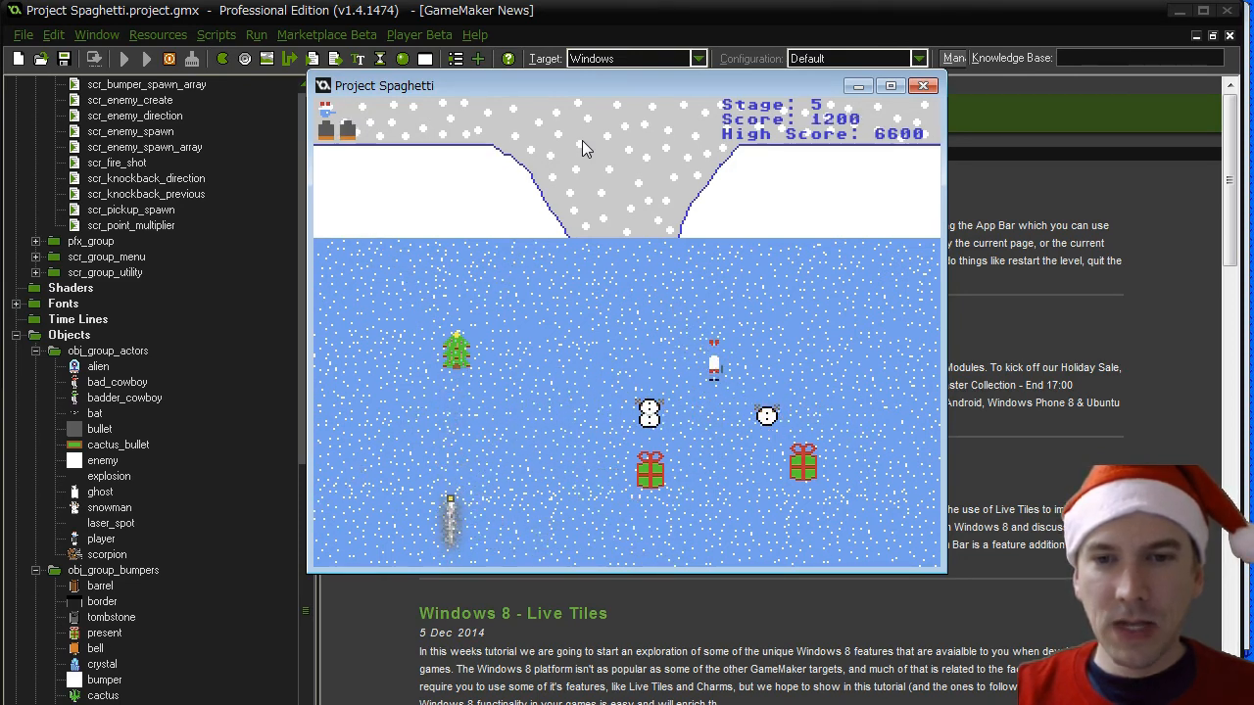
pyautogui.press('Left')
pyautogui.press('Right')
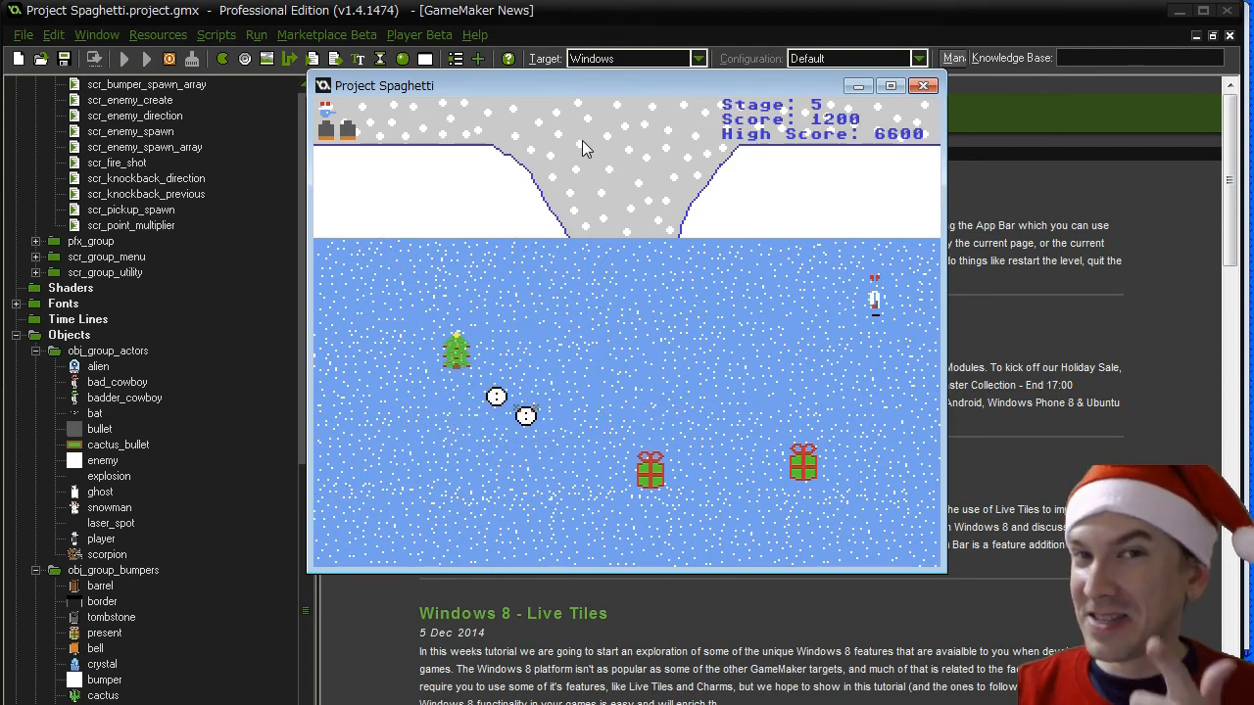
pyautogui.press('Left')
pyautogui.press('Down')
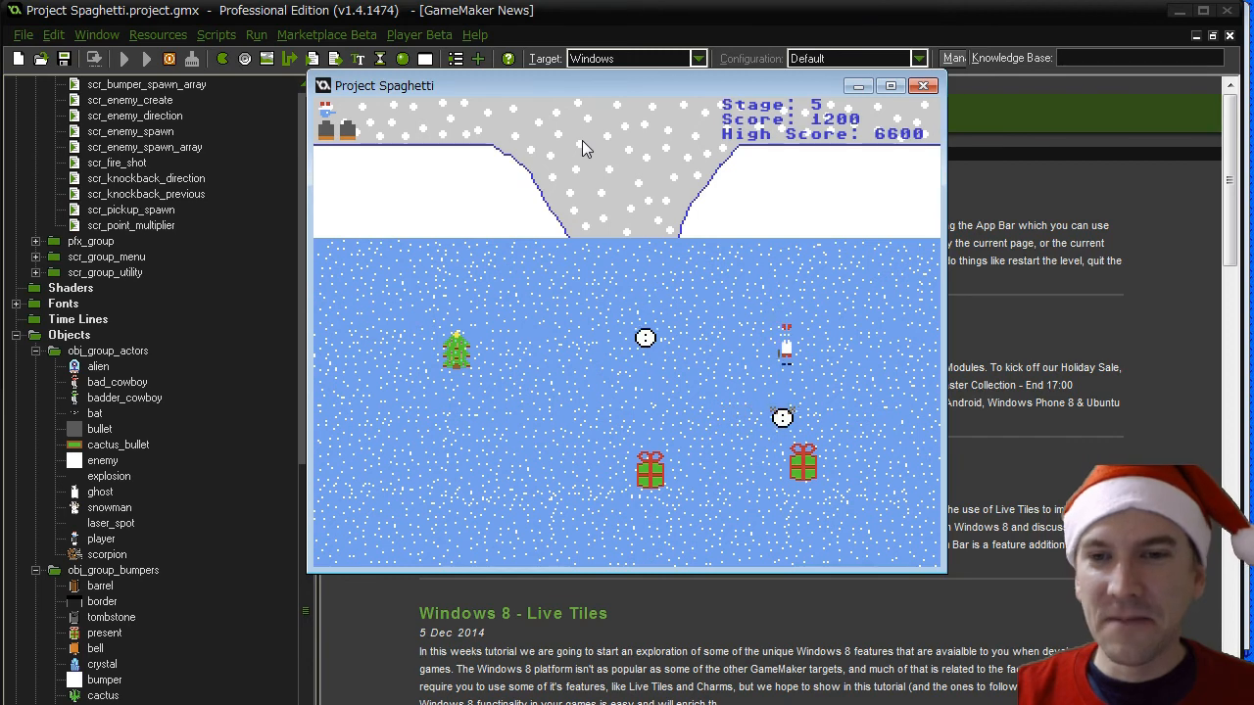
pyautogui.press('Right')
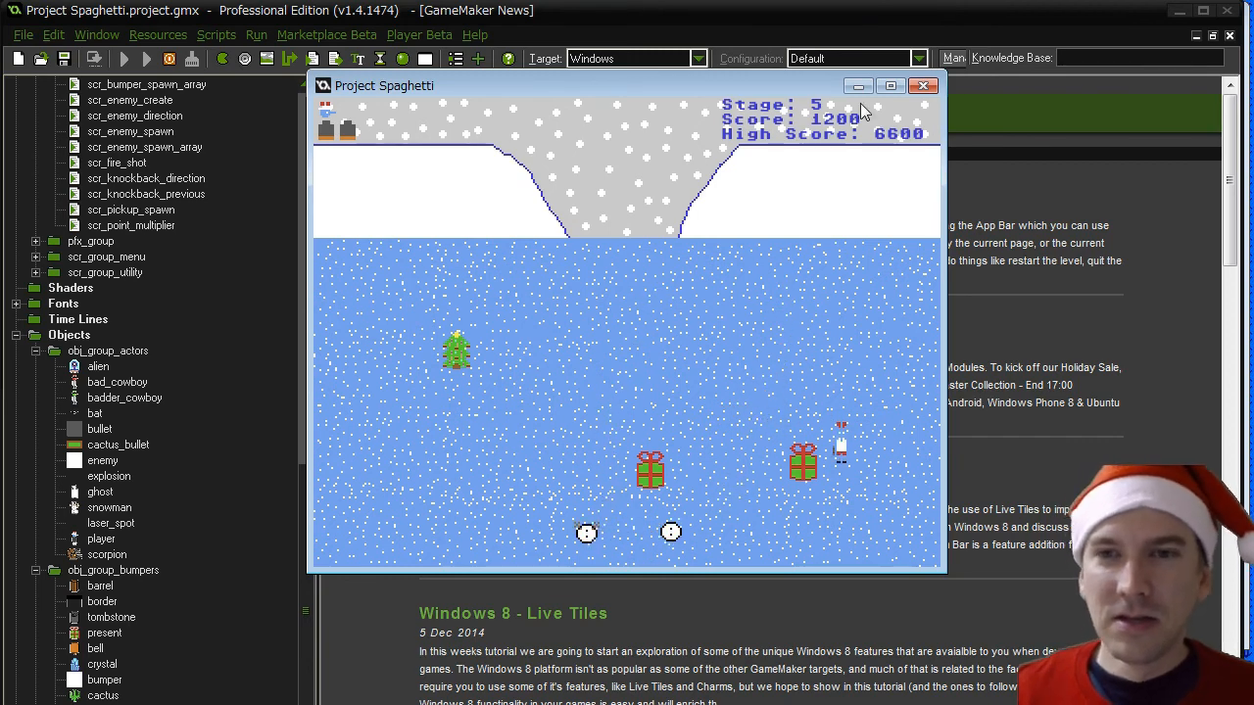
pyautogui.click(923, 86)
# - Inspect the bg_snow background in the project's resources and close its properties
pyautogui.click(312, 176)
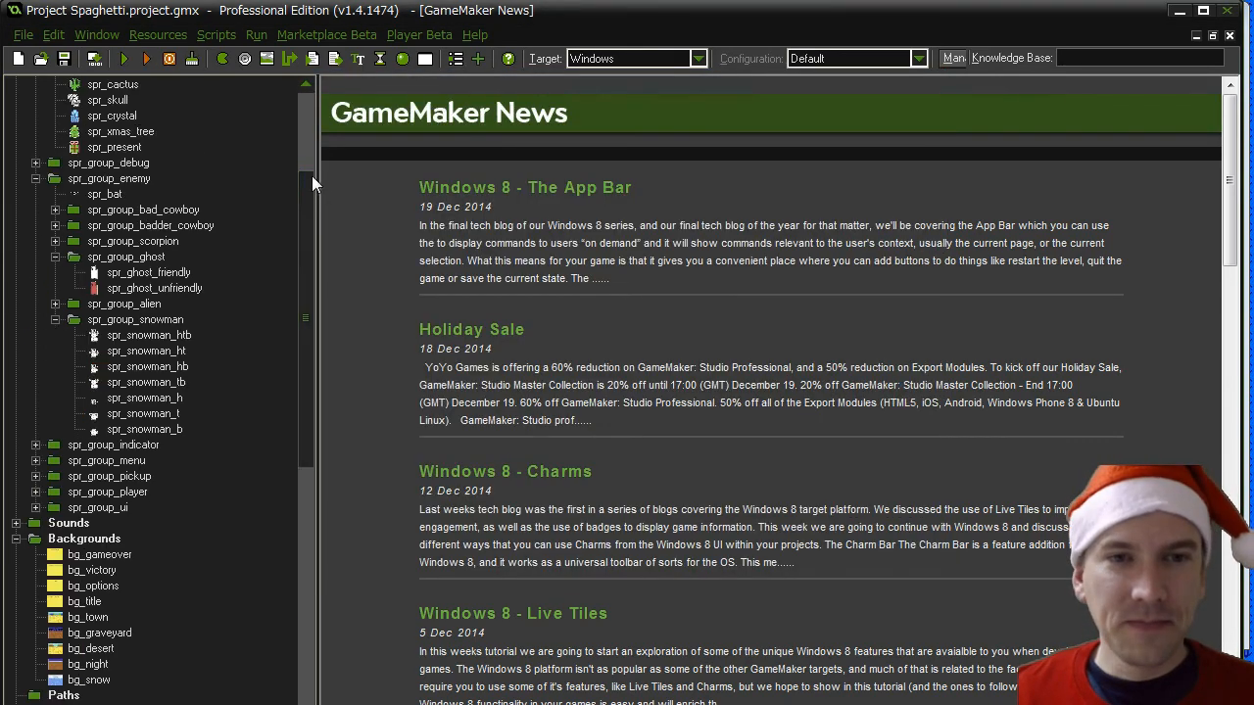
pyautogui.click(289, 112)
pyautogui.click(305, 107)
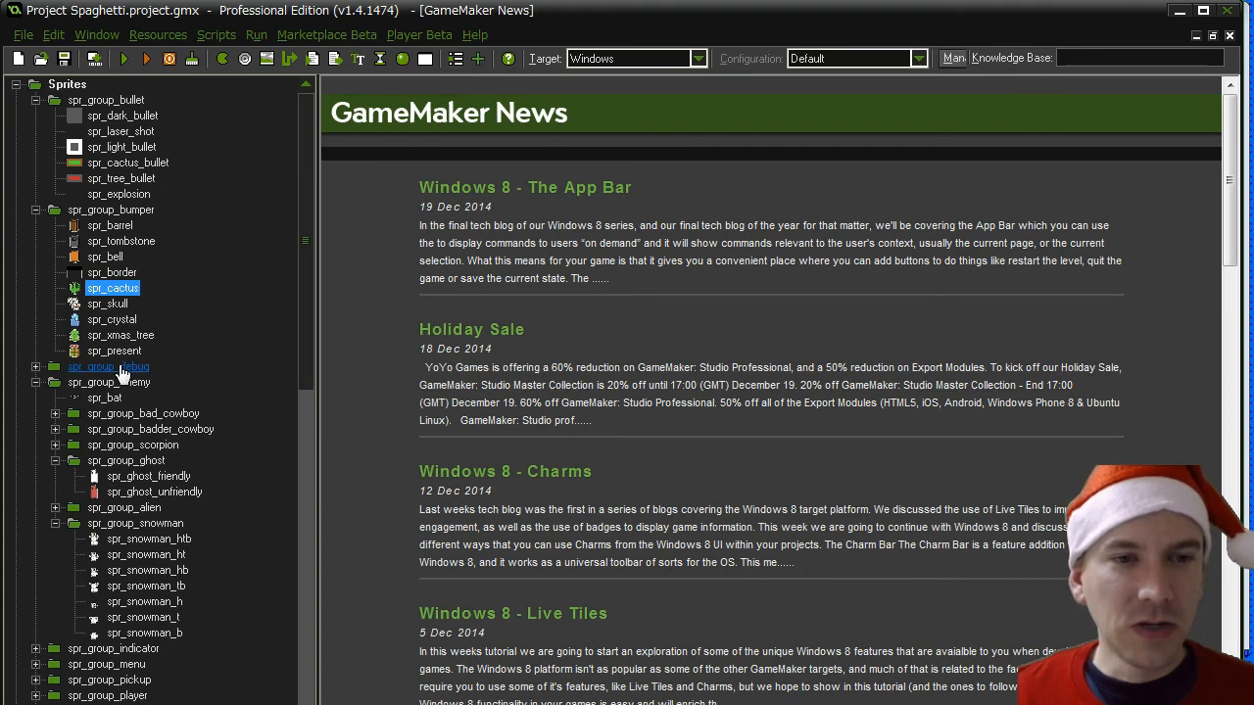
pyautogui.moveTo(300, 364); pyautogui.dragTo(296, 481)
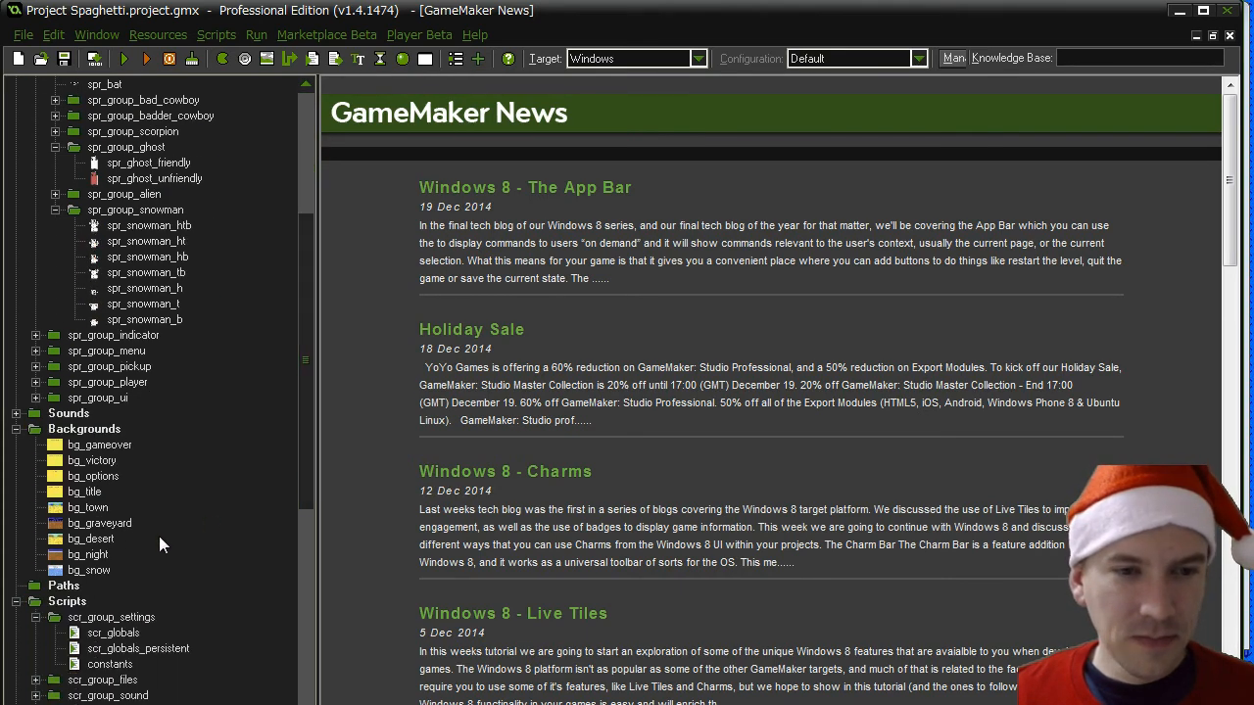
pyautogui.doubleClick(98, 570)
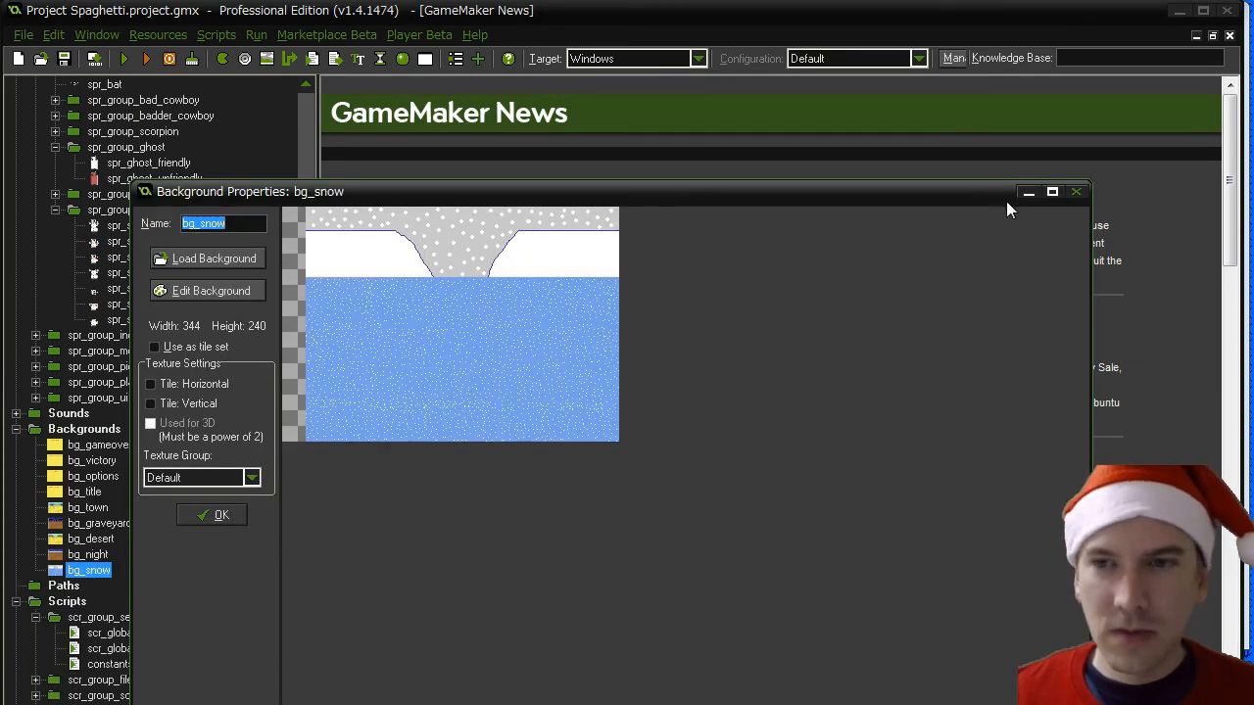
pyautogui.click(1075, 191)
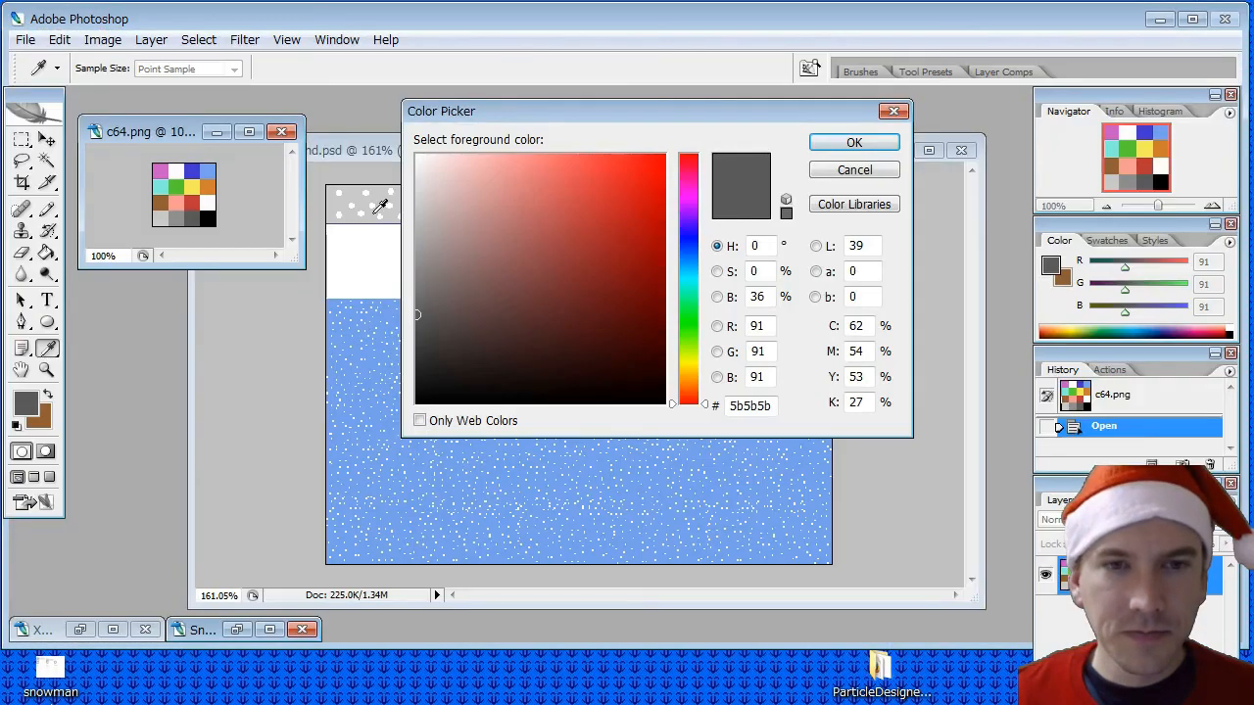
# - Switch to Photoshop and fill the ground on Snow Background.psd's Background layer with the cyan from the c64.png palette
pyautogui.click(854, 174)
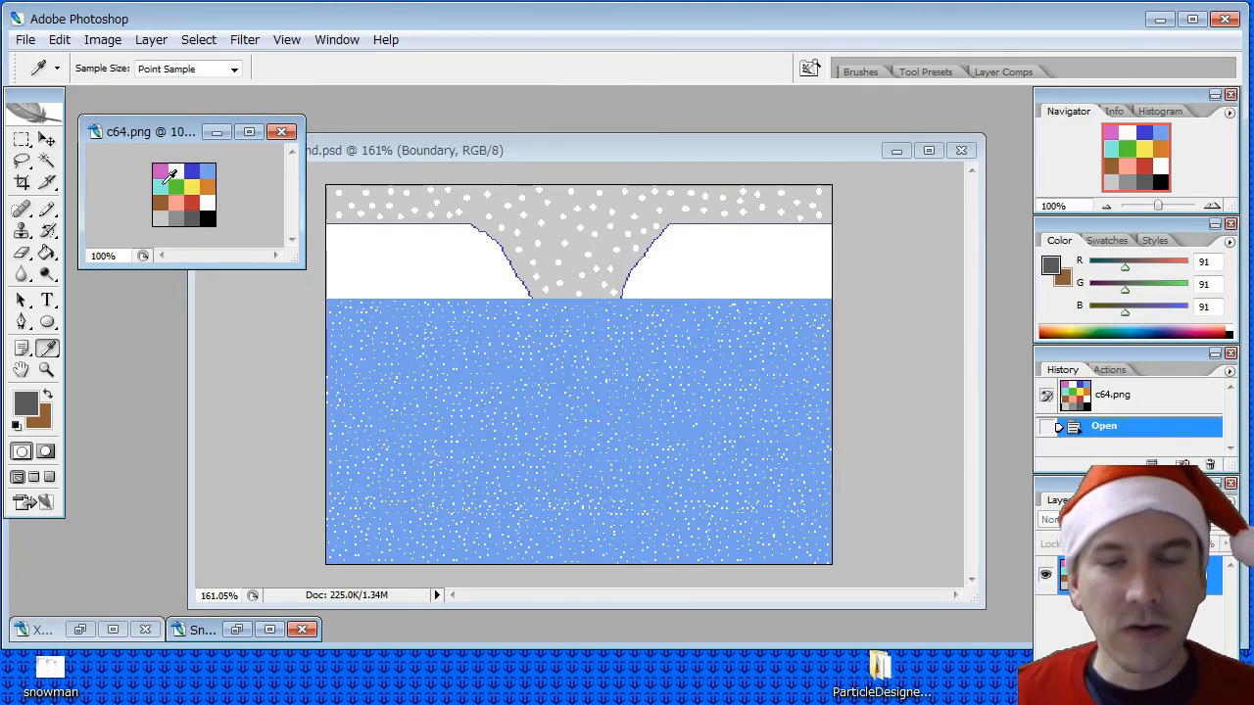
pyautogui.click(163, 183)
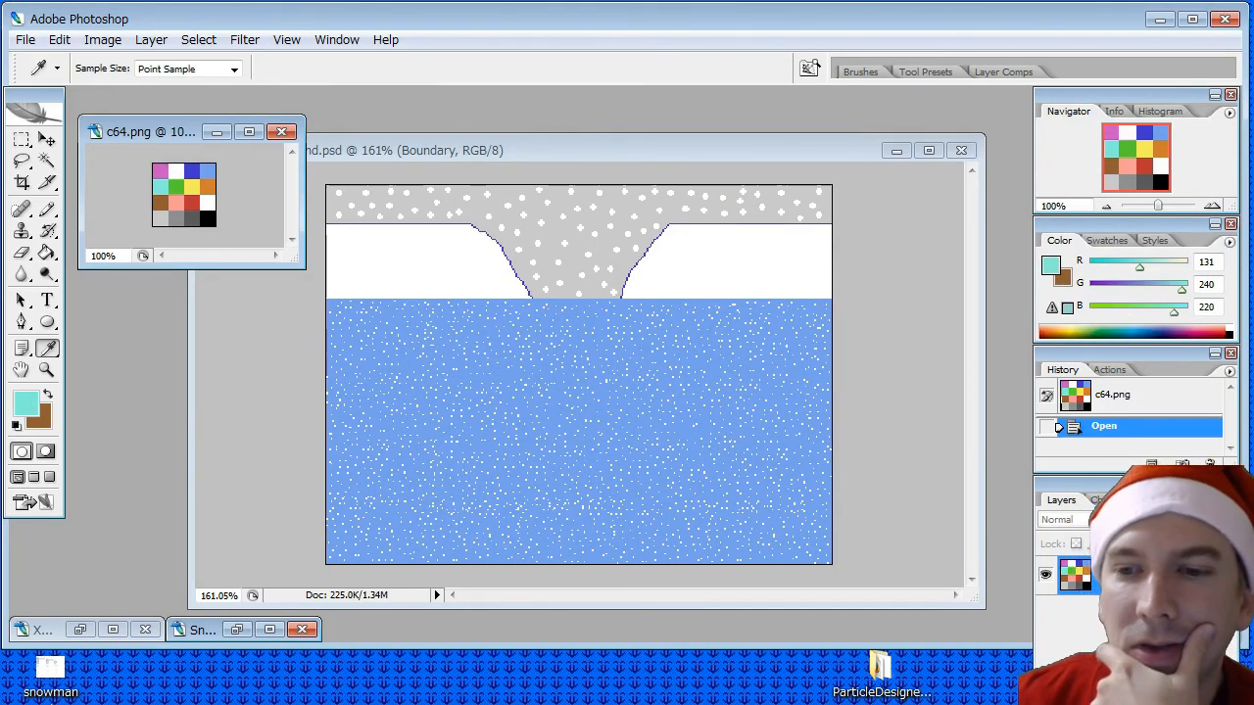
pyautogui.click(518, 151)
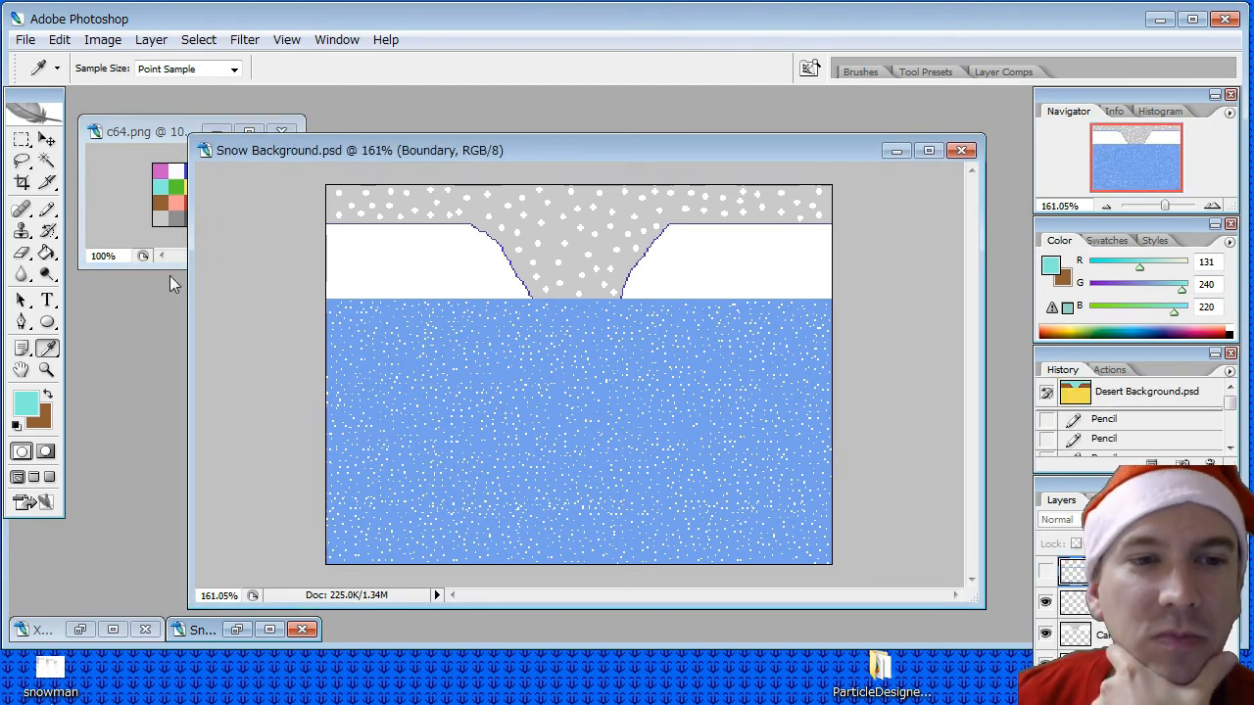
pyautogui.click(1121, 666)
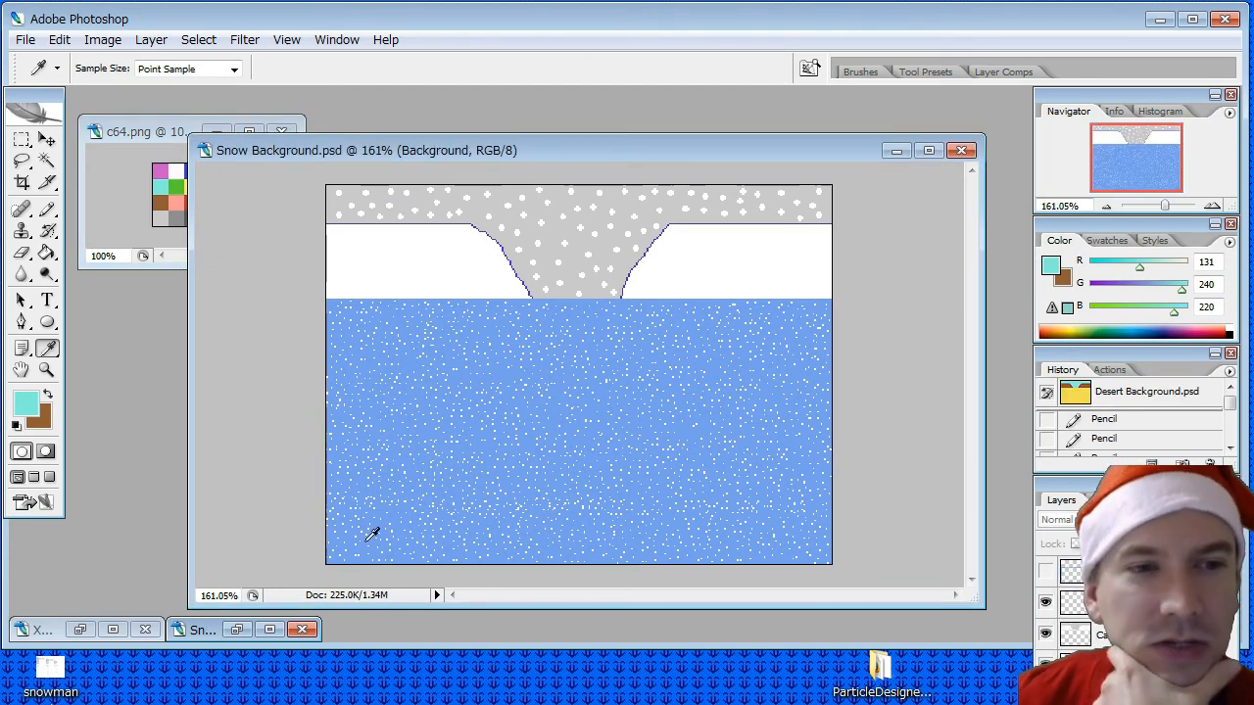
pyautogui.press('g')
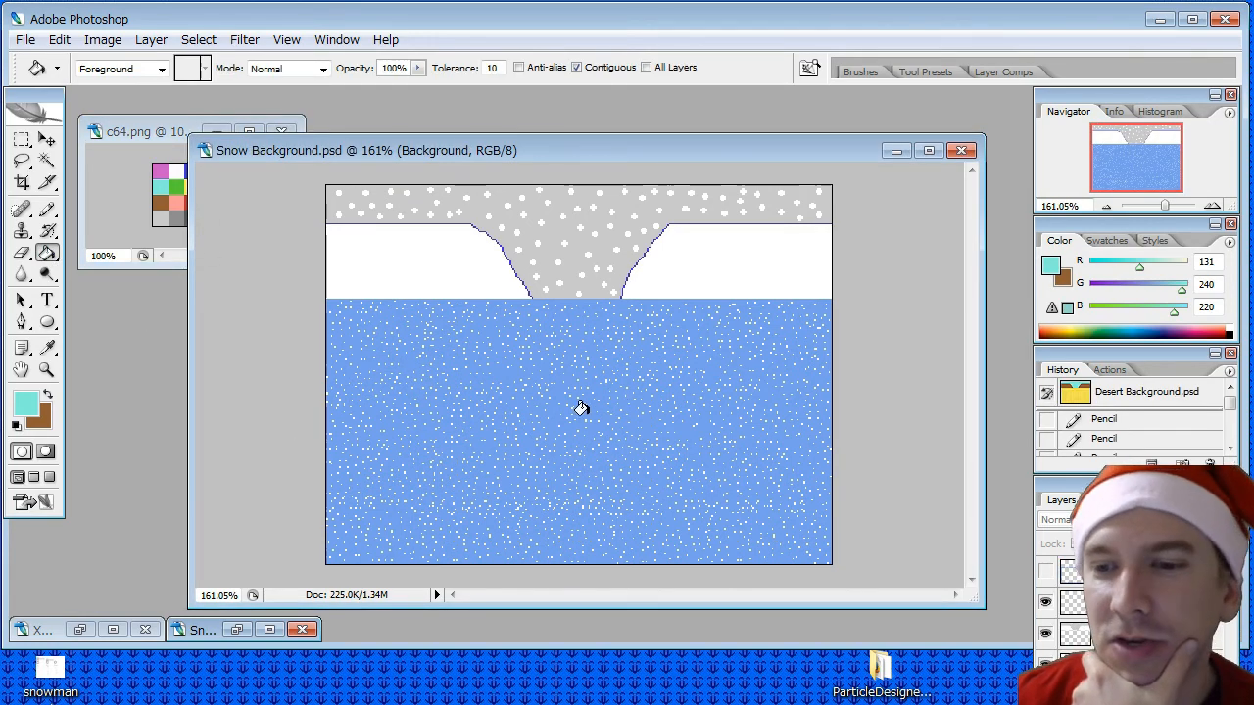
pyautogui.click(541, 409)
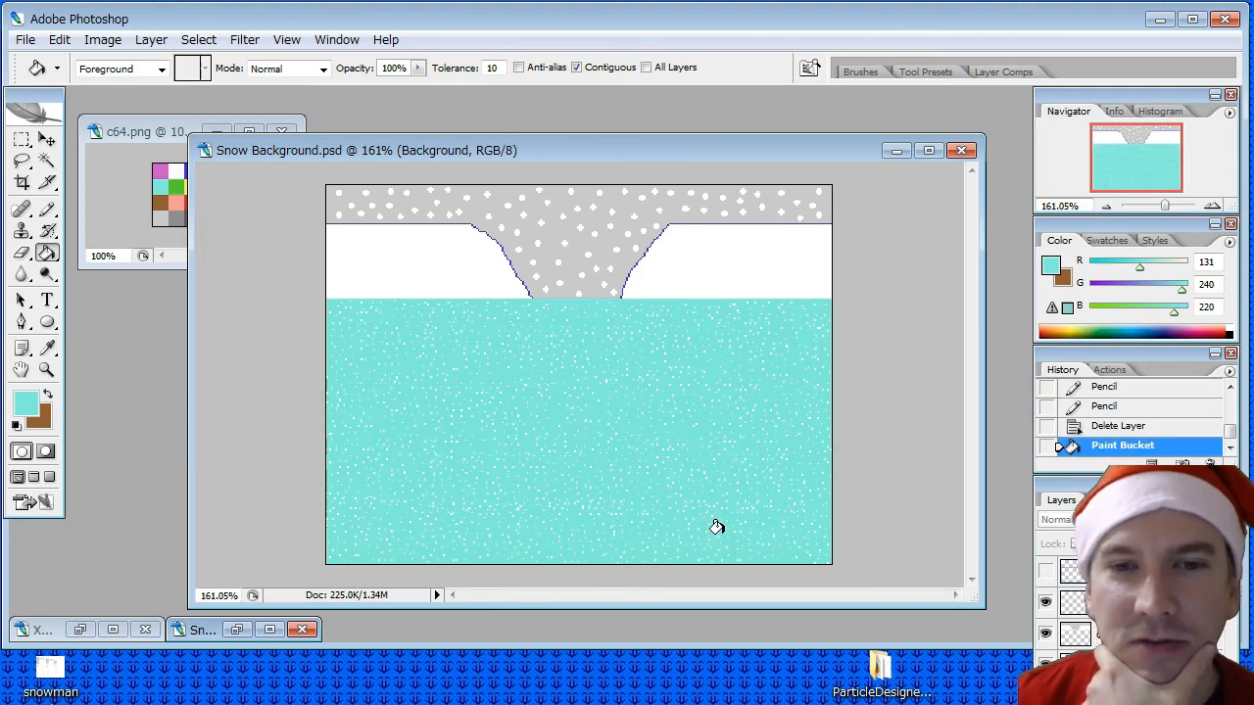
# - Save Snow Background.psd and save a non-interlaced PNG copy over the existing Snow Background.png in the backgrounds folder
pyautogui.click(26, 39)
pyautogui.click(64, 241)
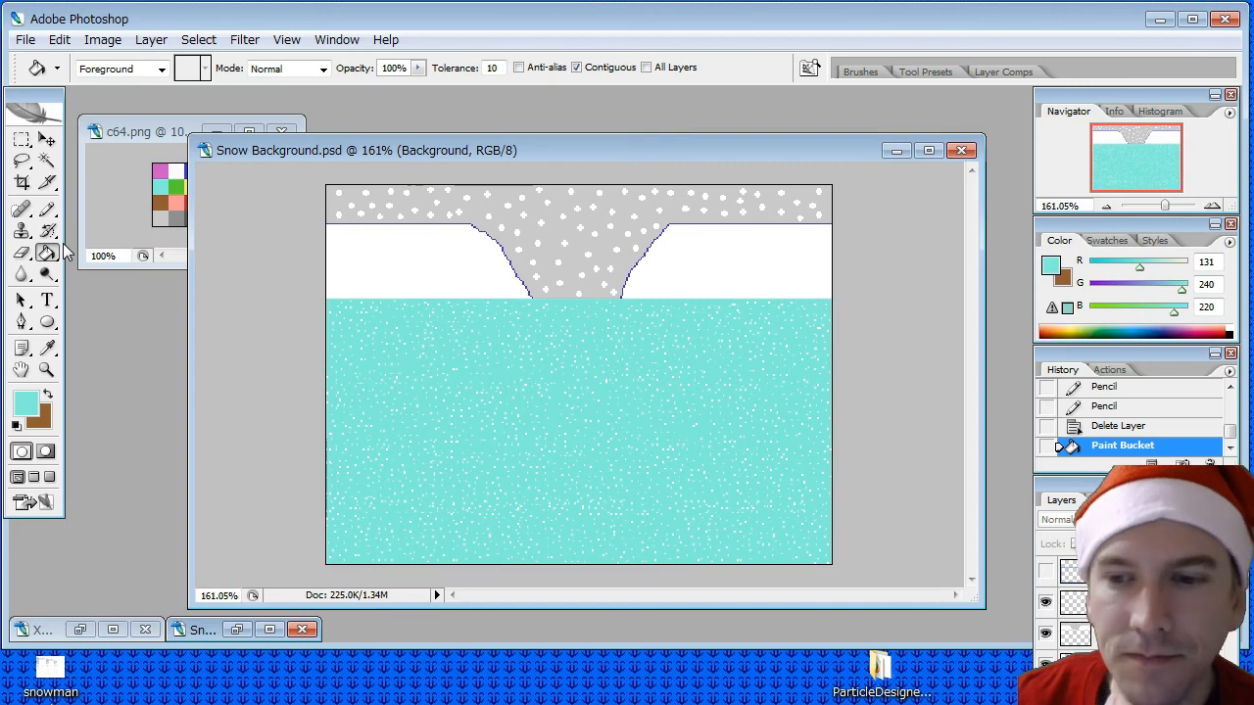
pyautogui.click(25, 39)
pyautogui.click(72, 257)
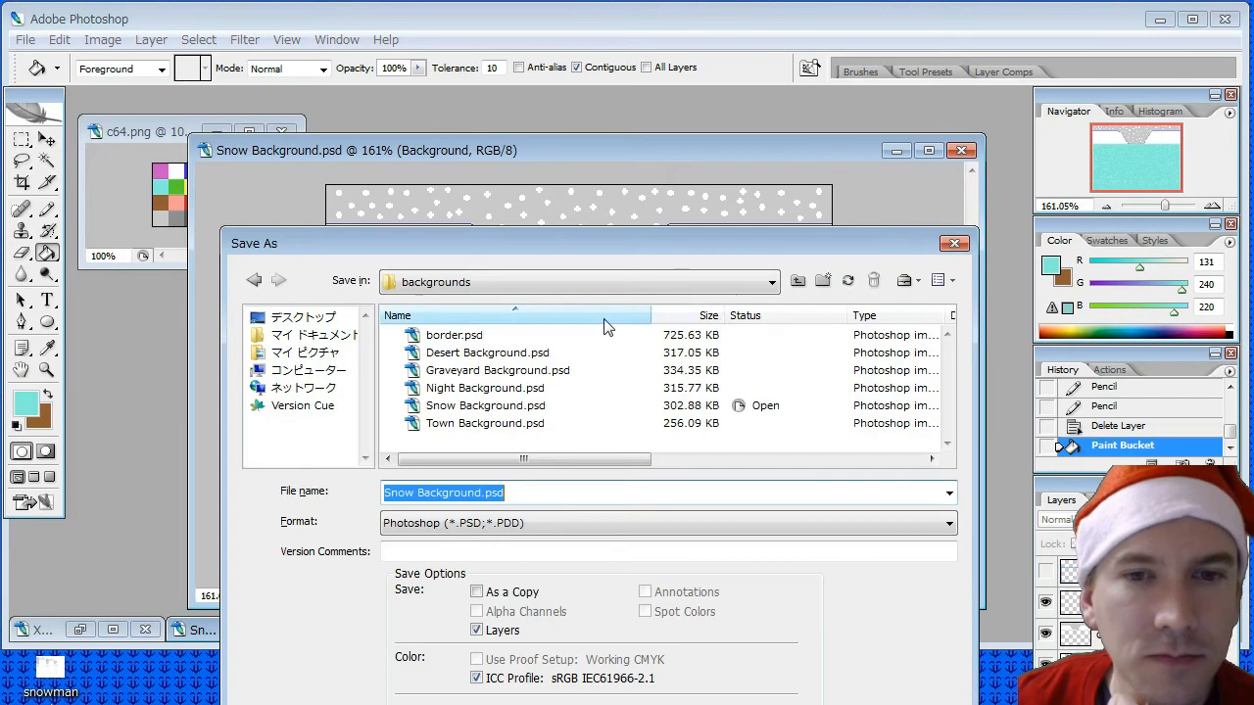
pyautogui.click(621, 523)
pyautogui.scroll(-3, 548, 607)
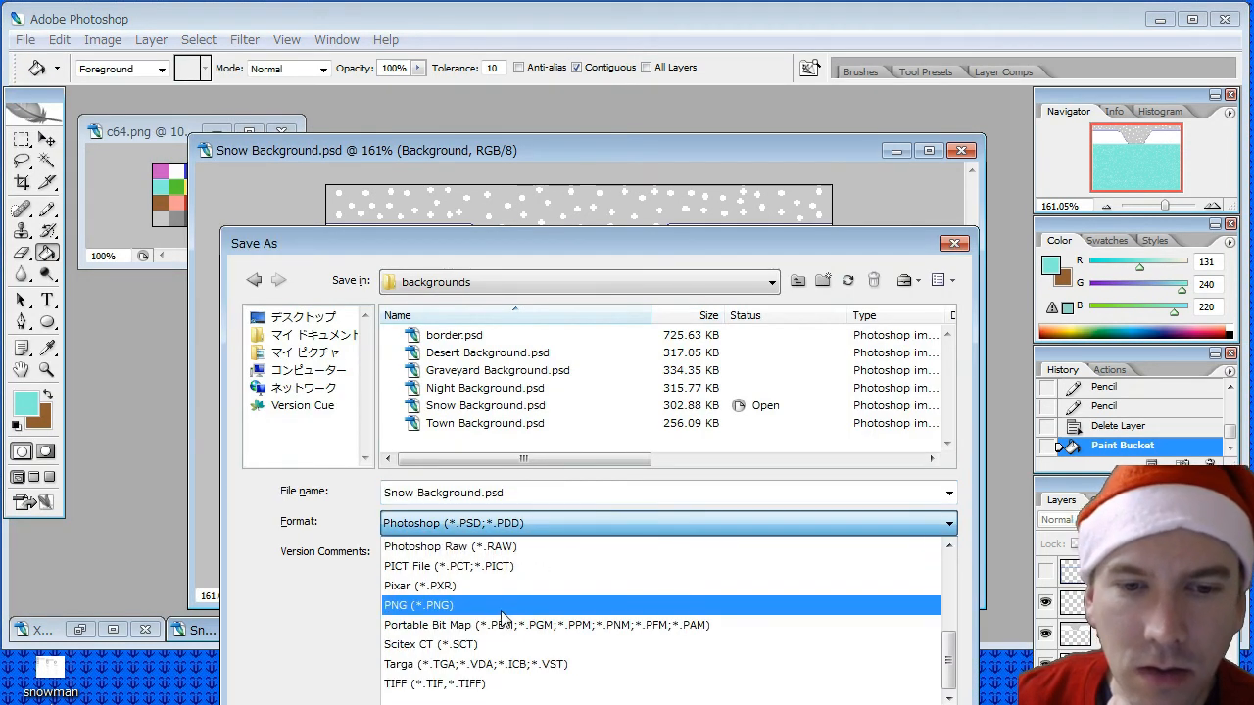
pyautogui.click(482, 607)
pyautogui.click(503, 389)
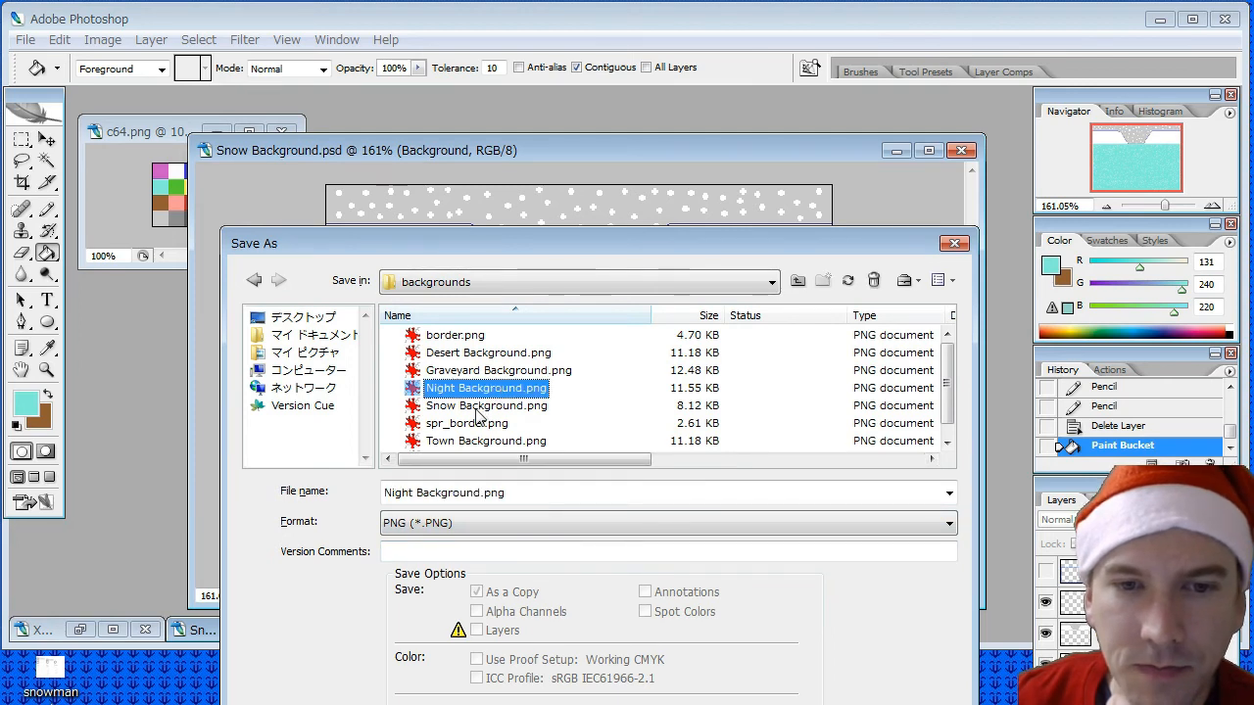
pyautogui.doubleClick(484, 406)
pyautogui.click(703, 562)
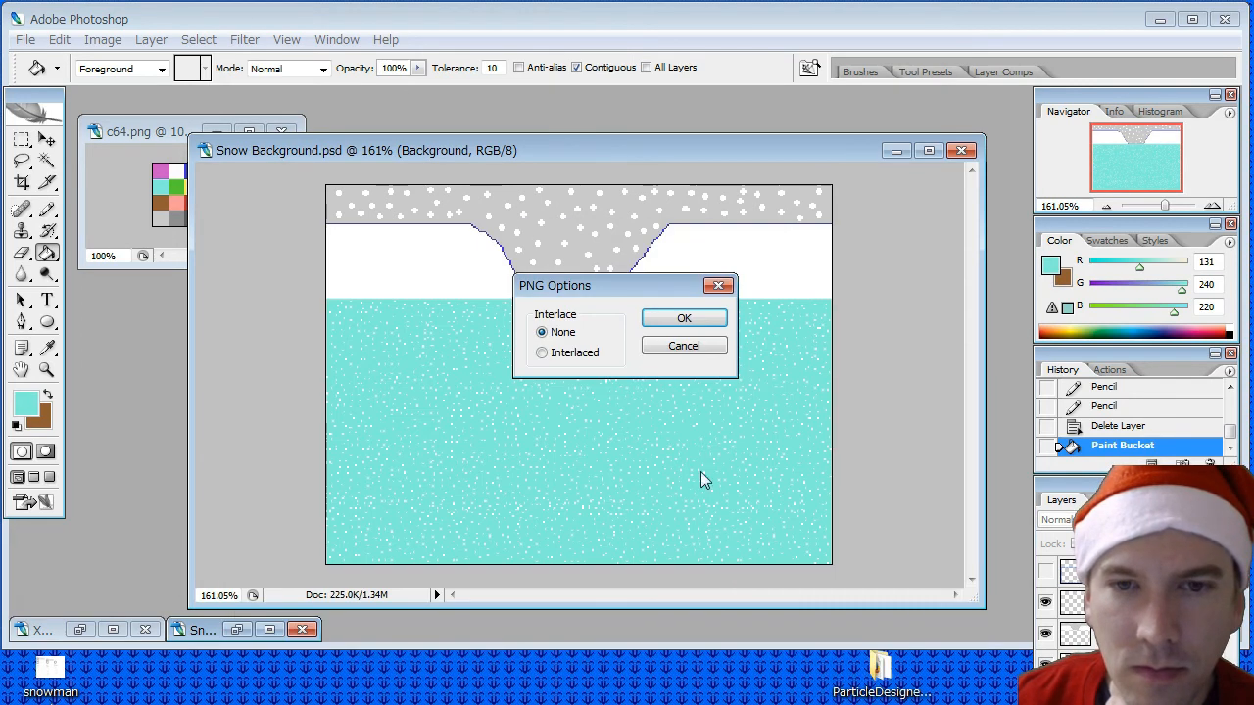
pyautogui.click(657, 318)
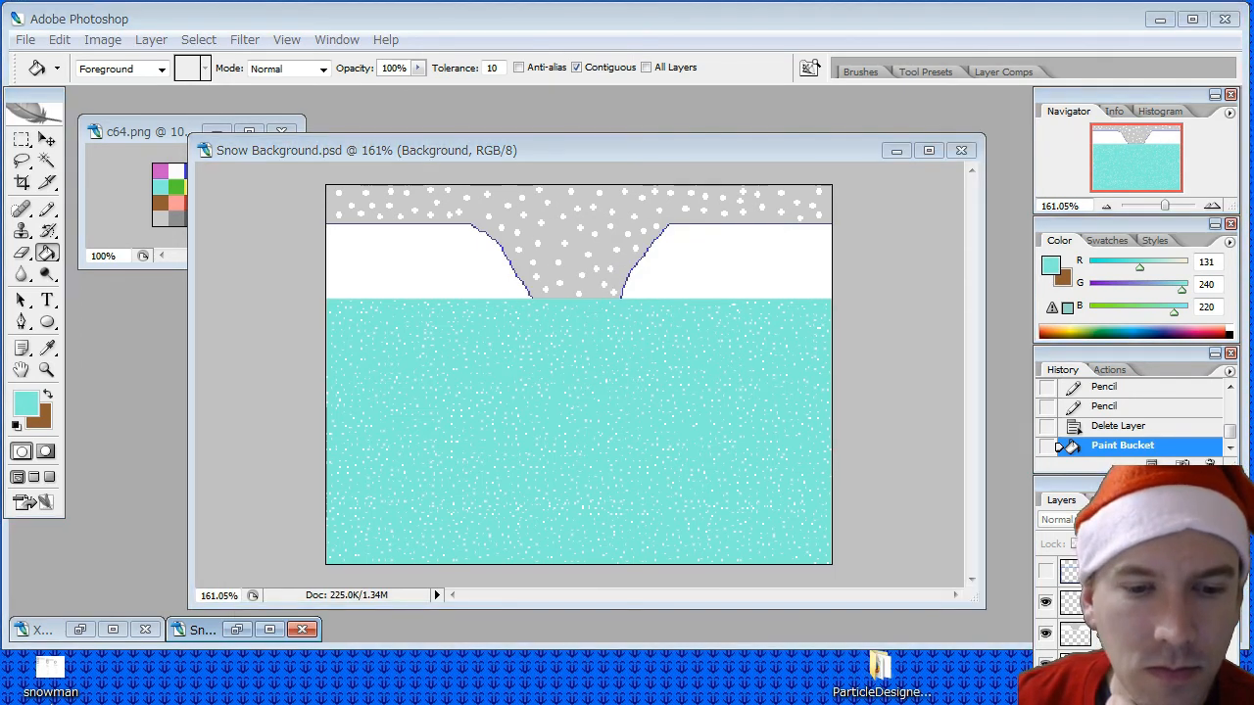
# - Switch to GameMaker and open the properties of the bg_snow background
pyautogui.hotkey('alt', 'Tab')
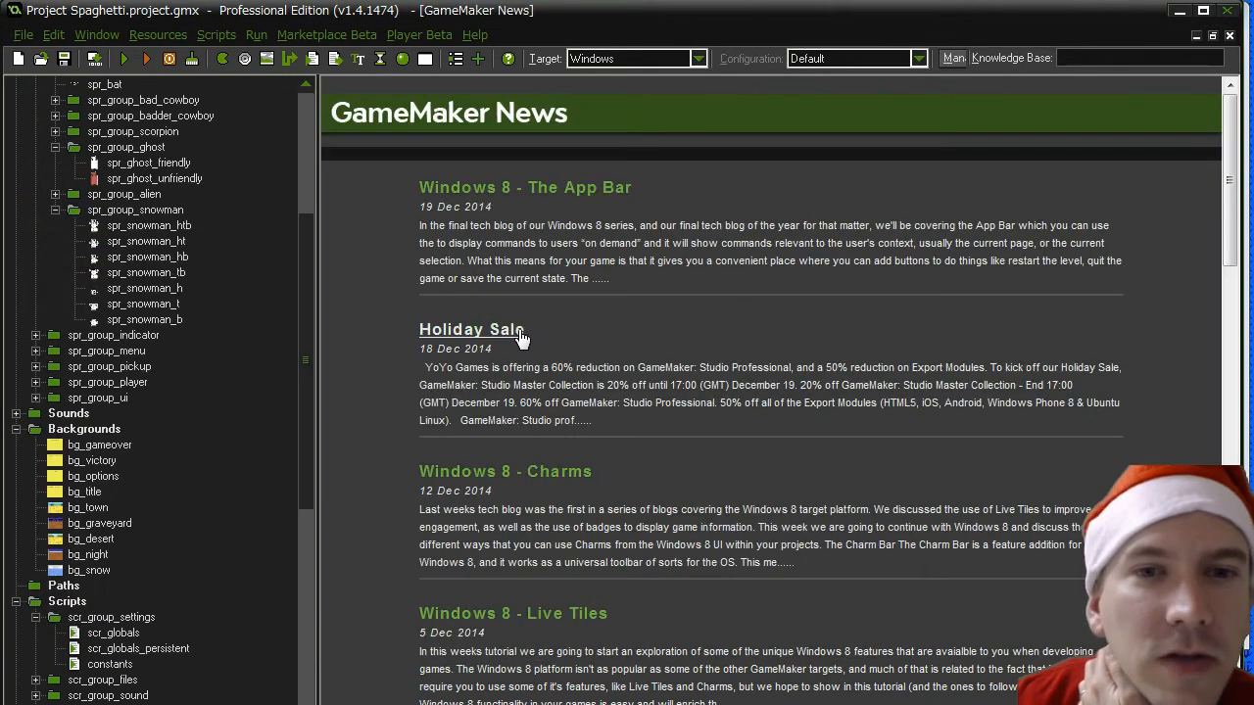
pyautogui.moveTo(305, 323); pyautogui.dragTo(313, 376)
pyautogui.doubleClick(88, 428)
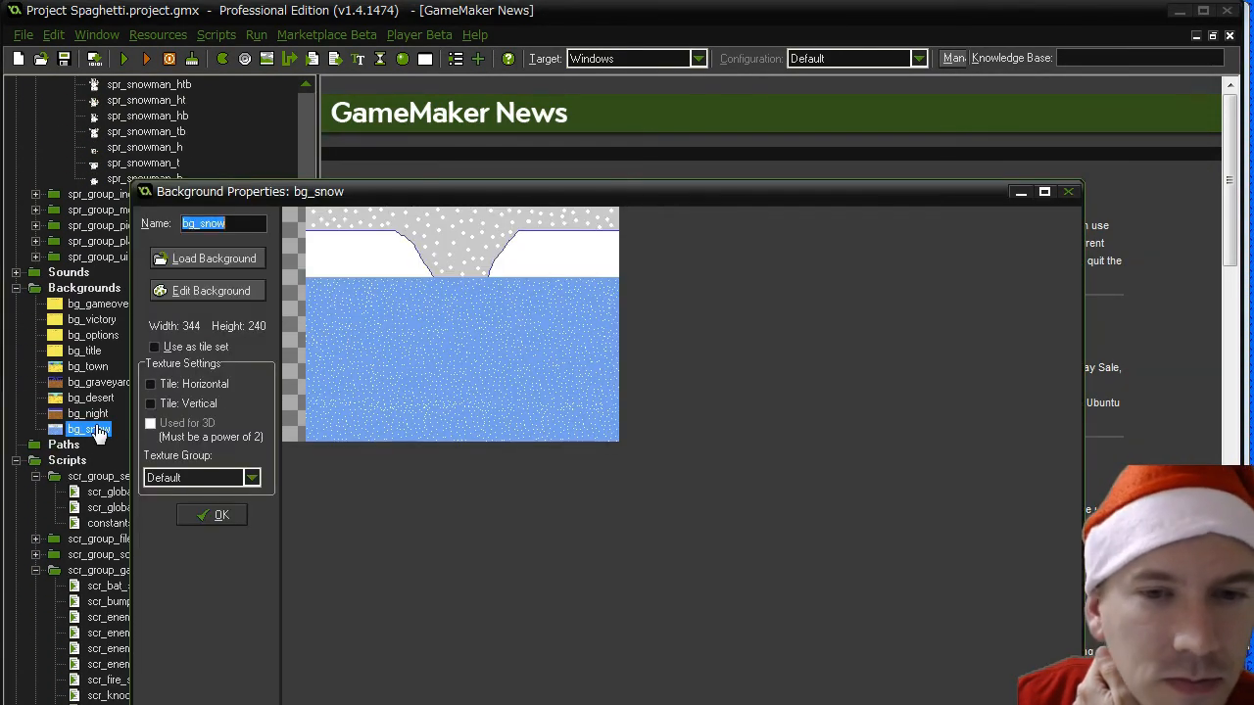
pyautogui.click(220, 289)
pyautogui.click(182, 162)
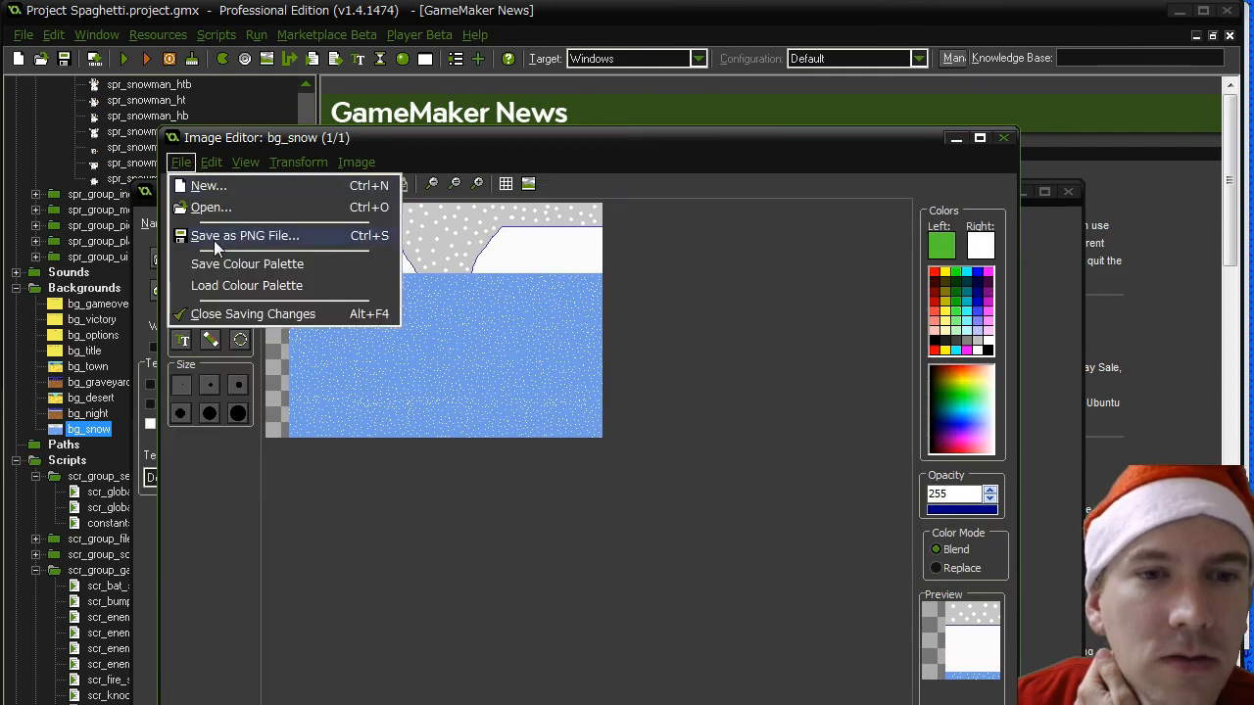
pyautogui.click(170, 139)
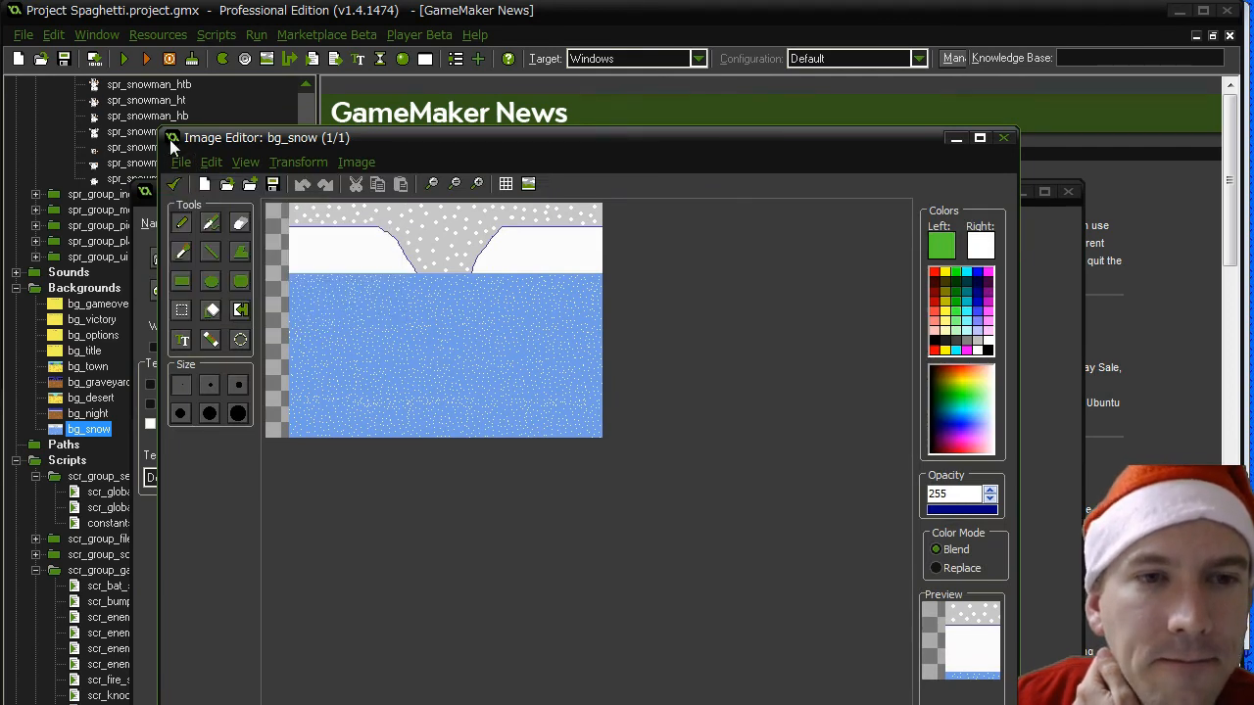
pyautogui.doubleClick(169, 139)
# - Load the recoloured Snow Background.png into the bg_snow background
pyautogui.click(191, 258)
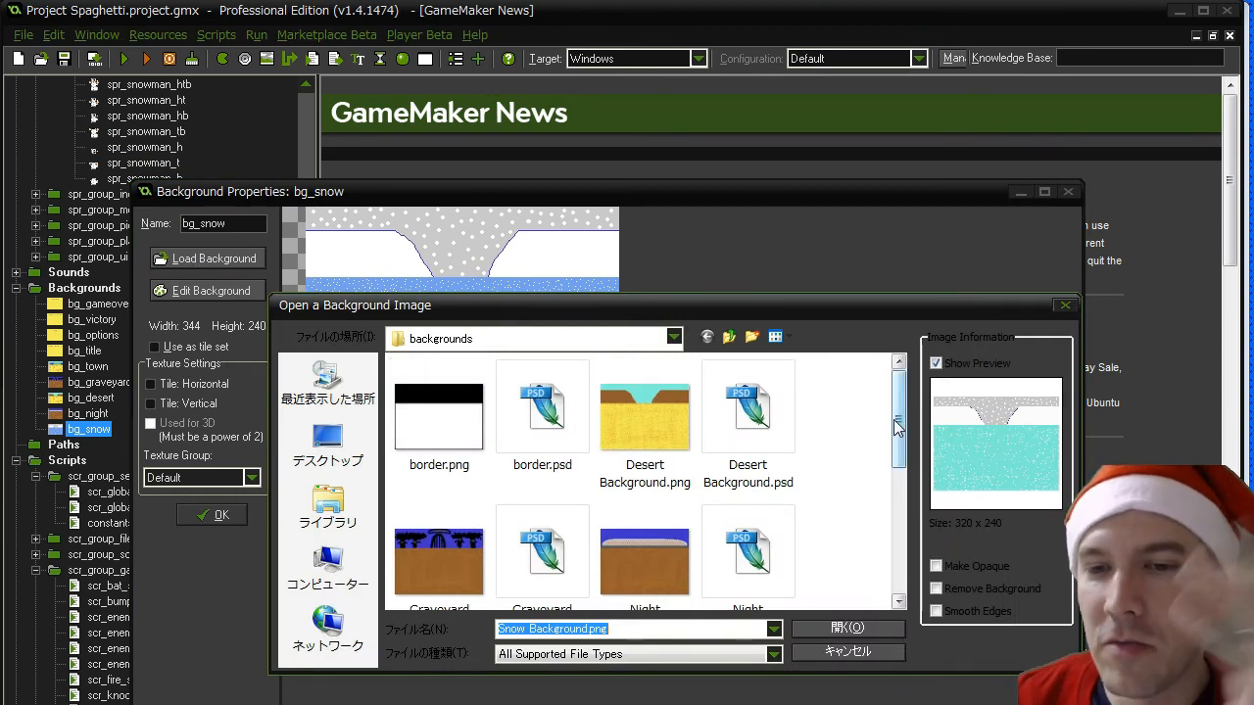
pyautogui.scroll(-5, 880, 423)
pyautogui.doubleClick(466, 400)
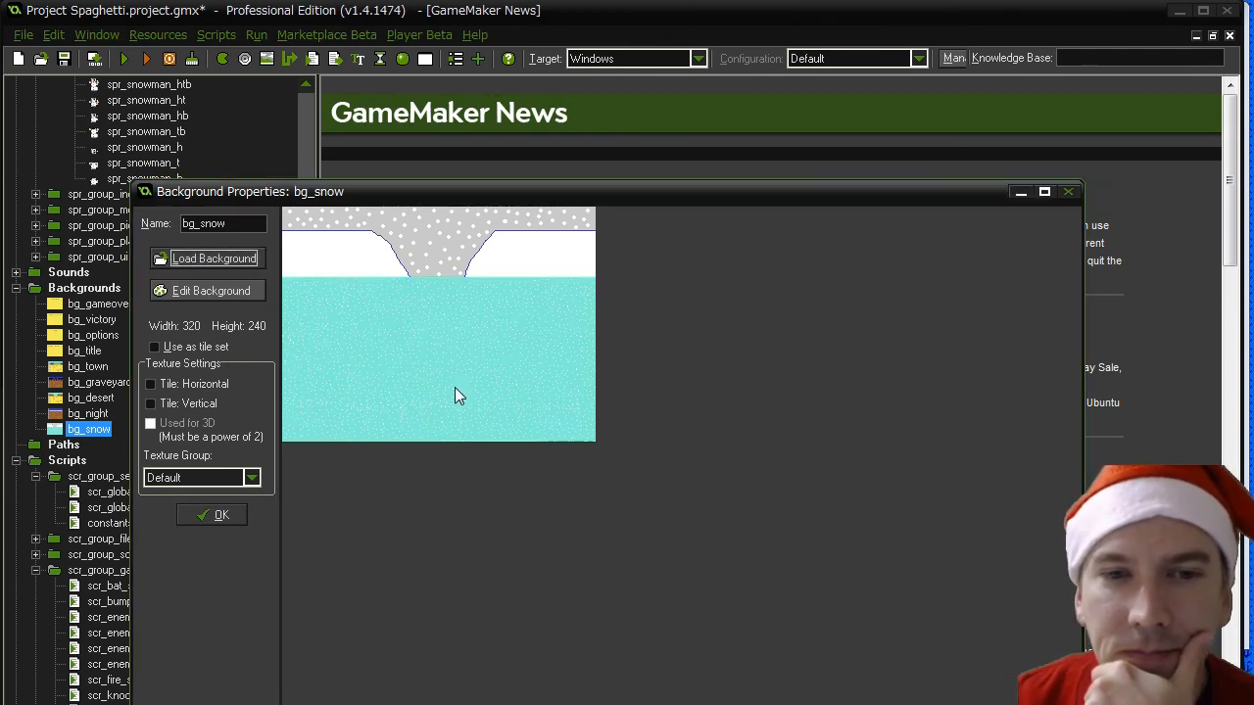
# - Resize bg_snow's canvas to 344 x 240 pixels with the image anchored to the right, and accept the changes to the background
pyautogui.click(226, 296)
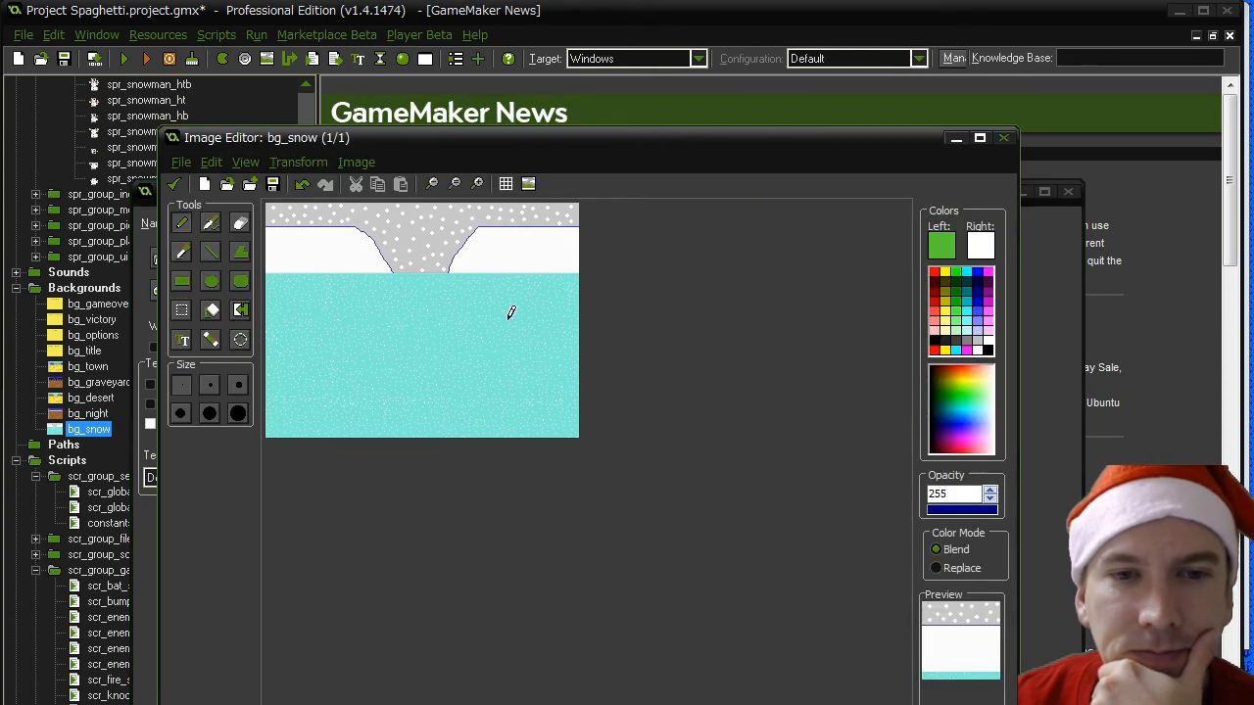
pyautogui.click(284, 165)
pyautogui.click(318, 300)
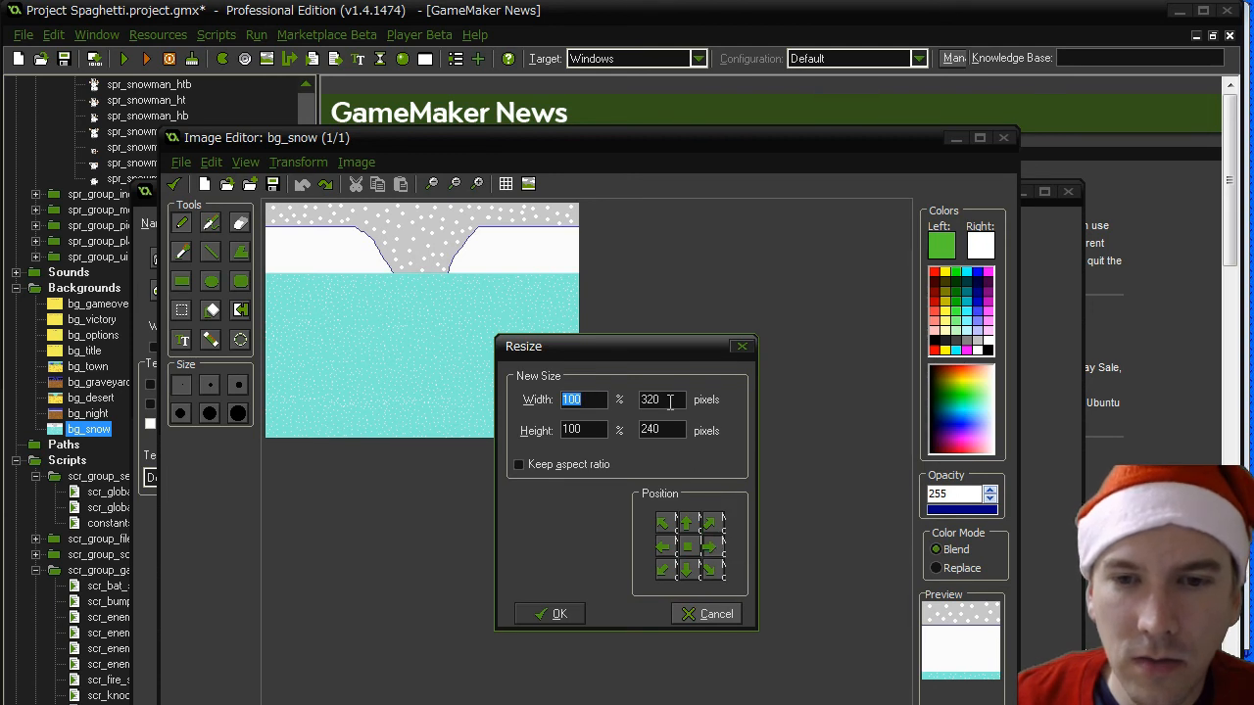
pyautogui.click(582, 469)
pyautogui.moveTo(665, 399); pyautogui.dragTo(586, 400)
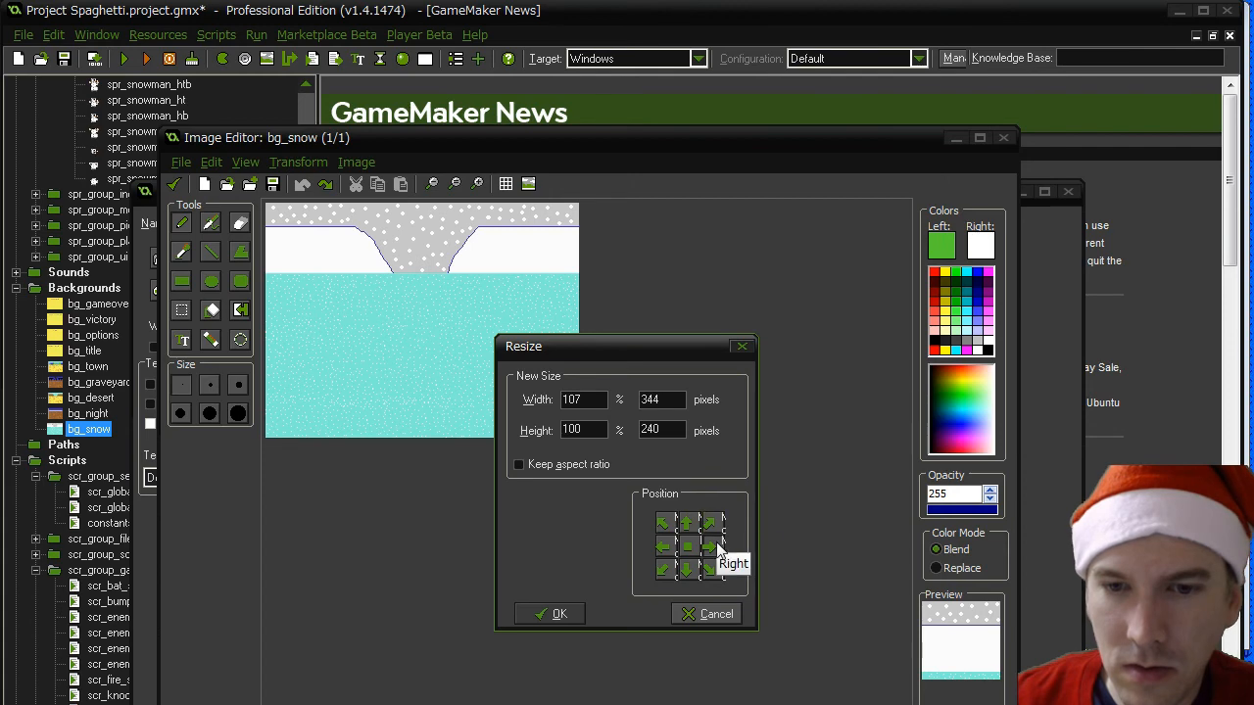
pyautogui.click(578, 613)
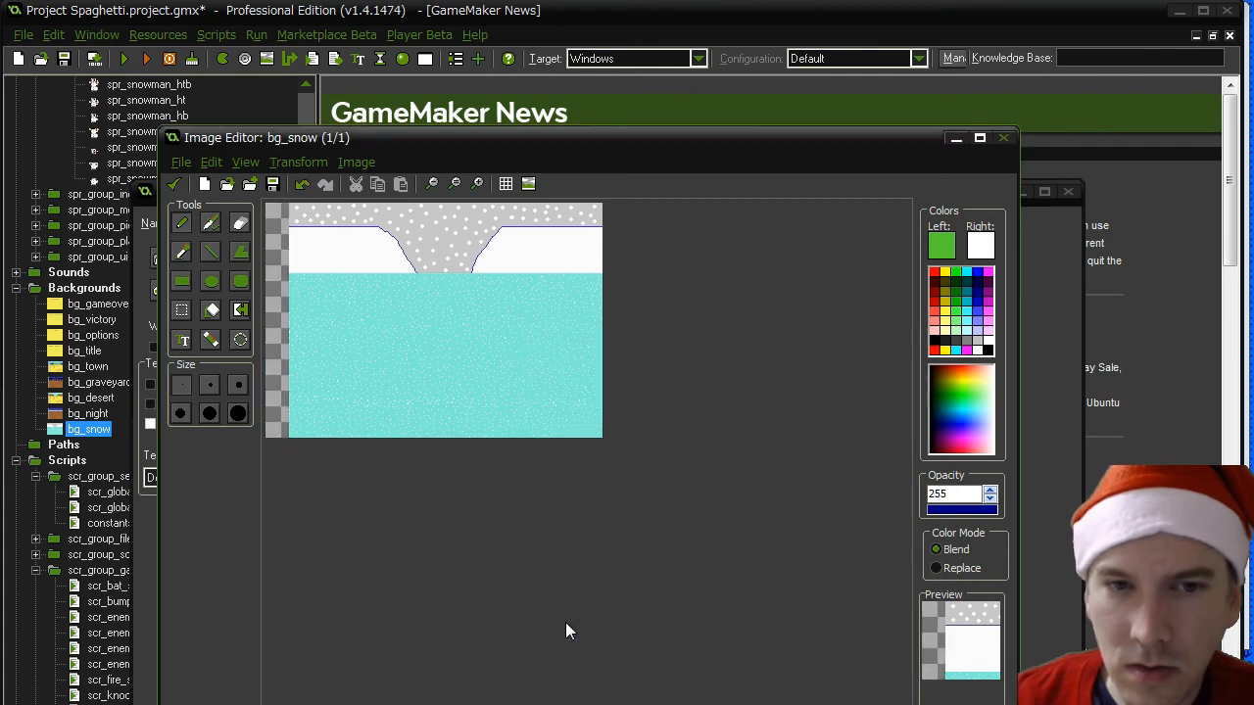
pyautogui.click(175, 185)
pyautogui.click(210, 518)
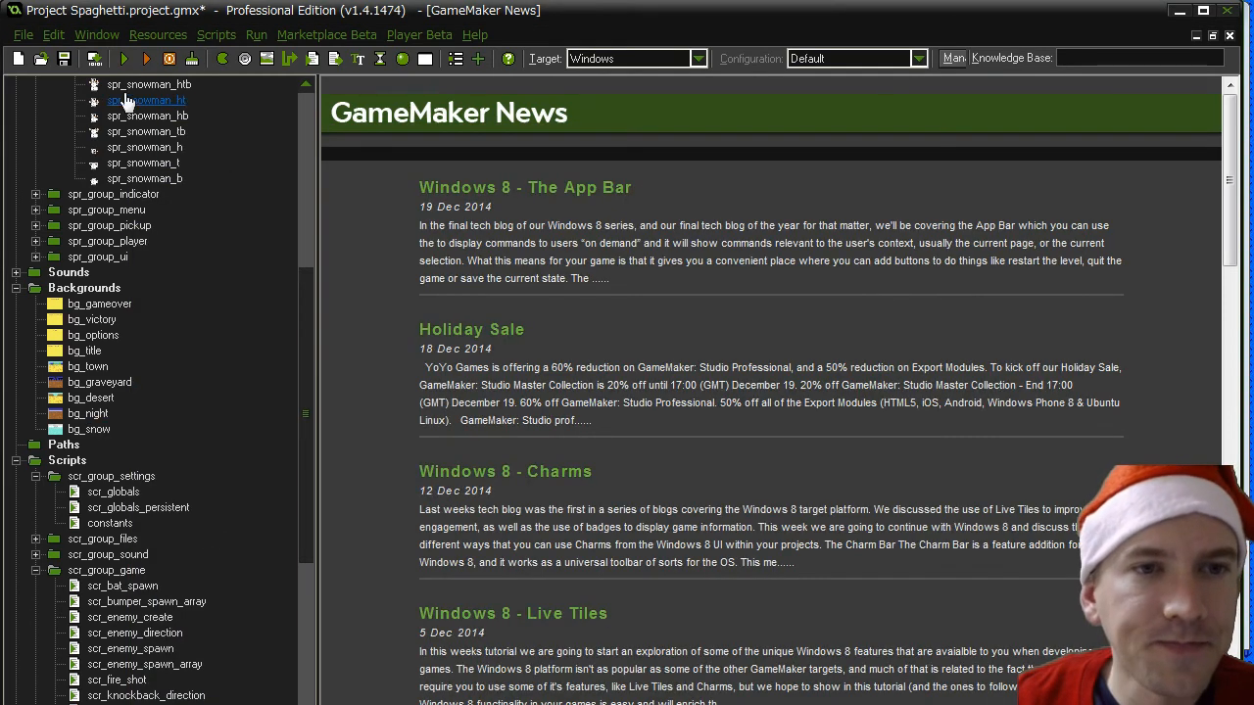
# - Run the game, move its window higher on the screen, and walk the player toward the Christmas tree on stage 5
pyautogui.click(121, 60)
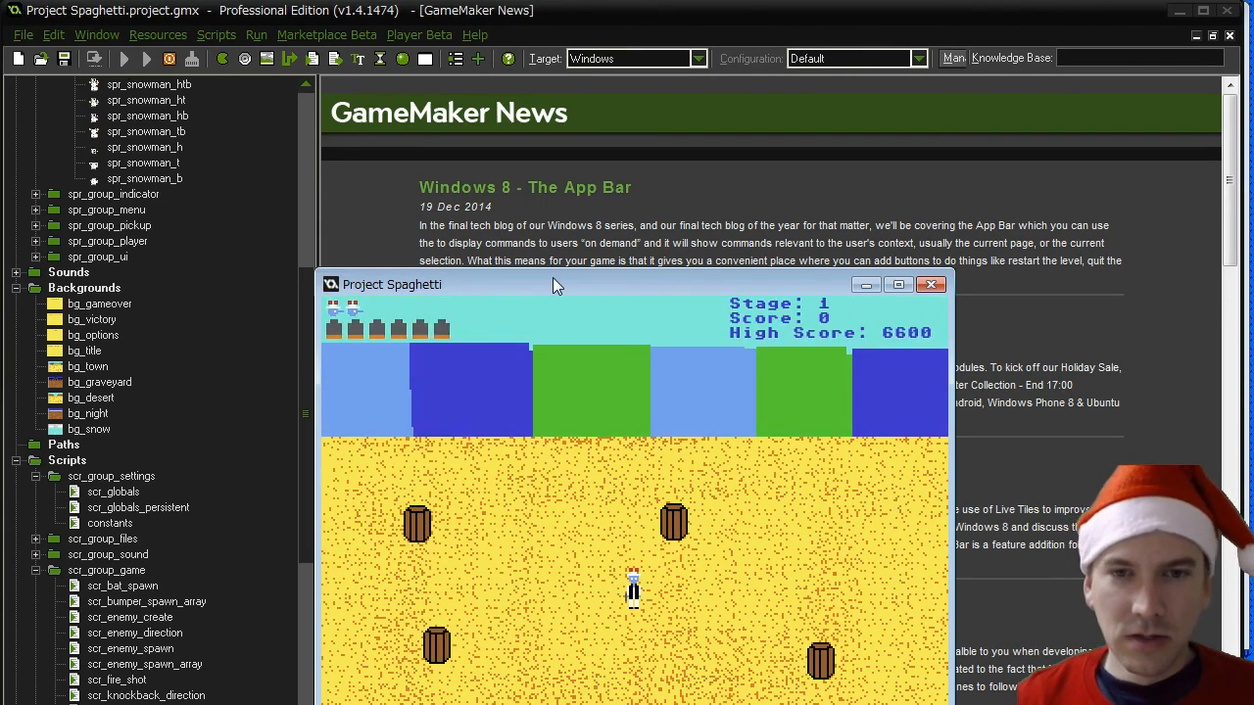
pyautogui.moveTo(553, 282); pyautogui.dragTo(524, 96)
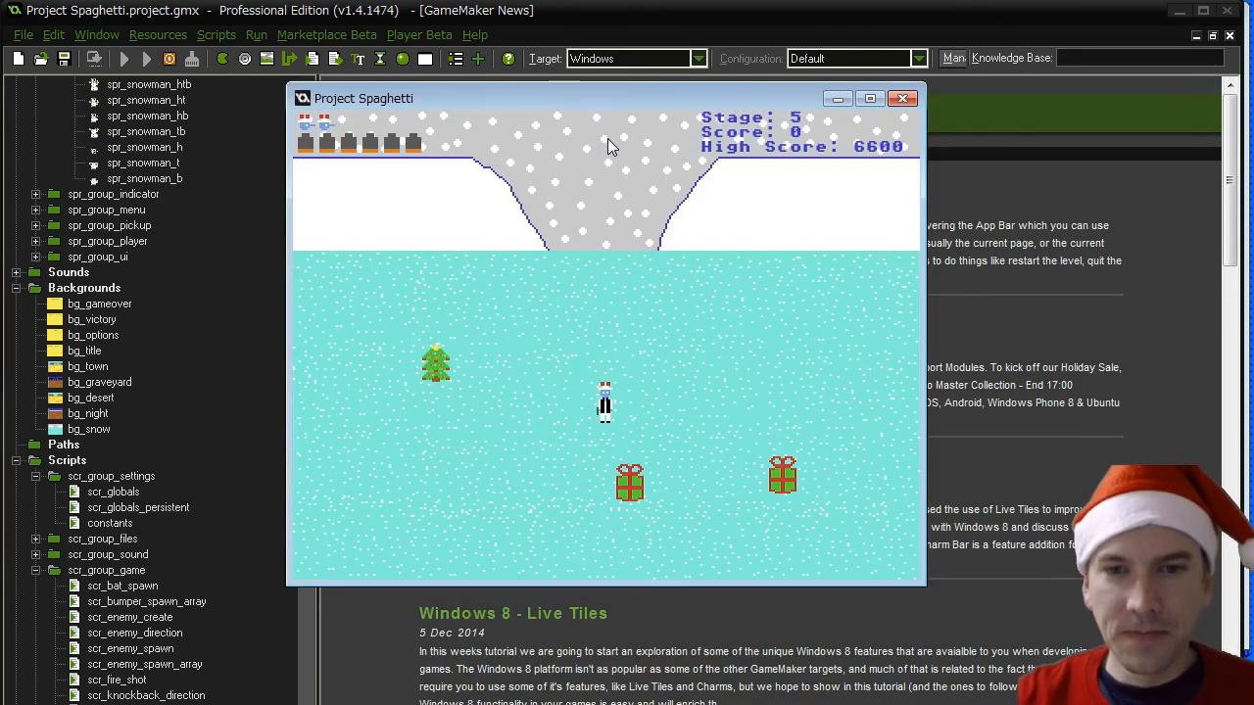
pyautogui.press('Left')
pyautogui.press('Up')
pyautogui.press('Right')
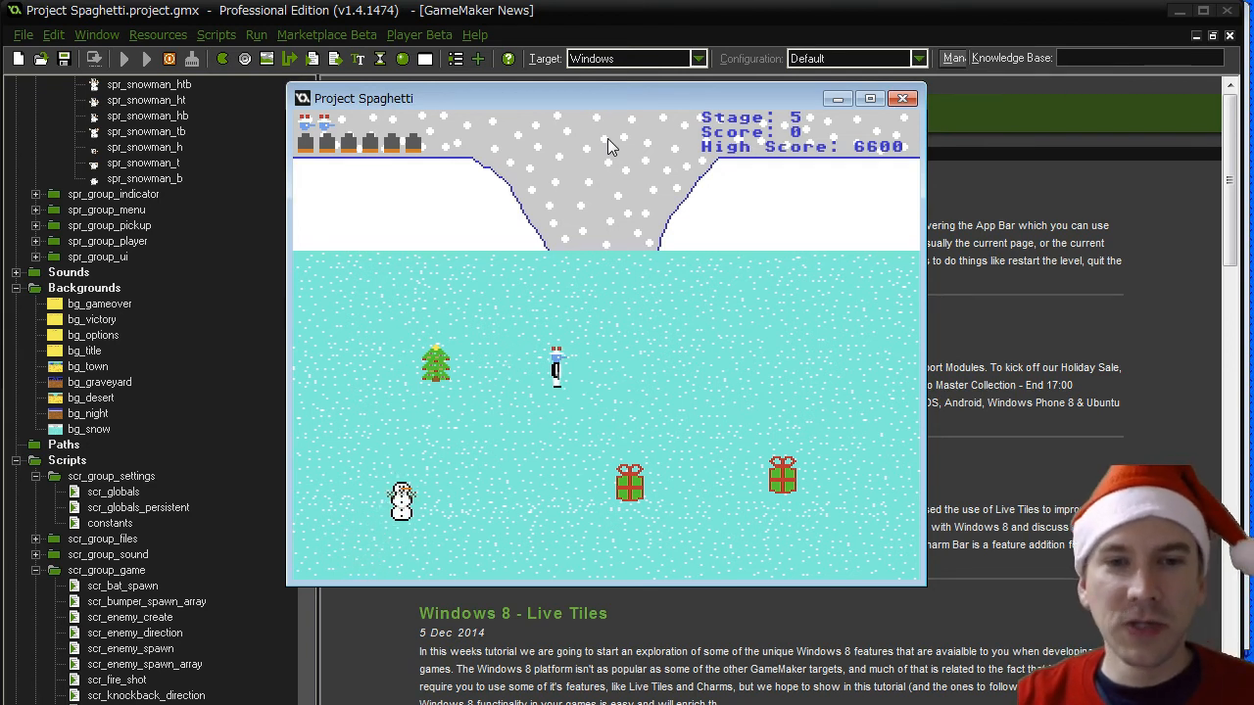
# - Fire a shot at the Christmas tree to test its bullets and move the player away from it
pyautogui.press('Right')
pyautogui.press('Left')
pyautogui.press('space')
pyautogui.press('Right')
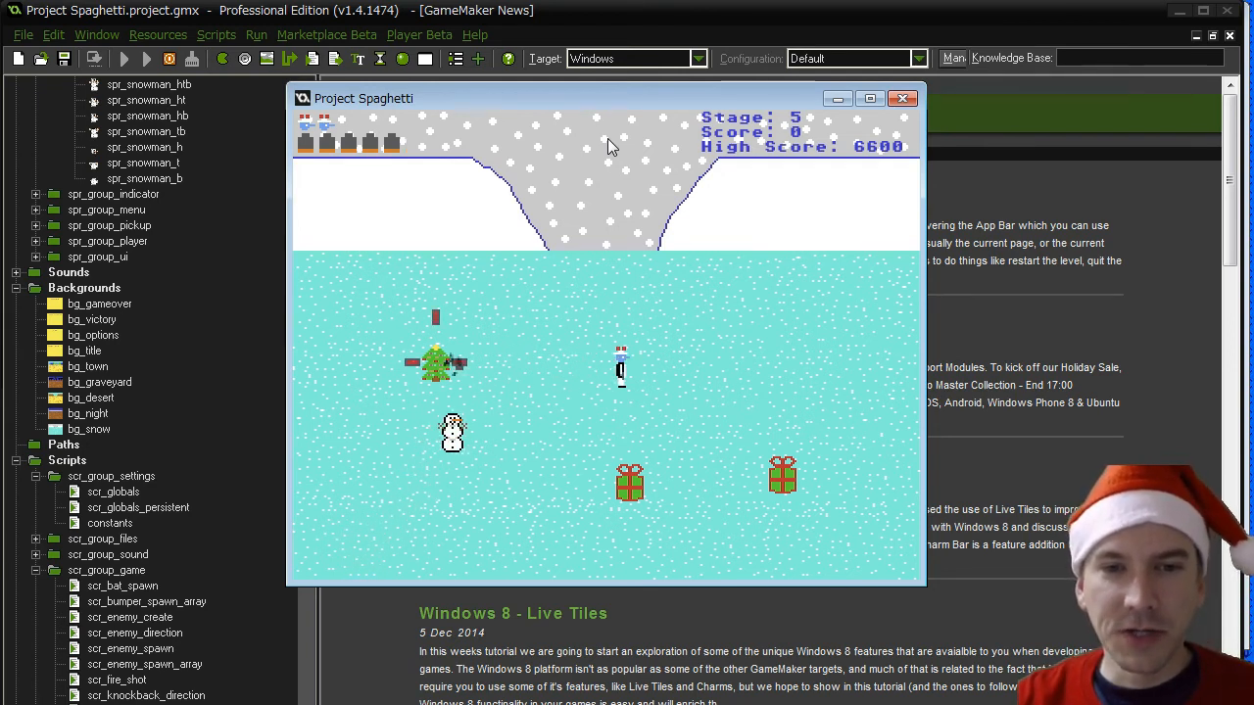
pyautogui.press('Down')
pyautogui.press('Right')
pyautogui.press('Up')
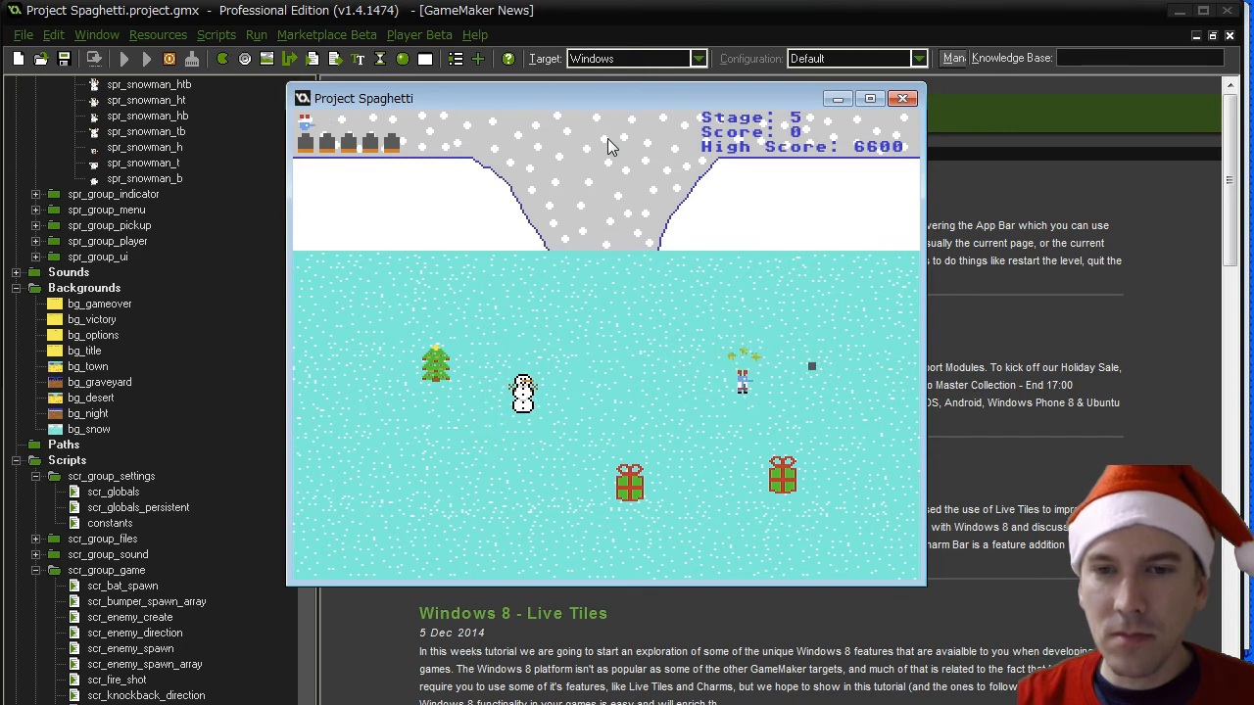
# - Steer the player around the snowmen and presents to the open area below the Christmas tree
pyautogui.press('Down')
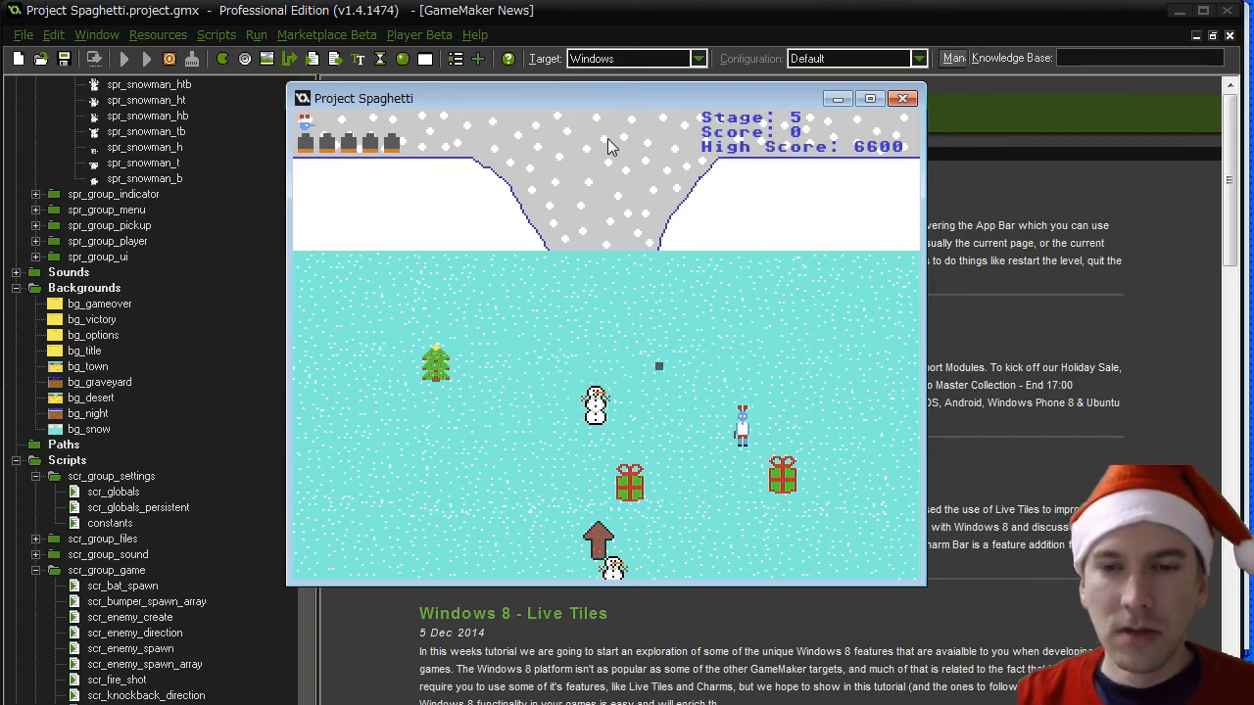
pyautogui.press('Left')
pyautogui.press('Up')
pyautogui.press('Left')
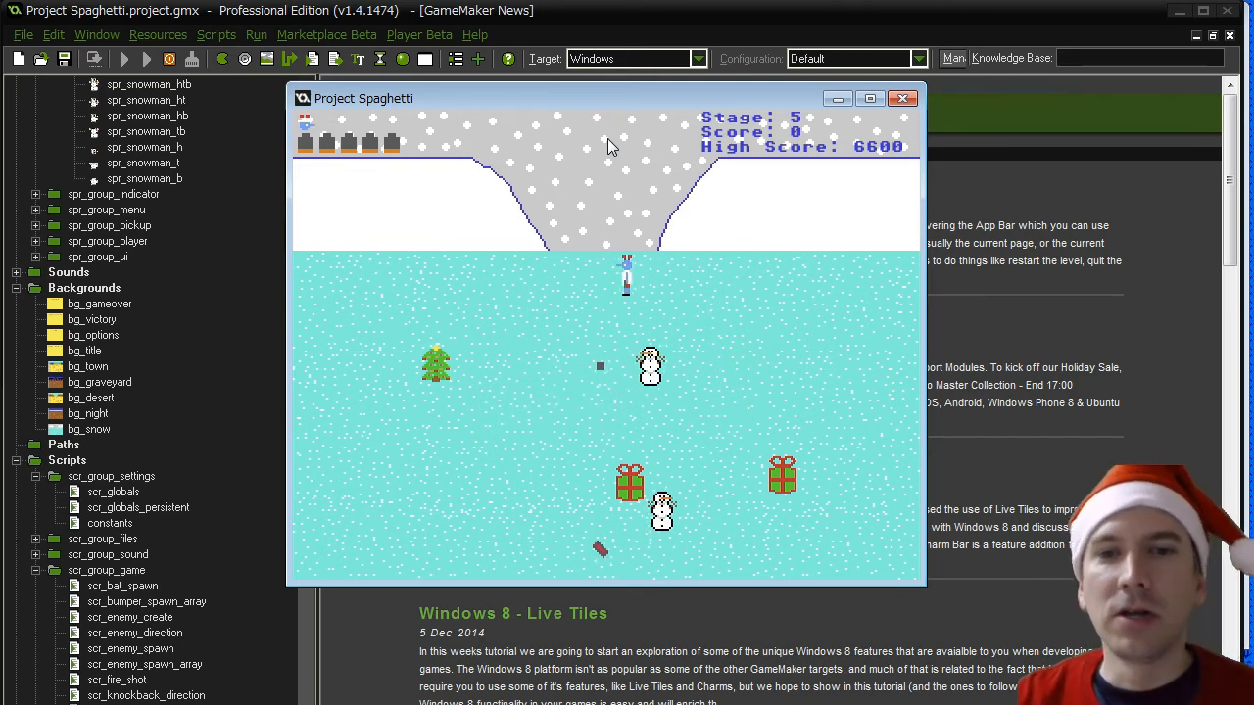
pyautogui.press('Down')
pyautogui.press('Left')
pyautogui.press('Down')
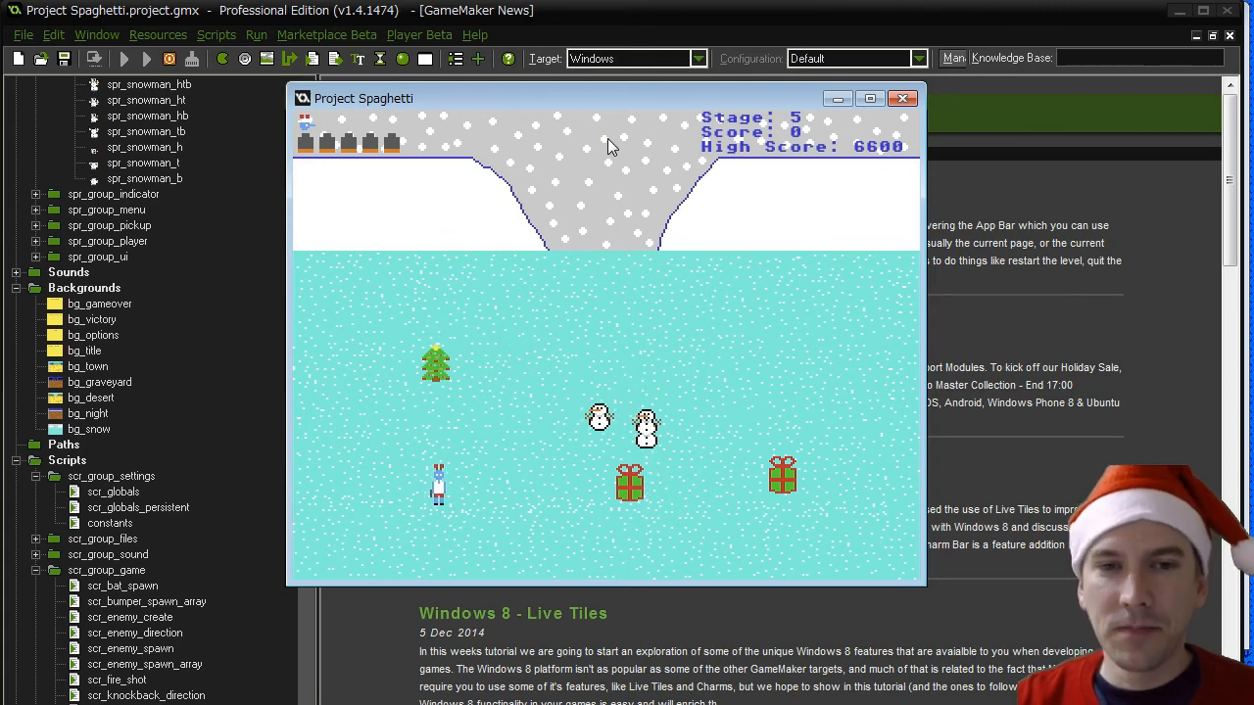
# - Fire two shots at the approaching snowmen to test their segment damage, and retreat toward the Christmas tree
pyautogui.press('space')
pyautogui.press('Down')
pyautogui.press('Left')
pyautogui.press('Up')
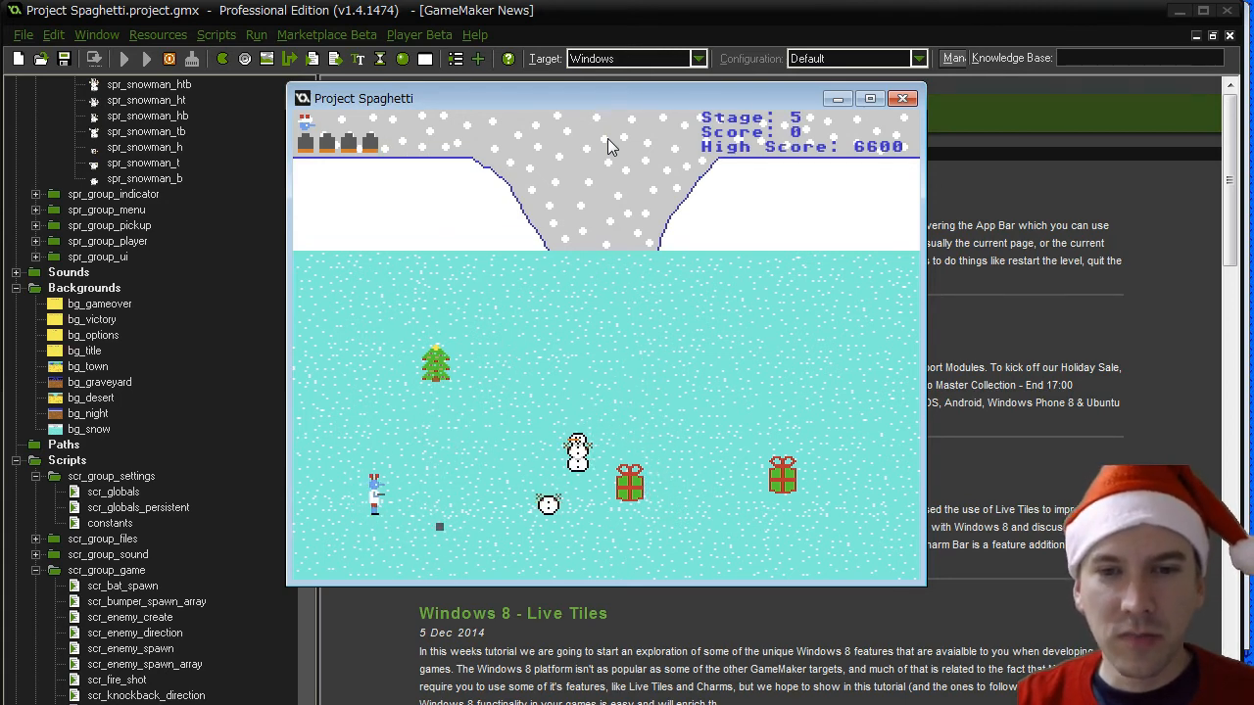
pyautogui.press('space')
pyautogui.press('Up')
pyautogui.press('Right')
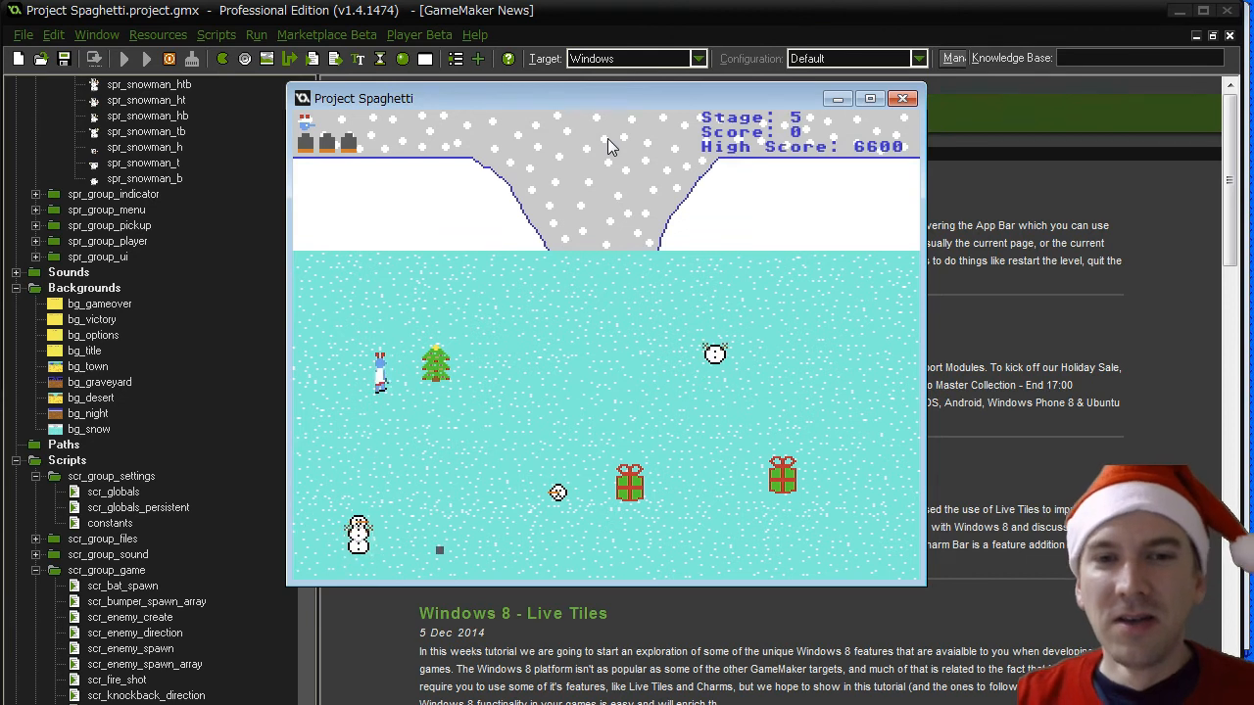
# - Fire another shot at the remaining snowmen, keep playing until the game is over, and close the game
pyautogui.press('Down')
pyautogui.press('Right')
pyautogui.press('Down')
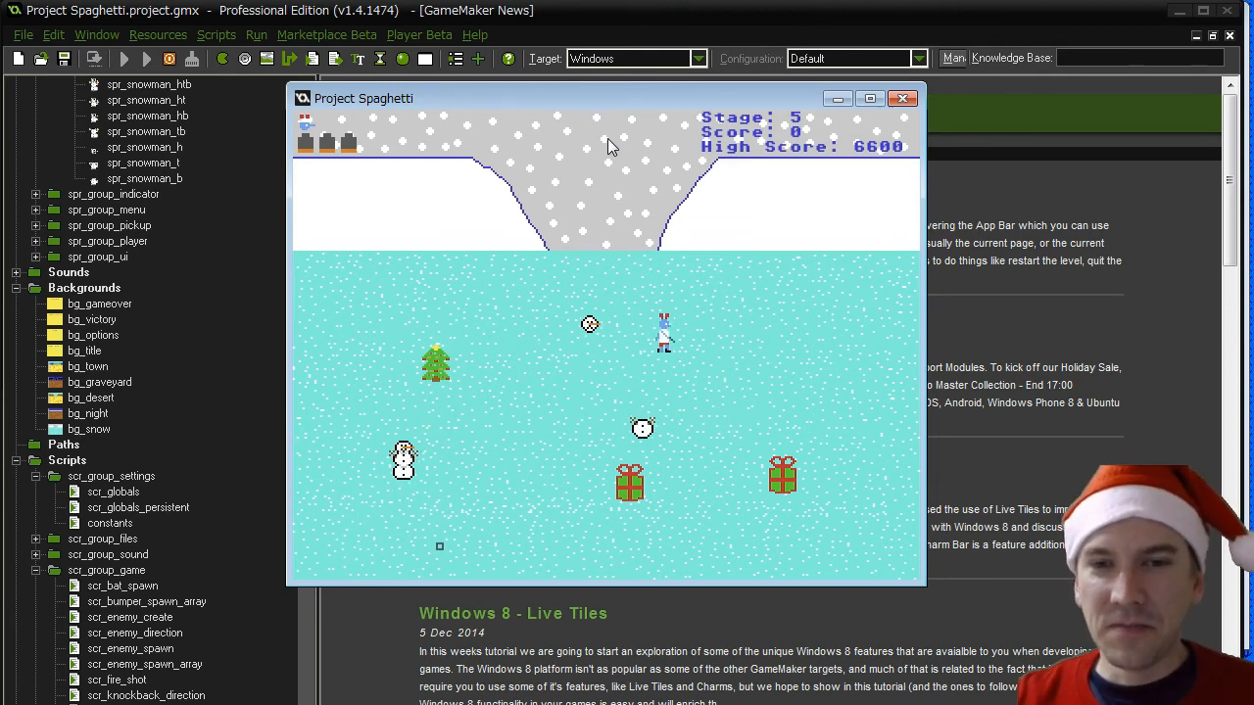
pyautogui.press('Left')
pyautogui.press('space')
pyautogui.press('Right')
pyautogui.press('Up')
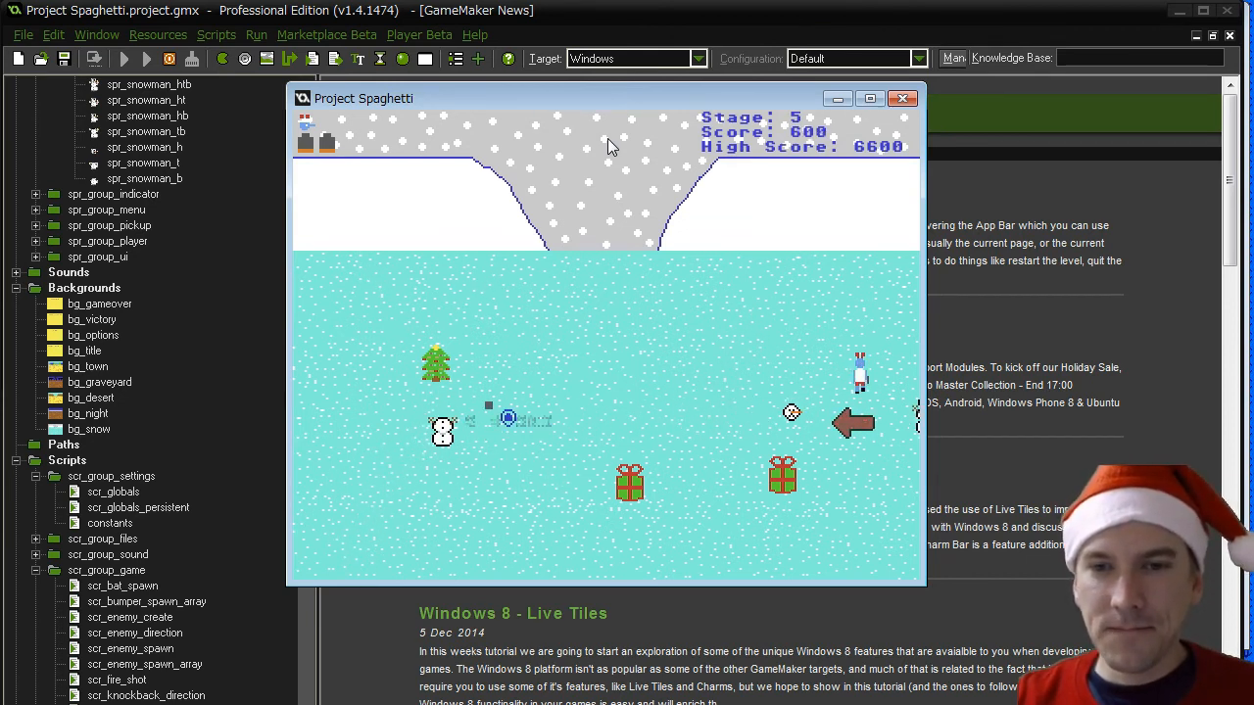
pyautogui.press('Left')
pyautogui.press('Down')
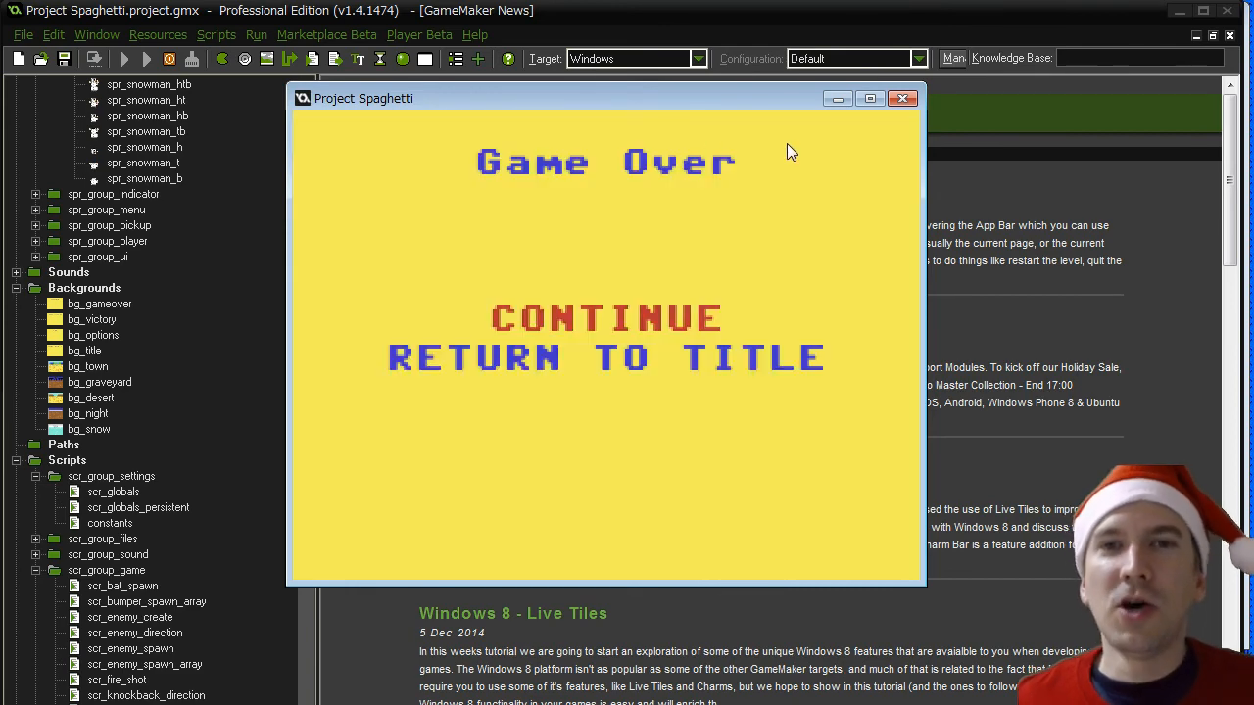
pyautogui.click(902, 99)
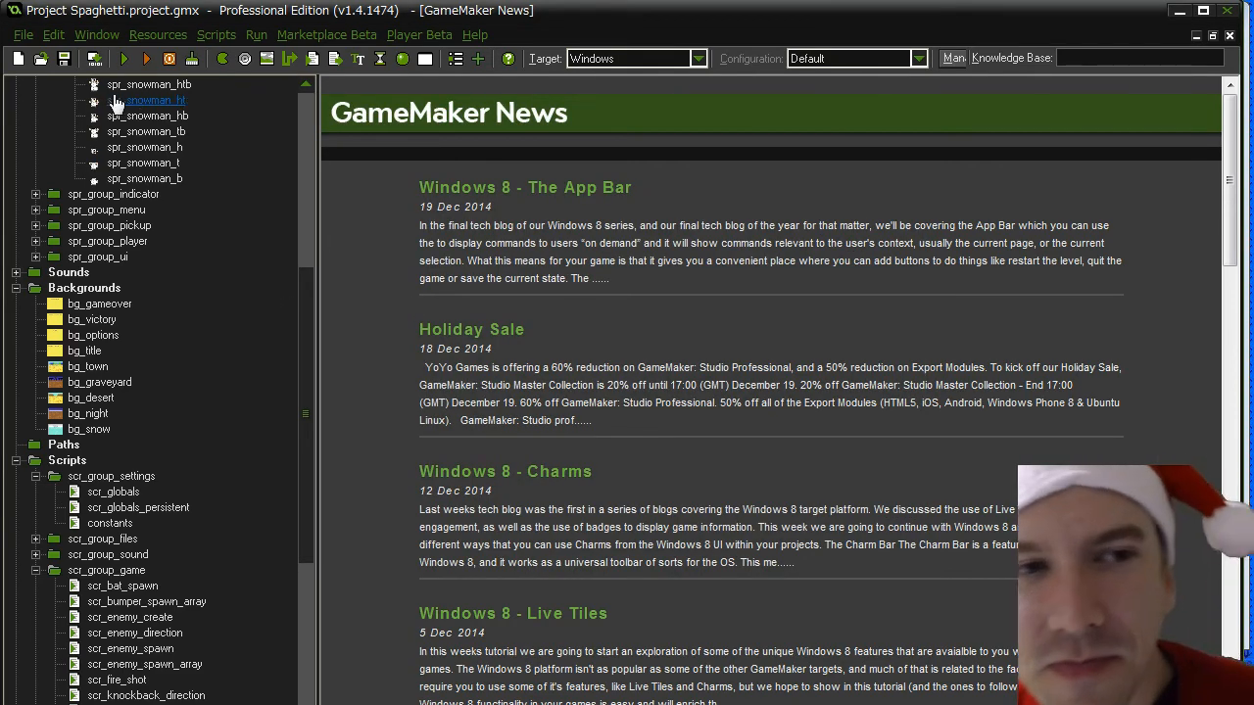
# - Save the project, minimise GameMaker and Photoshop, and switch to the Project Spaghetti Trello board in Firefox
pyautogui.click(64, 57)
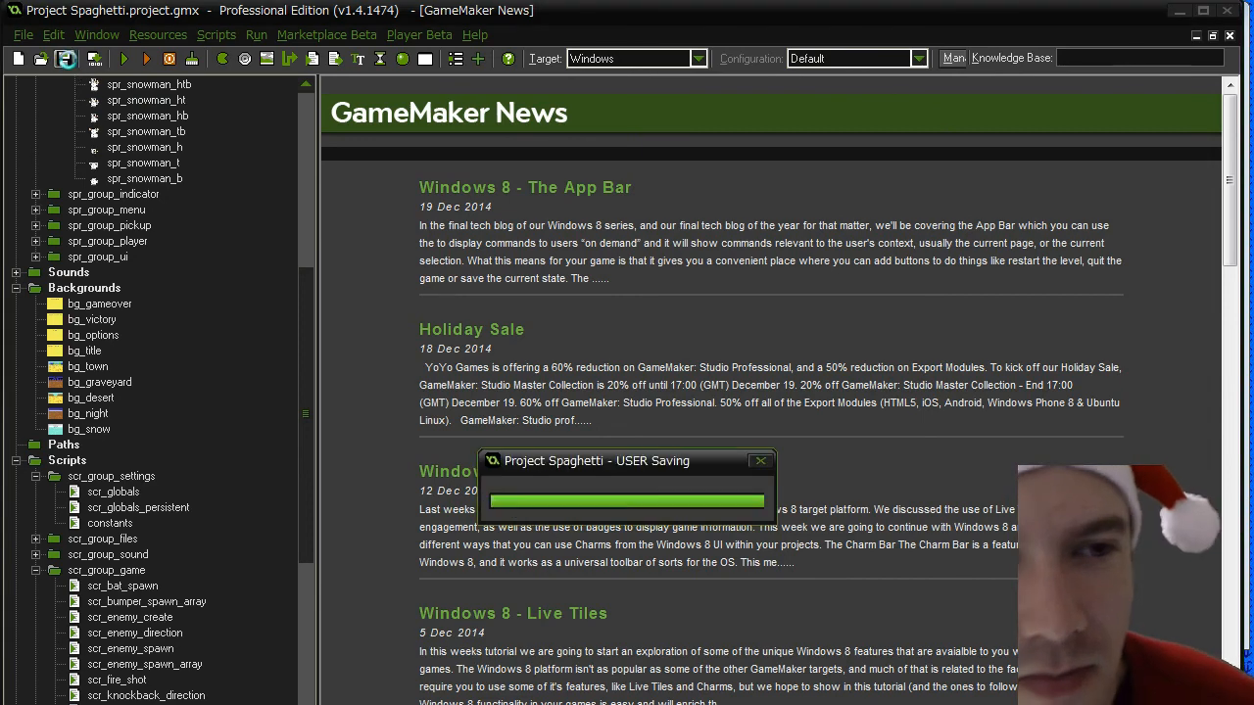
pyautogui.click(1180, 12)
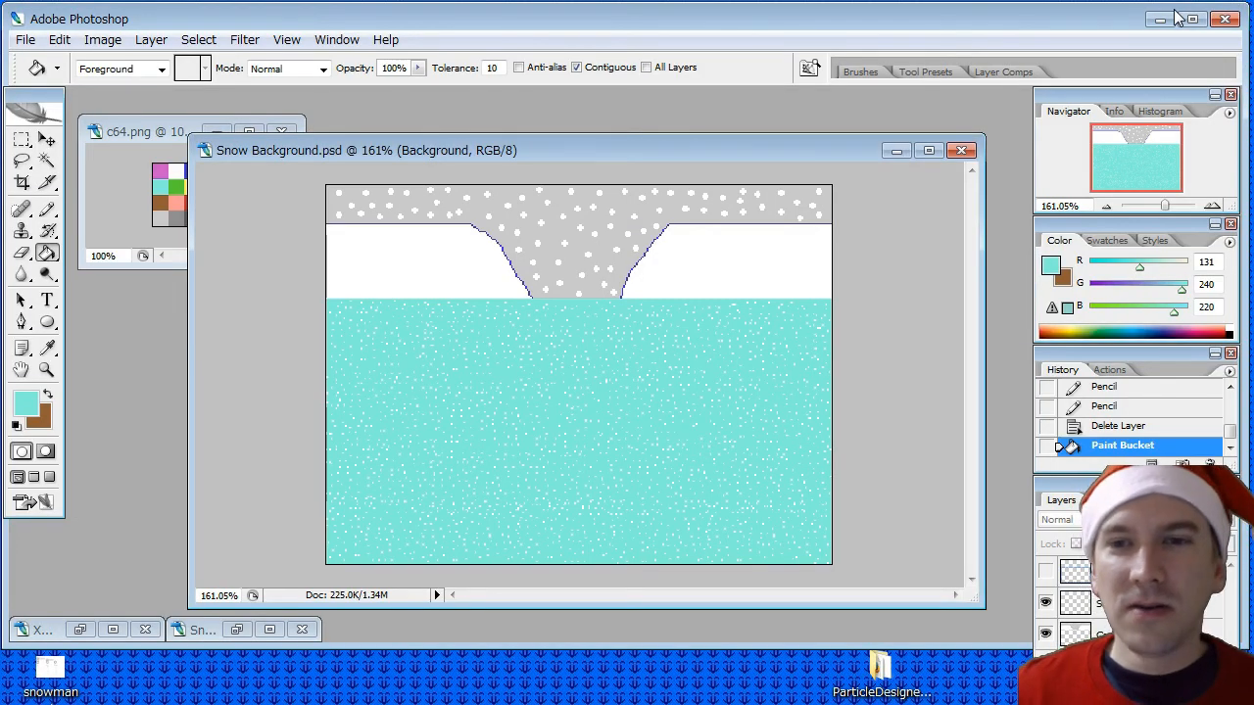
pyautogui.click(1158, 18)
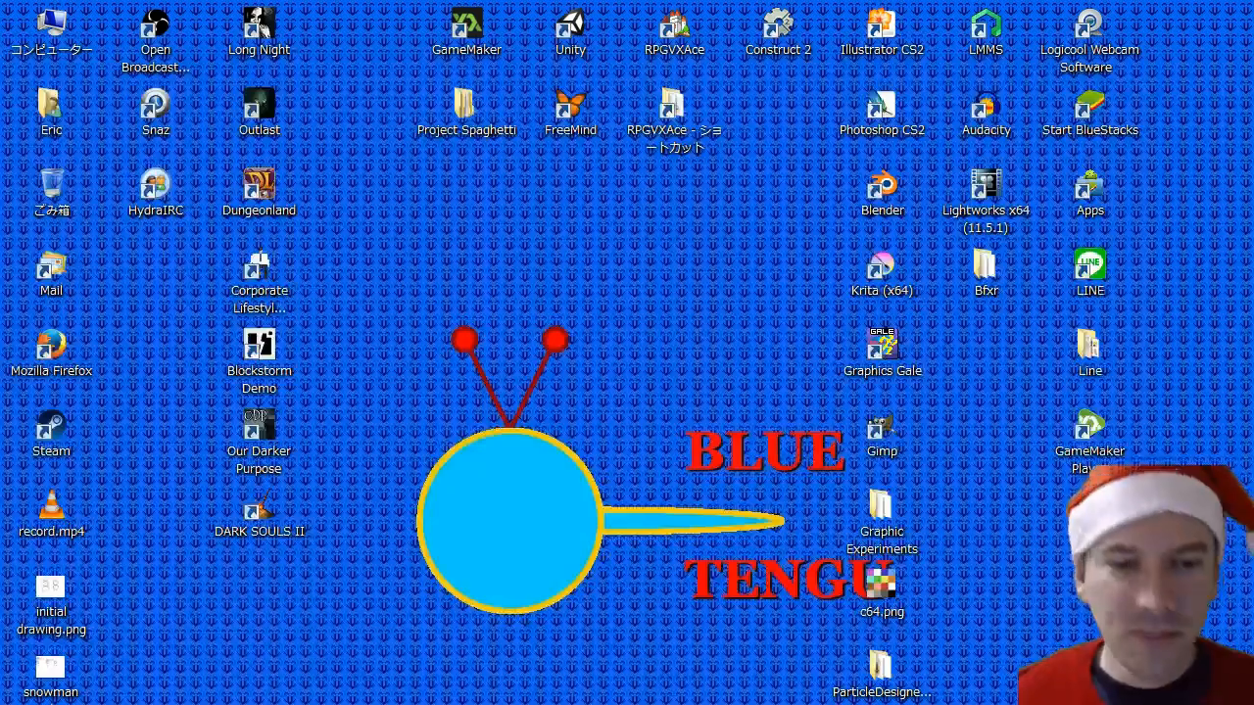
pyautogui.hotkey('alt', 'Tab')
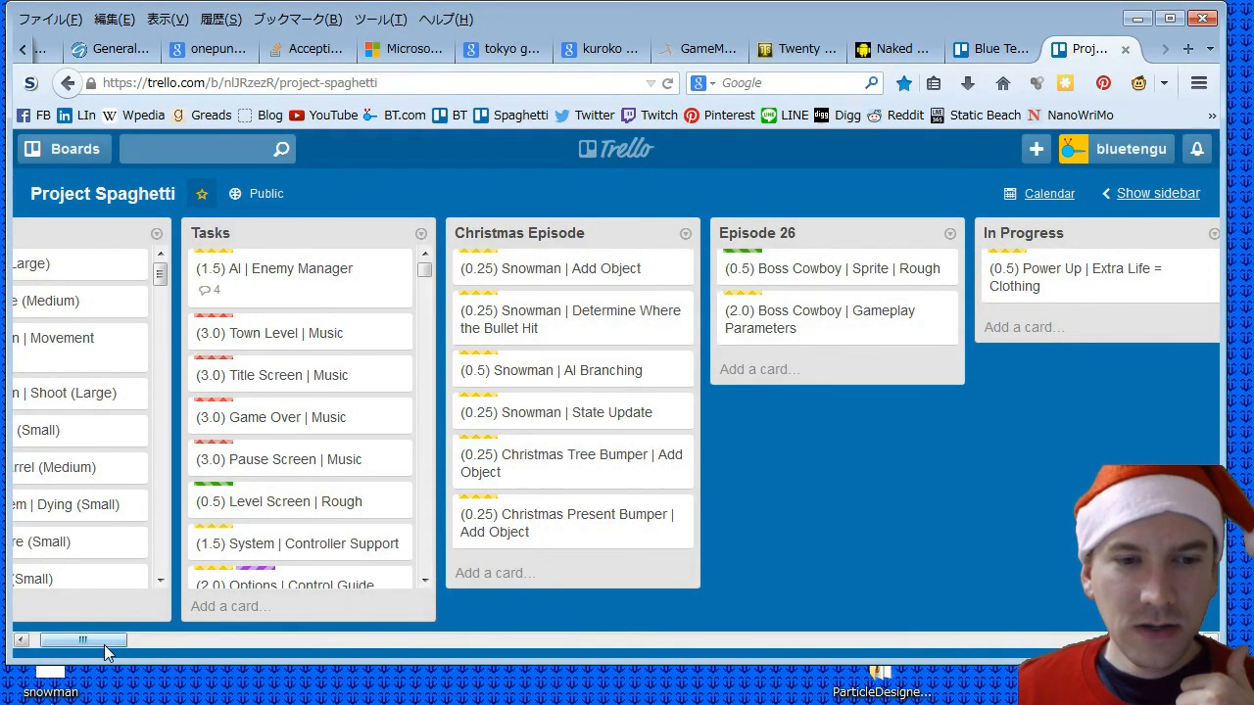
# - Place the Done list directly after Christmas Episode, and move the Christmas Tree Bumper and Christmas Present Bumper Add Object cards into it
pyautogui.moveTo(105, 647); pyautogui.dragTo(122, 648)
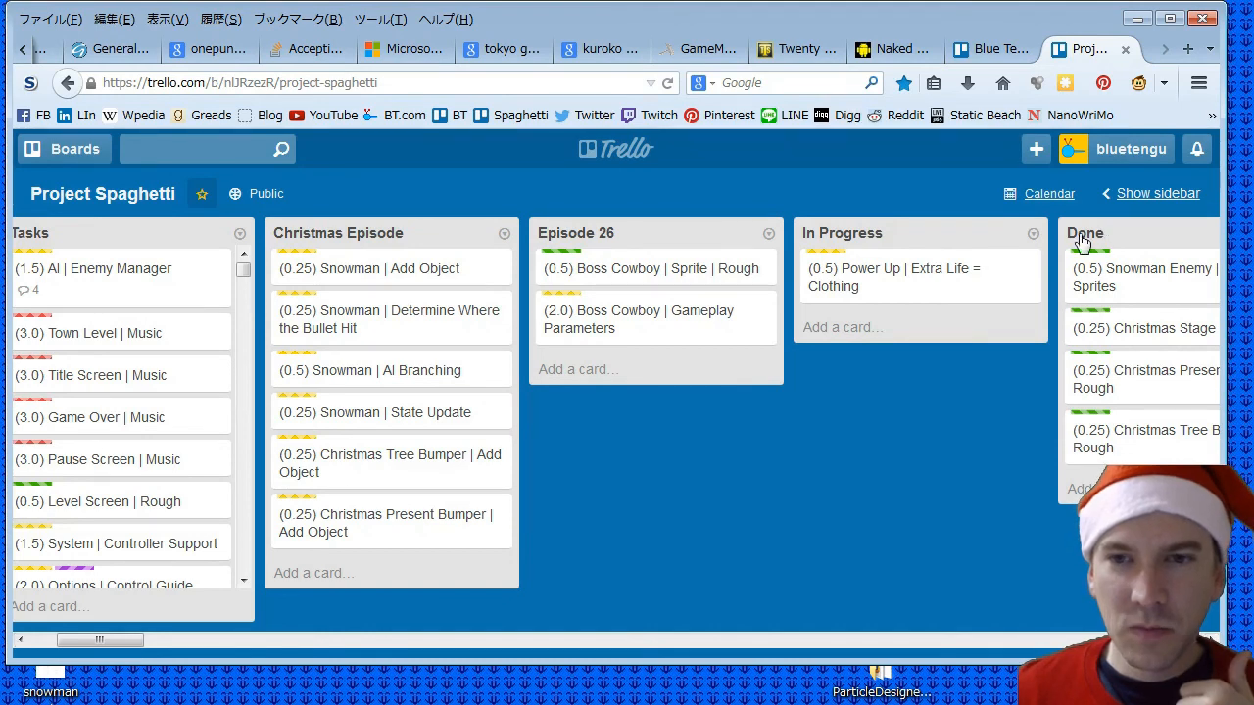
pyautogui.moveTo(1085, 232); pyautogui.dragTo(604, 281)
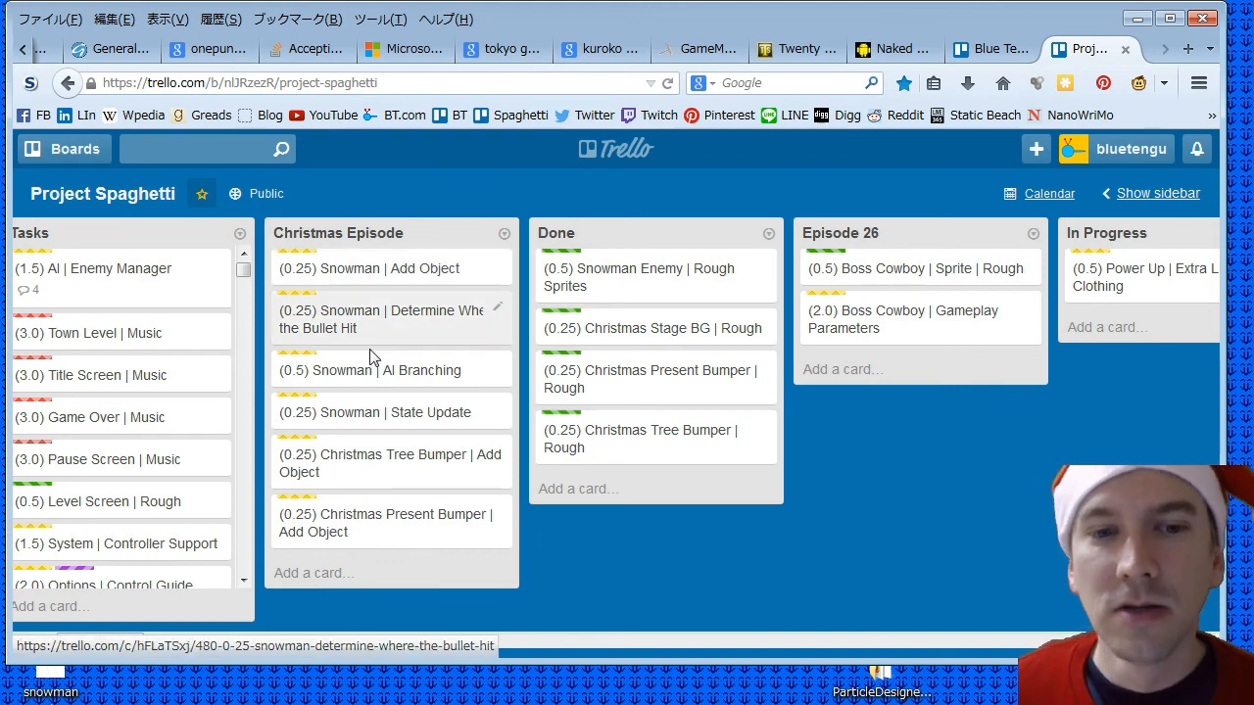
pyautogui.moveTo(634, 470); pyautogui.dragTo(632, 514)
pyautogui.moveTo(337, 455); pyautogui.dragTo(616, 564)
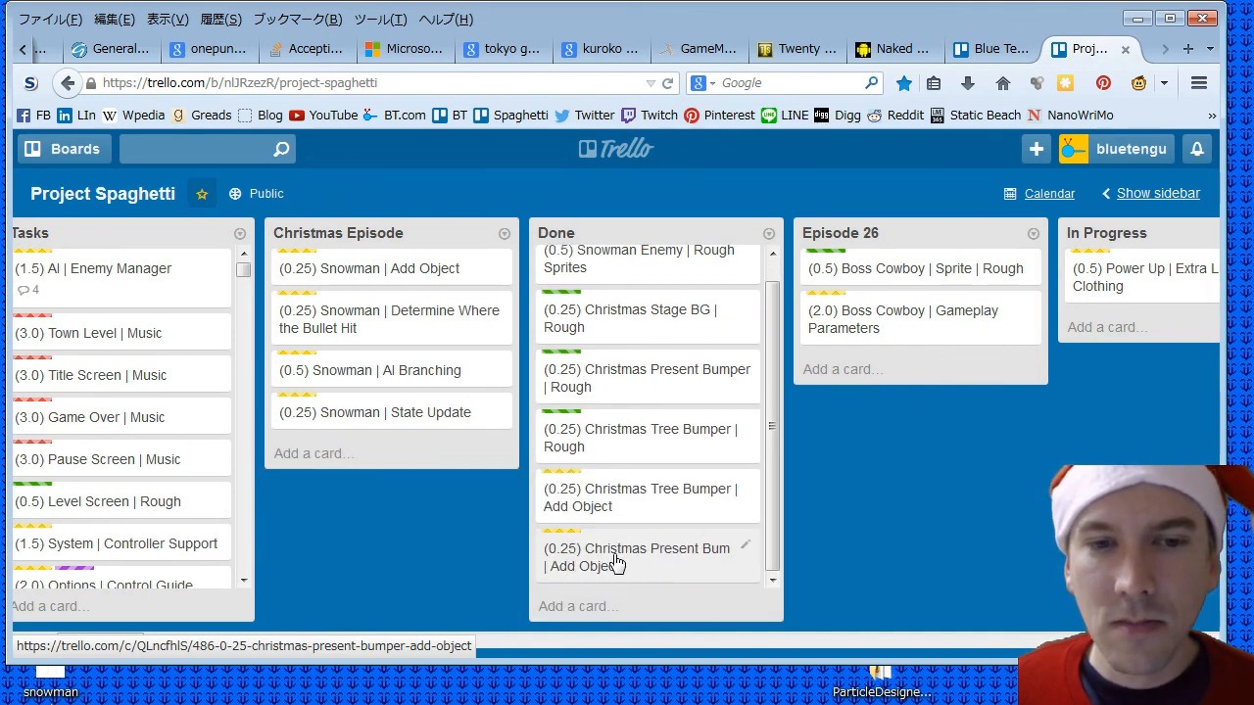
# - Add the card "(0.25) Christmas Stage | Add" to the Christmas Episode list and give it the Game Design label
pyautogui.click(315, 455)
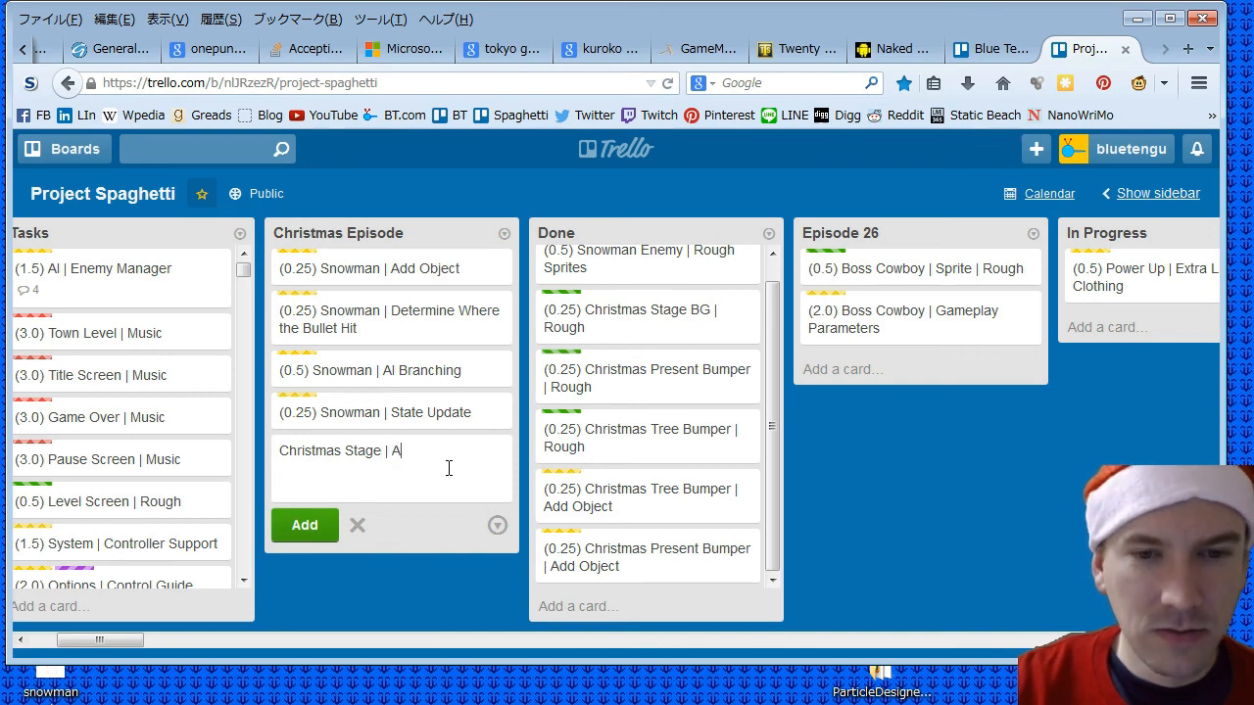
pyautogui.write('(0.25)')
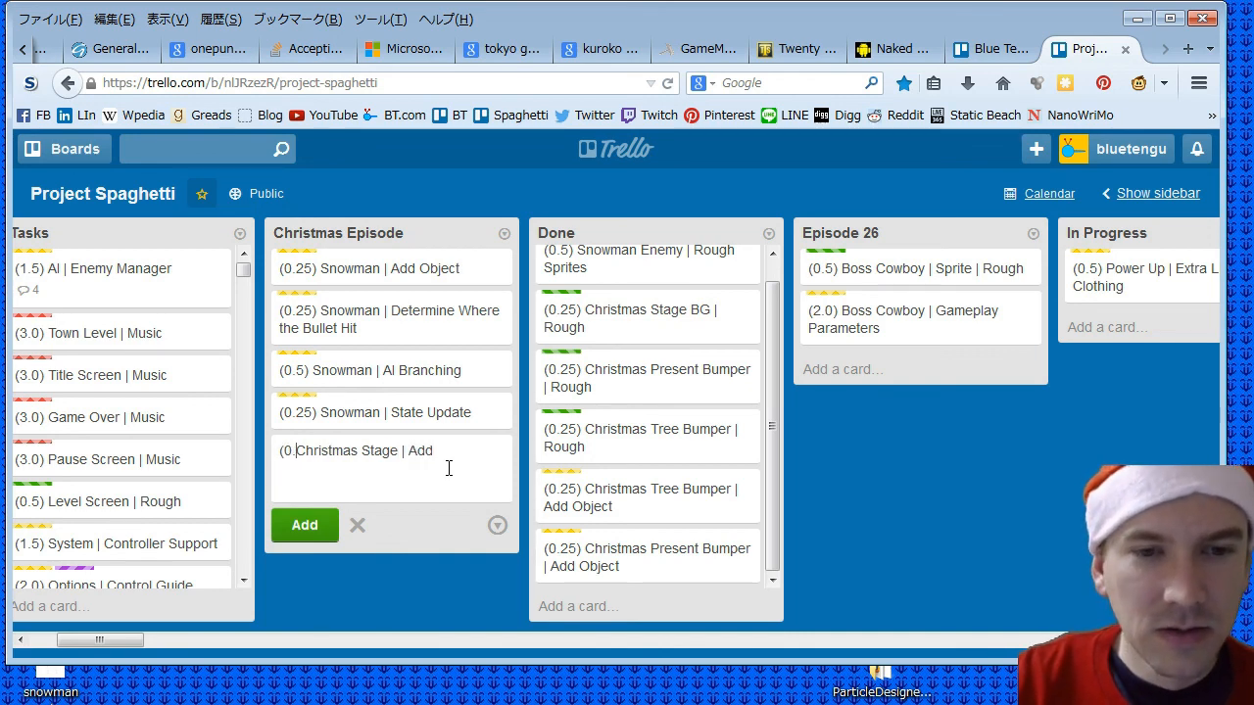
pyautogui.click(294, 527)
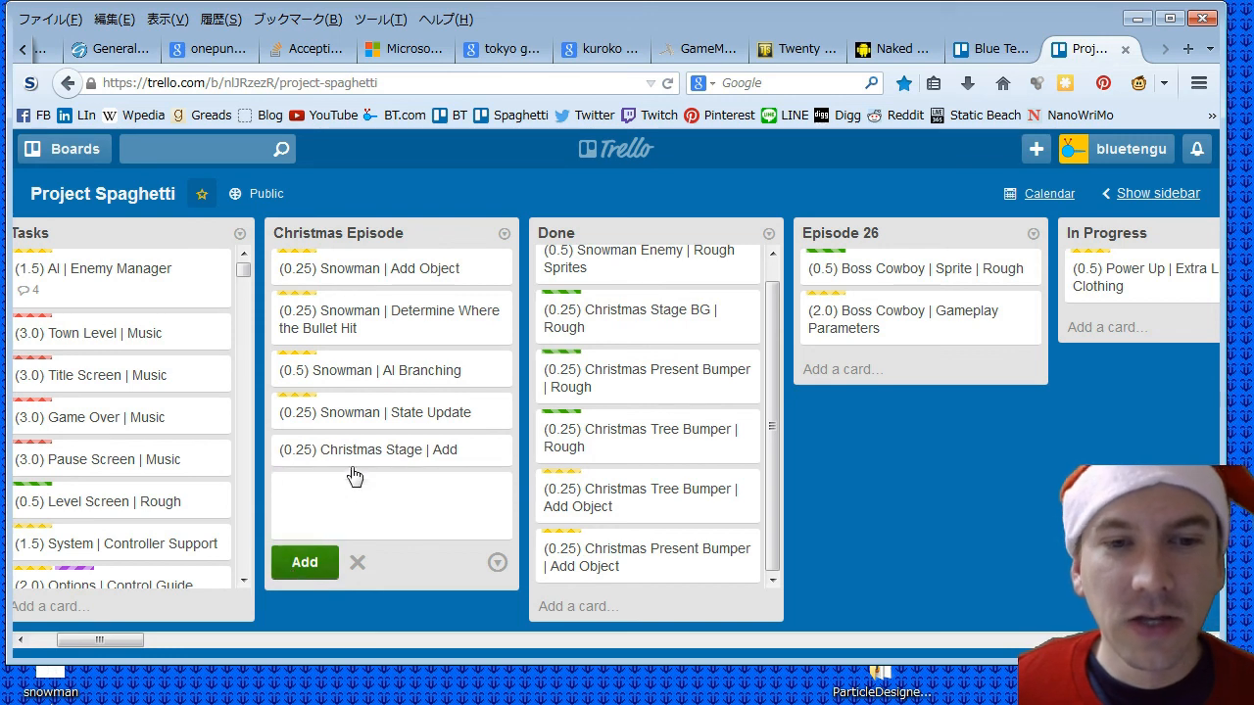
pyautogui.click(355, 450)
pyautogui.click(852, 313)
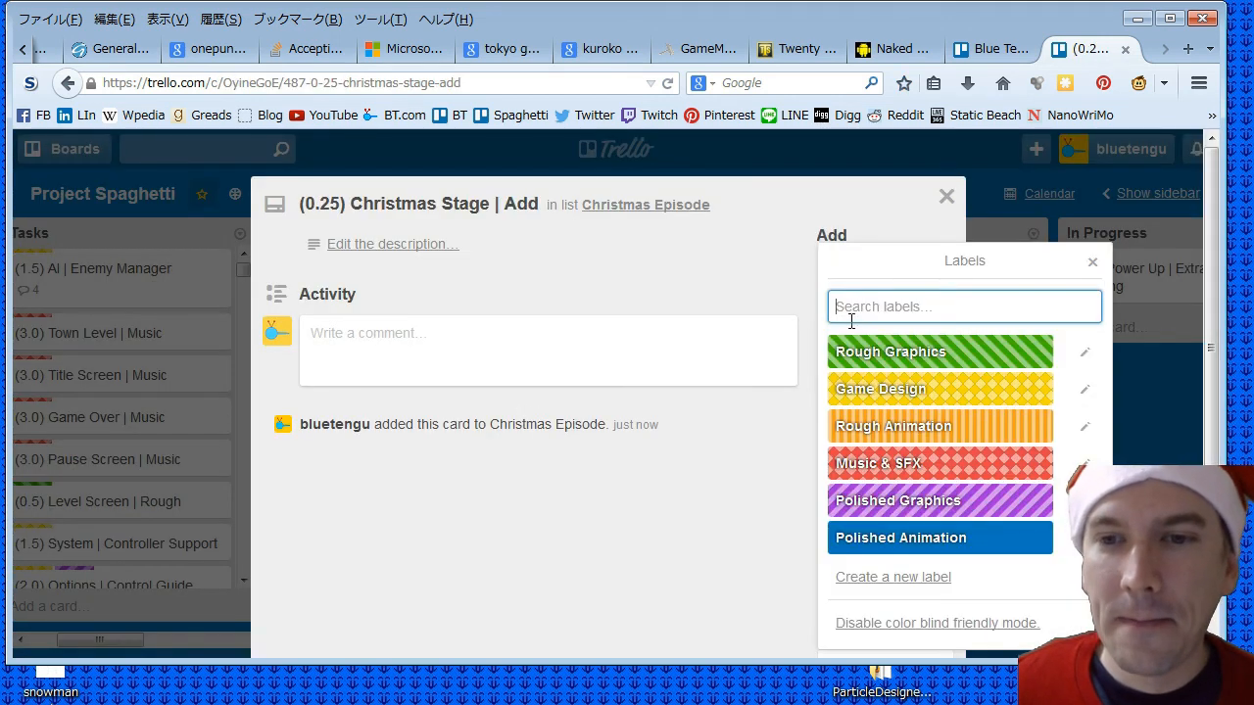
pyautogui.click(882, 389)
pyautogui.click(942, 197)
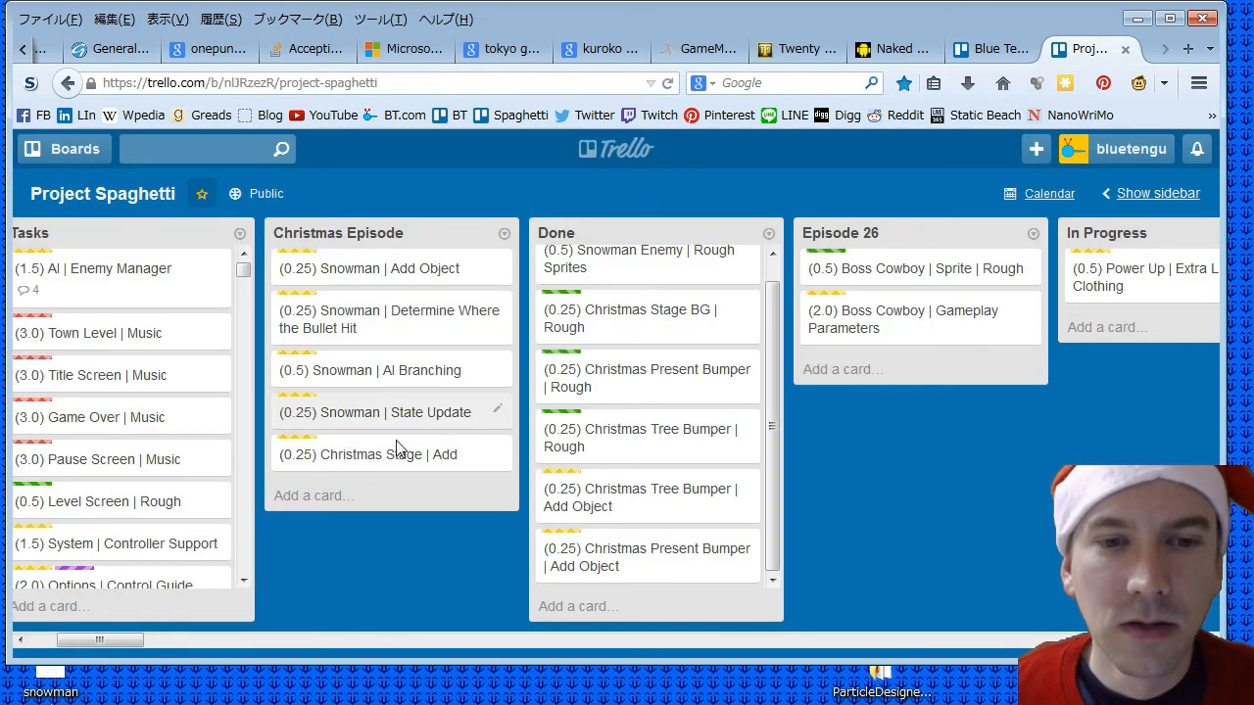
# - Move the Christmas Stage card and all four Snowman cards from Christmas Episode to the Done list, and minimise the browser
pyautogui.moveTo(660, 494); pyautogui.dragTo(646, 487)
pyautogui.scroll(-2, 771, 464)
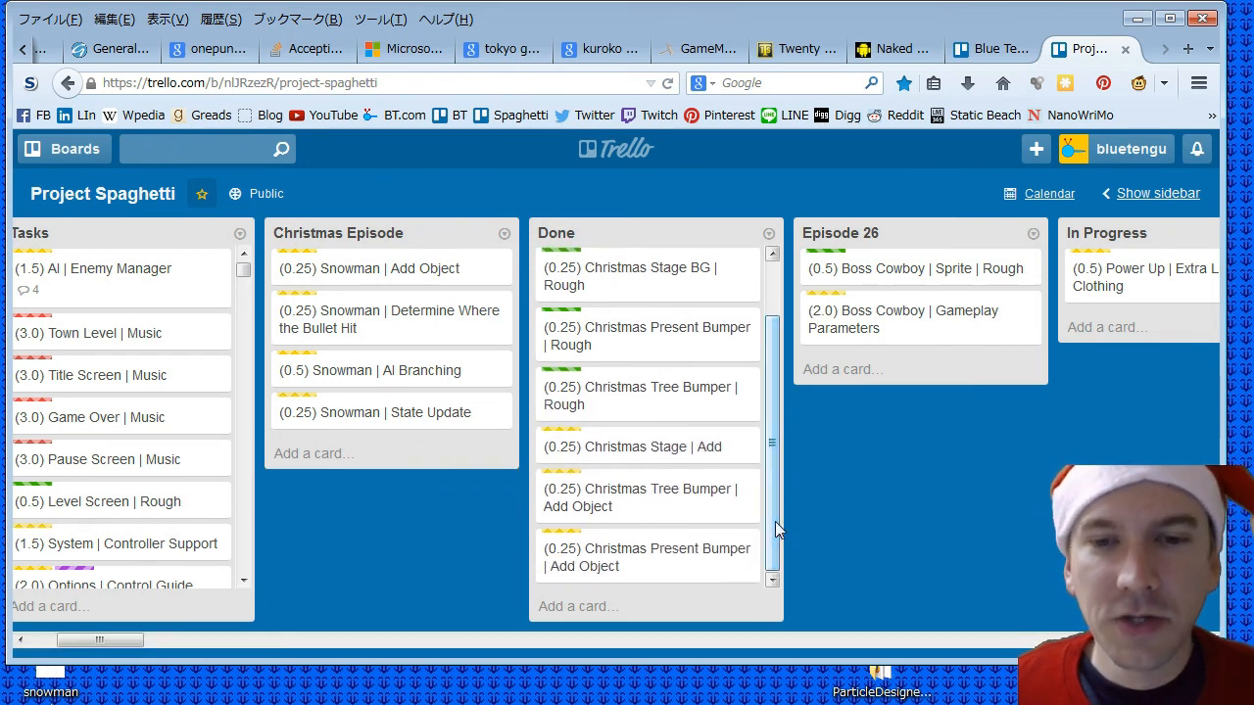
pyautogui.moveTo(341, 278); pyautogui.dragTo(617, 577)
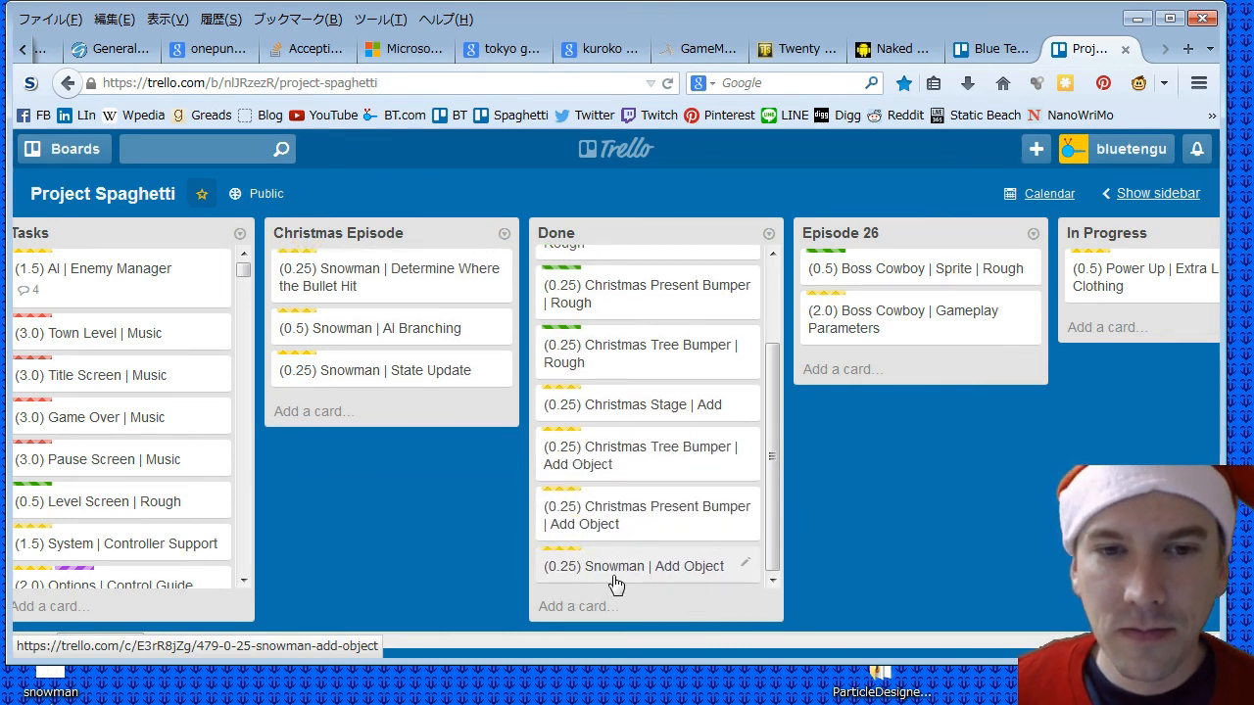
pyautogui.moveTo(386, 330); pyautogui.dragTo(654, 585)
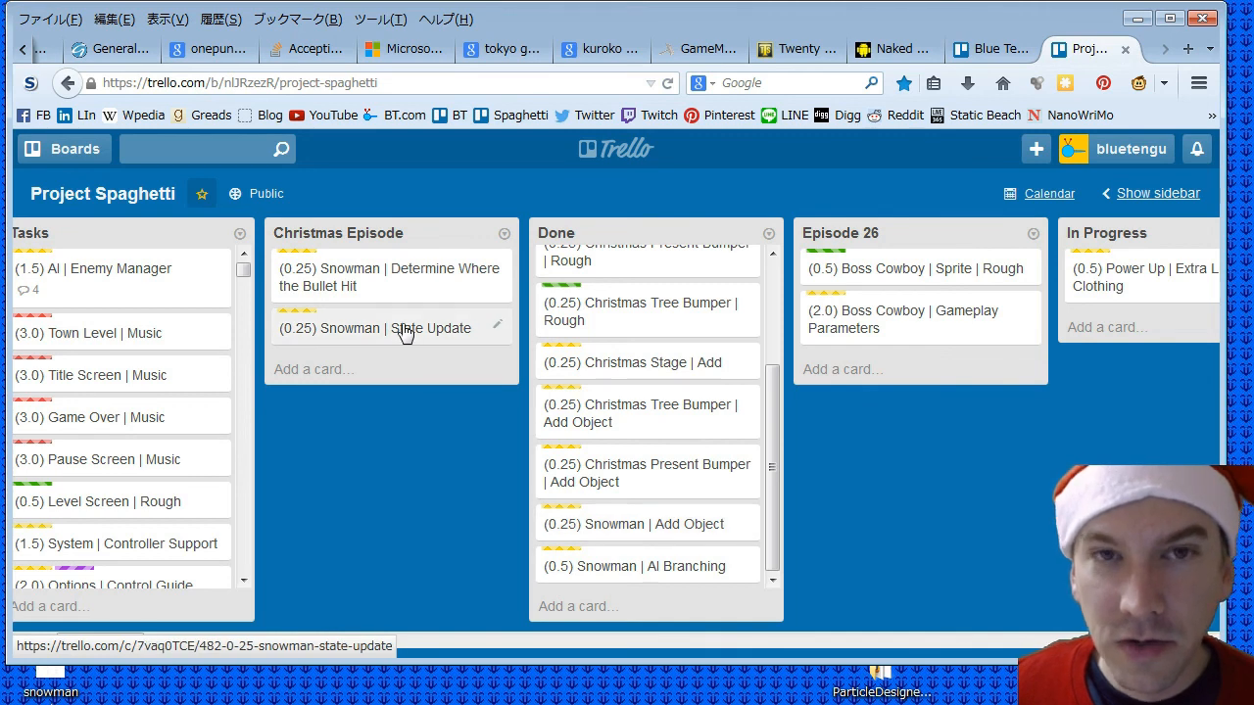
pyautogui.moveTo(386, 328); pyautogui.dragTo(657, 534)
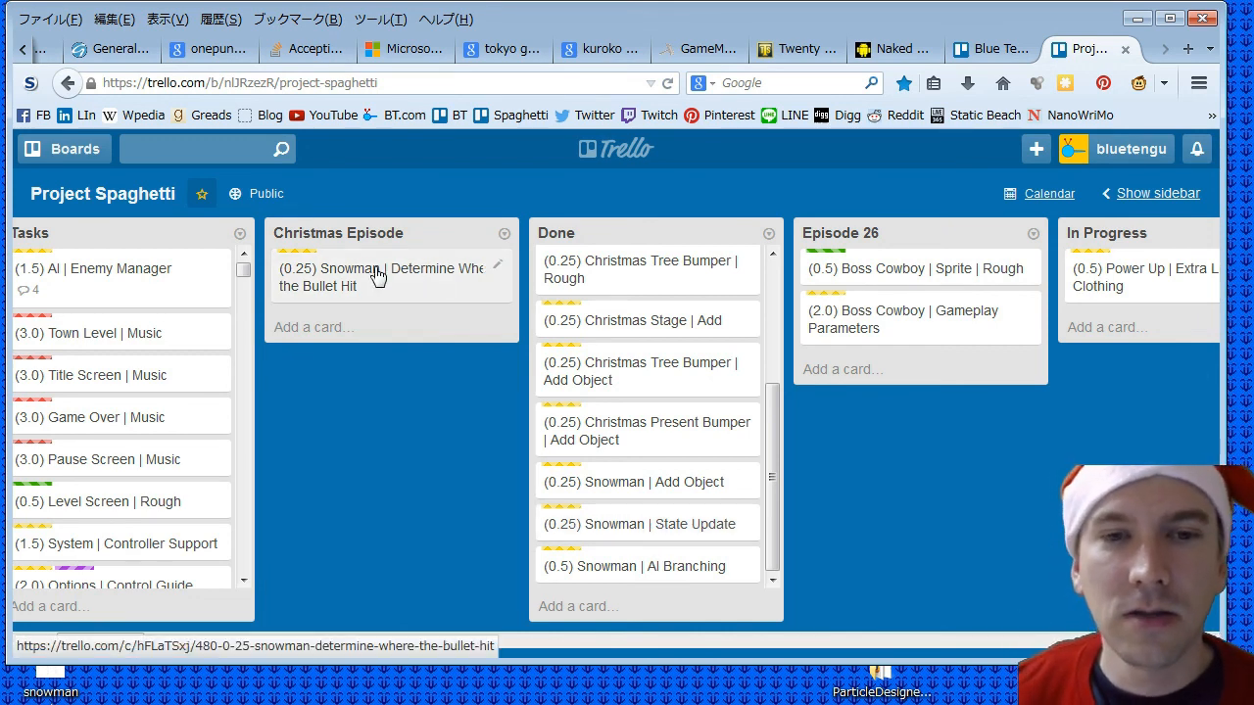
pyautogui.moveTo(340, 274); pyautogui.dragTo(591, 562)
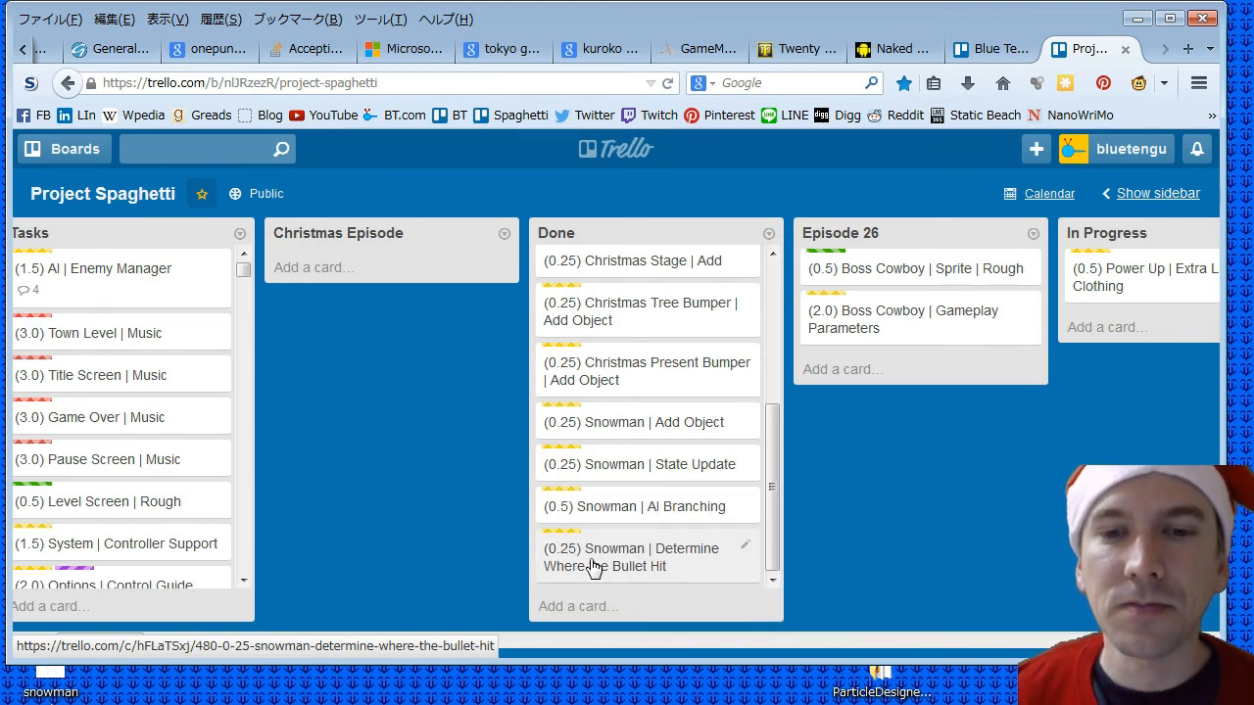
pyautogui.moveTo(770, 487); pyautogui.dragTo(776, 303)
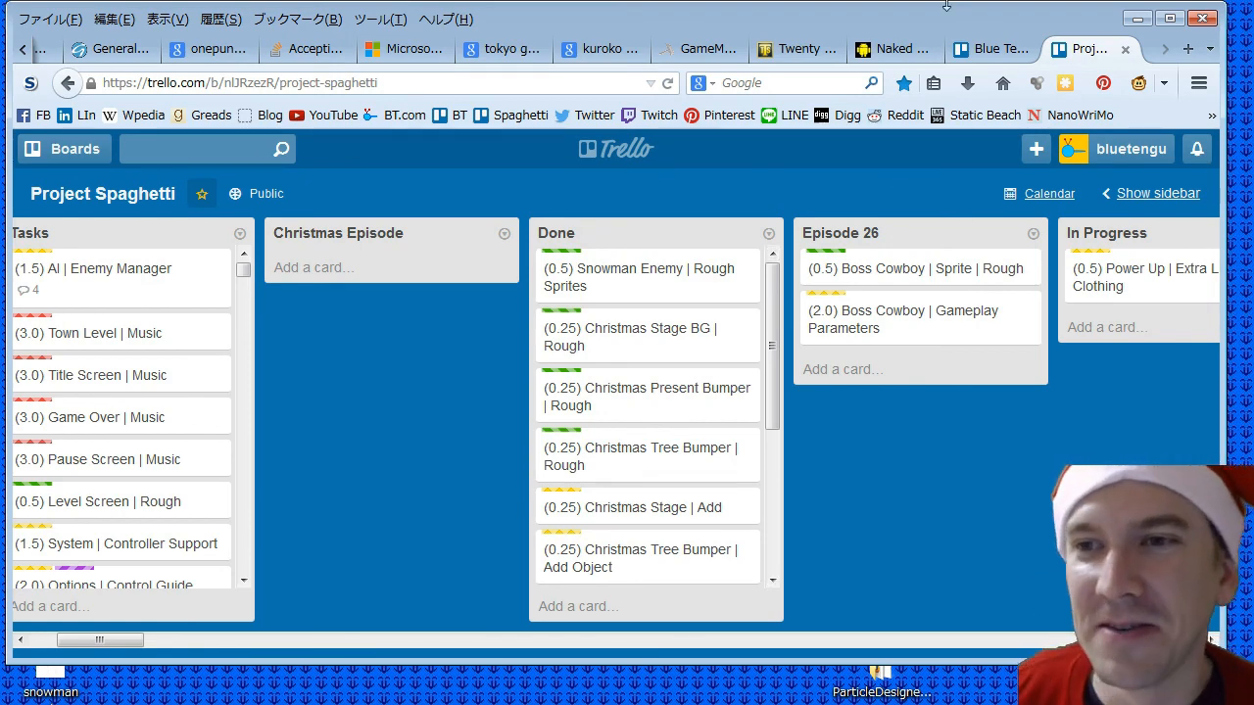
pyautogui.click(1137, 18)
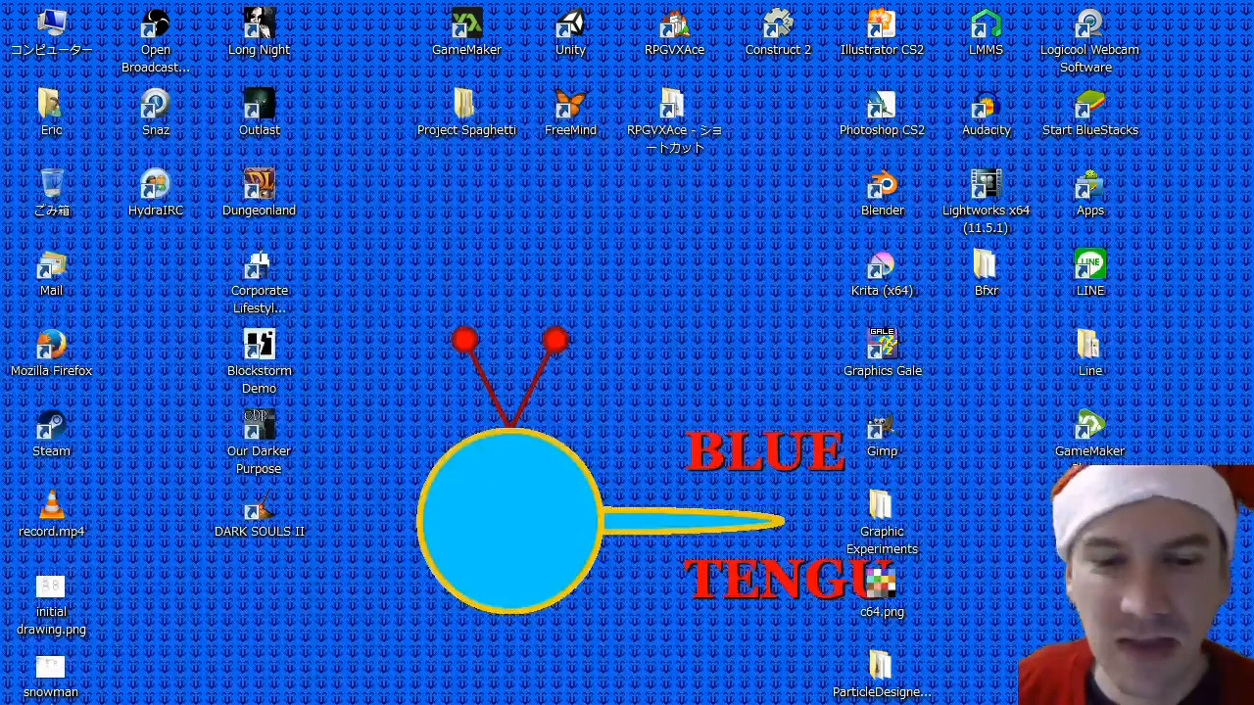